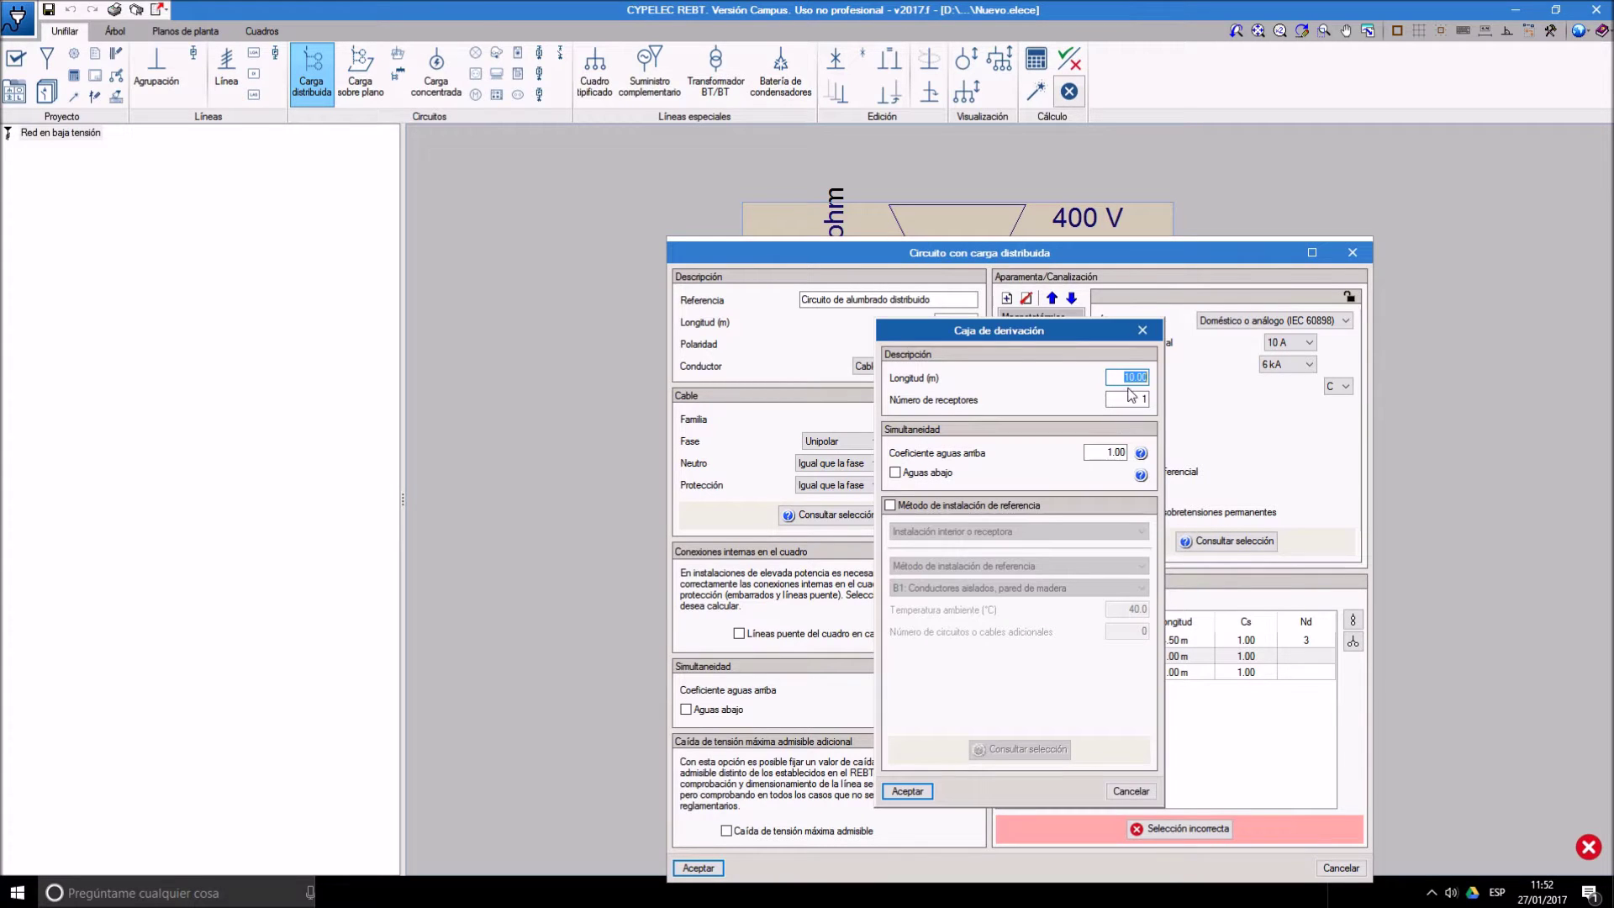
- Set the new junction box's length to 1.50 m and its number of receptors to 2
text(1.50)
click(1145, 400)
text(2)
click(907, 792)
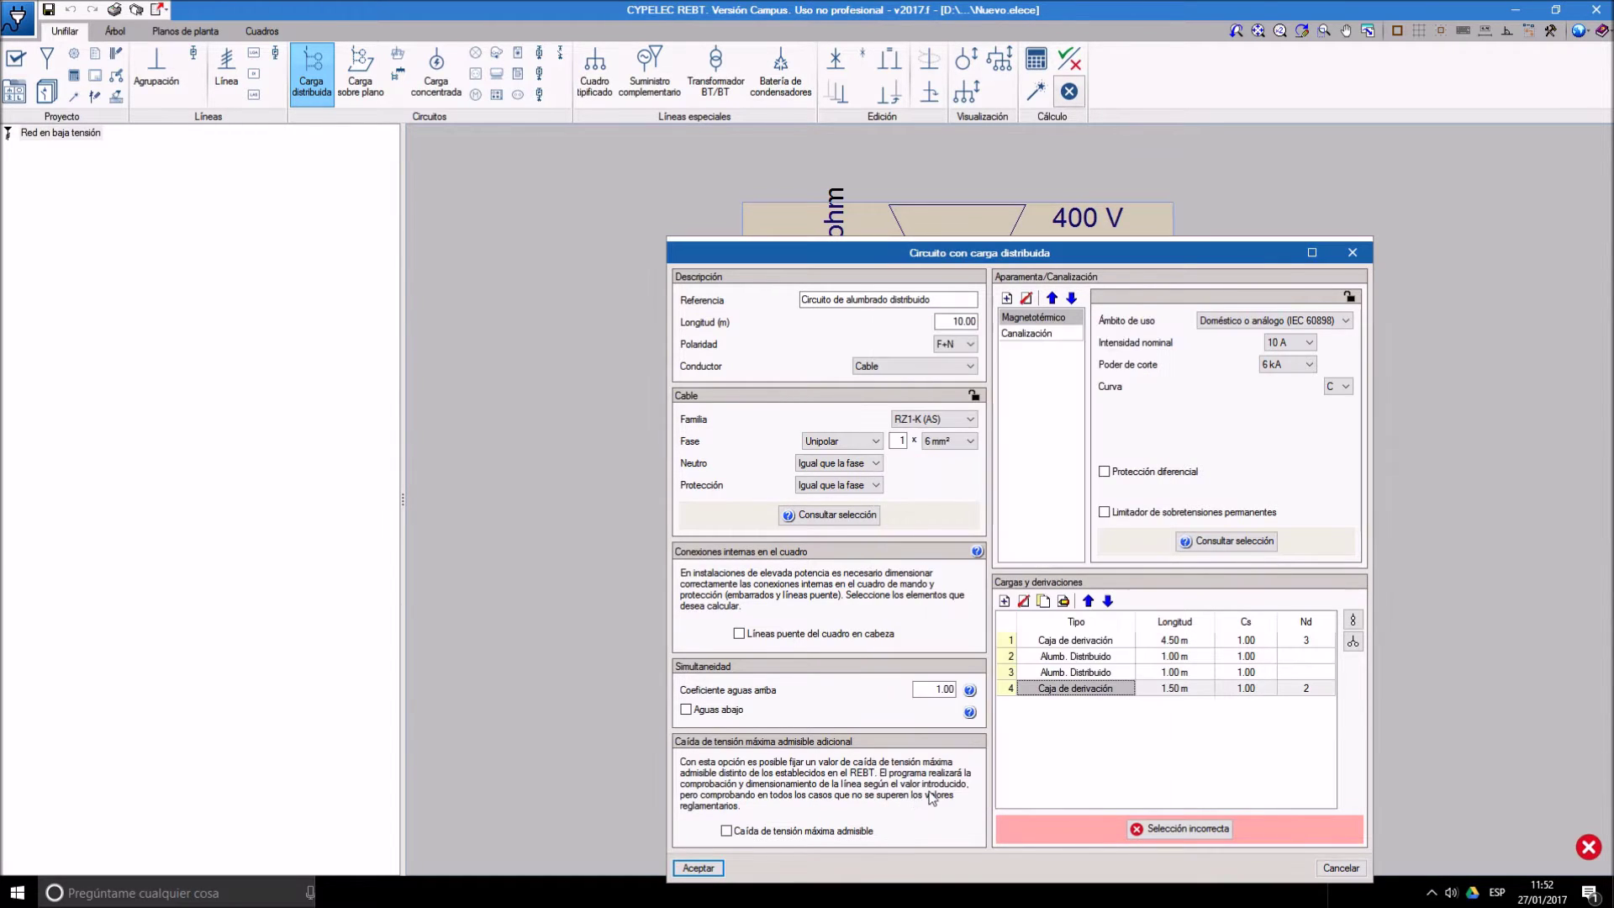
- Duplicate the distributed lighting load in row 3 twice to supply the second junction box
click(1085, 673)
click(1043, 601)
click(1043, 601)
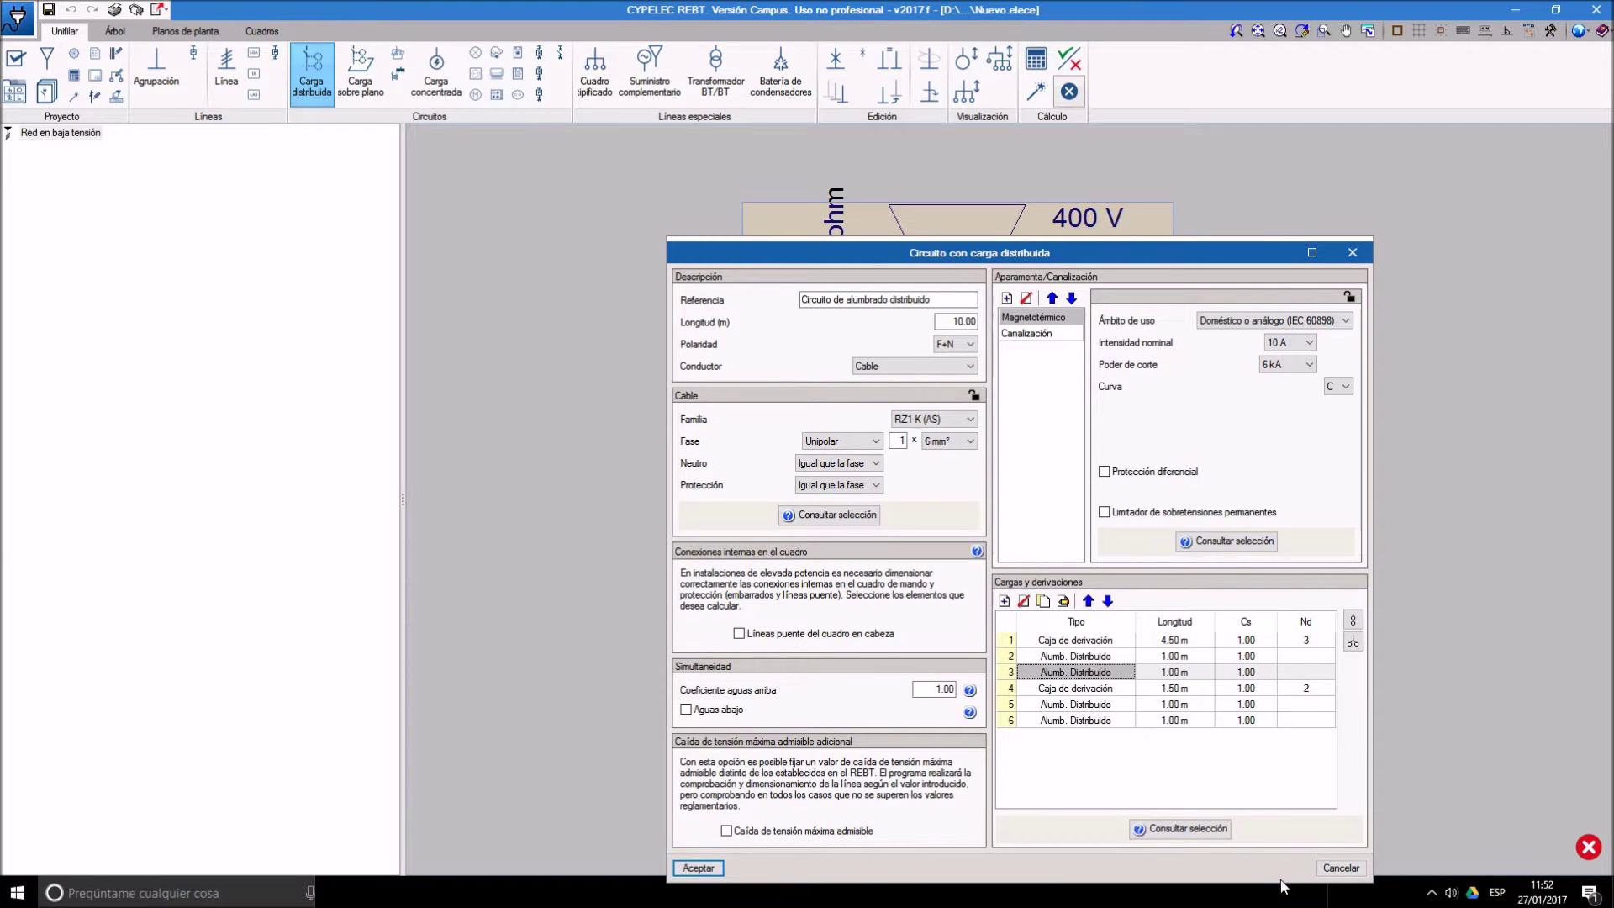
- Check the diagram of loads and branches and add the distributed lighting circuit to the network
click(1194, 831)
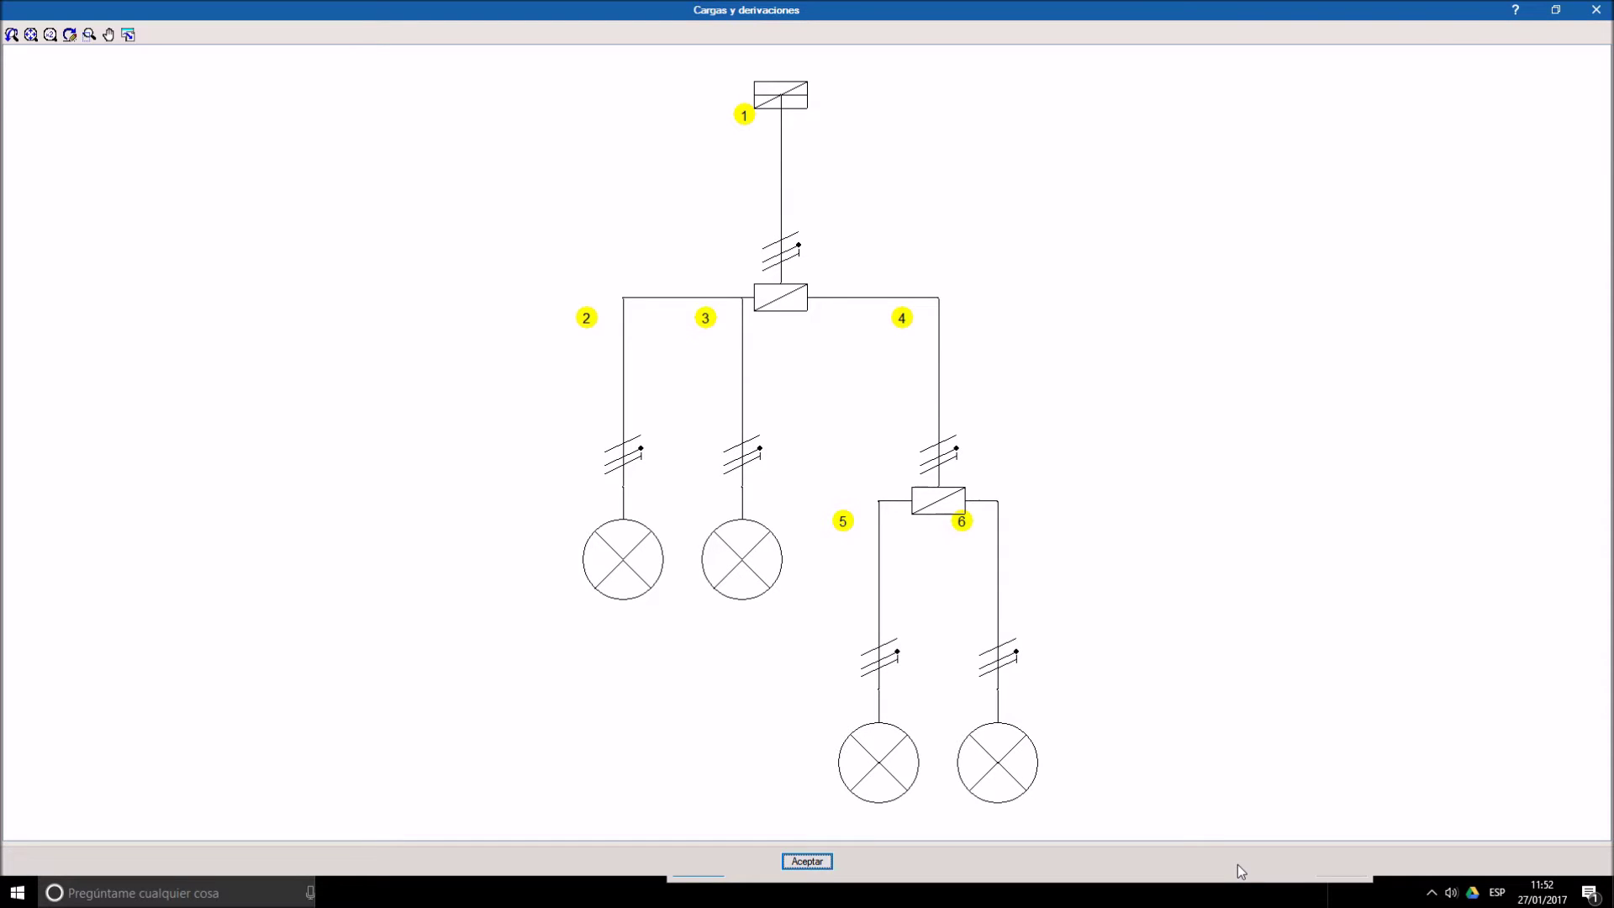
click(807, 862)
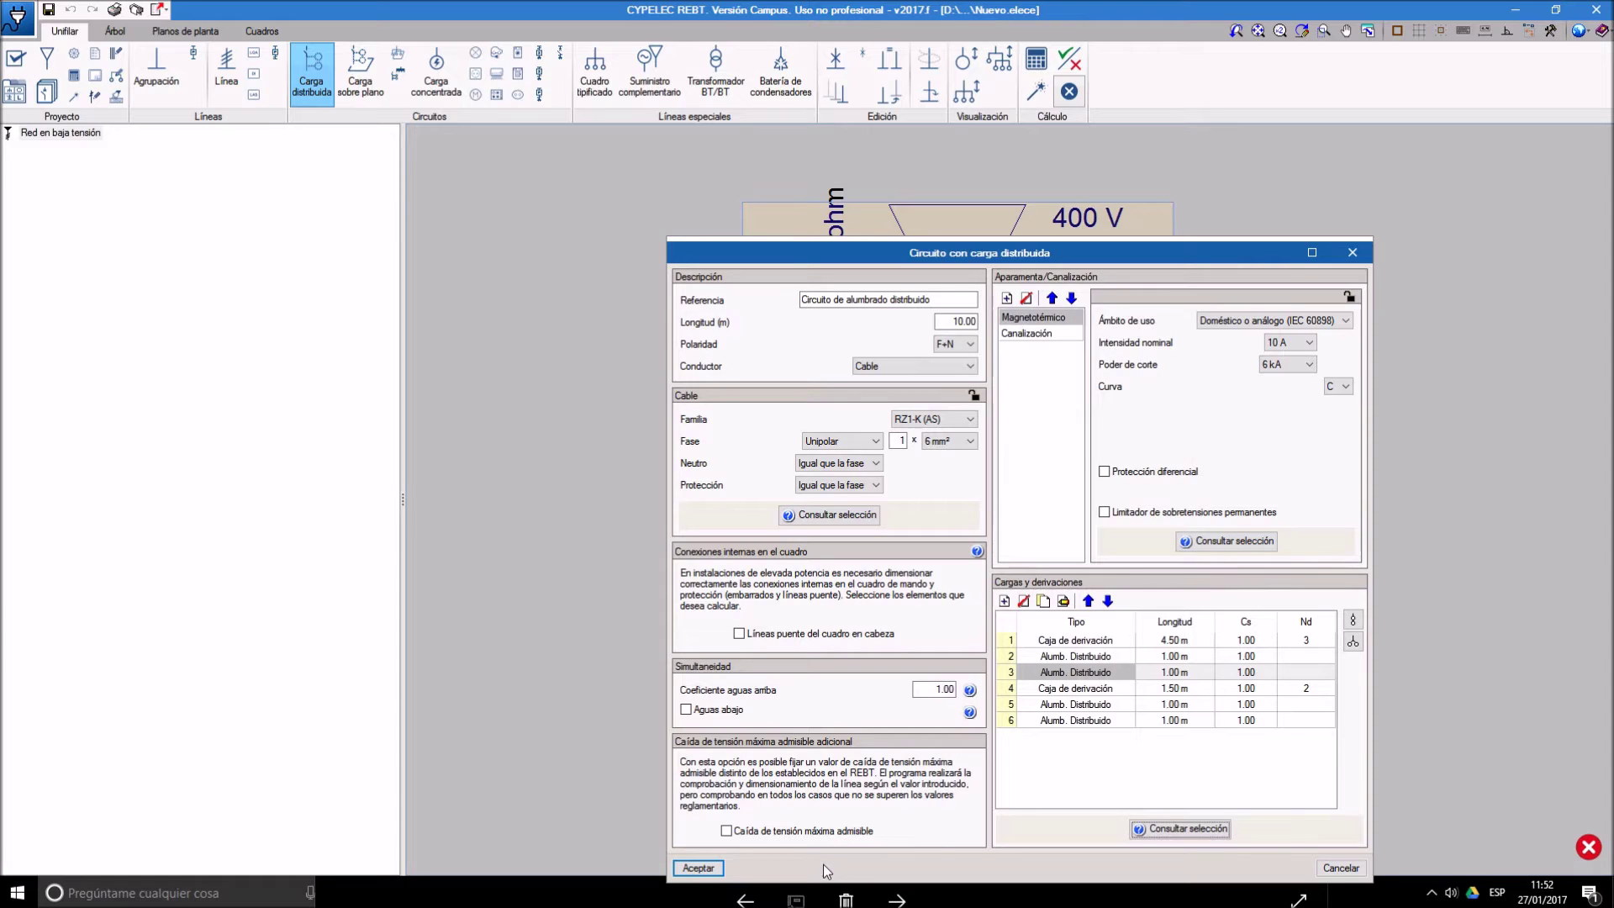
click(702, 871)
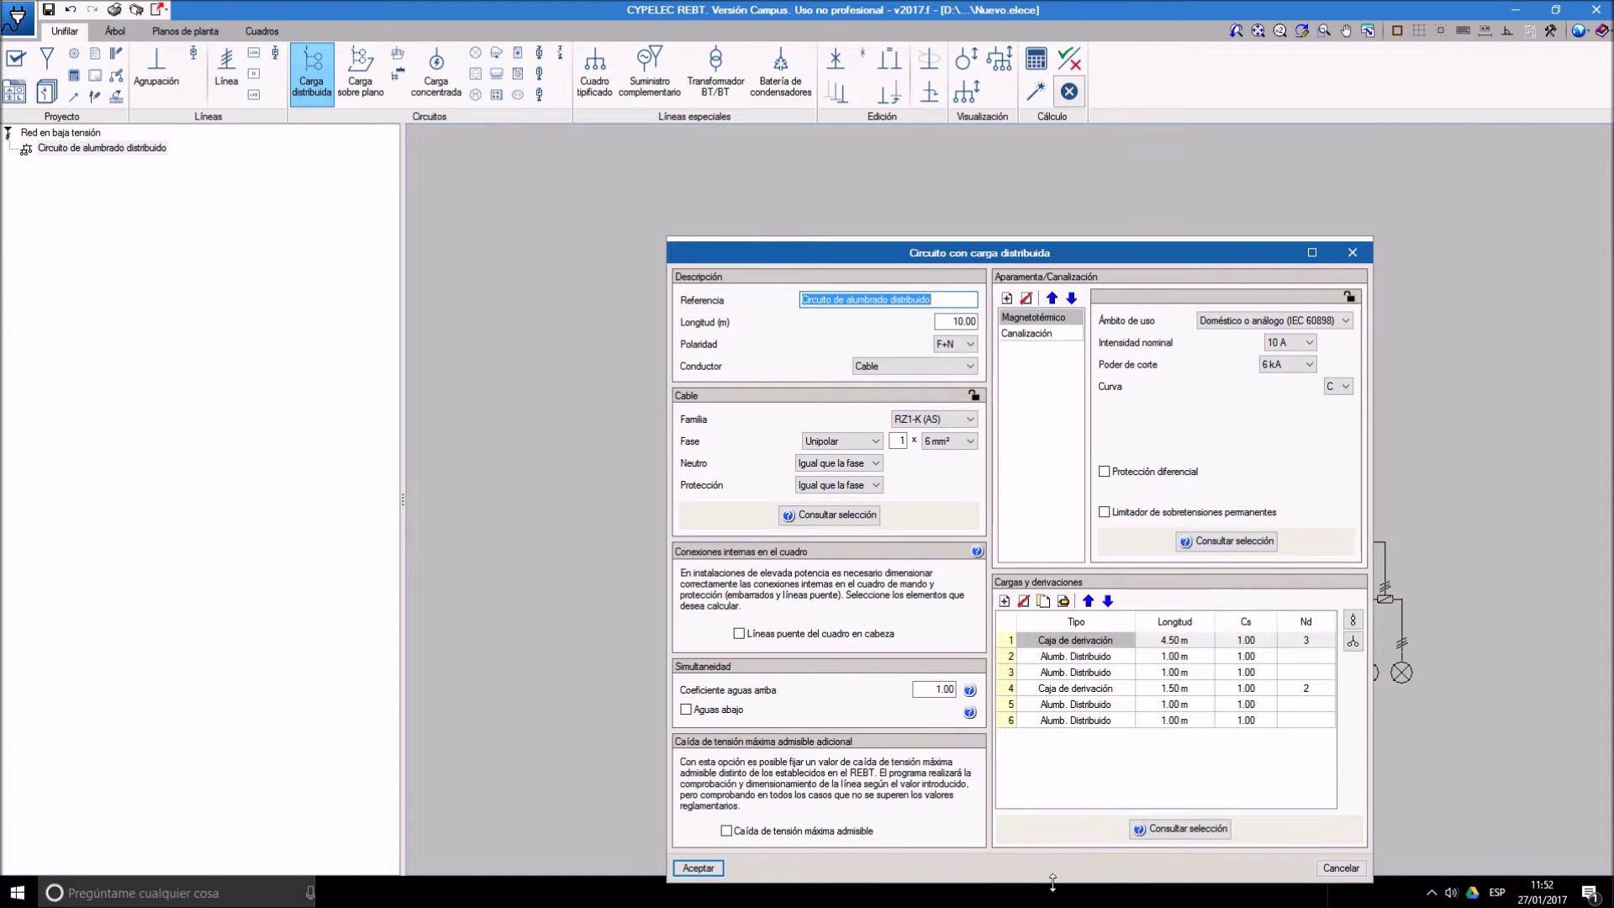
click(1339, 874)
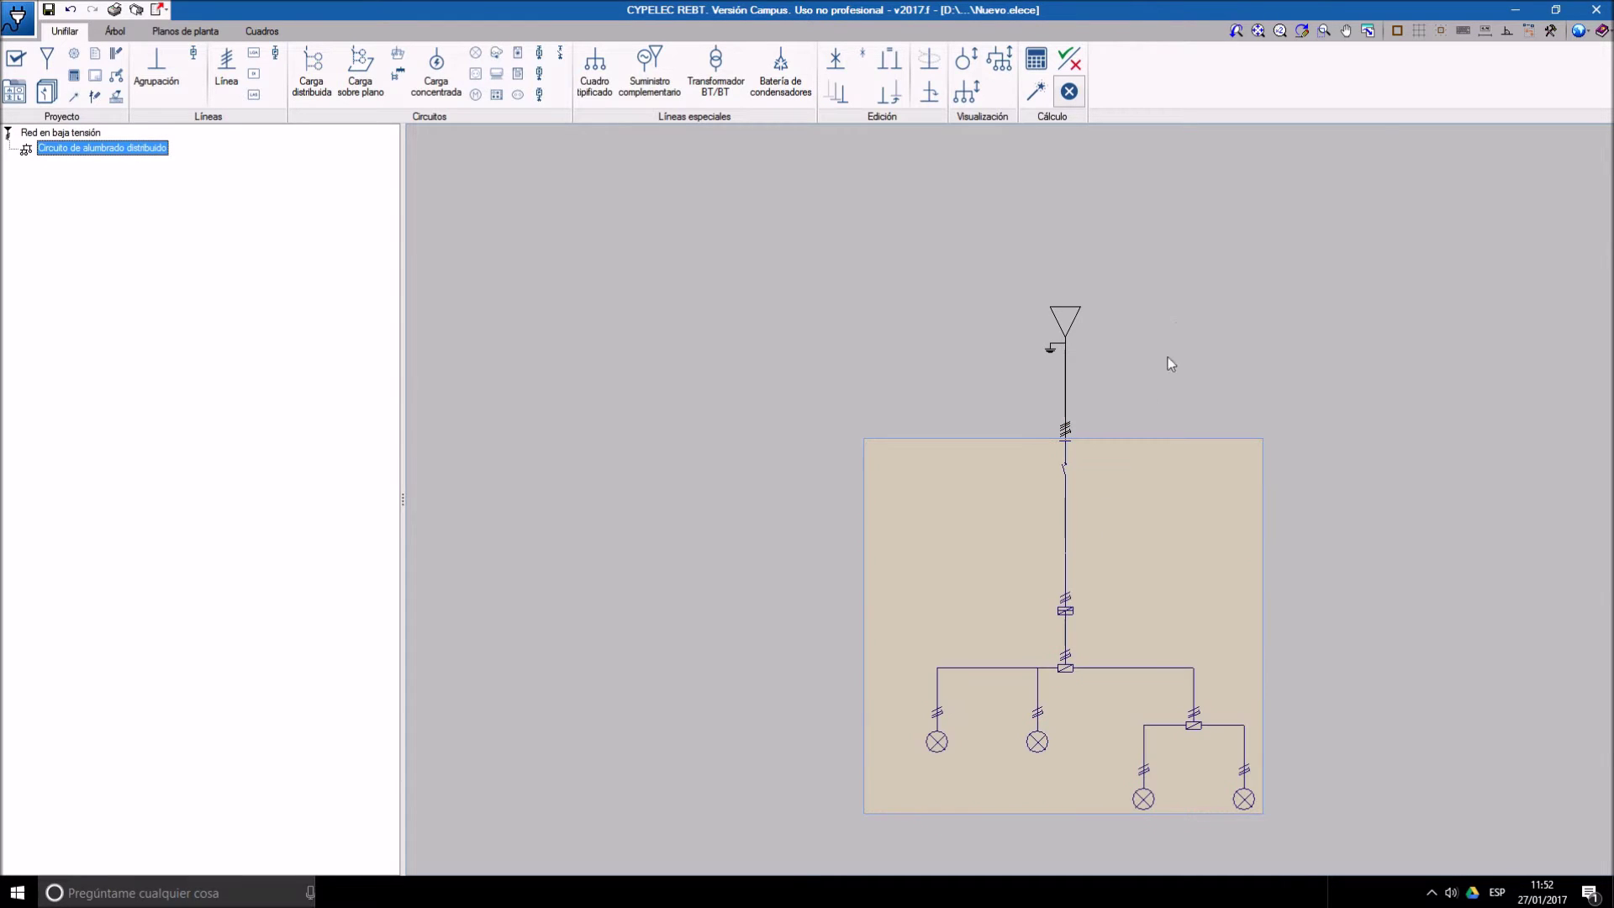
- Collapse the circuit's individual loads into the simplified symbol in the single-line diagram
click(971, 71)
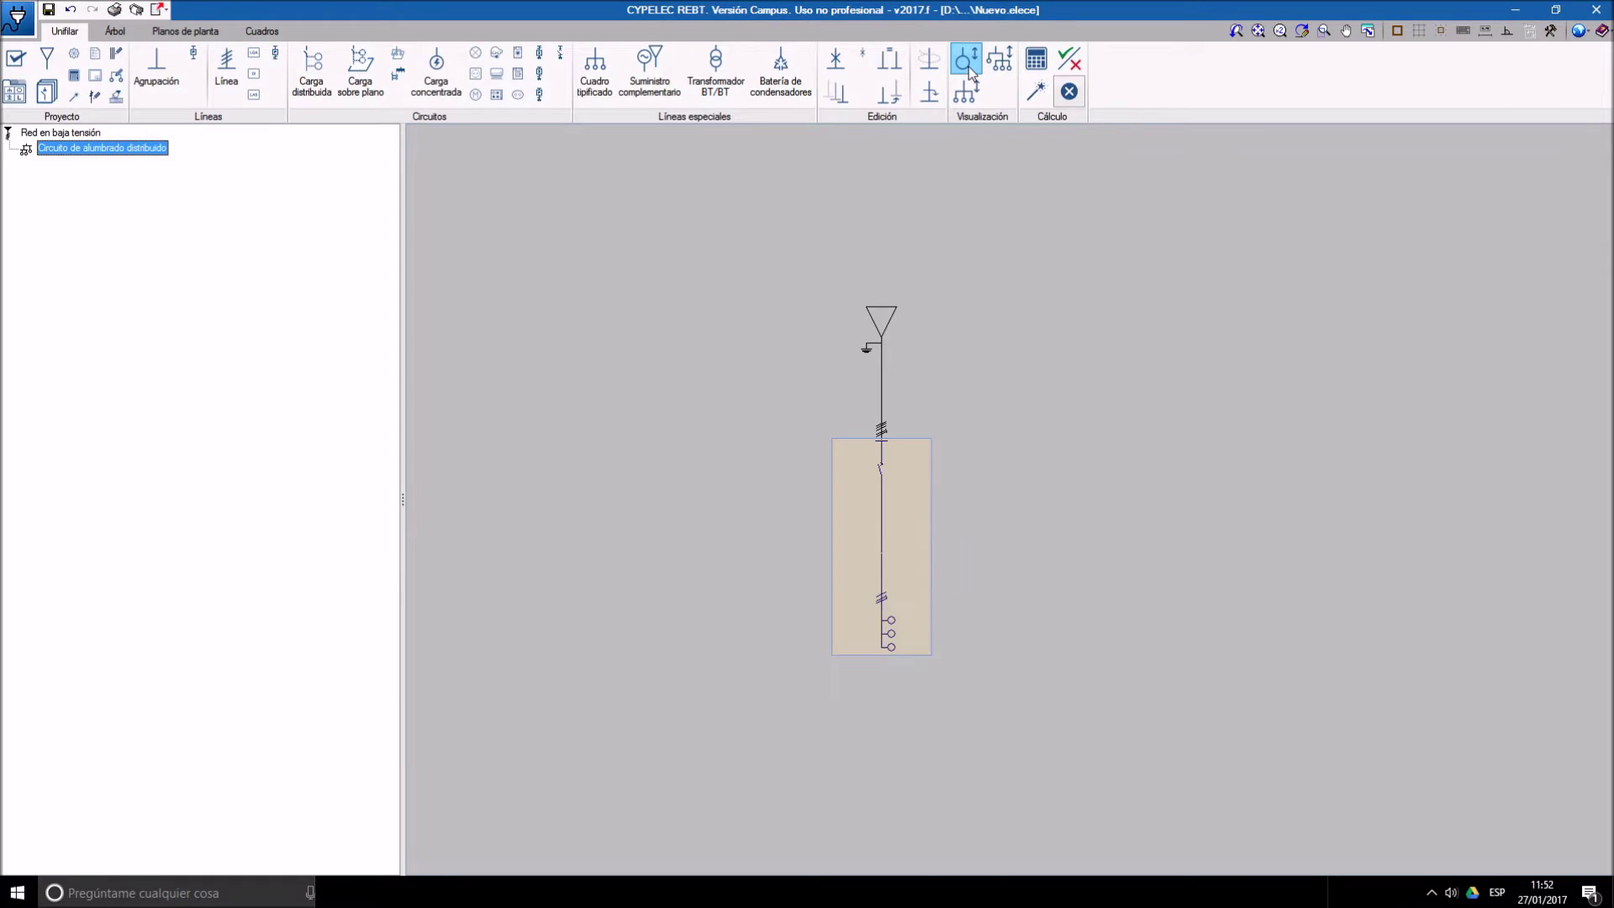
scroll(887, 626, up, 3)
scroll(895, 617, up, 1)
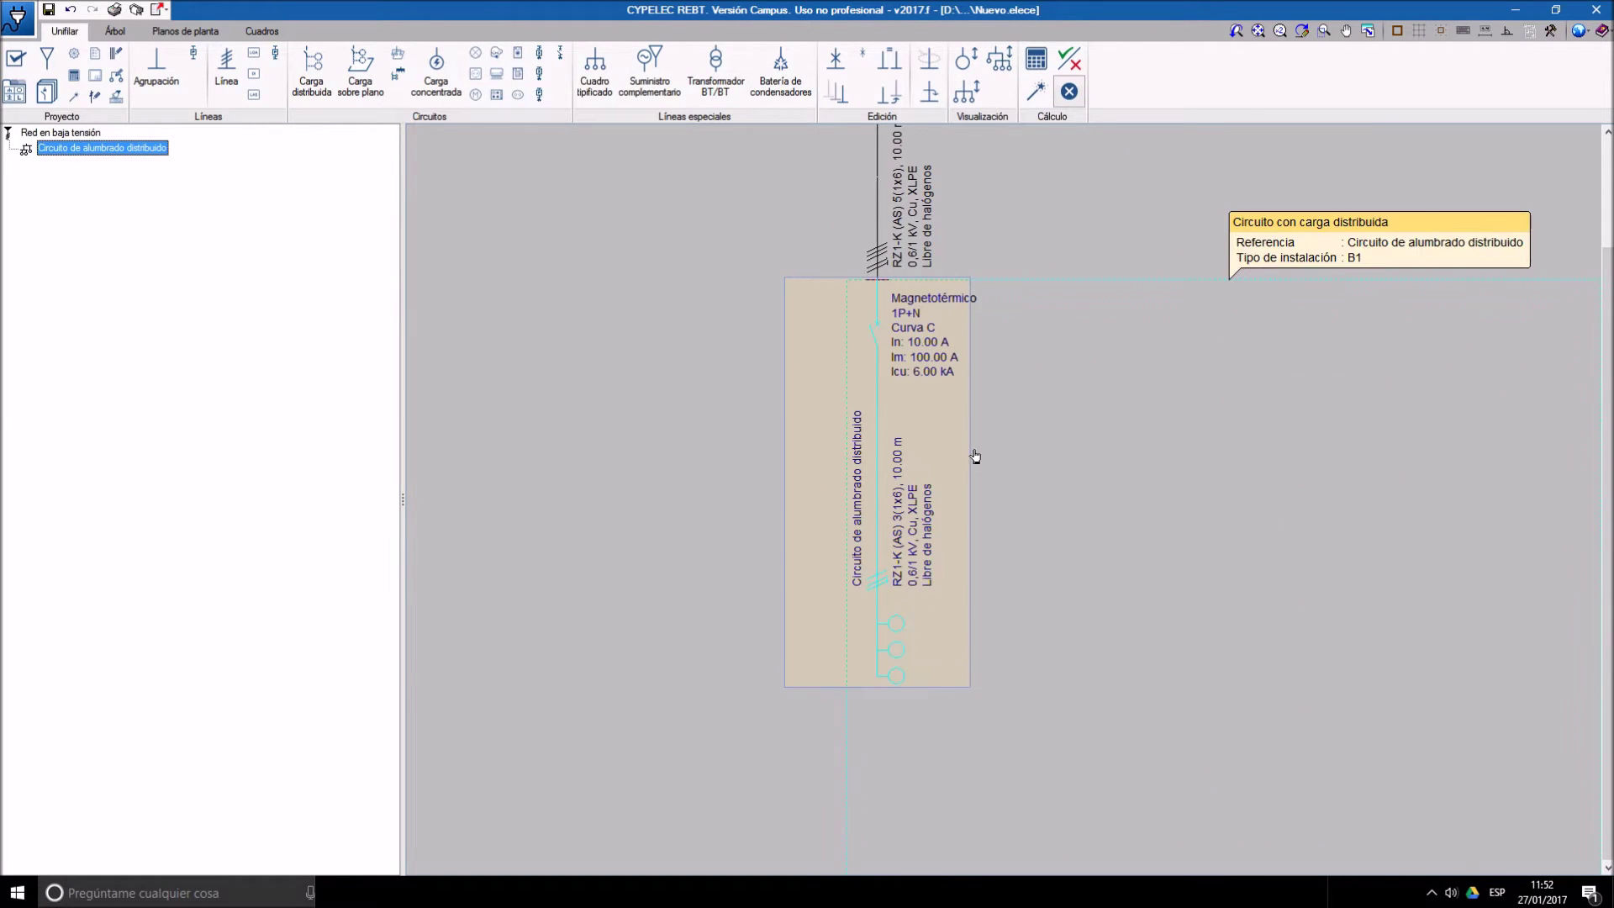
- Edit the distributed lighting circuit and set its phase cable section to 1.5 mm²
click(899, 411)
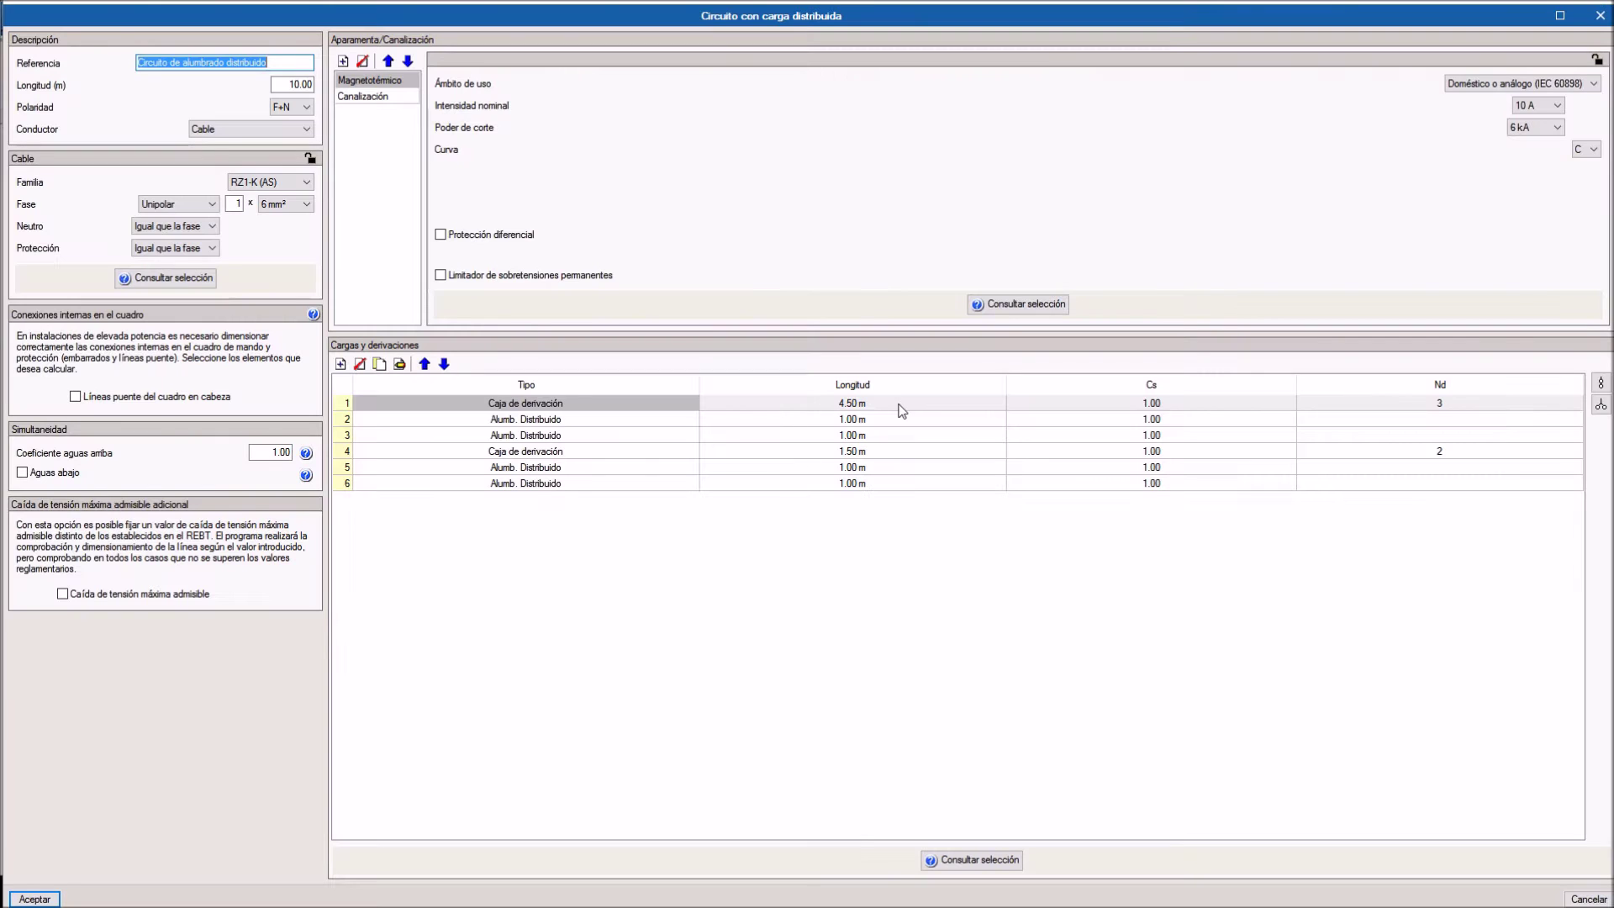
click(366, 97)
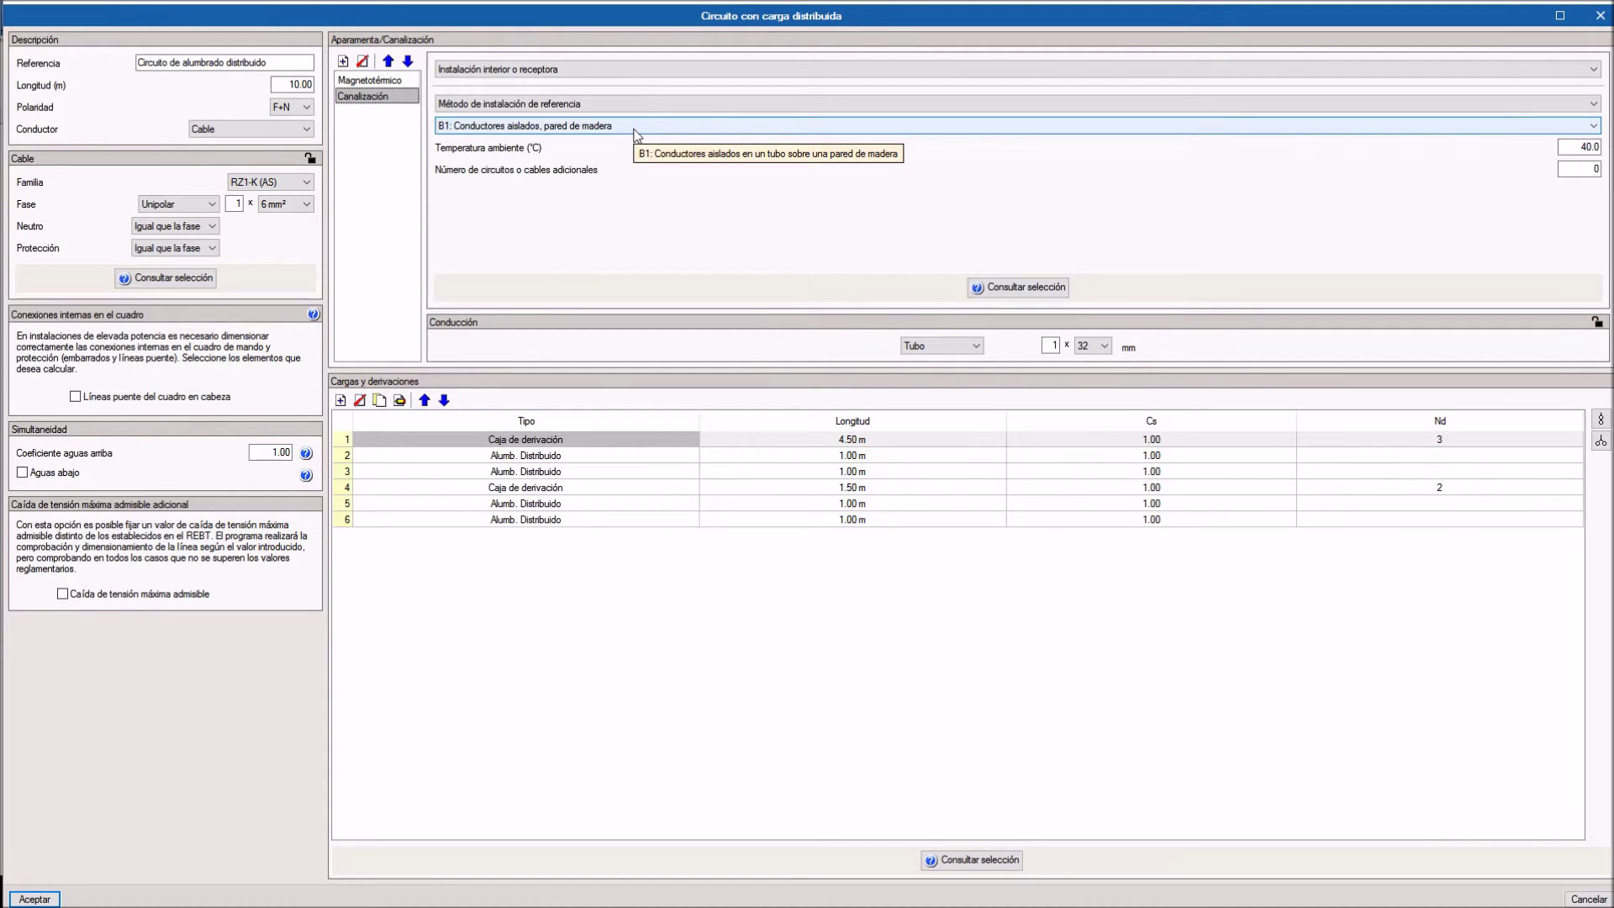
click(305, 206)
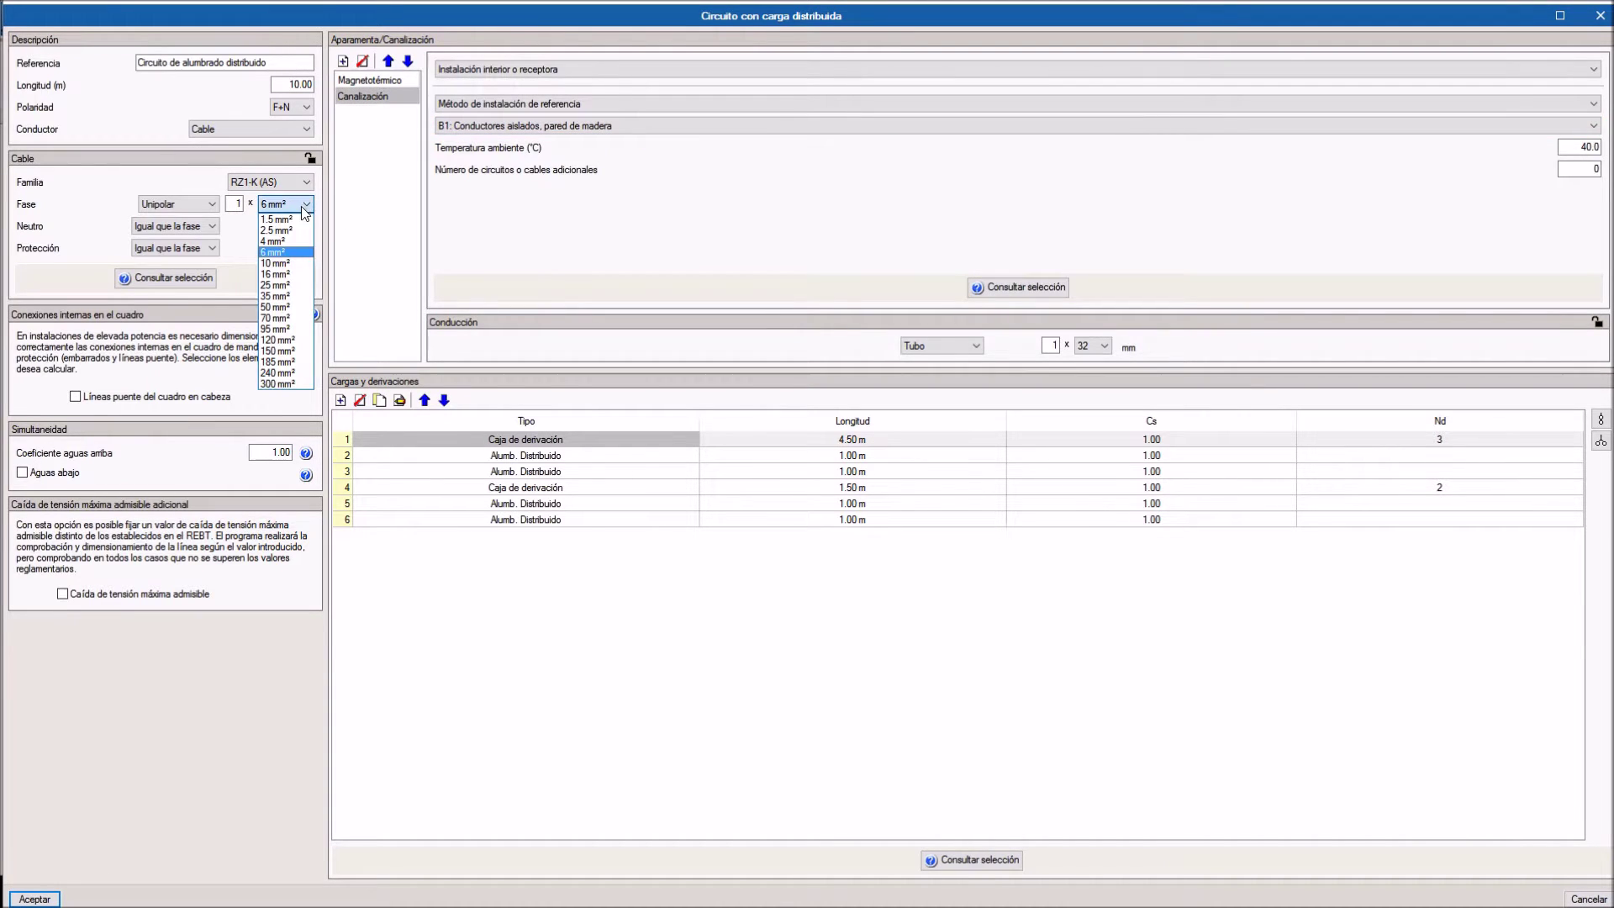
click(290, 220)
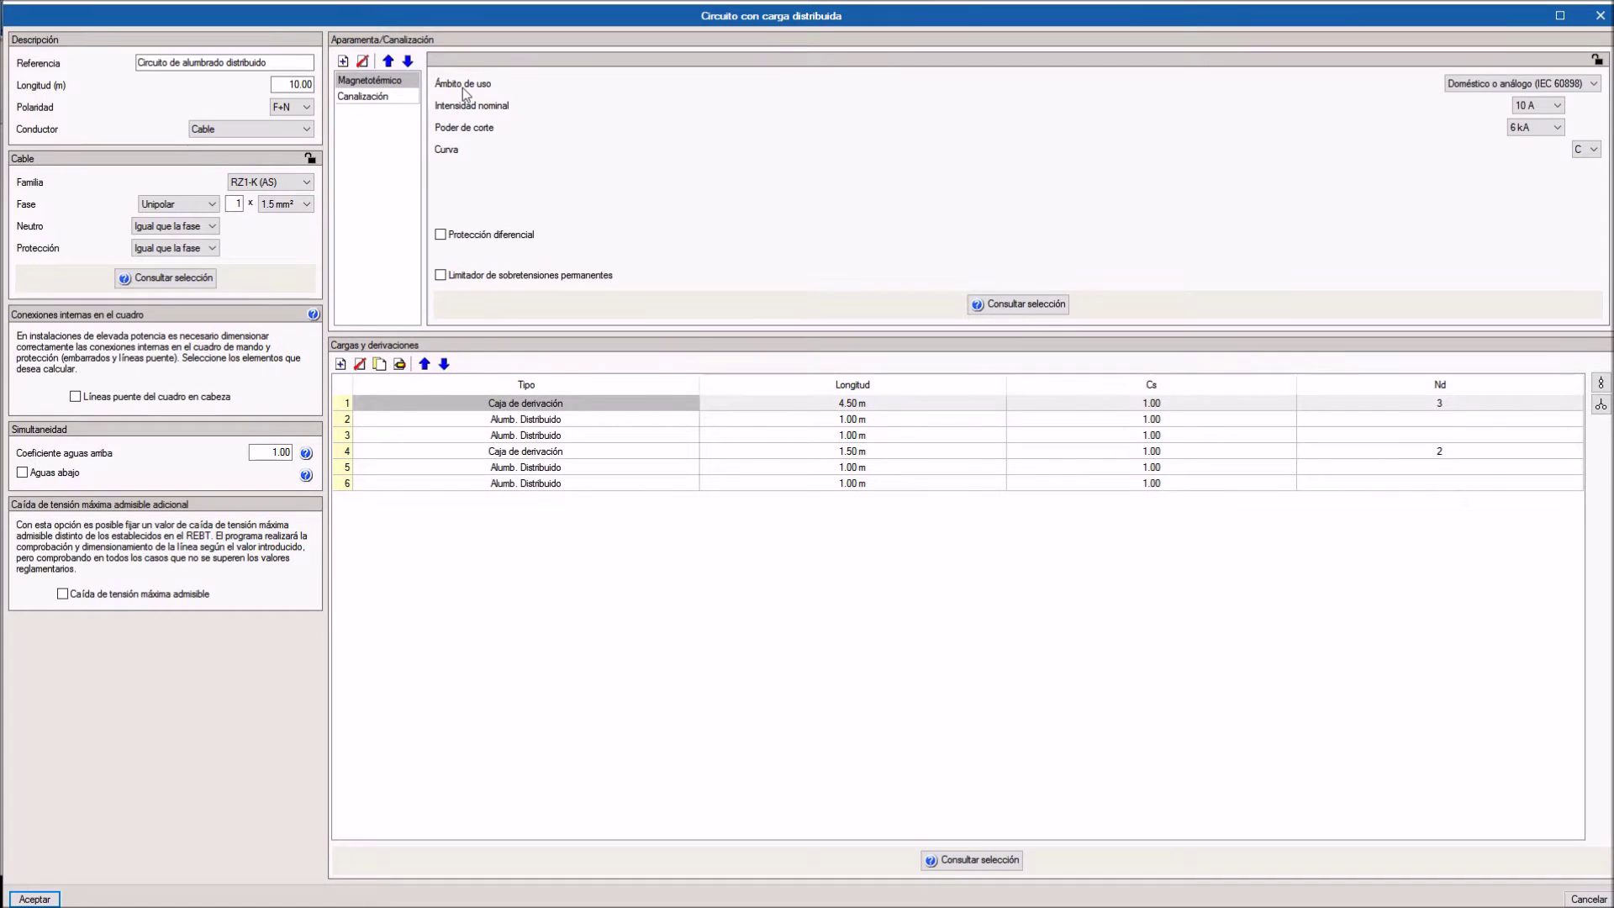
- Set the ambient temperature of the circuit's conduit installation to 25 °C and accept the circuit
click(375, 97)
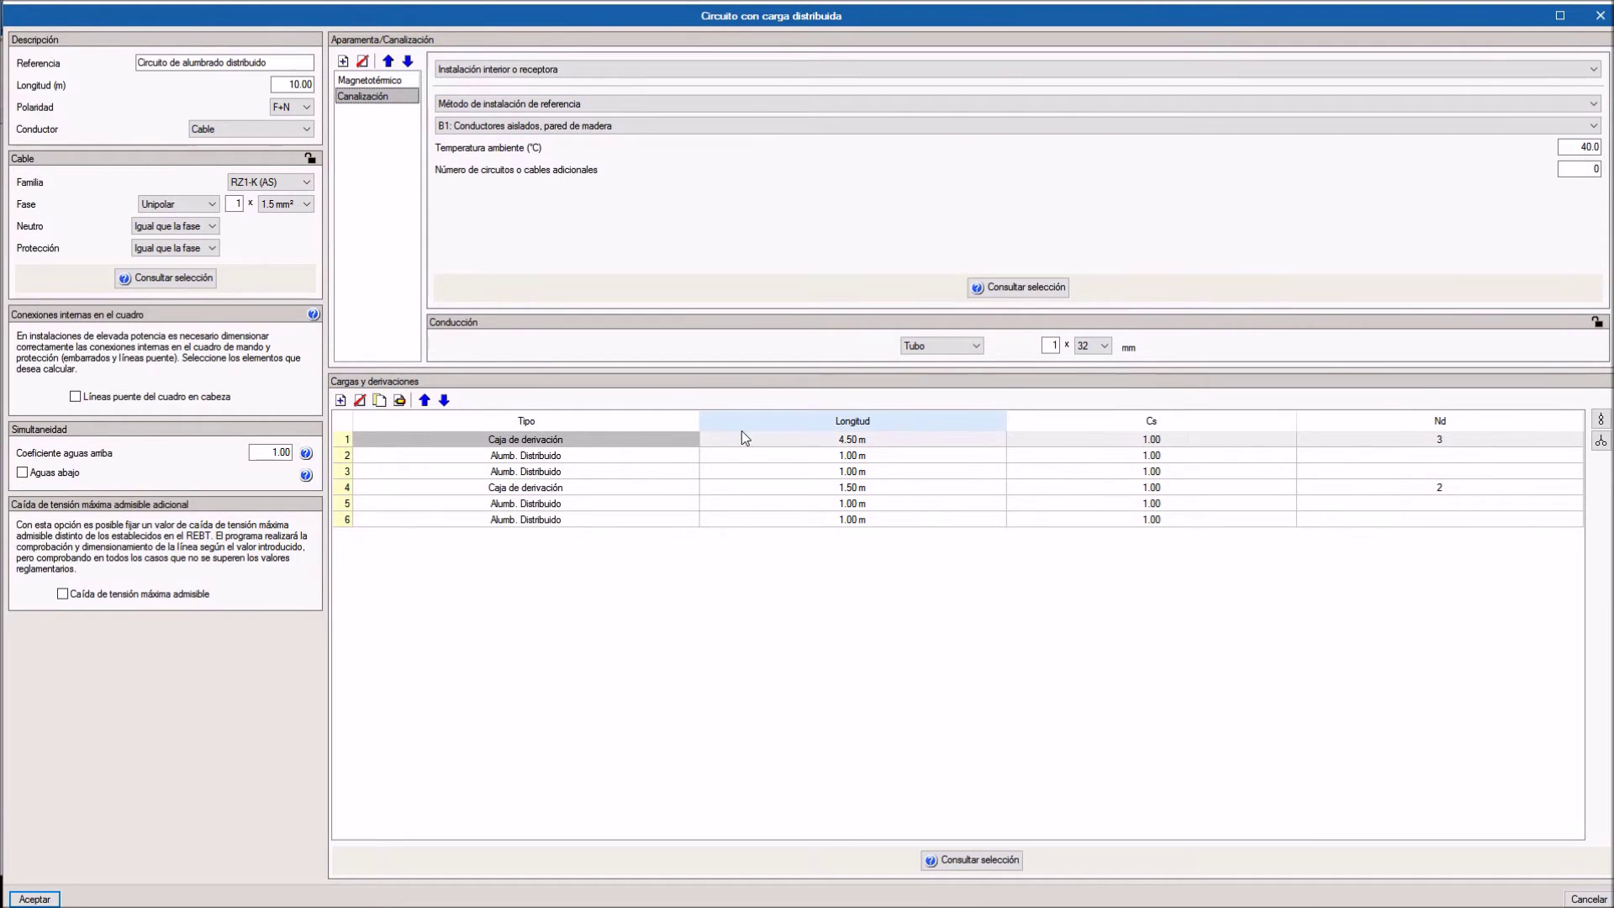
click(1576, 146)
text(25)
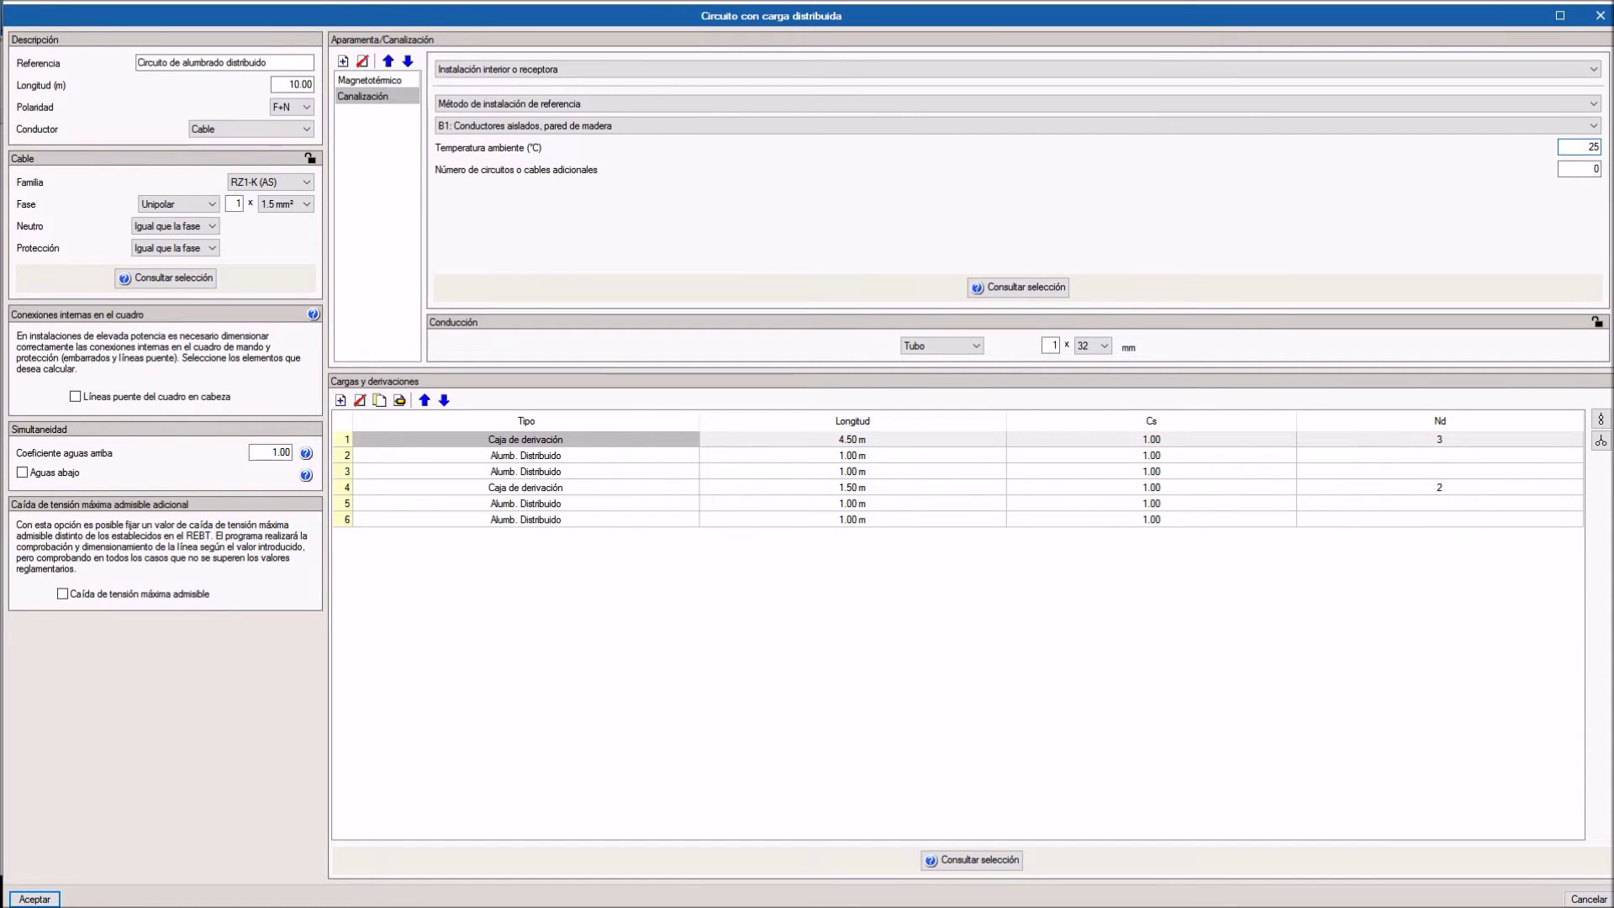
click(35, 899)
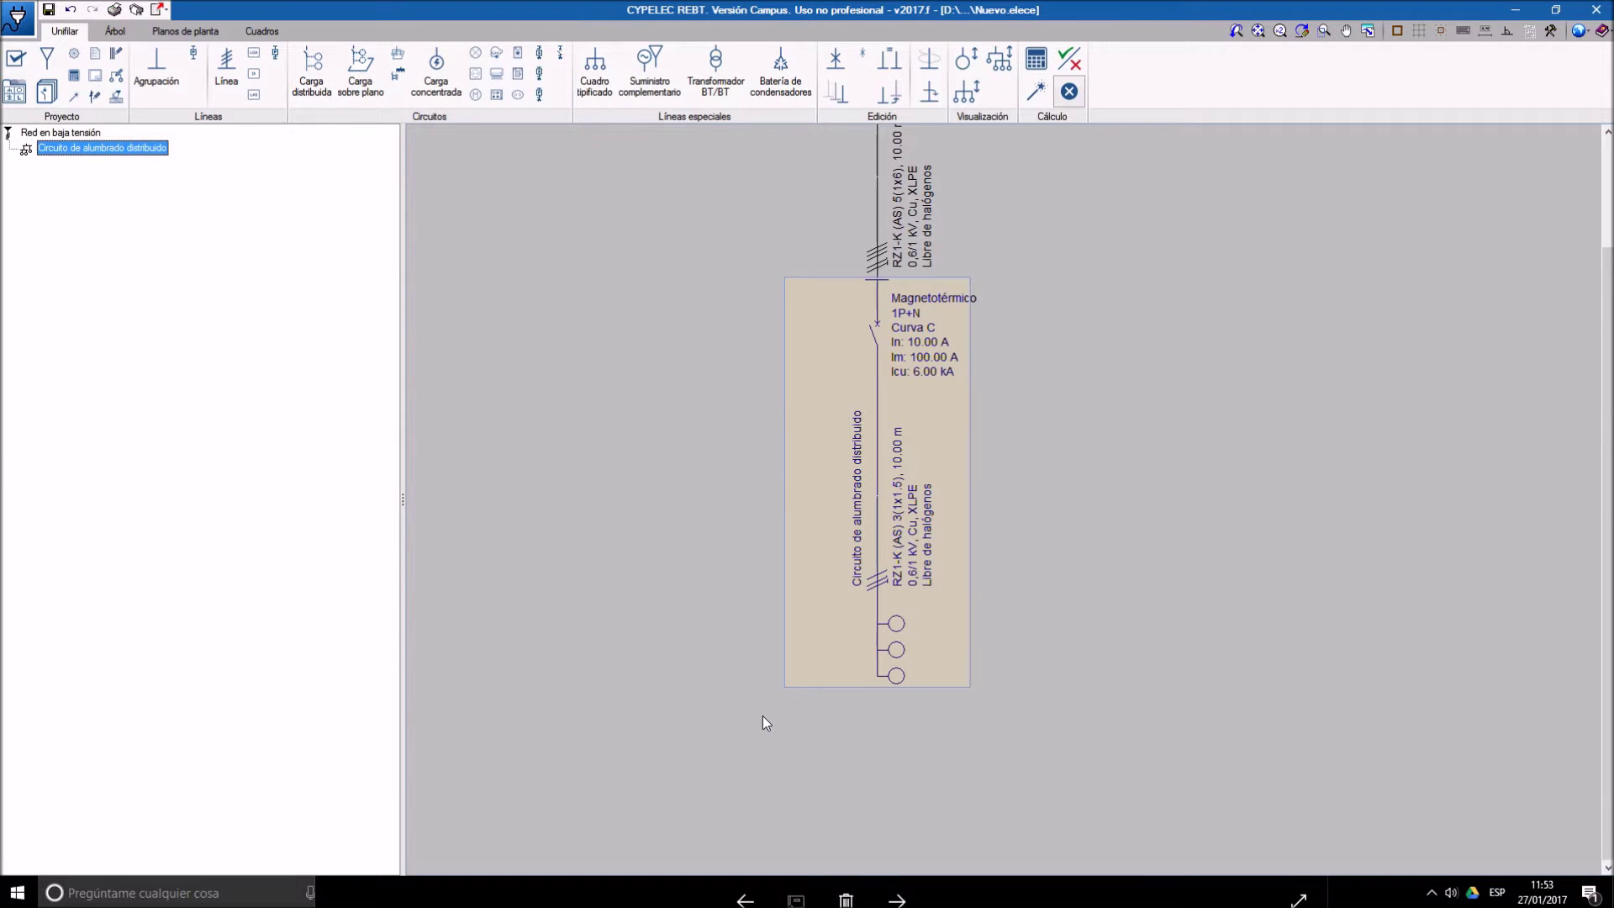
scroll(764, 713, down, 3)
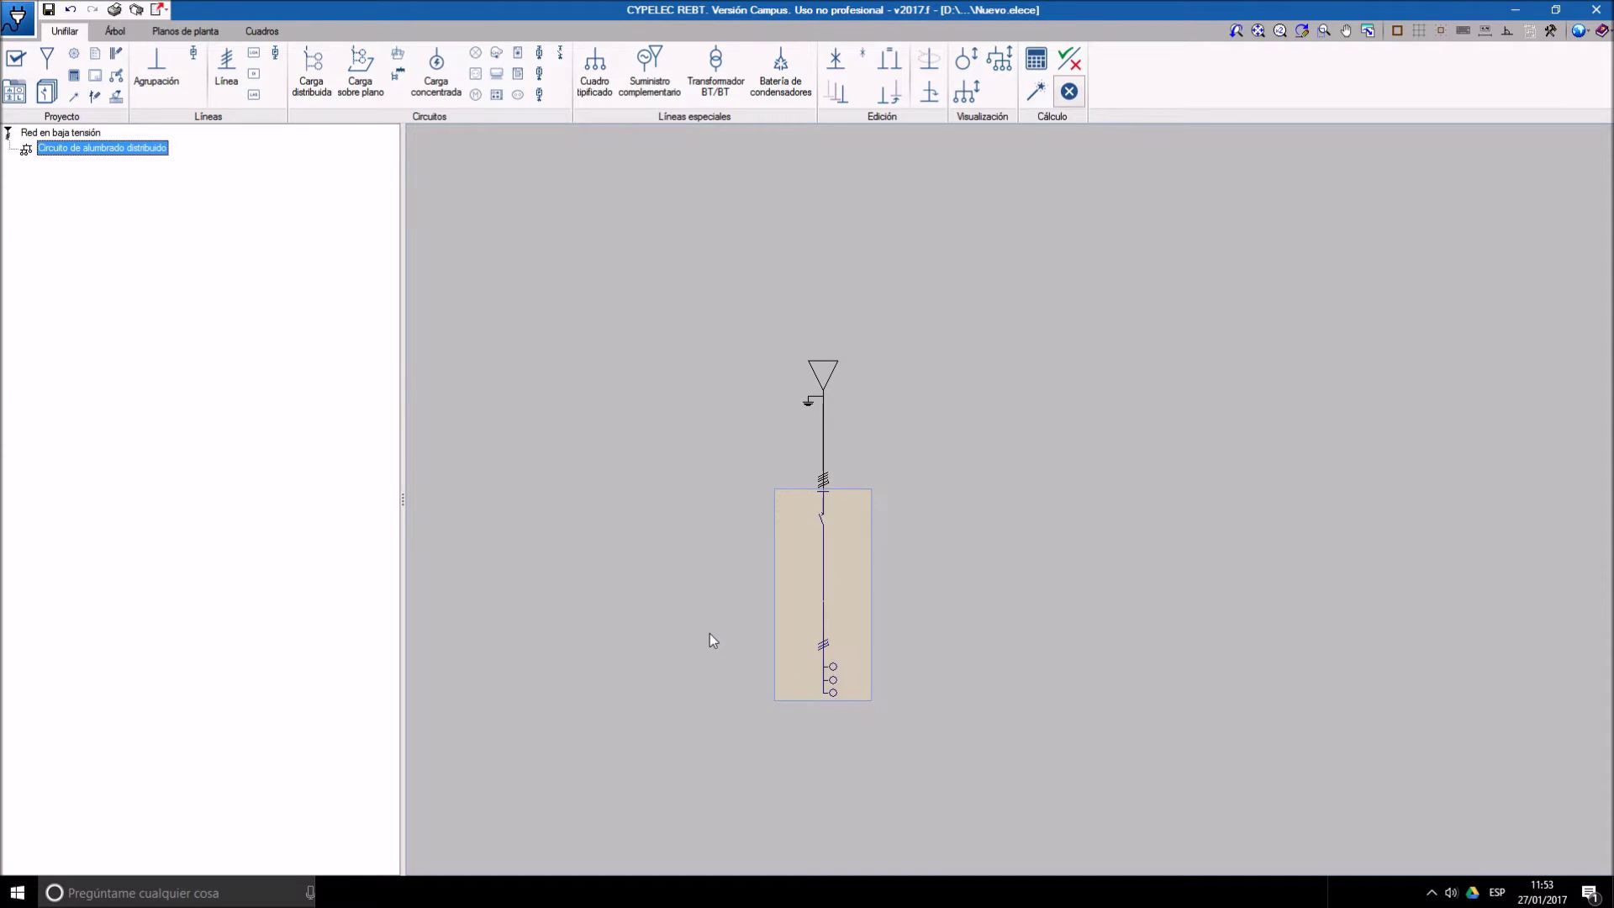
scroll(710, 636, up, 3)
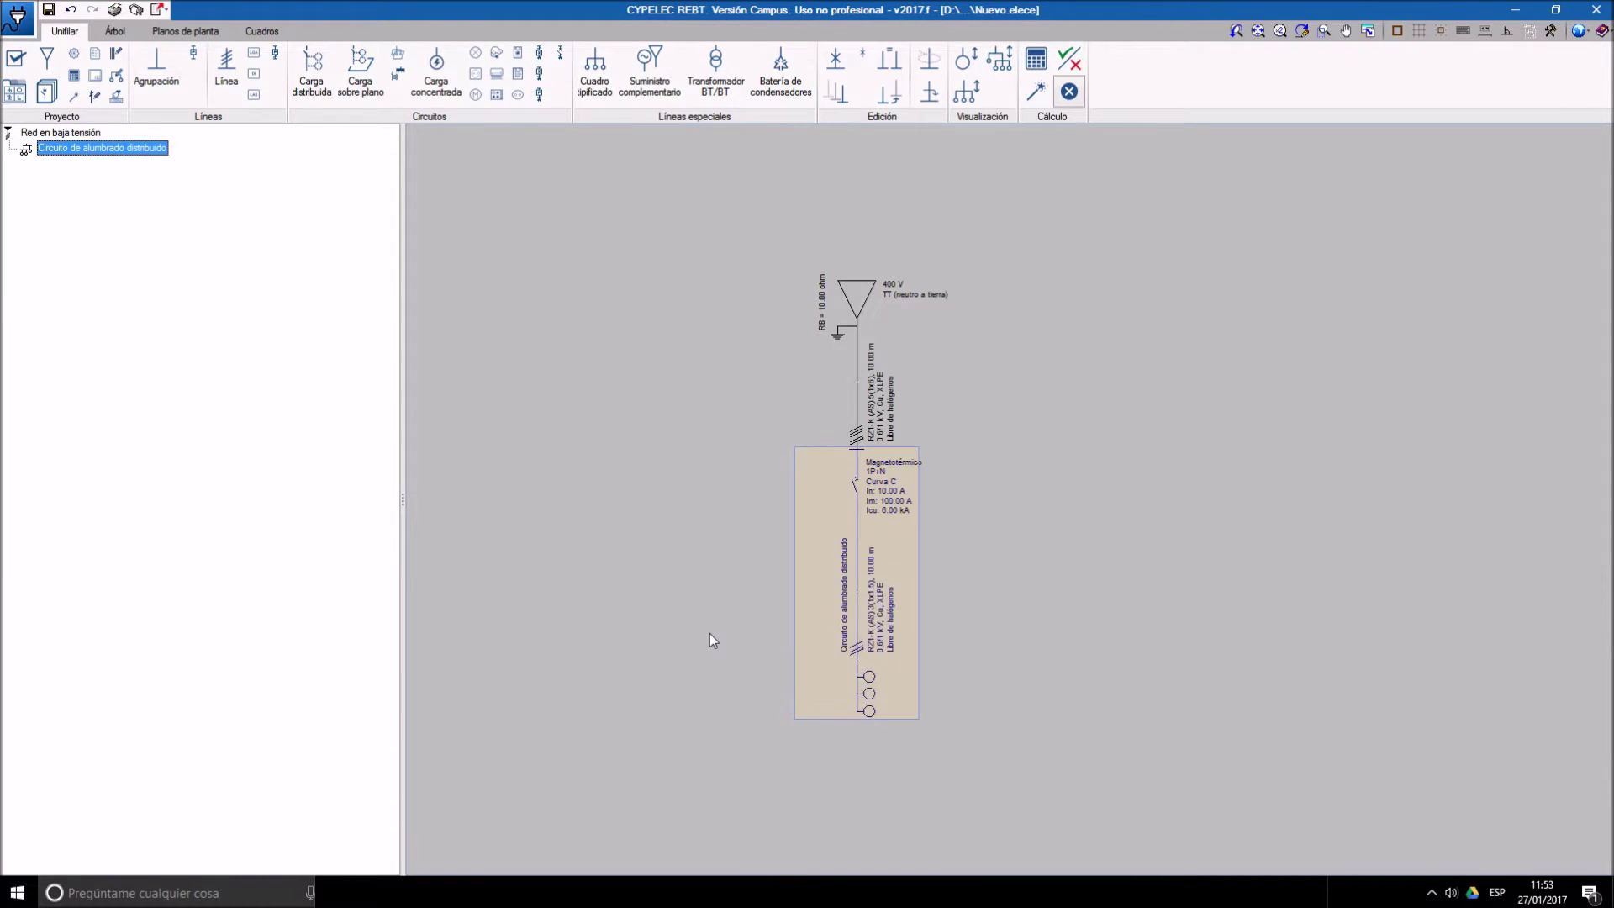
scroll(709, 633, up, 2)
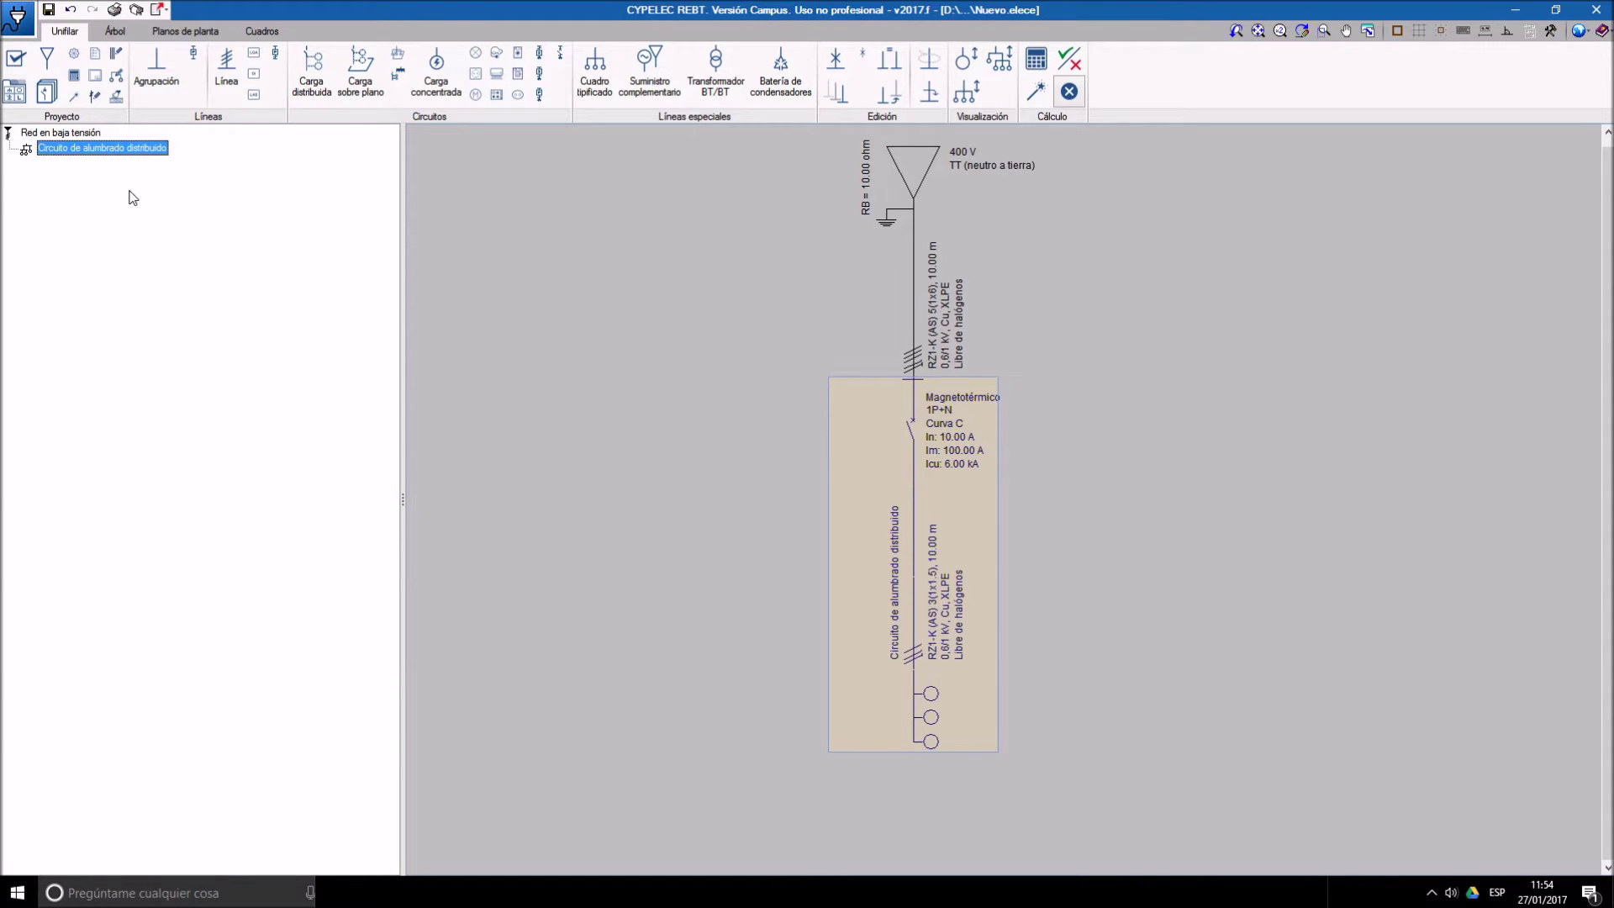
click(178, 34)
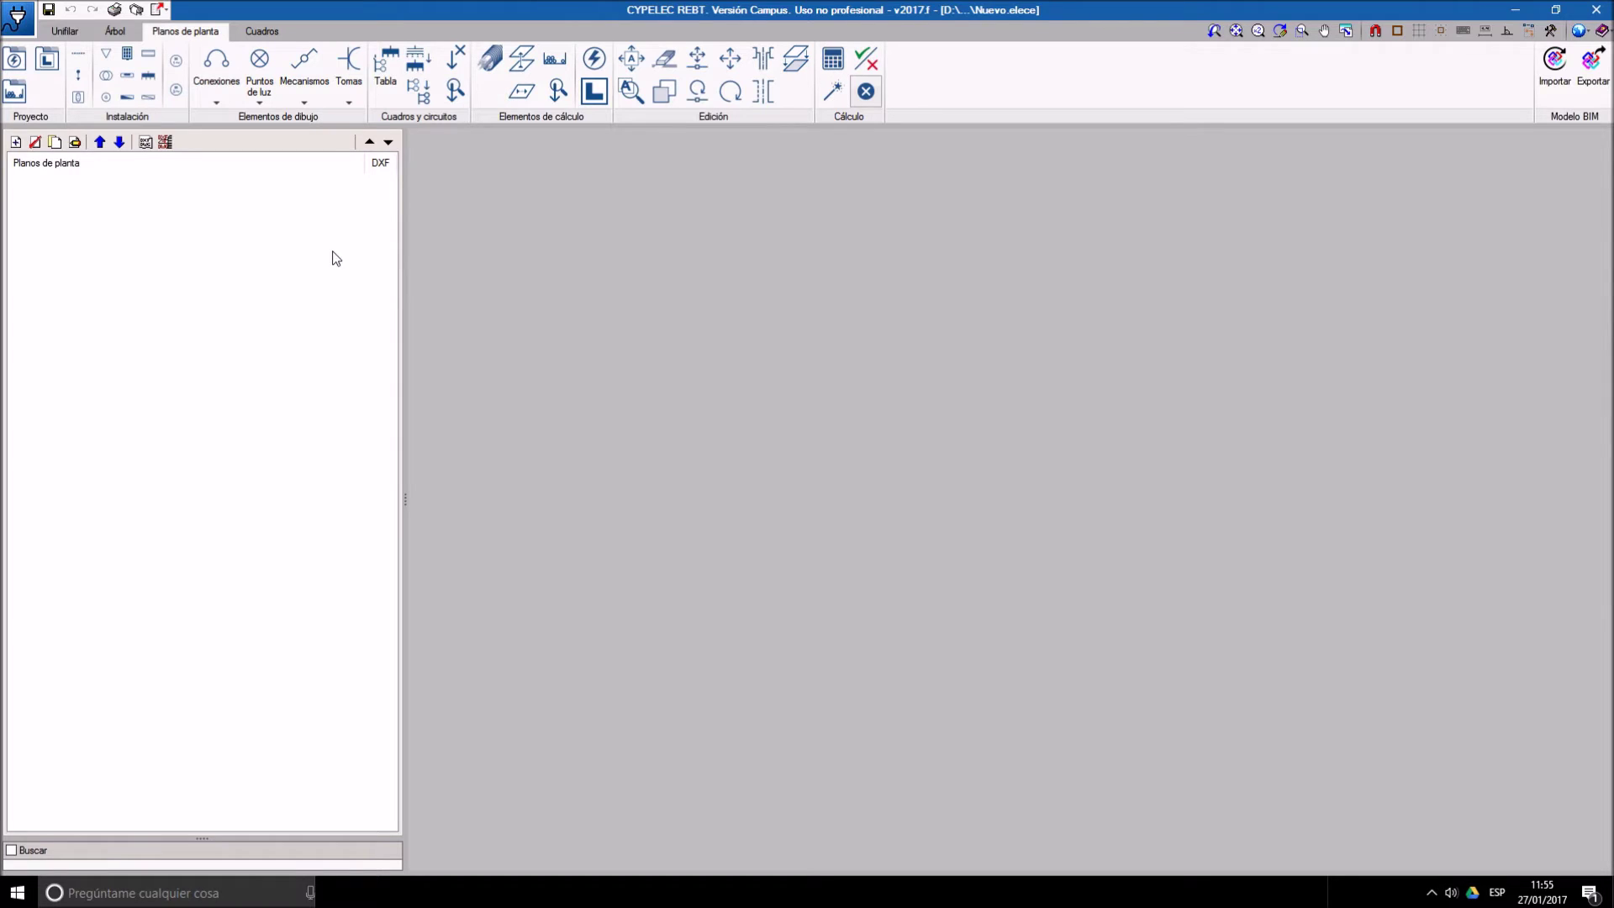
click(55, 32)
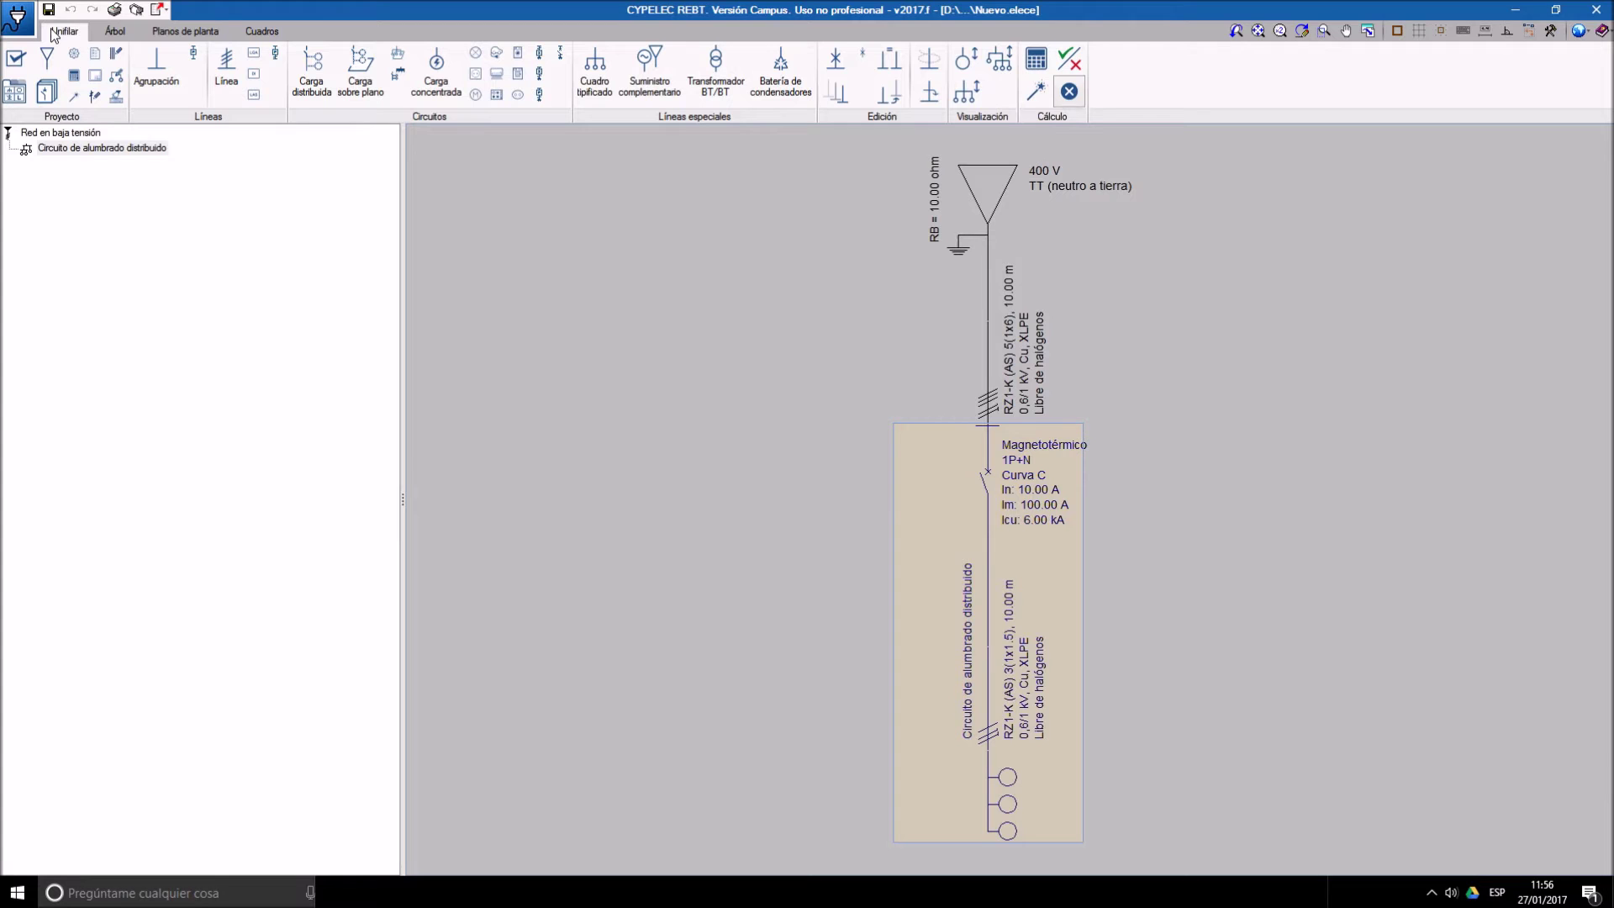
- Go to the floor plans workspace and turn on the drawing grid
click(187, 35)
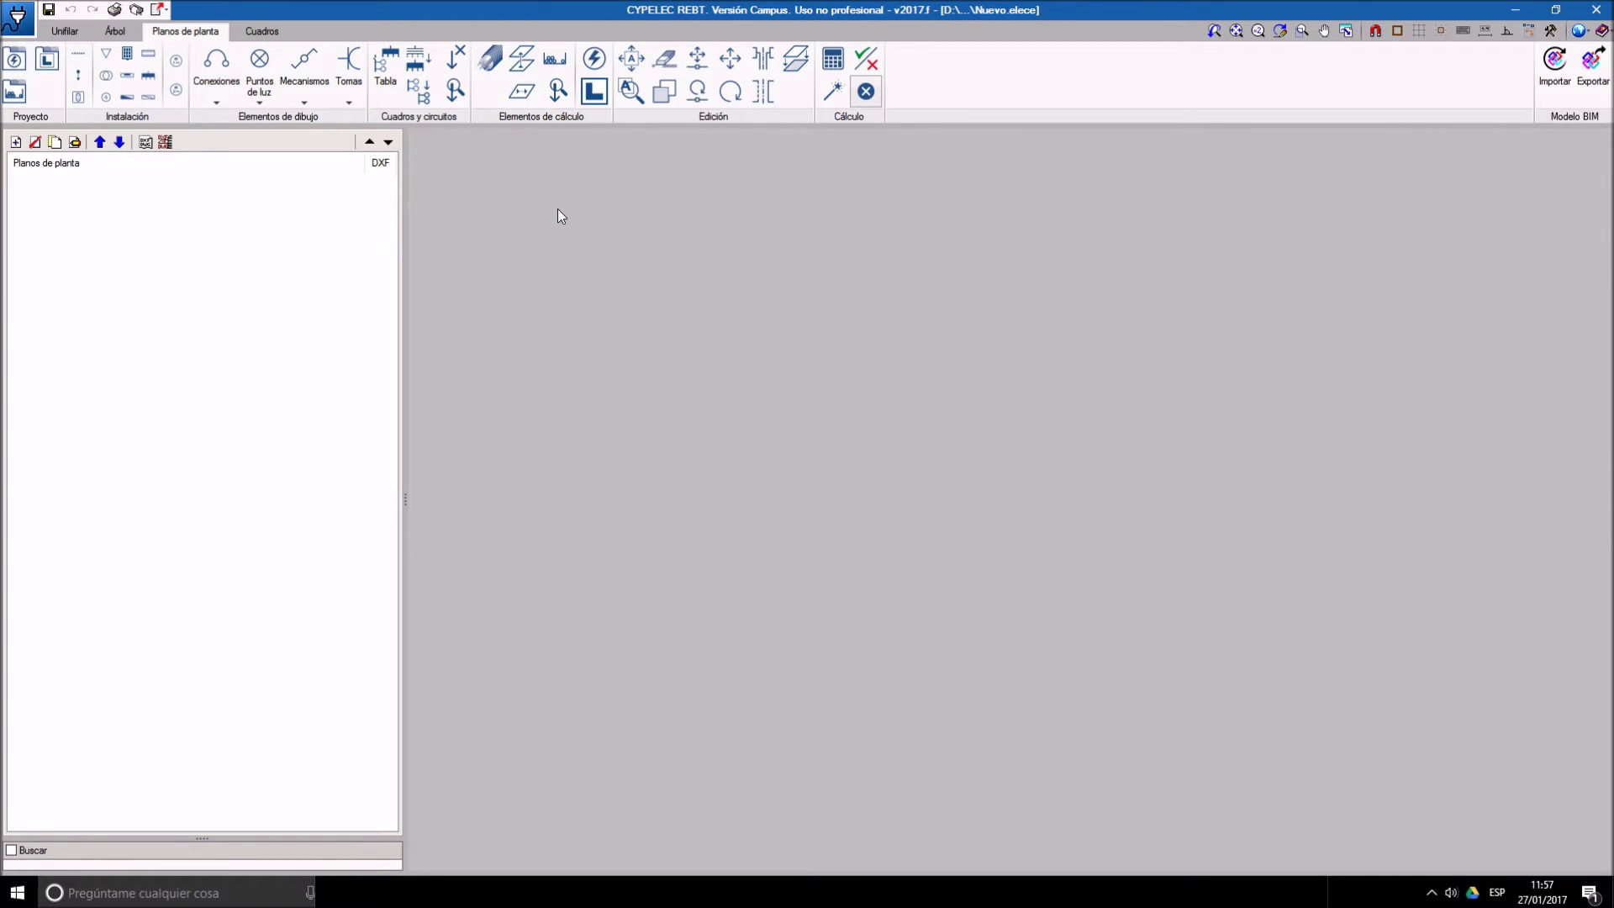
click(602, 55)
click(17, 62)
click(592, 94)
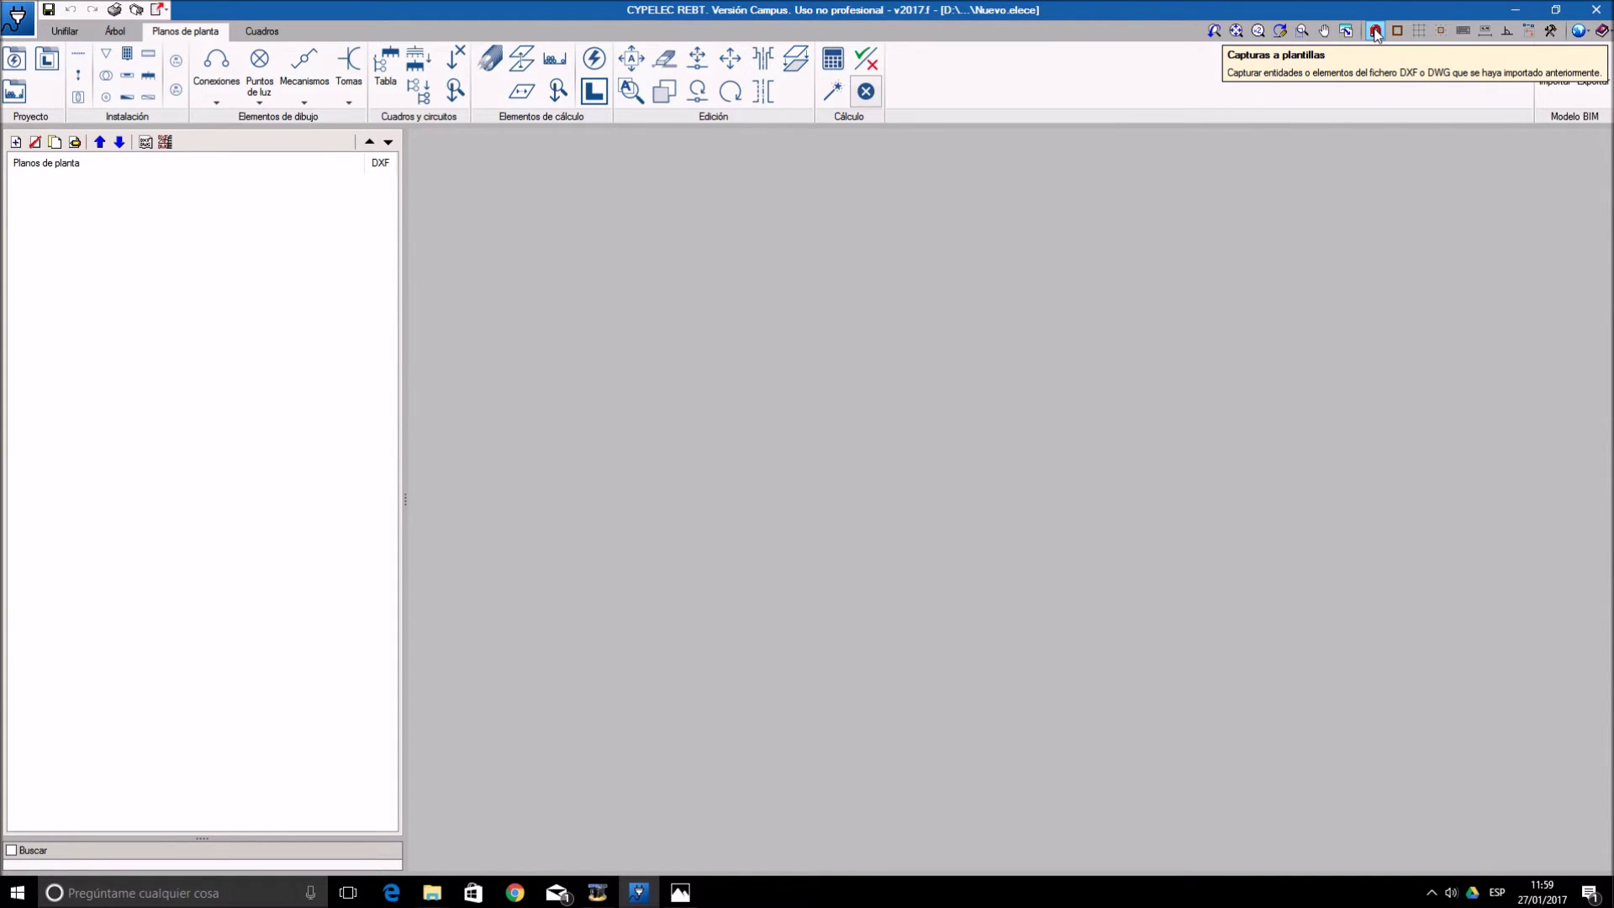
click(1421, 36)
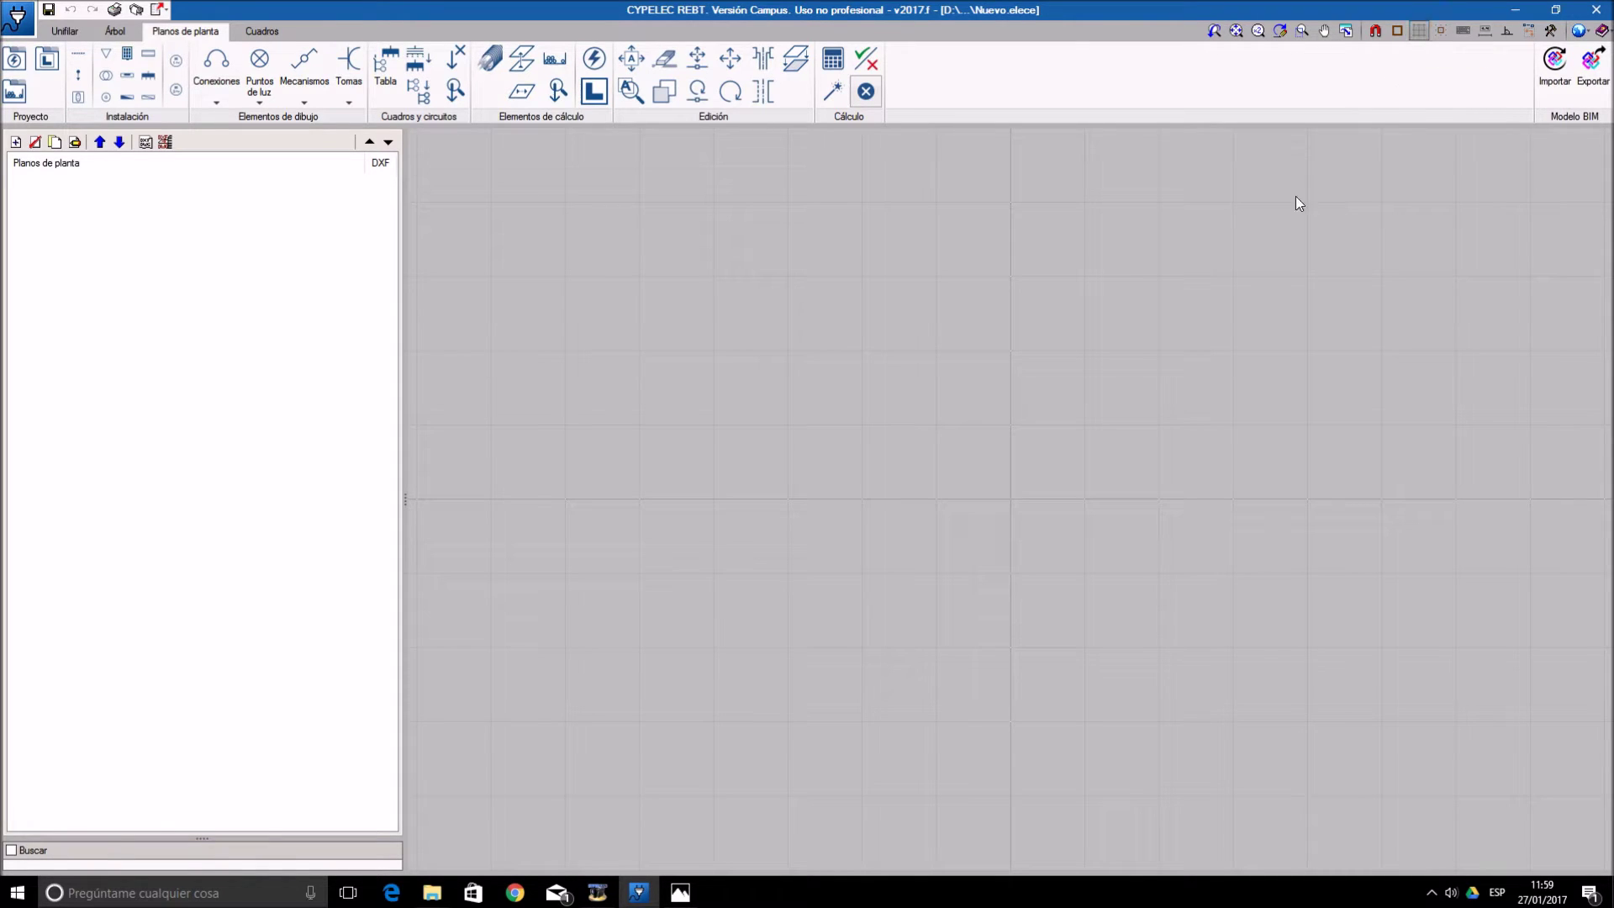
- Review the drawing configuration for the mouse cursor, capture cursor, snaps, grid and dimensioning
click(1445, 31)
click(1485, 32)
click(1549, 30)
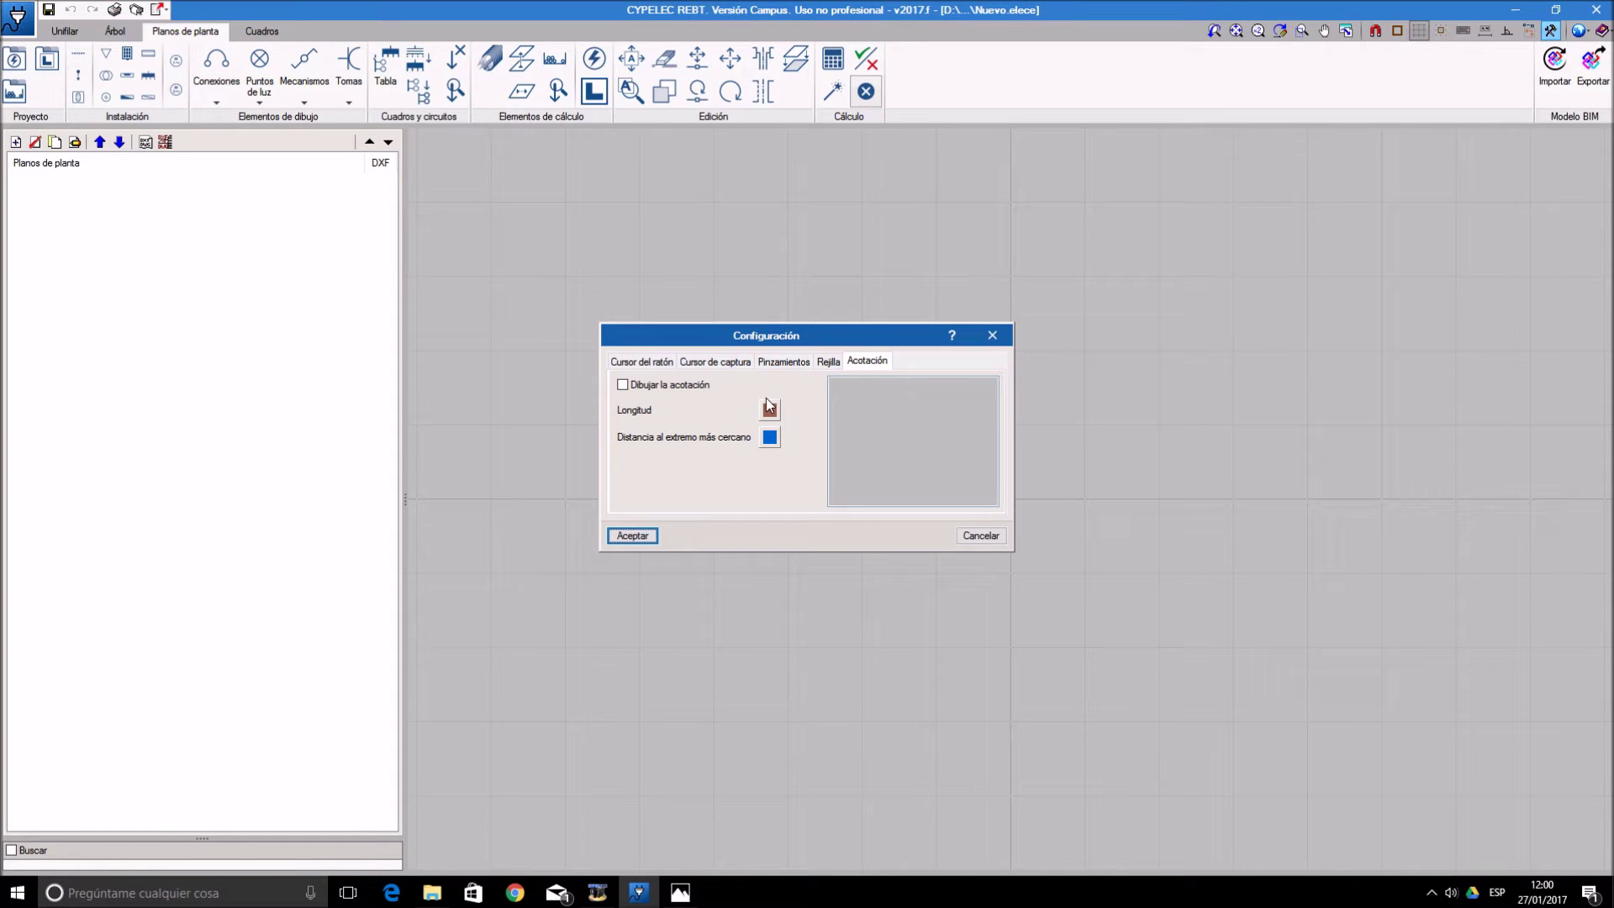
click(645, 361)
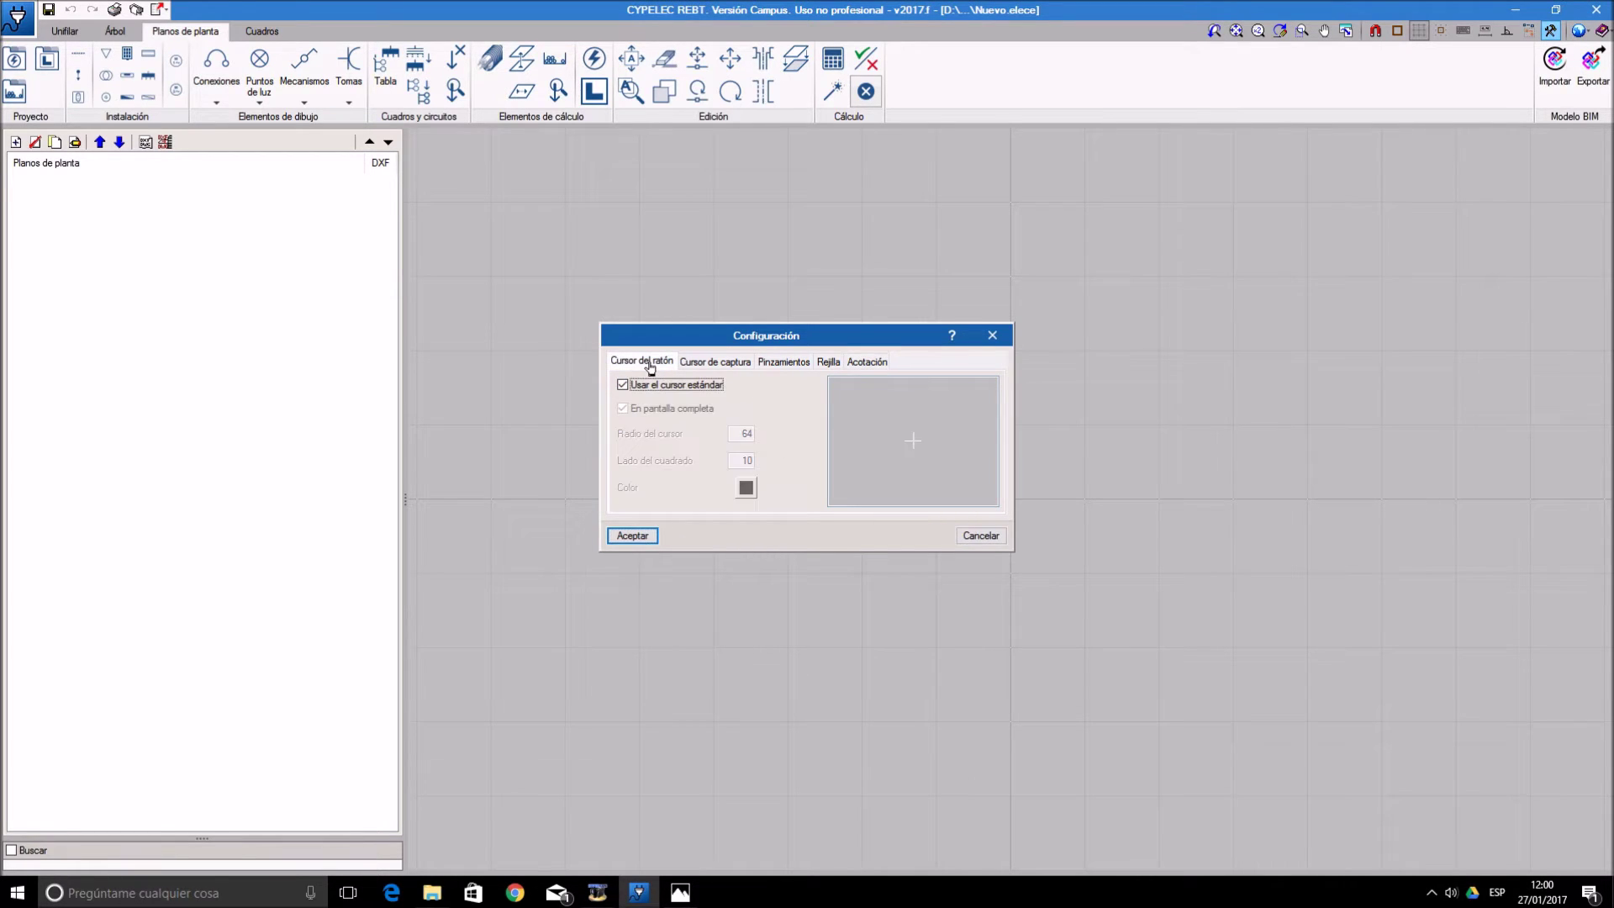
click(716, 362)
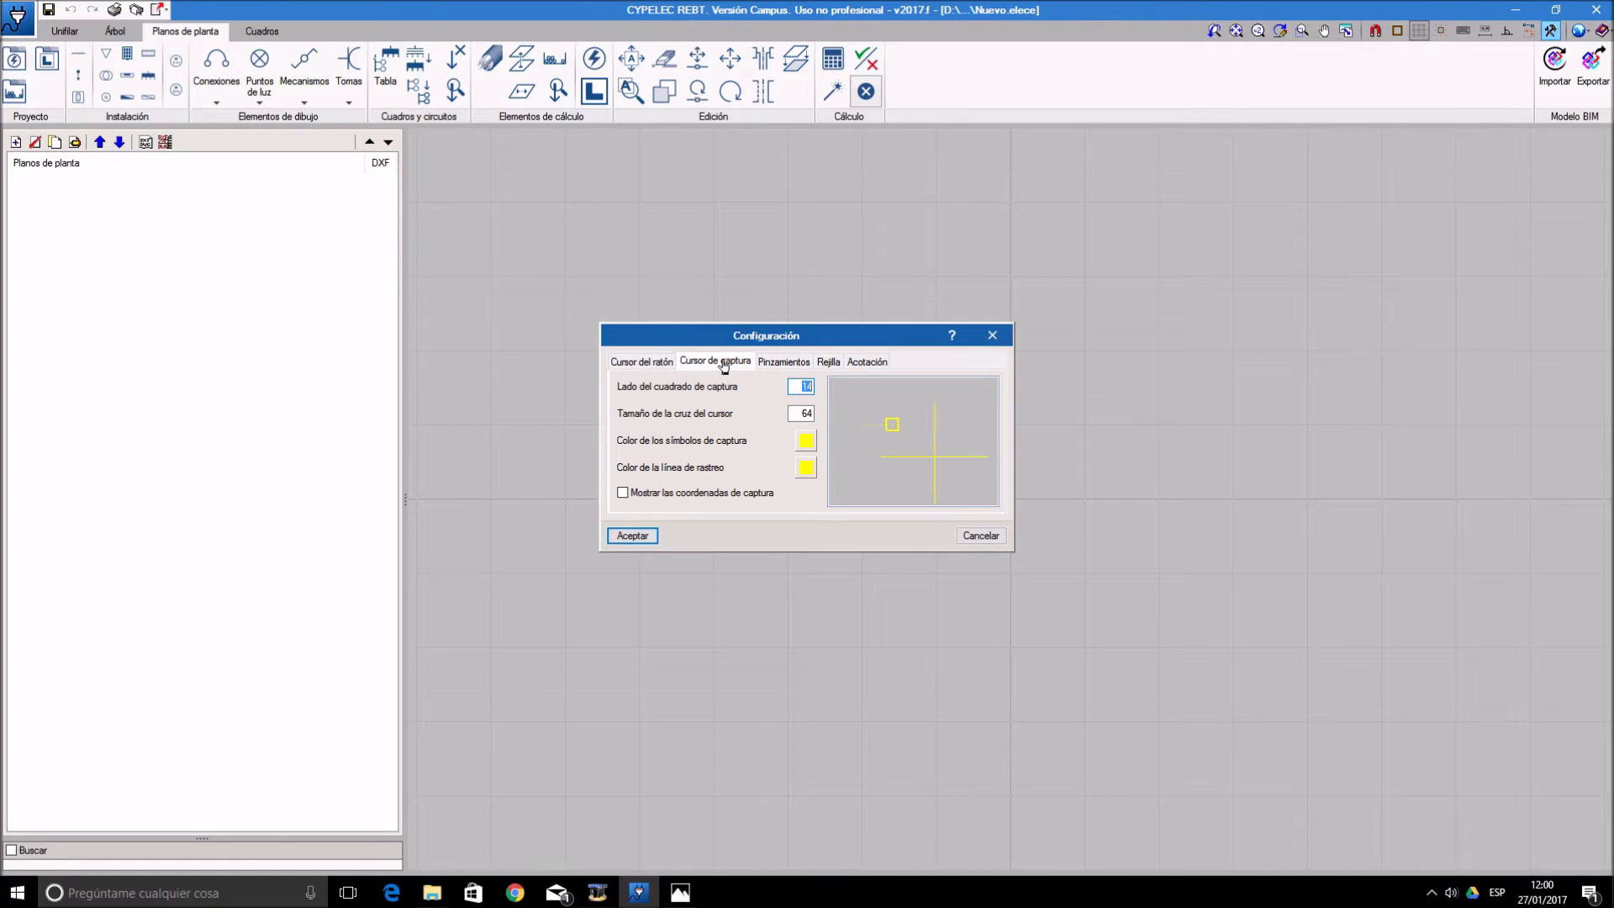
click(795, 363)
click(828, 362)
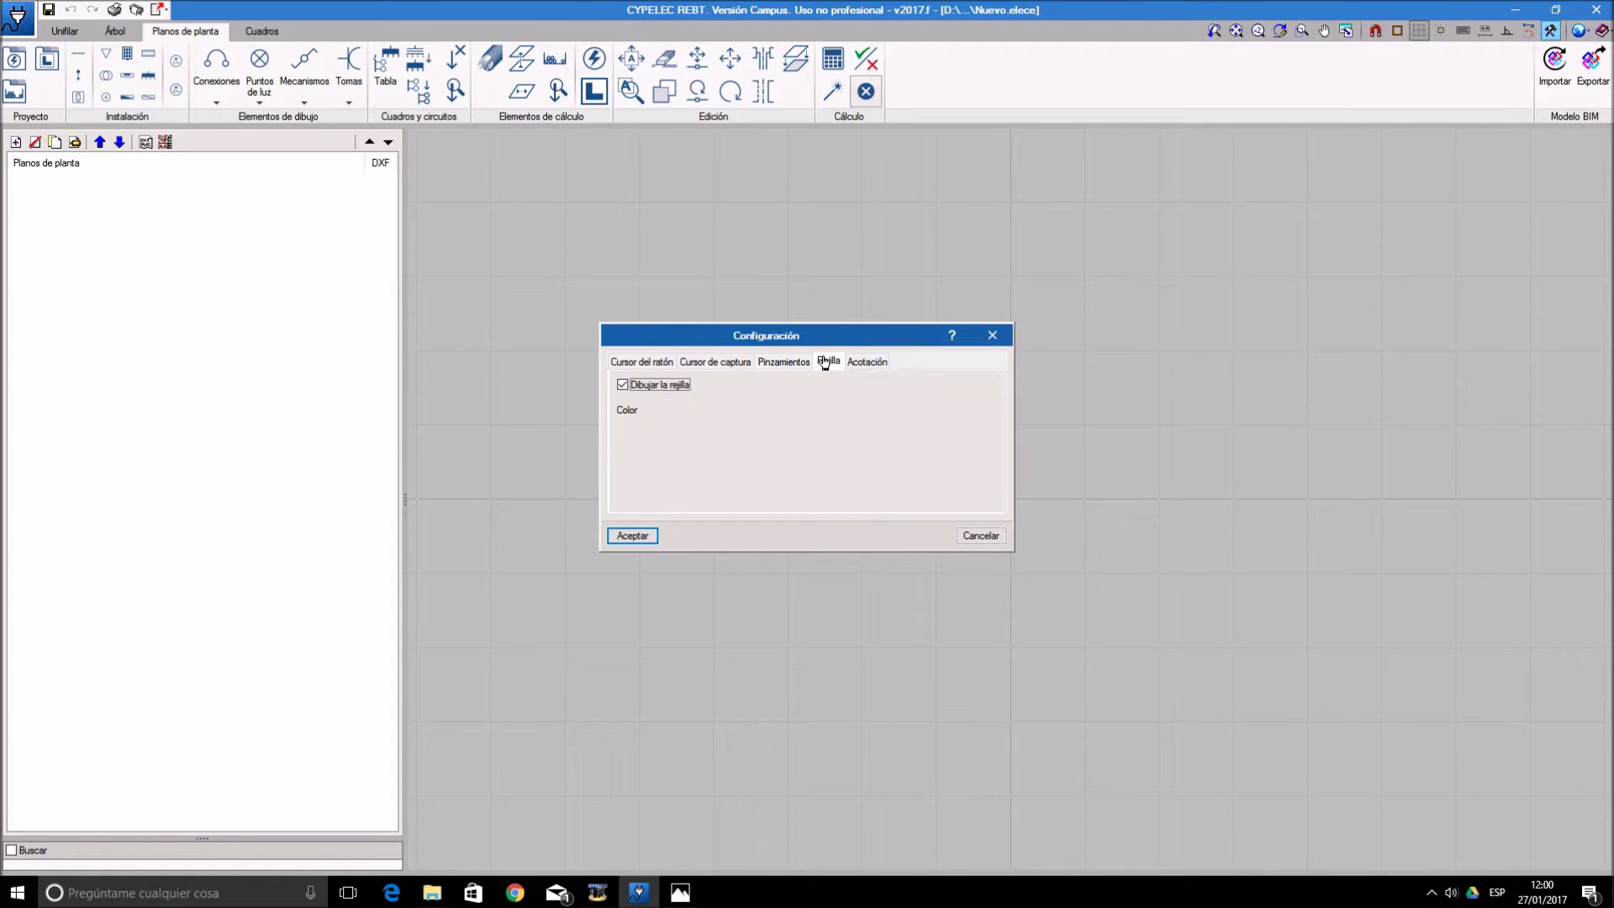
click(867, 362)
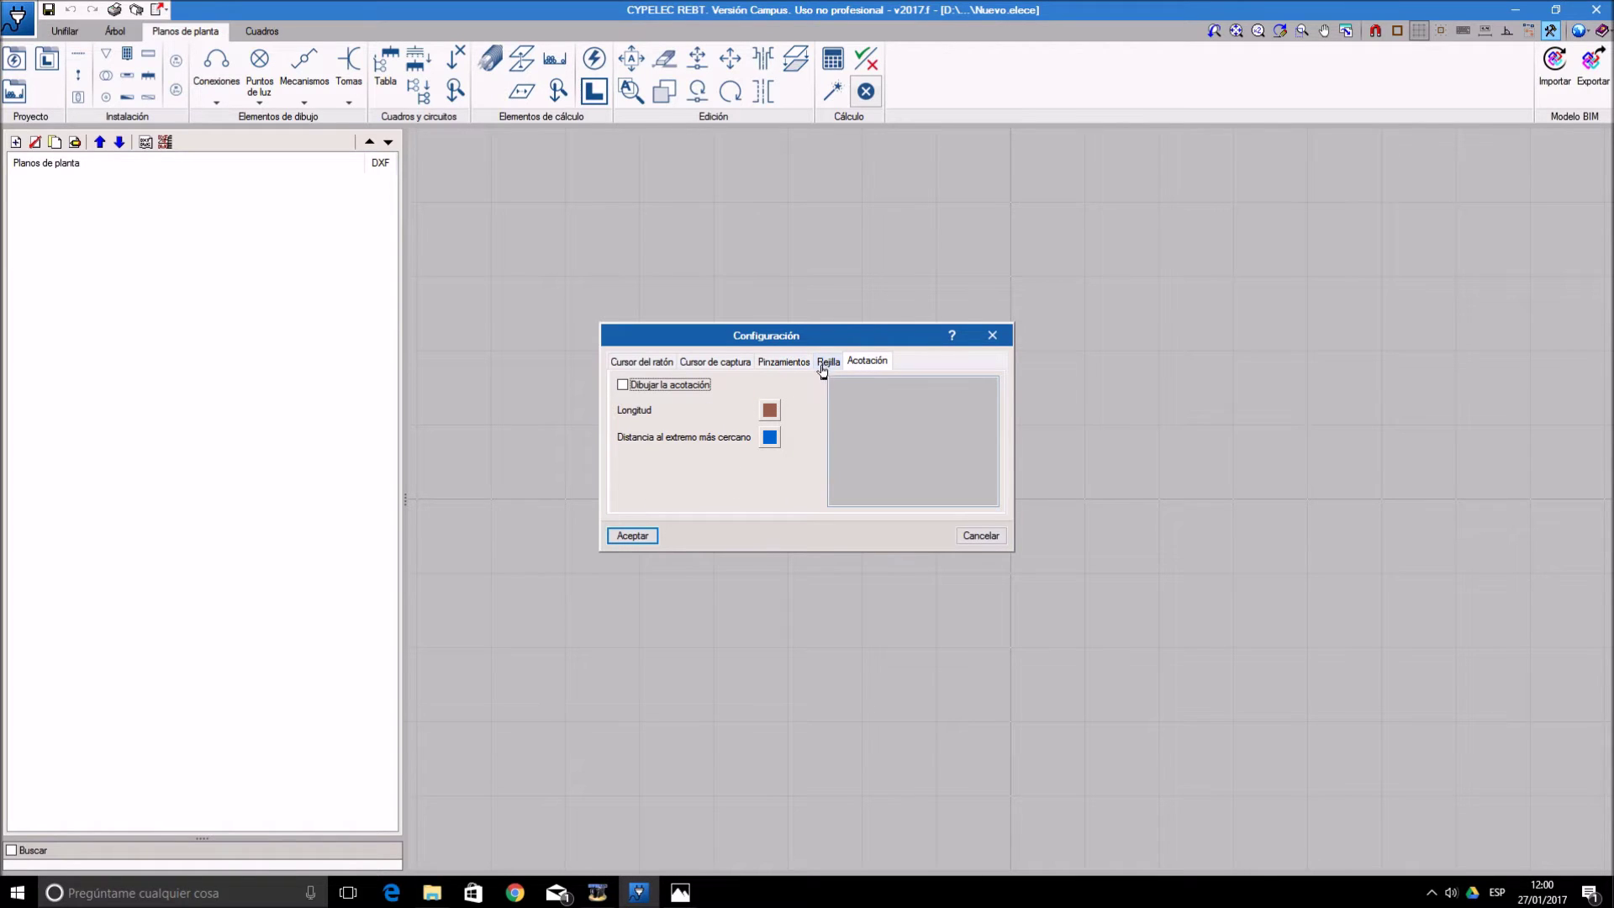
click(641, 540)
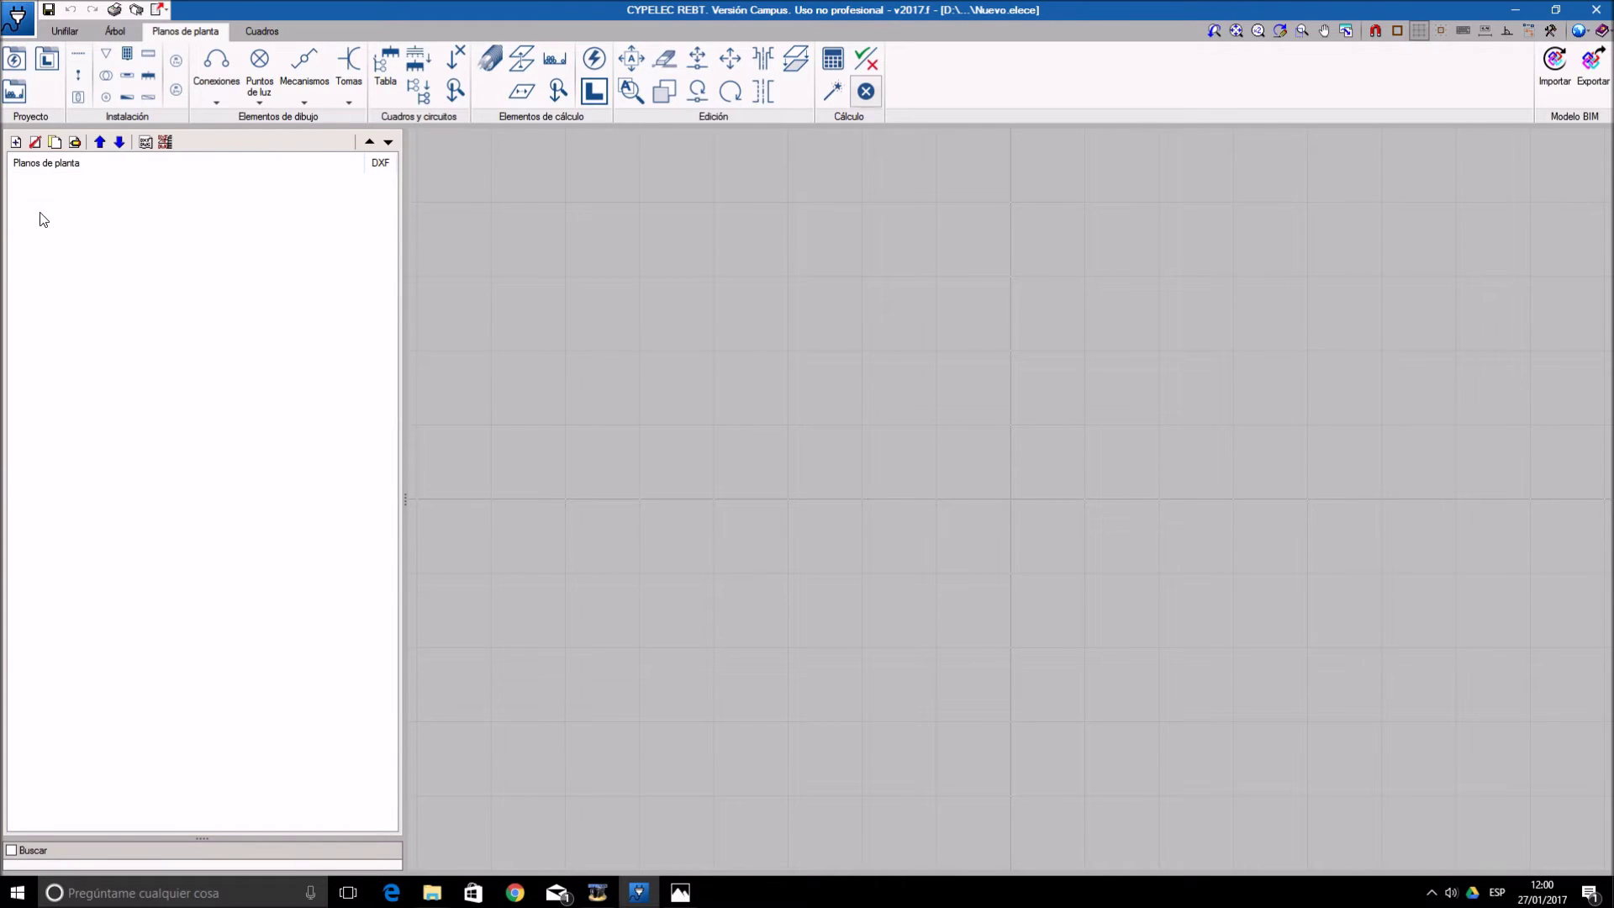
- Create a new floor plan with the reference Planta Baja
click(16, 143)
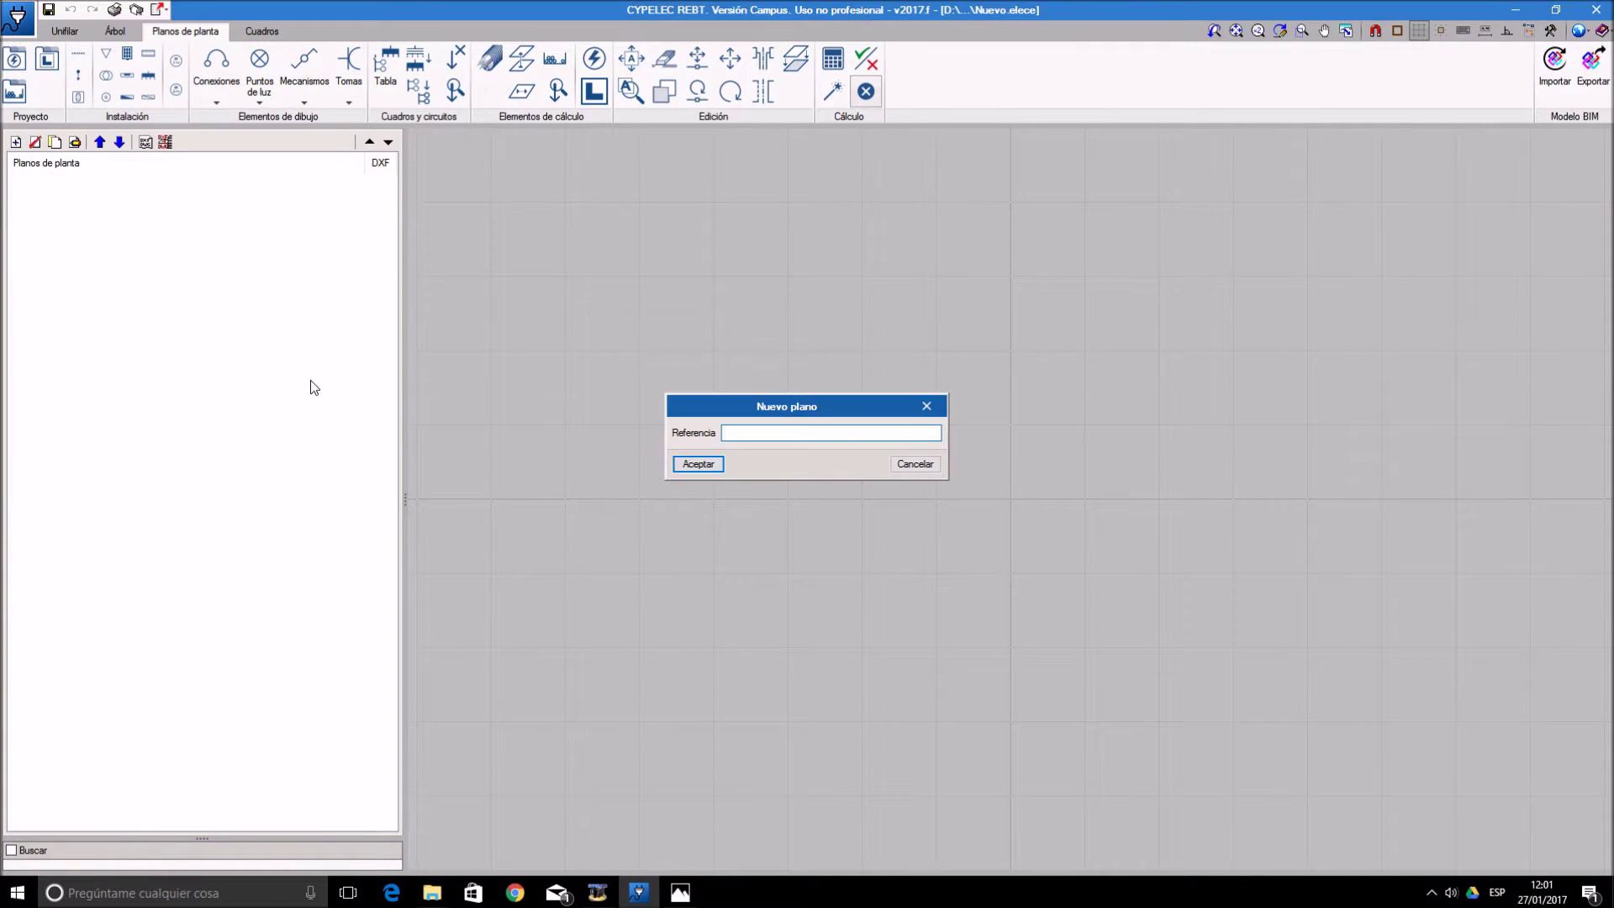
text(Planta Baja)
click(696, 465)
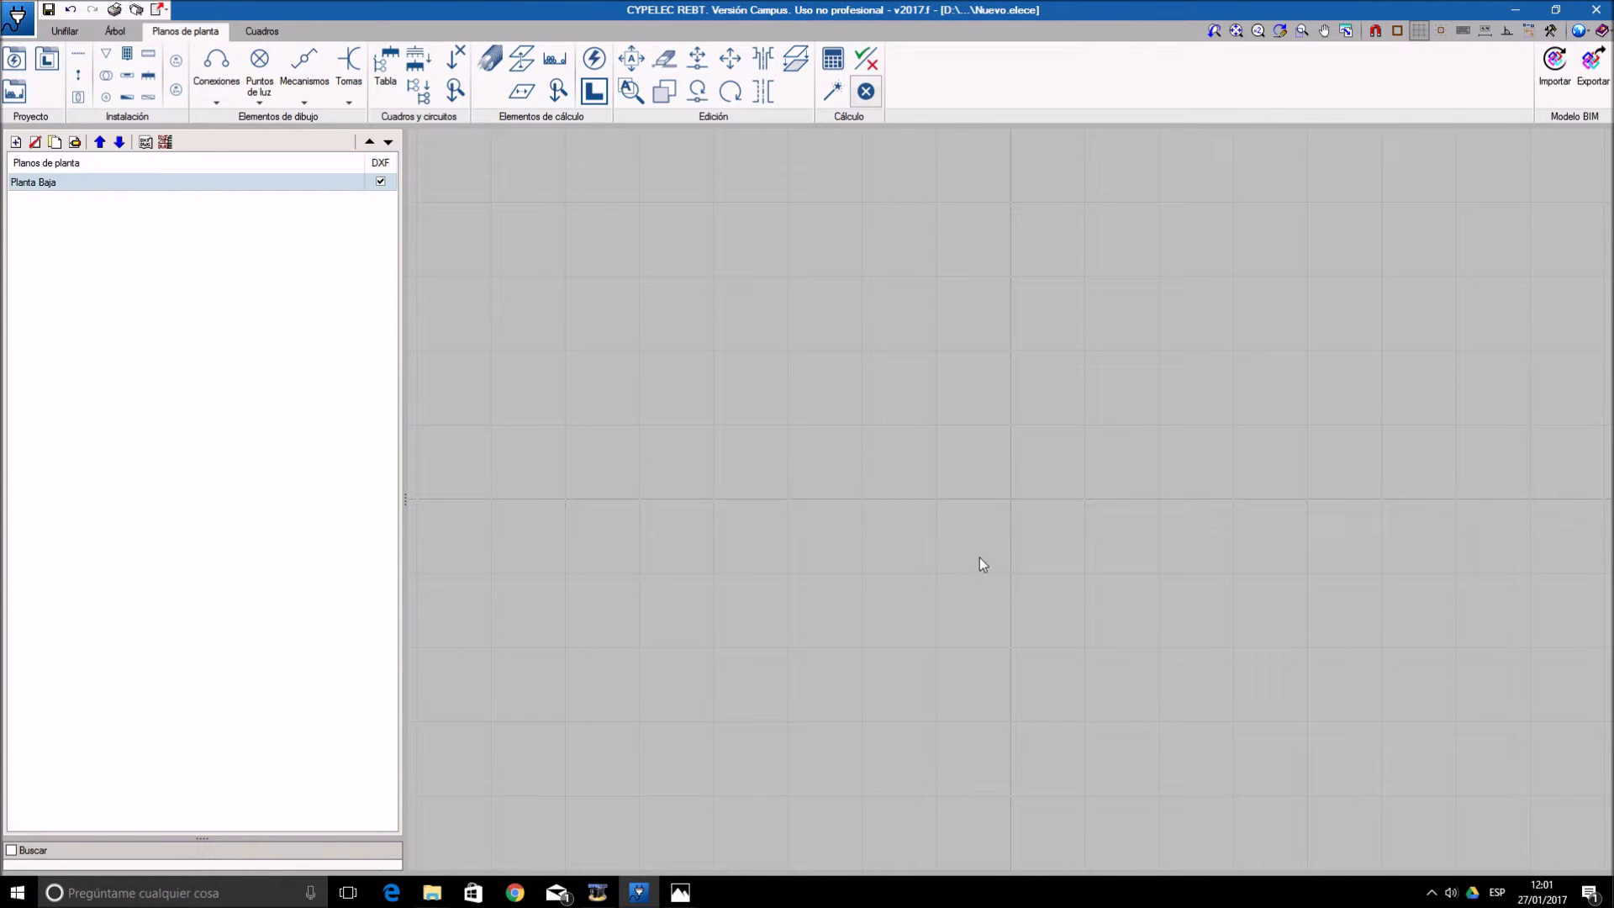
scroll(946, 408, down, 3)
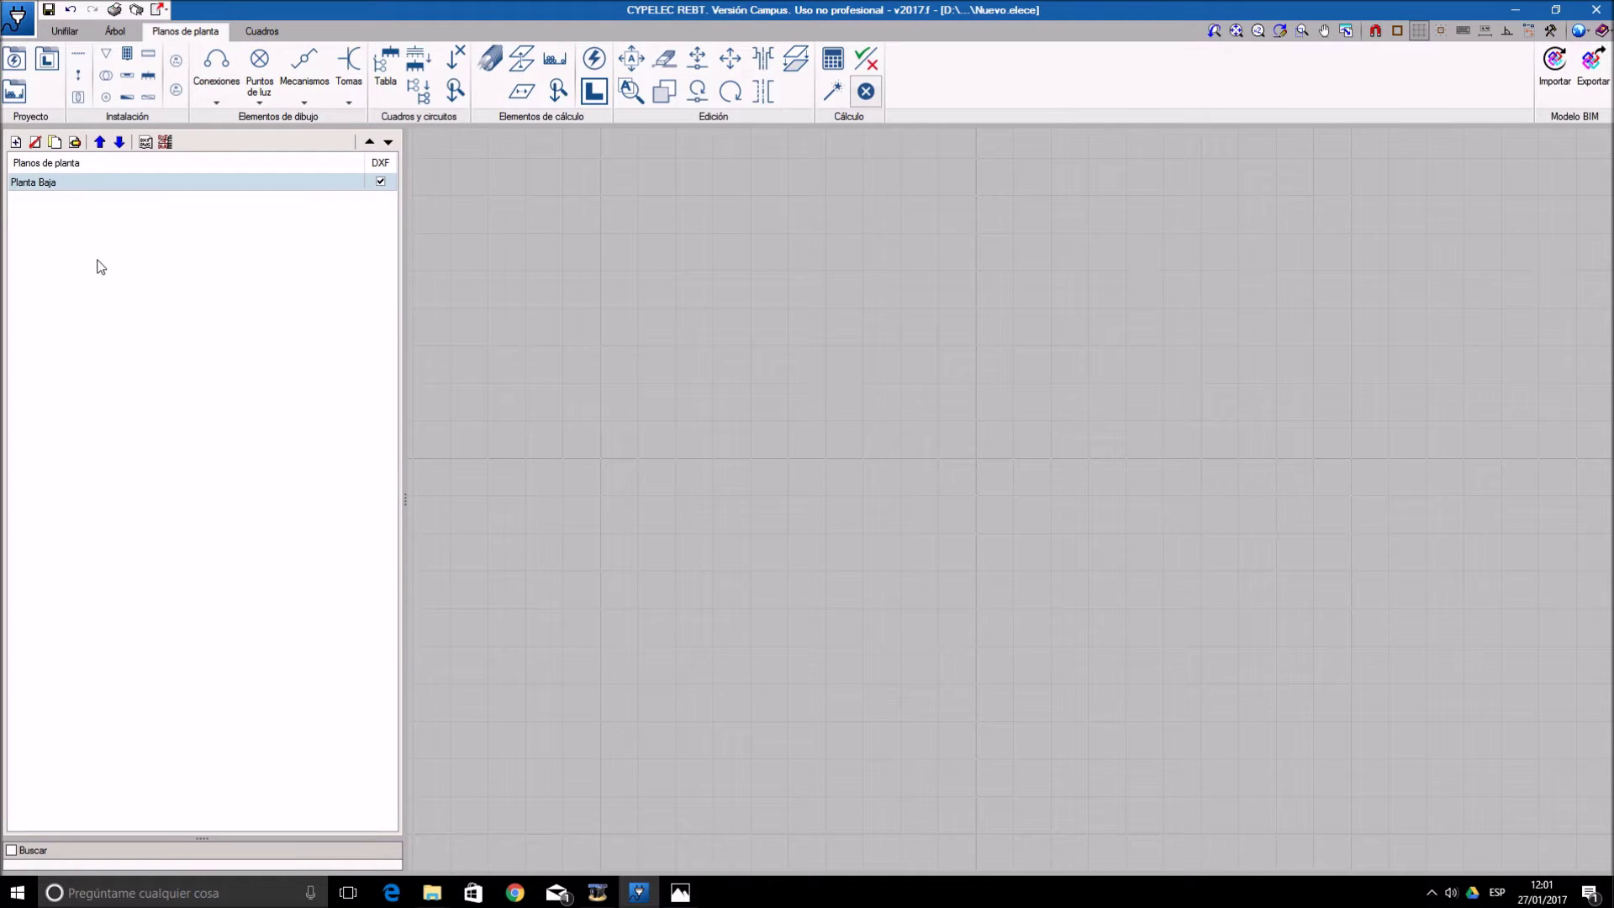
- Add the drawing Hotel Planta baja sencillo.dwg from the Febrero 2017 folder as a DXF-DWG template
click(146, 142)
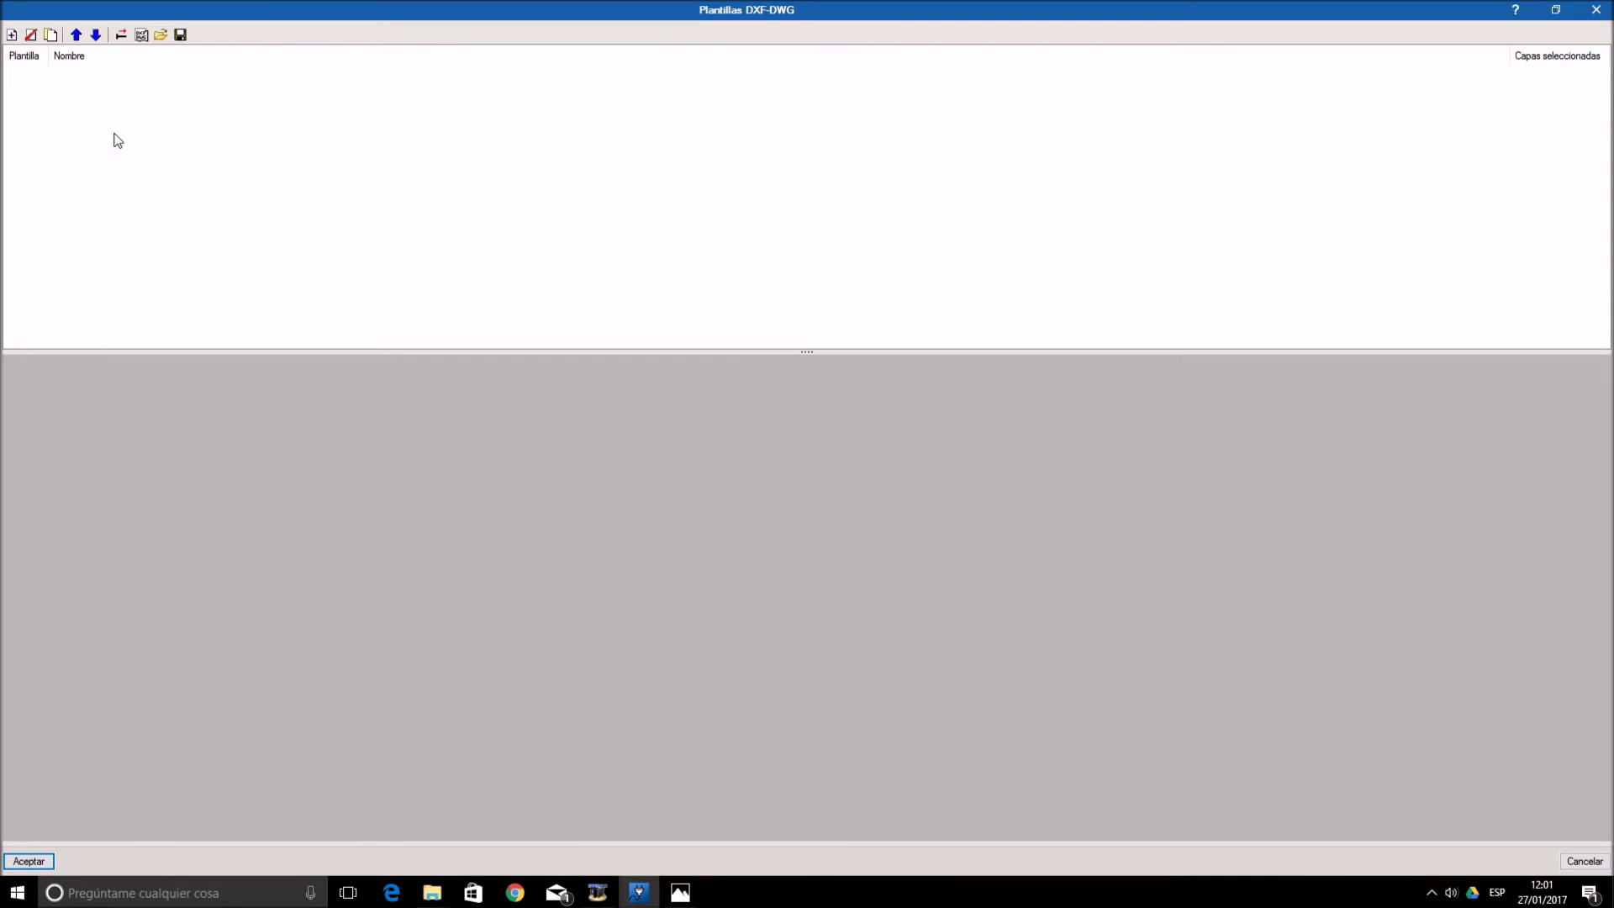
click(12, 34)
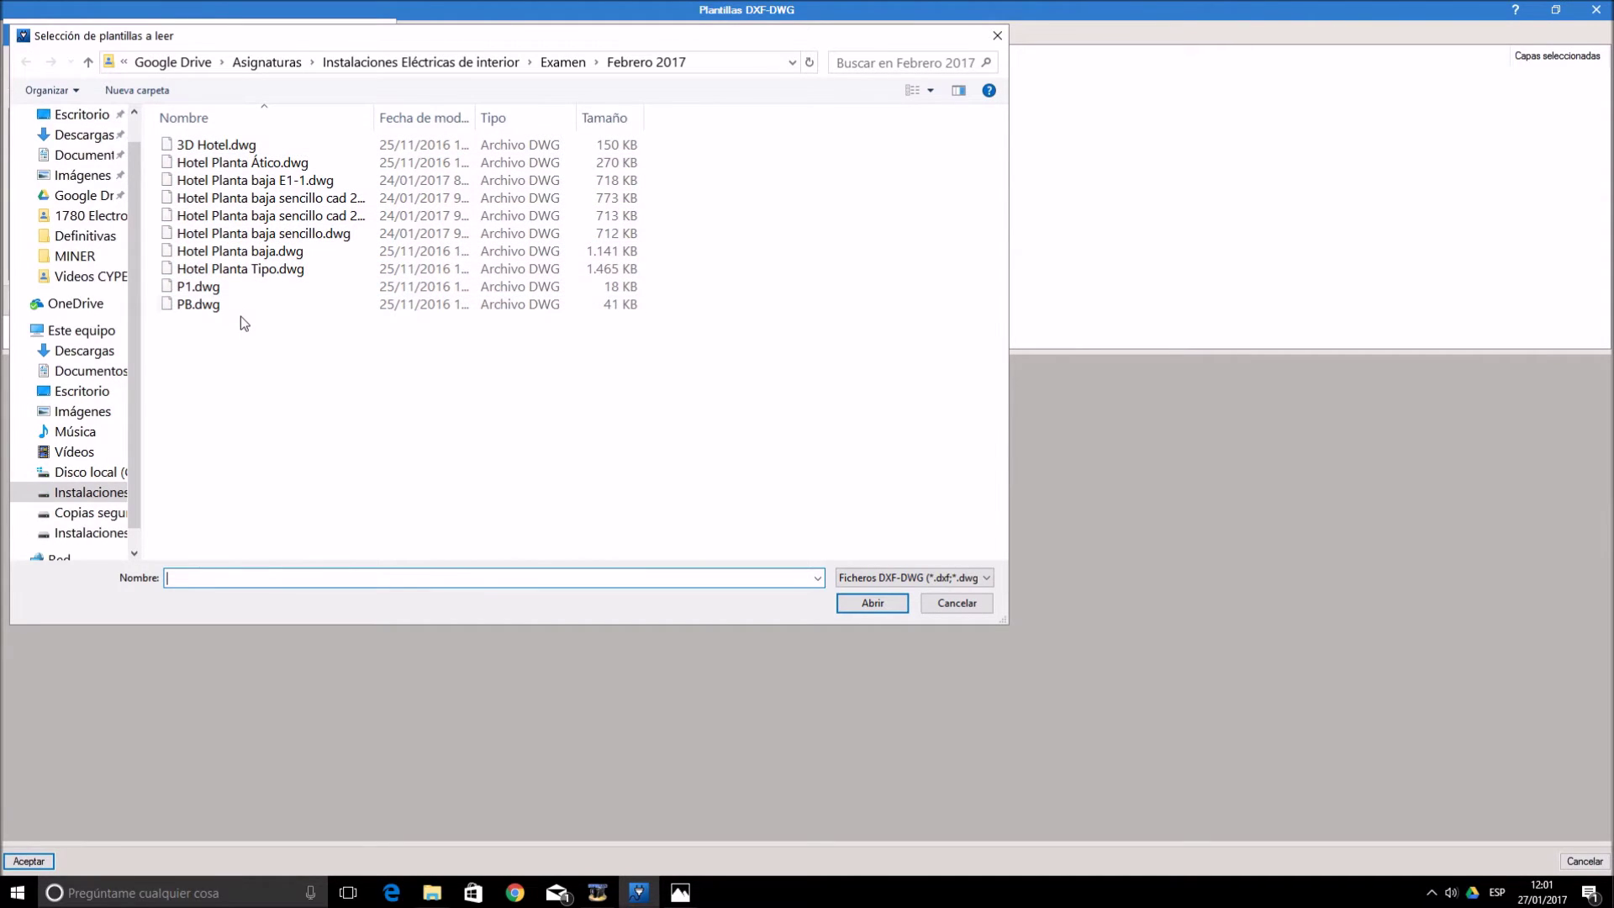
click(215, 236)
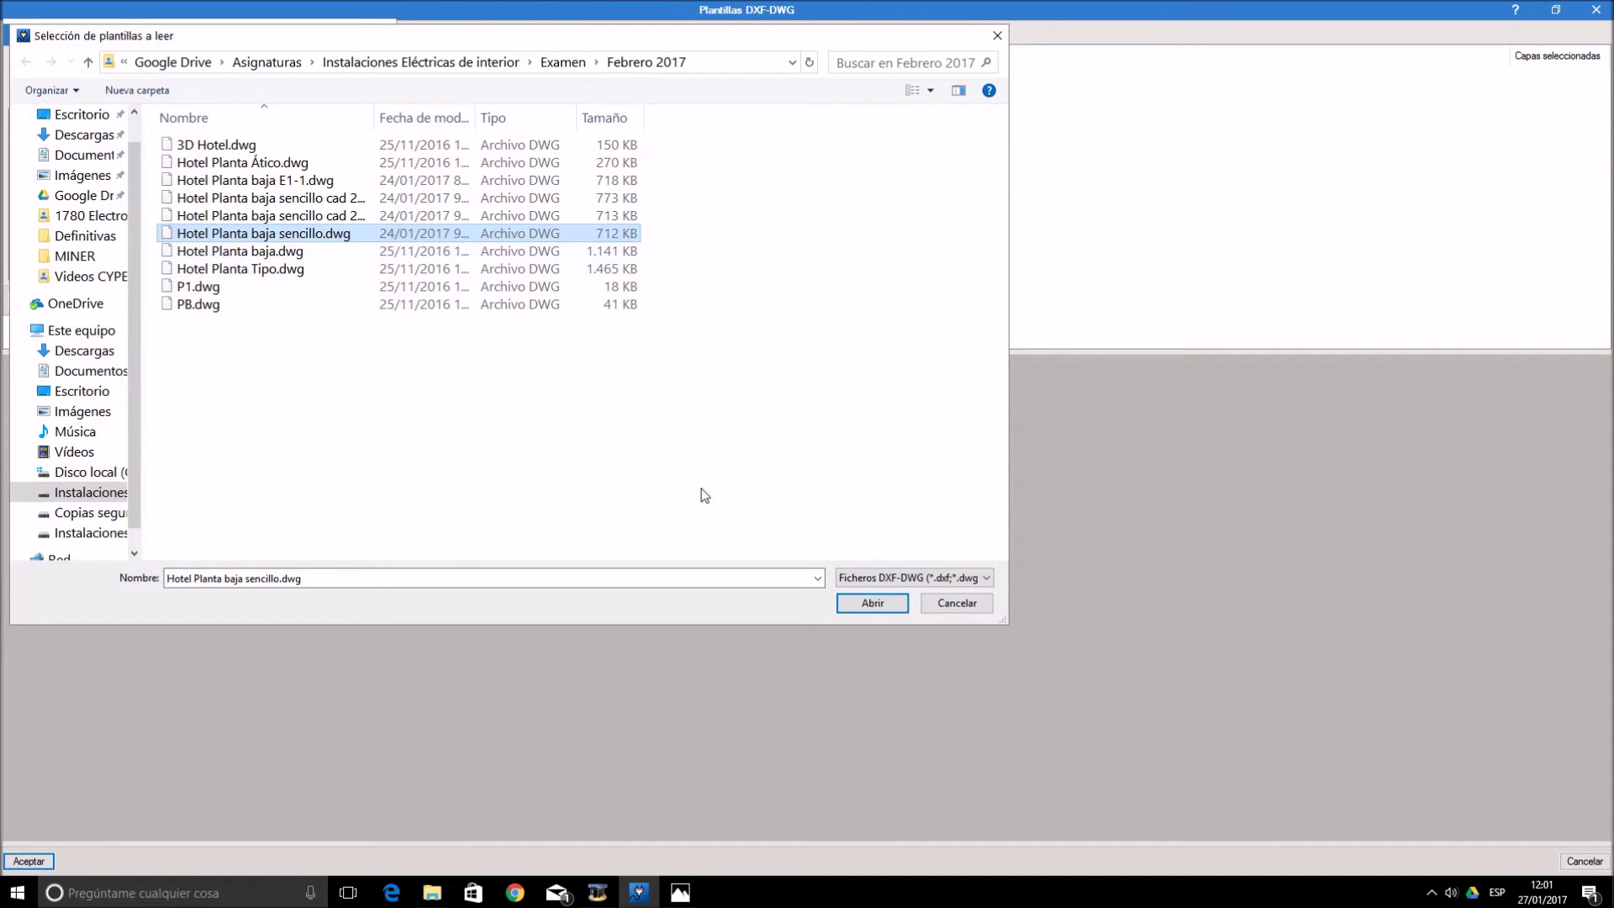
click(872, 603)
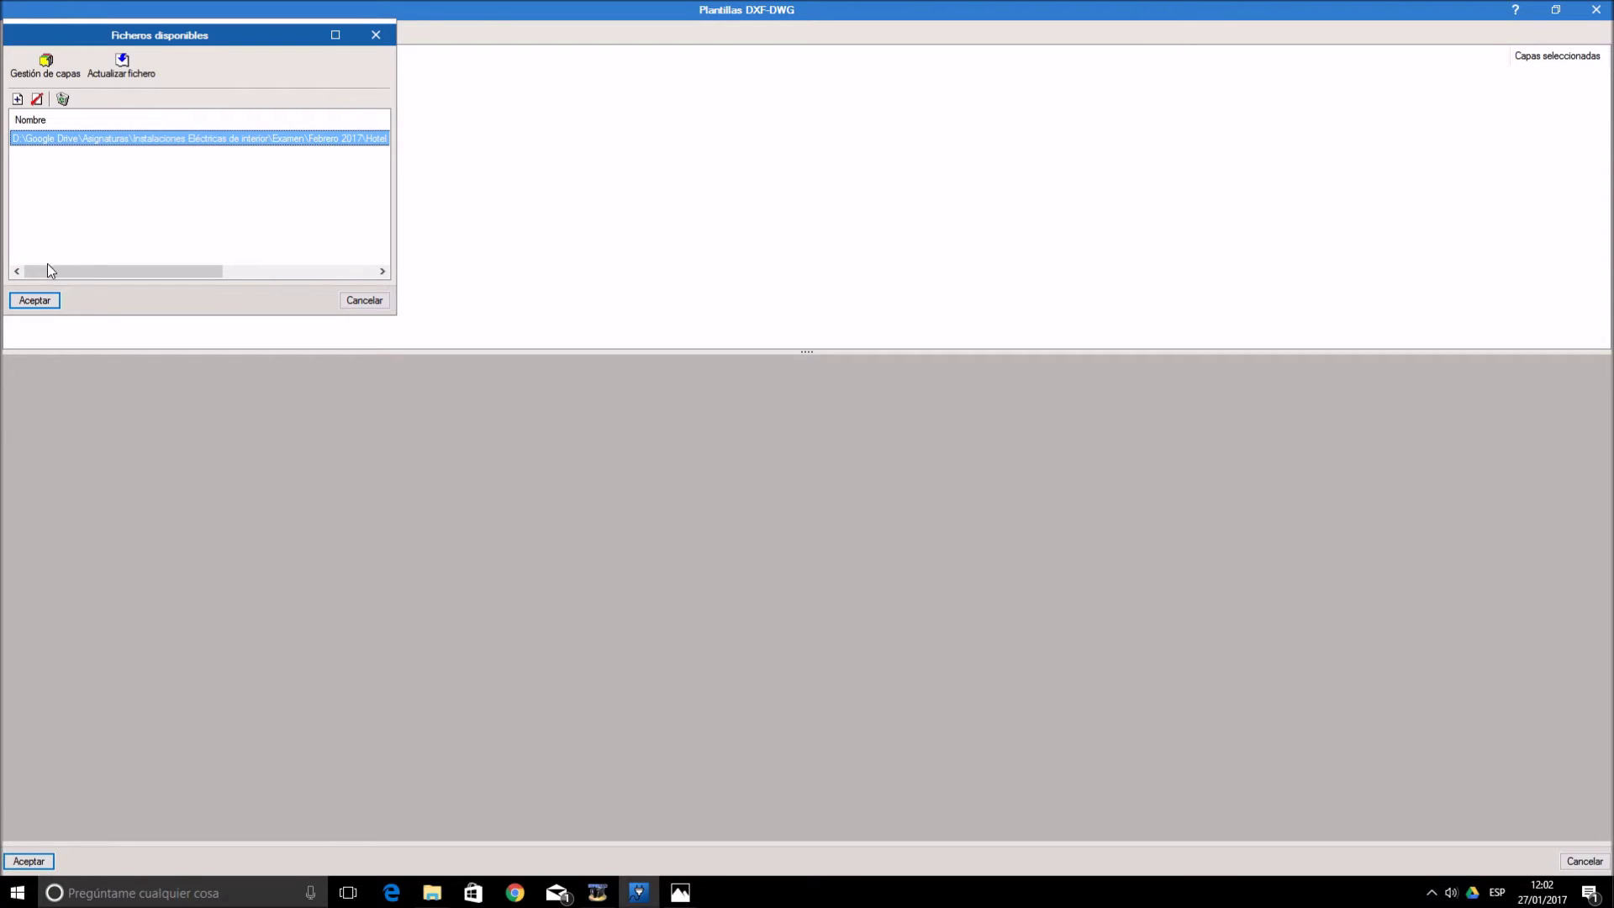
click(36, 301)
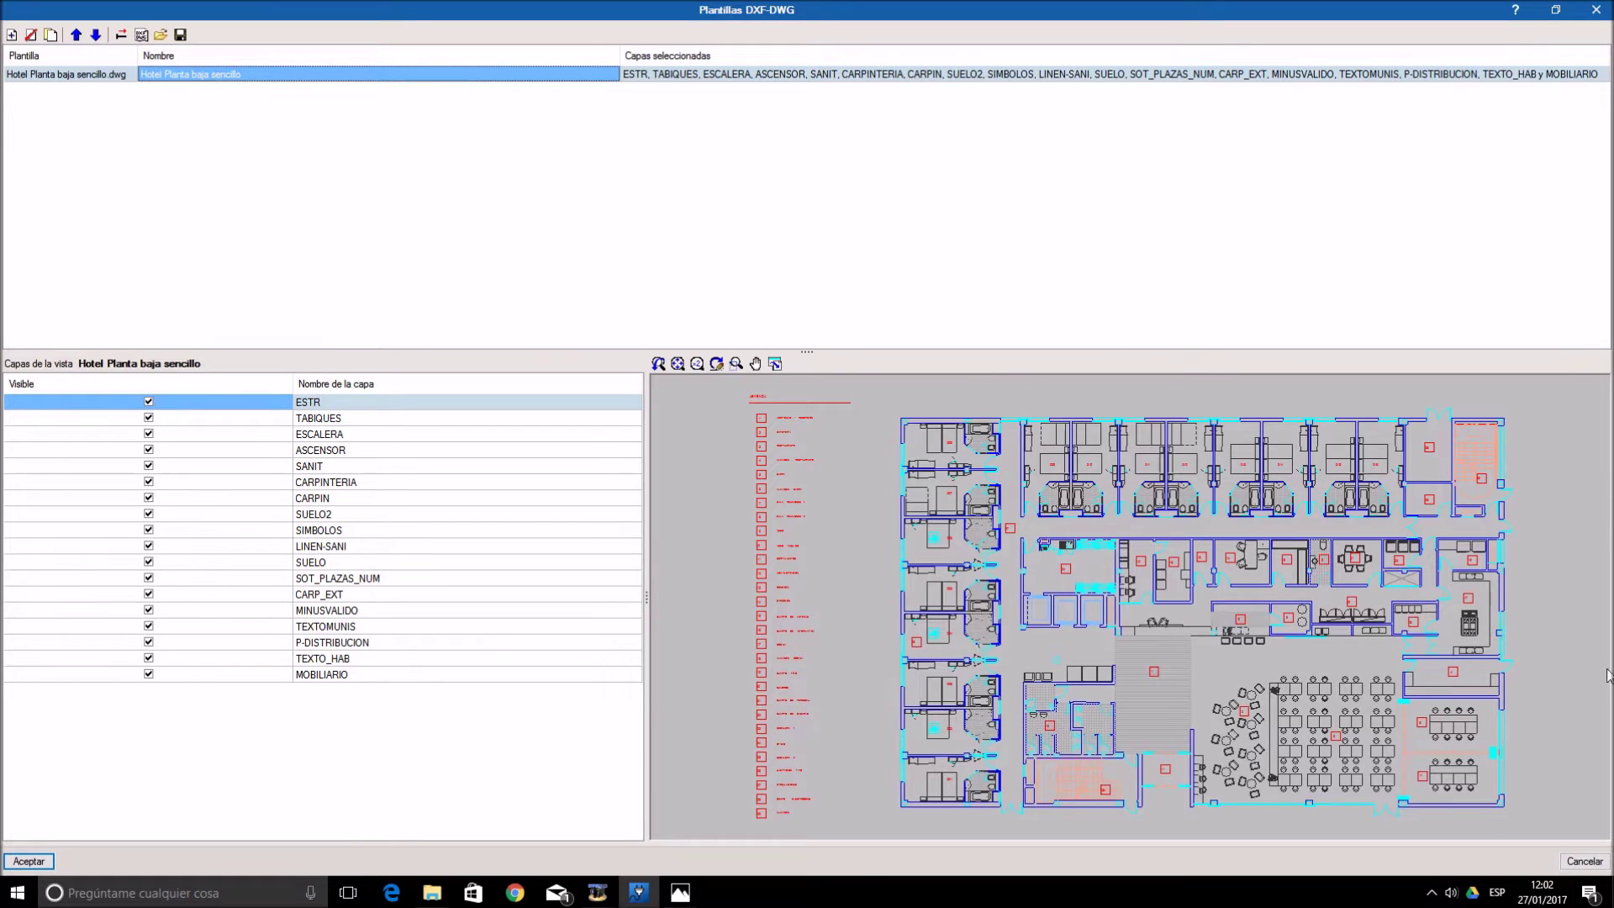
- Accept the template with all its layers visible and display the Hotel Planta baja sencillo view in the Planta Baja plan
click(151, 450)
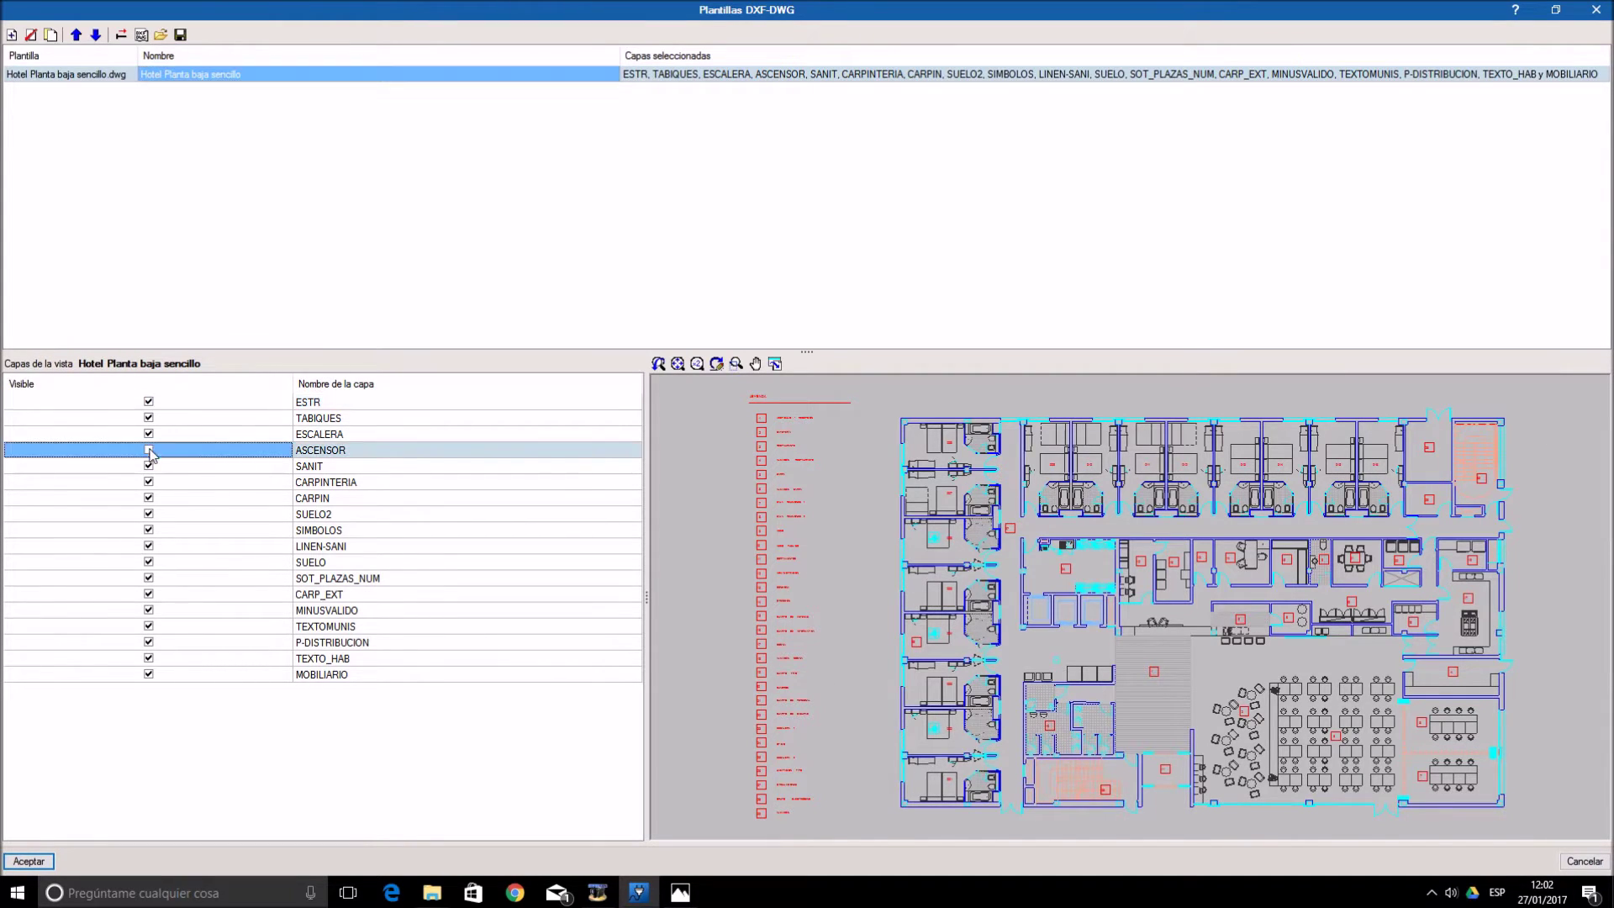
click(150, 434)
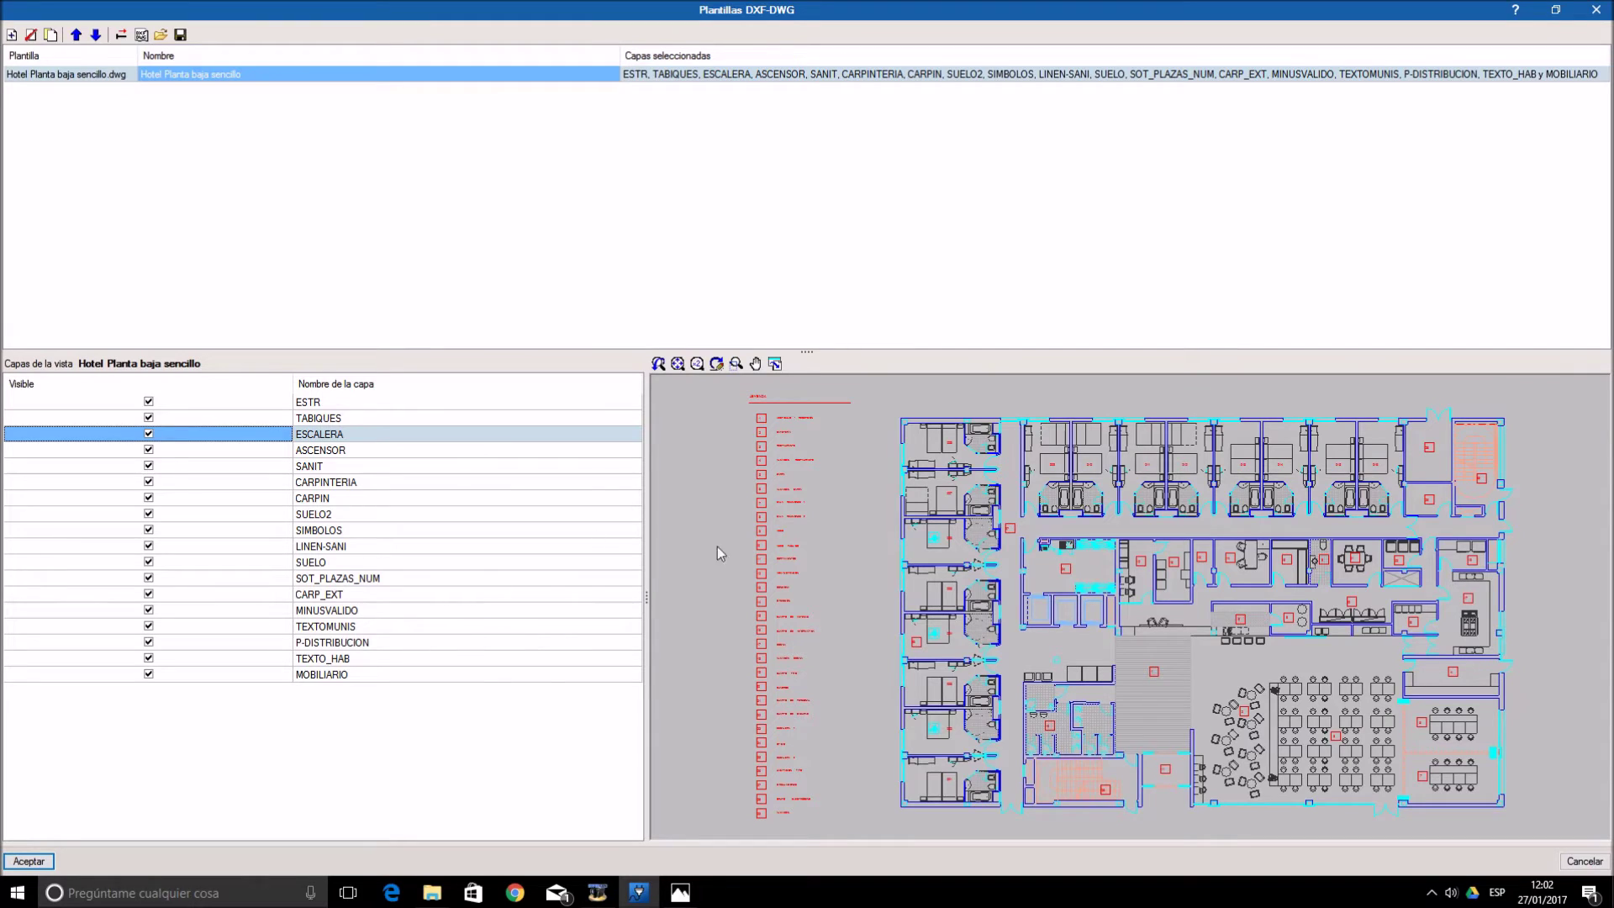
click(29, 862)
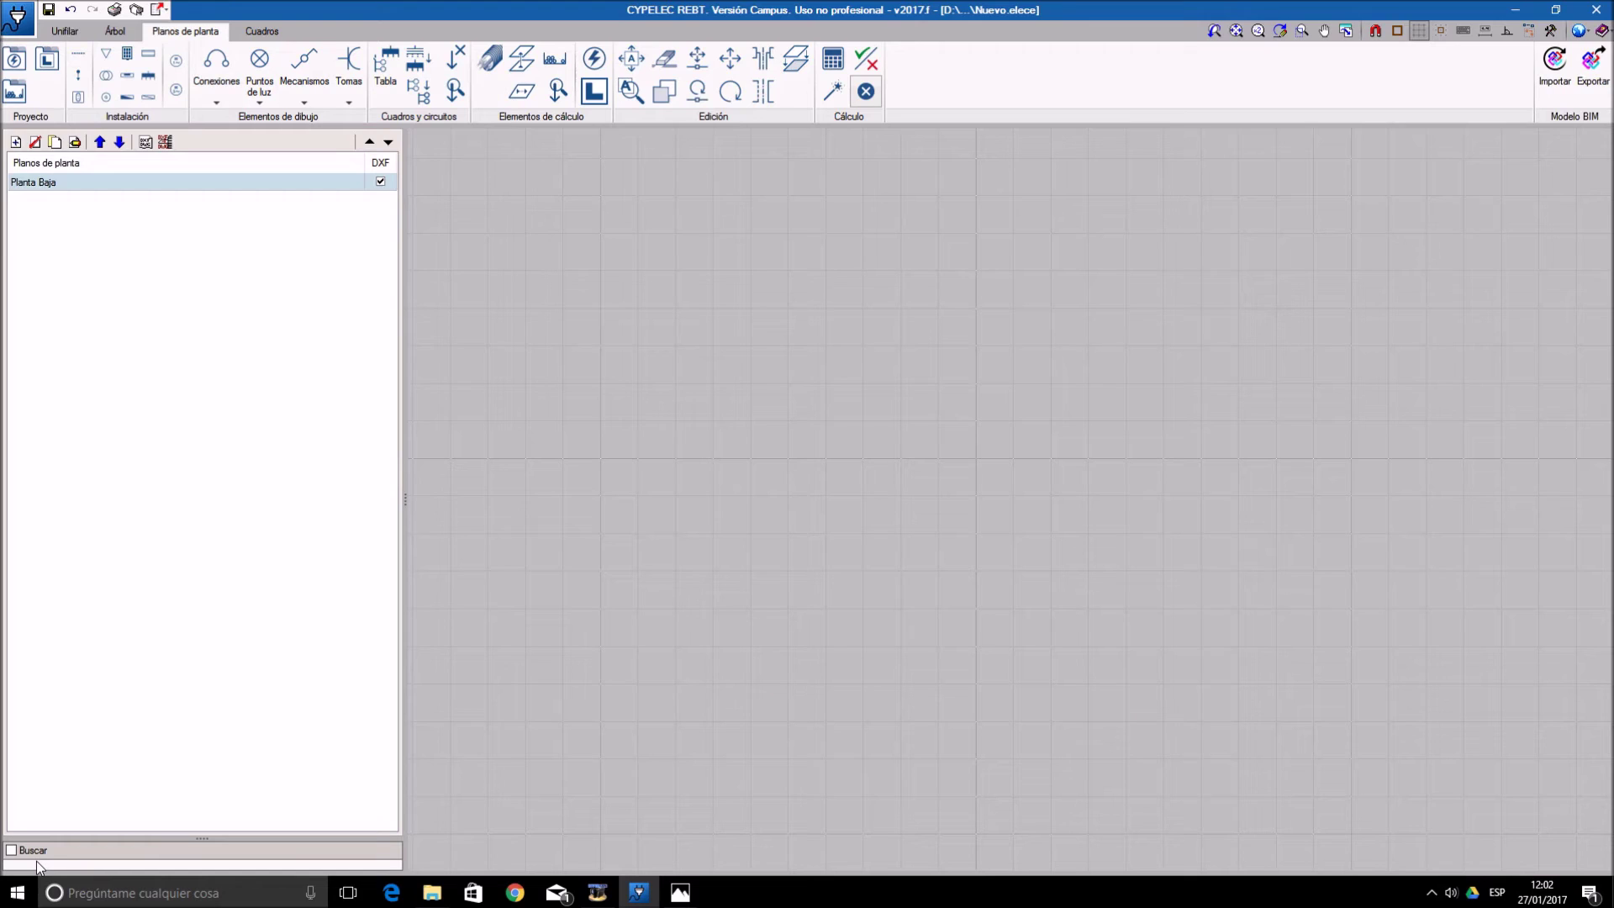
click(164, 144)
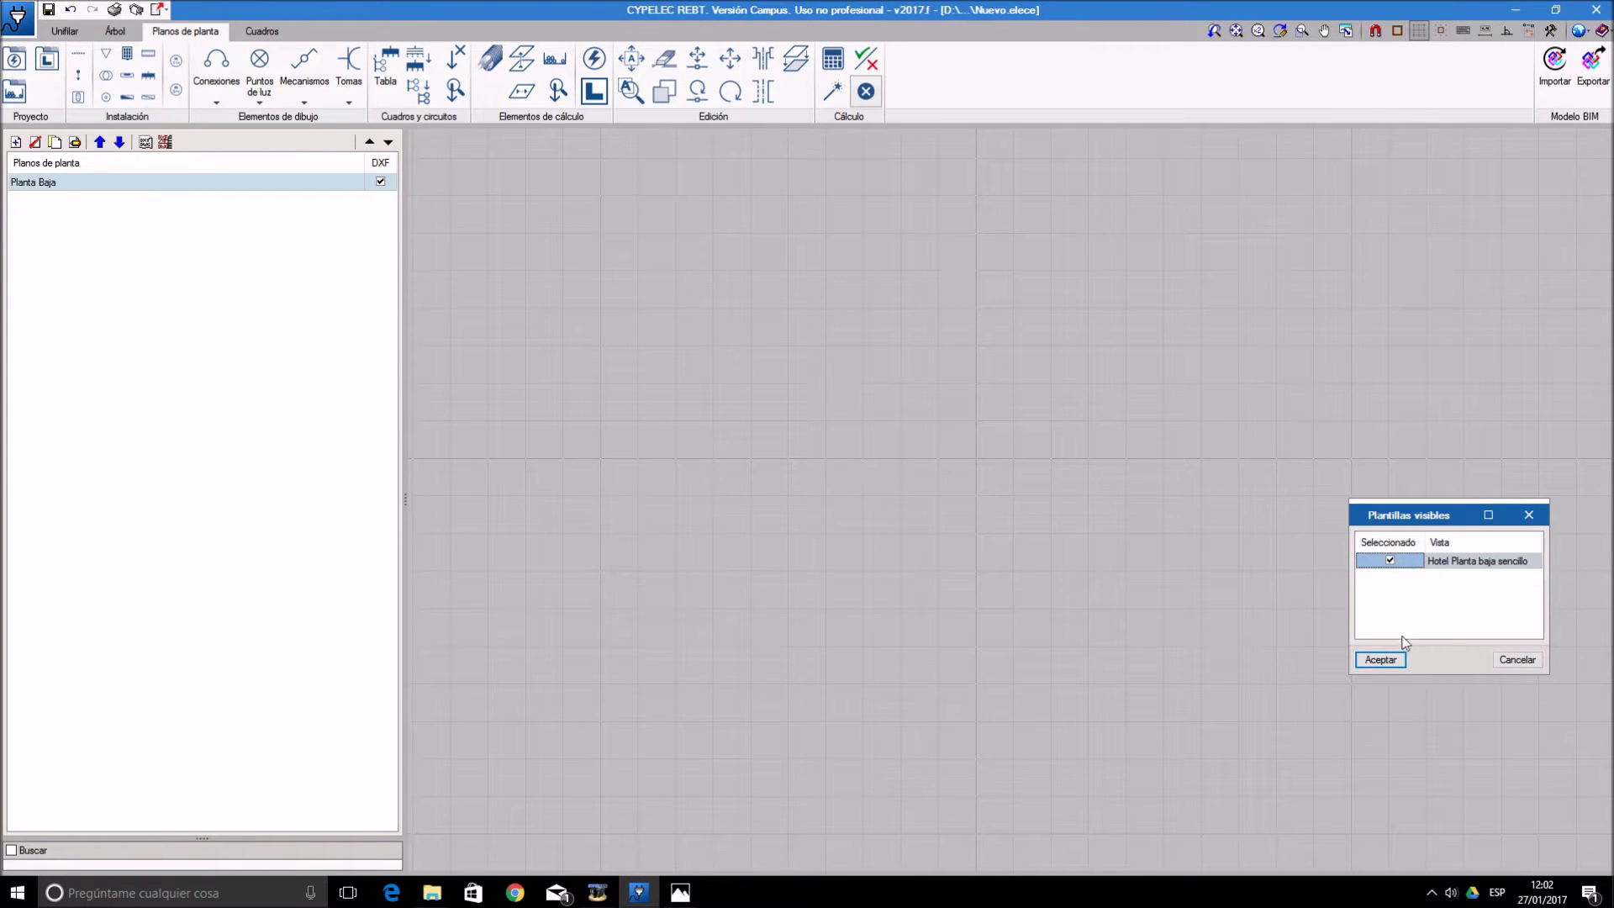
click(1381, 659)
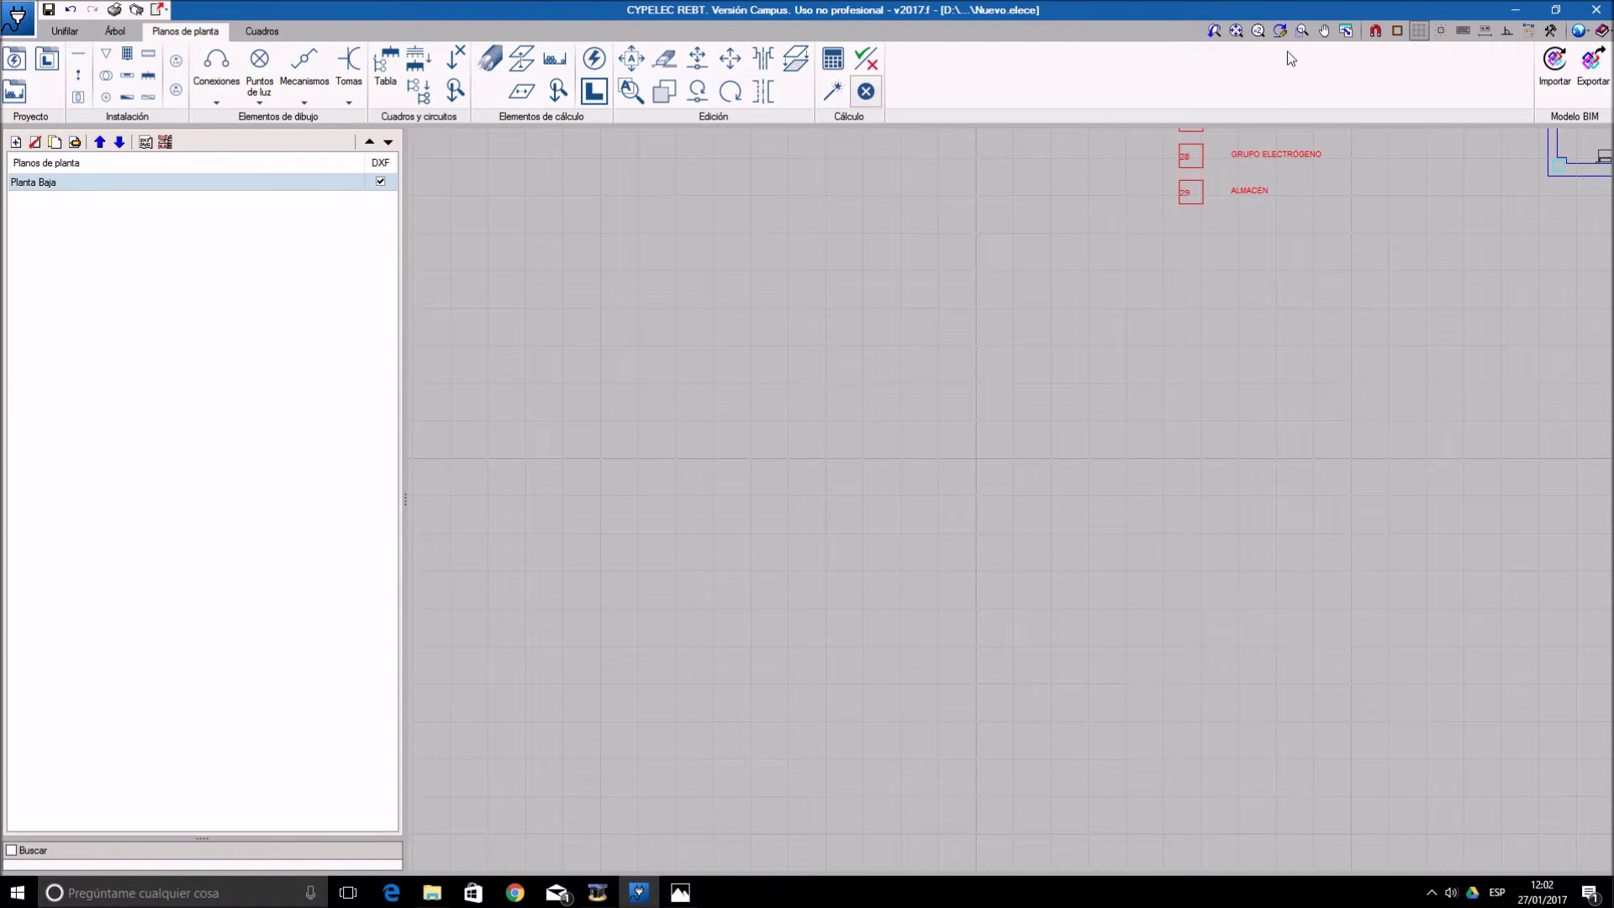
click(1241, 33)
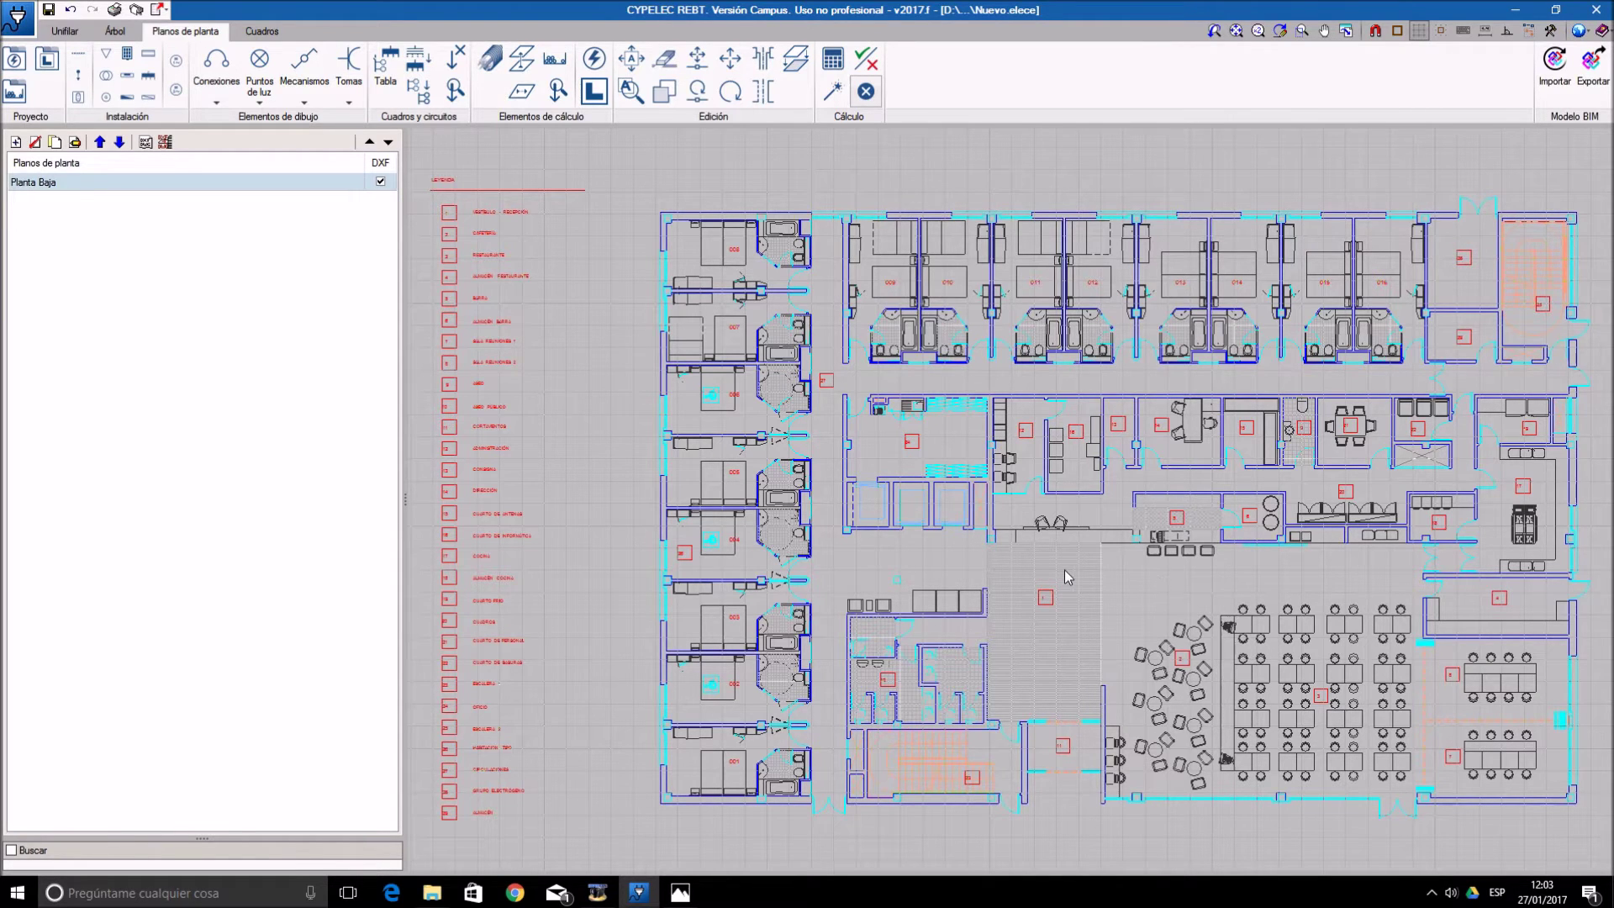
- Place a horizontal electrical panel against the corridor end of the wall between rooms 005 and 006
scroll(1090, 592, up, 1)
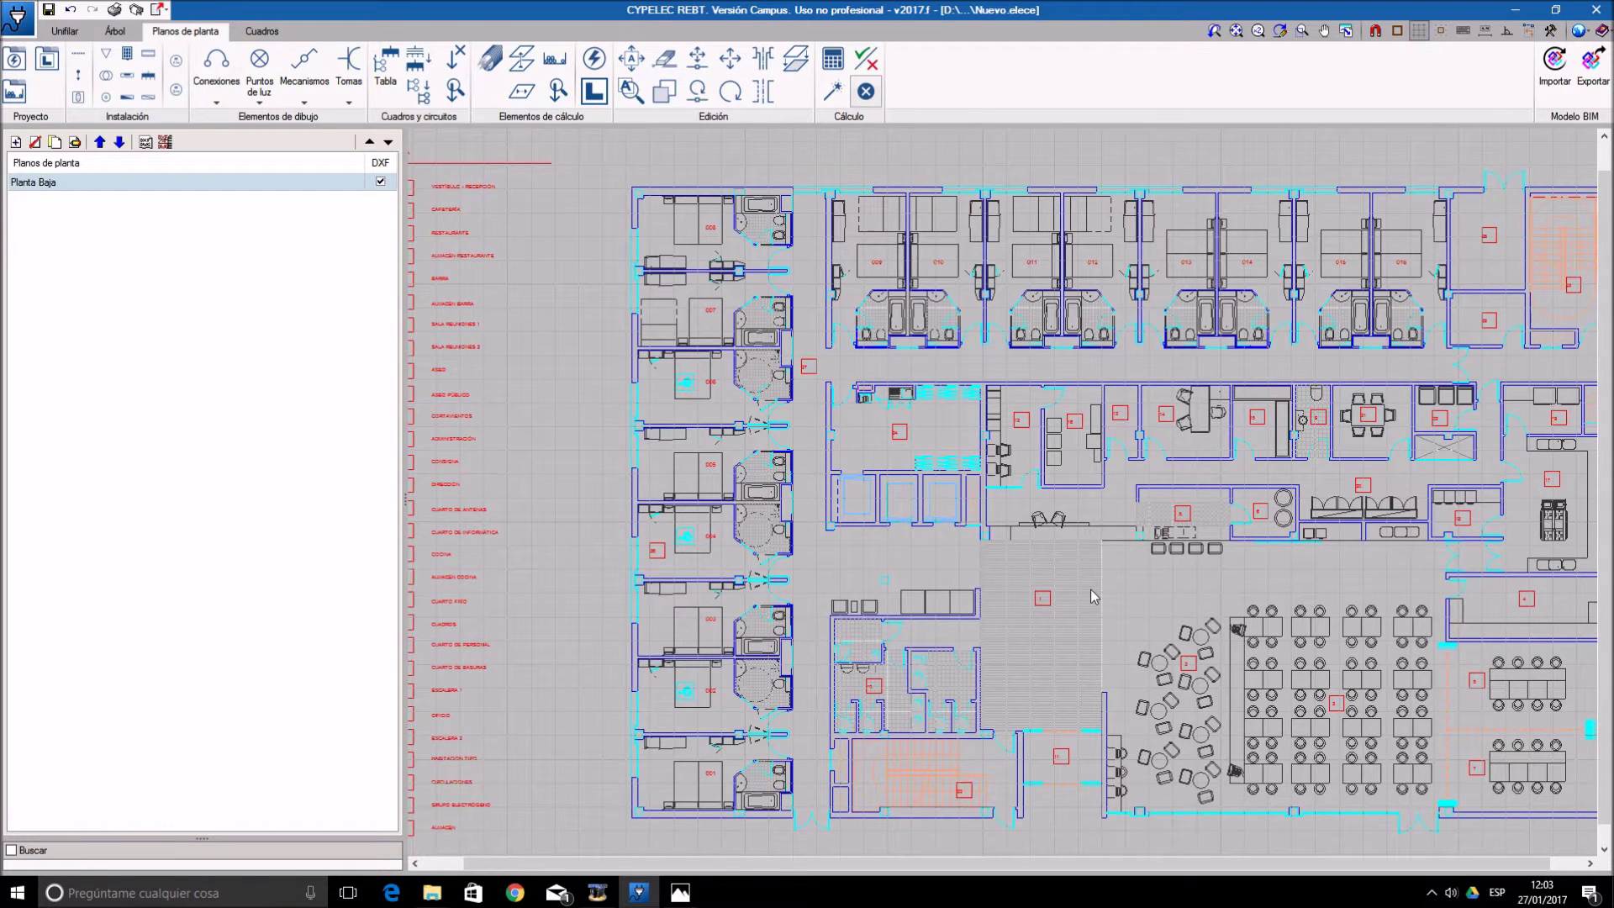
scroll(1091, 588, up, 1)
scroll(987, 585, up, 1)
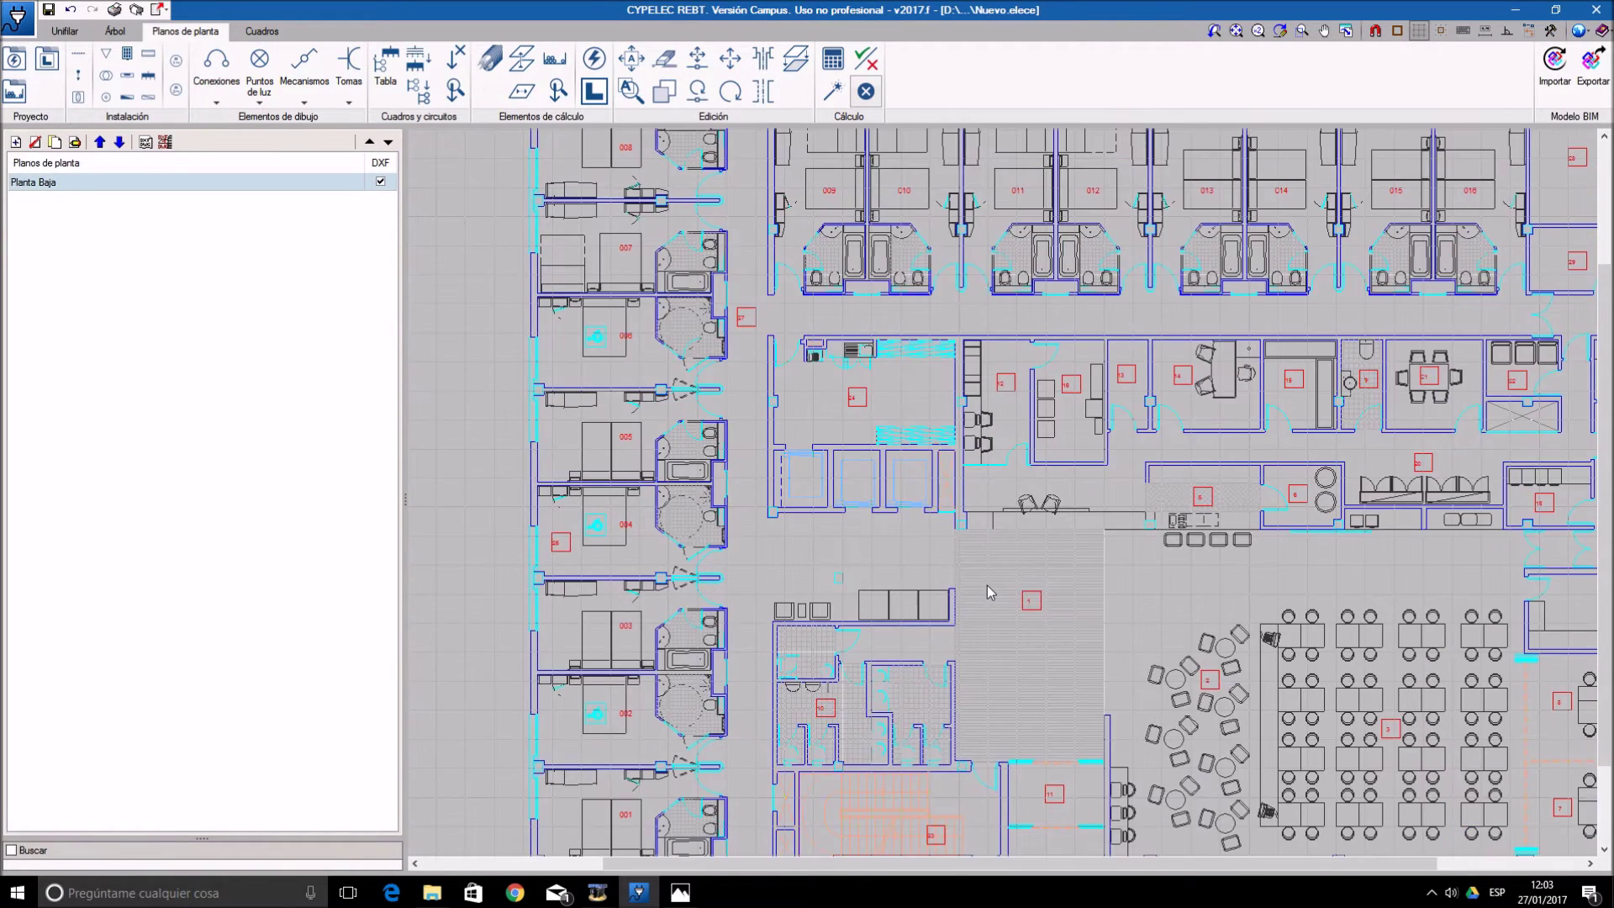
scroll(987, 585, up, 3)
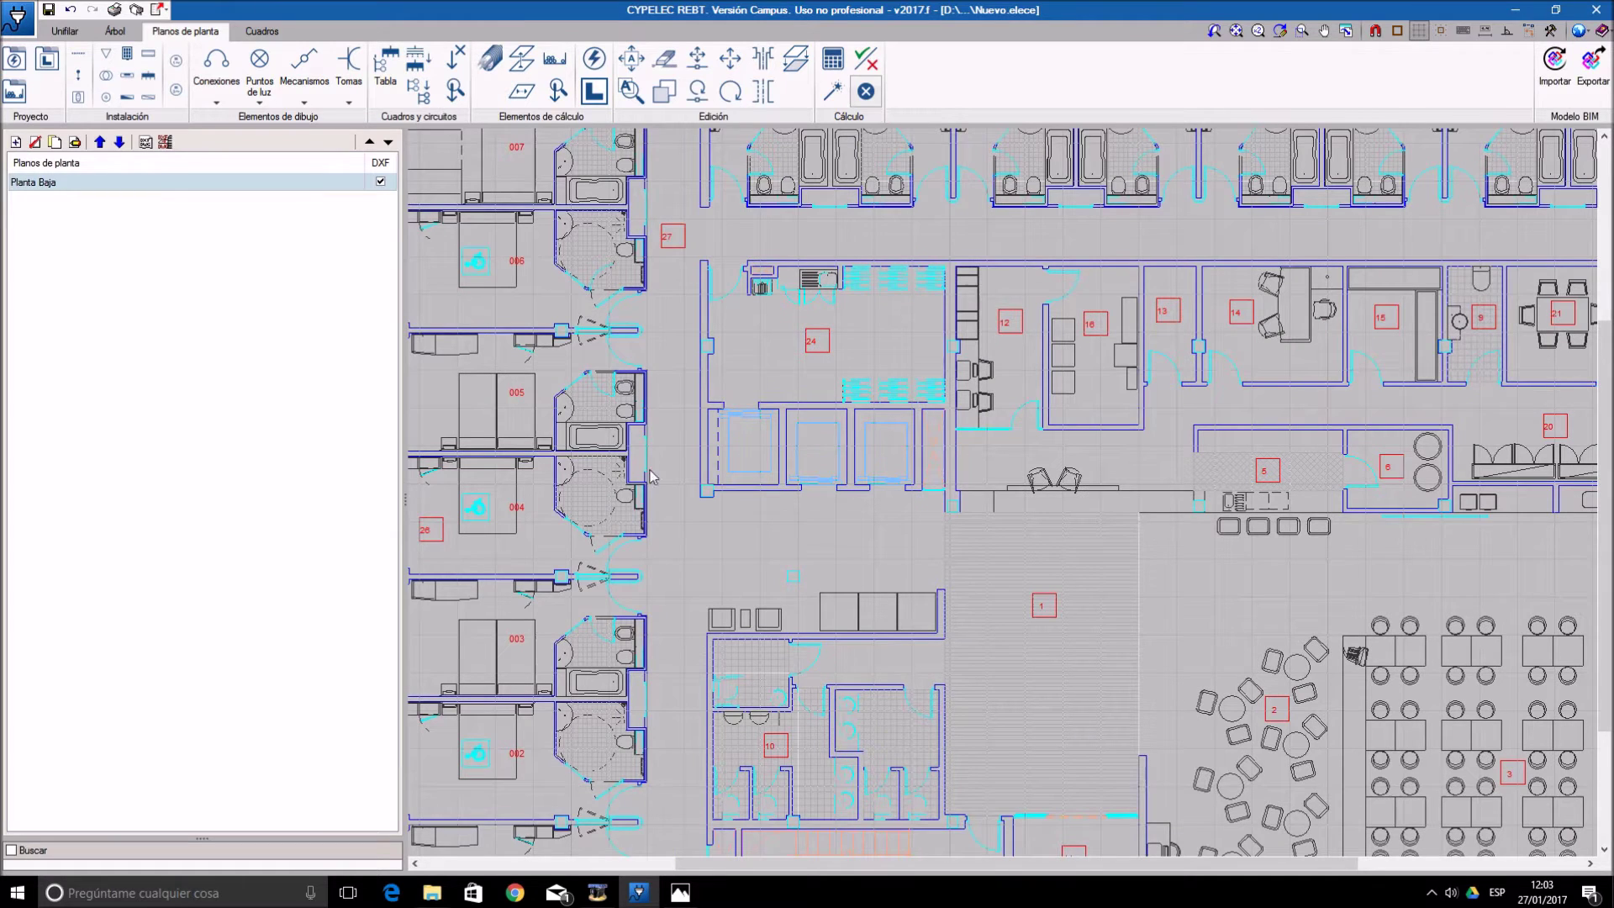
middle_drag(659, 440, 1070, 575)
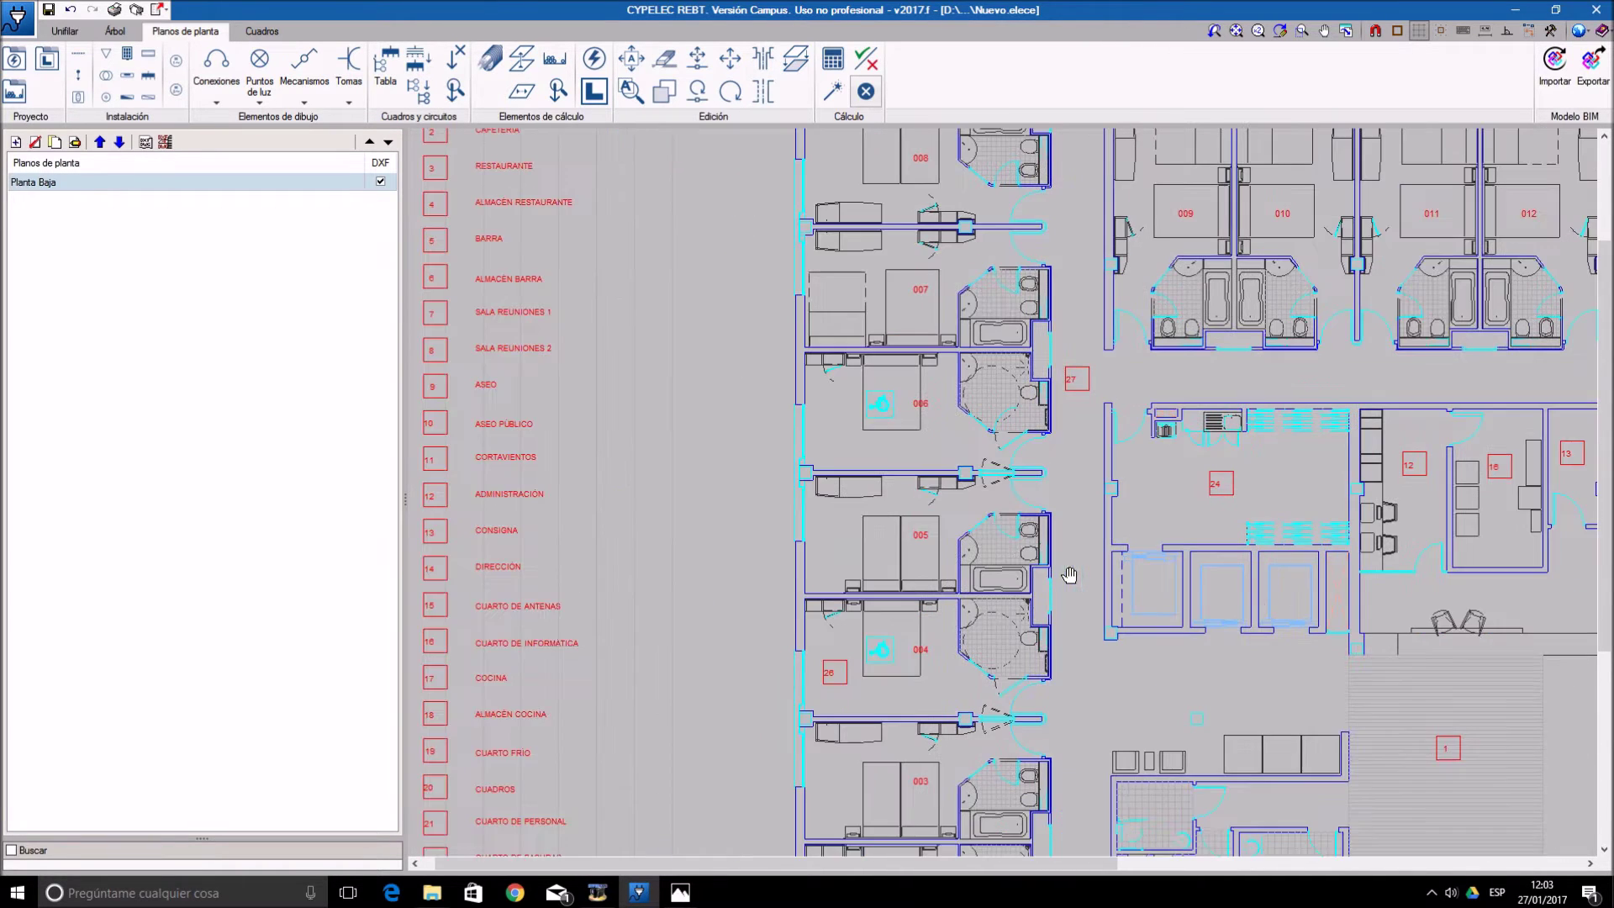
scroll(1082, 265, up, 1)
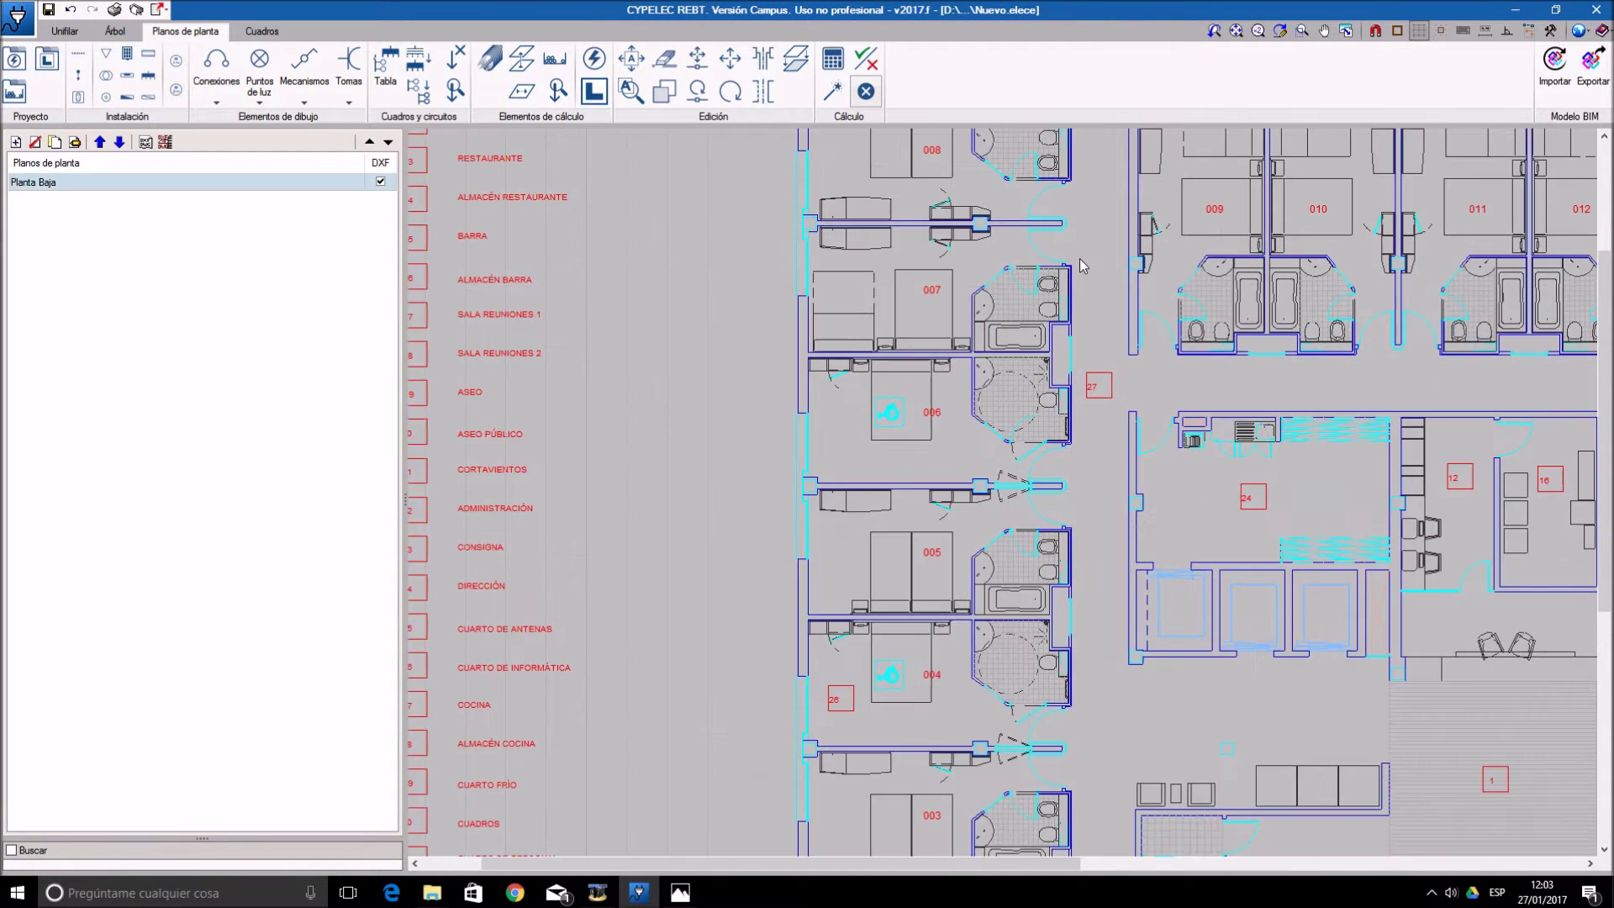
scroll(1082, 266, up, 1)
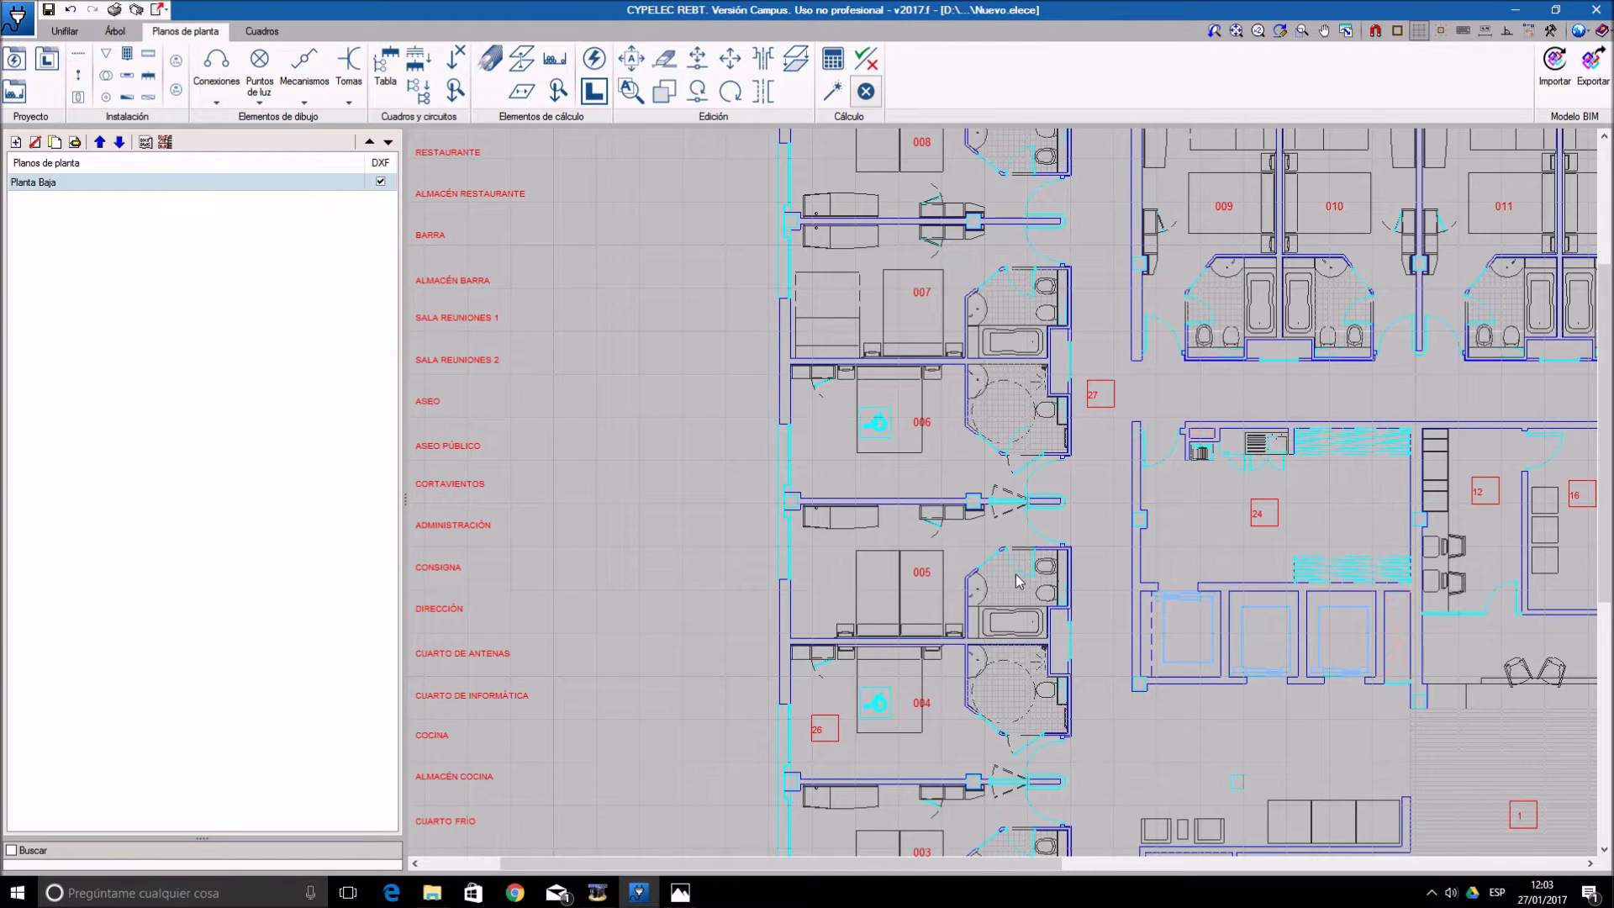
scroll(1019, 581, up, 1)
scroll(1017, 581, up, 1)
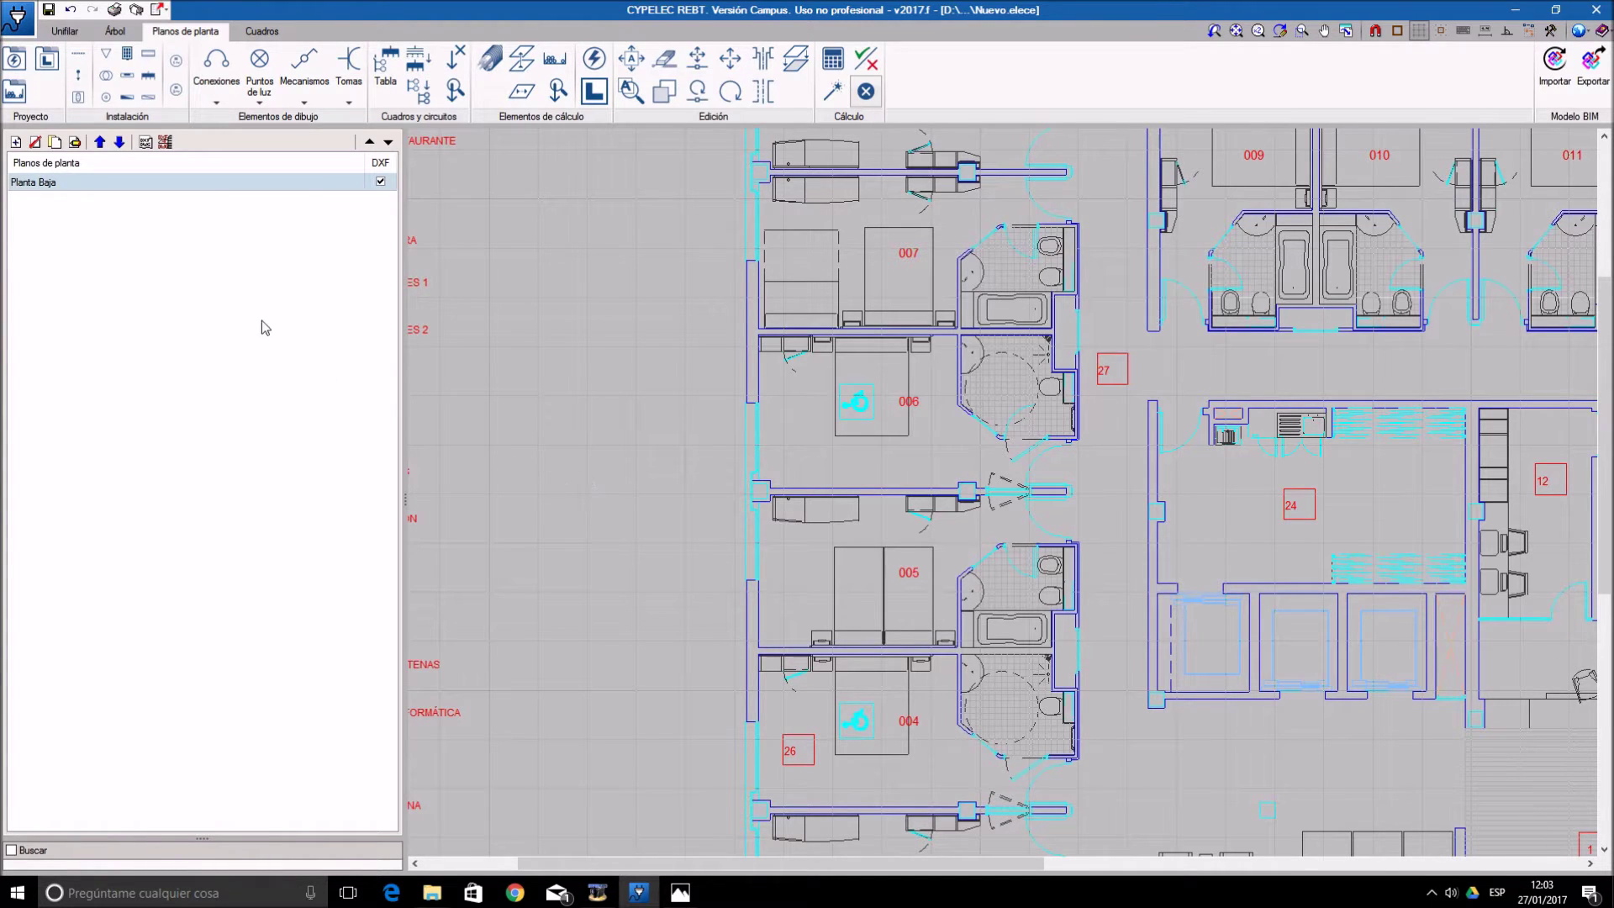
click(150, 97)
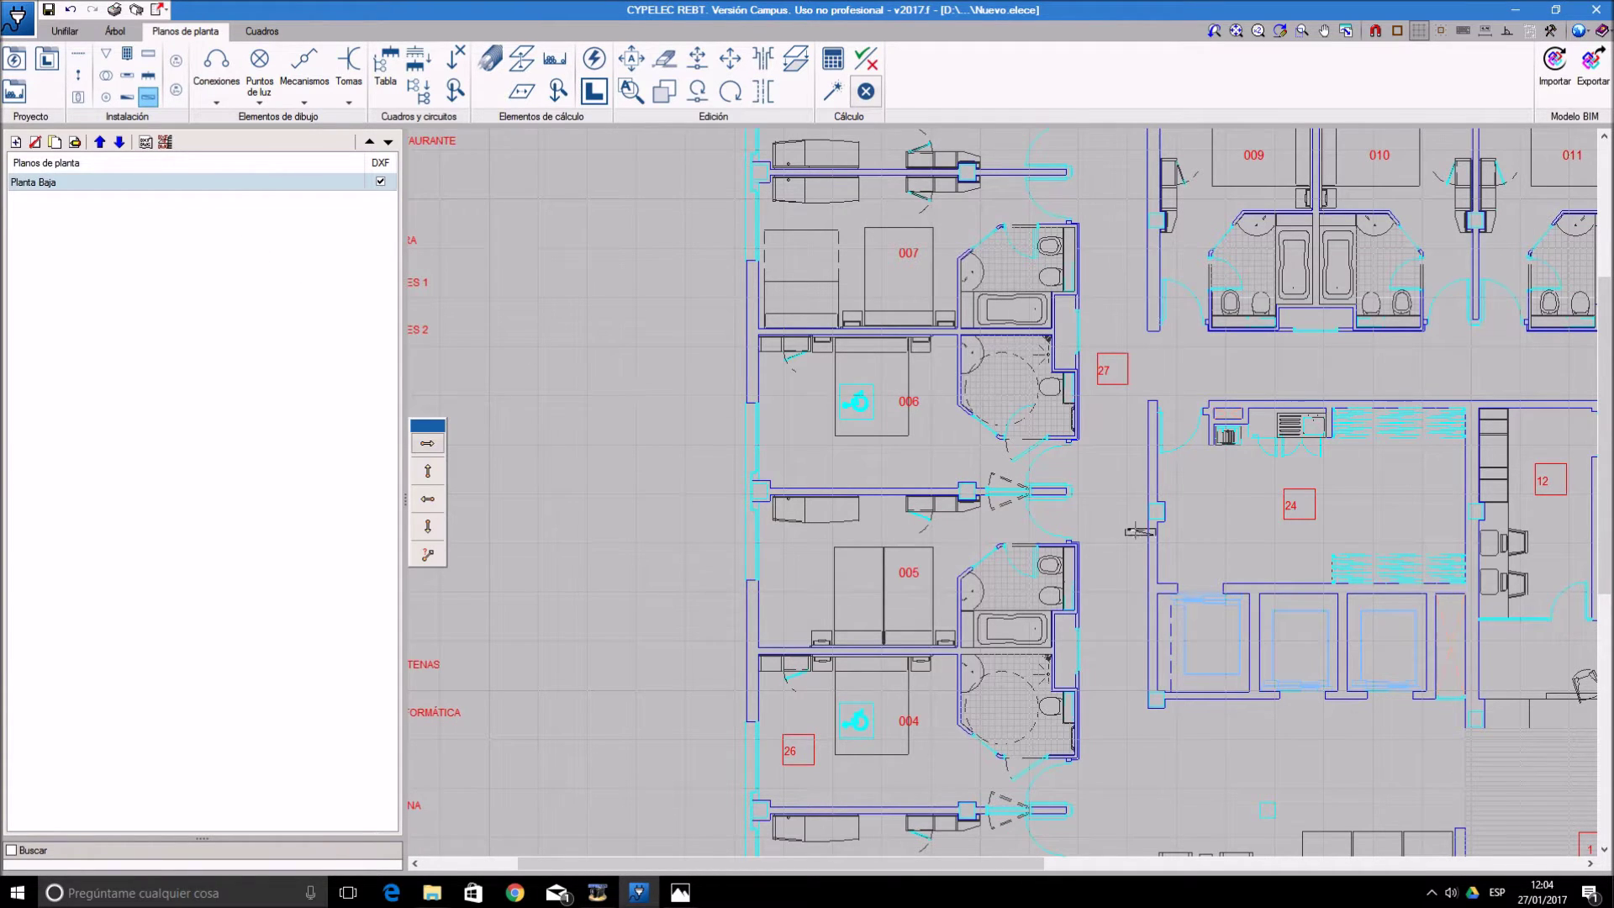
scroll(1057, 502, up, 3)
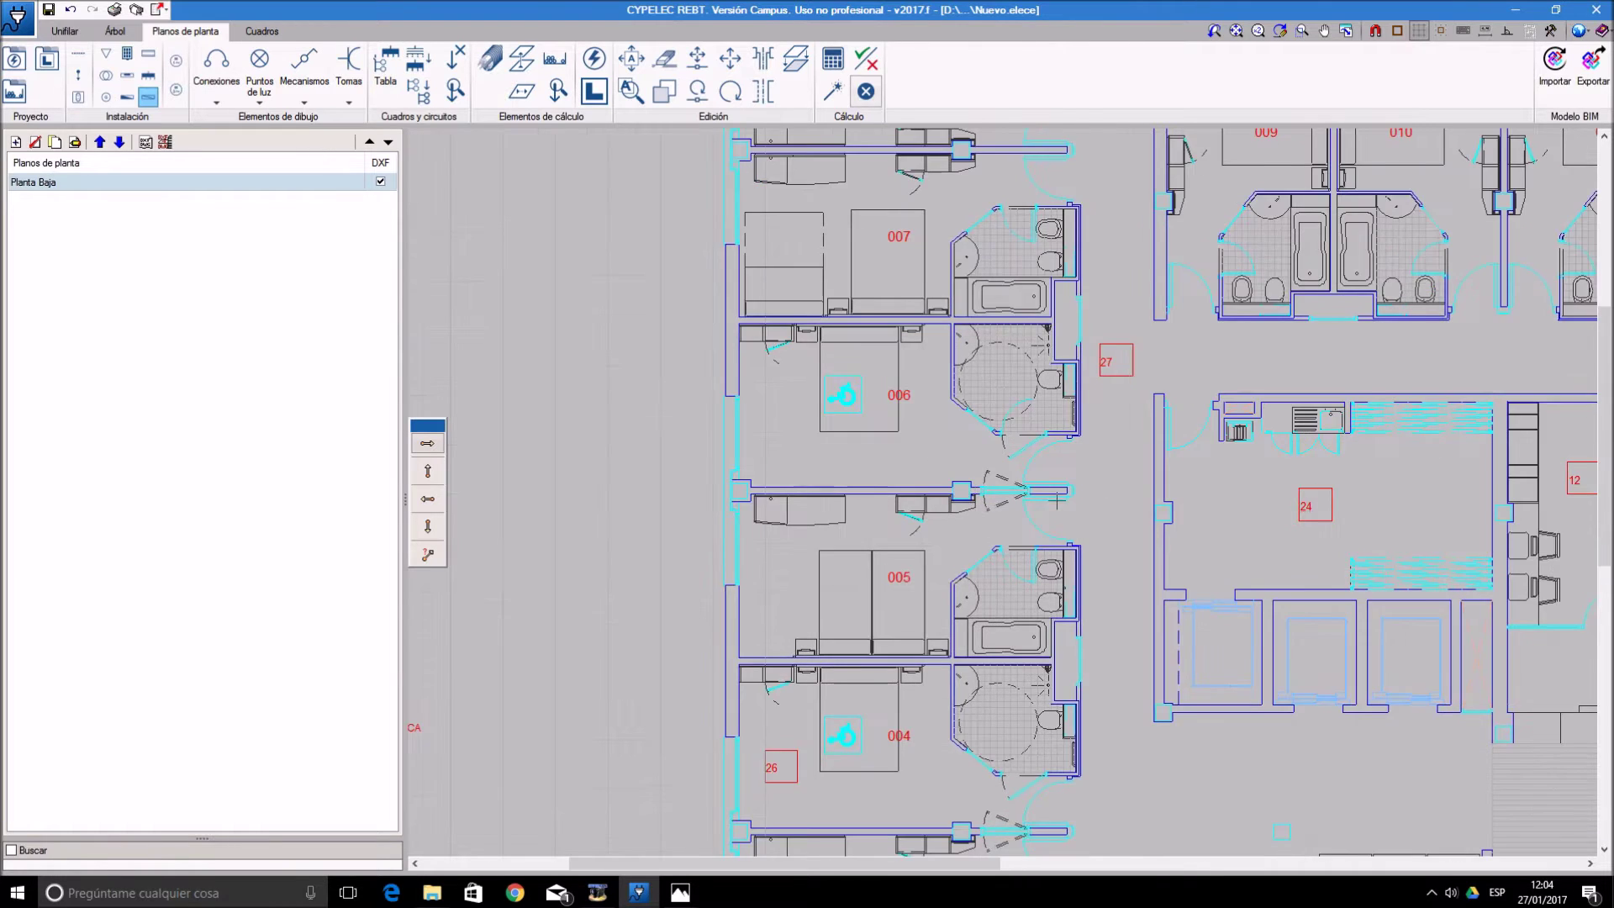
scroll(1050, 503, up, 2)
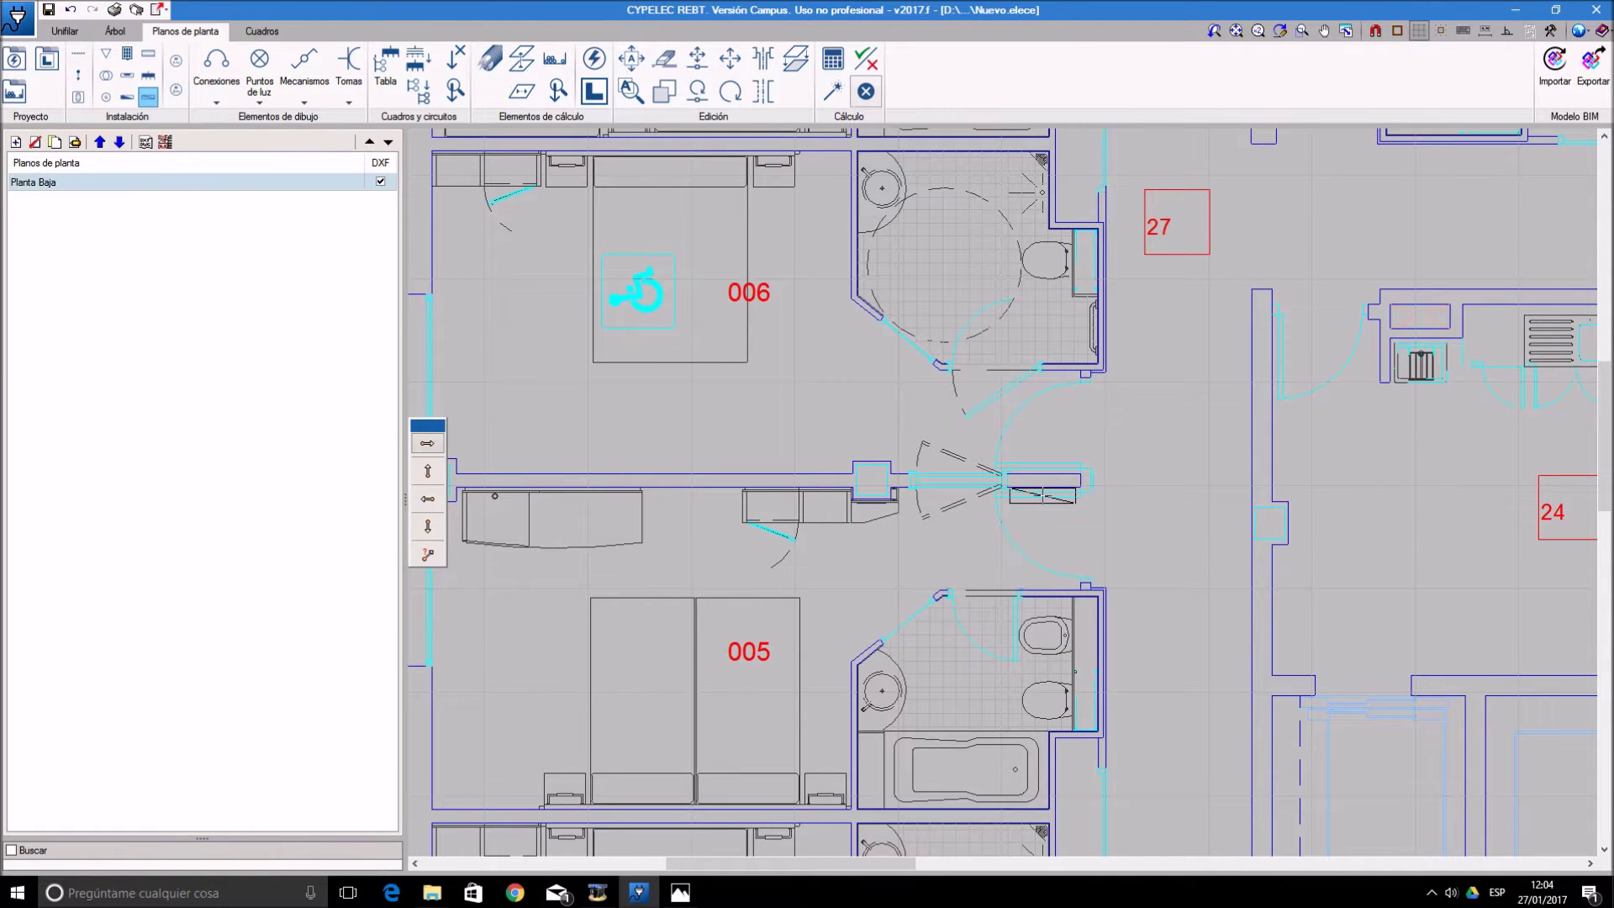
click(1042, 495)
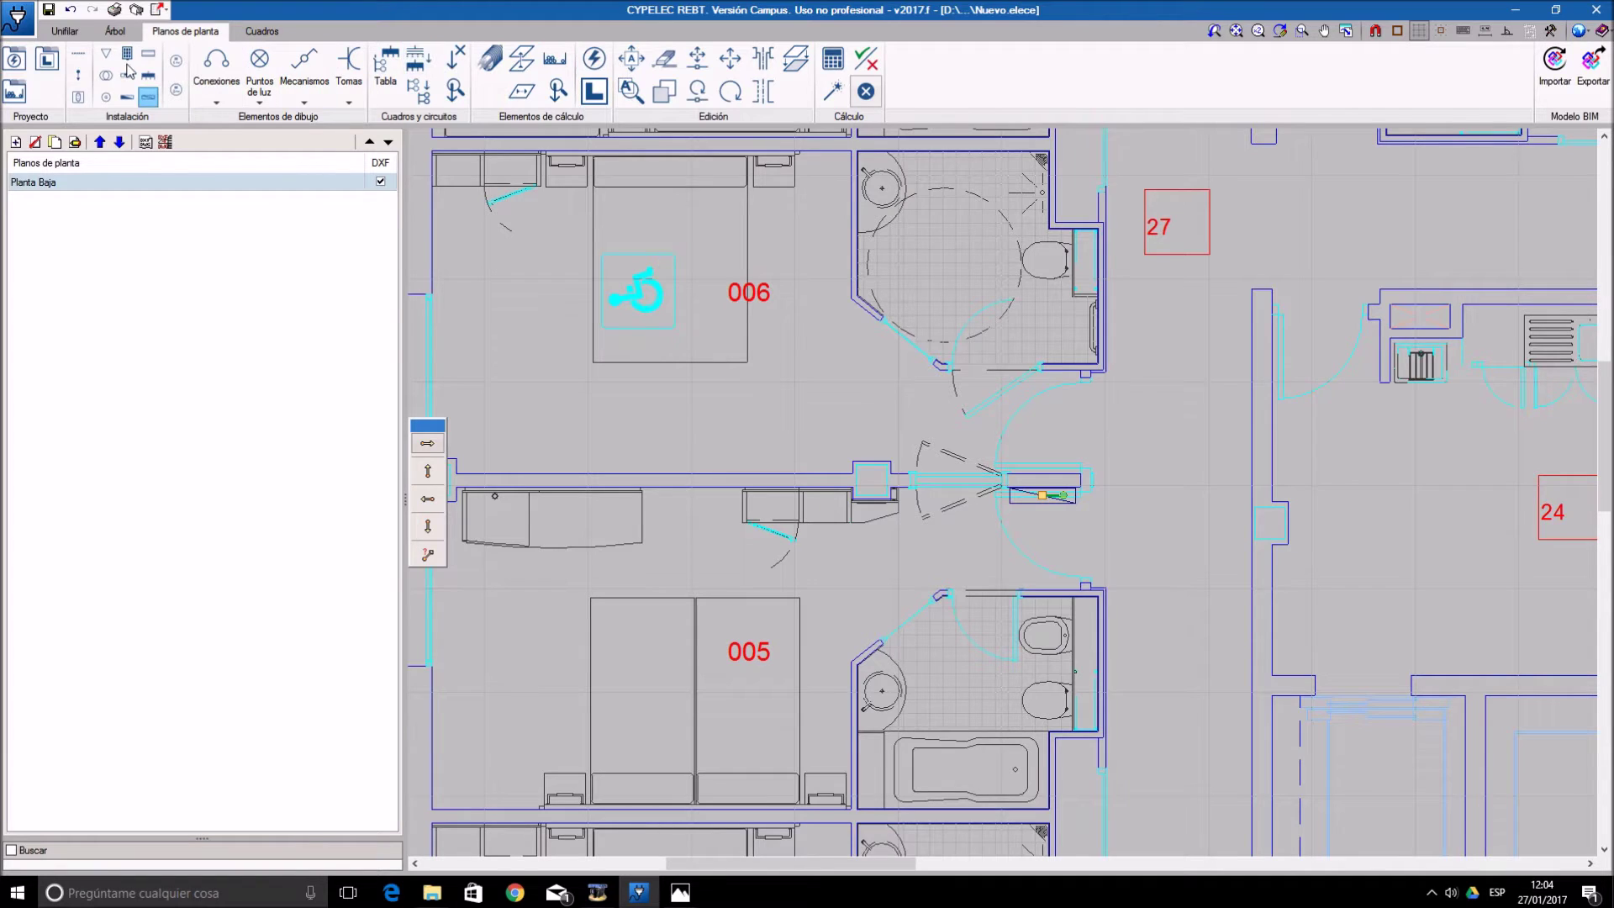
- Add a receptor type to the project with the reference Alumbrado Habitación
click(14, 65)
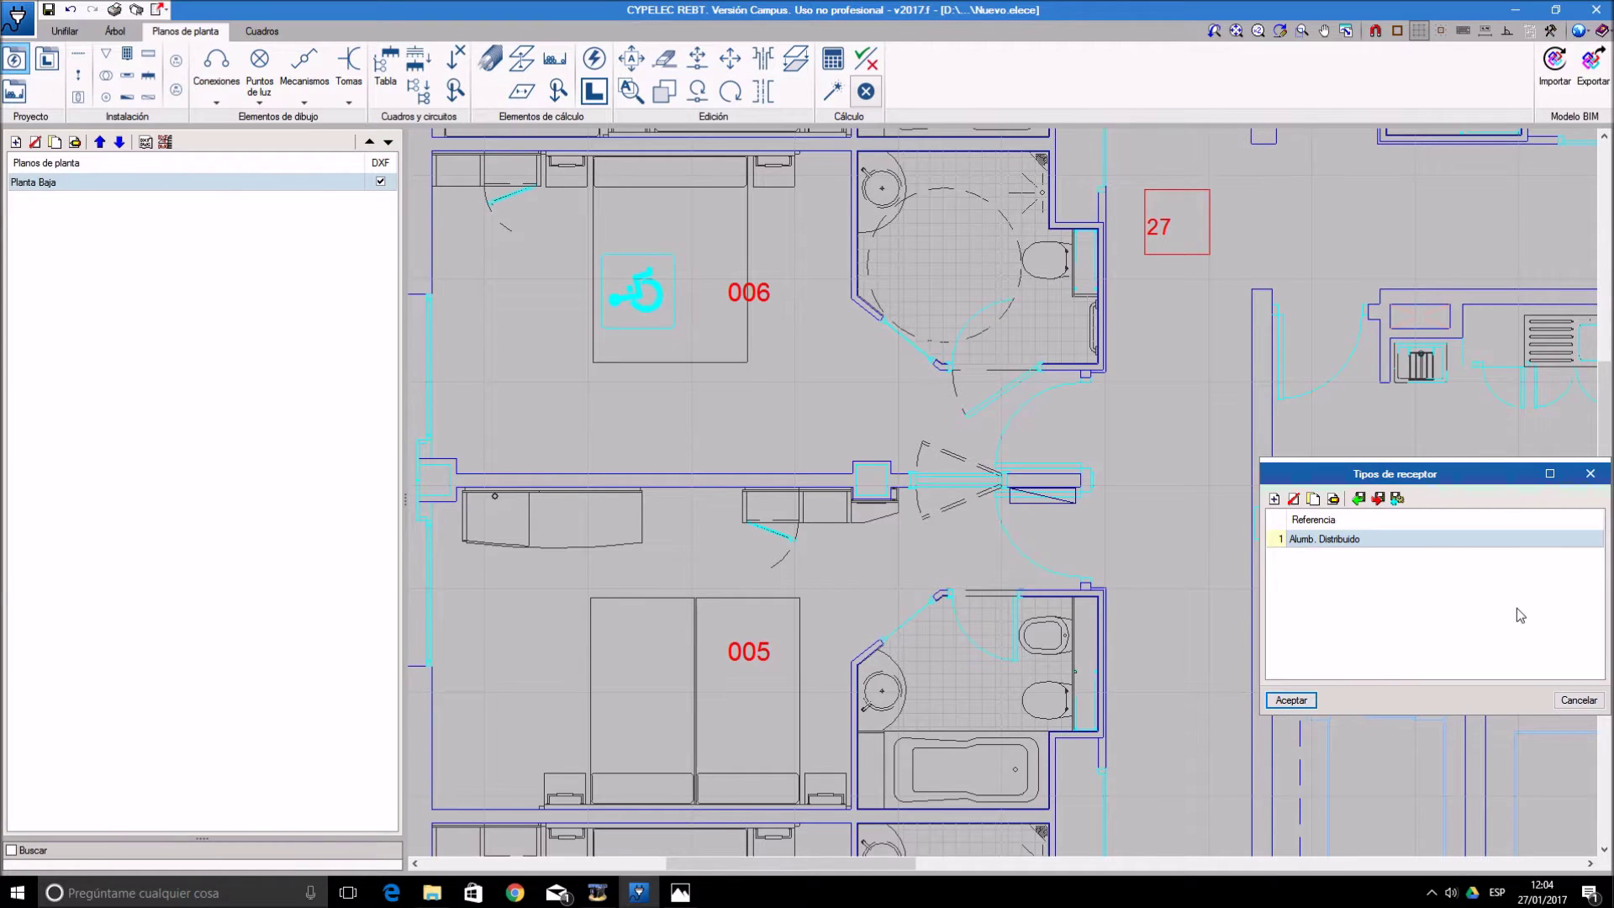
drag(1452, 482, 1008, 407)
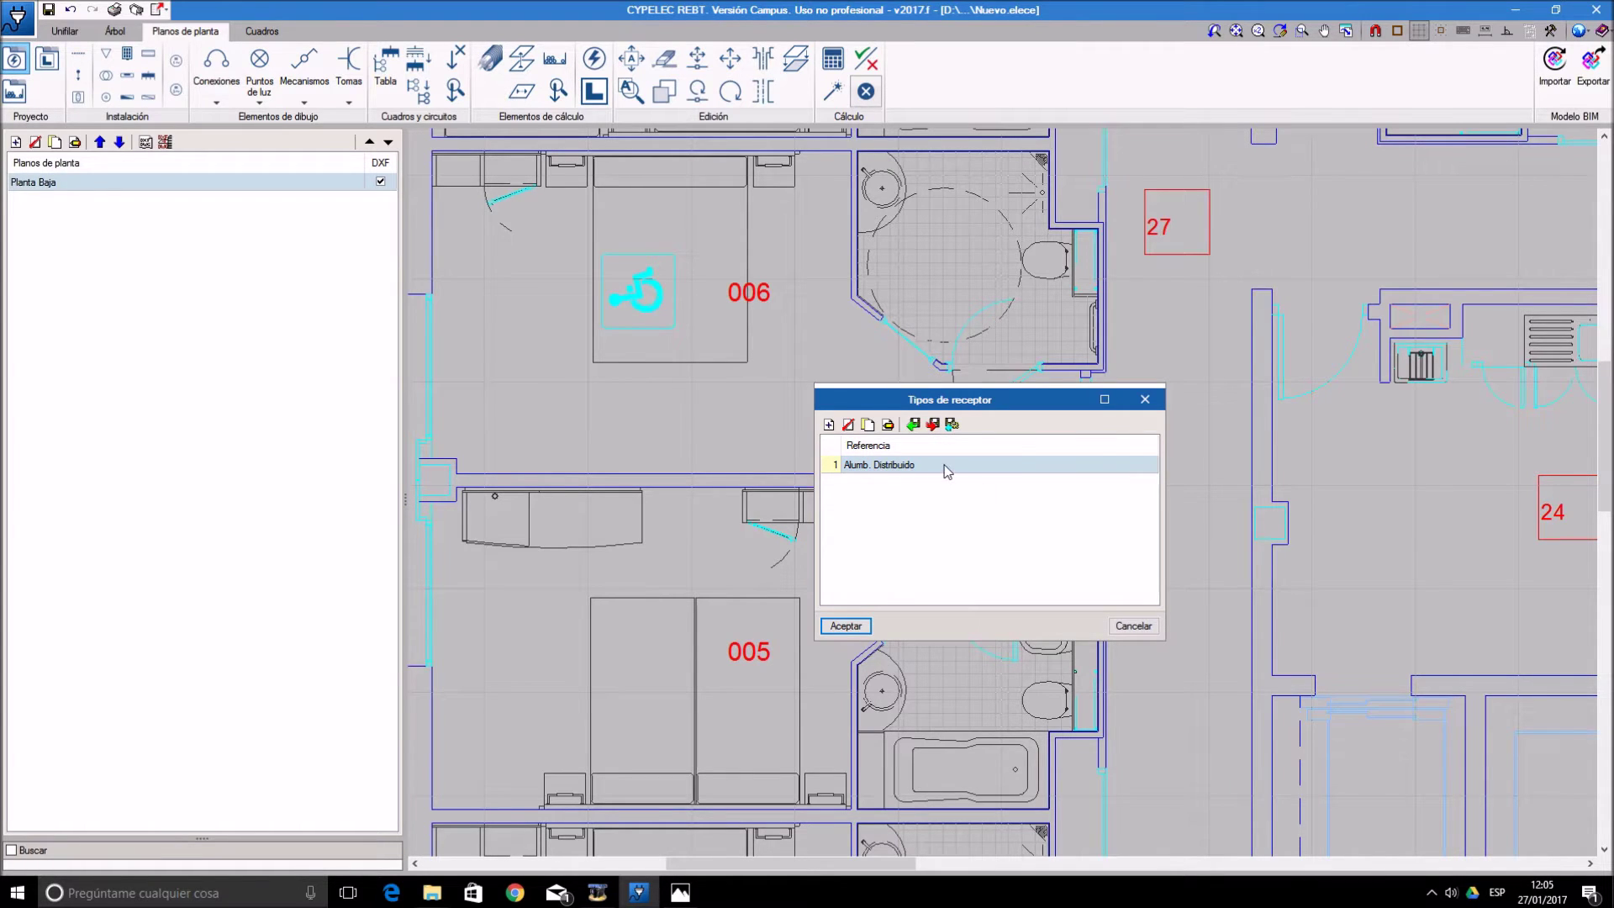
click(830, 425)
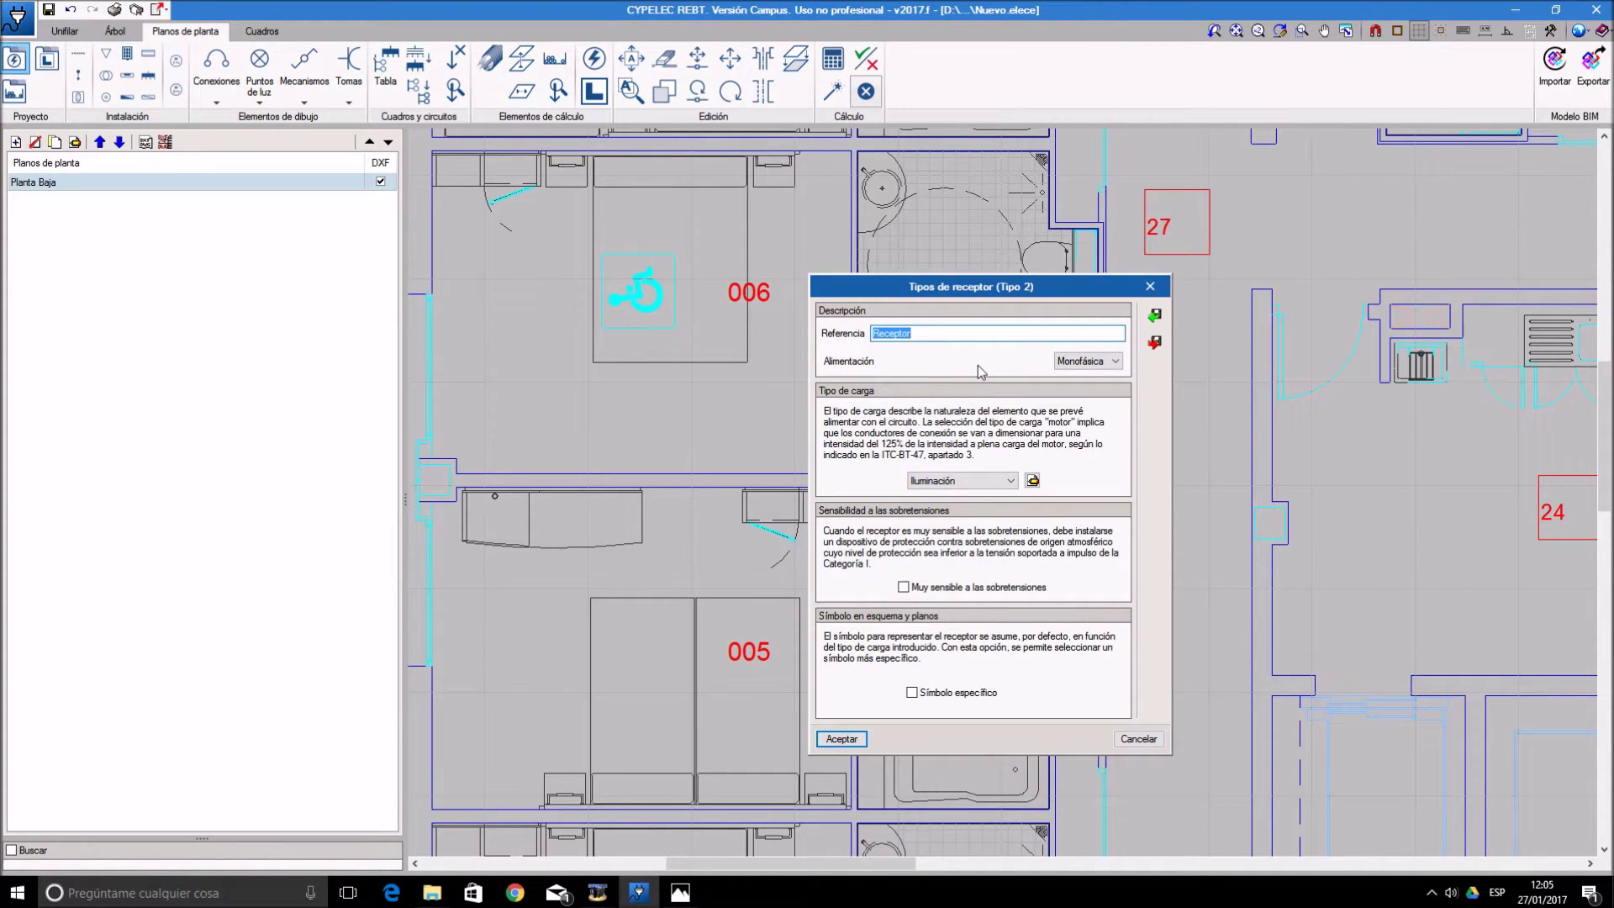
text(Alumbrado Habitación)
- Set the receptor's lighting load to discharge lamps (De descarga) with an active power of 0.025 kW
click(1034, 481)
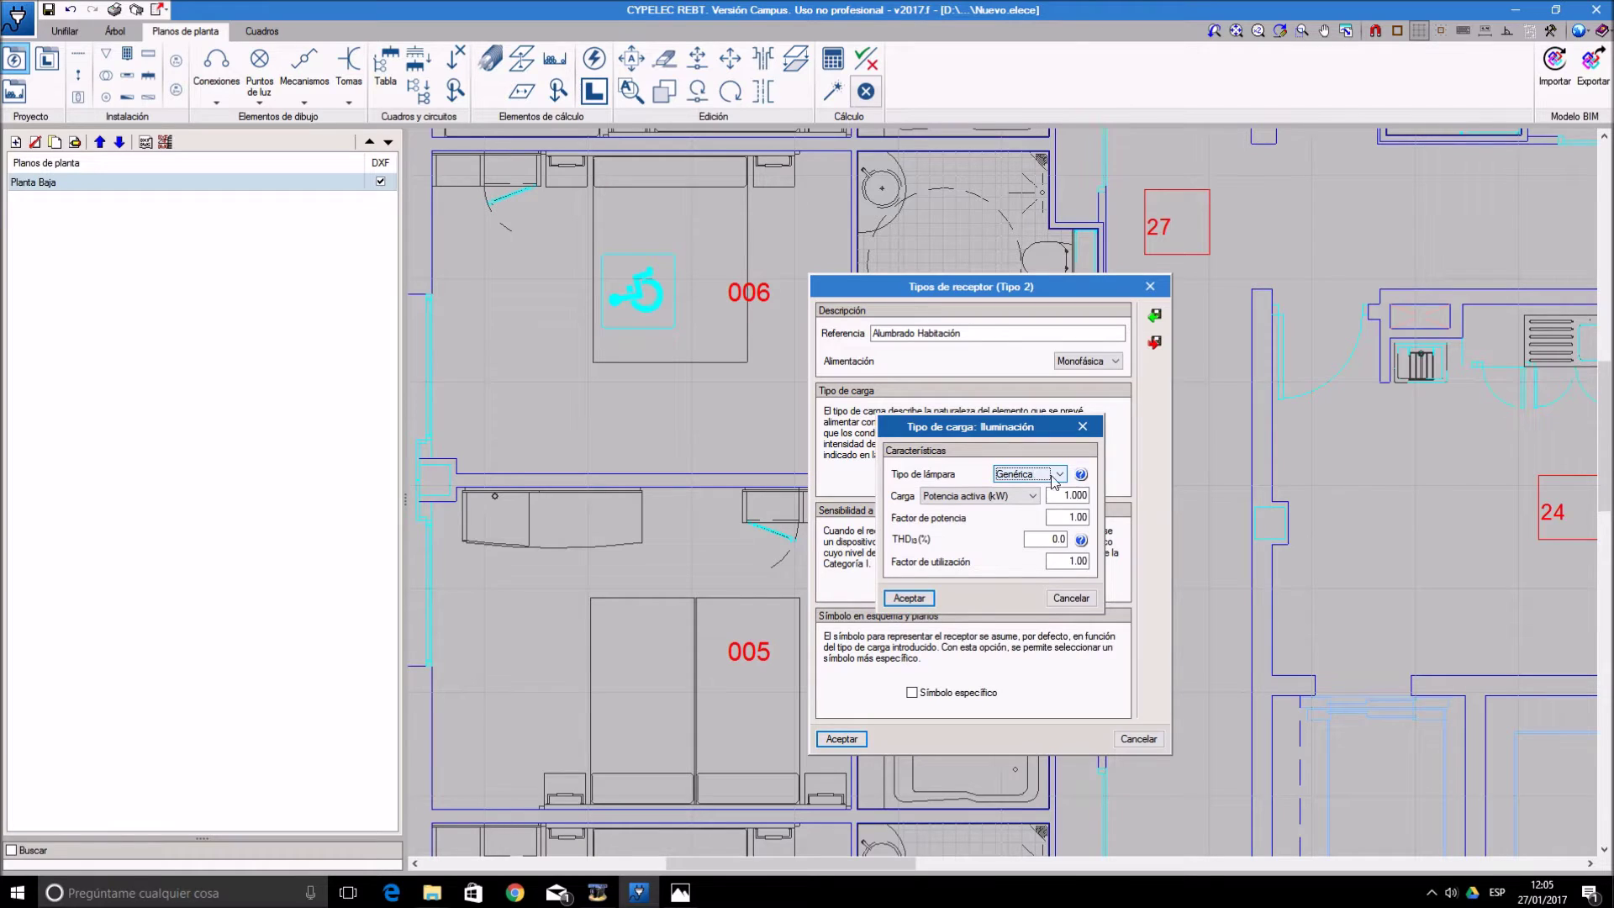
click(1054, 476)
click(1048, 499)
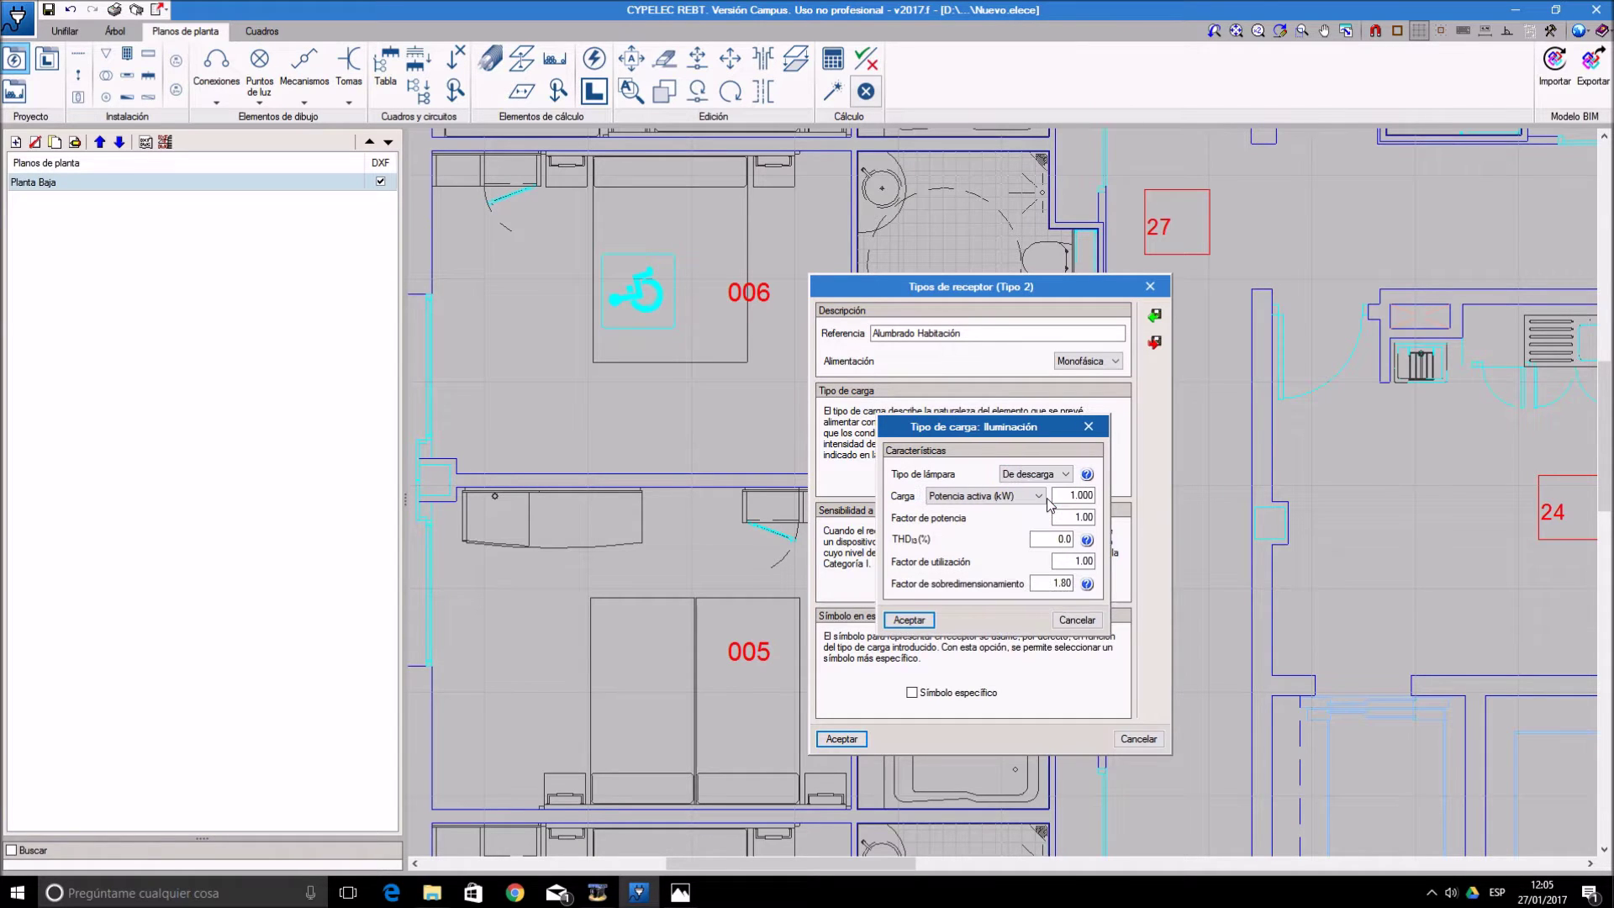
key(Tab)
text(0.2)
key(BackSpace)
text(025)
- Set the lighting load's power factor to 0.95 and THD to 0.0 %, and accept the receptor type
click(1093, 519)
text(0.95)
click(1053, 539)
text(0.0)
click(1095, 517)
click(923, 622)
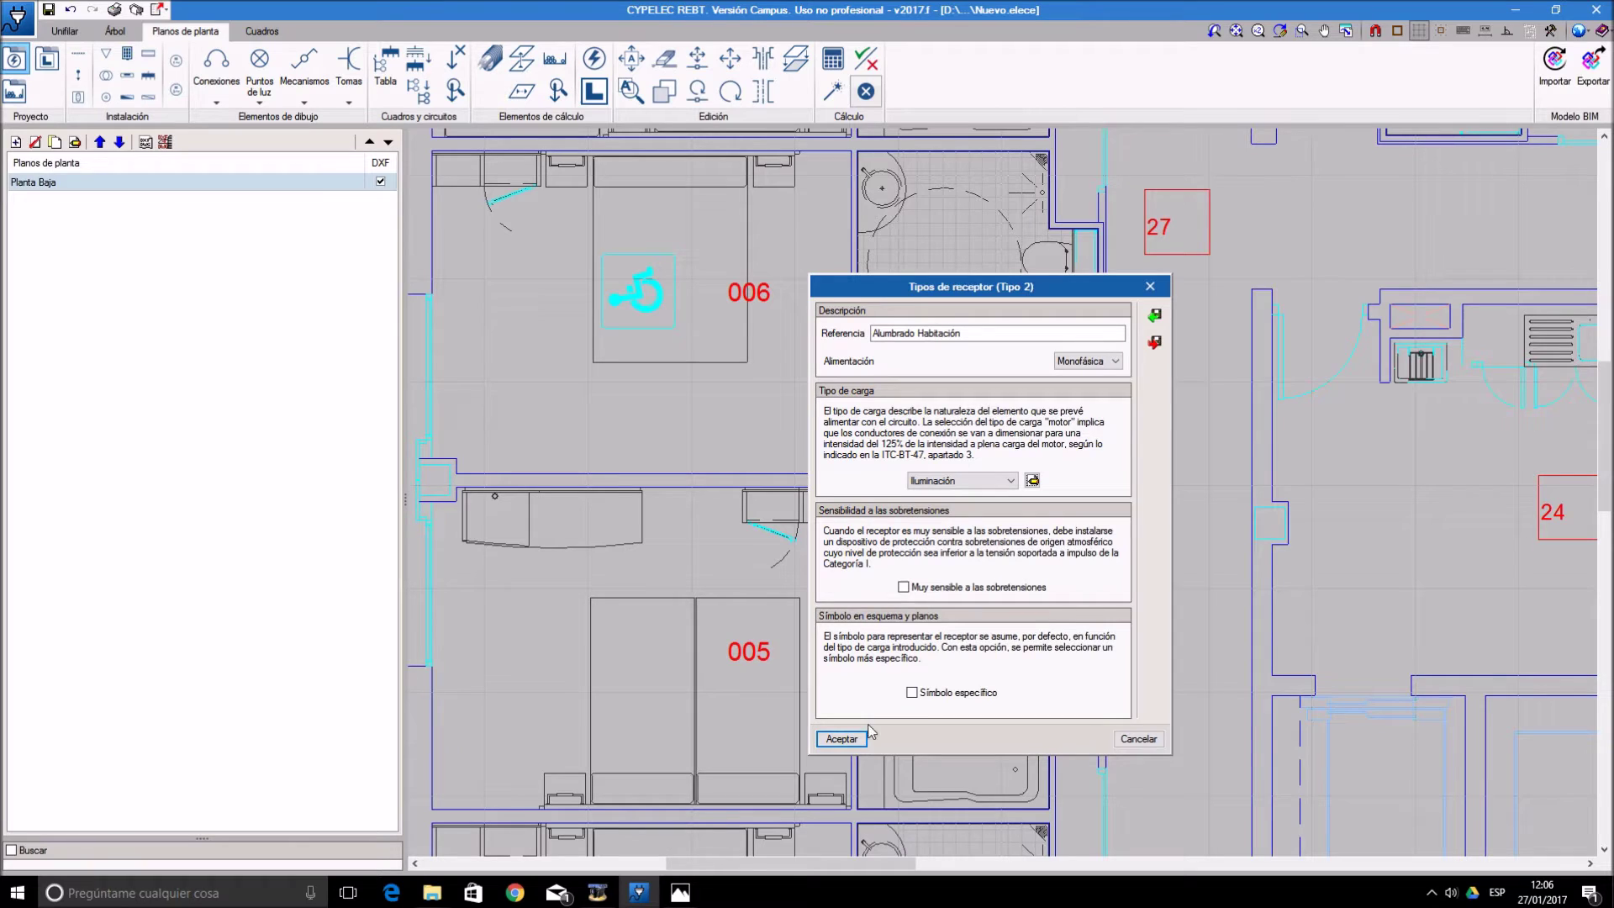
click(842, 738)
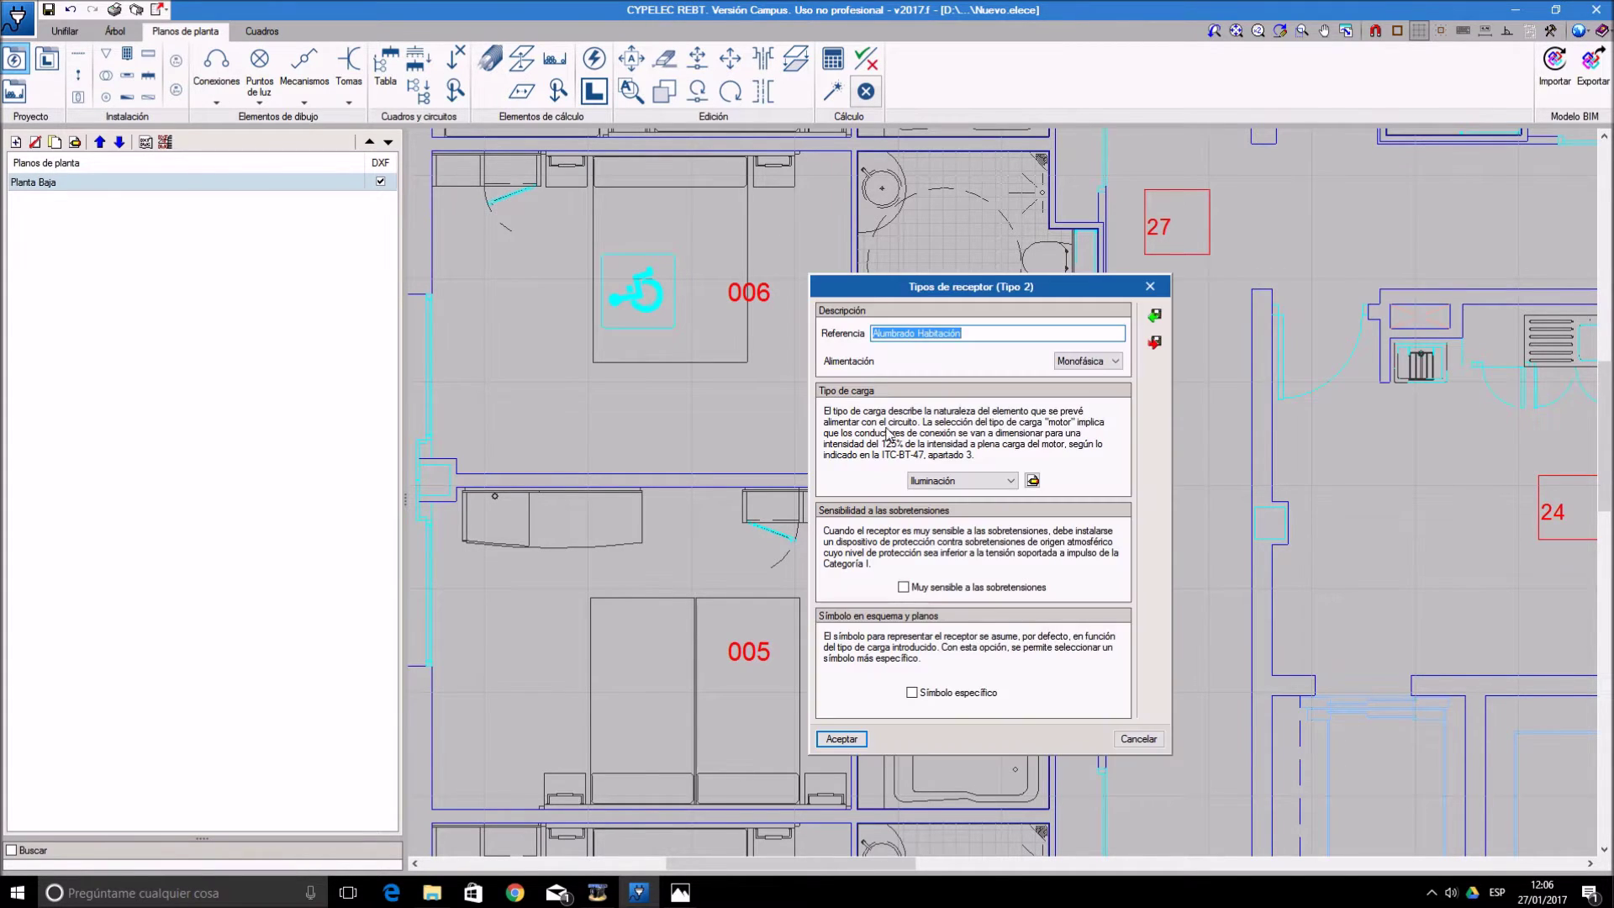
- Define a receptor type with the reference TC otros usos and the load type Tomas de uso general
text(Tomas)
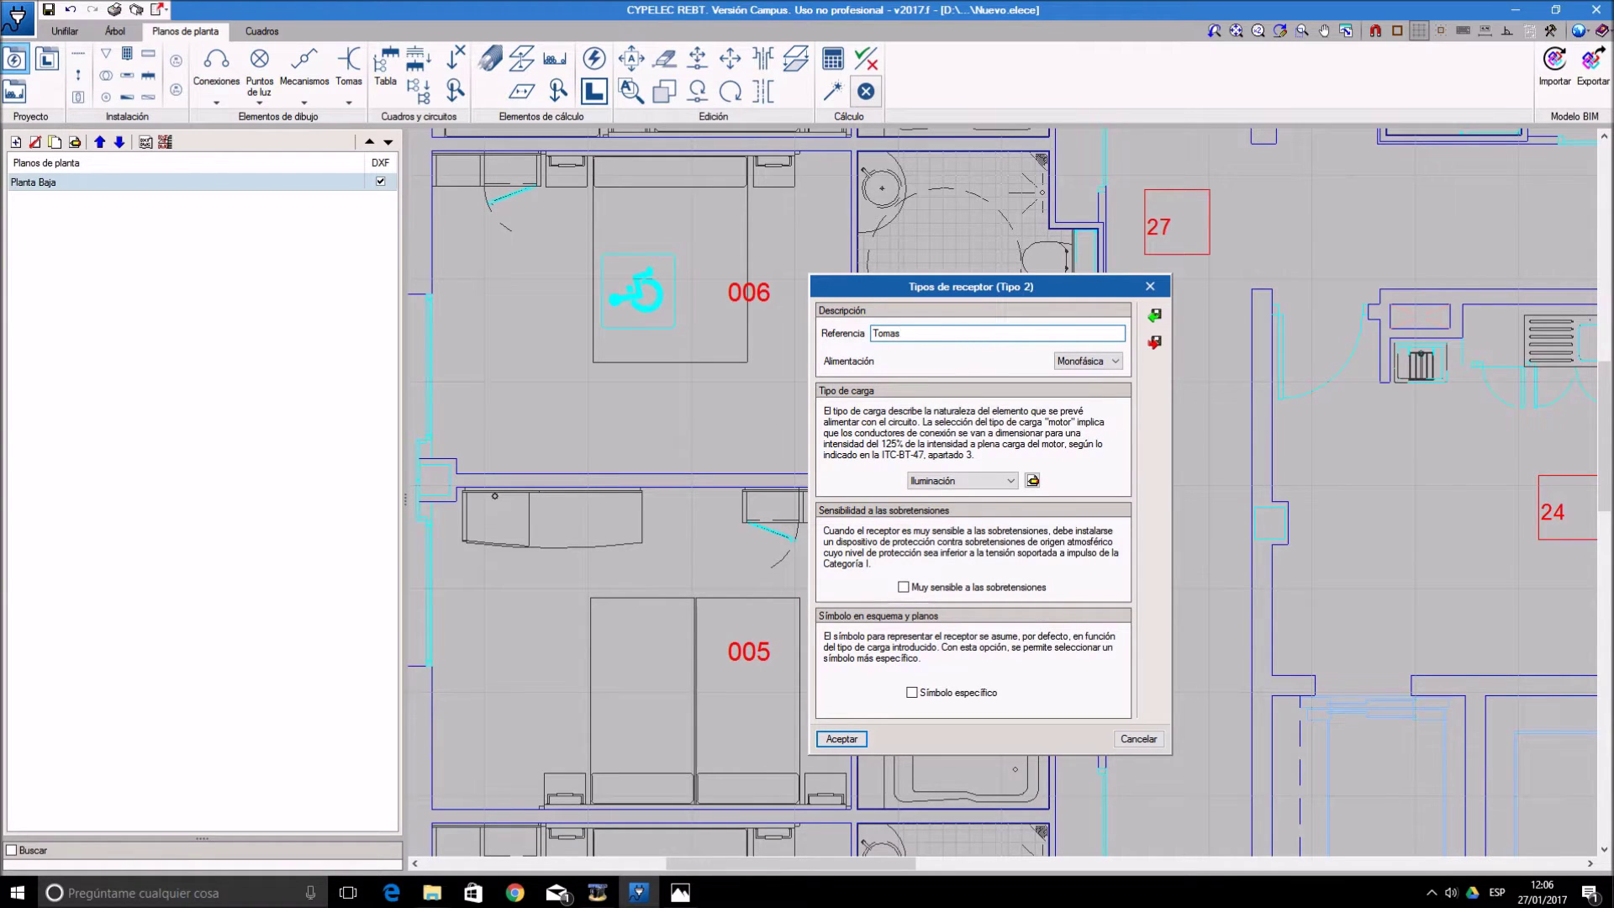
key(BackSpace)
key(BackSpace)
key(BackSpace)
click(1003, 483)
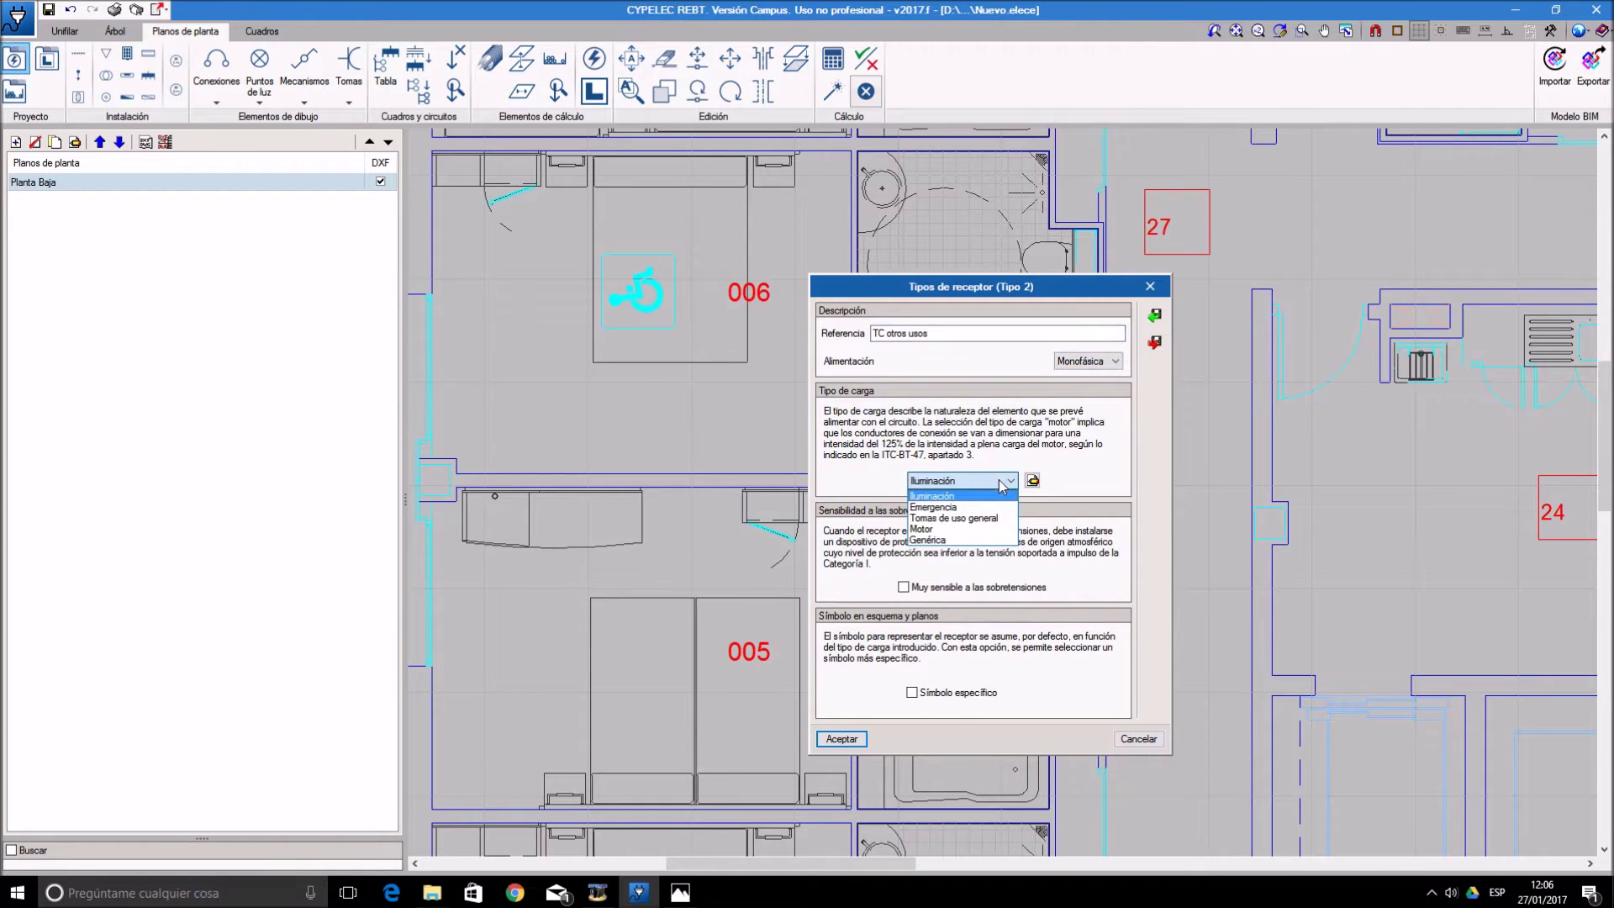
click(994, 519)
- Specify the general-use socket load by nominal current (Intensidad nominal) and set it to 16 A
click(1033, 481)
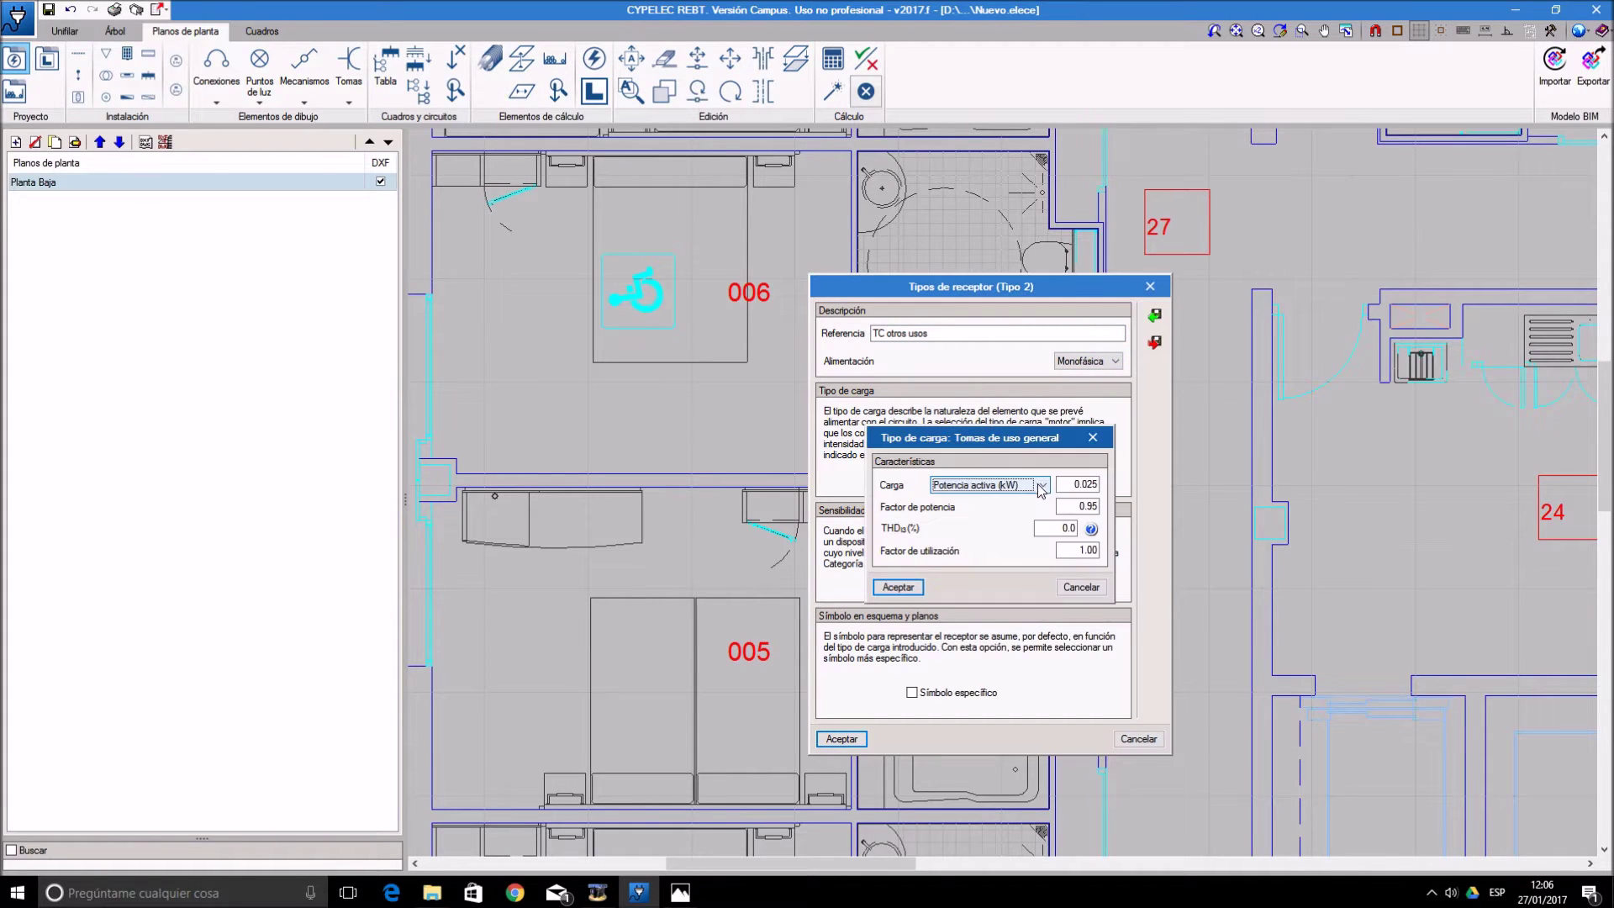
click(1077, 484)
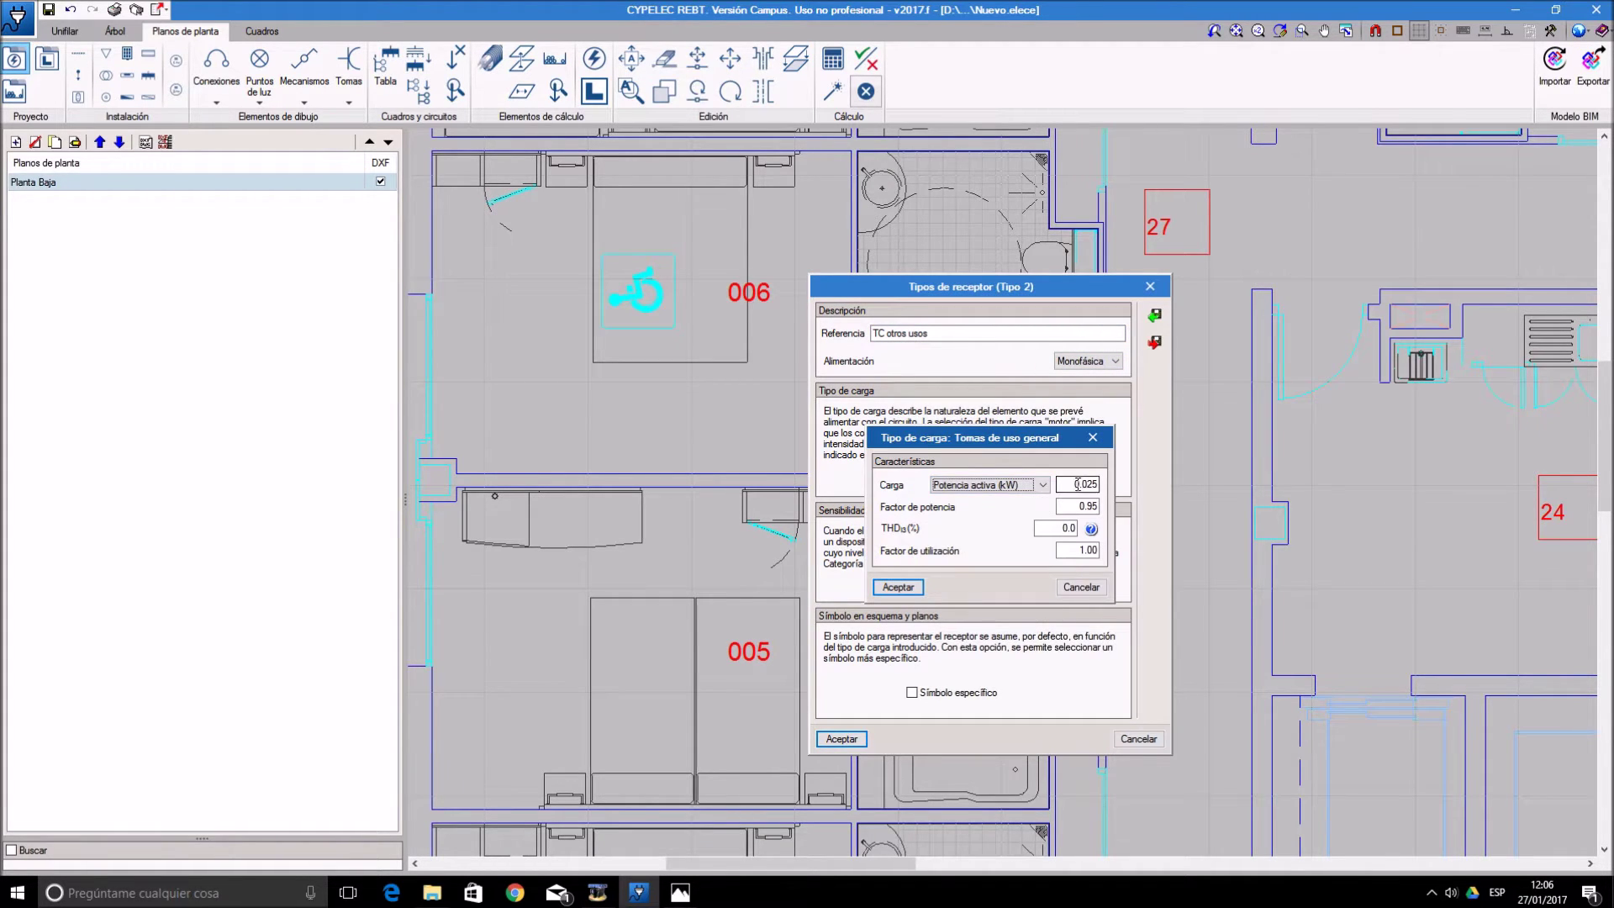
double_click(1079, 484)
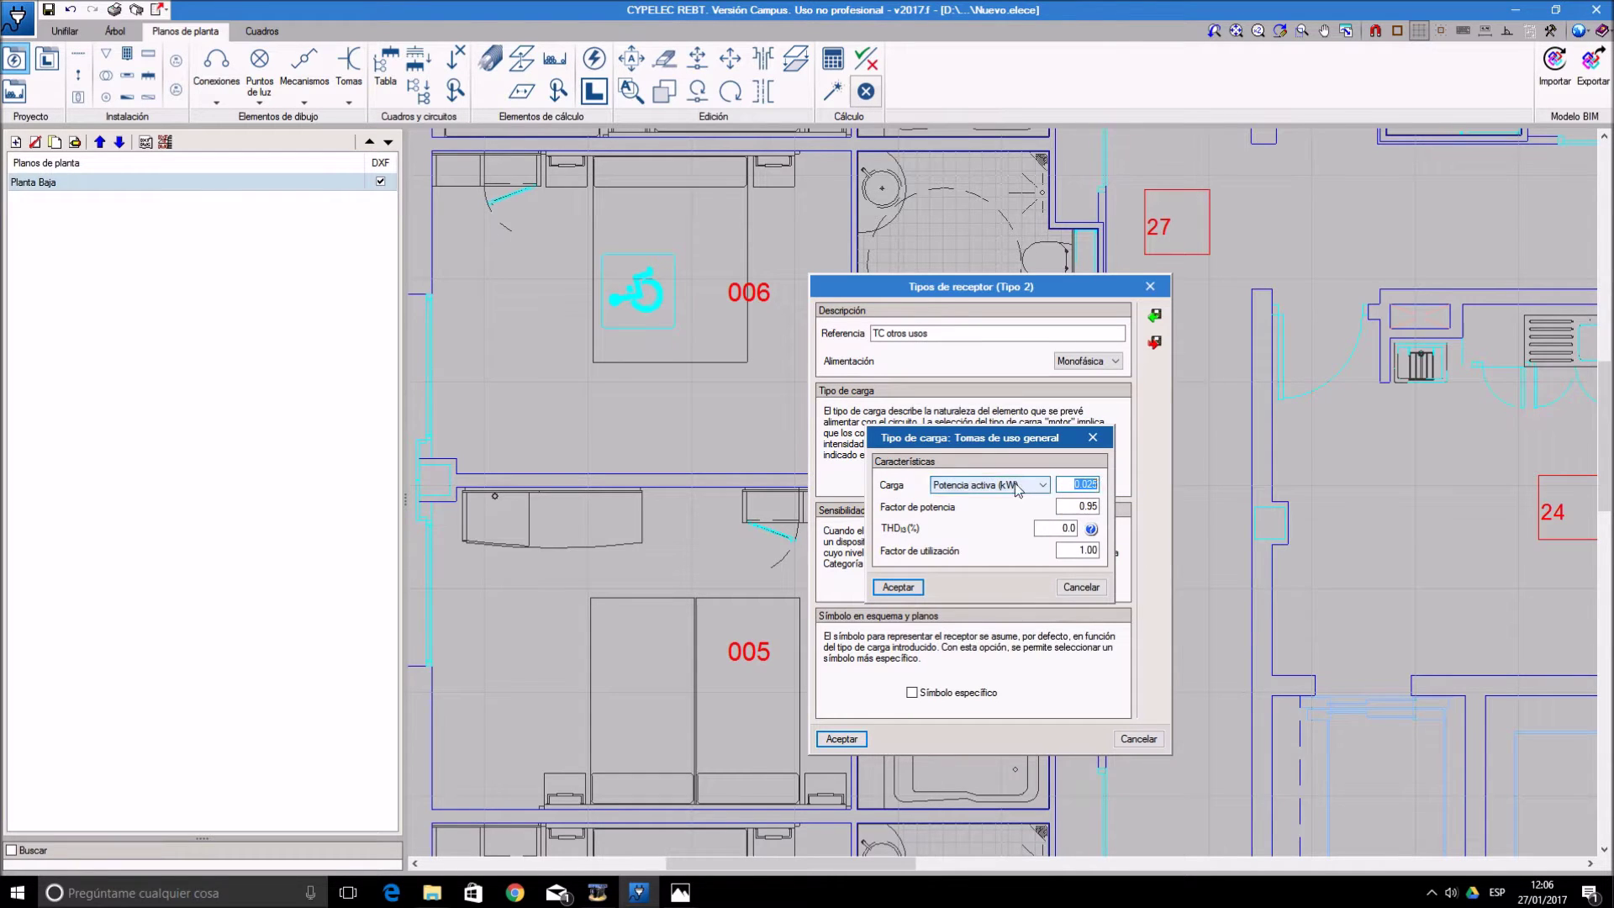
click(1018, 486)
click(1009, 508)
click(1082, 486)
text(6)
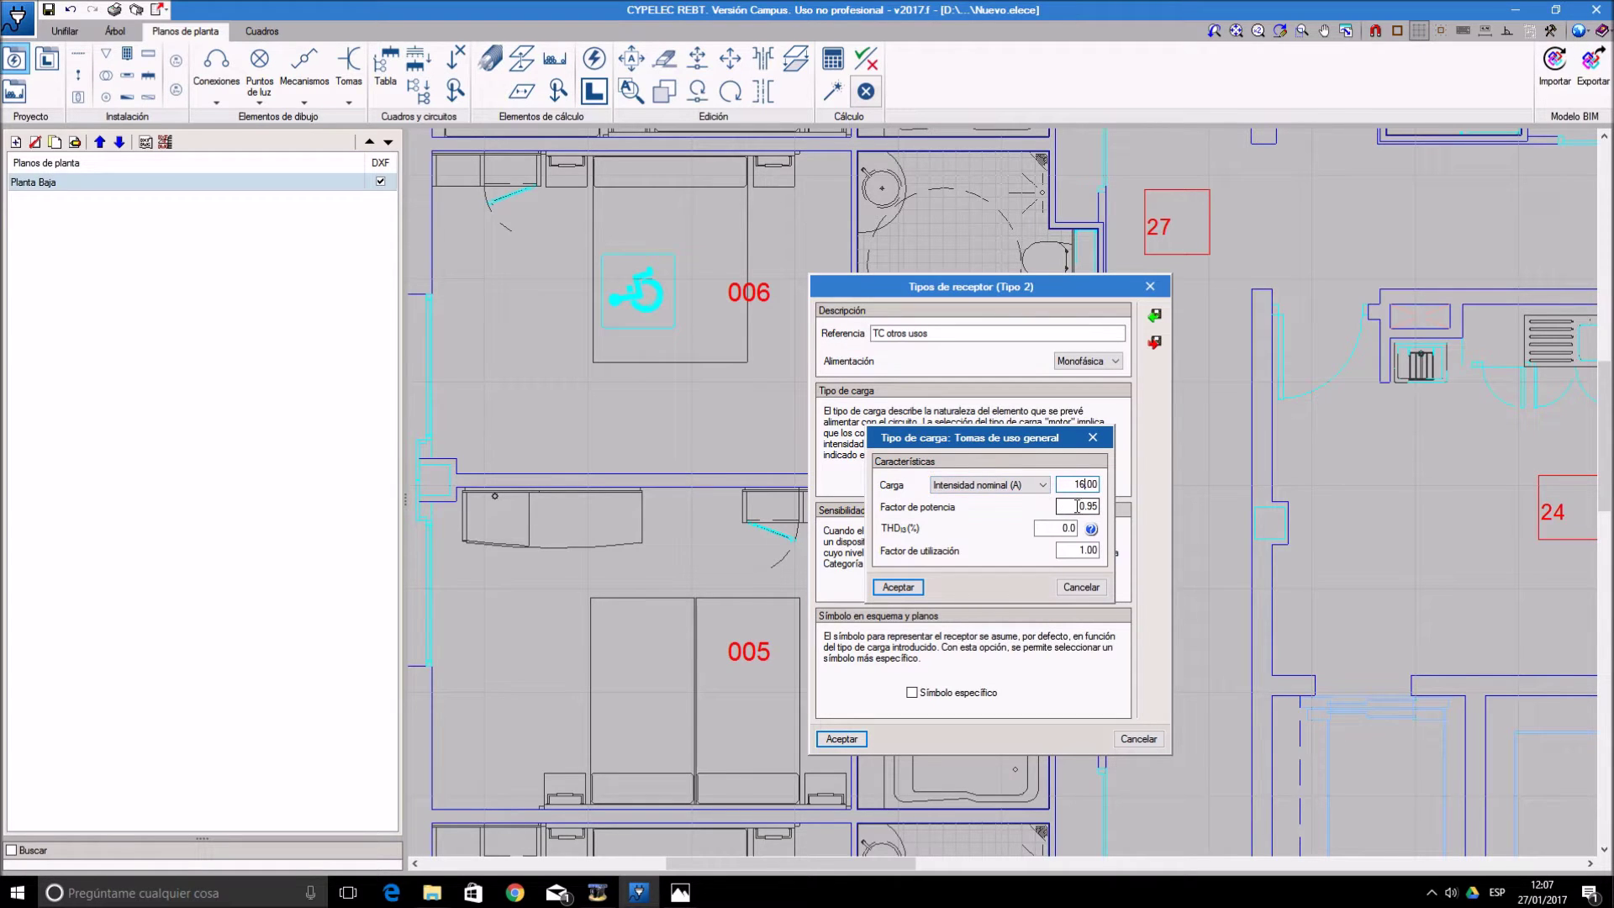
- Set the socket load's power factor to 1.00 and its utilisation factor to 0.25, and accept the load
drag(1092, 507, 1104, 517)
key(BackSpace)
key(BackSpace)
text(8)
drag(1092, 505, 1105, 515)
text(1)
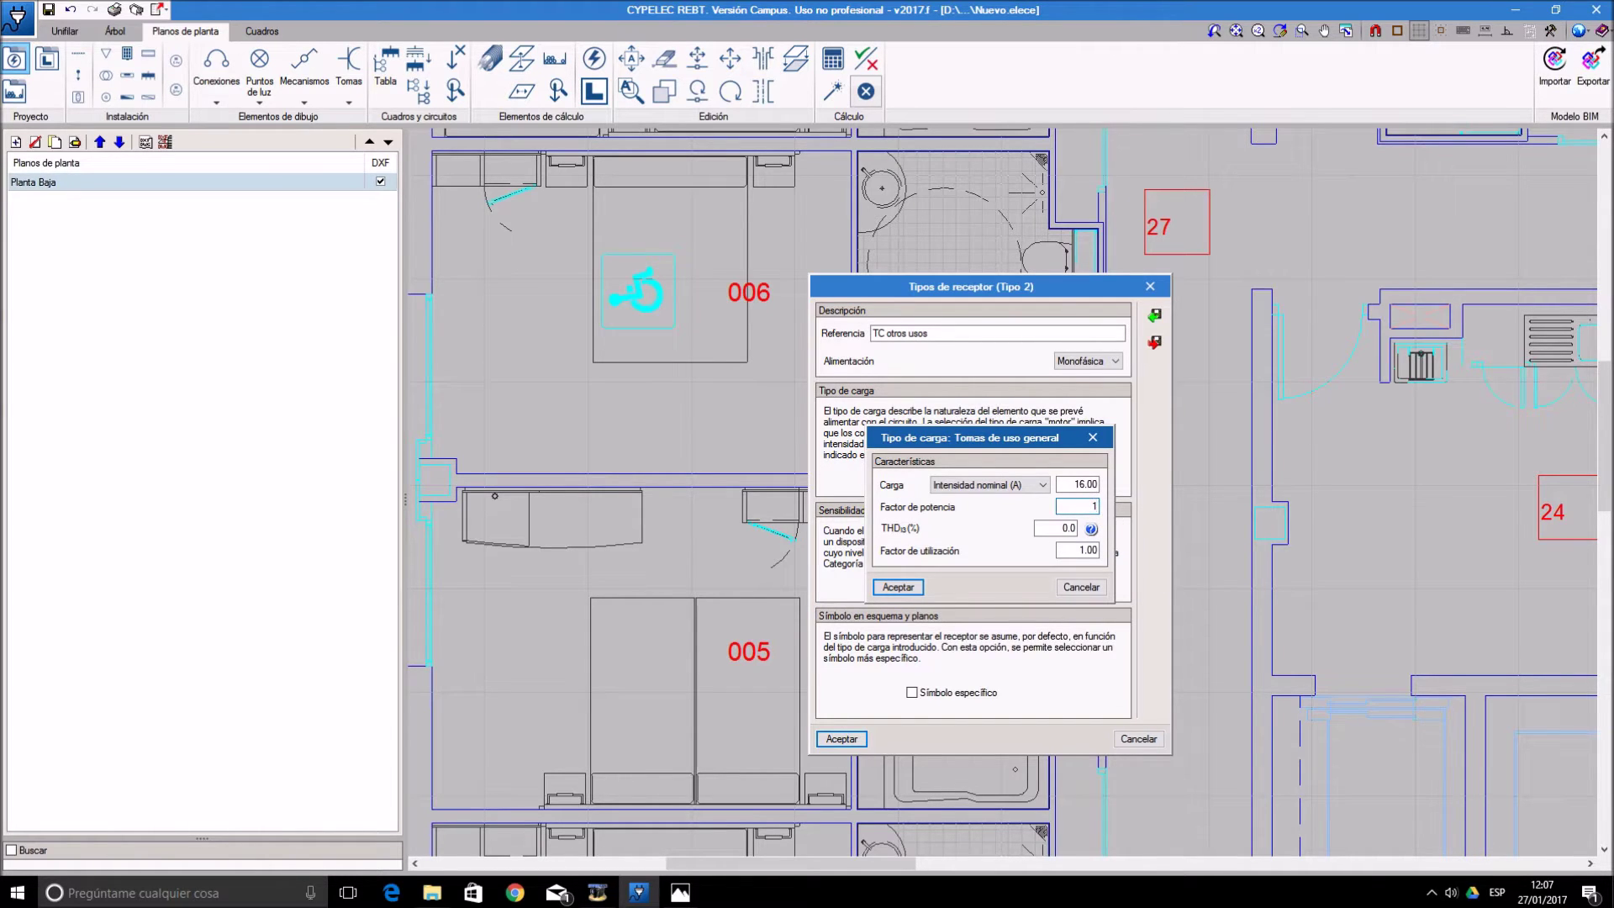
double_click(1082, 554)
text(0.25)
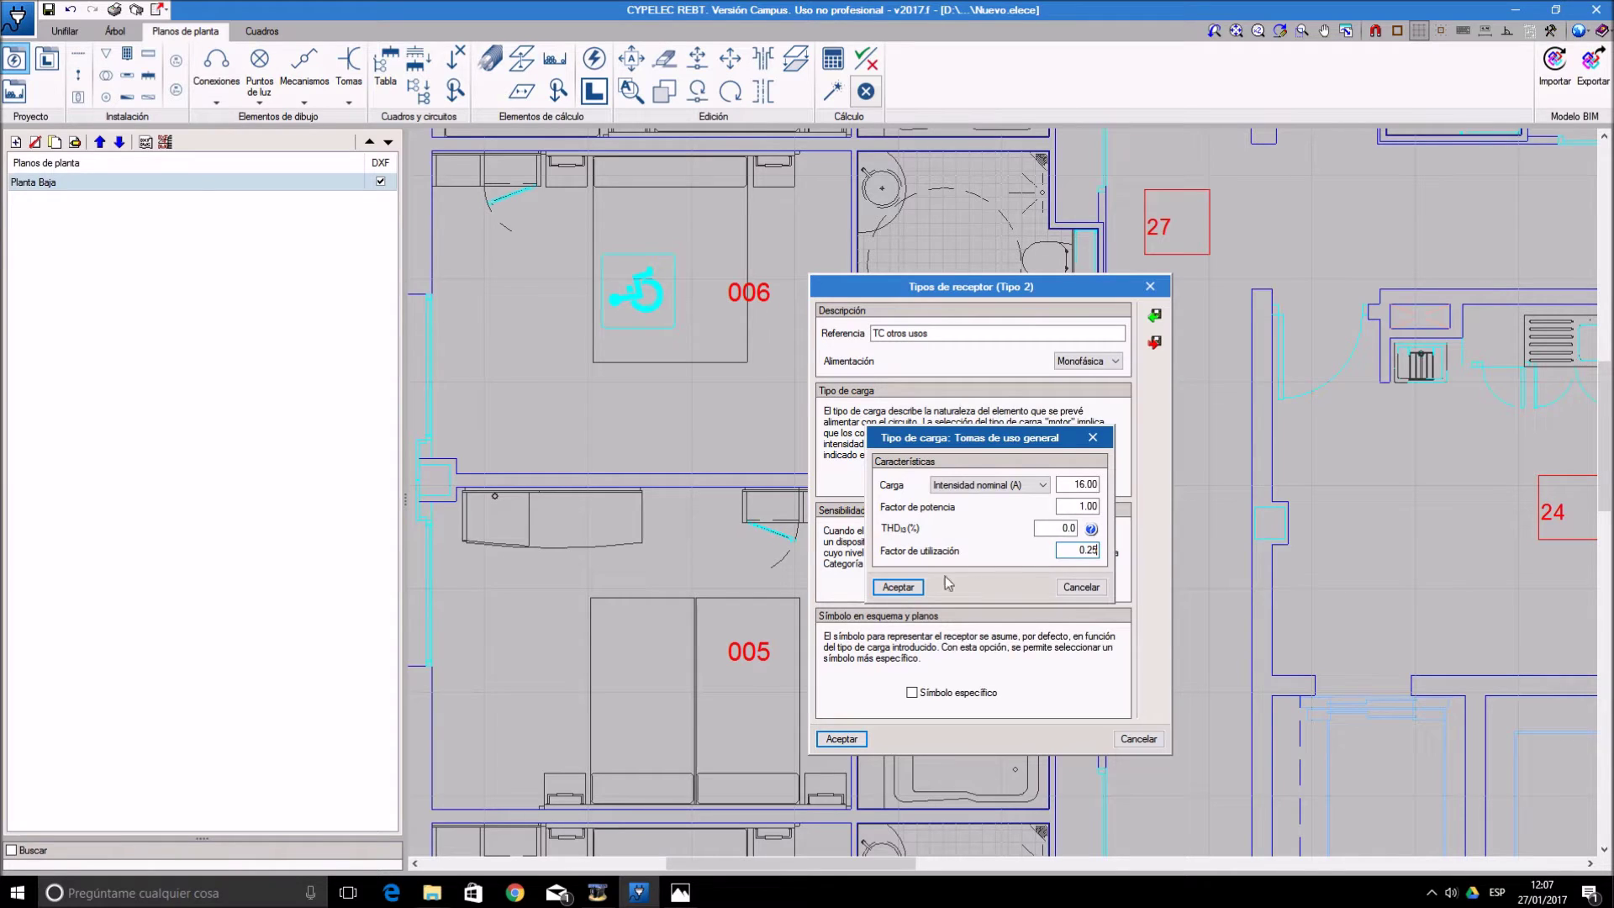
click(914, 591)
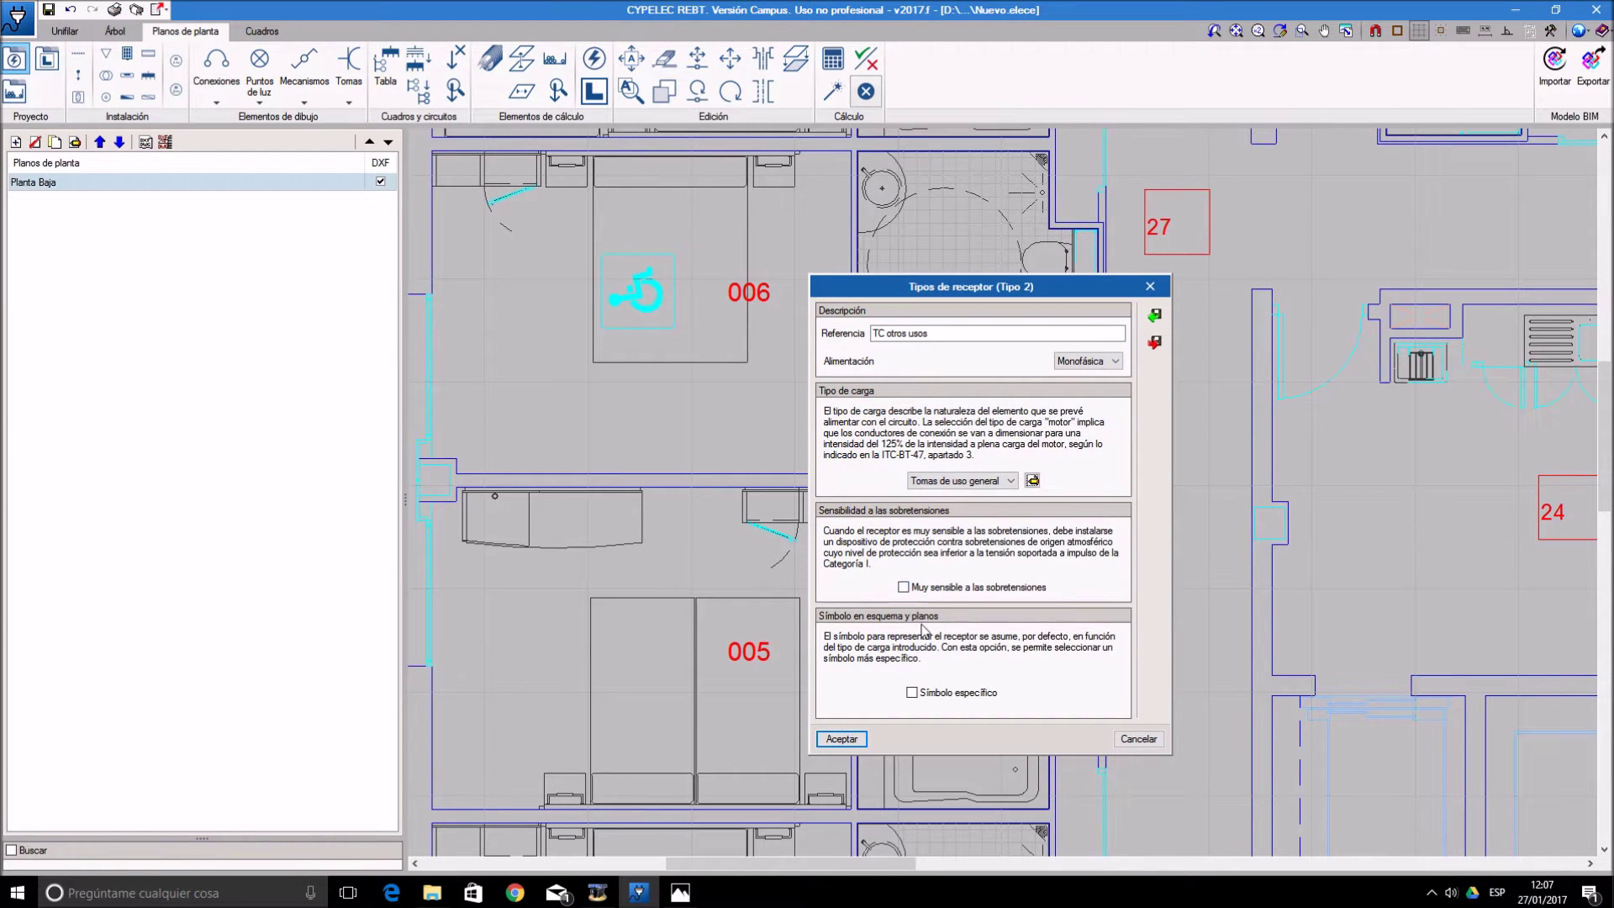
- Extend the receptor's reference to TC otros usos Habitación and accept the receptor type
click(934, 333)
text(Habitación)
click(858, 739)
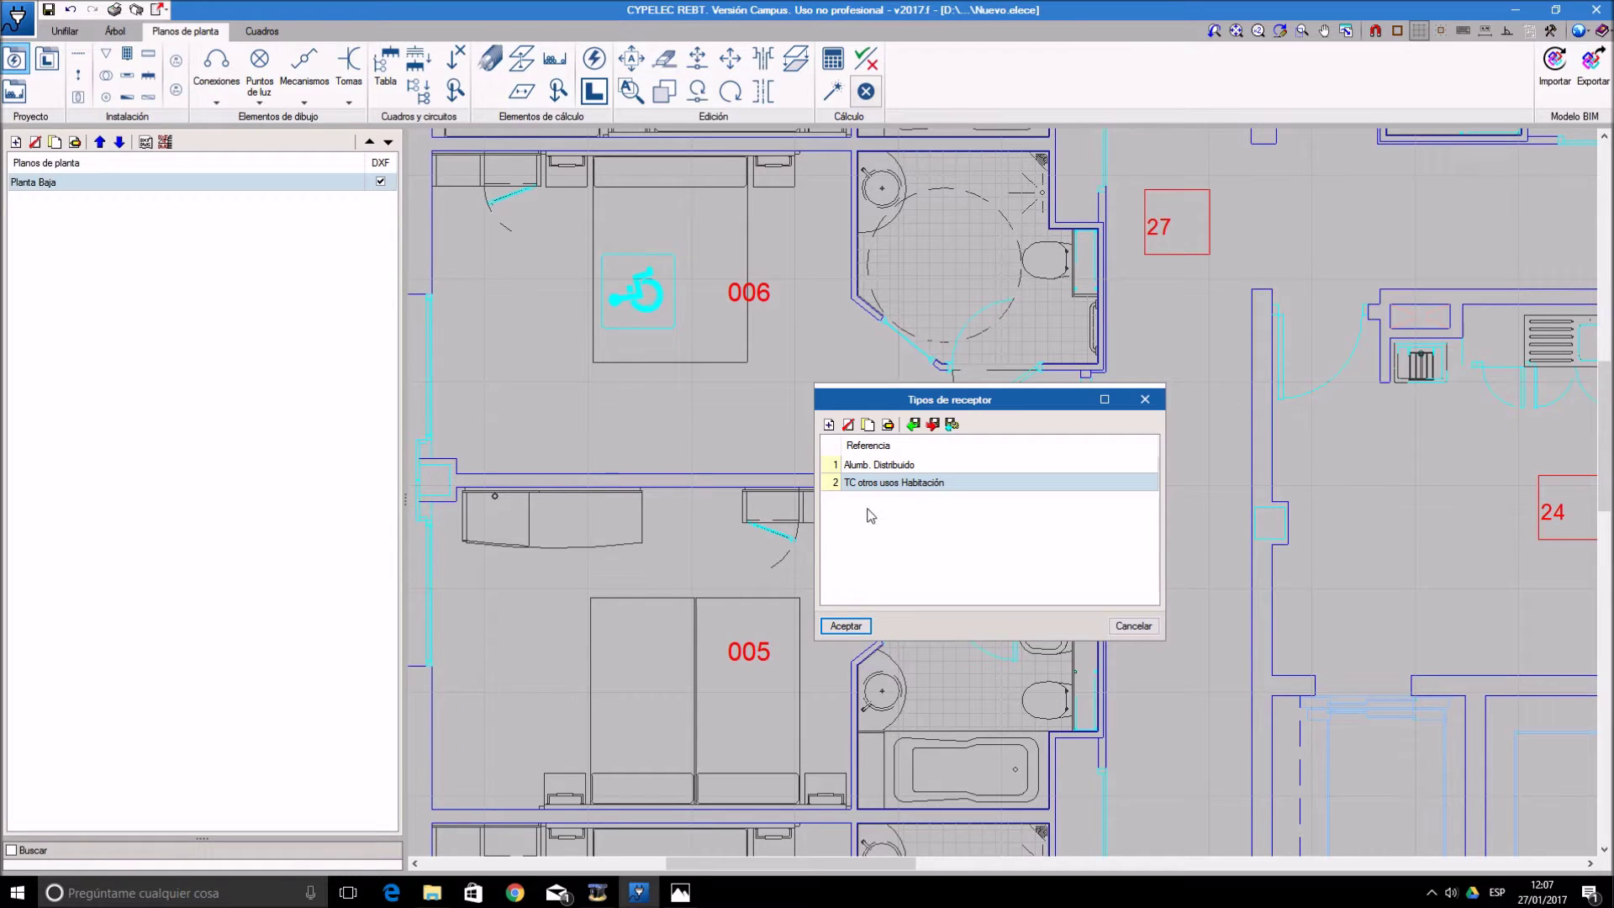
- Add a receptor type with the reference Alumbrado habitación
click(829, 425)
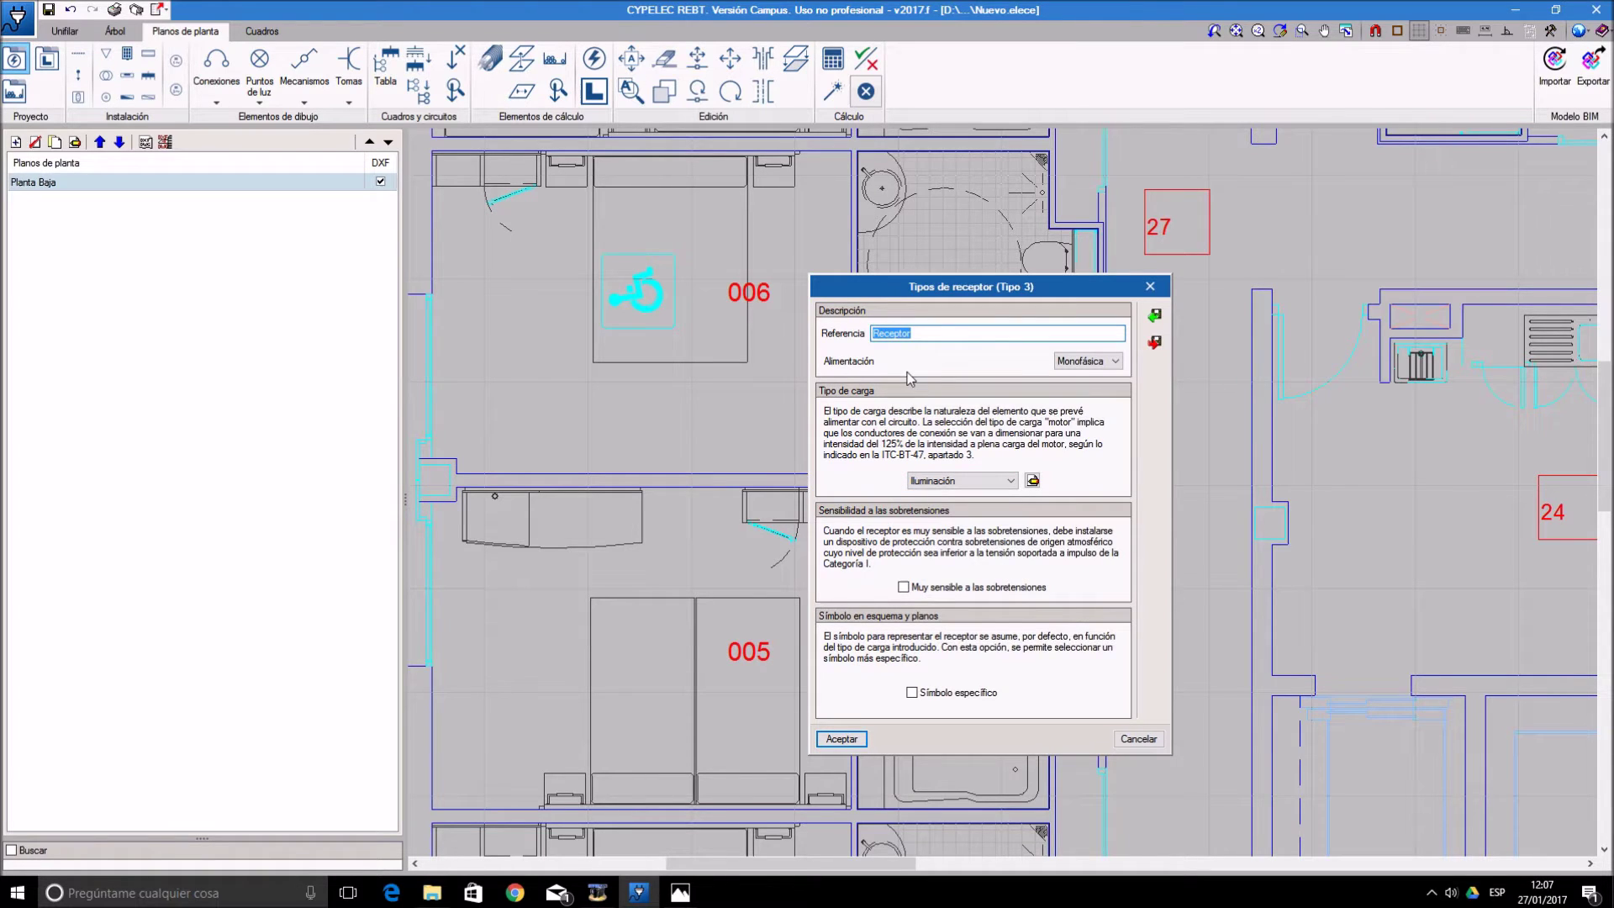
text(A)
text(lumbrado gh)
text(ha)
- Set the Alumbrado habitación lighting load to an active power of 0.025 kW with lamp type De descarga
click(1033, 480)
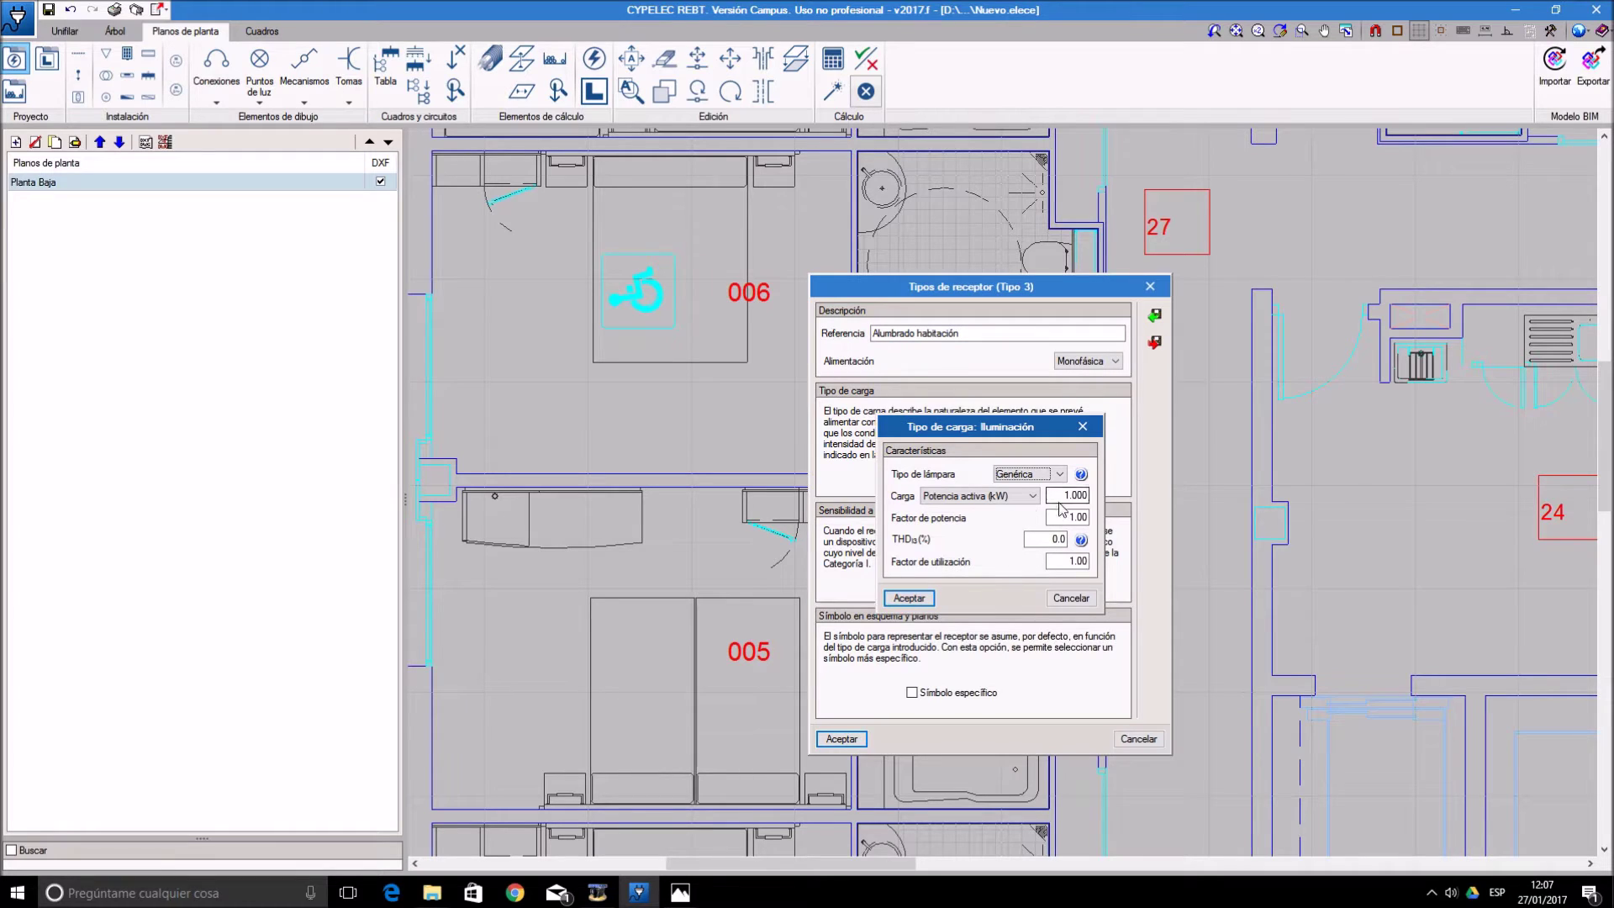
double_click(1062, 496)
text(0.025)
click(1059, 474)
click(1048, 499)
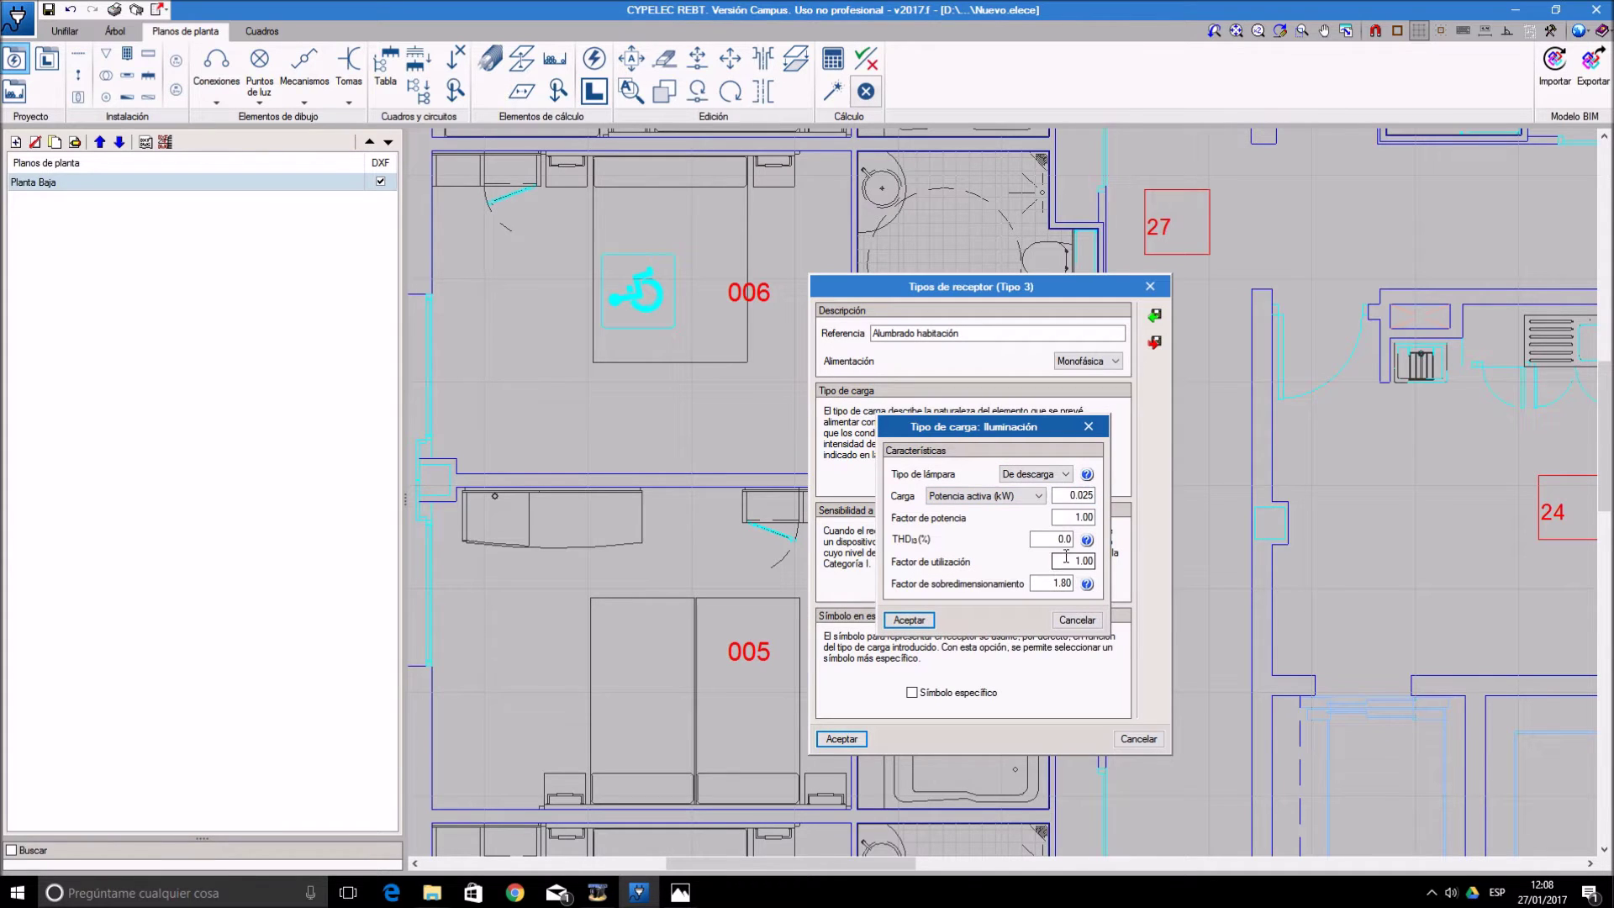
- Set the room lighting load's power factor to 0.90 and accept the load and the receptor type
double_click(1084, 517)
text(0.)
click(908, 621)
click(853, 737)
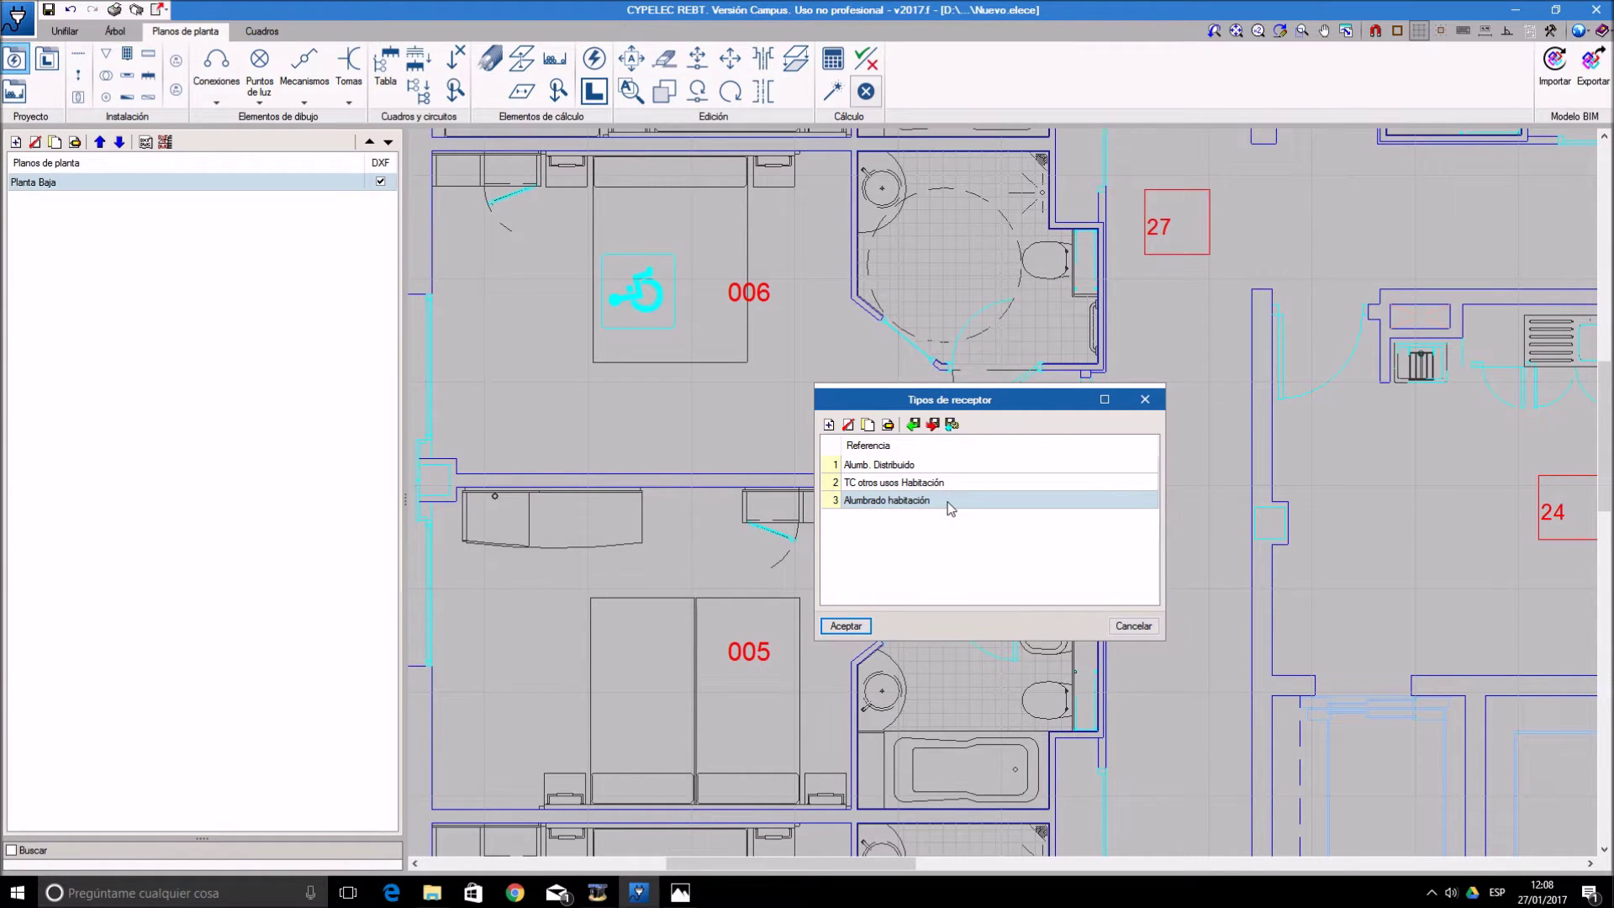
- Edit the Alumbrado habitación receptor type and change its reference to Alumbrado espejo baño
click(888, 424)
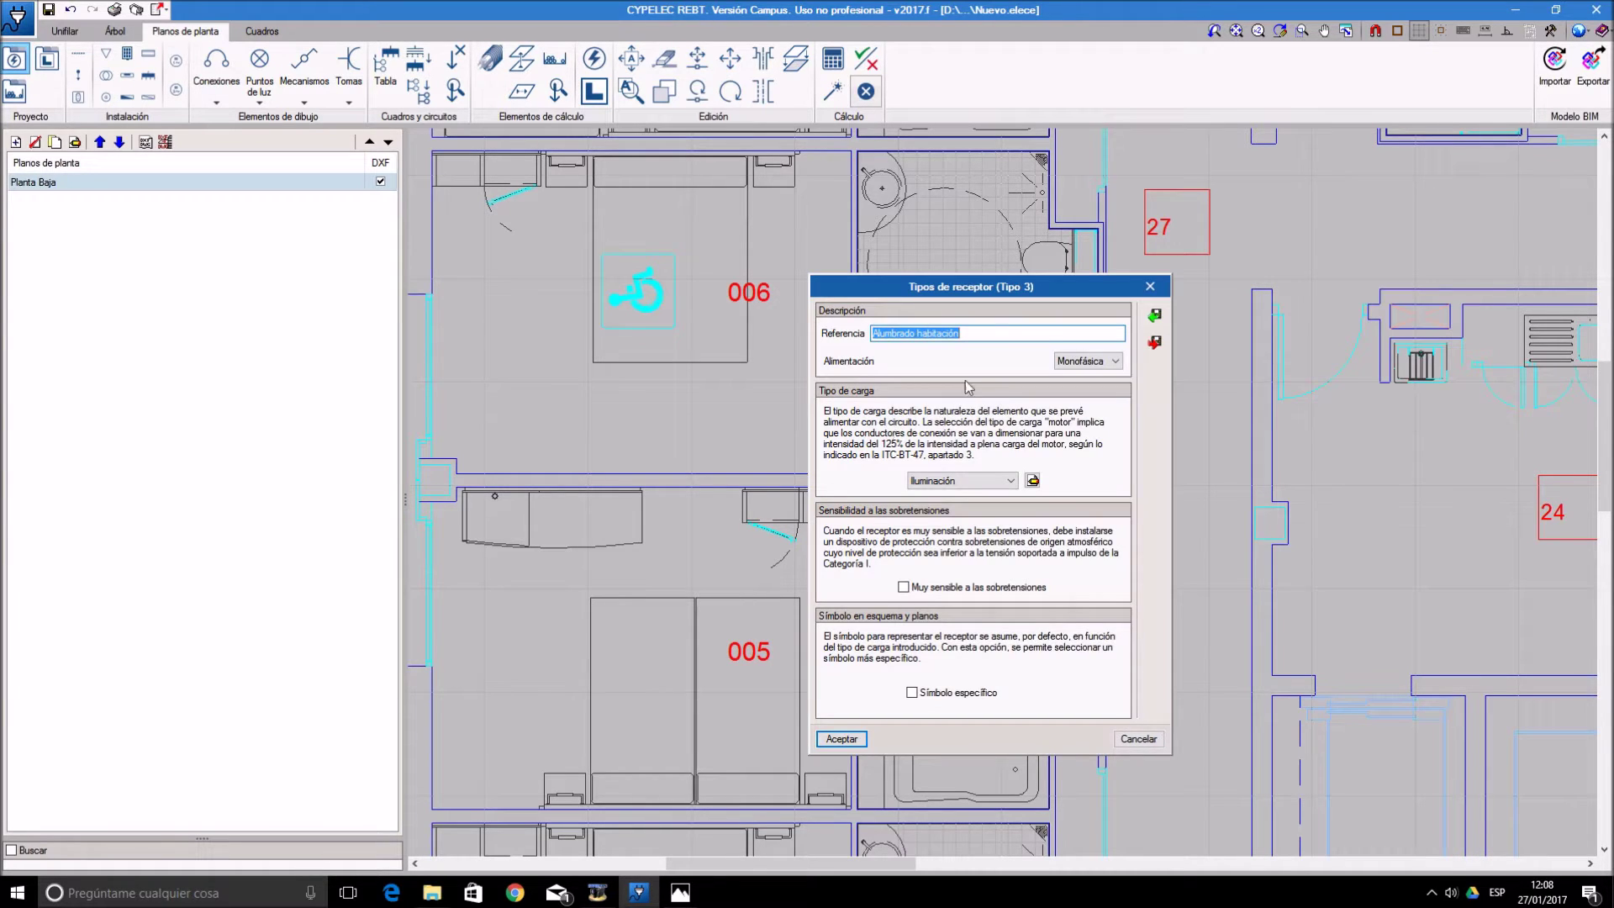
double_click(951, 334)
text(espejo baño)
- Set the mirror lighting load to lamp type Genérica with an active power of 0.1 kW
click(1032, 480)
click(1061, 463)
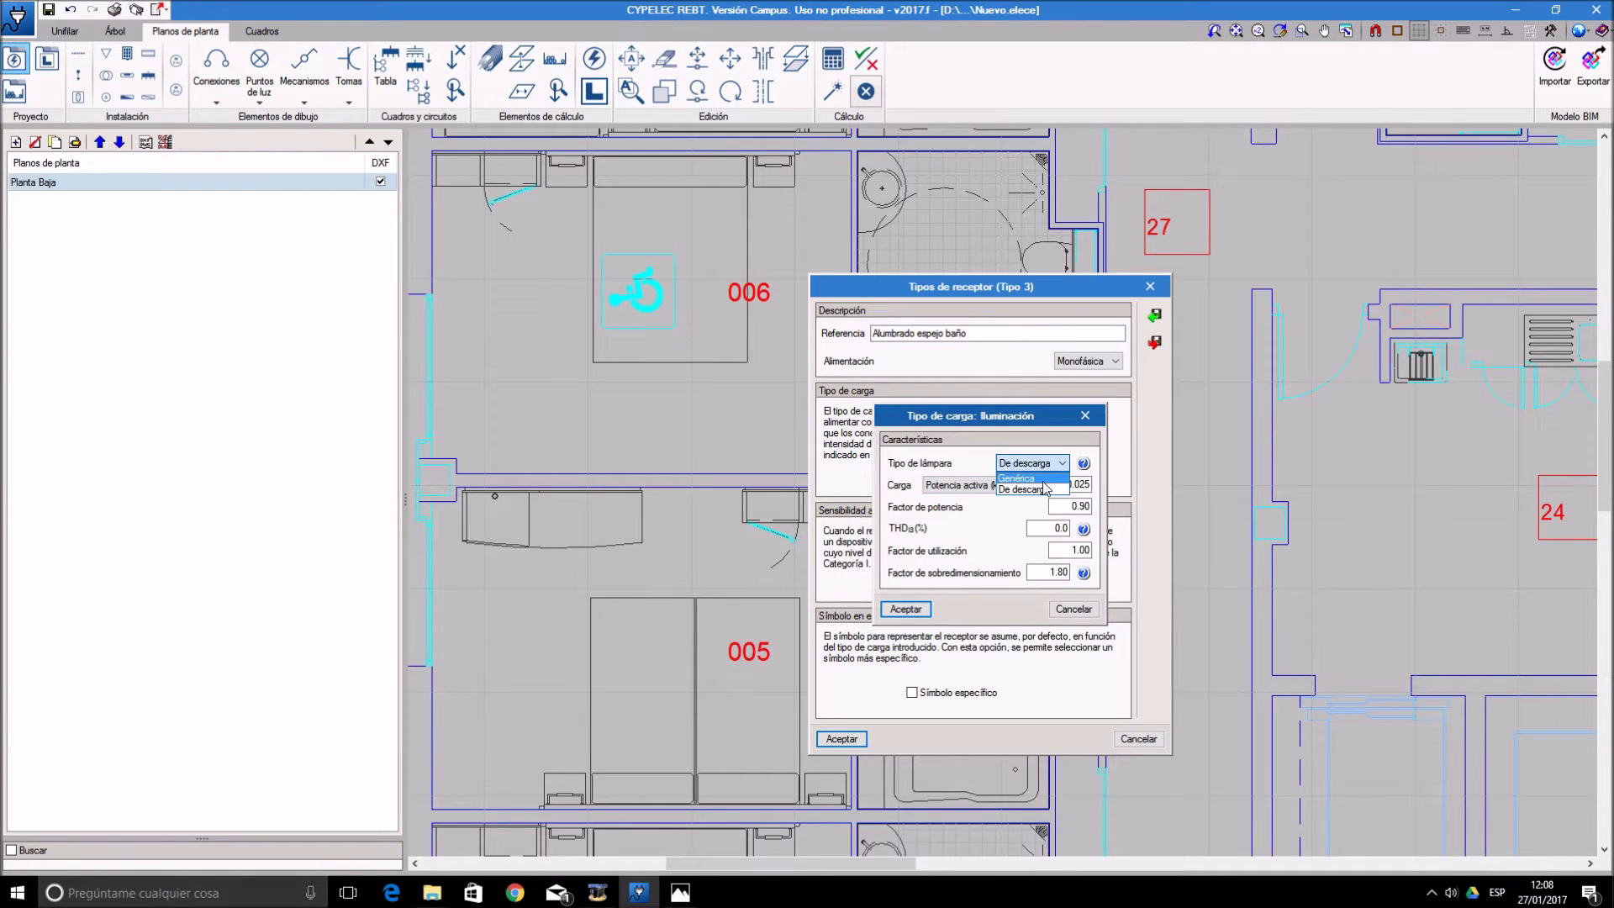
click(1043, 479)
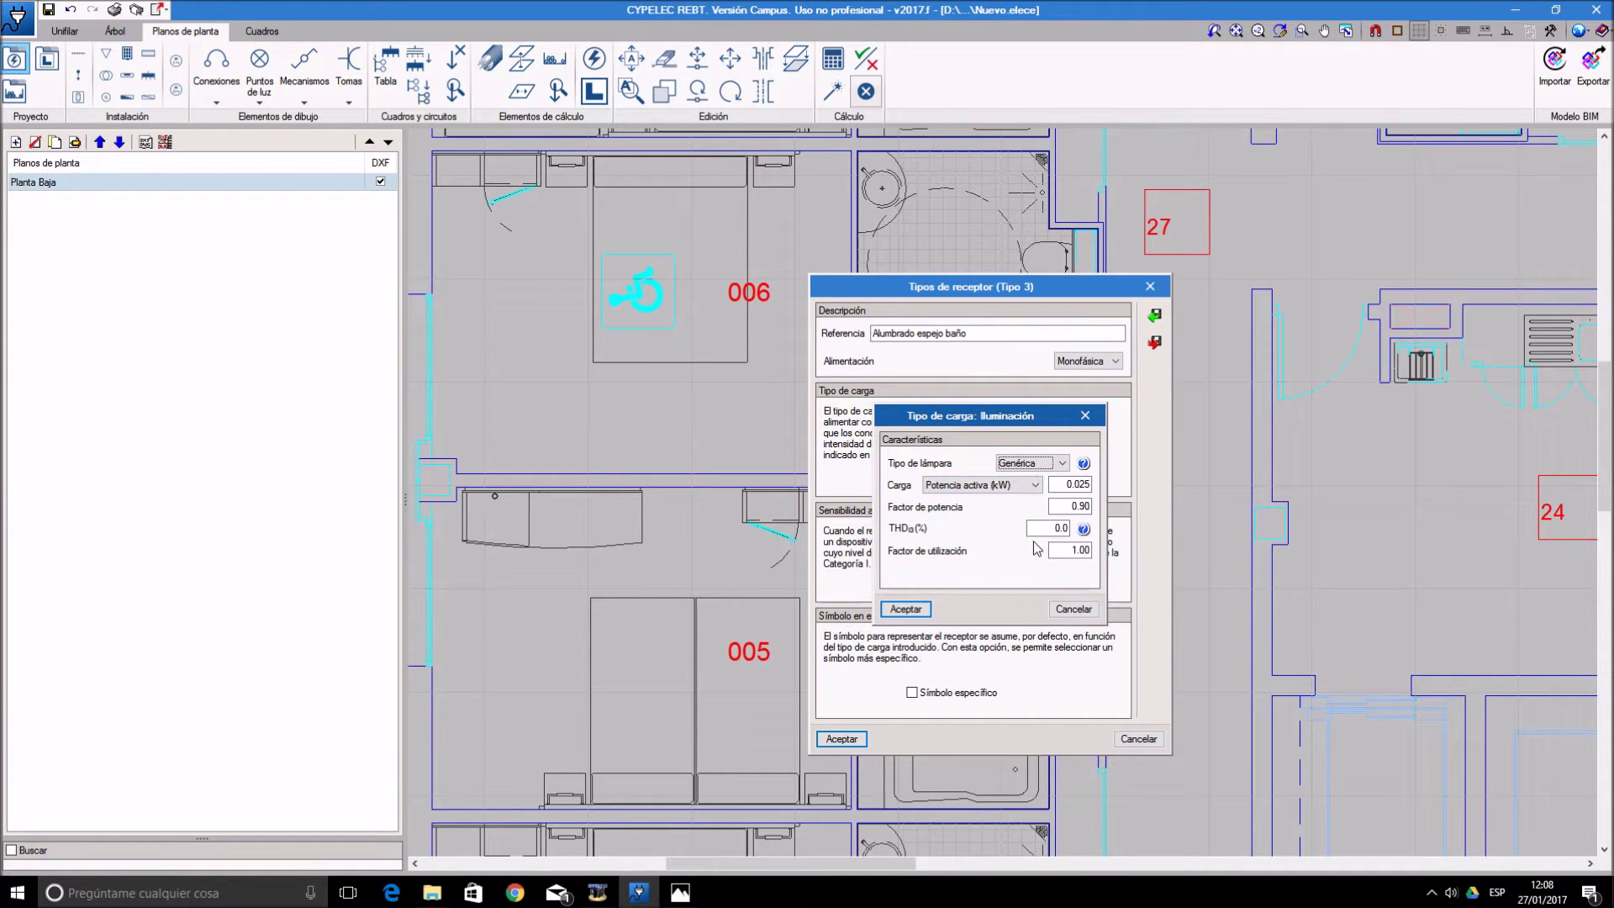
double_click(1078, 485)
text(0.1)
- Set the mirror lighting load's power factor to 0.95 and accept the load and the receptor type
double_click(1075, 506)
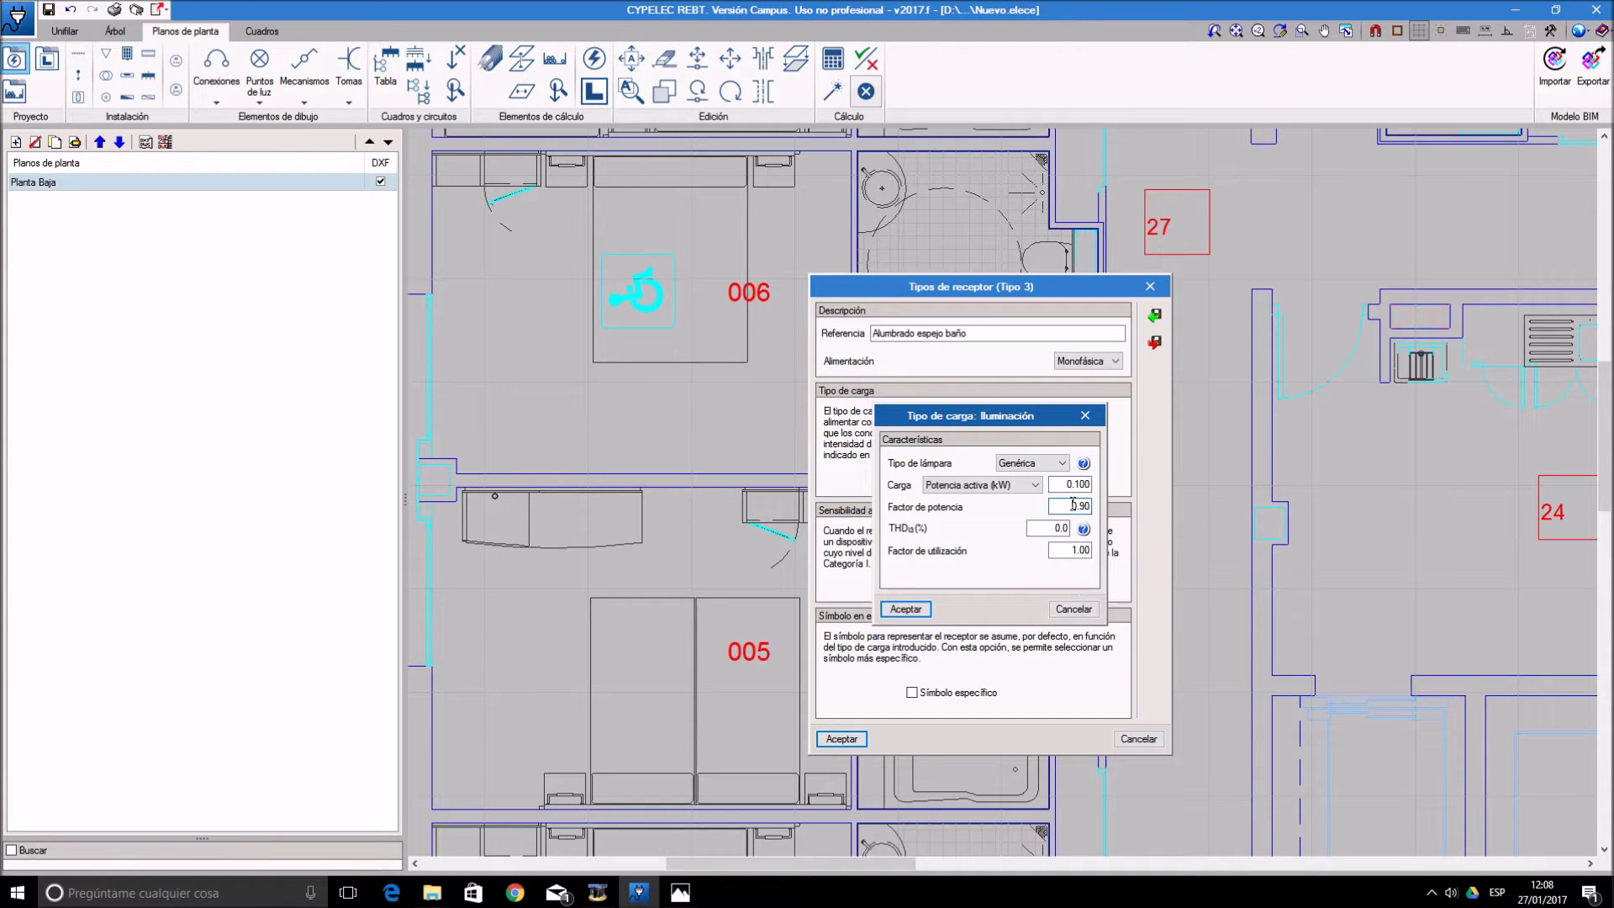
text(0.9)
mouse_move(1085, 528)
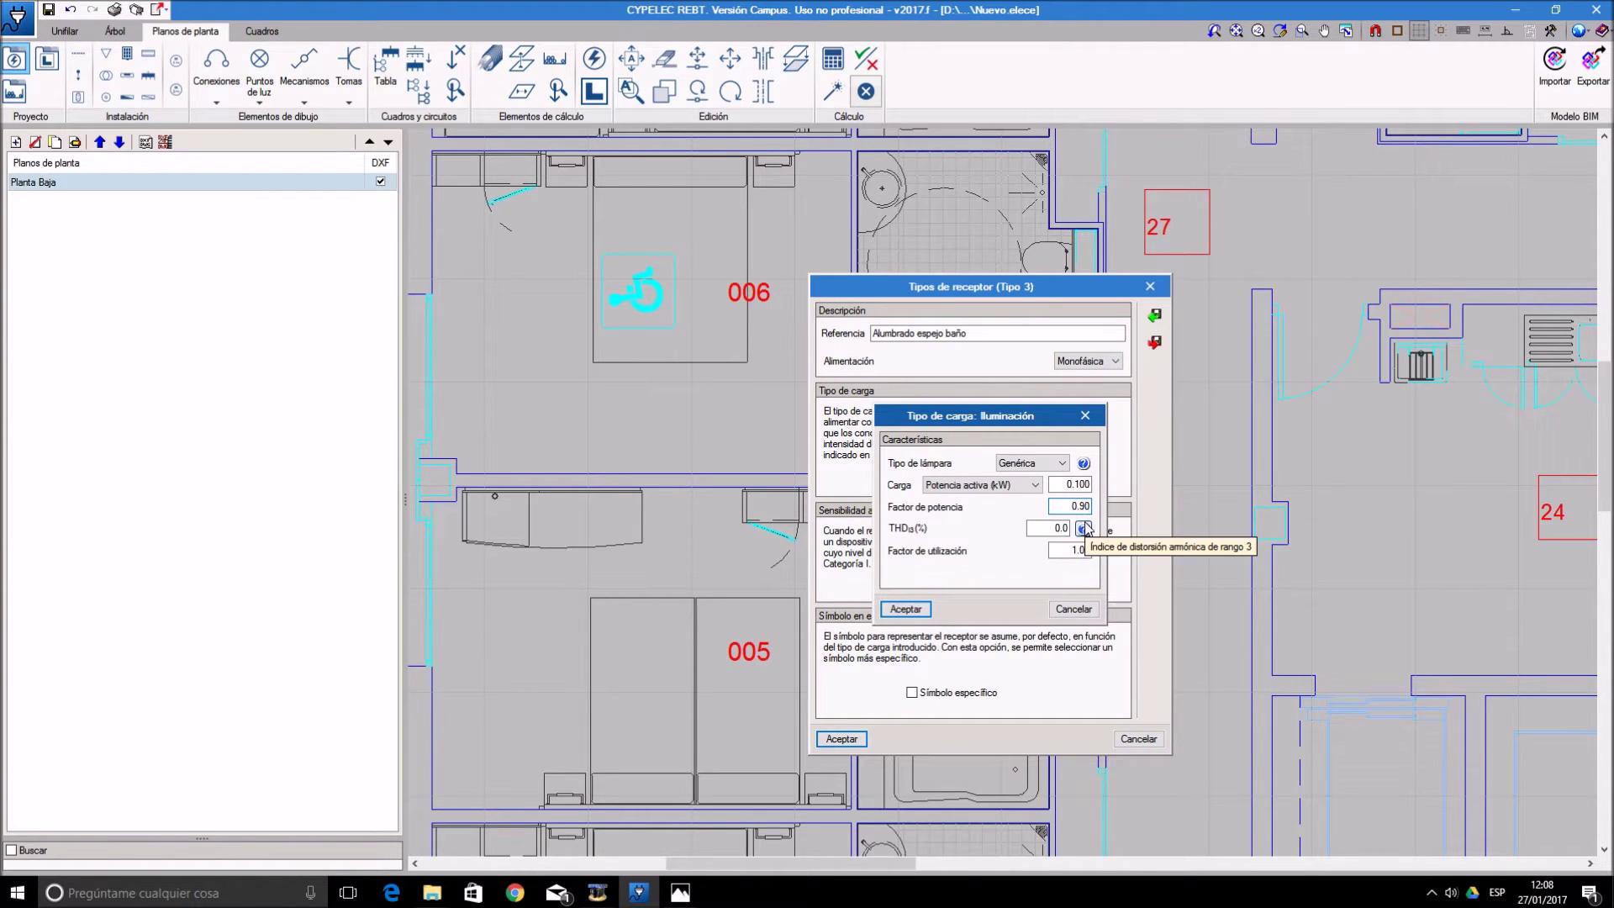
text(5)
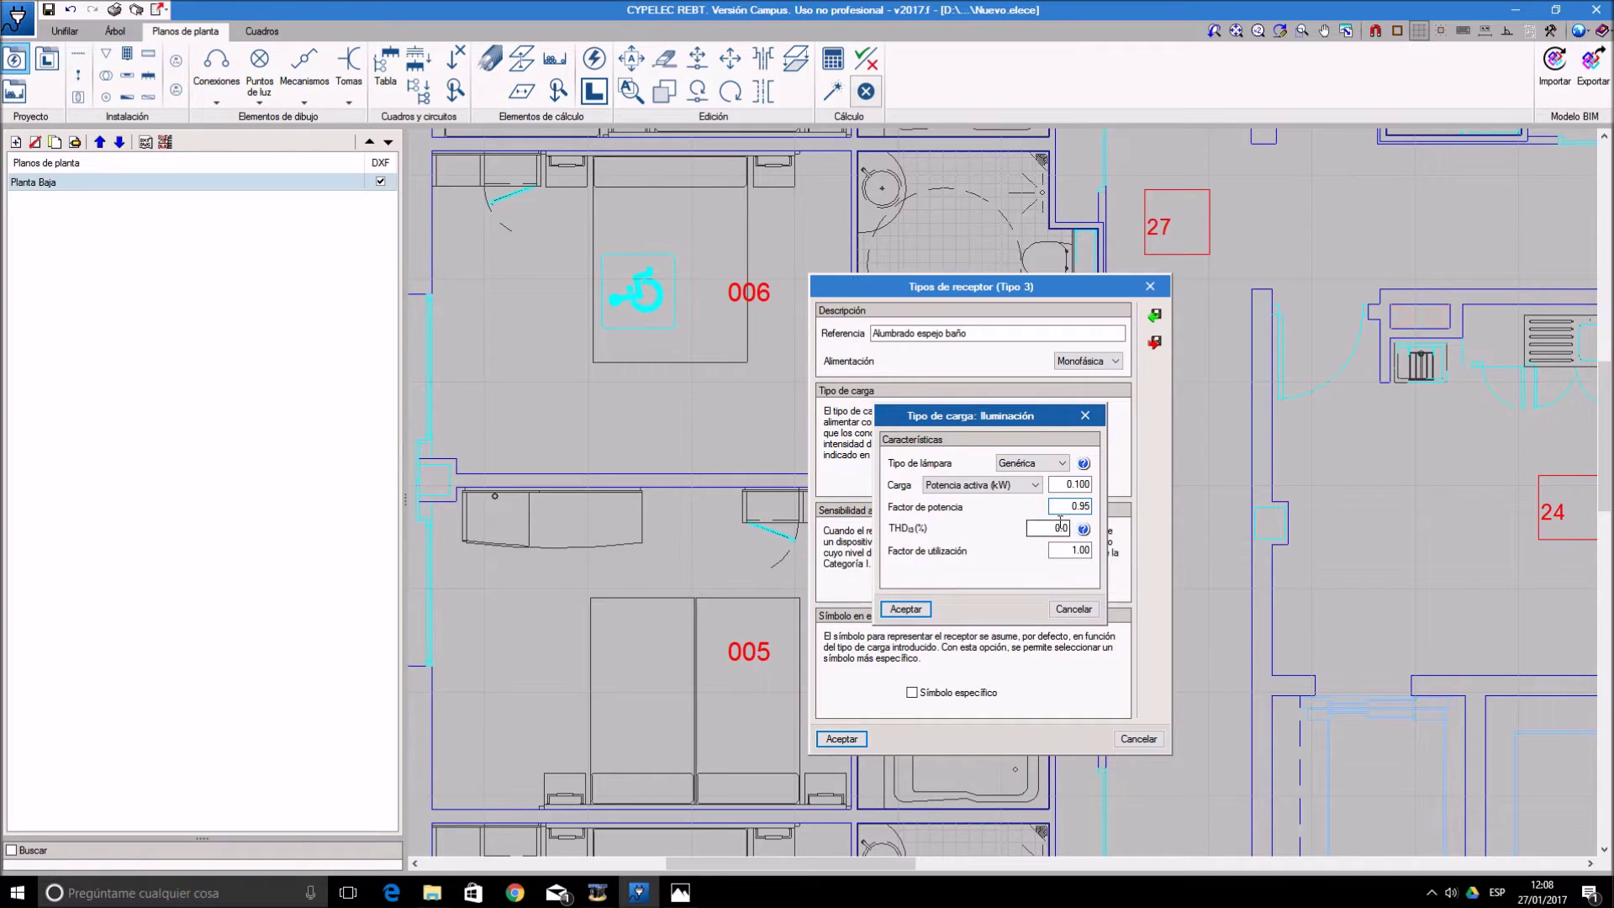
click(906, 608)
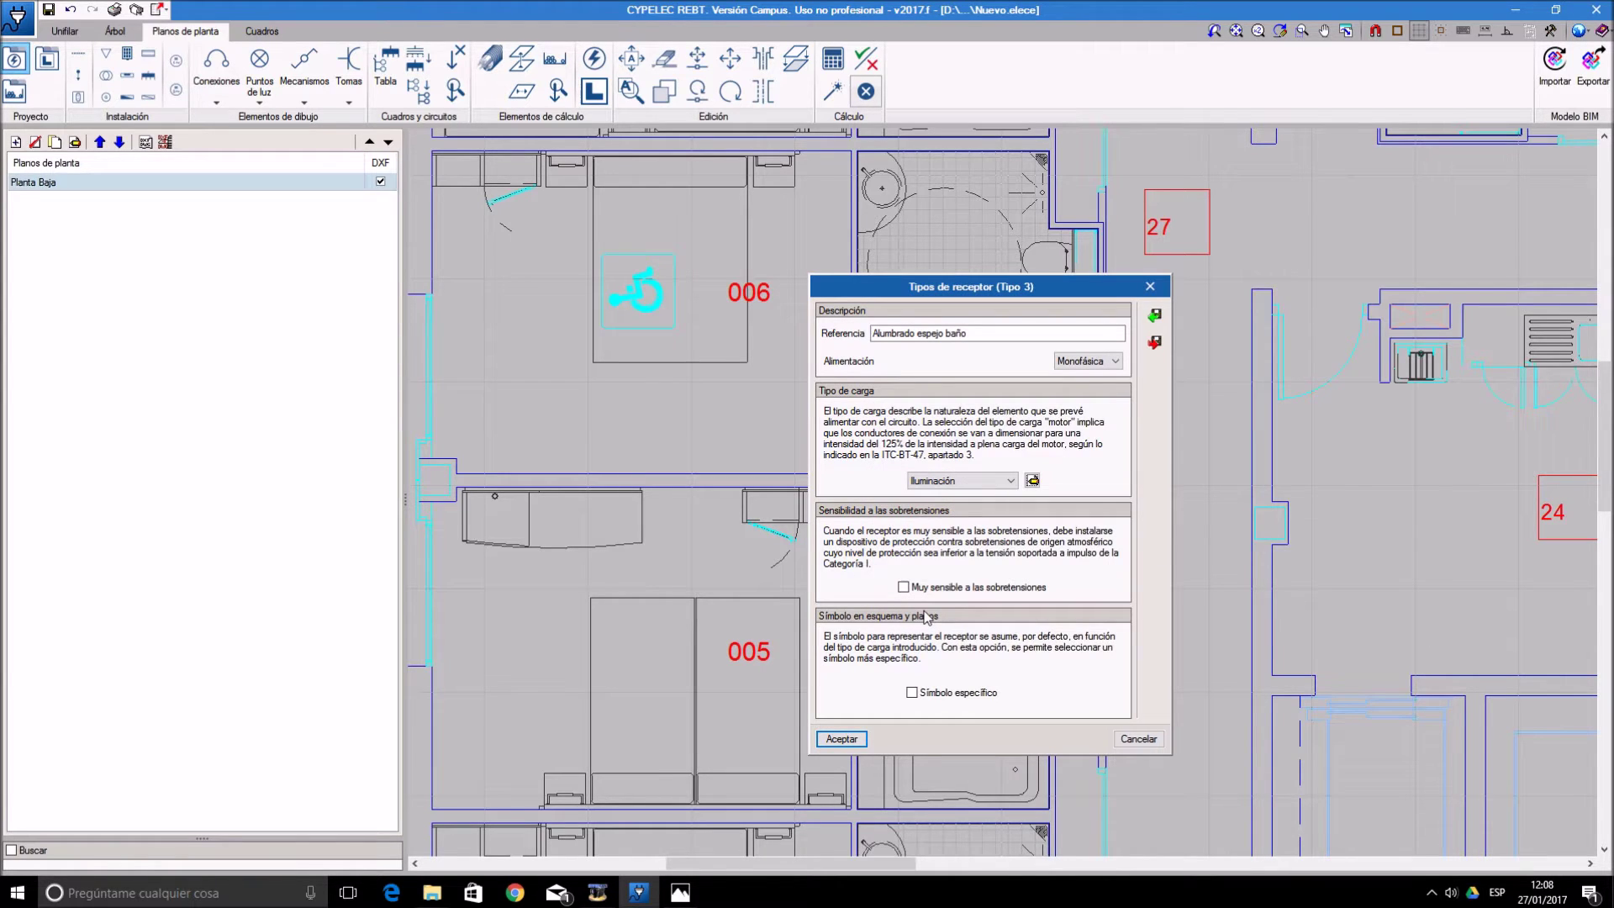
click(842, 739)
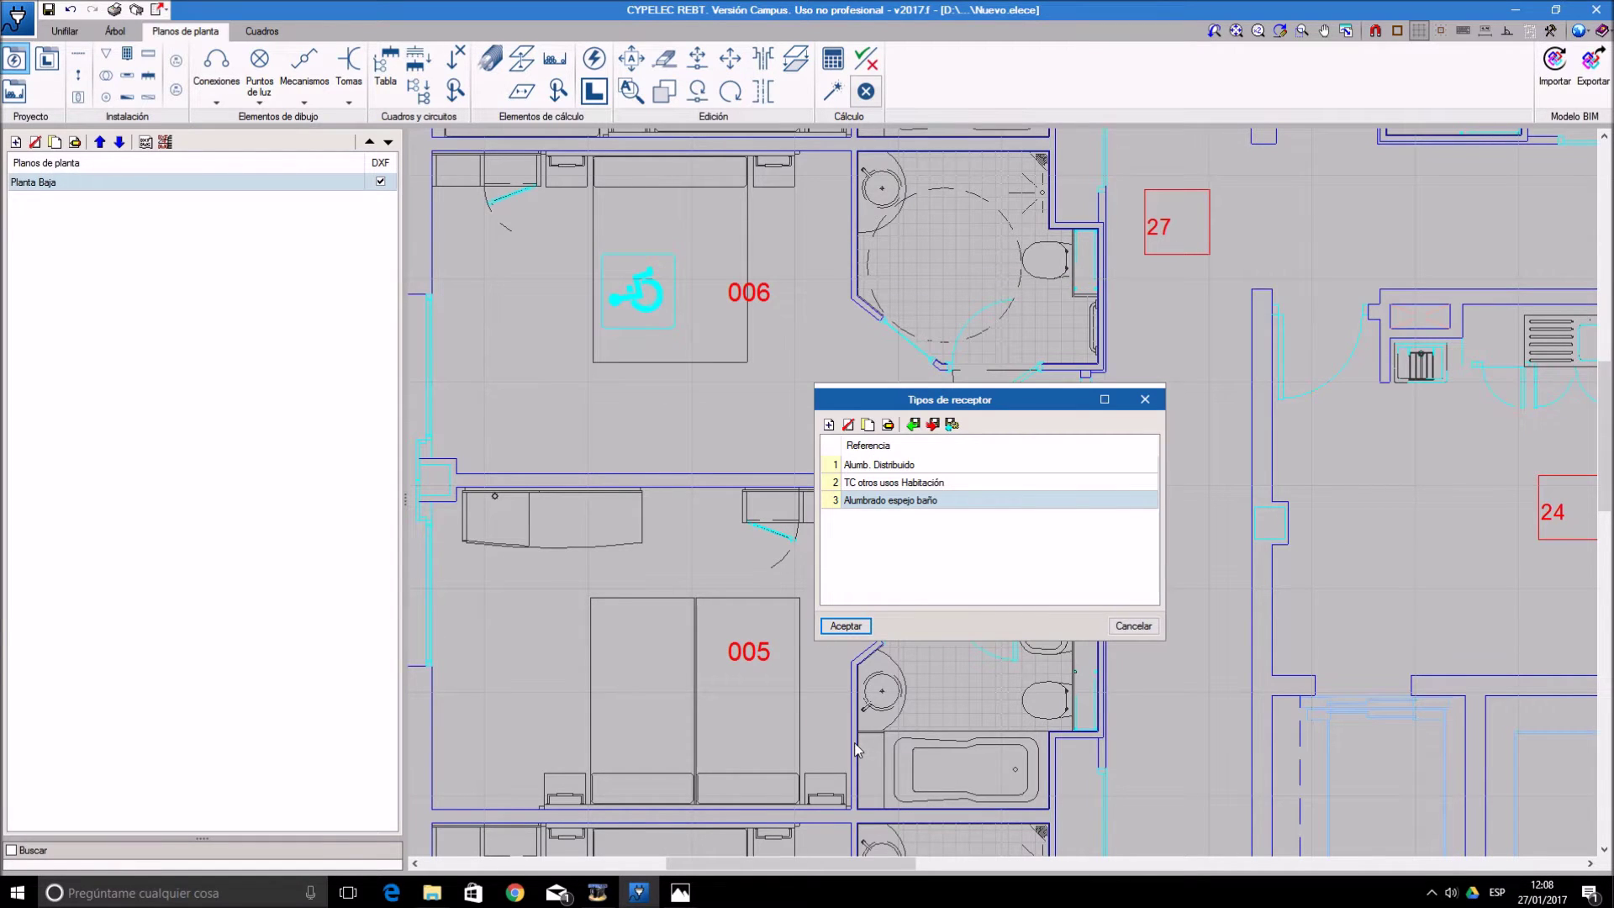
- Delete the Alumbrado espejo baño receptor type from the list
click(866, 483)
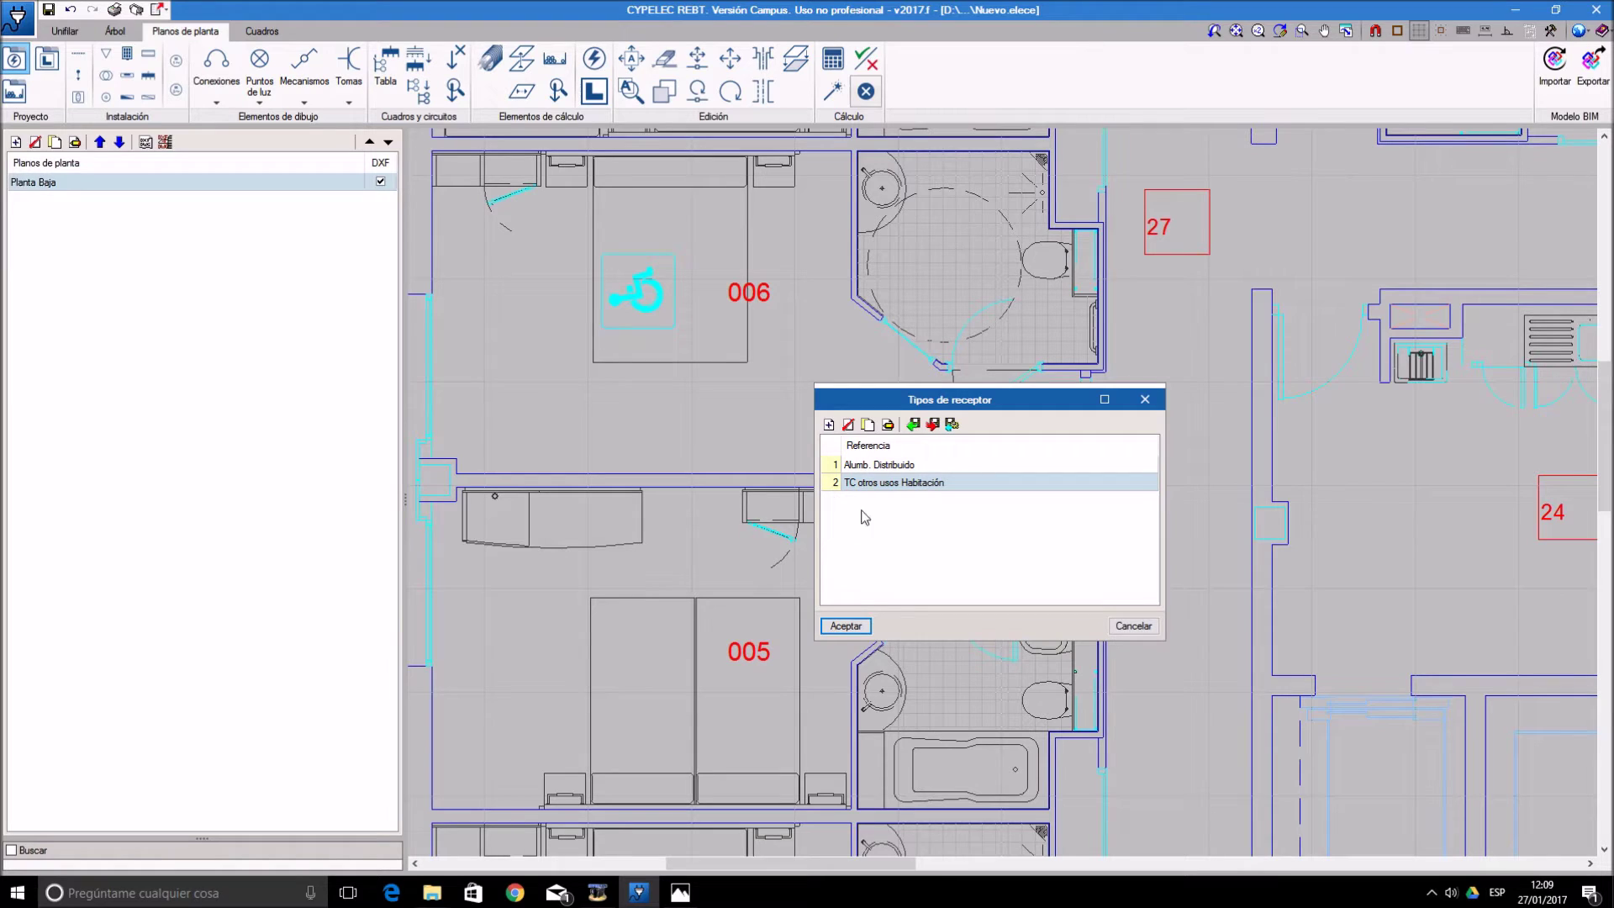
click(887, 424)
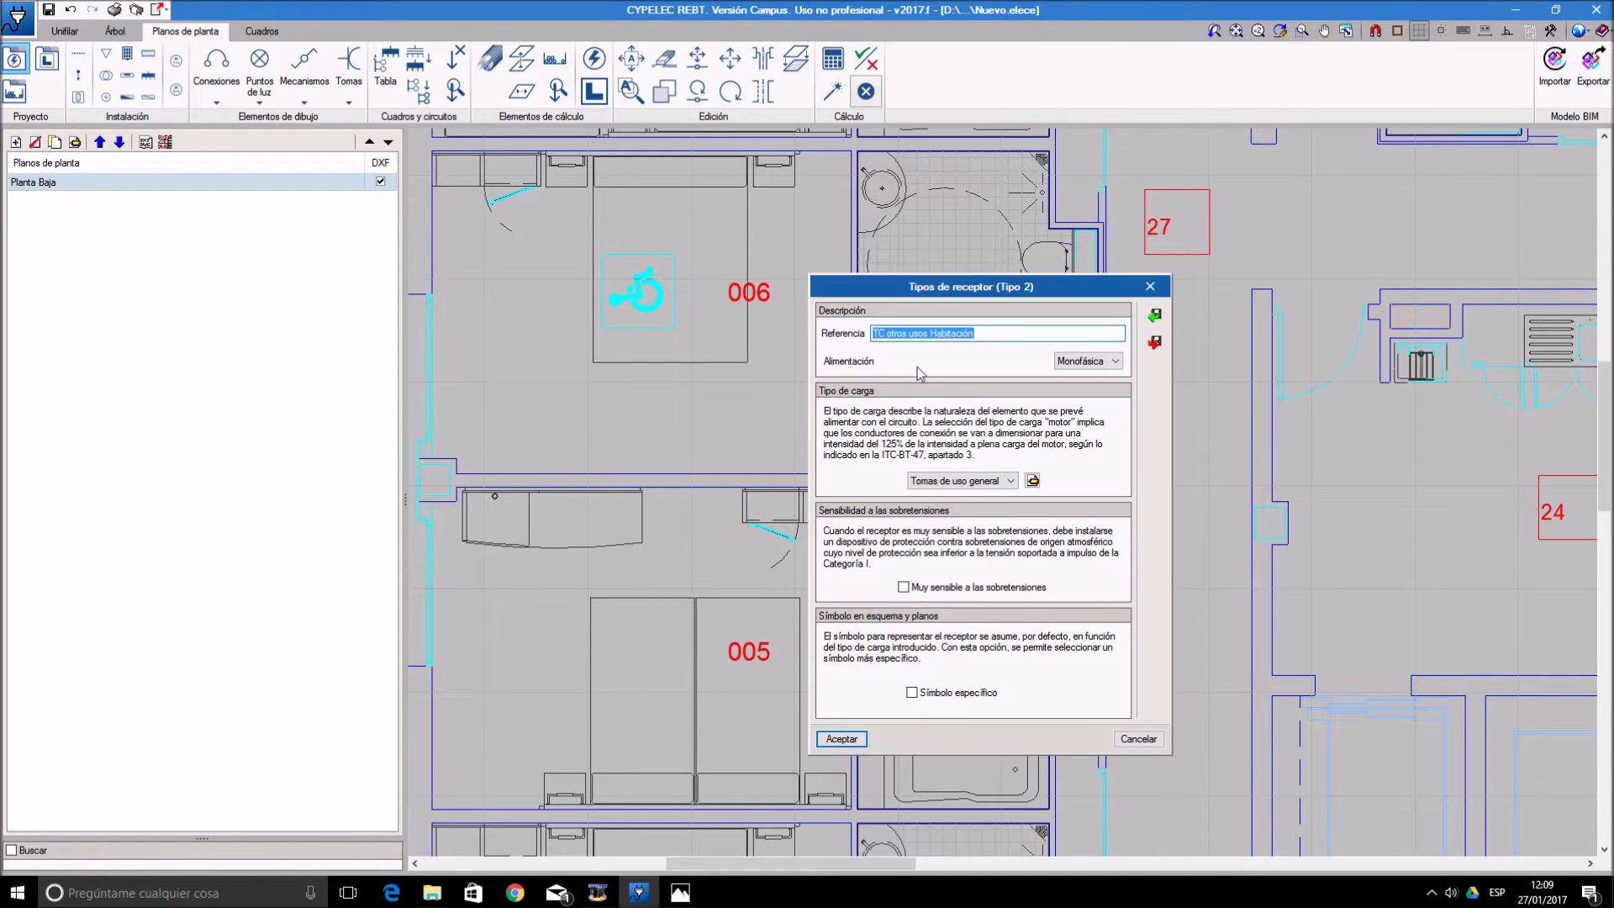
text(Alu)
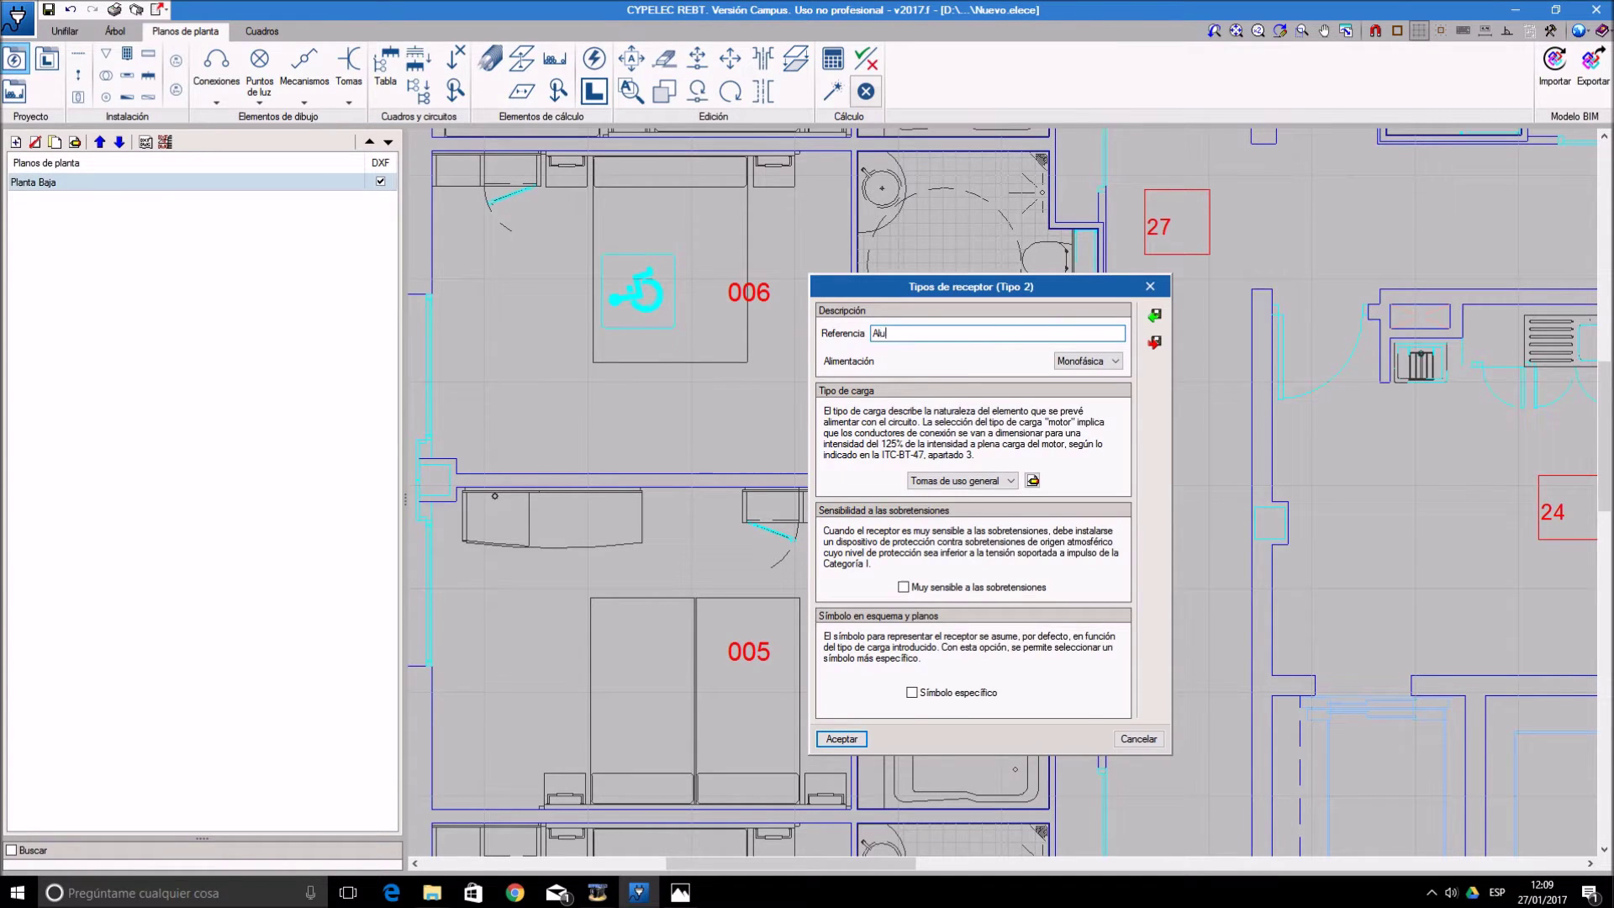
text(mbrado Habitación)
click(1009, 480)
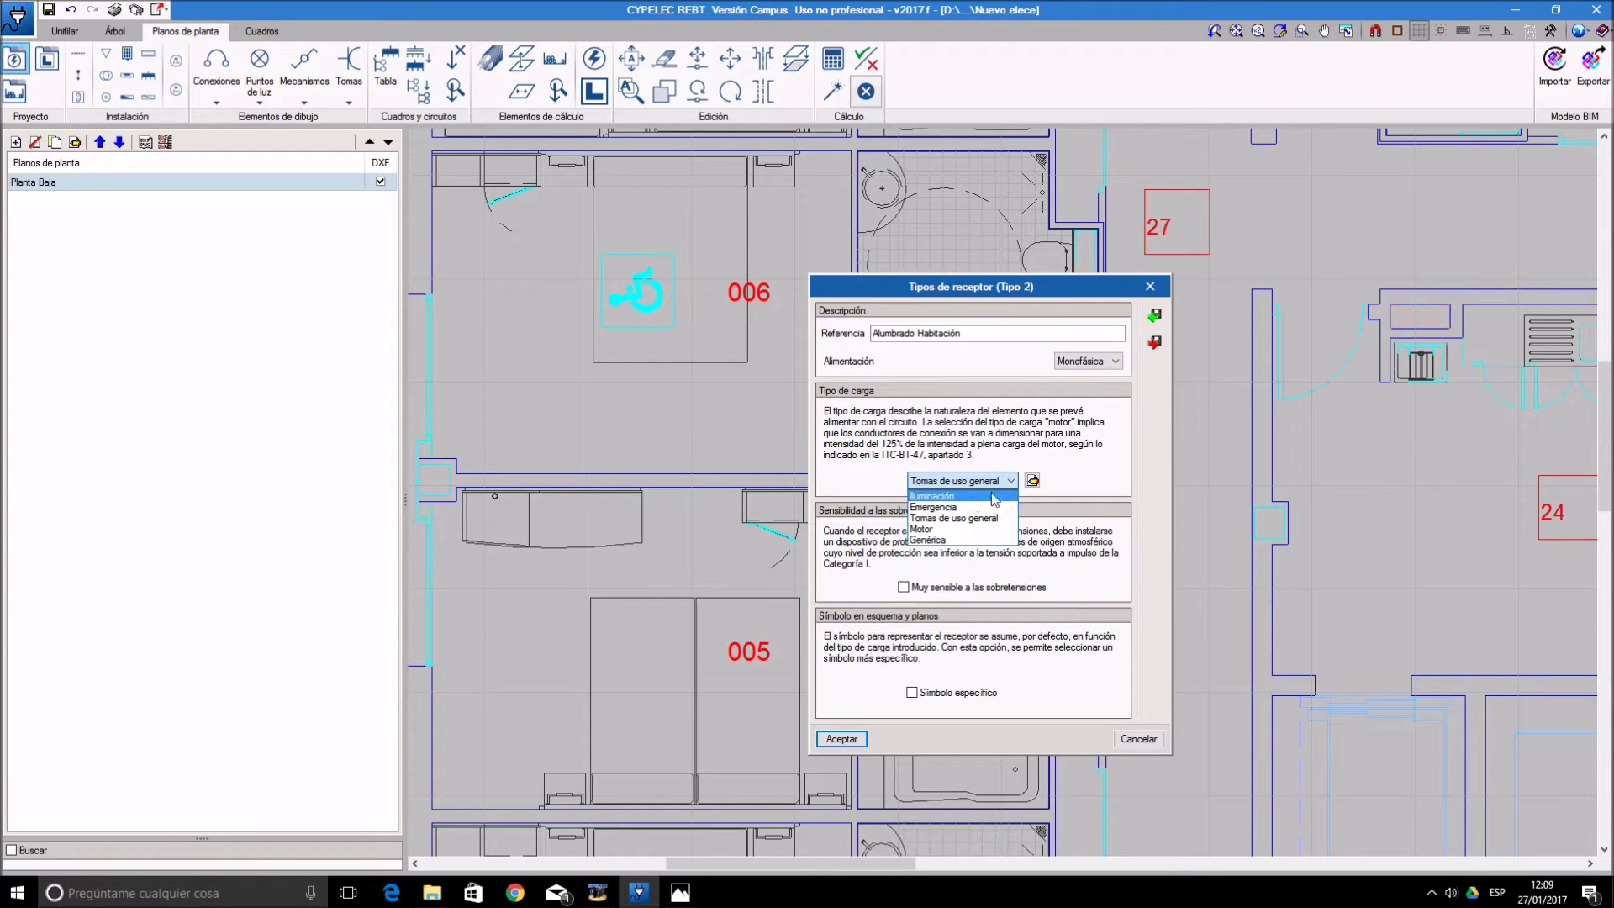
click(950, 496)
click(1032, 480)
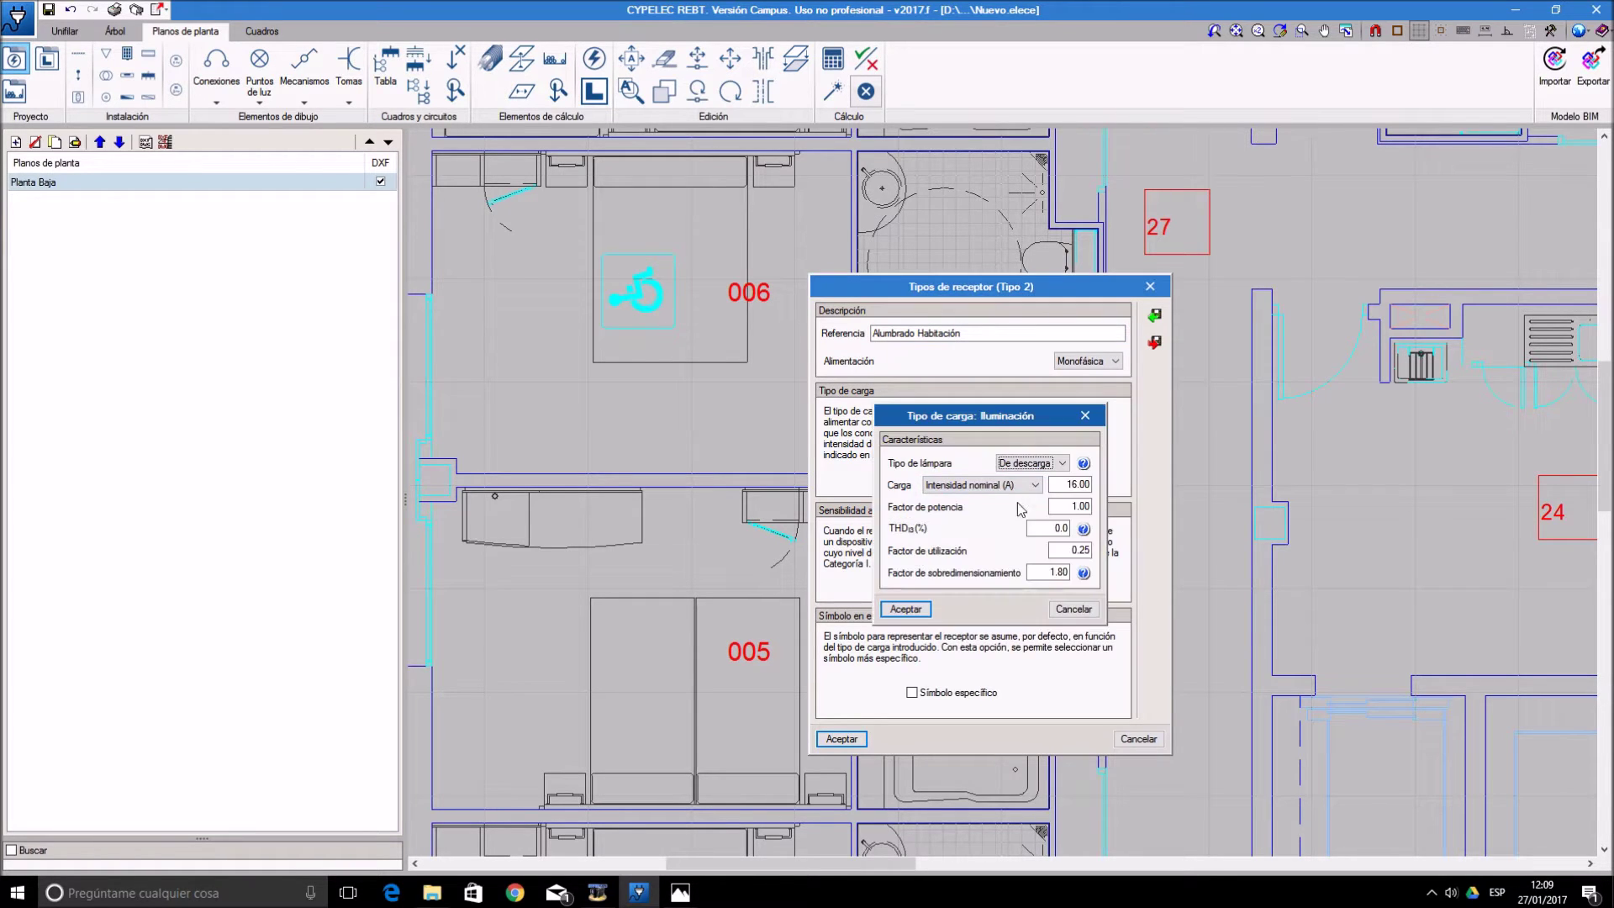
click(1032, 485)
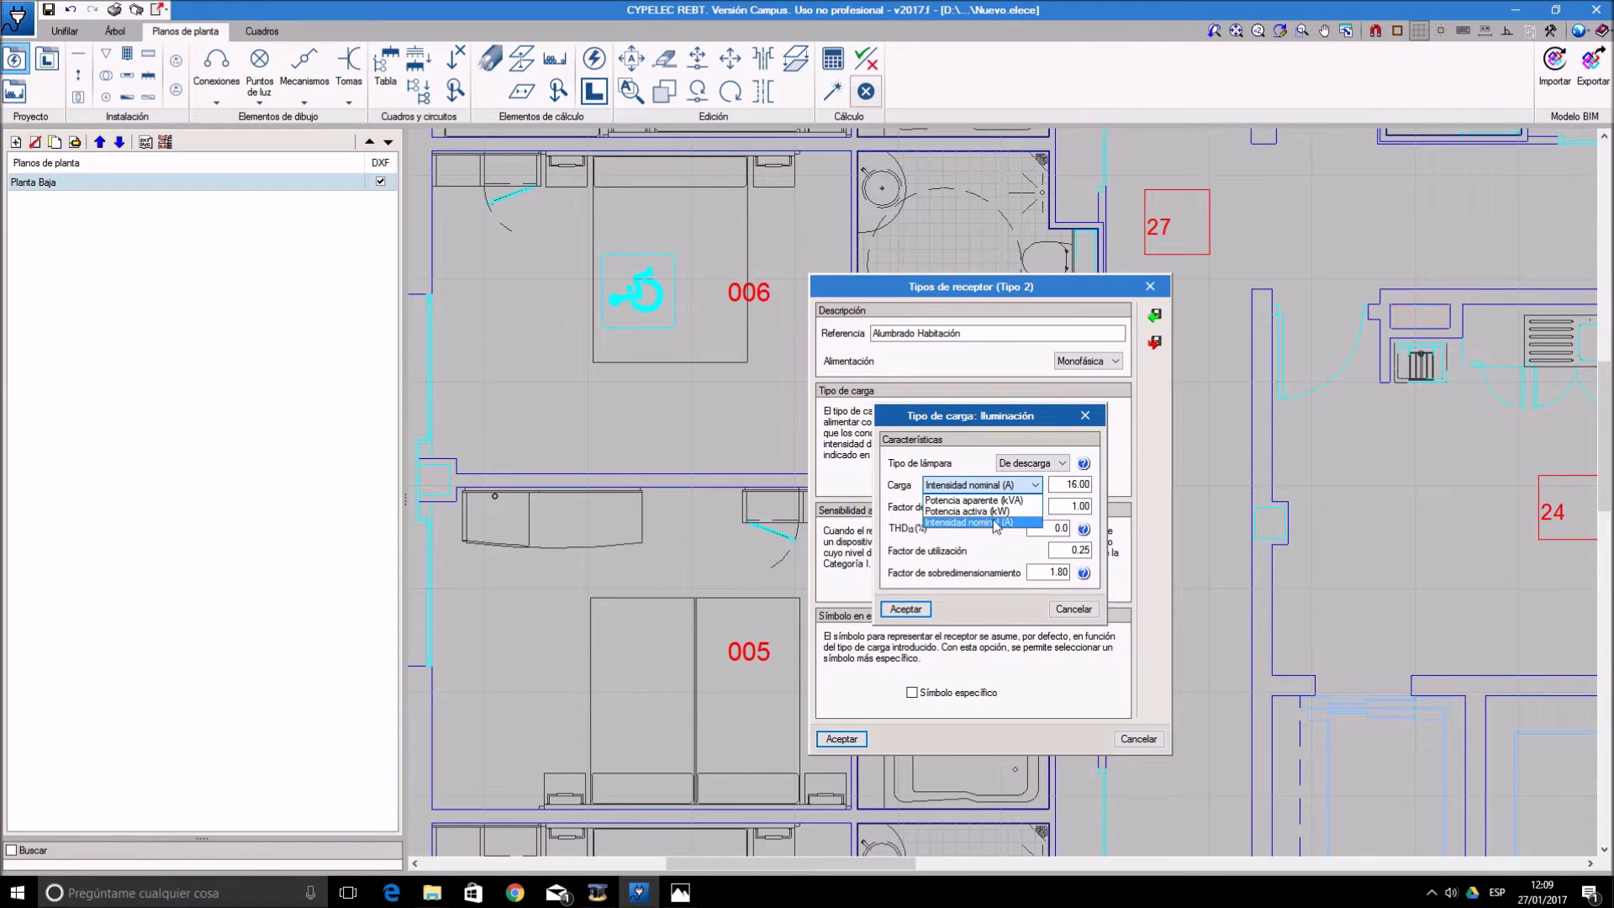
click(975, 511)
double_click(1072, 484)
text(0.025)
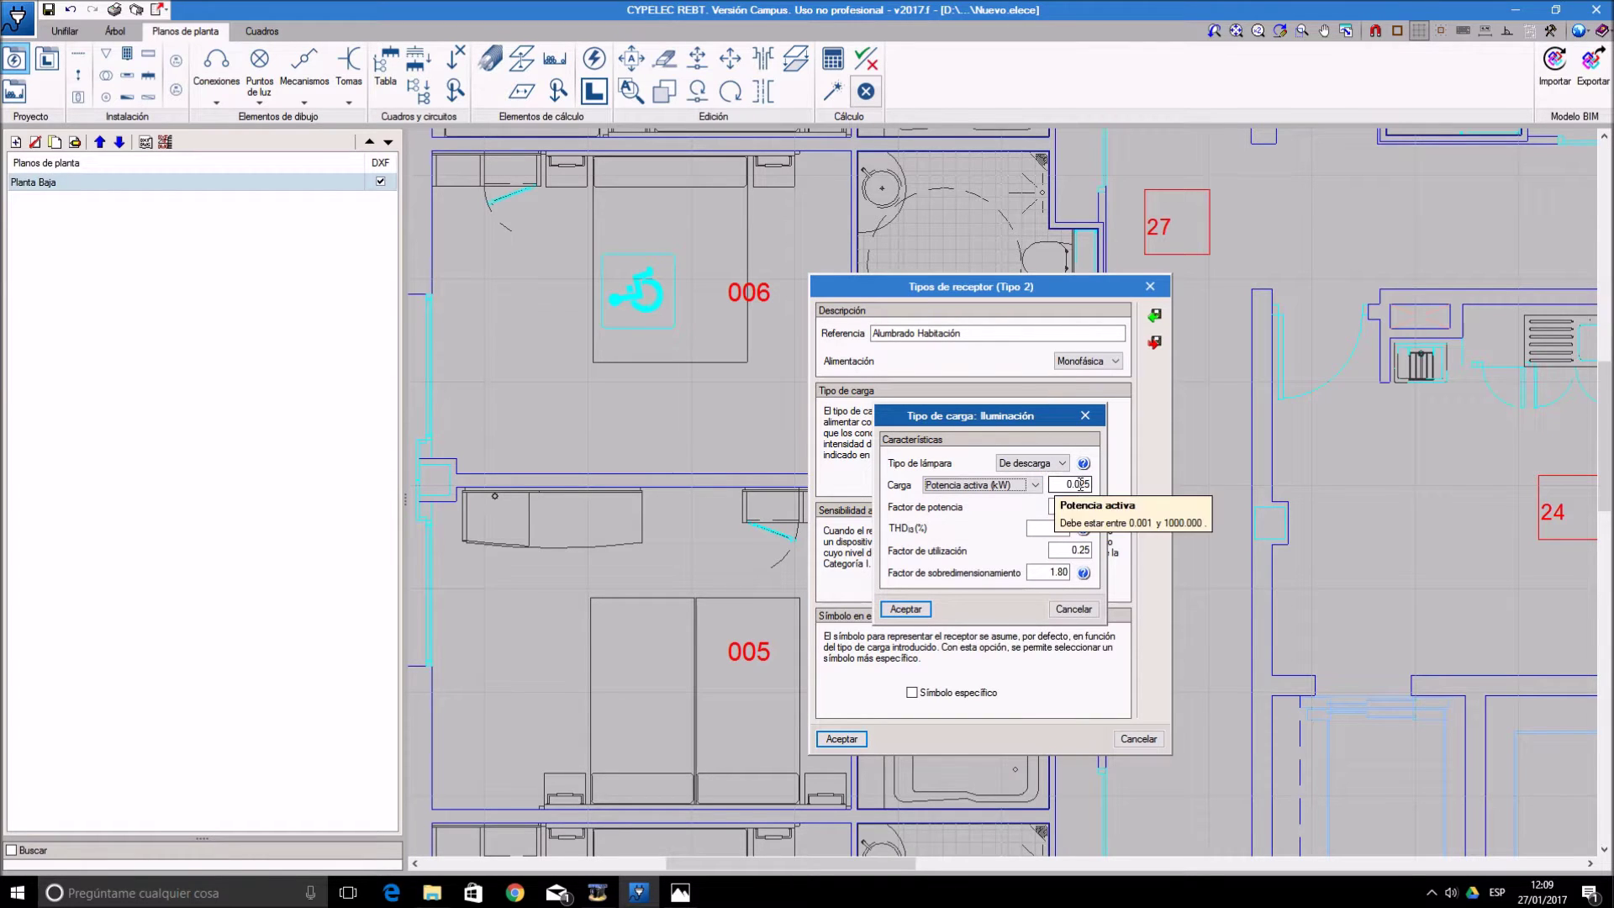
double_click(1061, 507)
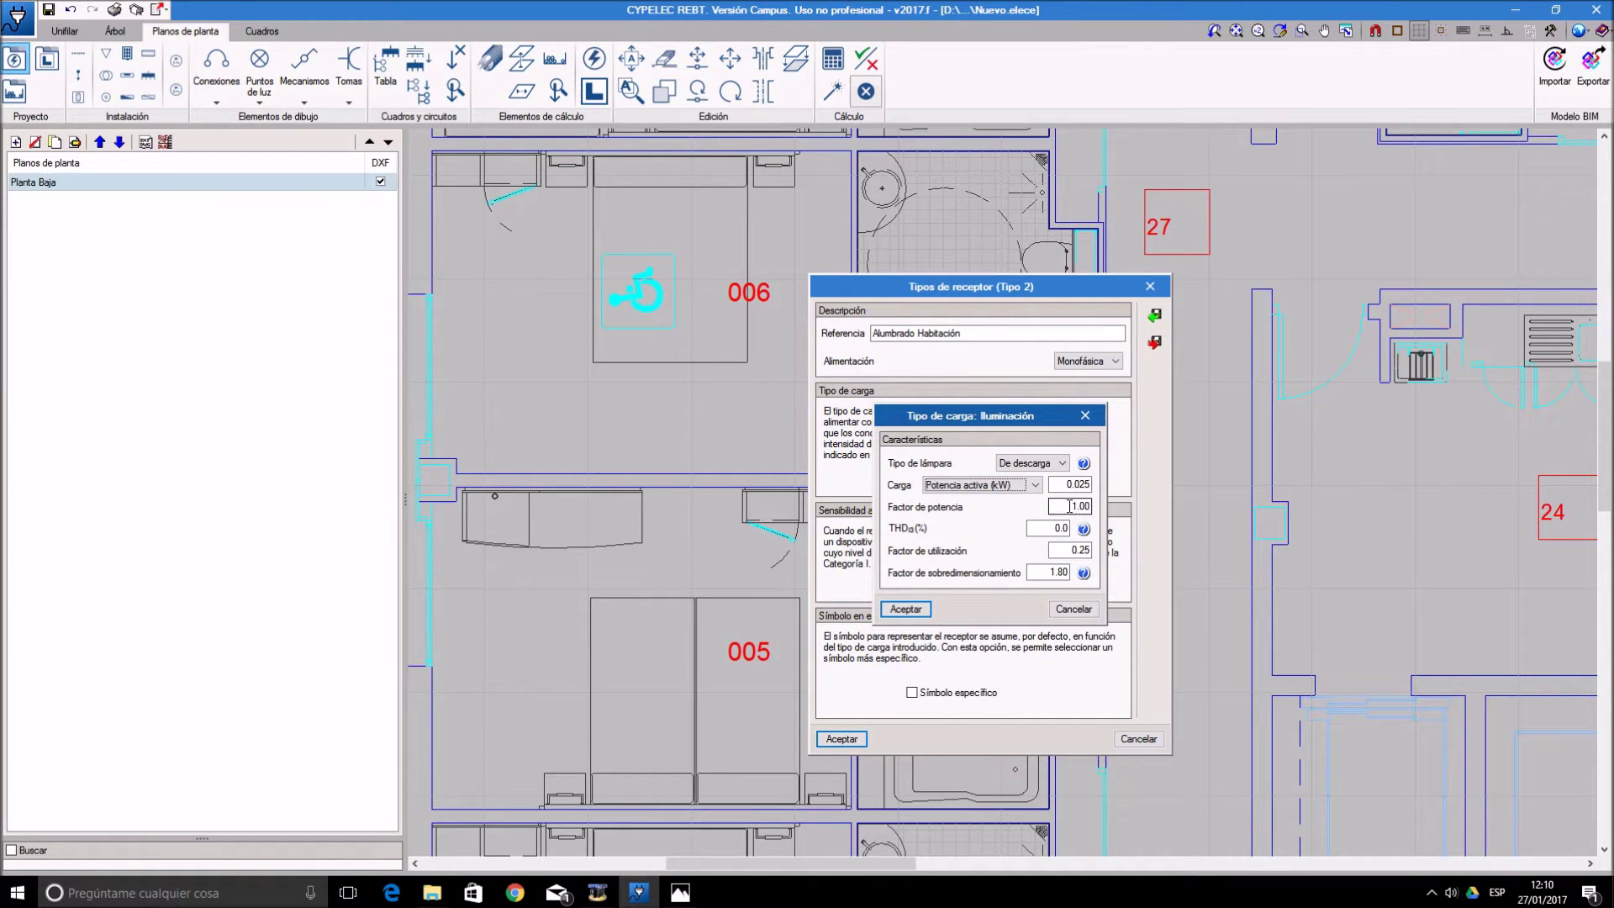
text(0)
key(Tab)
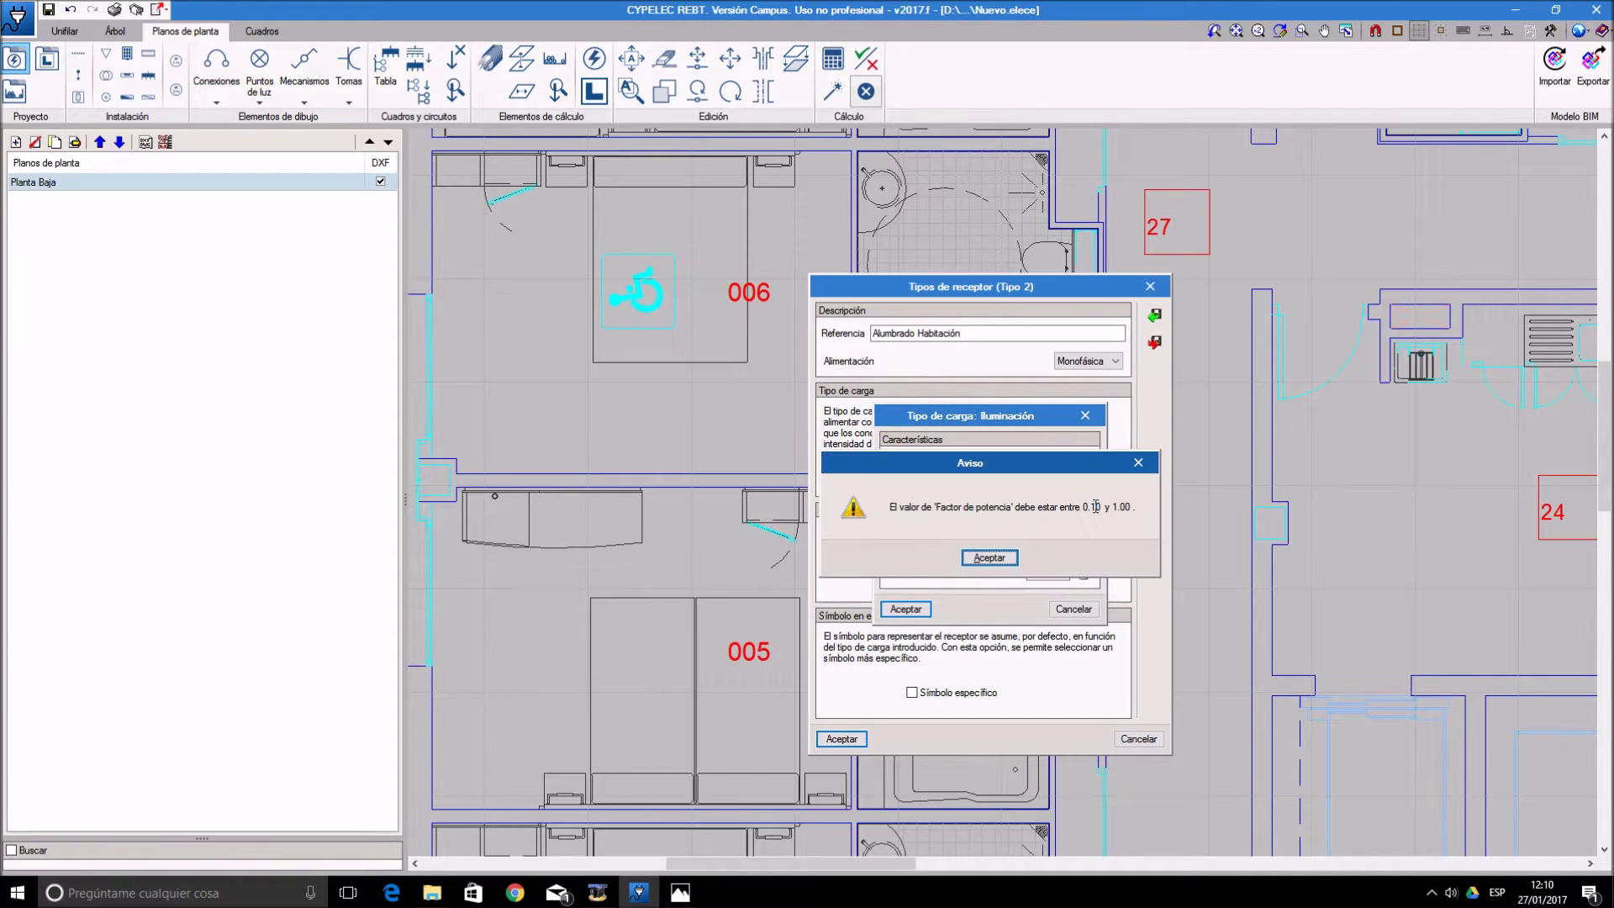
click(1017, 559)
double_click(1074, 505)
text(0.9)
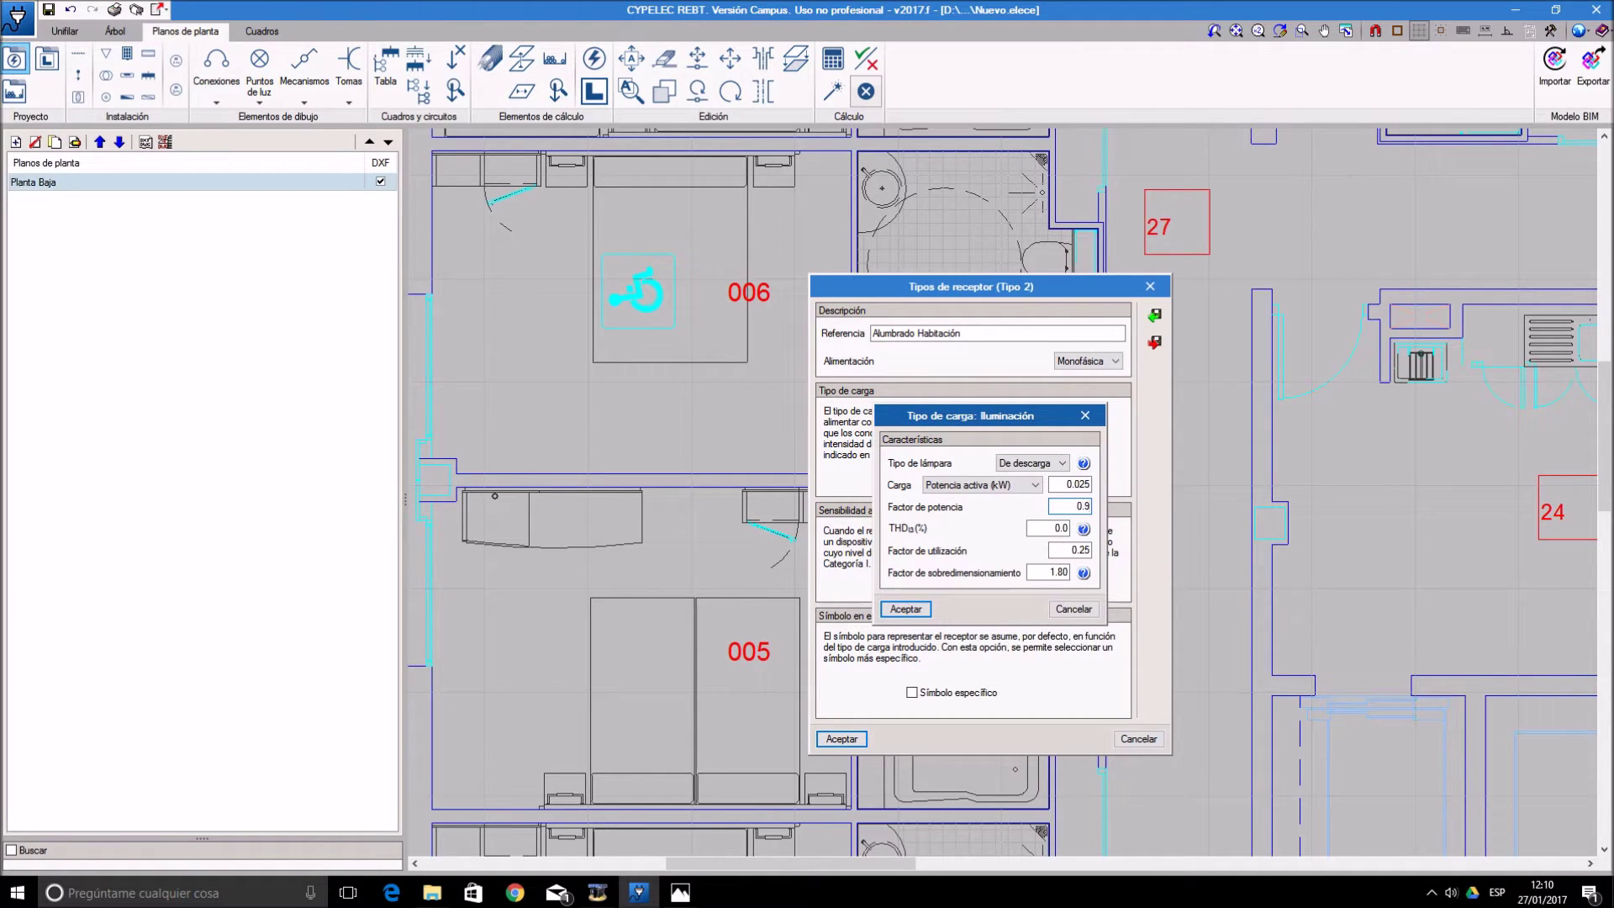
key(Tab)
key(Tab)
click(1076, 609)
click(1140, 739)
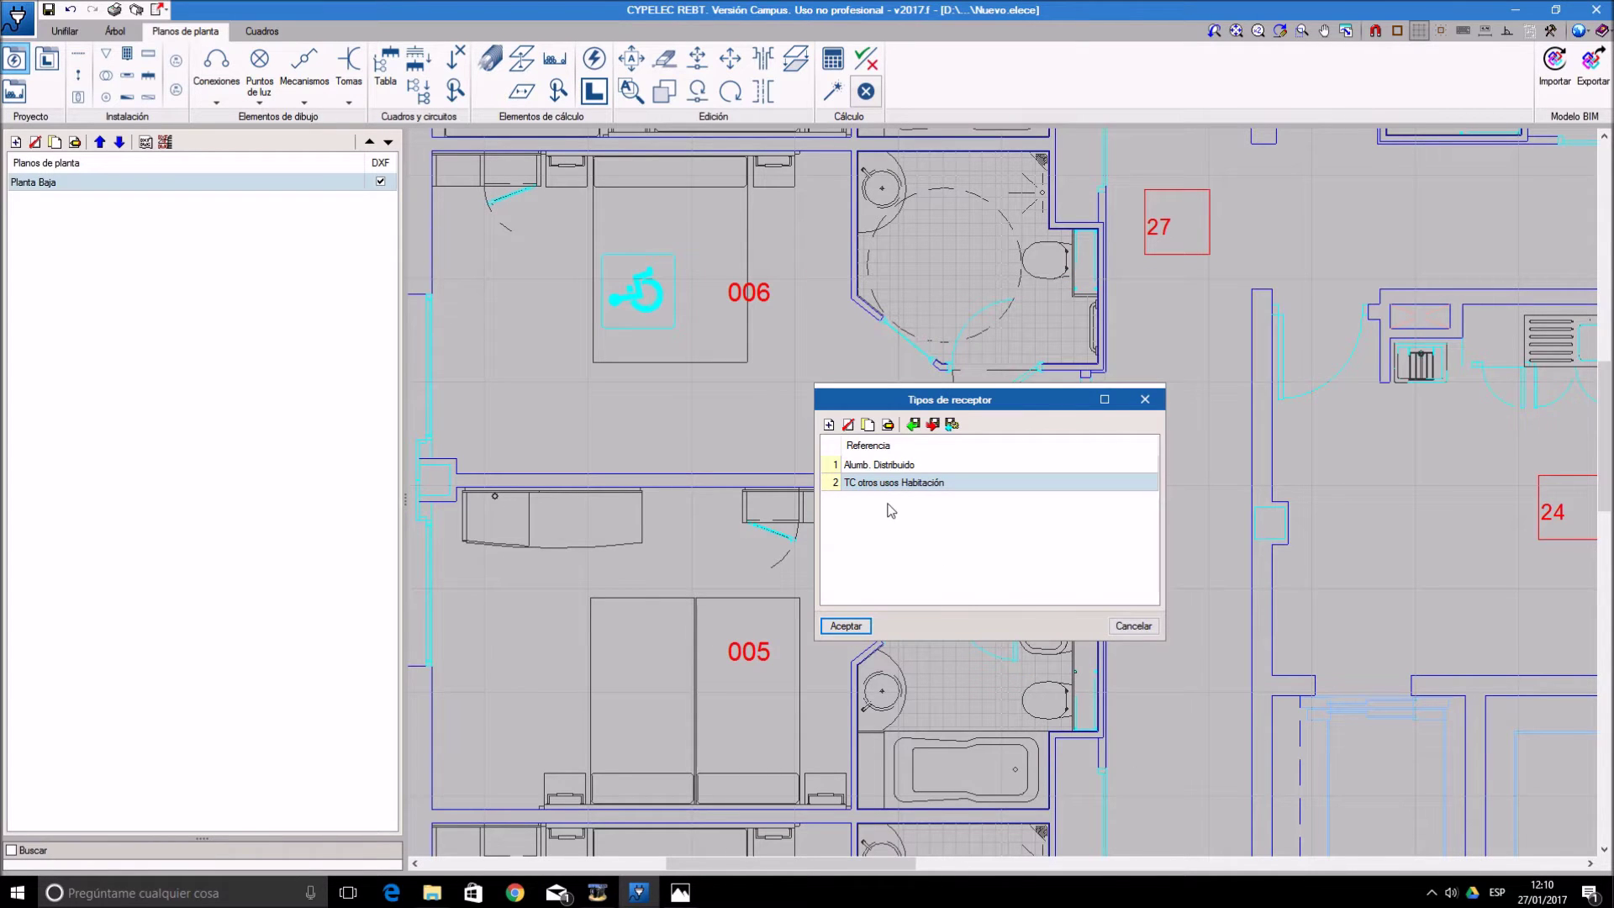
click(889, 465)
click(893, 483)
click(829, 424)
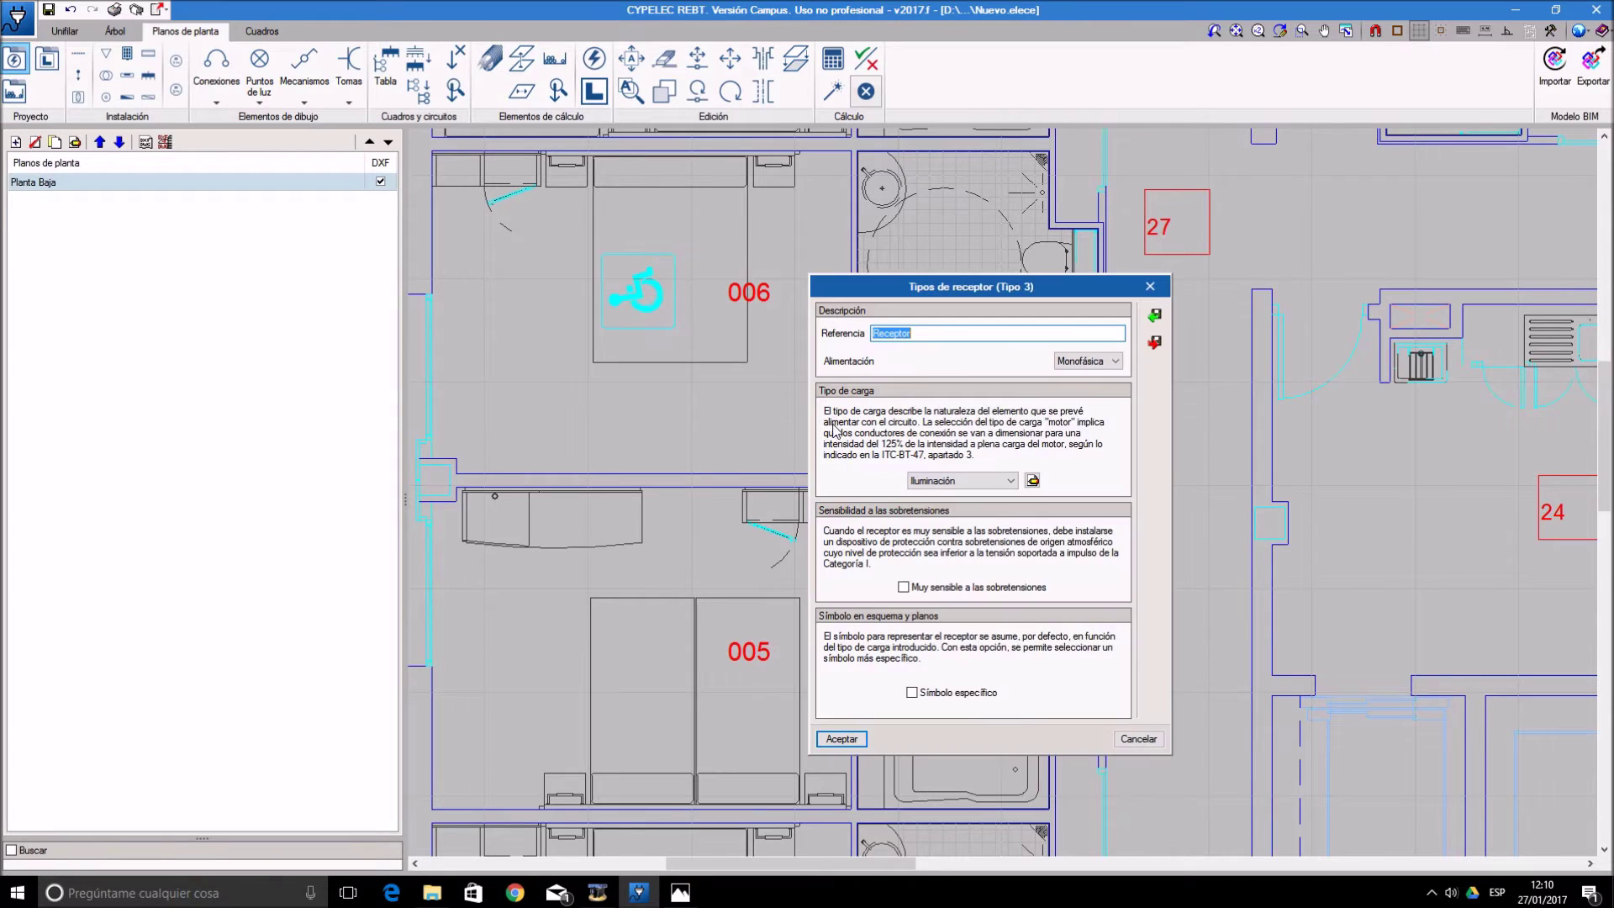
click(922, 332)
drag(922, 333, 871, 333)
text(Alumbrado)
click(1138, 739)
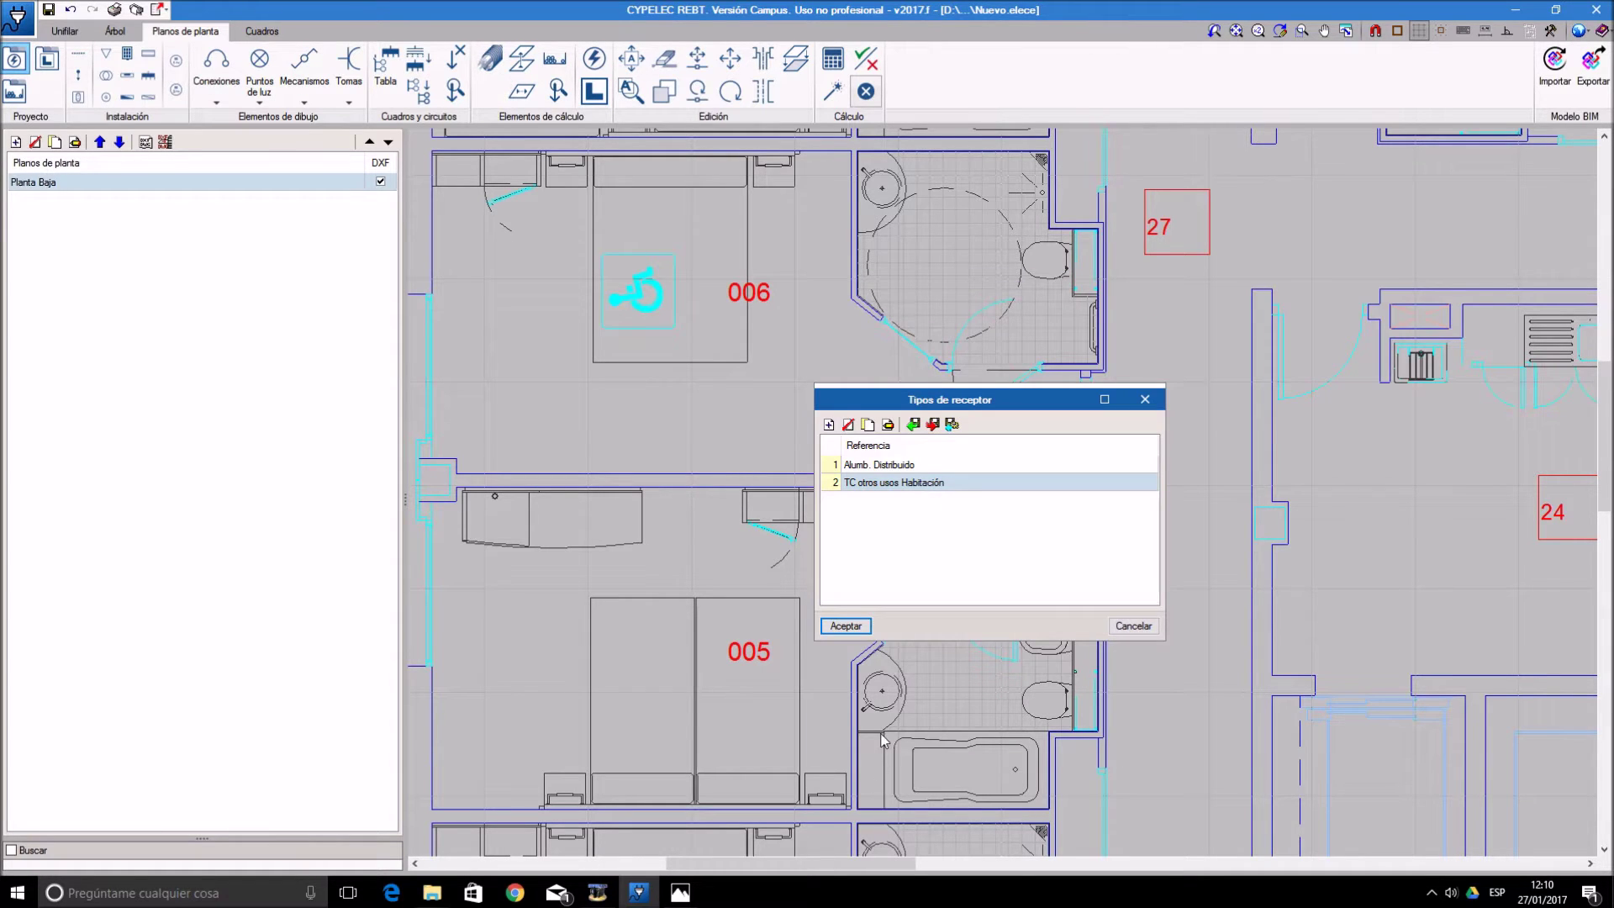
- Add a receptor type with the reference Alumbrado and a De descarga lighting load of 0.025 kW active power
click(829, 425)
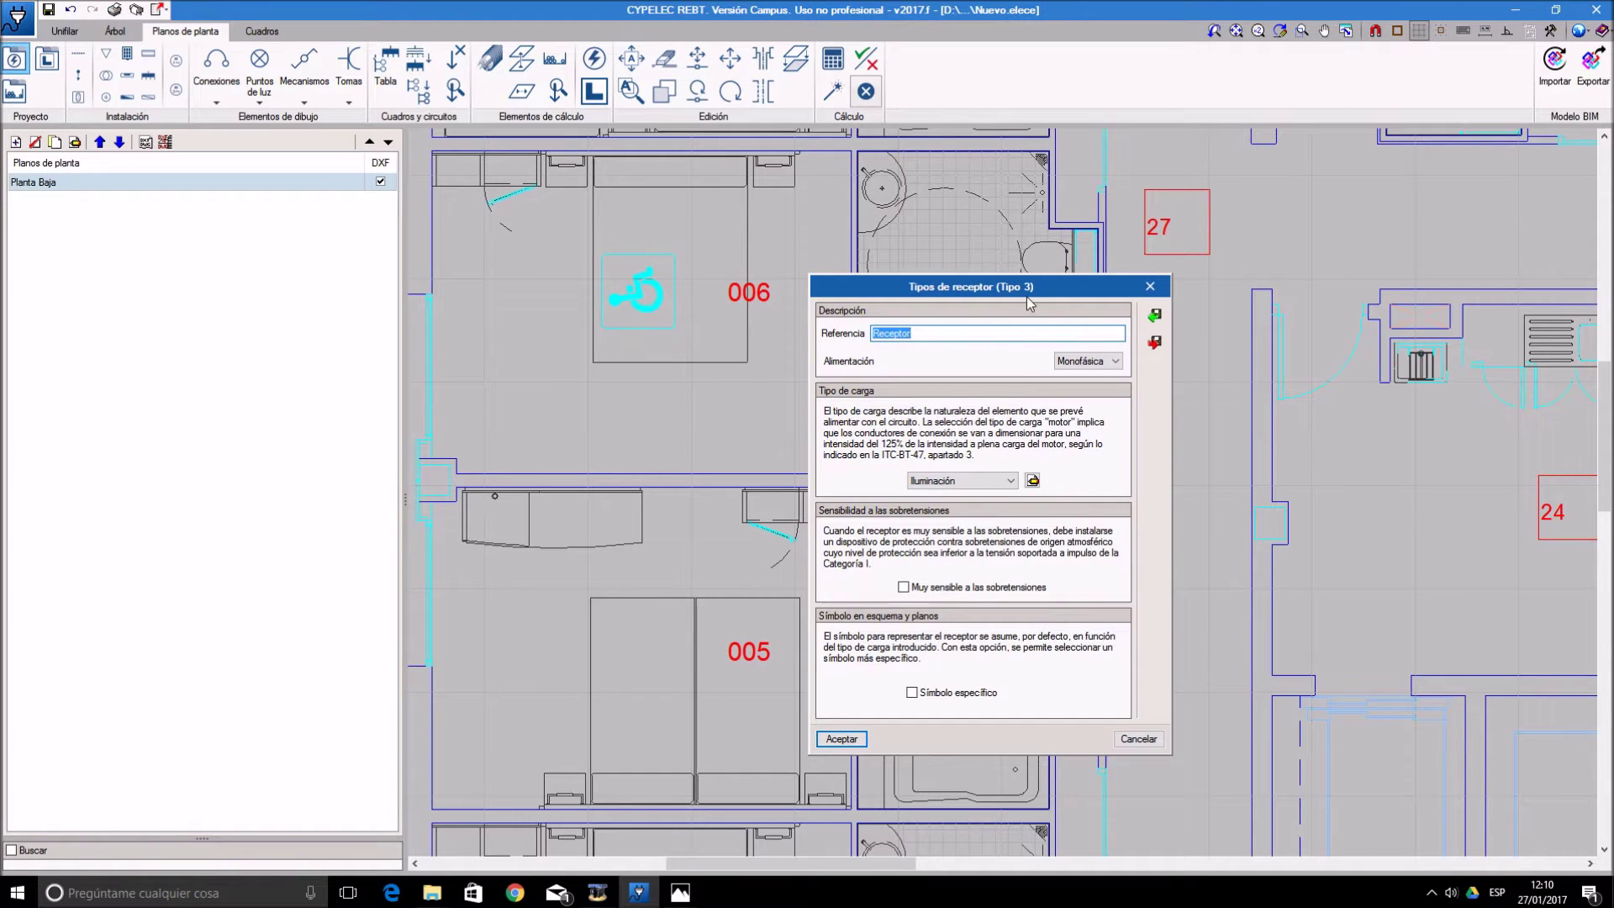
text(Alumbrado)
click(1032, 480)
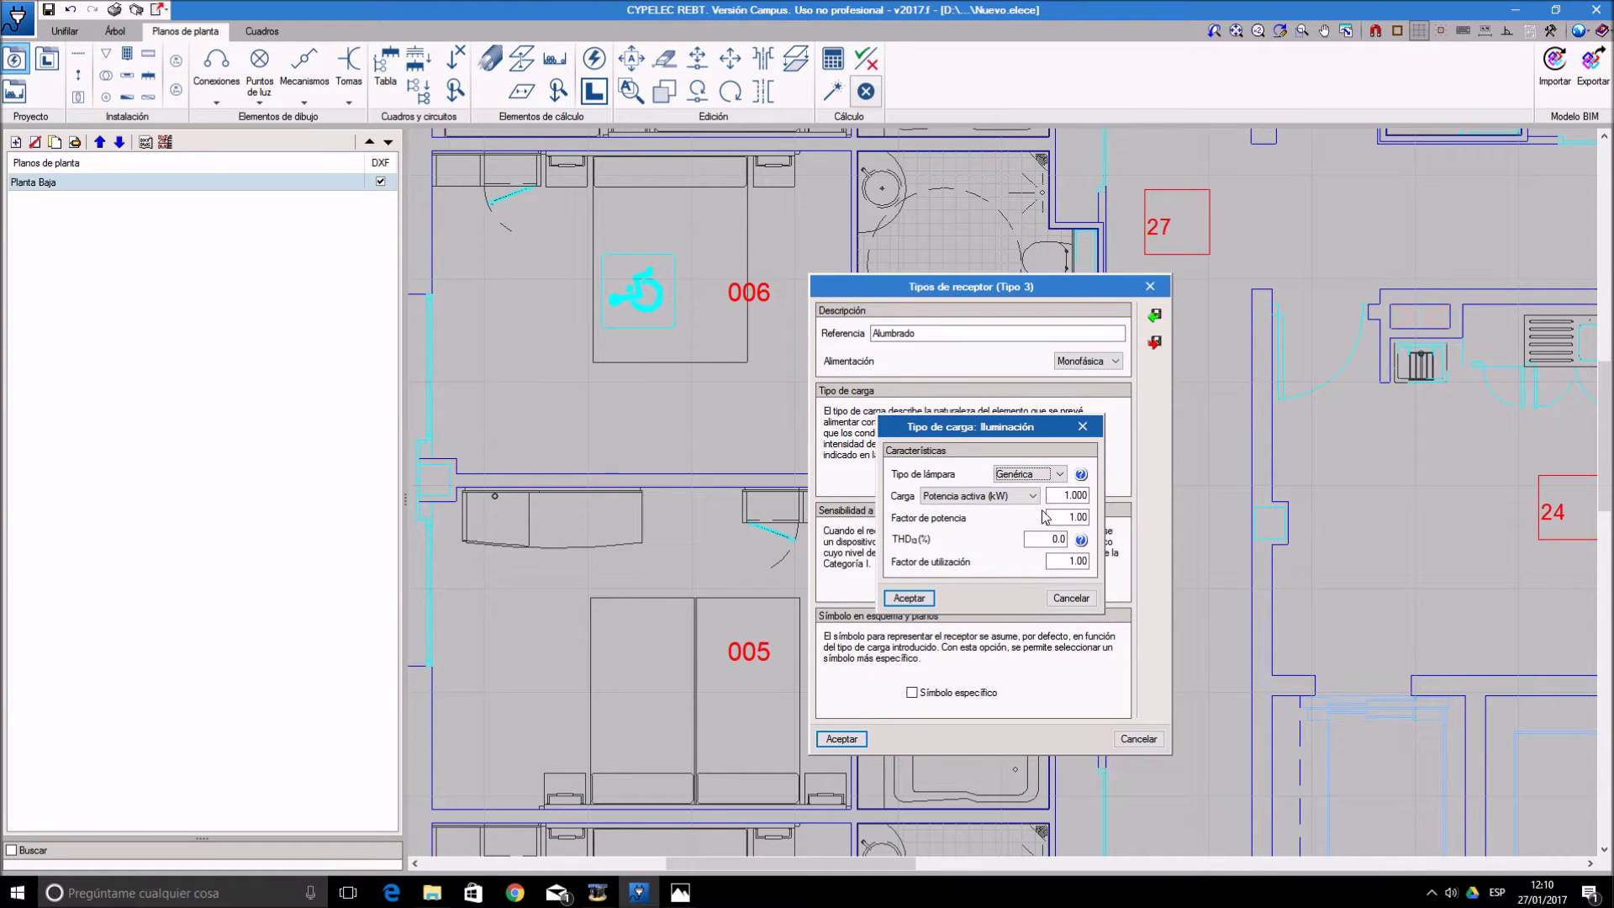
click(1033, 496)
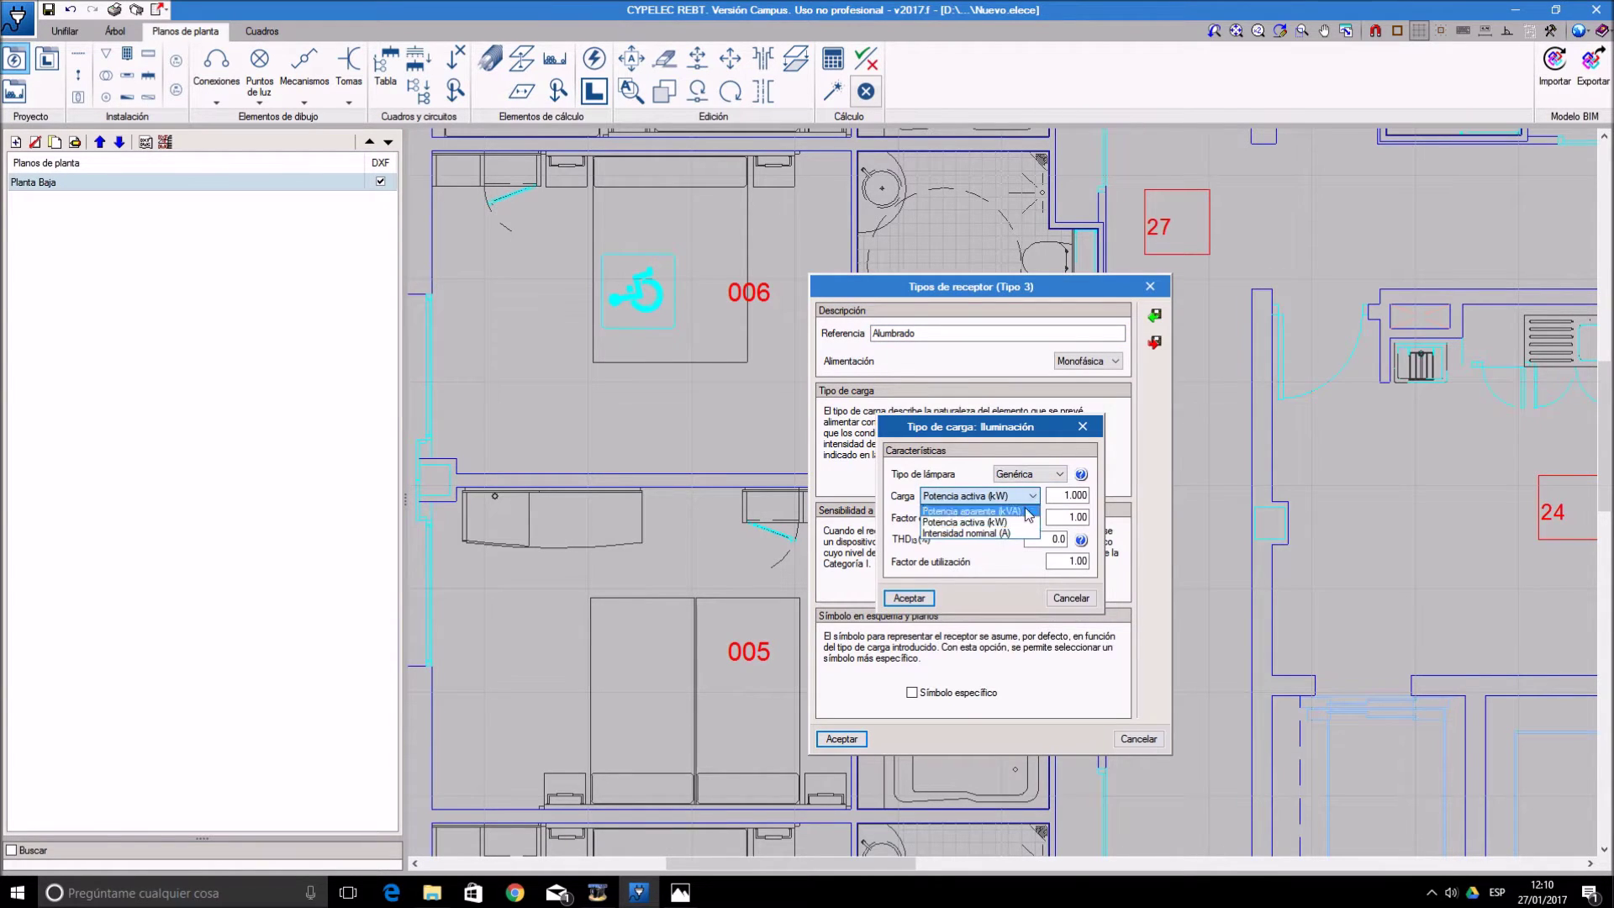
click(1009, 522)
drag(1061, 496, 1088, 496)
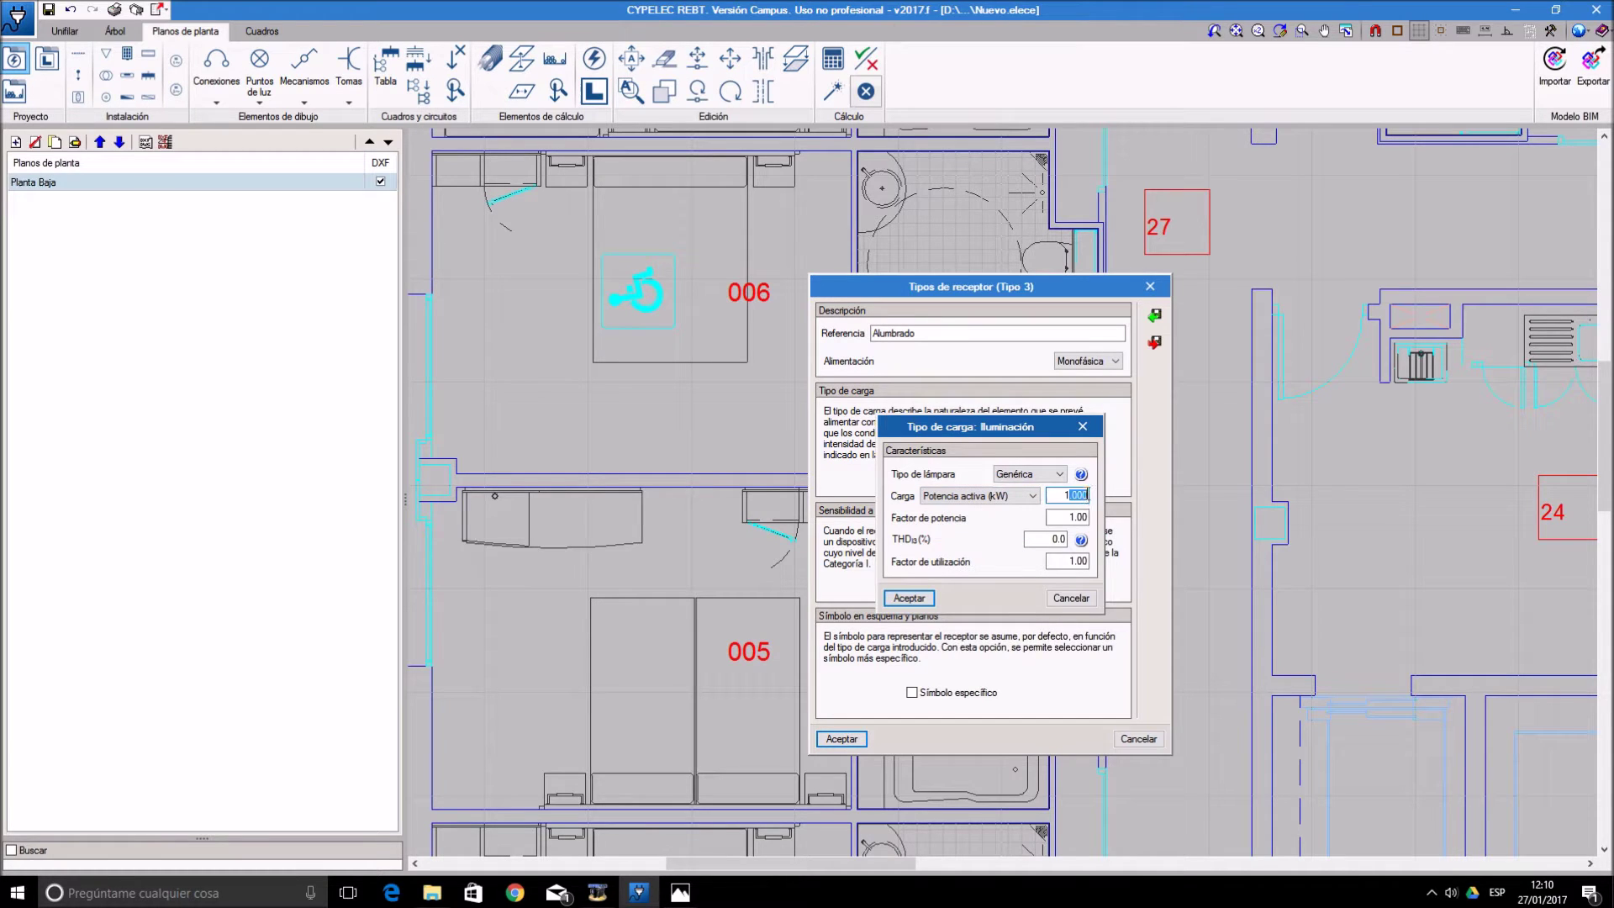
key(BackSpace)
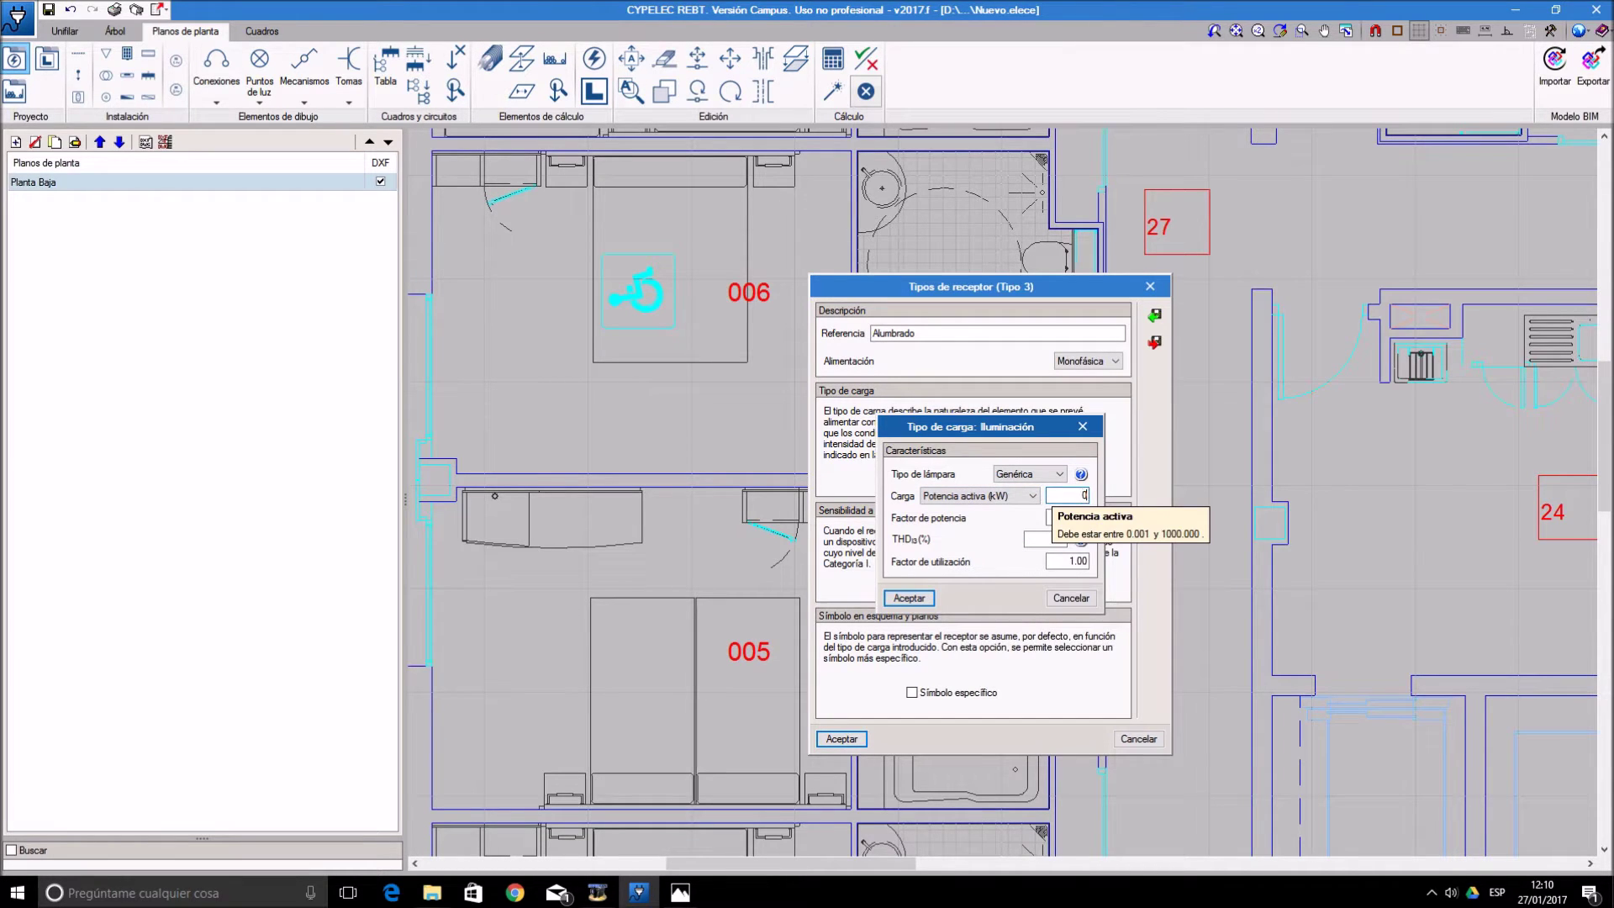
text(0.025)
click(1059, 474)
click(1045, 502)
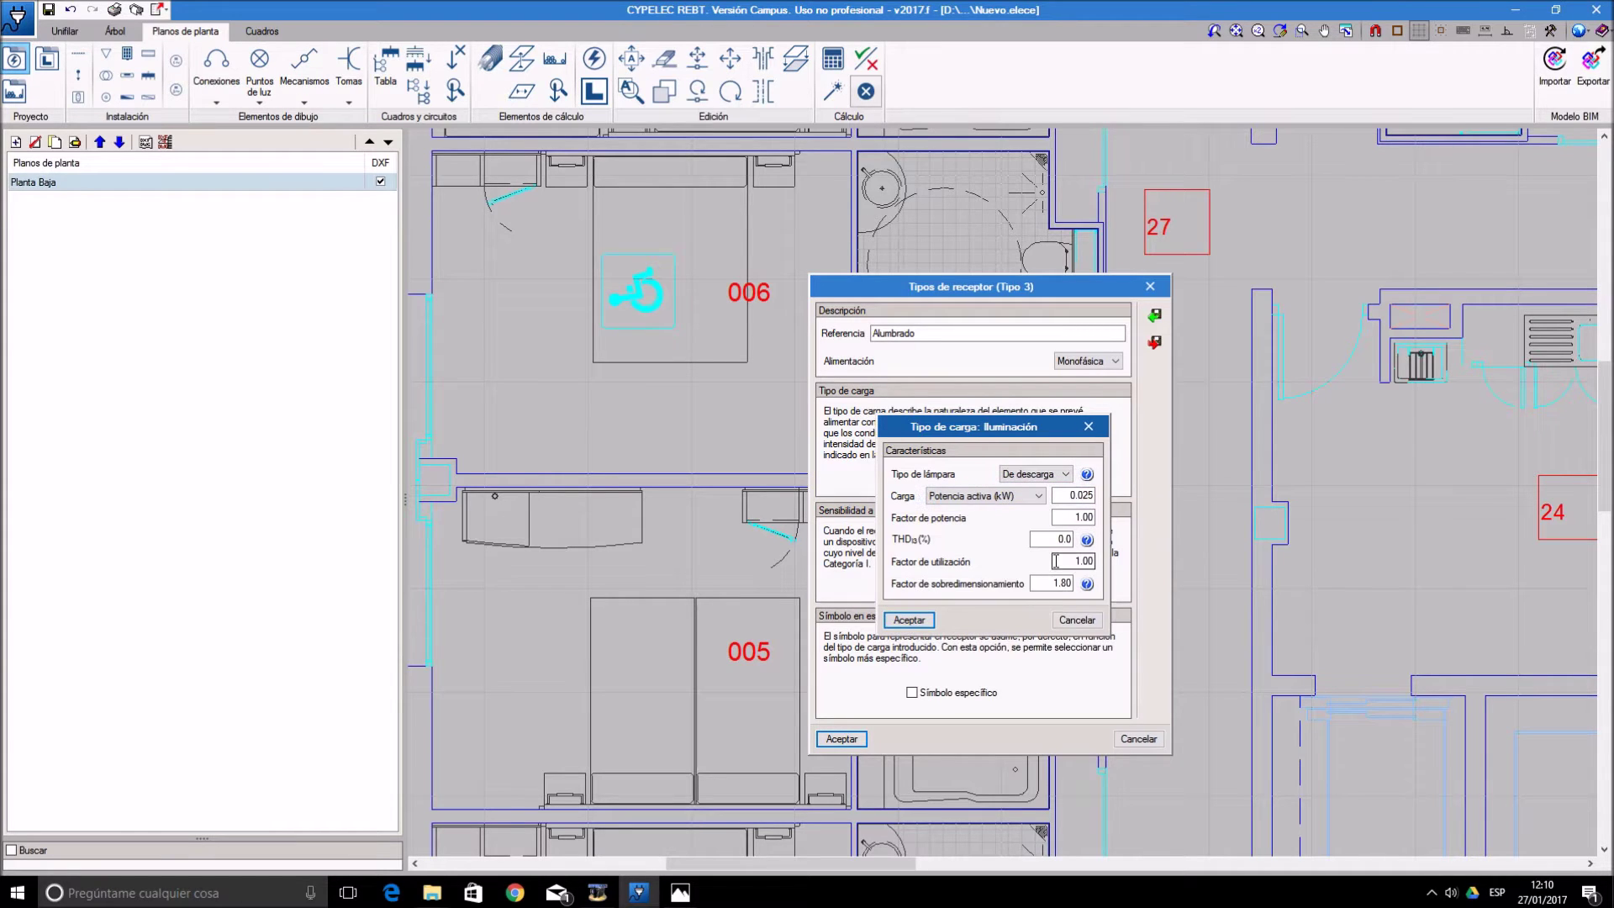
- Set the discharge lighting load's power factor to 0.93 and accept the load and the Alumbrado receptor type
drag(1056, 517, 1097, 518)
text(0.93)
click(910, 620)
click(842, 739)
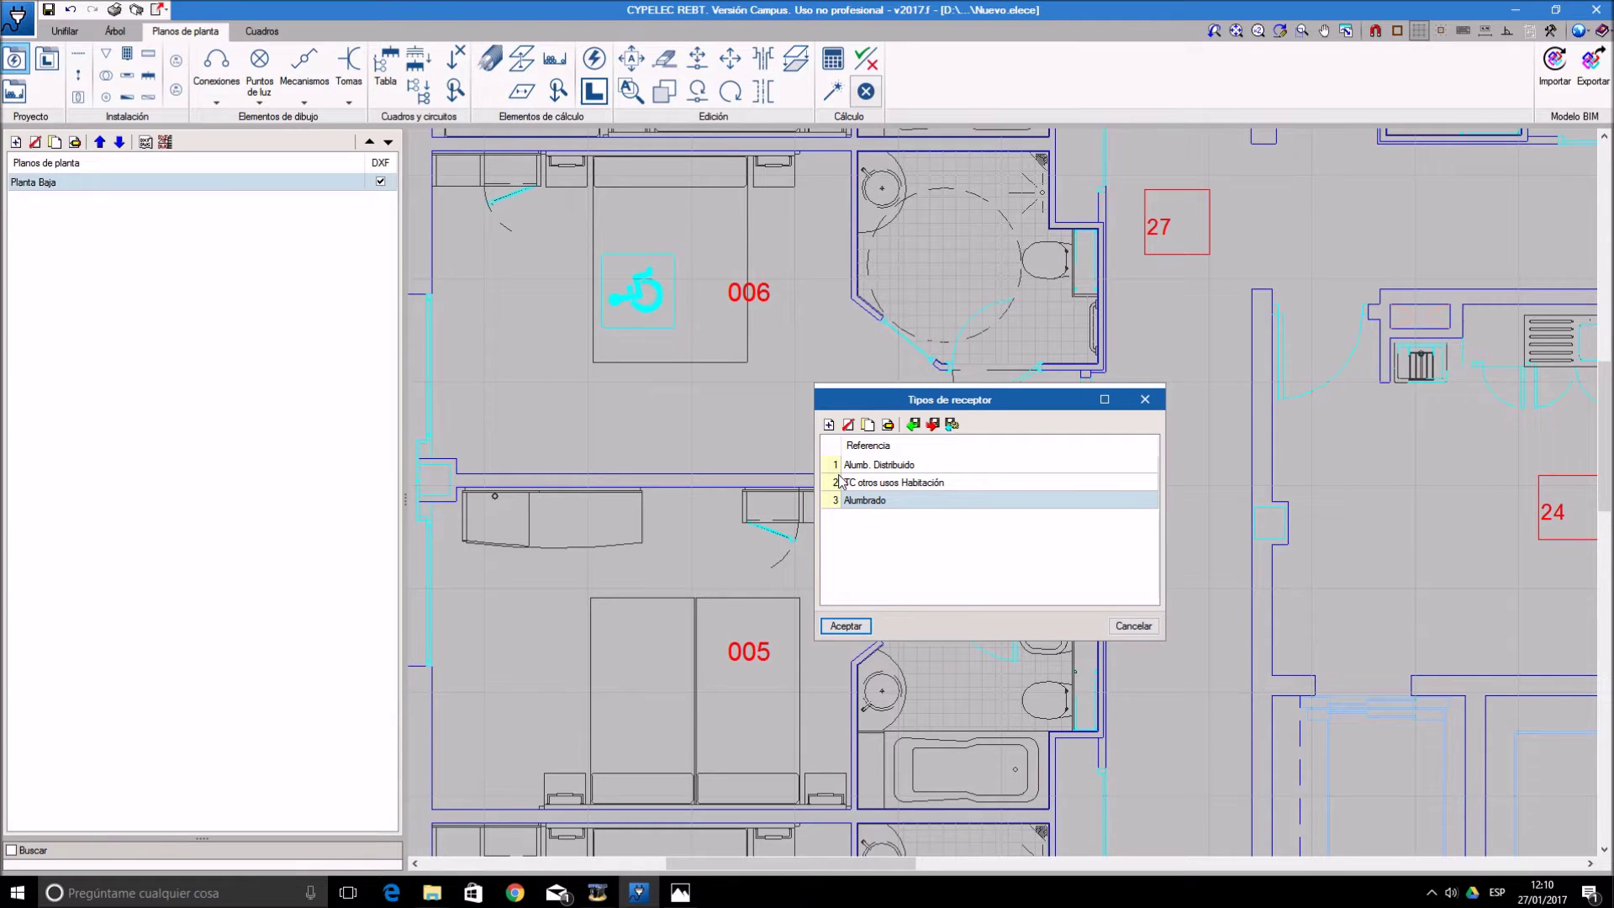
- Add an Alumbrado Espejo receptor type with a lighting load of 0.1 kW active power and a power factor of 0.95
click(829, 425)
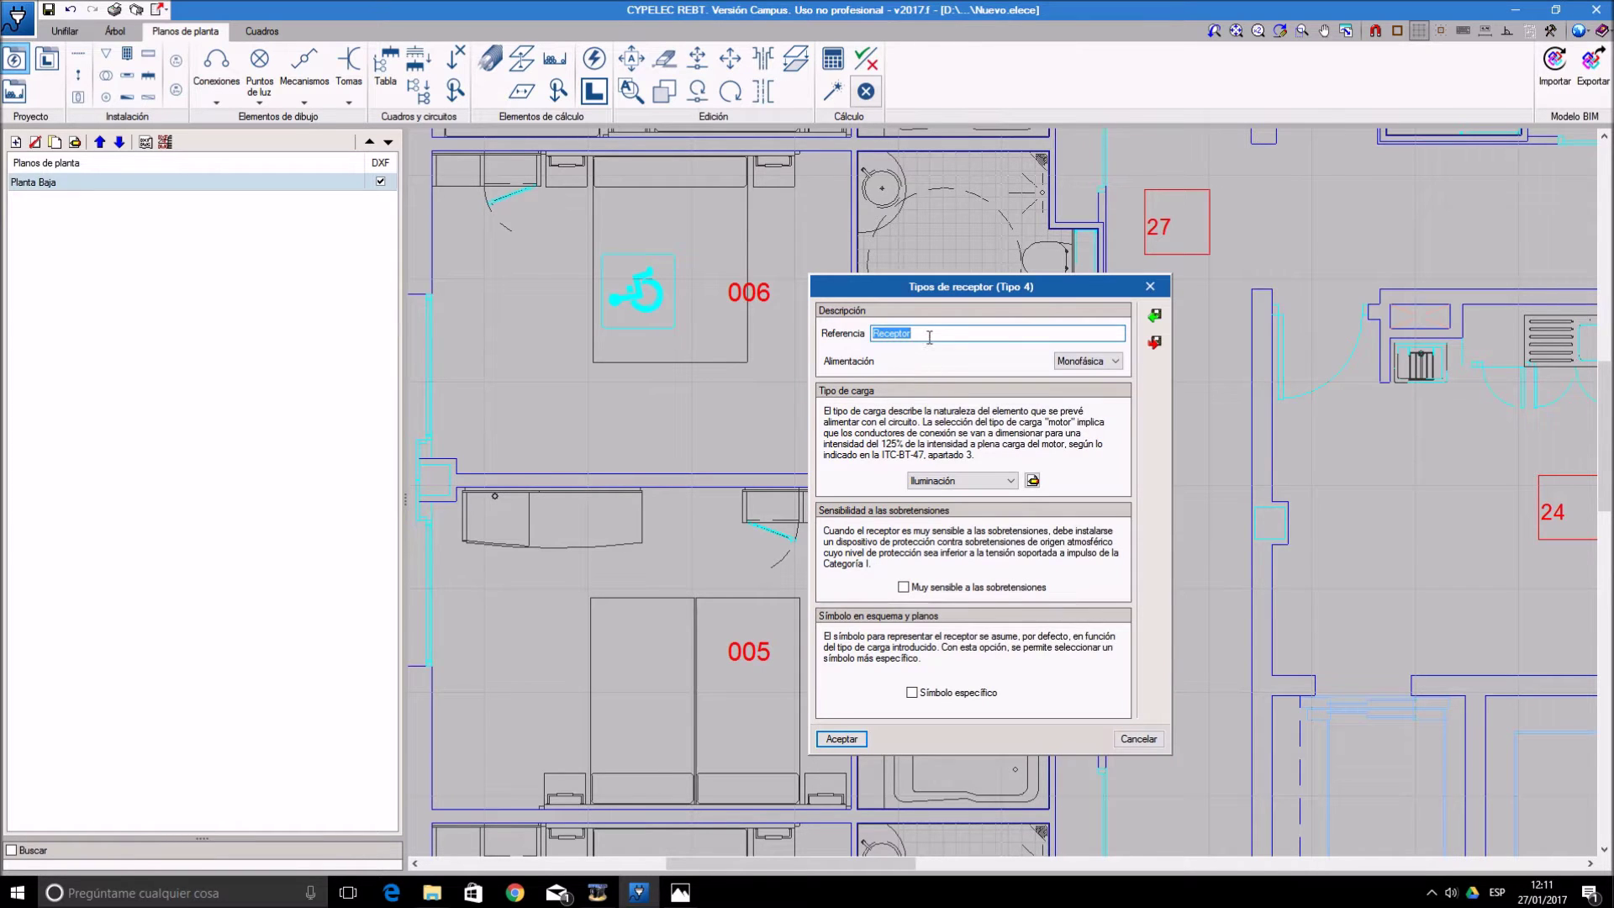
text(Alumbrado Espejo)
click(1032, 480)
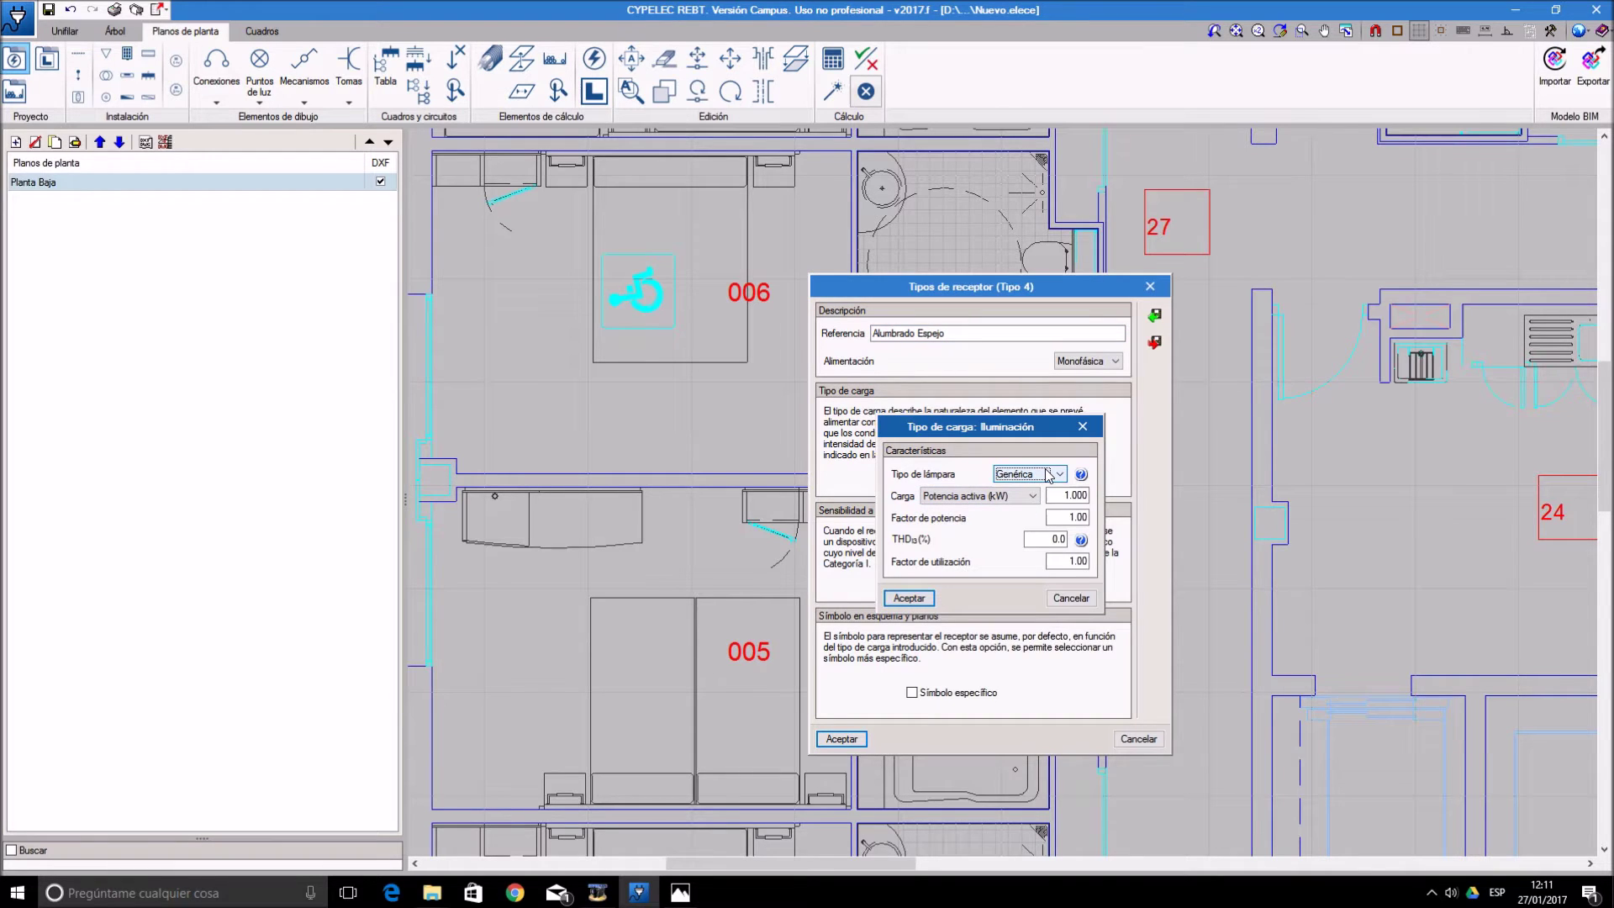
click(1066, 495)
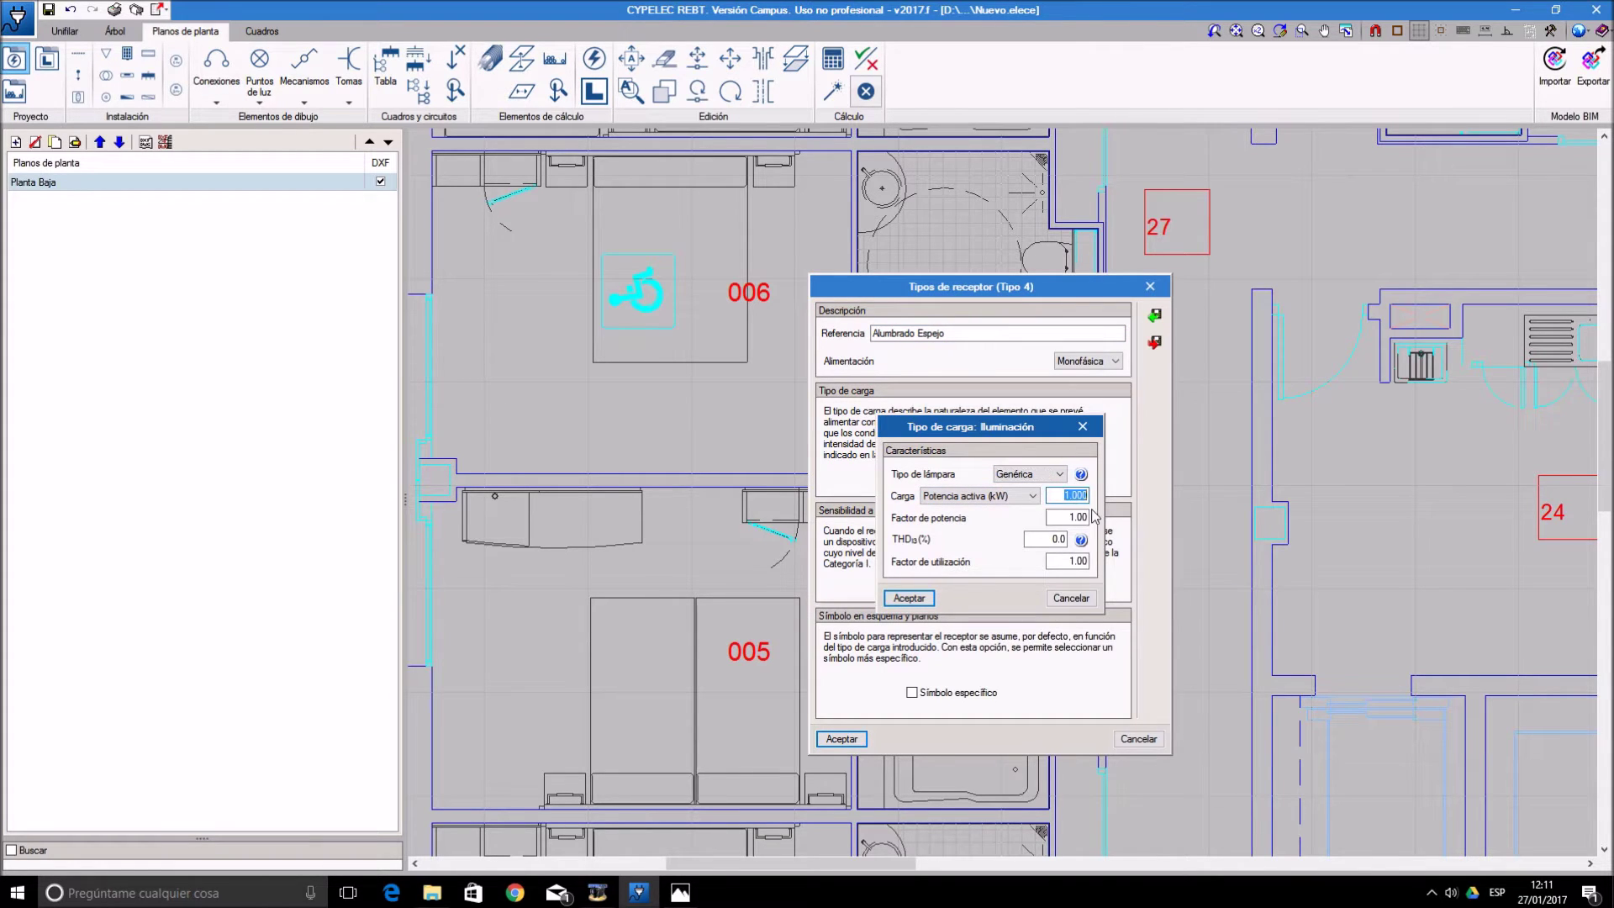
text(0.1)
click(1068, 517)
text(0.95)
click(909, 598)
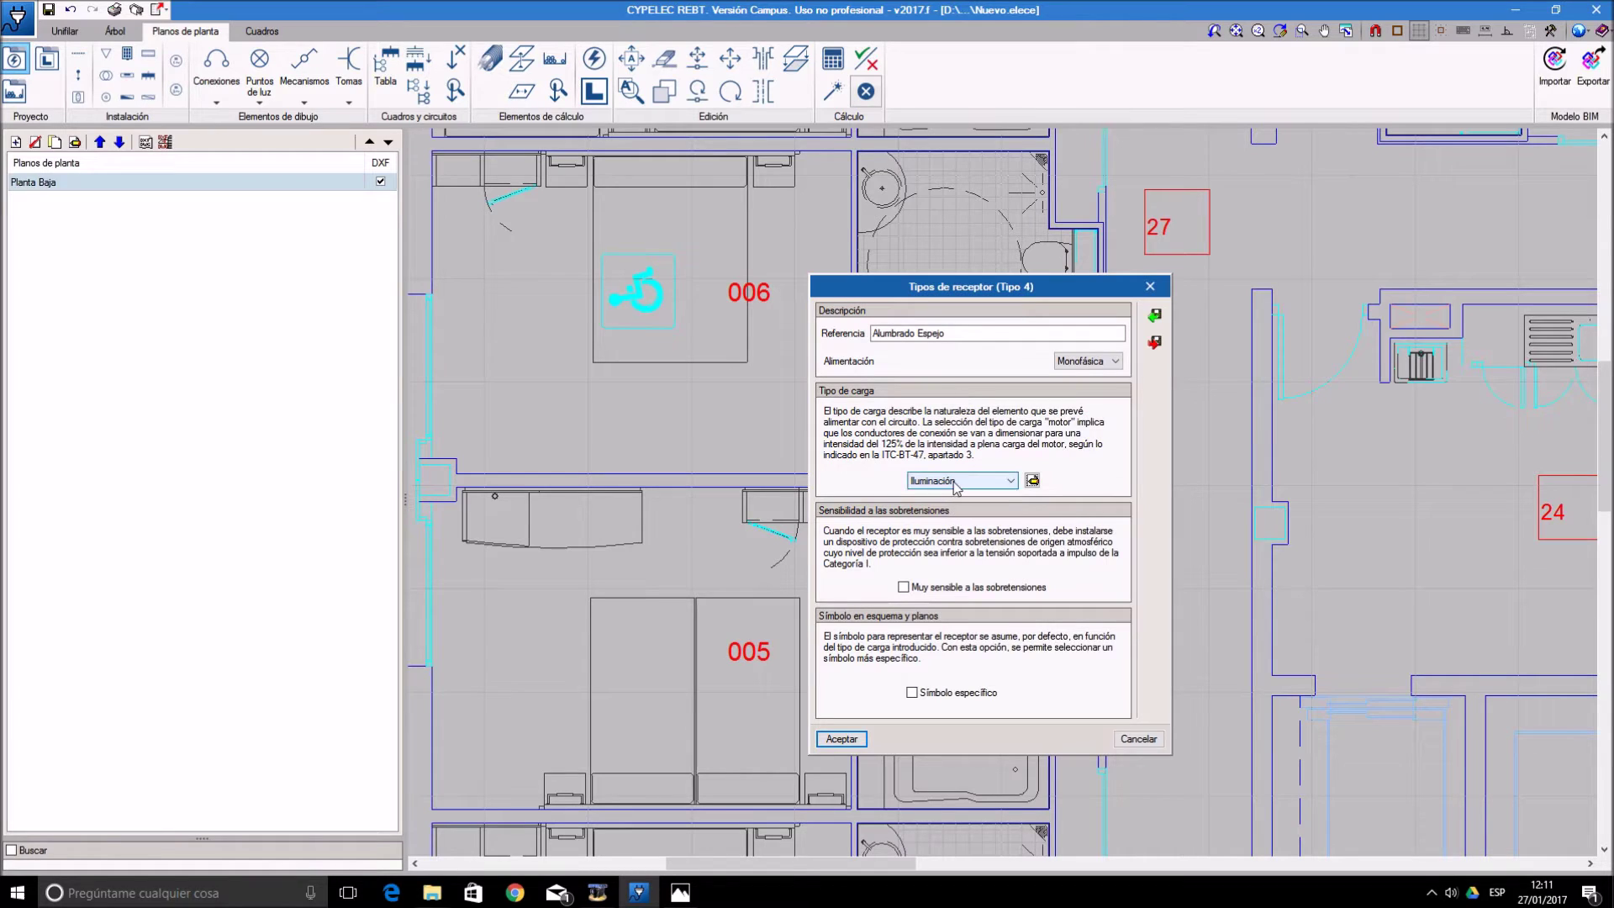
click(851, 742)
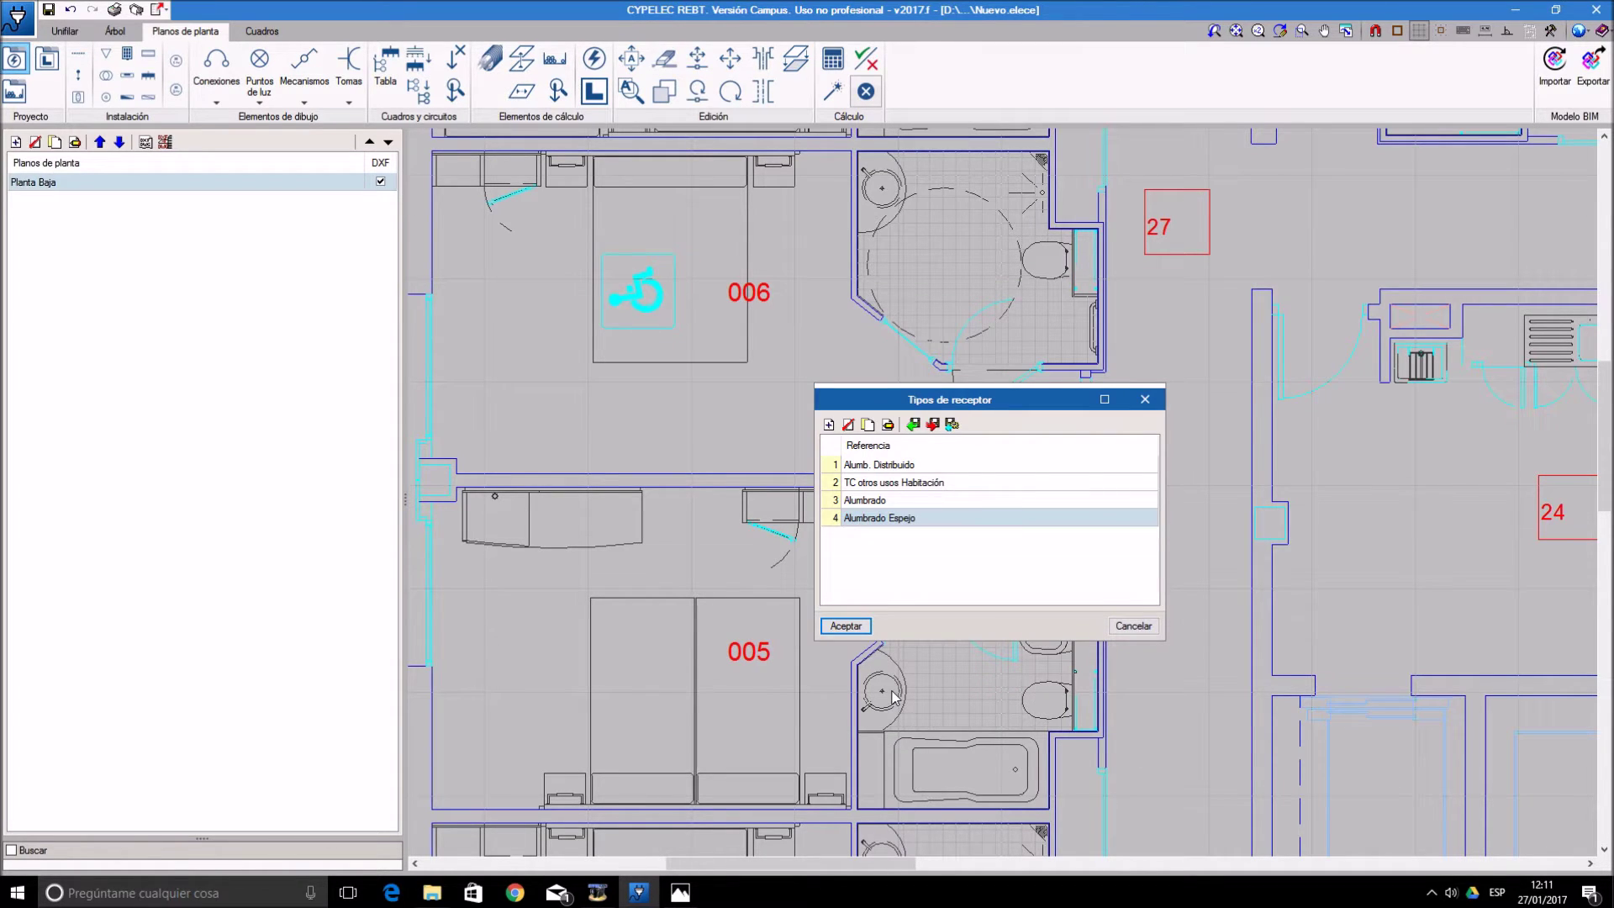
click(888, 426)
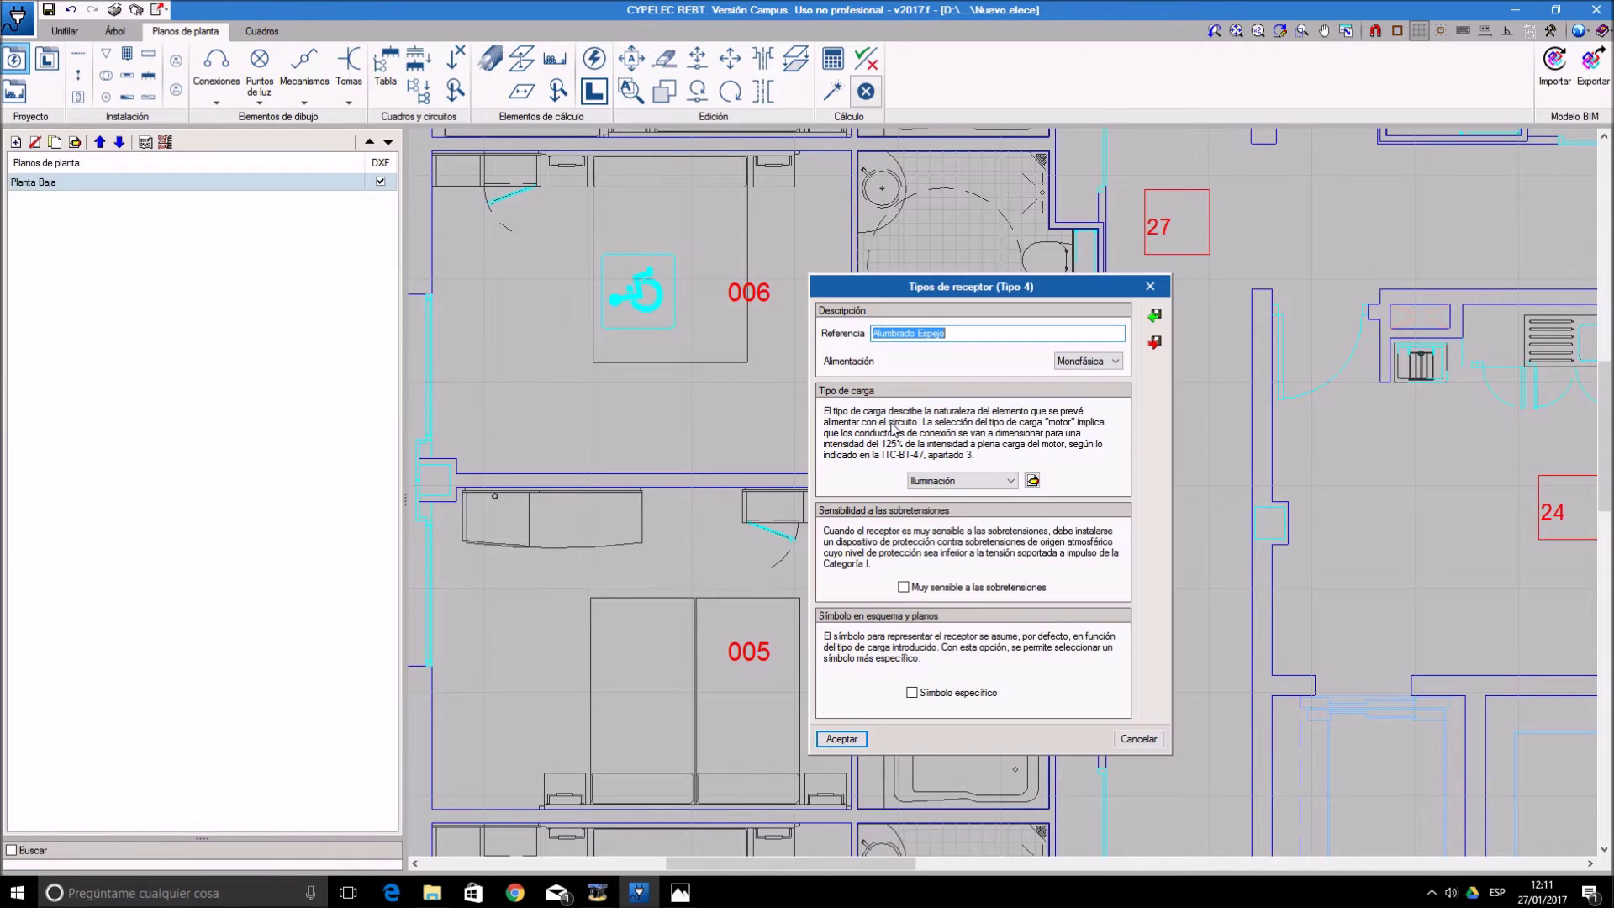
click(1137, 743)
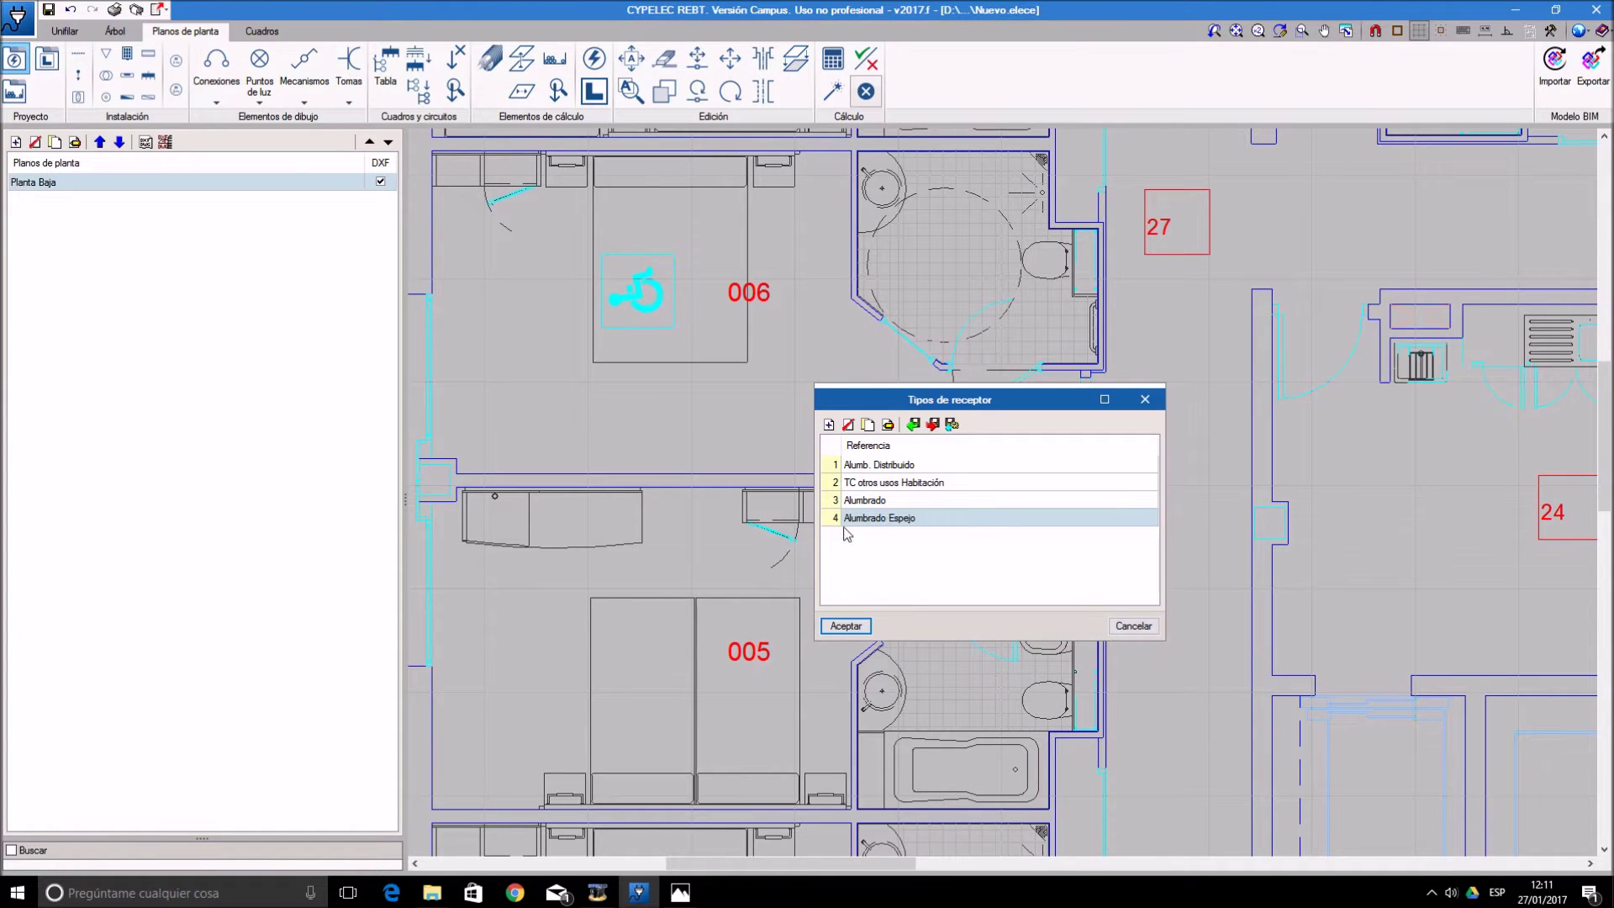
- Add a receptor type with the reference Secador and the load type Tomas de uso general
click(829, 427)
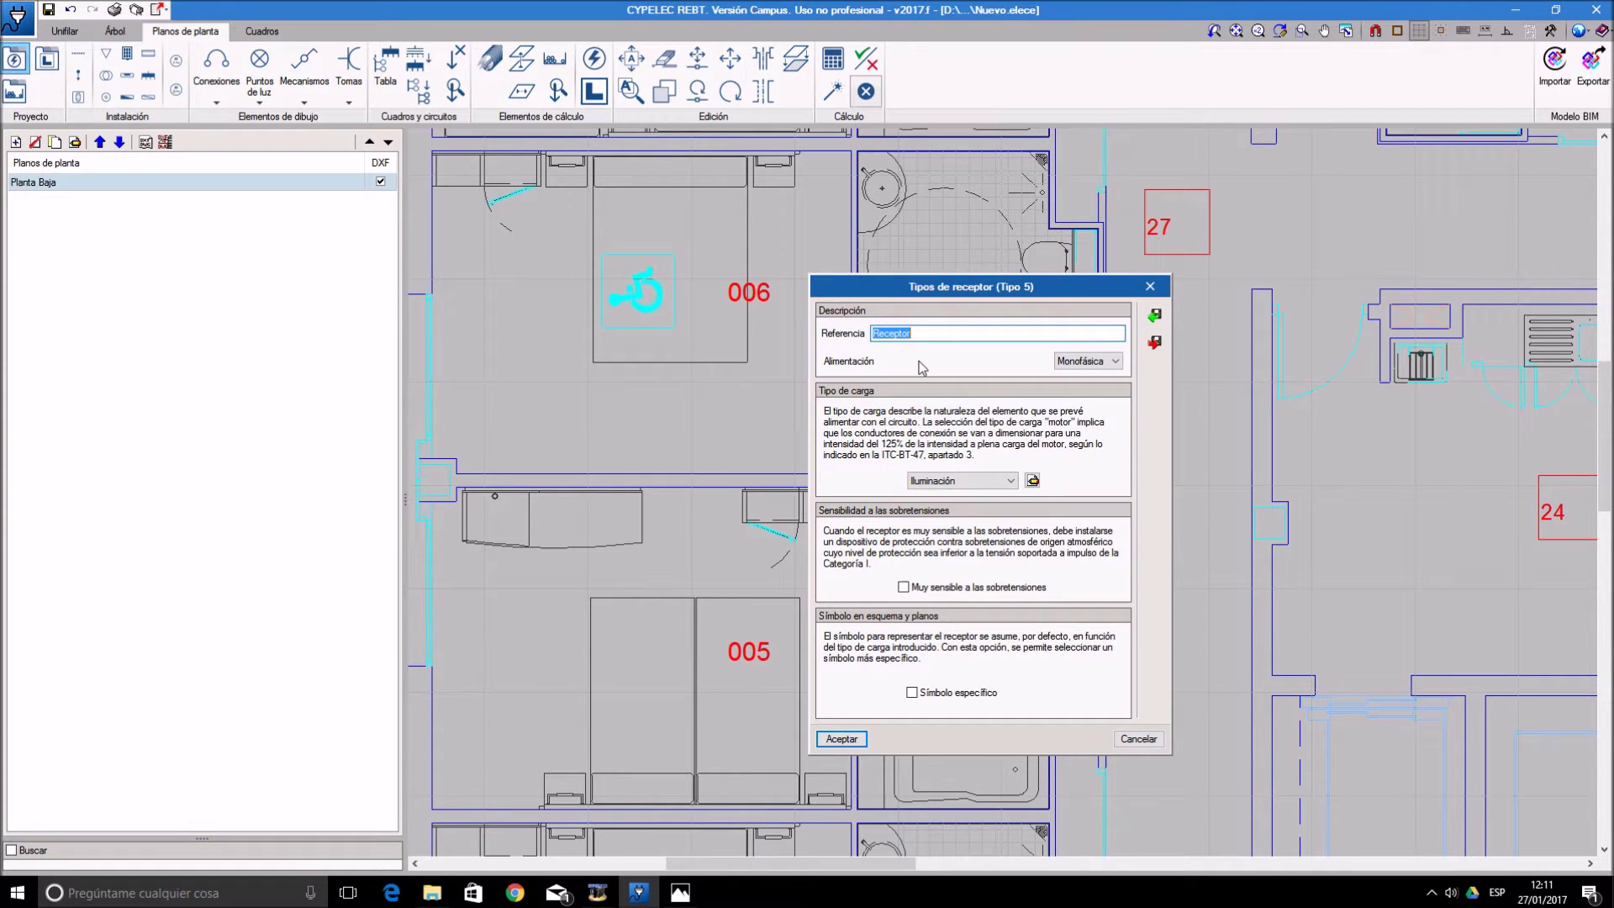
text(SEcador)
key(Right)
key(Delete)
text(e)
click(979, 480)
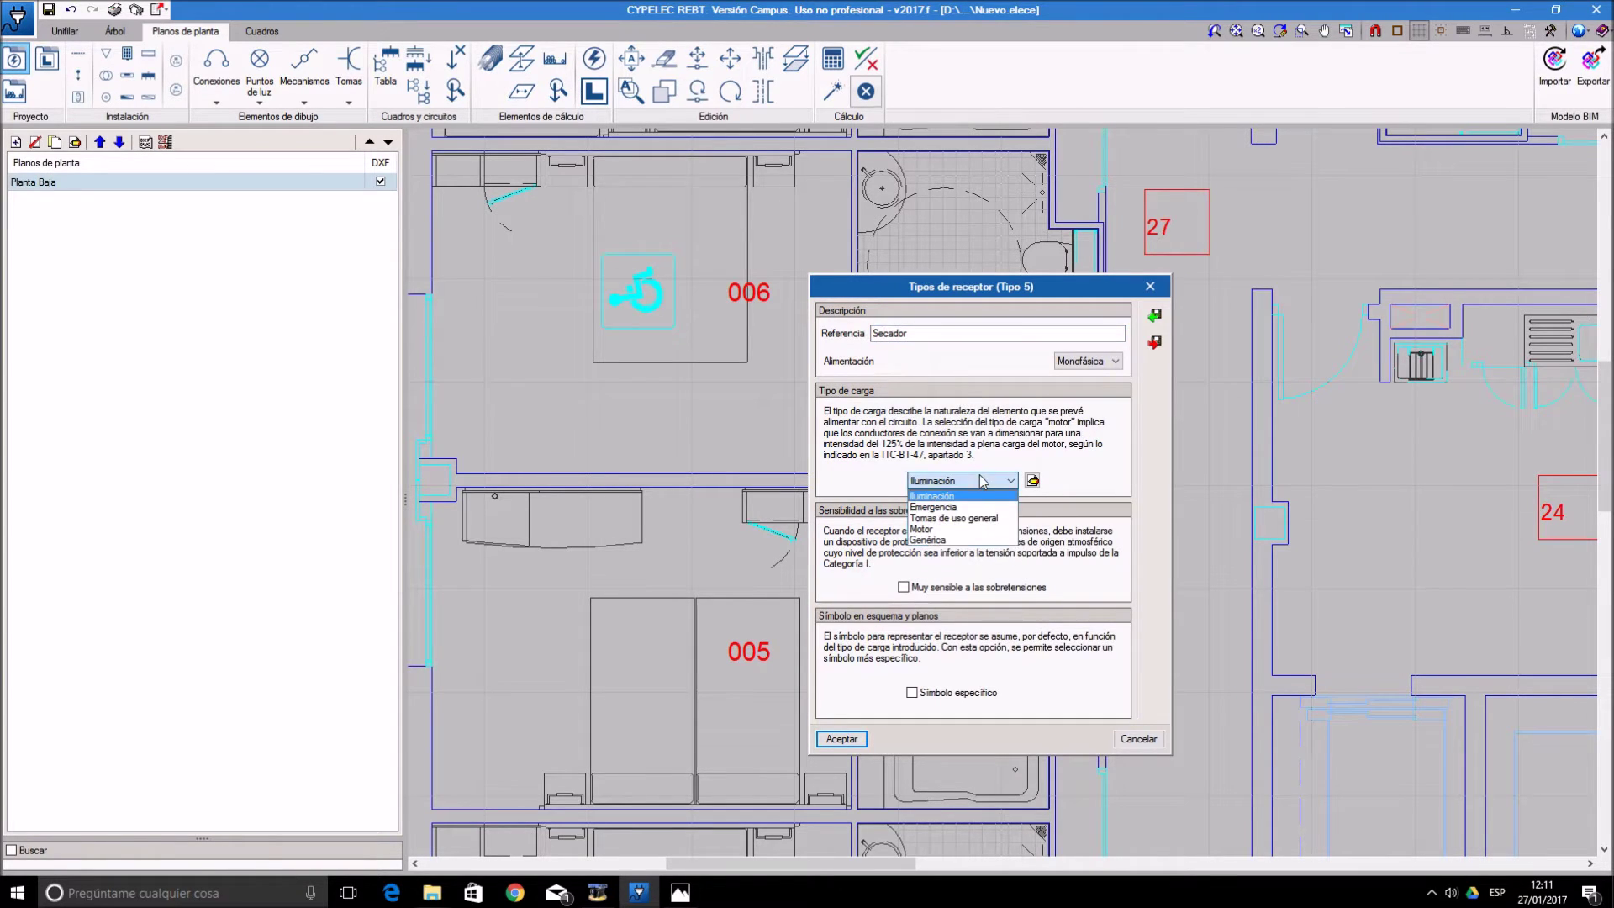
click(979, 519)
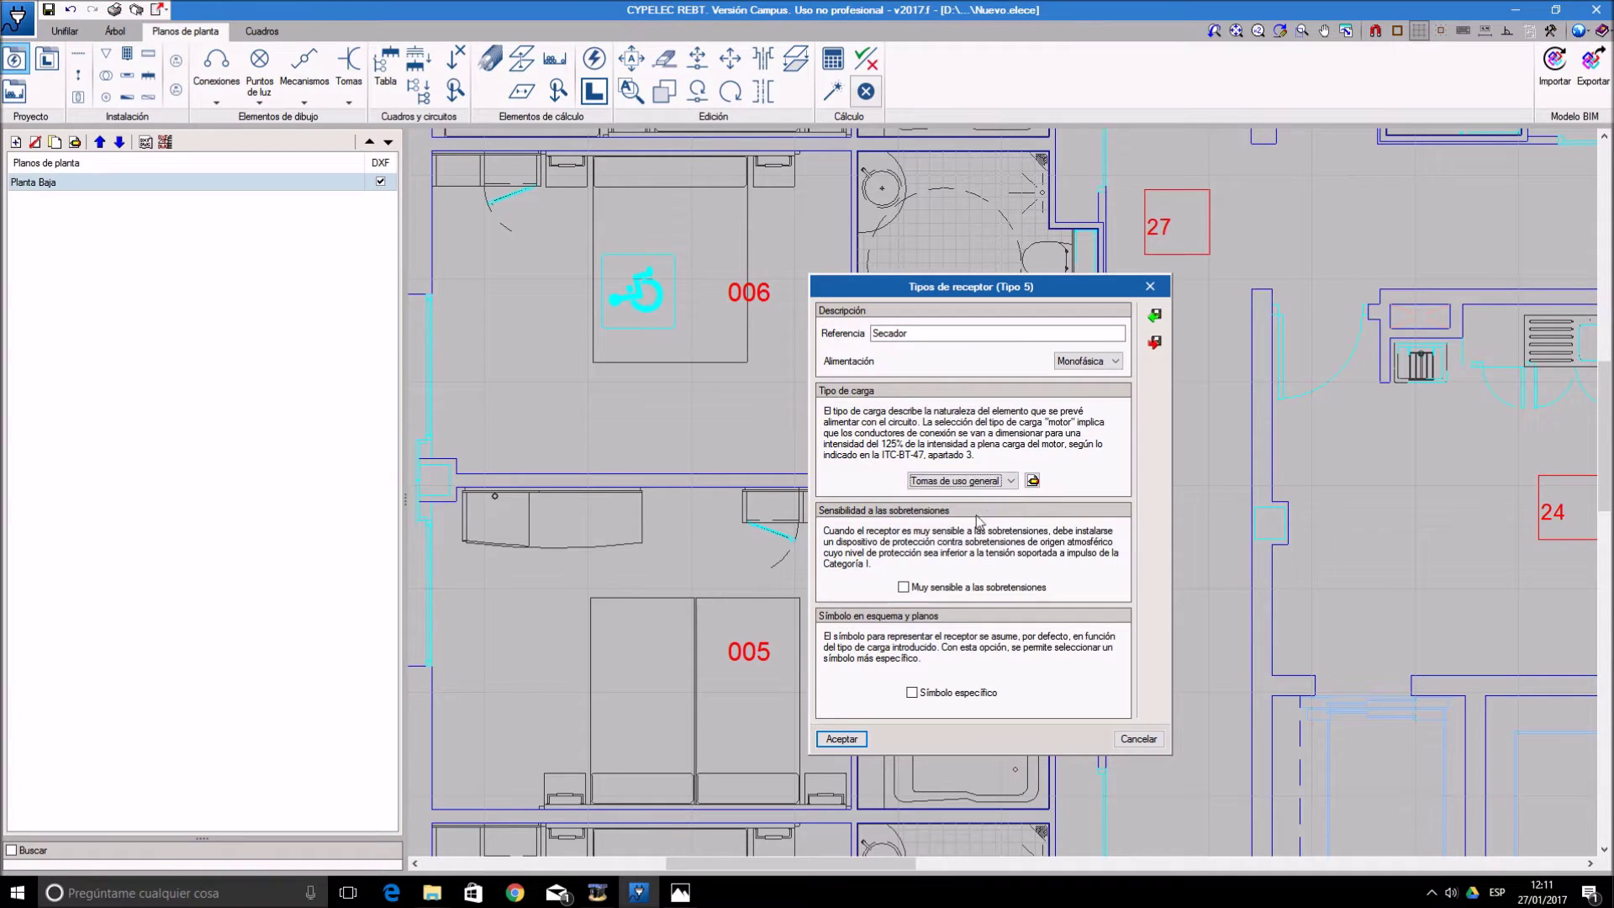
- Set the Secador load's active power to 2 kW and accept the load, the receptor type and the receptor list
click(1032, 480)
key(Tab)
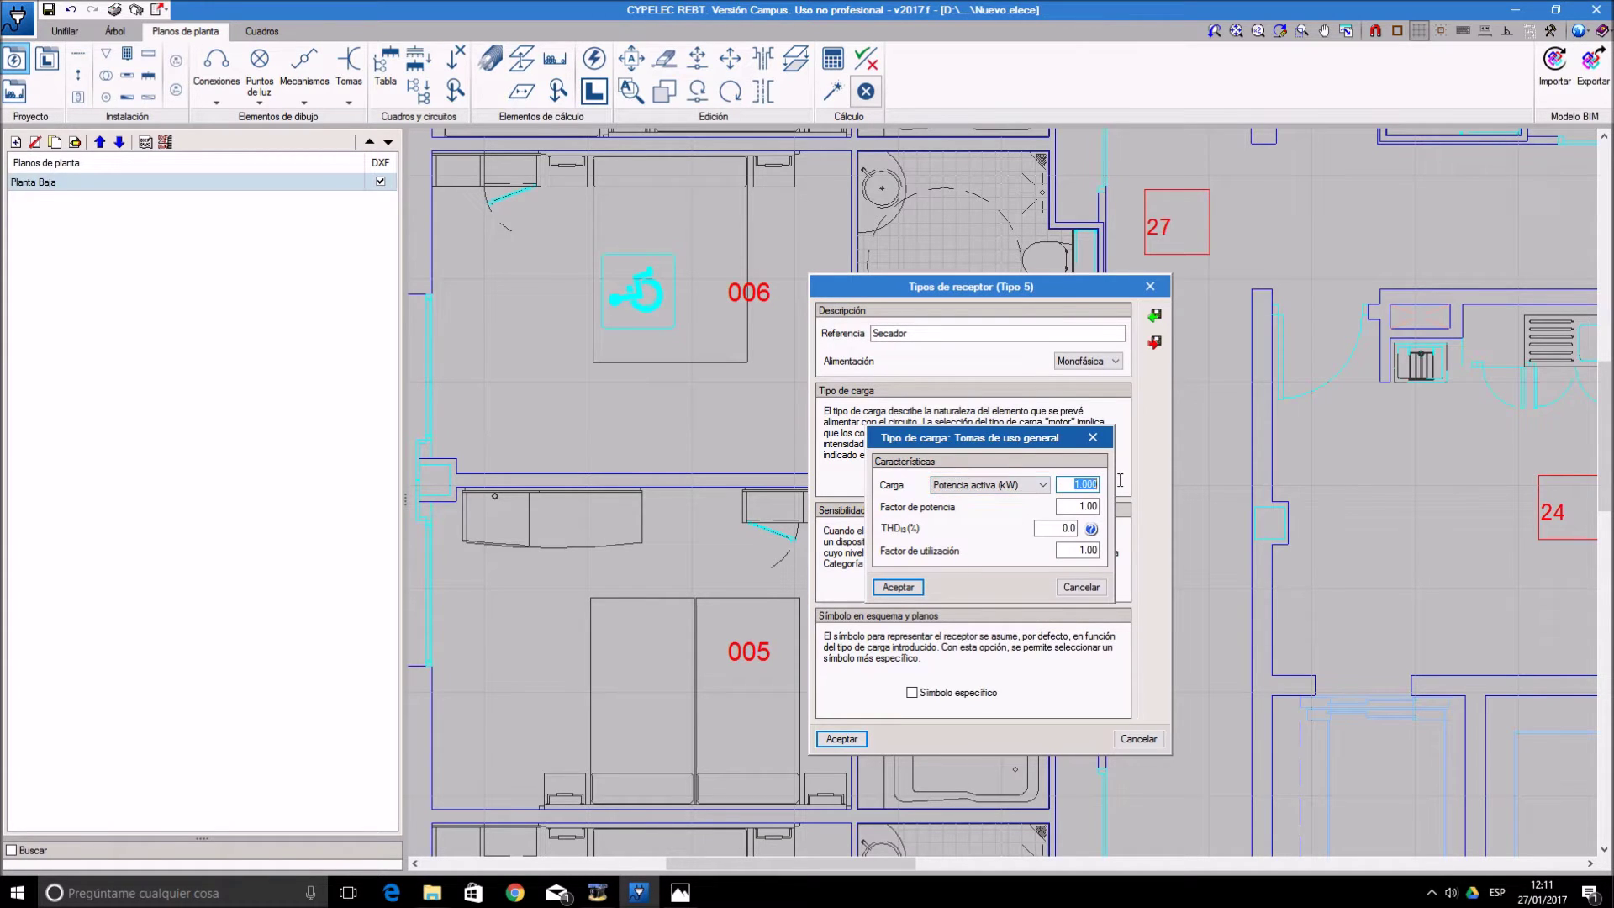
text(2)
click(897, 591)
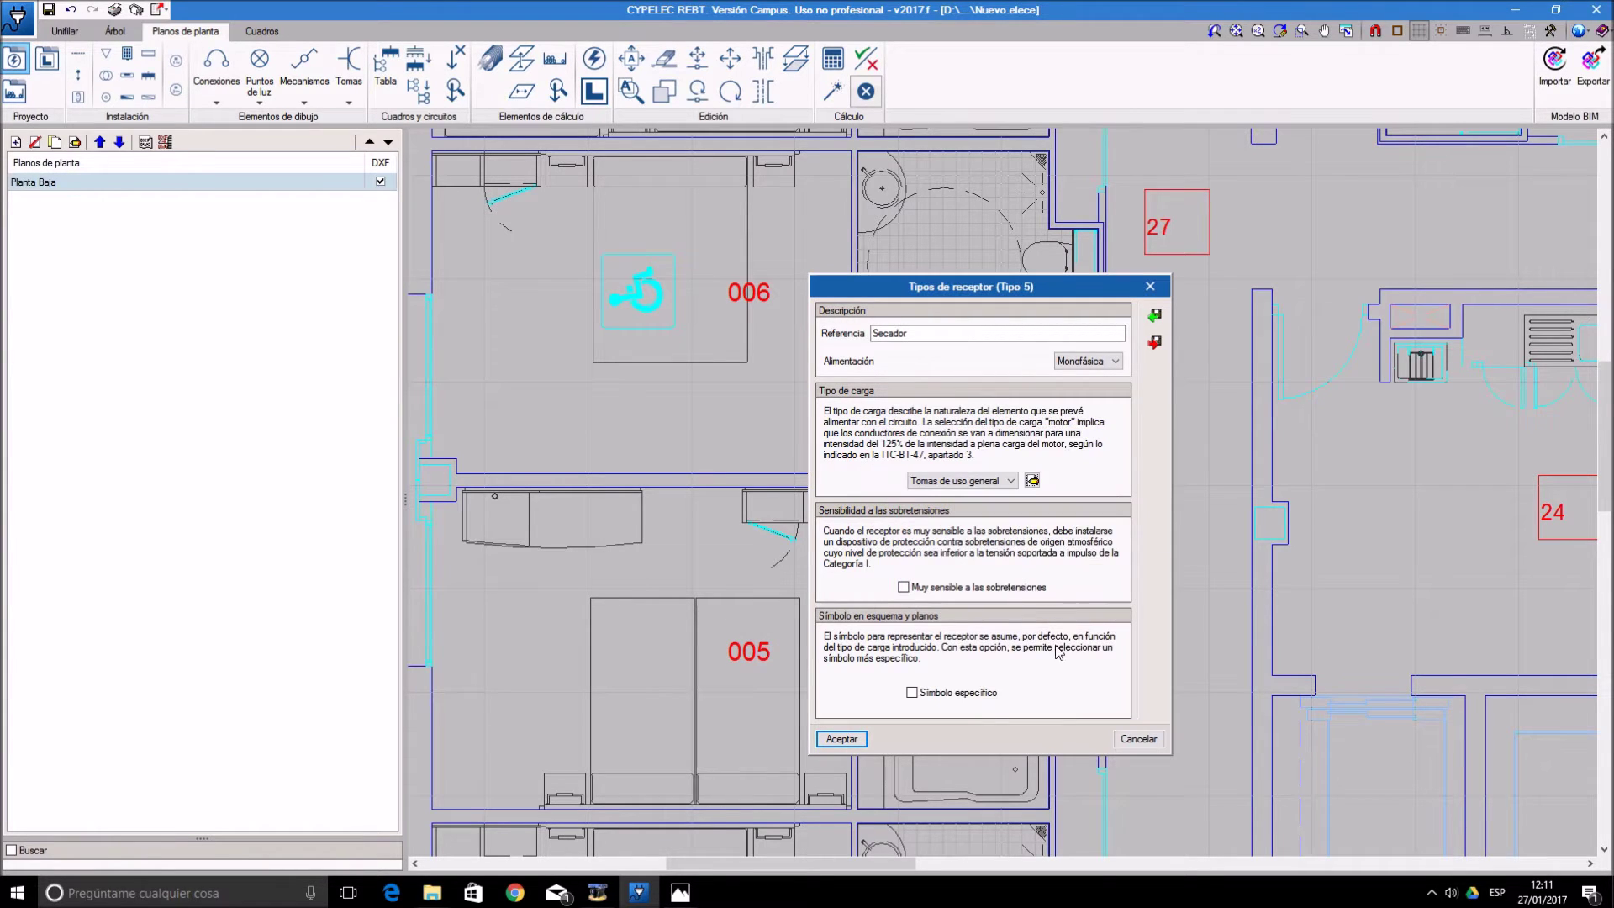
click(844, 739)
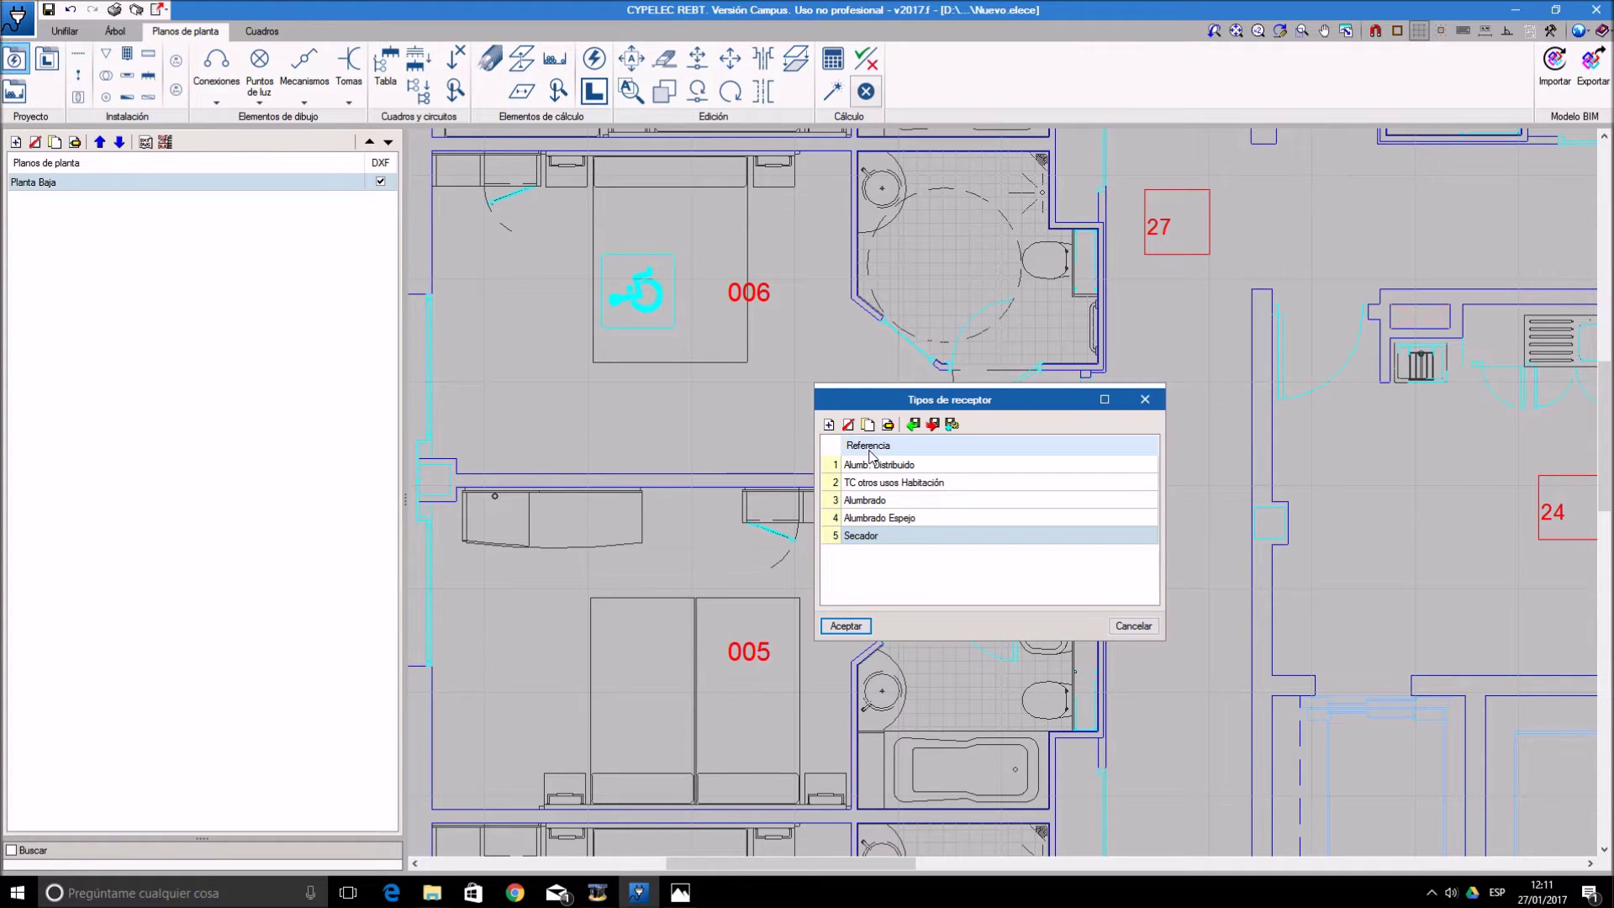
click(844, 627)
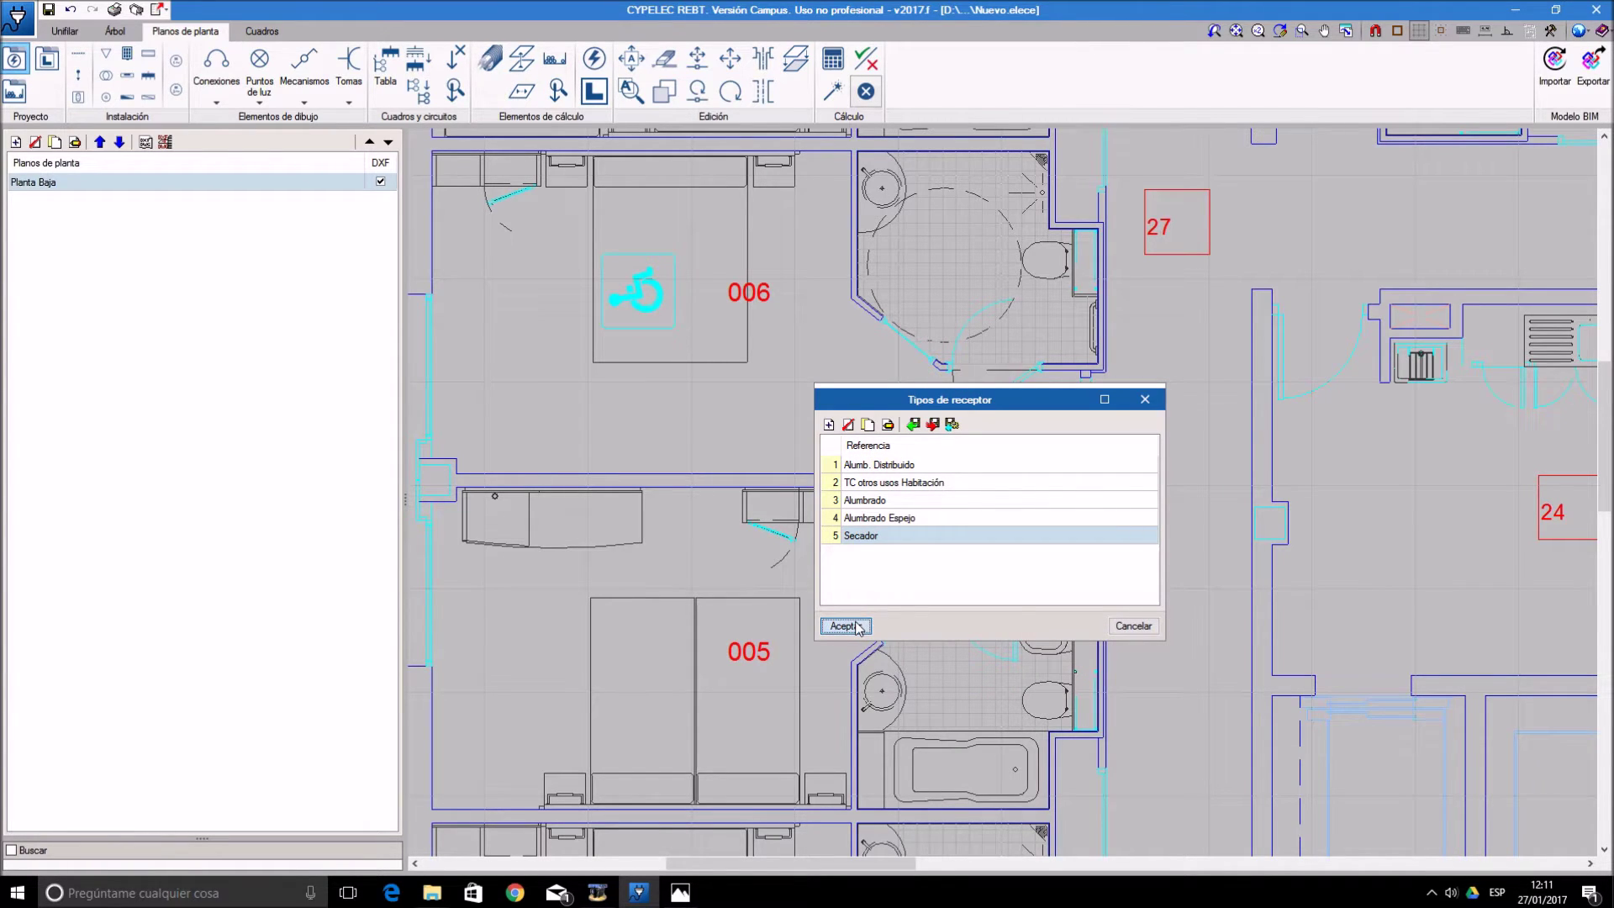
- Add a panel with the reference Cuadro 005 to the table of panels and circuits
scroll(842, 619, down, 1)
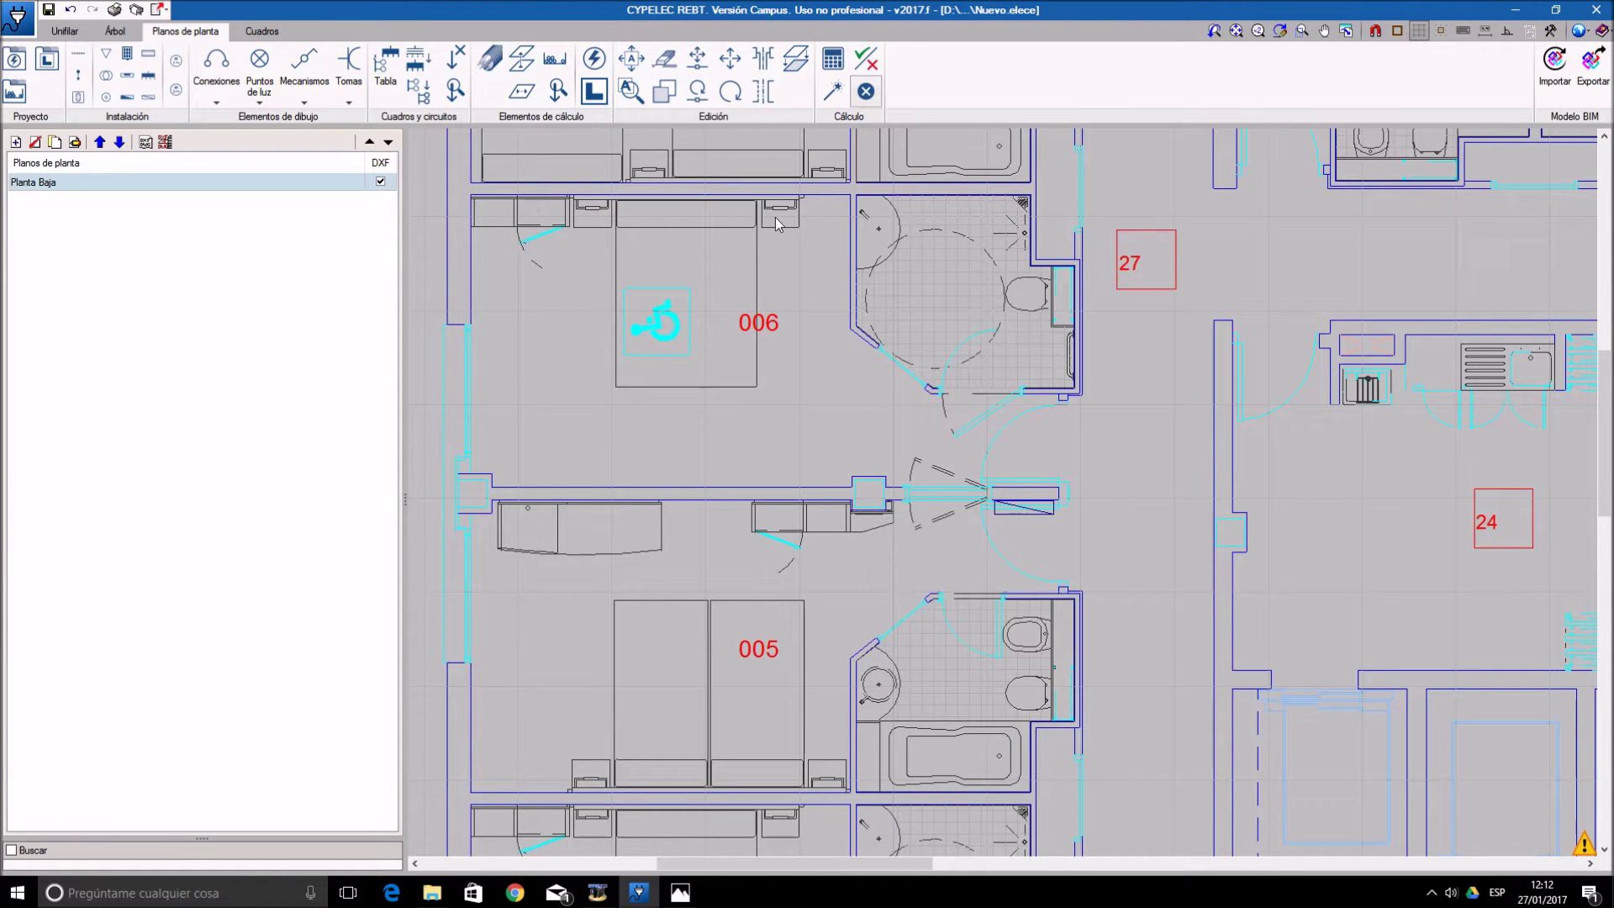
click(383, 80)
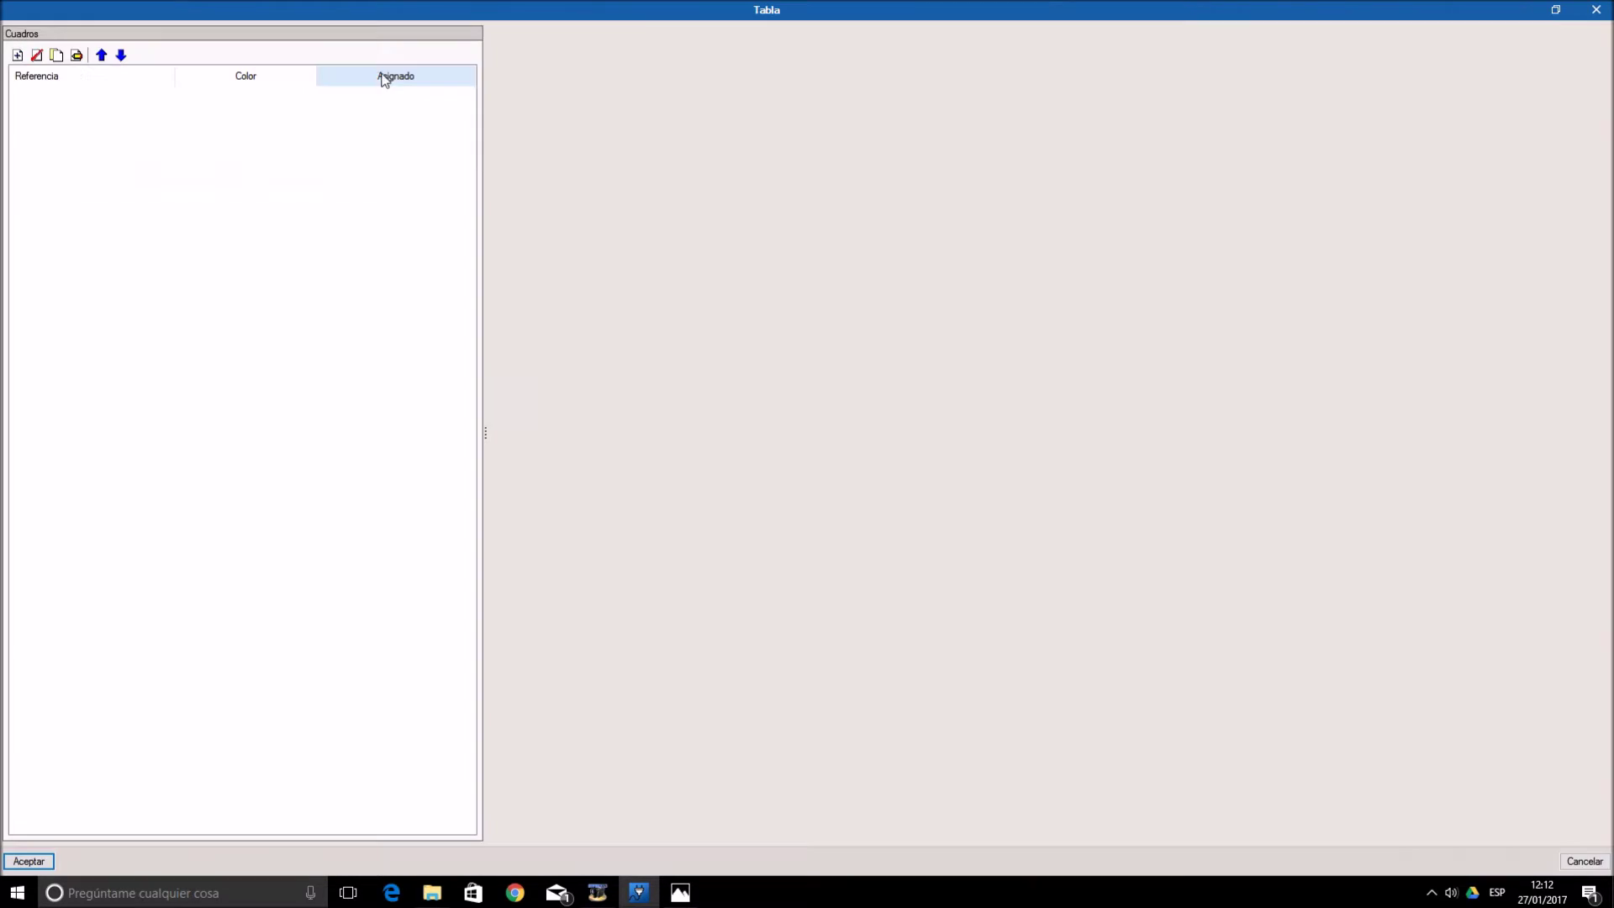
click(18, 56)
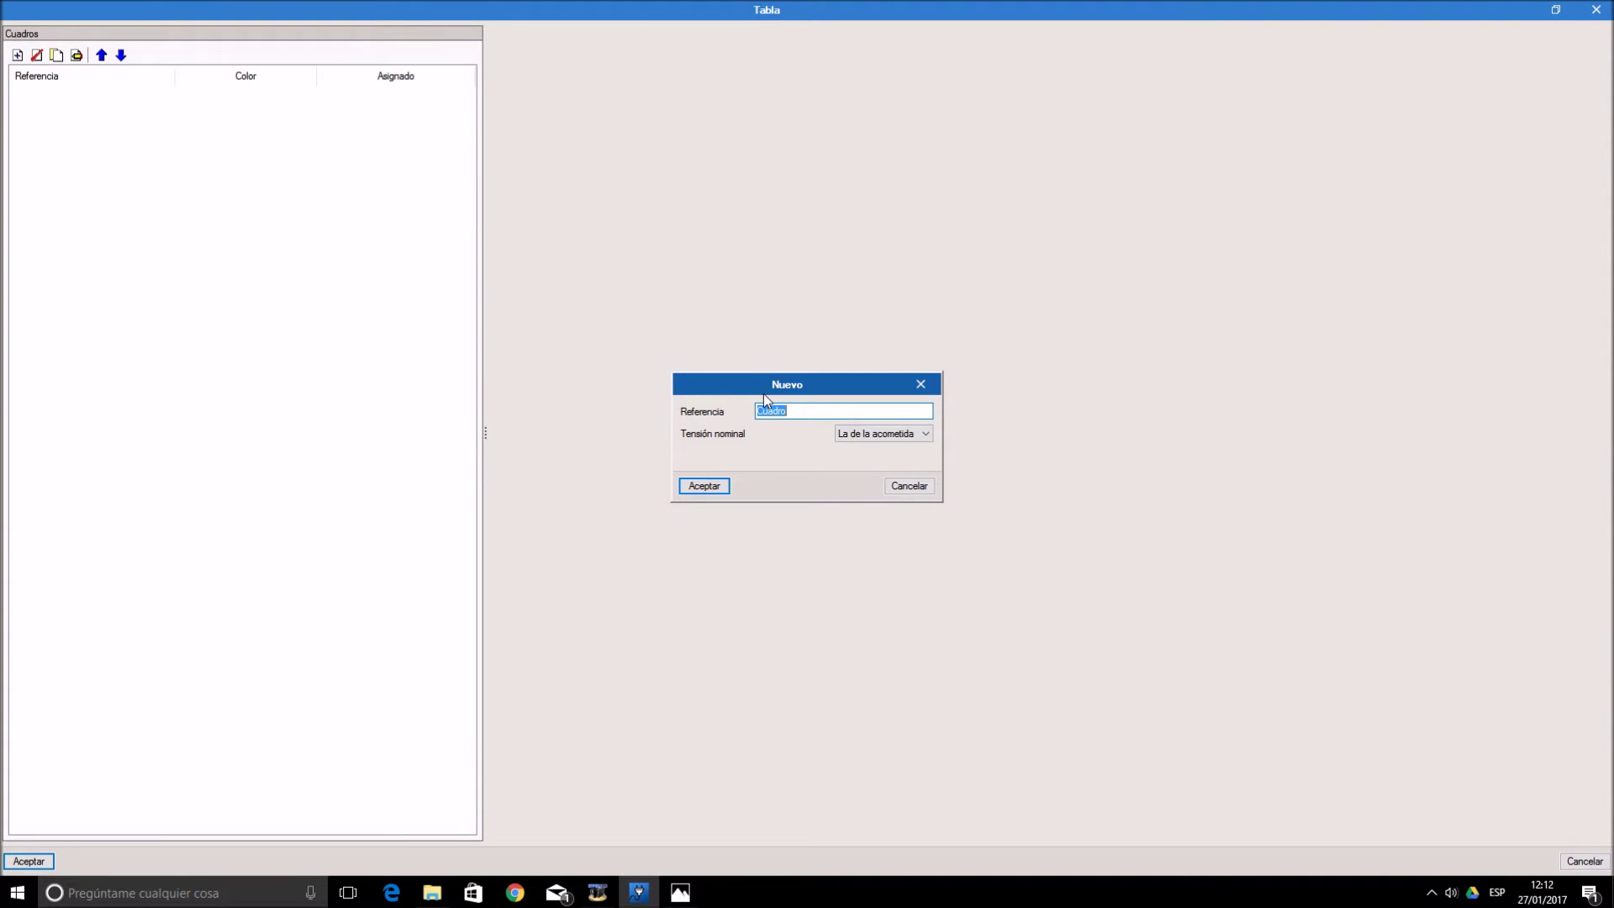
text(005)
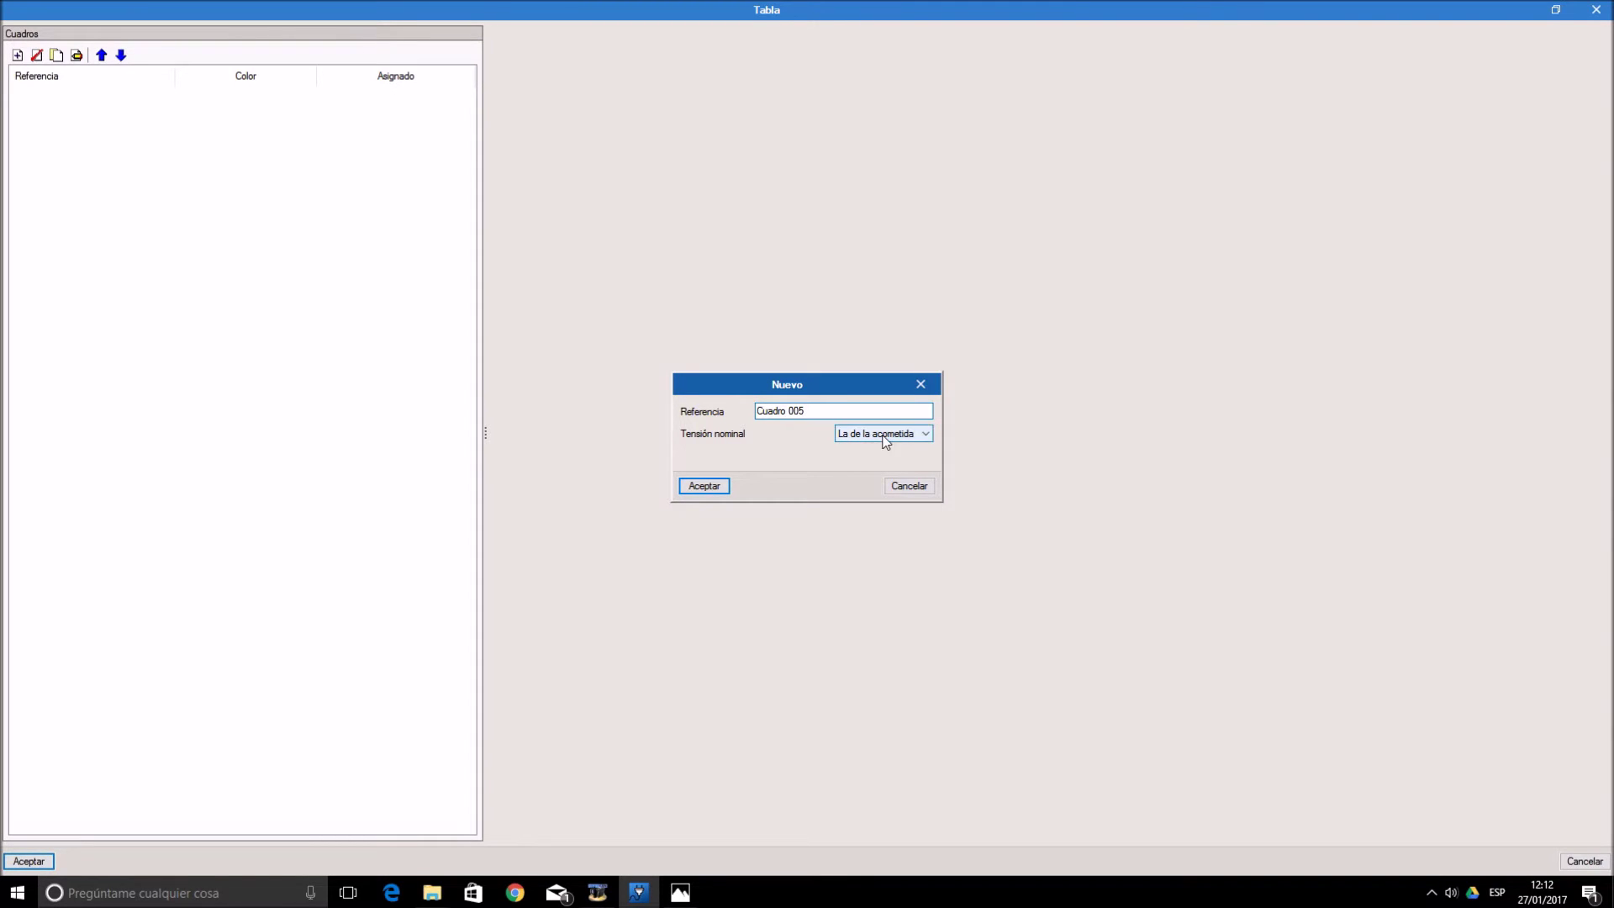
click(704, 486)
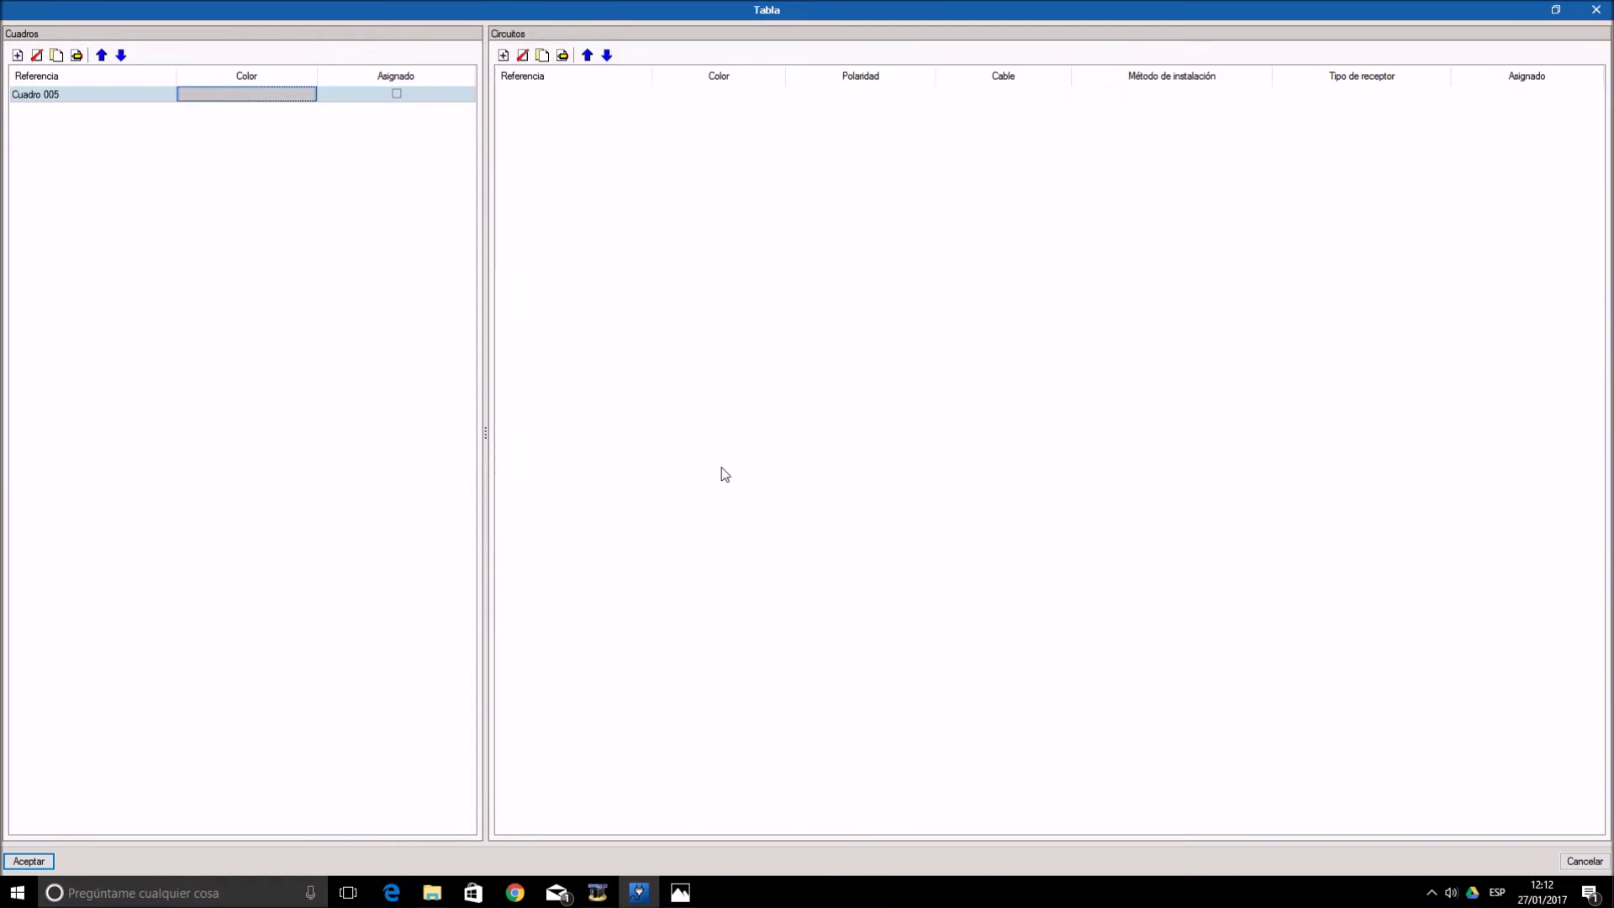
- Set the colour of panel Cuadro 005 to bright green
click(260, 94)
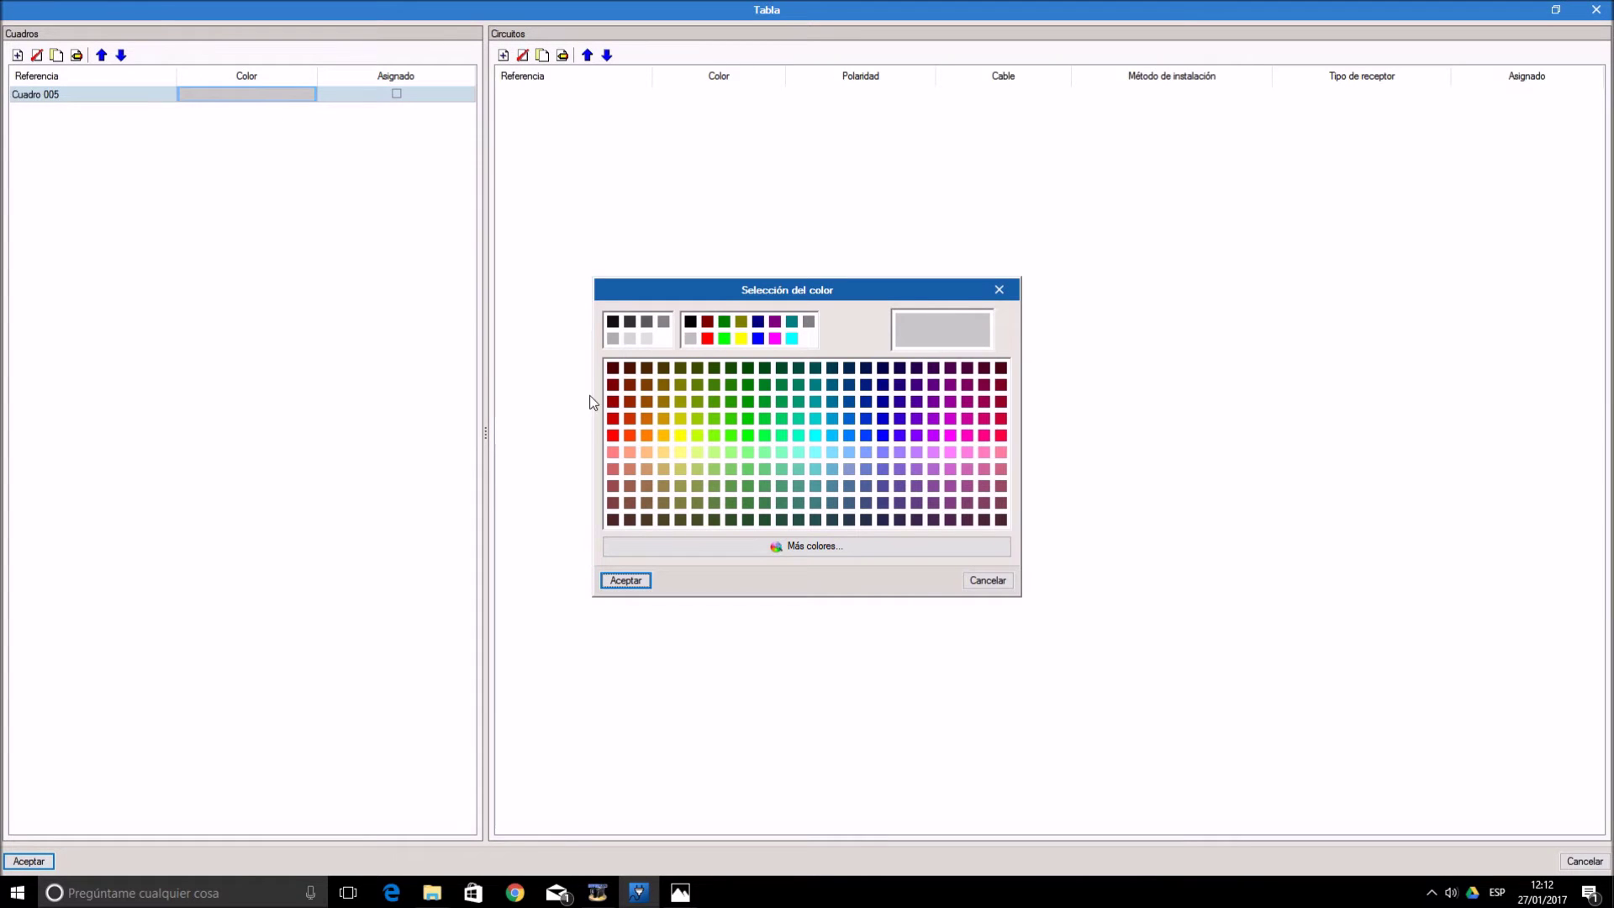
click(732, 436)
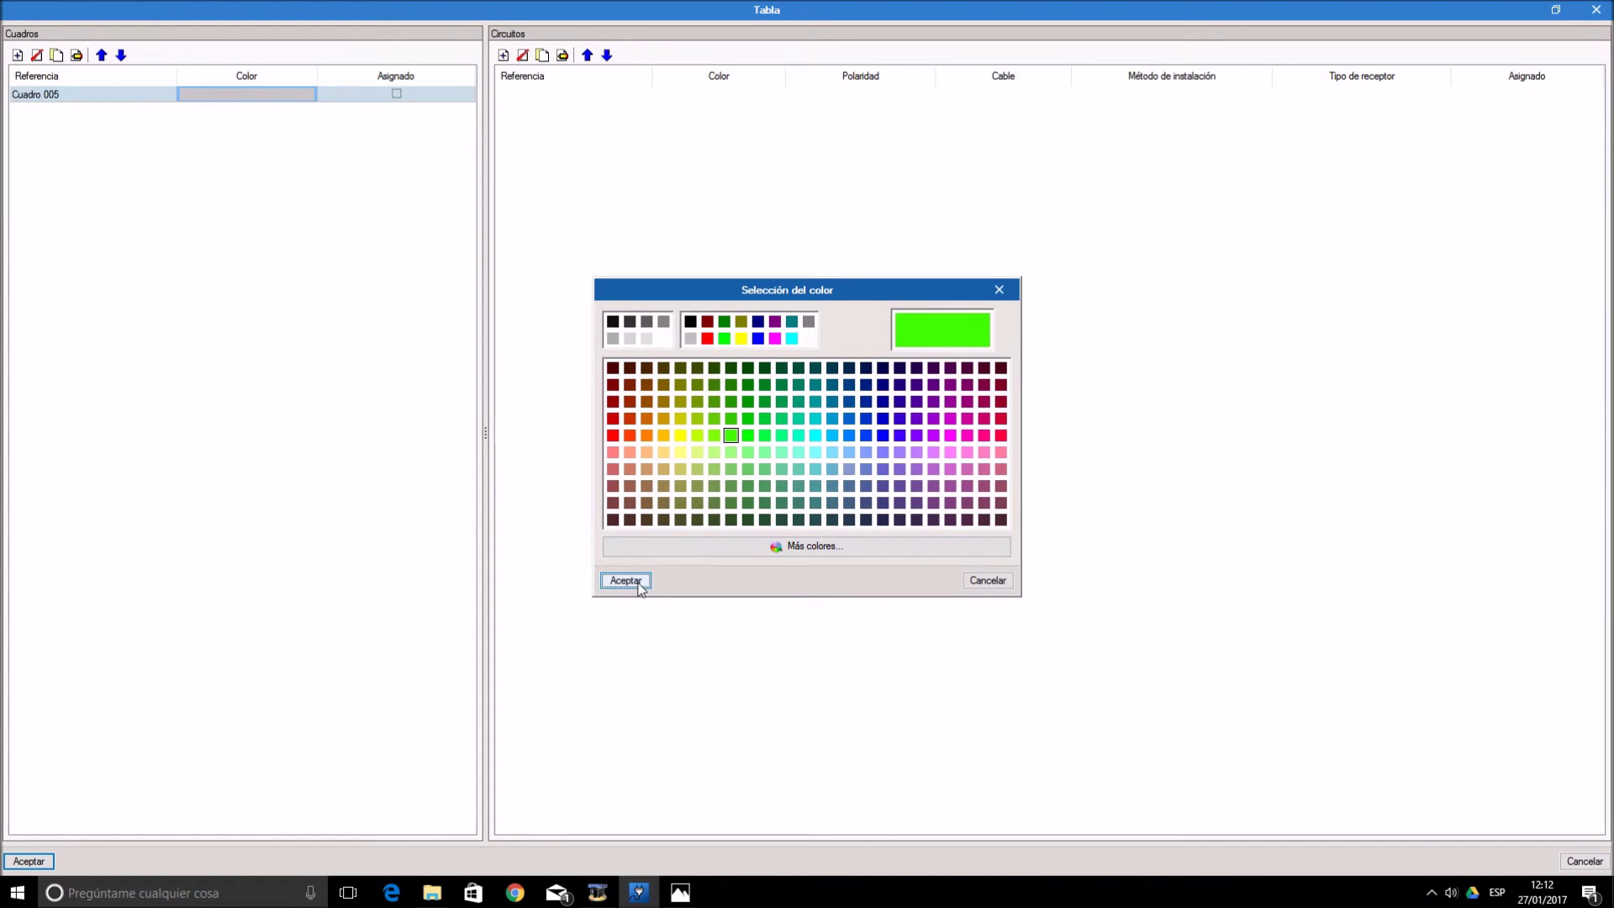
click(626, 580)
- Create a lighting circuit named Alumbrado Habitación in Cuadro 005 with H07Z1-K (AS) cable of 1.5 mm²
click(503, 55)
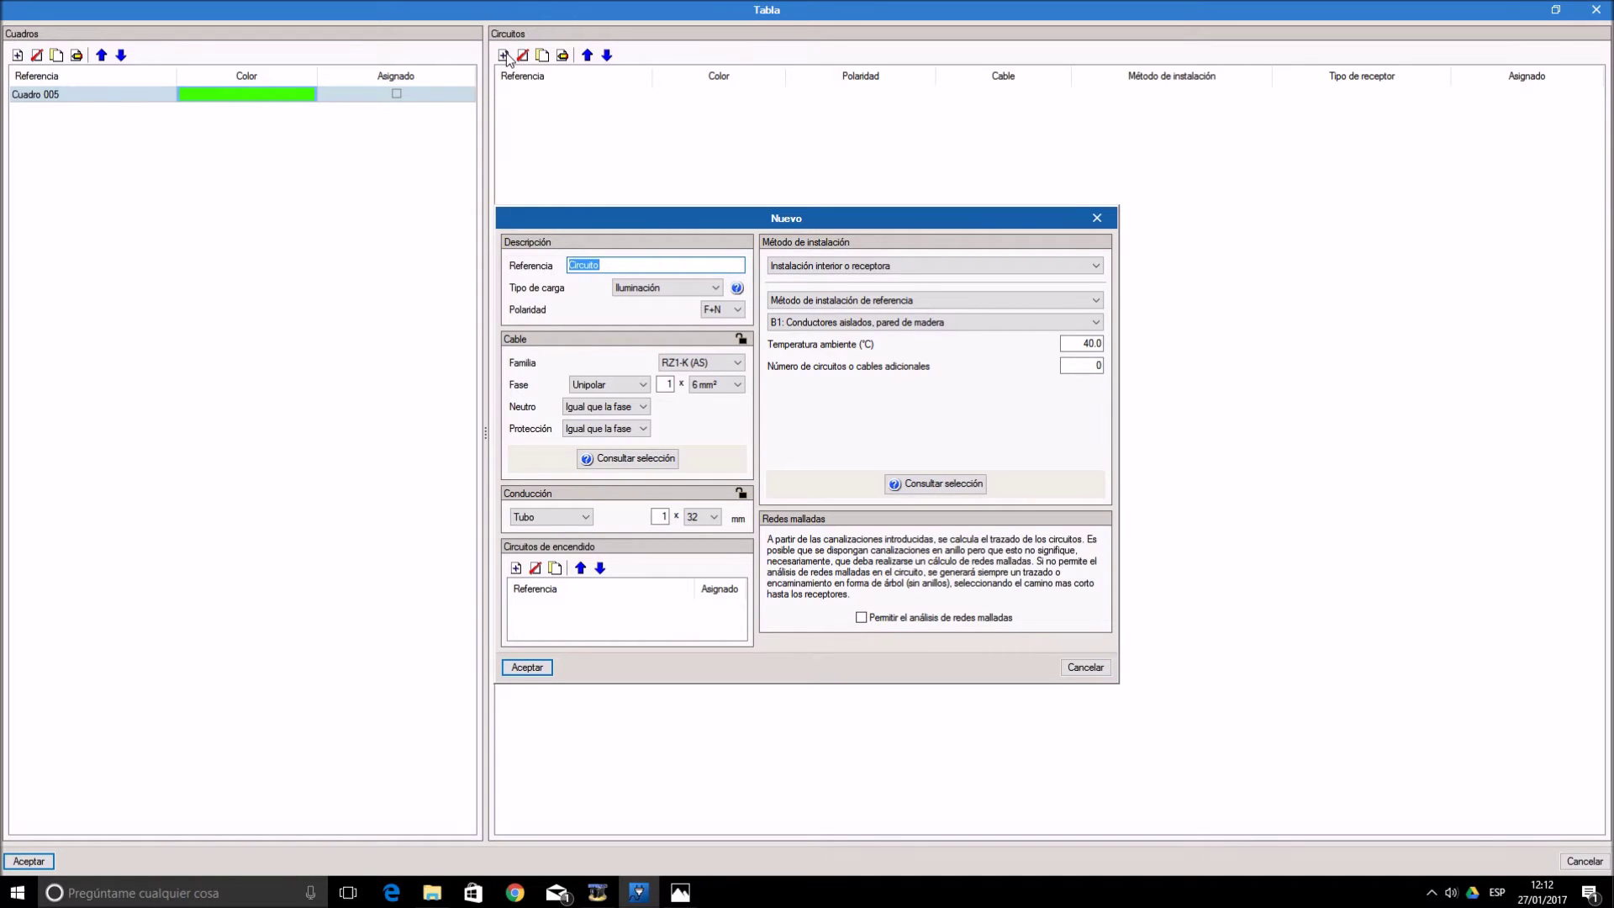
text(Alumbrado Habitación)
click(718, 362)
click(703, 401)
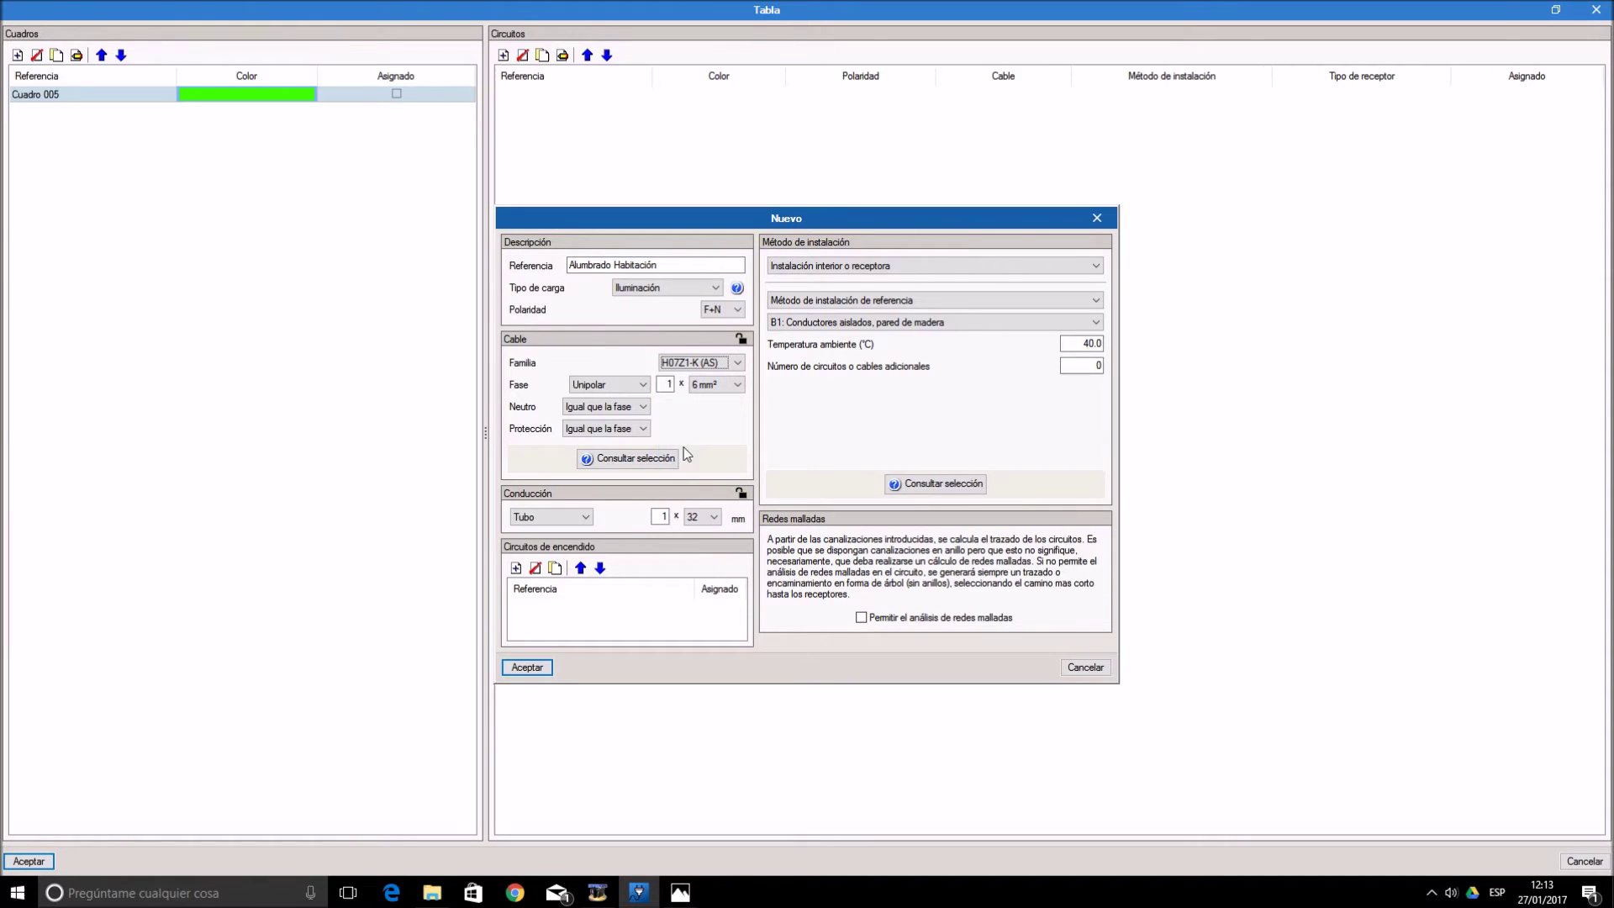
click(722, 387)
click(716, 400)
- Give the Alumbrado Habitación circuit a 25 °C ambient temperature, permitted meshed network analysis and a 16 mm tube, and accept it
double_click(1089, 343)
text(25)
click(863, 620)
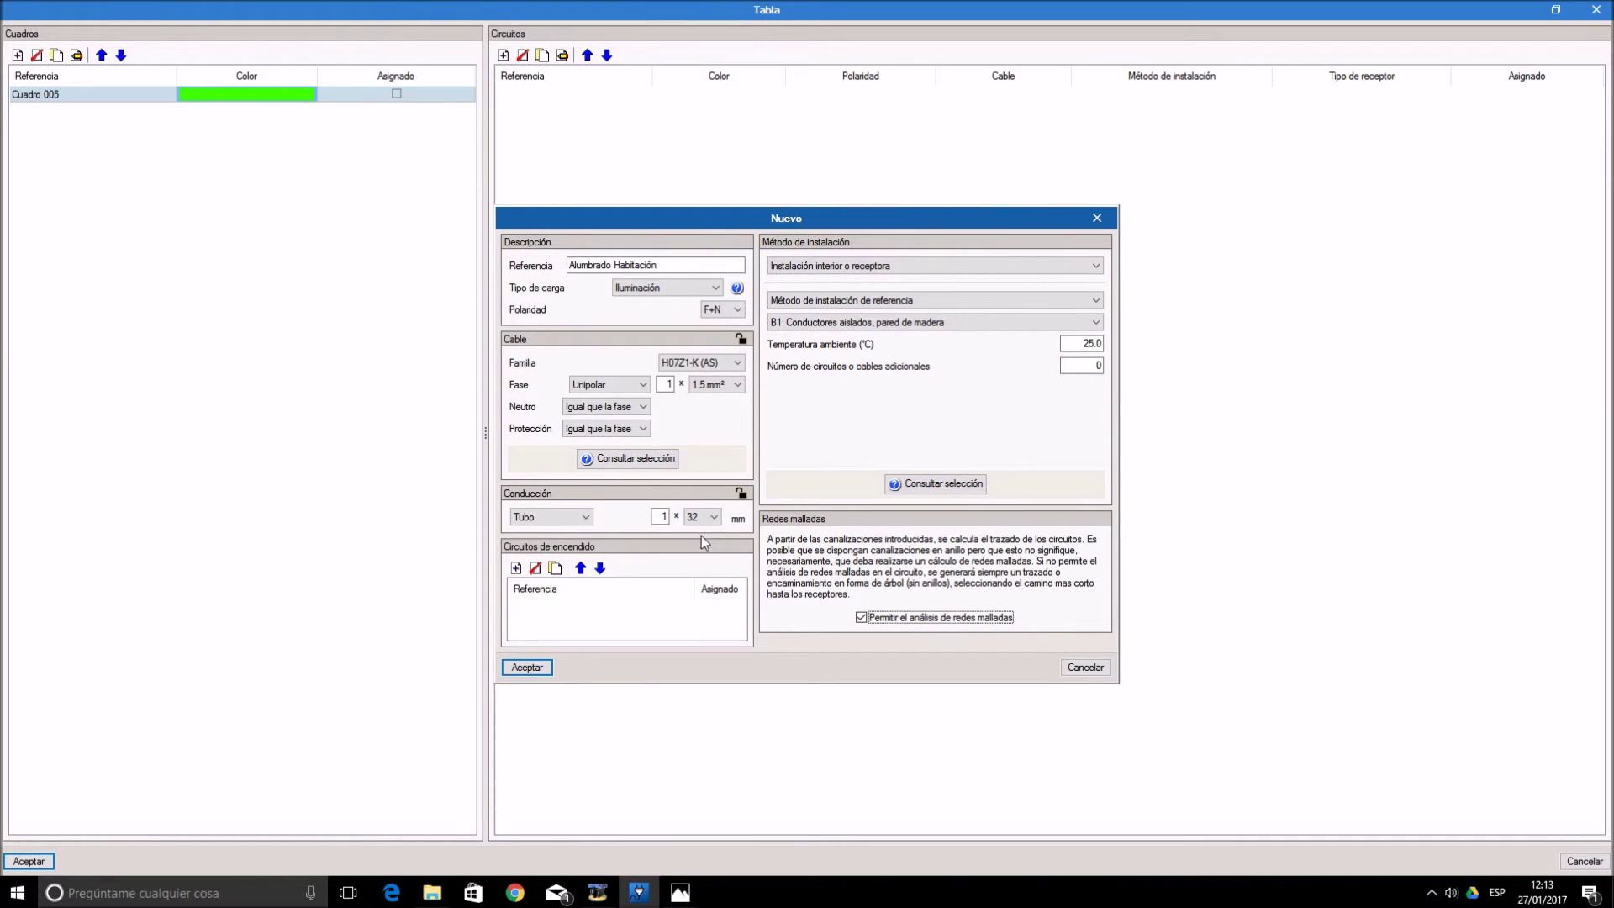
click(704, 517)
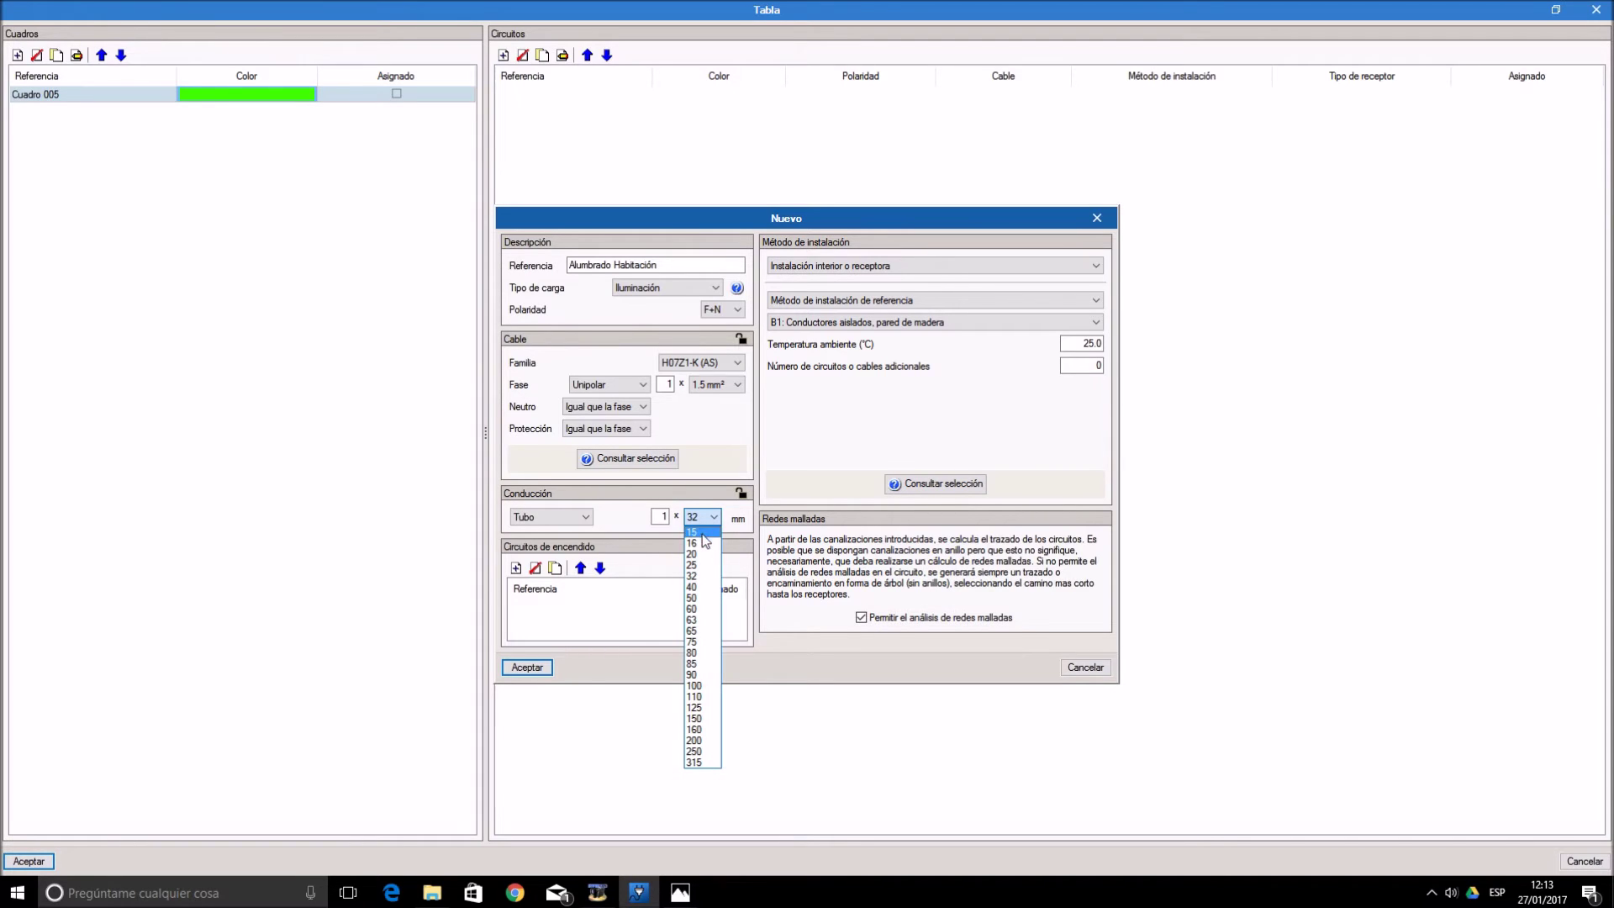
click(703, 544)
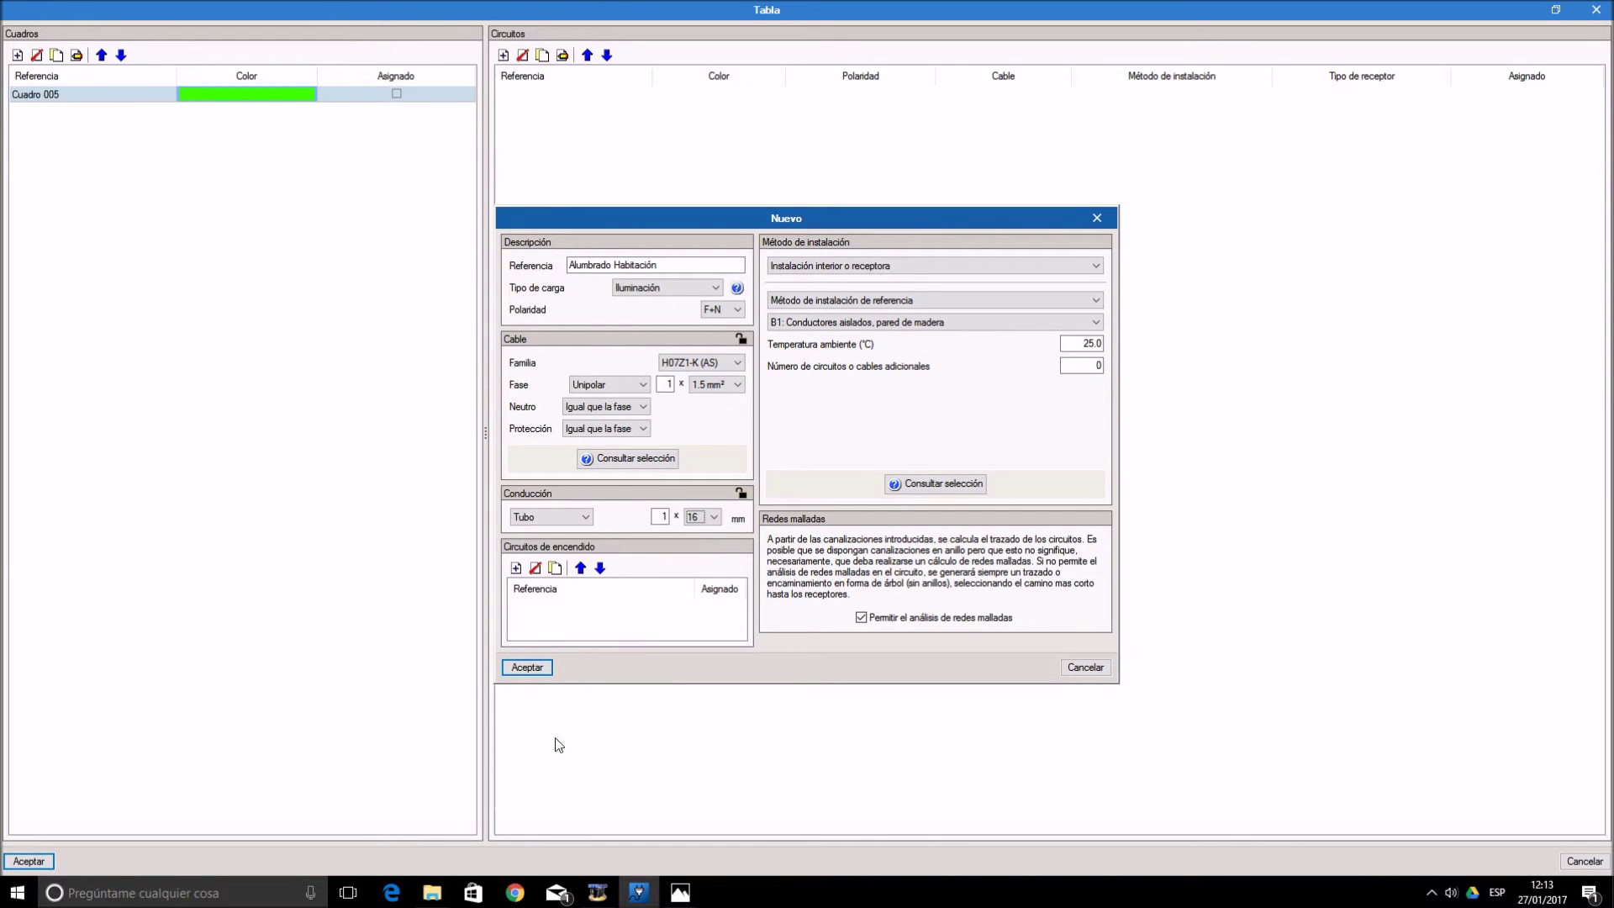
click(528, 667)
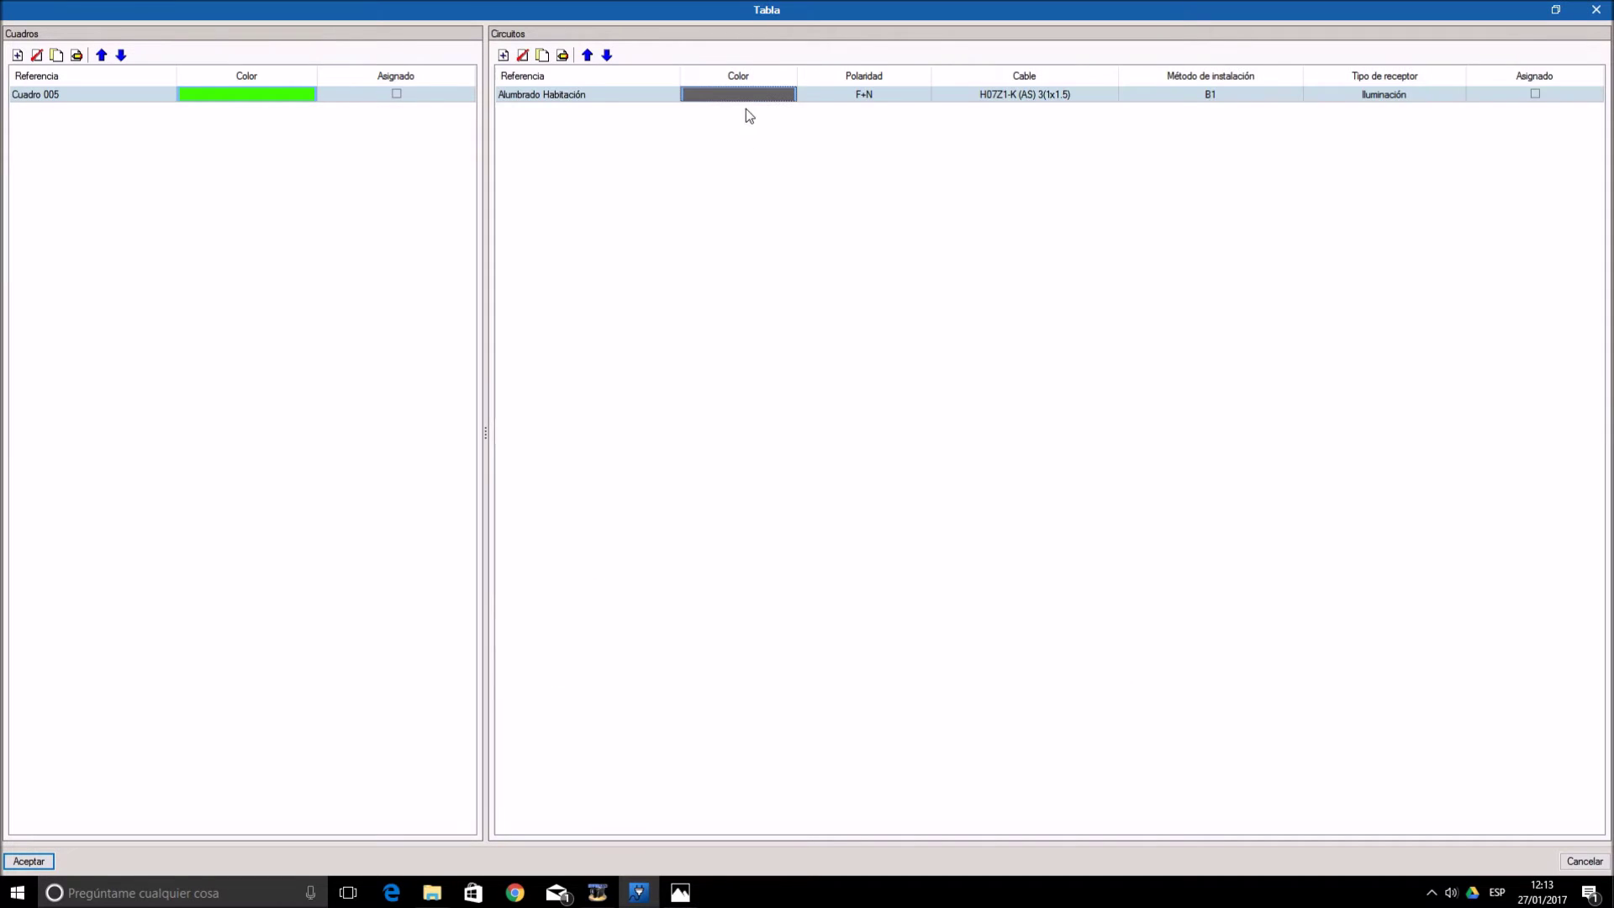
- Create a circuit named TC with load type Tomas de uso general and H07Z1-K (AS) cable of 2.5 mm²
click(503, 56)
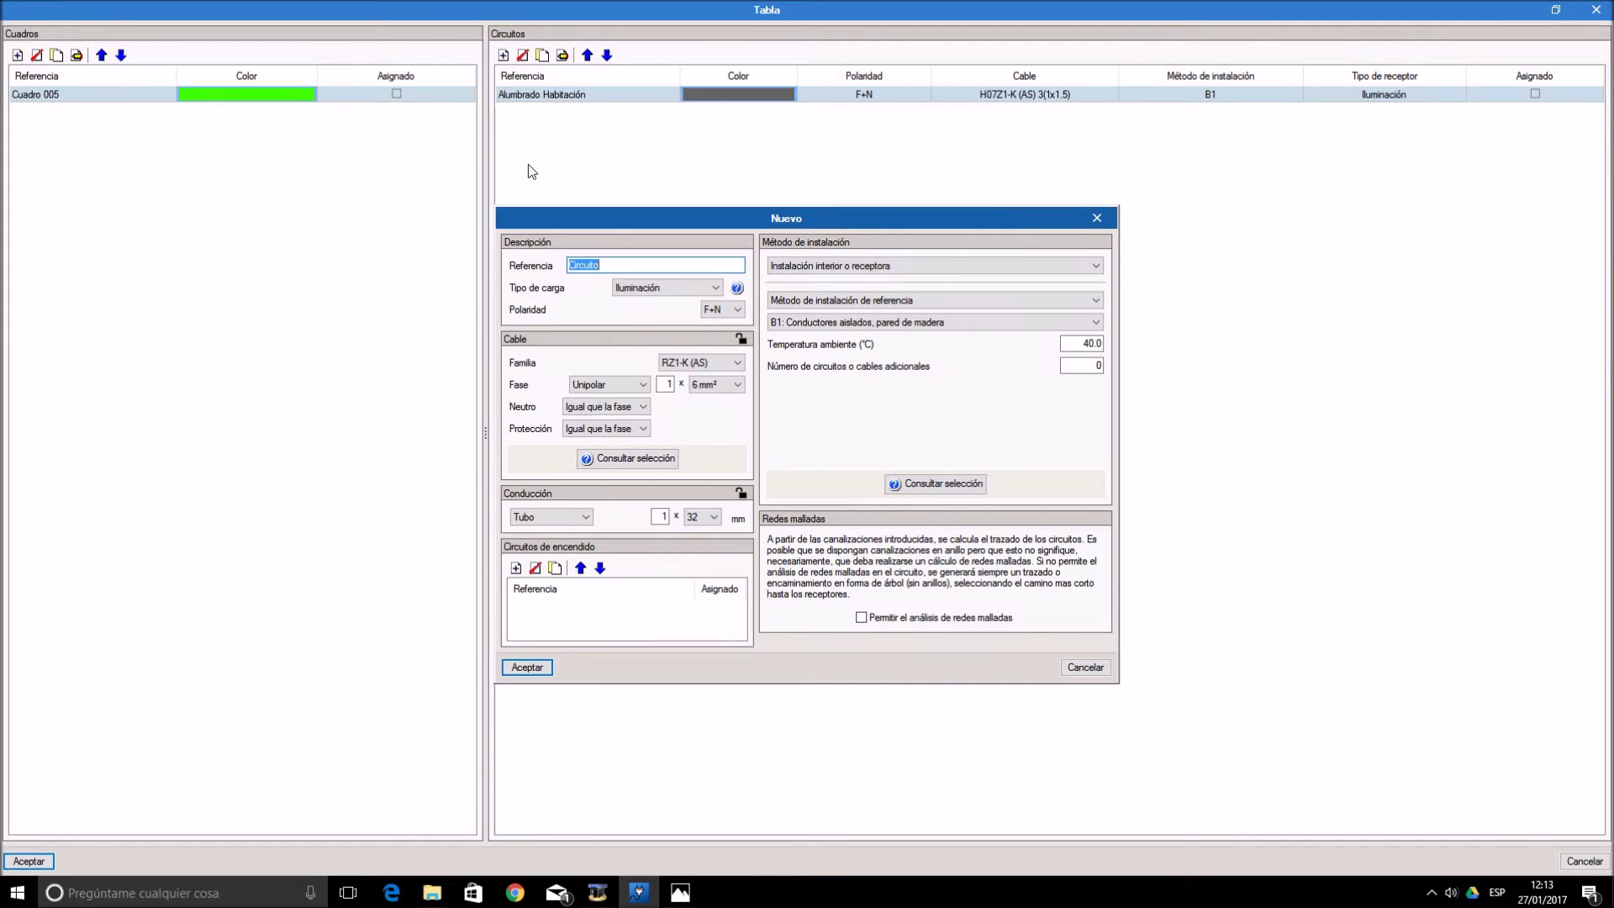
text(TC)
click(667, 288)
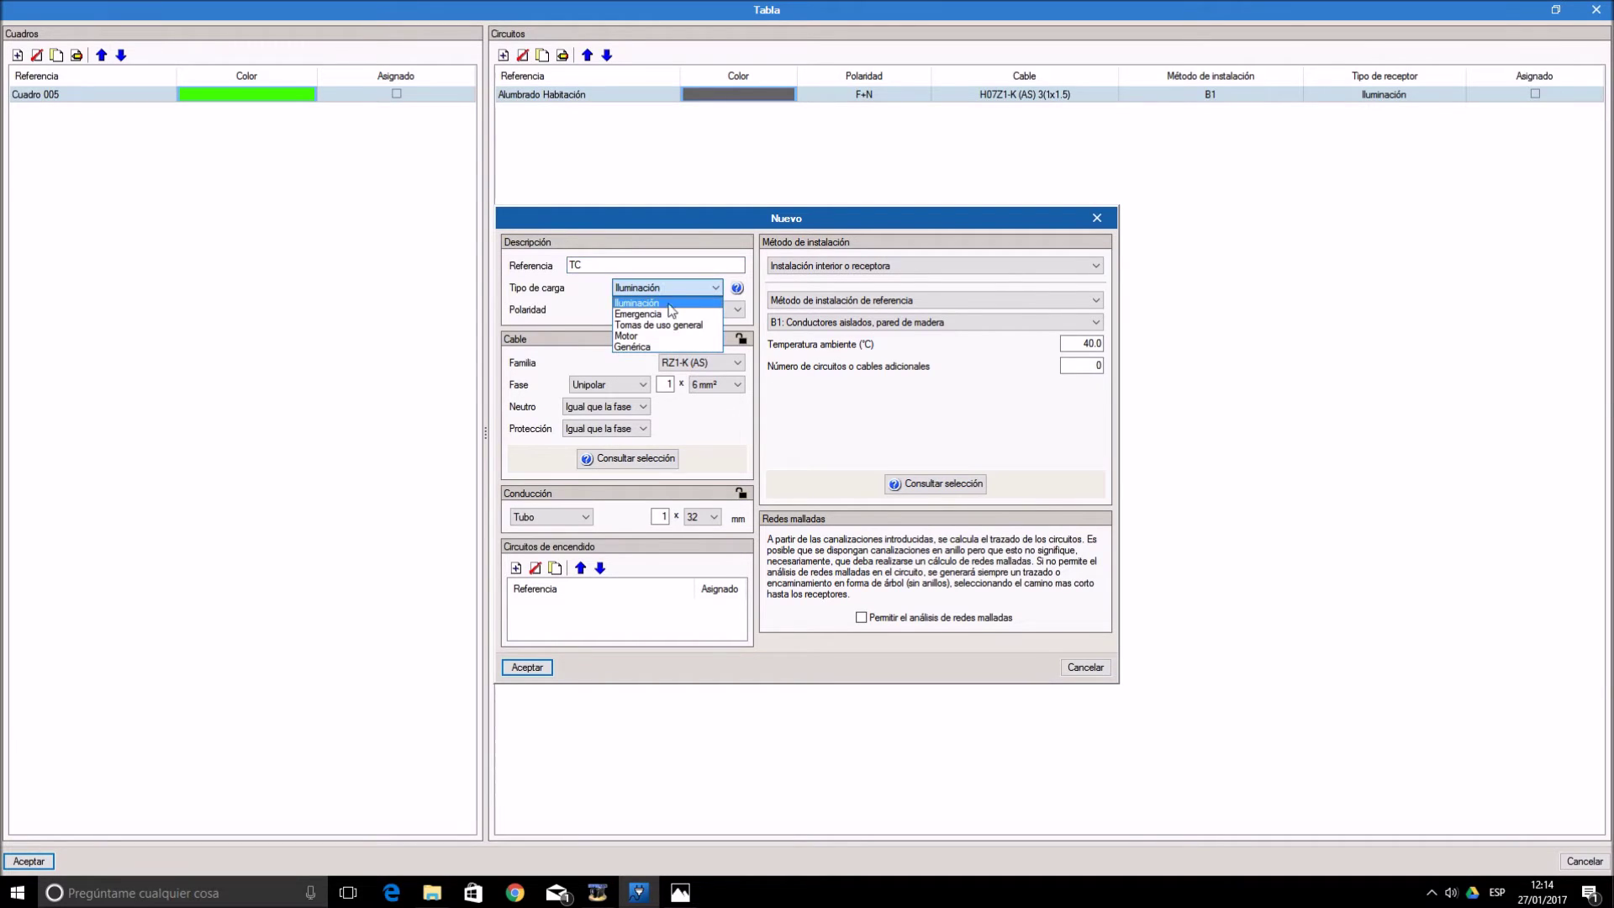
click(674, 327)
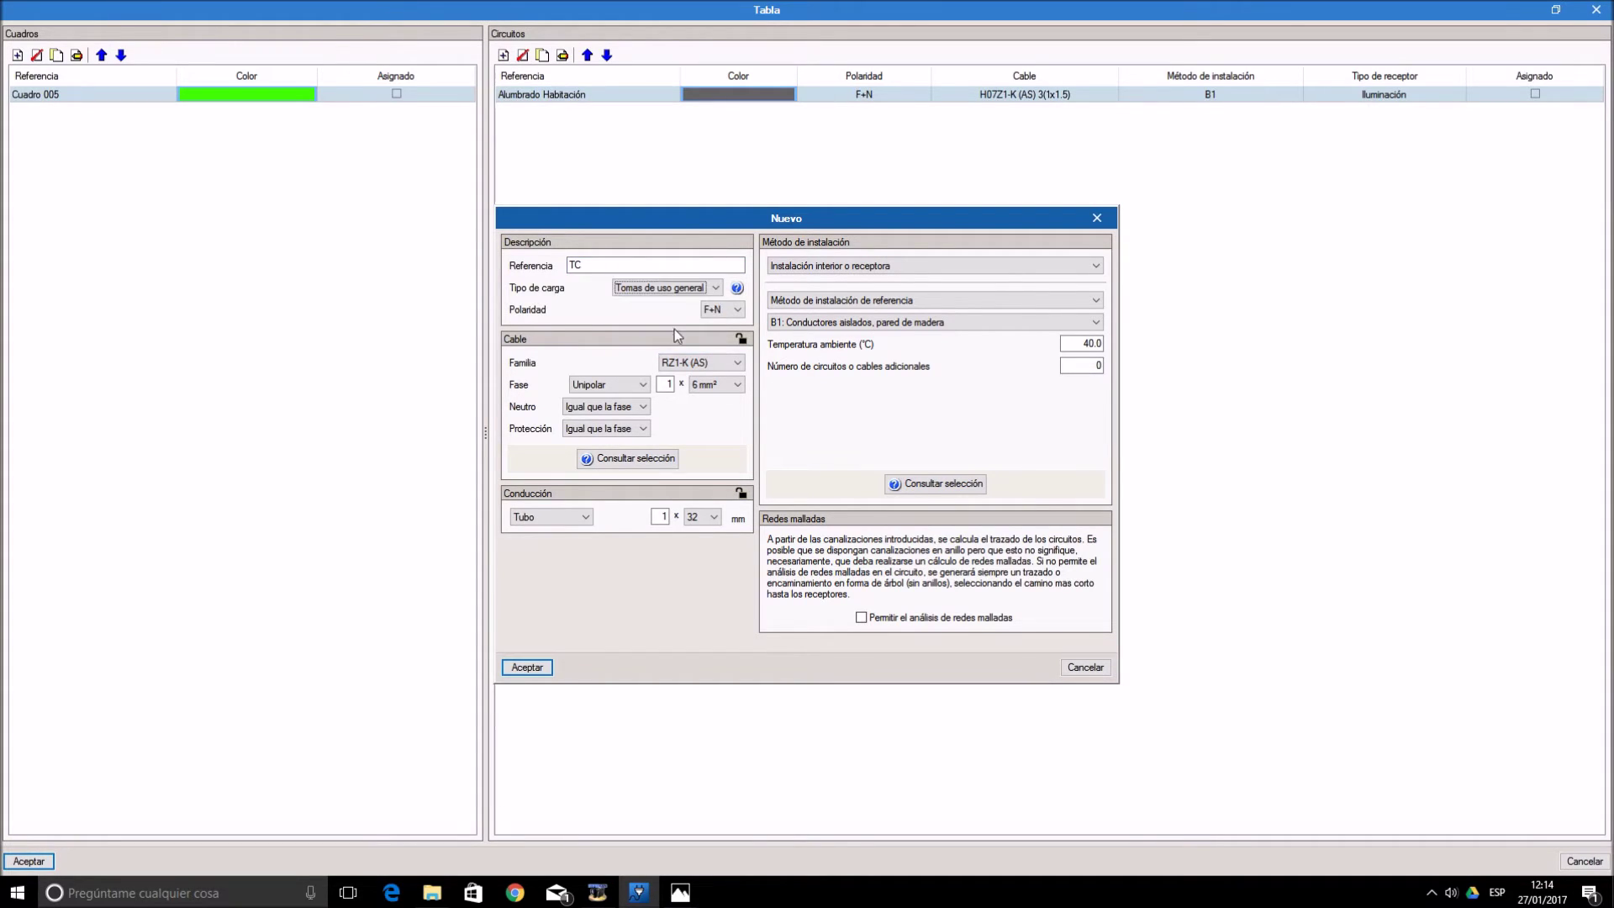
click(717, 361)
click(716, 400)
click(718, 386)
- Give the TC circuit a 25 °C ambient temperature, permitted meshed network analysis and a 20 mm tube, and accept it
click(1079, 345)
text(25)
click(861, 617)
click(685, 517)
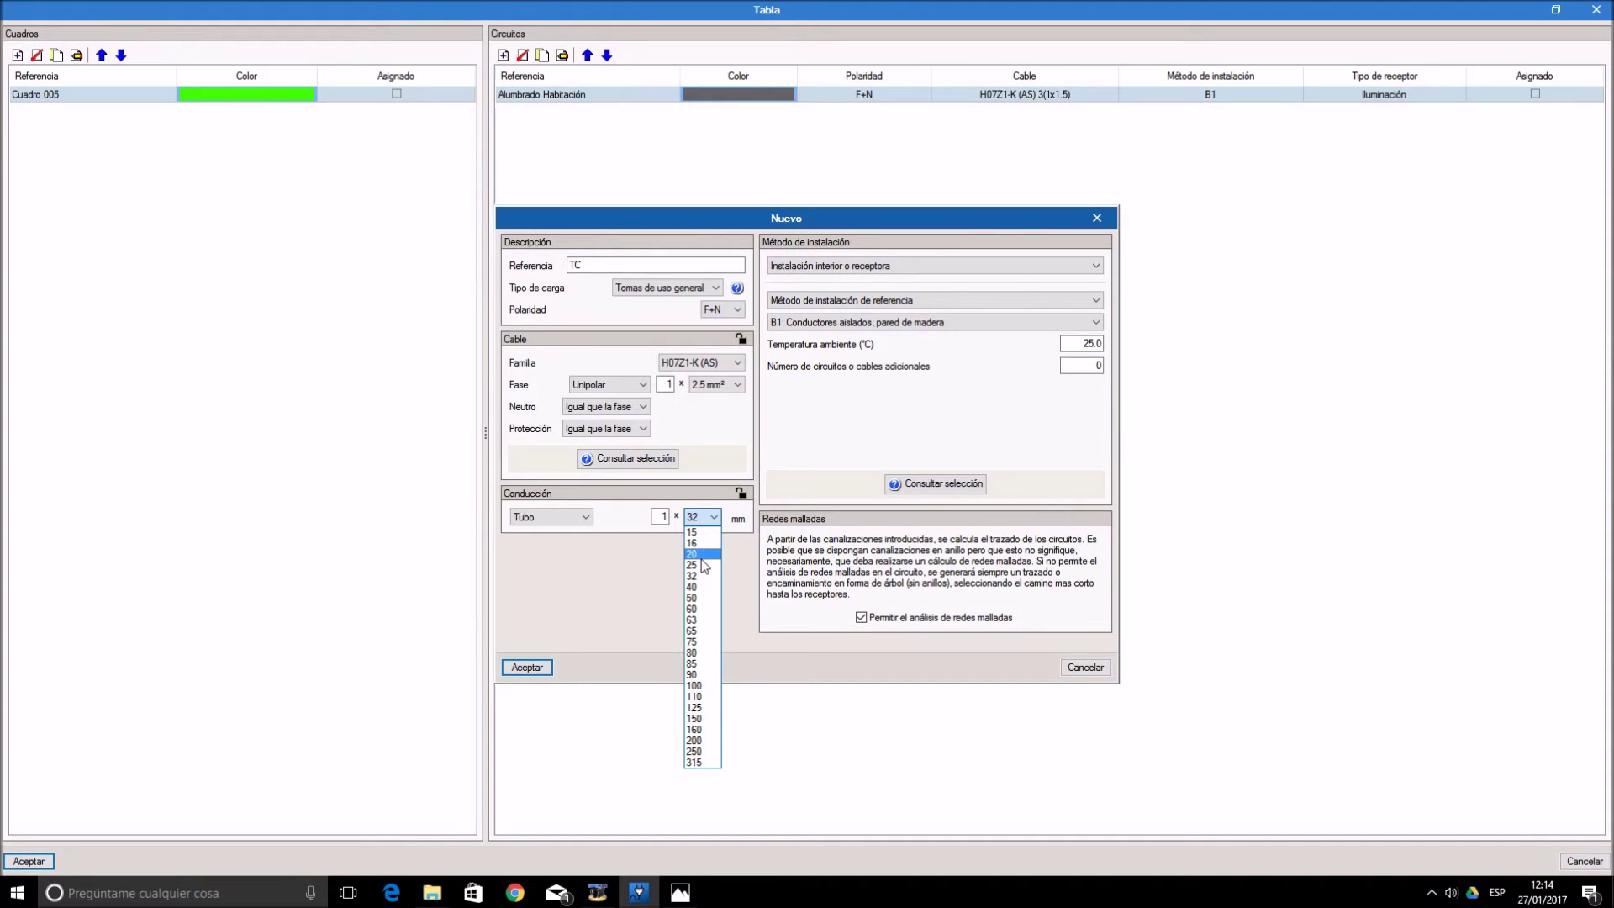
click(697, 554)
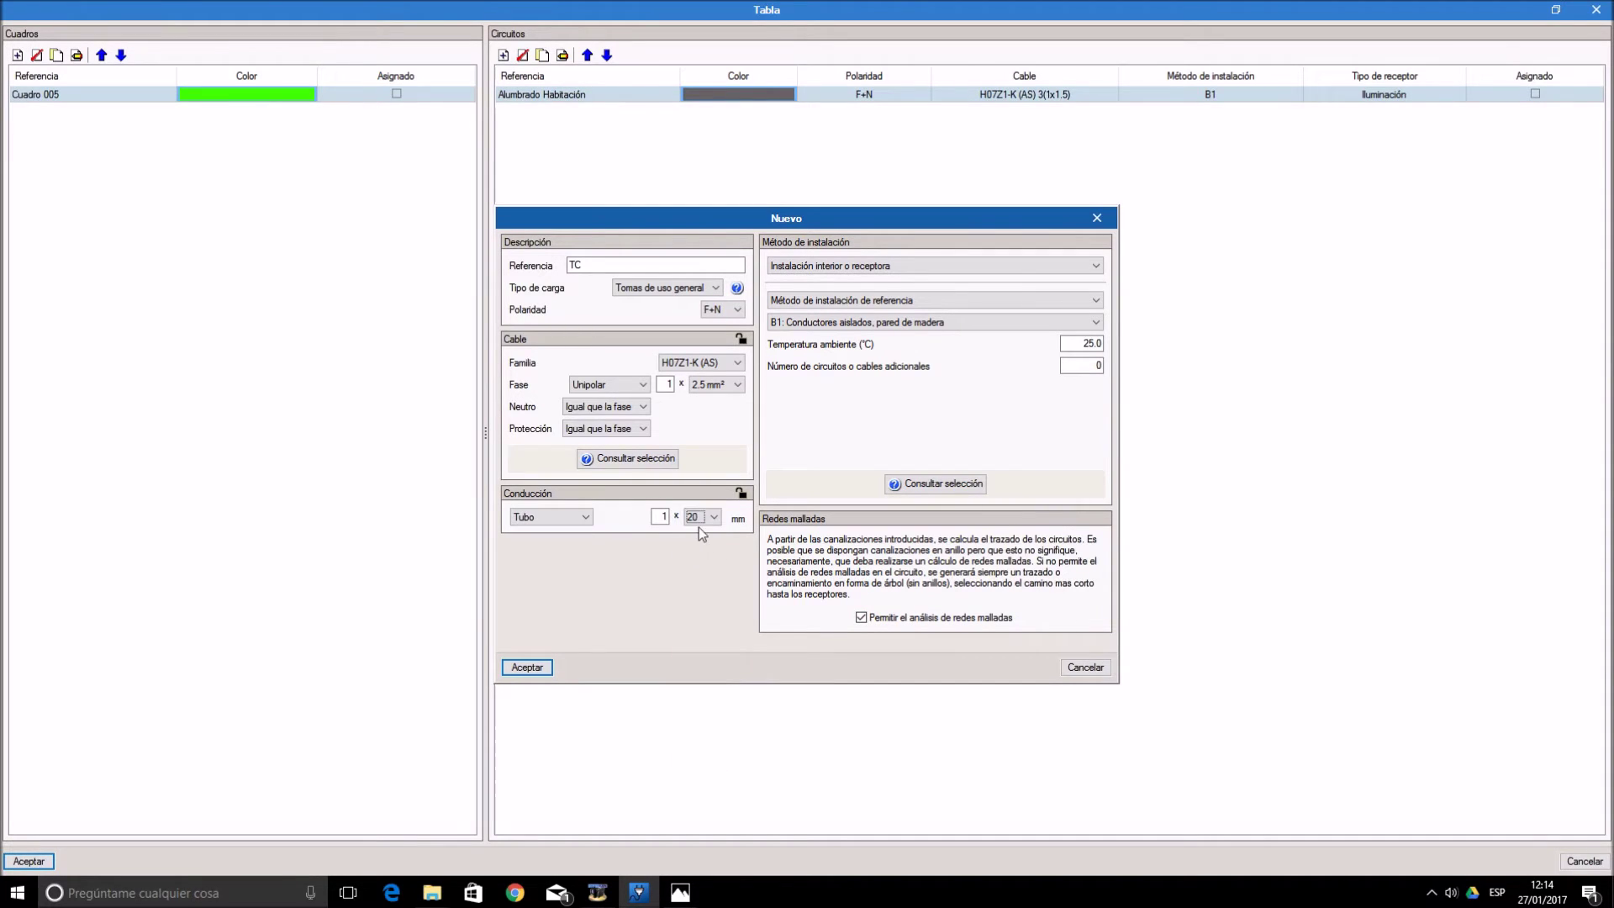
click(531, 670)
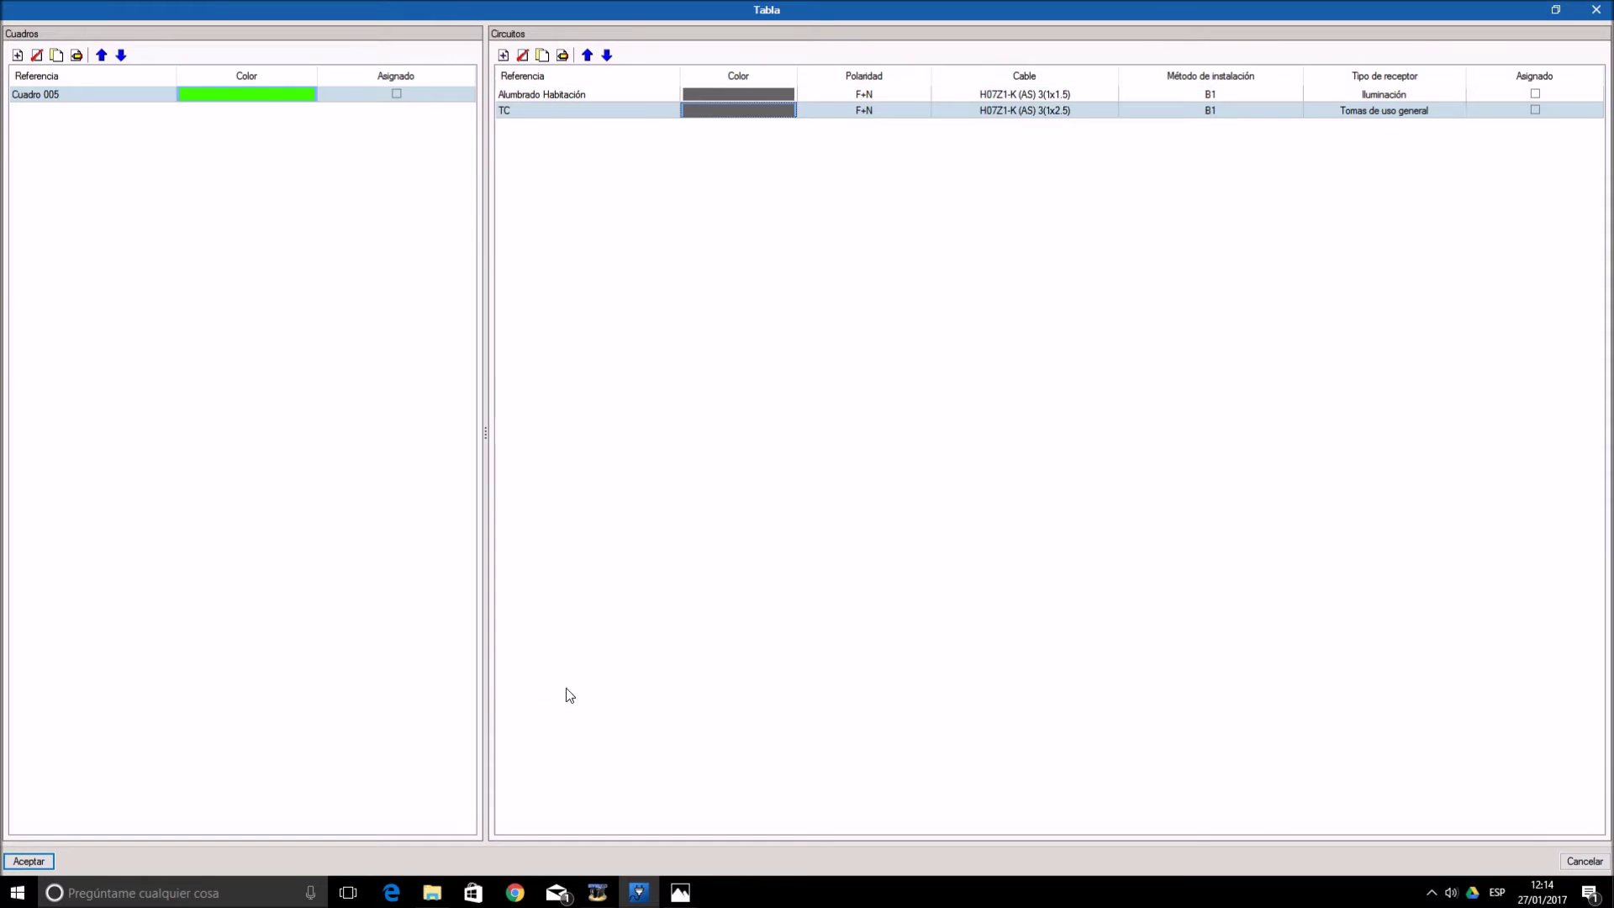
- Colour the TC circuit red and the Alumbrado Habitación circuit blue, and accept the table of panels and circuits
click(751, 115)
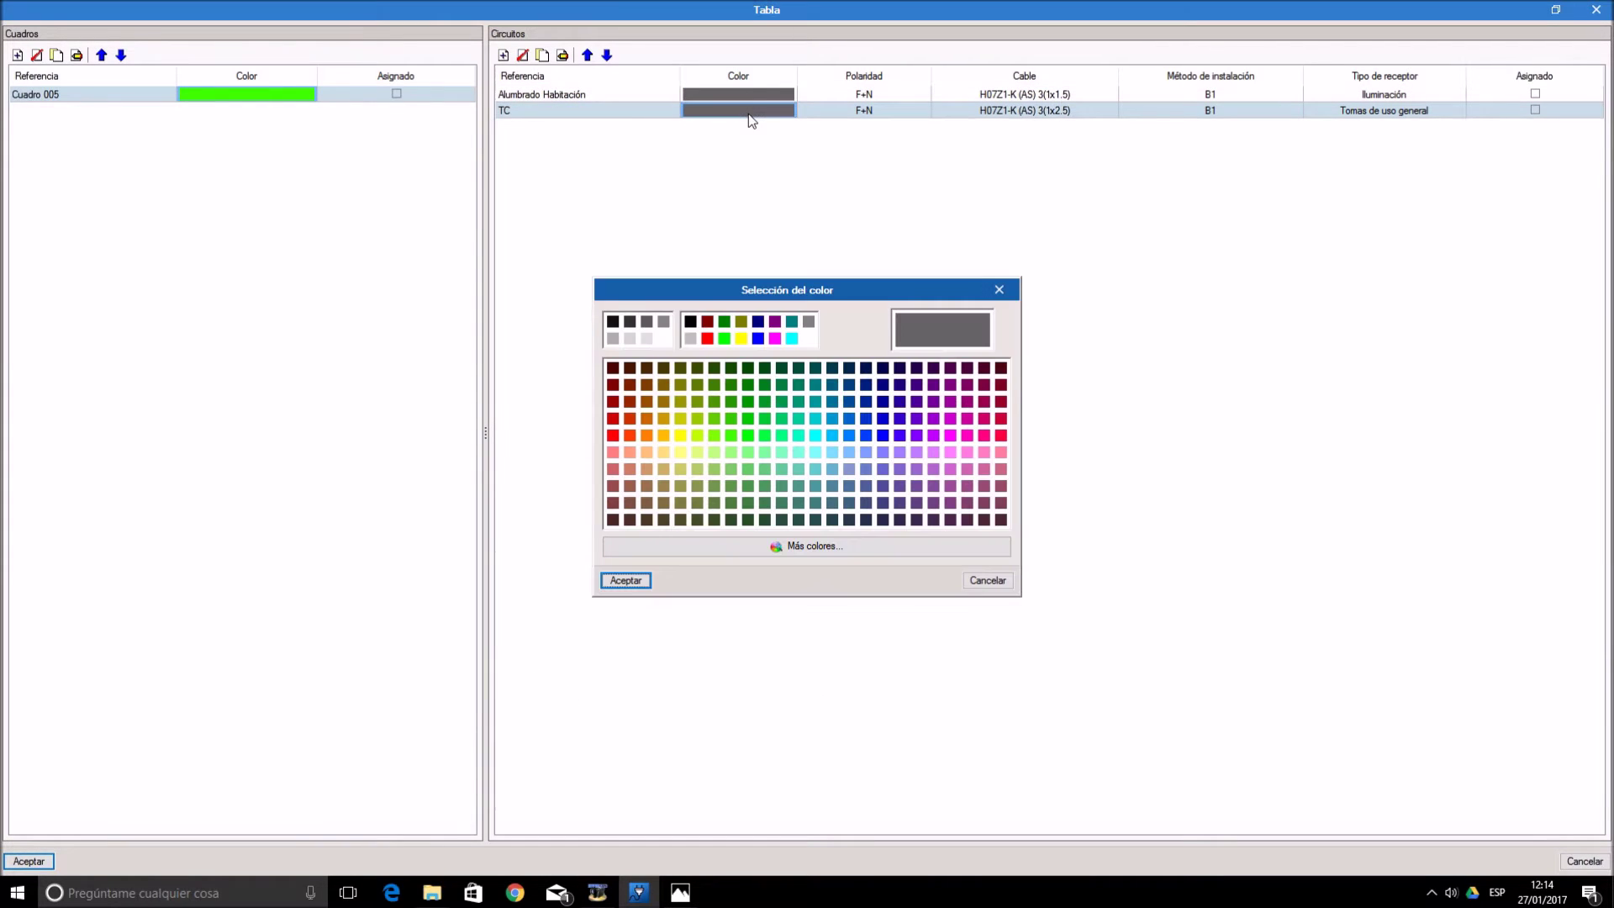
click(709, 339)
click(626, 580)
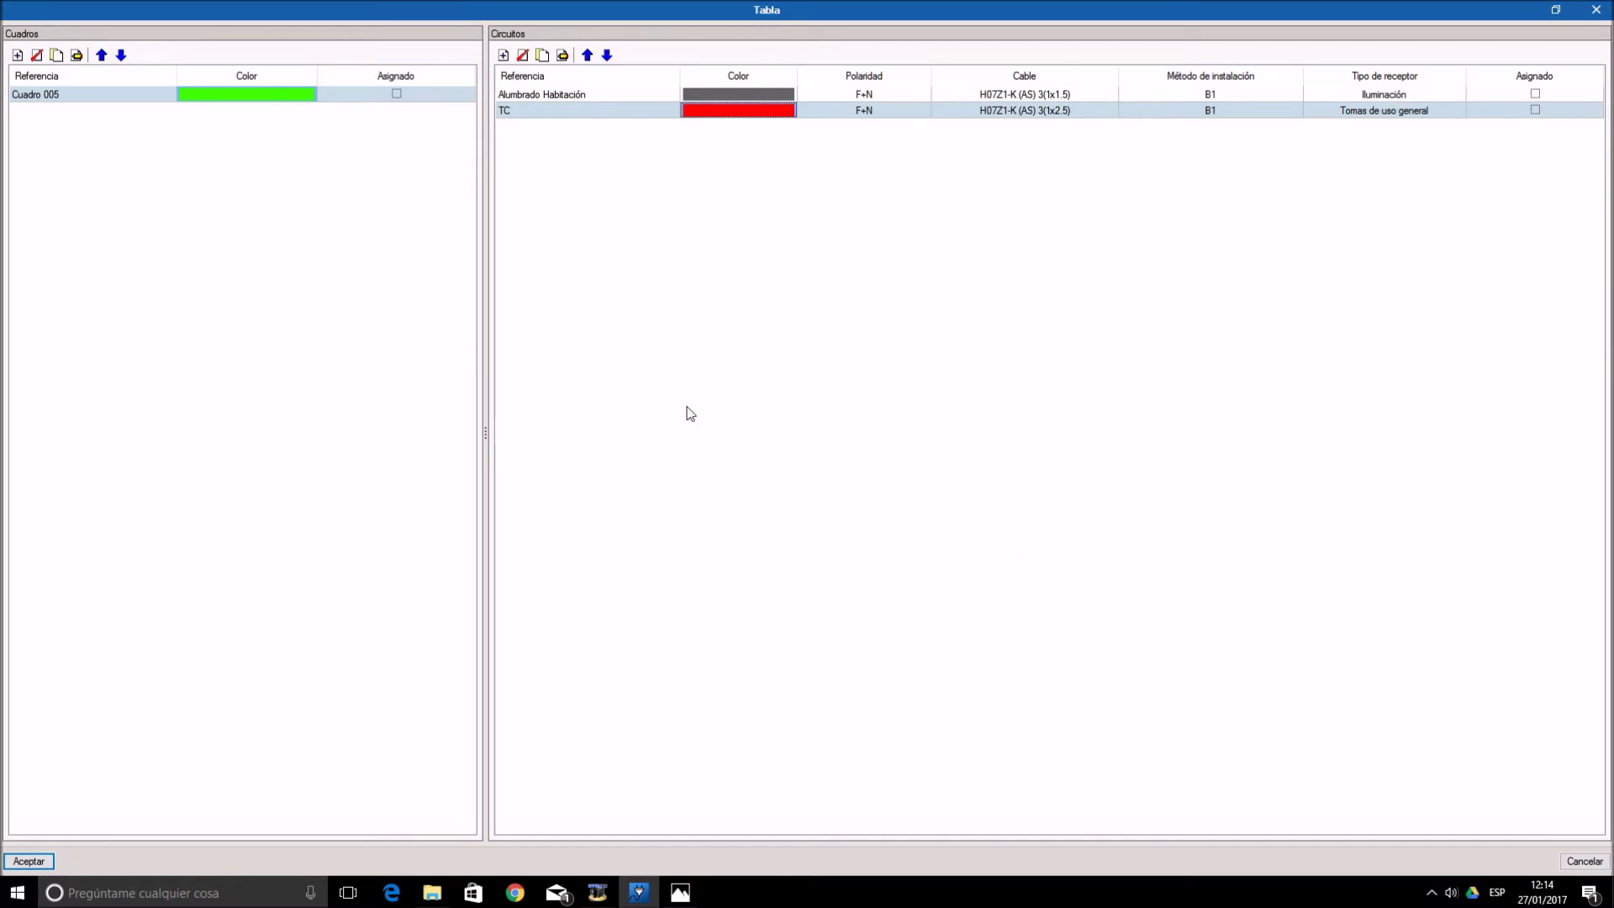
click(754, 94)
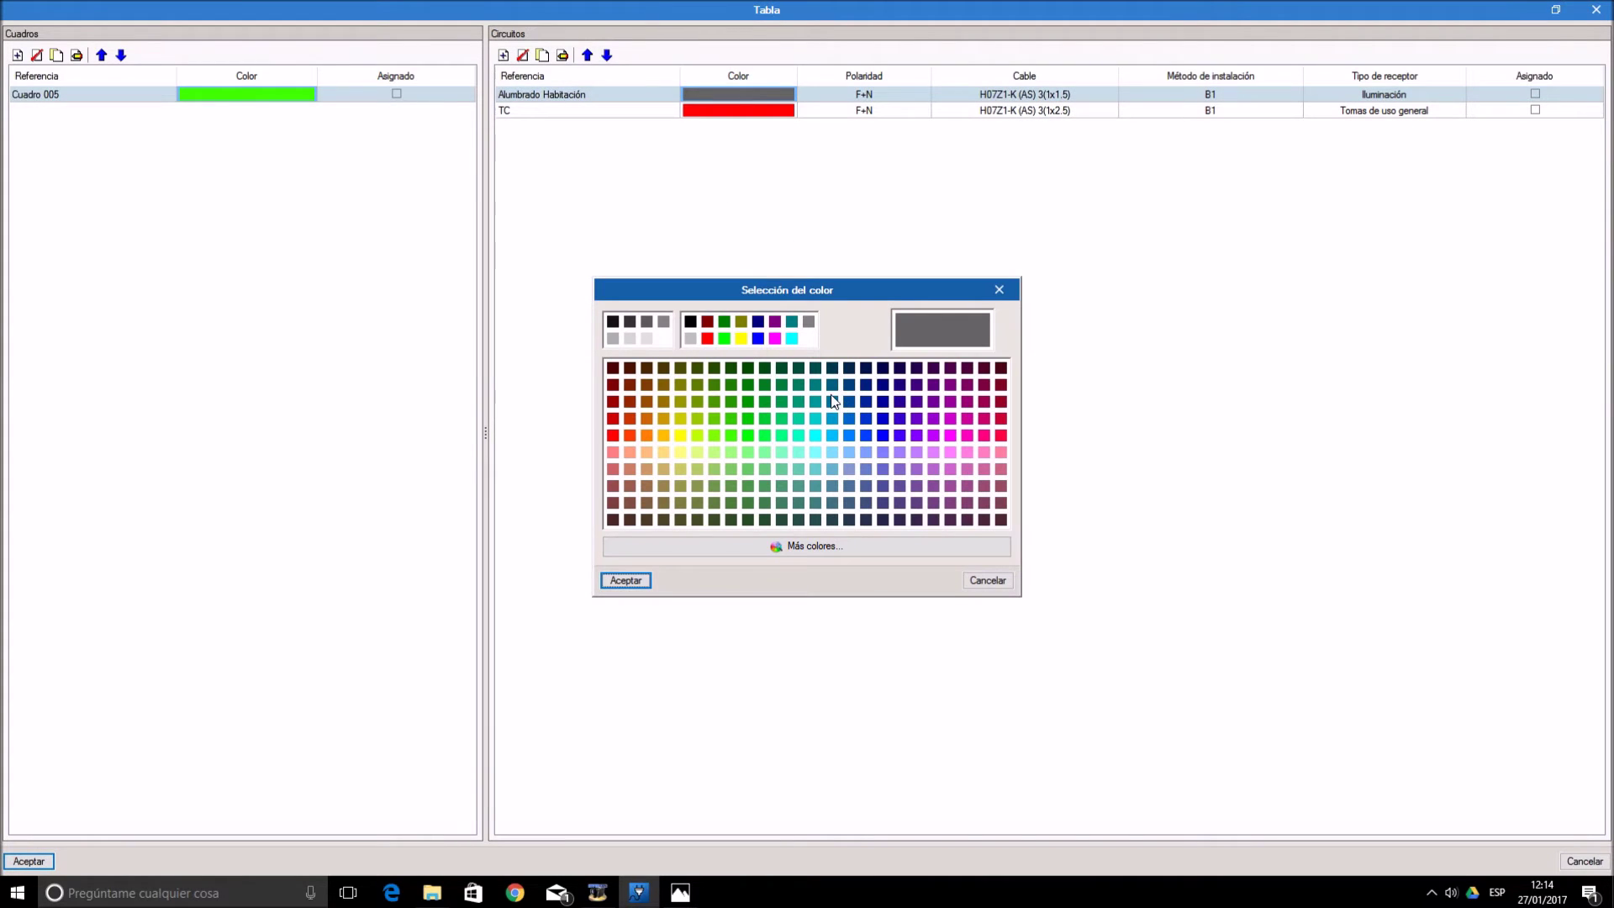
click(867, 437)
click(626, 580)
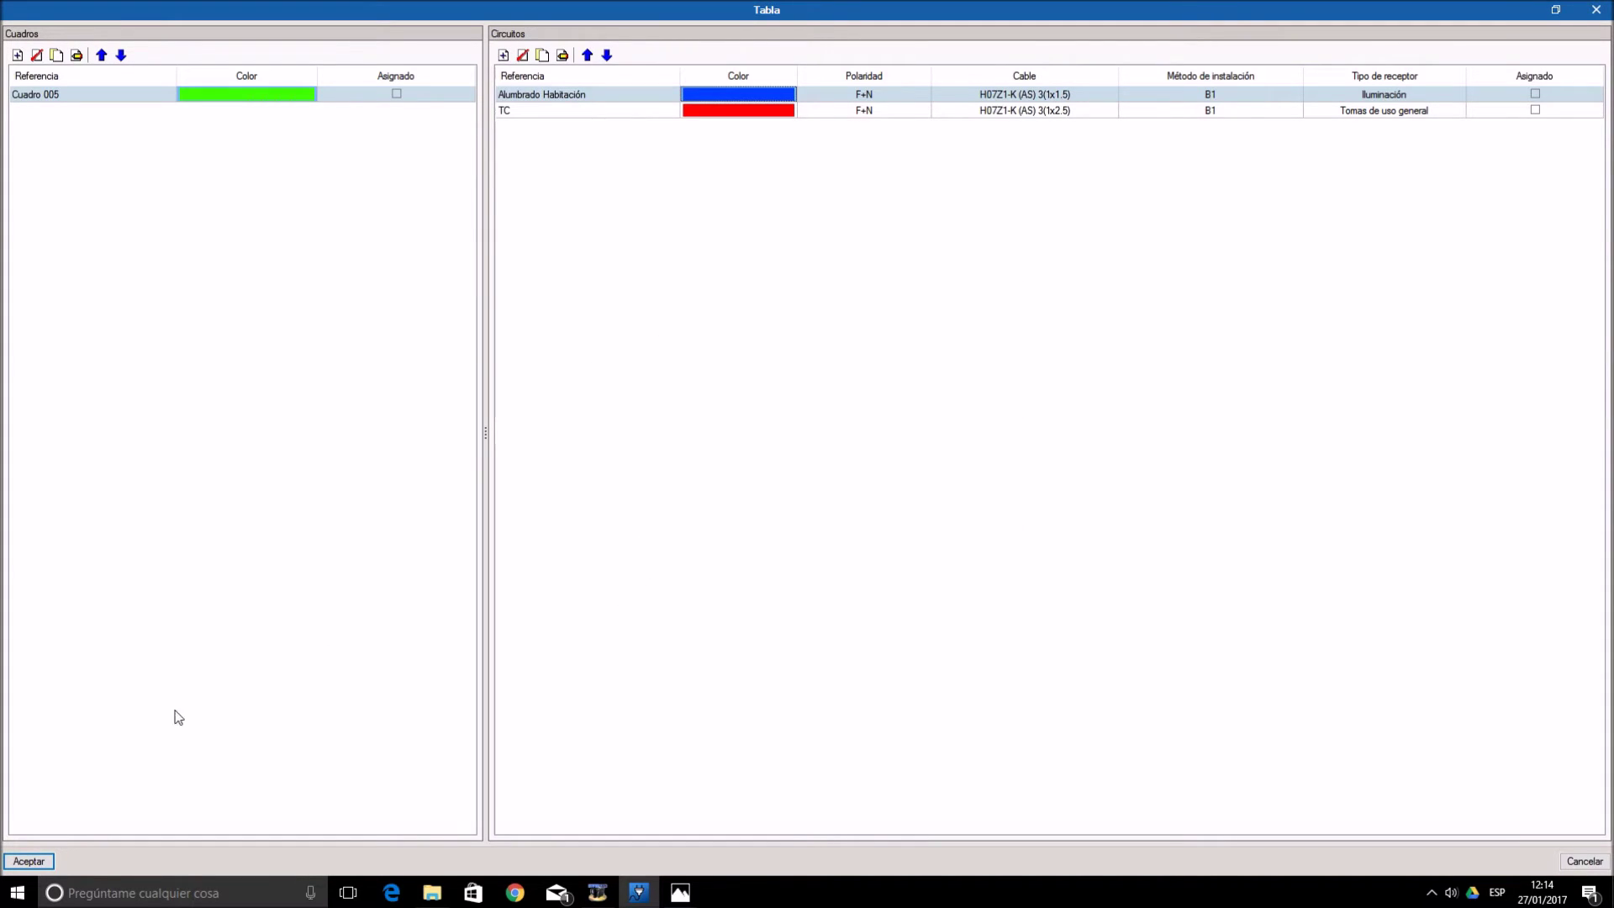
click(36, 863)
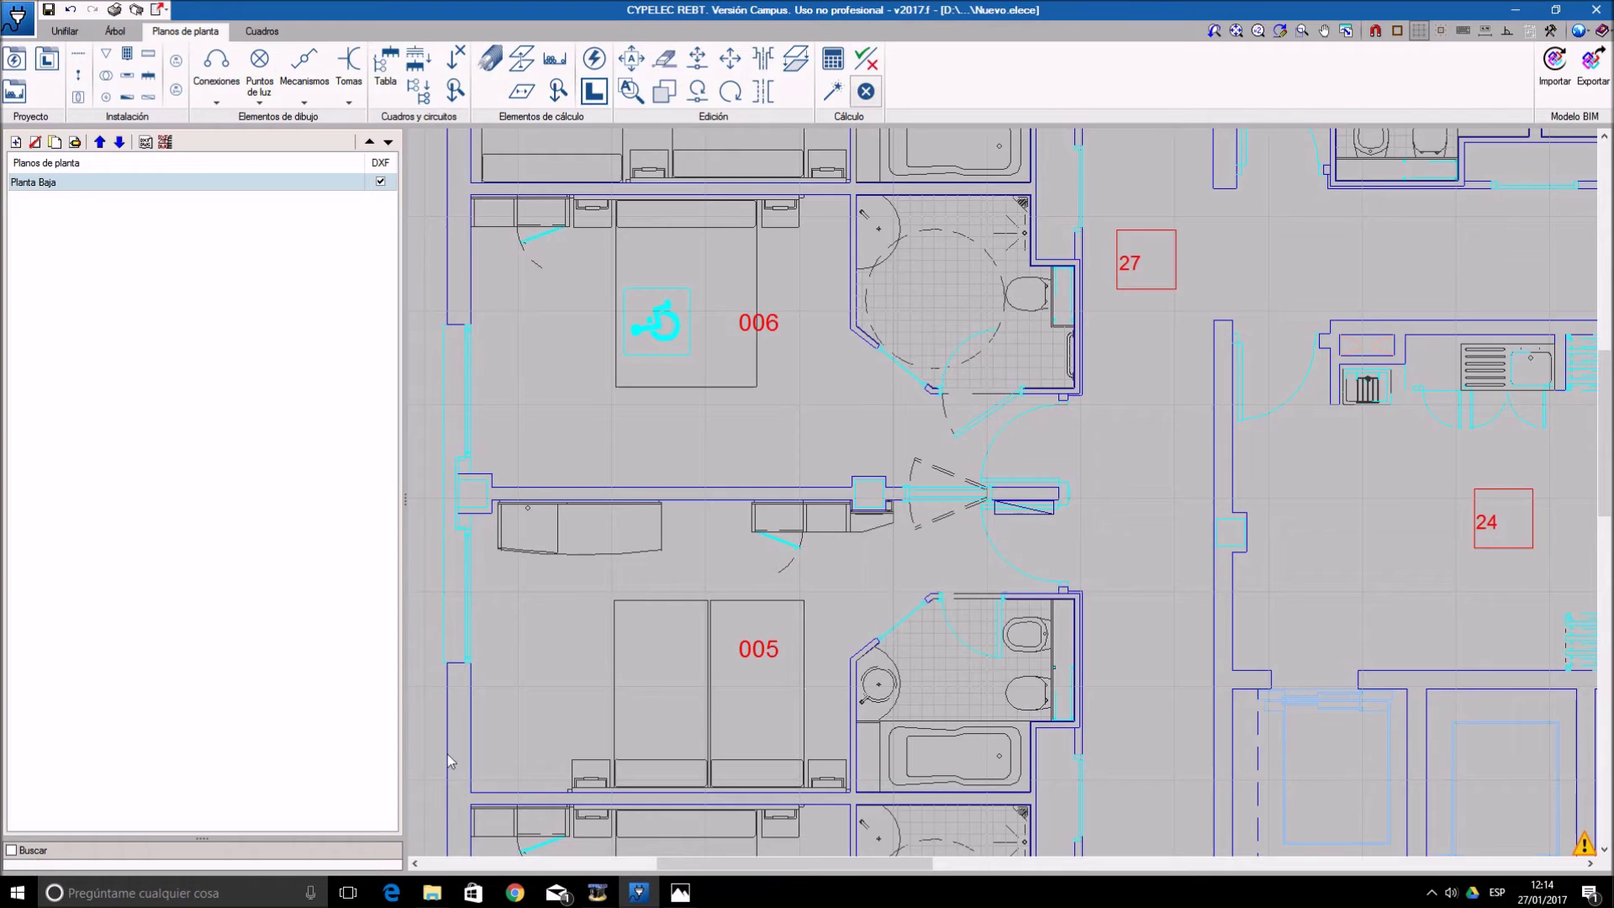
- Add a single-phase receptor type named Mueble Bar with the load type Genérica
middle_drag(844, 371, 911, 386)
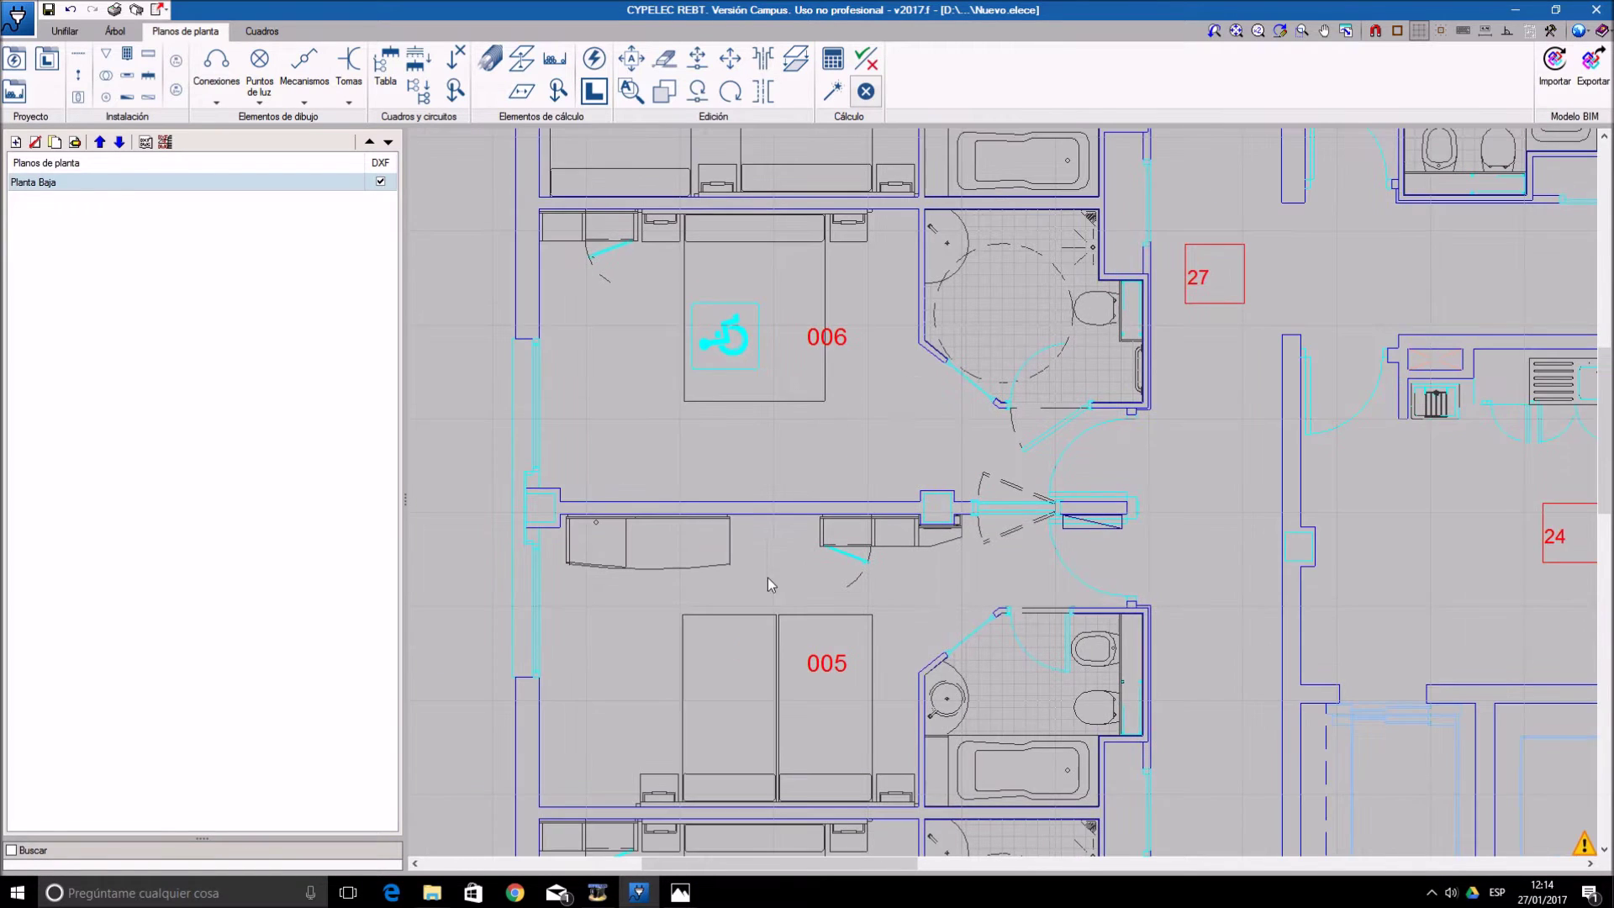
scroll(773, 475, down, 3)
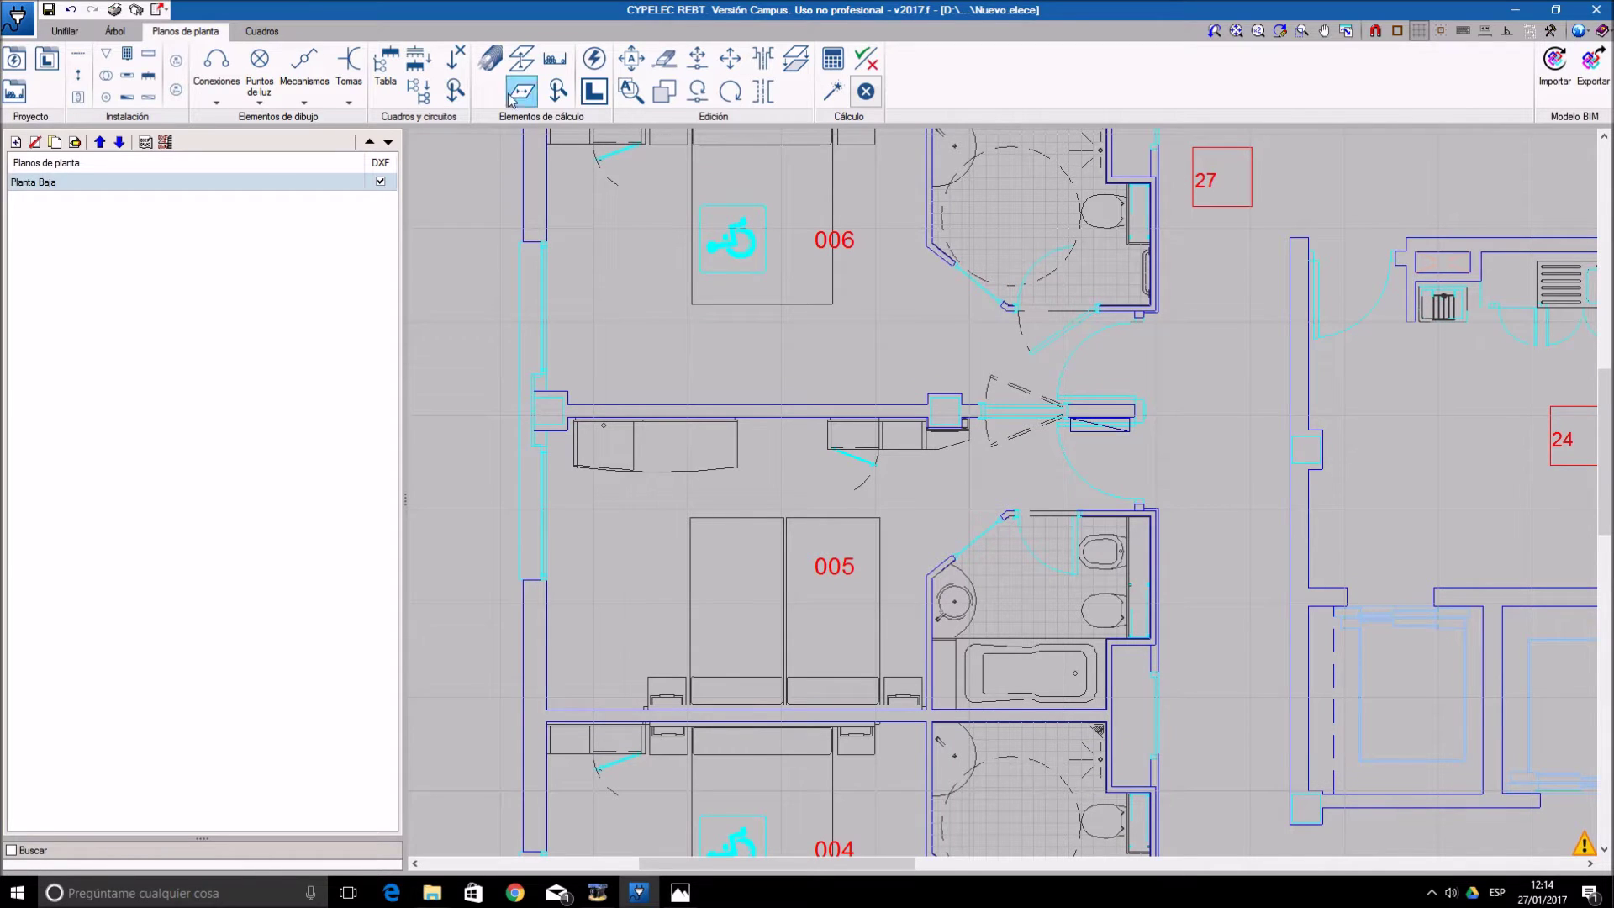
click(14, 59)
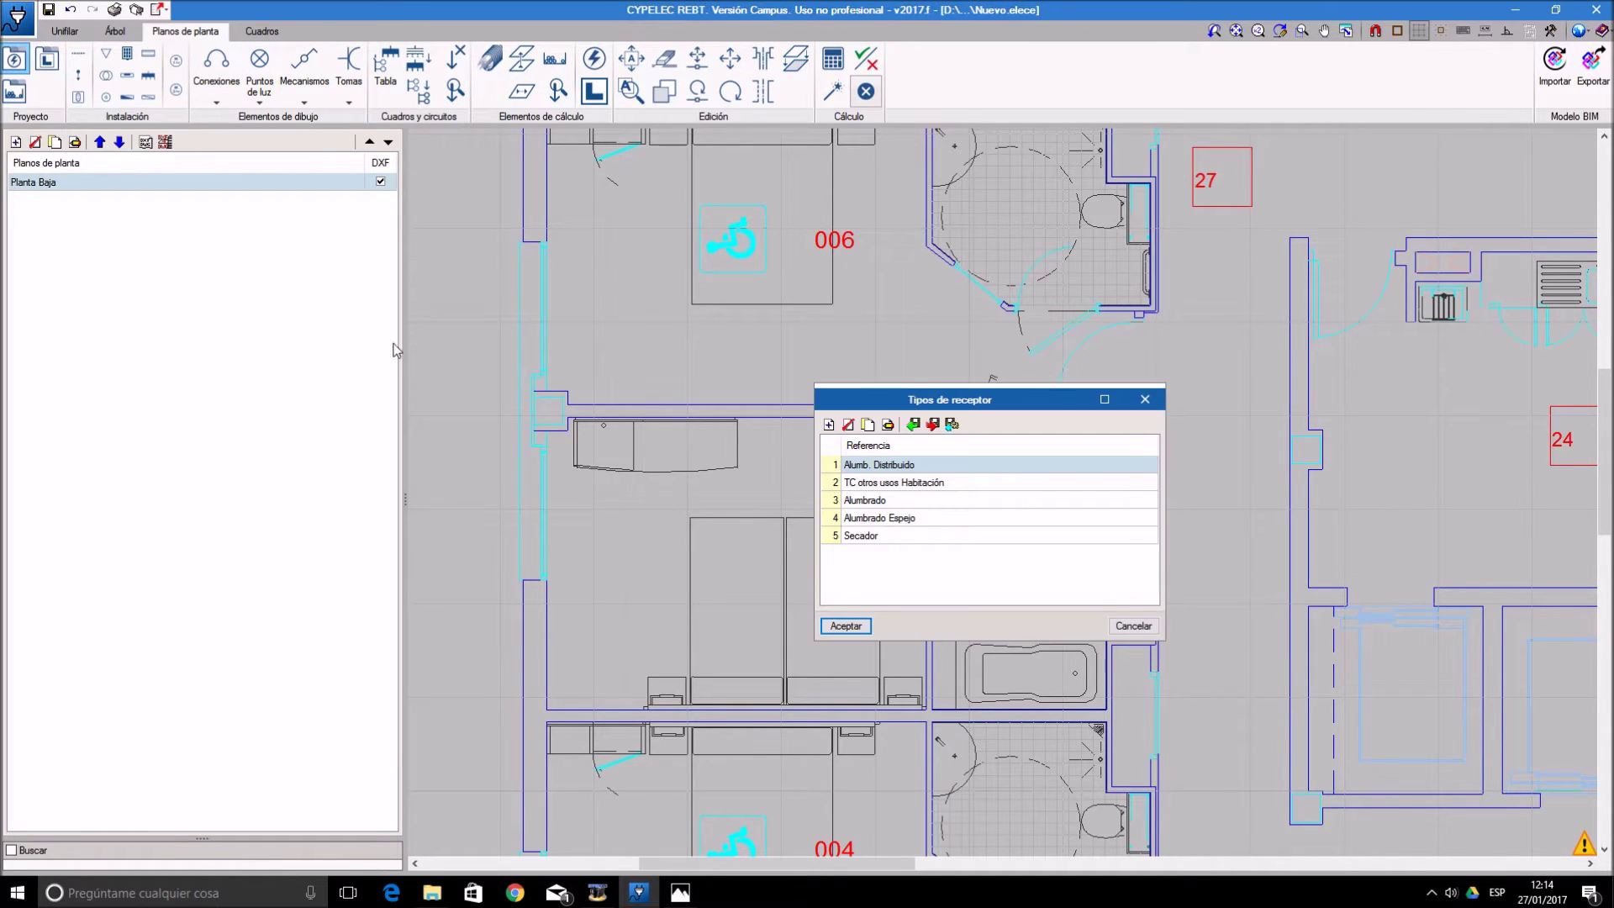
click(830, 424)
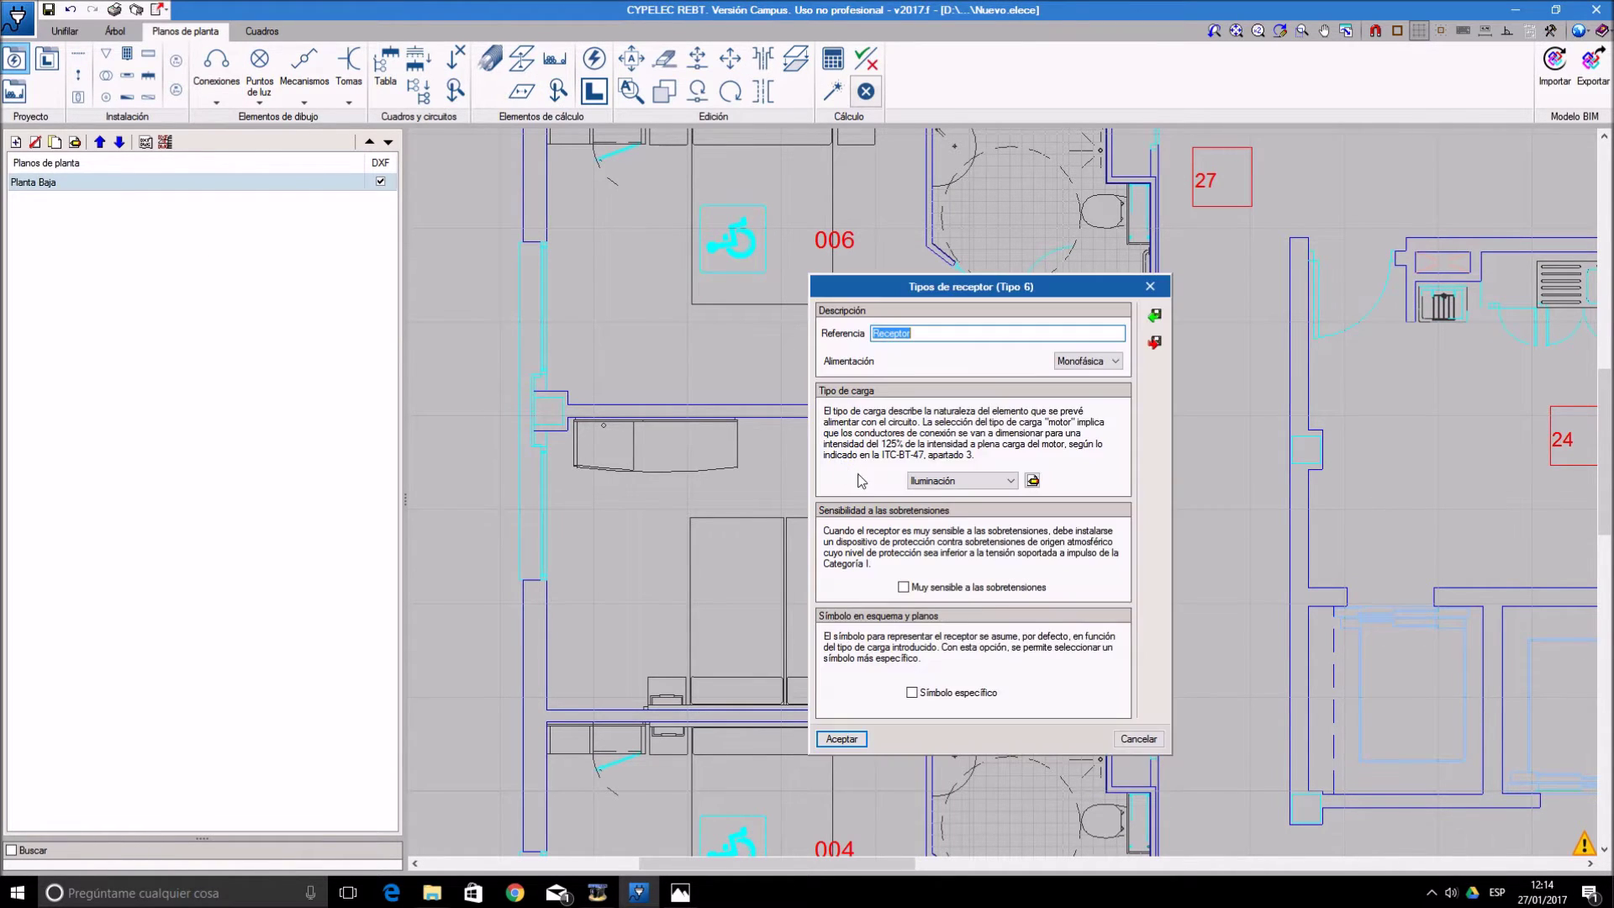
text(Mueble Bar)
click(996, 481)
click(980, 541)
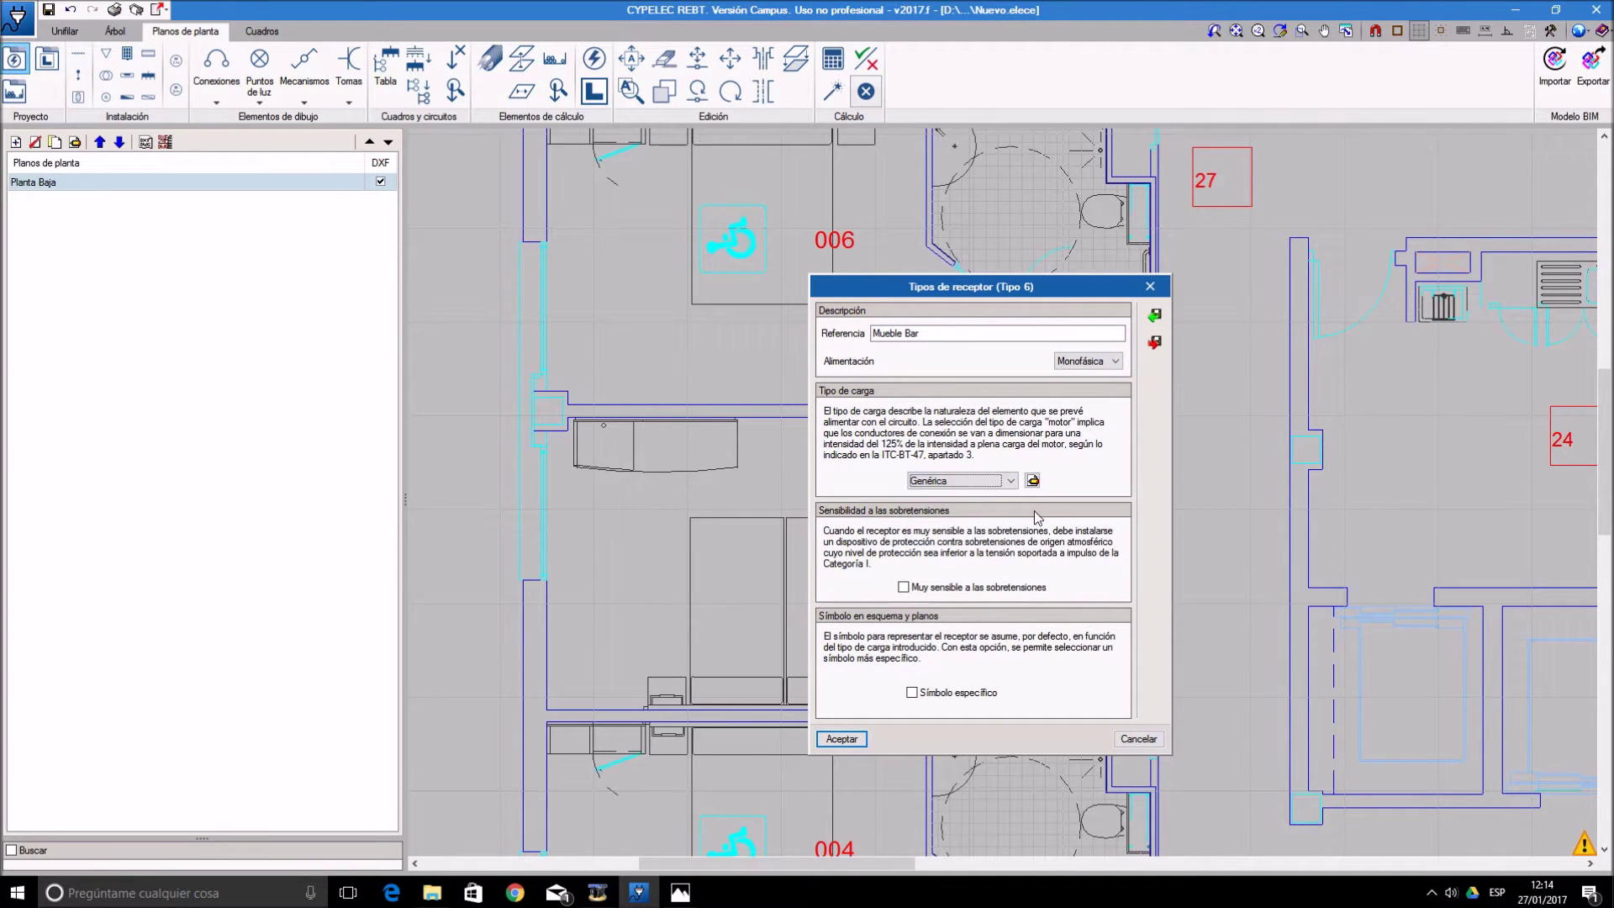
- Give the Mueble Bar receptor's generic load an active power of 0.2 kW and a power factor of 0.9
click(1033, 481)
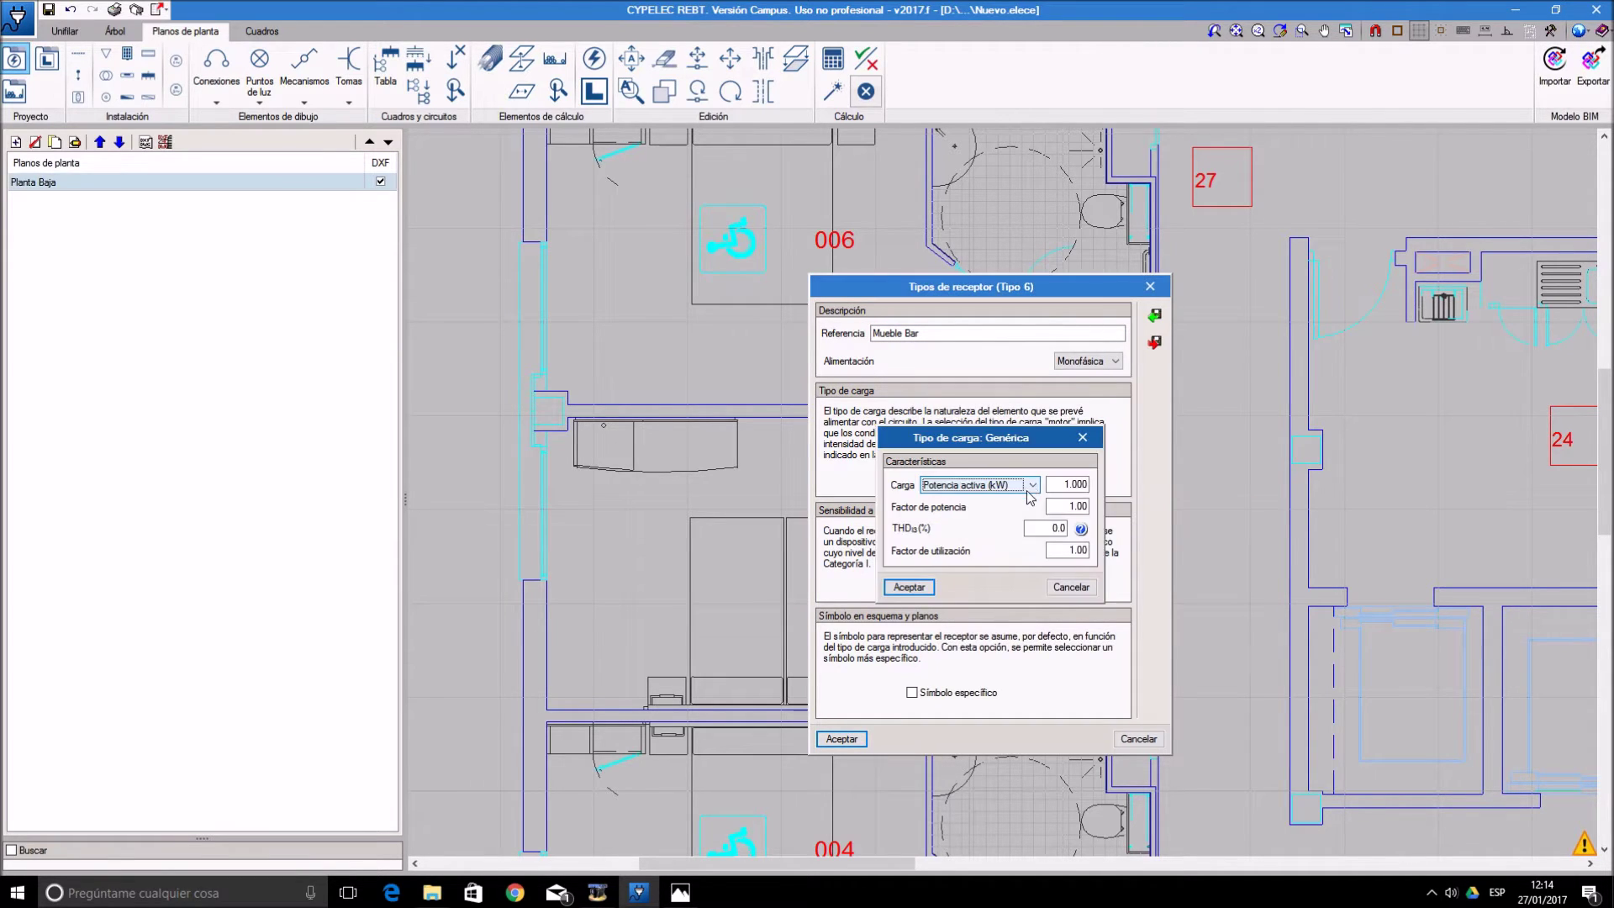
click(1086, 487)
text(0.2)
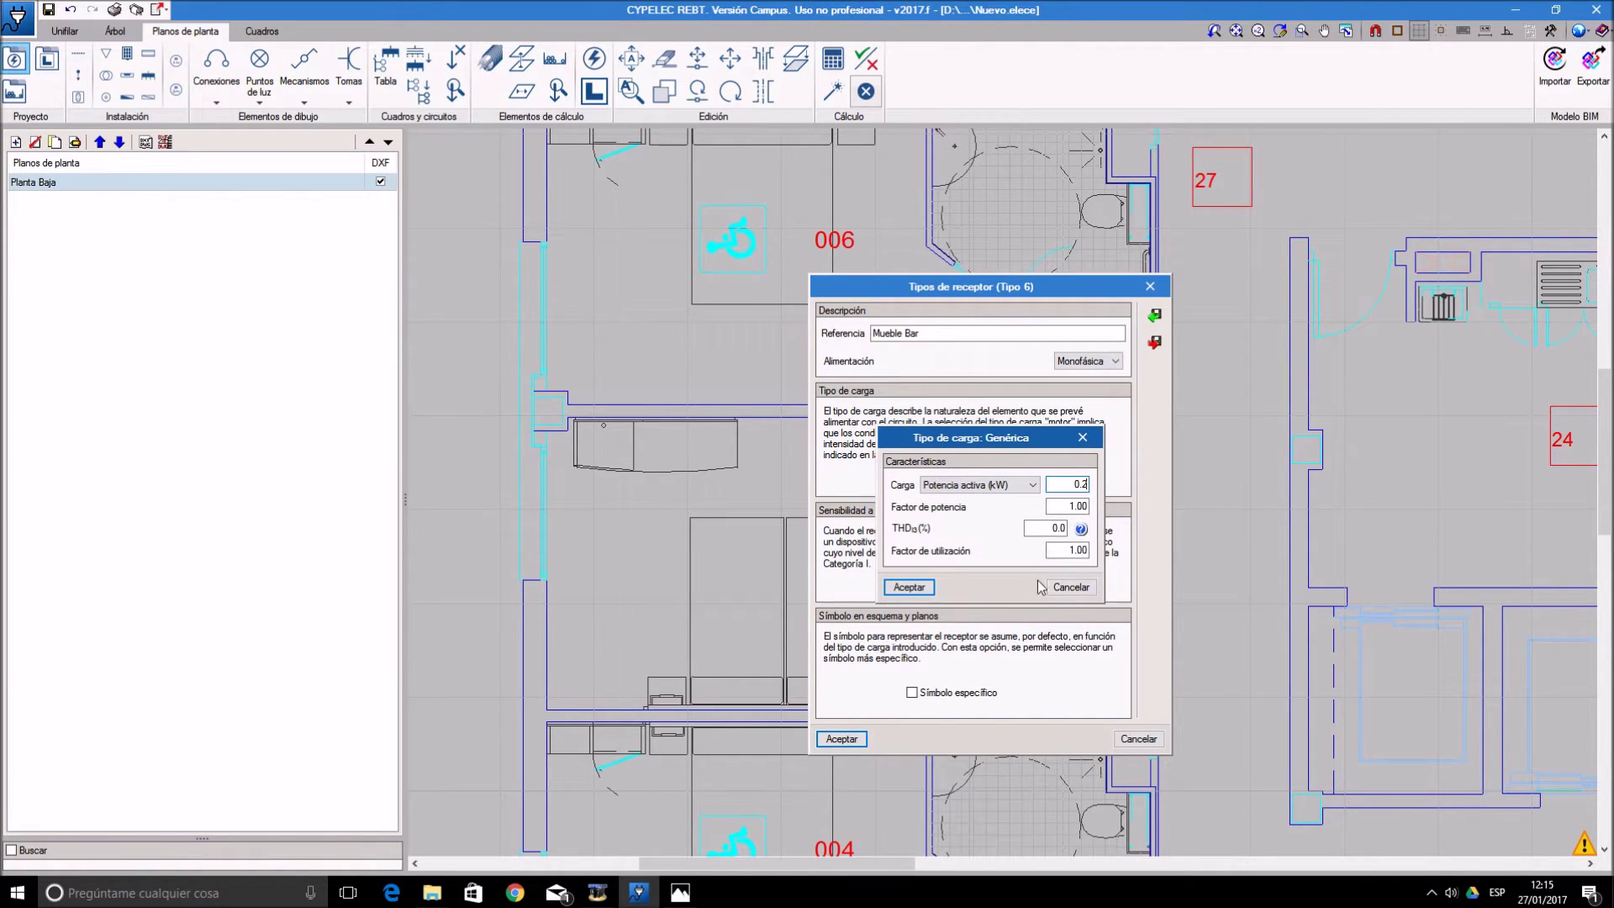
click(1081, 505)
text(0.9)
click(921, 587)
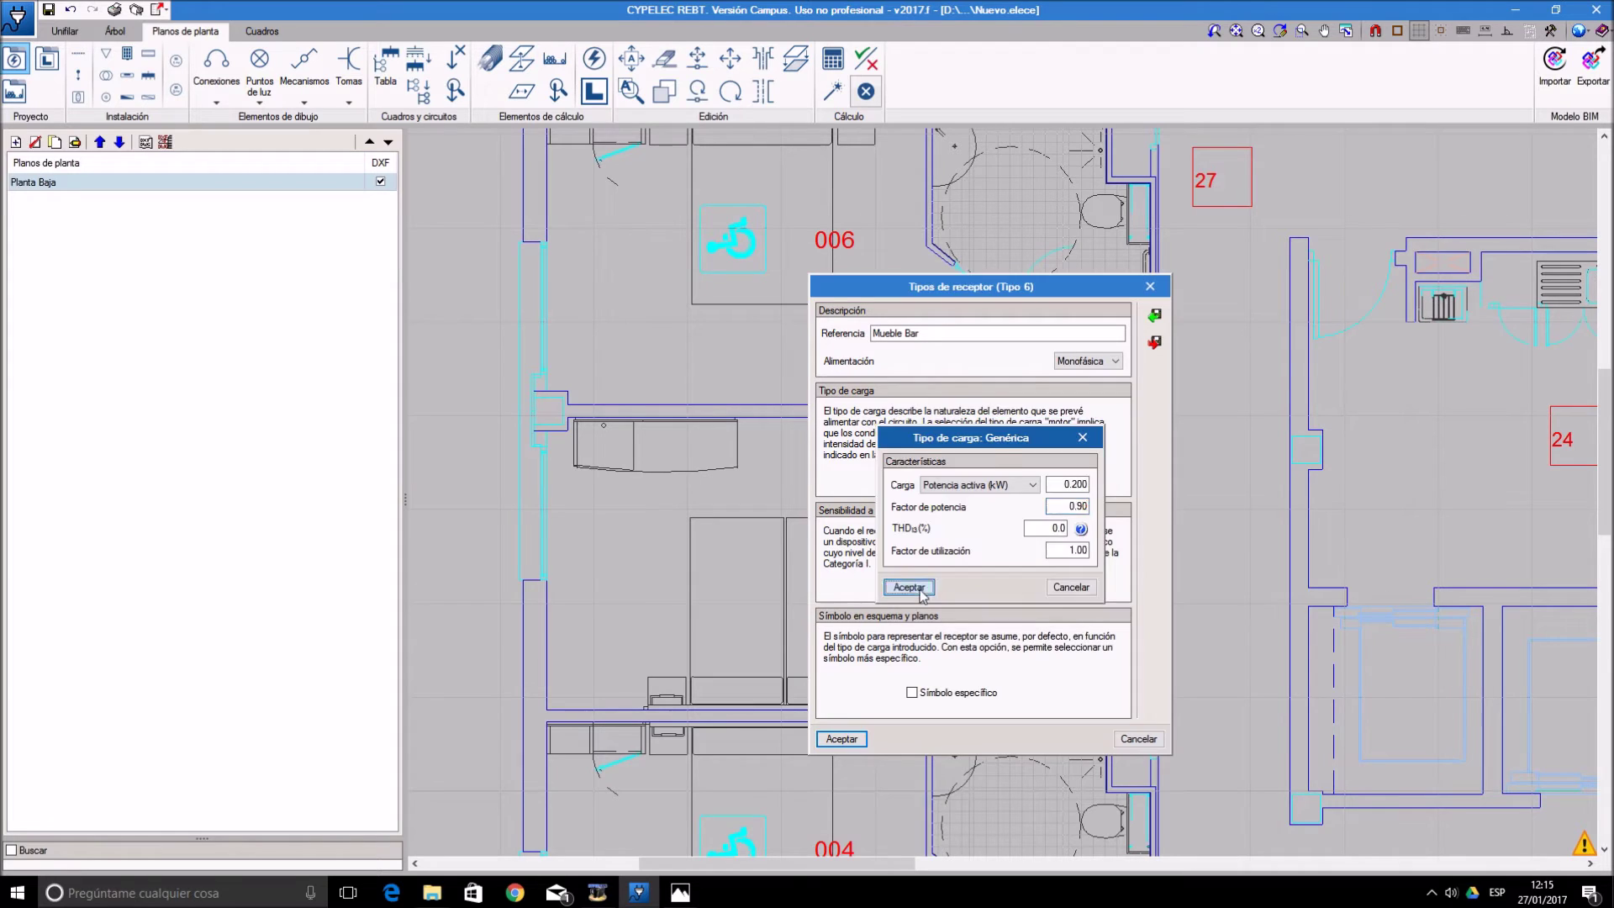
- Assign the plain open-arc socket symbol on a dark blue background to Mueble Bar and accept the receptor types
click(912, 692)
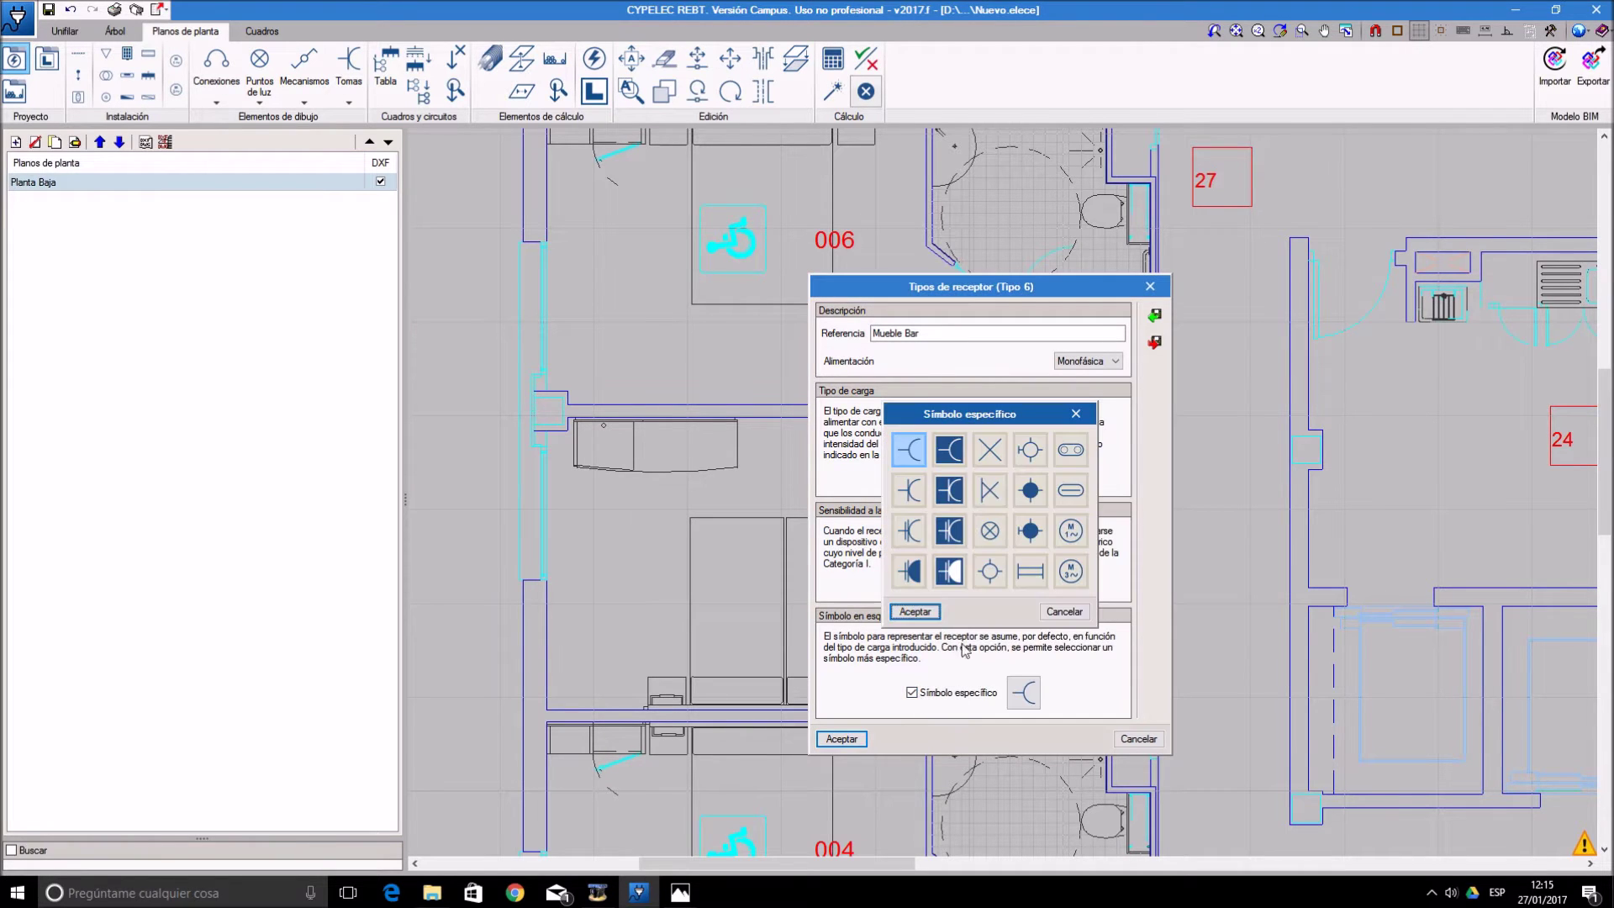
click(948, 451)
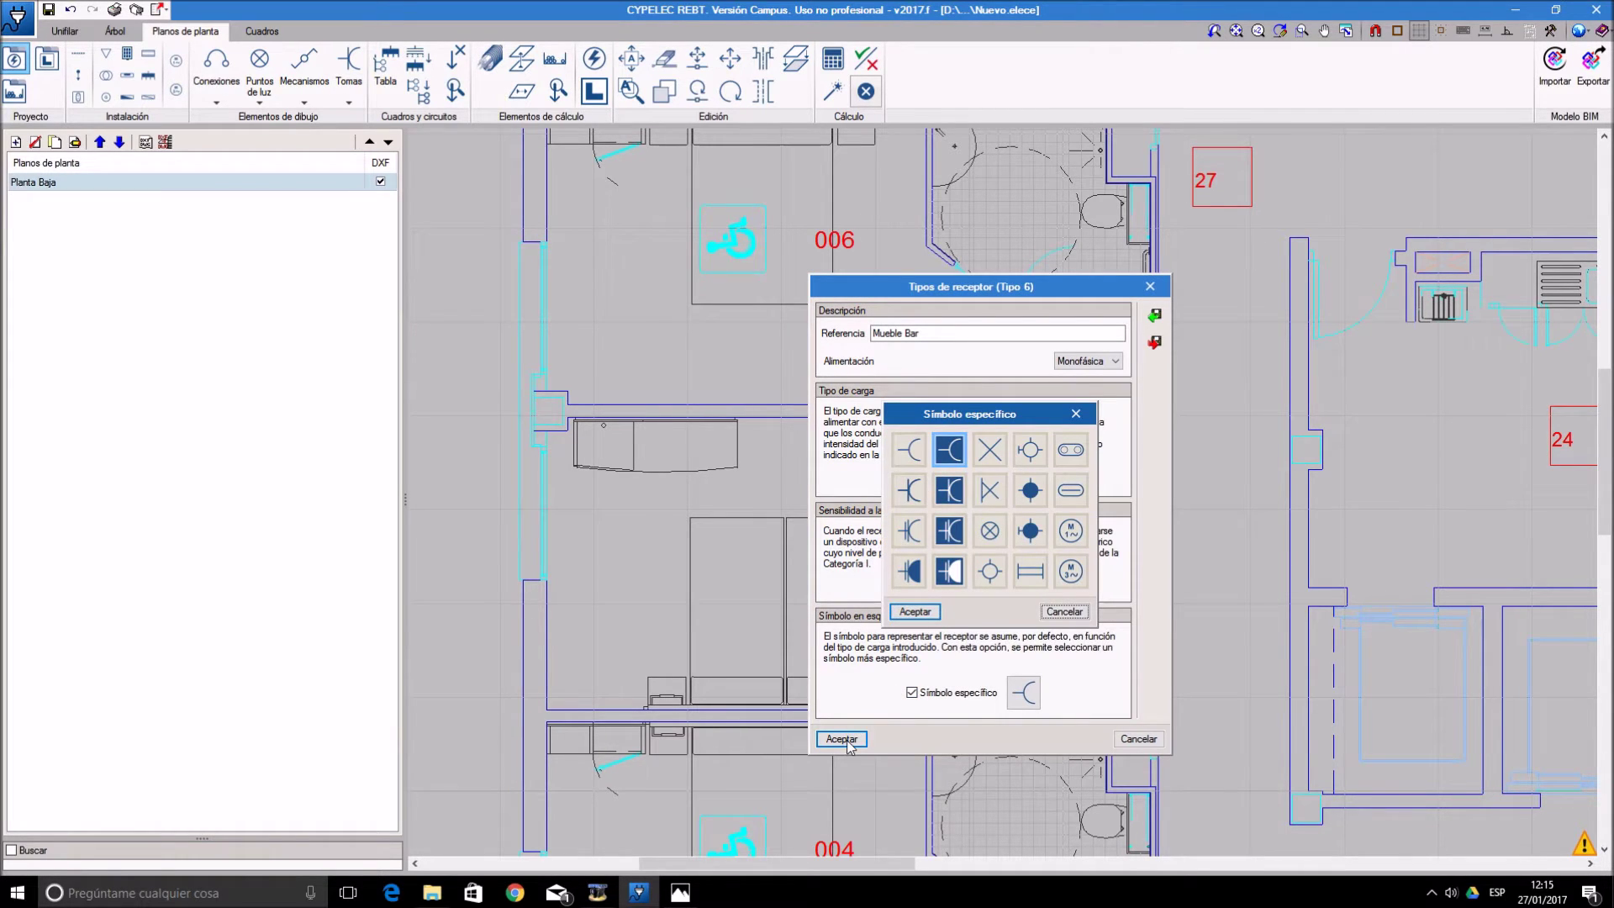
click(915, 612)
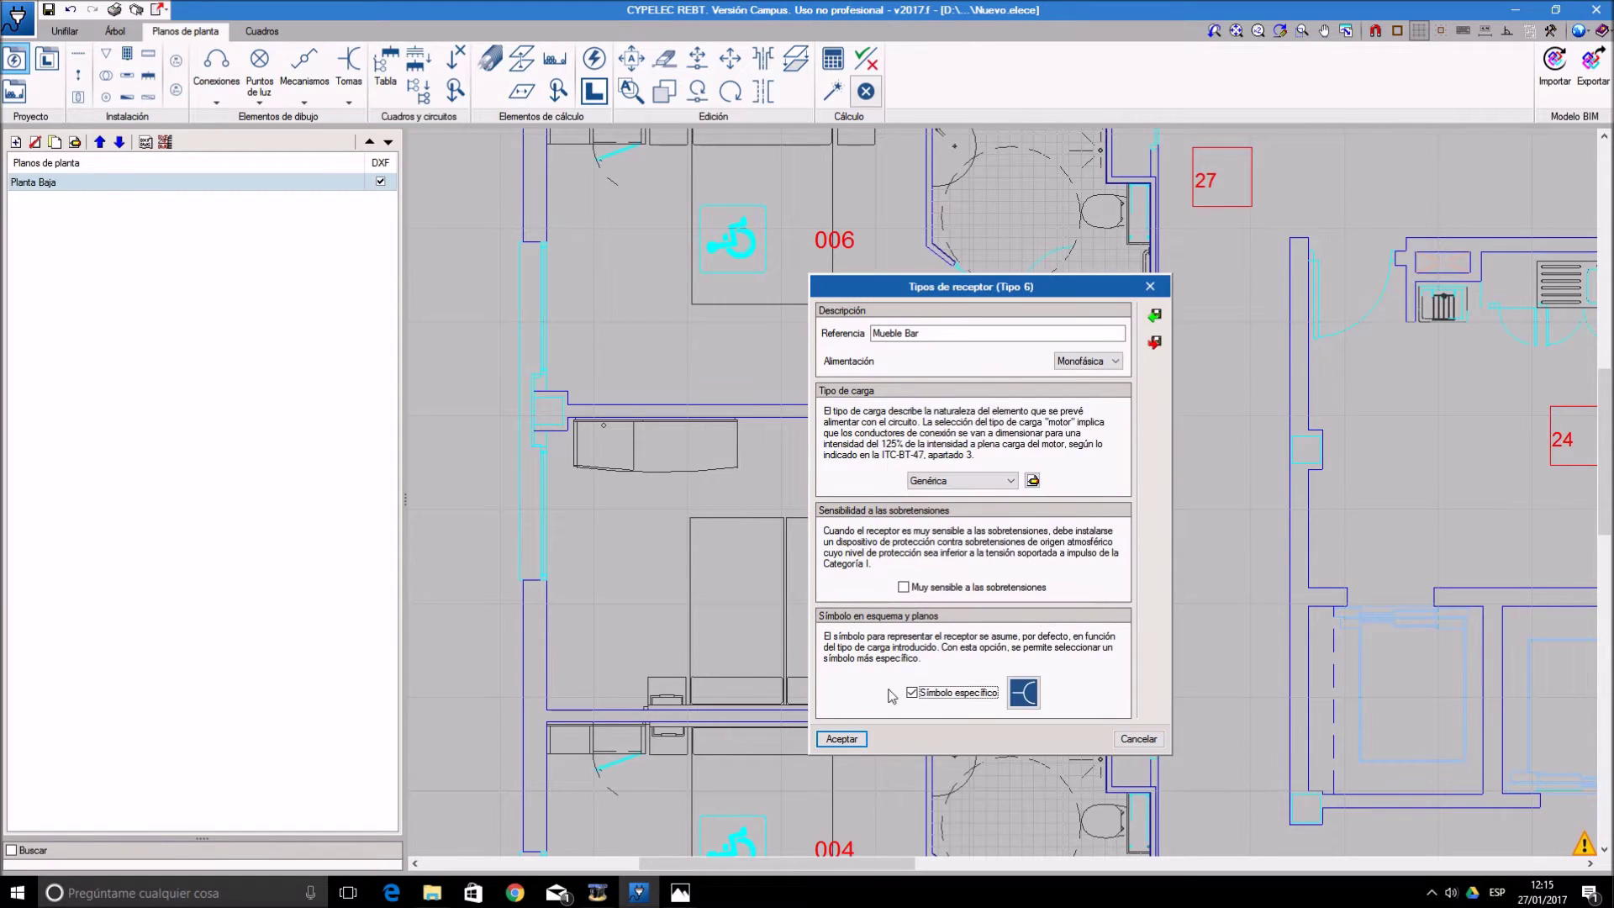
click(842, 739)
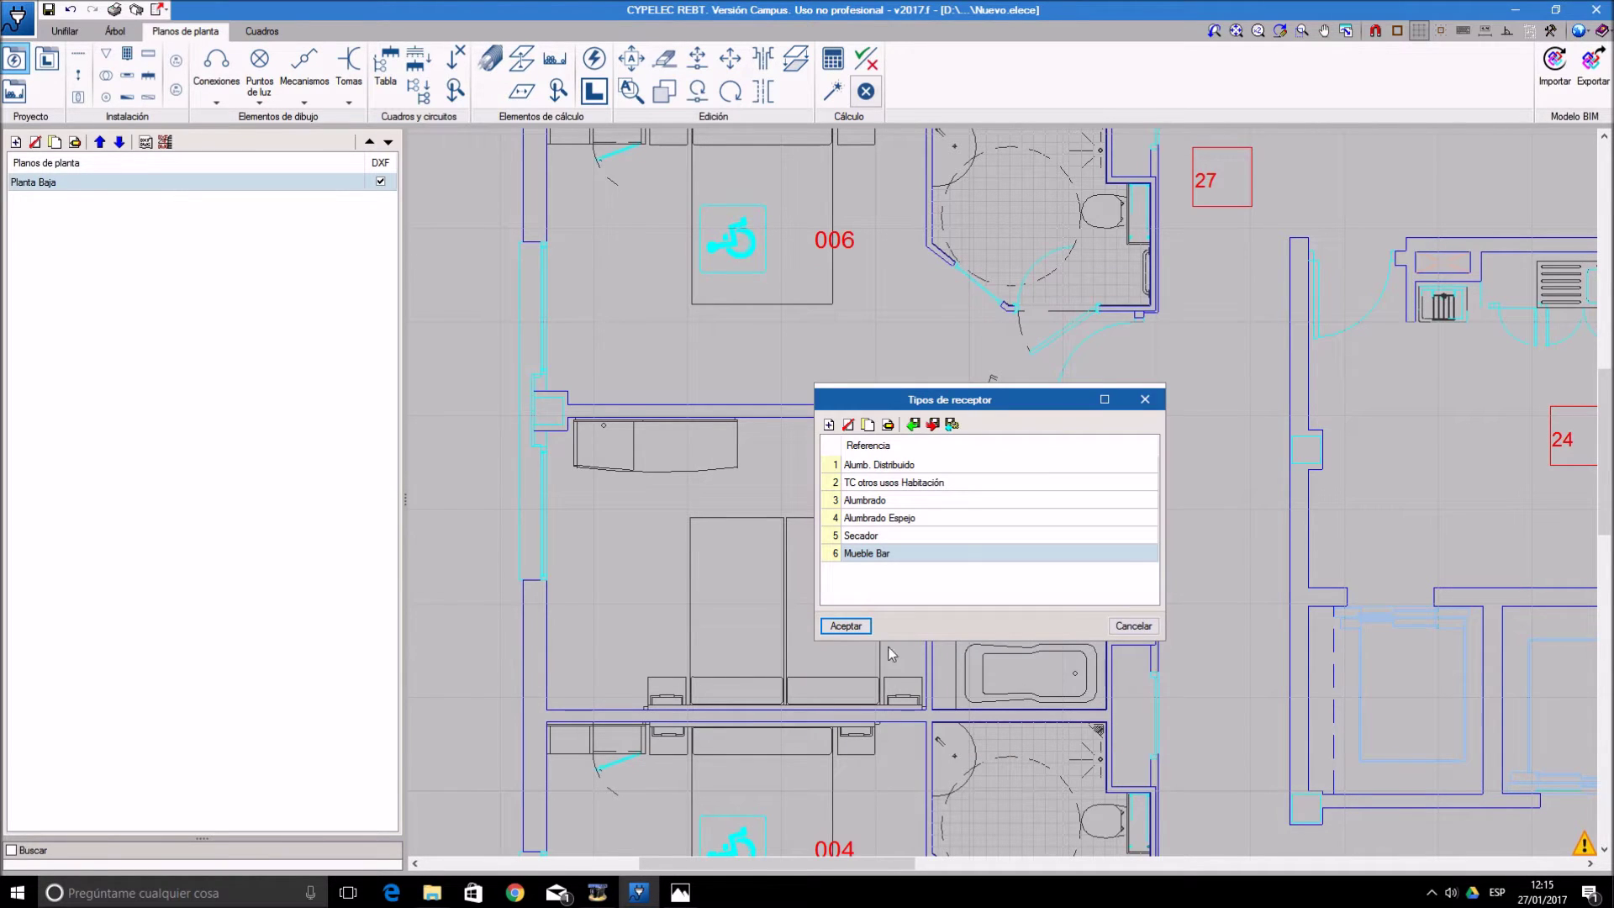
click(845, 627)
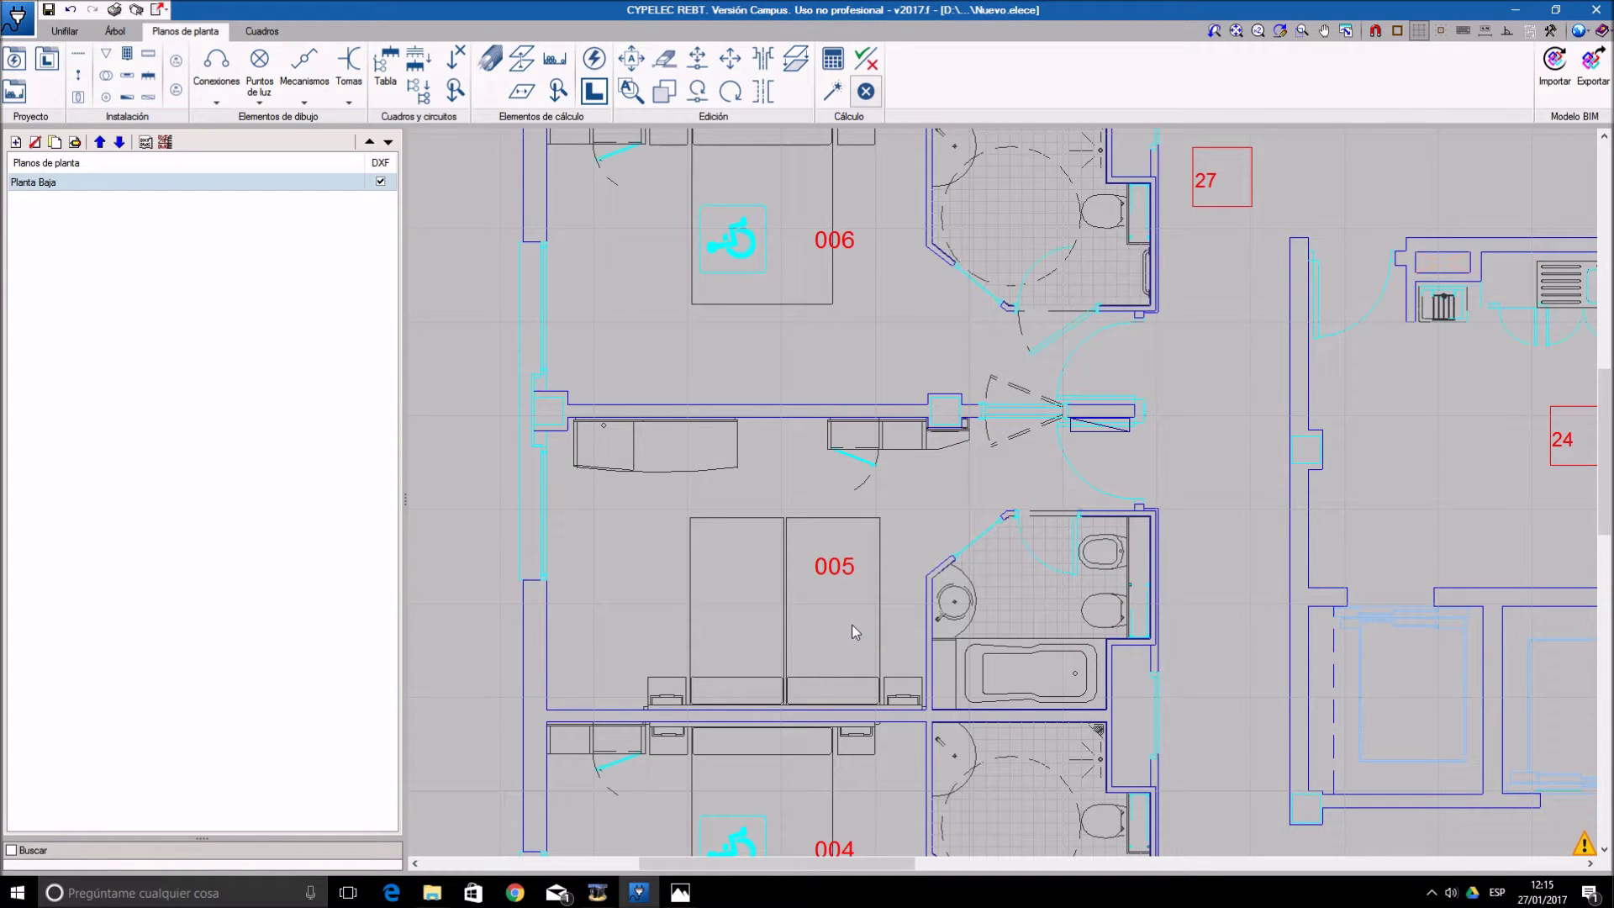
- Start a new receptor for the floor plan with Alumbrado as its load
click(594, 61)
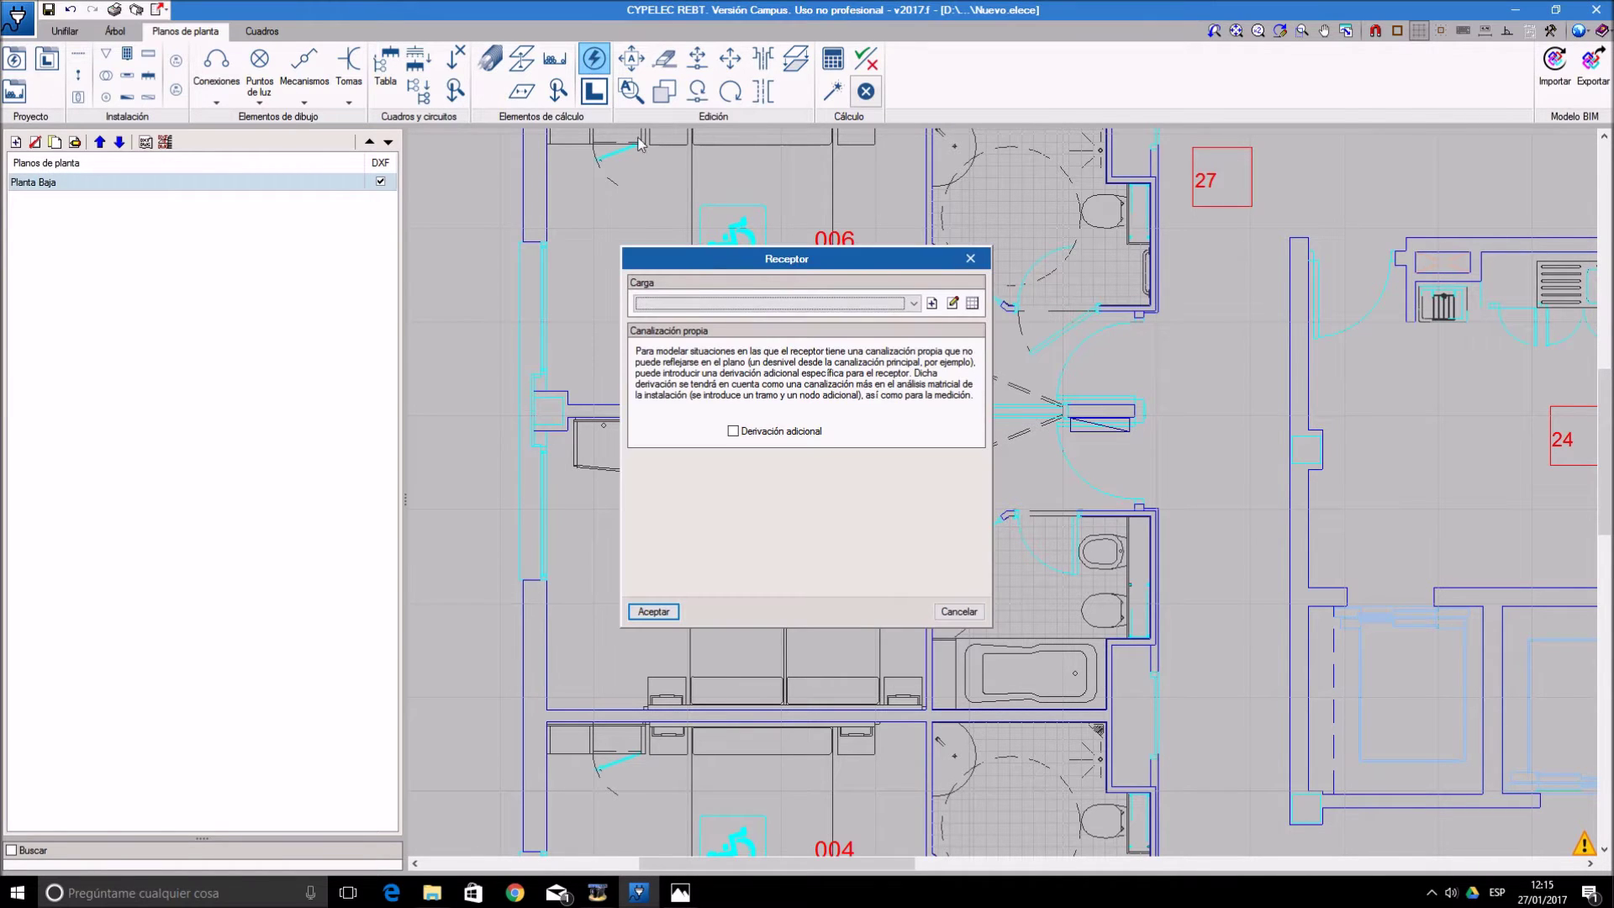
click(914, 303)
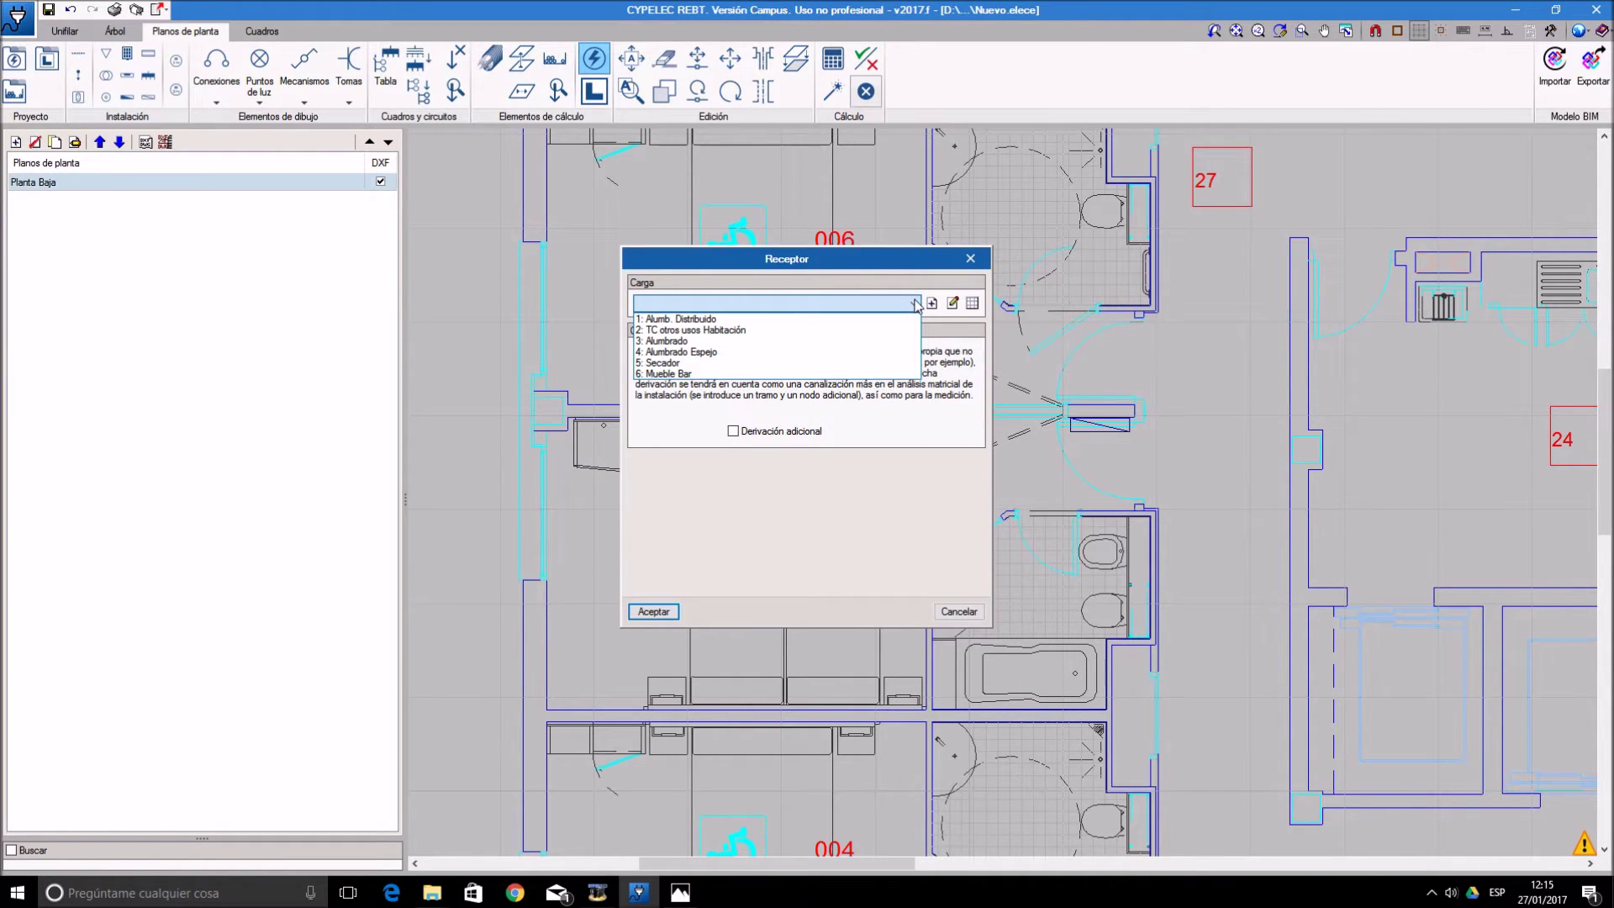
click(703, 344)
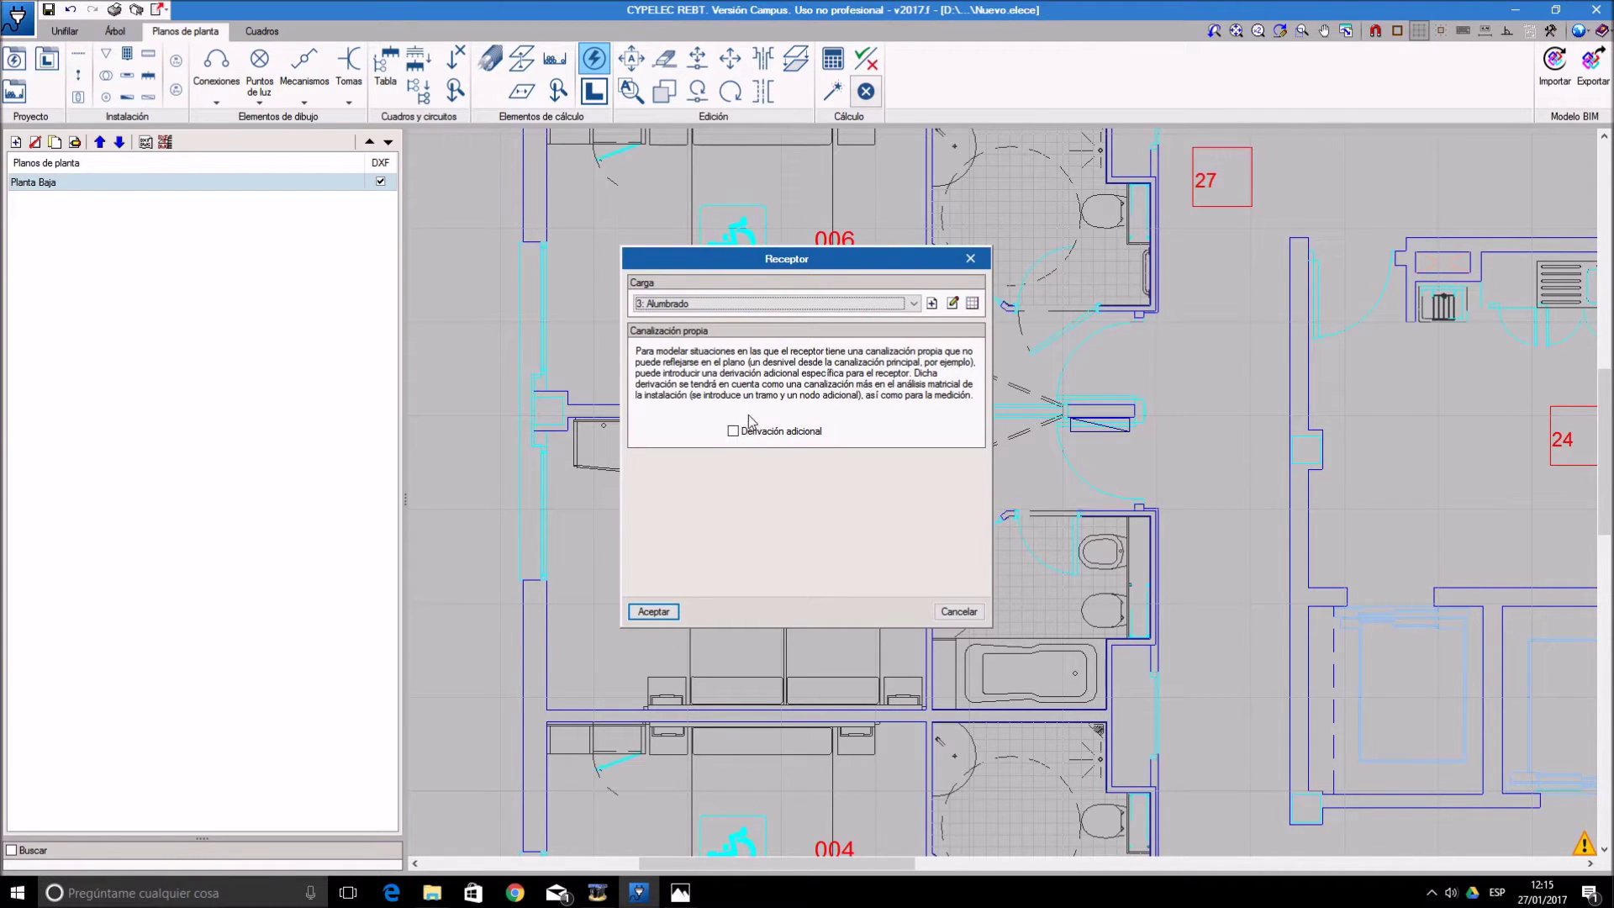
click(735, 433)
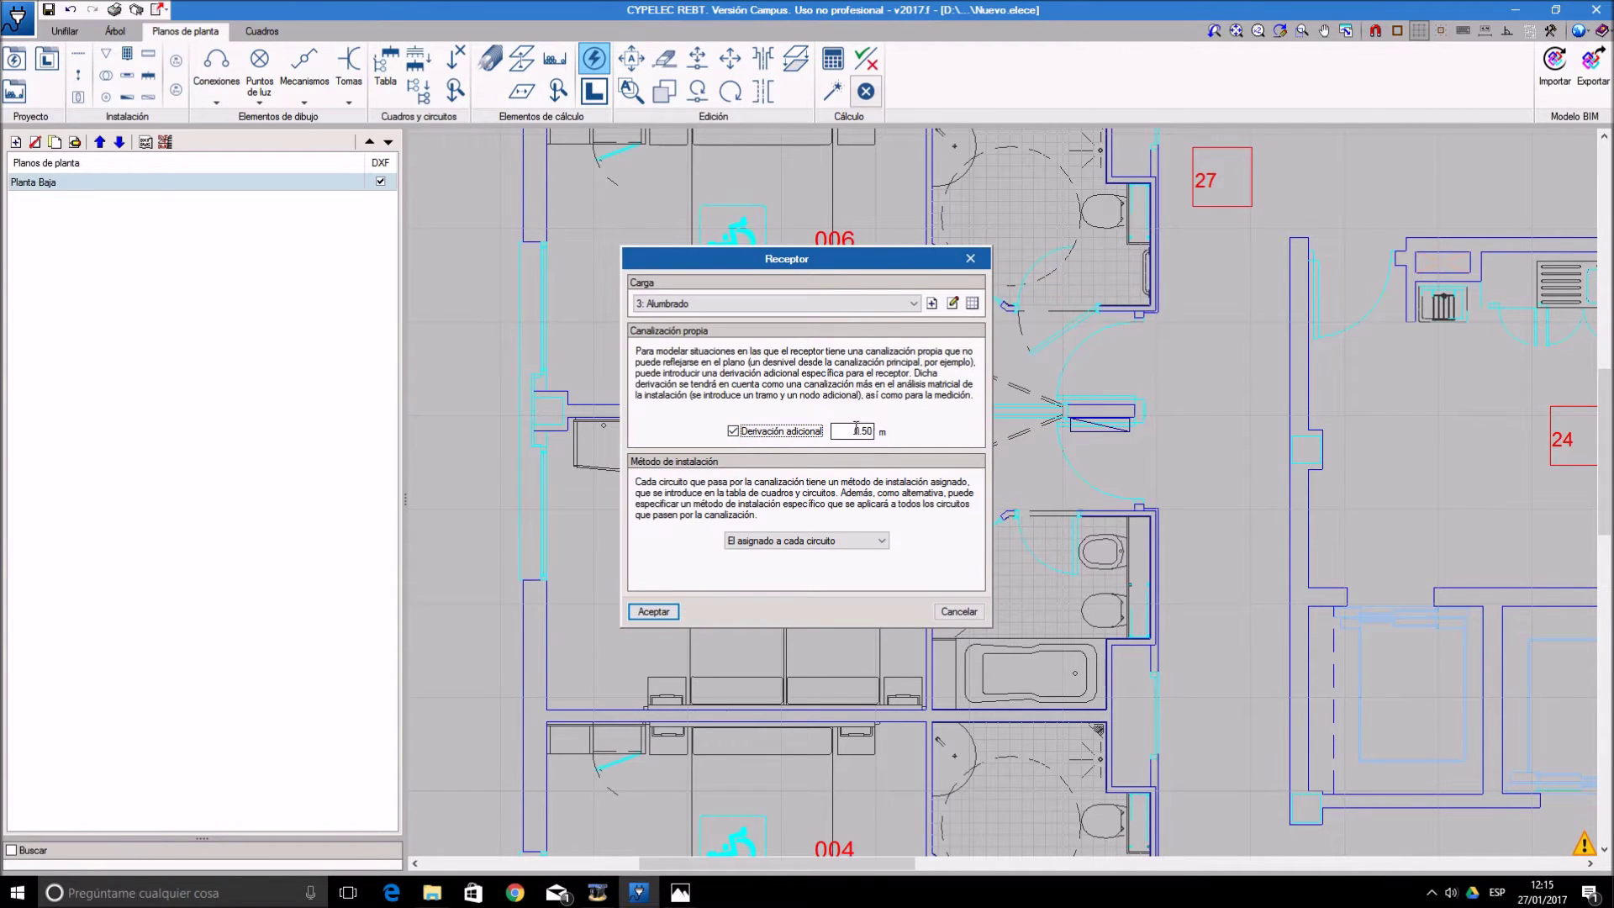
click(871, 542)
click(908, 511)
click(866, 540)
click(851, 567)
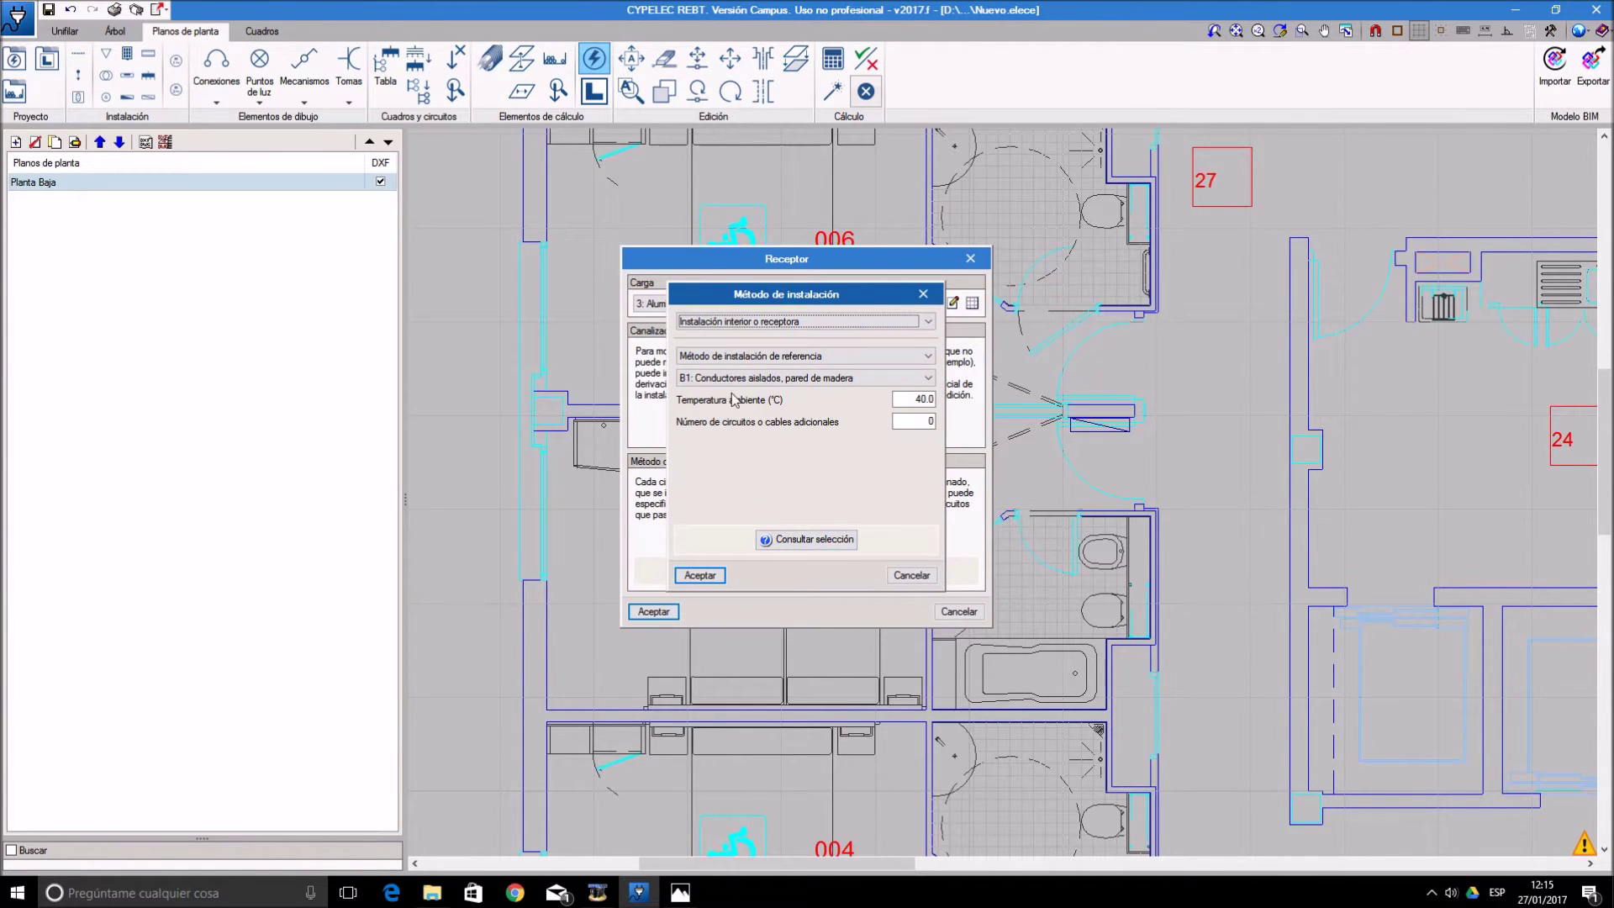
click(908, 377)
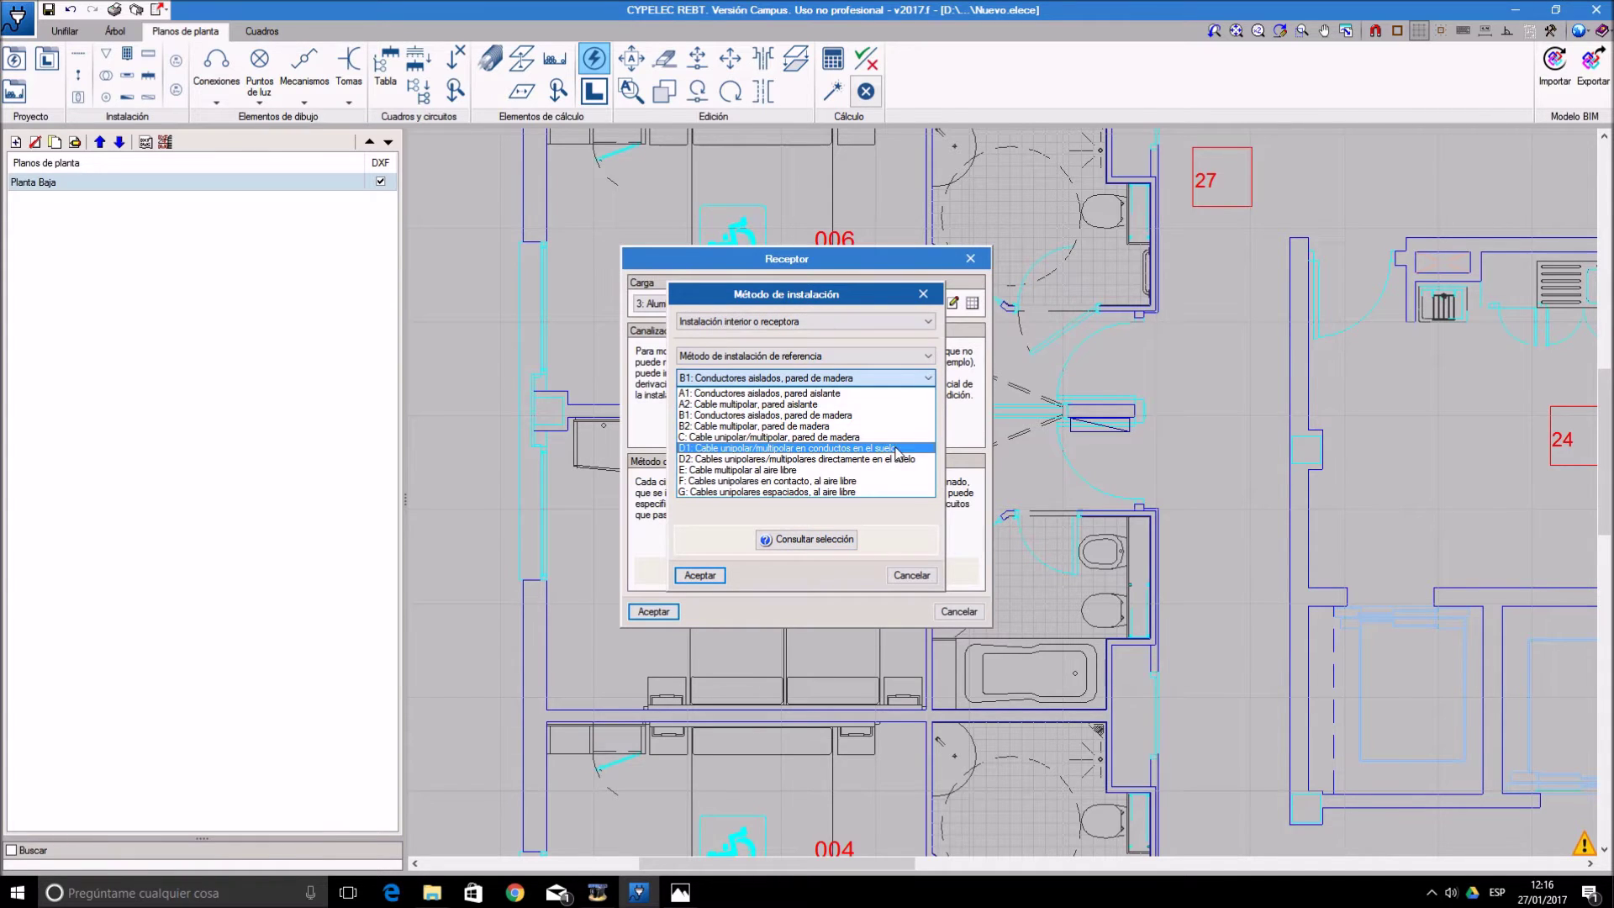
click(916, 547)
click(911, 575)
click(733, 431)
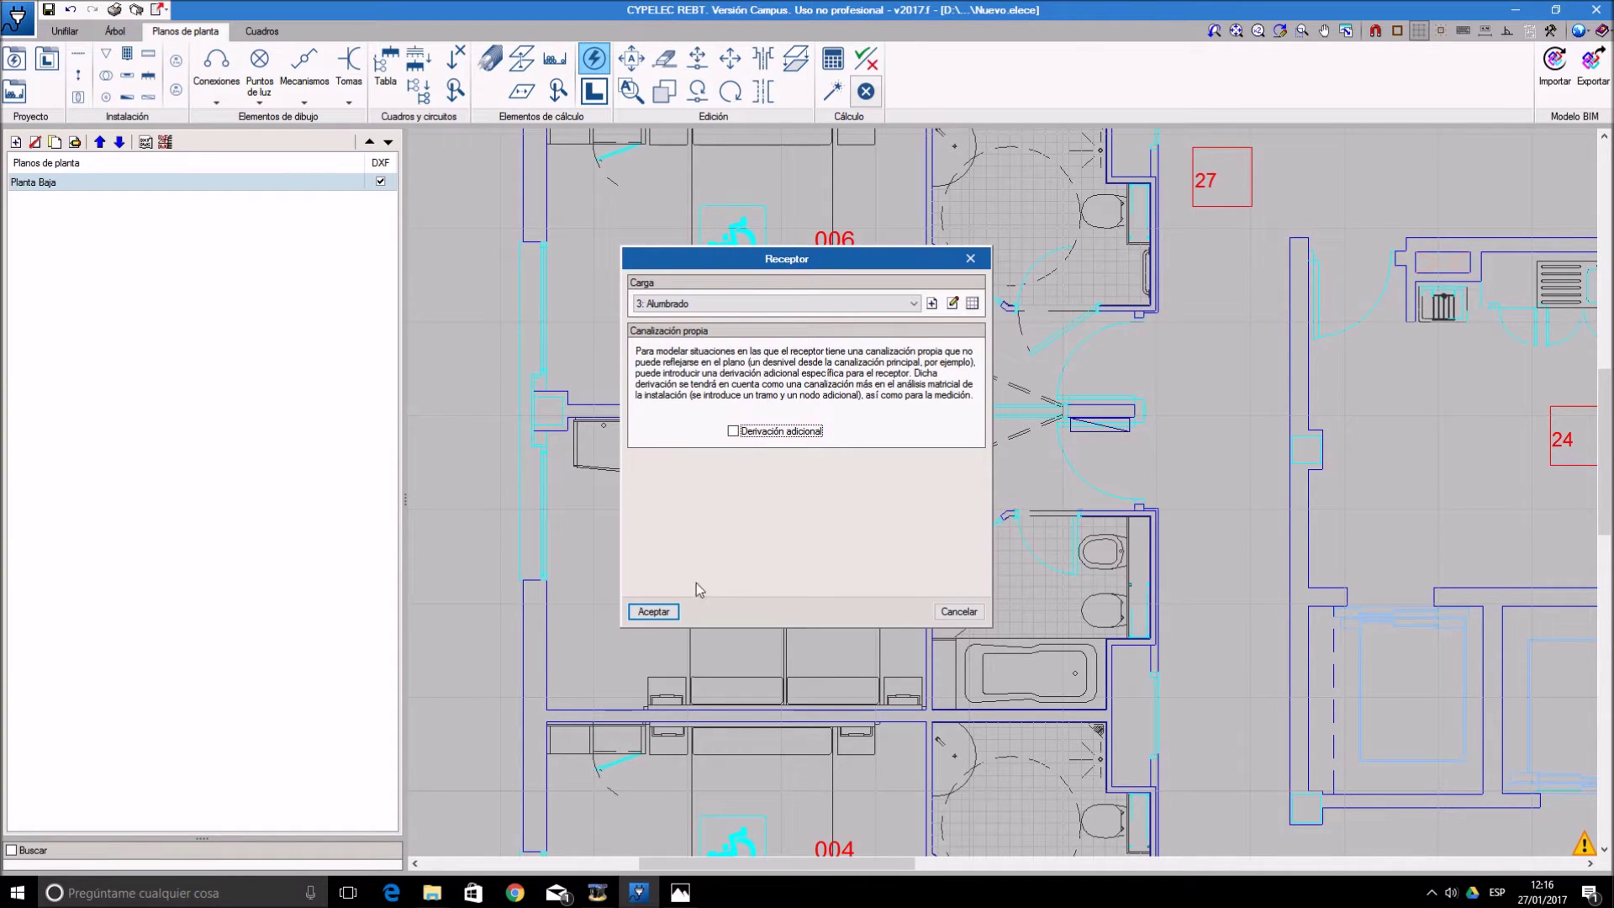
- Place three Alumbrado receptors without additional branch in room 005: beside the bed, over the bed and in the middle of the bathroom
click(654, 611)
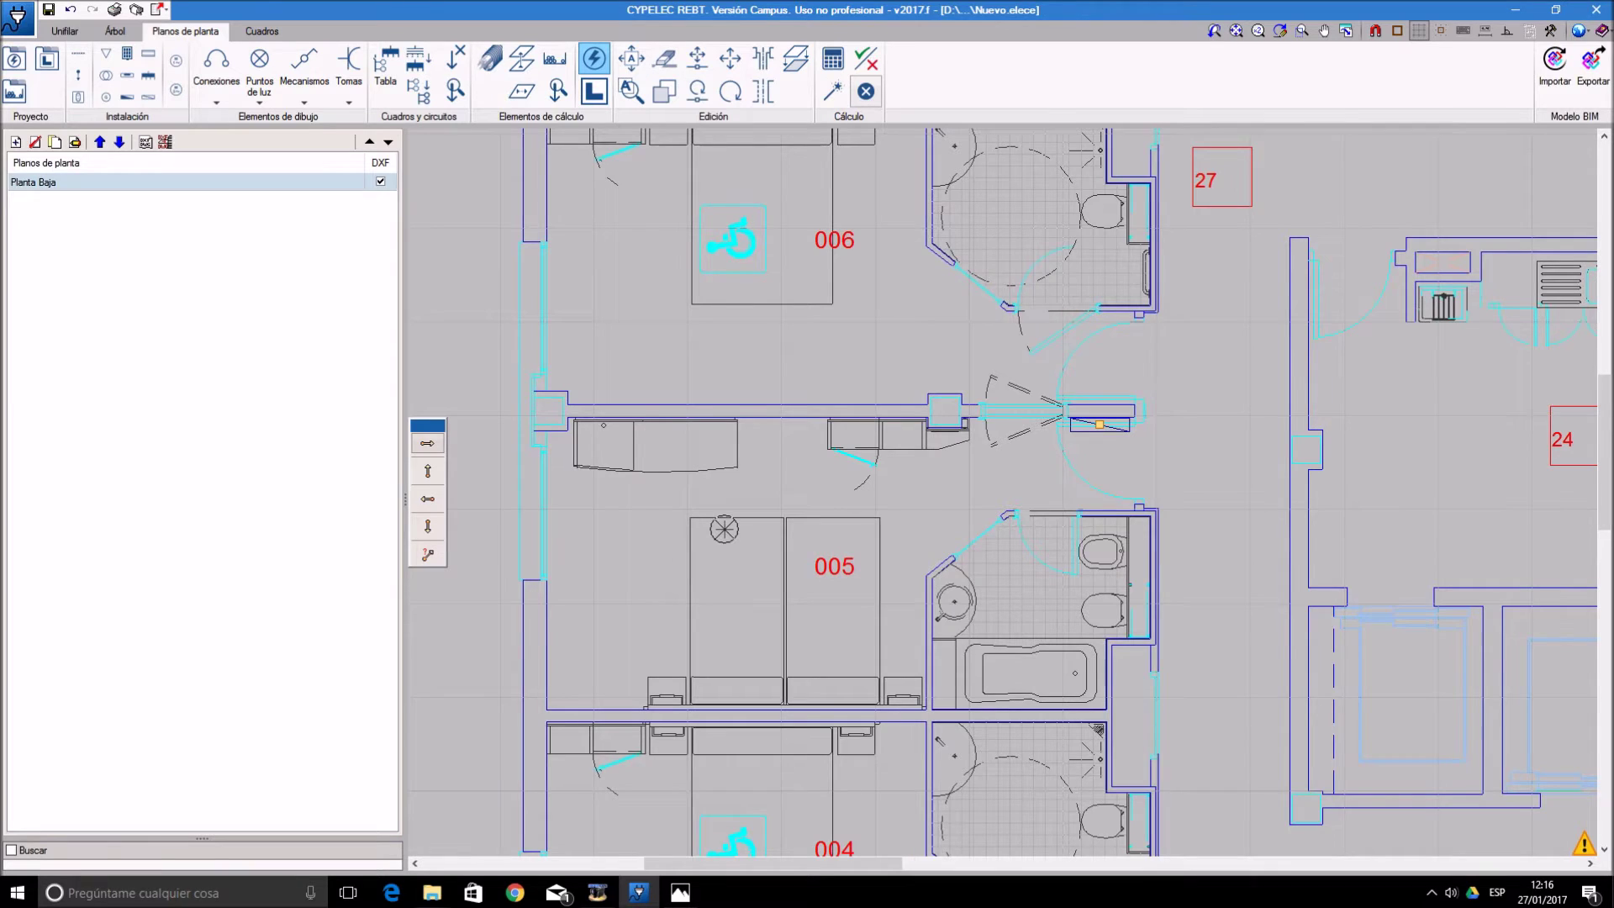
scroll(724, 529, up, 1)
scroll(724, 529, up, 1)
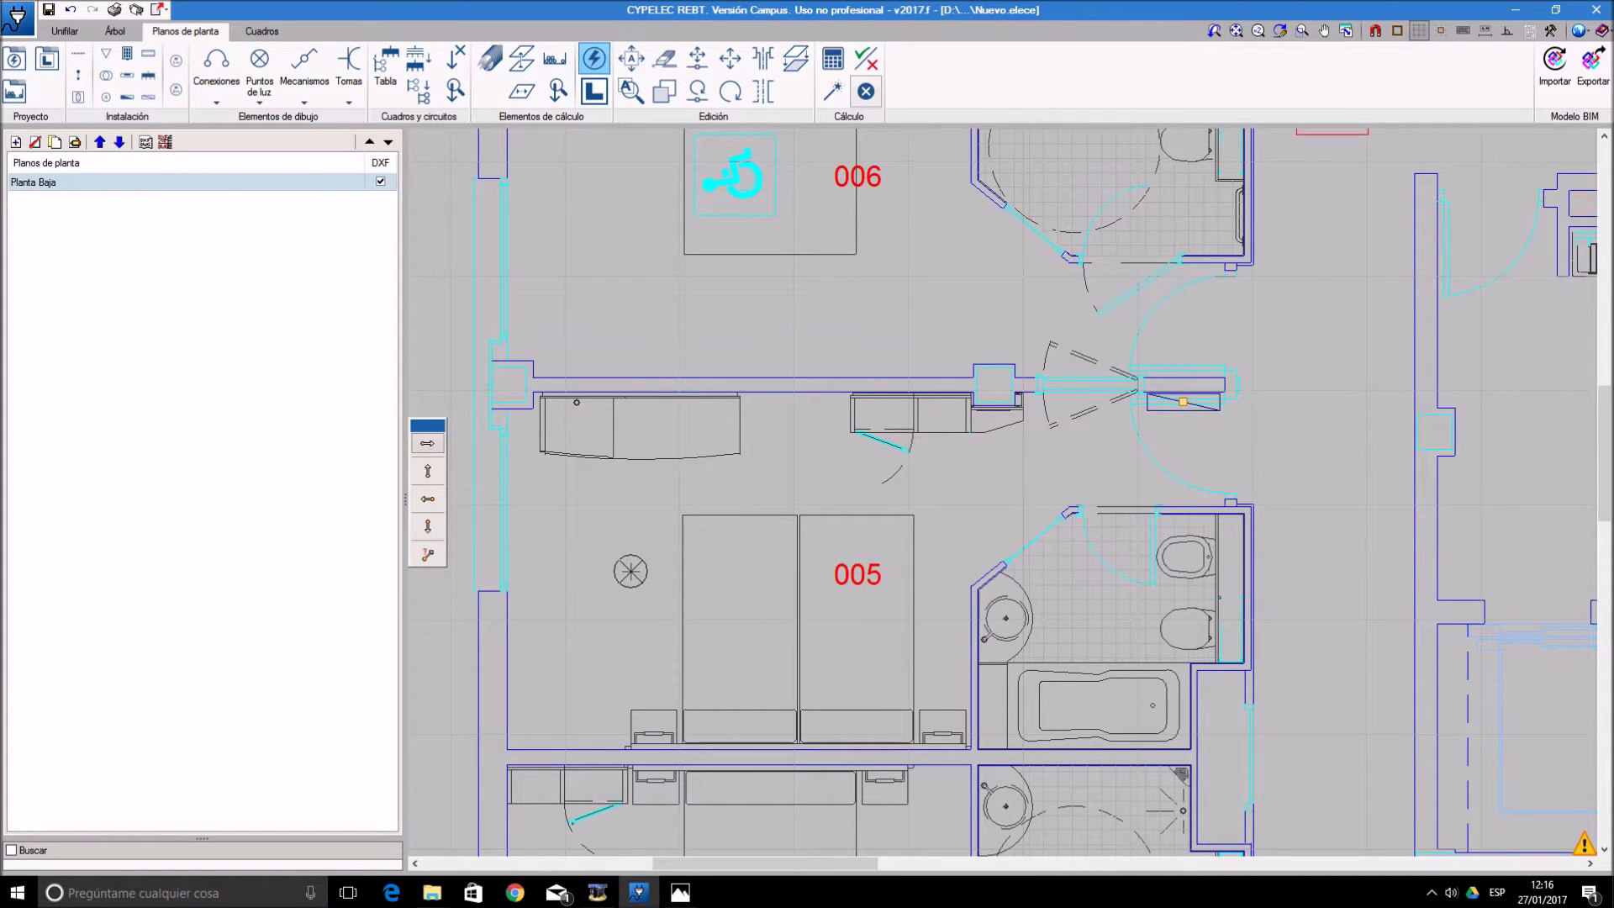
click(631, 572)
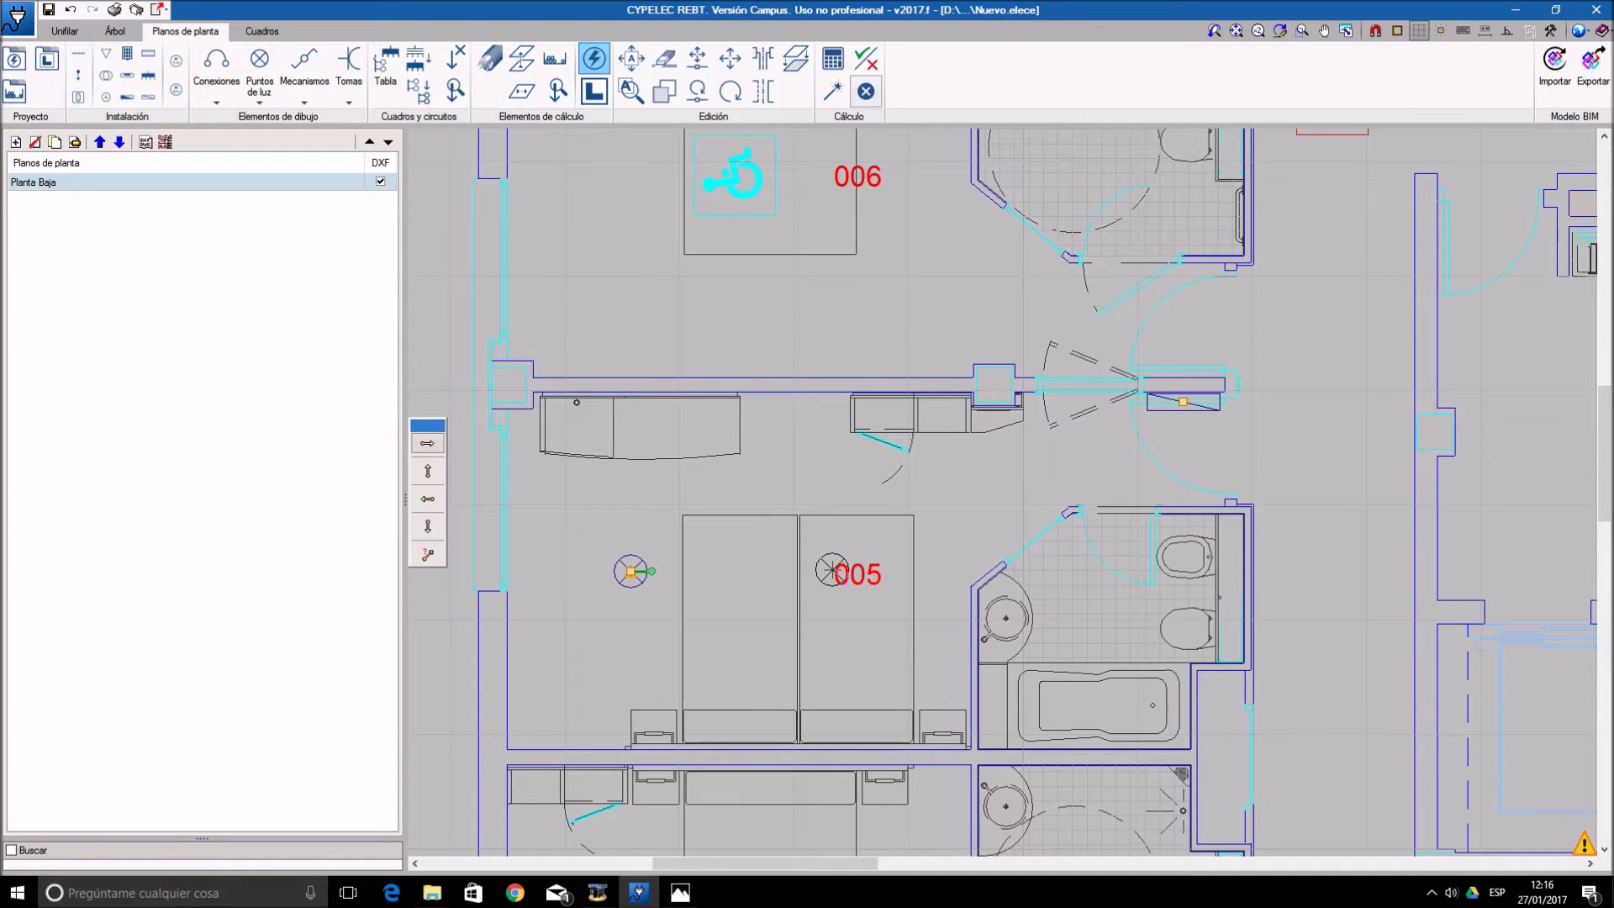
click(833, 572)
click(1106, 591)
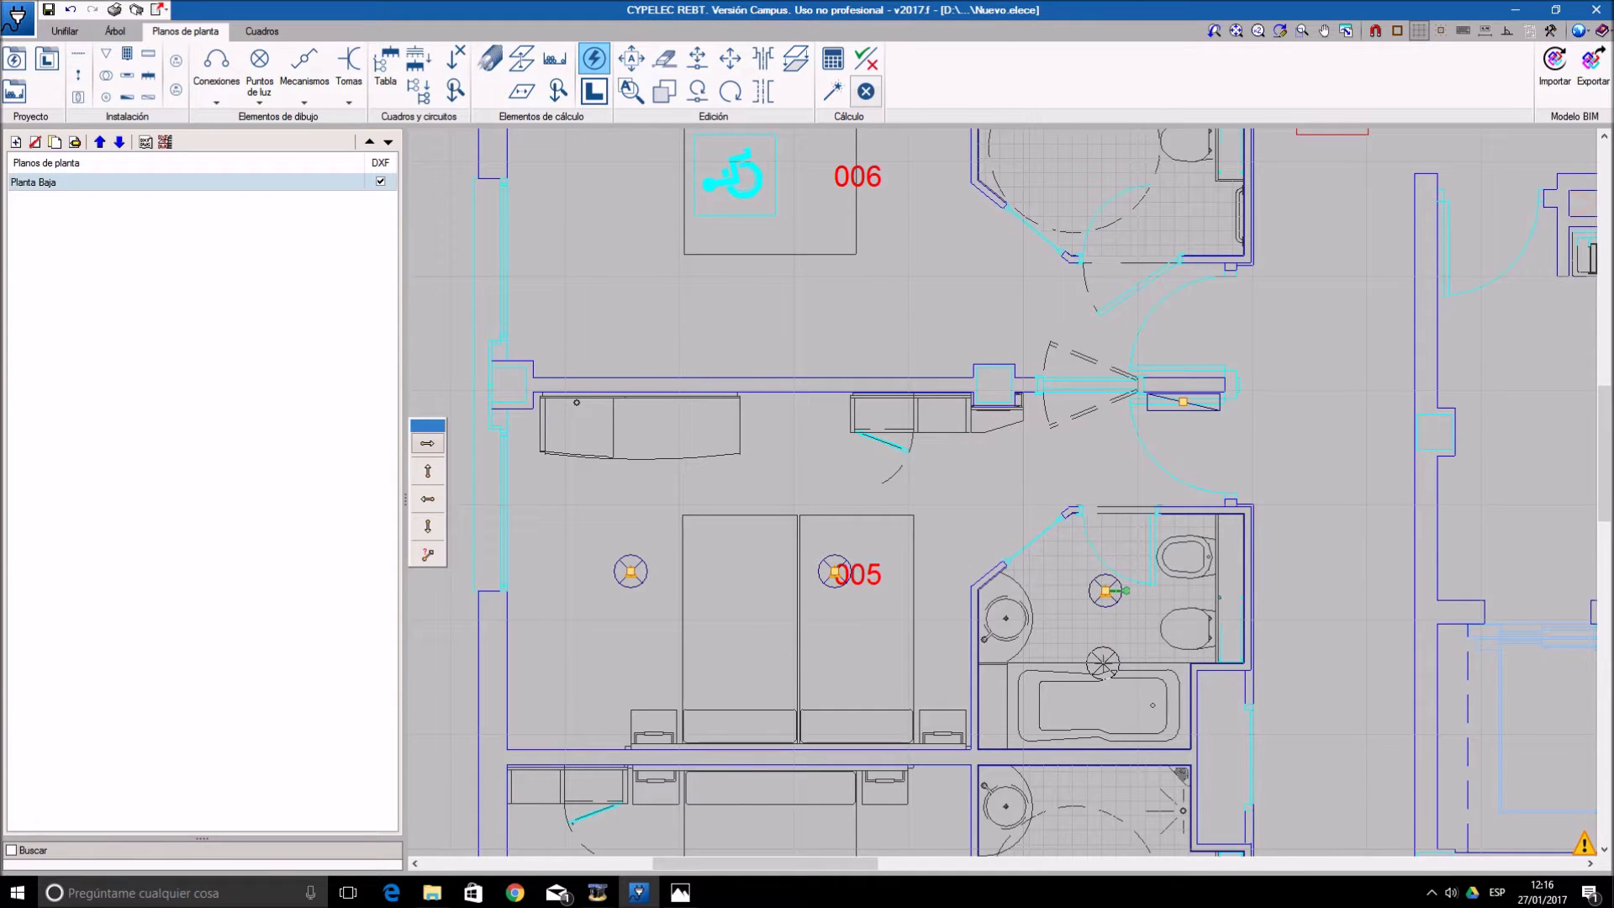
- Place an Alumbrado Espejo receptor on the wall behind the washbasin in the bathroom of room 005
click(594, 58)
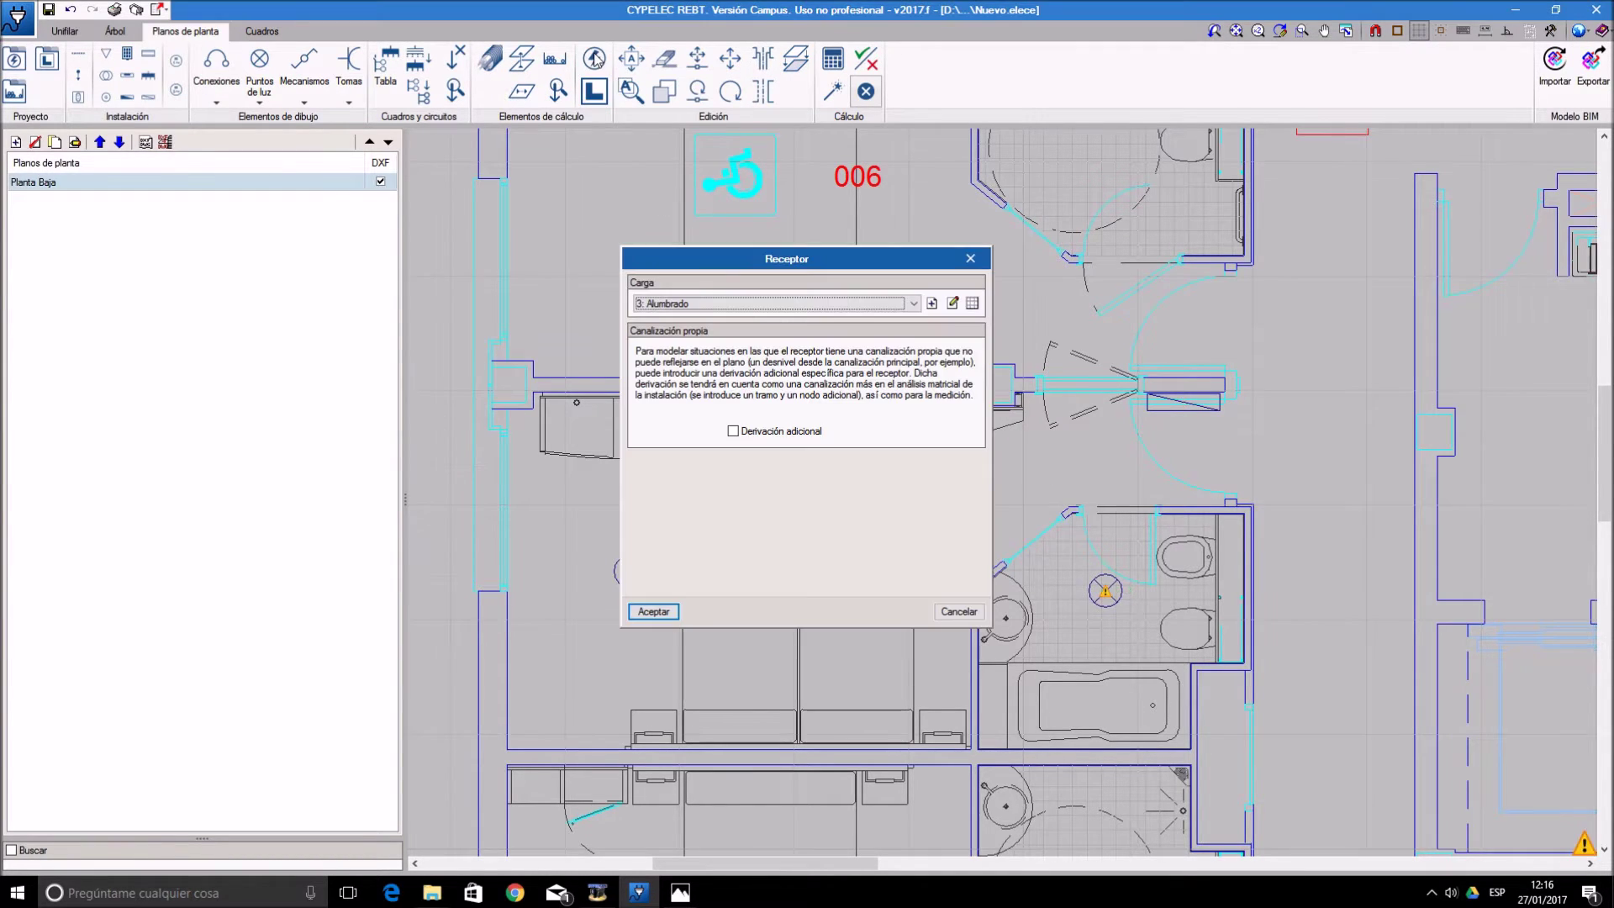
click(841, 304)
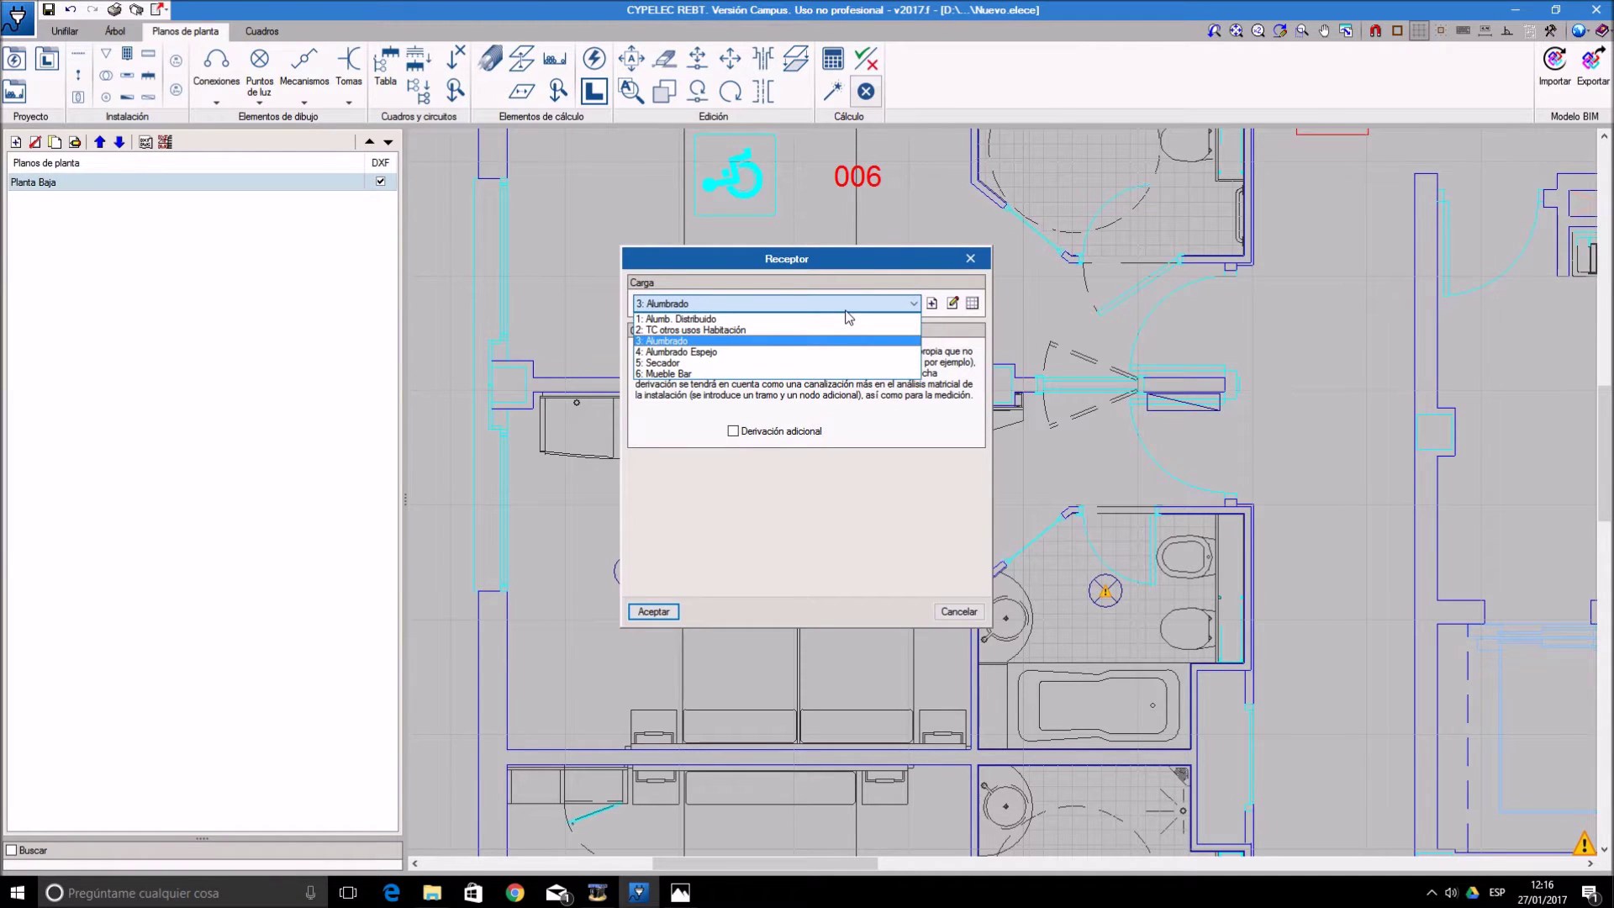
click(803, 352)
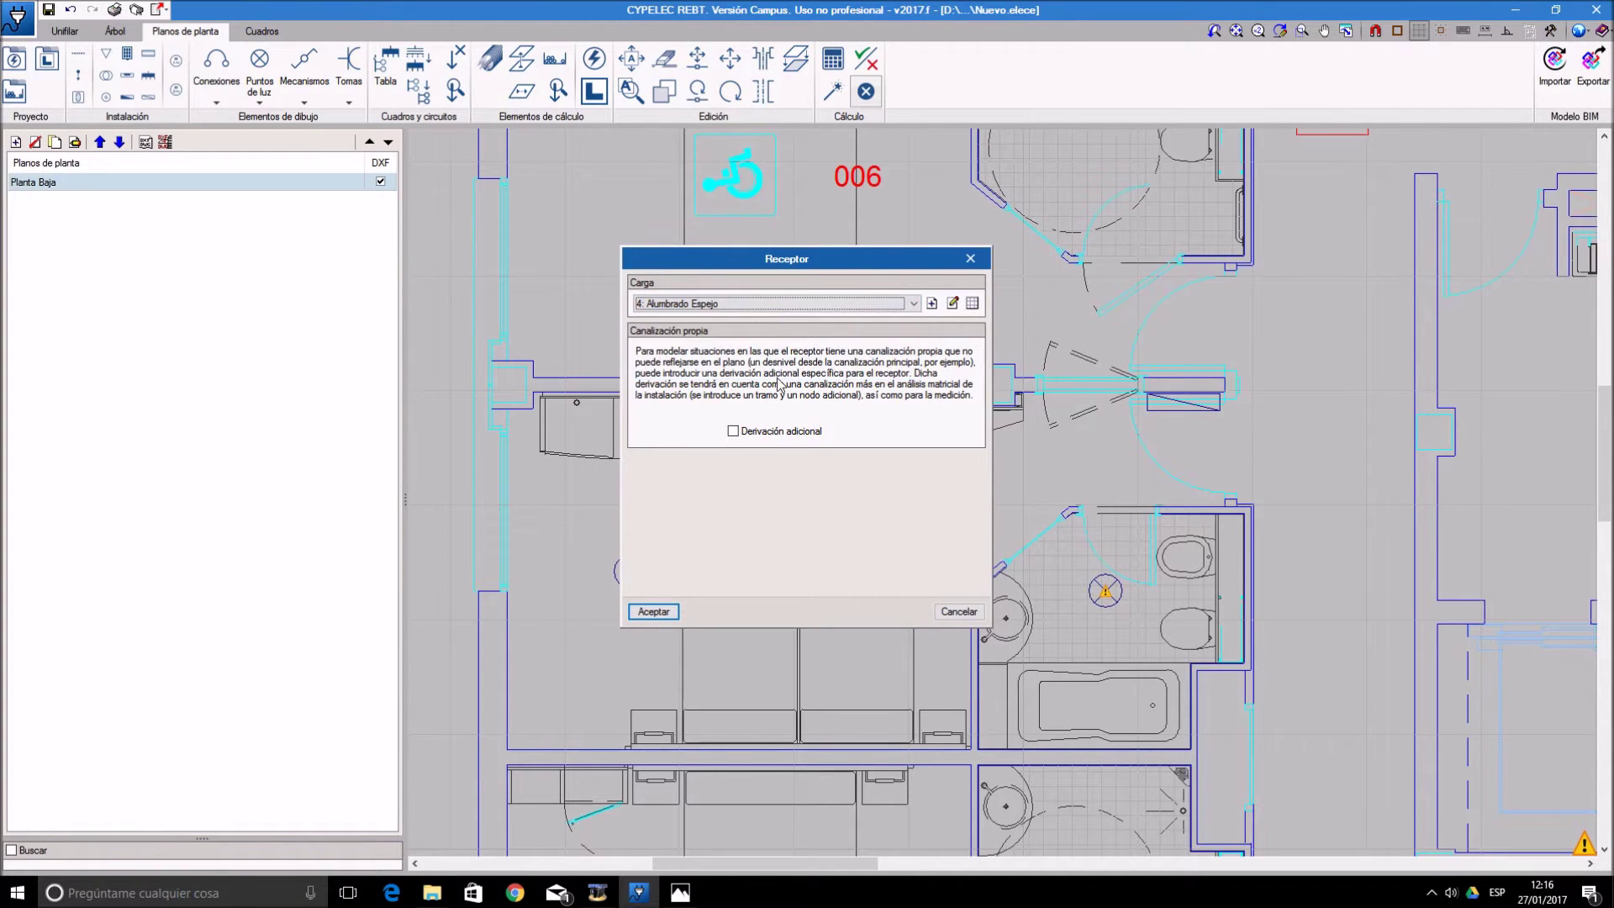
click(653, 612)
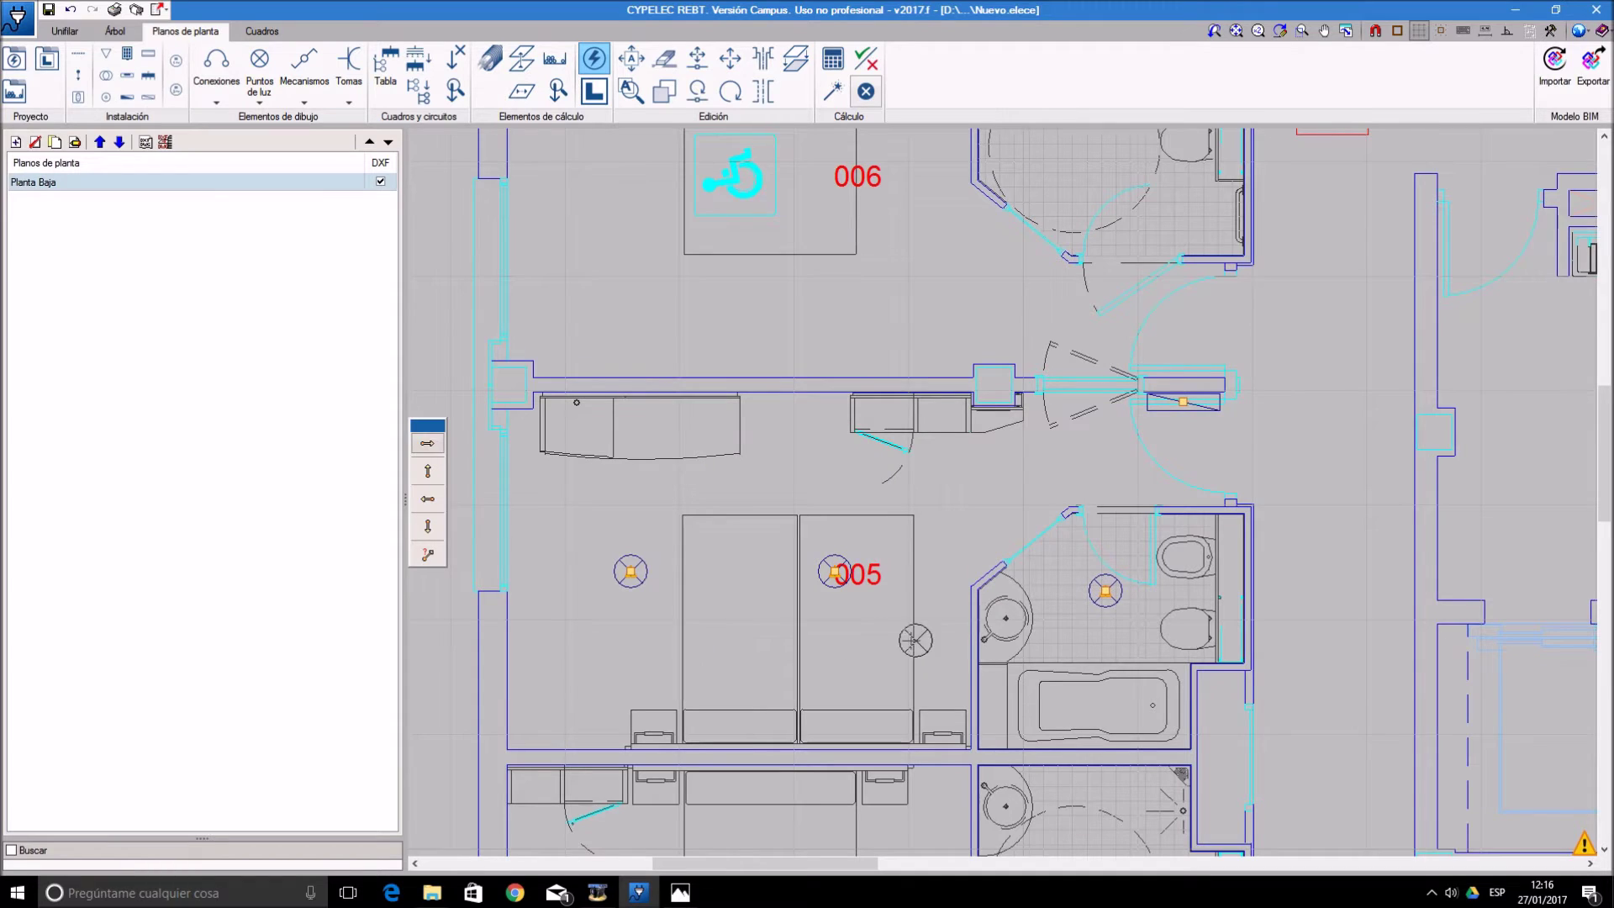
scroll(979, 621, up, 2)
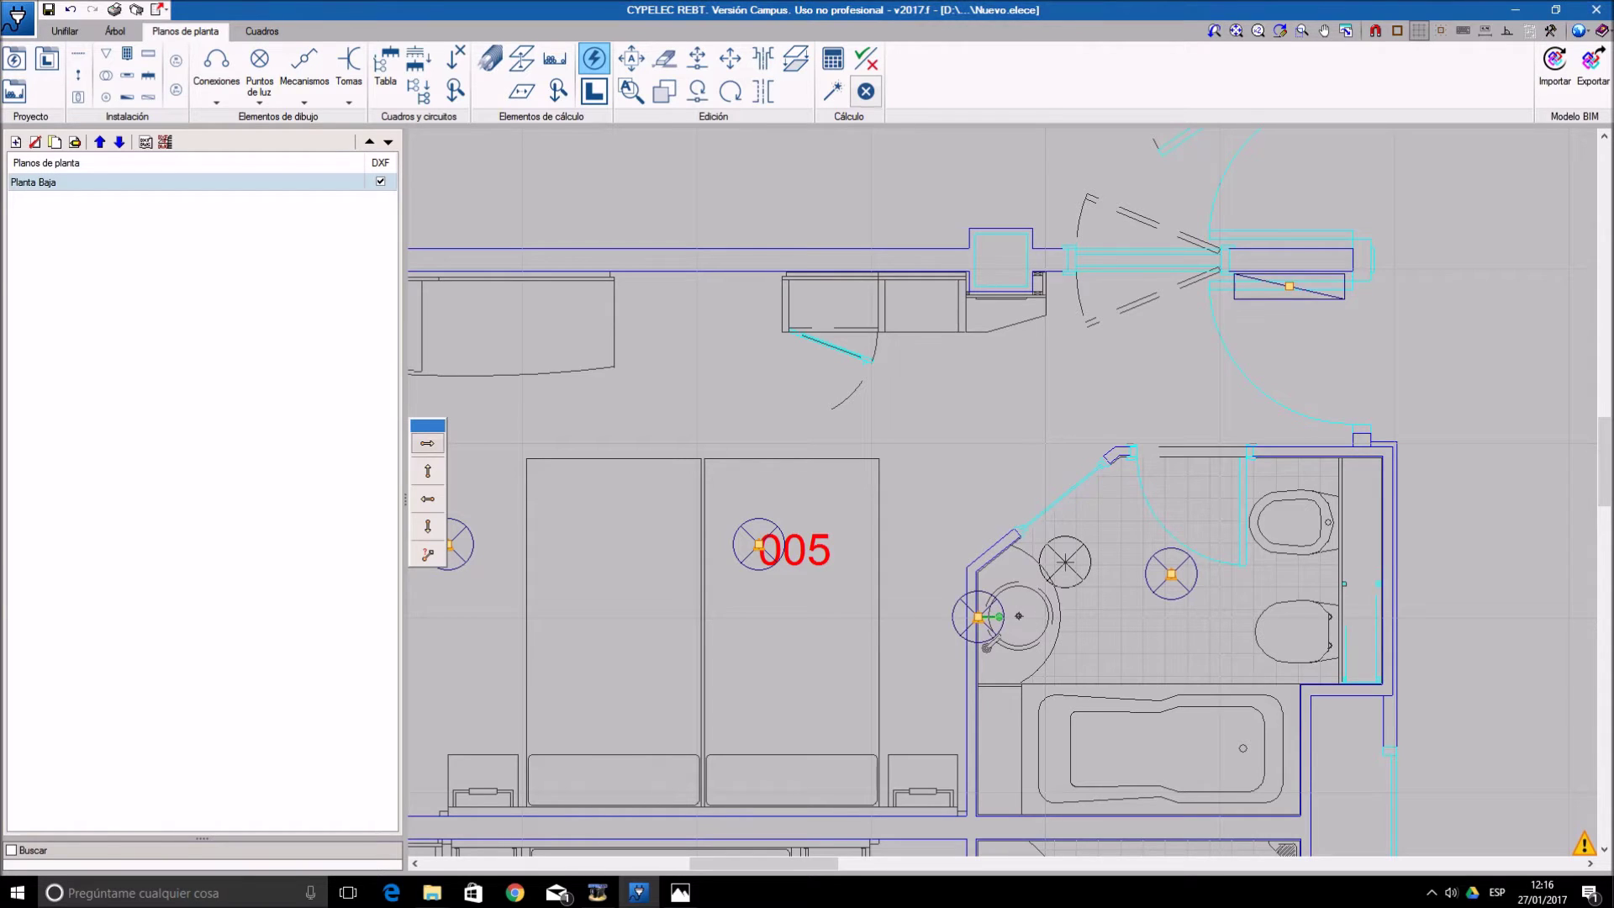
scroll(1065, 561, down, 2)
scroll(1064, 562, down, 1)
click(1000, 580)
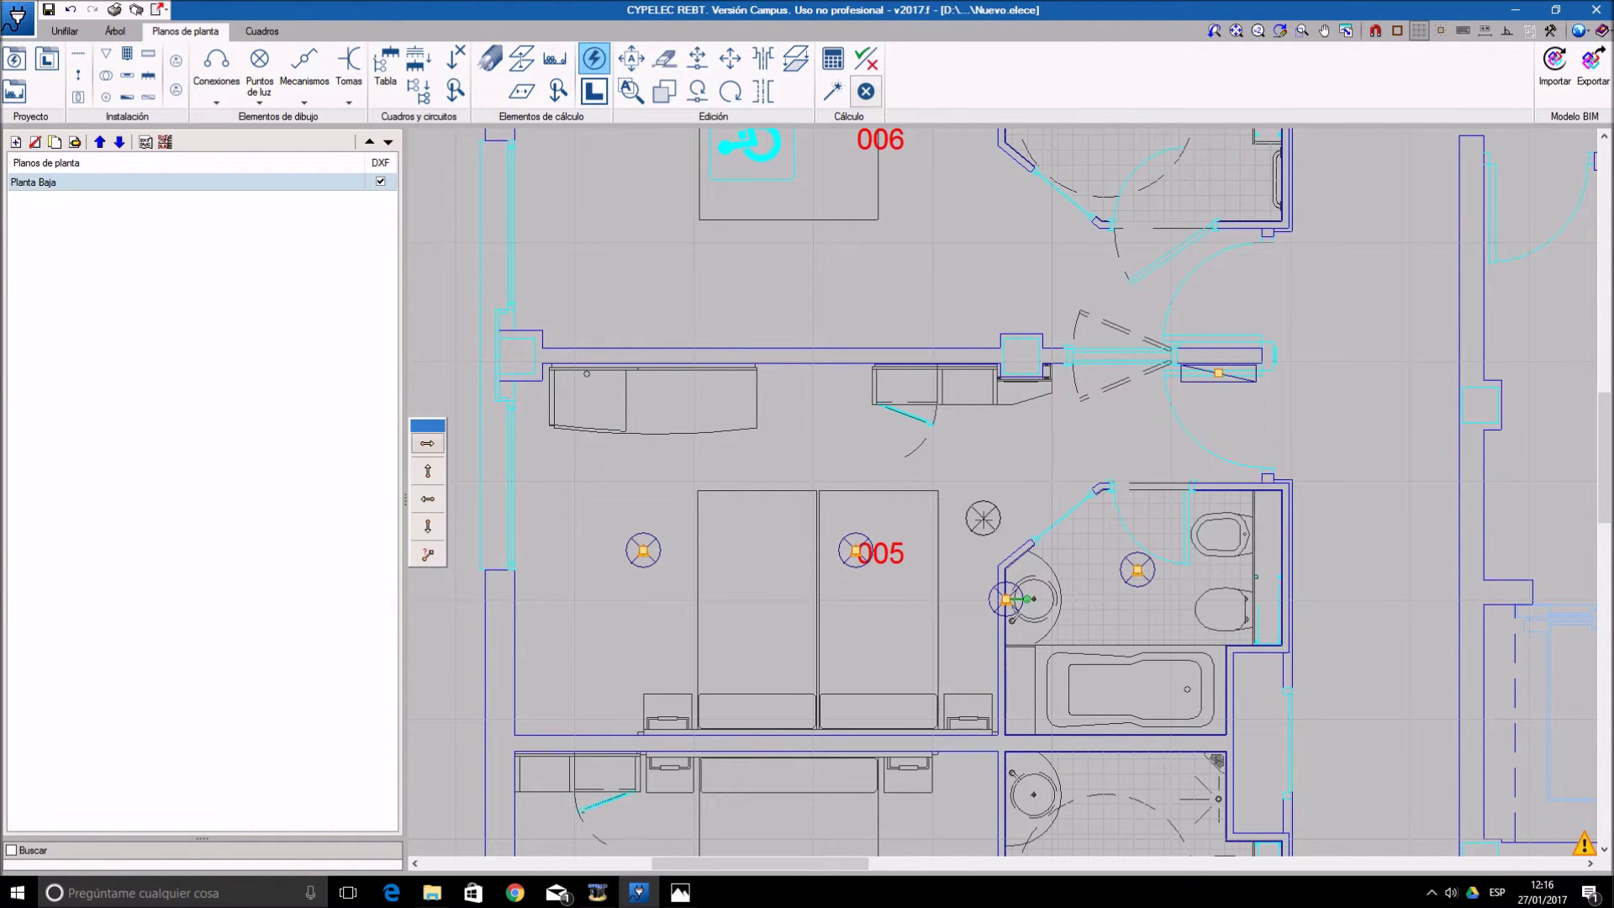
- Start a new receptor with TC otros usos Habitación as its load and no additional branch
right_click(989, 513)
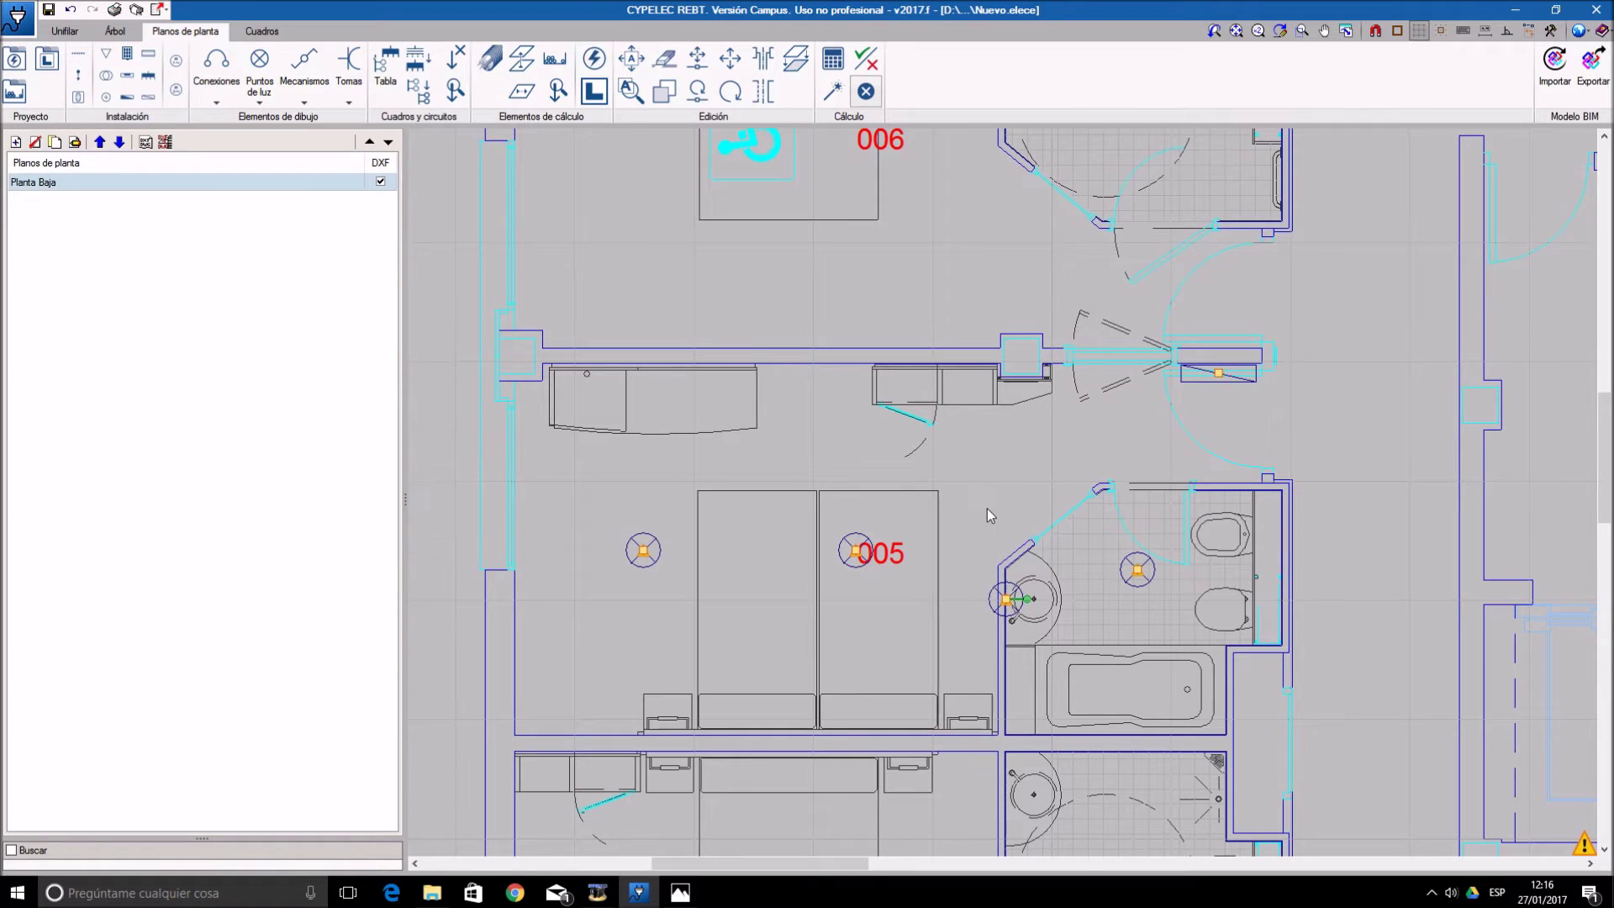
click(609, 71)
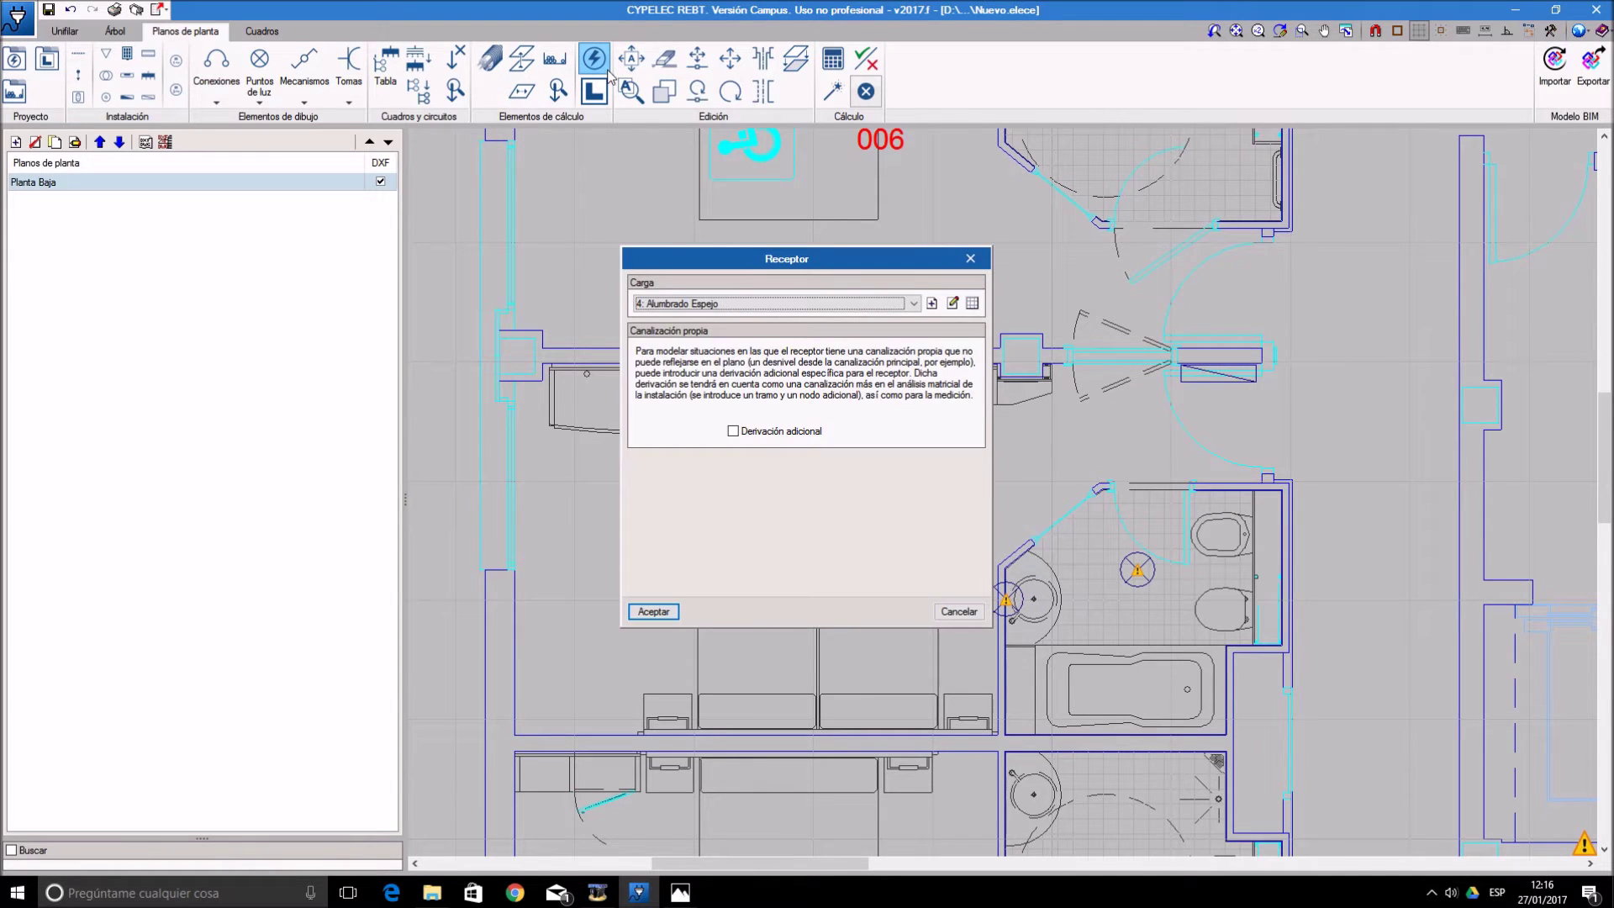
click(912, 305)
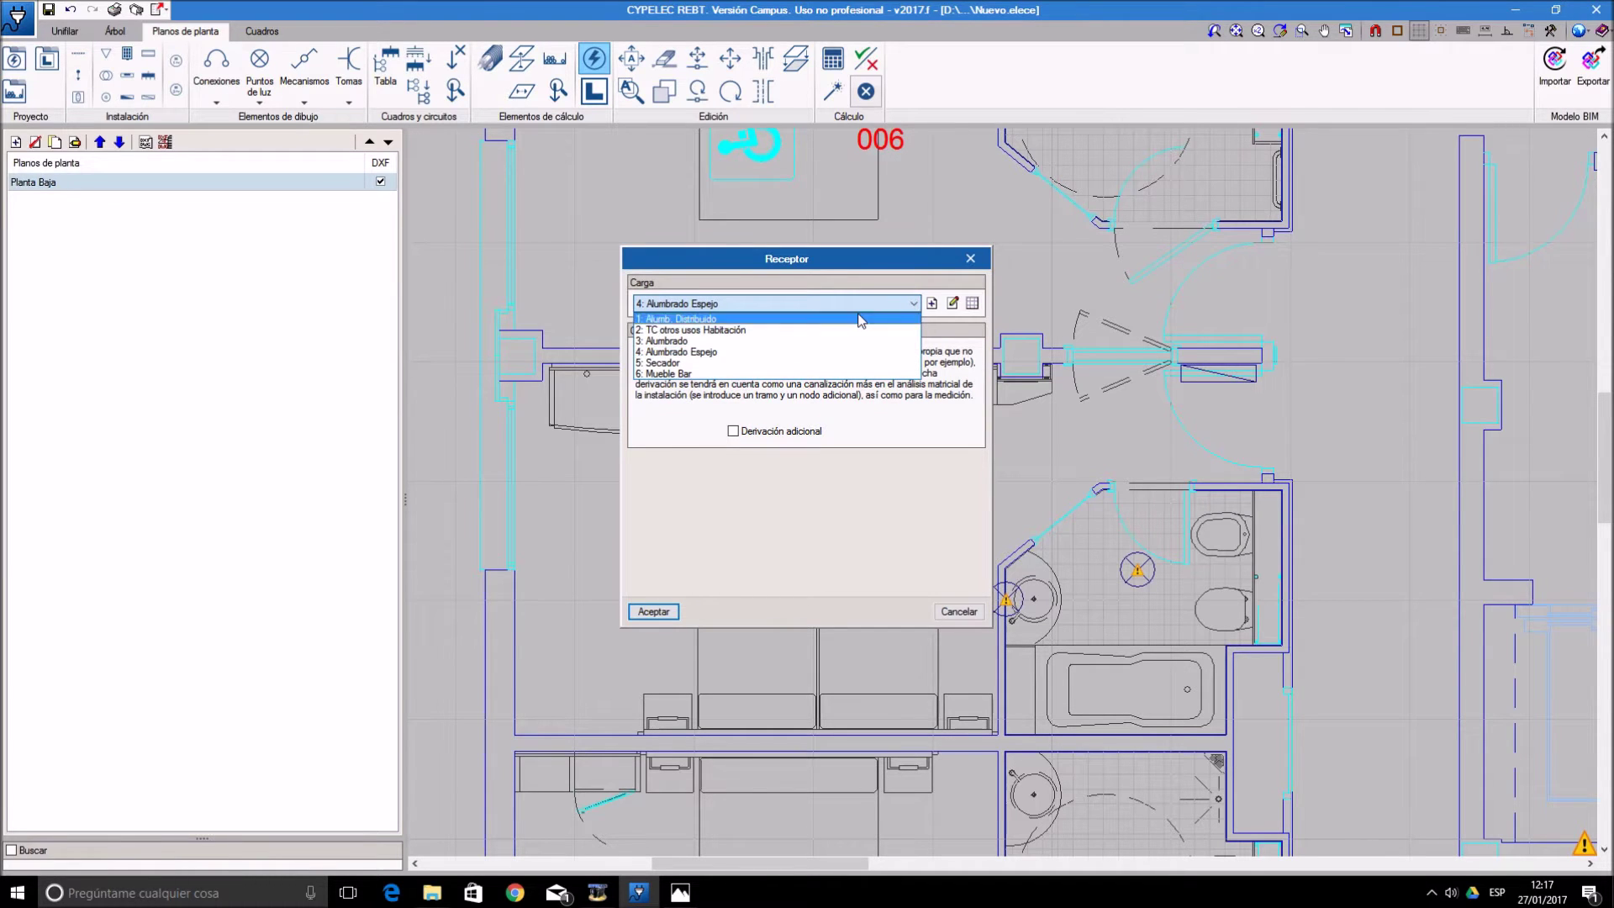
click(765, 330)
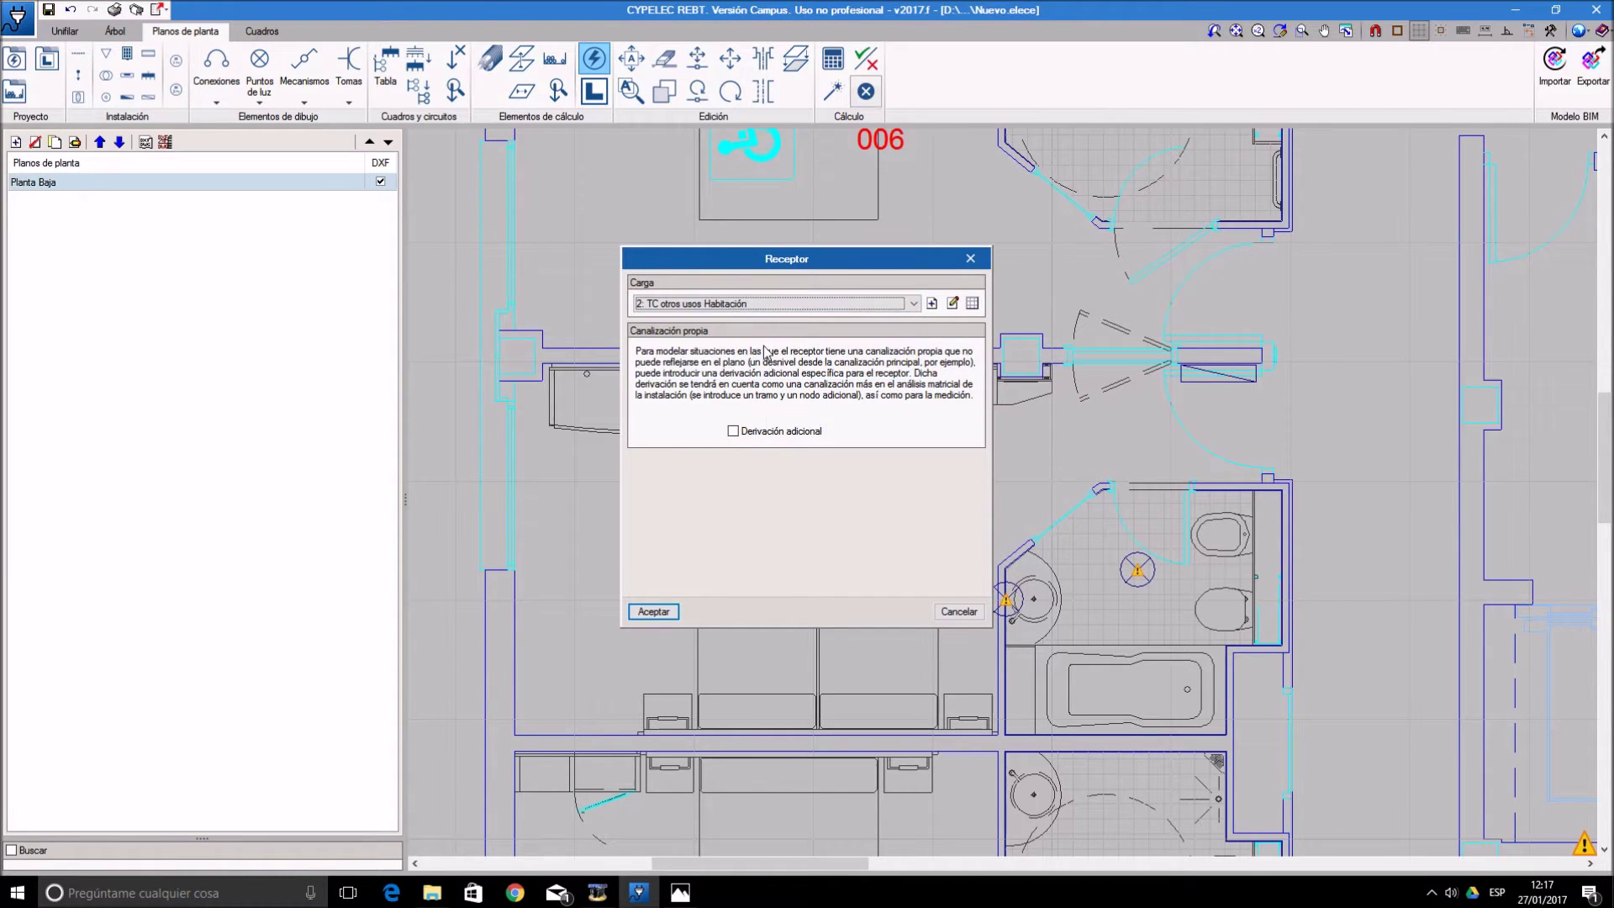
click(654, 612)
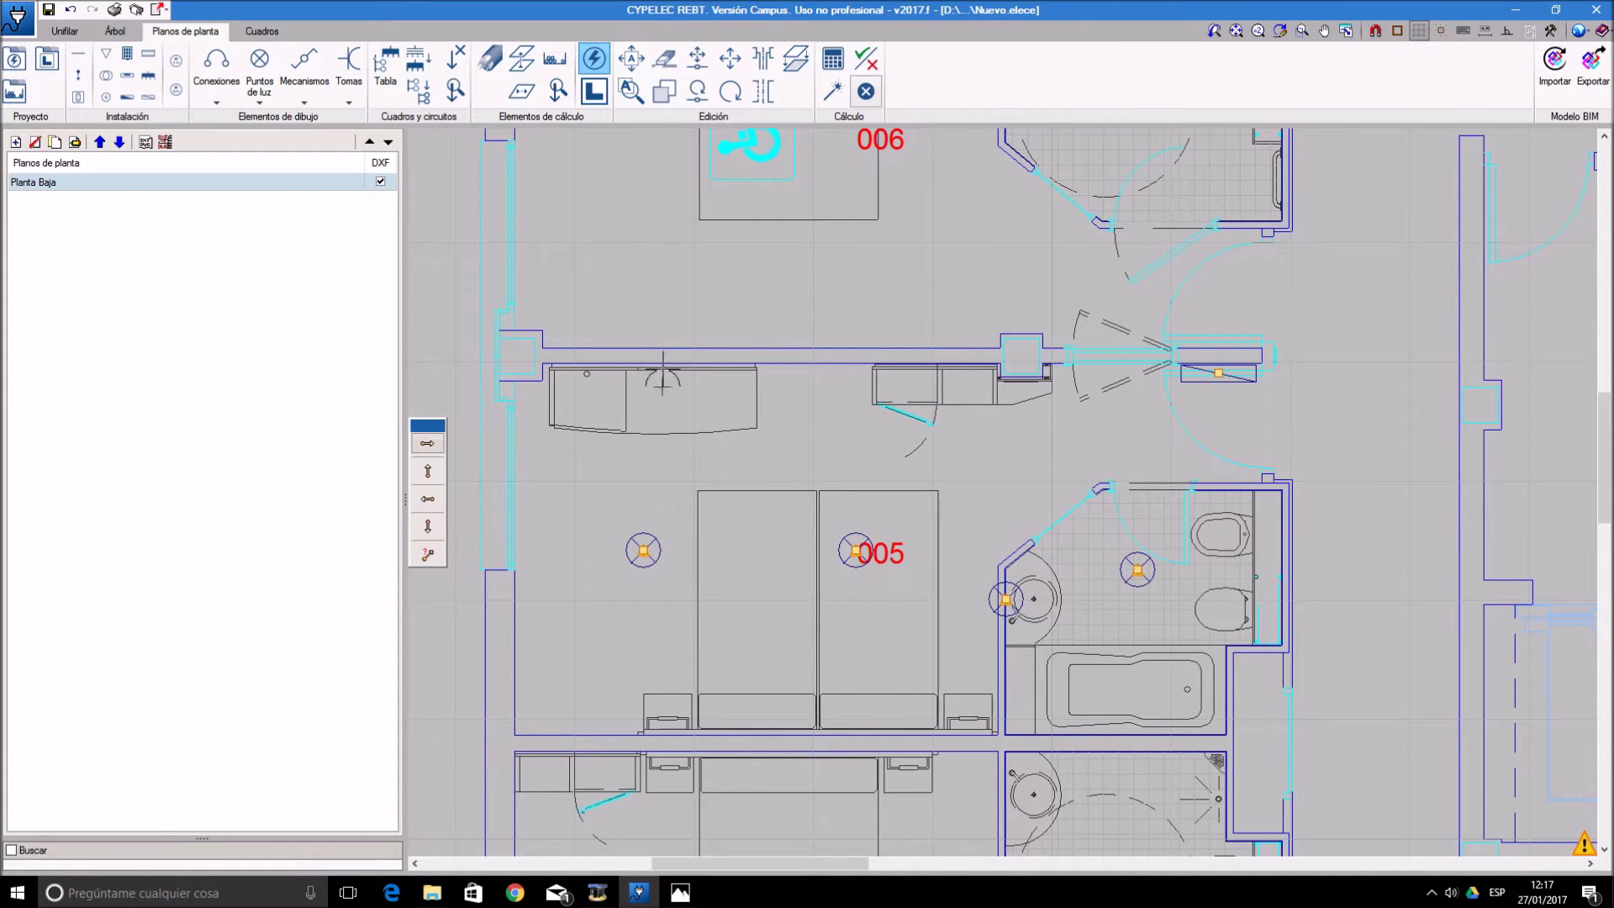
scroll(661, 399, up, 3)
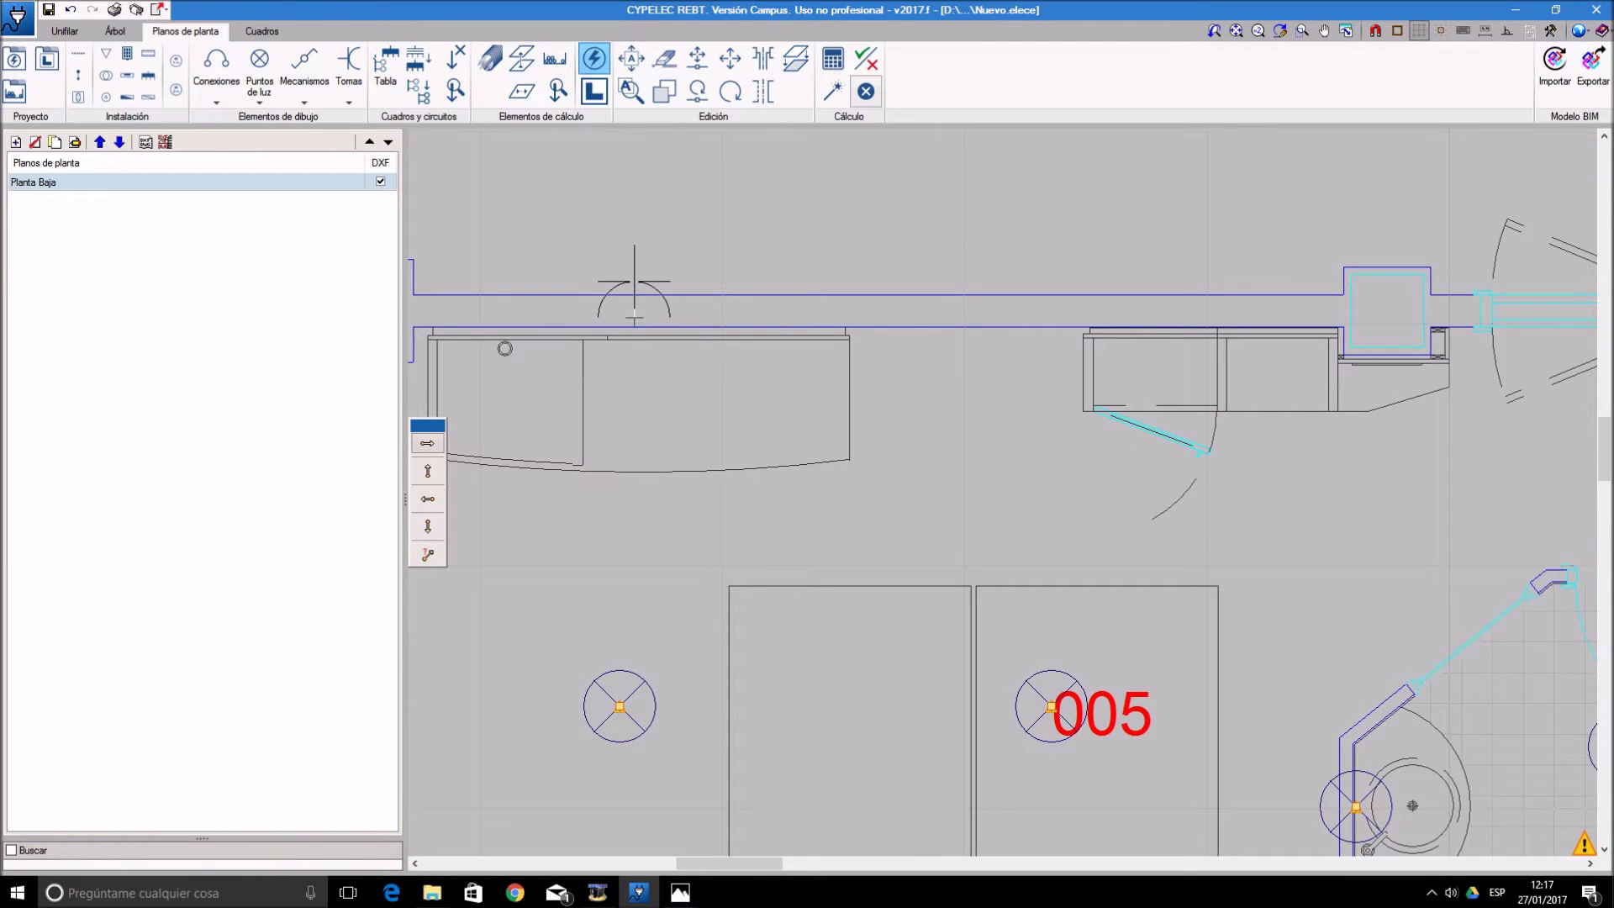
scroll(739, 375, down, 2)
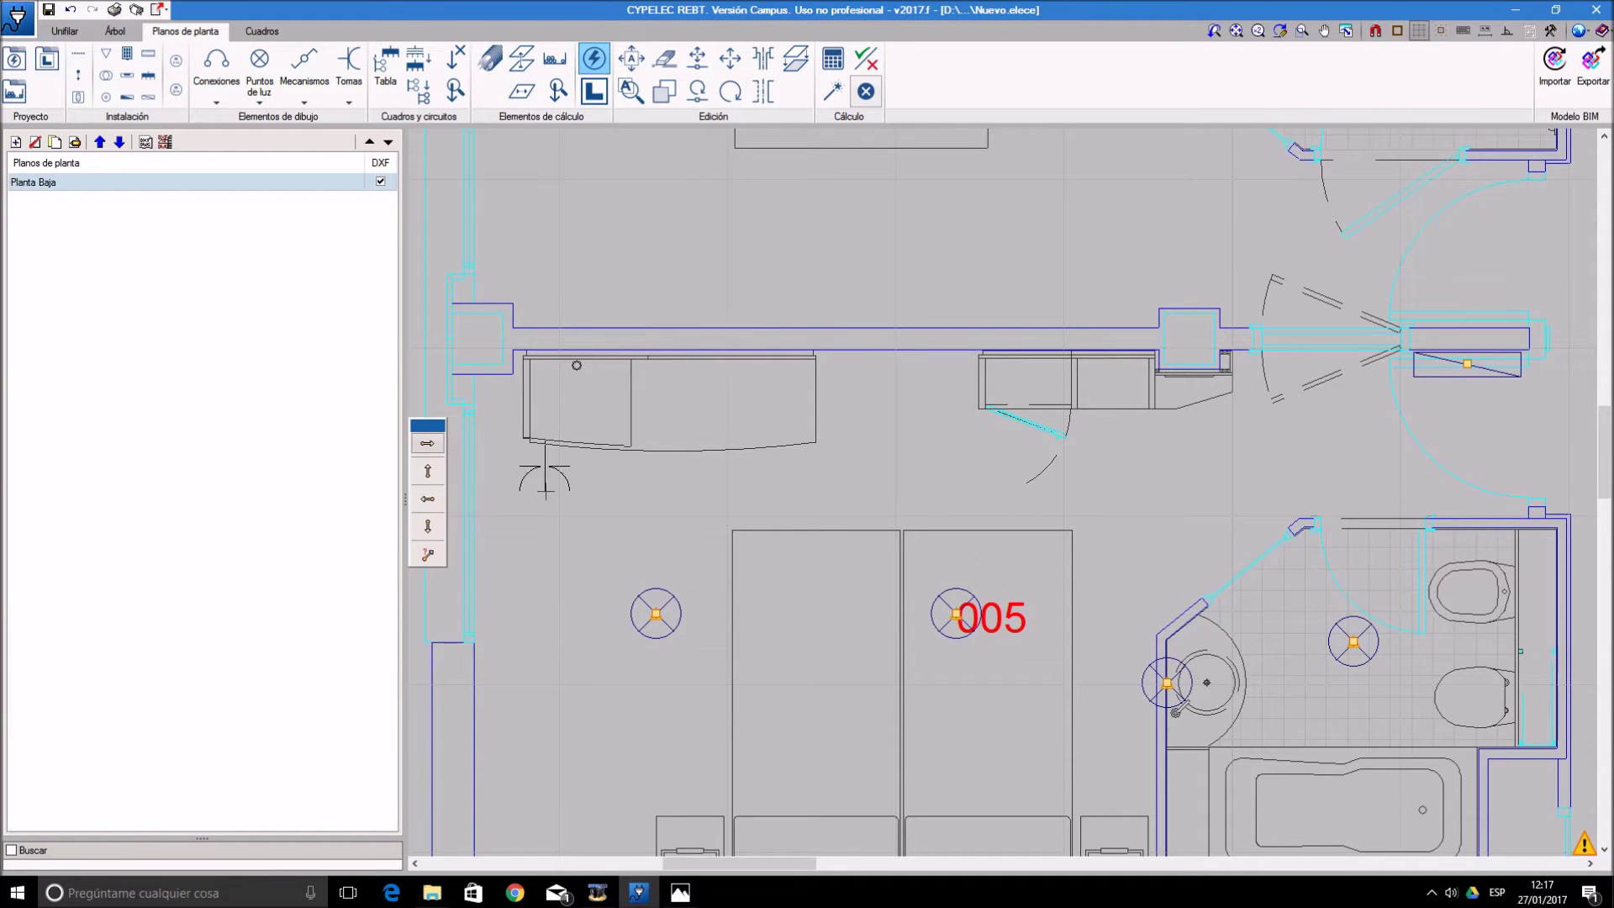
click(434, 507)
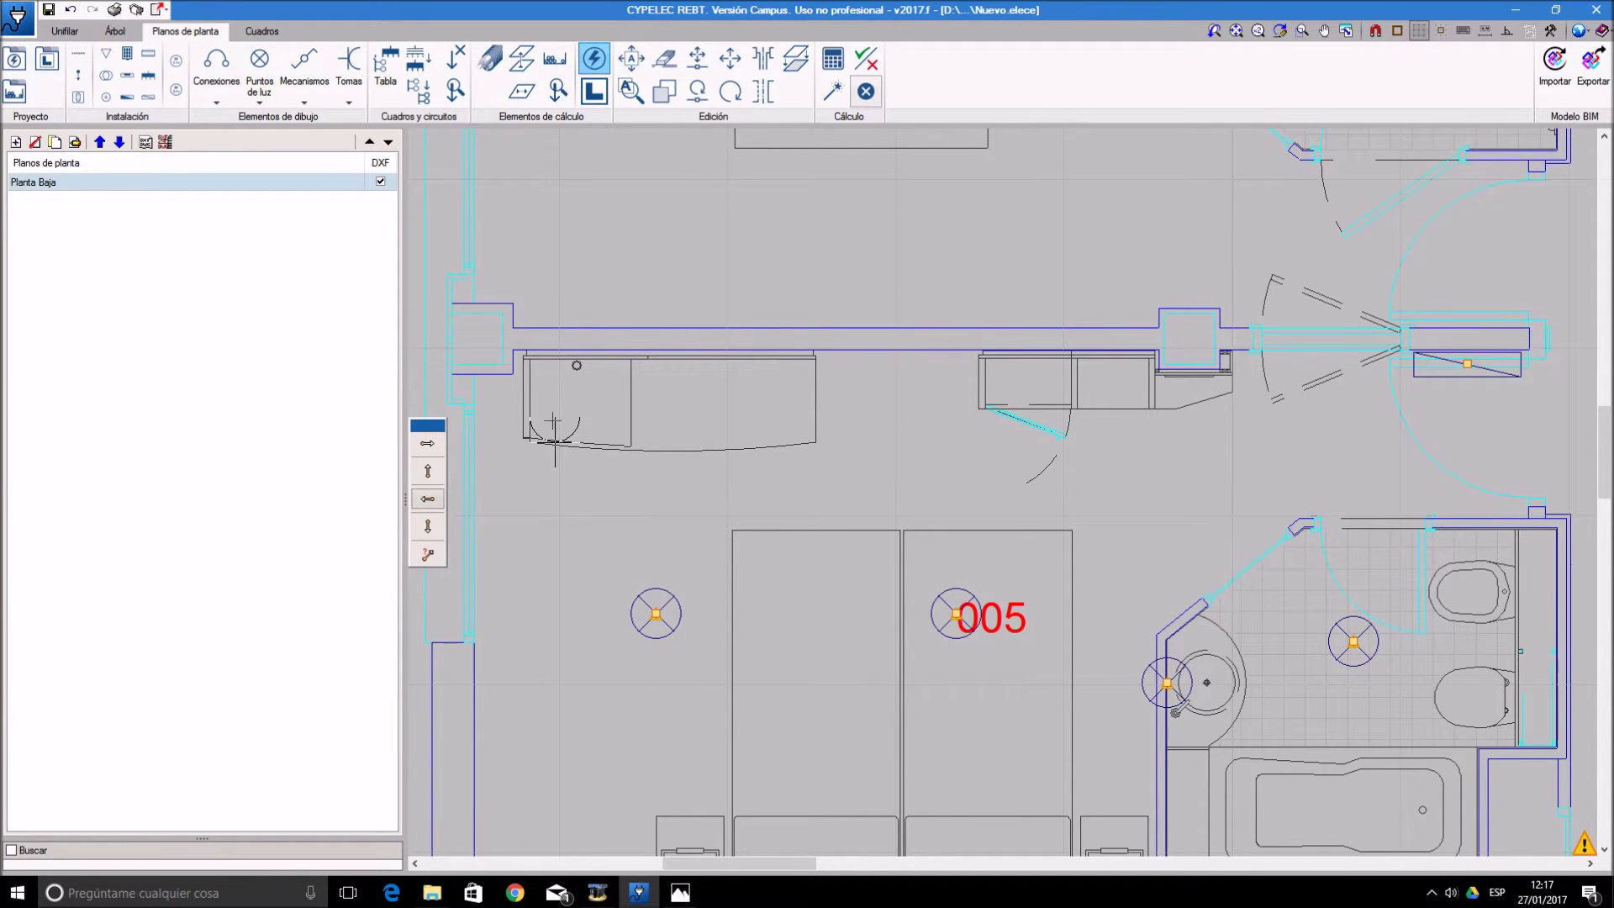
scroll(600, 366, up, 2)
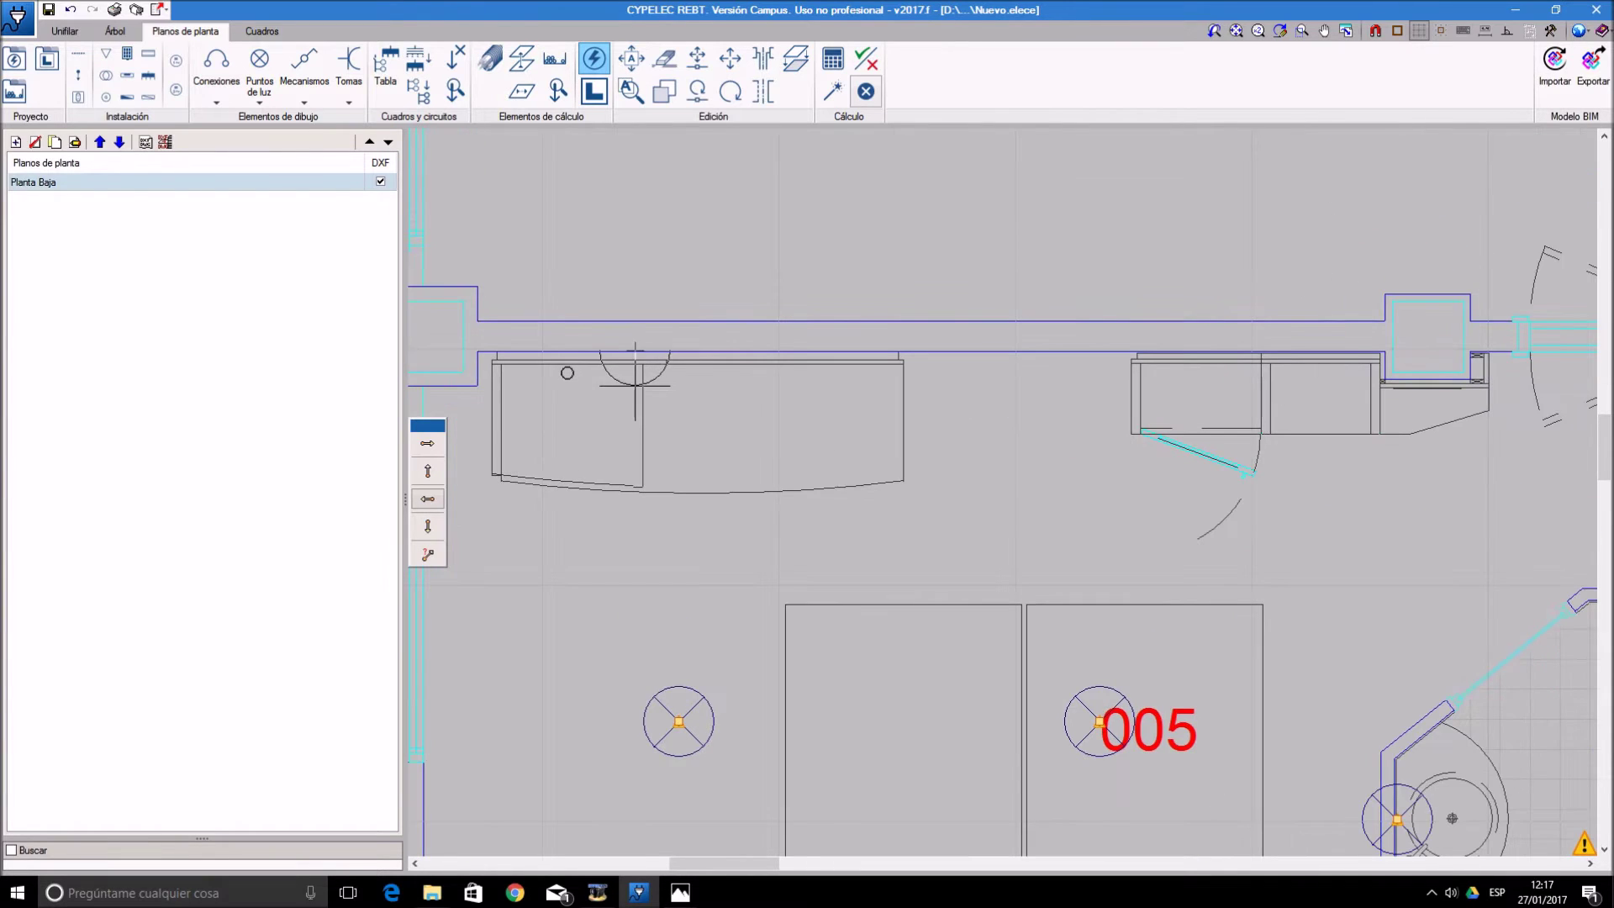
scroll(852, 388, down, 1)
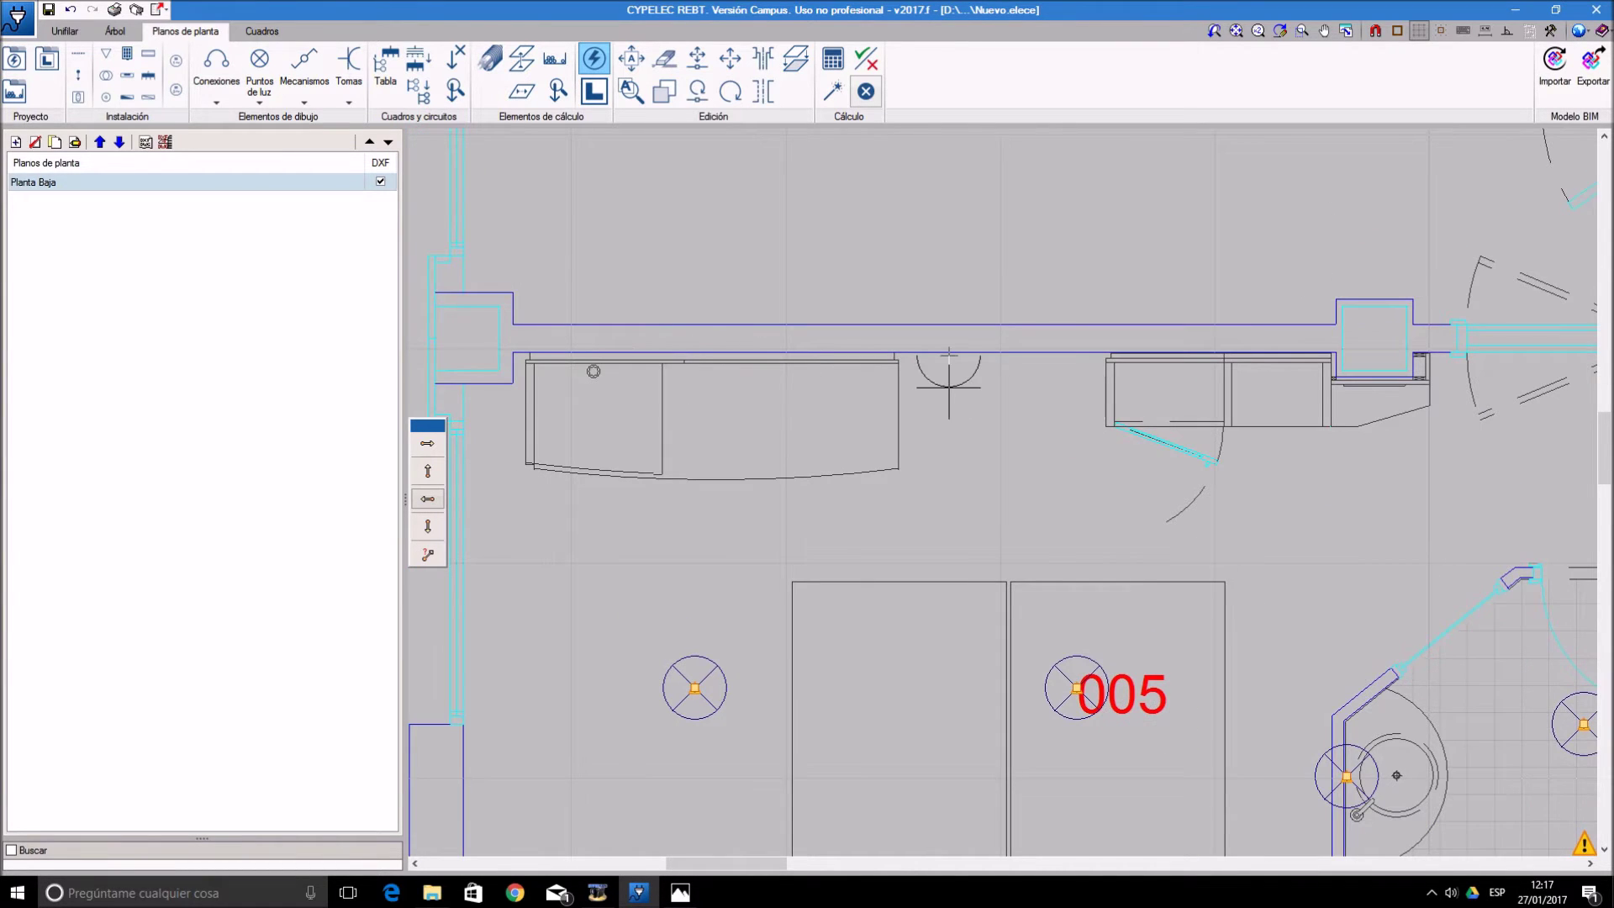
scroll(949, 387, down, 1)
scroll(1005, 529, down, 1)
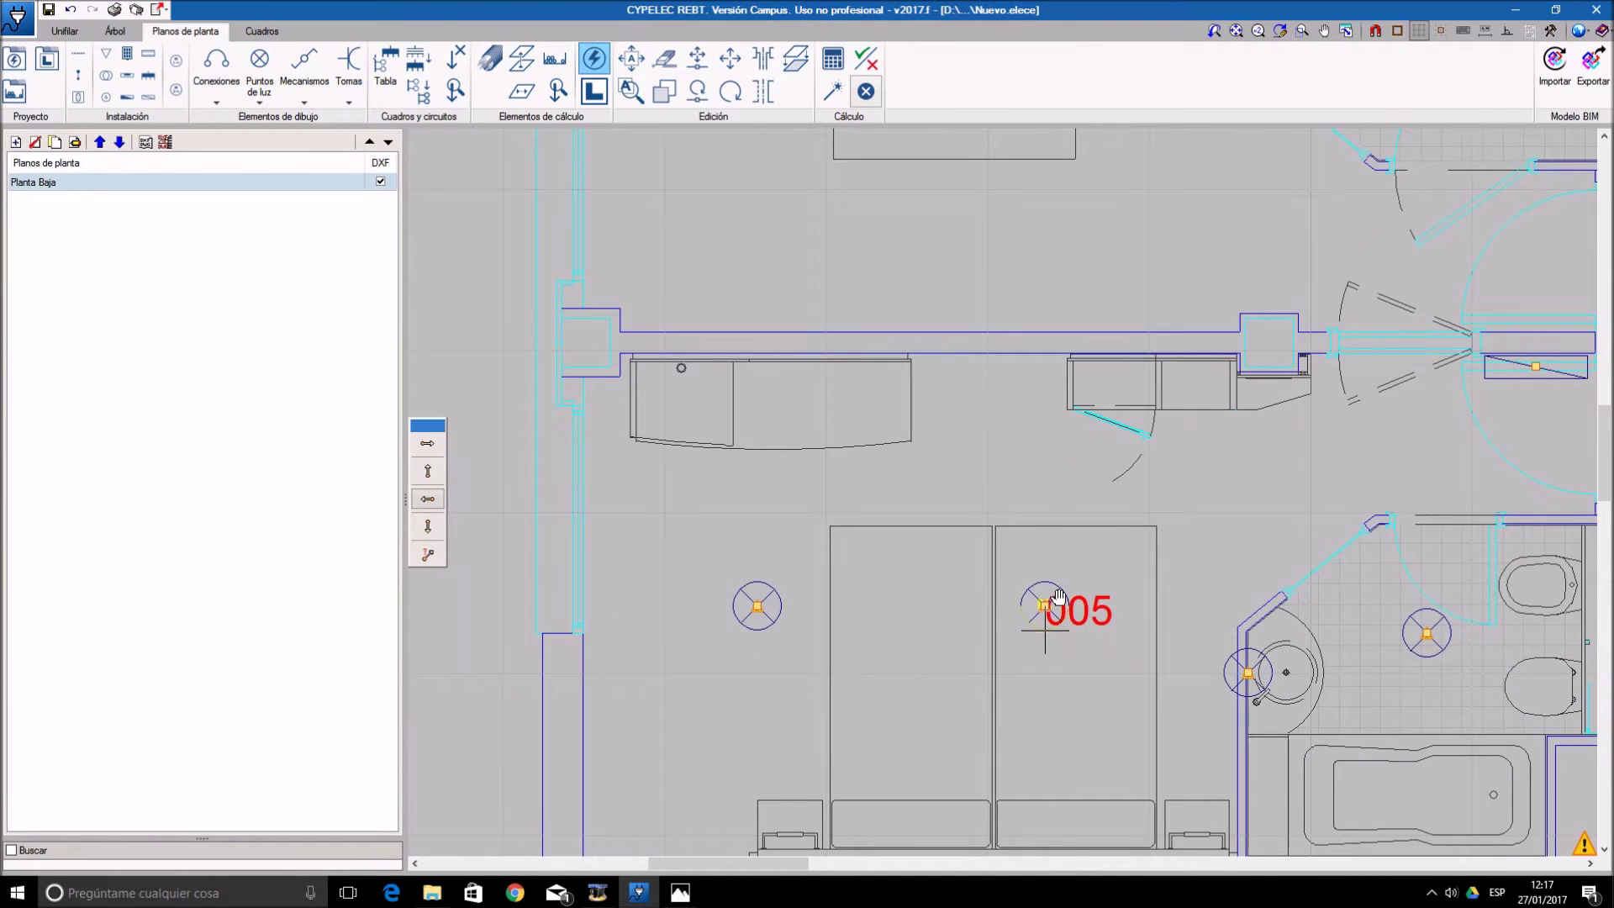
- Place two TC otros usos Habitación sockets on the headboard wall of room 005, one behind each bedside table
middle_drag(1027, 619, 972, 407)
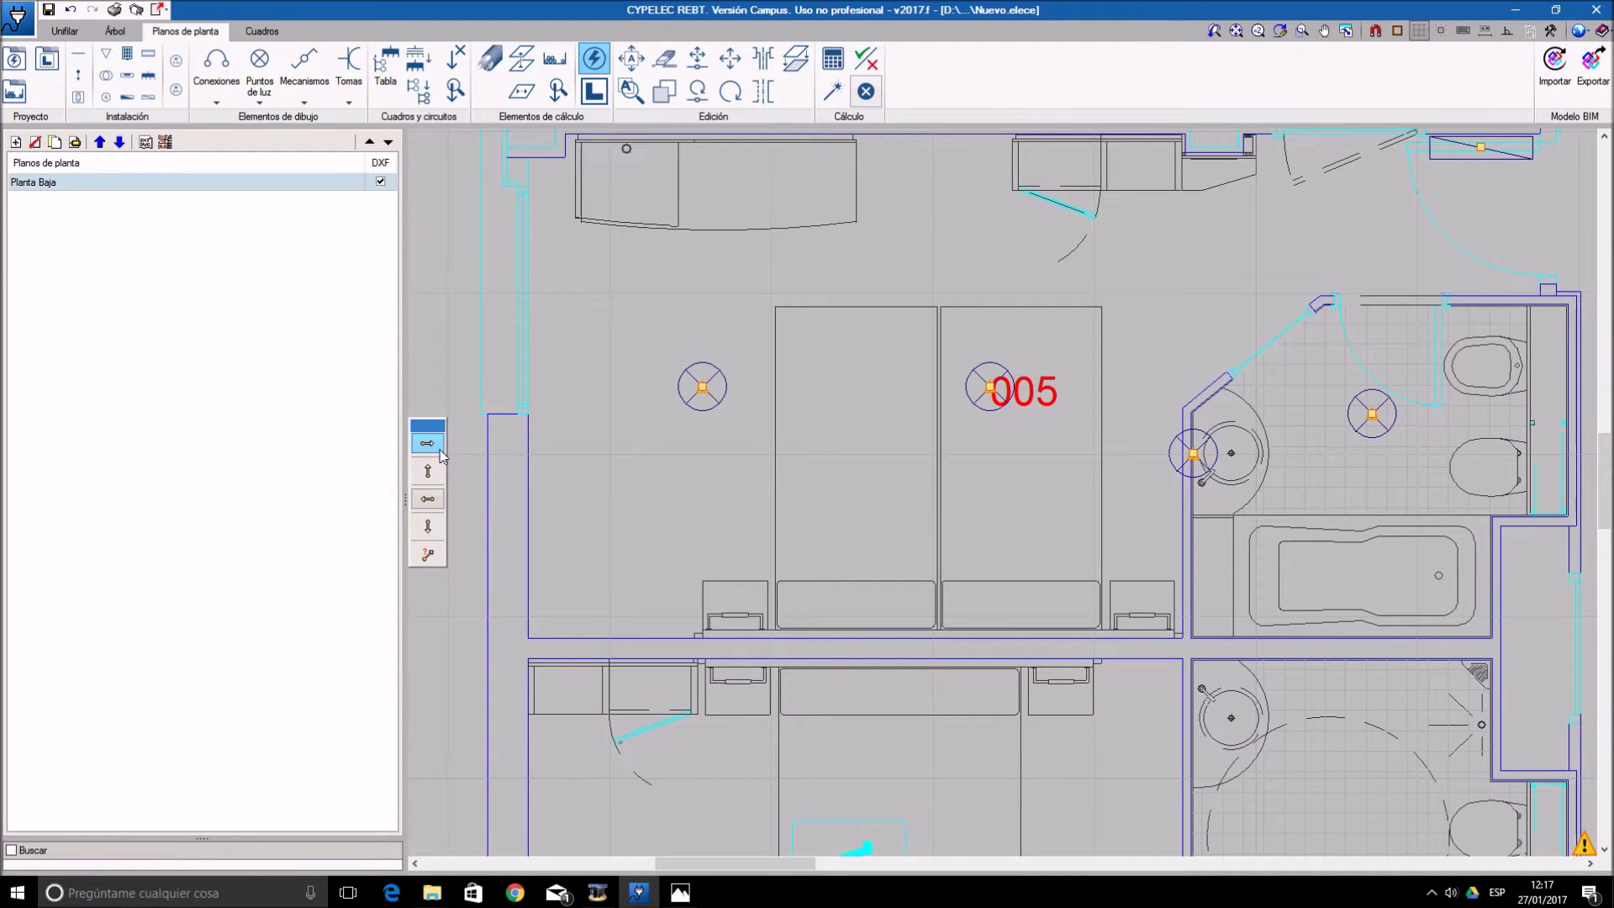
scroll(737, 657, up, 1)
scroll(737, 656, up, 4)
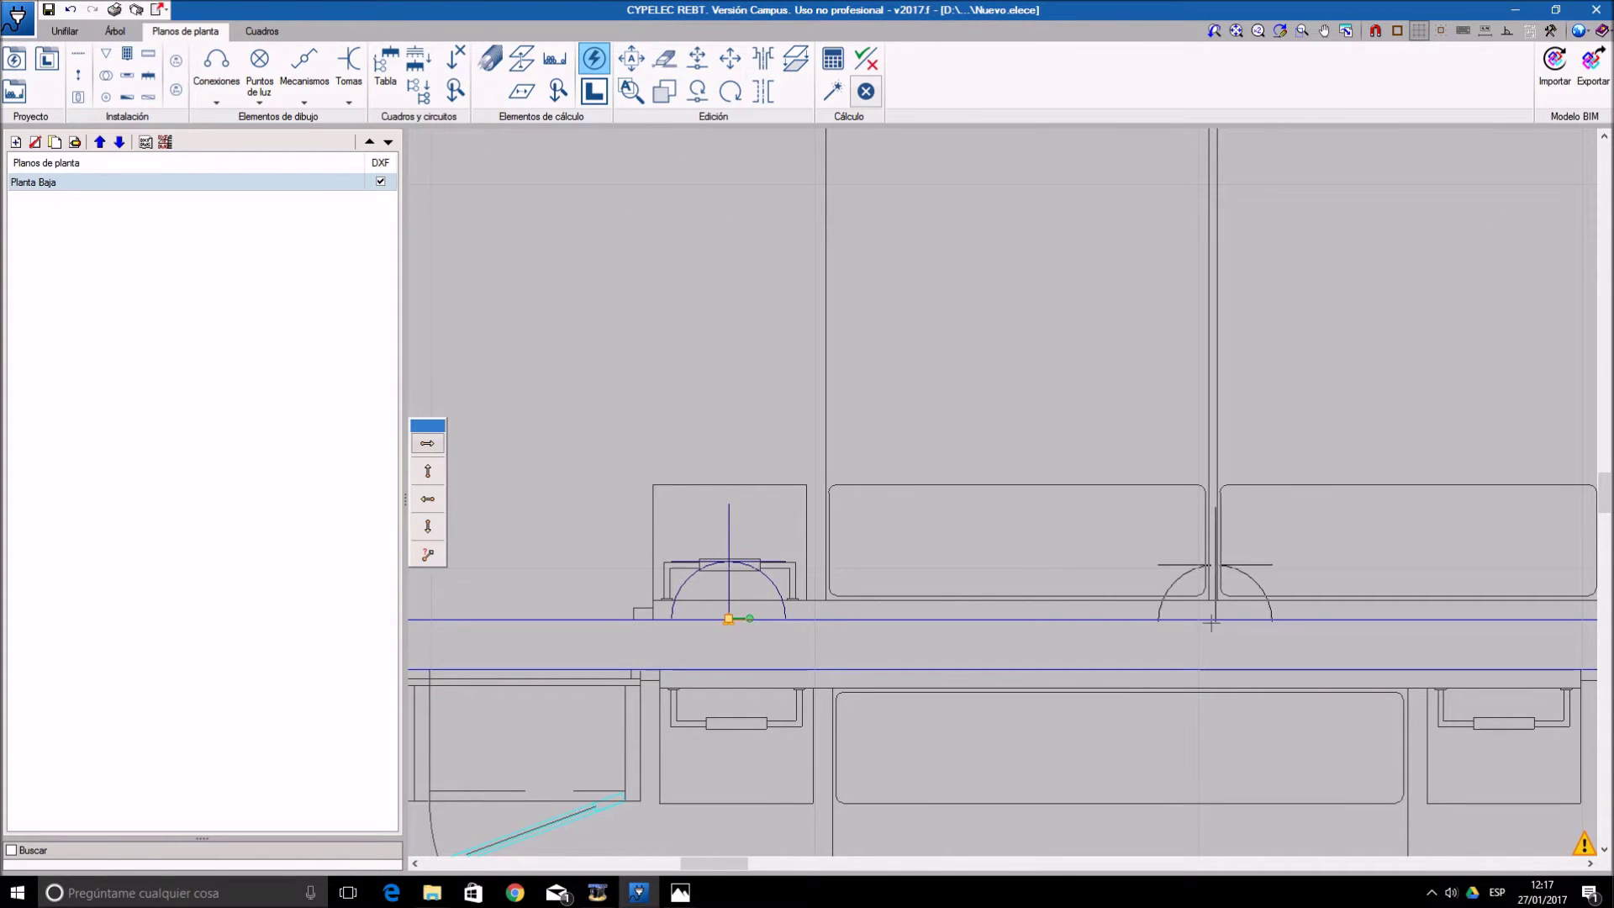
scroll(732, 617, down, 1)
middle_drag(731, 616, 847, 516)
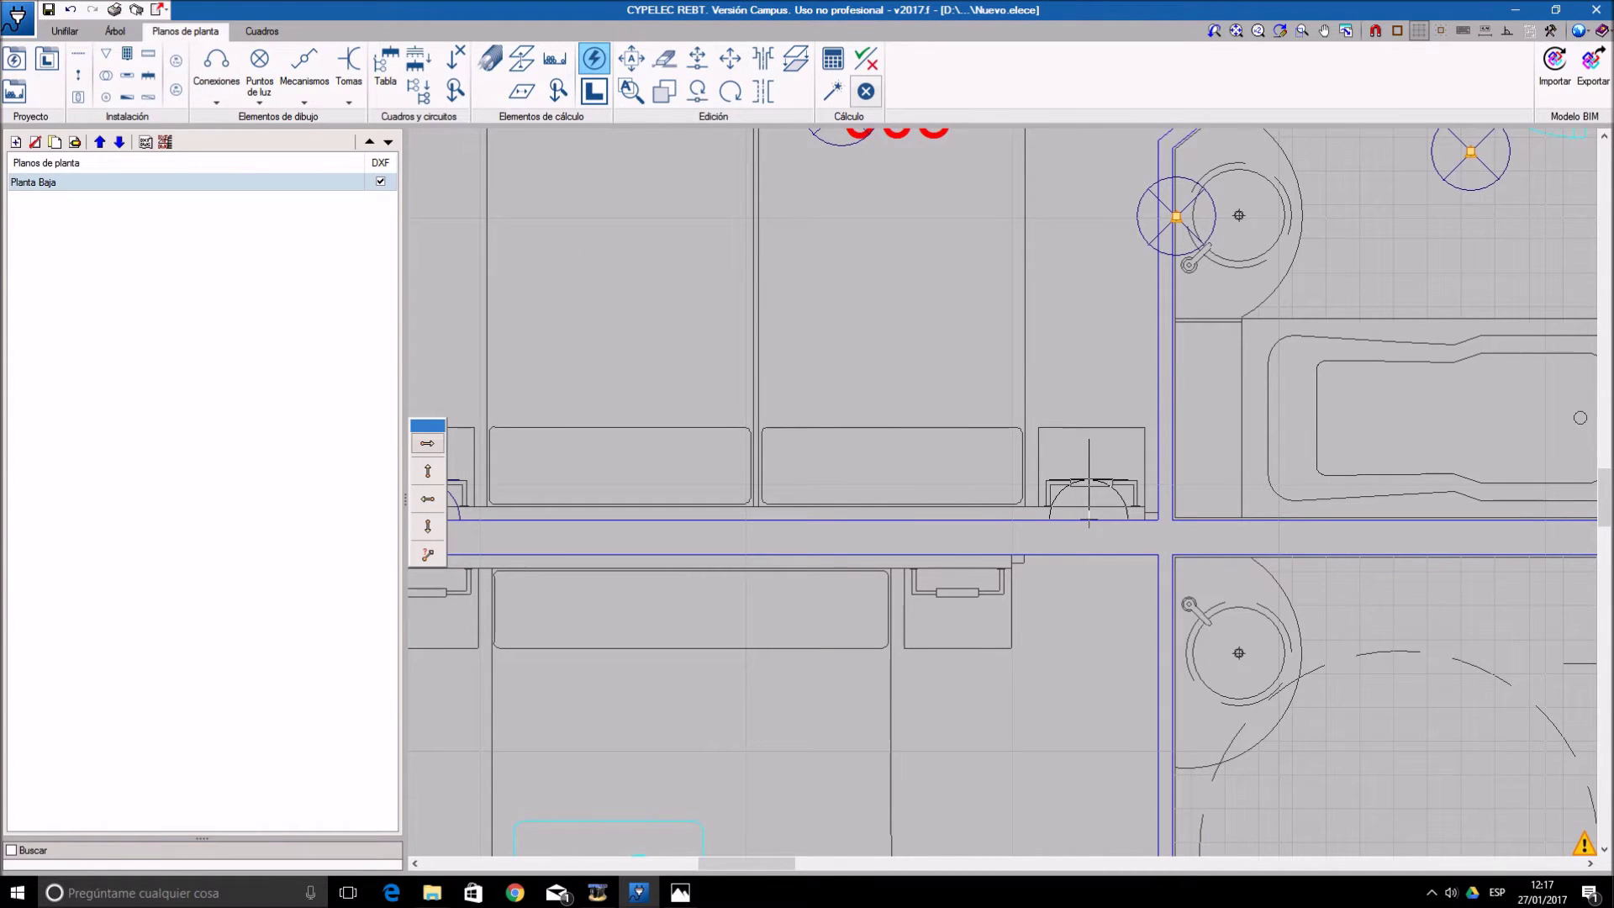
scroll(1016, 421, down, 2)
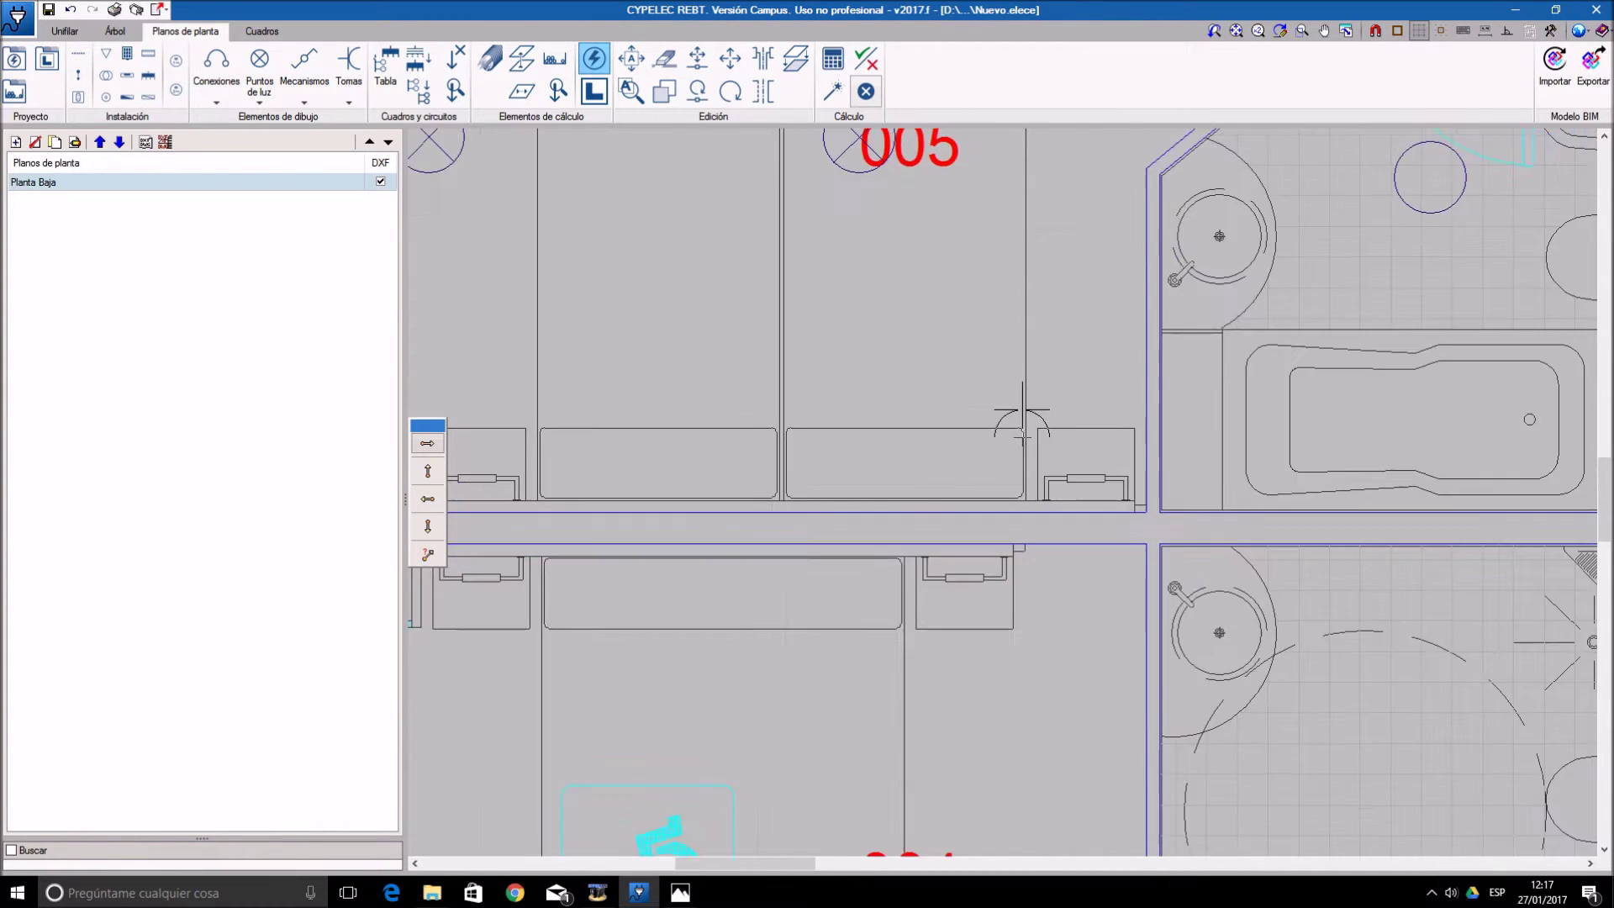
scroll(1021, 436, down, 2)
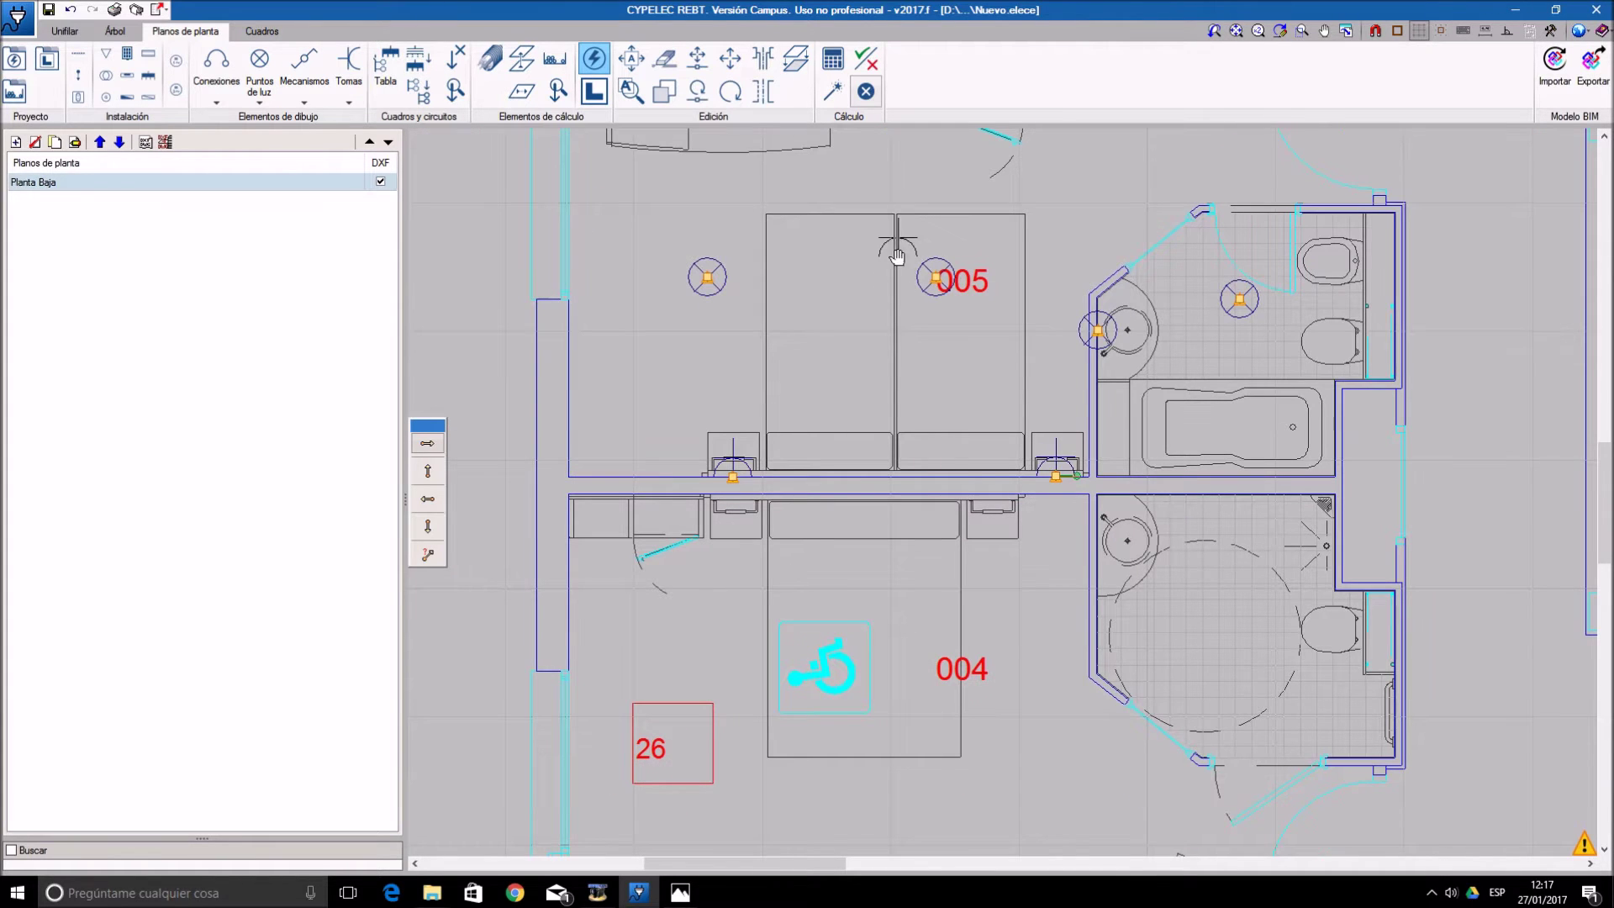
- Place another TC otros usos Habitación socket on the wall behind the desk of room 005, rotated to face into the room
mouse_move(955, 382)
middle_down()
mouse_move(966, 426)
mouse_move(933, 393)
middle_up()
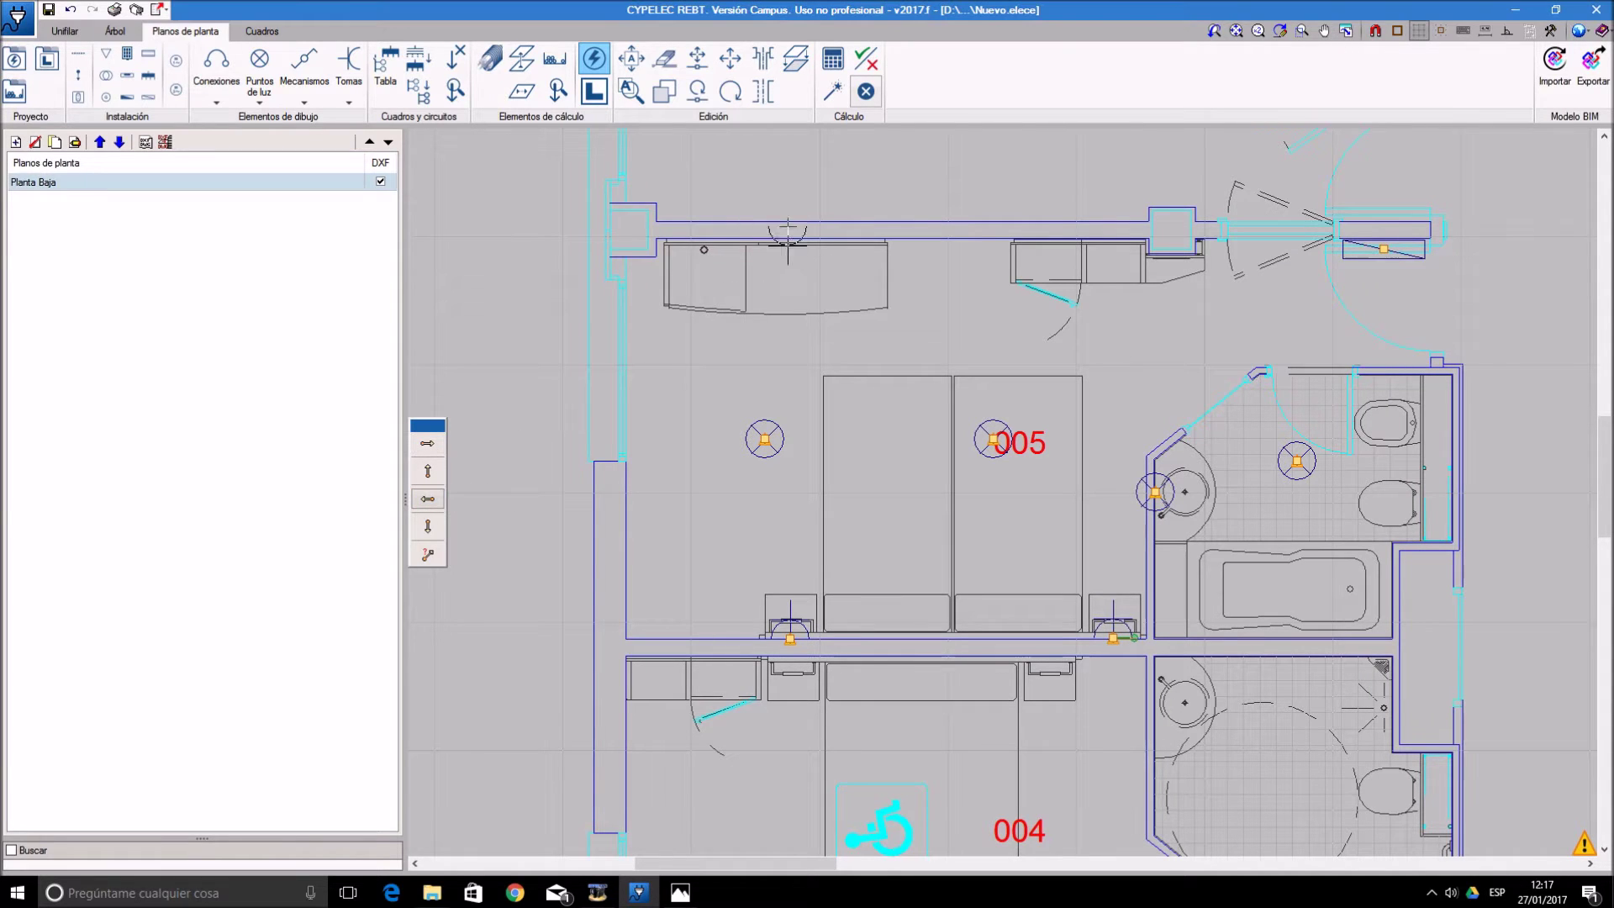
scroll(808, 261, up, 1)
scroll(808, 261, up, 1)
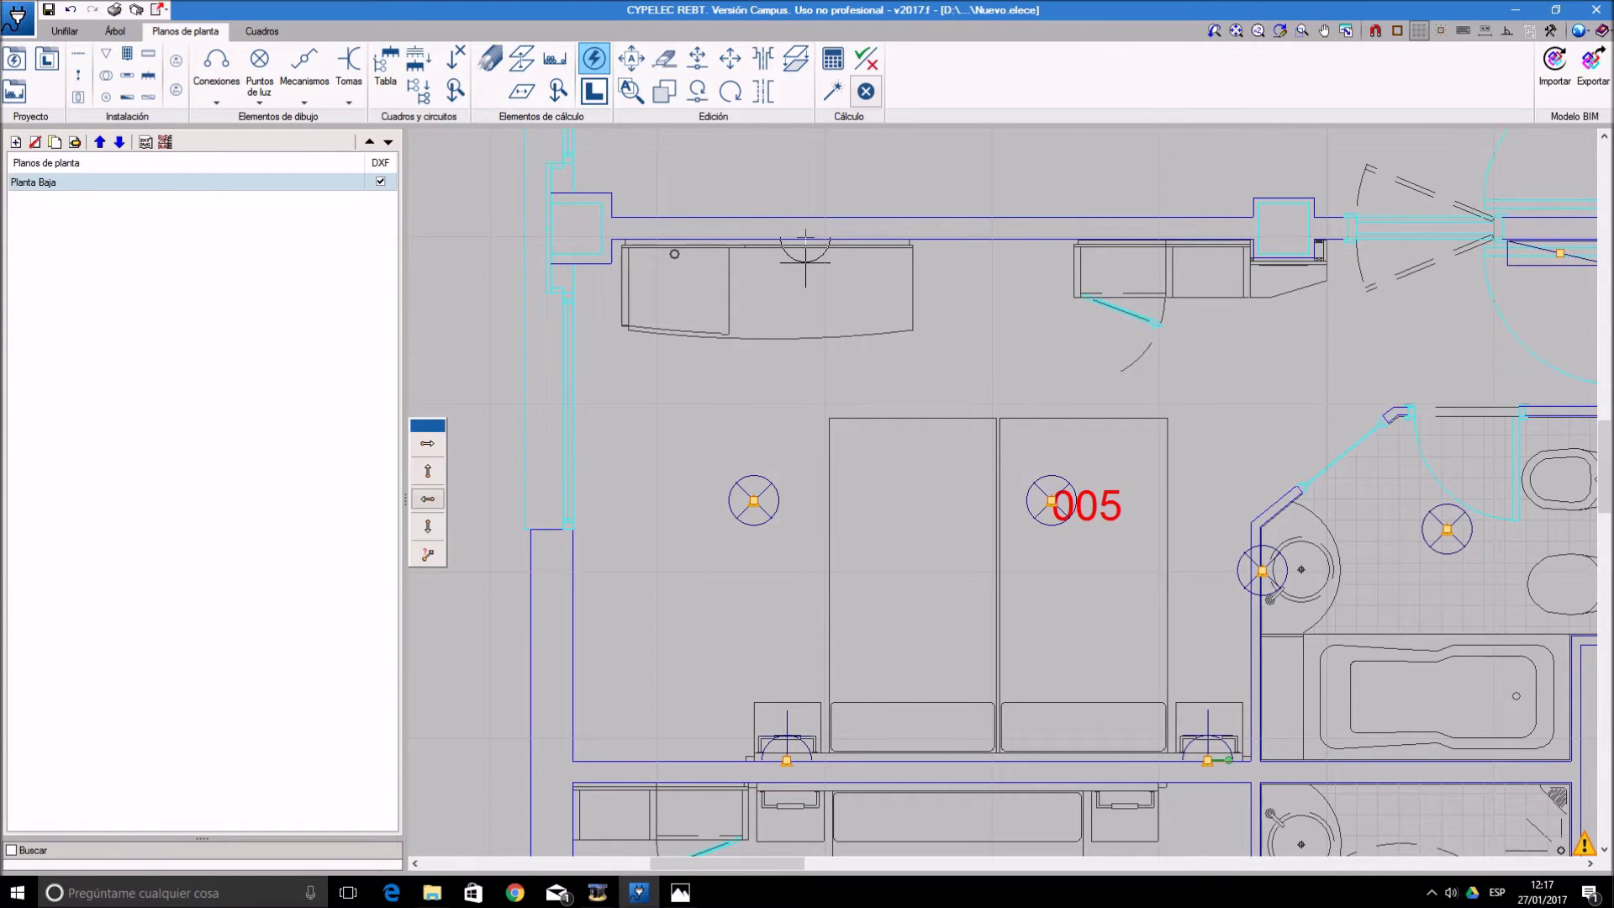
click(806, 252)
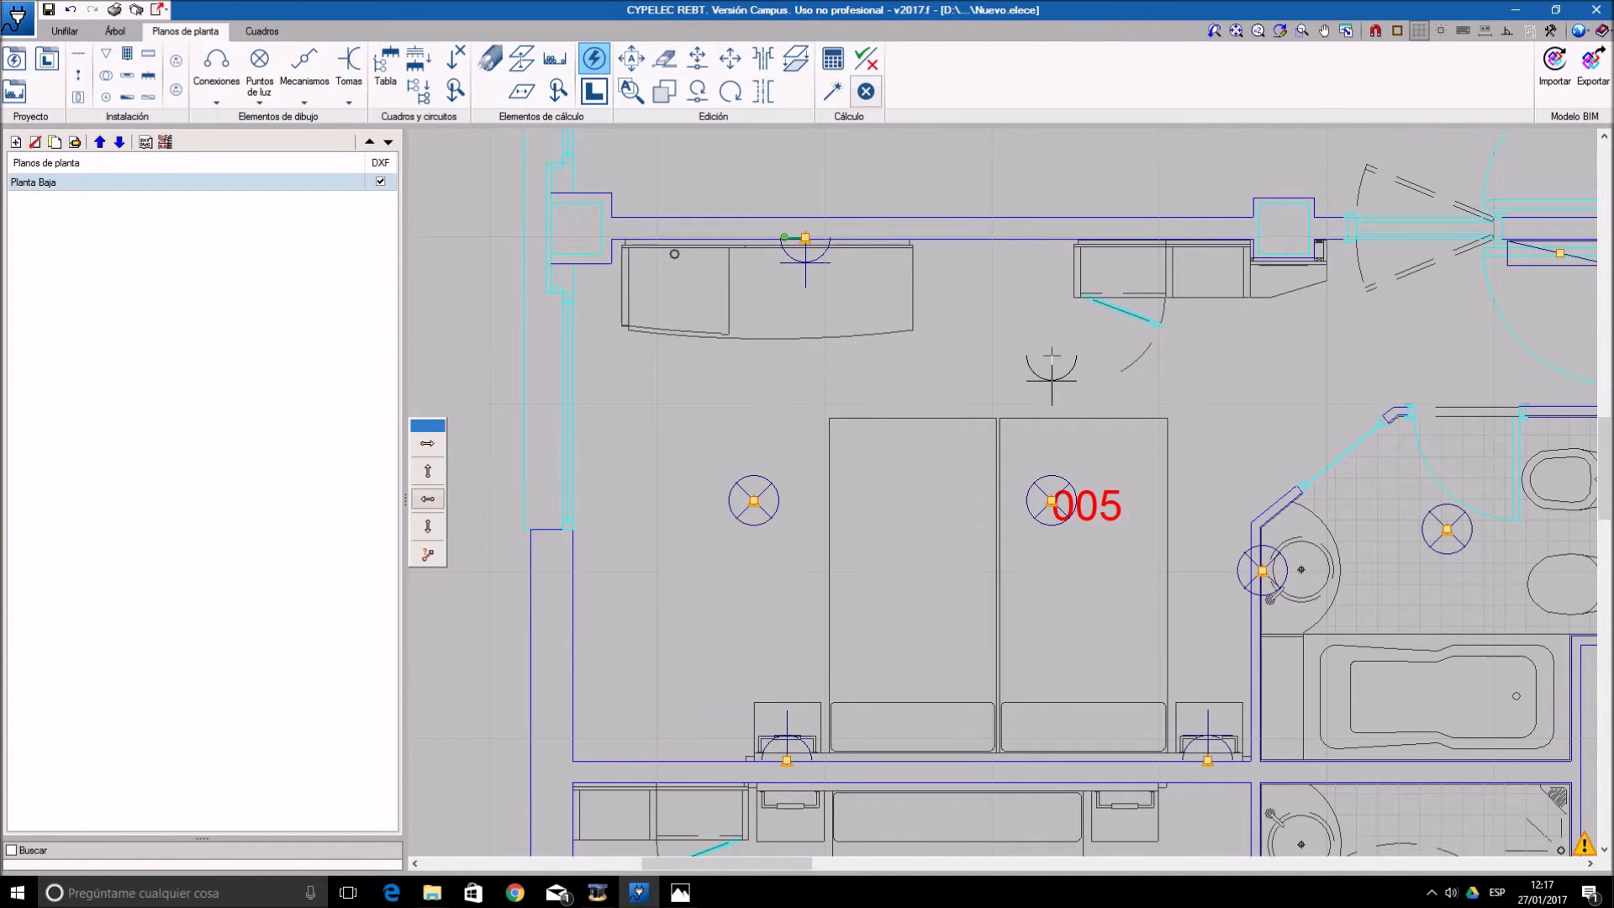
scroll(1052, 366, down, 1)
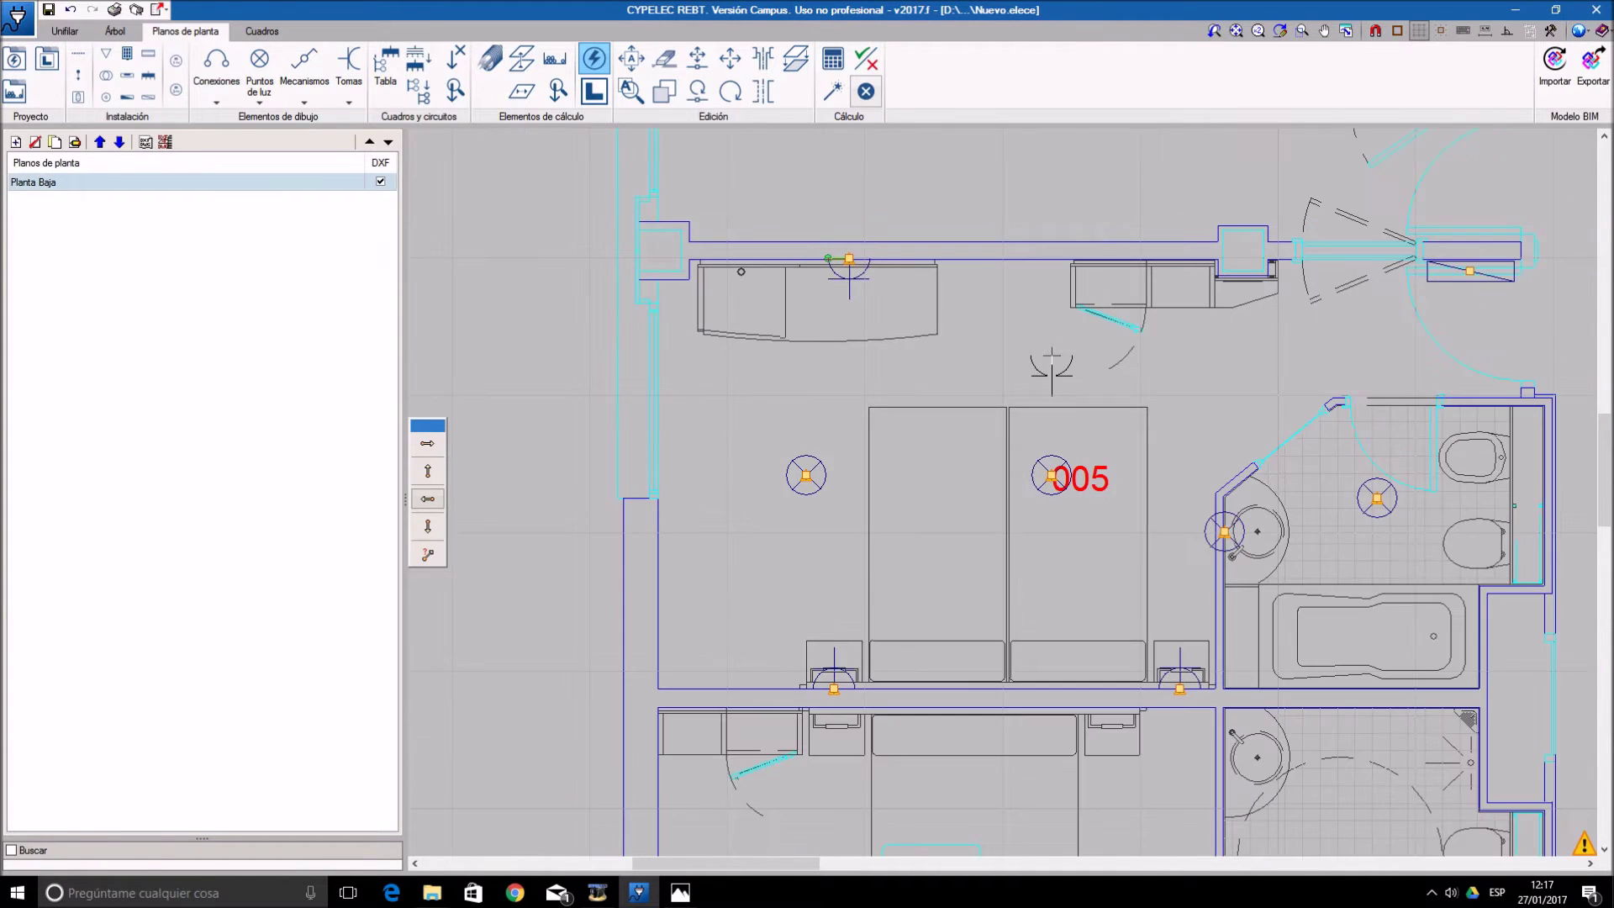
- Start a new receptor with Mueble Bar as its load and no additional branch
click(594, 66)
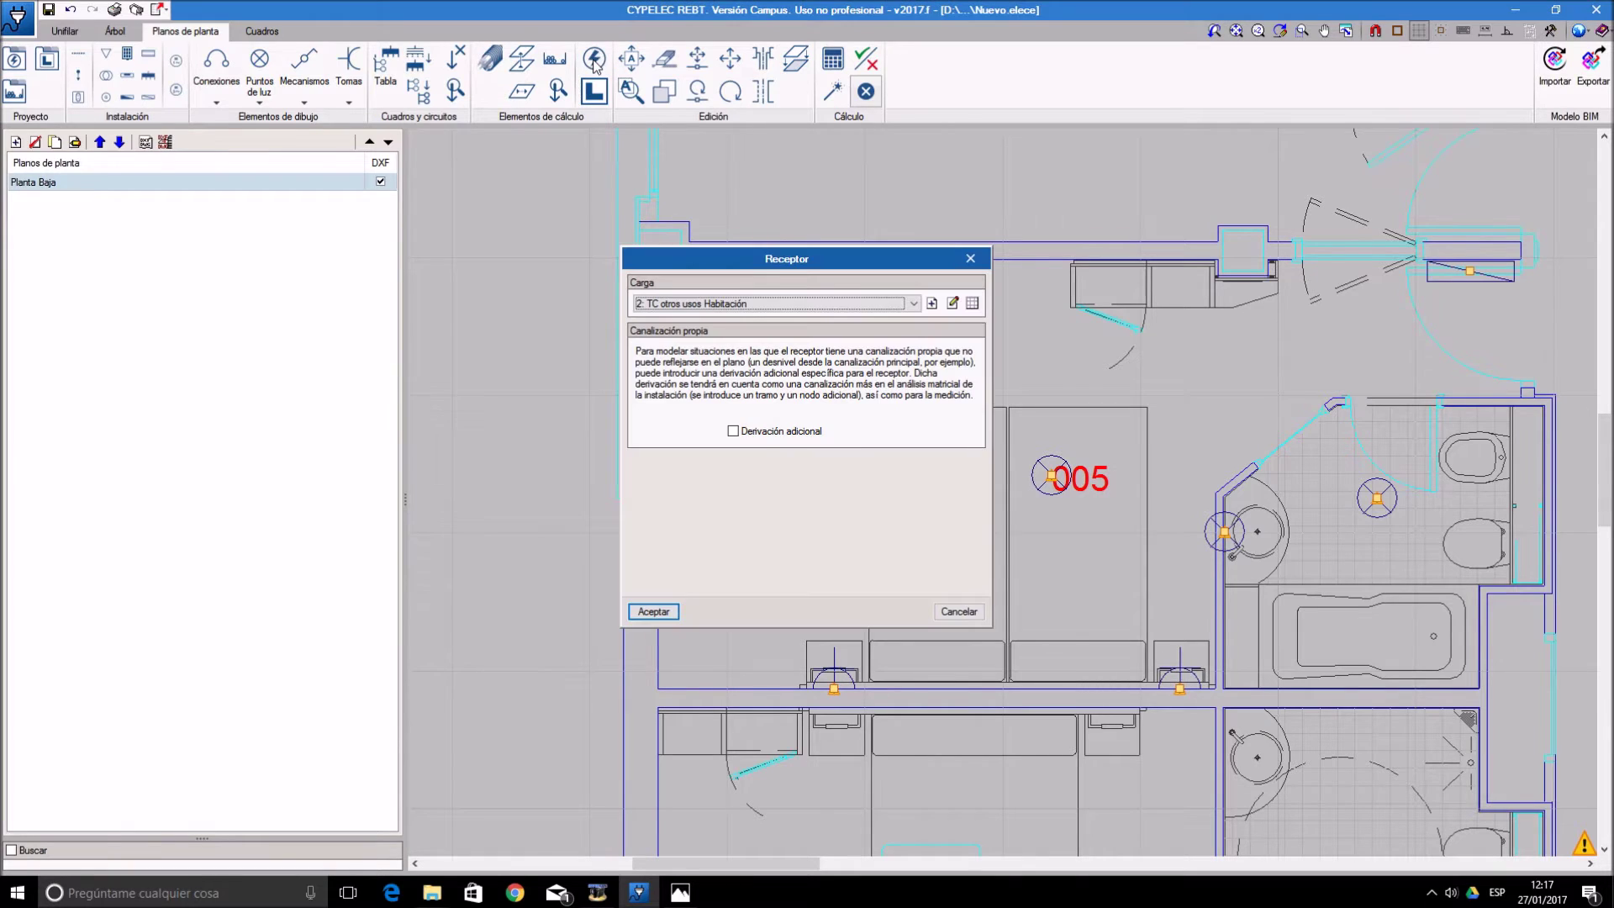
click(798, 305)
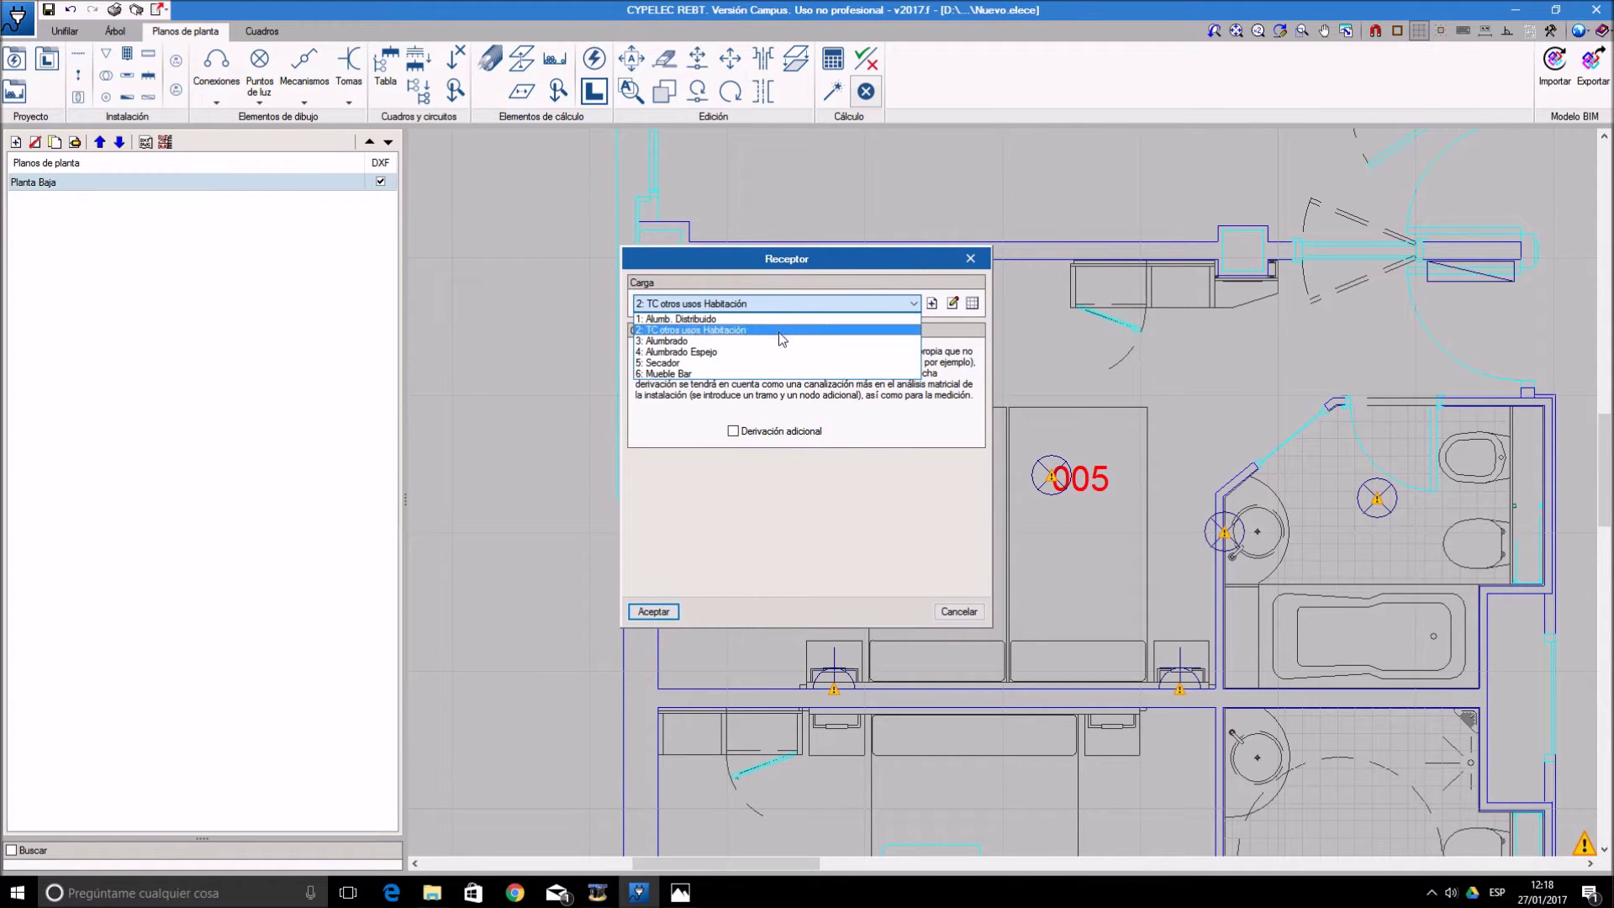
click(760, 374)
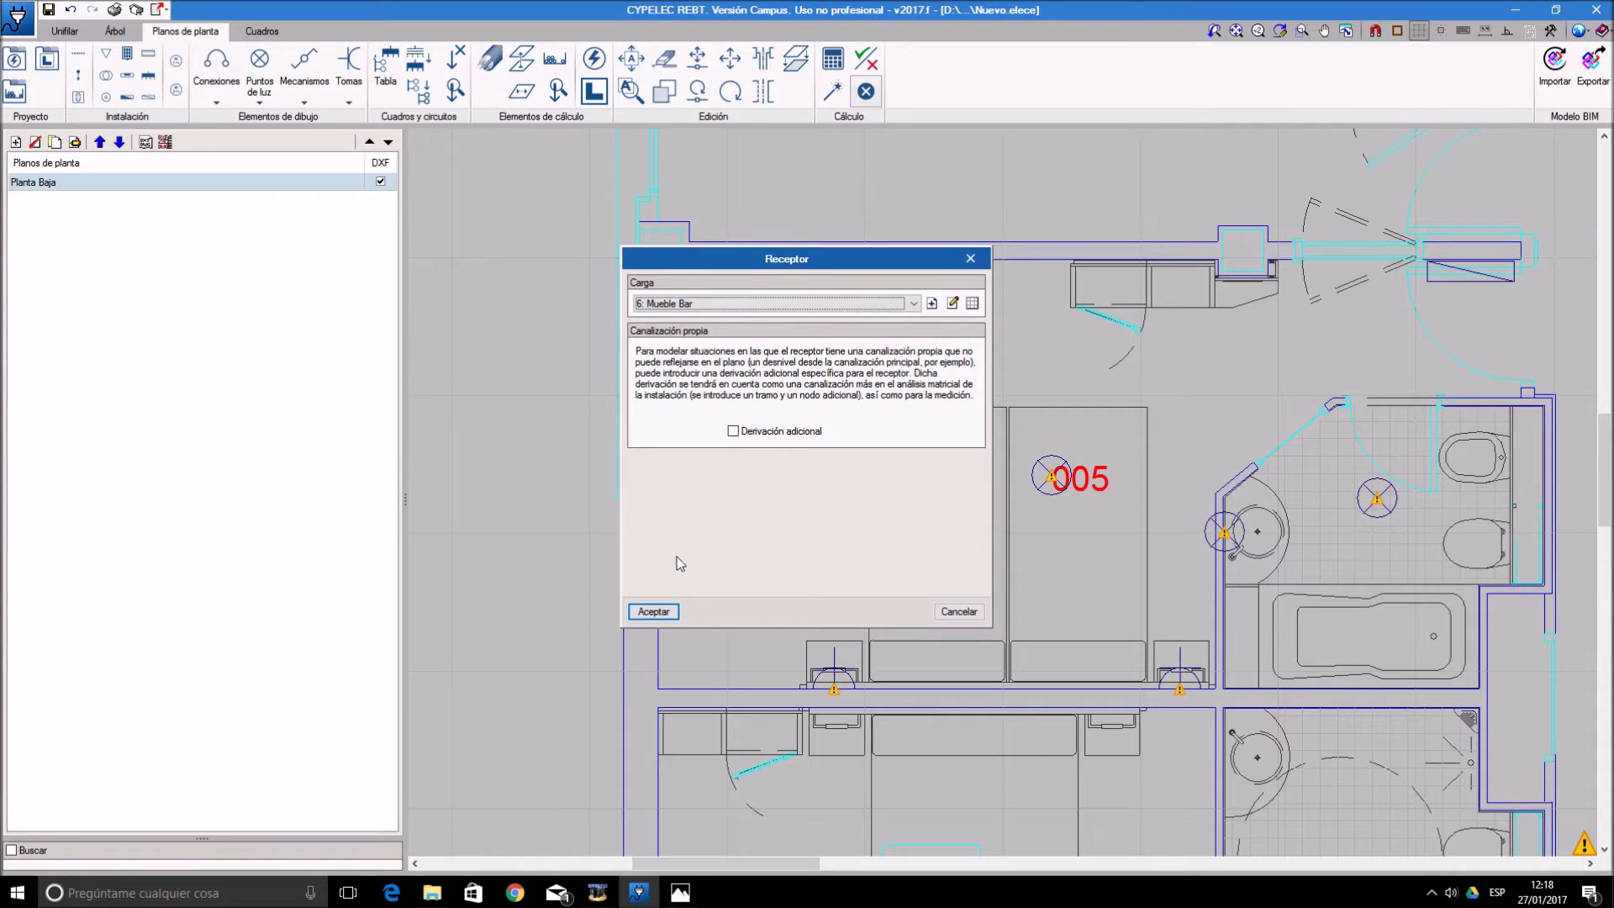
click(660, 614)
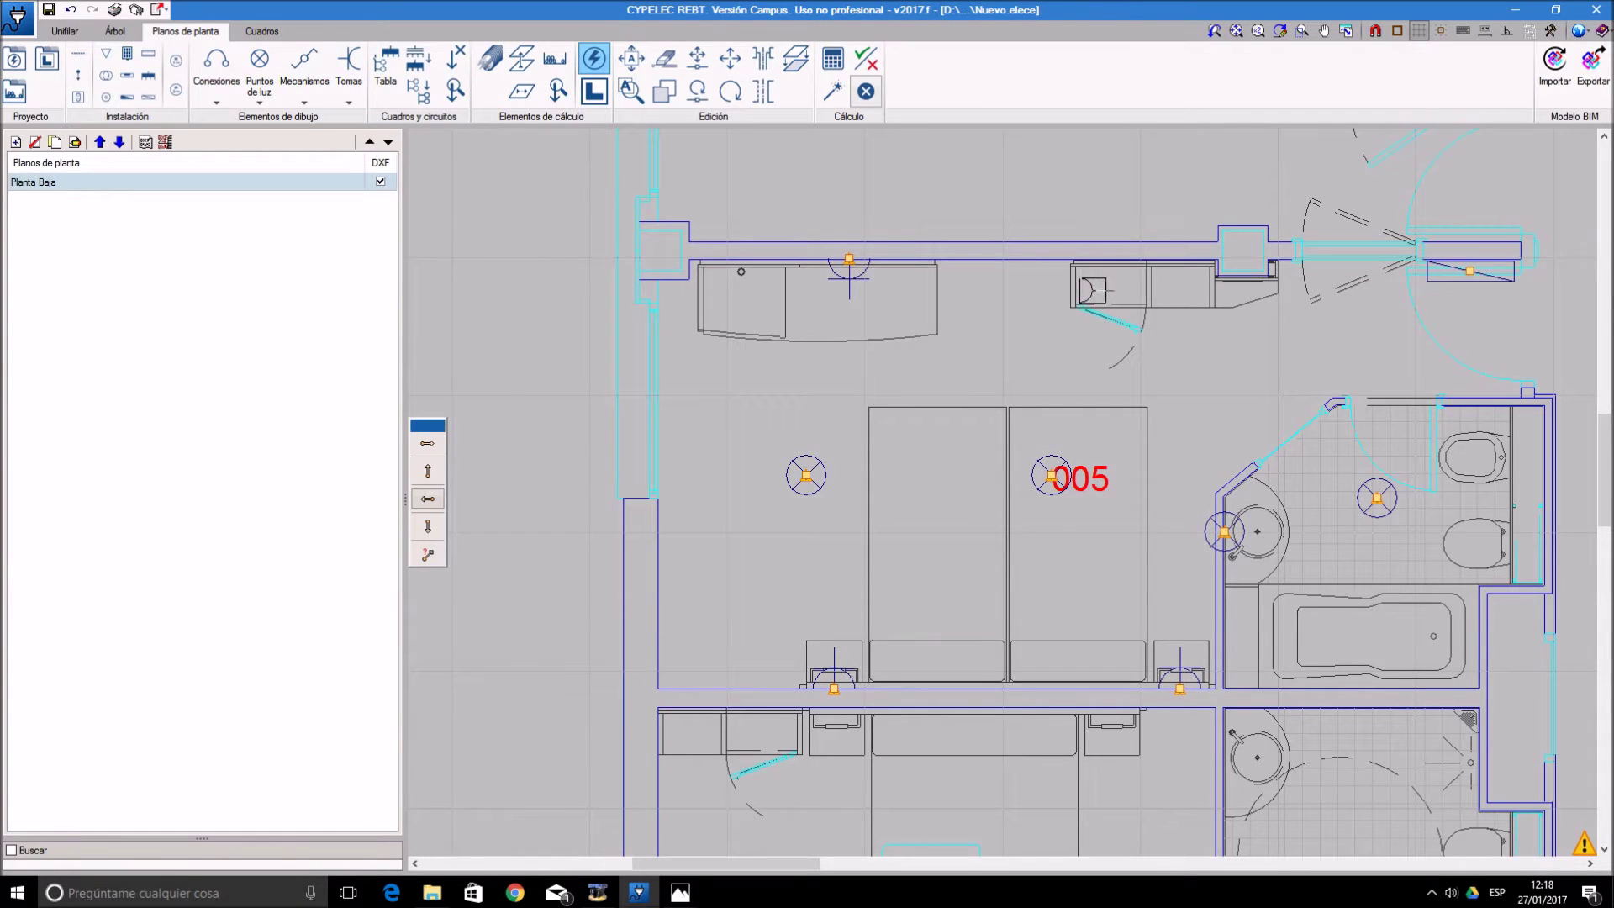
- Place the Mueble Bar receptor on the wall behind the minibar cabinet of room 005, oriented to face into the room
scroll(1122, 288, up, 2)
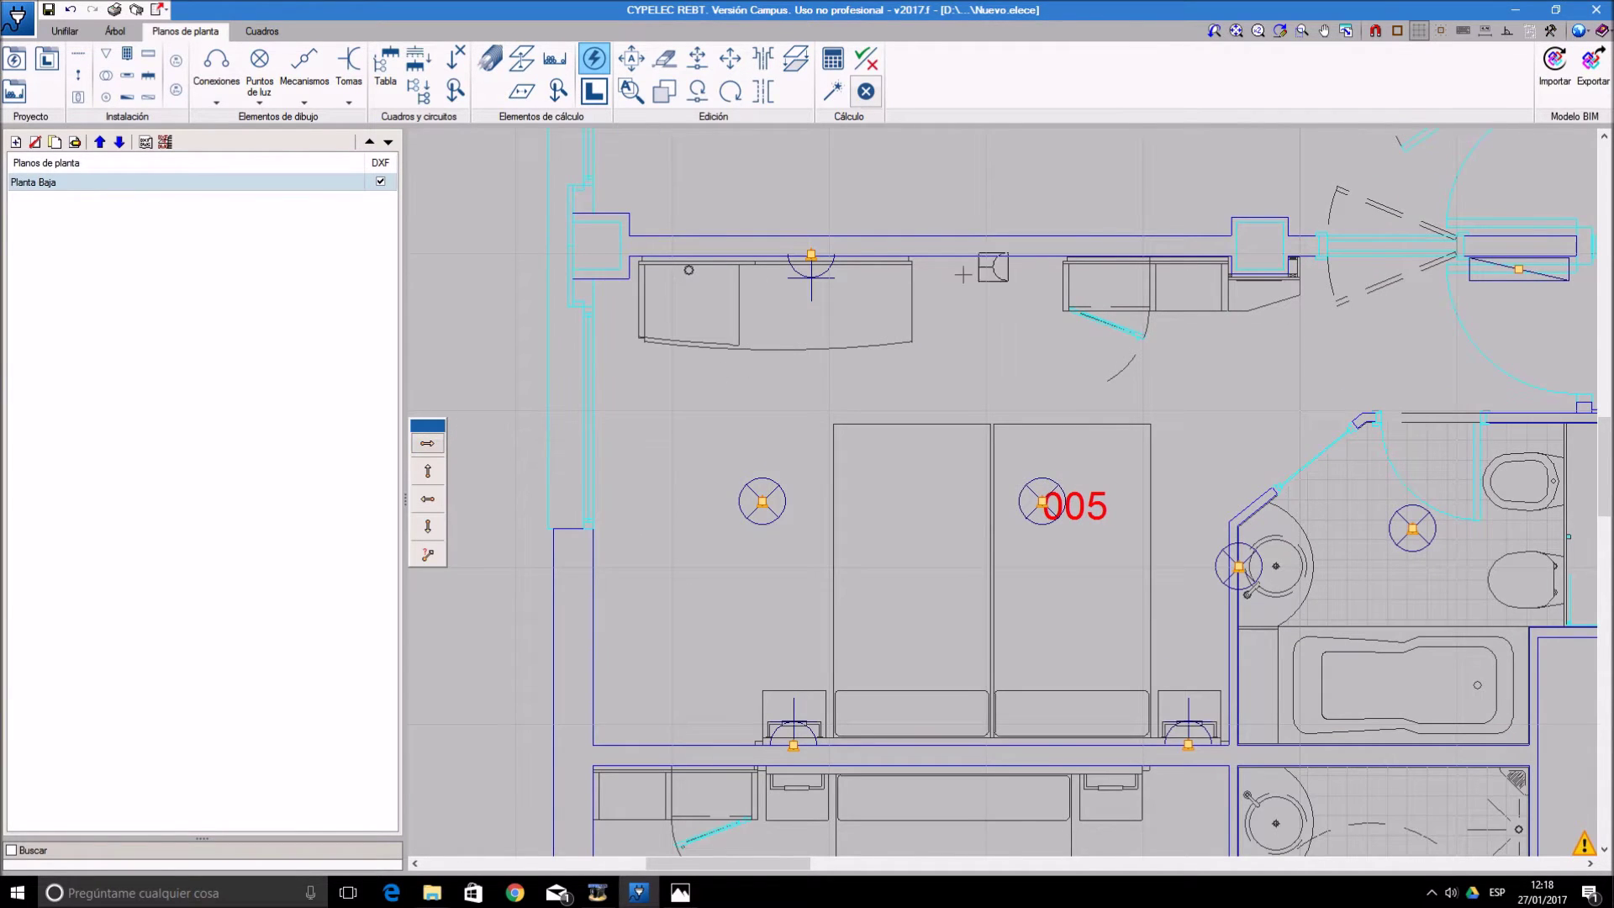
click(428, 498)
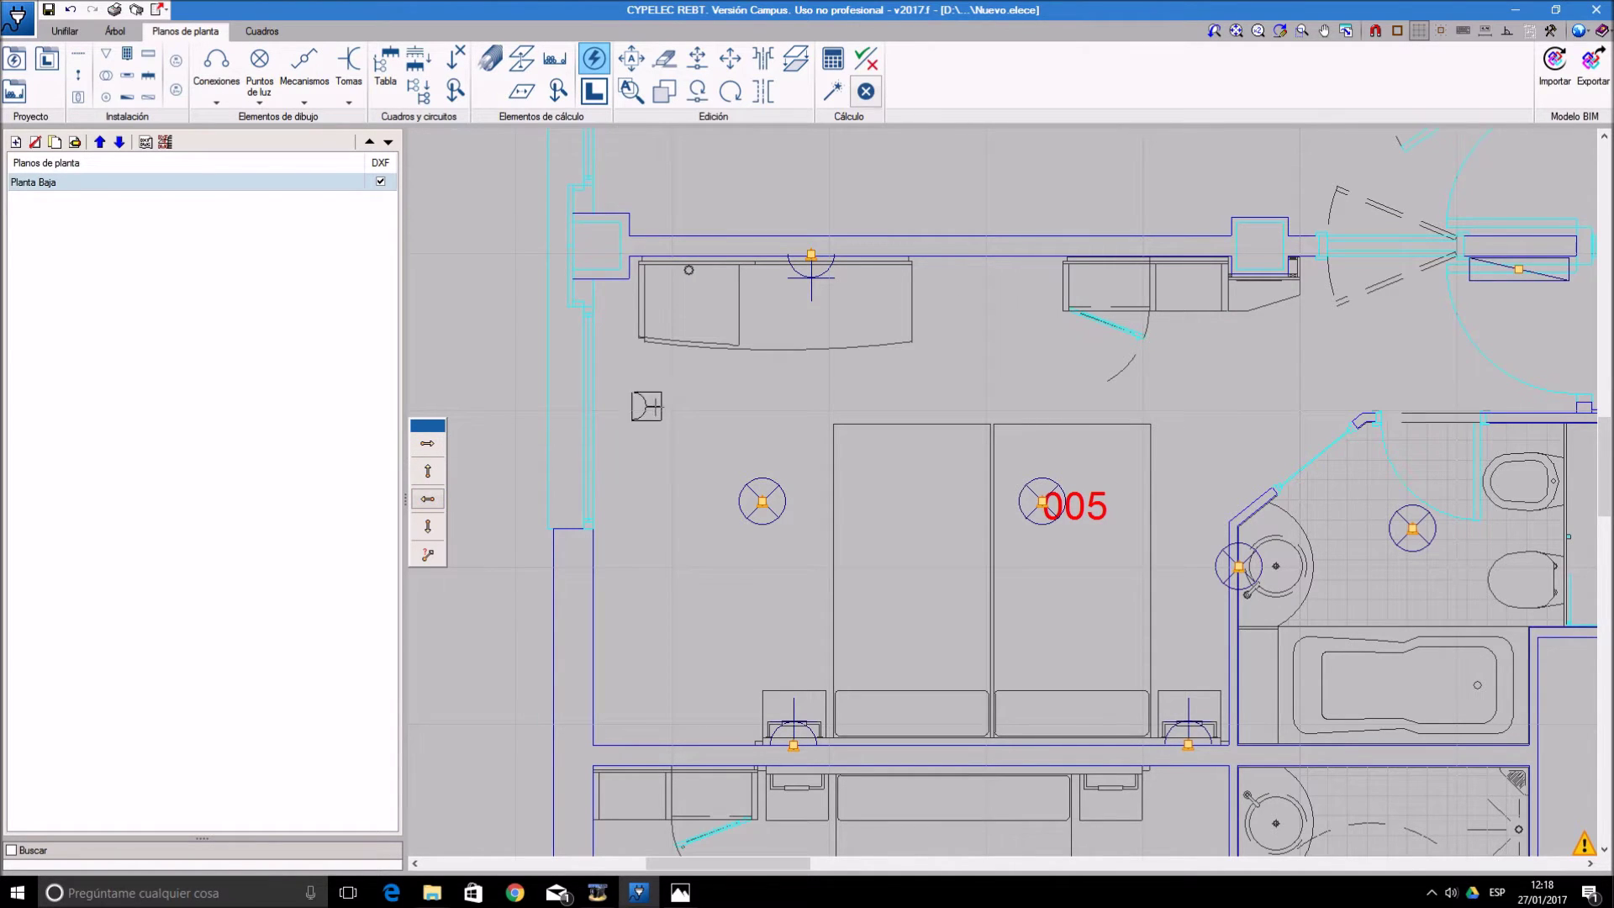
click(428, 471)
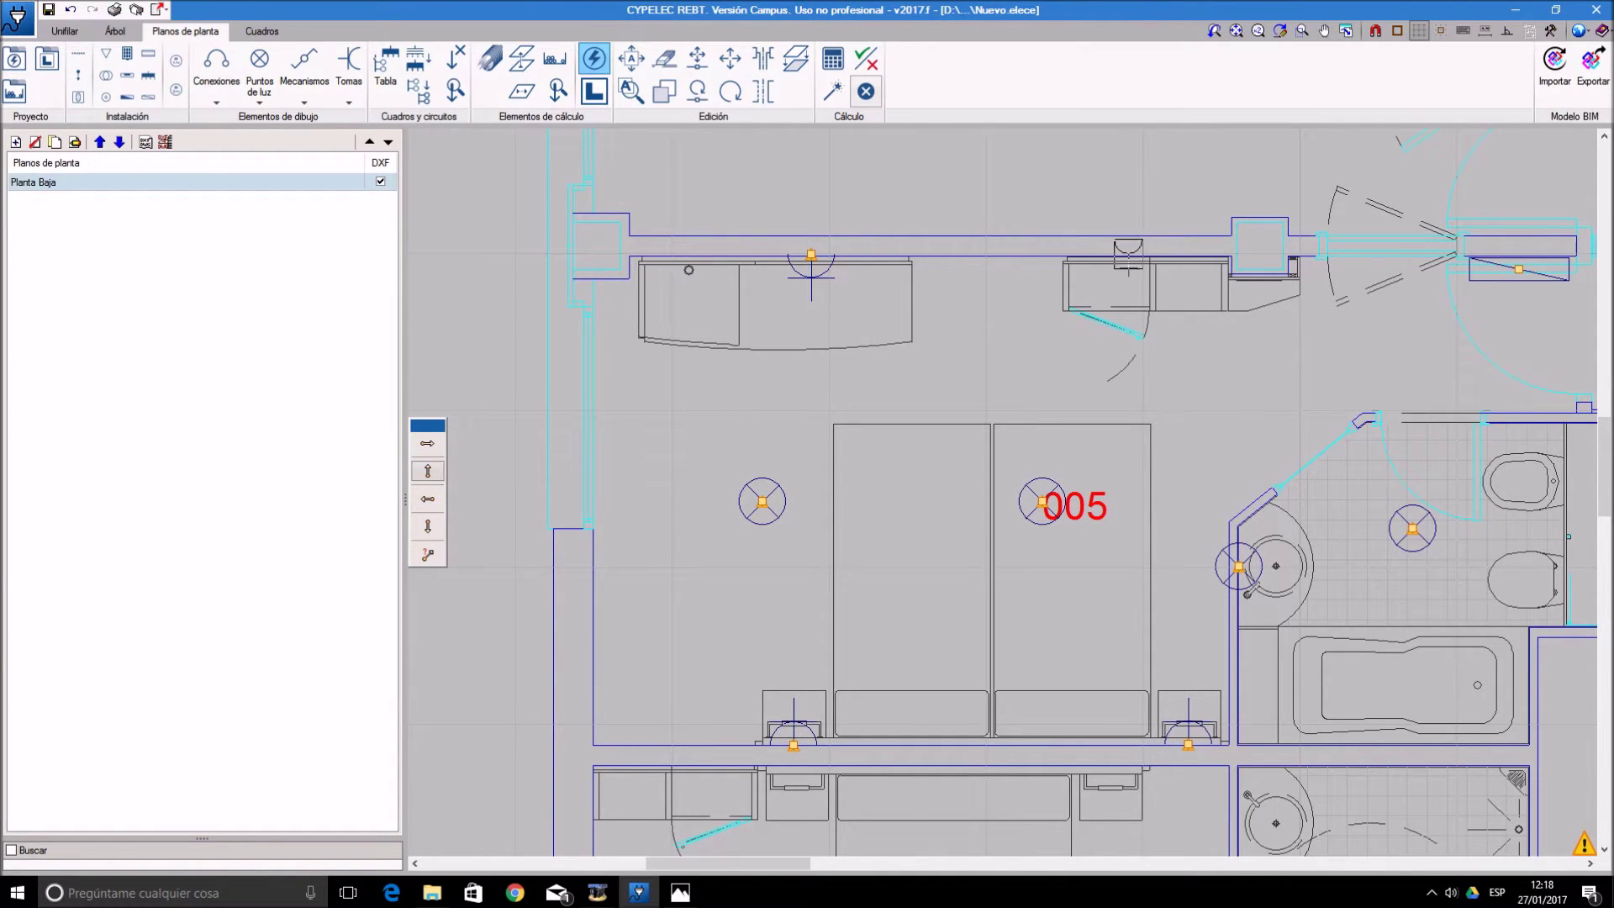
click(428, 526)
scroll(1118, 262, up, 2)
scroll(1121, 258, up, 2)
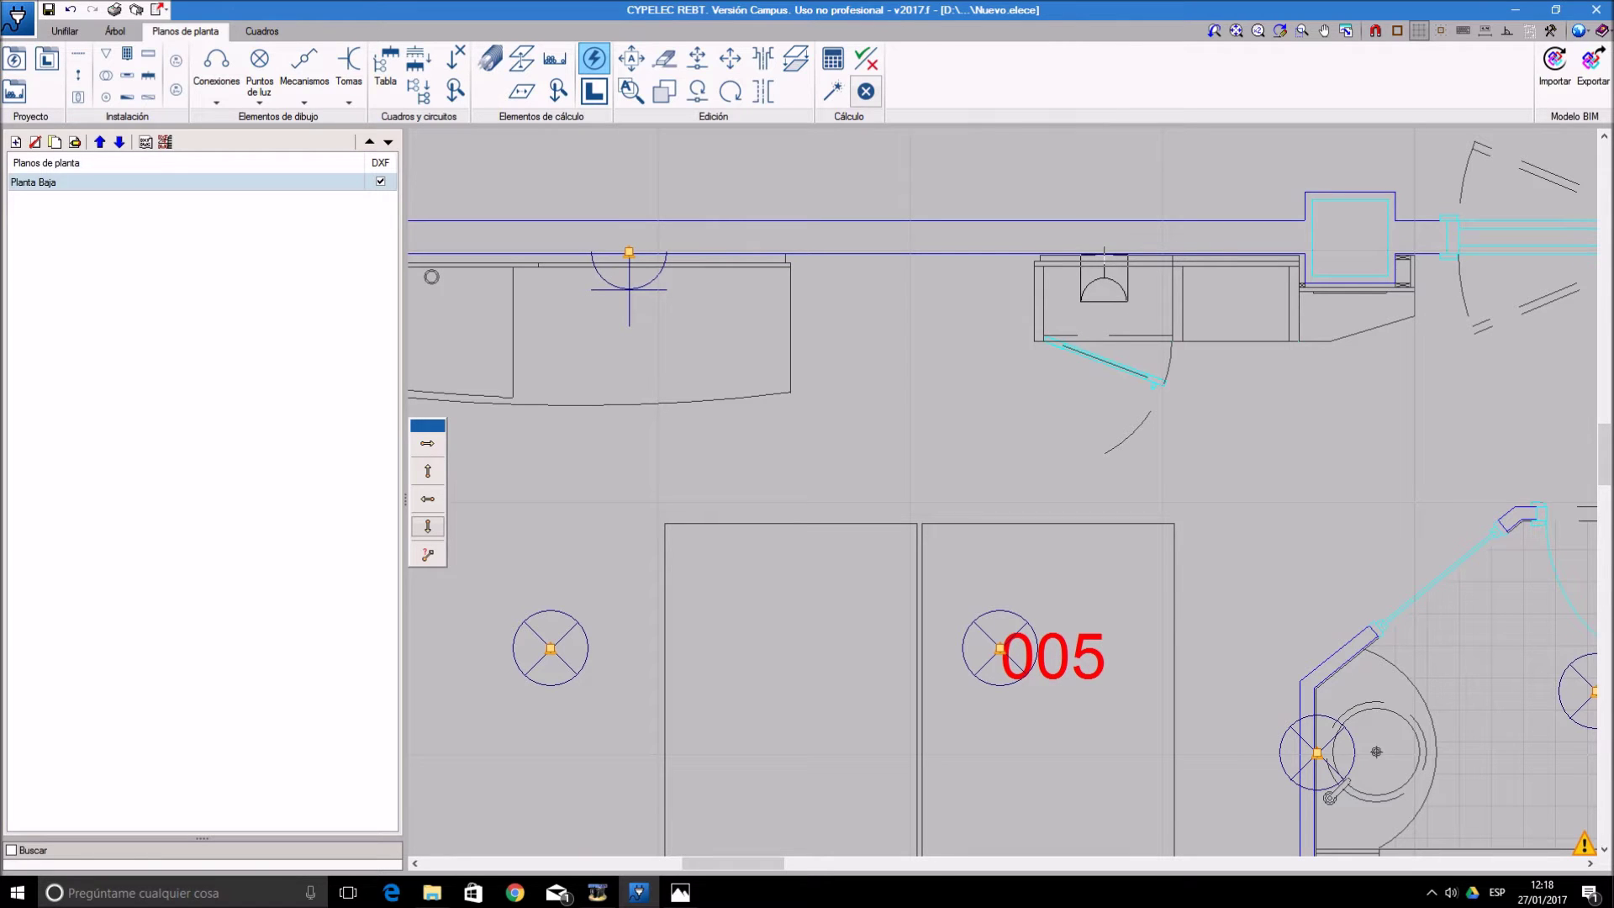
scroll(1109, 349, down, 2)
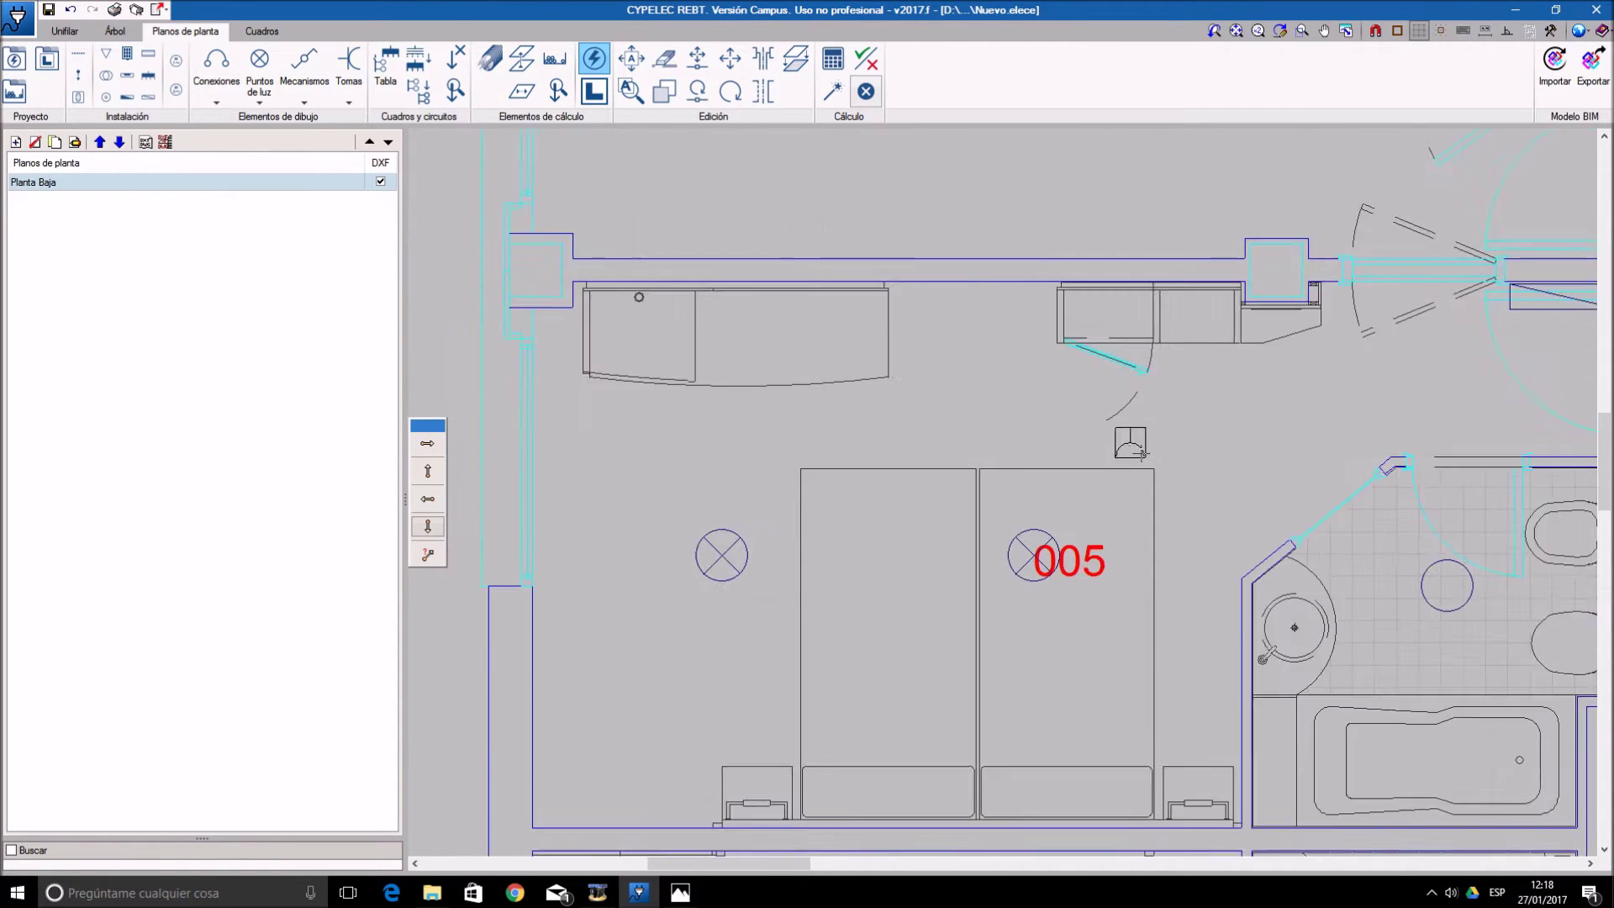
scroll(1142, 454, down, 2)
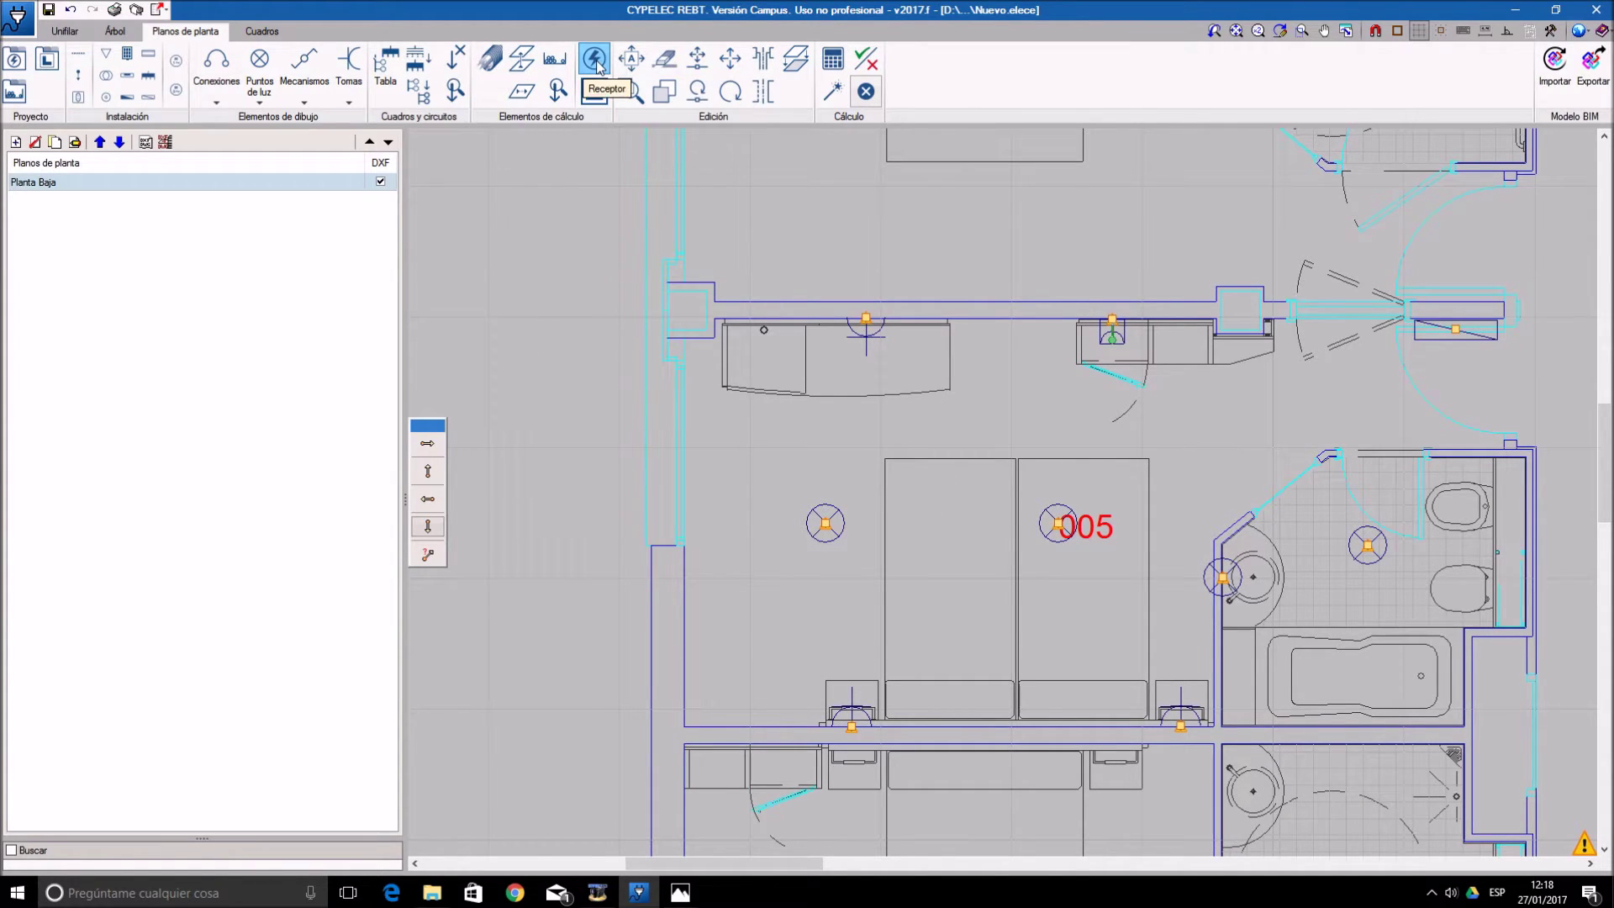
- Start a new receptor with Secador as its load and no additional branch
click(595, 62)
click(760, 305)
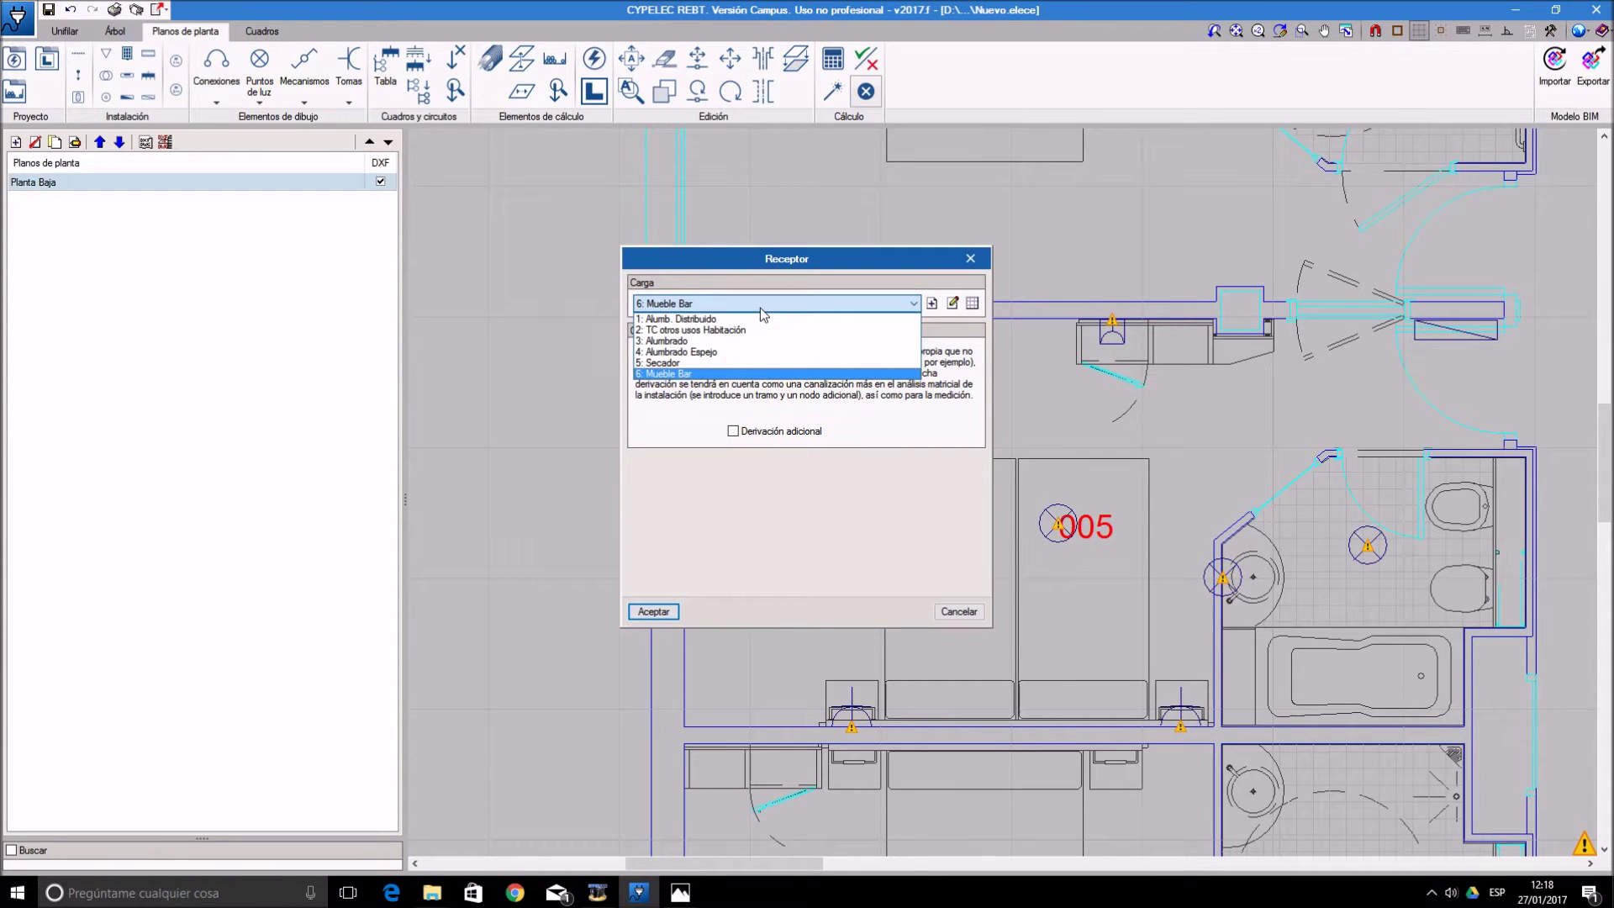
click(715, 363)
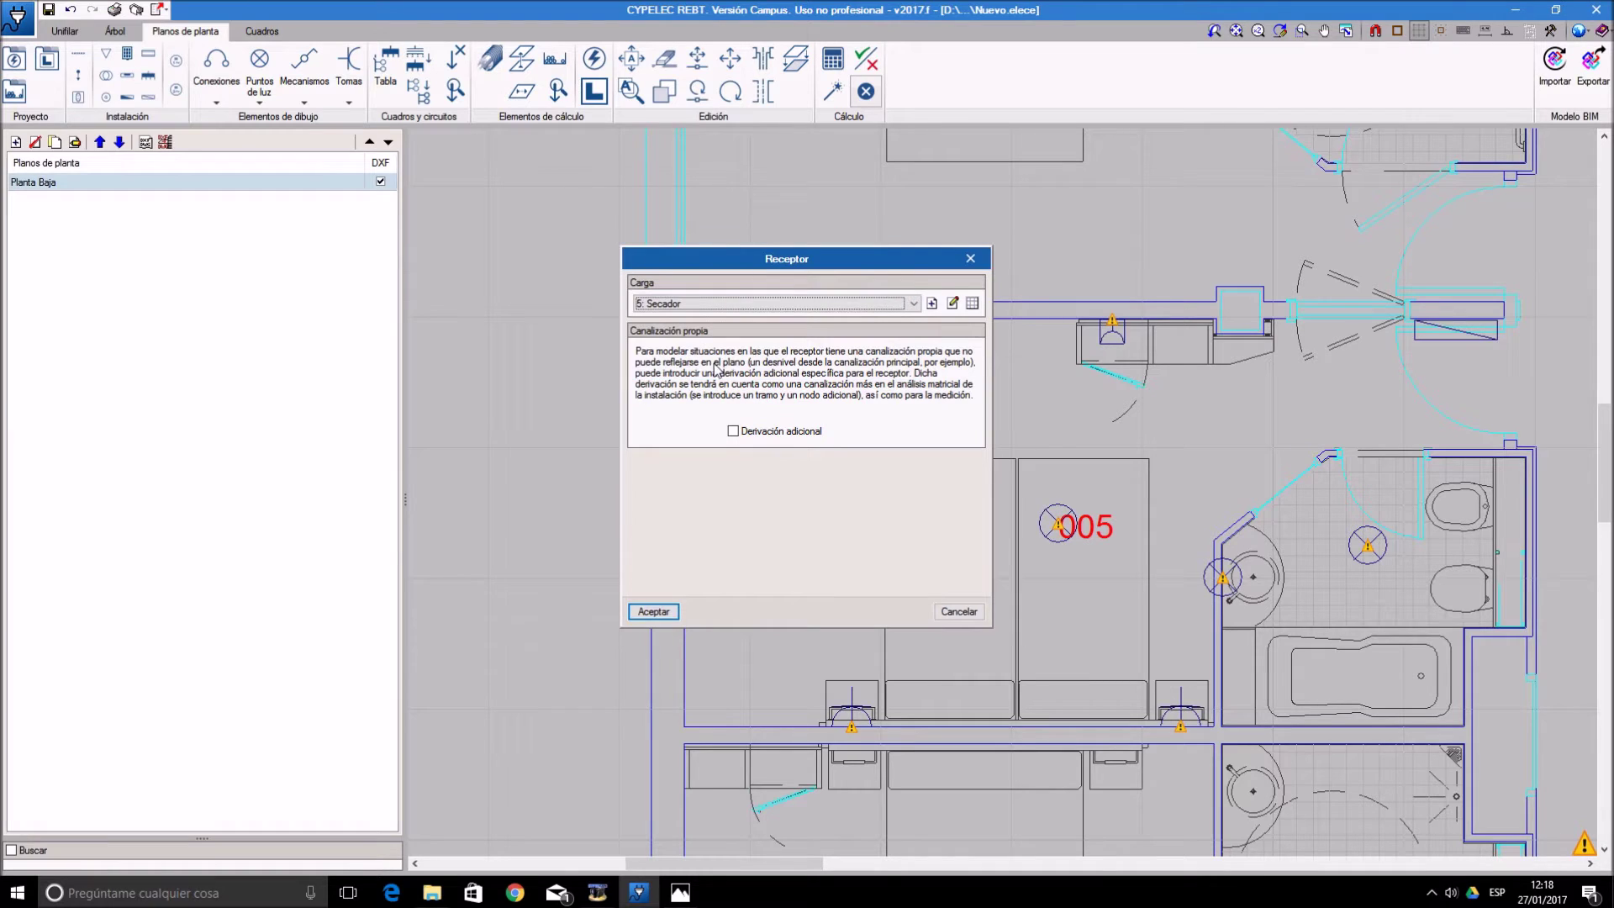
click(654, 612)
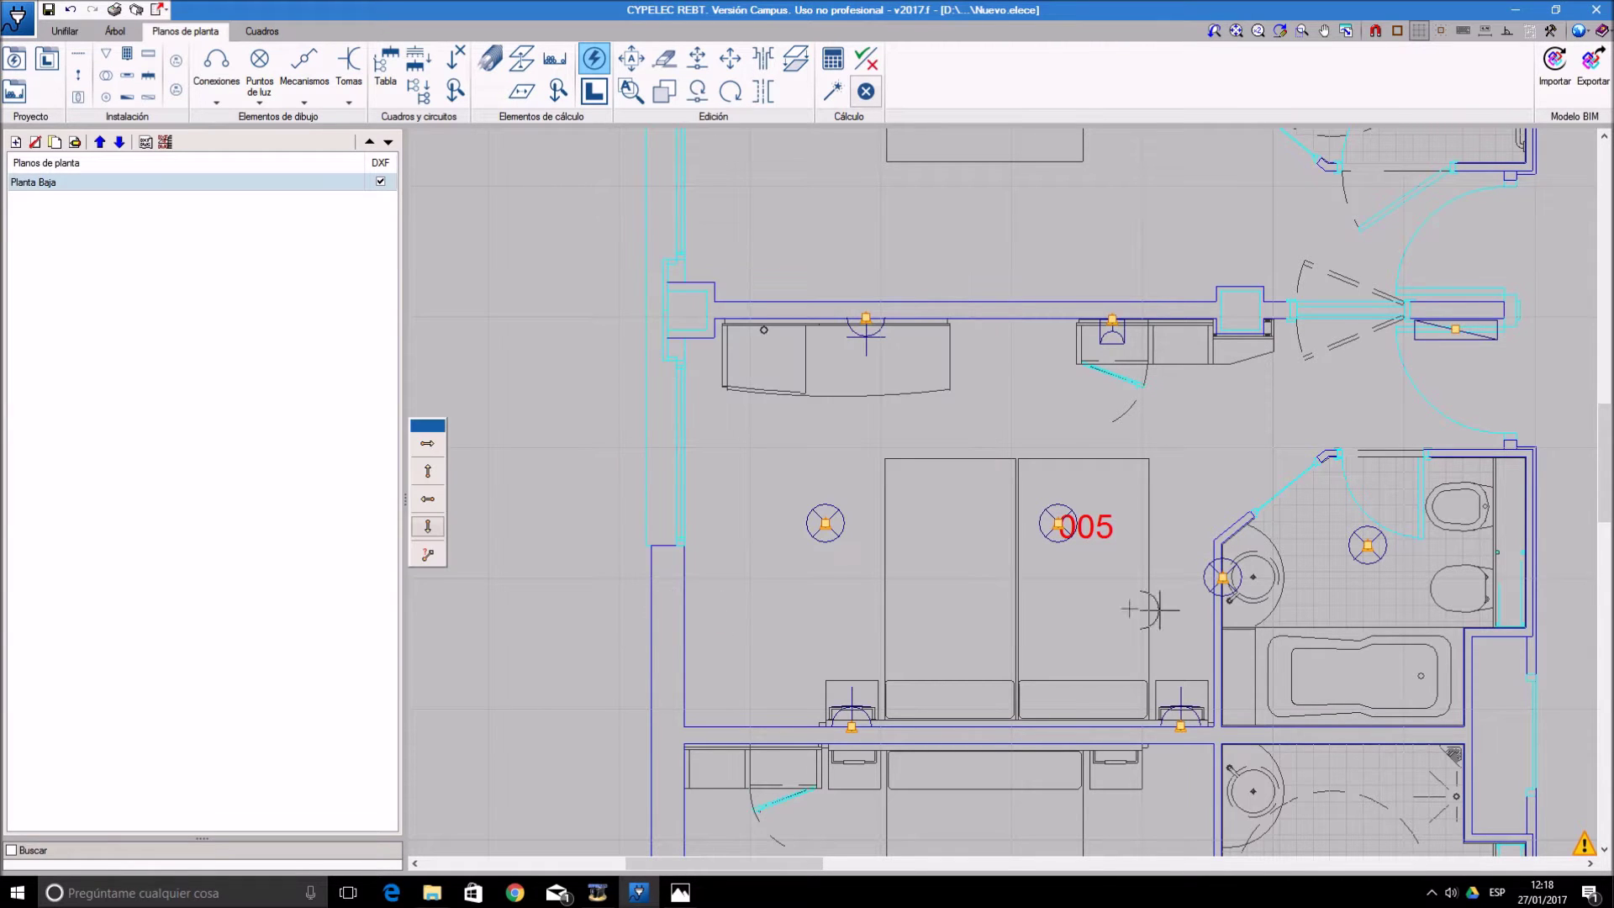
- Place the Secador receptor on the diagonal wall beside the washbasin in room 005's bathroom, keeping its default orientation
scroll(1340, 630, up, 3)
scroll(1317, 595, up, 2)
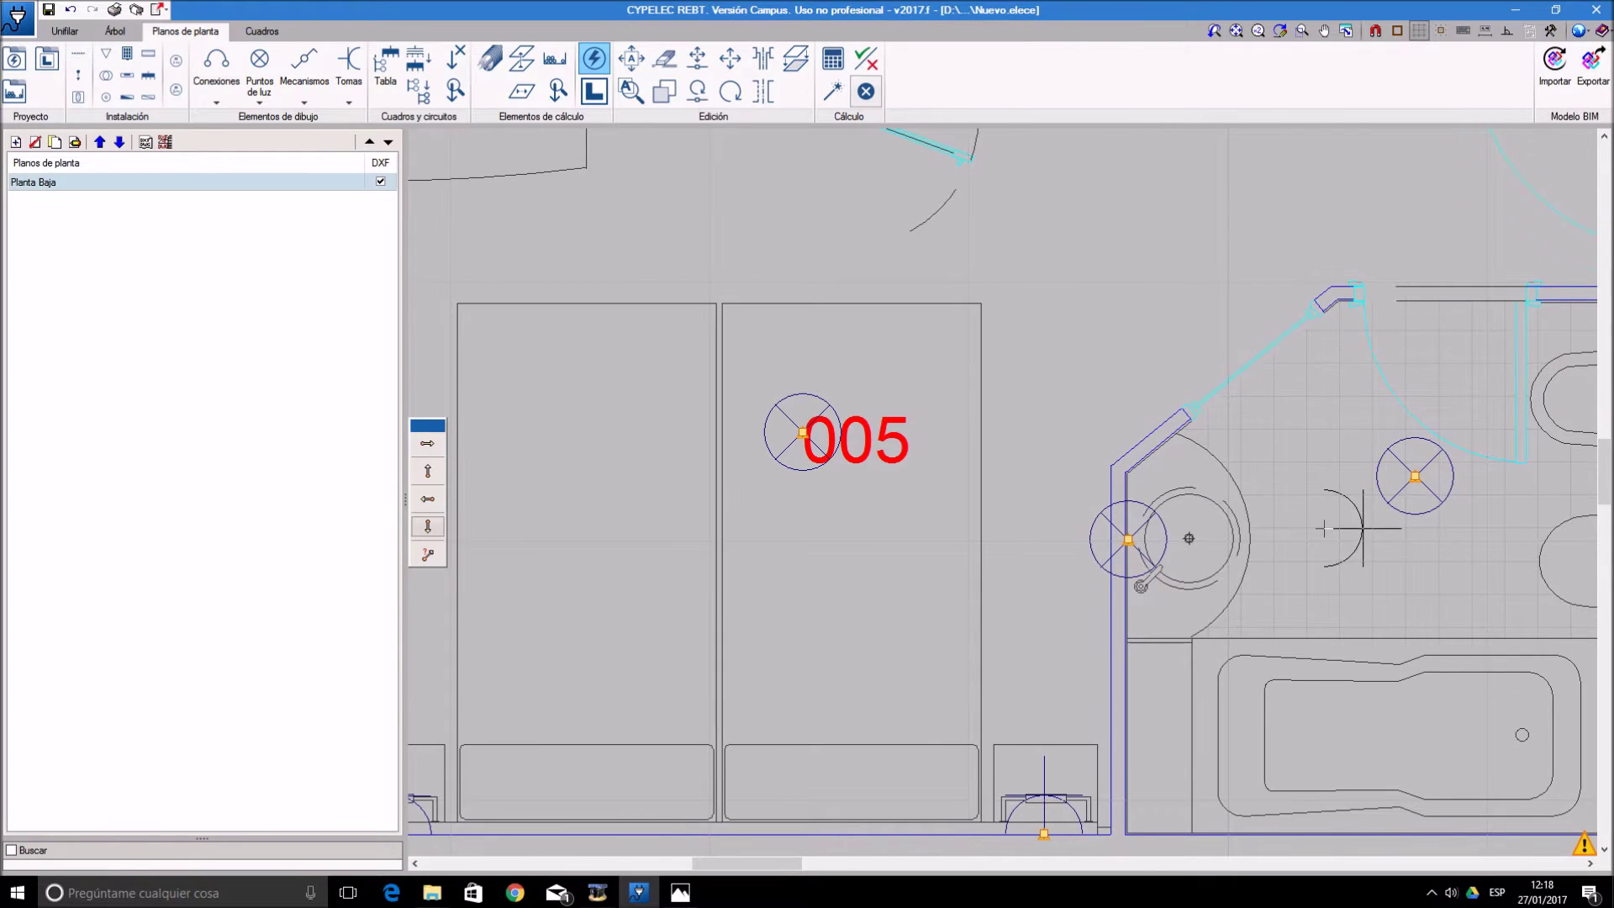
scroll(1351, 535, down, 1)
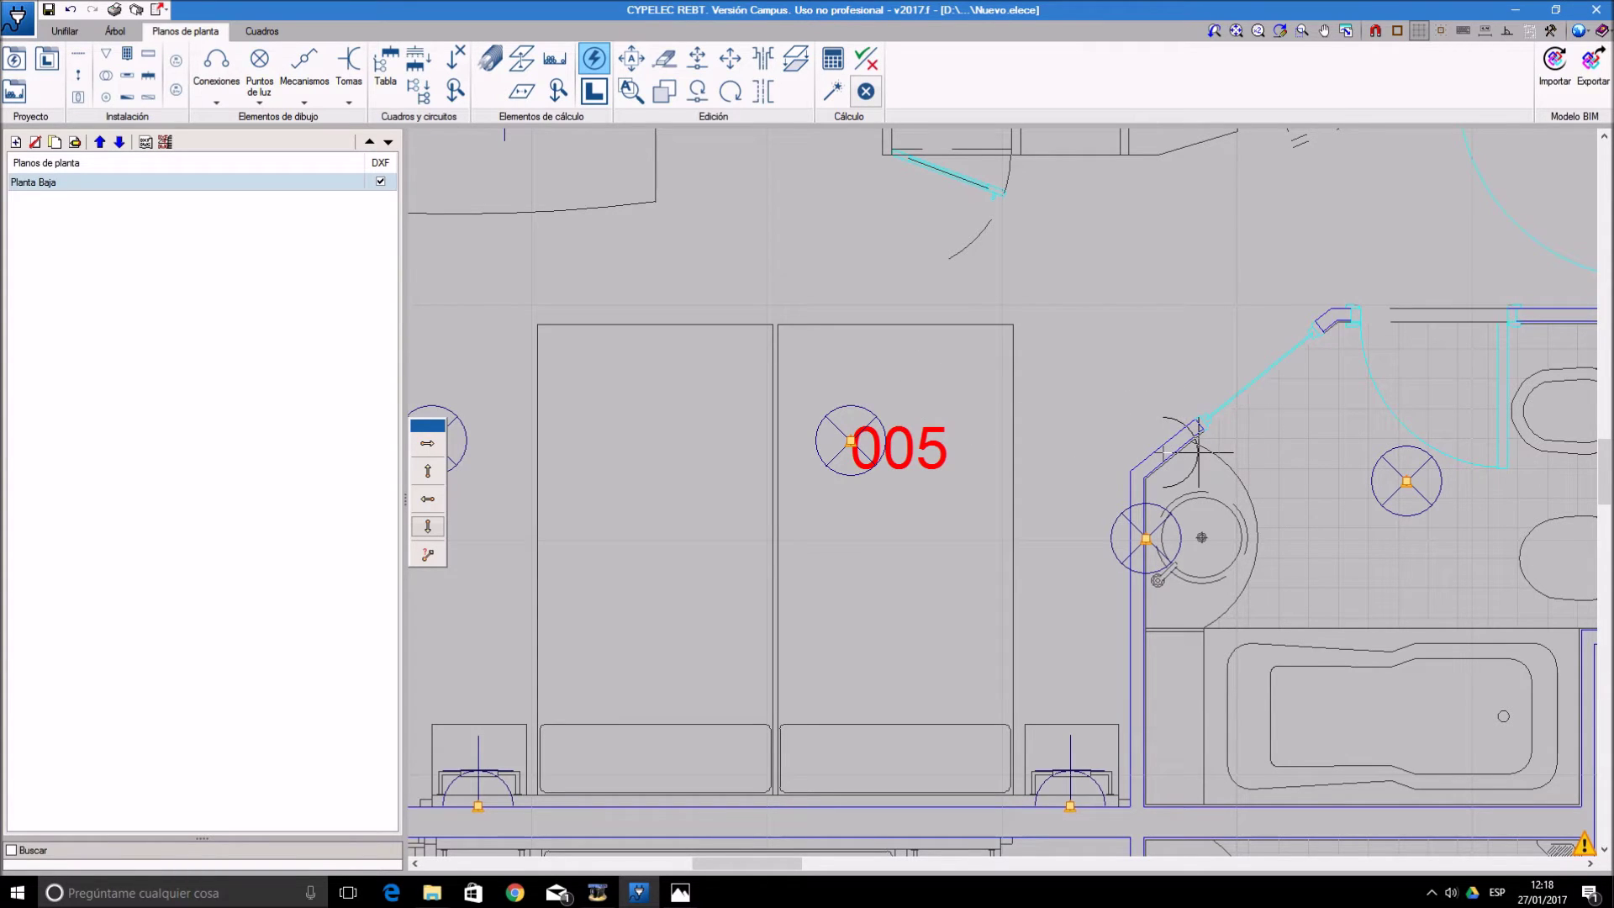
click(1165, 454)
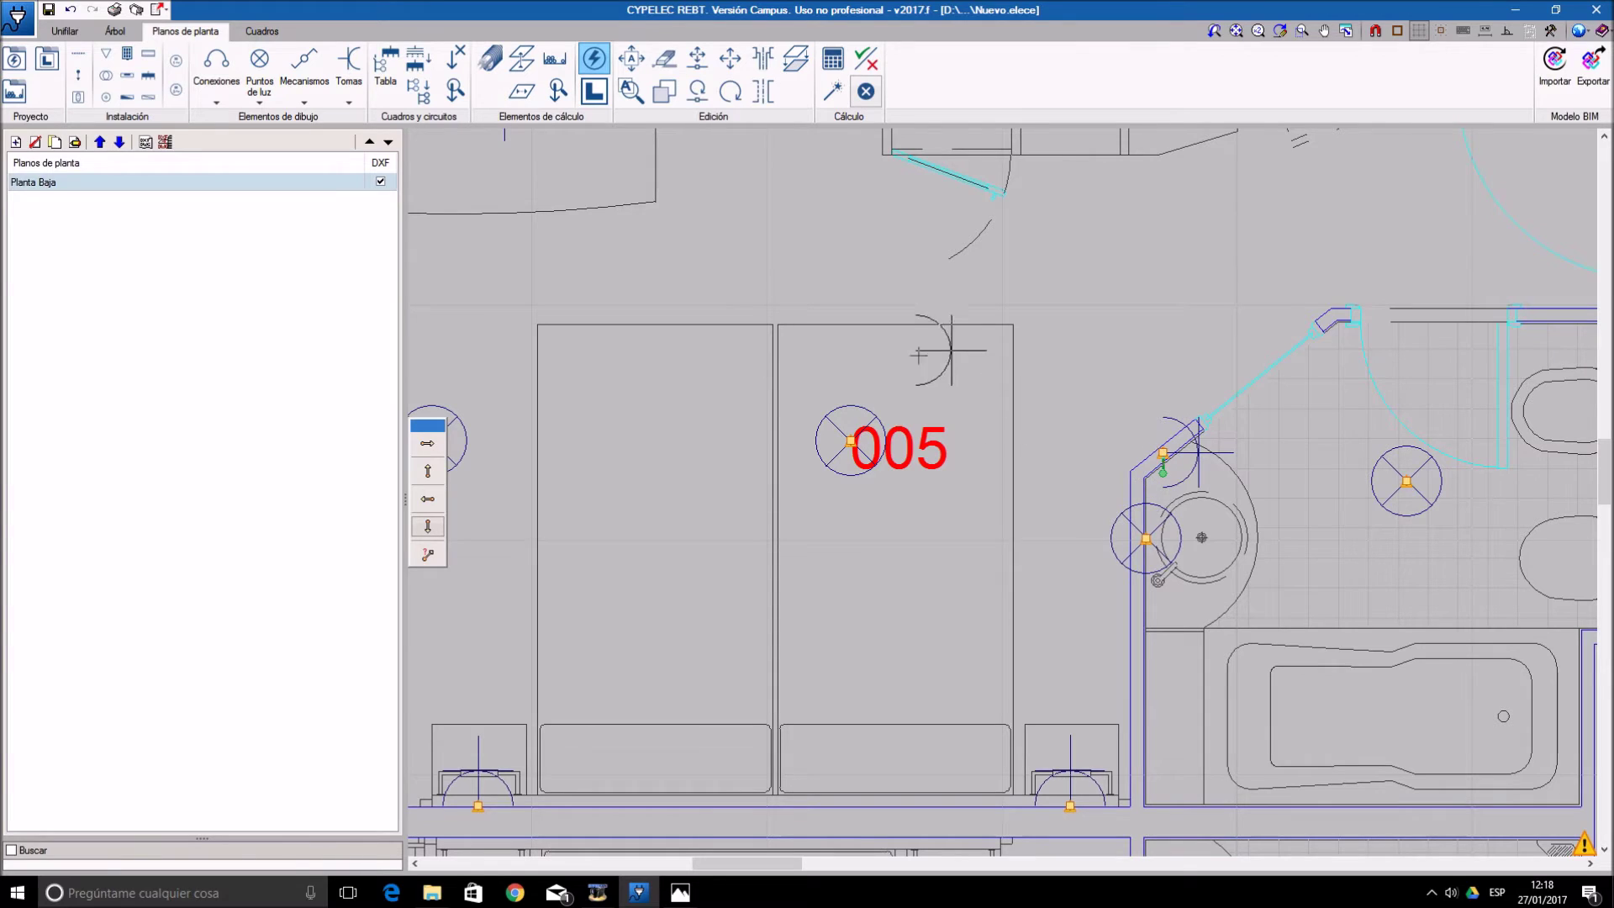
right_click(1060, 309)
mouse_move(1167, 468)
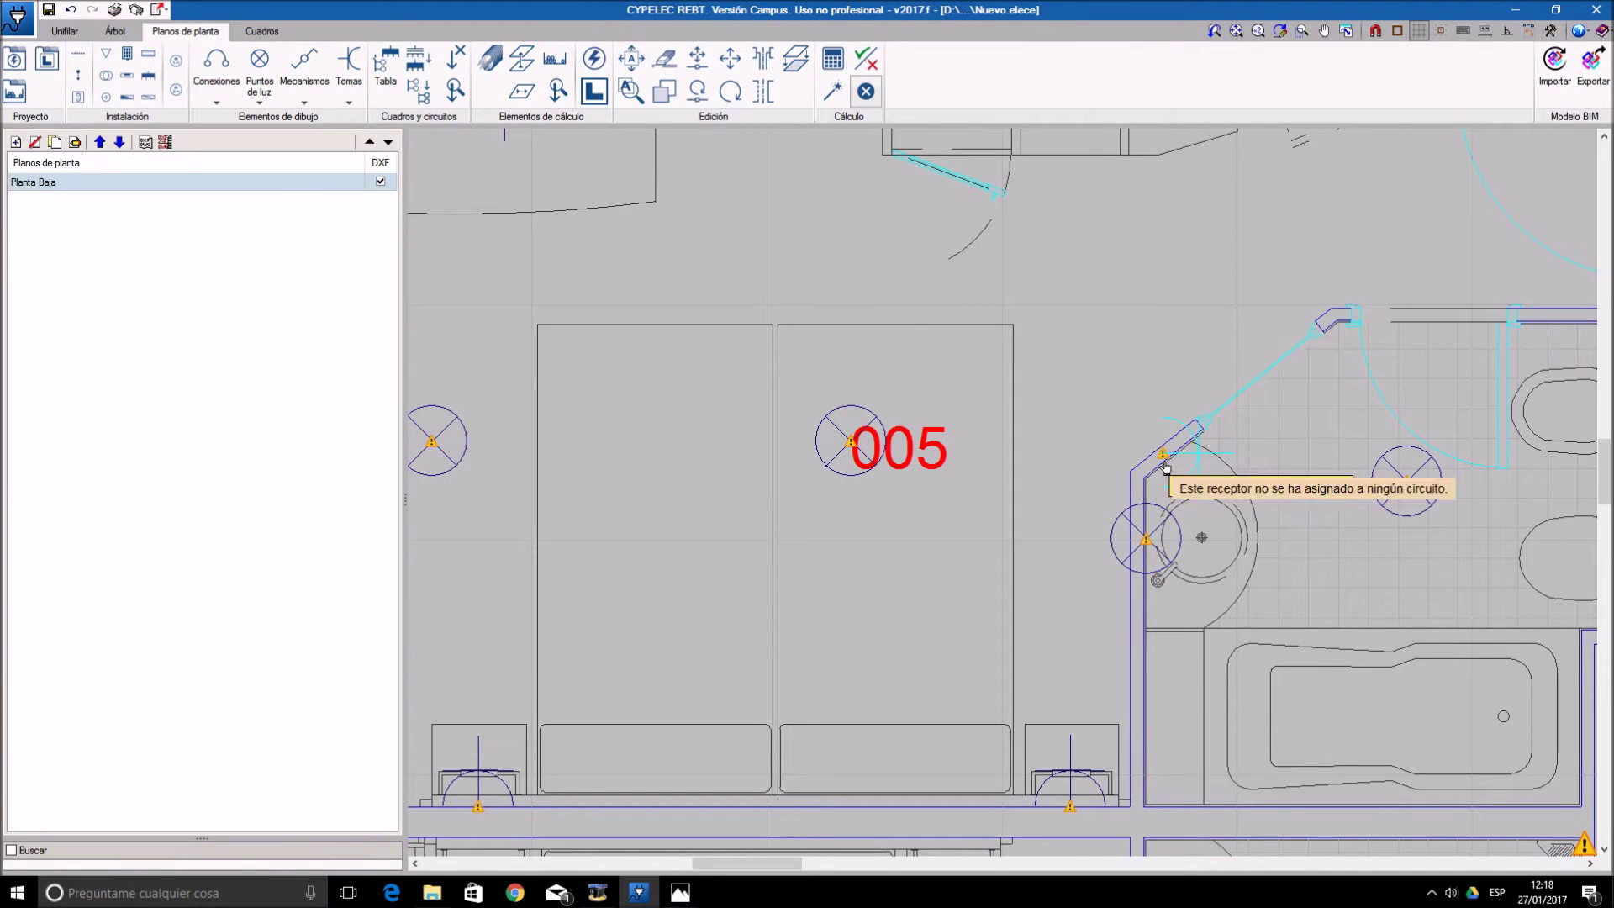
- Rotate the Secador receptor on the bathroom's diagonal wall to align with the wall and face the washbasin
click(698, 92)
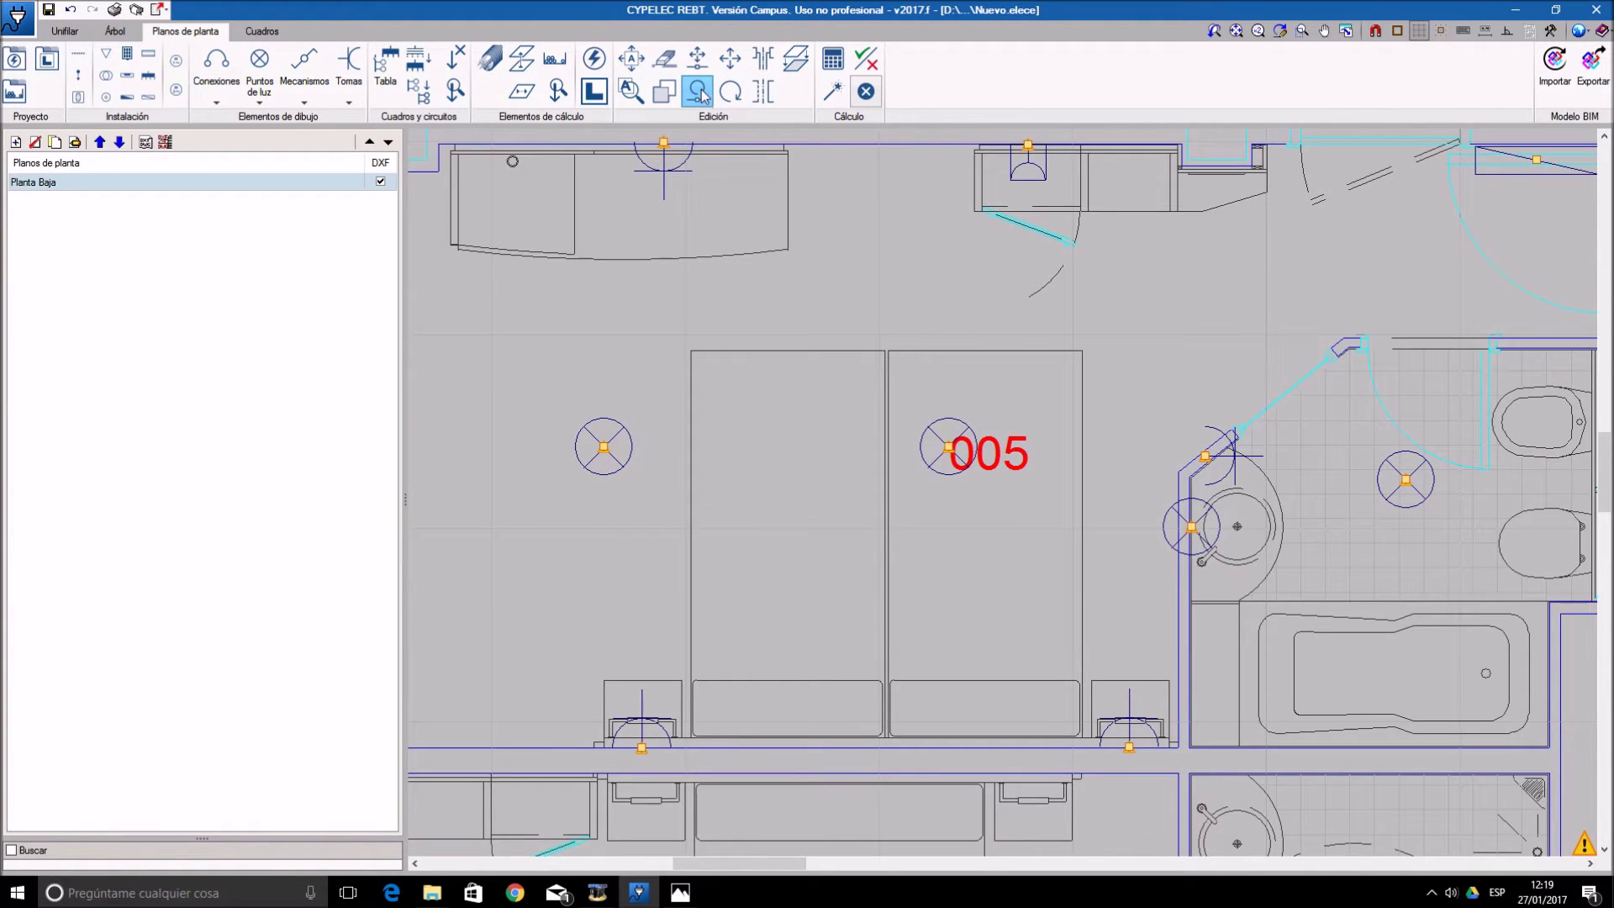
scroll(1229, 459, up, 3)
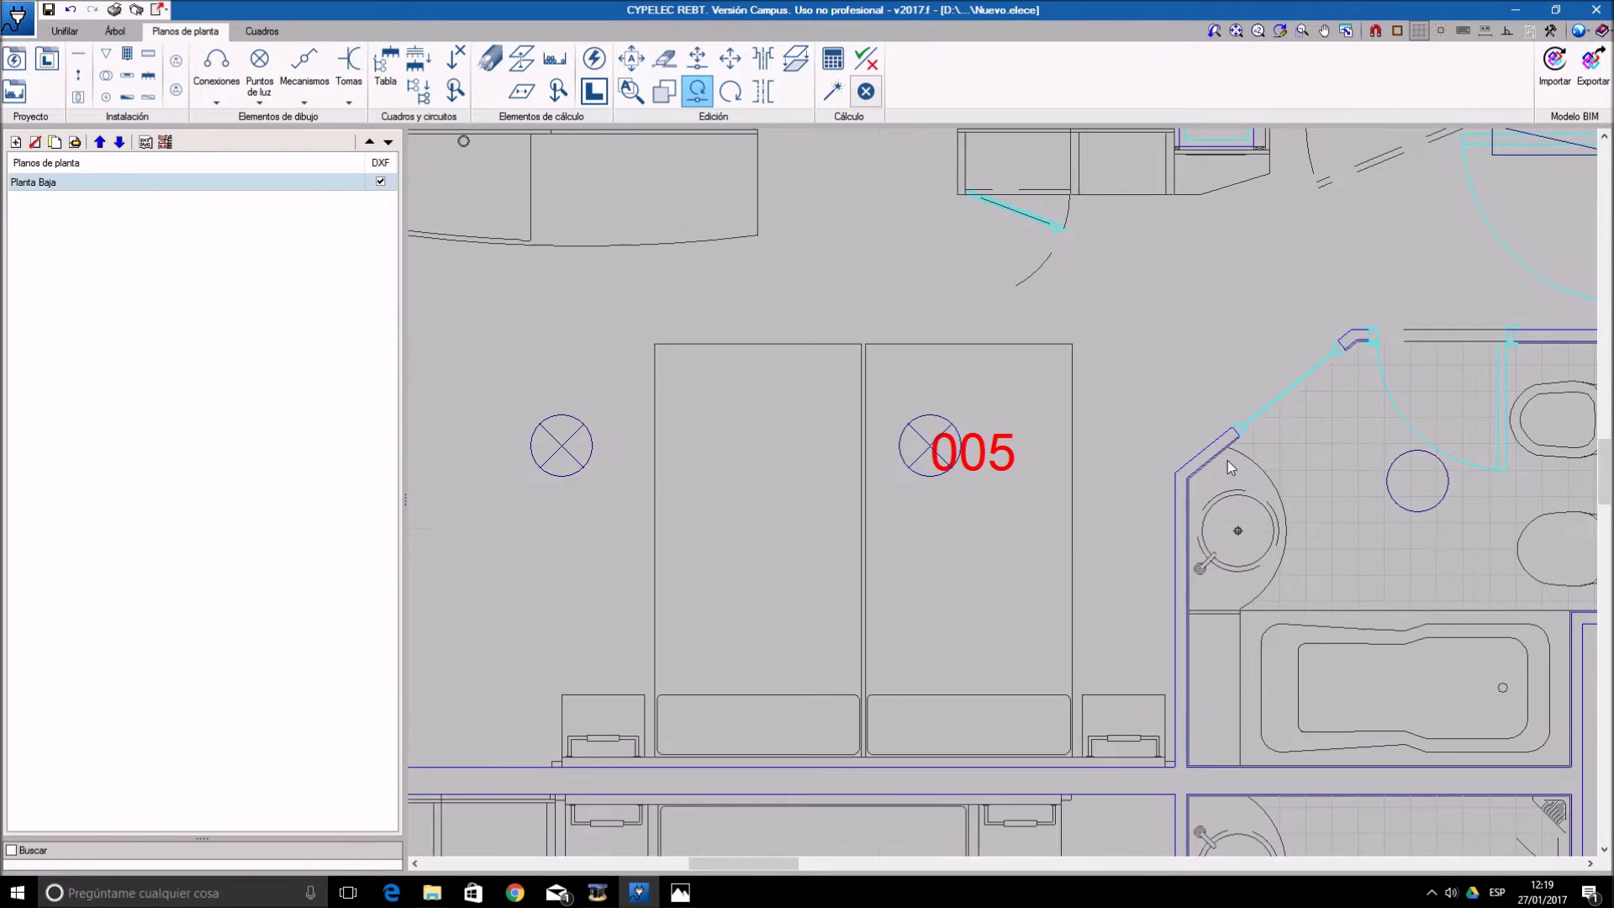
click(1233, 457)
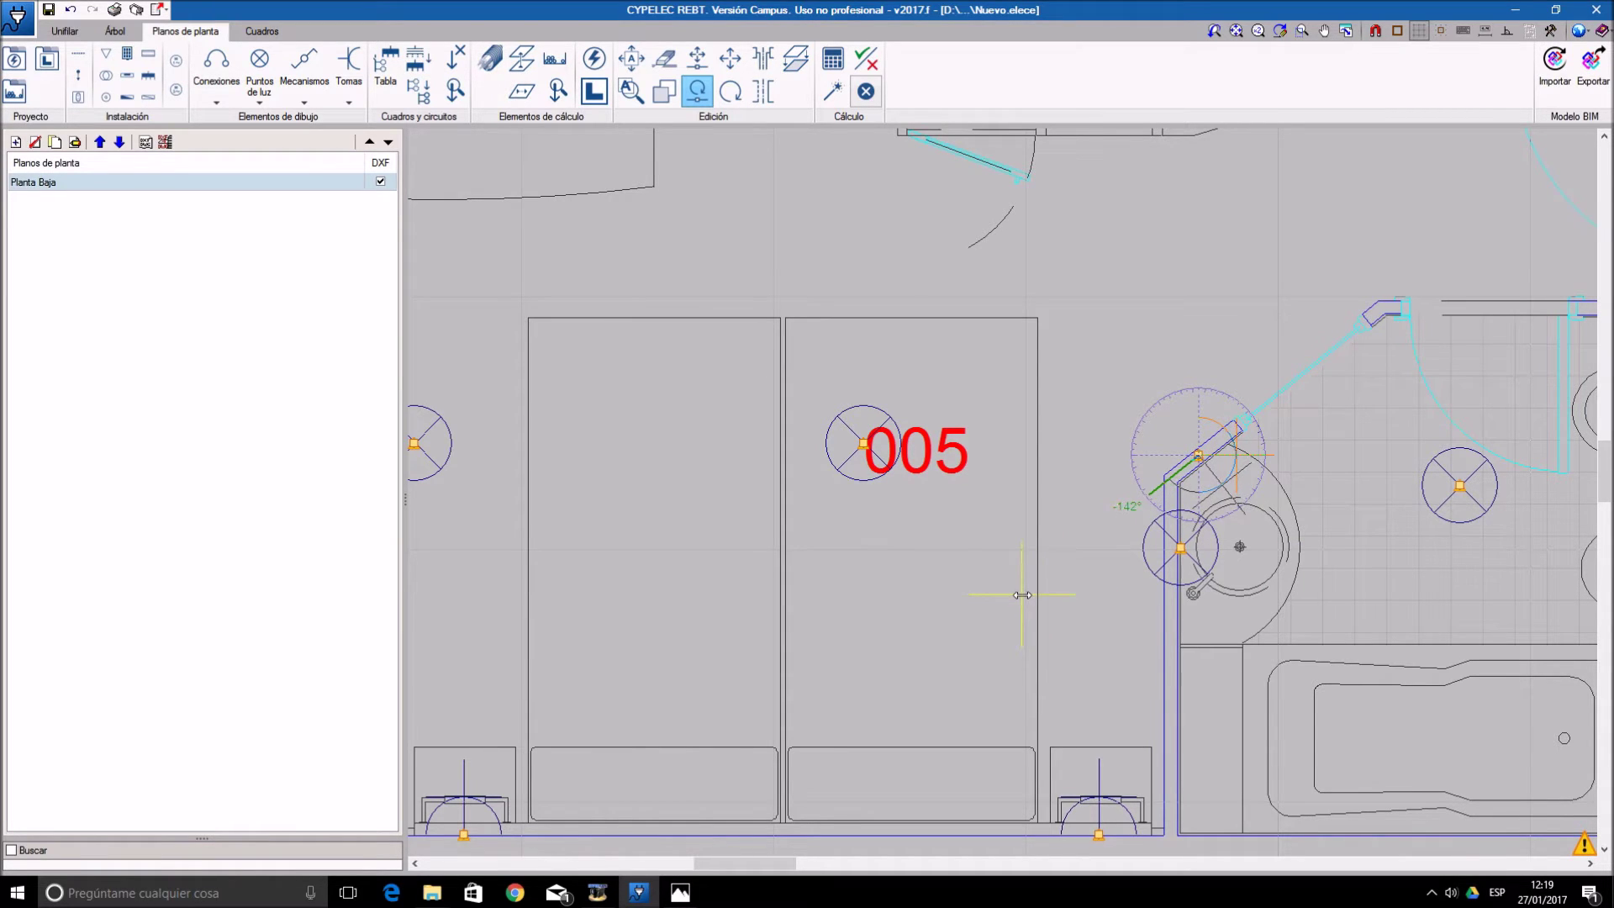
click(1022, 595)
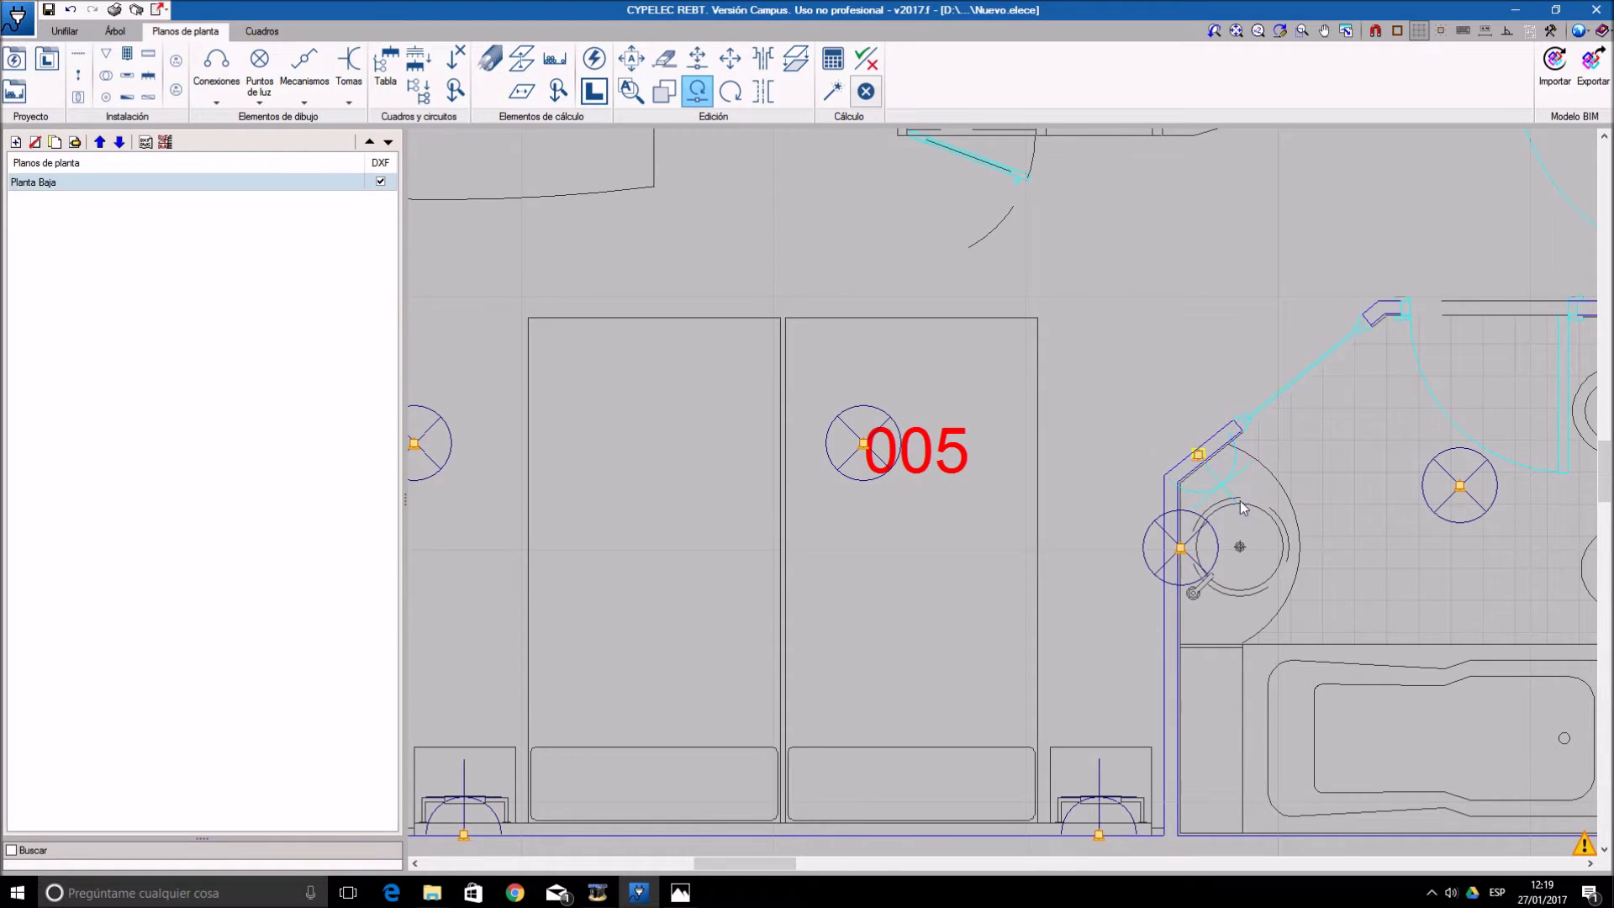
- Assign Cuadro 005 to the distribution board symbol beside room 005's entrance
scroll(1121, 575, down, 4)
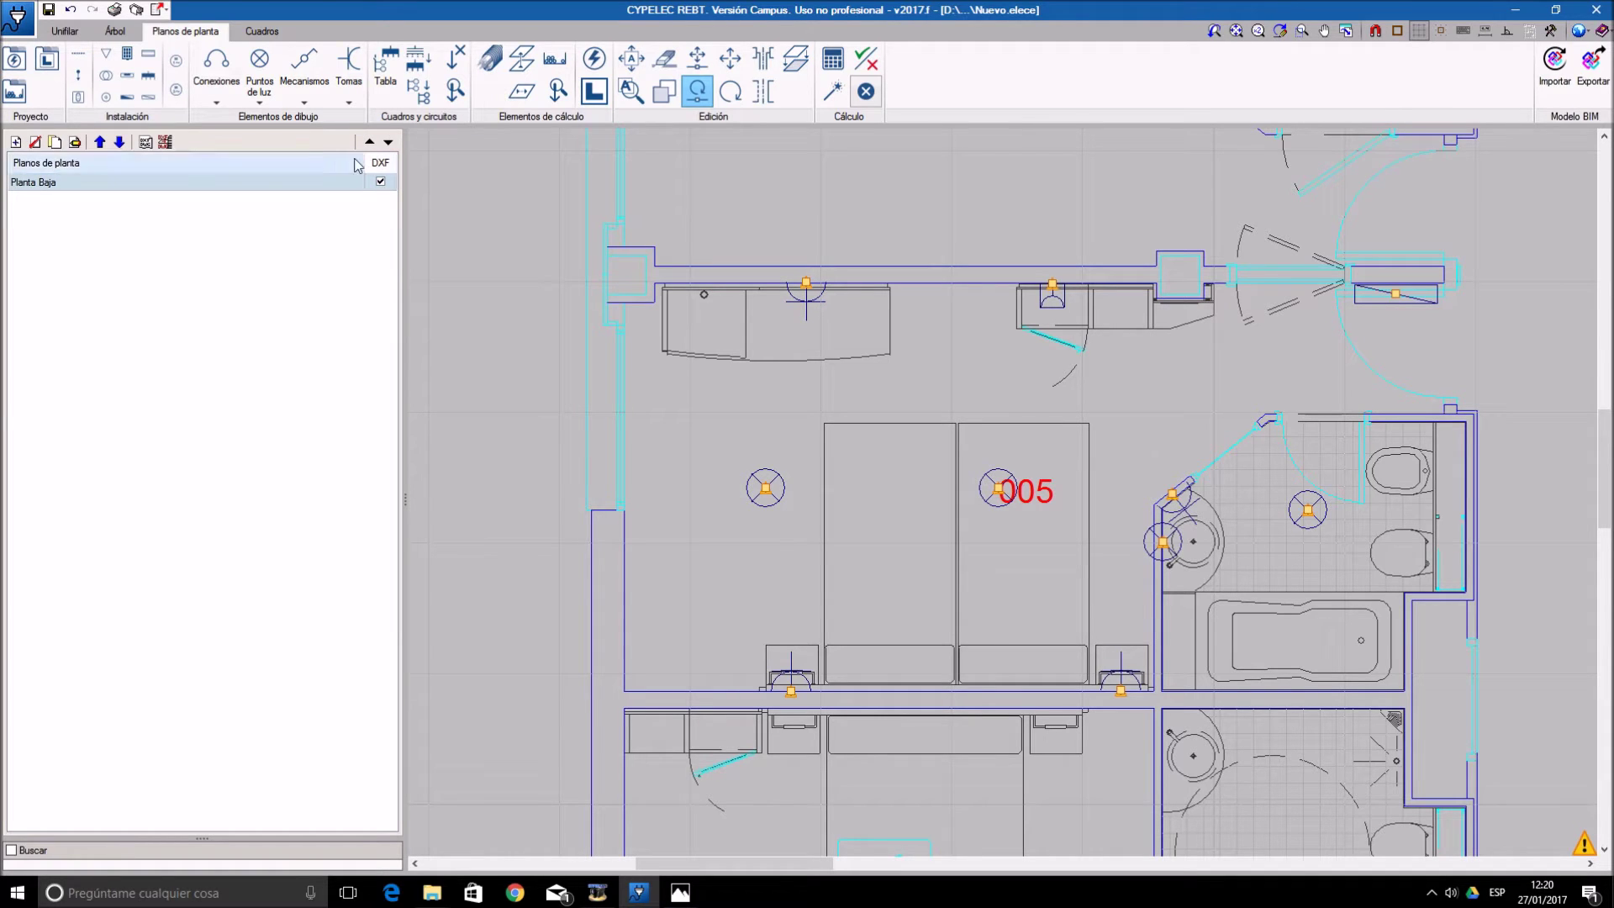
click(411, 74)
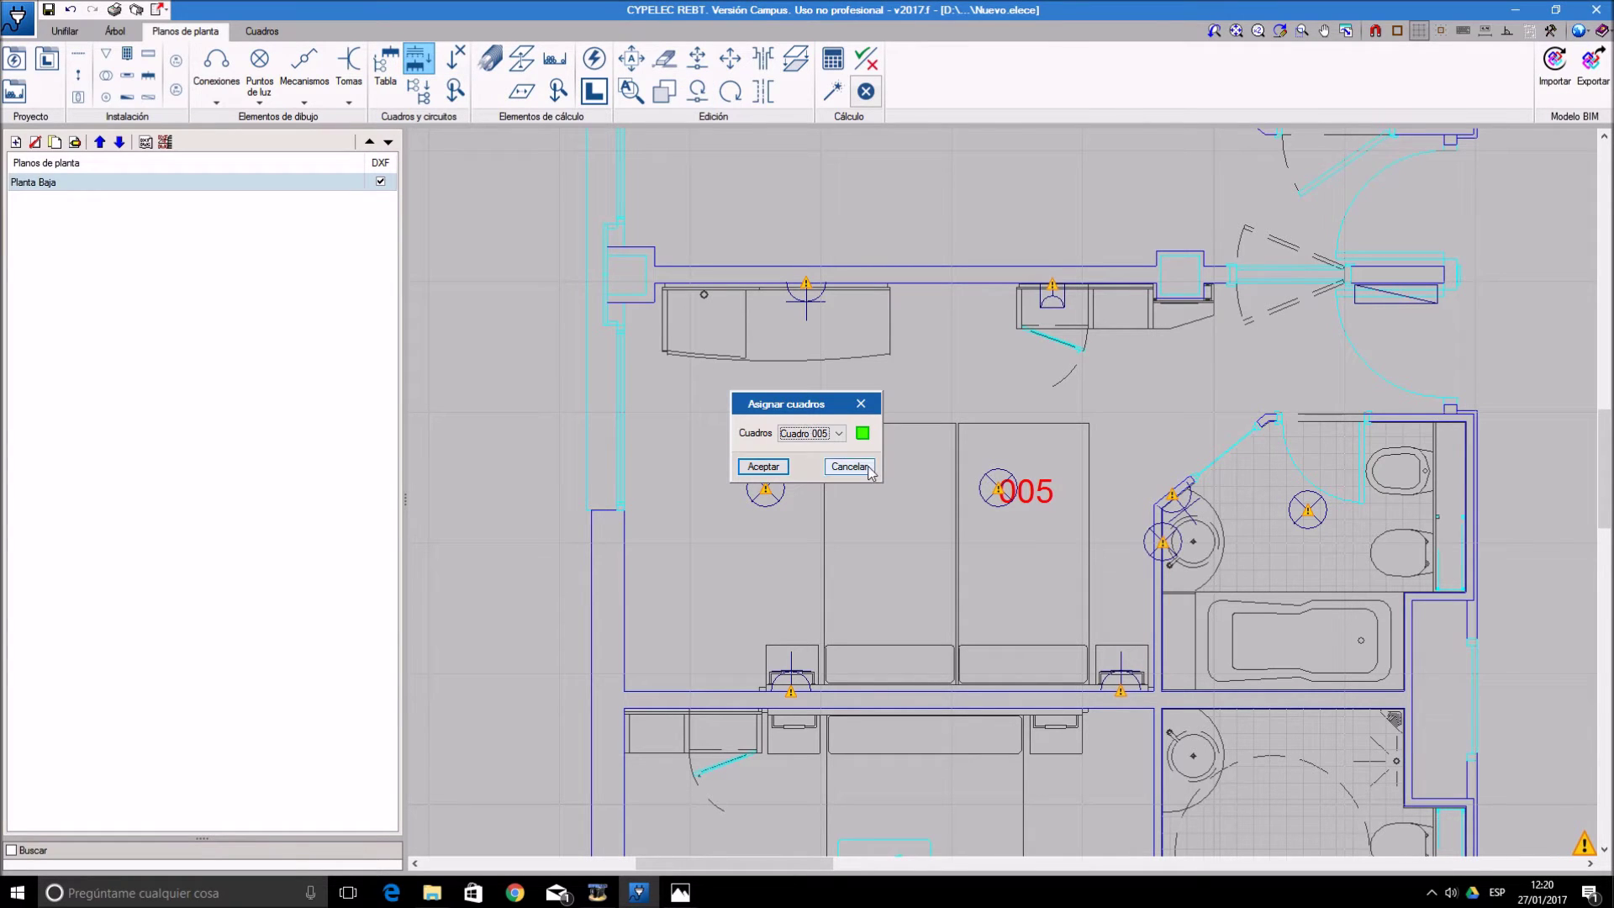
click(767, 468)
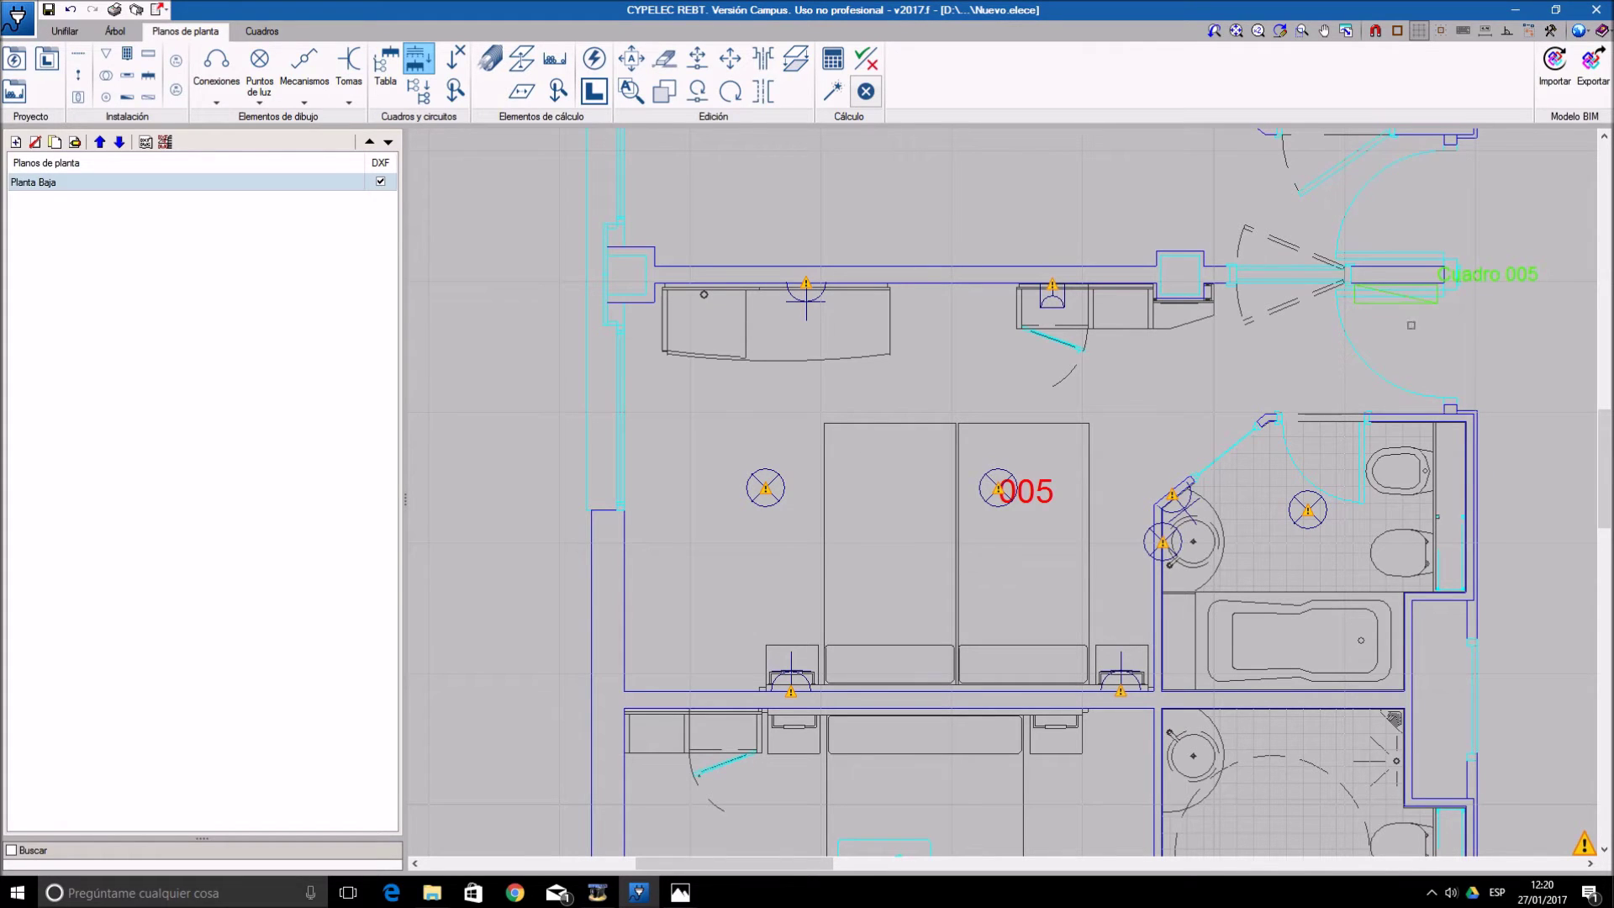
- Assign Cuadro 005's Alumbrado Habitación circuit to the two bedroom lights and the two bathroom lights of room 005
click(420, 97)
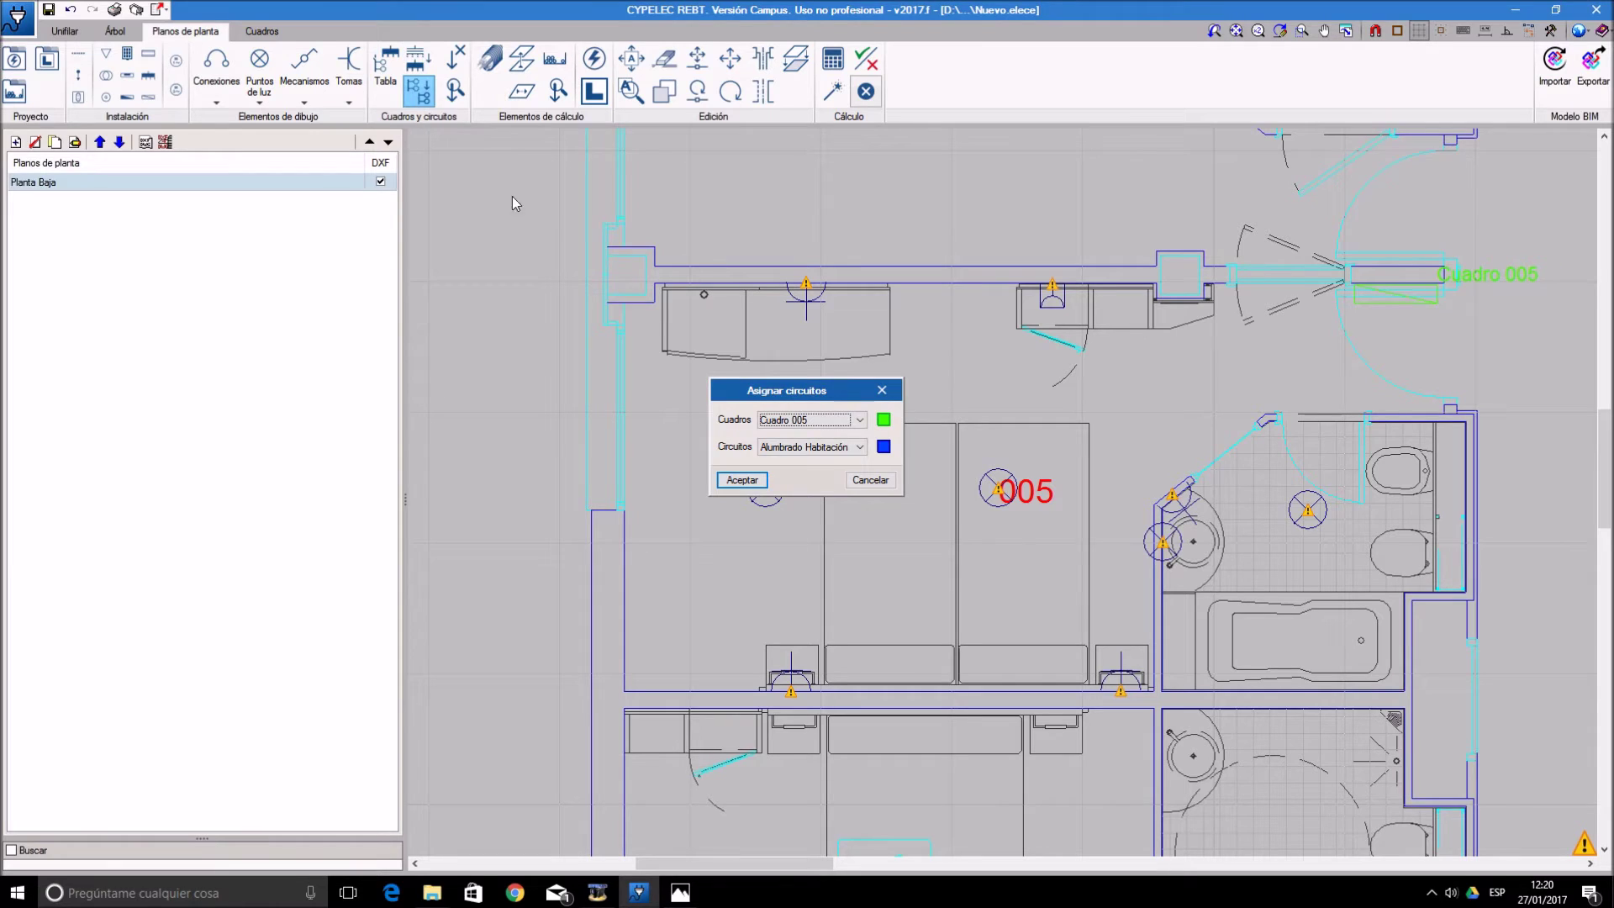
click(743, 481)
click(768, 512)
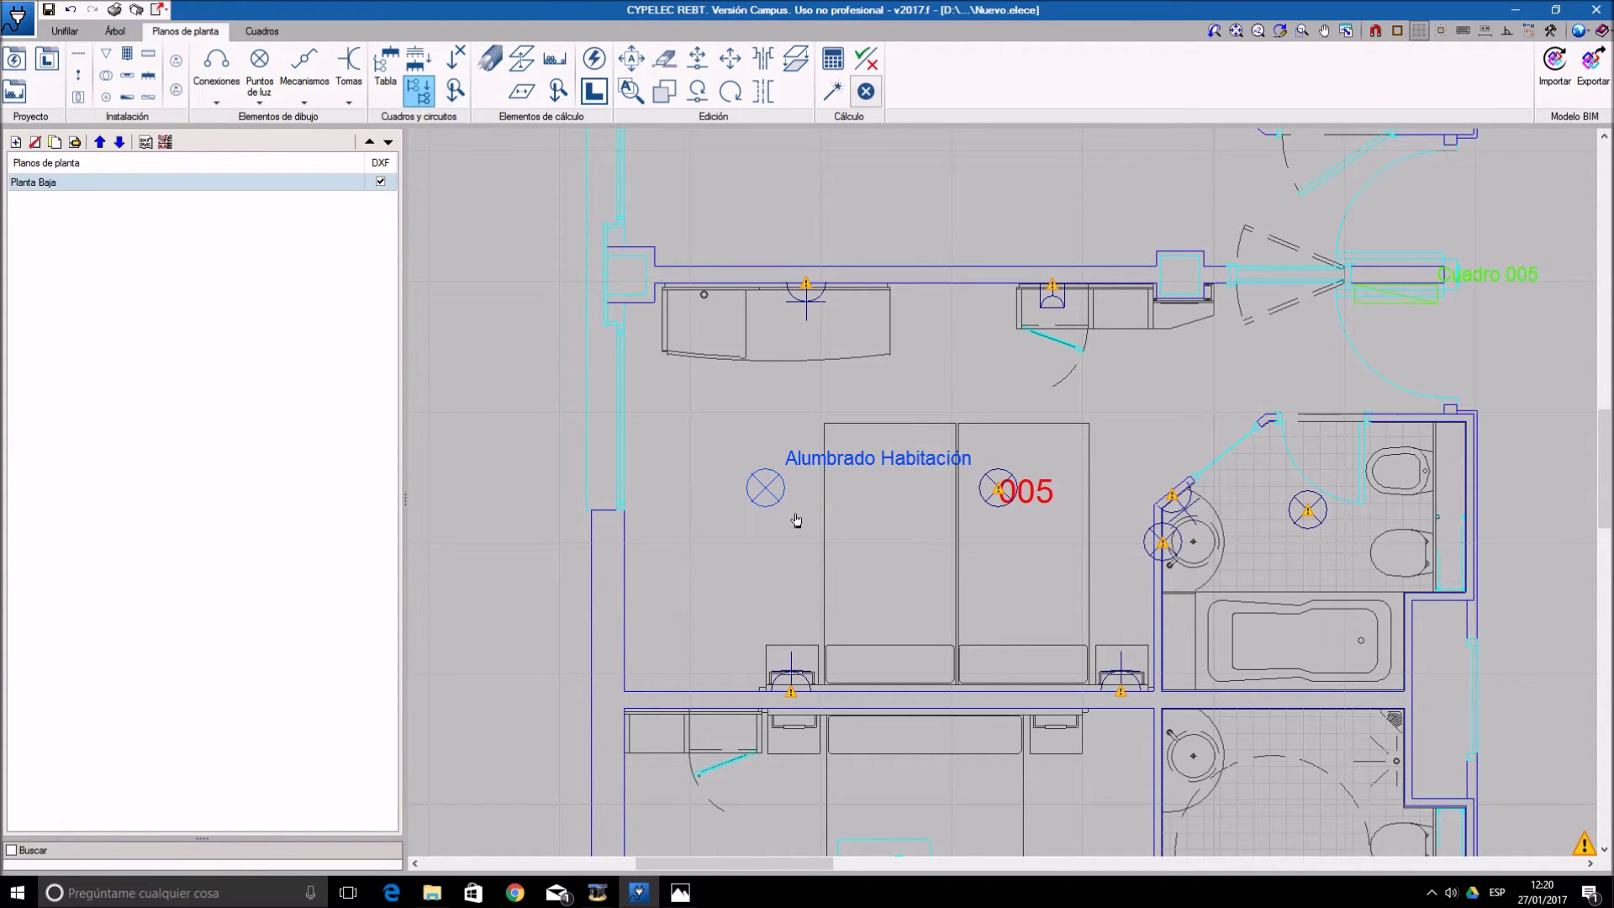
click(1001, 509)
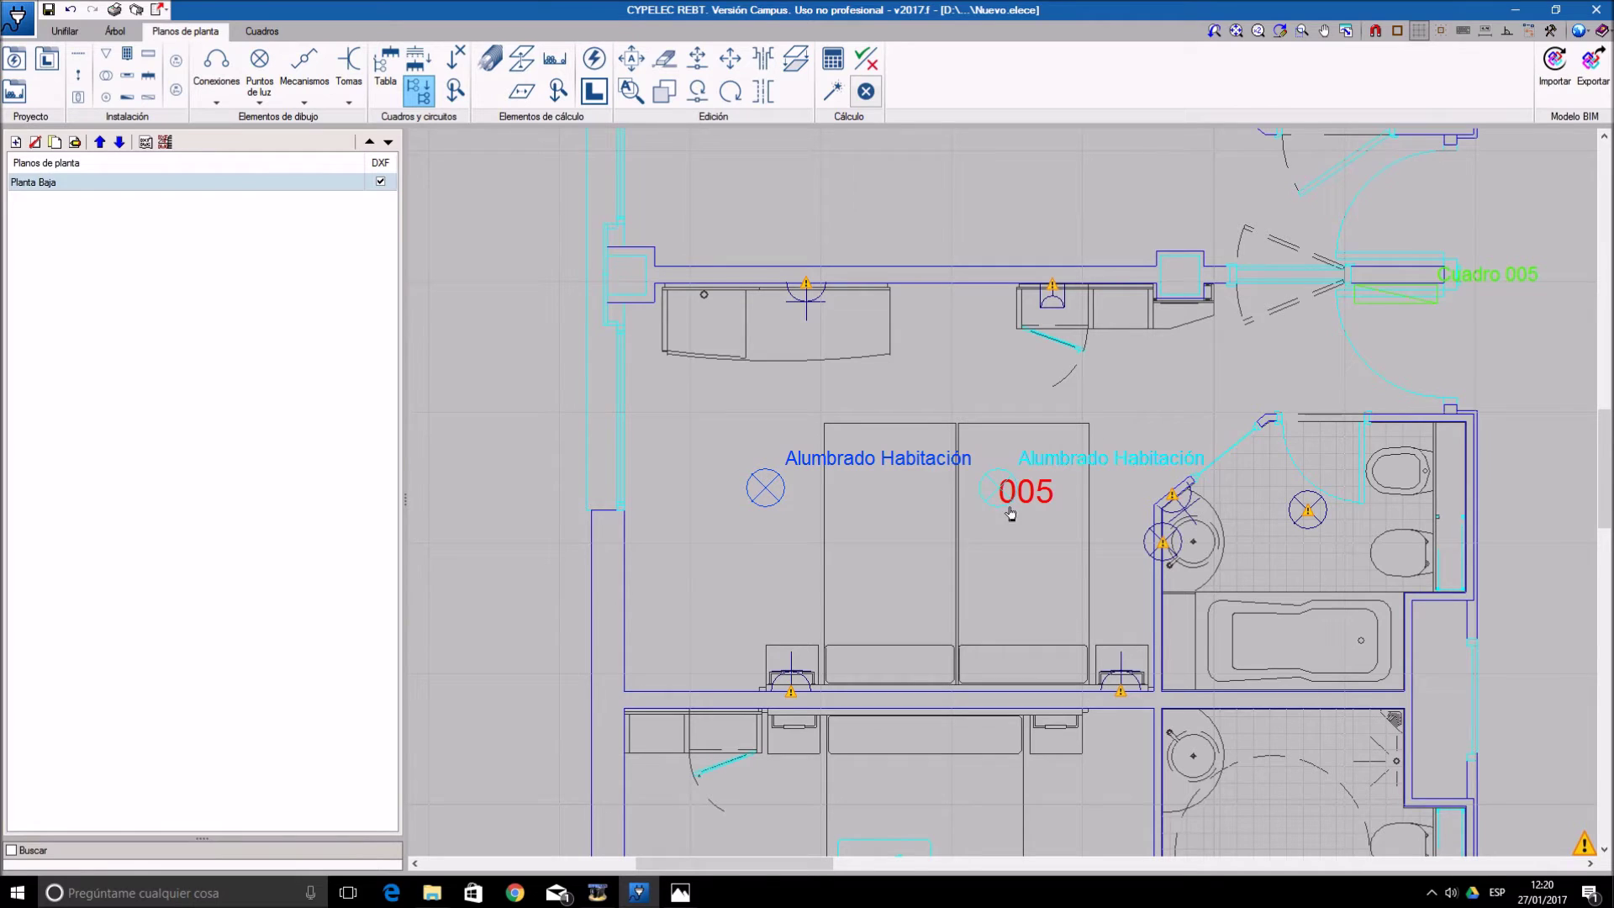
click(1176, 556)
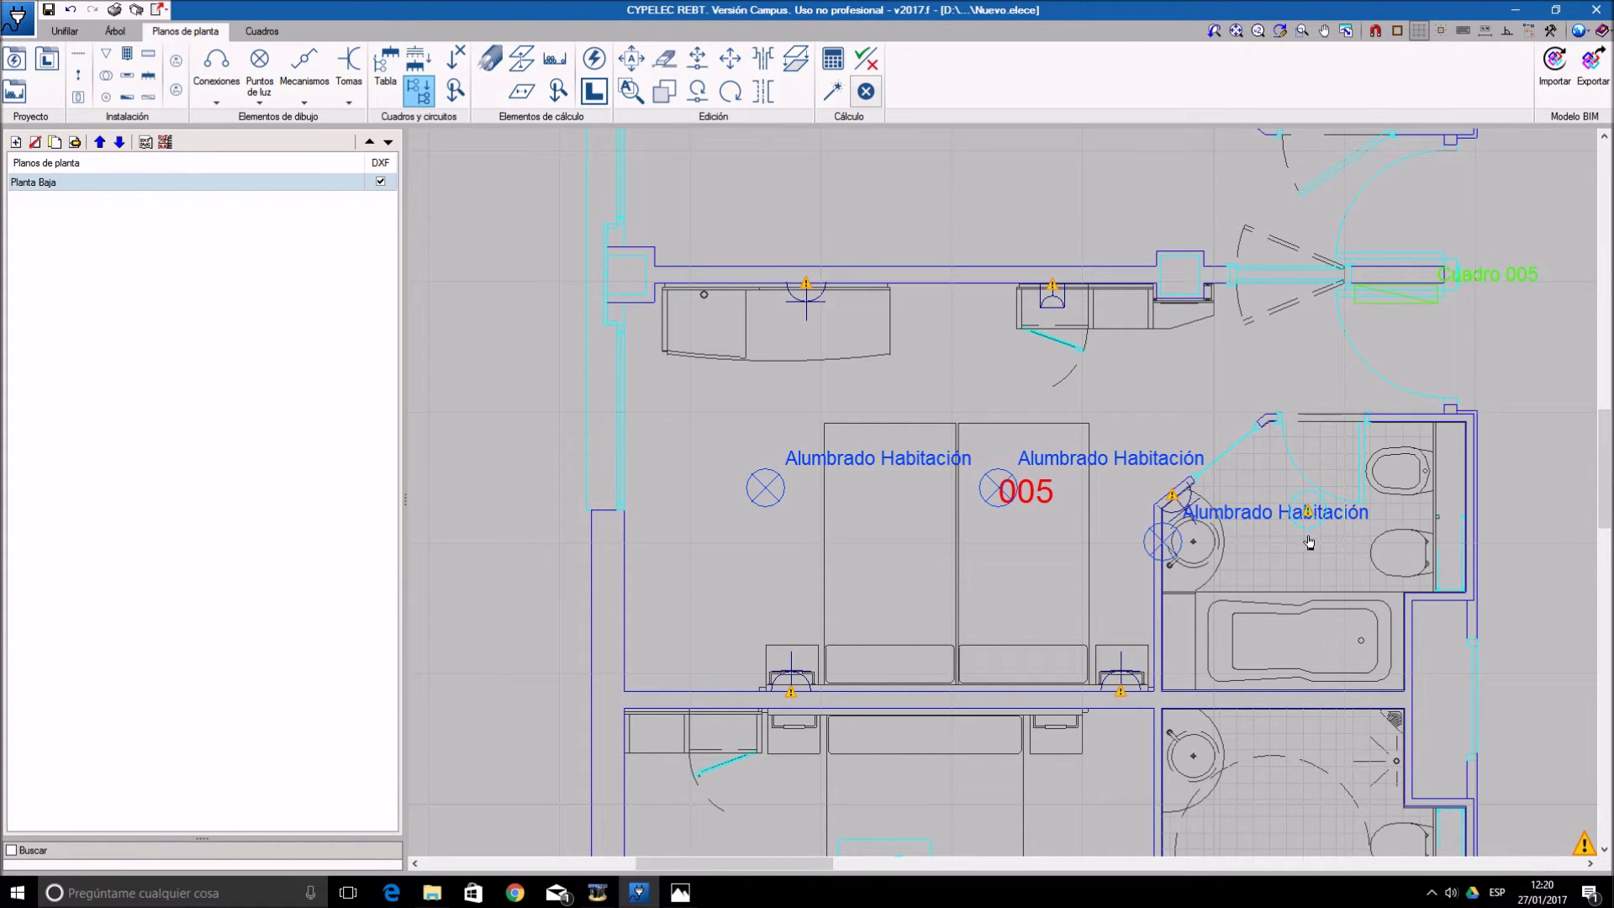
click(1309, 533)
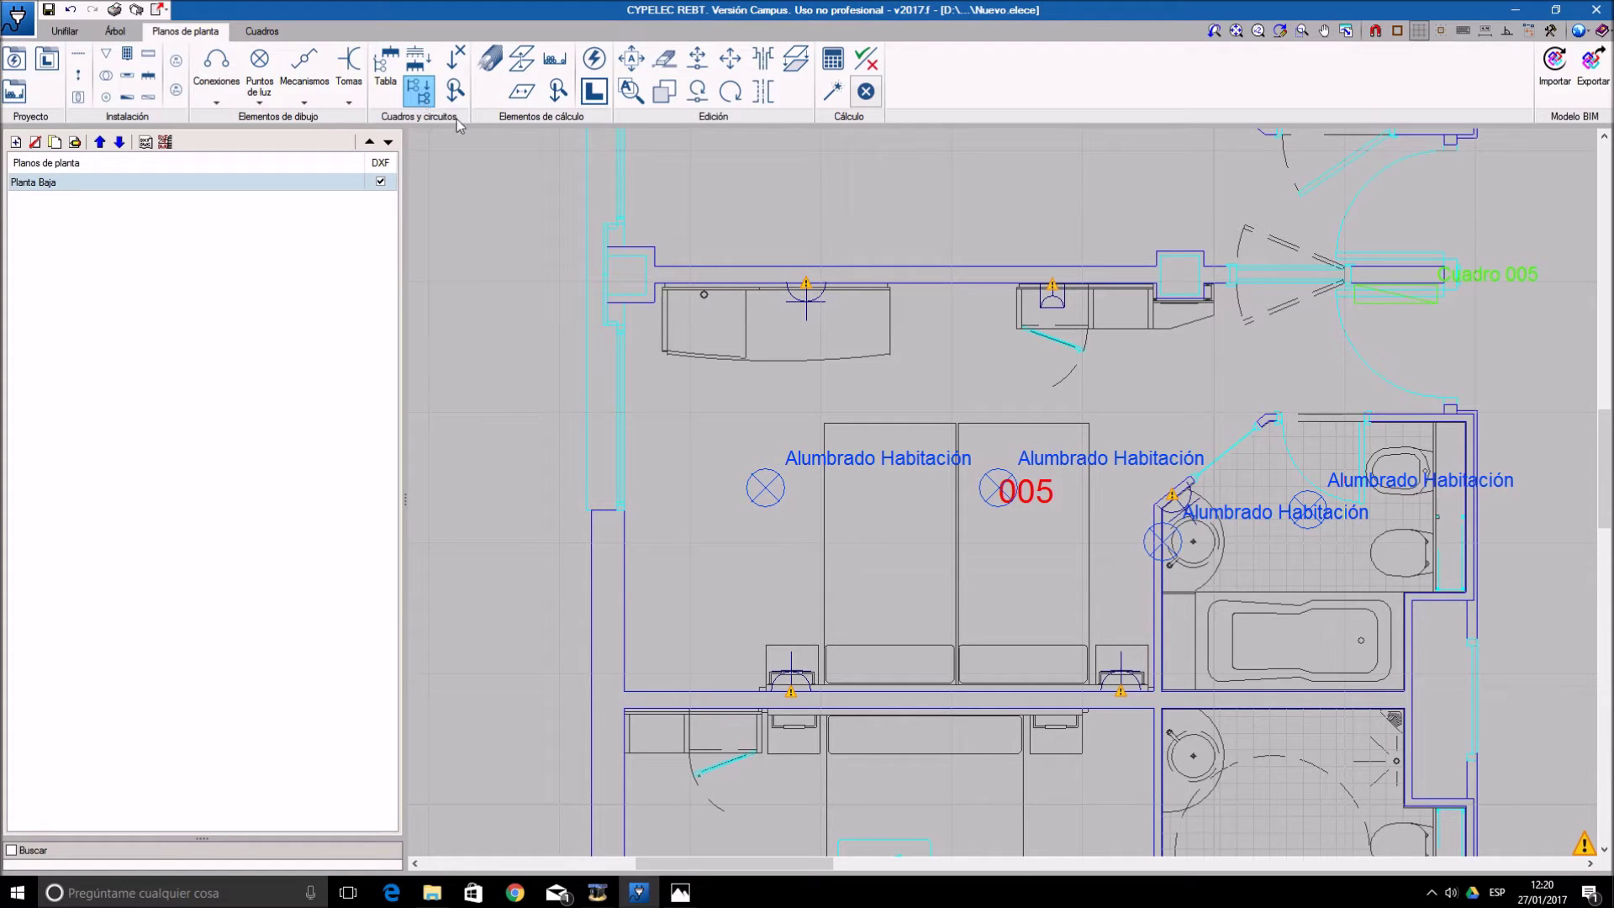
- Assign Cuadro 005's TC circuit to room 005's desk socket, both bedside sockets, the Mueble Bar receptor and the Secador receptor
click(940, 382)
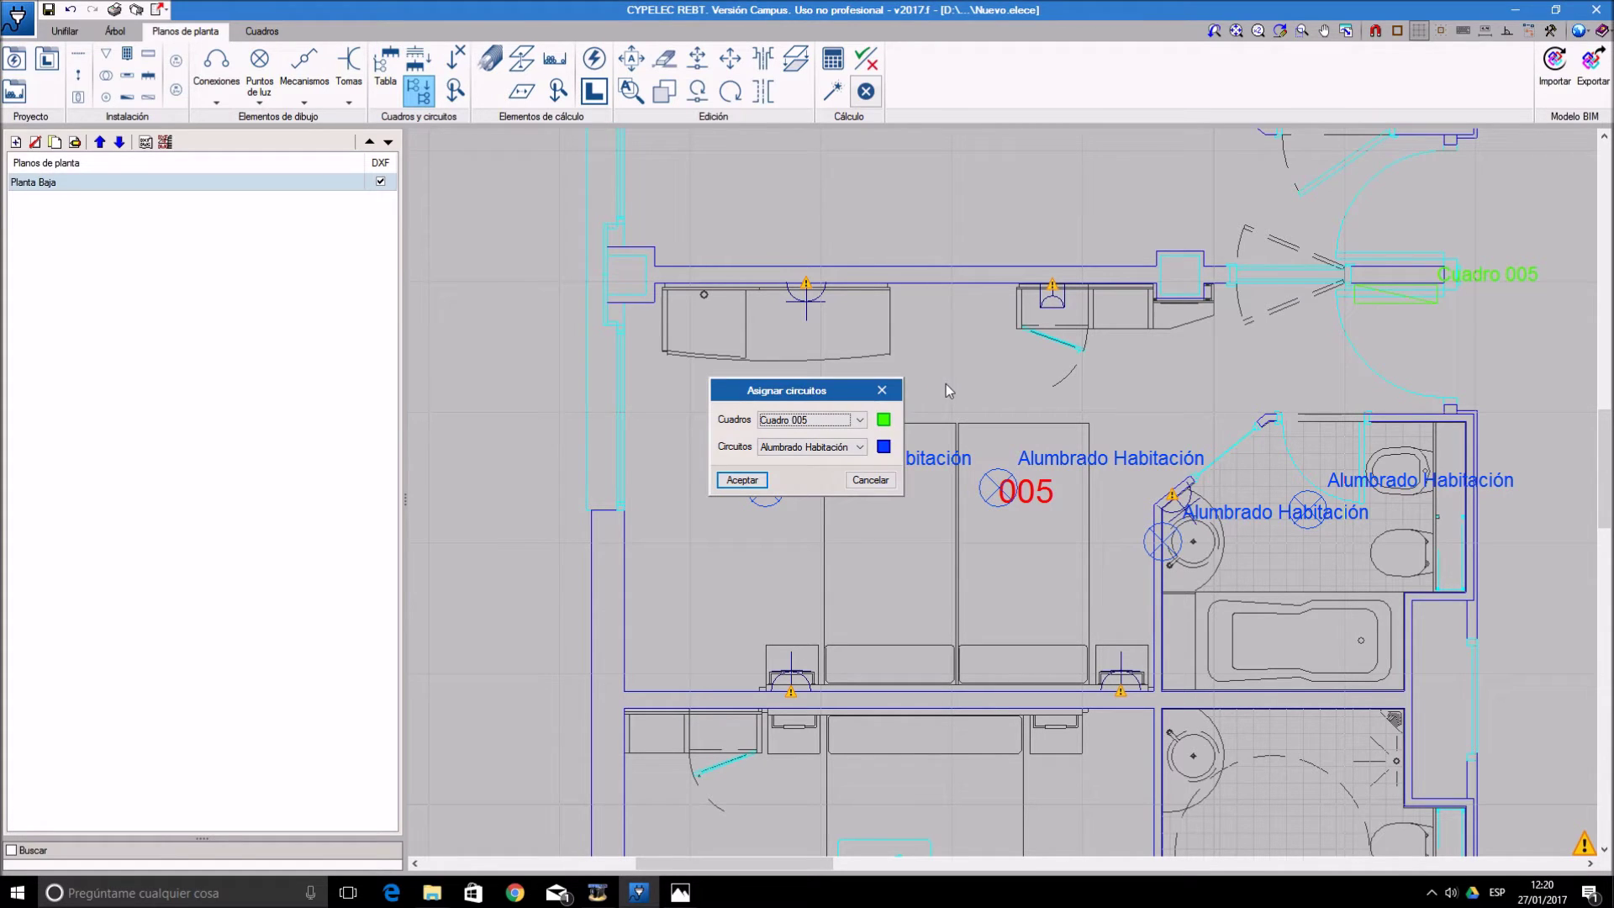
click(853, 454)
click(847, 480)
click(742, 479)
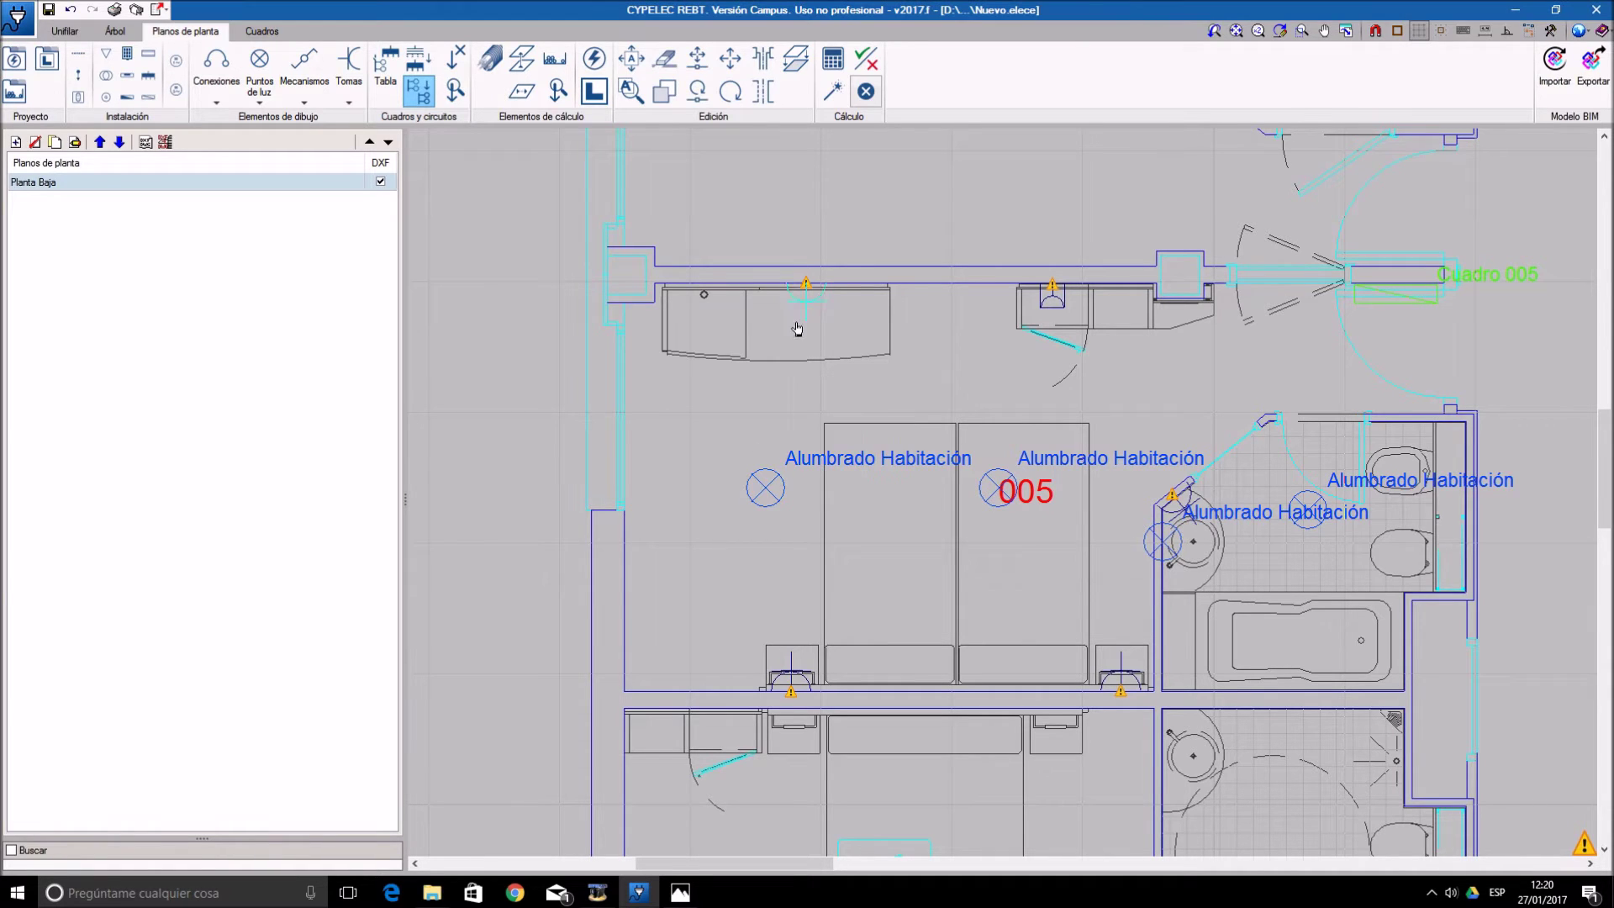
click(804, 296)
click(804, 680)
click(1121, 680)
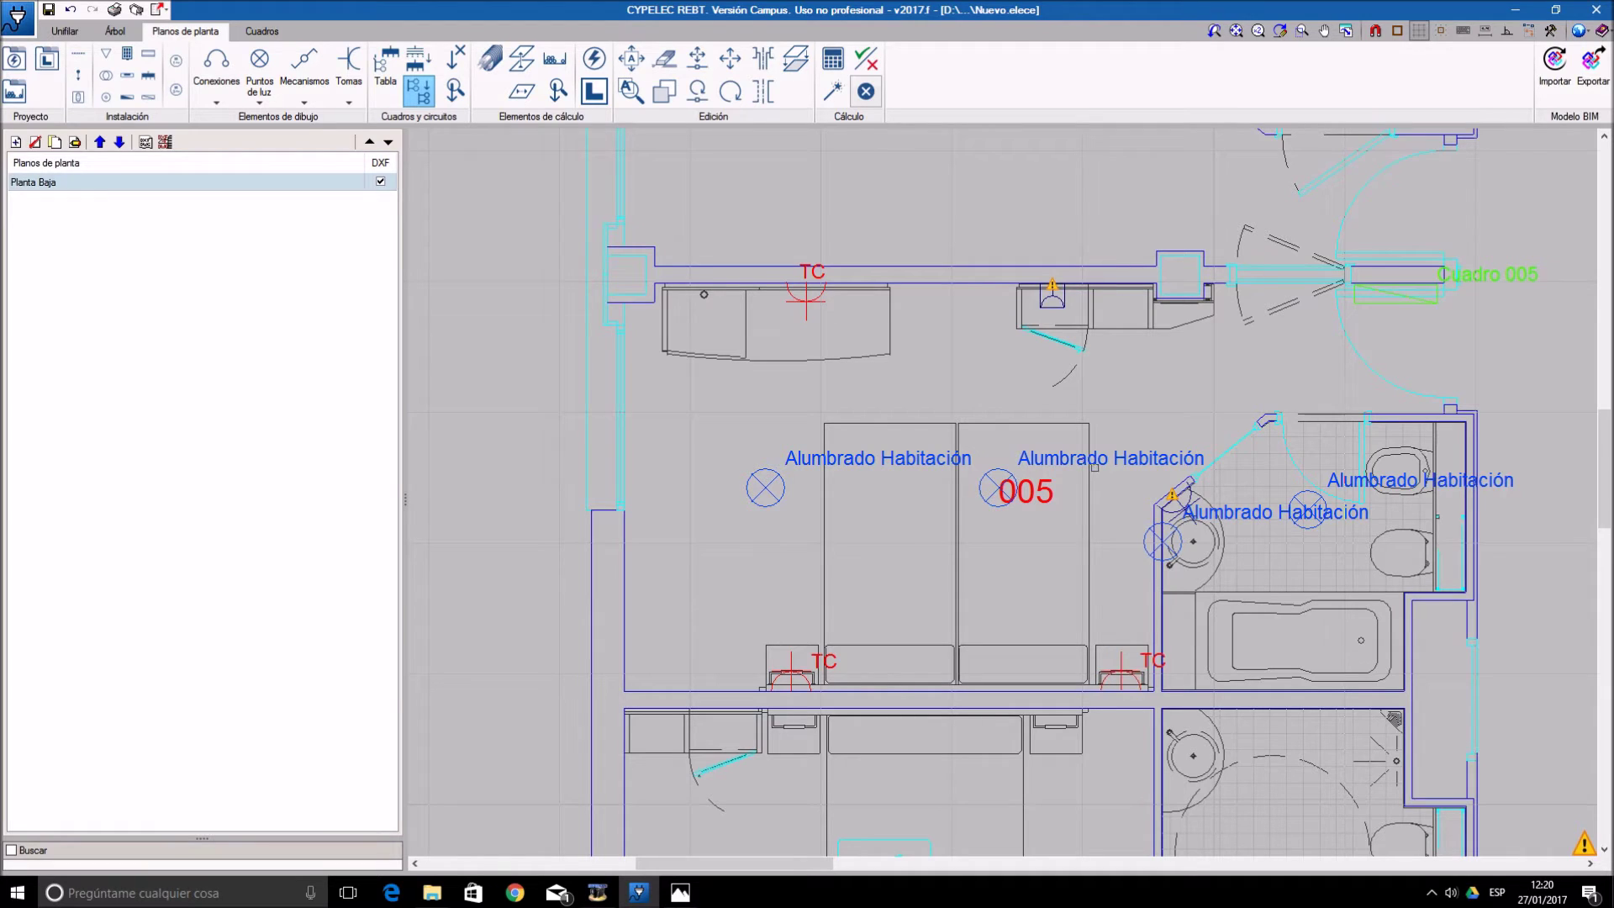
click(1058, 309)
click(1176, 508)
- Draw a short L-shaped conduit from Cuadro 005 into the wall behind it, using the installation method assigned to each circuit
scroll(1270, 624, down, 2)
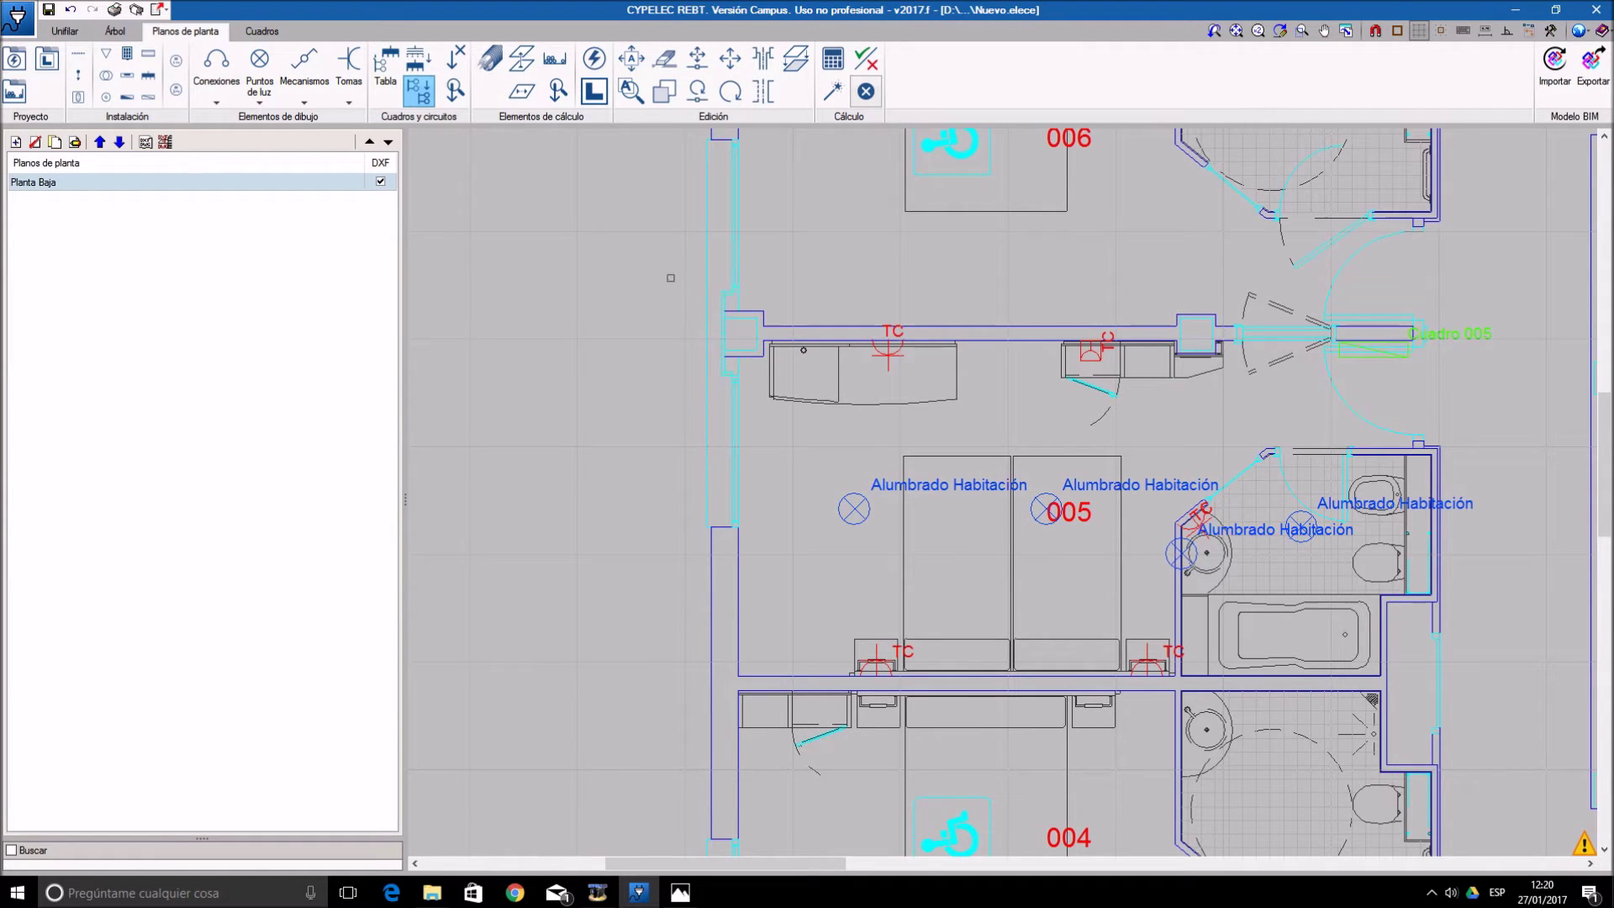
click(488, 59)
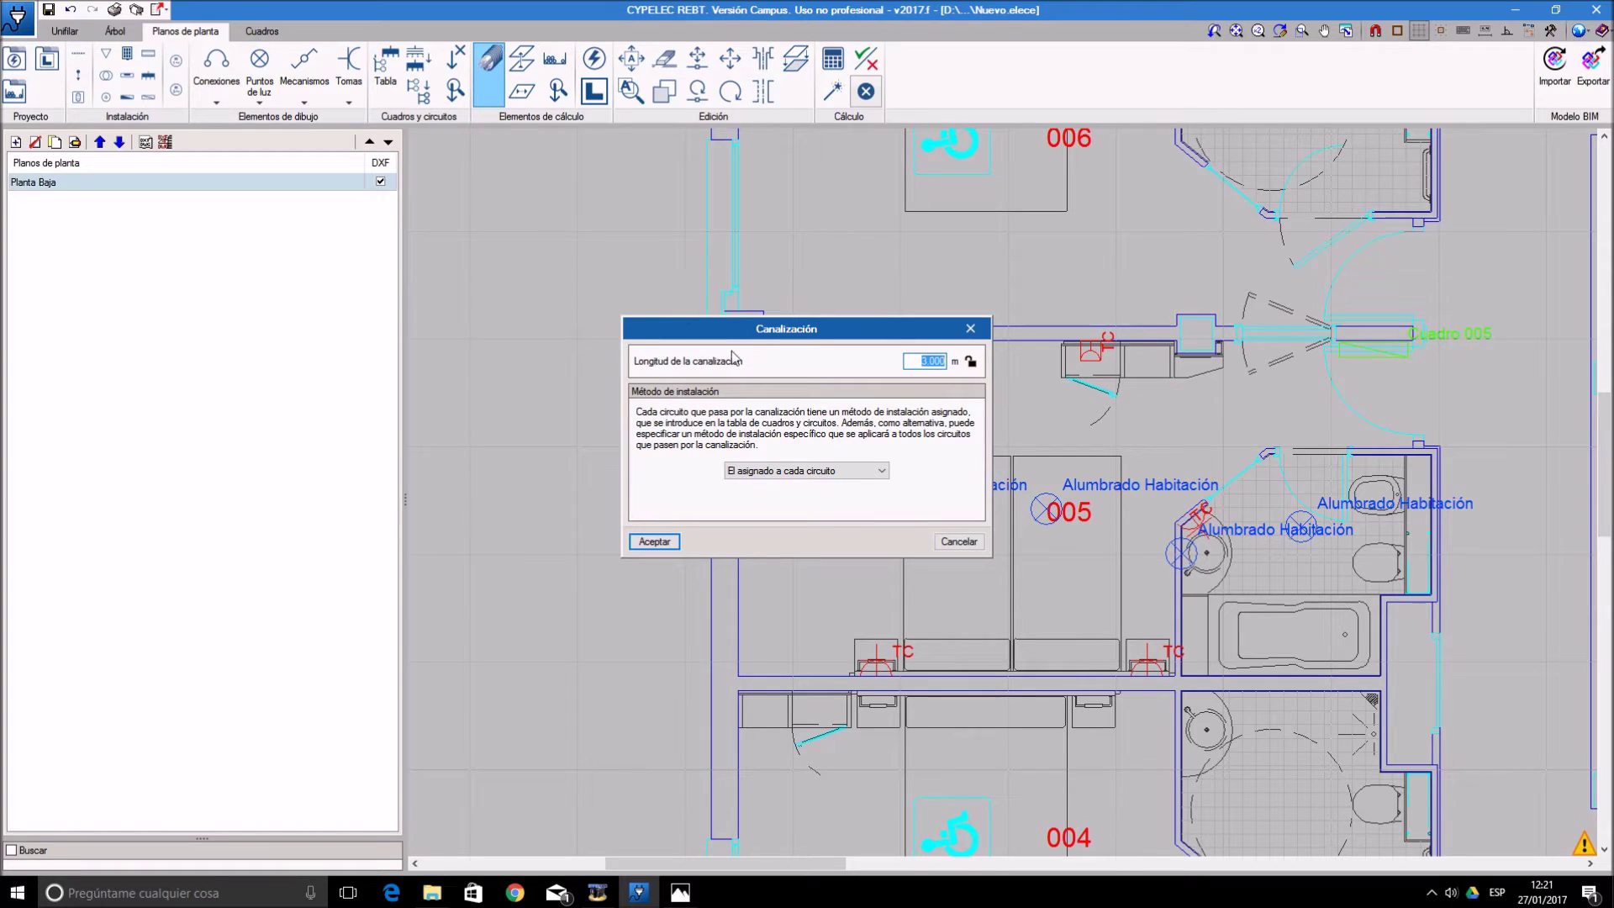
click(872, 472)
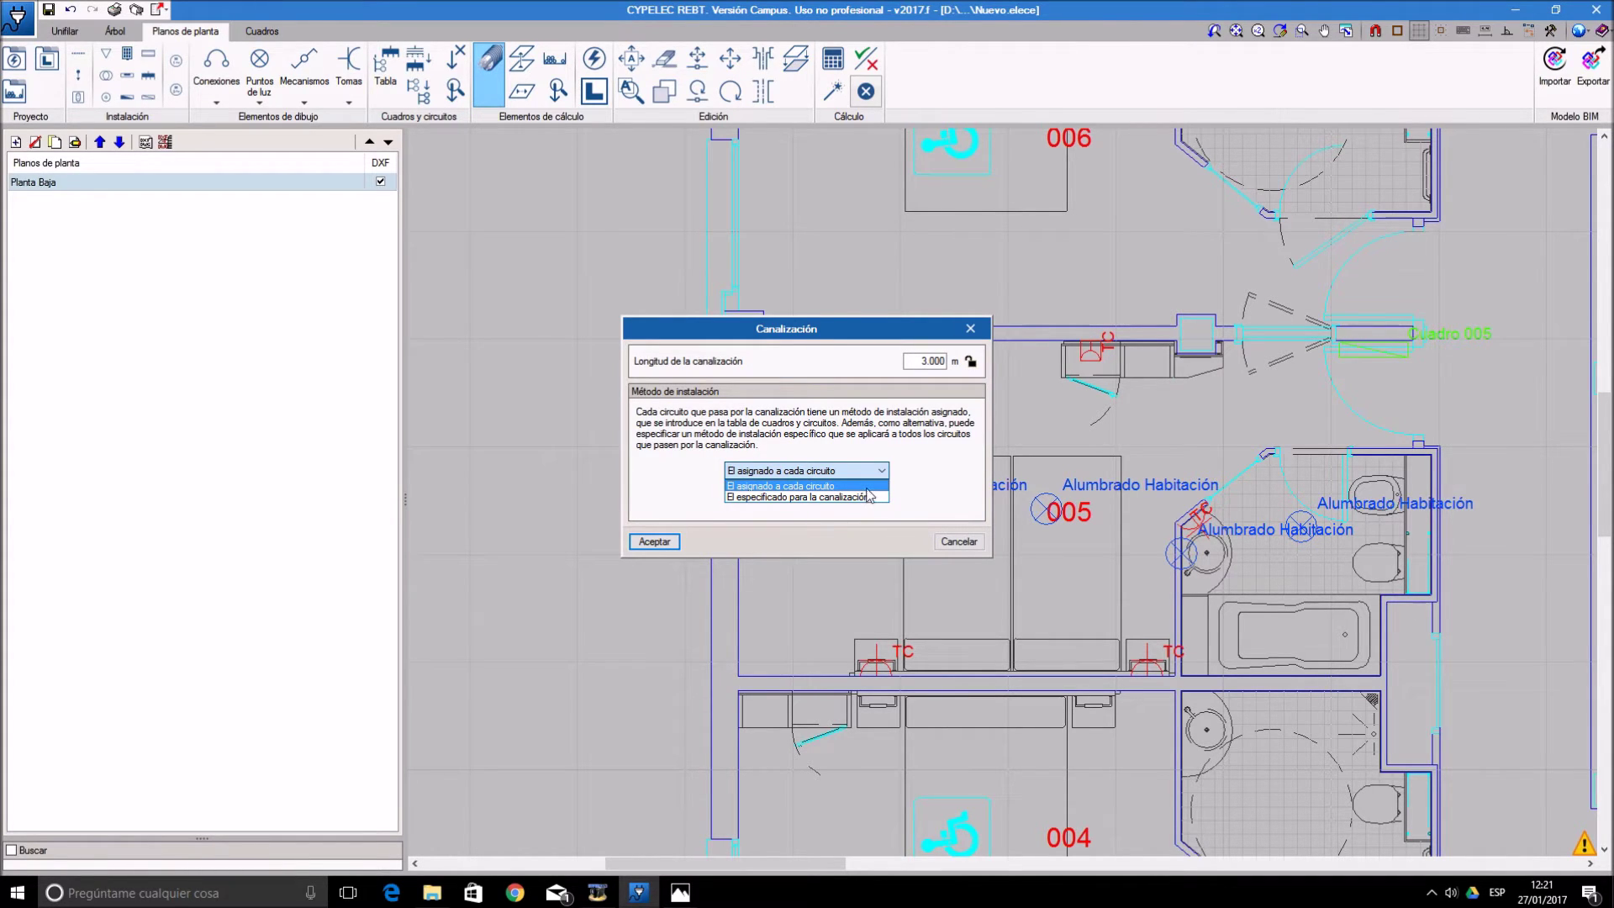
click(813, 488)
click(656, 542)
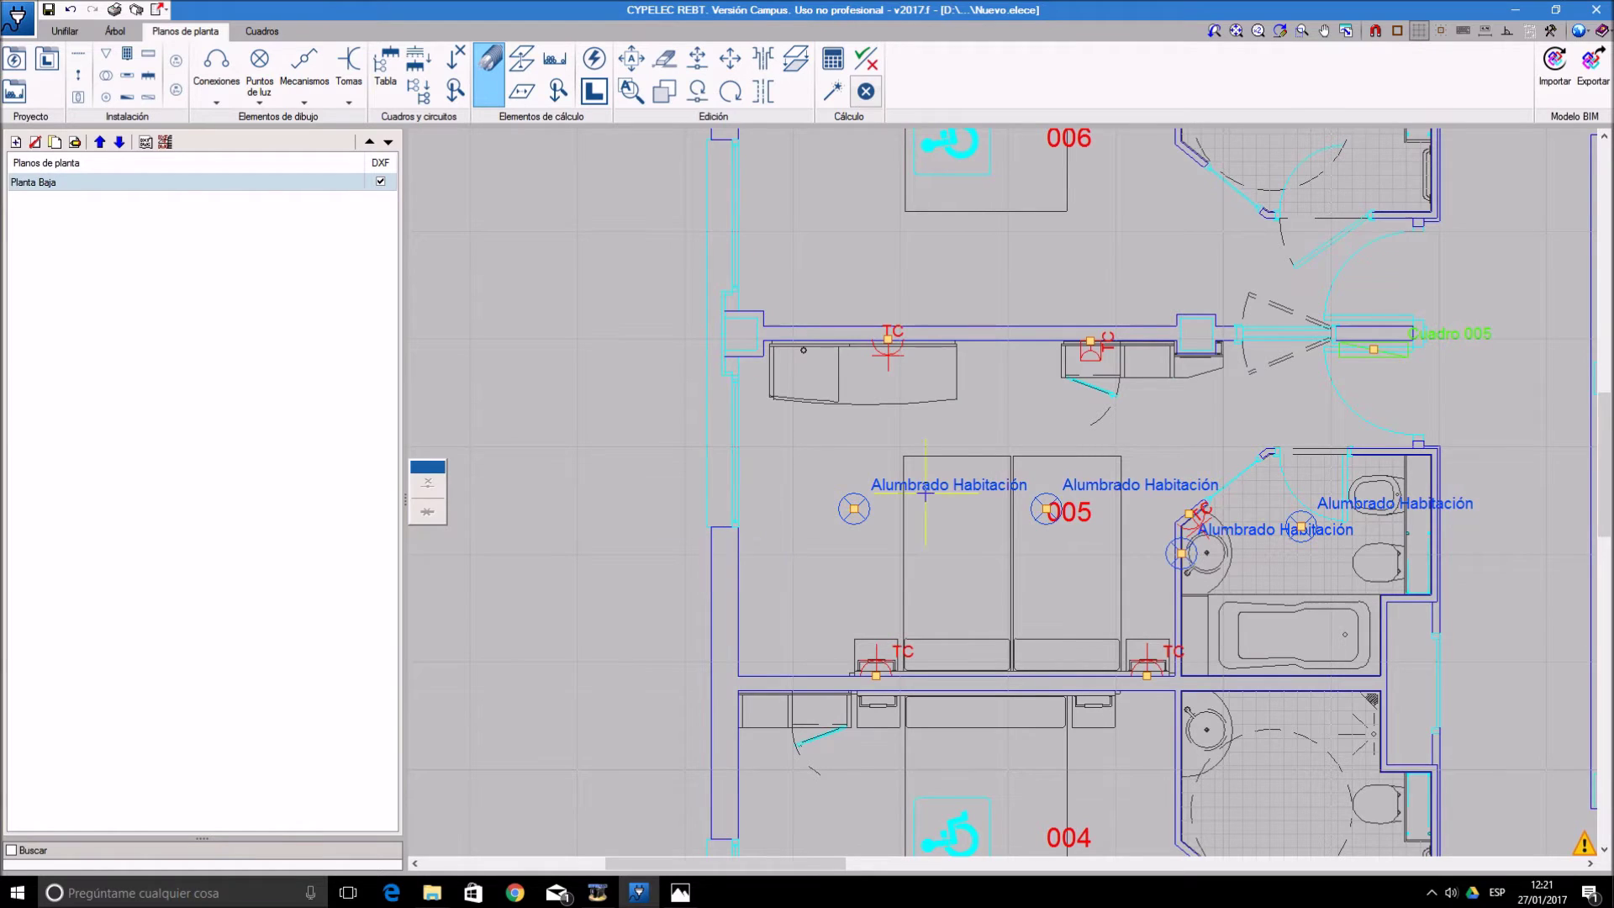
scroll(1373, 363, up, 4)
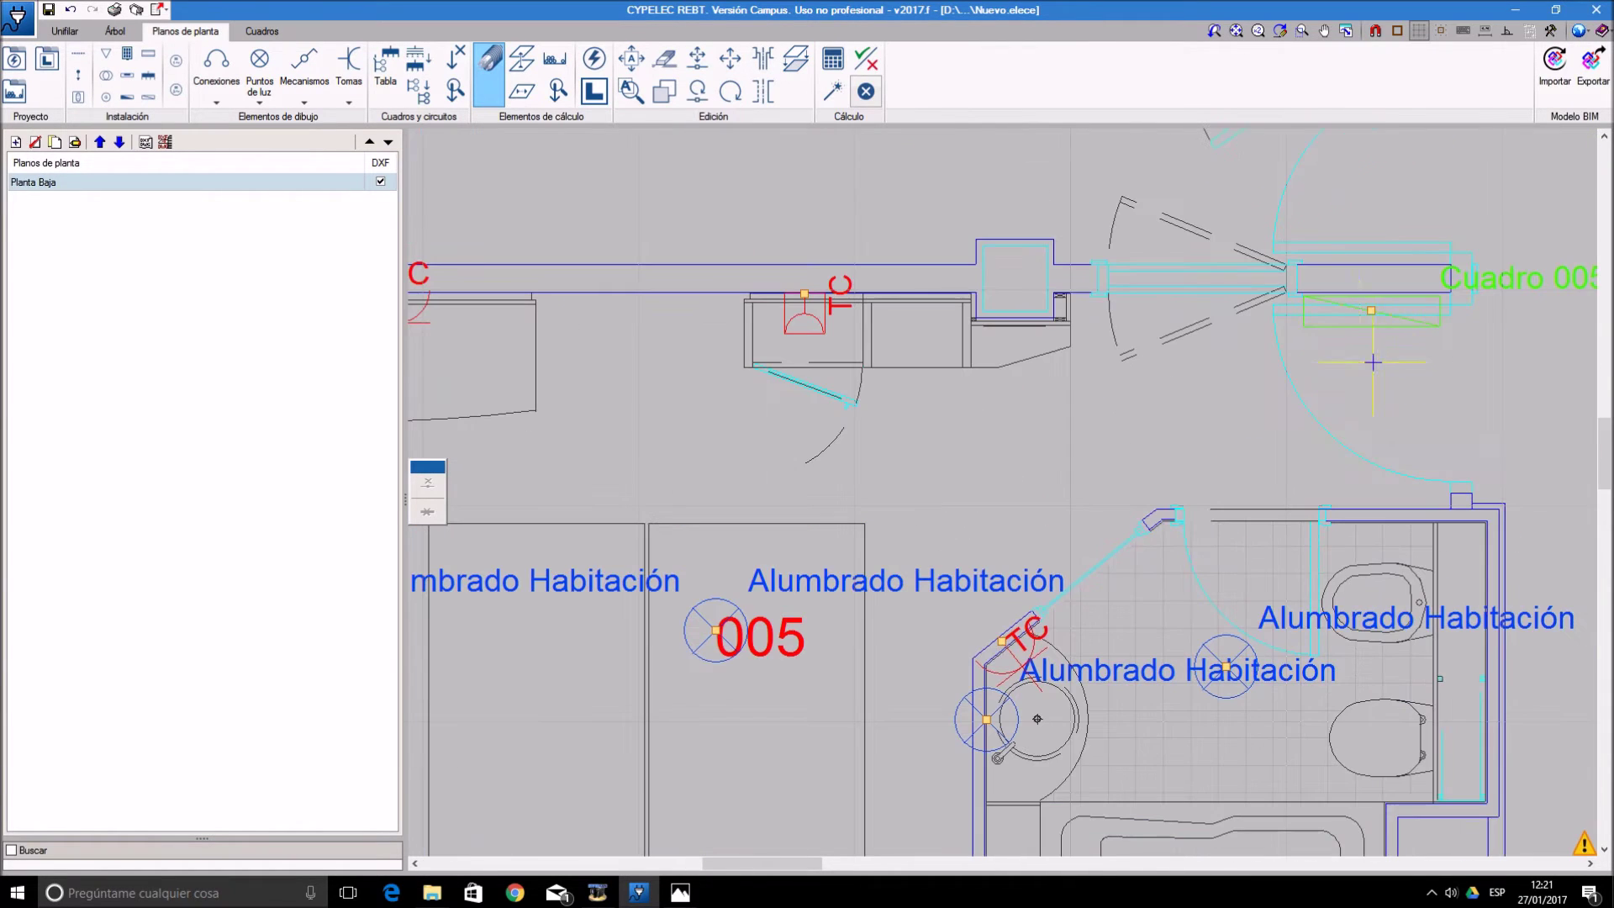
click(1371, 310)
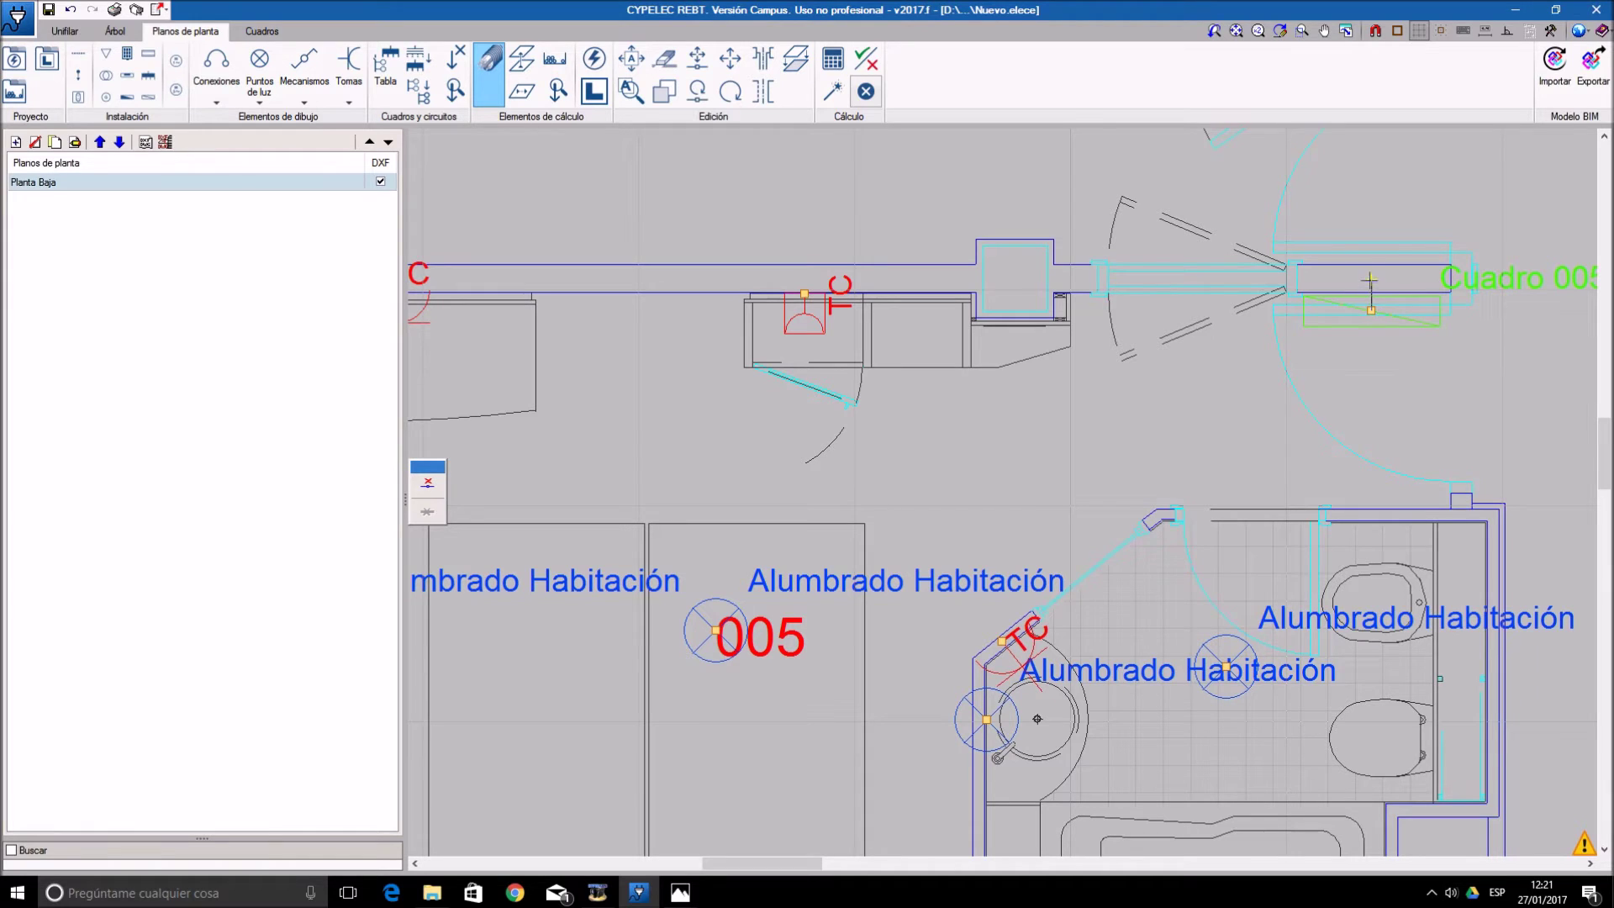
scroll(1368, 280, up, 4)
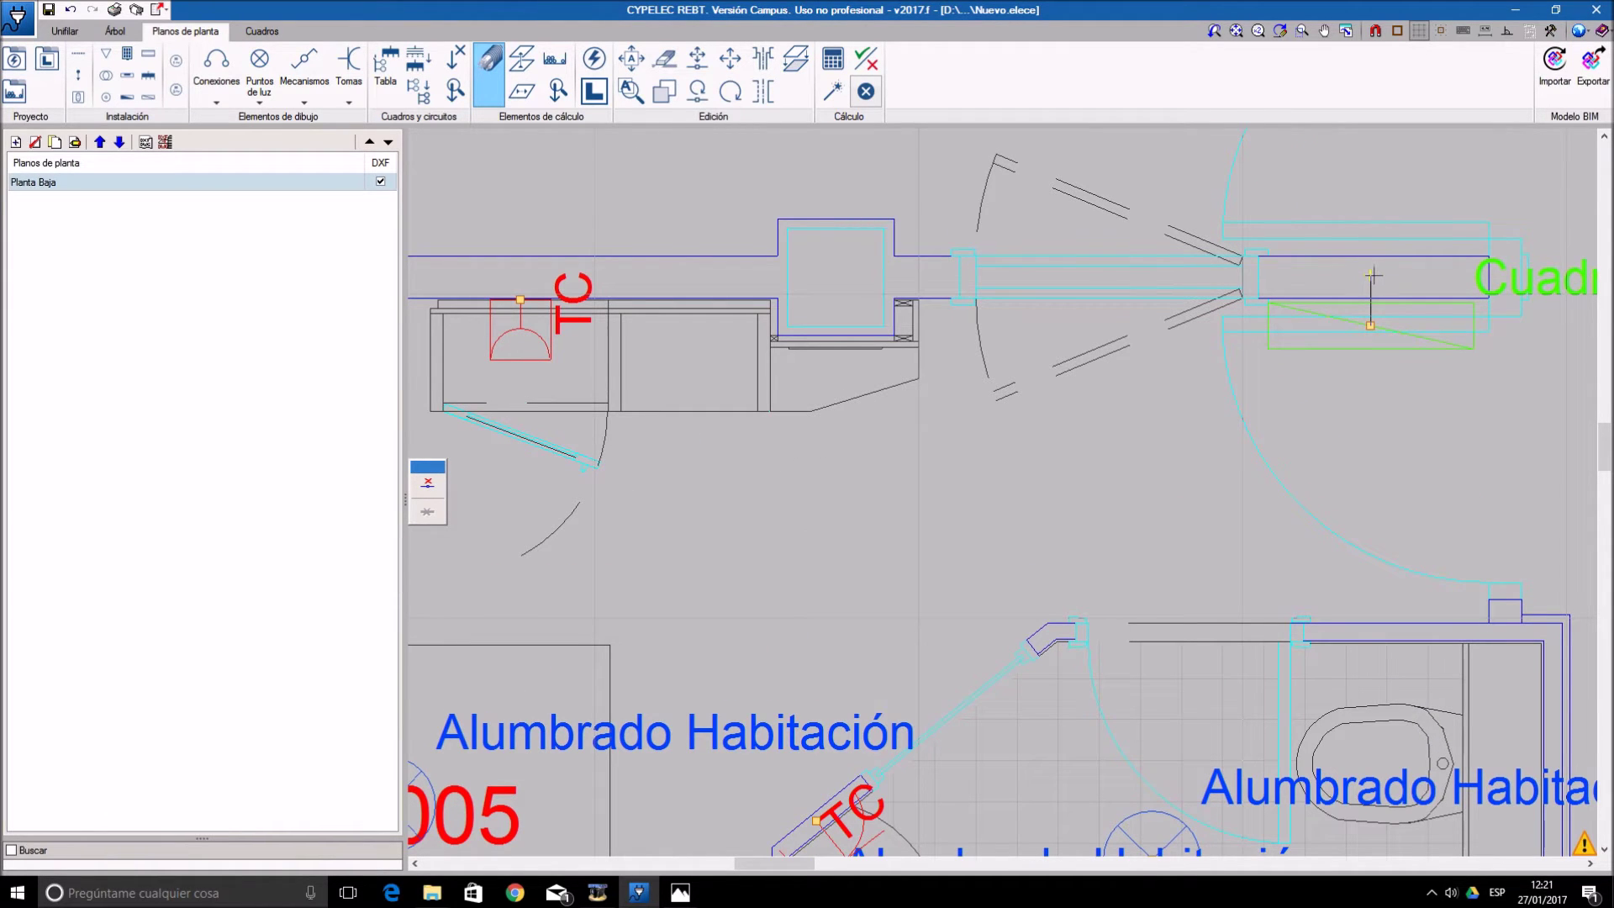
click(1372, 275)
right_click(1331, 276)
- Place a same-floor connection with reference Subida techo and length 1 m, from the conduit's end to a nearby point in the wall
click(522, 91)
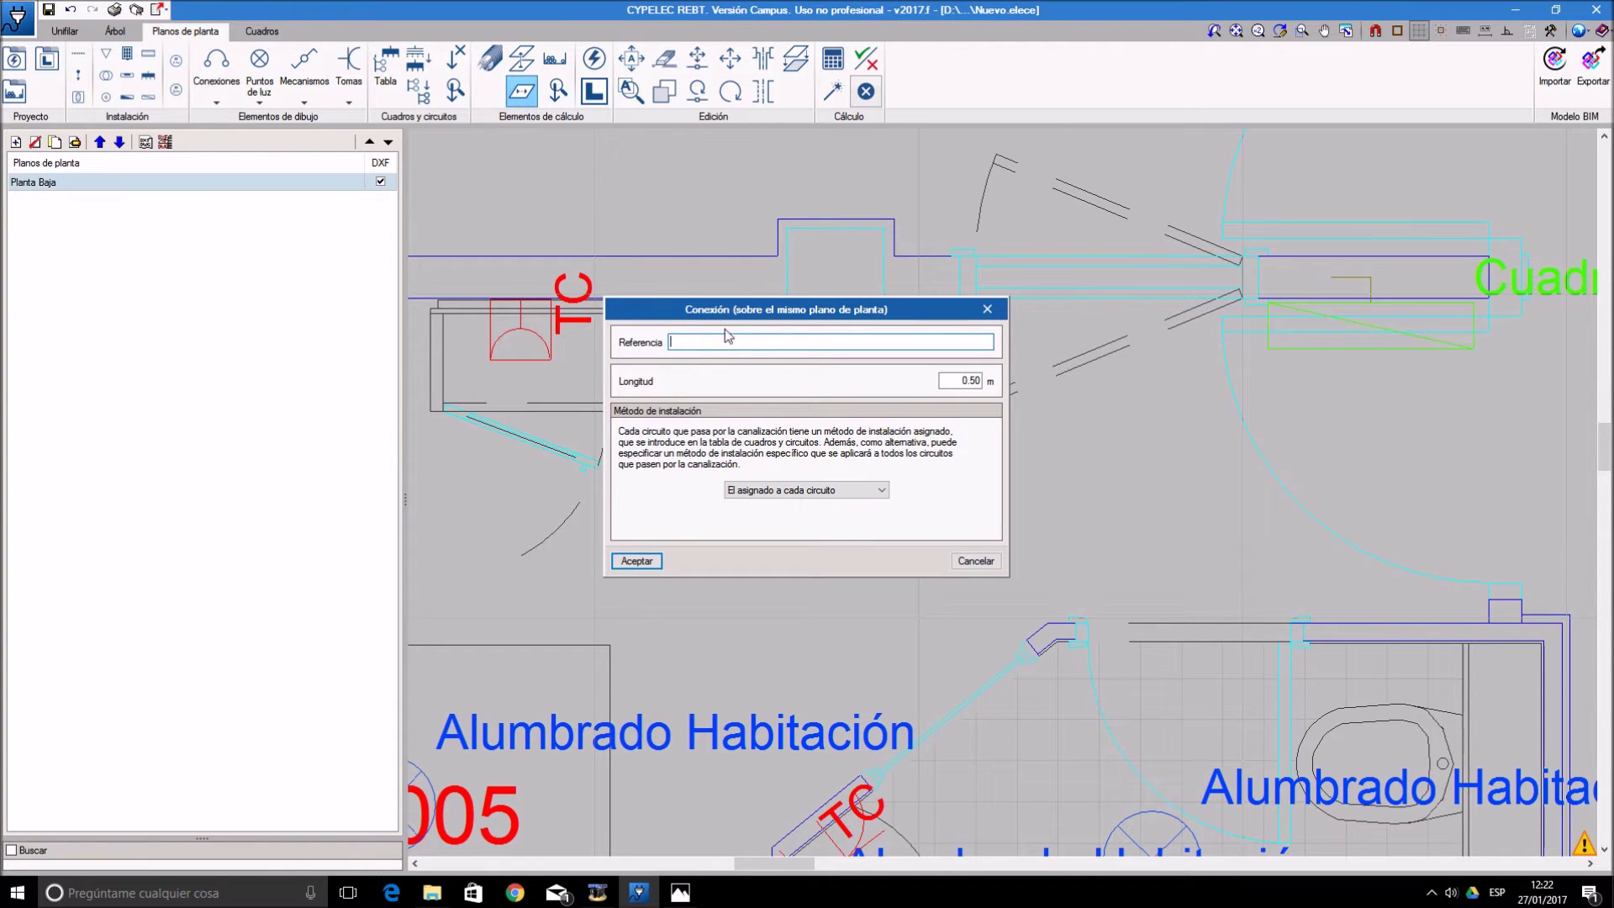
text(Subida)
text(techo)
click(965, 380)
text(1)
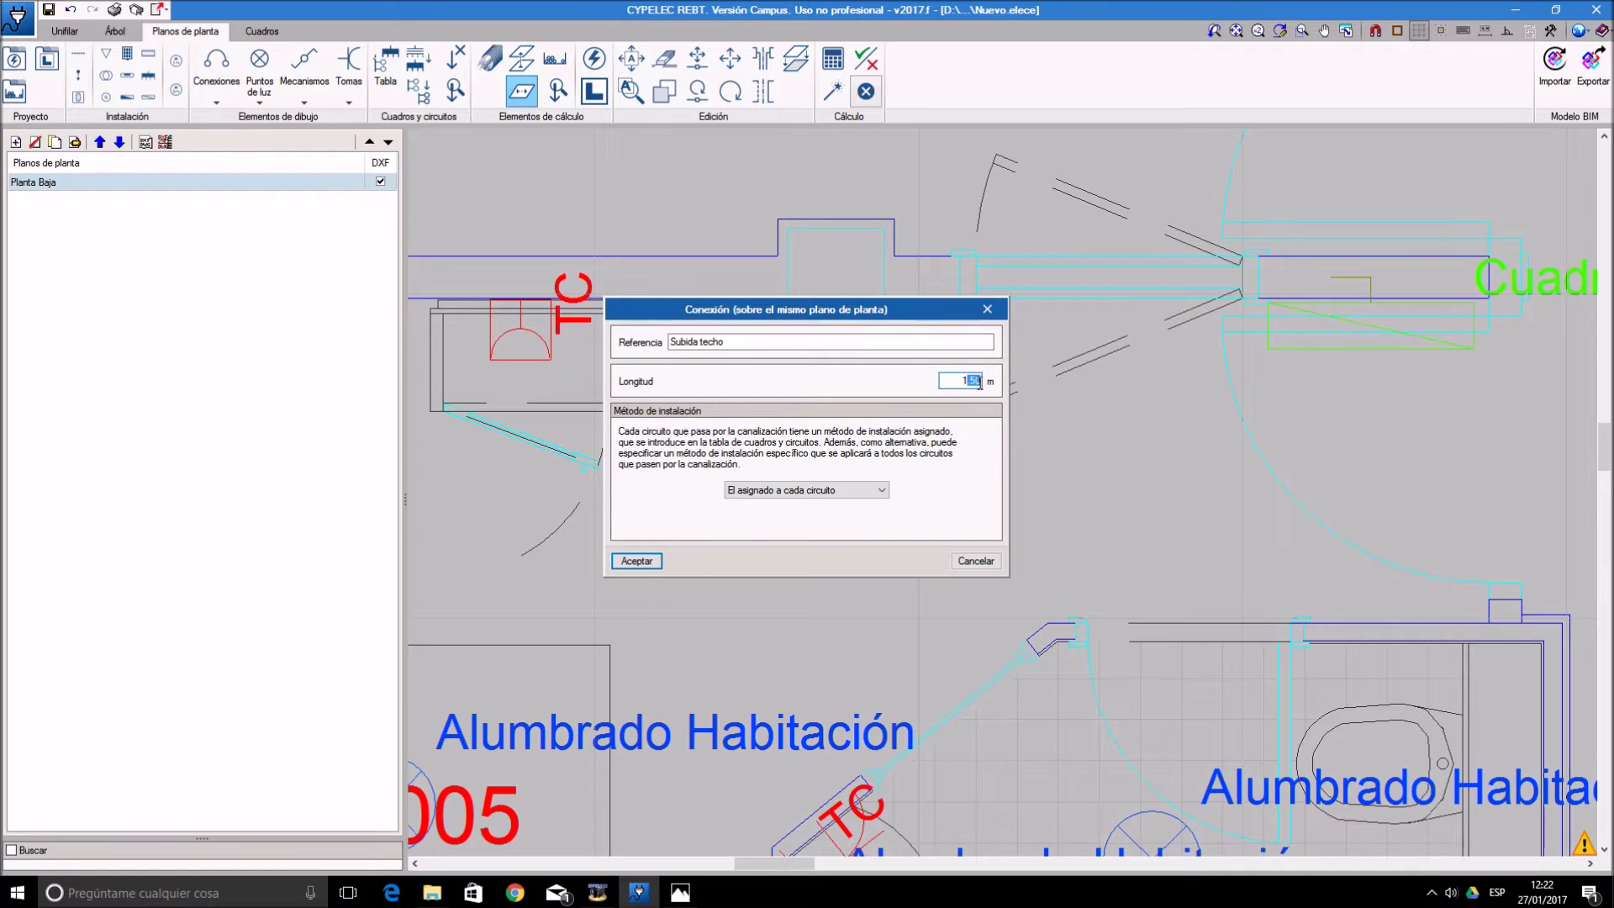
key(BackSpace)
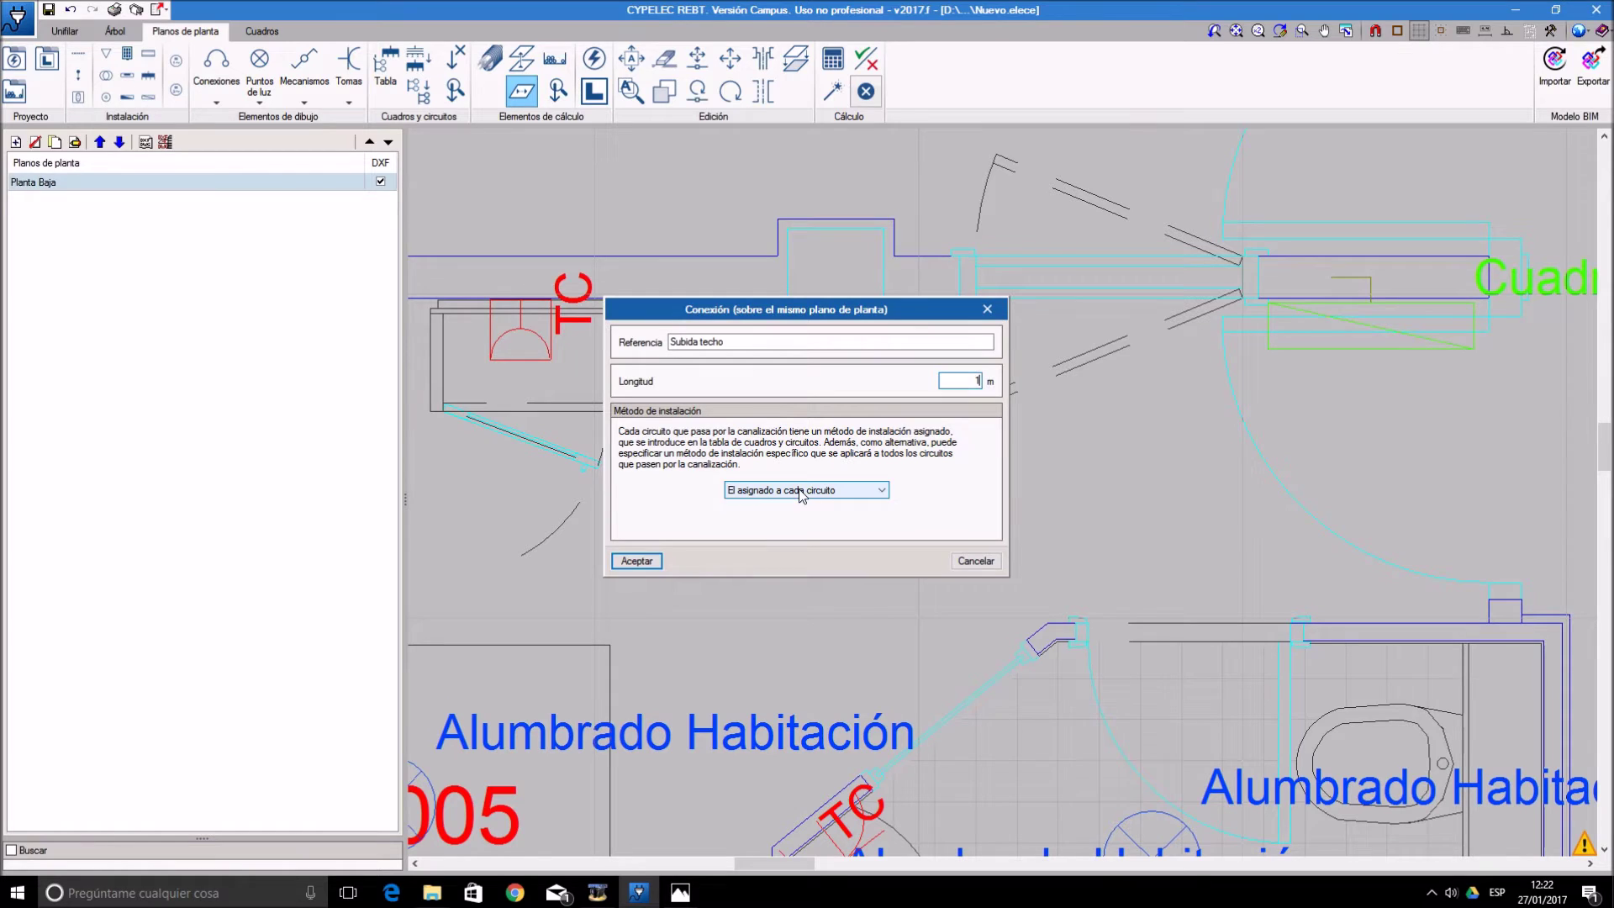
click(636, 561)
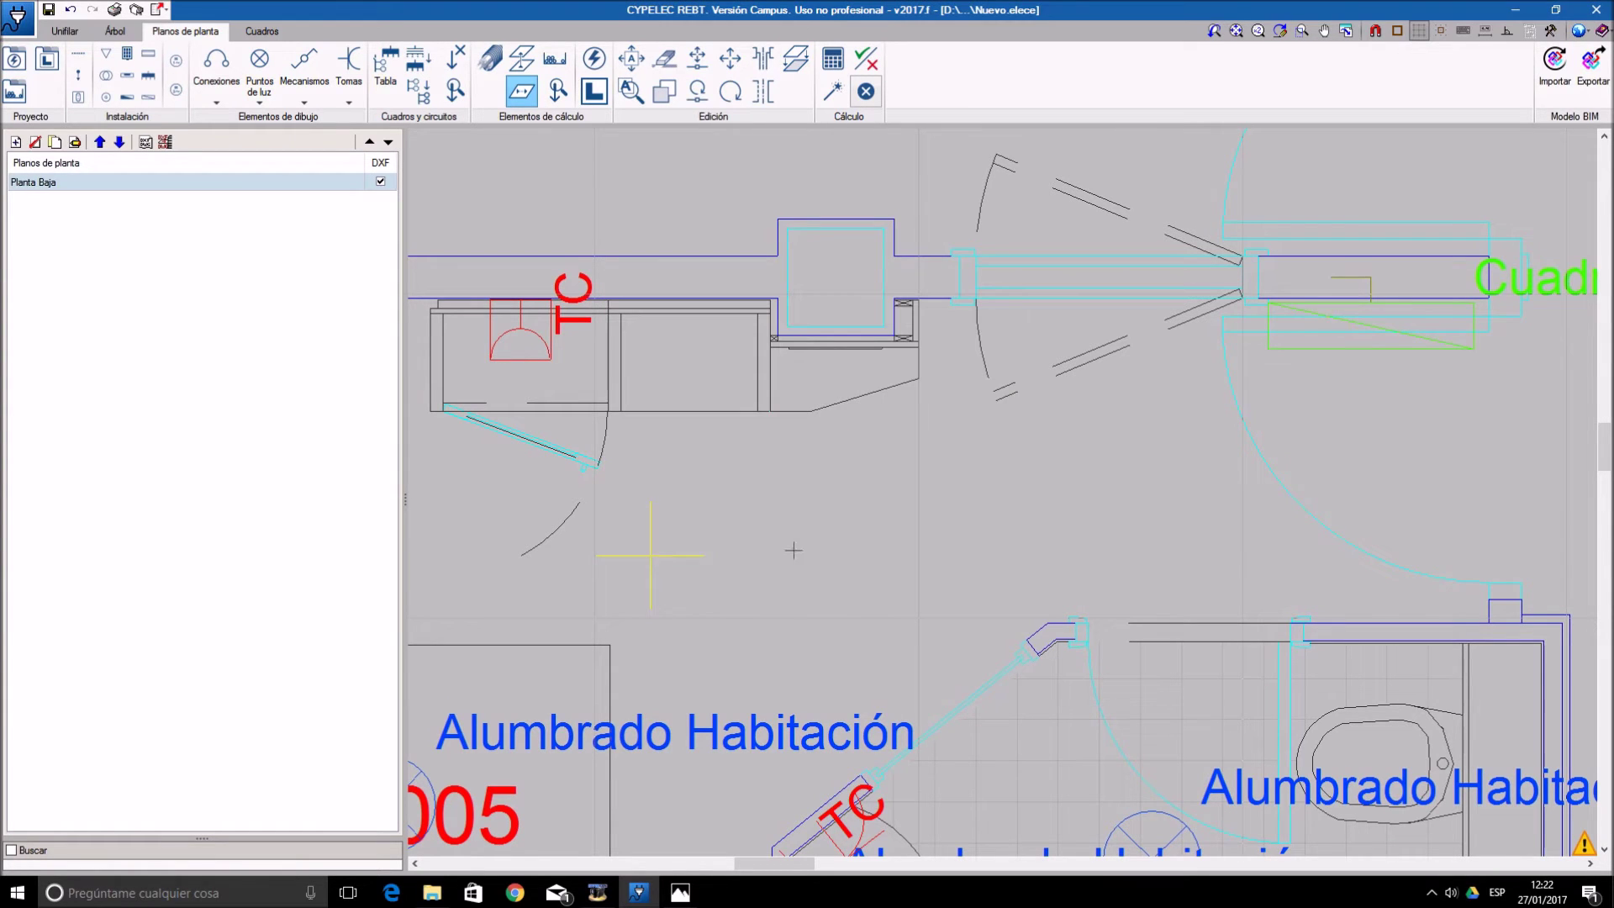
click(1332, 276)
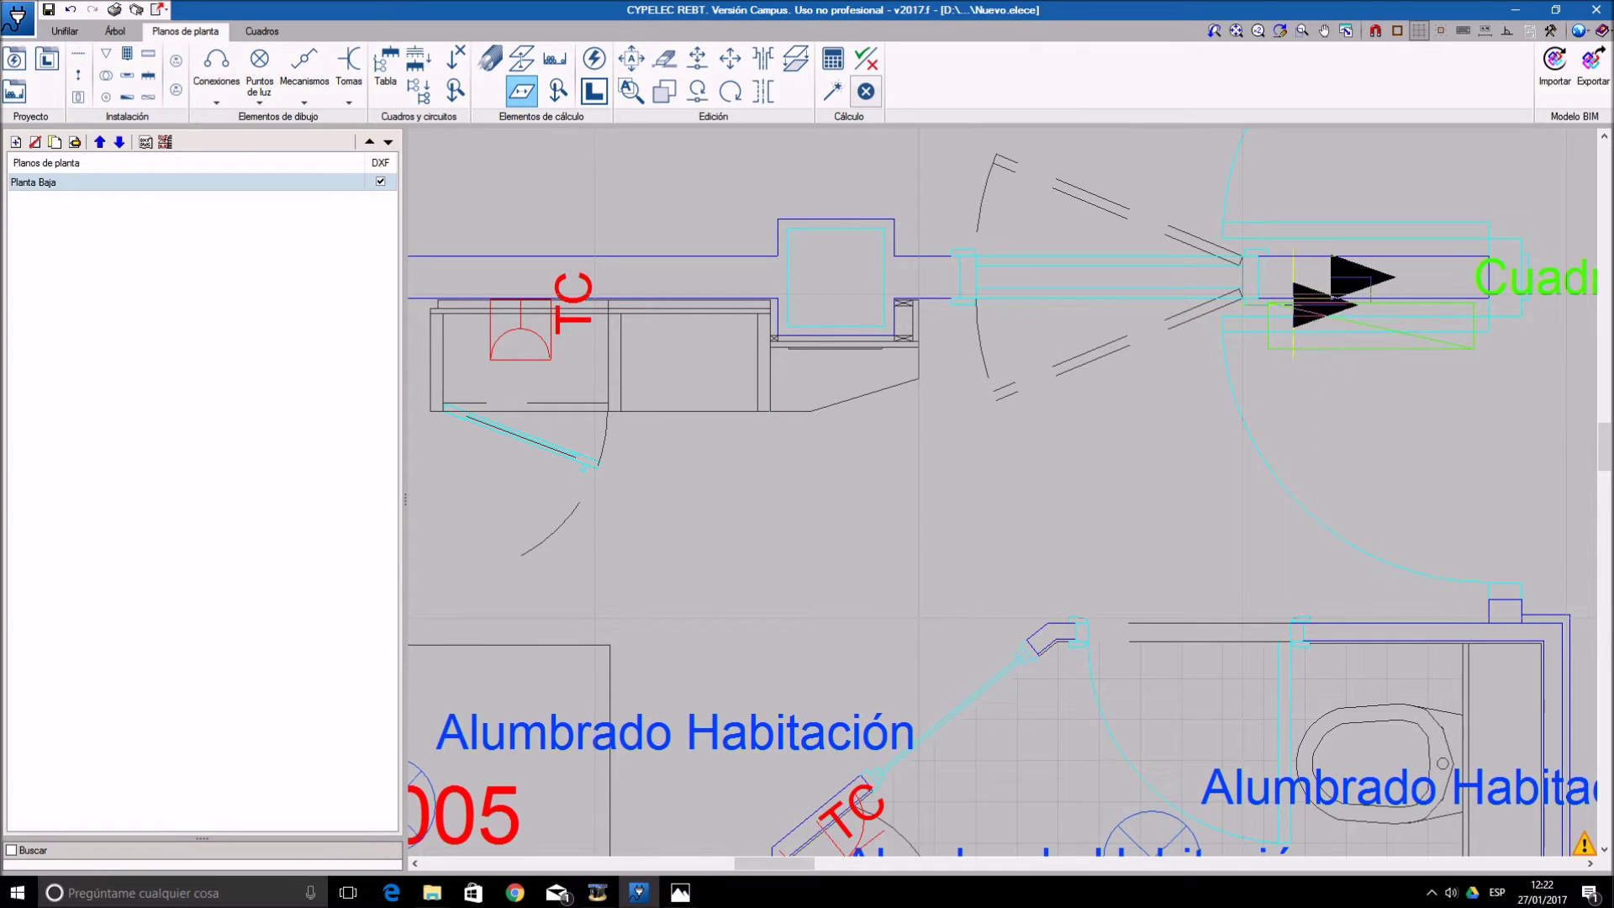
click(1277, 276)
- Draw a conduit from the Subida techo connection beside Cuadro 005 to the central bathroom light and on to the washbasin light
scroll(1292, 420, down, 2)
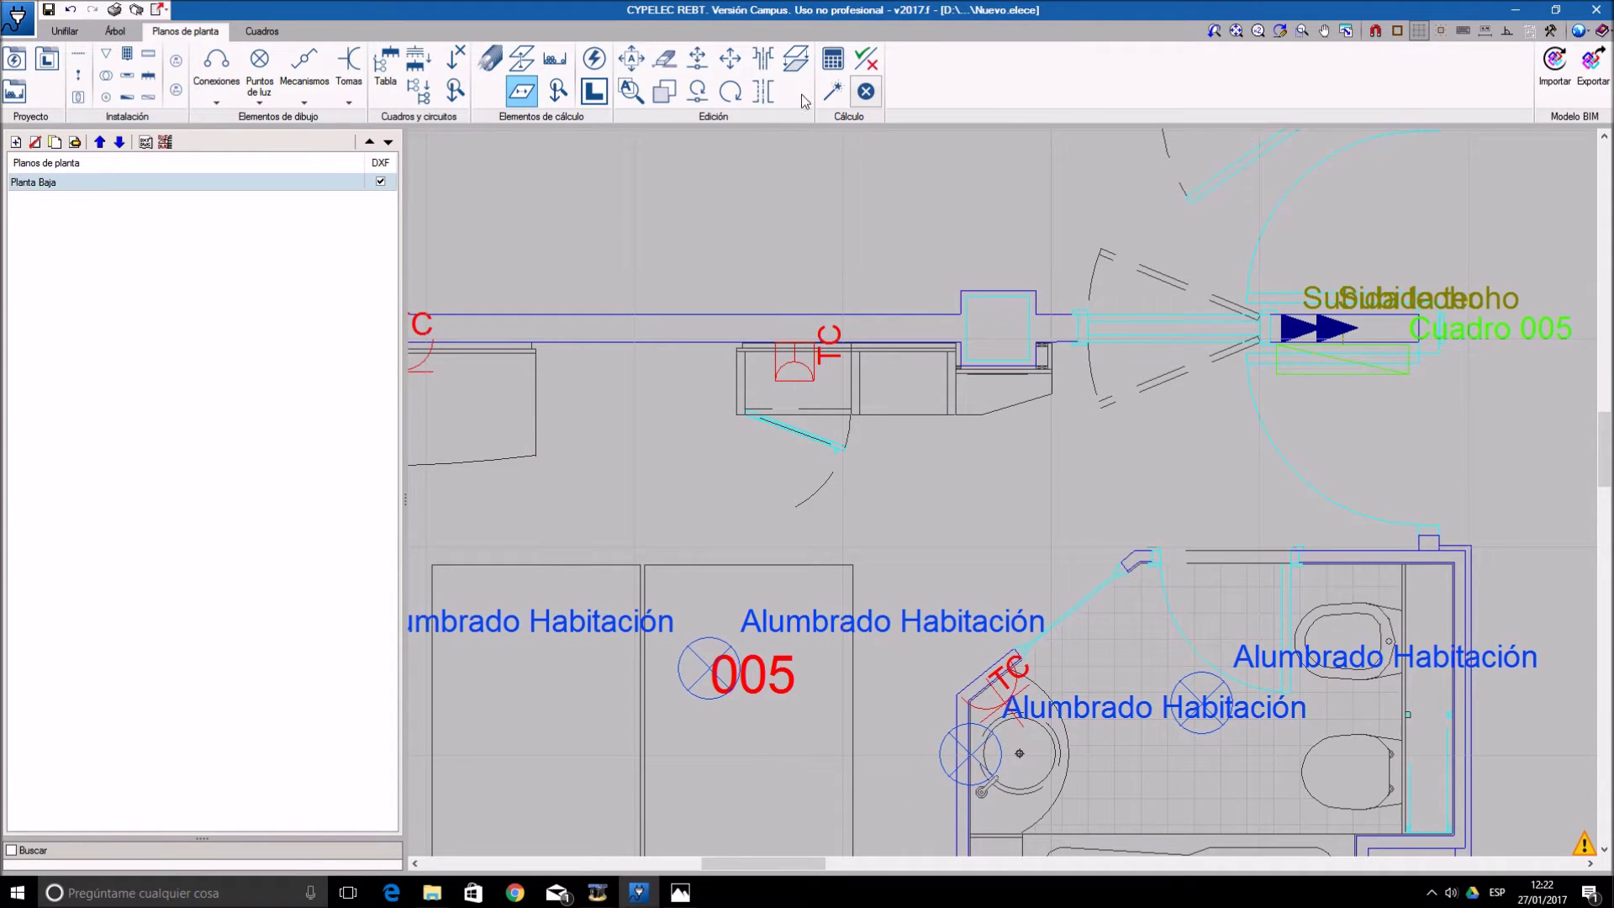
click(487, 59)
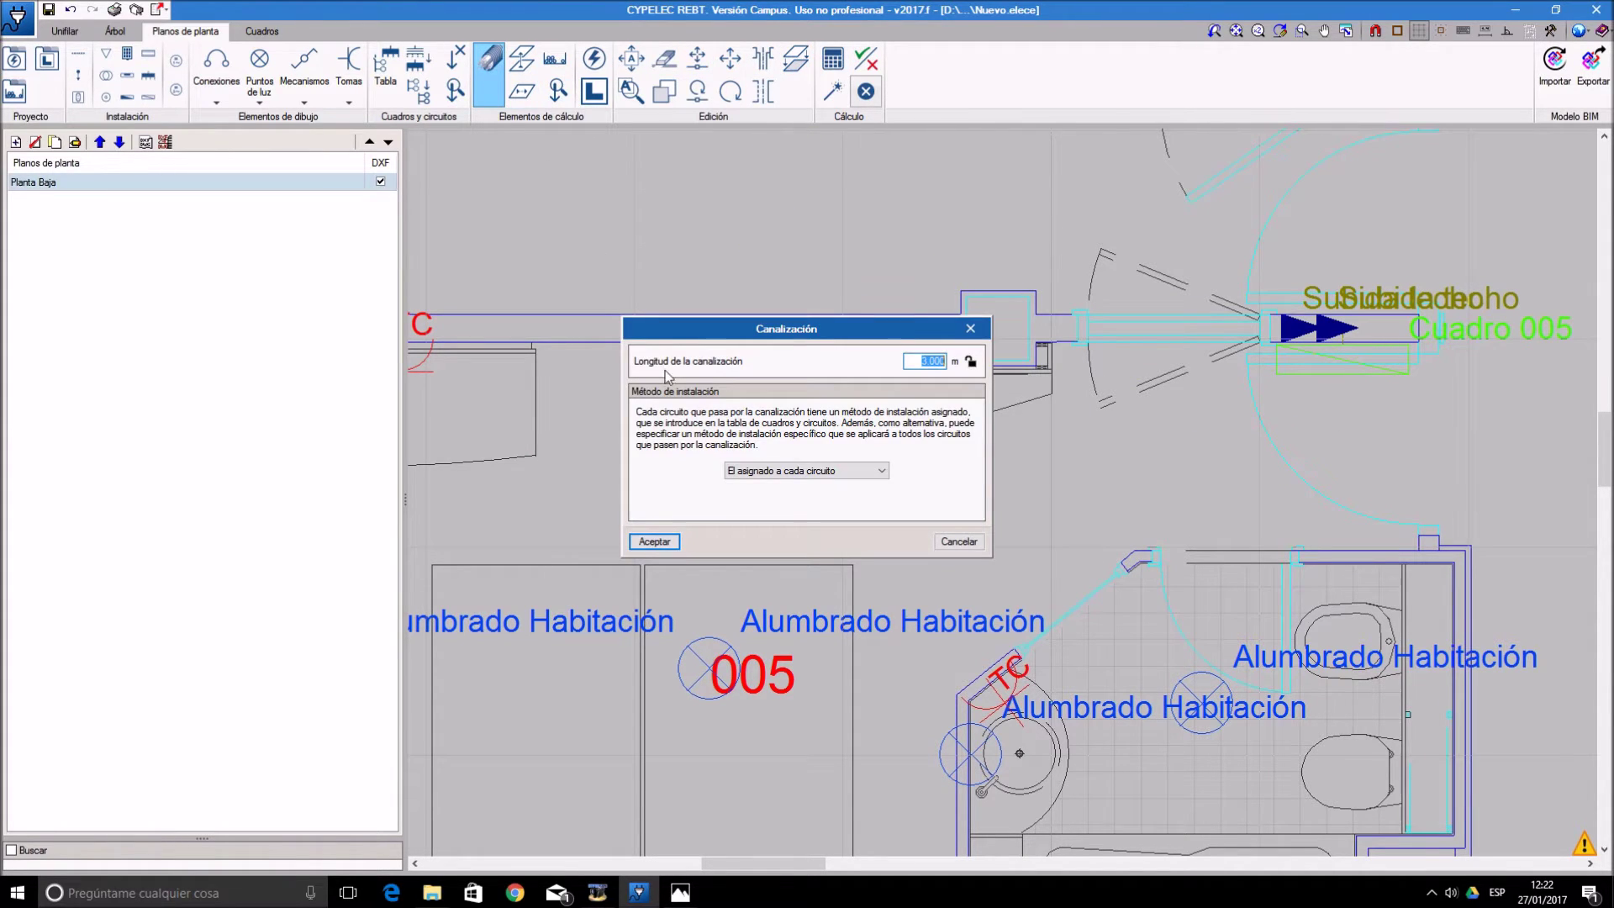
click(660, 545)
click(1280, 327)
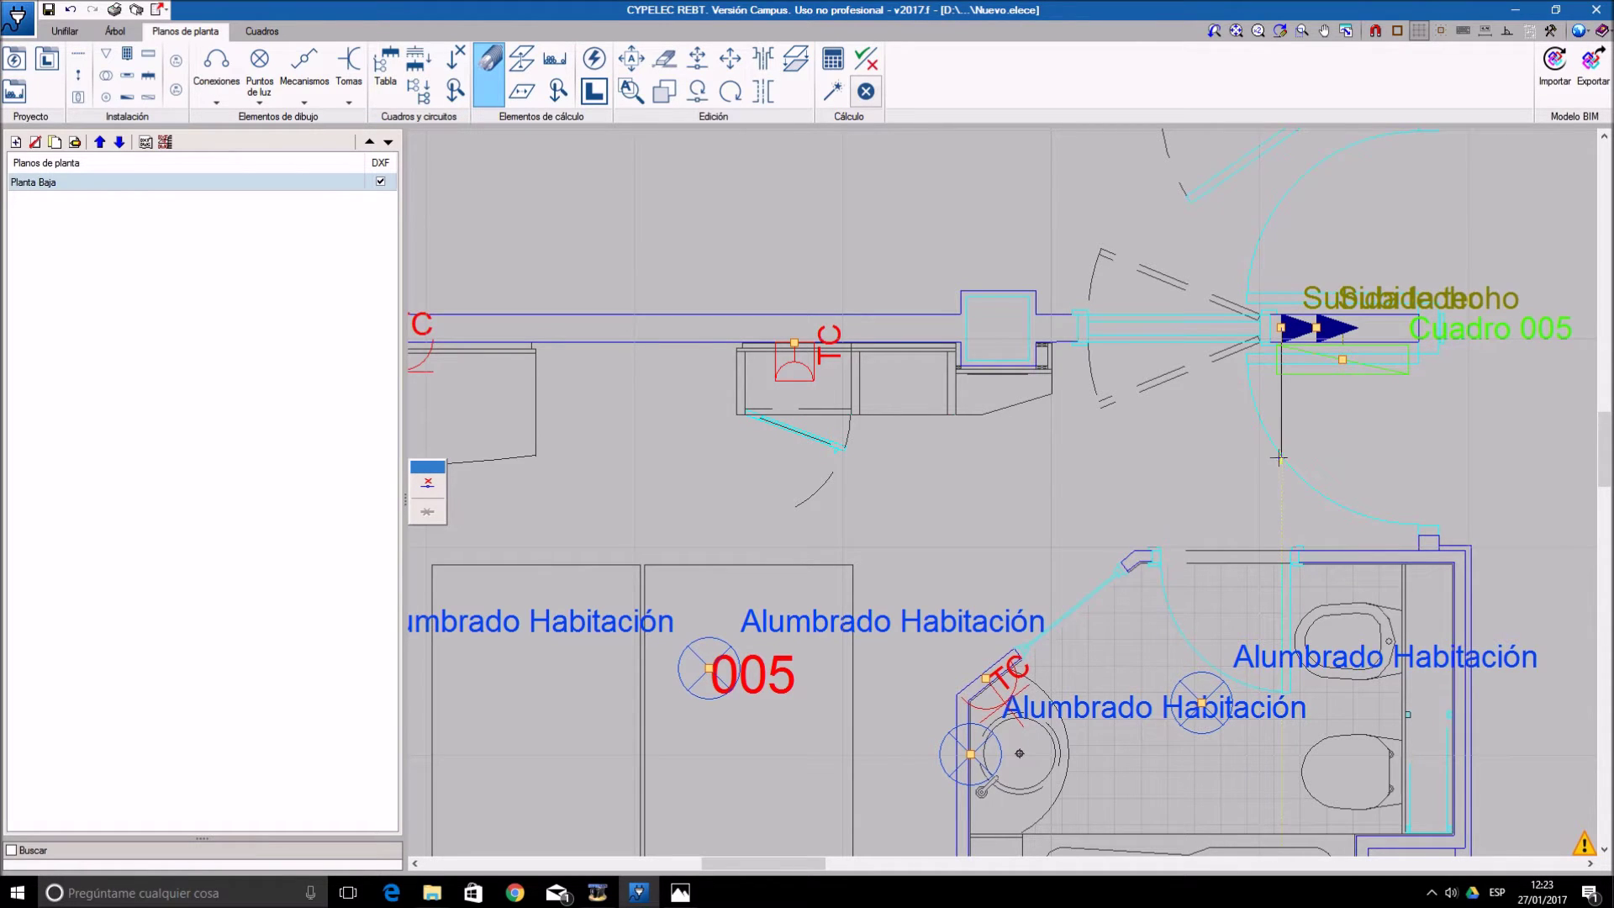
scroll(1280, 458, down, 2)
middle_drag(1285, 463, 1286, 392)
scroll(1233, 529, up, 1)
middle_drag(1233, 529, 1277, 437)
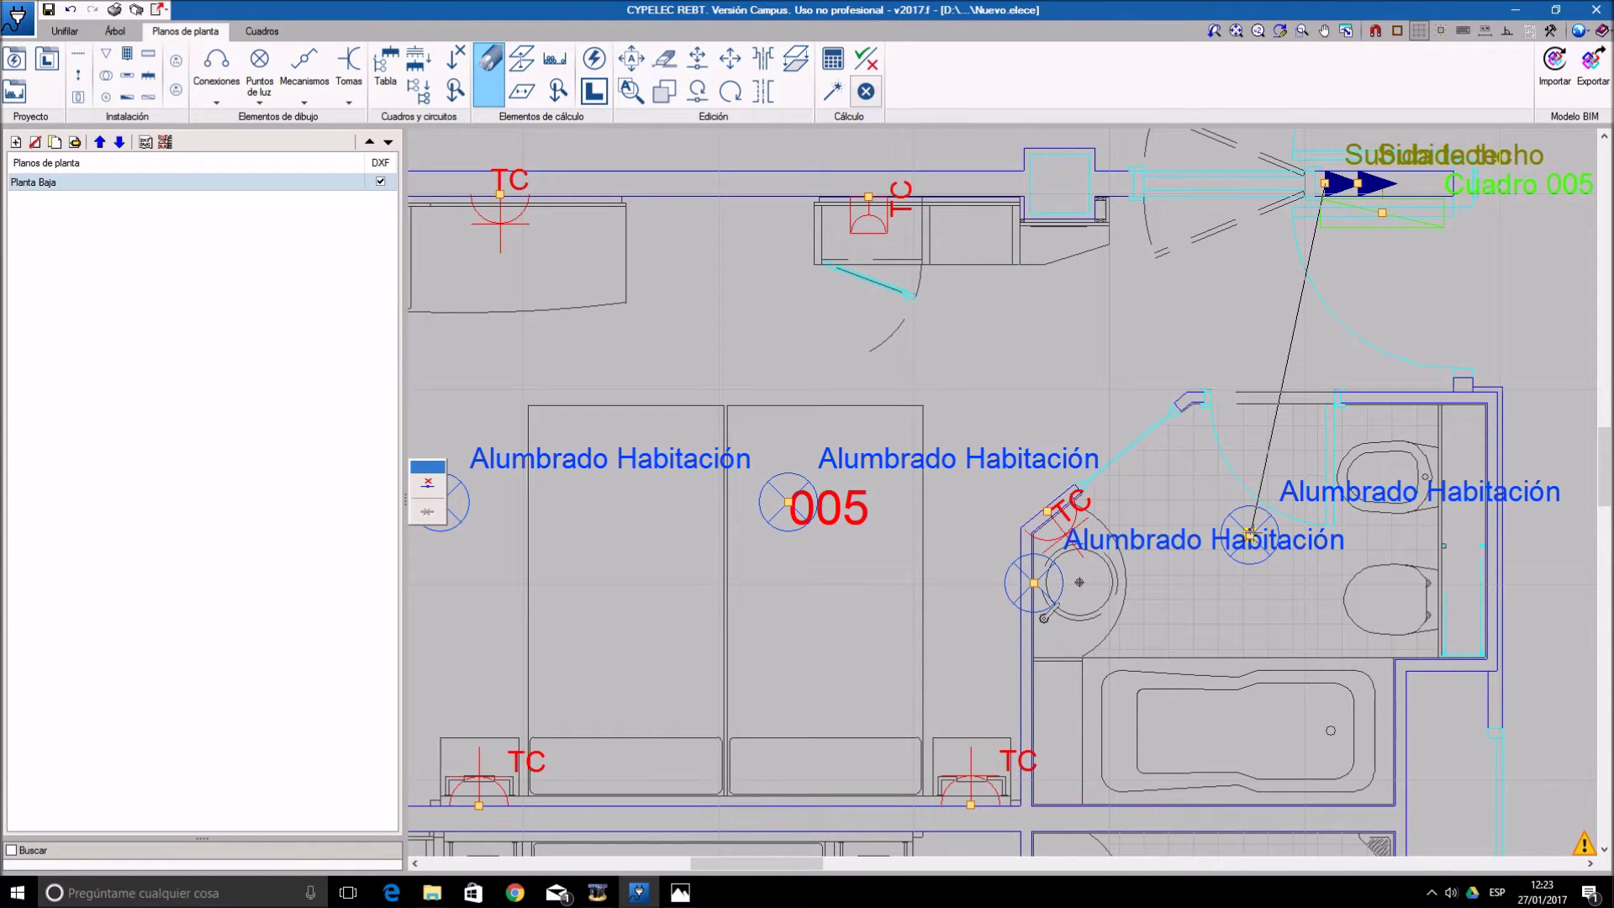
click(1250, 535)
click(1034, 582)
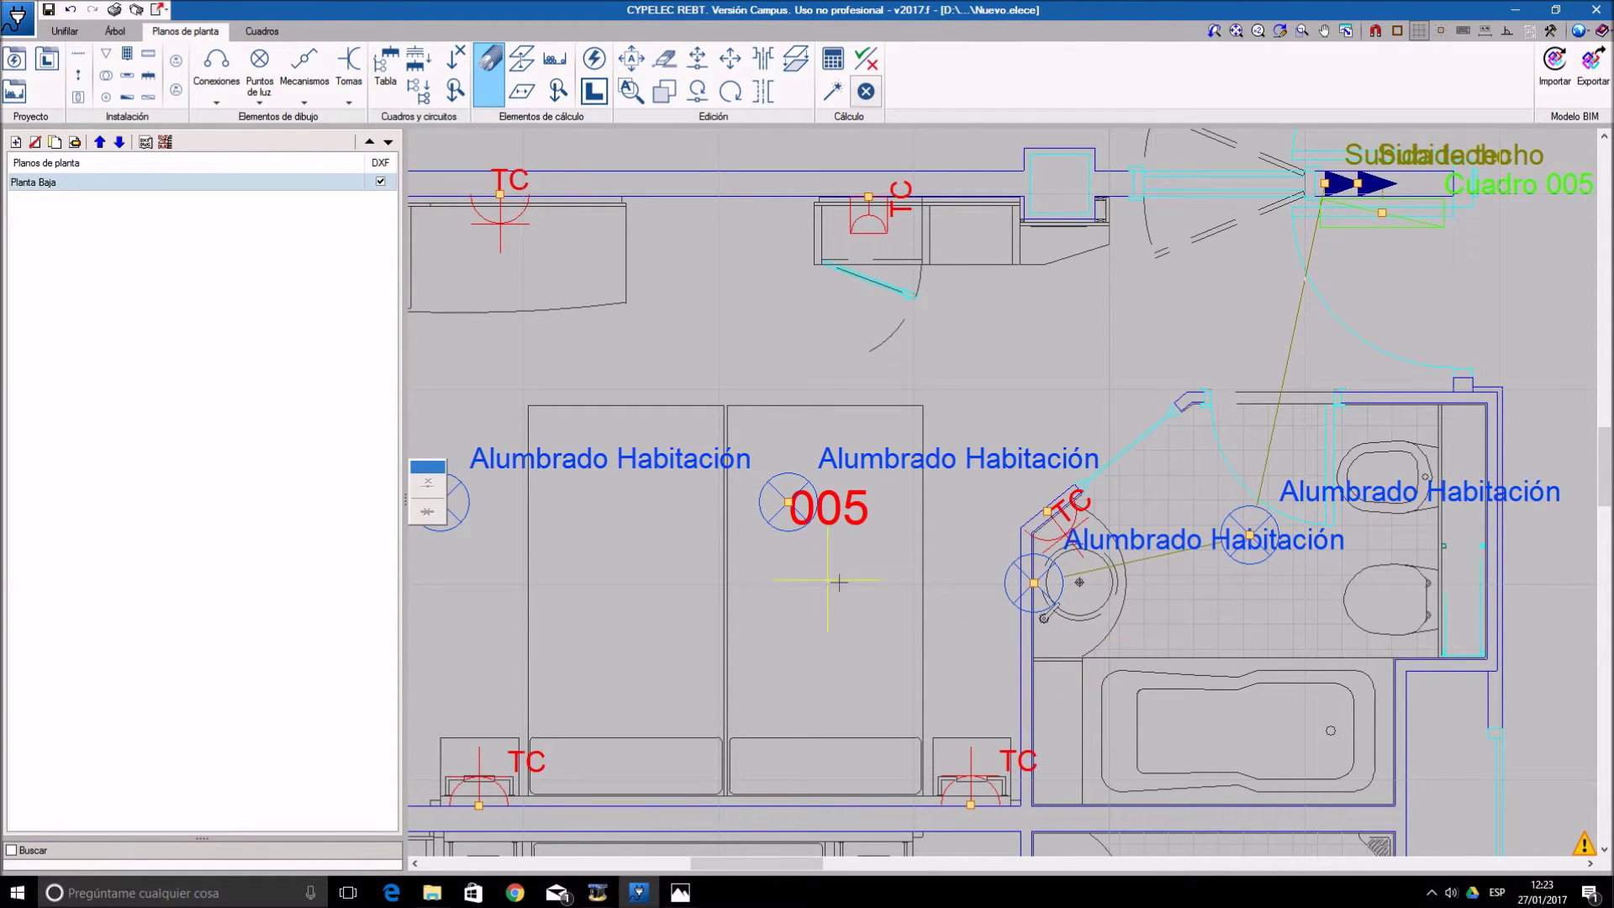
- Branch a conduit off the bathroom run near the room entrance, passing through the bedroom light beside label 005 to the other bedroom light
click(1300, 294)
click(786, 296)
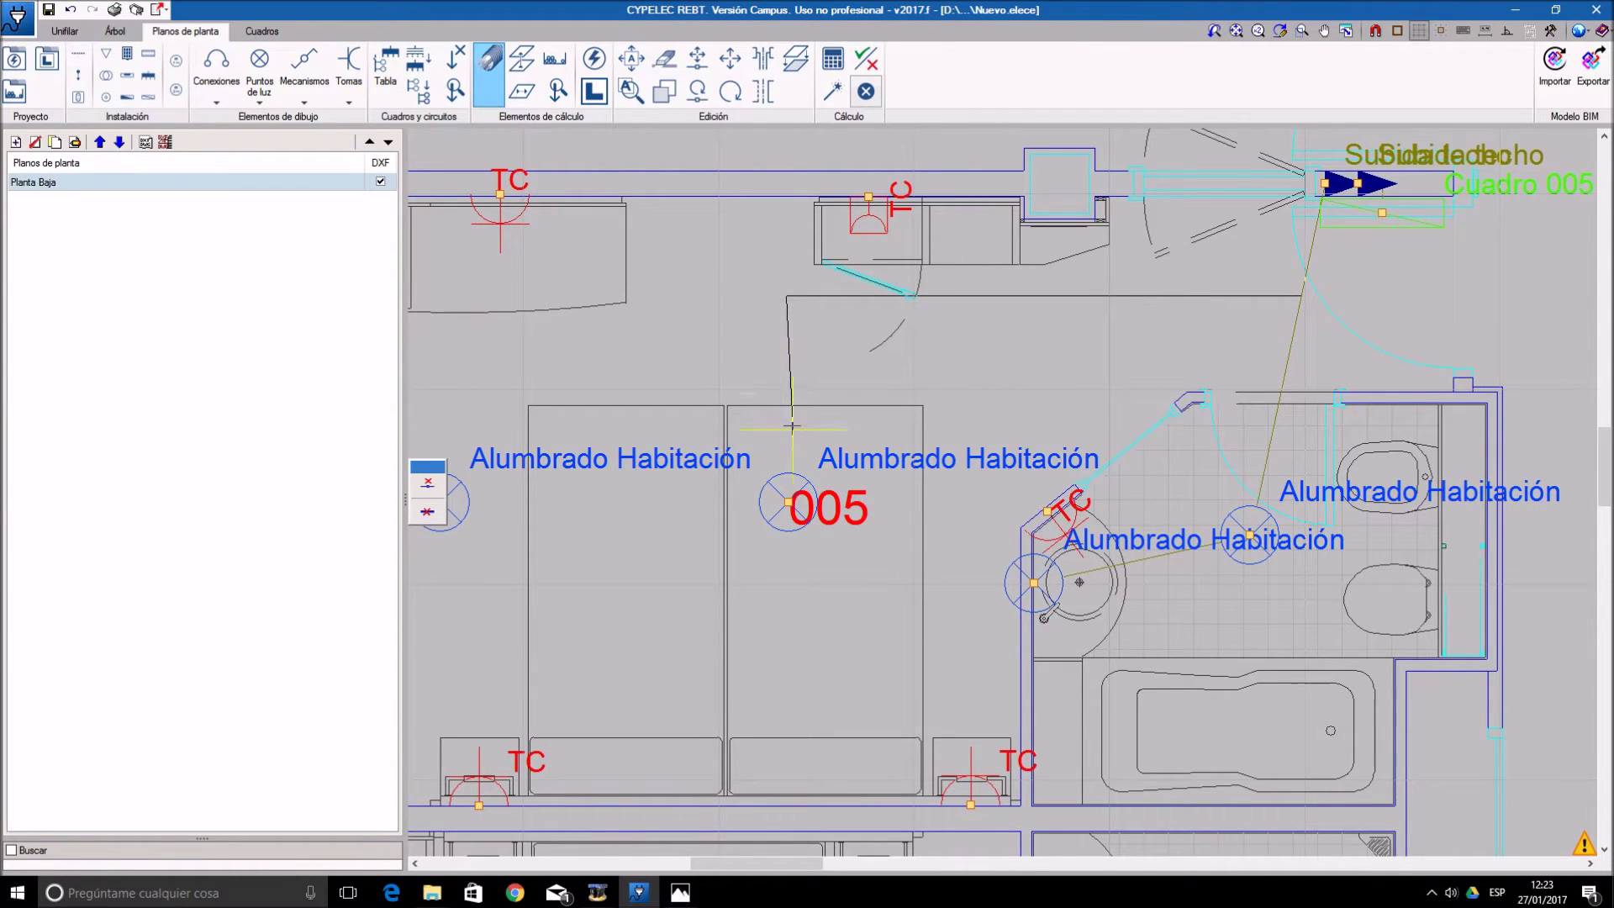
click(787, 501)
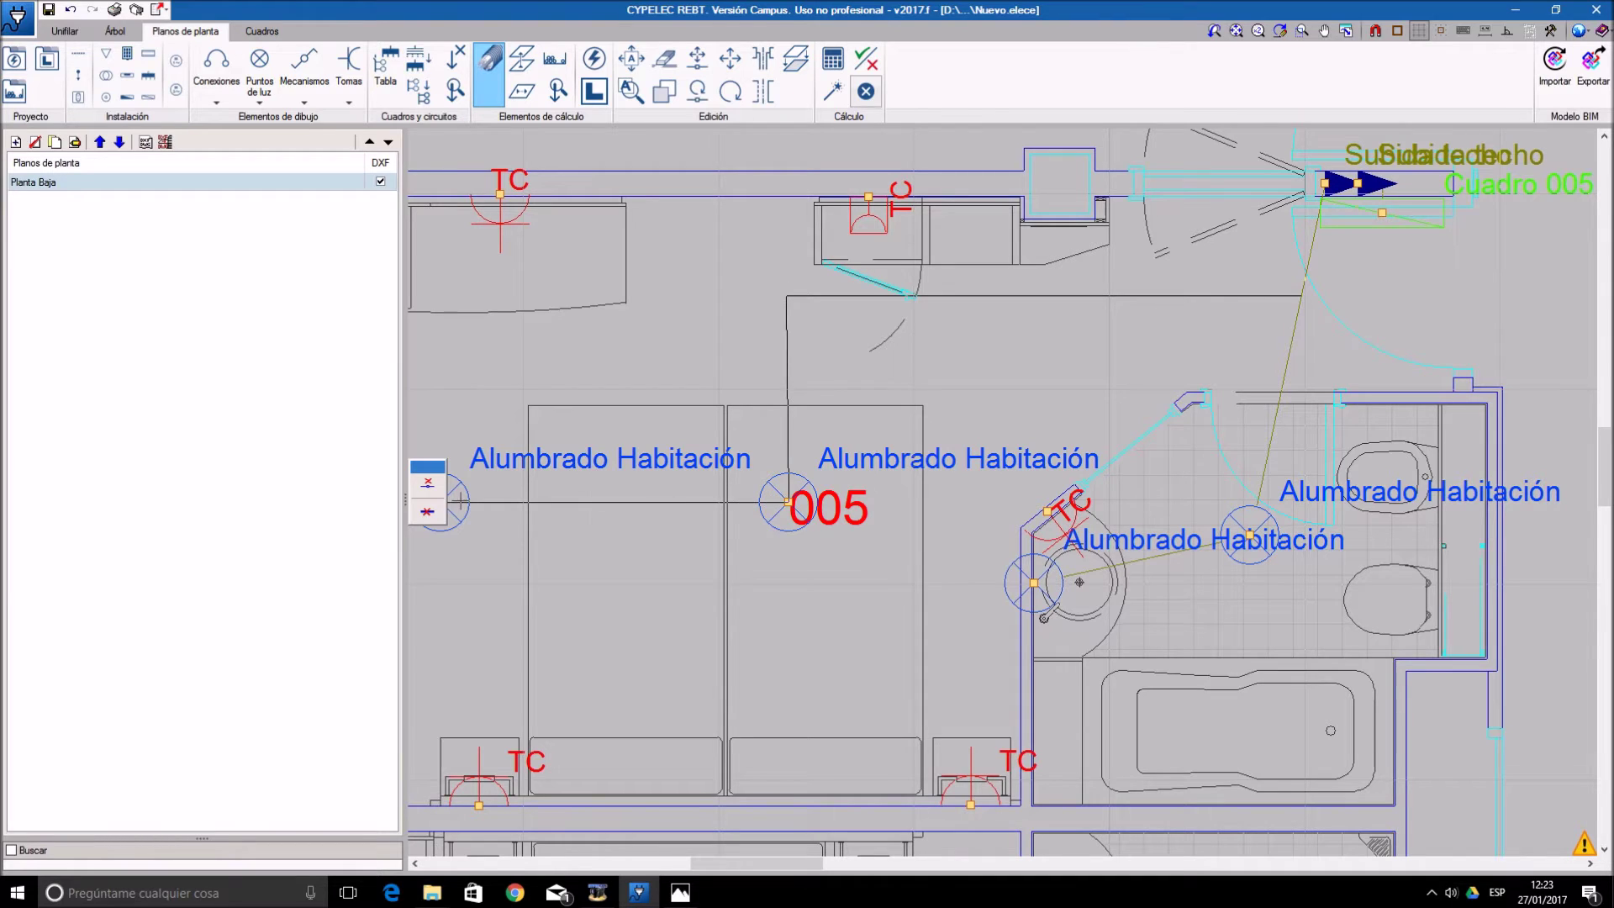
right_click(496, 509)
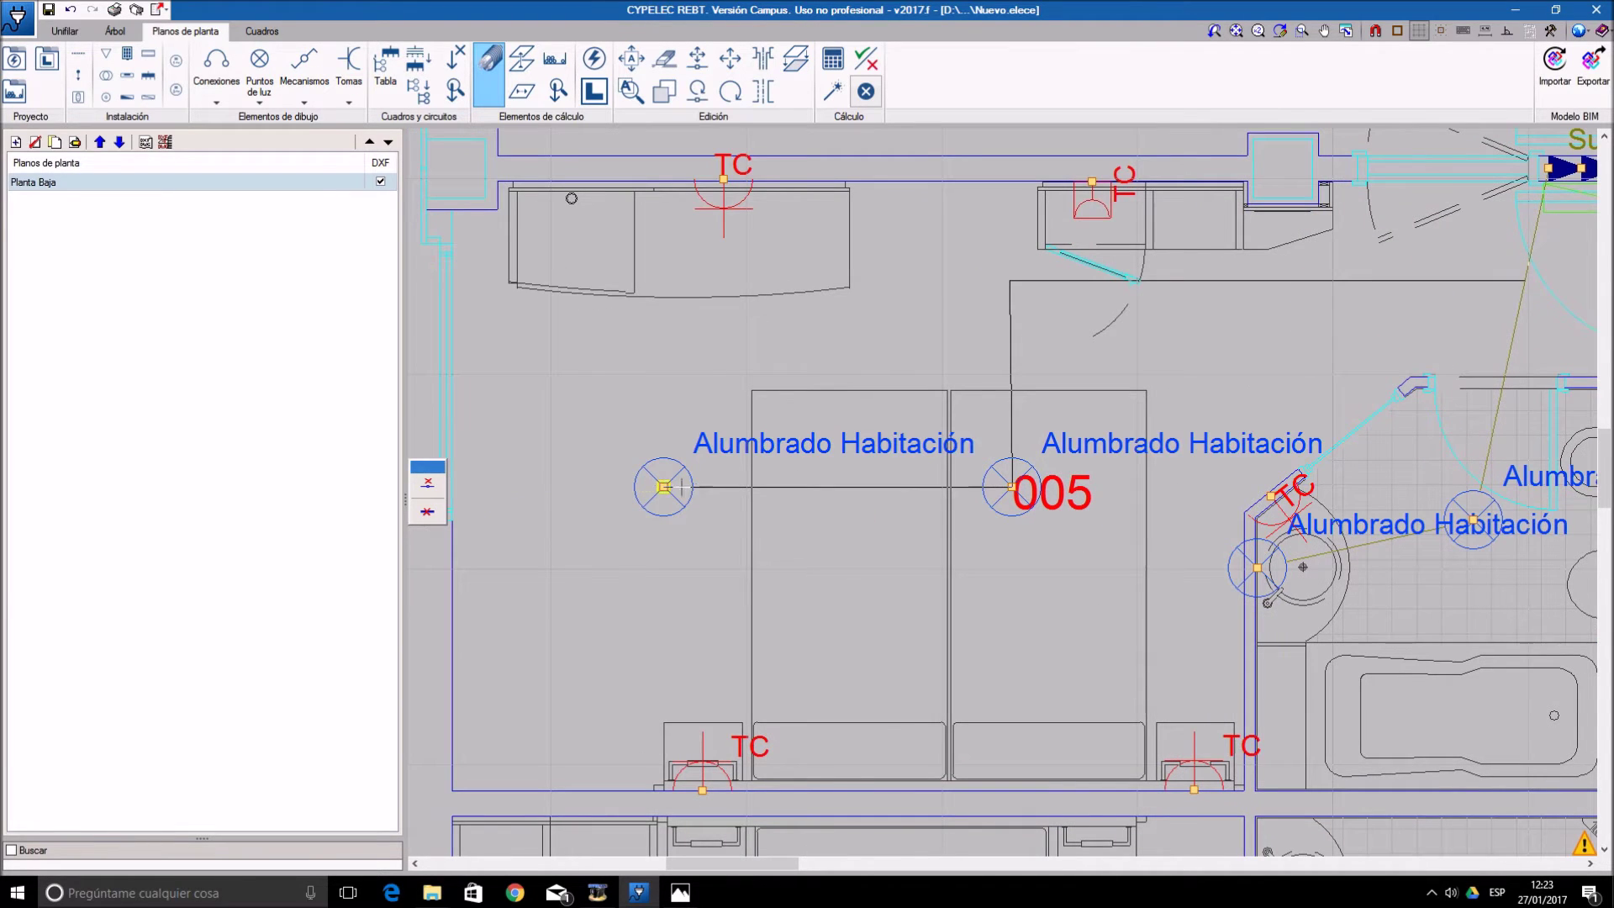
click(663, 486)
right_click(837, 526)
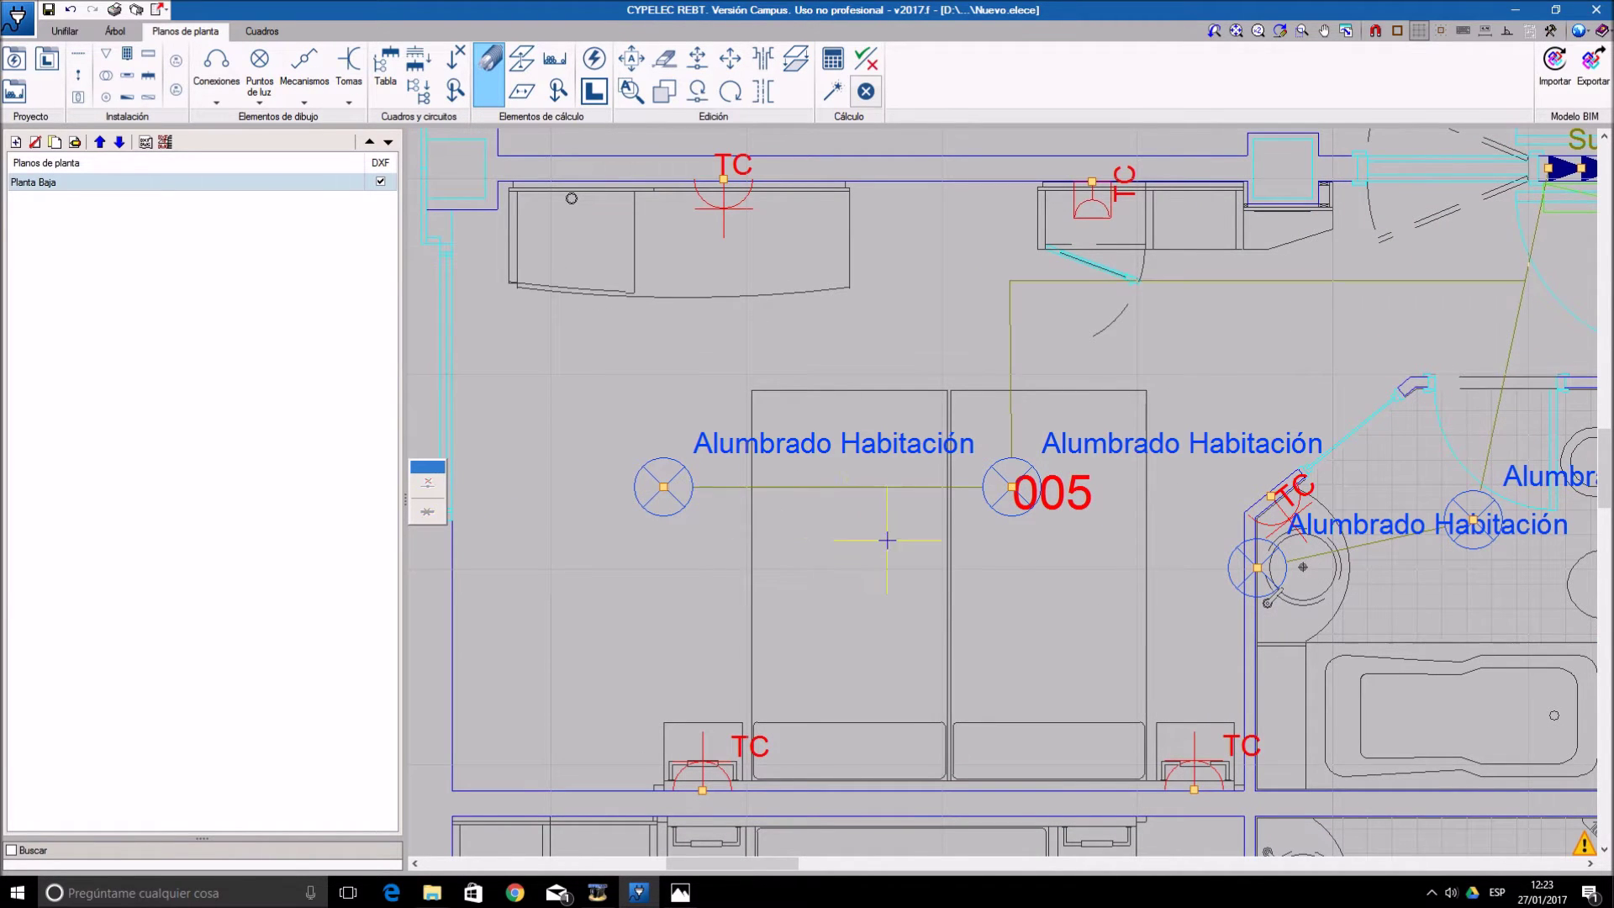
- Draw a straight branch conduit from the horizontal bedroom run to the Mueble Bar receptor and end the conduit command
scroll(1284, 468, down, 1)
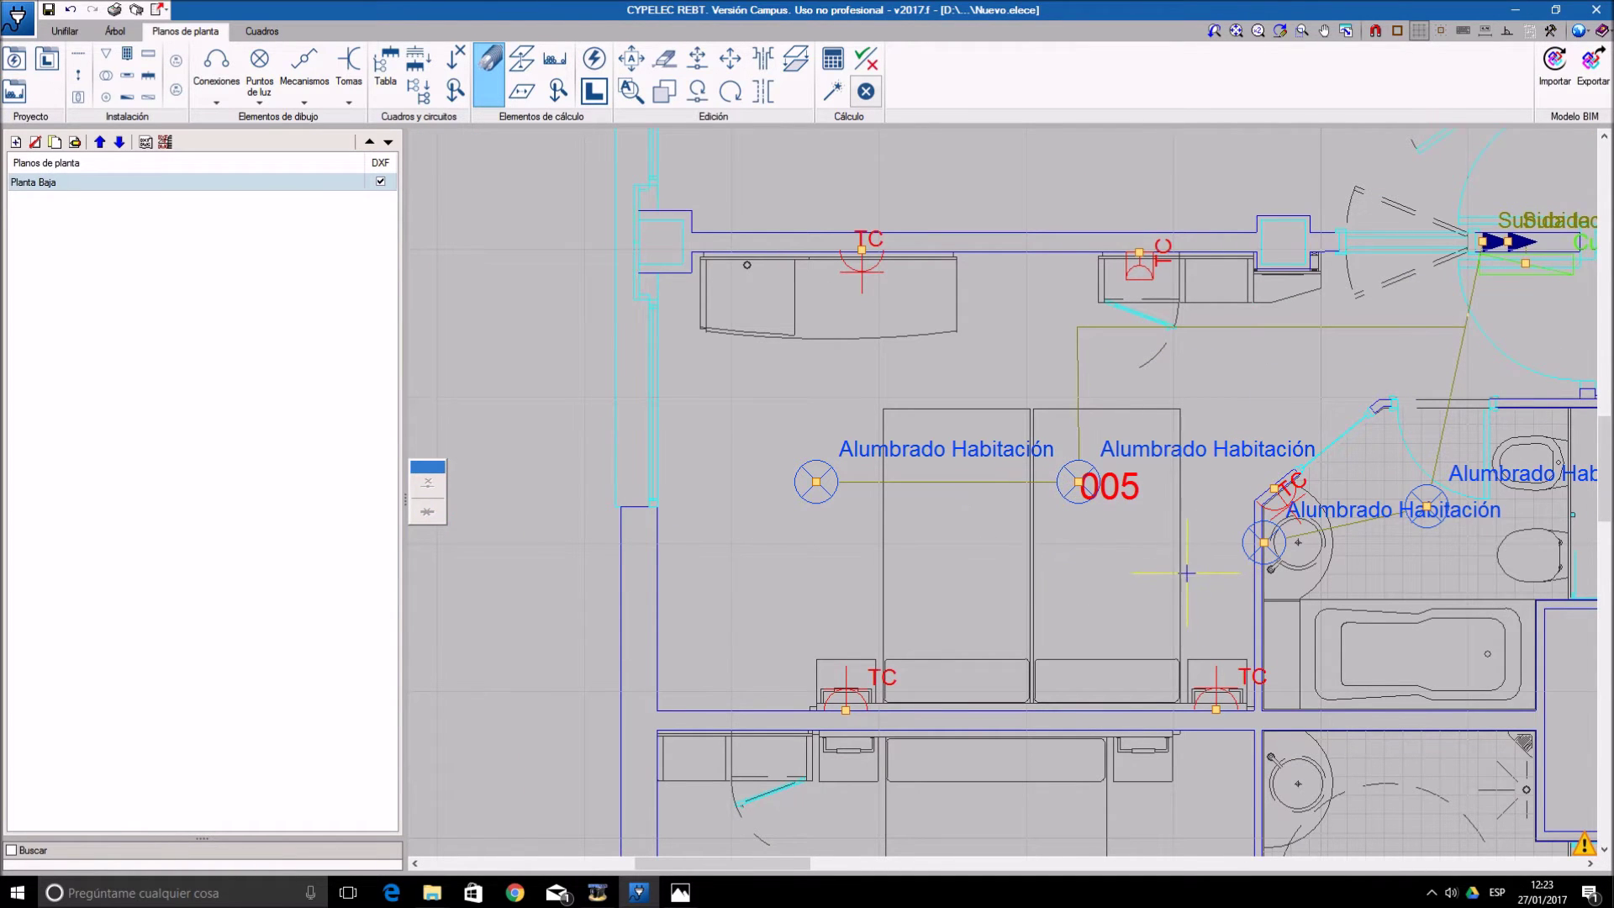
middle_drag(1012, 566, 824, 559)
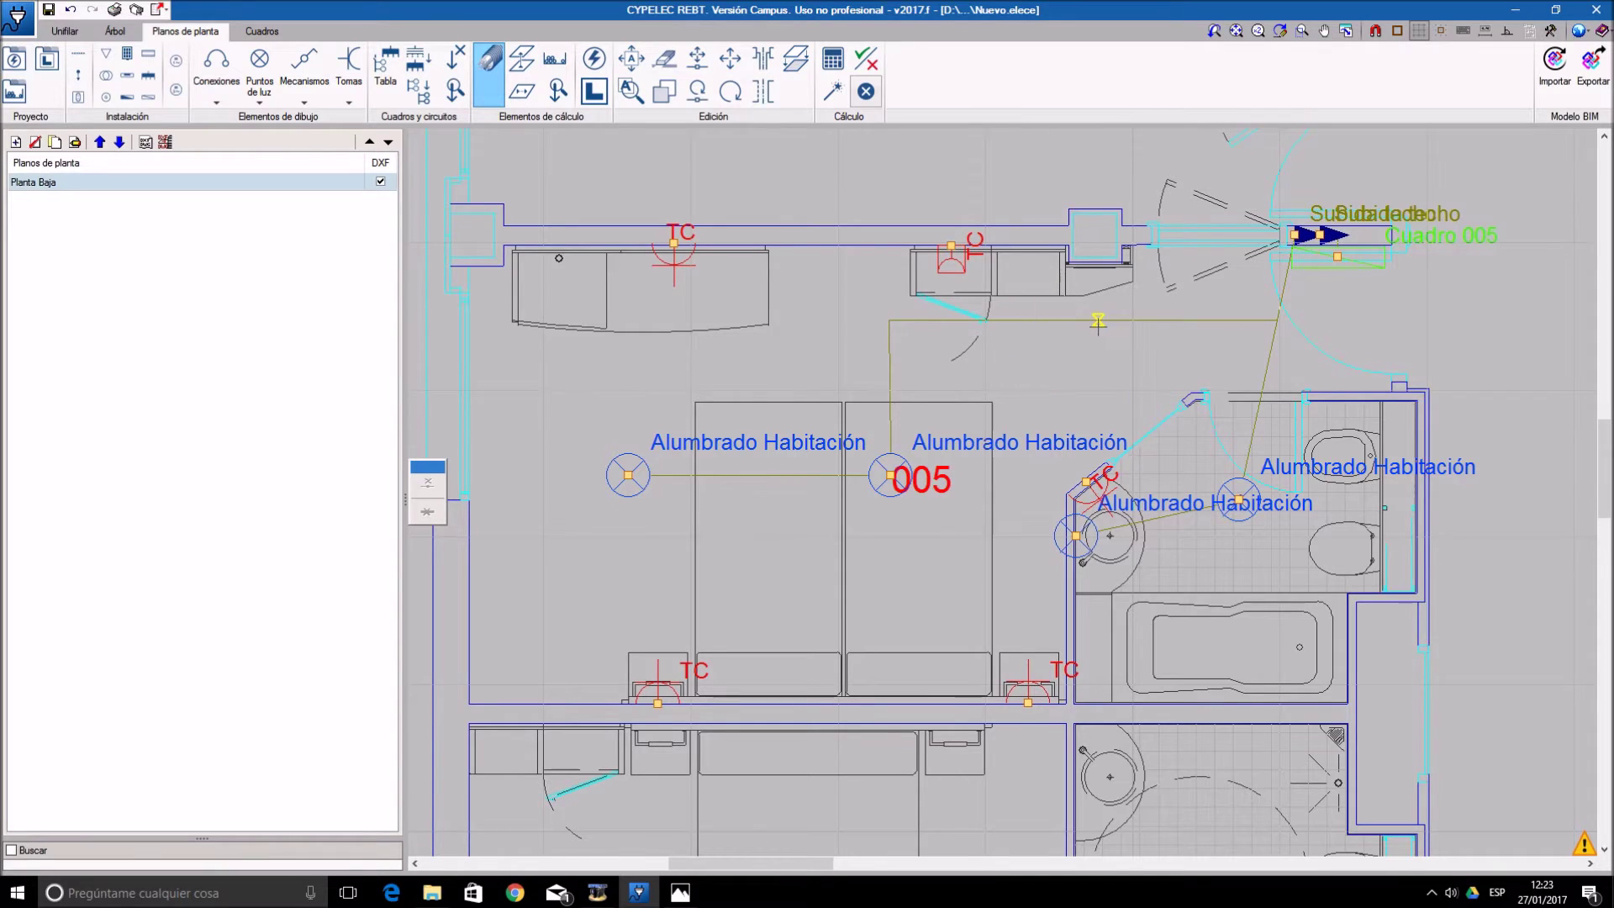
scroll(1098, 323, up, 1)
scroll(1098, 324, up, 1)
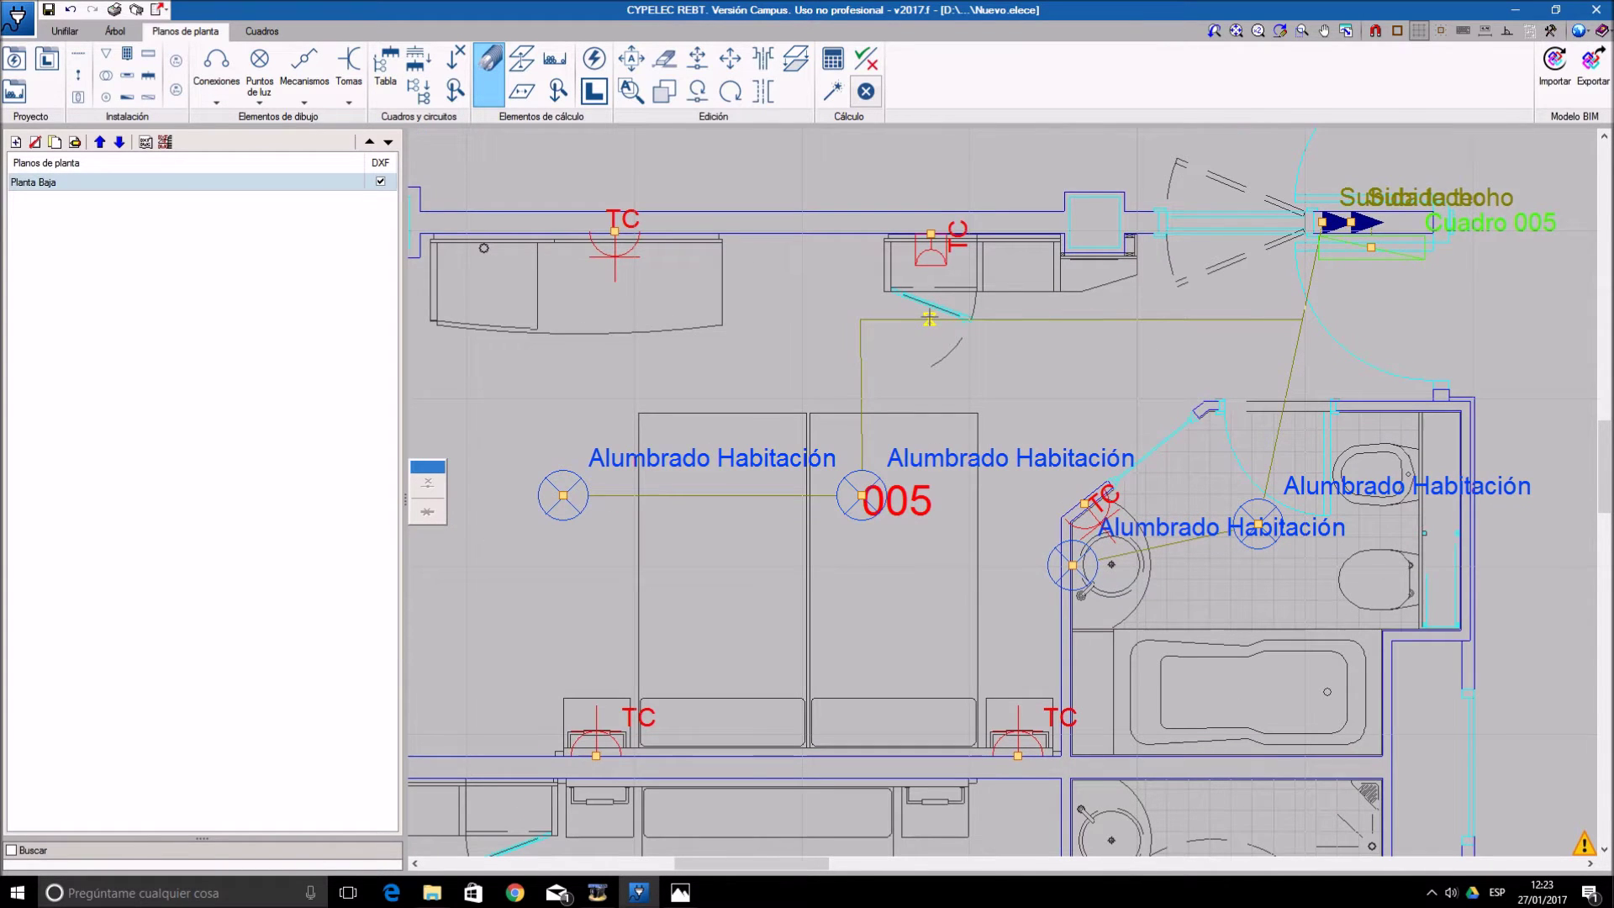
click(929, 318)
scroll(927, 316, up, 3)
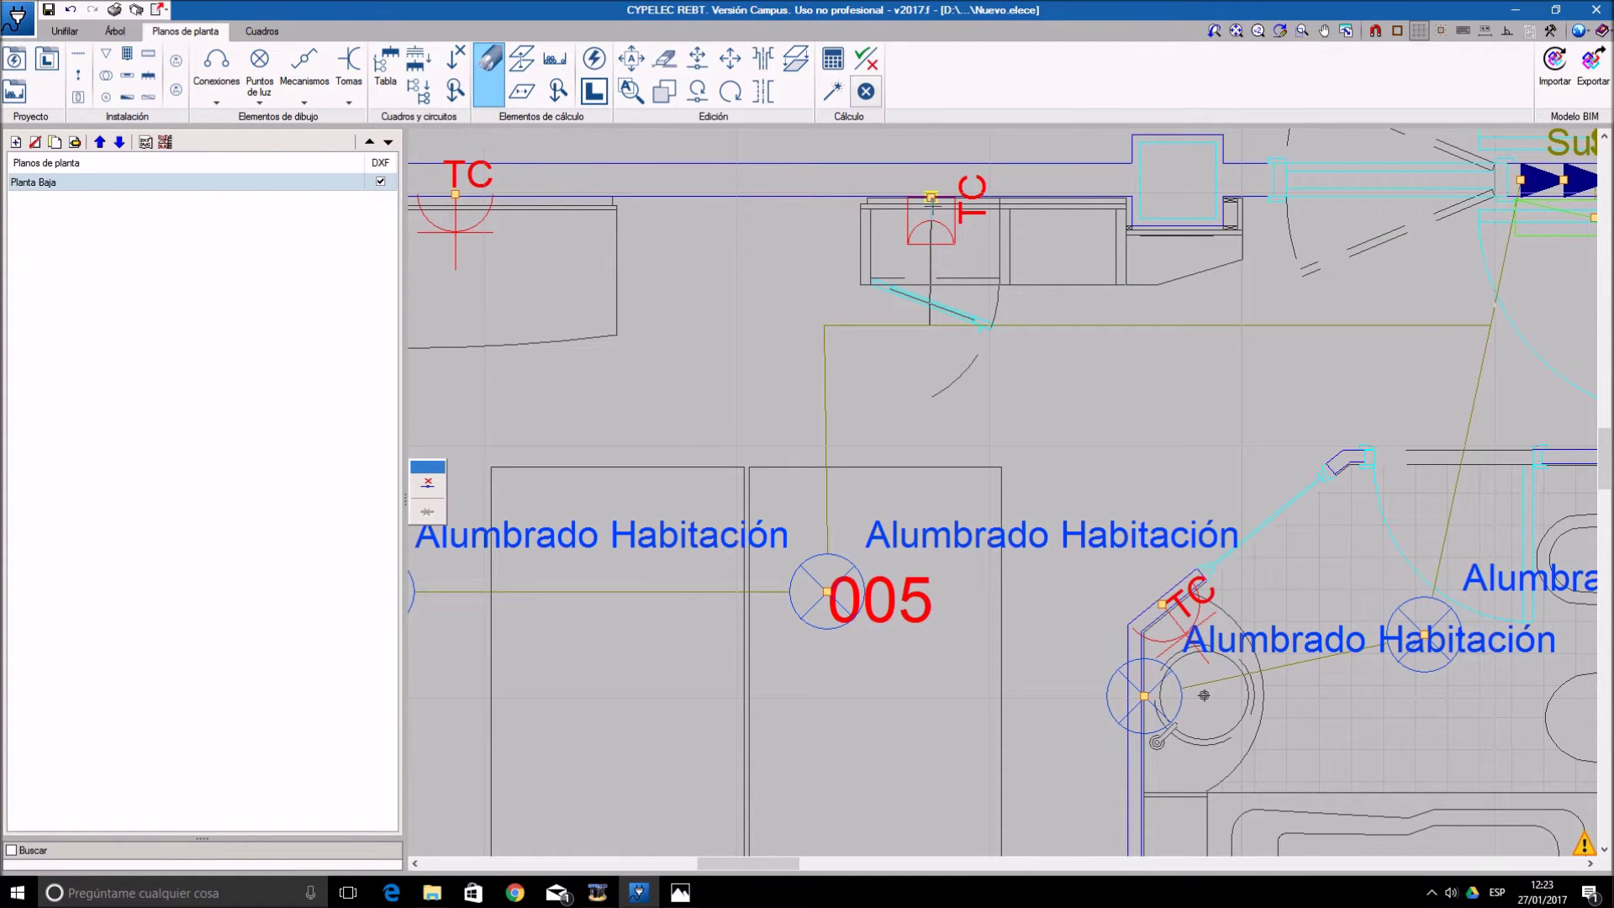
click(931, 215)
click(933, 202)
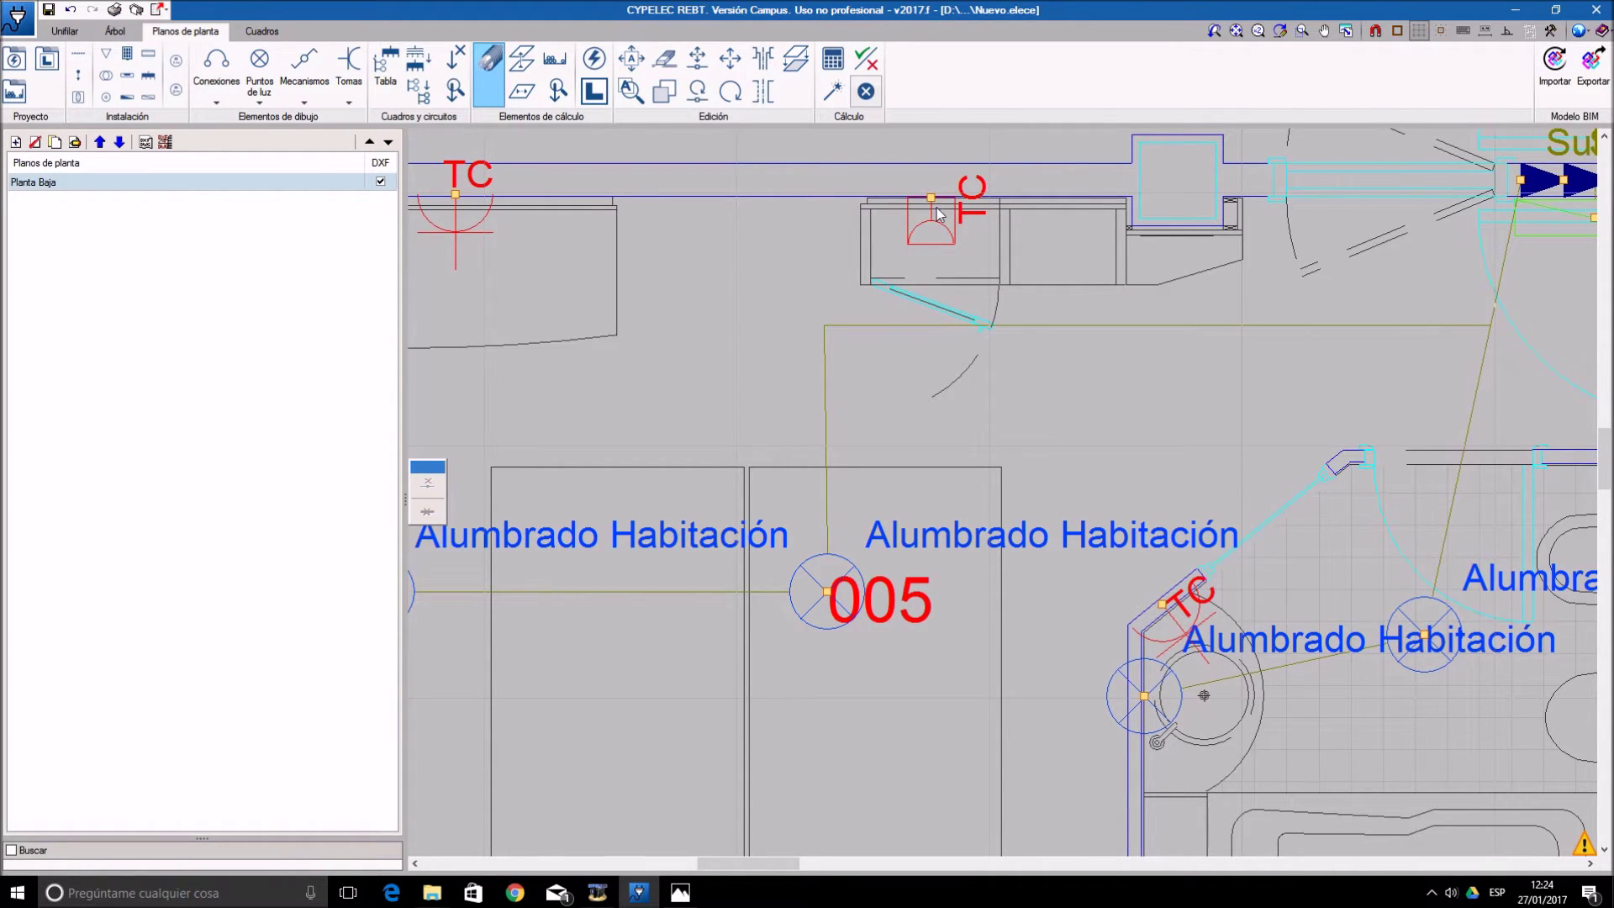
click(1050, 263)
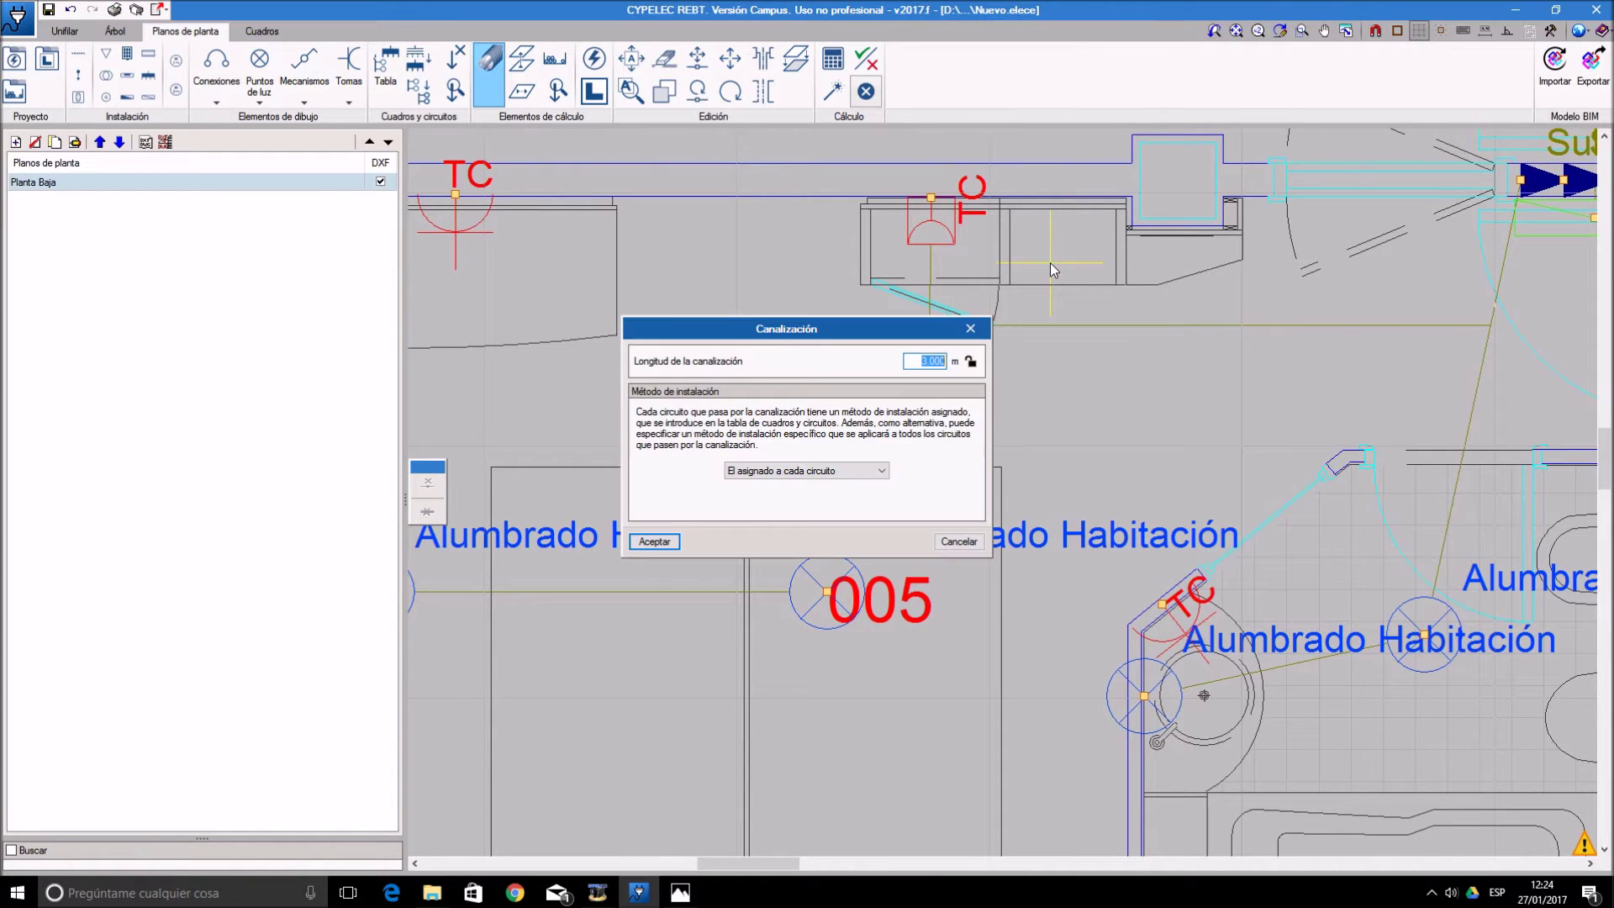
click(956, 542)
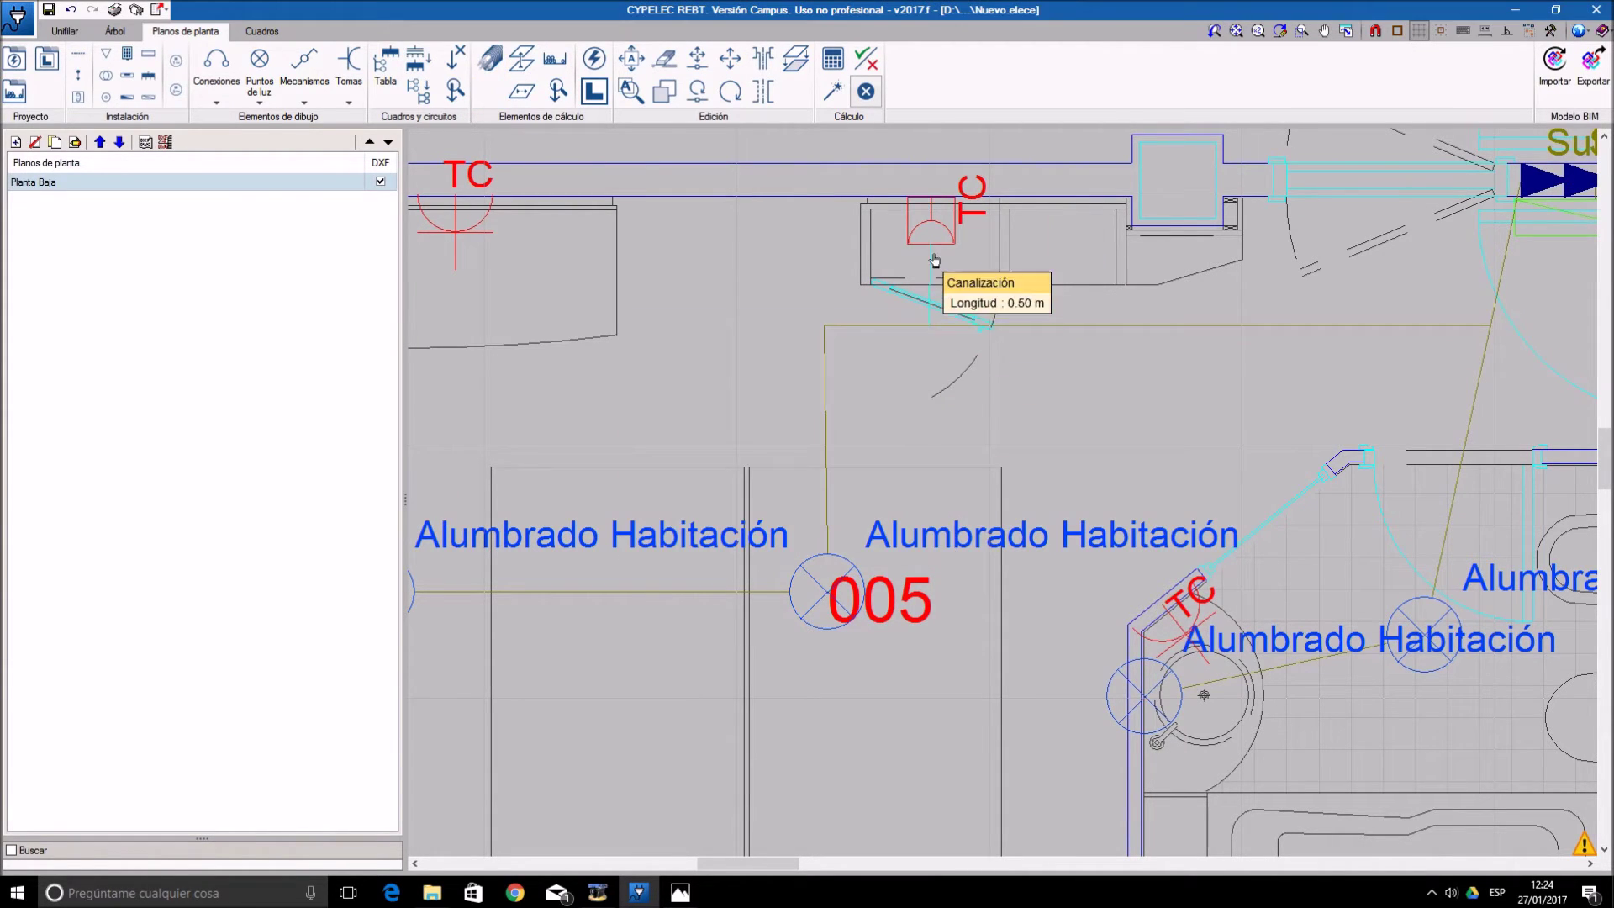
- Give the Mueble Bar receptor an additional derivation (Derivación adicional) of 1.50 m
click(948, 234)
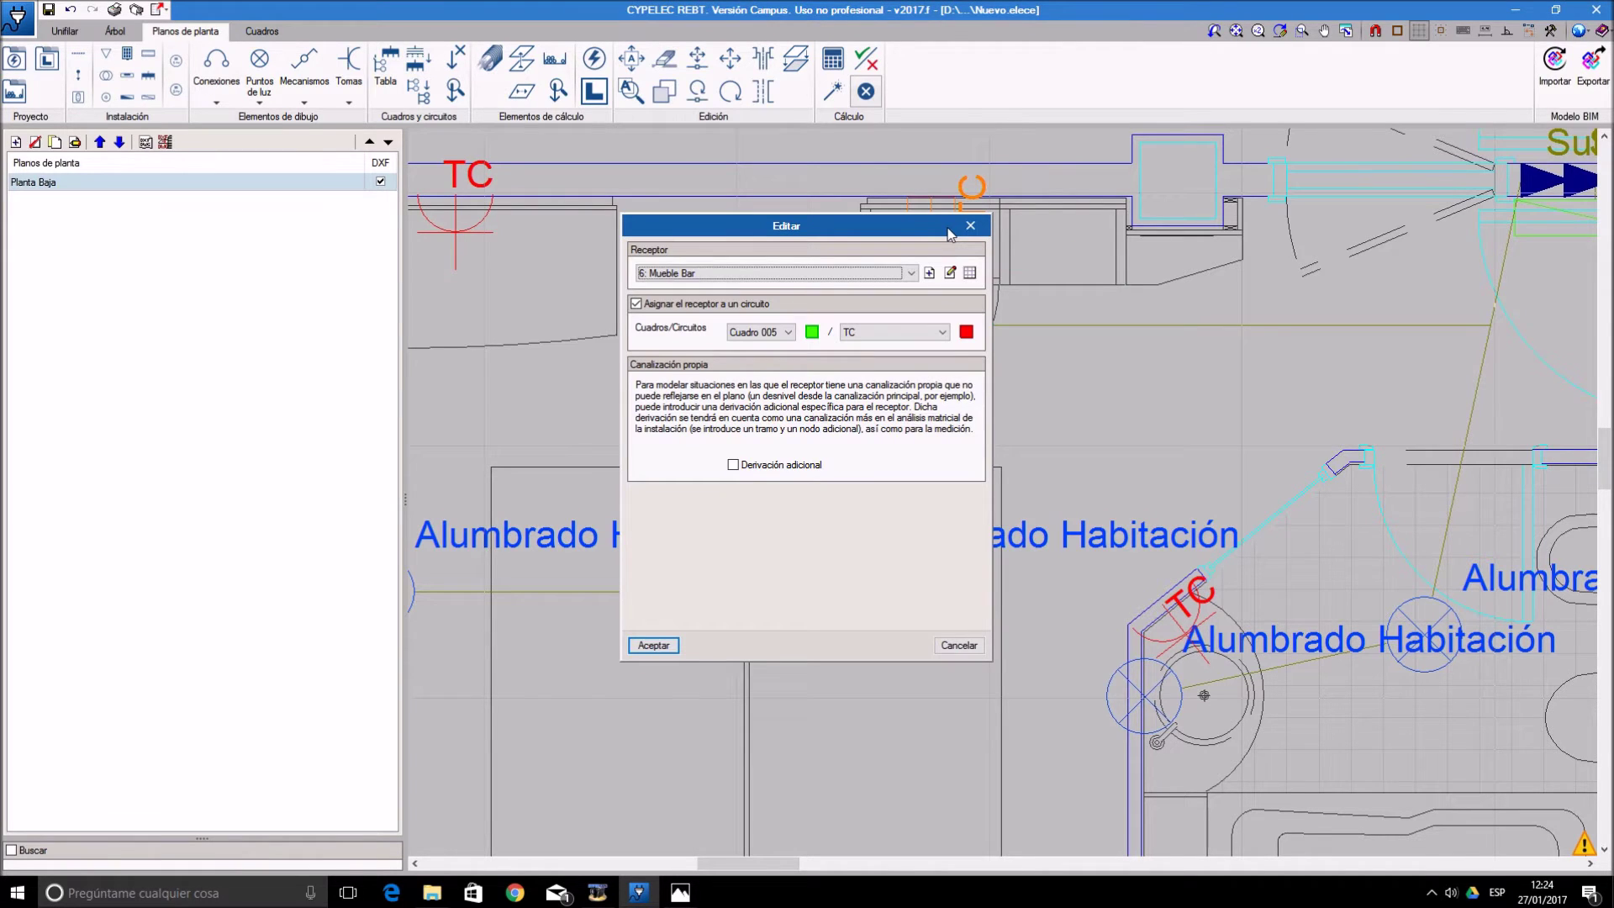
click(743, 467)
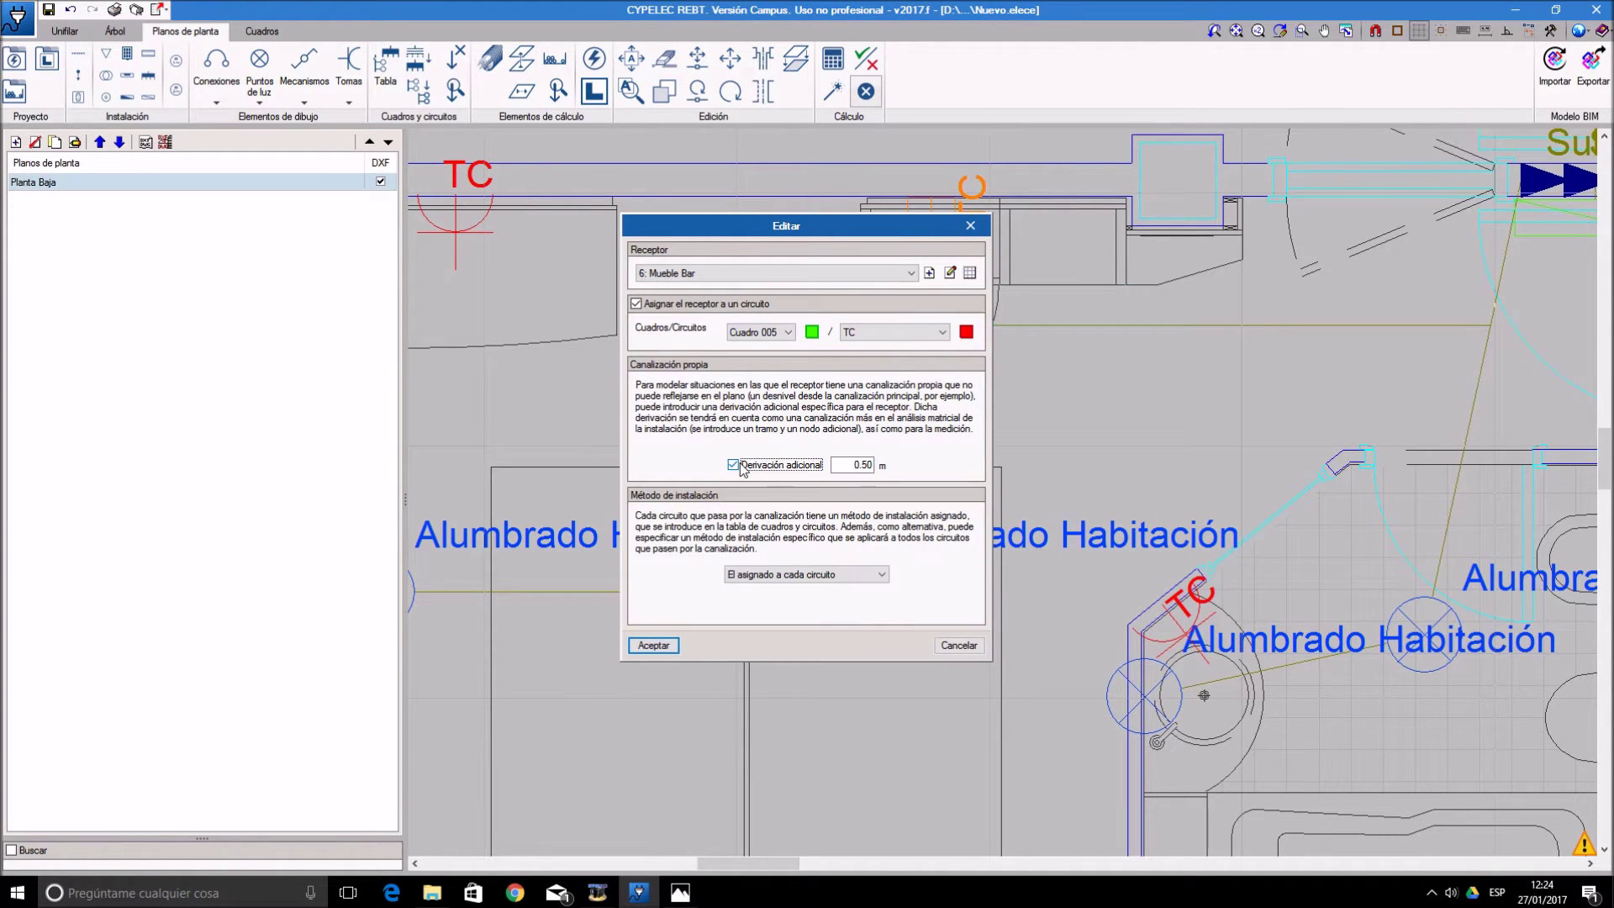
click(855, 464)
text(1)
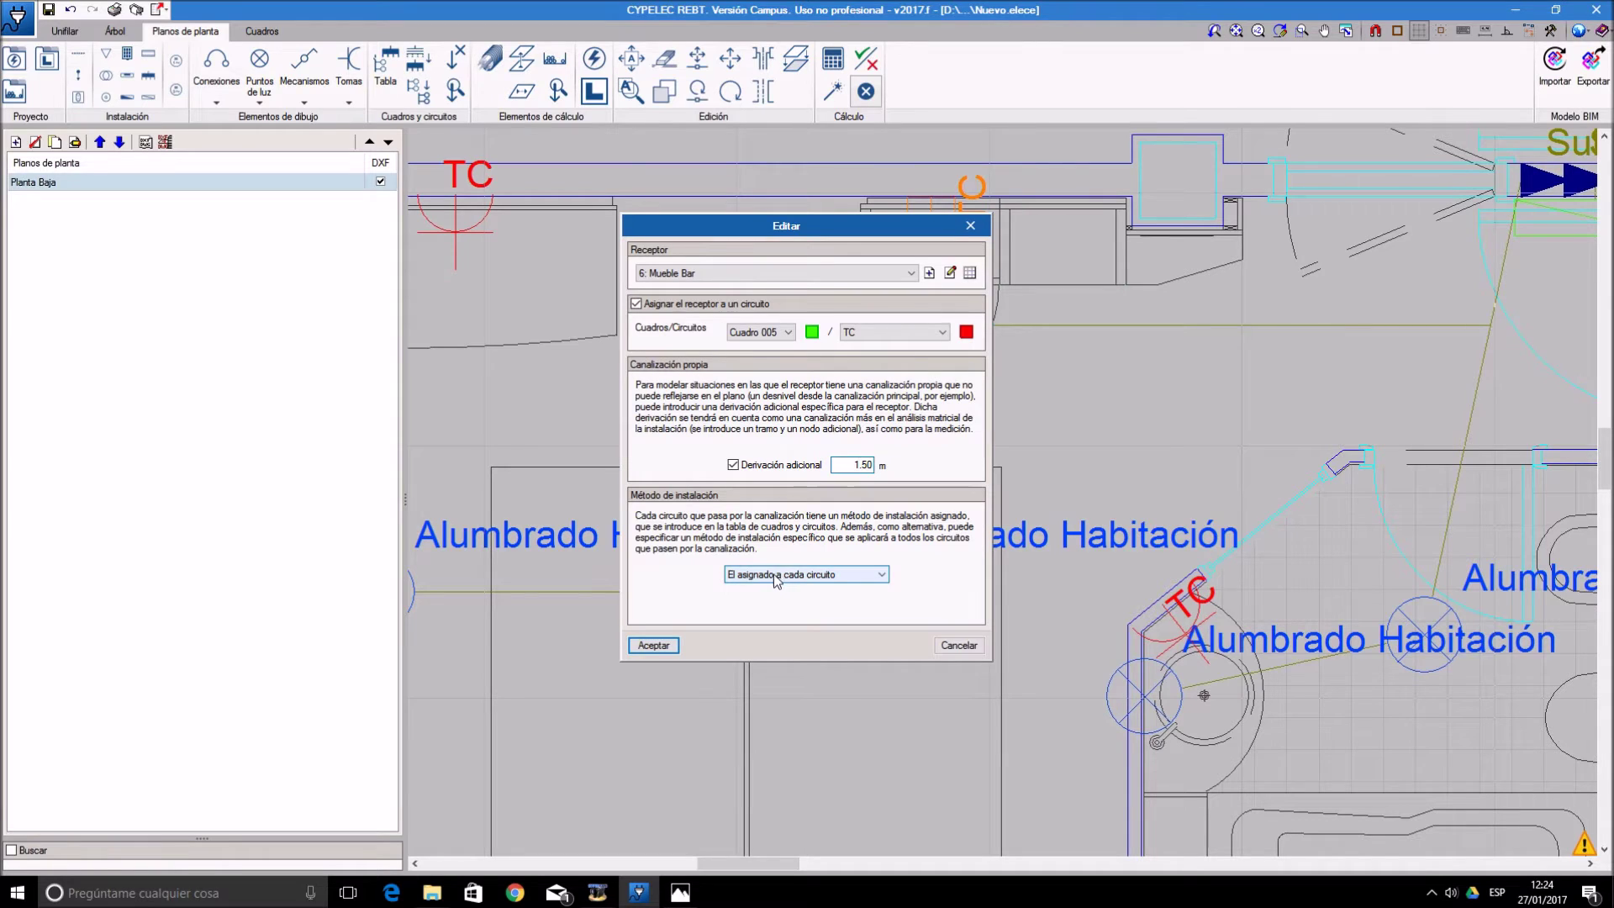
click(654, 646)
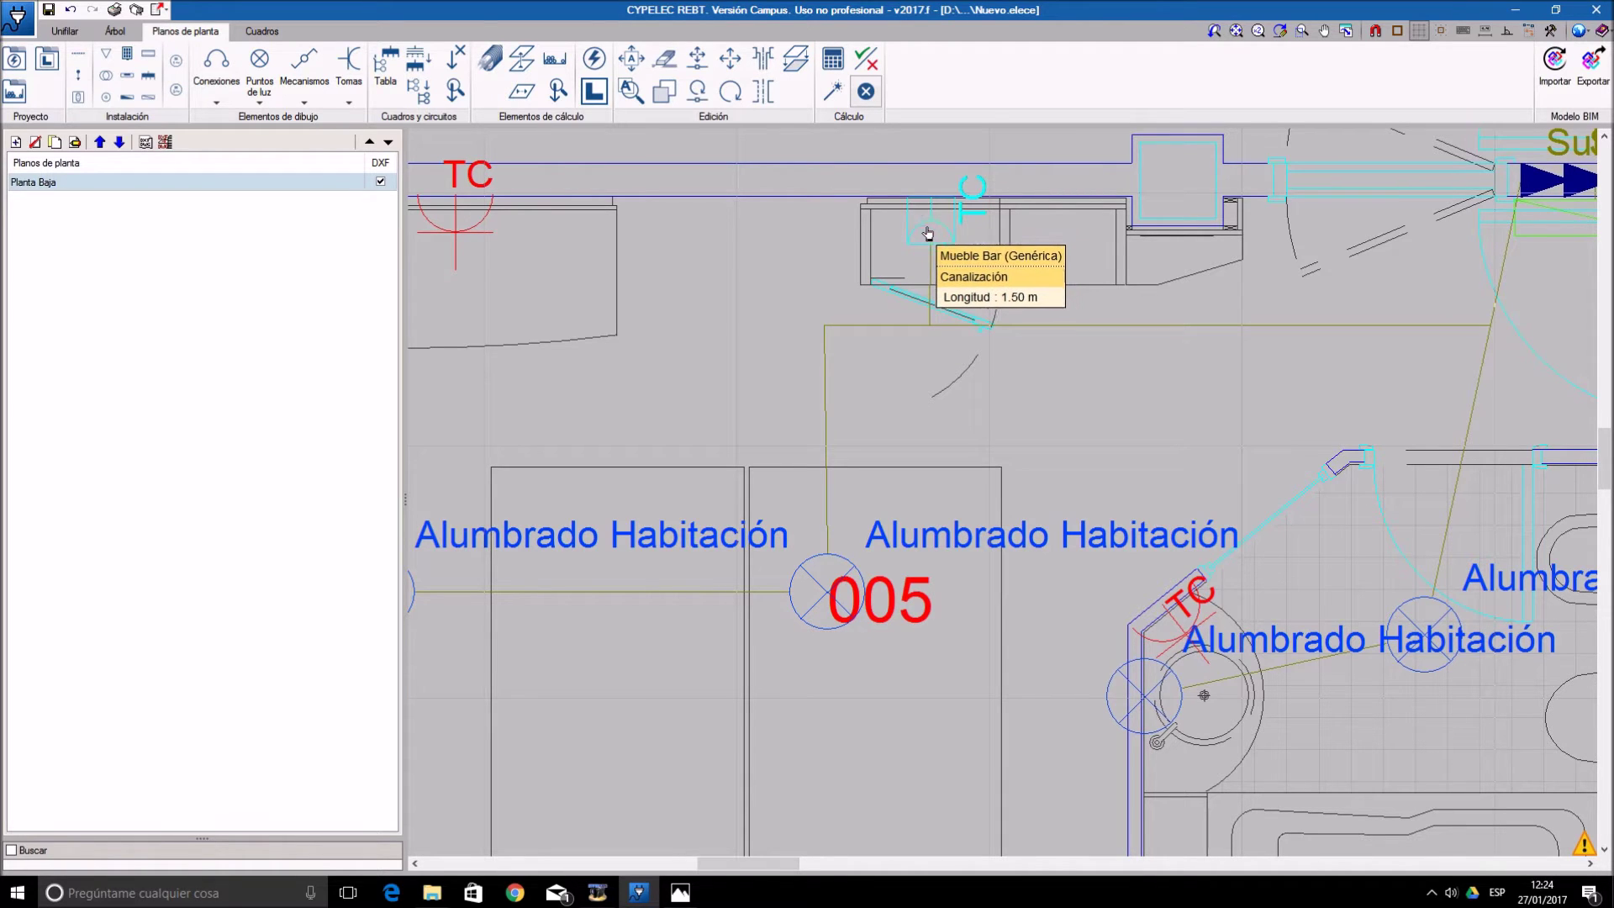
scroll(578, 253, down, 1)
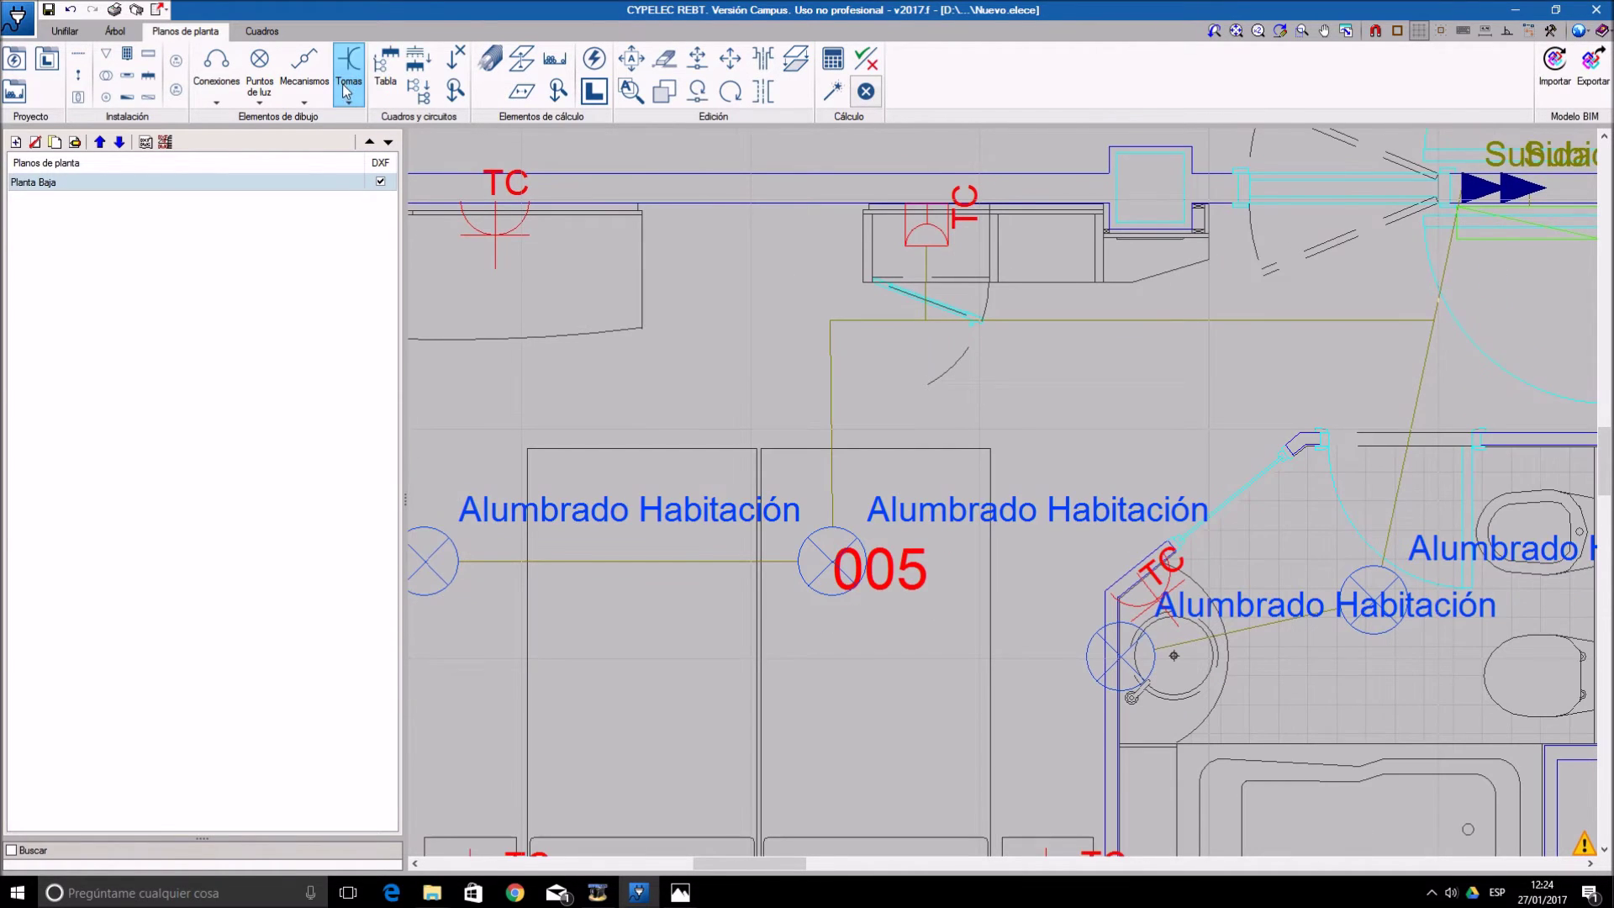
- Draw a conduit along the wall from the Mueble Bar receptor to the desk socket, using the installation method assigned to each circuit
click(488, 62)
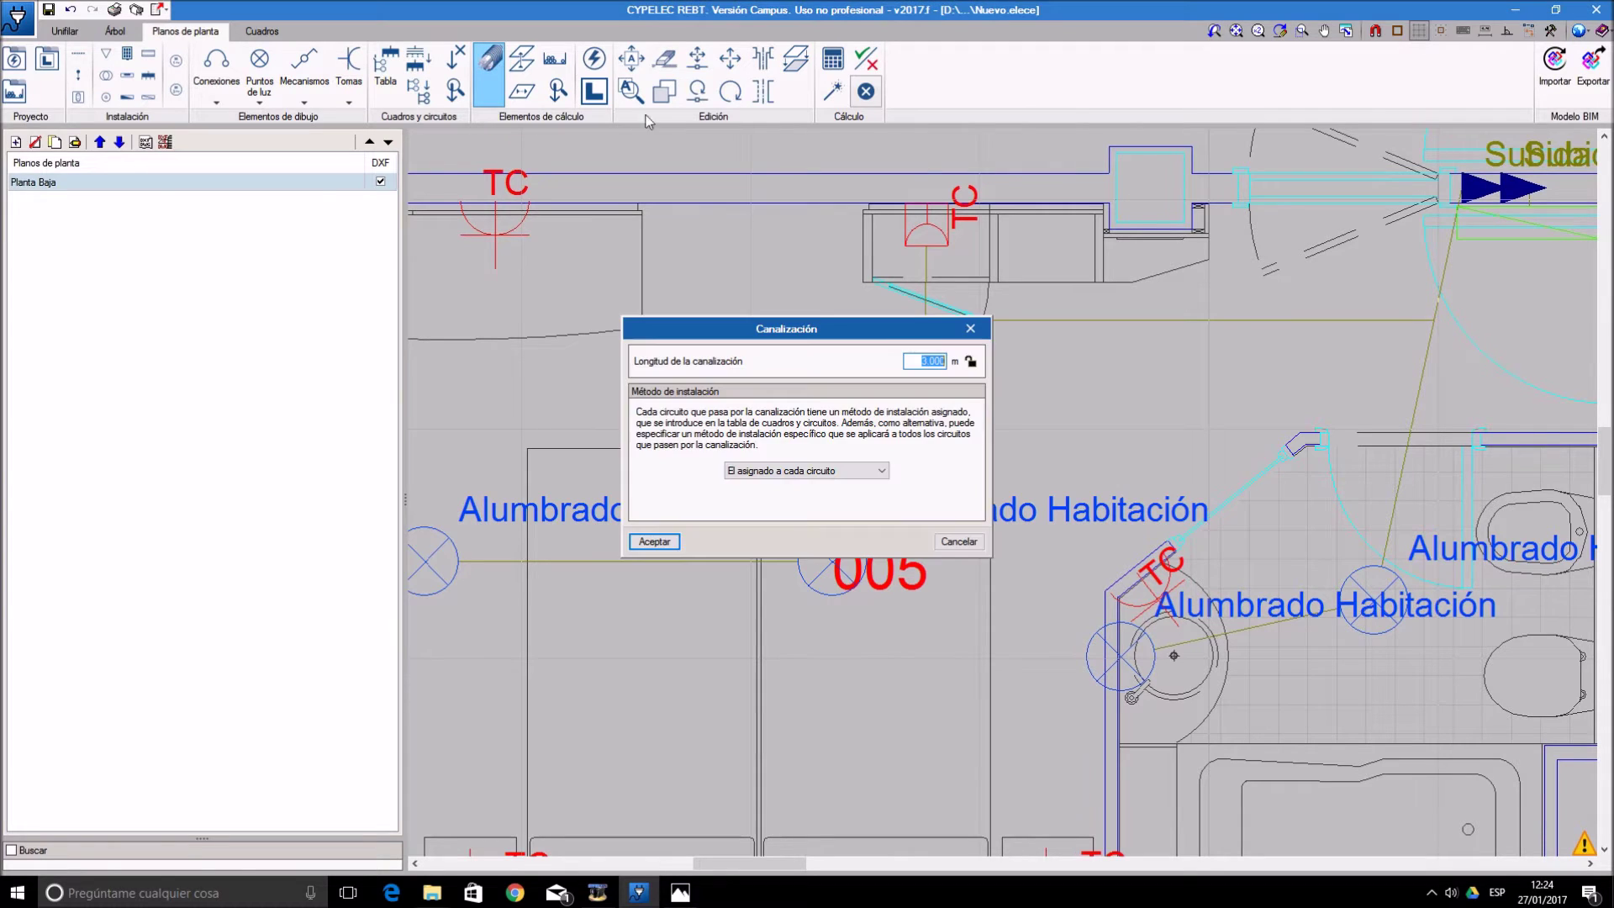
click(654, 541)
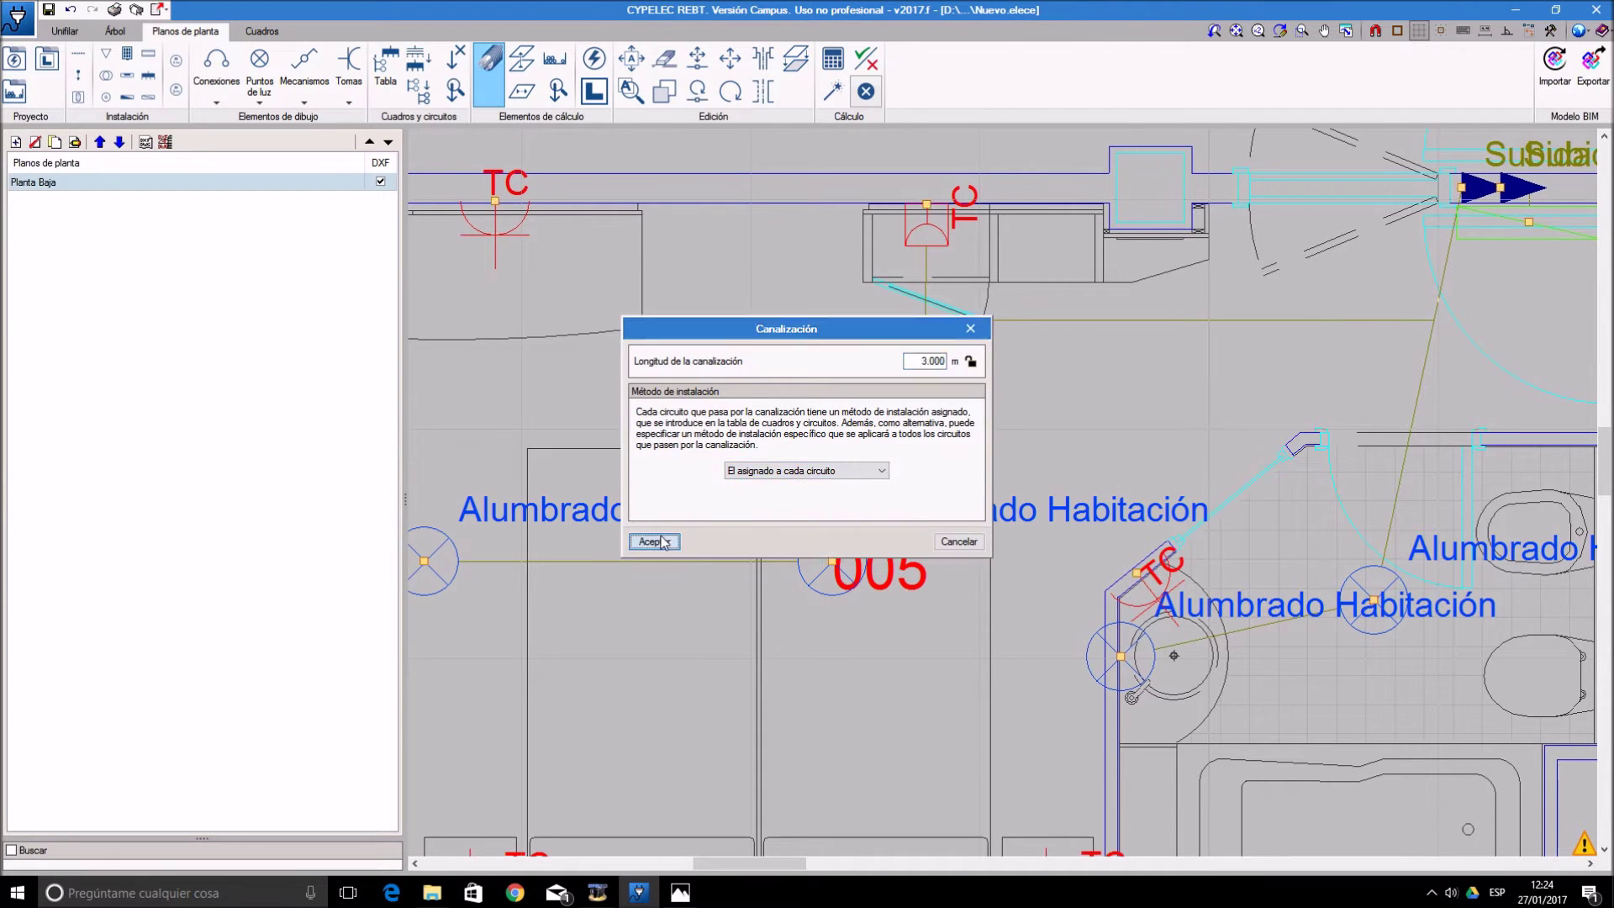
click(926, 204)
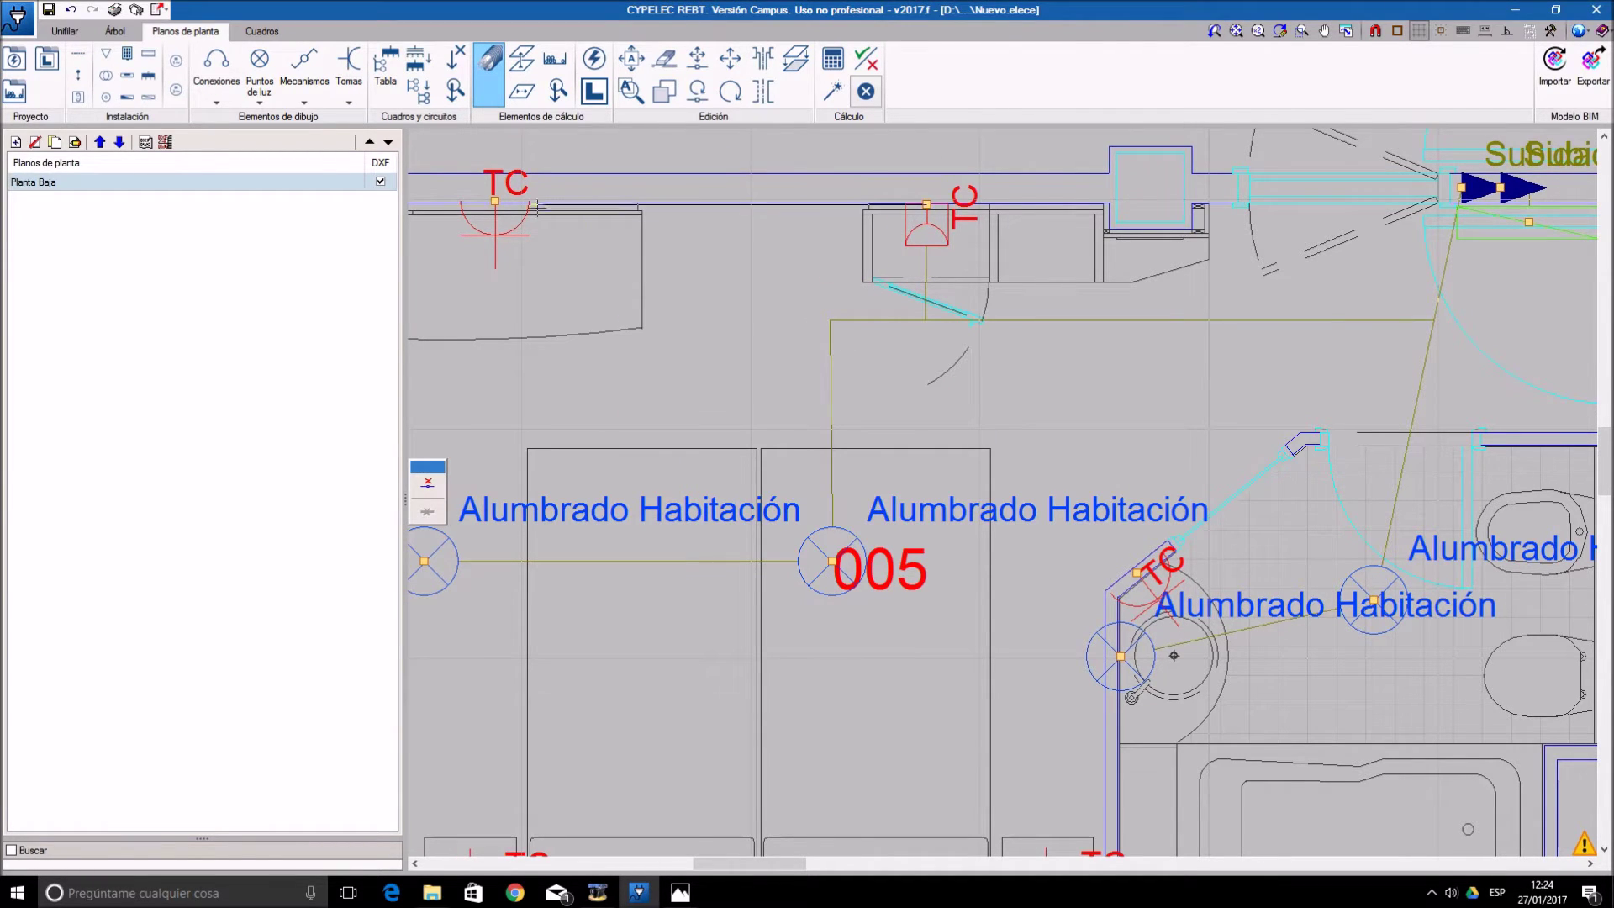
click(494, 200)
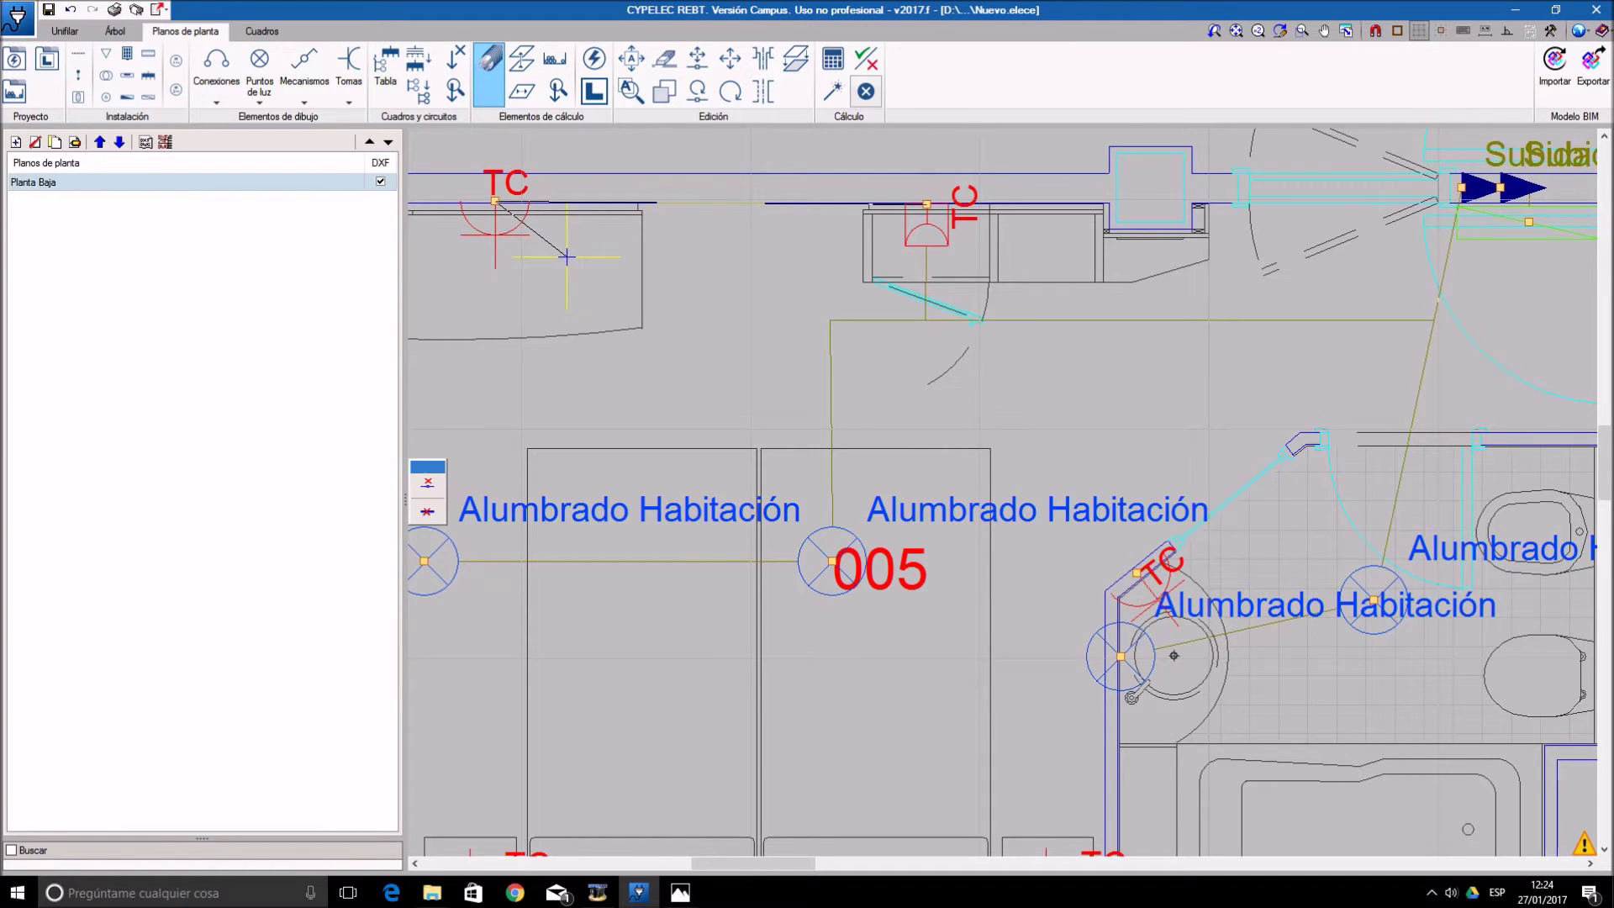
scroll(664, 277, down, 3)
scroll(715, 307, down, 1)
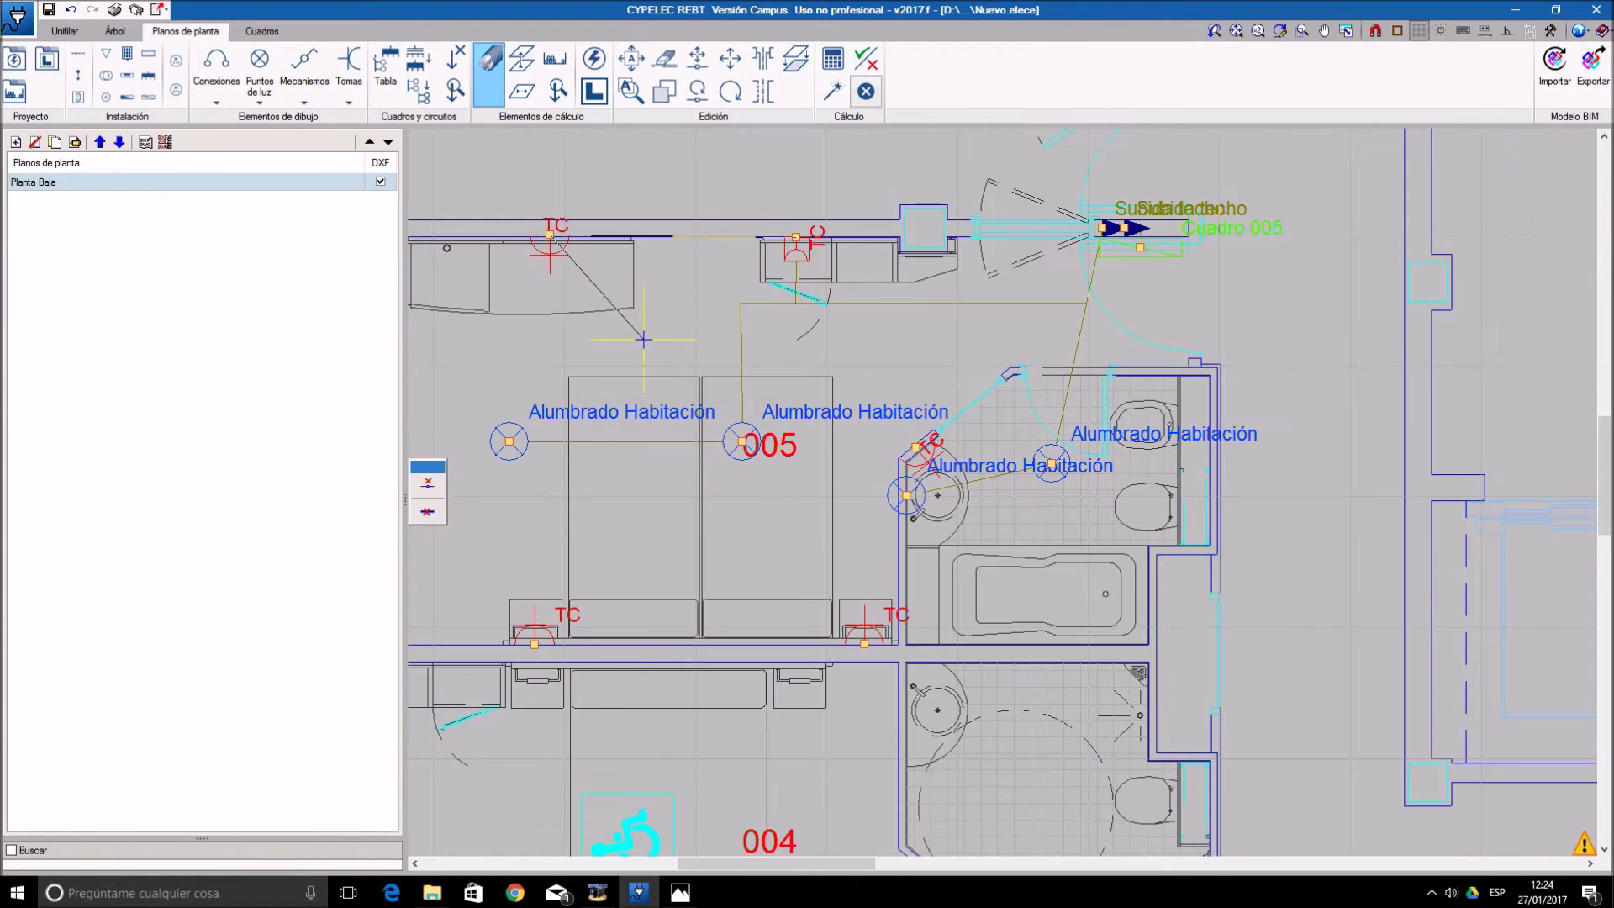
- Draw a vertical conduit from the bedroom light beside label 005 to the head of the bed, just short of the wall
middle_drag(761, 240, 780, 228)
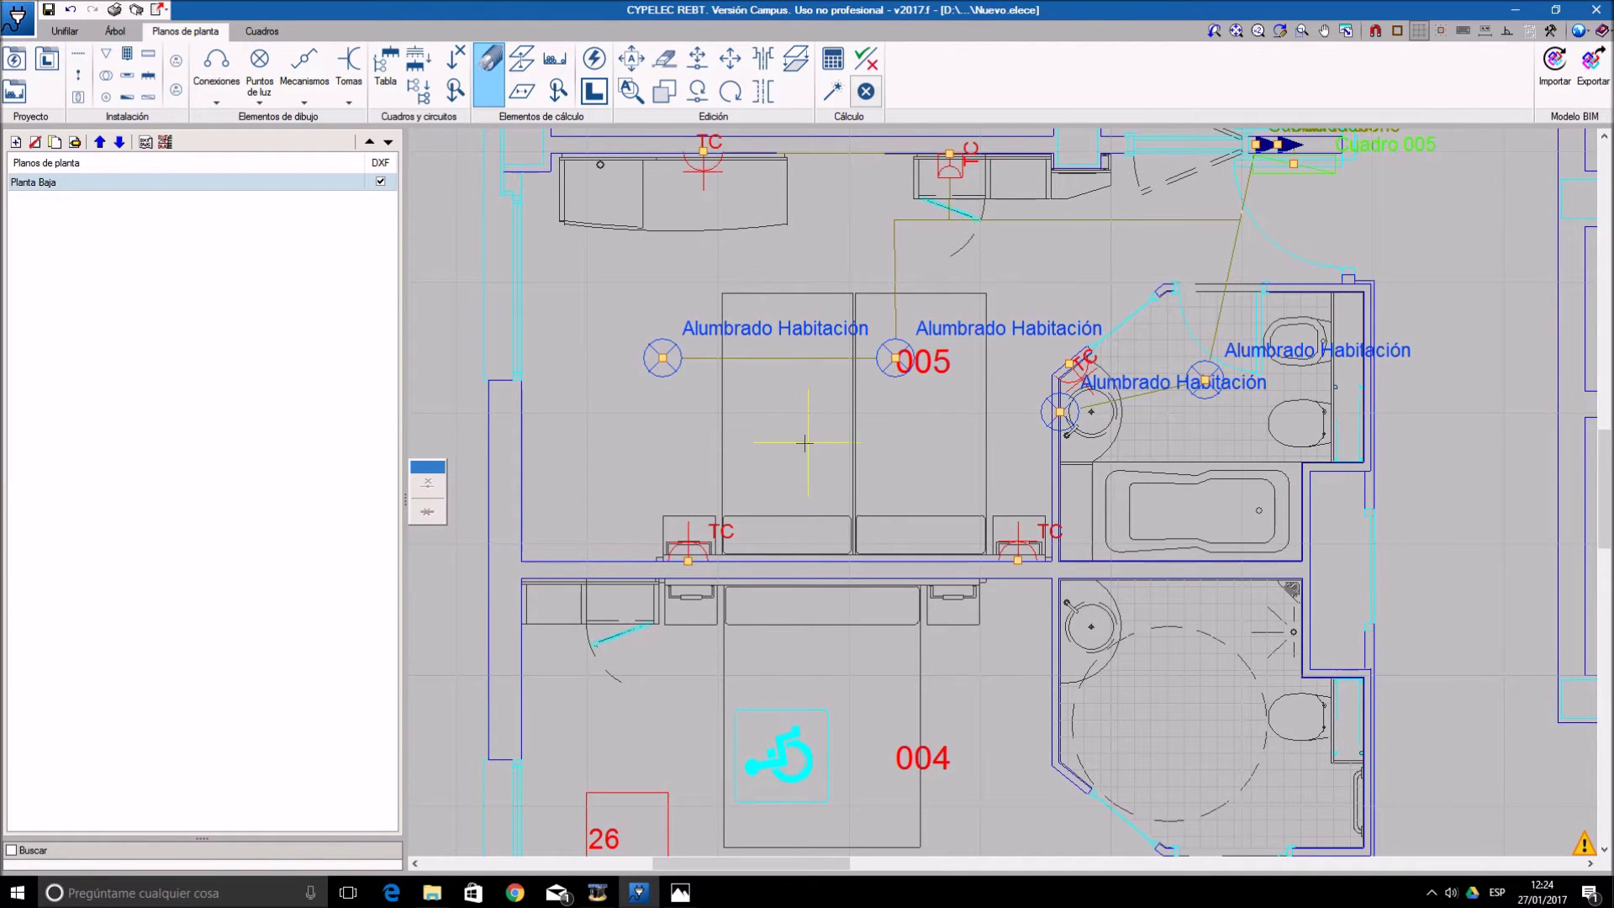
scroll(802, 477, up, 1)
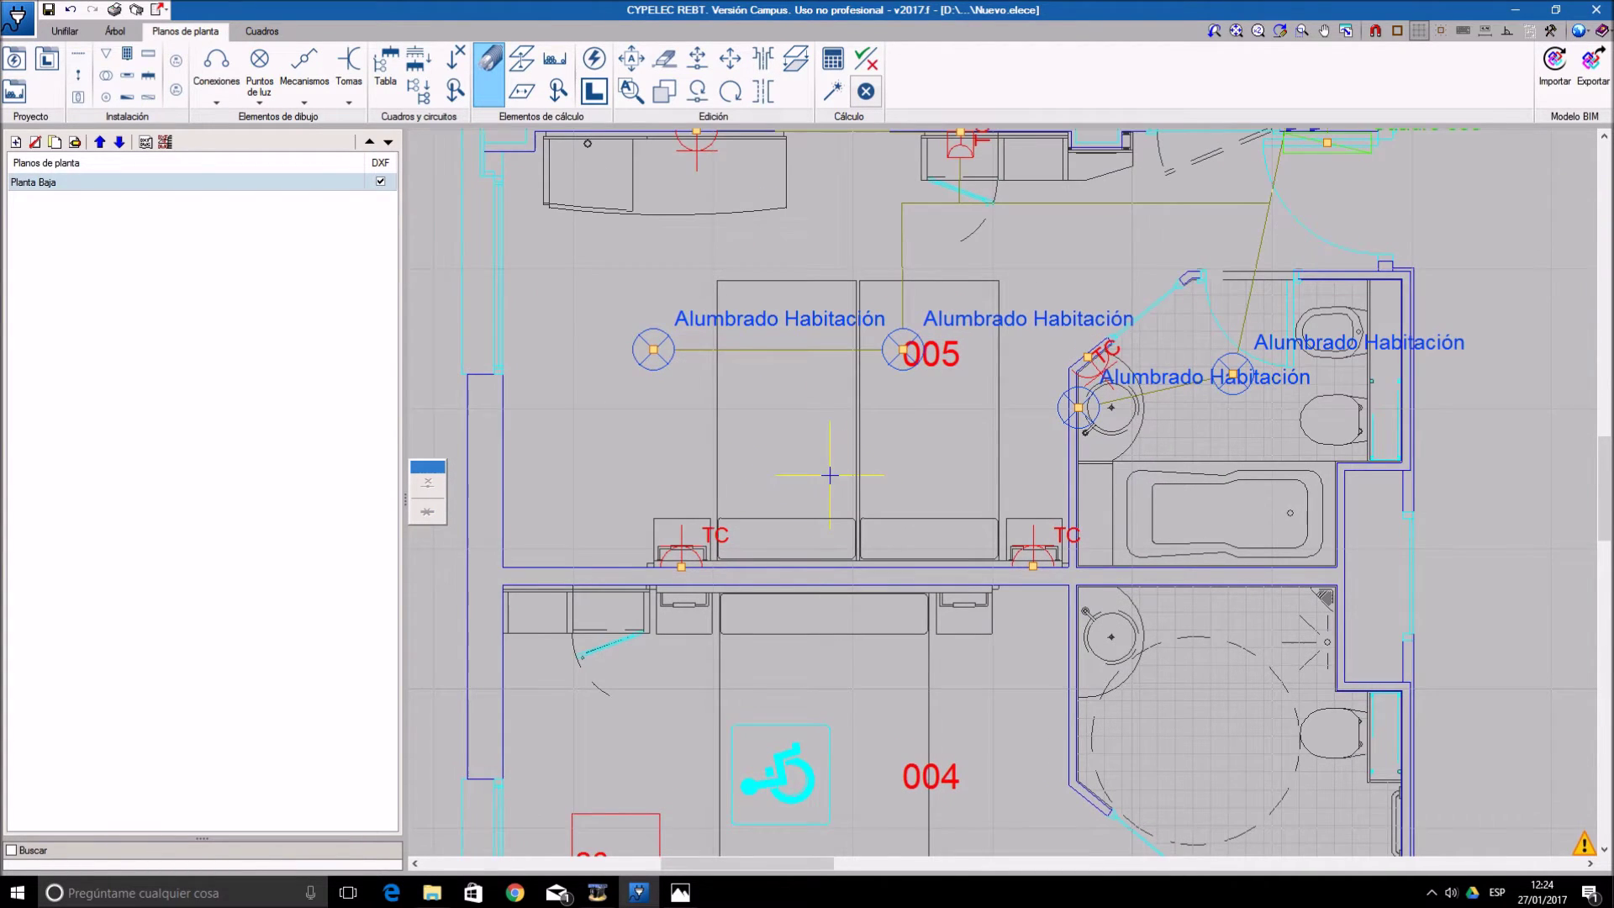
scroll(835, 462, up, 1)
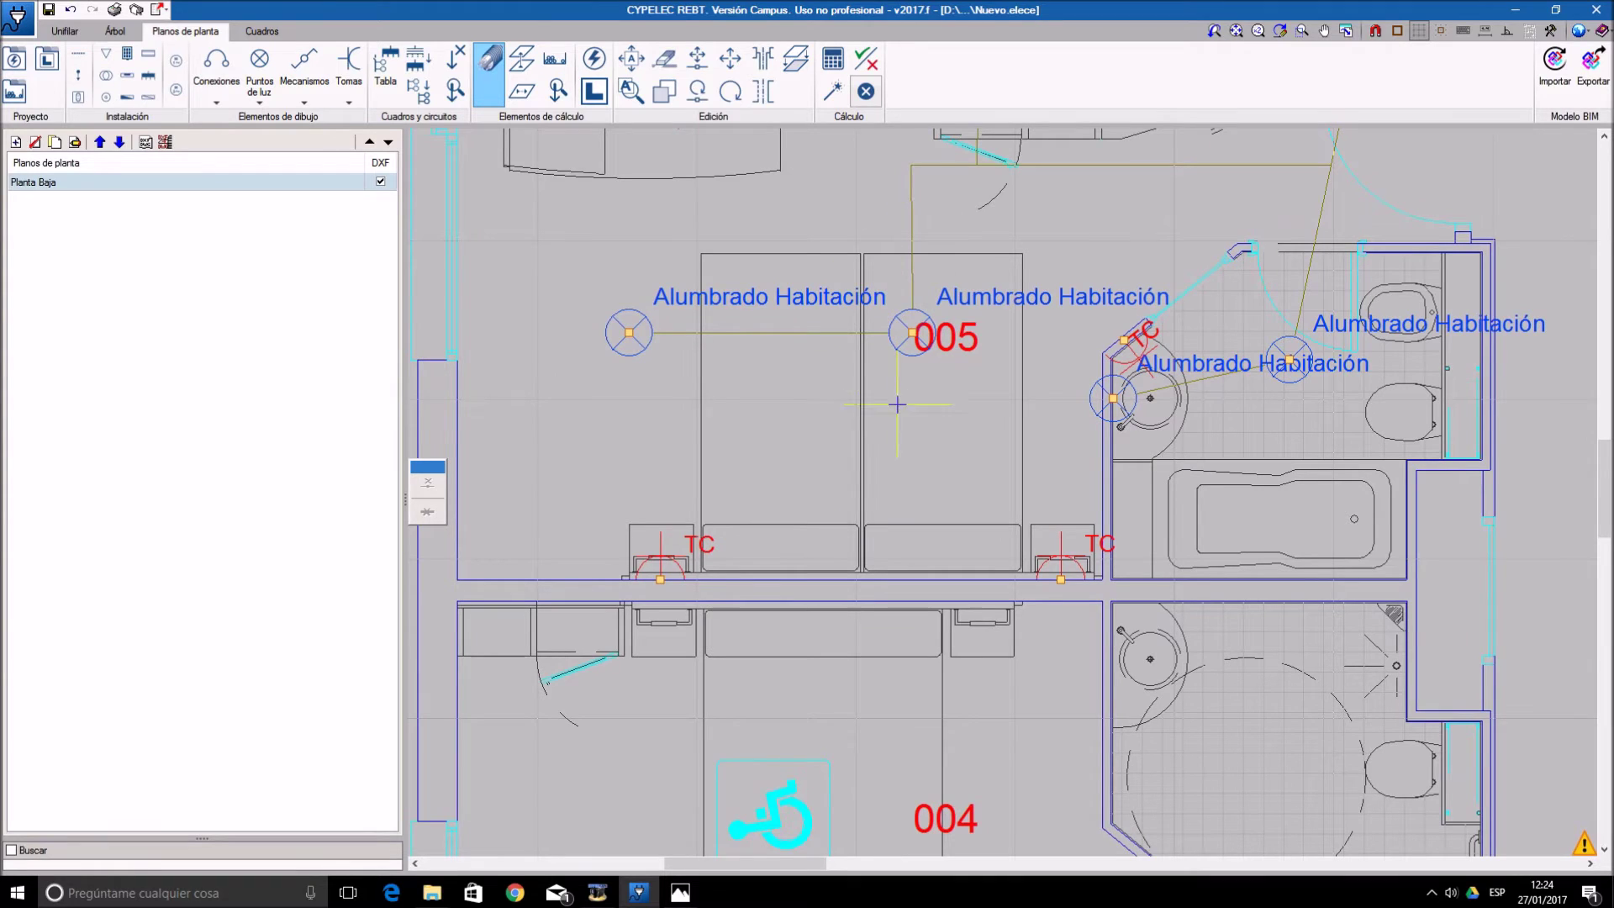
click(911, 333)
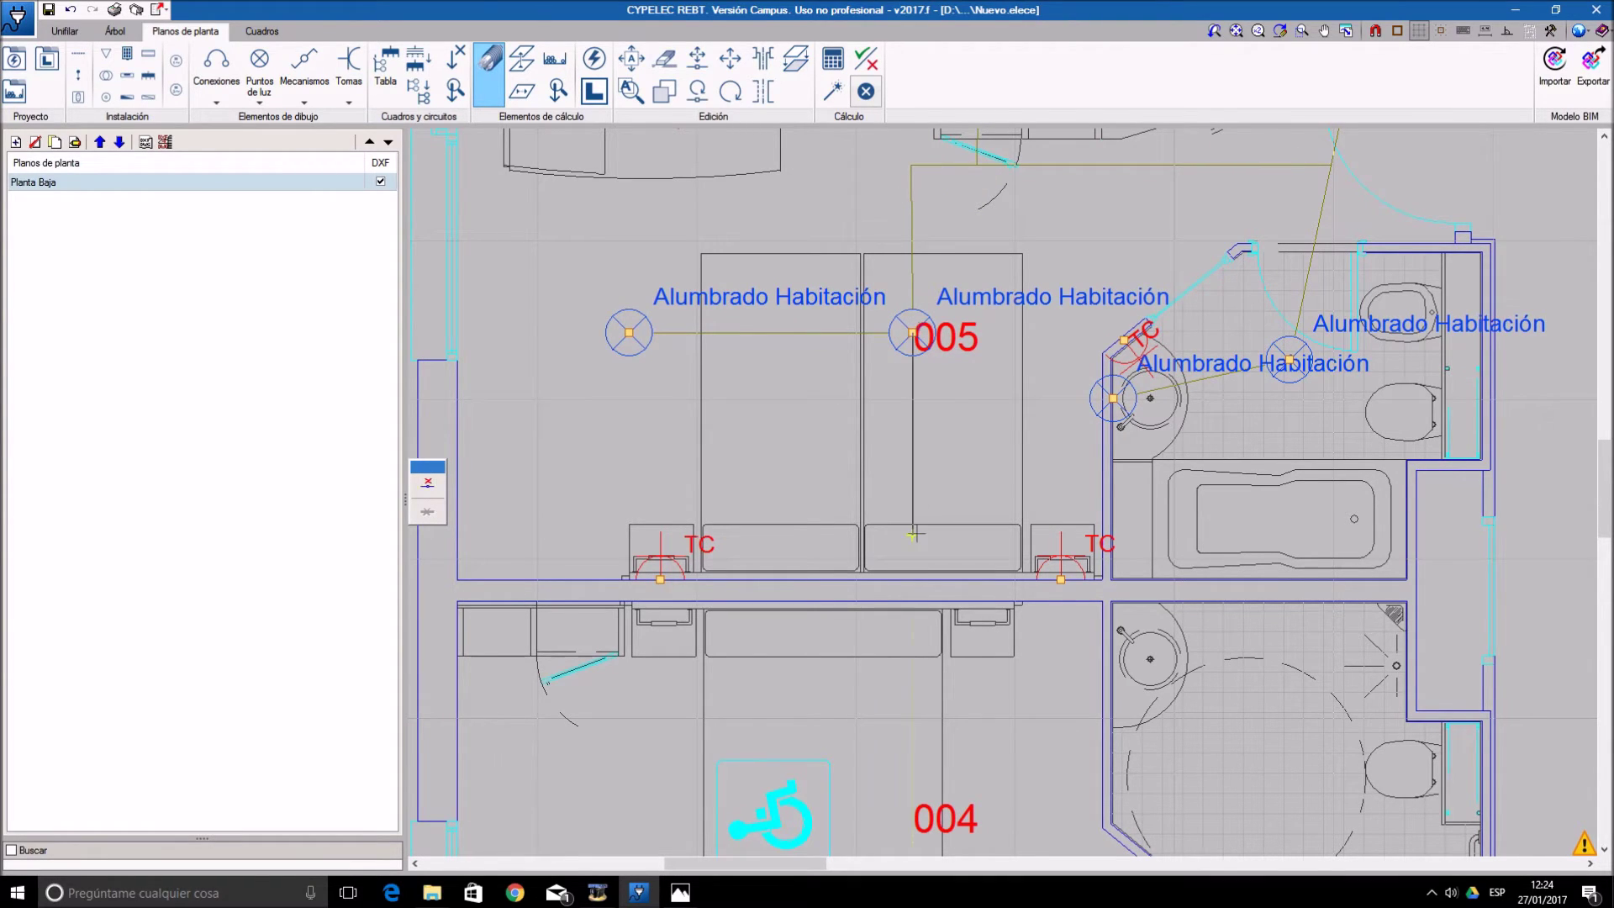
scroll(909, 580, up, 1)
scroll(908, 580, up, 1)
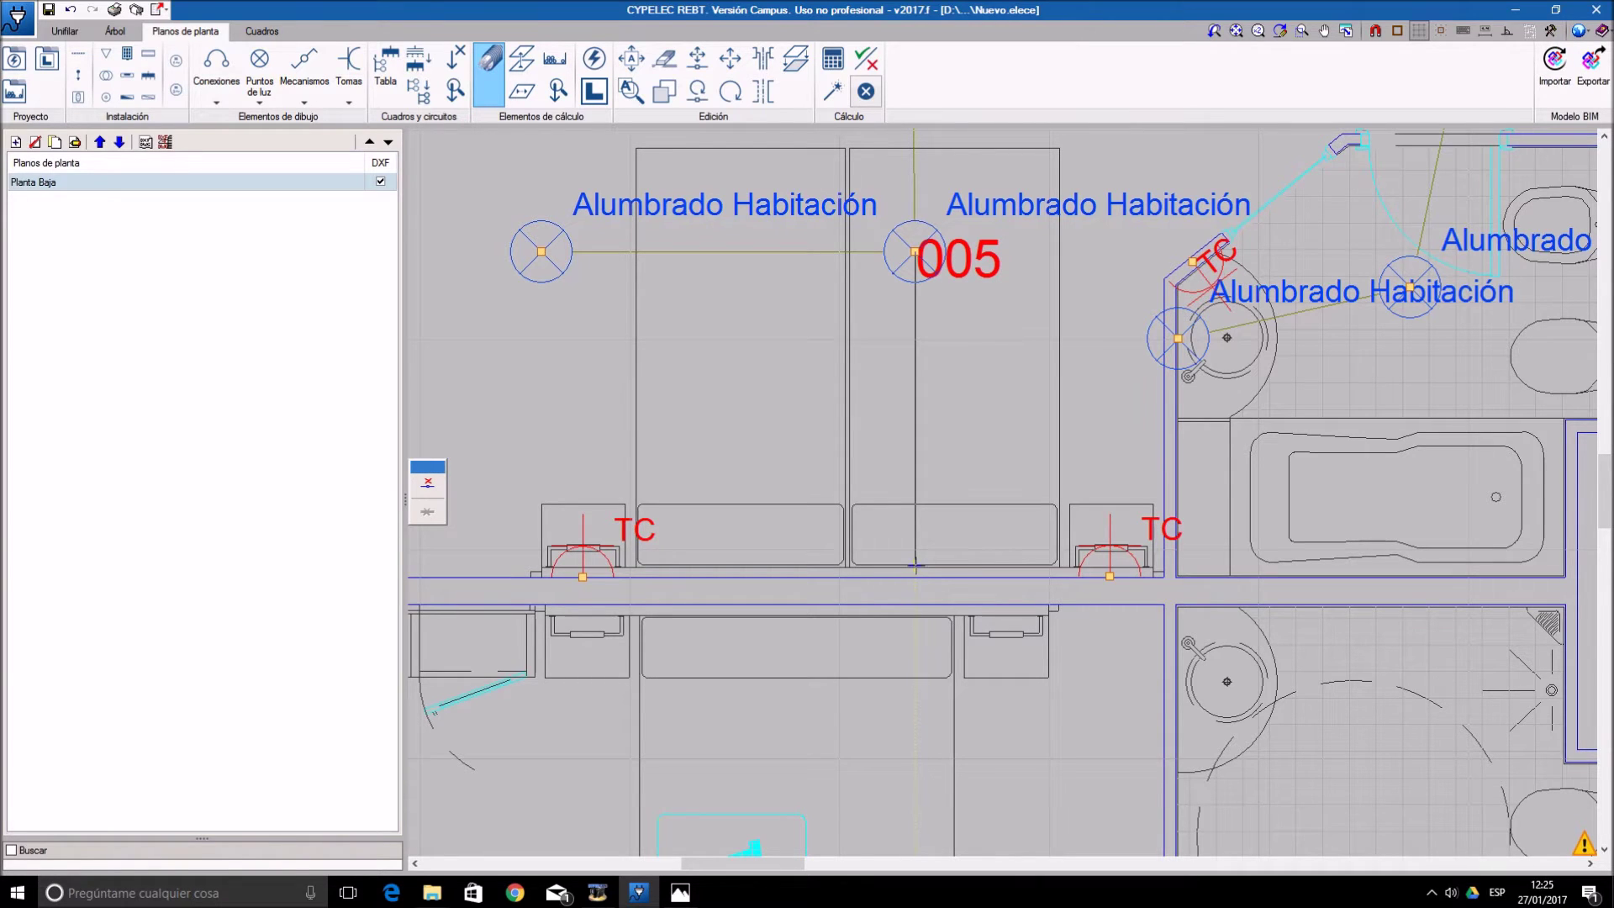
click(916, 559)
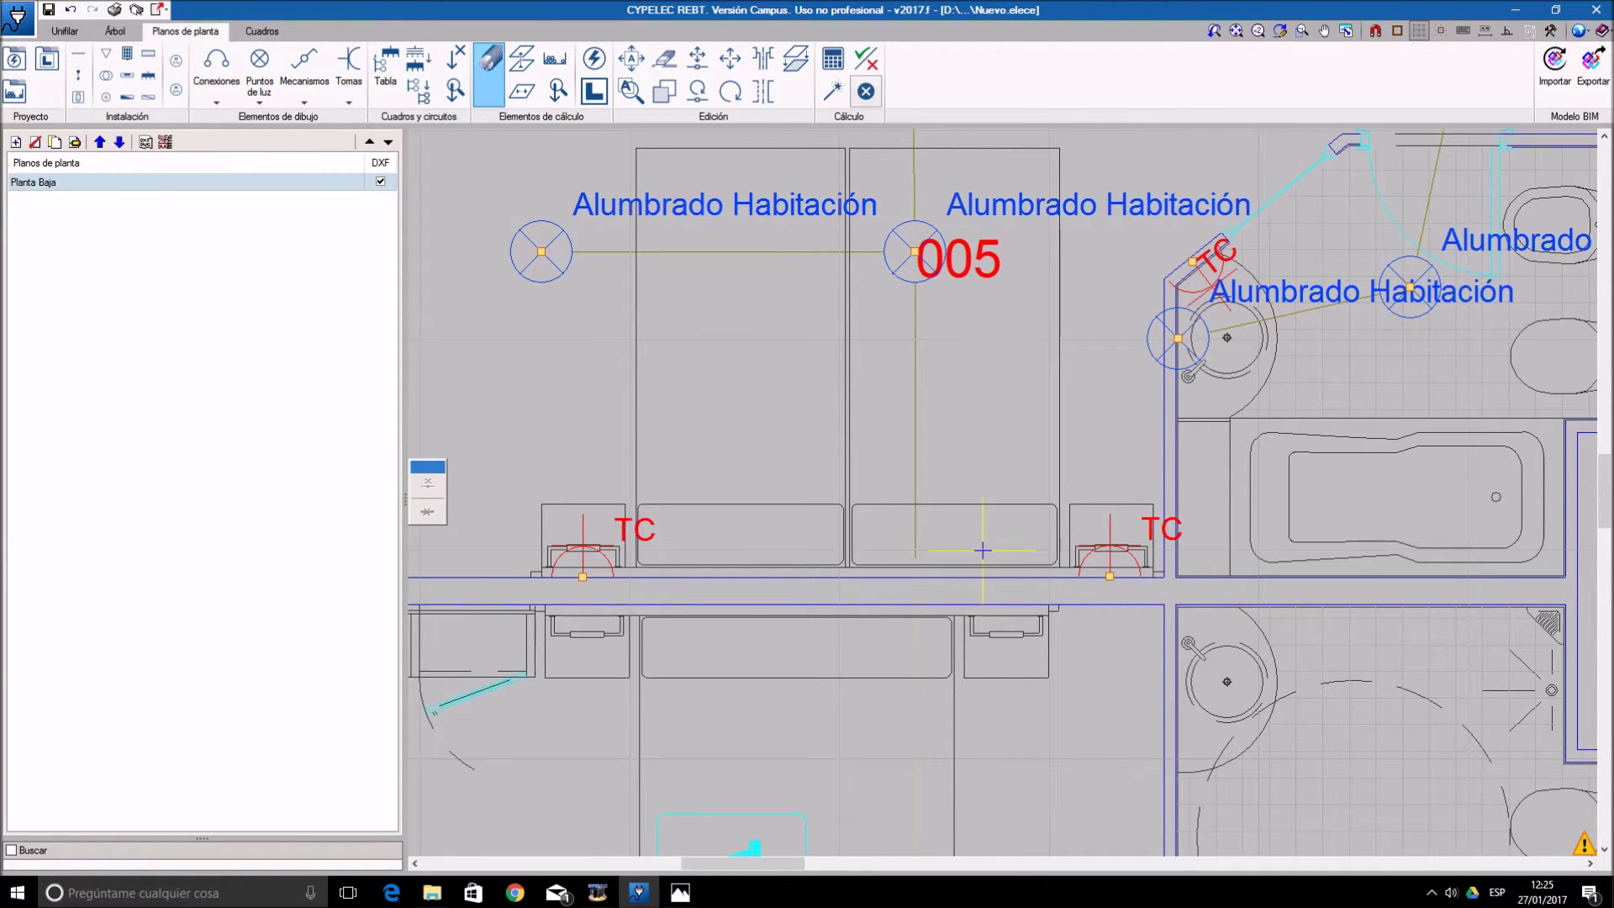
- Define a connection on the same floor plan with reference "Bajada techo" and a length of 1.50 m
click(518, 95)
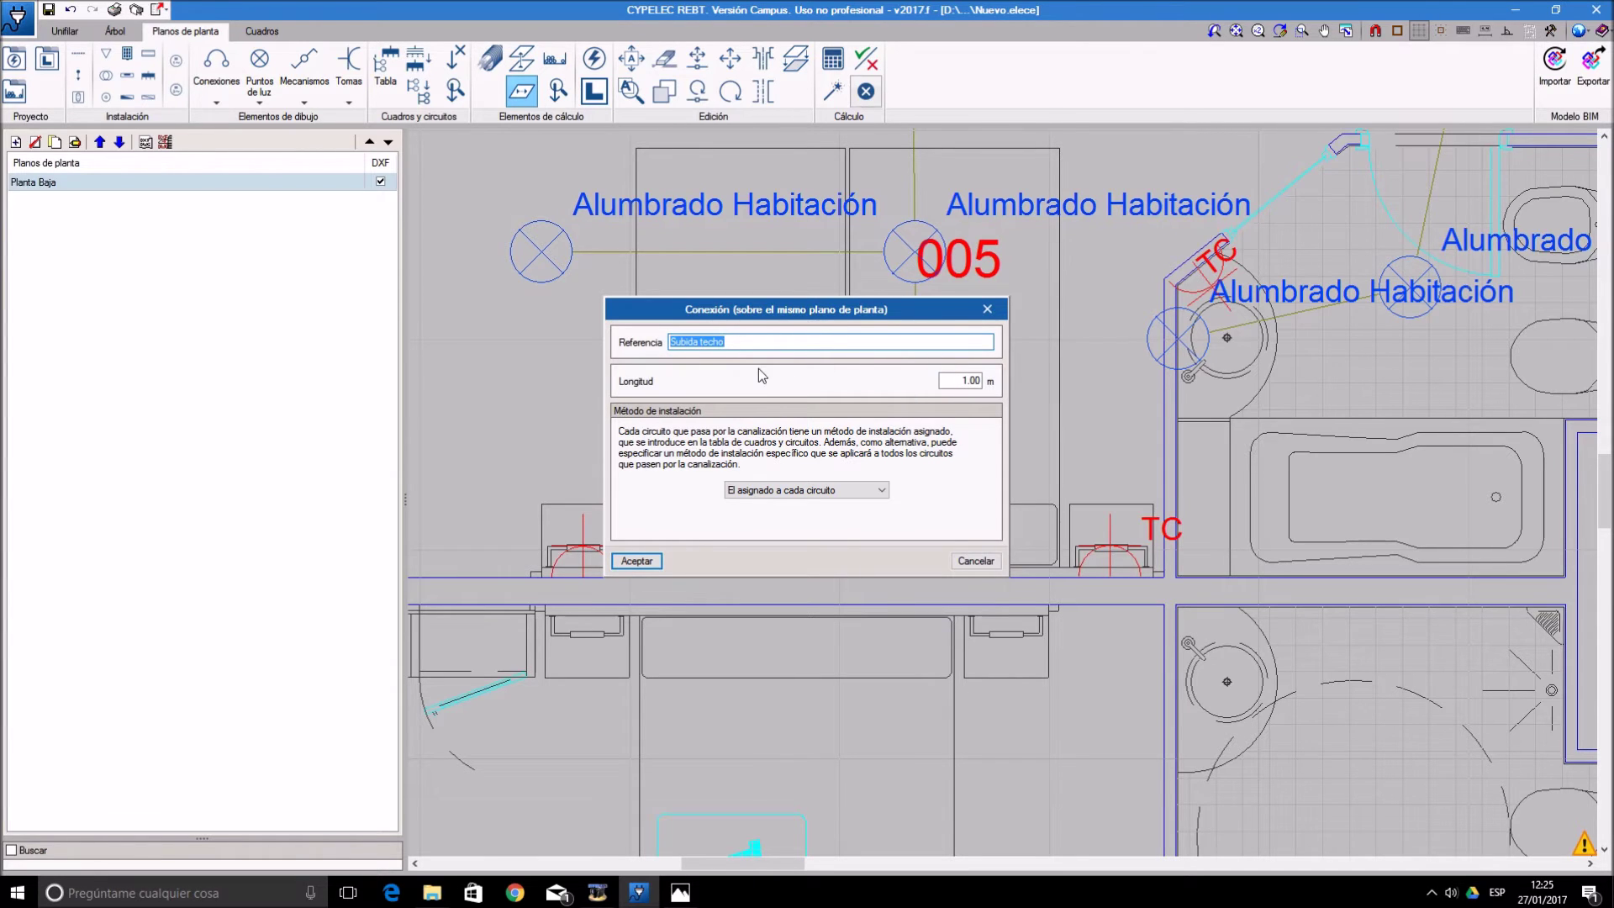
double_click(692, 341)
text(B)
text(sjsfs)
key(BackSpace)
text(jada t)
click(971, 380)
key(BackSpace)
key(BackSpace)
key(BackSpace)
key(BackSpace)
text(1.50)
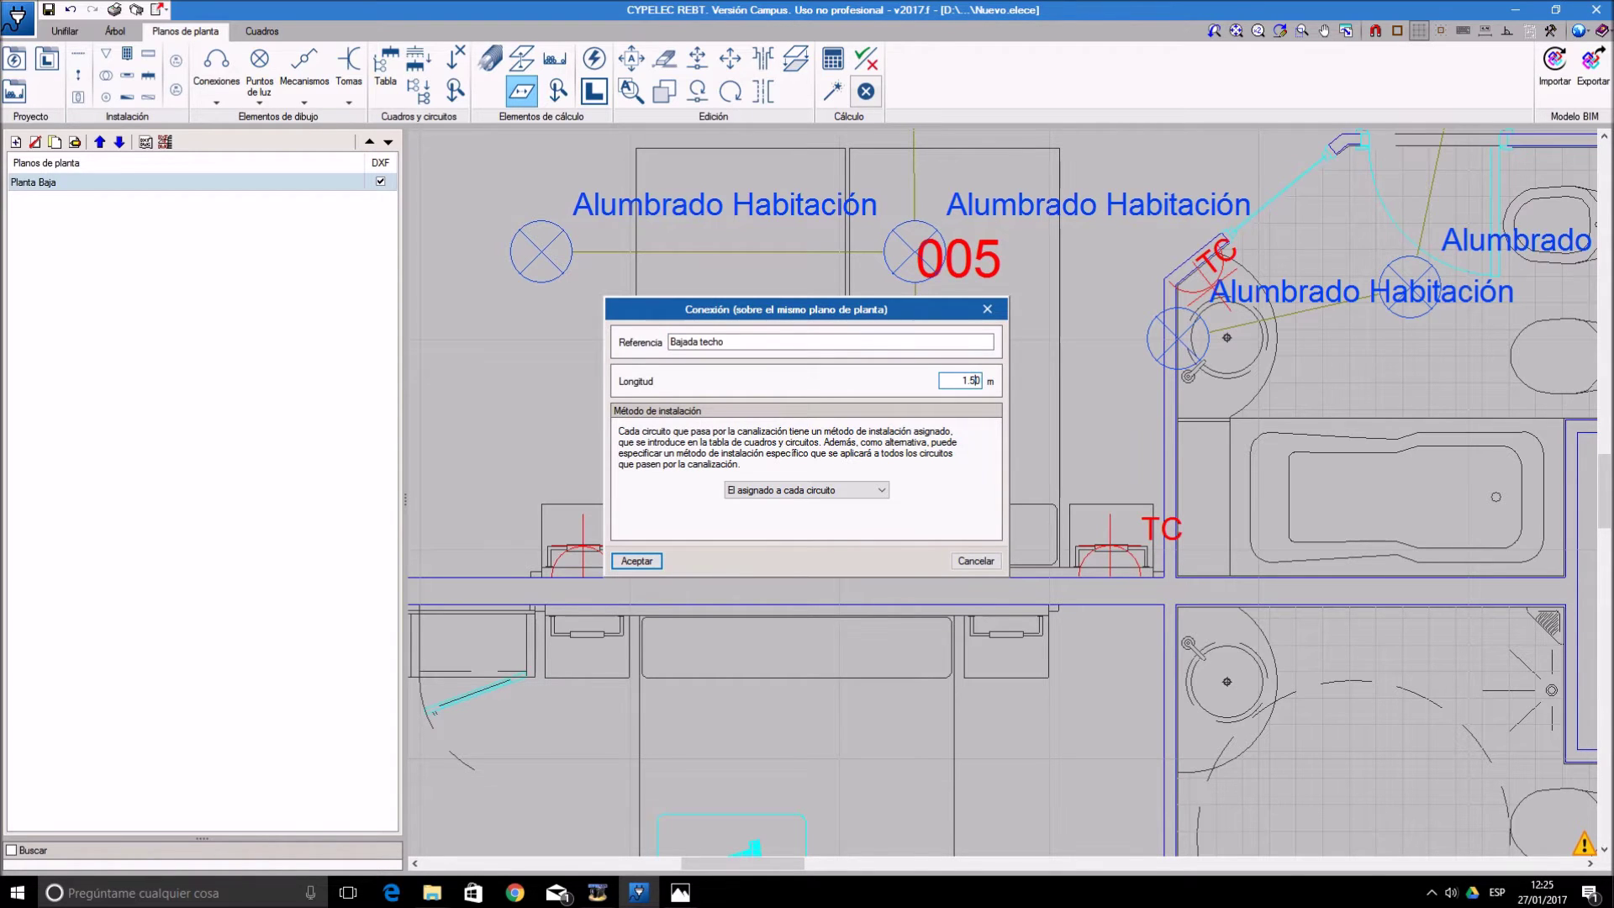
click(637, 561)
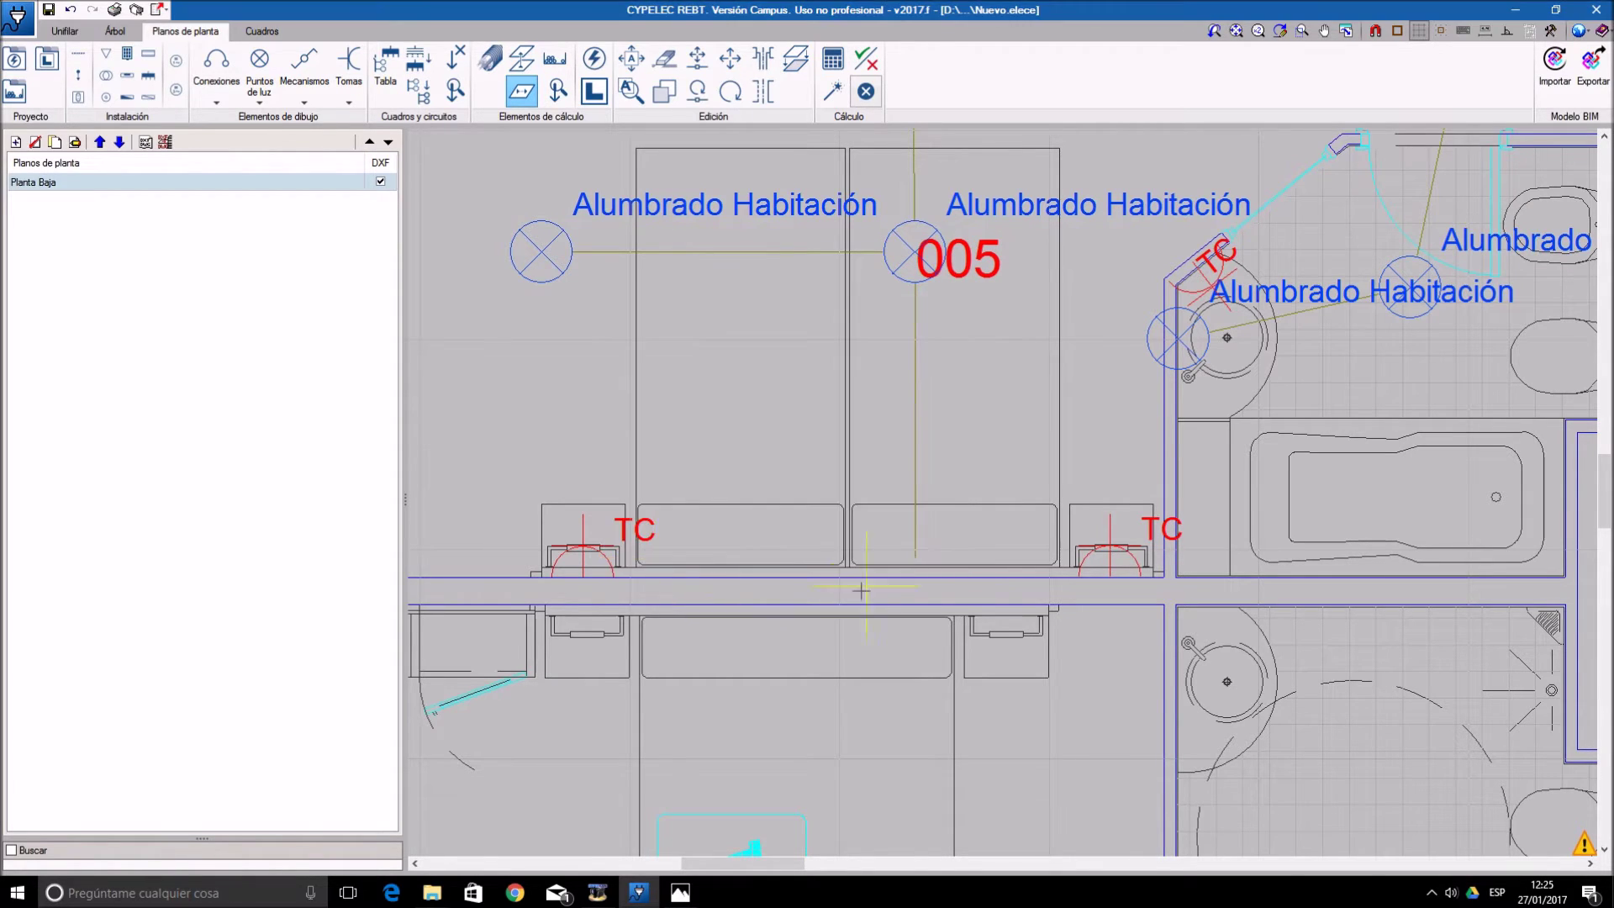
- Place the Bajada techo connection from the end of the vertical bedroom conduit to the wall line behind the headboard
click(915, 558)
scroll(921, 563, up, 2)
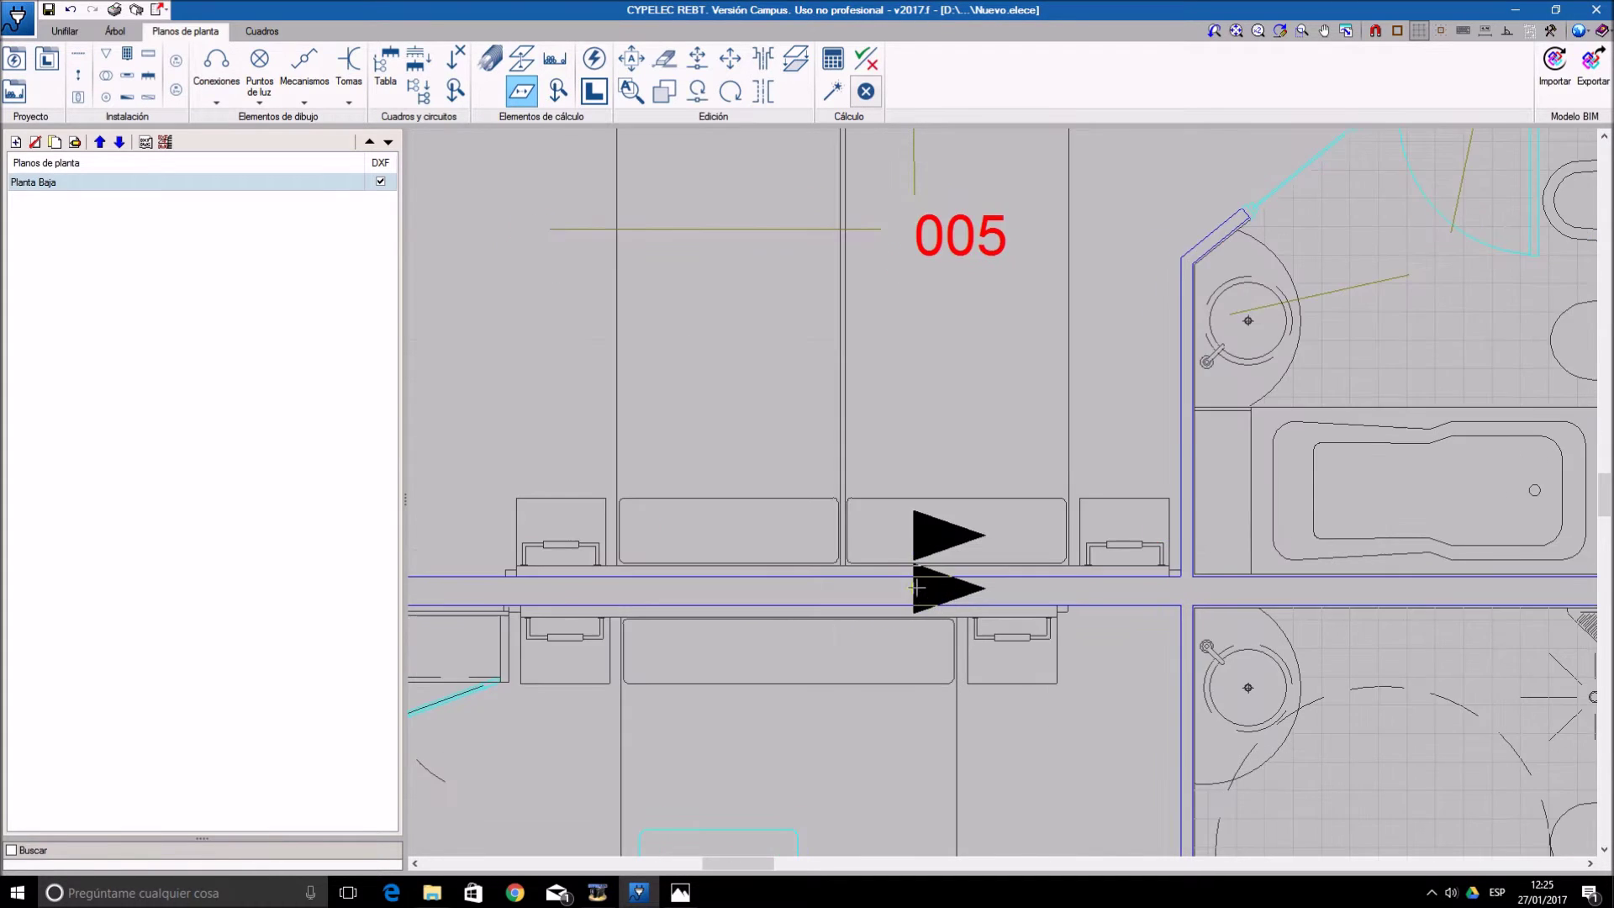
scroll(932, 567, up, 1)
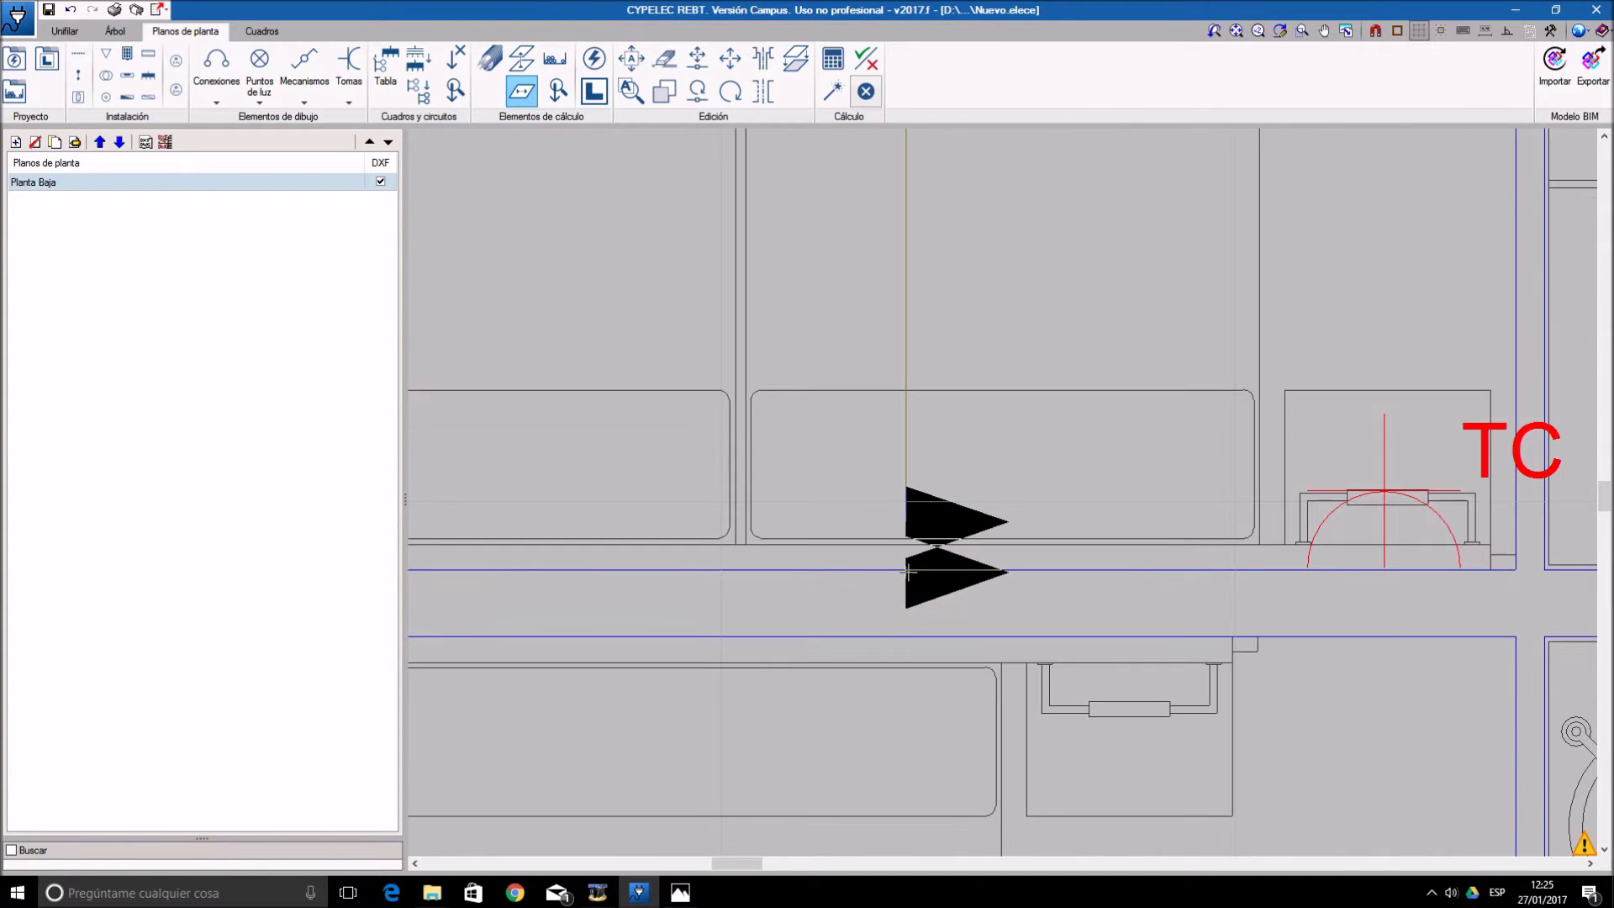
click(907, 571)
scroll(1093, 571, down, 2)
scroll(1085, 551, up, 2)
scroll(1085, 550, down, 1)
- Draw conduits along the headboard wall from the lower Bajada techo point to both bedside TC sockets
click(489, 74)
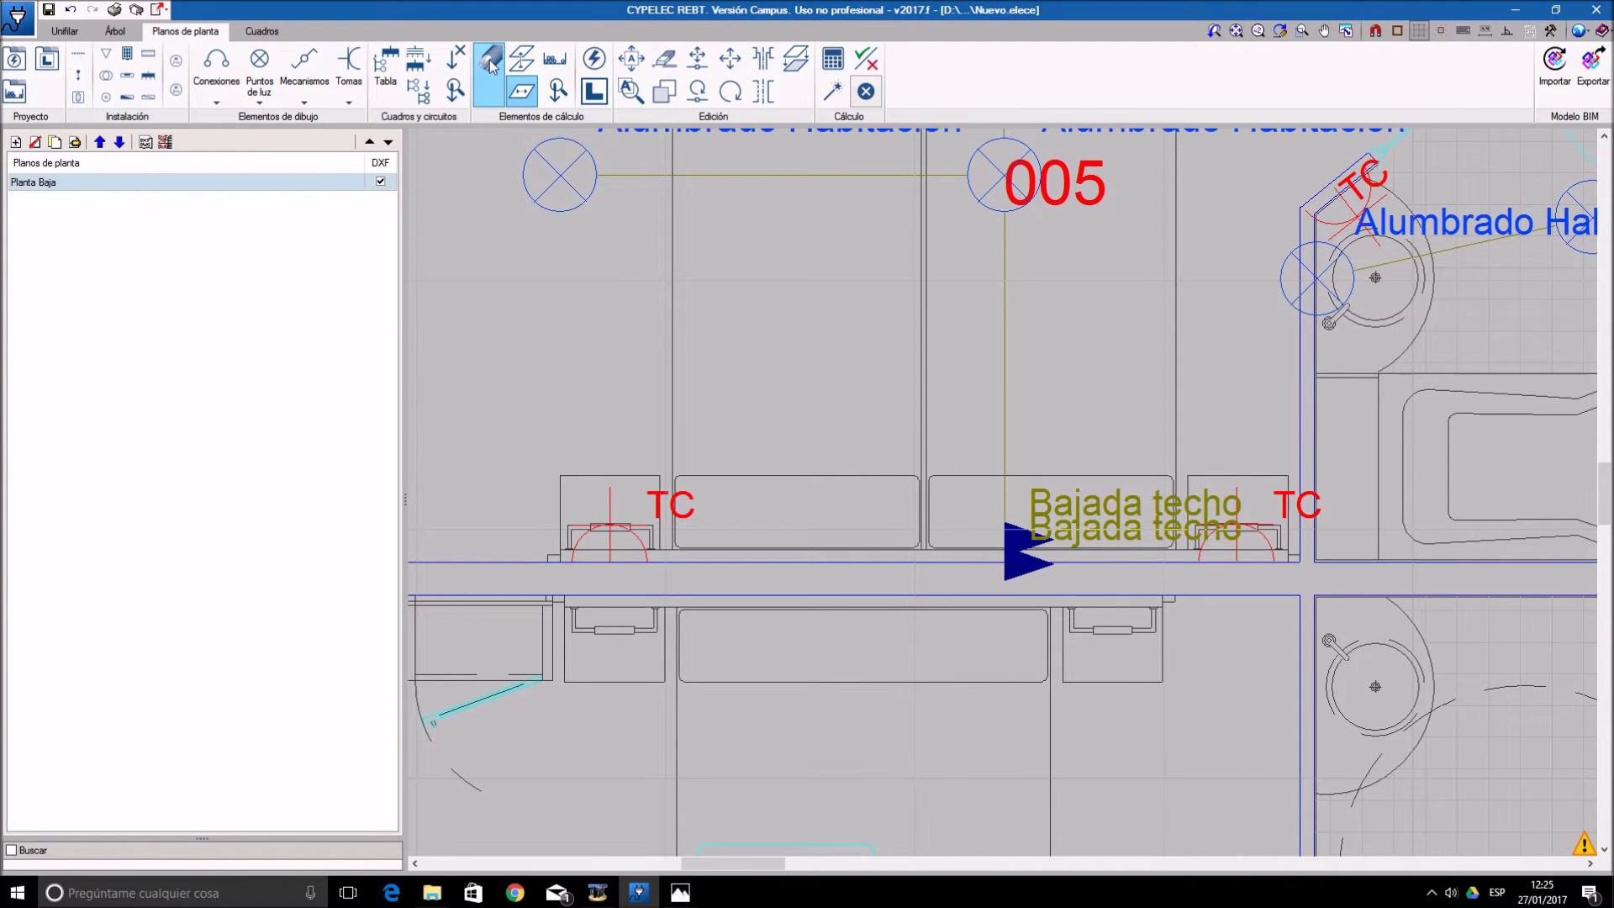
click(664, 541)
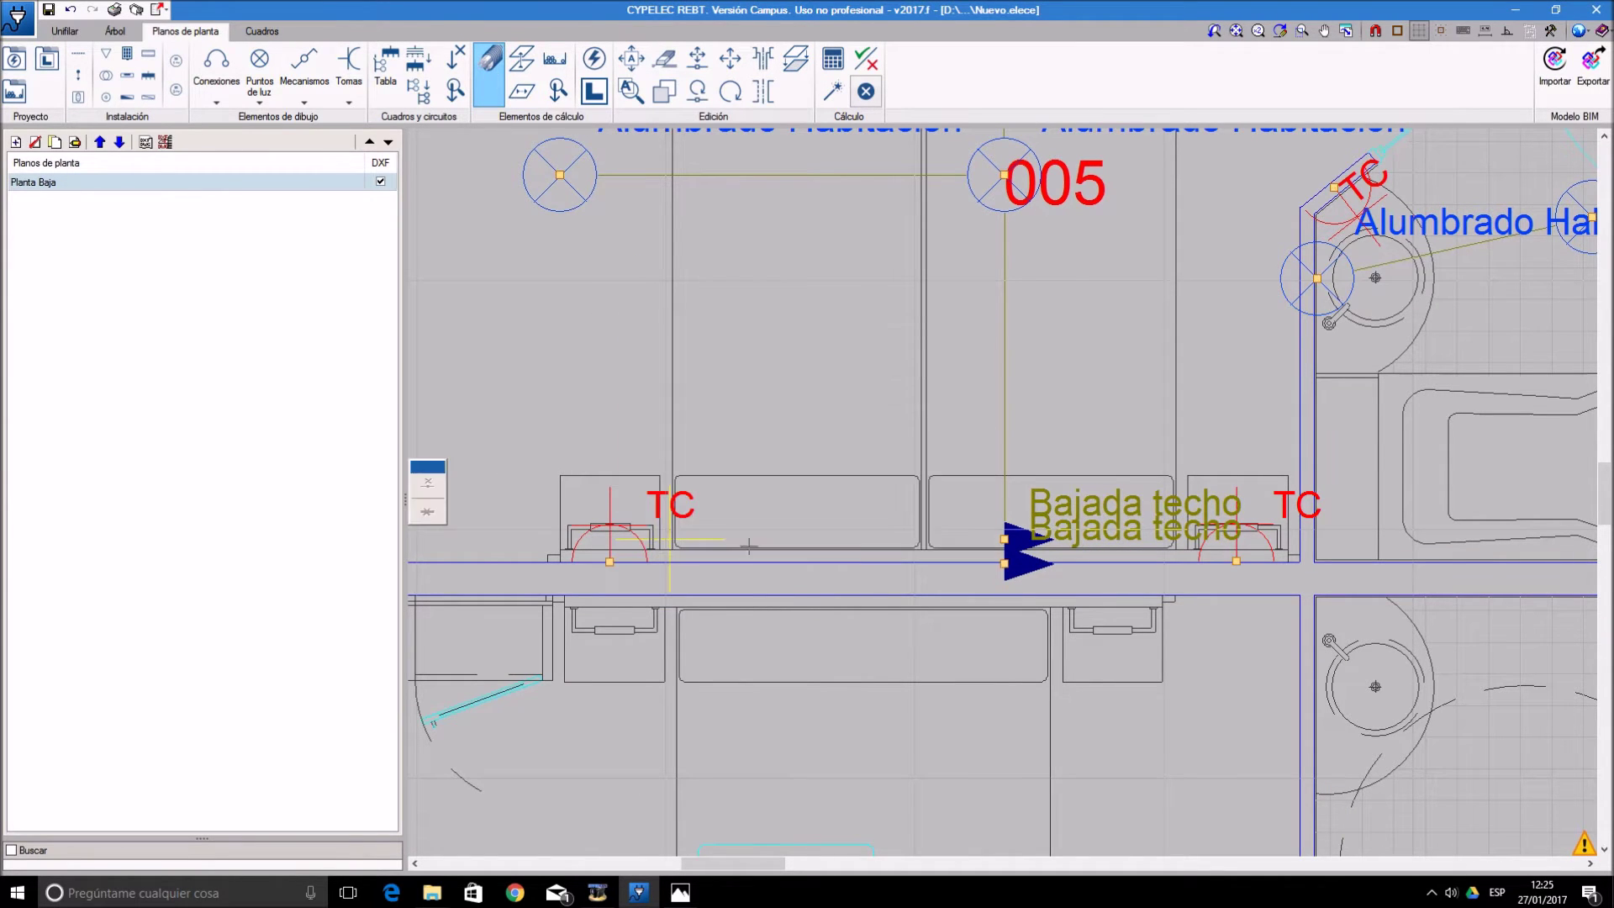
click(1005, 563)
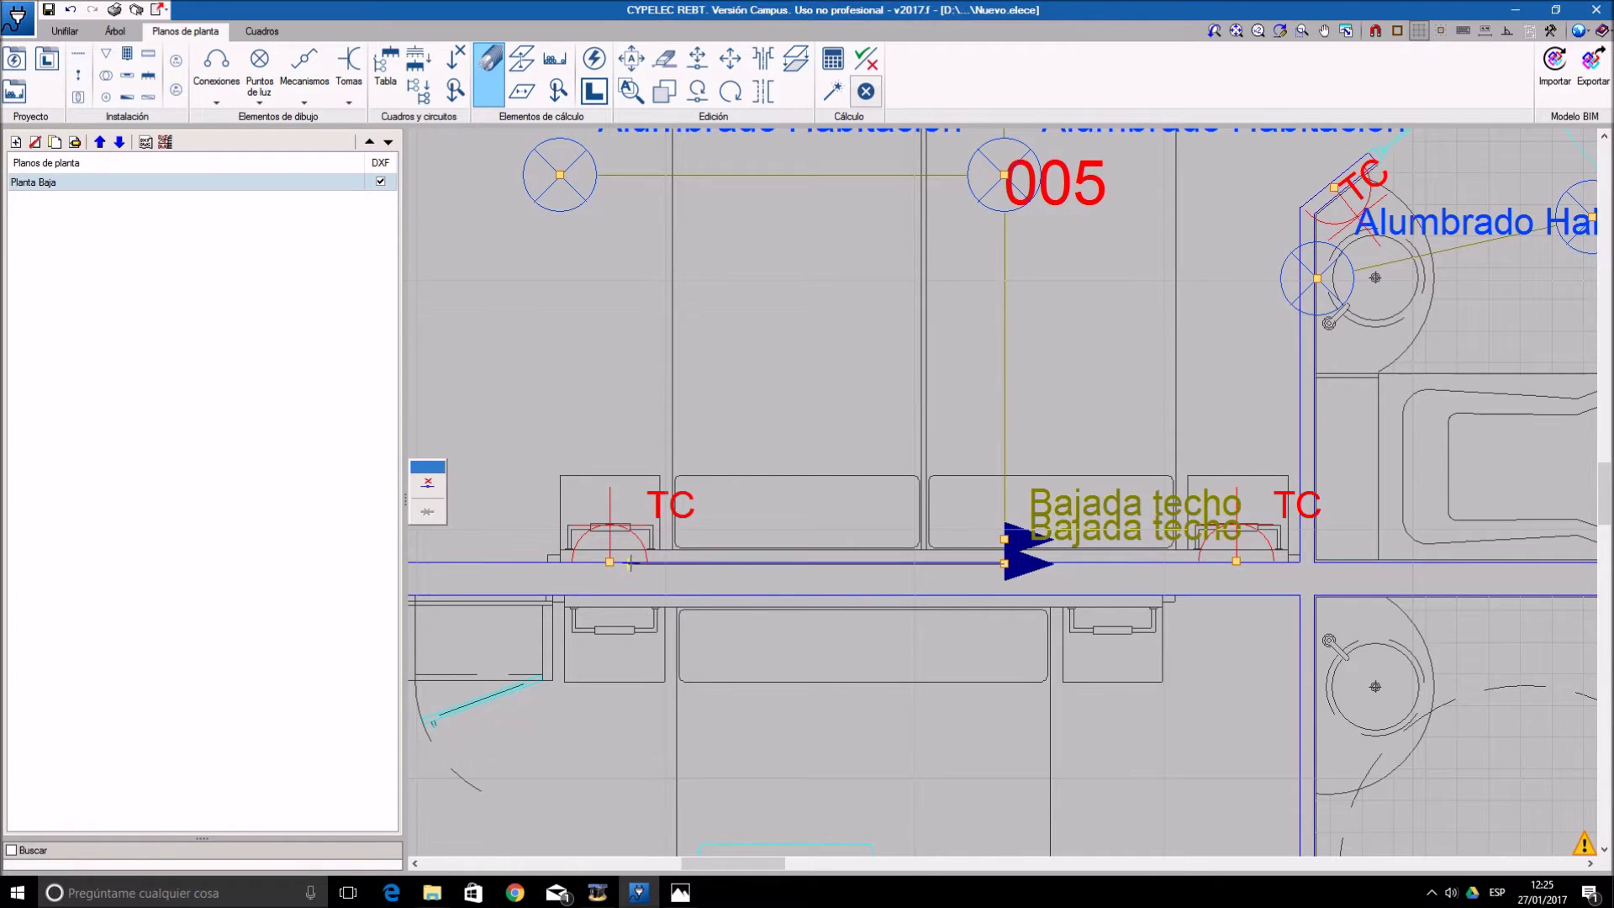
right_click(824, 575)
click(1005, 561)
click(1236, 561)
scroll(1419, 412, down, 1)
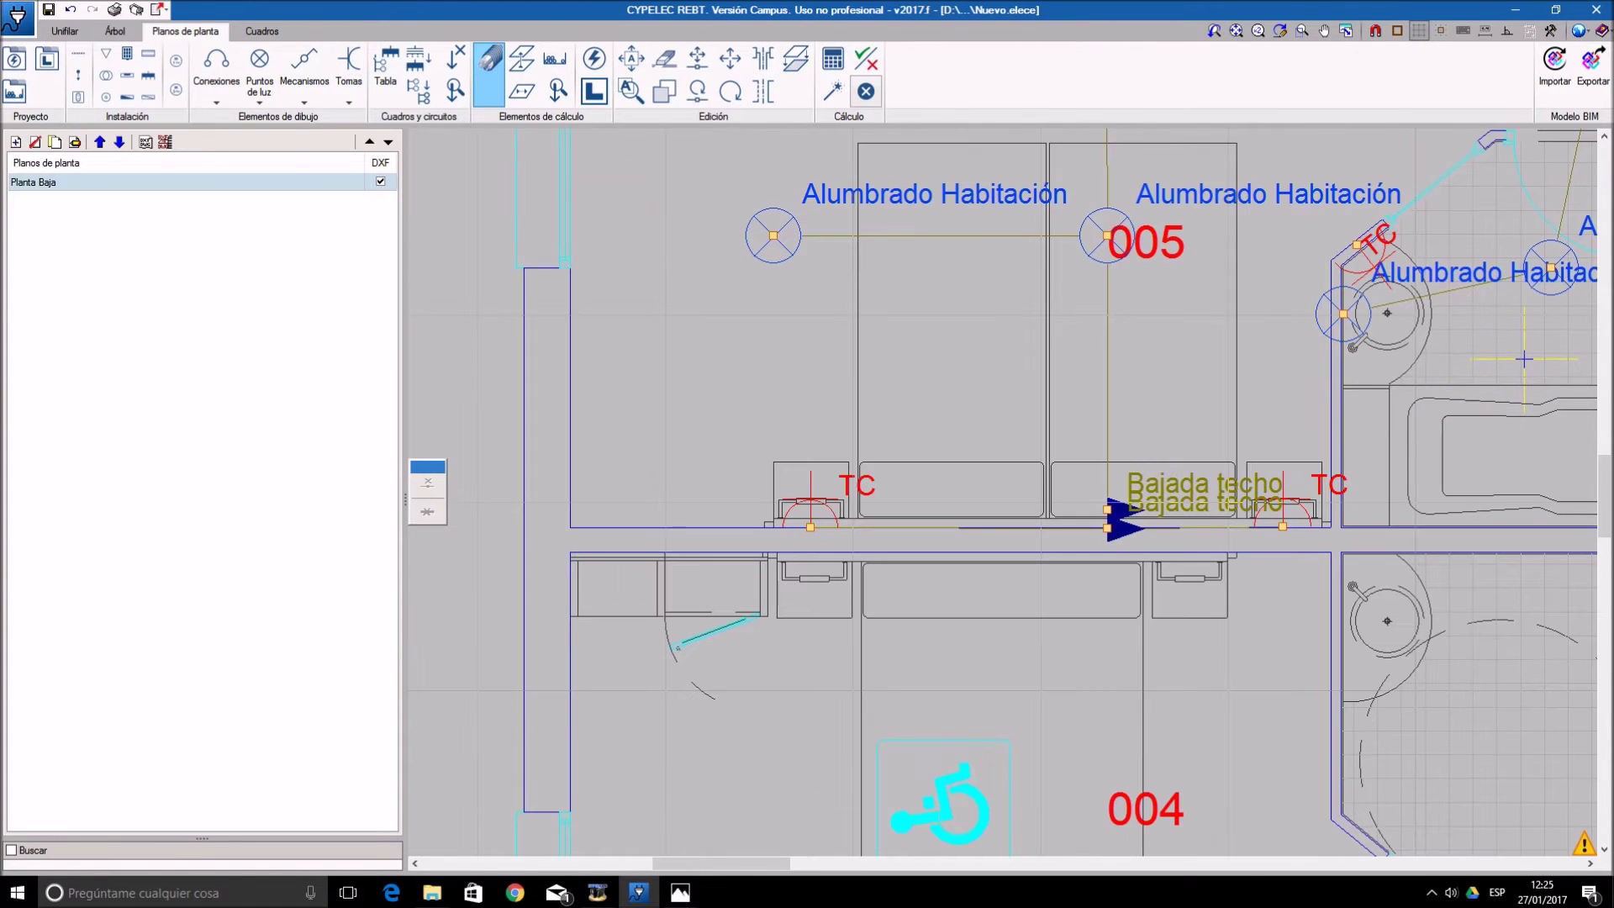
- Draw a conduit from the TC receptor beside the bathroom washbasin to the diagonal run feeding the bathroom light
middle_drag(1522, 358, 1160, 396)
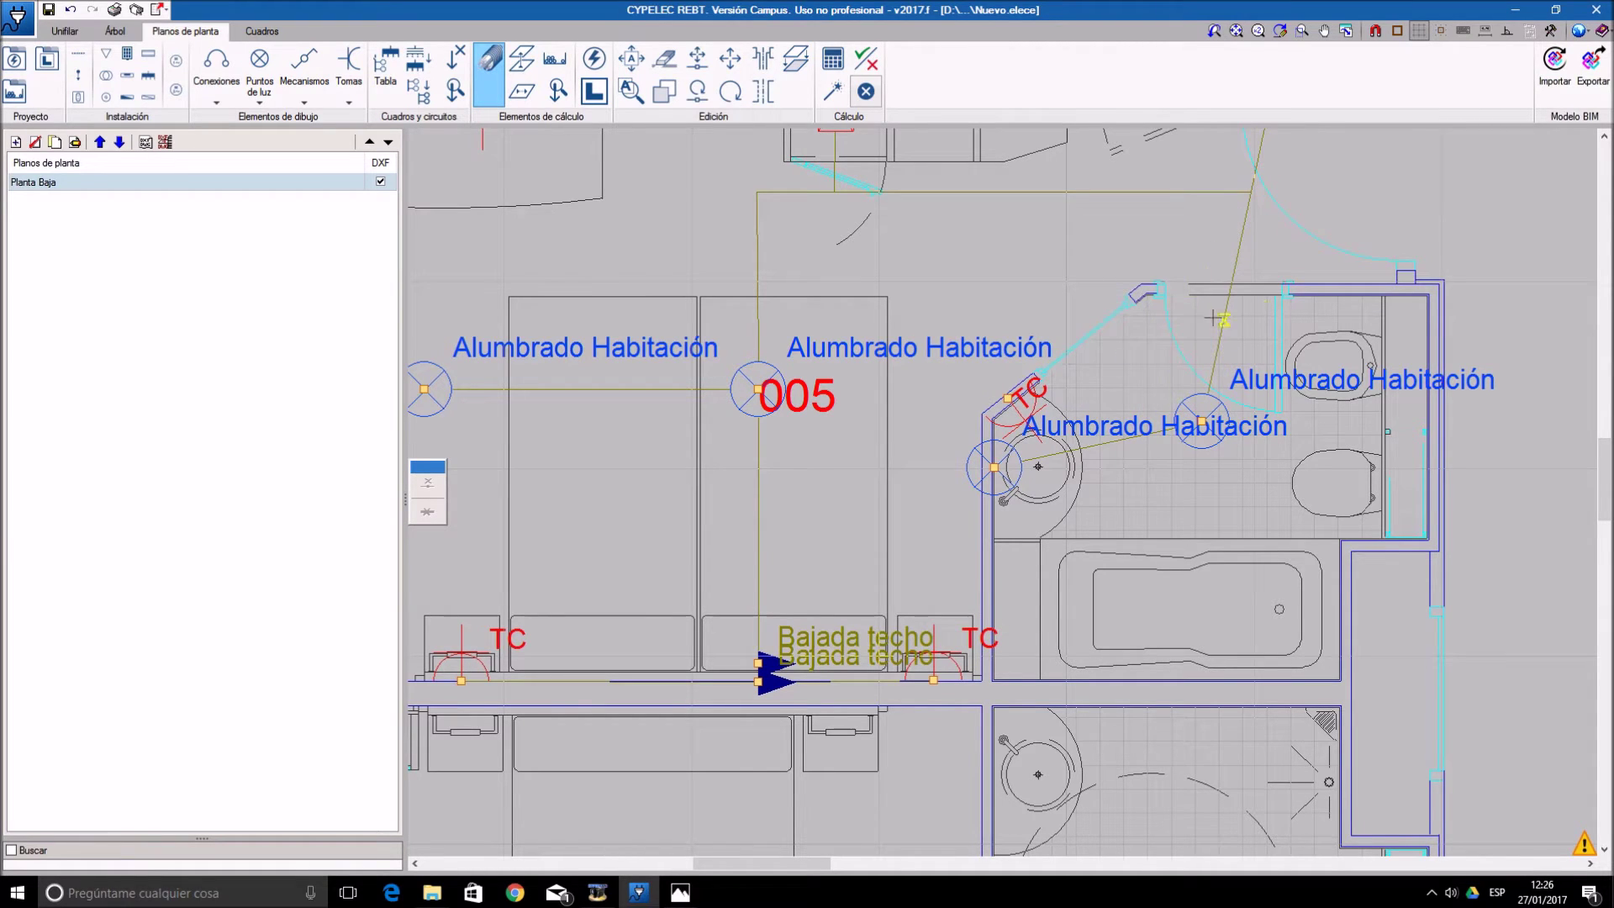
click(1008, 398)
click(1228, 303)
click(491, 72)
click(1034, 269)
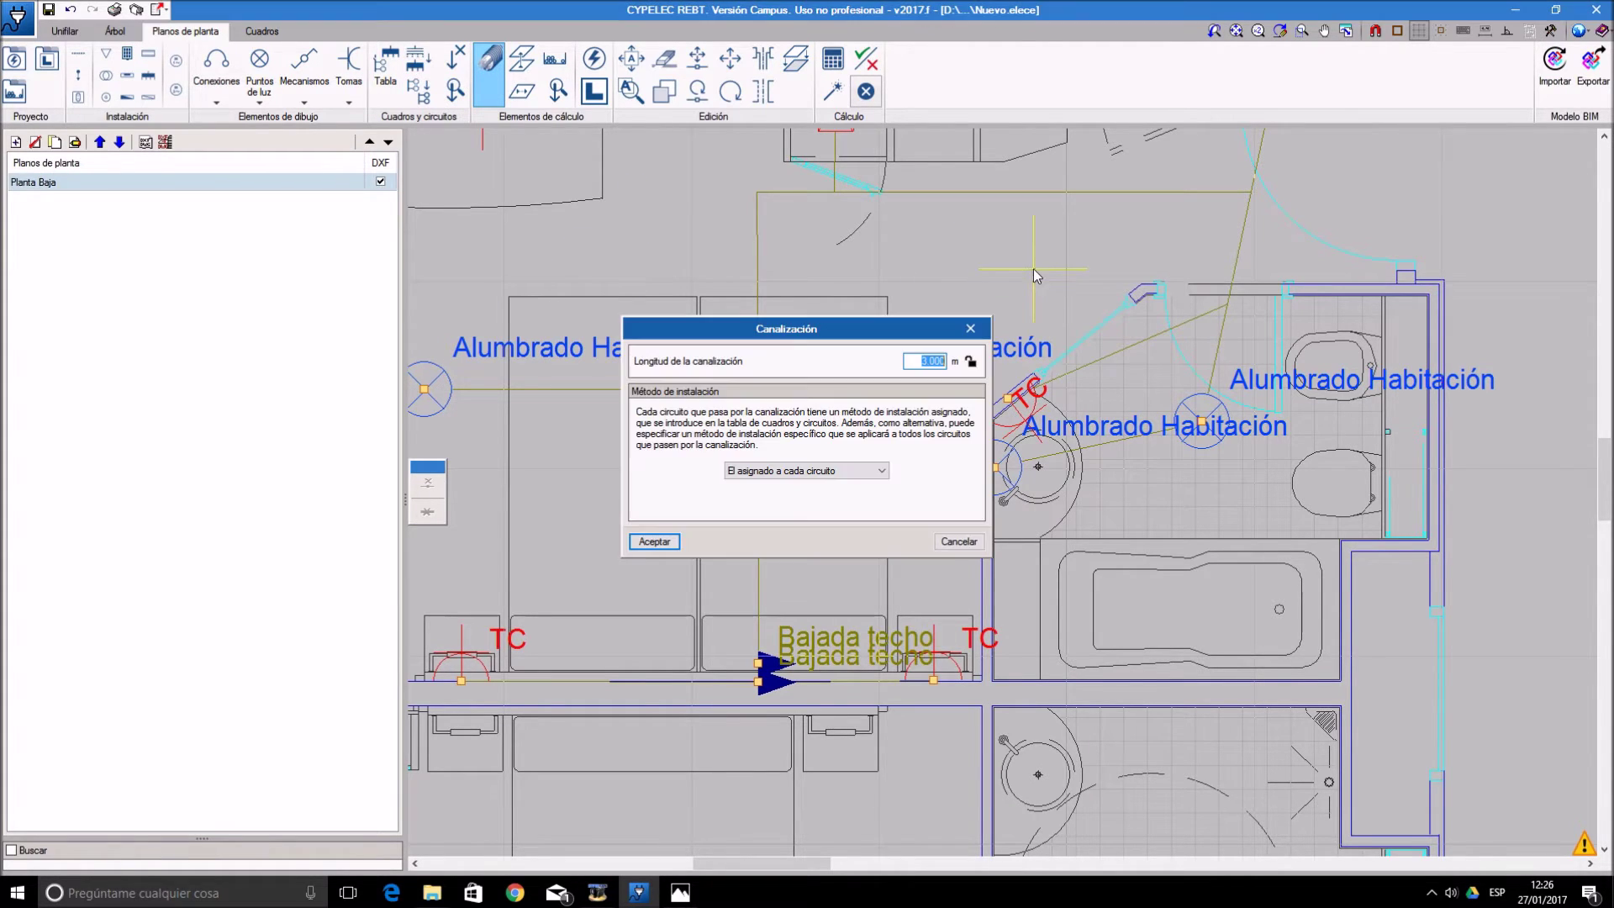
click(959, 542)
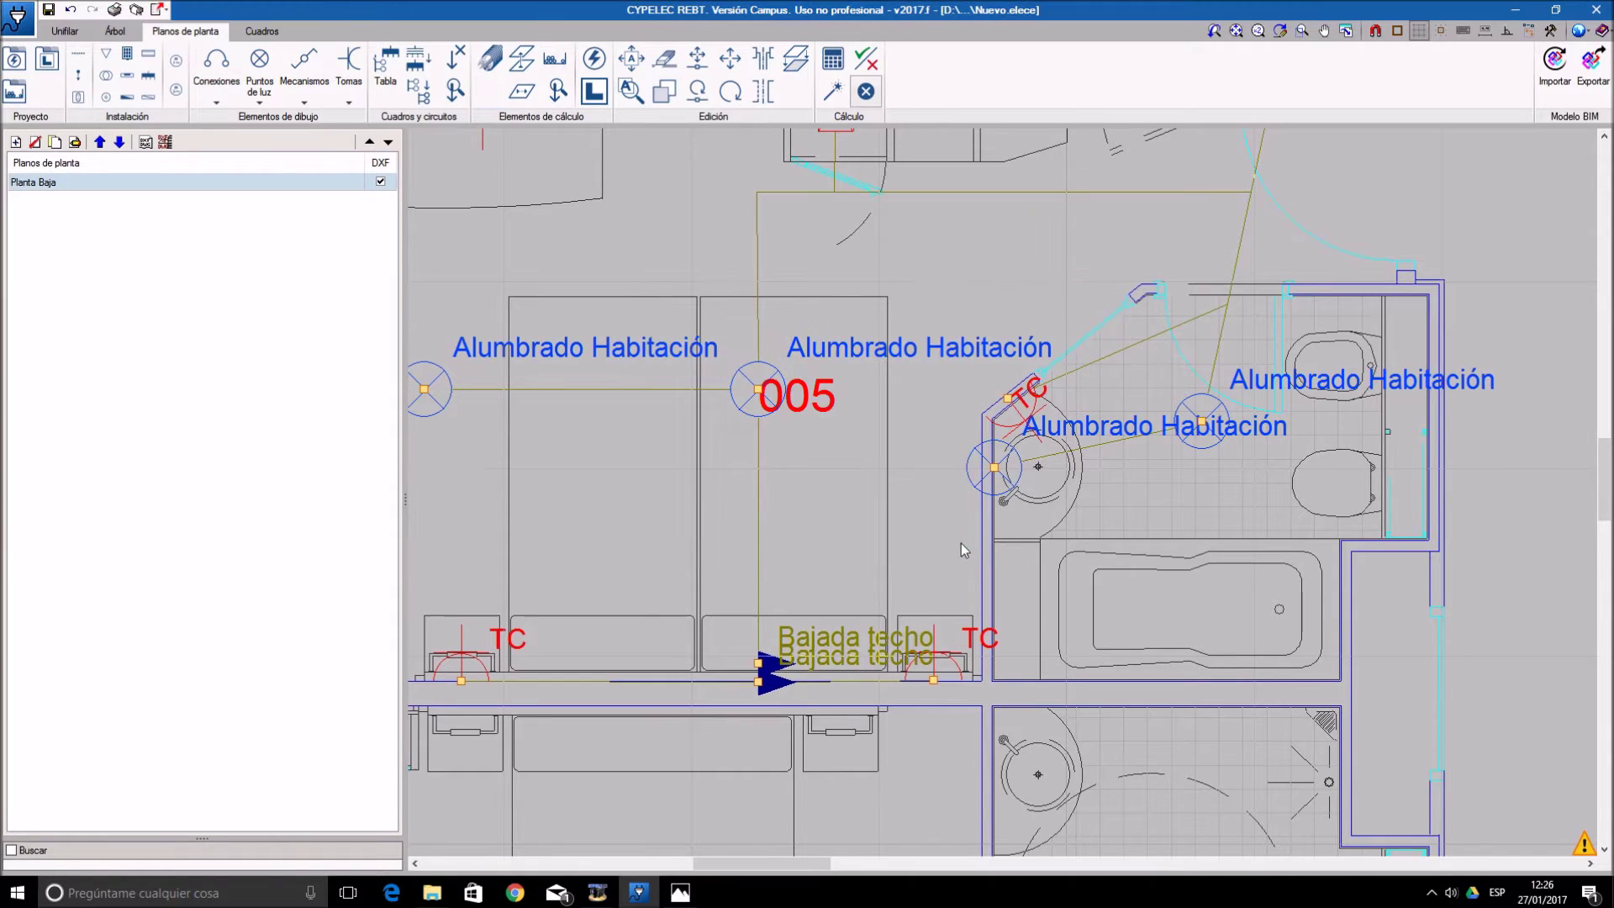
- Give the Secador receptor by the bathroom washbasin an additional derivation (Derivación adicional) of 1 m
double_click(1014, 422)
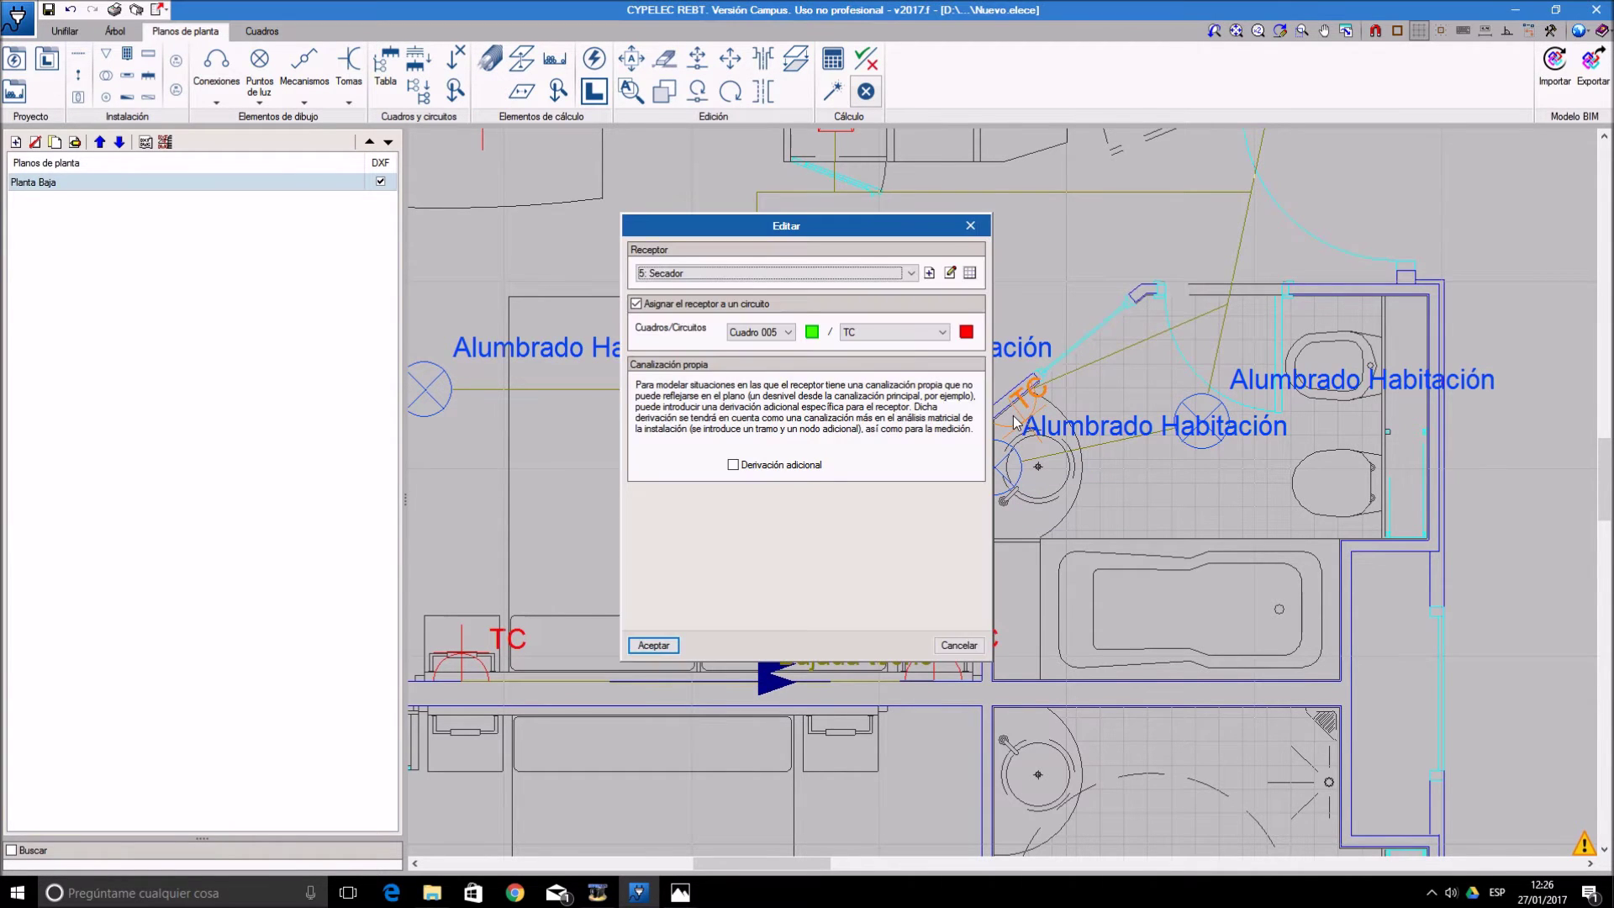
click(734, 464)
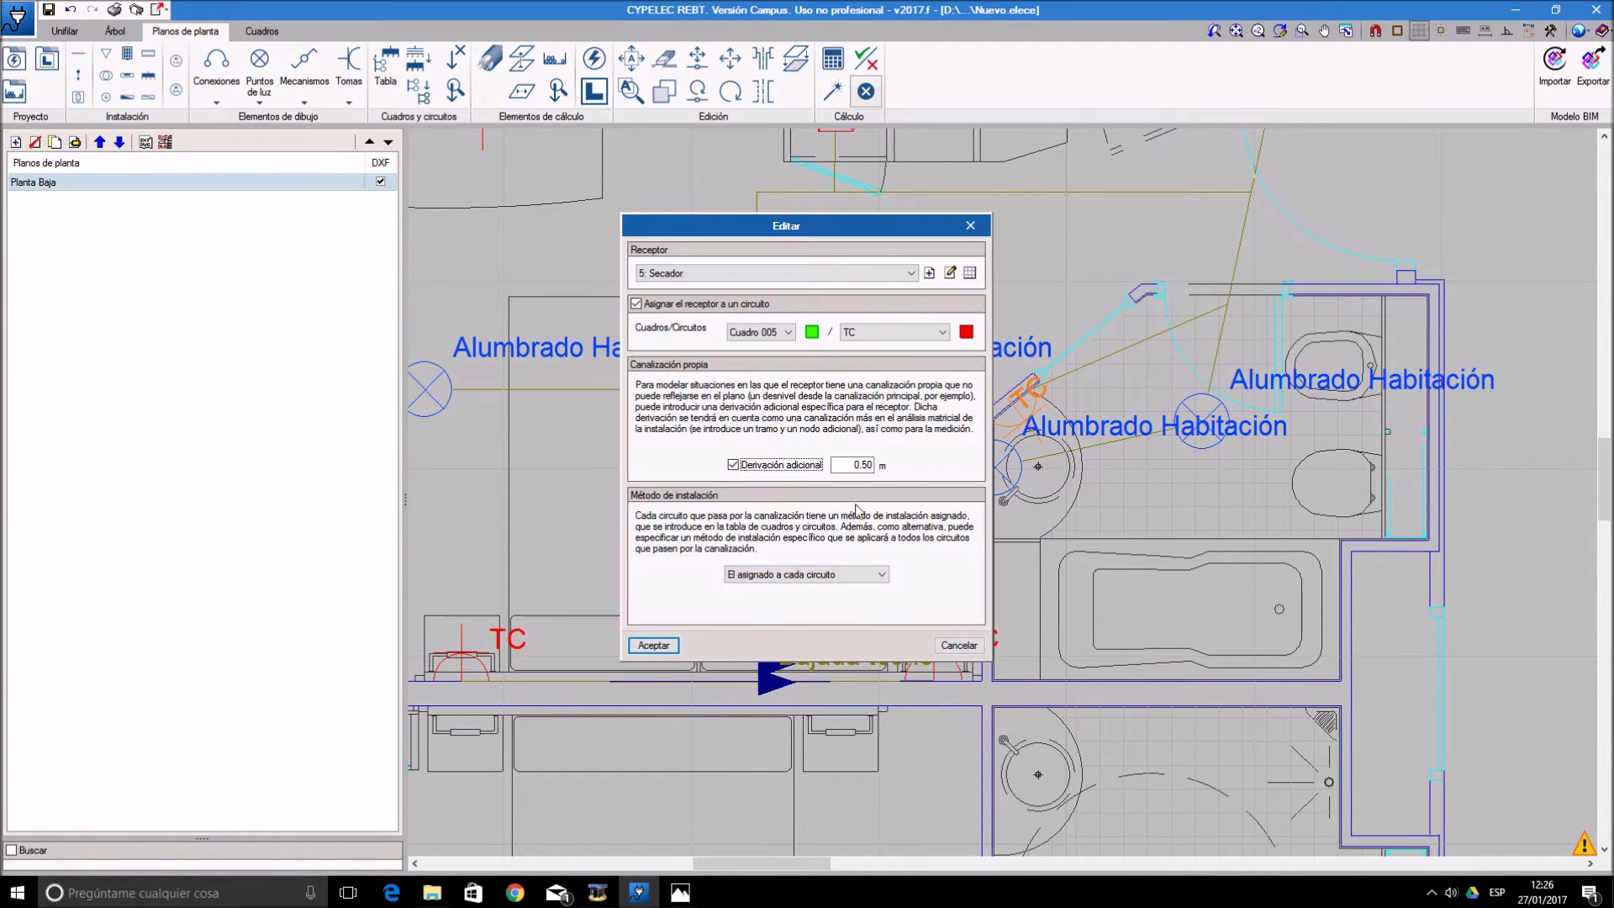
key(Tab)
text(1)
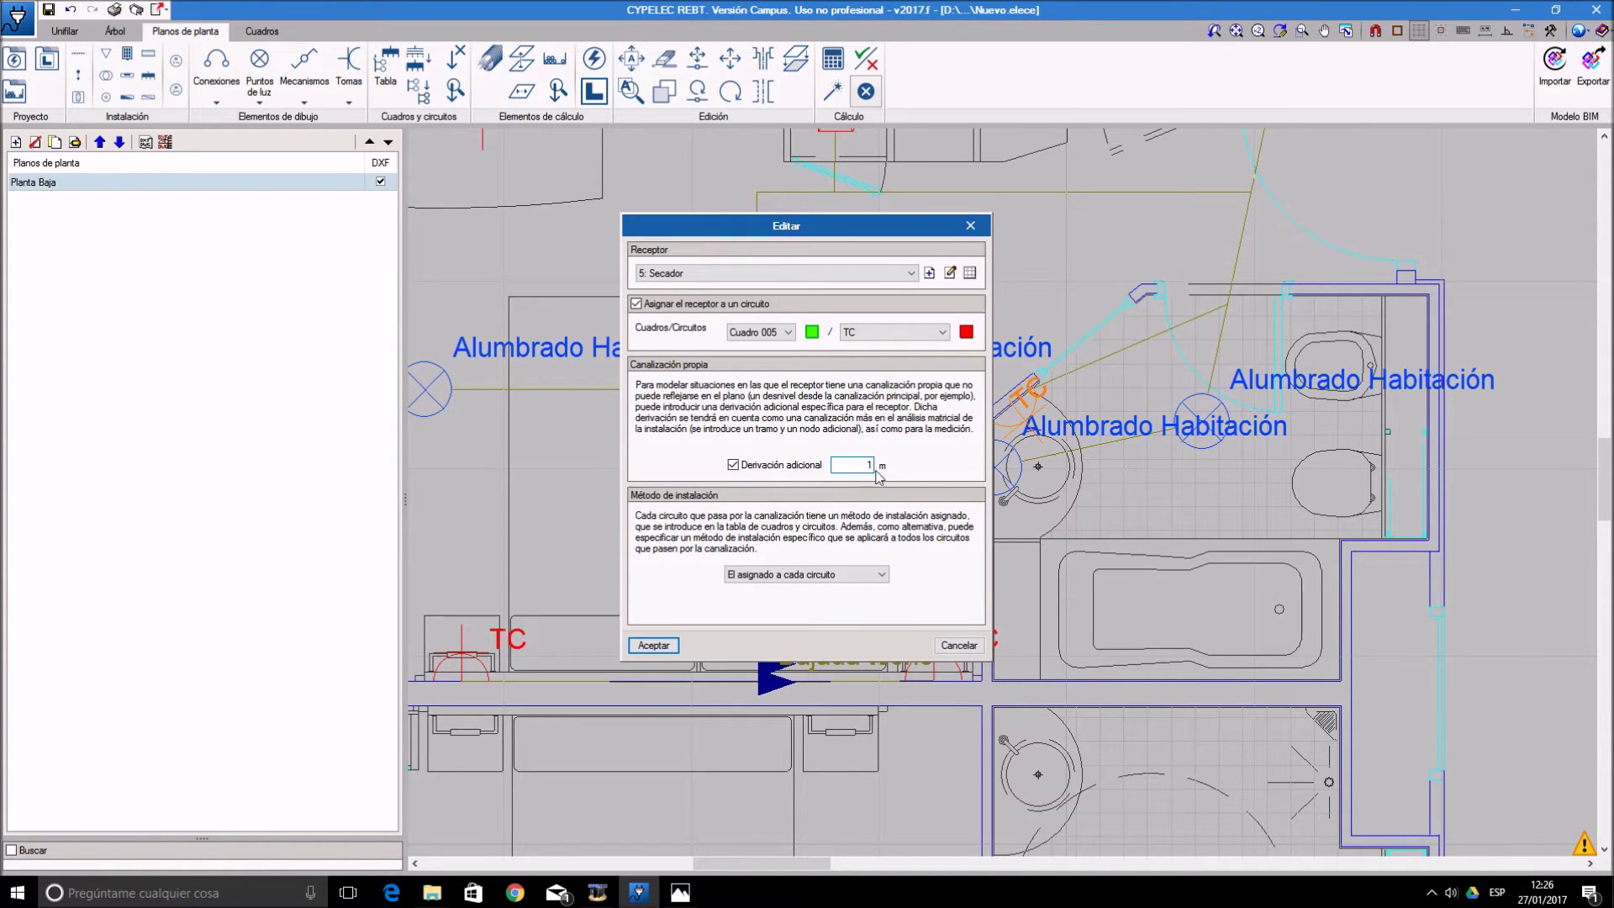
click(654, 645)
scroll(1003, 587, down, 2)
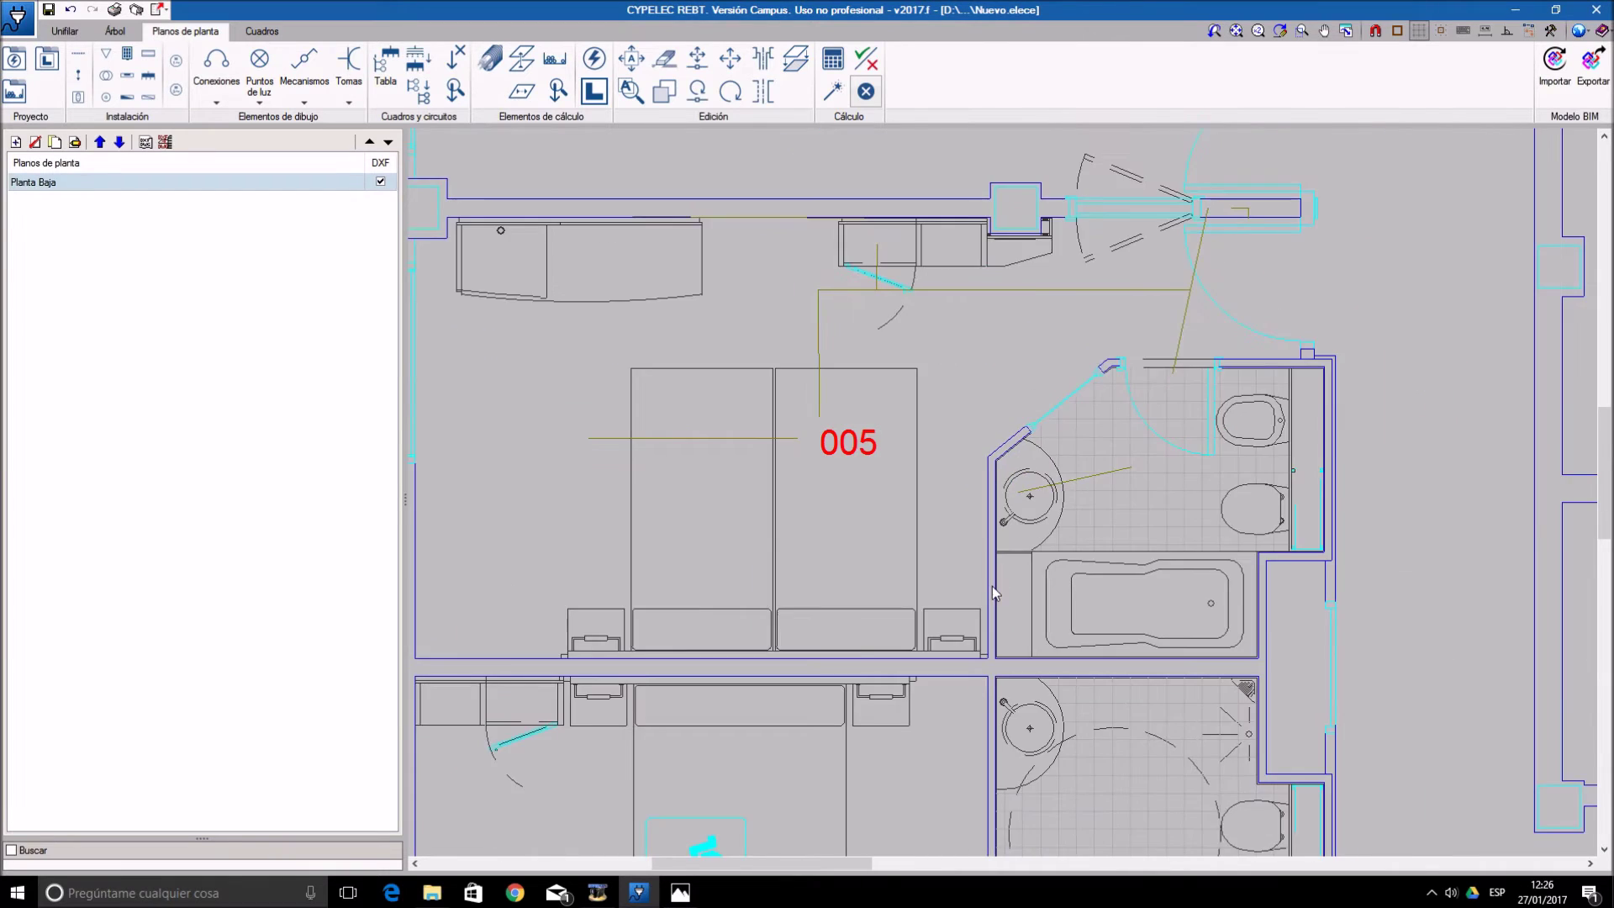
- Calculate the installation with room 005 in view
scroll(992, 587, up, 1)
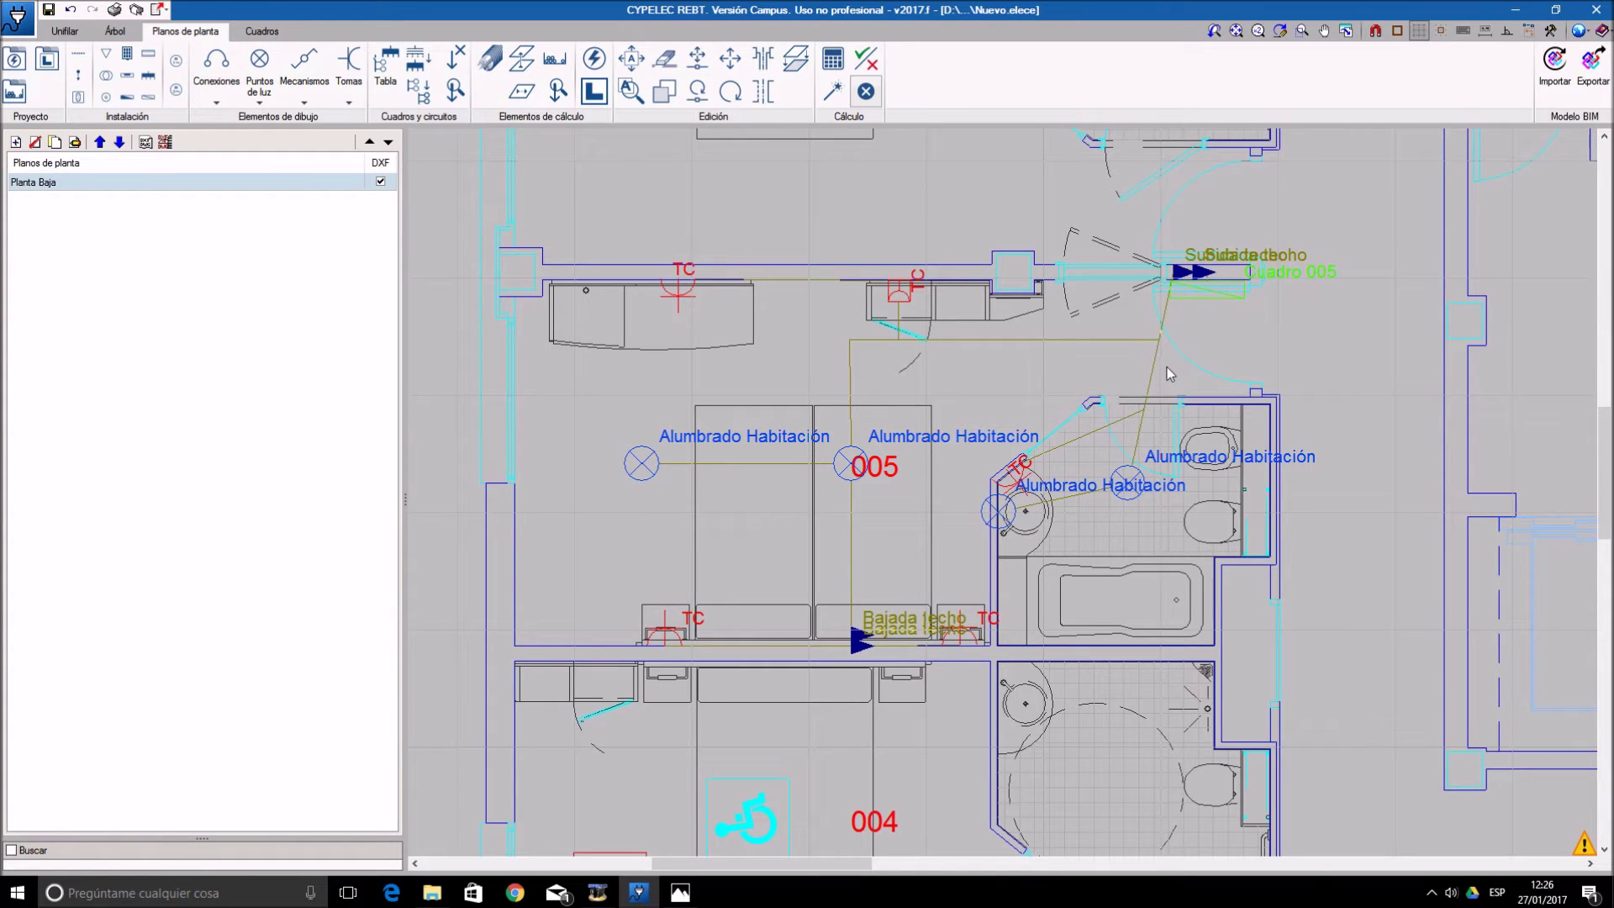
click(838, 58)
scroll(1209, 350, up, 2)
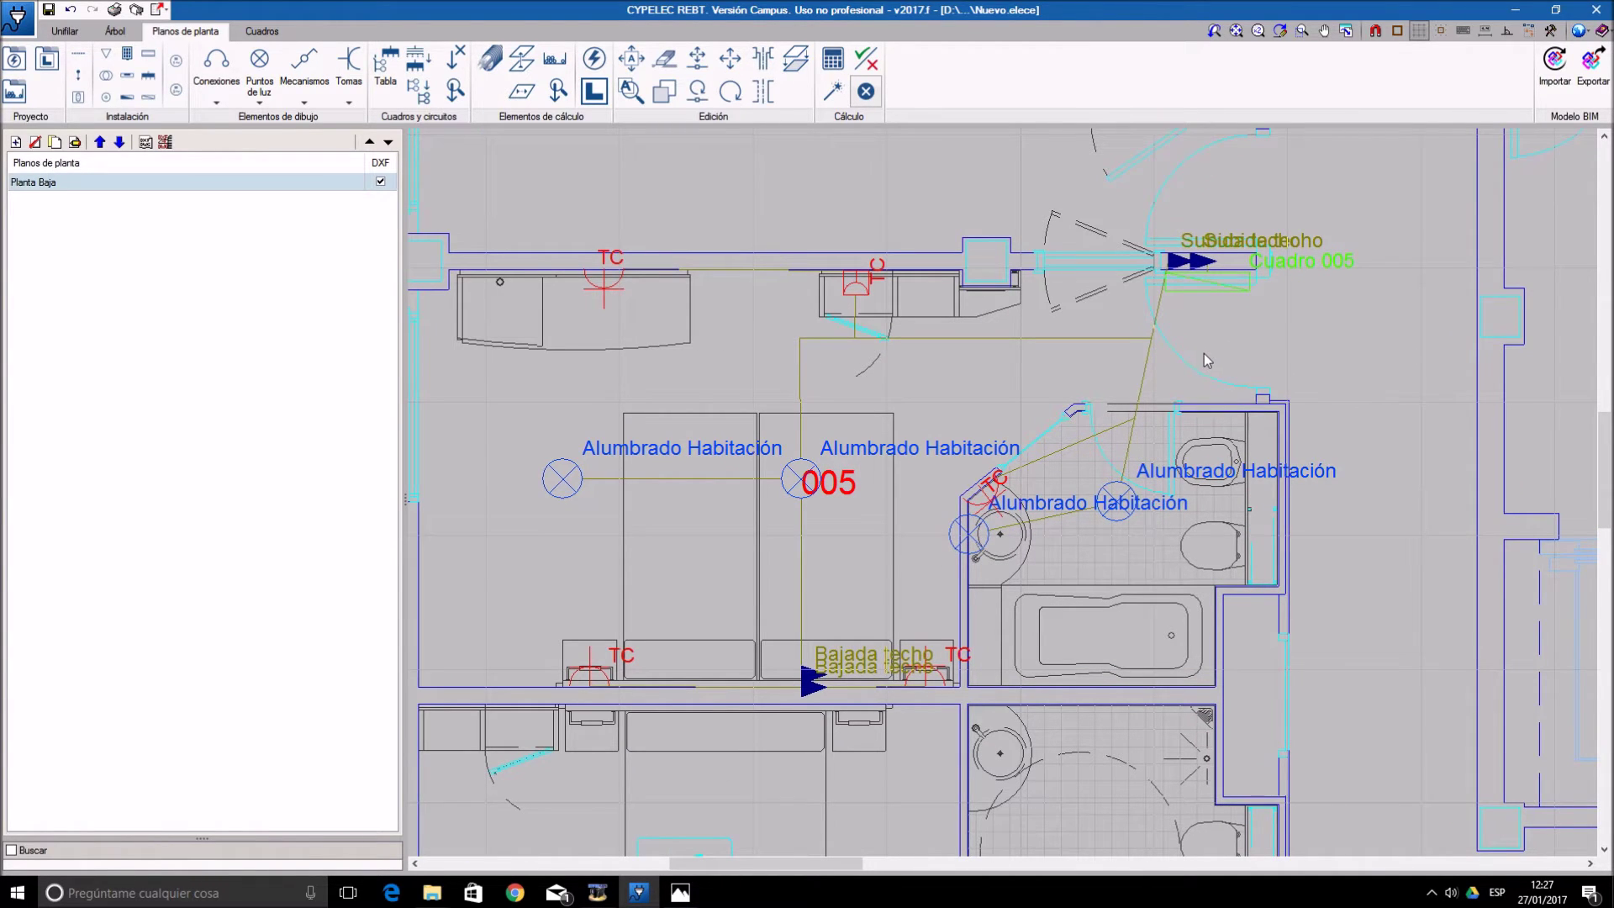
- Examine the calculation results of room 005's conduits, ceiling connections, lights and sockets, including tube sizes, cables and voltage drops
mouse_move(1160, 277)
mouse_move(1015, 489)
mouse_move(1141, 370)
mouse_move(1160, 318)
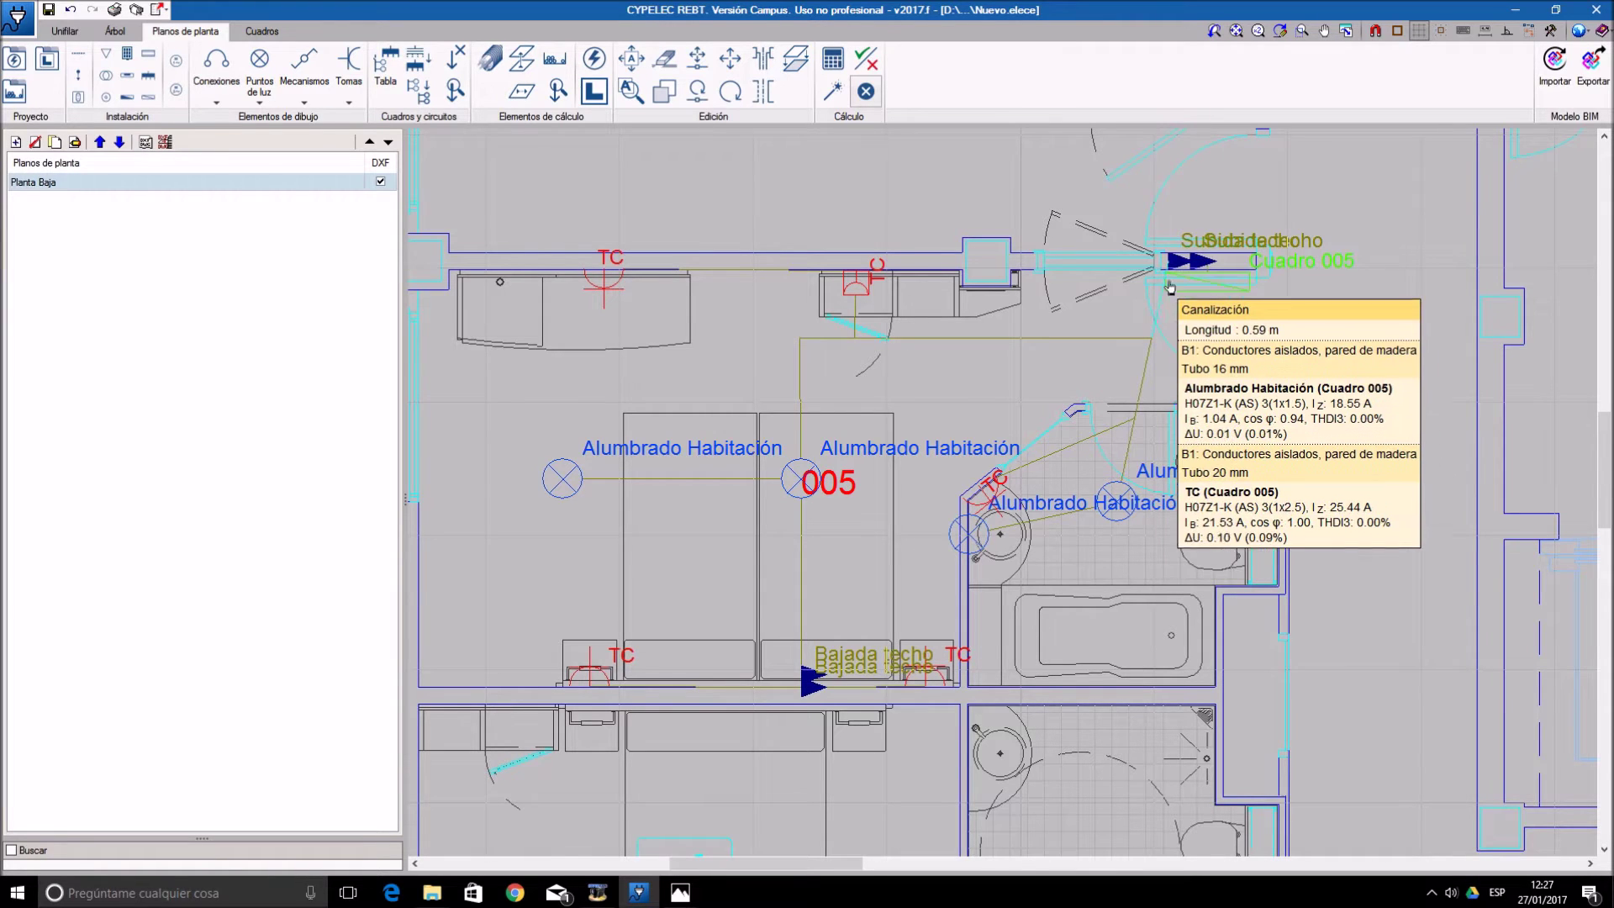
mouse_move(1192, 254)
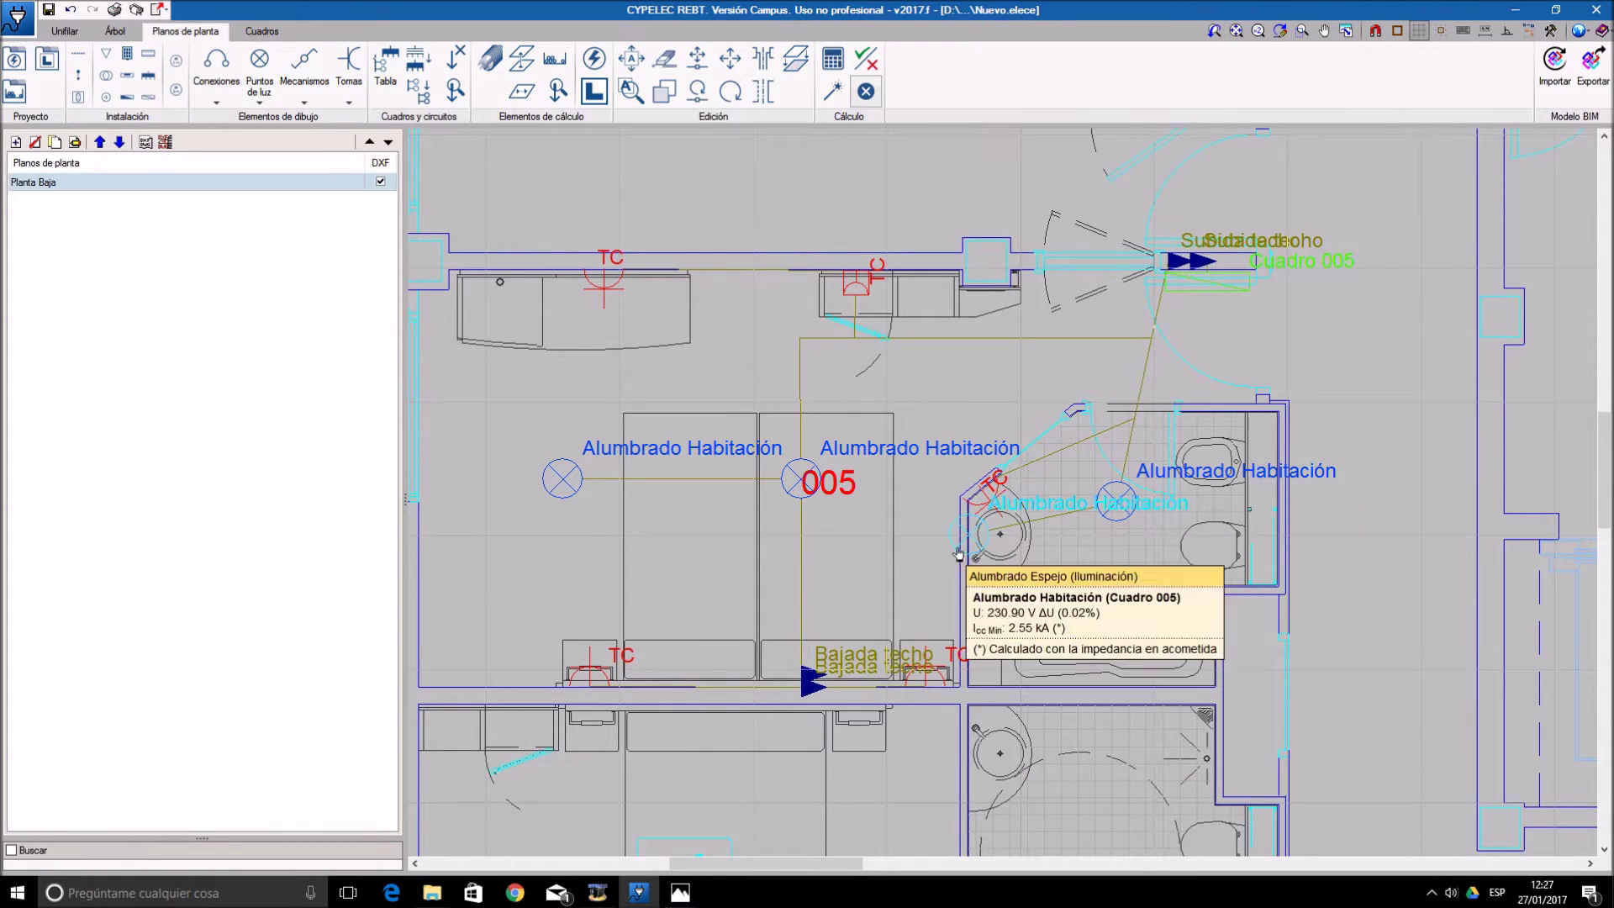
middle_drag(894, 530, 957, 505)
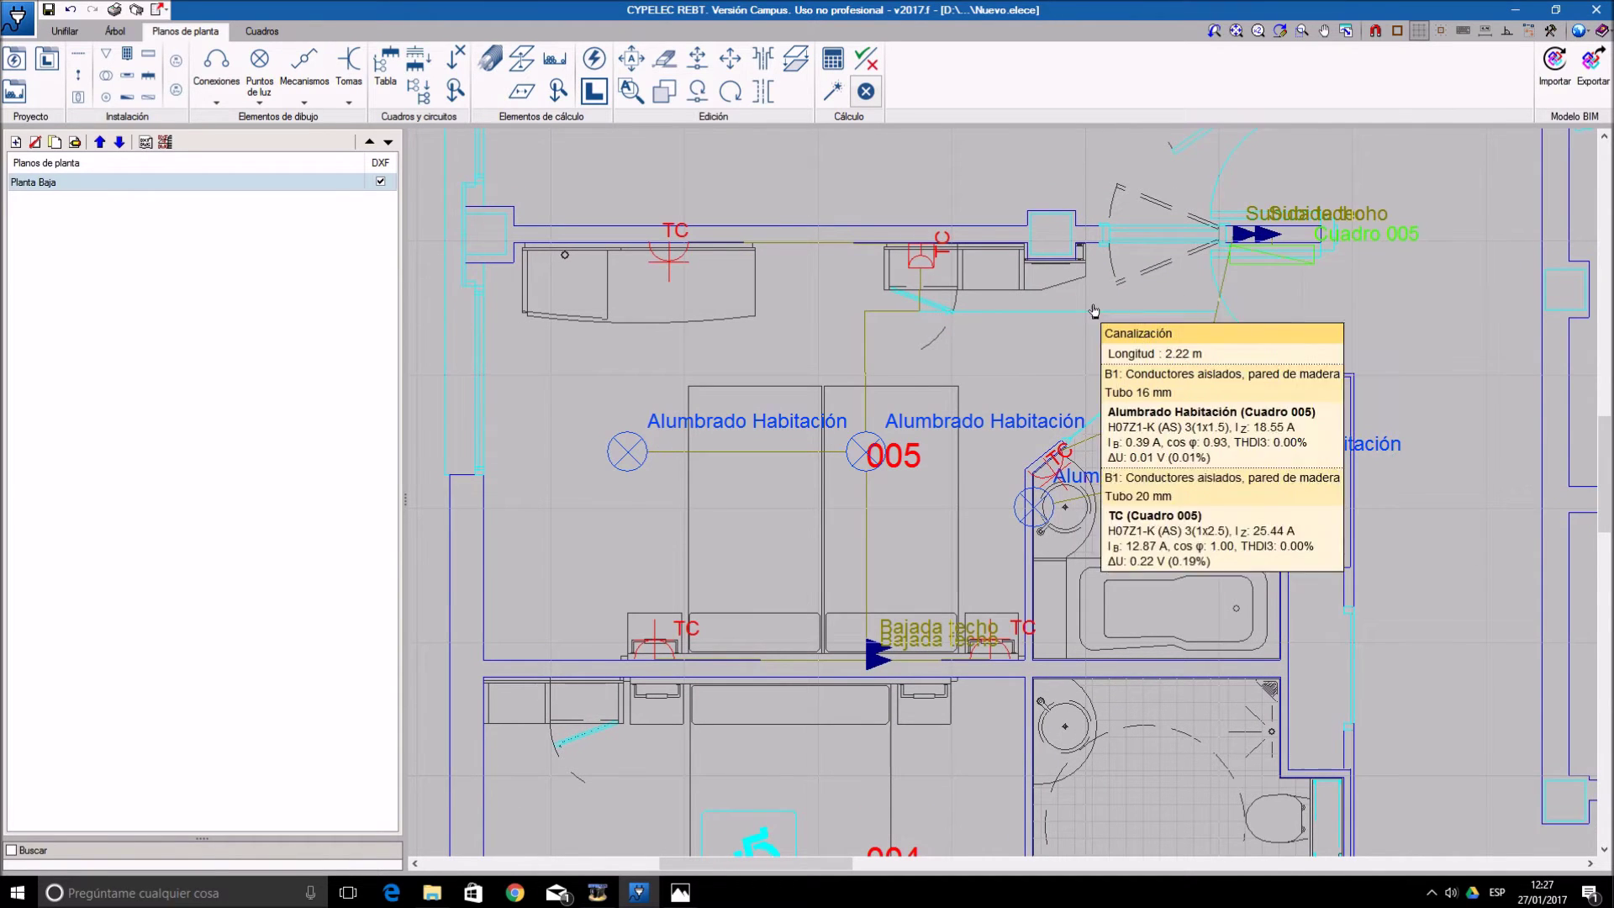
mouse_move(702, 247)
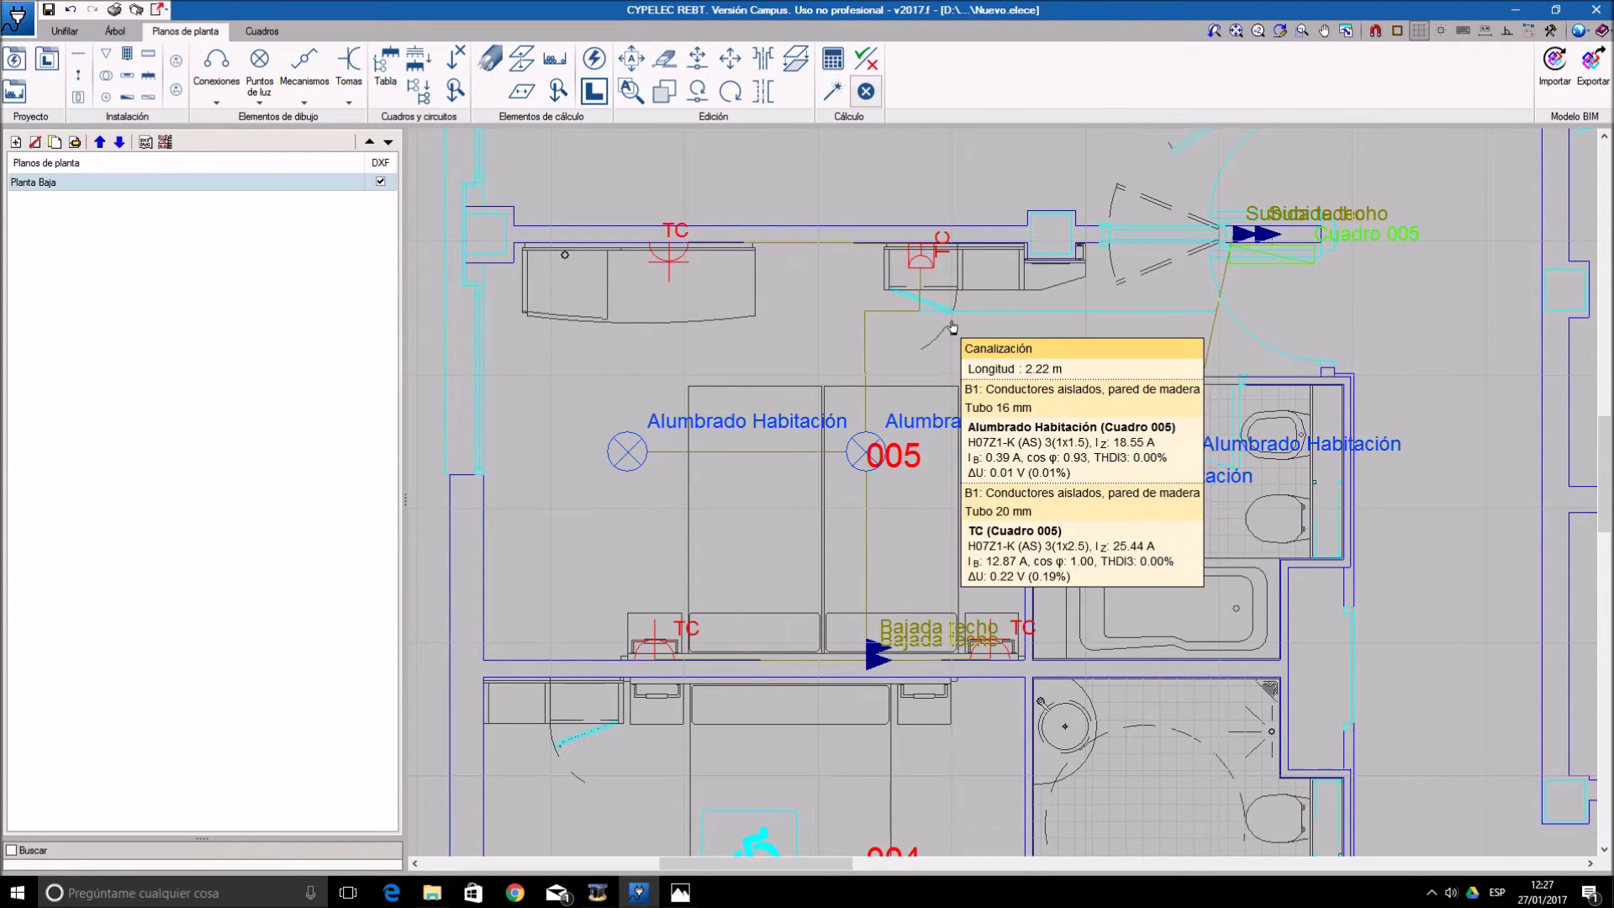
scroll(965, 360, down, 1)
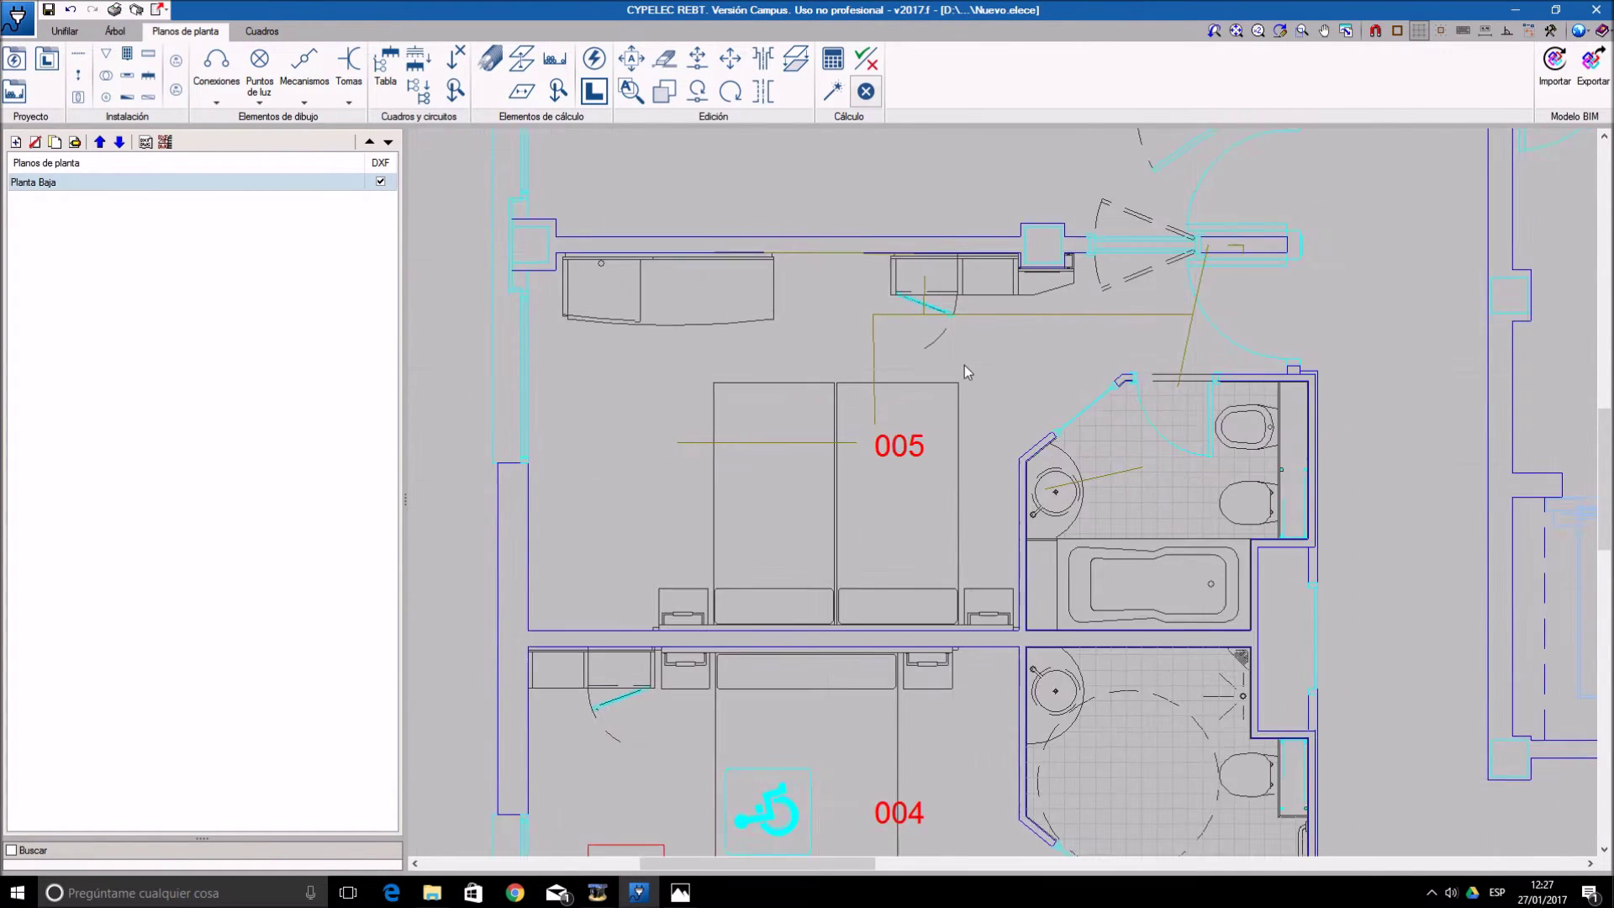
mouse_move(1032, 439)
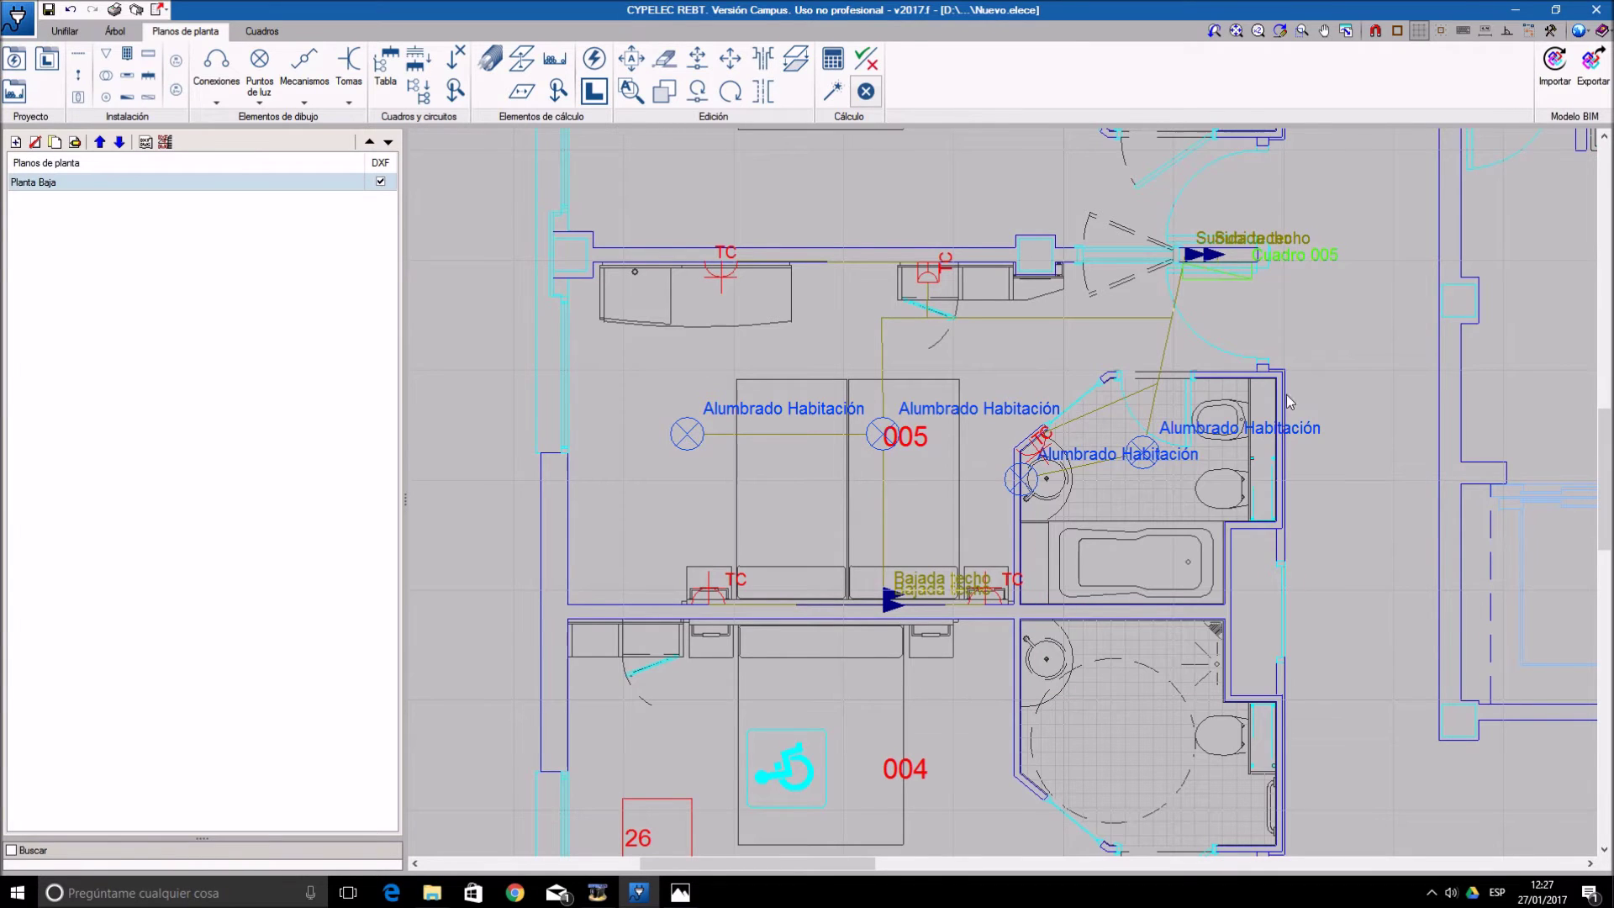
- Place the horizontal solid-bar installation symbol with short legs inside the left cabinet of room 20
scroll(1322, 406, down, 1)
scroll(1320, 399, down, 1)
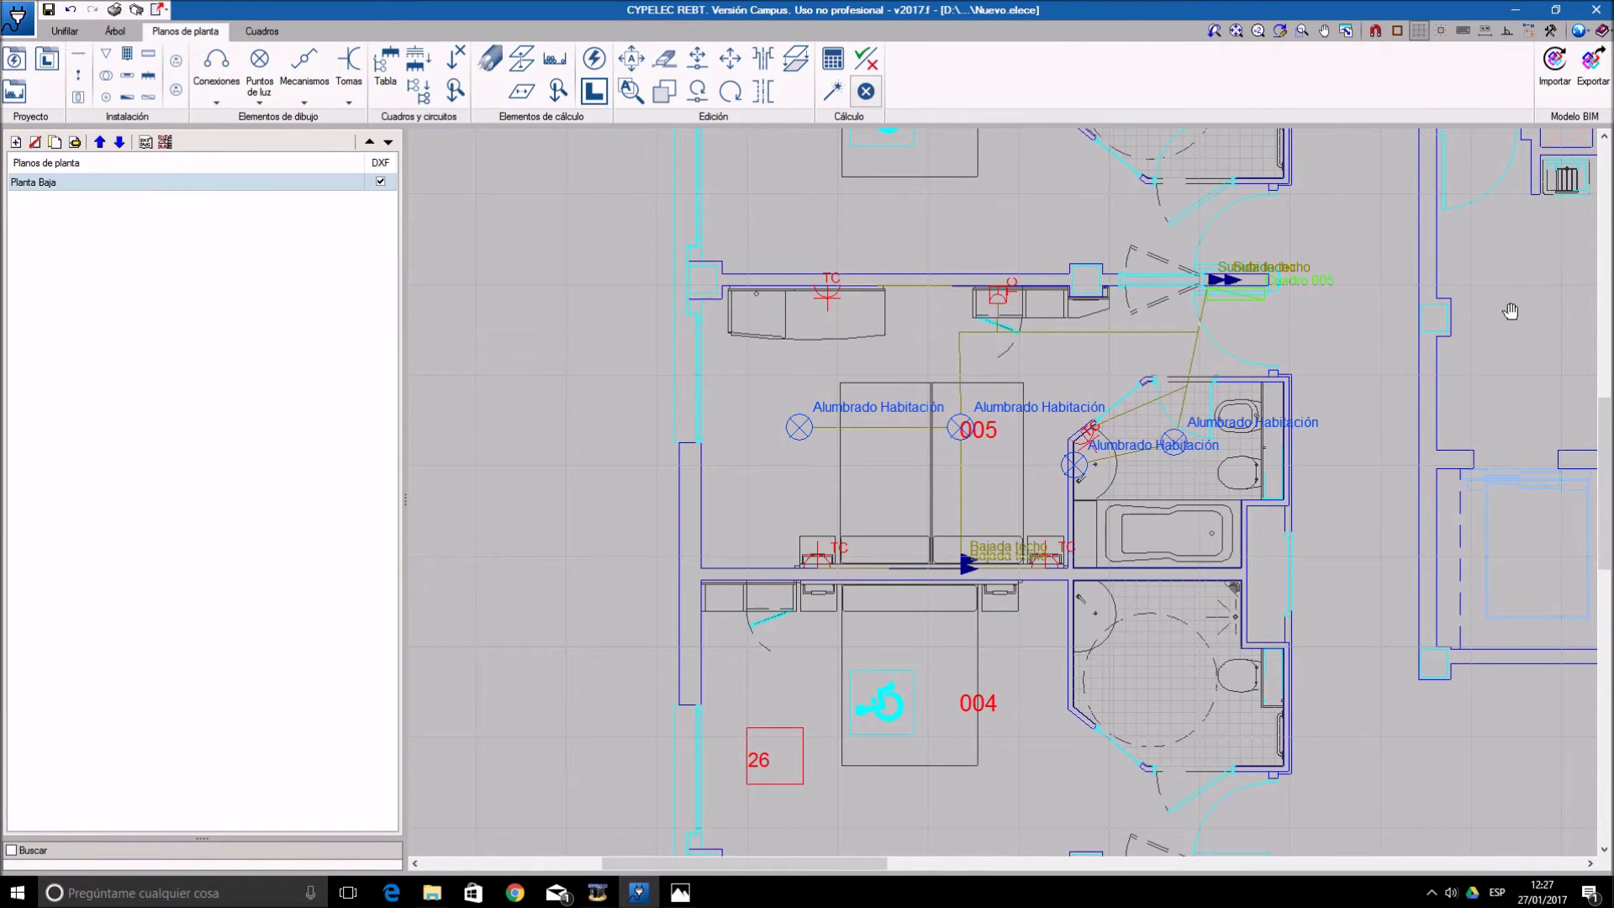
middle_drag(1297, 313, 524, 310)
middle_drag(1315, 330, 776, 404)
middle_drag(1138, 317, 890, 320)
middle_drag(1119, 317, 1042, 328)
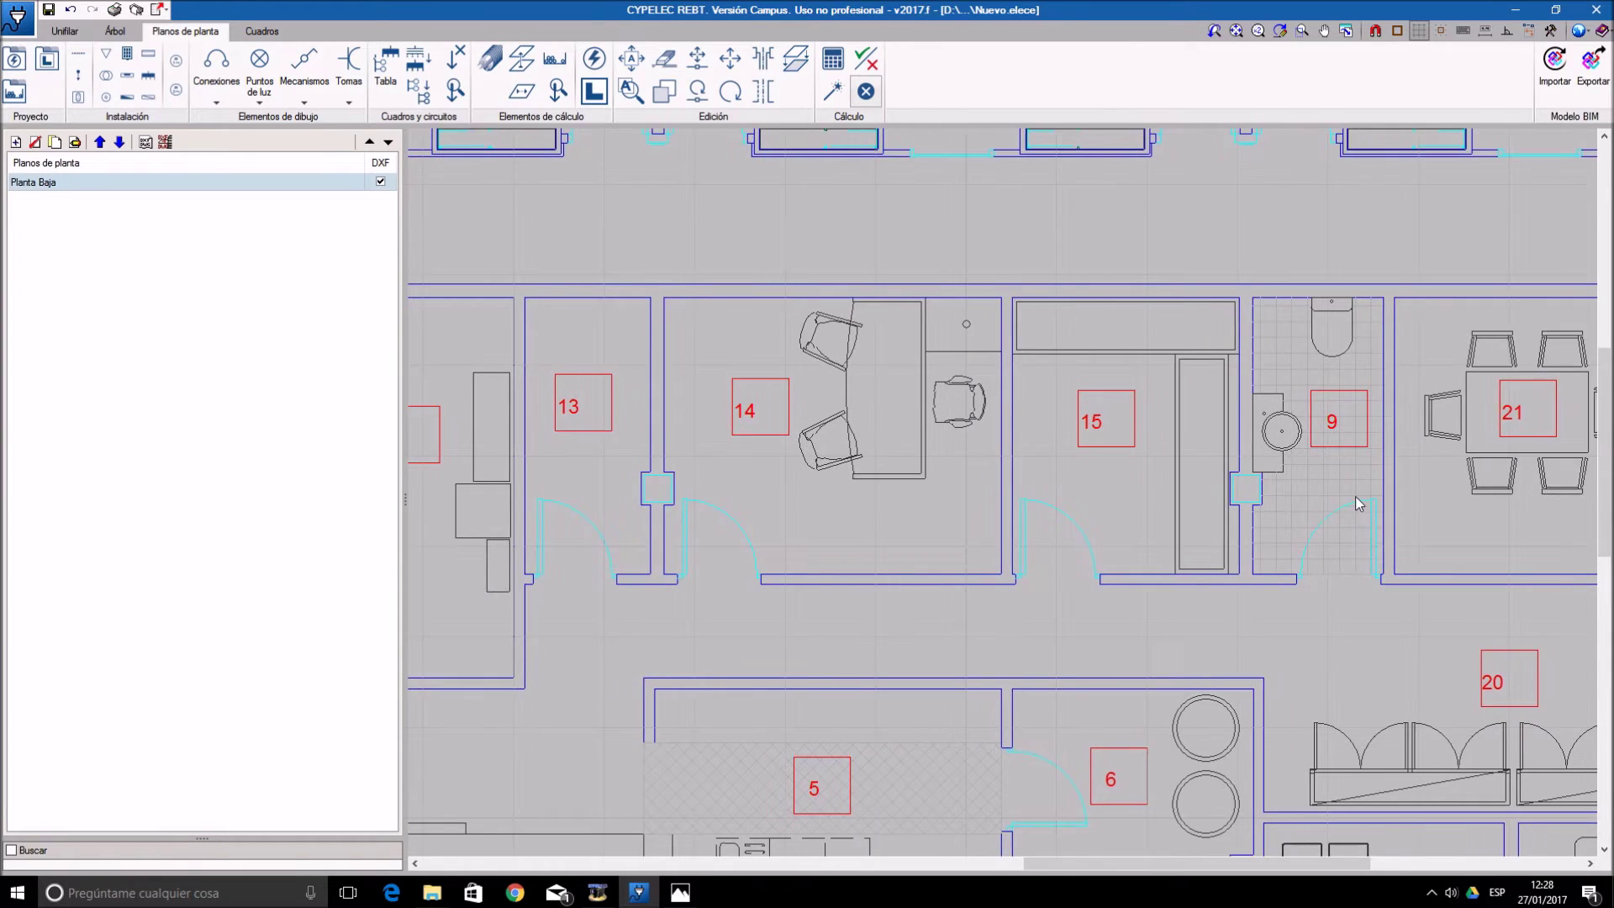
scroll(1342, 452, down, 2)
middle_drag(1490, 594, 849, 413)
scroll(954, 436, down, 1)
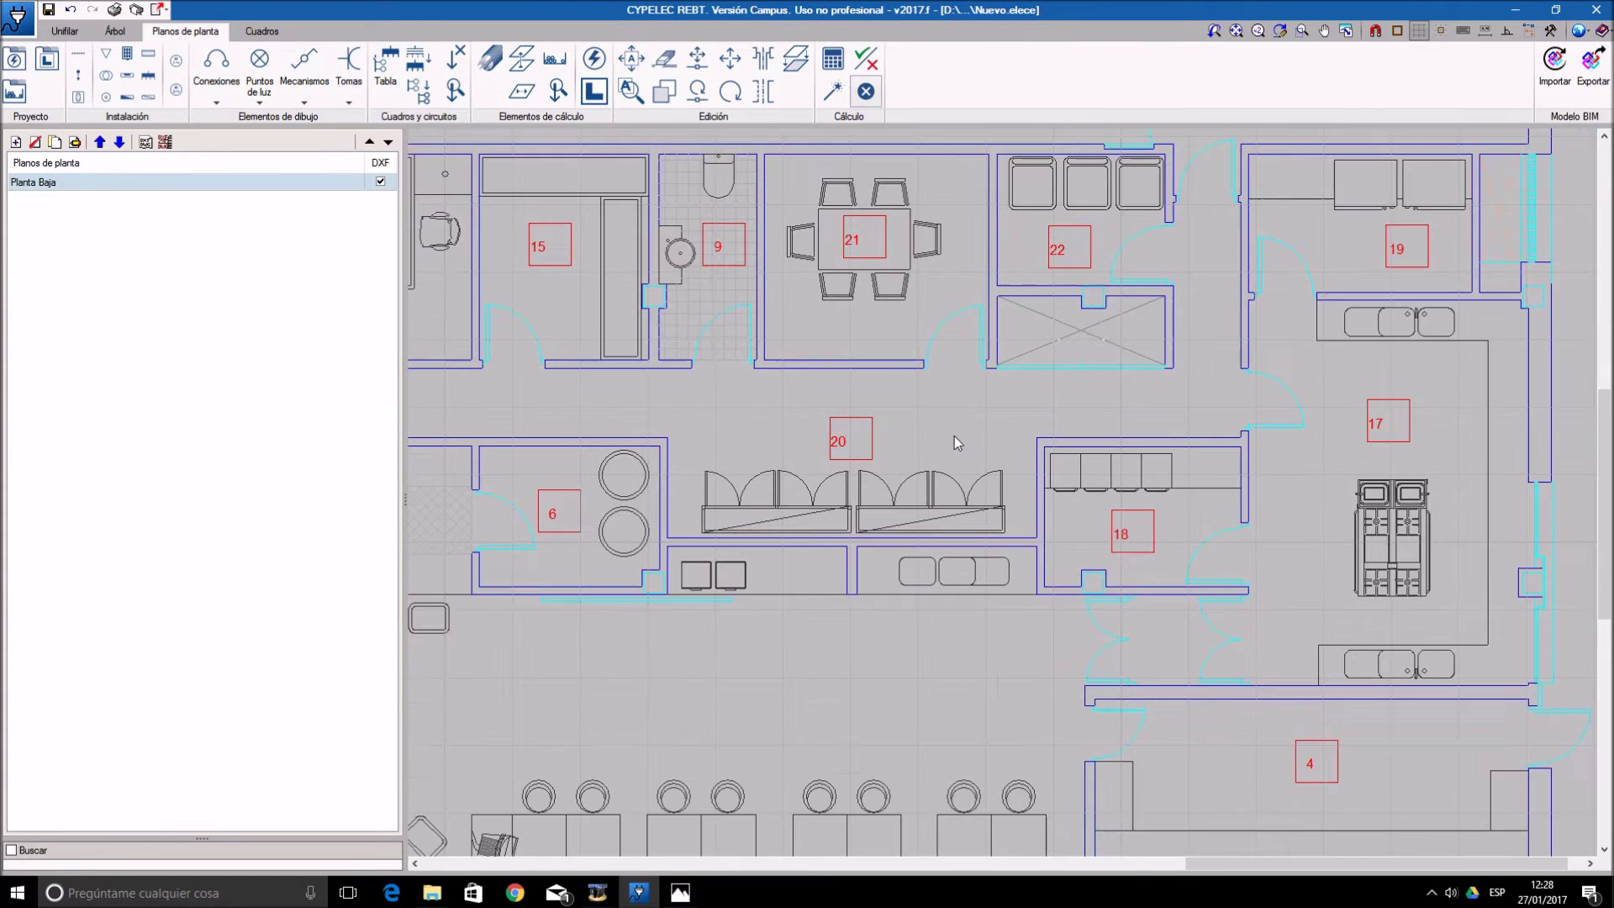
middle_drag(1312, 448, 1280, 459)
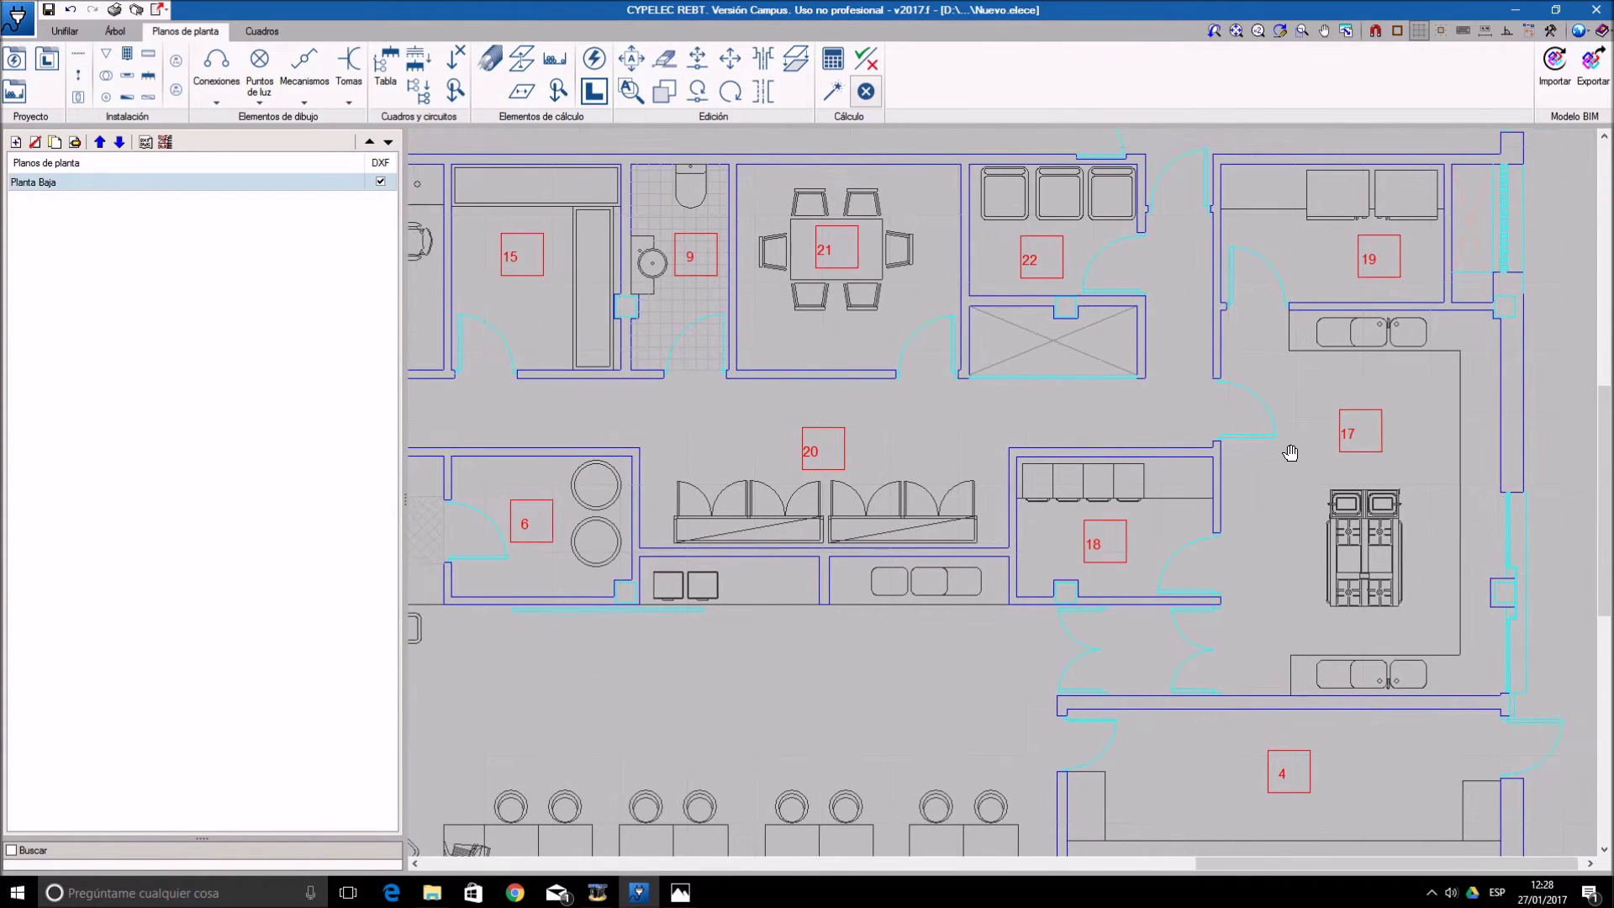
click(148, 78)
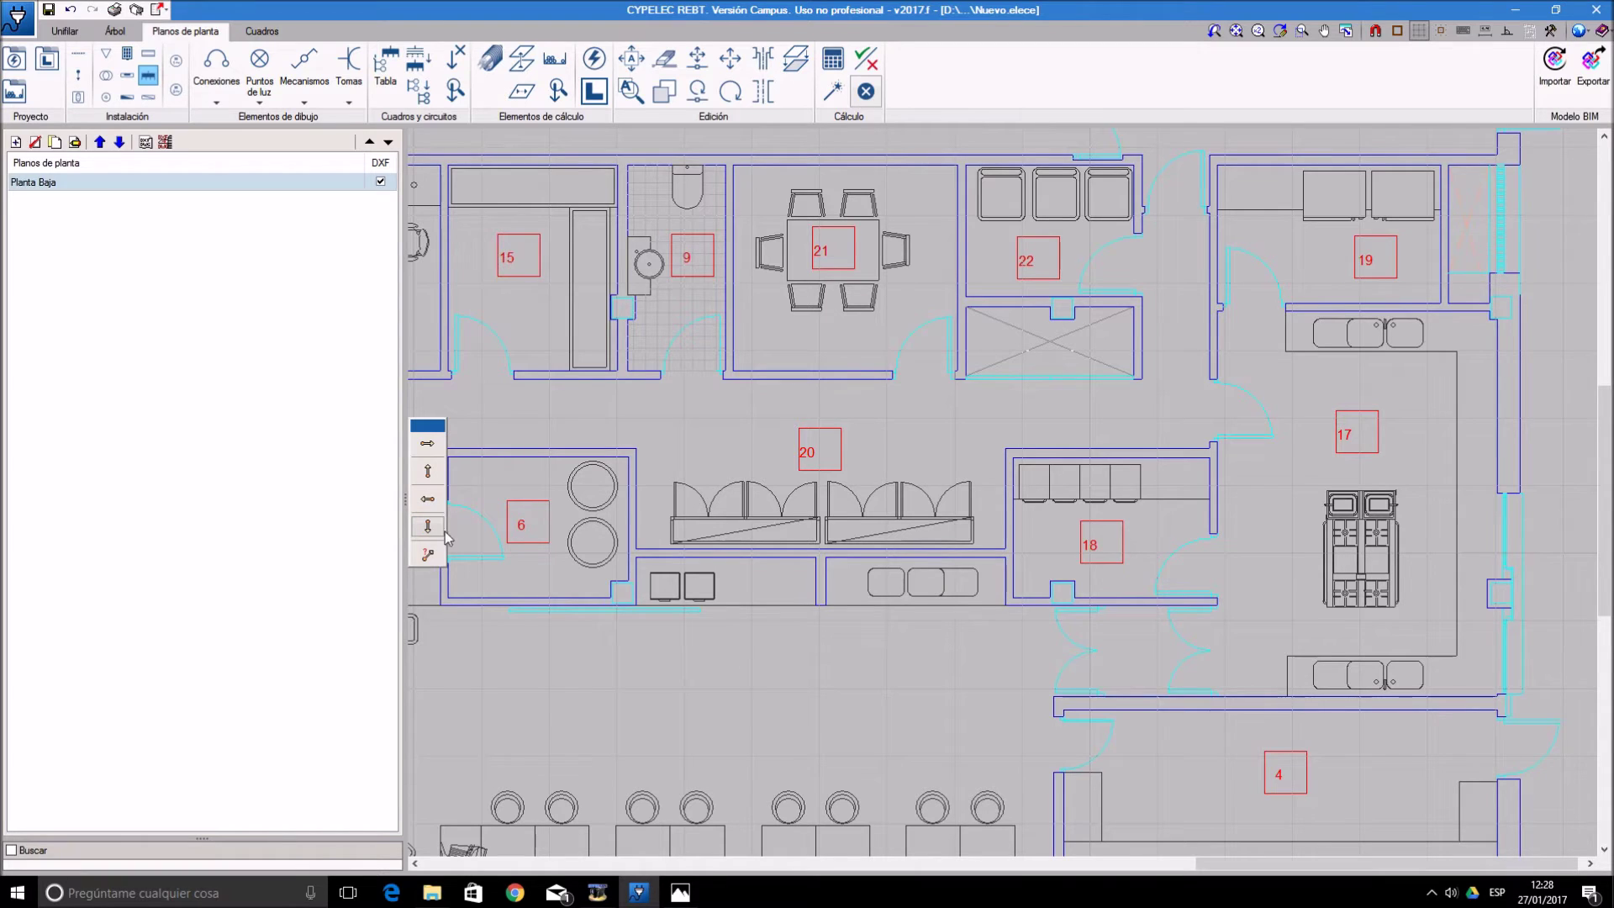
click(428, 470)
click(428, 443)
scroll(764, 538, up, 3)
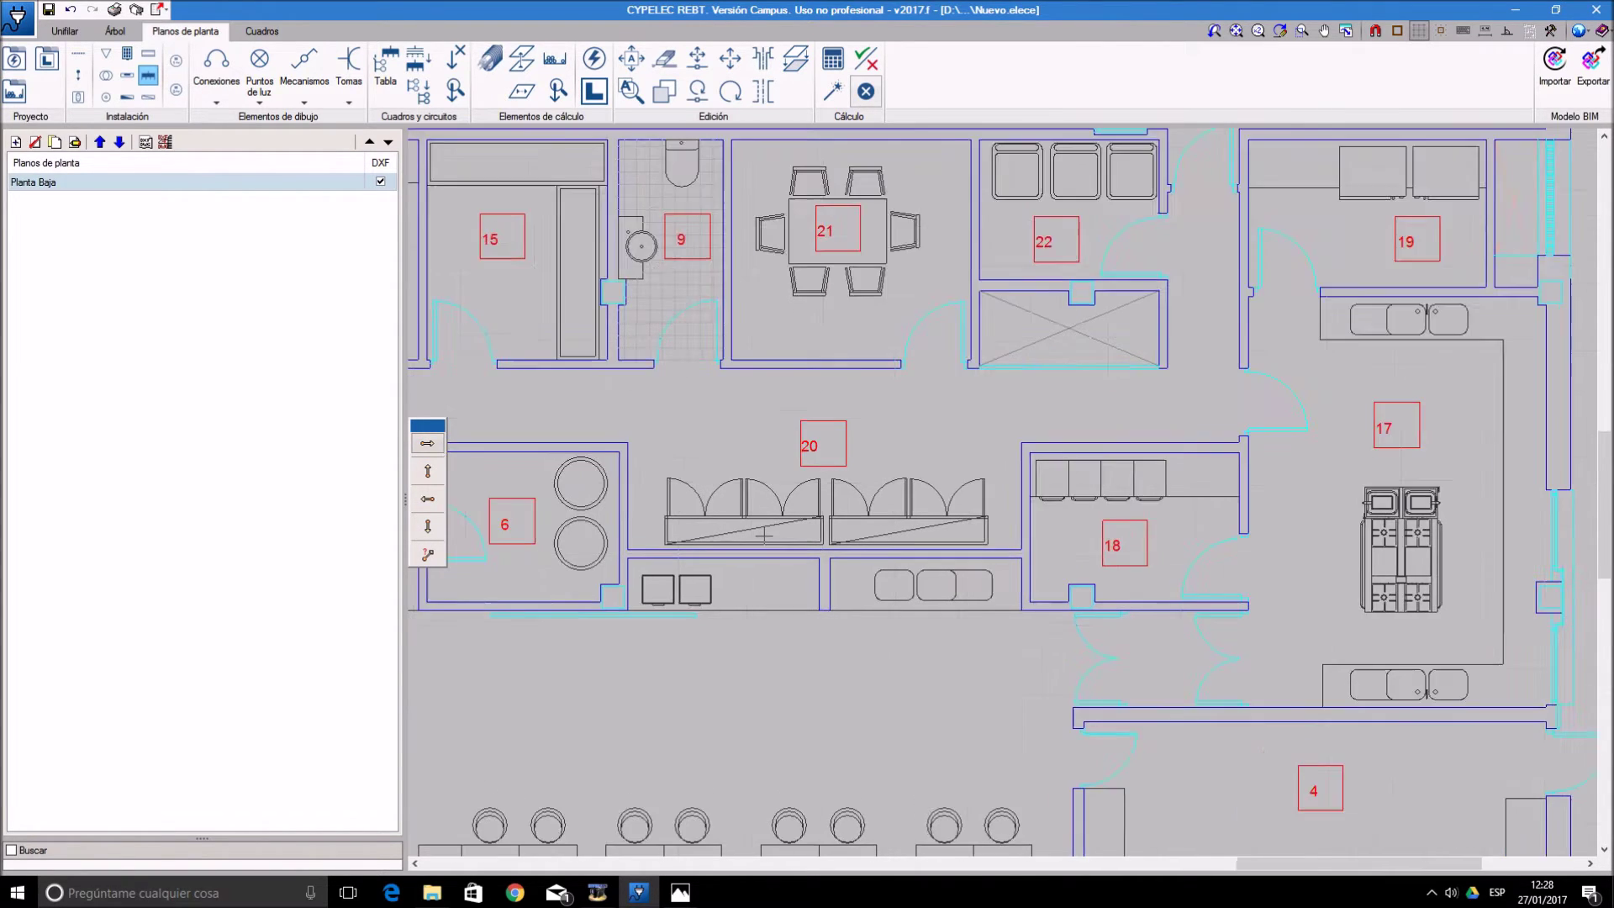
scroll(813, 528, up, 1)
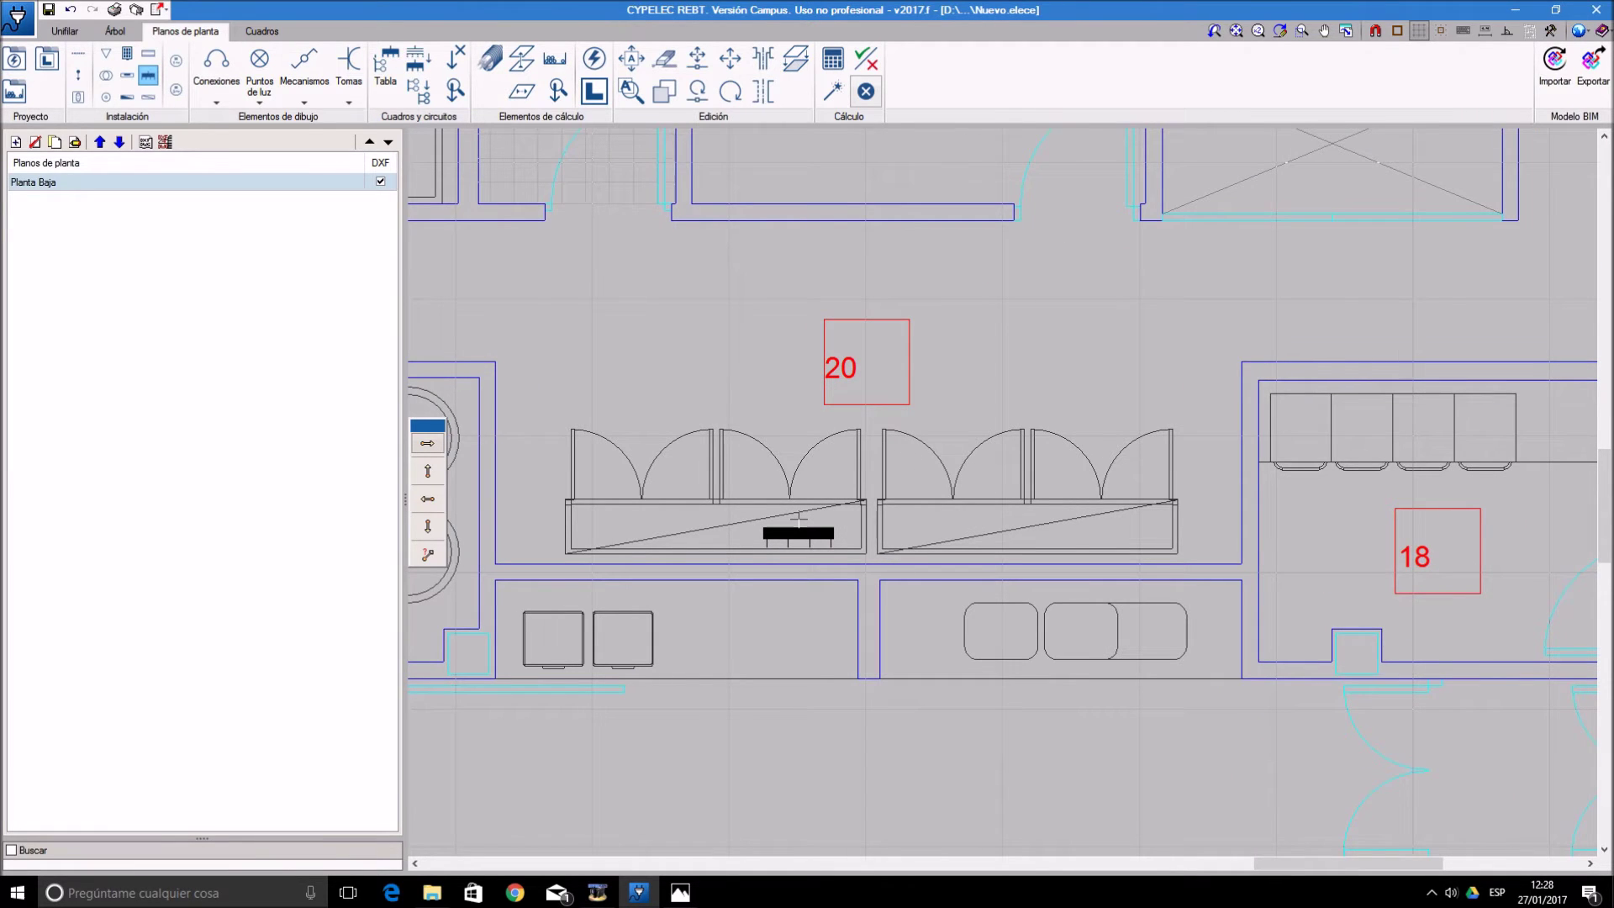
click(799, 519)
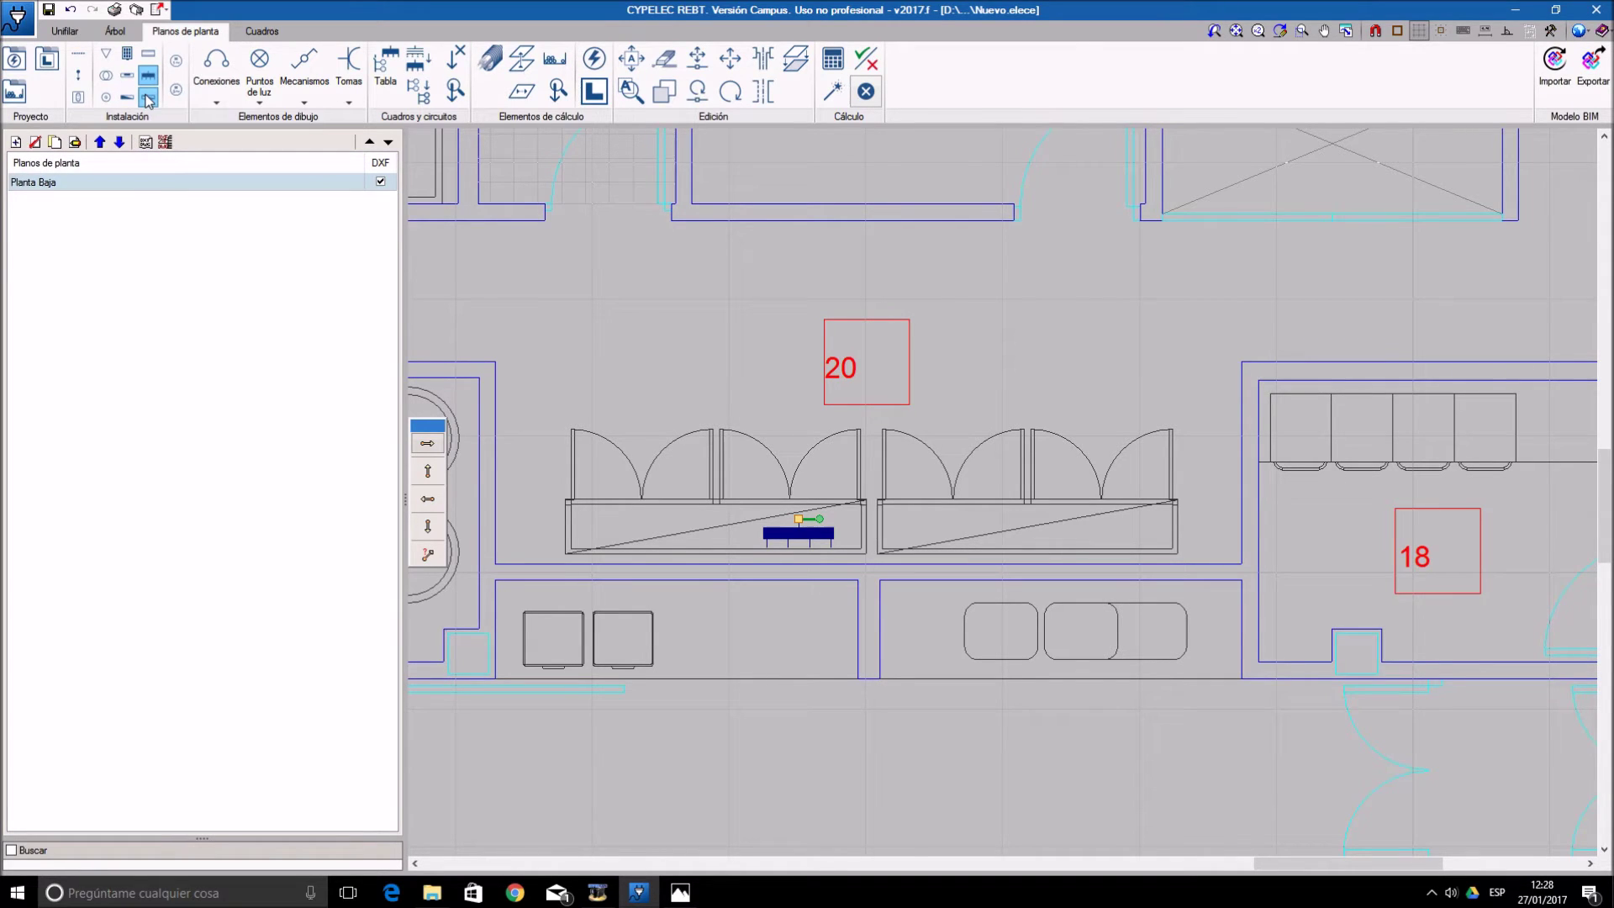
- Place the rectangular installation symbol with a diagonal line inside the right cabinet of room 20
click(148, 98)
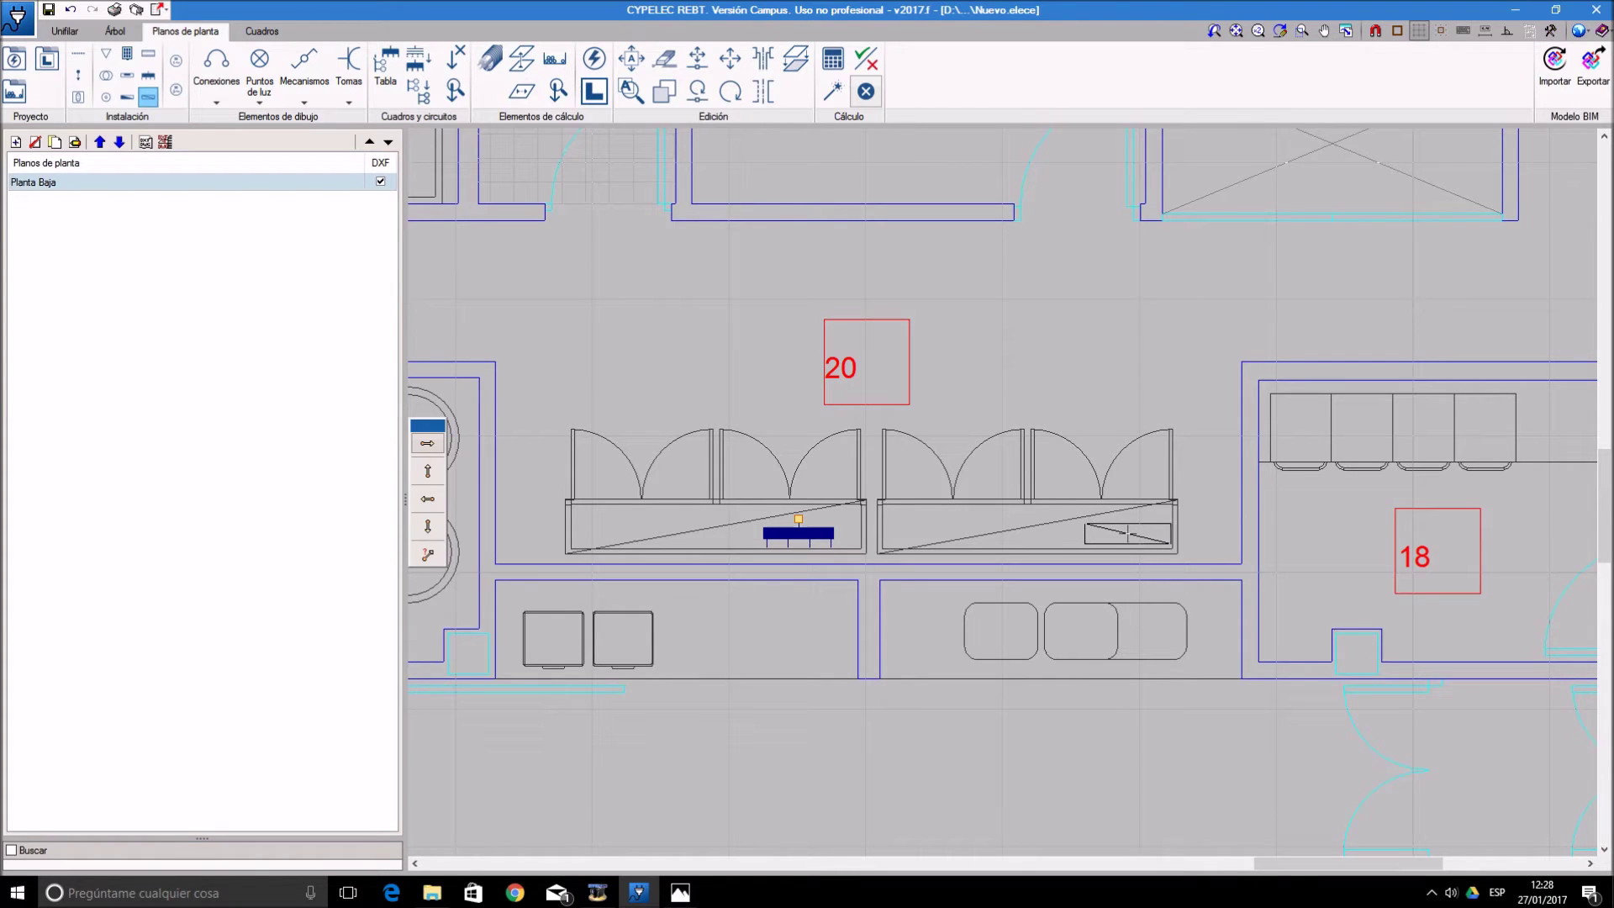
click(1129, 534)
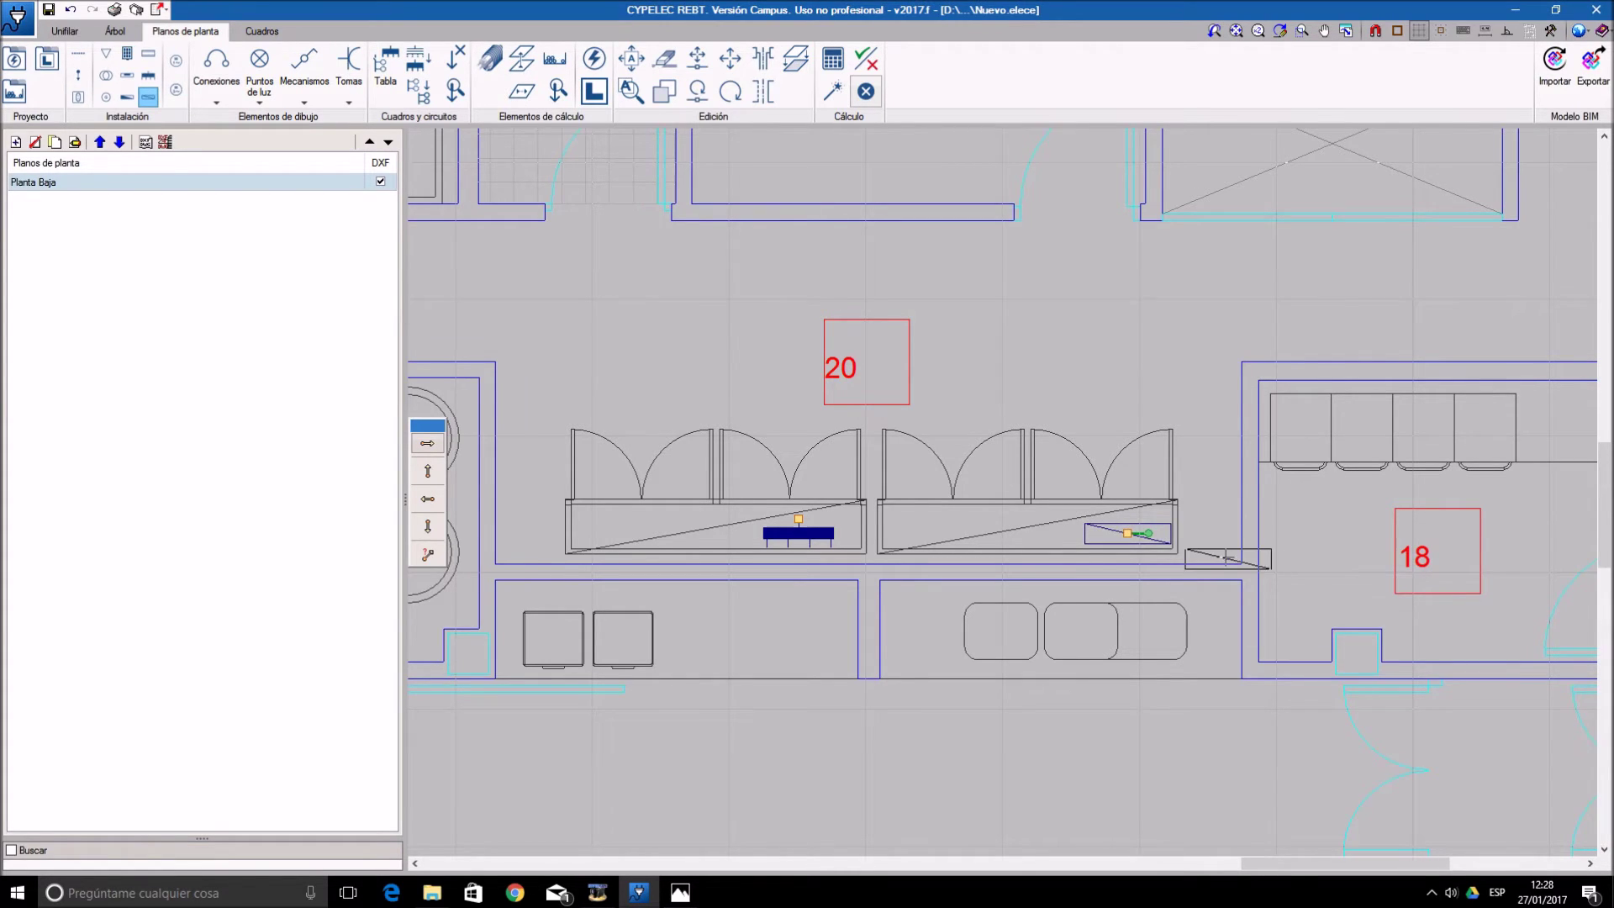
scroll(1223, 555, down, 2)
scroll(1179, 542, down, 1)
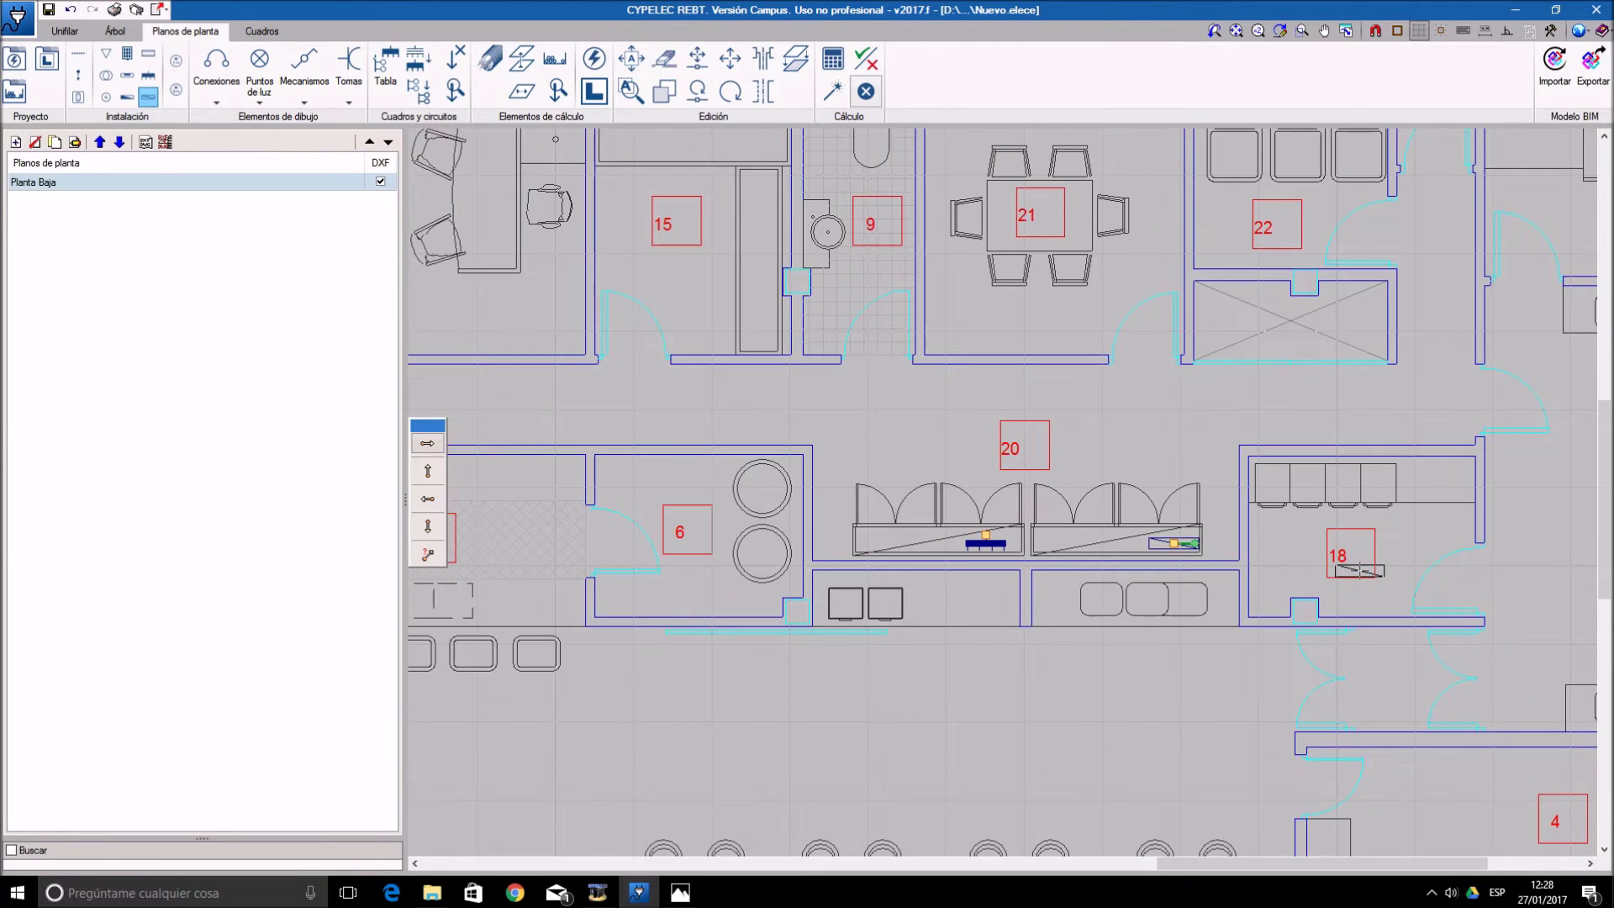
- Add a new panel named Cuadro cocina to the panel and circuit table and colour it dark blue
middle_drag(1259, 509, 1169, 465)
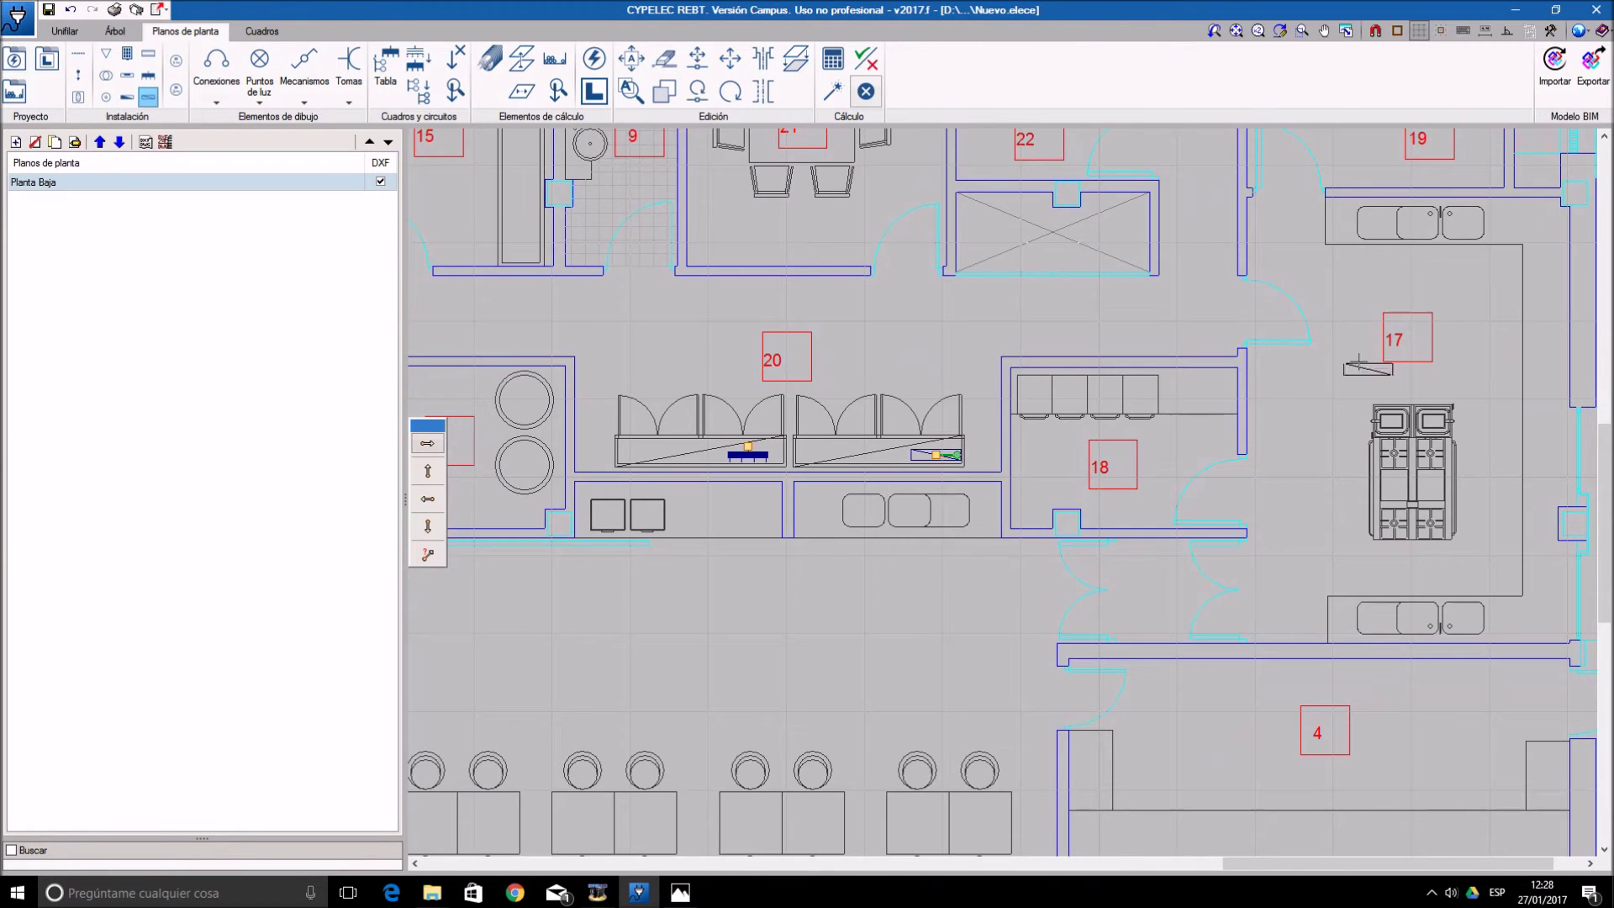
scroll(1286, 414, down, 1)
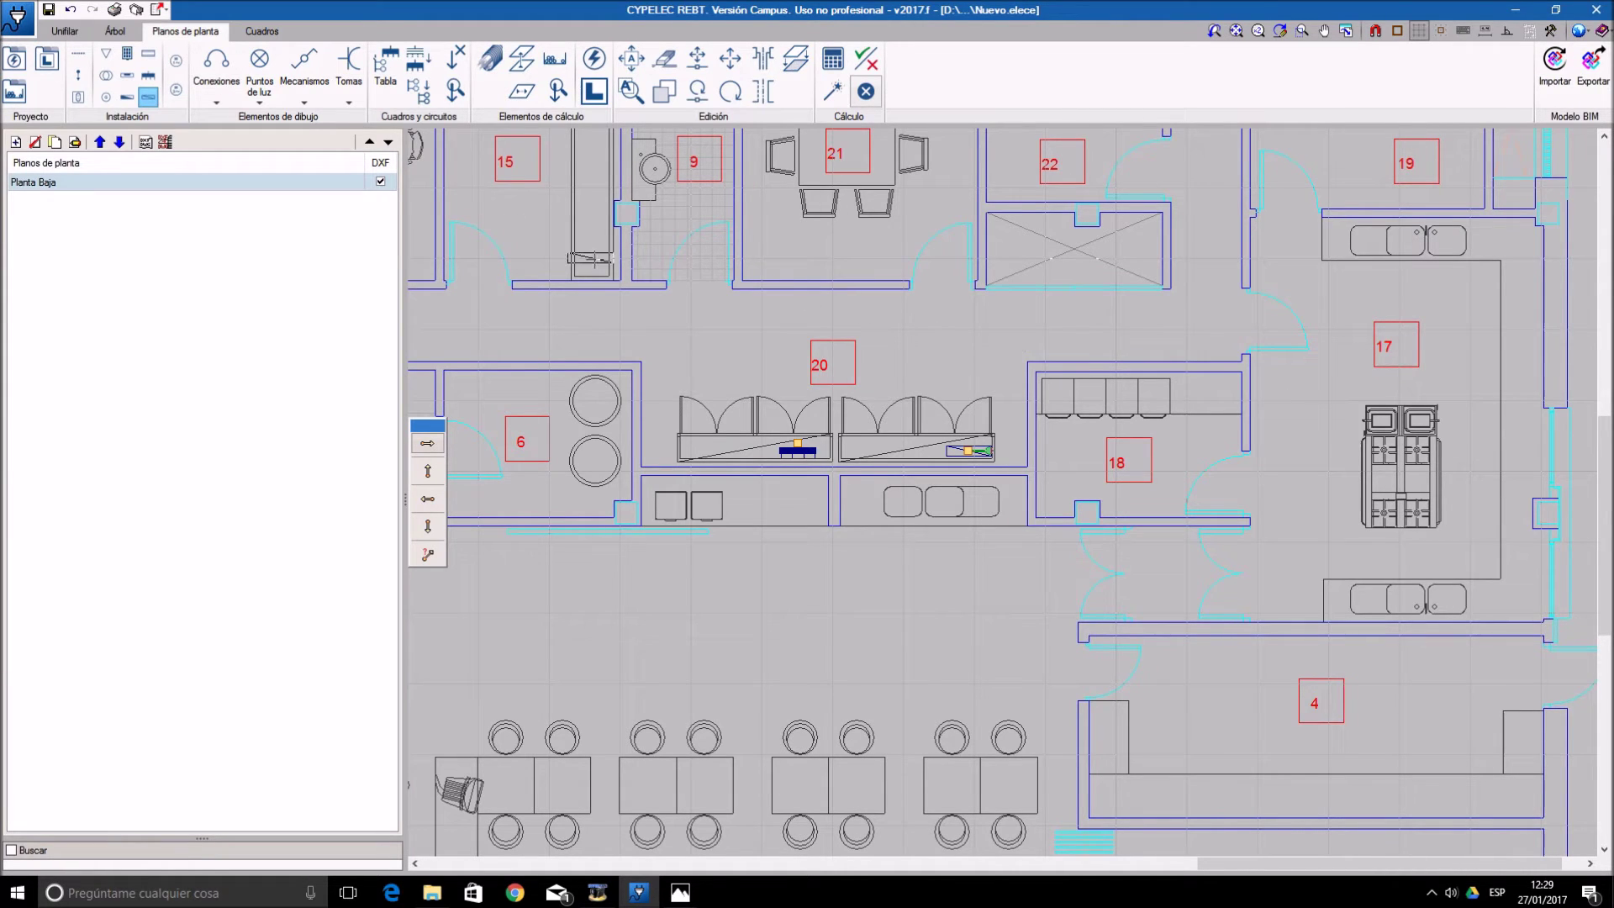
click(382, 81)
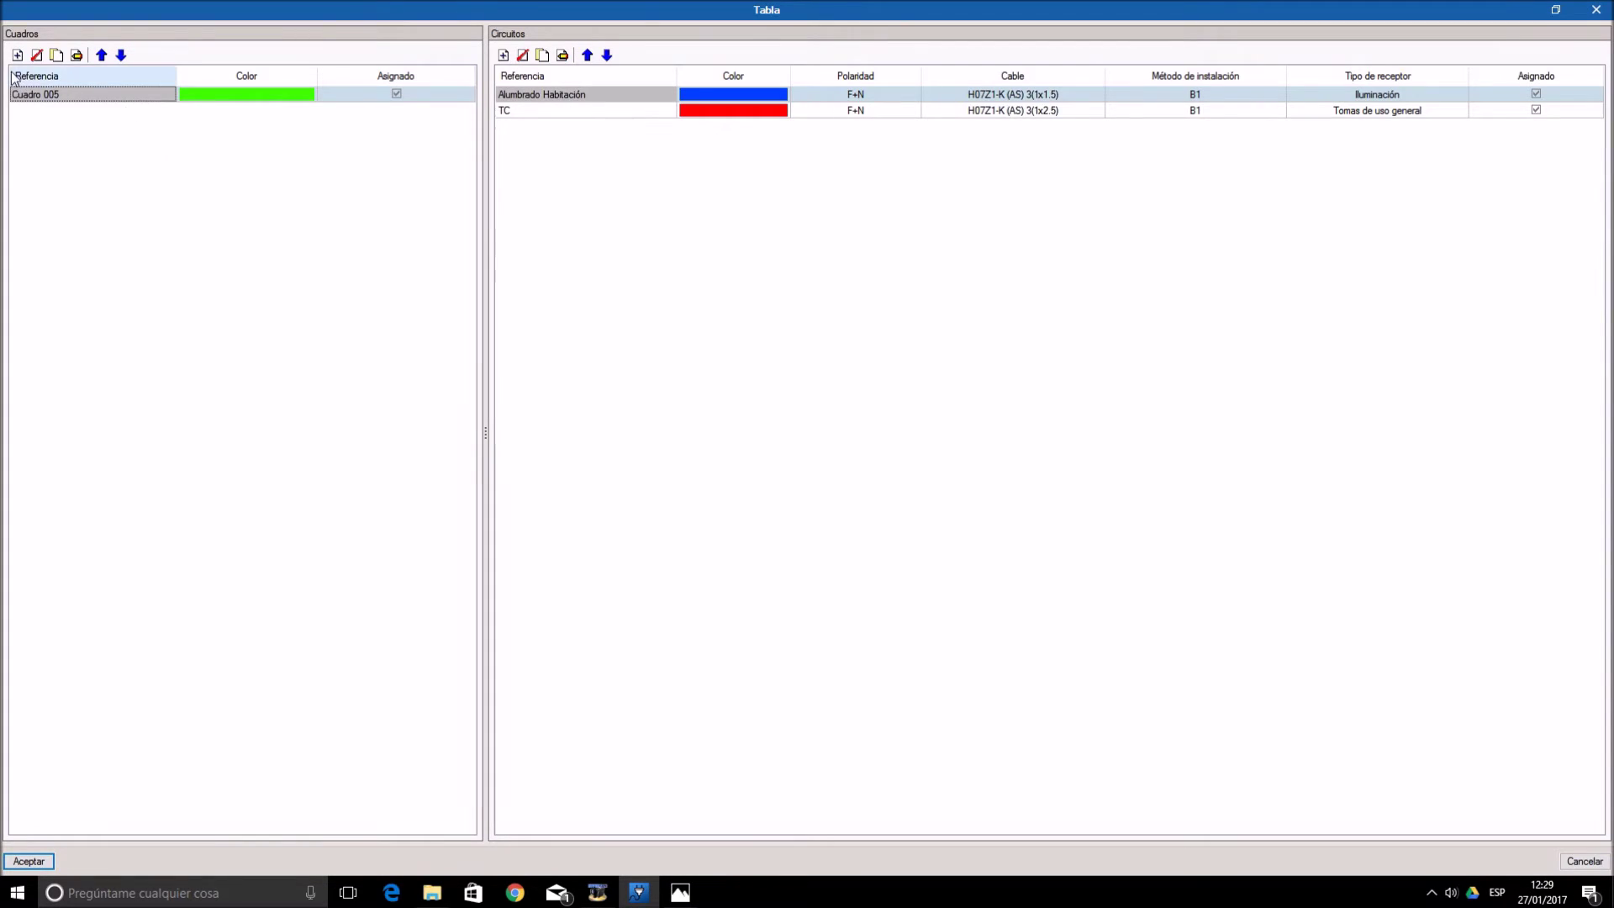
click(17, 56)
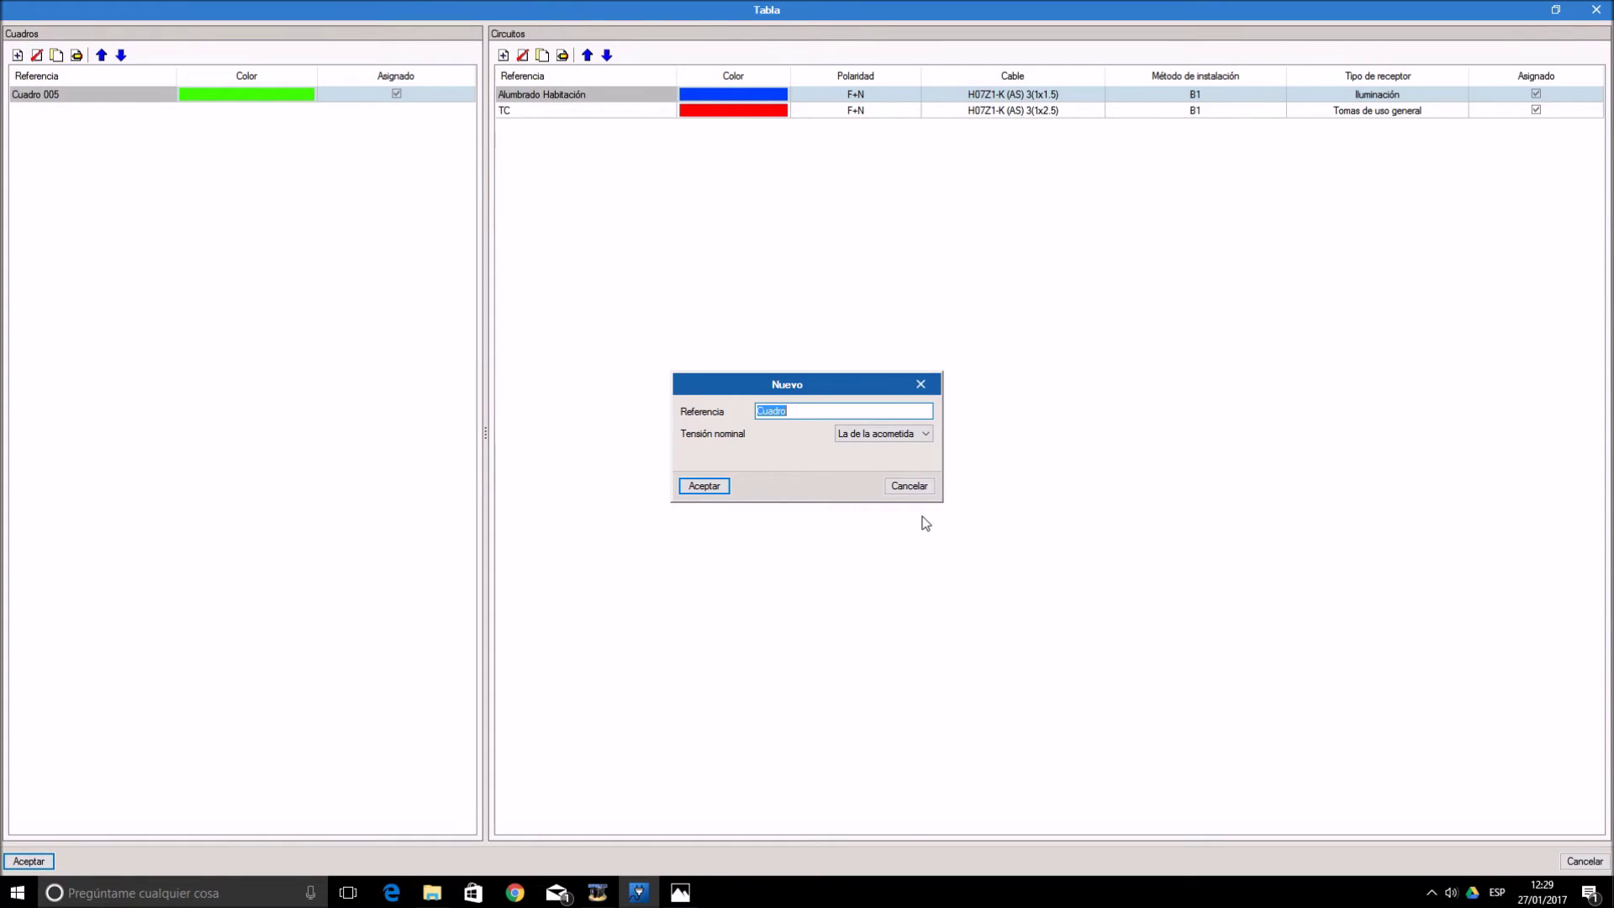
text(Cu)
click(704, 486)
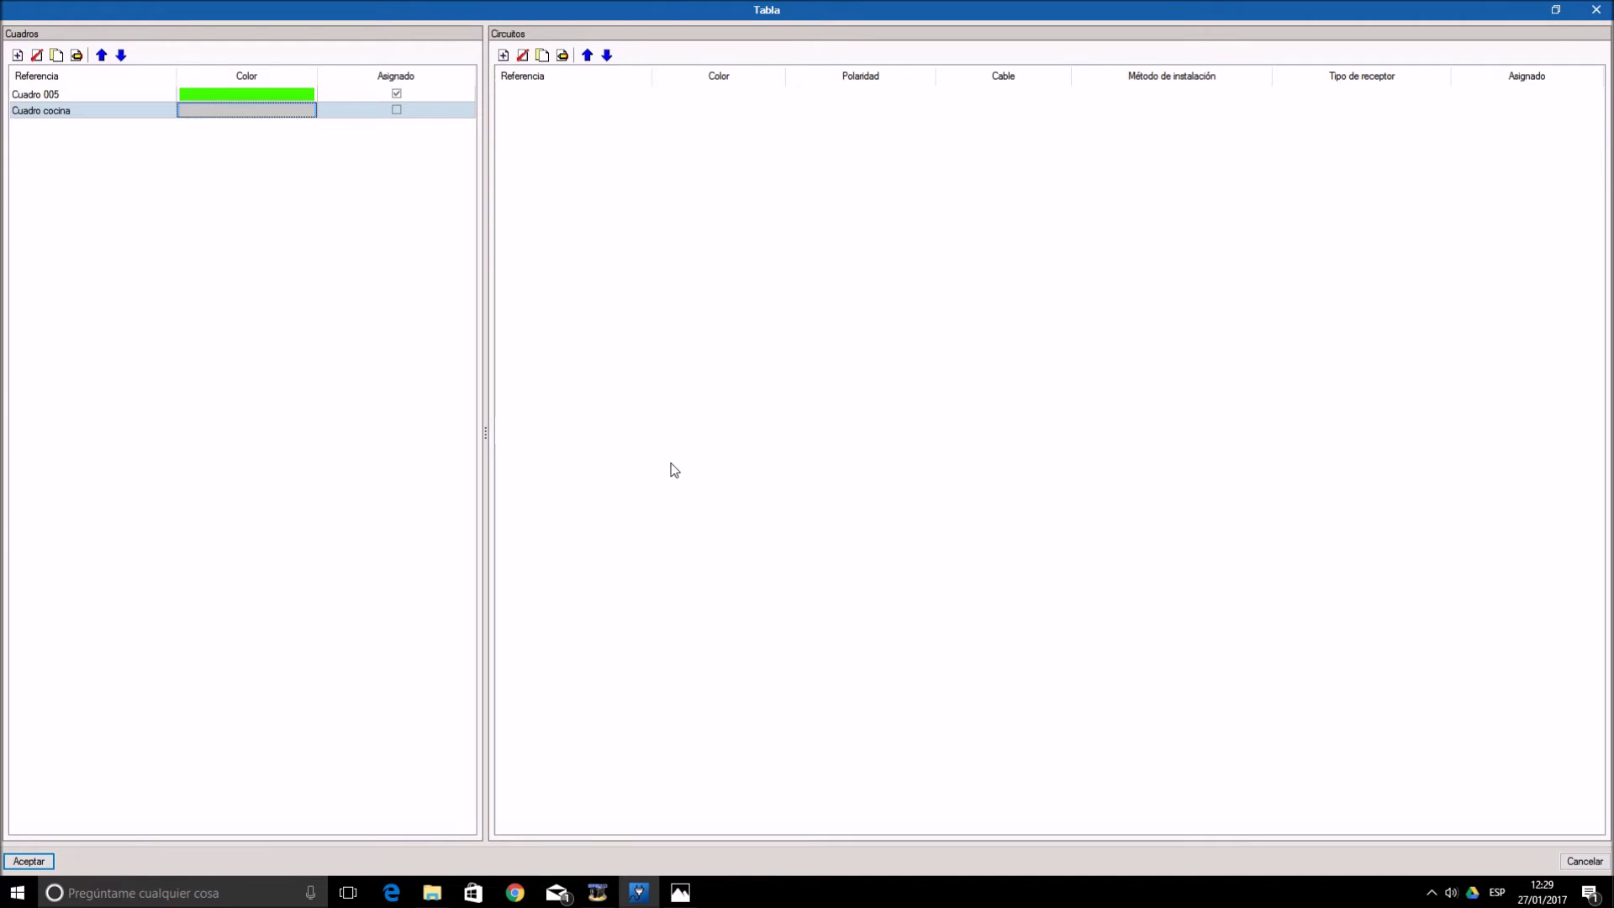
click(274, 114)
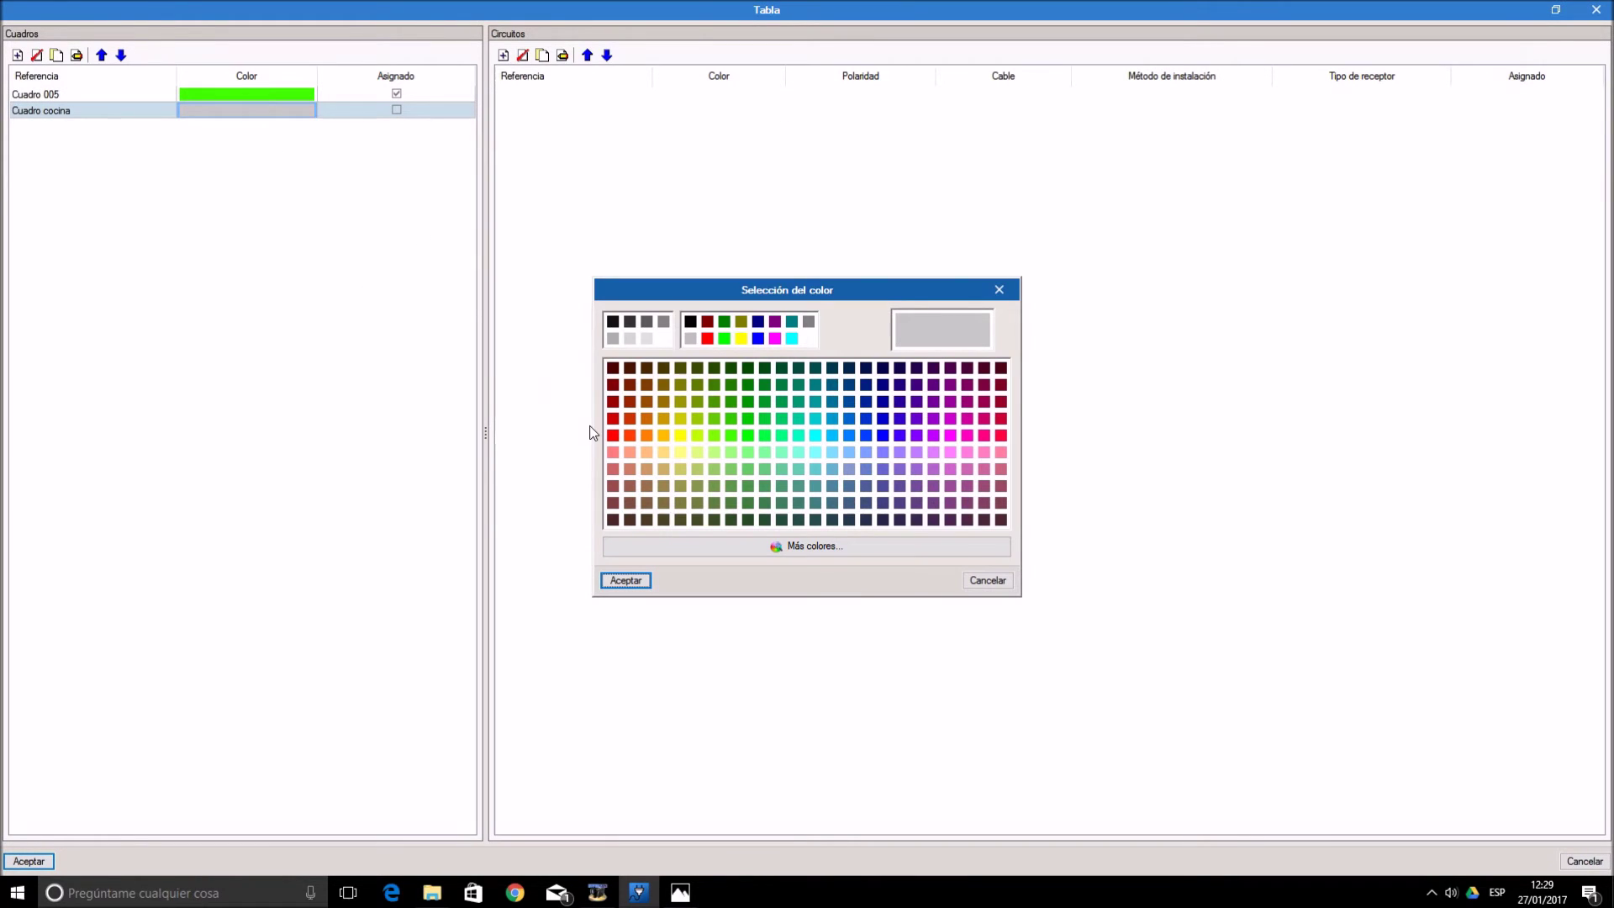
click(757, 321)
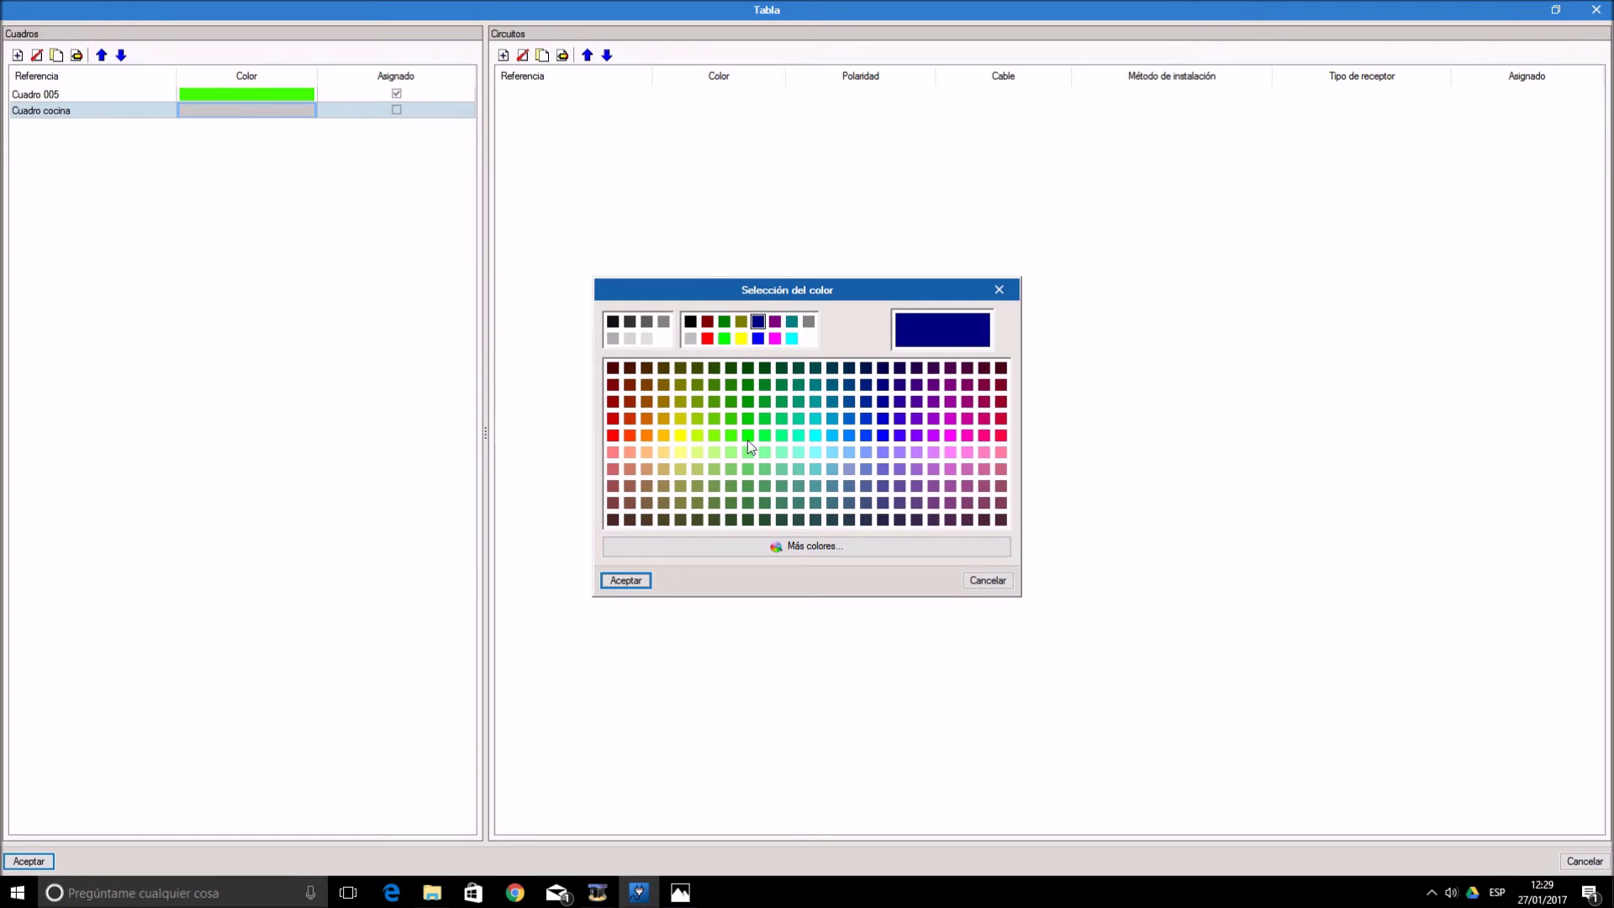
click(626, 581)
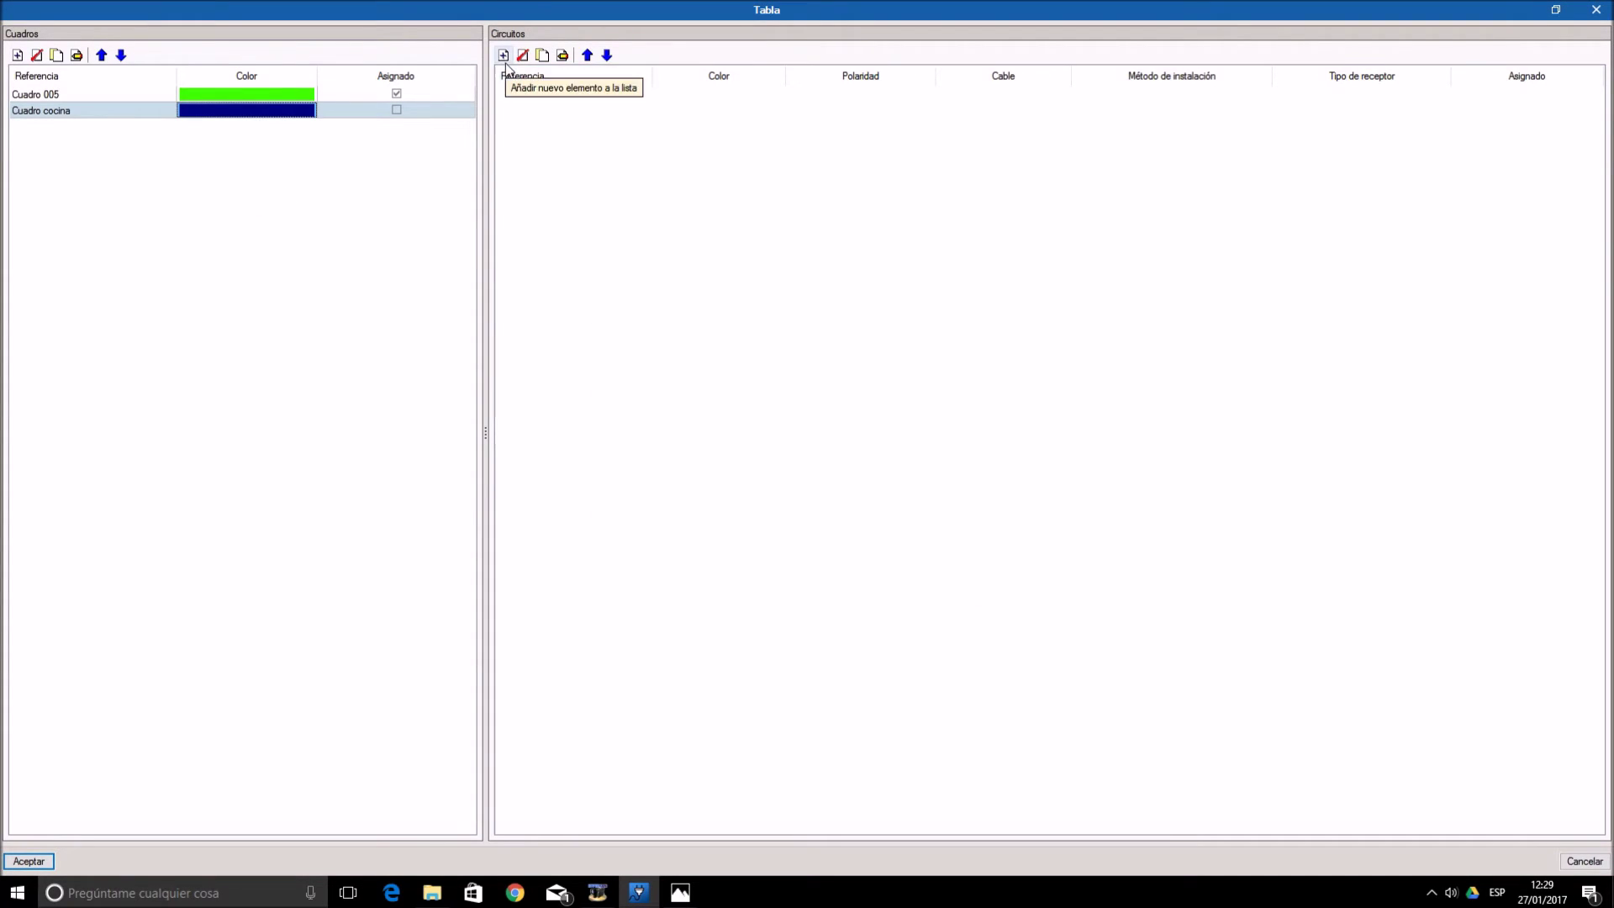
- Start a new Cuadro cocina circuit named Alumbrado Cocina with a 1.5 mm² phase cable and conduction Sin conducto
click(503, 55)
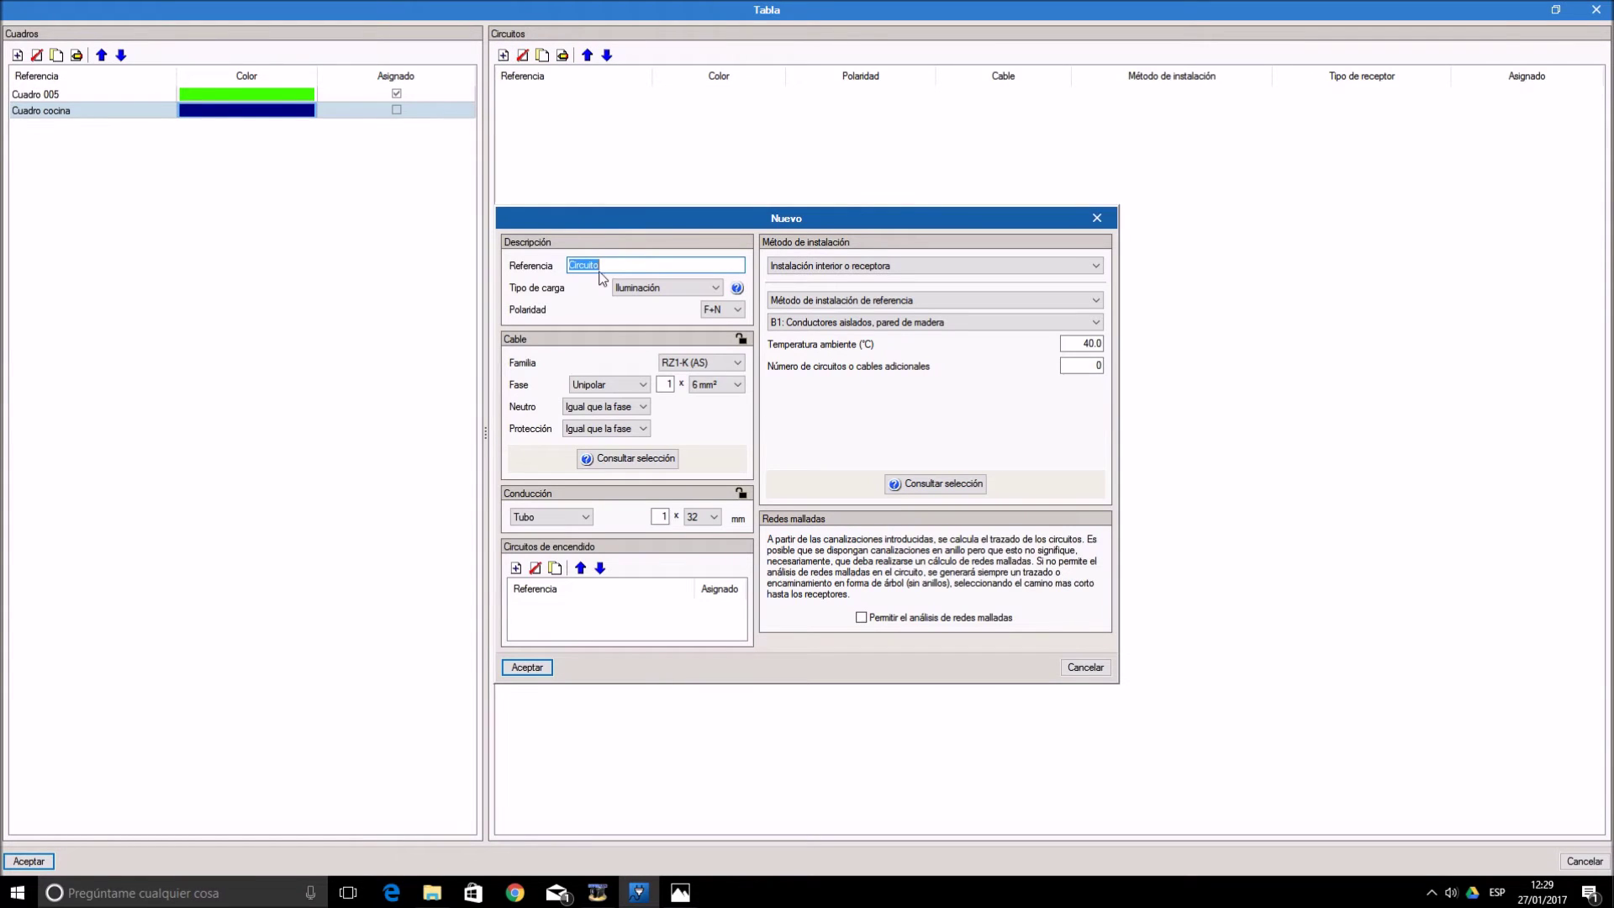
text(Alumbrado Cocina)
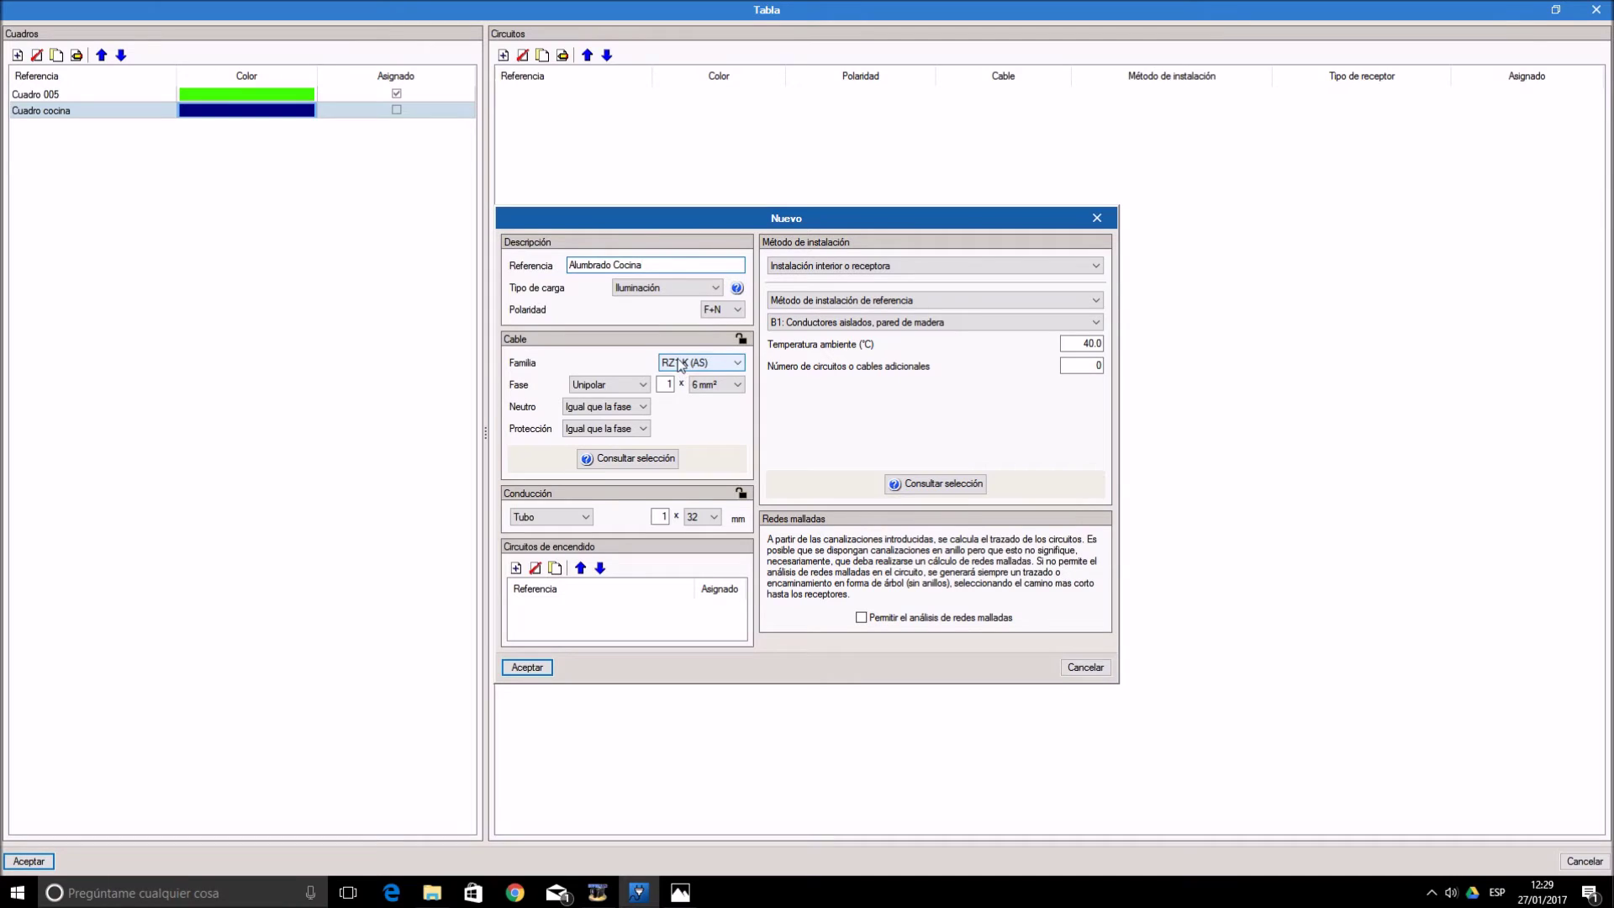
click(736, 385)
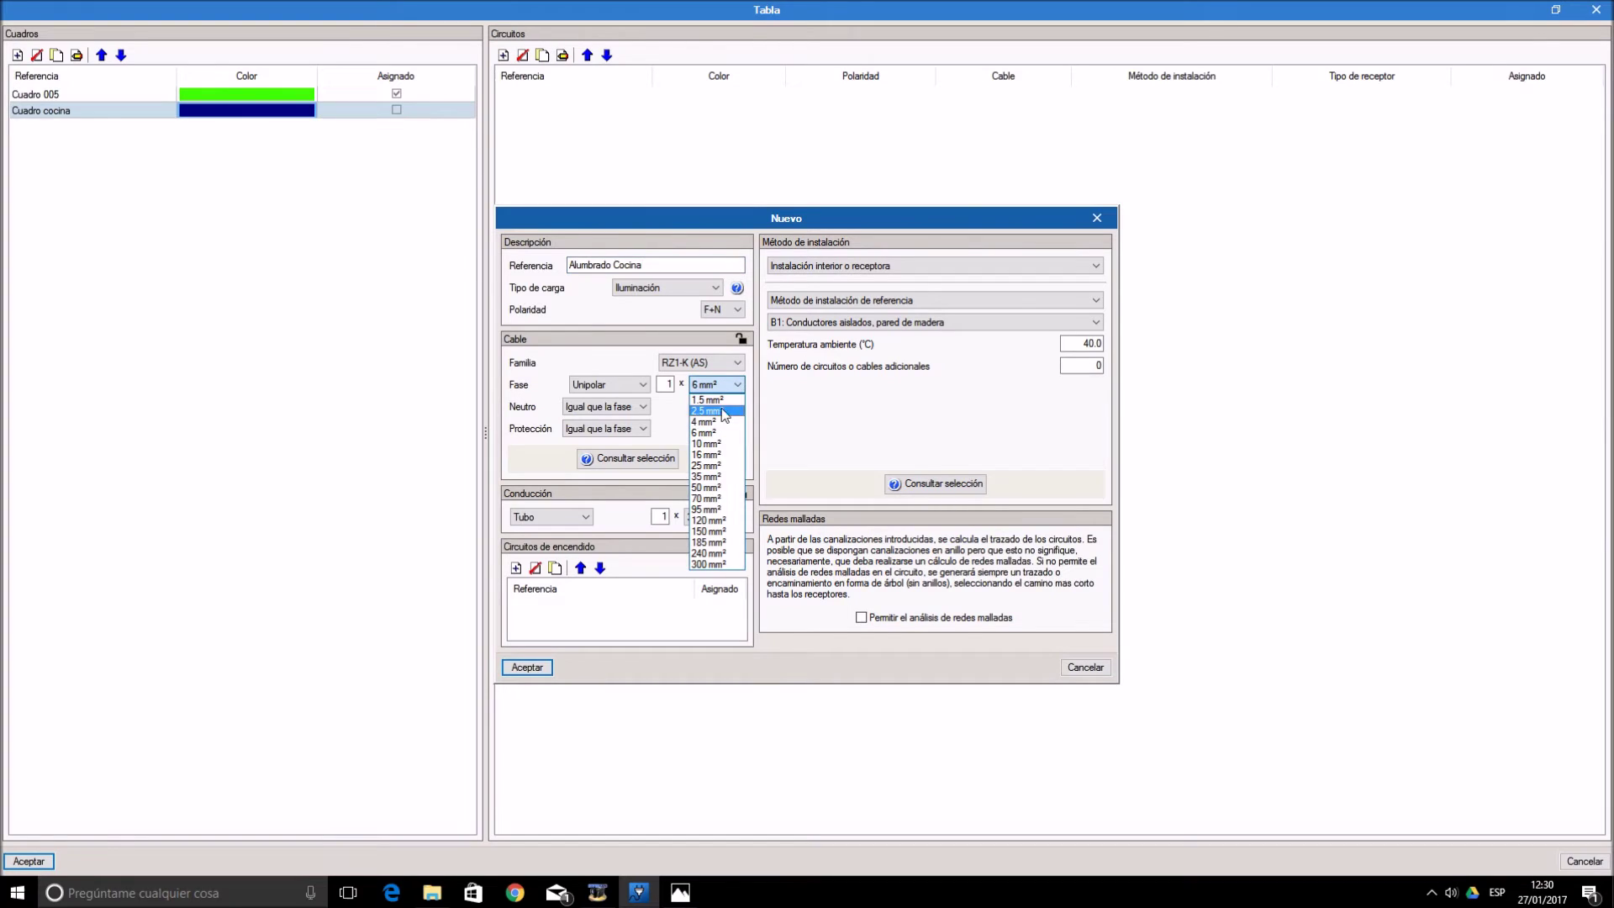
click(717, 403)
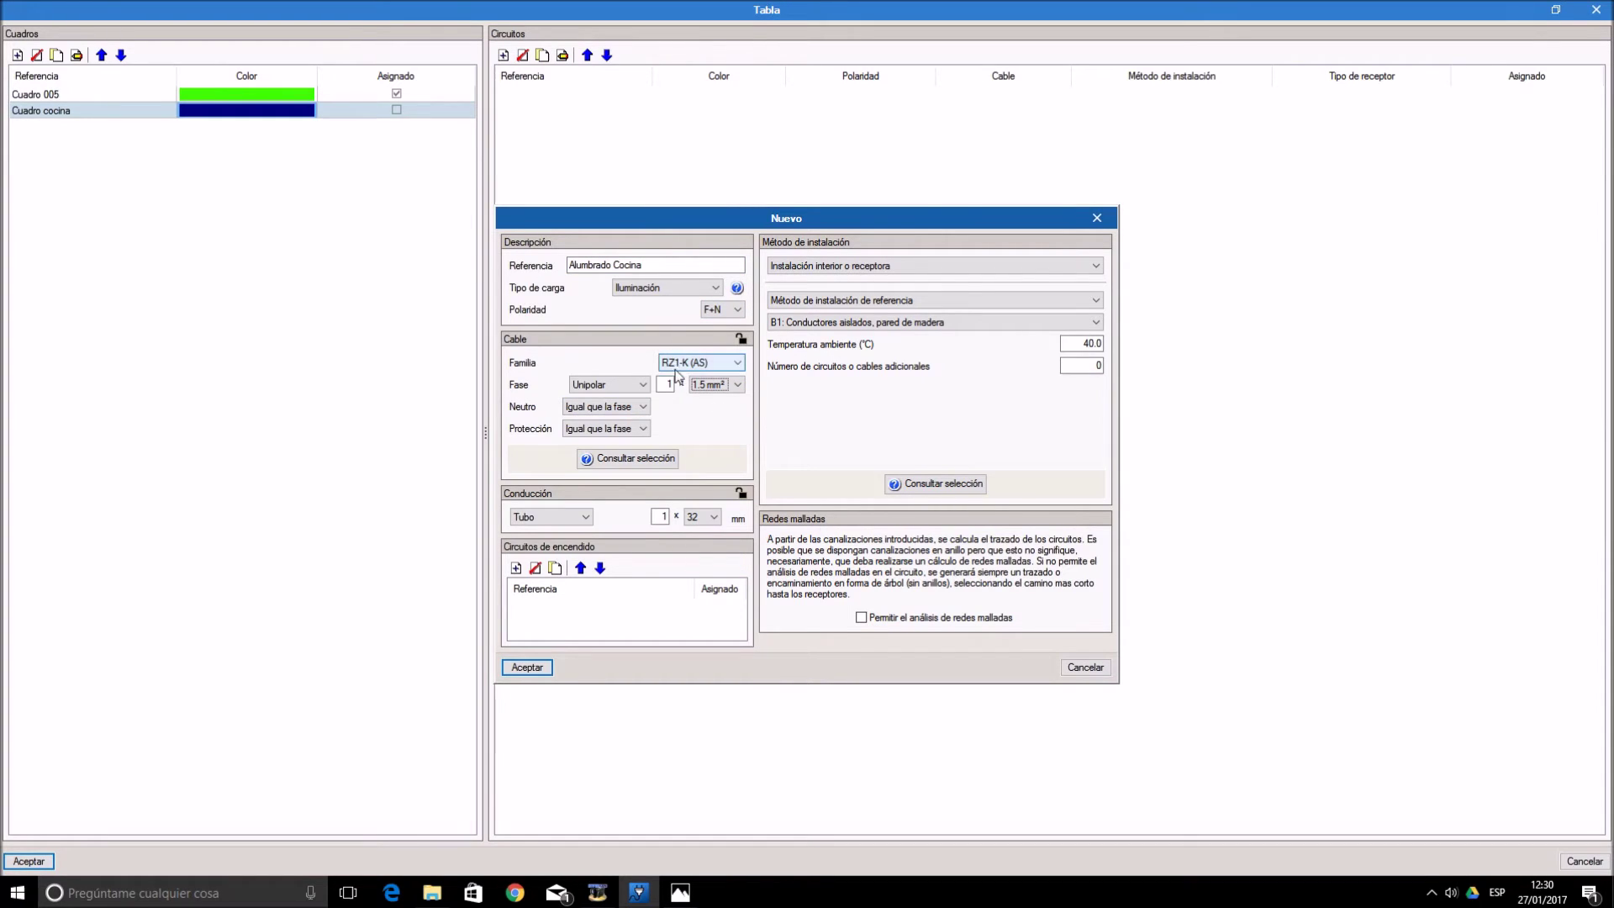
click(587, 518)
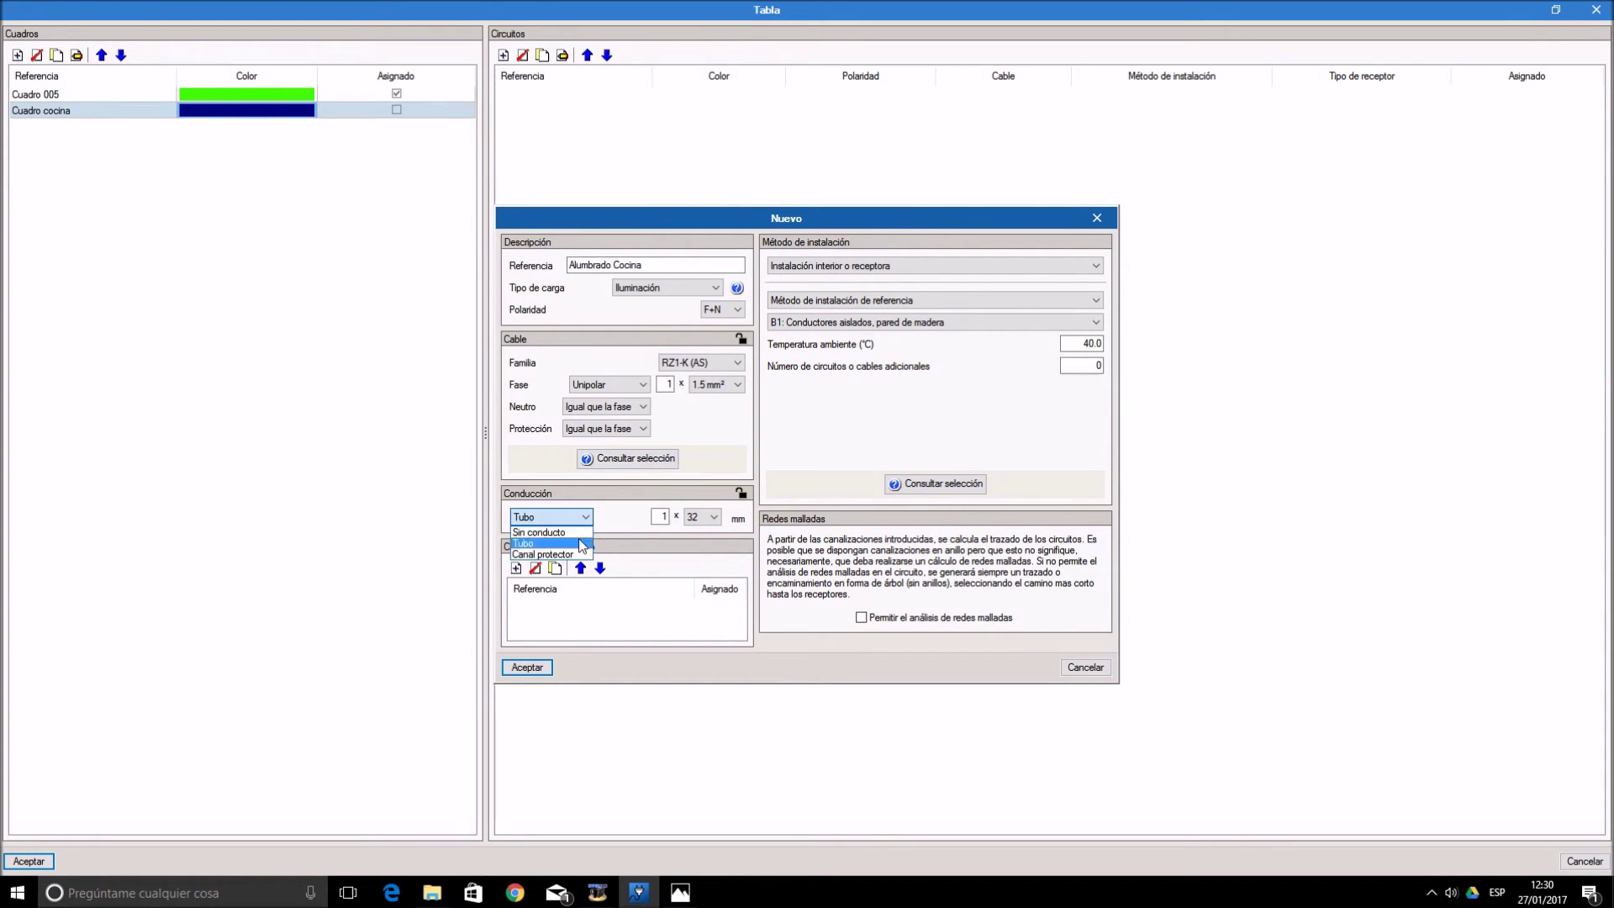
click(547, 555)
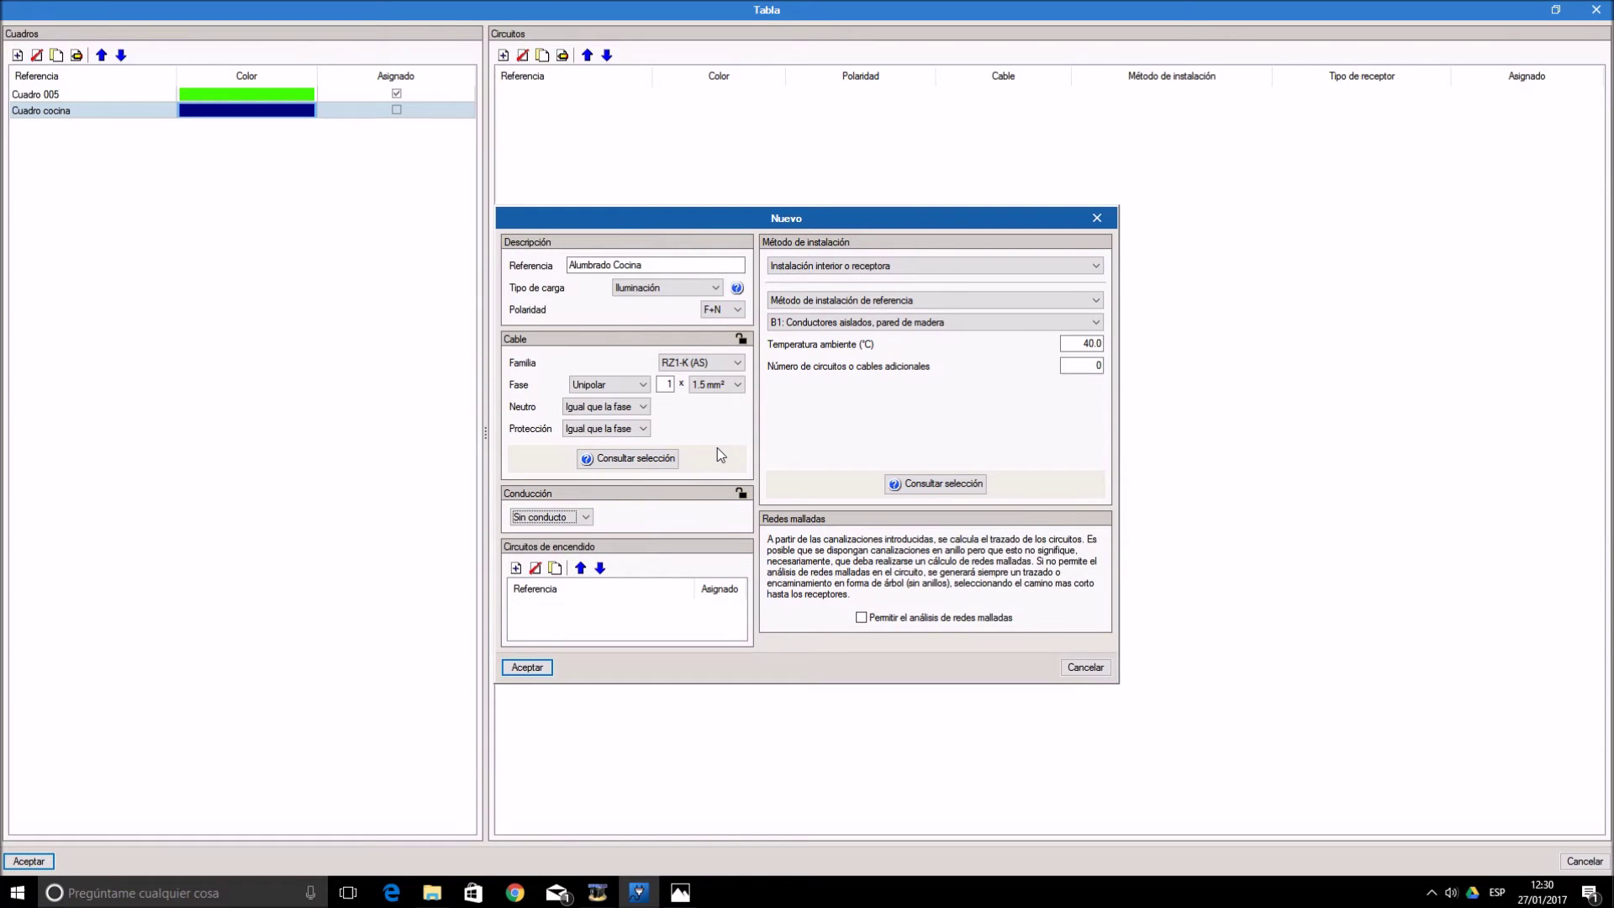
- Give Alumbrado Cocina installation method E: Cable multipolar al aire libre, 25 °C ambient temperature and meshed network analysis, and accept the circuit
click(922, 325)
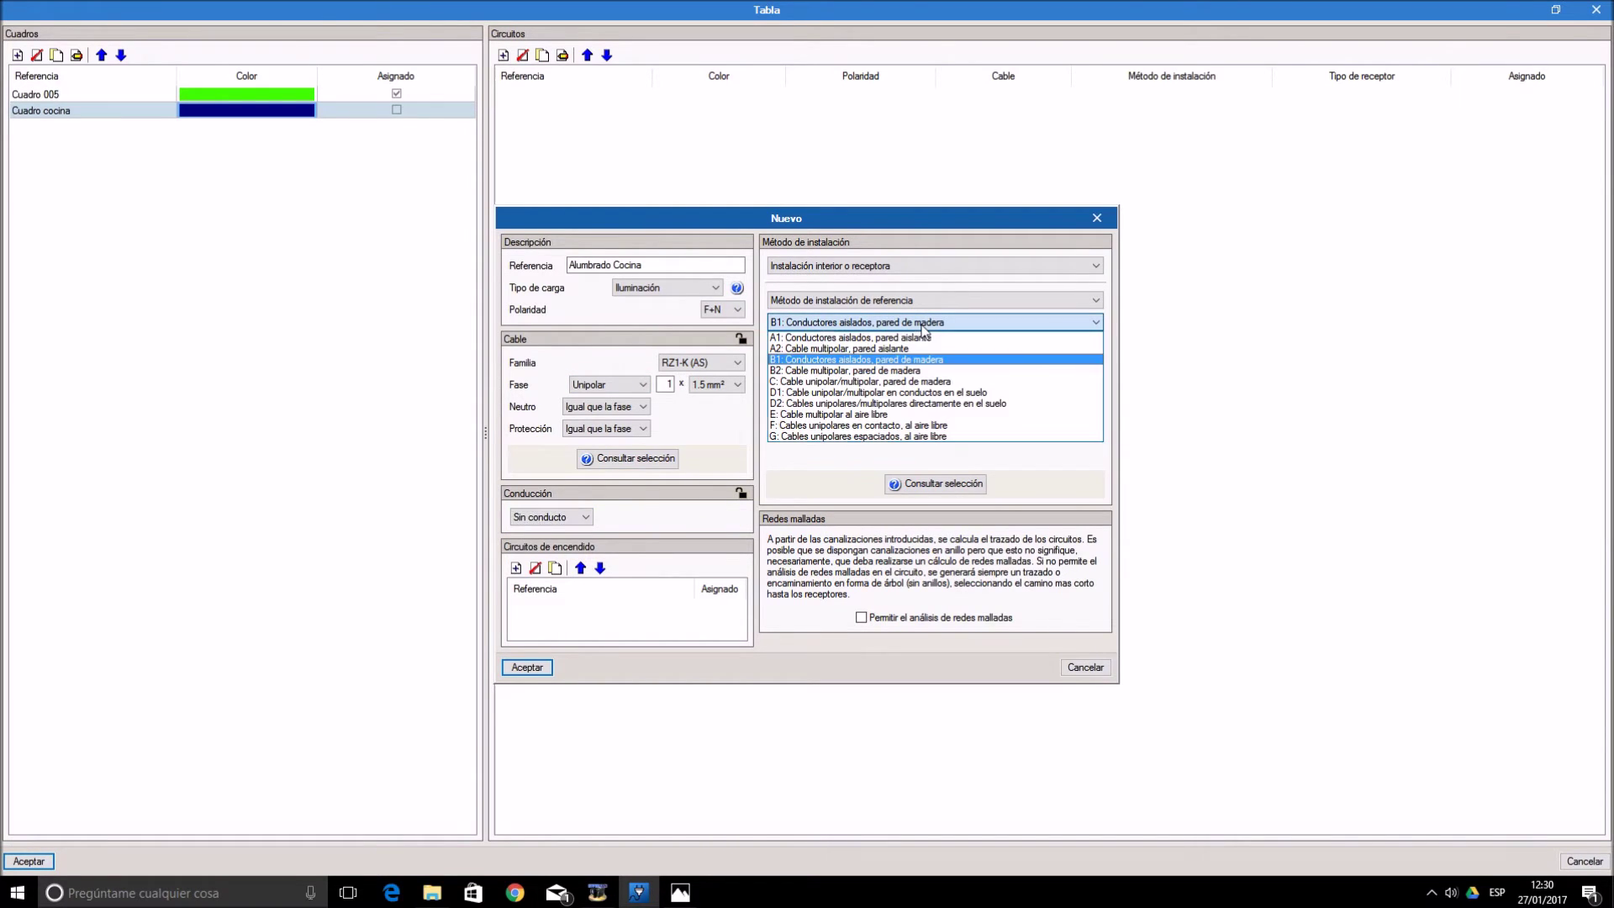
click(888, 414)
click(1099, 344)
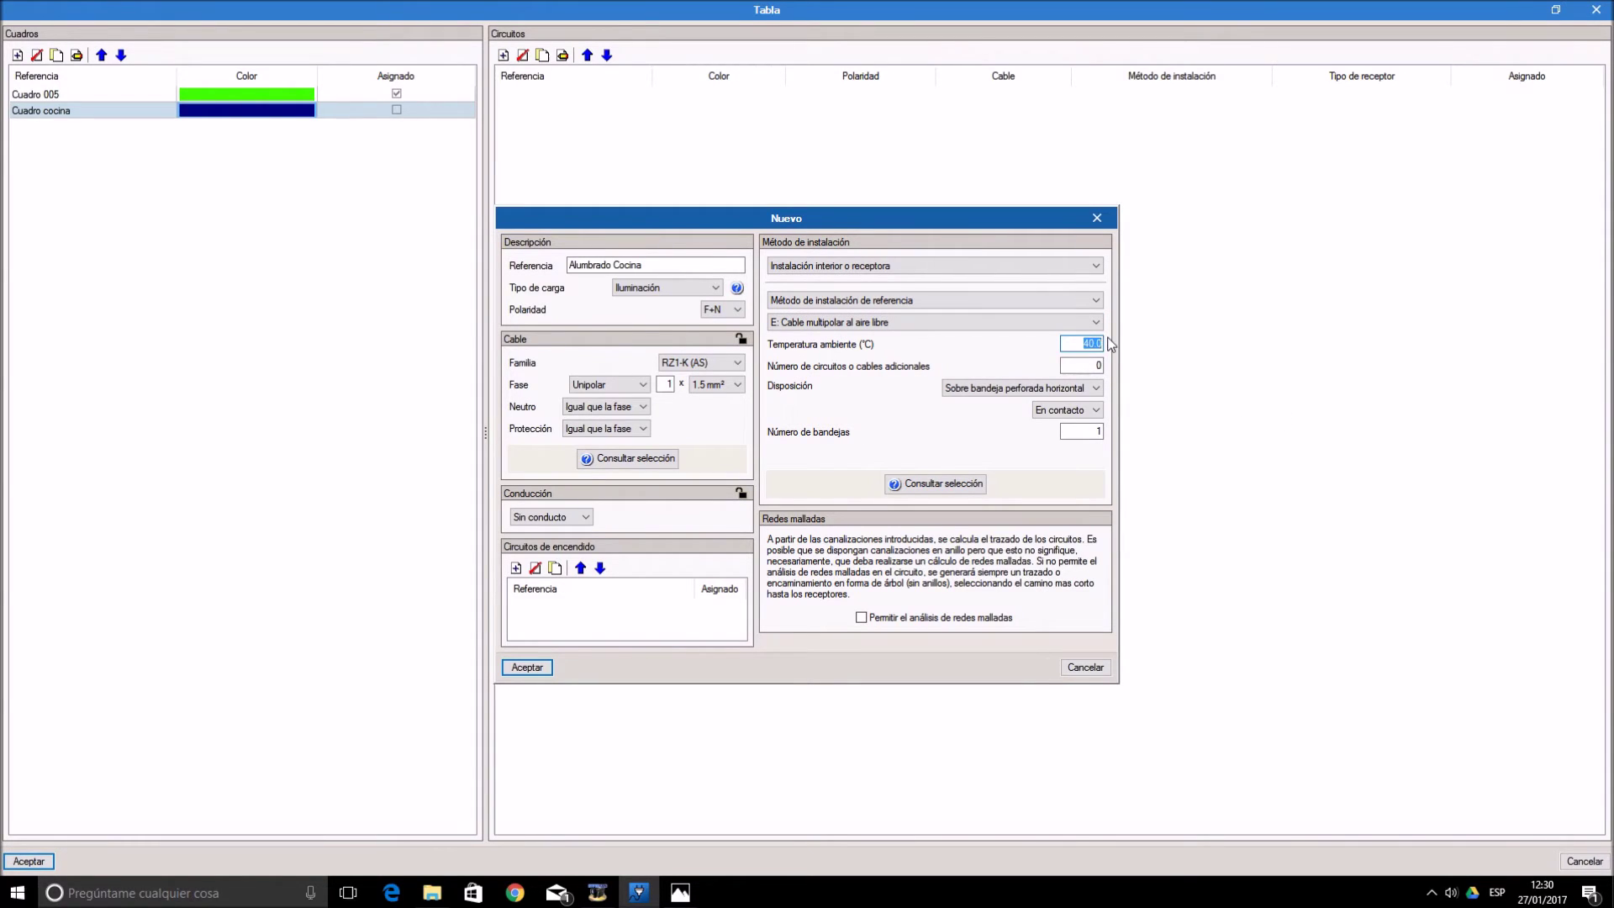
text(25)
click(861, 618)
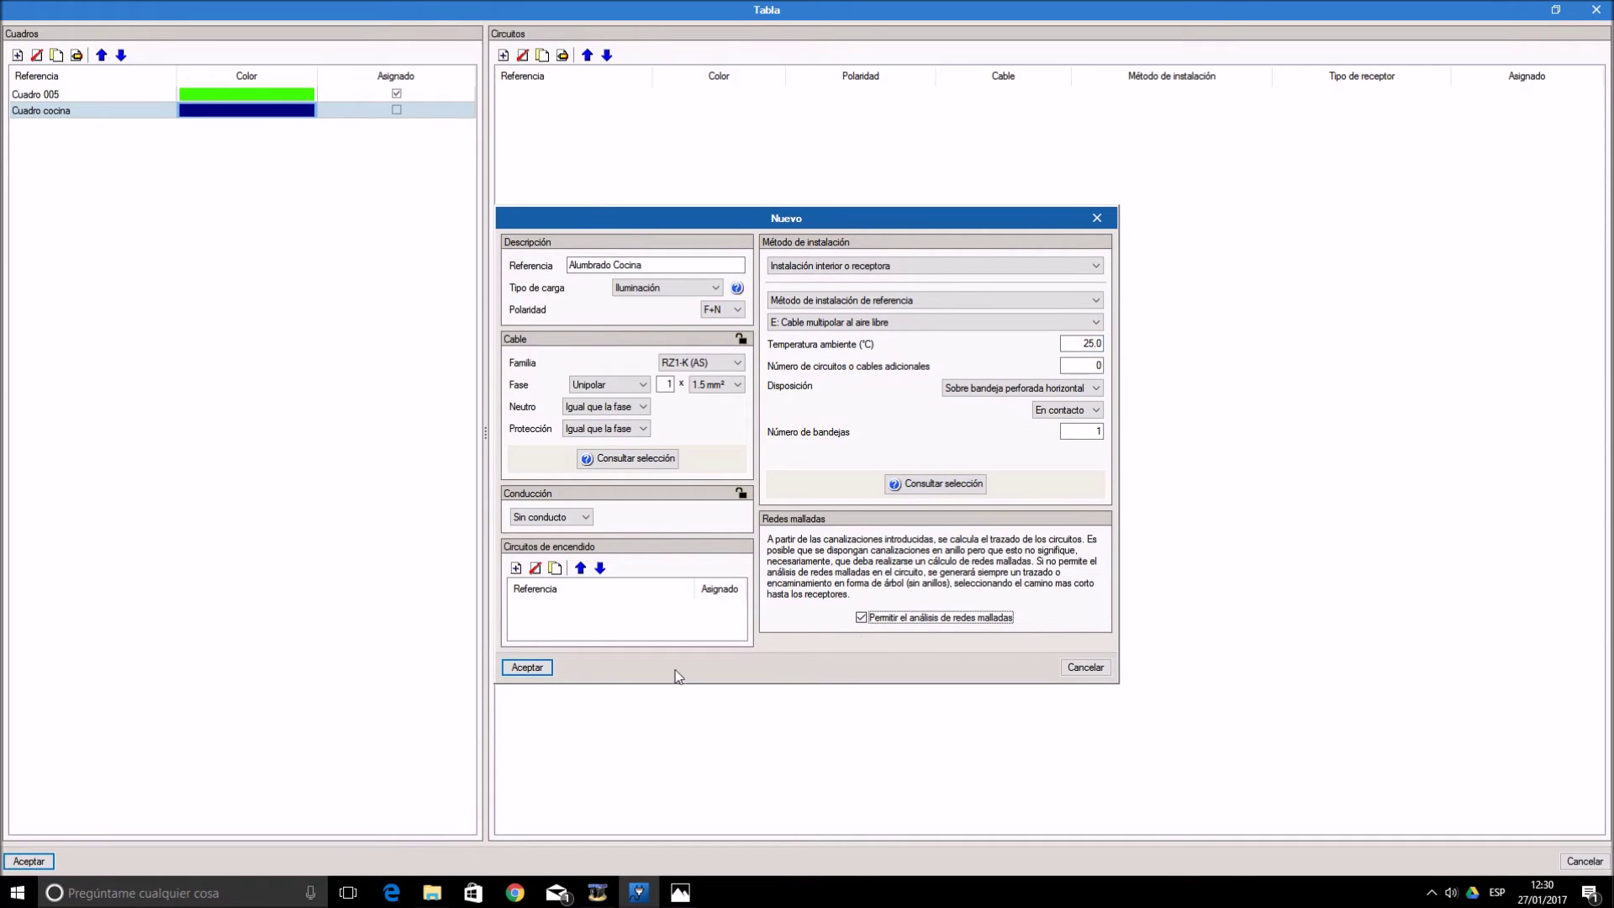
click(527, 667)
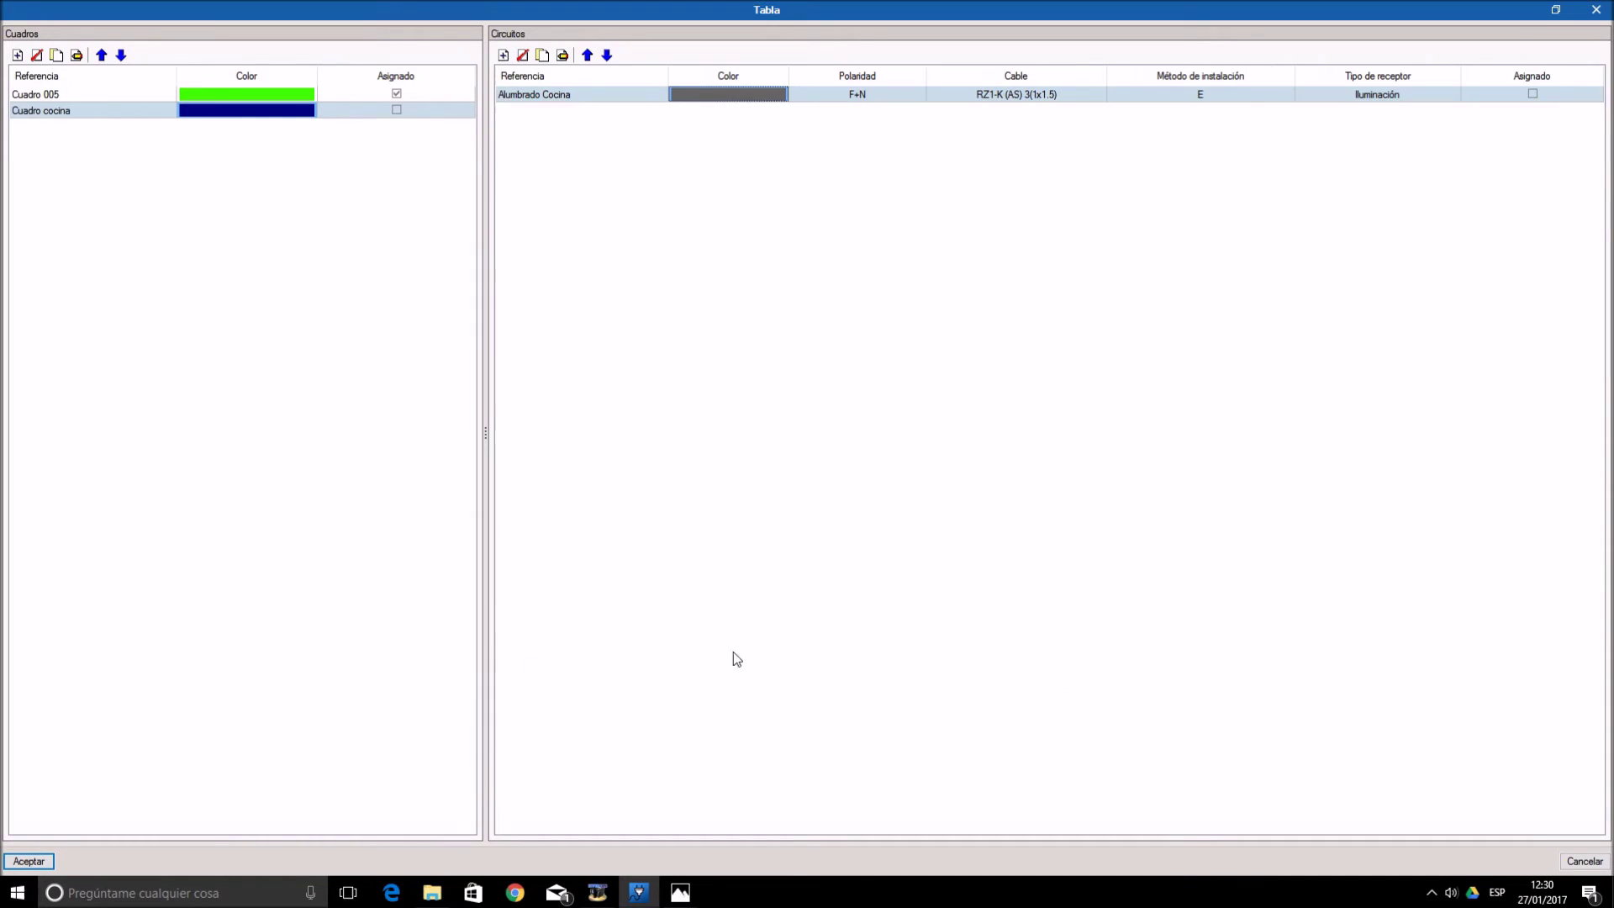
- Start another Cuadro cocina circuit named Frío with load type Genérica, polarity 3F+N and a 2.5 mm² phase cable
click(503, 56)
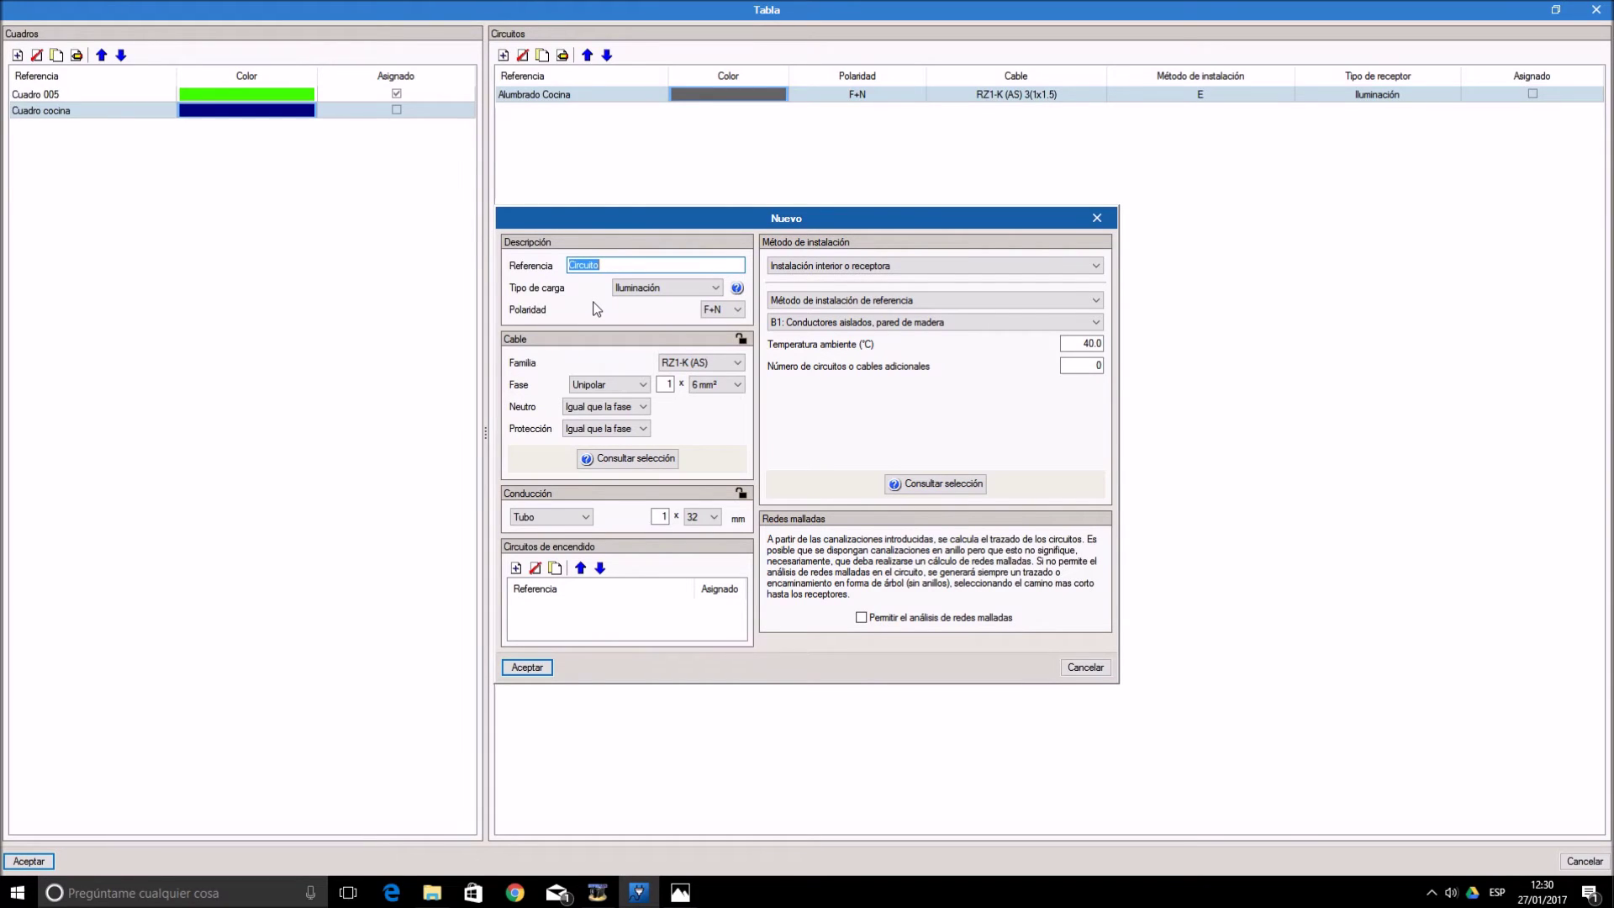
text(F)
click(666, 287)
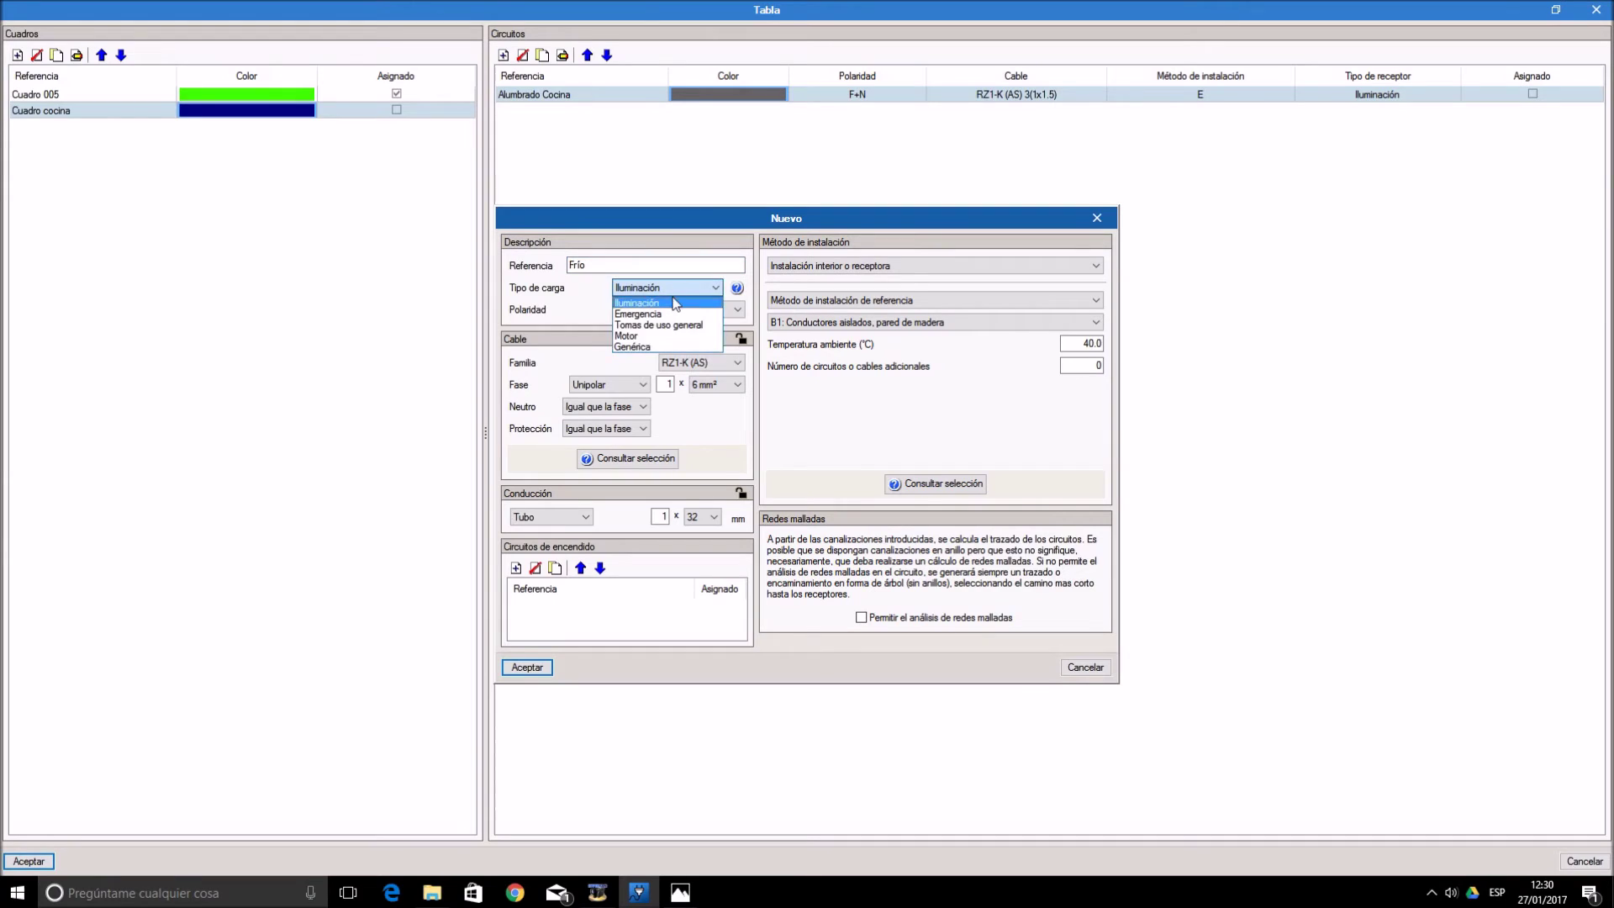
click(664, 347)
click(723, 309)
click(719, 331)
click(733, 385)
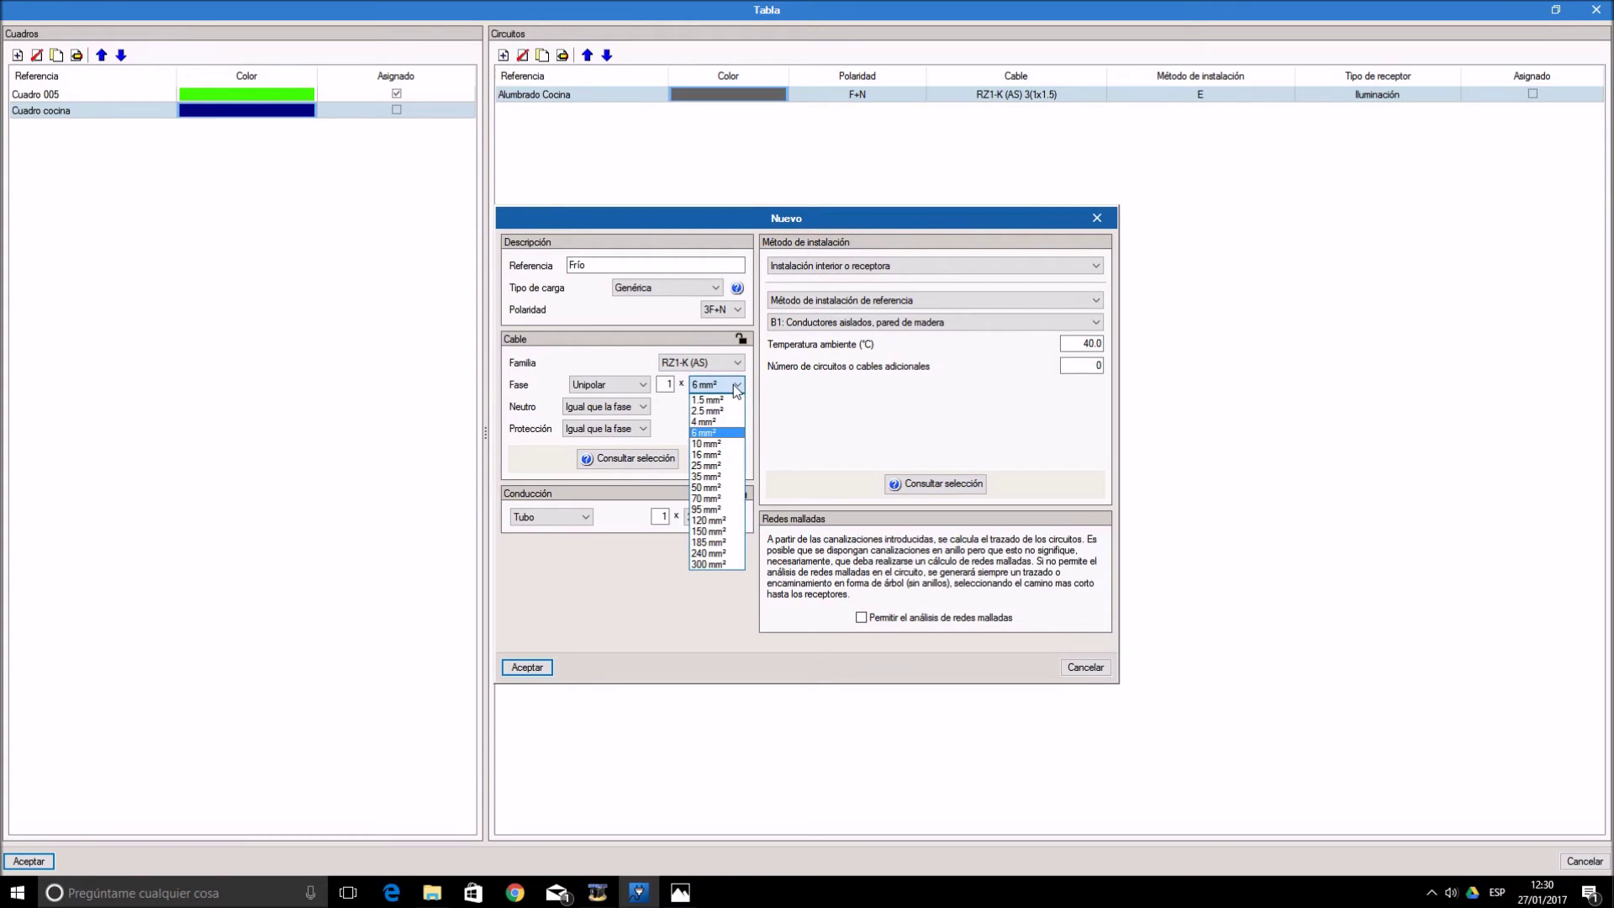
click(723, 411)
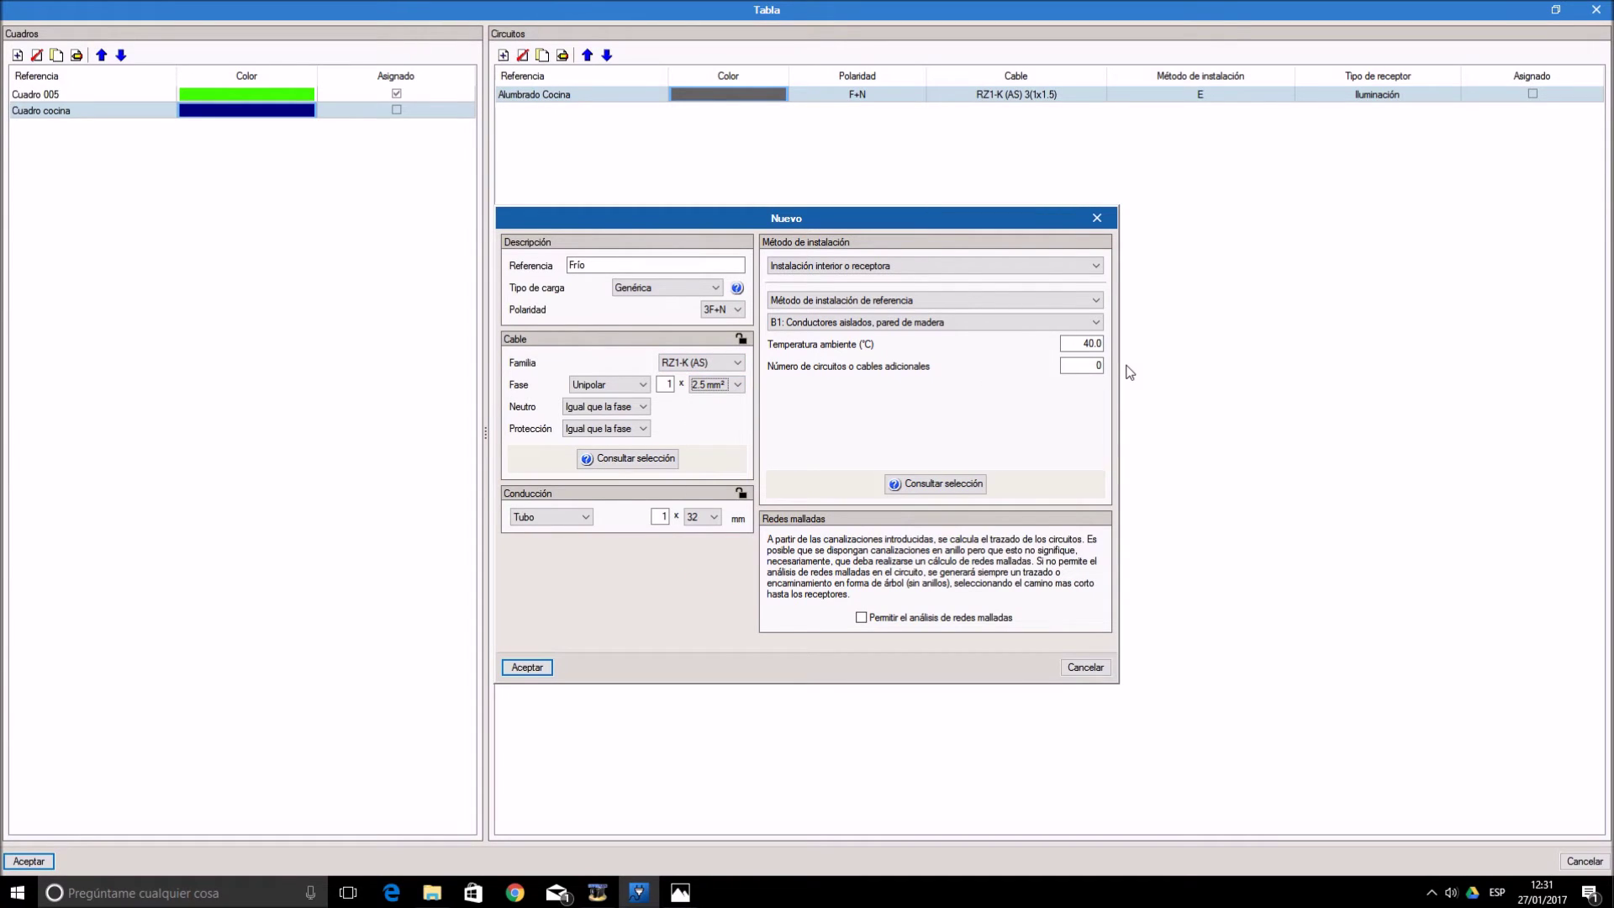
- Give Frío installation method E: Cable multipolar al aire libre, meshed network analysis and conduction Sin conducto, and accept the circuit
click(974, 324)
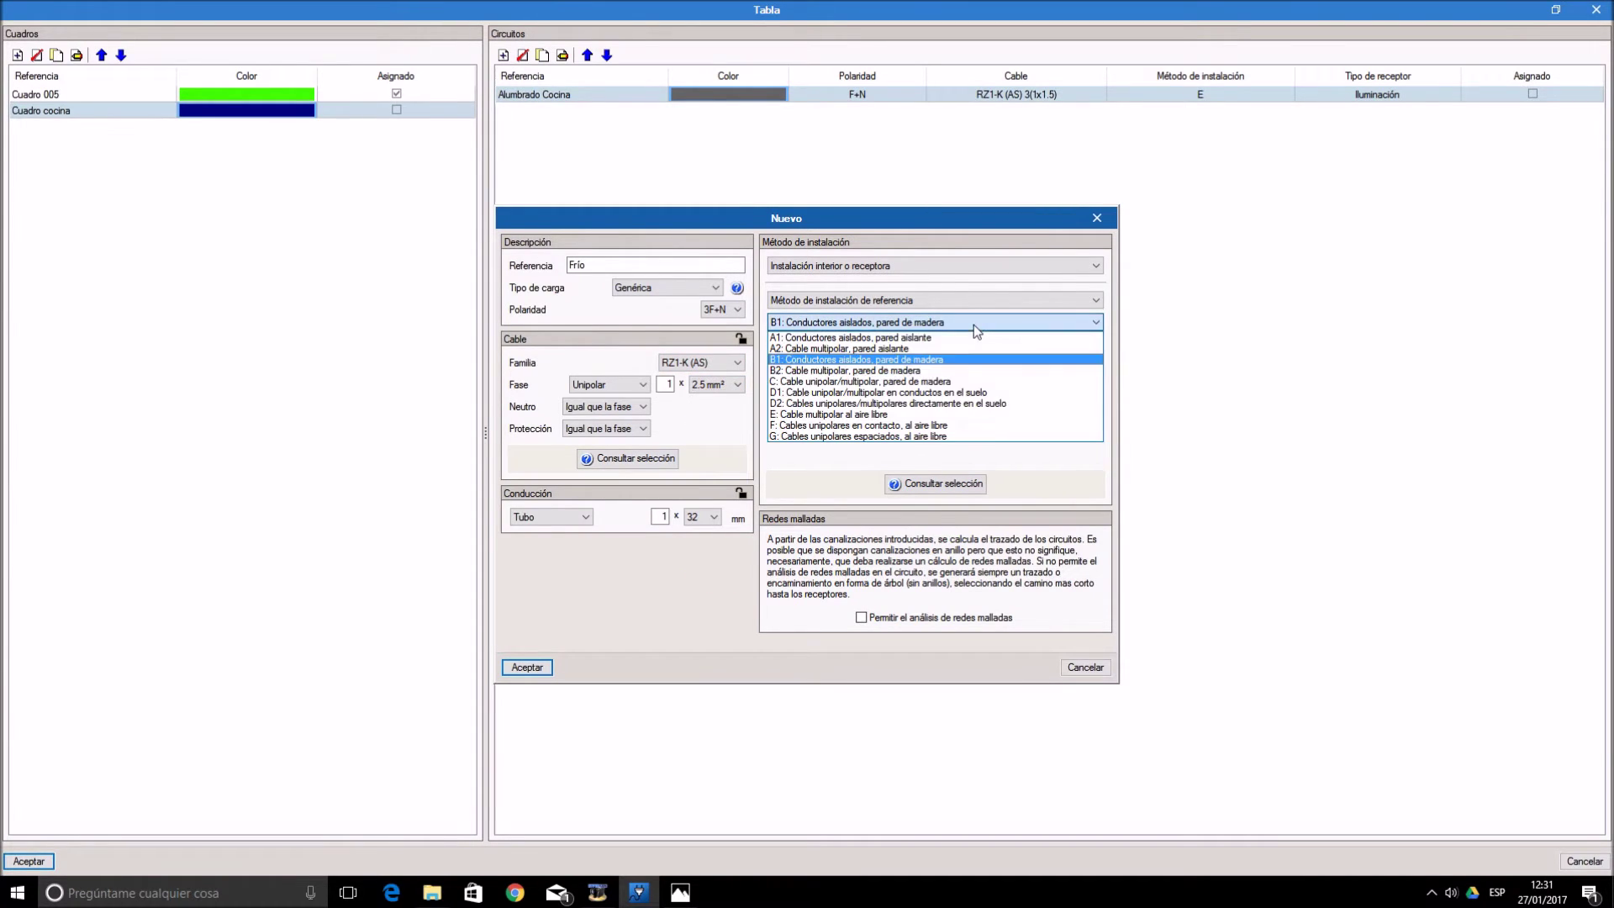
click(925, 410)
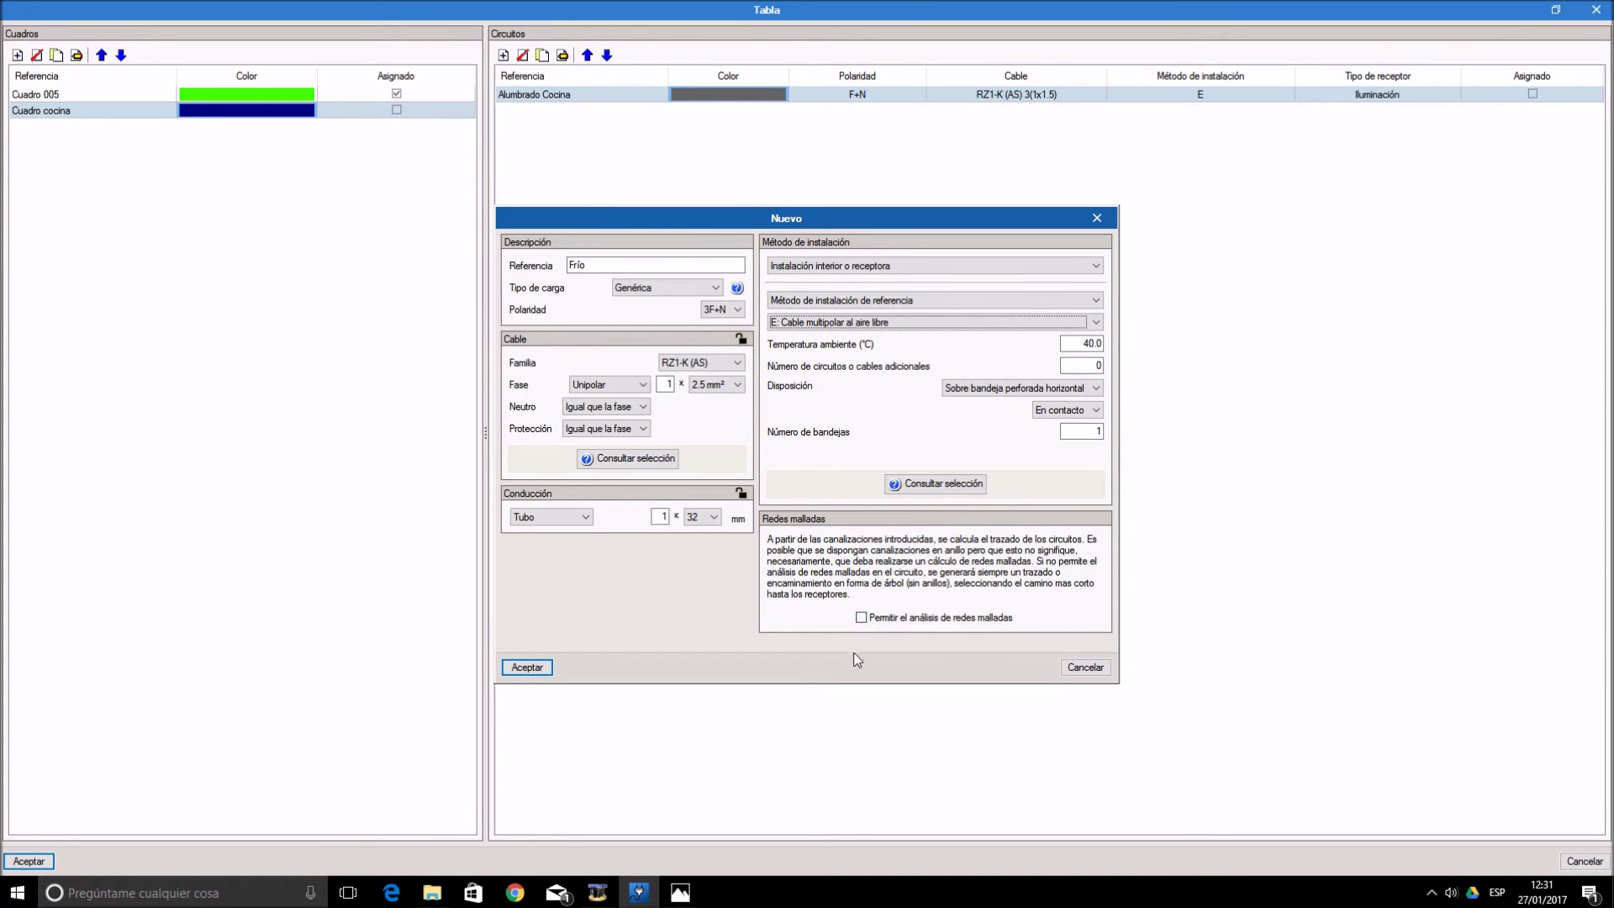
click(862, 618)
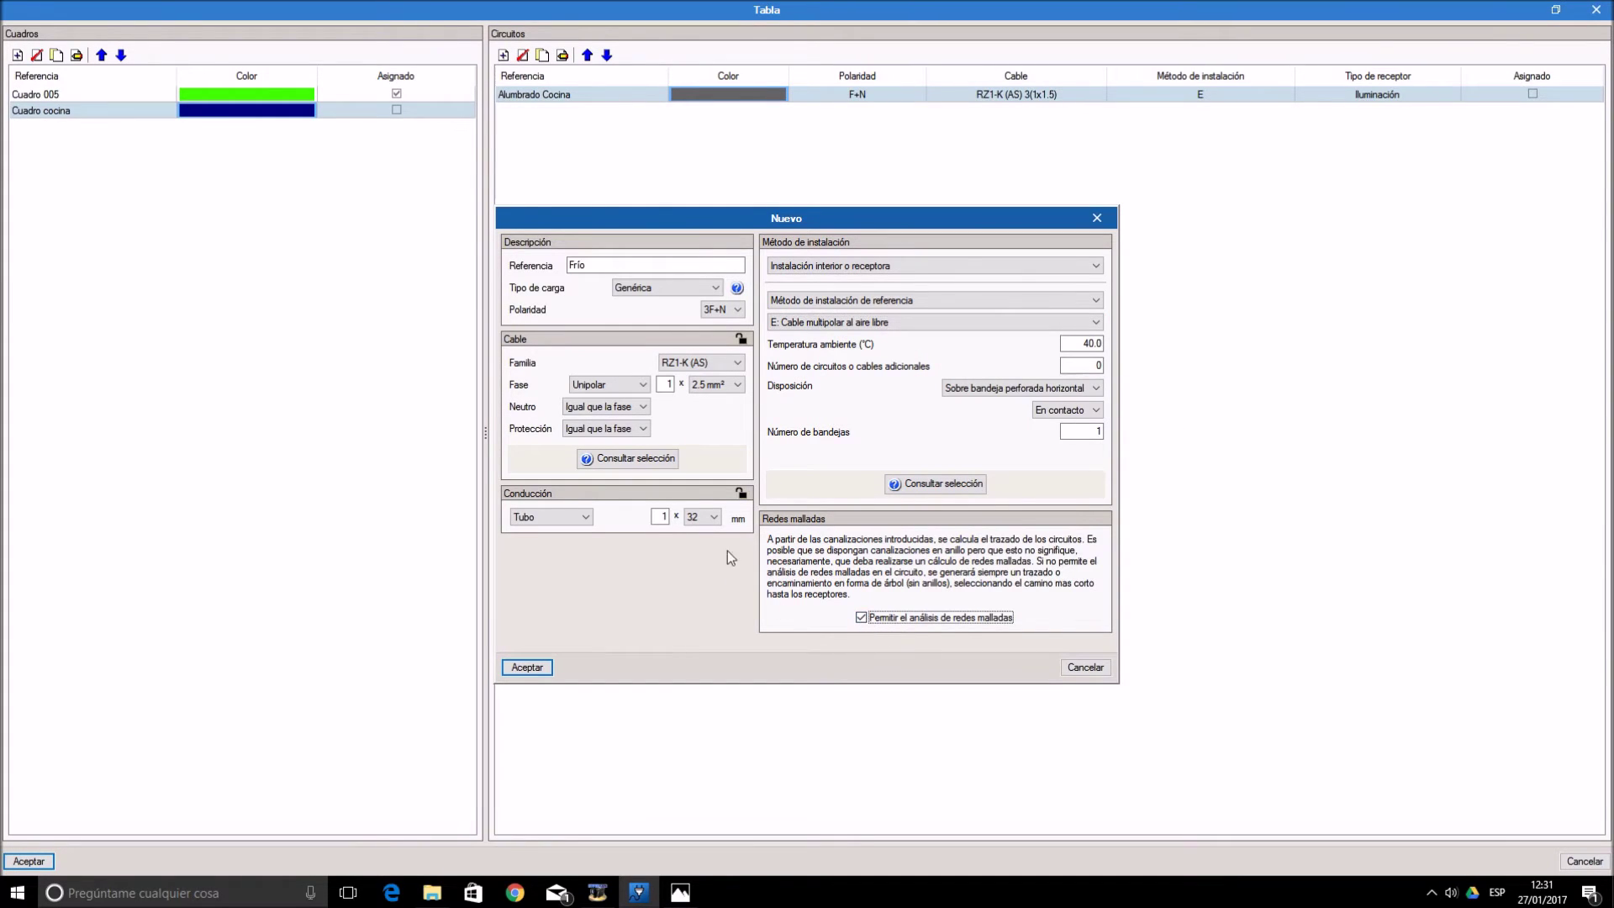
click(714, 517)
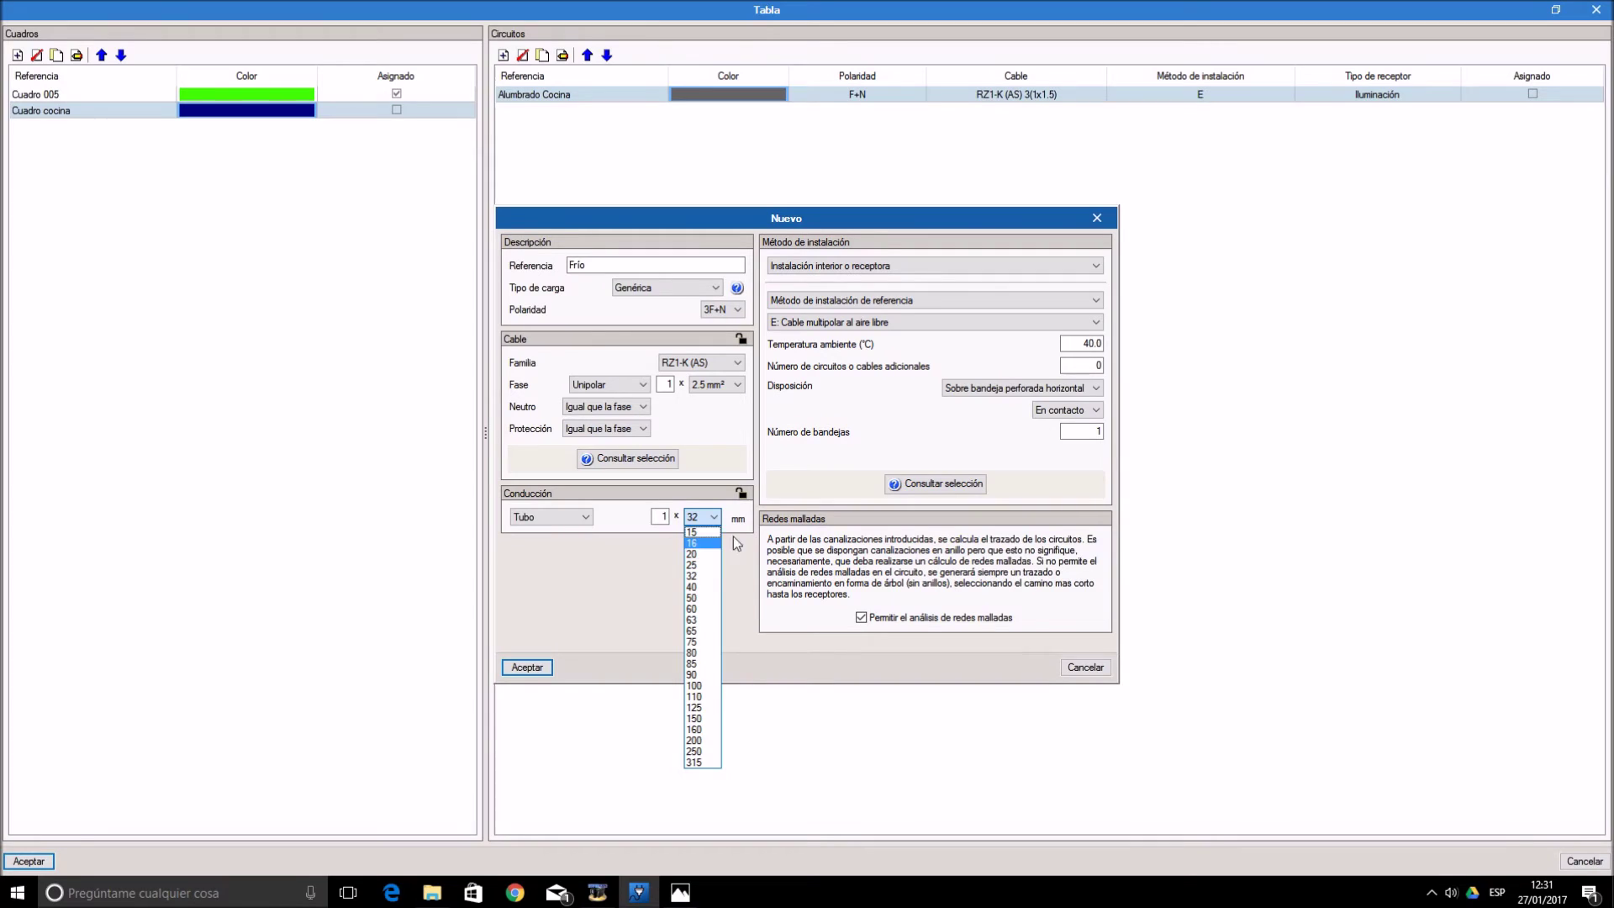
click(702, 554)
click(564, 519)
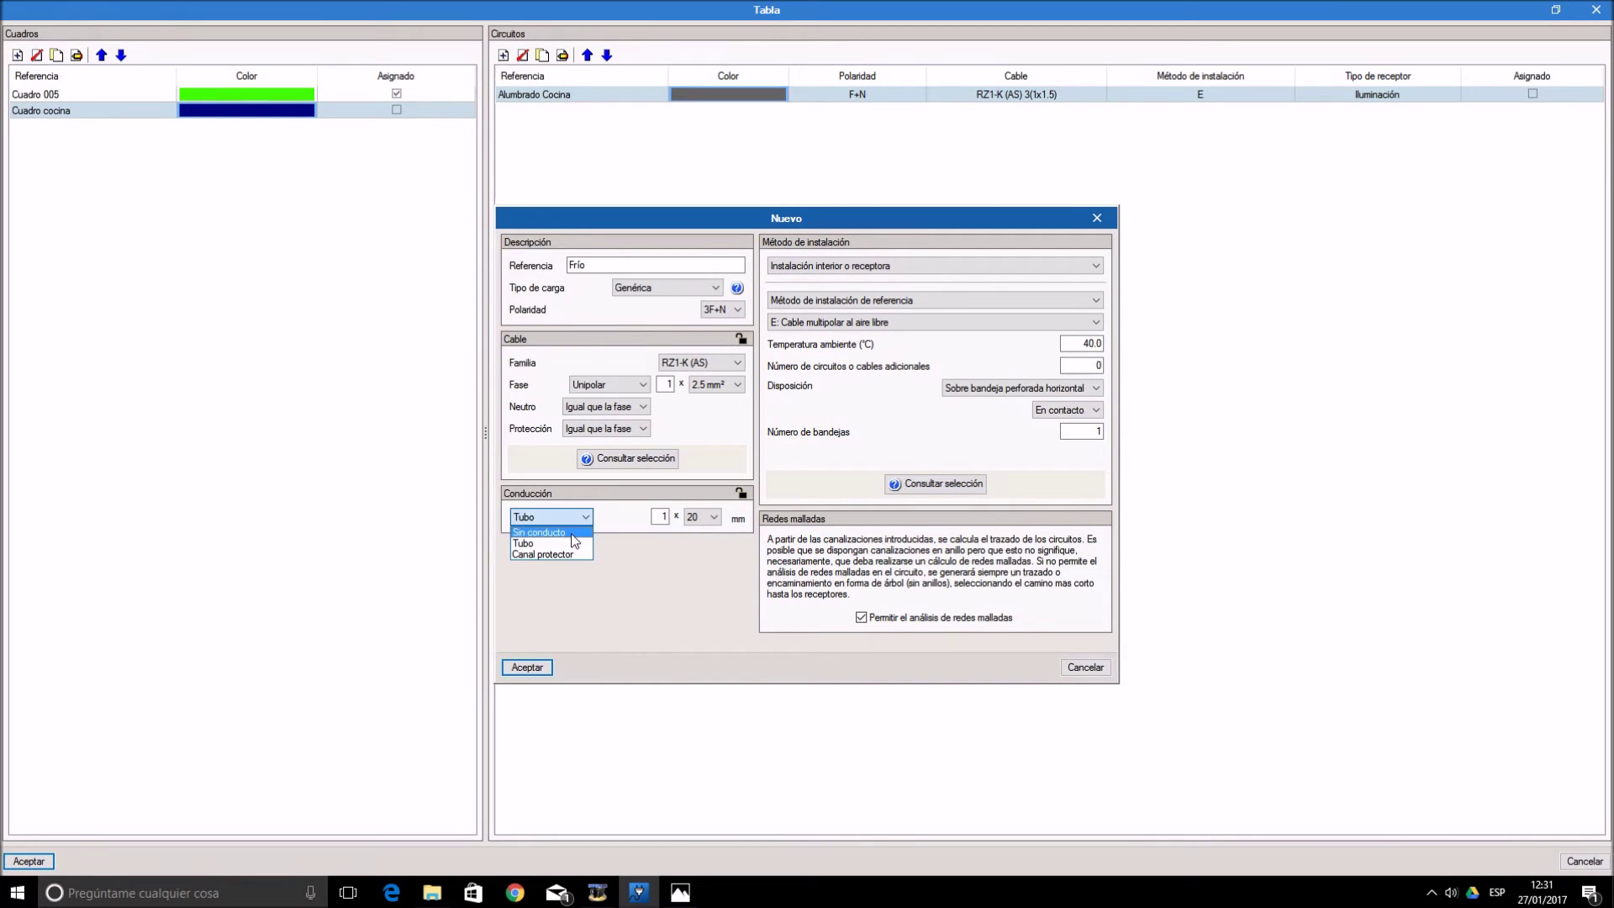
click(538, 550)
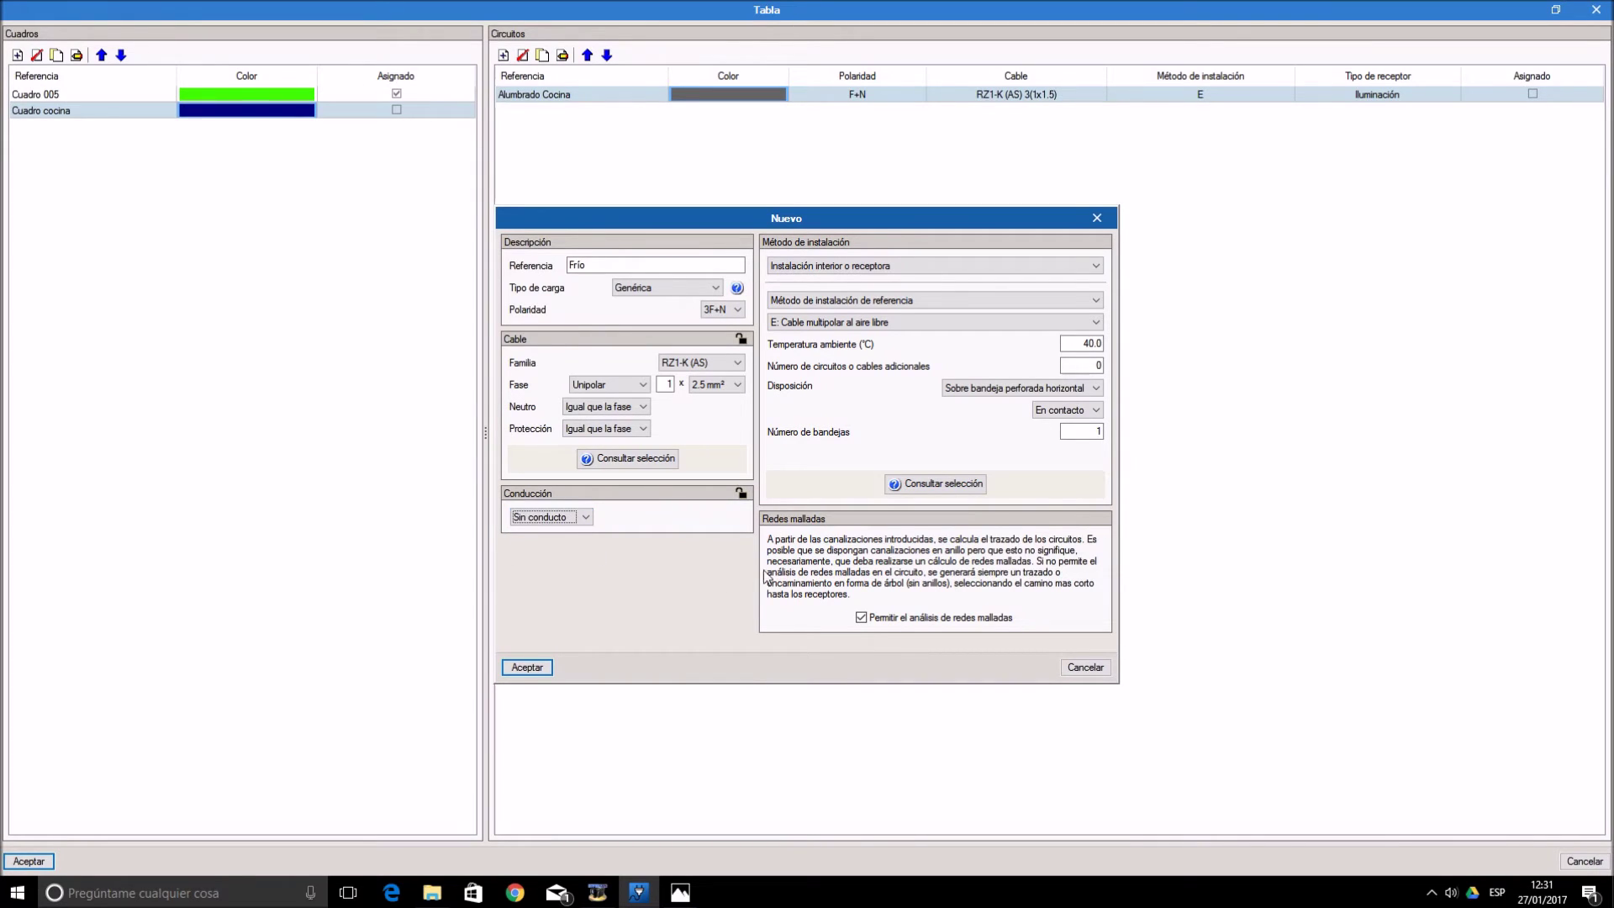
click(528, 667)
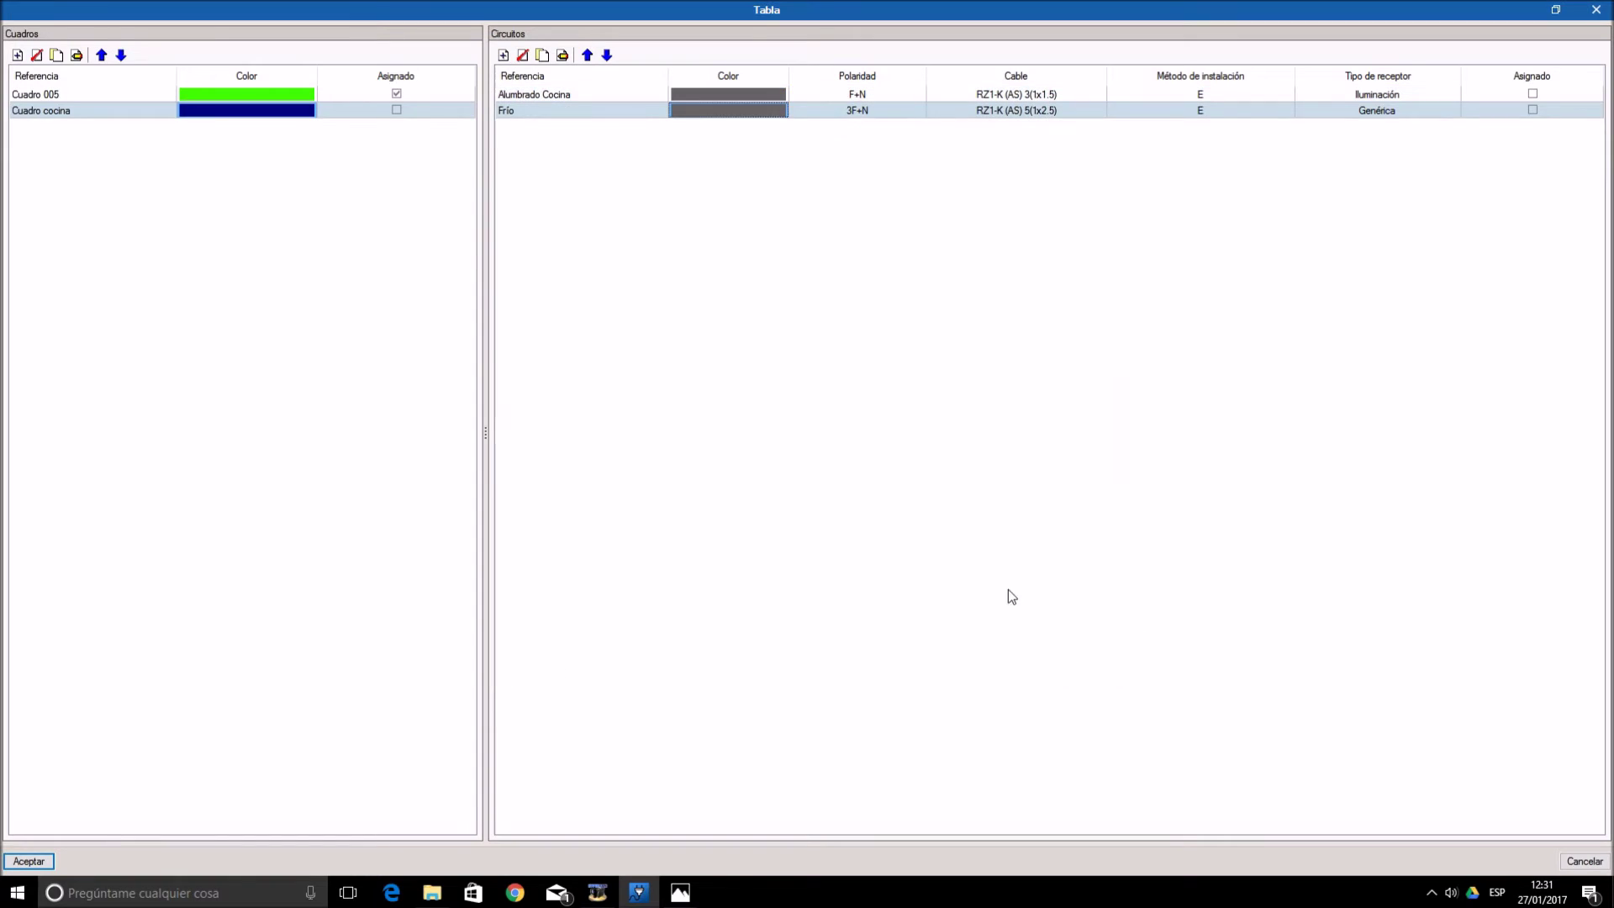
- Colour the Frío circuit red and the Alumbrado Cocina circuit yellow
click(744, 113)
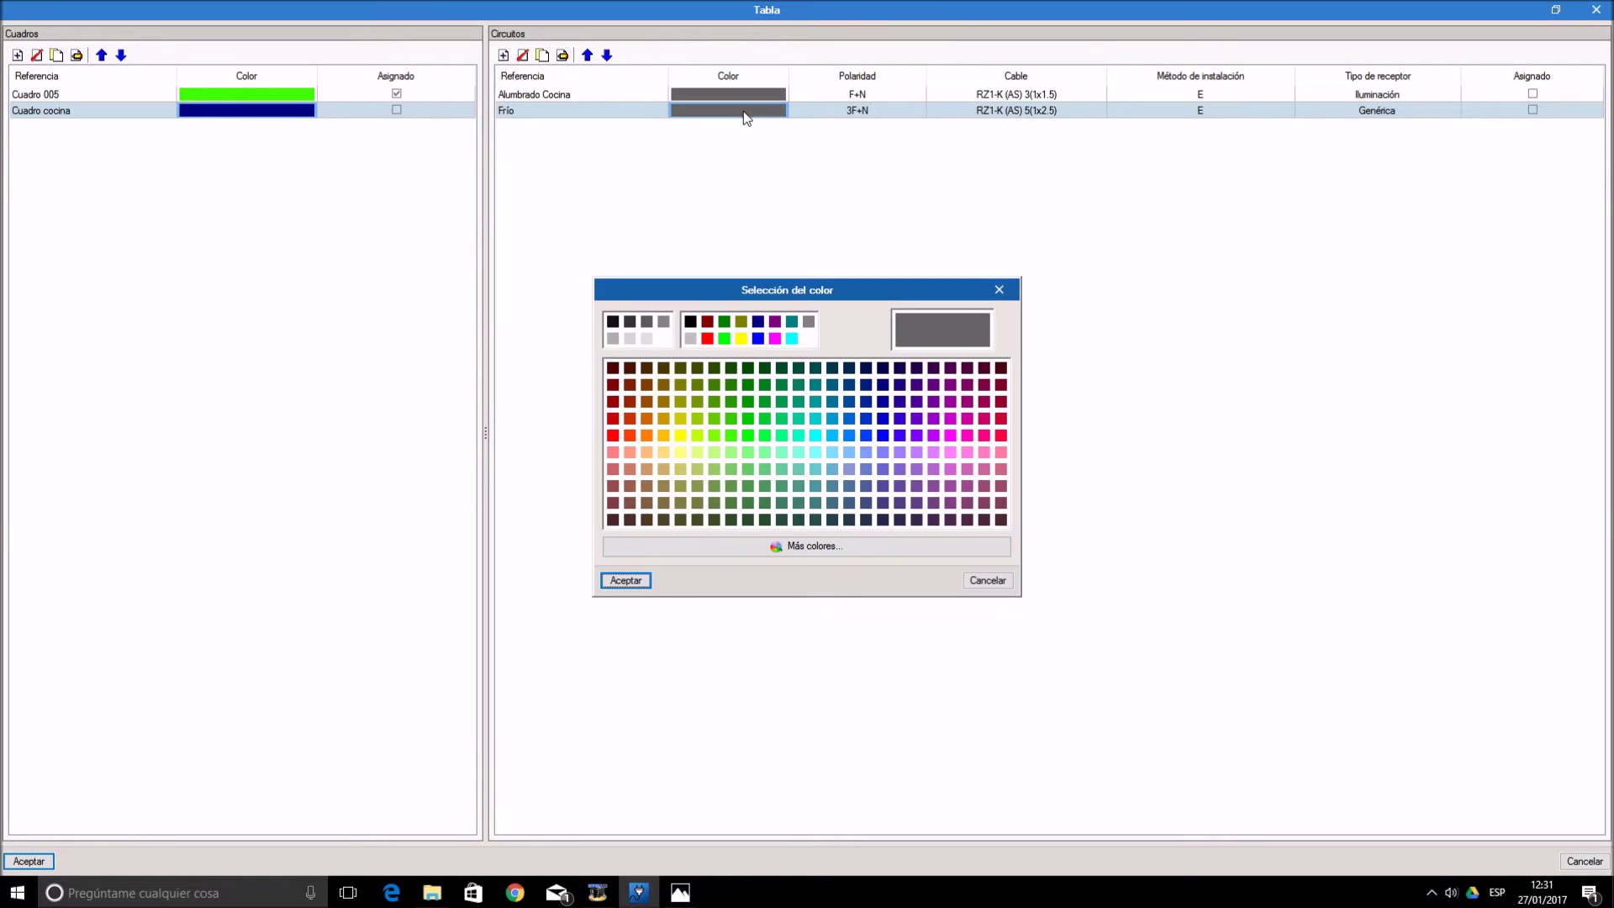
click(707, 338)
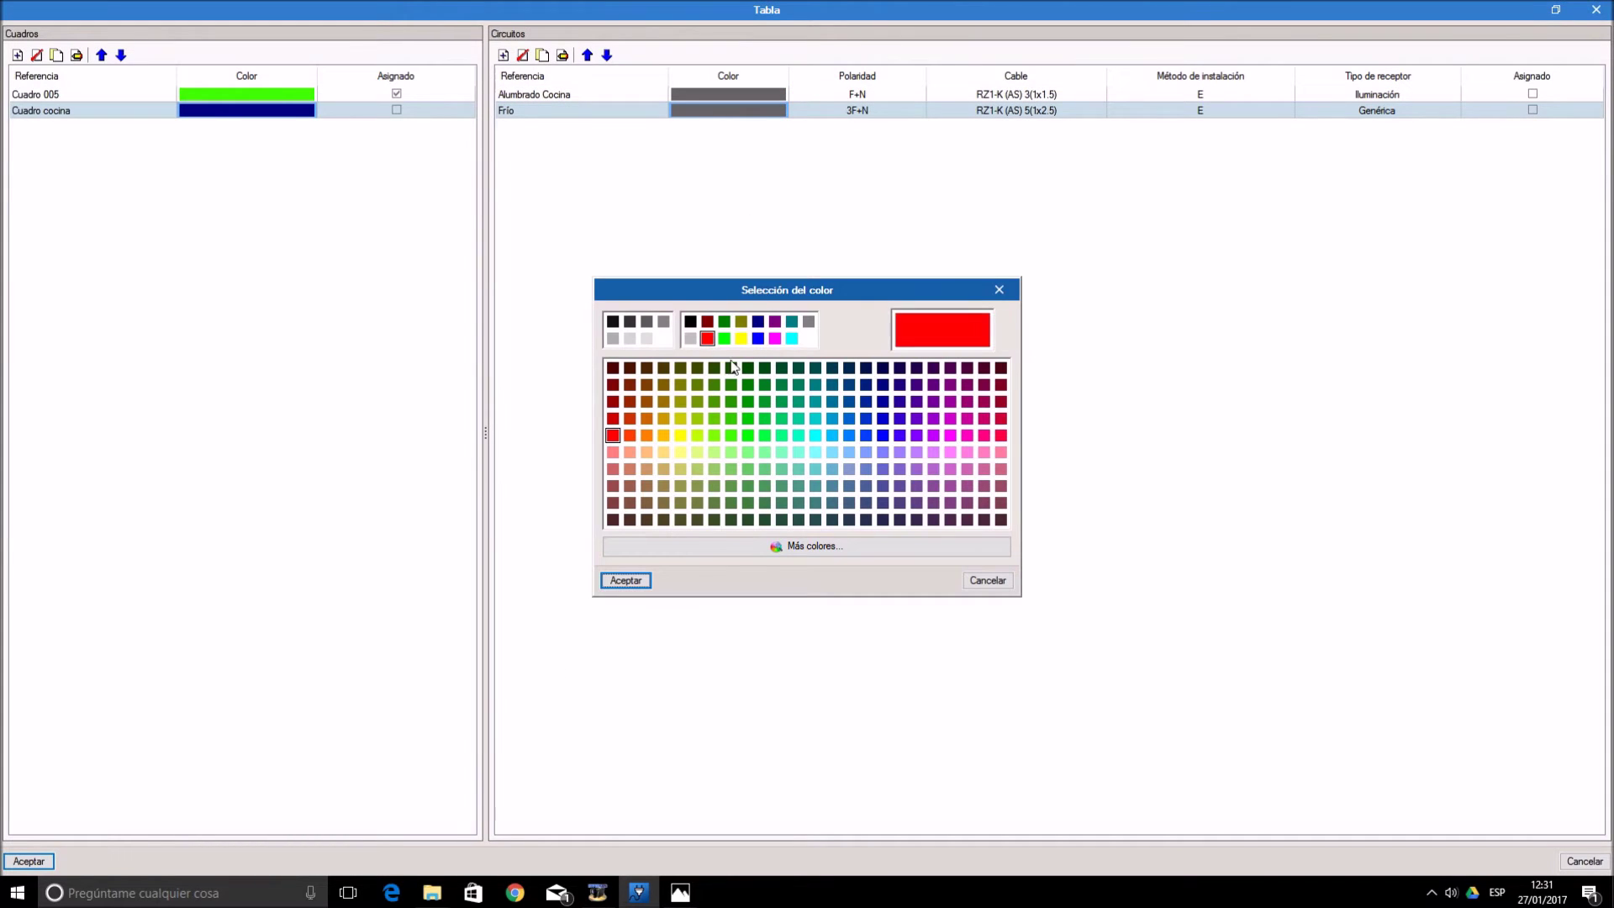
click(626, 580)
click(748, 93)
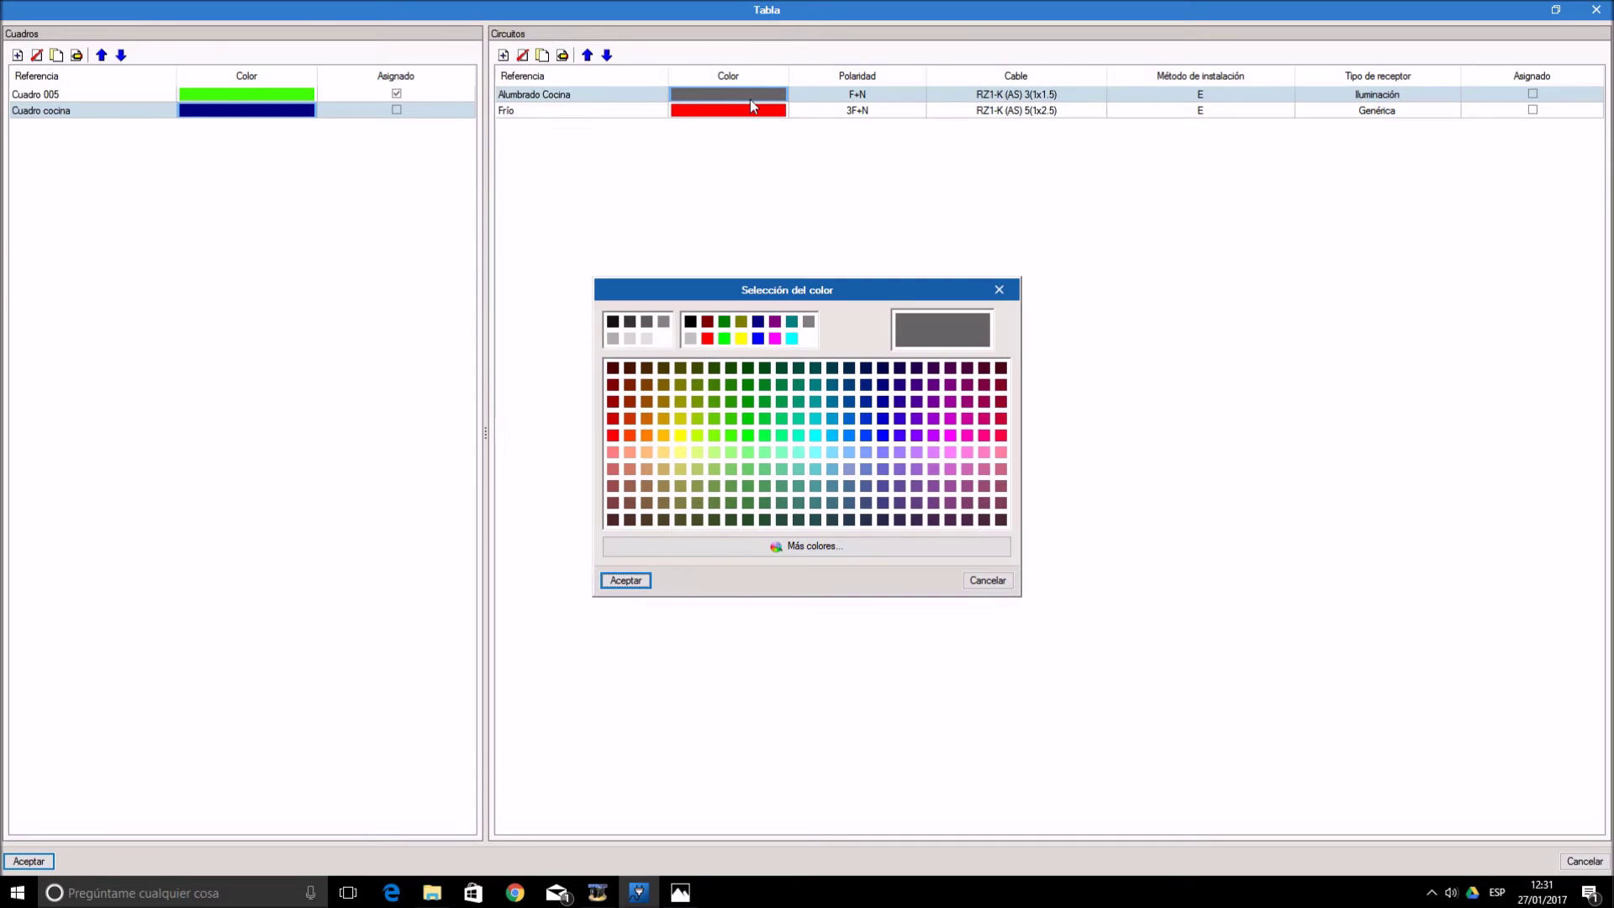
click(741, 338)
click(625, 580)
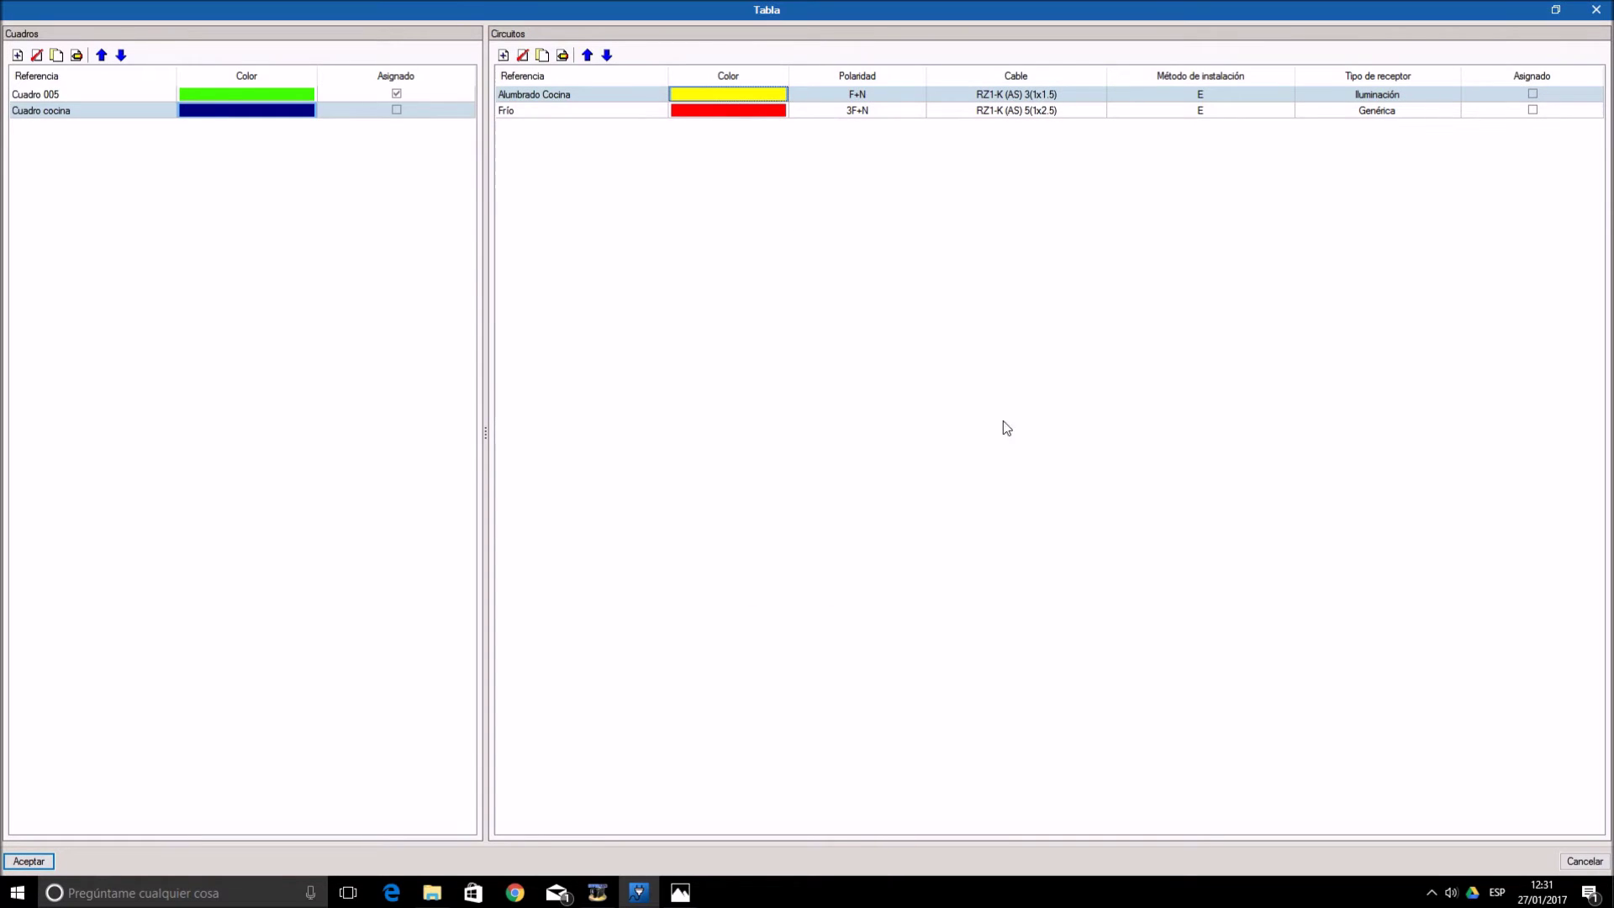
- Start another Cuadro cocina circuit named Horno with load type Genérica, polarity 3F+N and a 4 mm² phase cable
click(503, 55)
text(Horno)
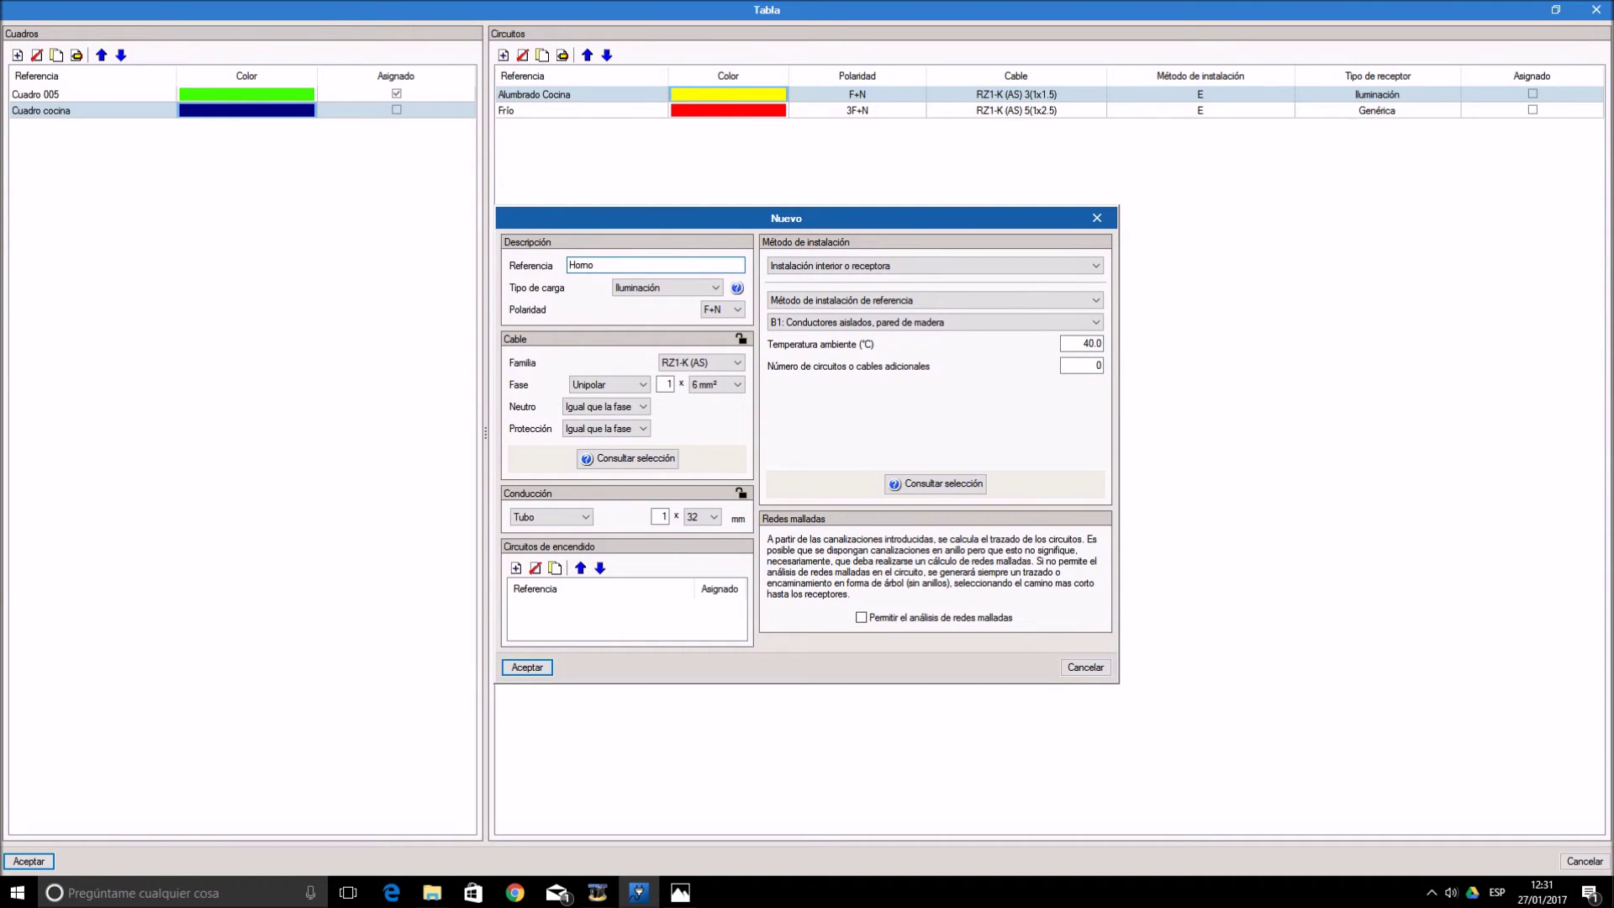
click(656, 288)
click(729, 311)
click(724, 326)
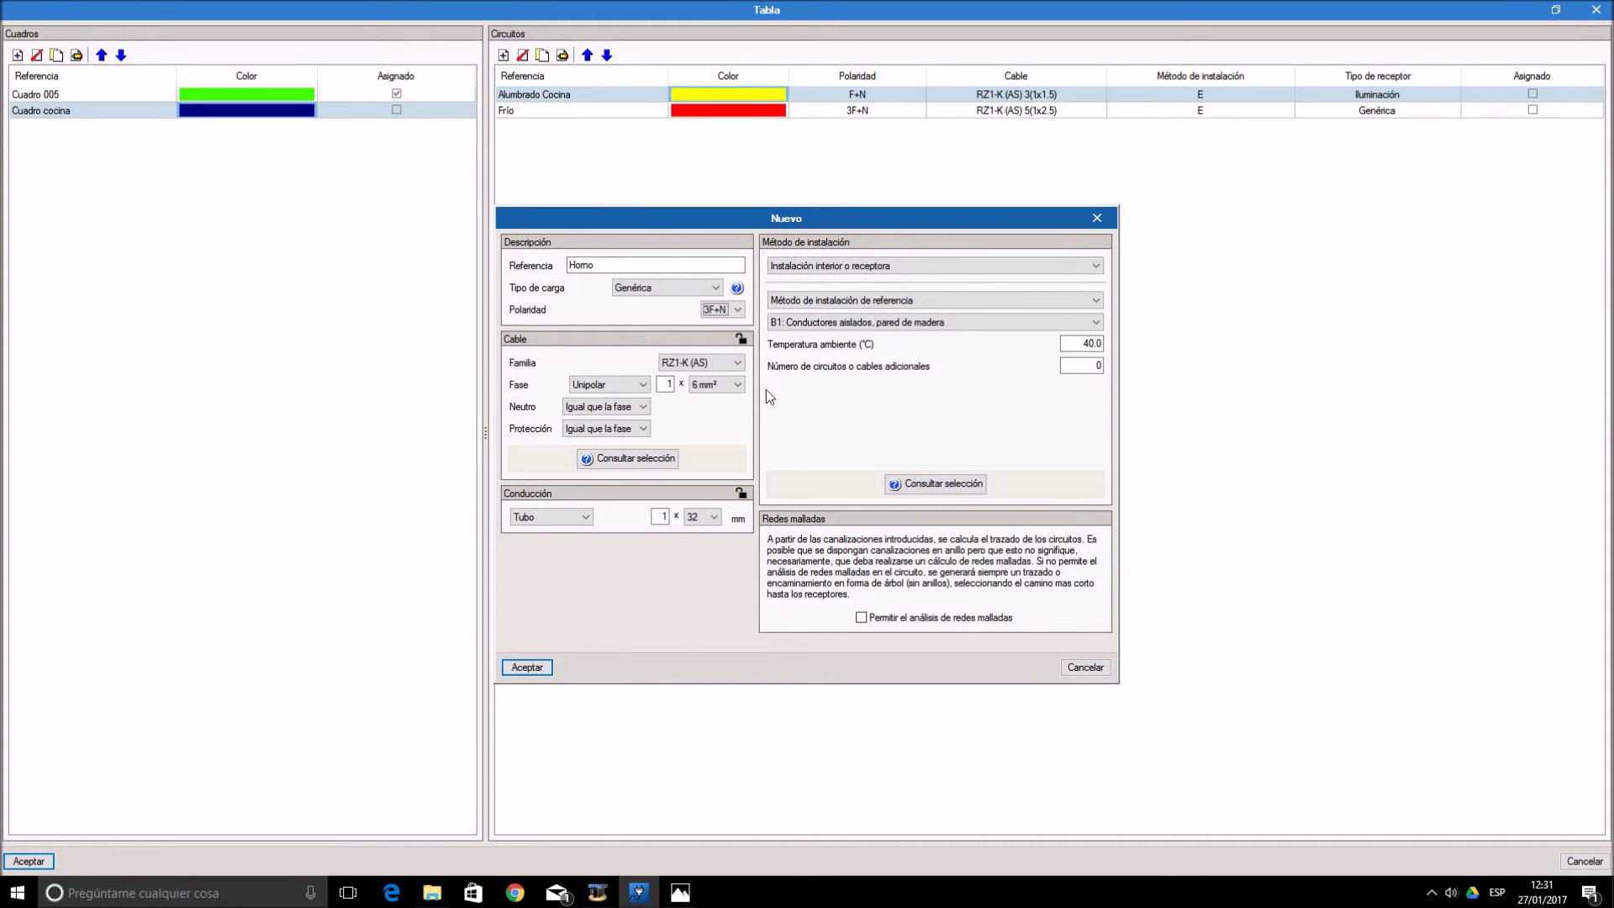
click(710, 385)
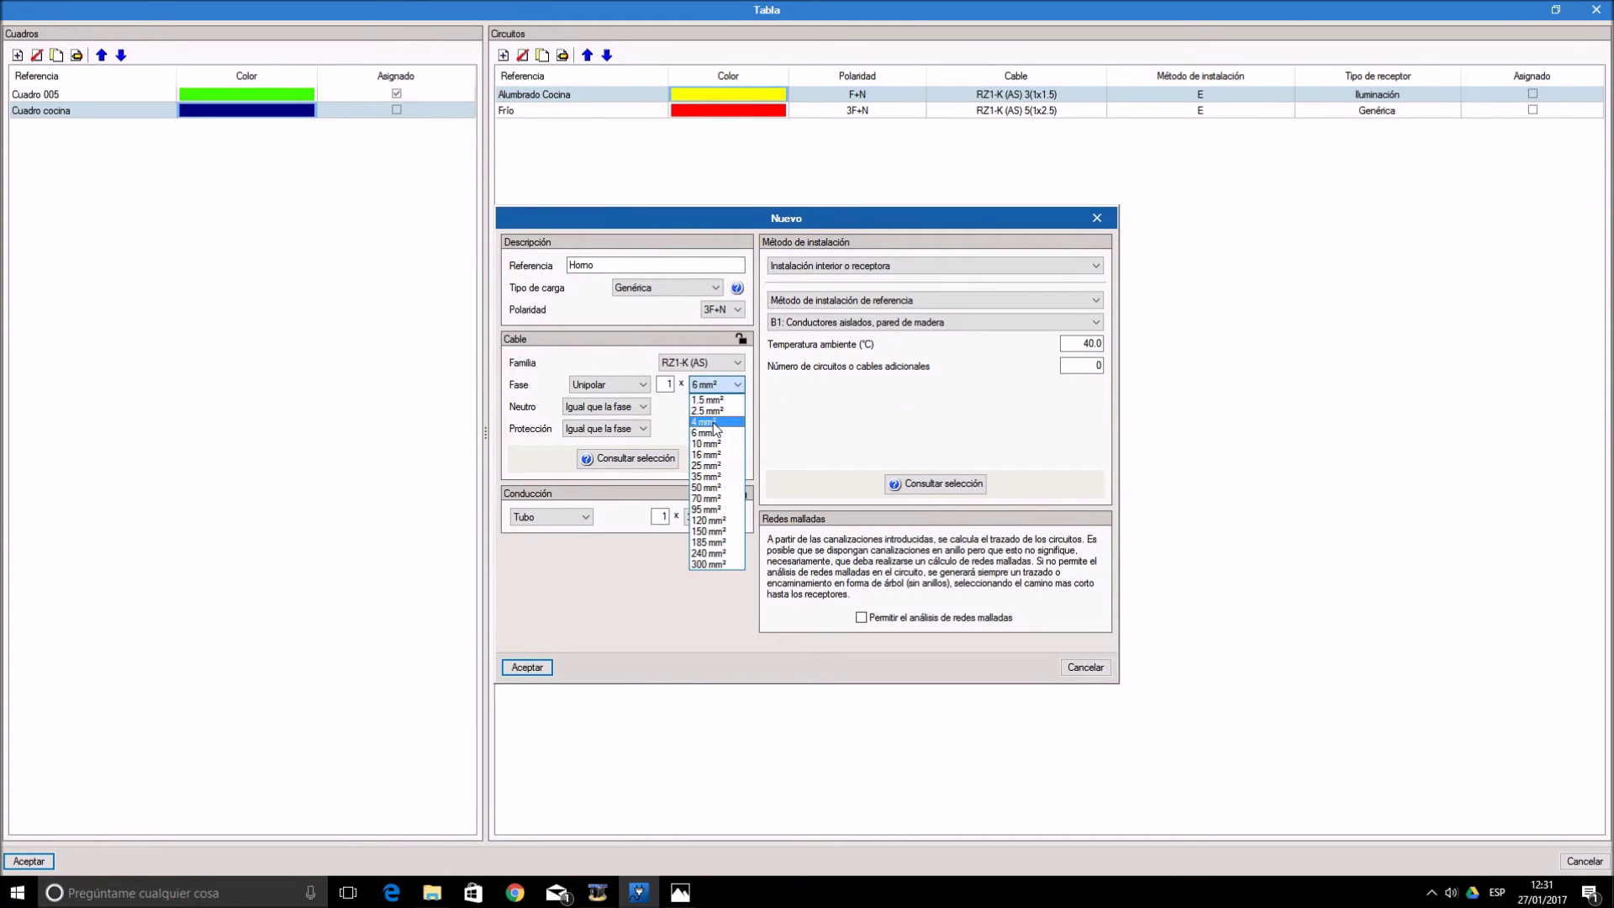
click(714, 422)
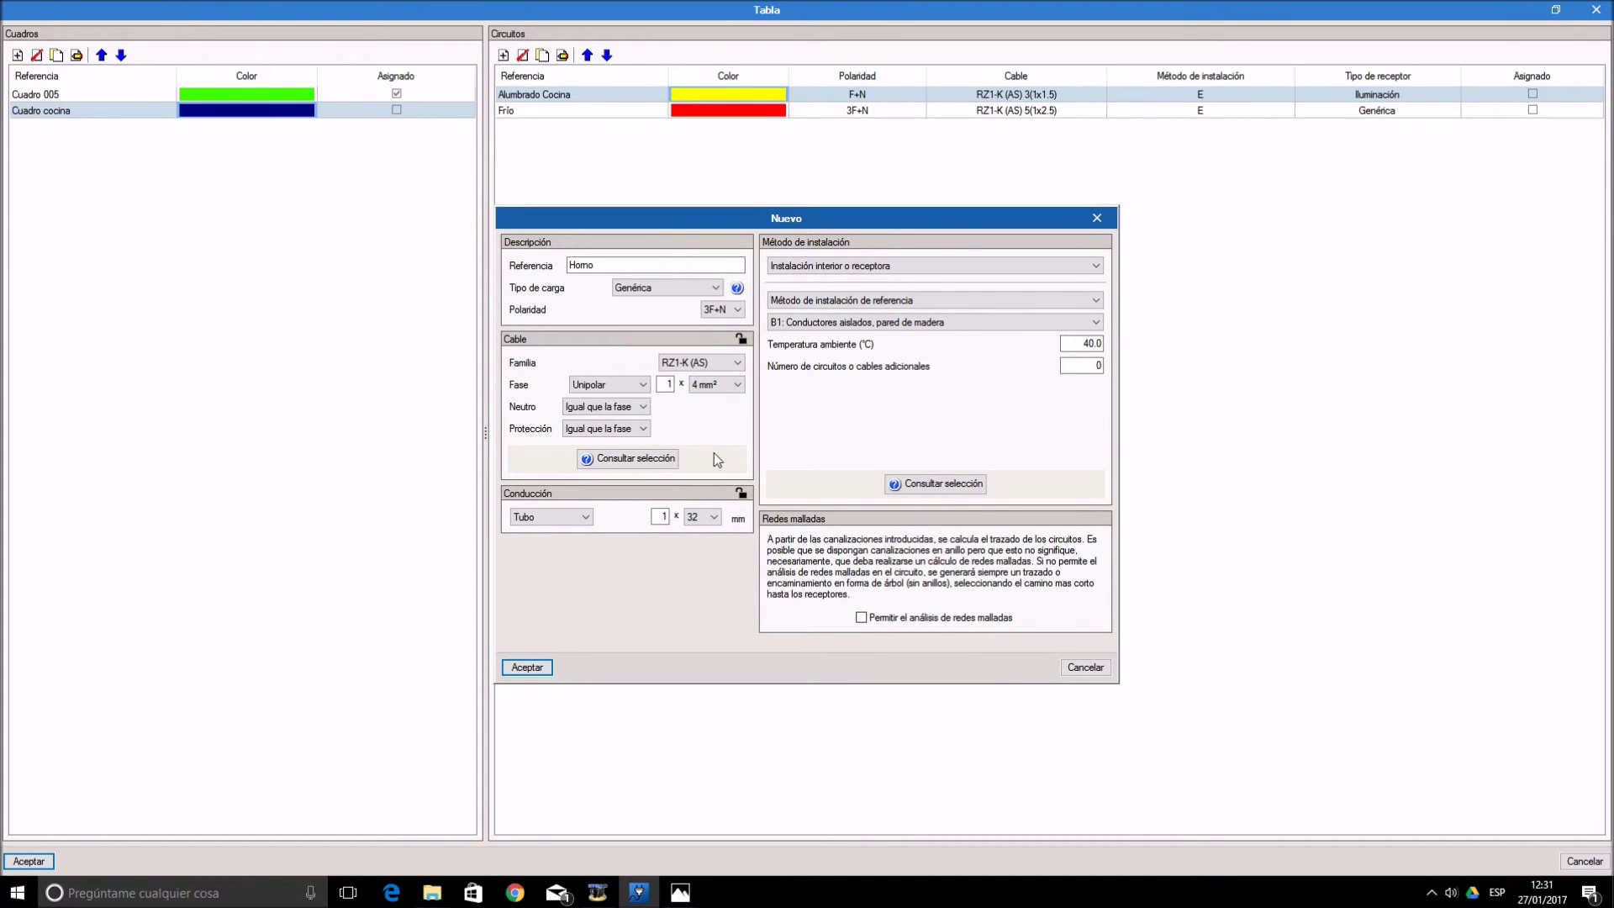
- Choose a 32 mm conduction tube for the Horno circuit and enter an ambient temperature of 25 °C
click(713, 518)
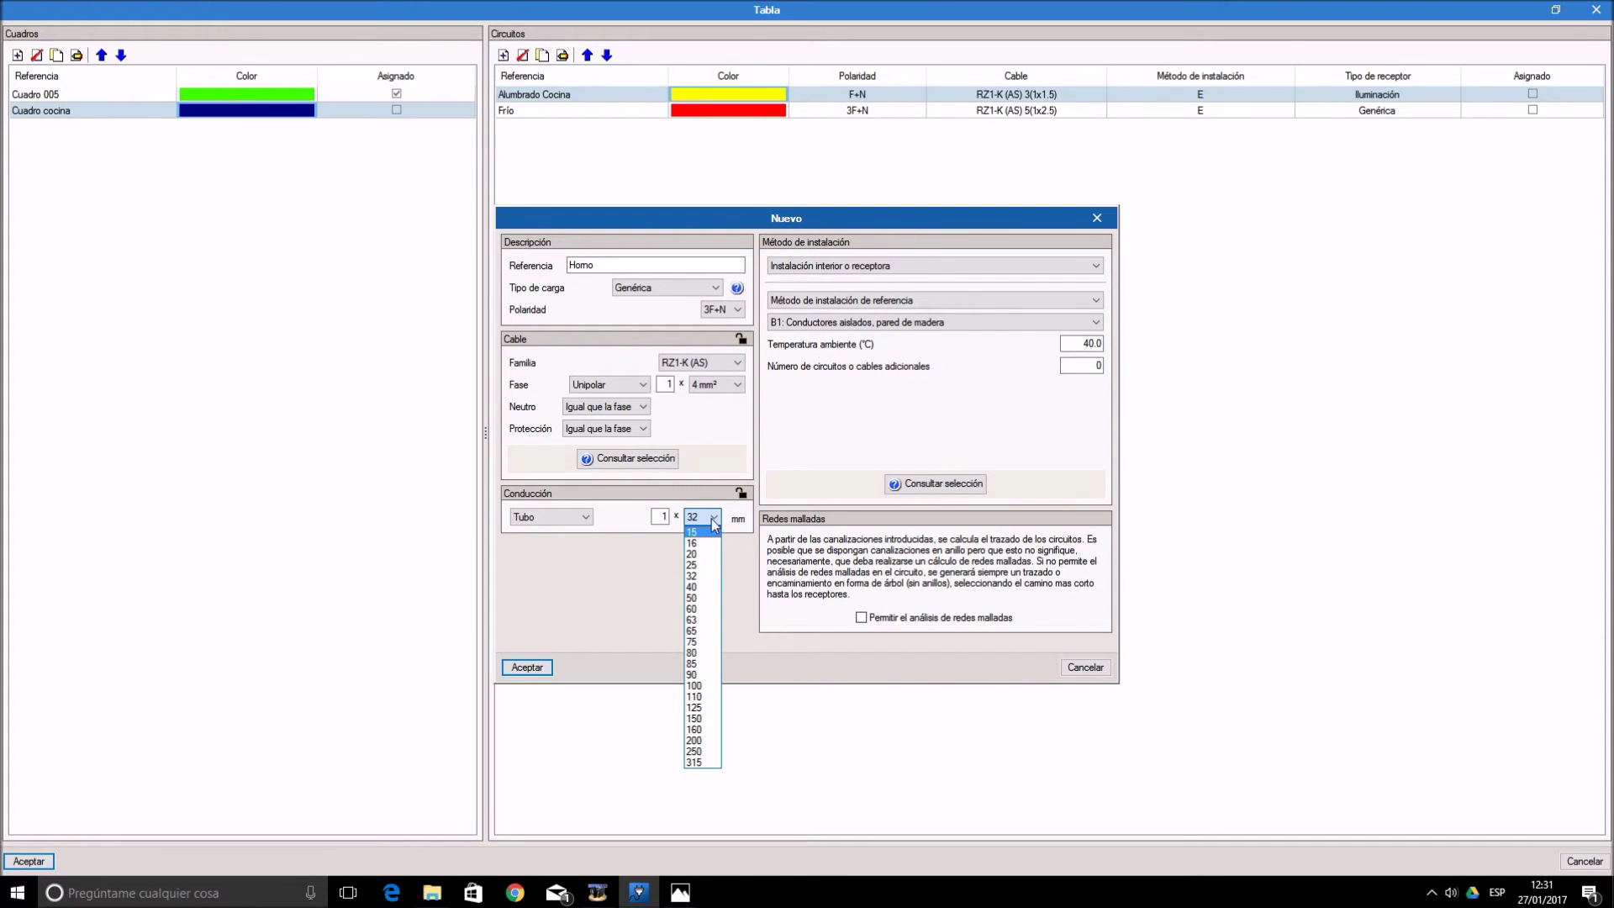
click(699, 577)
click(1082, 342)
drag(1081, 342, 1131, 348)
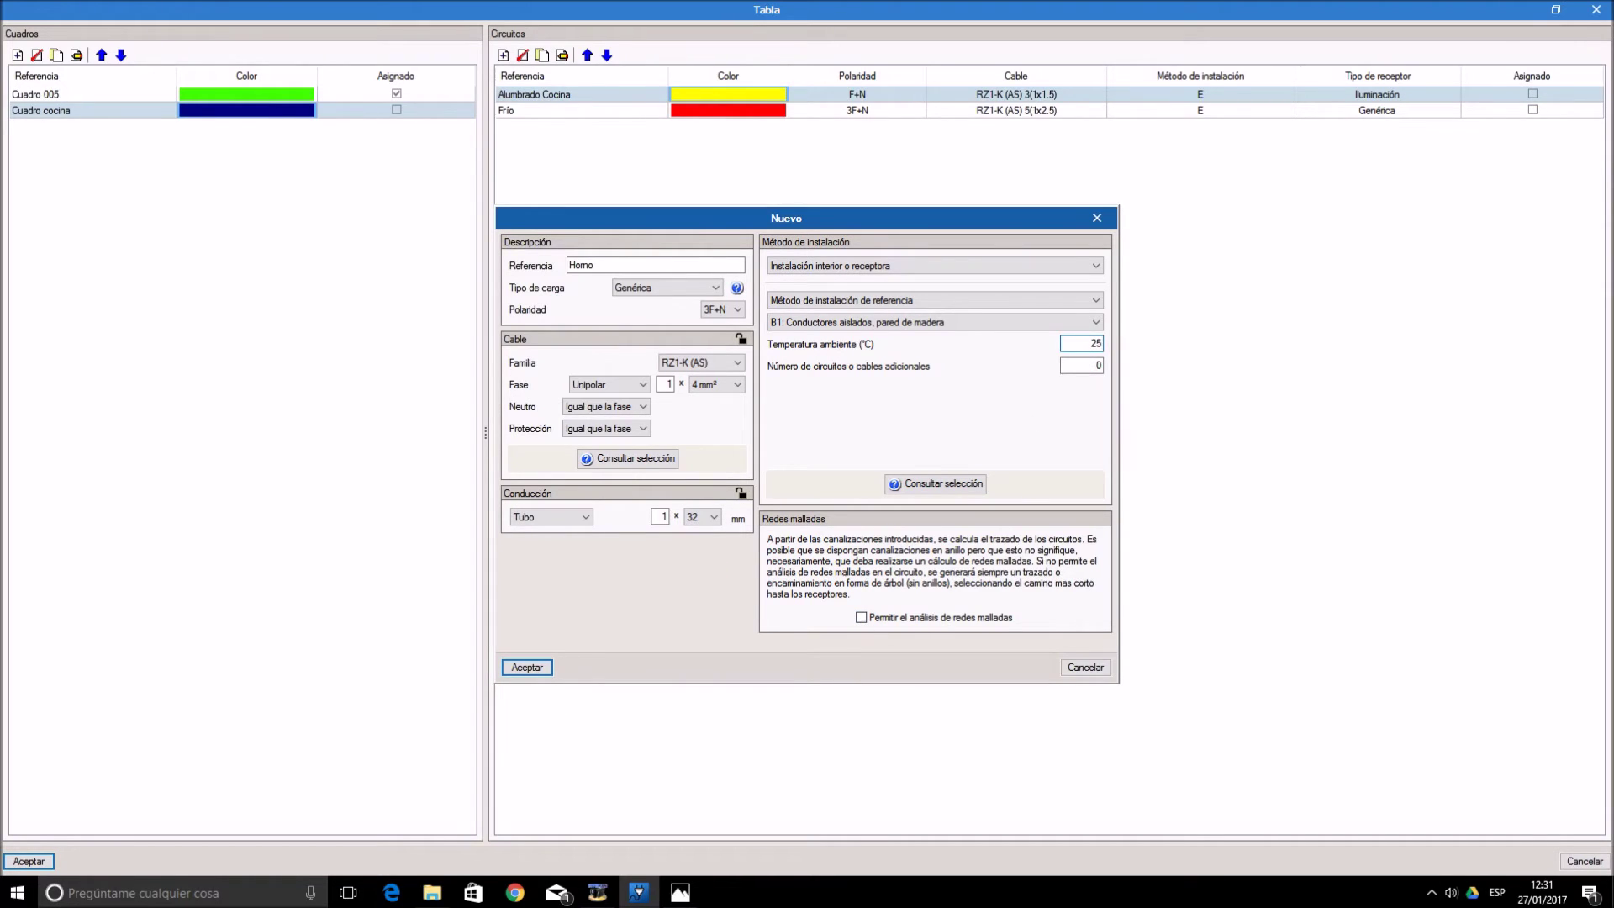
- Give Horno installation method E: Cable multipolar al aire libre and accept the circuit
click(932, 323)
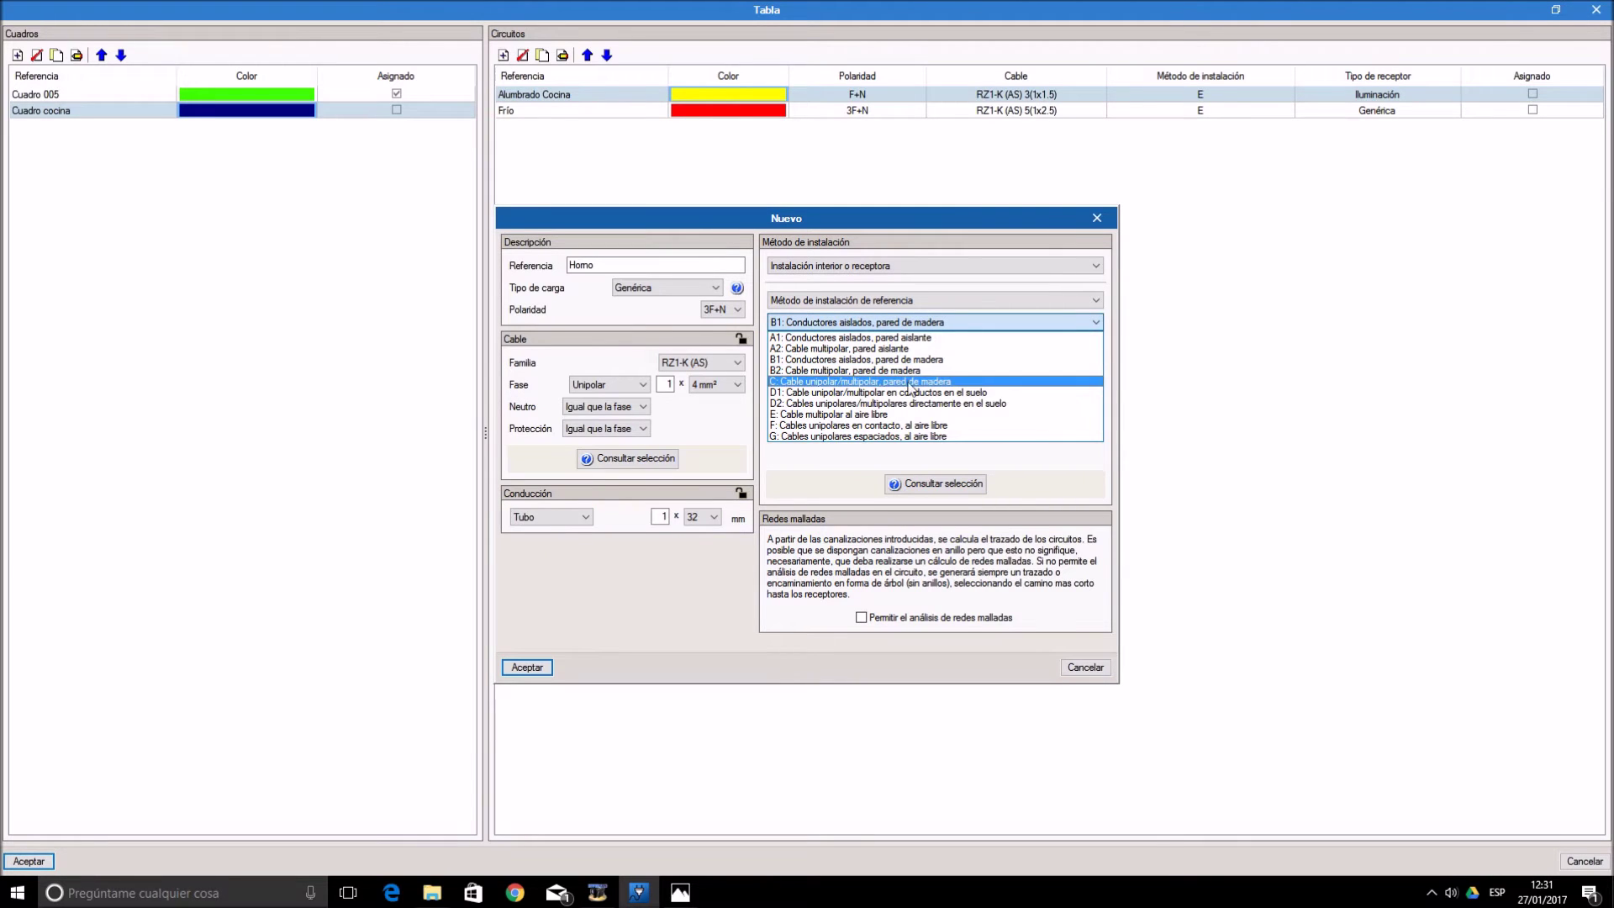
click(898, 415)
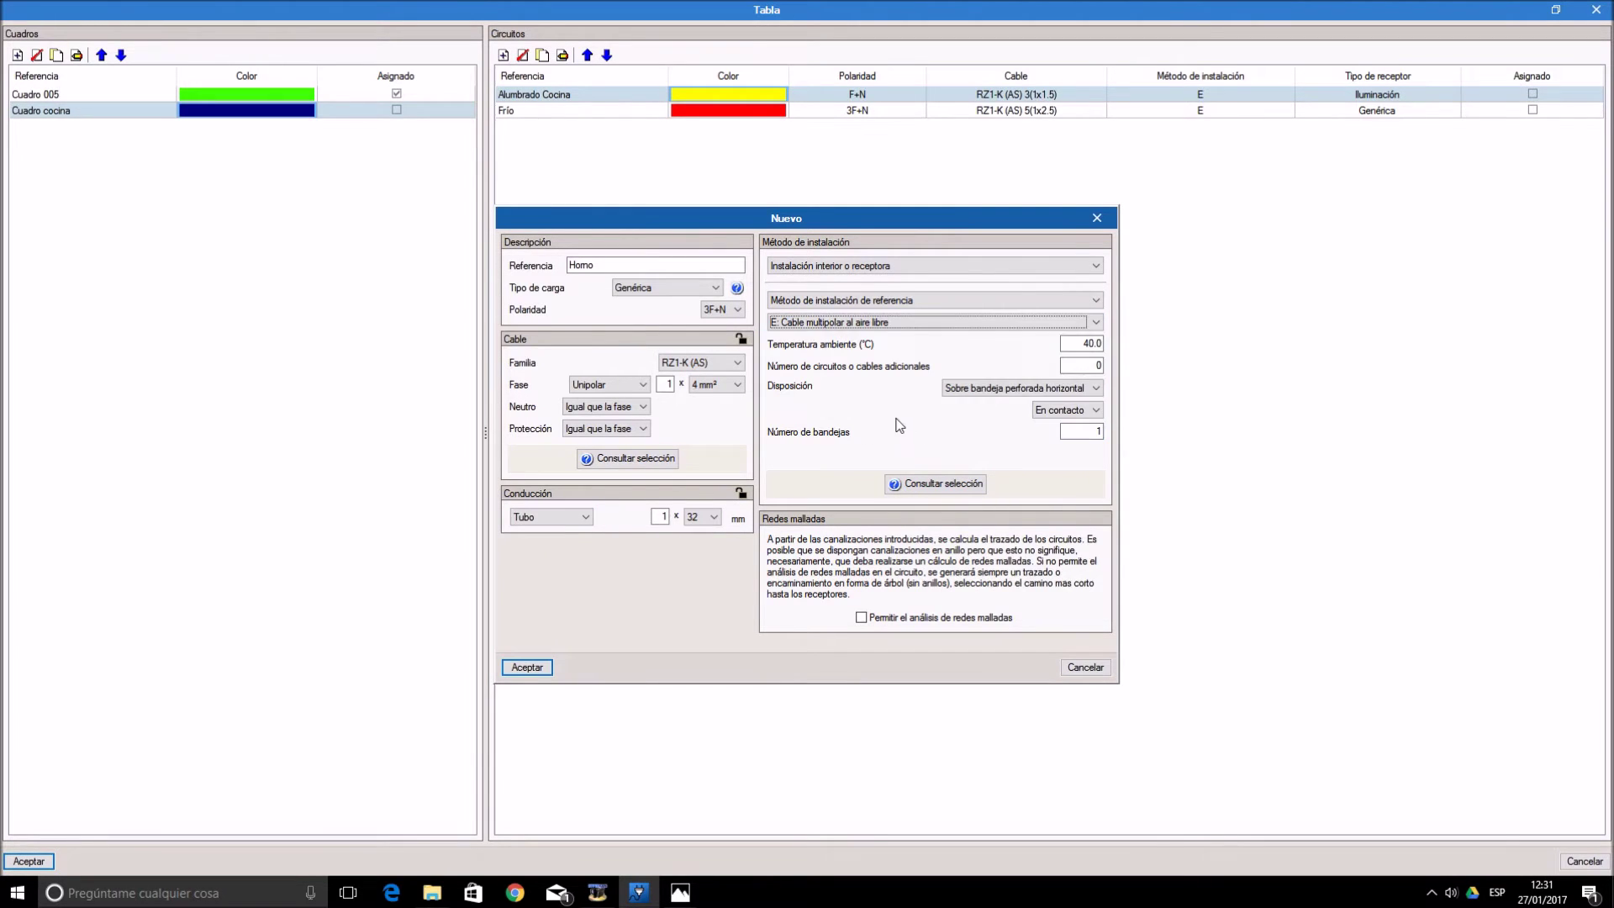
click(525, 668)
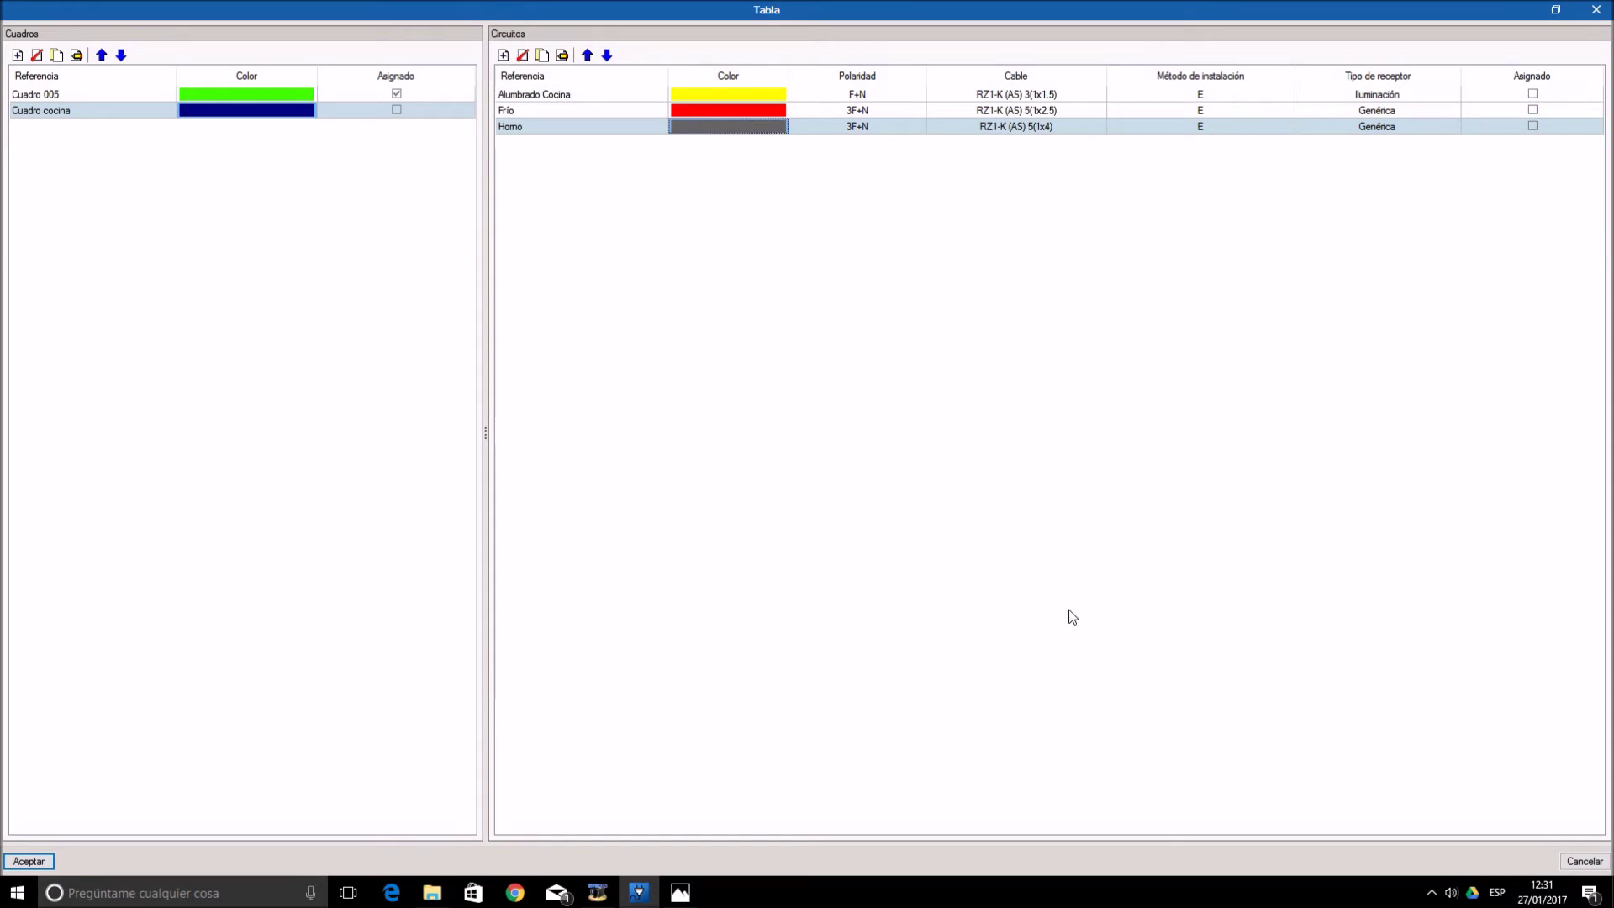
- Colour the Horno circuit magenta and accept the table of switchboards and circuits
click(750, 132)
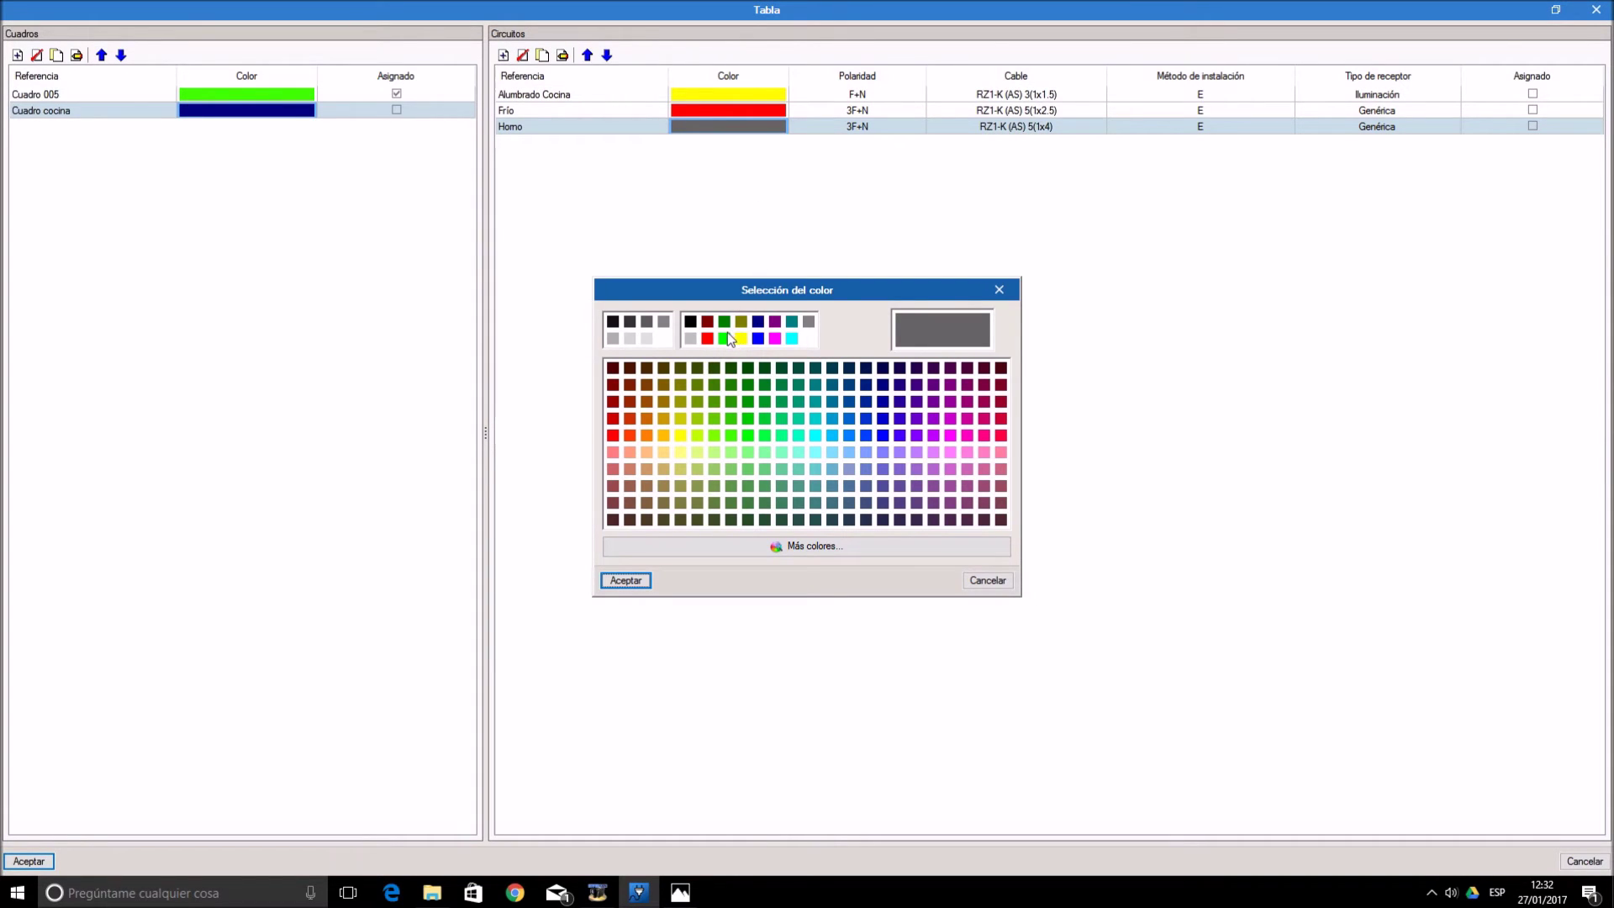
click(775, 338)
click(625, 580)
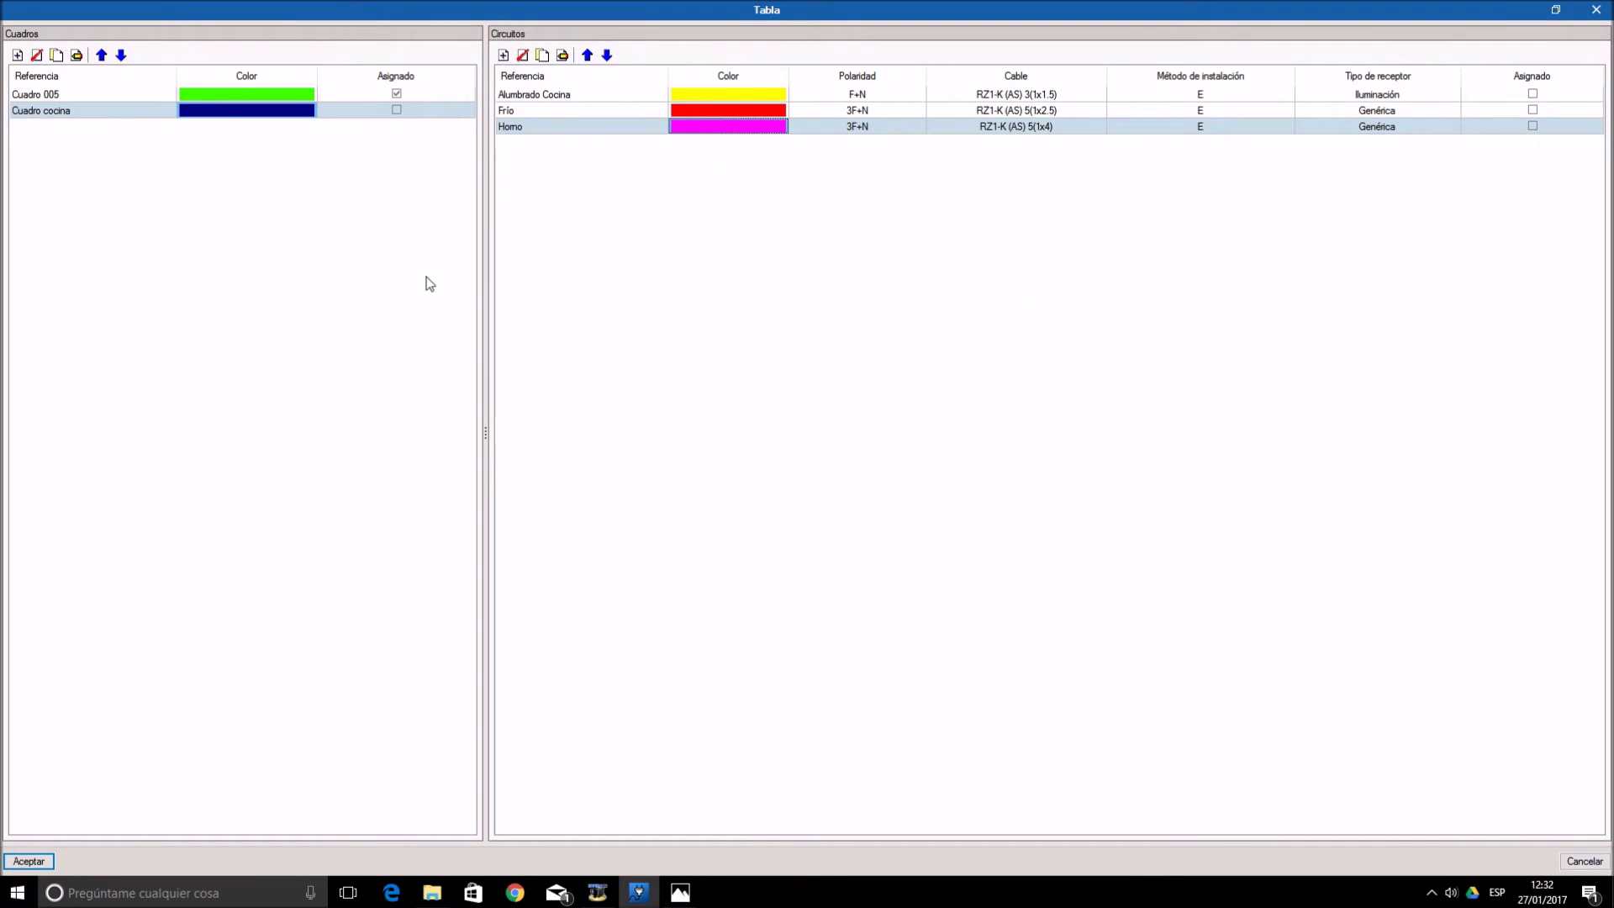
click(28, 861)
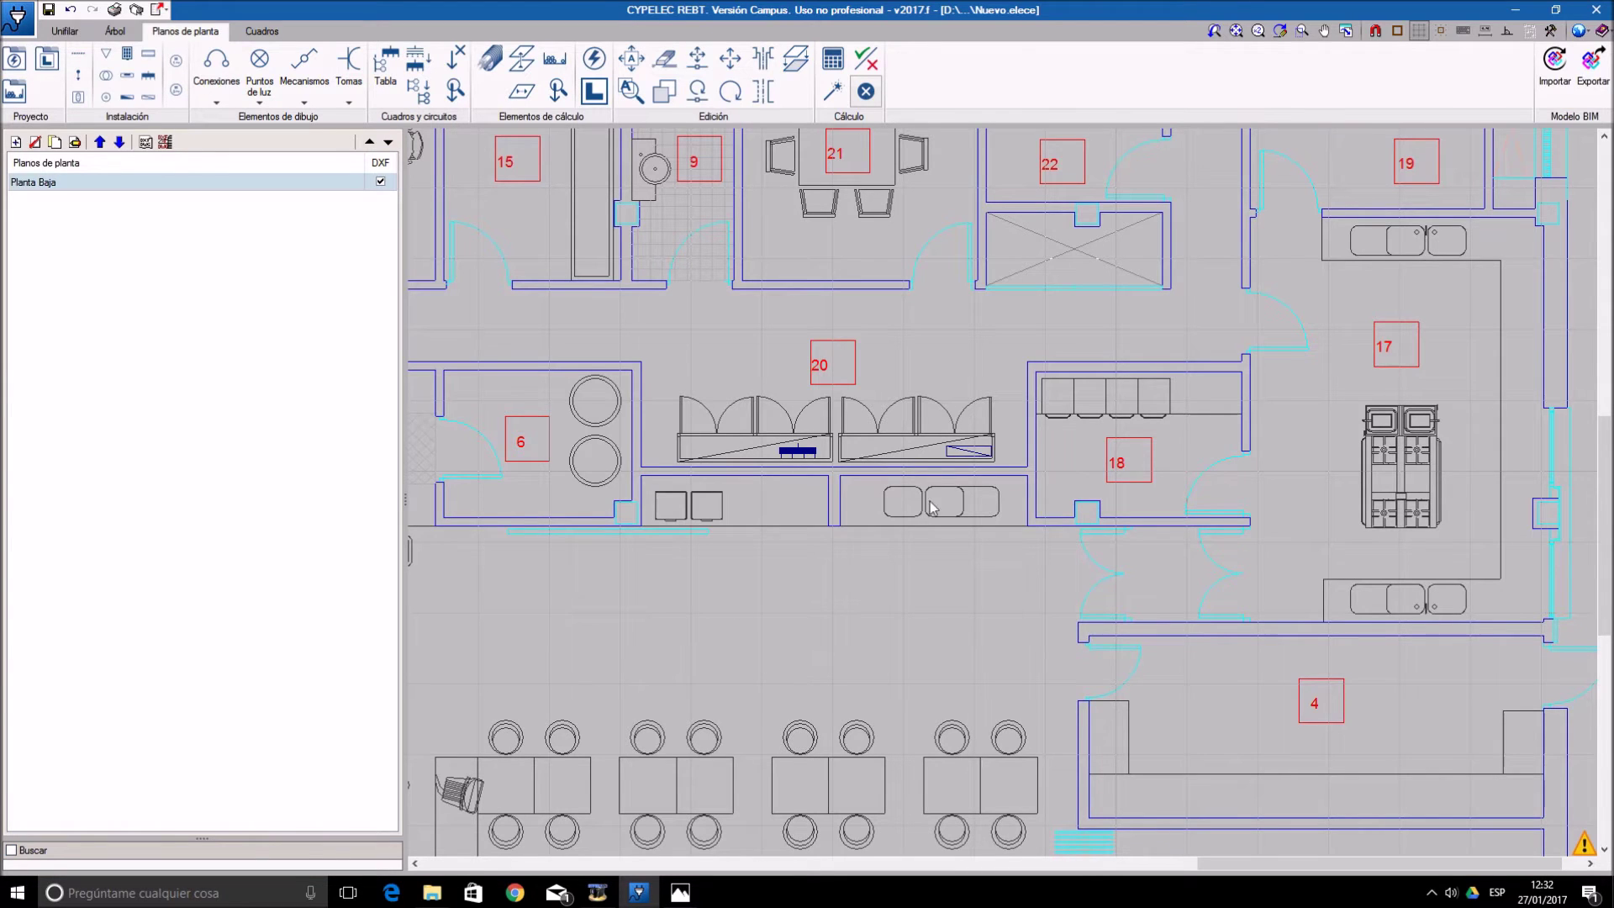
middle_drag(1421, 447, 1345, 446)
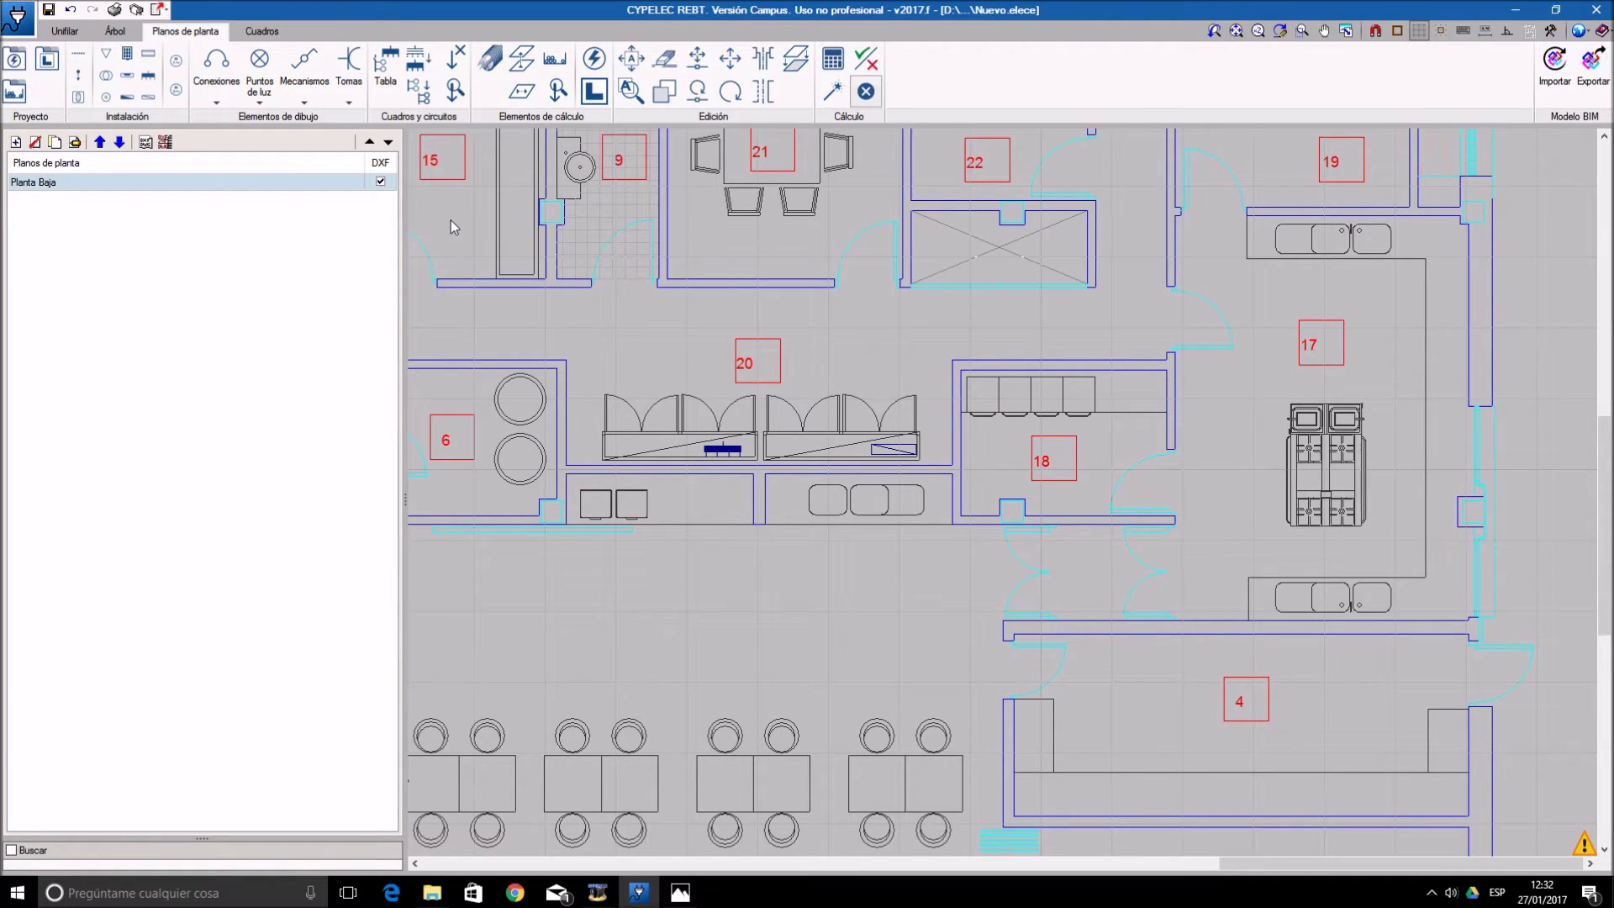
- Add a receiver type to the project with the reference Alumbrado Cocina
click(18, 66)
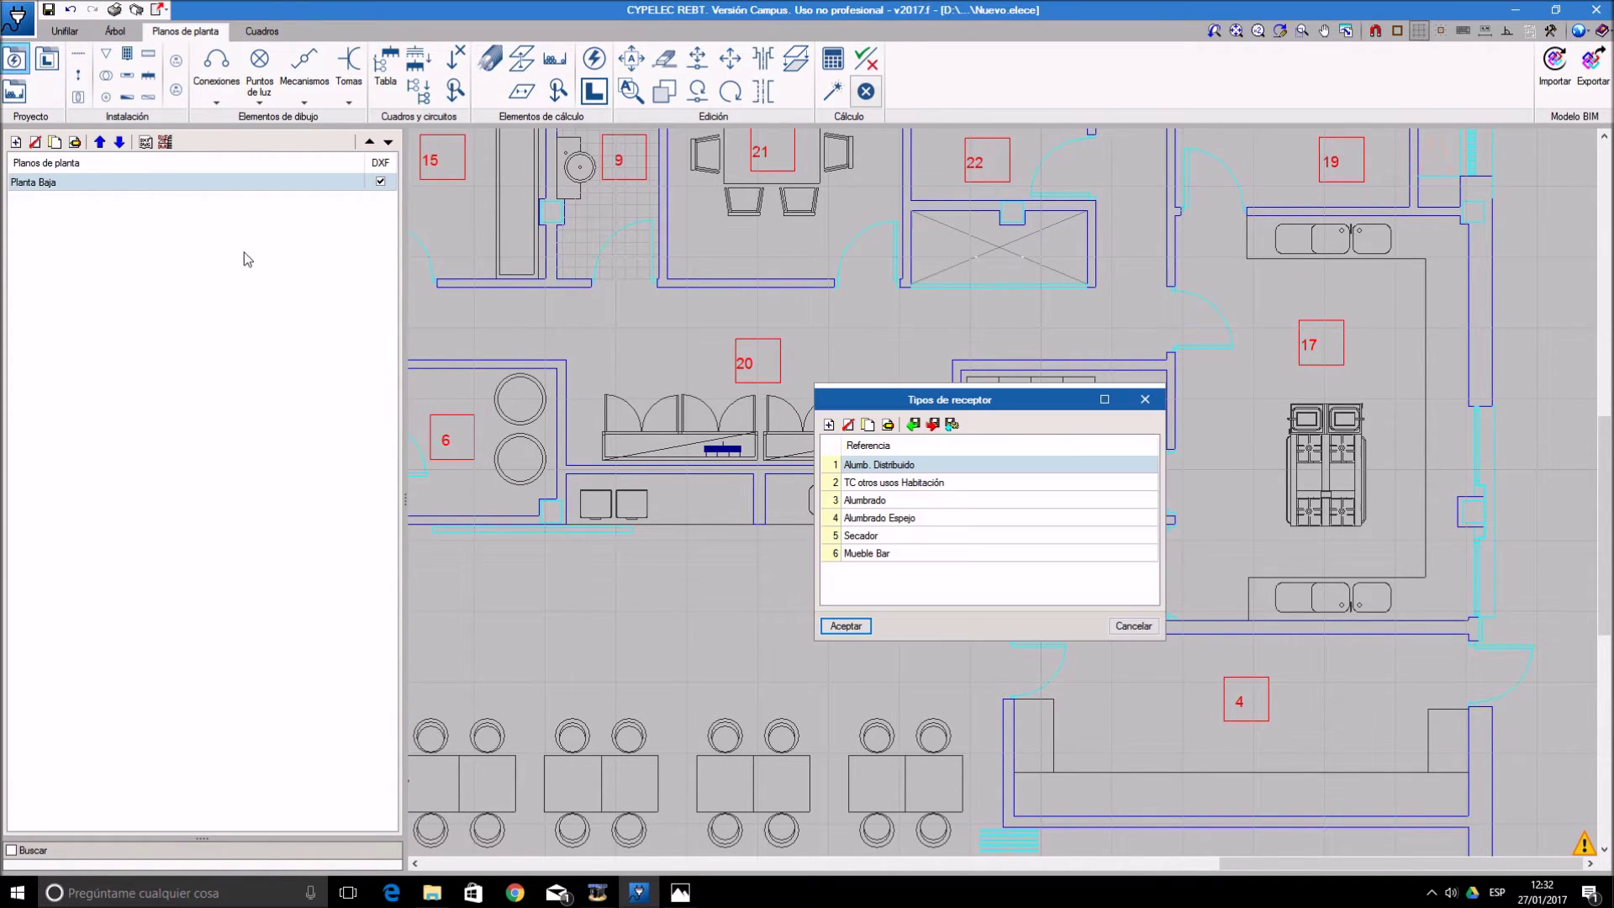
click(829, 424)
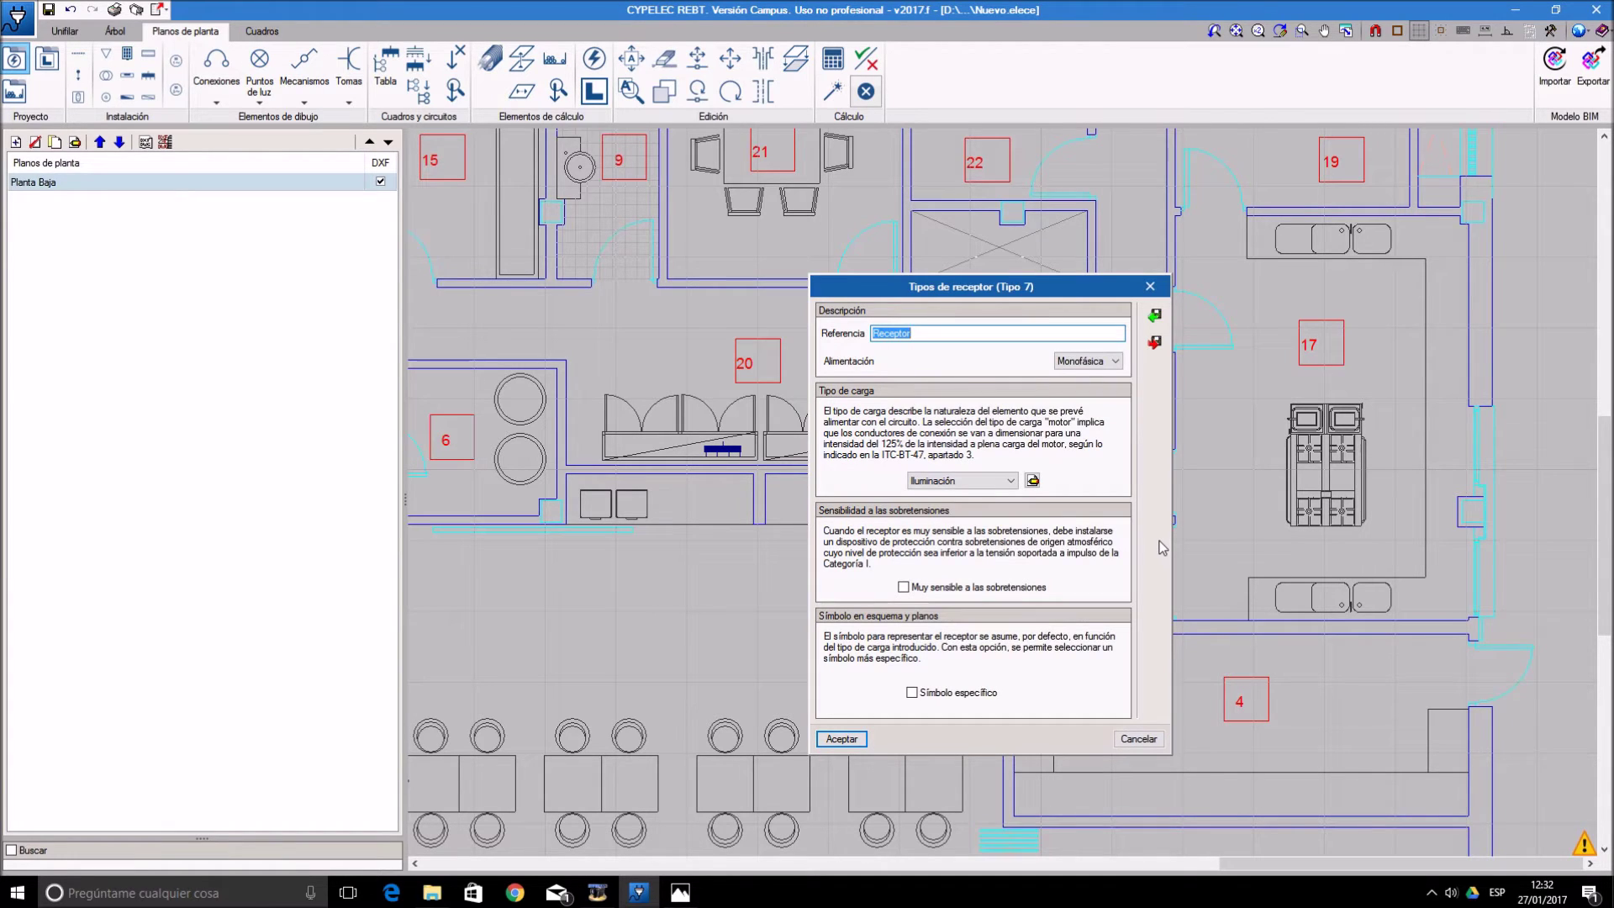
text(Alumbrado Cocina)
- Define the Alumbrado Cocina lighting load with a De descarga lamp, 0.2 kW active power and a new power factor, and accept the receiver type
click(1034, 480)
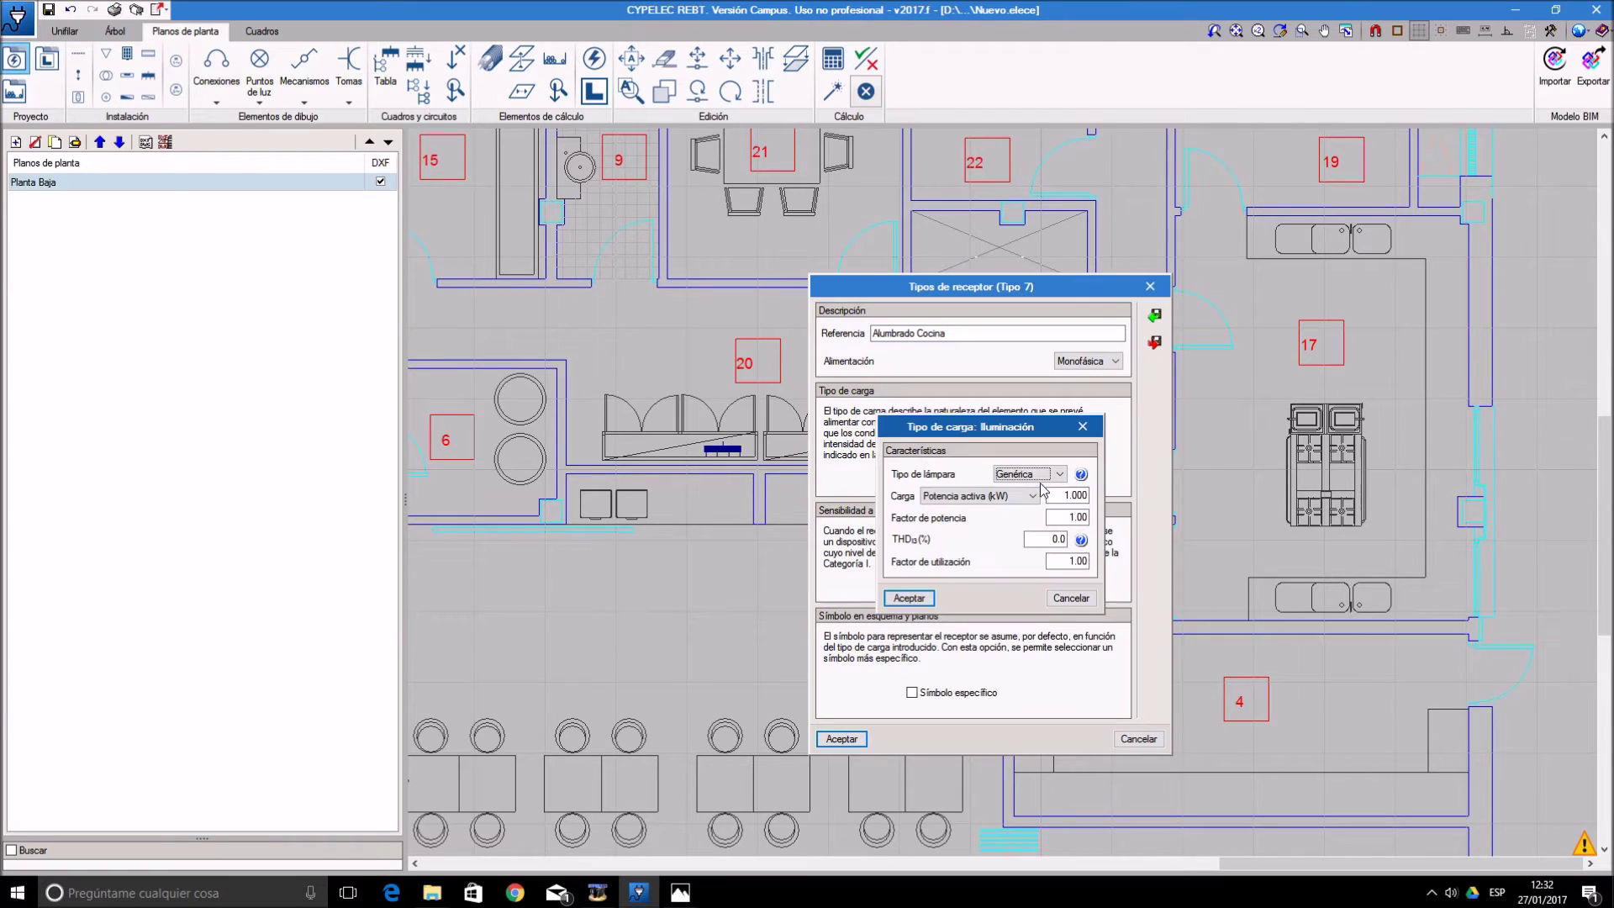
click(1059, 474)
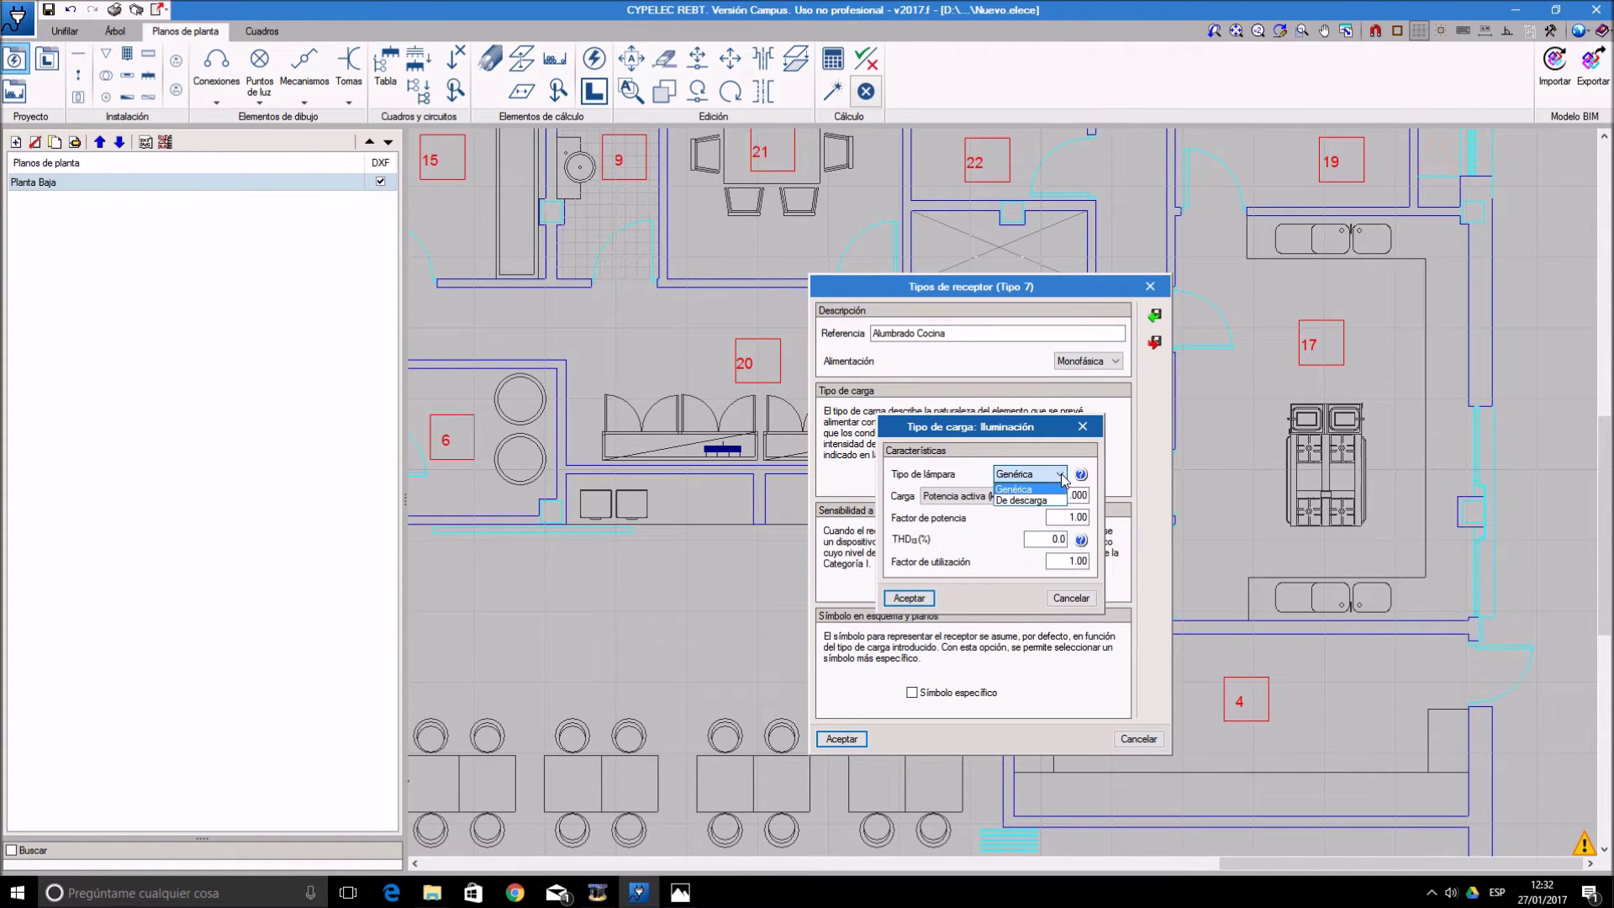
click(1041, 496)
click(1068, 515)
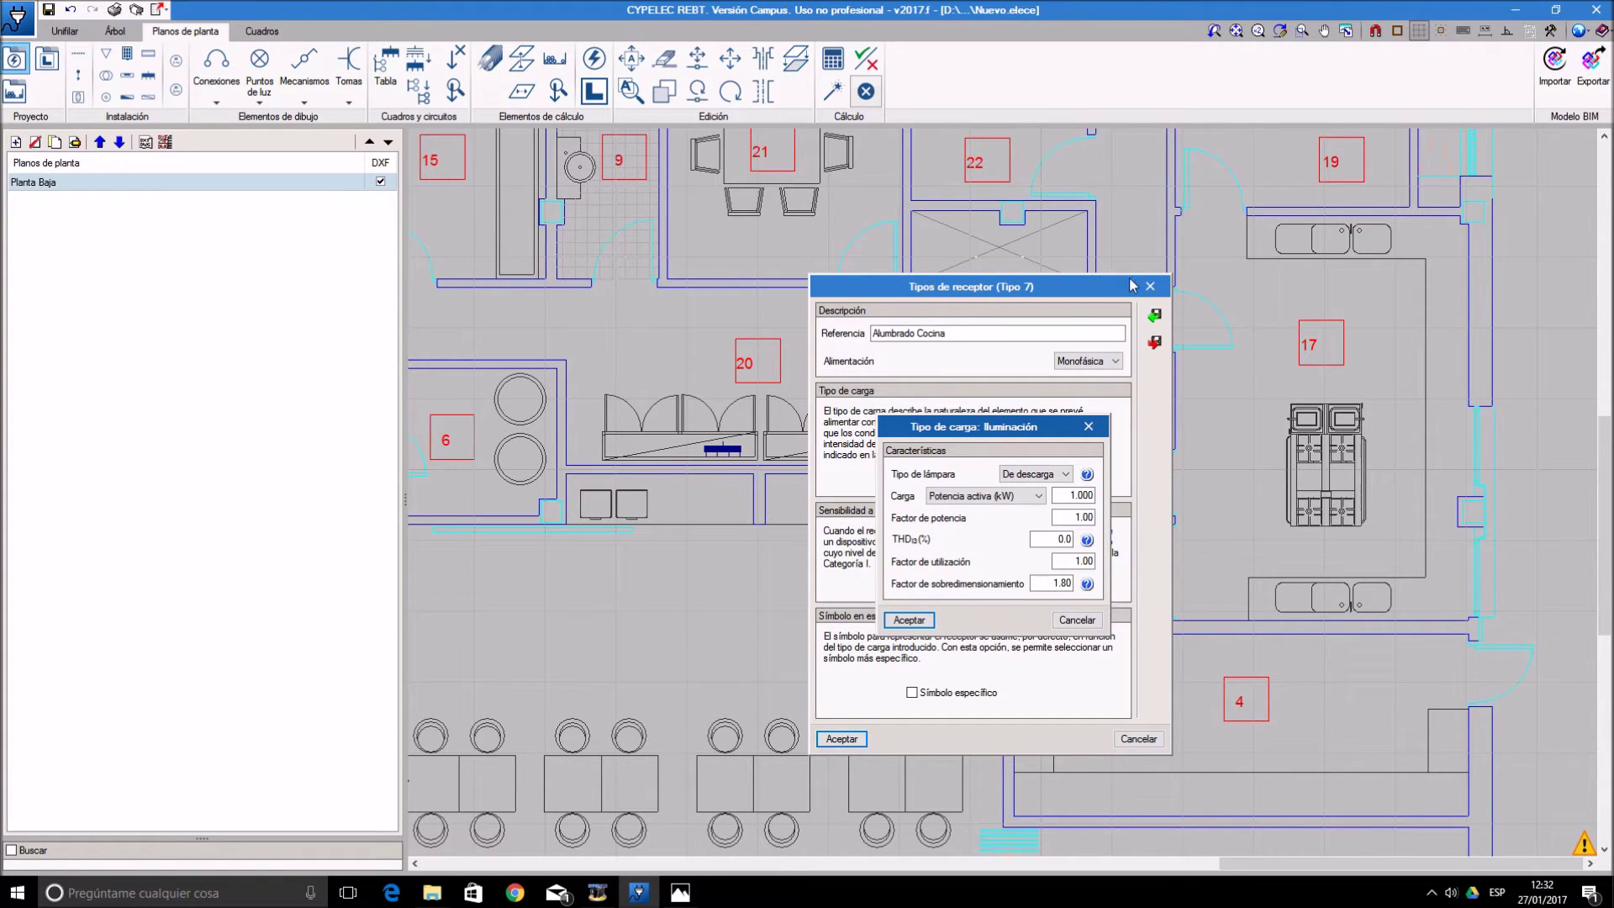
double_click(1094, 496)
text(0.2)
key(Tab)
text(0.)
click(911, 619)
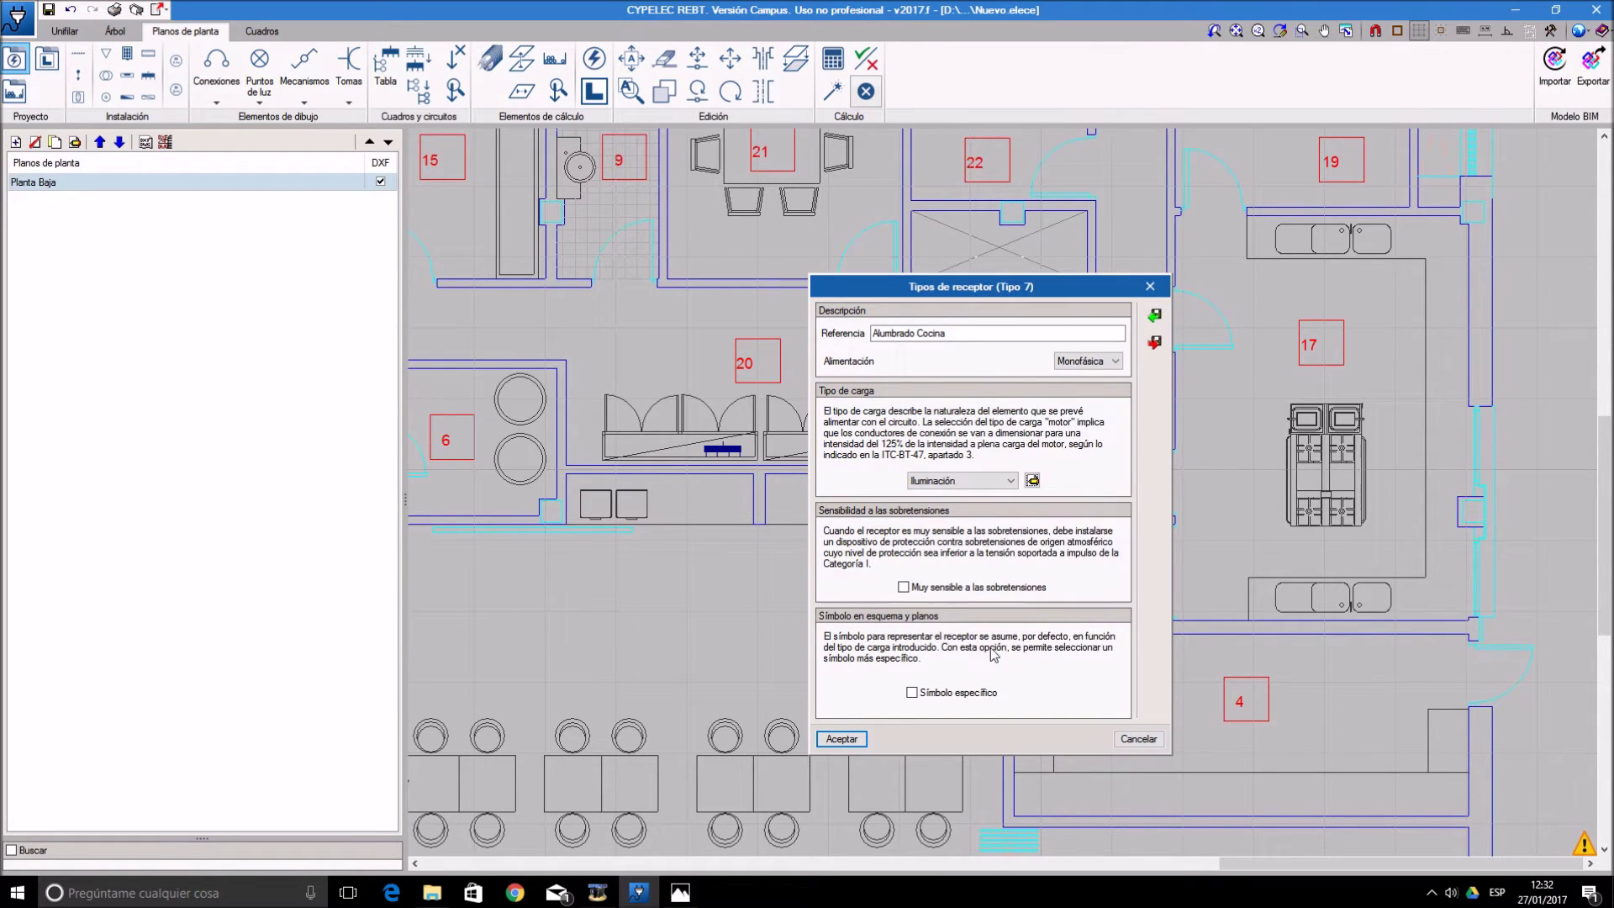
click(855, 739)
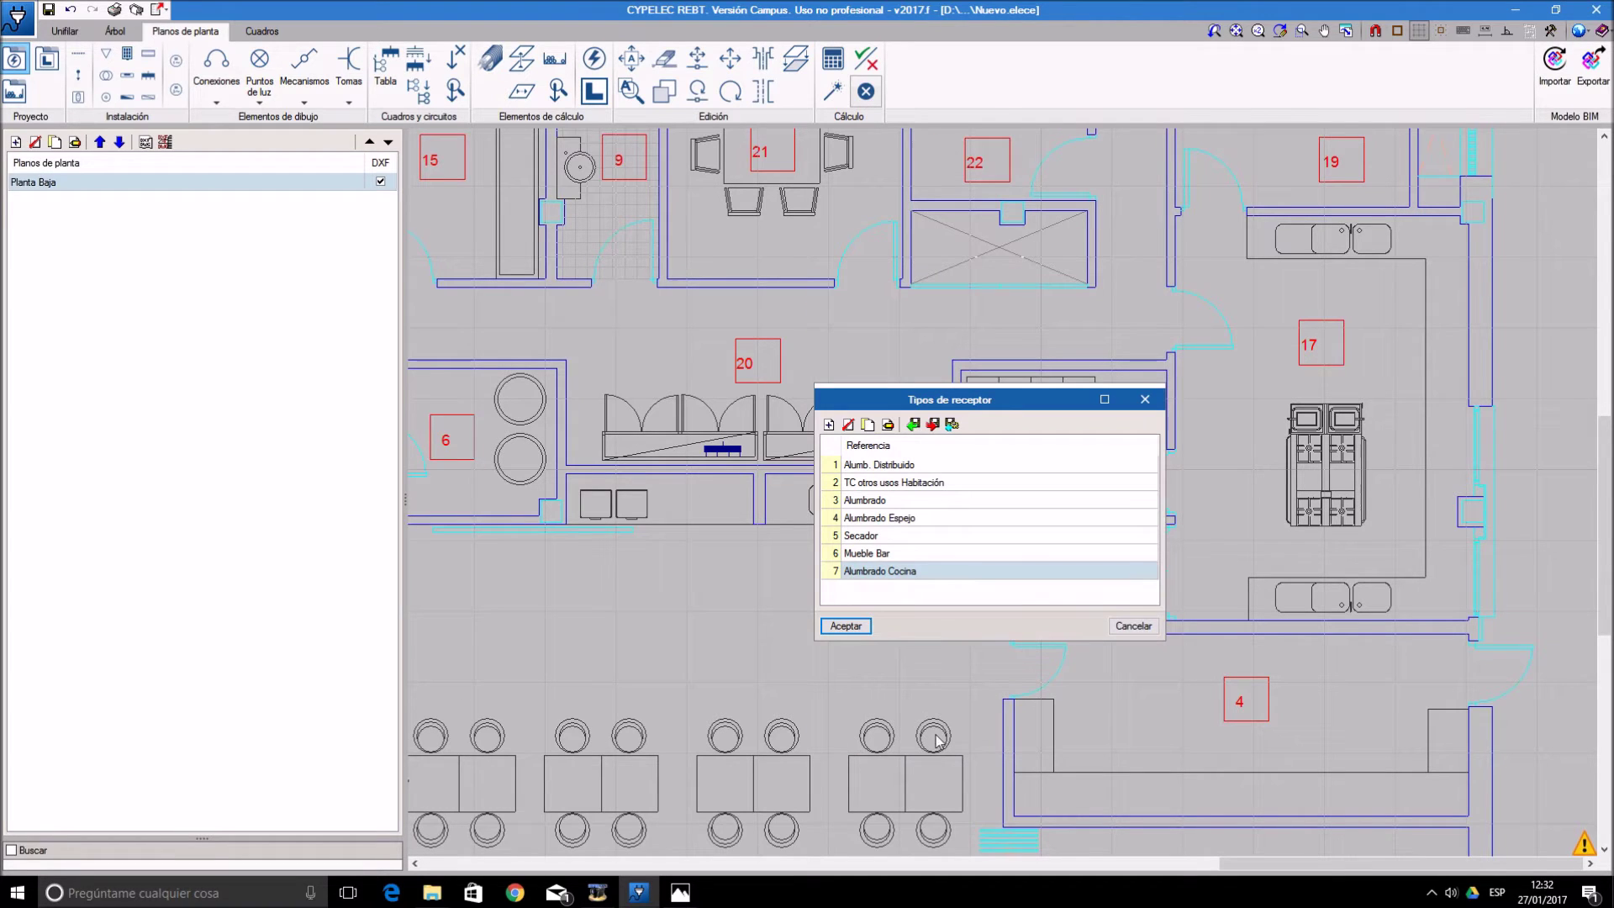
- Add a receiver type with the reference Frigos and set its load type to Motor
click(830, 425)
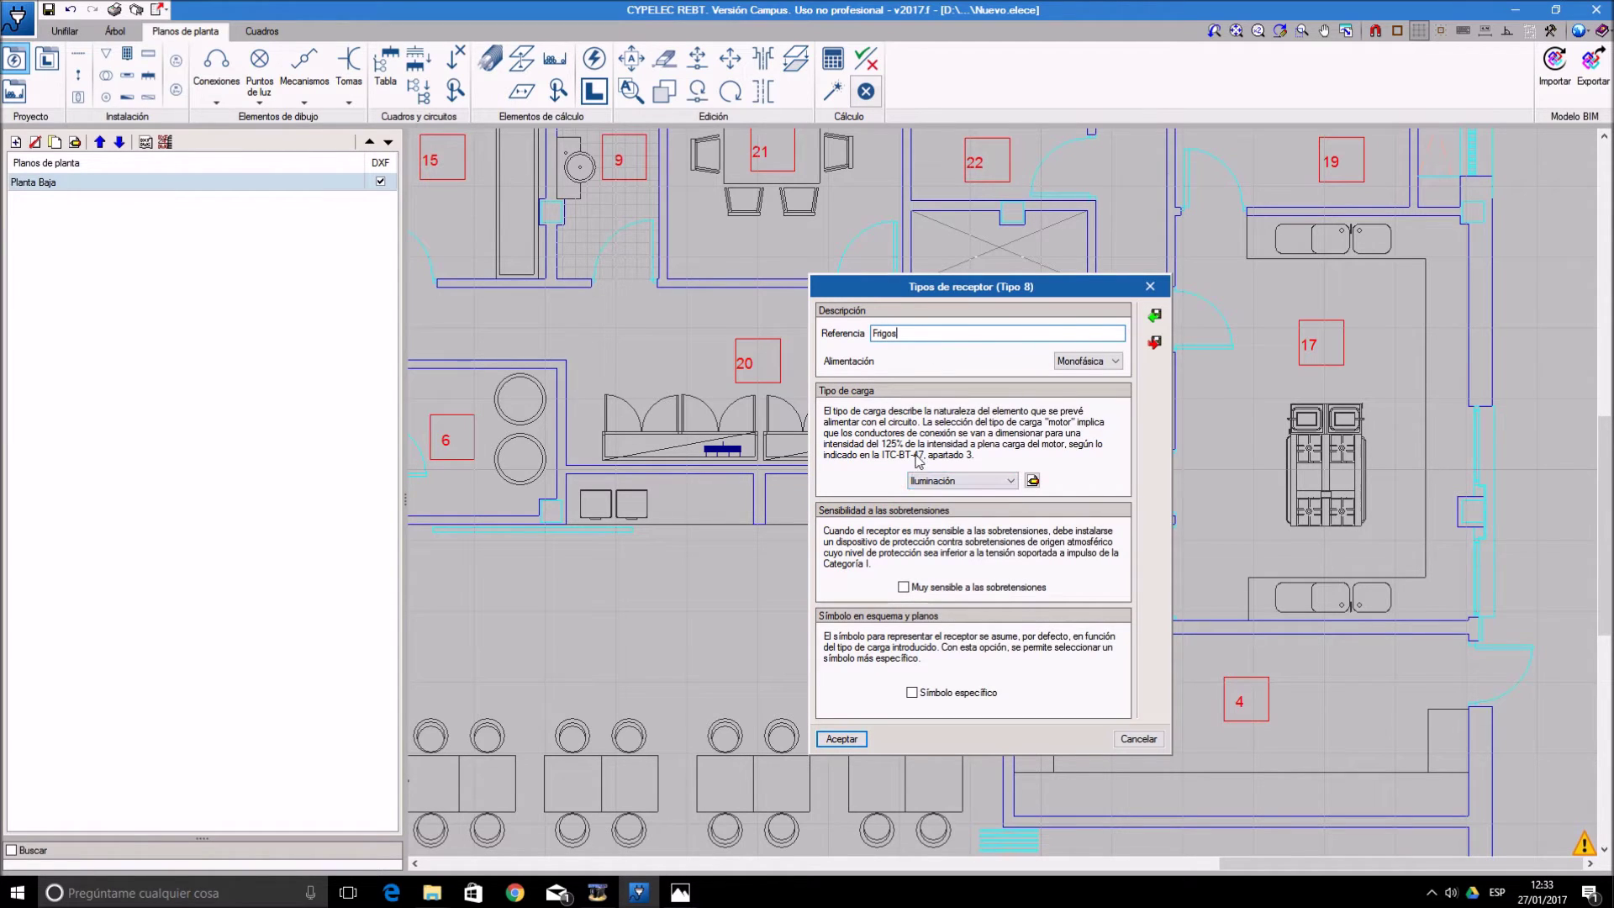
click(963, 480)
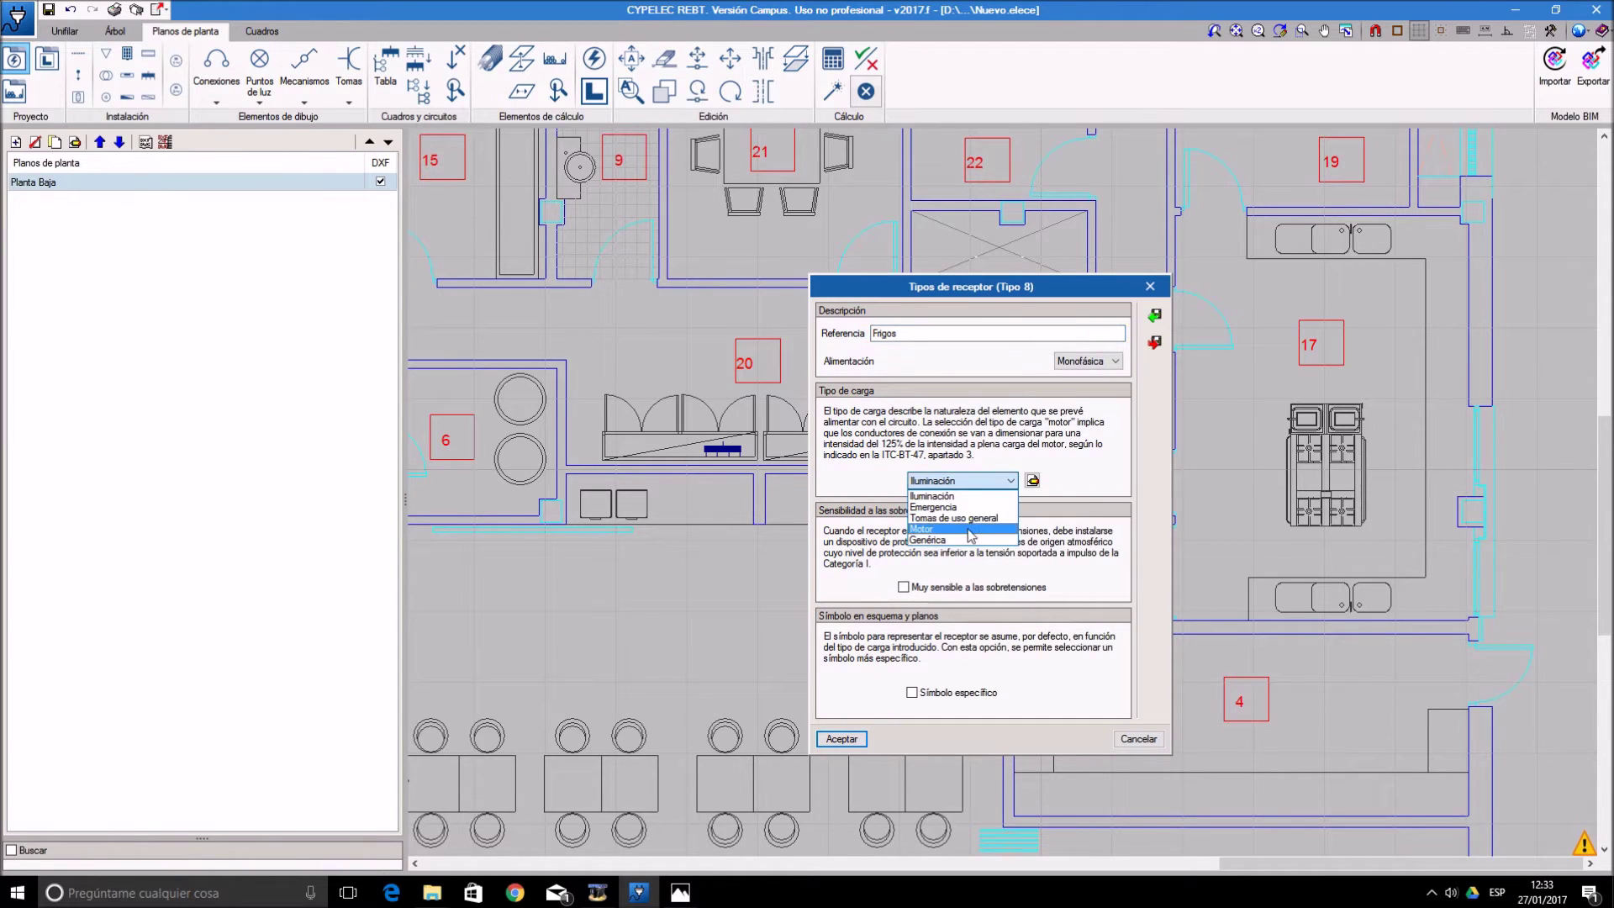
click(929, 529)
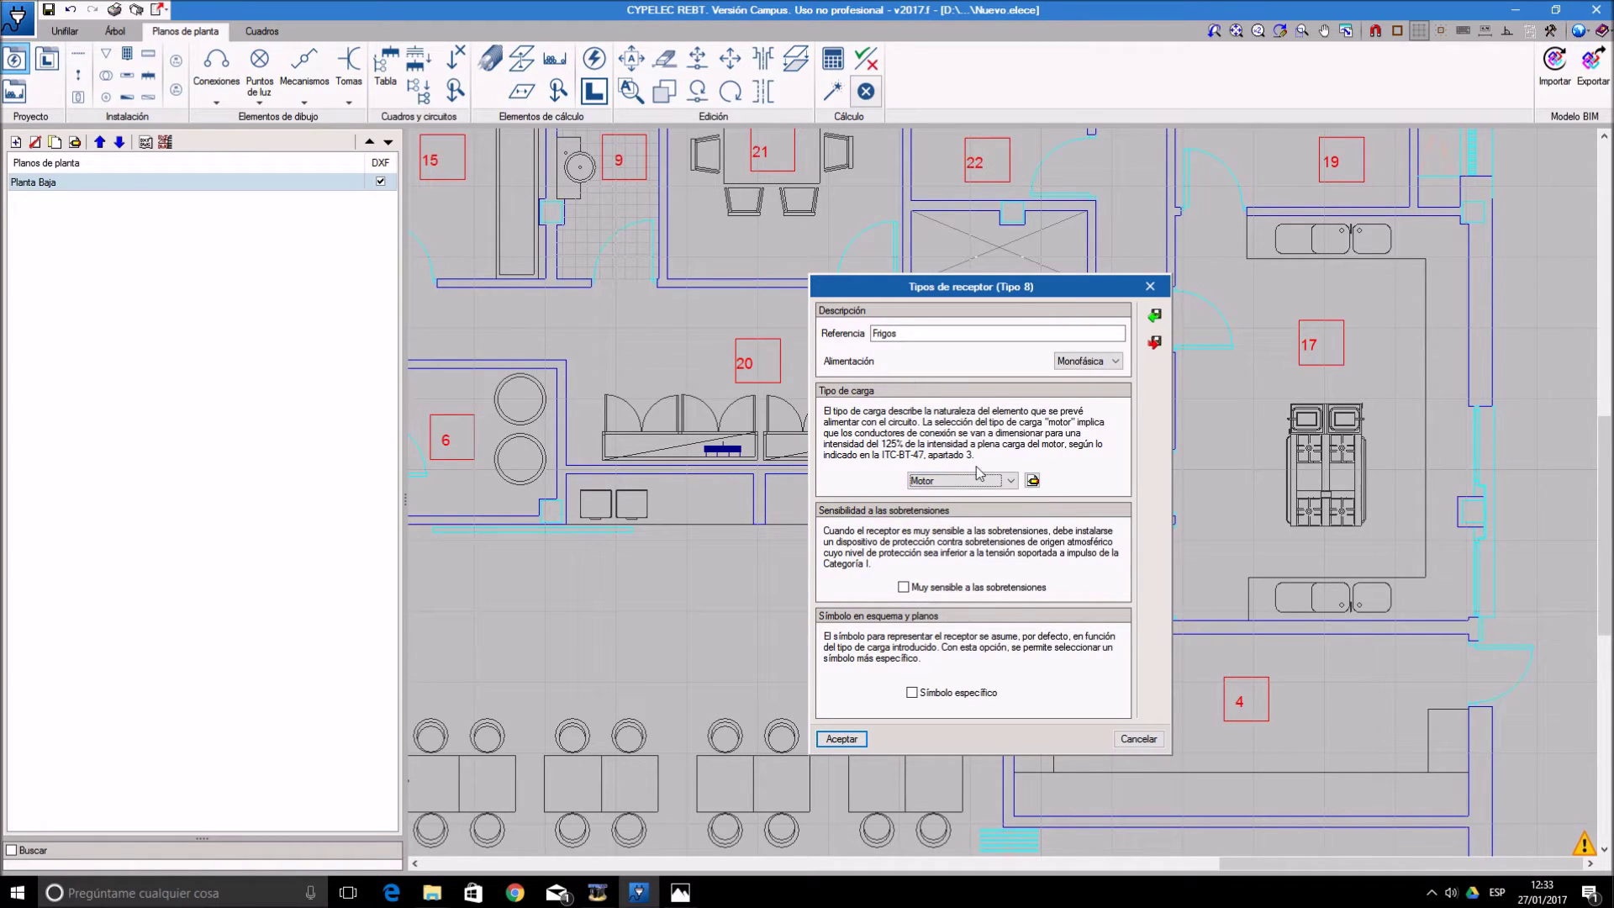
- Define the Frigos motor load as Genérico with 5 kW active power, power factor 0.93 and a Genérico starting factor
click(1033, 480)
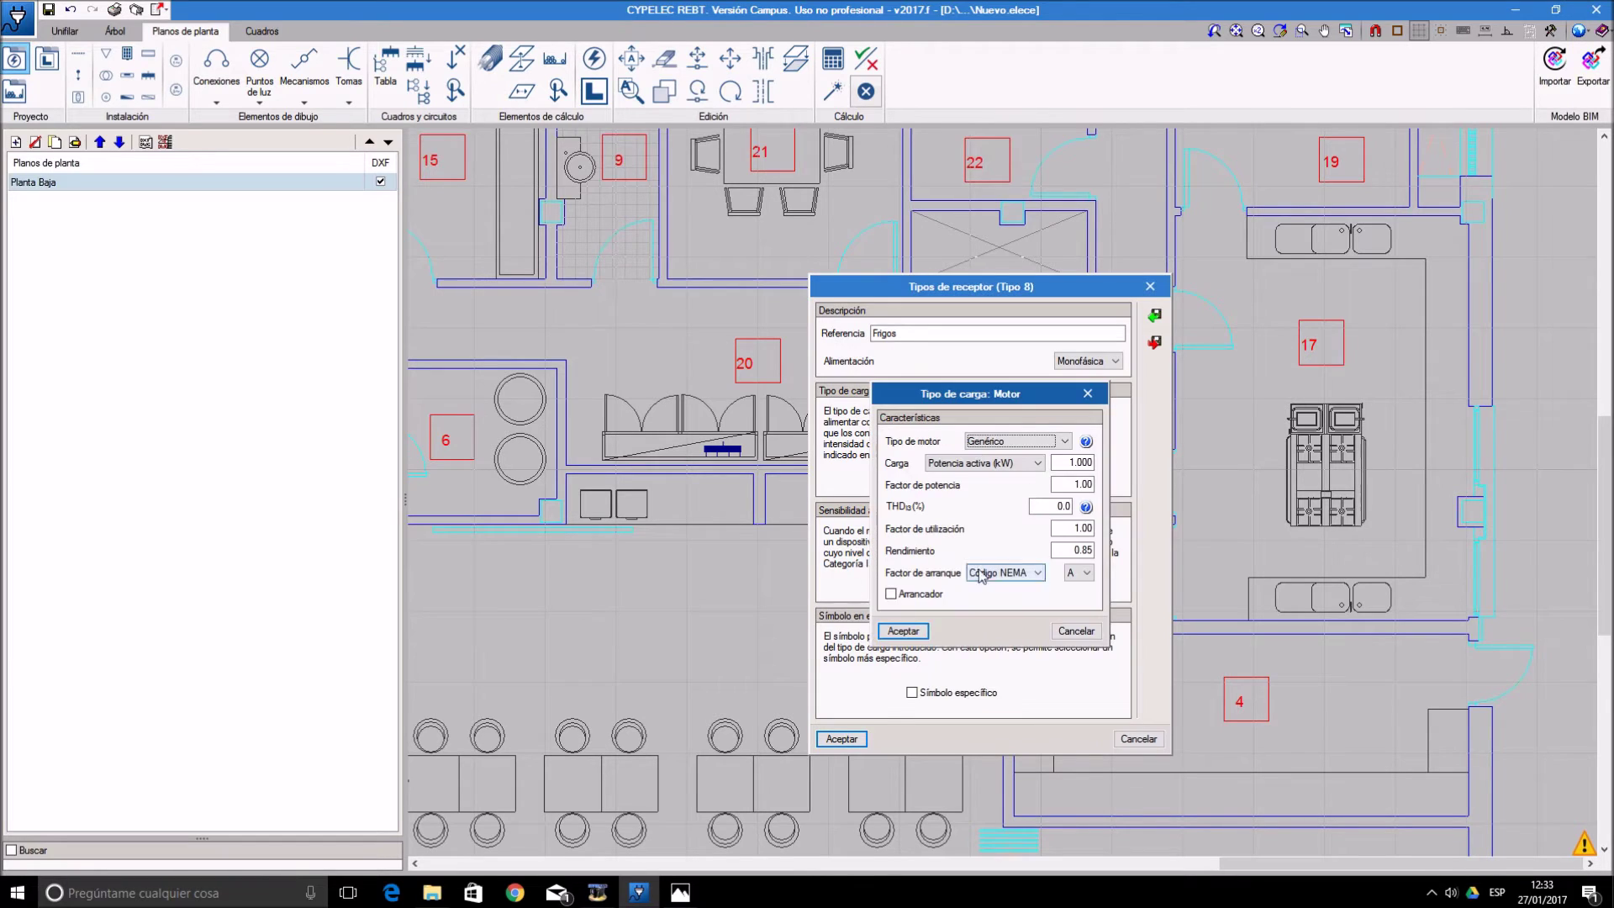
click(1064, 441)
click(1007, 461)
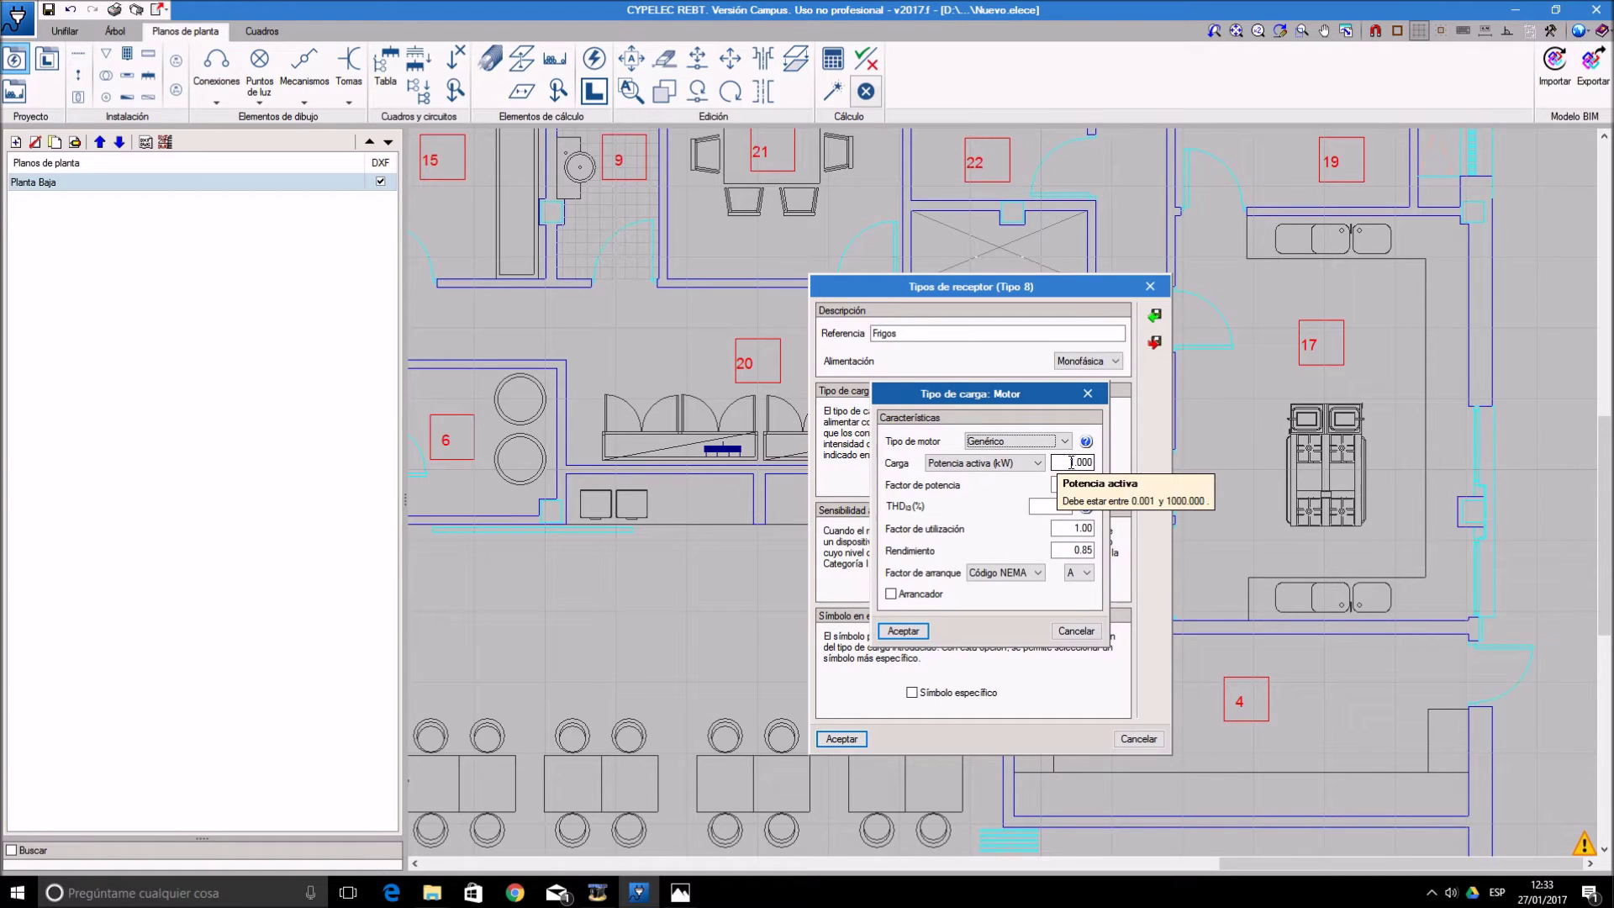
drag(1071, 462, 1101, 462)
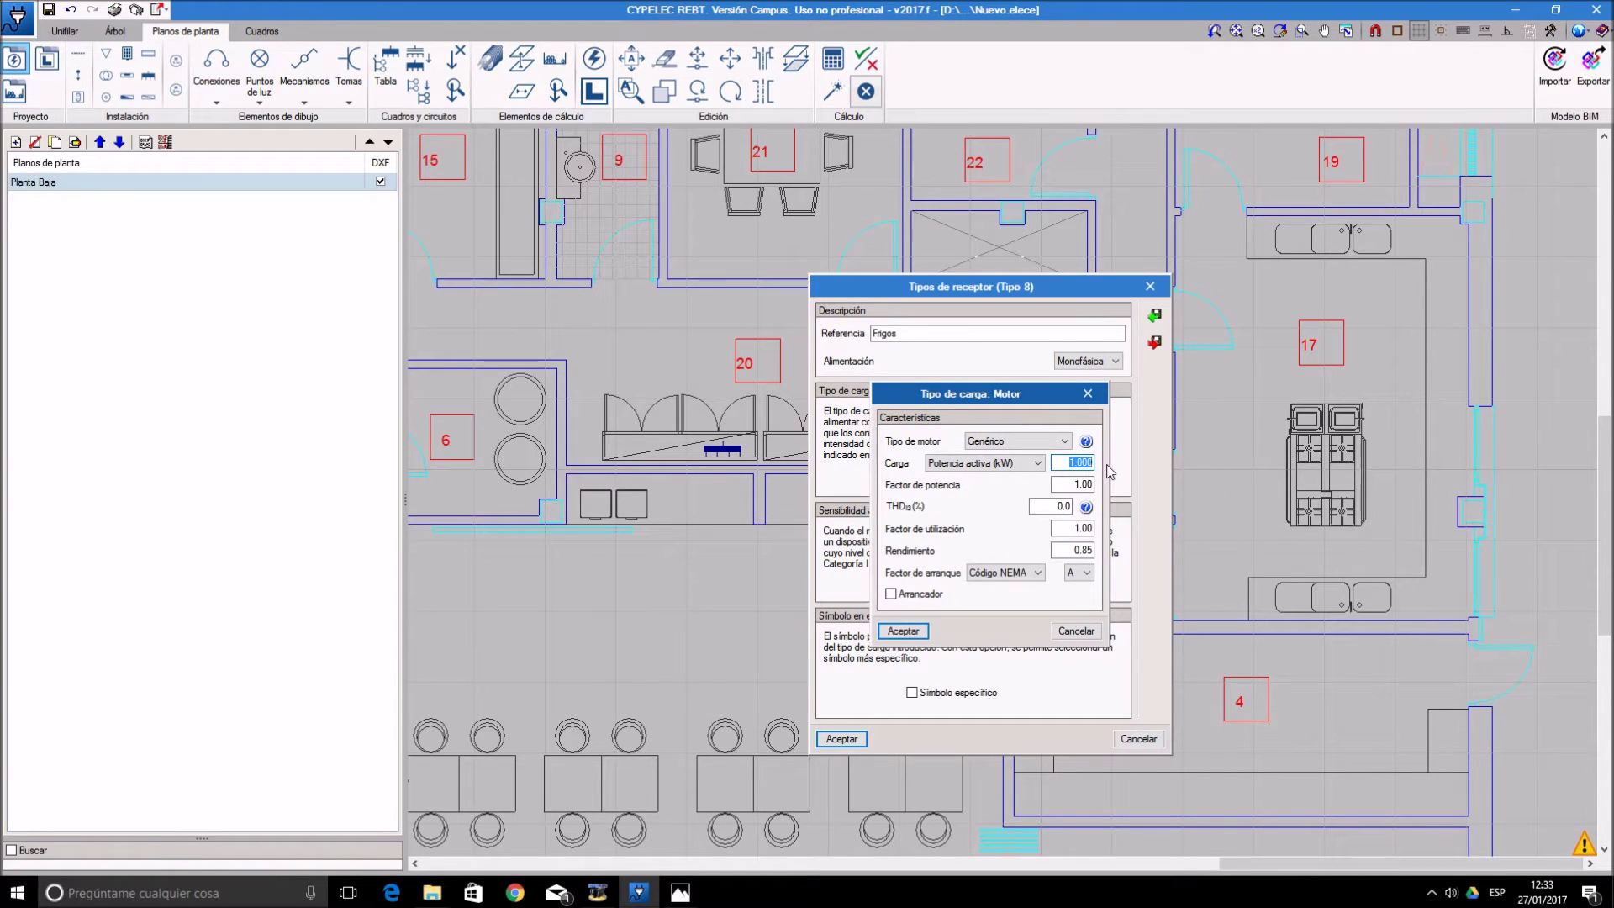
text(5)
click(1078, 486)
text(0.93)
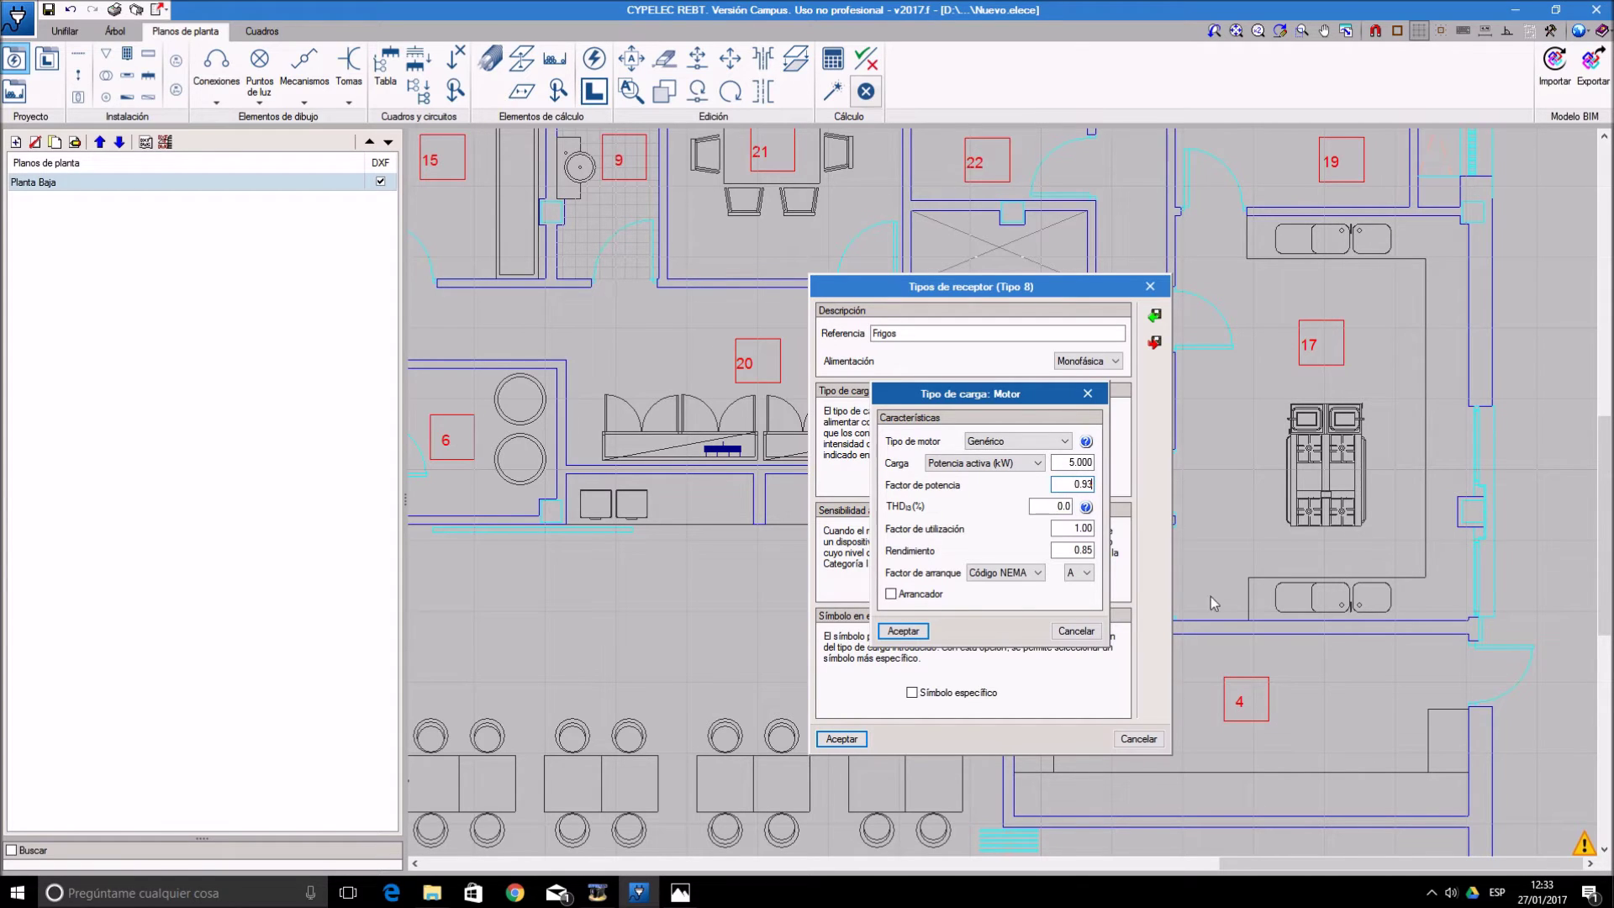
click(1037, 575)
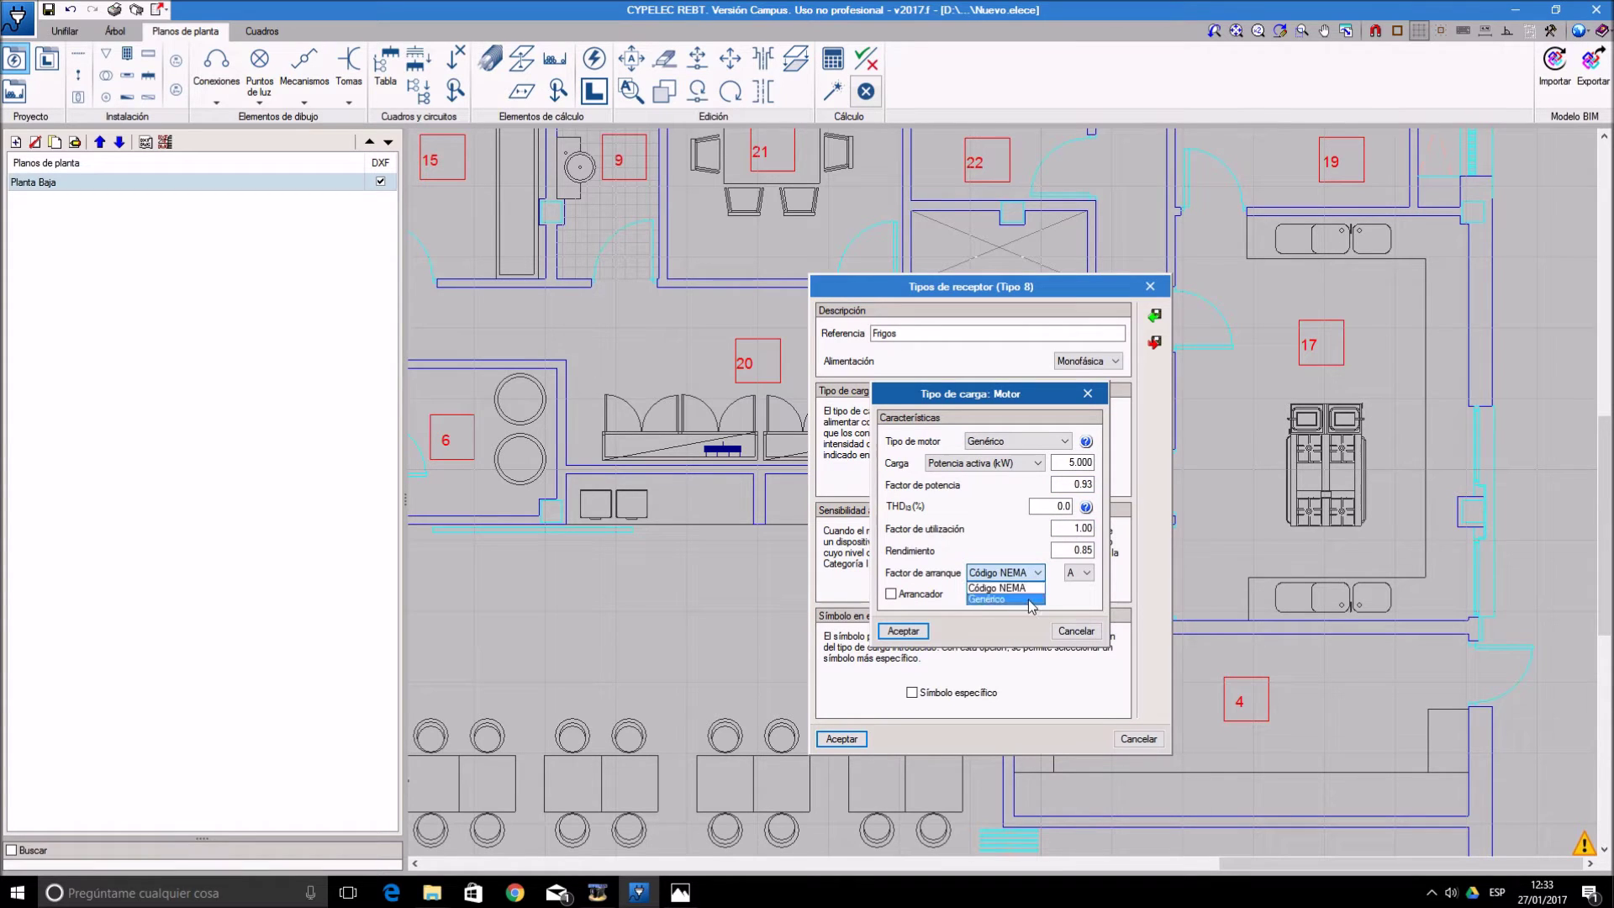
click(1036, 599)
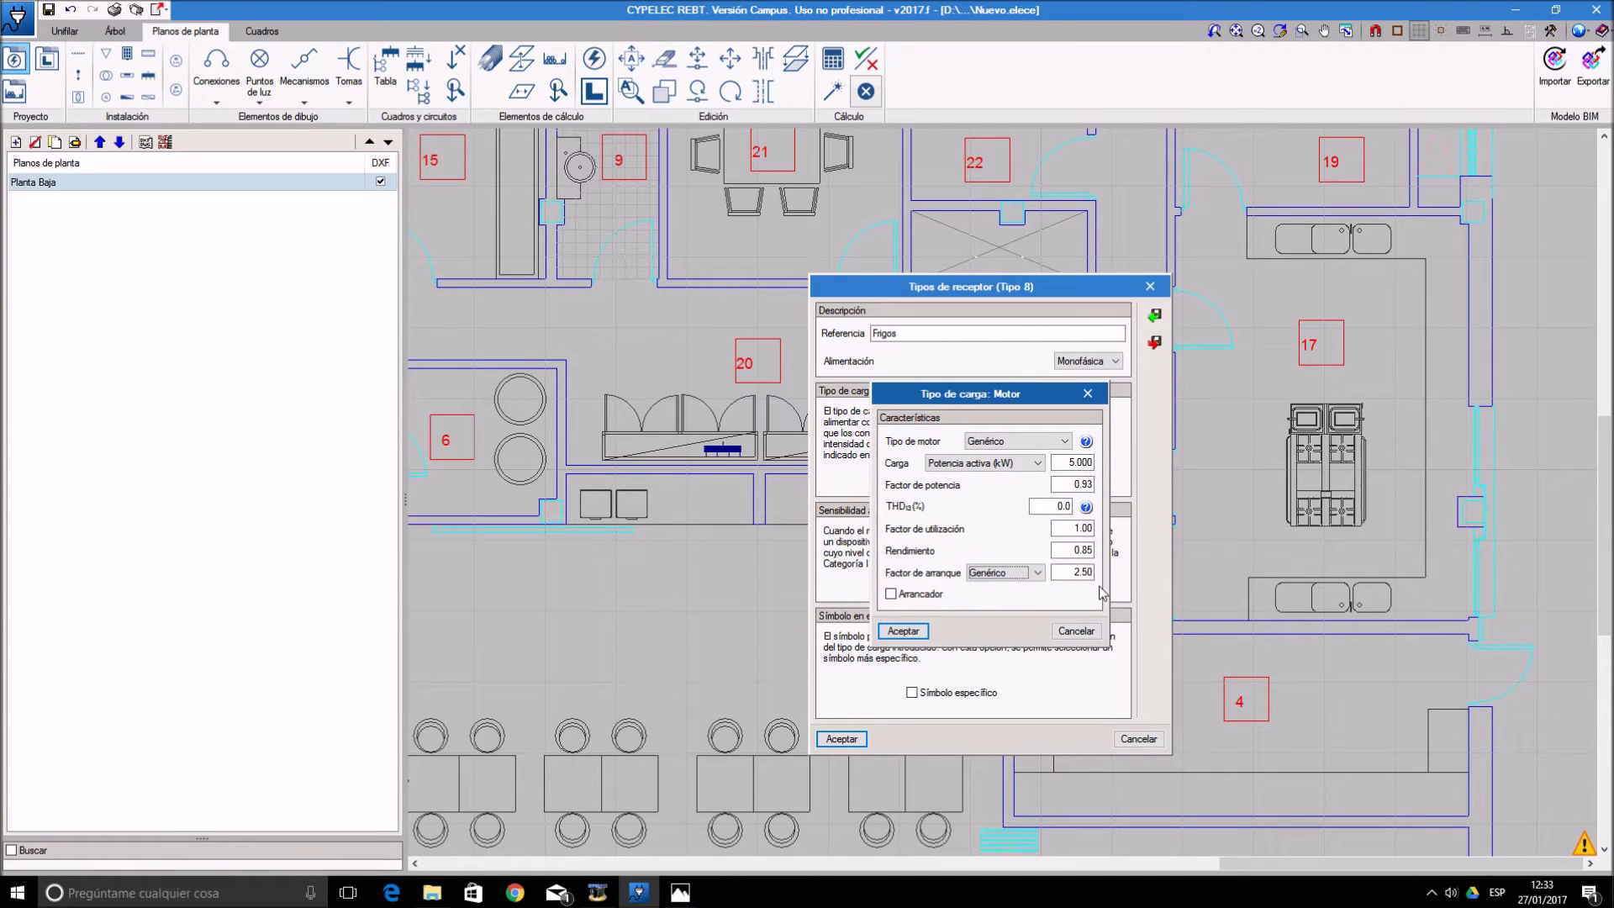
click(903, 631)
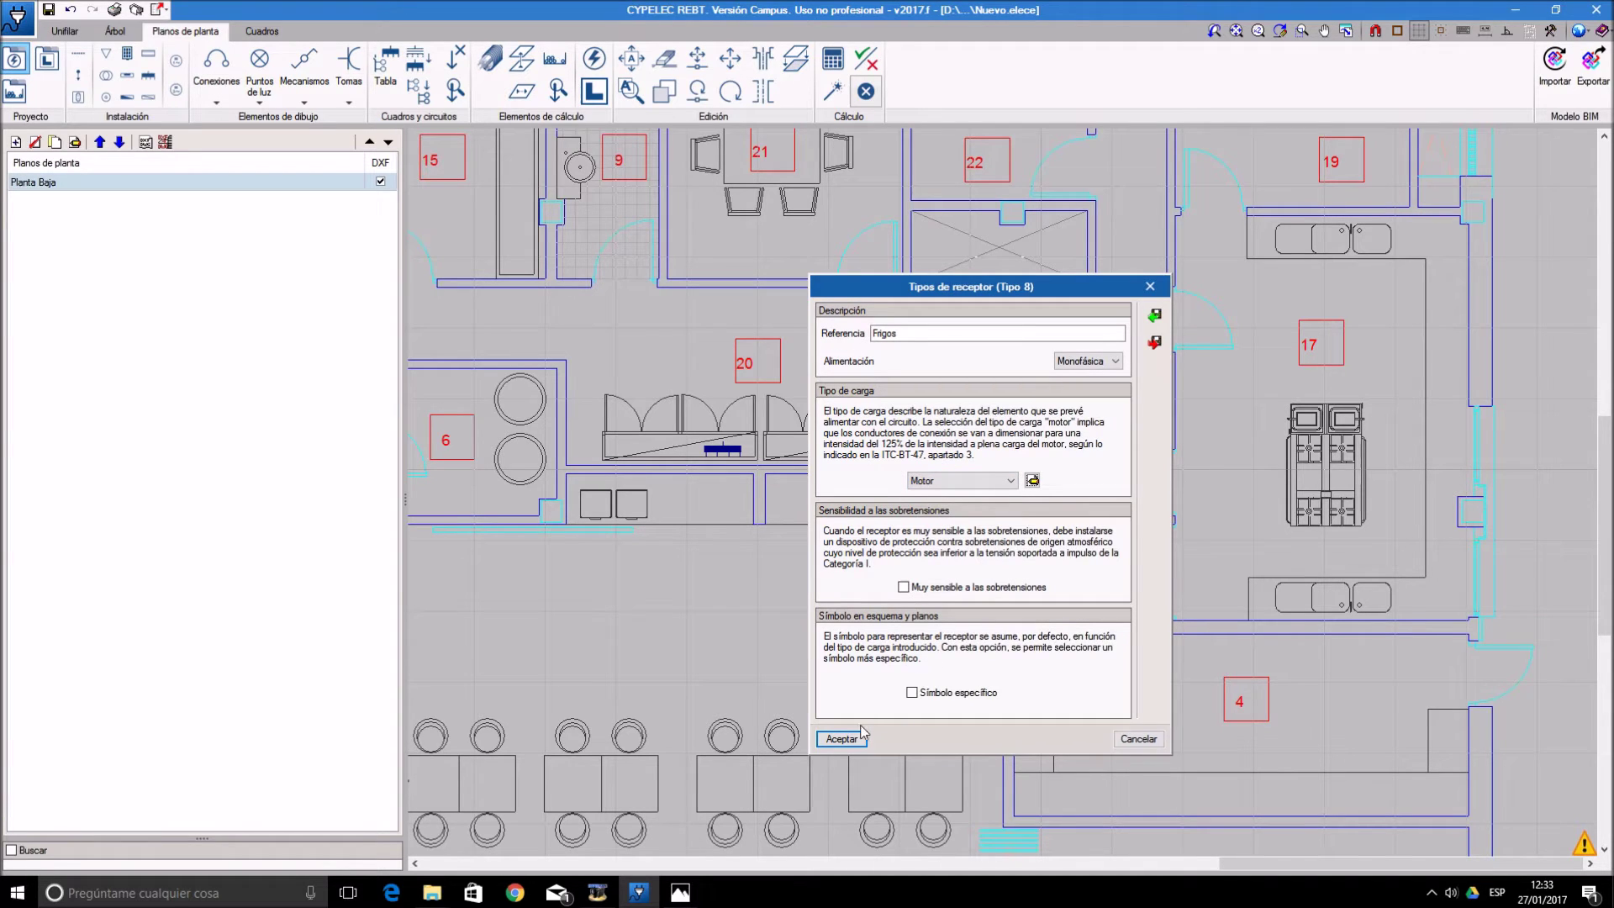
- Assign Frigos the specific socket symbol with a white-filled semicircle on a dark background, and accept the receiver type
click(911, 691)
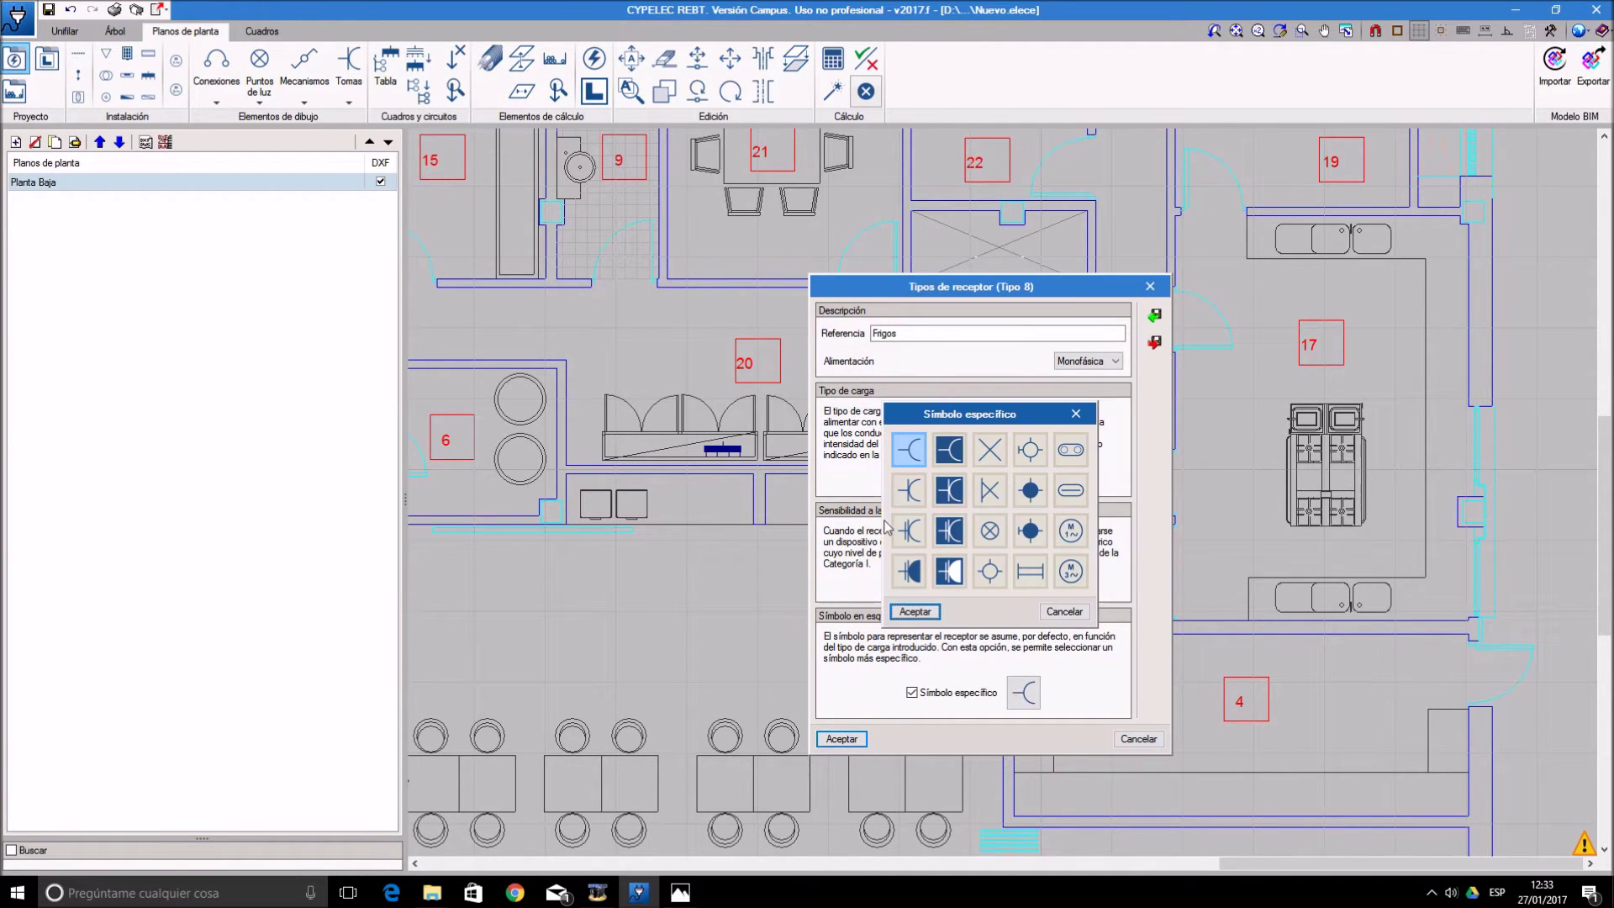
click(949, 571)
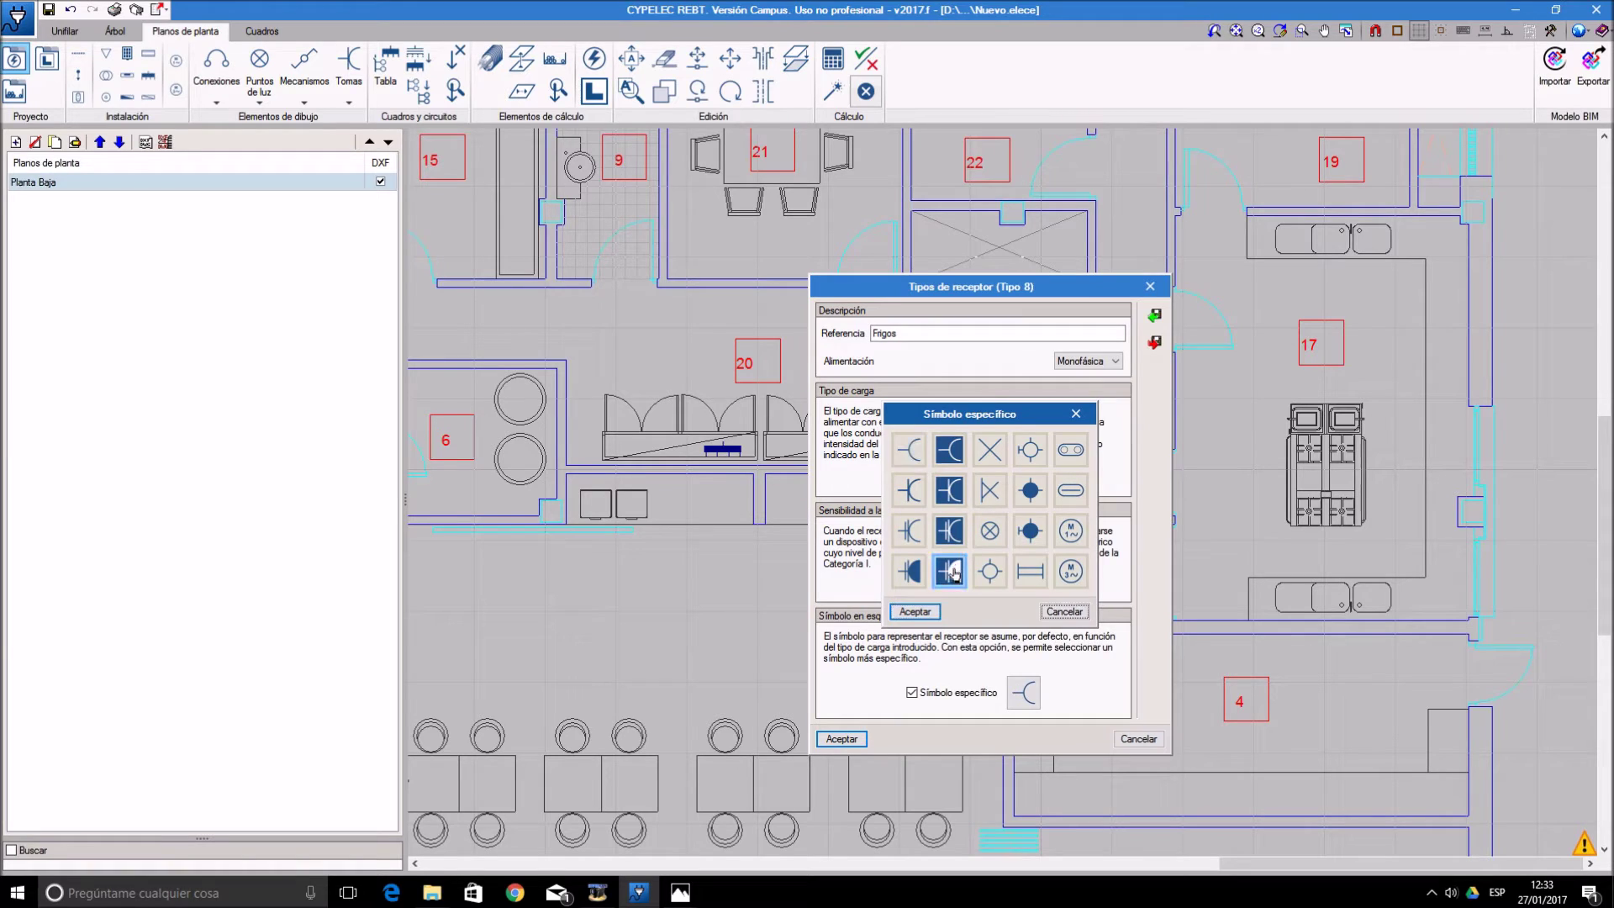
click(915, 613)
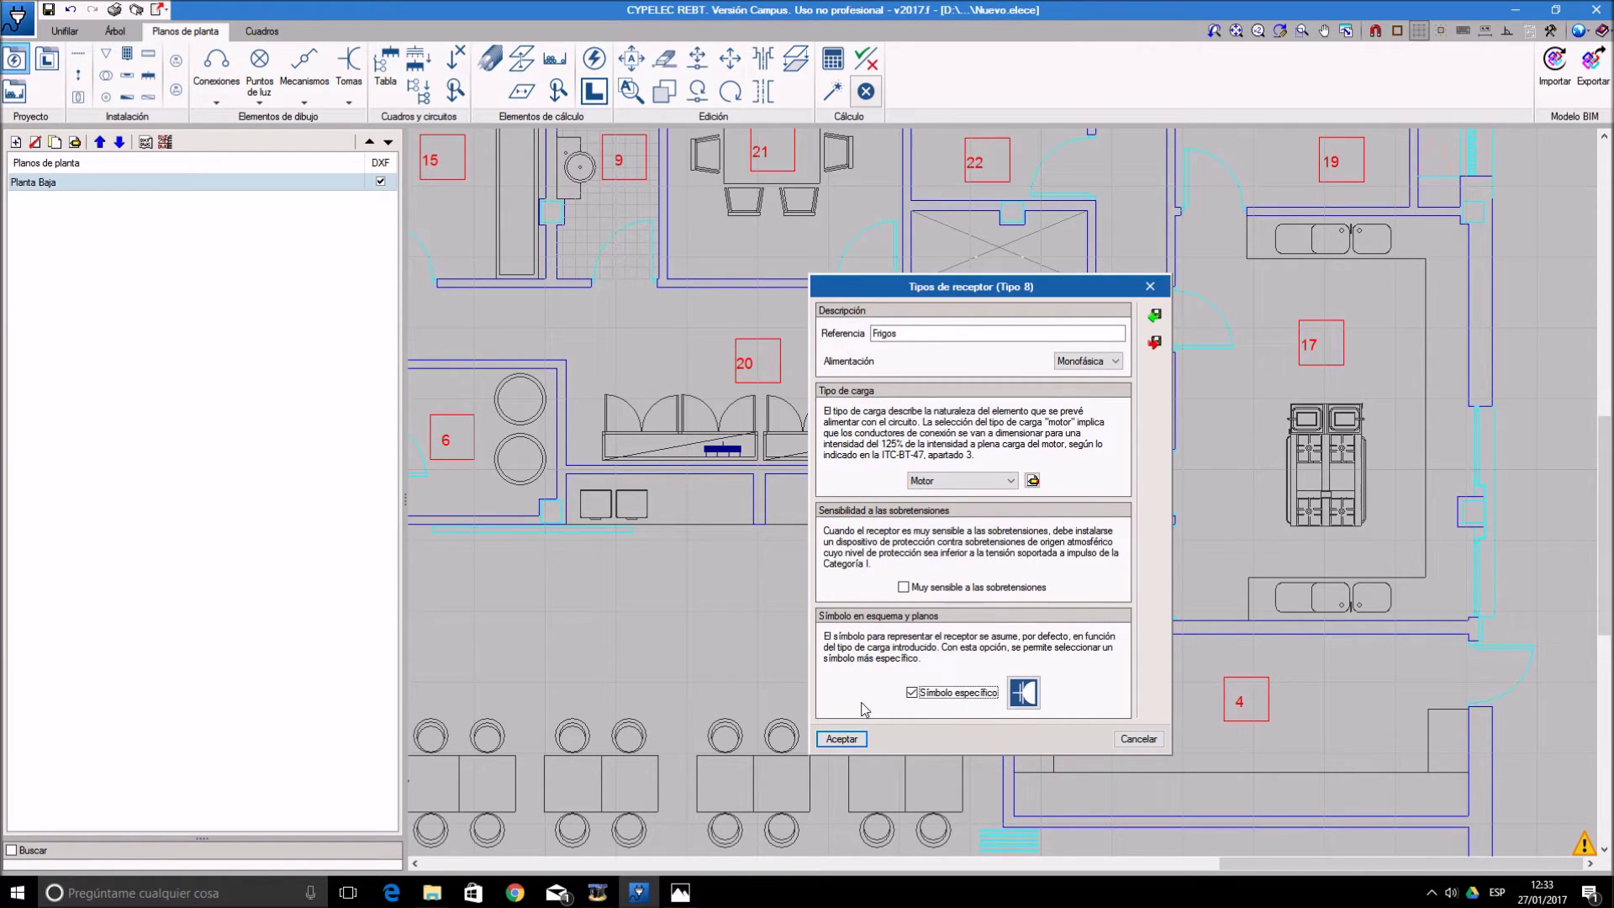
click(841, 738)
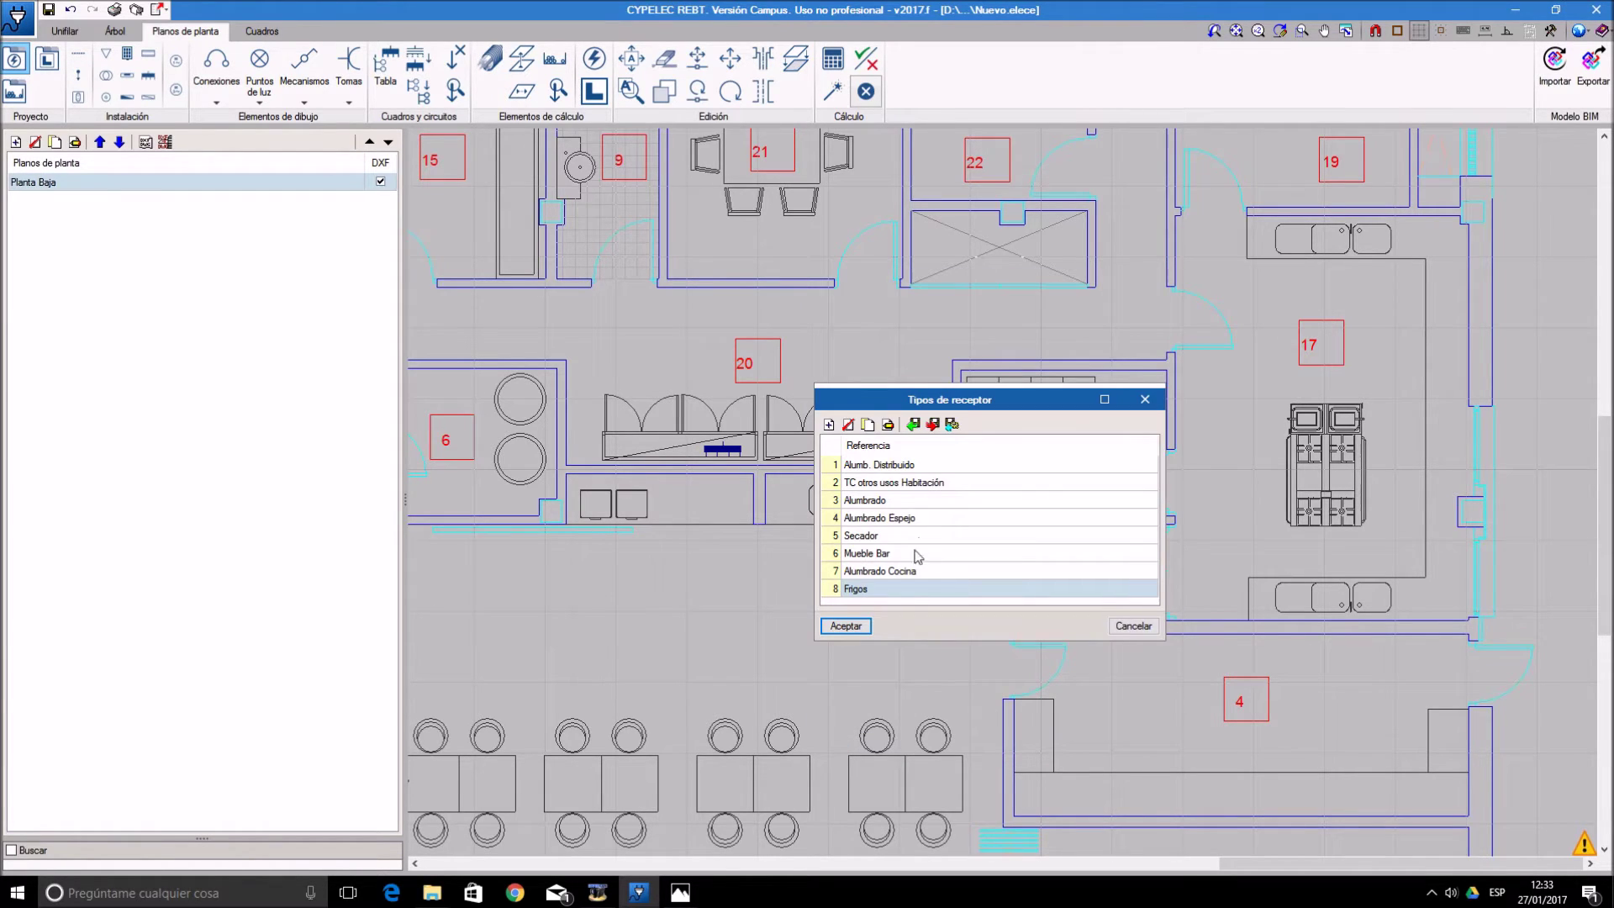
- Edit the Frigos receiver type and set its supply to Trifásica
click(888, 425)
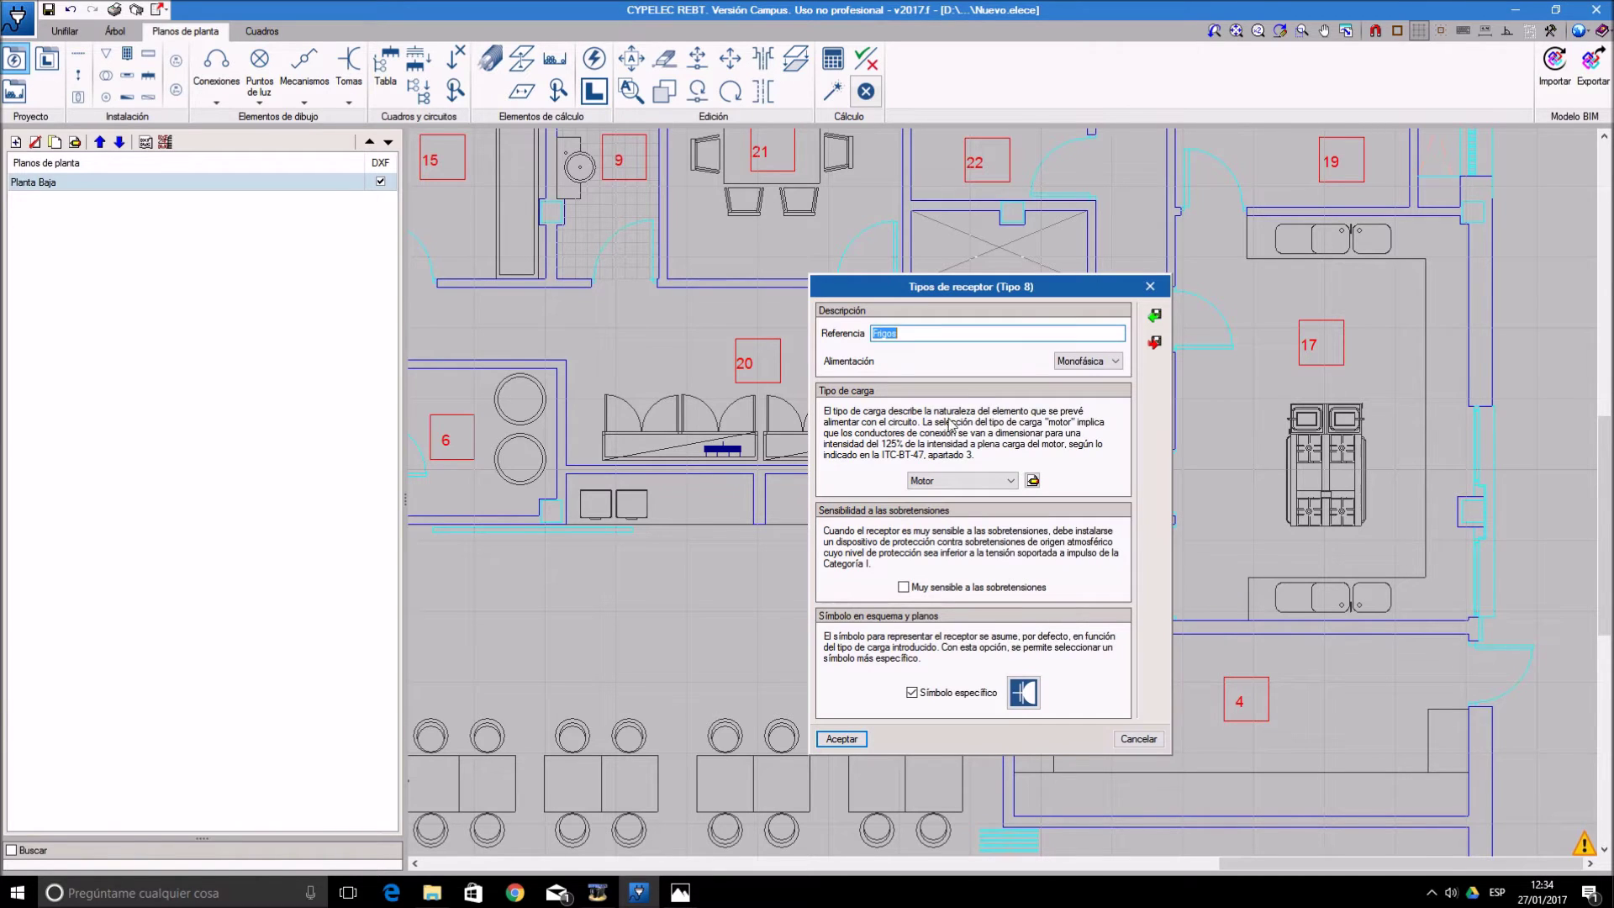
click(1097, 362)
click(1091, 383)
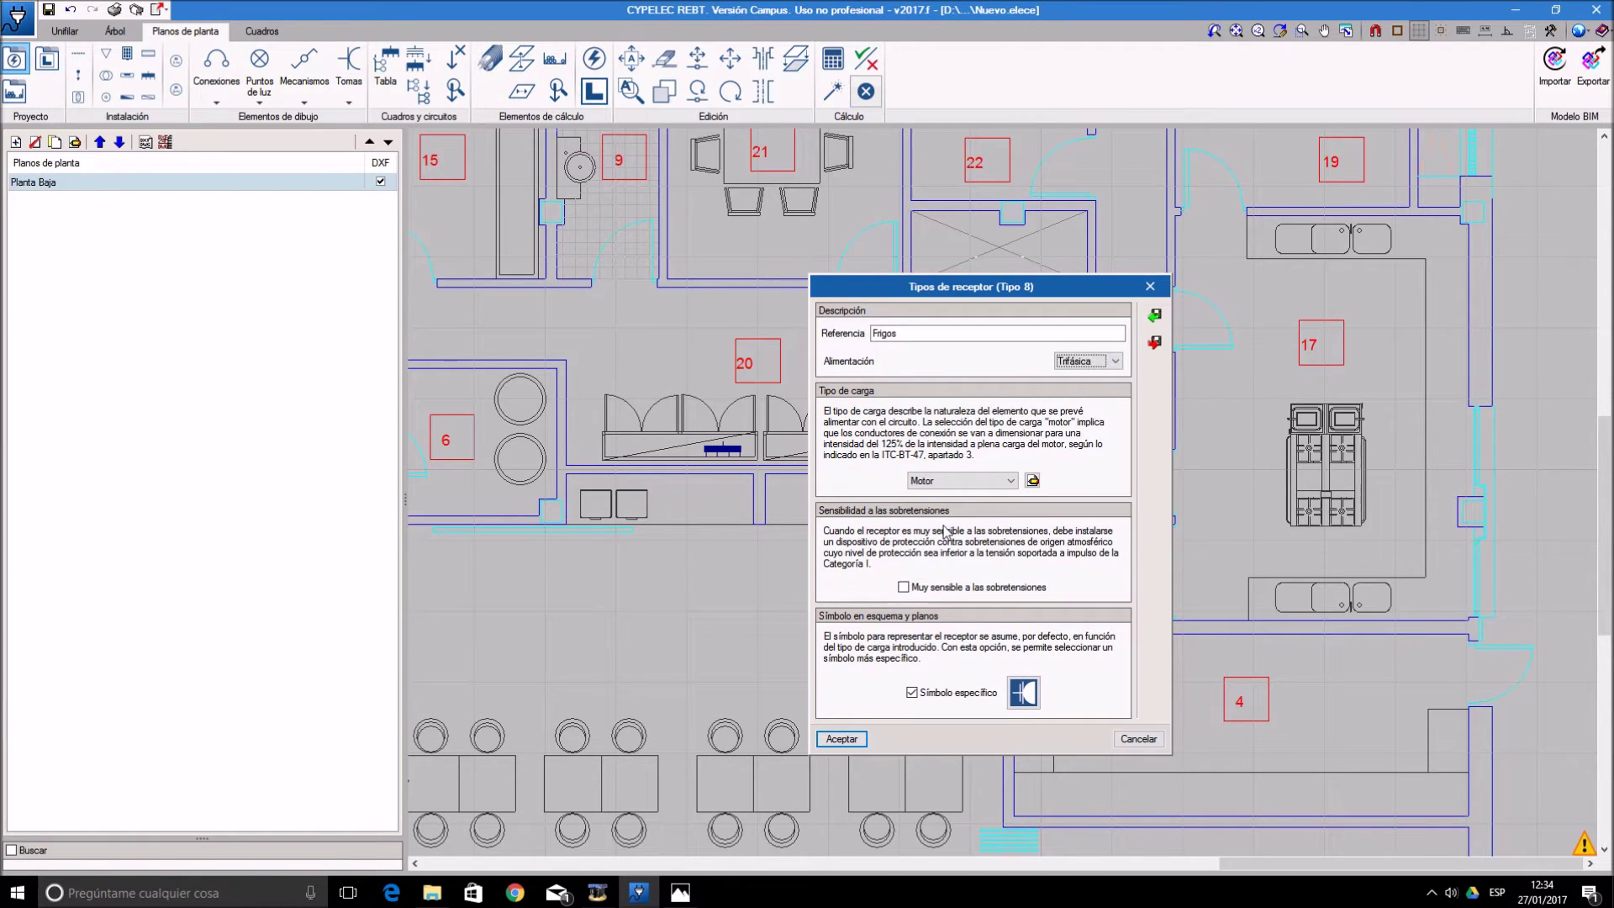
click(853, 740)
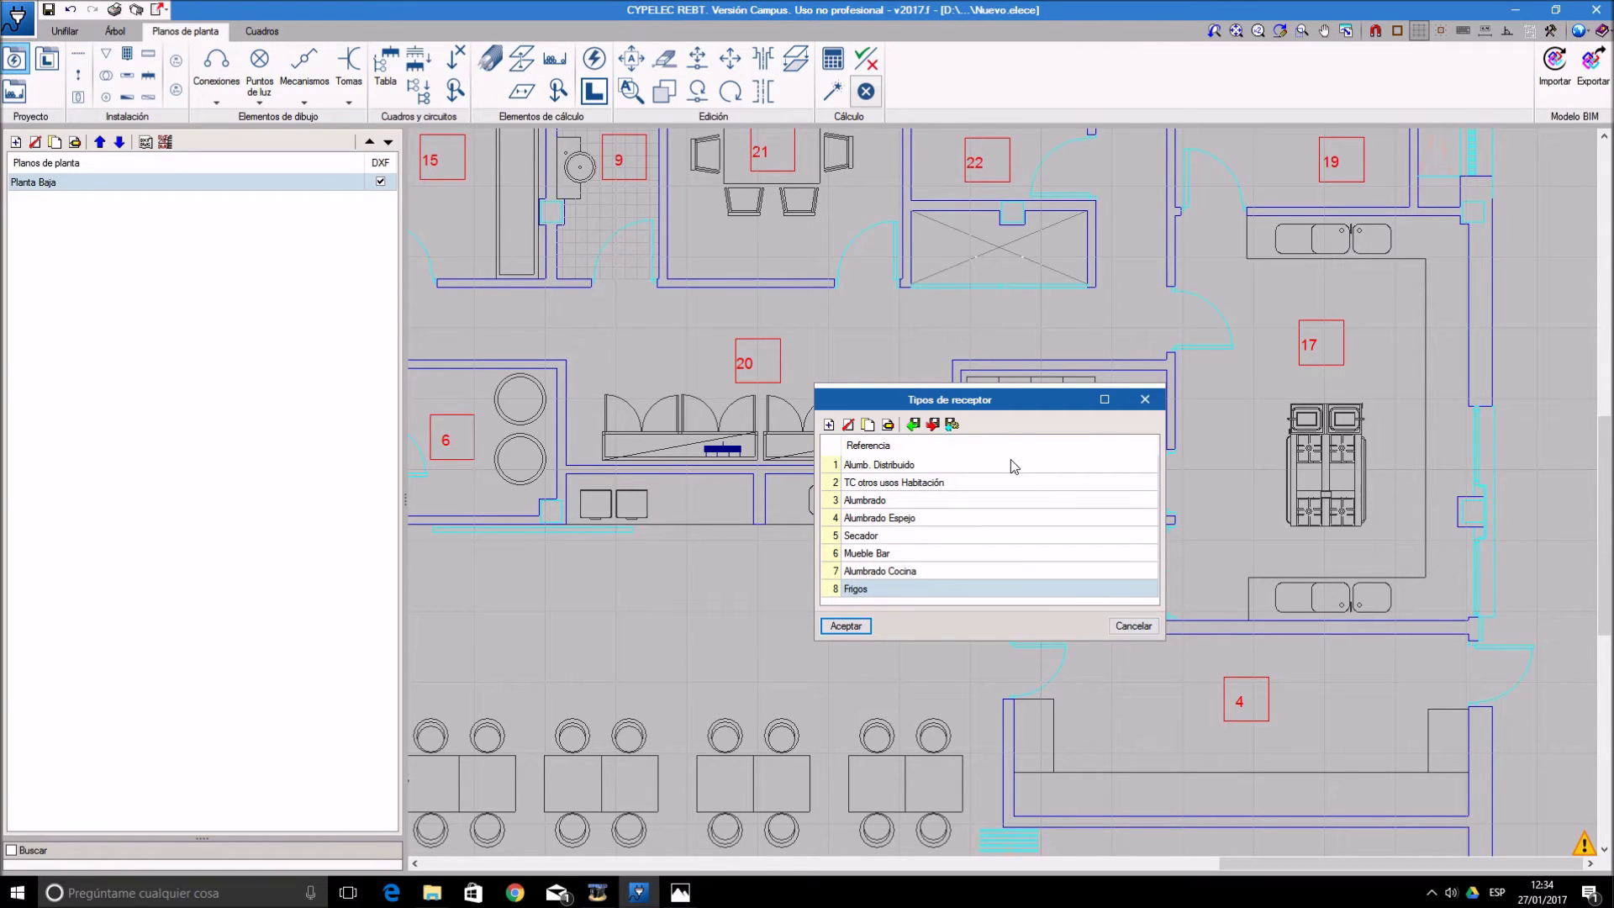
- Add a receiver type with the reference Horno and set its load type to Genérica
click(829, 426)
text(Horno)
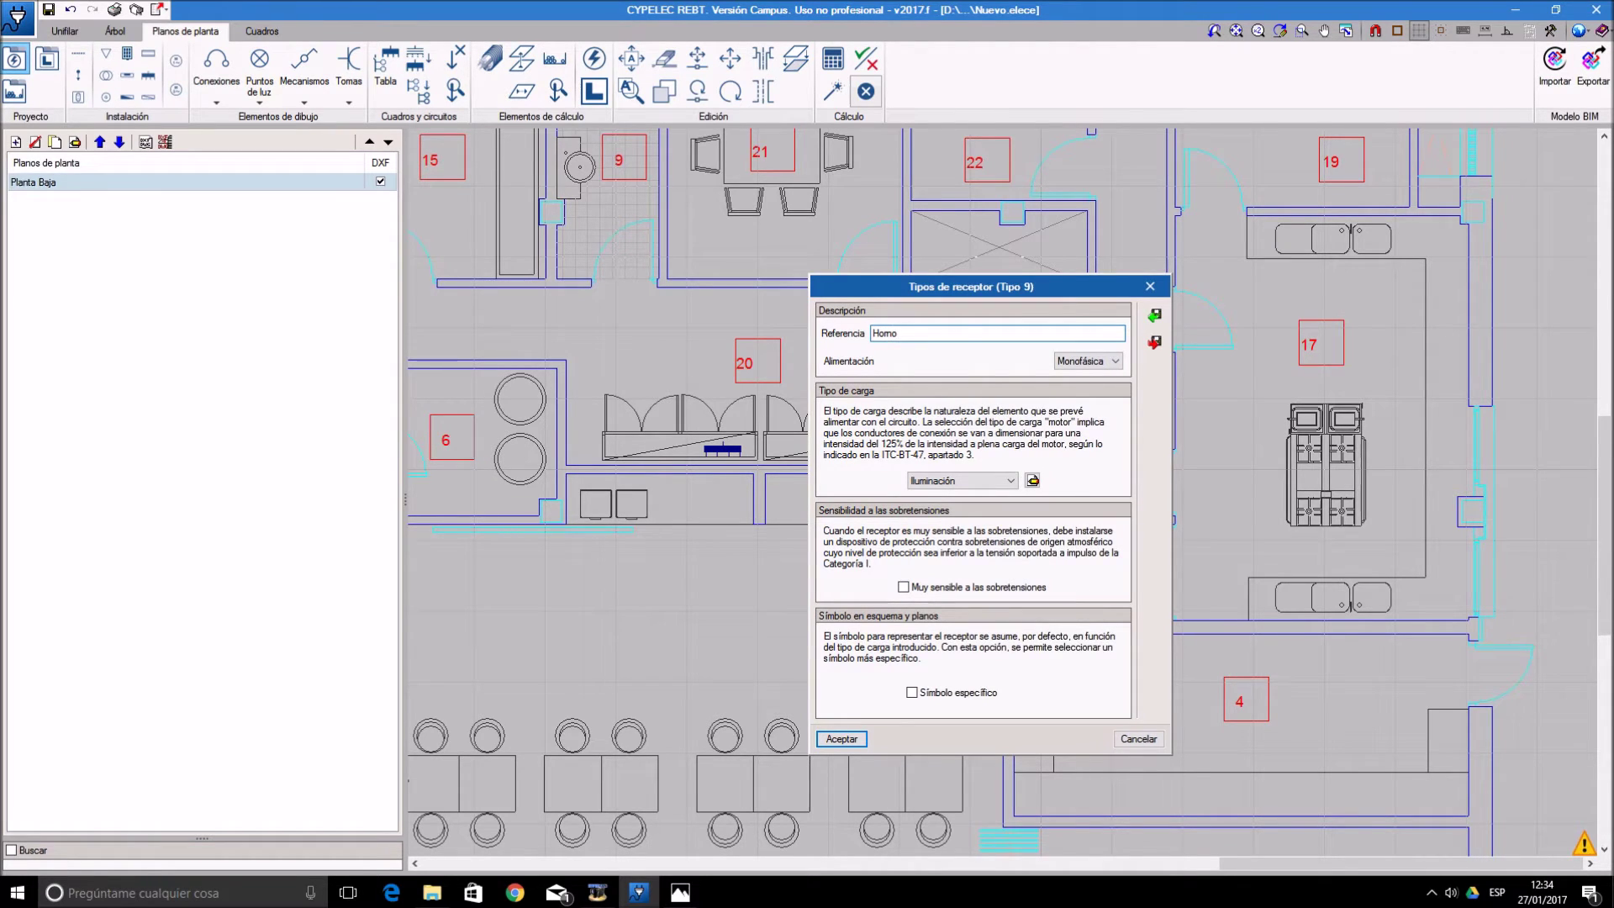
click(965, 482)
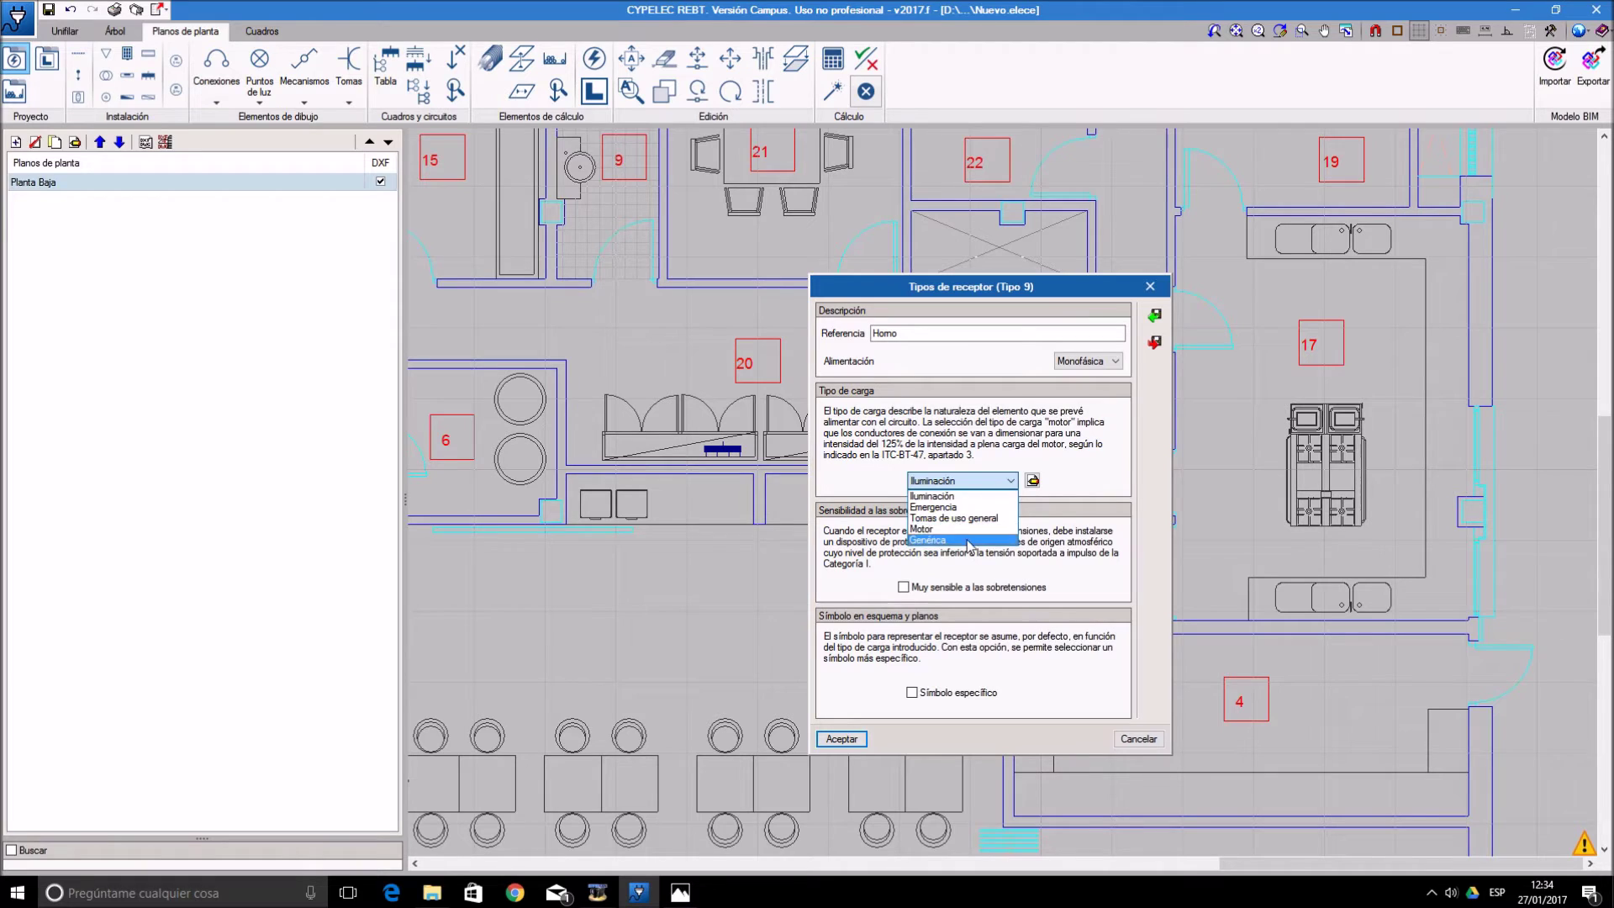
click(974, 541)
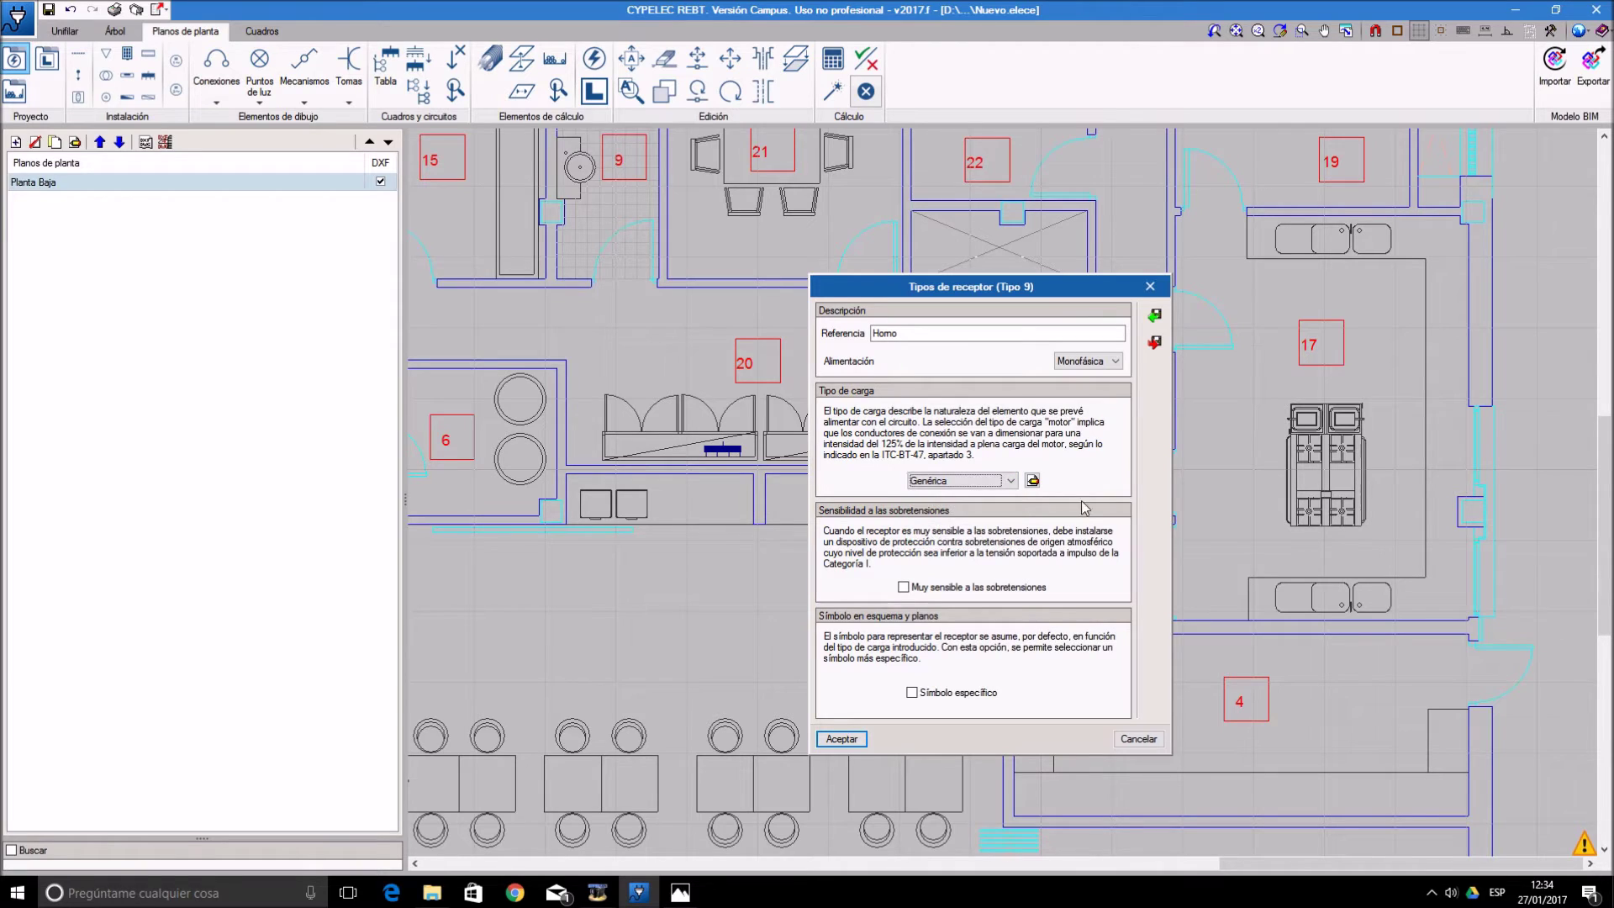
- Set the active power of the Horno generic load to 7 kW
click(1032, 480)
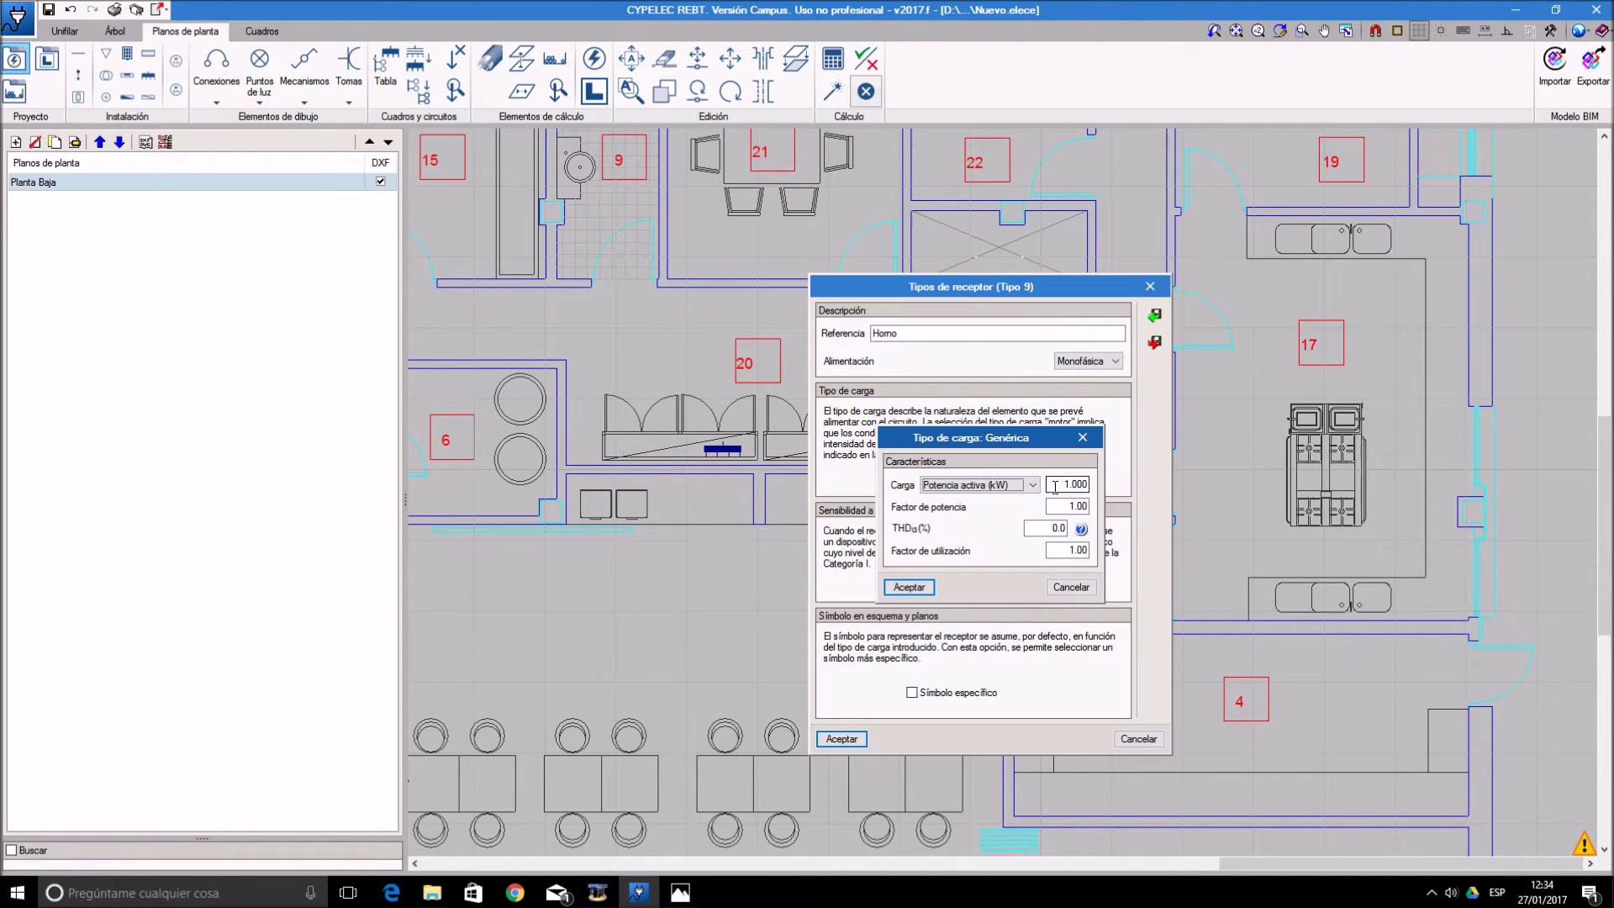
click(1085, 485)
text(7)
click(930, 595)
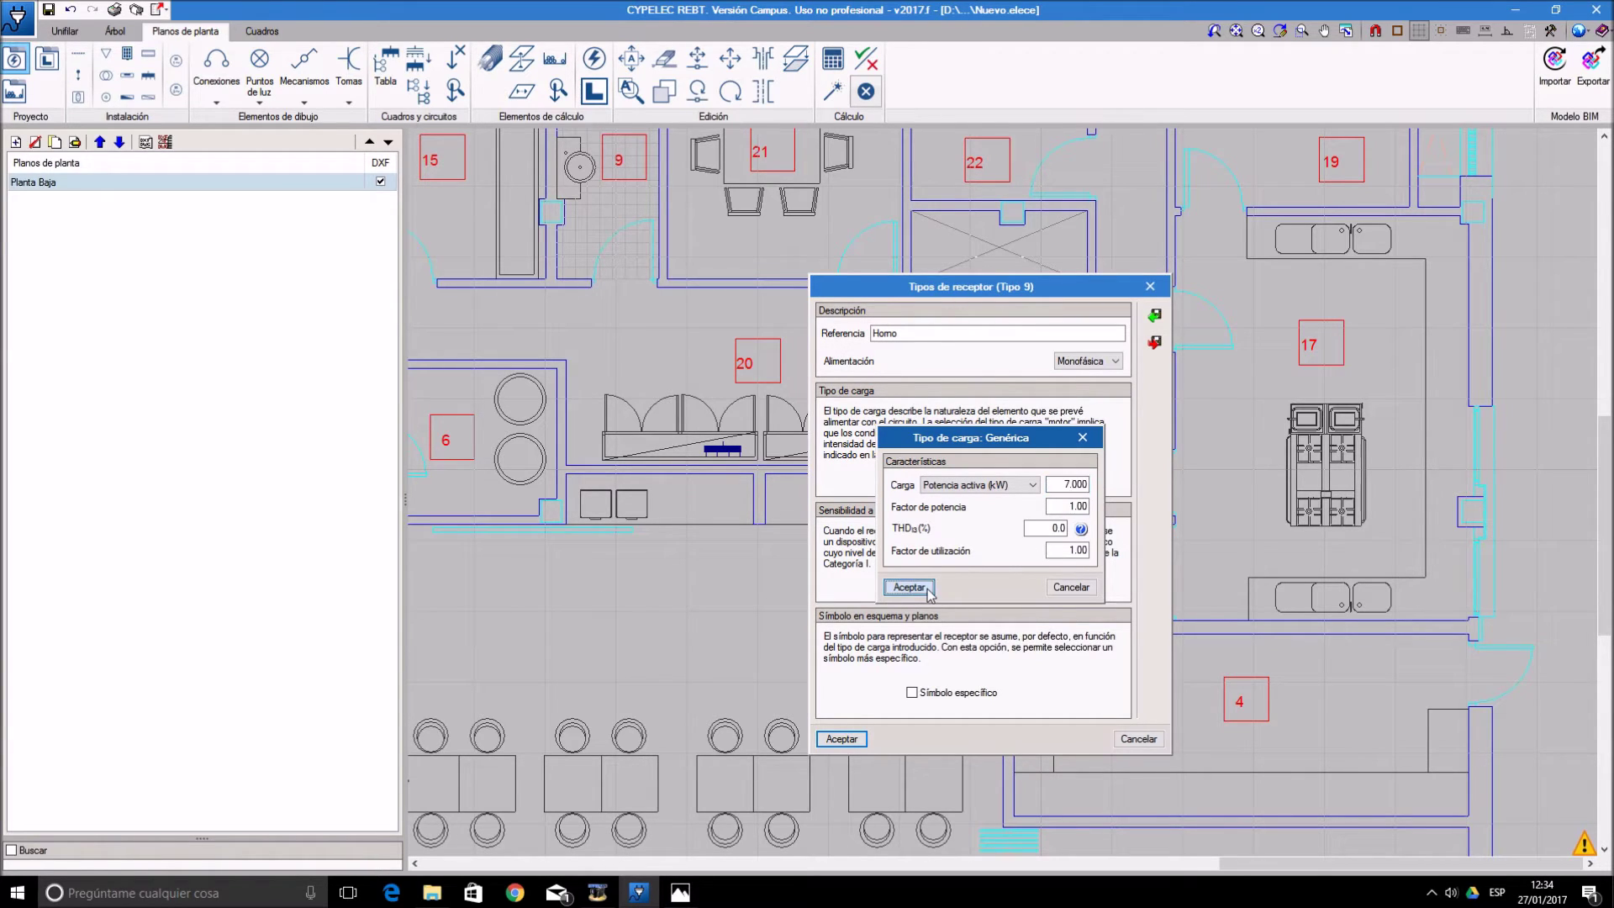
click(1067, 551)
click(909, 587)
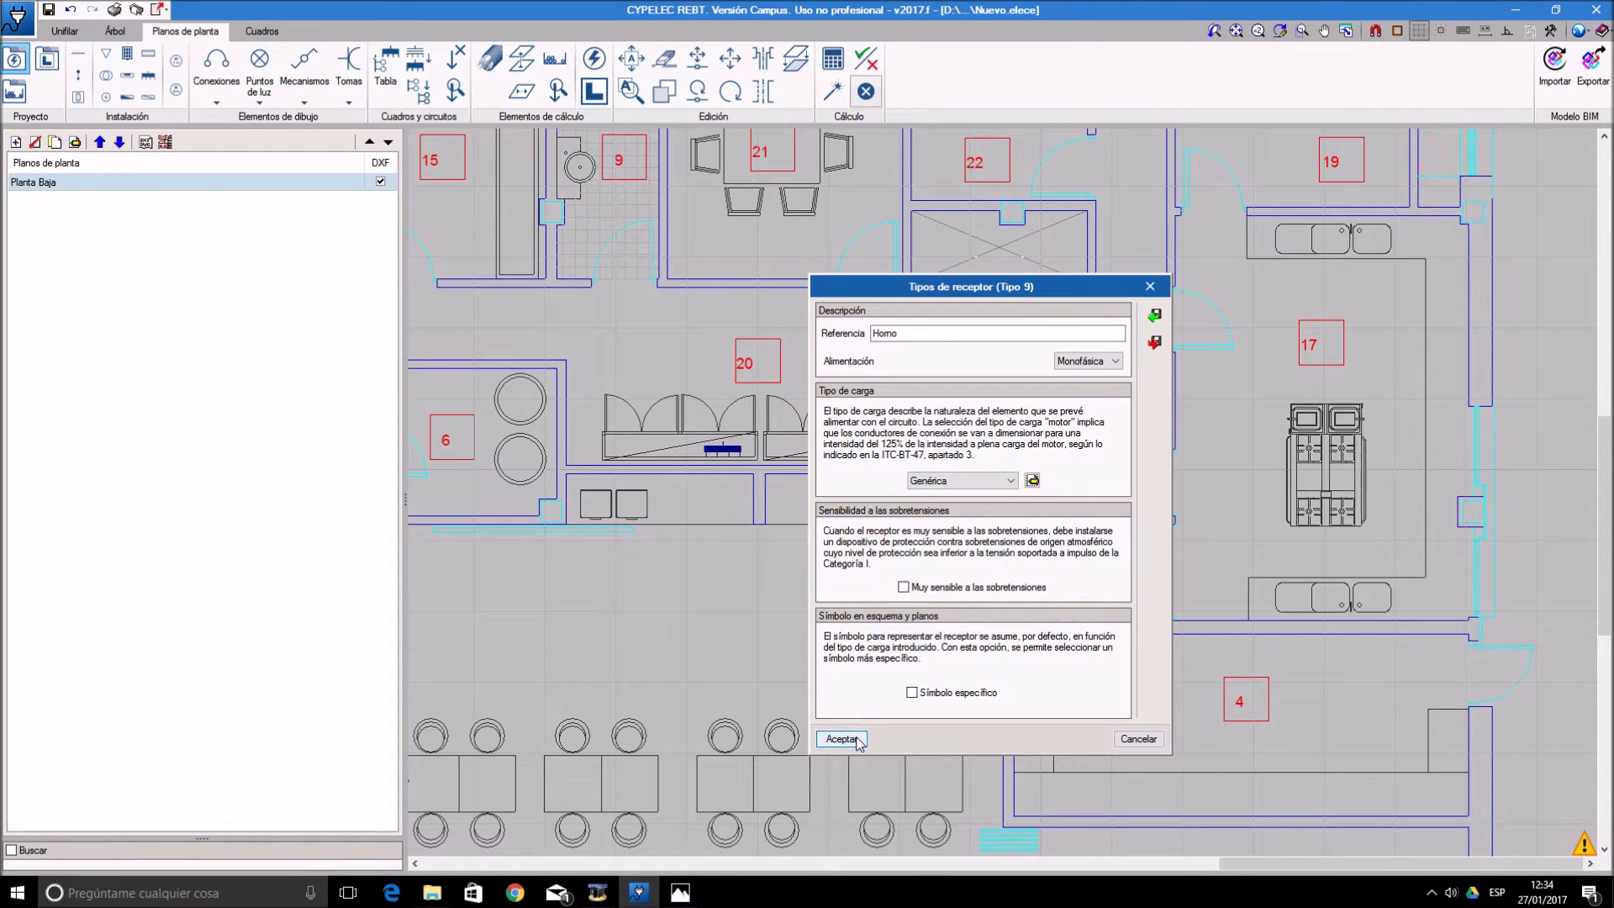
- Assign Horno the specific double-barred outlined socket symbol on a dark background, and accept the receiver type
click(911, 694)
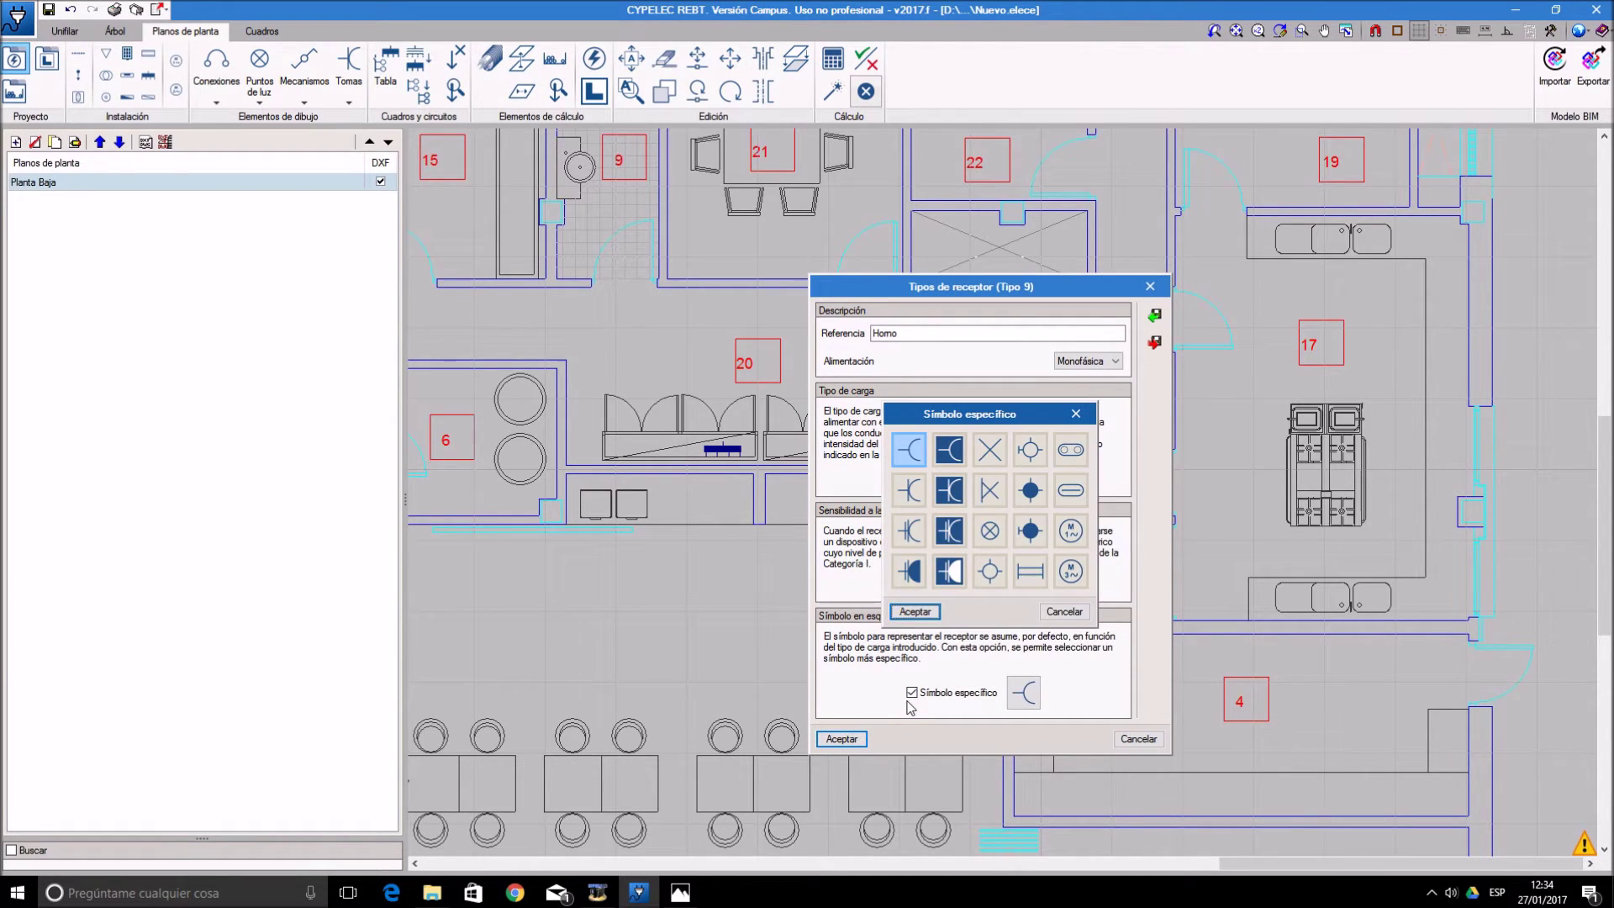
click(945, 529)
click(916, 612)
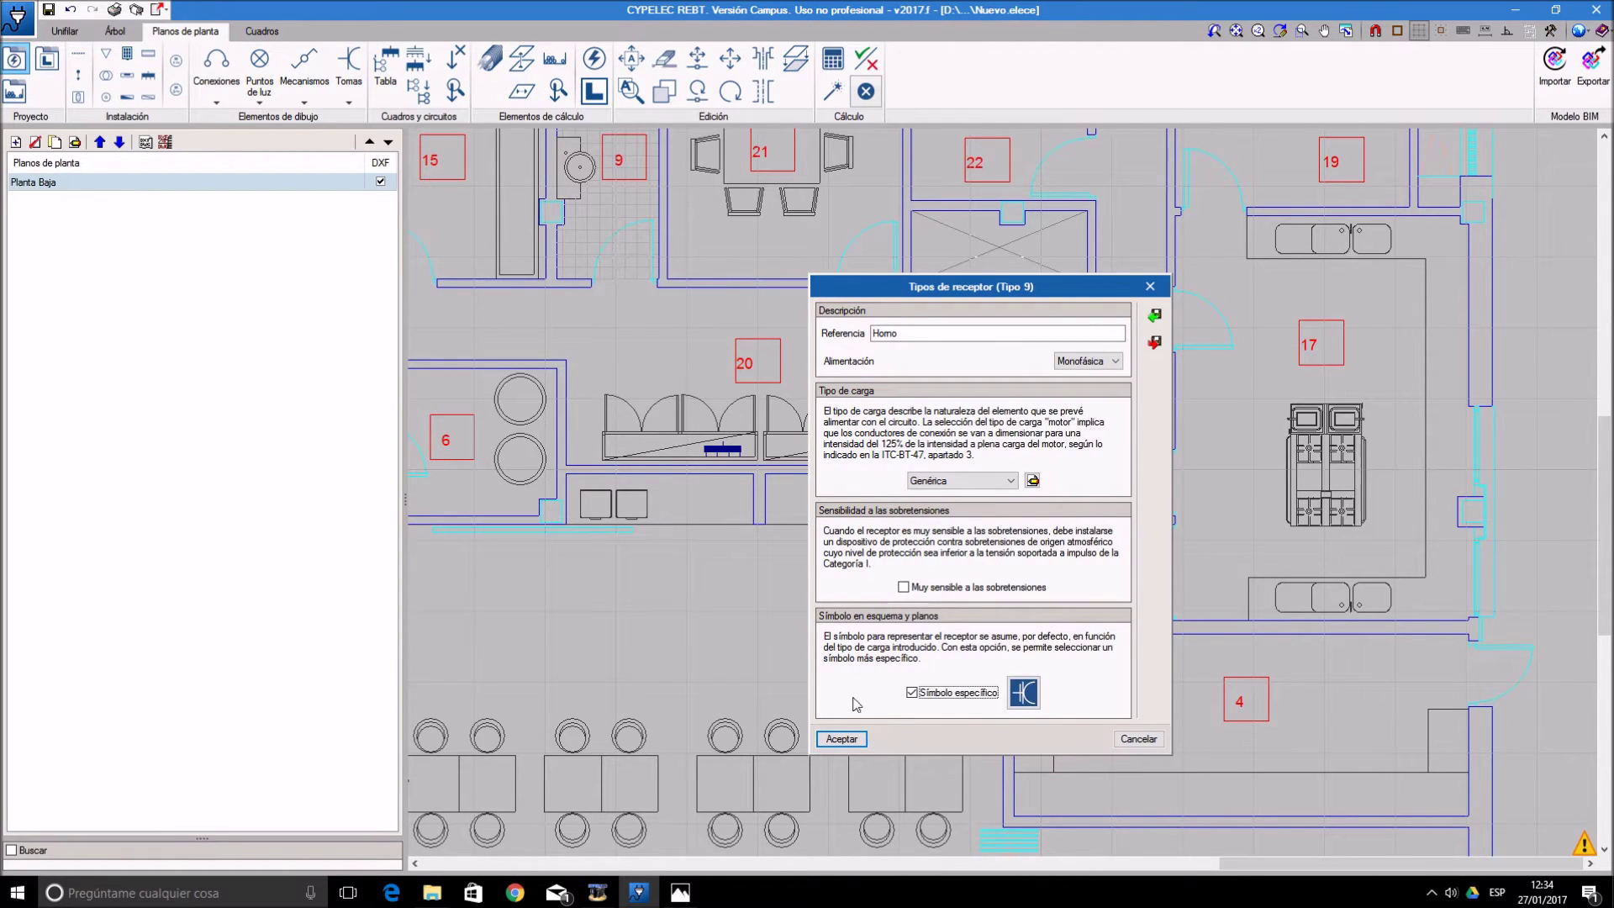
click(841, 739)
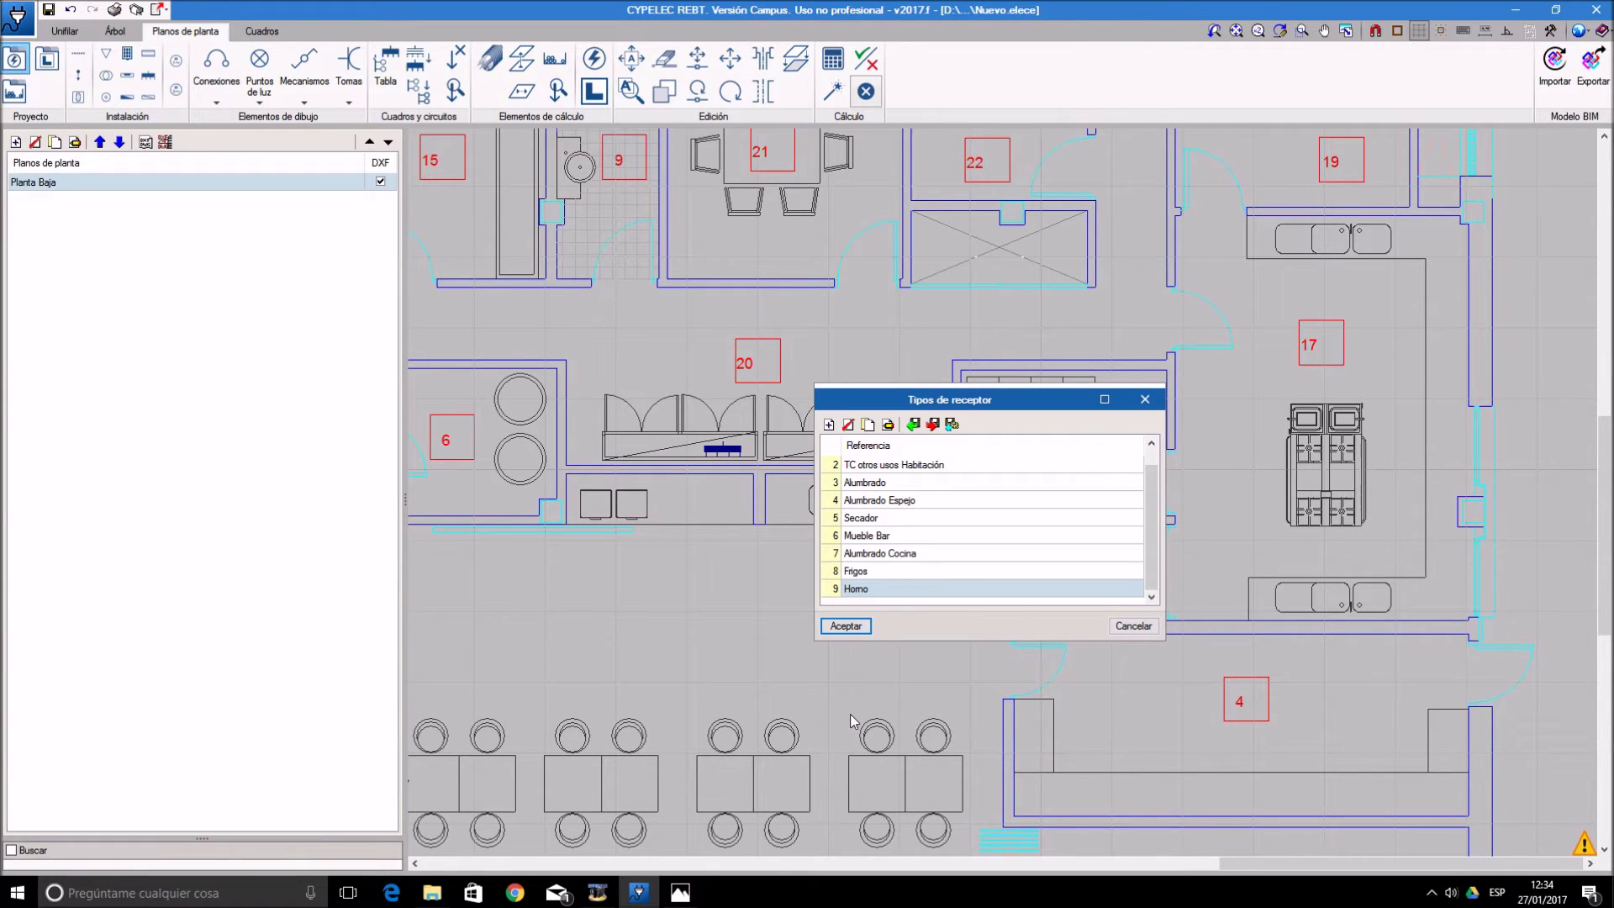
- Add a receiver type with the reference Plancha and set its load type to Genérica
click(829, 429)
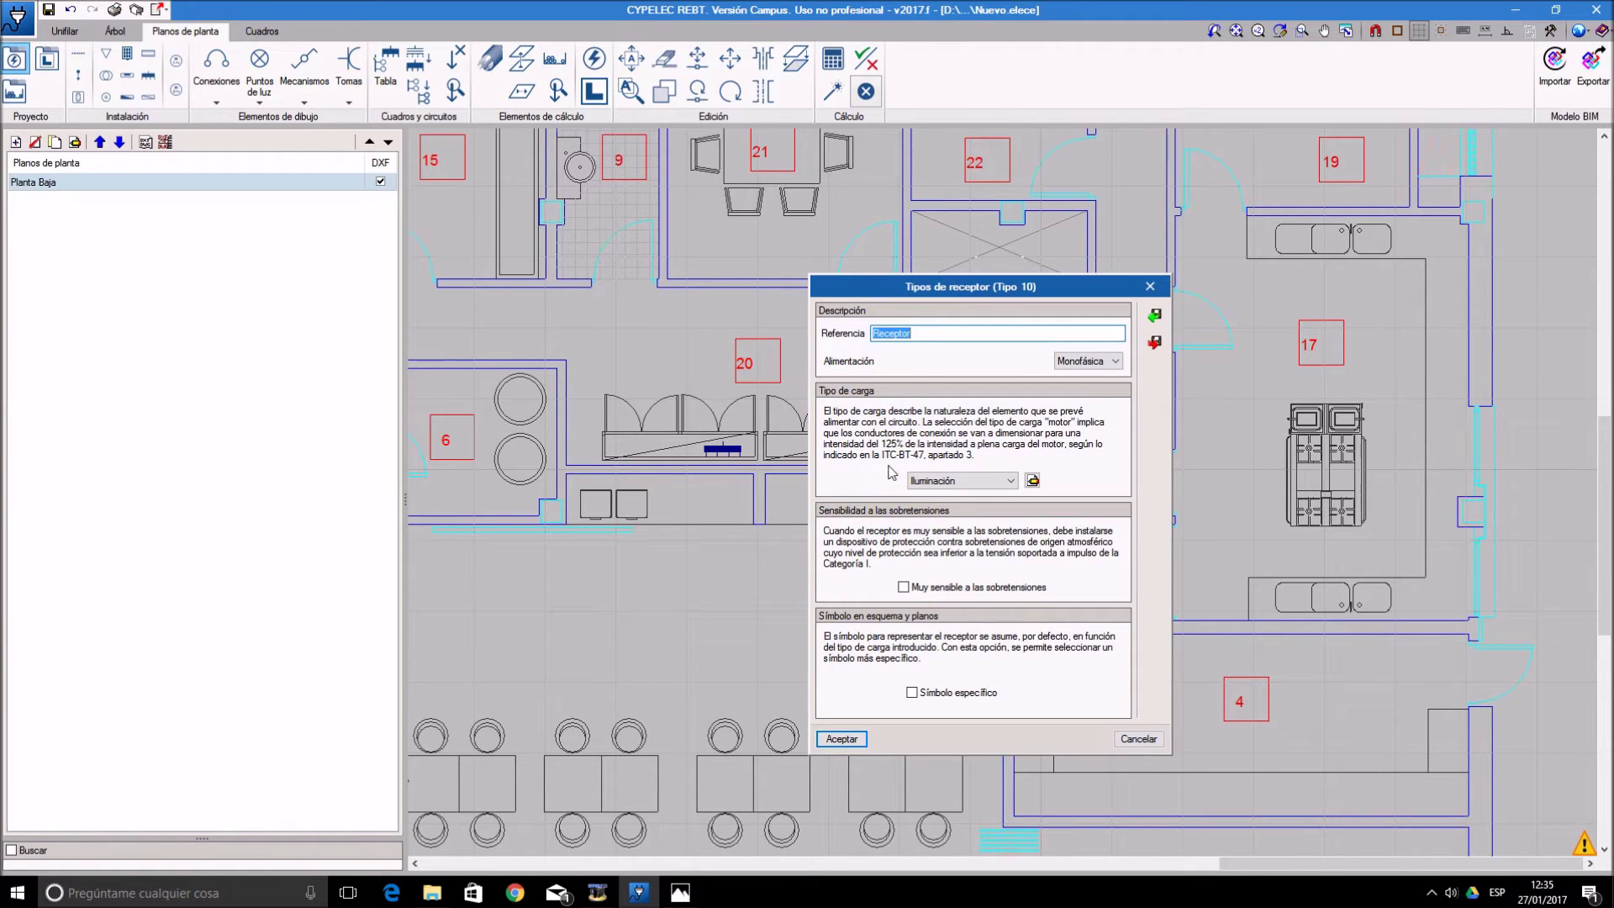
text(P)
click(1001, 480)
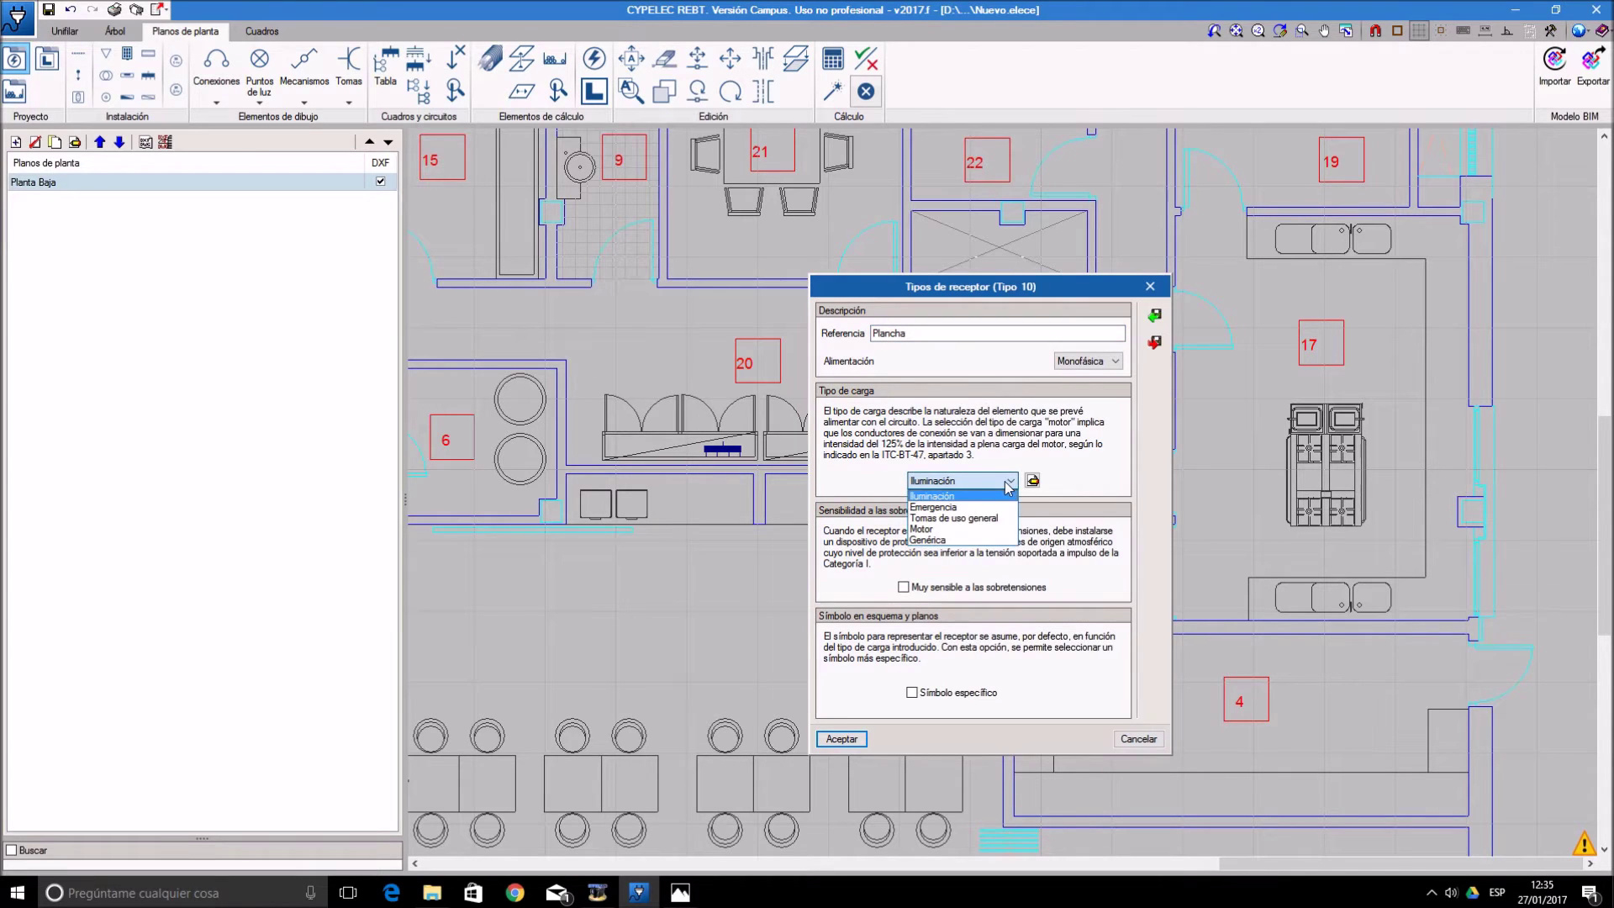
click(980, 541)
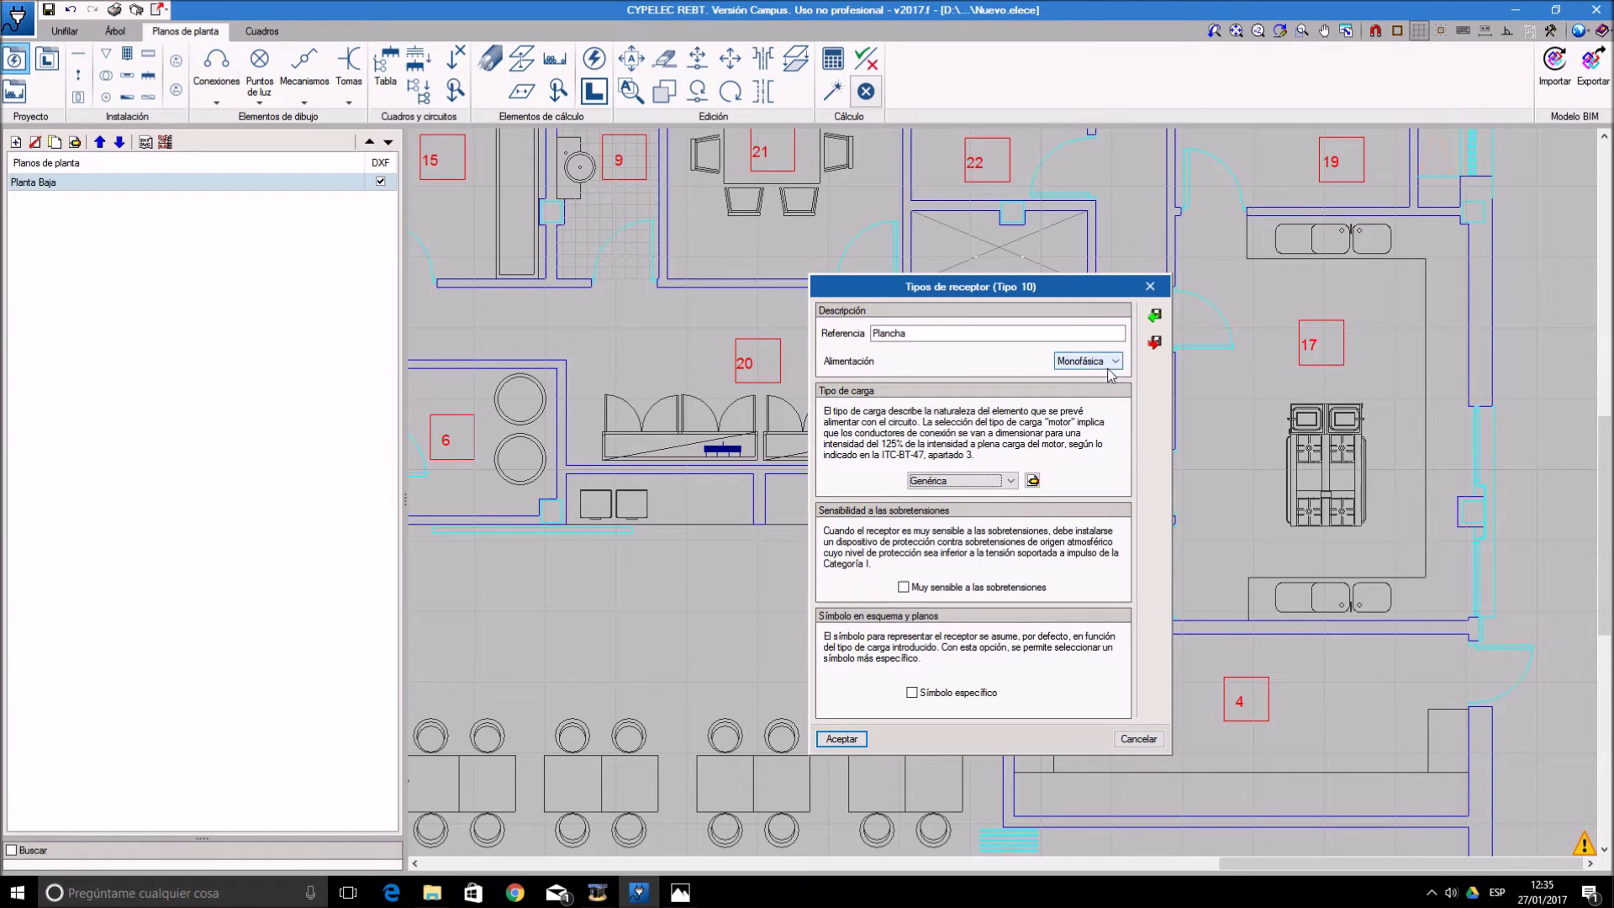
- Set the active power of the Plancha generic load and accept the receiver type
click(1033, 480)
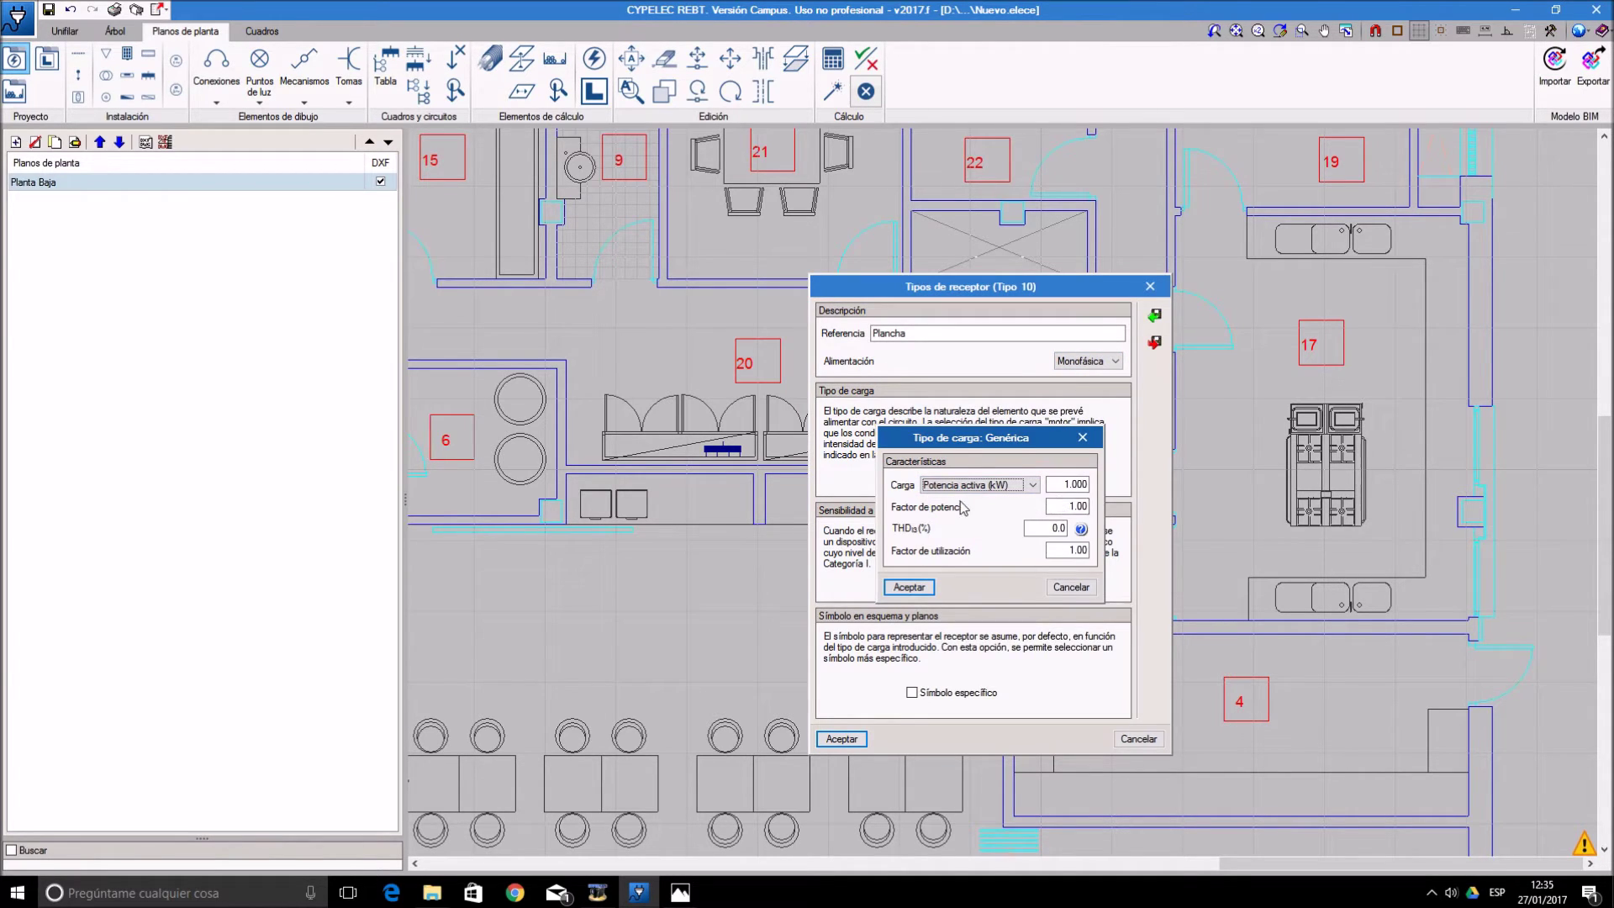
double_click(1081, 484)
text(4)
key(BackSpace)
click(908, 587)
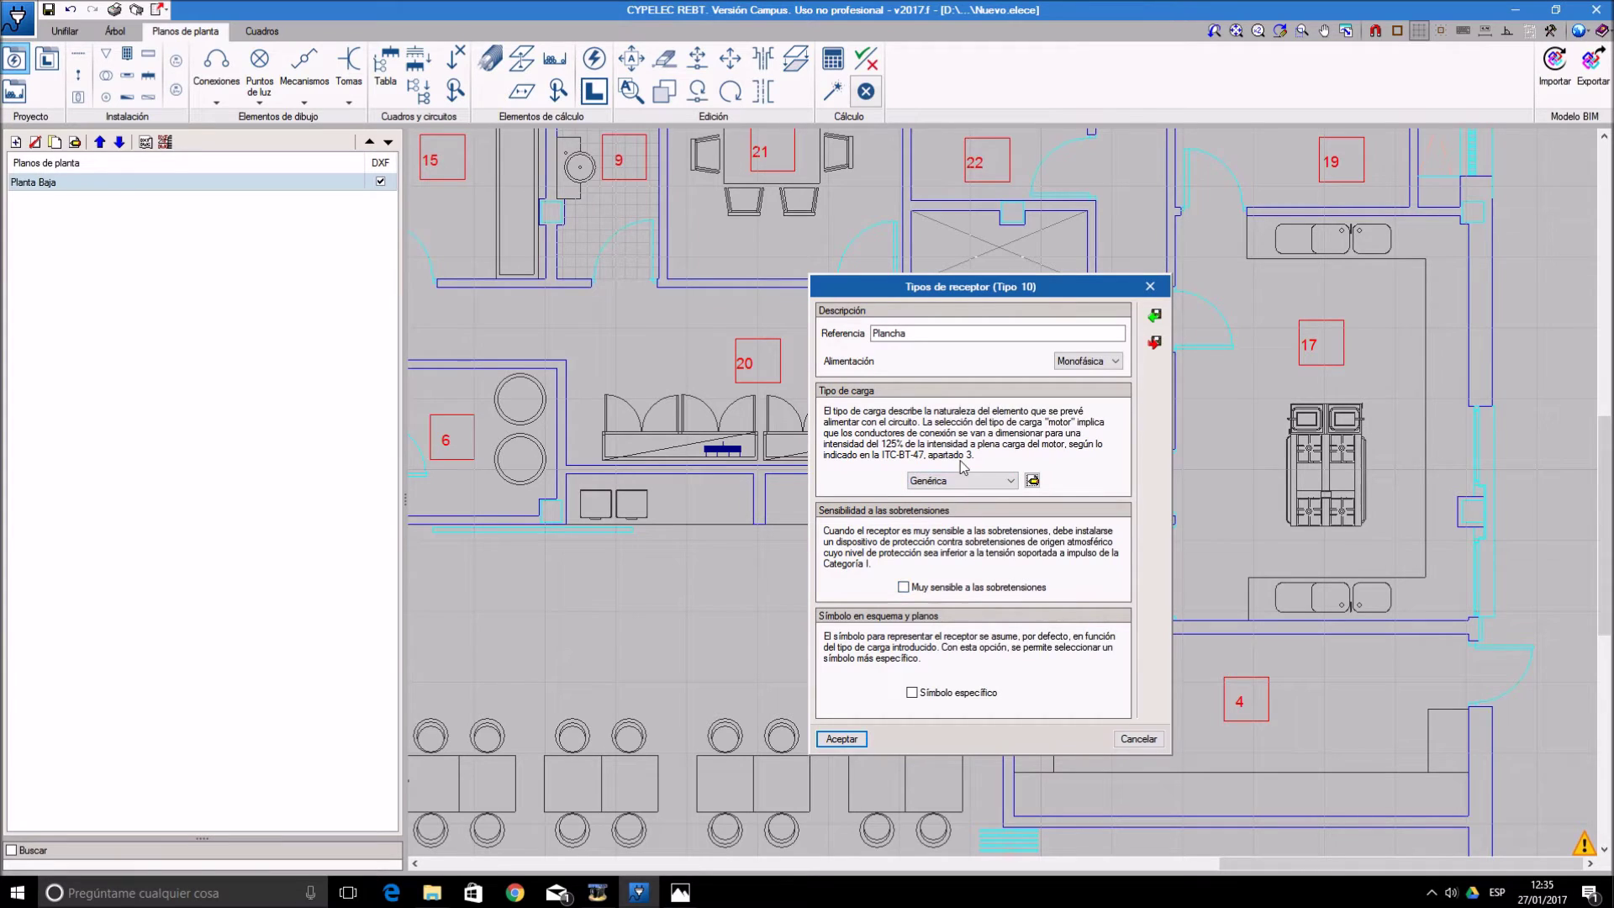
click(843, 740)
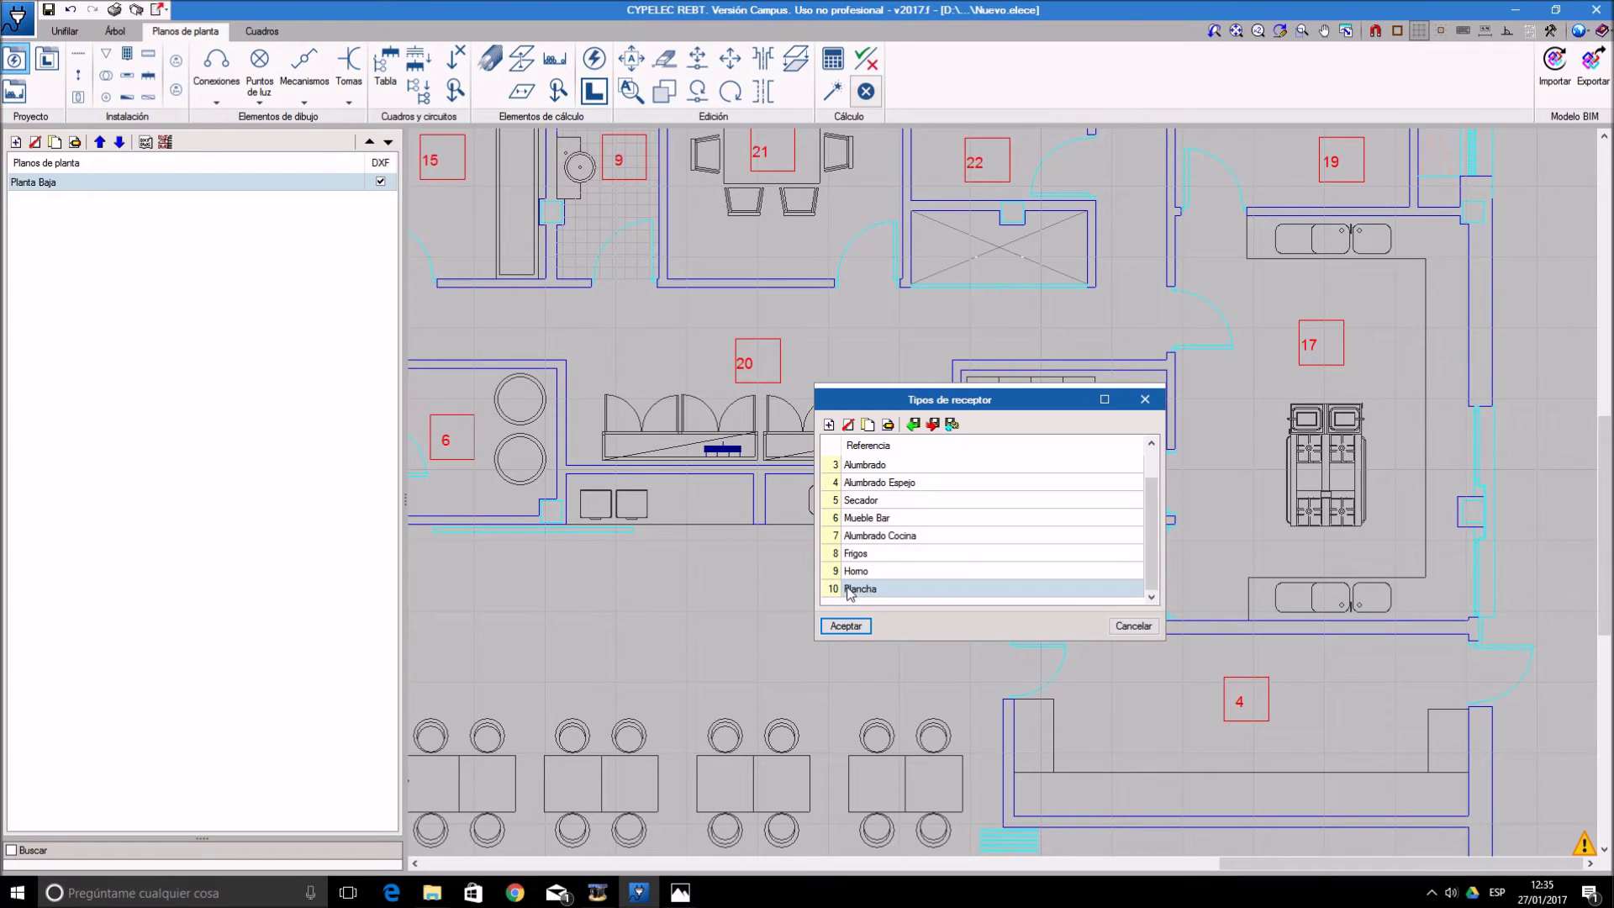
- Add a receiver type with the reference TC Uso General and set its load type to Tomas de uso general
click(829, 426)
text(TC Uso General)
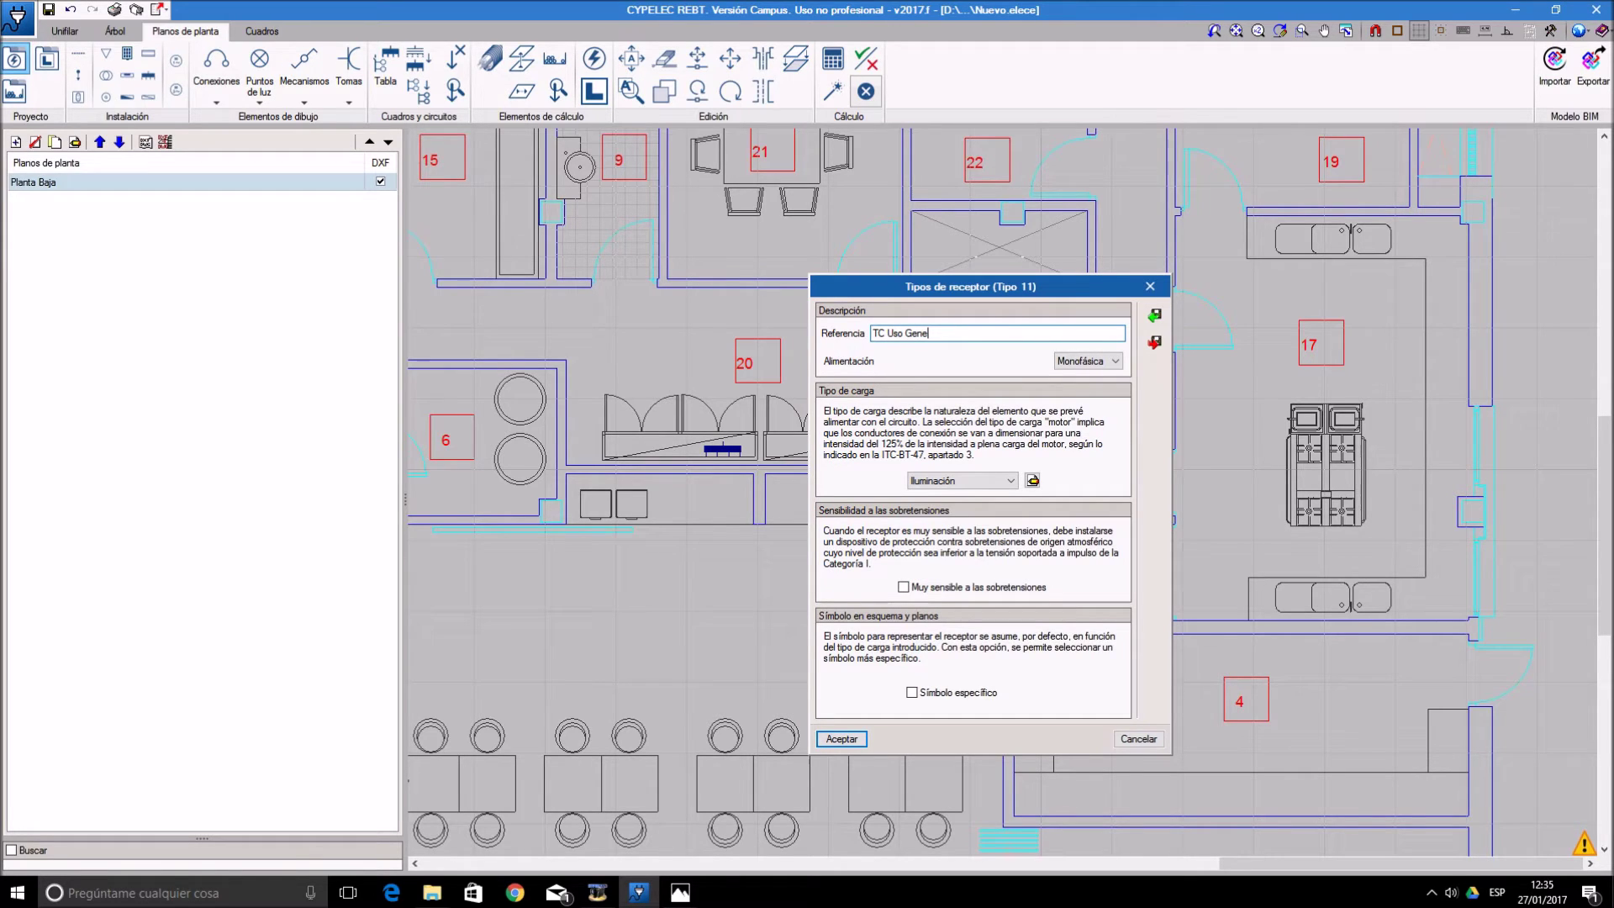
click(962, 480)
click(974, 518)
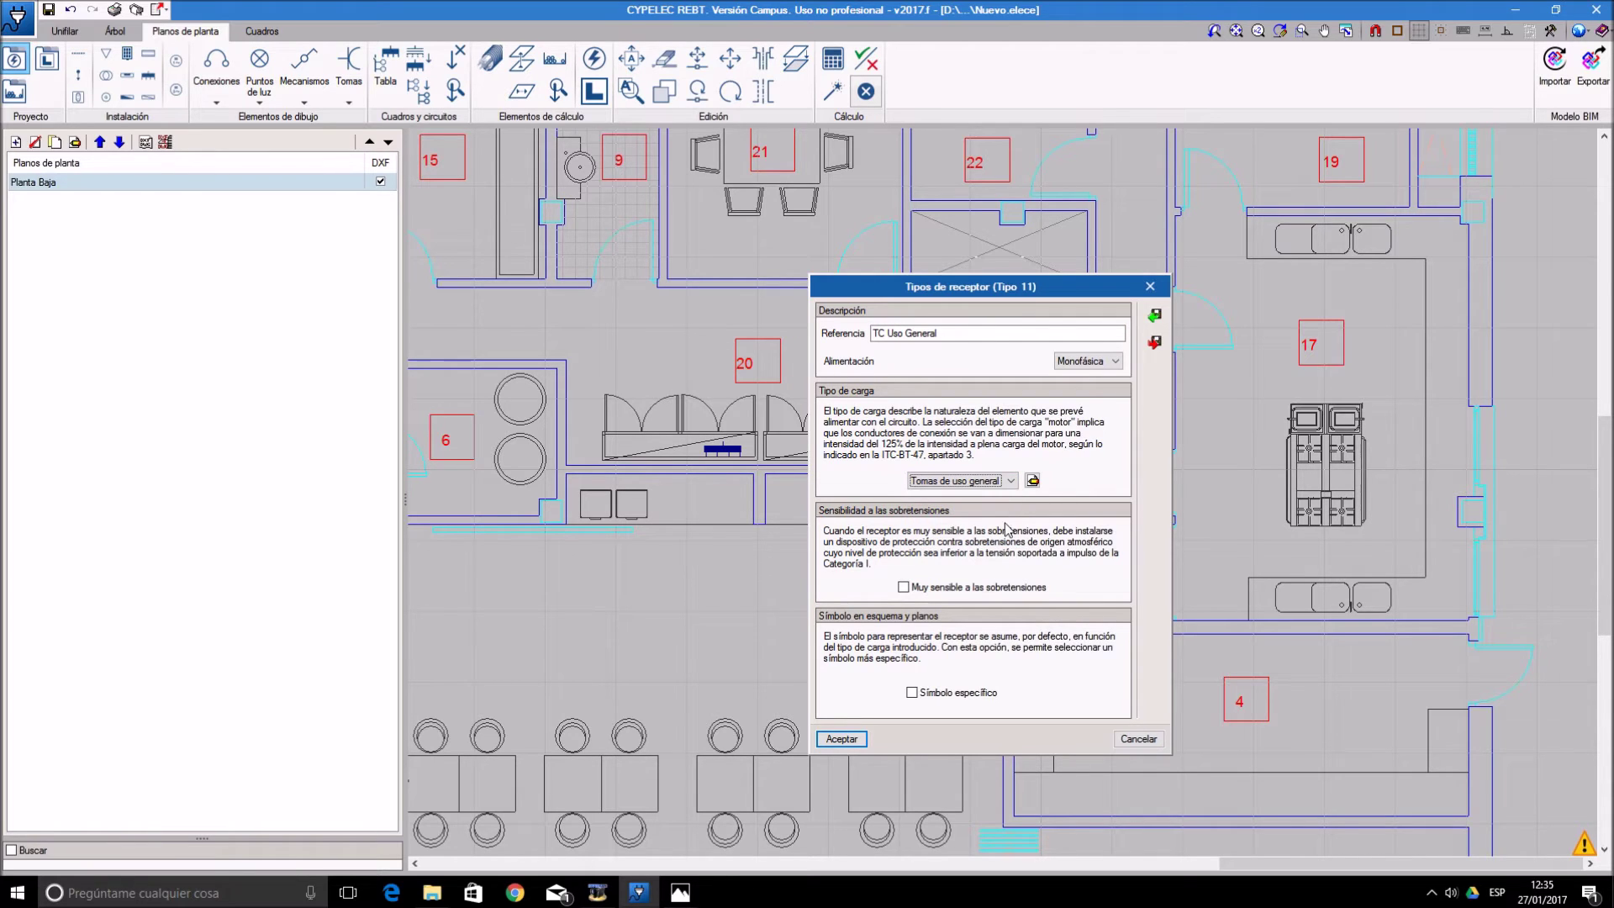
- Define the TC Uso General load by a nominal current of 16 A with a utilization factor of 0.5, and accept the receiver types
click(1033, 481)
click(1042, 485)
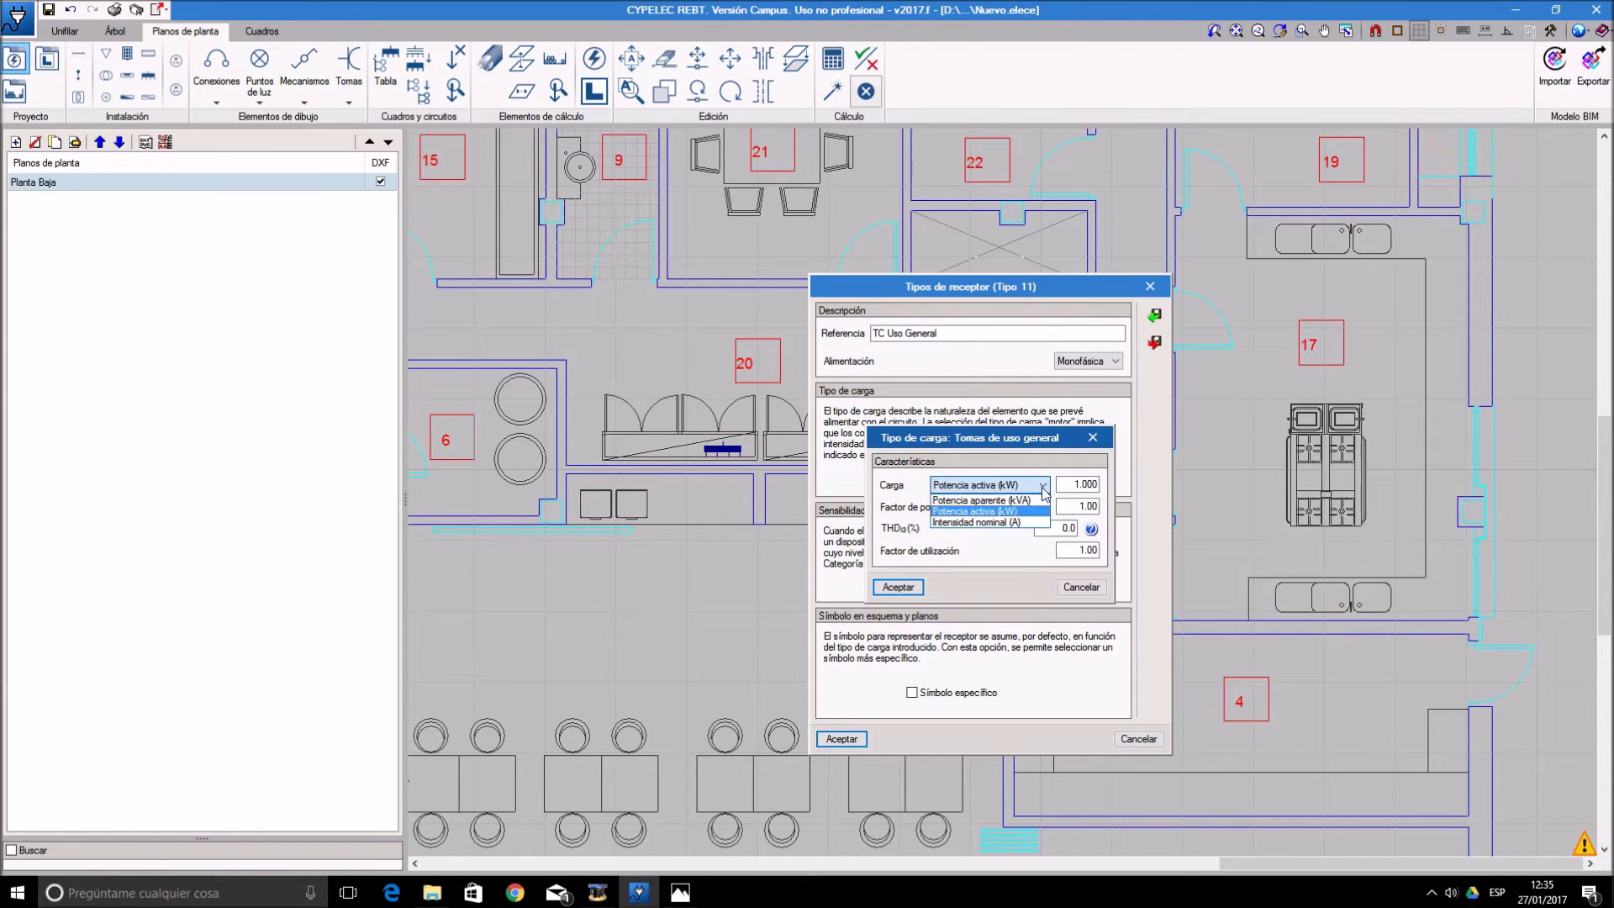
click(1014, 523)
click(1083, 484)
text(6)
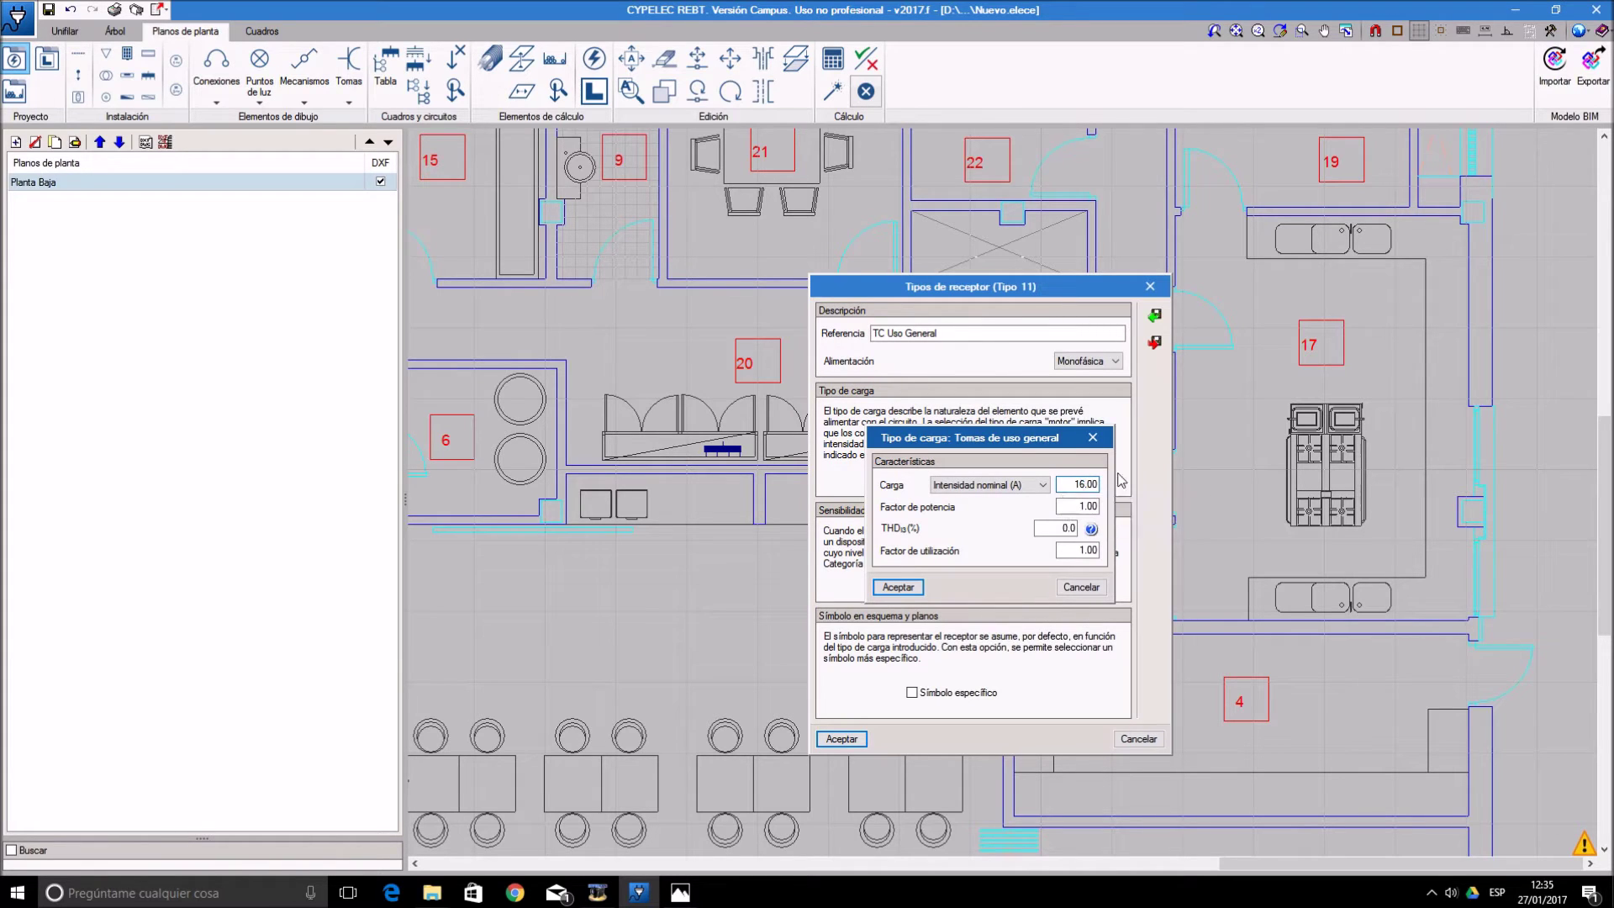
click(1101, 550)
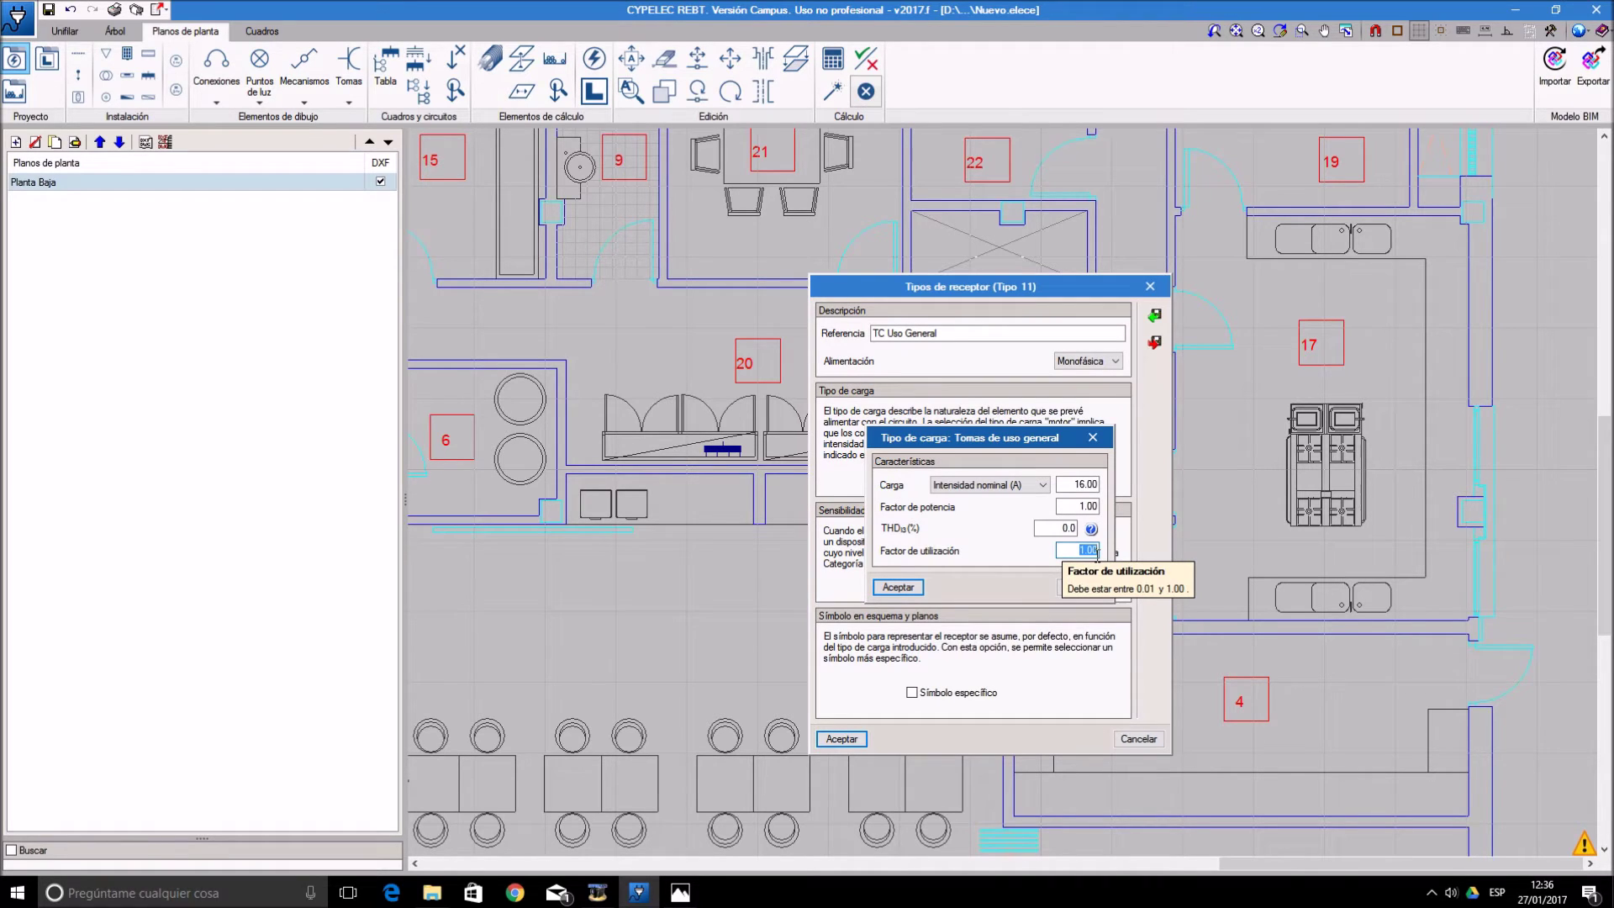
text(0.5)
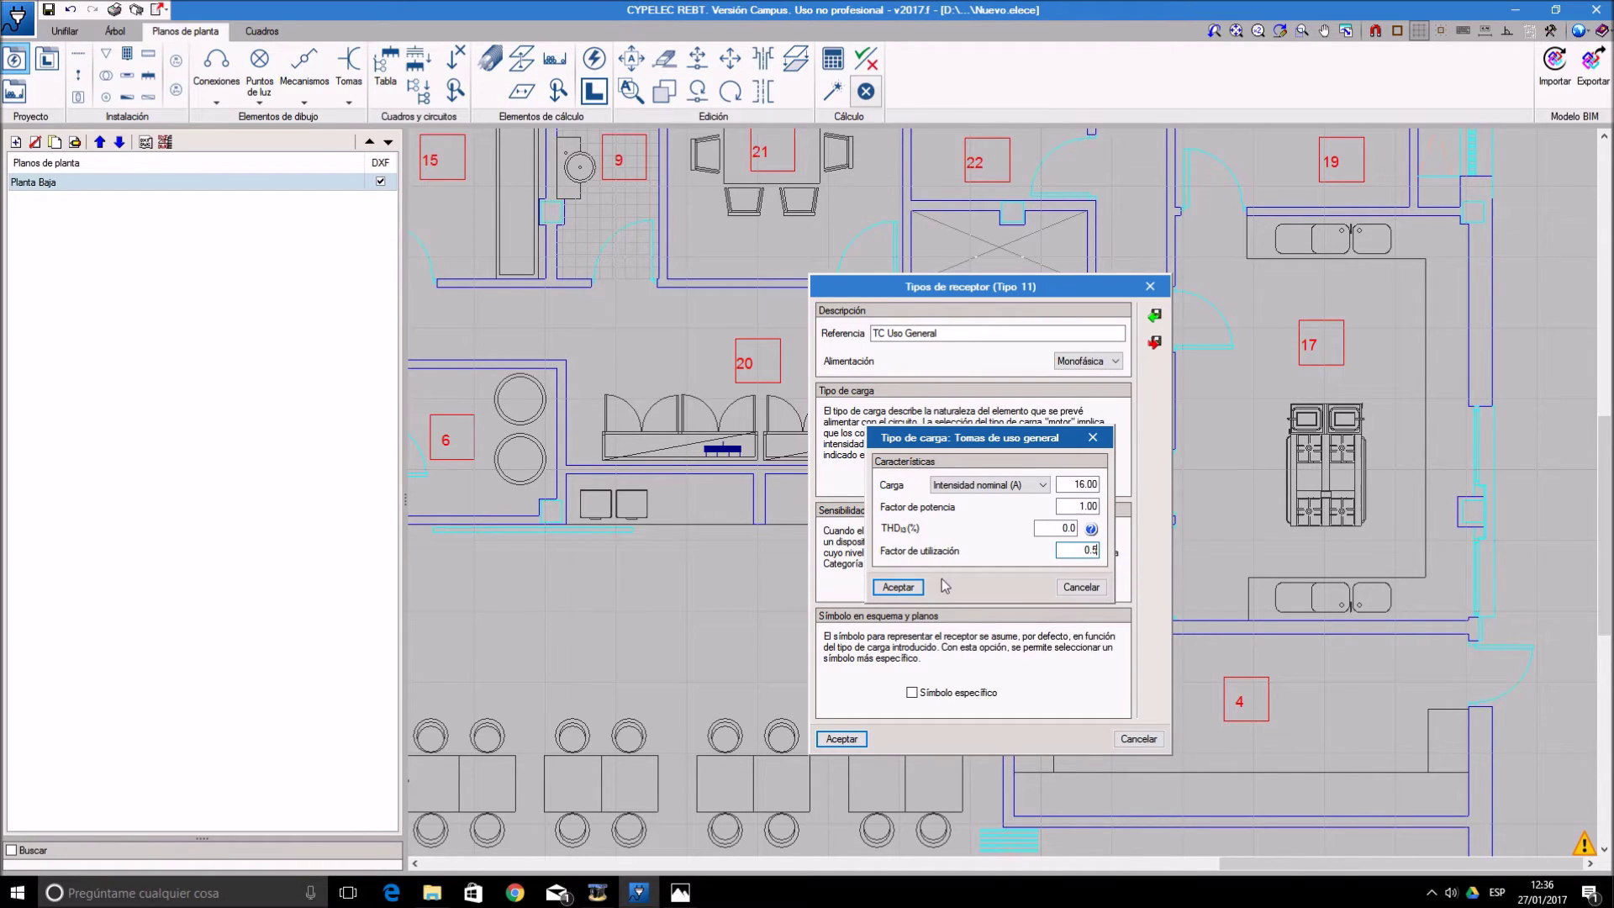
click(888, 588)
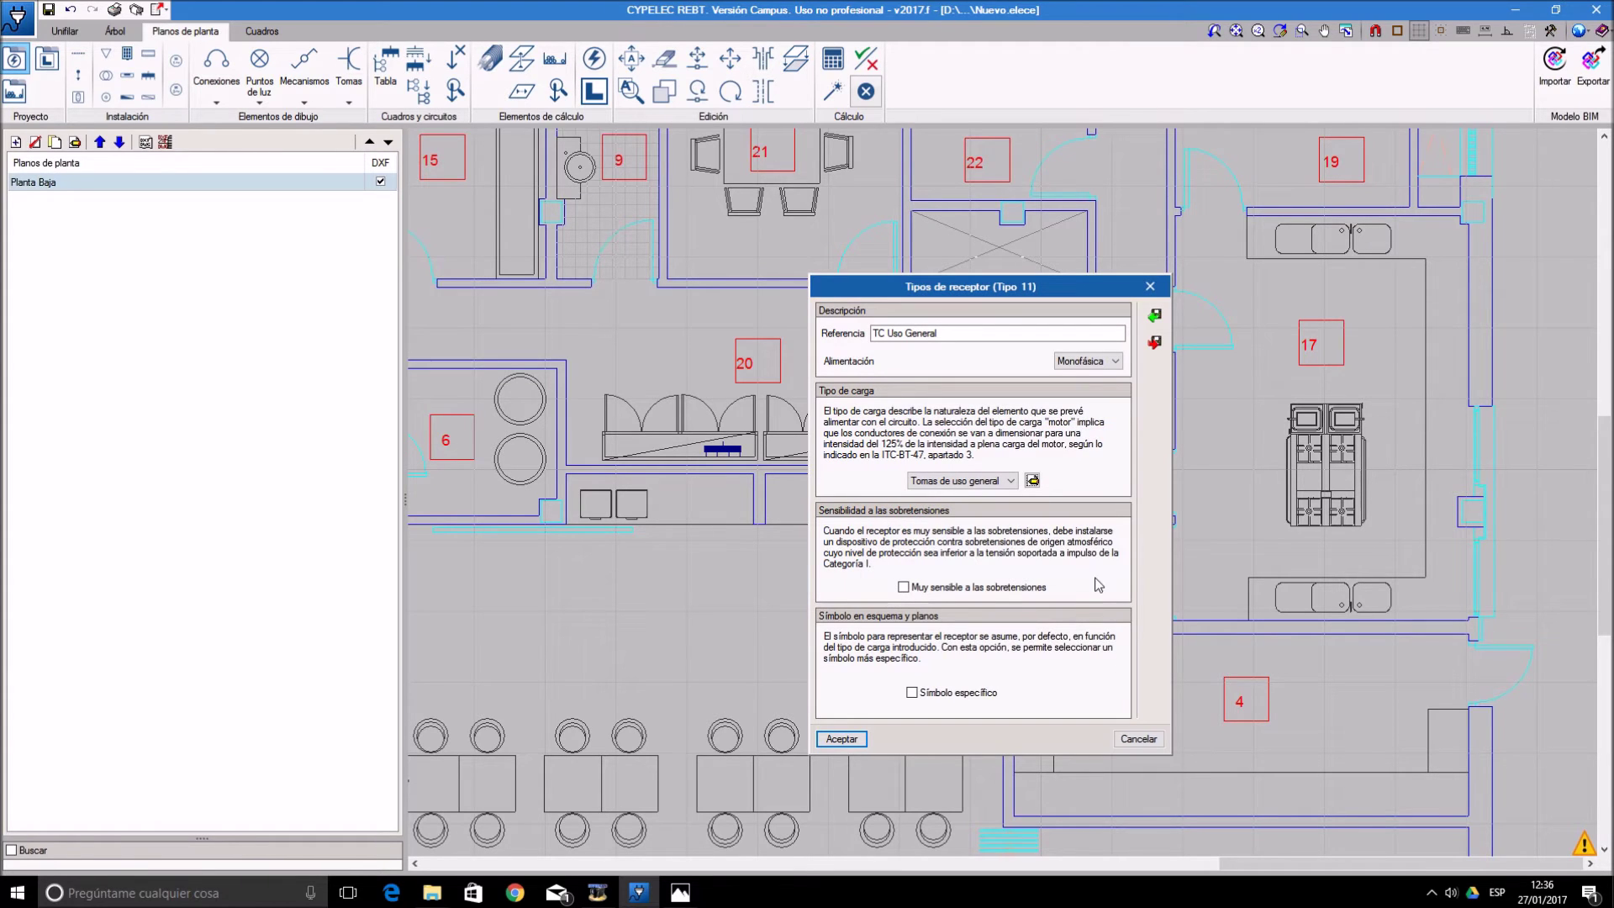
click(842, 739)
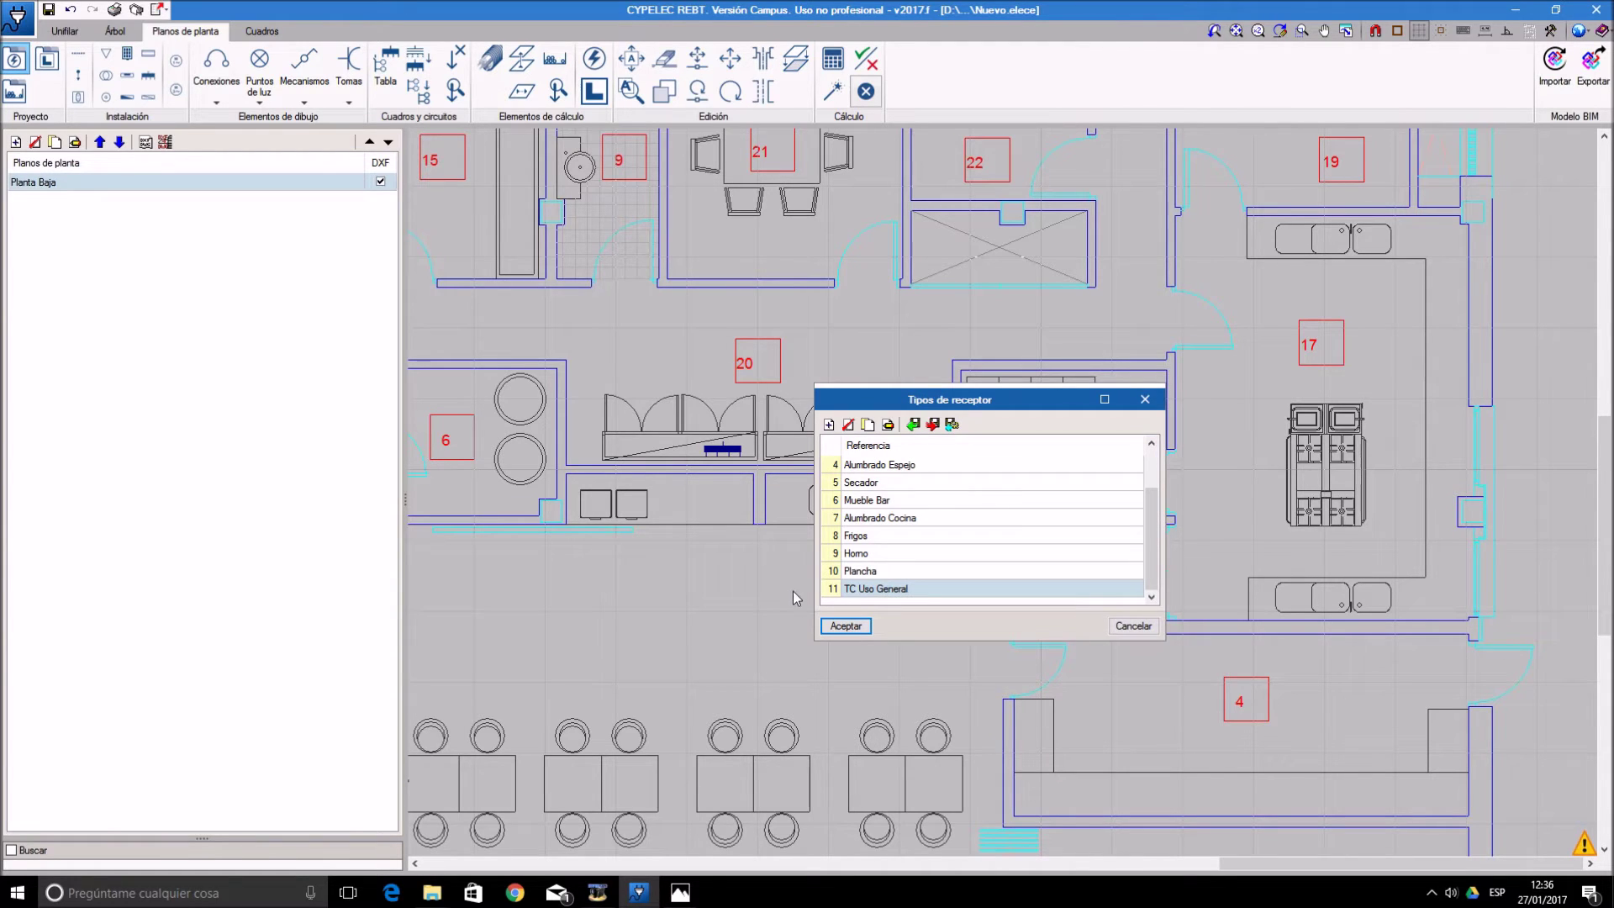
click(846, 627)
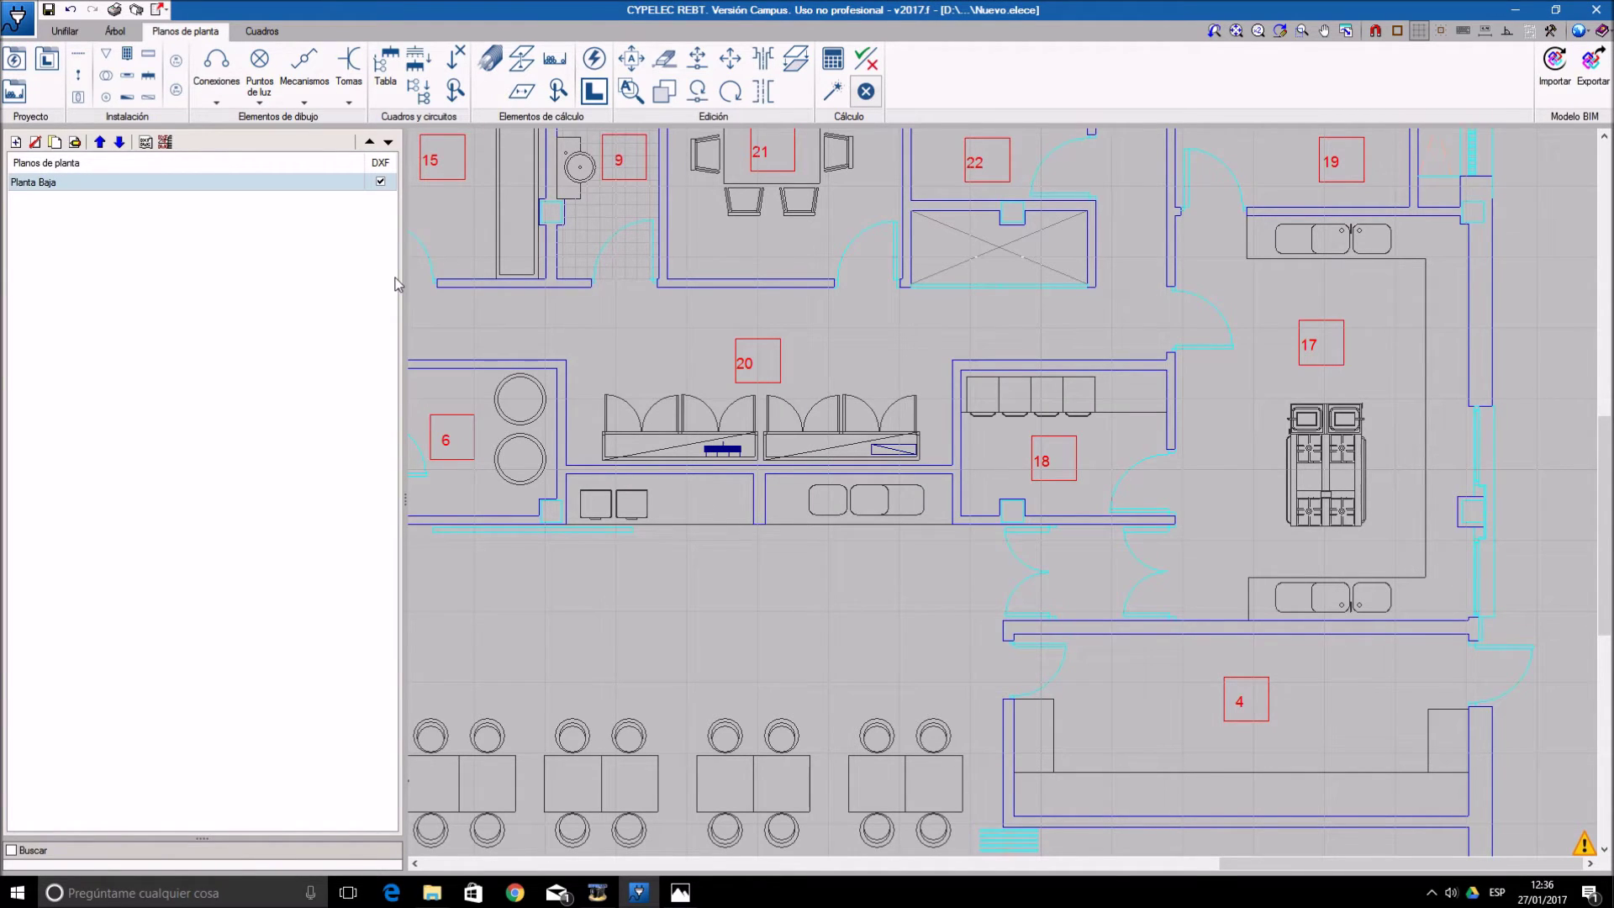
- Place six Alumbrado Cocina receivers in room 17, in two vertical rows of three on either side of the central cooking island
click(596, 62)
click(723, 303)
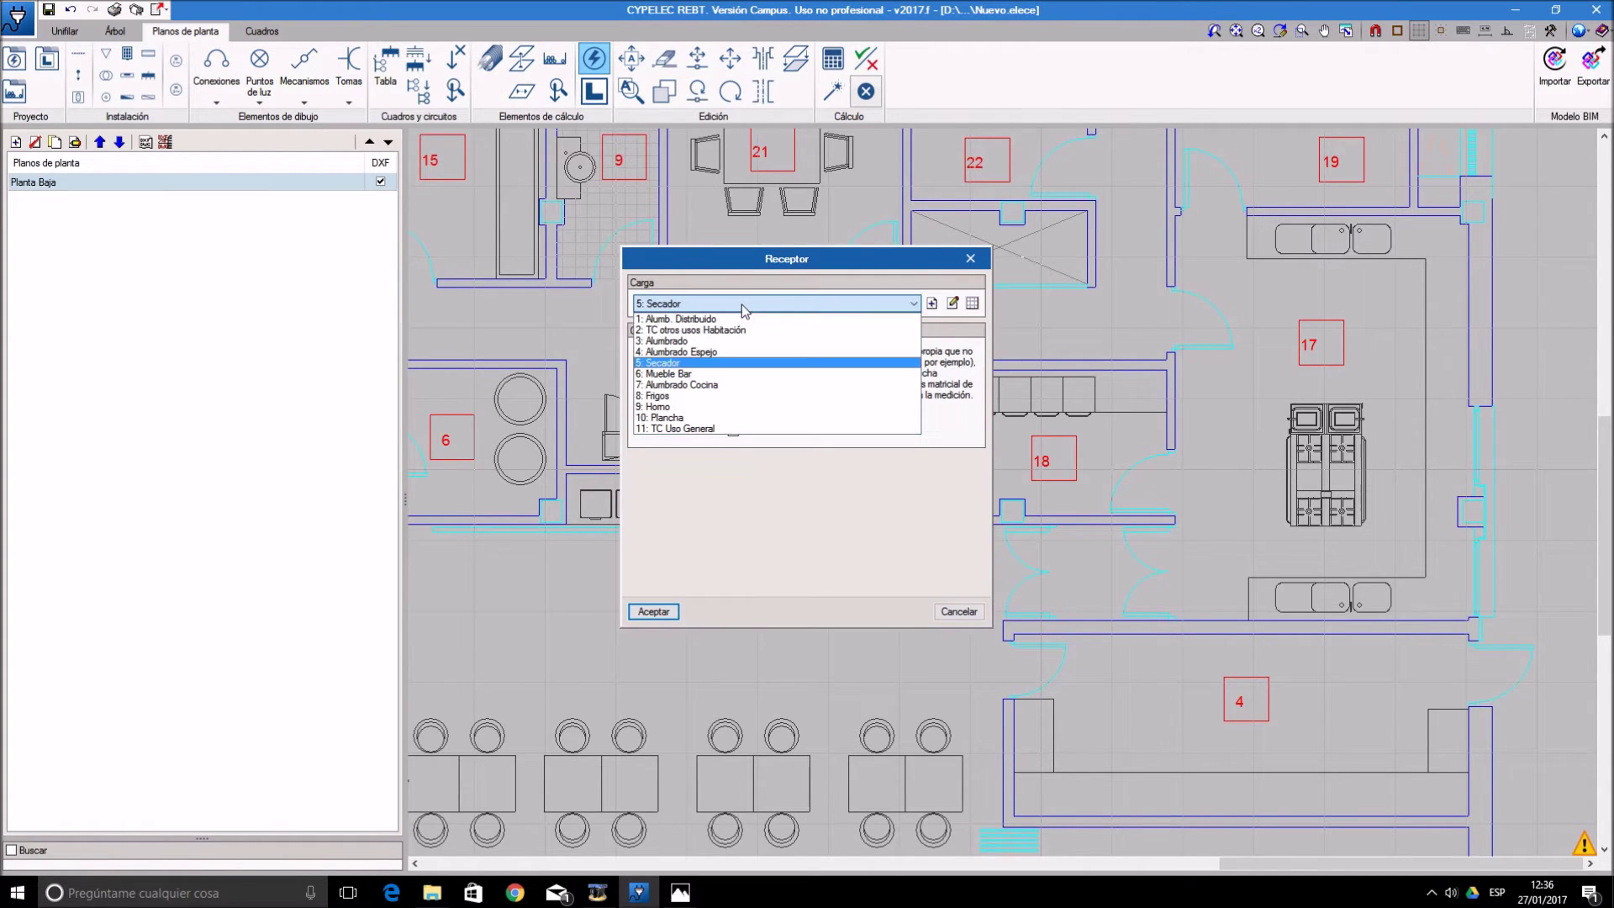
click(731, 383)
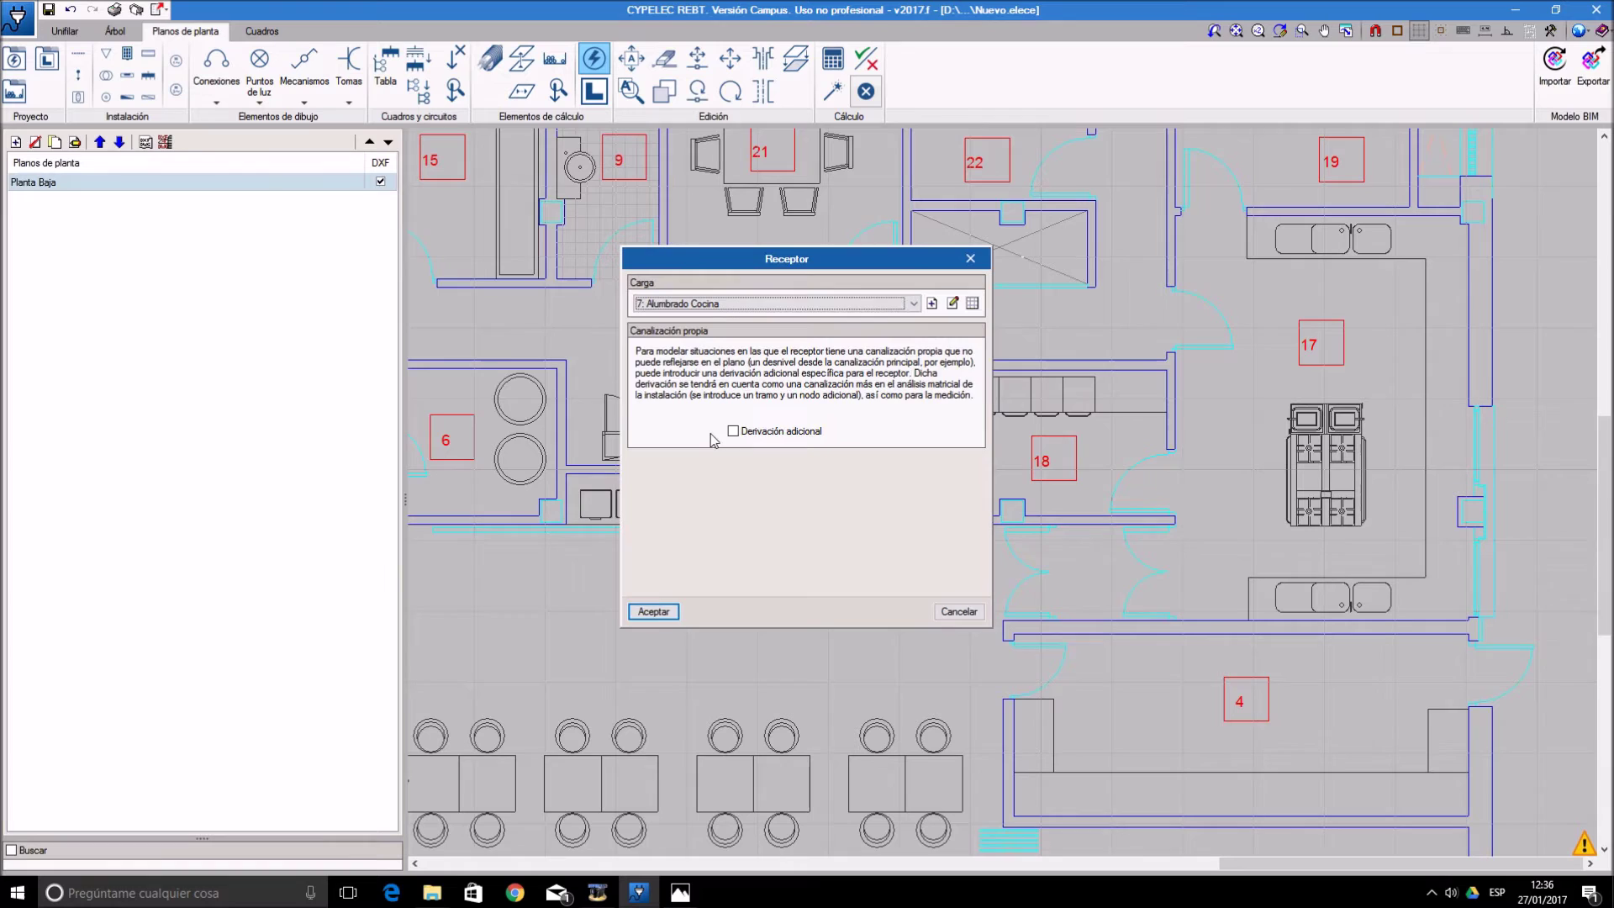
click(653, 611)
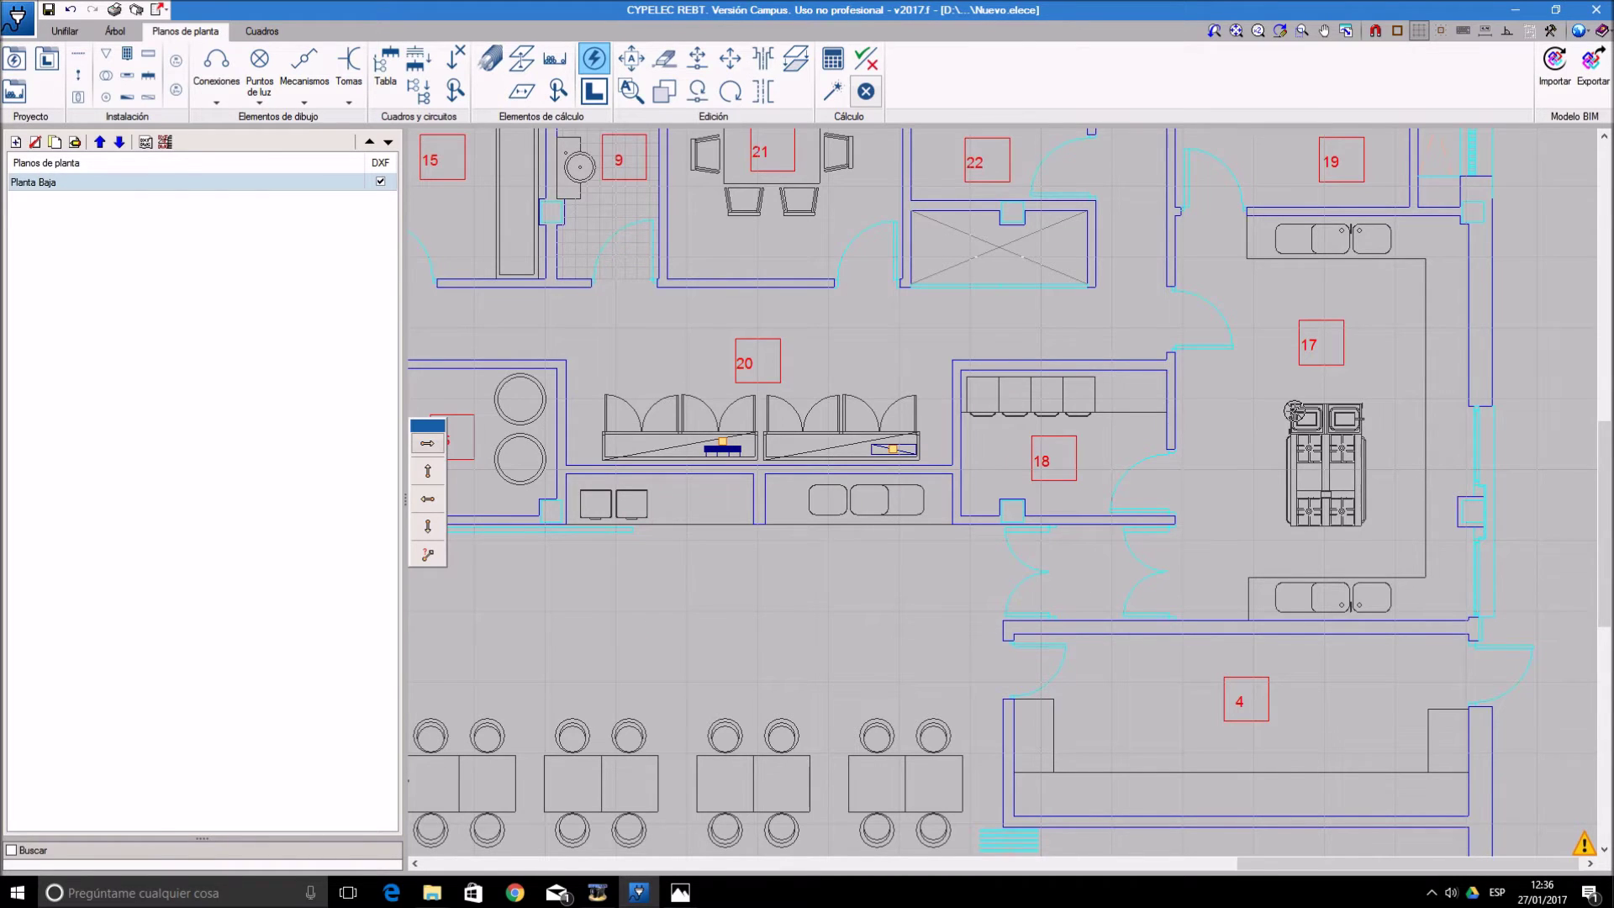
scroll(1301, 417, up, 1)
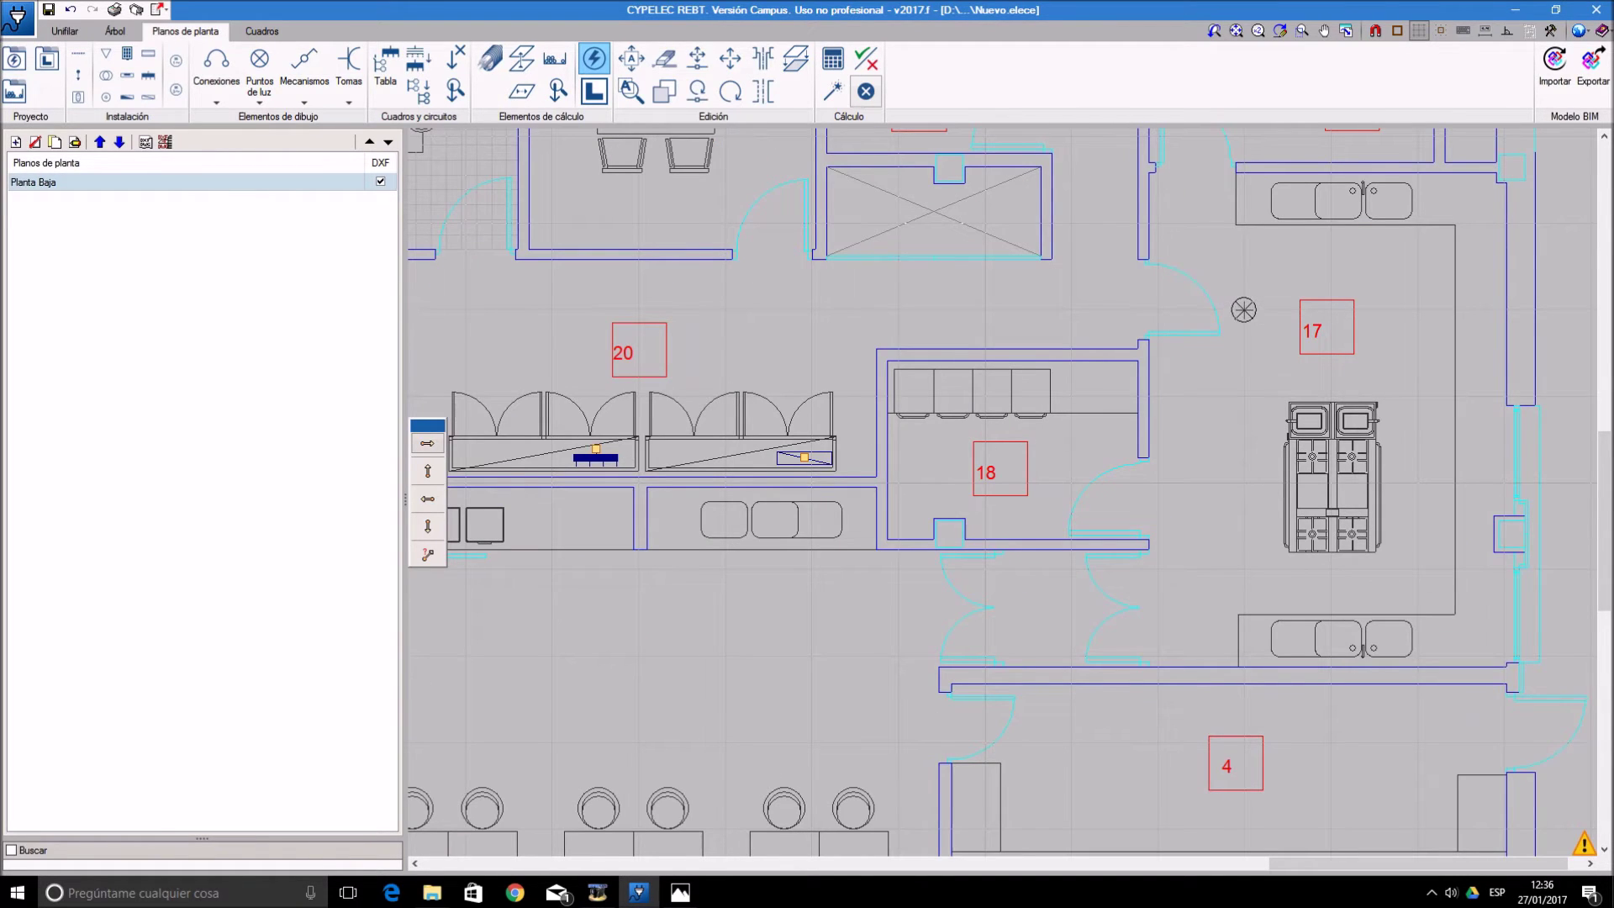
click(1440, 32)
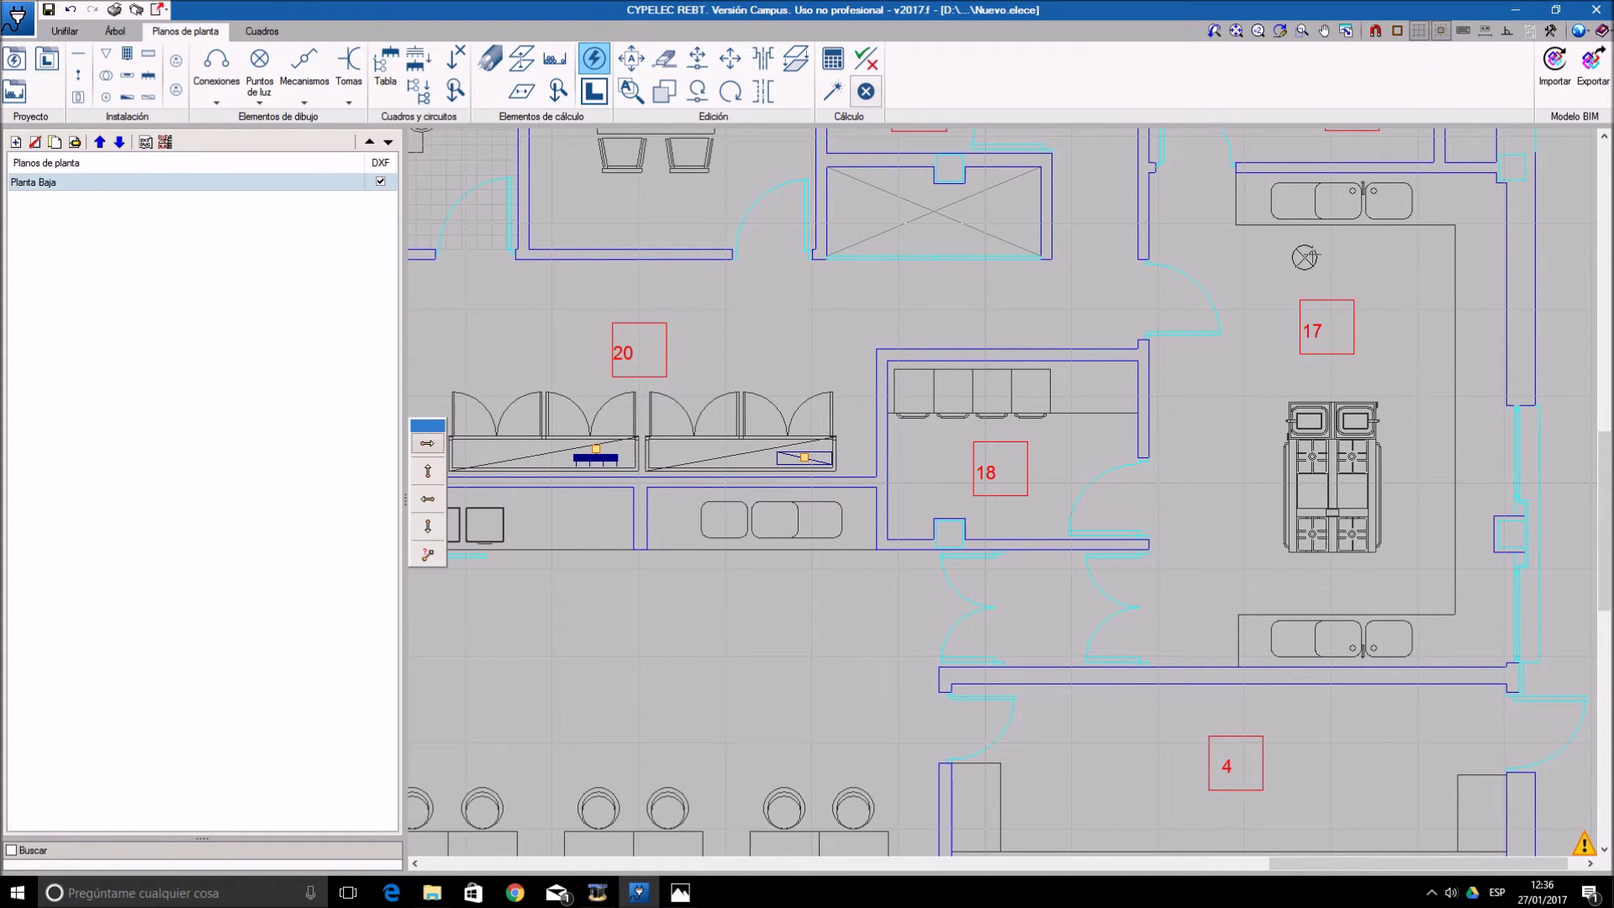
click(1244, 310)
click(1244, 439)
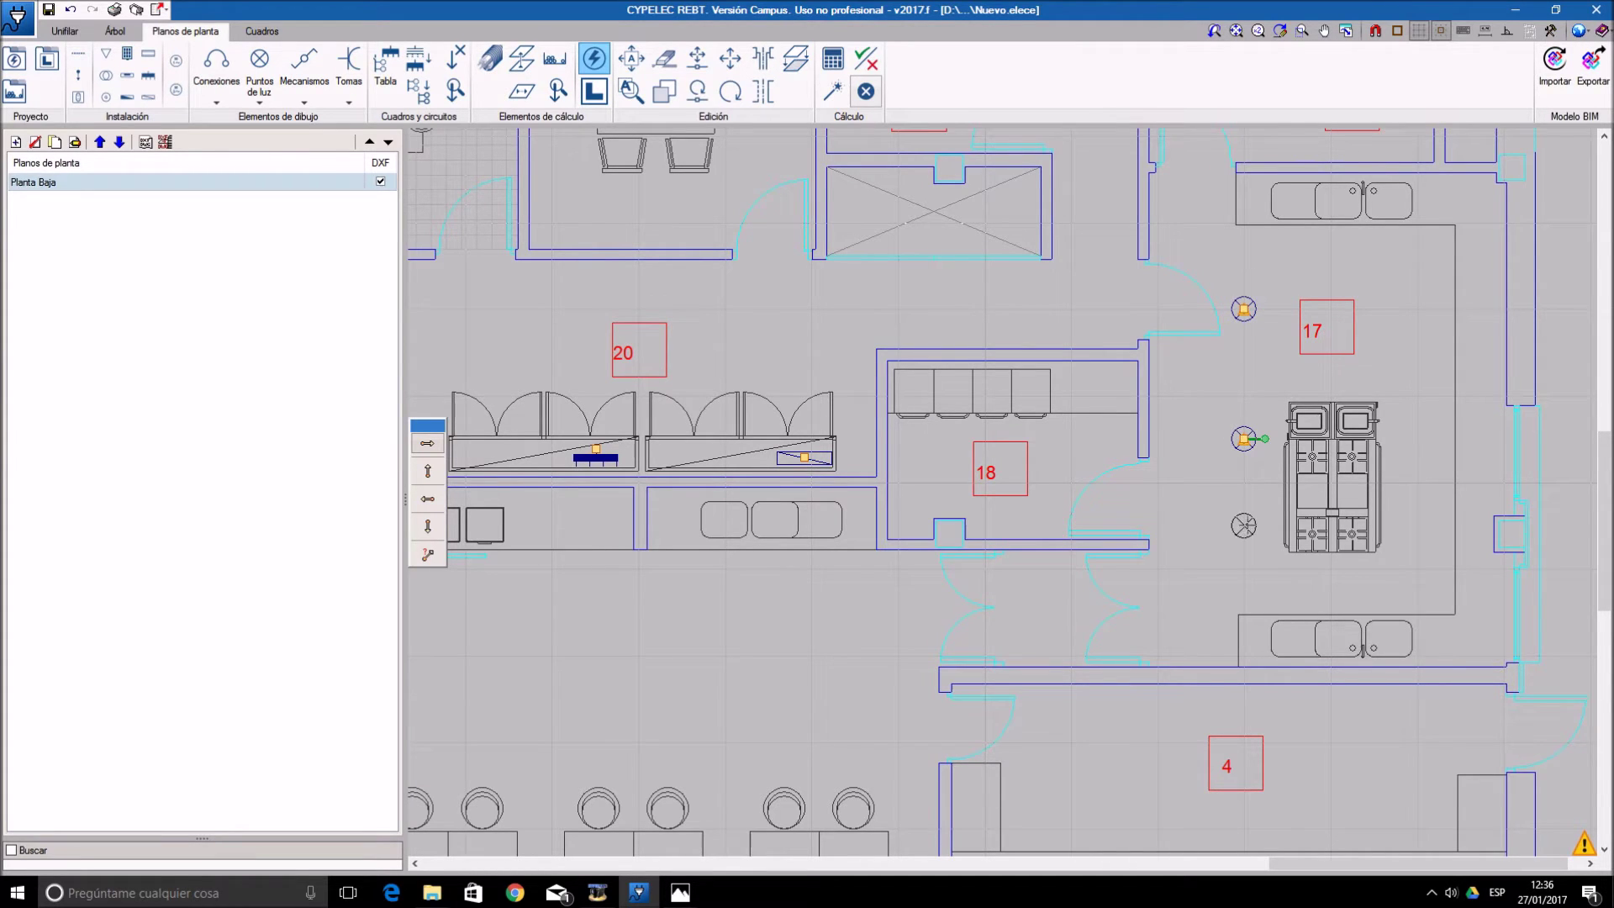
click(1244, 569)
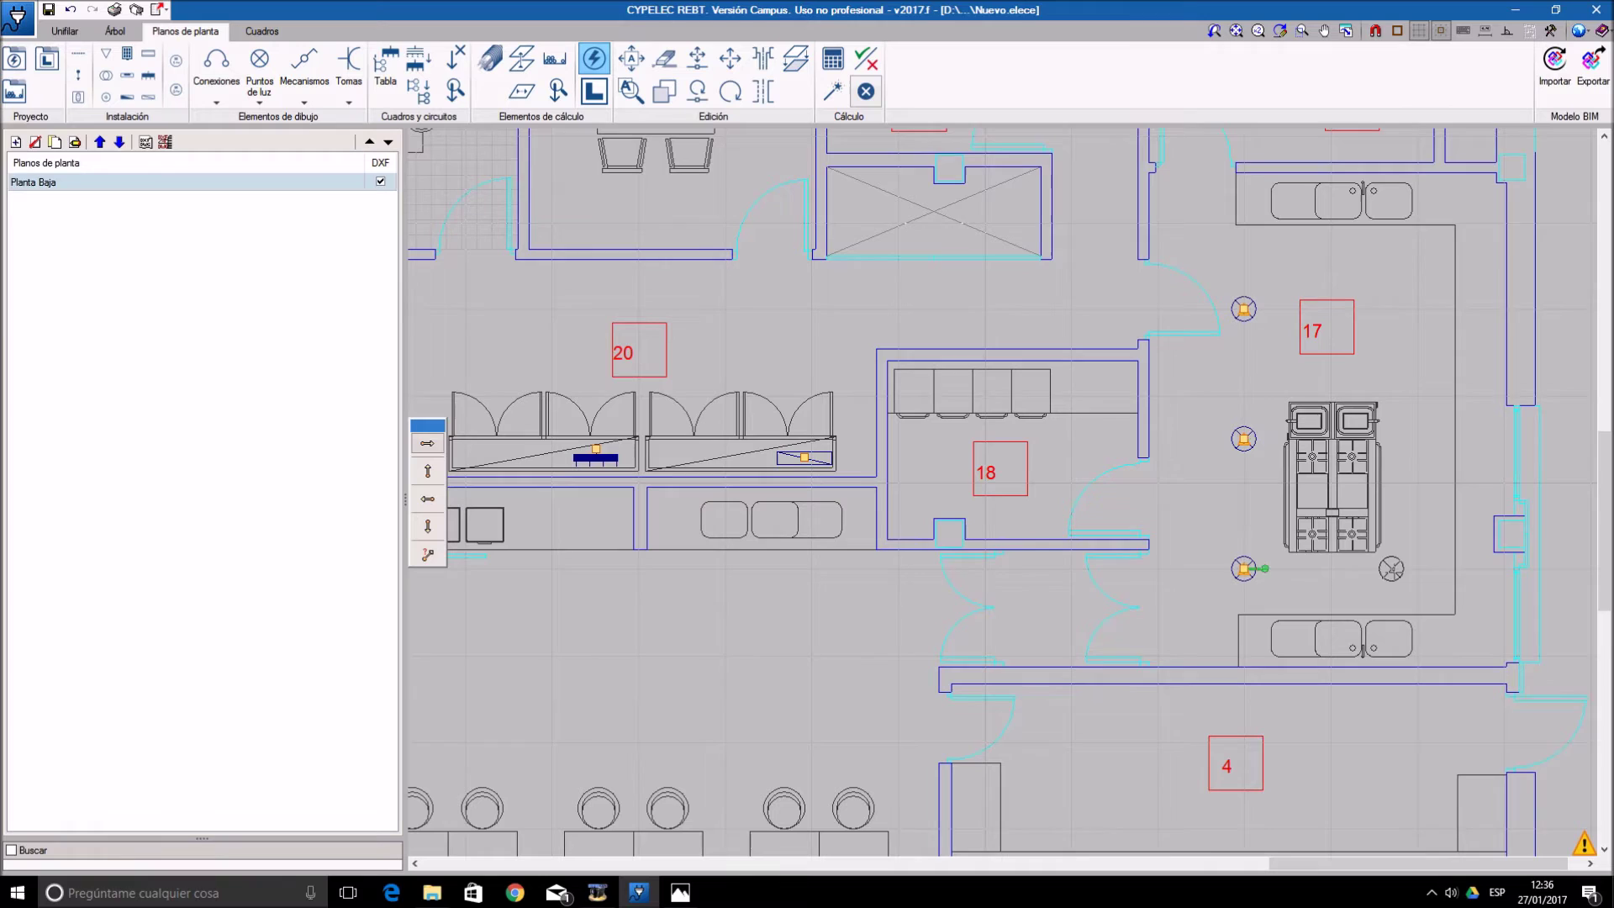
click(1418, 569)
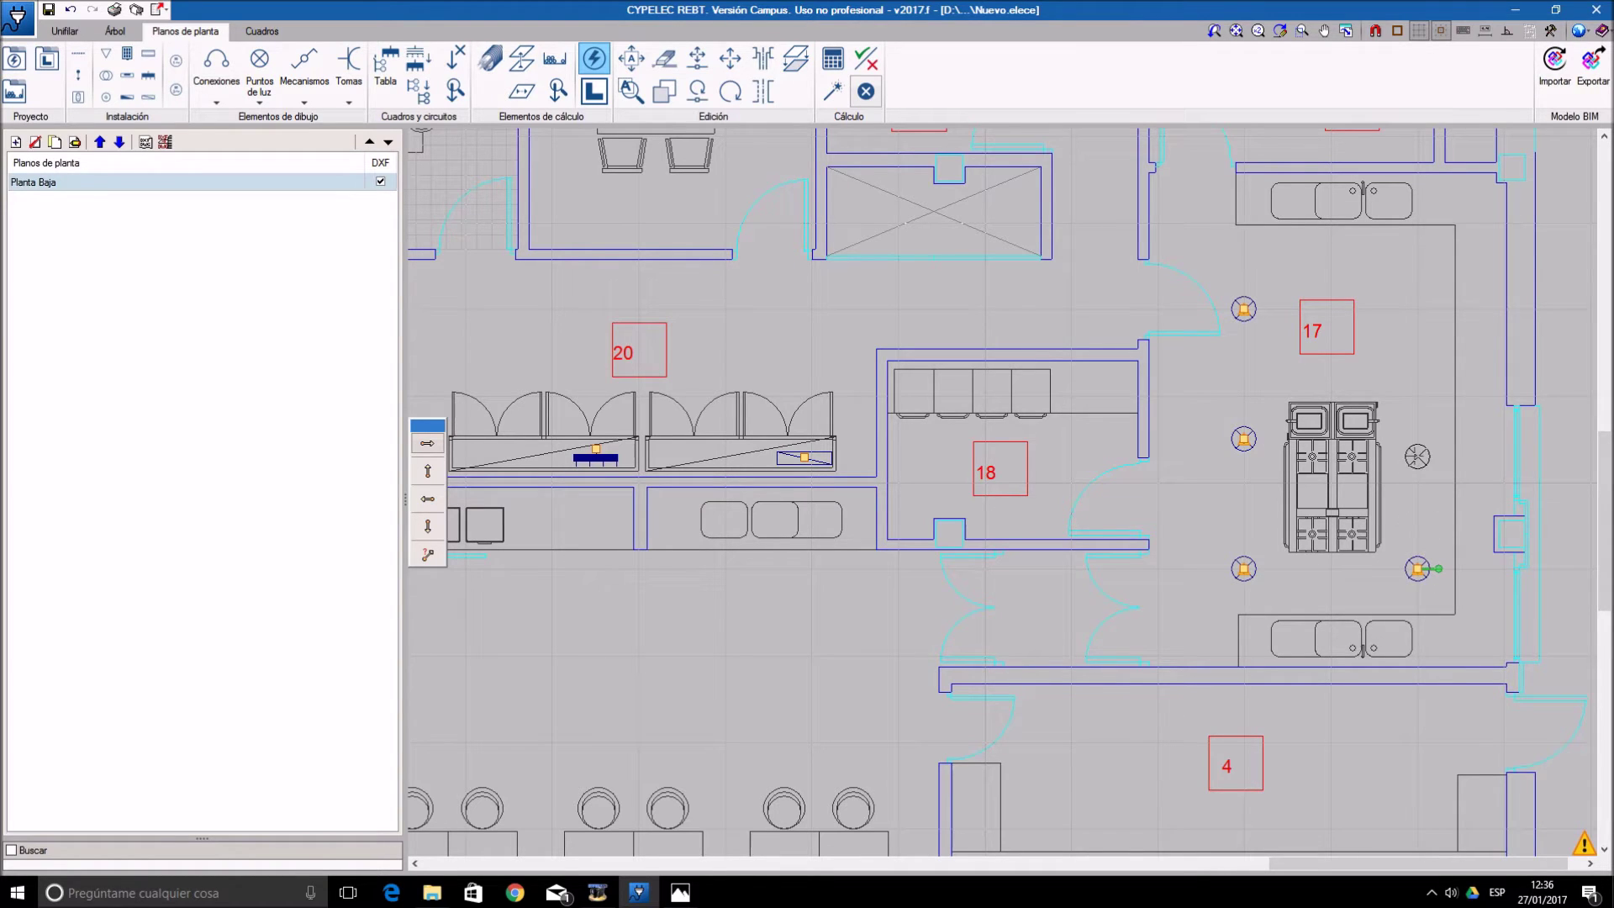
click(1418, 439)
click(1418, 310)
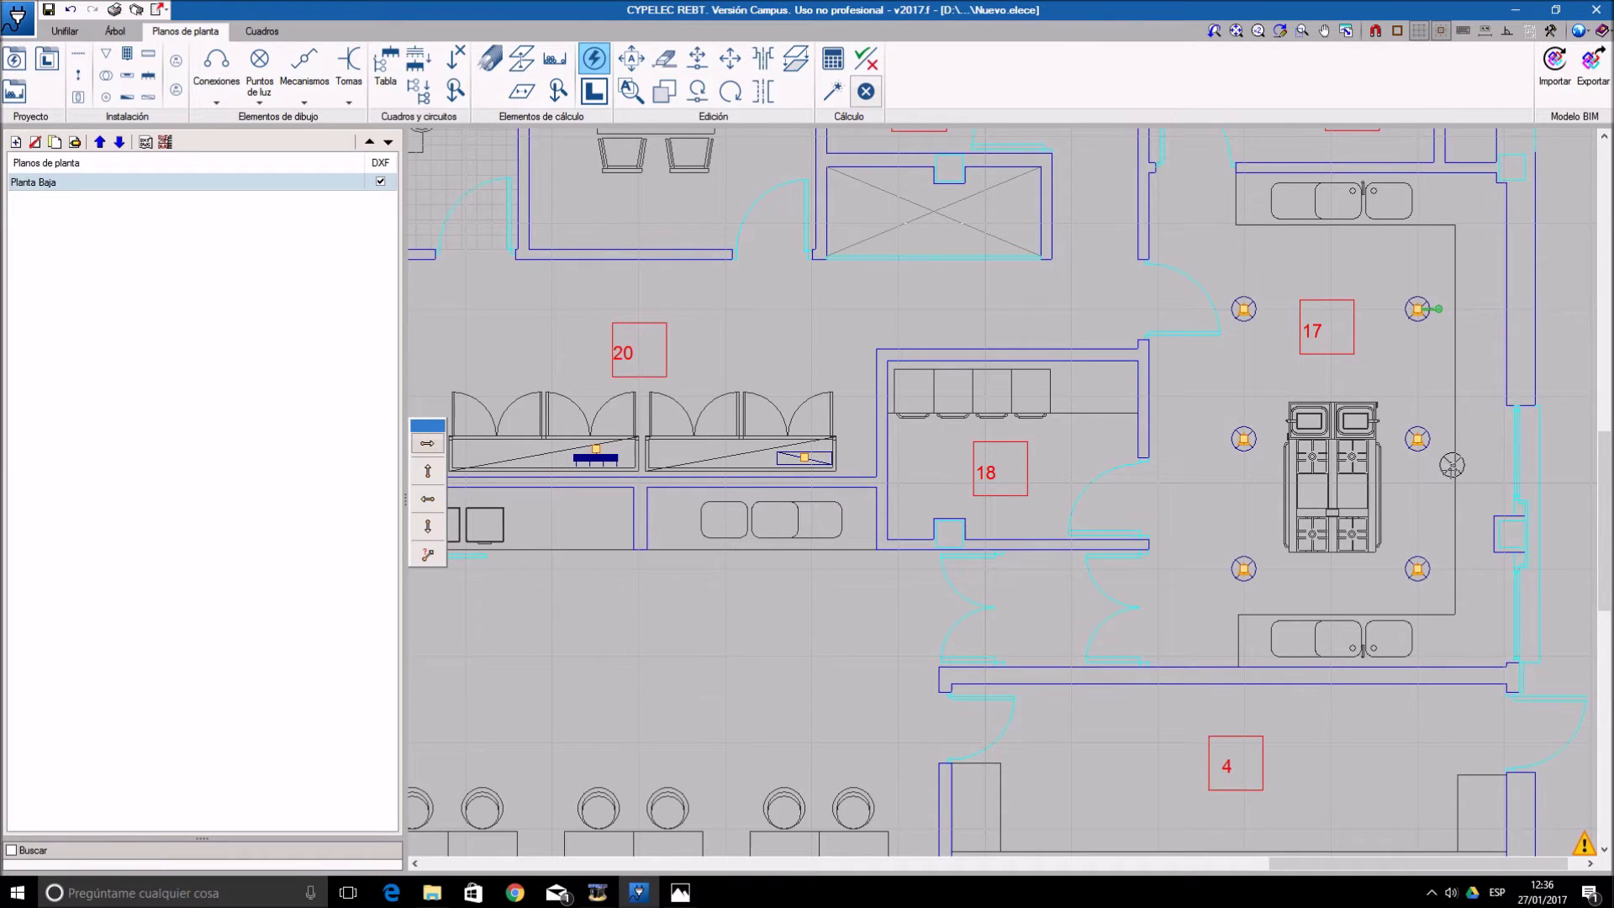
- Place one Alumbrado Cocina receiver in room 19 and another in room 18
scroll(1443, 435, down, 2)
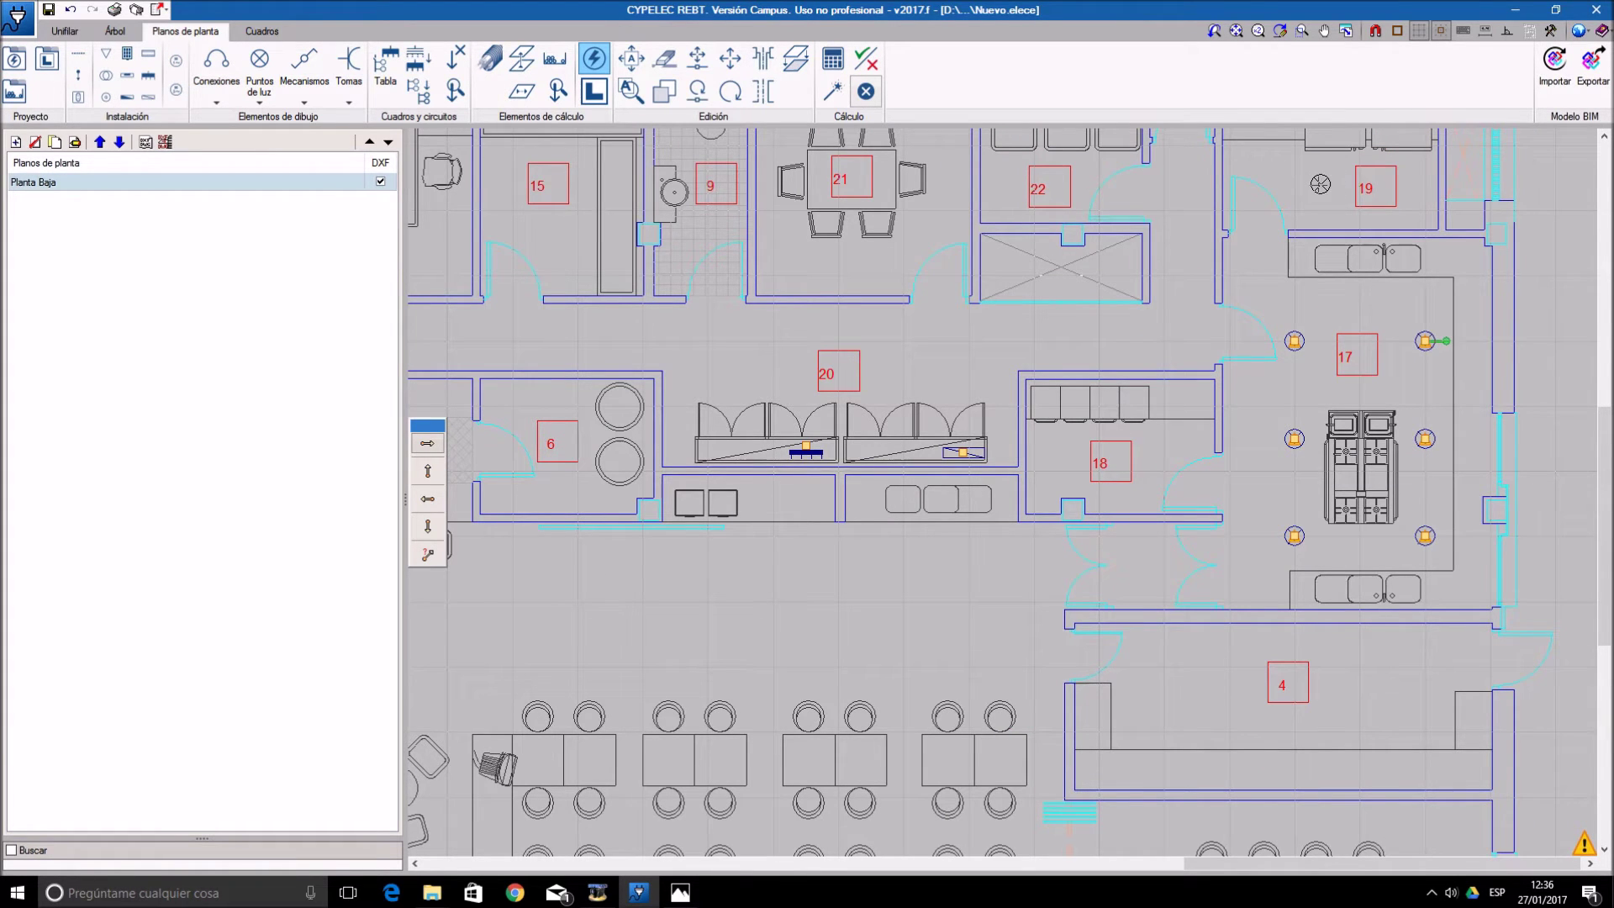
click(1327, 184)
click(1119, 470)
- Place two downward-oriented Frigos receivers on the upper wall of room 19, one behind each of the two appliances
click(594, 58)
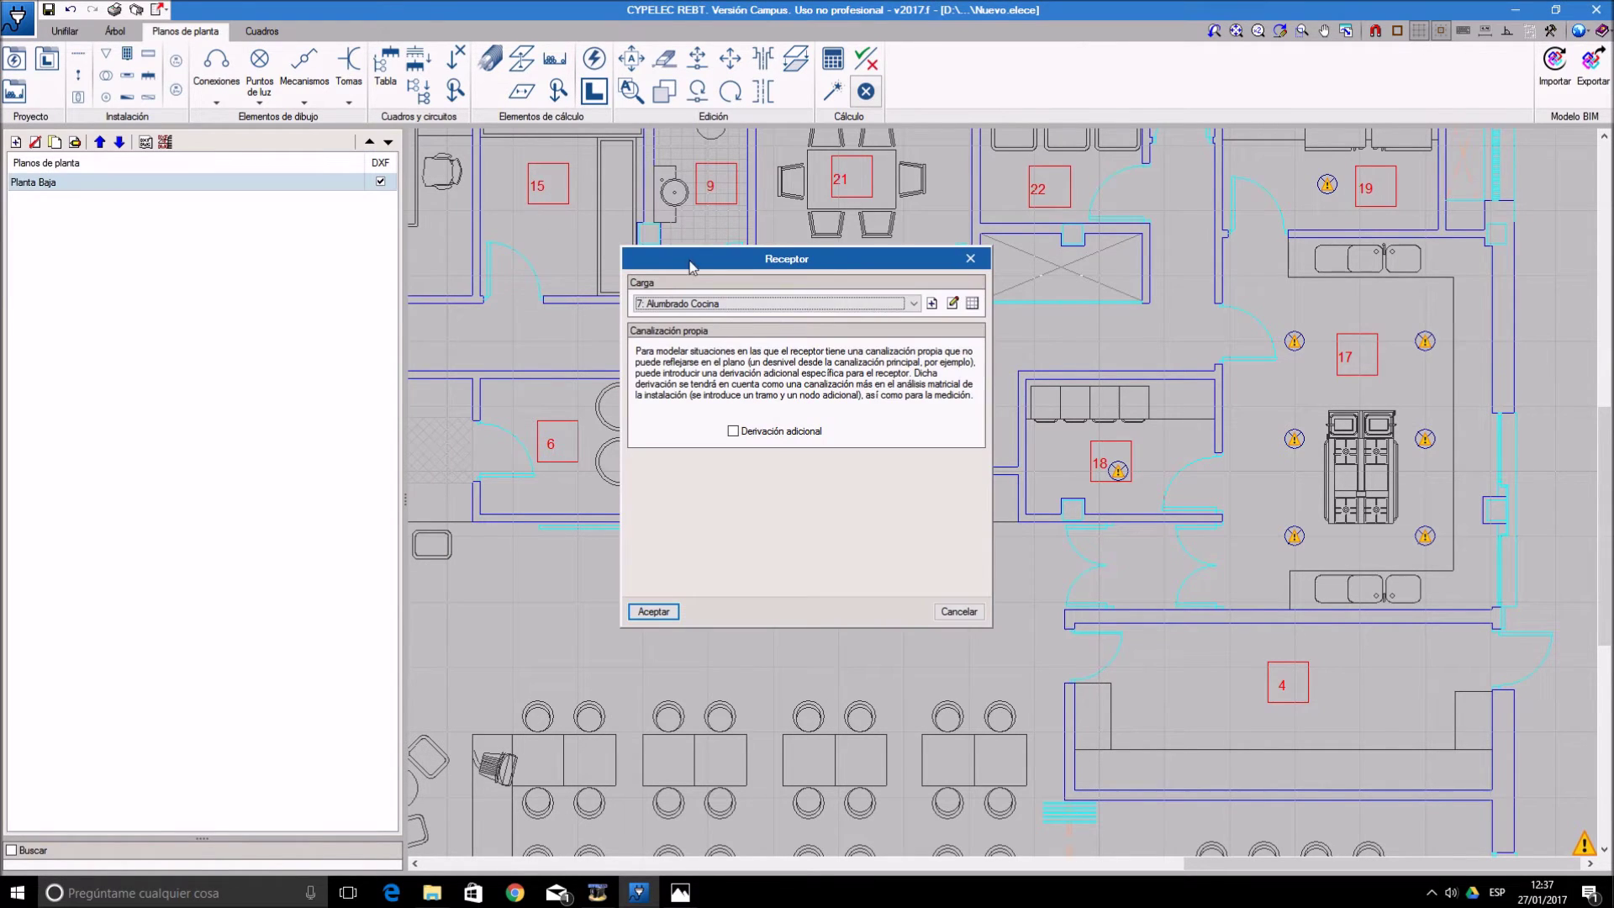
click(798, 304)
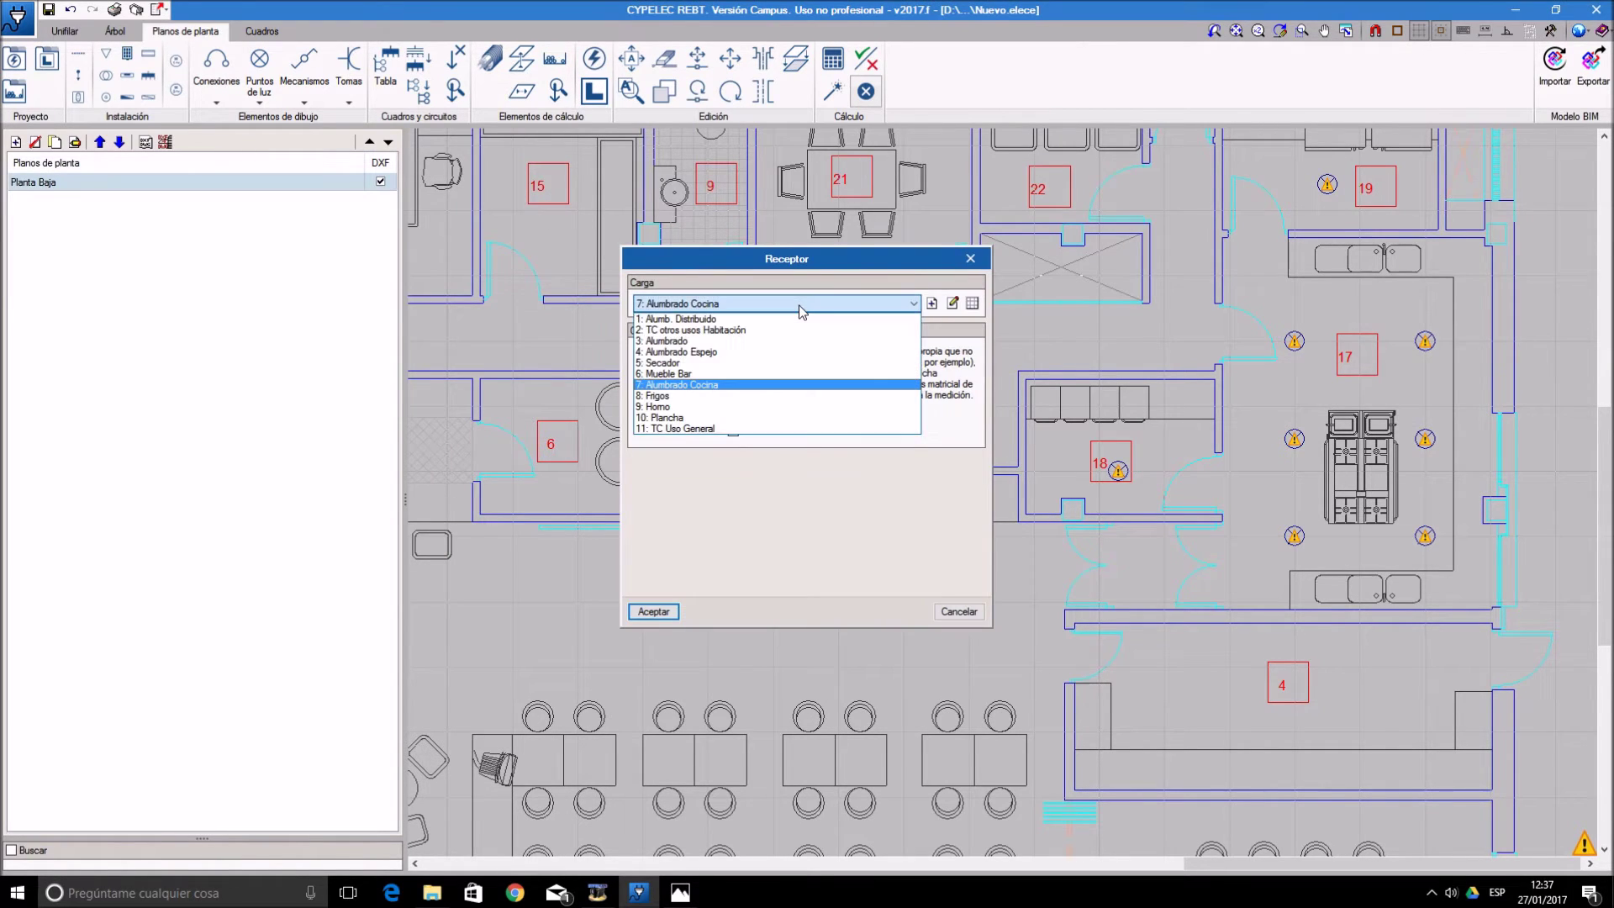
click(684, 395)
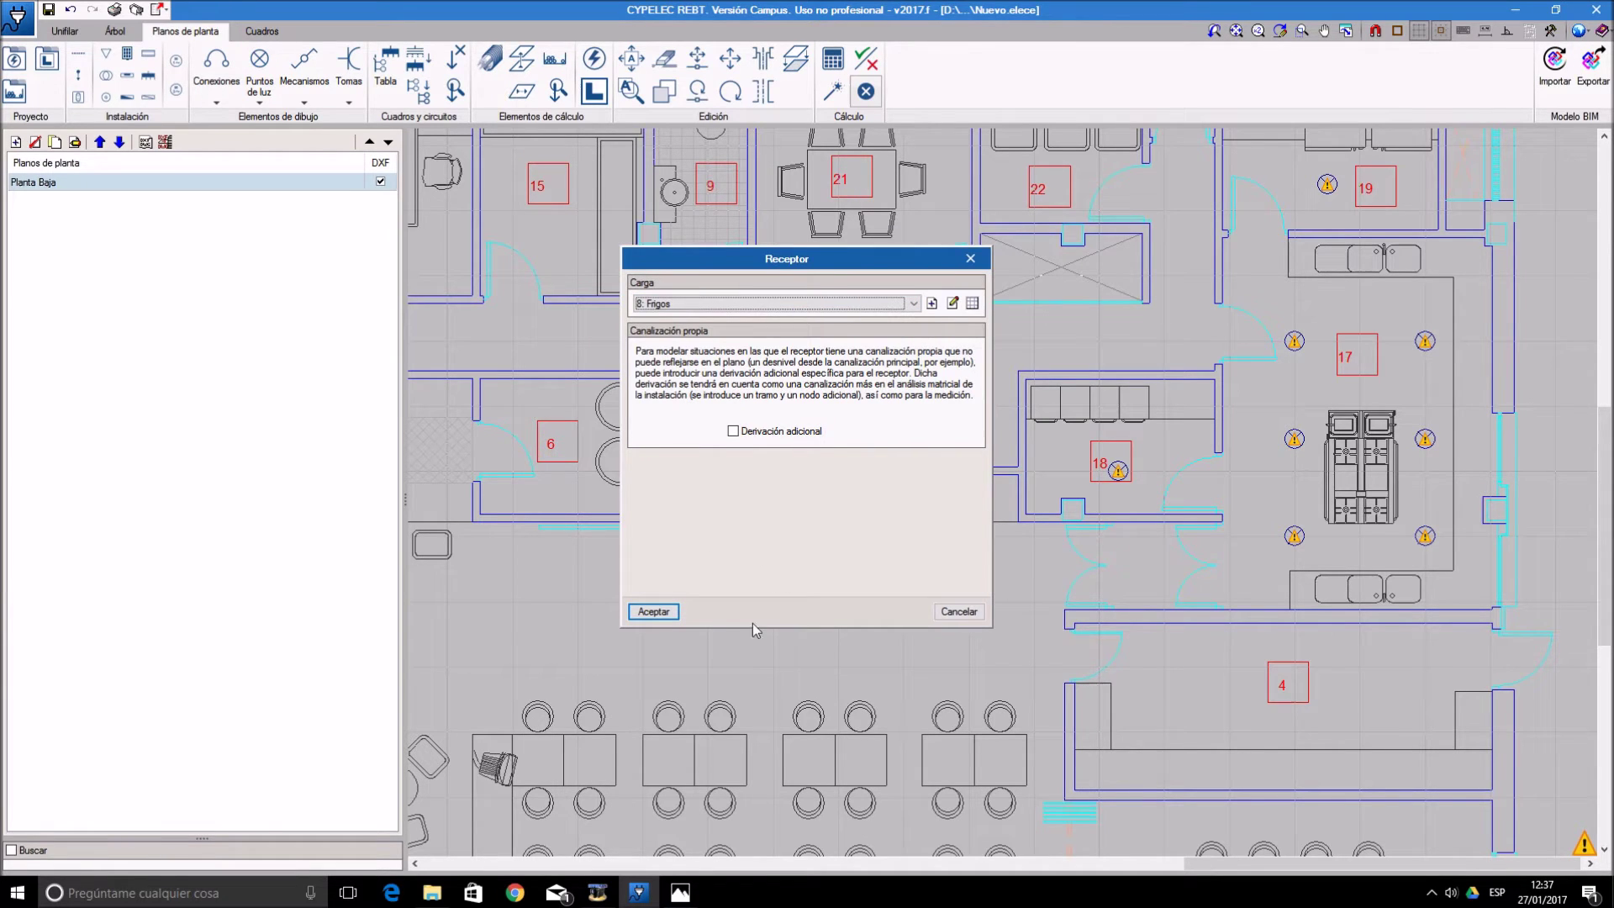
click(661, 612)
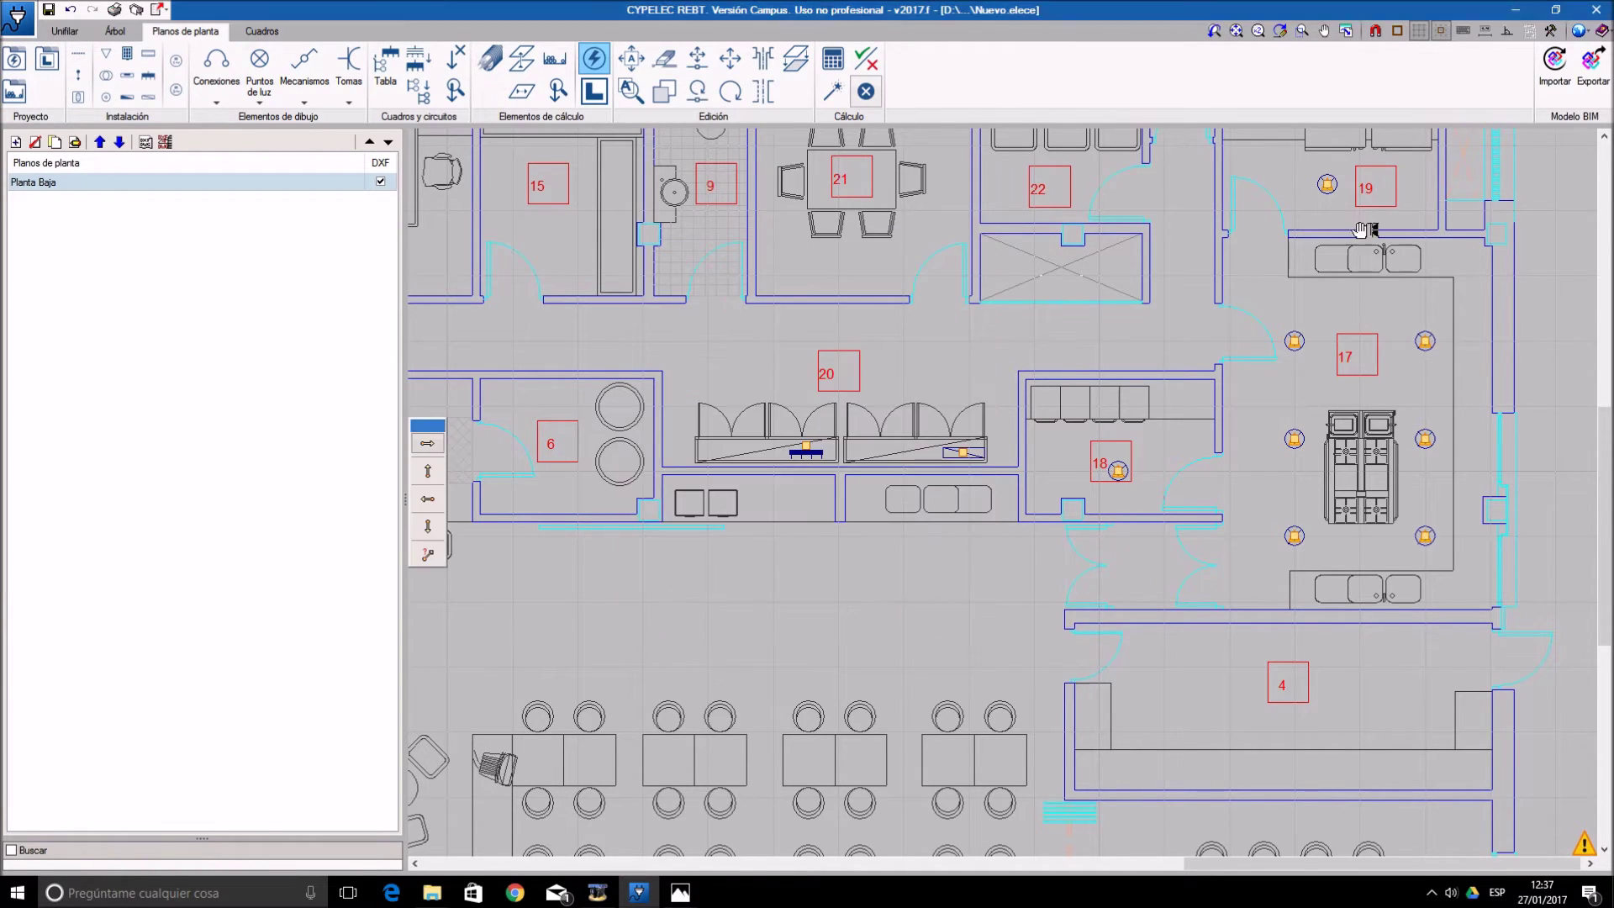
middle_drag(1209, 400, 1129, 452)
middle_drag(1139, 343, 1060, 438)
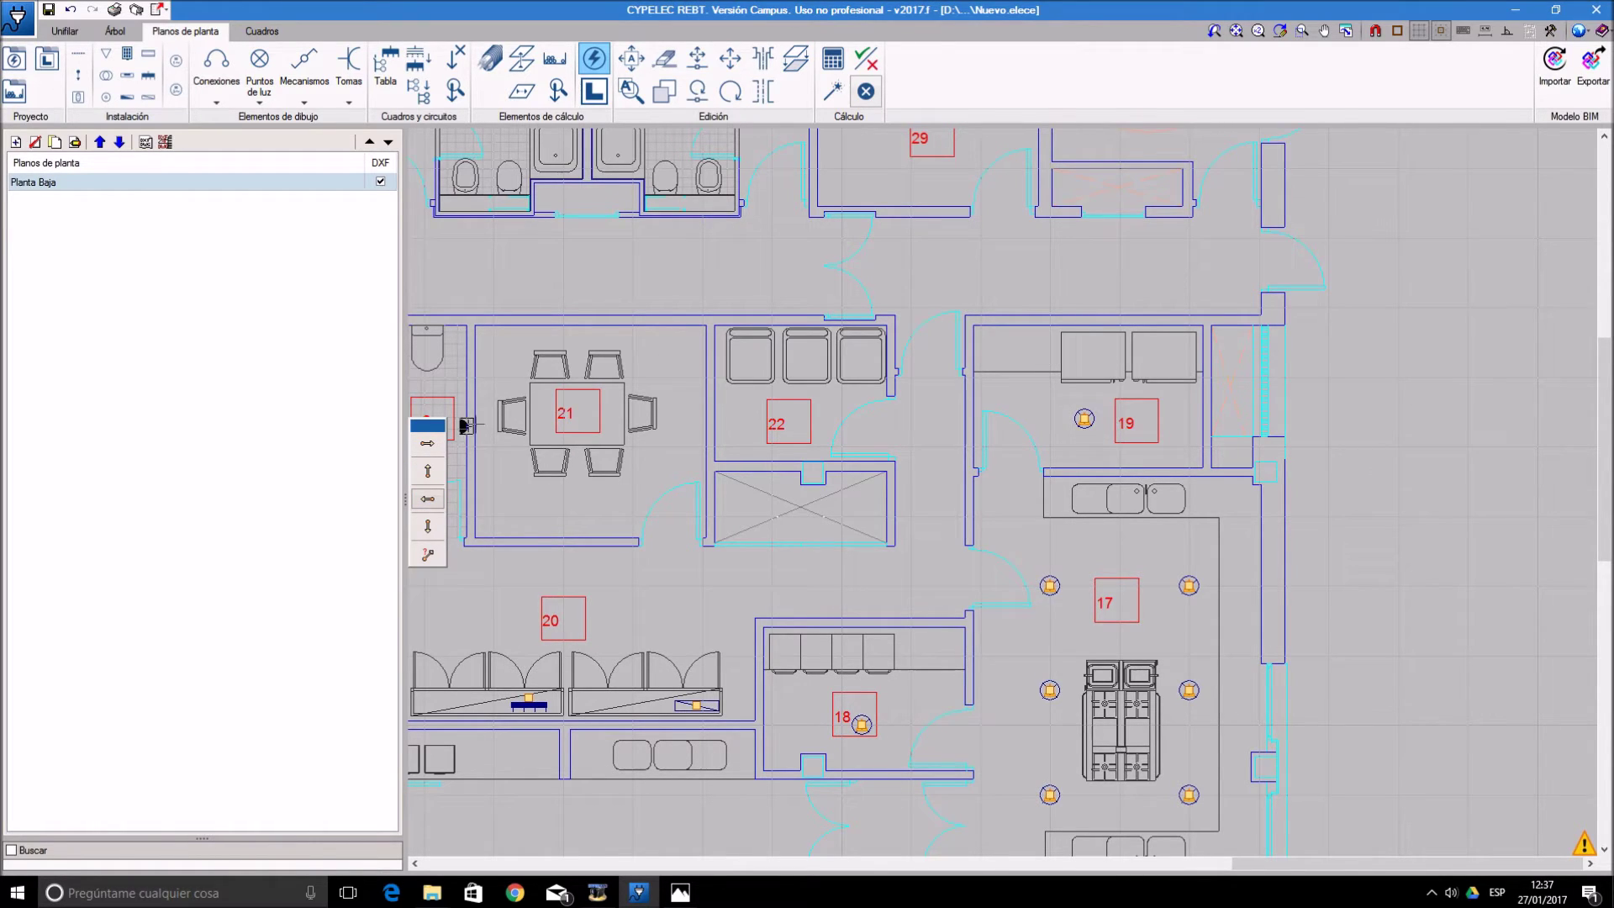
click(426, 476)
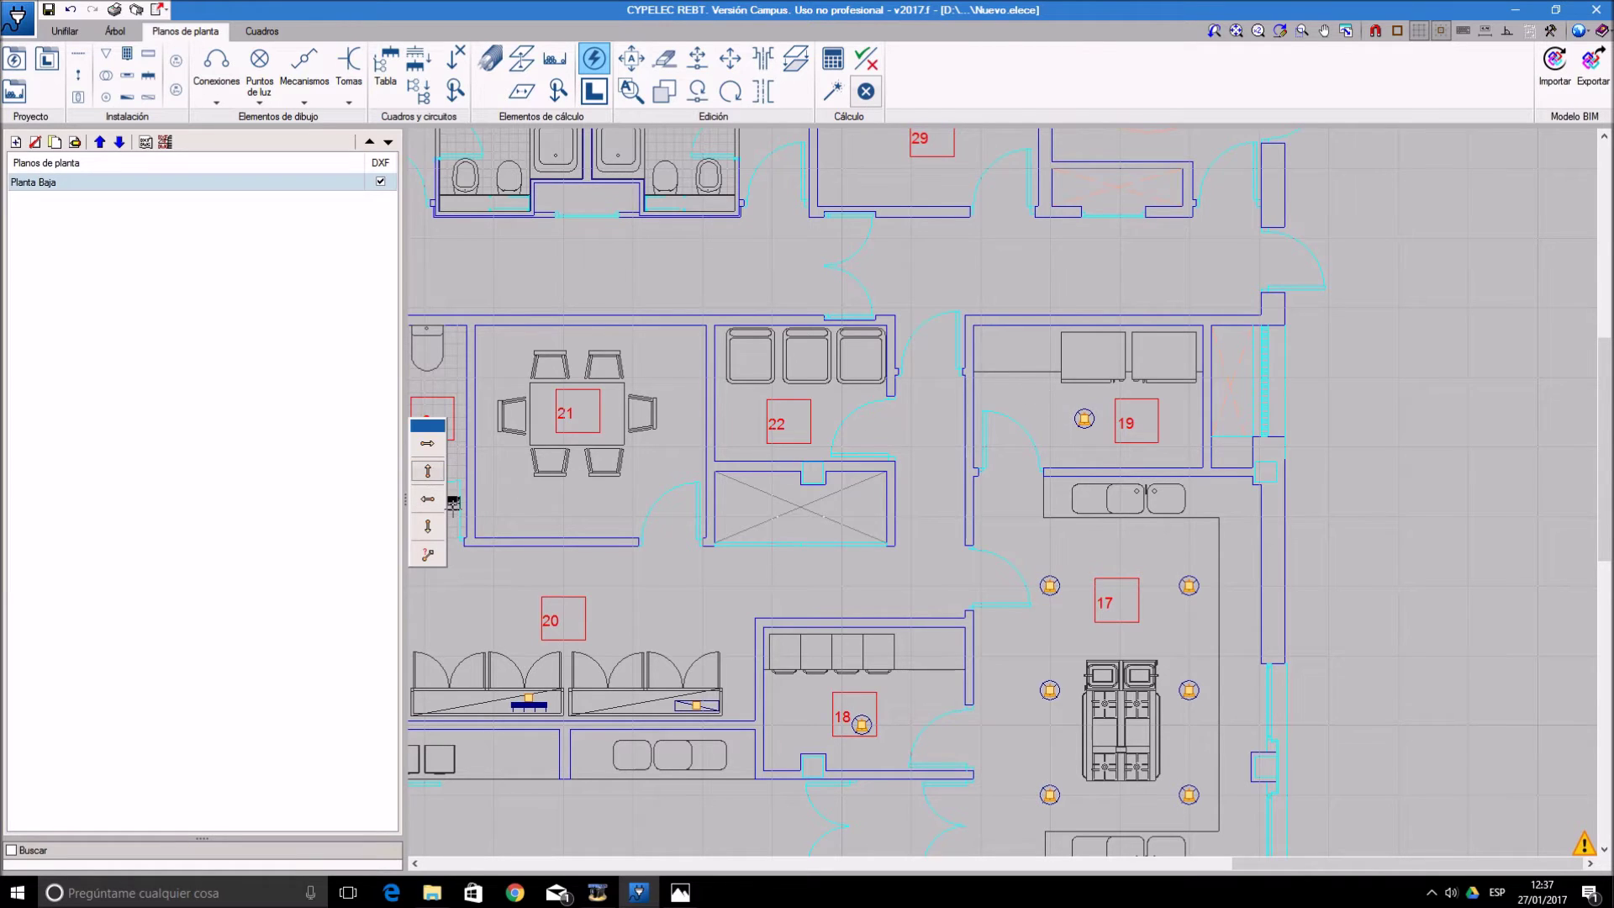
click(427, 527)
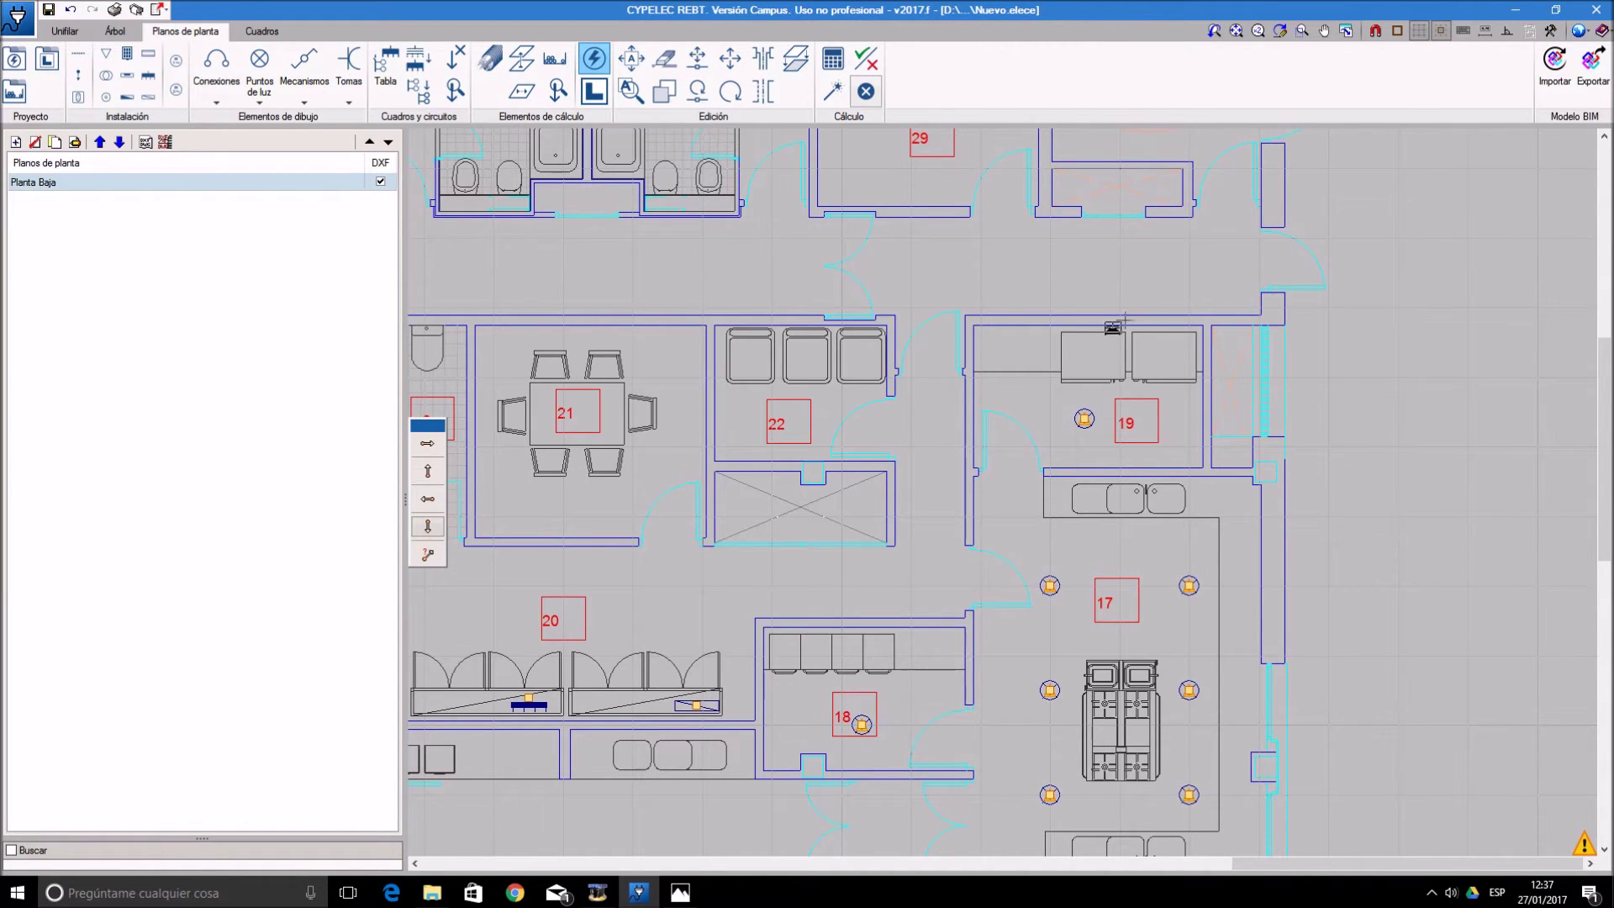
scroll(1091, 340, up, 3)
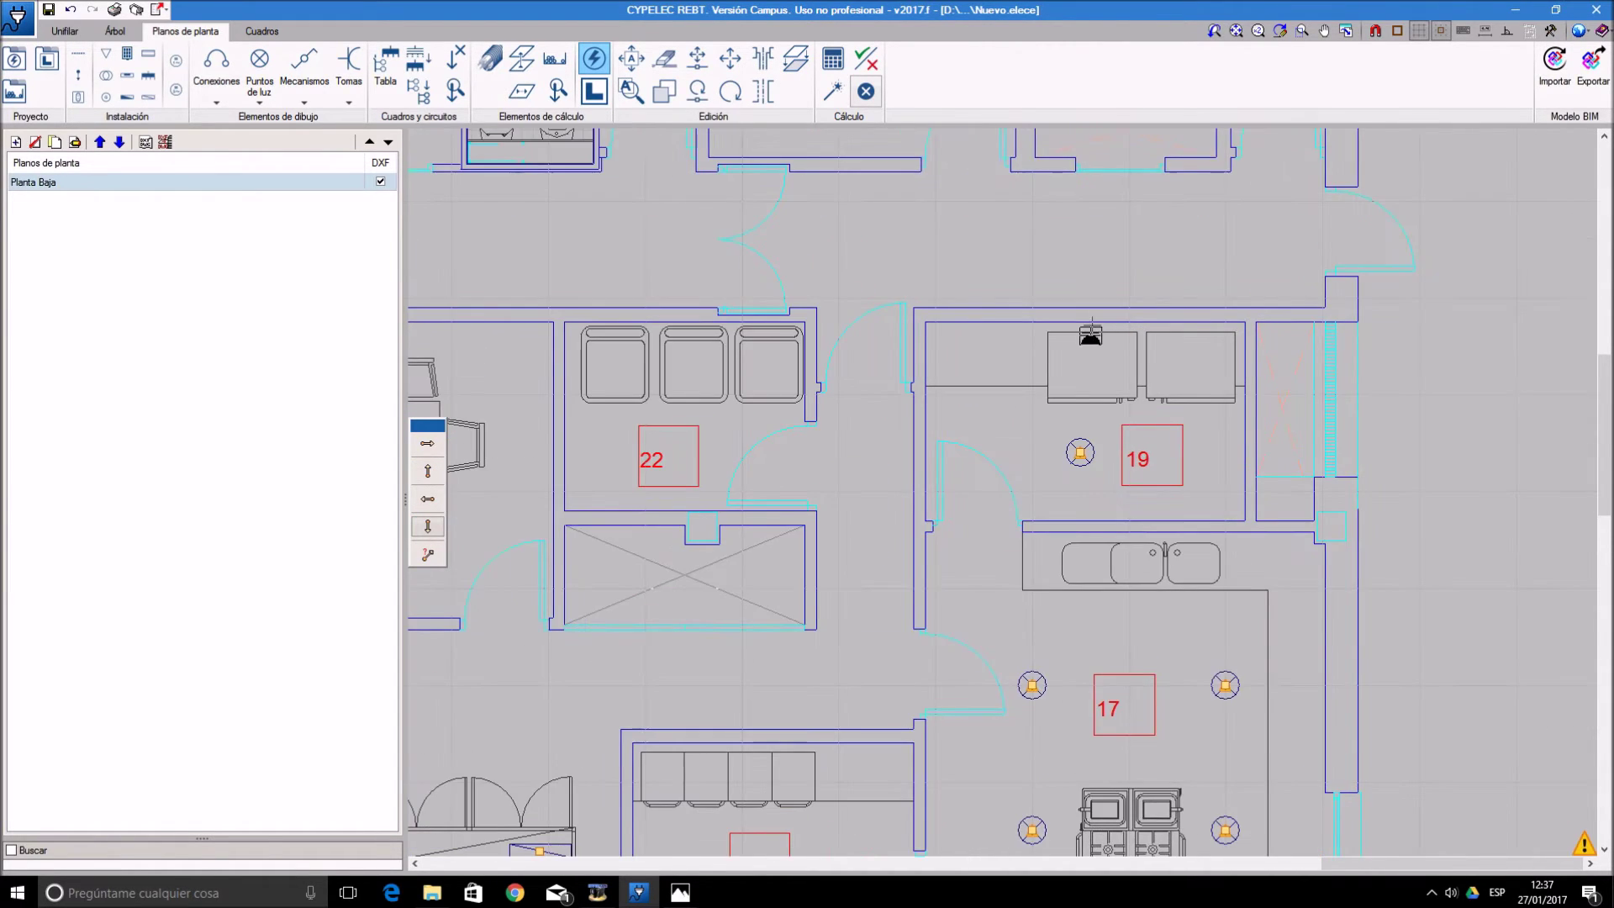
click(1092, 325)
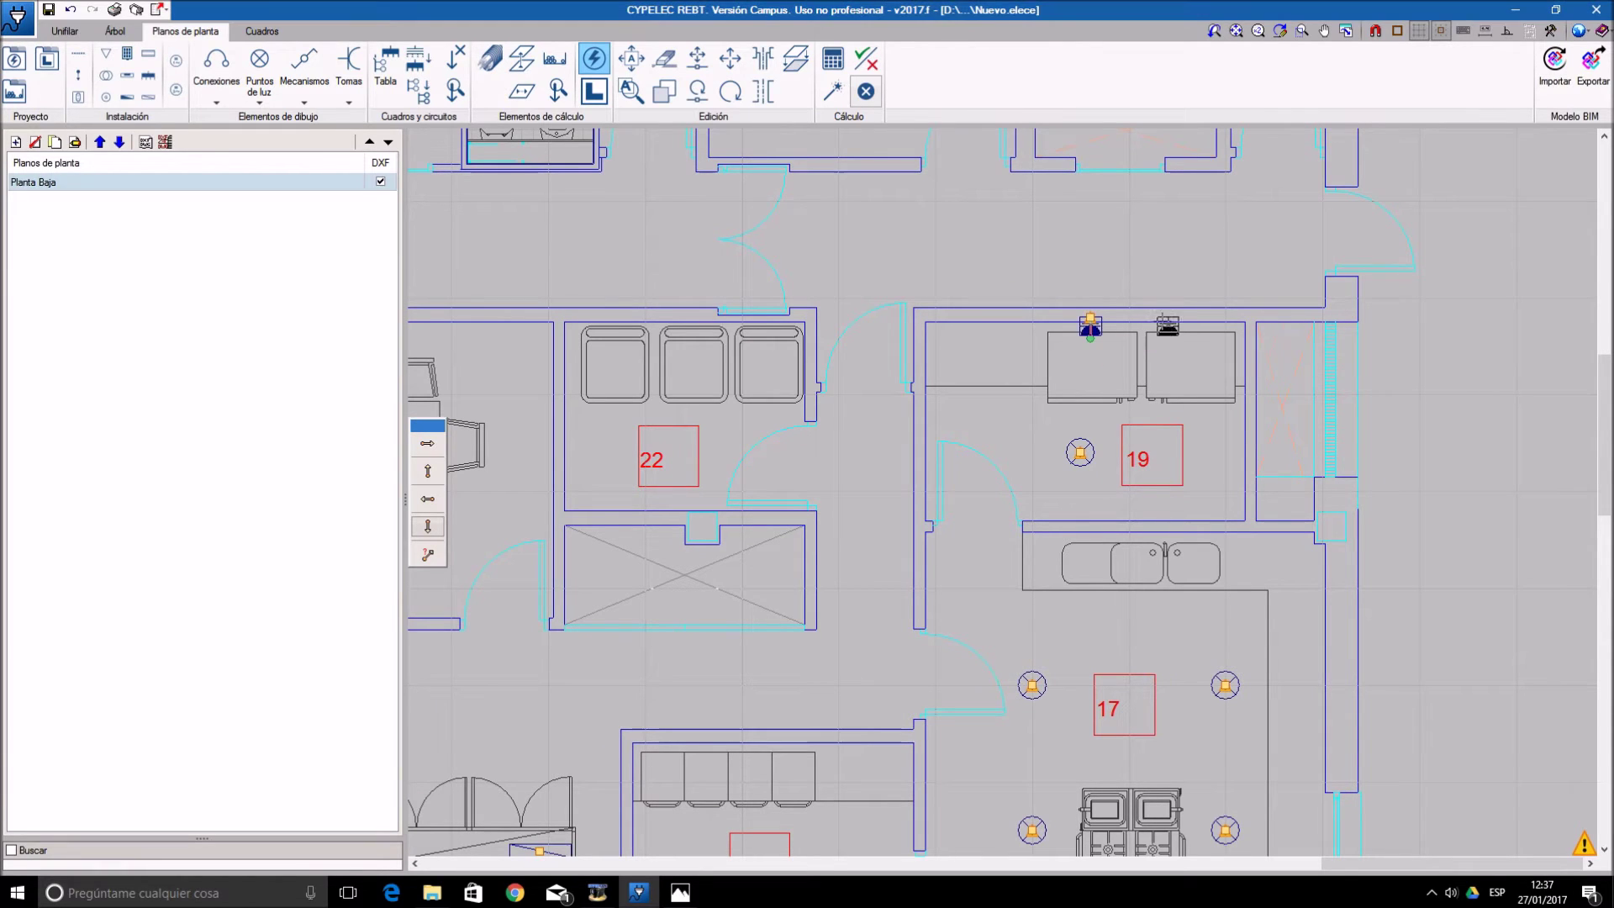
click(1187, 326)
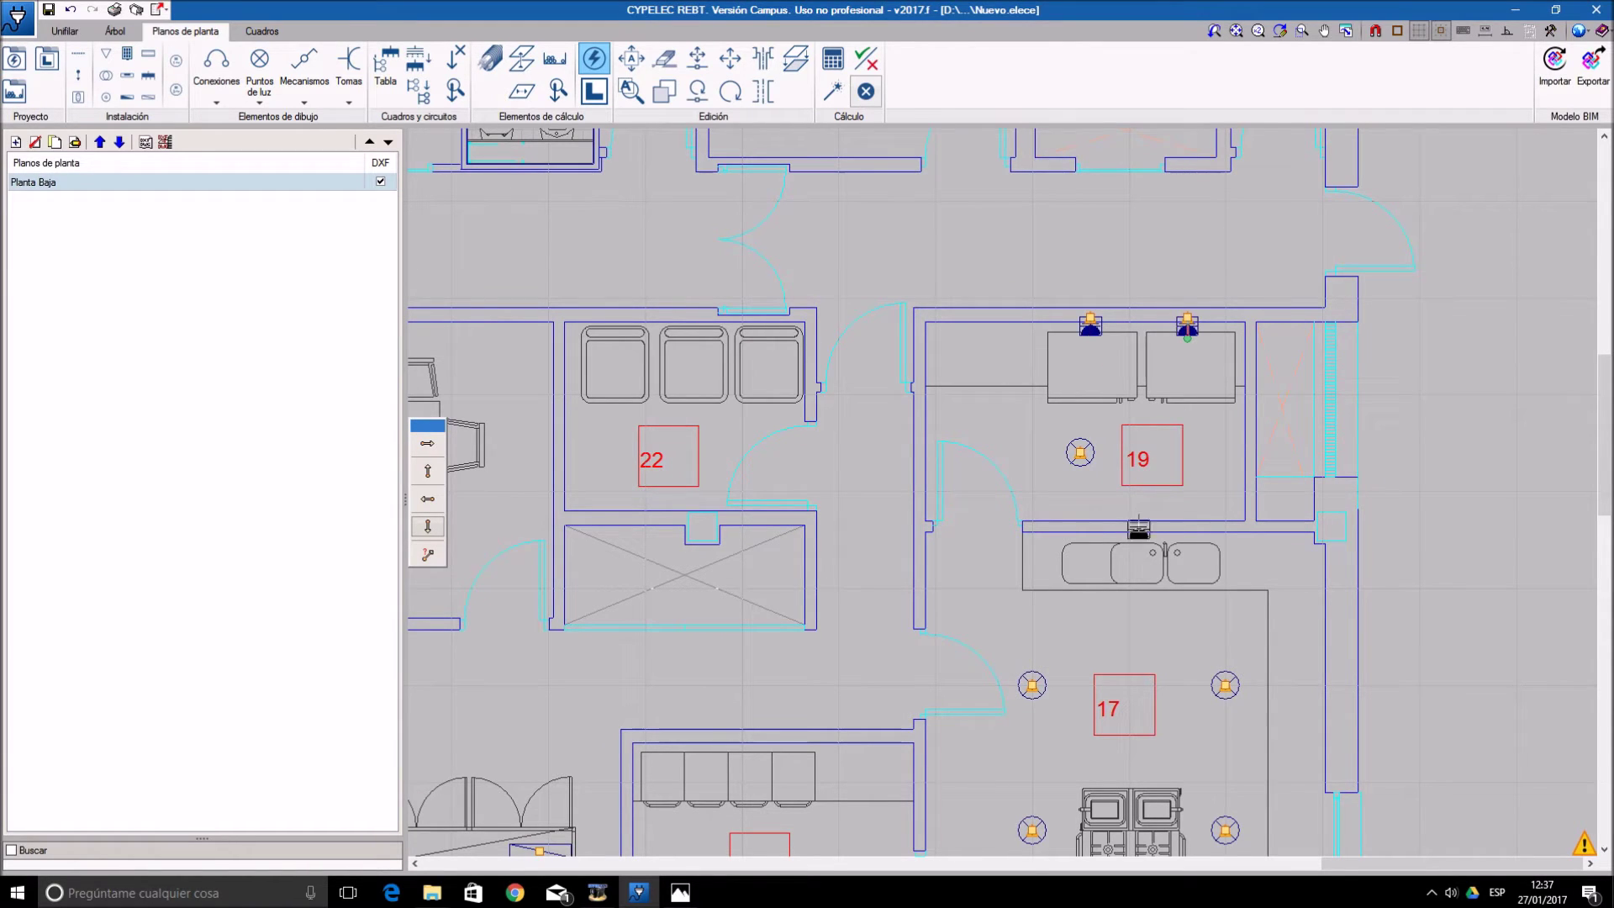
- Place a left-oriented Horno receiver on the right-hand wall of room 17
scroll(1131, 486, down, 1)
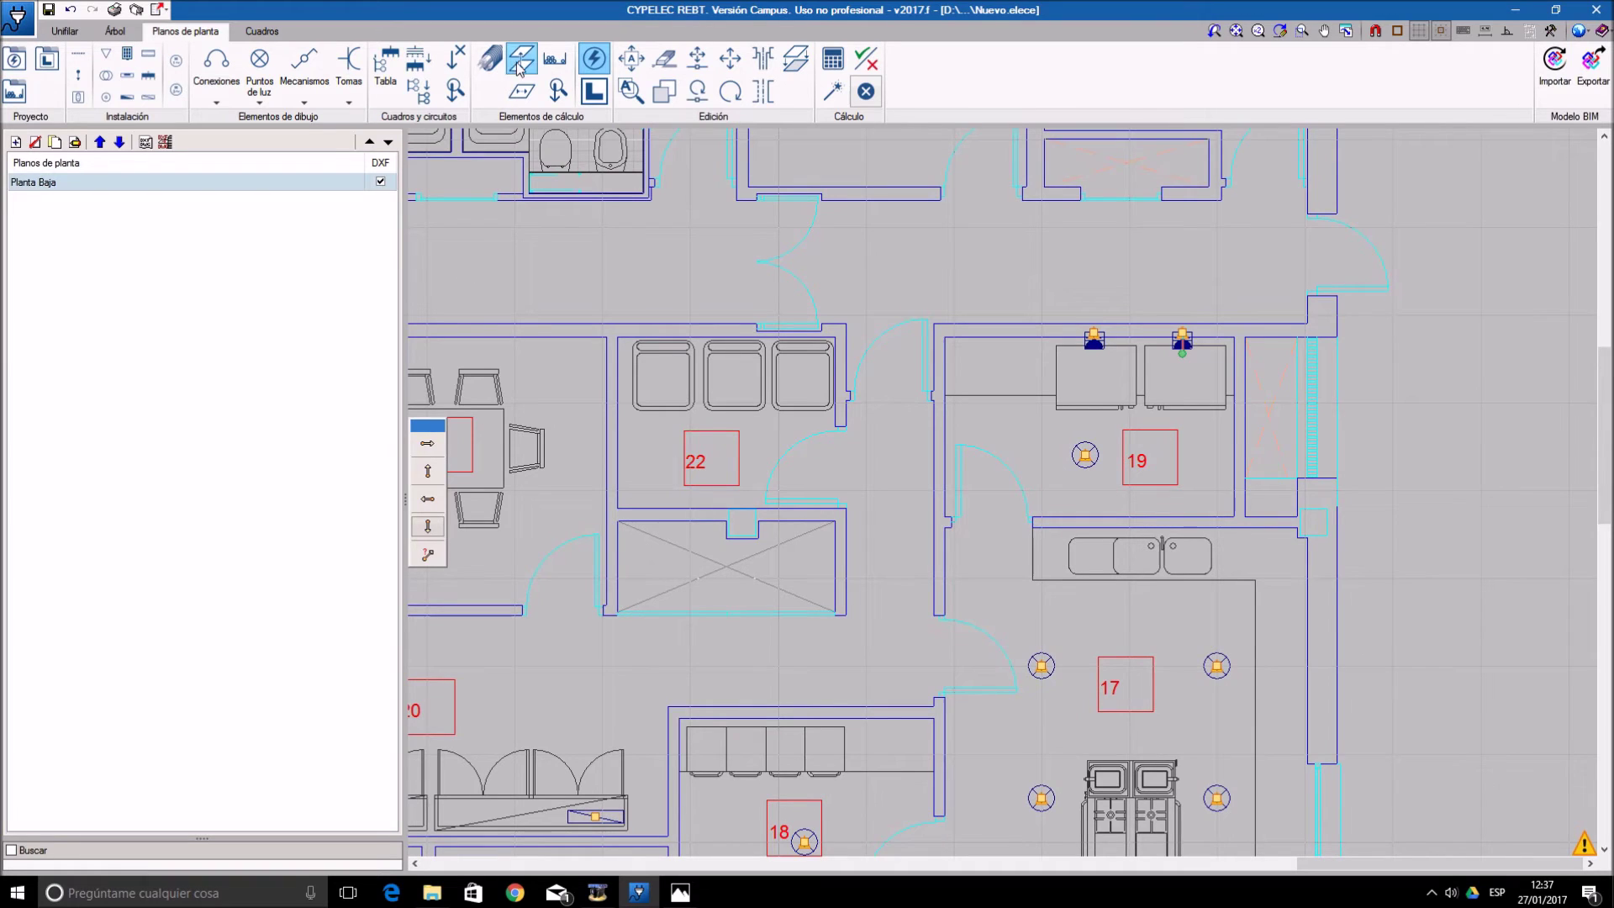
click(594, 58)
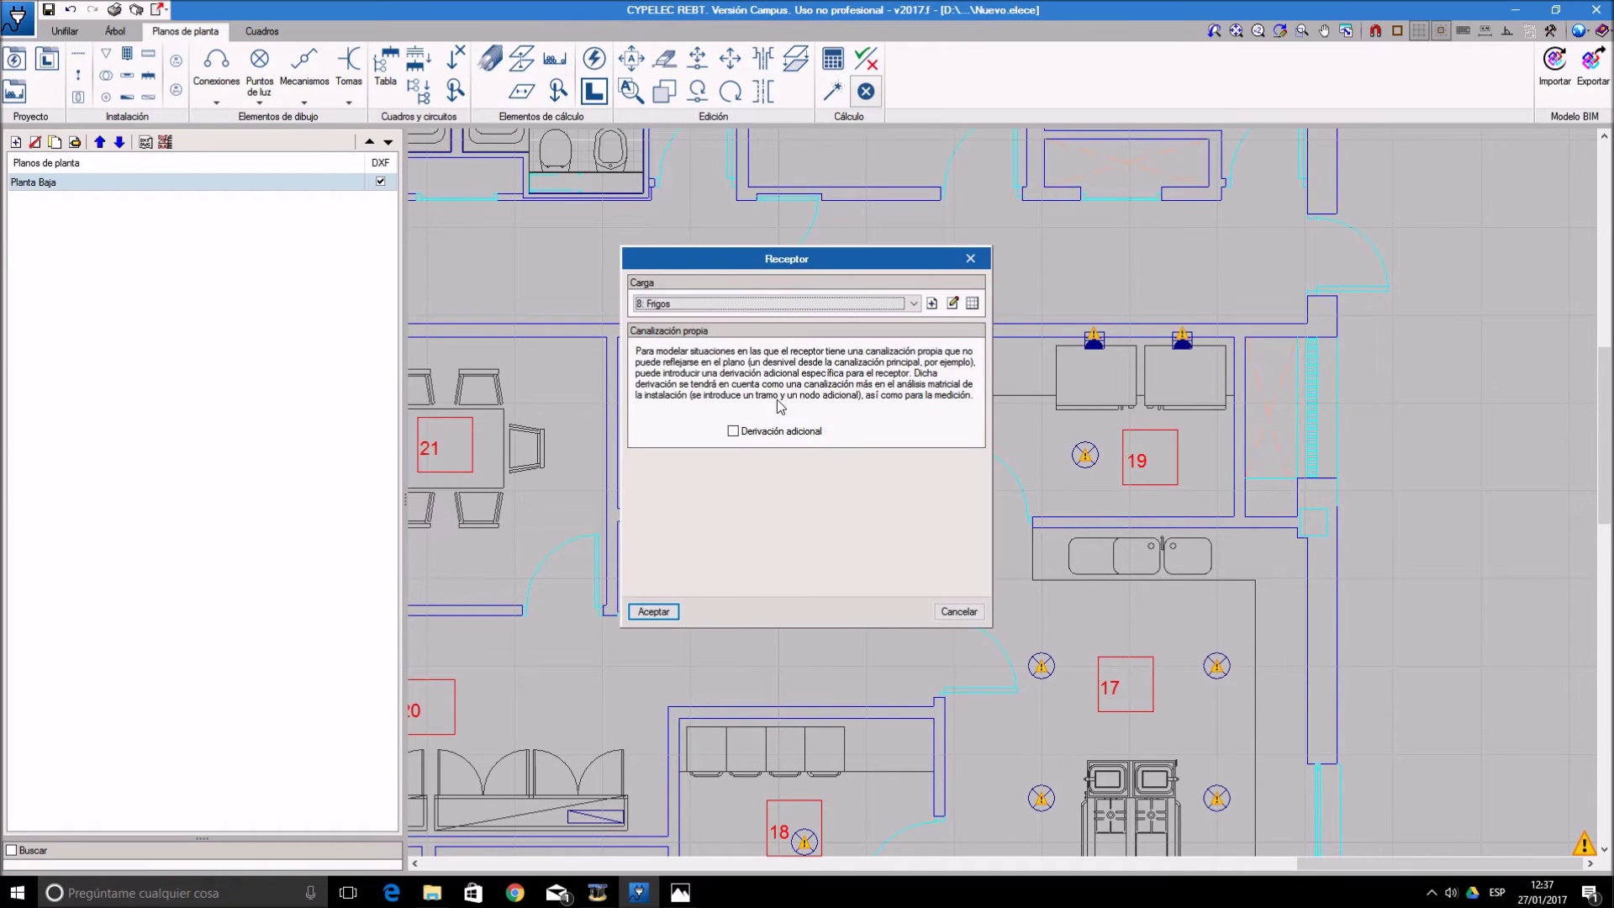
click(837, 303)
click(744, 410)
click(654, 612)
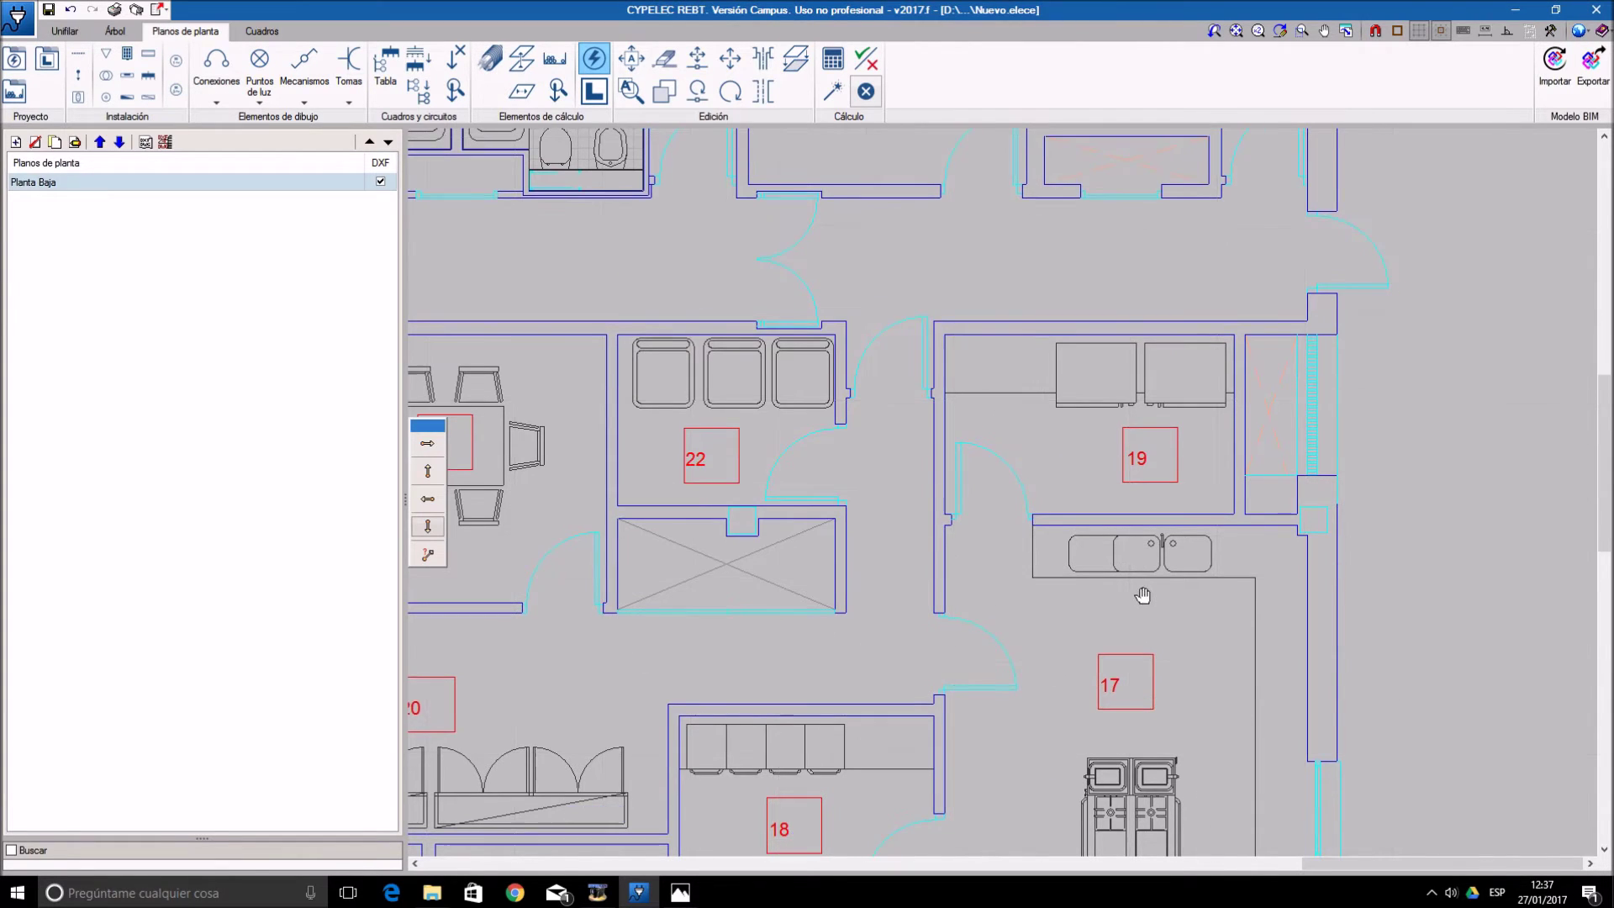
scroll(1143, 595, down, 3)
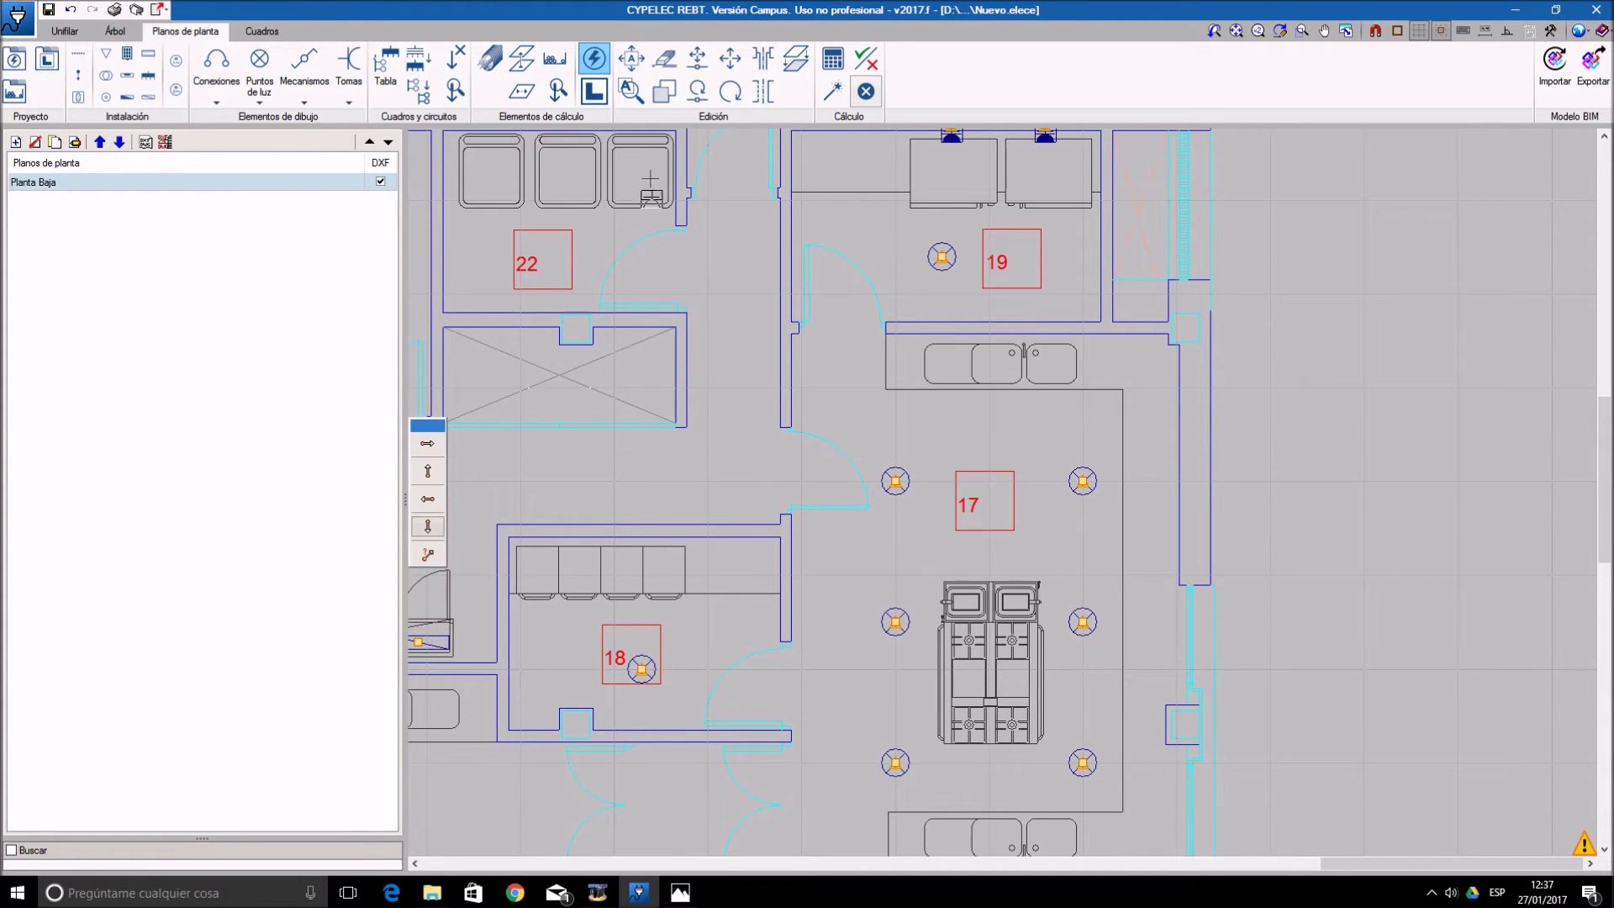
click(428, 473)
click(428, 498)
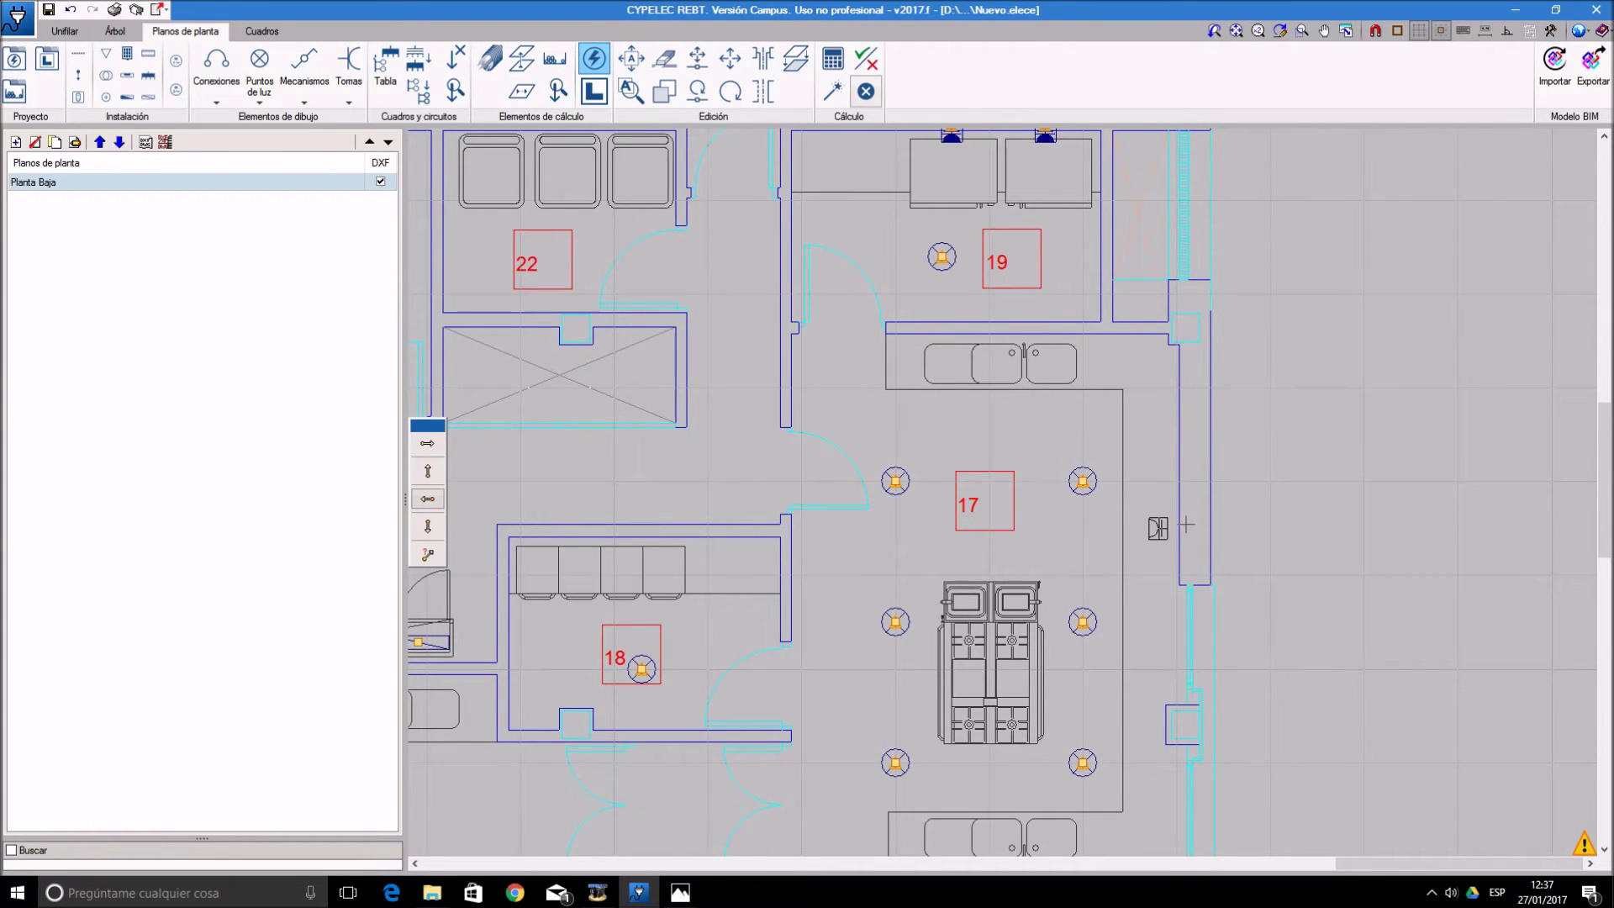
scroll(1186, 525, up, 1)
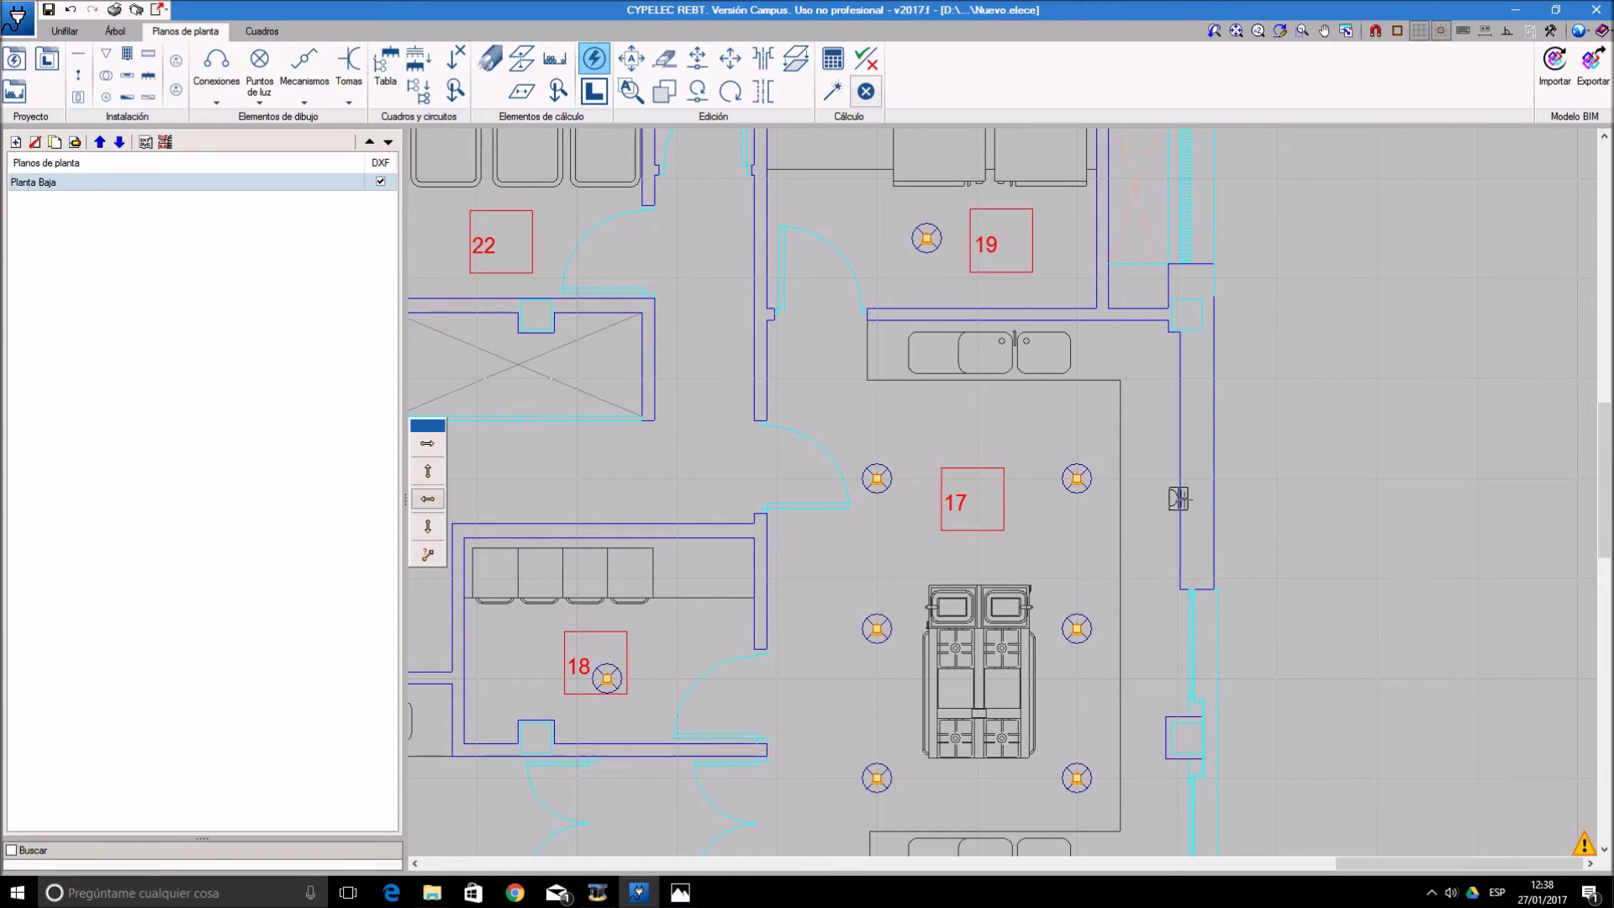
scroll(1178, 499, up, 2)
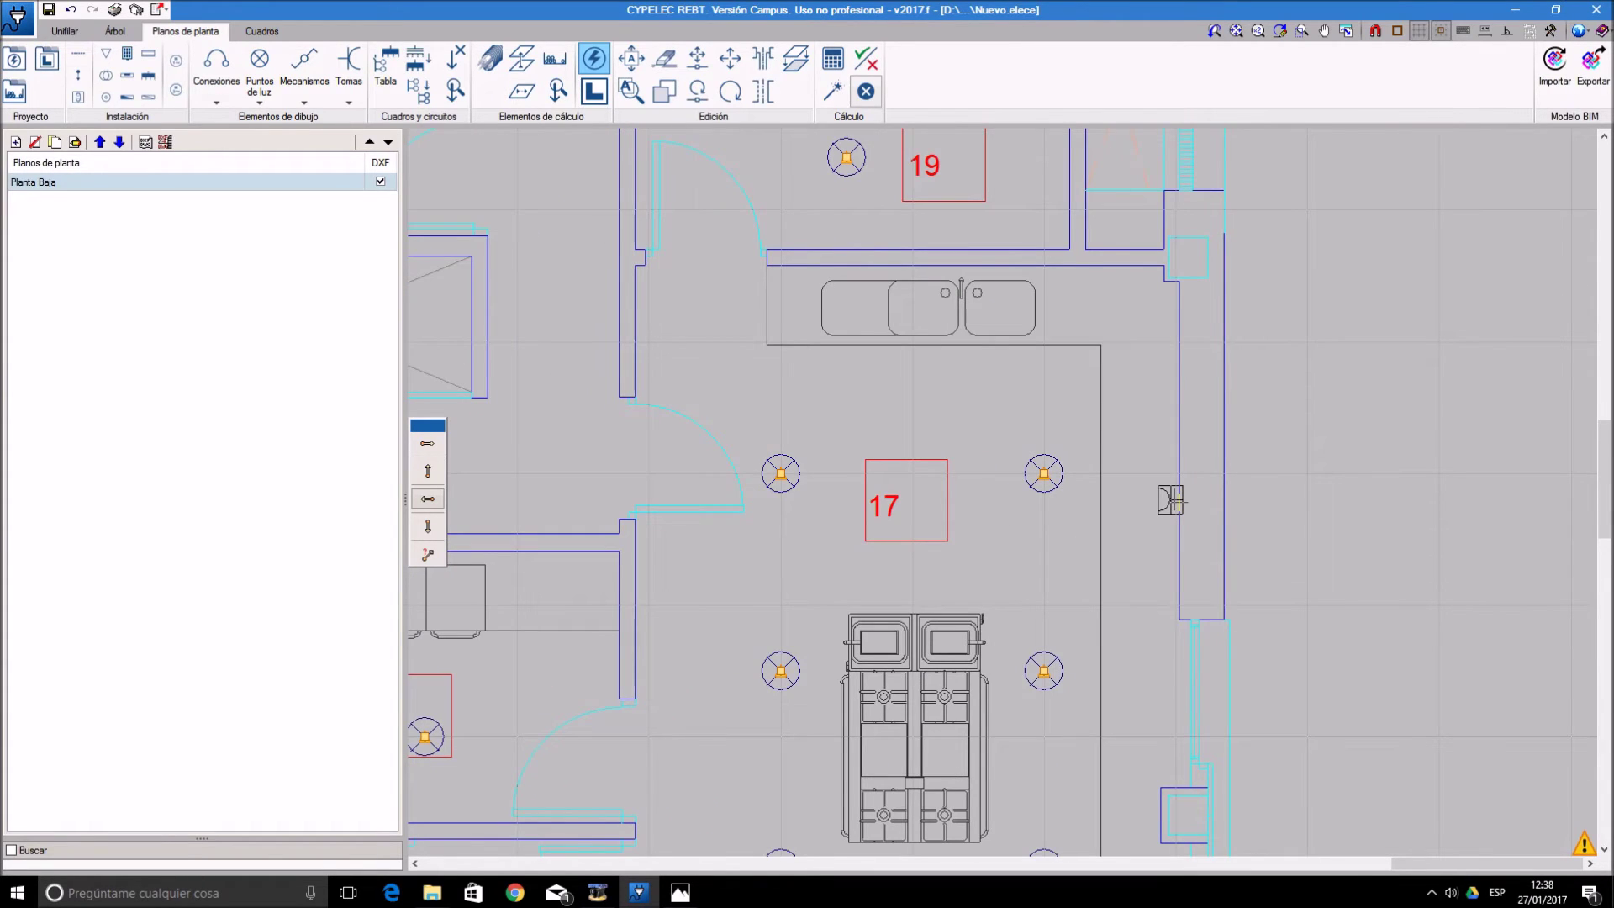
scroll(1157, 555, down, 2)
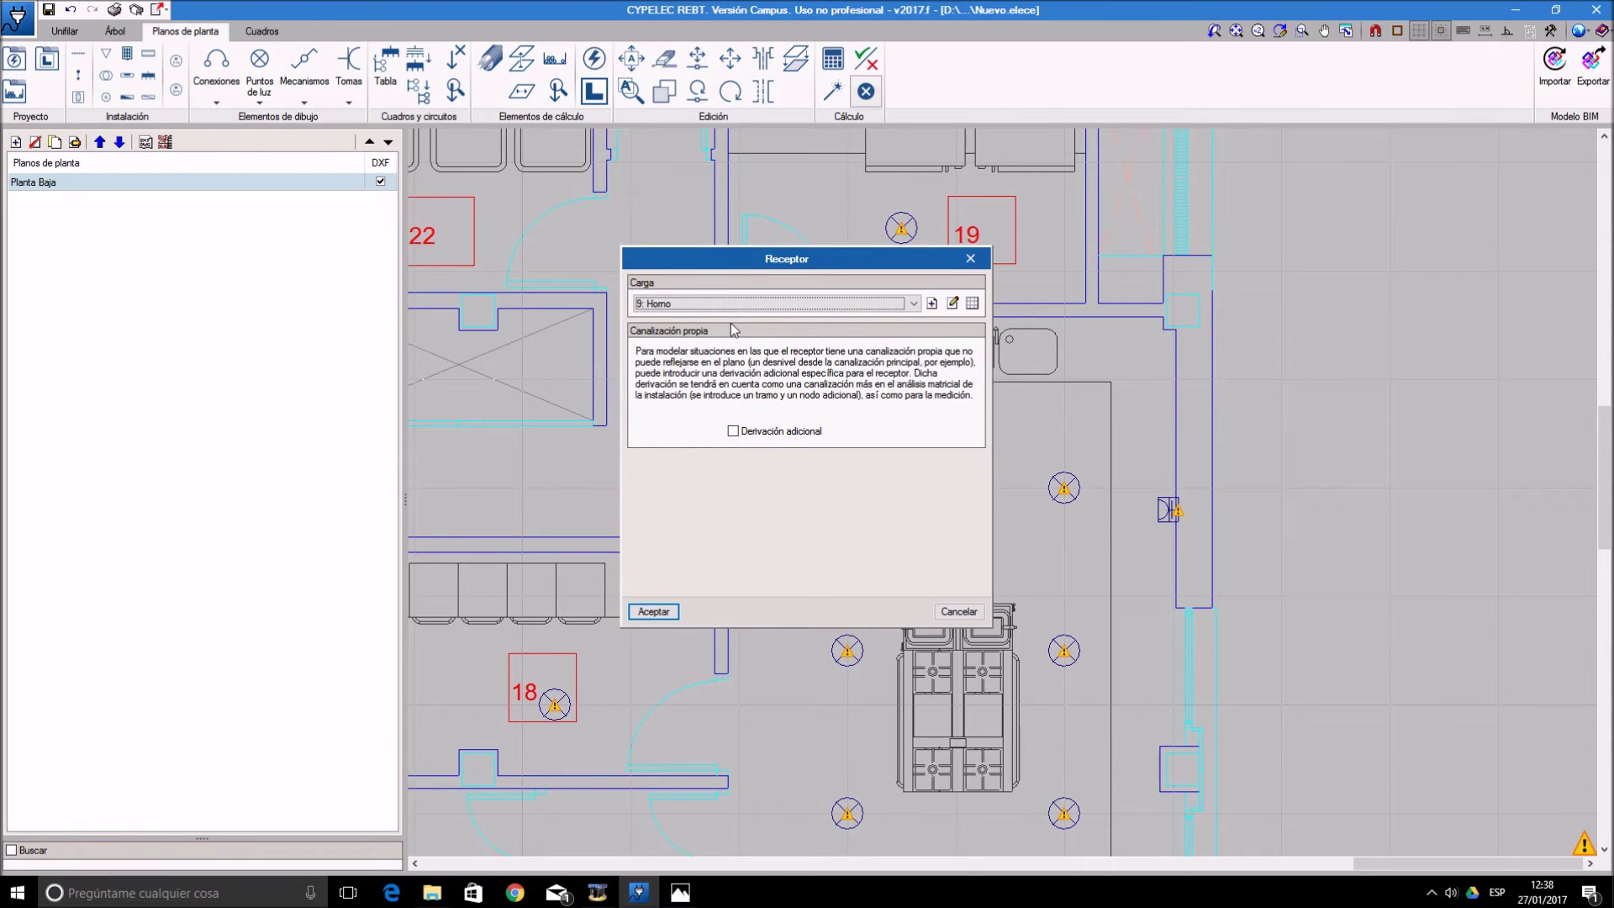
- Place a Plancha receiver on the right-hand wall of room 17, just above the Horno receiver
click(732, 303)
click(722, 419)
click(653, 611)
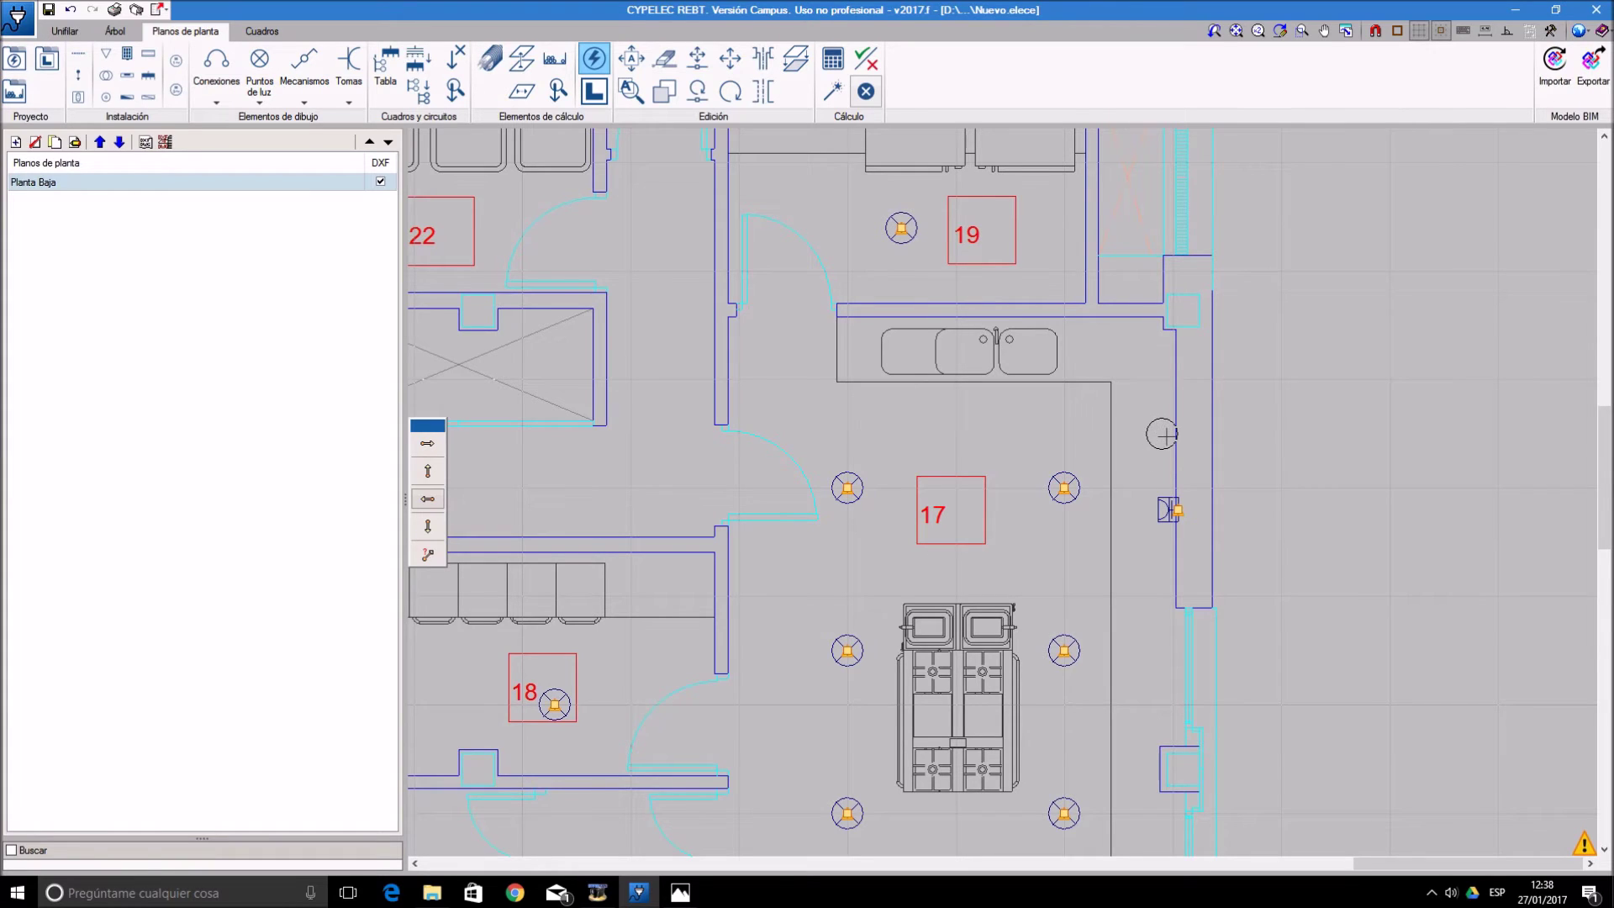
scroll(1162, 434, up, 2)
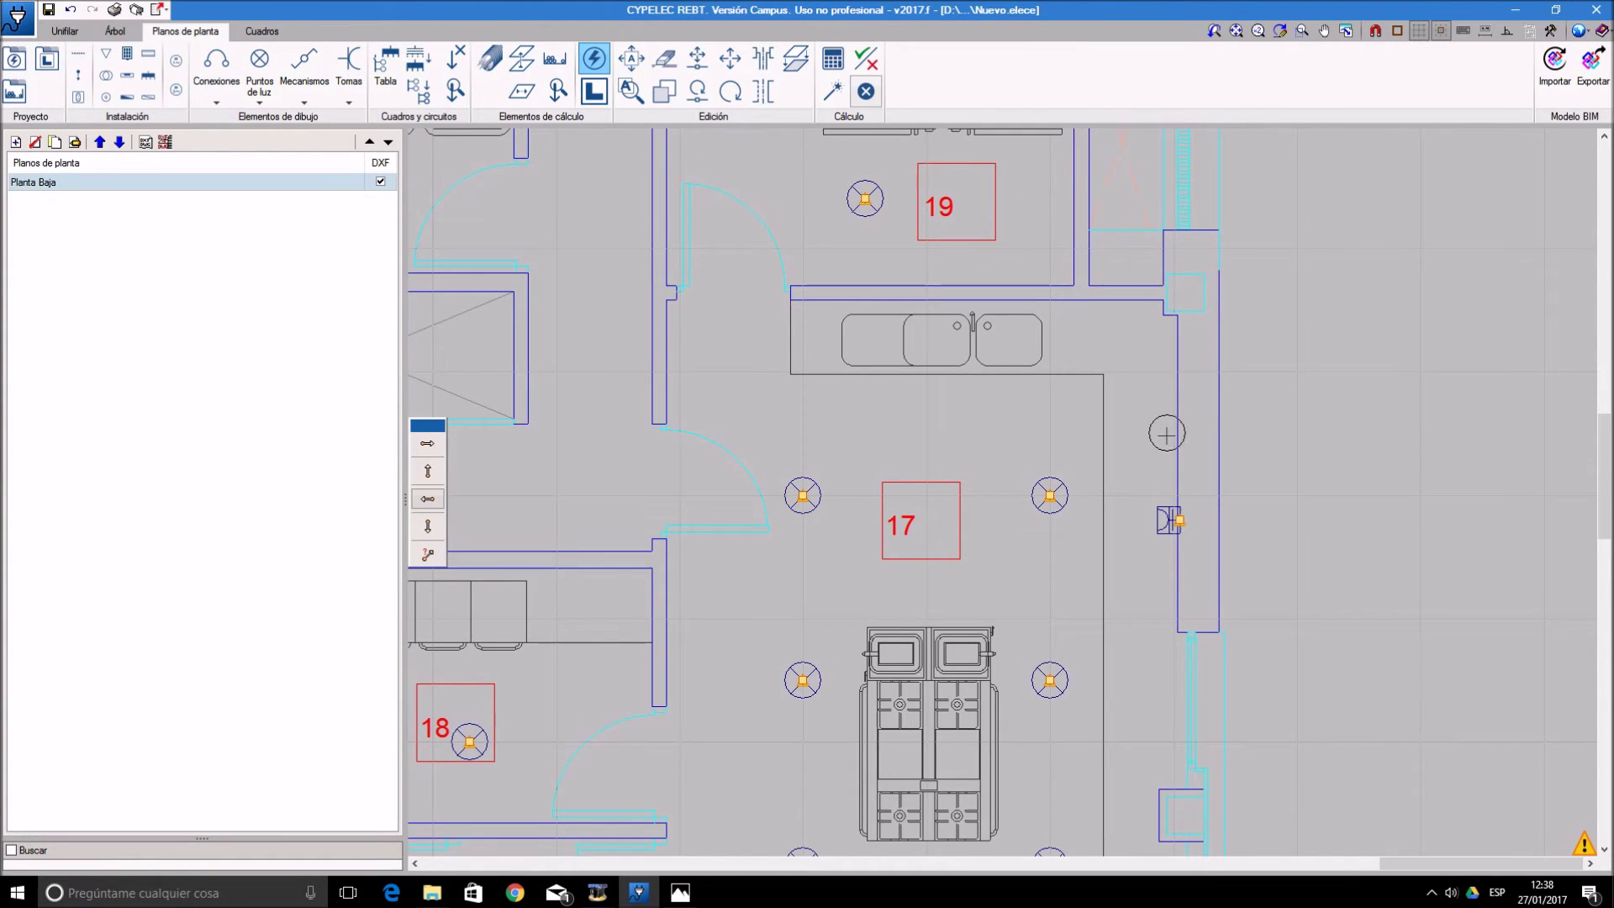
click(1167, 434)
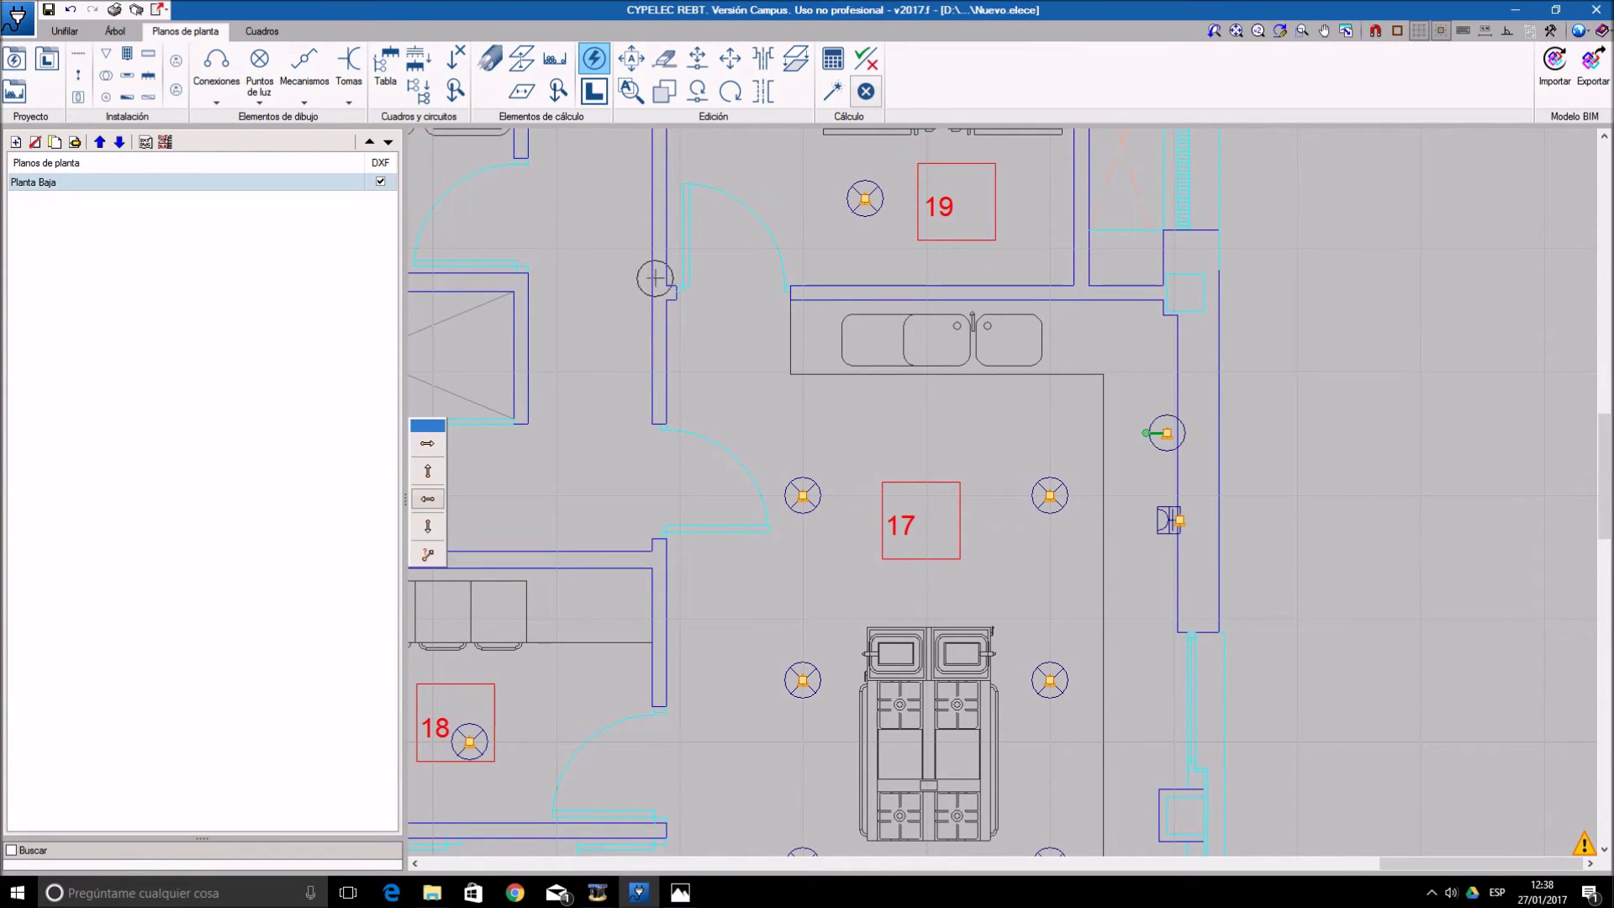
- Review the Plancha receiver's reference, supply, load type and symbol settings
click(595, 62)
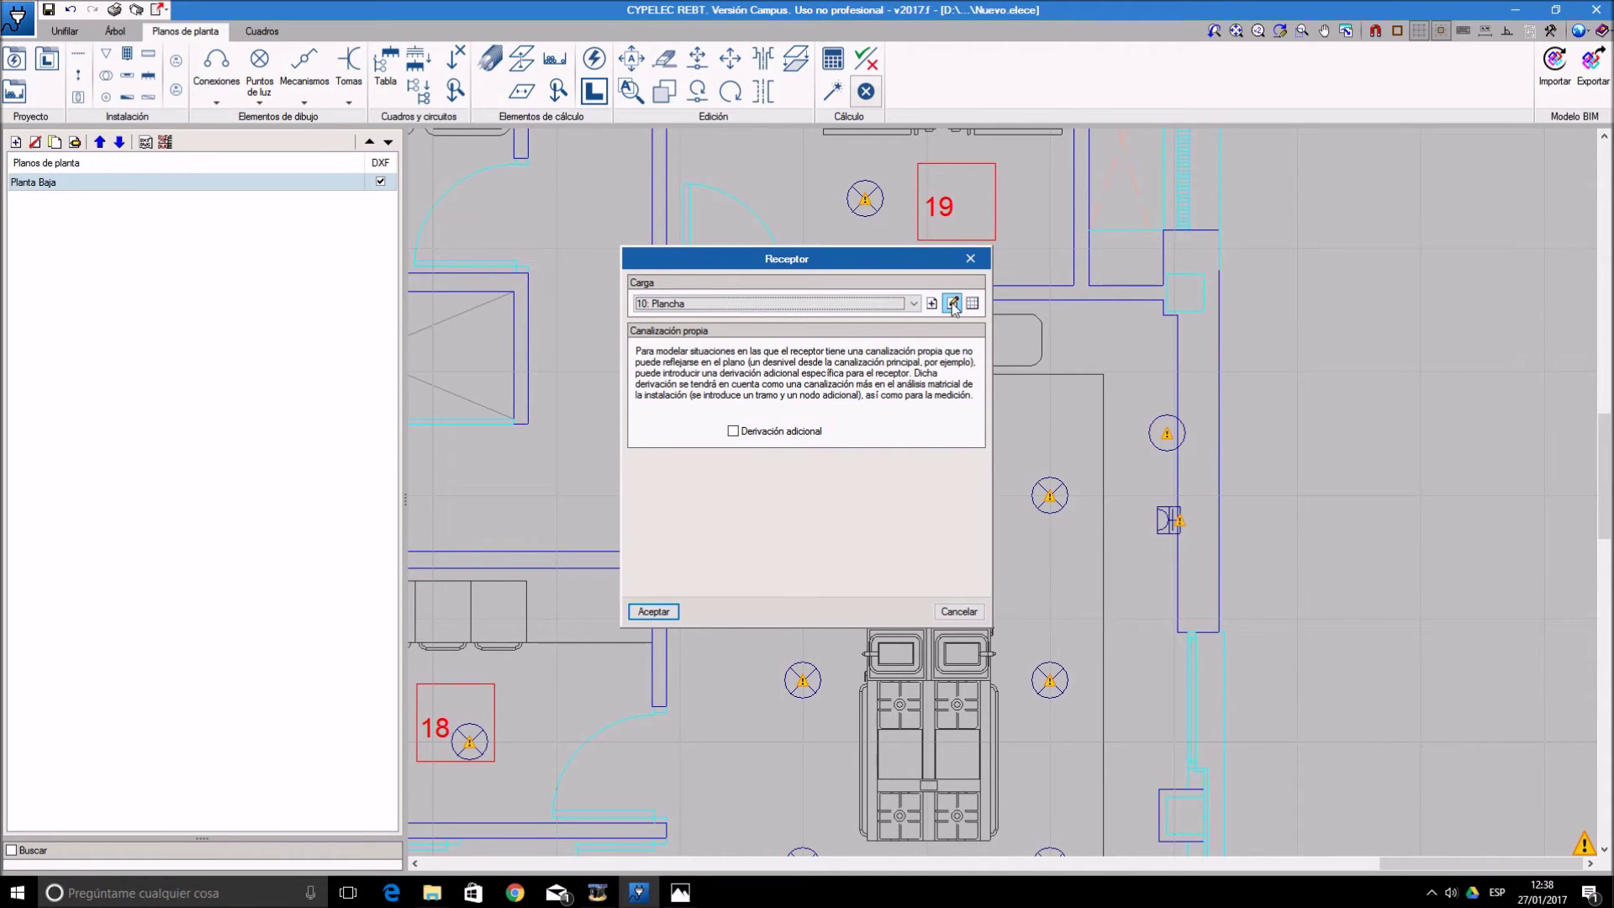
click(953, 302)
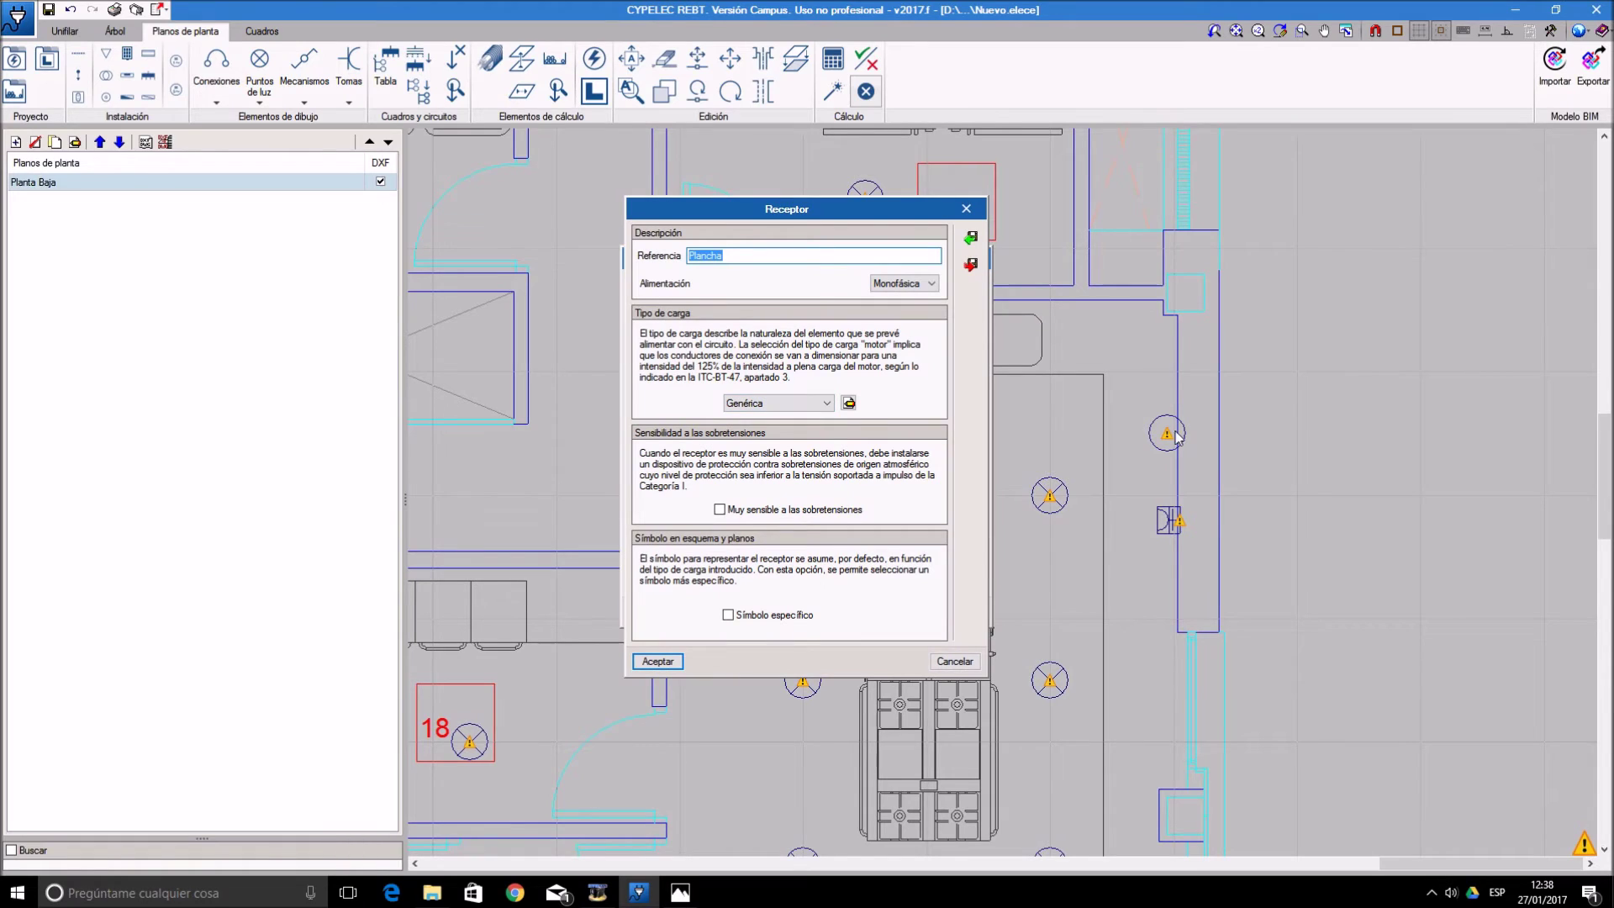
click(659, 661)
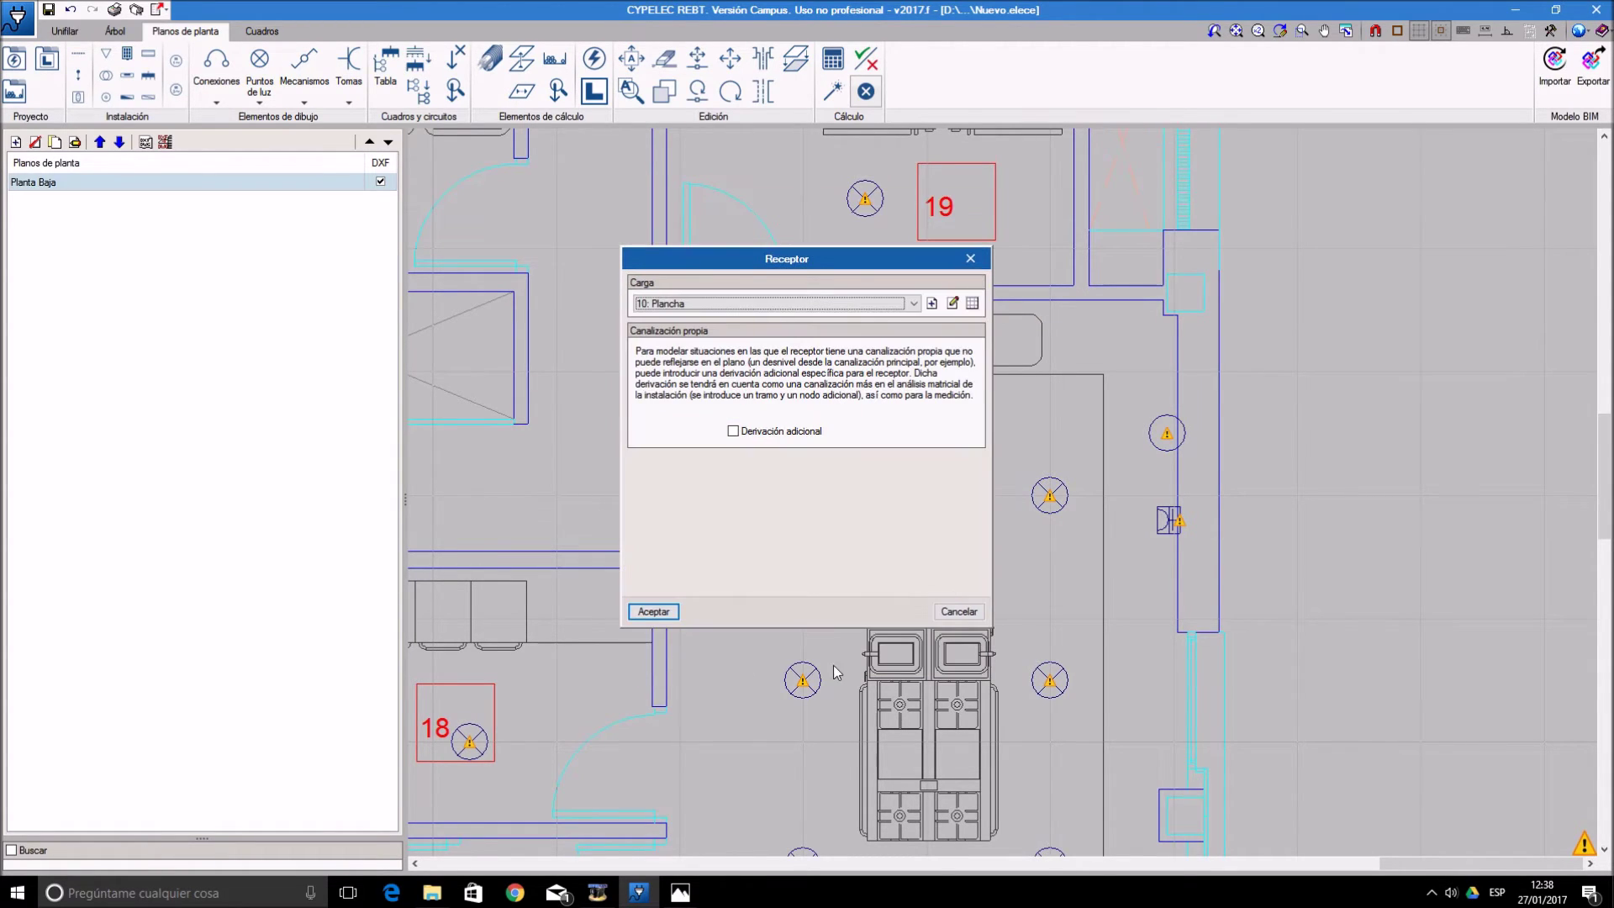
click(654, 611)
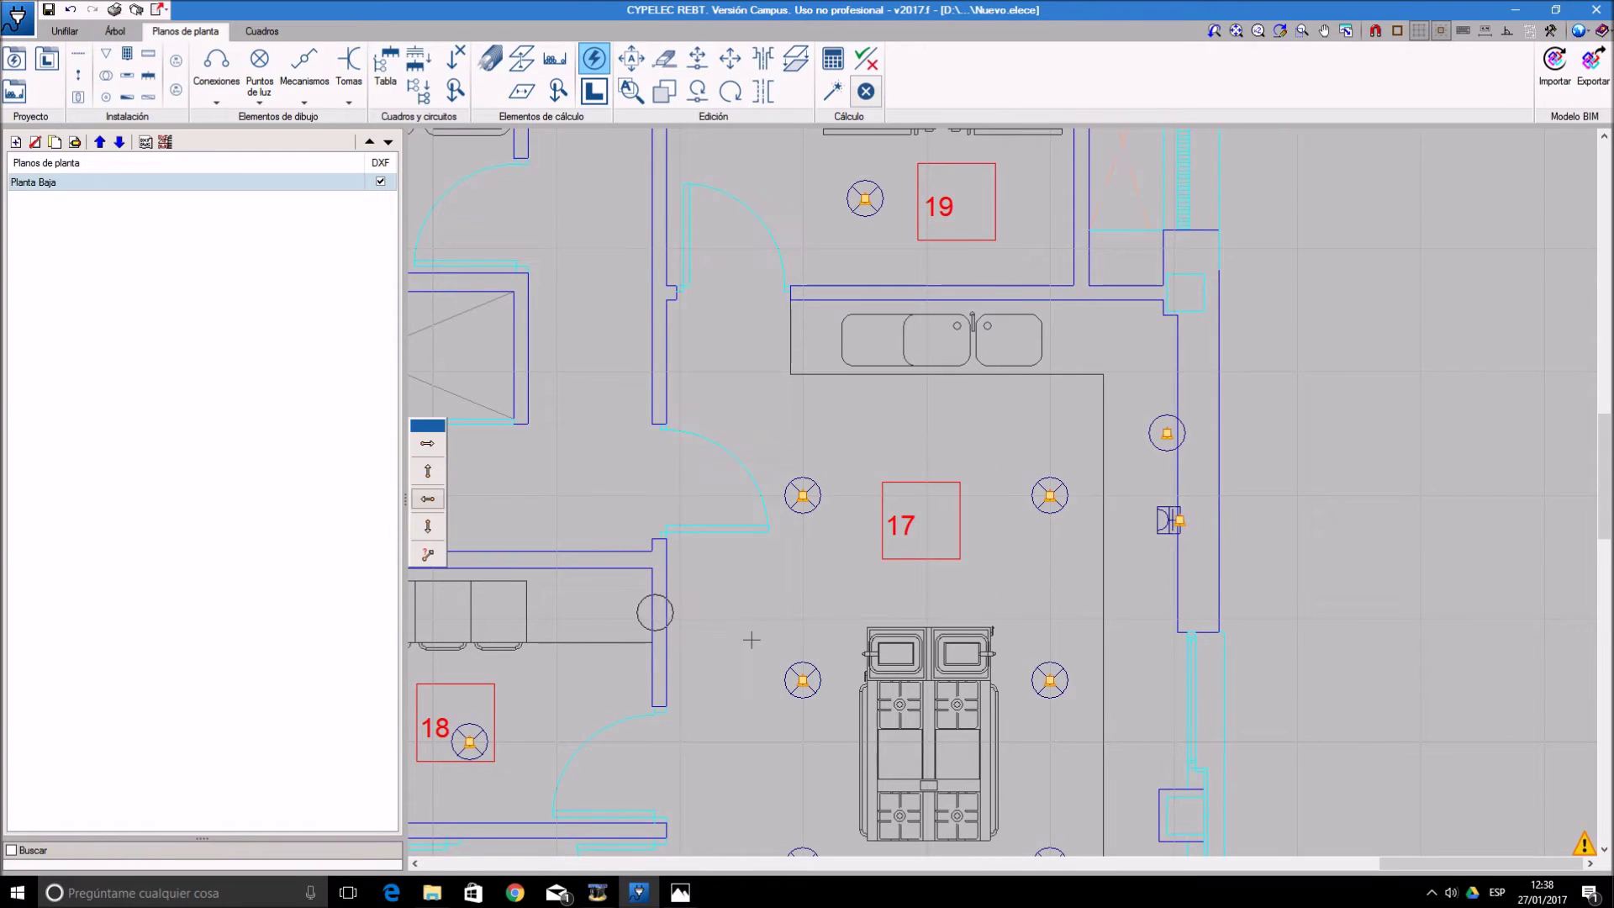
- Place an upward-oriented TC Uso General receiver on the right-hand wall of room 17, below the Horno receiver
scroll(906, 560, down, 1)
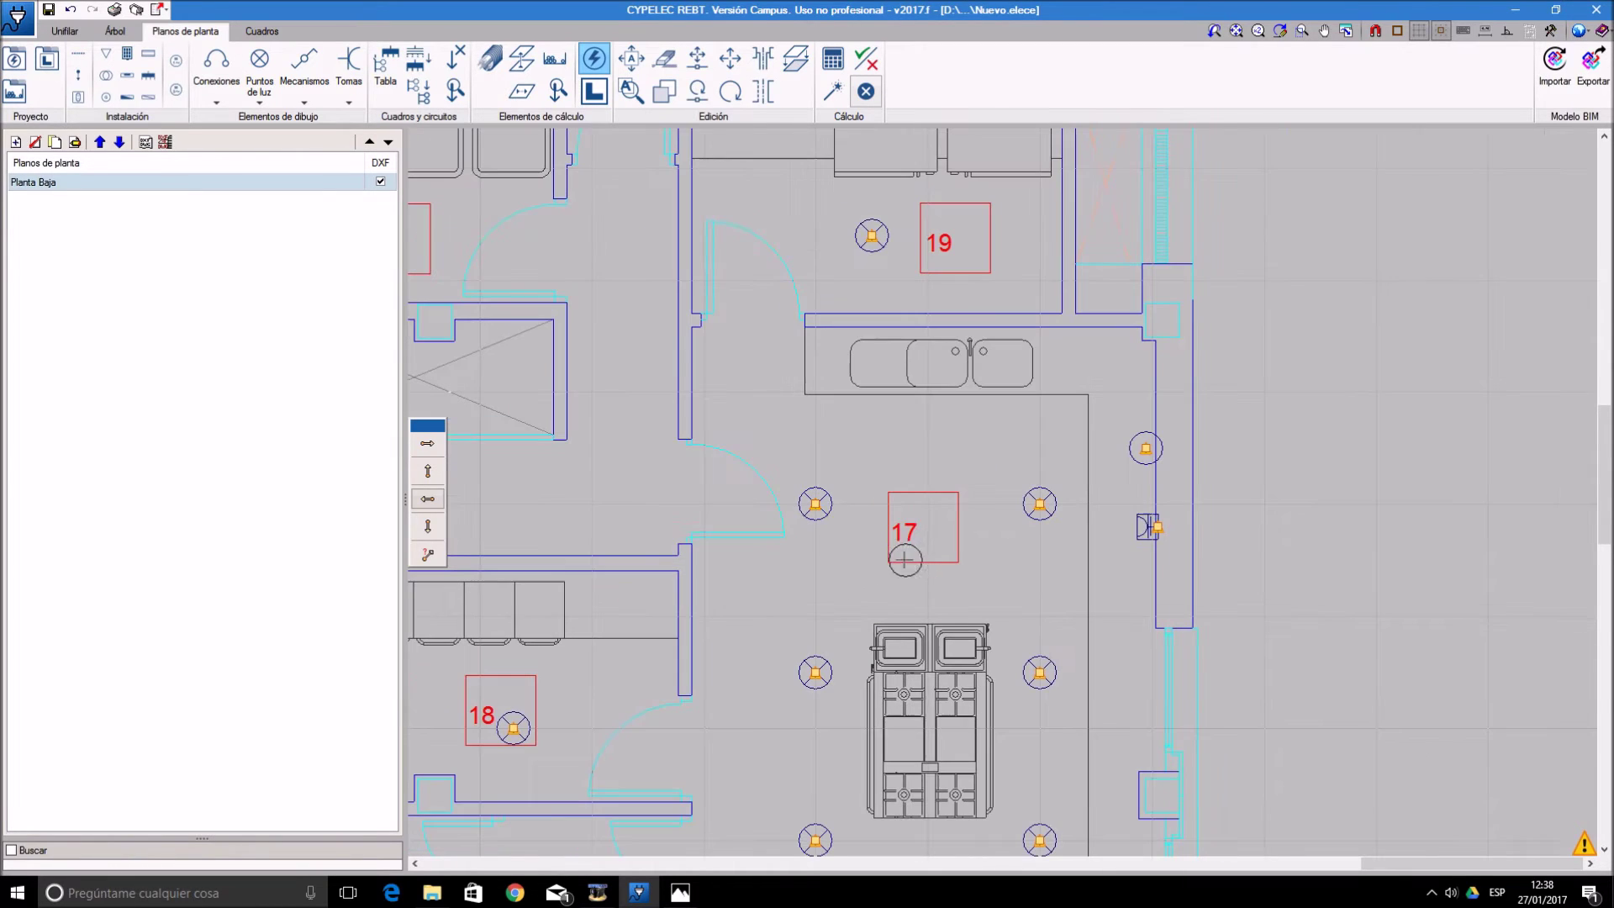
click(593, 58)
click(774, 303)
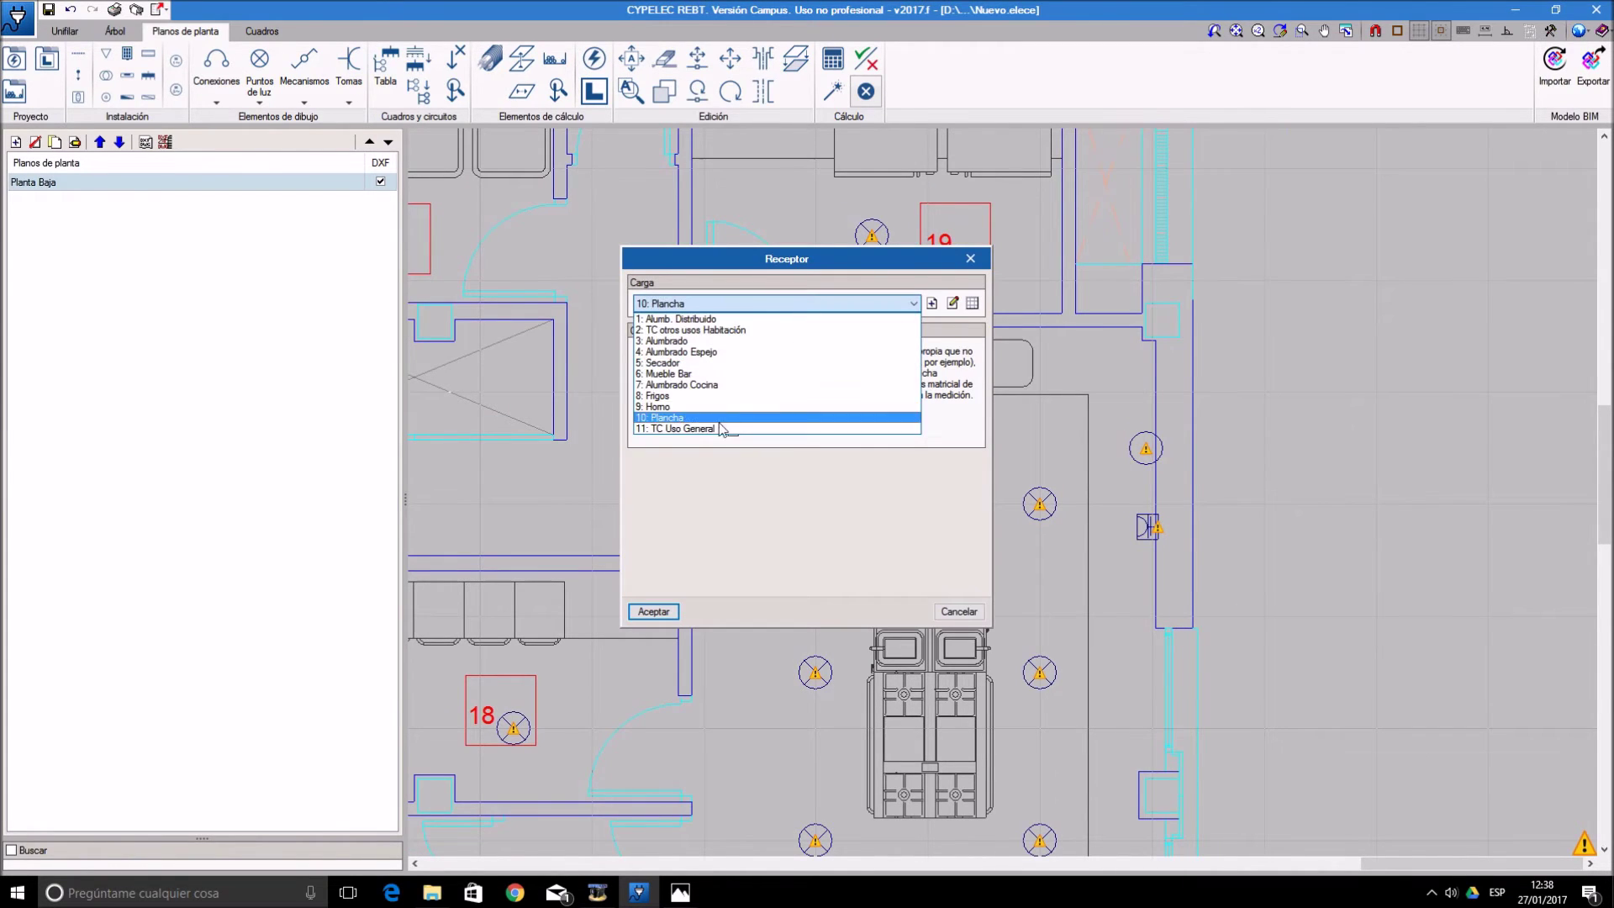
click(723, 331)
click(672, 612)
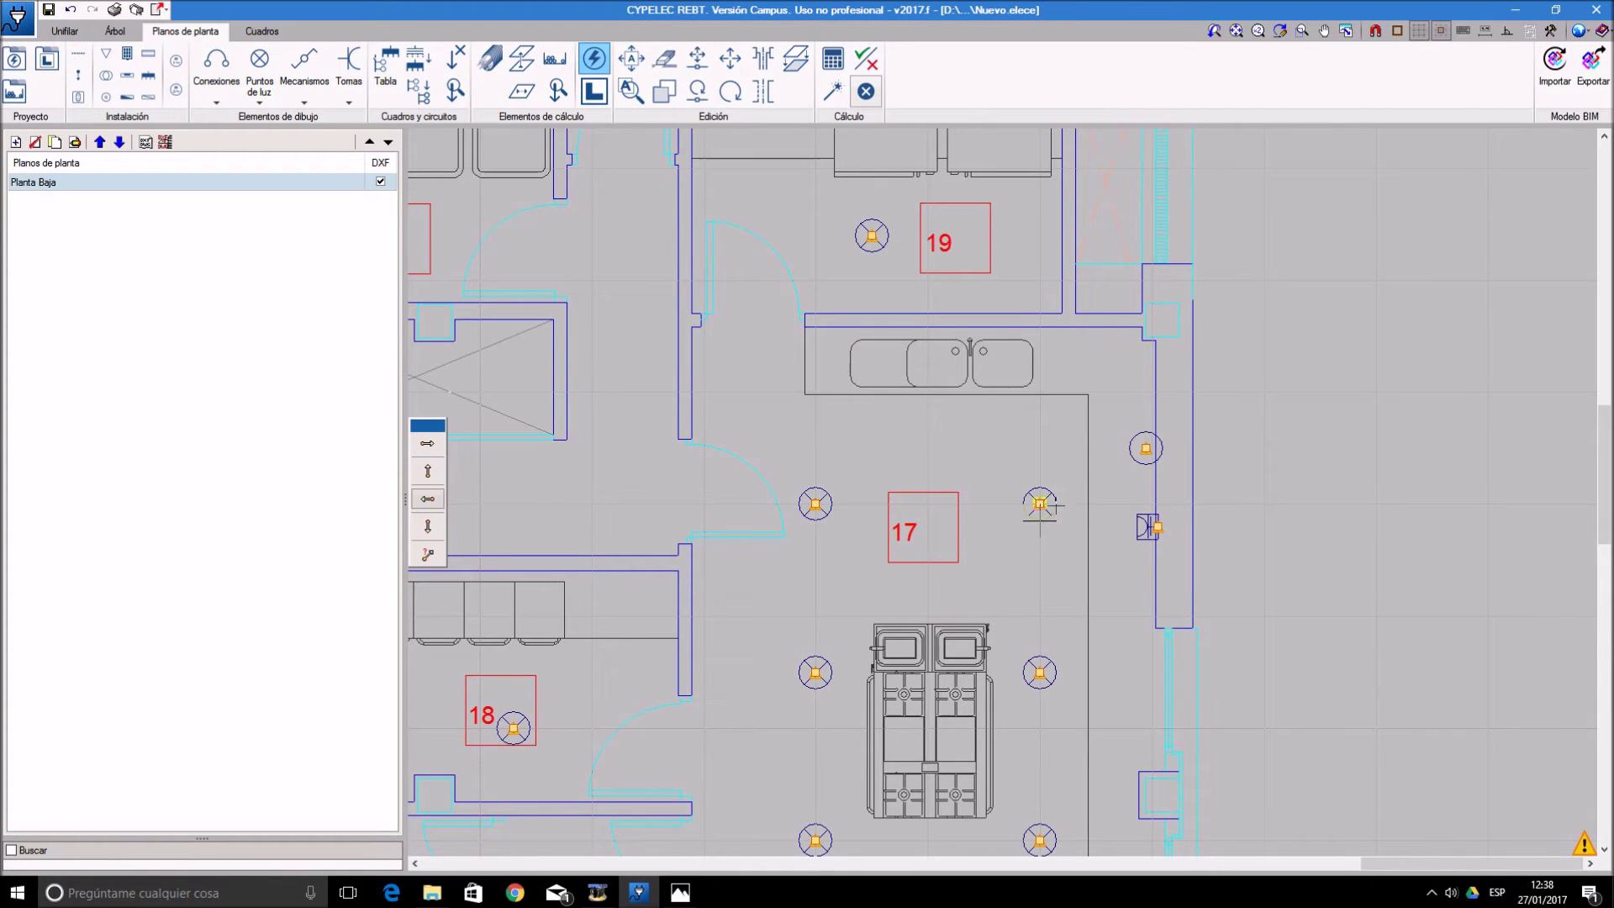
scroll(1108, 380, up, 1)
scroll(1108, 380, up, 1)
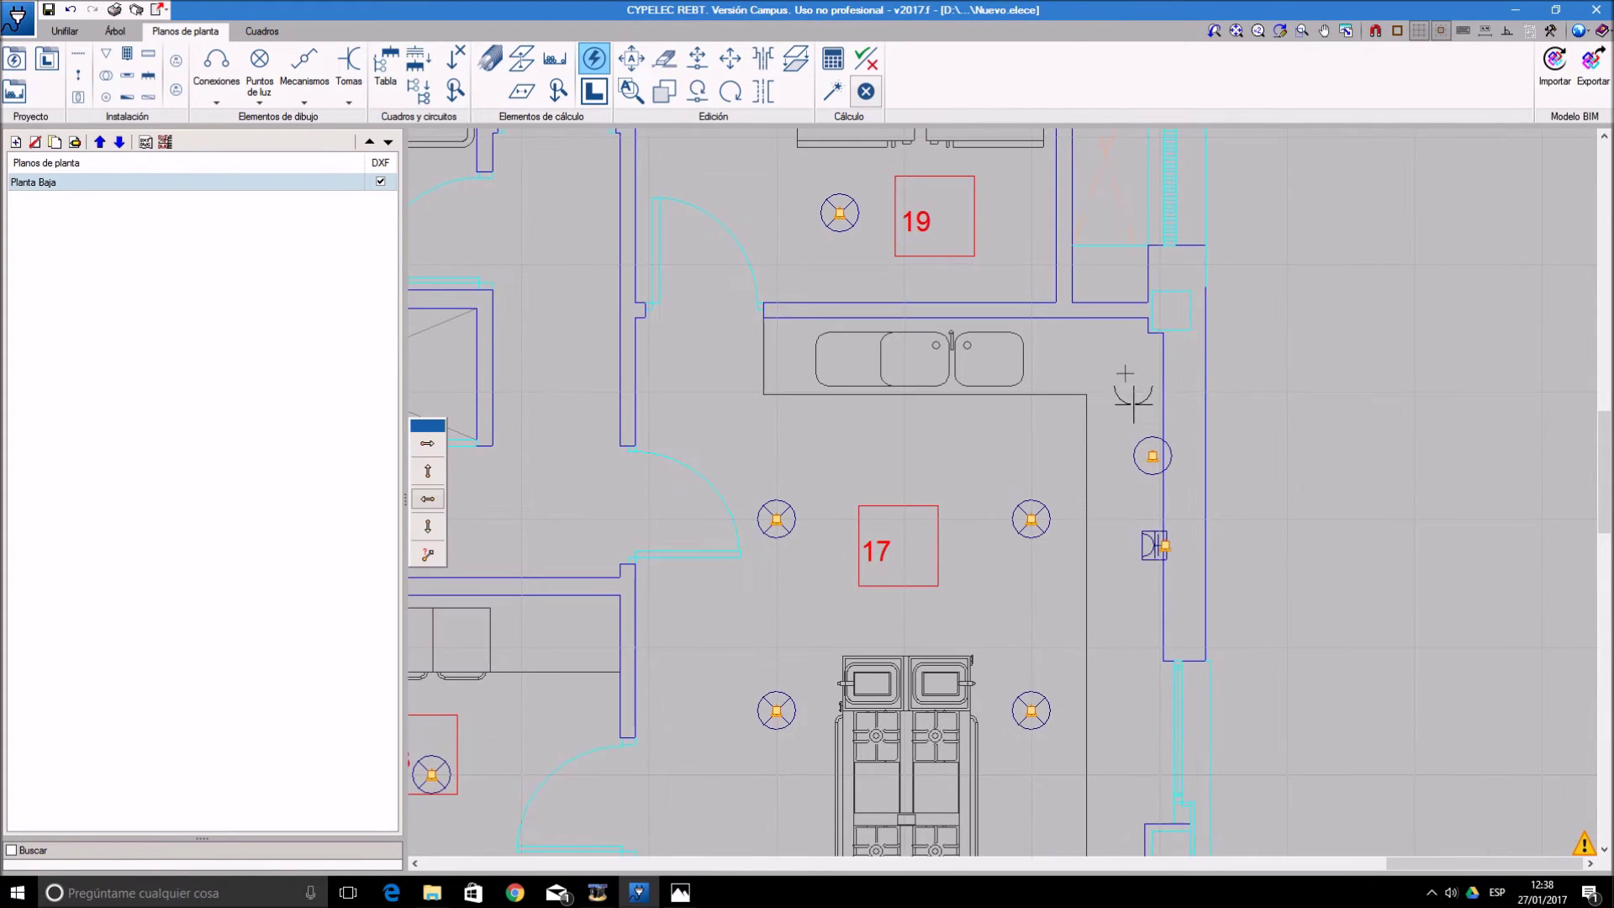
scroll(1052, 591, down, 2)
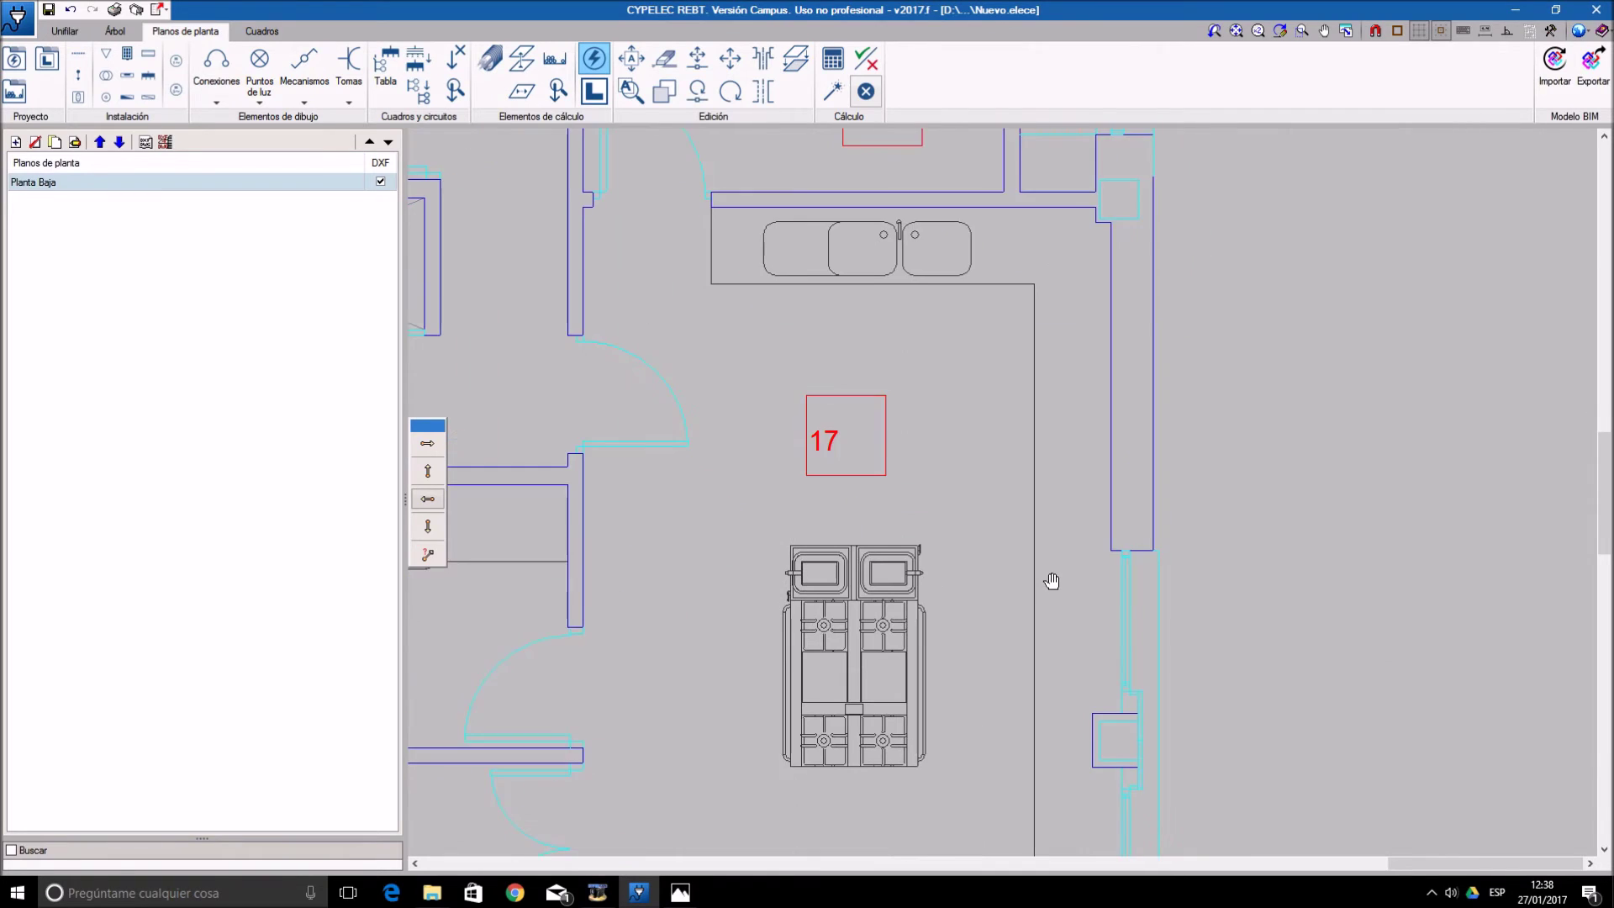
scroll(1014, 543, down, 3)
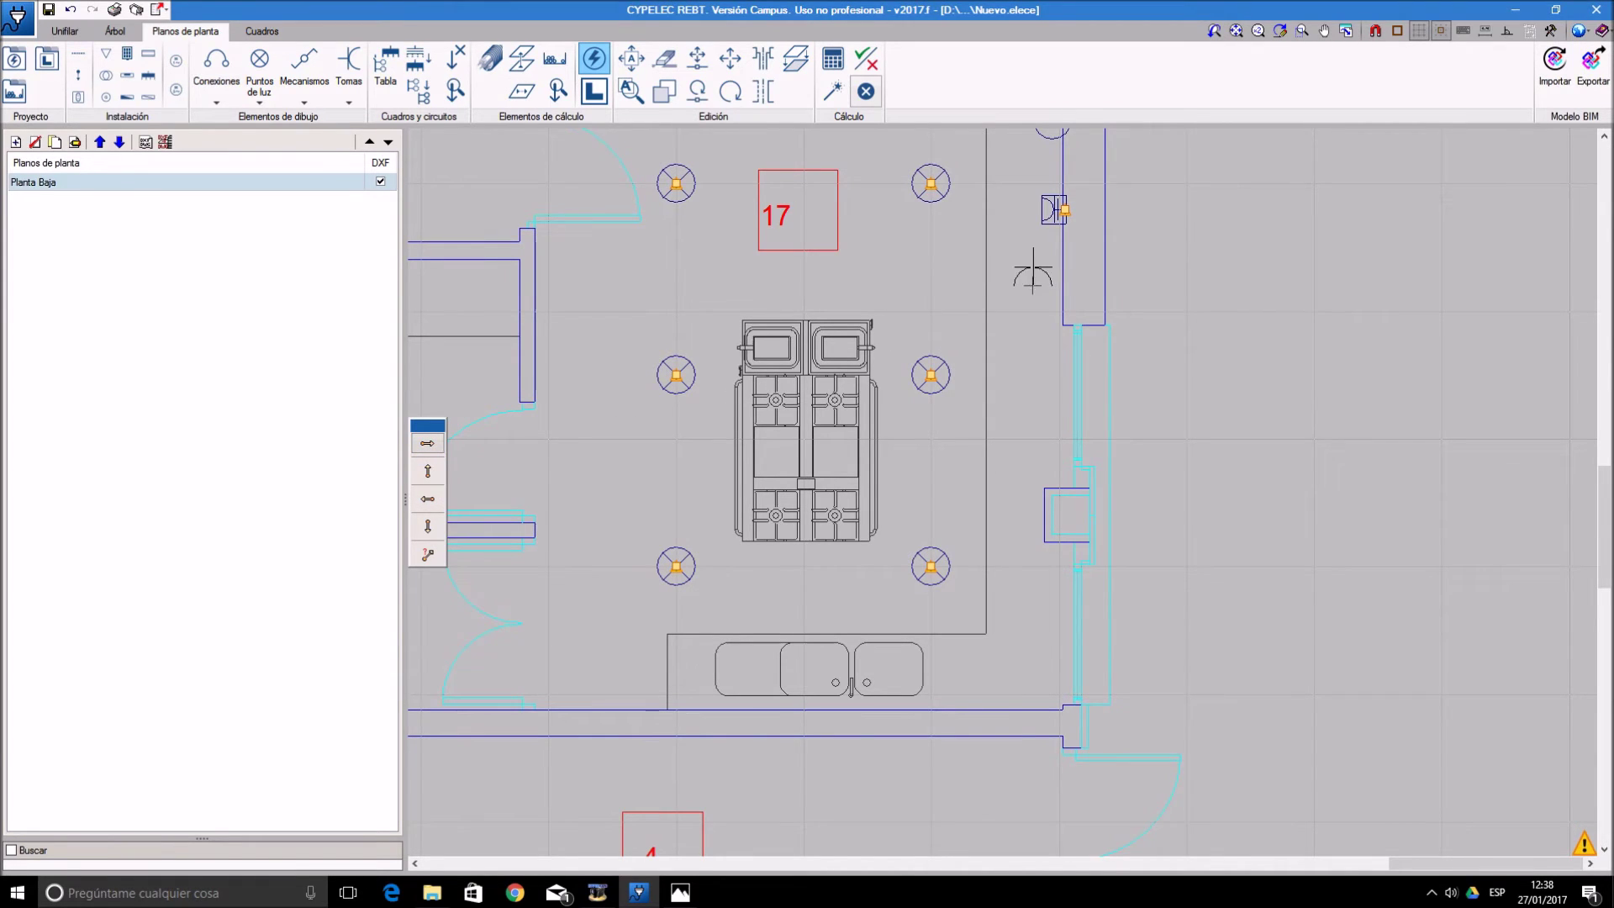
click(427, 471)
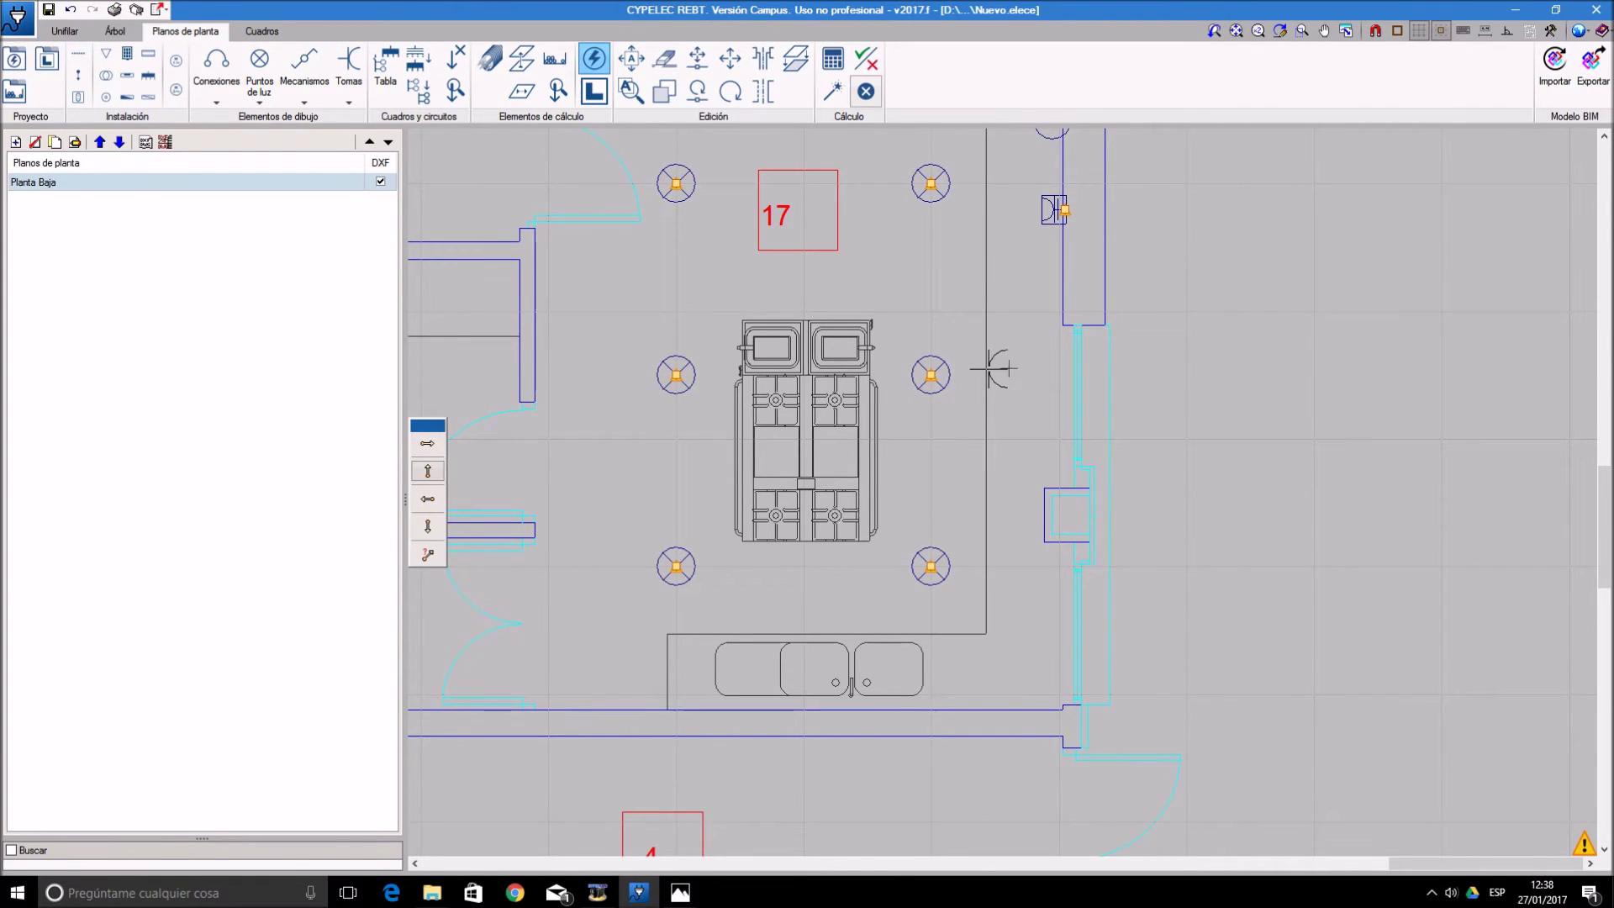
click(1065, 293)
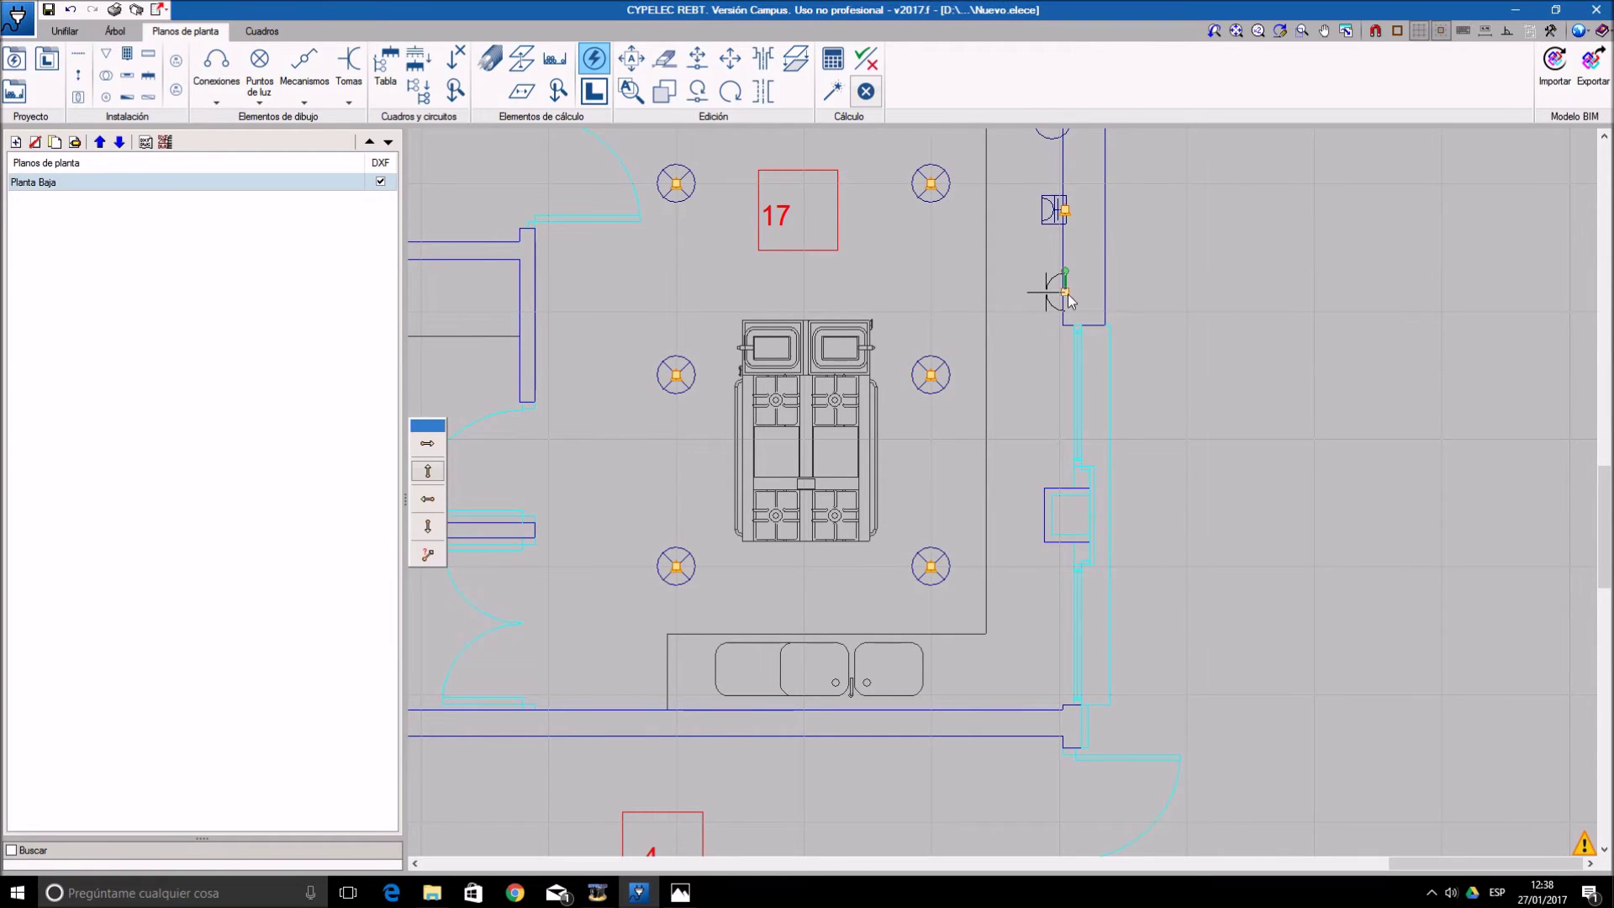
- Place one more TC Uso General receiver on the right-hand wall of room 19 and another above the Plancha receiver in room 17
scroll(1113, 428, up, 3)
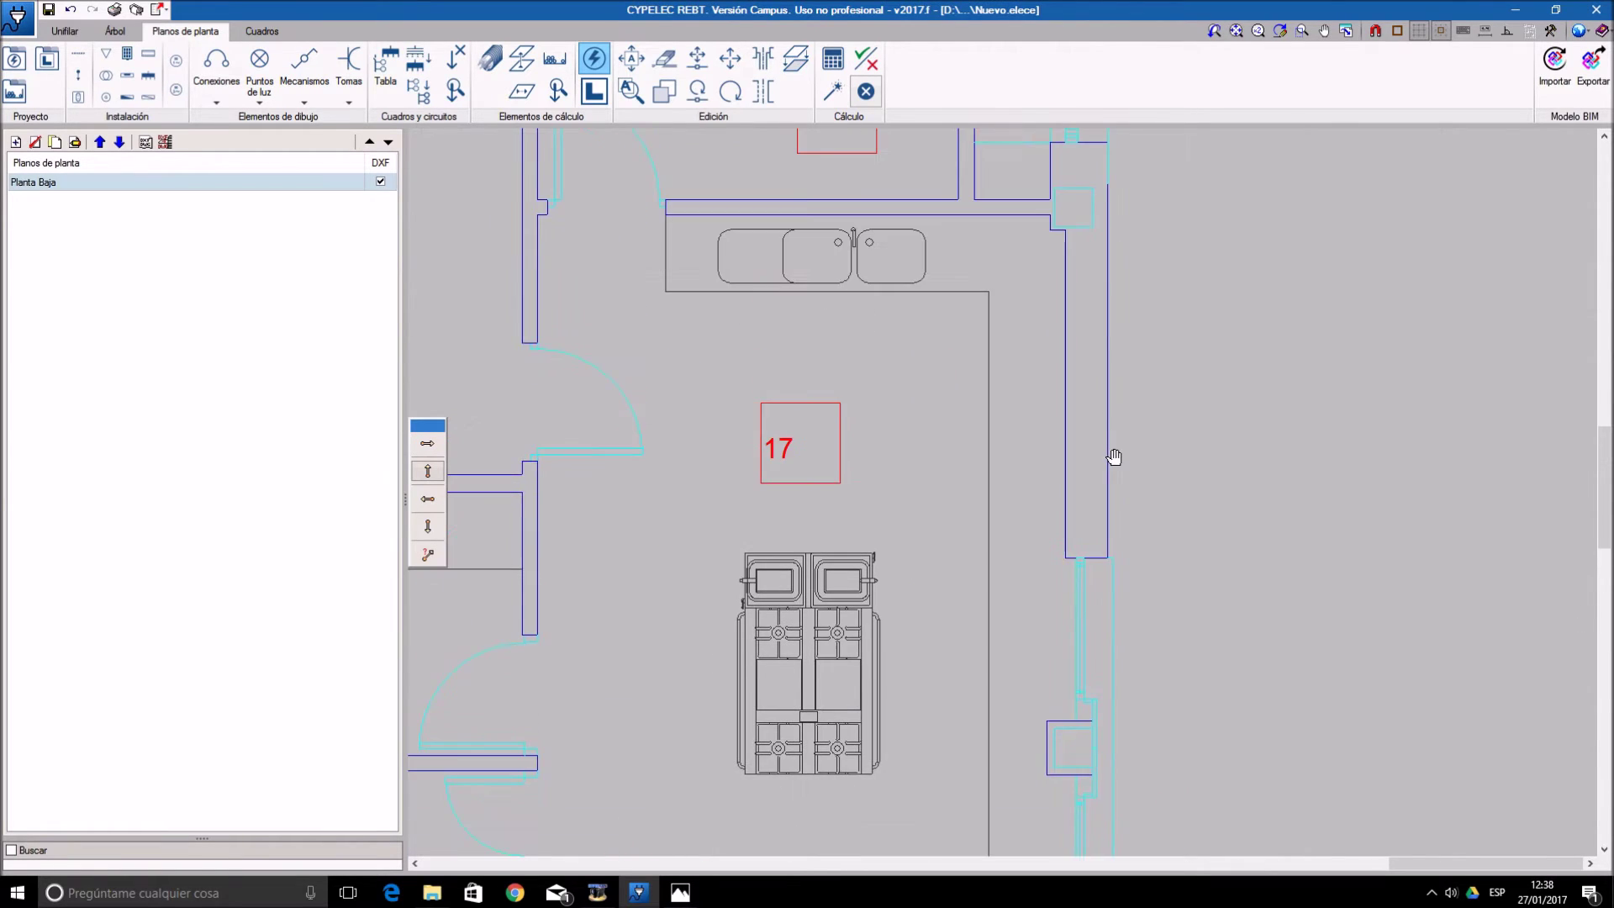
scroll(1043, 489, down, 1)
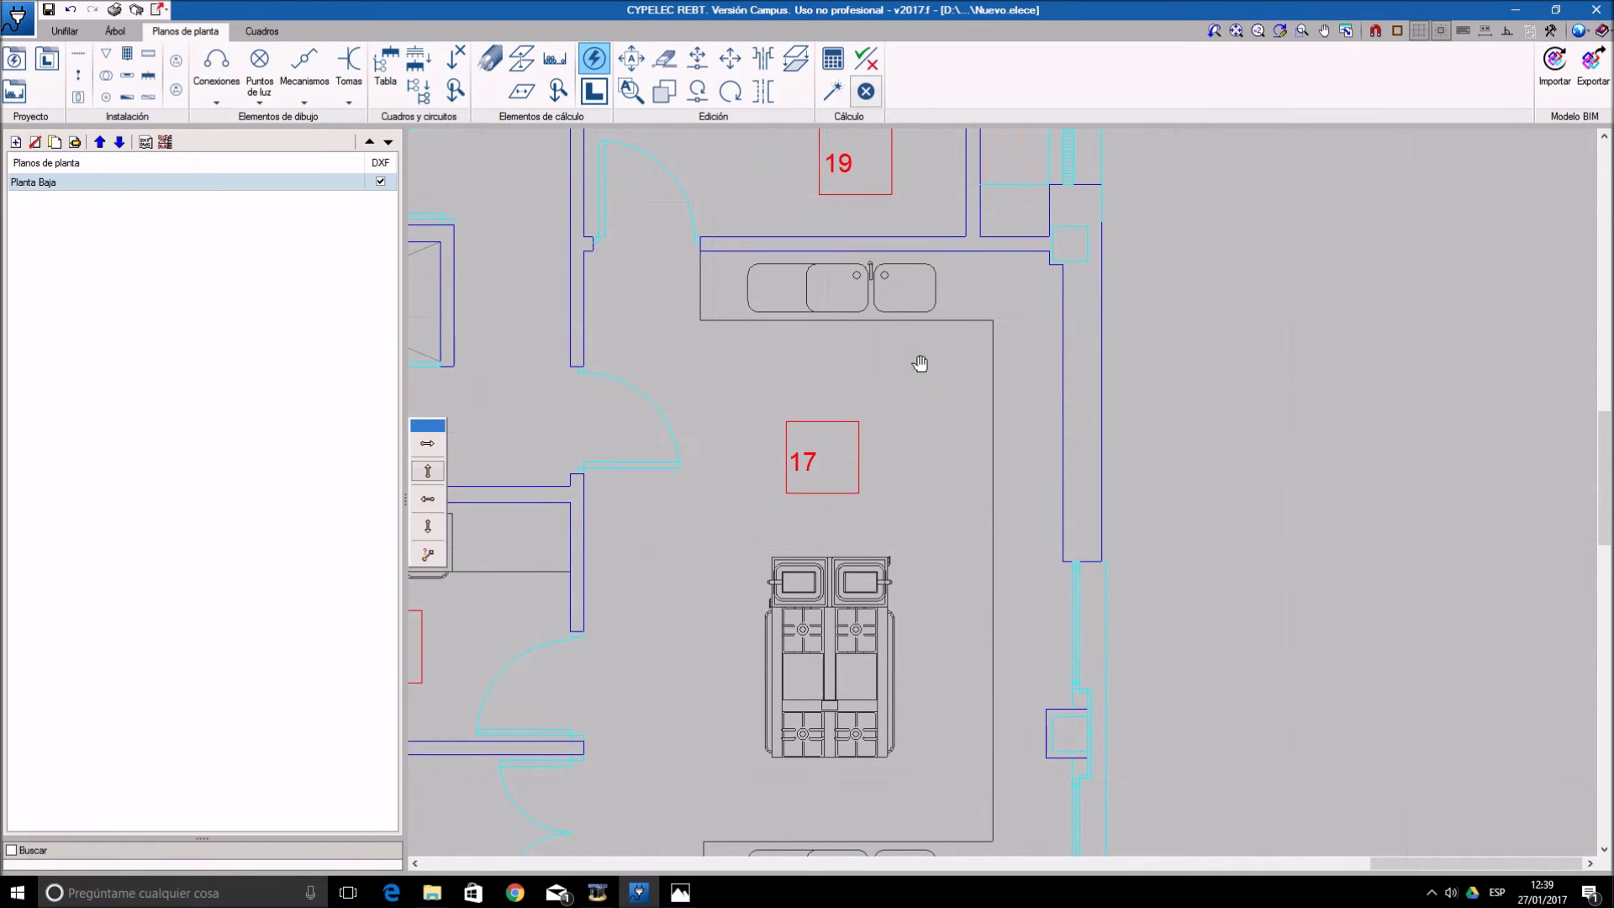
scroll(922, 370, up, 2)
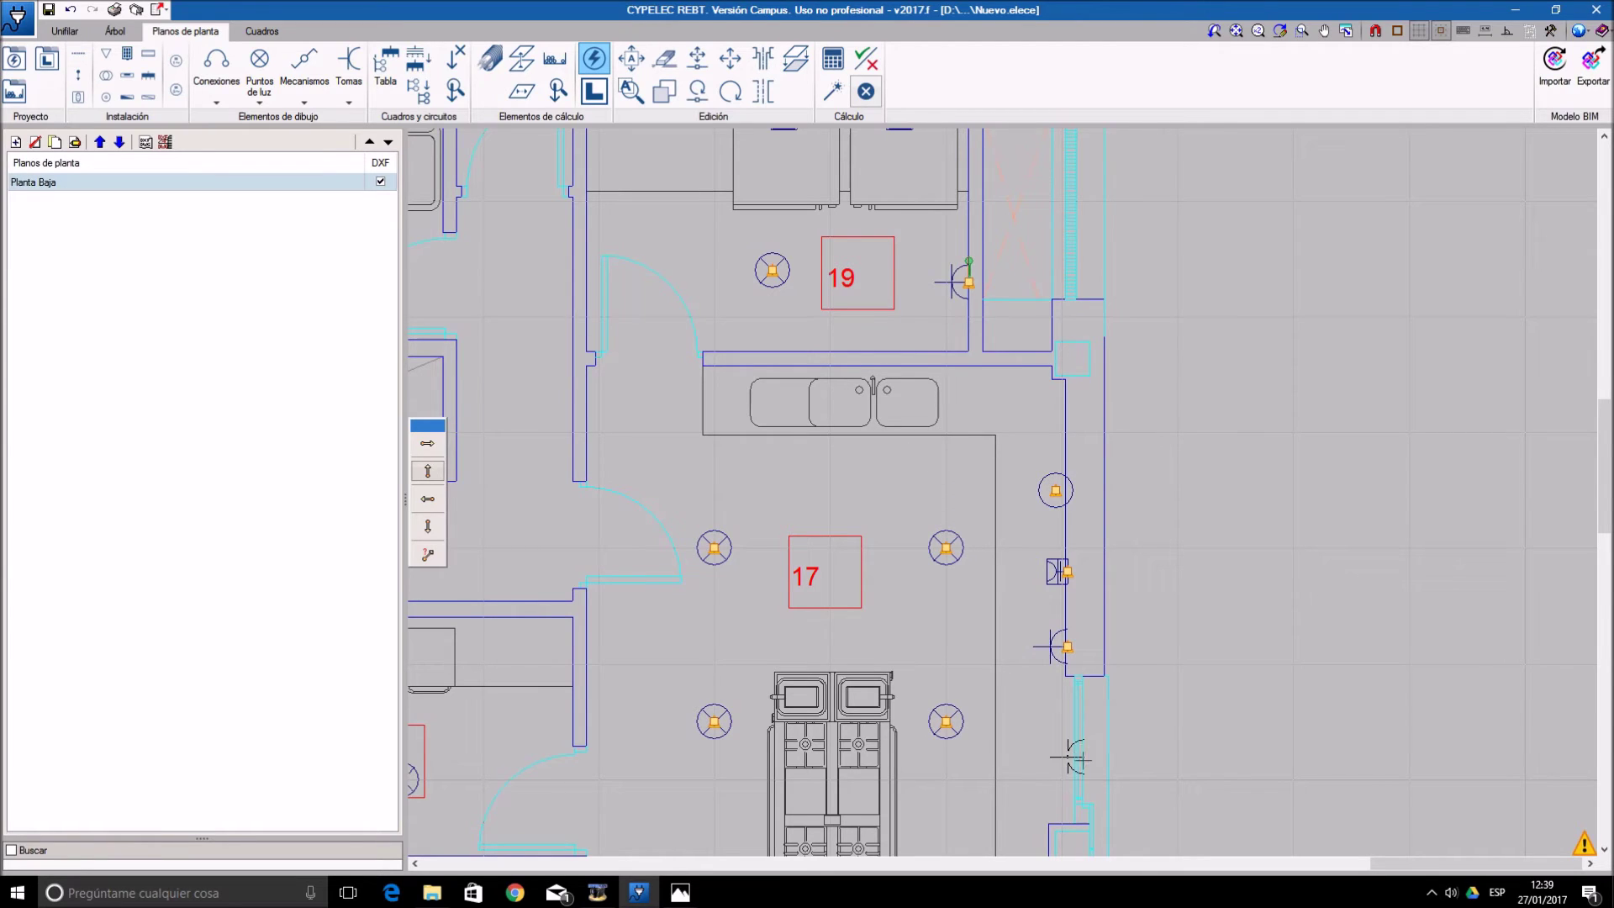
right_click(1077, 624)
scroll(1077, 624, down, 2)
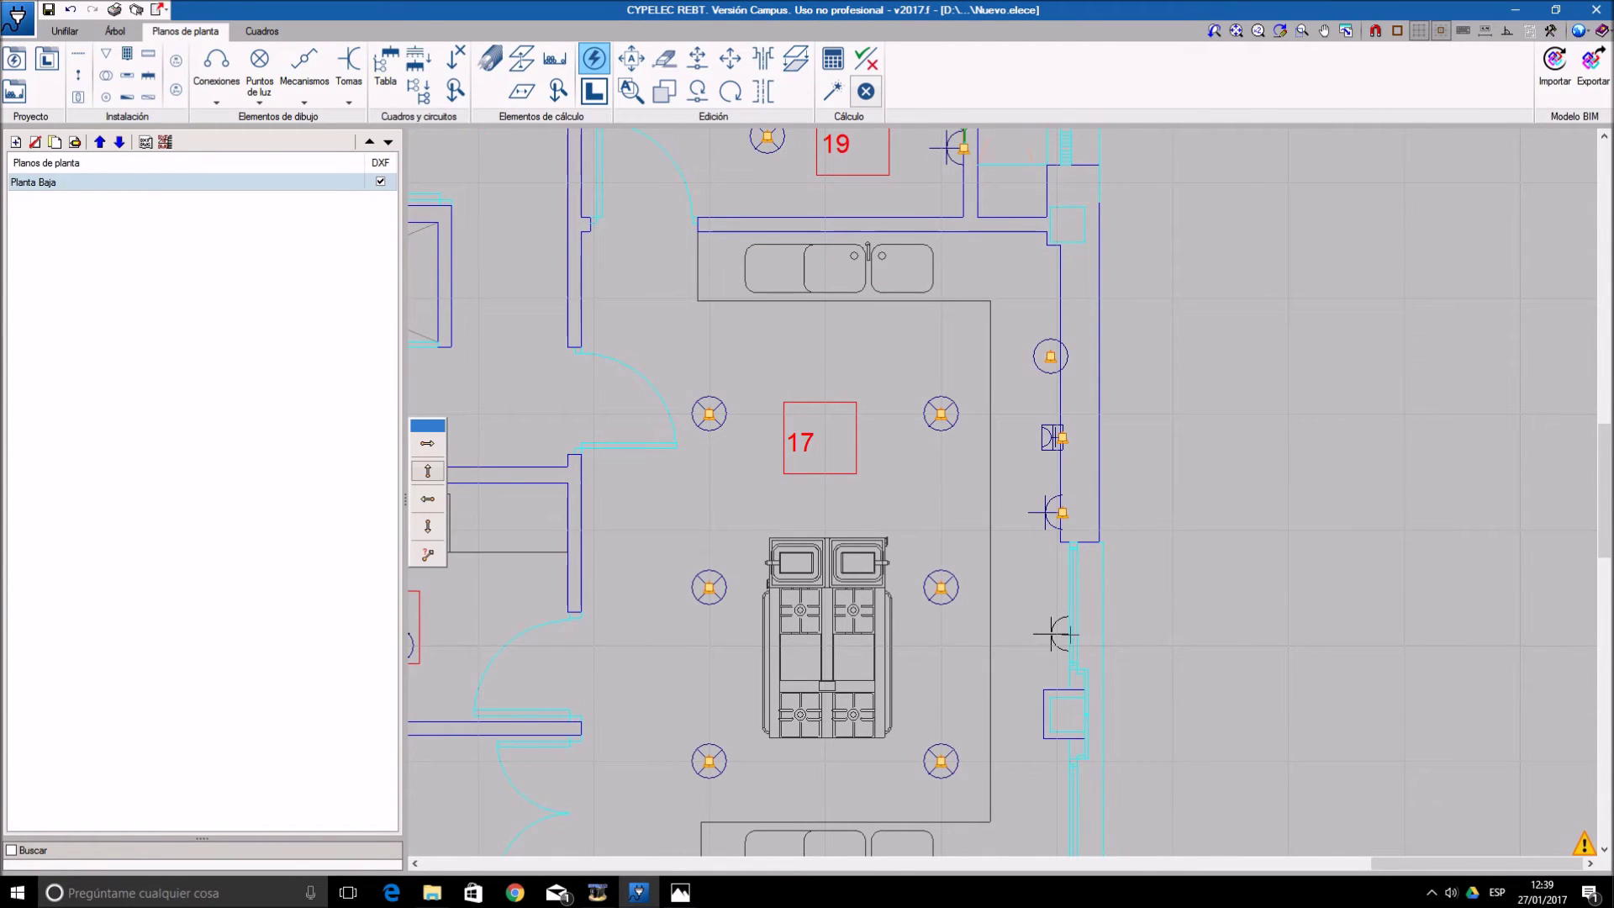
click(1061, 274)
scroll(1269, 490, down, 3)
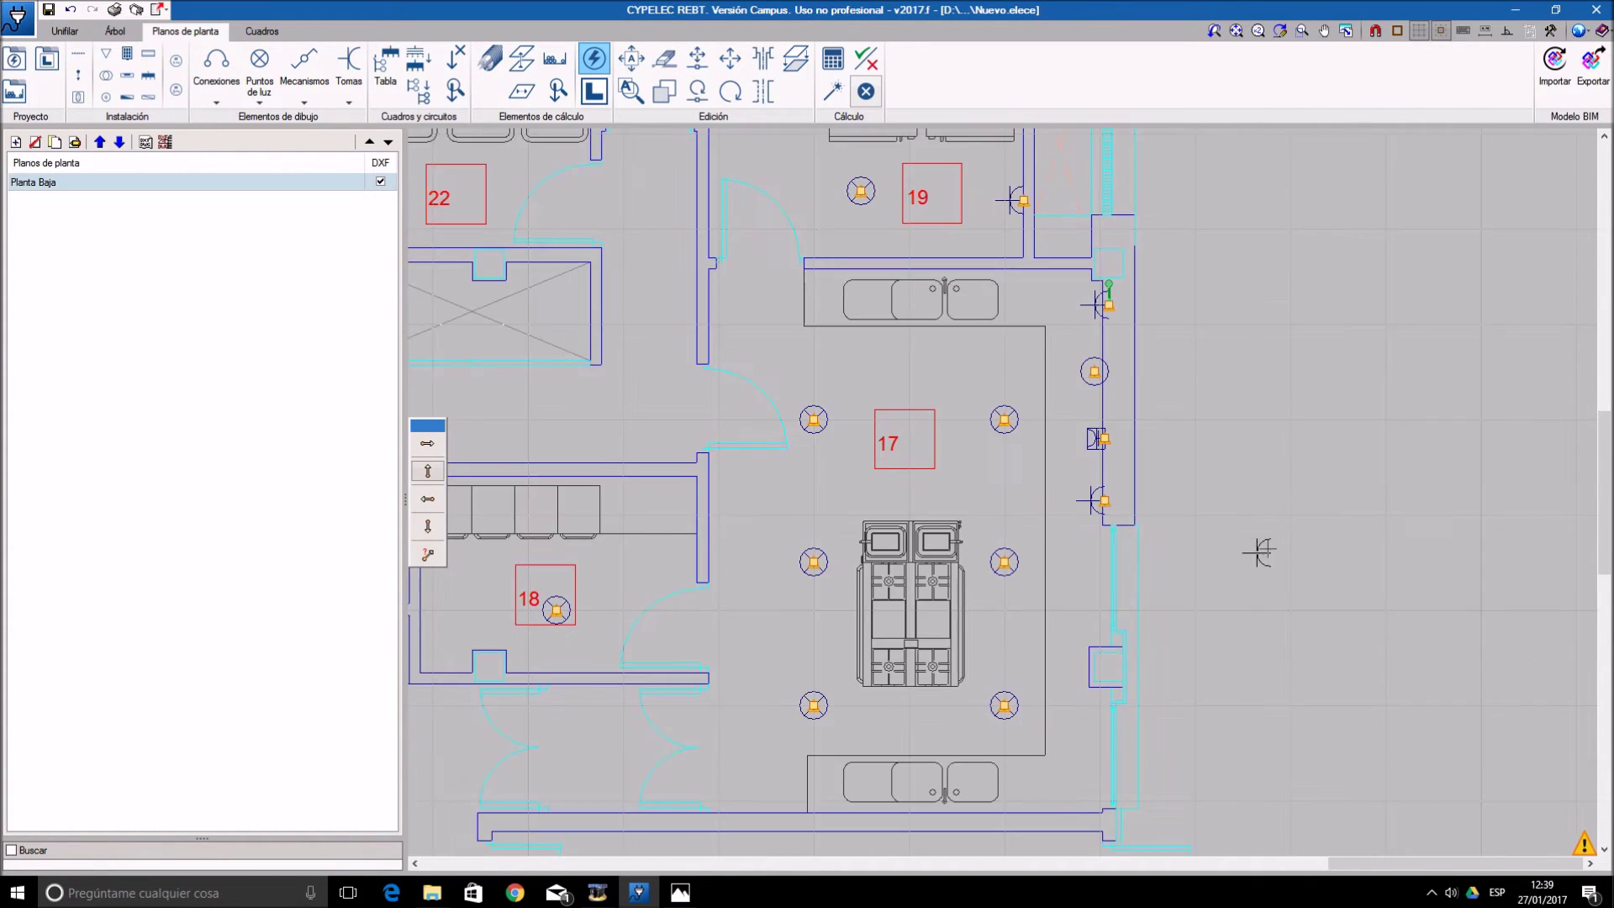
- Assign Cuadro cocina to the distribution panel above the cabinets in room 20
scroll(1252, 564, down, 1)
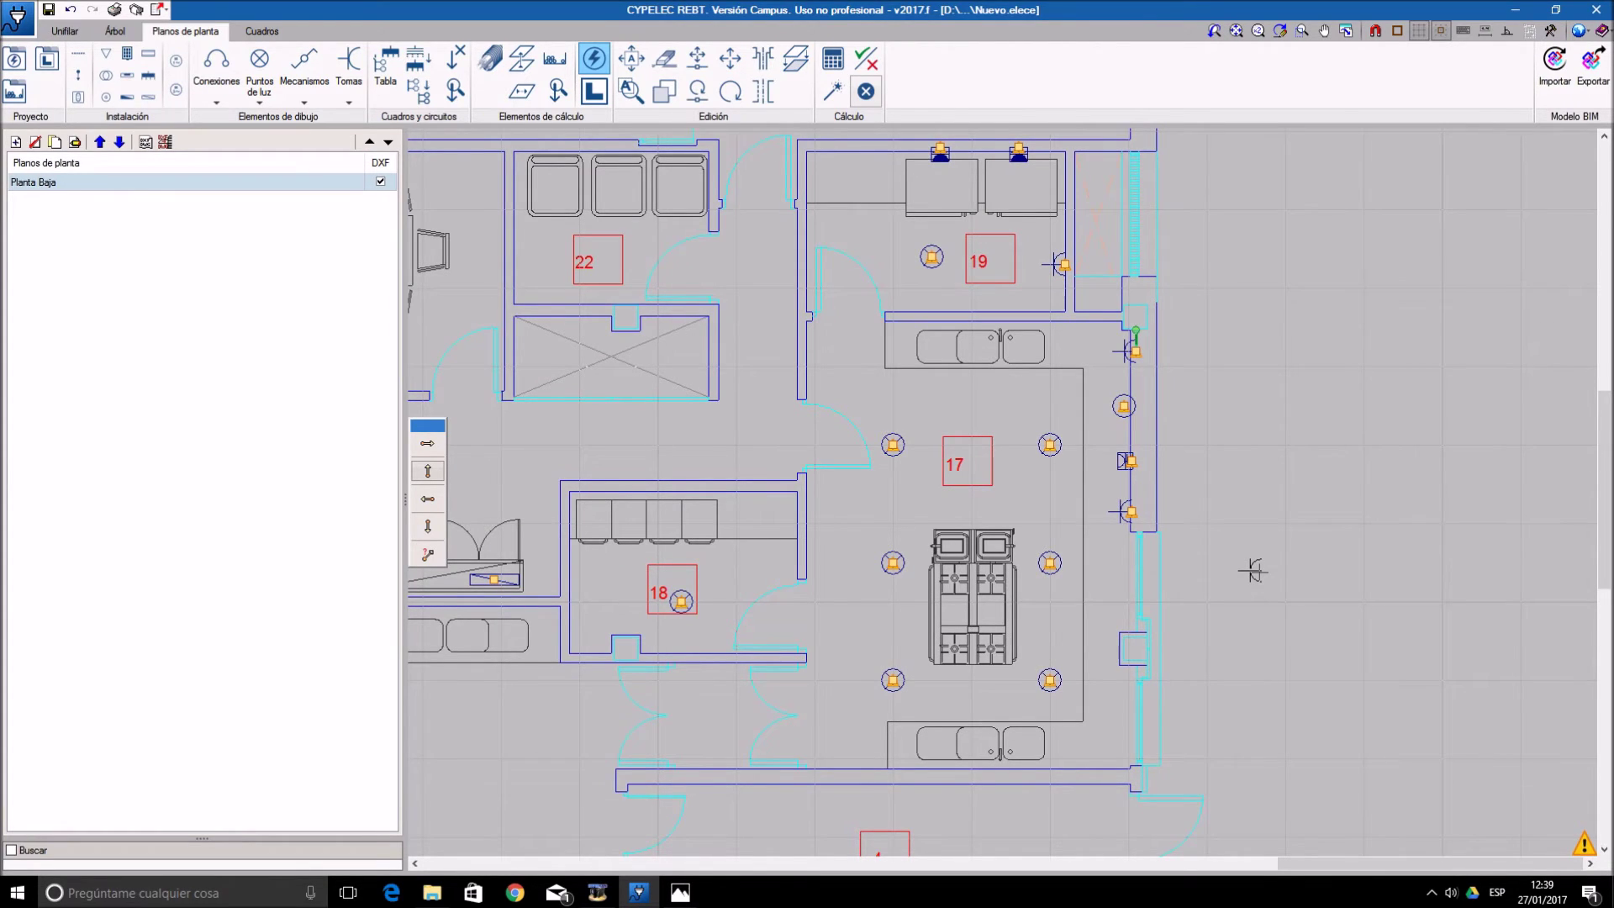
scroll(584, 589, down, 1)
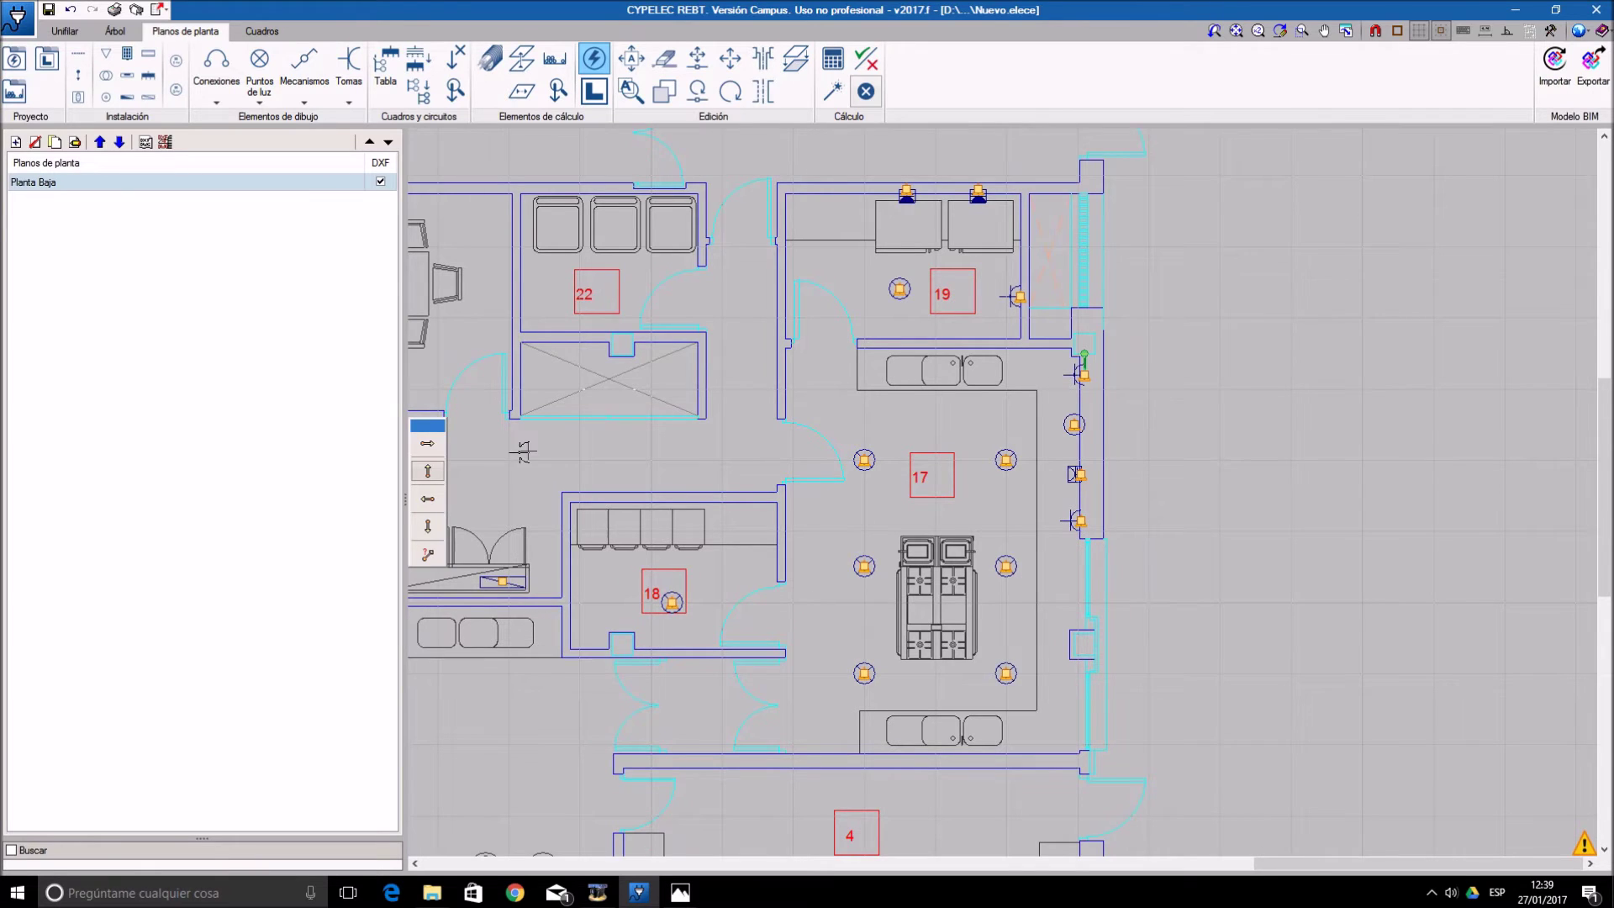
middle_drag(560, 437, 605, 432)
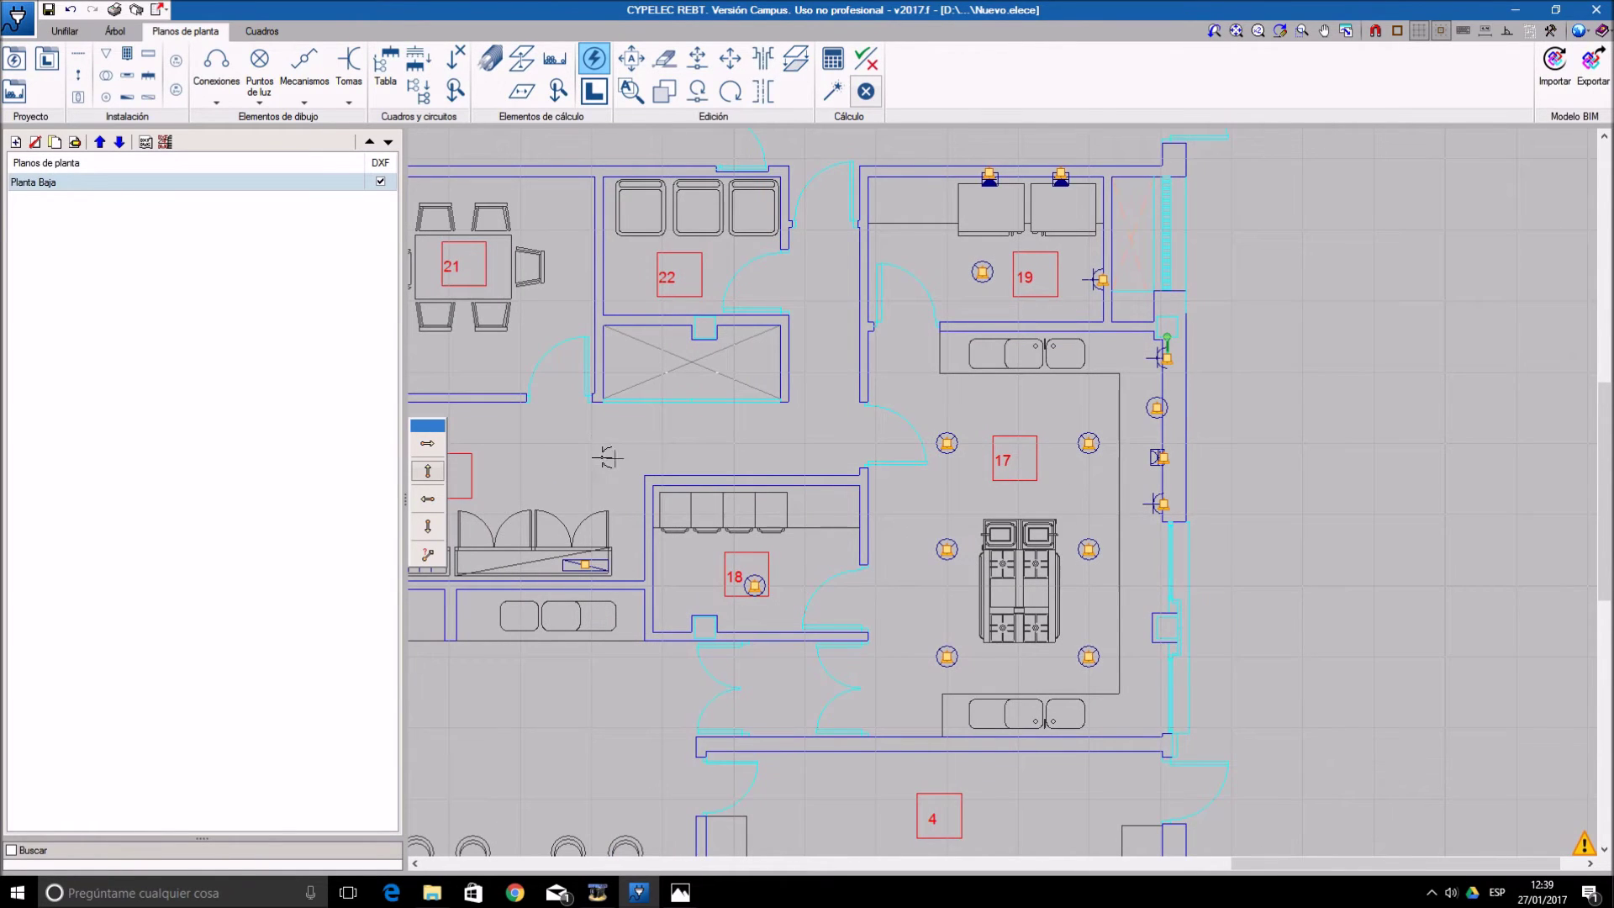
click(410, 62)
click(803, 433)
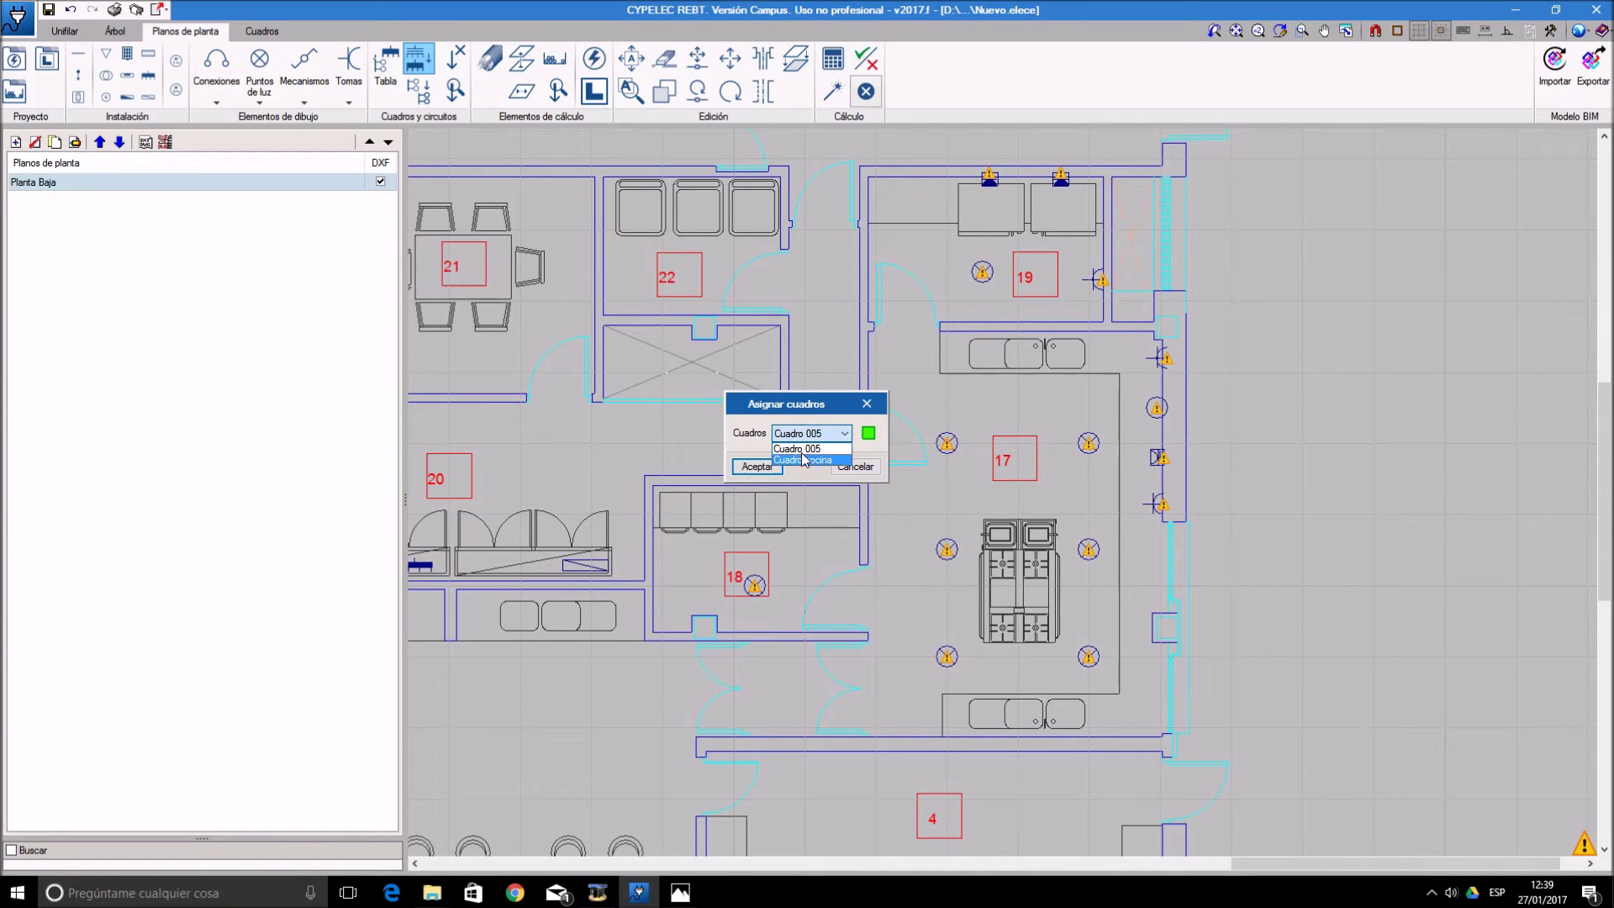
click(805, 458)
click(756, 467)
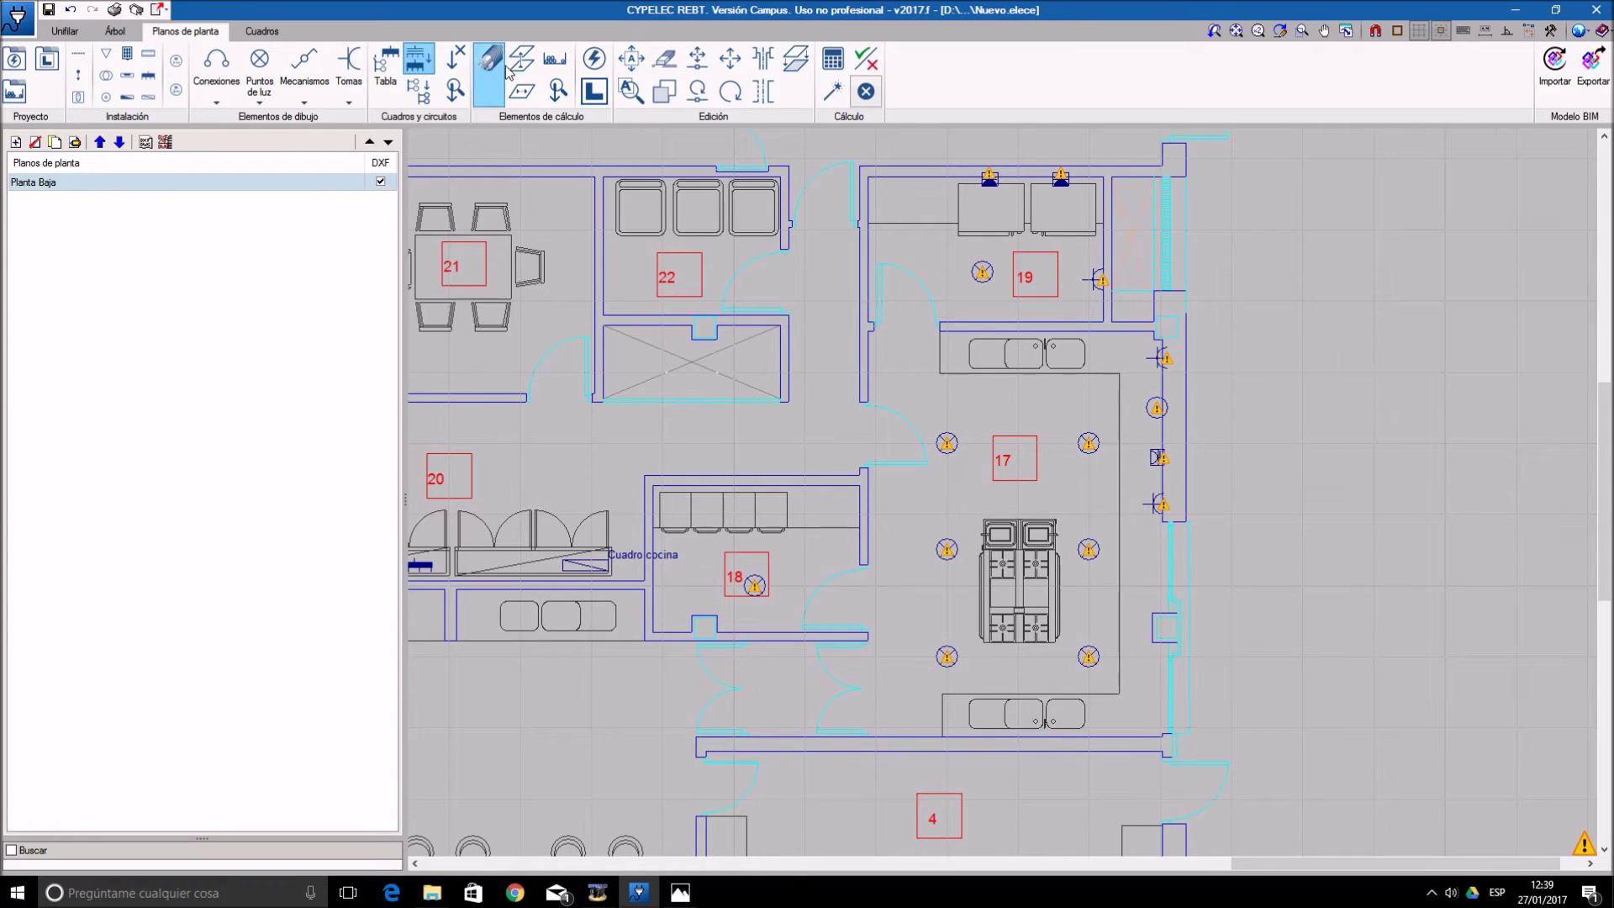
- Assign Cuadro cocina's Alumbrado Cocina circuit to all the light points in rooms 17, 18 and 19
click(425, 93)
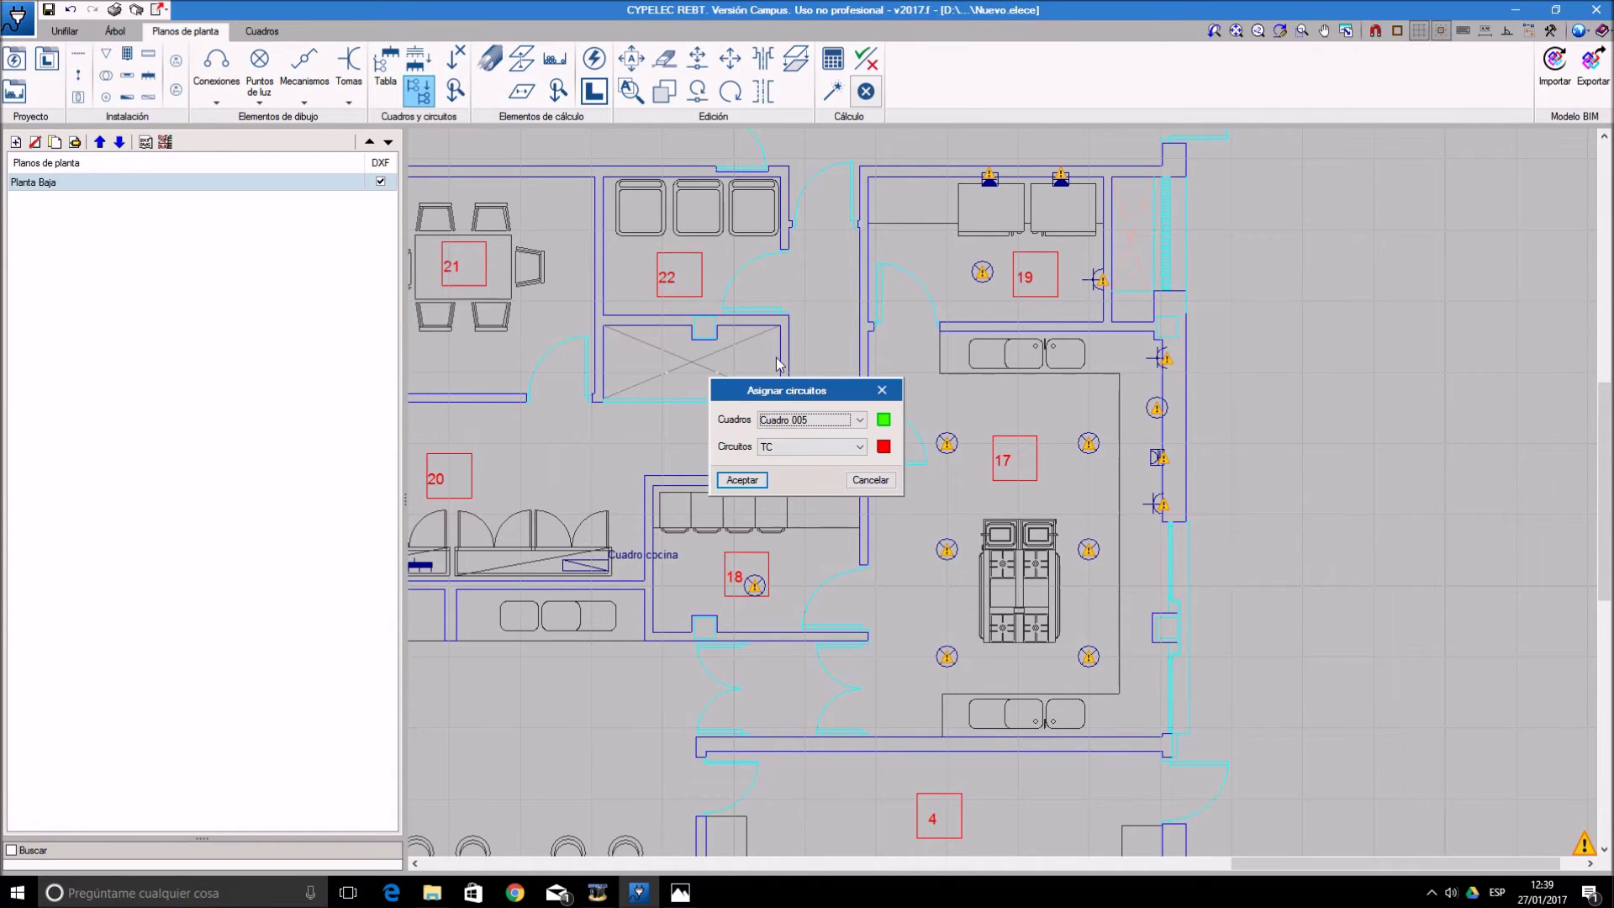
click(859, 420)
click(824, 447)
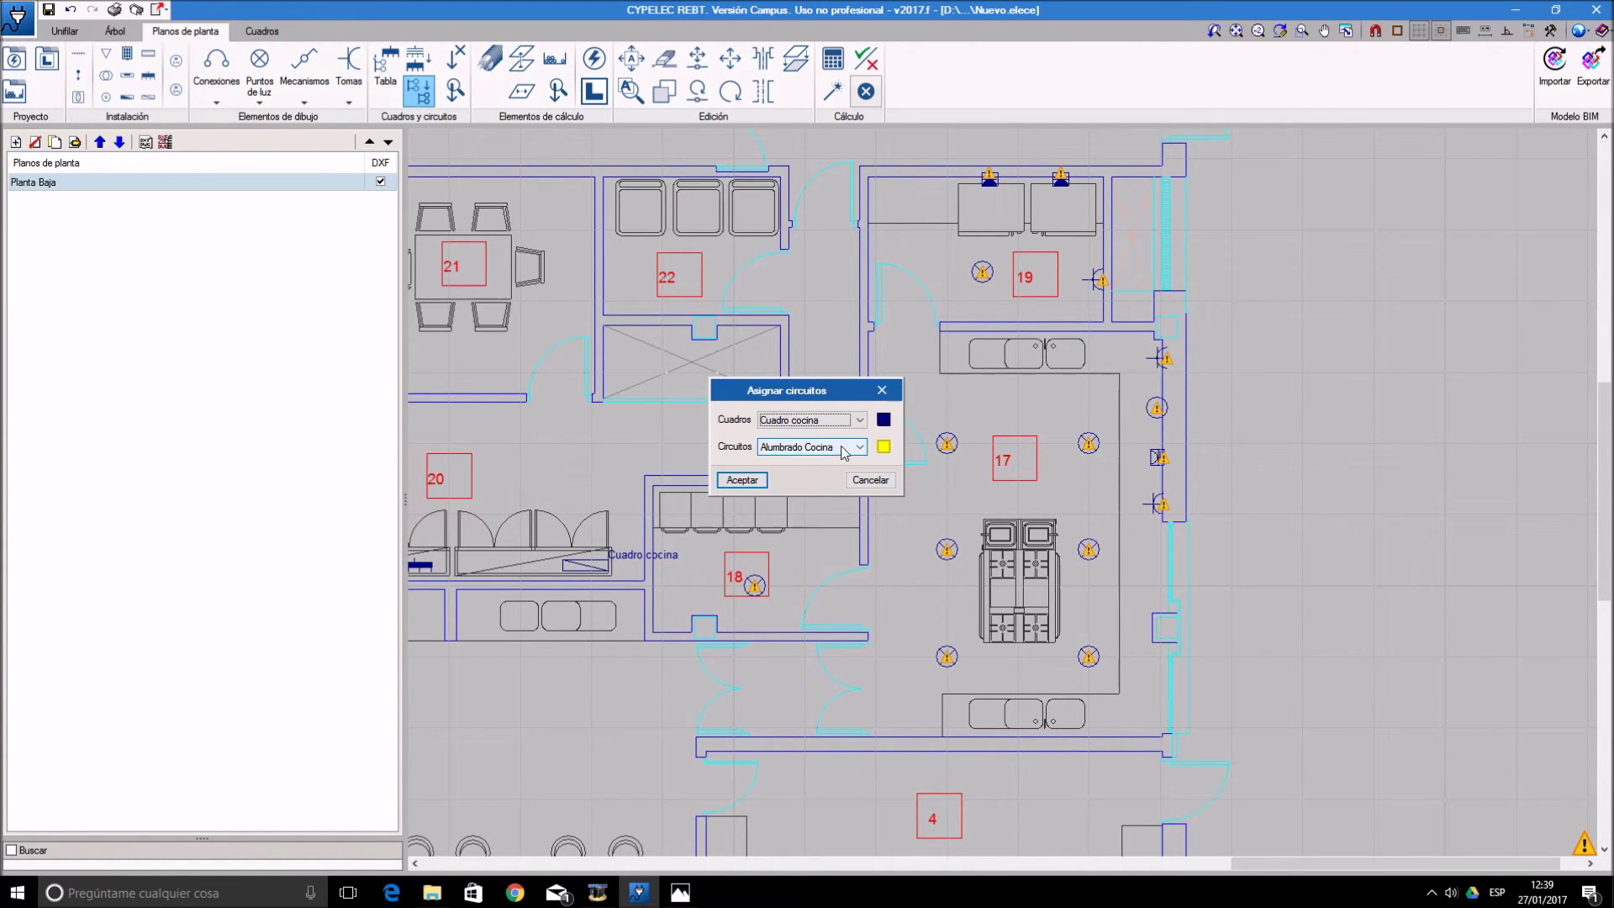
click(742, 480)
click(755, 586)
click(947, 443)
click(1088, 444)
click(947, 549)
click(1089, 549)
click(1089, 655)
click(947, 655)
click(983, 272)
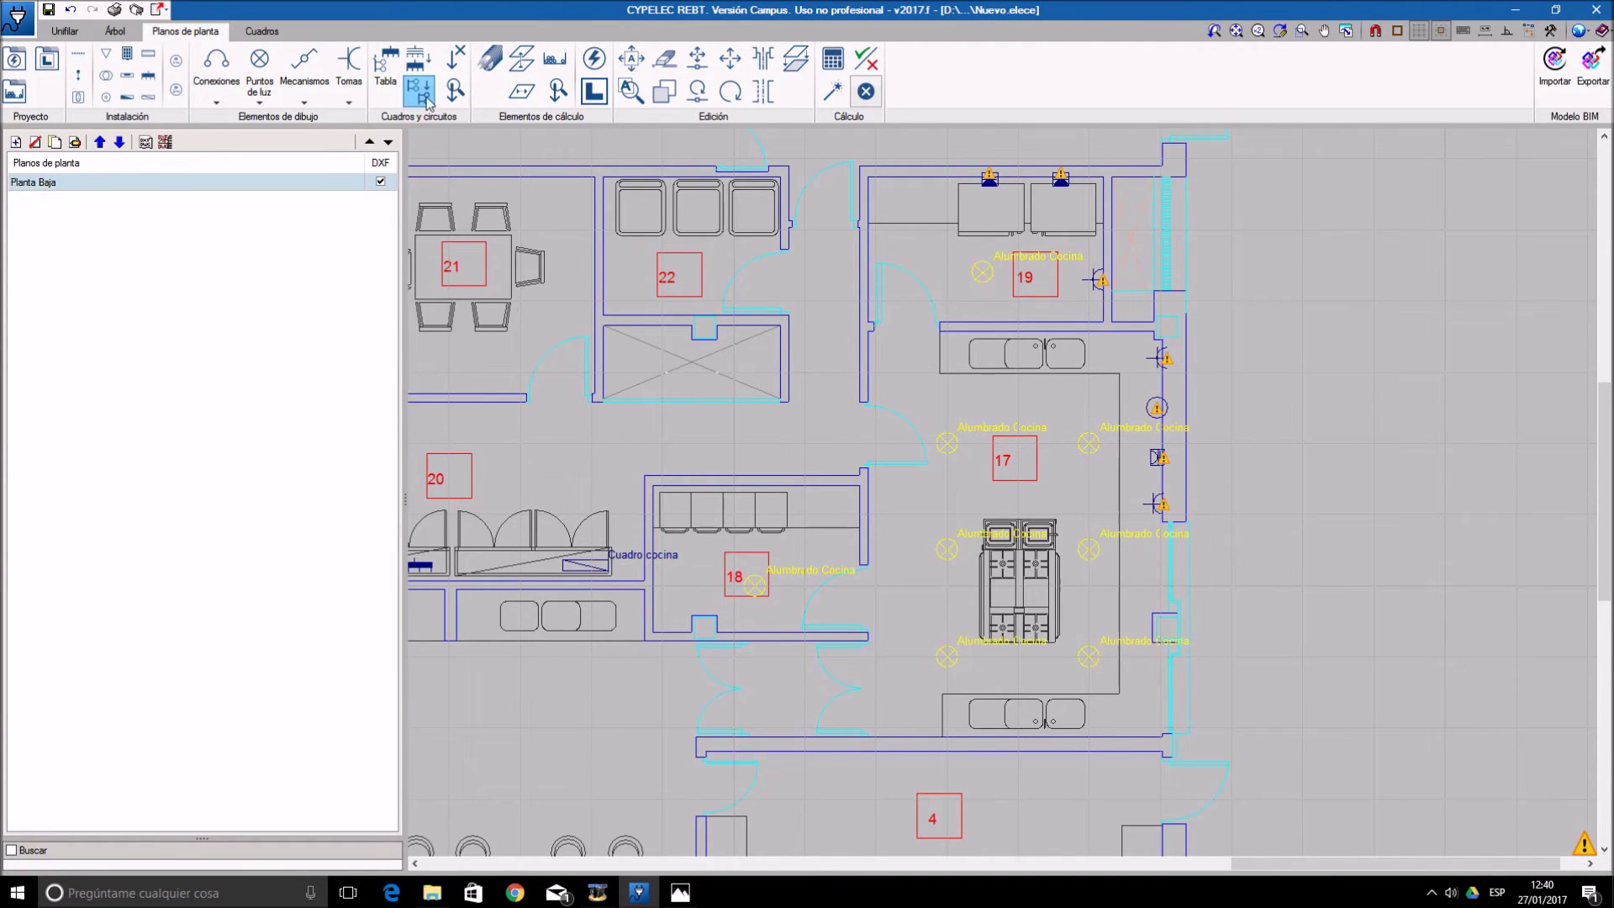
- Assign Cuadro cocina's Frío circuit to the two receivers on the upper wall of room 19
click(841, 436)
click(851, 446)
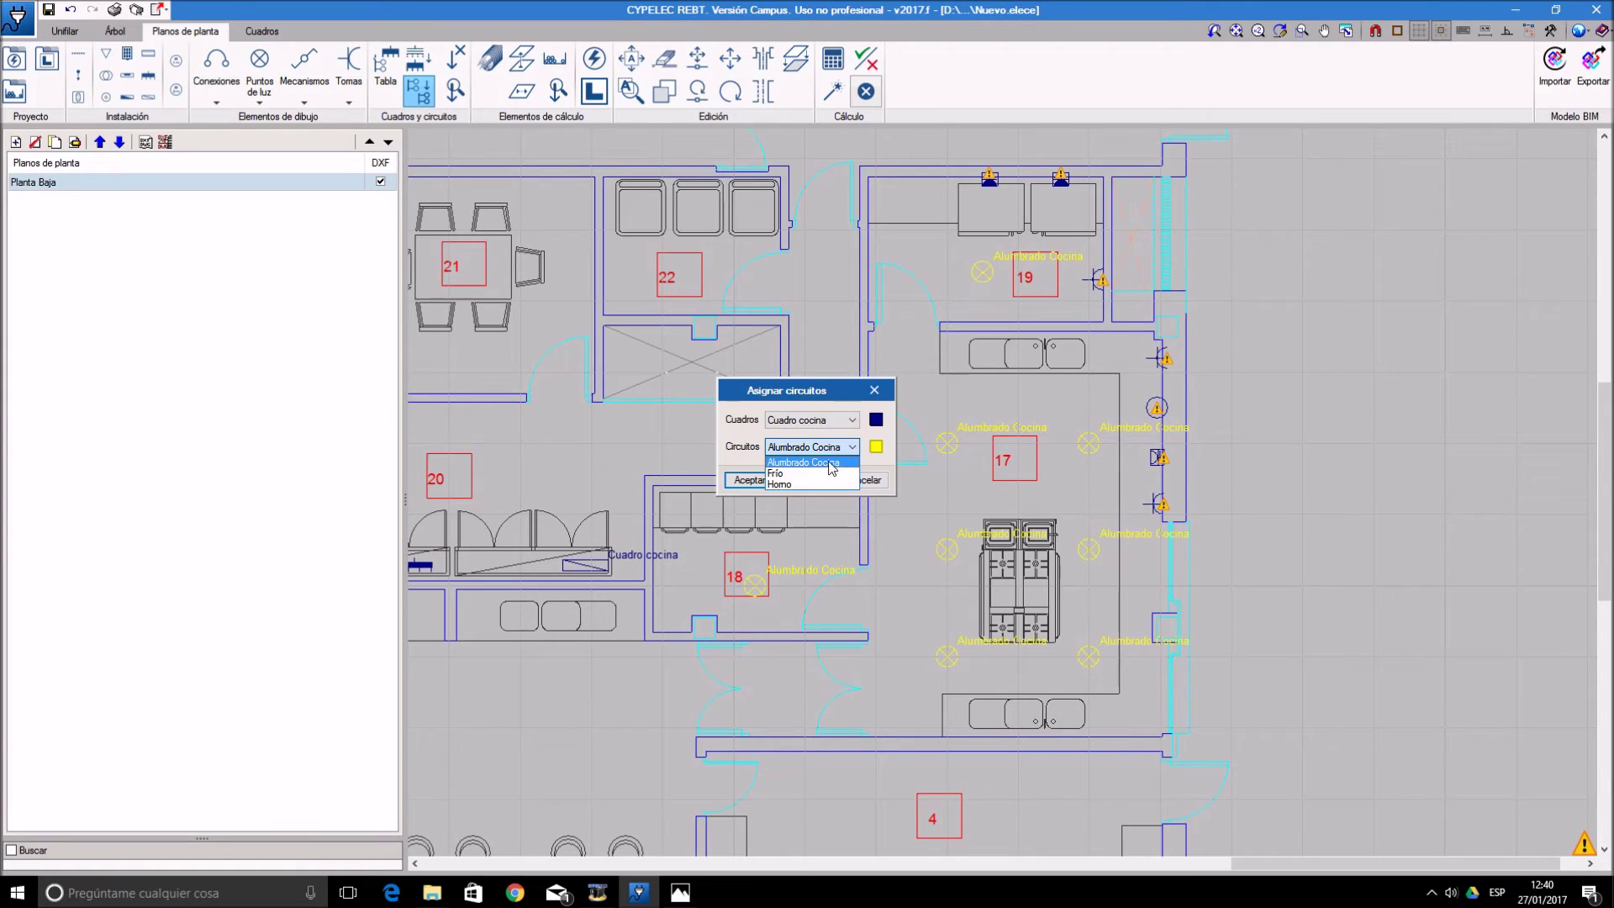
click(820, 473)
click(748, 480)
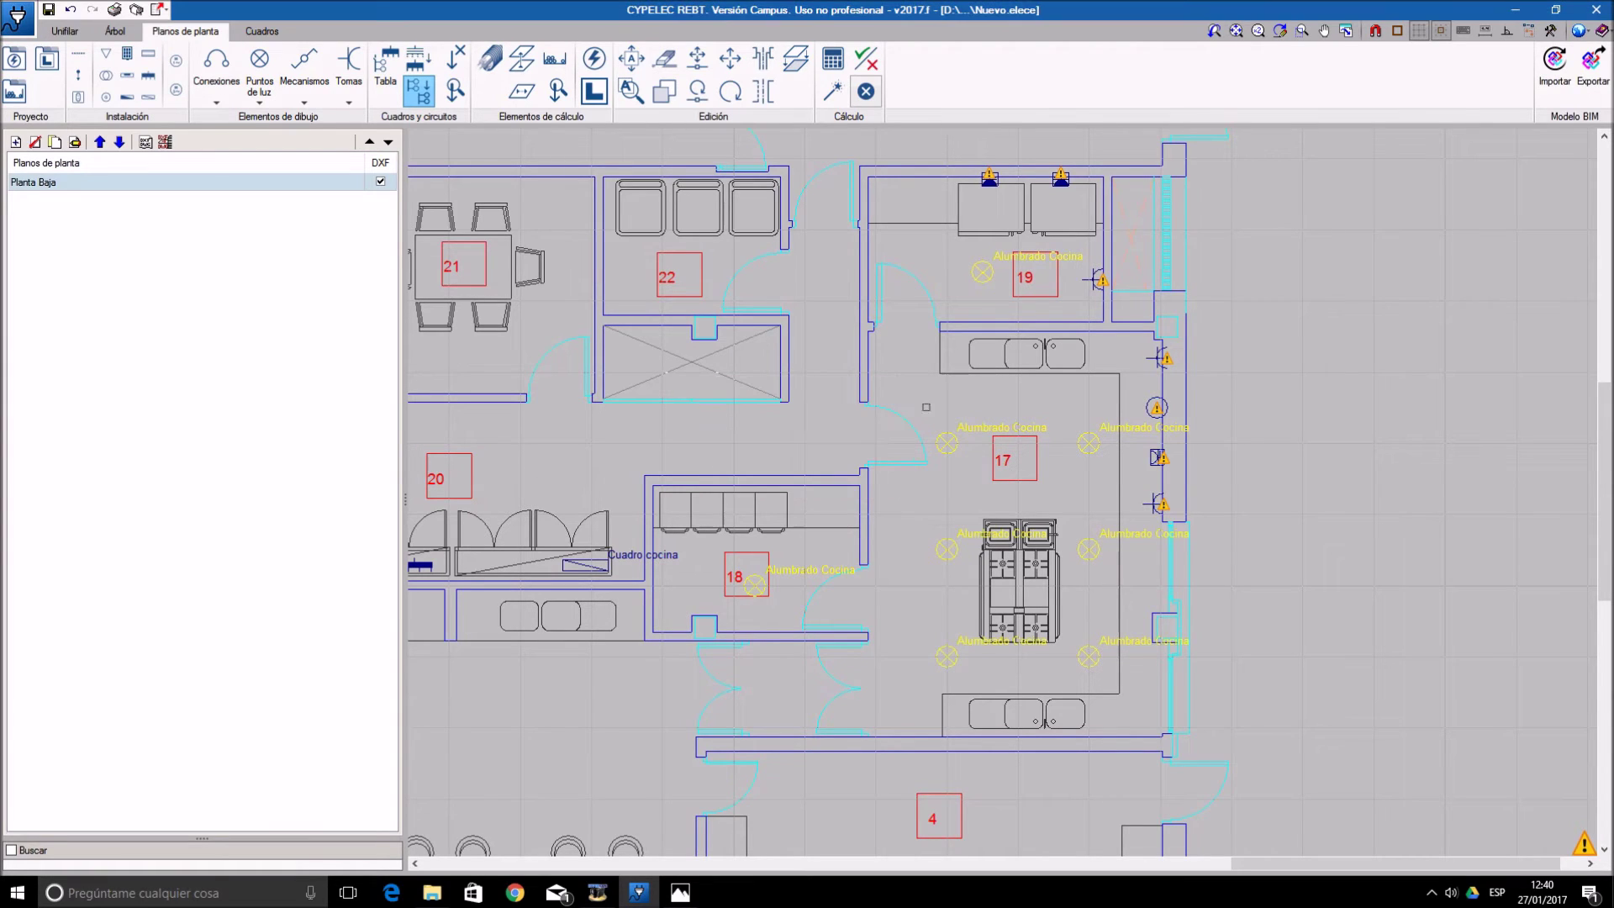
click(982, 193)
click(1058, 192)
- Assign Cuadro cocina's Horno circuit to the Horno receiver on the right-hand wall of room 17
click(834, 441)
click(837, 450)
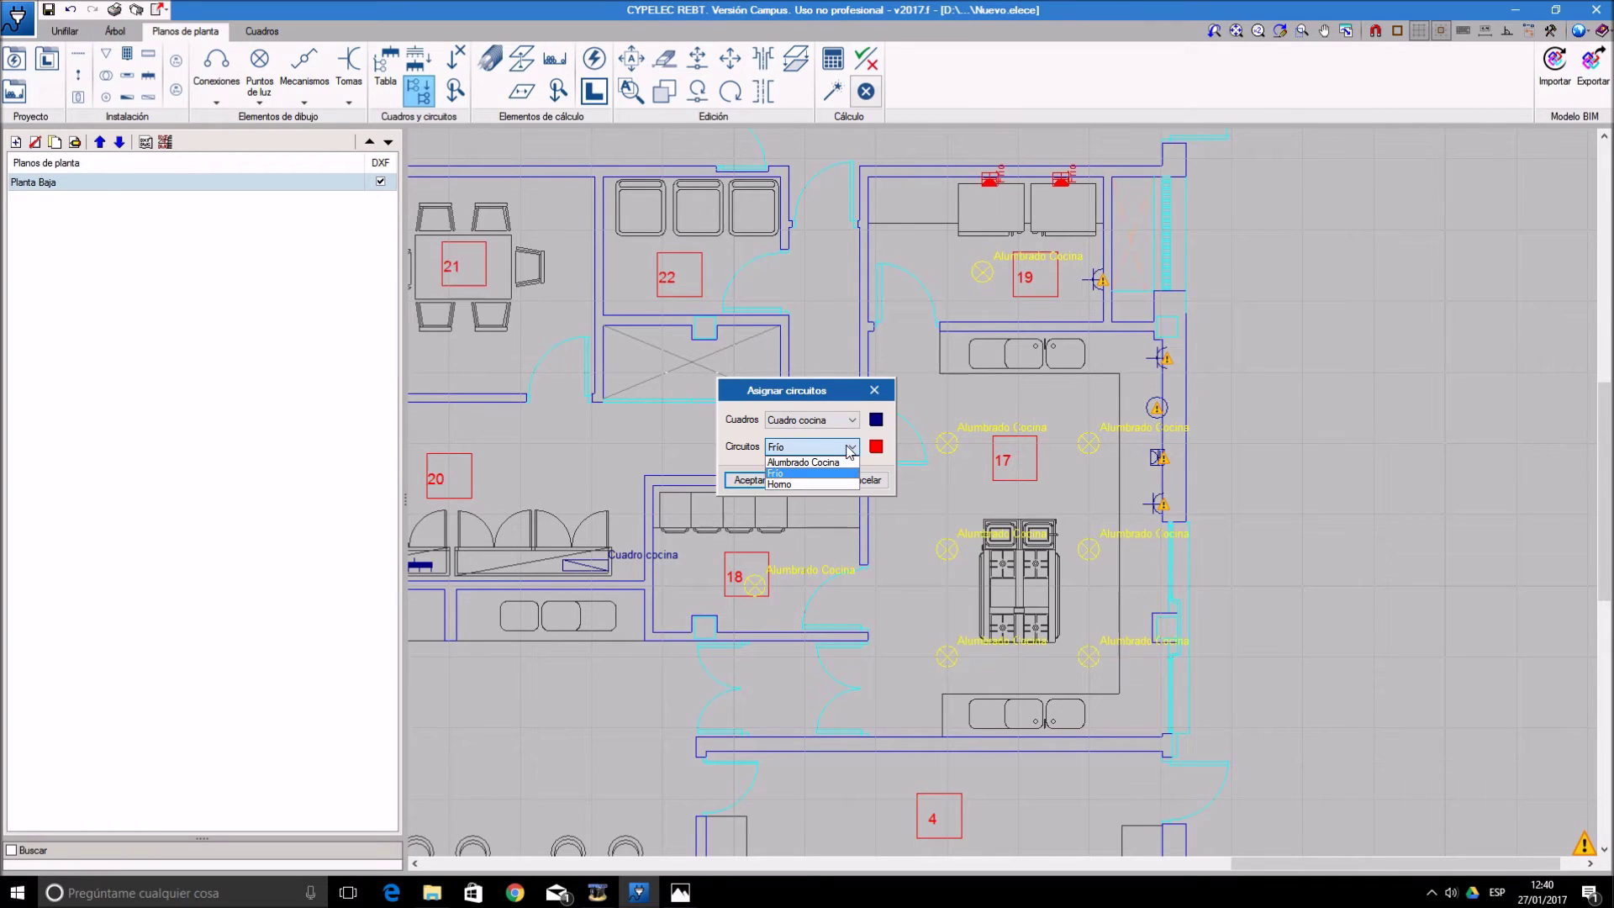
click(815, 485)
click(746, 480)
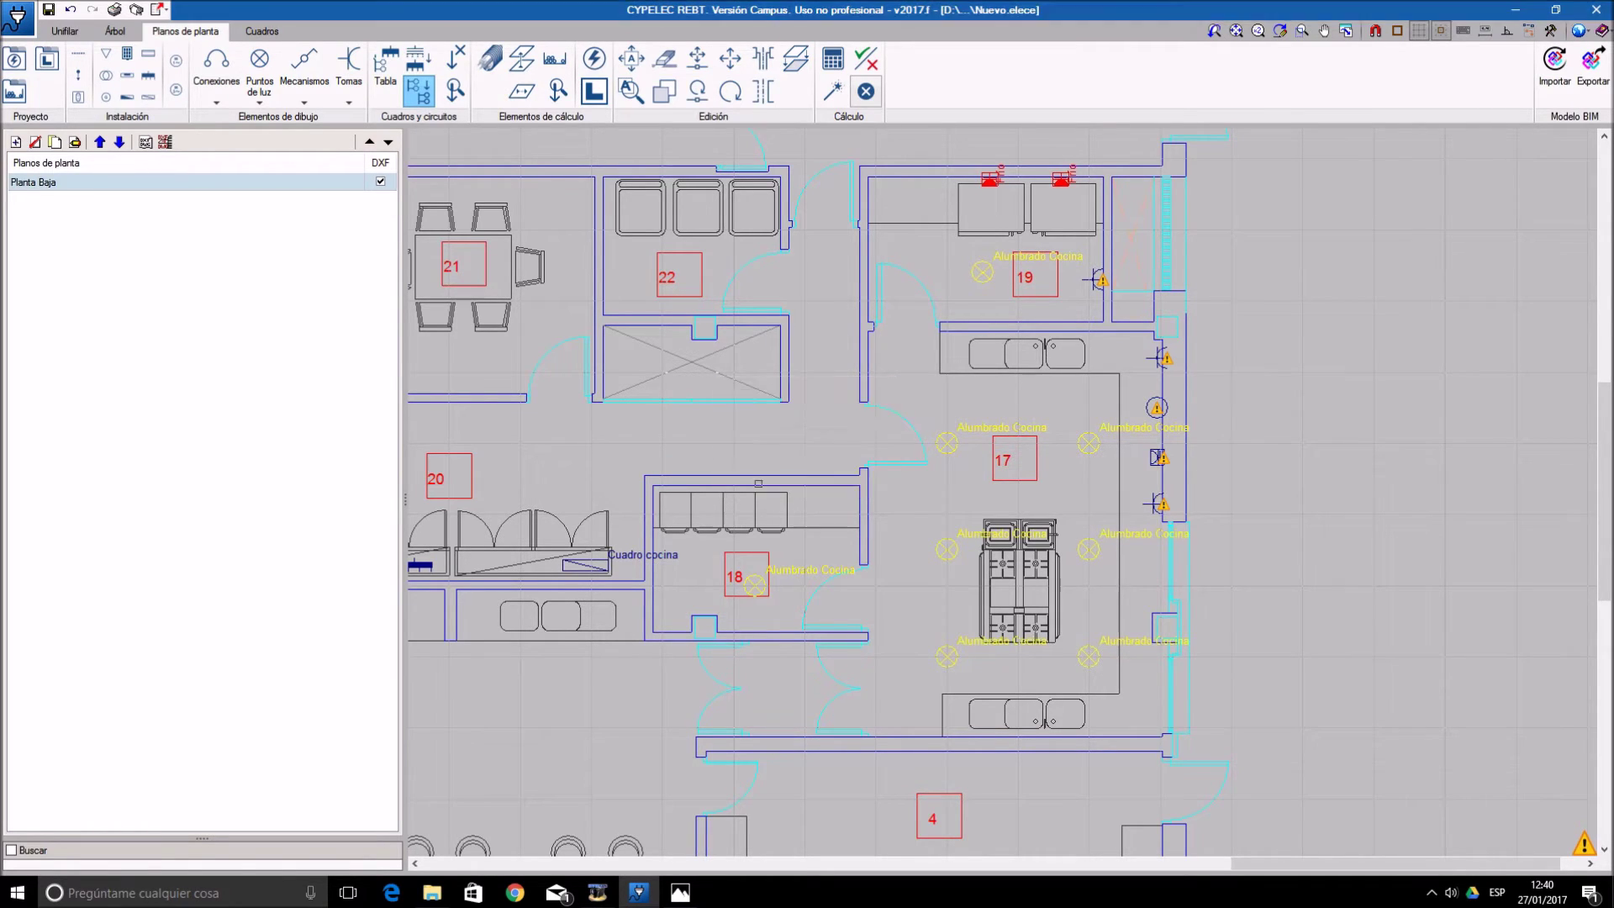
scroll(1223, 416, up, 1)
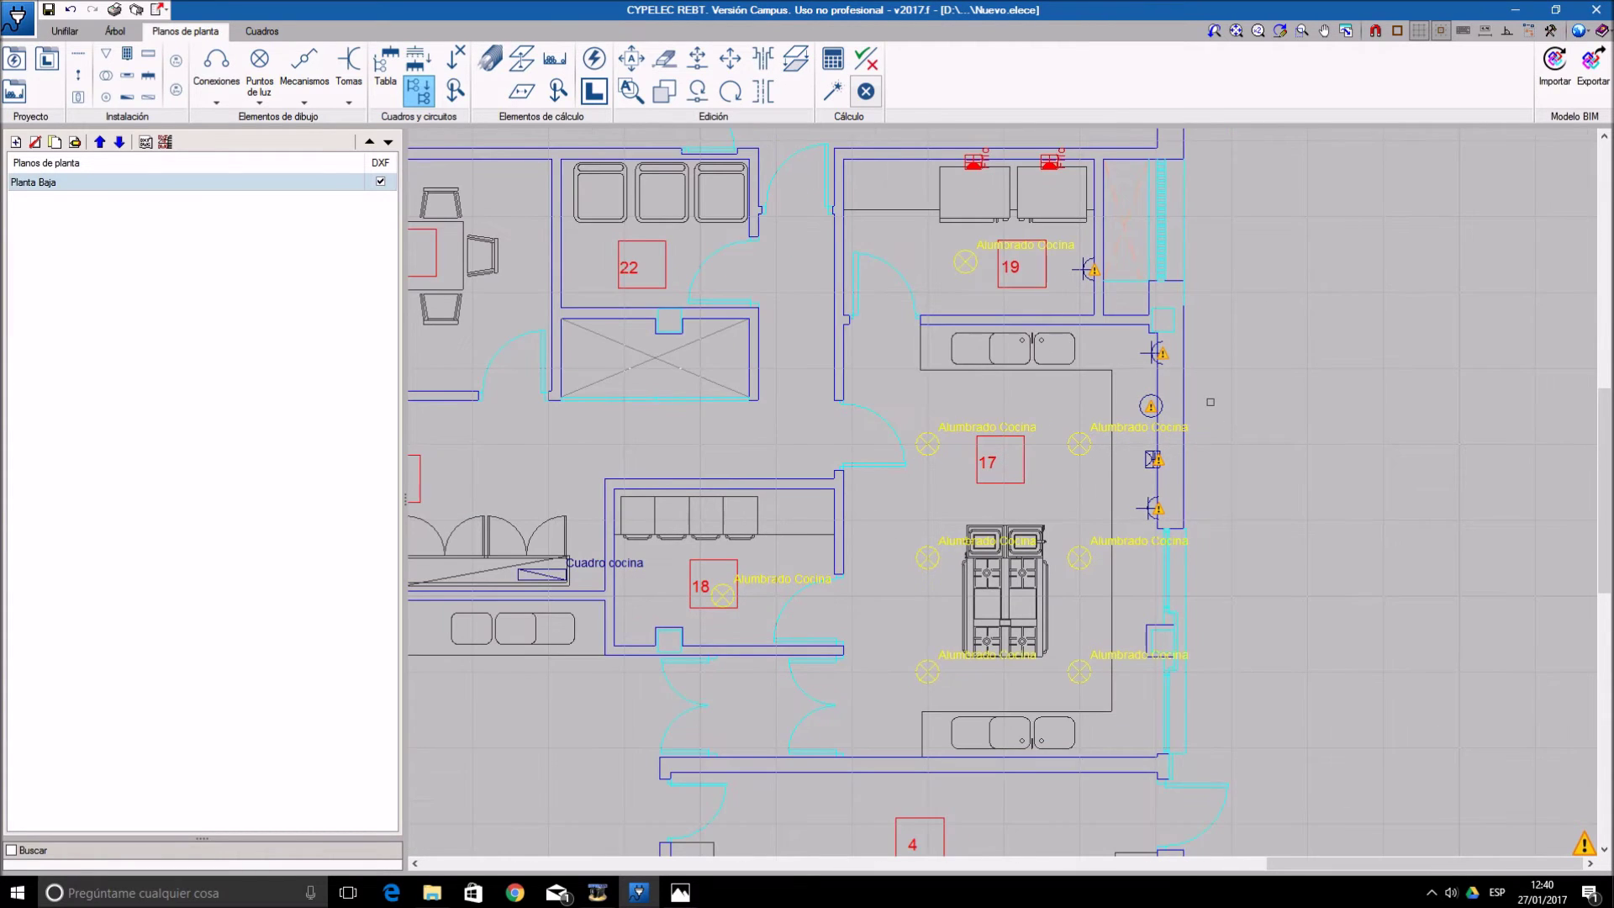
scroll(1210, 402, up, 3)
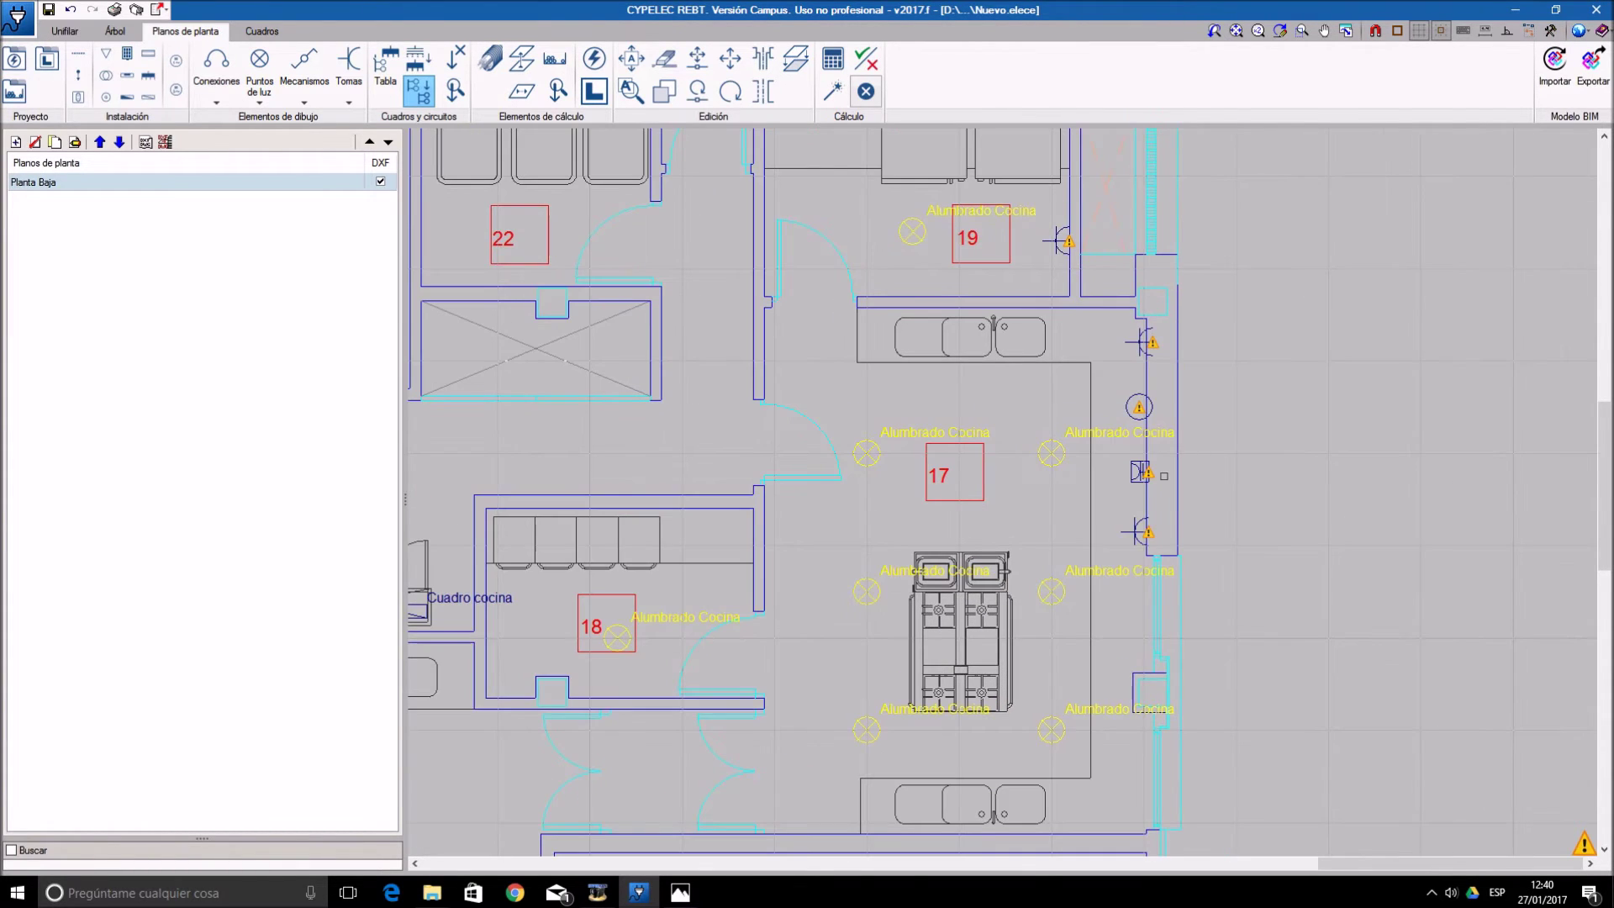
click(1141, 484)
- Add a circuit with reference TC to Cuadro cocina, using RZ1-K (AS) cable with a 2.5 mm² phase section
click(375, 75)
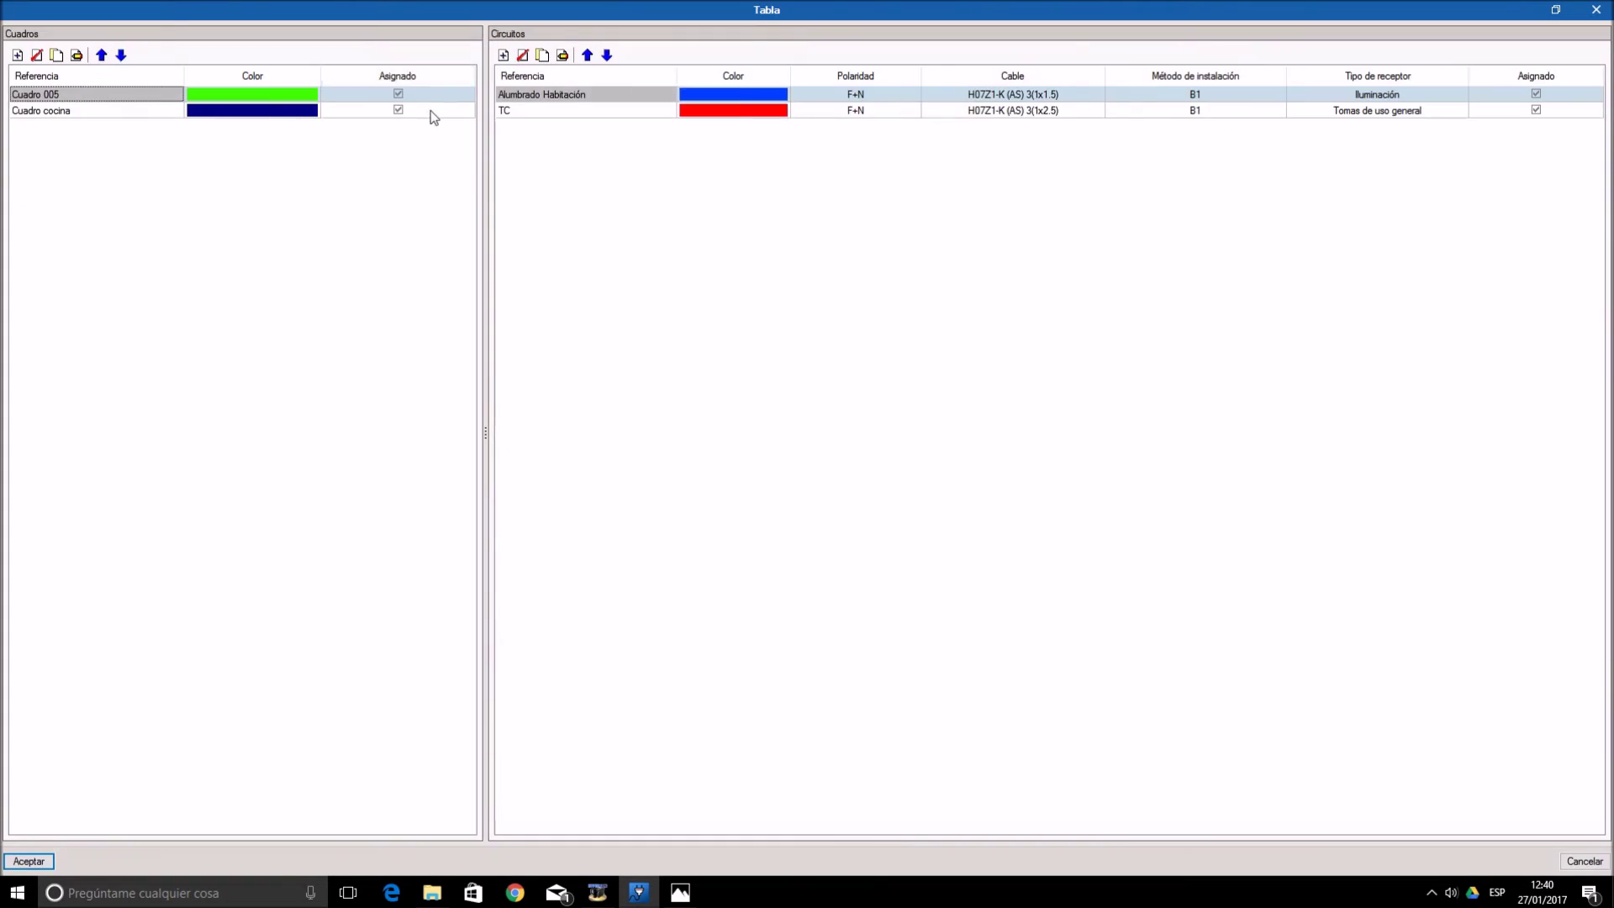
click(165, 116)
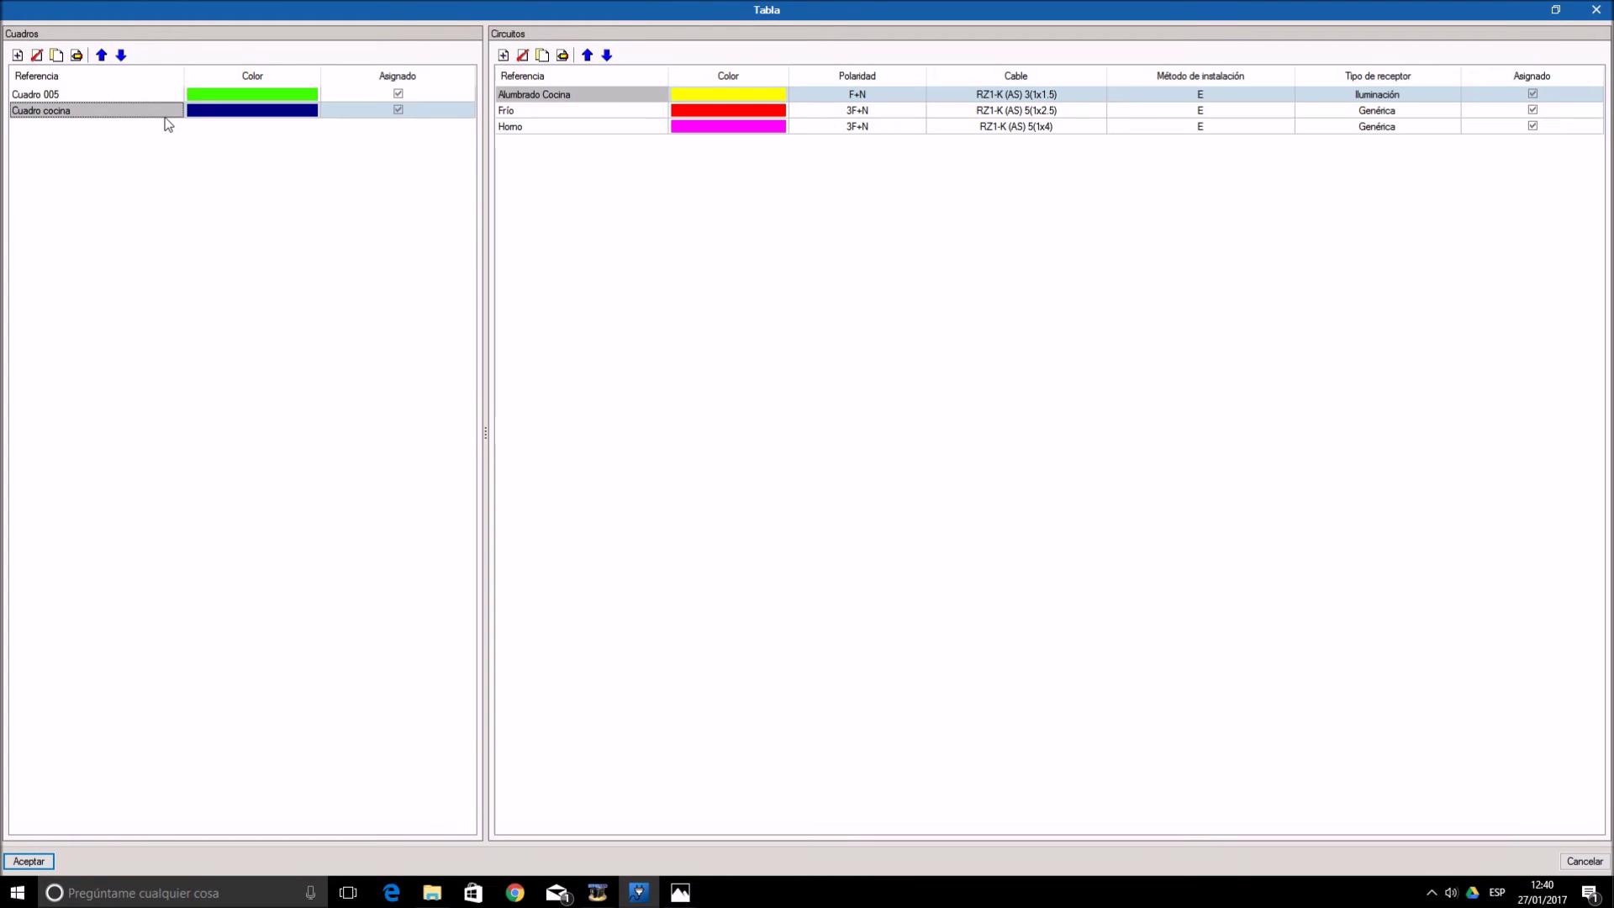
click(503, 55)
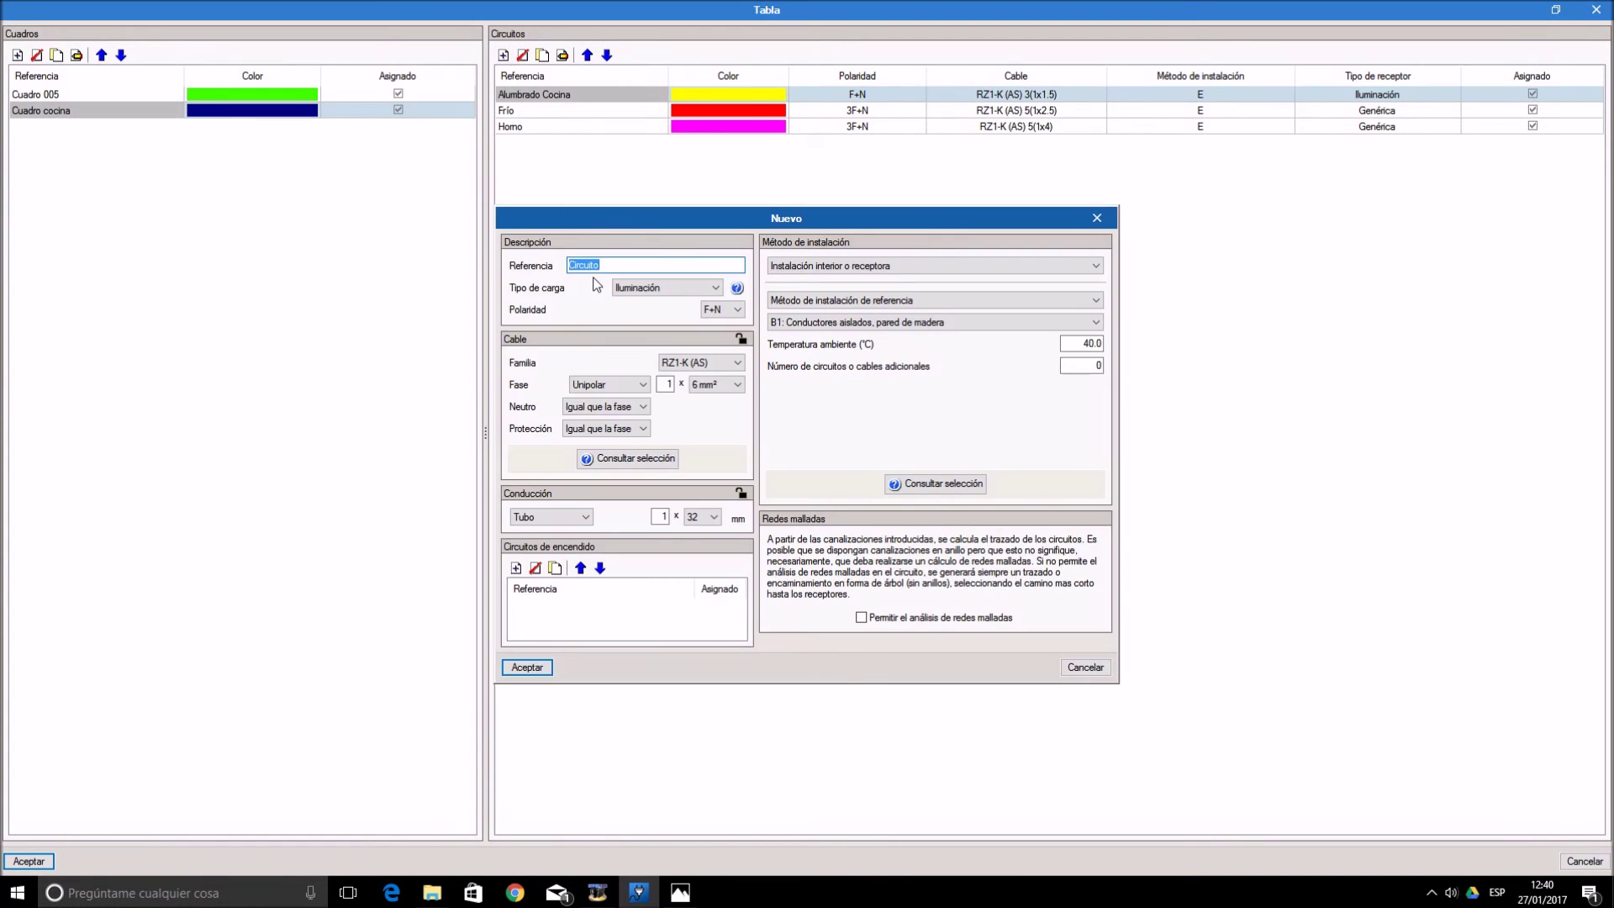
text(TC)
click(722, 362)
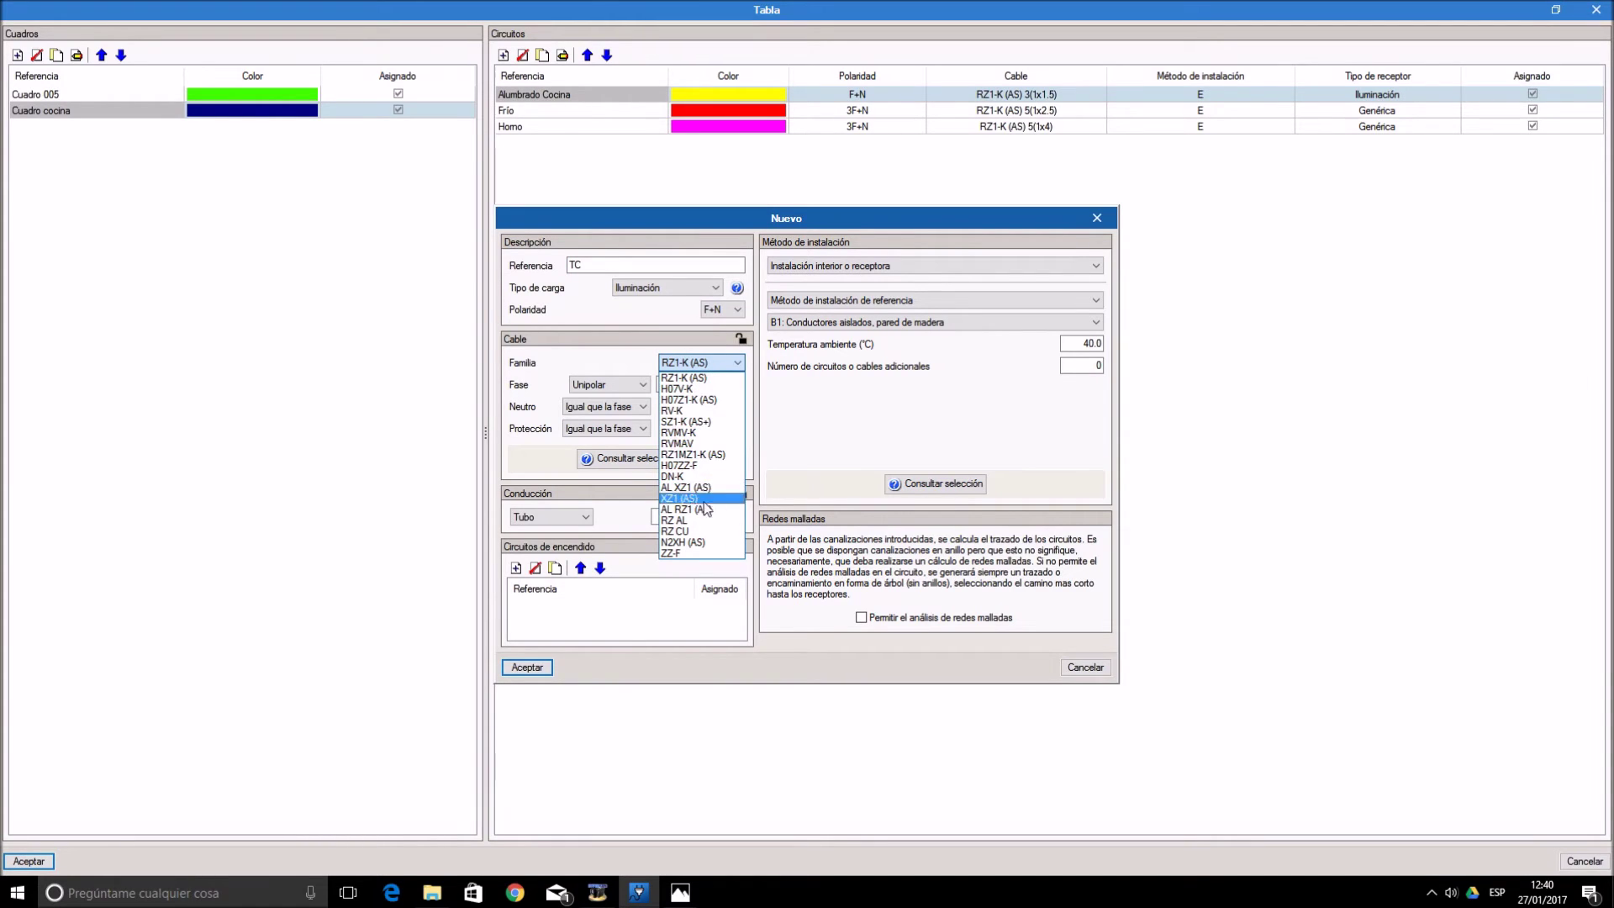
click(710, 379)
click(723, 384)
click(817, 419)
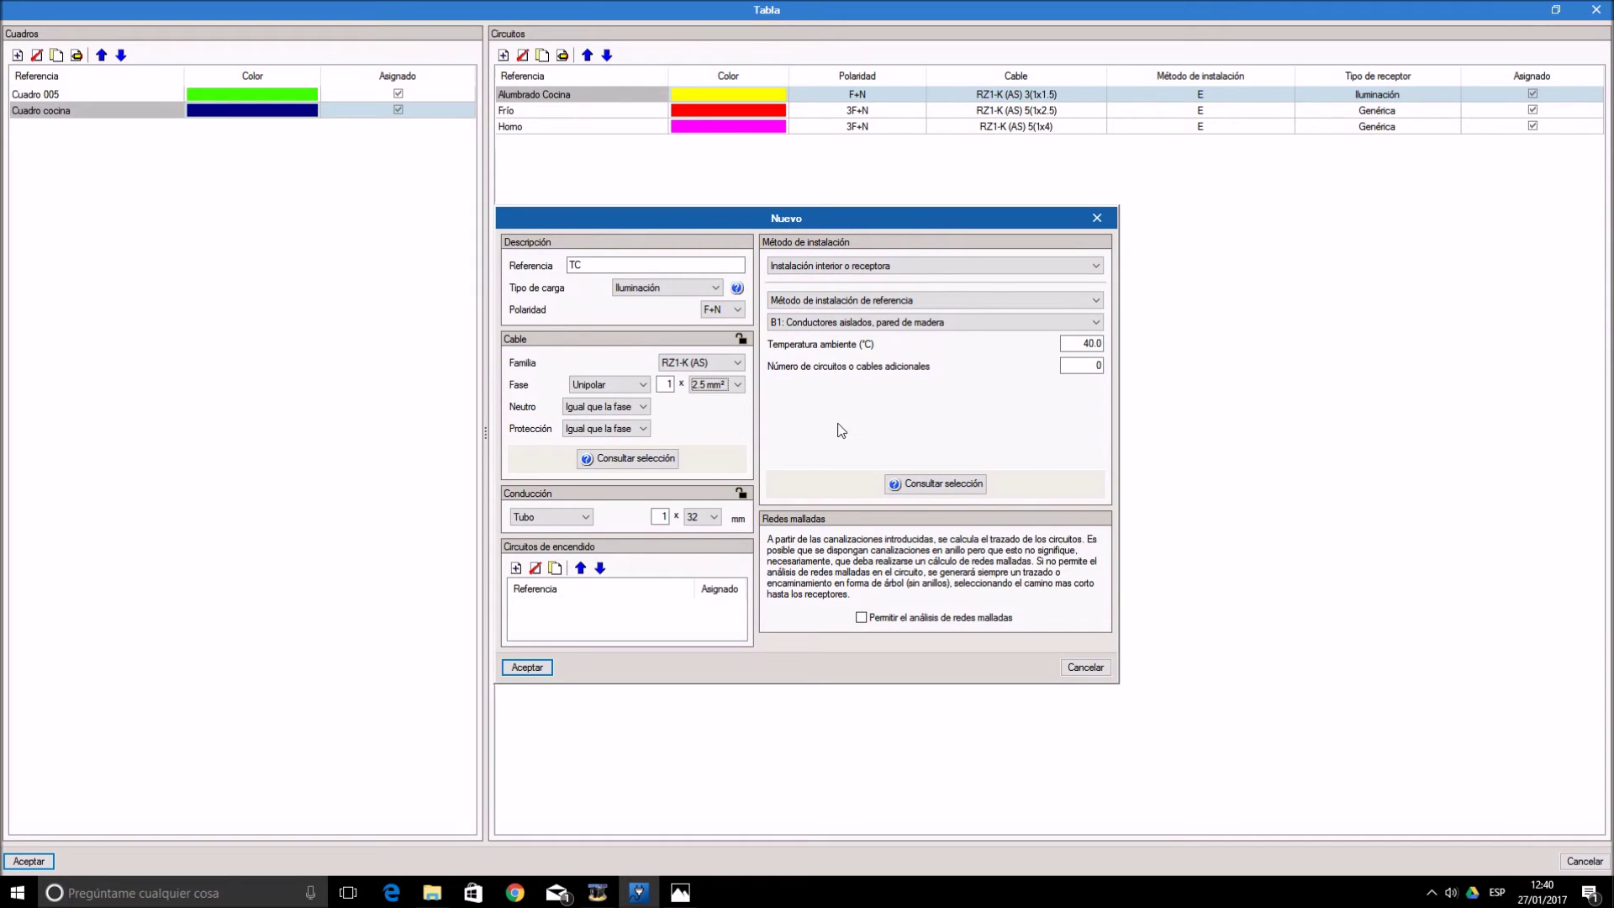
- Give the TC circuit installation method E: Cable multipolar al aire libre, conduction Sin conducto and an ambient temperature of 25 °C
click(906, 323)
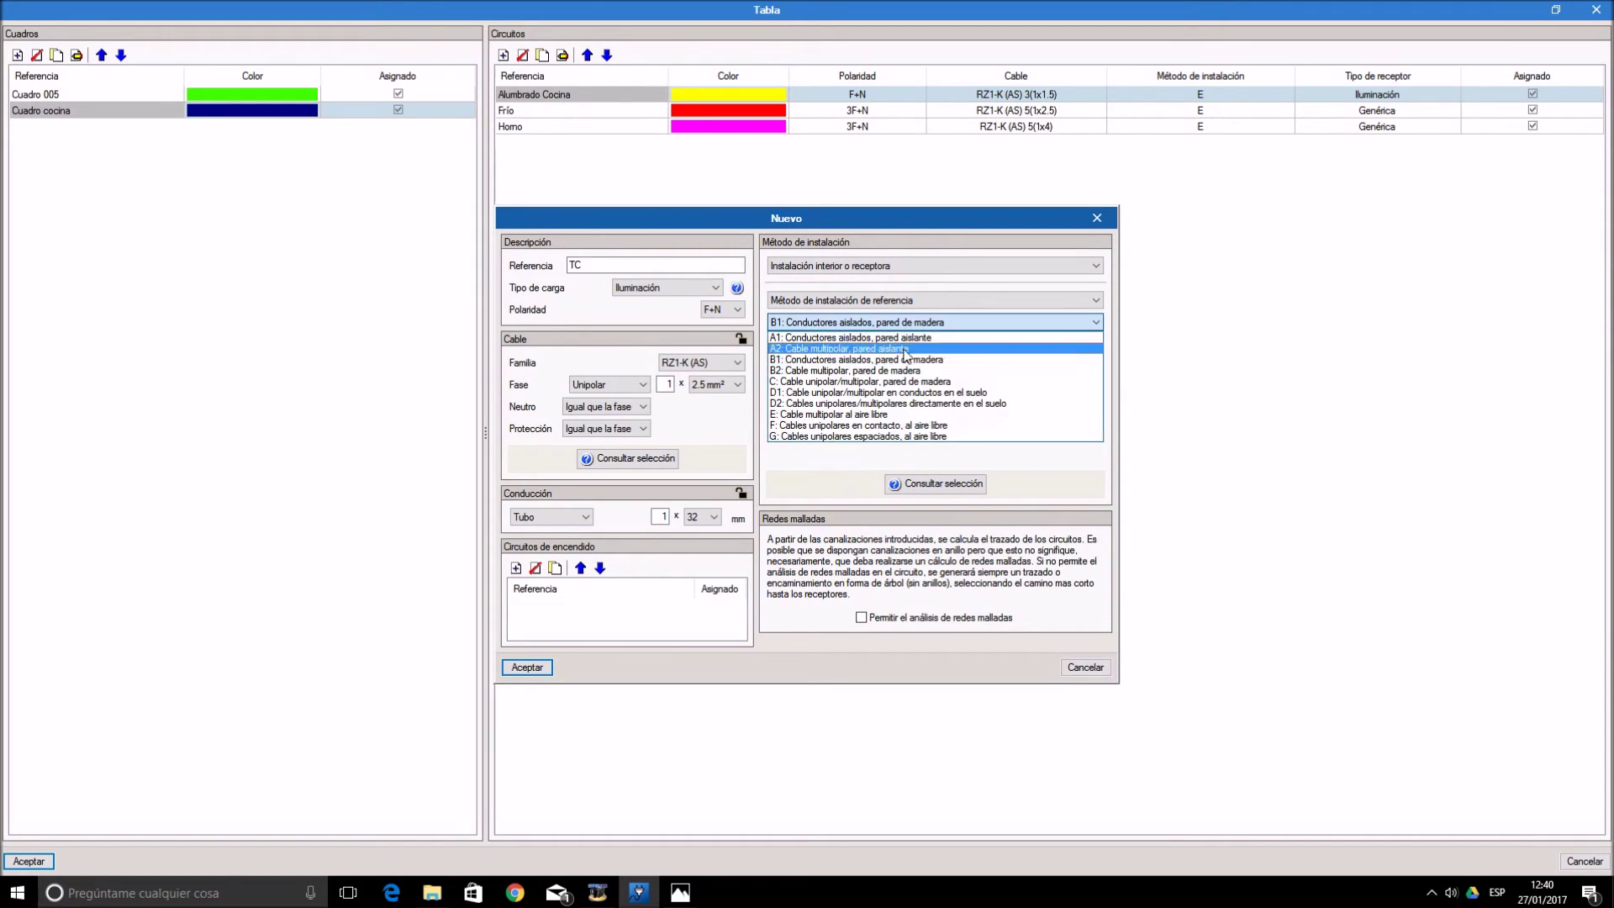
click(901, 414)
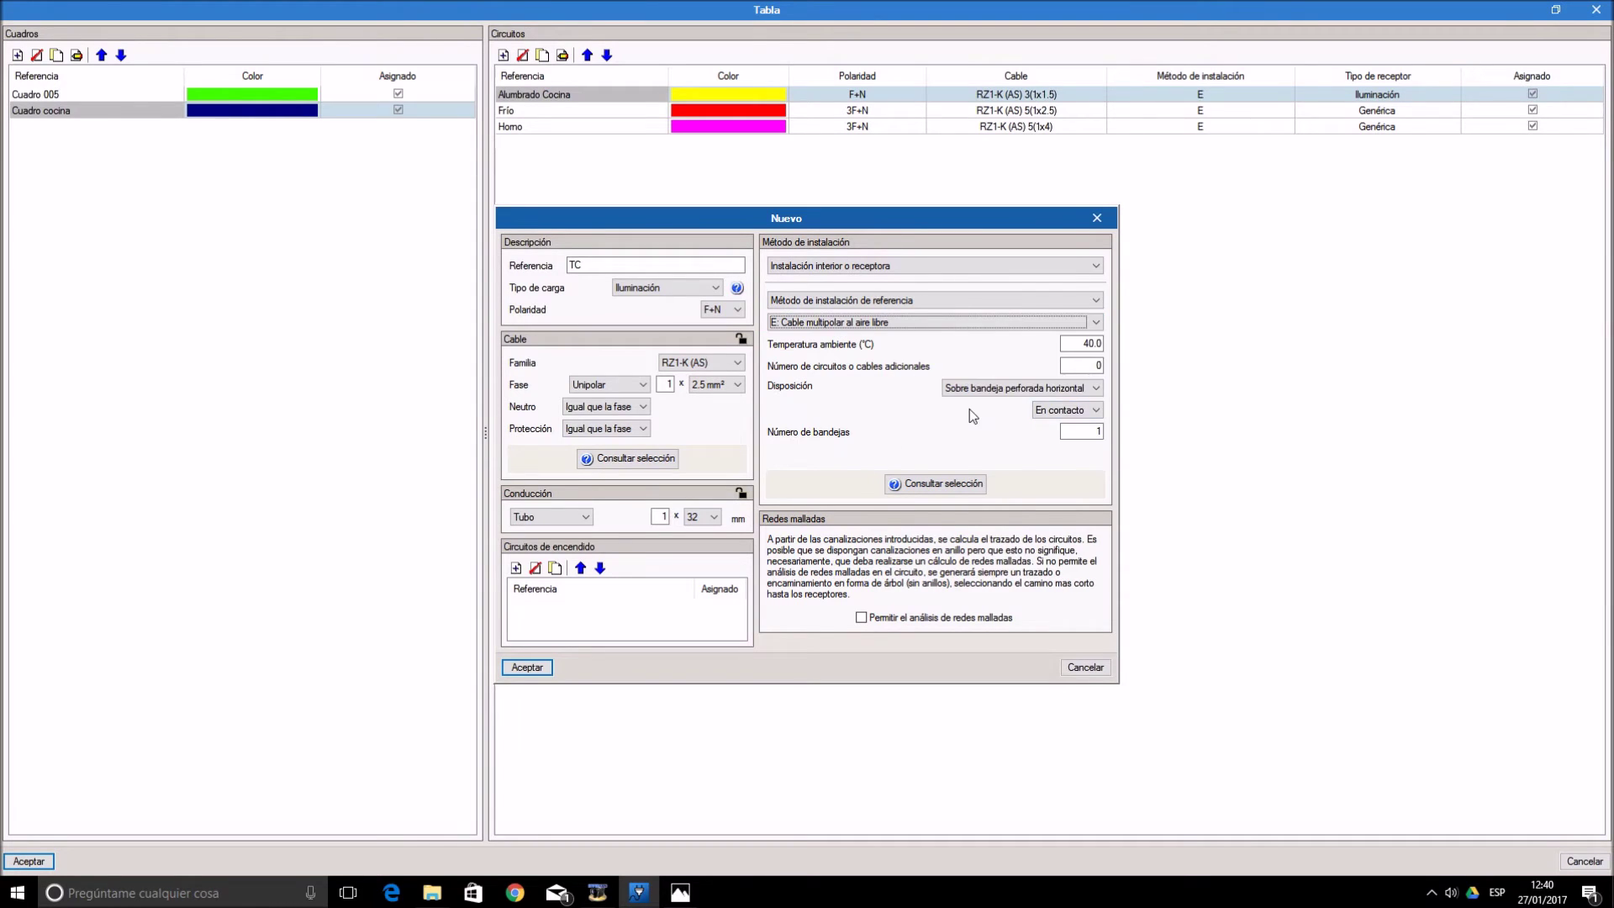
click(587, 518)
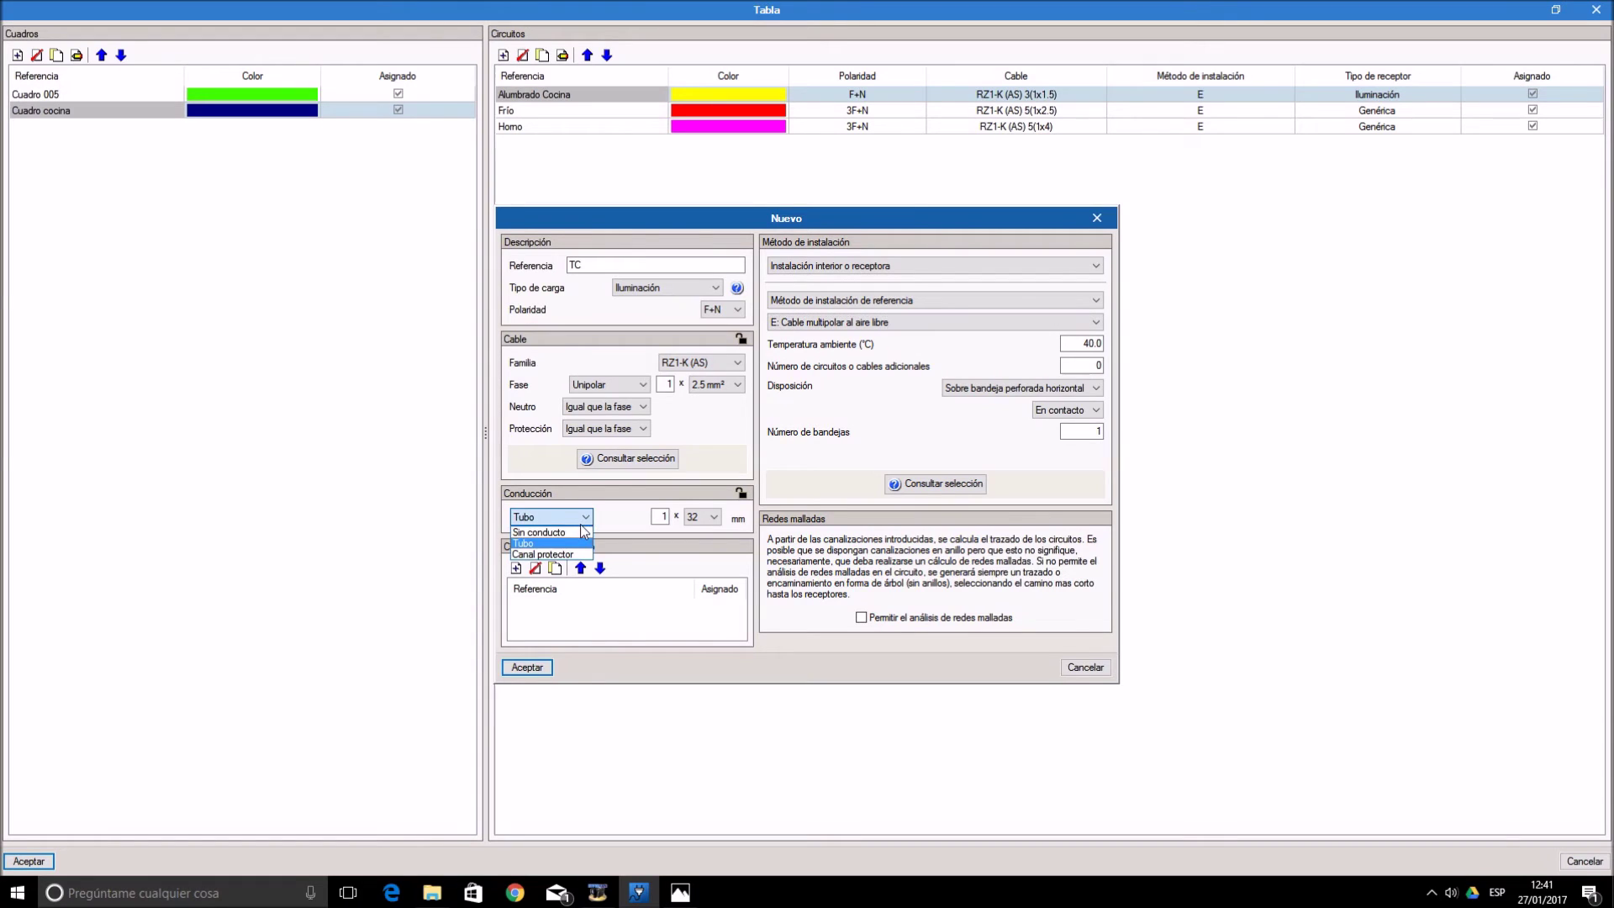
click(579, 532)
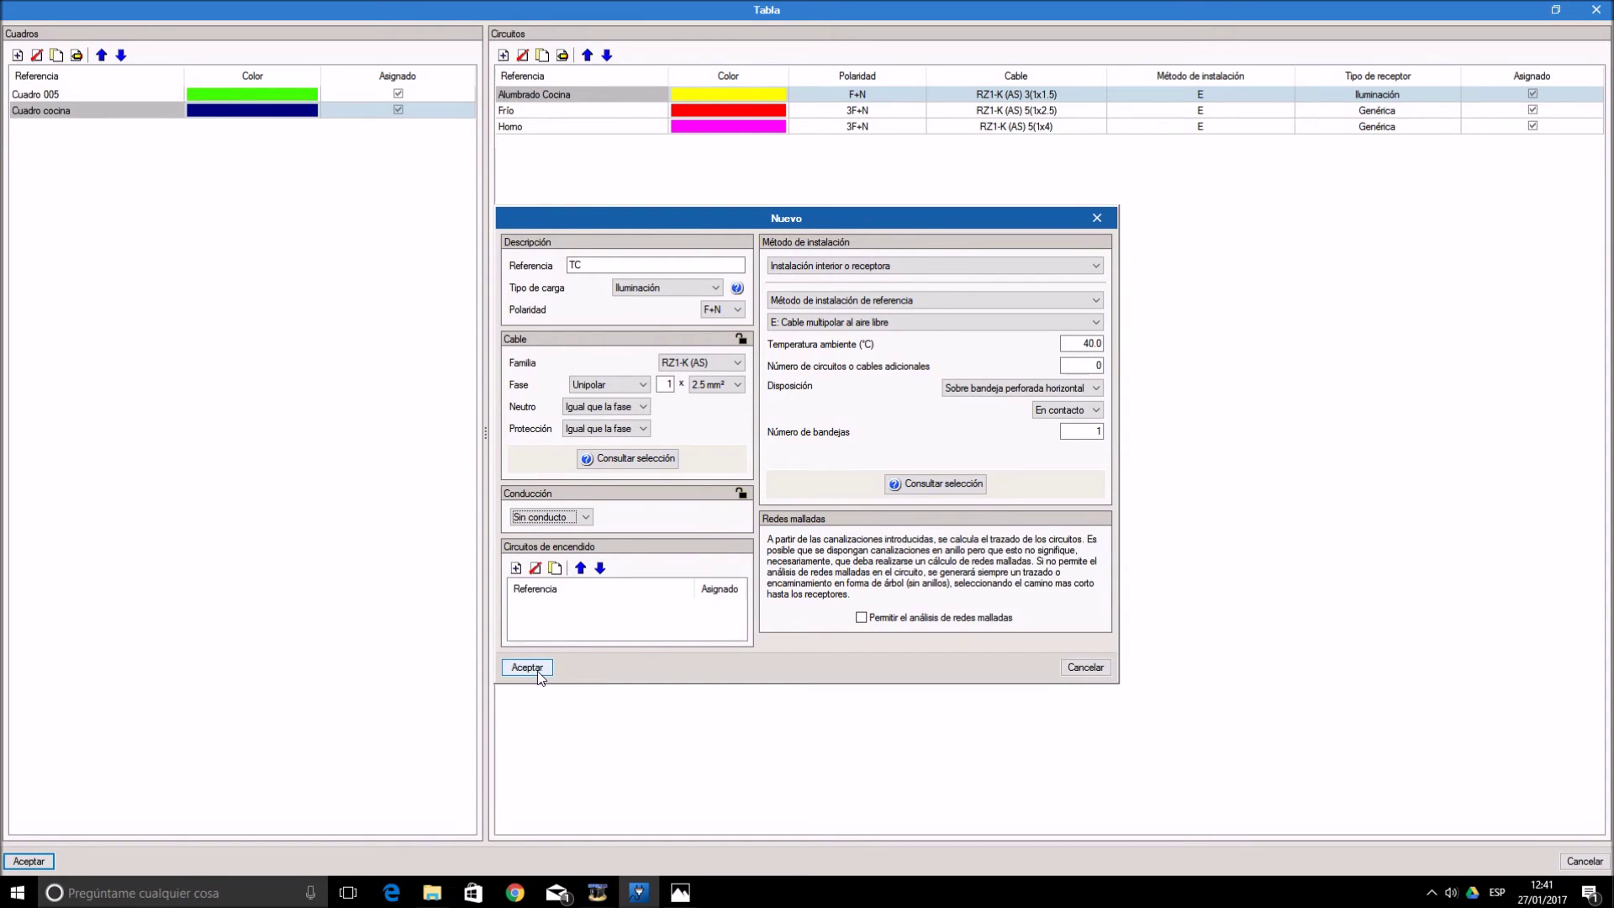
click(1097, 345)
text(25)
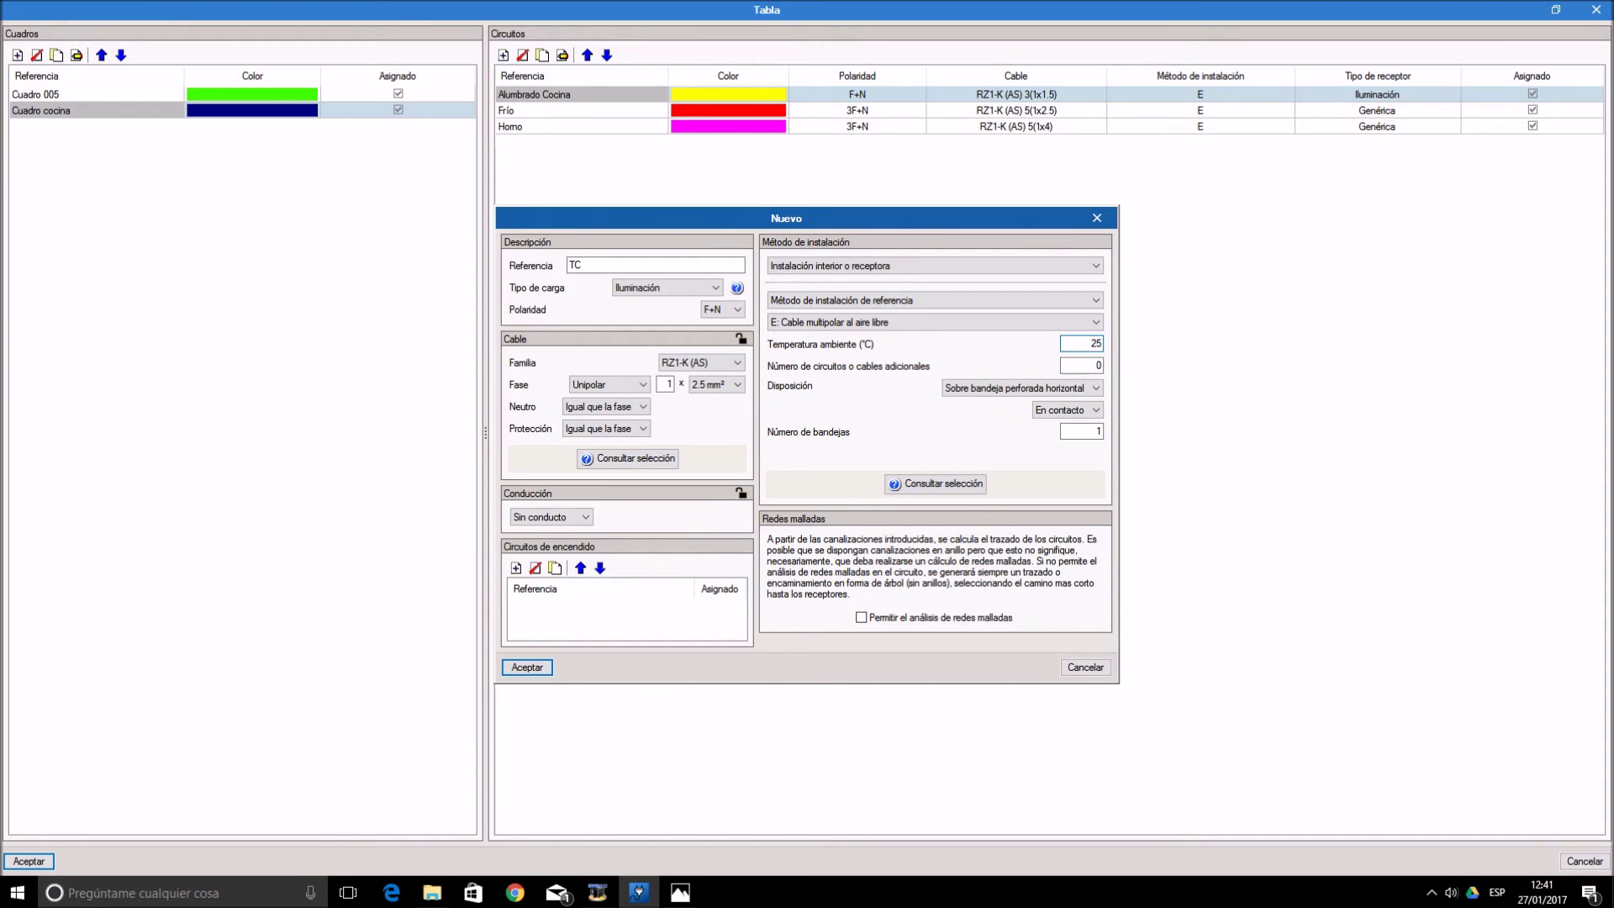
click(538, 666)
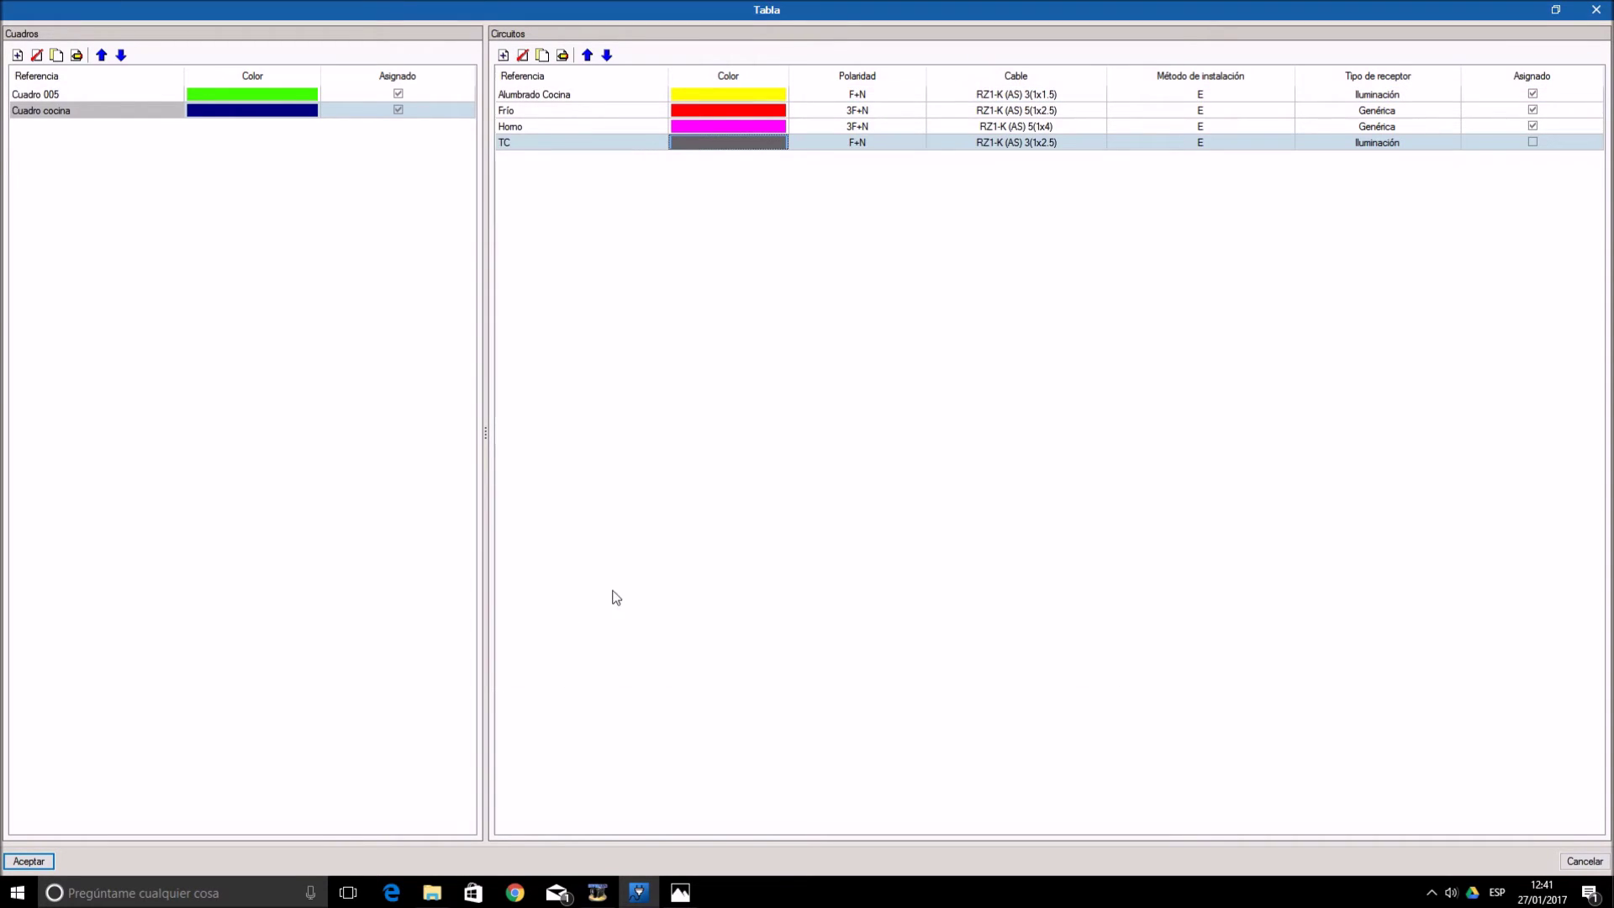
- Set the TC circuit's colour to dark red and accept the panels and circuits table
click(745, 145)
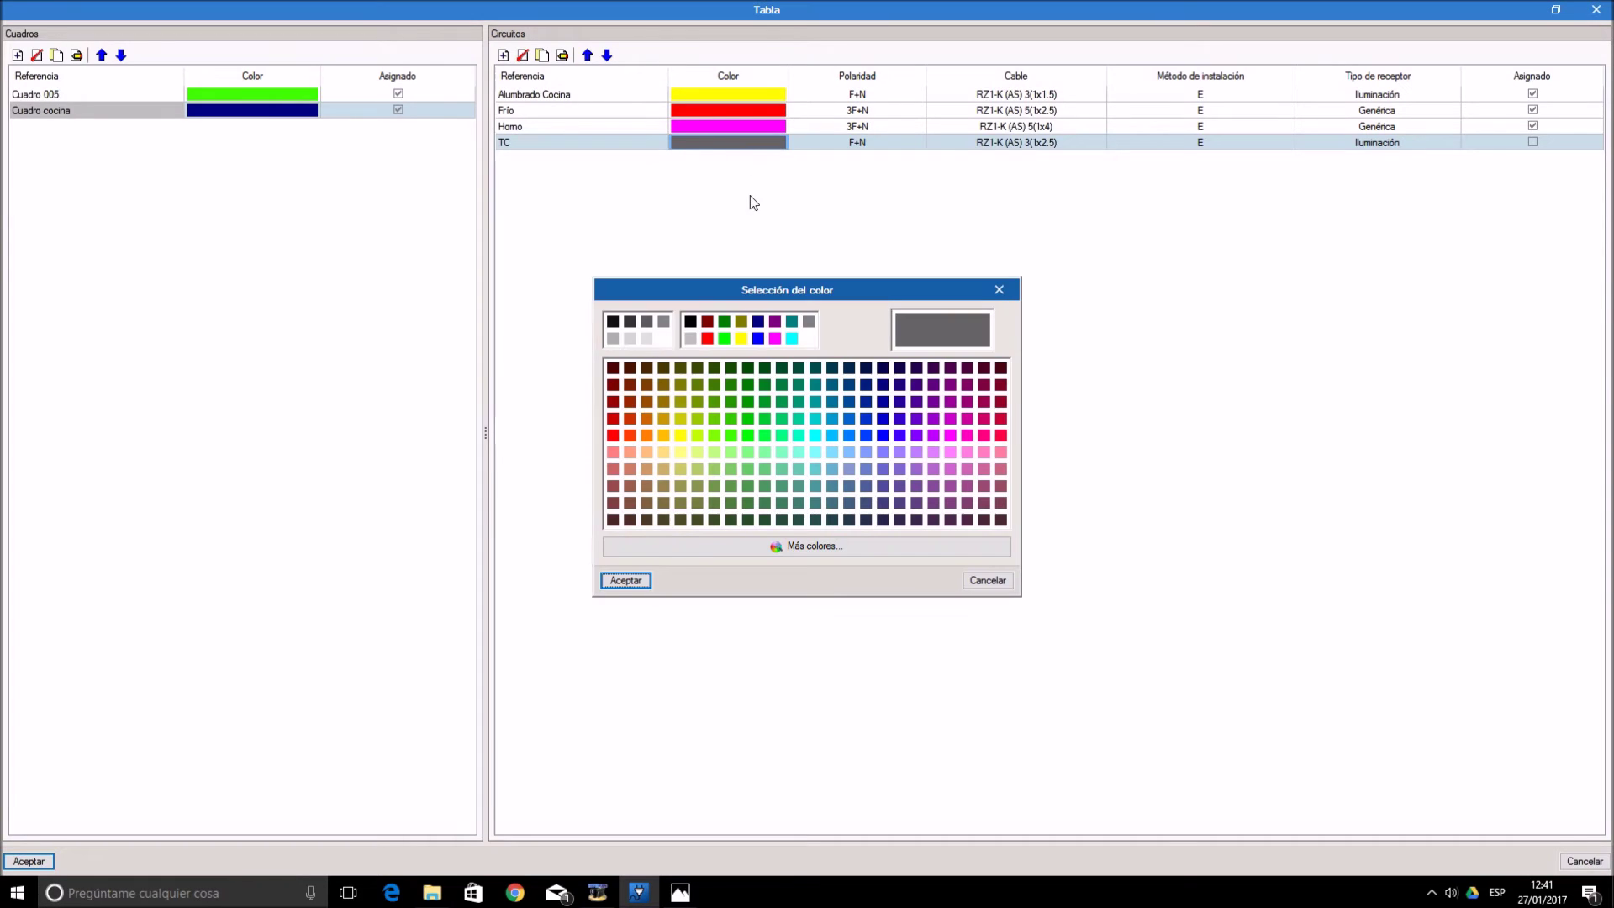
click(708, 322)
click(628, 580)
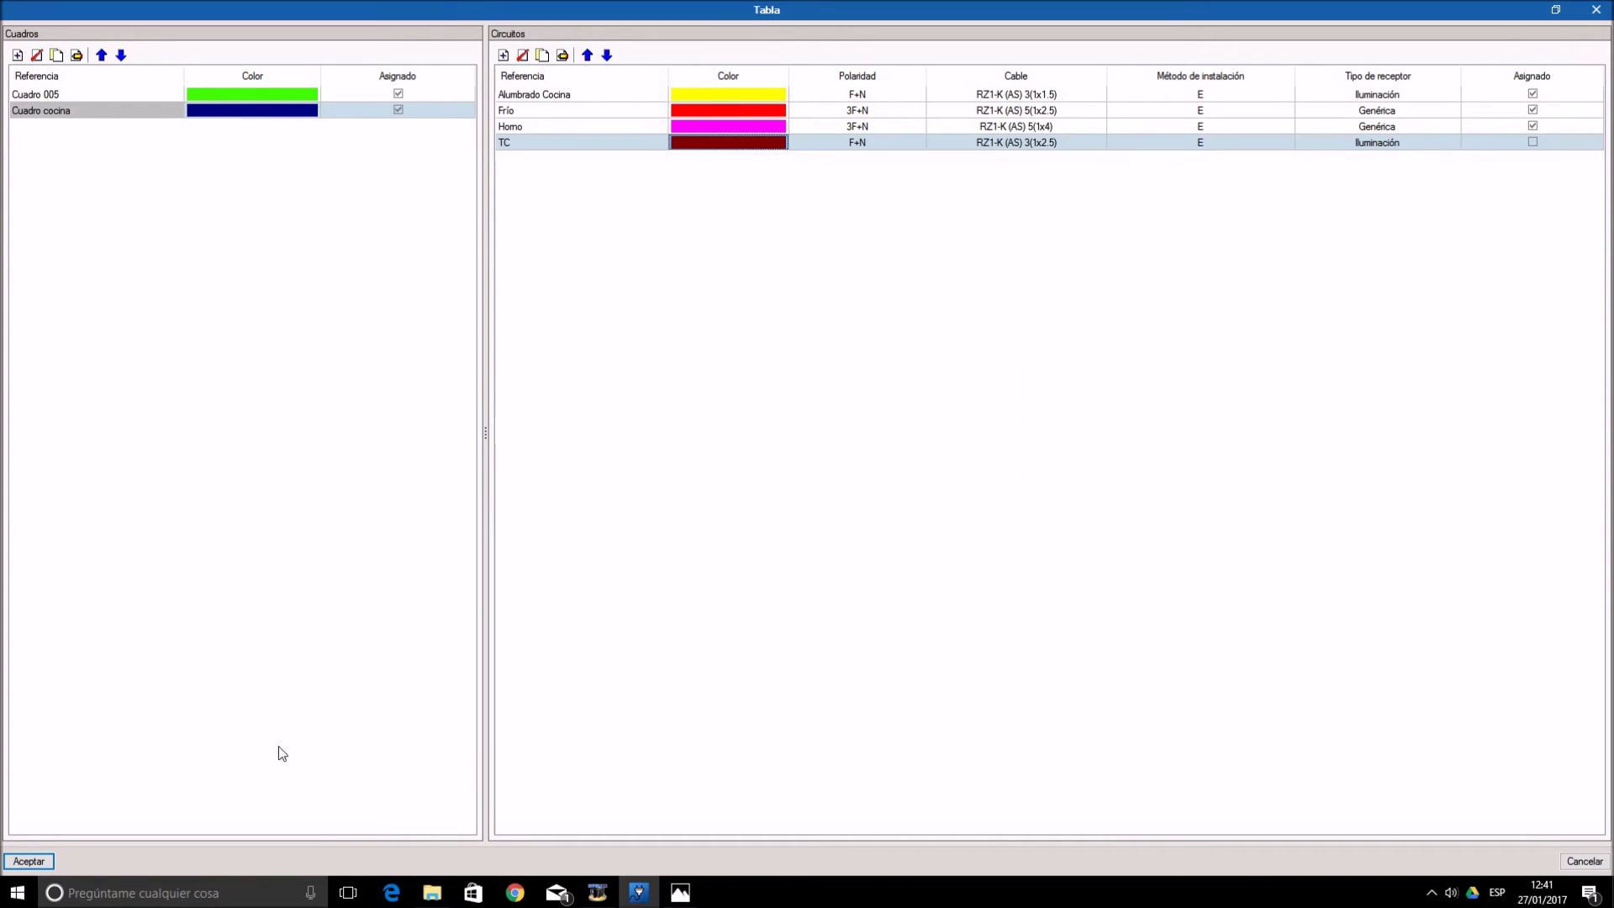
click(25, 862)
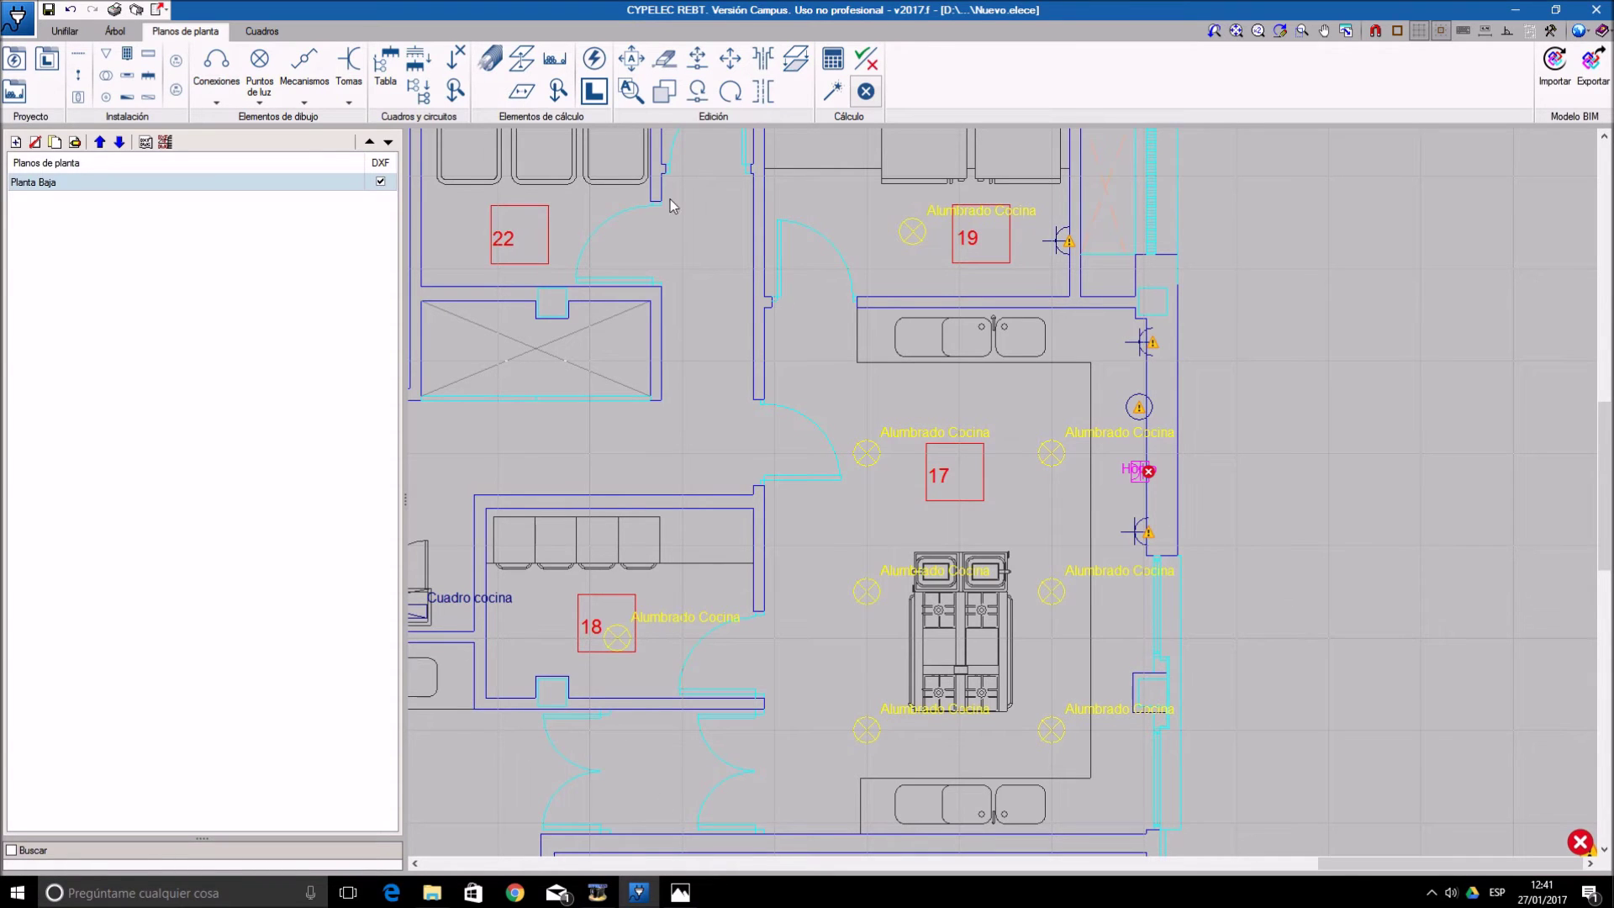
- Assign Cuadro cocina's TC circuit to room 17's Plancha and two TC Uso General receivers, and to the socket receiver in room 19
click(427, 90)
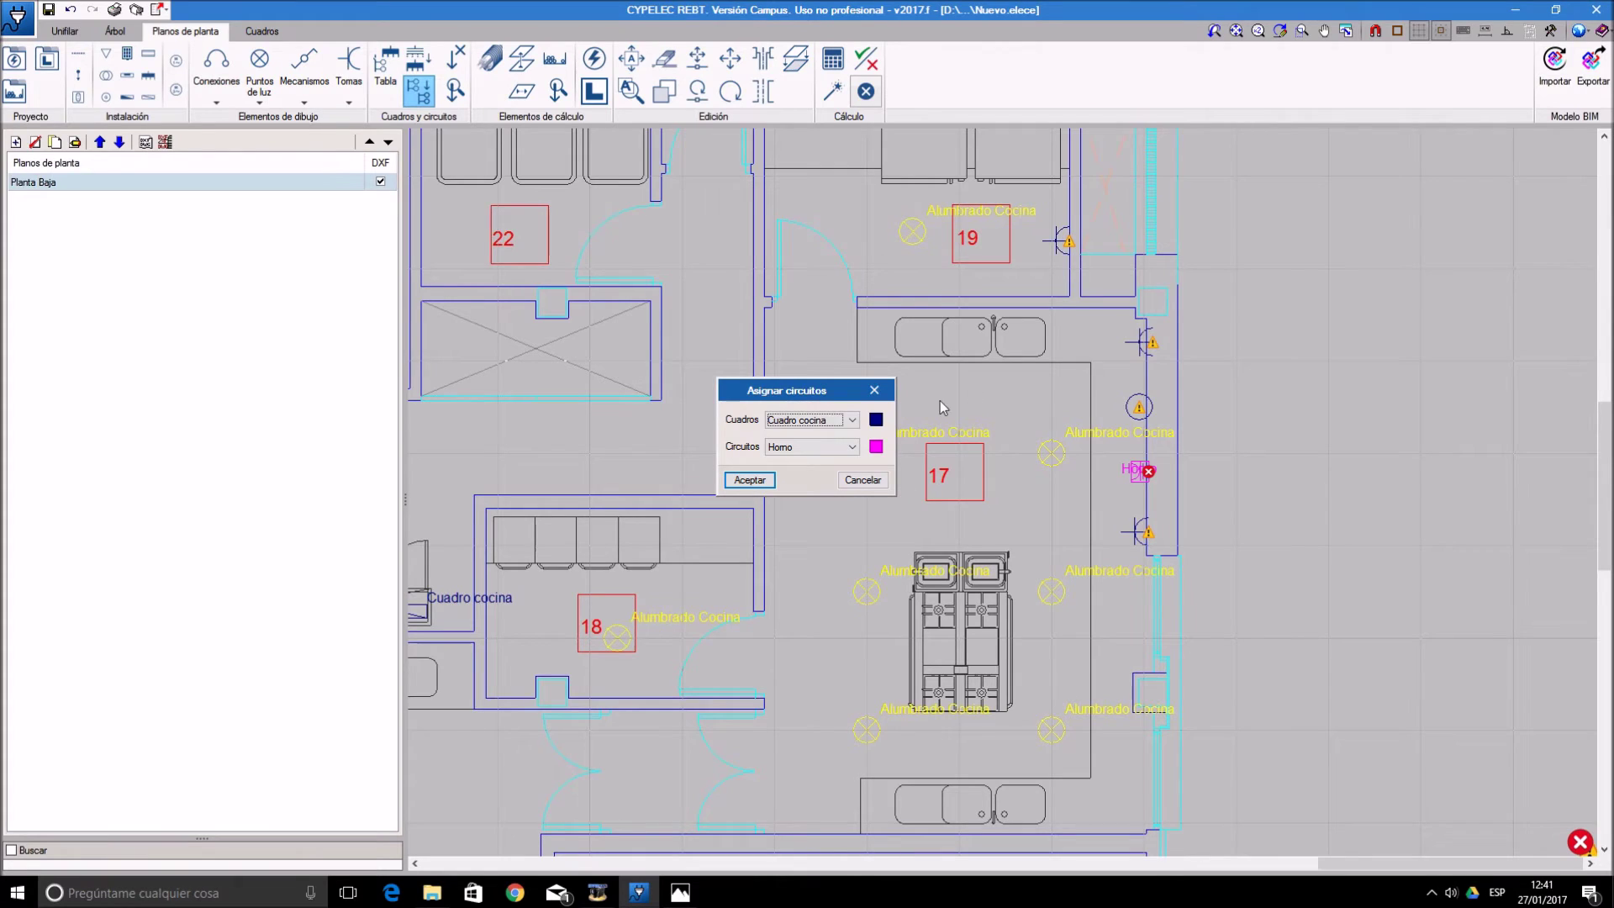
click(851, 447)
click(809, 497)
click(739, 486)
click(1142, 346)
click(1139, 407)
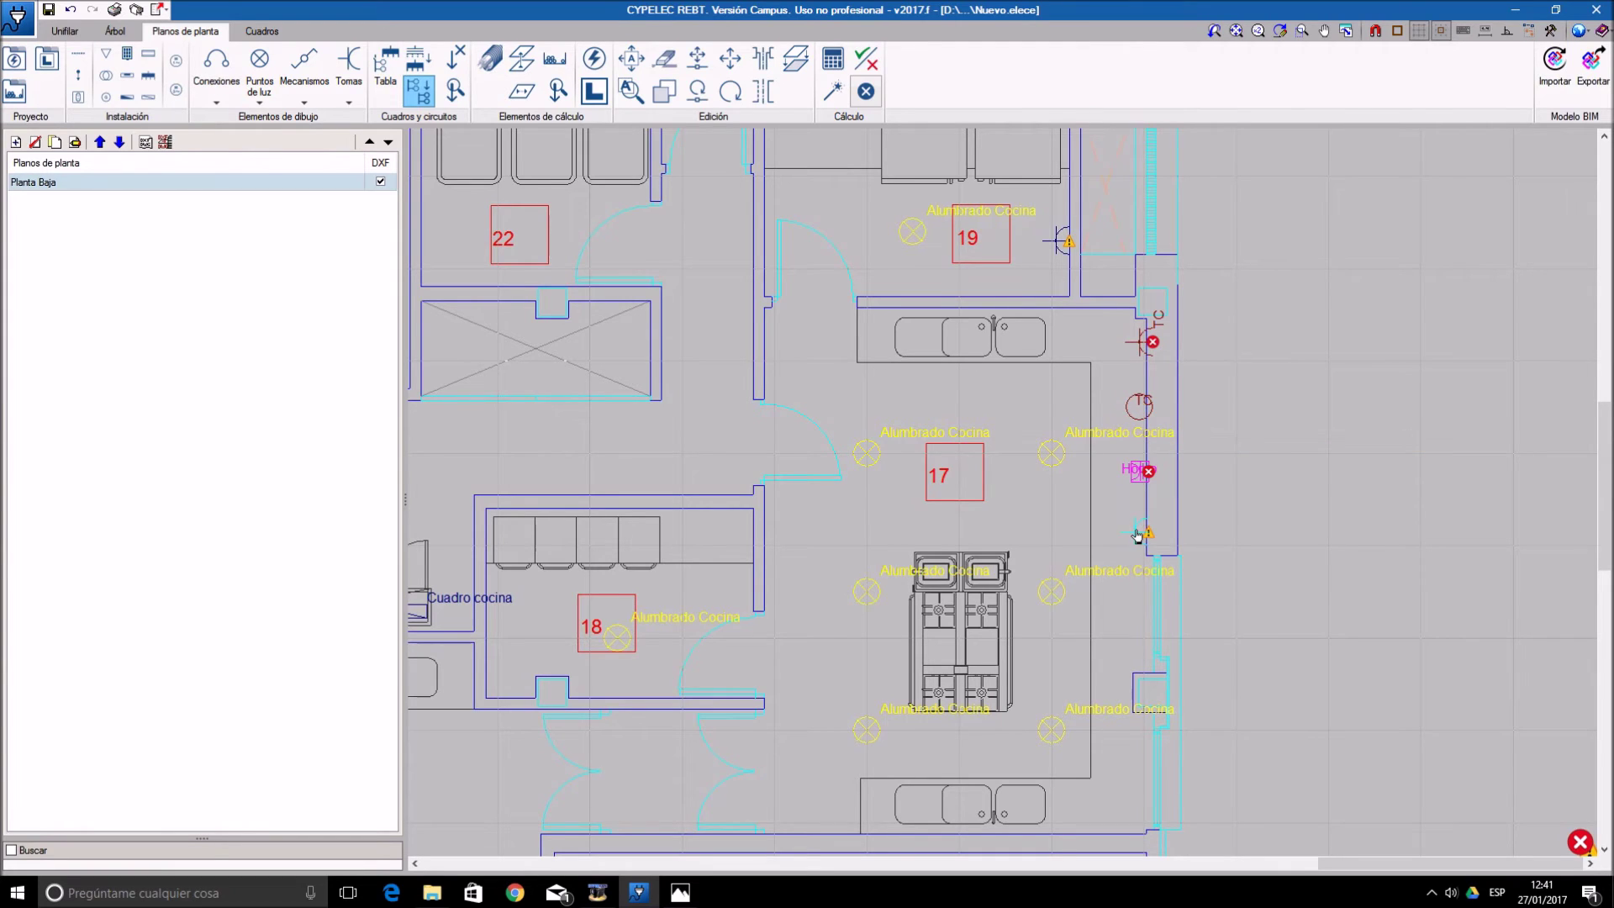
click(1136, 534)
click(1061, 243)
scroll(1402, 460, down, 1)
scroll(1402, 460, down, 2)
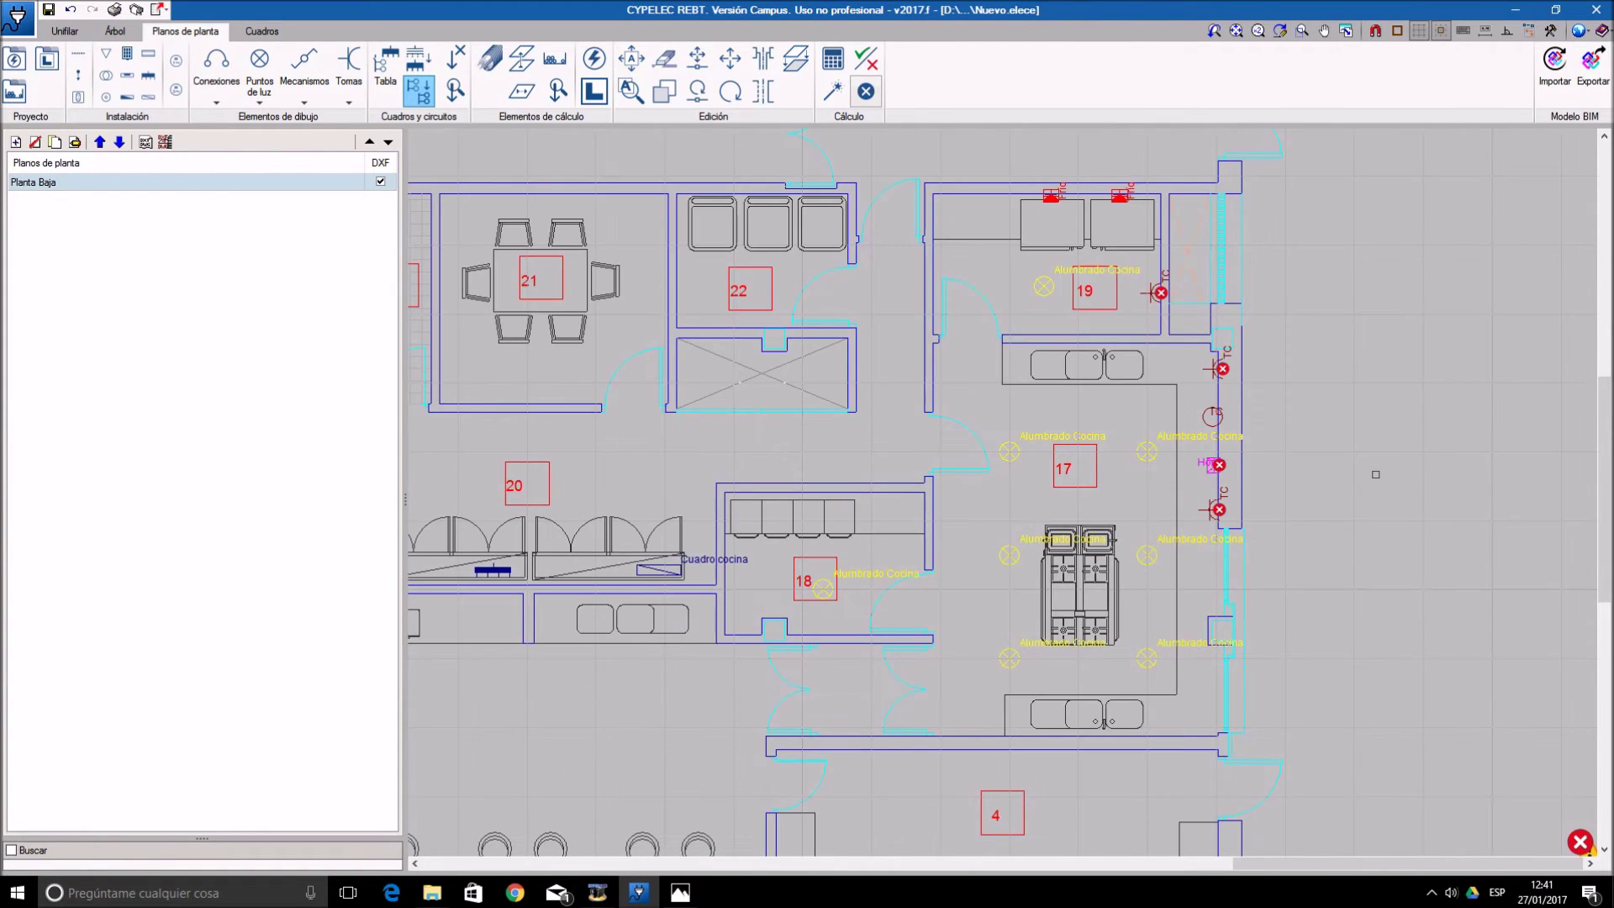
right_click(1376, 474)
click(748, 479)
- Change the load type of Cuadro cocina's TC circuit to Tomas de uso general and accept the table
mouse_move(1162, 295)
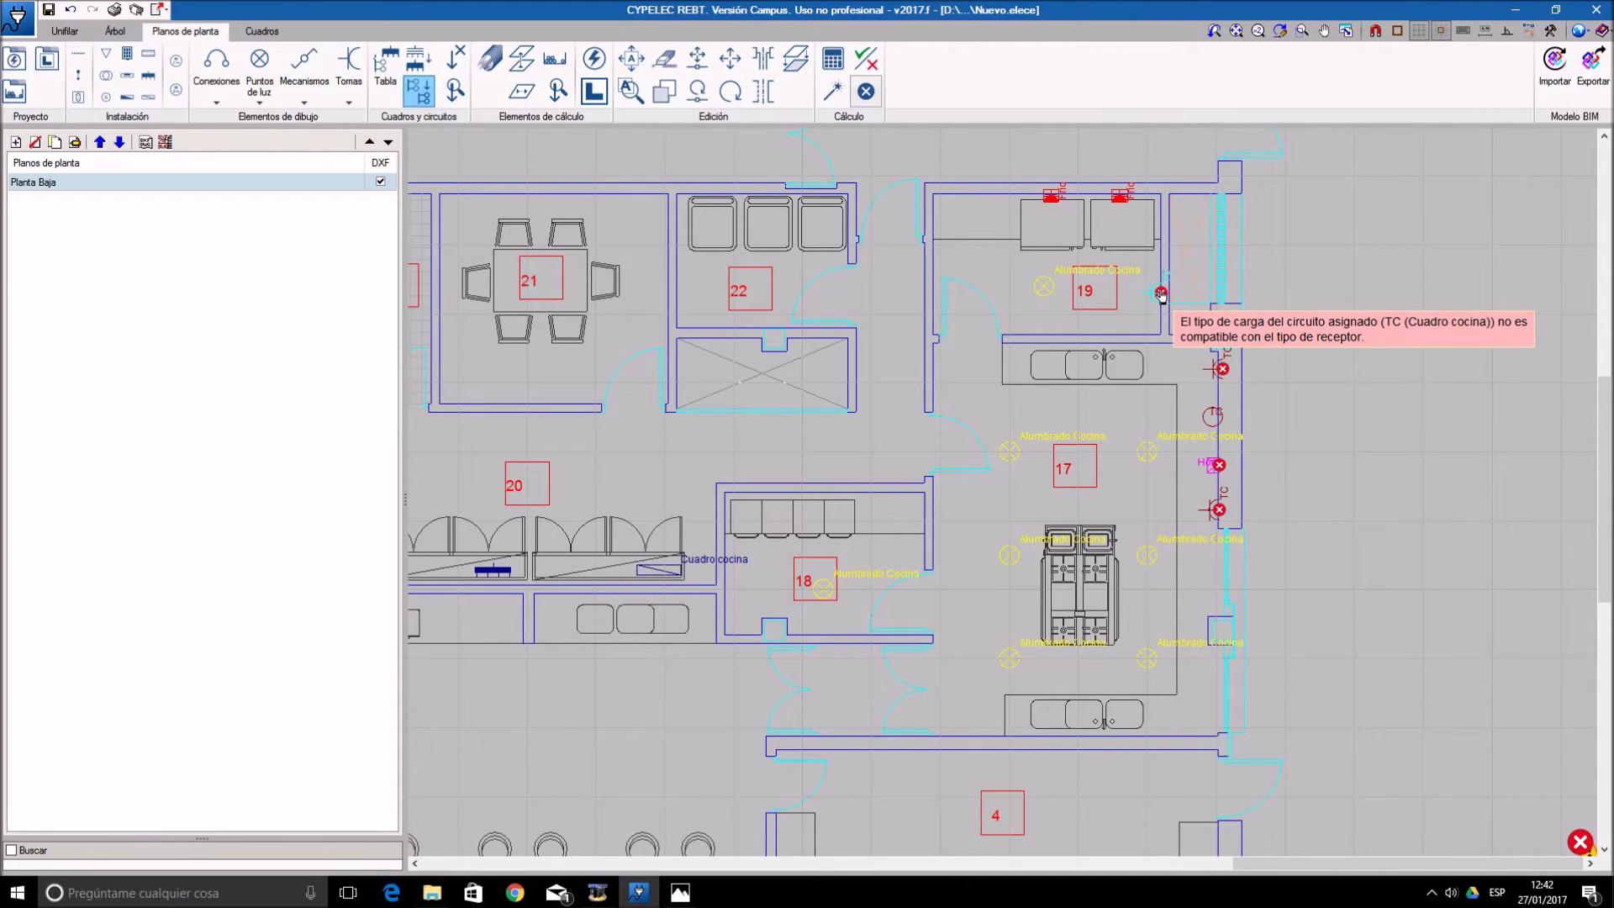
click(388, 74)
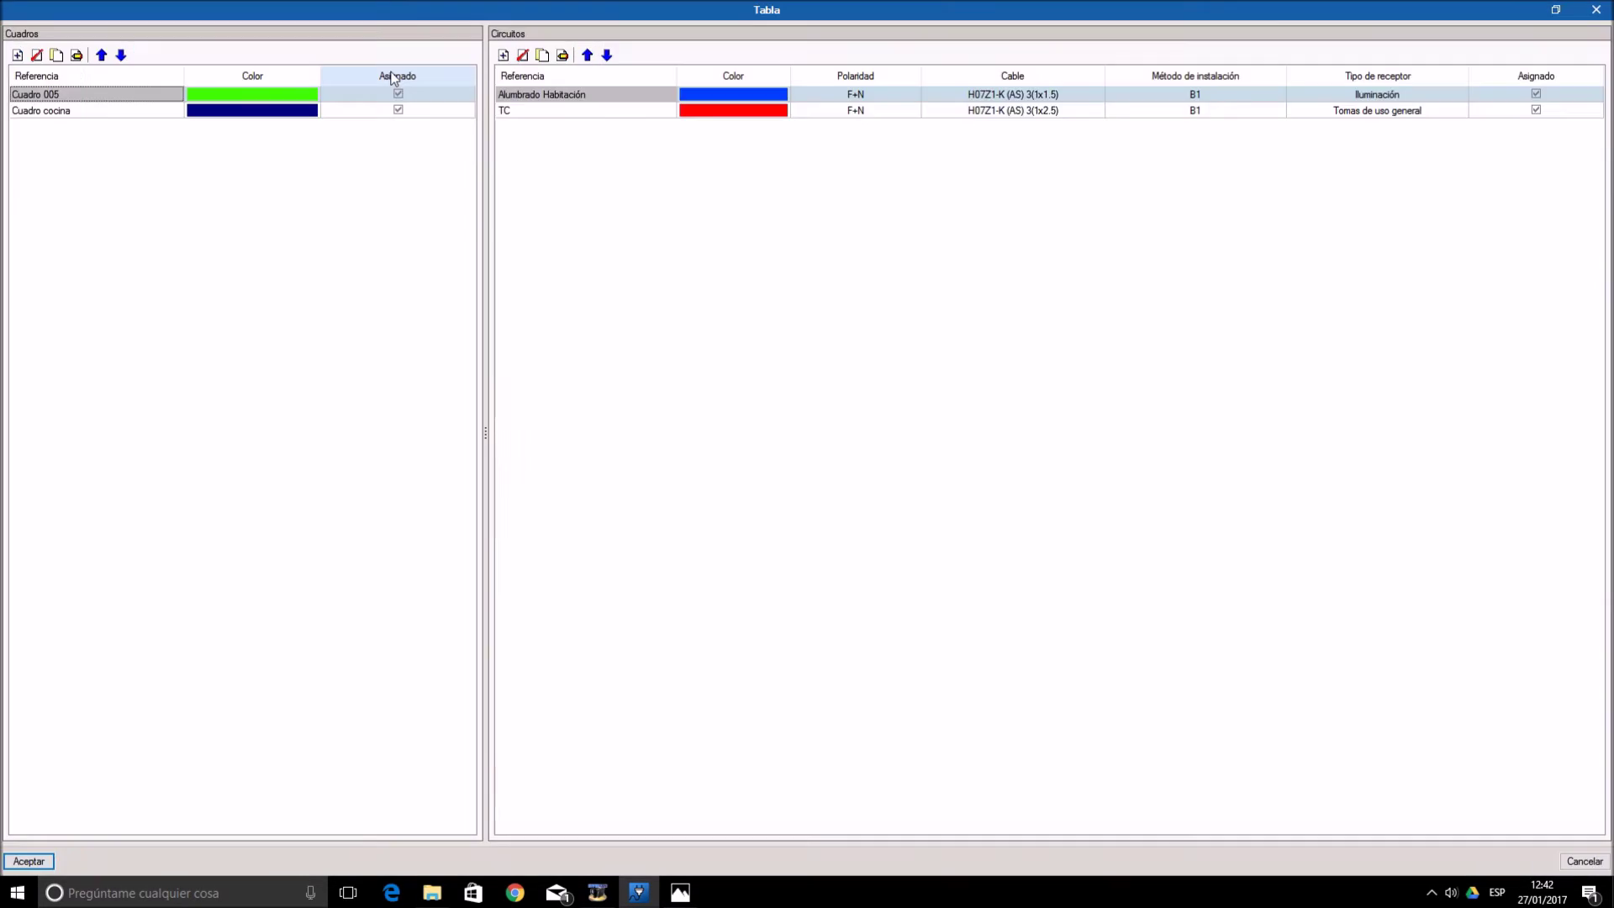
double_click(281, 110)
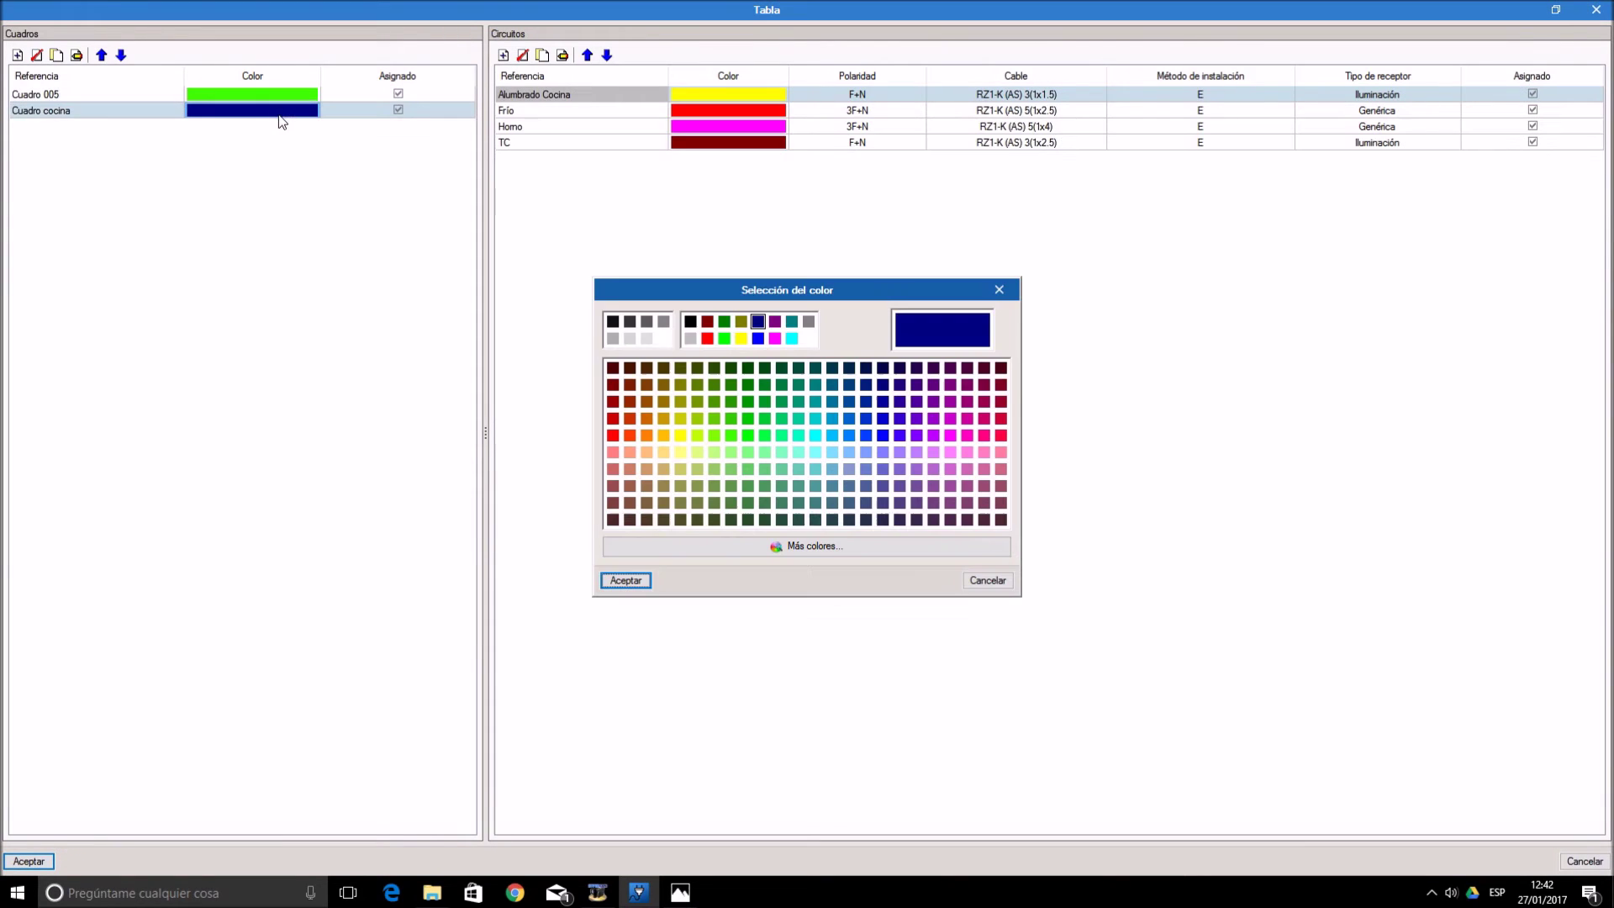
click(987, 581)
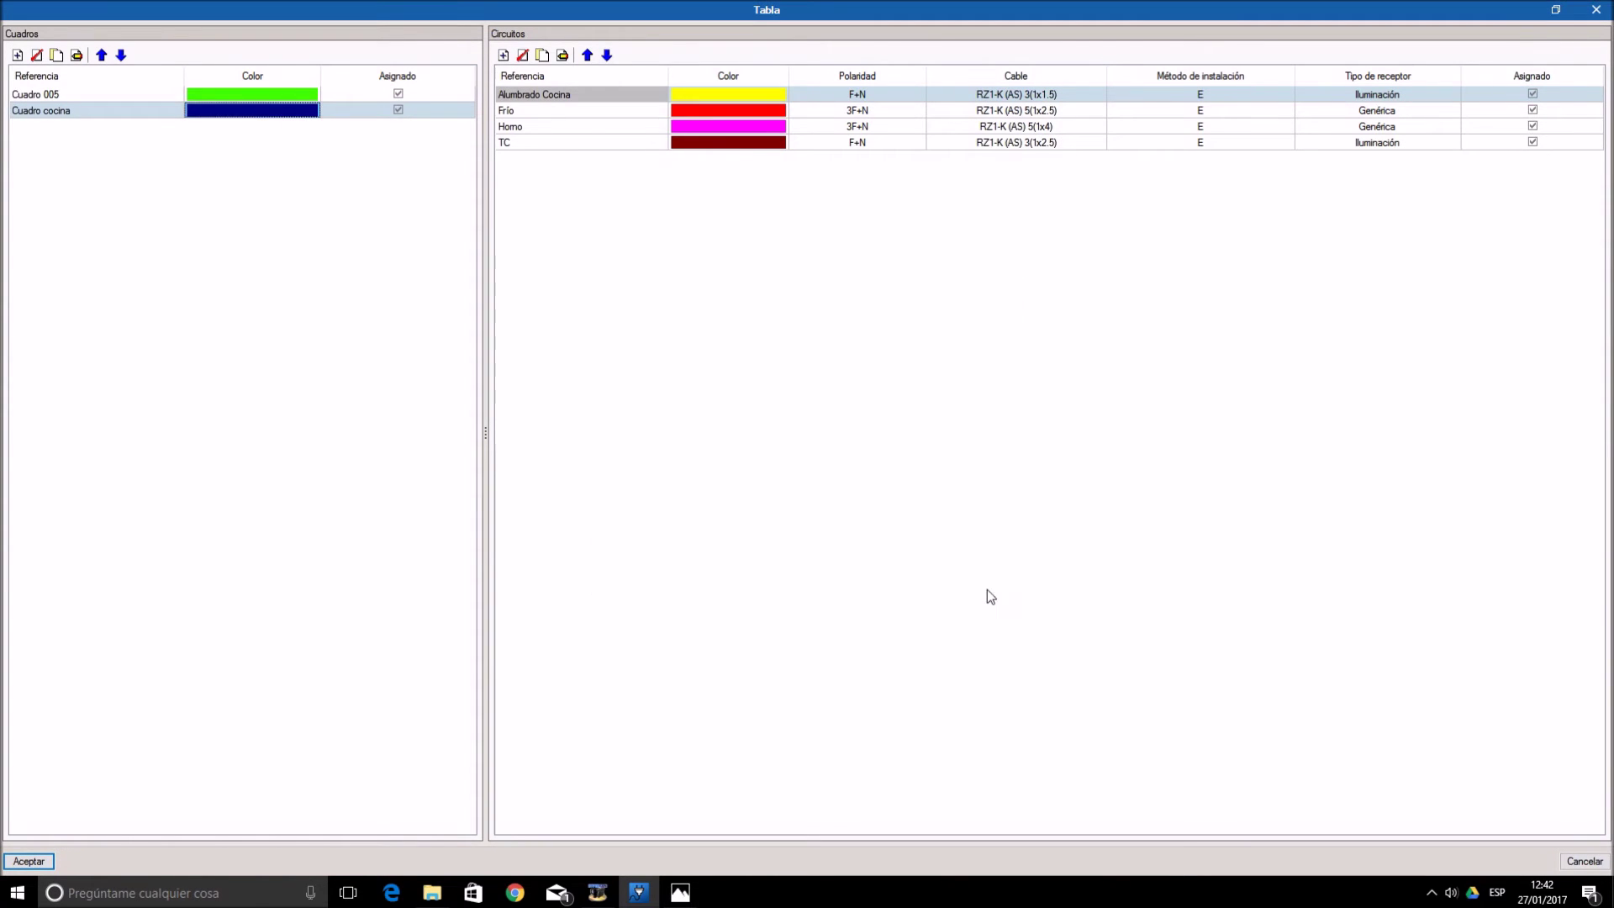
click(548, 142)
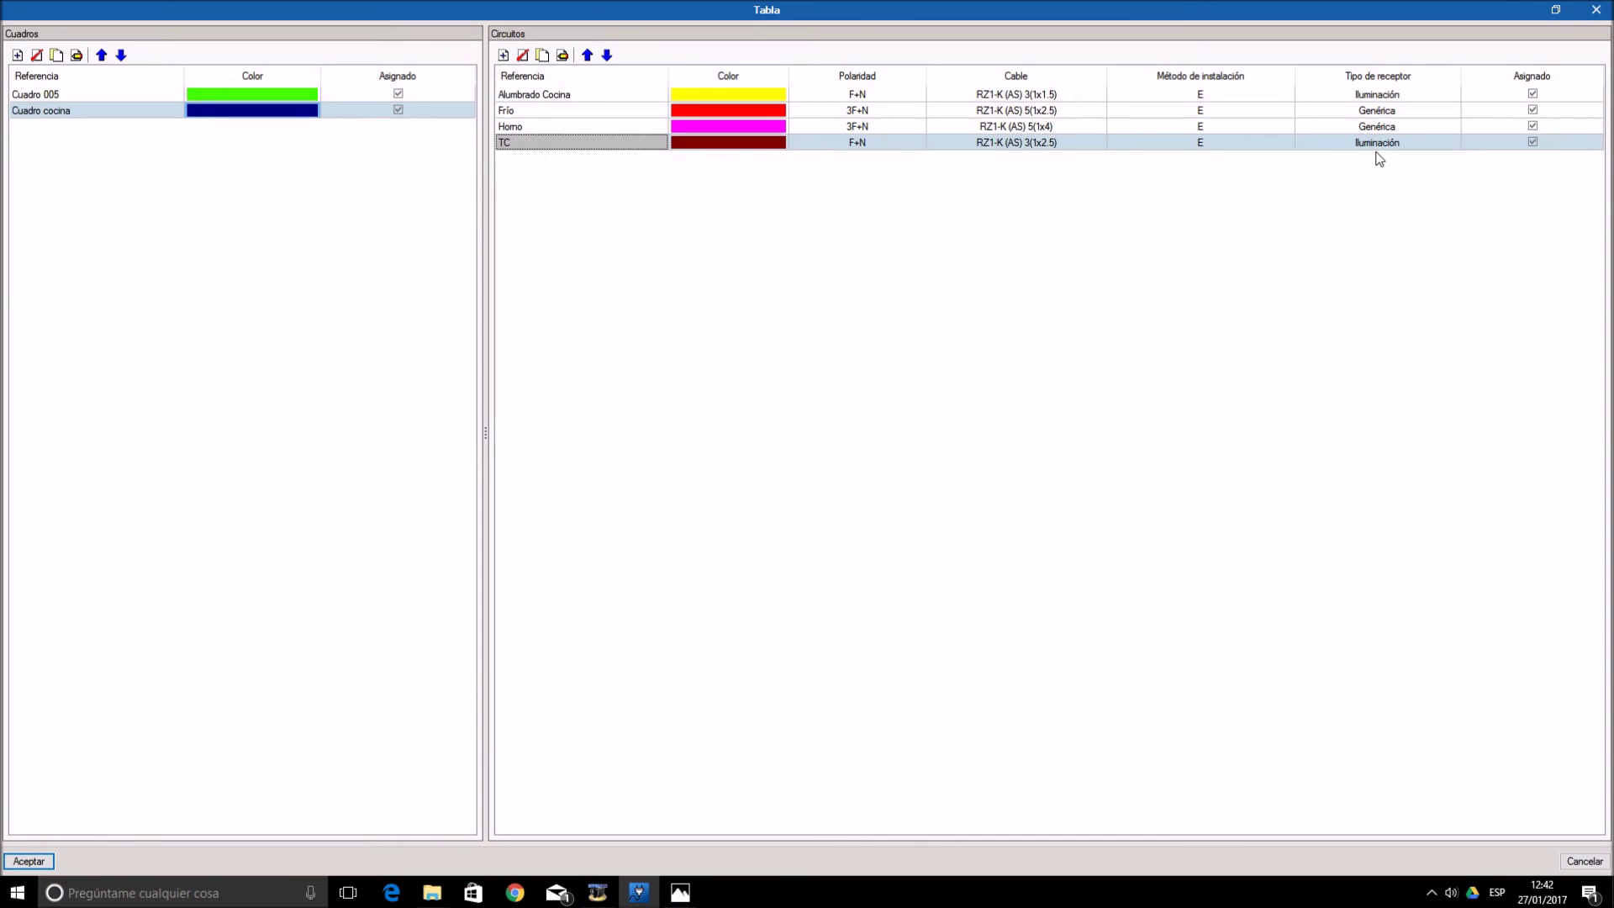
click(563, 55)
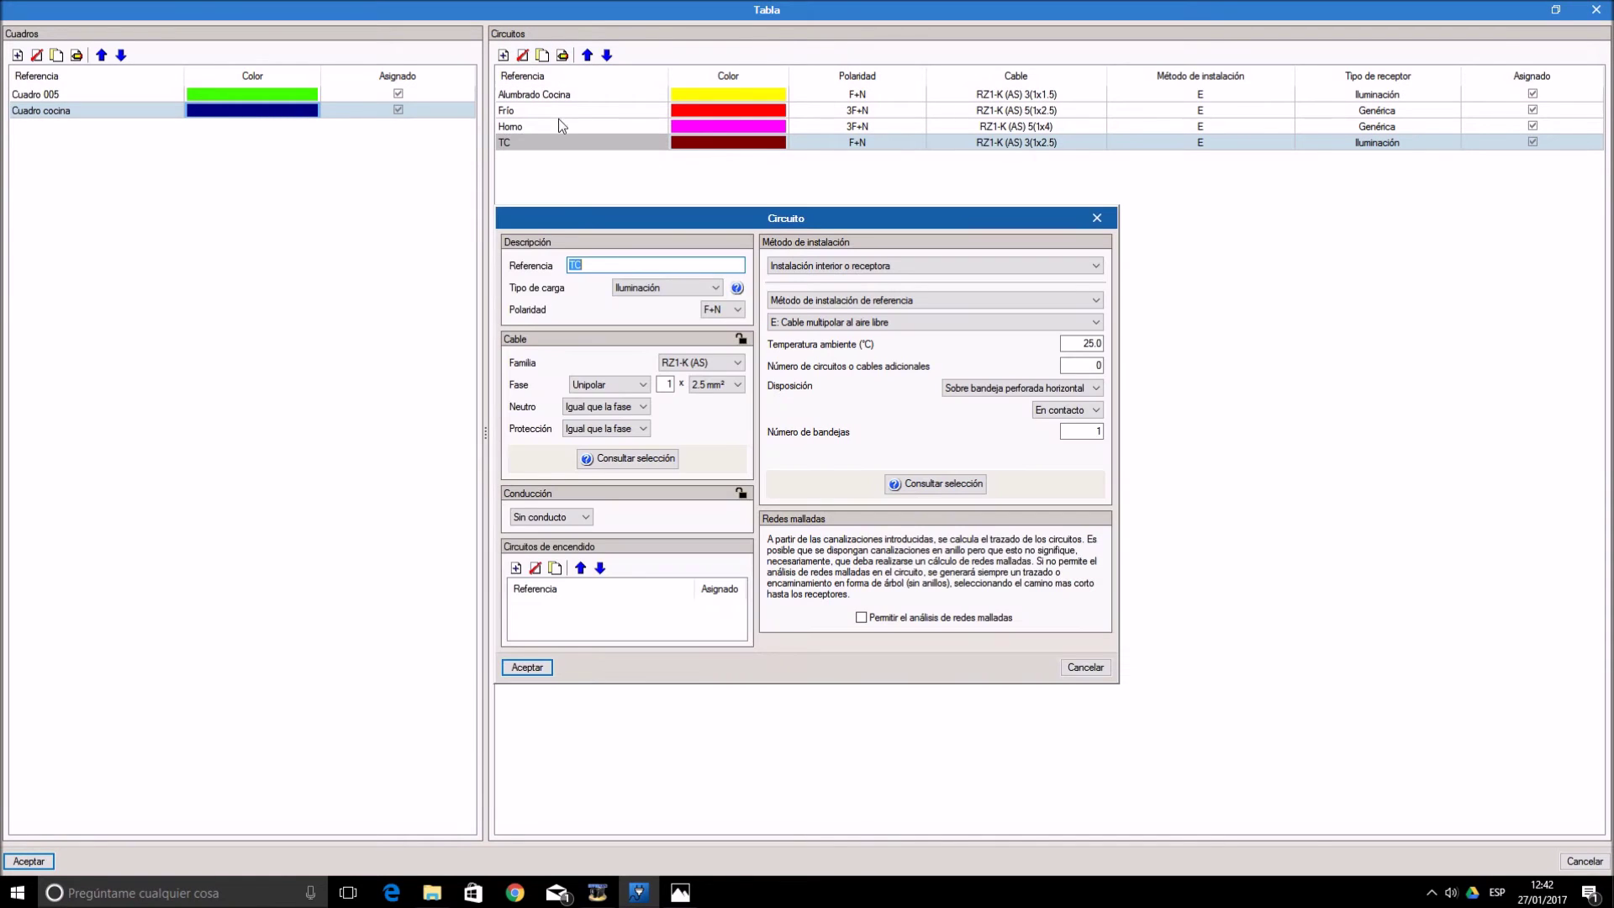
click(639, 288)
click(653, 332)
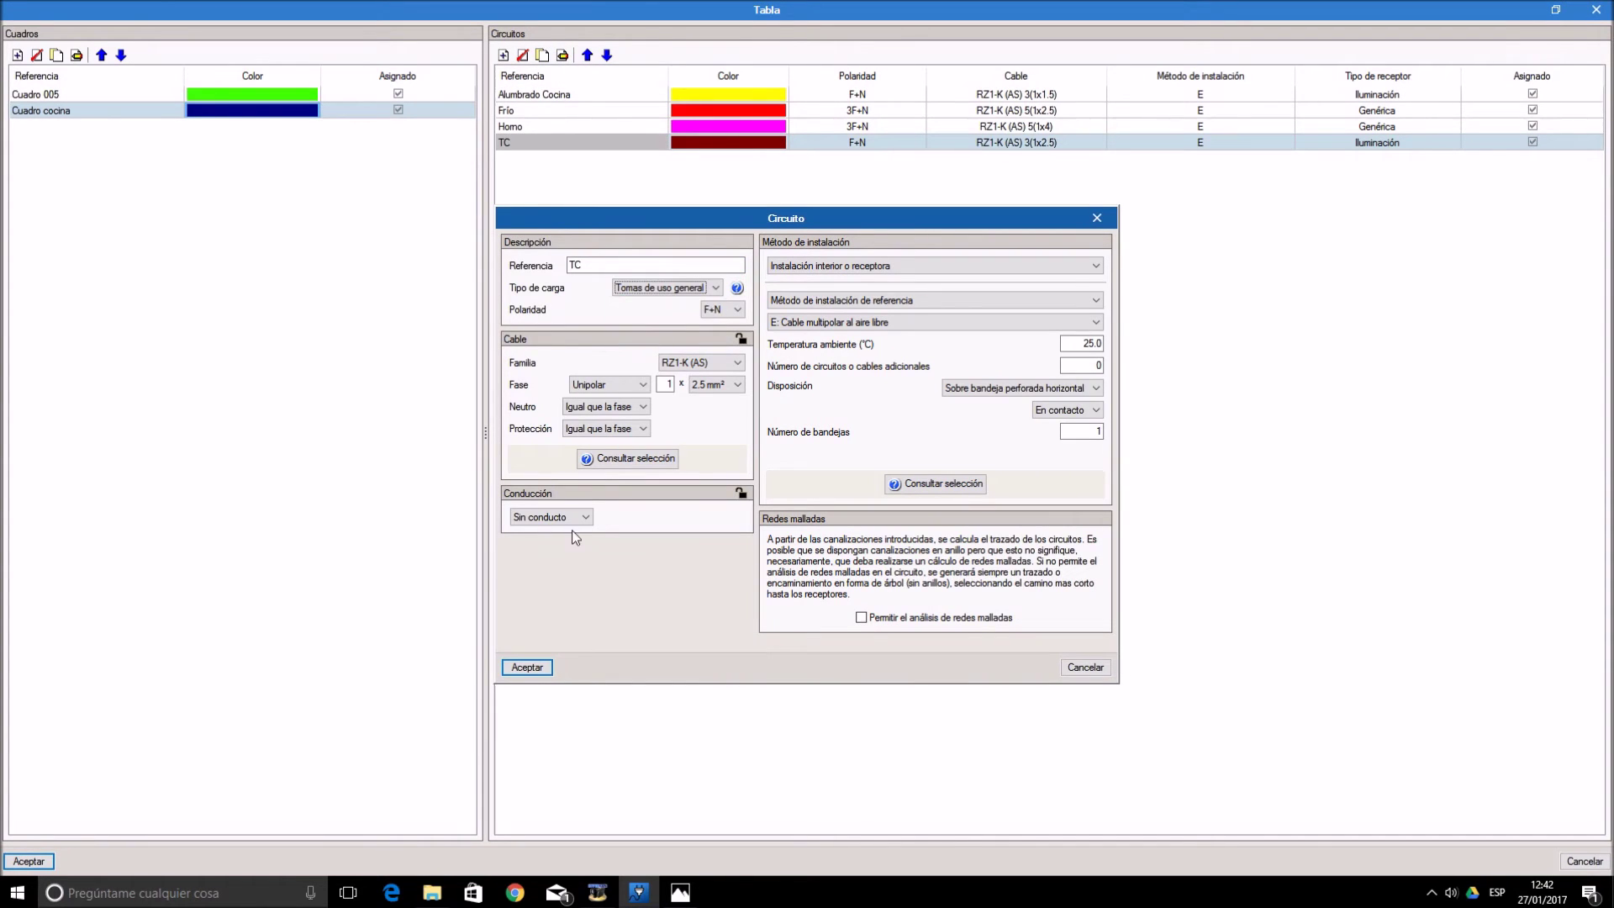
click(528, 667)
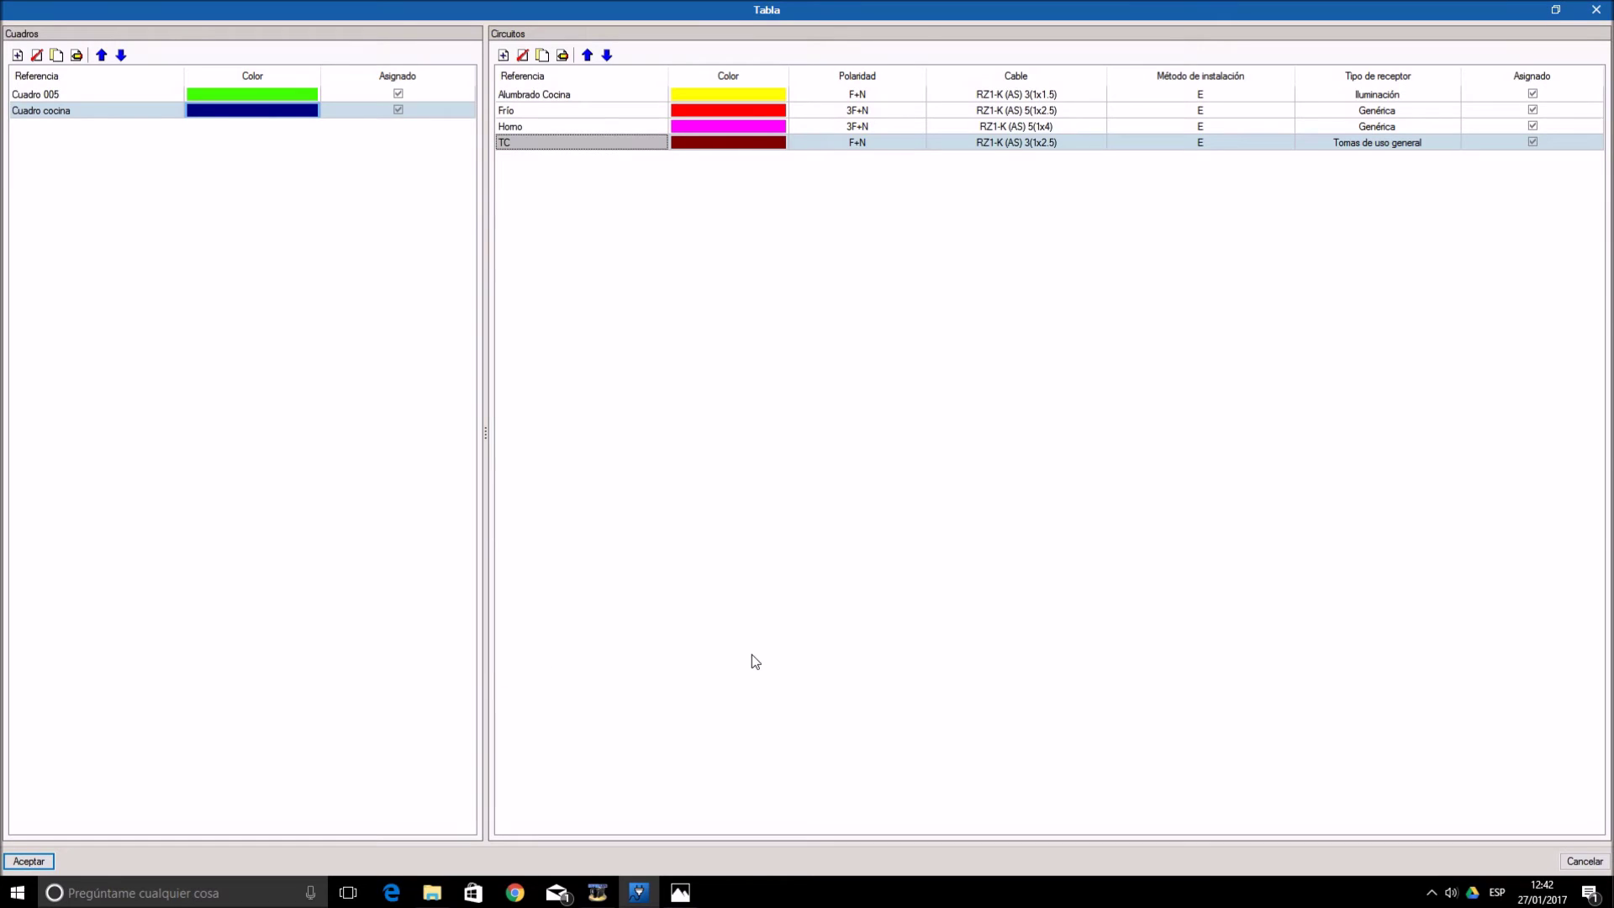
click(37, 861)
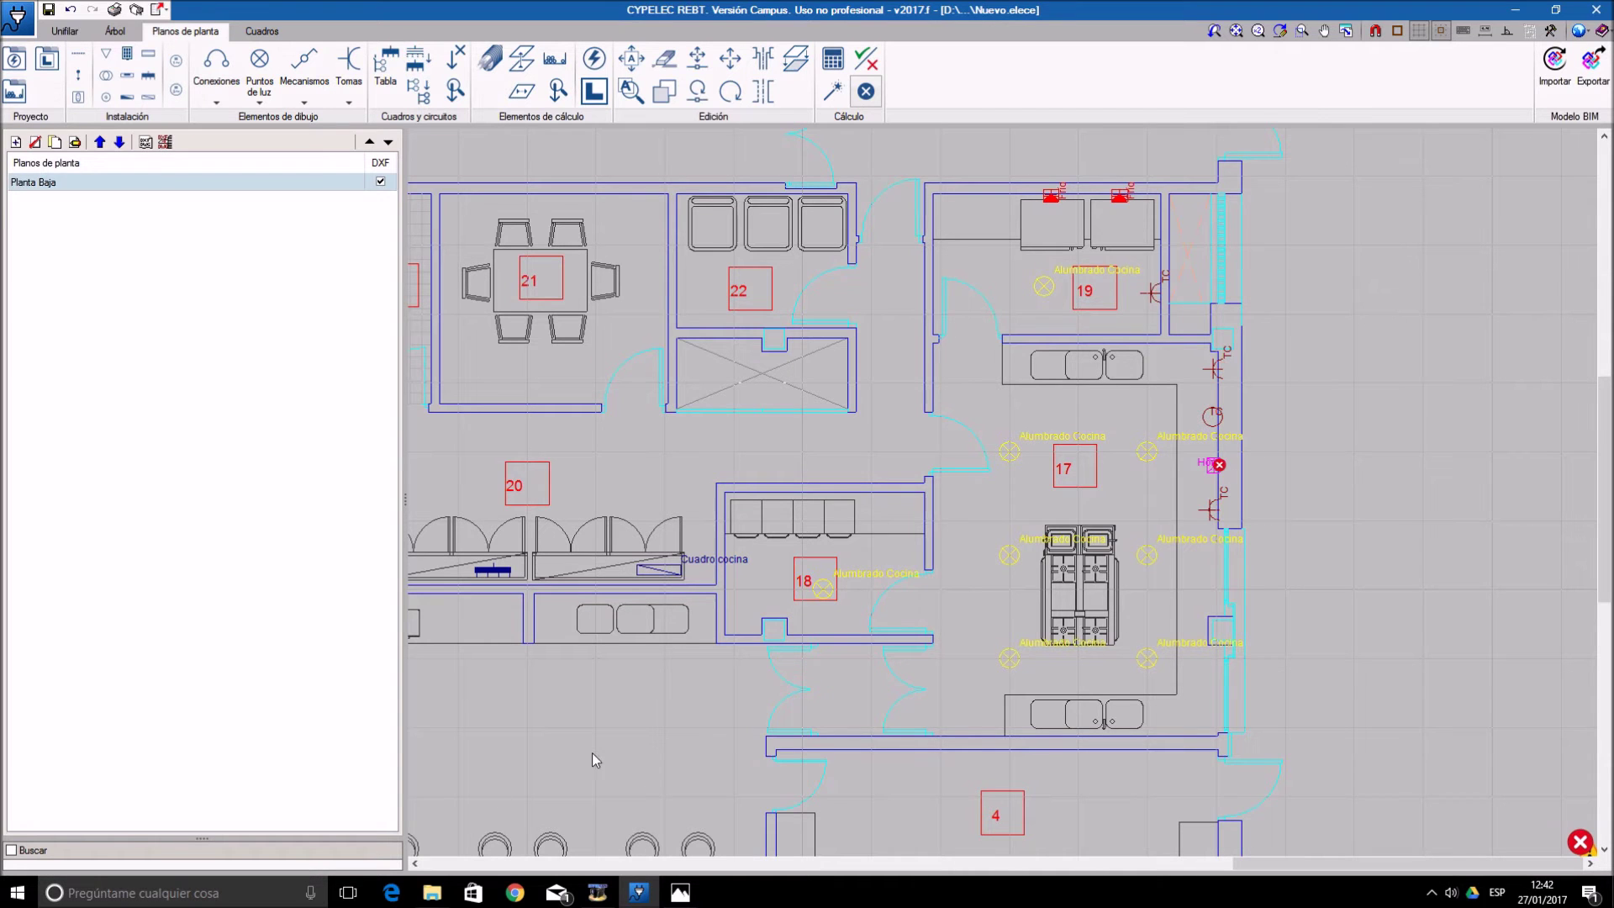
- Check the polarity and load type of Cuadro cocina's Horno circuit in the panels and circuits table
scroll(1210, 469, up, 2)
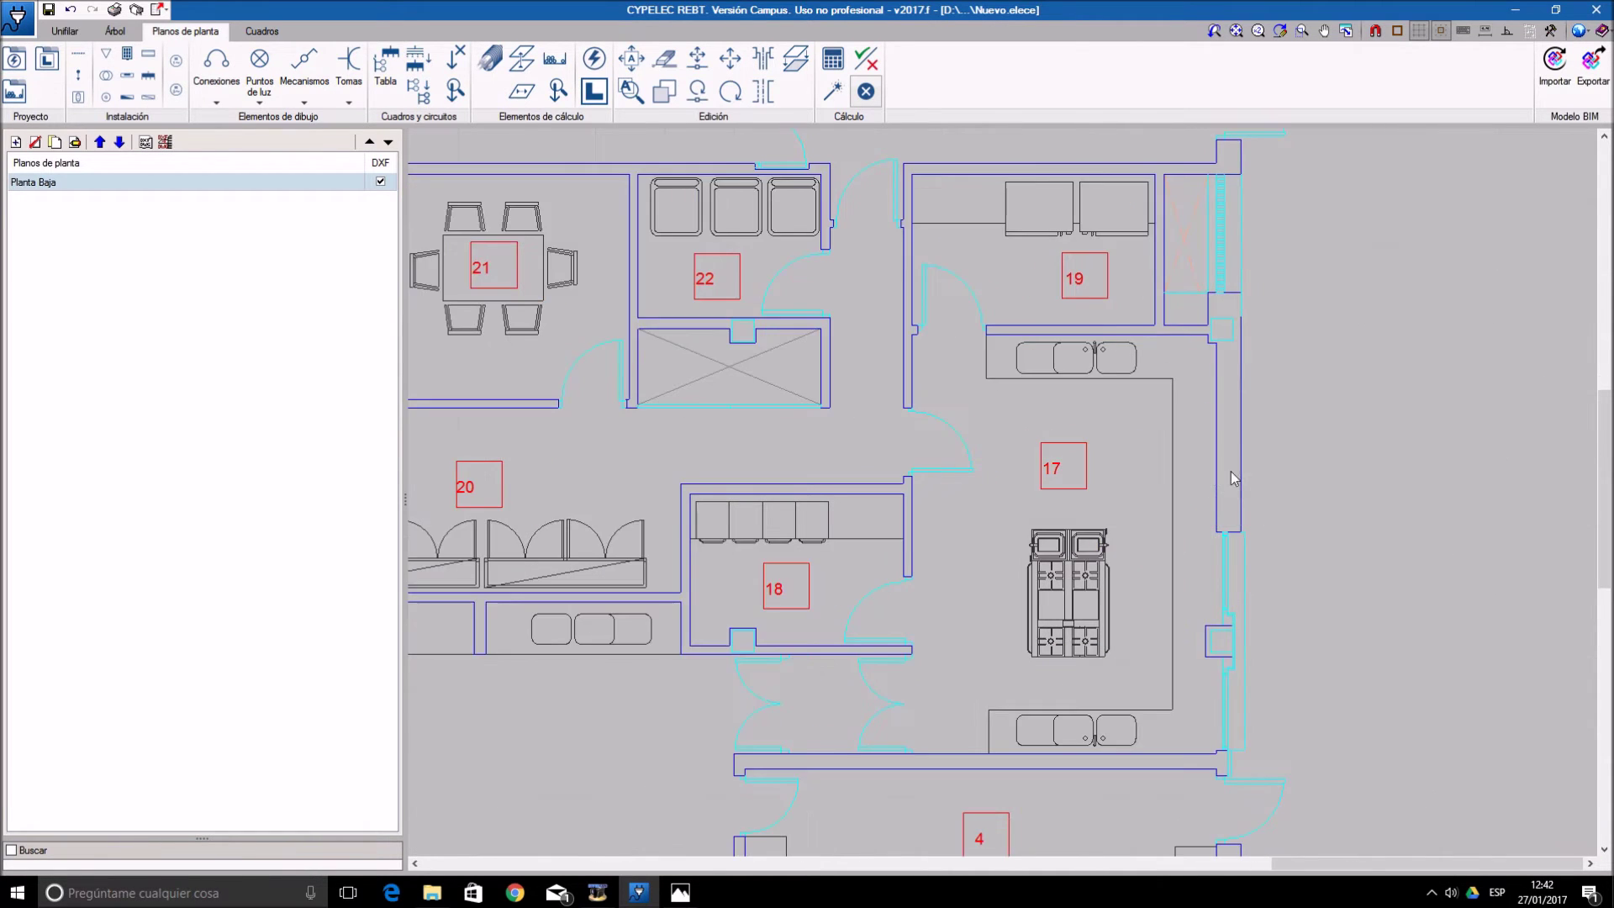
click(1208, 469)
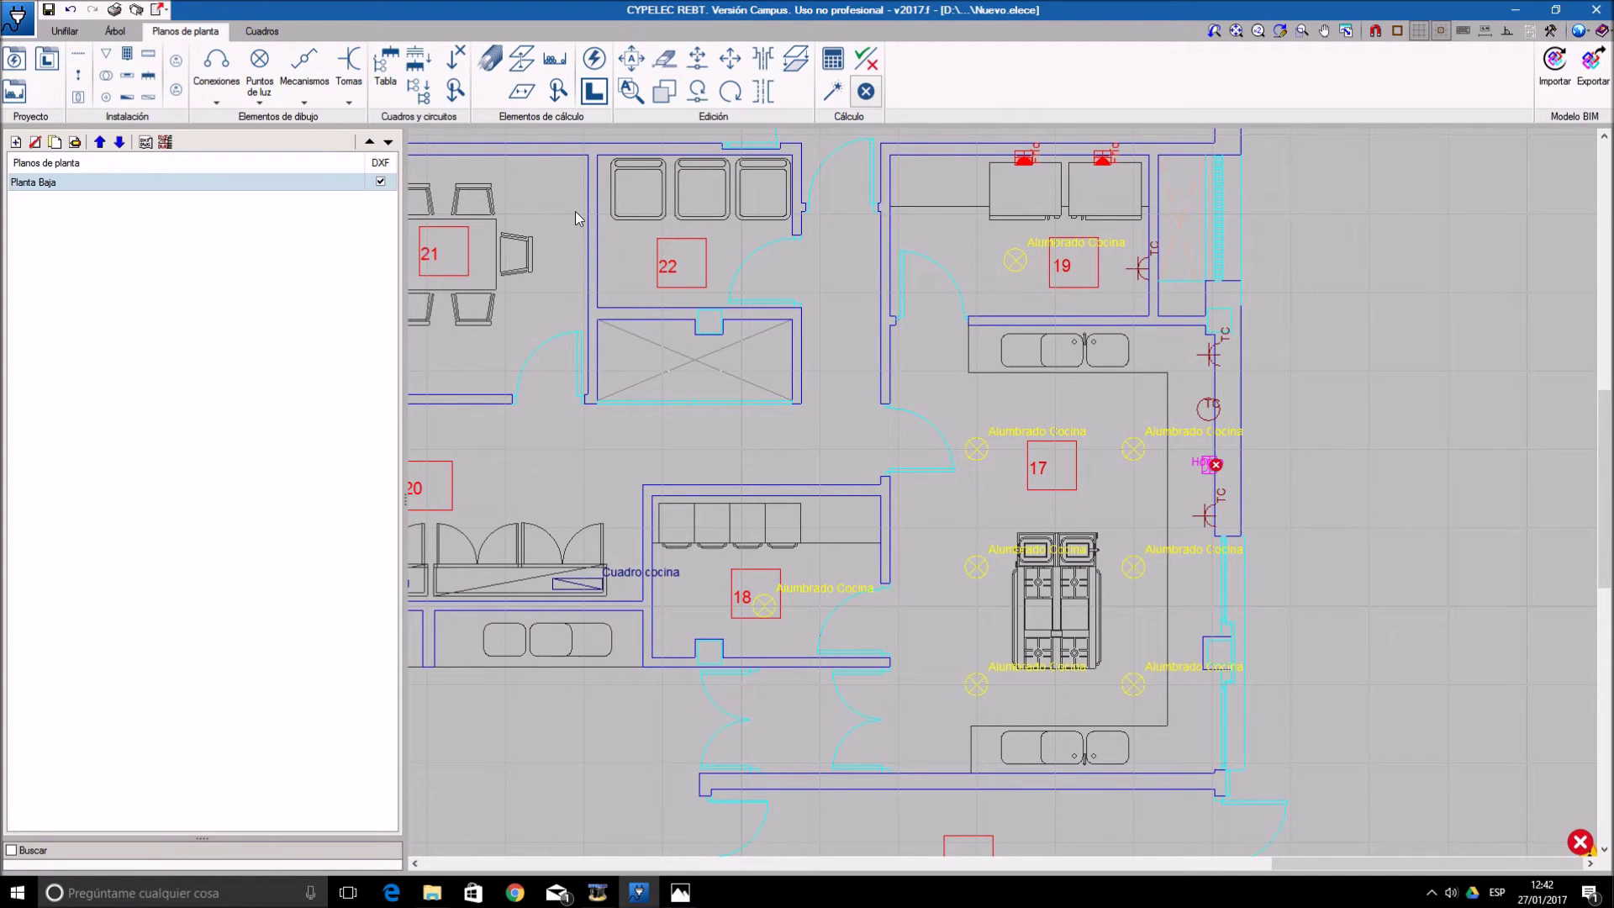
click(386, 68)
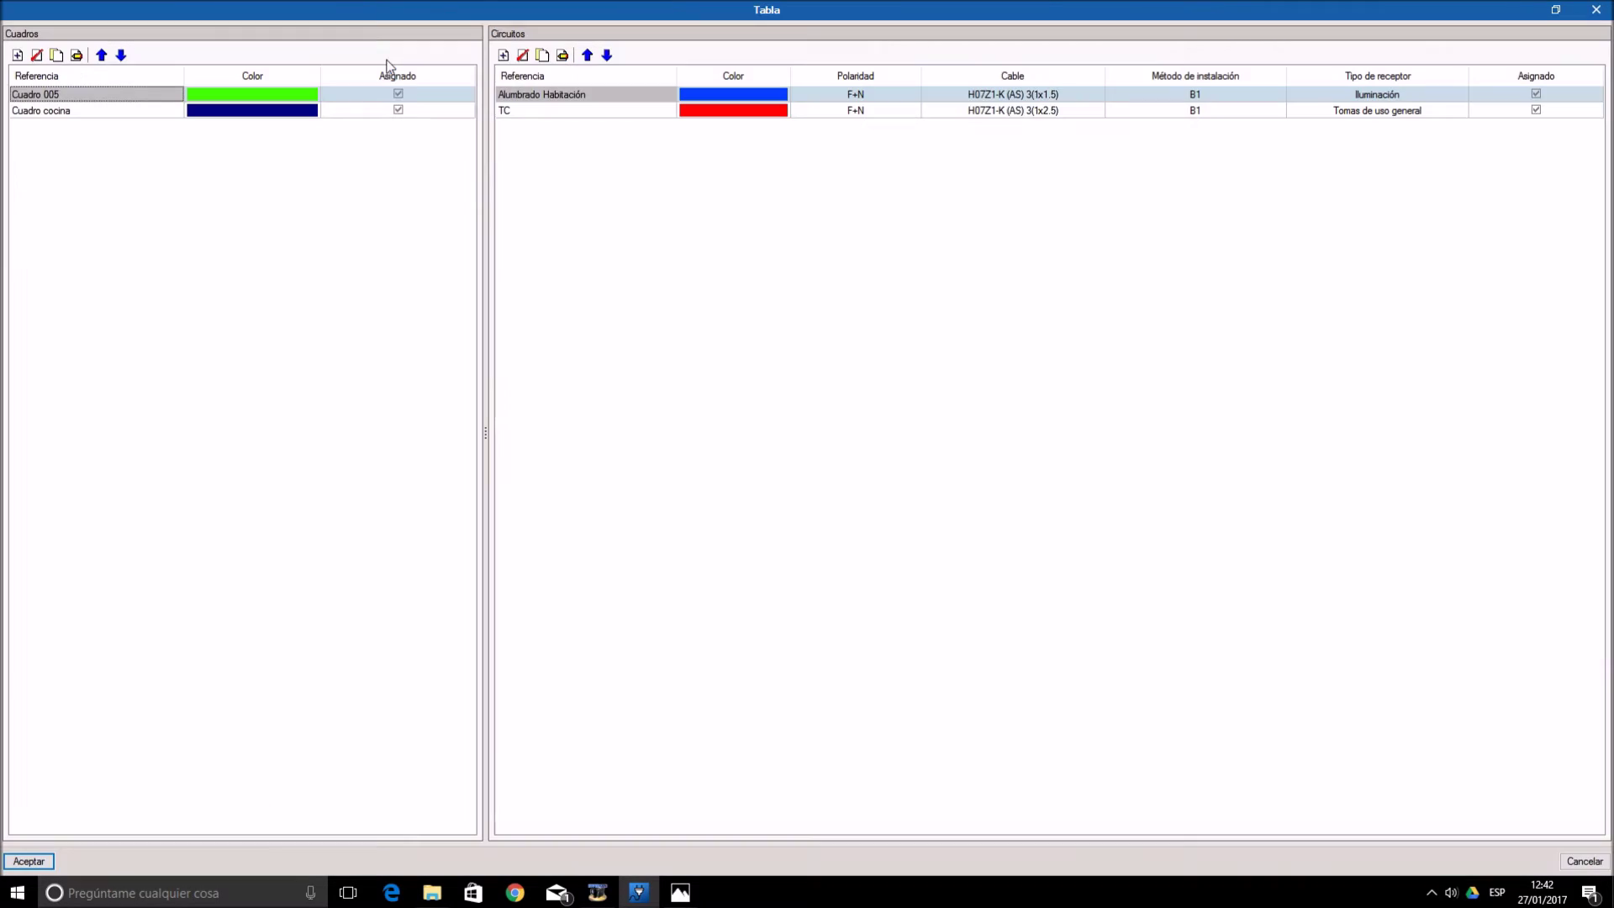
click(172, 109)
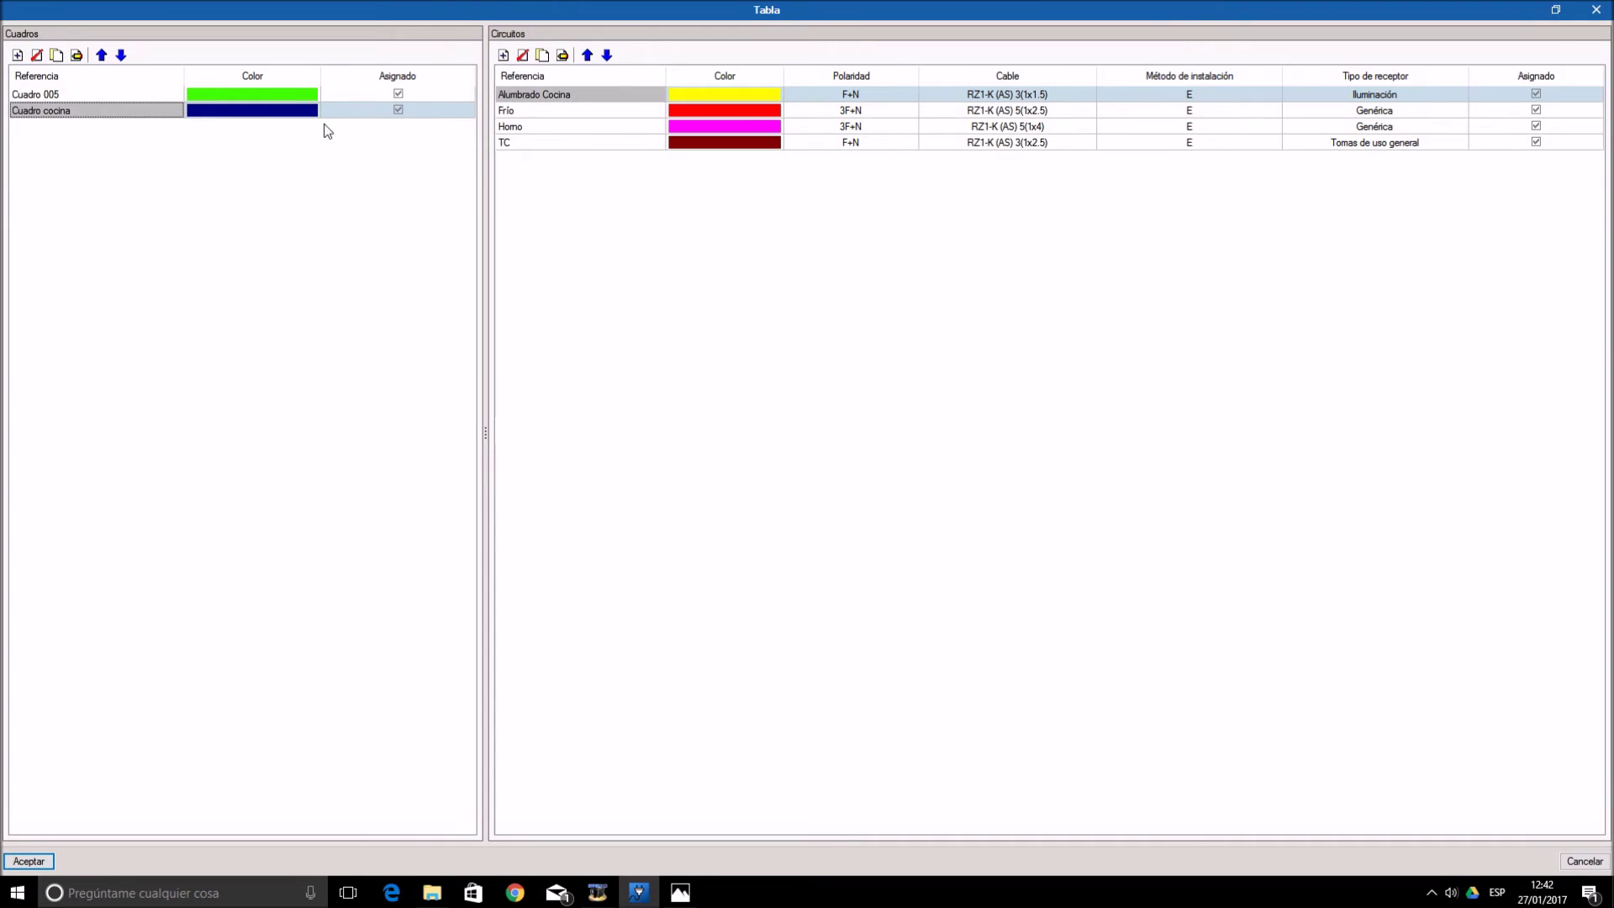
click(523, 128)
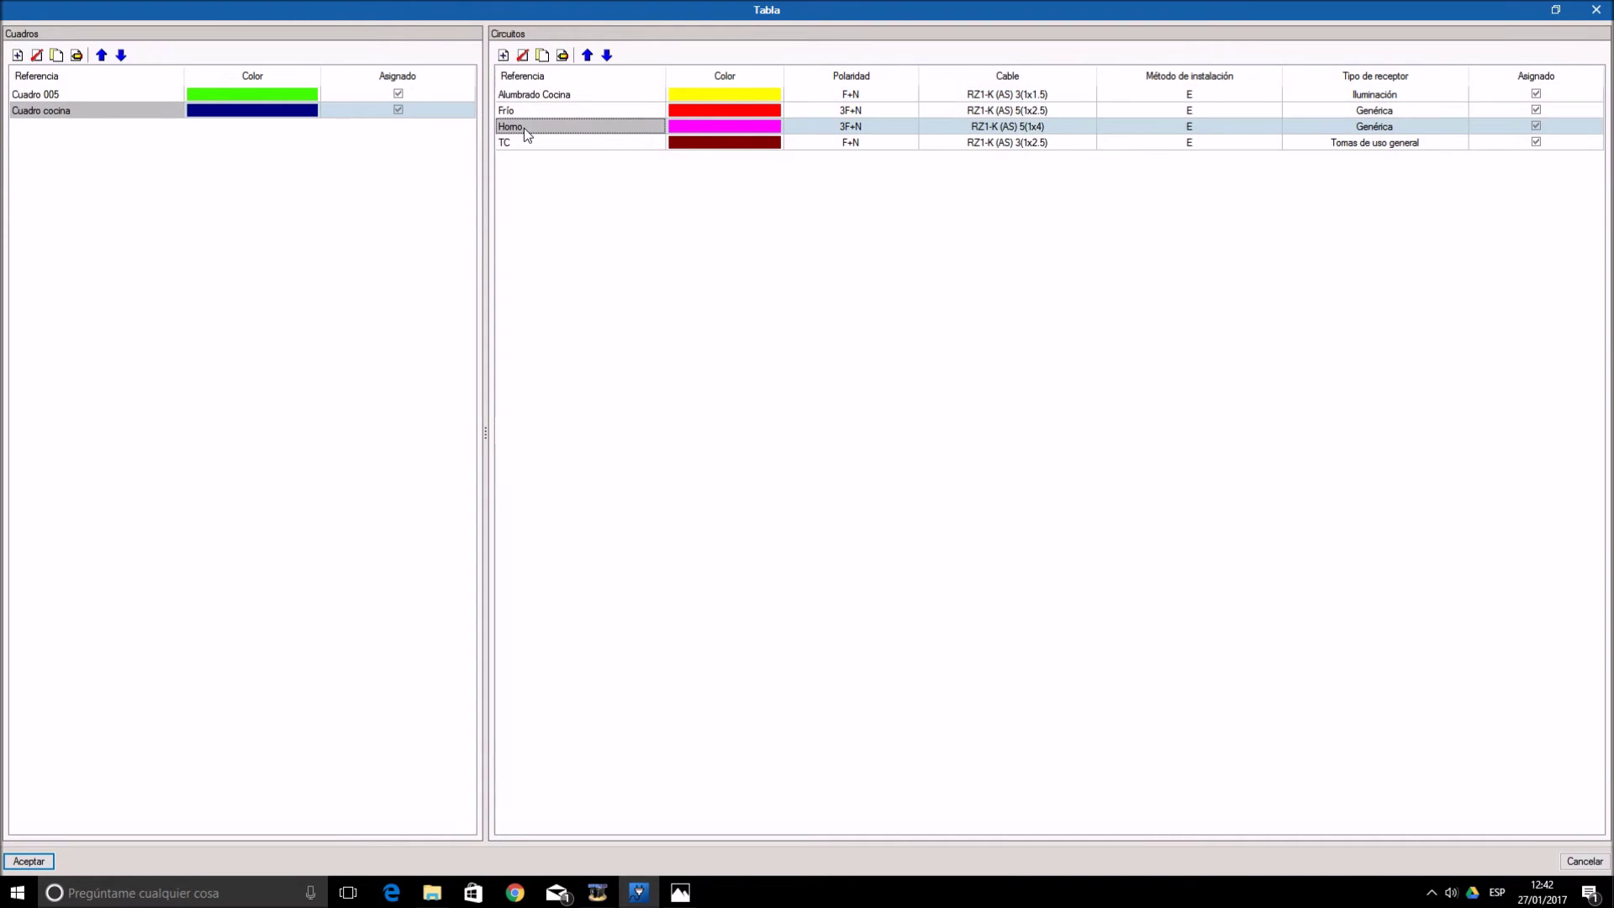
click(562, 54)
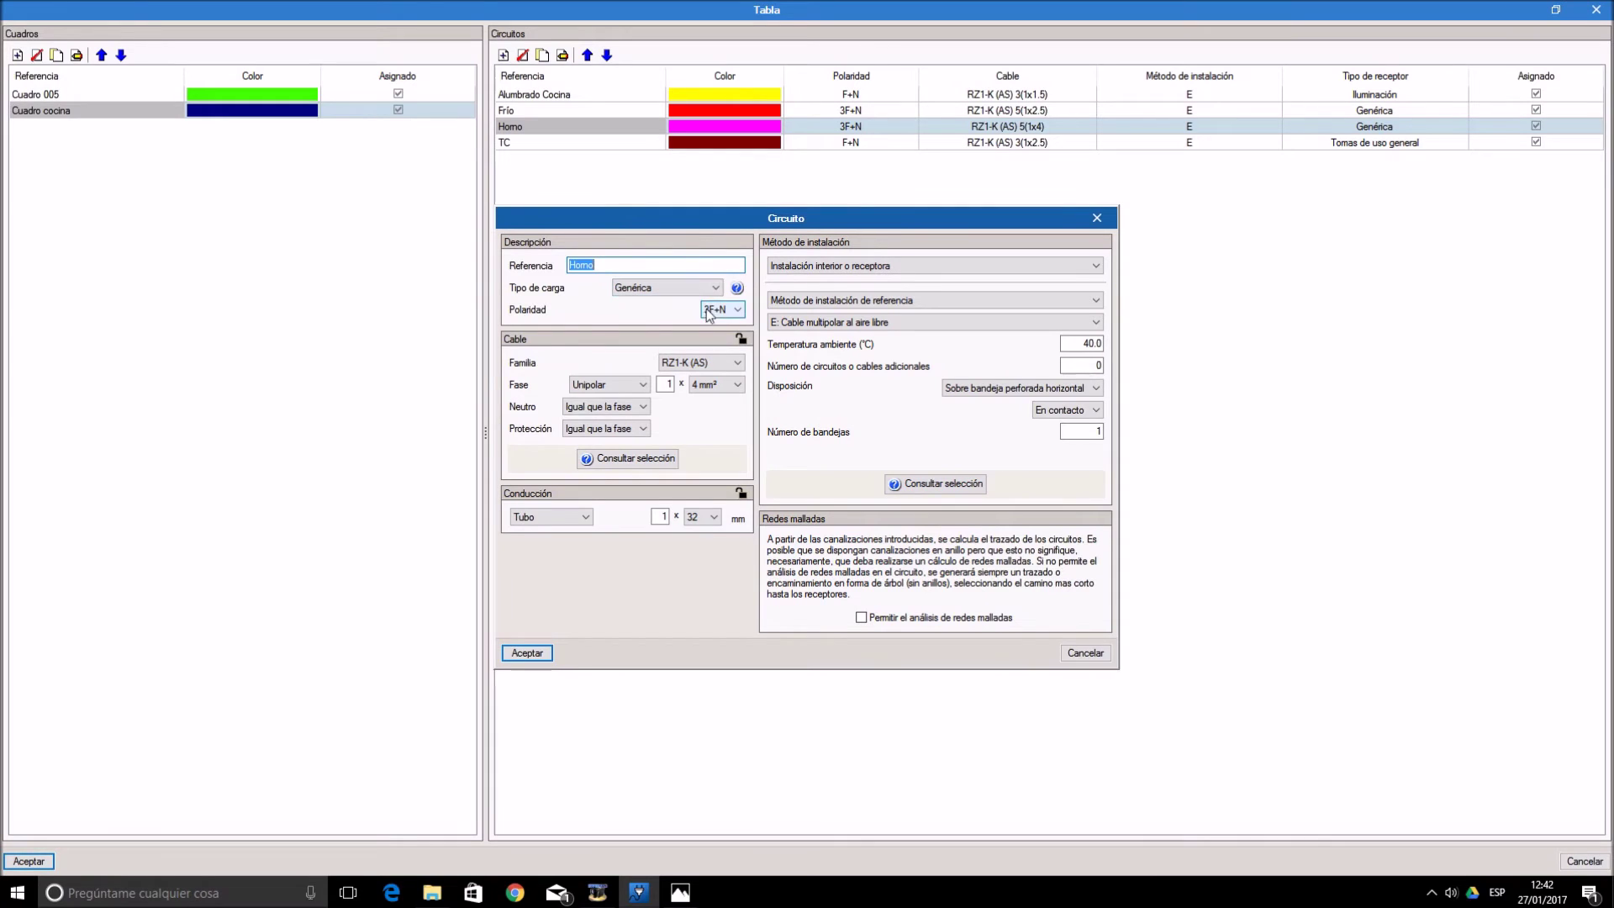
click(514, 649)
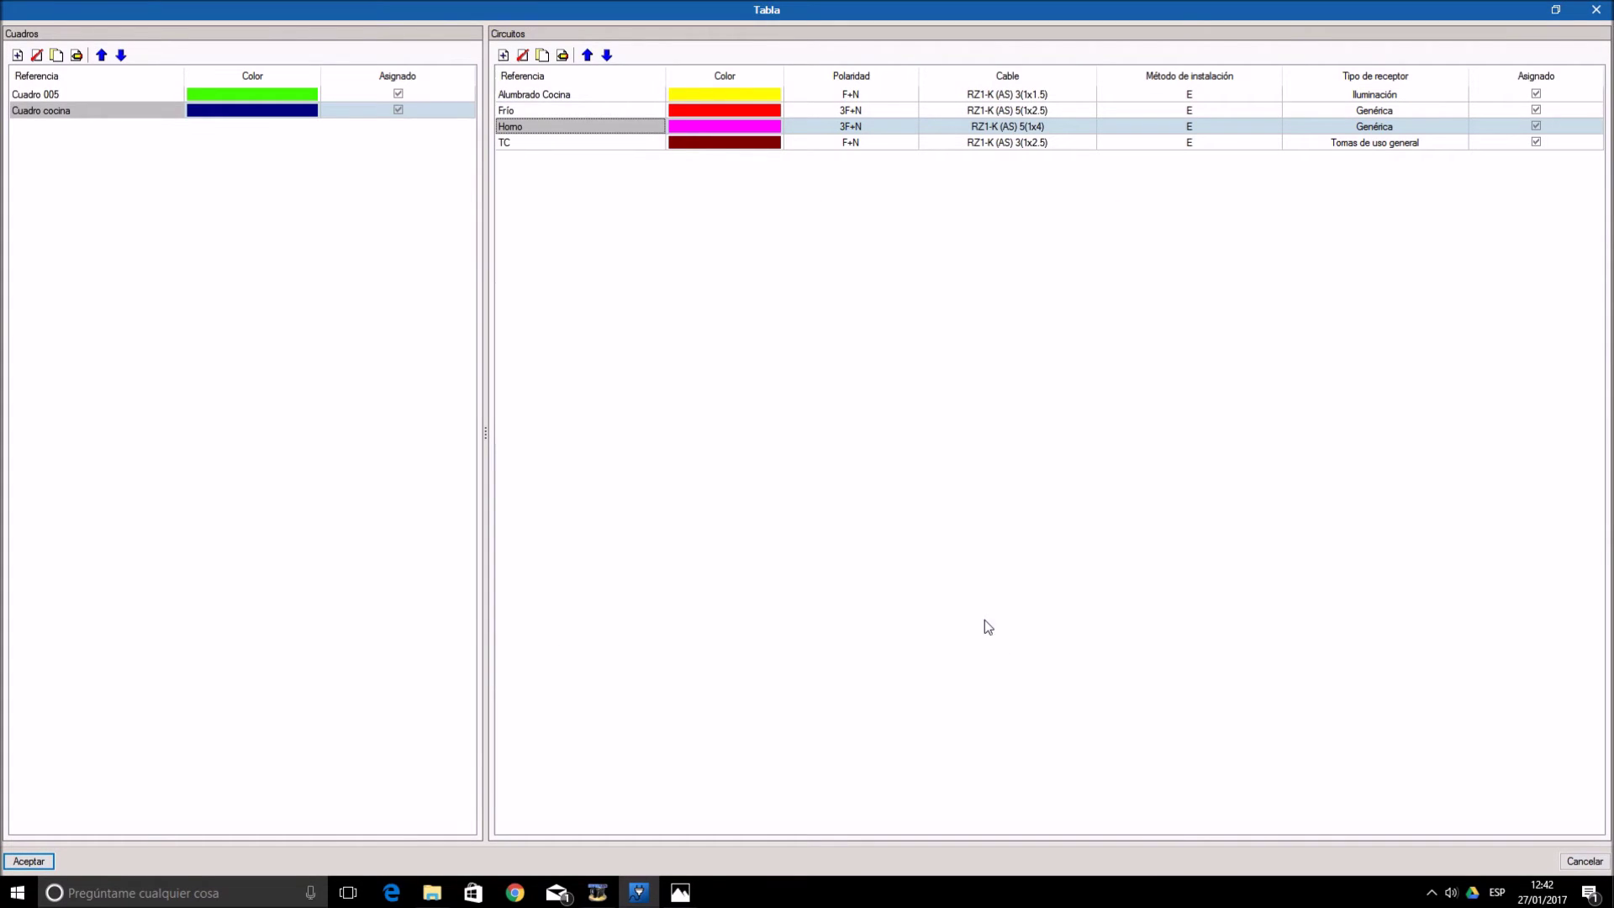
click(29, 861)
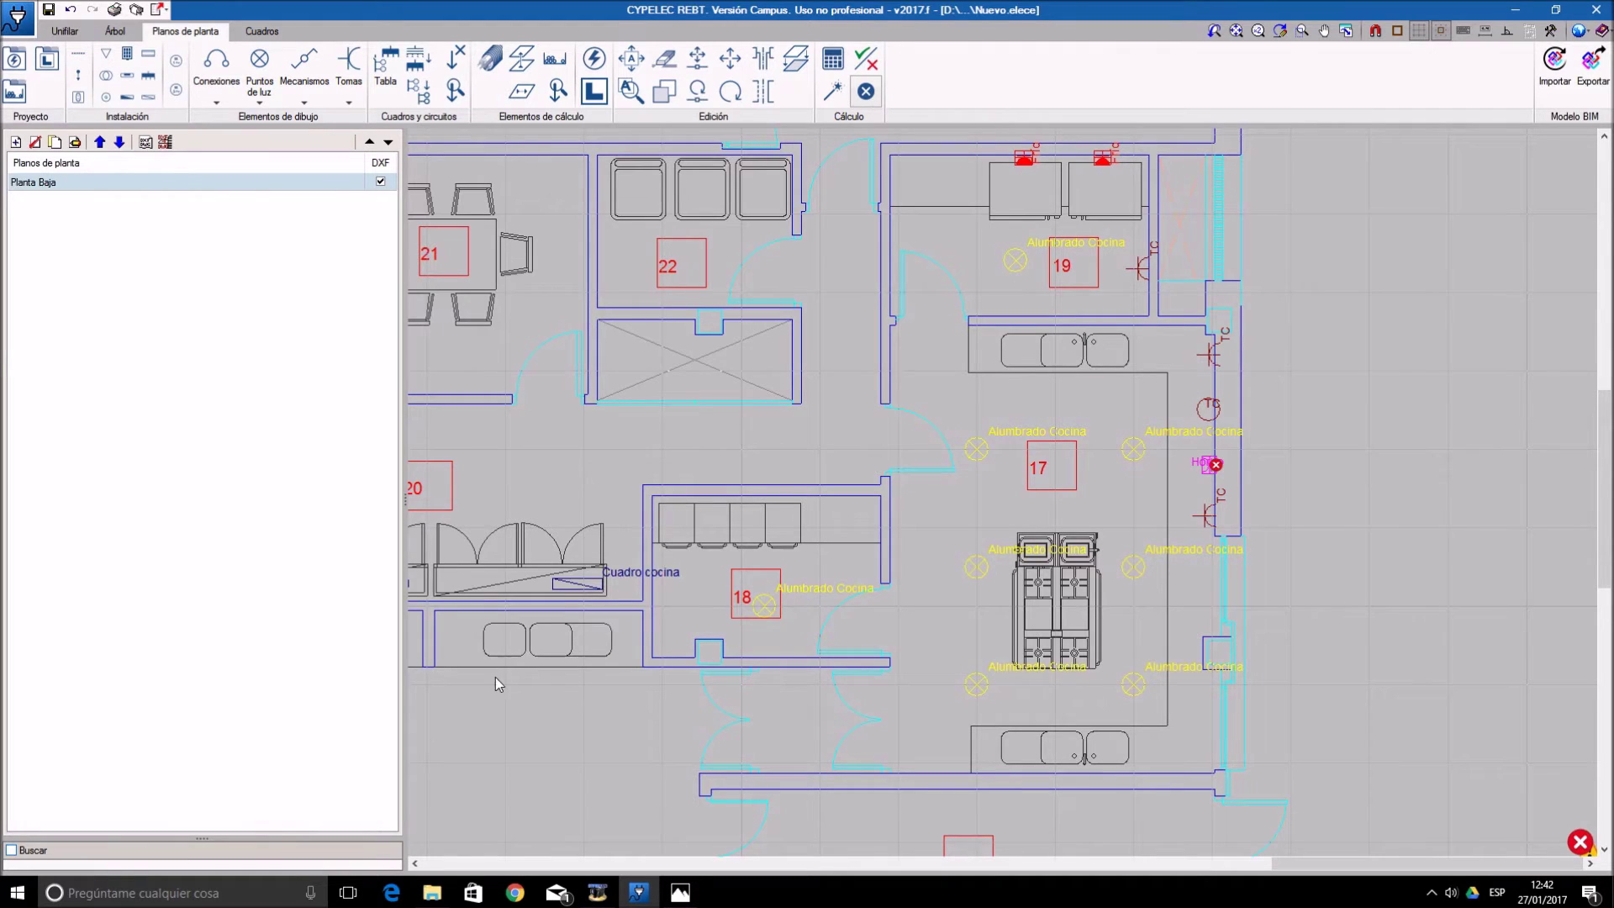
- Change the power supply of the Horno receiver load to Trifásica and accept the receiver
click(601, 63)
click(896, 304)
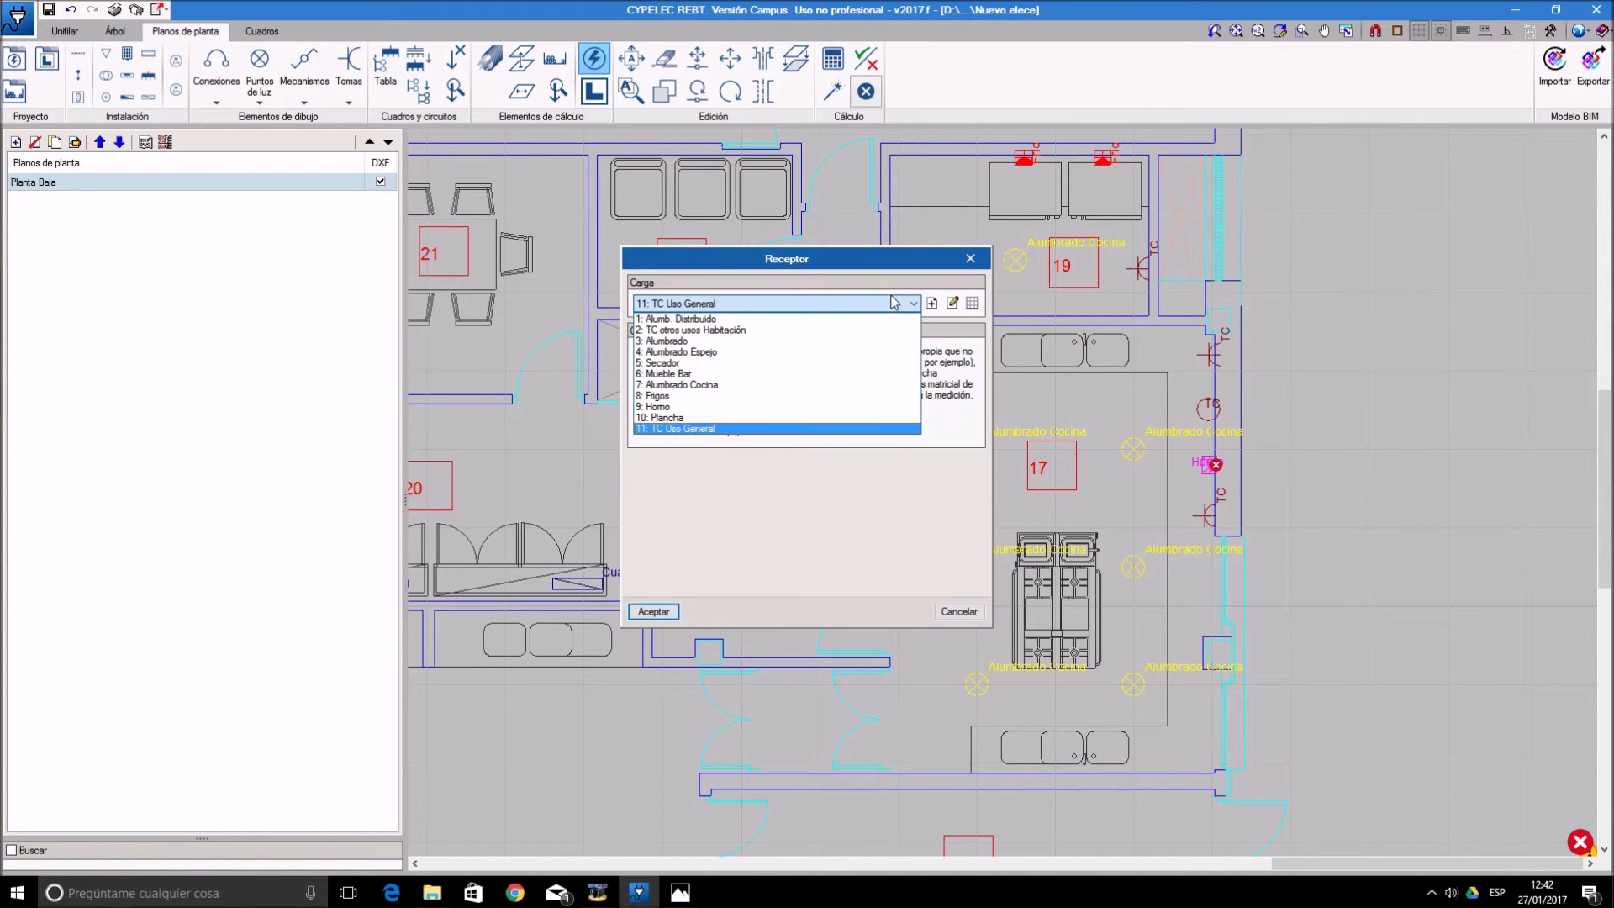
click(856, 407)
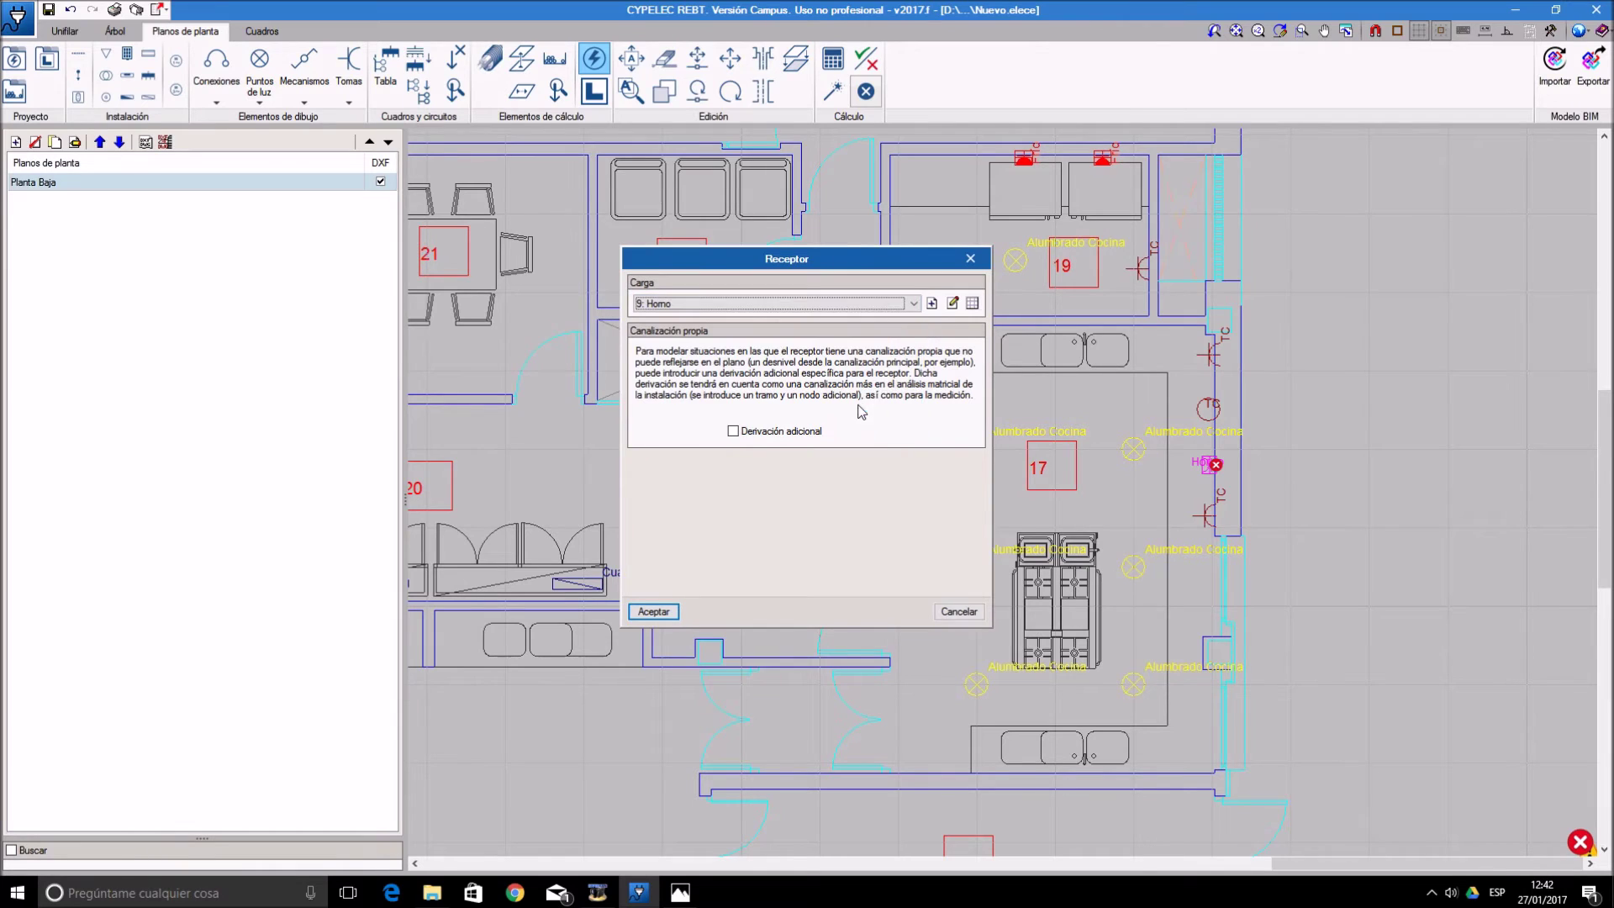
click(952, 303)
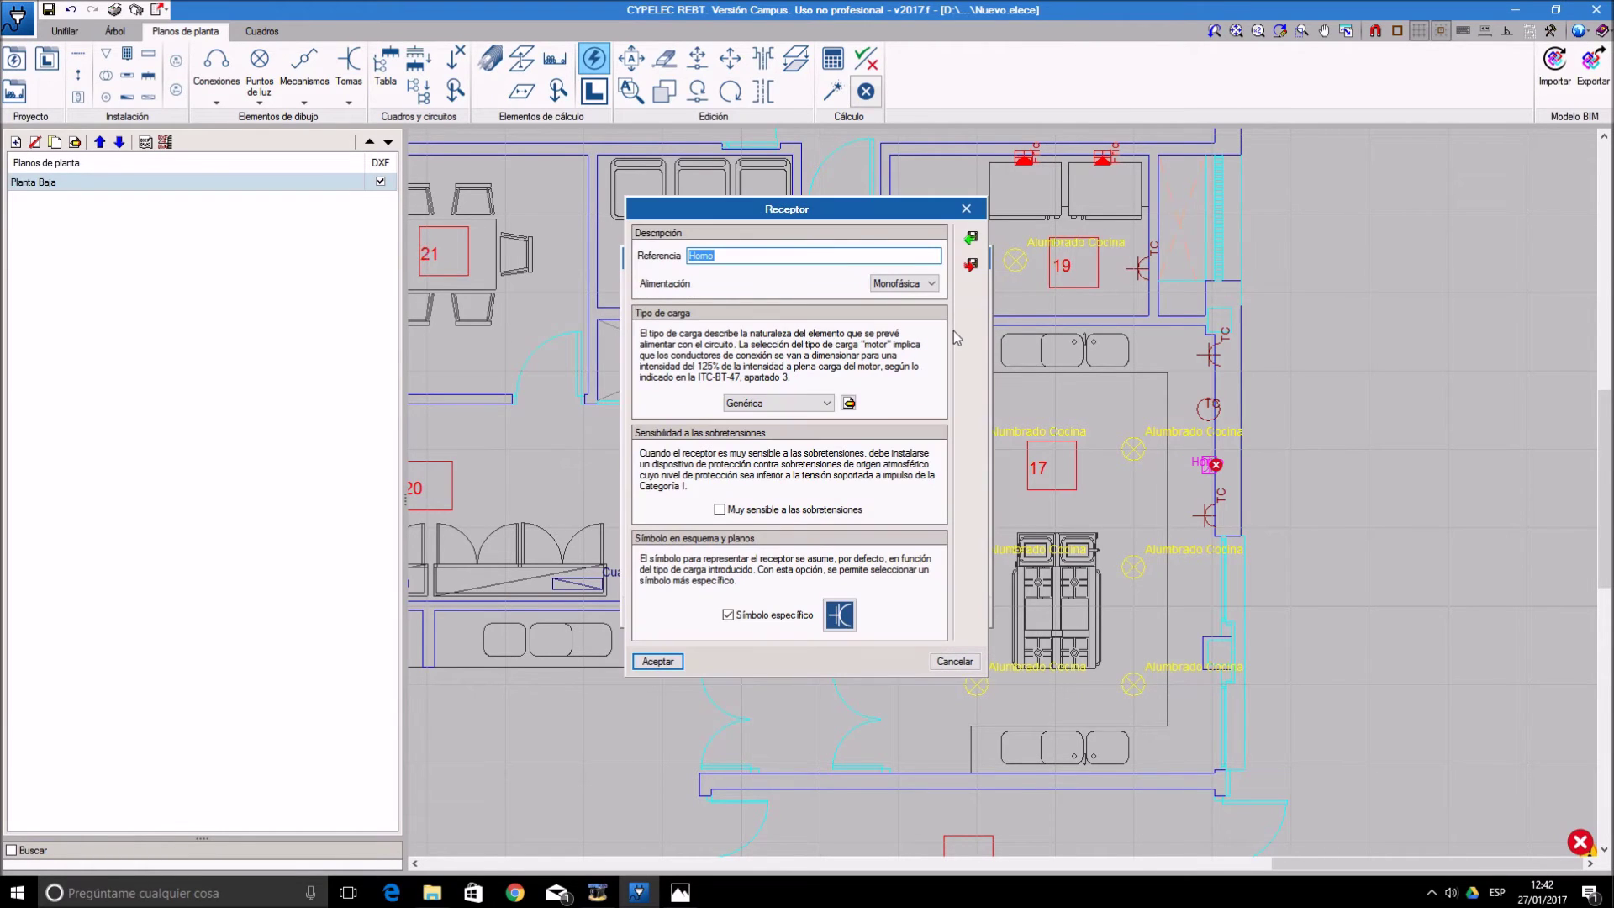
click(929, 285)
click(925, 308)
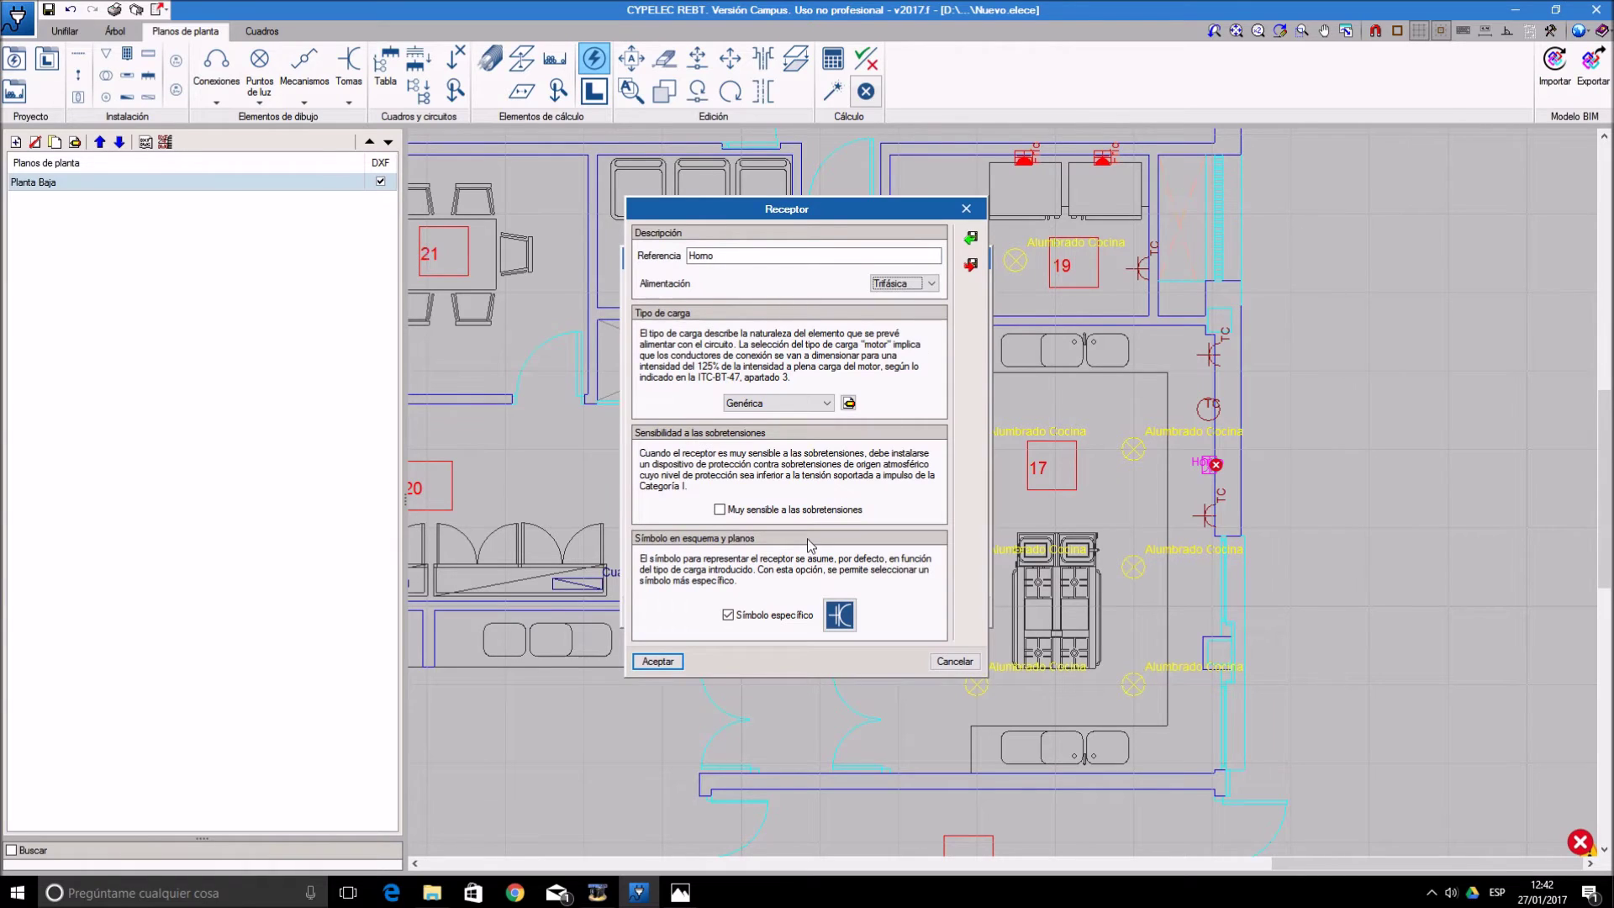
click(657, 663)
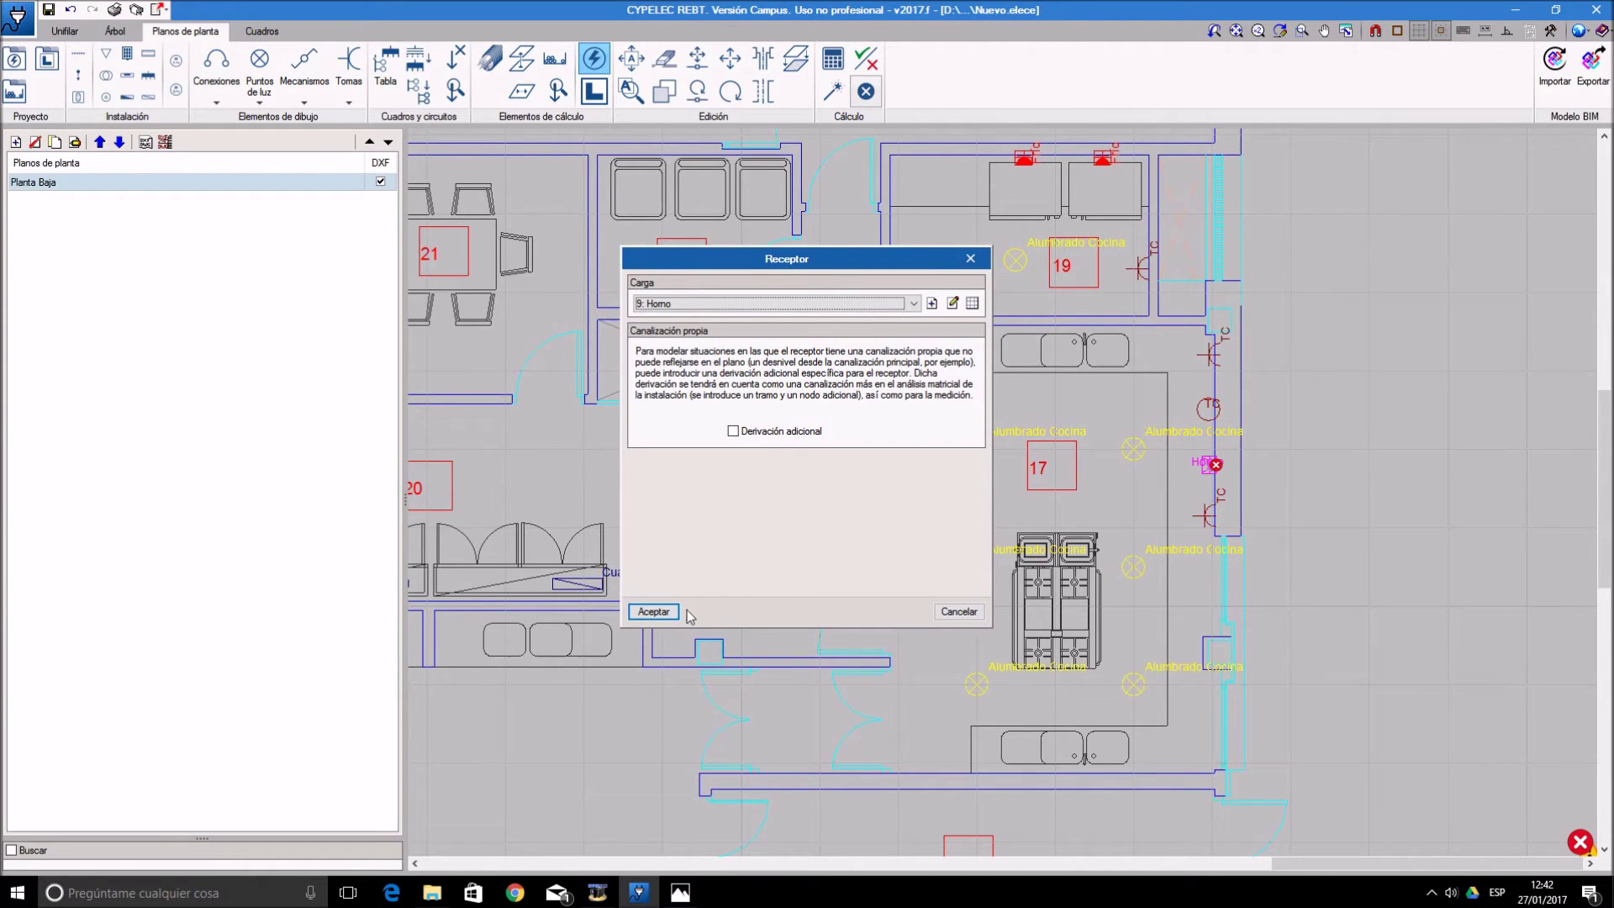
click(654, 611)
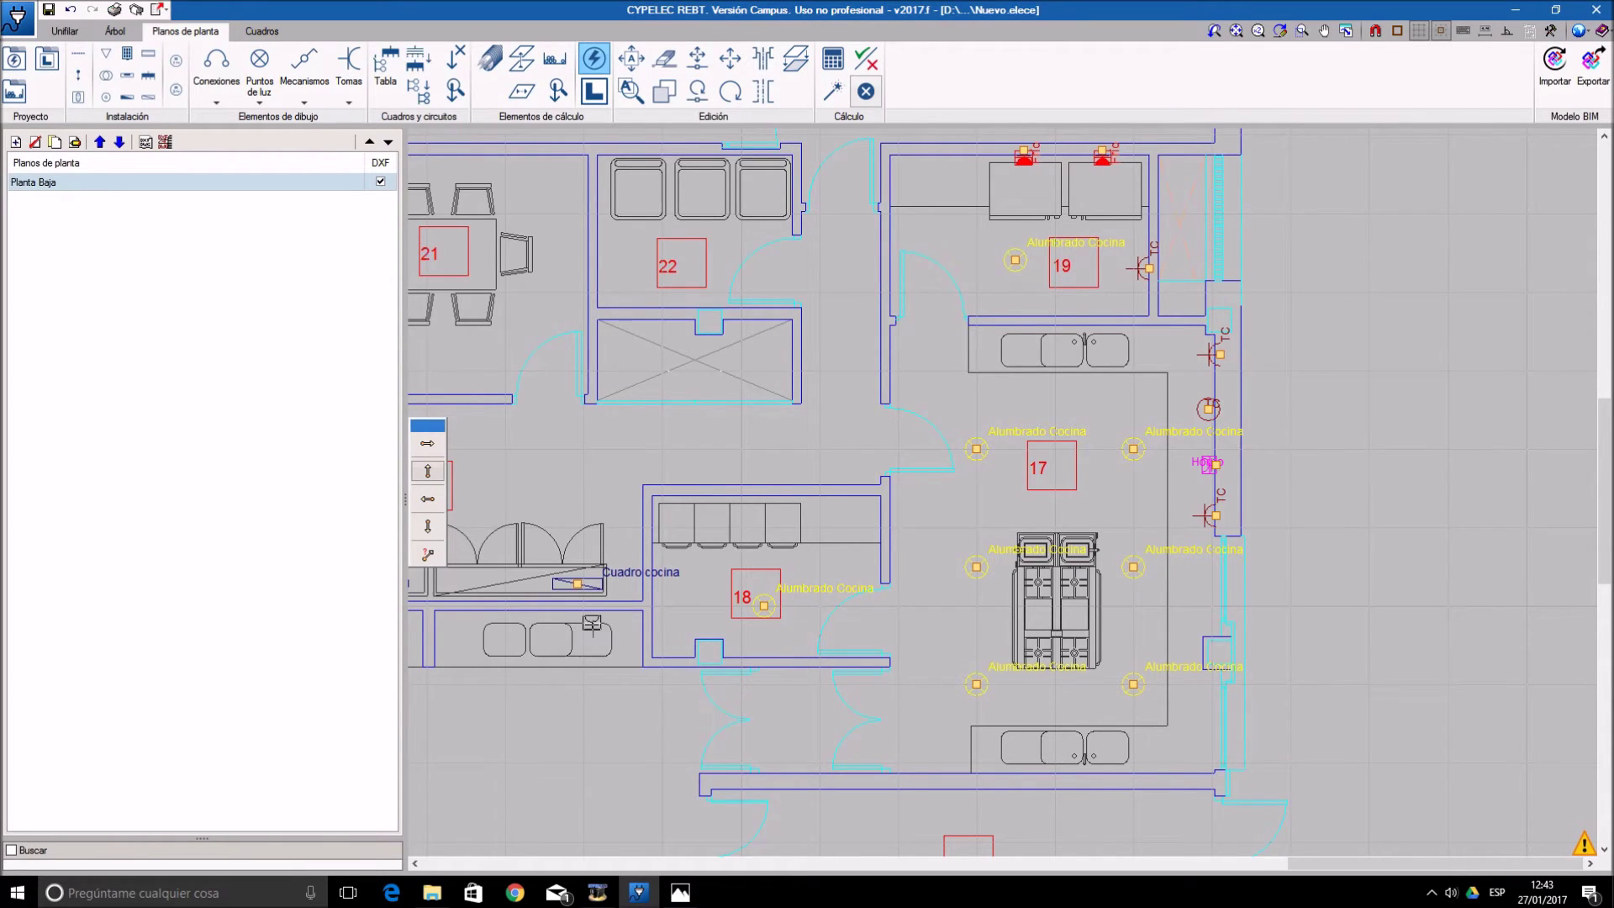
- Make the new conduit use its own installation method, El especificado para la canalización
scroll(592, 623, up, 2)
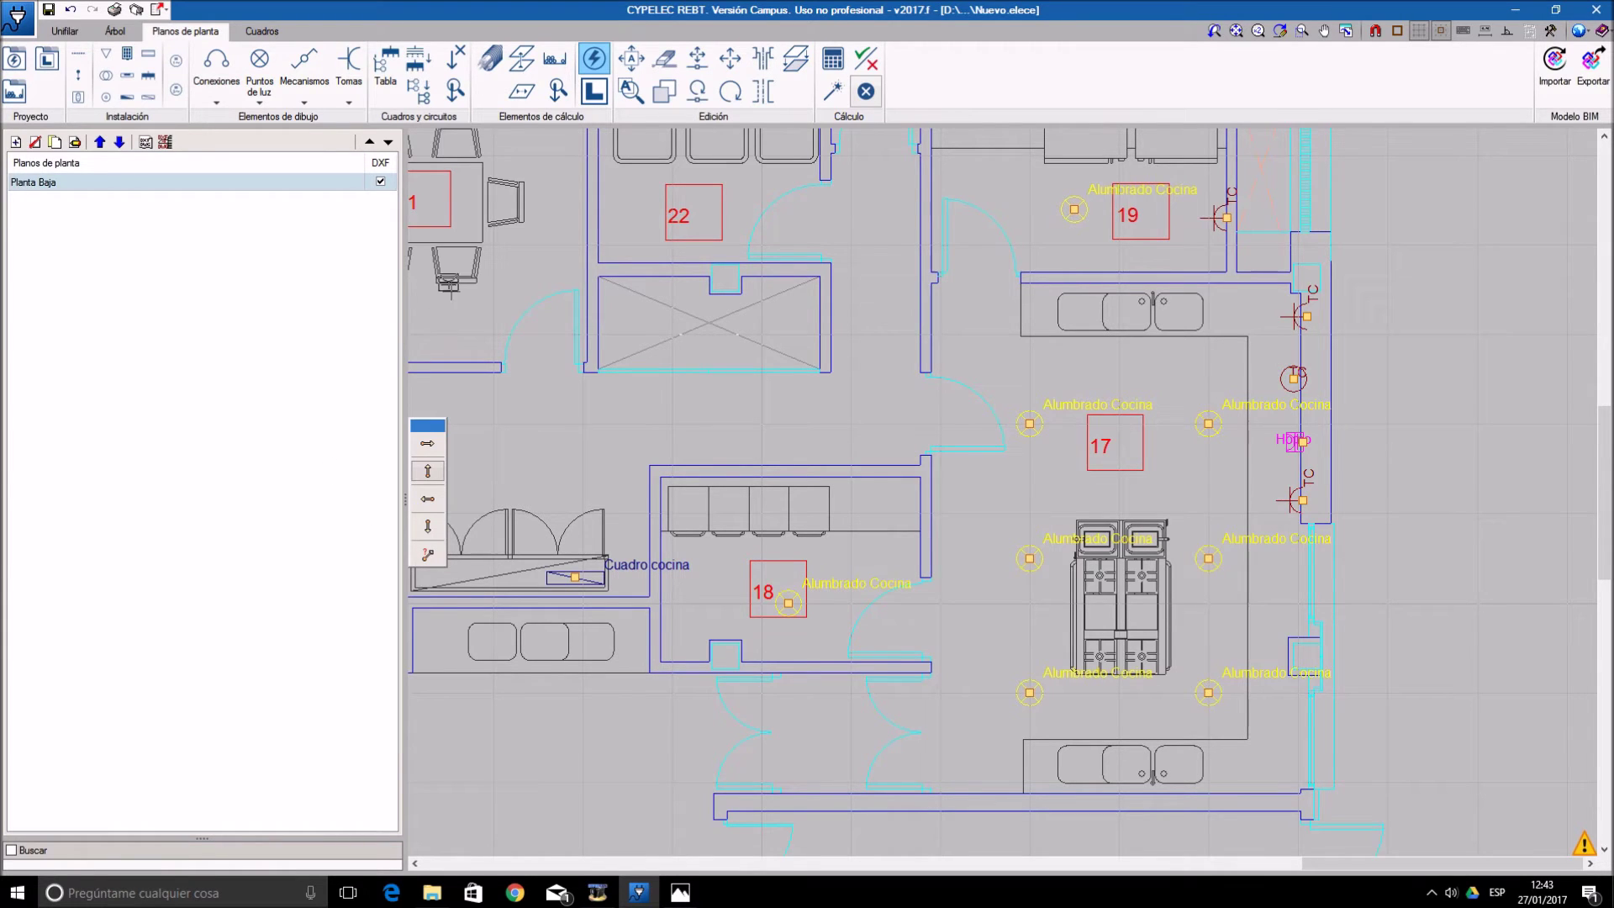
click(488, 65)
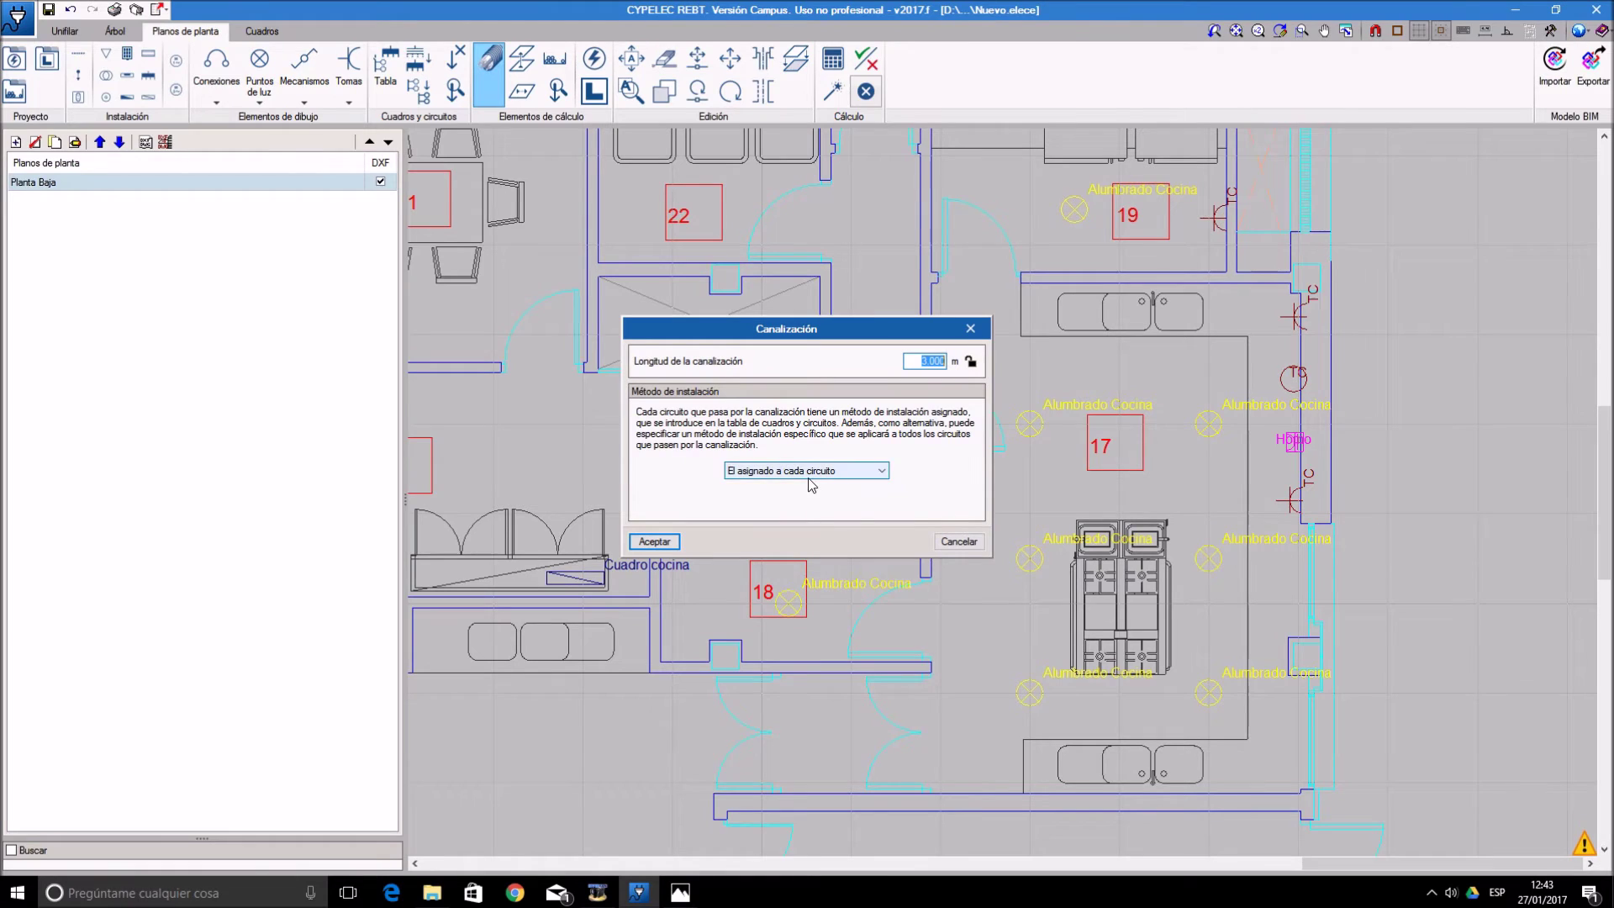
click(809, 473)
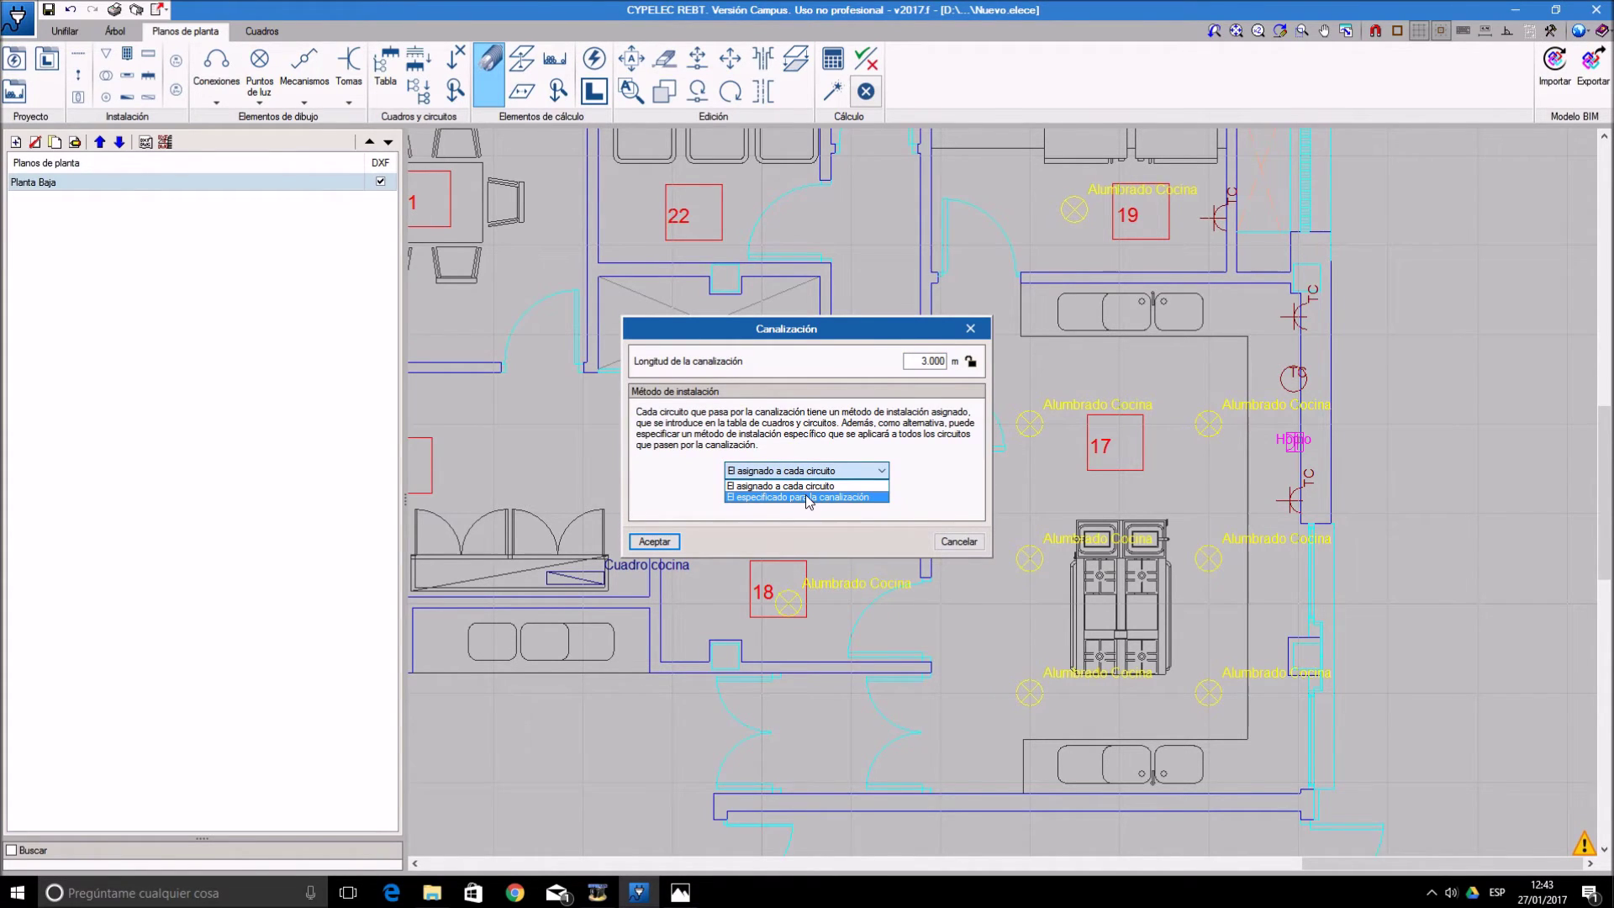
click(805, 497)
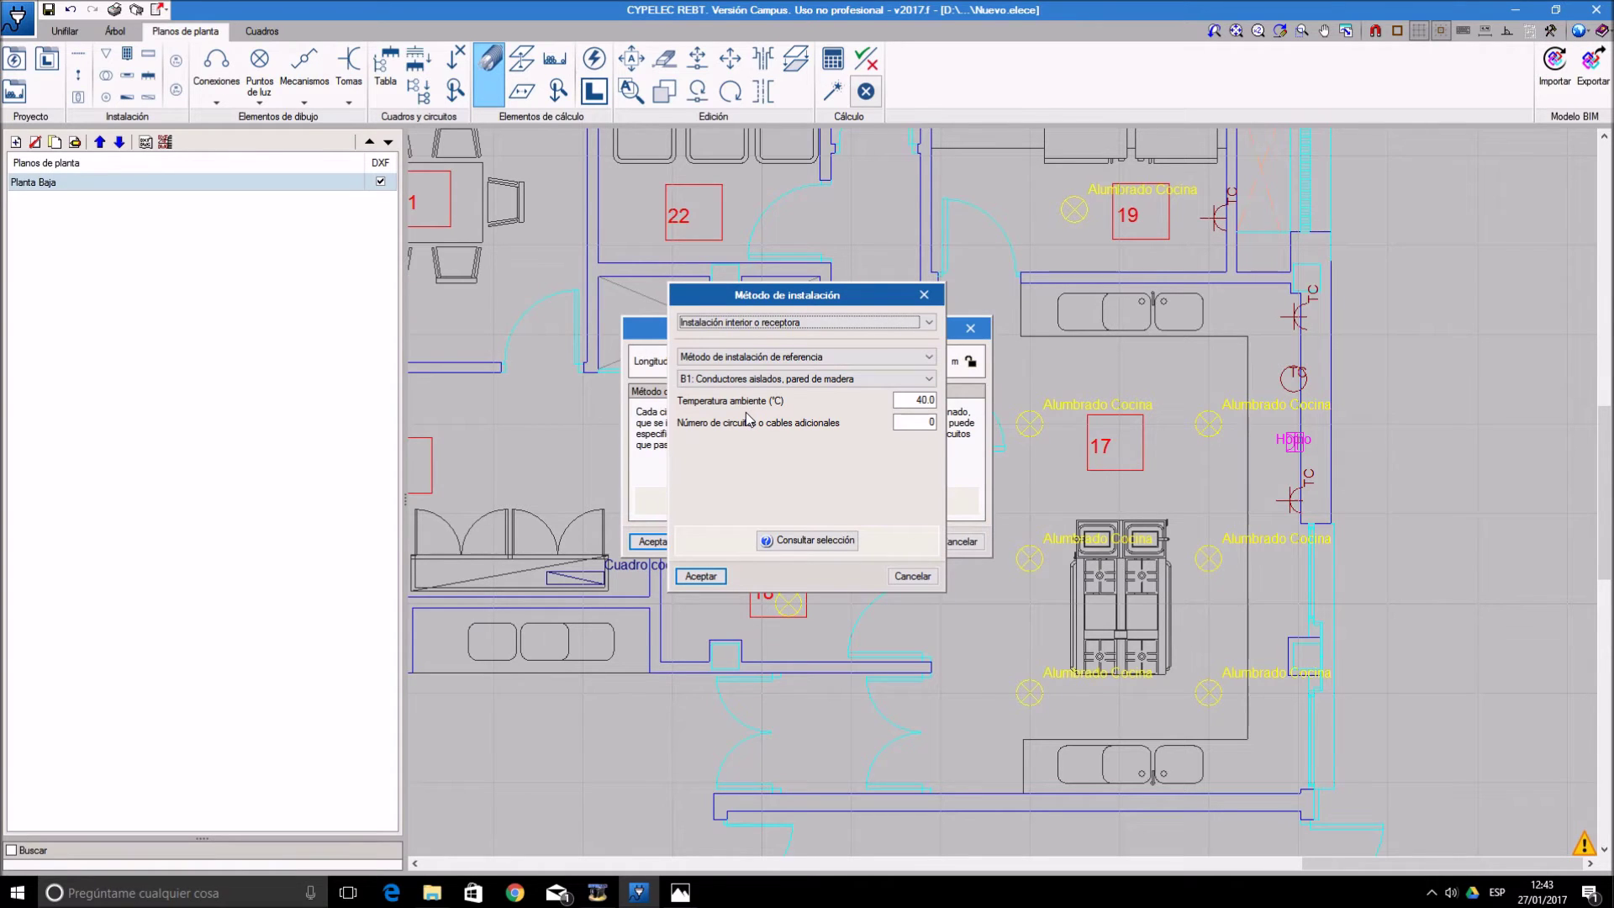
- Set the conduit's installation method to E: Cable multipolar al aire libre with an ambient temperature of 25 °C, and leave the command without drawing
click(761, 380)
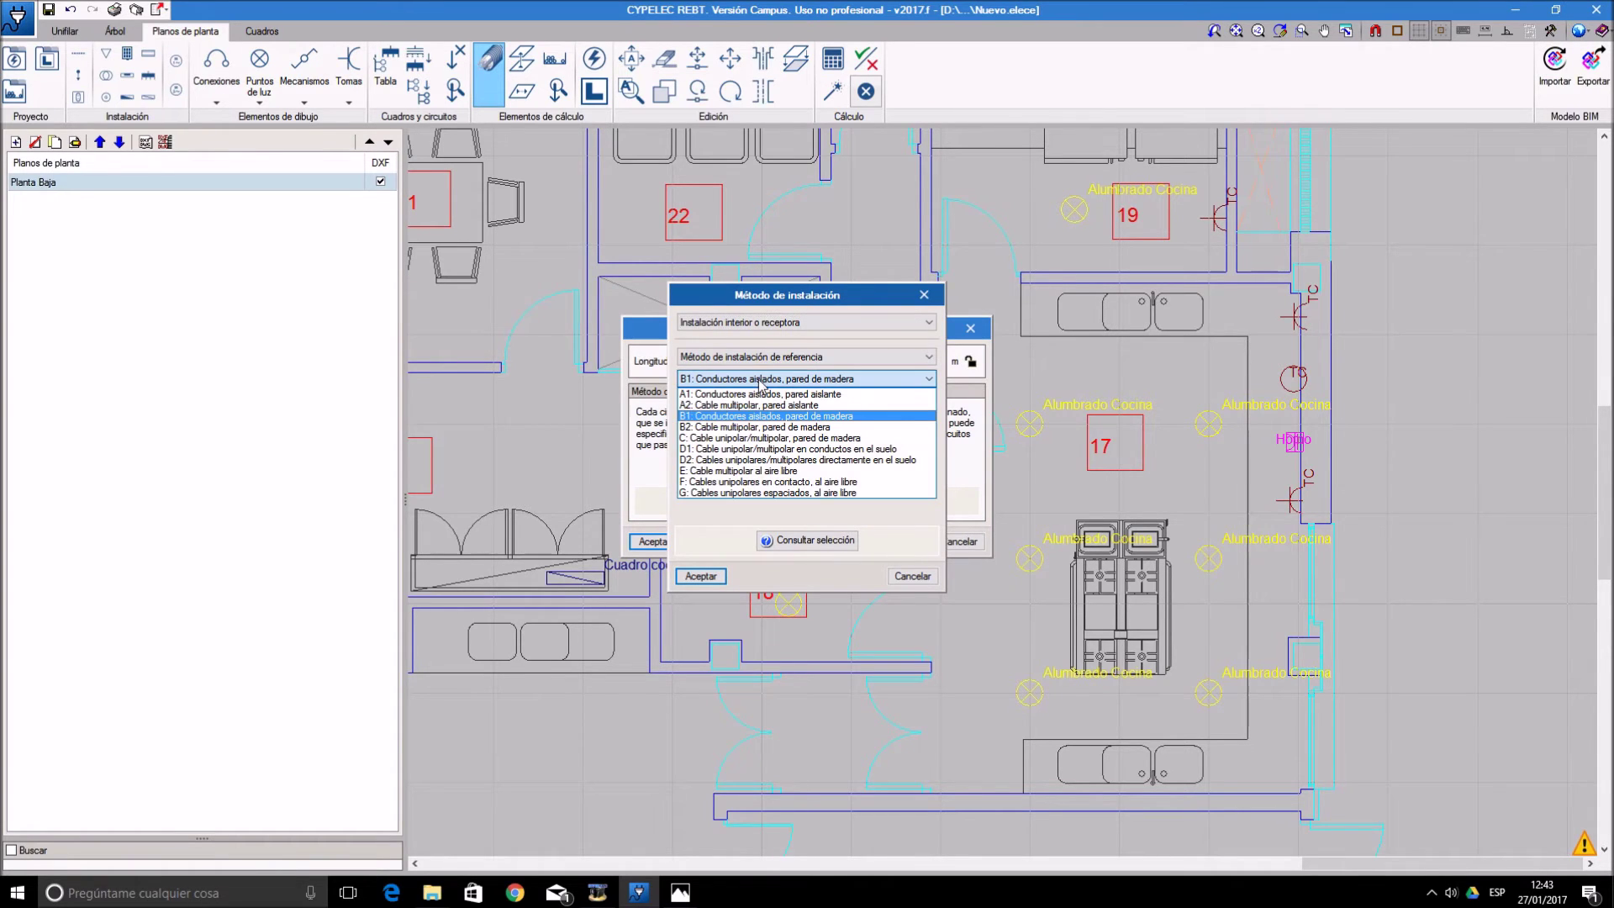
click(803, 471)
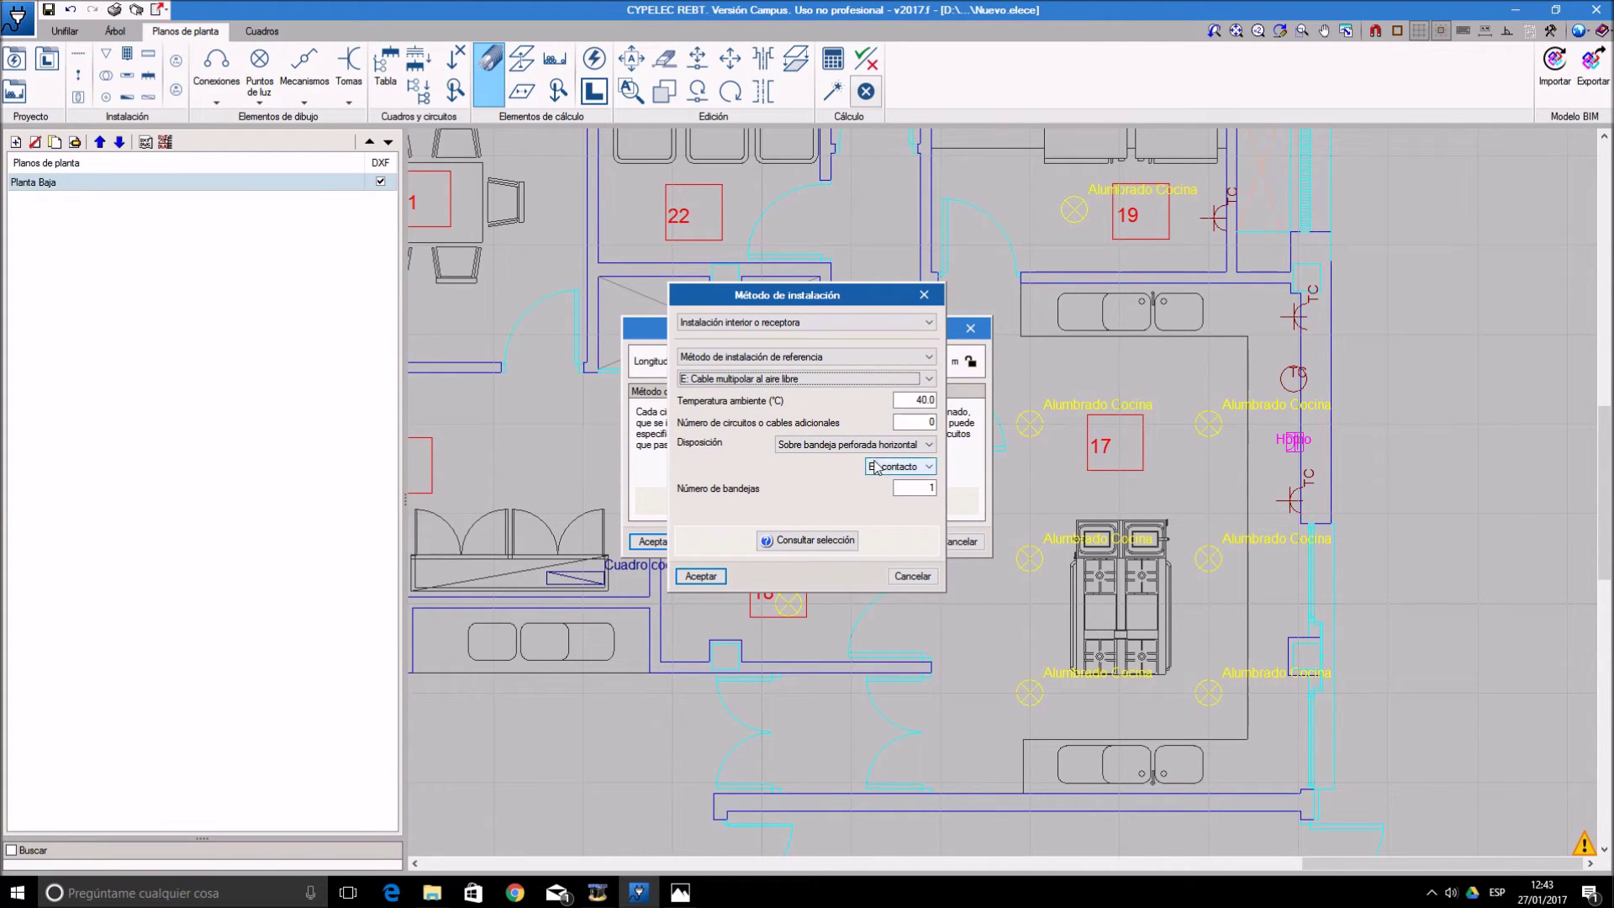
click(923, 400)
text(25)
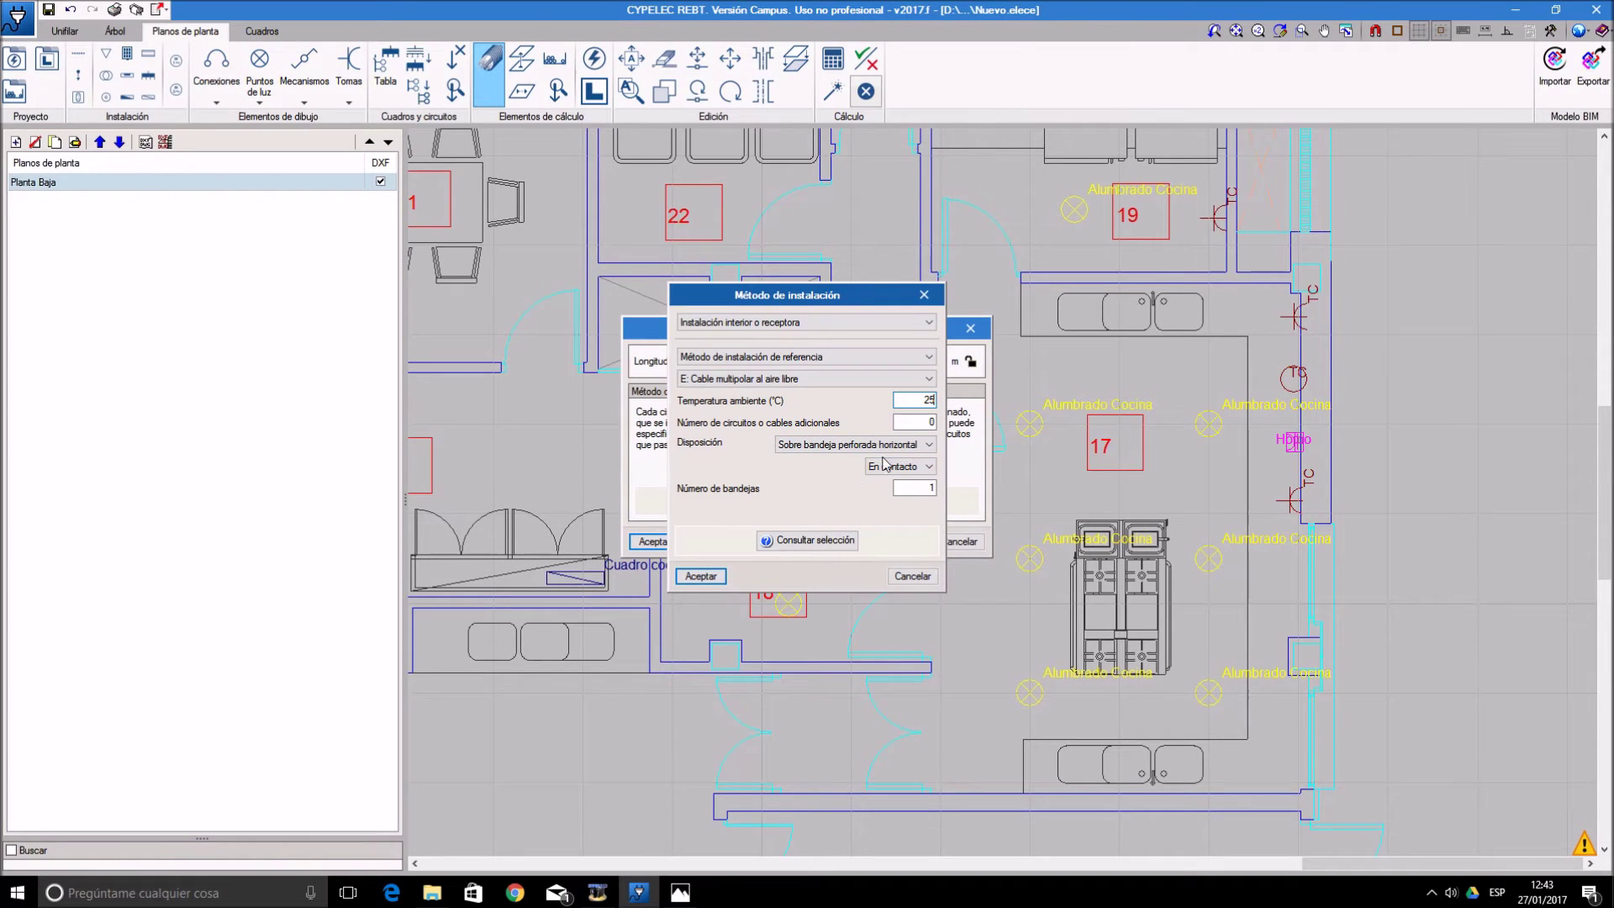
click(700, 575)
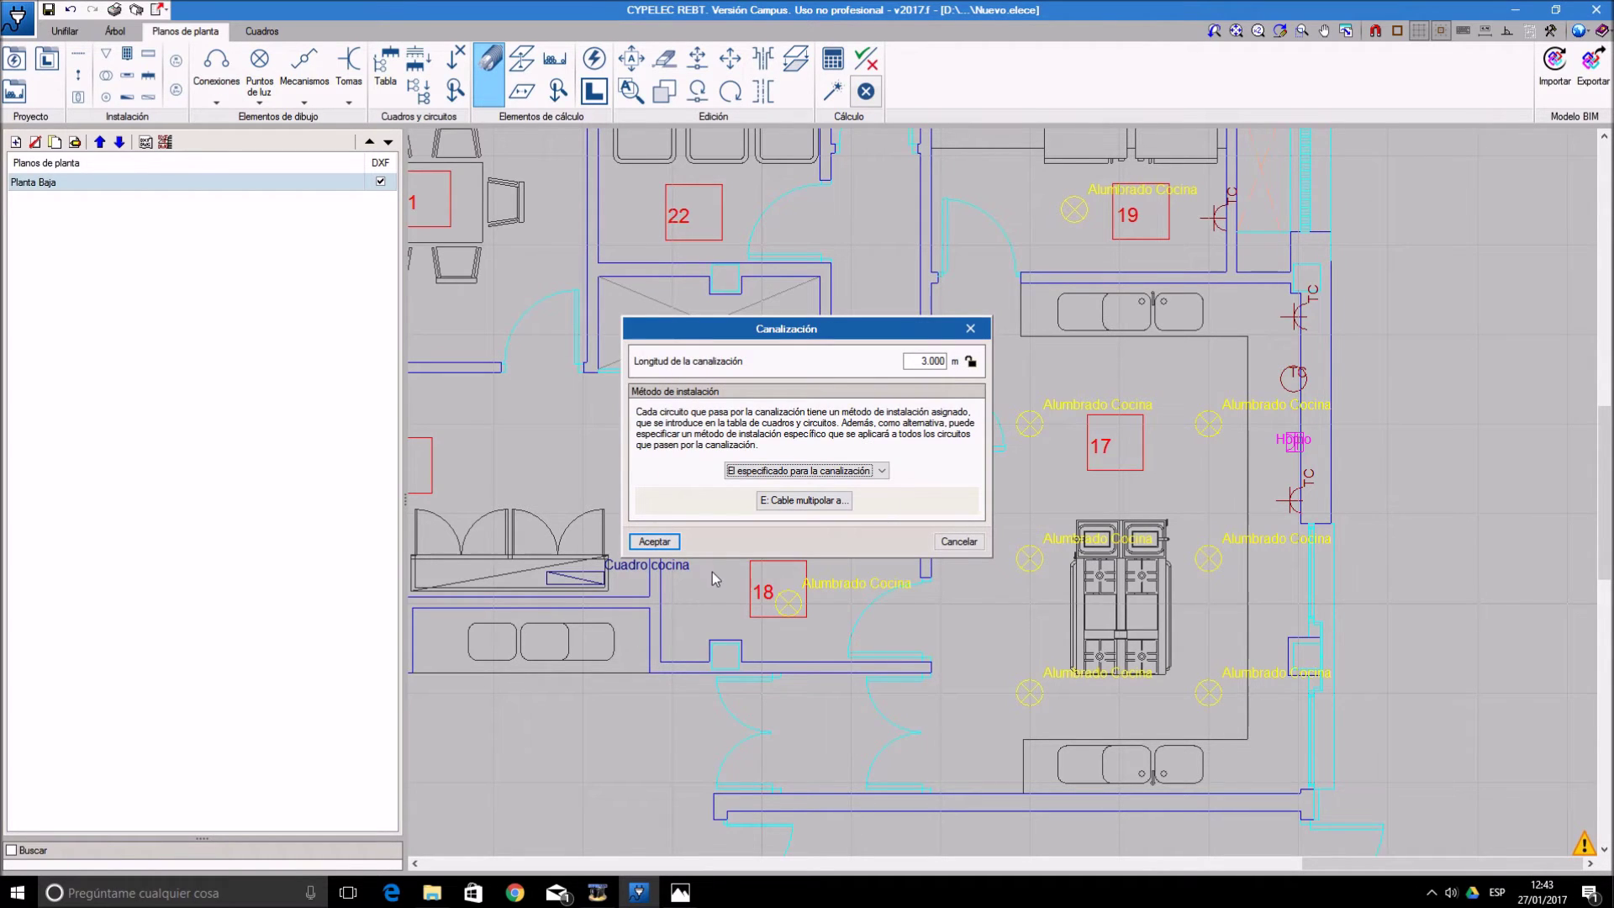
click(654, 542)
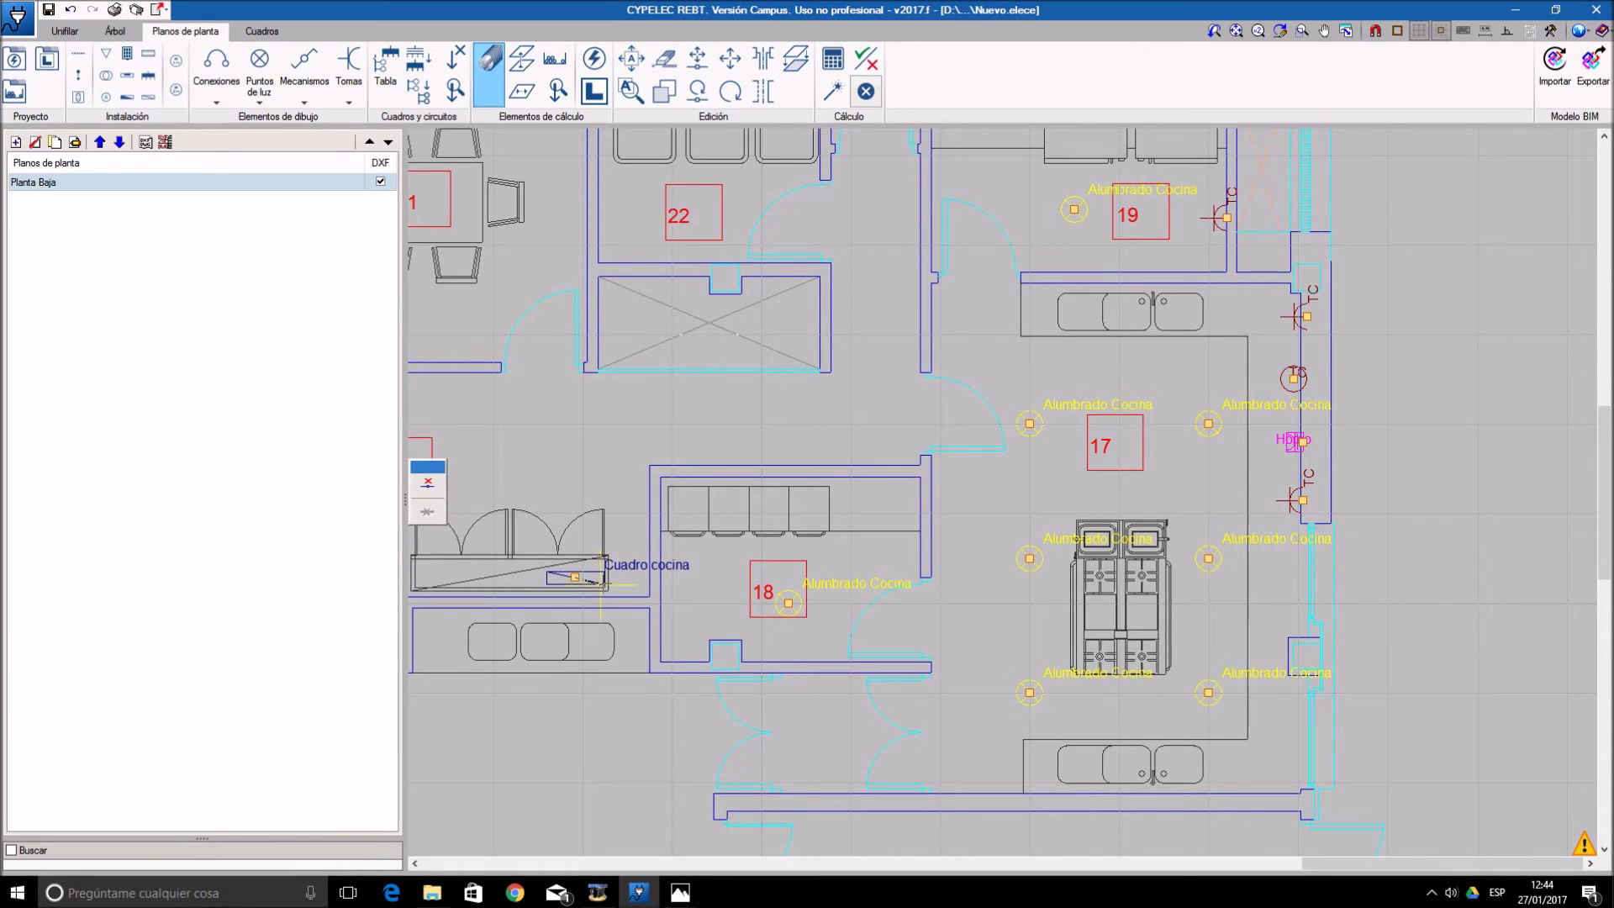
scroll(603, 583, up, 1)
scroll(606, 581, up, 2)
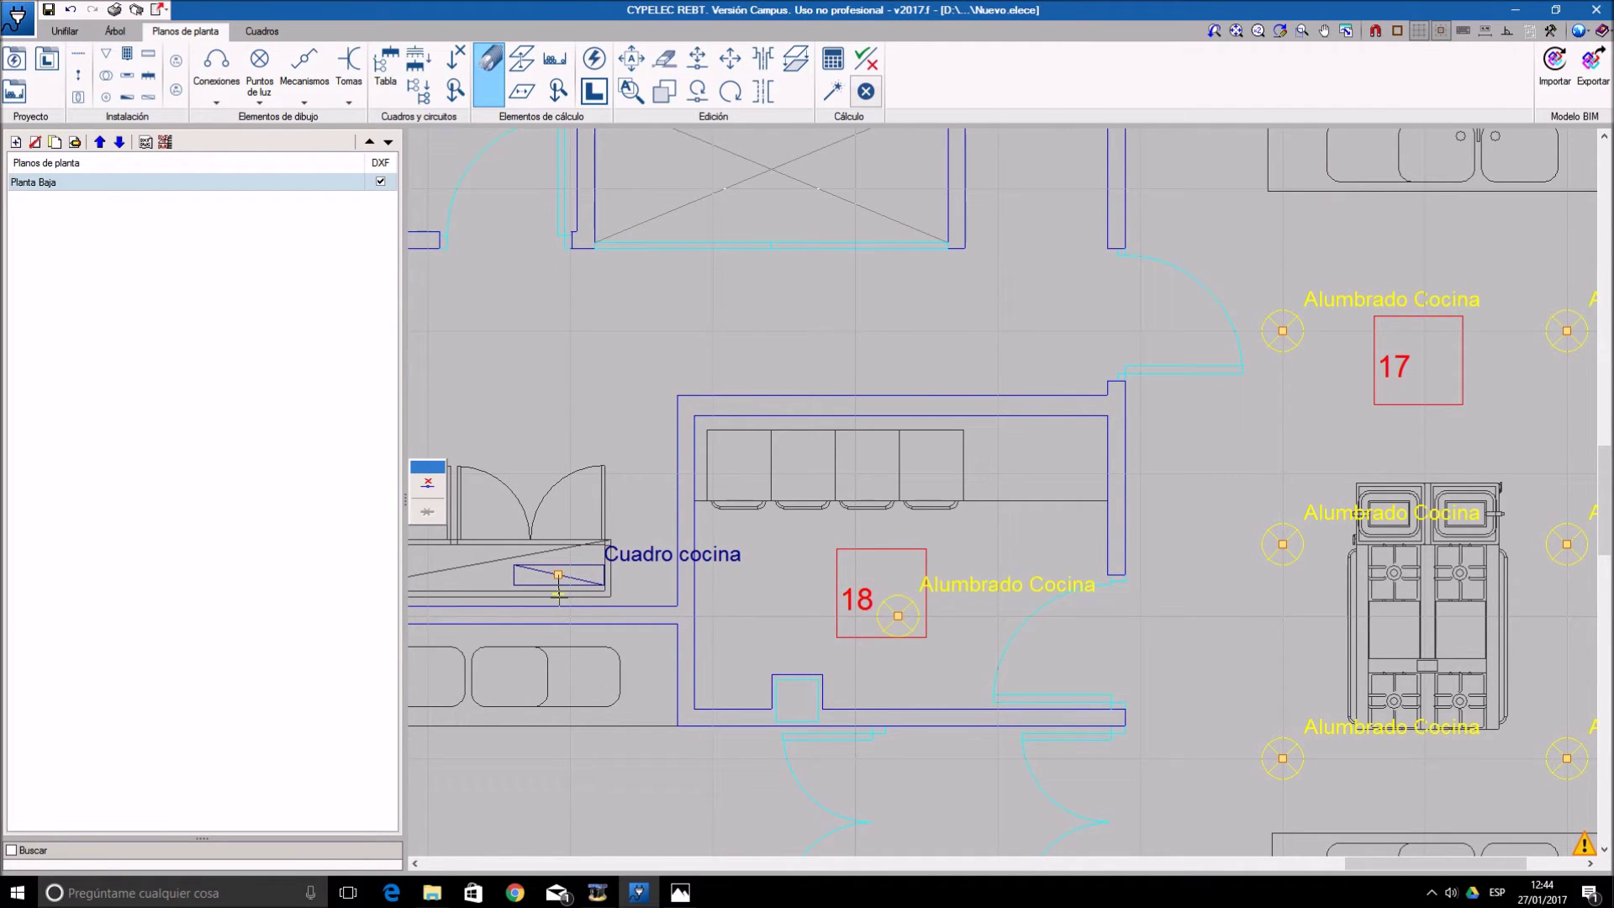
key(Escape)
- Create a same-plan connection with the reference subida bandeja and a length of 1 m
click(523, 96)
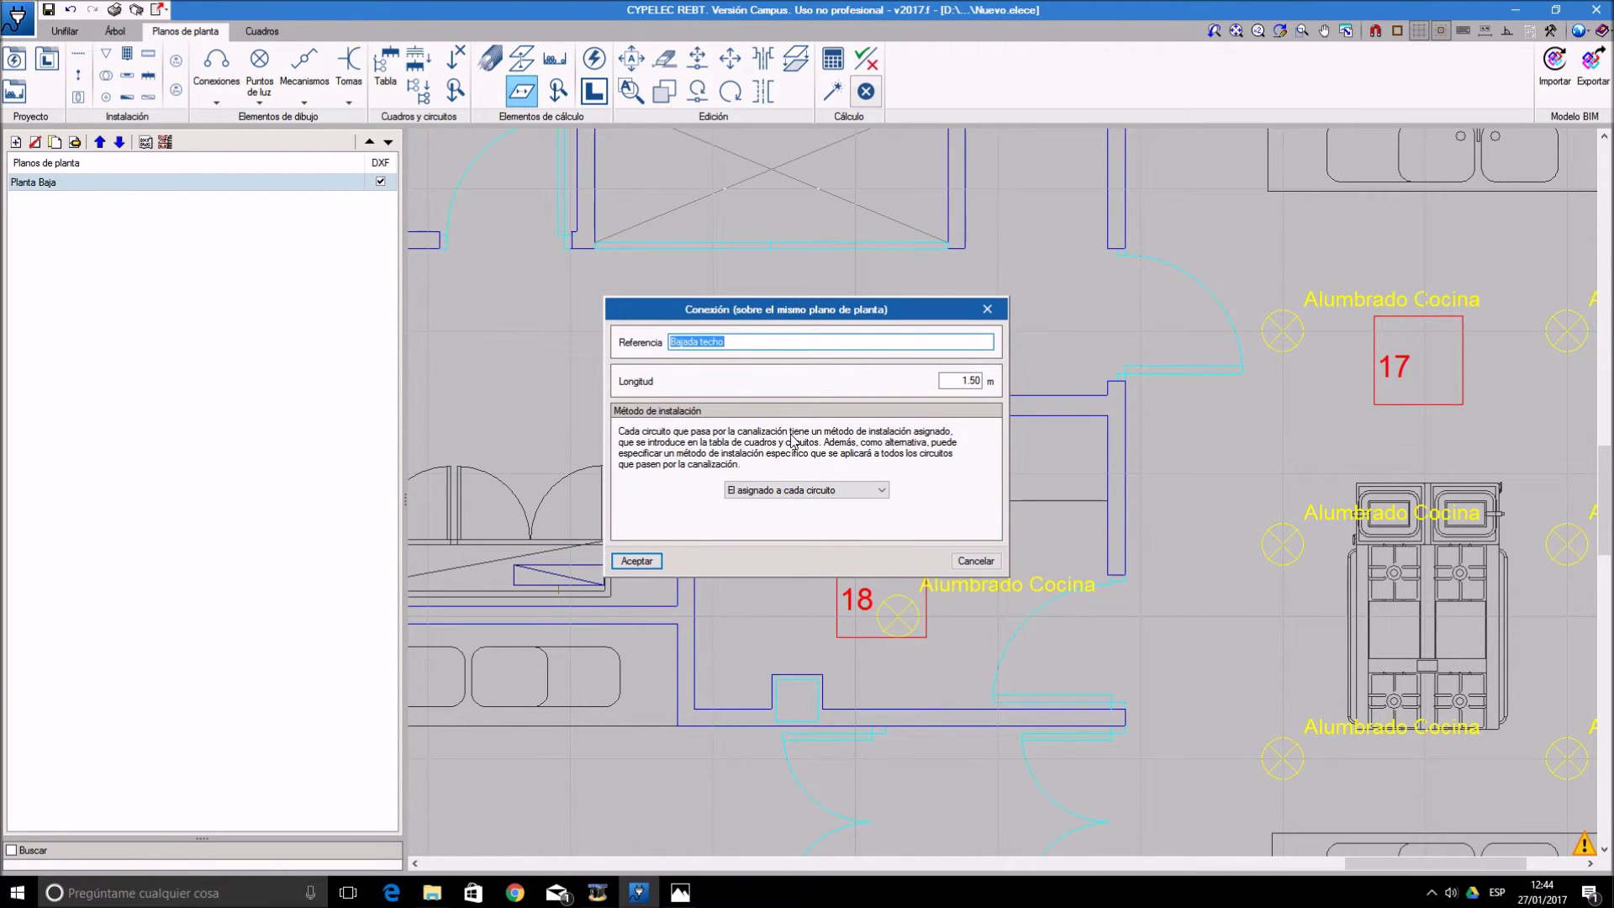
text(subida bandeja)
double_click(975, 380)
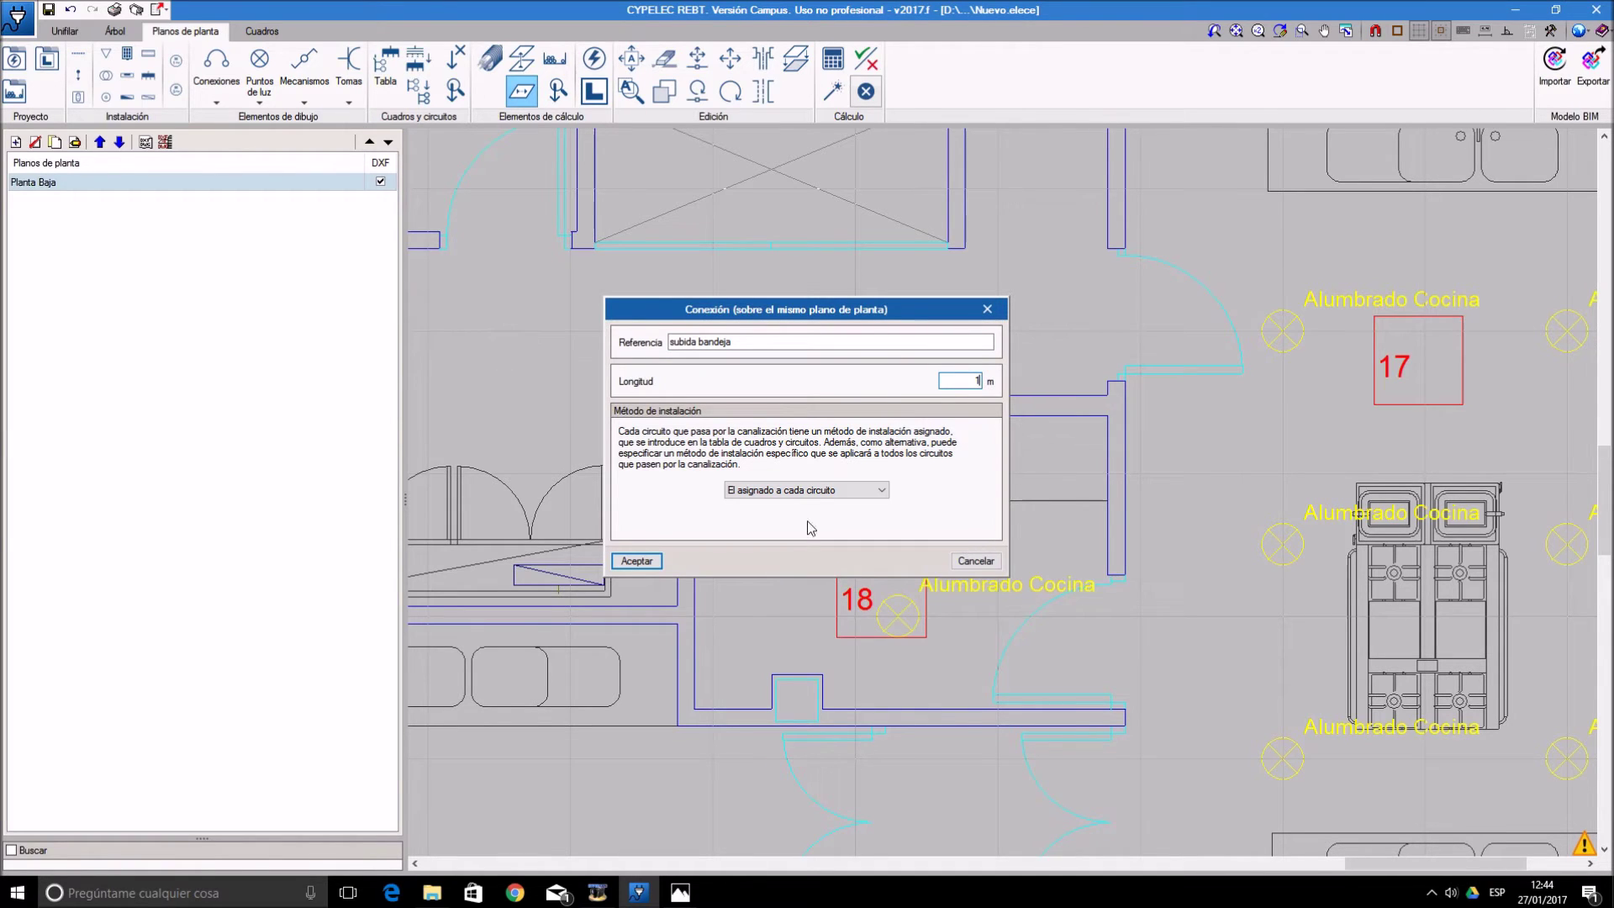
- Give the subida bandeja connection its own installation method, E: Cable multipolar al aire libre, with an ambient temperature of 25 °C
click(822, 490)
click(820, 518)
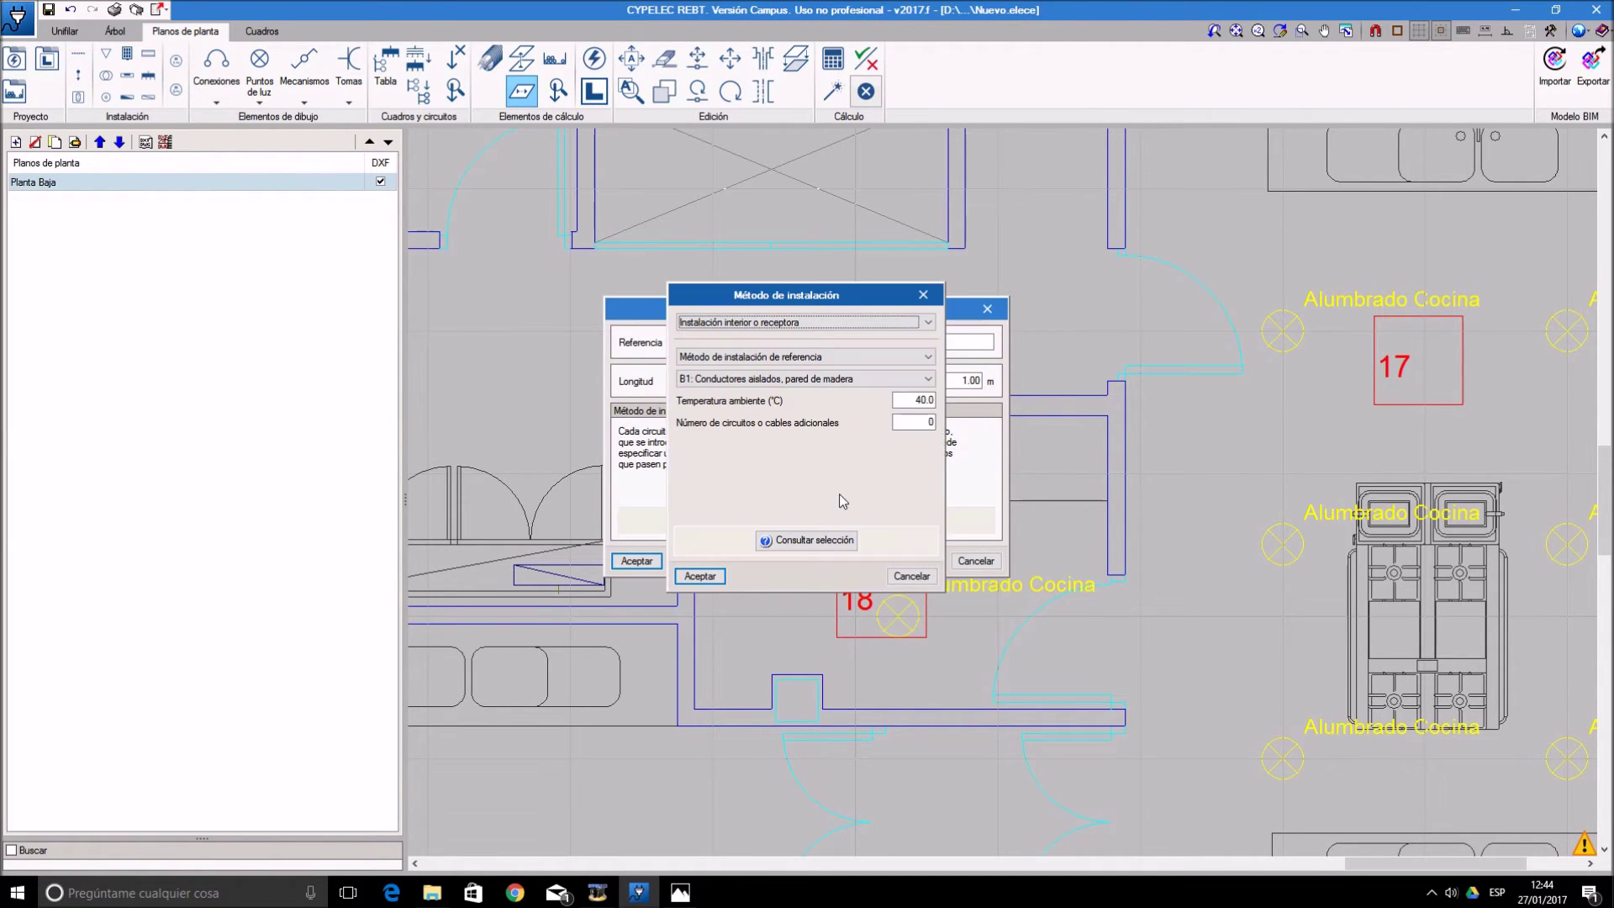
click(874, 379)
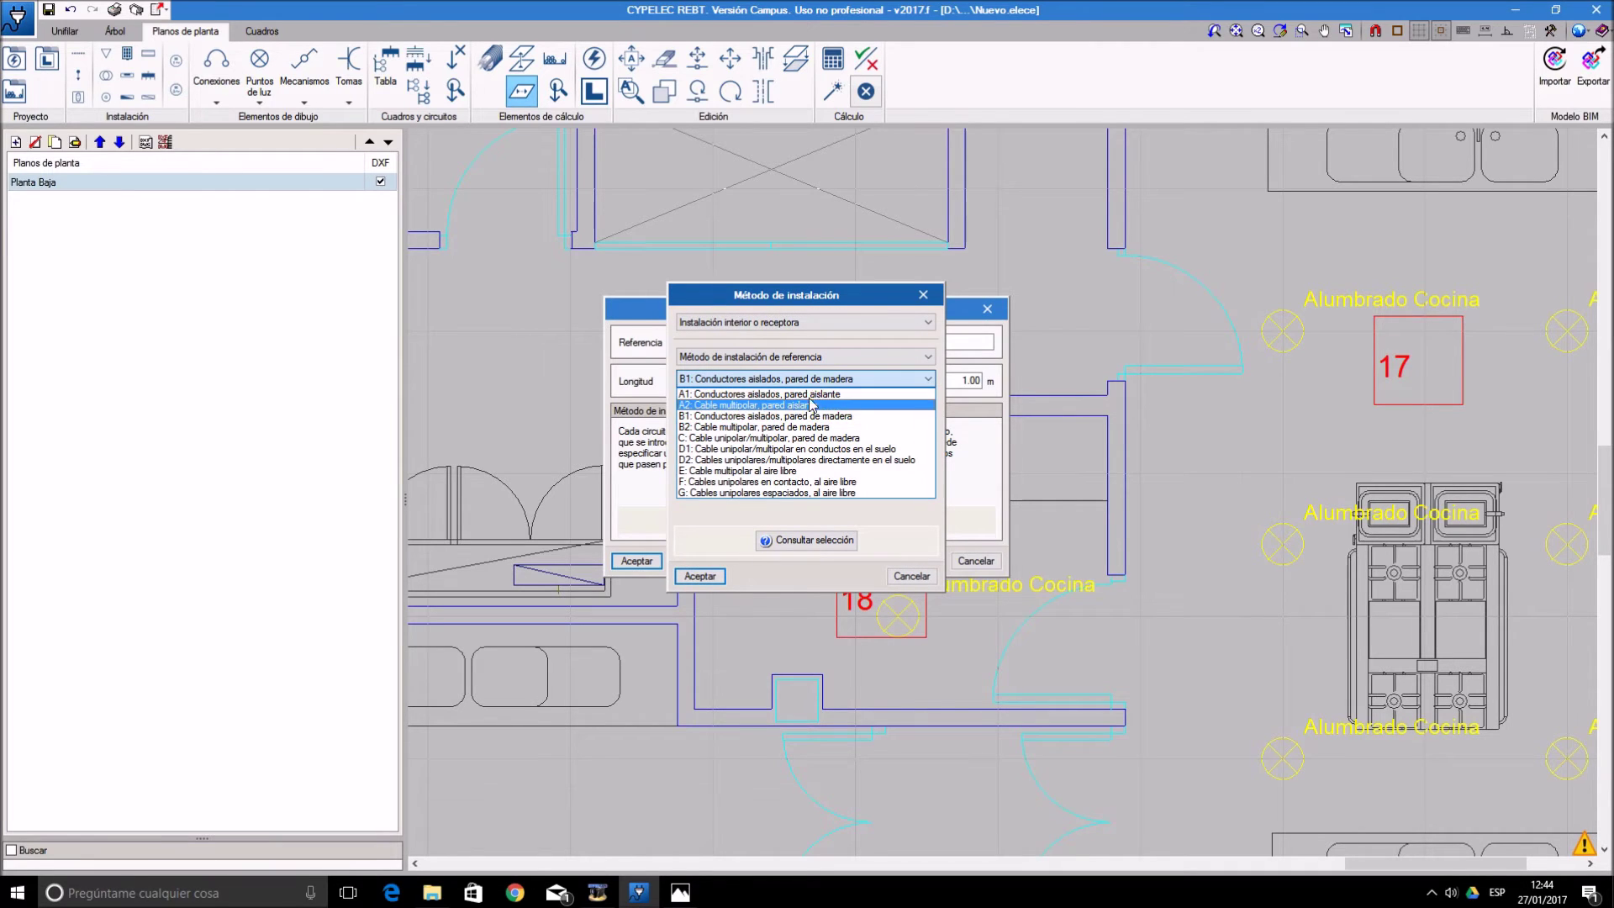
click(832, 470)
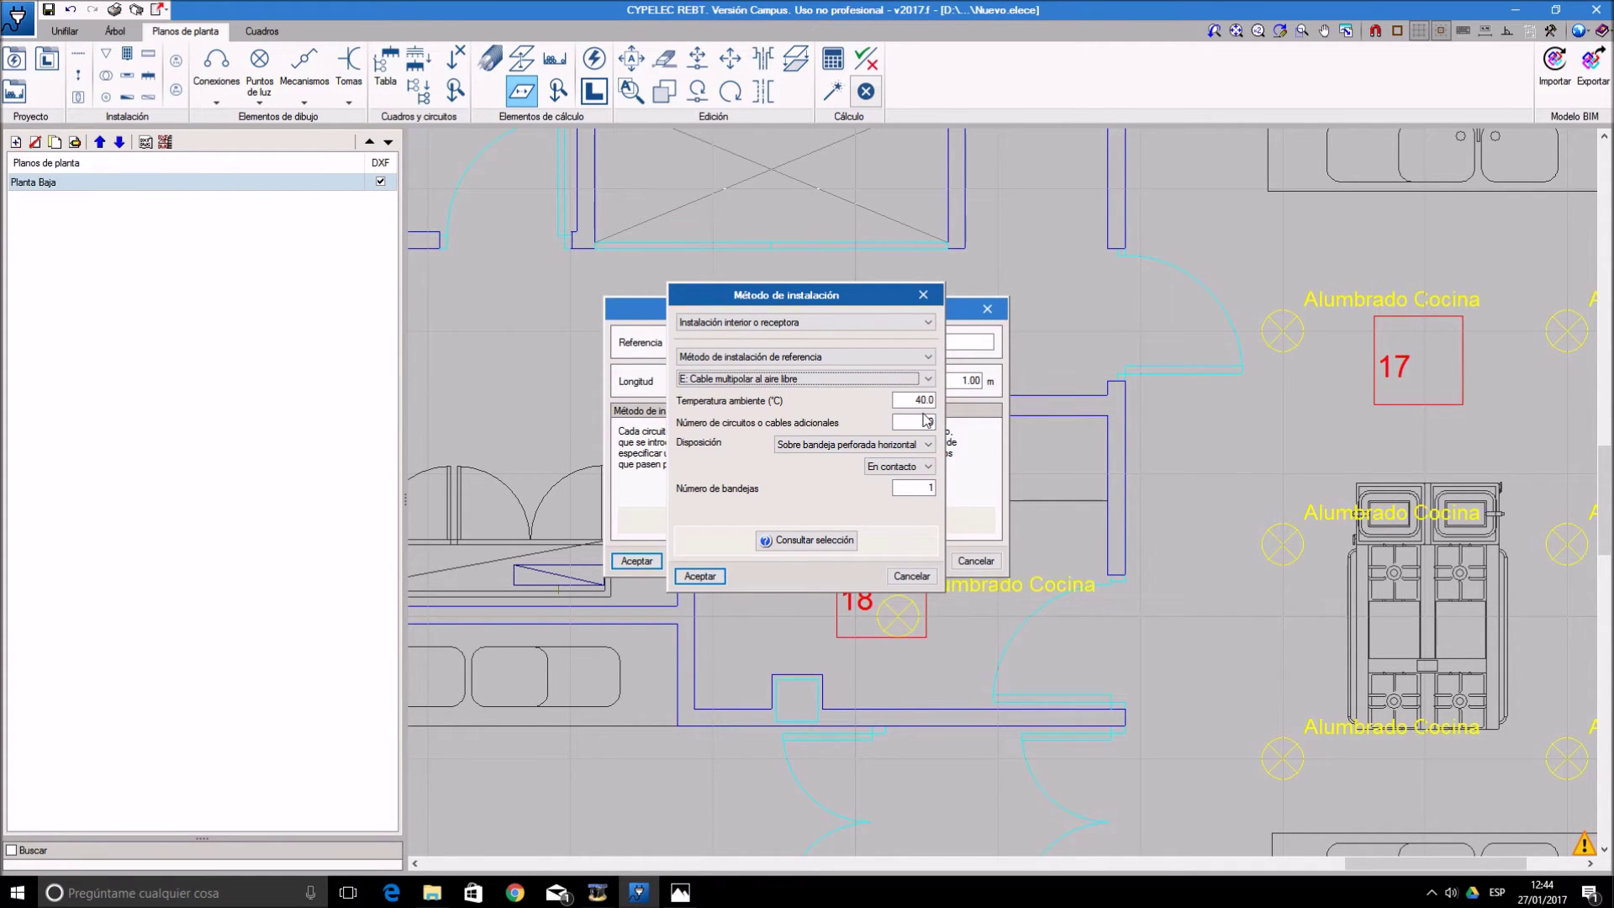
double_click(930, 400)
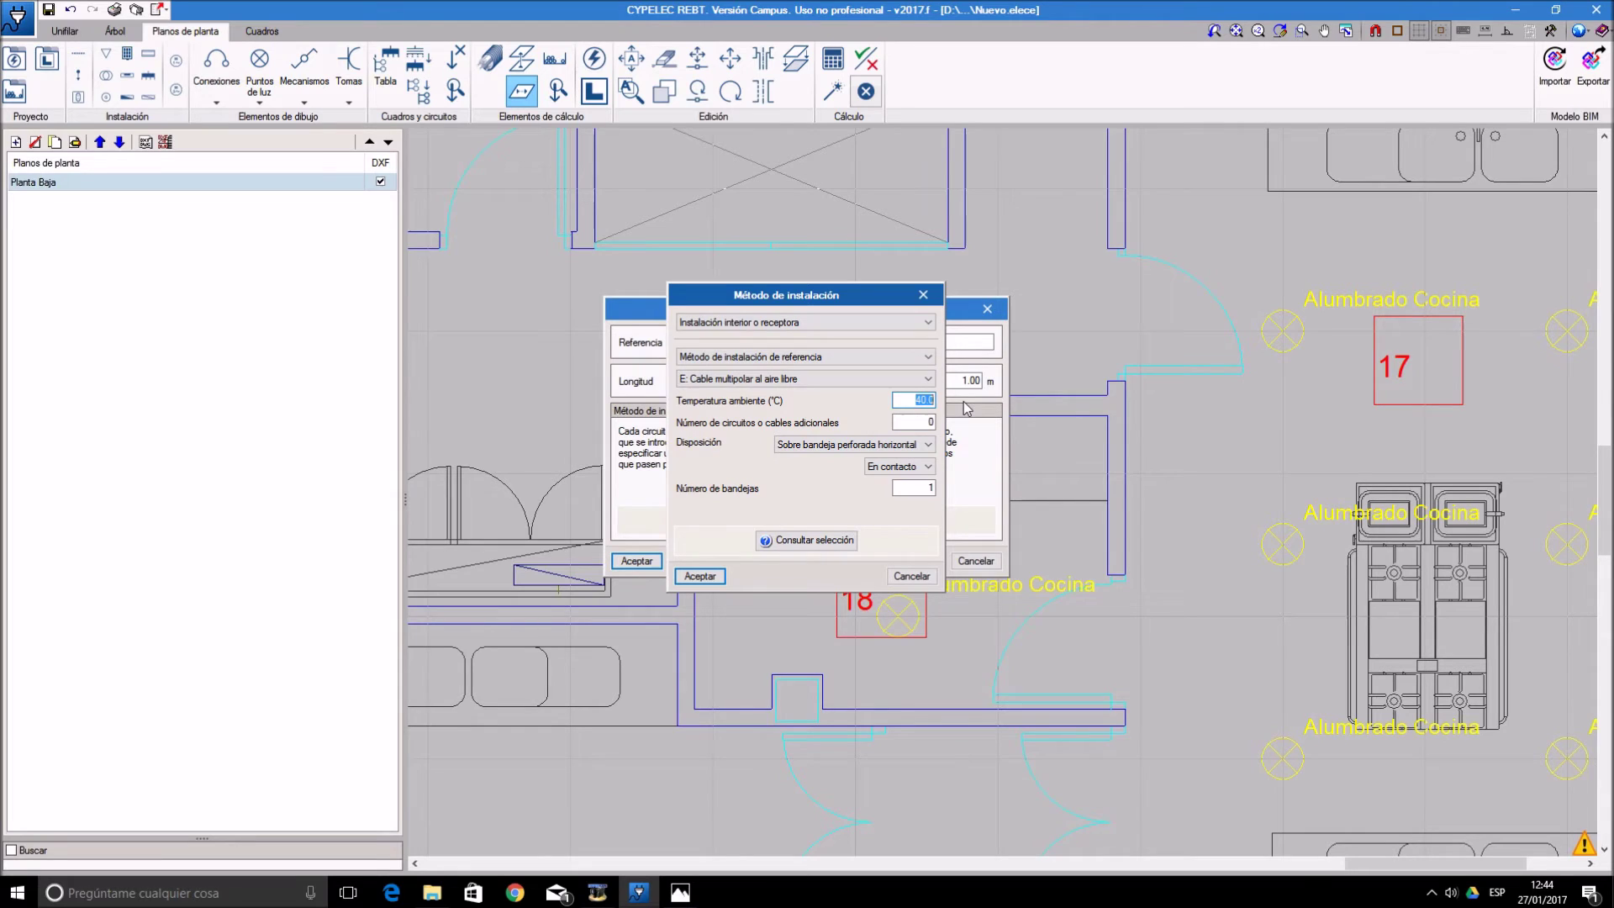
text(25)
click(701, 576)
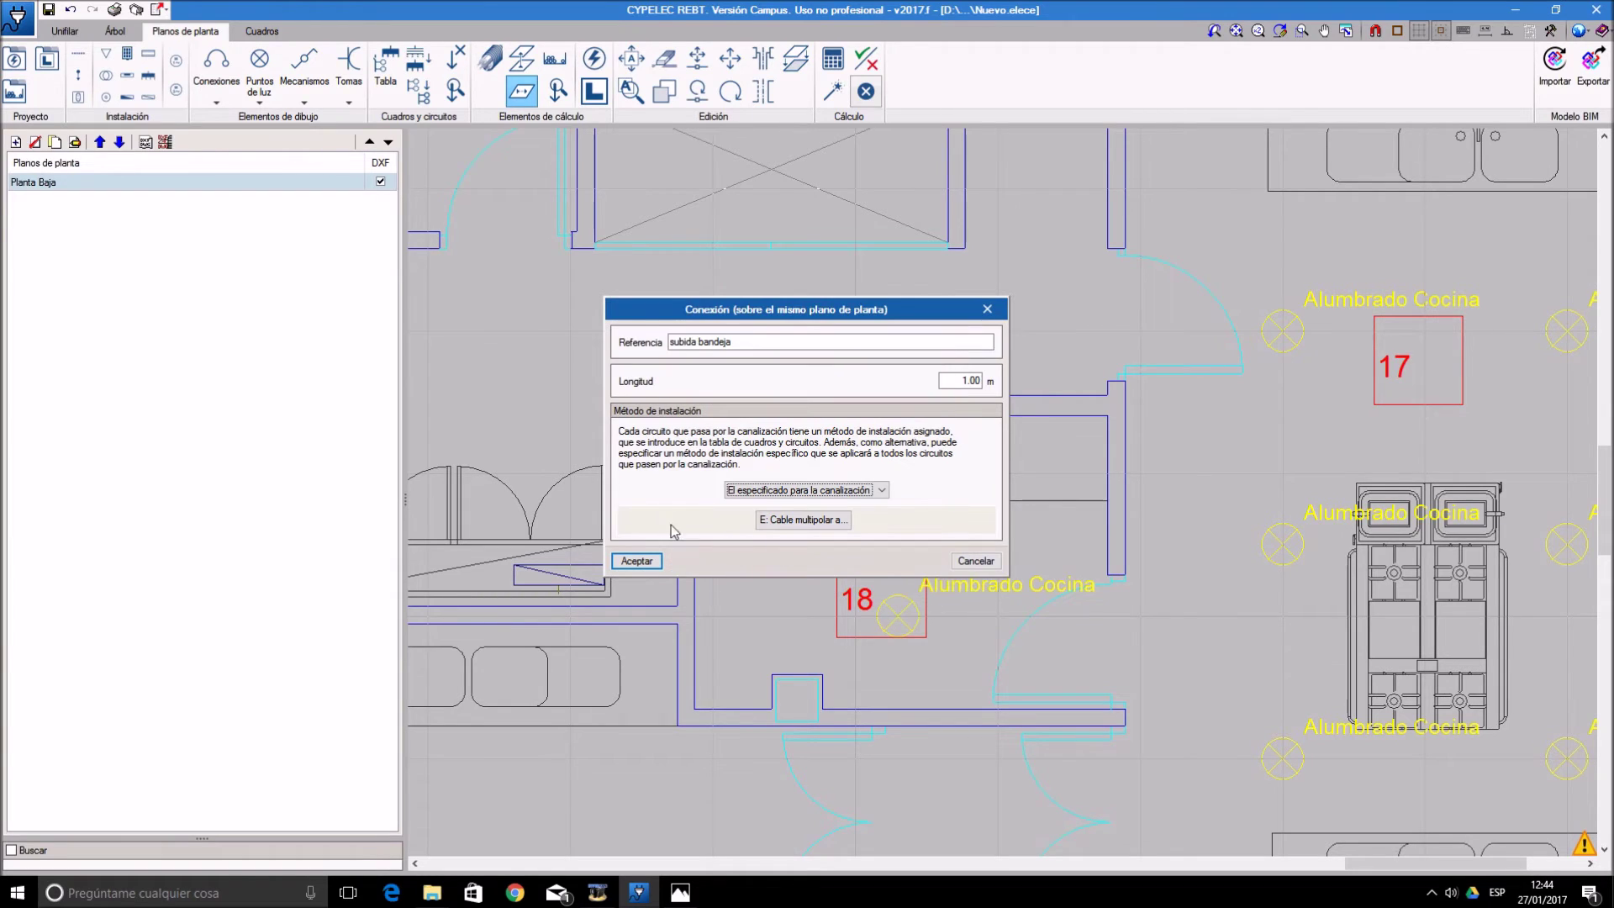
- Accept the subida bandeja connection and place its two ends one below the other, just under Cuadro cocina
click(644, 561)
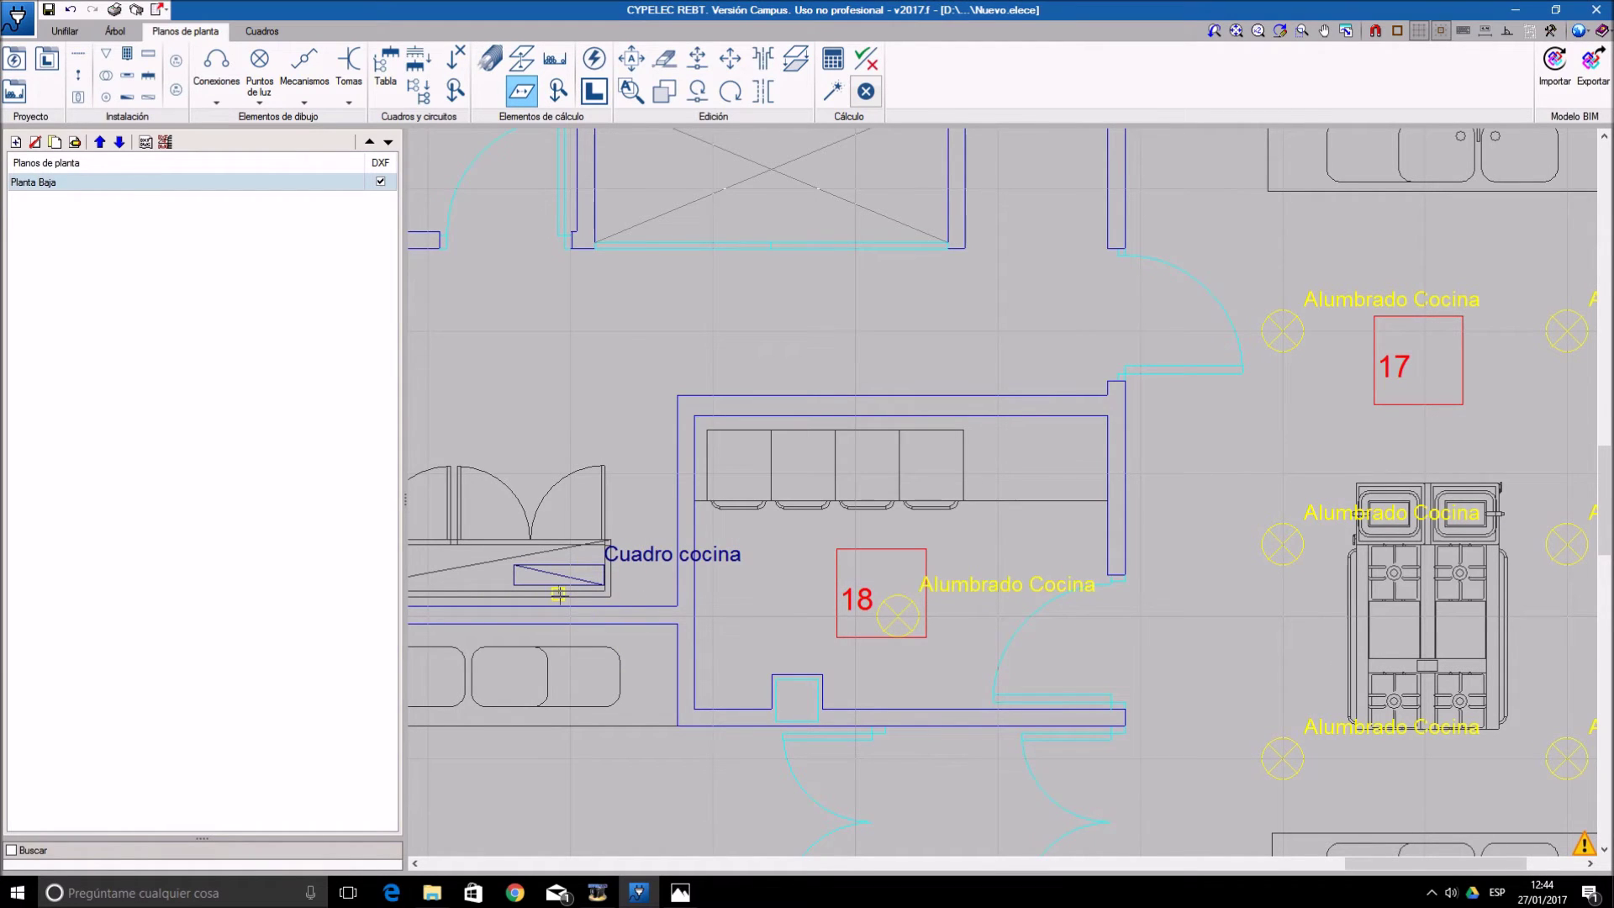
scroll(575, 609, up, 2)
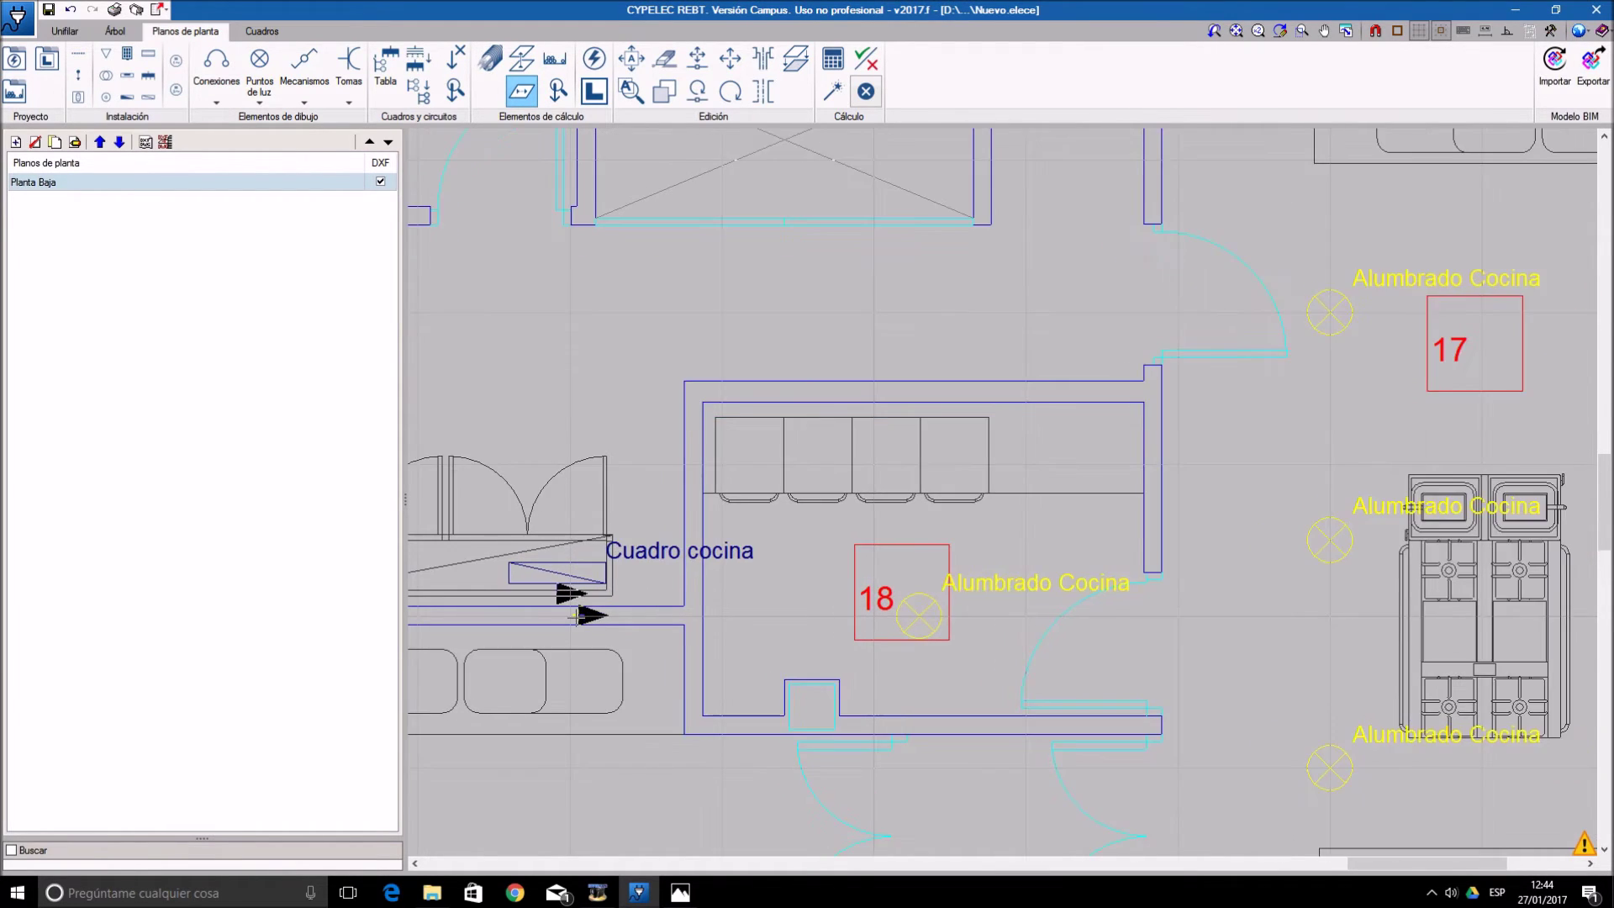
scroll(575, 618, up, 1)
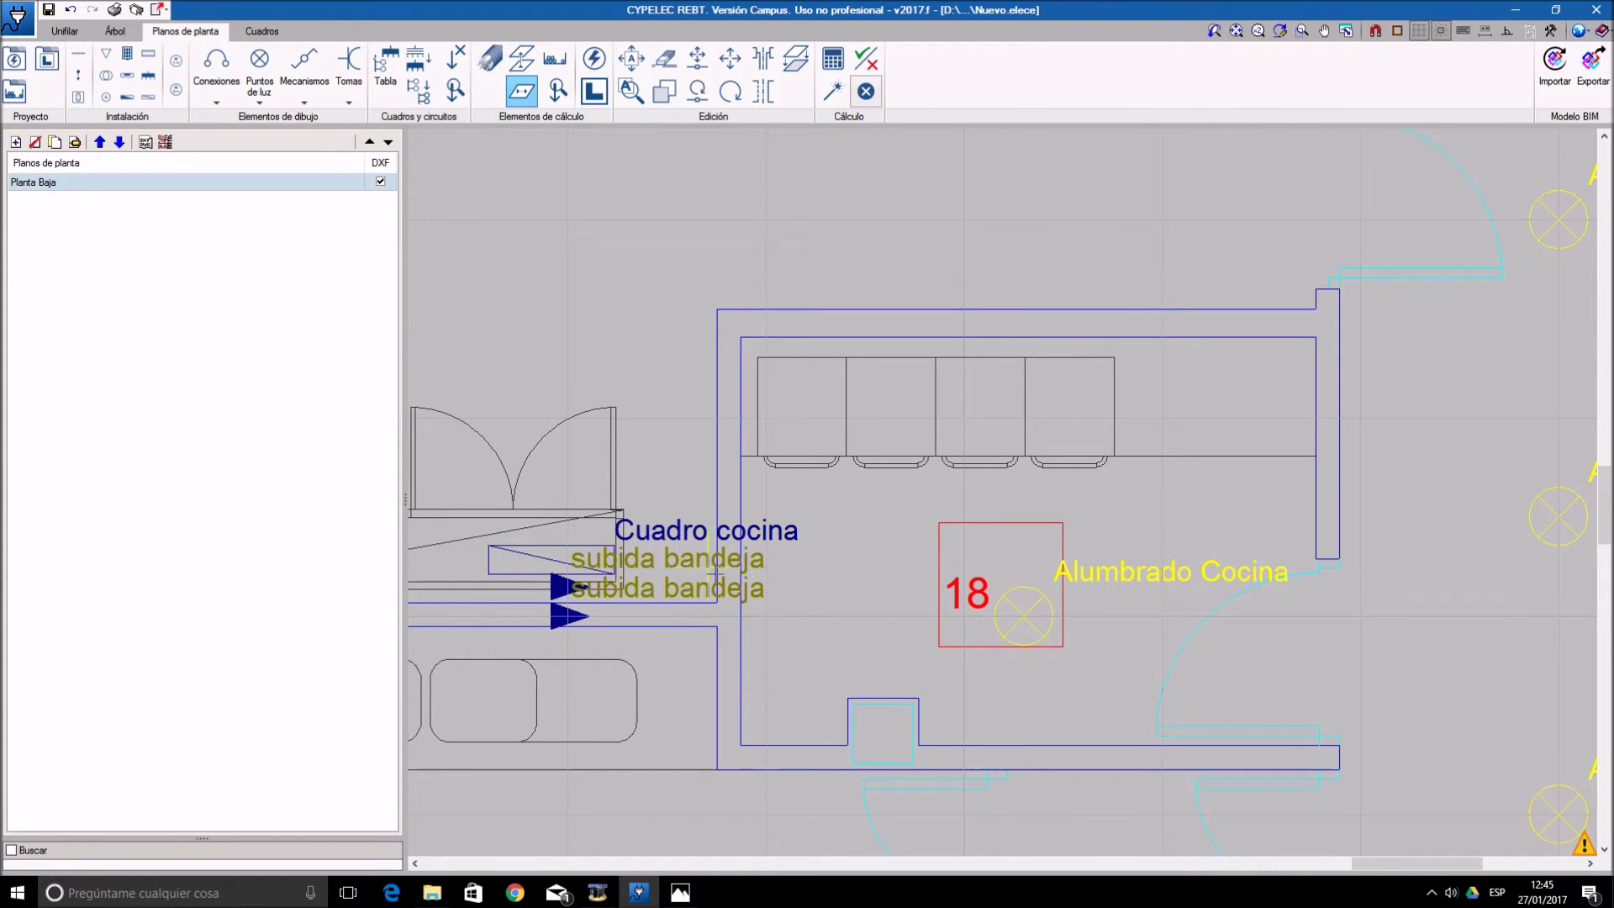
- Draw a conduit with the E: Cable multipolar method from the lower subida bandeja end through room 18's light, into room 17 and up to room 19's upper wall
scroll(540, 331, down, 1)
click(491, 66)
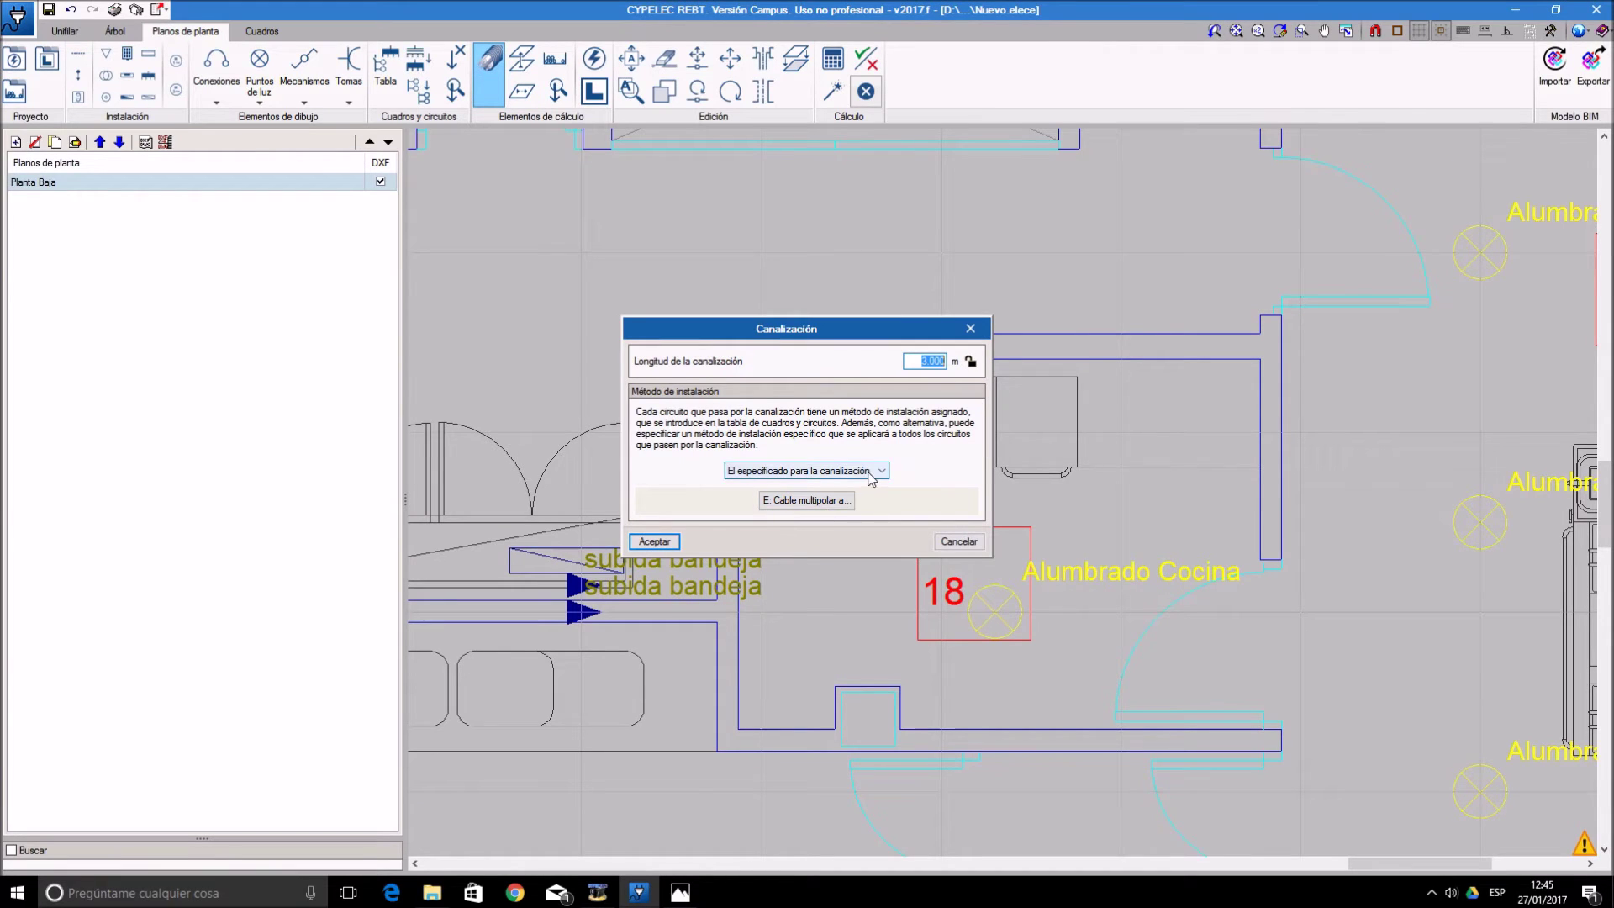
click(653, 544)
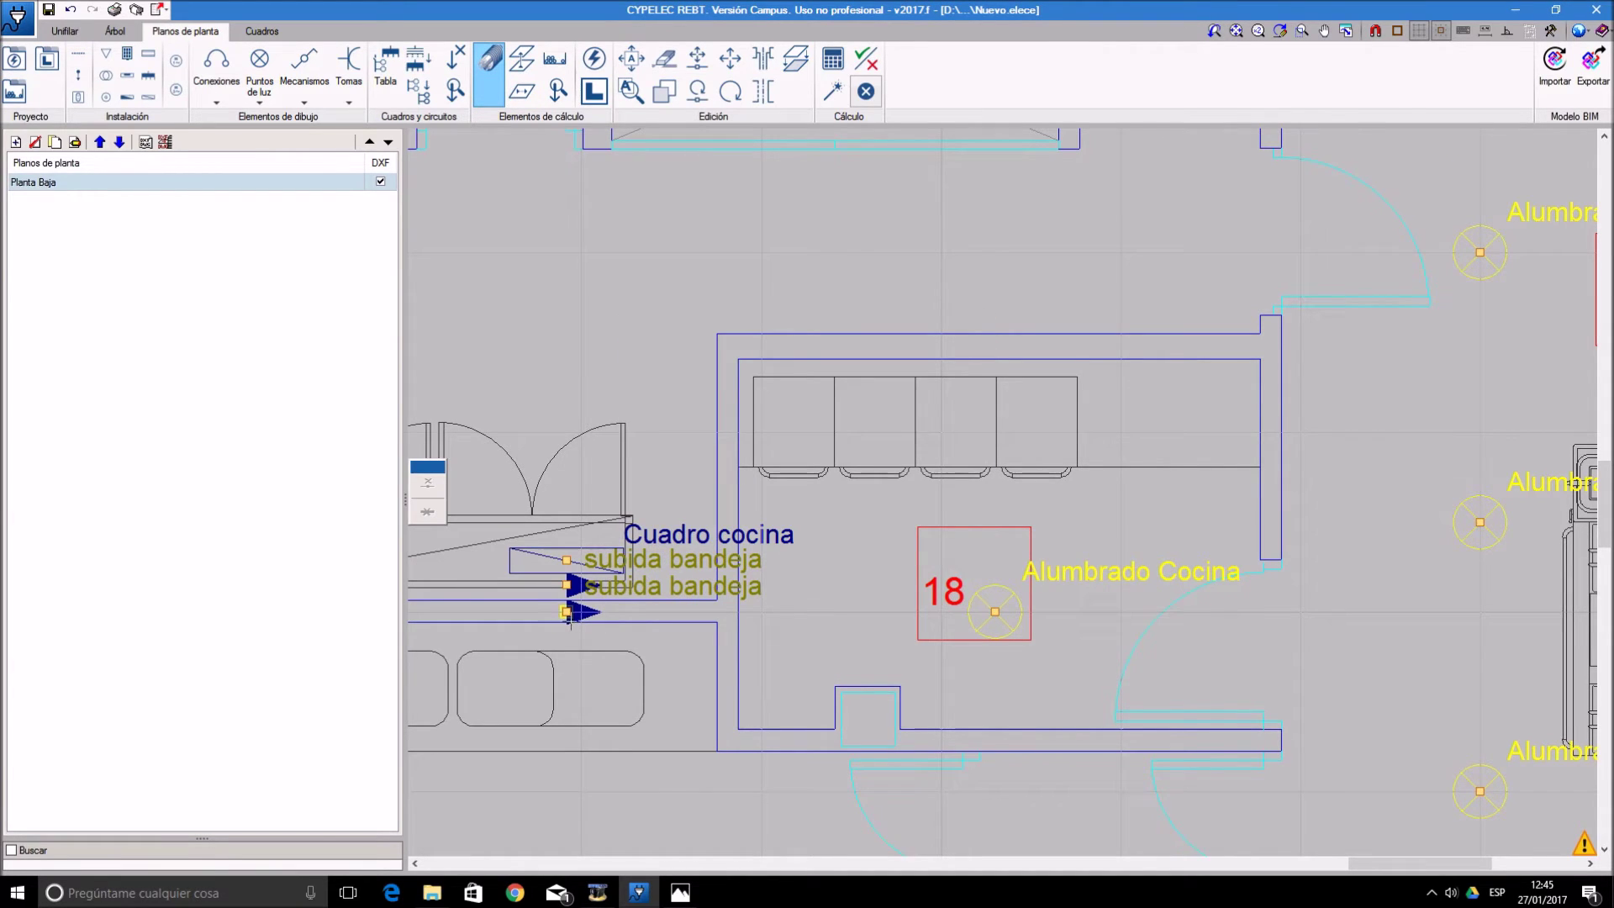
click(566, 611)
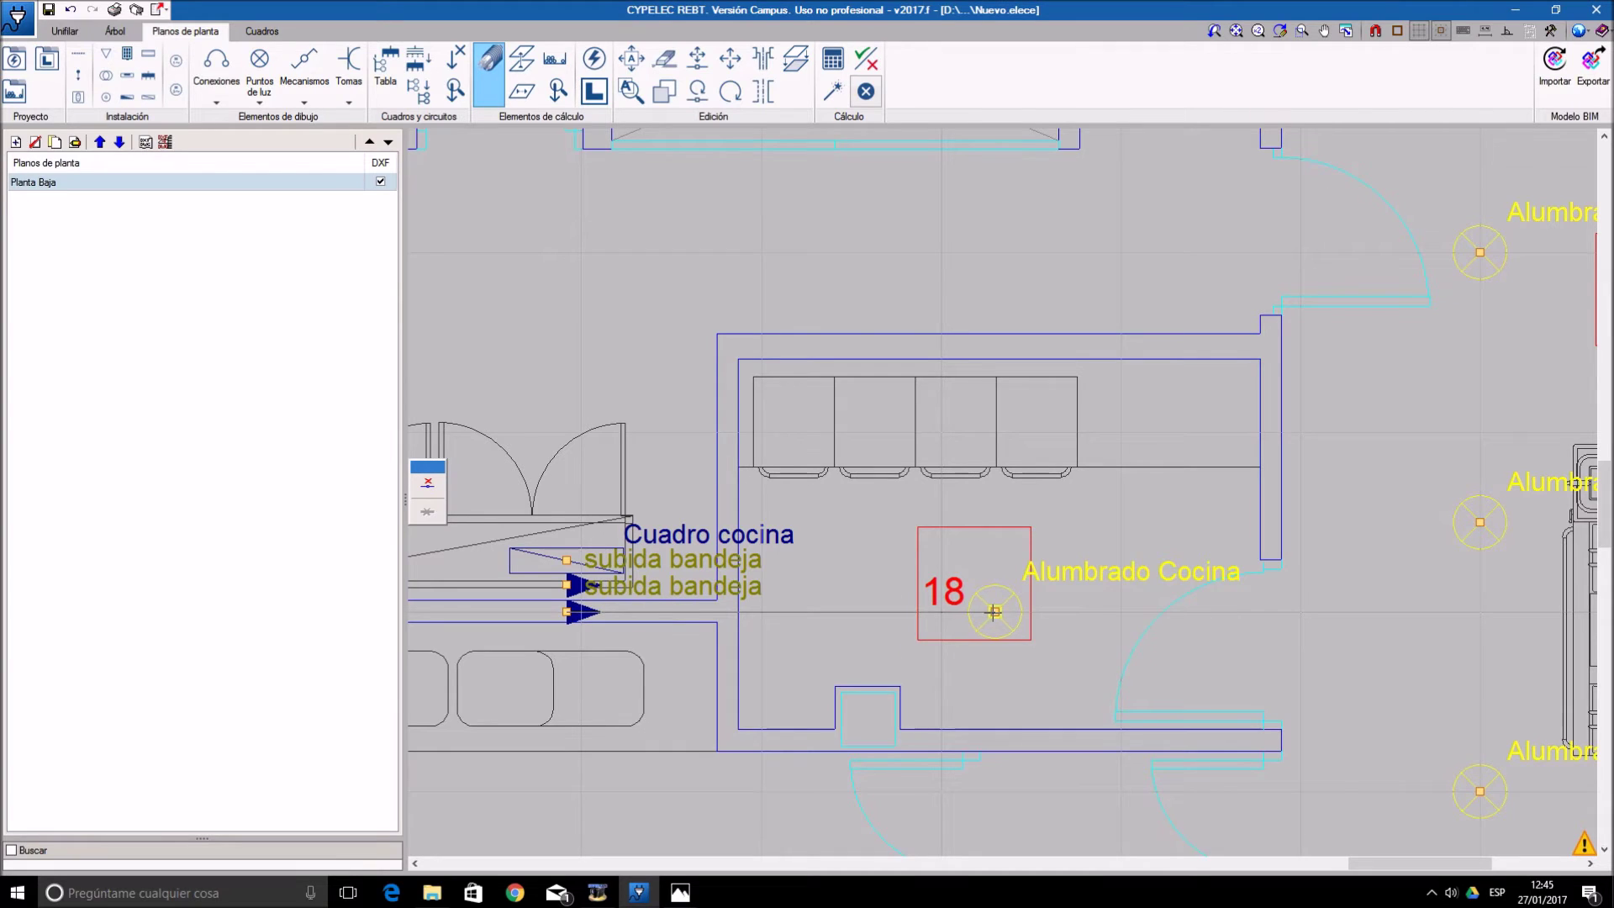
scroll(1030, 616, down, 1)
middle_drag(1139, 624, 1052, 609)
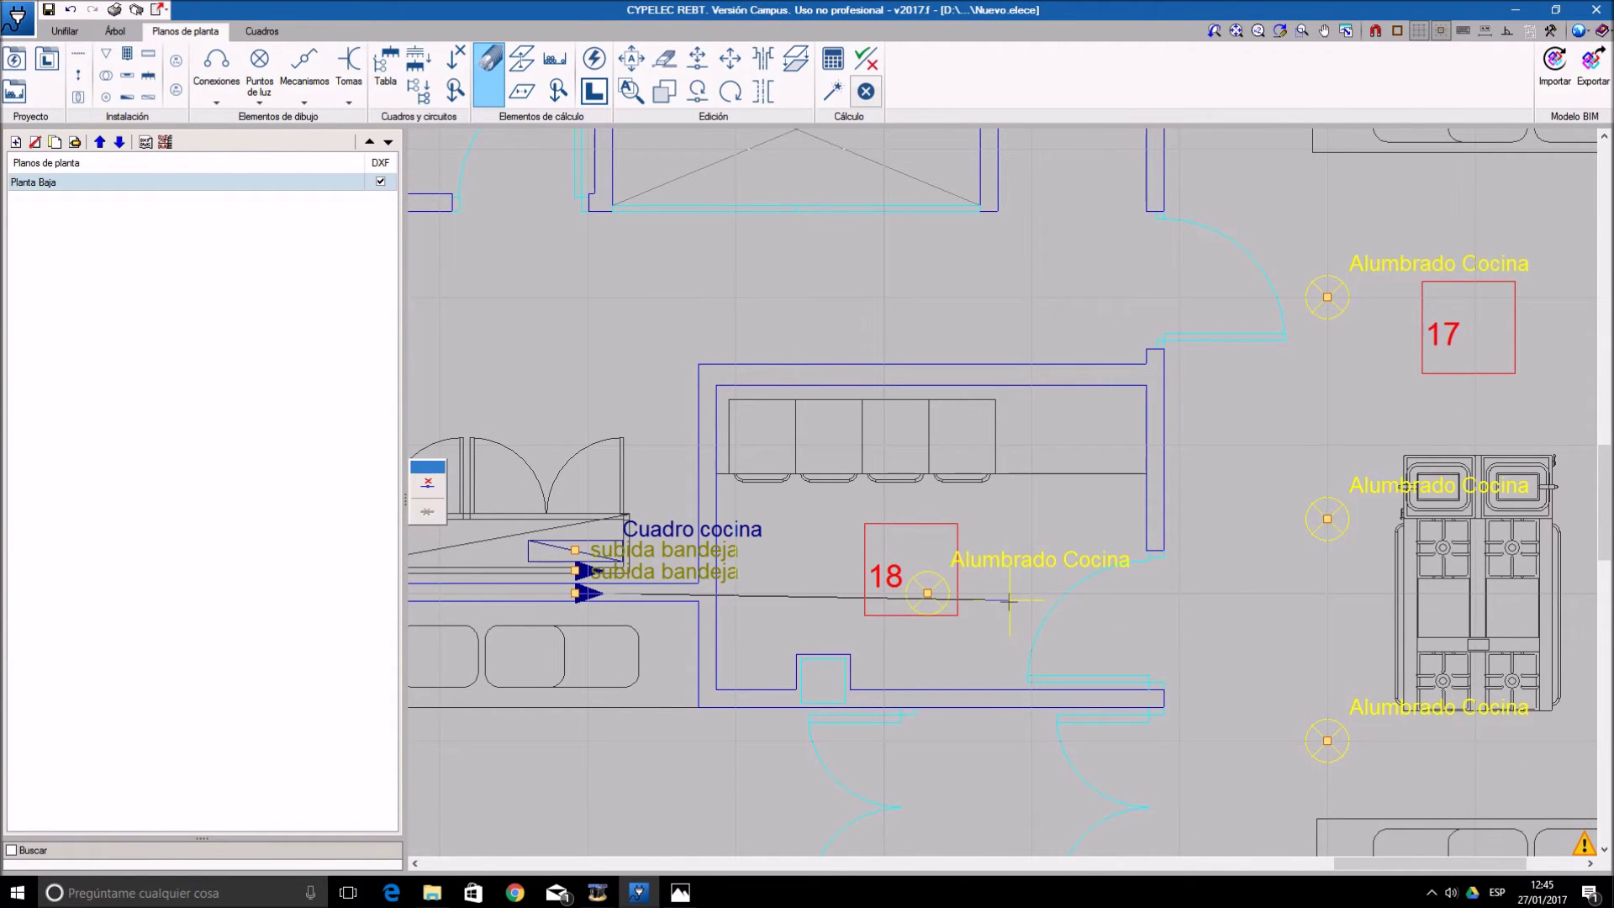
scroll(1009, 600, down, 1)
click(948, 593)
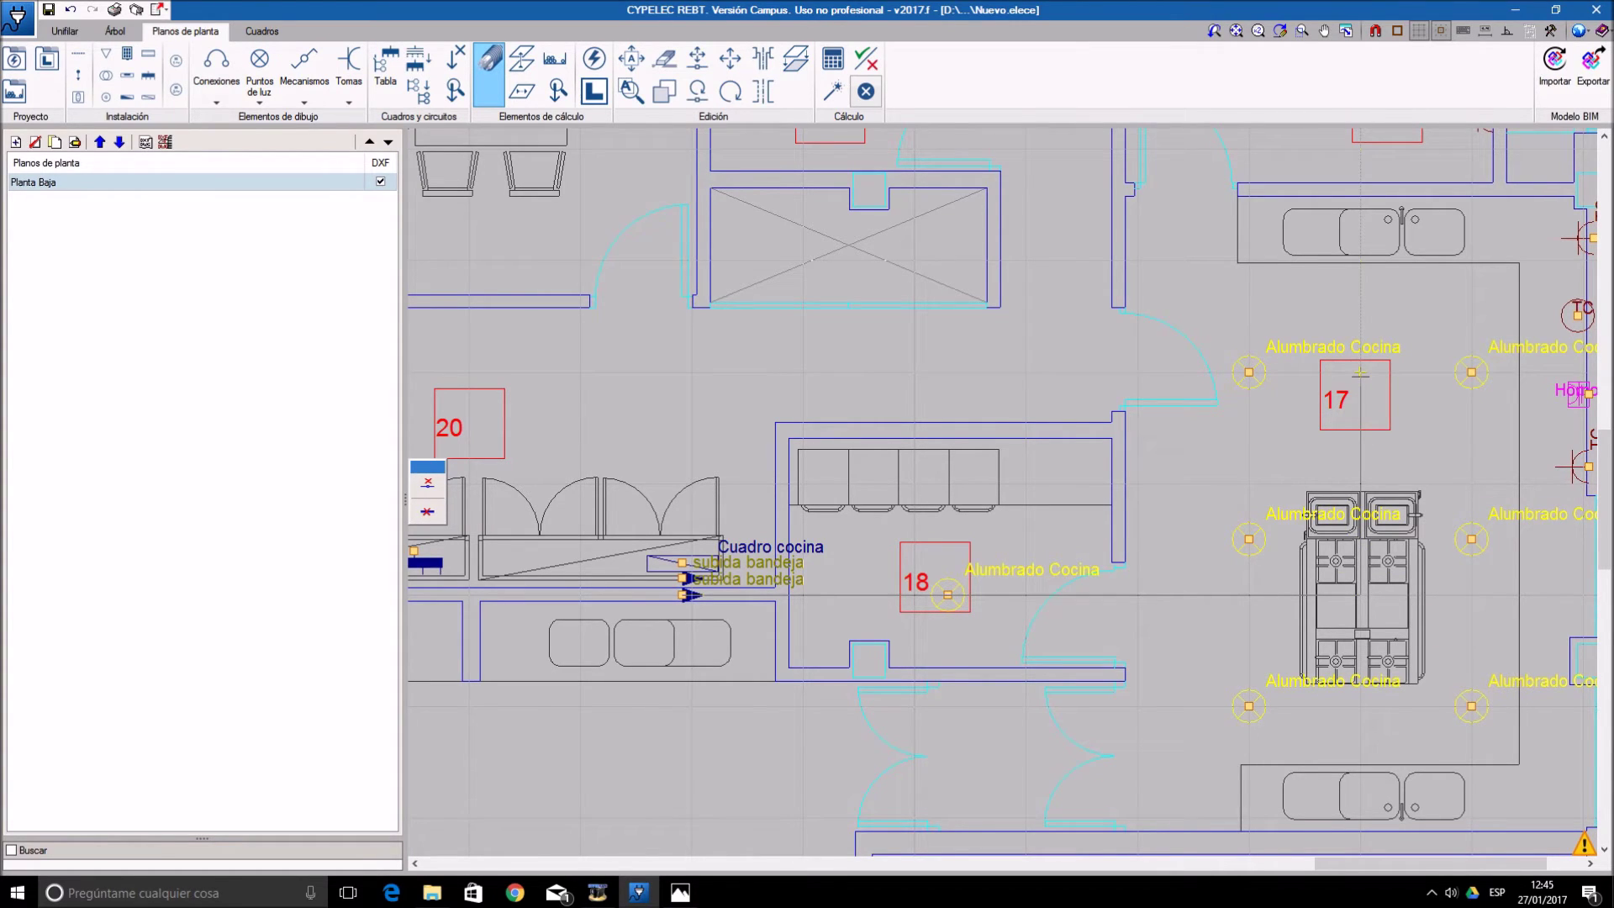
middle_drag(1357, 367, 1344, 547)
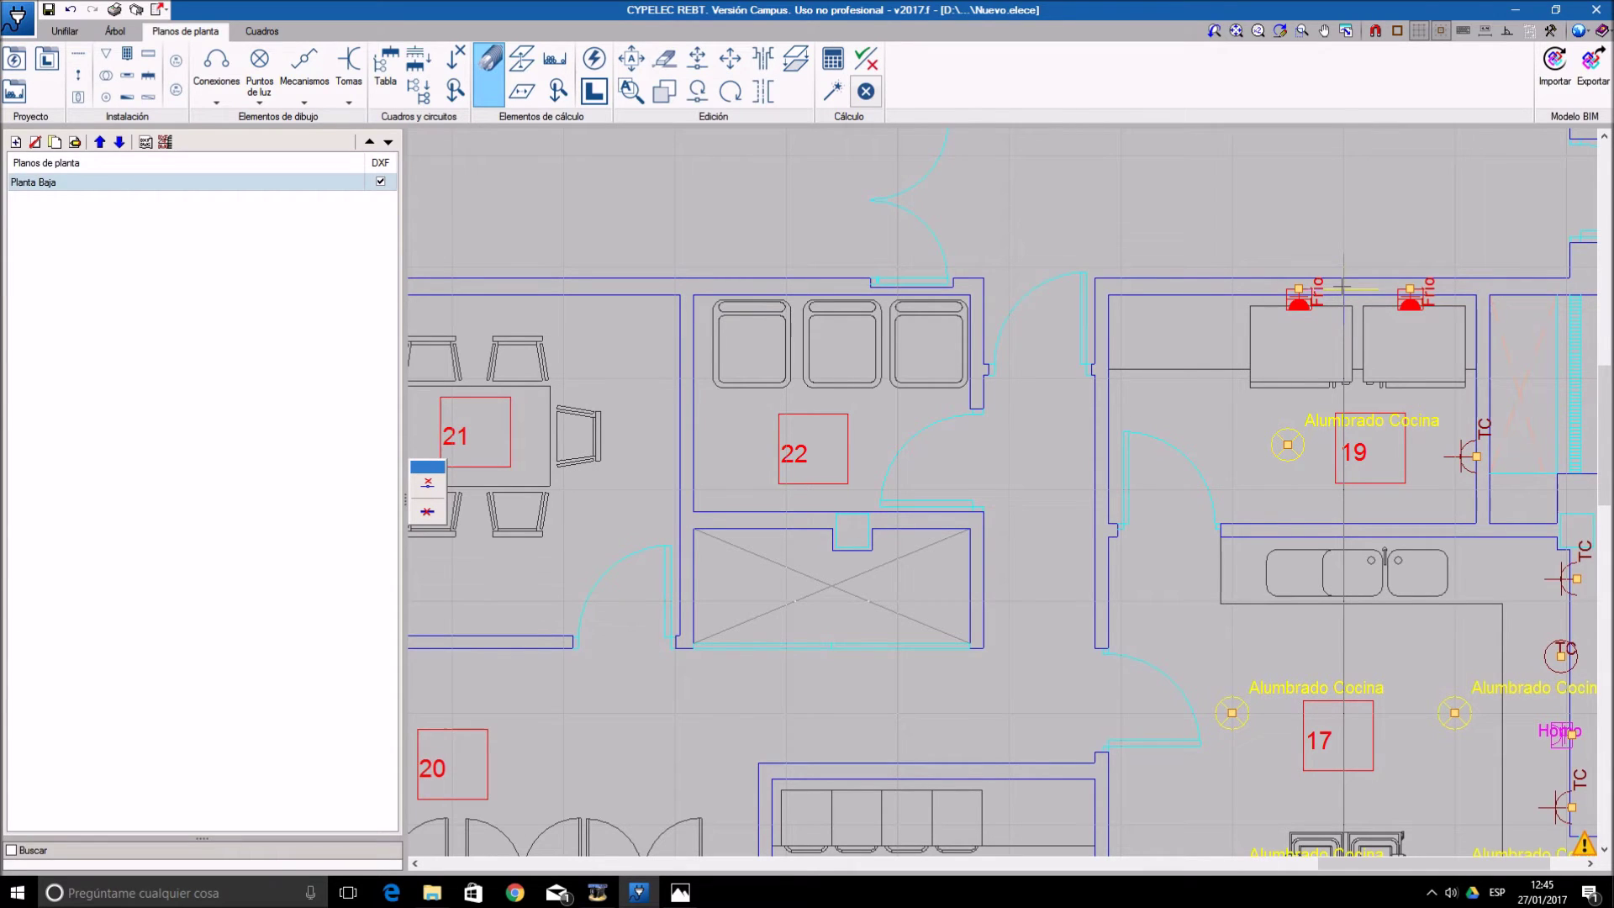
middle_drag(1383, 633, 1338, 505)
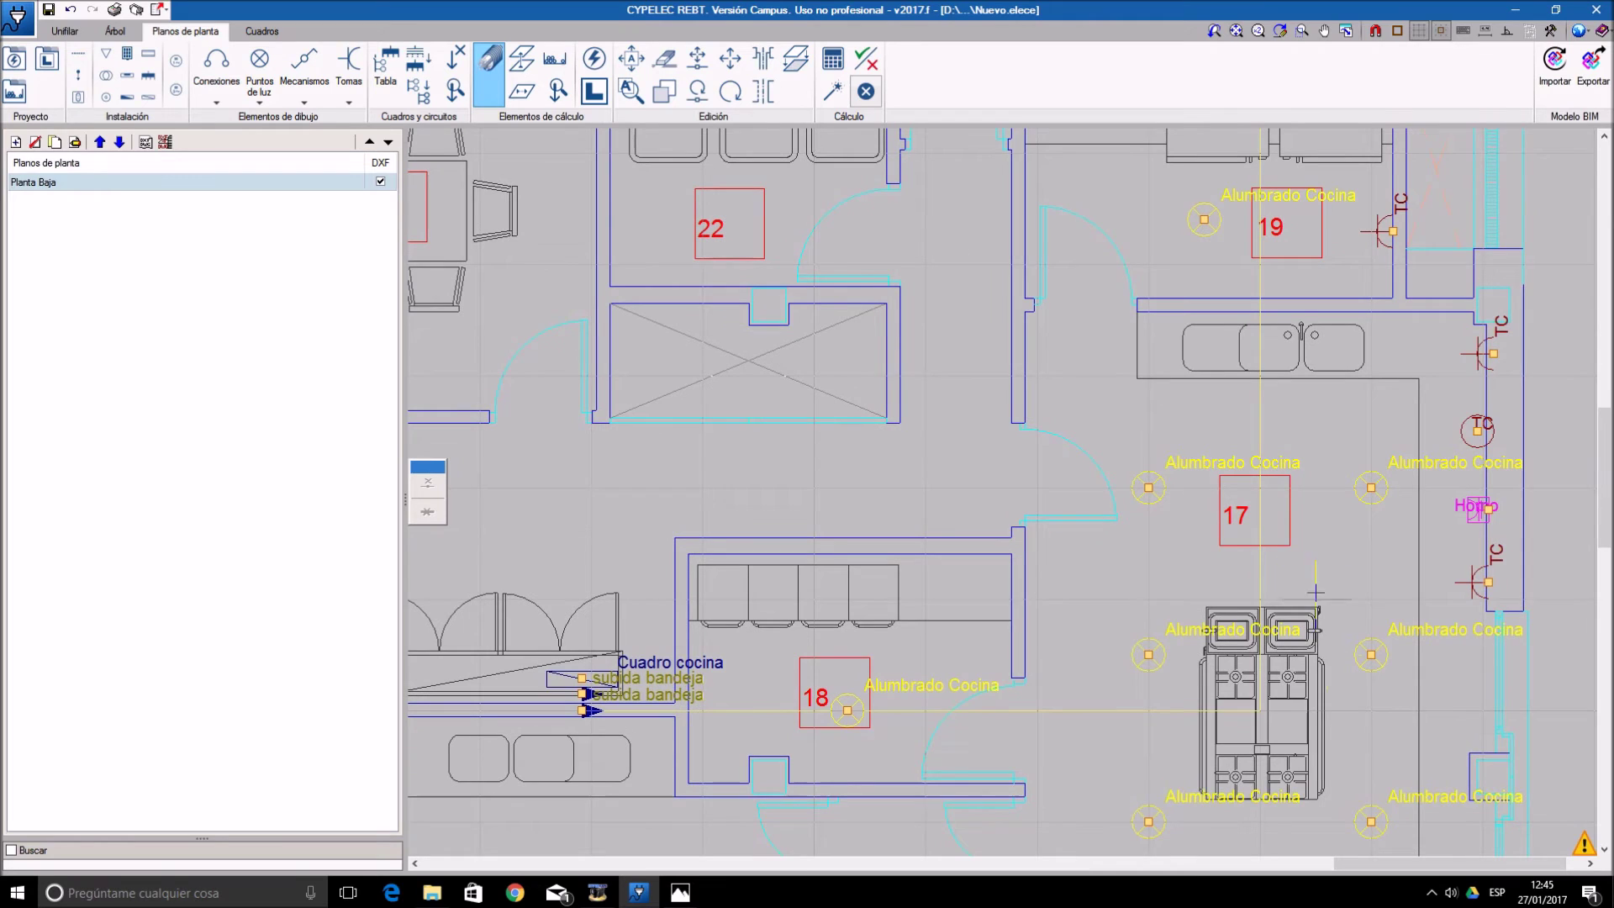
- Extend the conduit down through room 17 and link the lower and middle rows of Alumbrado Cocina lights across it
middle_drag(1307, 730, 1290, 577)
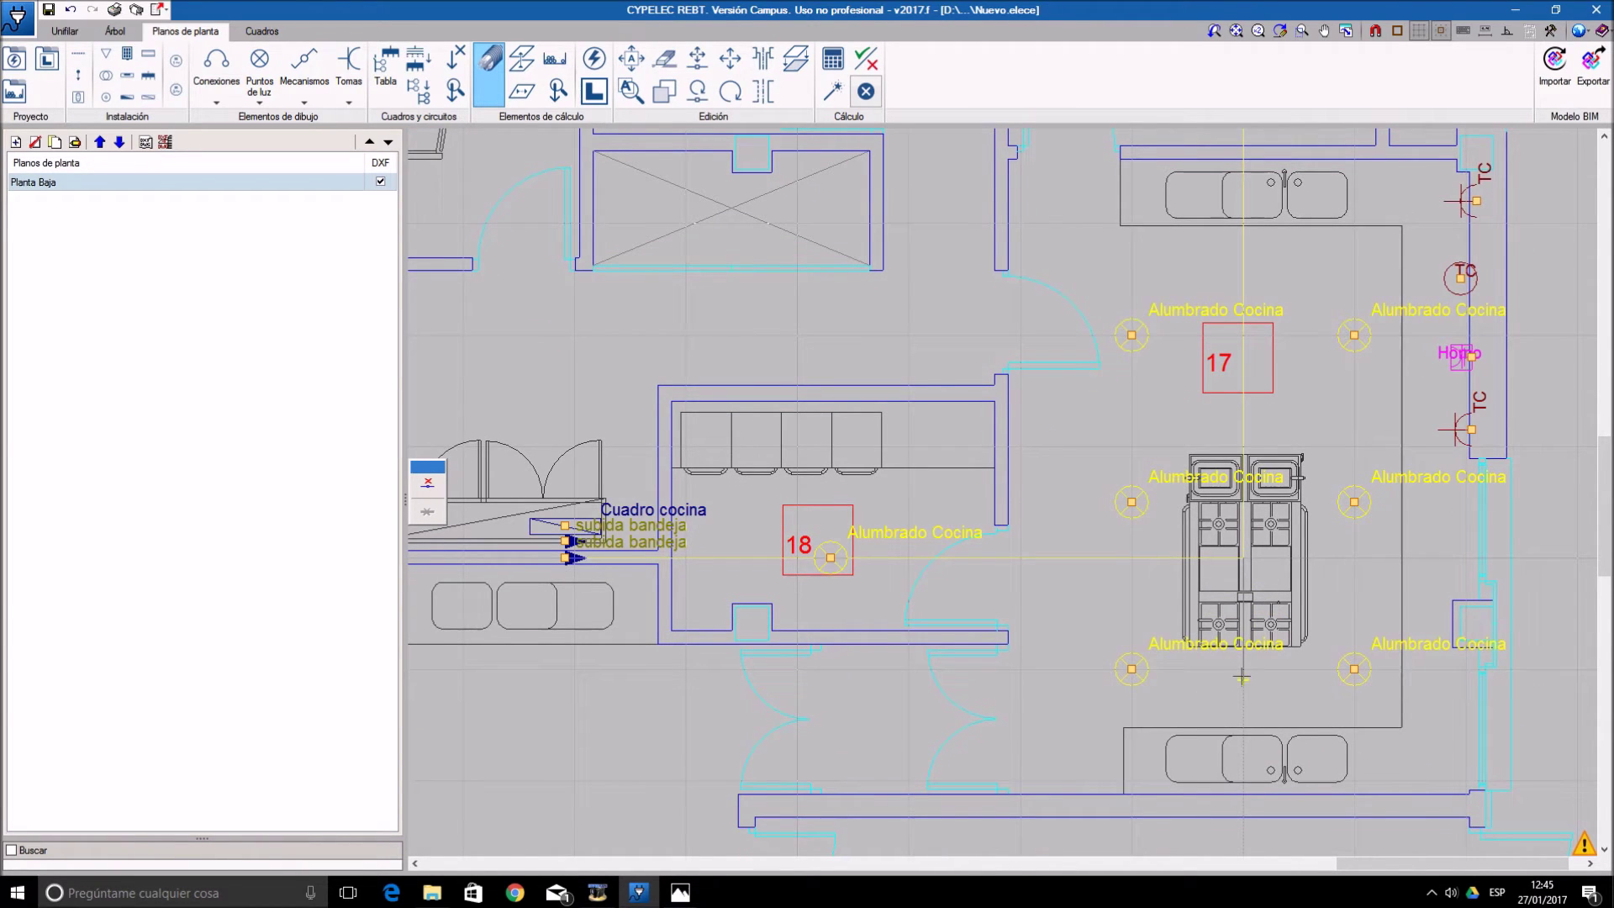
click(1153, 671)
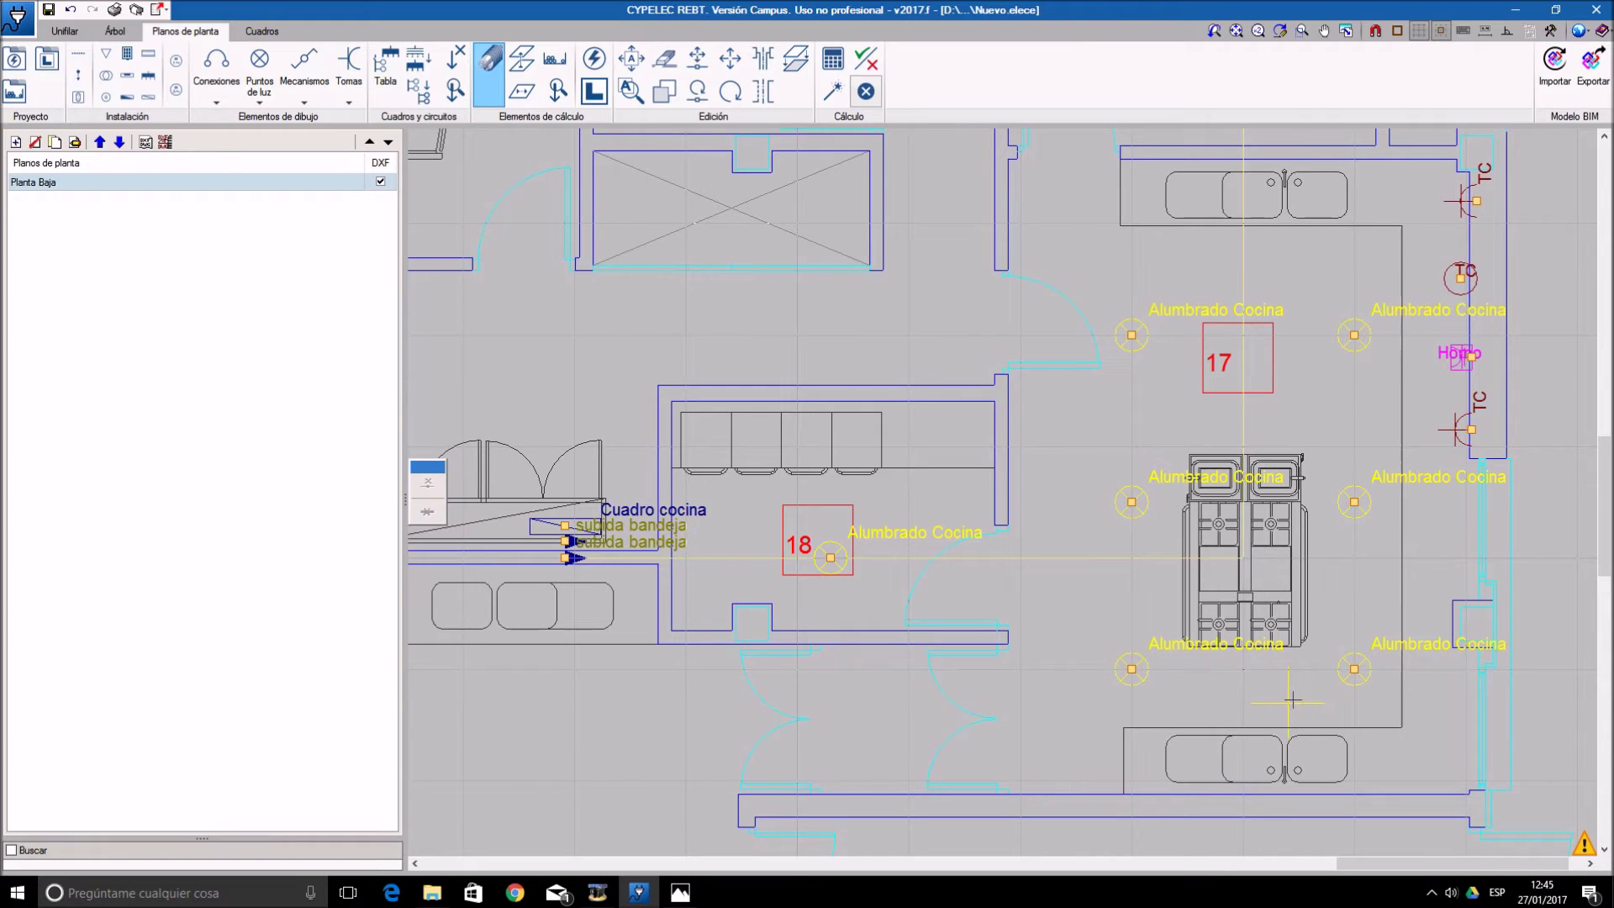
click(1354, 670)
click(1131, 502)
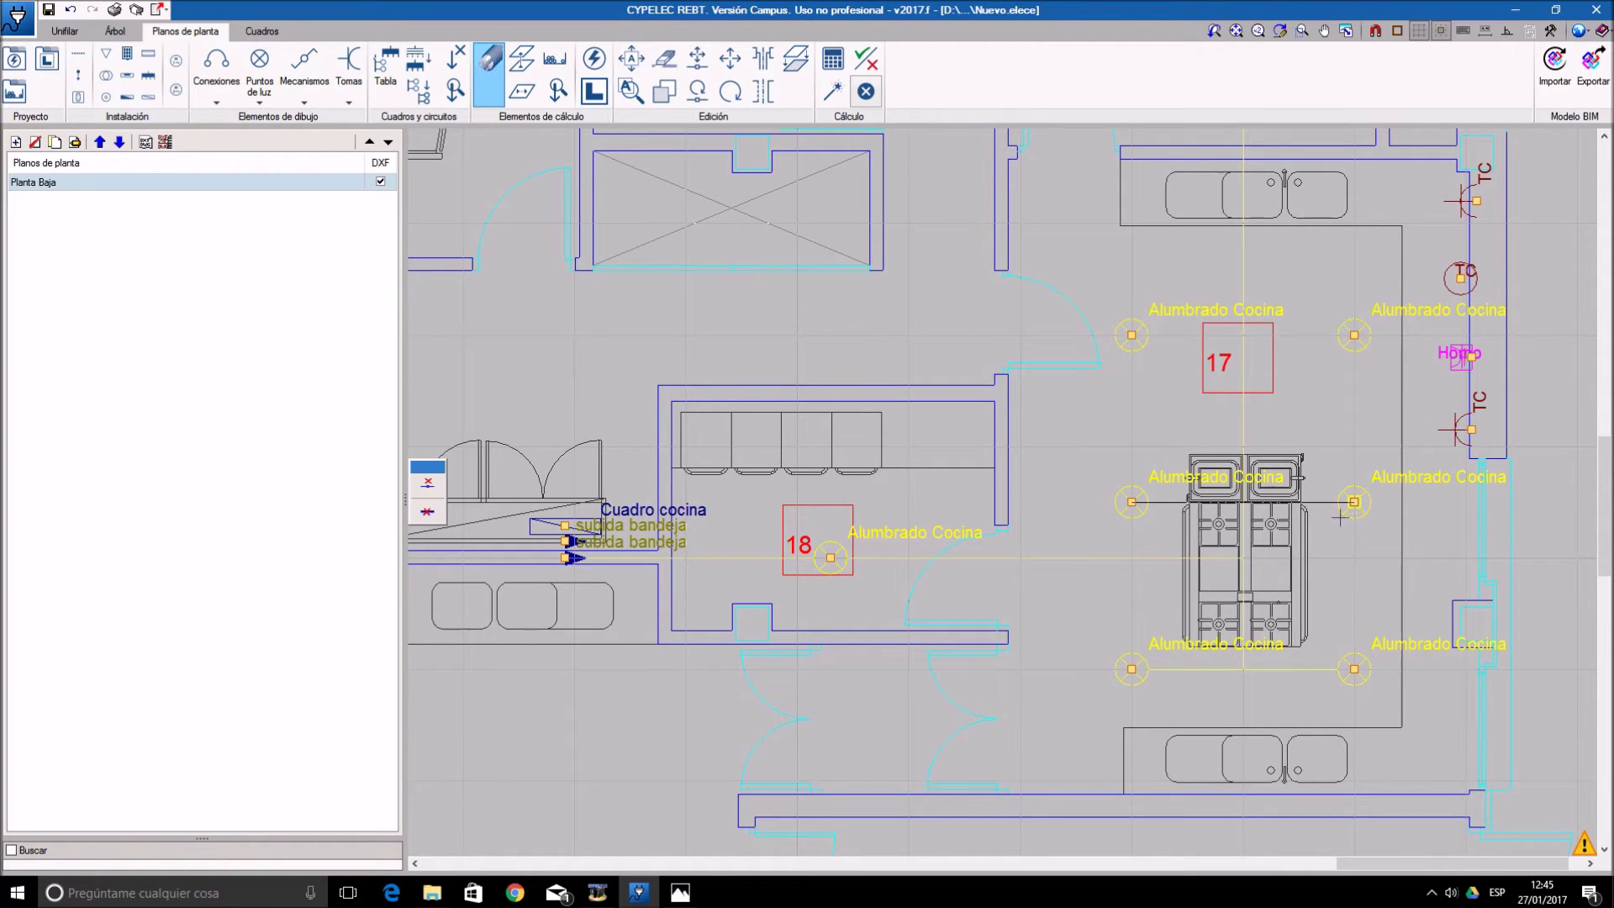
right_click(1333, 551)
- Link the two upper Alumbrado Cocina lights in room 17 to the vertical conduit
scroll(1340, 422, up, 2)
click(1357, 315)
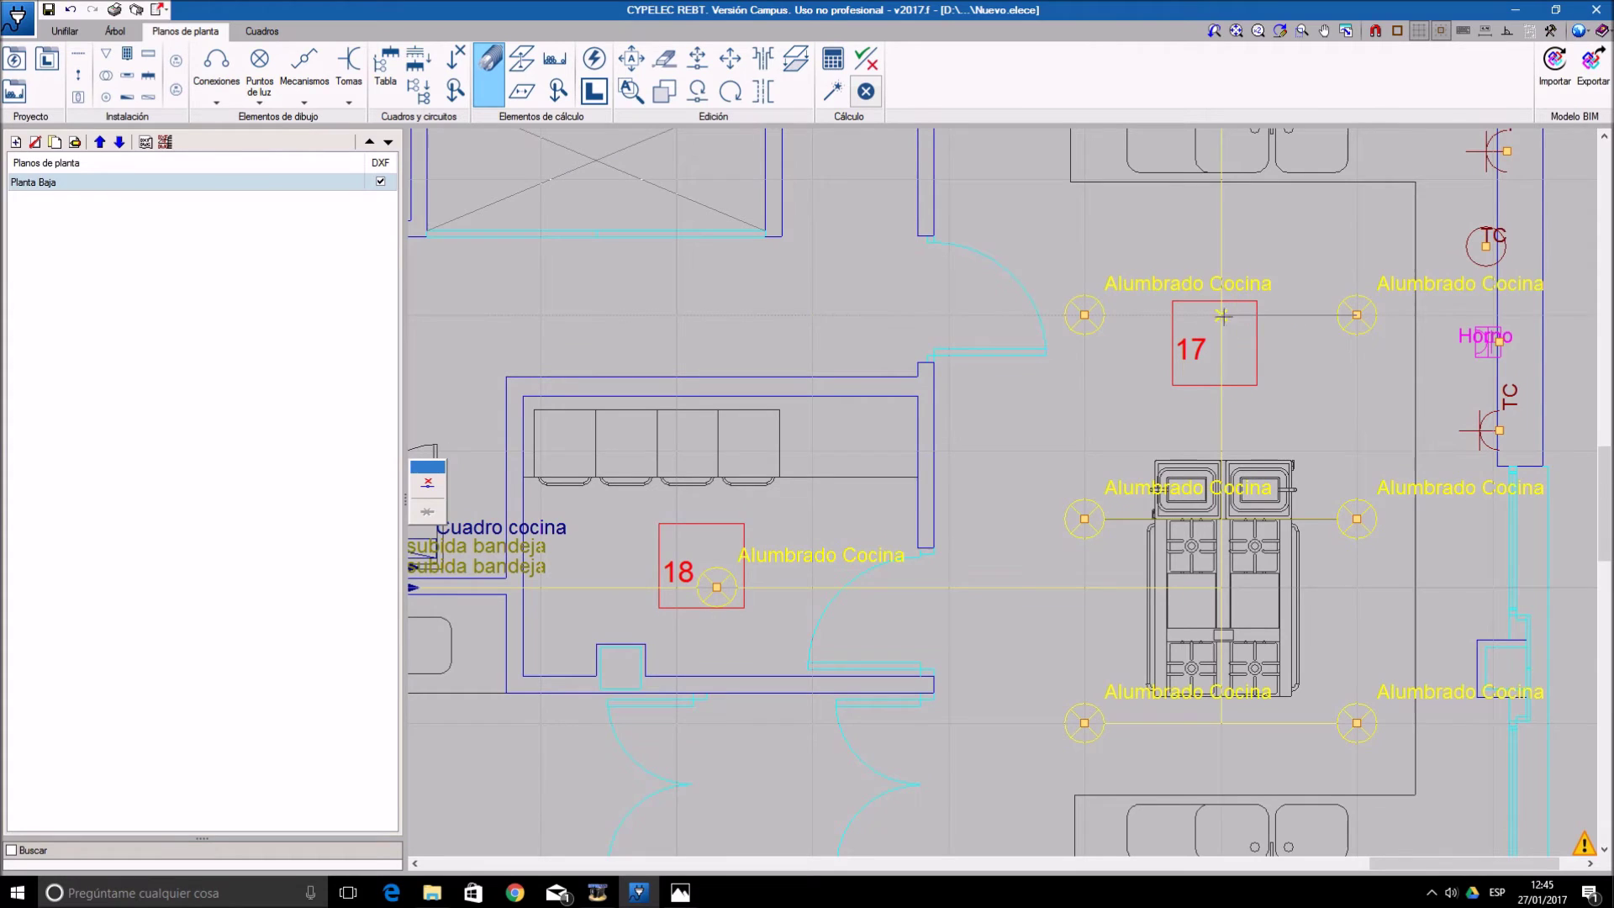
click(1221, 318)
click(1085, 315)
click(1220, 315)
scroll(1305, 417, down, 3)
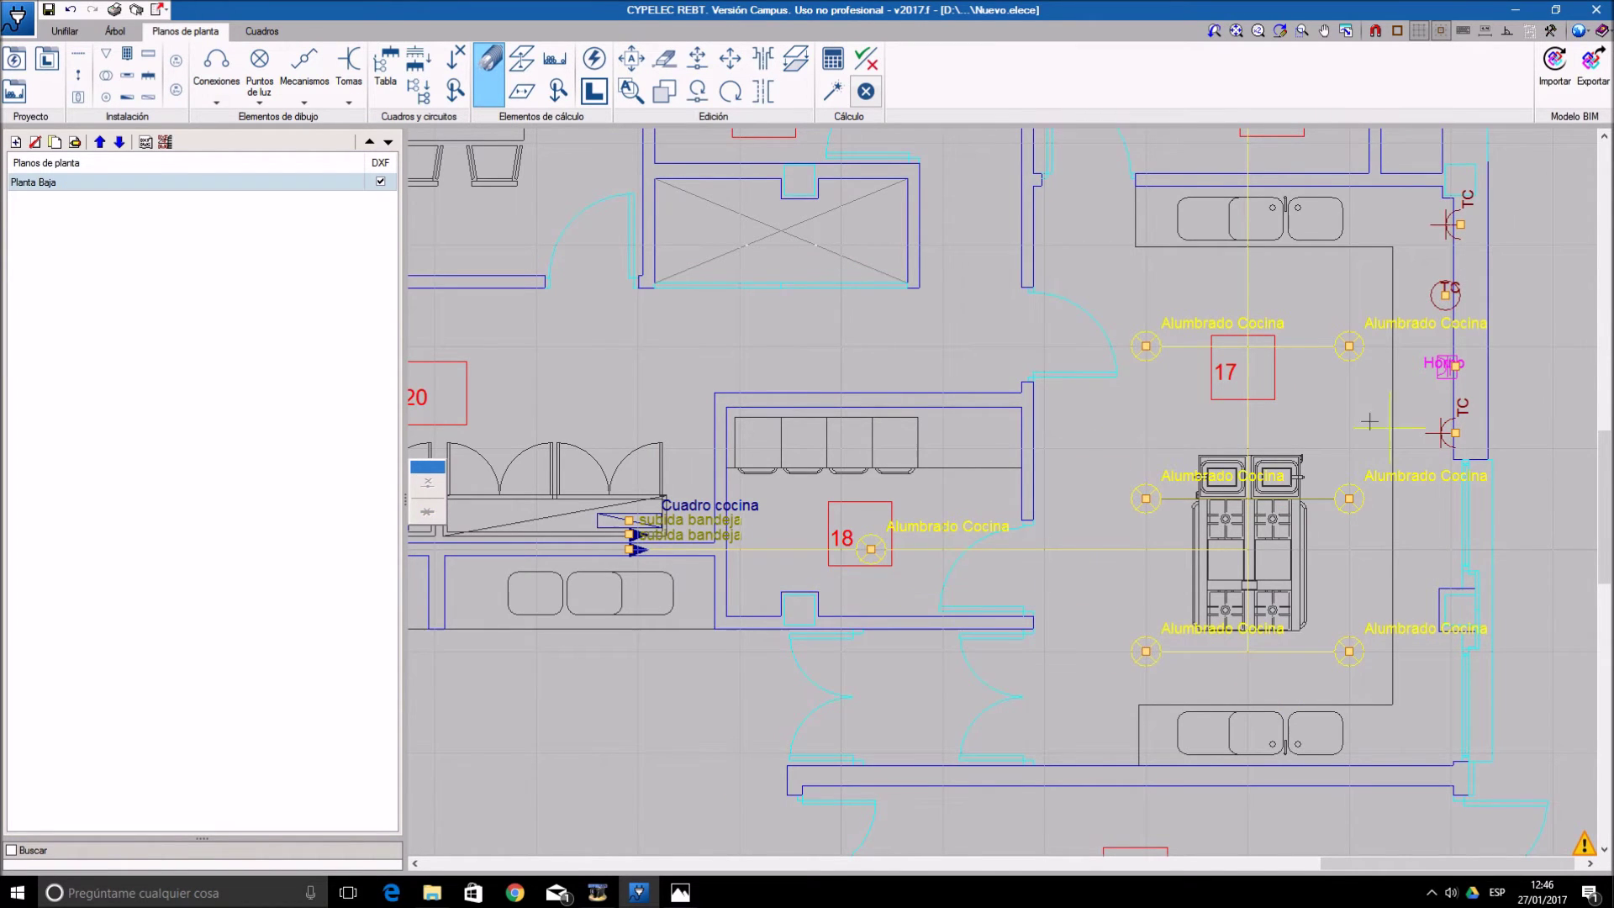
- Create a same-plan connection with the reference Bajada Tubo and a length of 1.25 m
mouse_move(1370, 421)
middle_down()
mouse_move(1261, 457)
mouse_move(1251, 655)
middle_up()
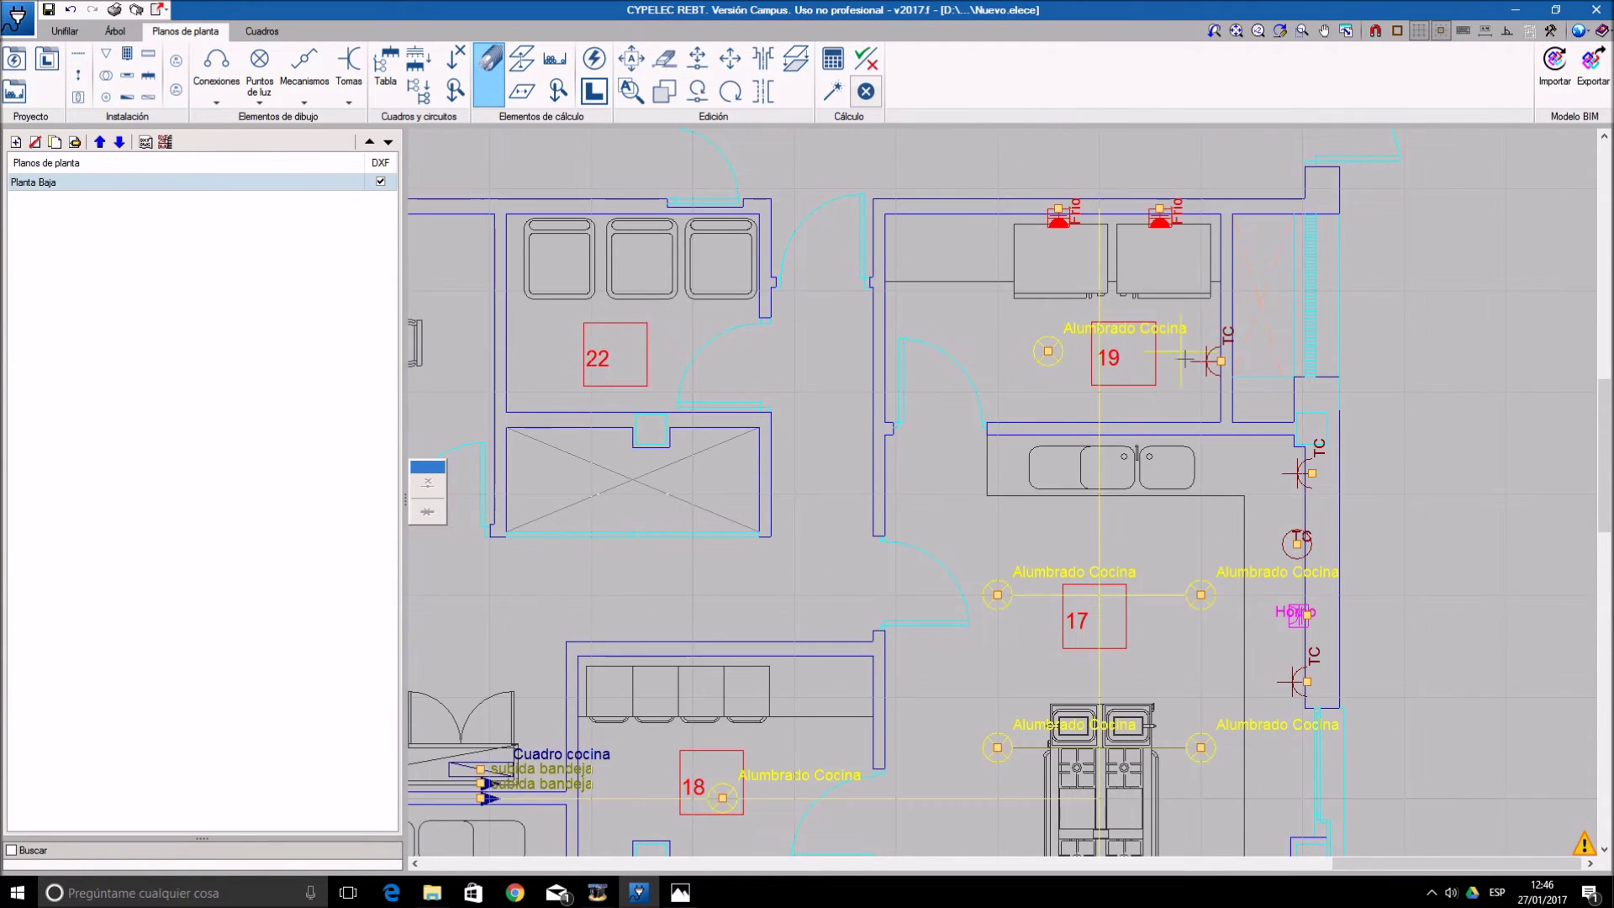
scroll(1183, 338, up, 1)
scroll(1184, 339, up, 2)
middle_drag(1143, 269, 1157, 411)
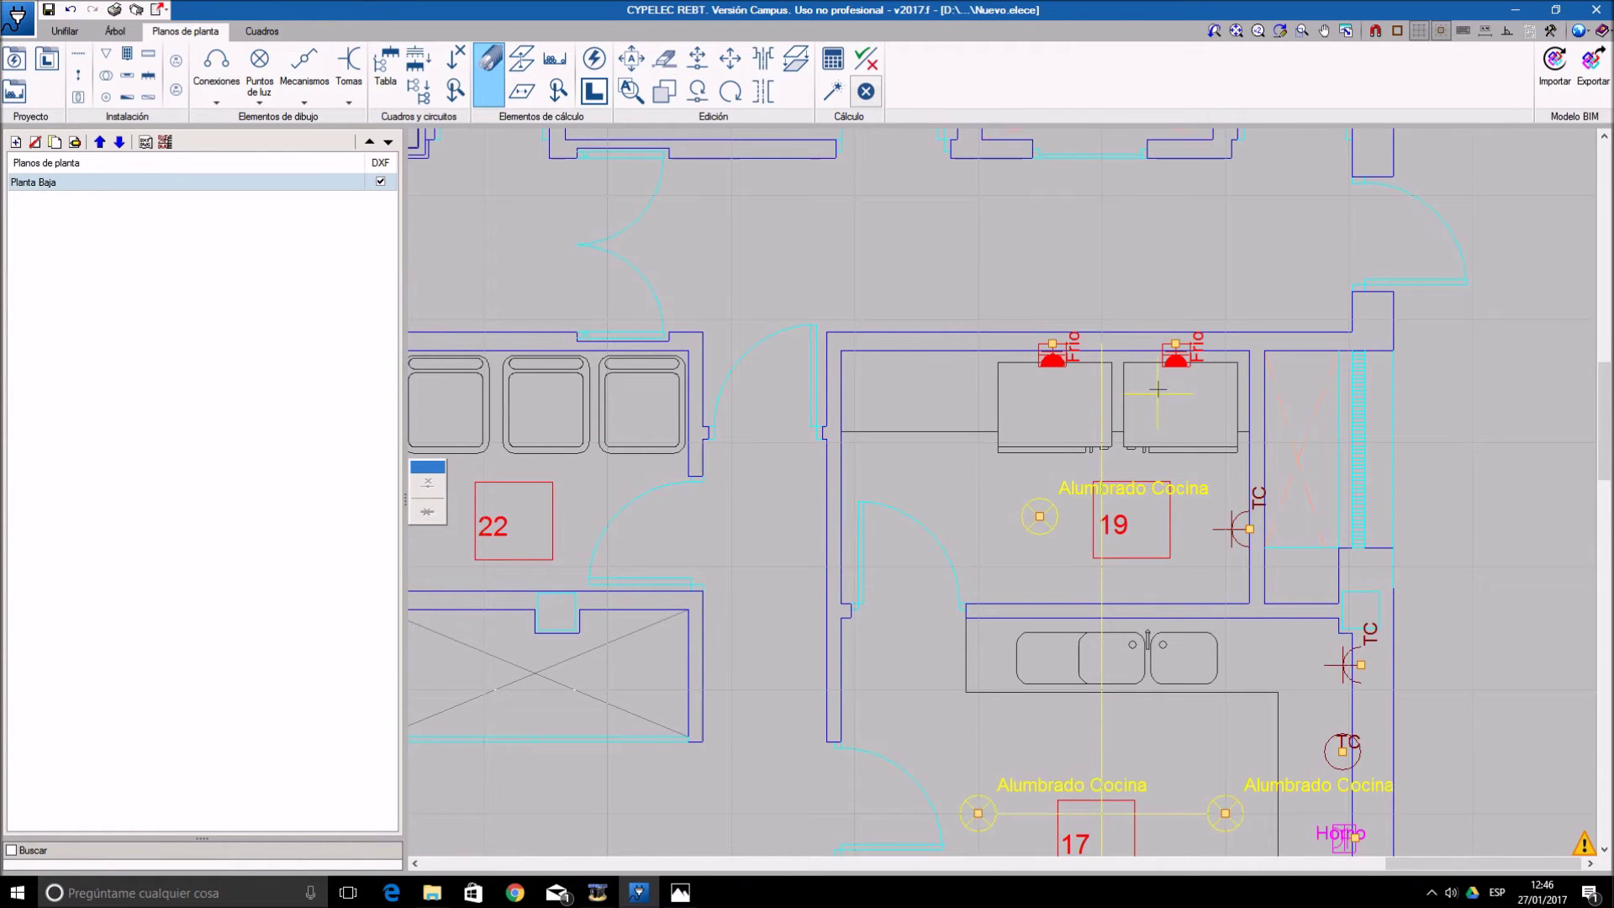
scroll(1158, 389, up, 1)
scroll(1157, 388, up, 2)
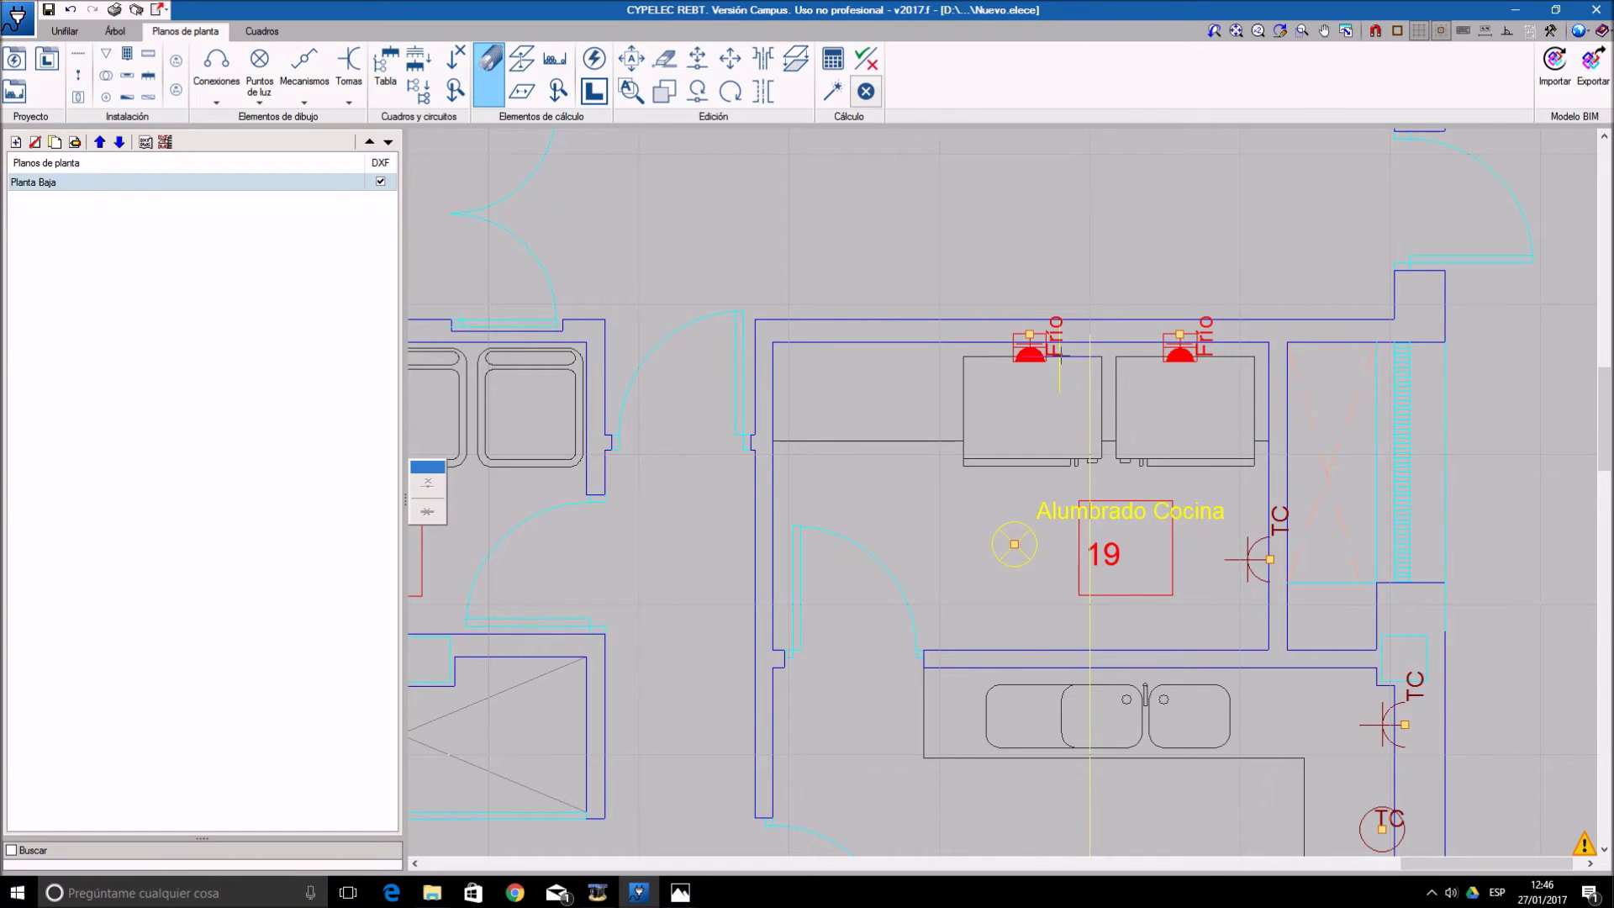
middle_drag(1400, 723, 1292, 588)
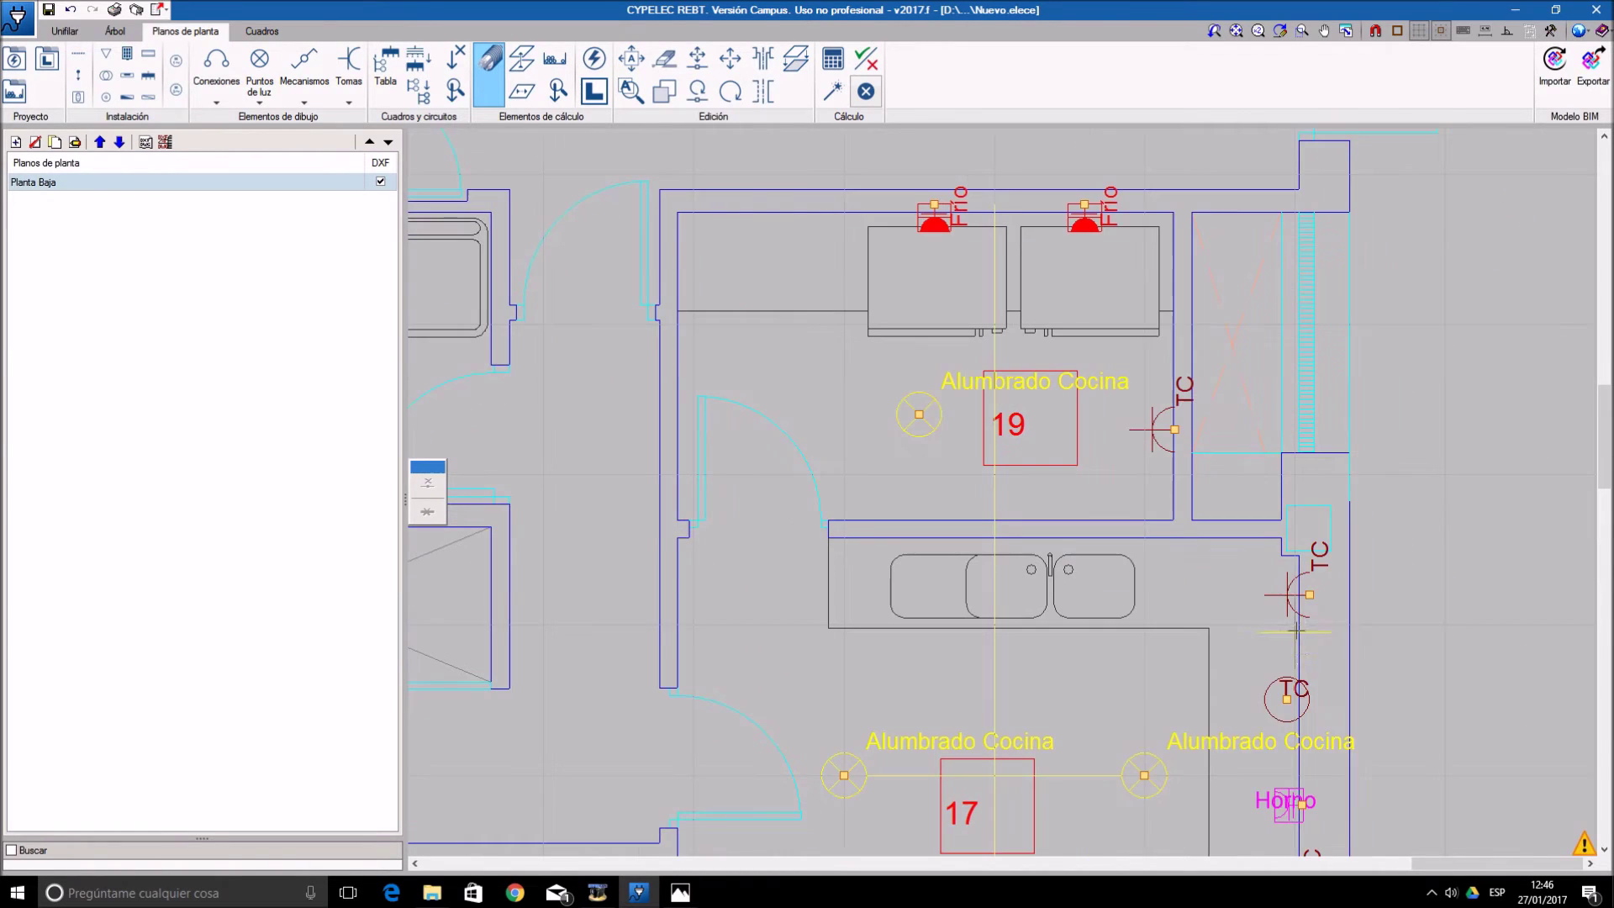
middle_drag(1139, 387, 1161, 483)
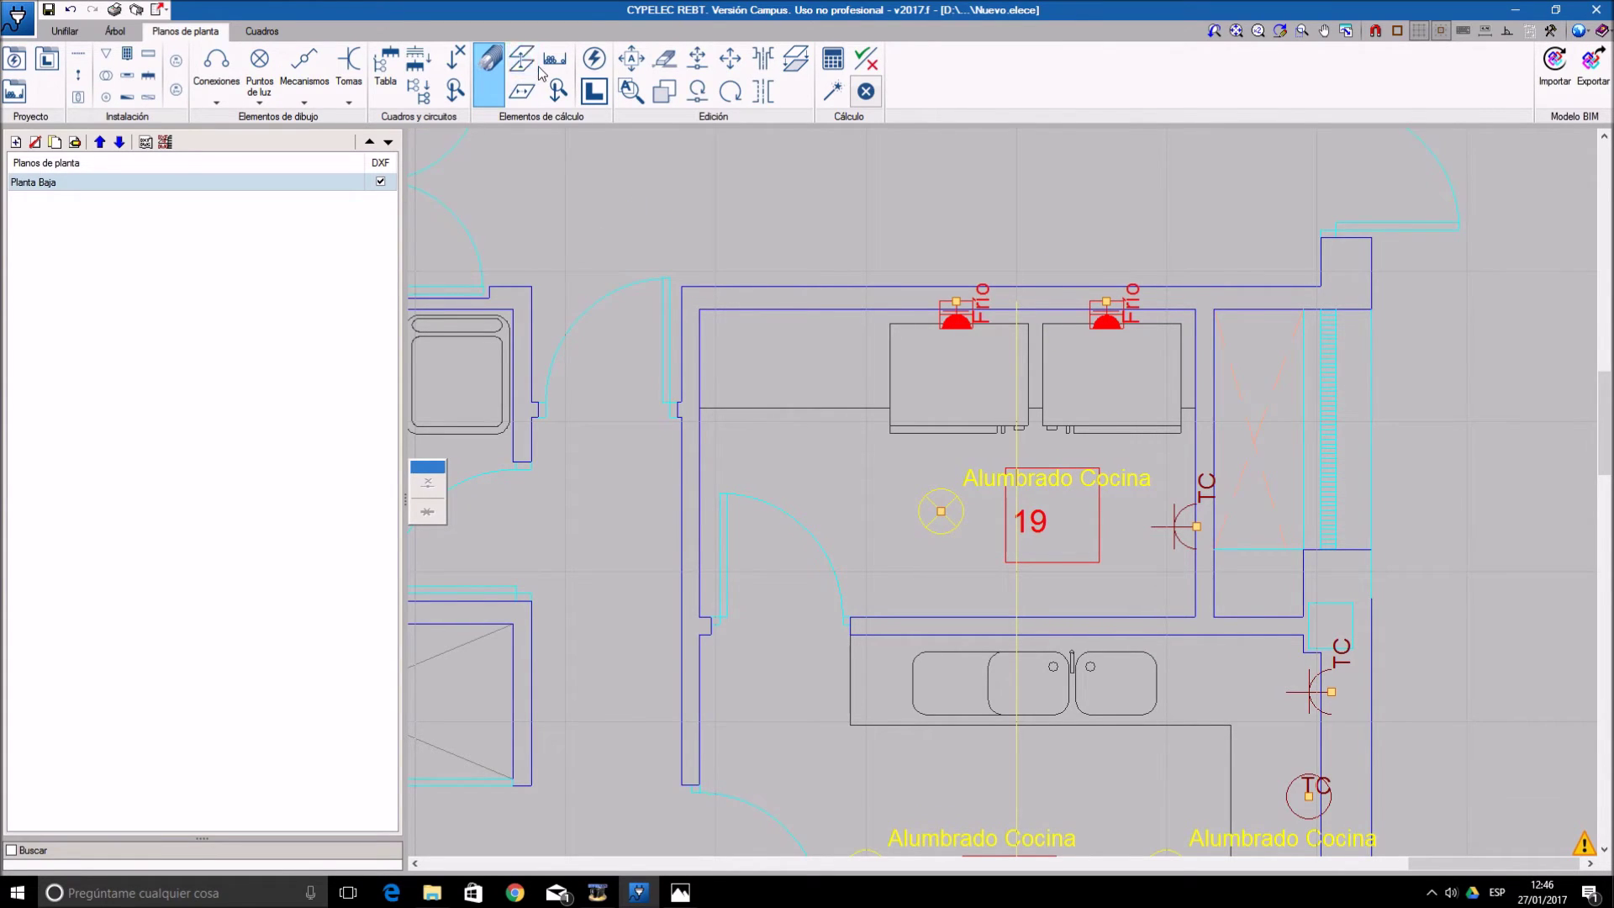
click(522, 91)
click(1001, 303)
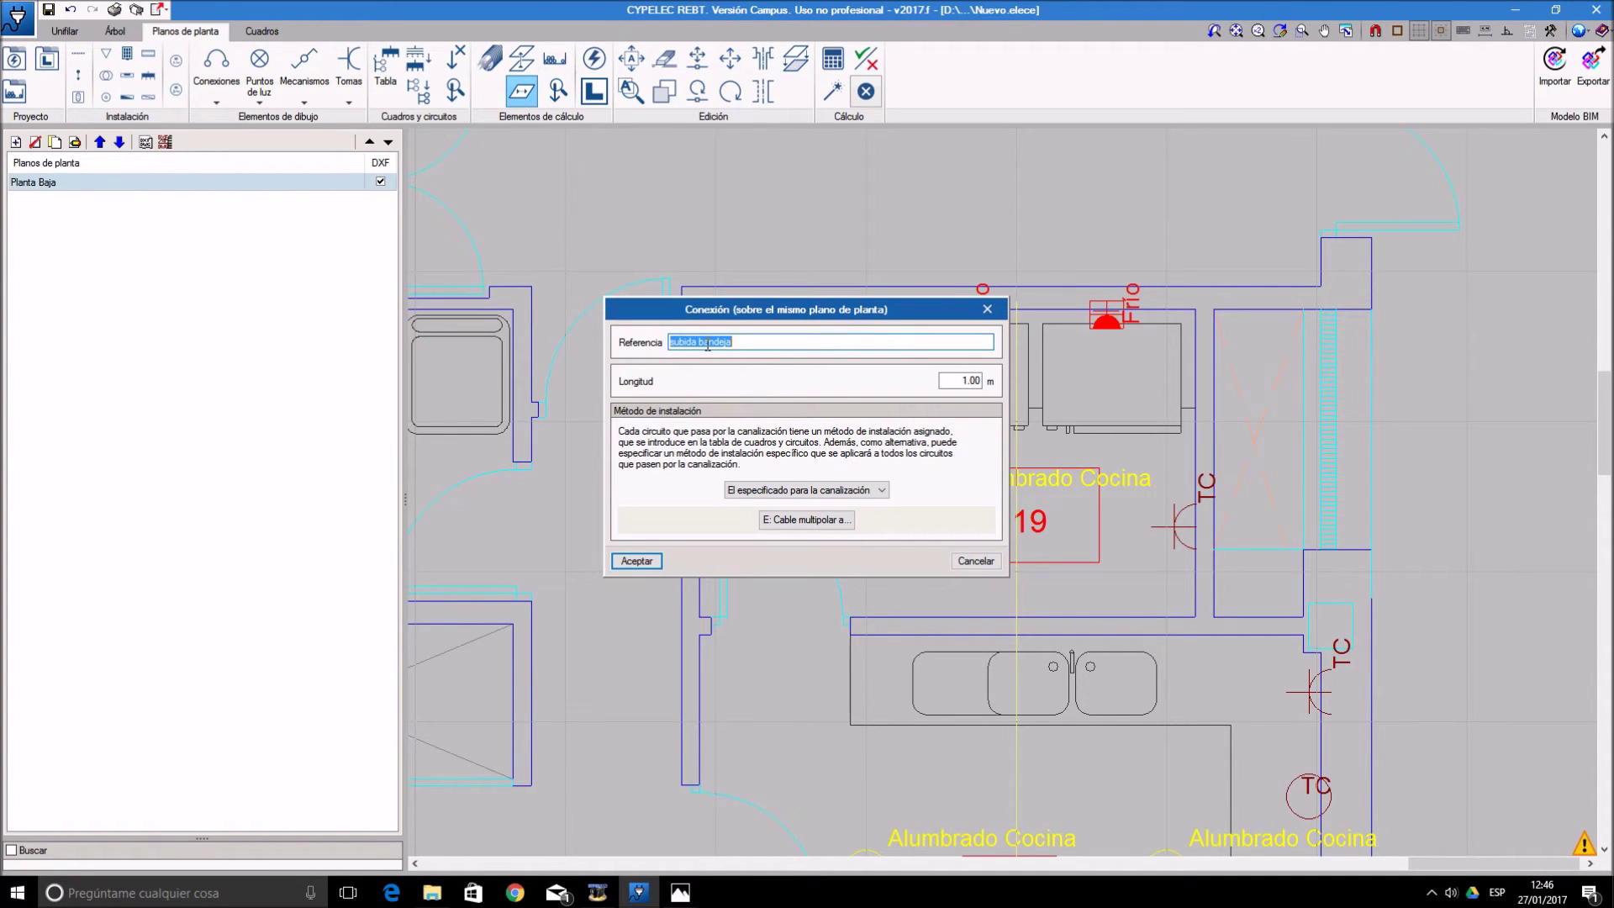
text(Bajada Tubo)
click(973, 380)
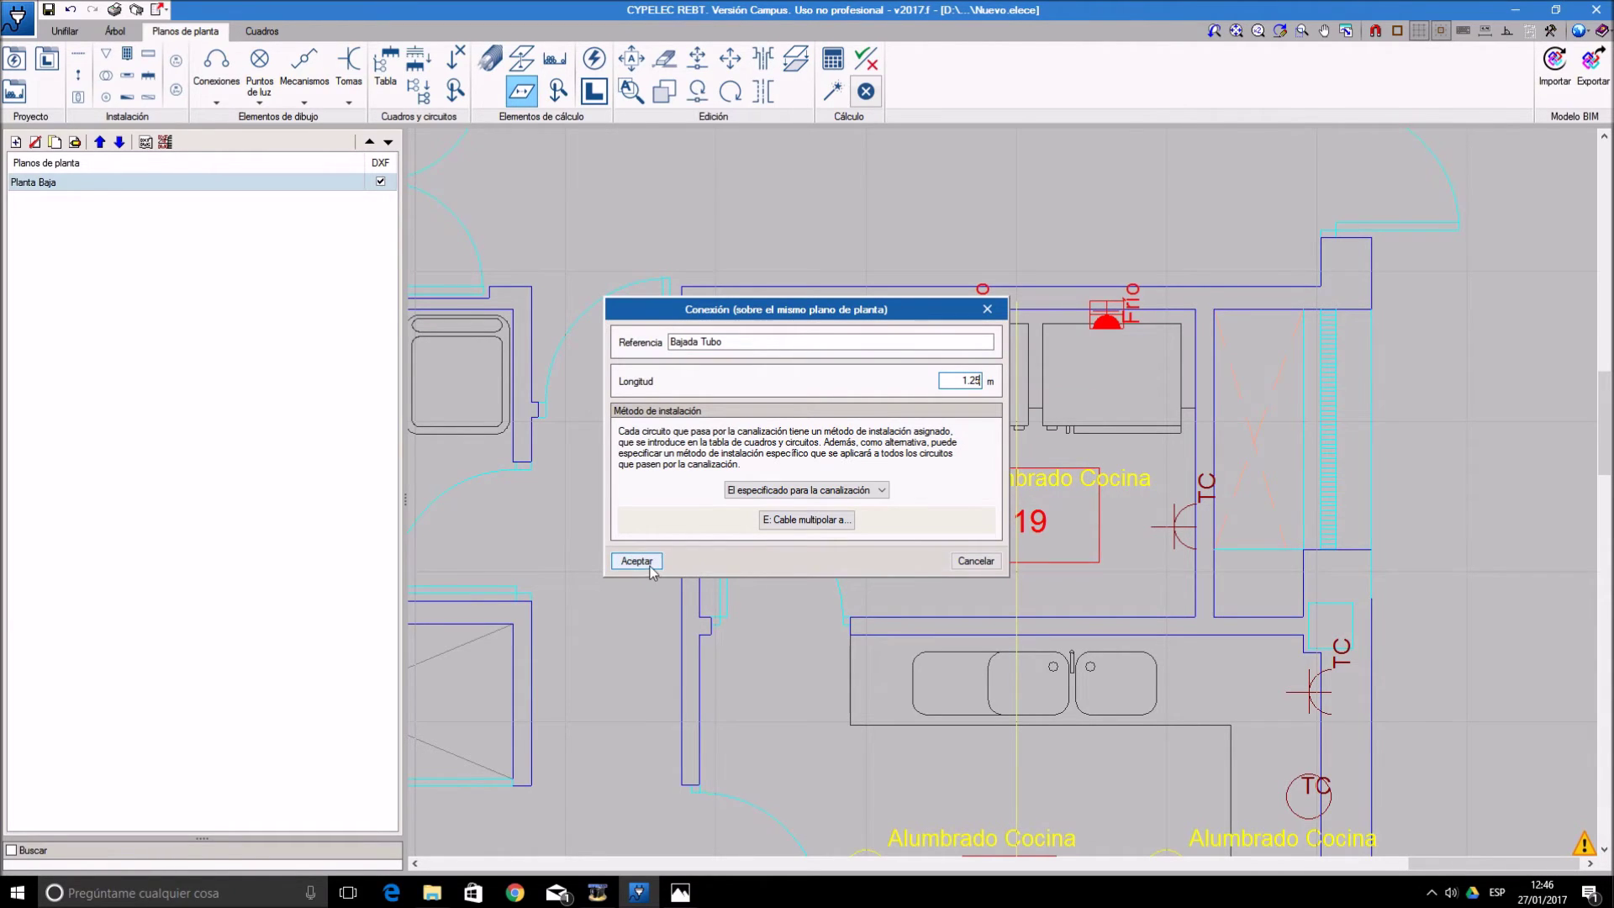
- Set the Bajada Tubo connection's installation method to B1: Conductores aislados, pared de madera
click(821, 520)
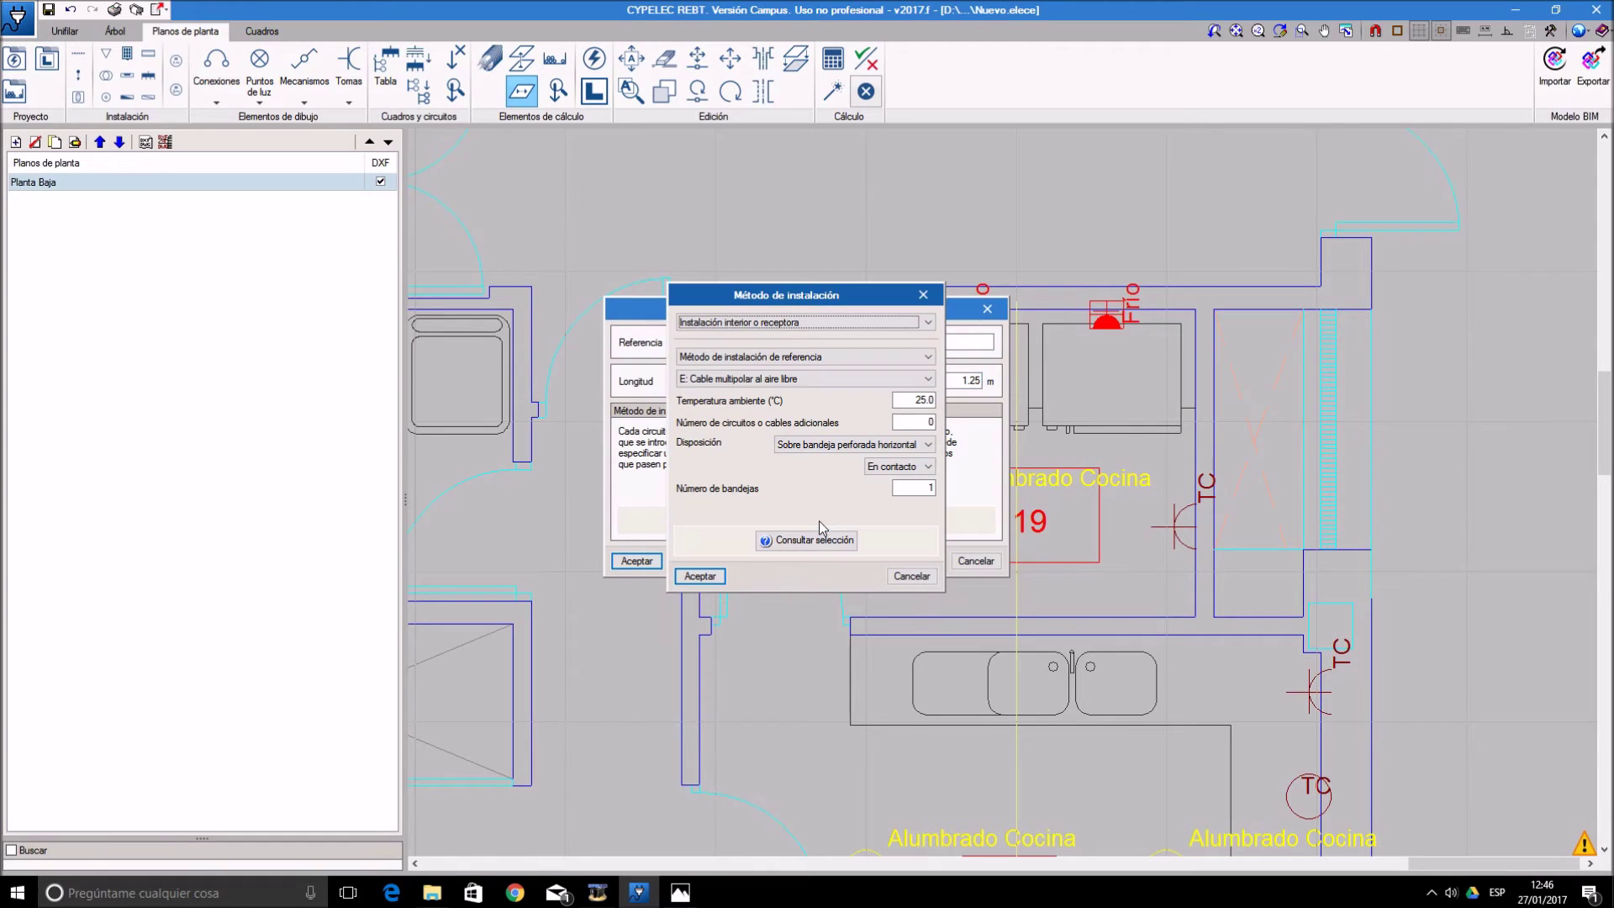
click(828, 379)
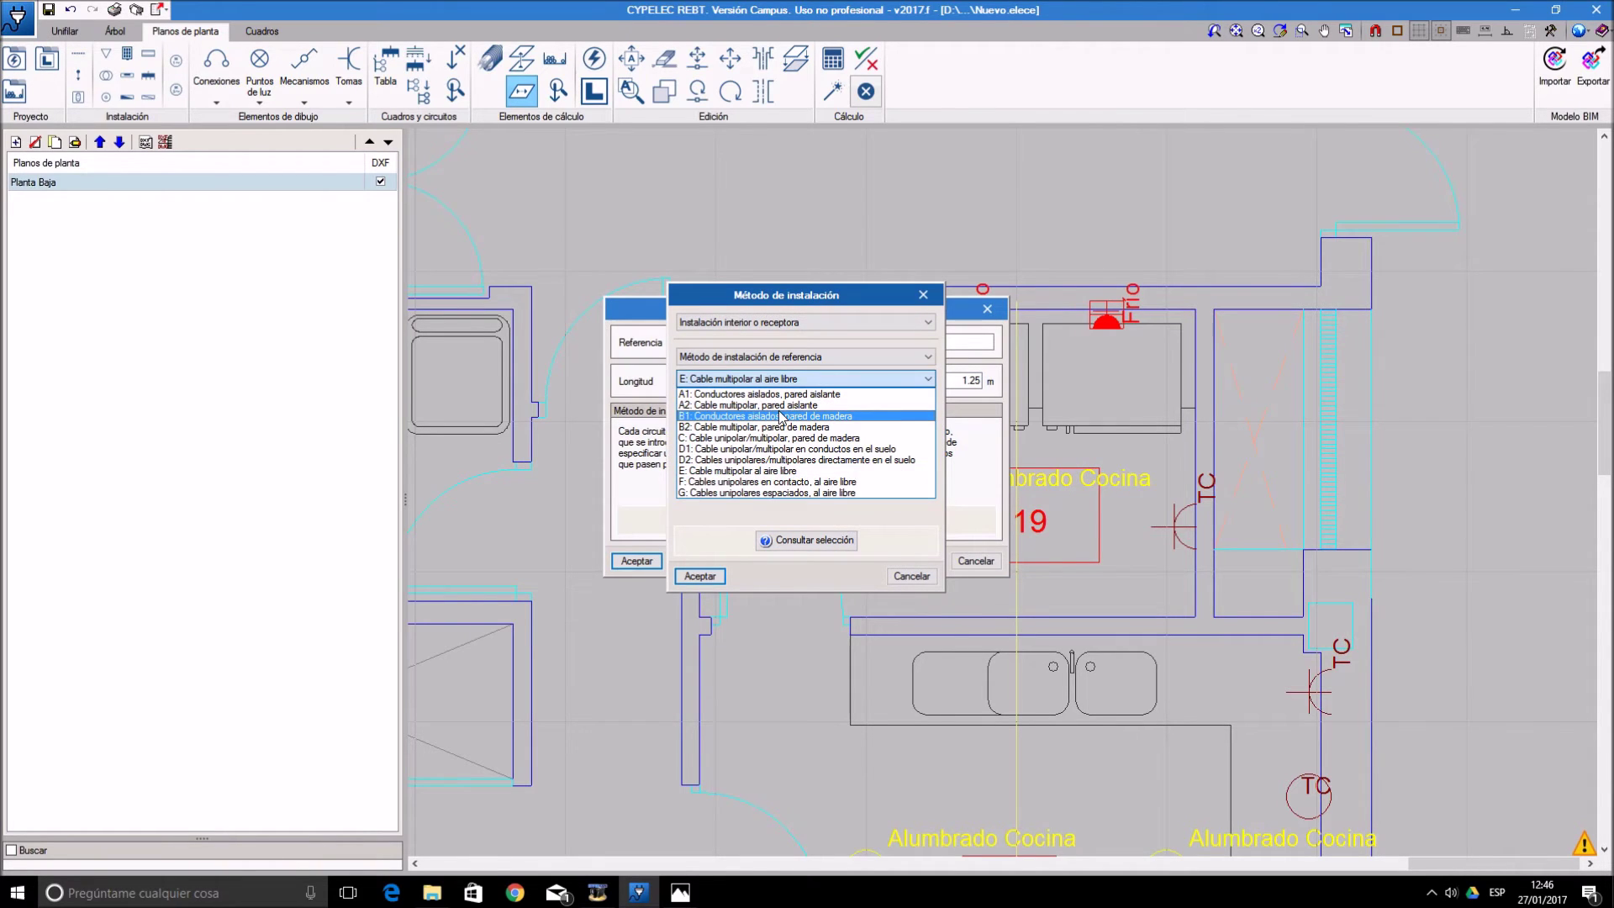
click(831, 415)
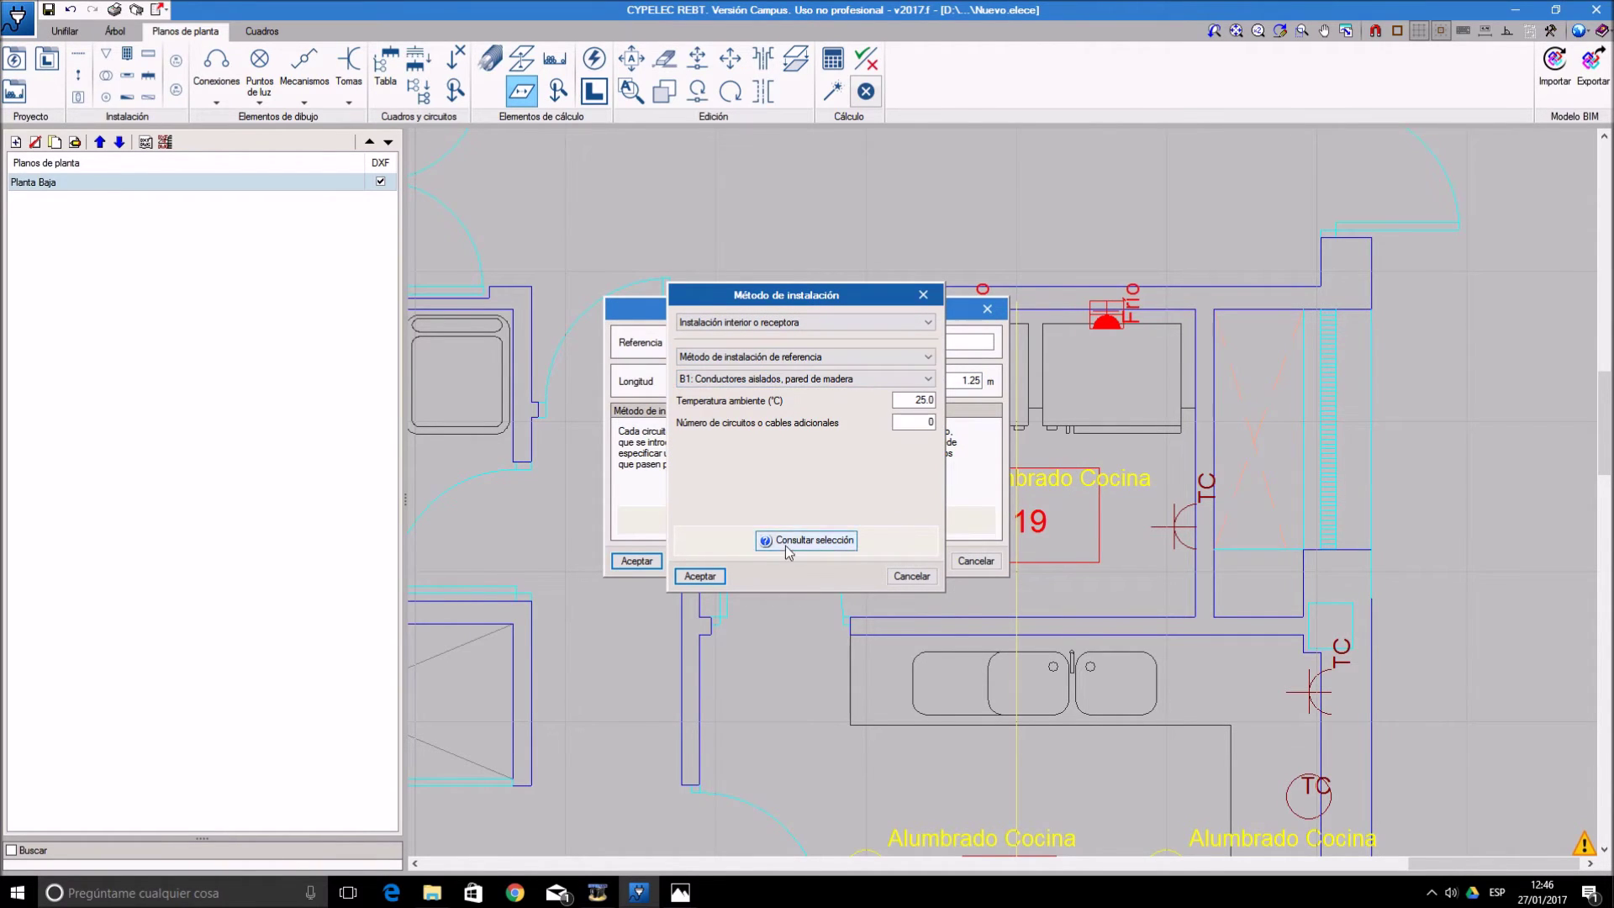
click(700, 577)
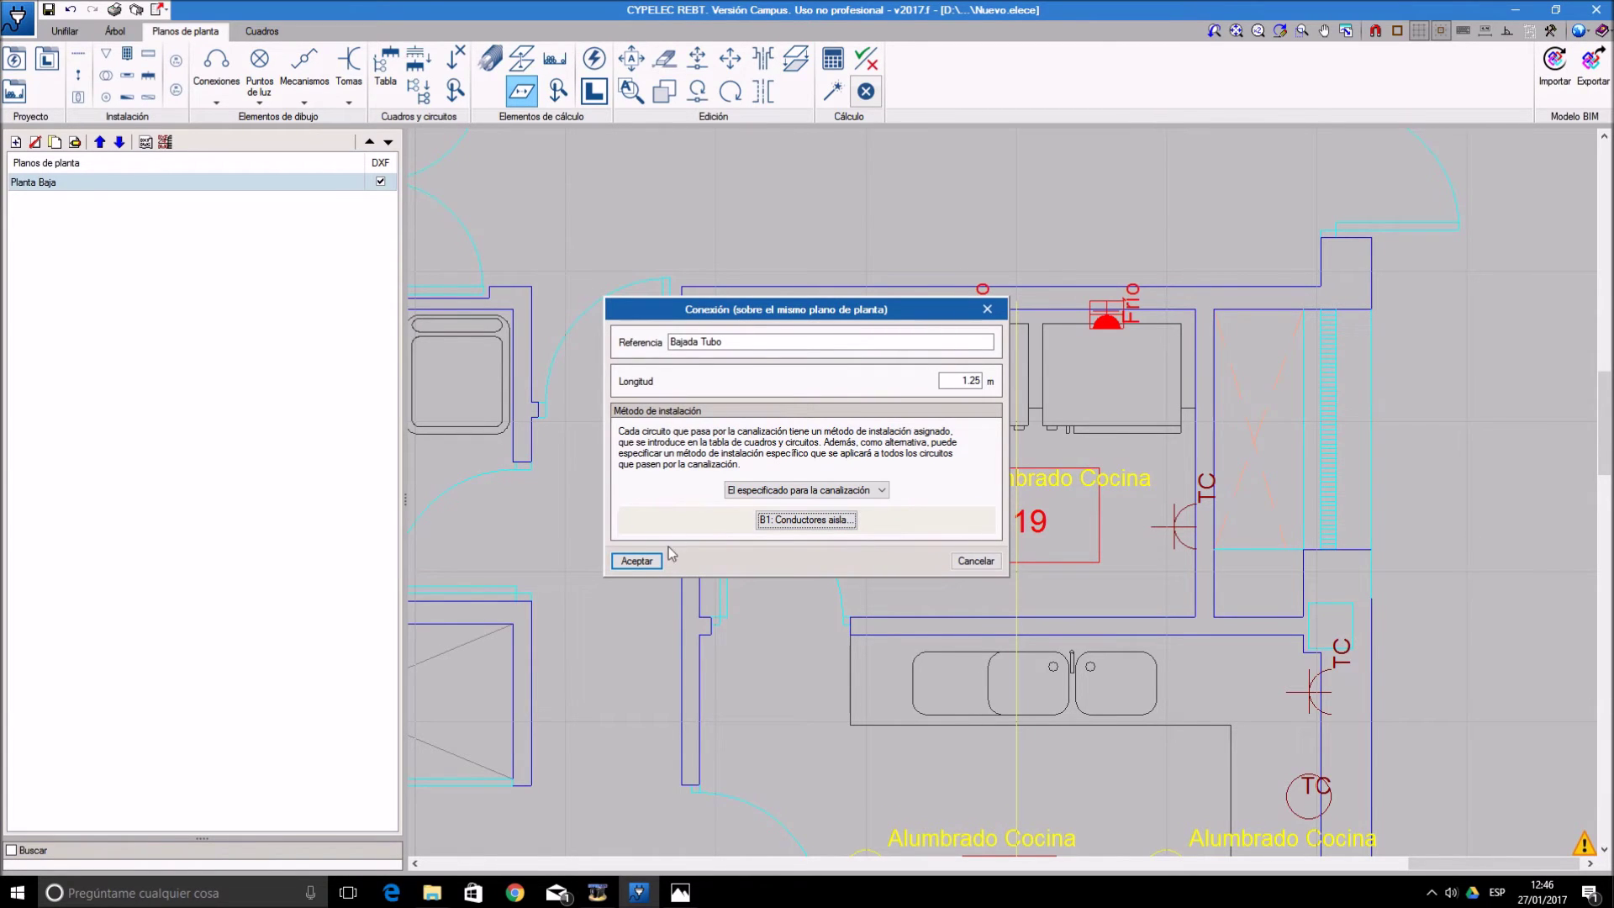
- Accept the Bajada Tubo connection and place its two ends side by side between the two Frio receivers, at the top of the vertical conduit
click(637, 561)
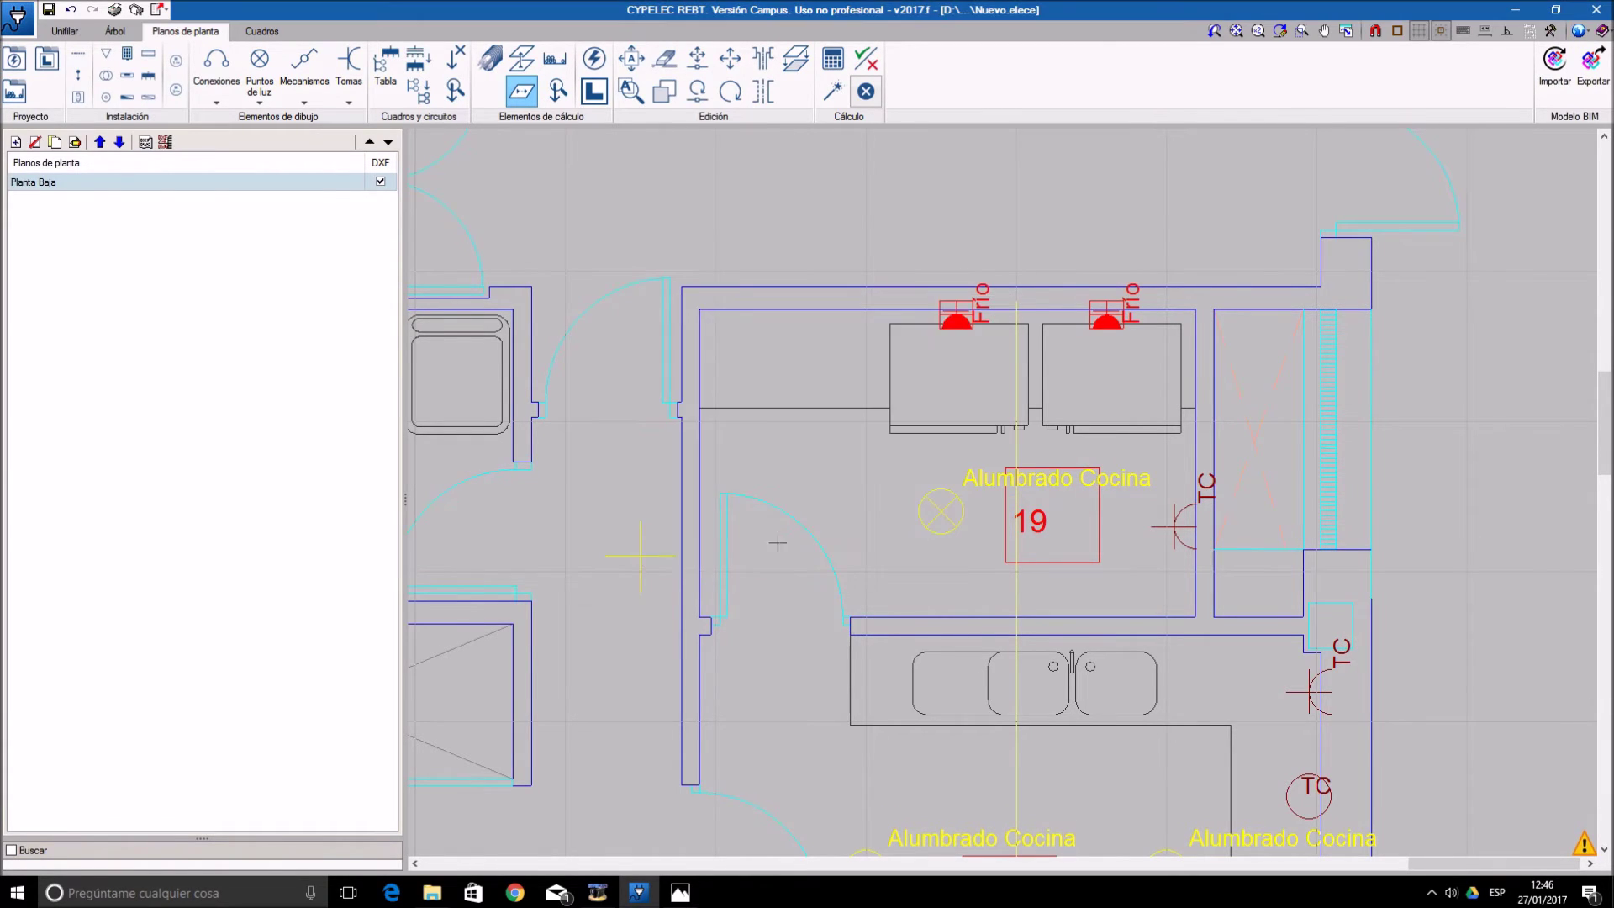
click(1017, 301)
scroll(1001, 362, up, 3)
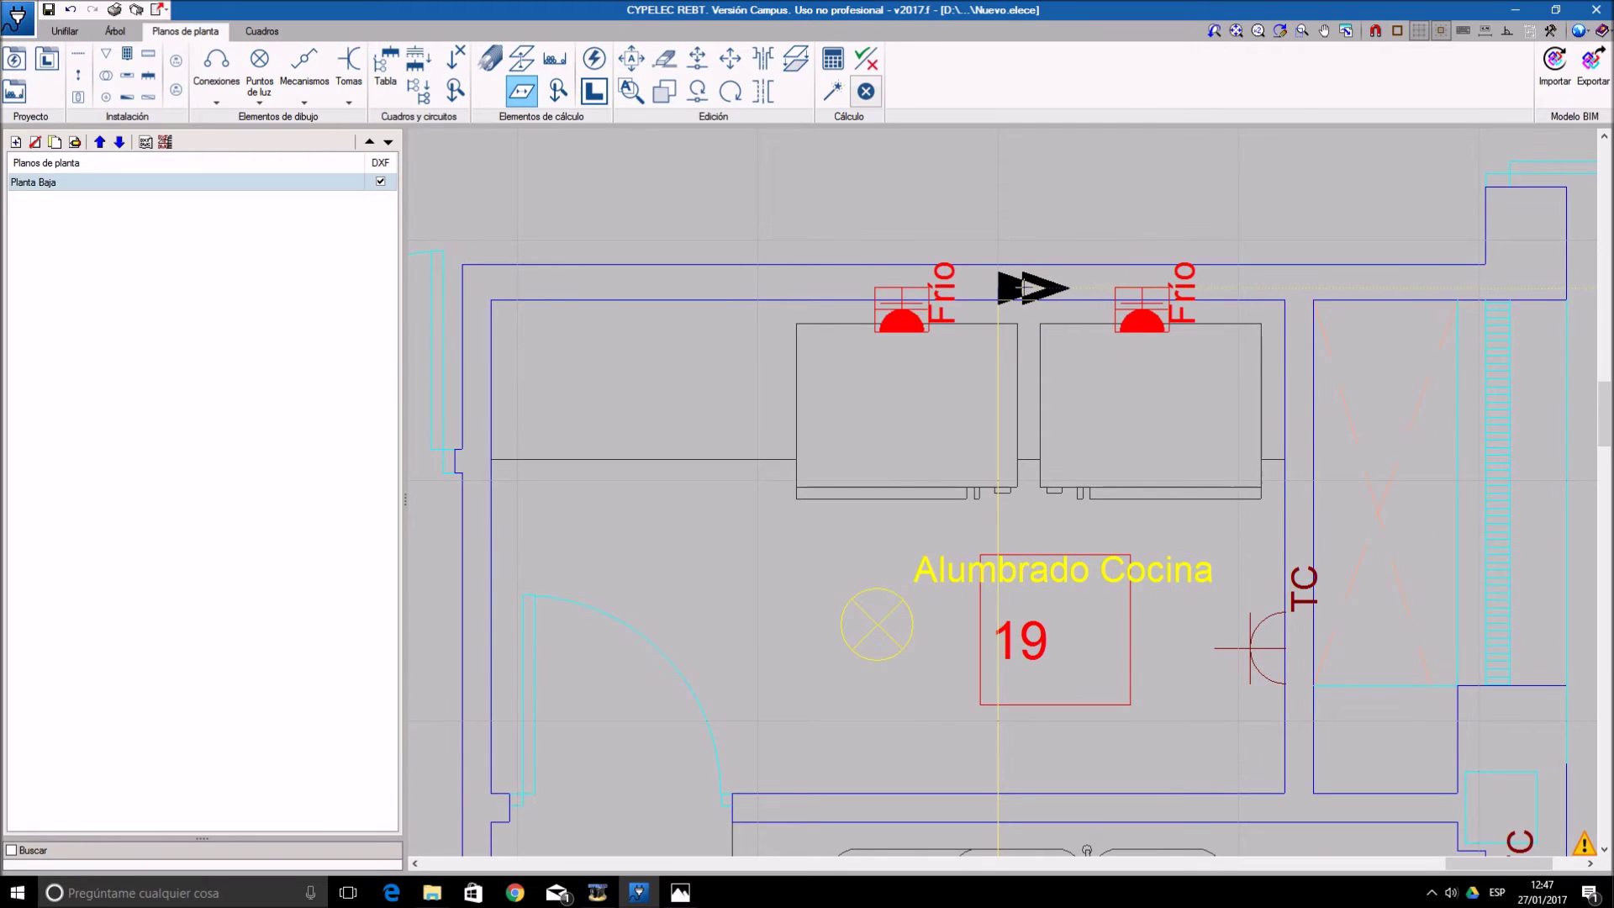
click(1001, 289)
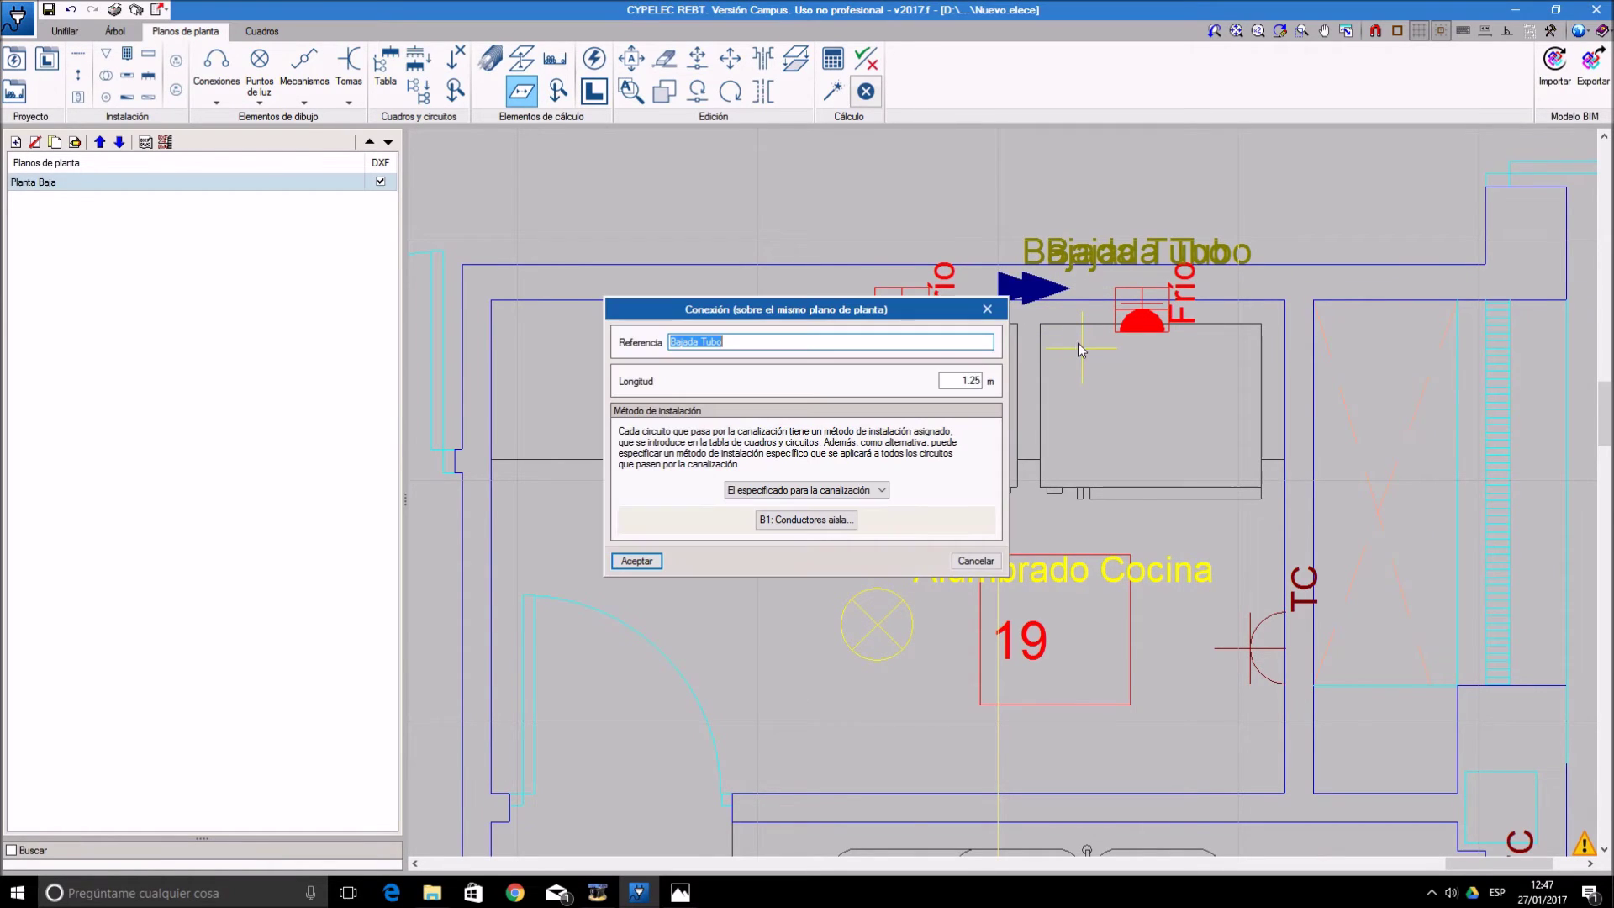
click(652, 565)
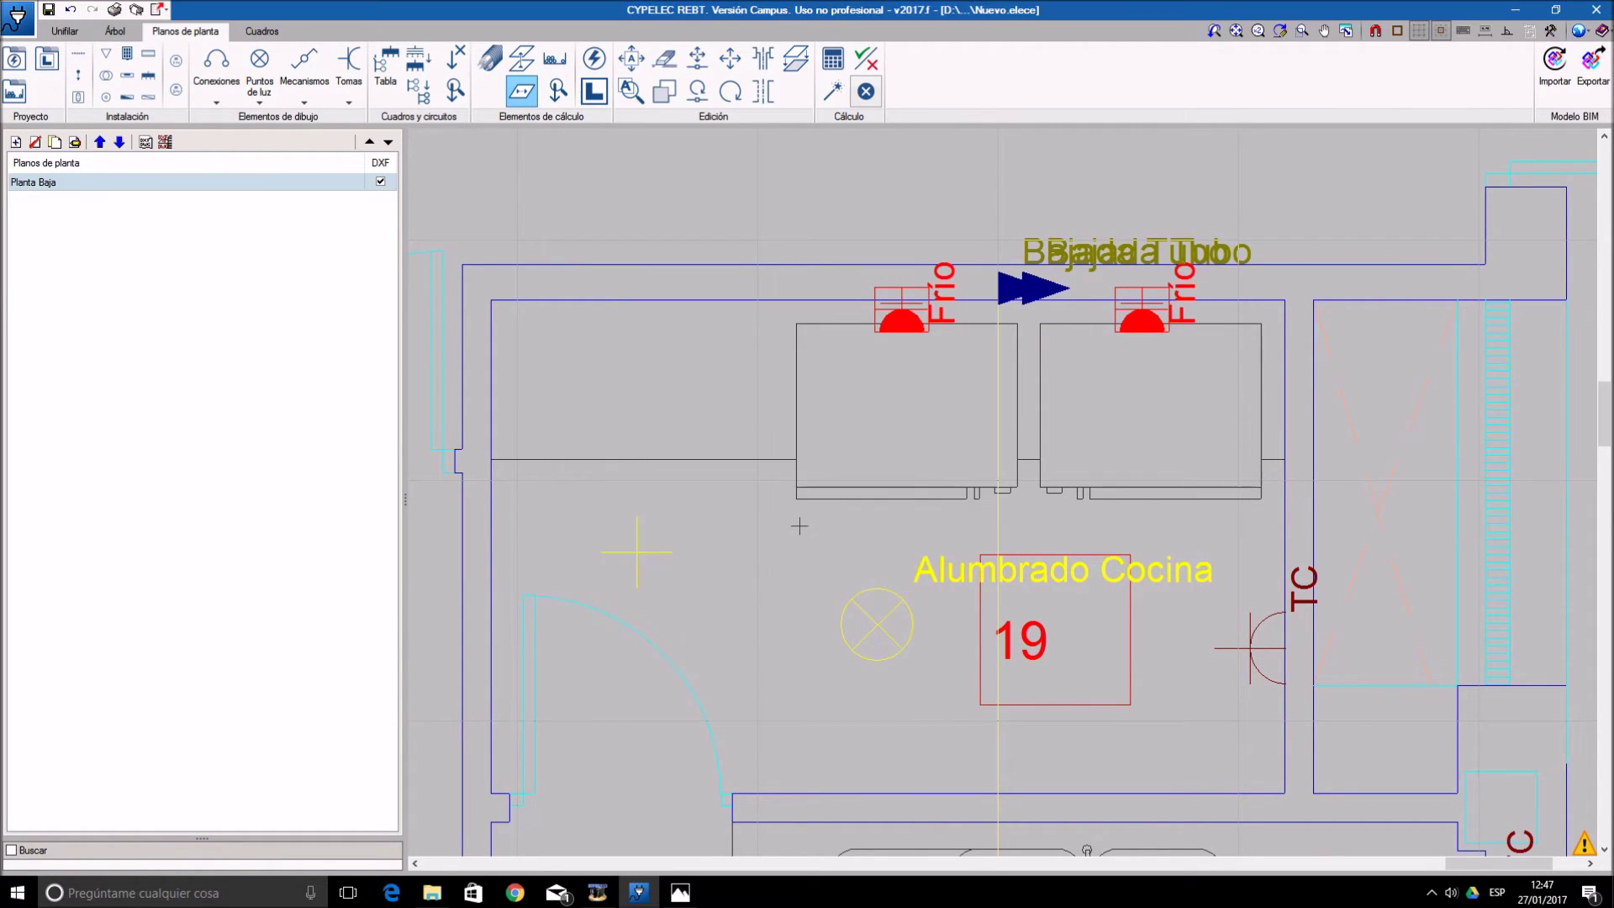
- Start a conduit with its own installation method, B1: Conductores aislados, pared de madera
click(489, 65)
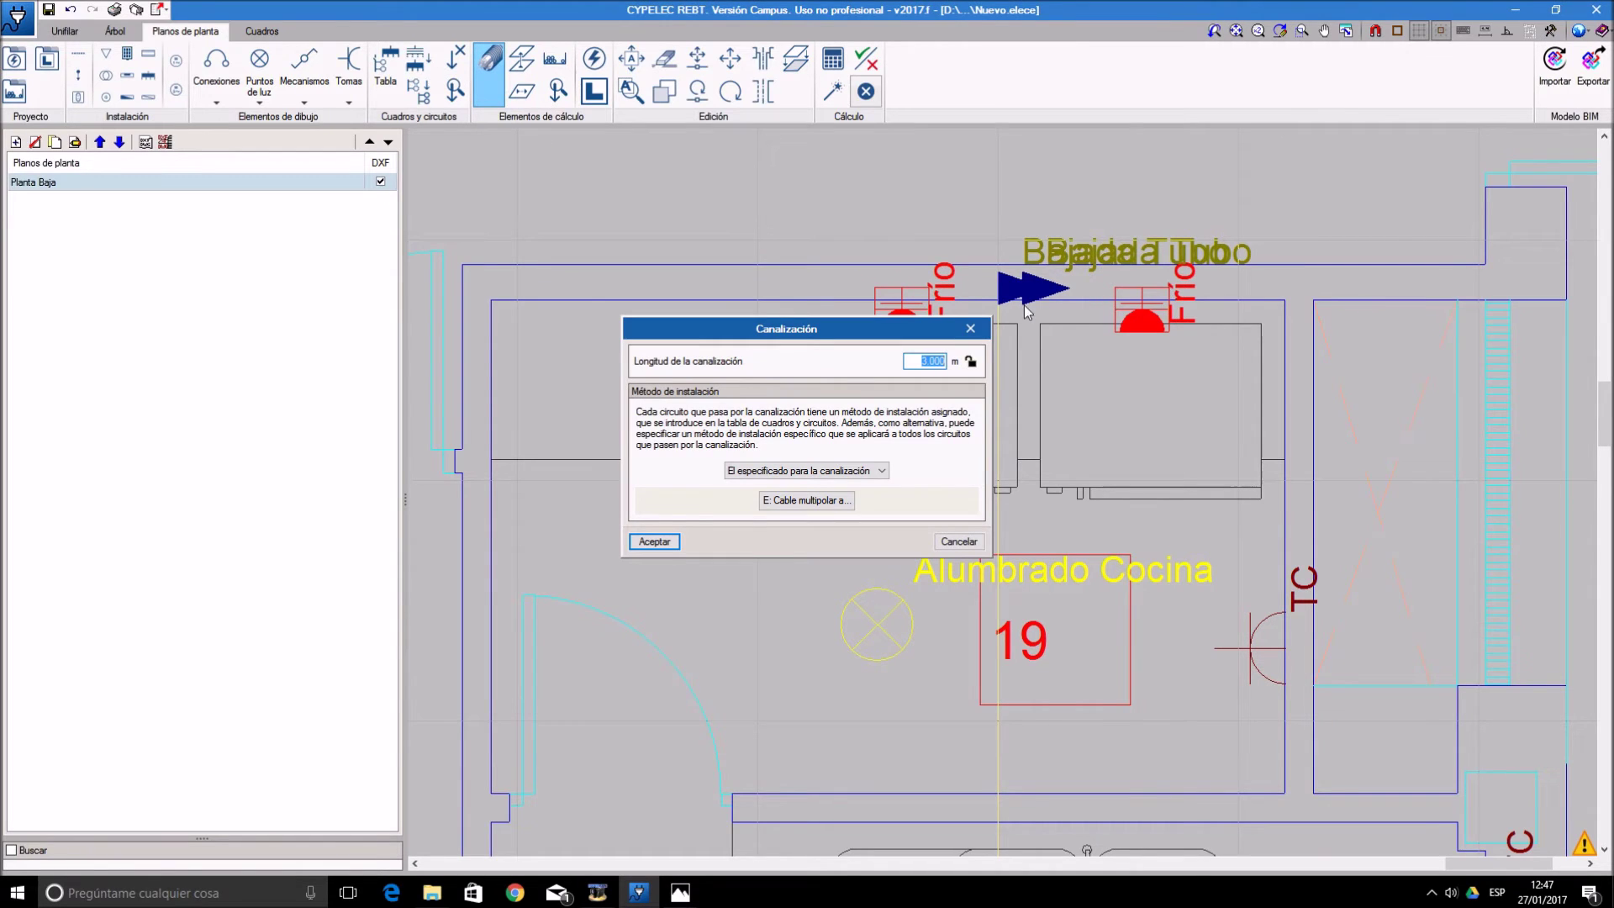
click(807, 500)
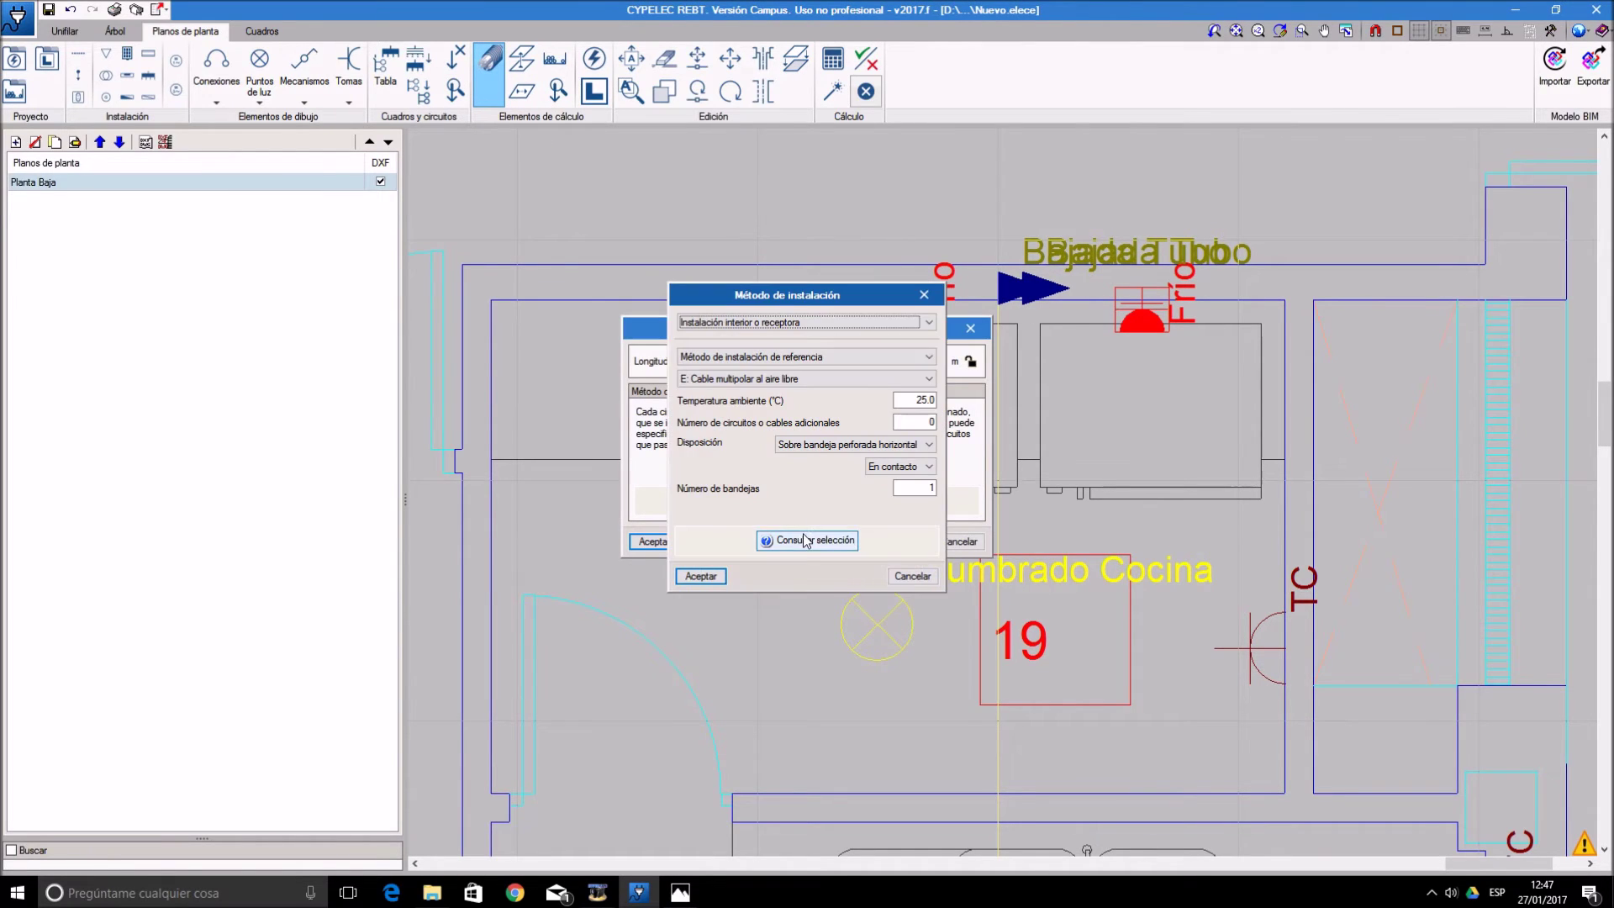
click(782, 356)
click(774, 377)
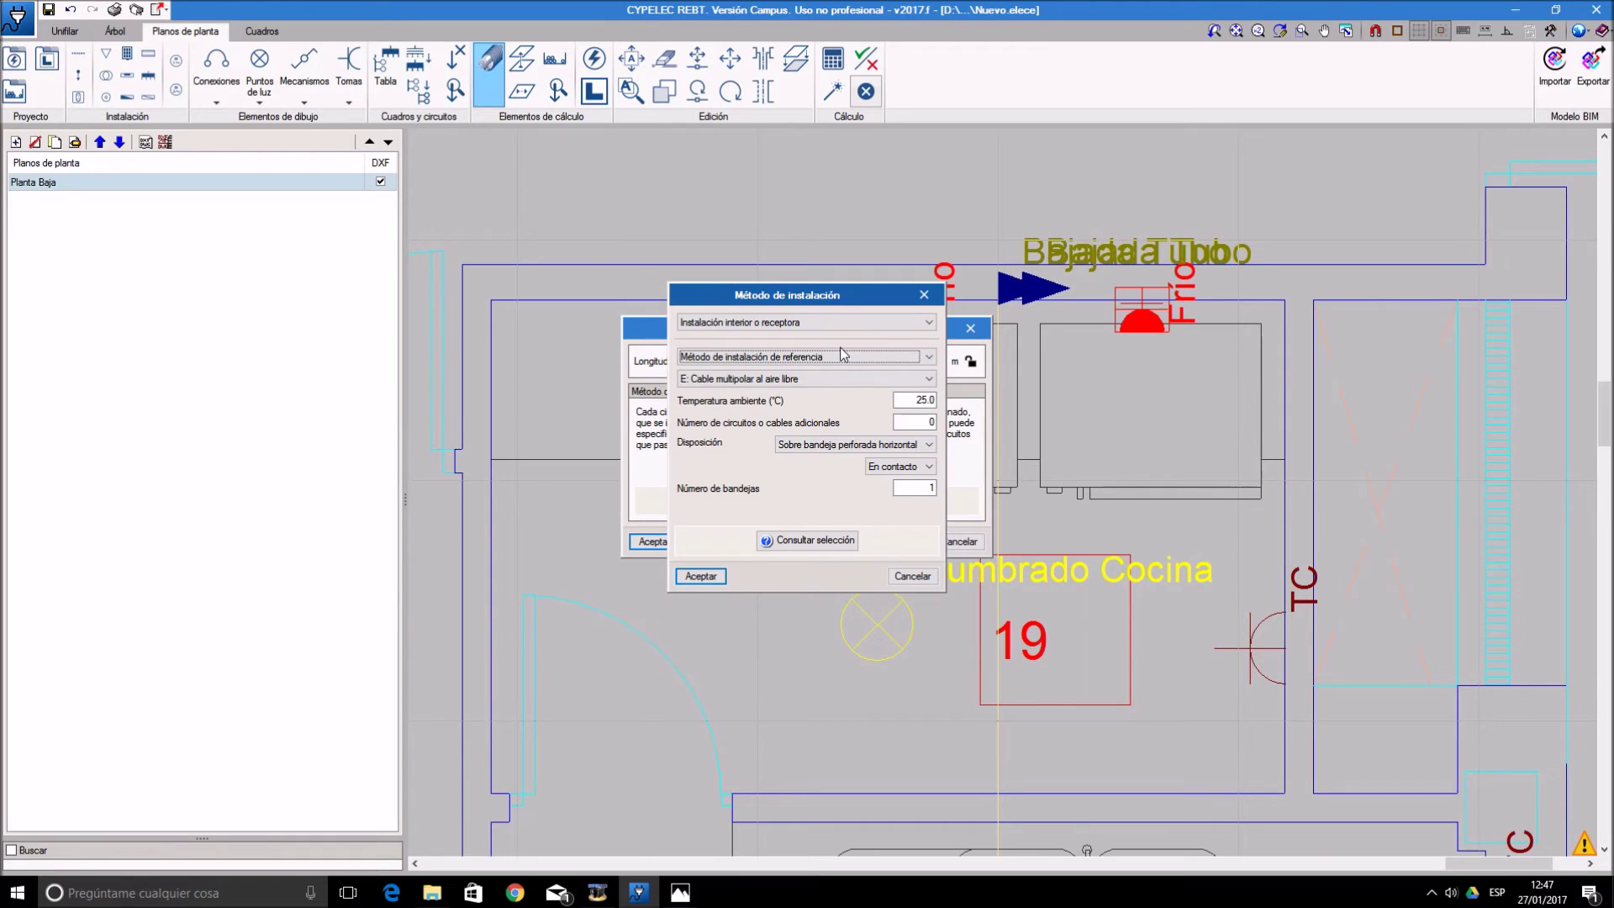
click(777, 378)
click(778, 416)
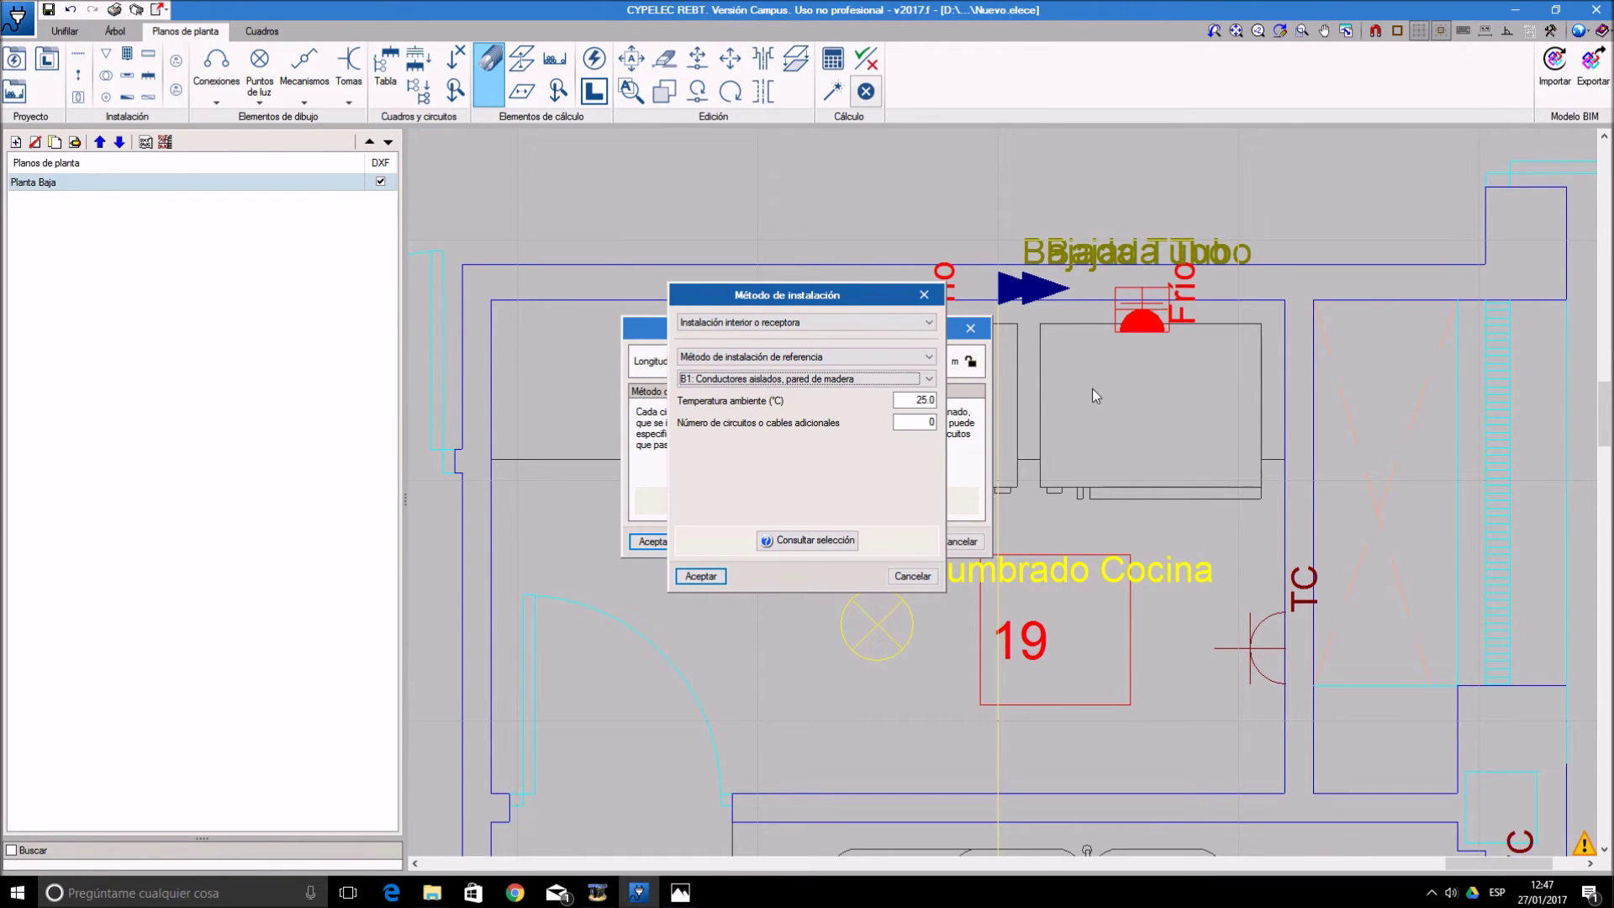
click(700, 576)
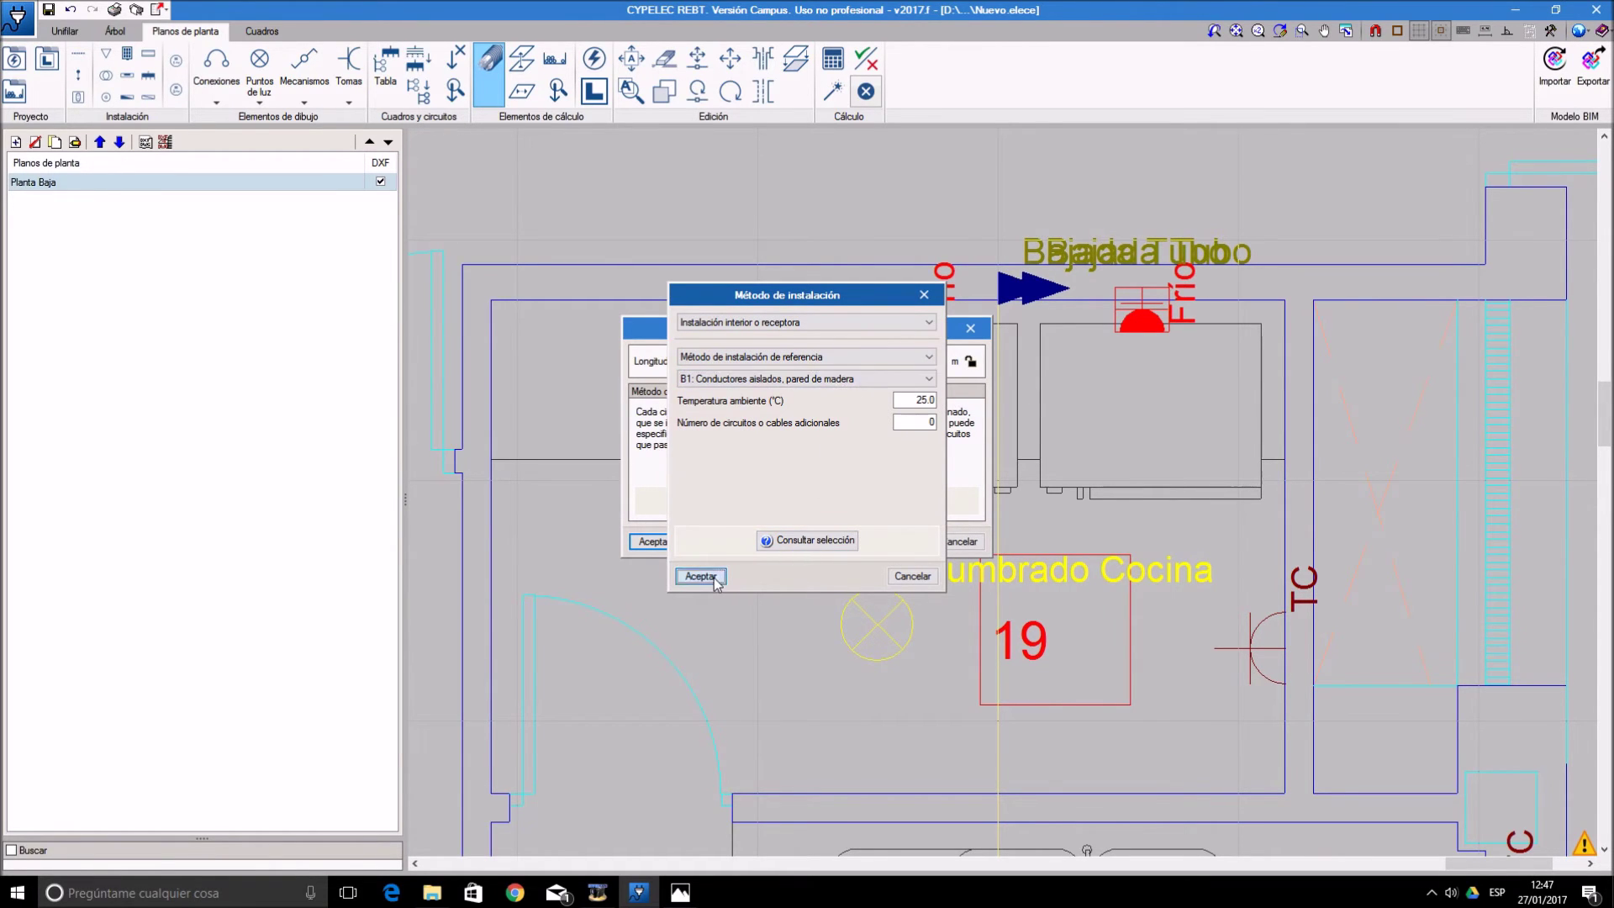
click(655, 541)
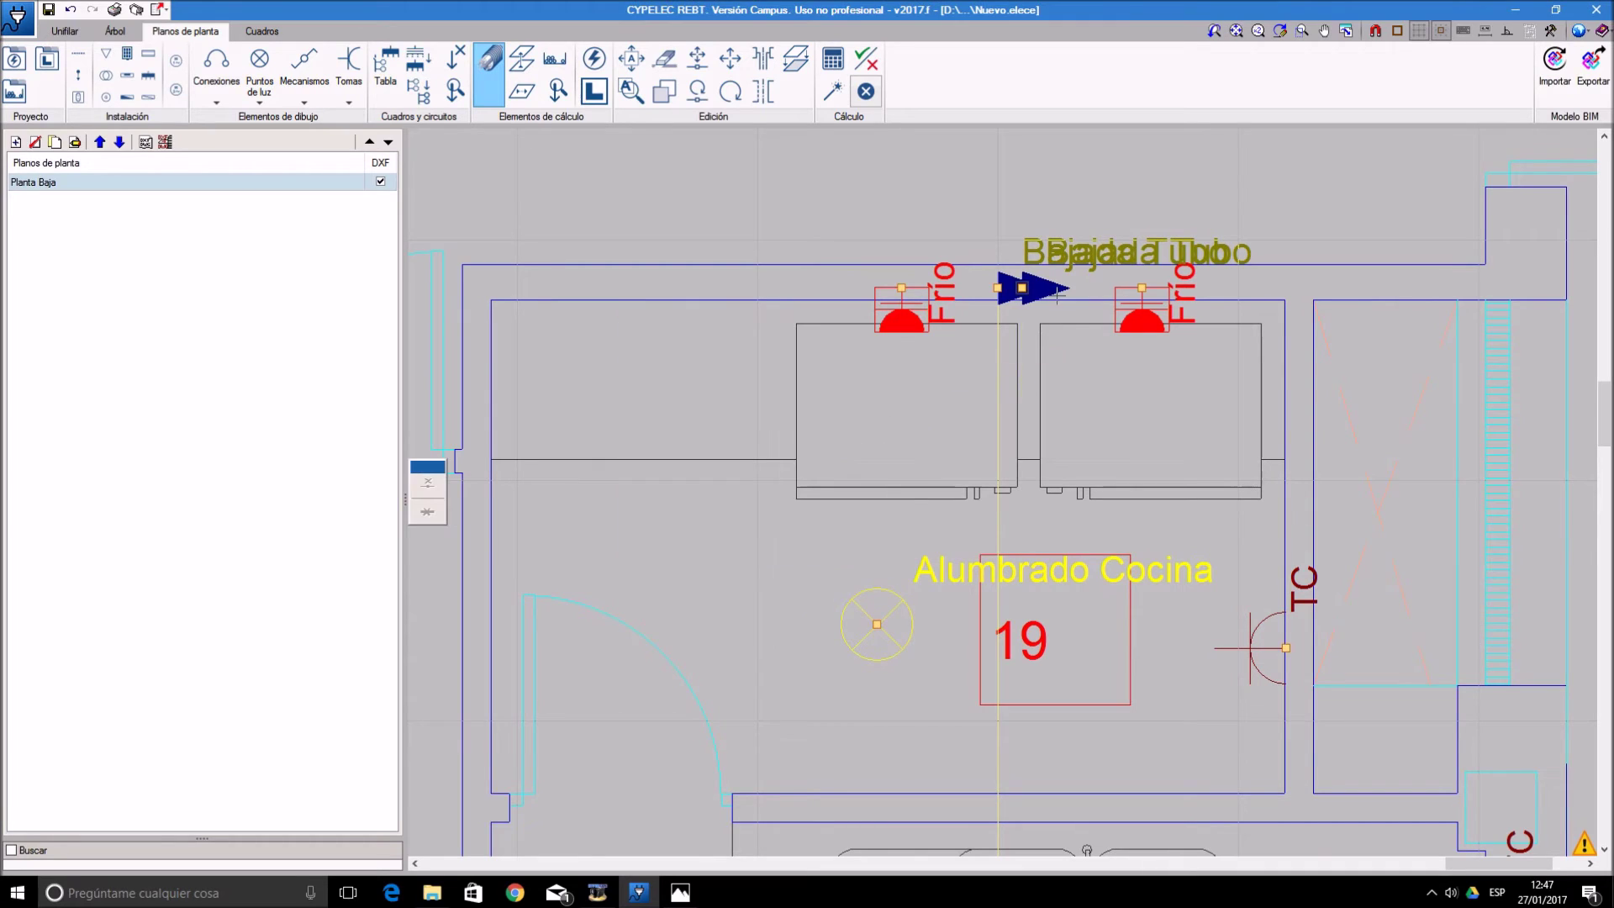
- Draw conduits joining the Bajada Tubo connection to the two Frio receivers in room 19
click(1023, 287)
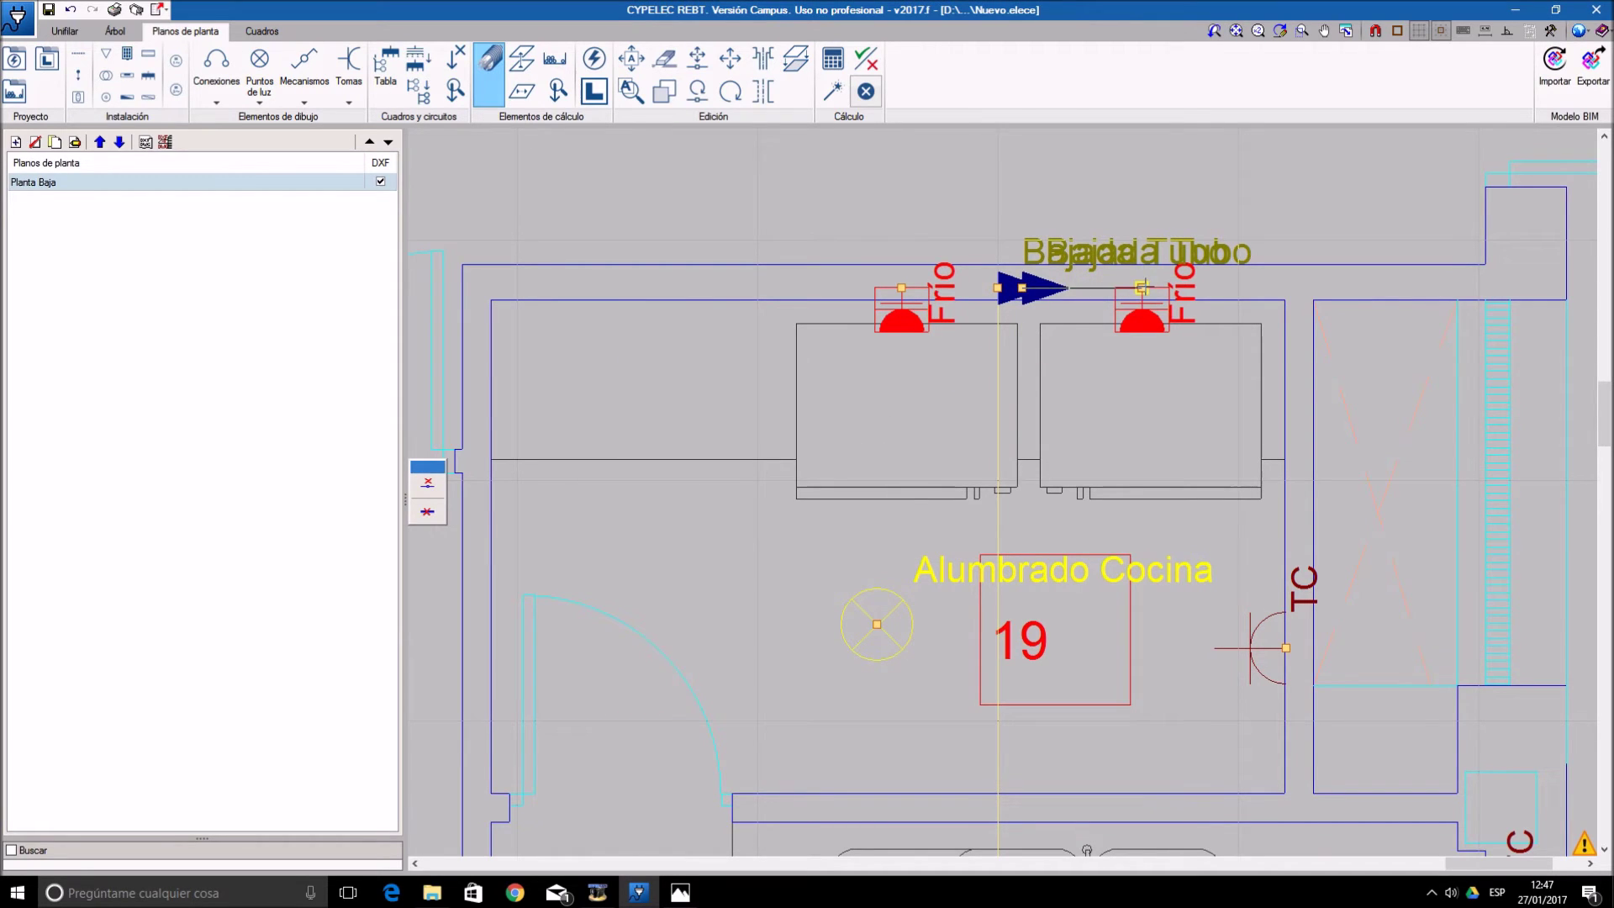
click(1142, 287)
click(996, 292)
scroll(1190, 571, down, 1)
scroll(1190, 572, down, 1)
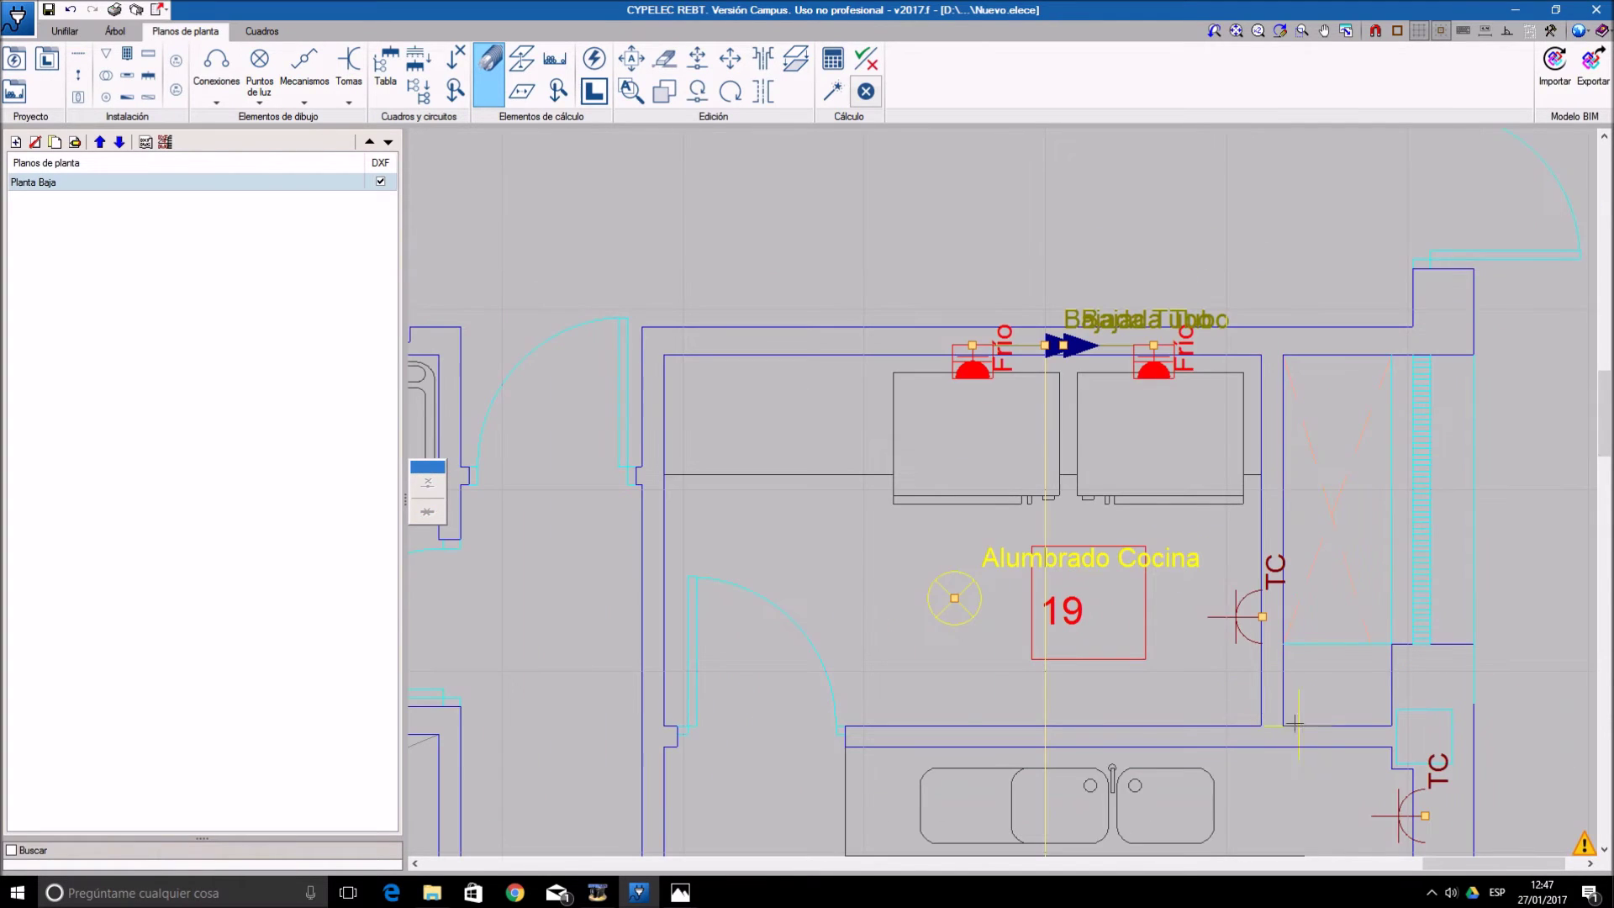
- Draw conduits joining the vertical conduit in room 17 to the lowest TC receiver and to the Horno receiver
middle_drag(1296, 734, 1171, 522)
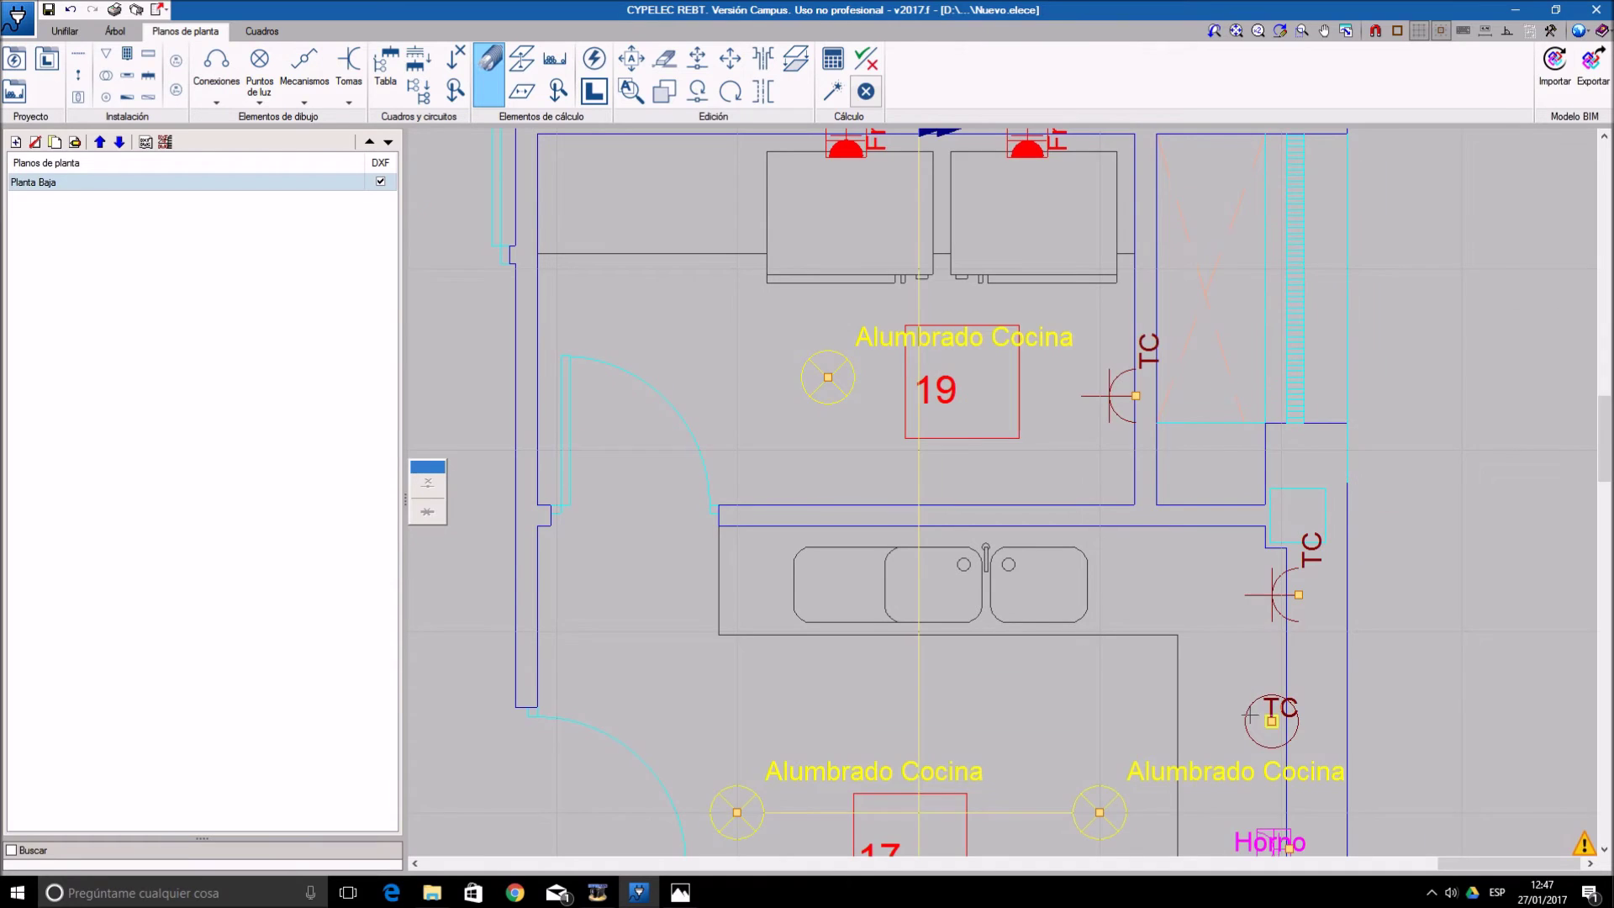
middle_drag(1222, 661, 1171, 522)
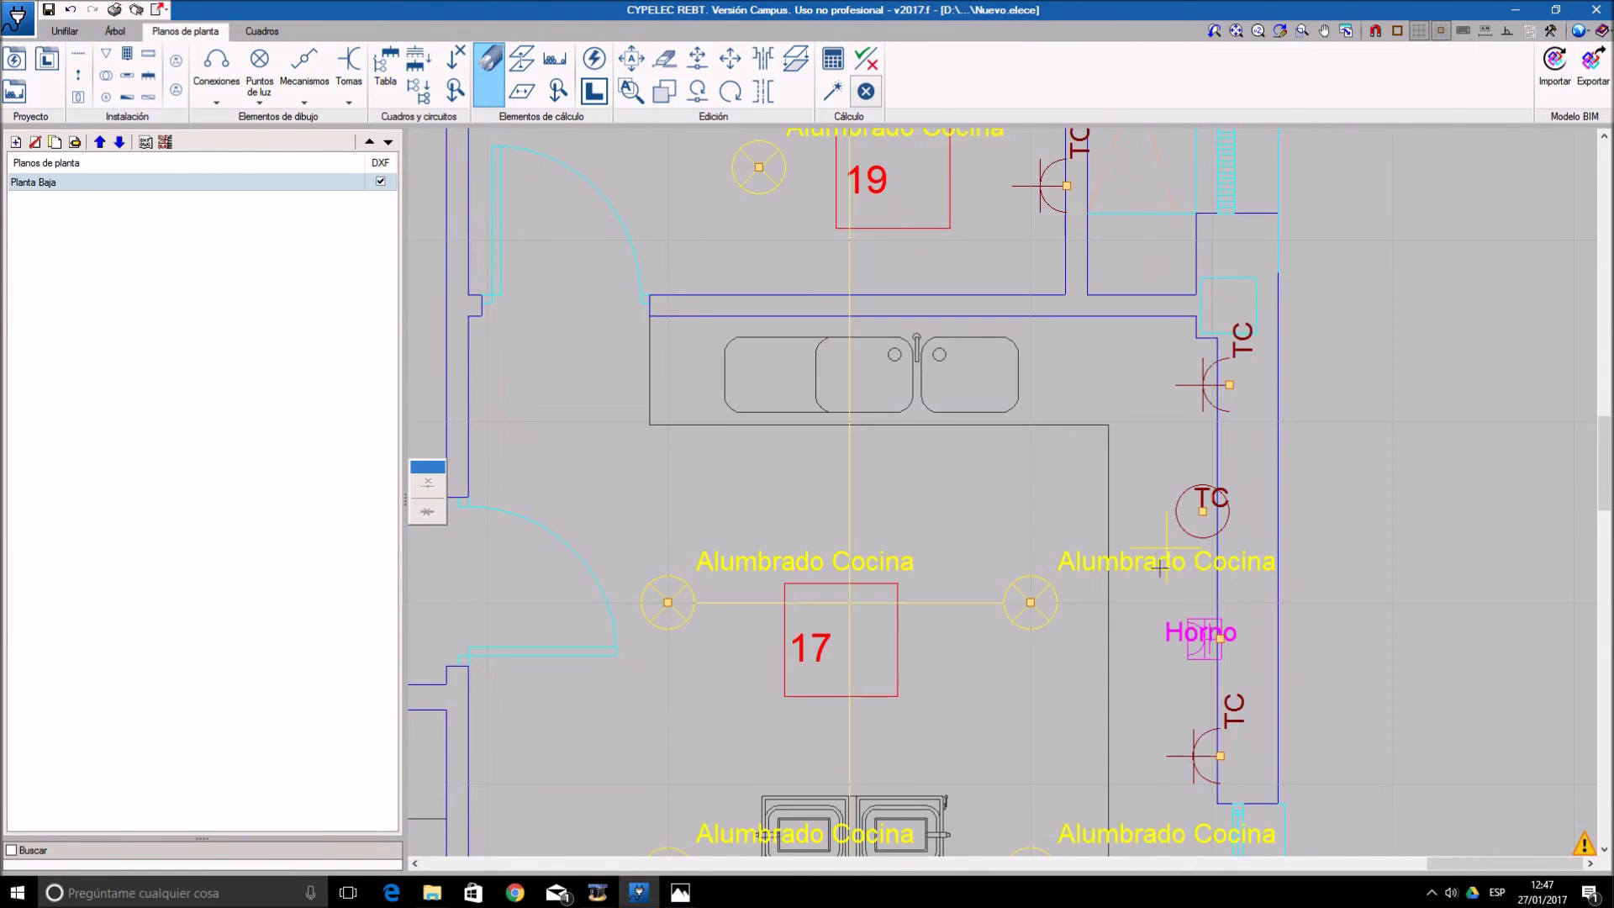
scroll(1171, 522, down, 1)
middle_drag(1123, 717, 1128, 641)
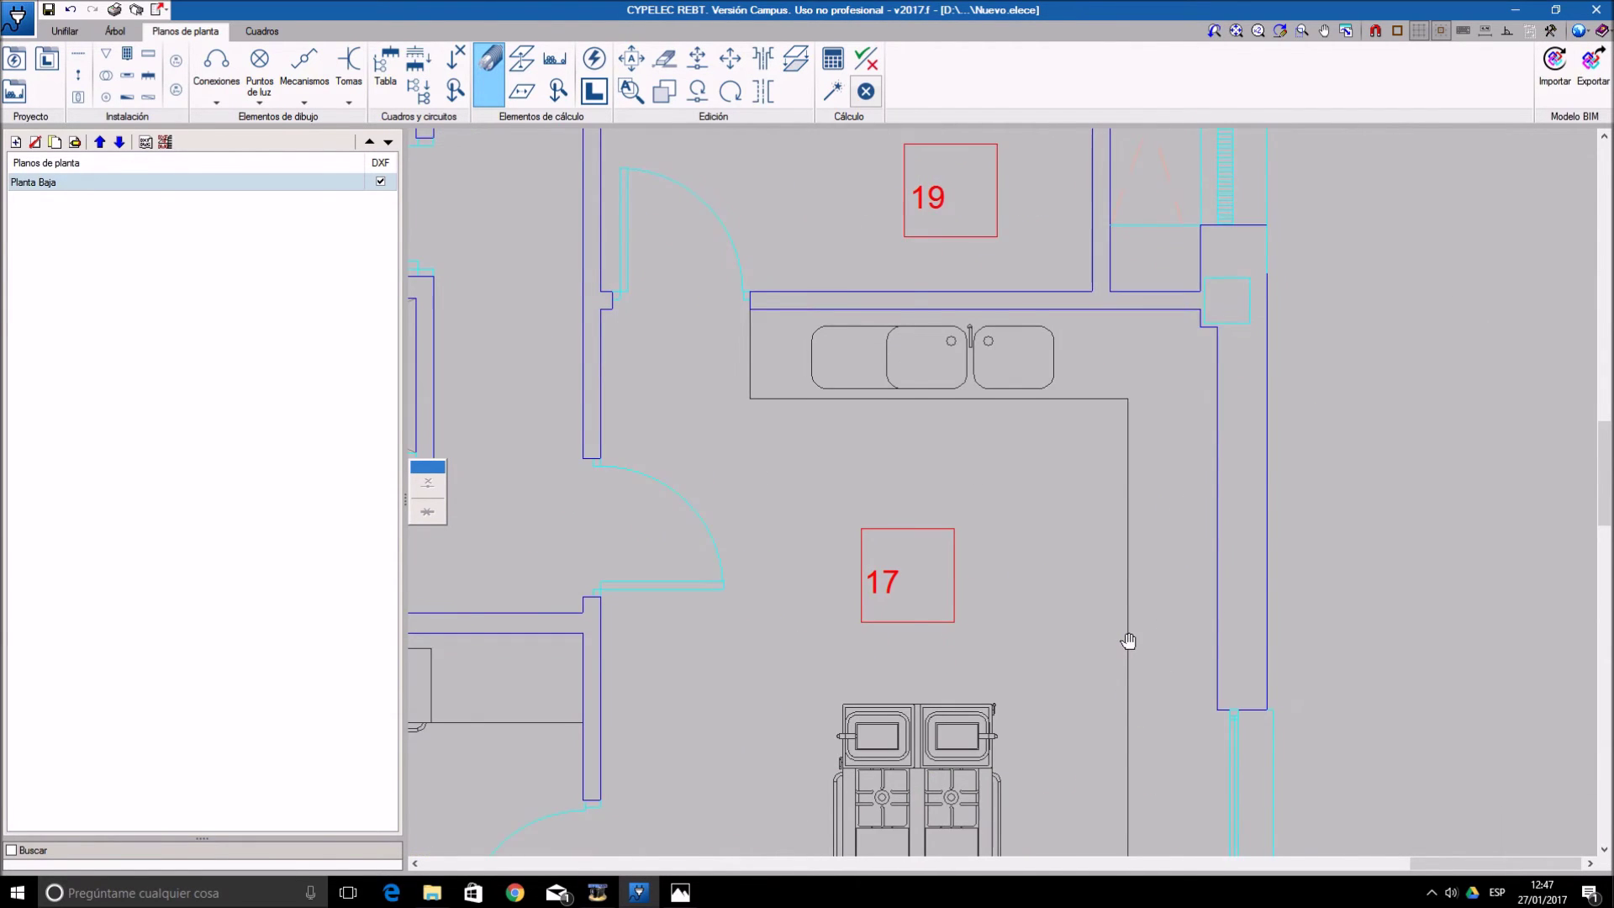
middle_drag(1219, 672, 1222, 632)
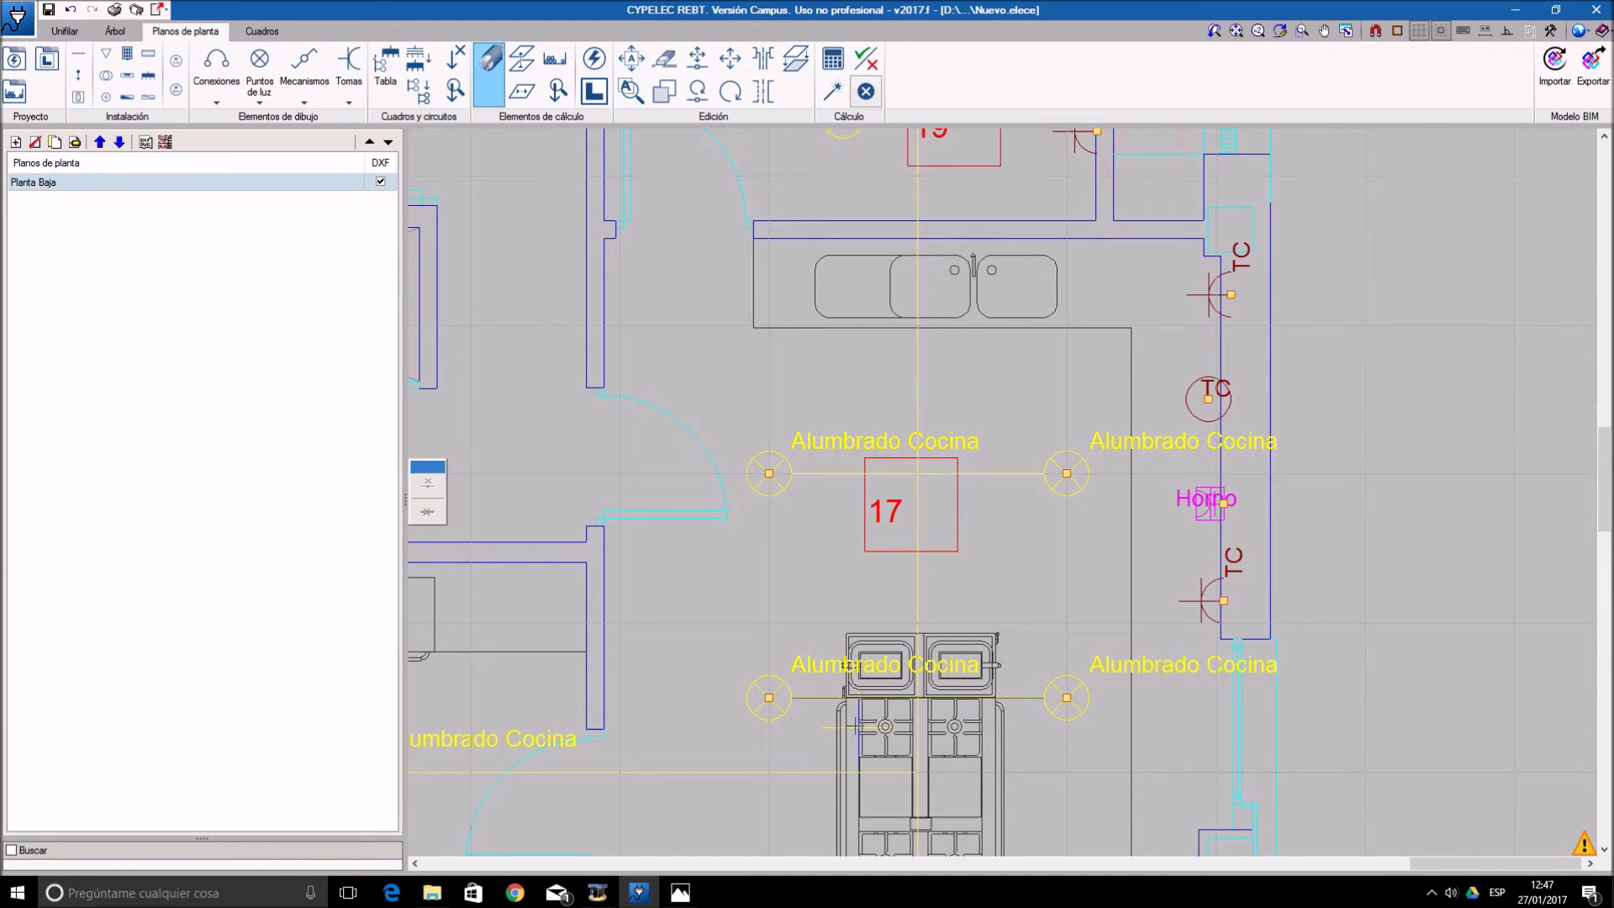
click(919, 607)
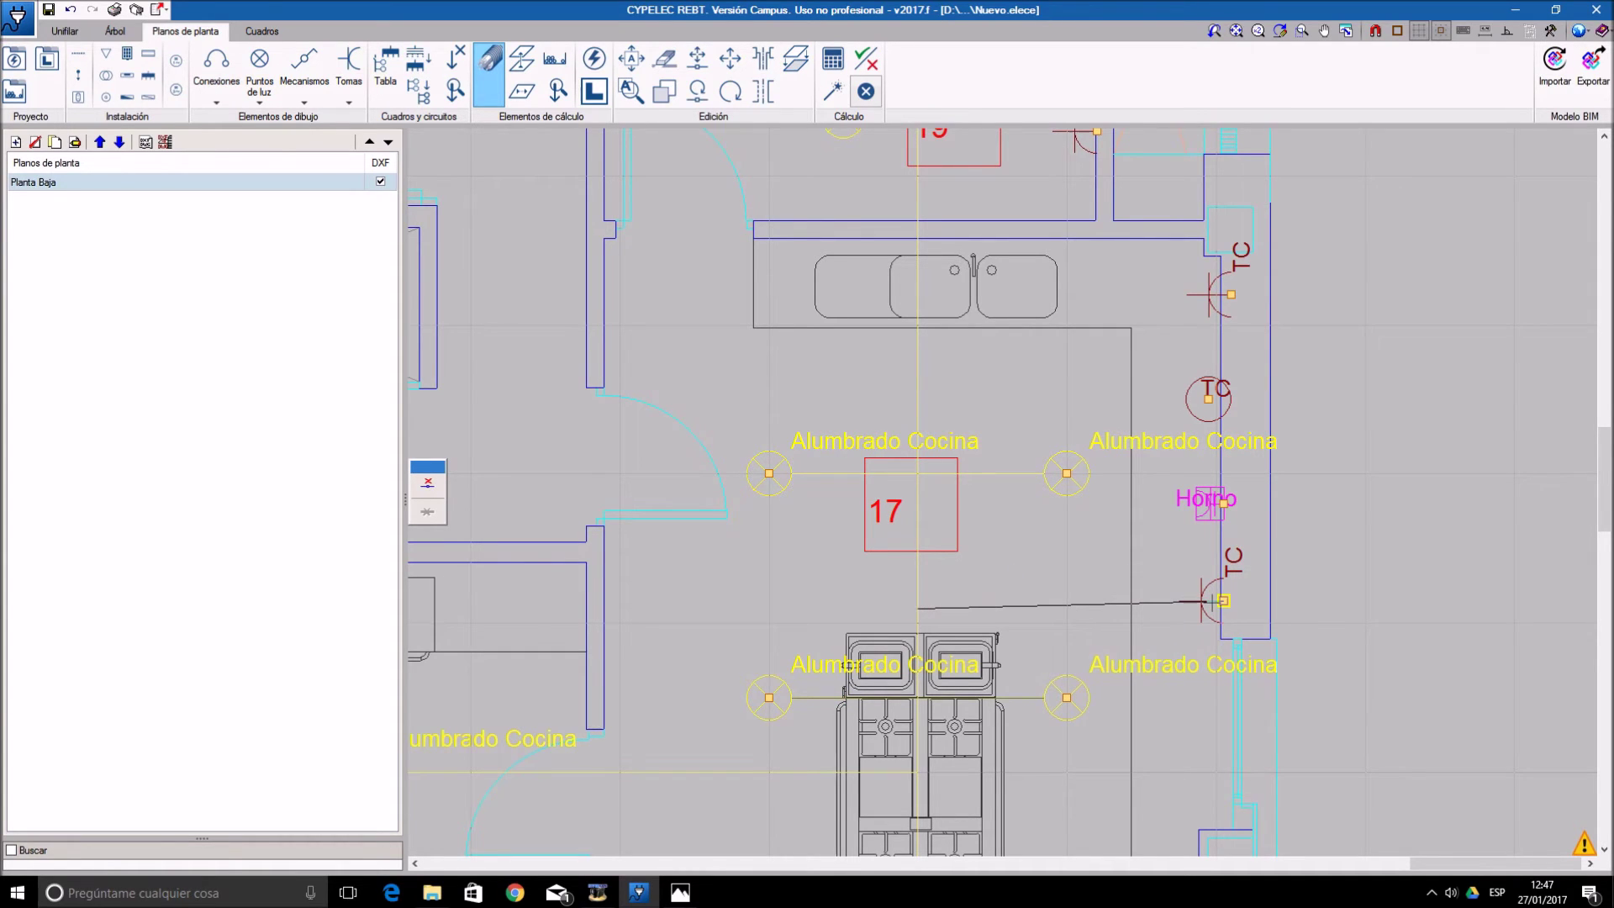
click(1224, 600)
click(1164, 506)
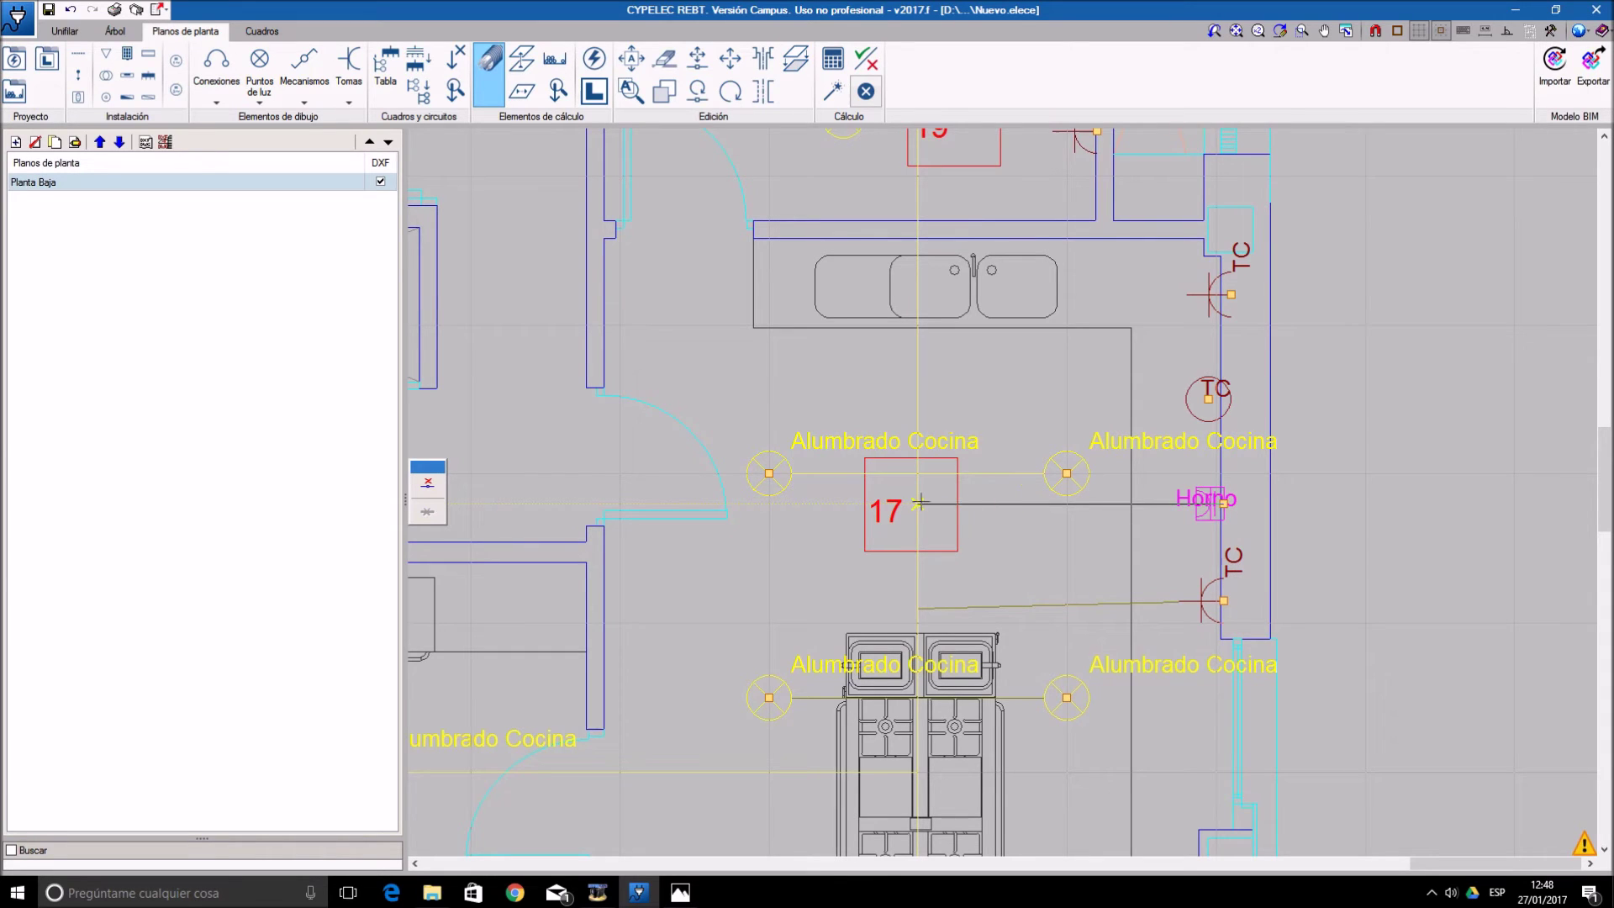
click(920, 503)
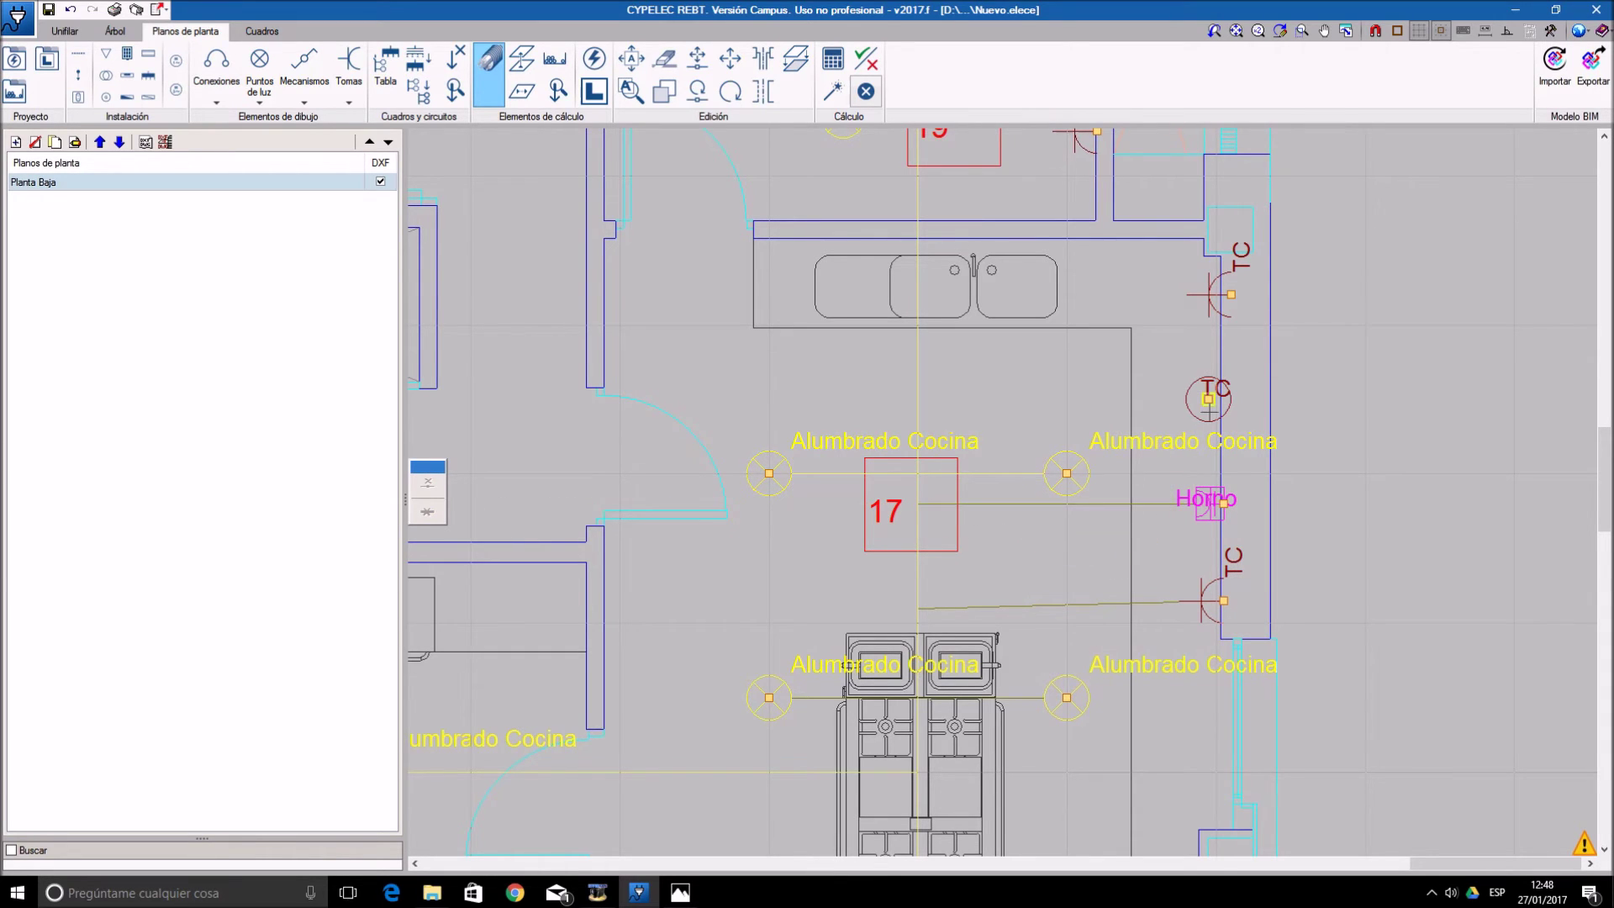
- Draw conduits from the Plancha receiver and the uppermost TC receiver in room 17 to the vertical conduit, and end conduit drawing
click(1208, 399)
click(918, 399)
click(1231, 294)
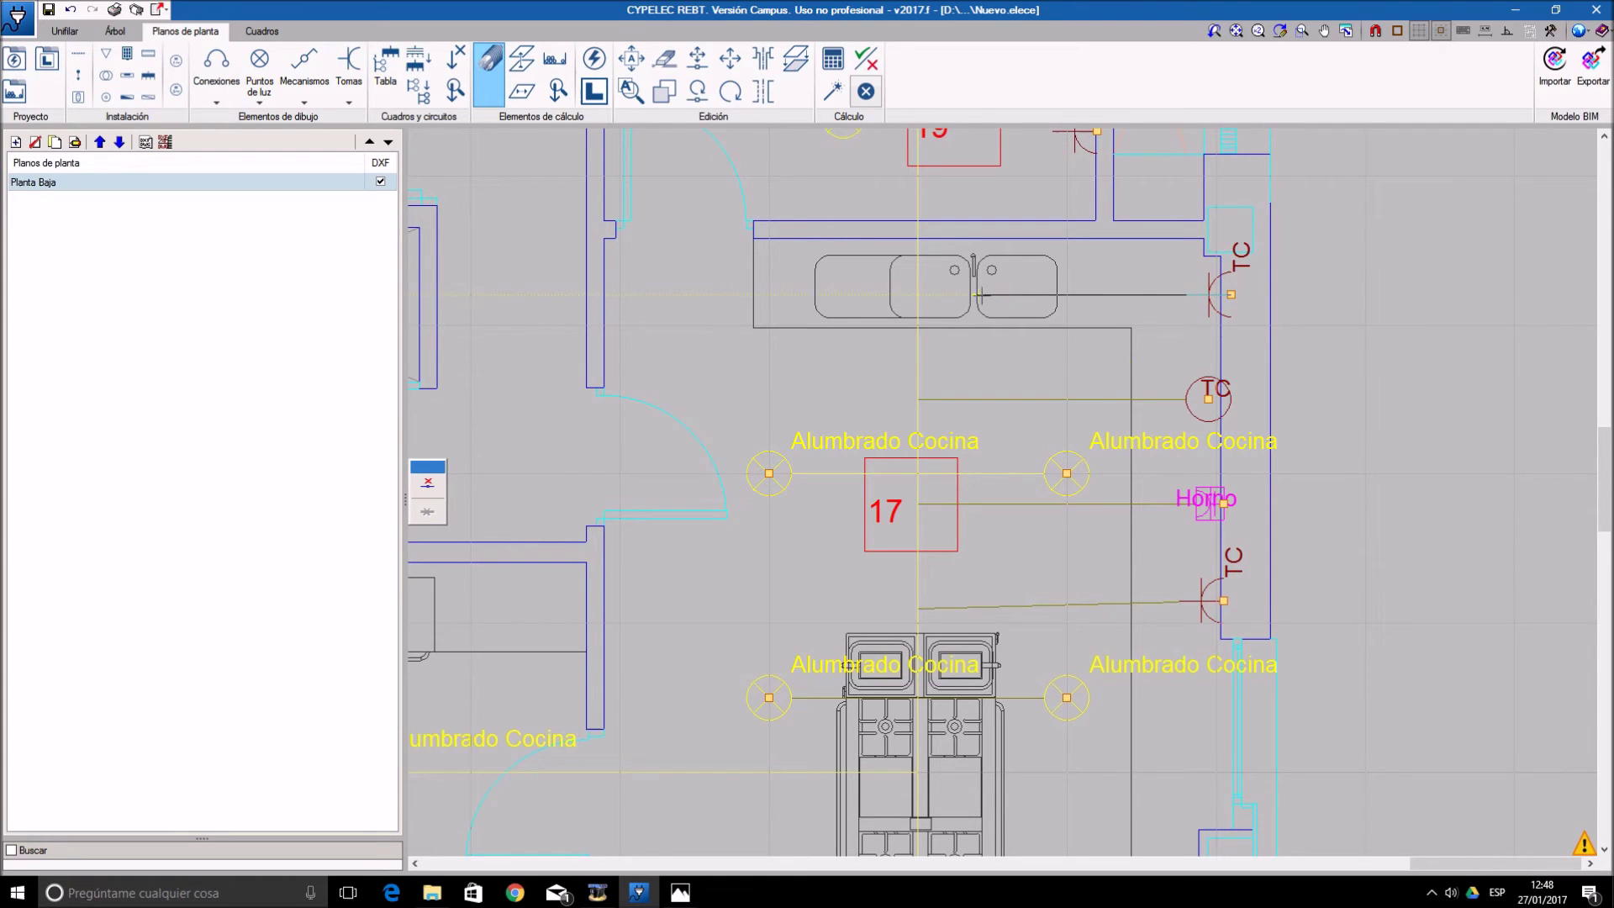
click(917, 295)
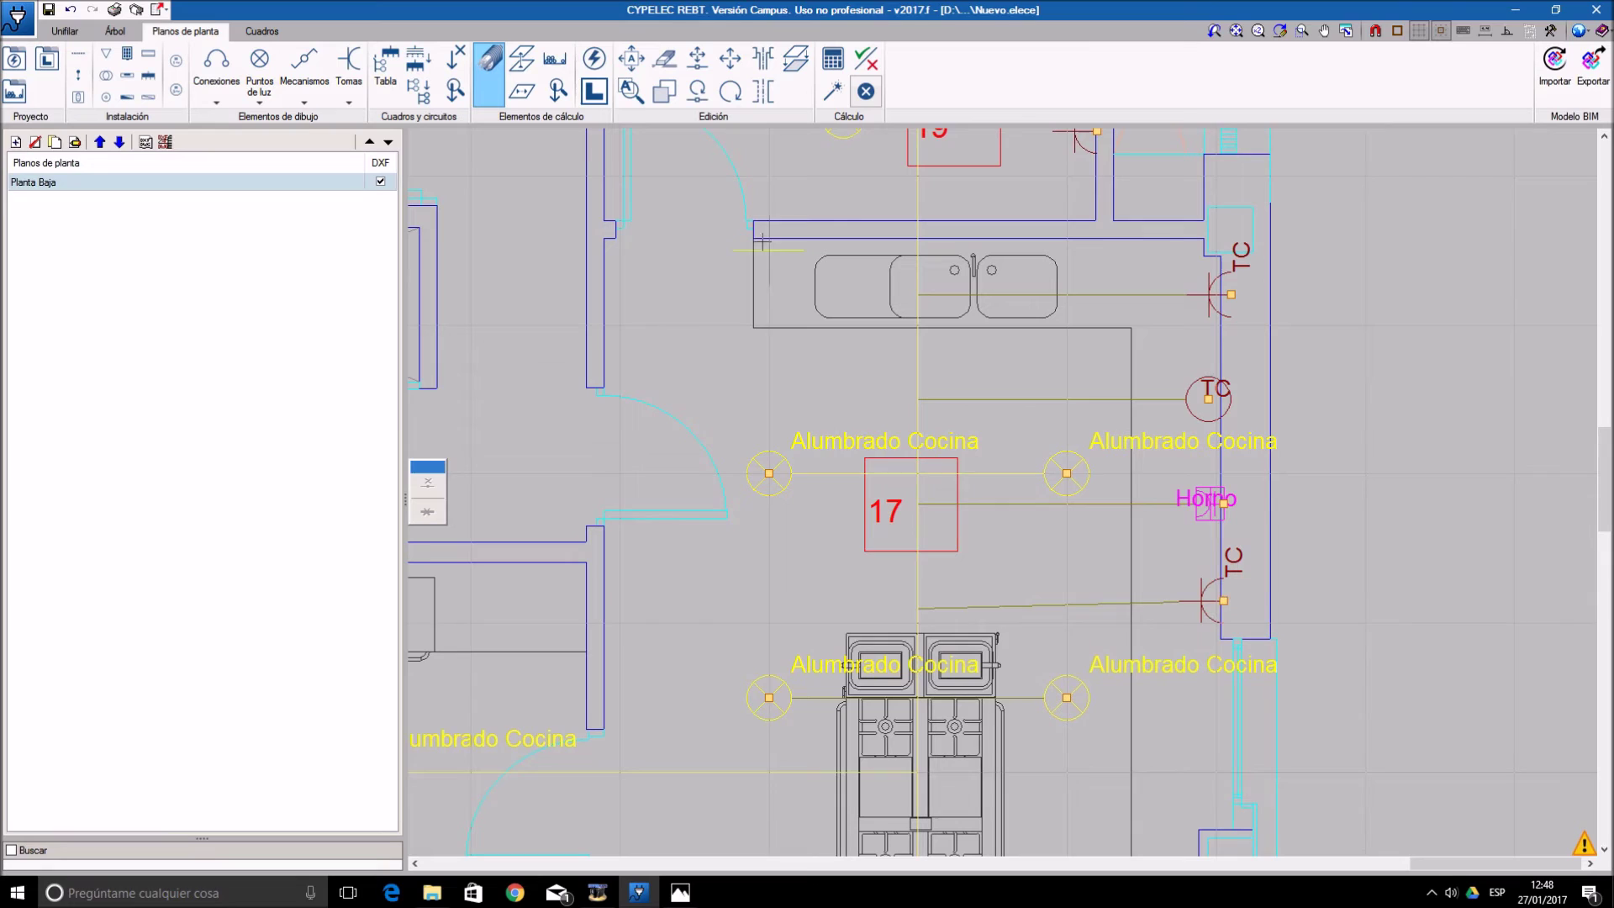
right_click(755, 412)
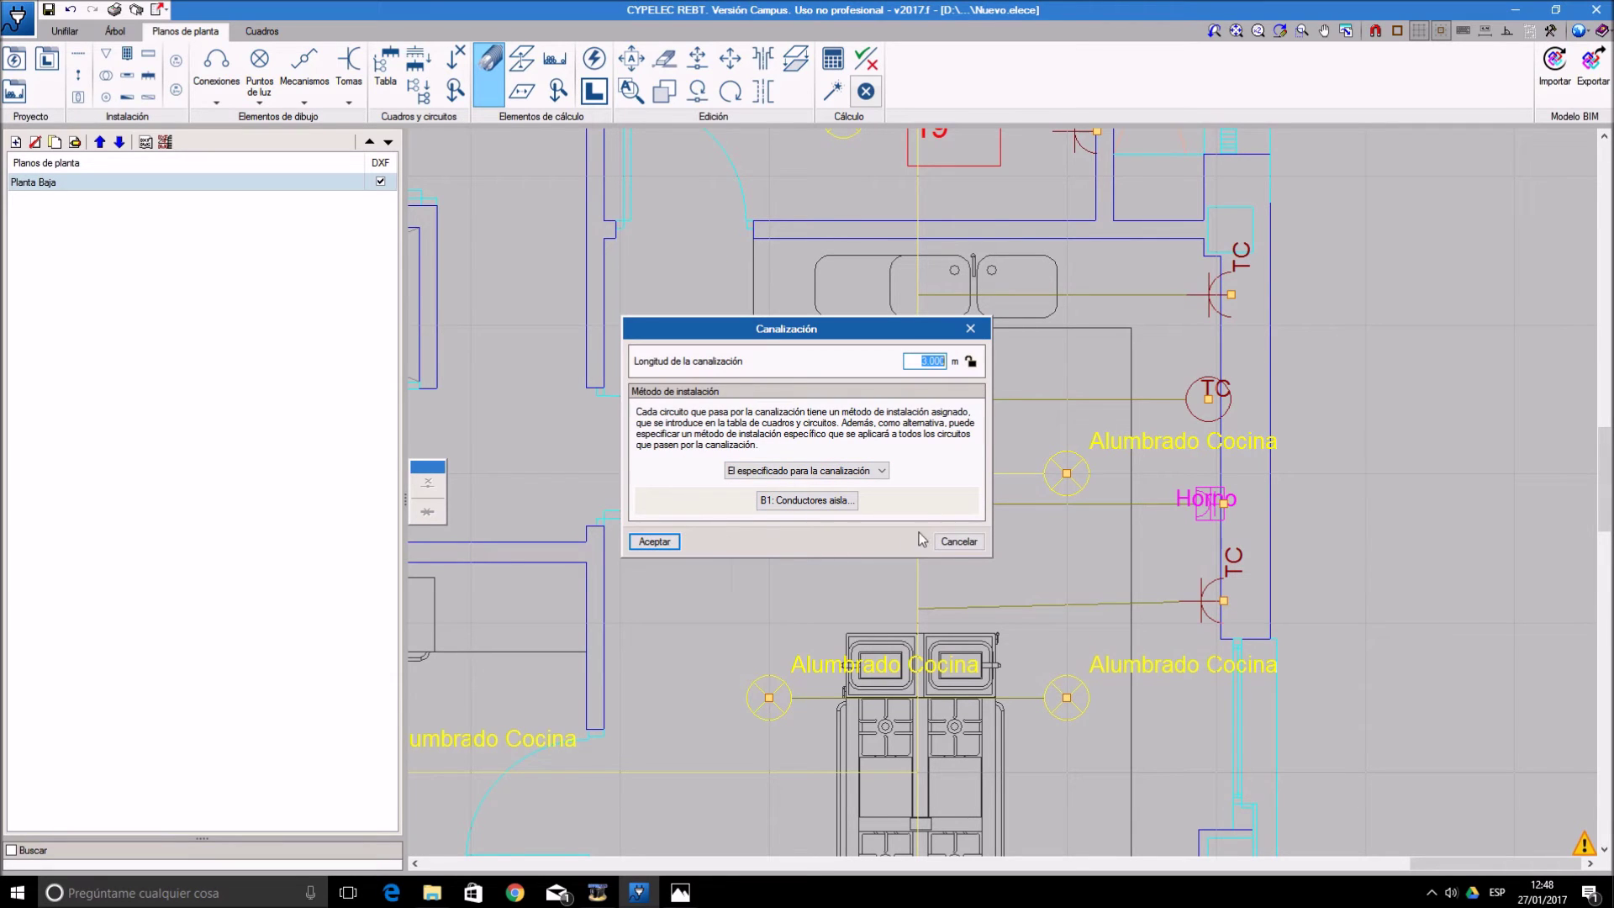
click(974, 555)
- Give room 17's lowest TC receiver a 1.5 m Derivación adicional with its own B1 installation method at 25 °C ambient temperature
click(1207, 599)
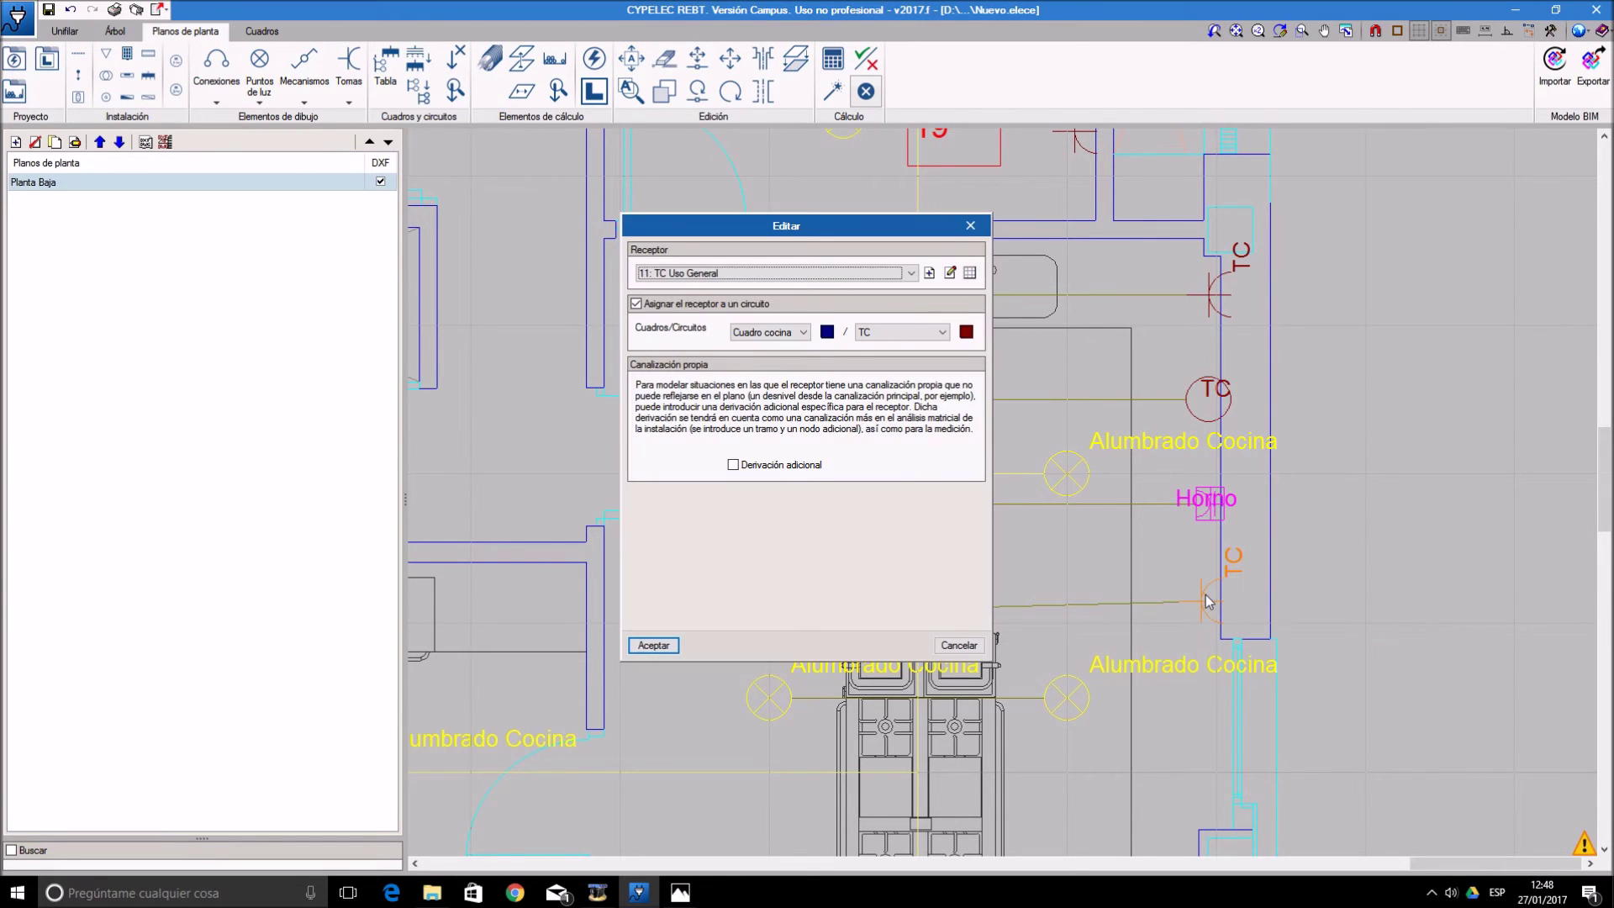
click(733, 465)
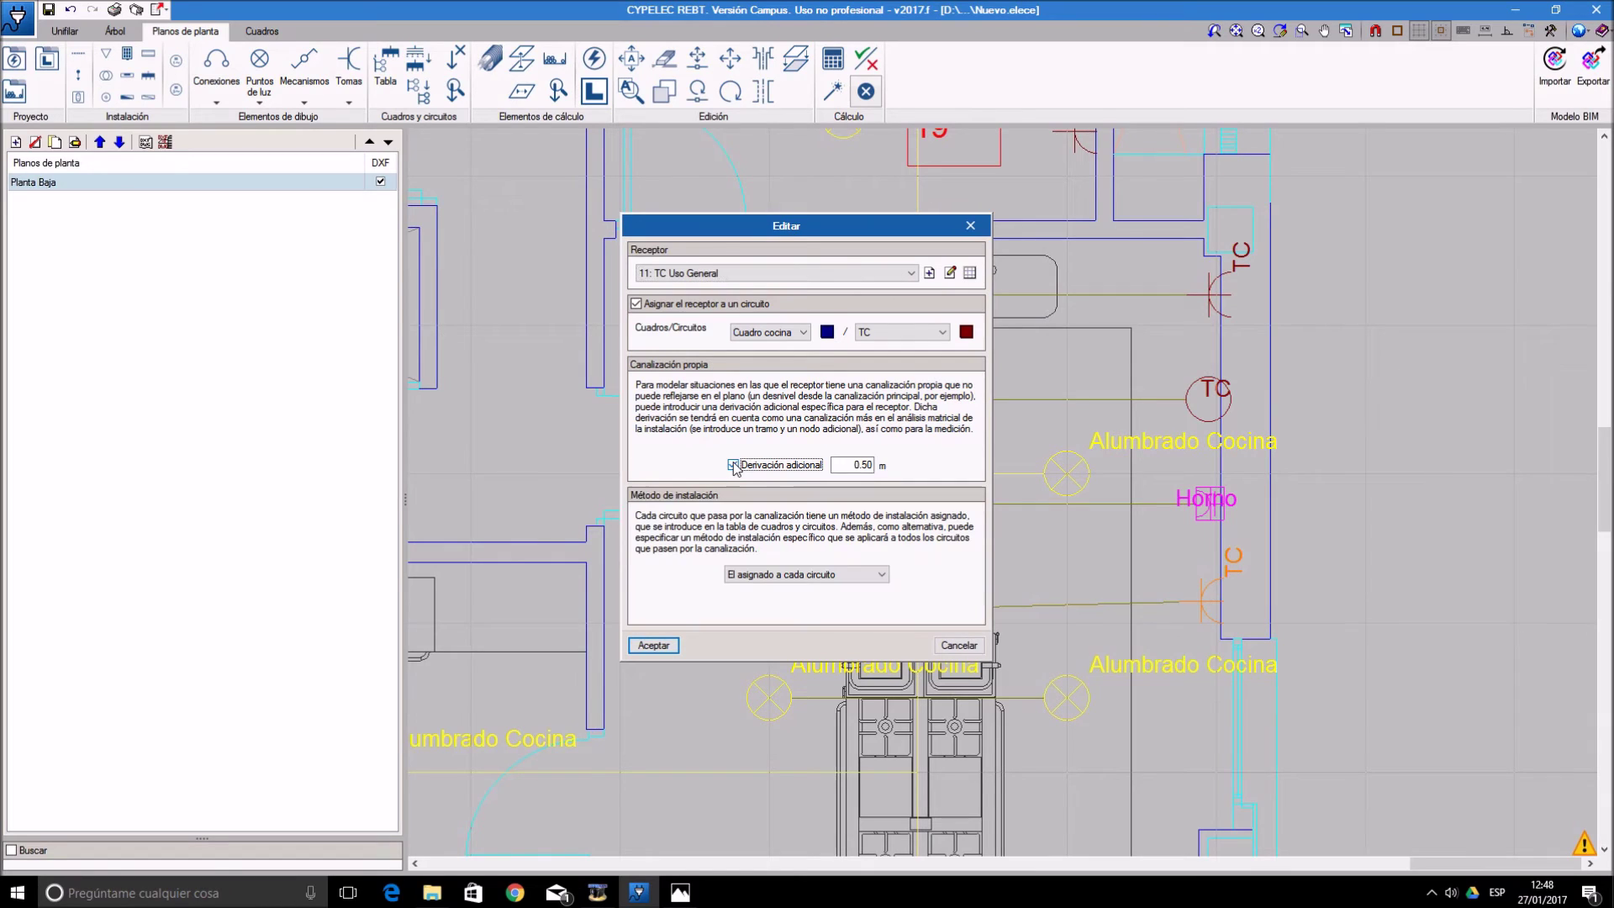
click(807, 575)
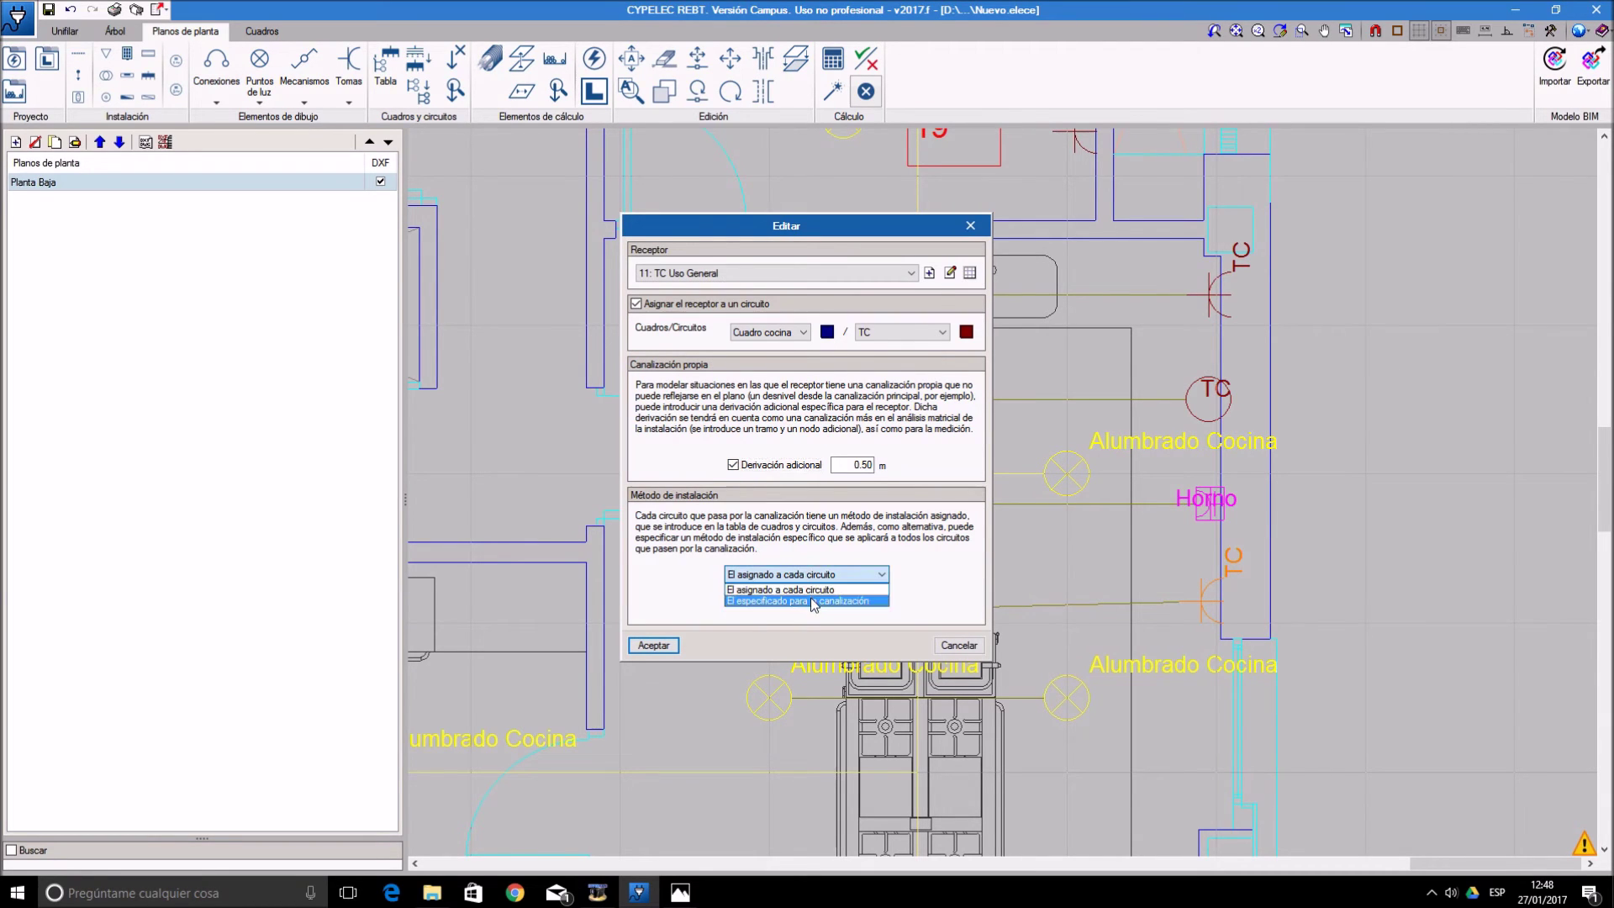
click(811, 597)
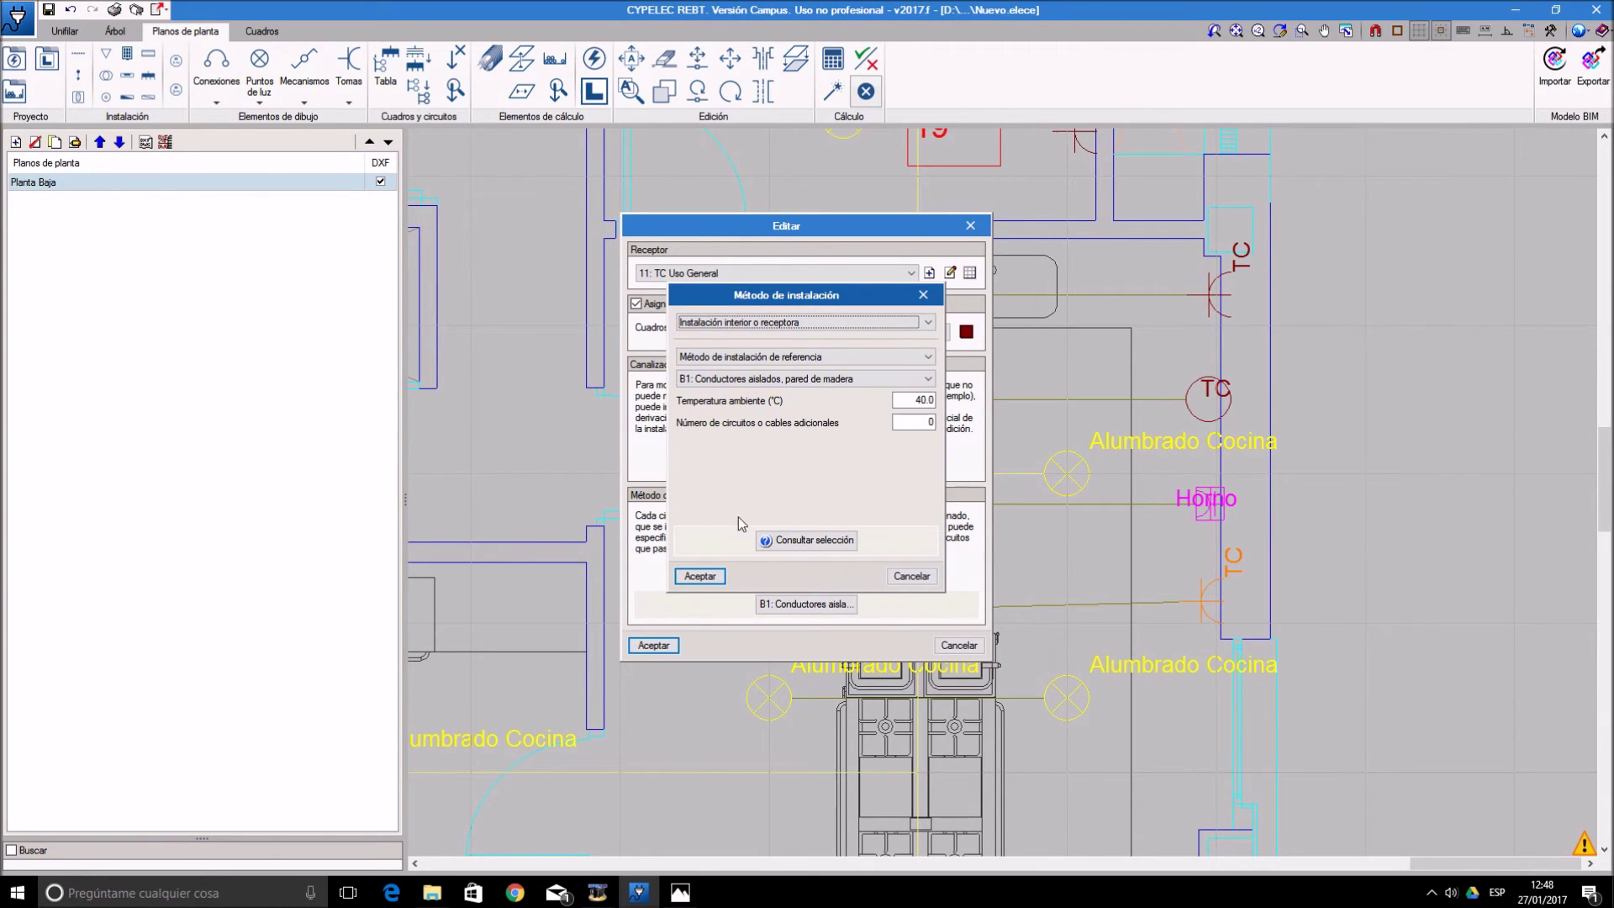
drag(910, 400, 950, 402)
text(25)
key(Return)
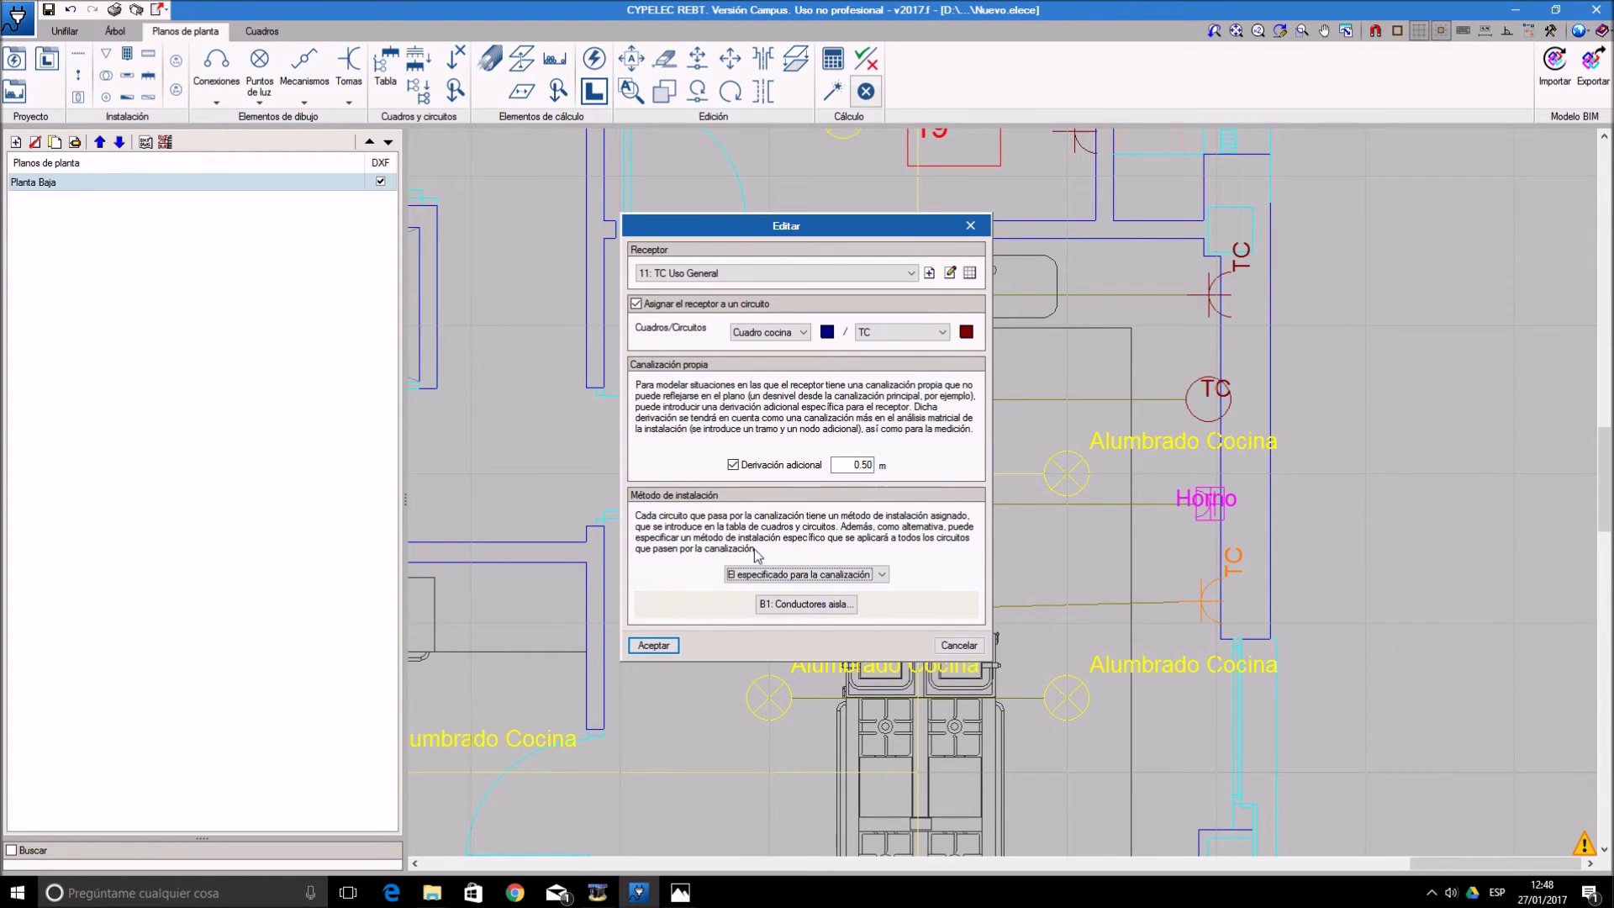
click(846, 465)
text(1.)
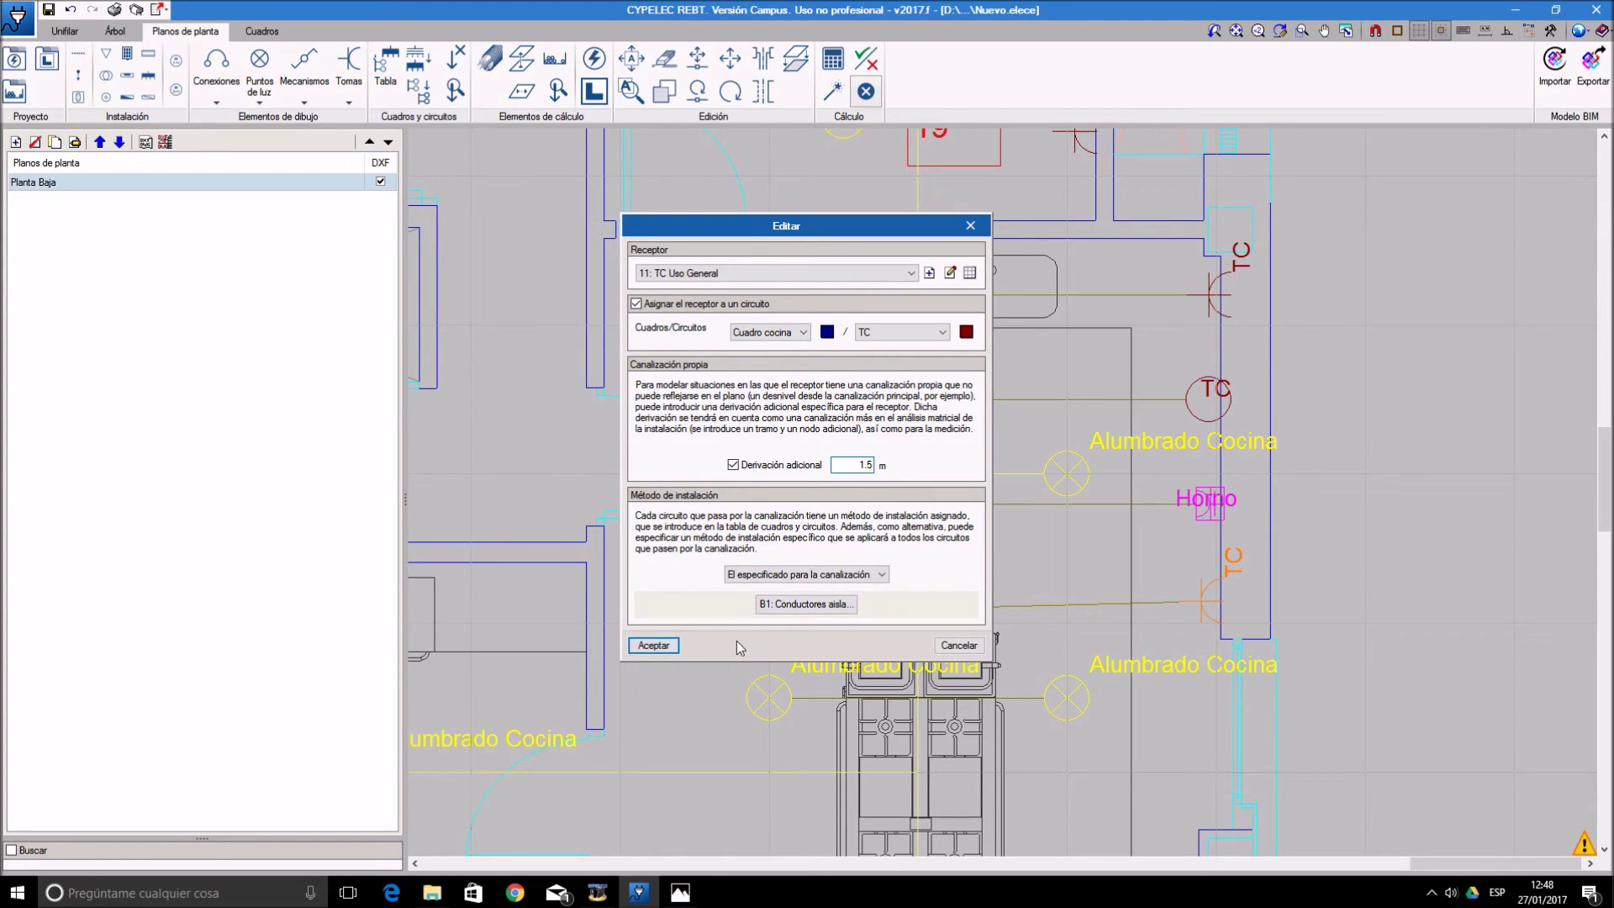
click(664, 646)
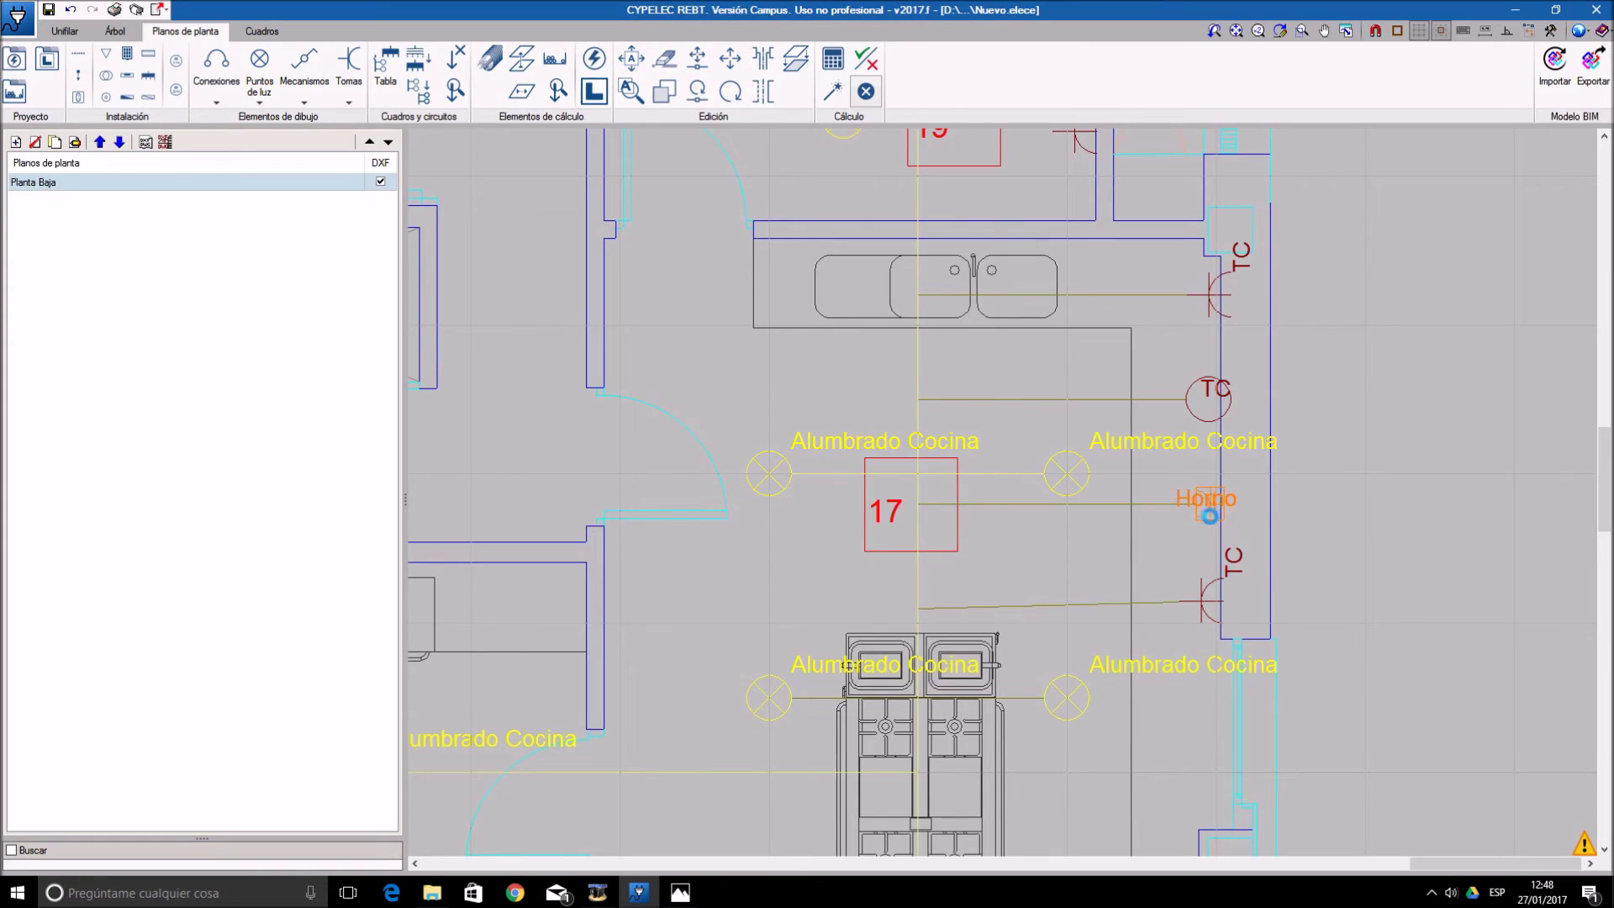
- Give the Horno receiver a 1.5 m Derivación adicional with its own B1 installation method at 25 °C ambient temperature
click(1210, 523)
click(733, 466)
click(782, 574)
click(784, 603)
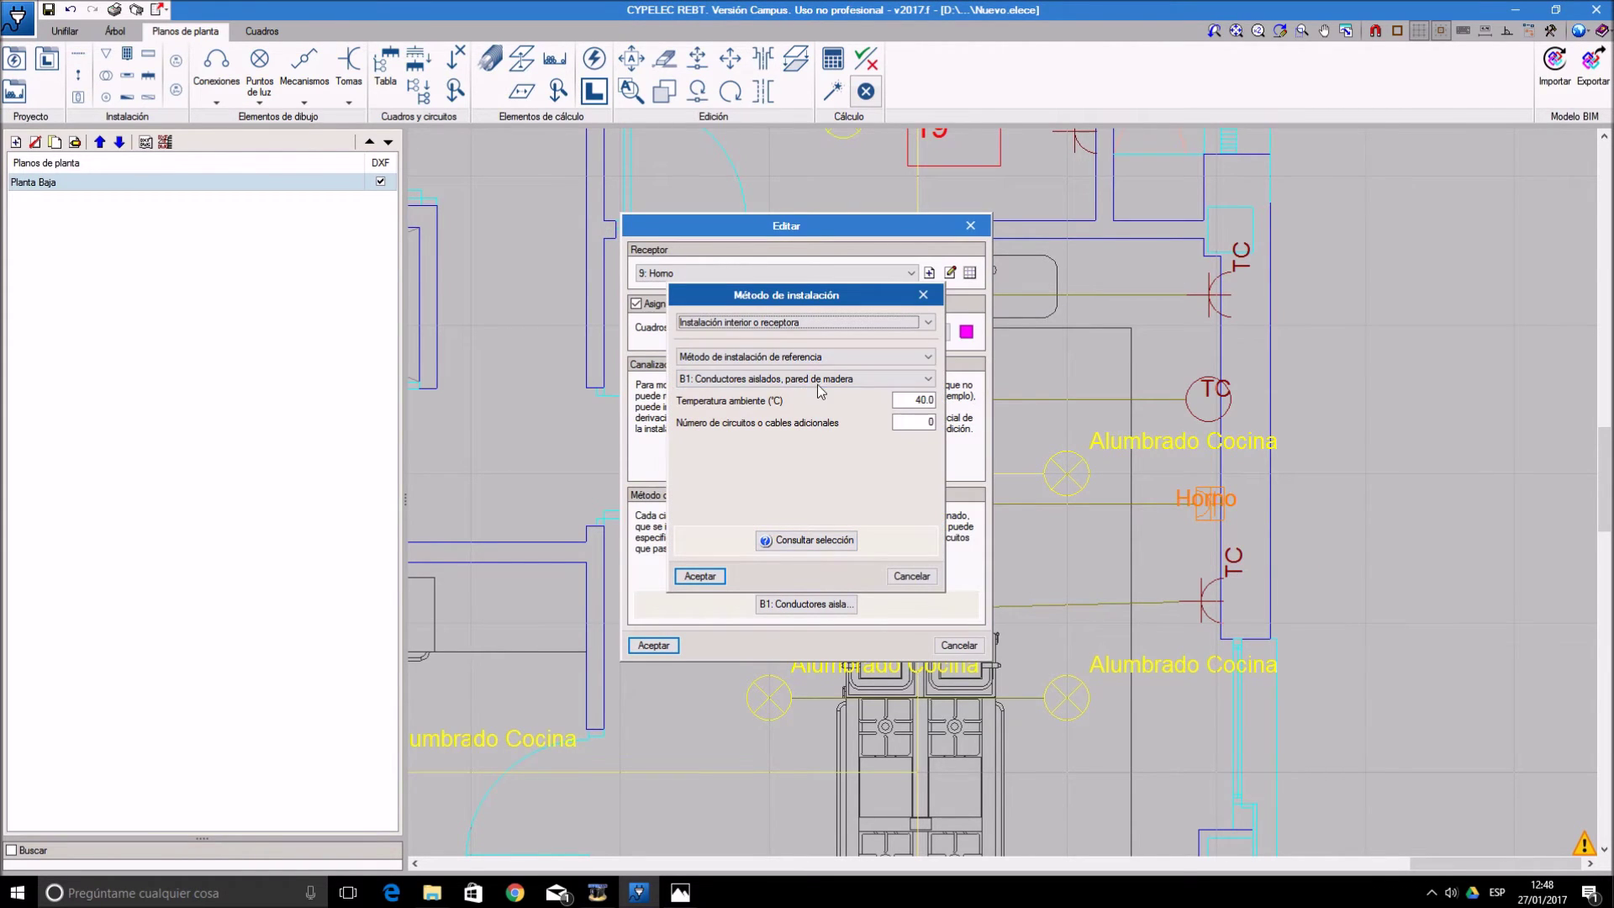
double_click(925, 401)
text(25)
click(721, 580)
double_click(855, 465)
key(BackSpace)
text(1.5)
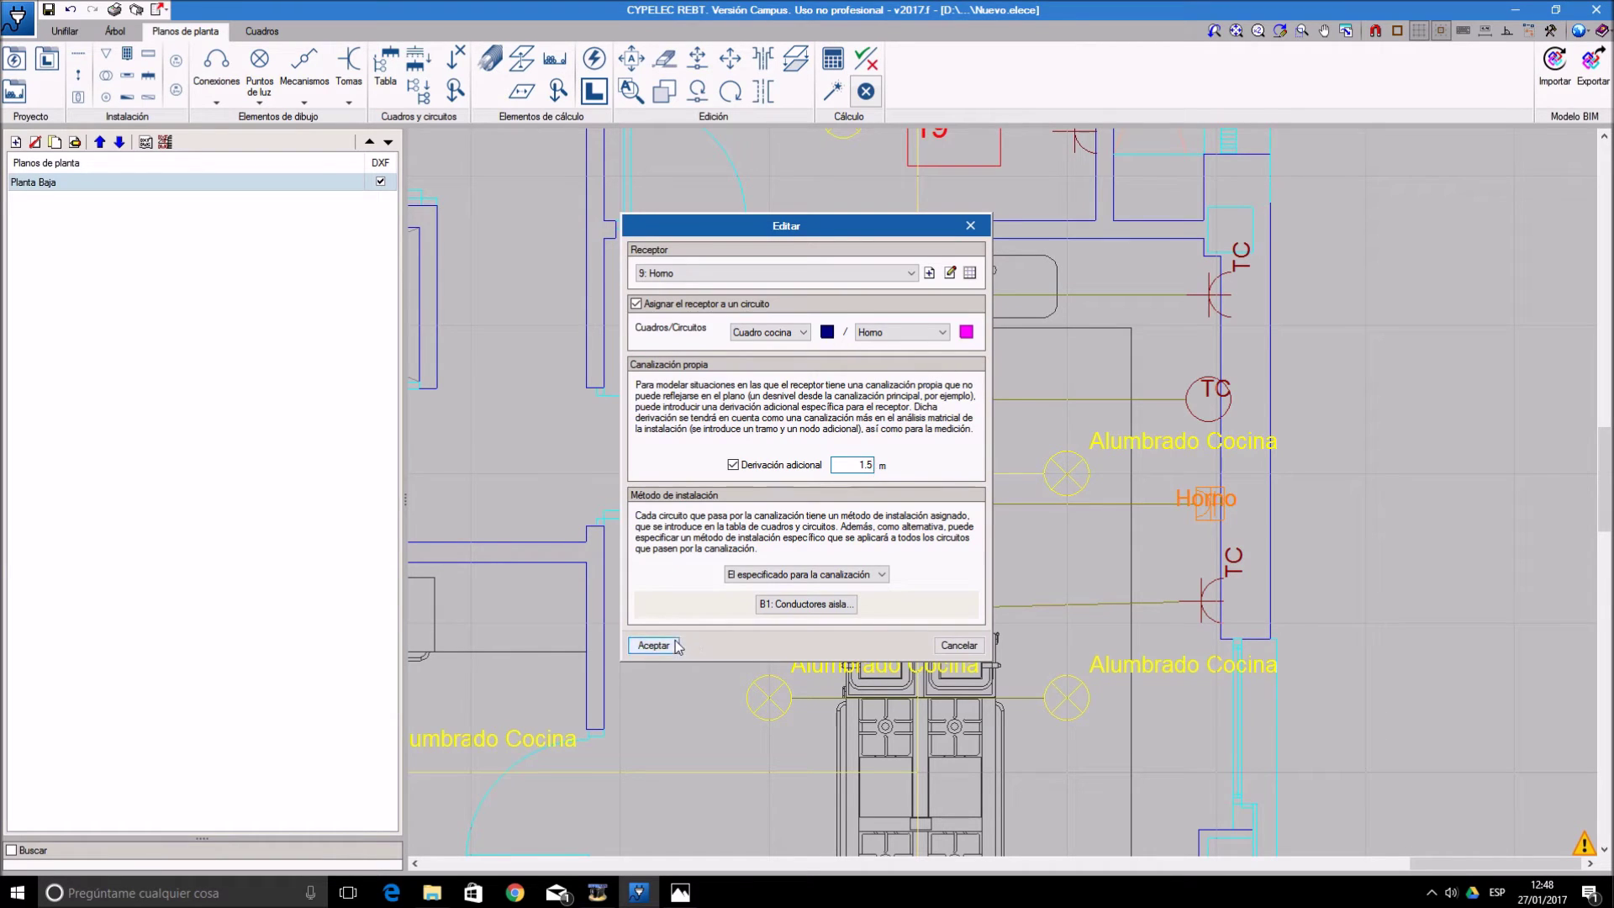
click(654, 645)
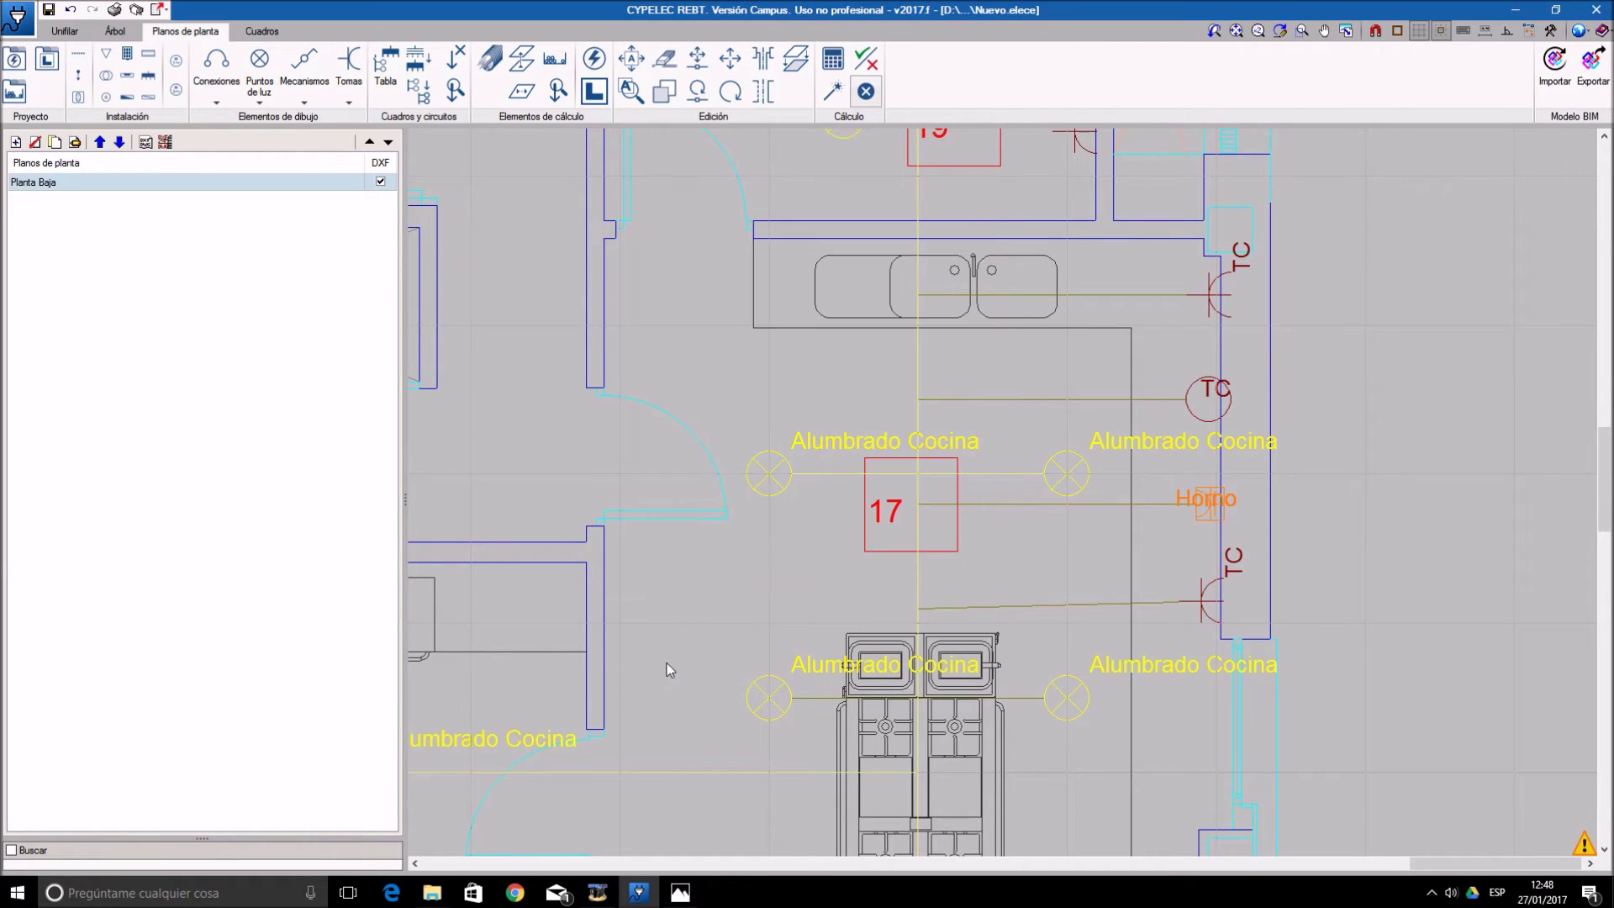
- Give the Plancha receiver a 1.50 m Derivación adicional with its own B1 installation method at 25 °C ambient temperature
click(1210, 400)
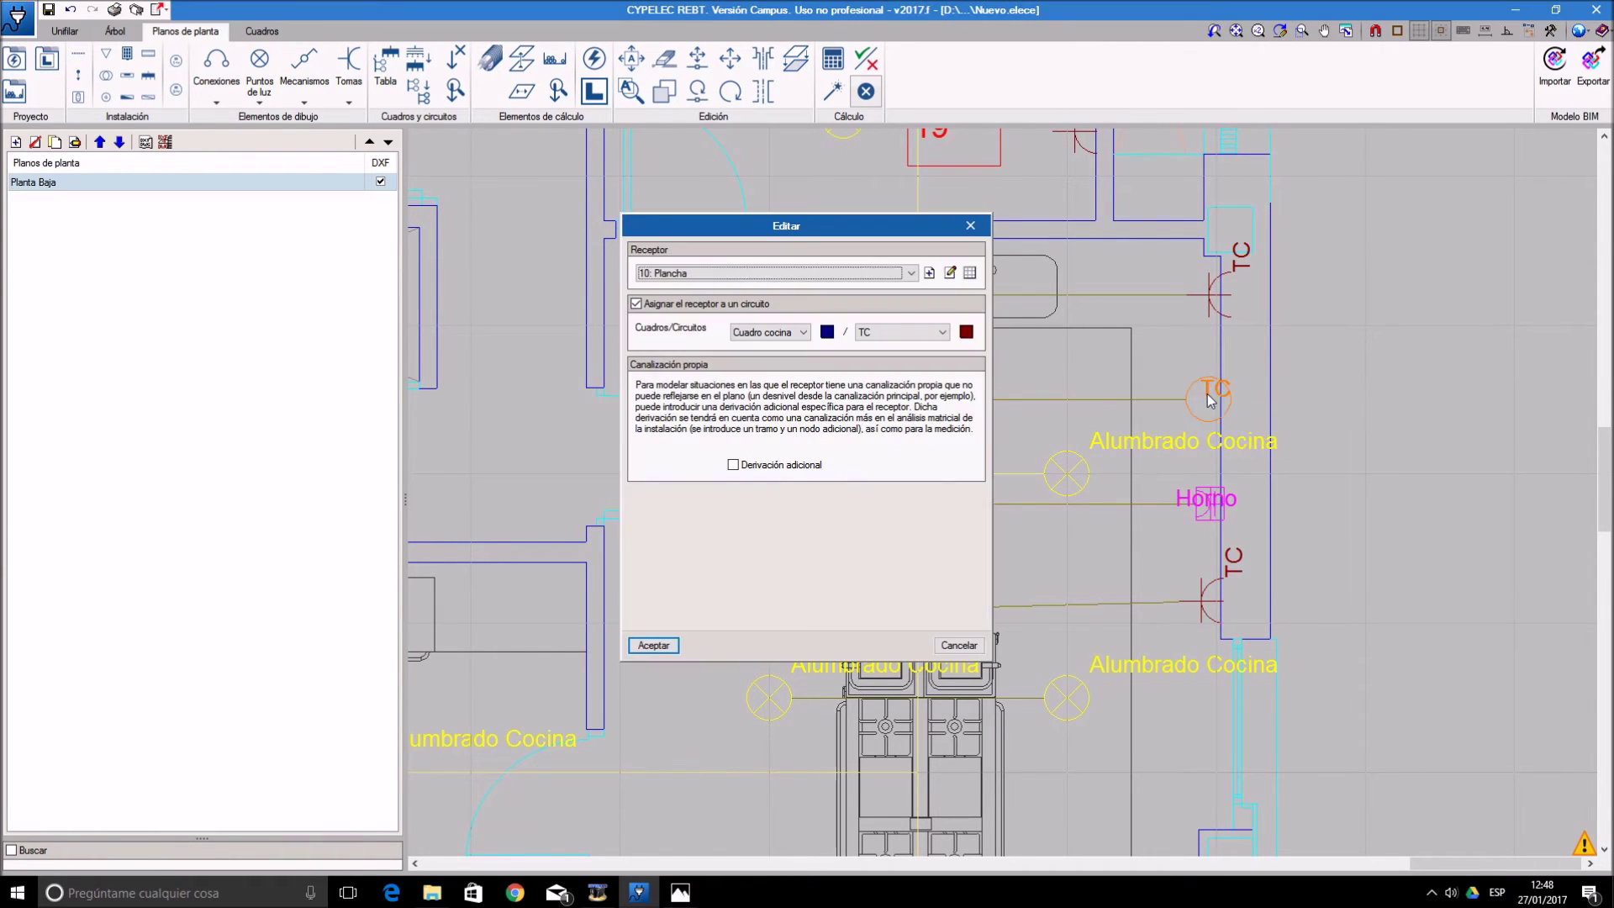
click(733, 465)
click(855, 464)
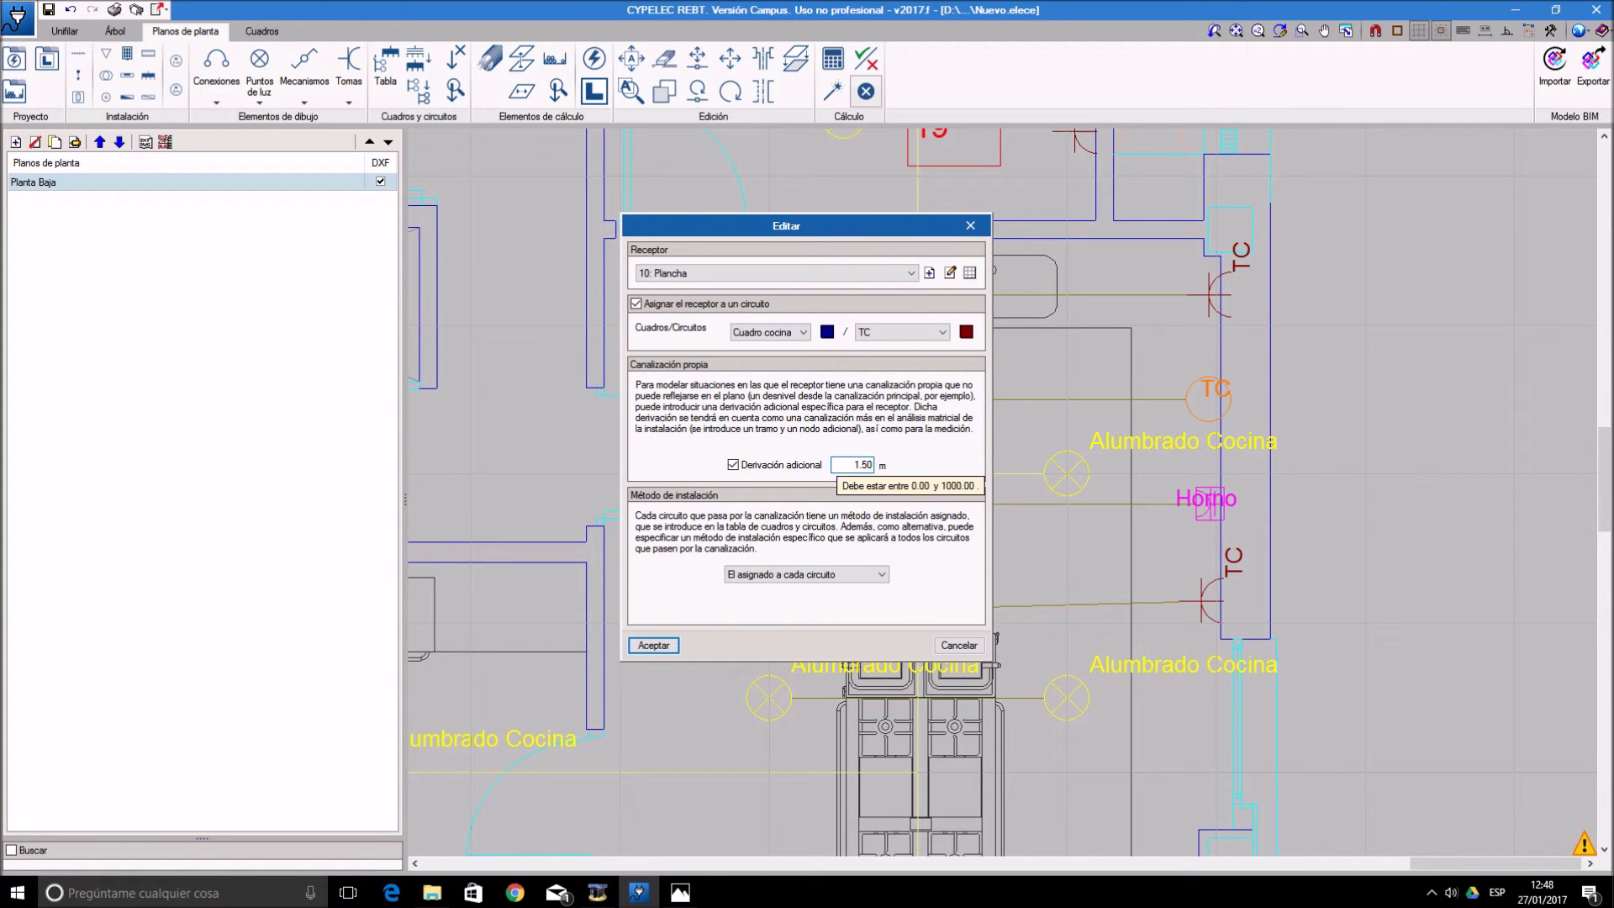
click(832, 574)
click(814, 600)
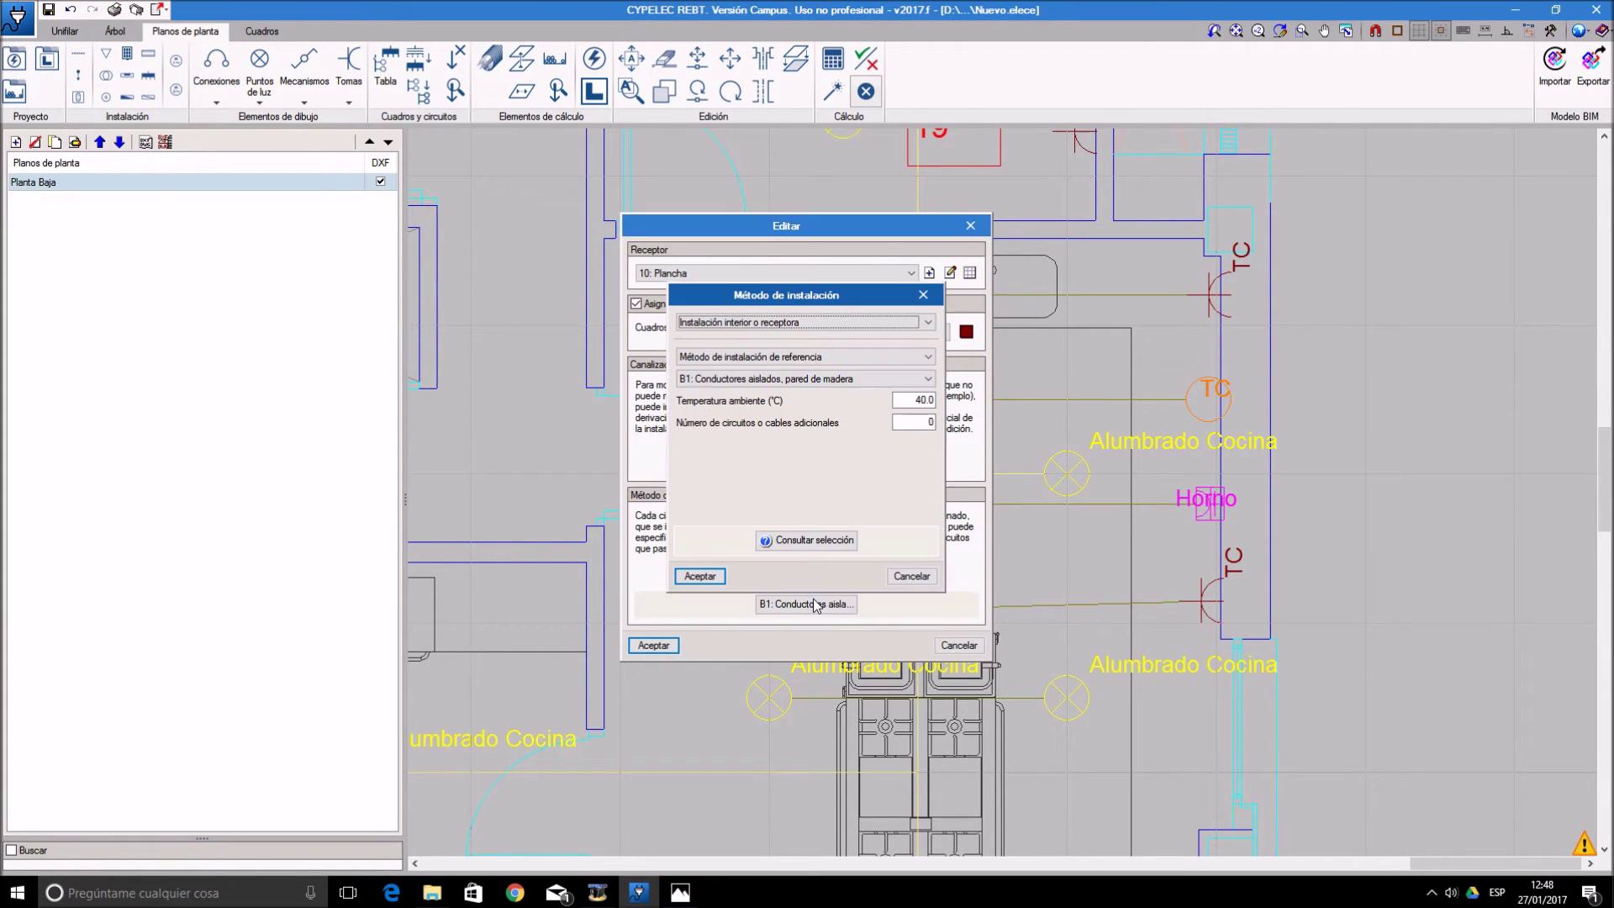
double_click(931, 400)
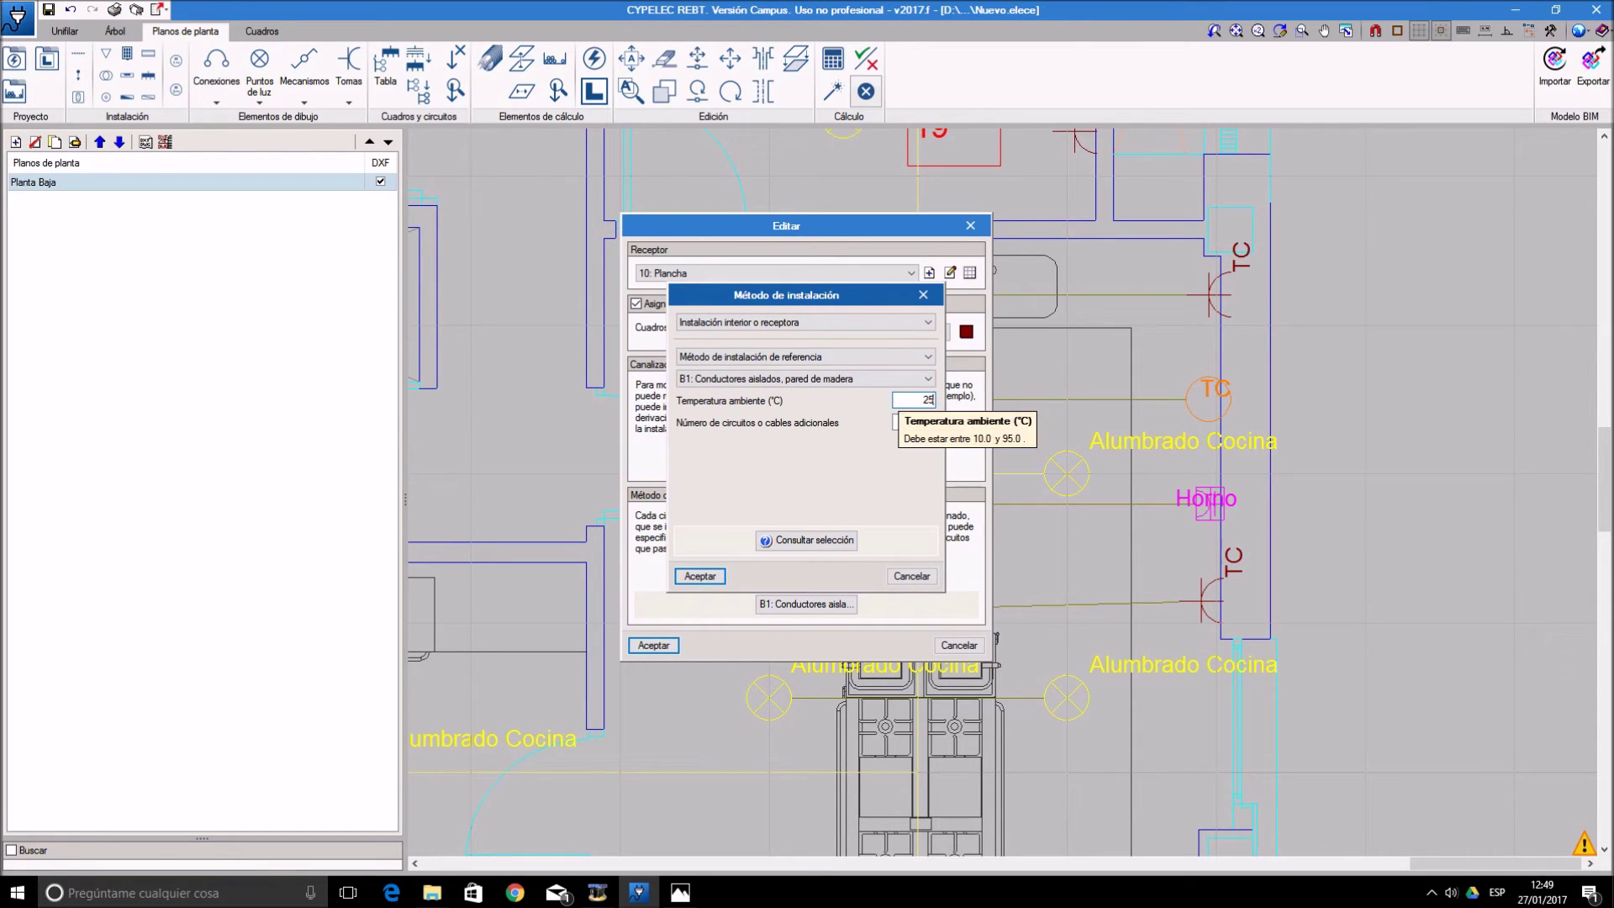
click(699, 576)
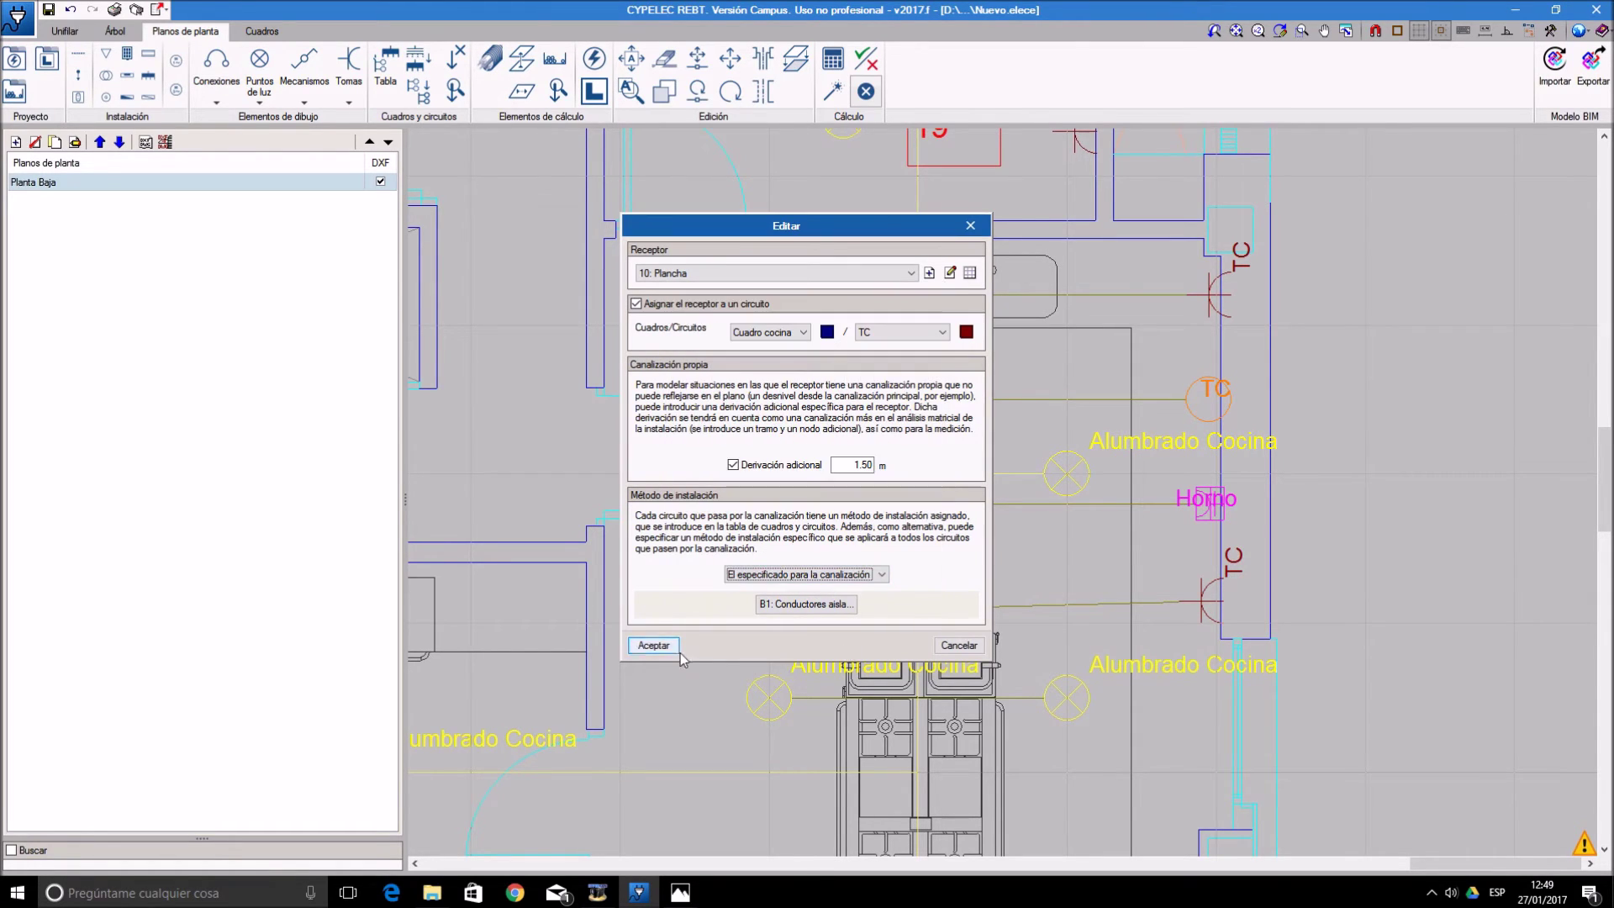
click(654, 645)
- Give the uppermost TC receiver in room 17 a 1.50 m Derivación adicional with its own B1 installation method at 25 °C
click(1195, 308)
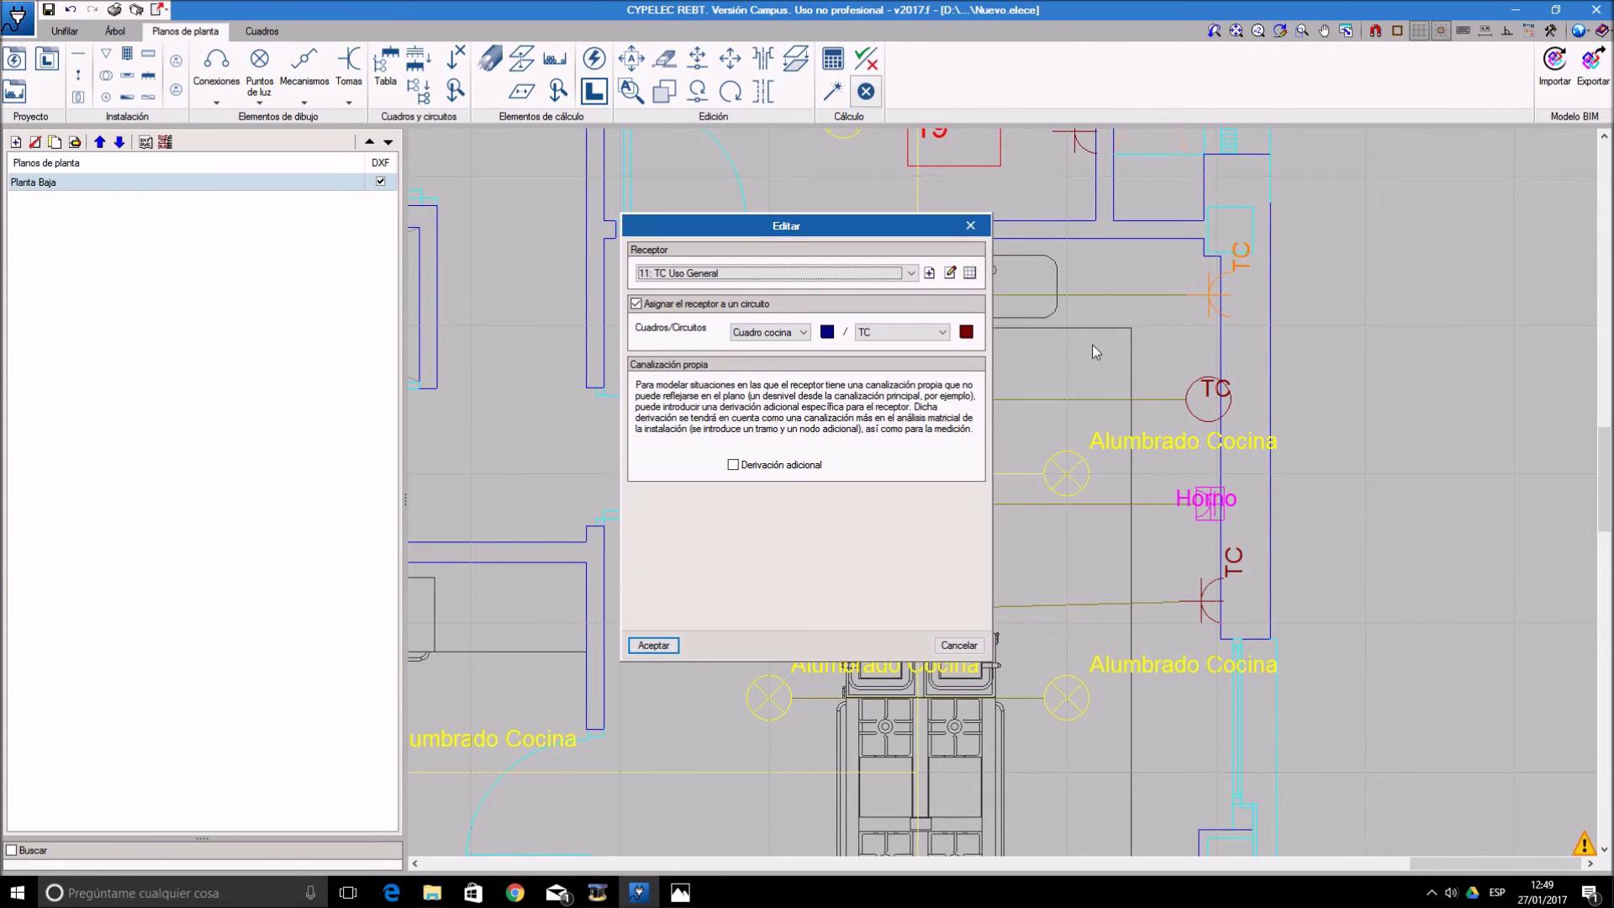
click(733, 465)
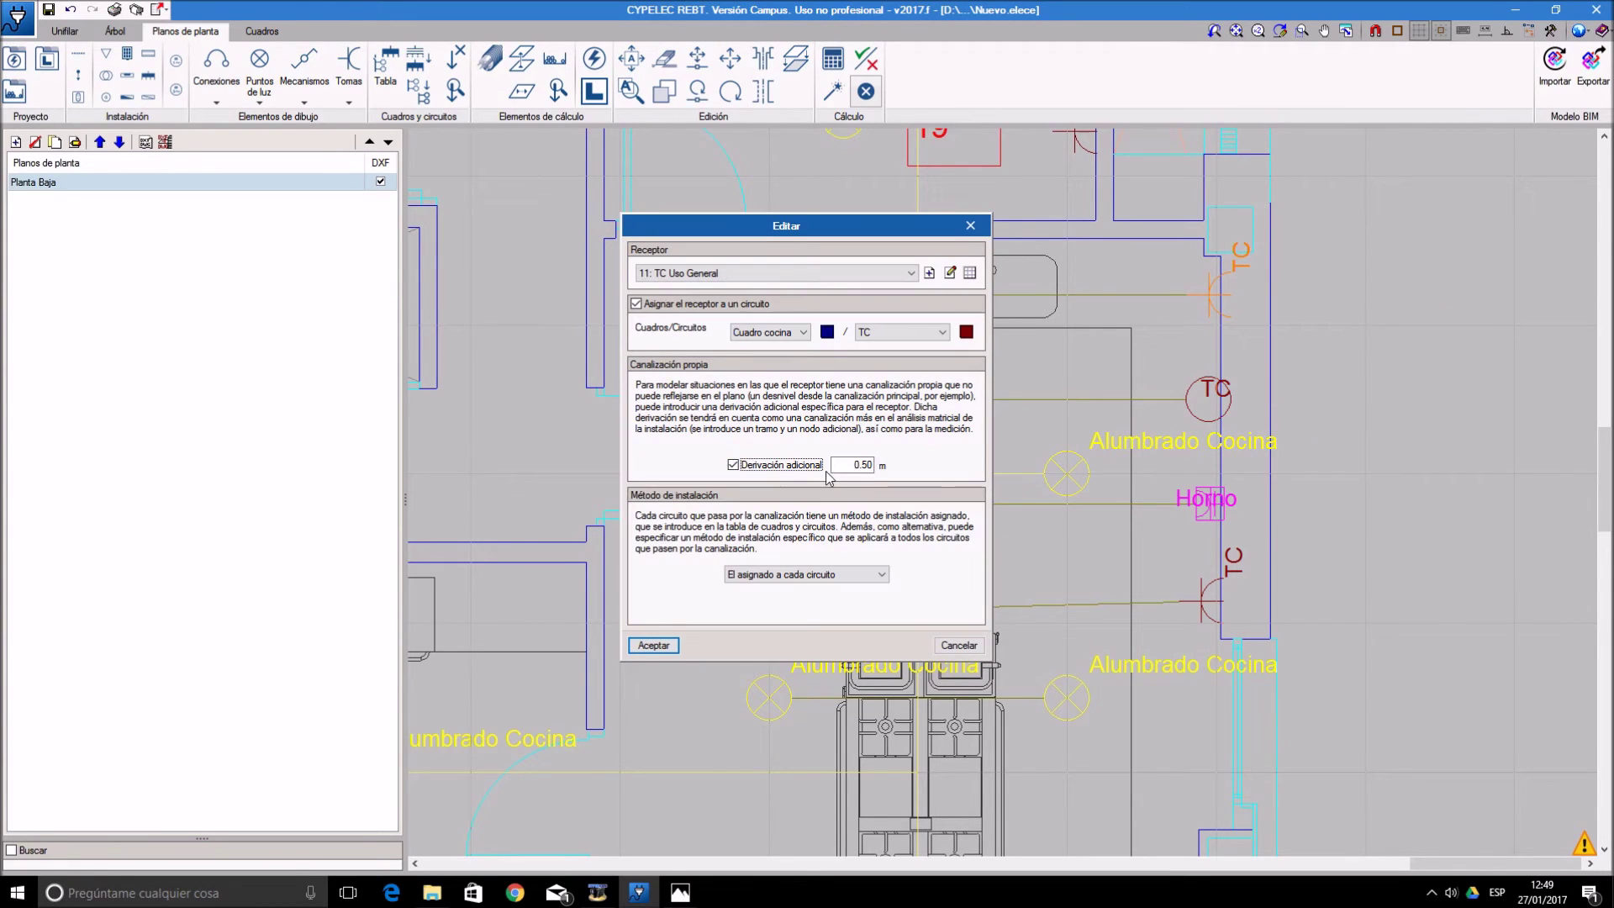
double_click(865, 463)
click(805, 575)
click(820, 593)
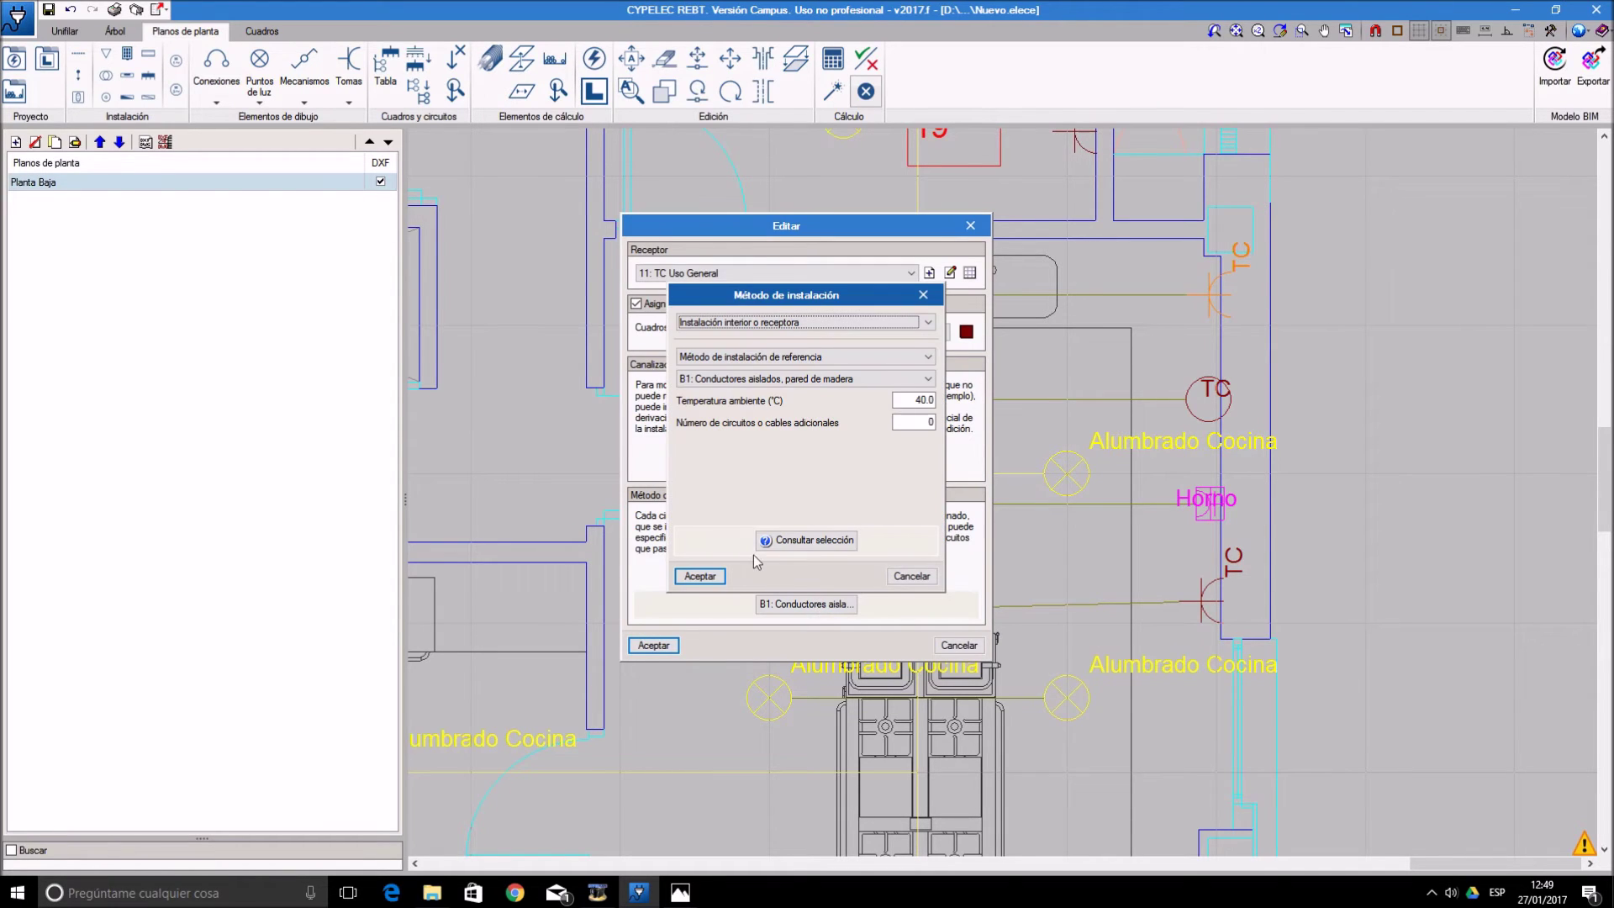
double_click(920, 400)
text(25)
click(699, 576)
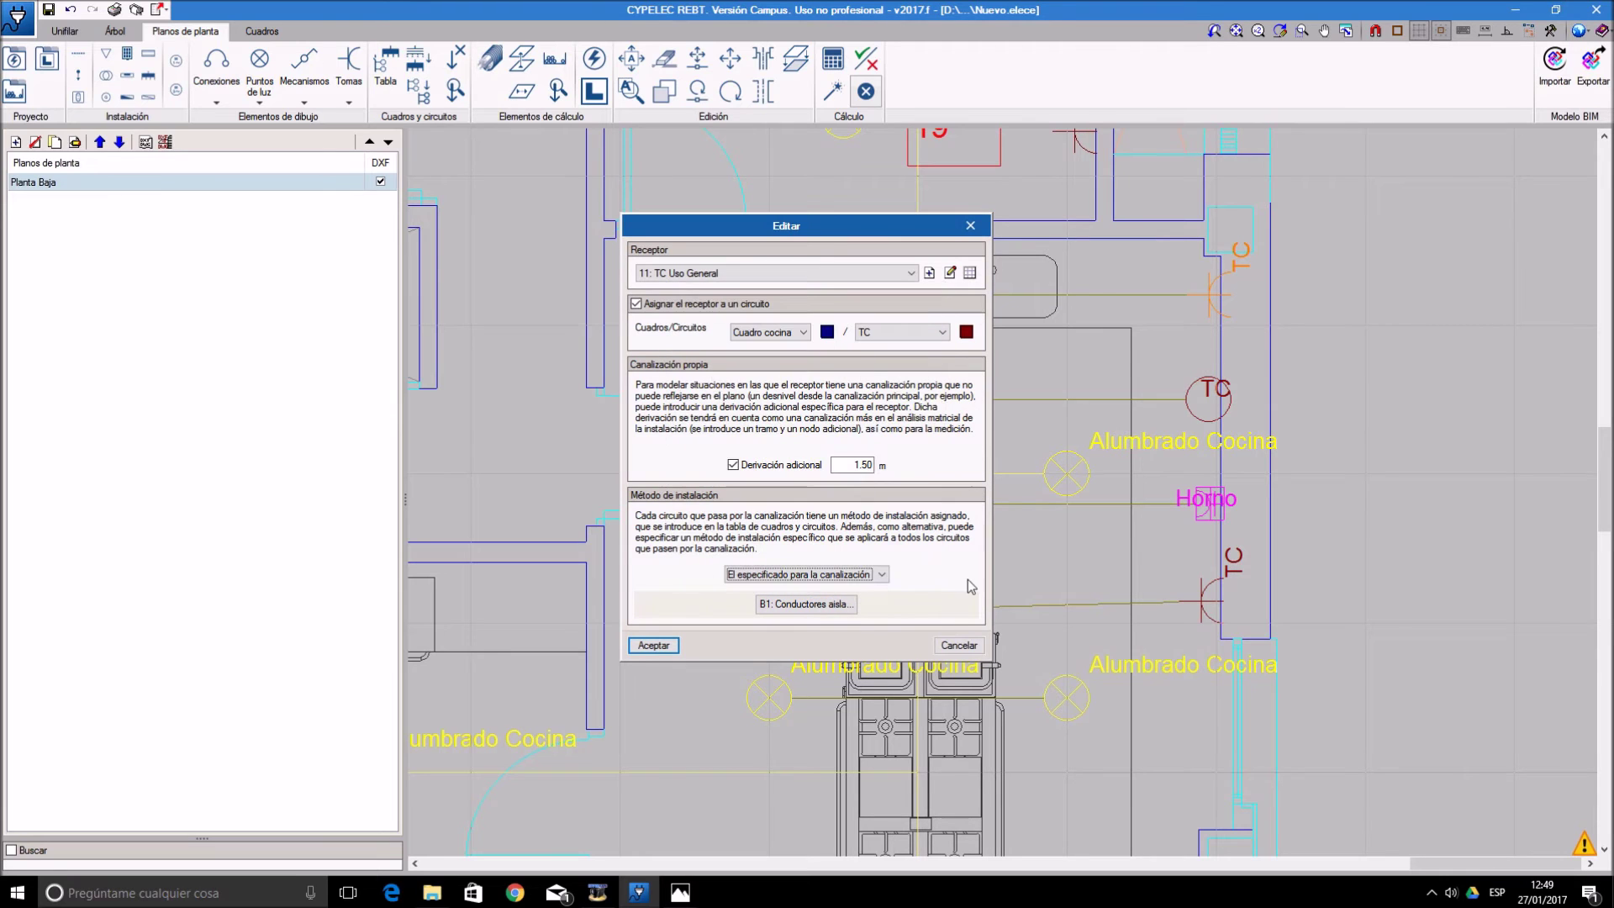
click(653, 646)
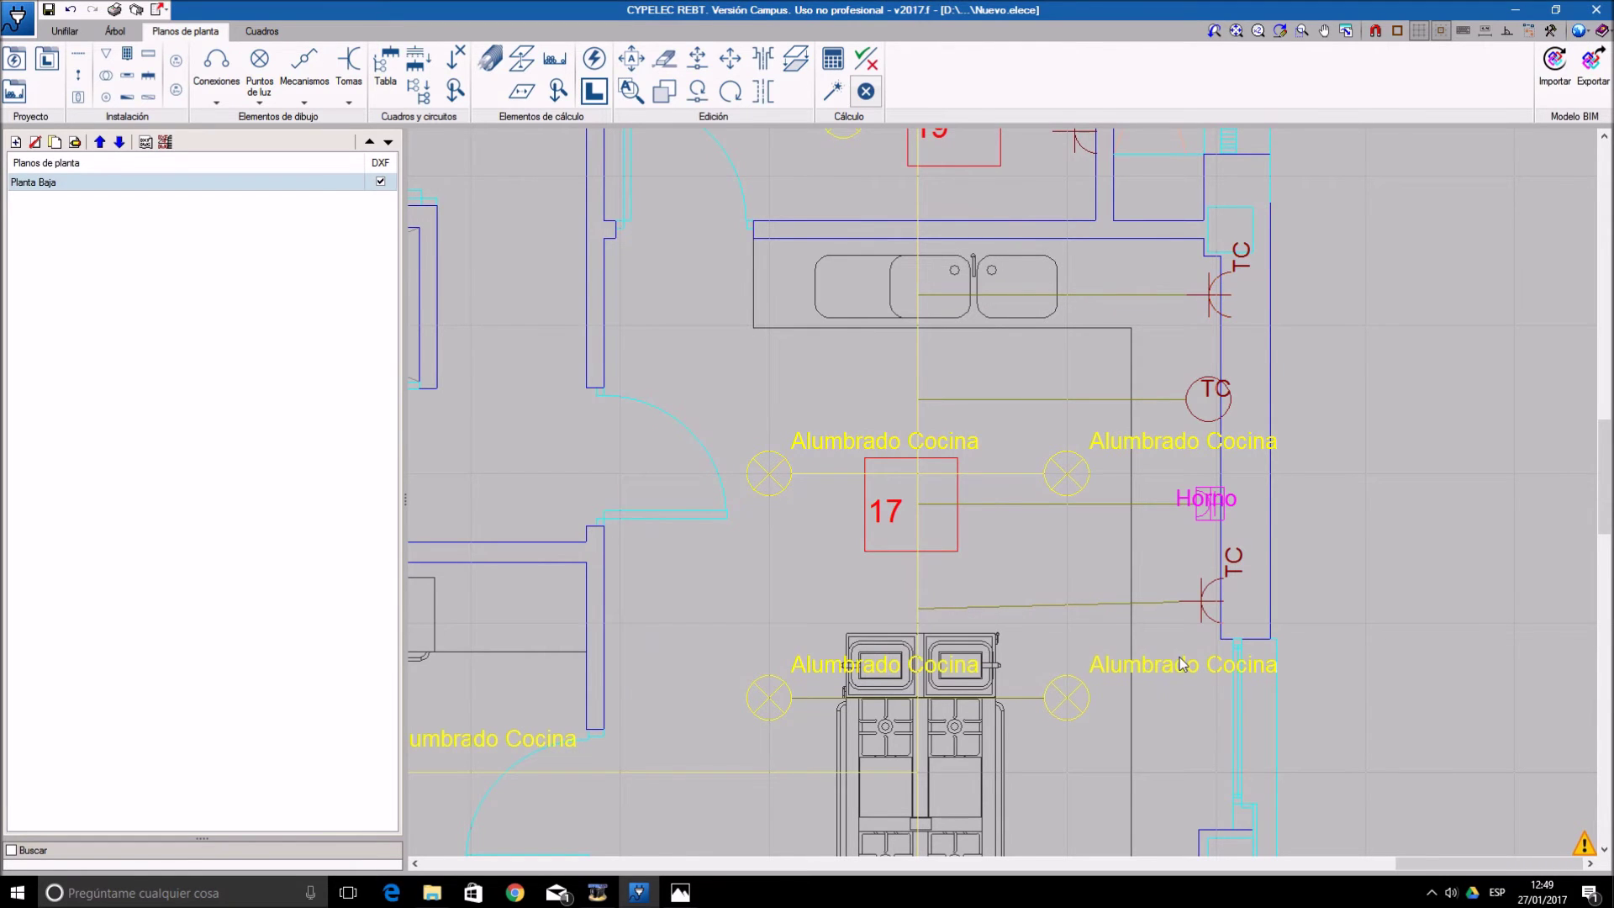
- Calculate the kitchen installation on the Planta Baja plan and run the automatic sizing
scroll(1176, 673, down, 3)
scroll(1168, 712, down, 2)
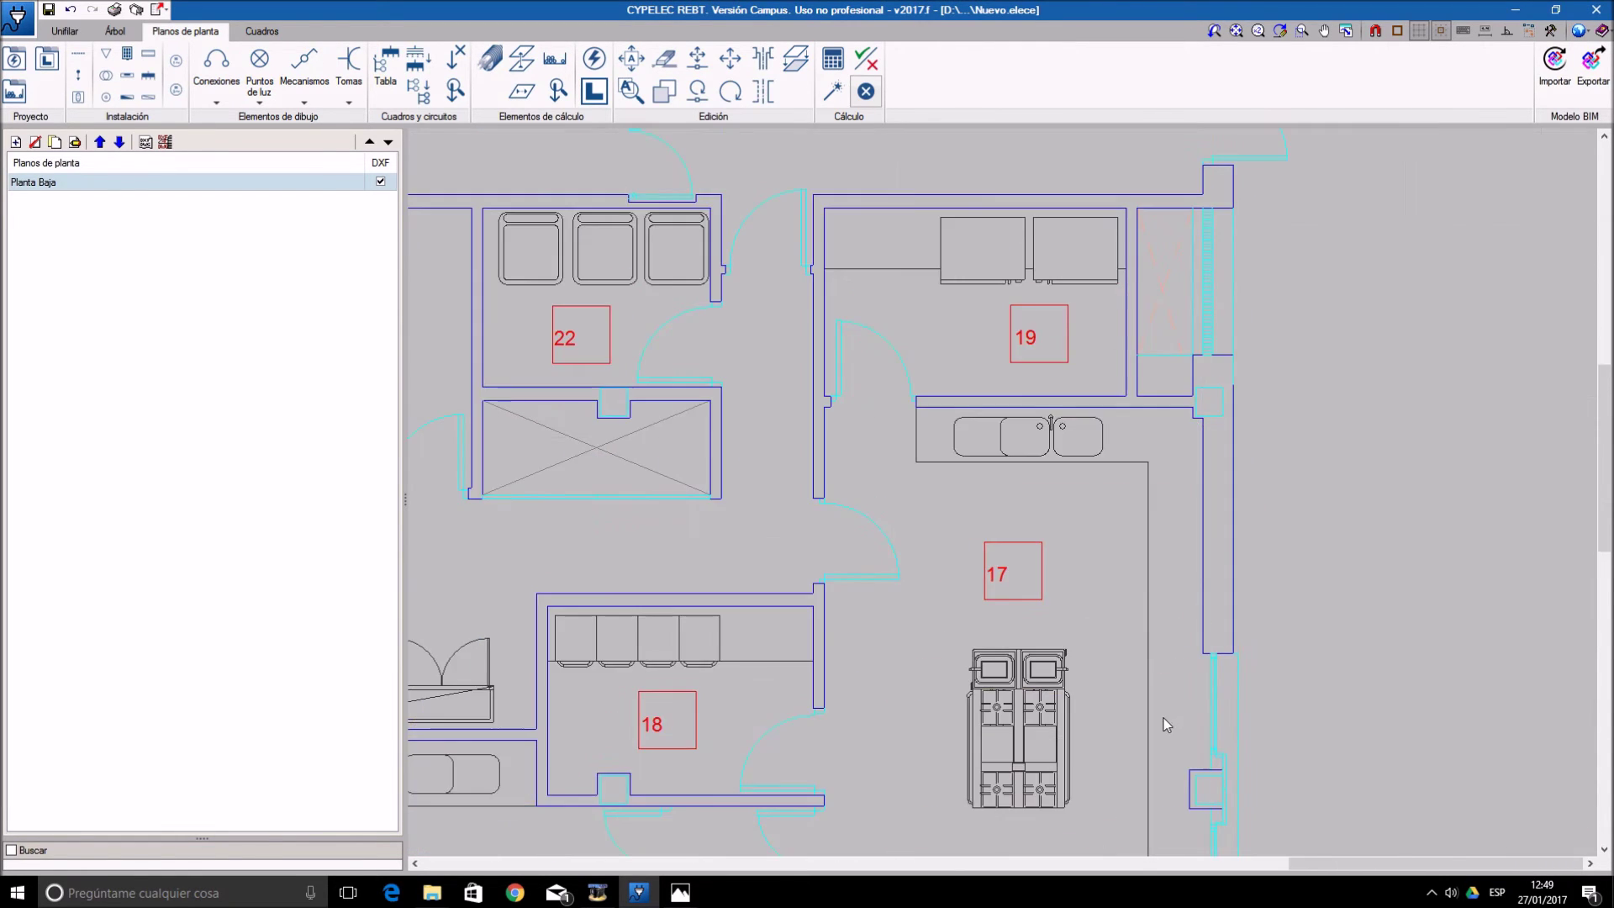
middle_drag(1151, 733, 1155, 665)
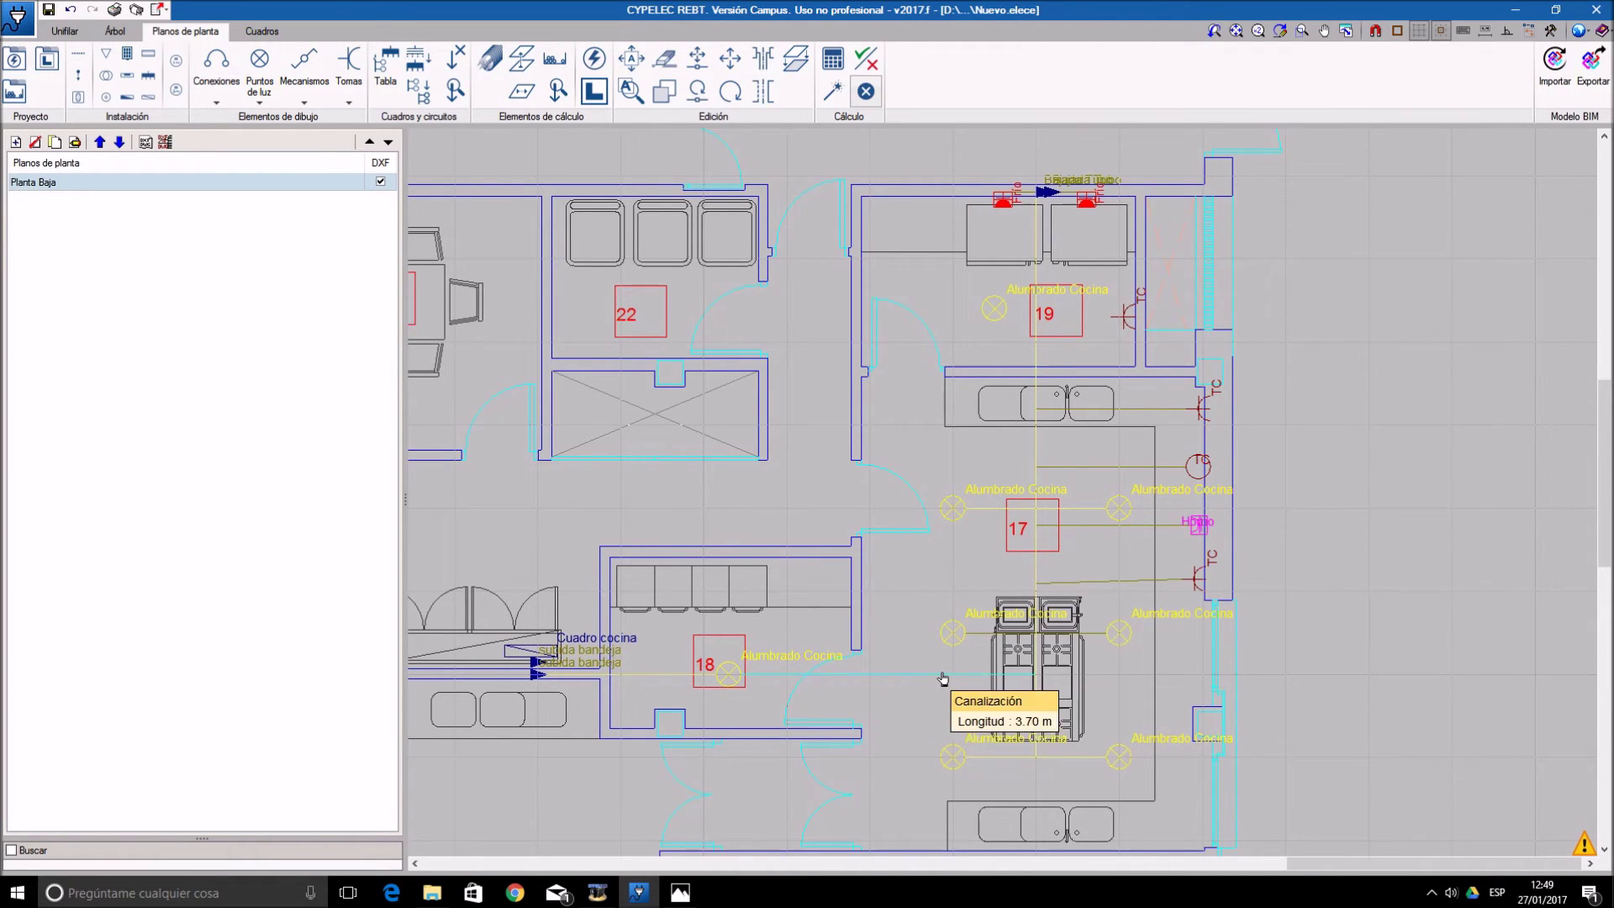
click(826, 66)
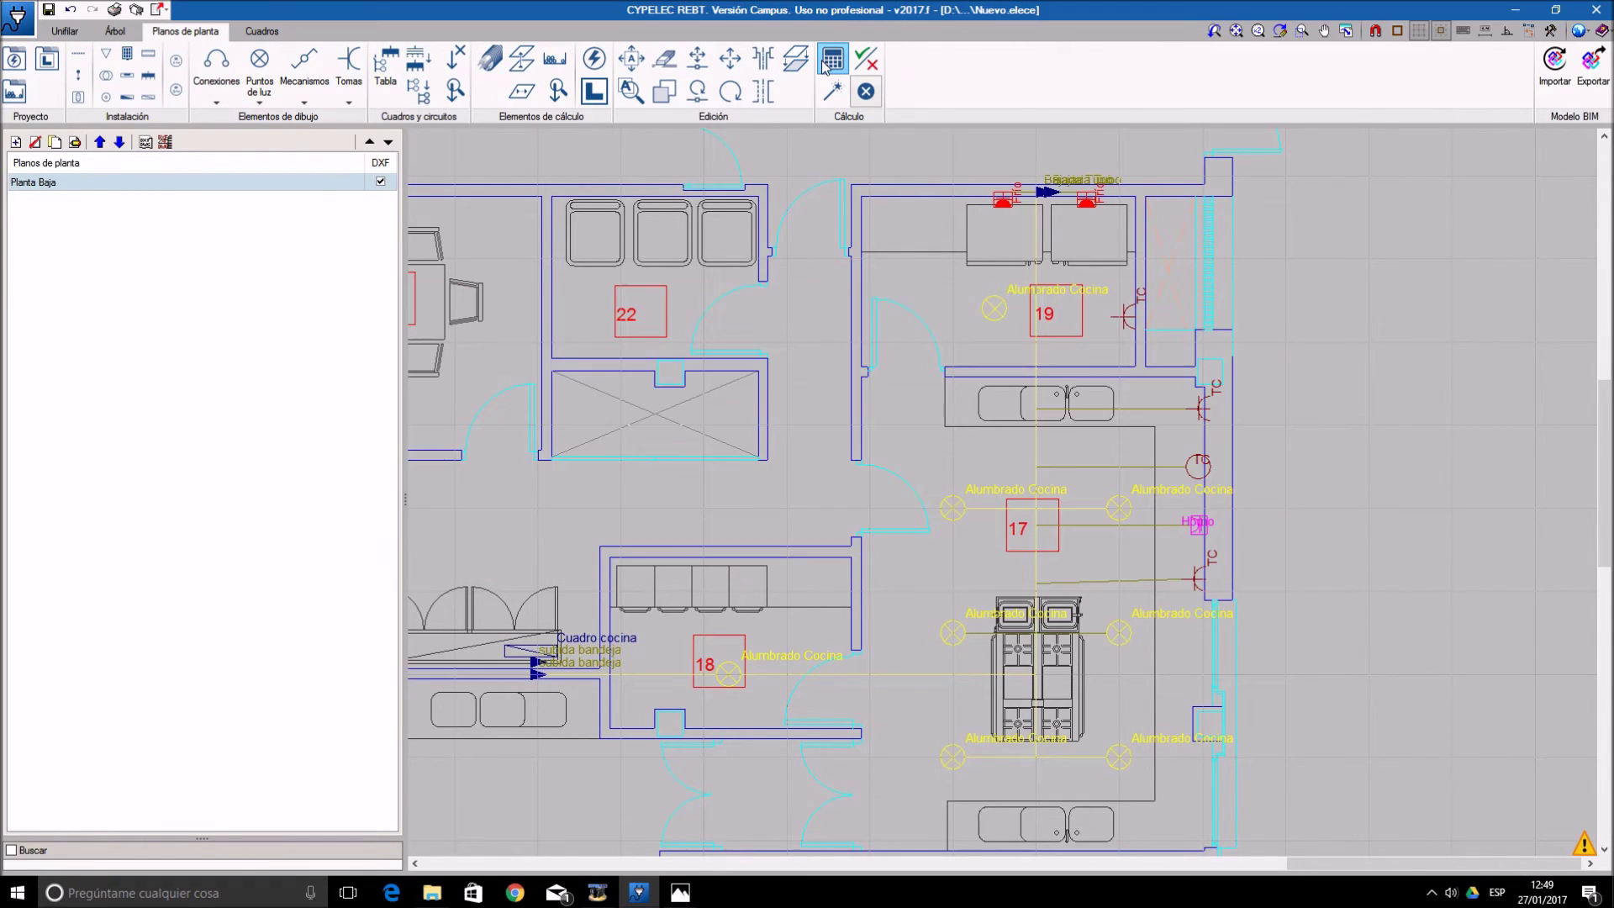
click(833, 91)
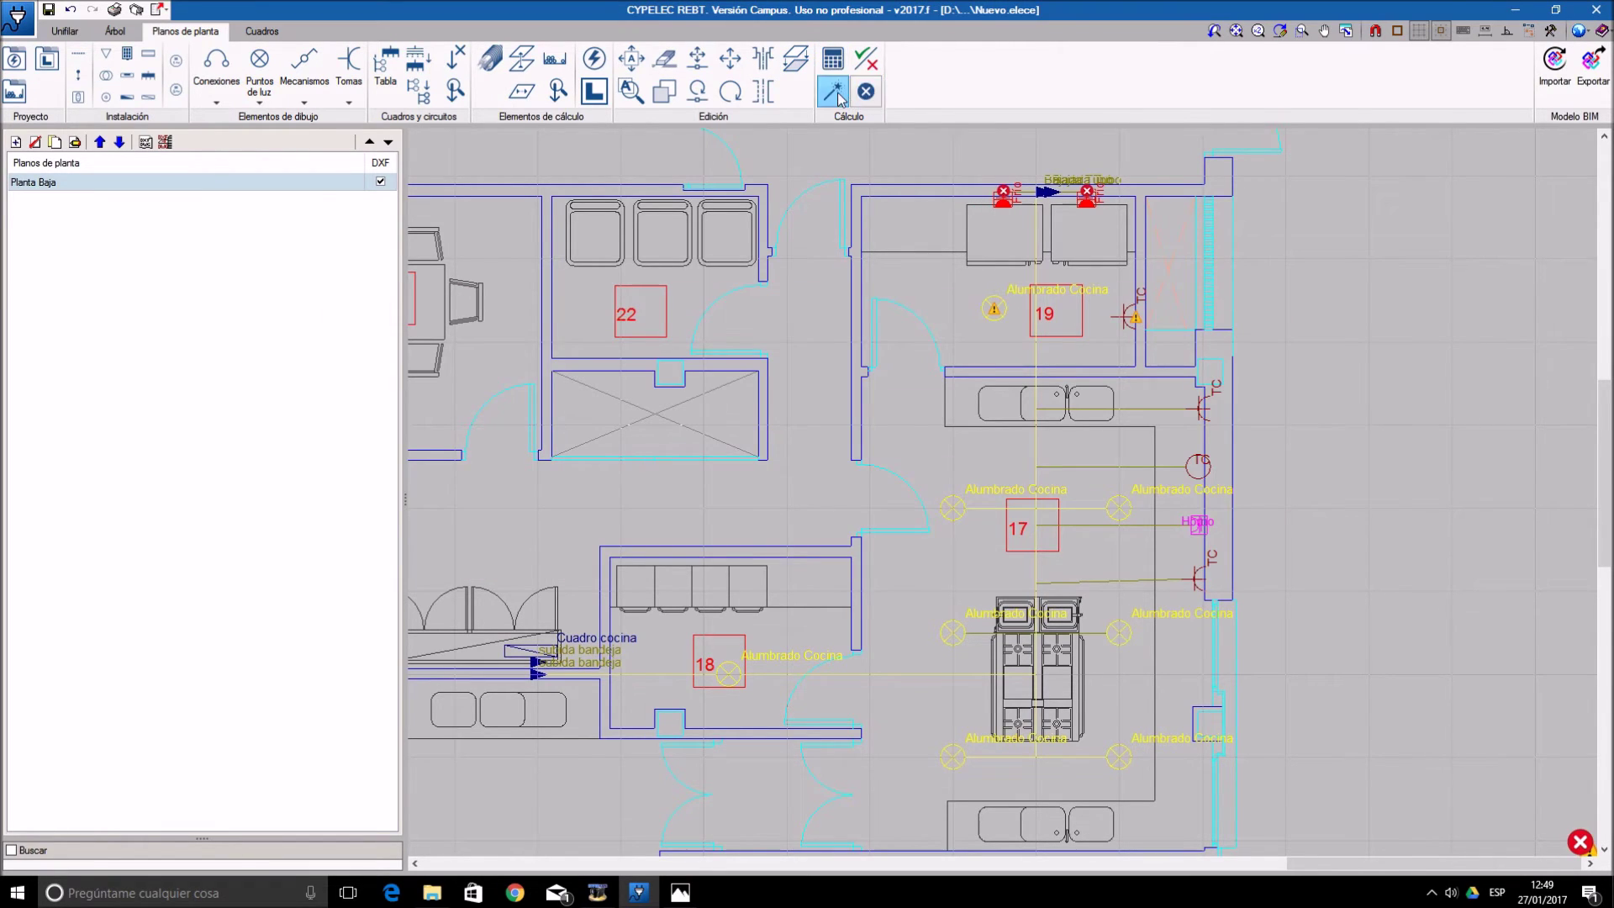
click(677, 546)
scroll(829, 396, up, 1)
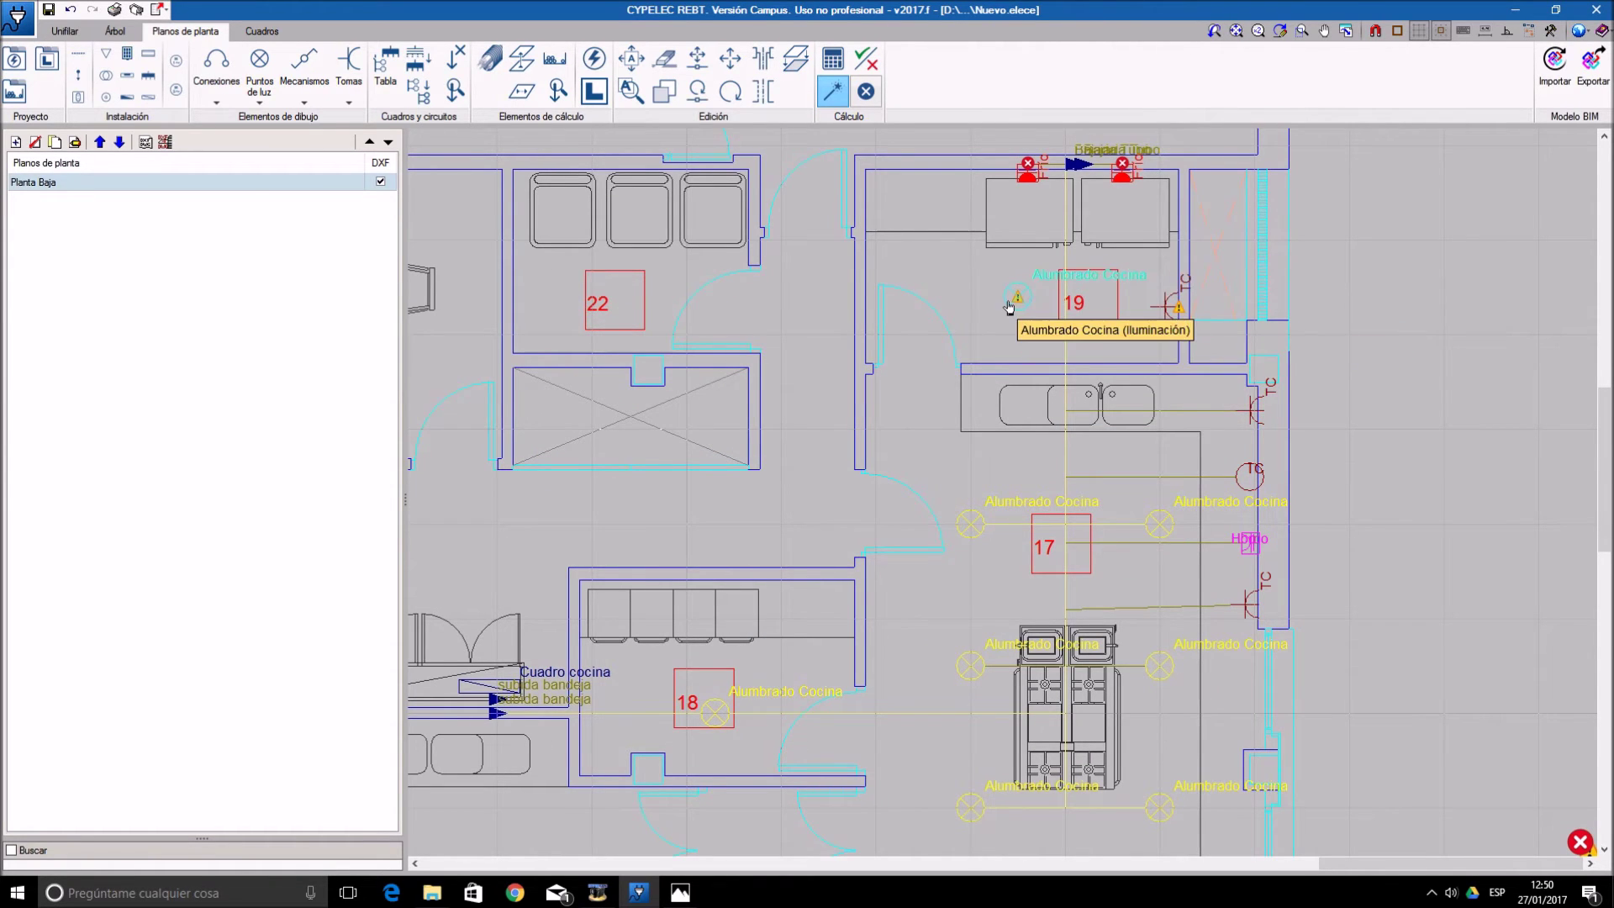
- Connect the light in room 19 to the main run with a Canalización using the installation method assigned to each circuit
mouse_move(1027, 166)
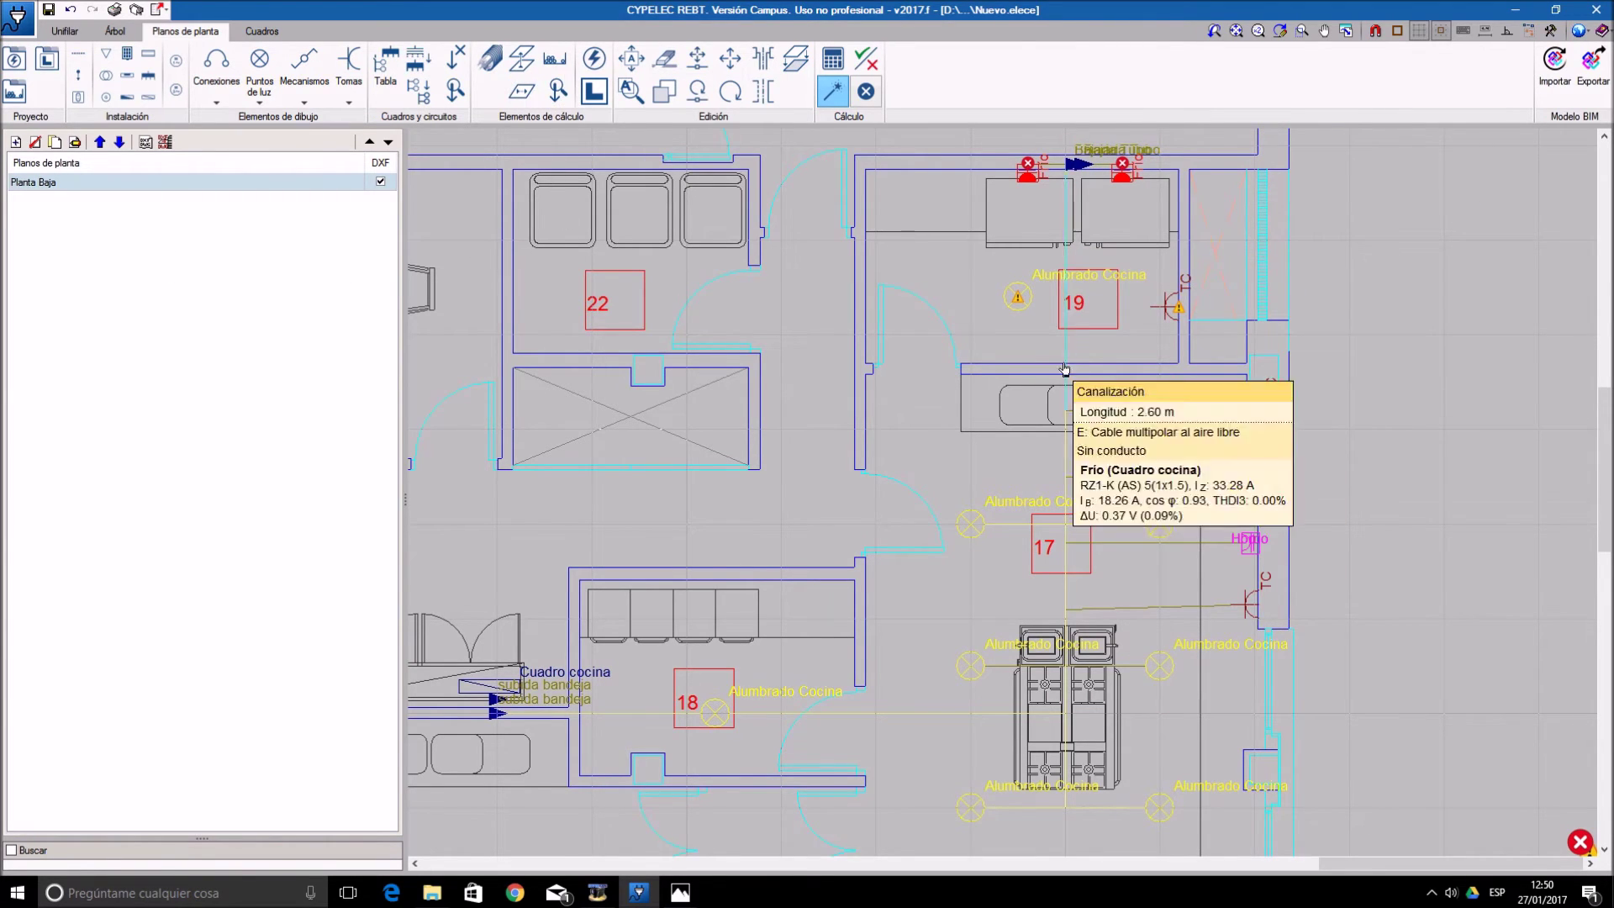
click(491, 74)
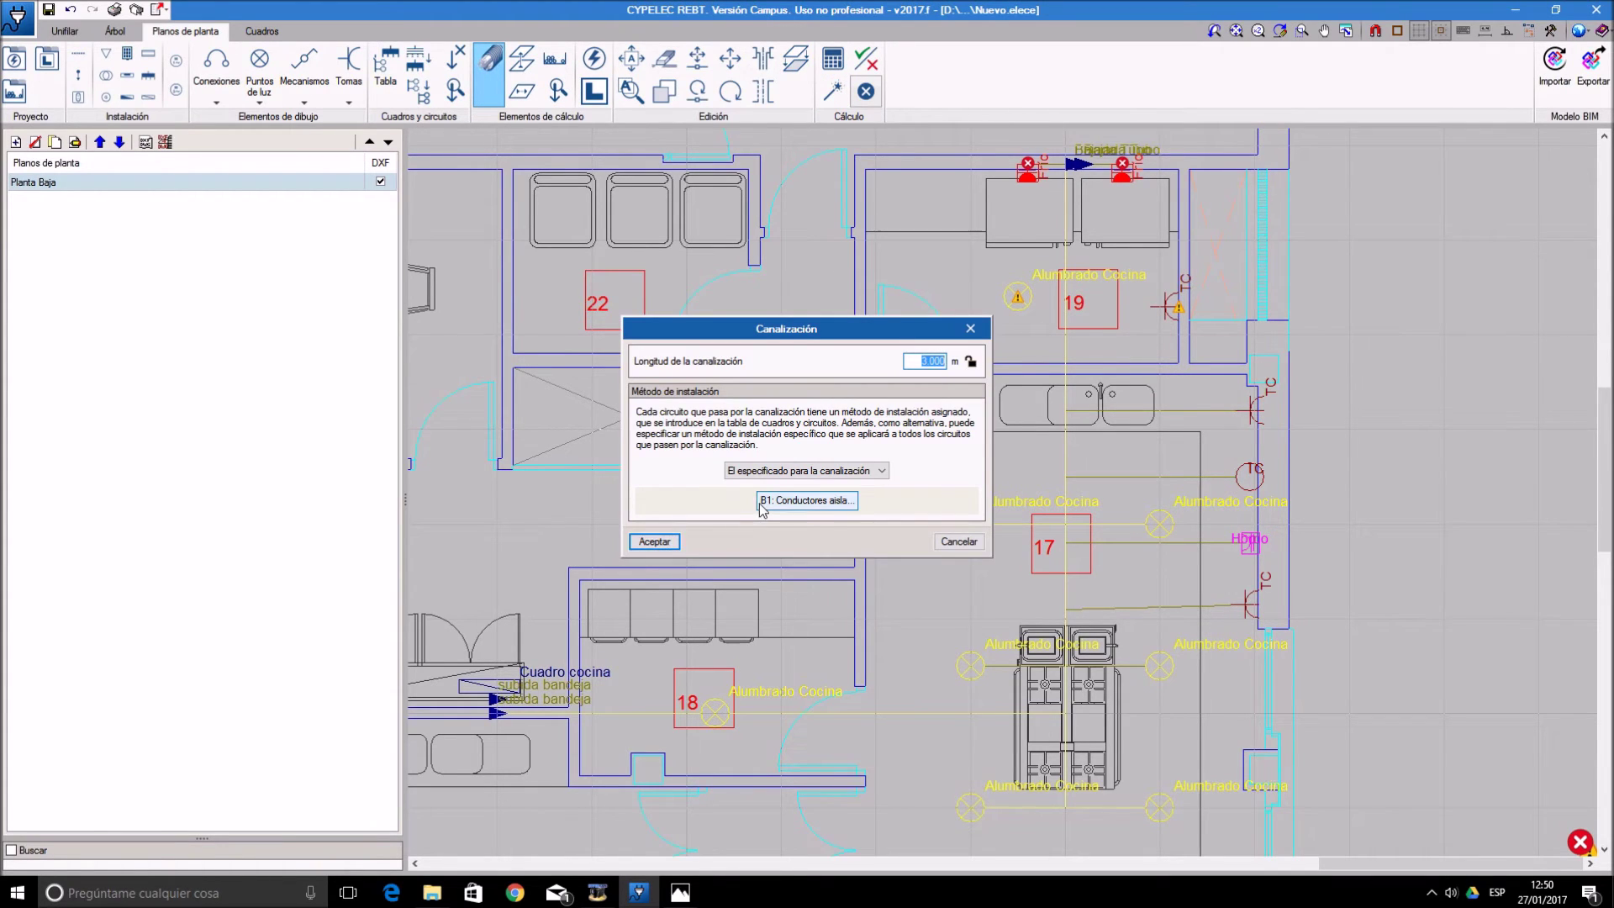
click(848, 498)
click(893, 566)
click(881, 471)
click(806, 486)
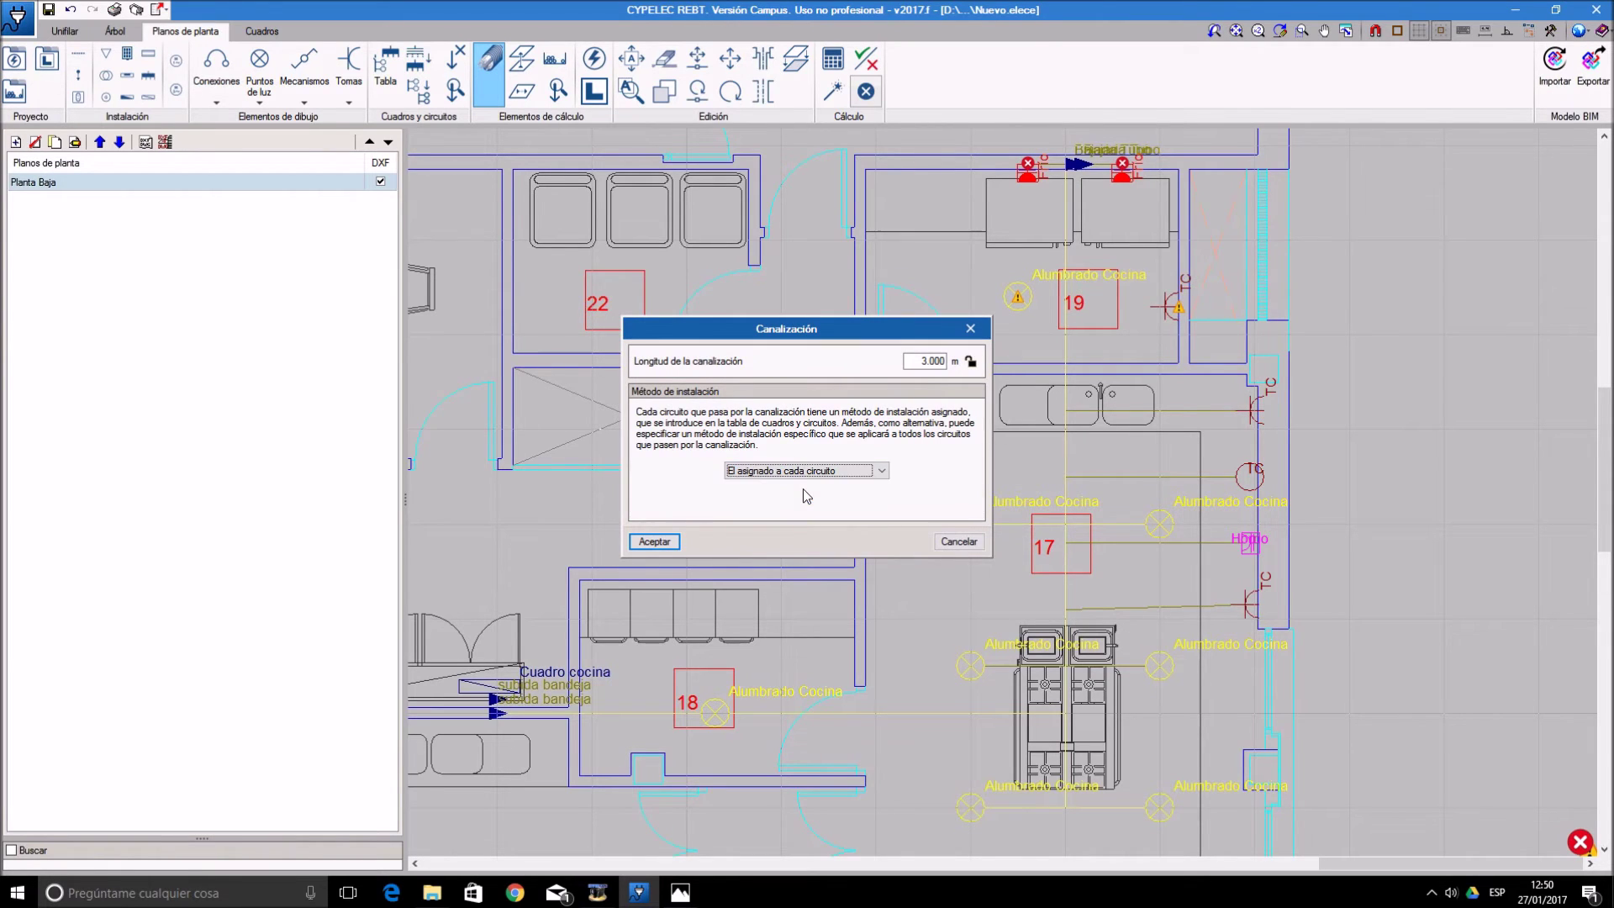
click(654, 542)
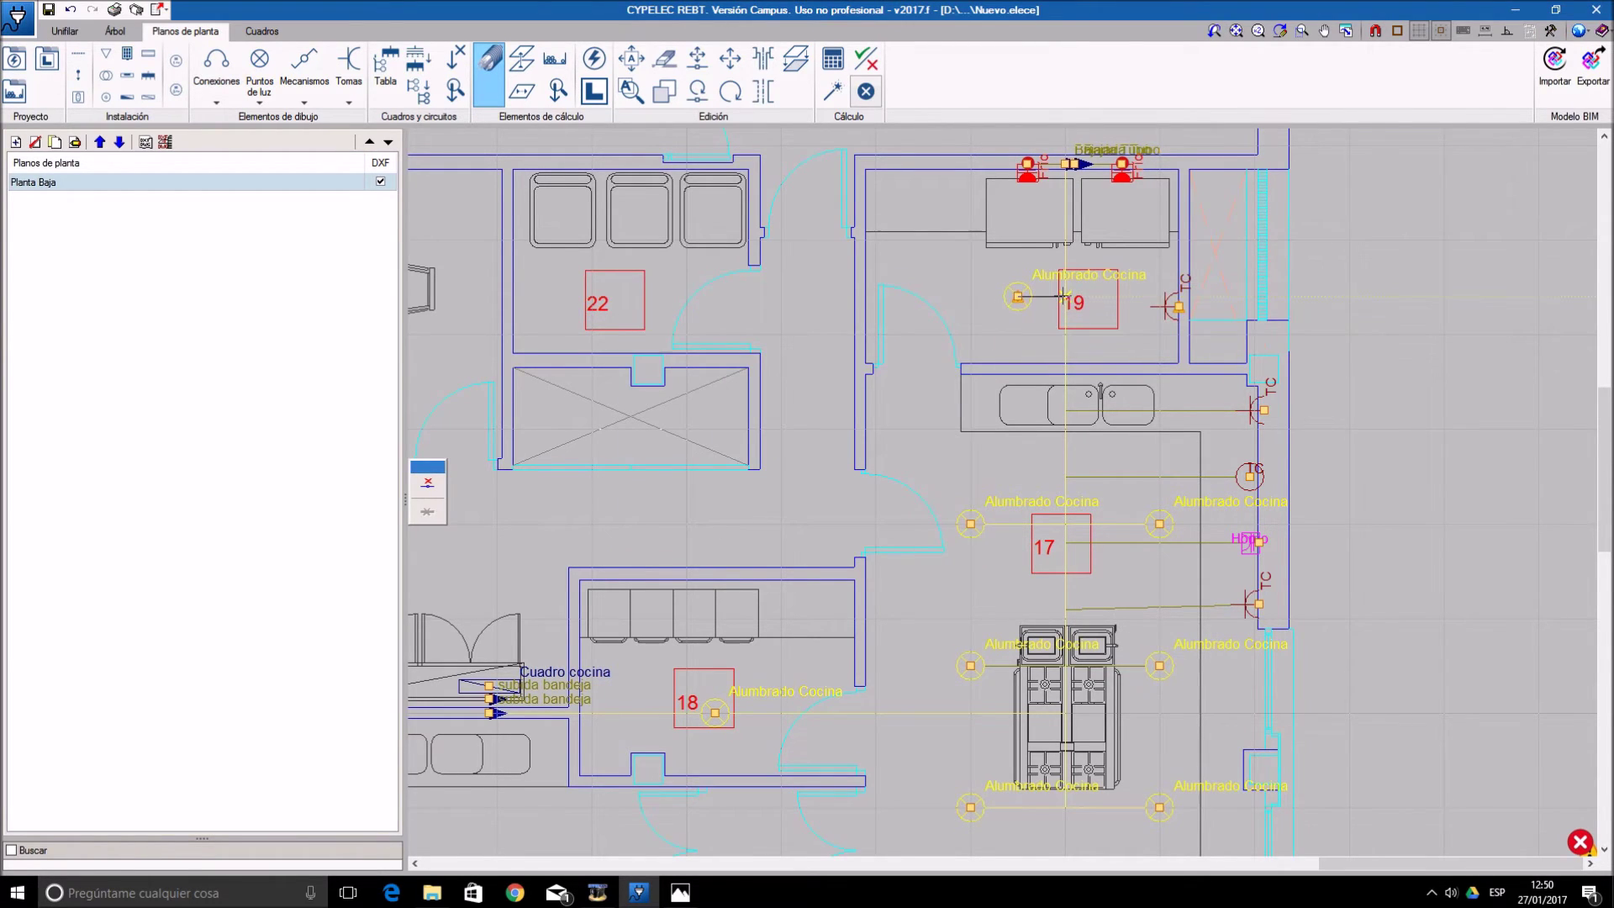
- Connect the TC receiver in room 19 to the main run with a Canalización using its own method E: Cable multipolar al aire libre
scroll(1141, 367, up, 2)
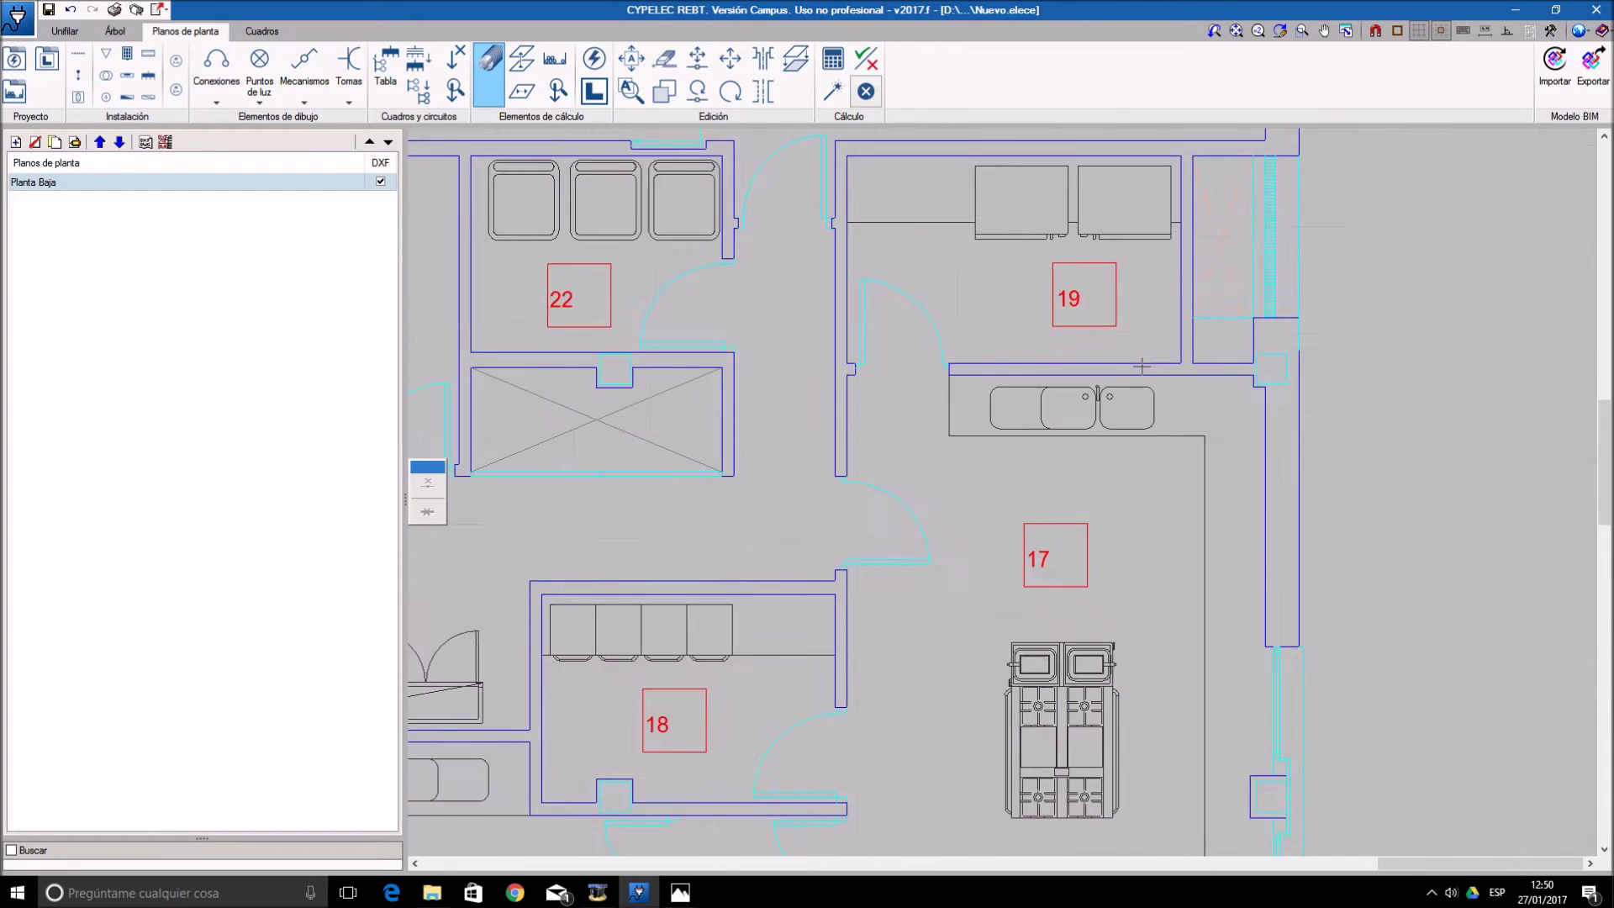
scroll(1128, 314, up, 2)
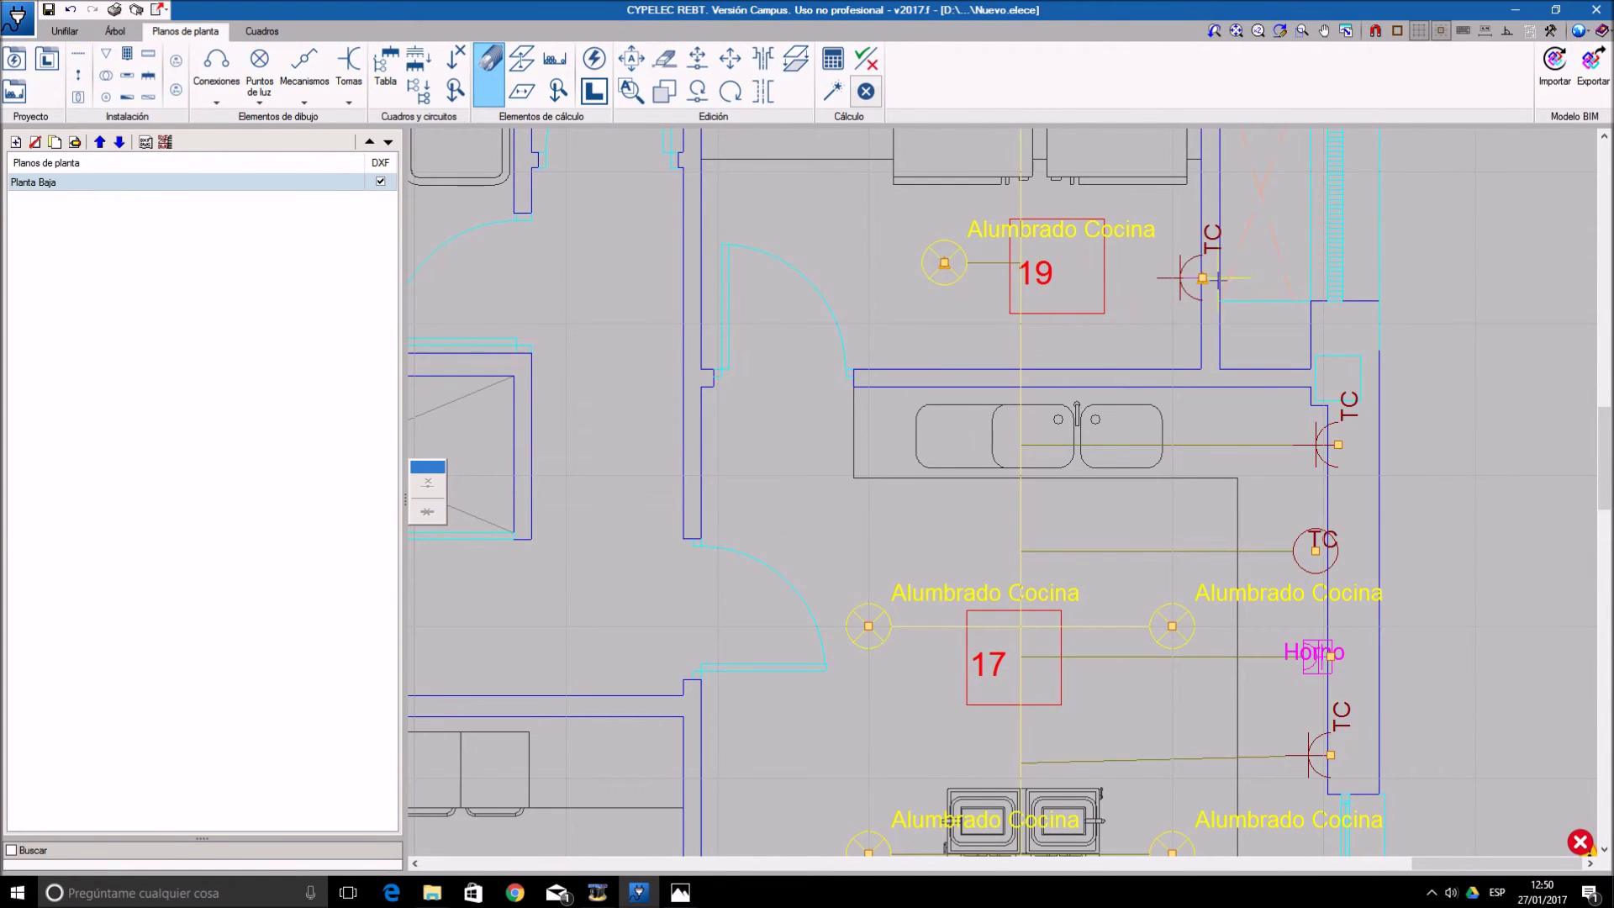
mouse_move(1202, 277)
click(488, 67)
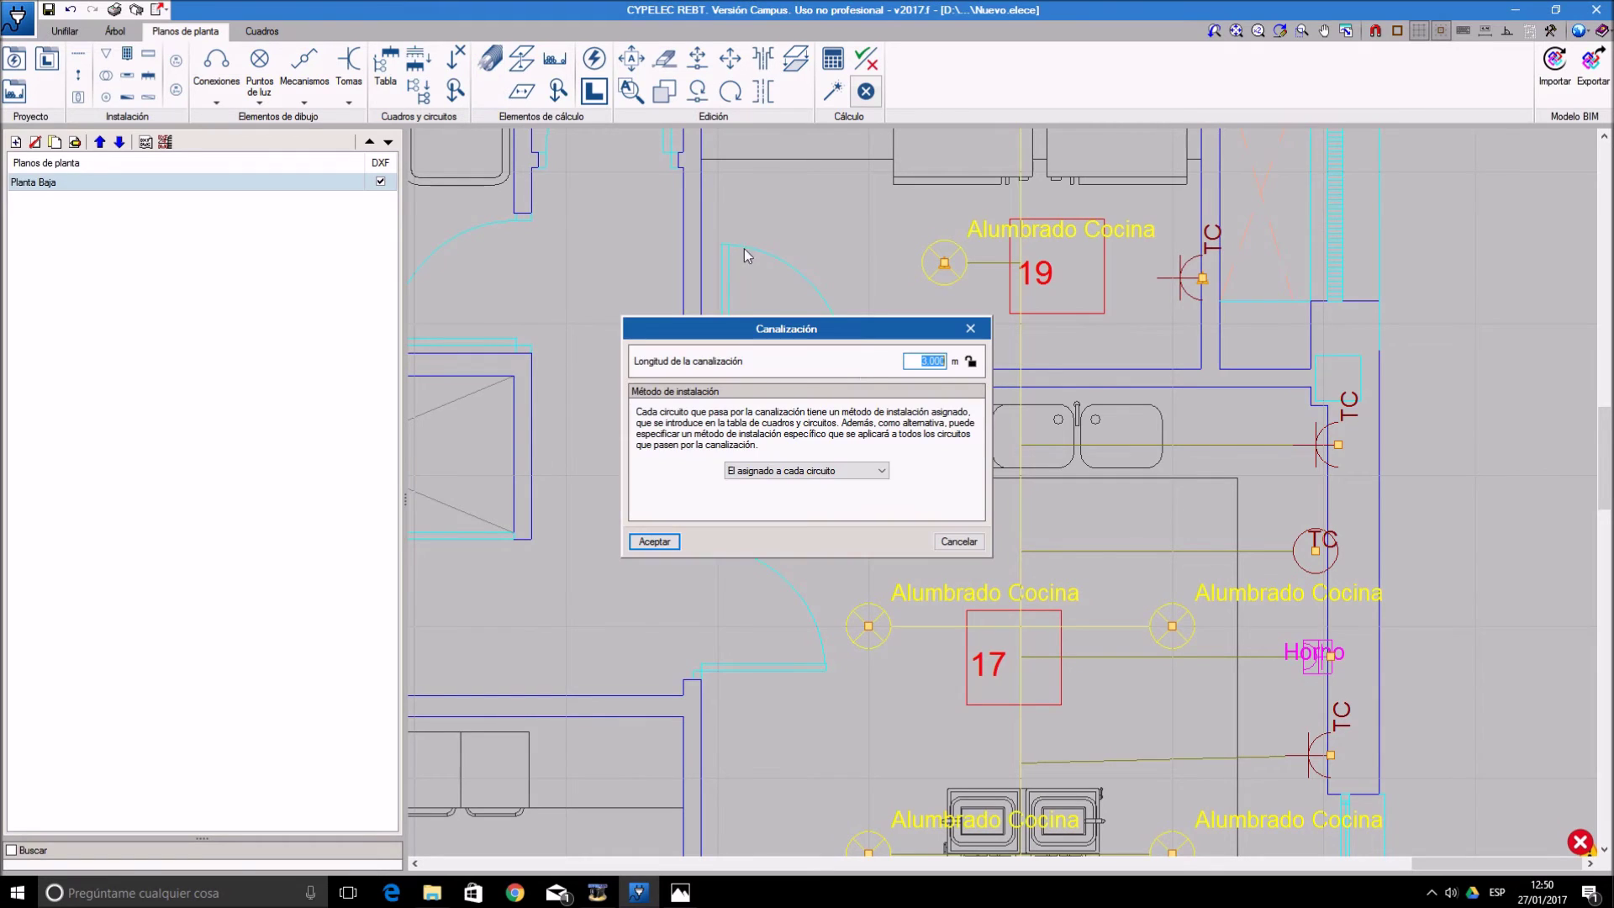
click(849, 473)
click(843, 498)
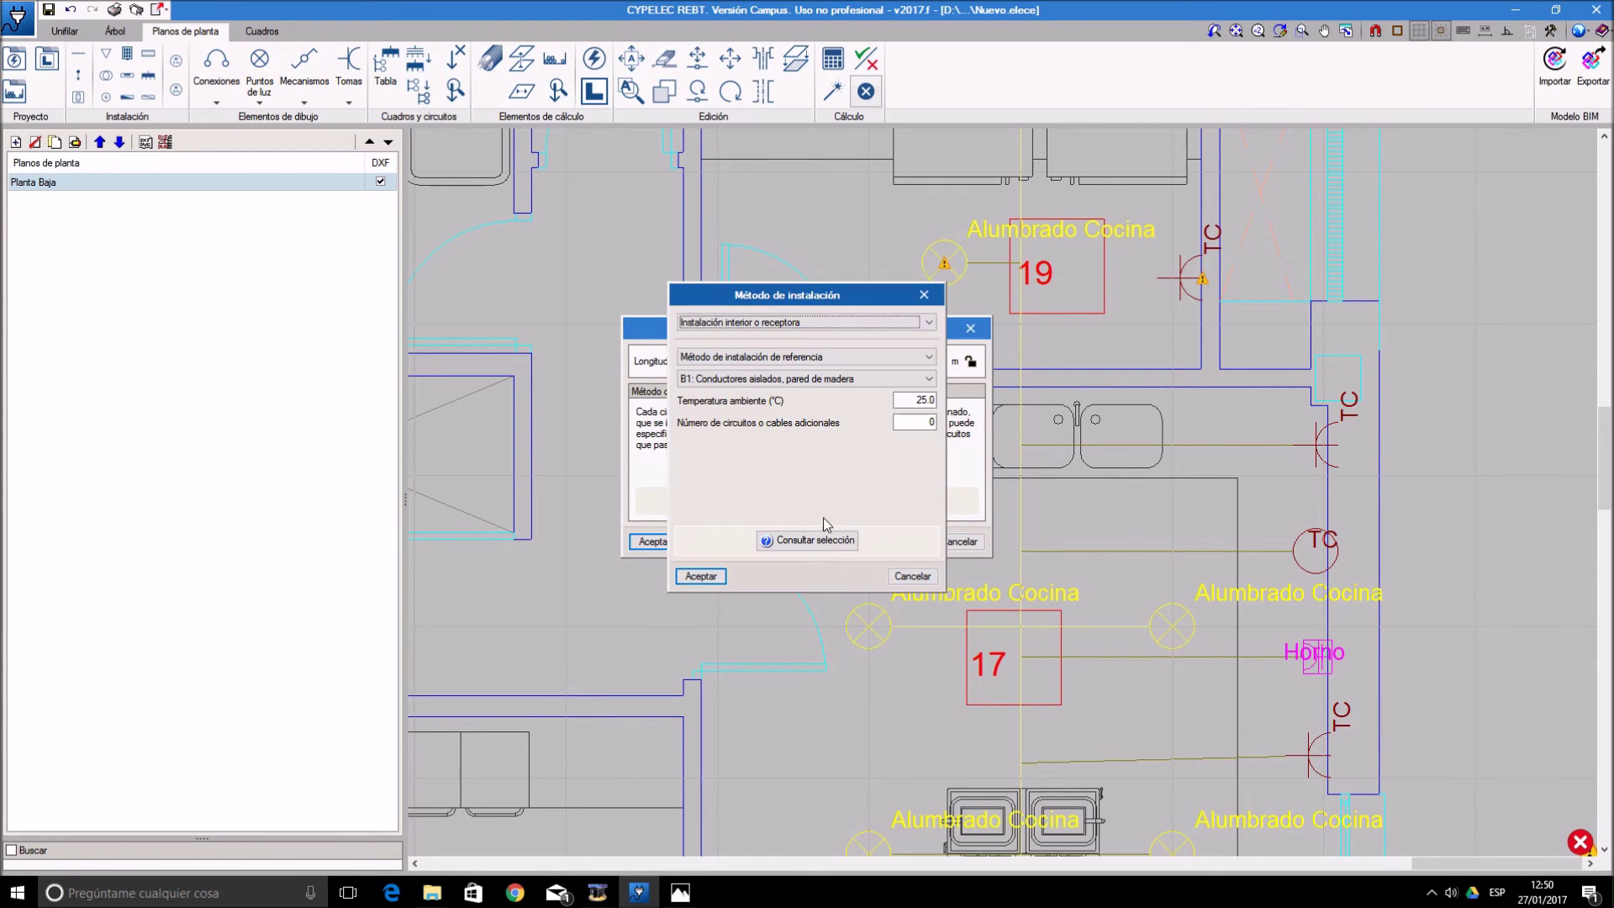
click(796, 378)
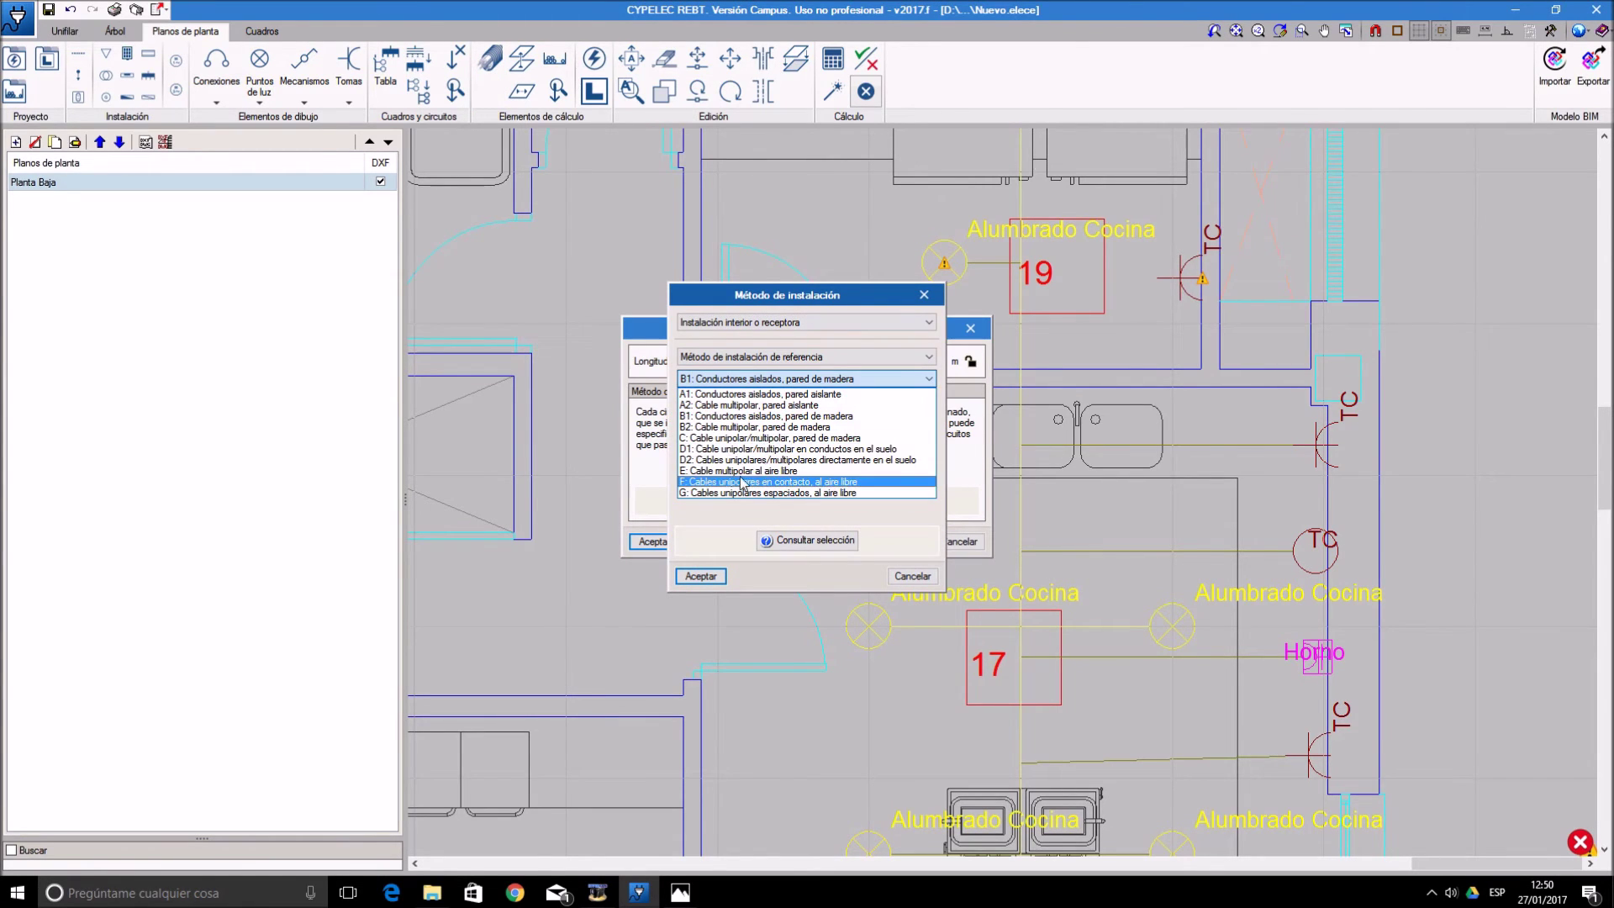
click(745, 473)
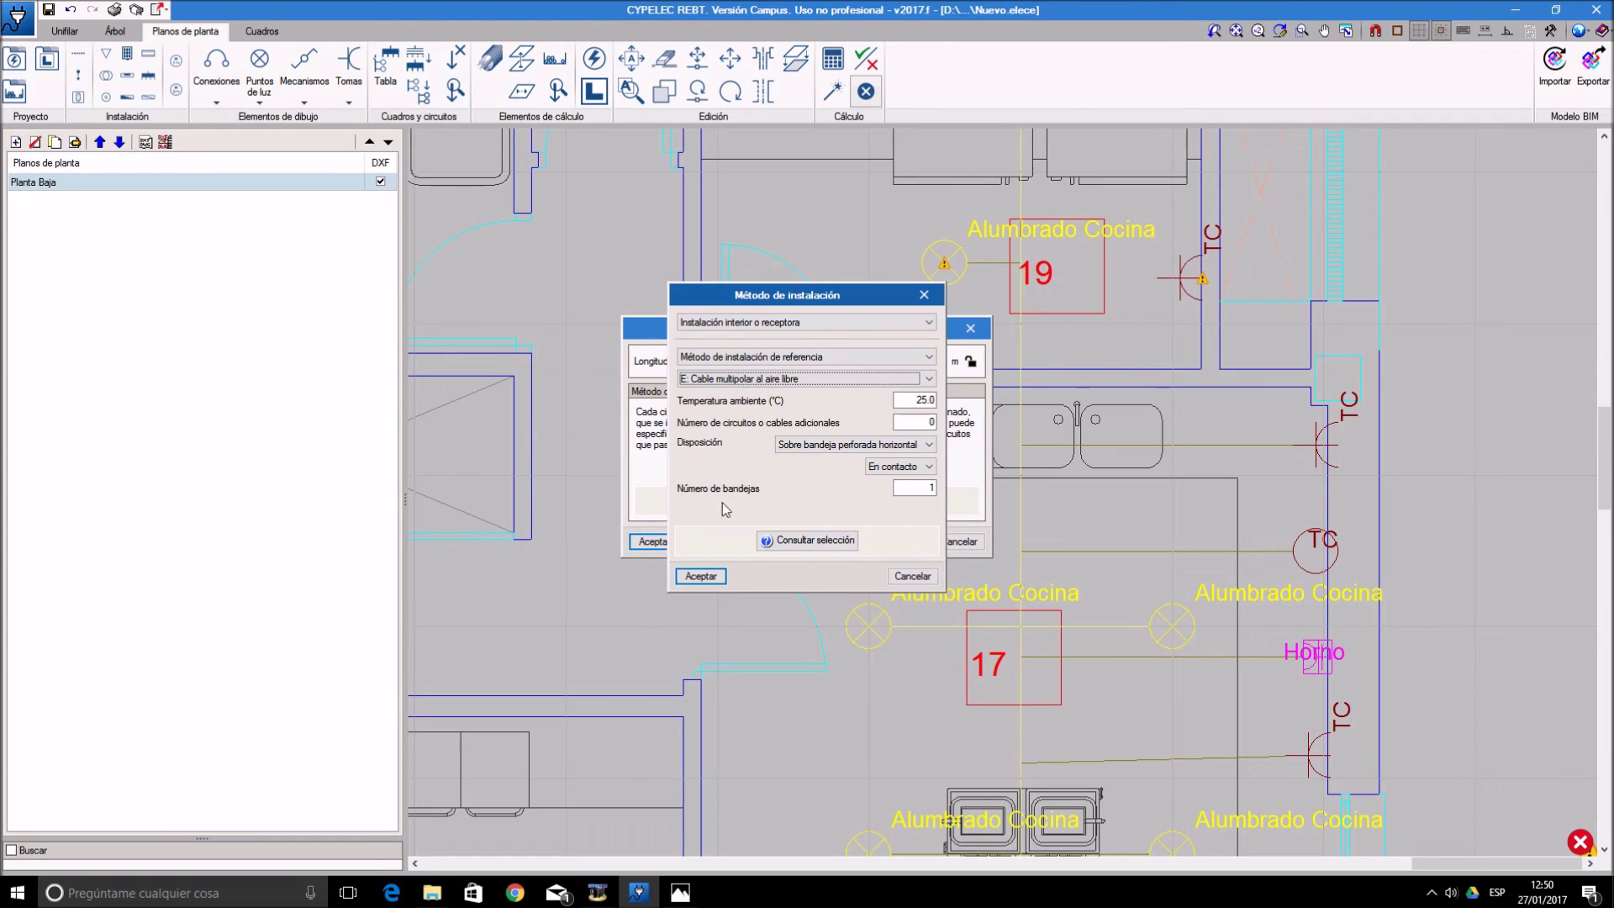
click(707, 579)
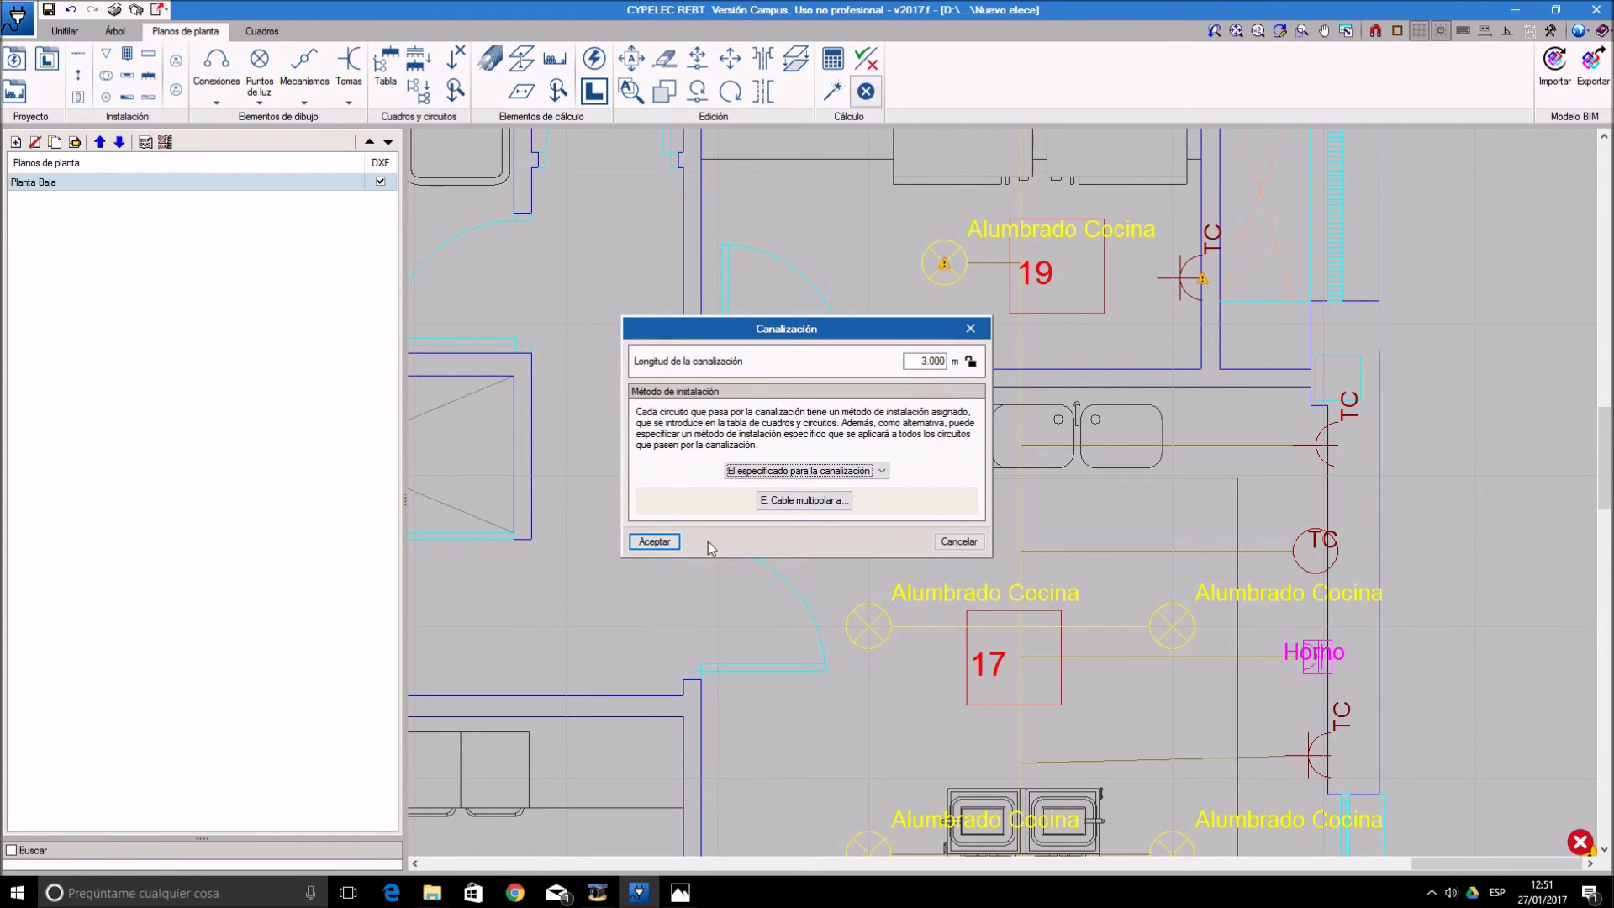
click(654, 541)
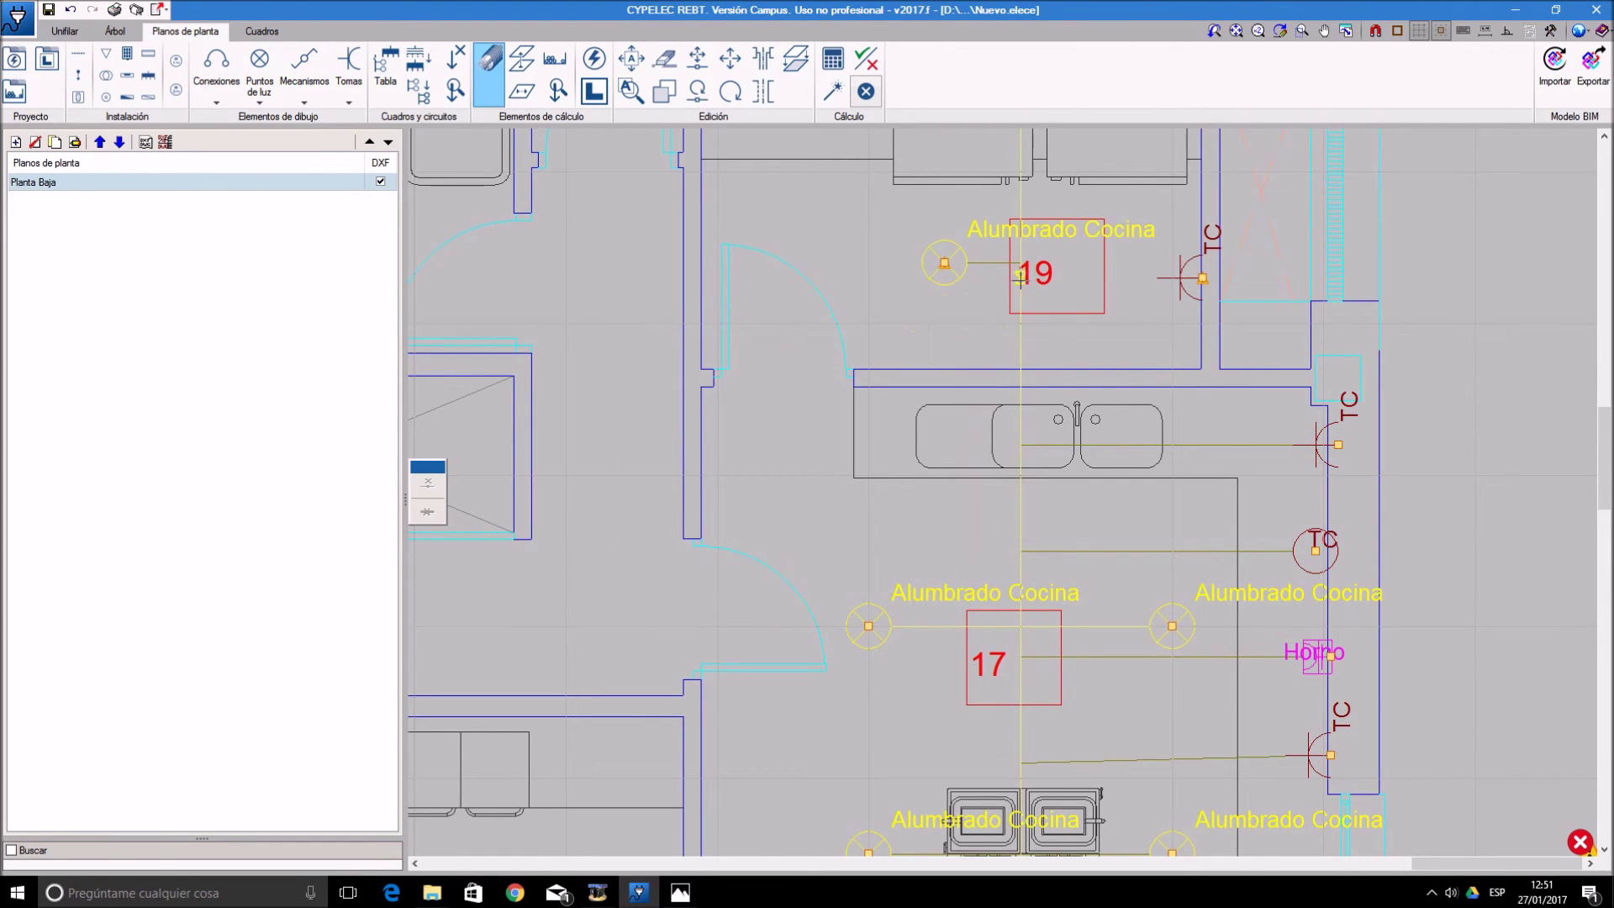
click(1202, 279)
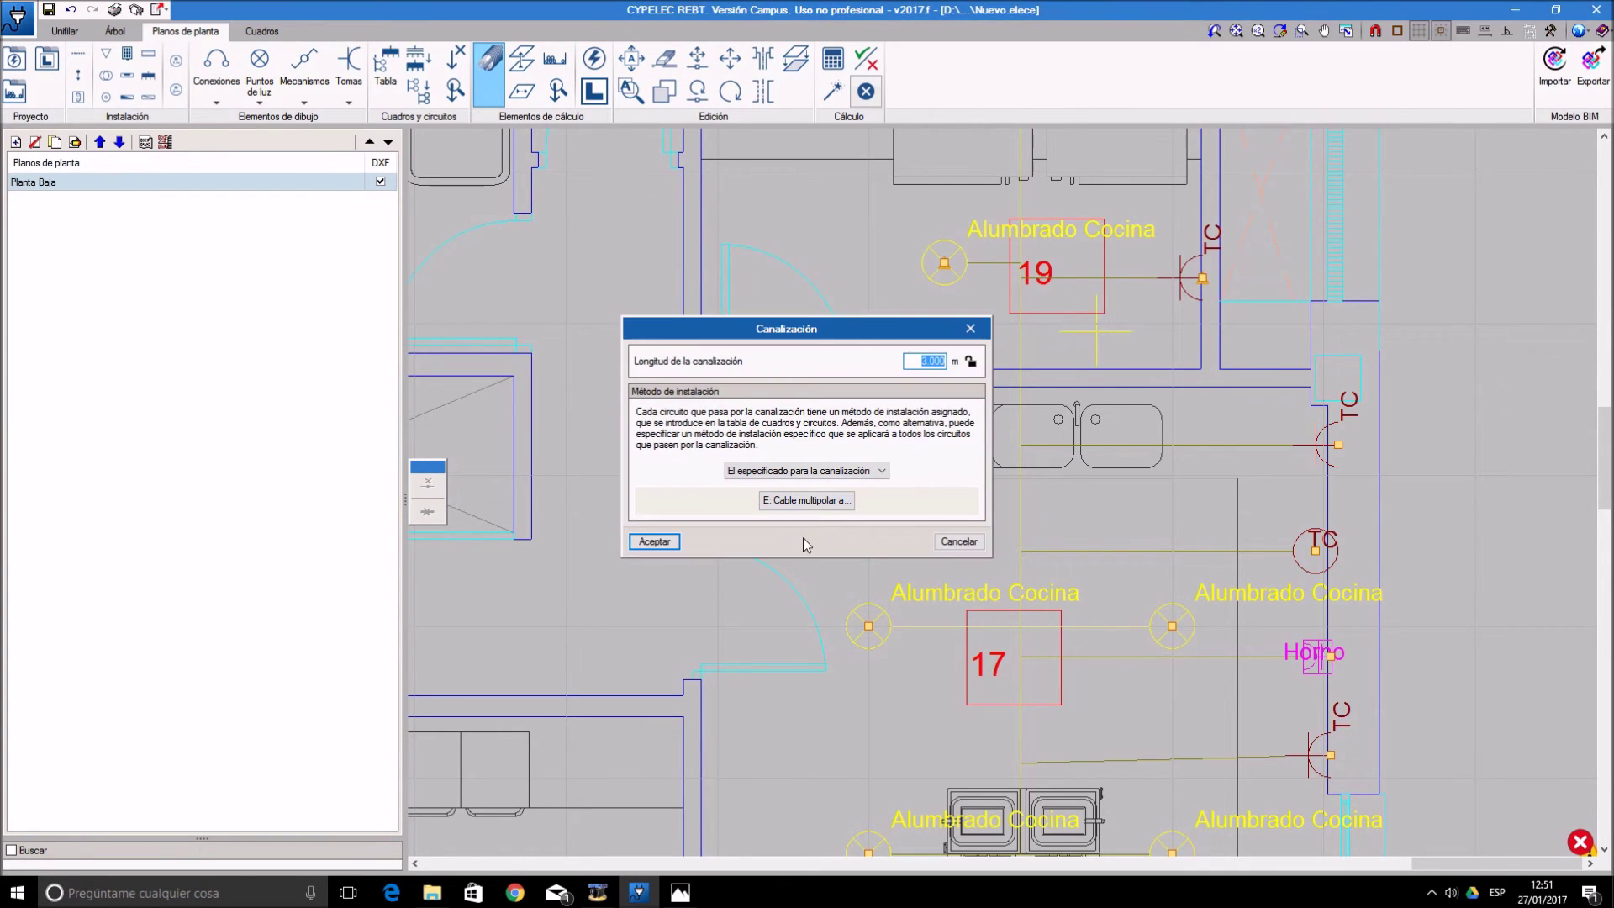
click(949, 542)
- Give the TC receiver in room 19 a 1.50 m Derivación adicional with its own B1 installation method at 25 °C ambient temperature
click(1188, 291)
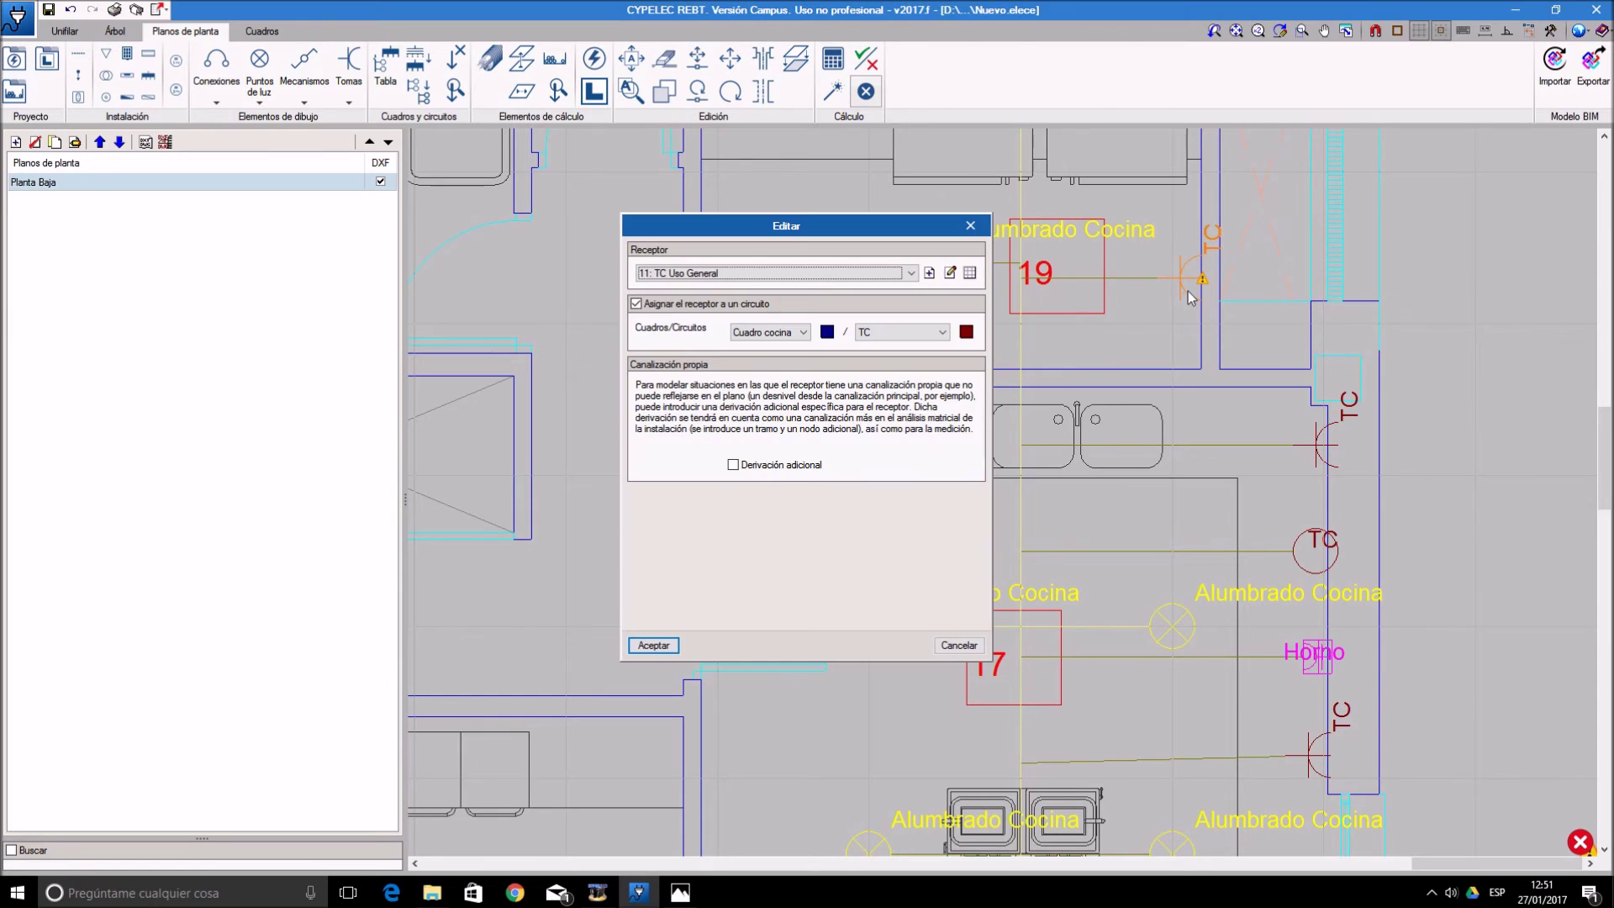
click(769, 465)
click(878, 574)
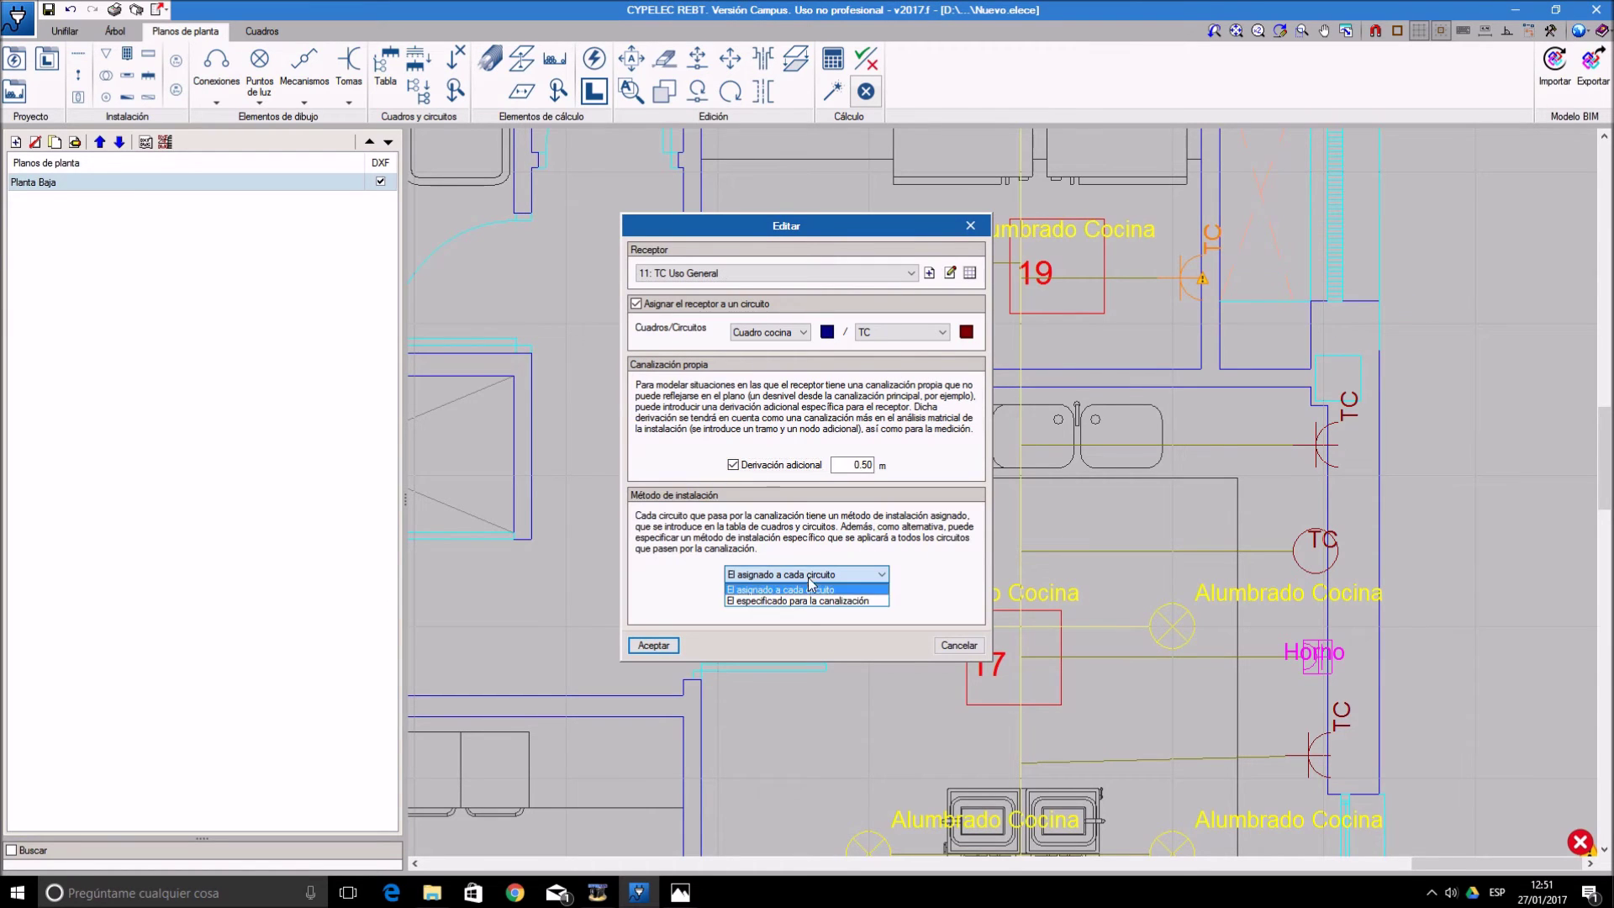
click(809, 601)
click(782, 604)
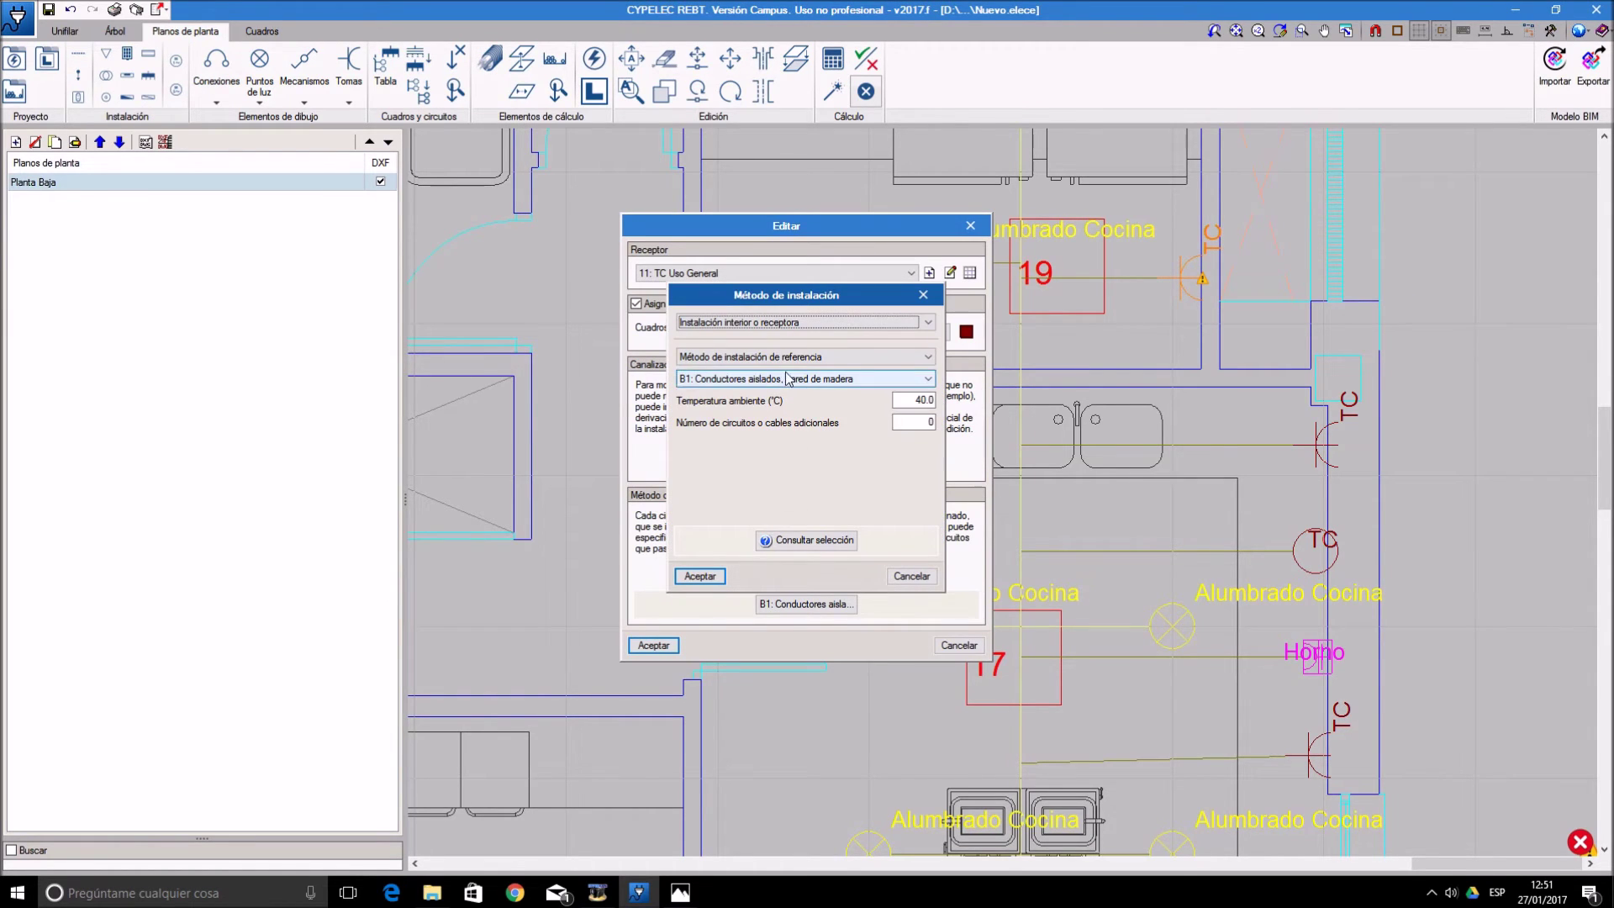
click(931, 399)
click(918, 399)
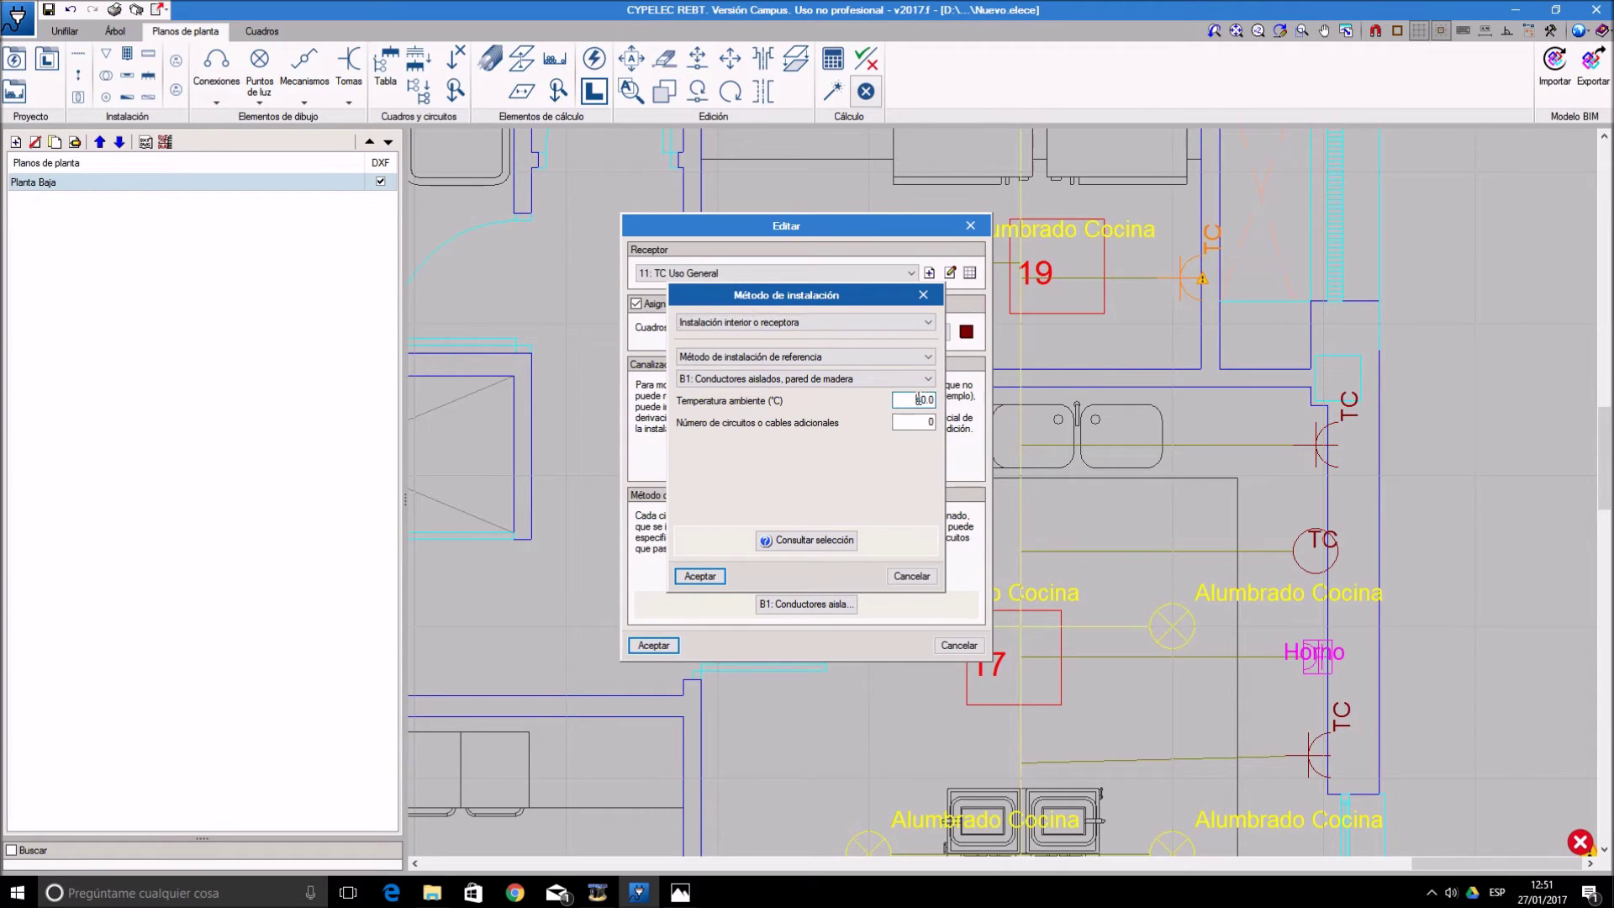
text(25)
click(703, 579)
click(856, 465)
text(1.50)
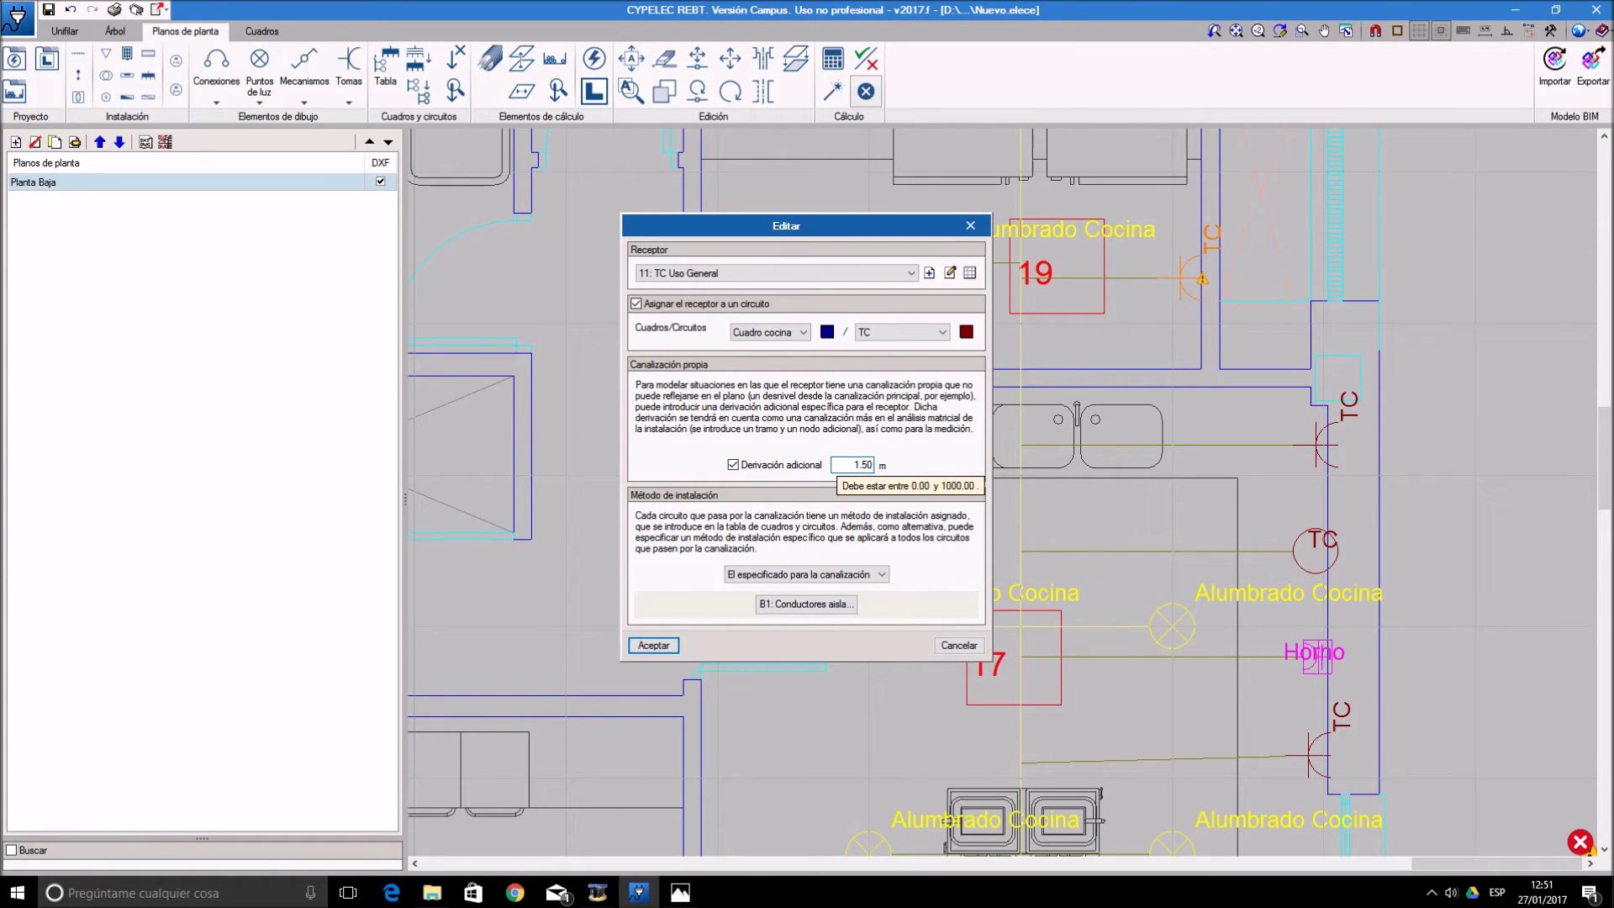
click(653, 645)
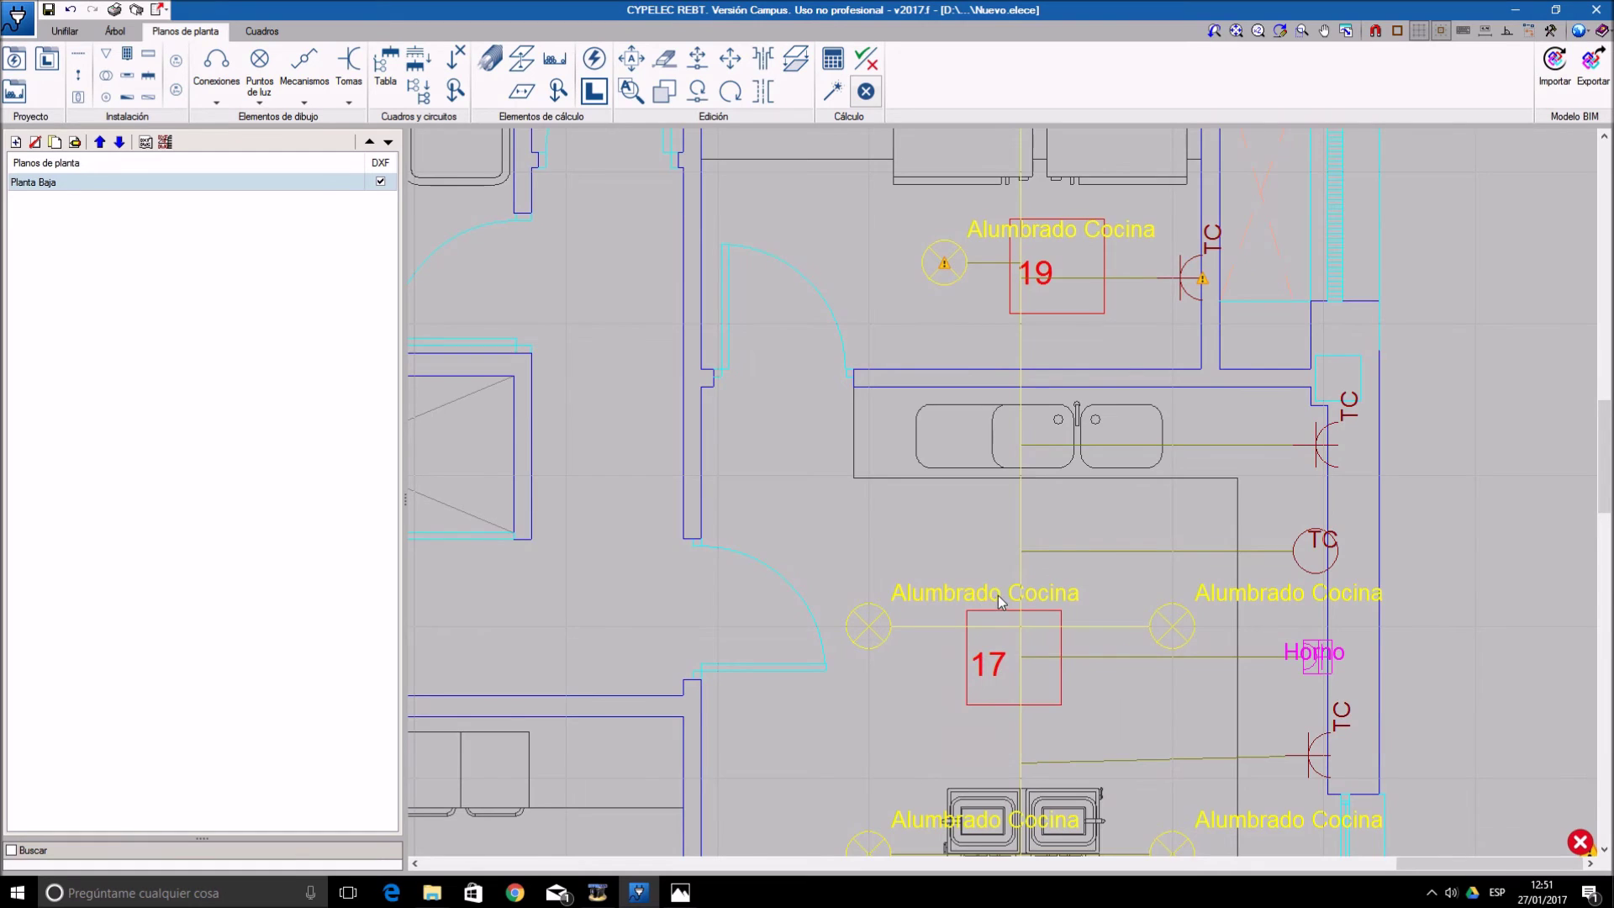
- Size the cables and conduits from their minimum values, and review the motor starting-current check of the leftmost Frío receiver in room 19
scroll(997, 595, down, 1)
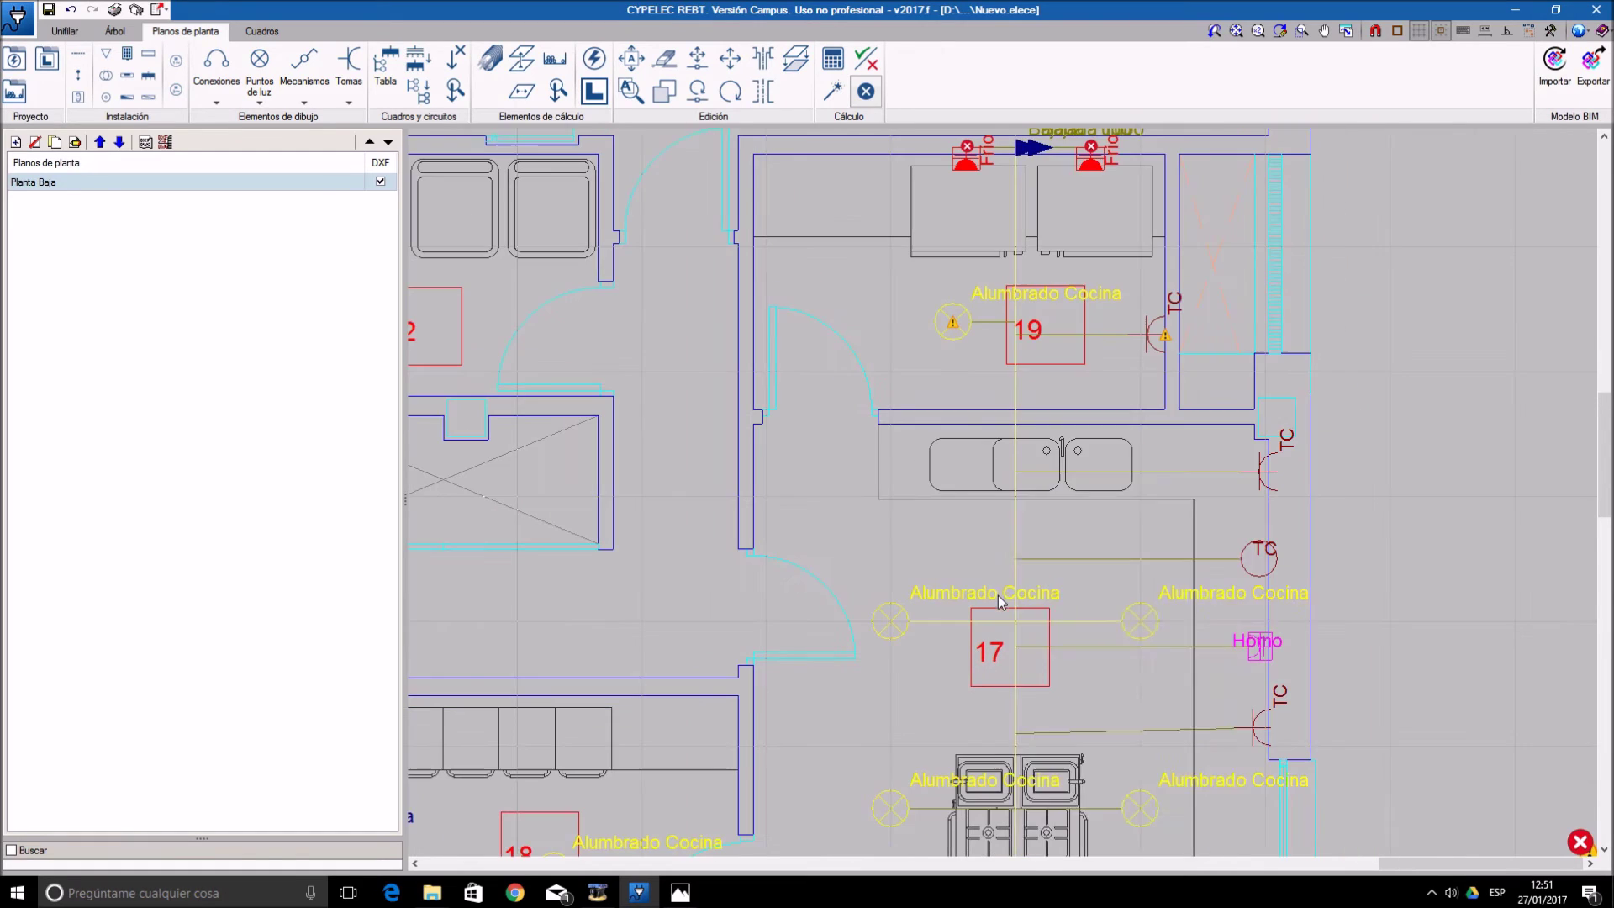
click(831, 97)
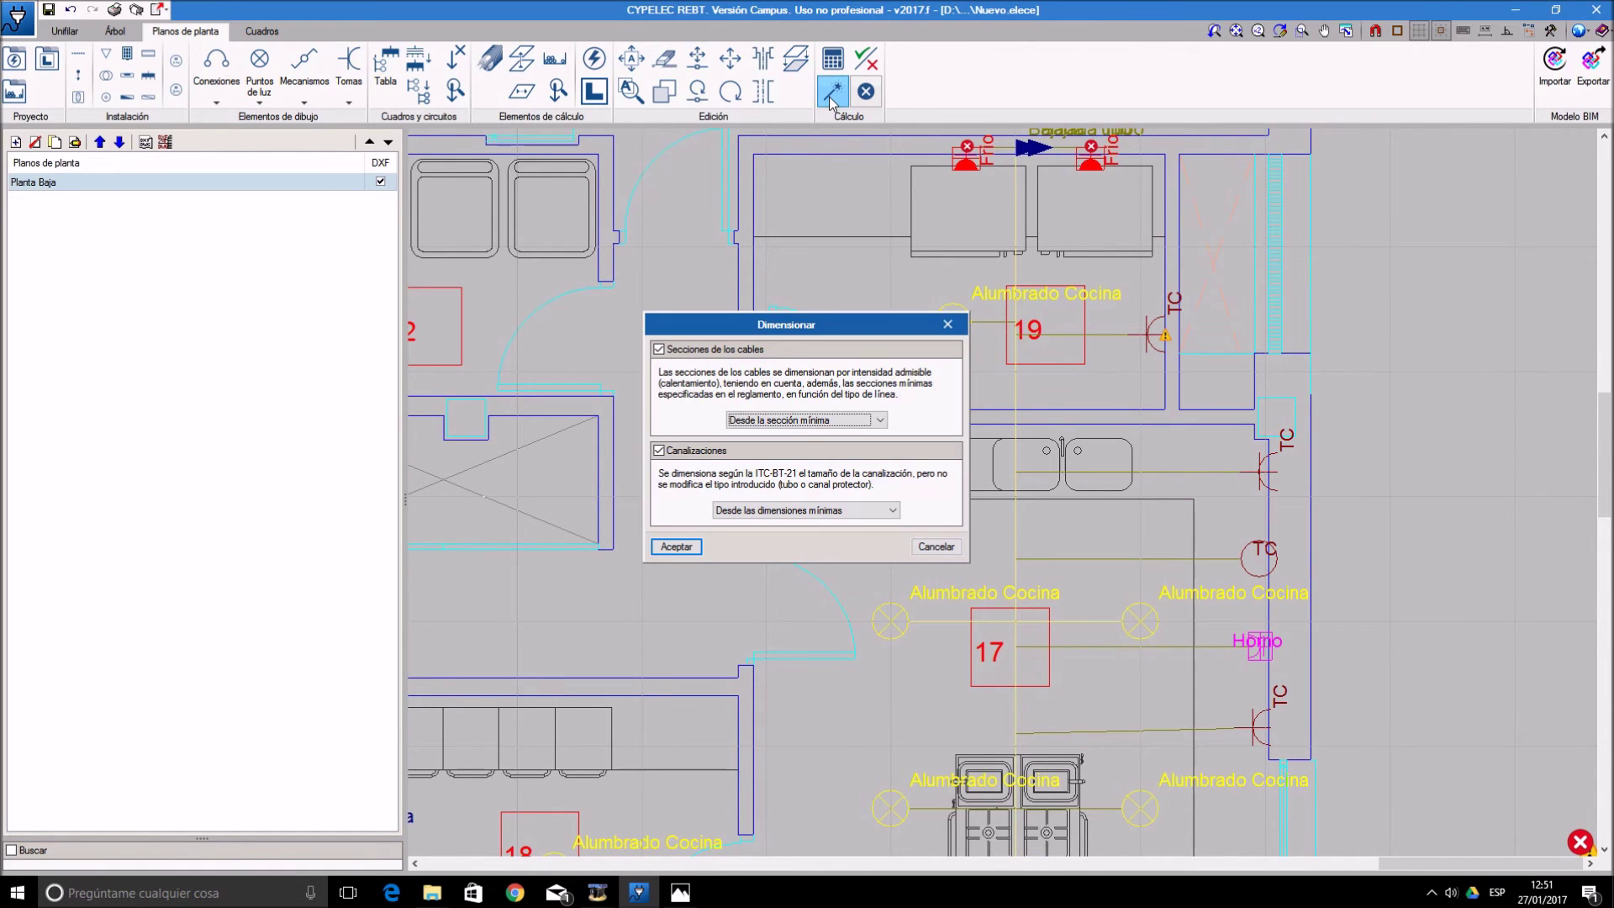
click(676, 546)
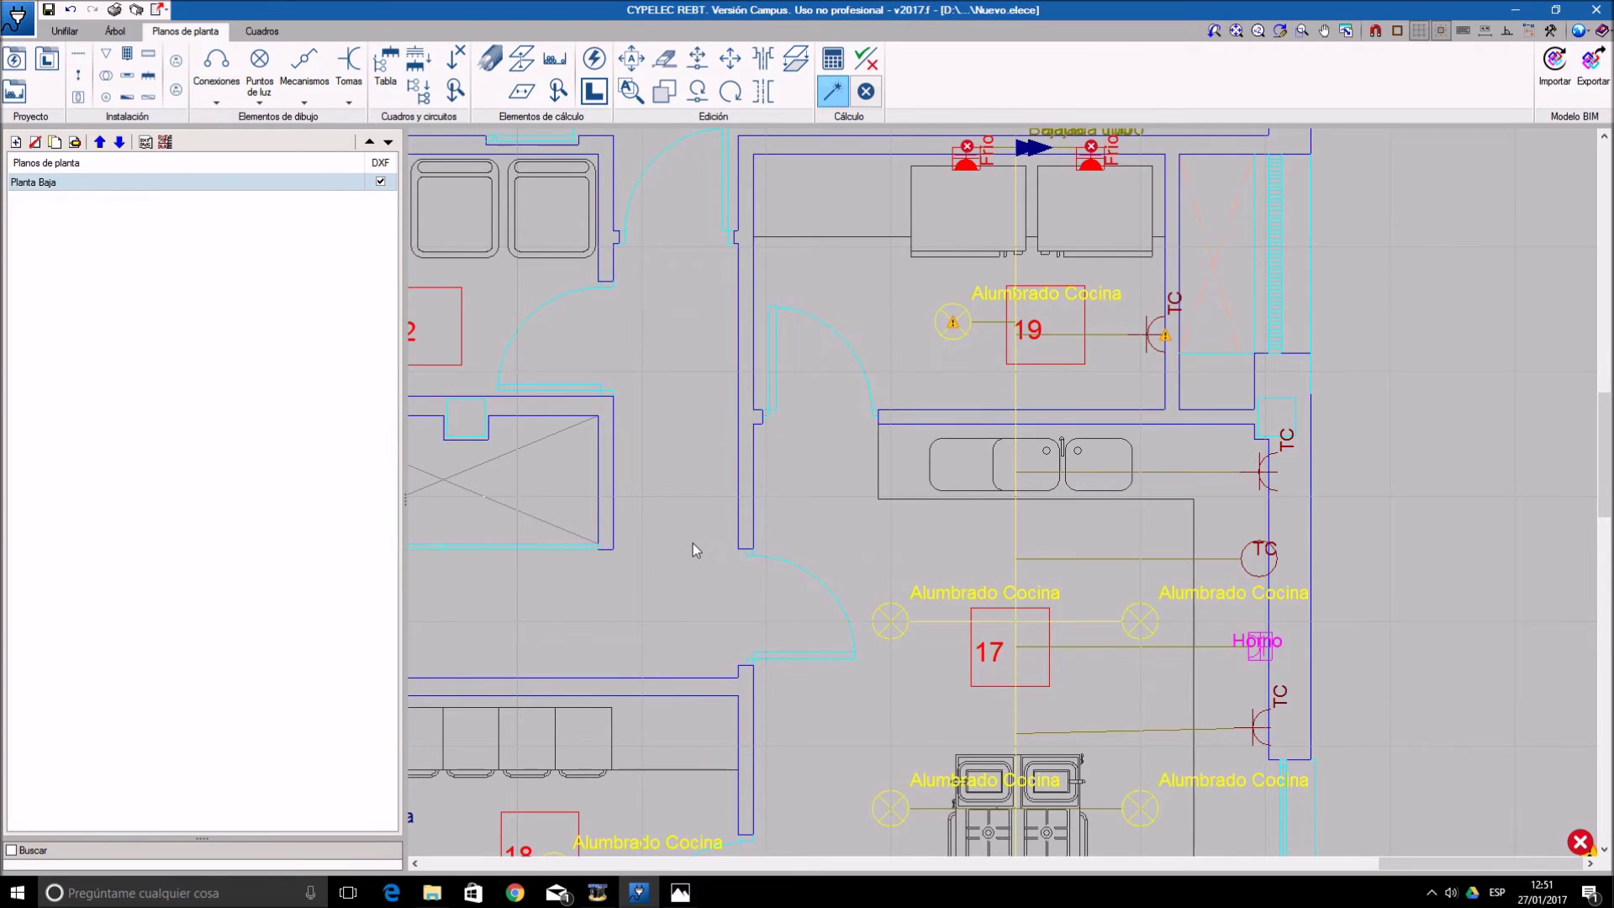
mouse_move(971, 150)
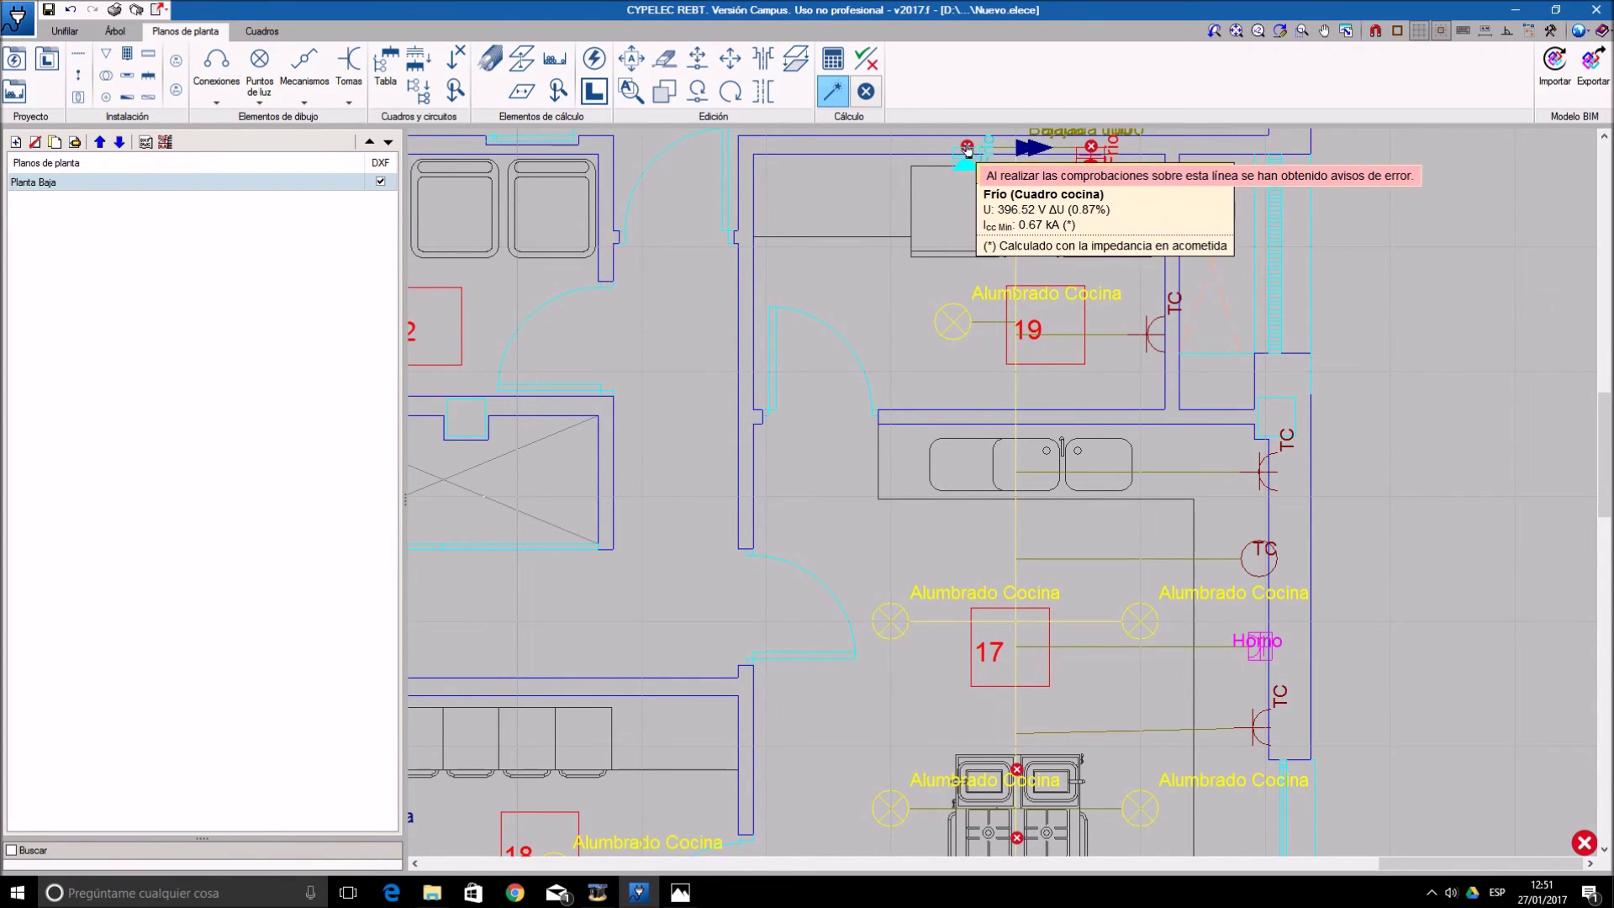
click(969, 148)
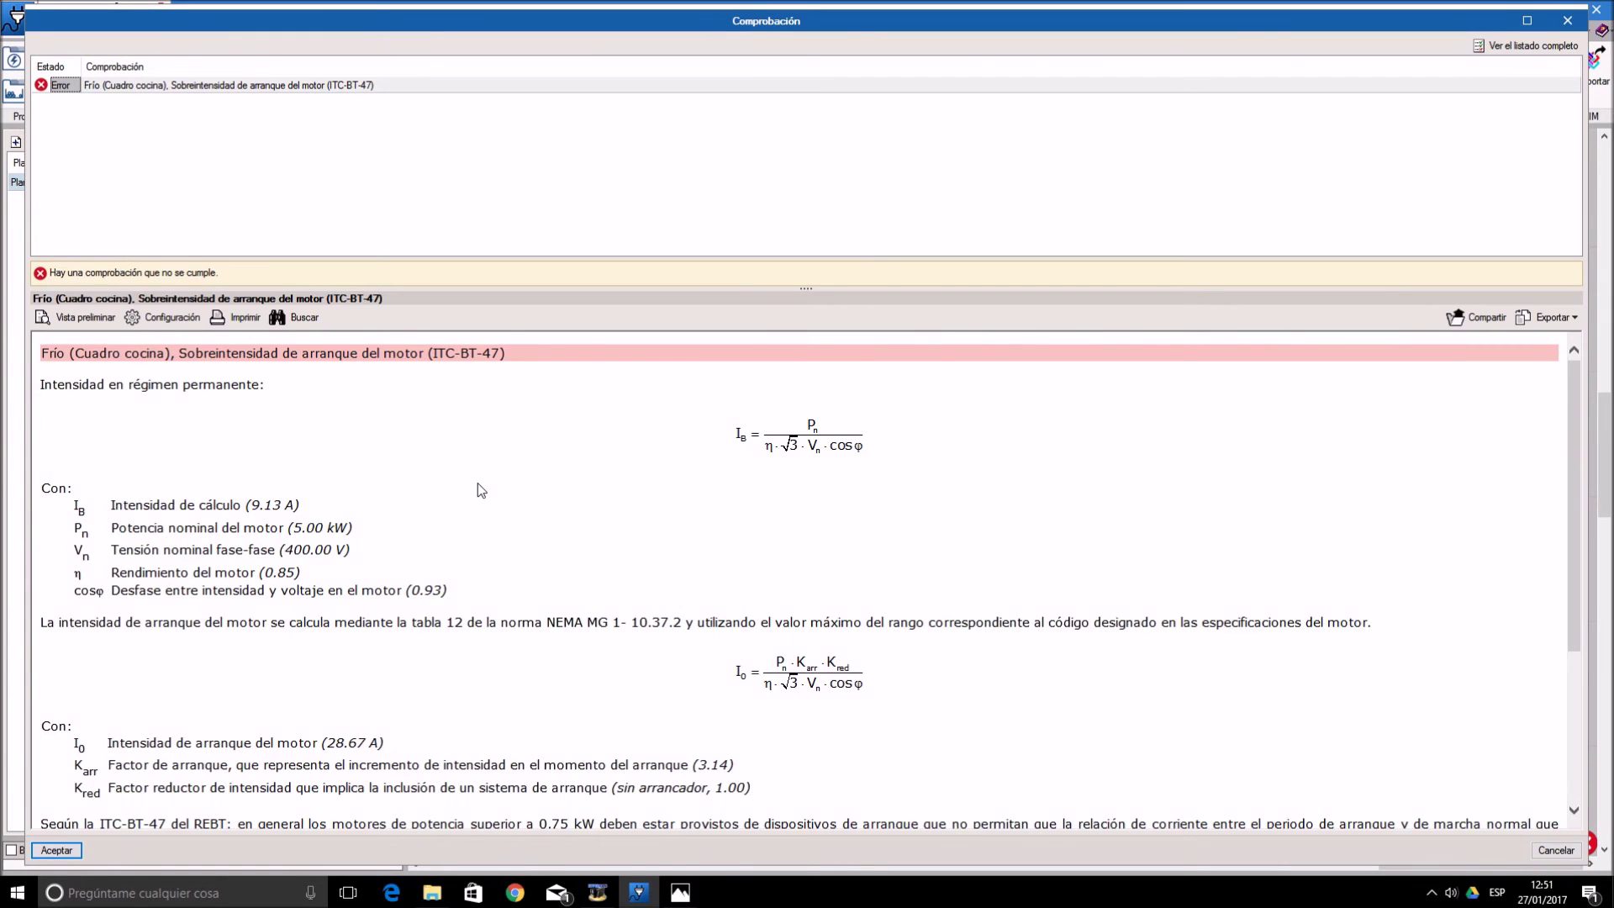
scroll(477, 486, down, 4)
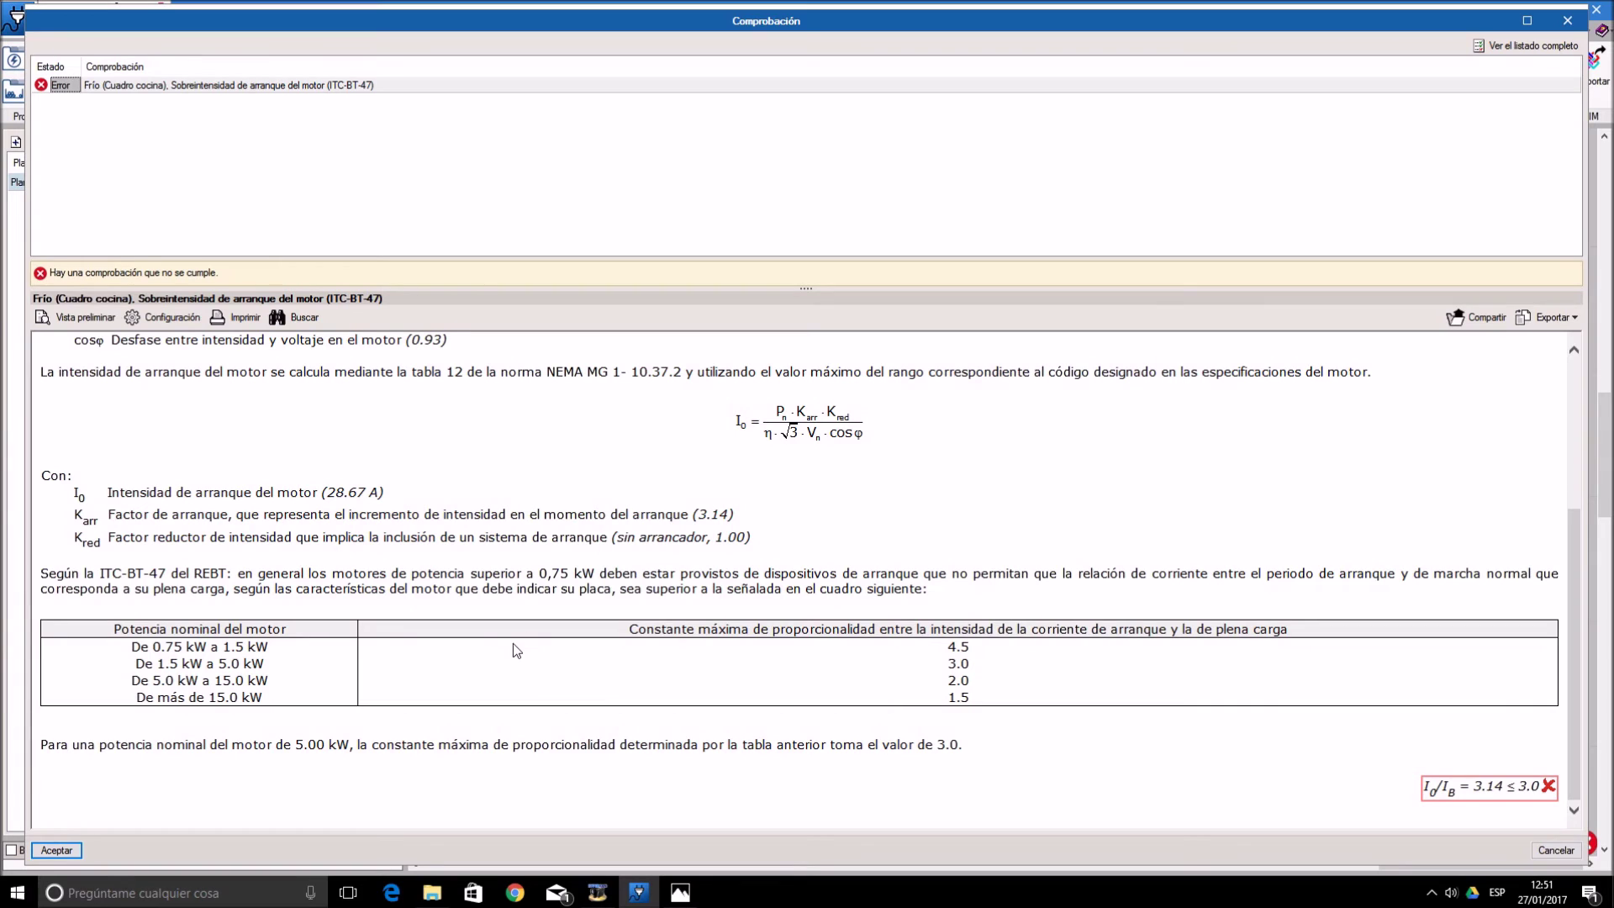
click(56, 849)
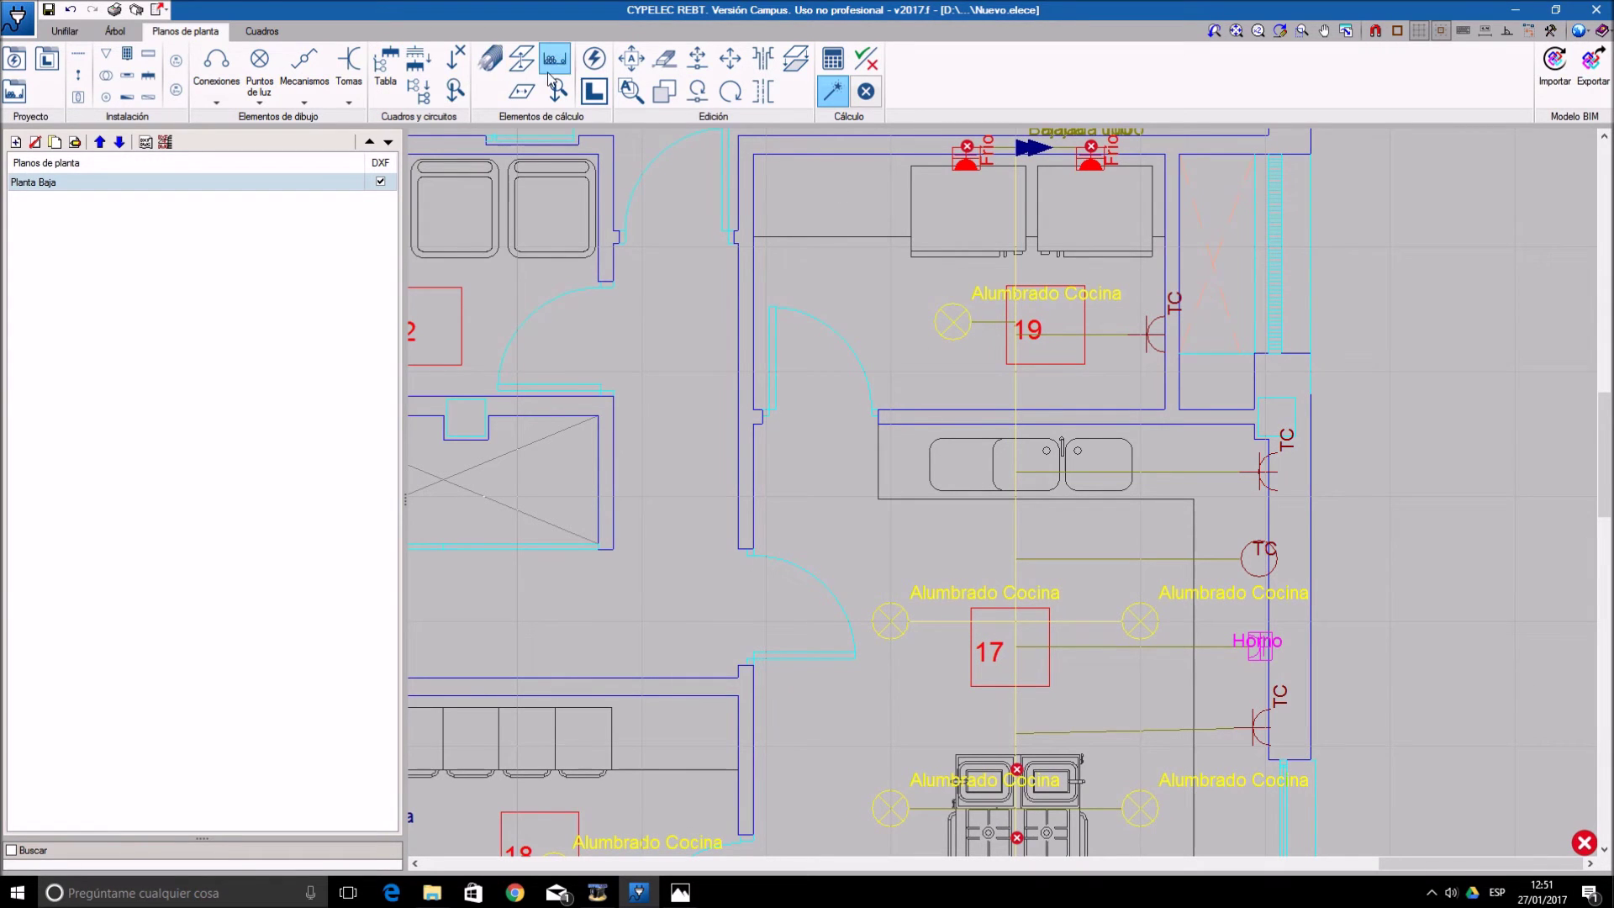
- Change the load type of the Frigos receiver type to Genérica
click(17, 67)
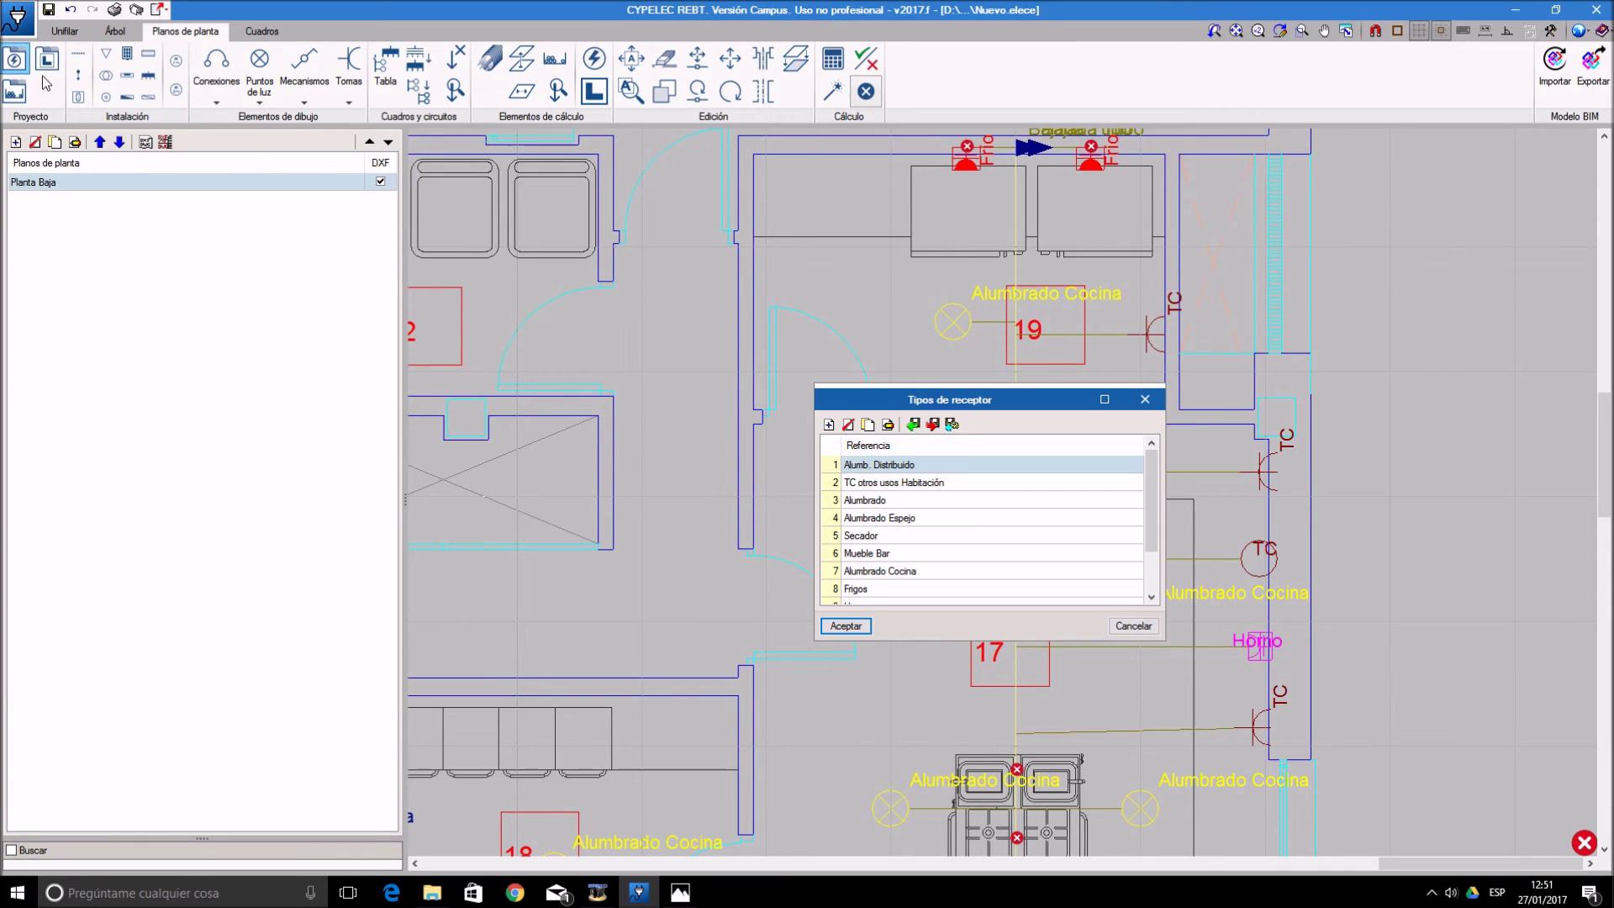
click(915, 589)
click(888, 424)
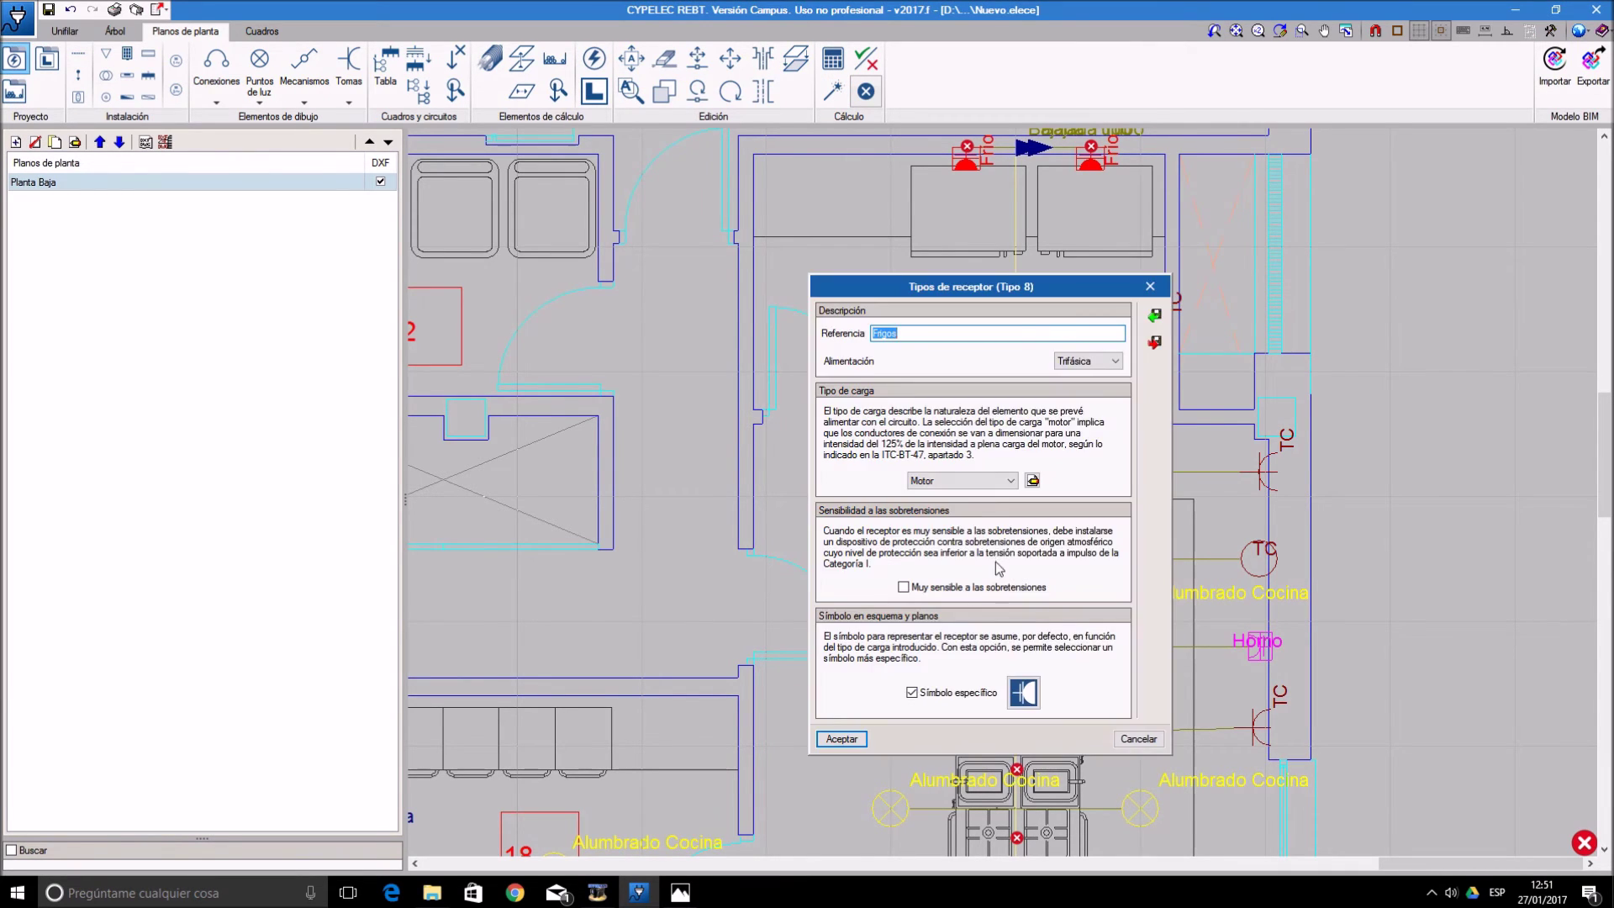
click(1008, 482)
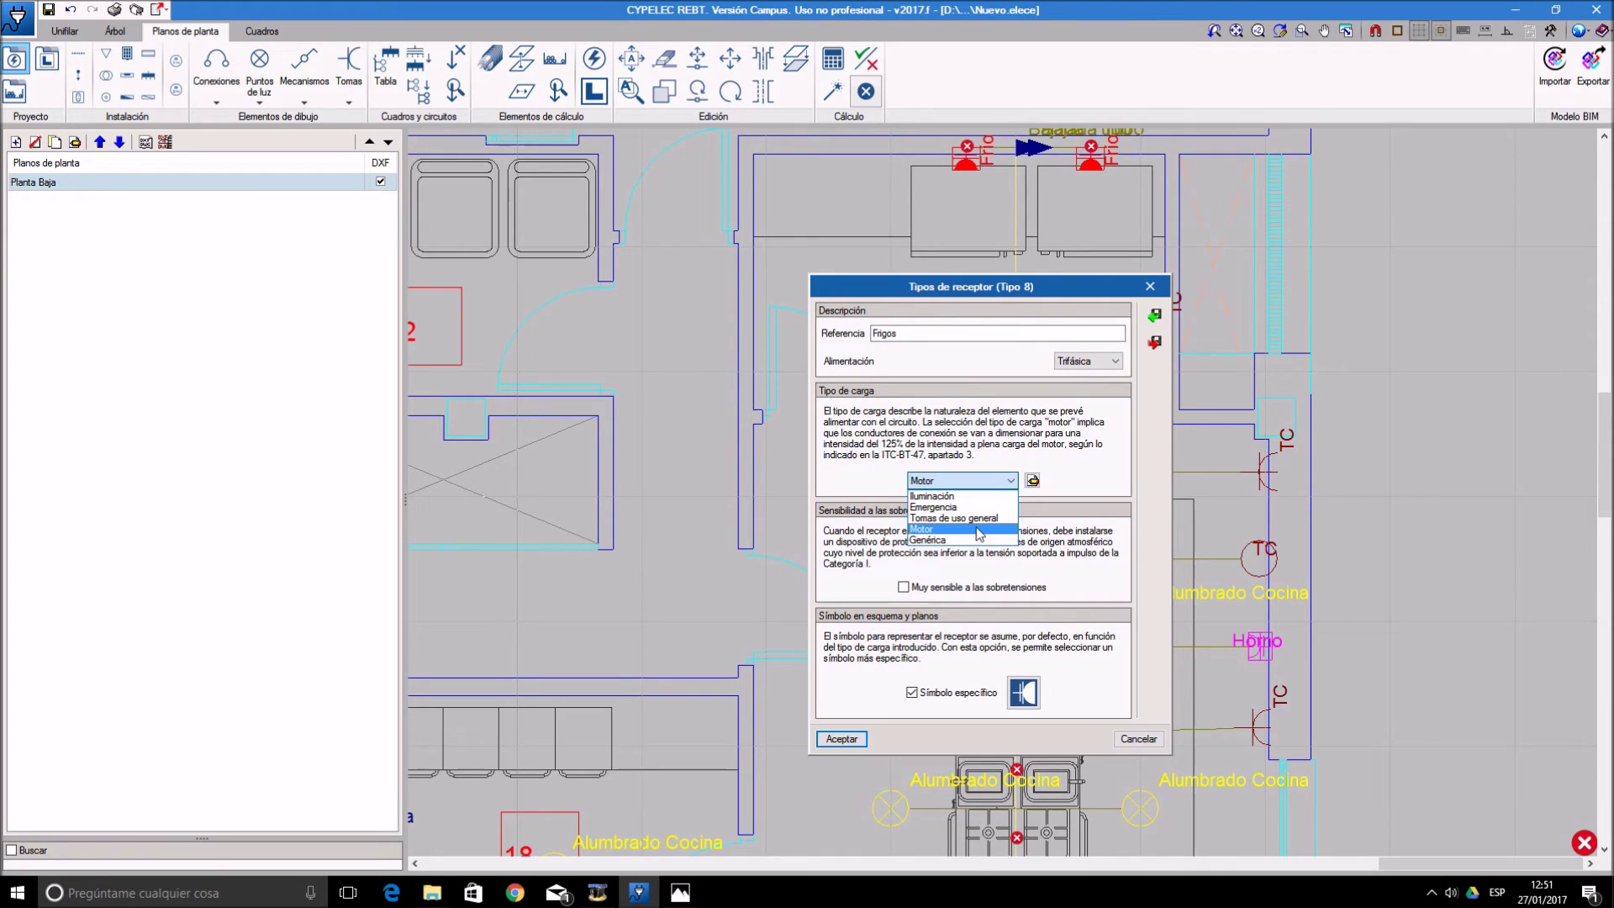
click(950, 540)
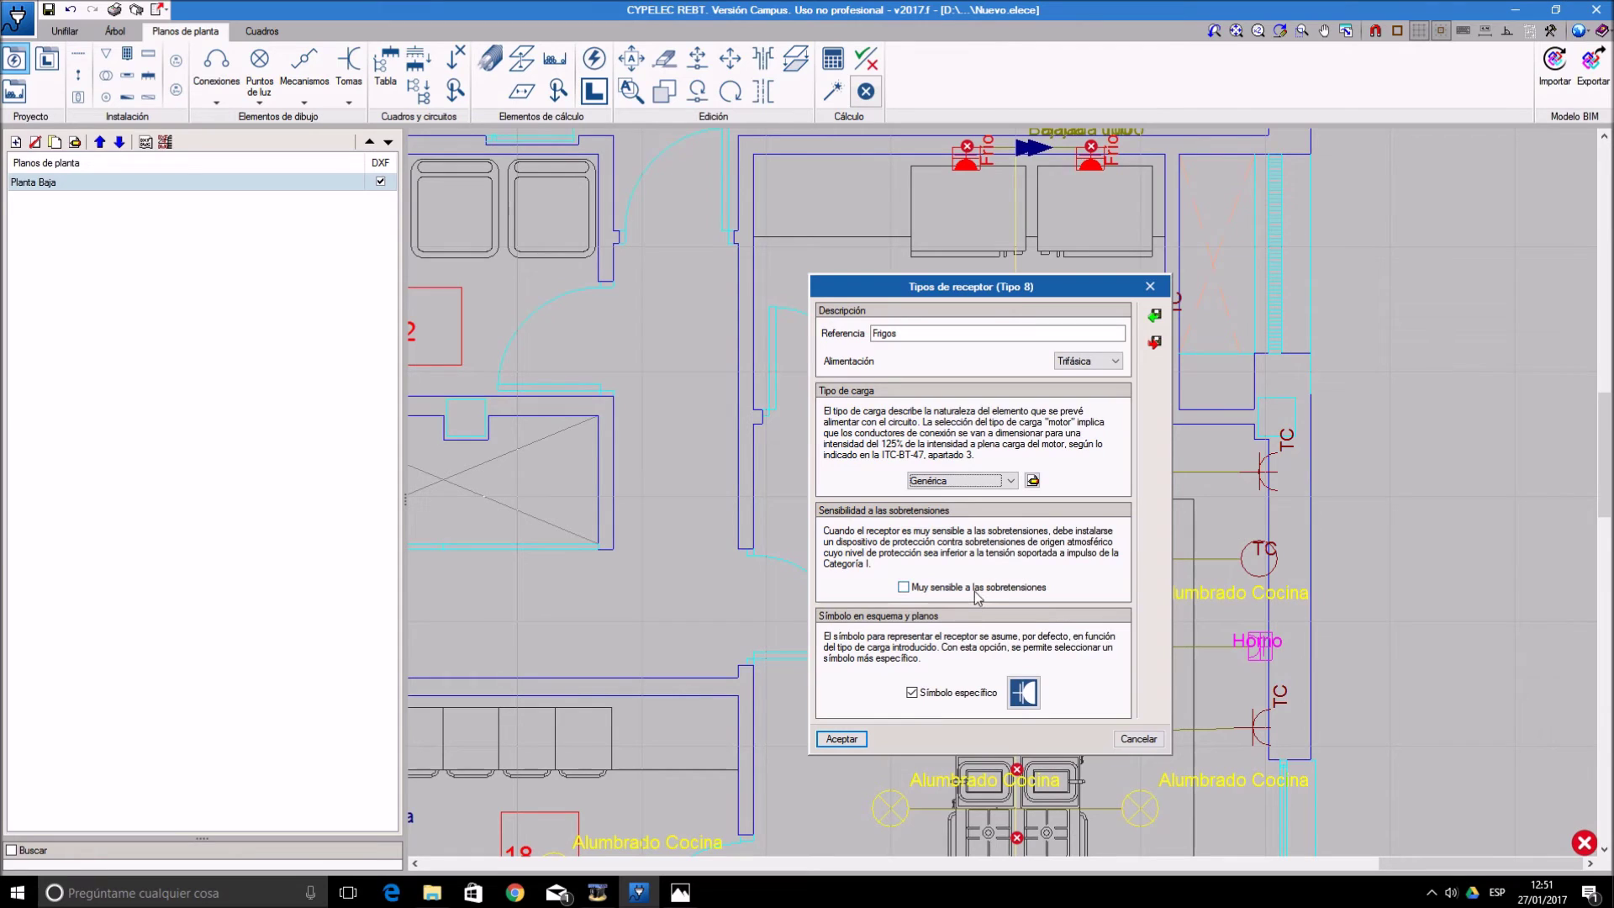
click(841, 738)
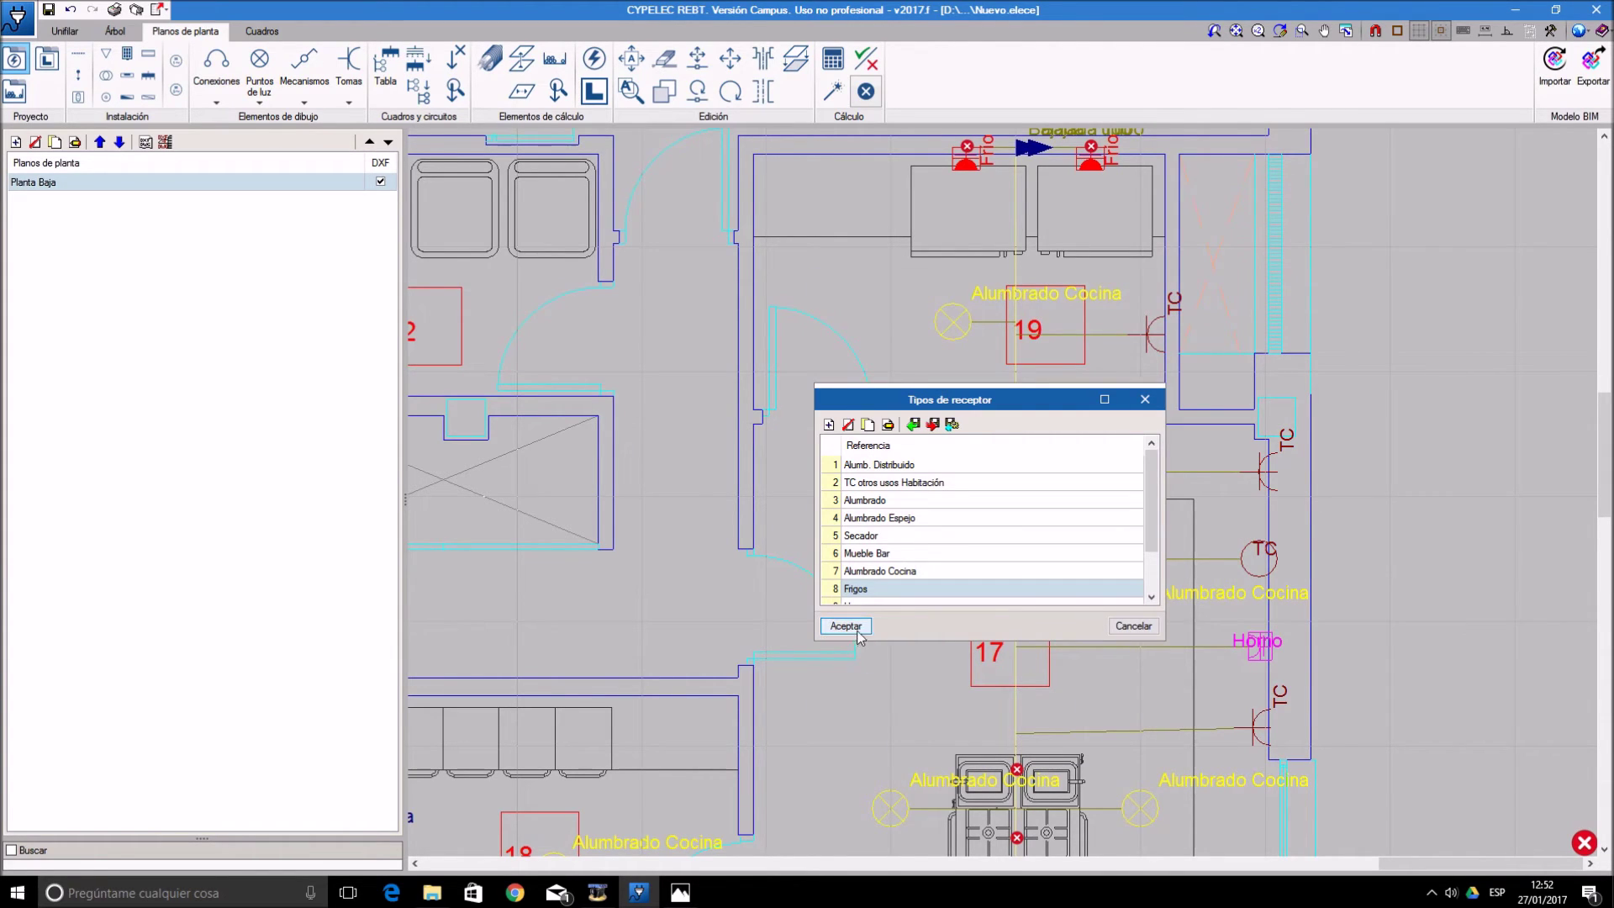
click(854, 629)
- Rerun the automatic sizing from the minimum cable sections and conduit dimensions, and inspect the kitchen area on the plan
click(834, 91)
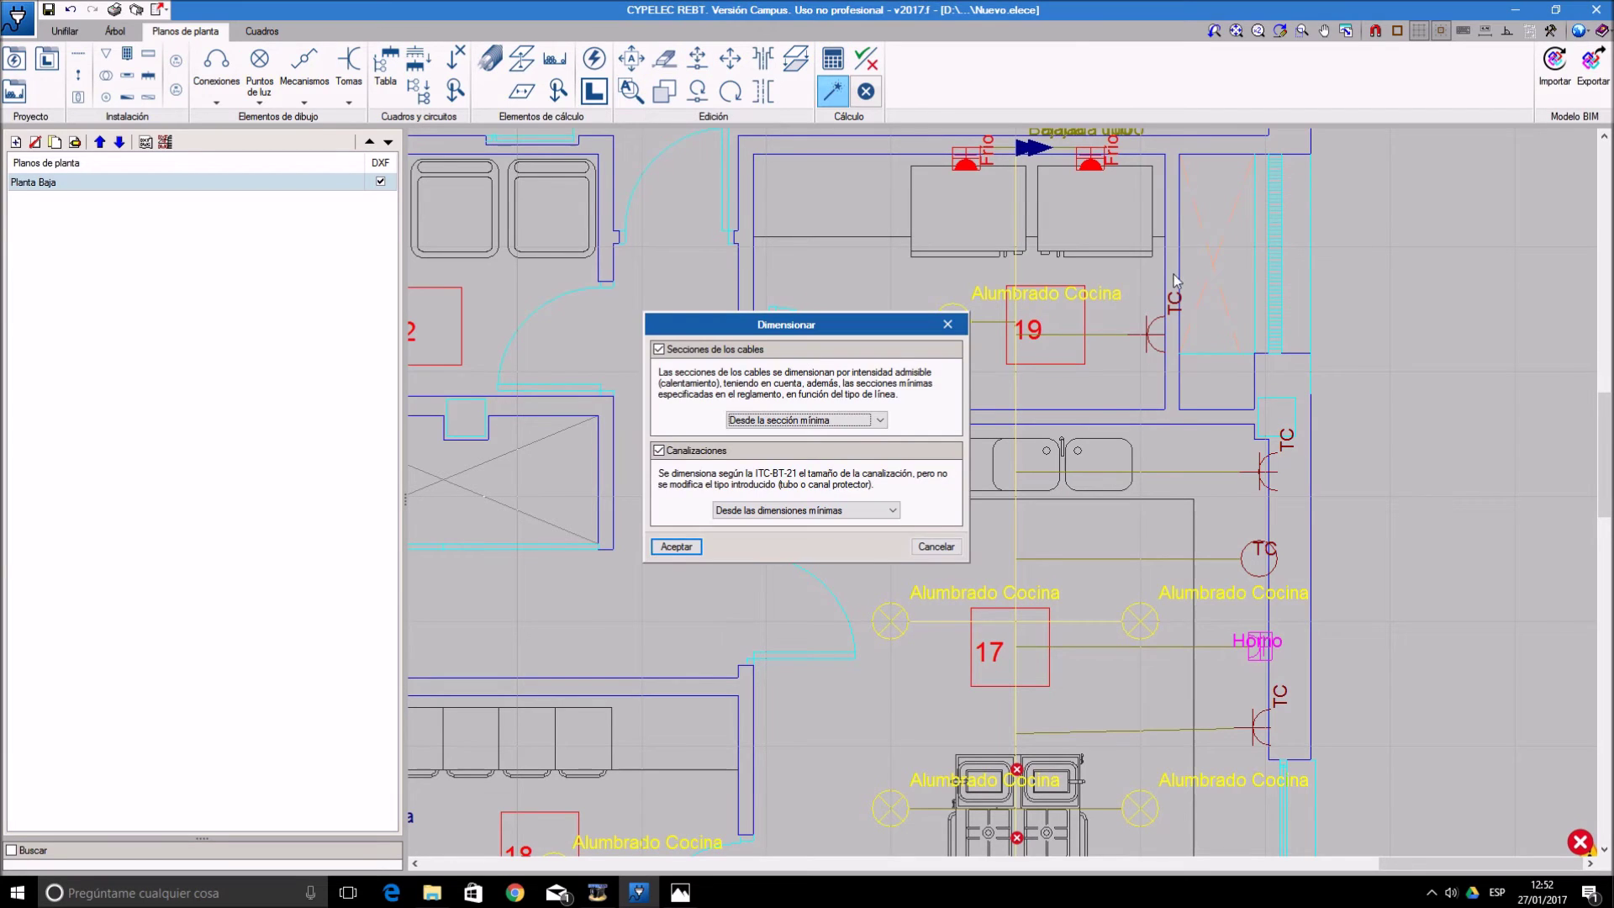
click(677, 546)
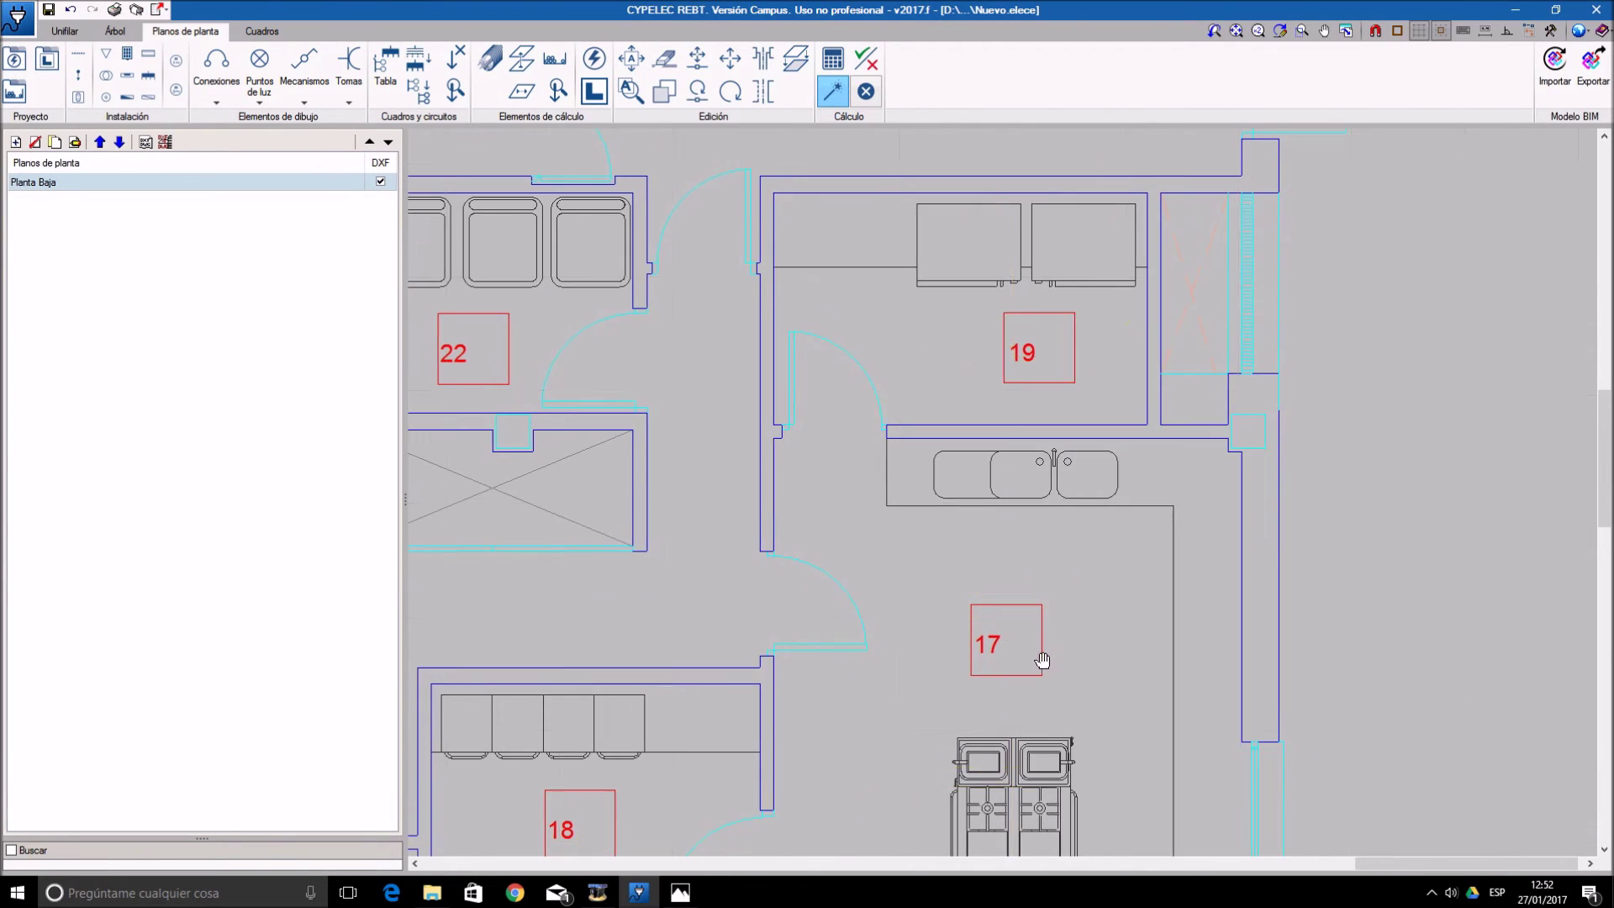
middle_drag(1040, 660, 1066, 607)
scroll(1066, 601, down, 1)
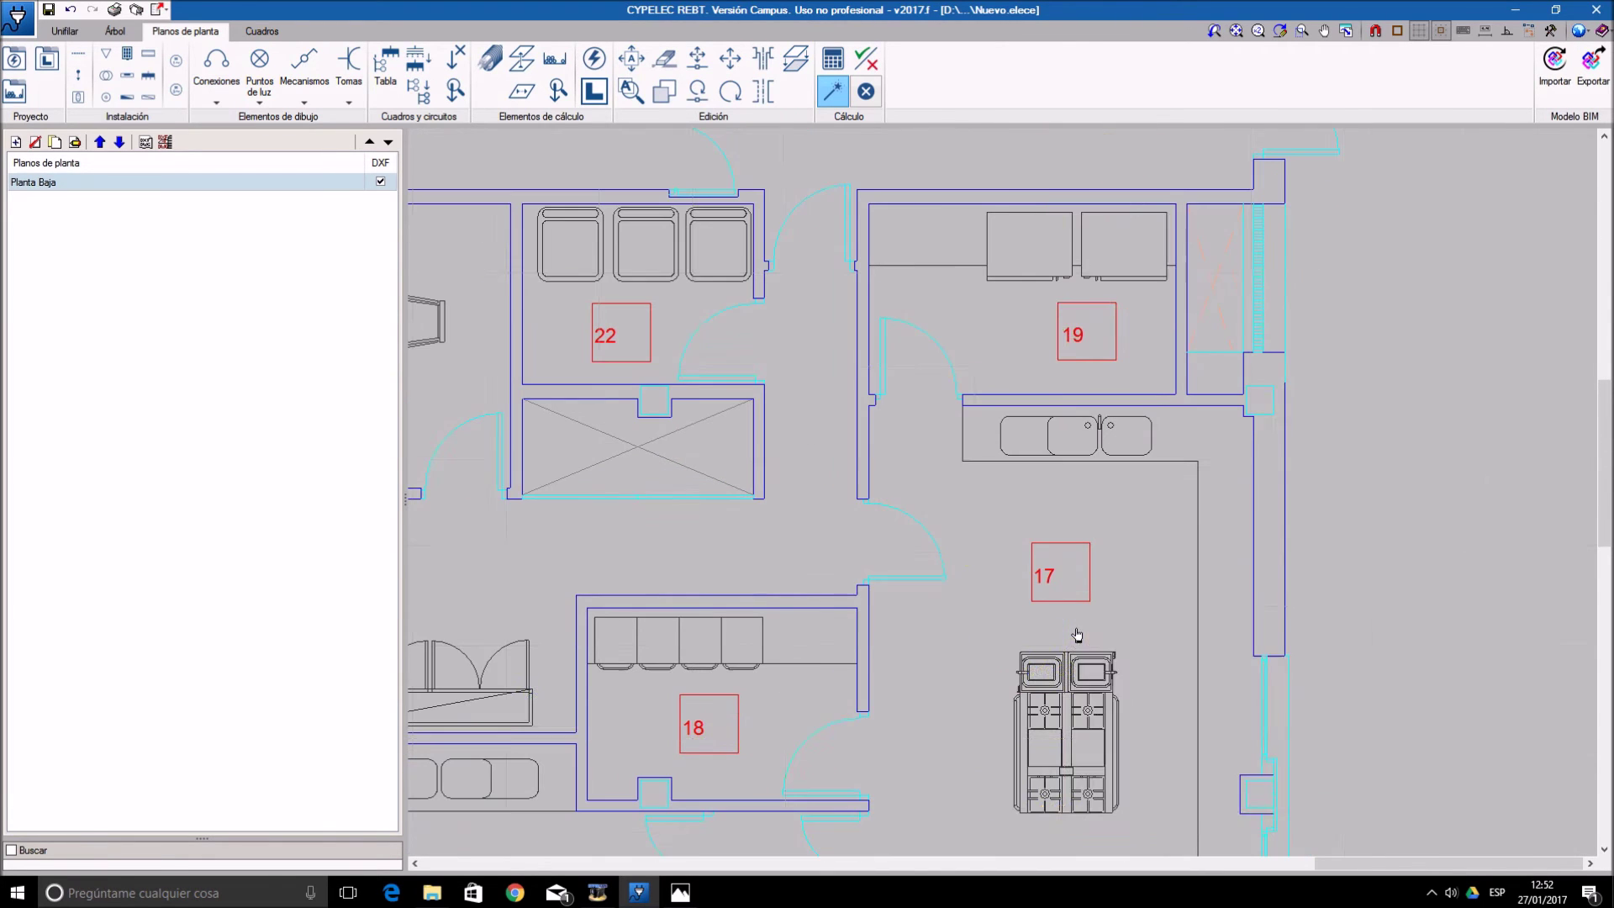
scroll(1084, 658, down, 1)
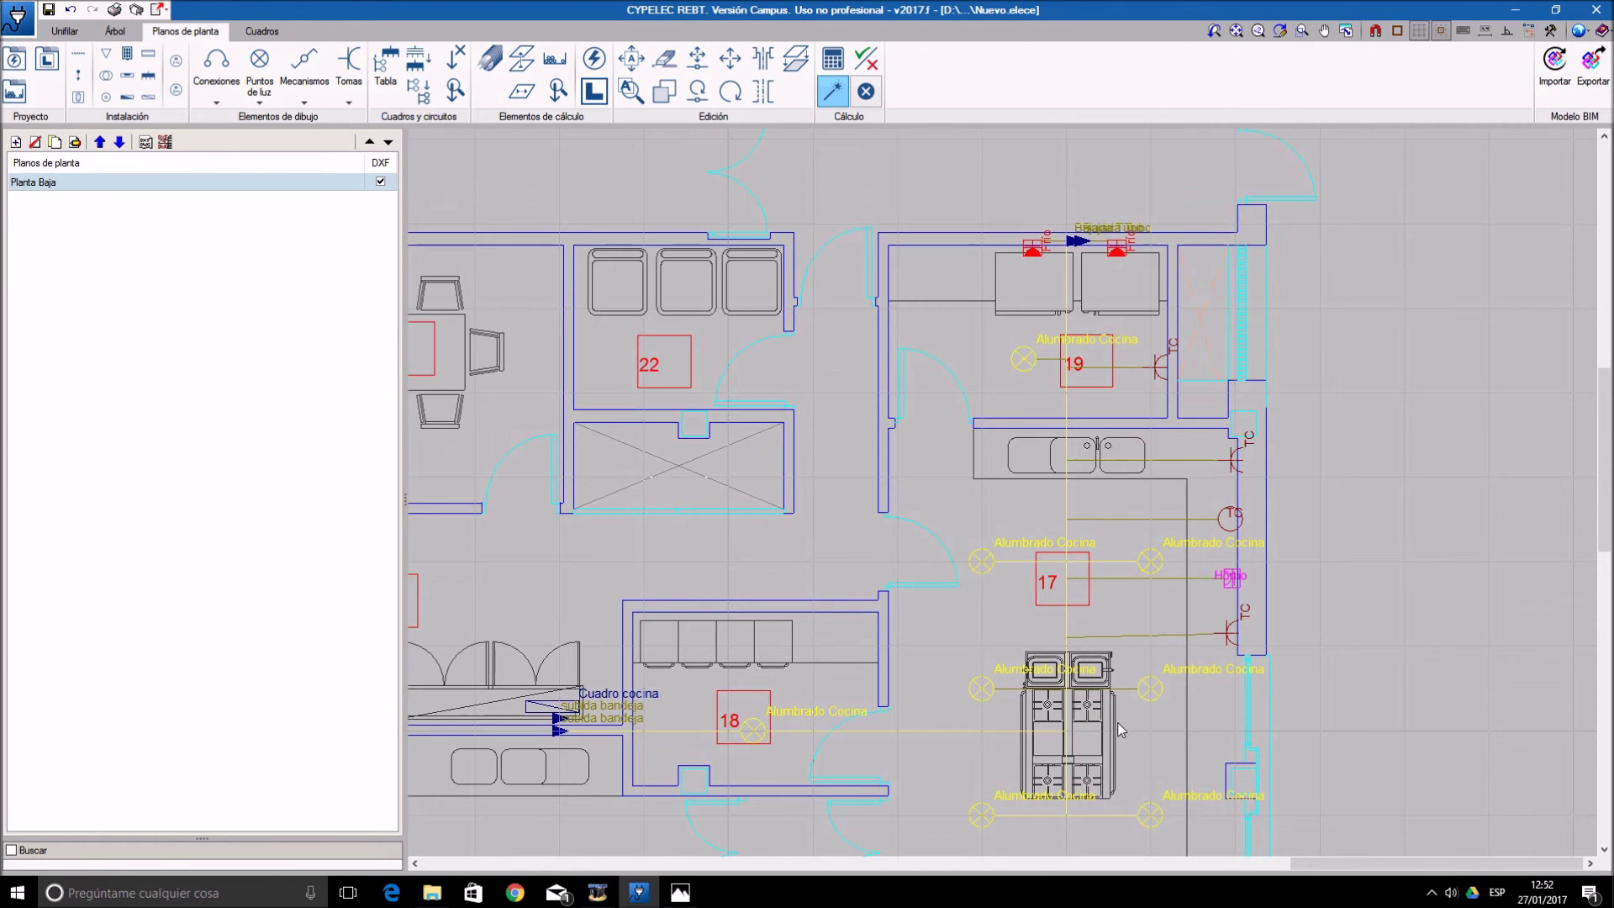
- Open the shared conduit design for the lower subida bandeja riser beside Cuadro cocina and start a new conduit type
middle_drag(1099, 681, 1089, 649)
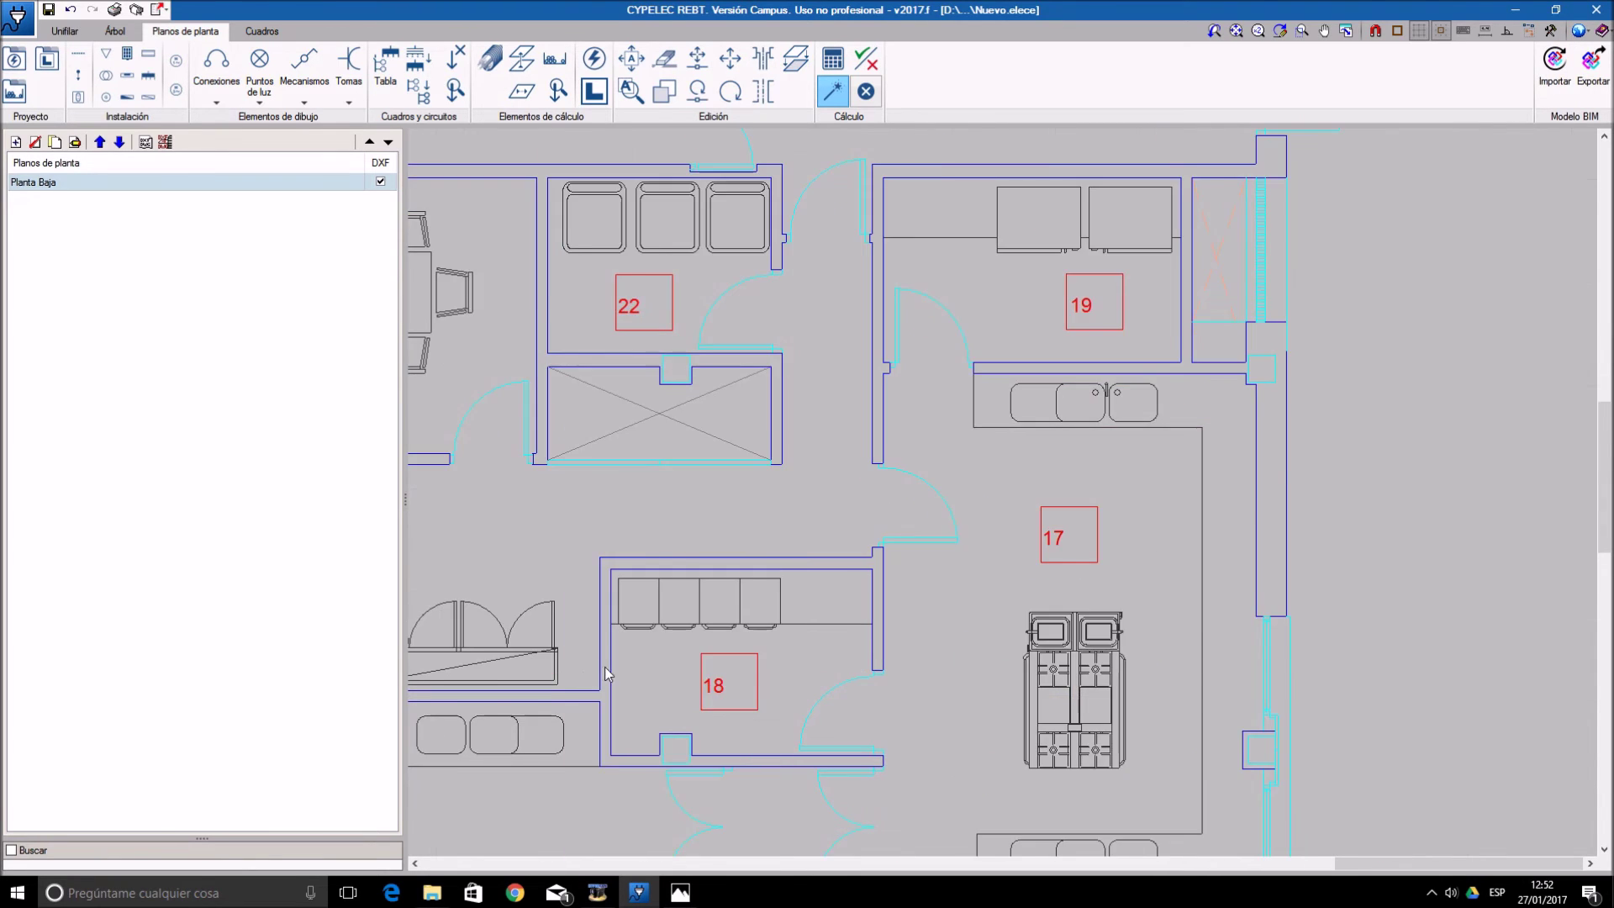
scroll(604, 667, up, 5)
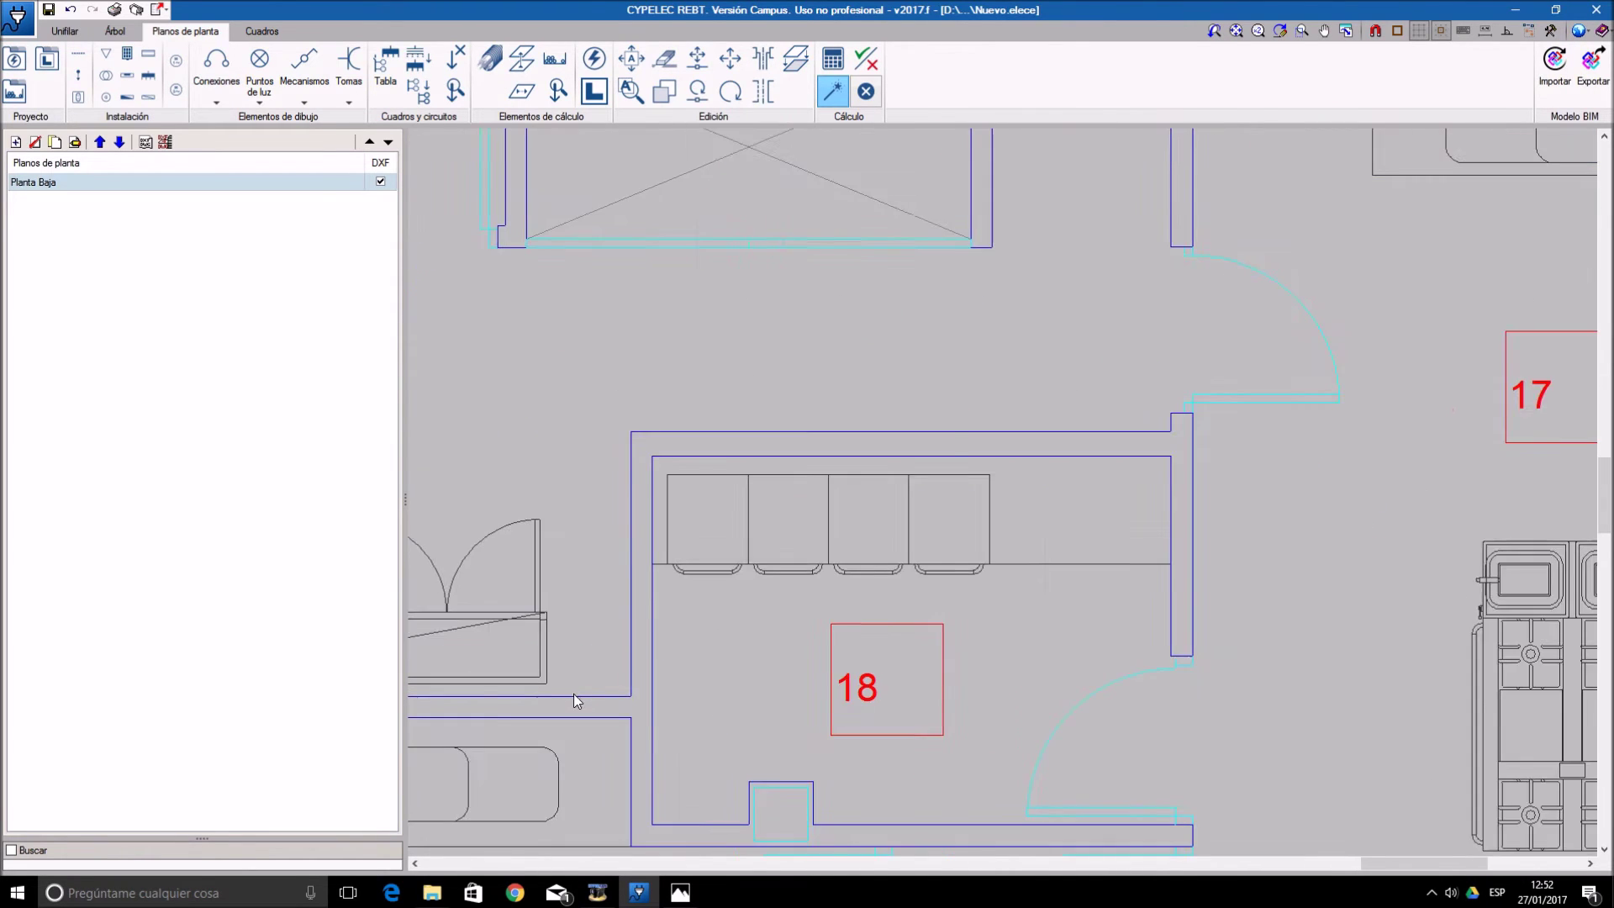
mouse_move(682, 624)
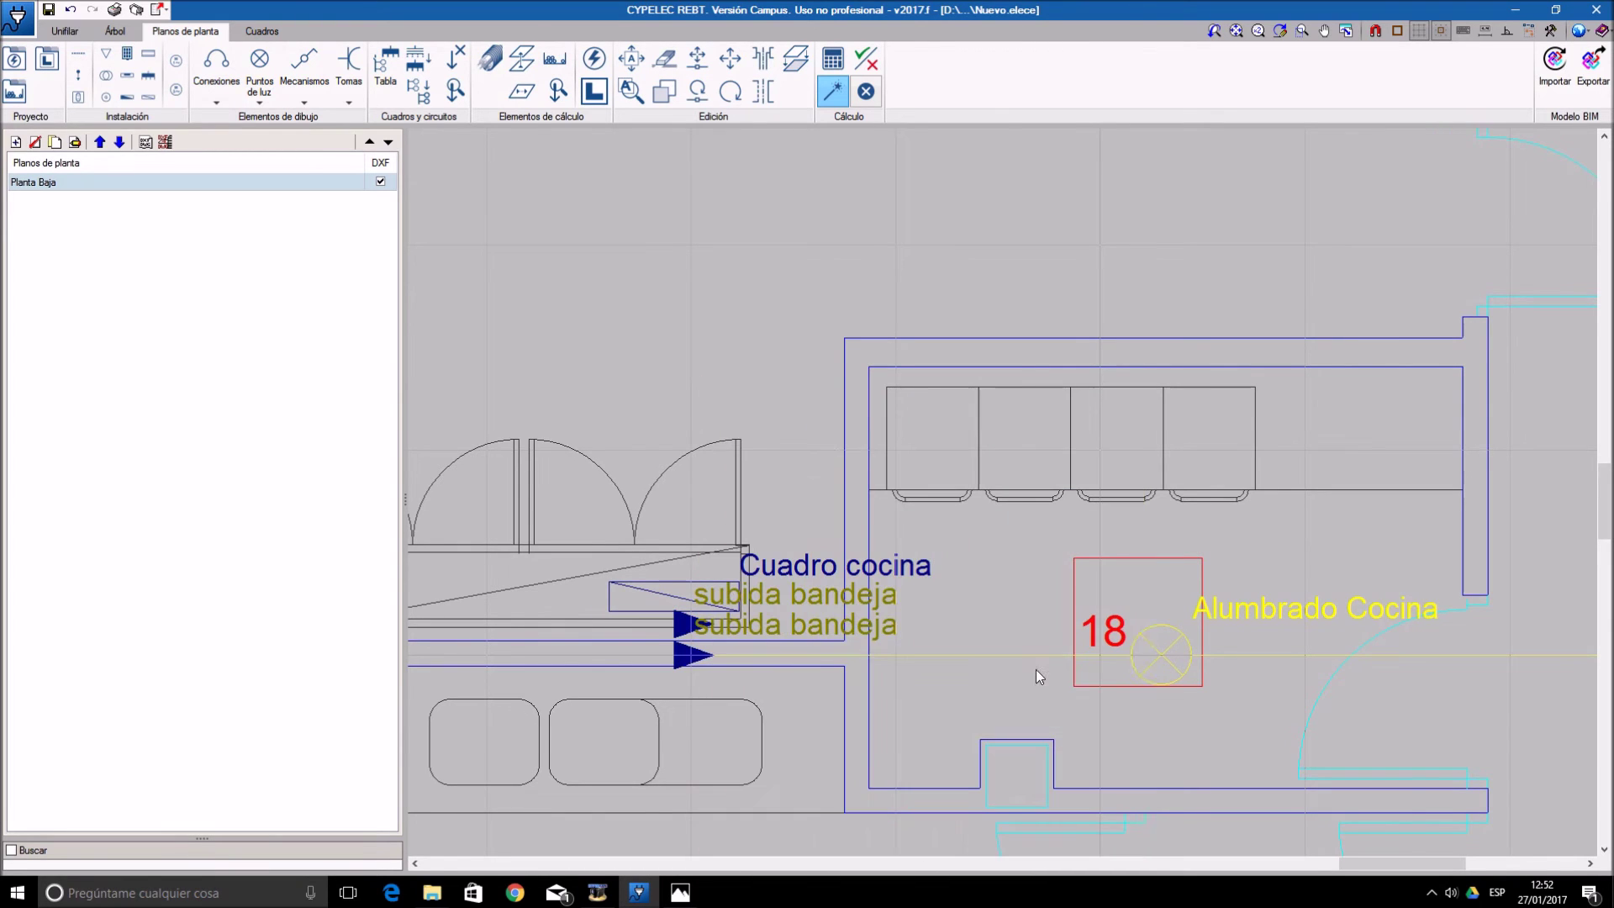
scroll(1215, 655, down, 2)
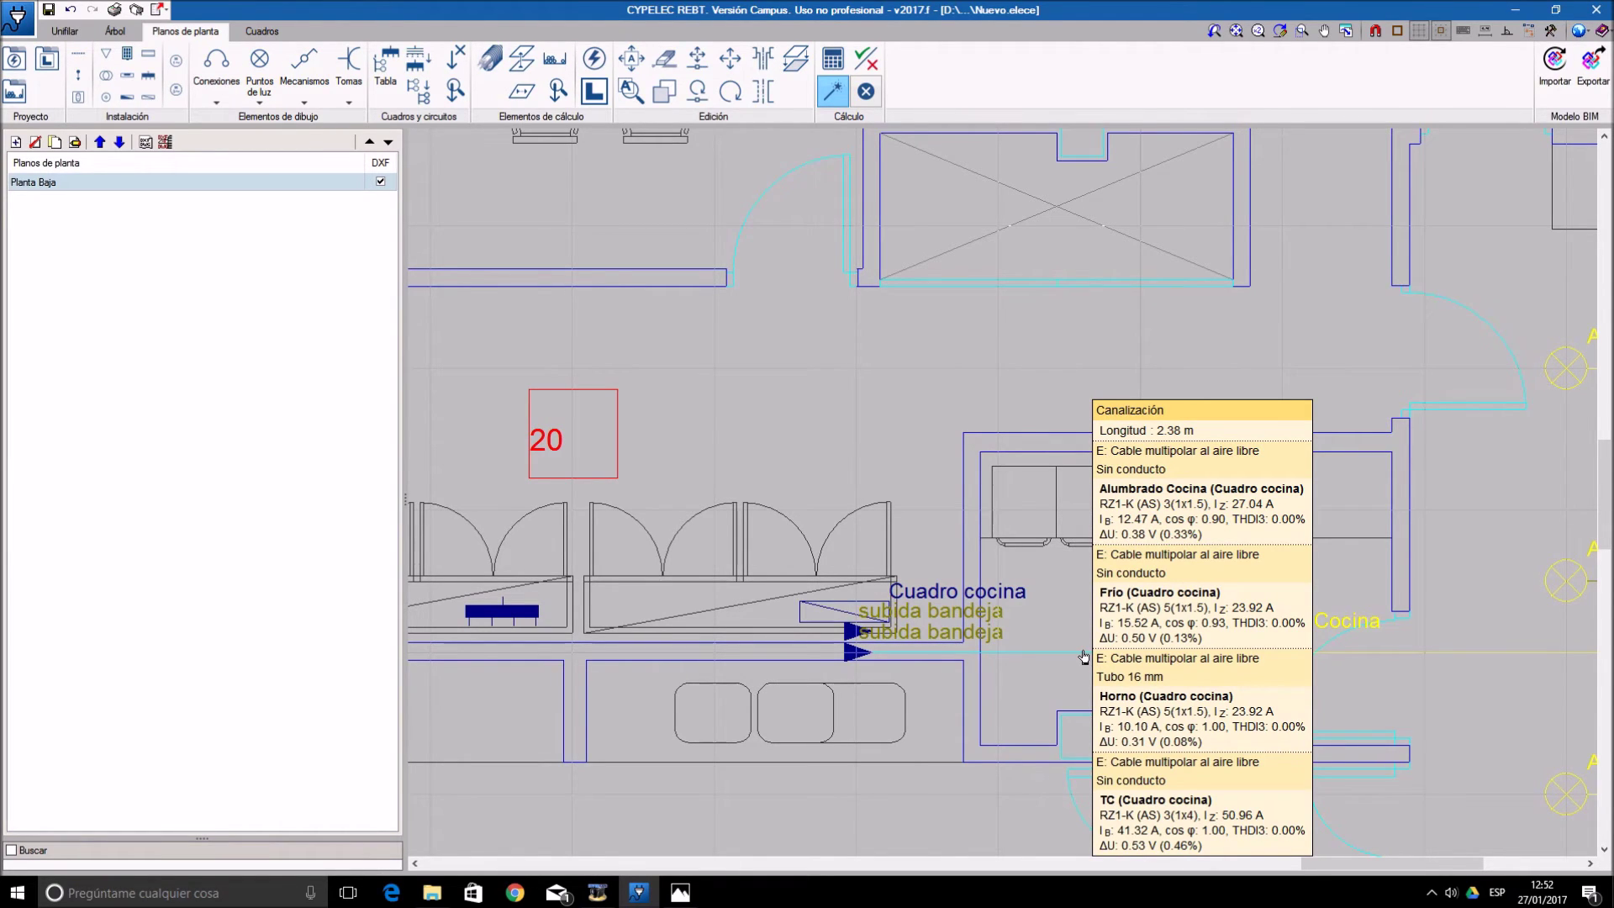
mouse_move(855, 658)
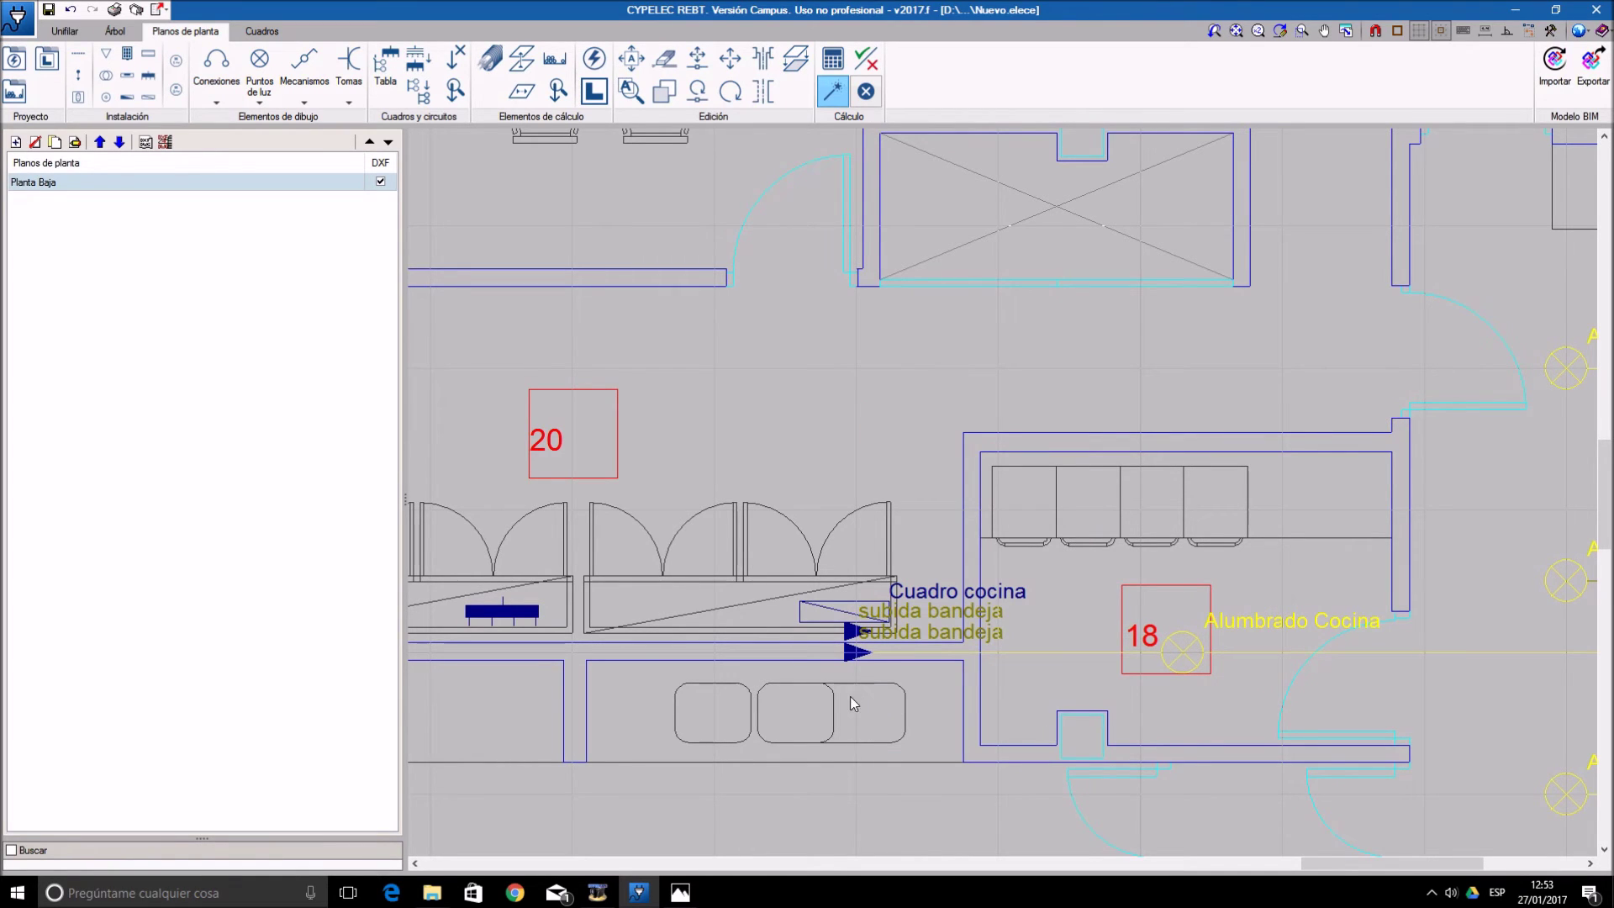
click(553, 58)
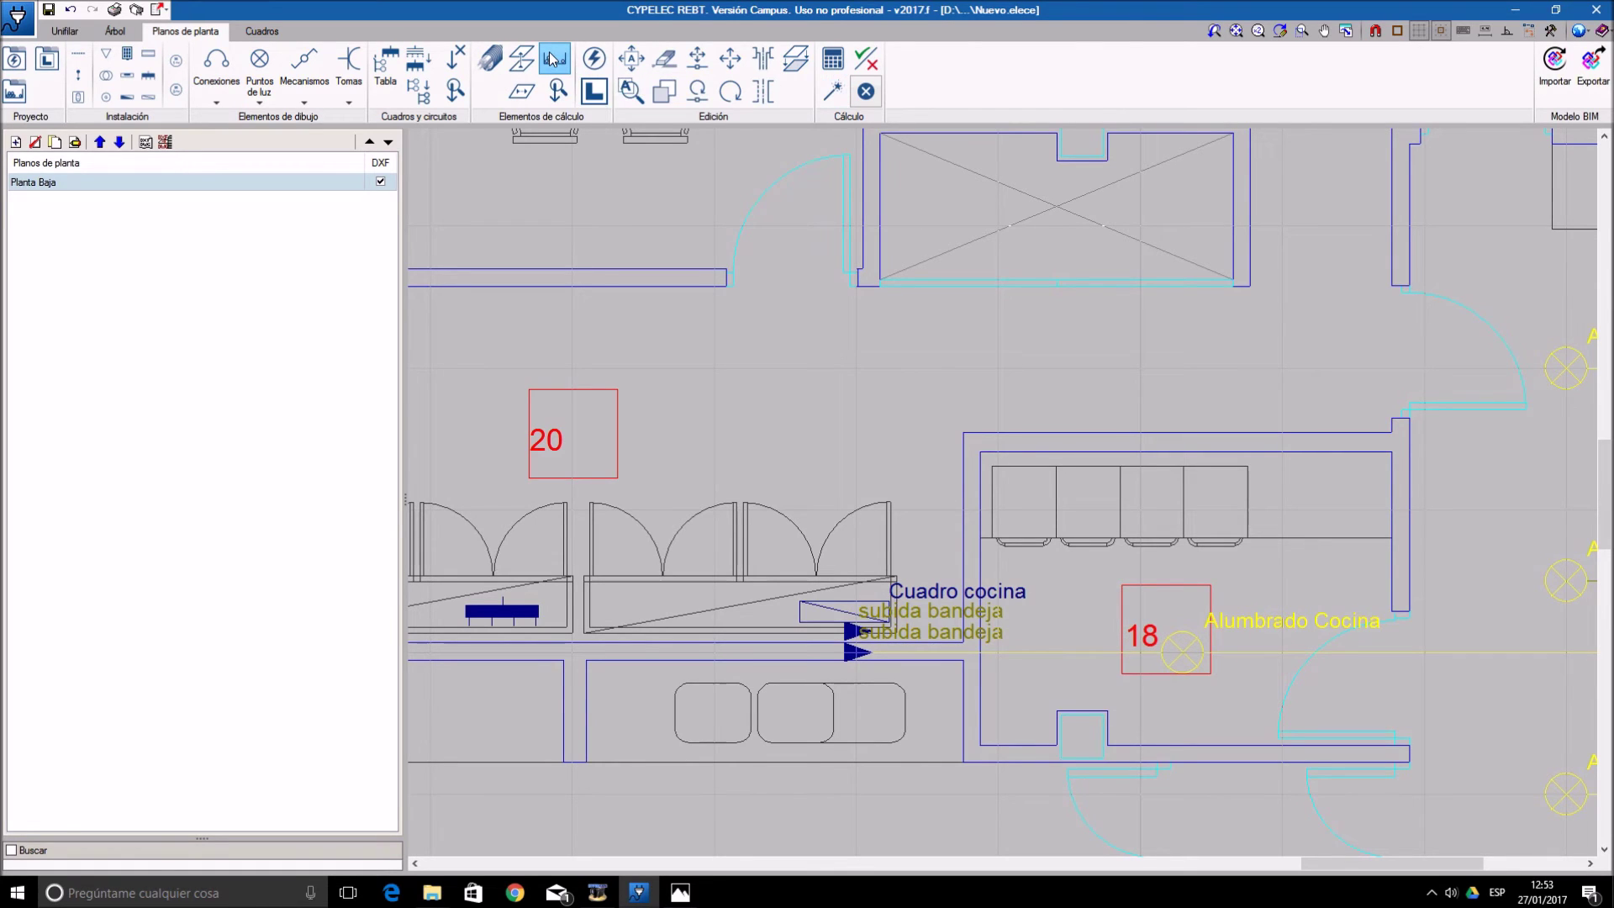
click(857, 660)
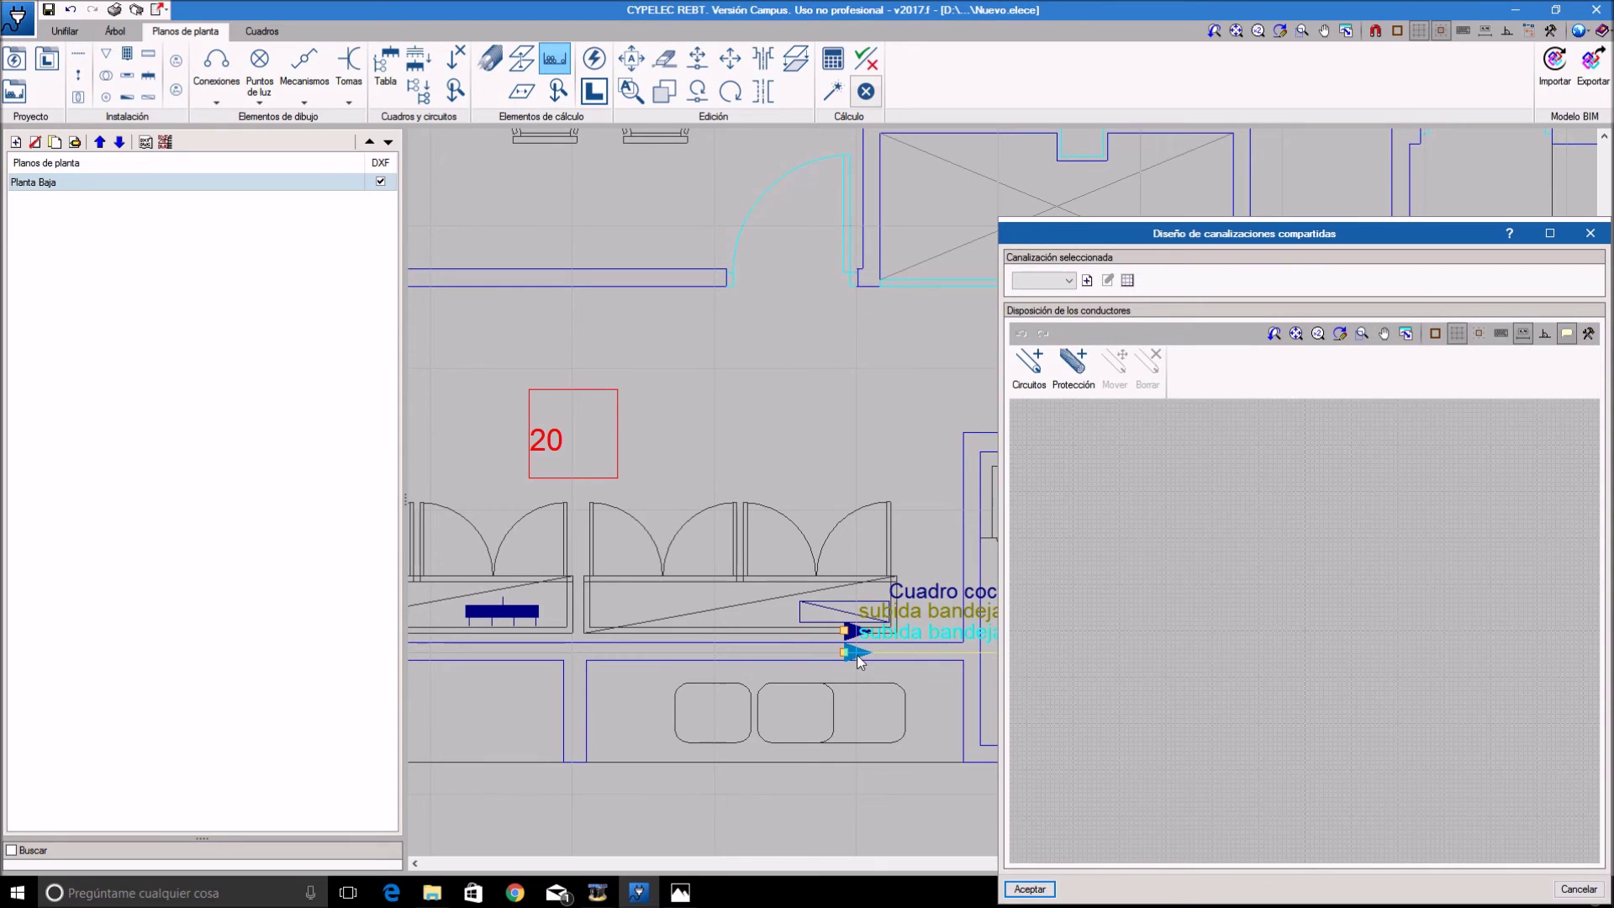
drag(1365, 244, 902, 229)
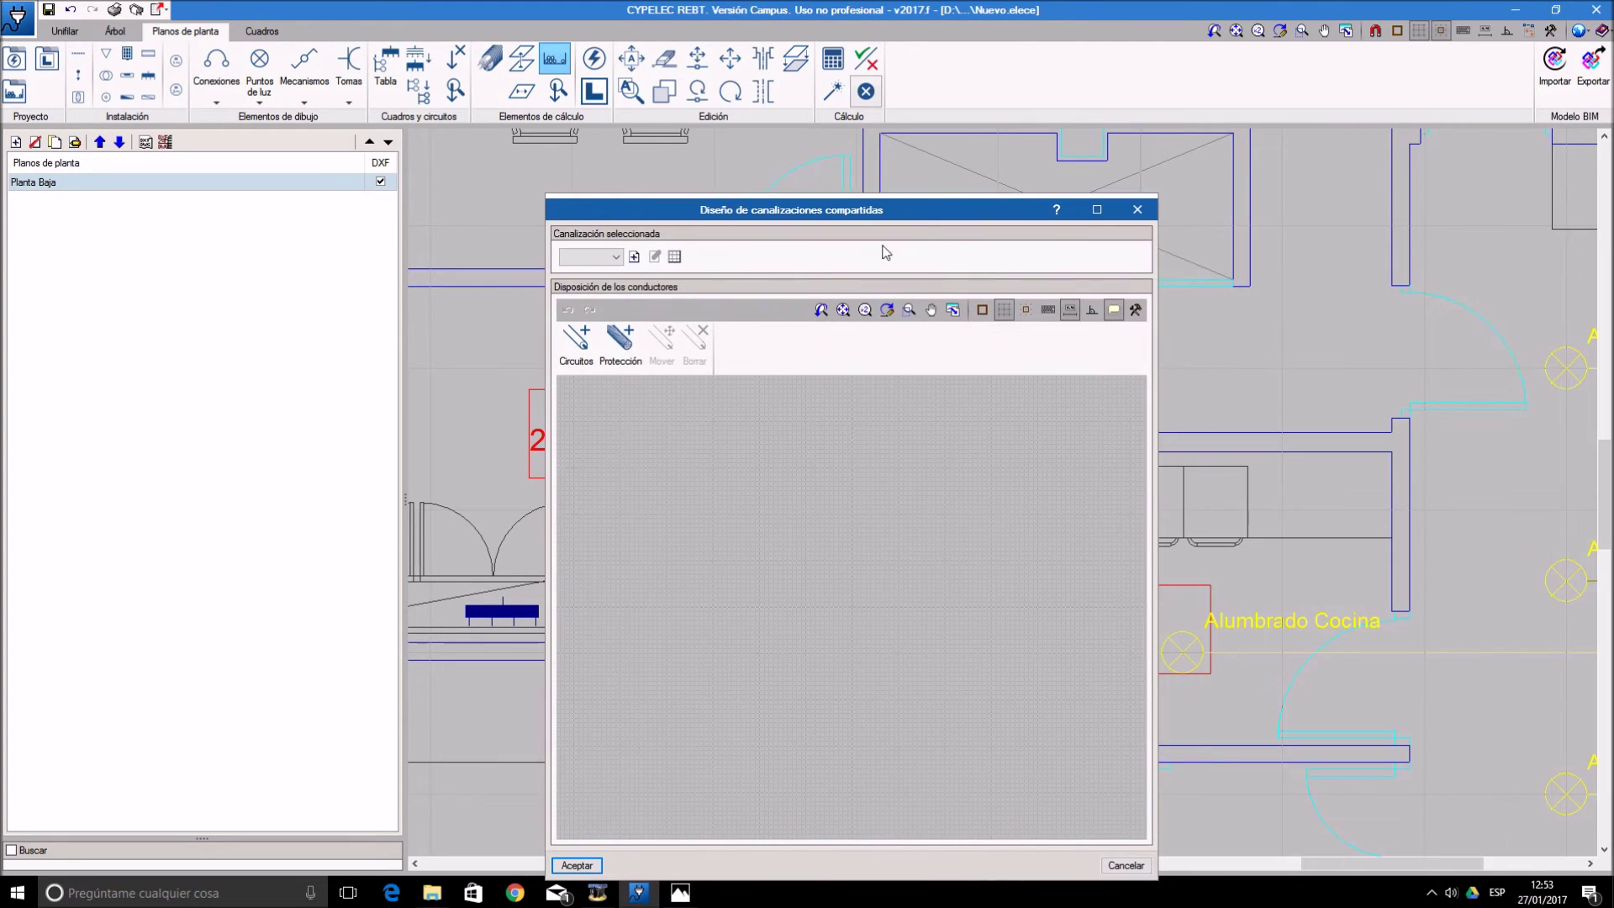
click(634, 257)
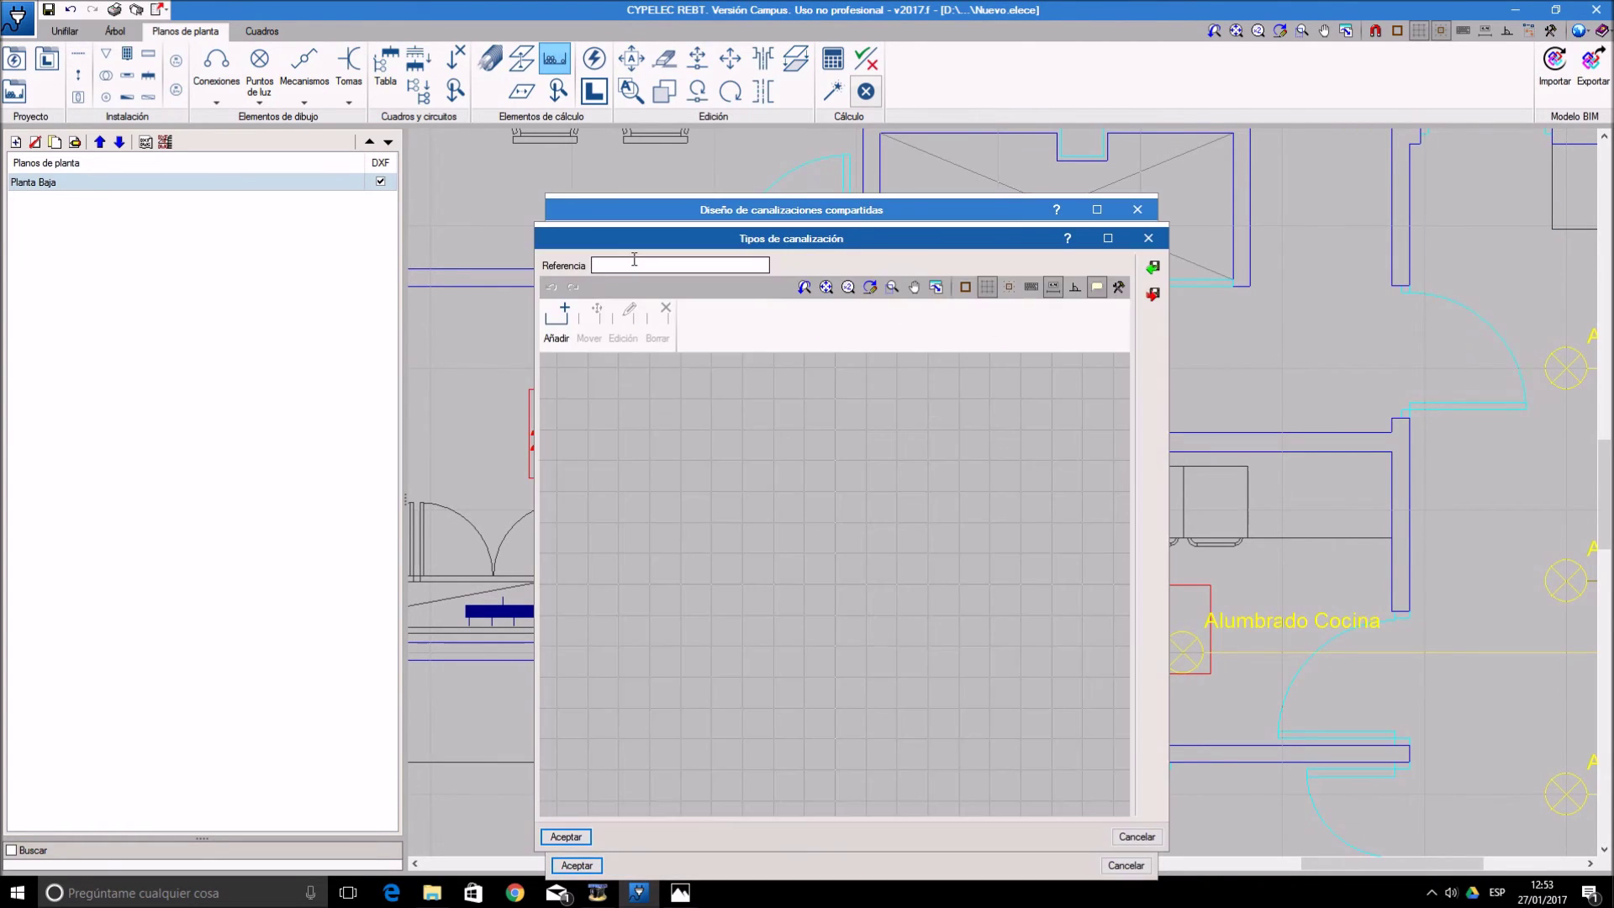
- Add a Bandeja perforada 100 mm wide and 30 mm high to the conduit type, and name the type Bandeja subida
click(557, 321)
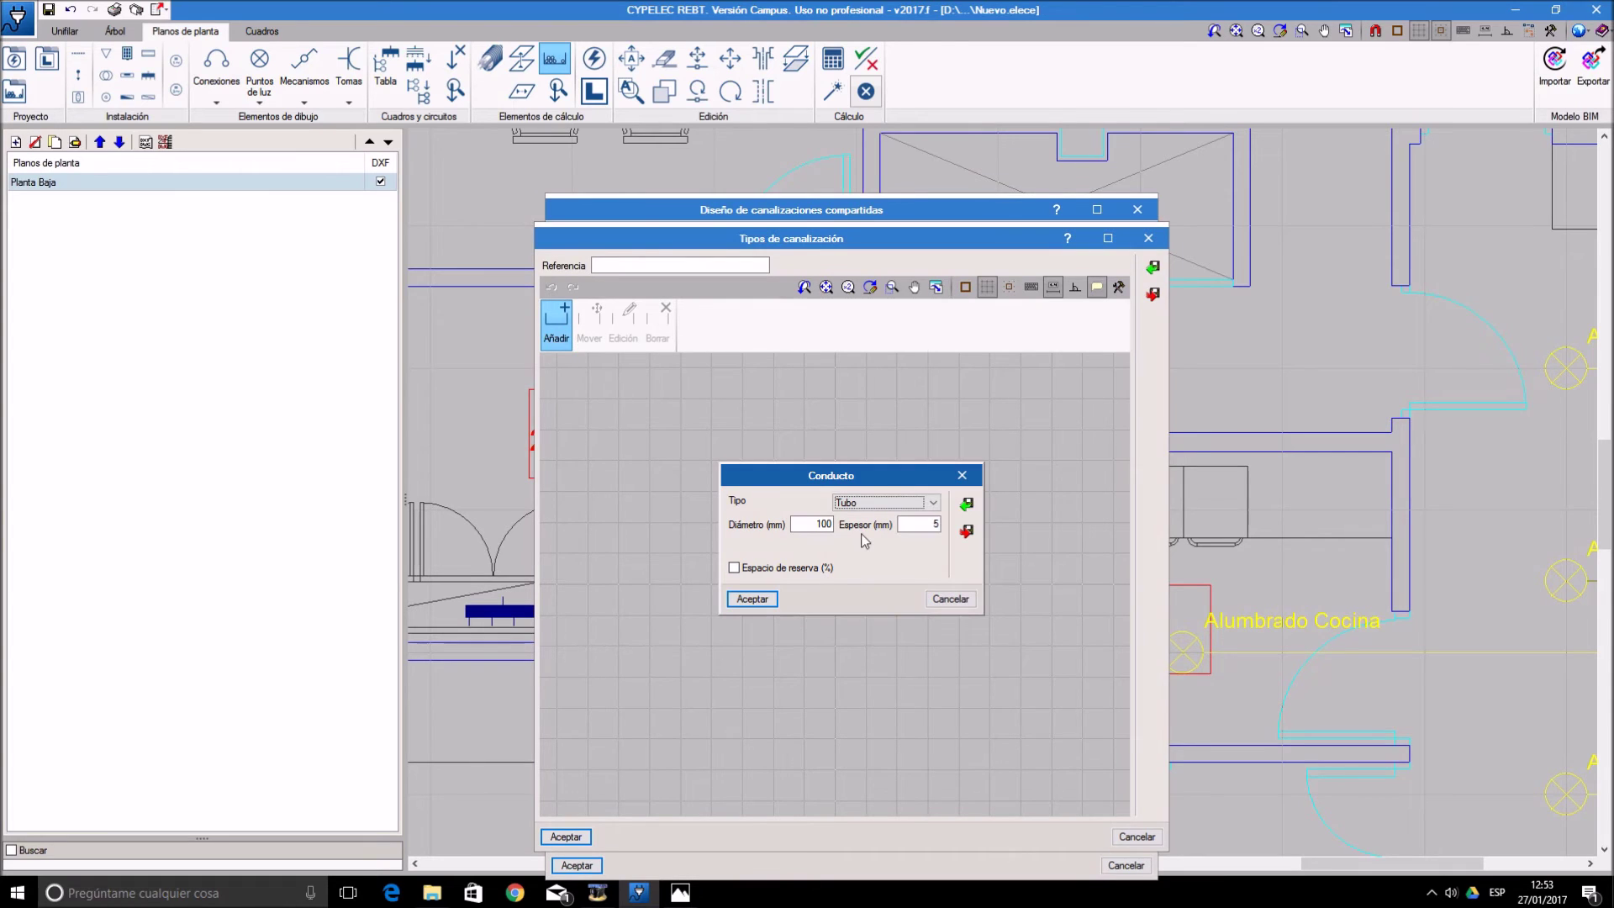
click(906, 503)
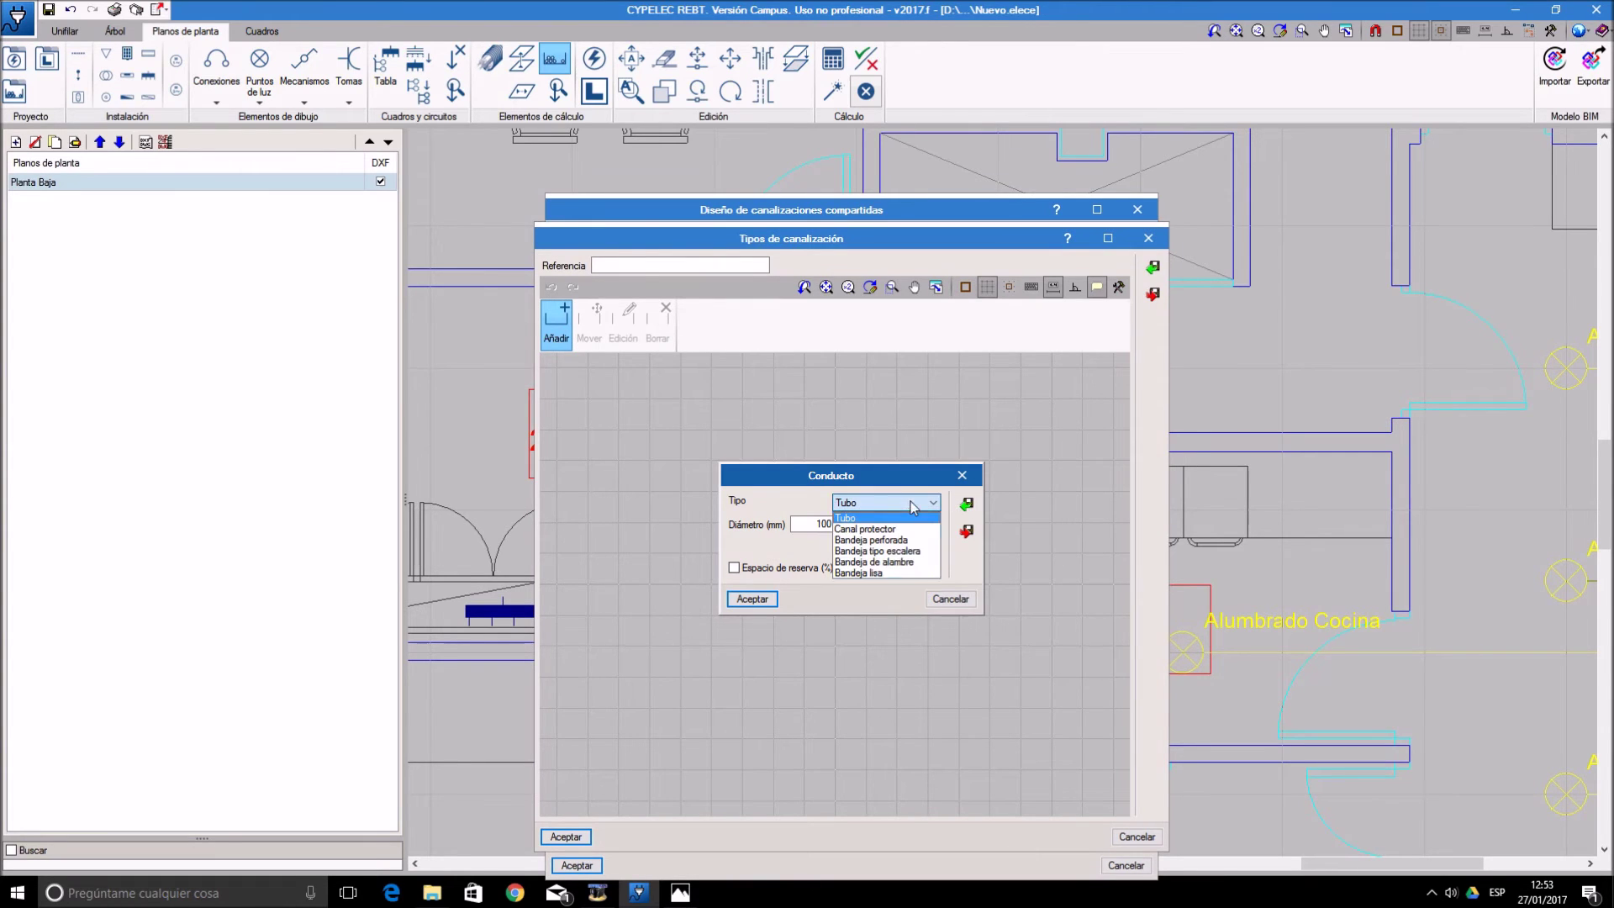
click(875, 540)
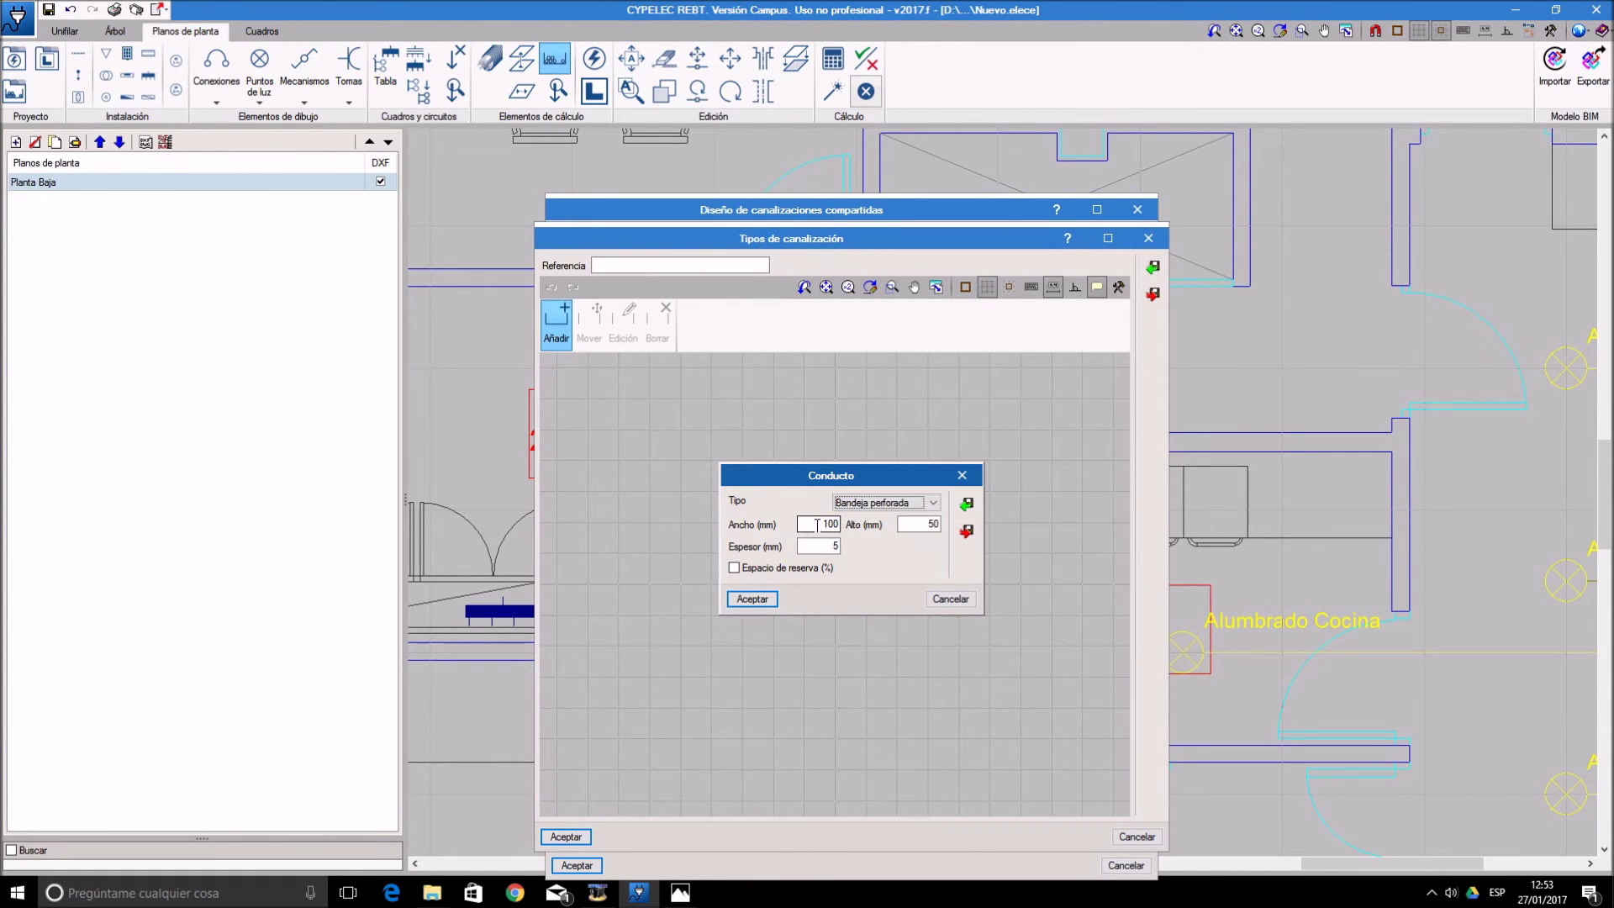
drag(816, 525, 841, 528)
click(838, 524)
drag(925, 524, 942, 523)
text(30)
click(754, 599)
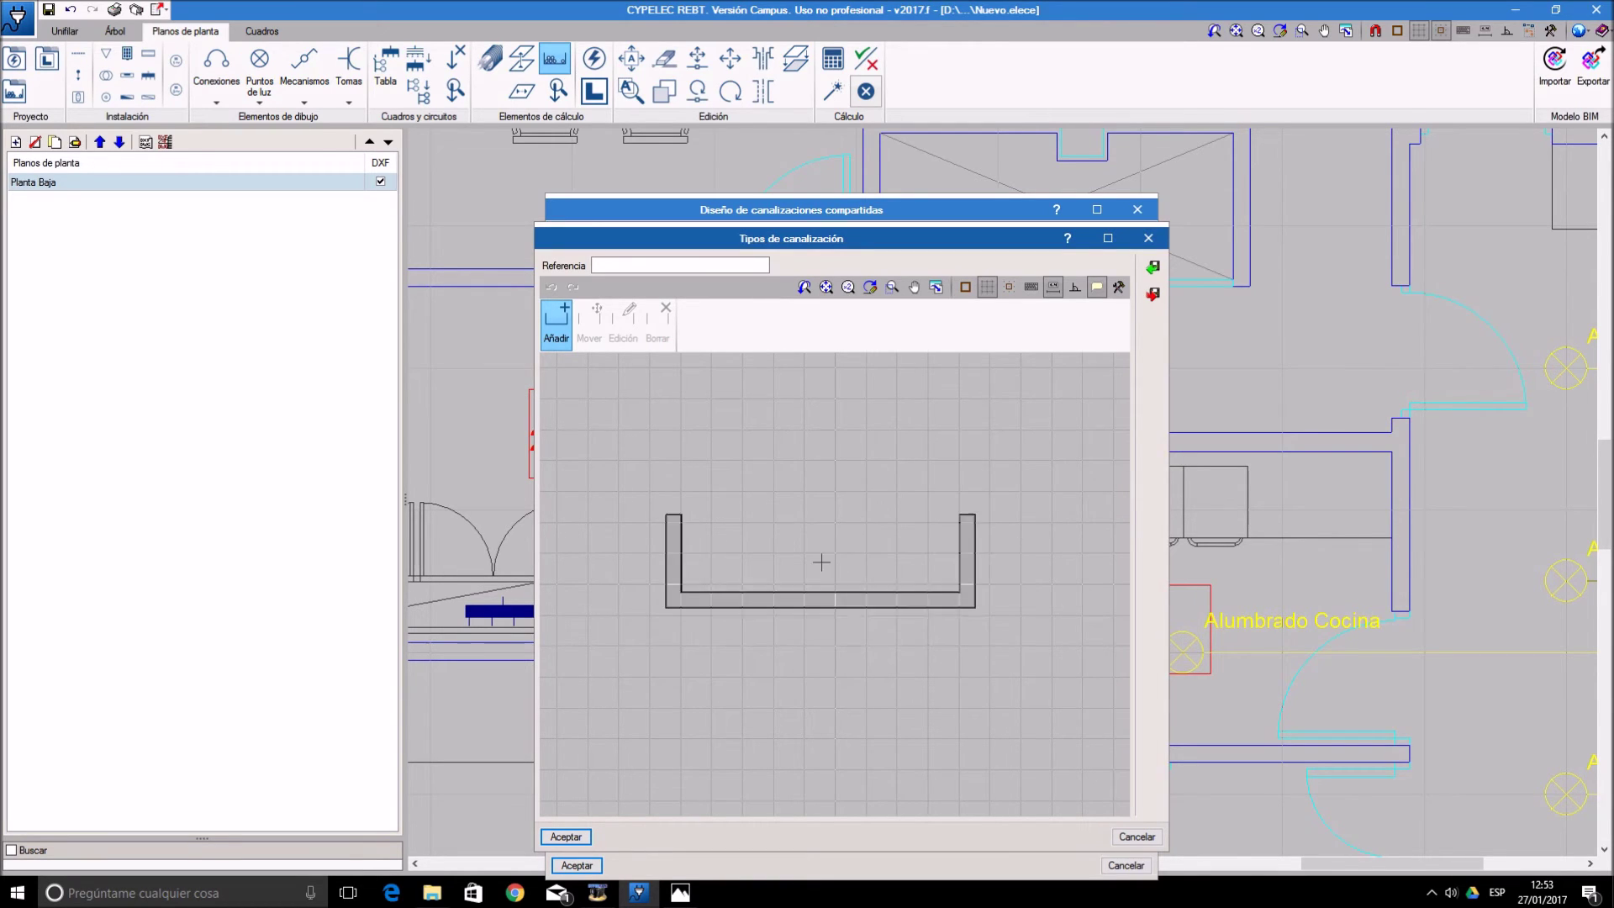
click(831, 538)
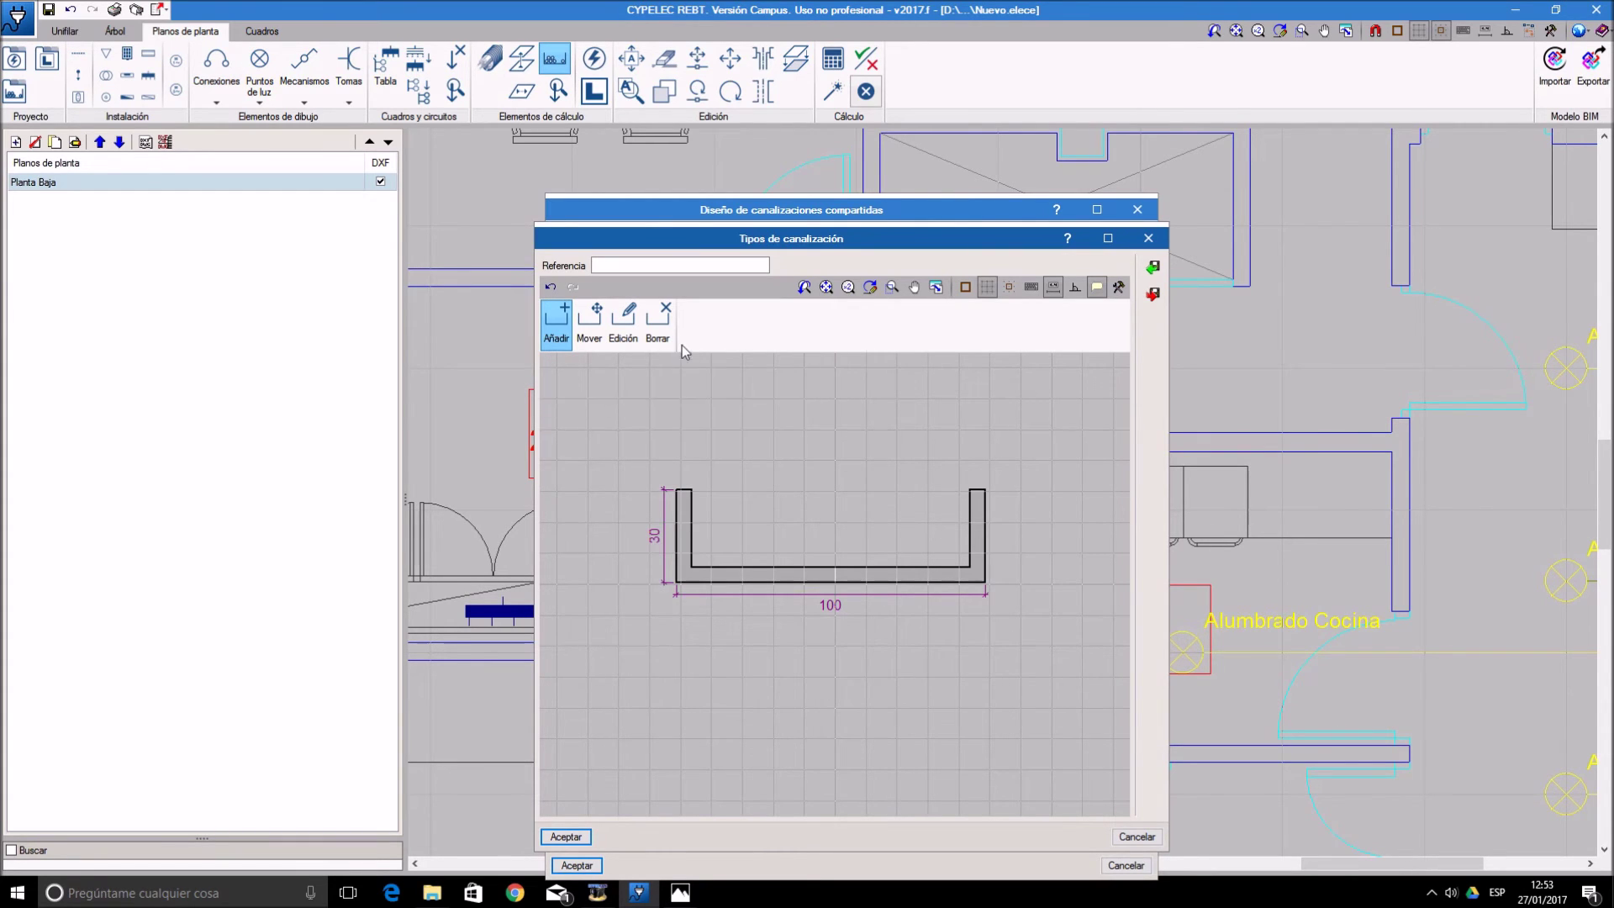
click(651, 264)
click(565, 835)
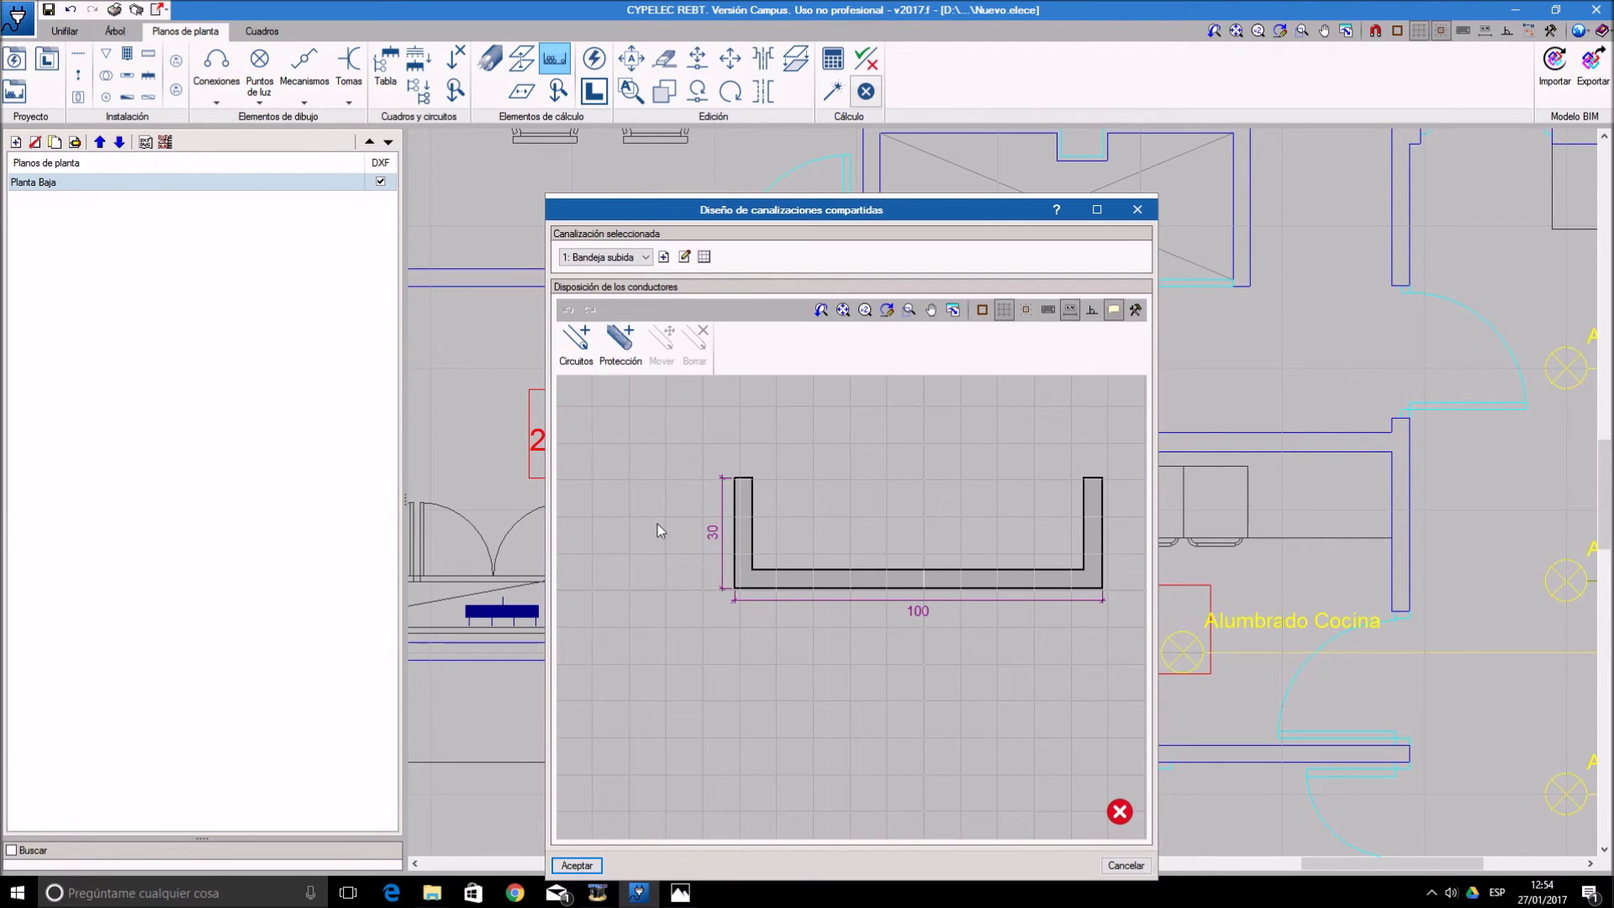
- Place all Alumbrado Cocina and Frío conductors in a row along the floor of the Bandeja subida tray
click(576, 339)
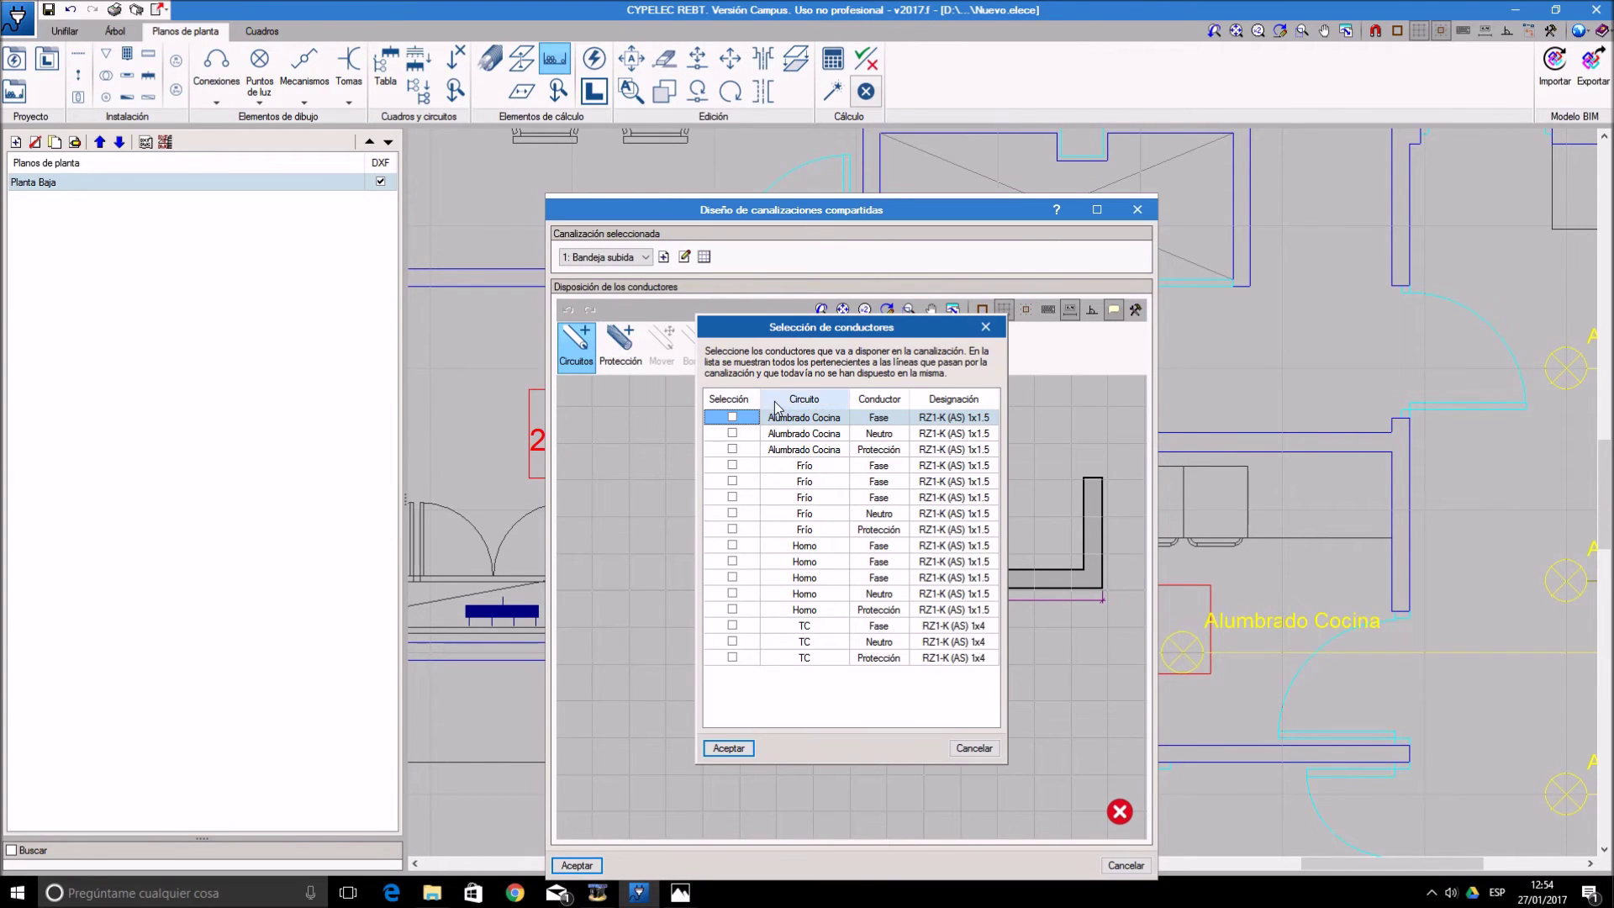
click(733, 418)
click(732, 433)
click(732, 449)
click(732, 465)
click(733, 481)
click(733, 497)
click(732, 513)
click(732, 529)
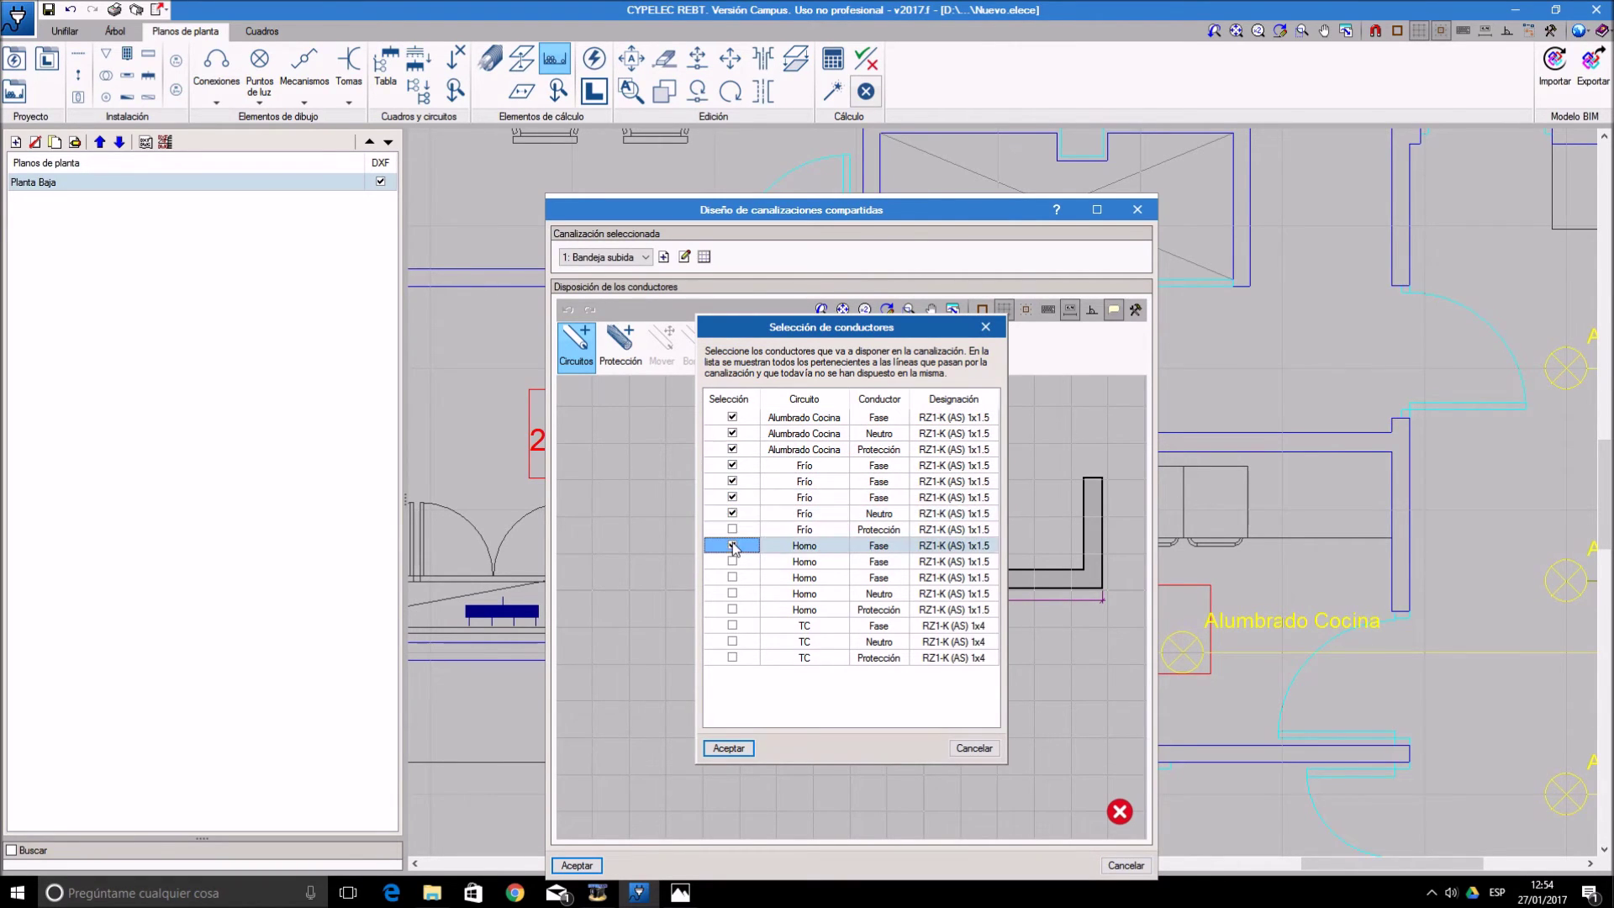
click(733, 548)
click(728, 747)
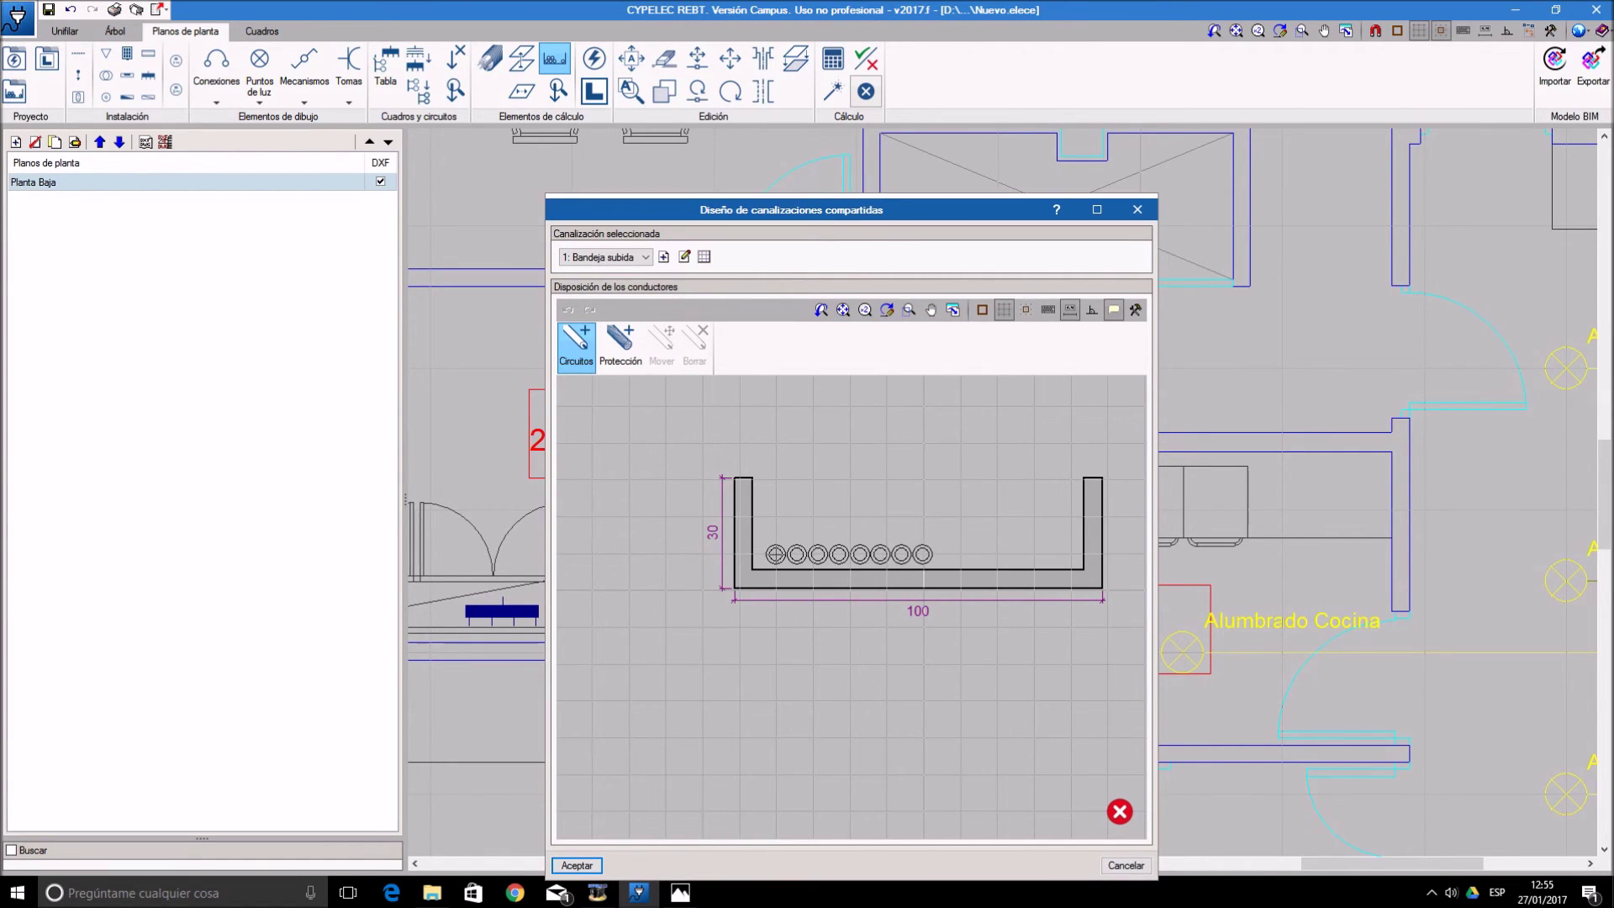
click(845, 730)
- Place the five Horno conductors on the tray floor beside the Frío conductors
click(737, 417)
click(737, 433)
click(738, 449)
click(738, 465)
click(737, 481)
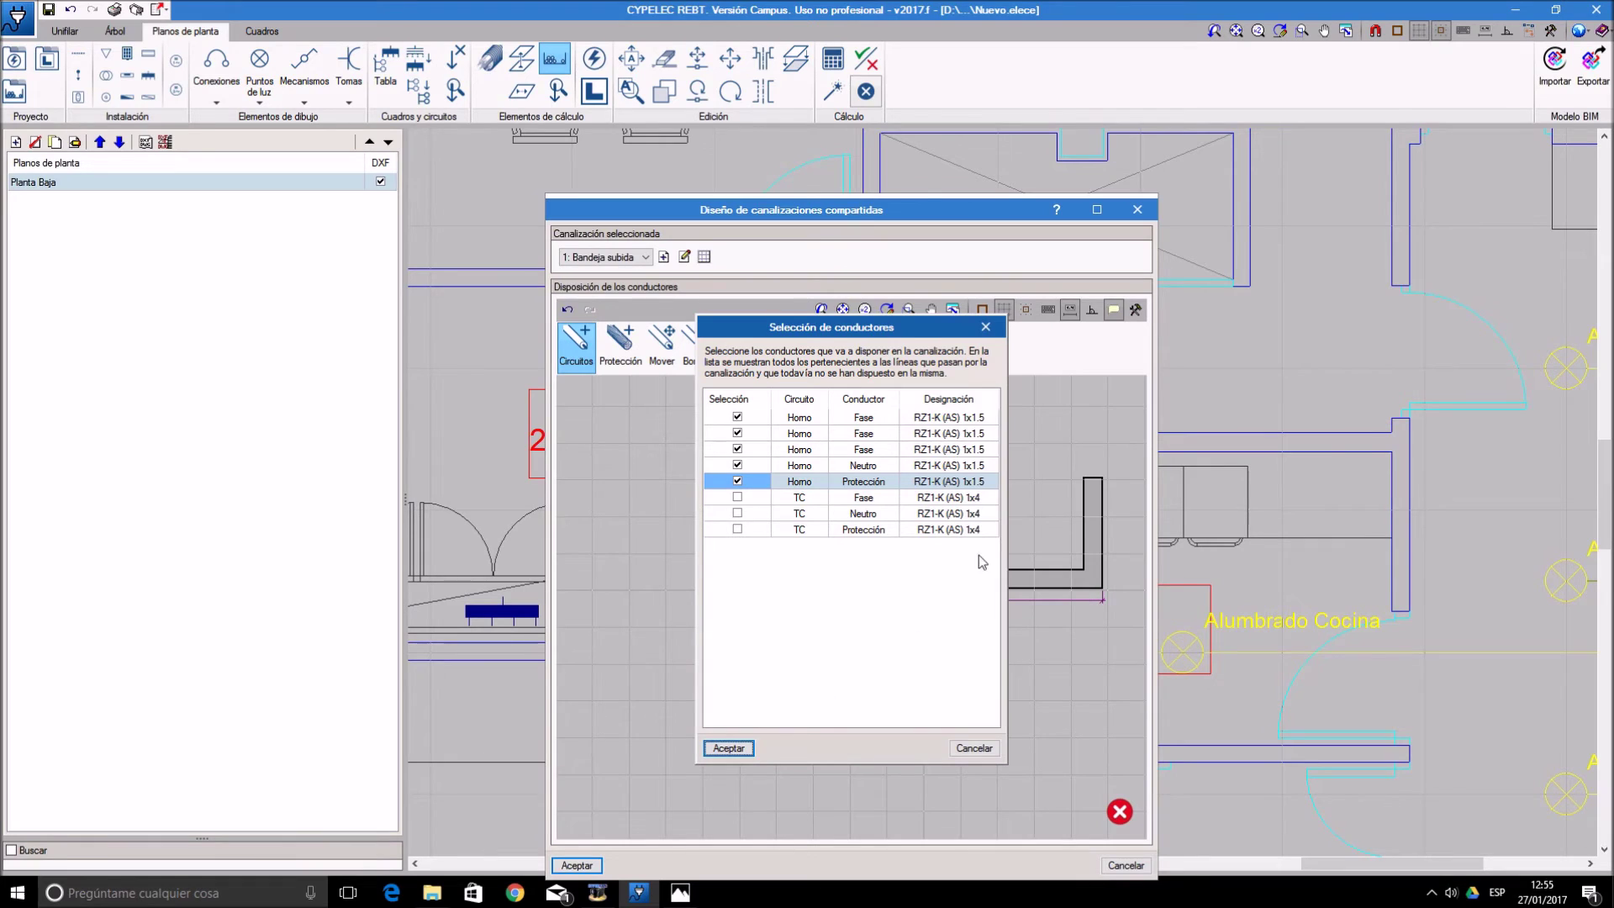
click(728, 747)
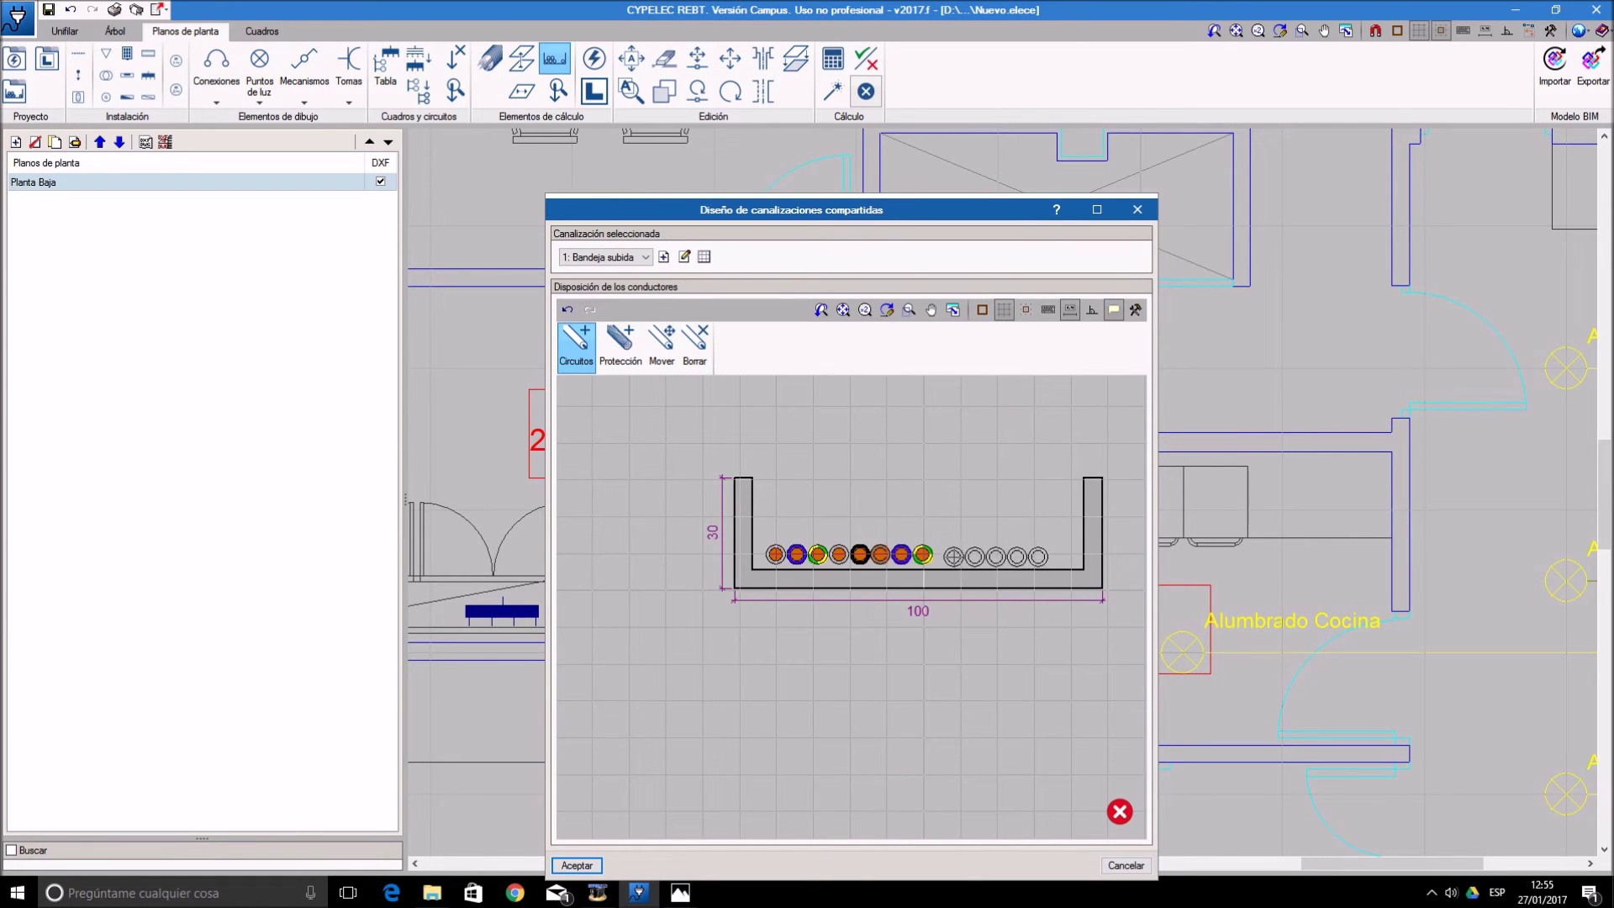
click(942, 554)
- Place the three TC conductors in a second layer above the Frío conductors and accept the shared conduit layout
click(739, 417)
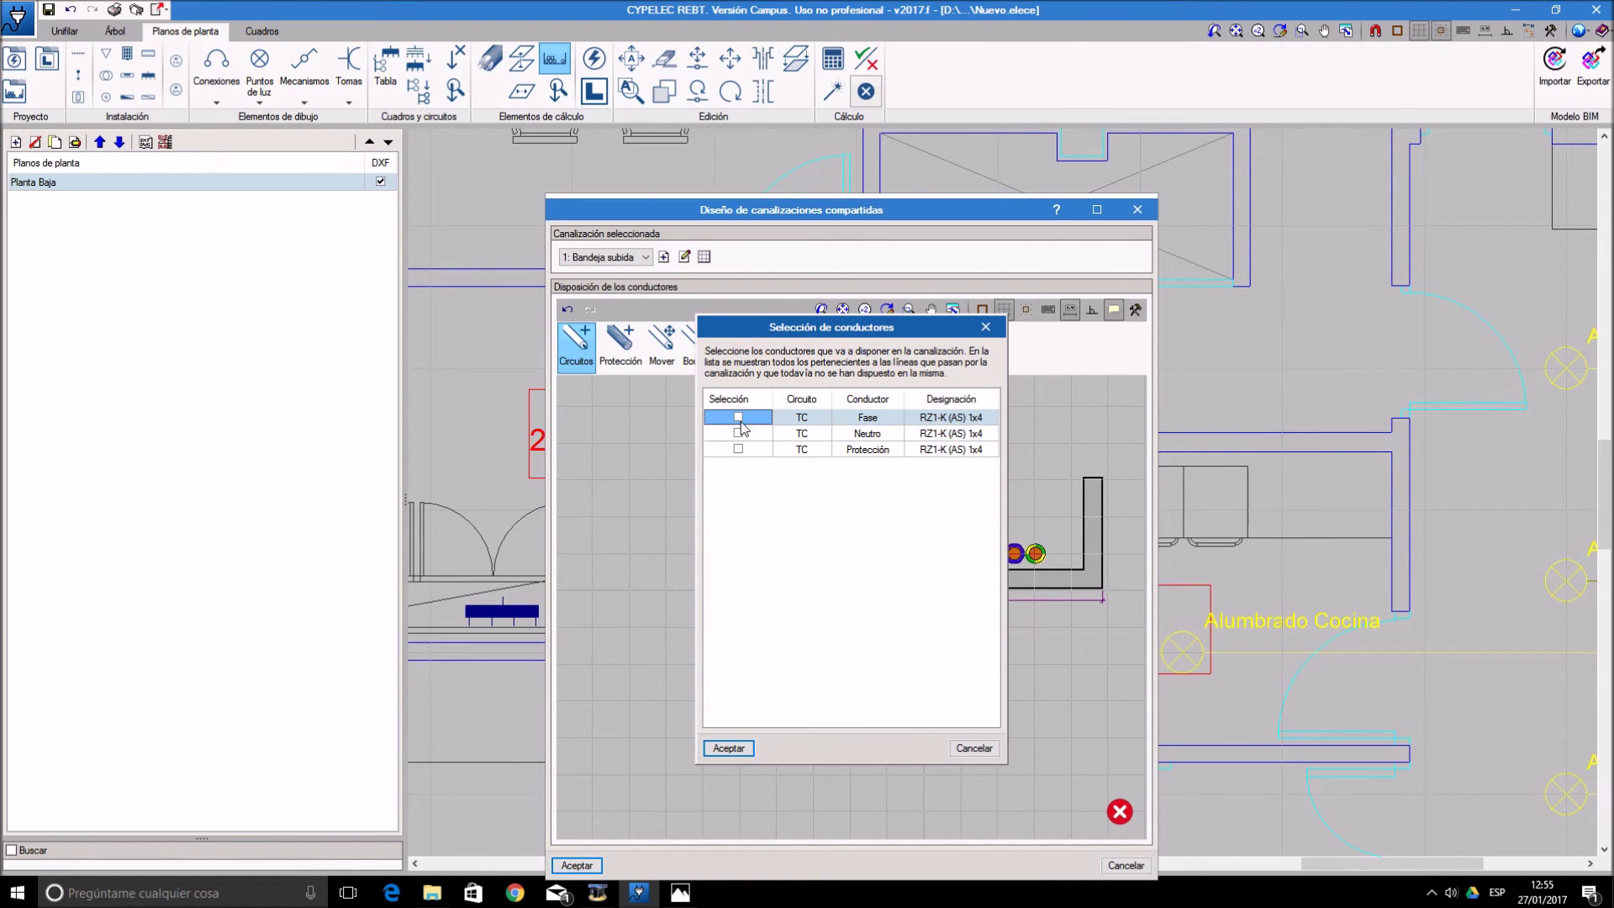
click(738, 433)
click(738, 449)
click(728, 747)
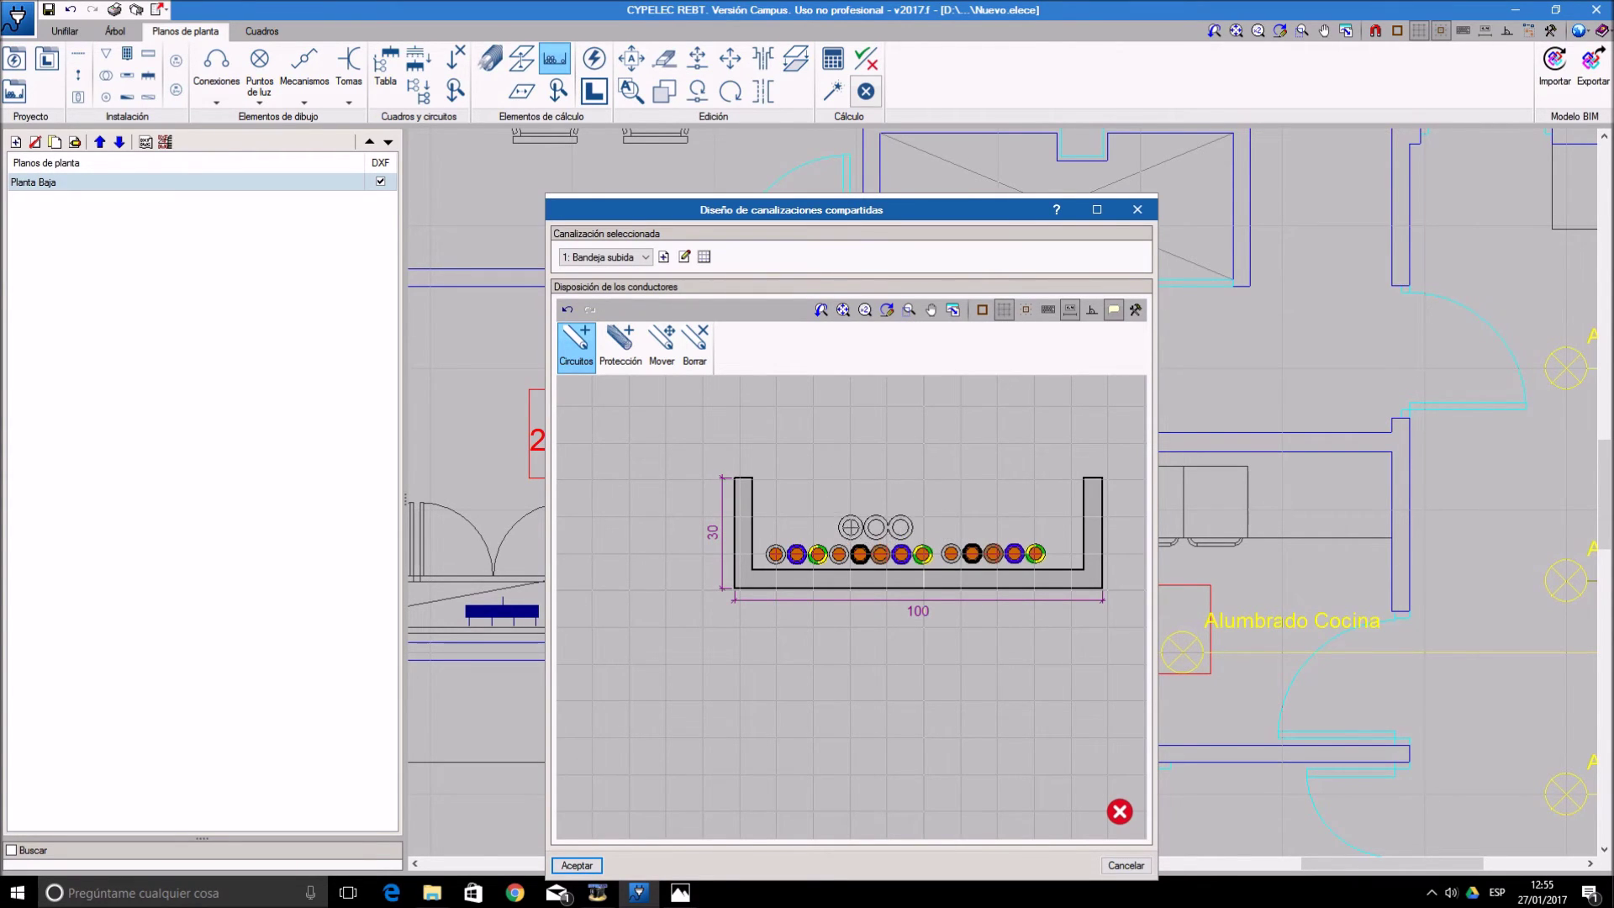
click(860, 527)
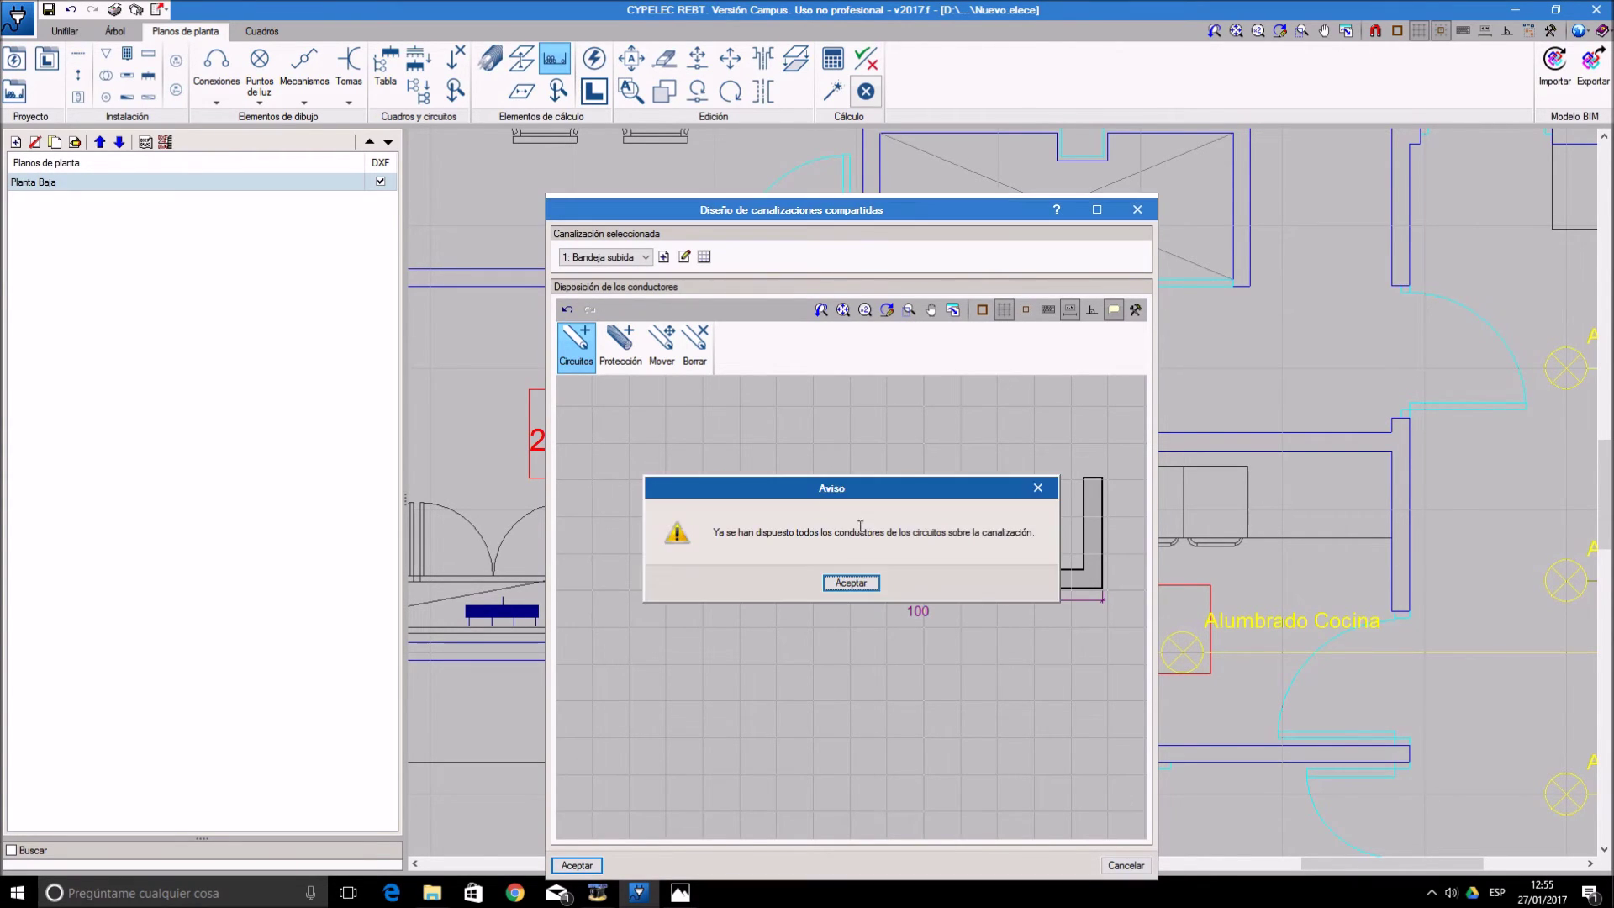
click(851, 583)
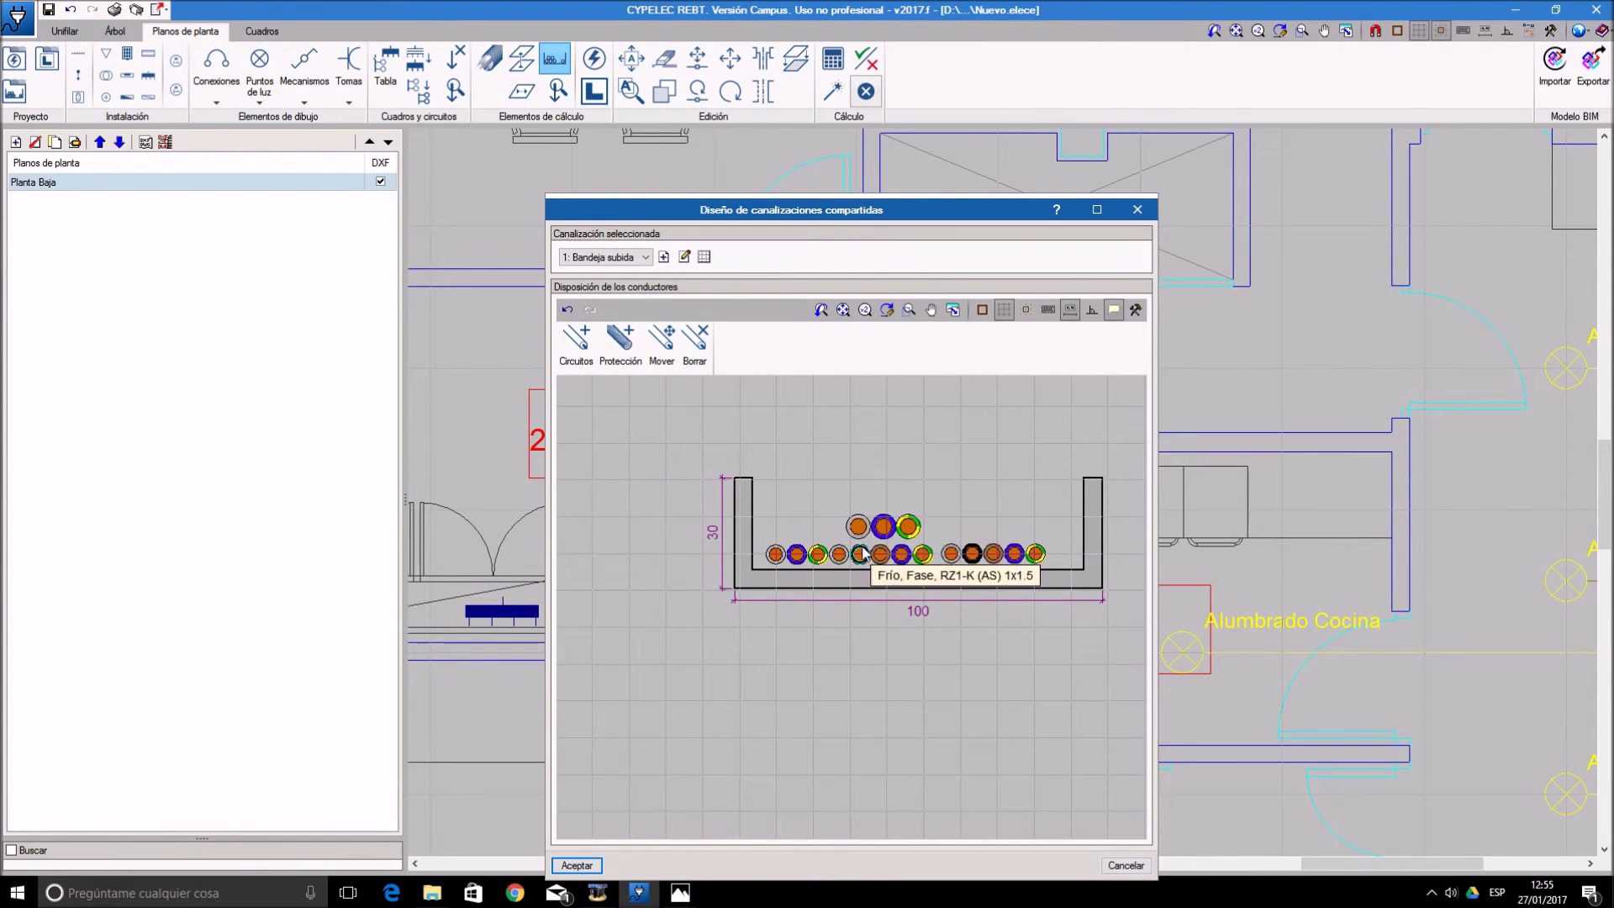
click(578, 863)
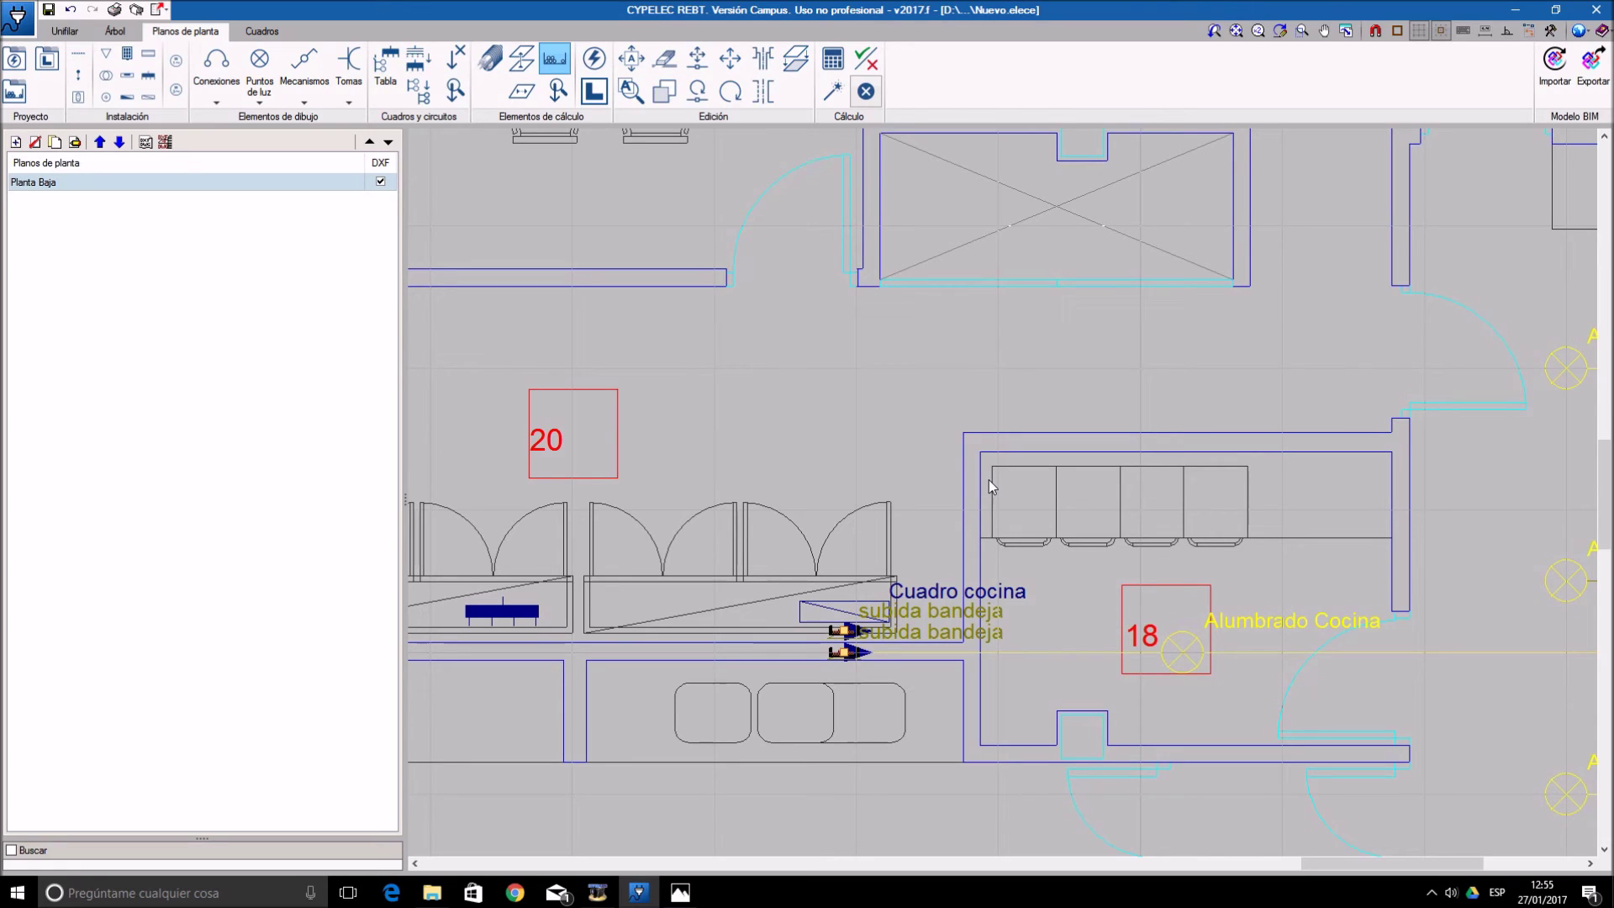
- Review the circuit data and installation method of the conduit run between the subida bandeja riser and the room 18 light
click(554, 90)
click(749, 461)
click(762, 495)
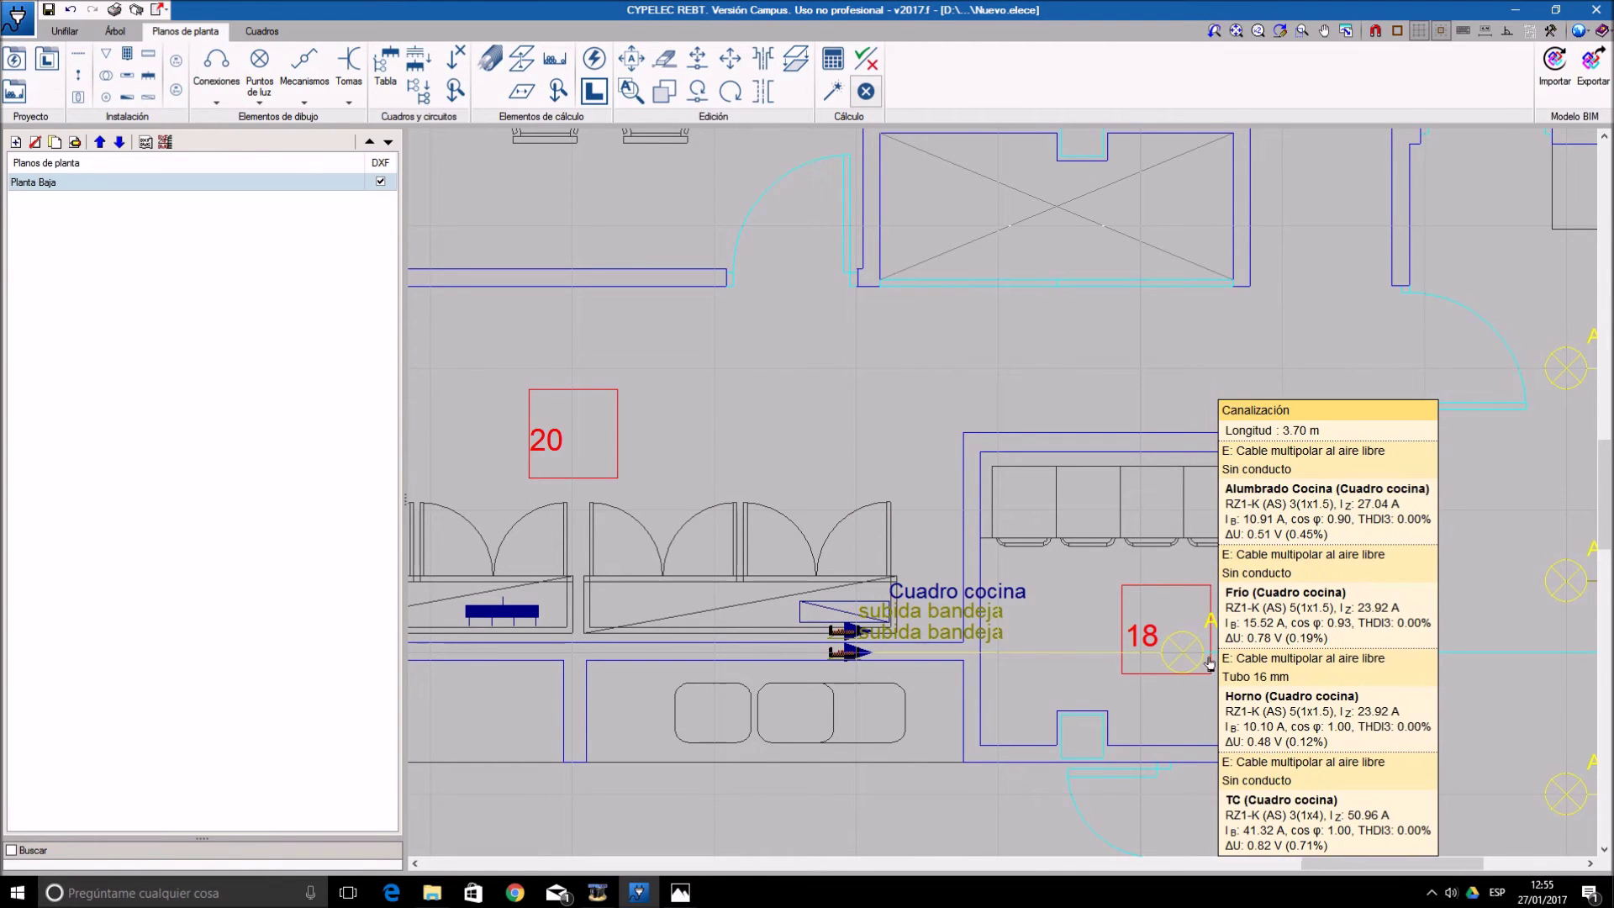
scroll(1123, 614, down, 1)
mouse_move(1105, 650)
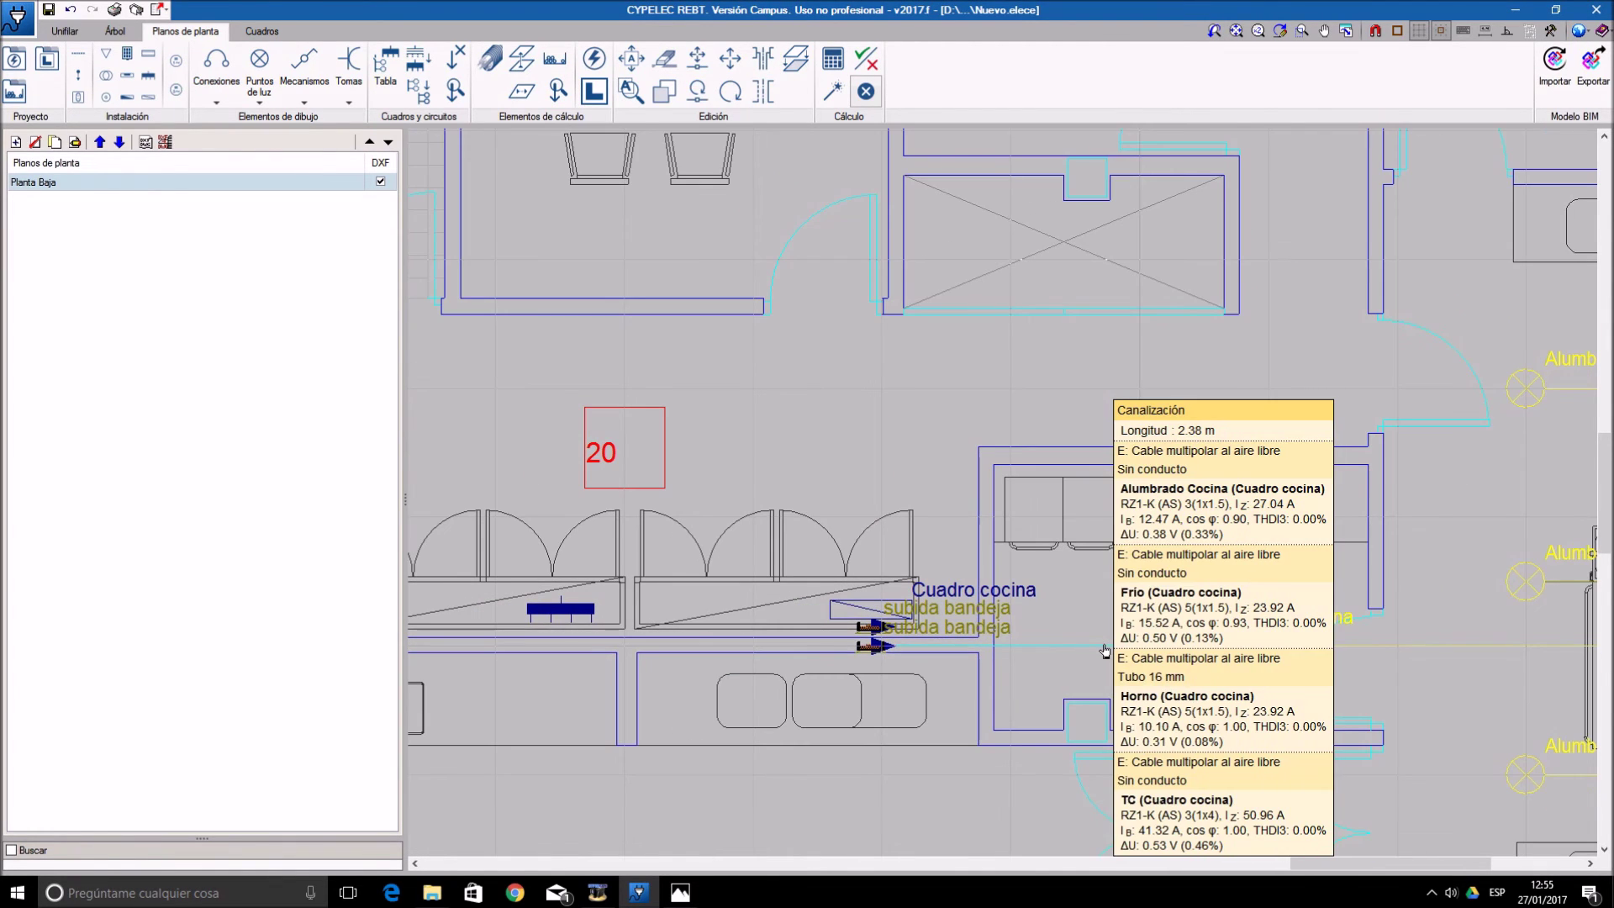
middle_drag(1405, 711, 1357, 685)
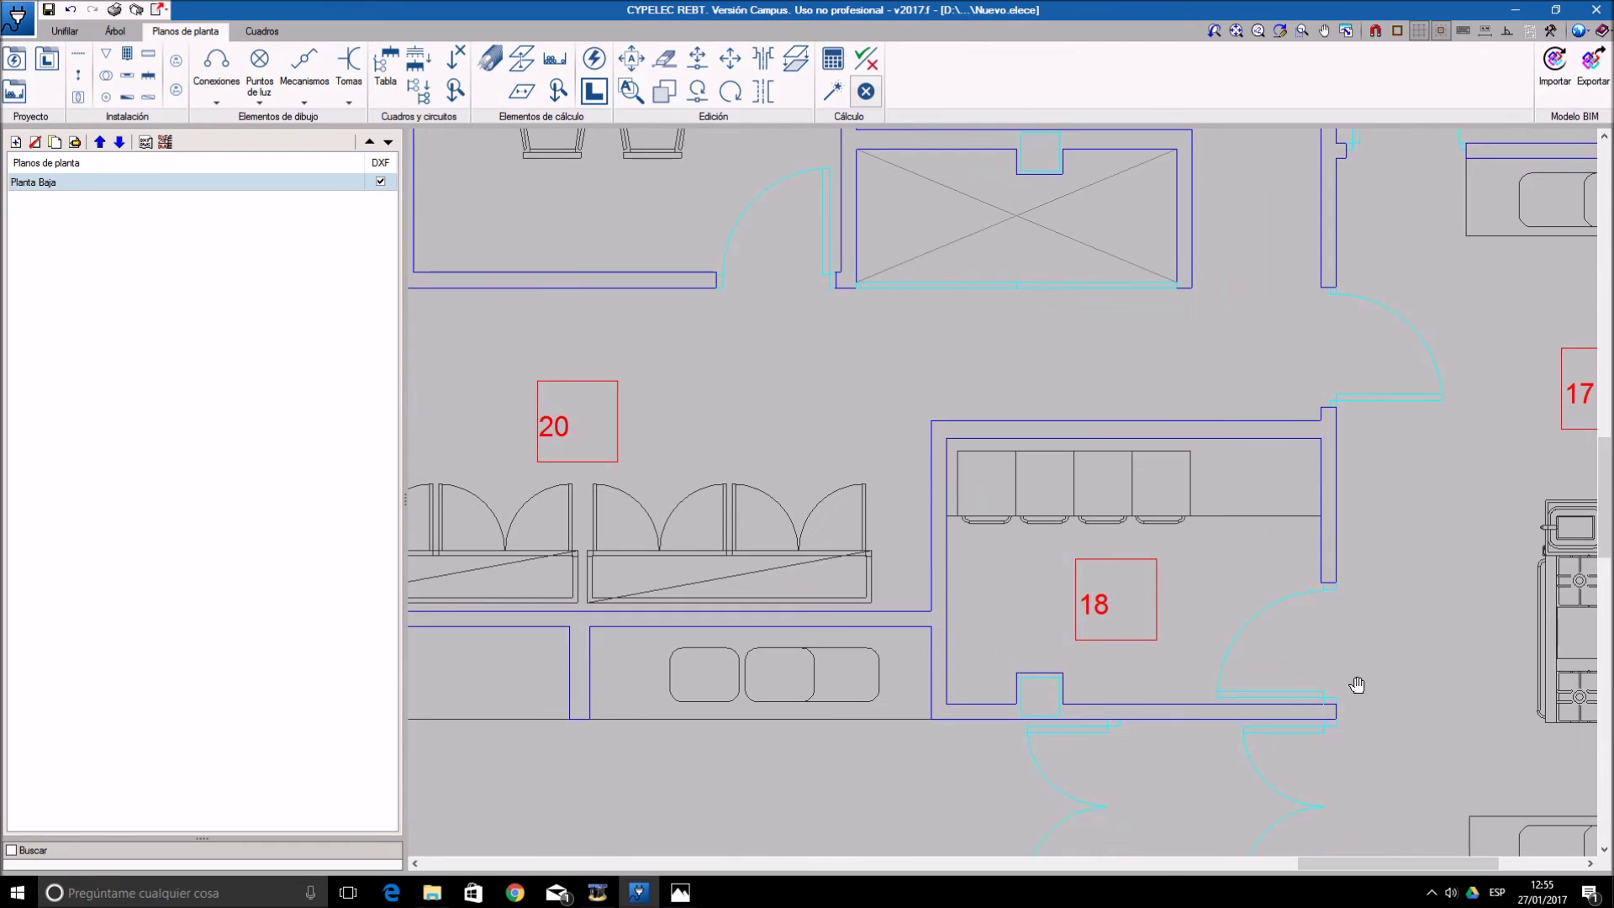
mouse_move(1033, 623)
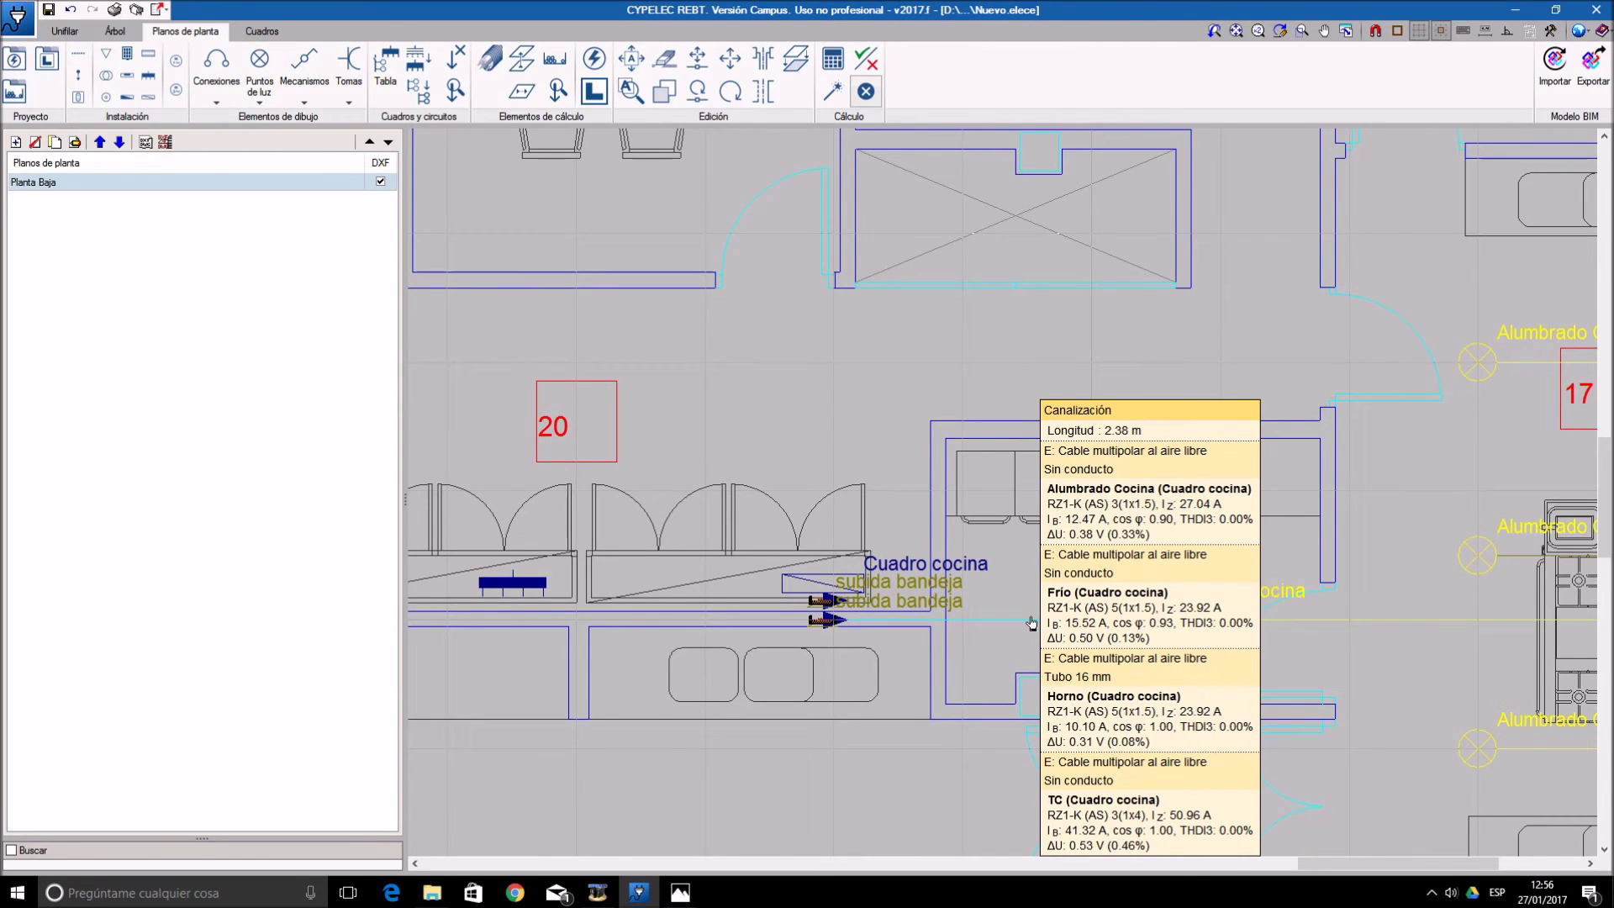
click(1033, 623)
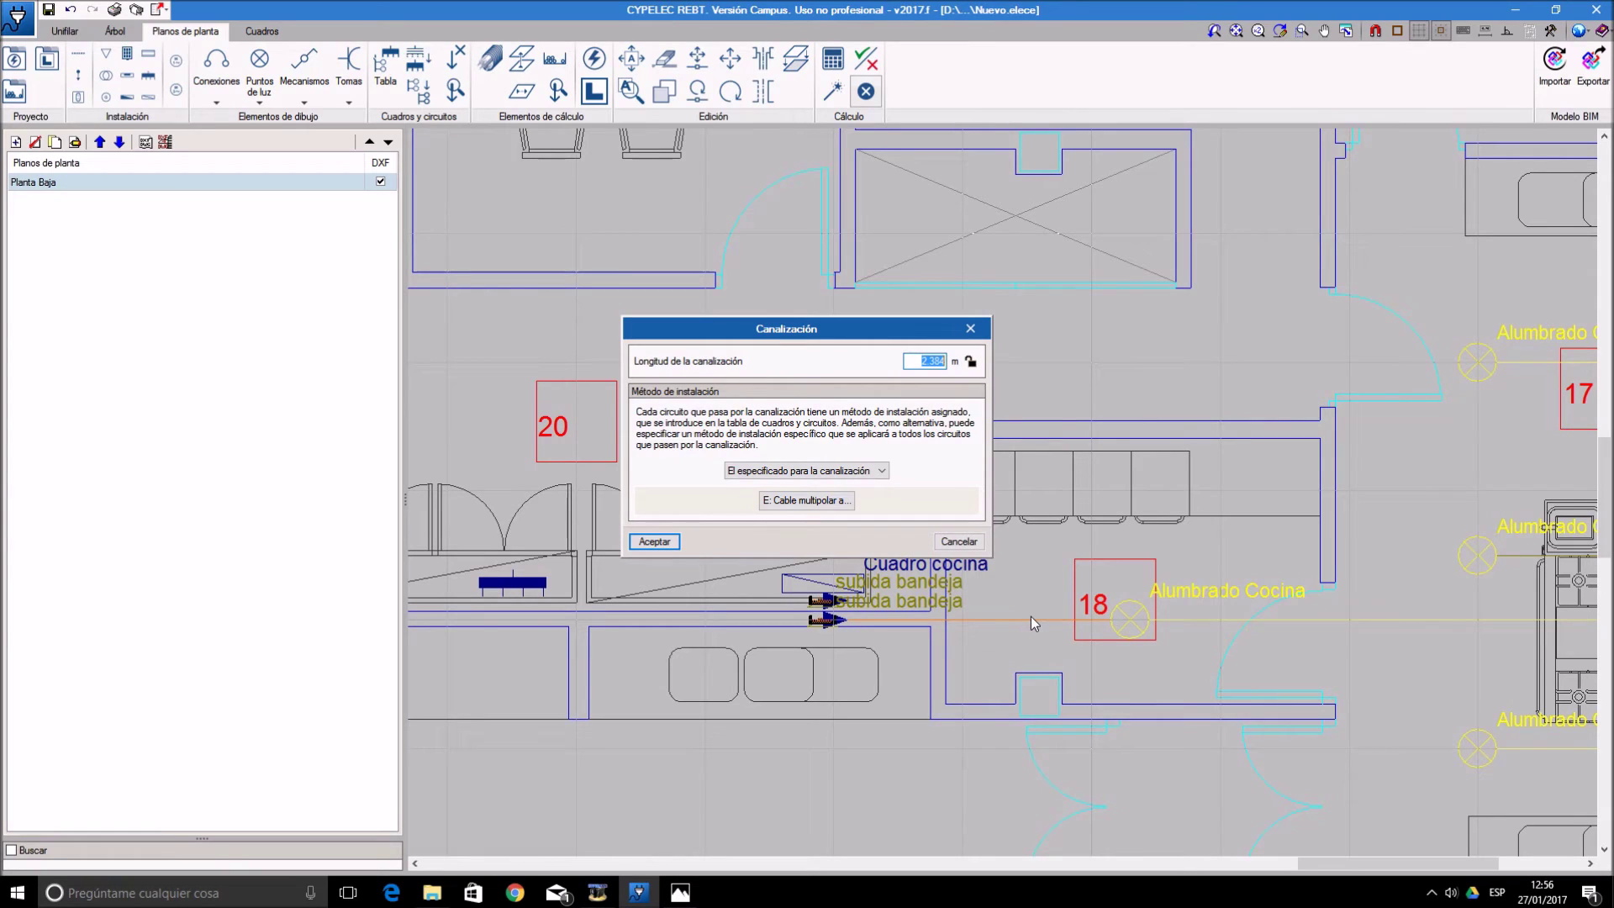
click(959, 542)
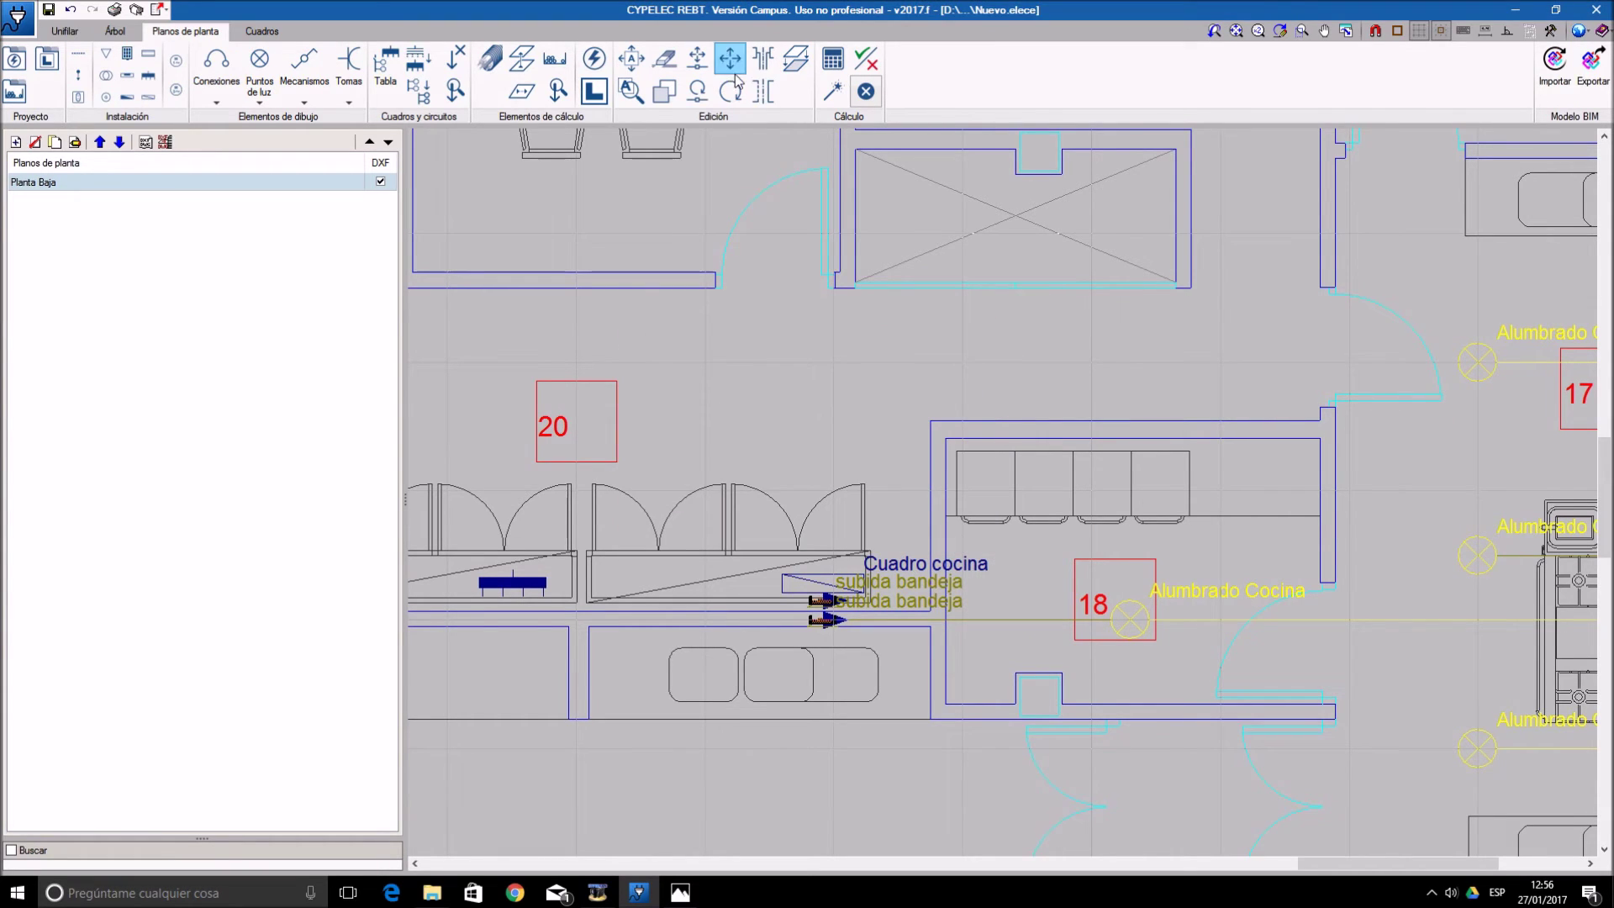
- Create a shared conduit type named Bandeja Techo for the run between the subida bandeja riser and the room 18 light
click(548, 63)
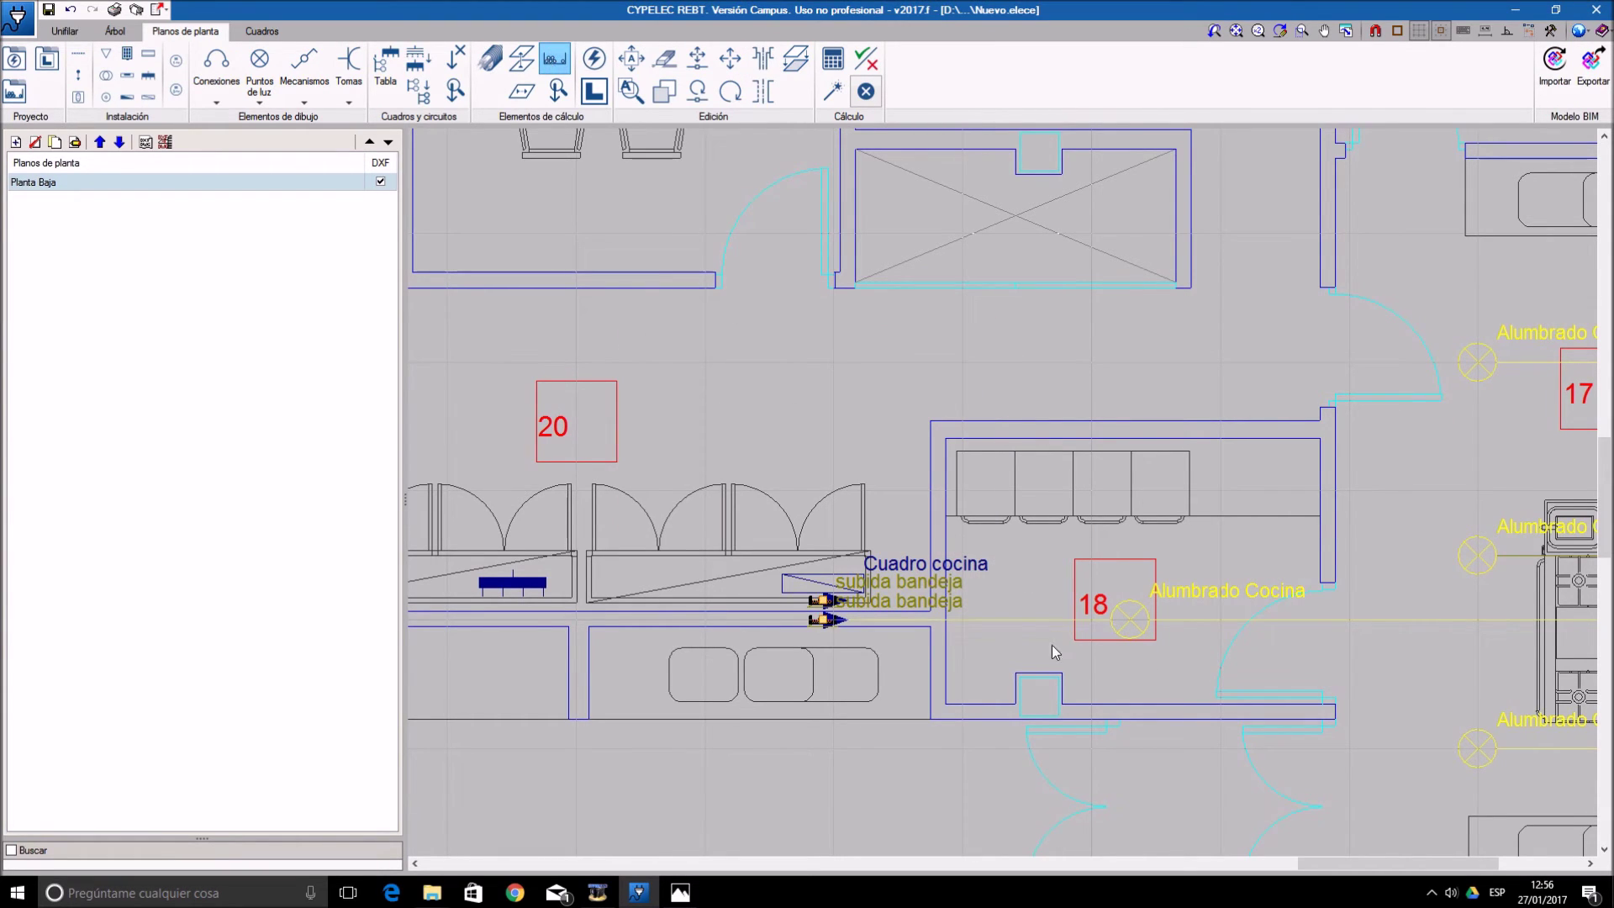
click(1028, 623)
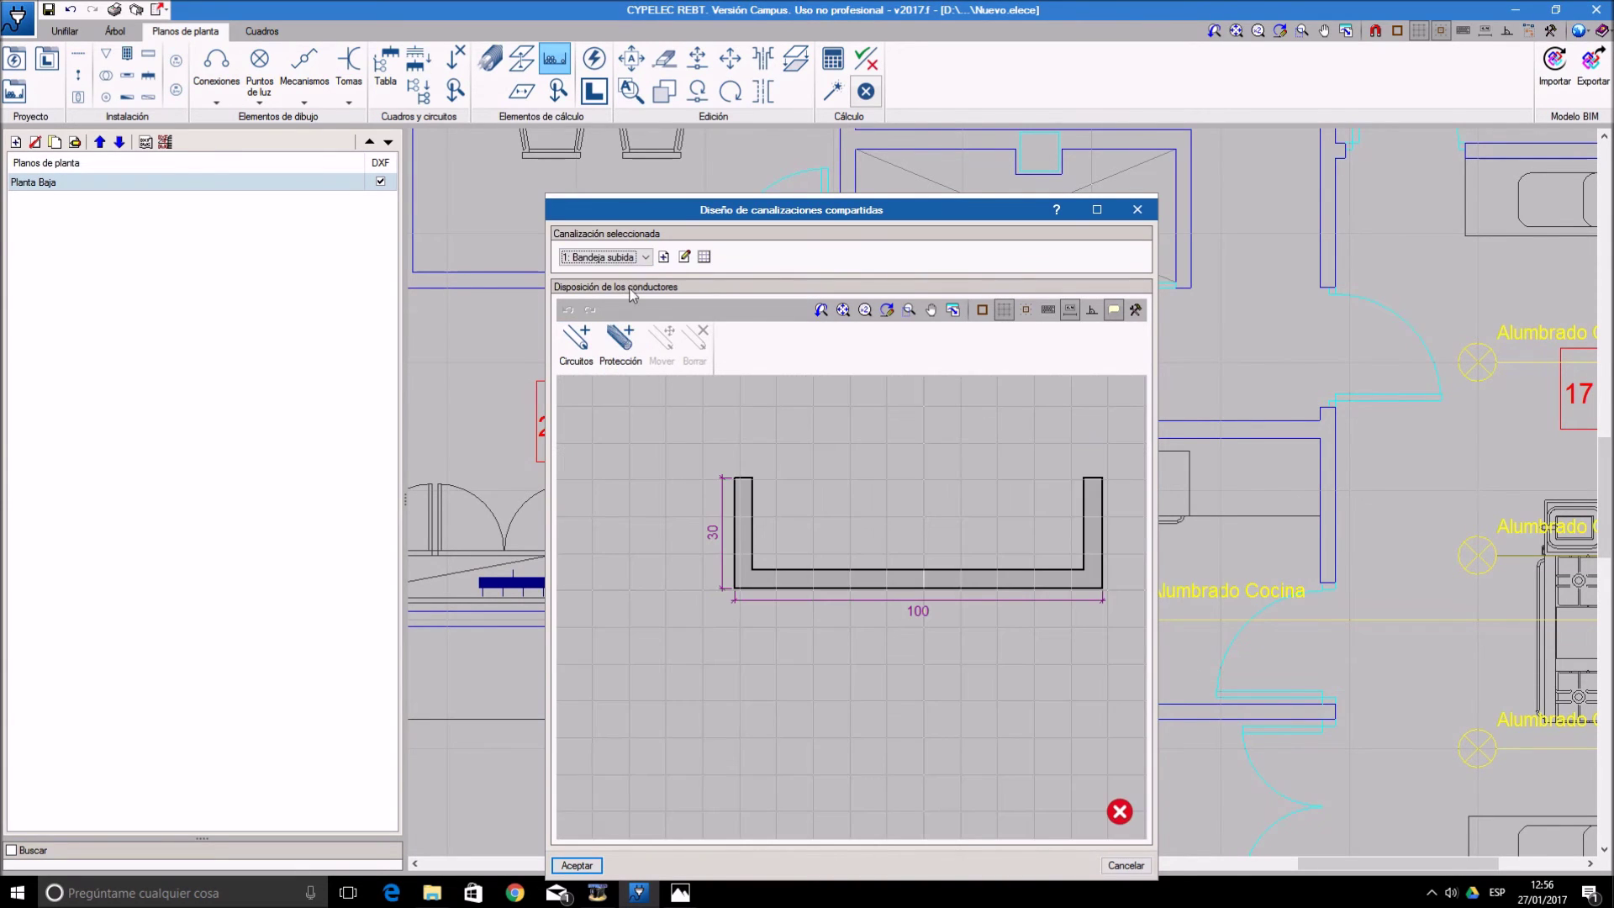
click(645, 256)
click(665, 259)
click(665, 257)
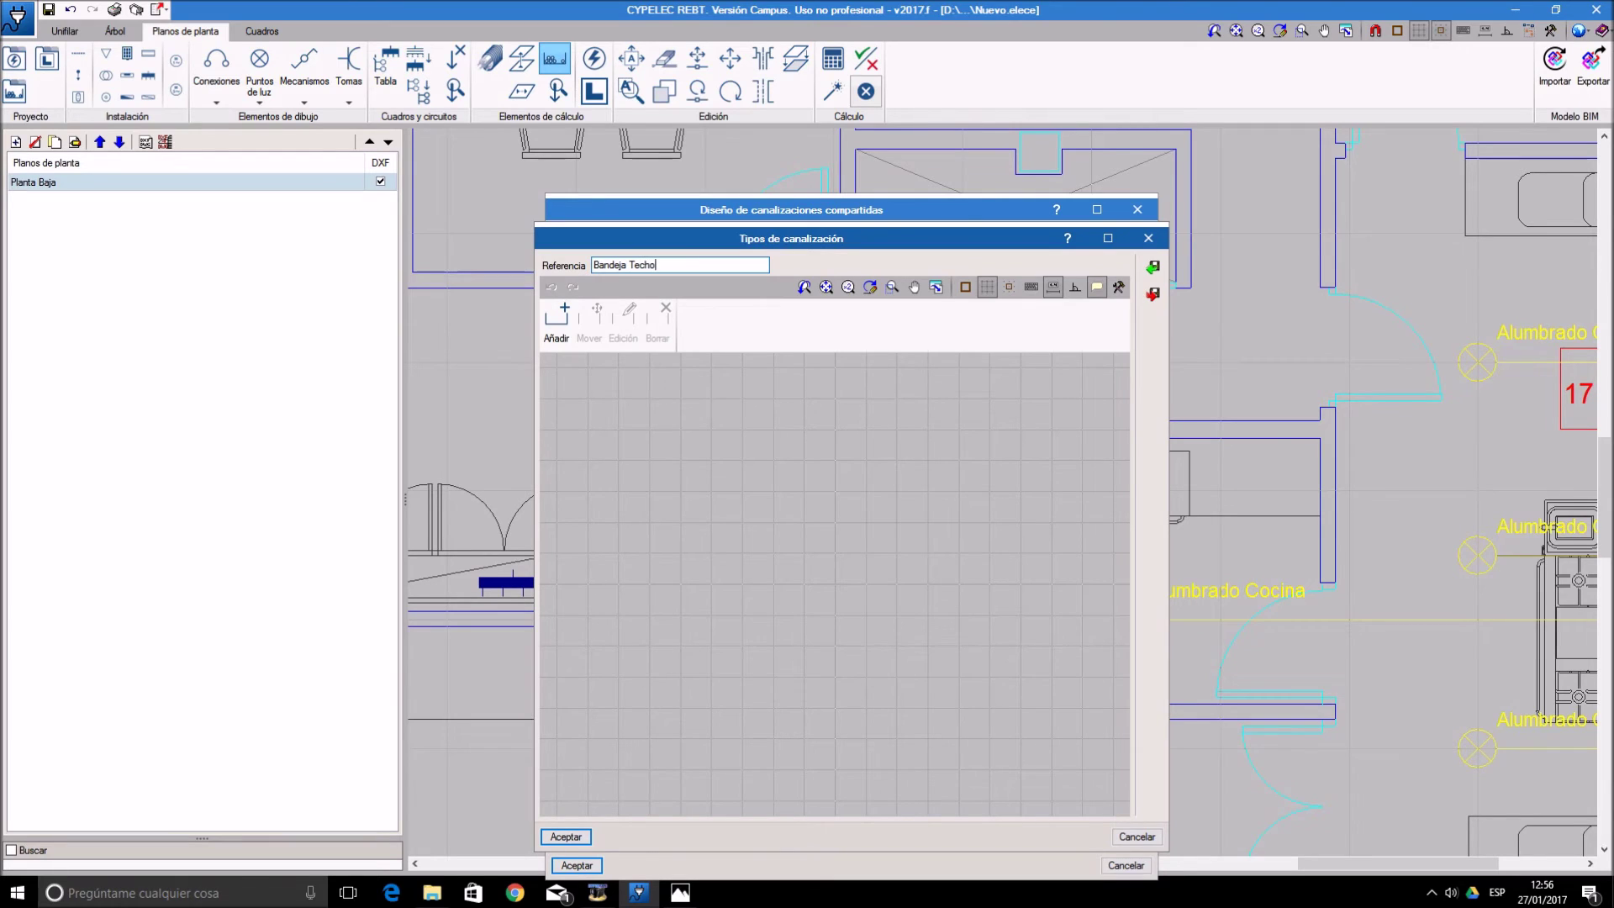
- Give Bandeja Techo a Bandeja perforada section 100 mm wide, 30 mm high and 5 mm thick, and accept the conduit type
click(556, 326)
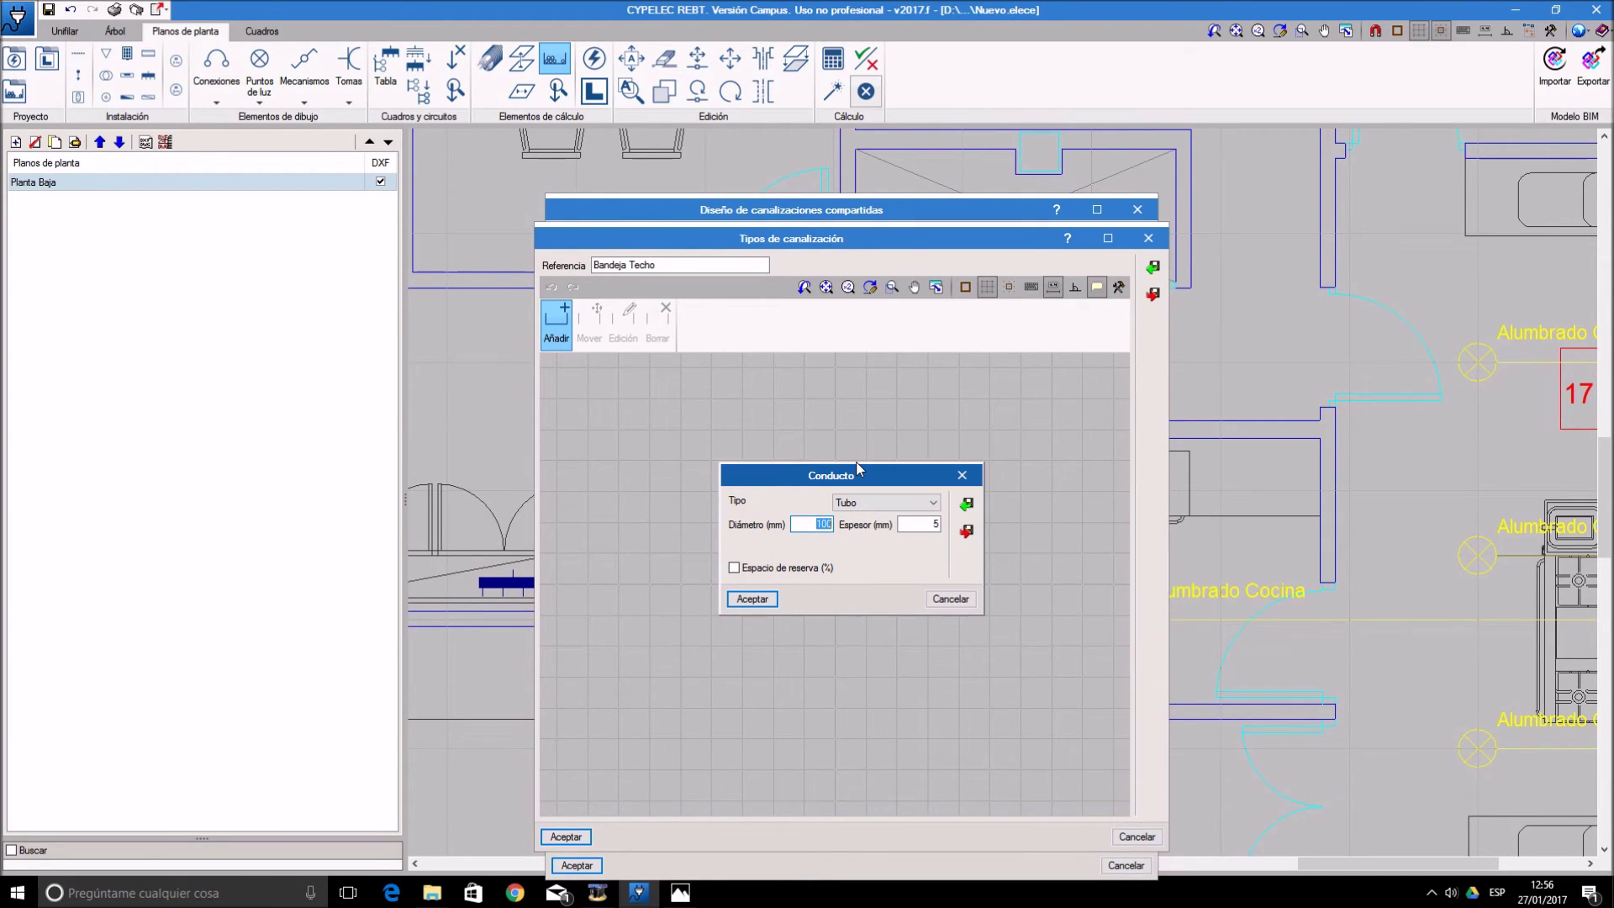
click(933, 527)
click(925, 503)
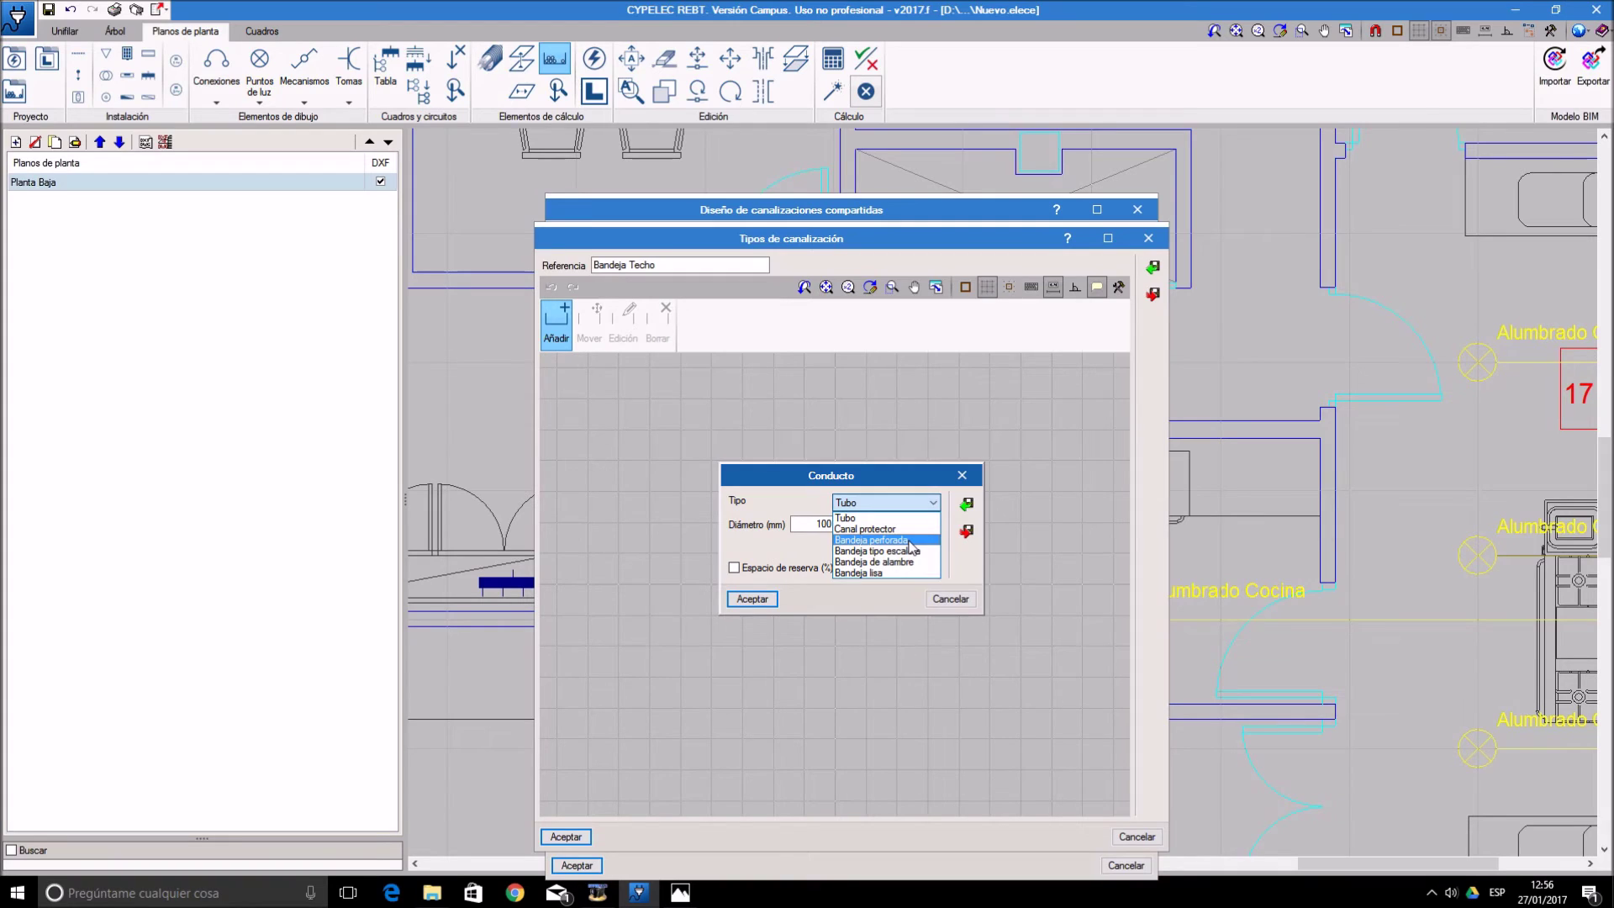
click(911, 543)
double_click(918, 526)
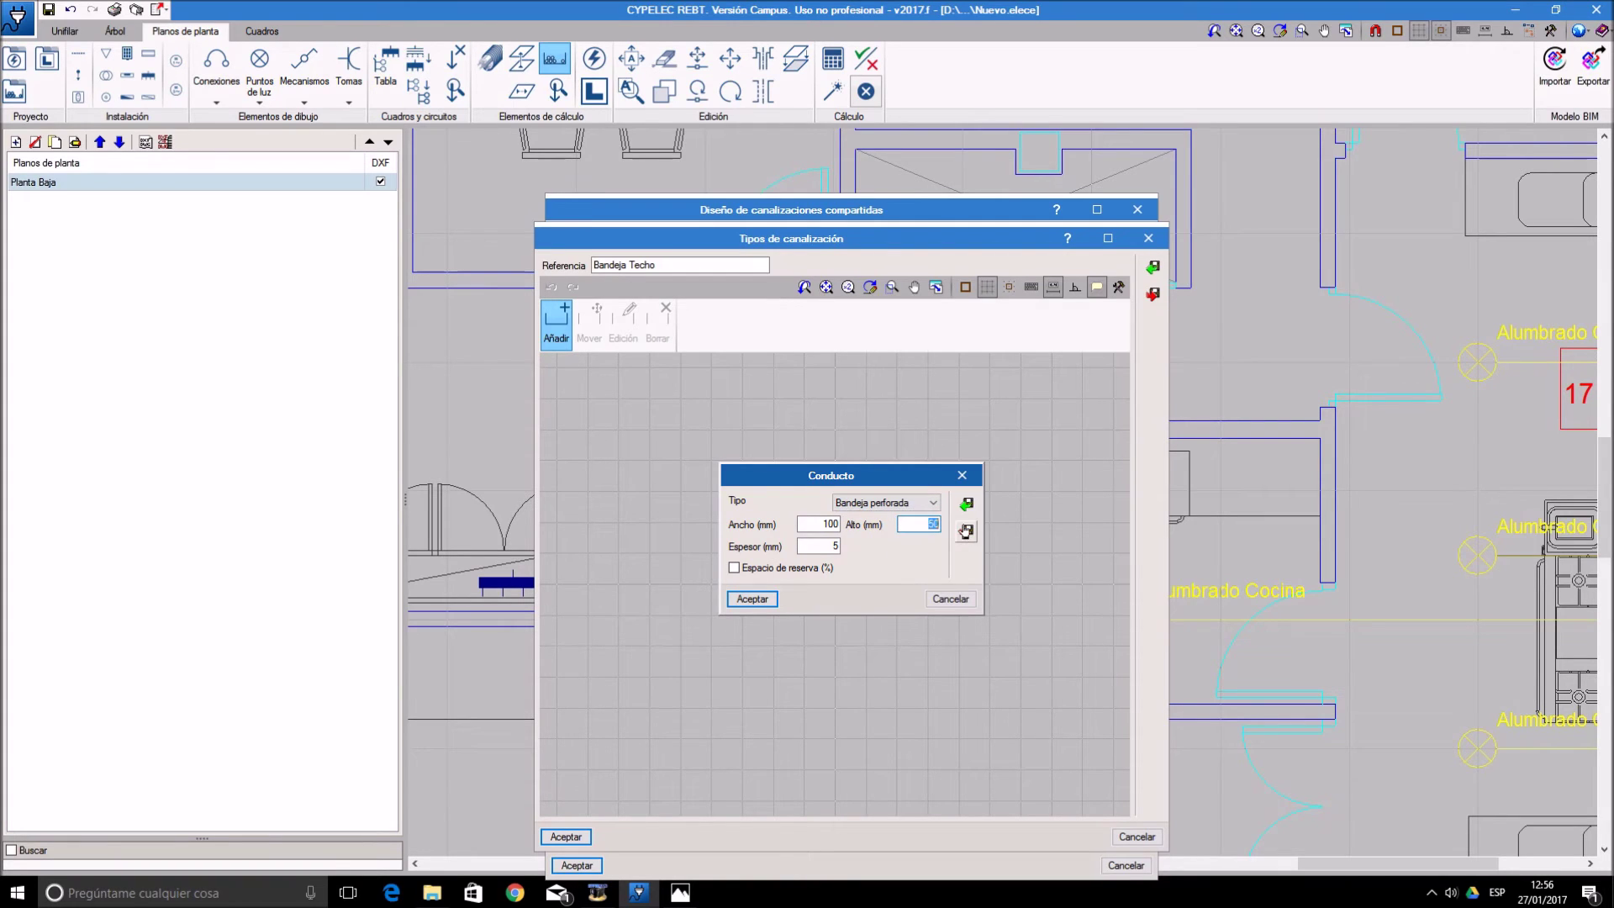
text(30)
click(753, 599)
click(809, 535)
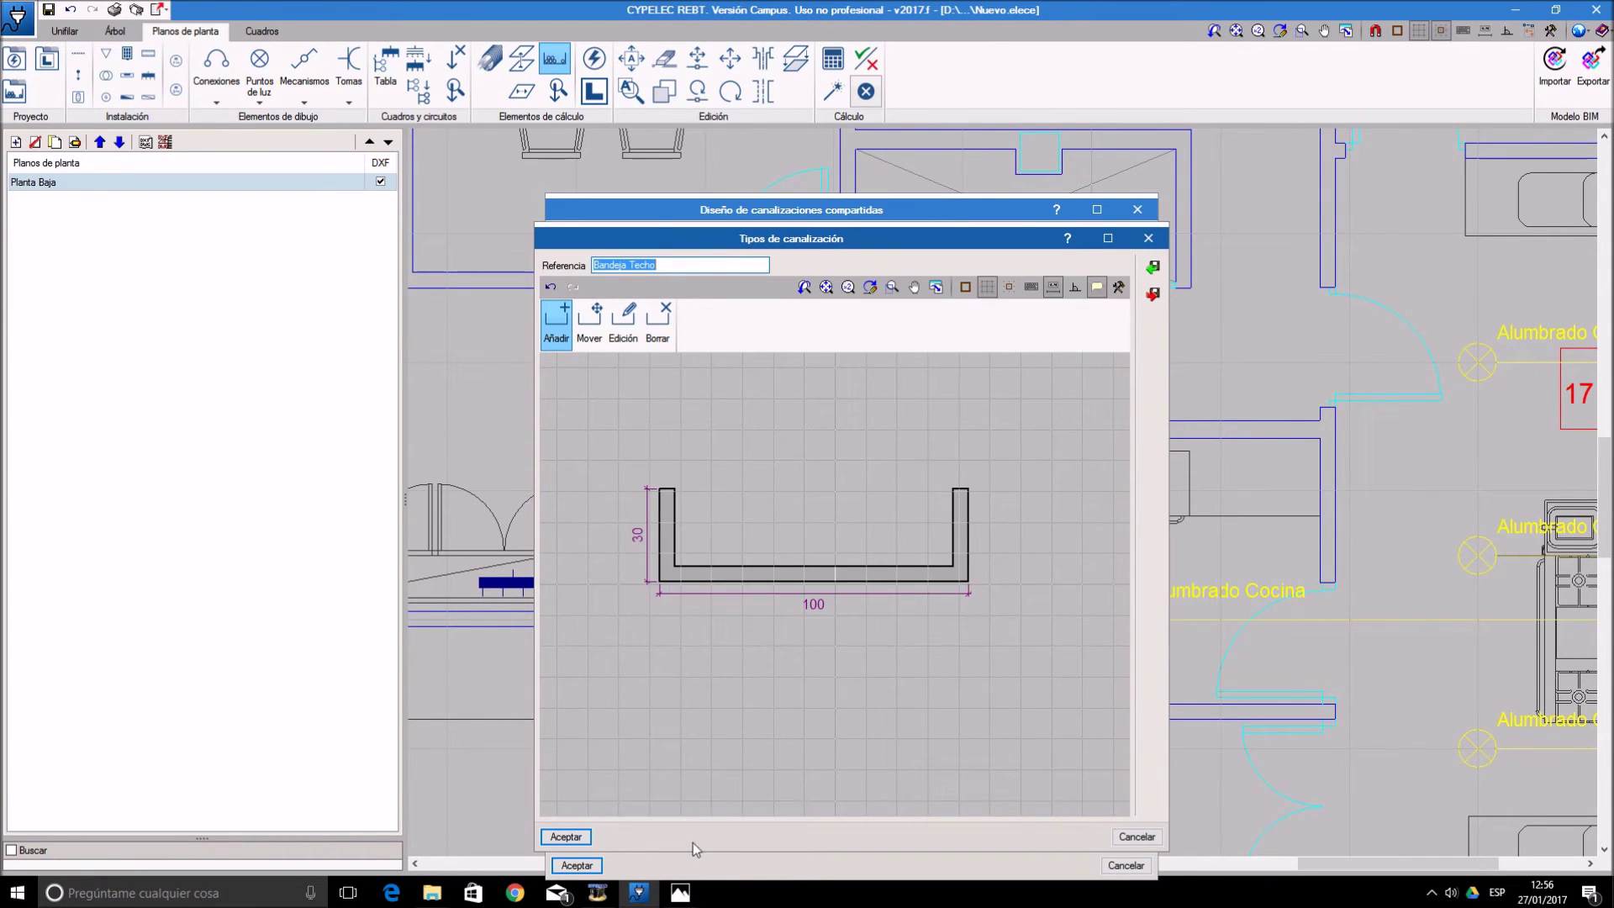
click(573, 837)
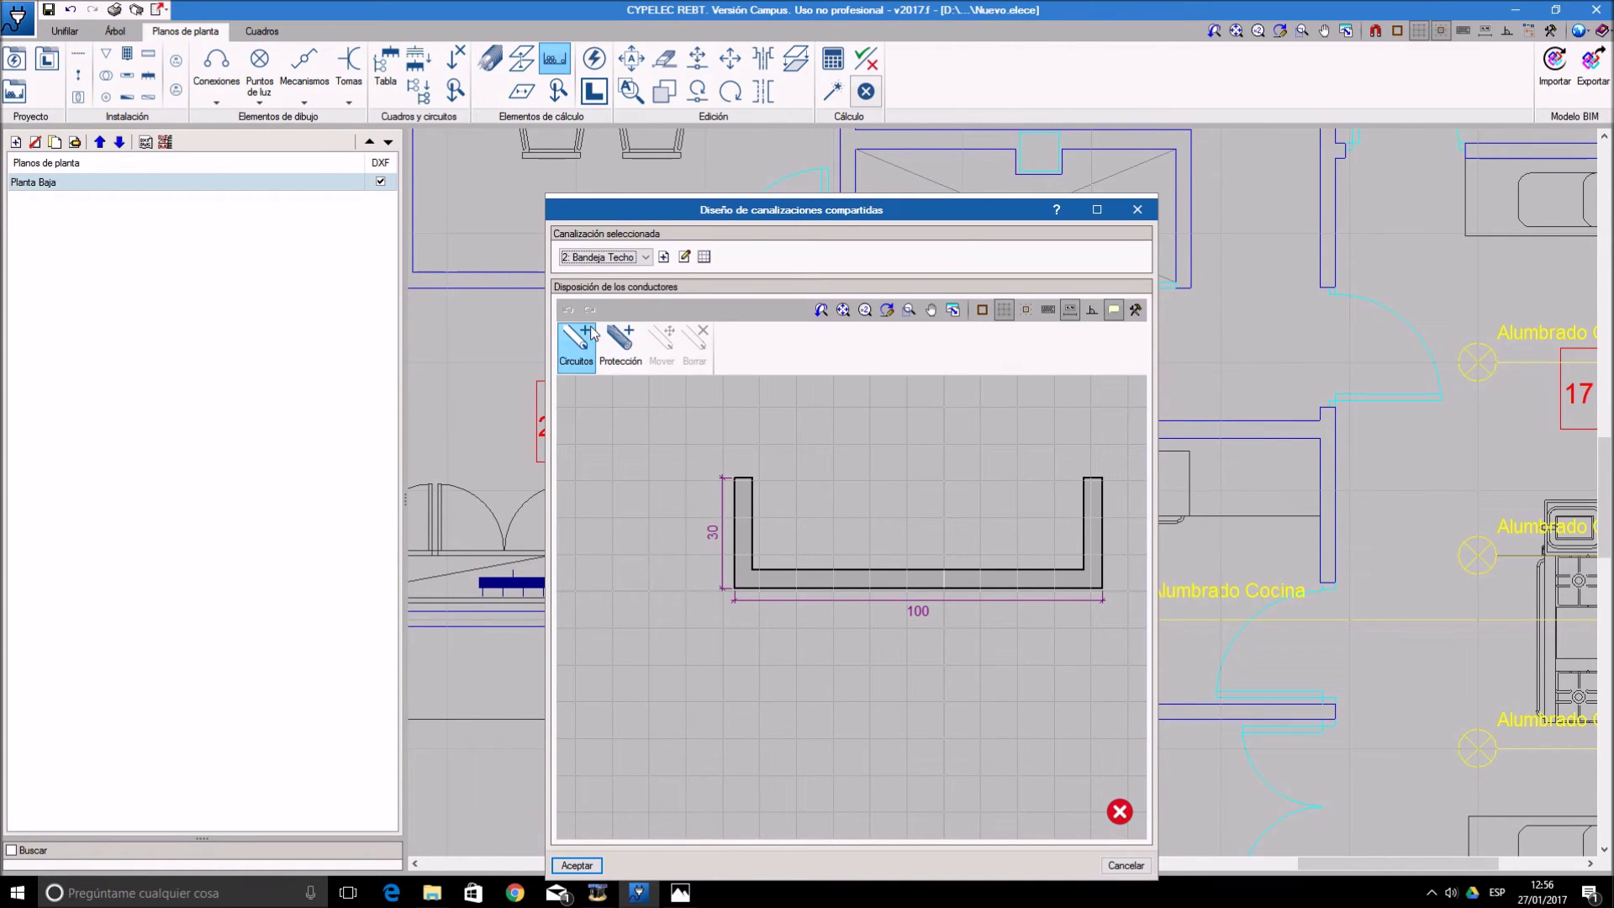
- Place all Alumbrado Cocina, Frío, Horno and TC conductors in a single row along the floor of the Bandeja Techo tray
click(573, 345)
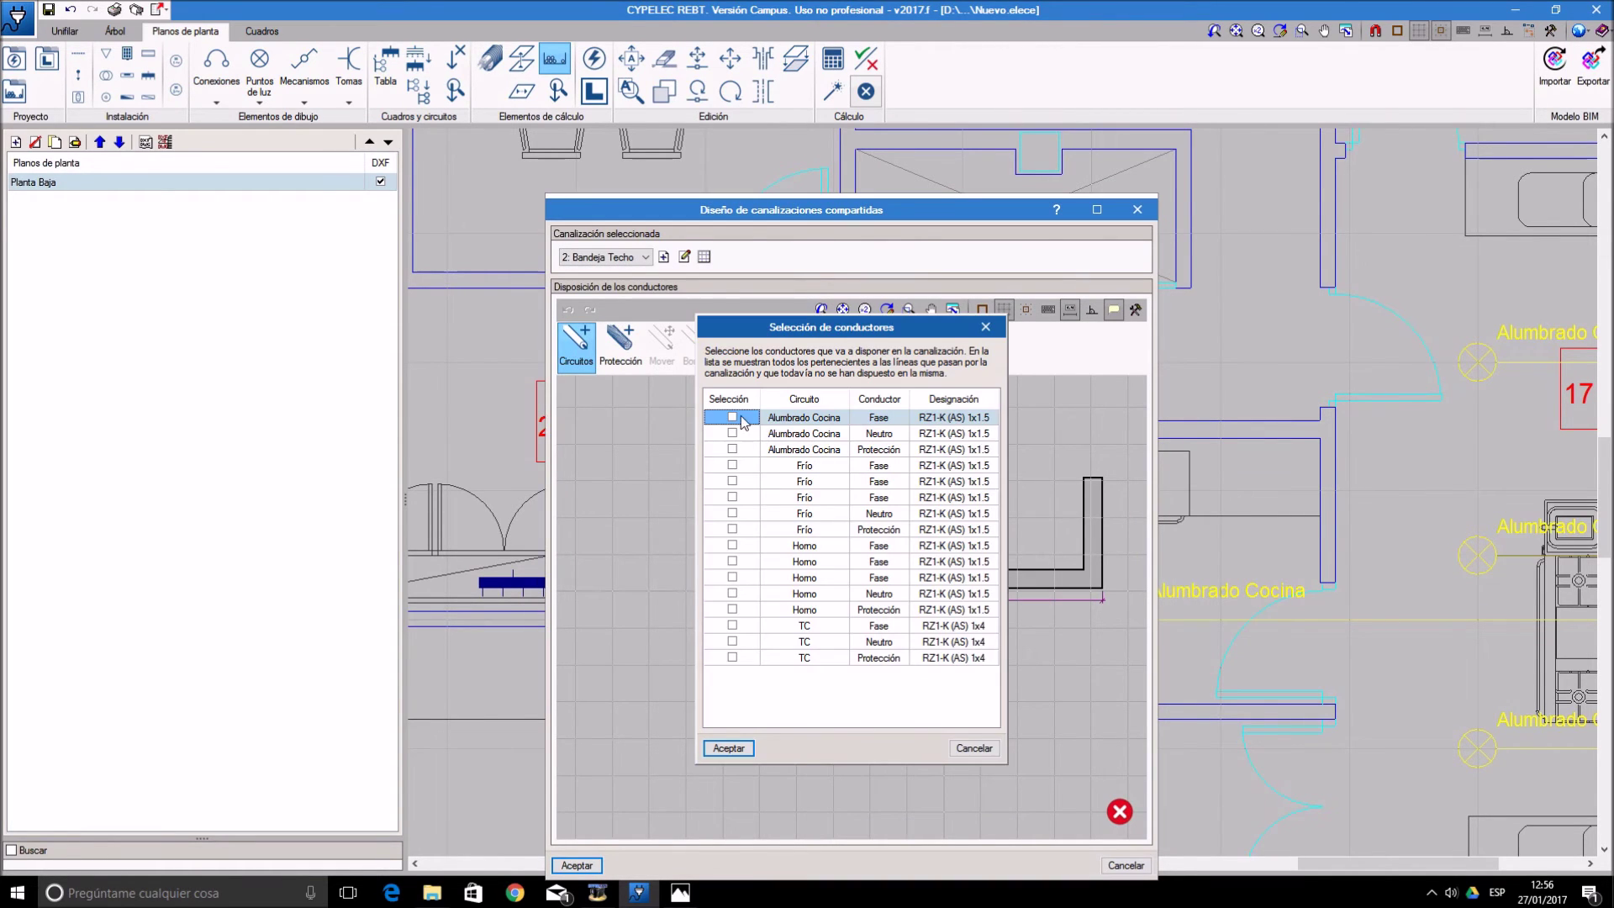
click(736, 403)
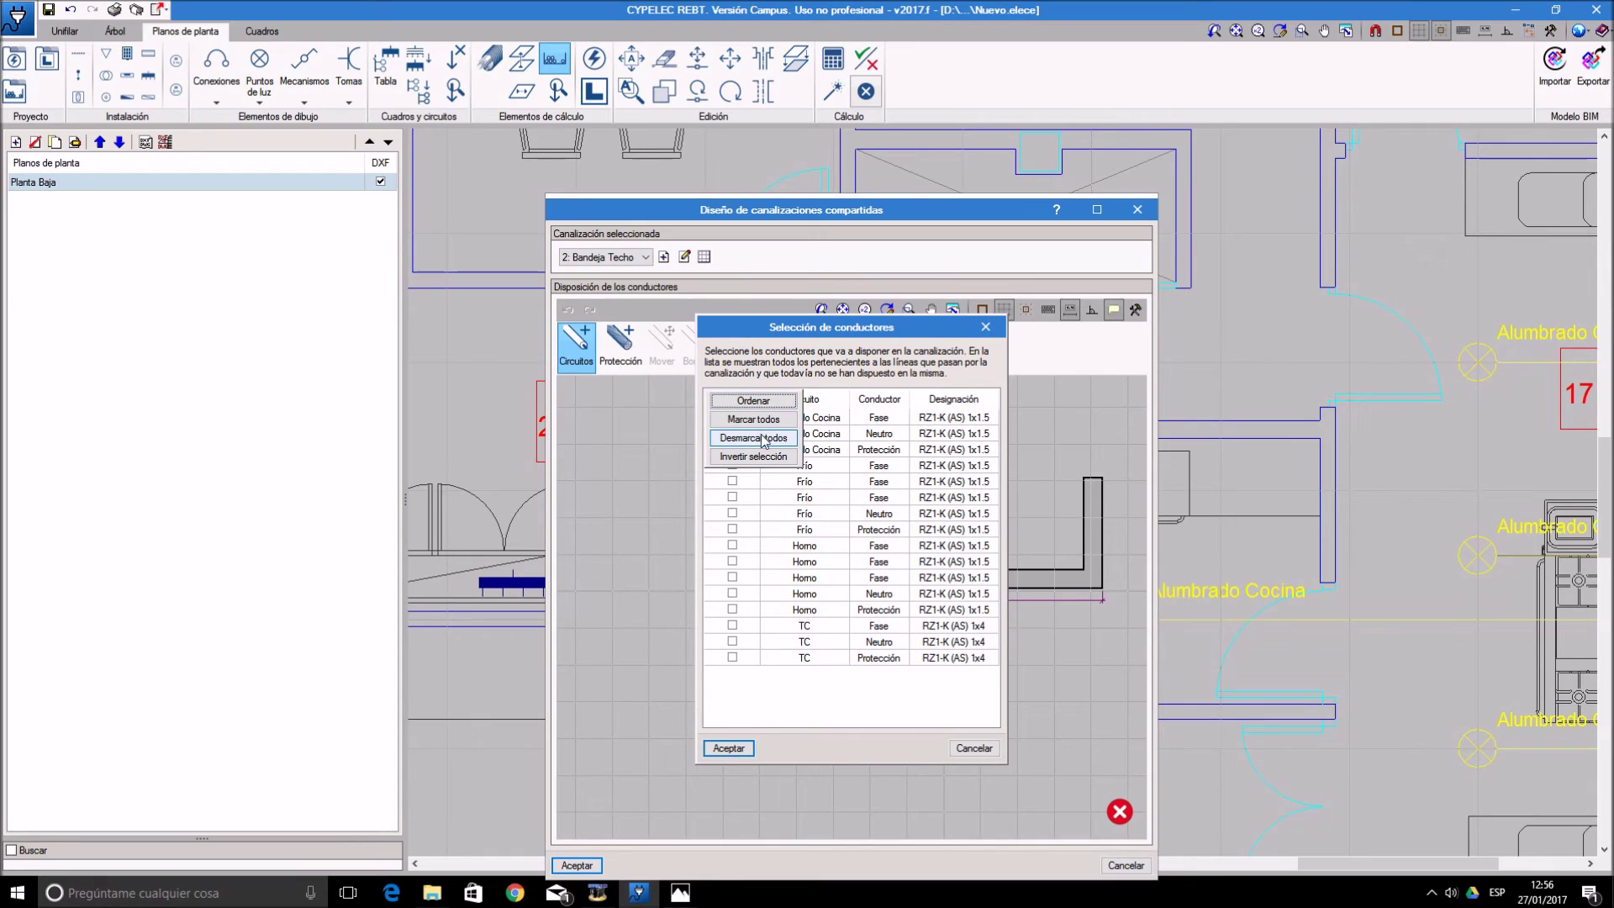
click(760, 419)
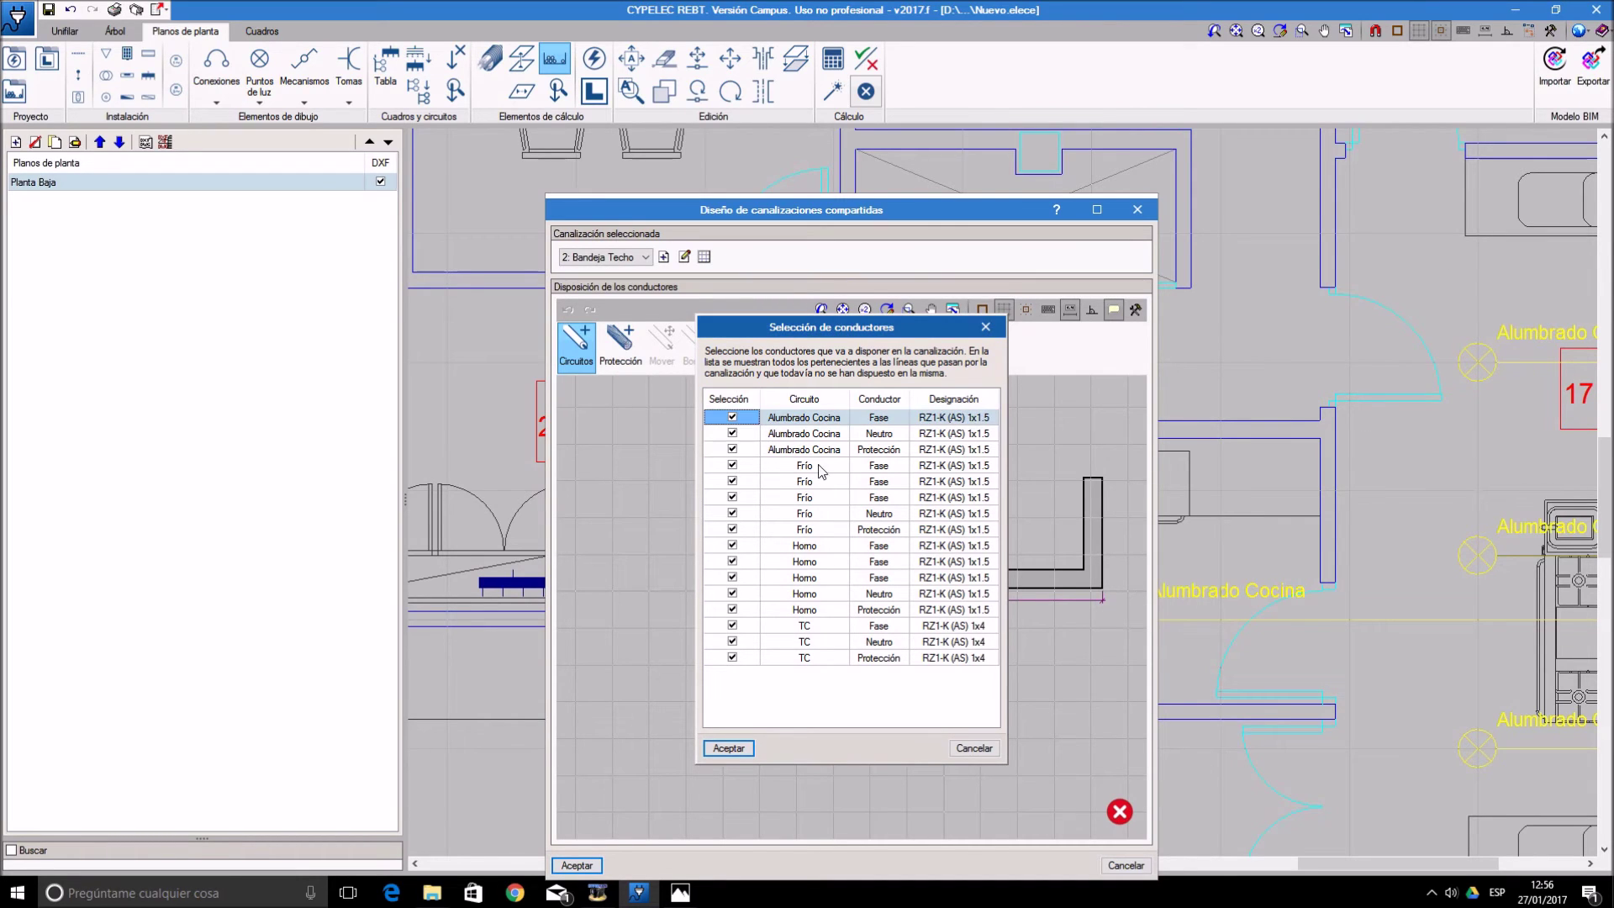
click(731, 748)
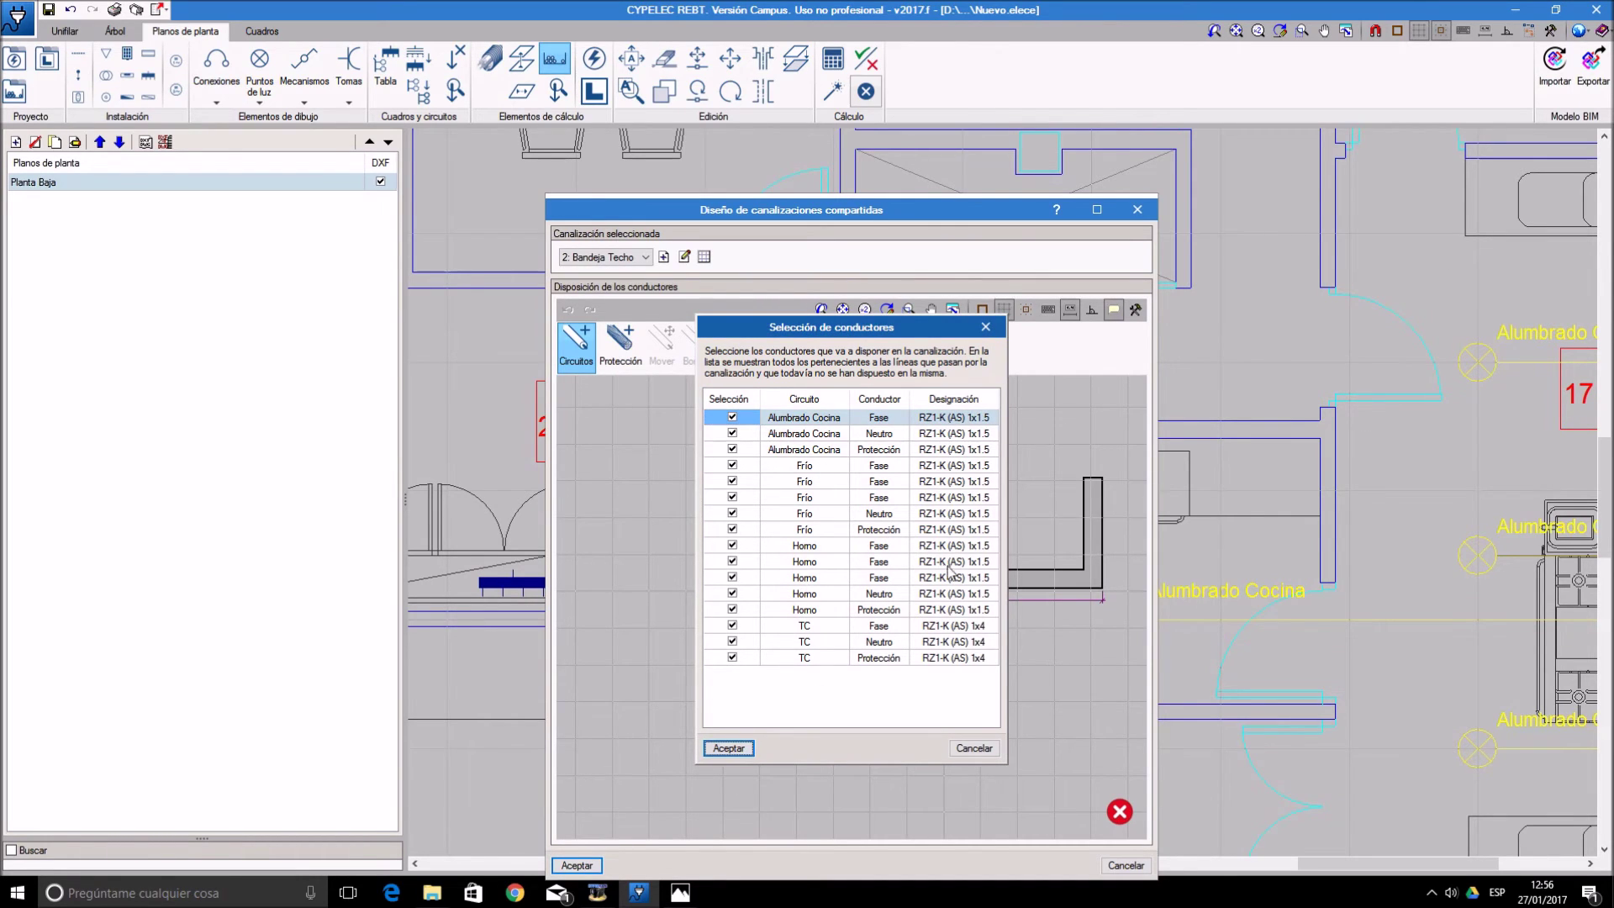
click(730, 748)
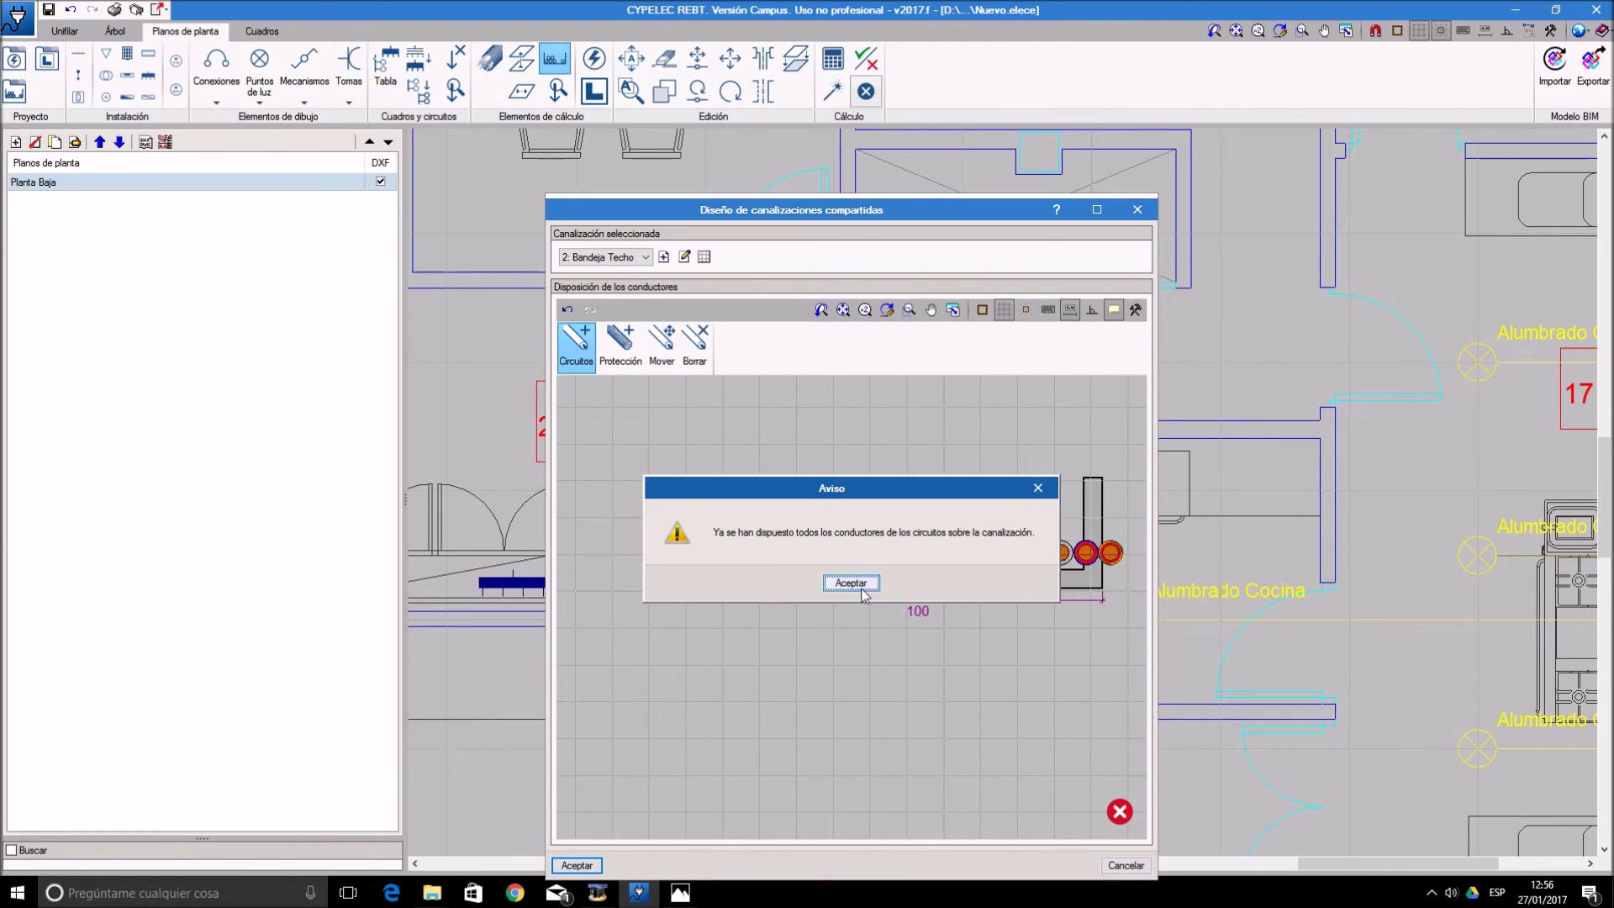
click(855, 588)
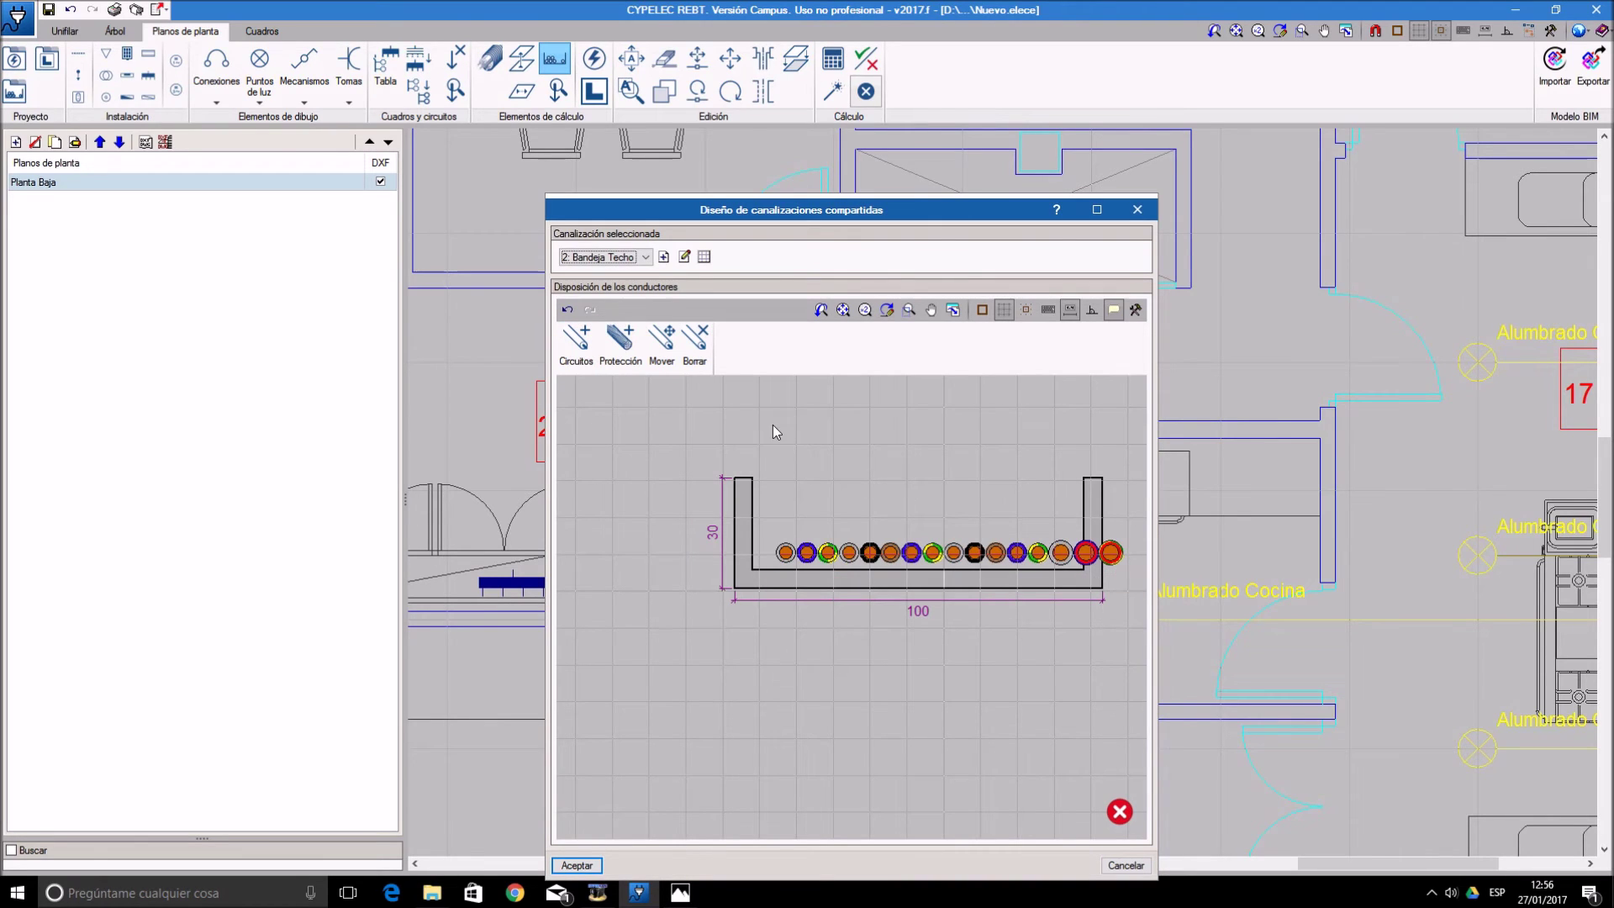
- Move the three TC conductors into a second layer above the middle of the row and accept the shared conduit layout
click(661, 344)
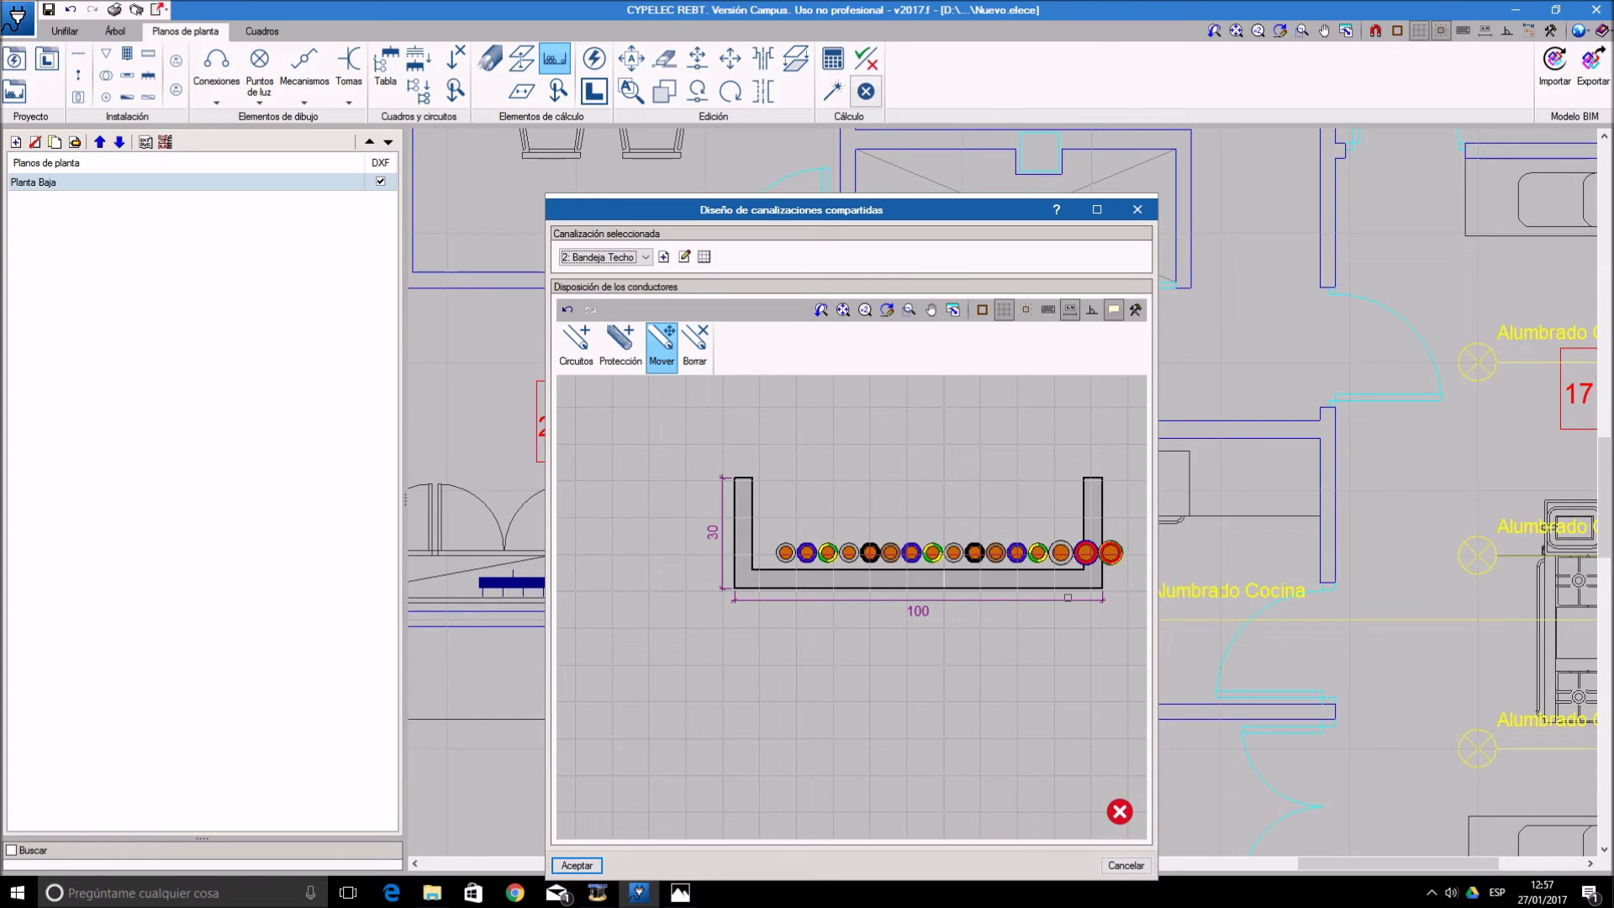
click(1085, 554)
scroll(1085, 555, up, 1)
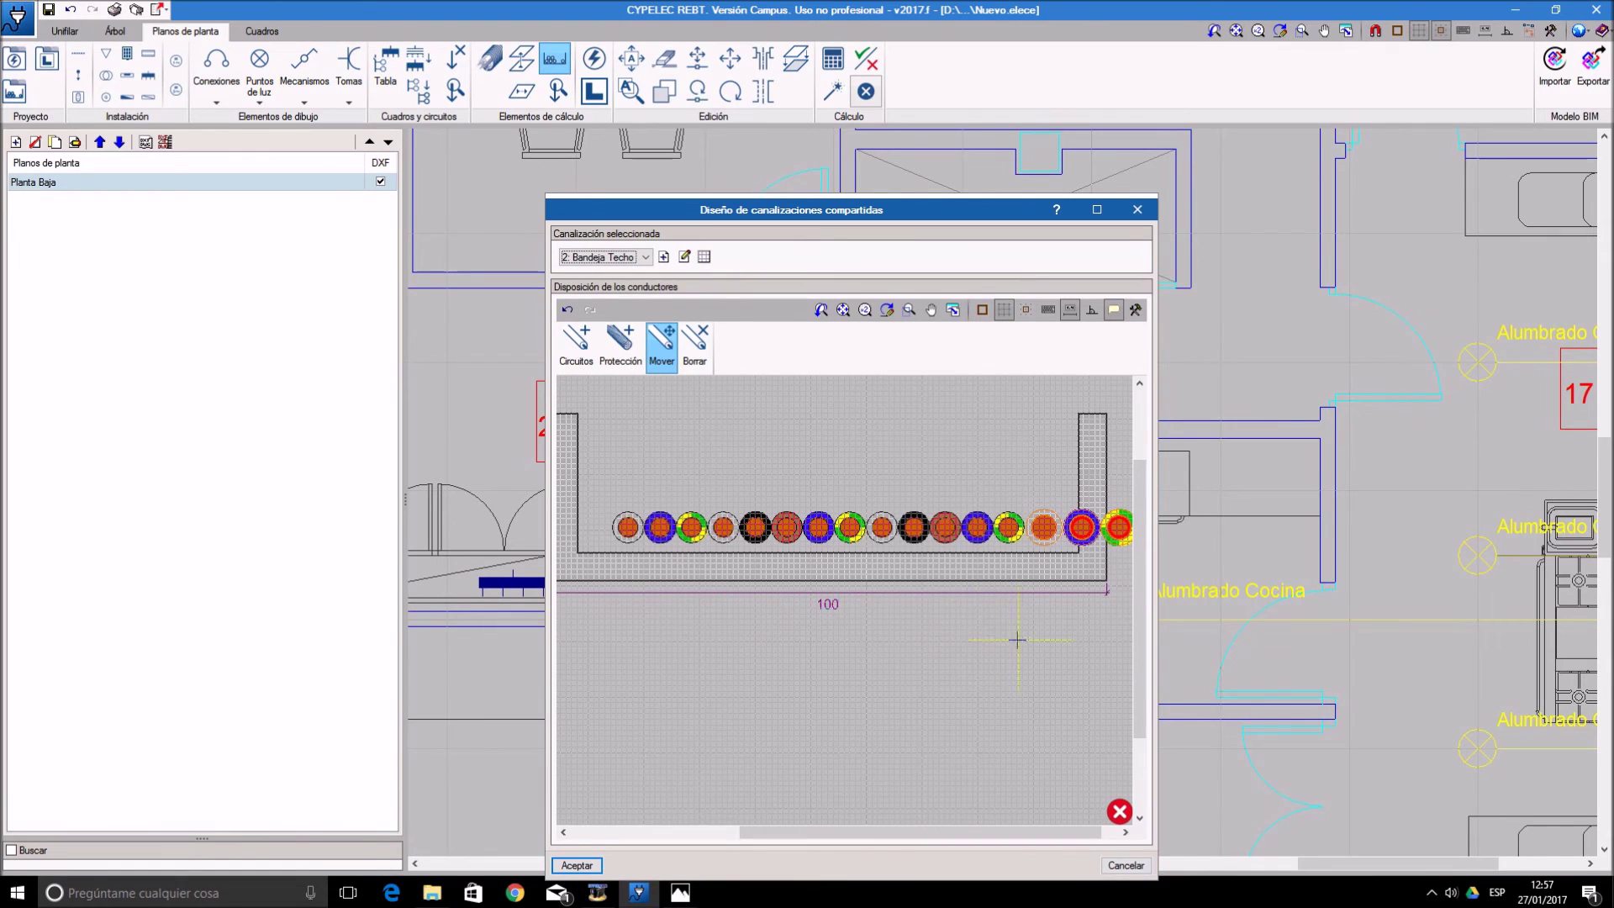
click(1043, 528)
click(782, 486)
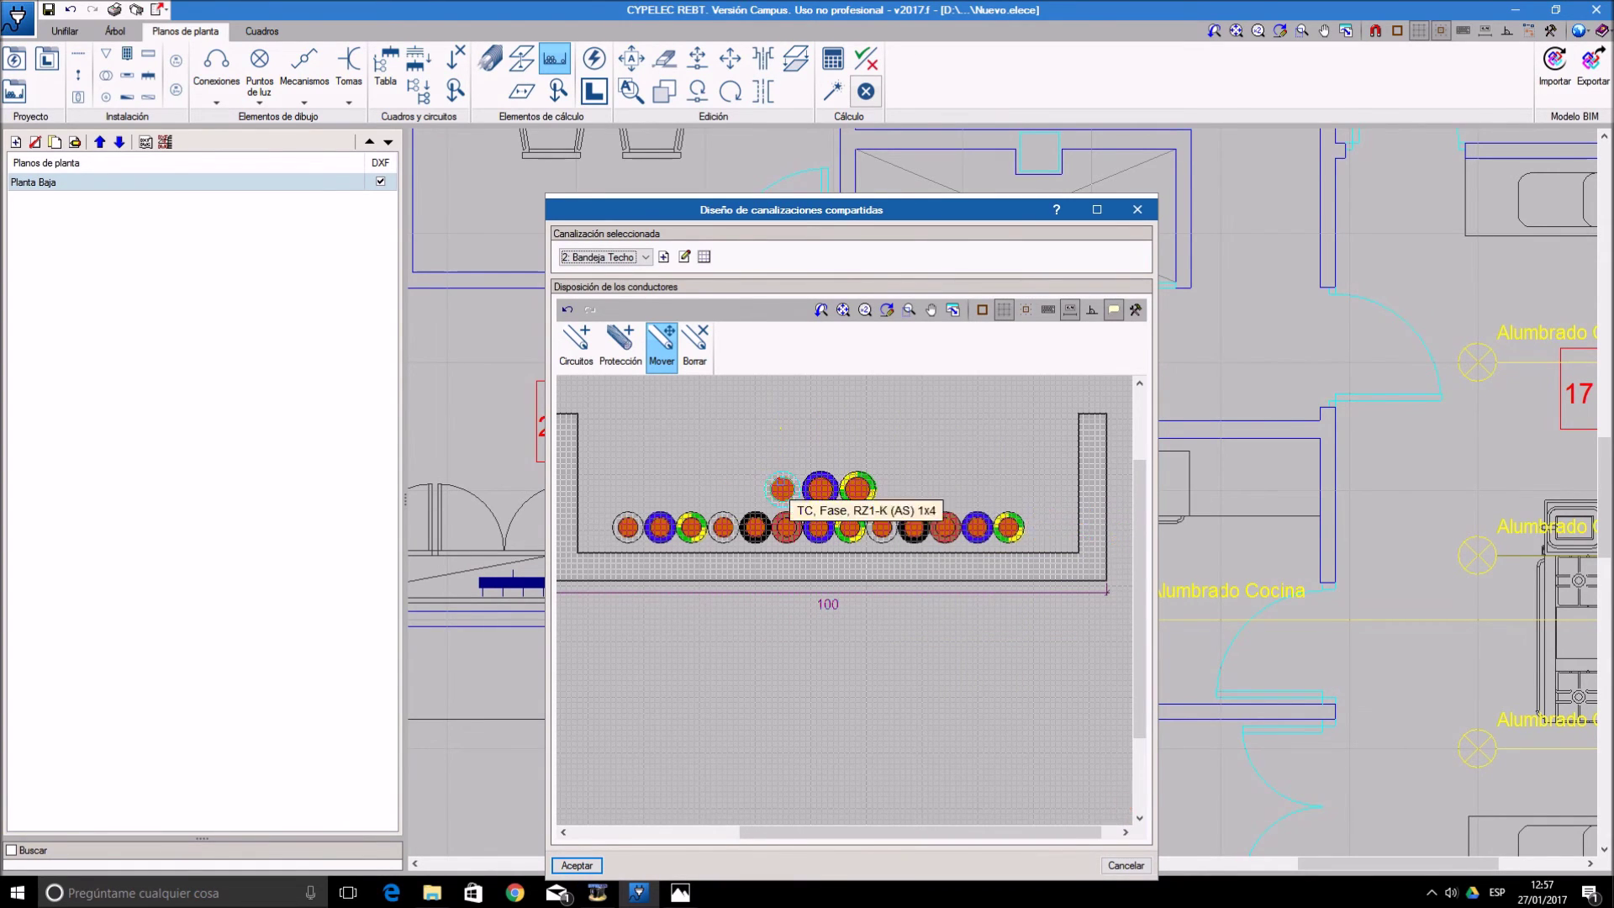
scroll(956, 692, down, 2)
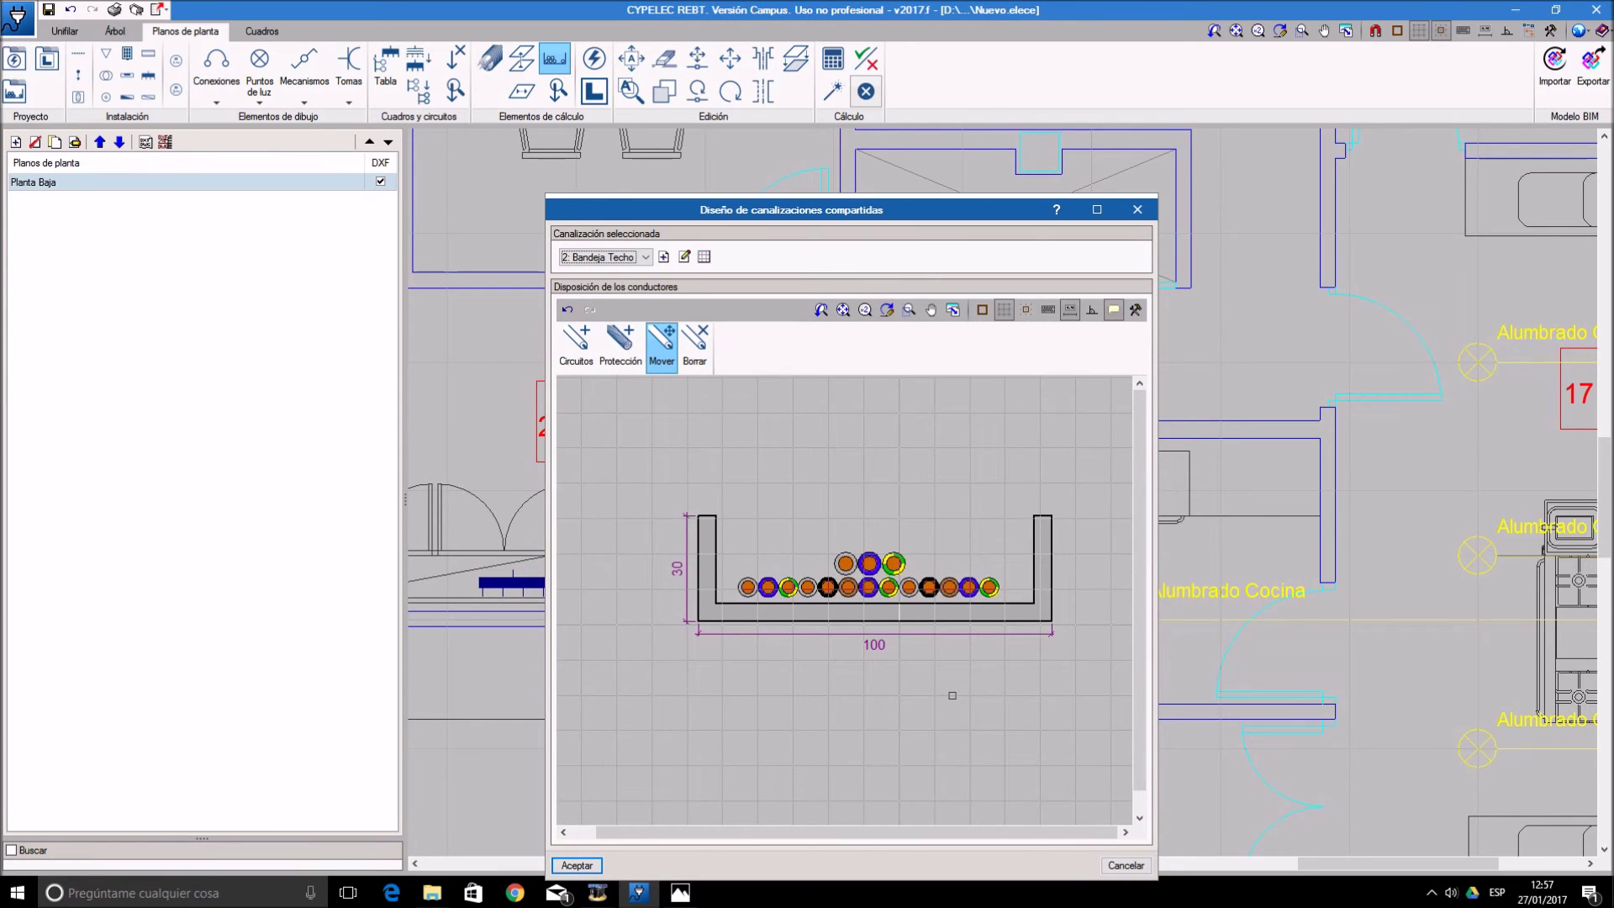
click(577, 865)
- Assign Bandeja Techo as the shared conduit of the run from the room 18 light to the room 17 trunk line
middle_drag(1363, 638, 1012, 613)
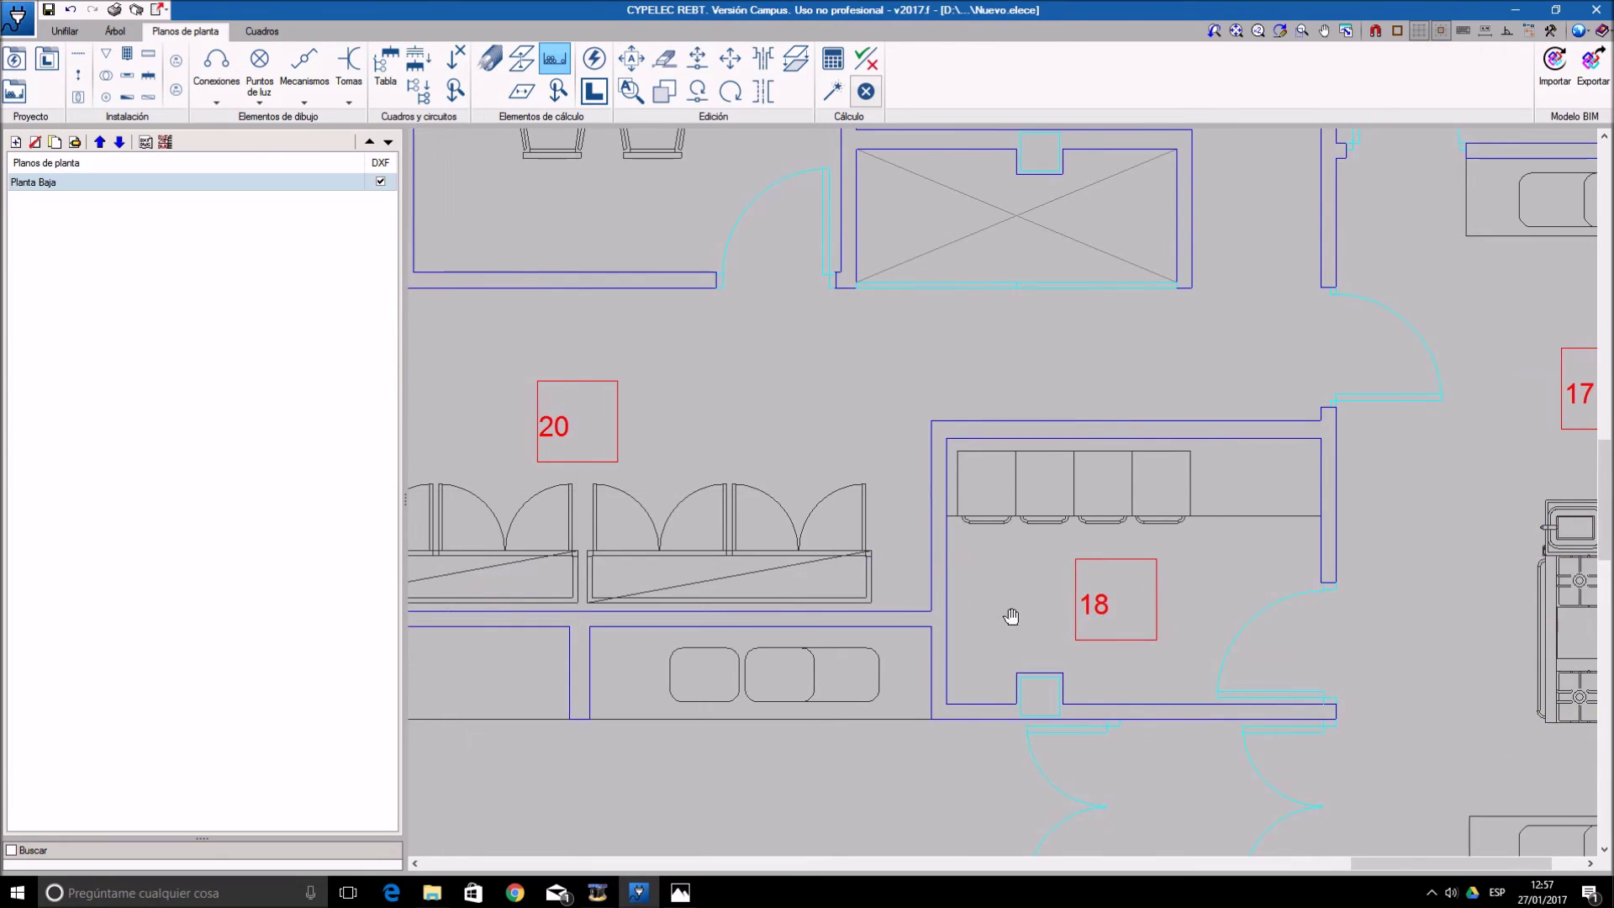
scroll(1159, 639, down, 1)
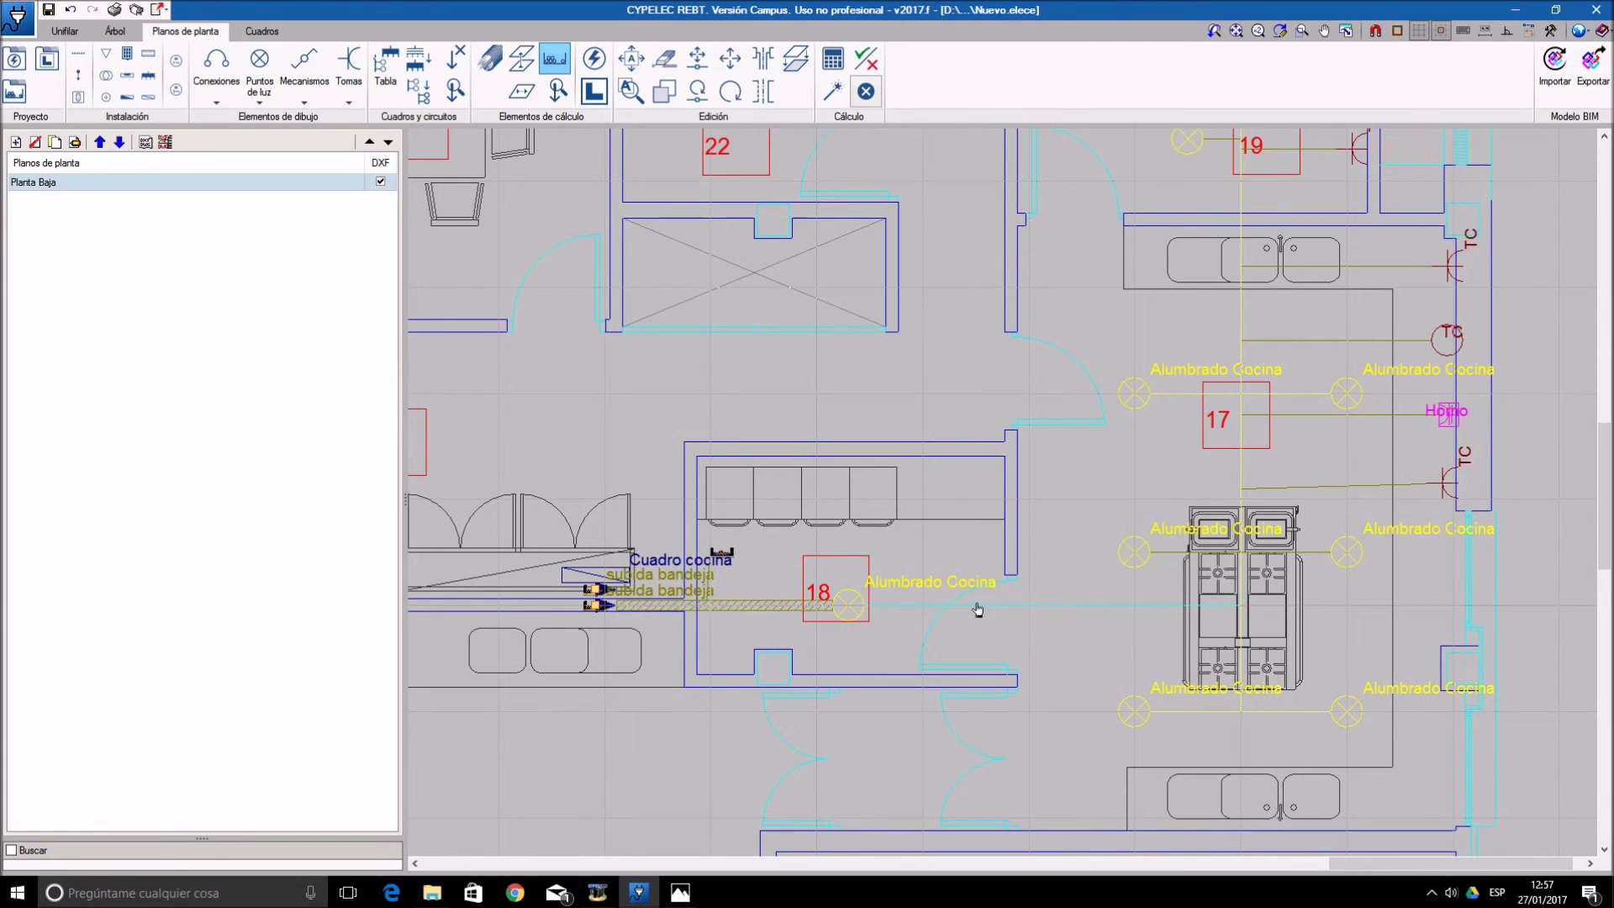
click(1033, 611)
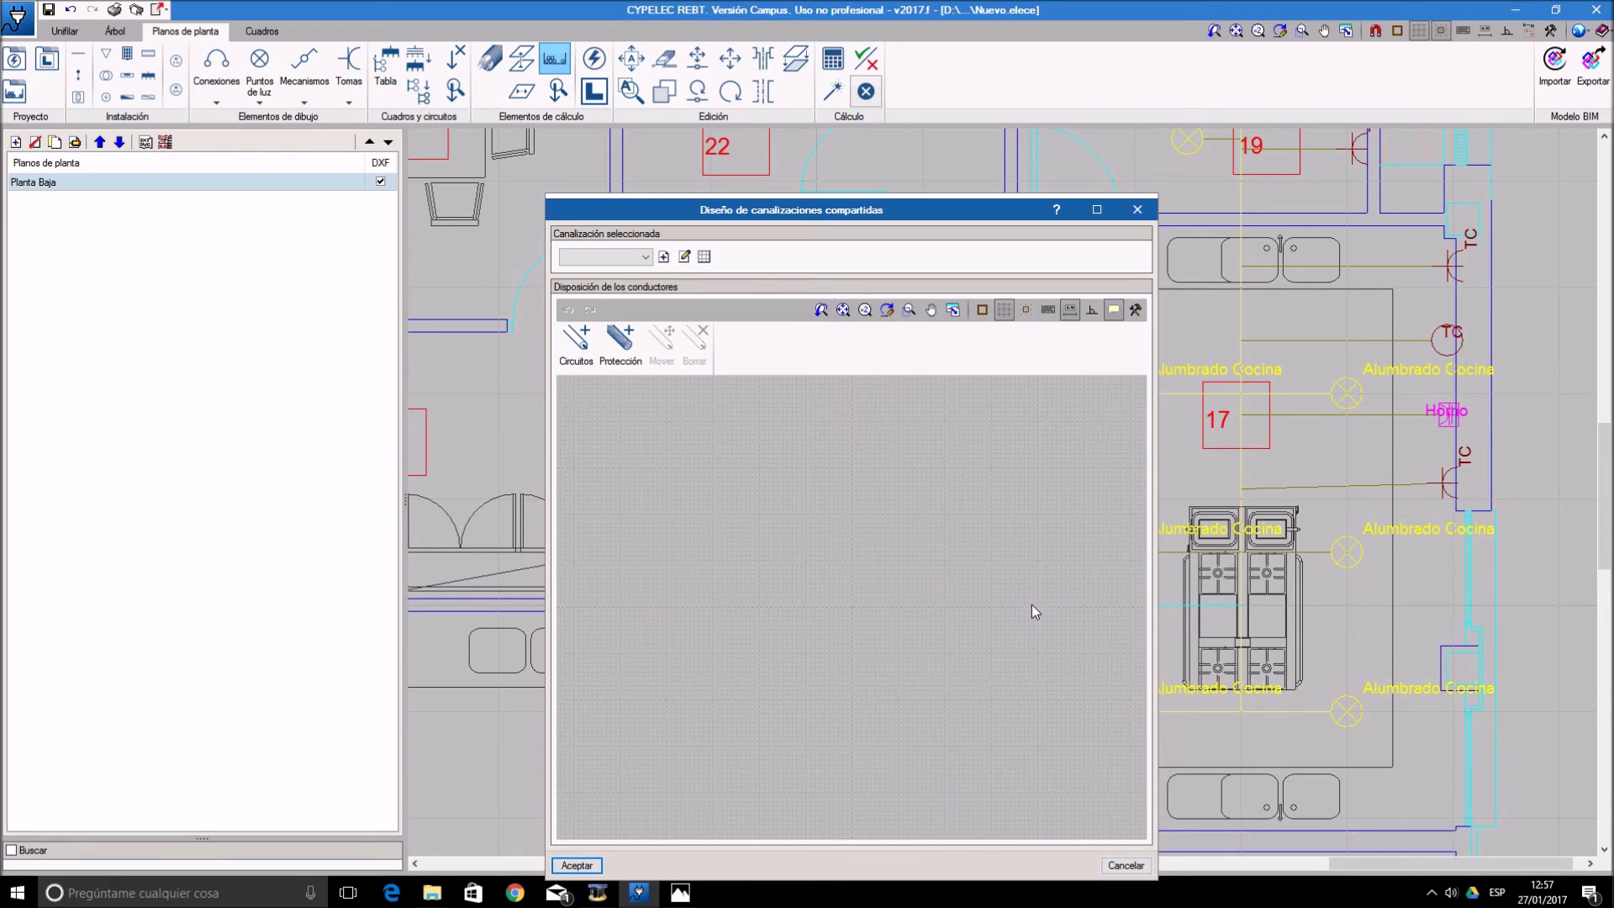
click(644, 256)
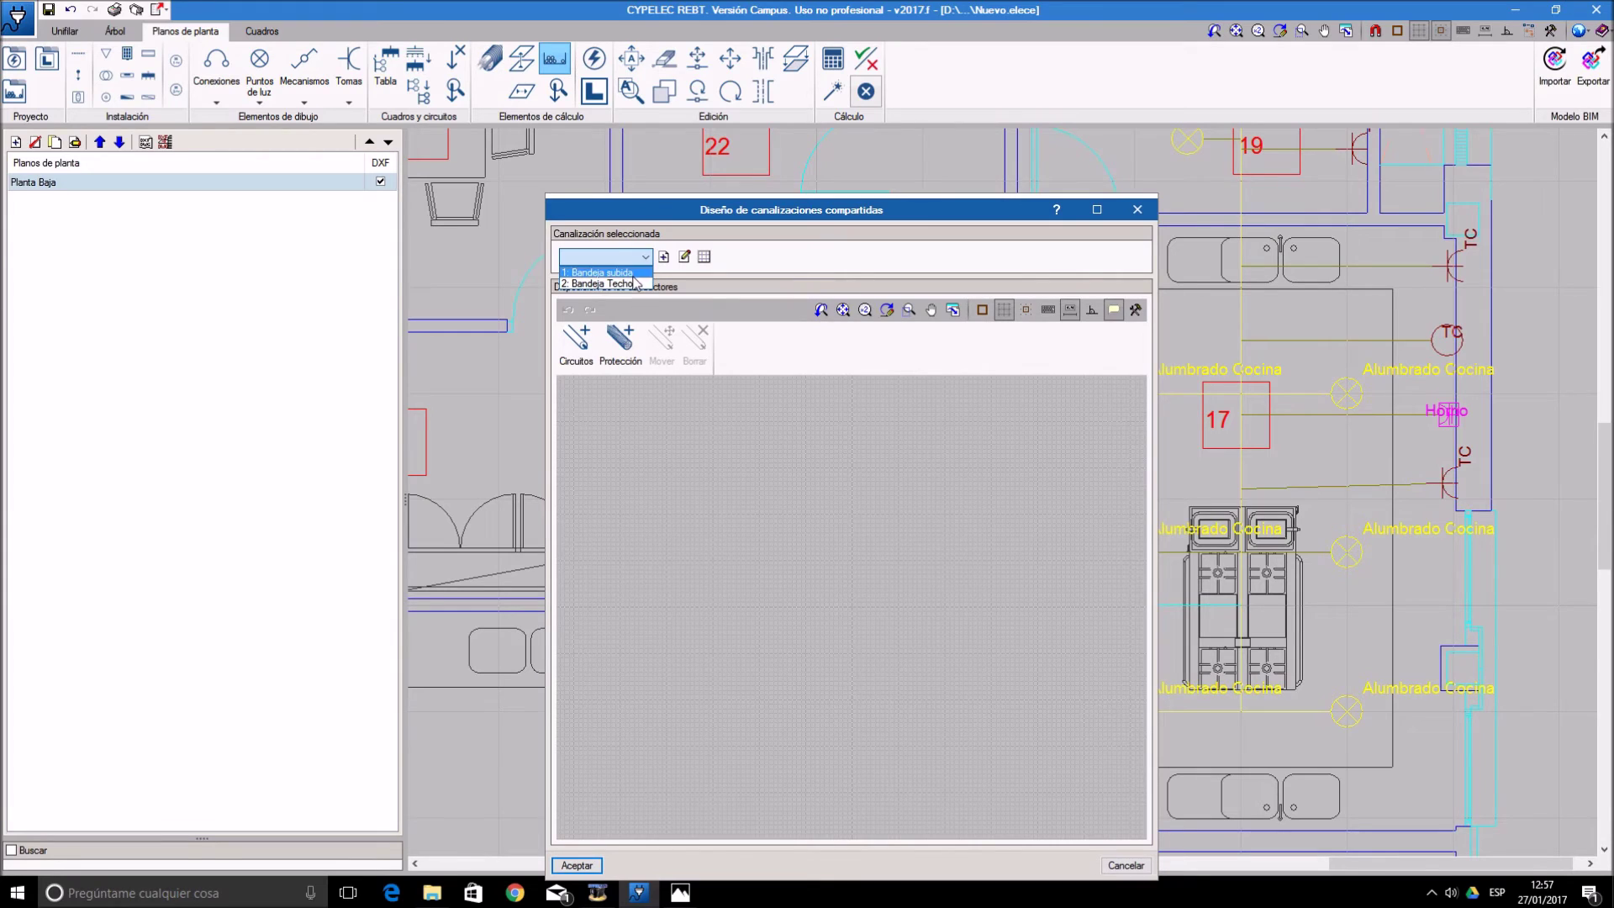
click(637, 283)
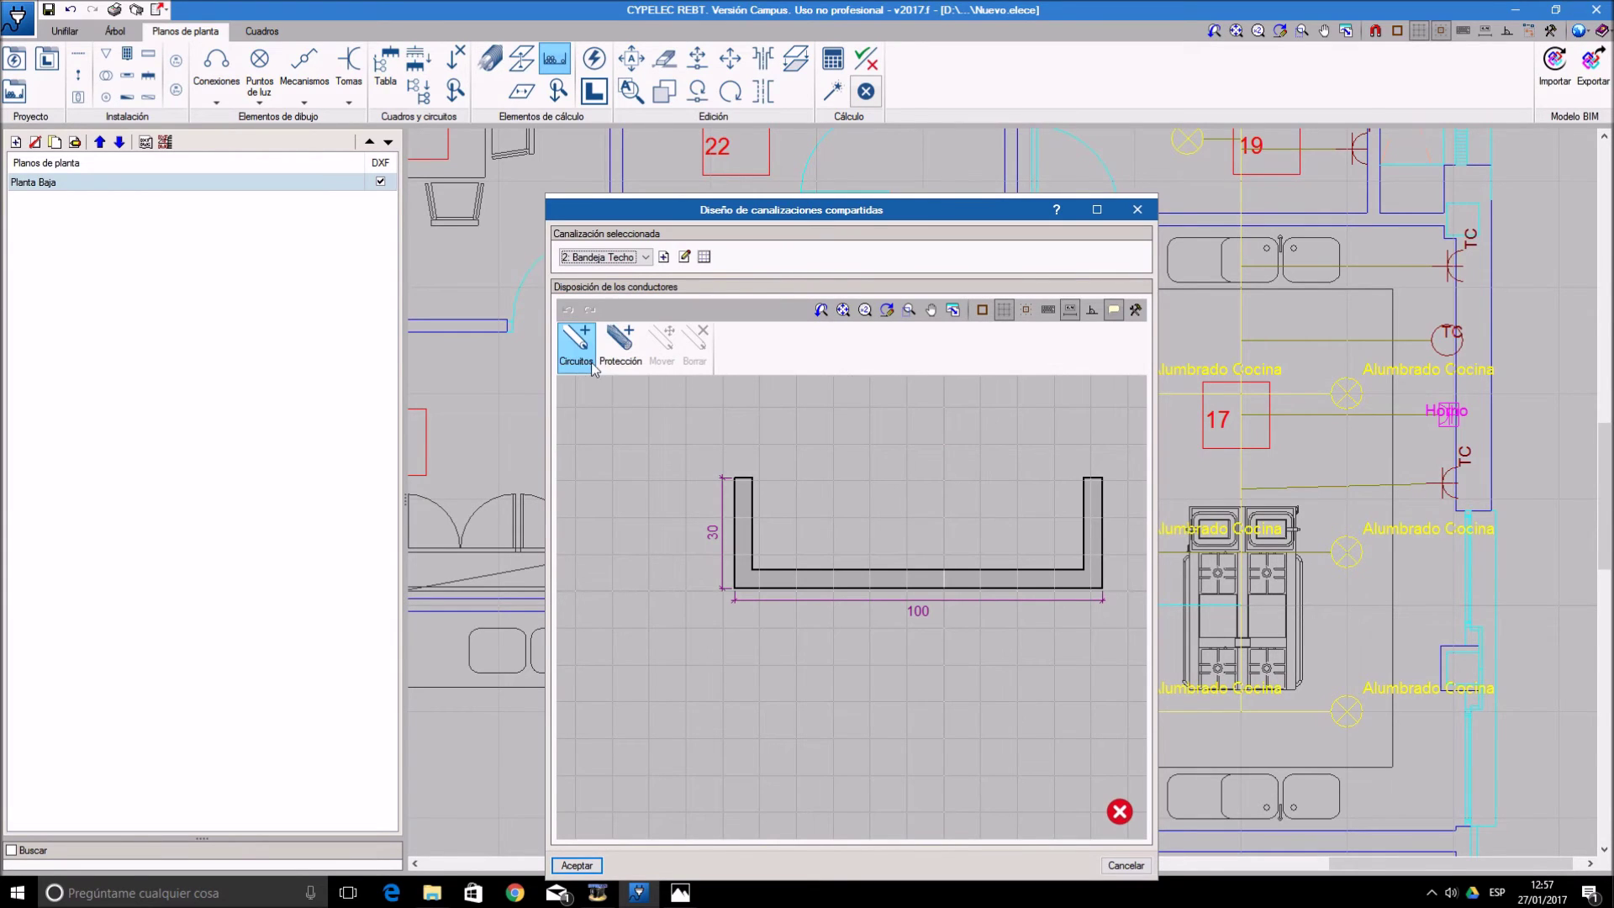
- Place all Alumbrado Cocina, Frío and Horno conductors in a row on the tray floor, leaving out the TC conductors
click(576, 348)
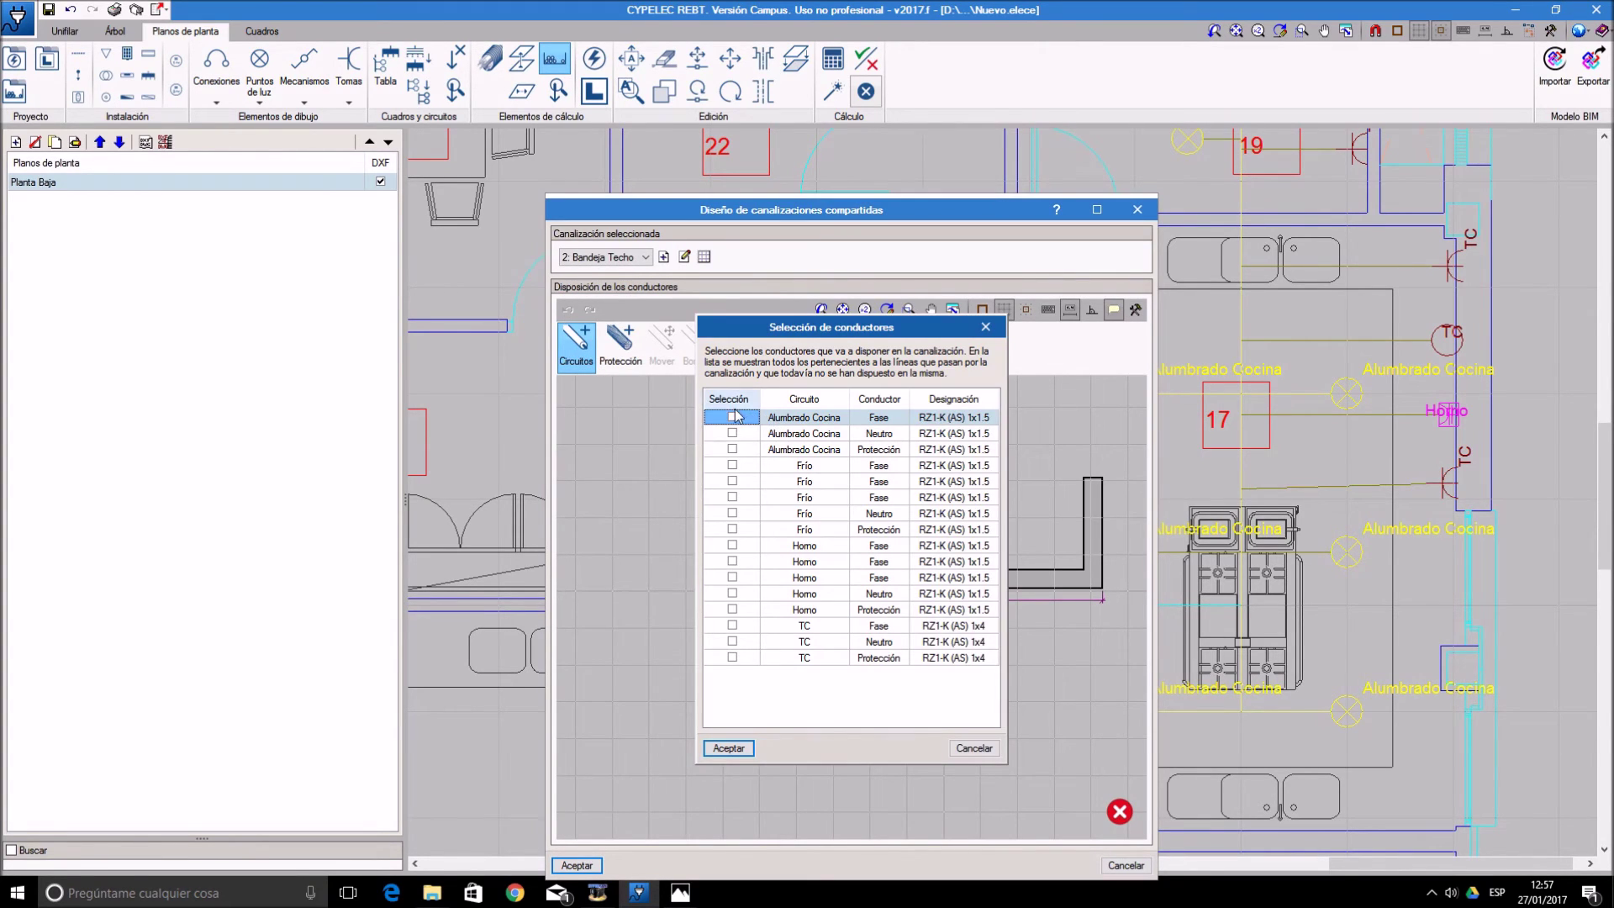
right_click(739, 410)
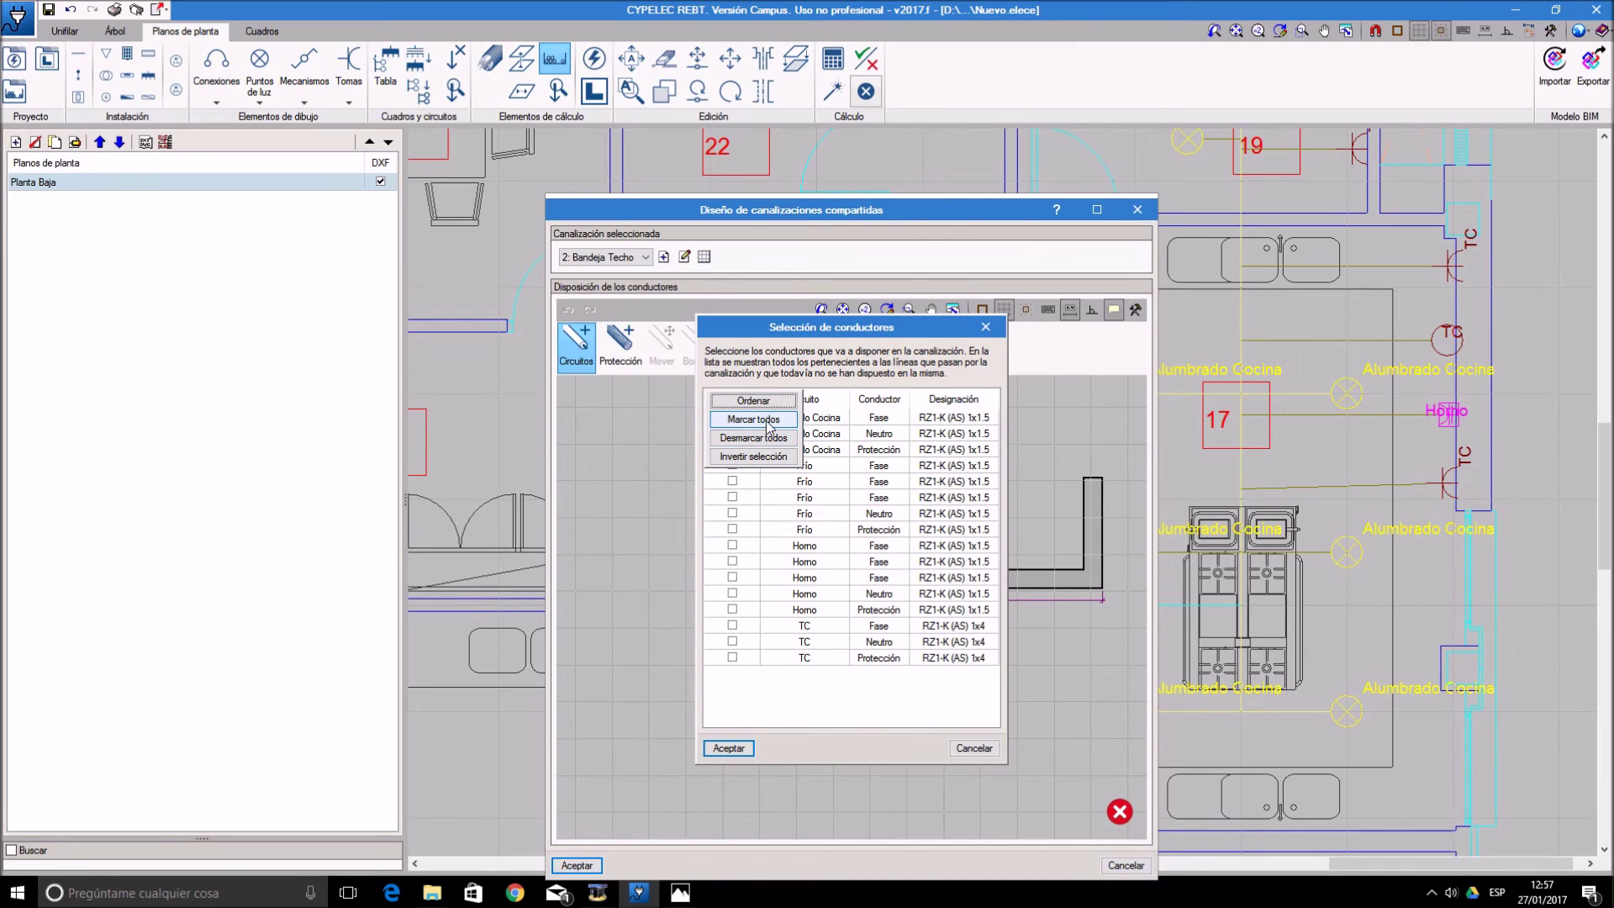
click(766, 420)
click(732, 626)
click(733, 641)
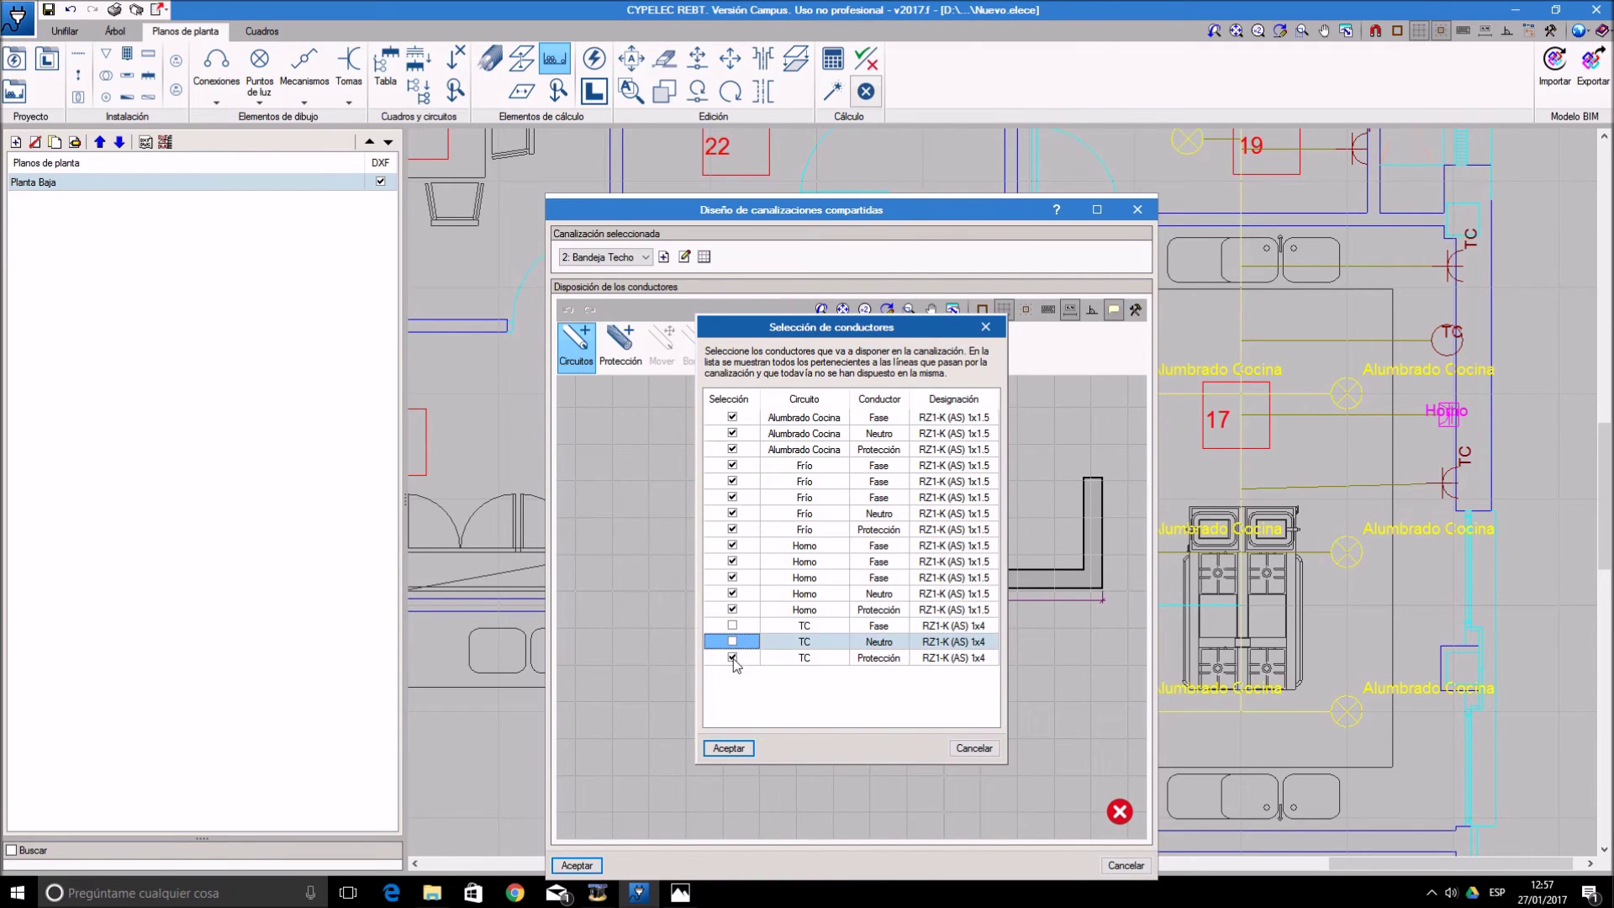
click(732, 657)
click(728, 748)
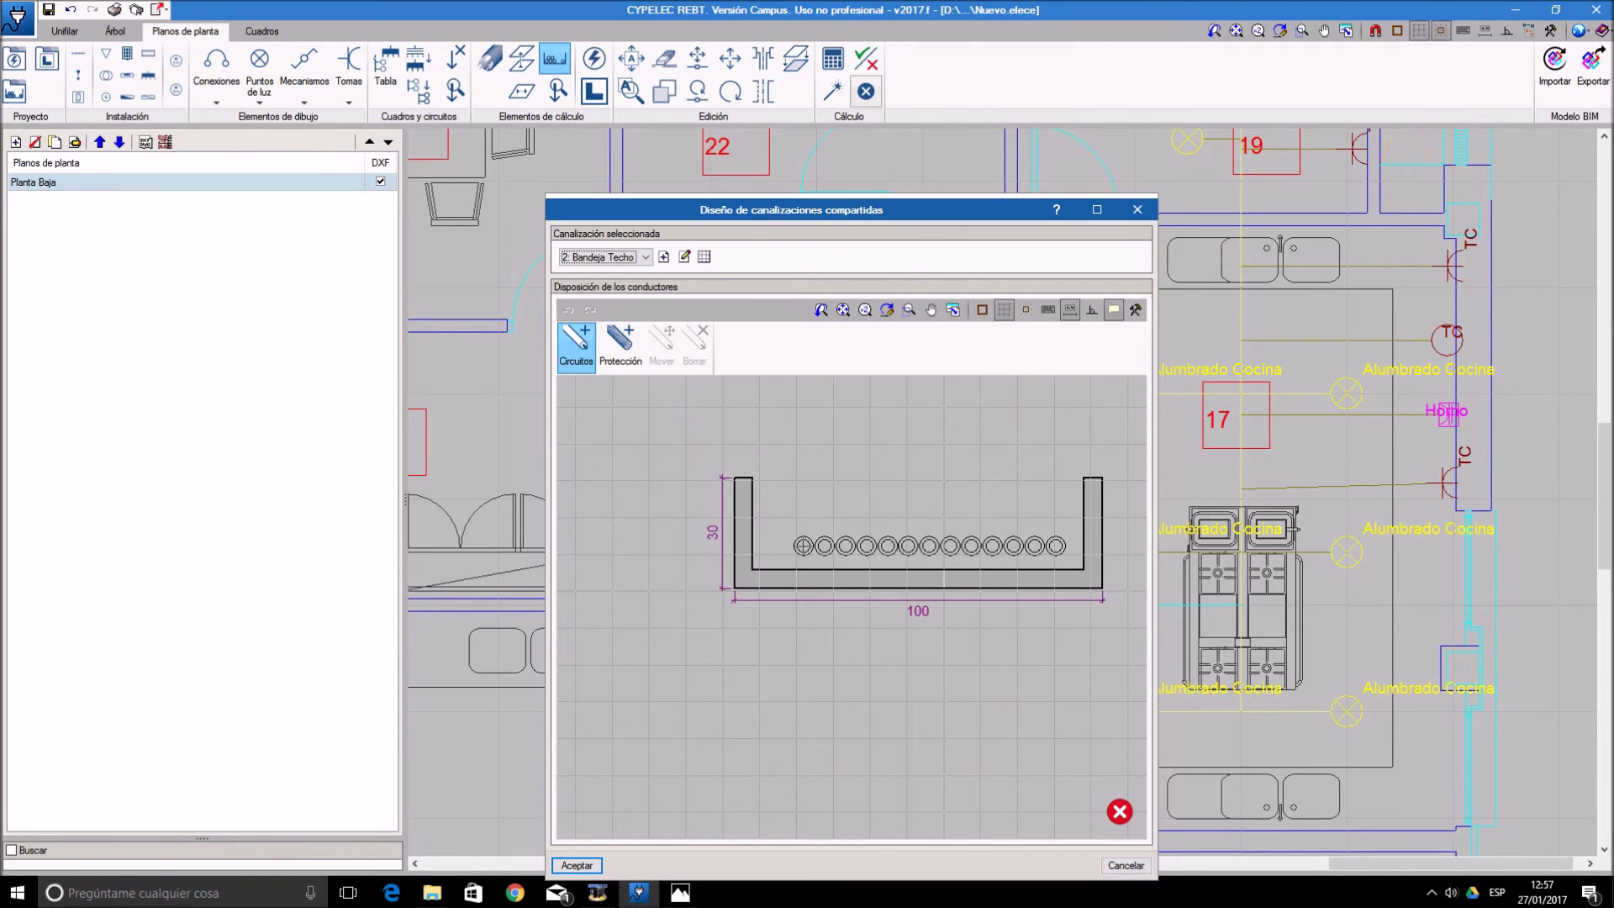
click(805, 561)
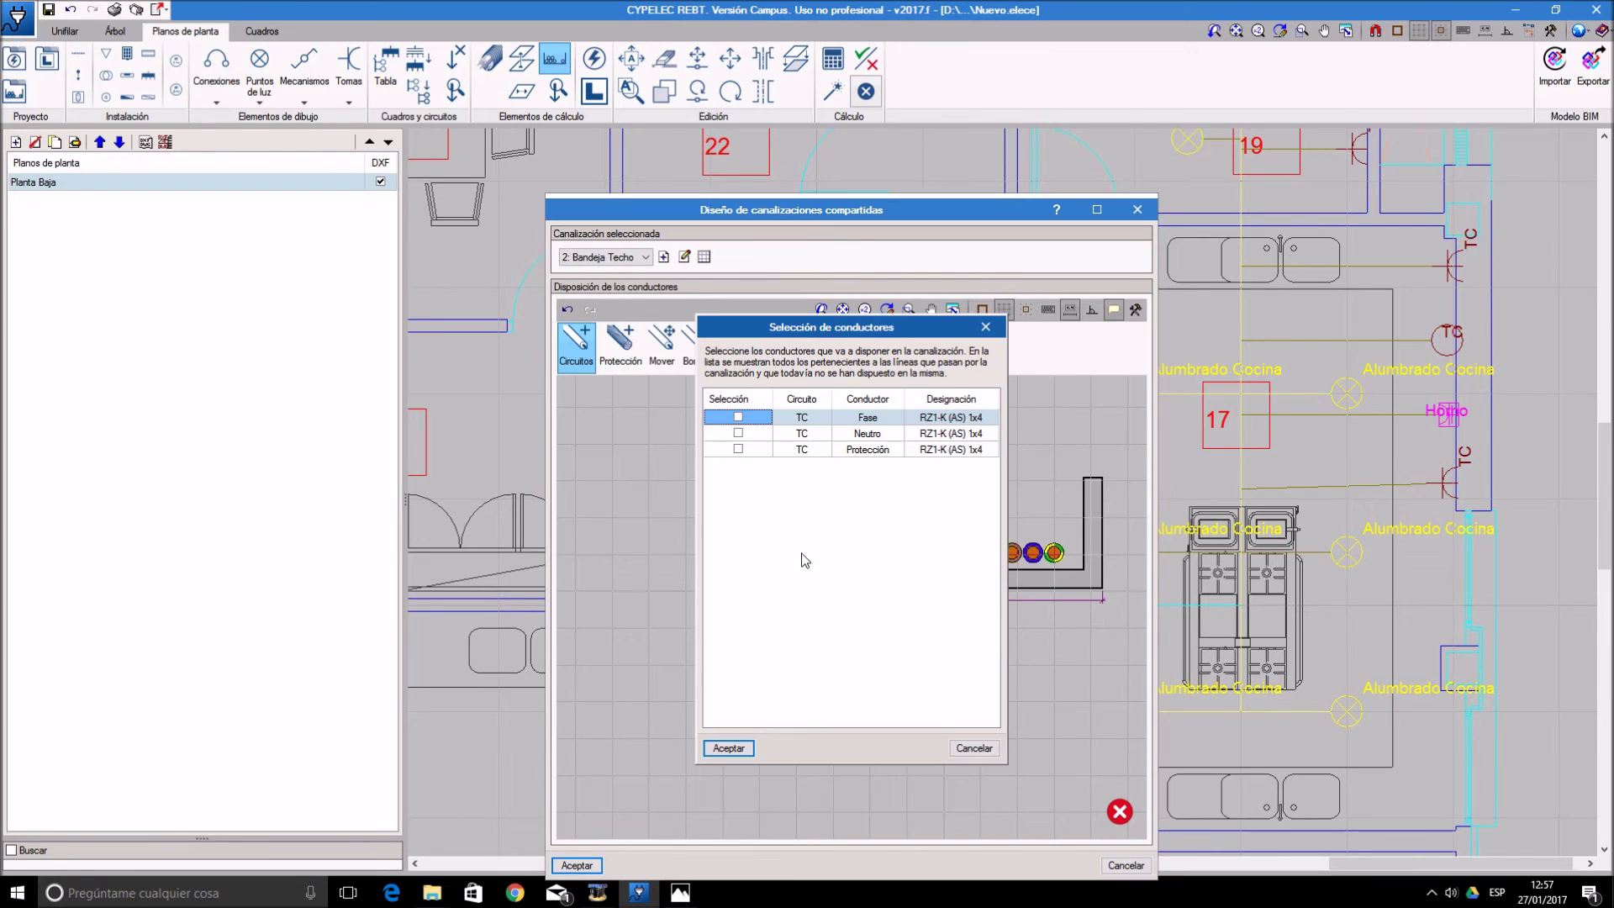
- Place the three TC conductors in a second layer above the middle of the row and accept the shared conduit layout
click(738, 433)
click(738, 449)
click(728, 749)
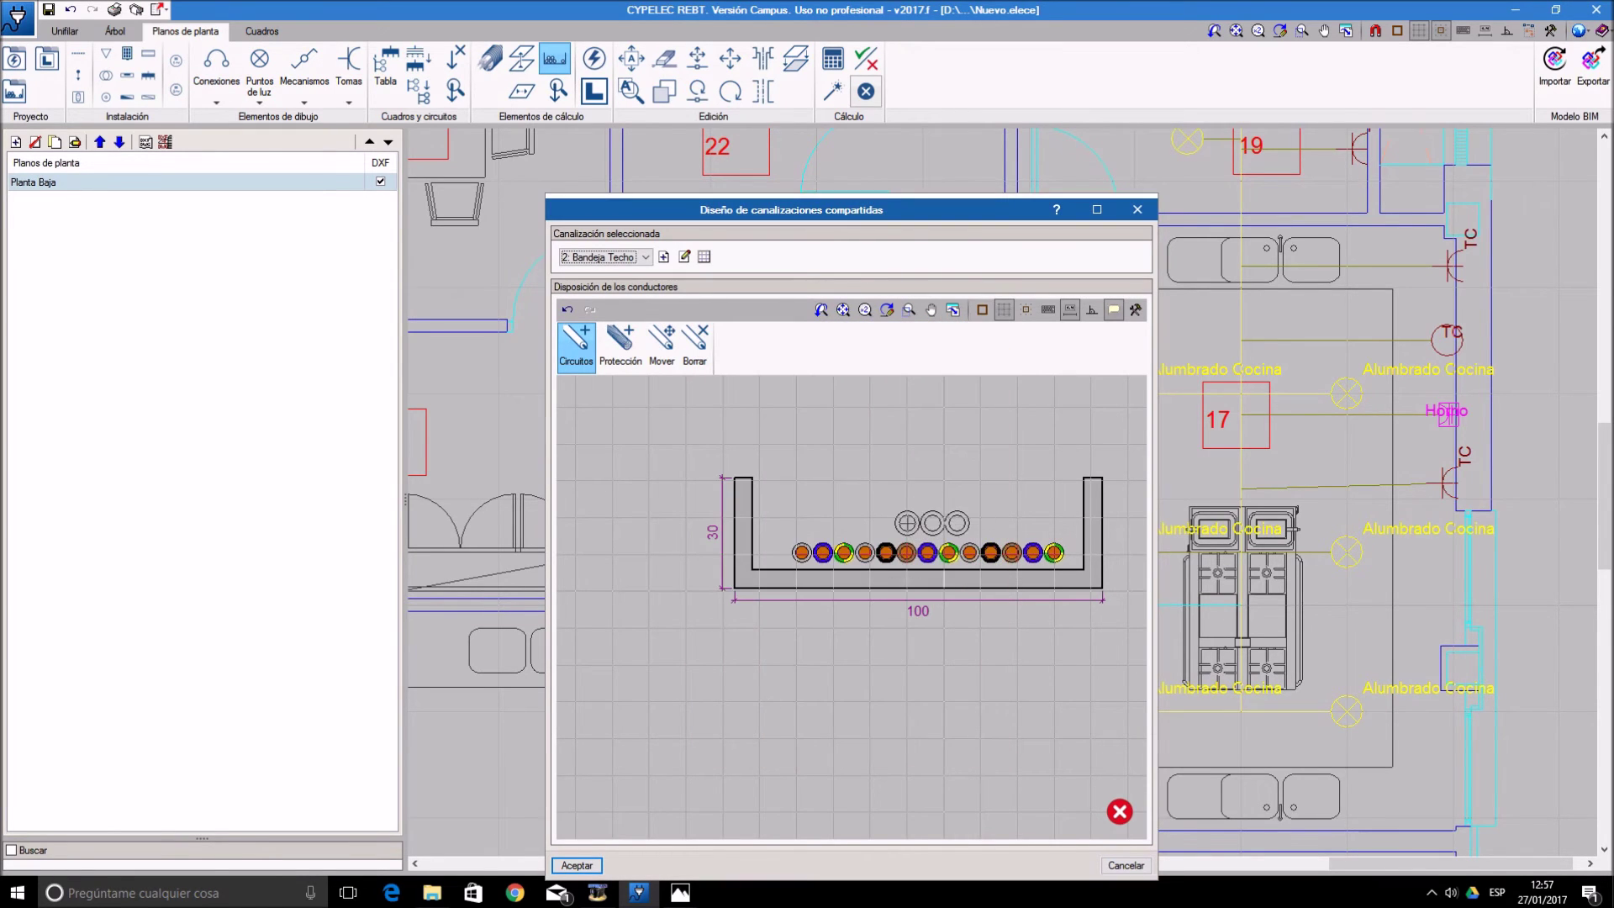
click(906, 523)
click(856, 590)
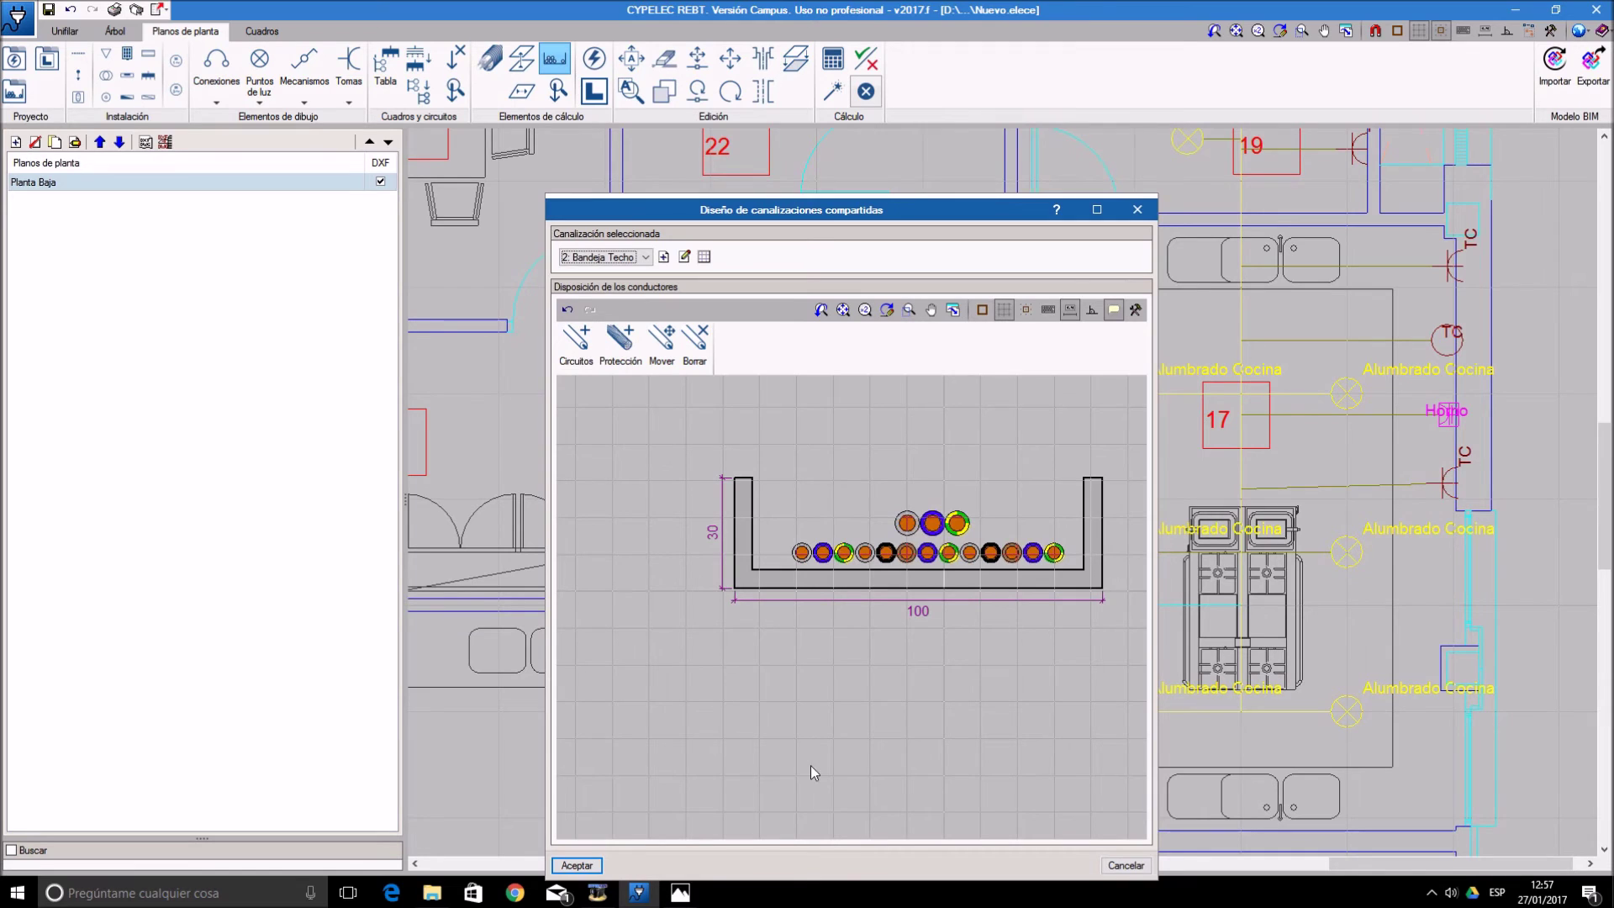
click(577, 865)
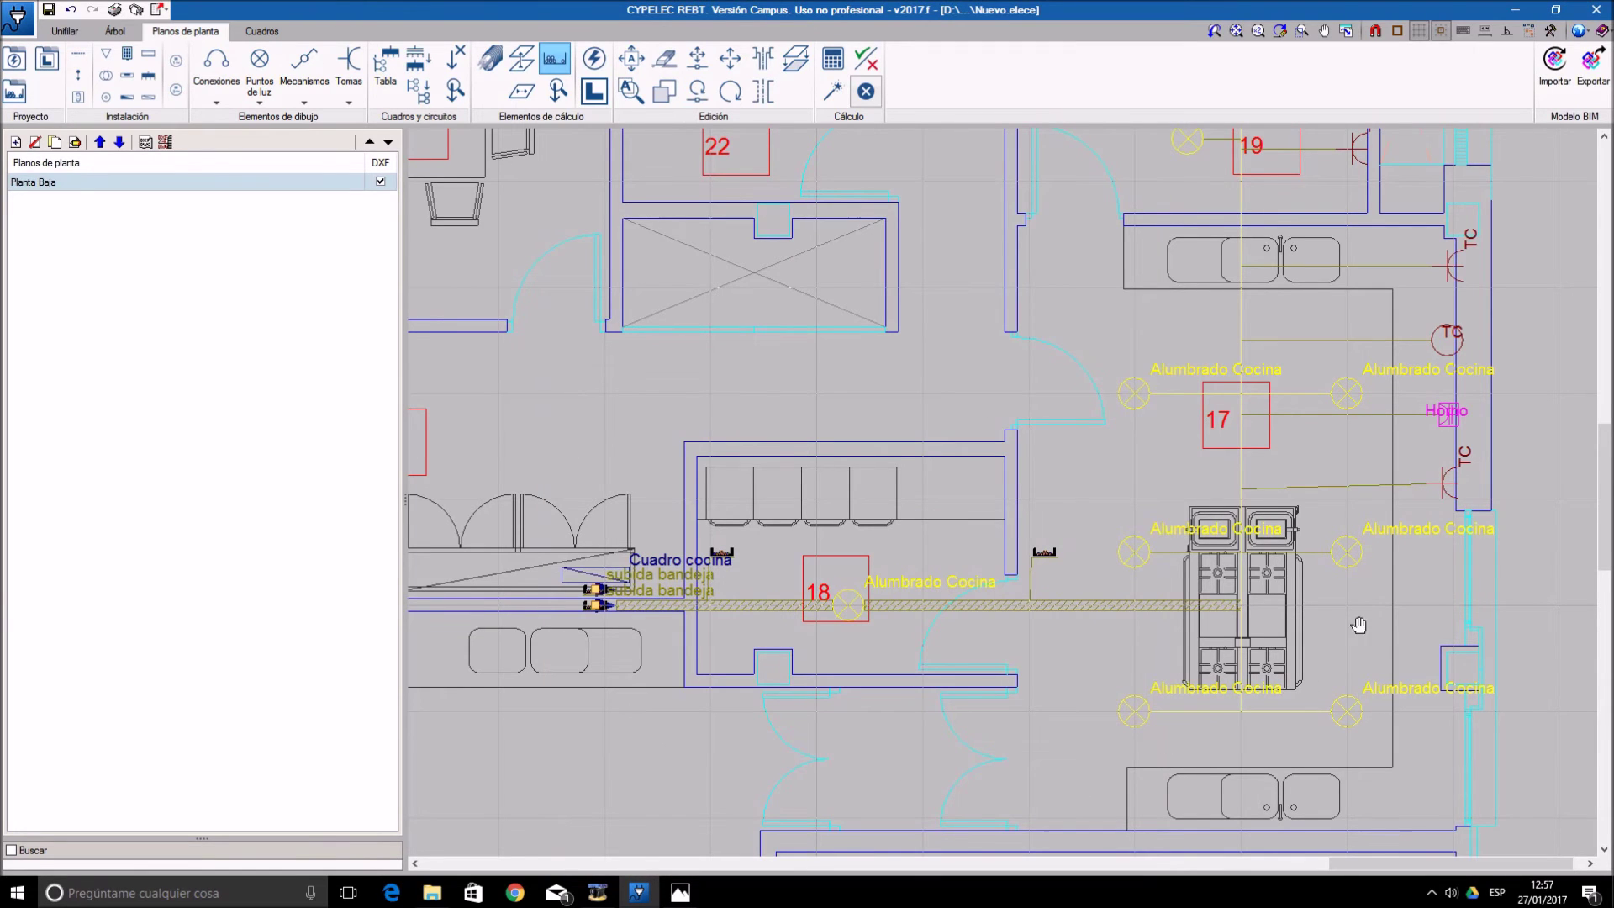
middle_drag(1261, 570, 1159, 511)
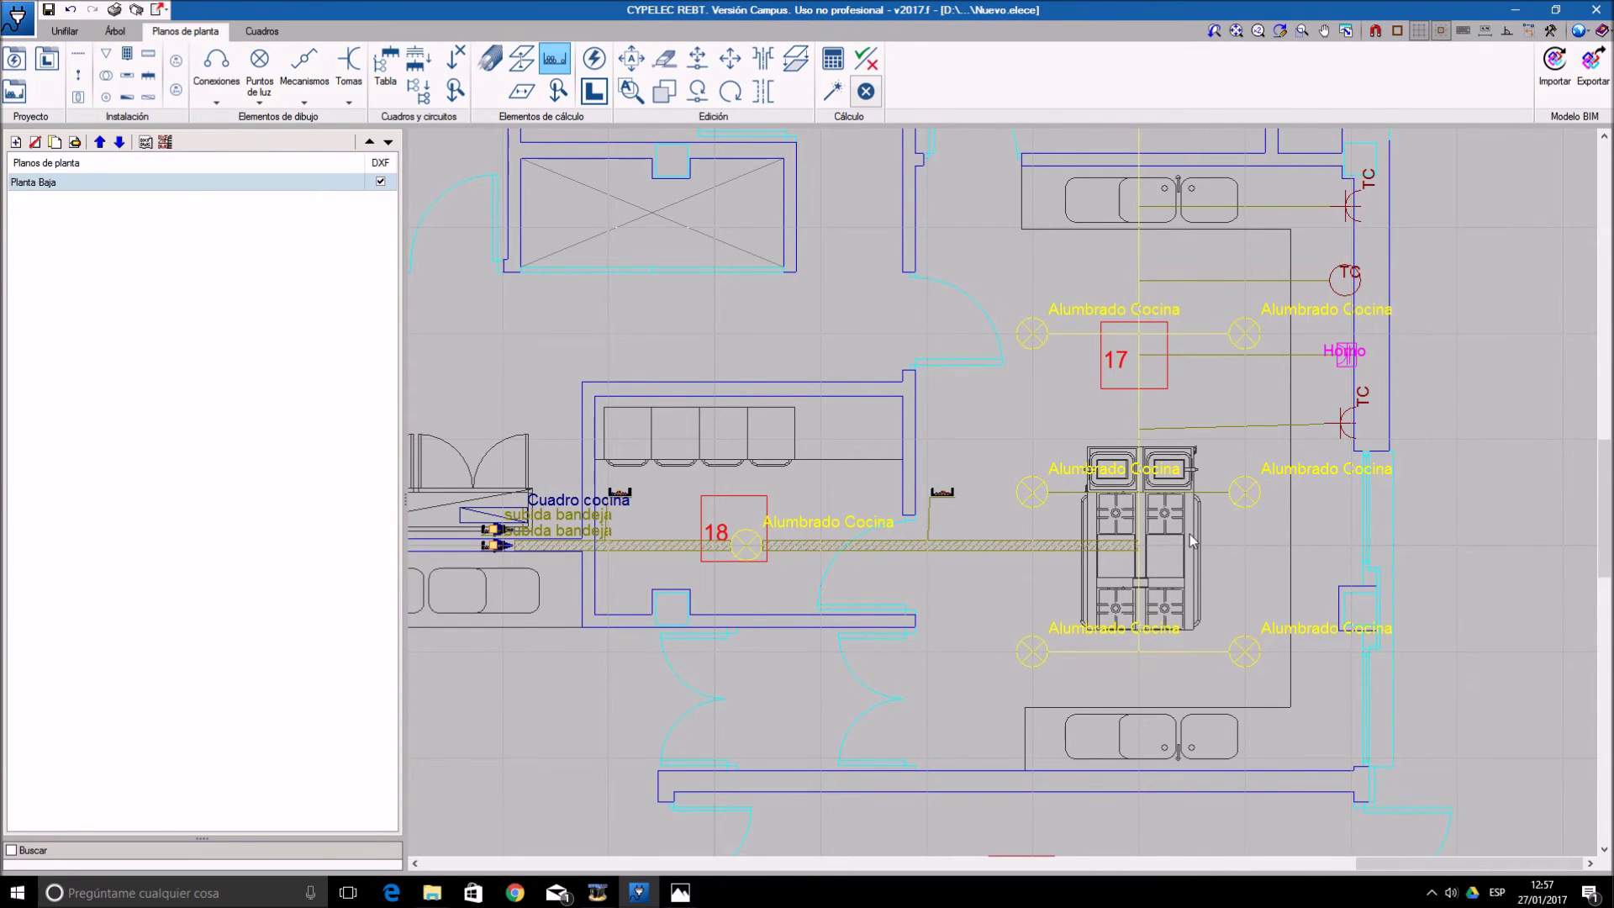
scroll(1189, 533, up, 1)
scroll(1189, 533, up, 1)
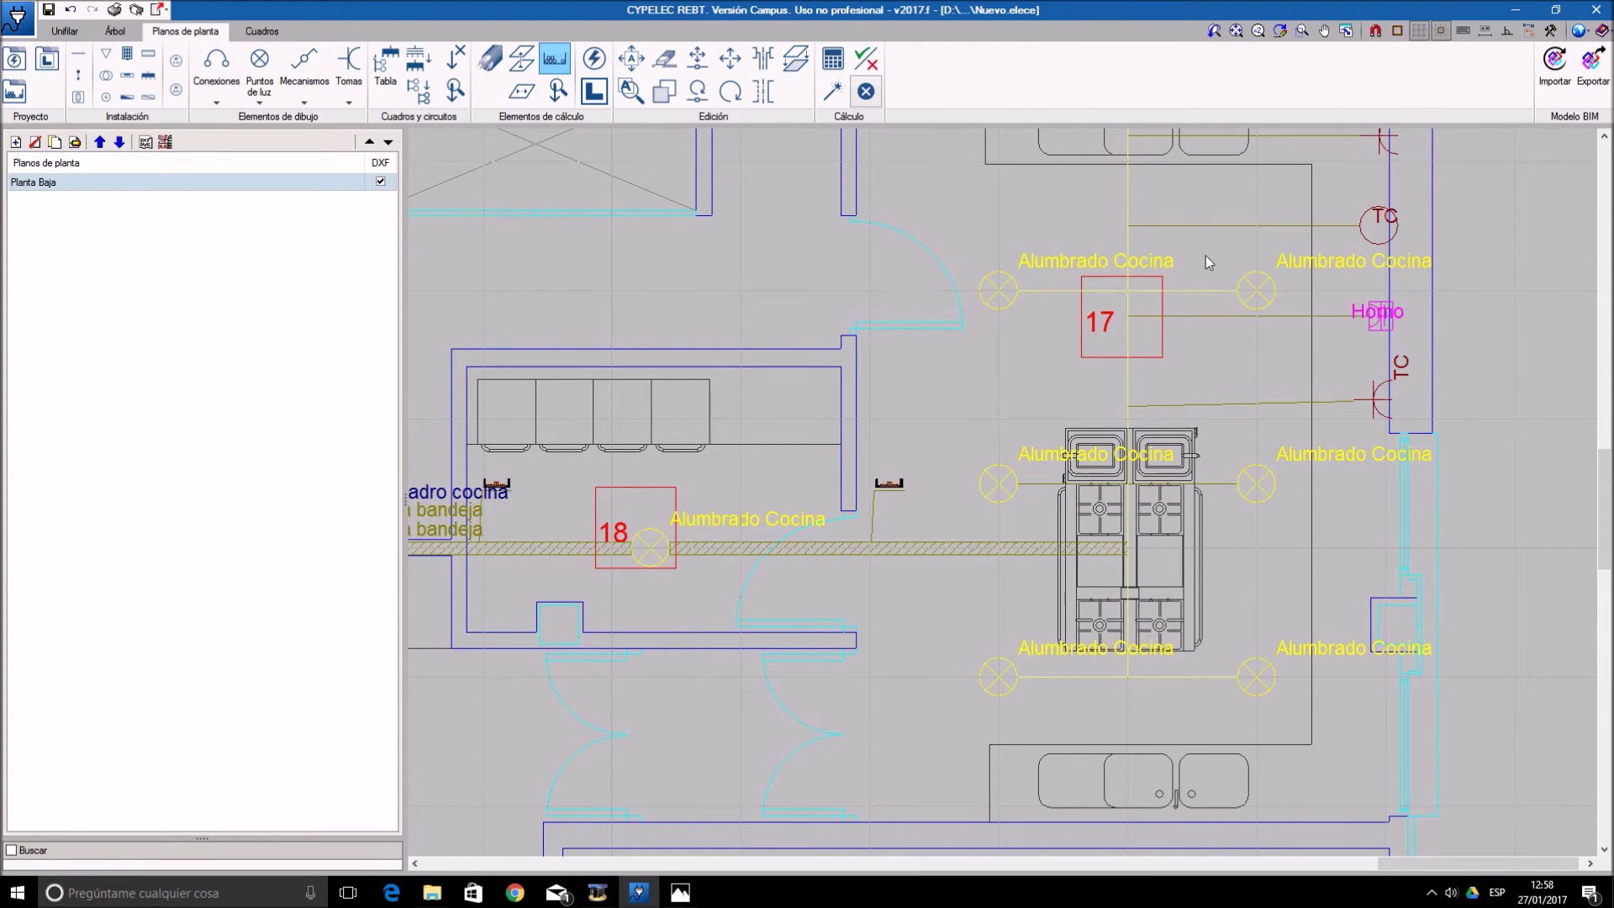
scroll(1230, 553, down, 1)
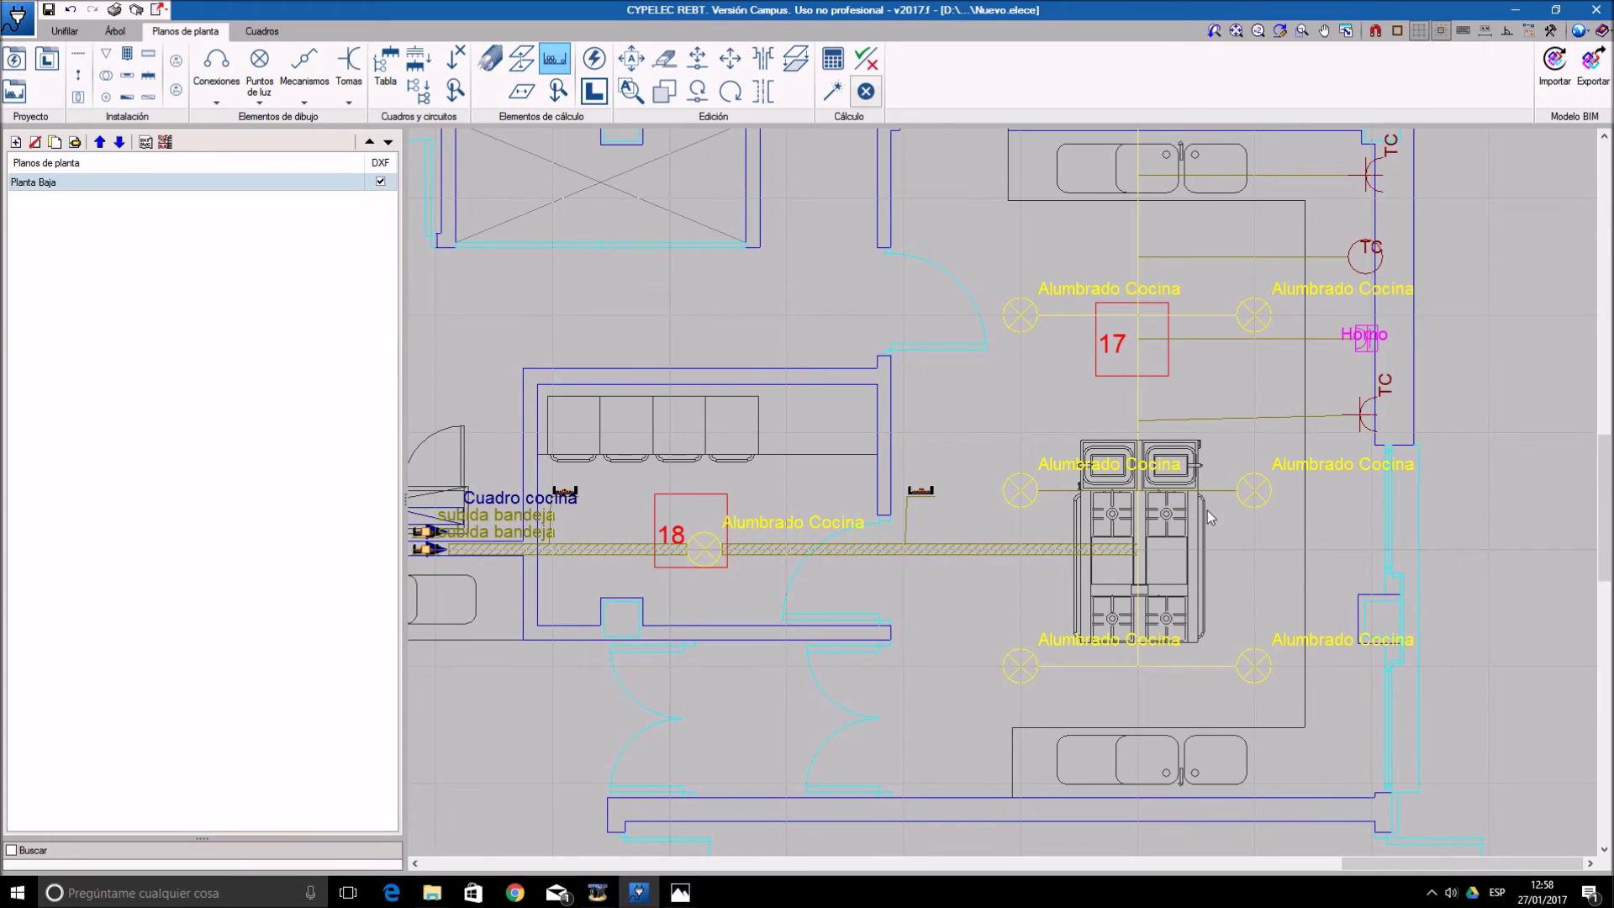
scroll(1207, 511, down, 1)
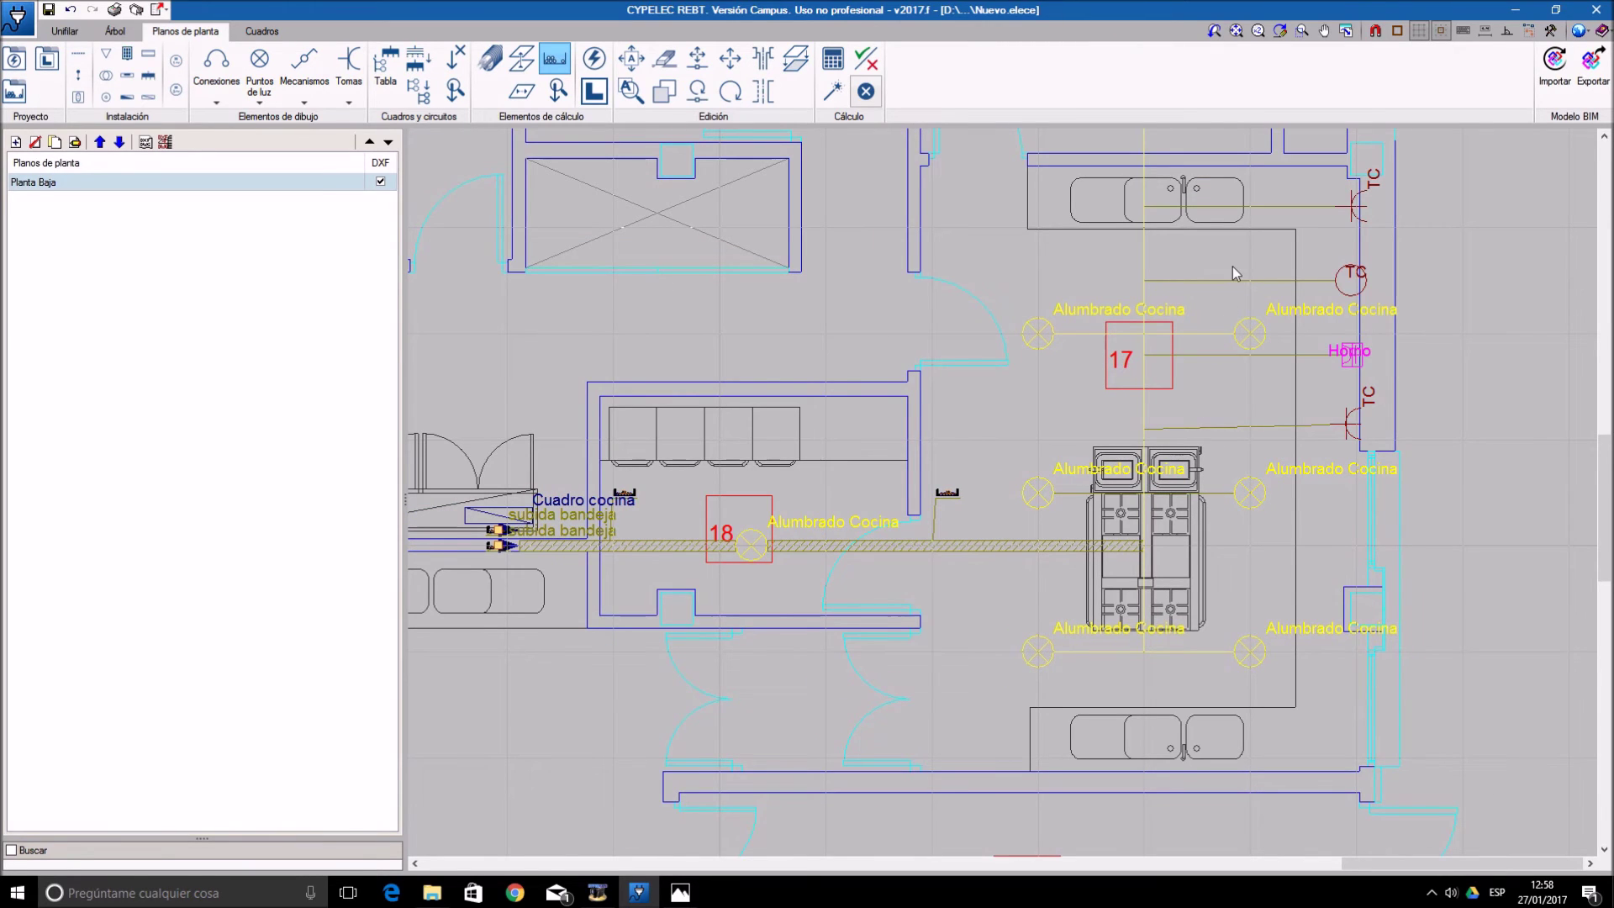
- Assign Bandeja Techo as the shared conduit of the room 17 trunk segment between the ceiling tray junction and the middle pair of lights
click(1145, 519)
click(633, 259)
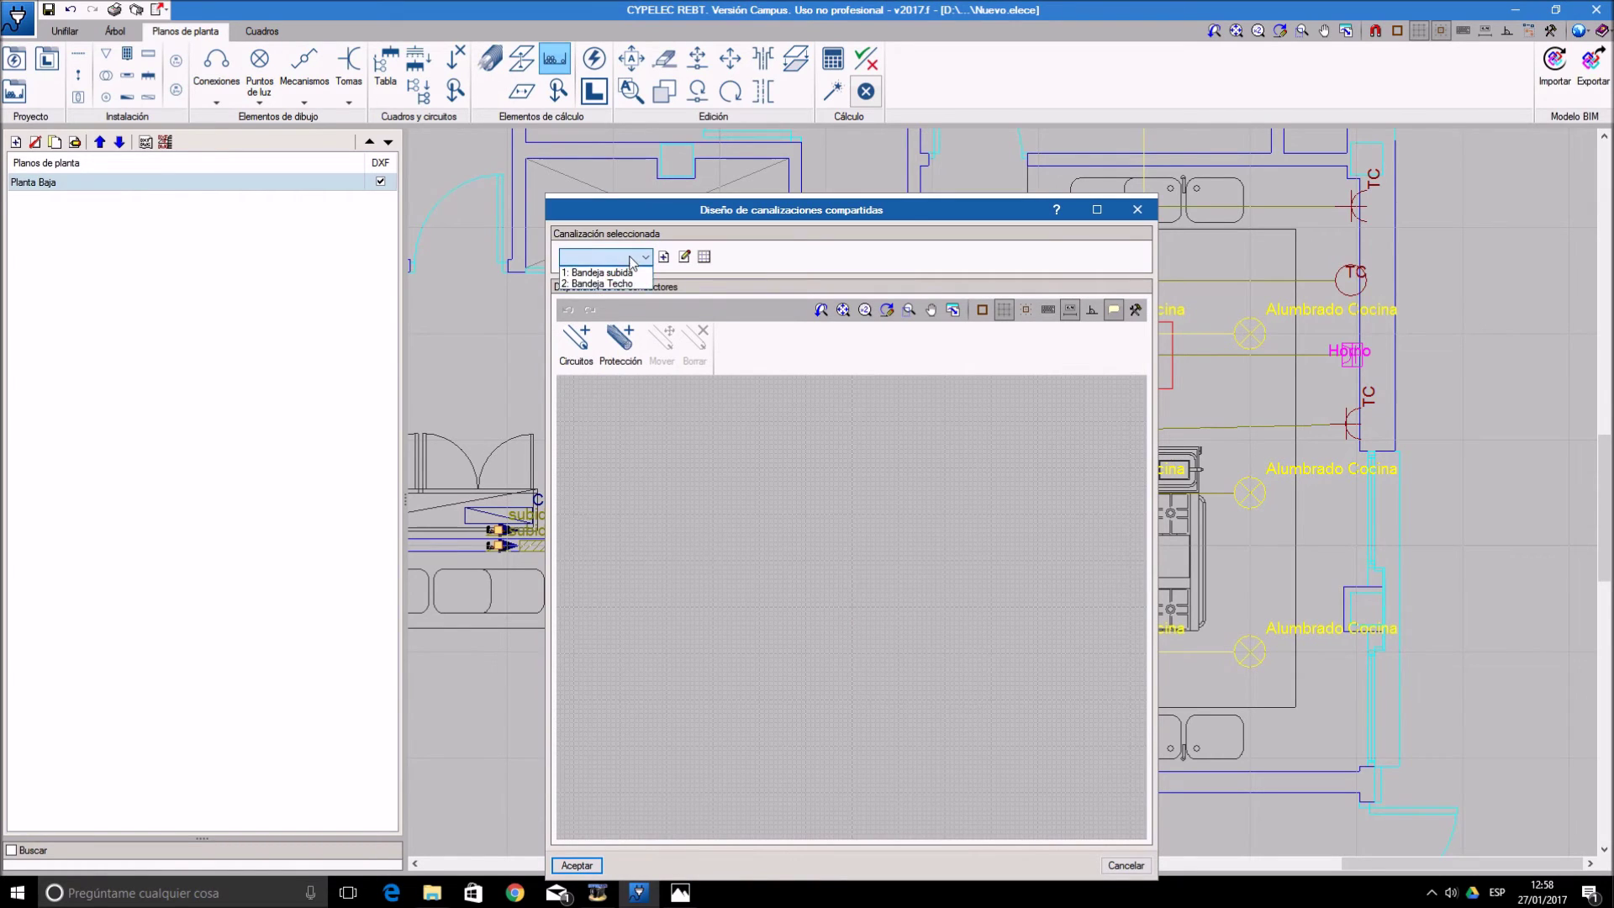
click(624, 284)
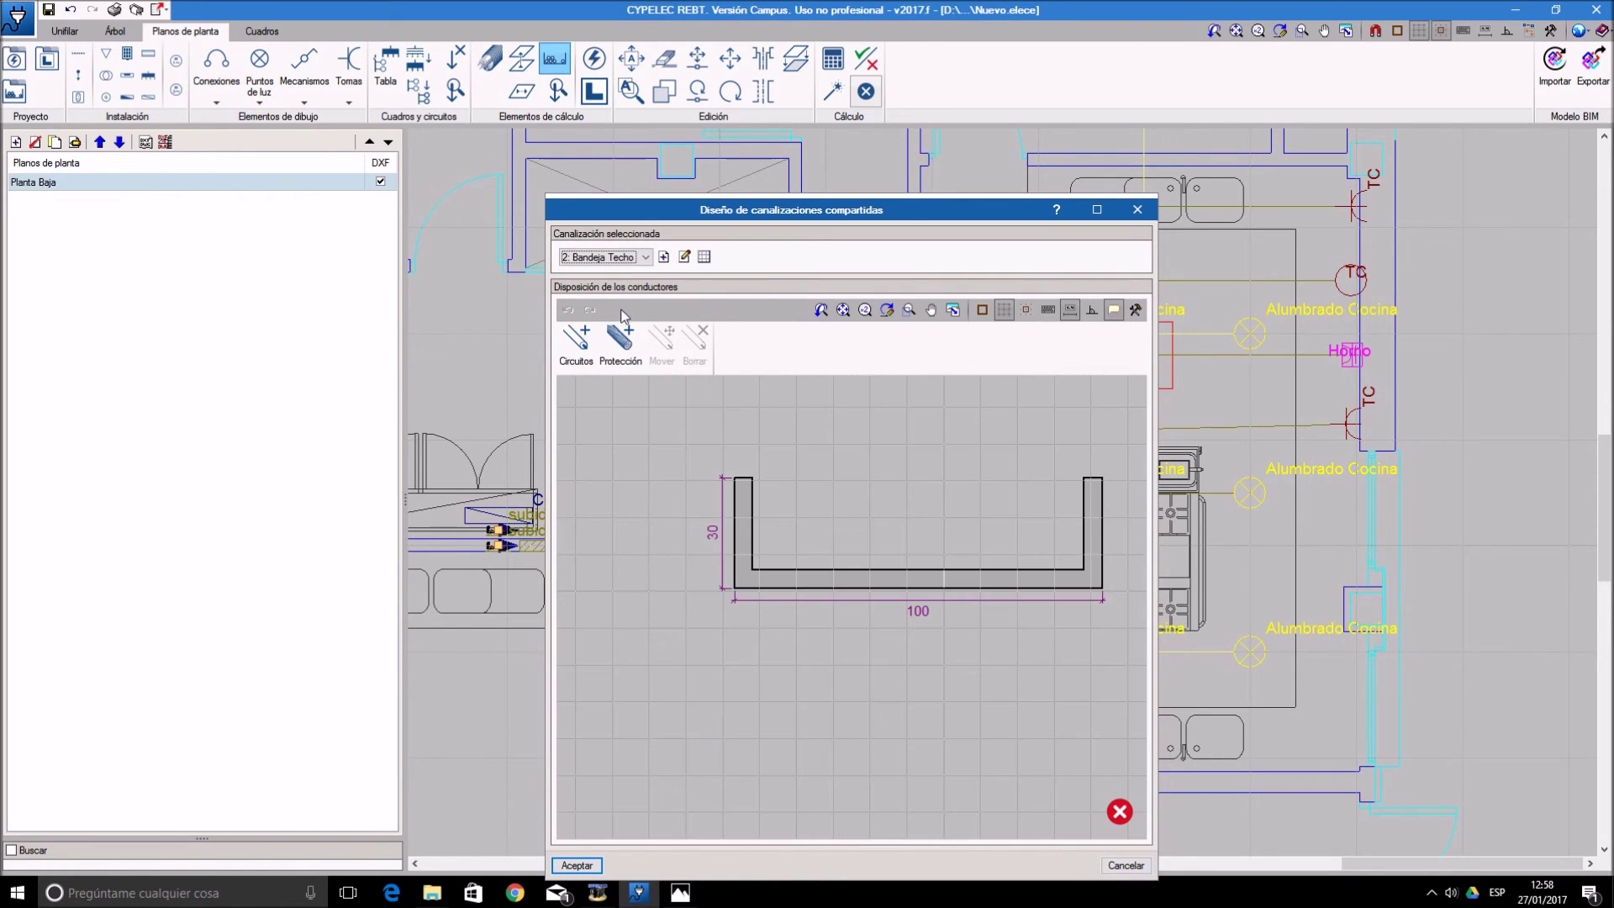
- Place all Alumbrado Cocina, Frío and Horno conductors in a row on the tray floor, leaving out the TC conductors
click(577, 344)
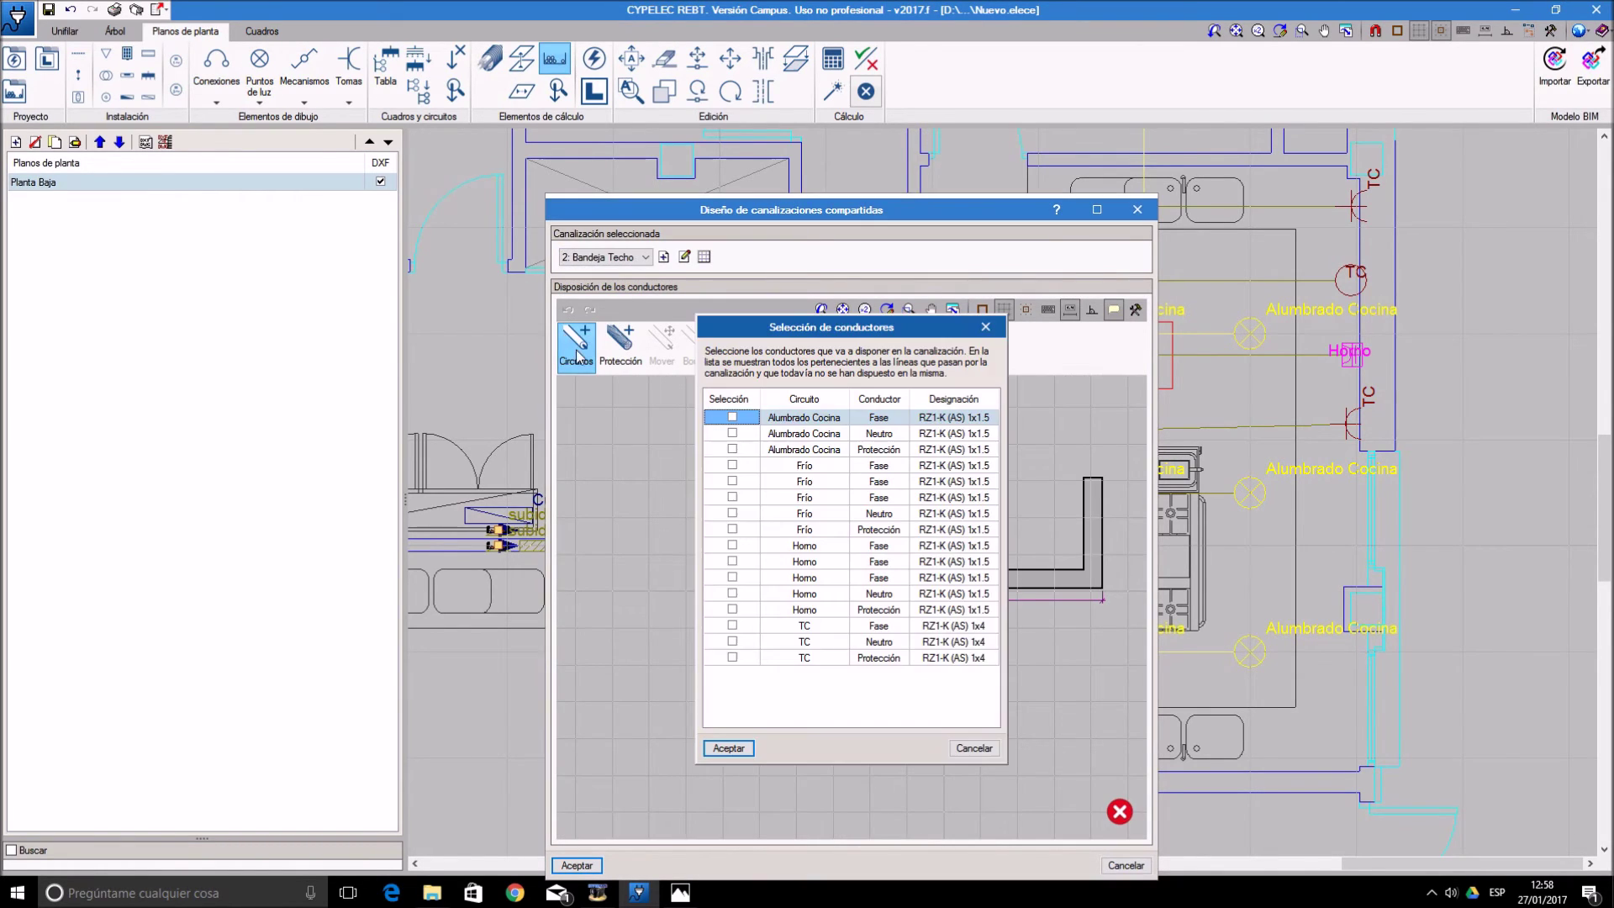
right_click(733, 430)
click(752, 430)
click(732, 625)
click(732, 642)
click(732, 658)
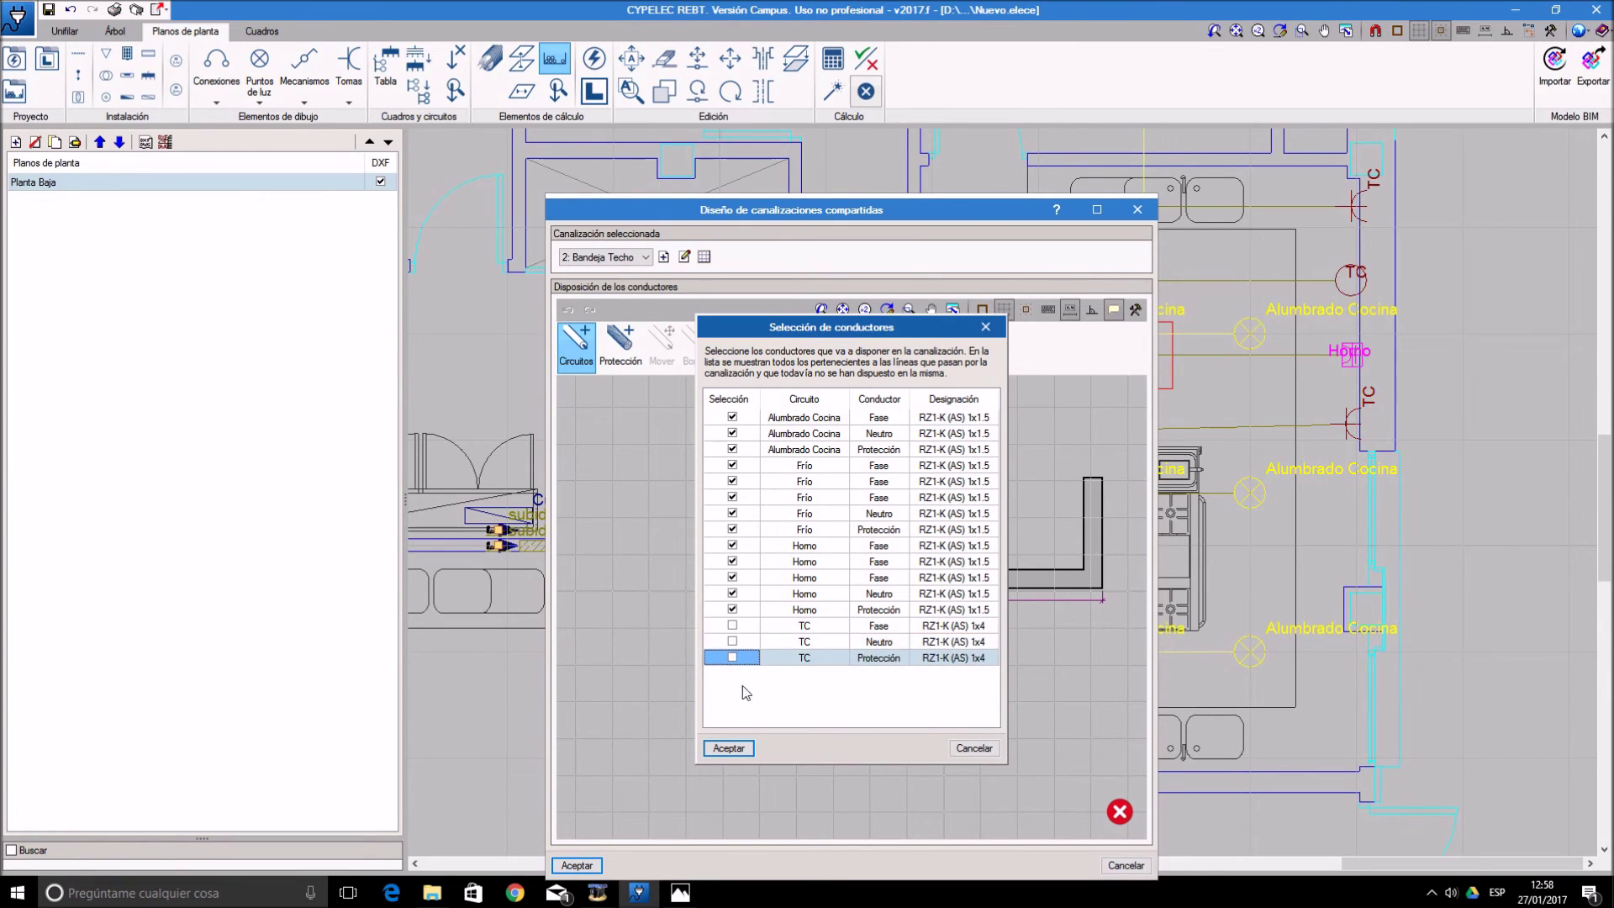
click(739, 756)
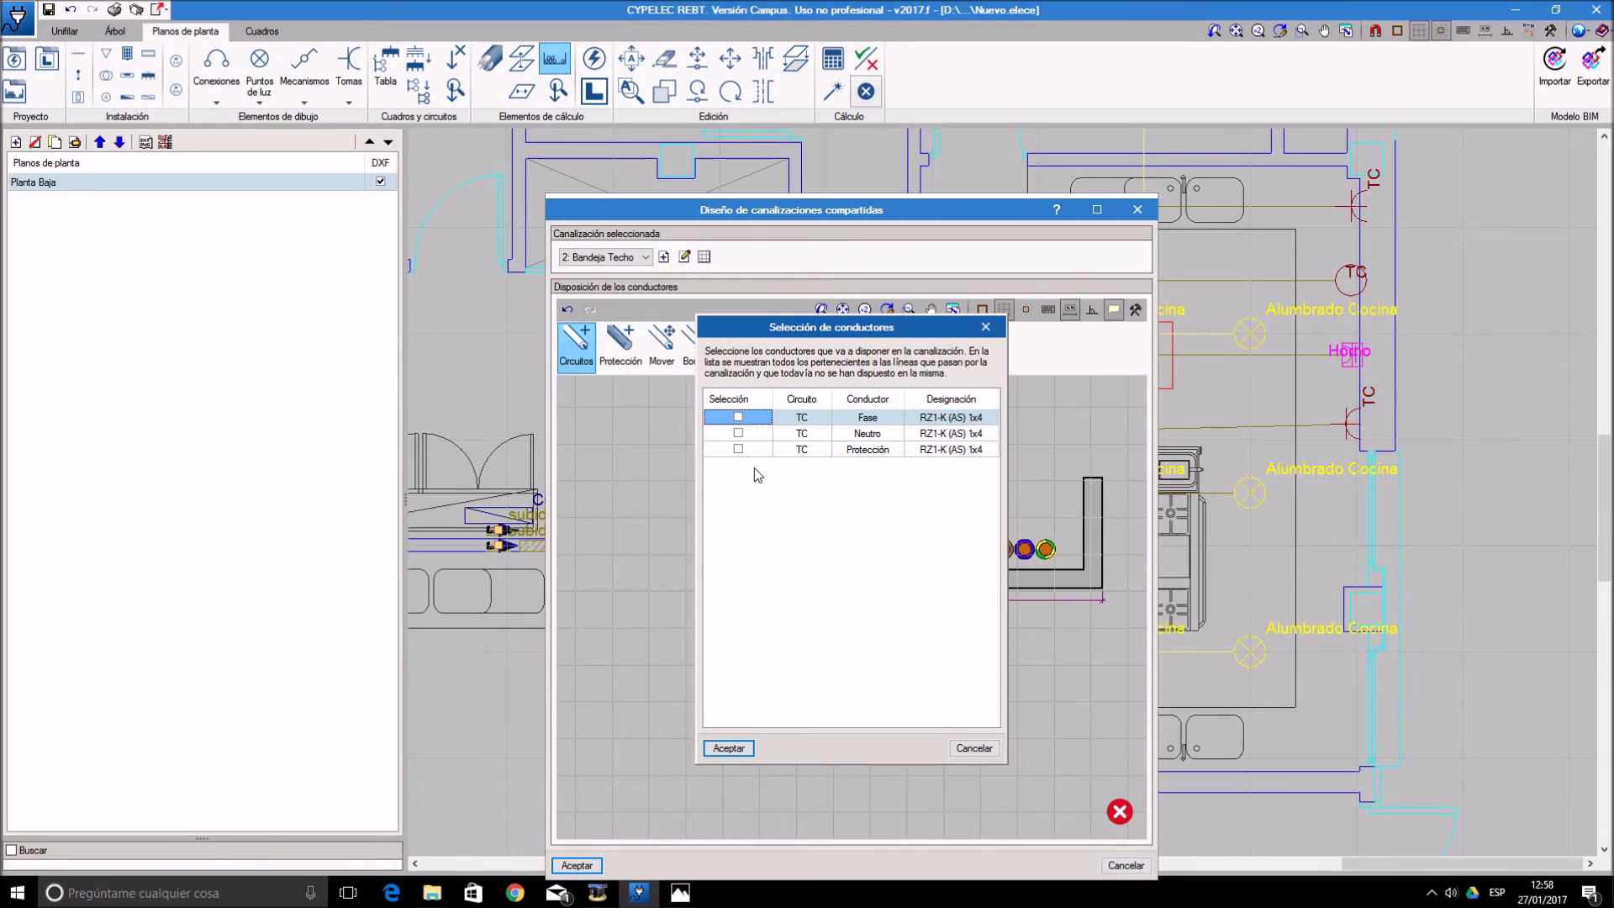
- Place the three TC conductors in a second layer above the middle of the row and accept the shared conduit layout
click(738, 417)
click(738, 433)
click(738, 449)
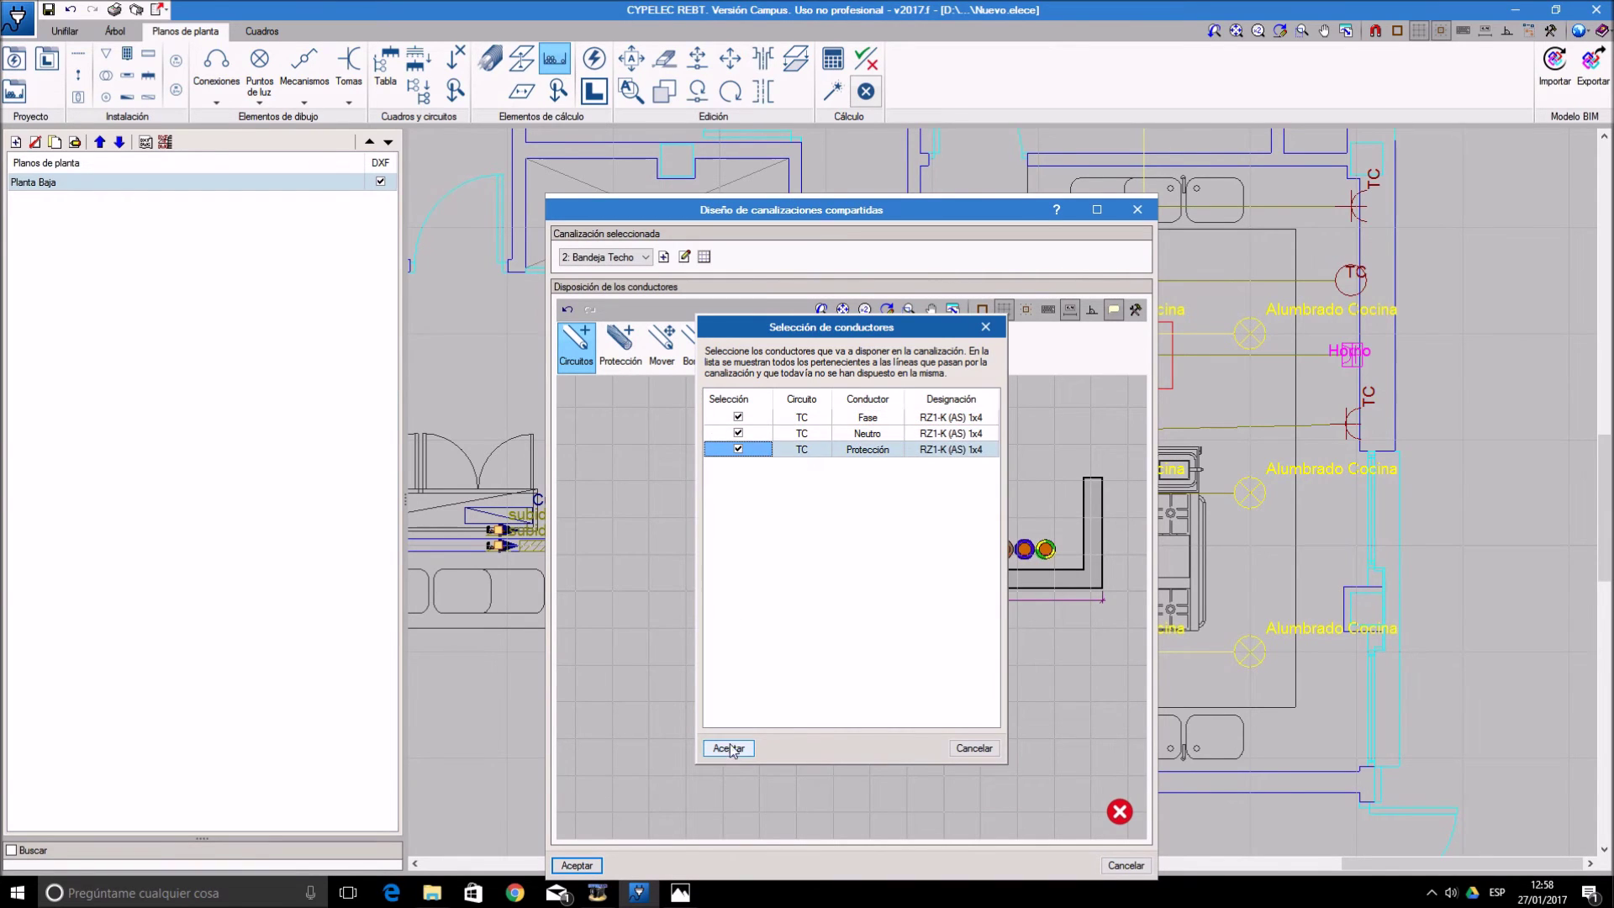
click(728, 748)
click(920, 524)
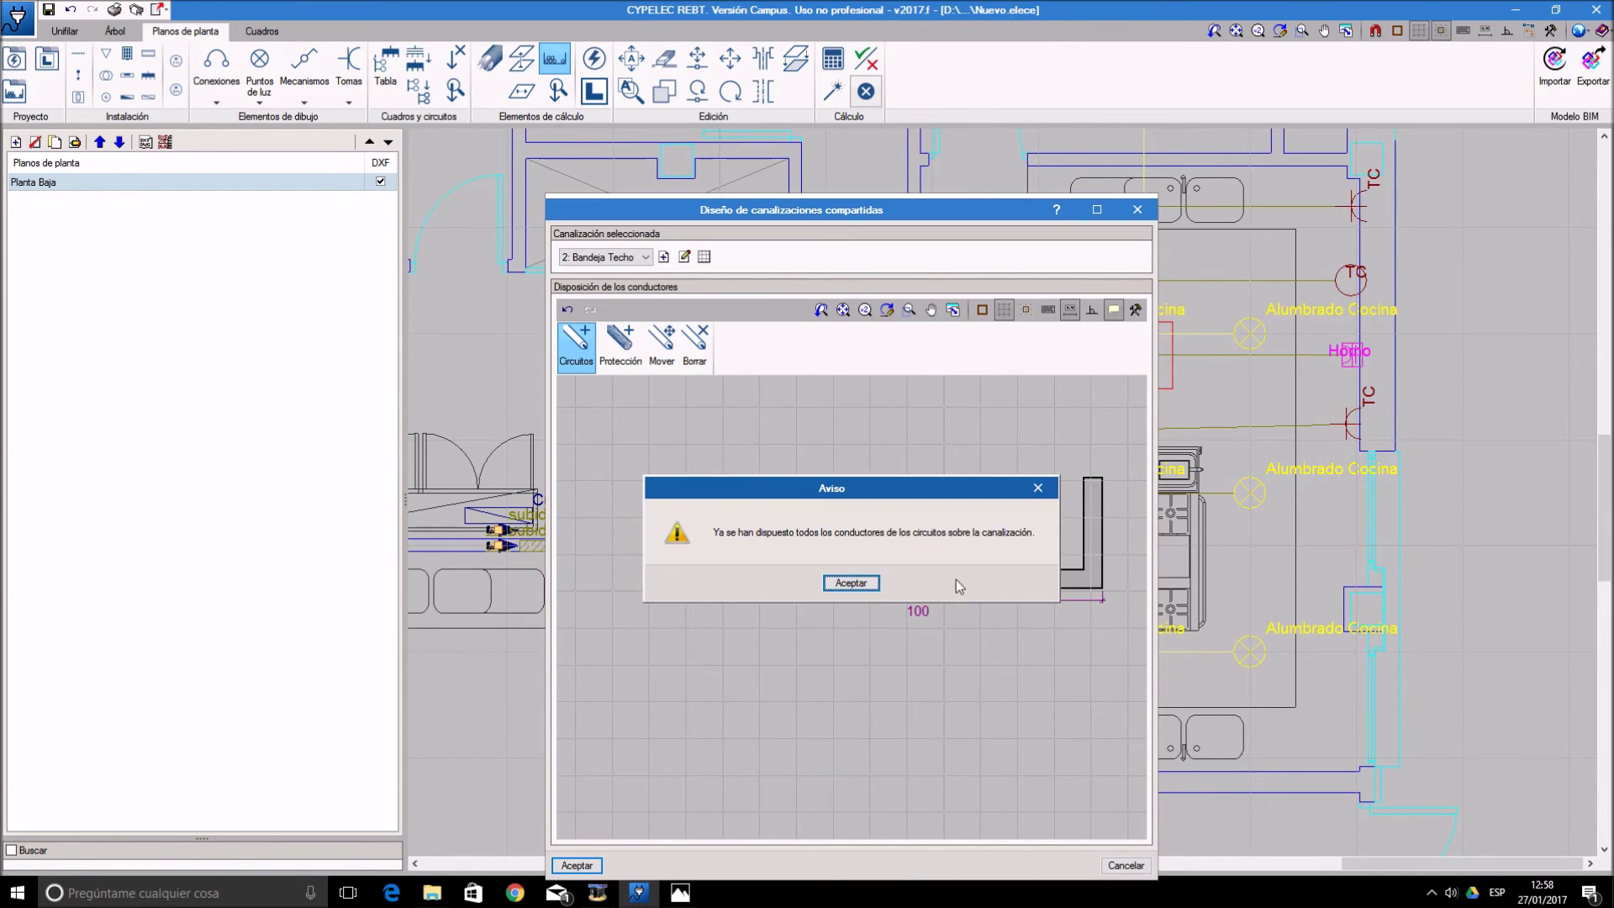
click(874, 584)
click(577, 865)
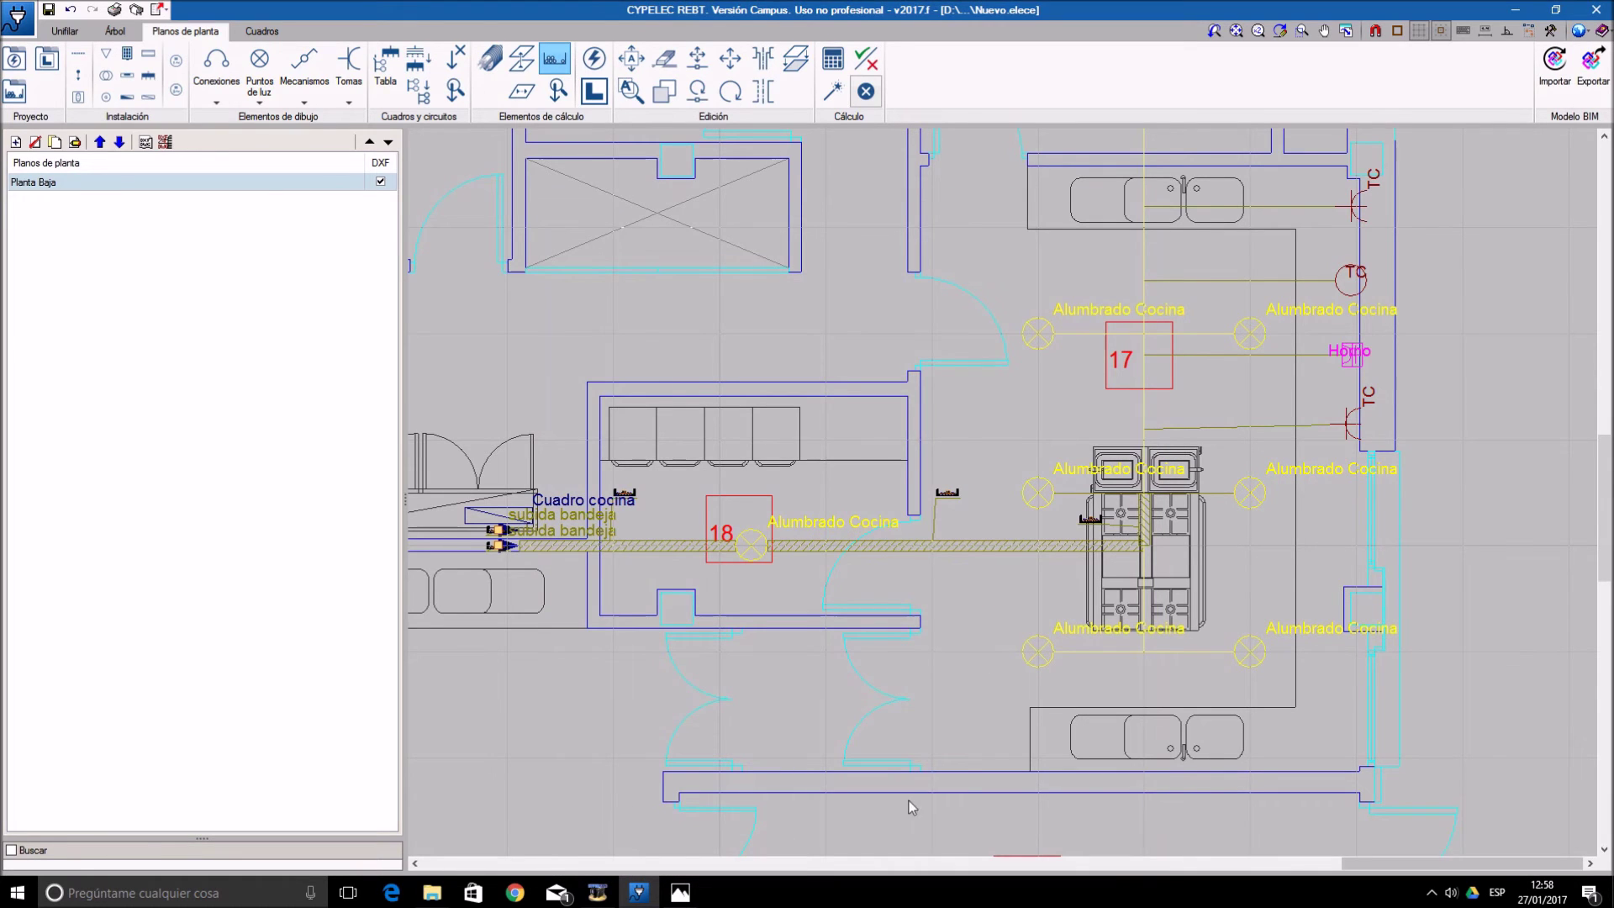
- Assign the shared conduit 2: Bandeja Techo to the vertical line stretch between the middle luminaire row and the lower TC socket branch
click(1146, 458)
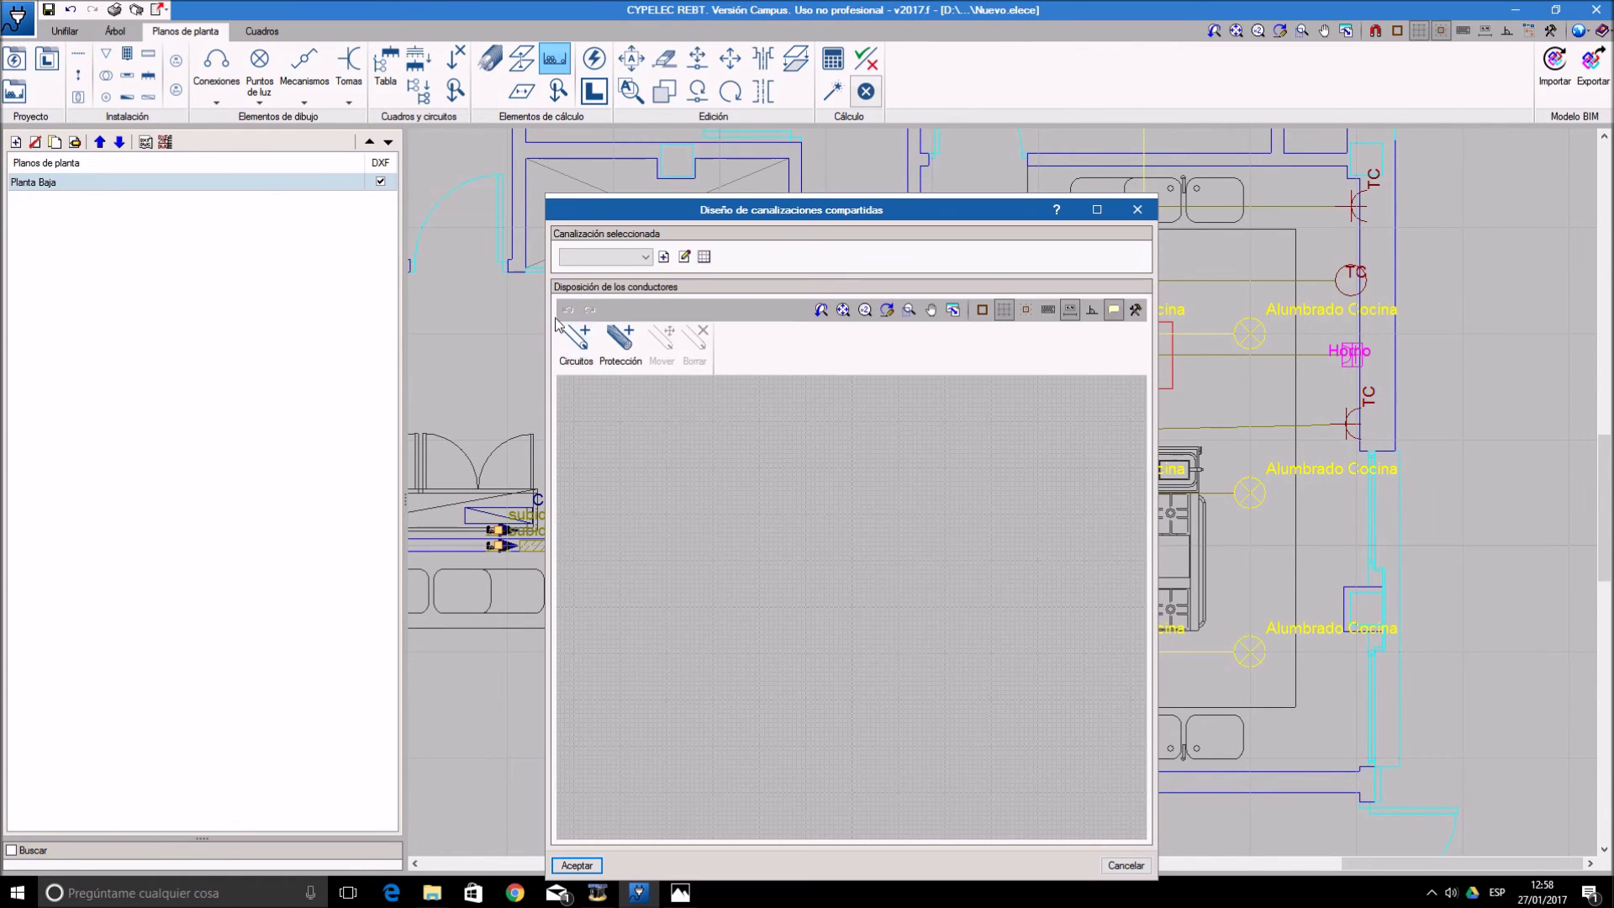
click(610, 257)
click(627, 289)
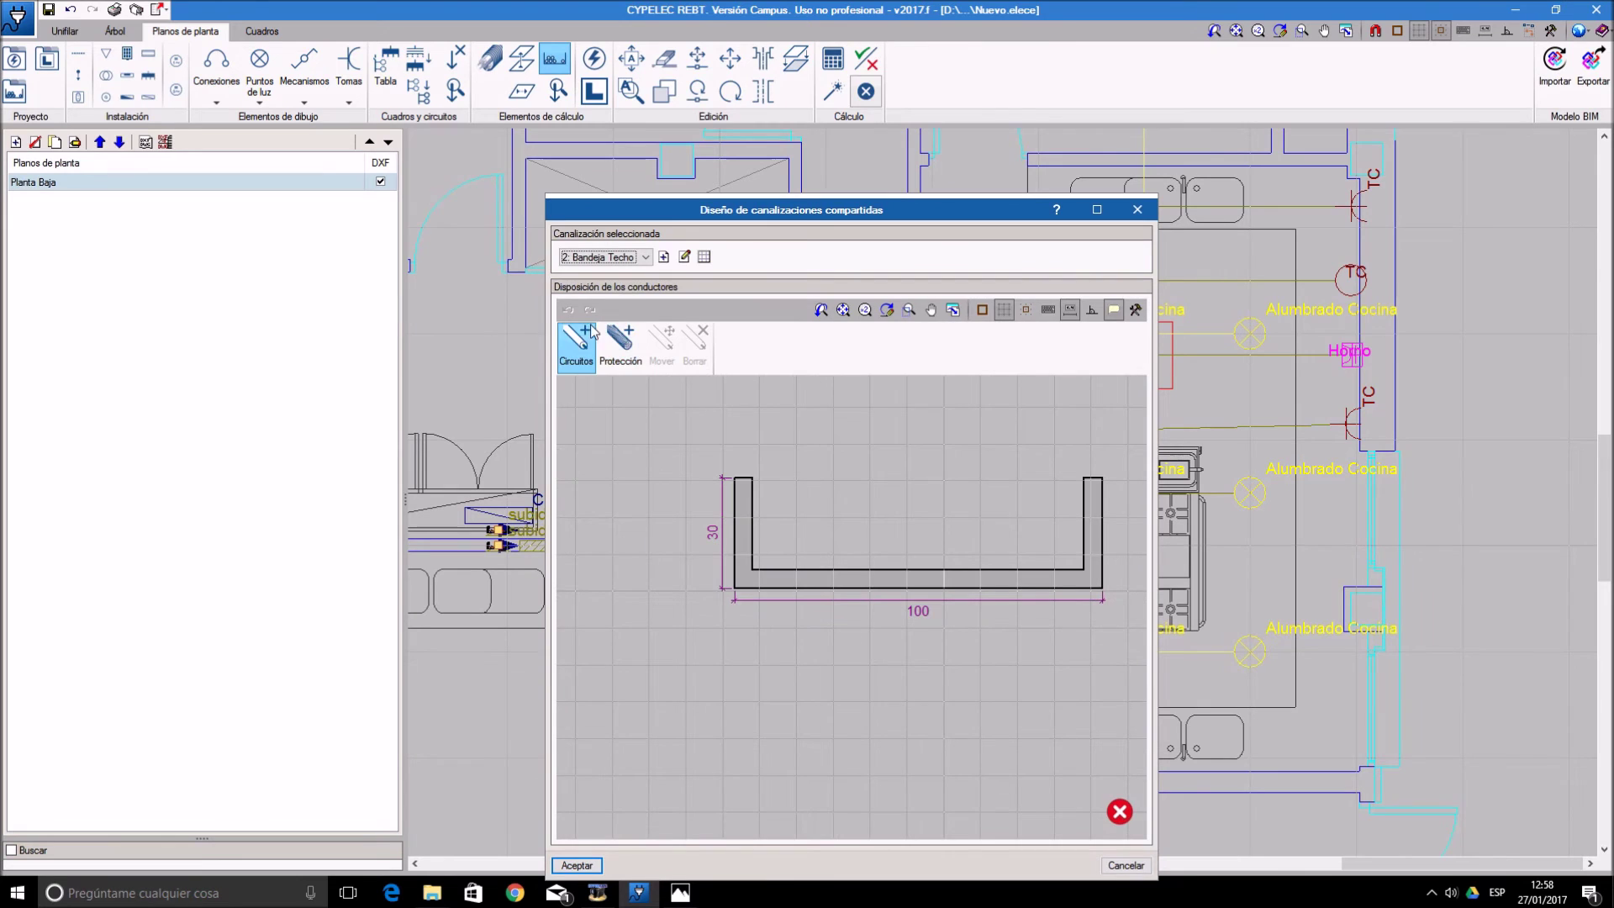
- Lay all Alumbrado Cocina, Frío and Horno conductors in one row along the bottom of the tray, leaving out the TC circuit
click(578, 340)
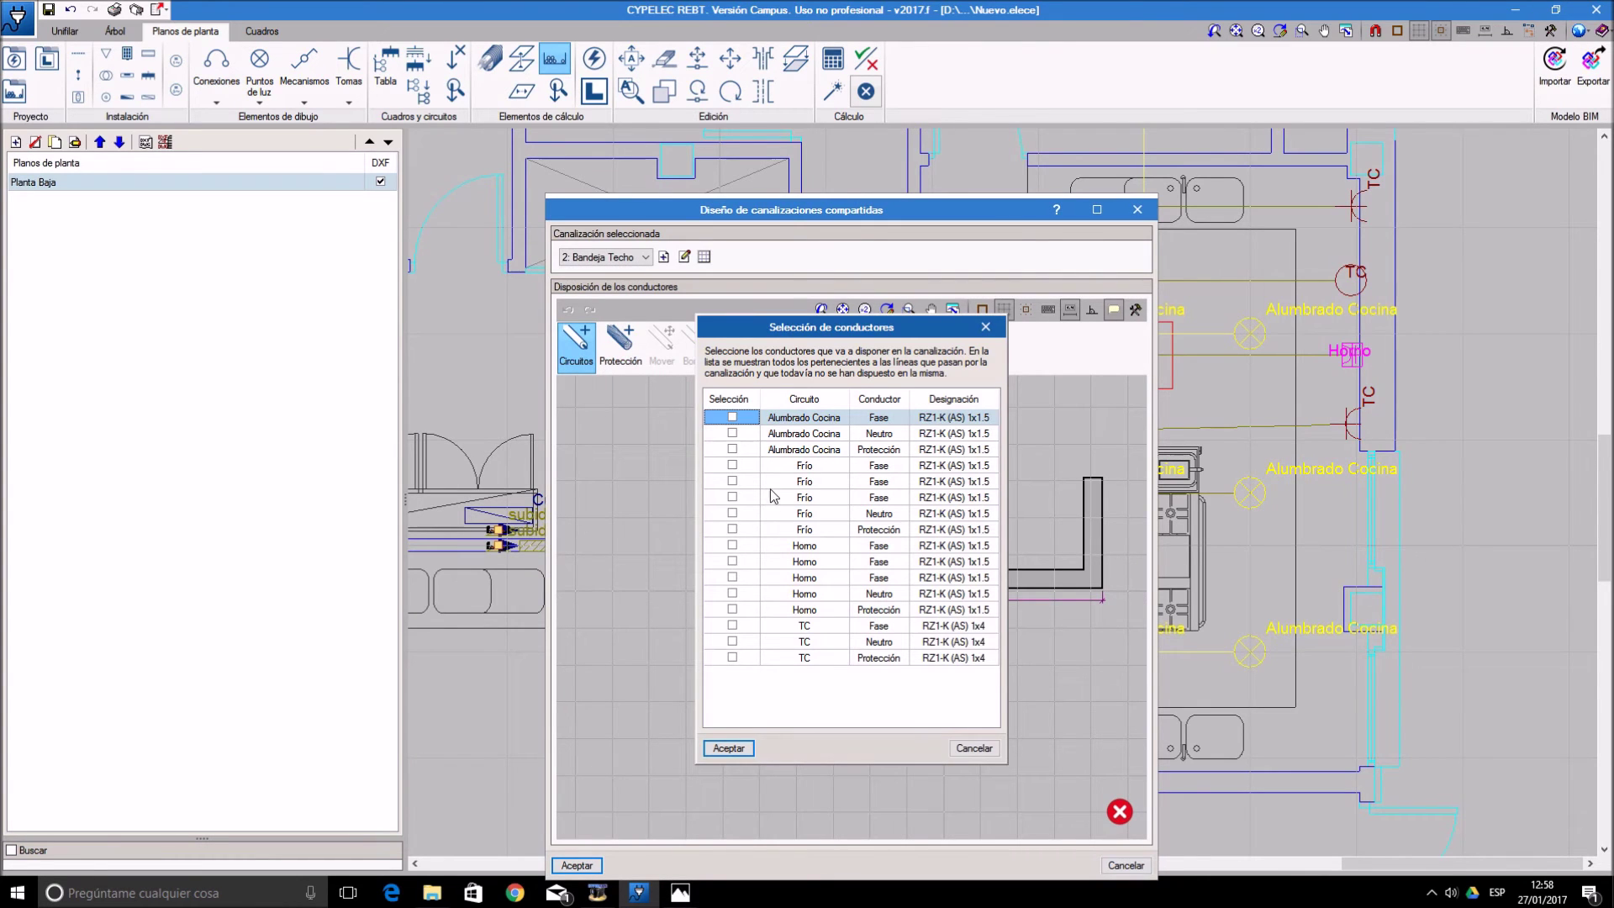
right_click(740, 404)
click(759, 422)
click(733, 626)
click(732, 642)
click(733, 657)
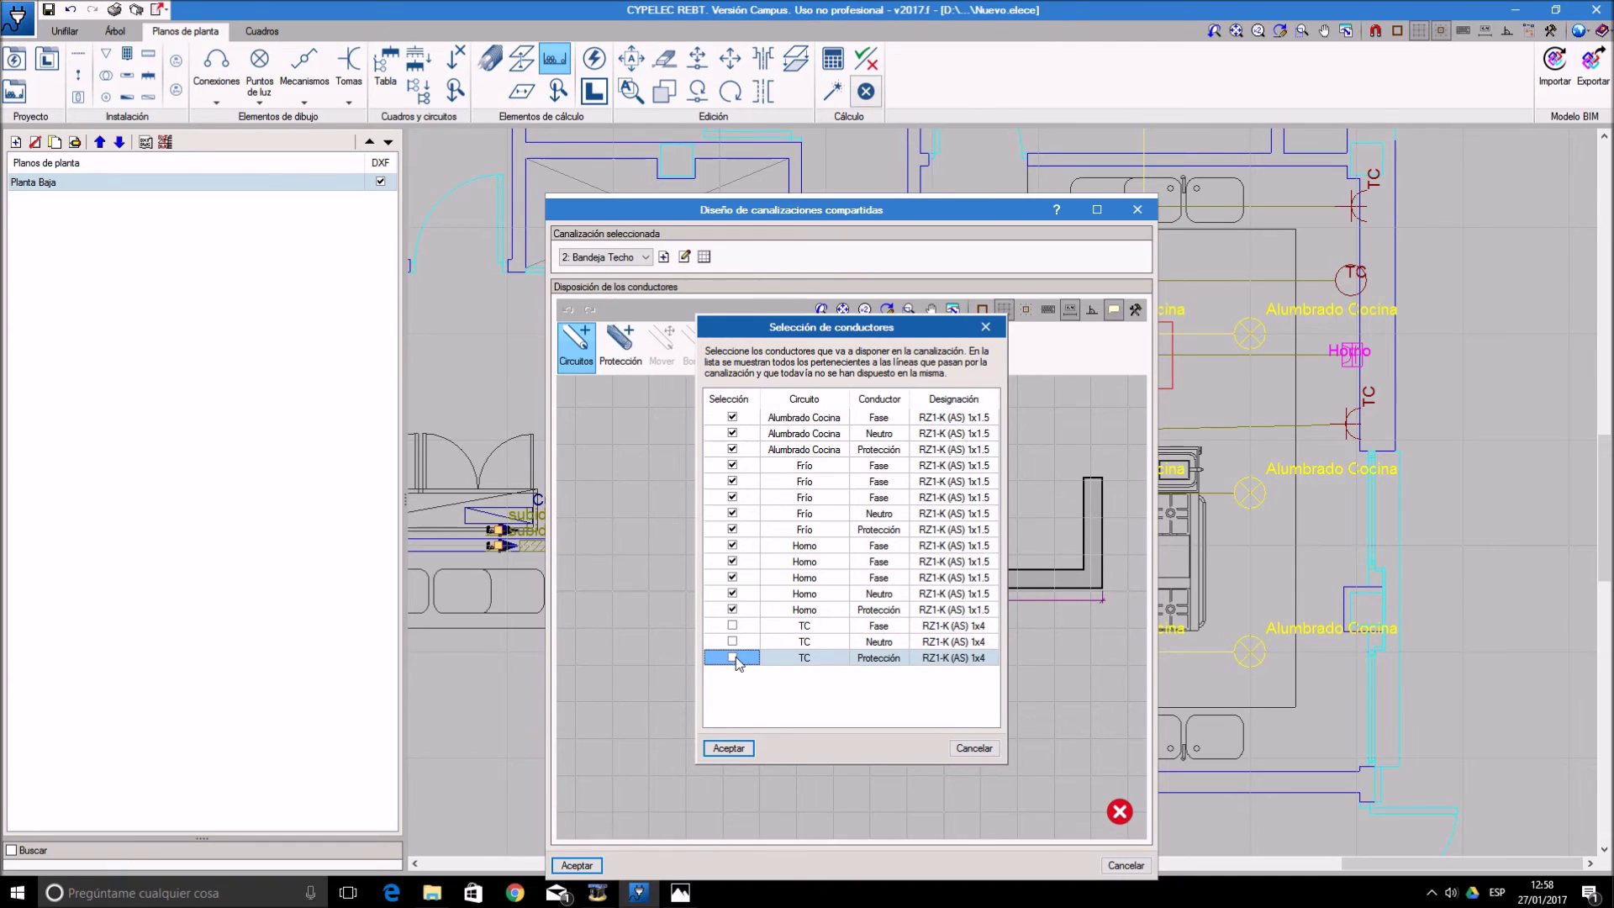
click(729, 748)
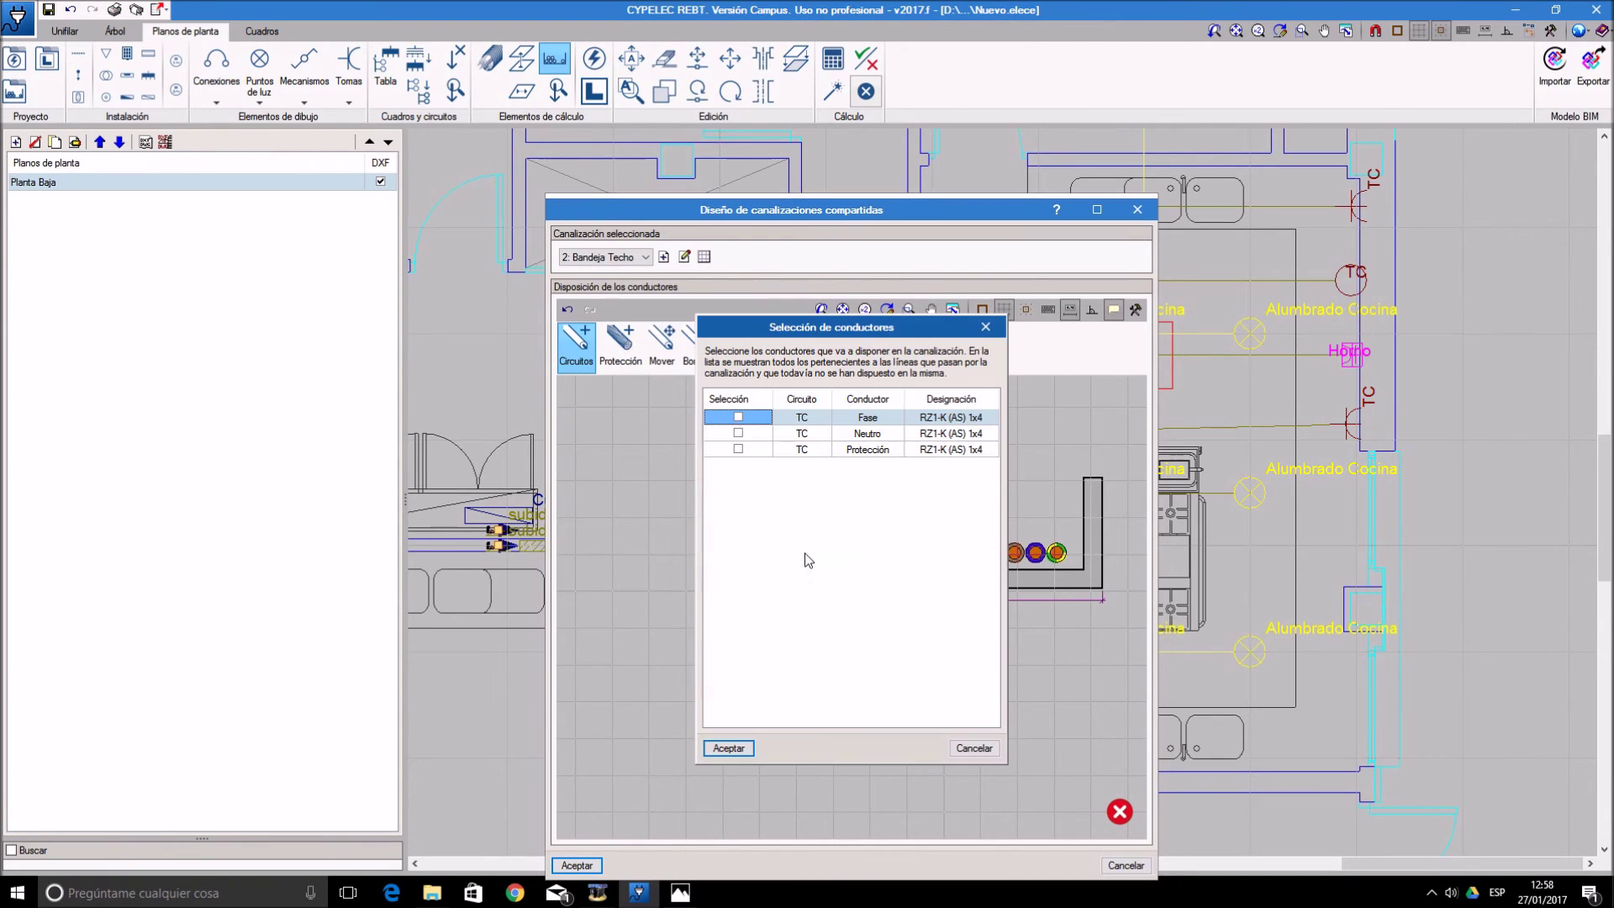
- Add the TC phase, neutral and protection conductors to this first tray section and accept its design
click(738, 416)
click(738, 433)
click(738, 449)
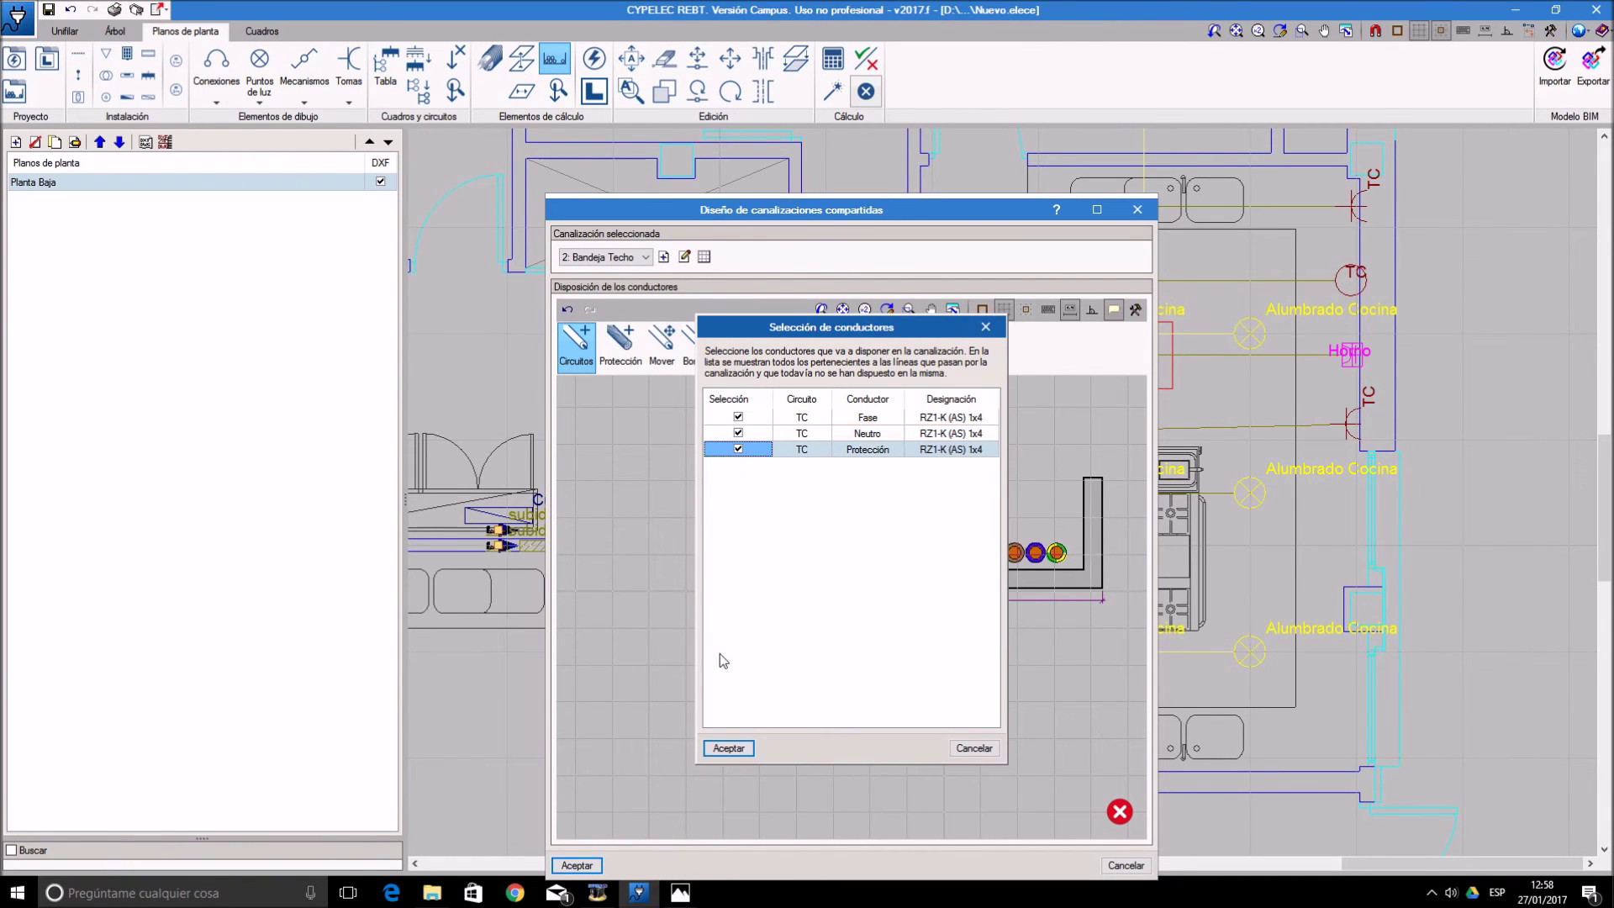
click(729, 749)
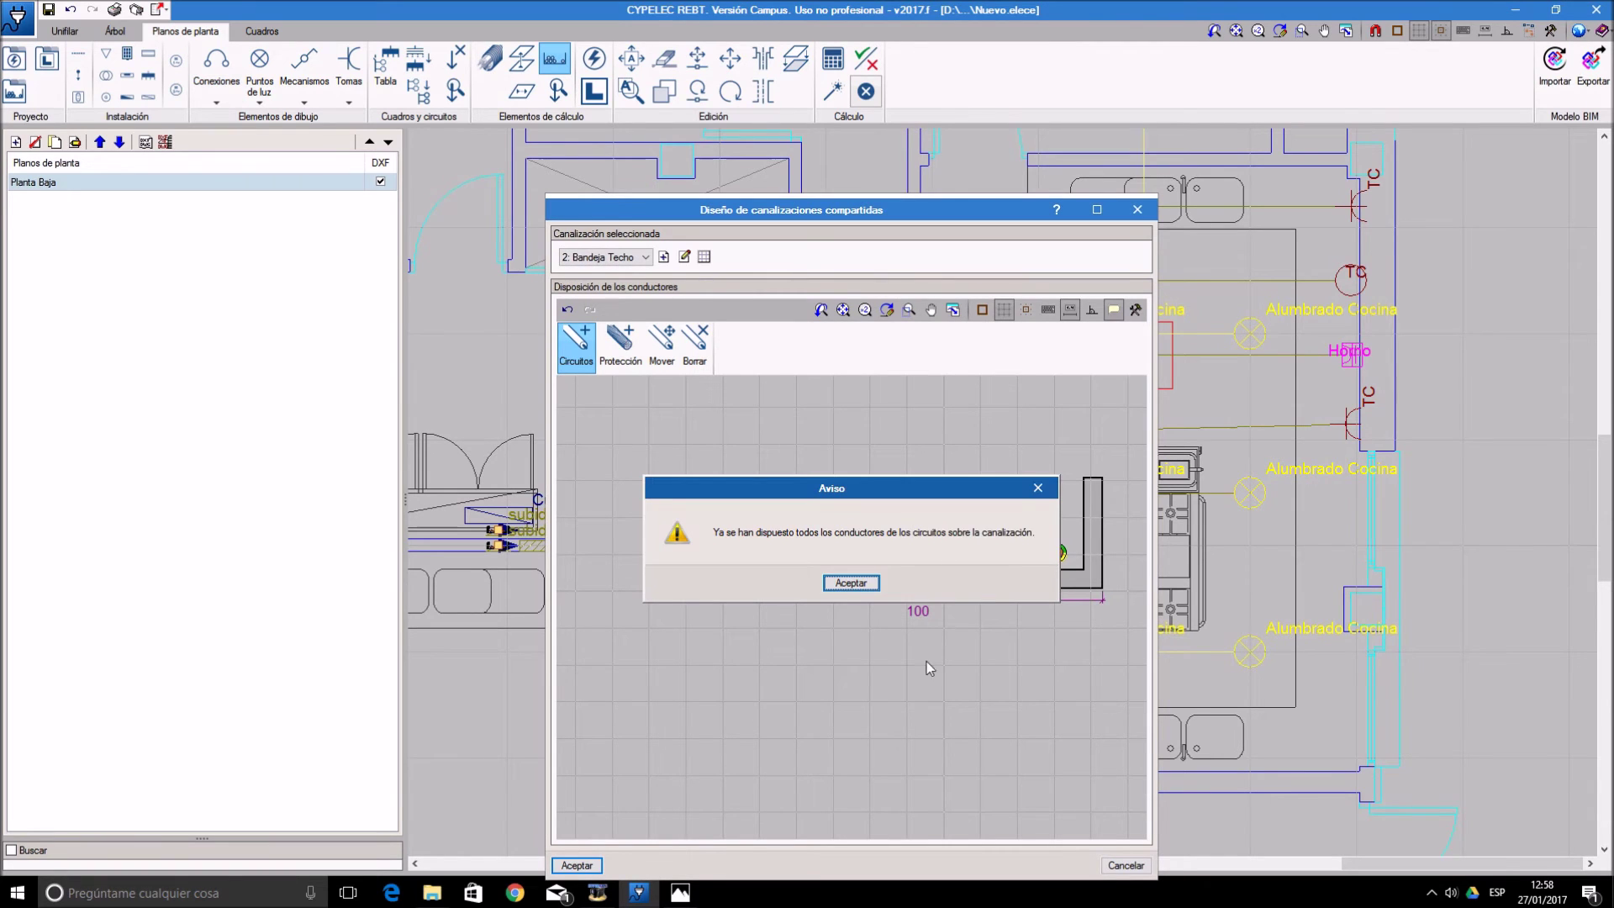
click(853, 589)
click(581, 865)
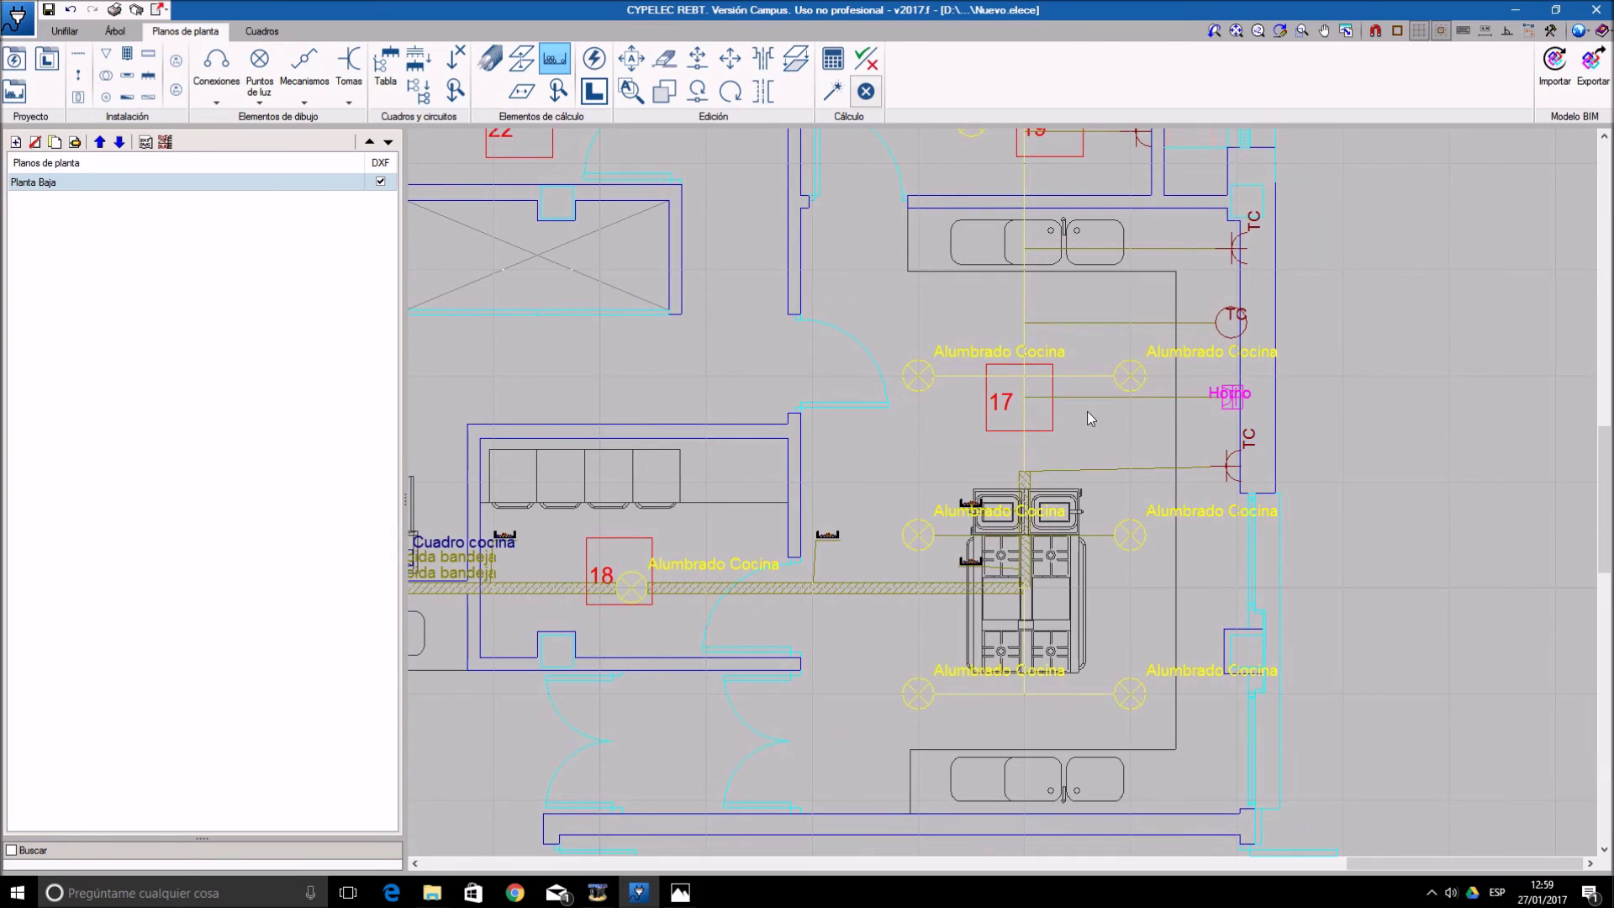
- Assign 2: Bandeja Techo to the vertical line stretch between the lower TC socket branch and the Horno branch
scroll(1046, 430, up, 1)
click(1025, 441)
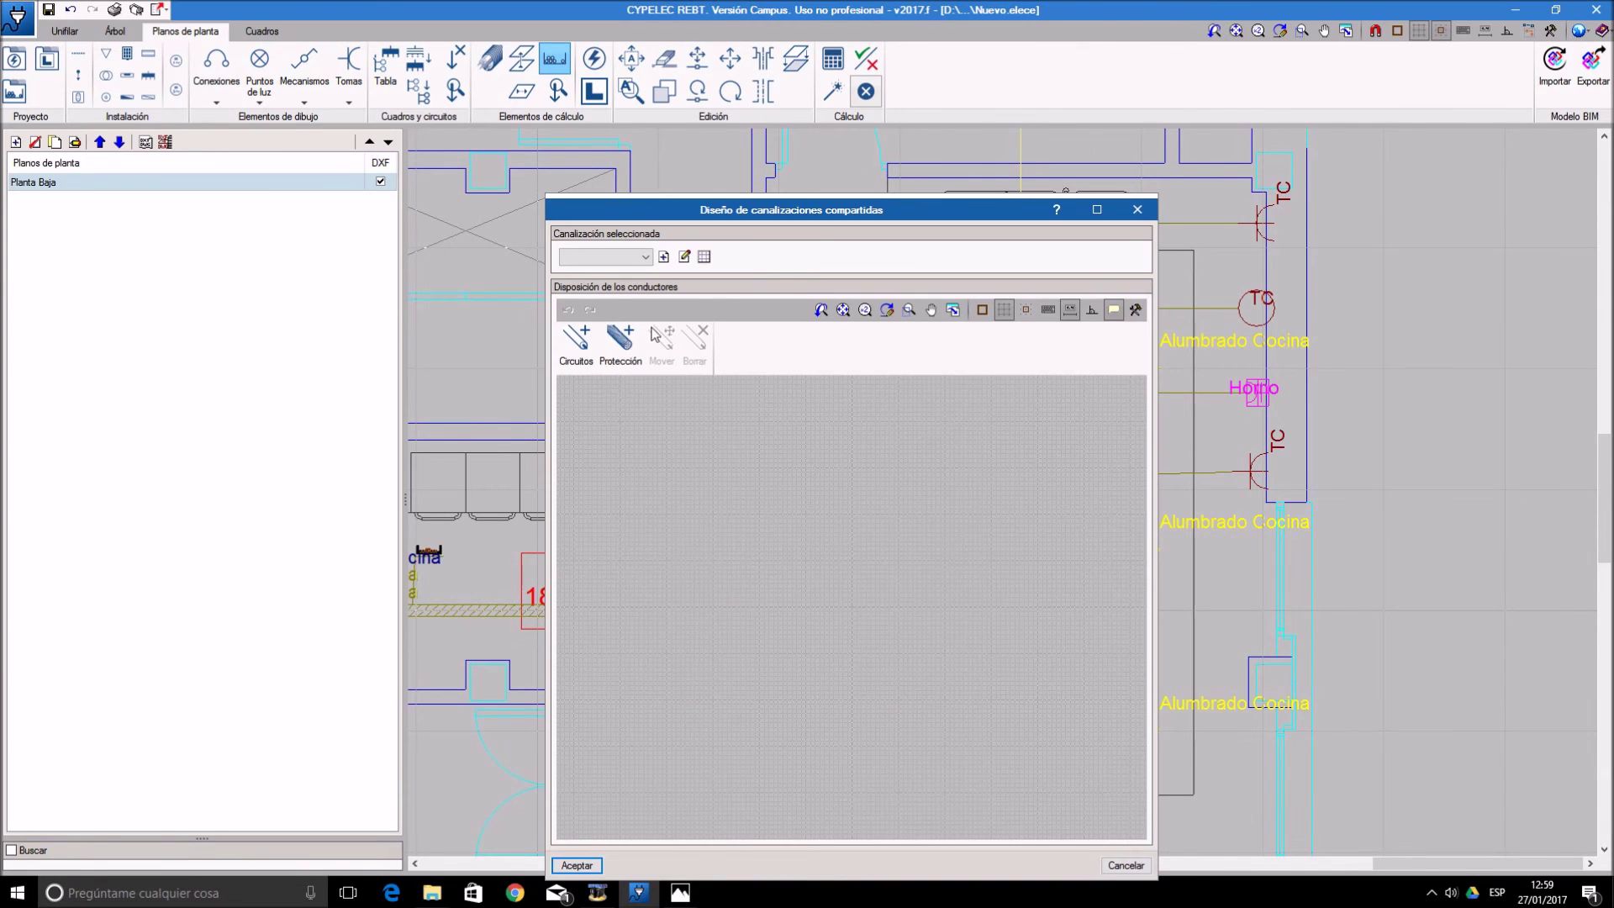
click(644, 258)
click(640, 282)
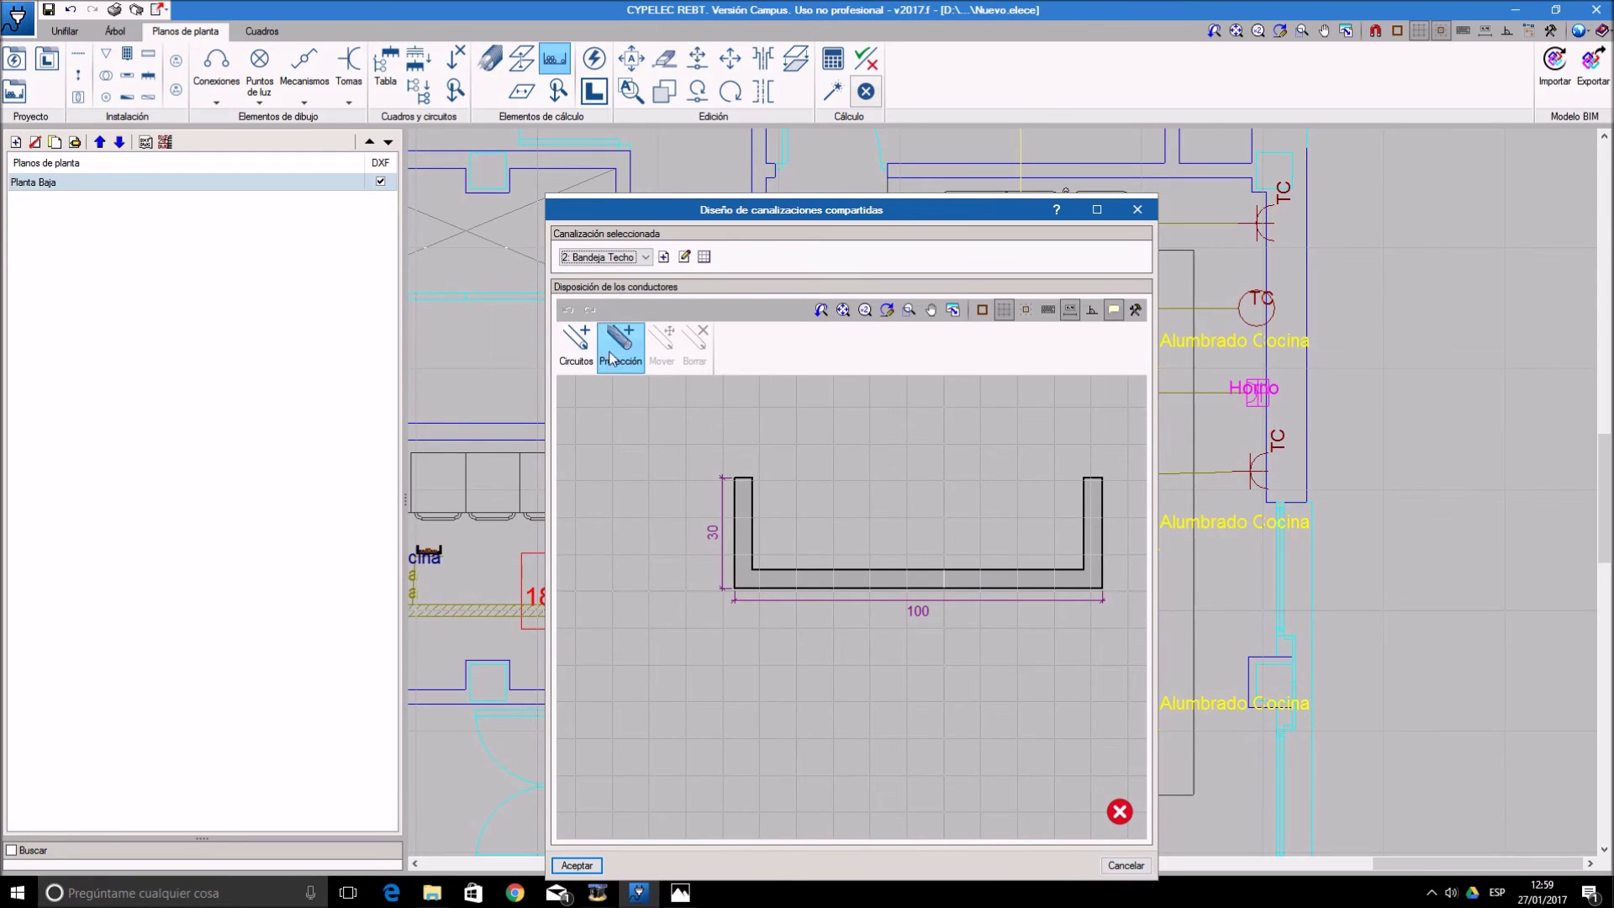
- Lay every conductor except the three TC ones in a single row on the floor of the tray below the Horno branch
click(577, 347)
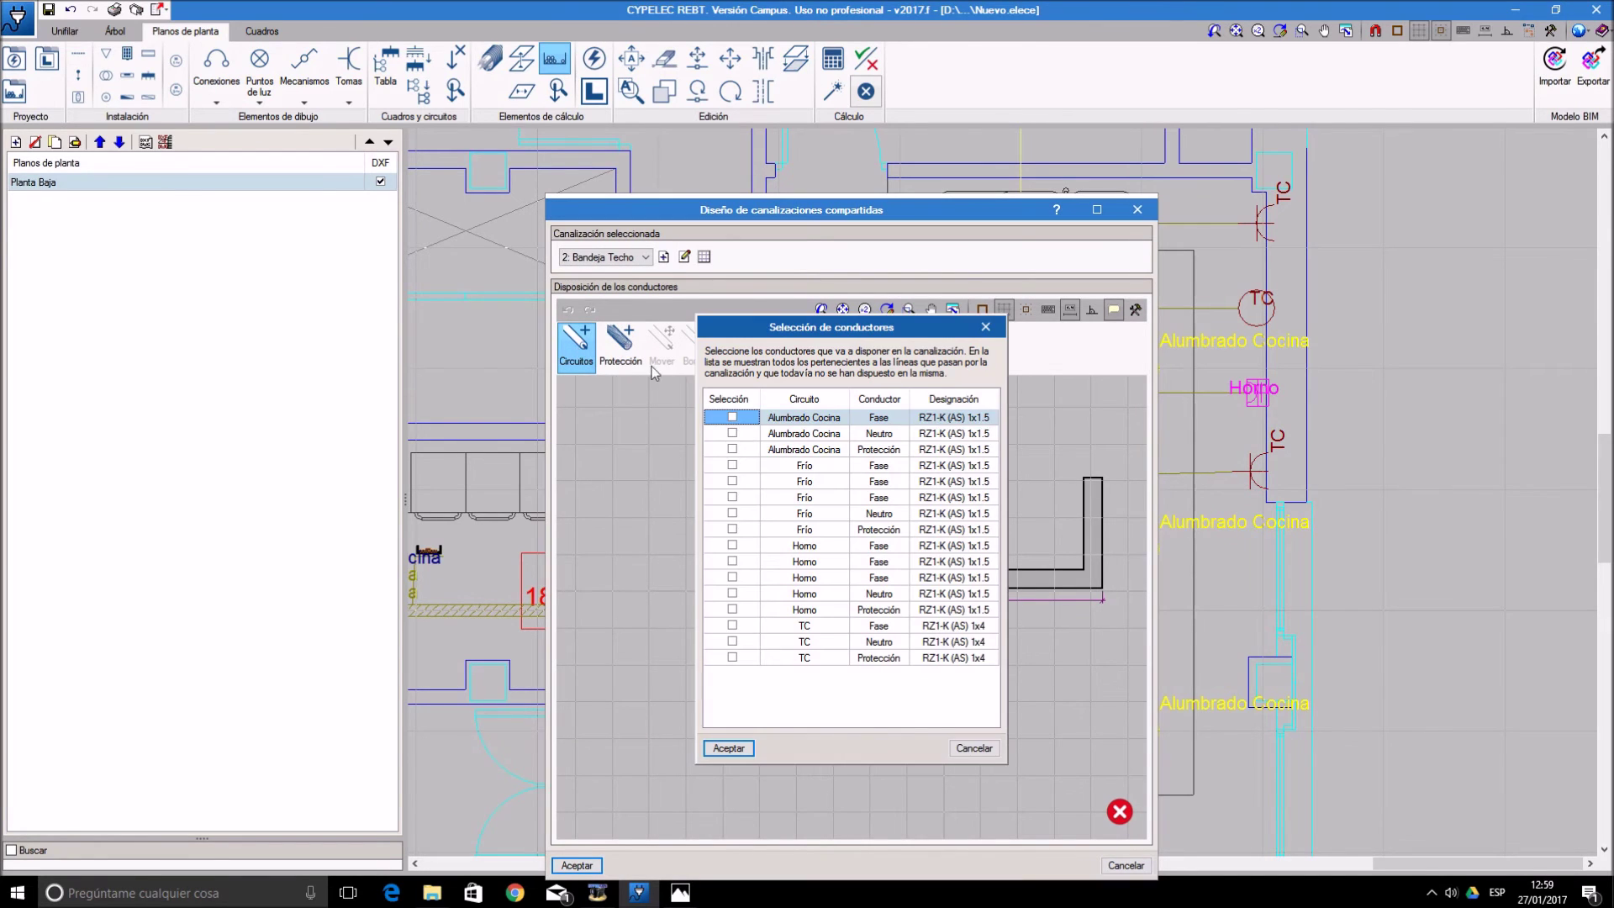
right_click(712, 395)
click(737, 419)
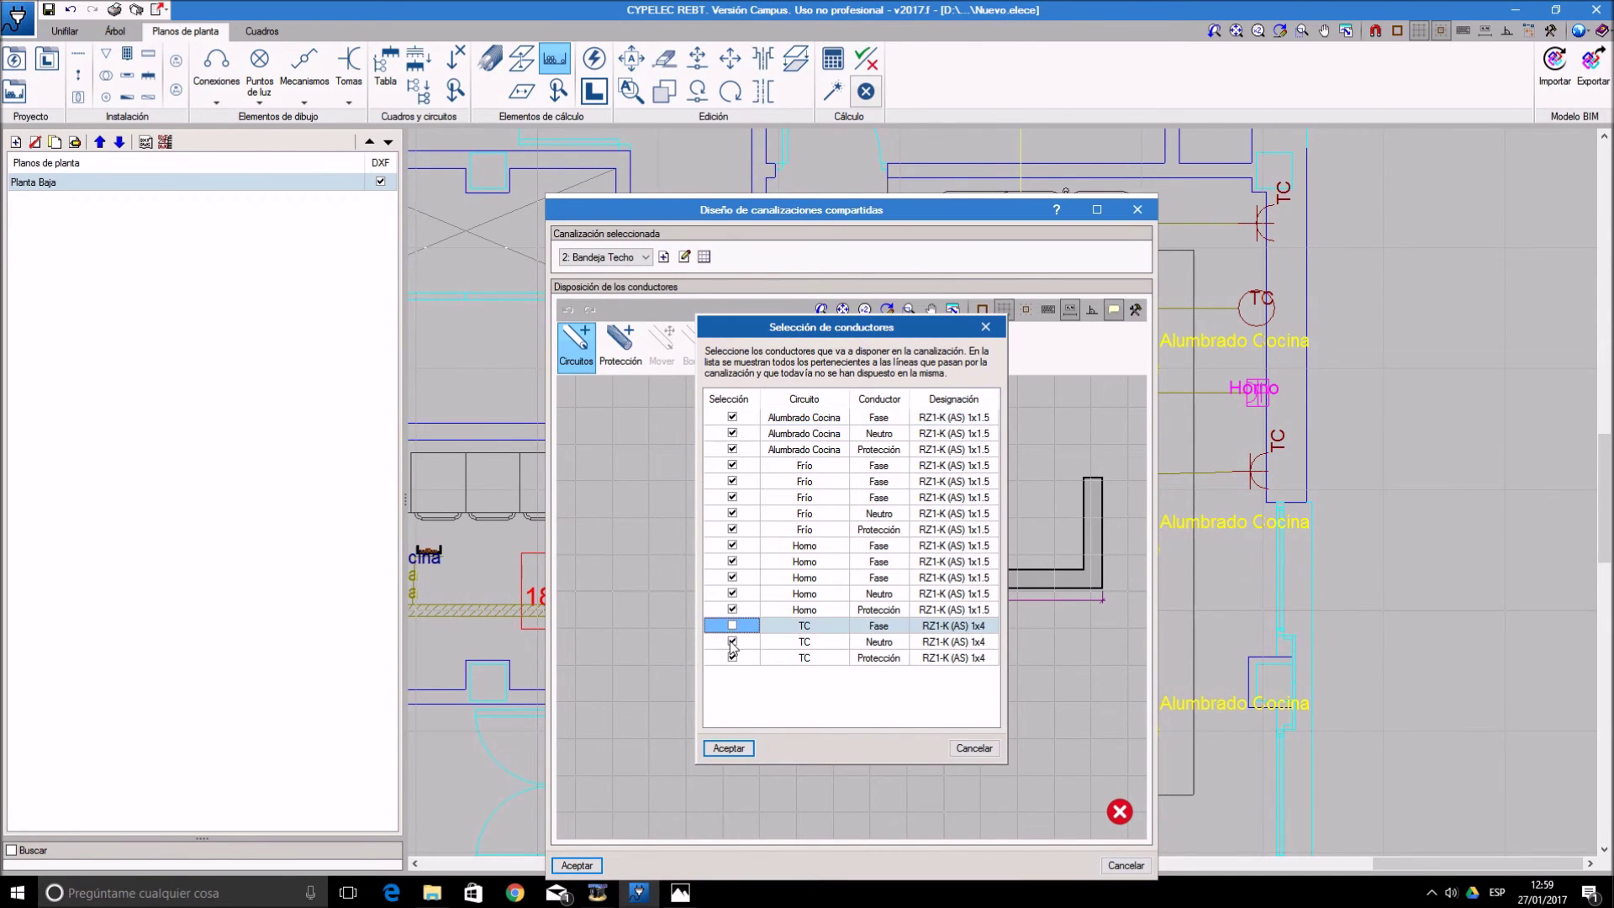
click(728, 747)
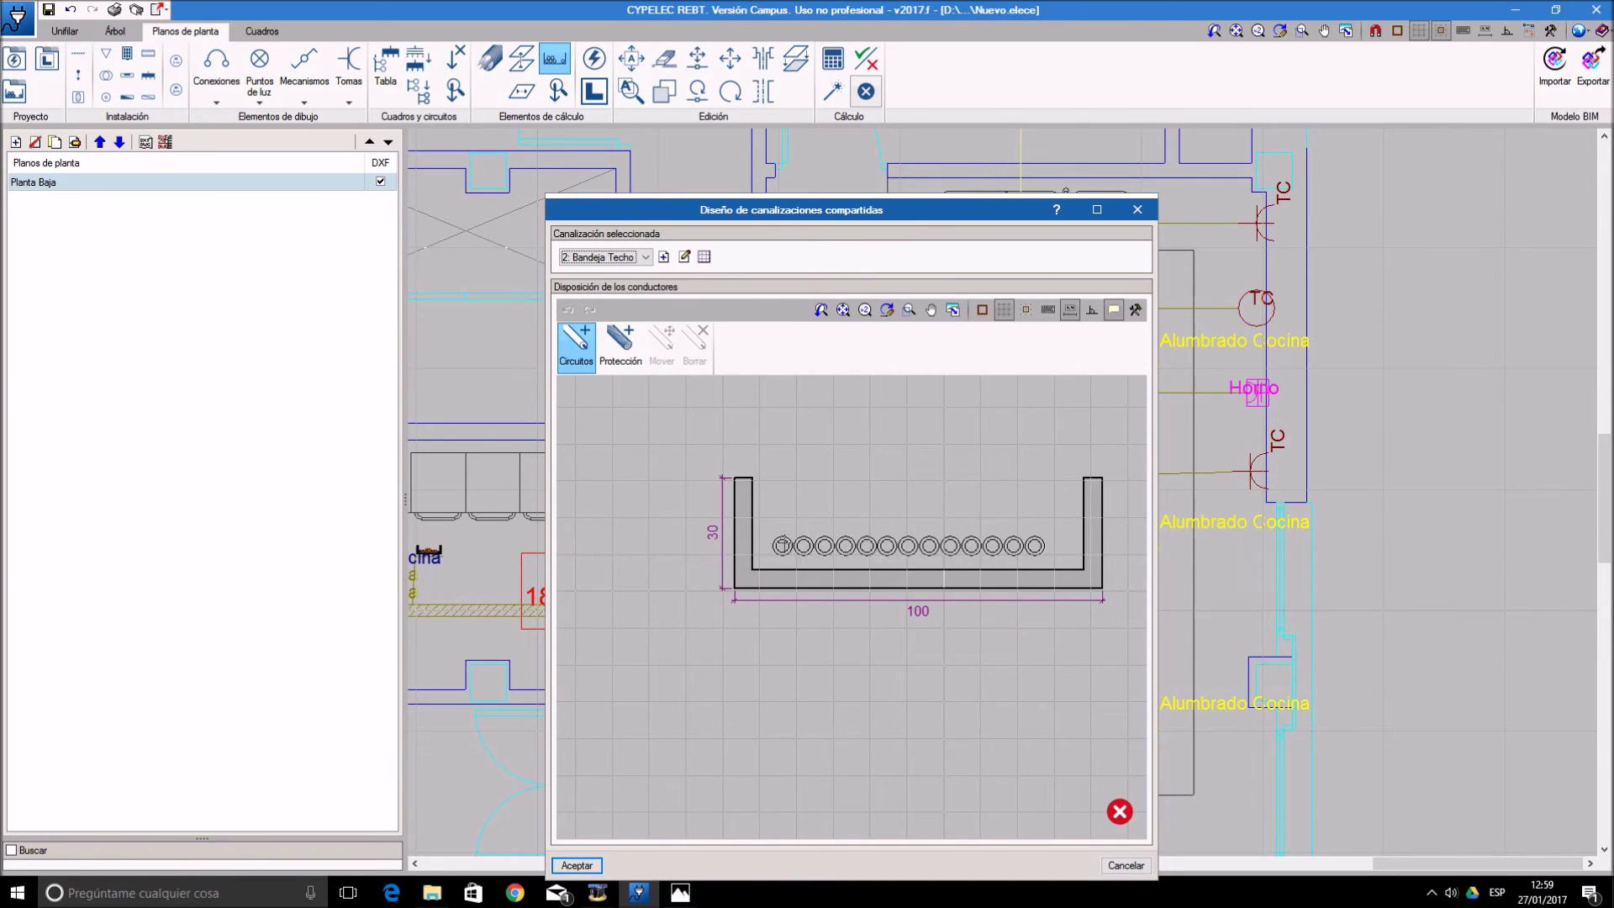
click(697, 477)
- Stack the TC phase, neutral and protection conductors centrally above the existing row and accept the tray section
click(739, 417)
click(739, 433)
click(739, 449)
click(731, 747)
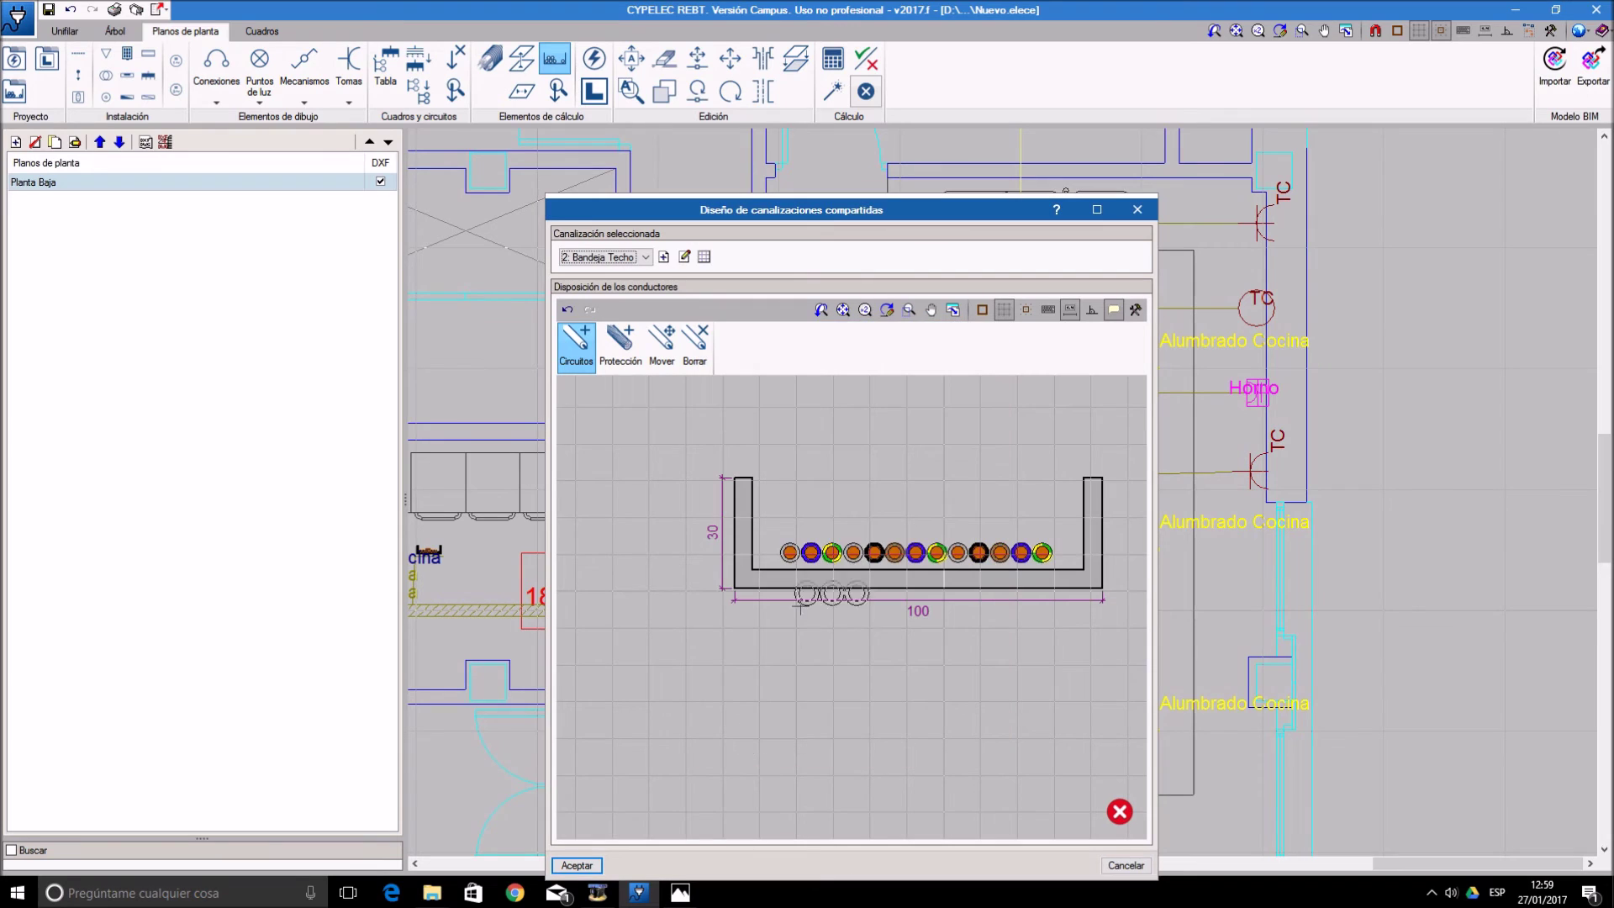
click(897, 530)
key(Return)
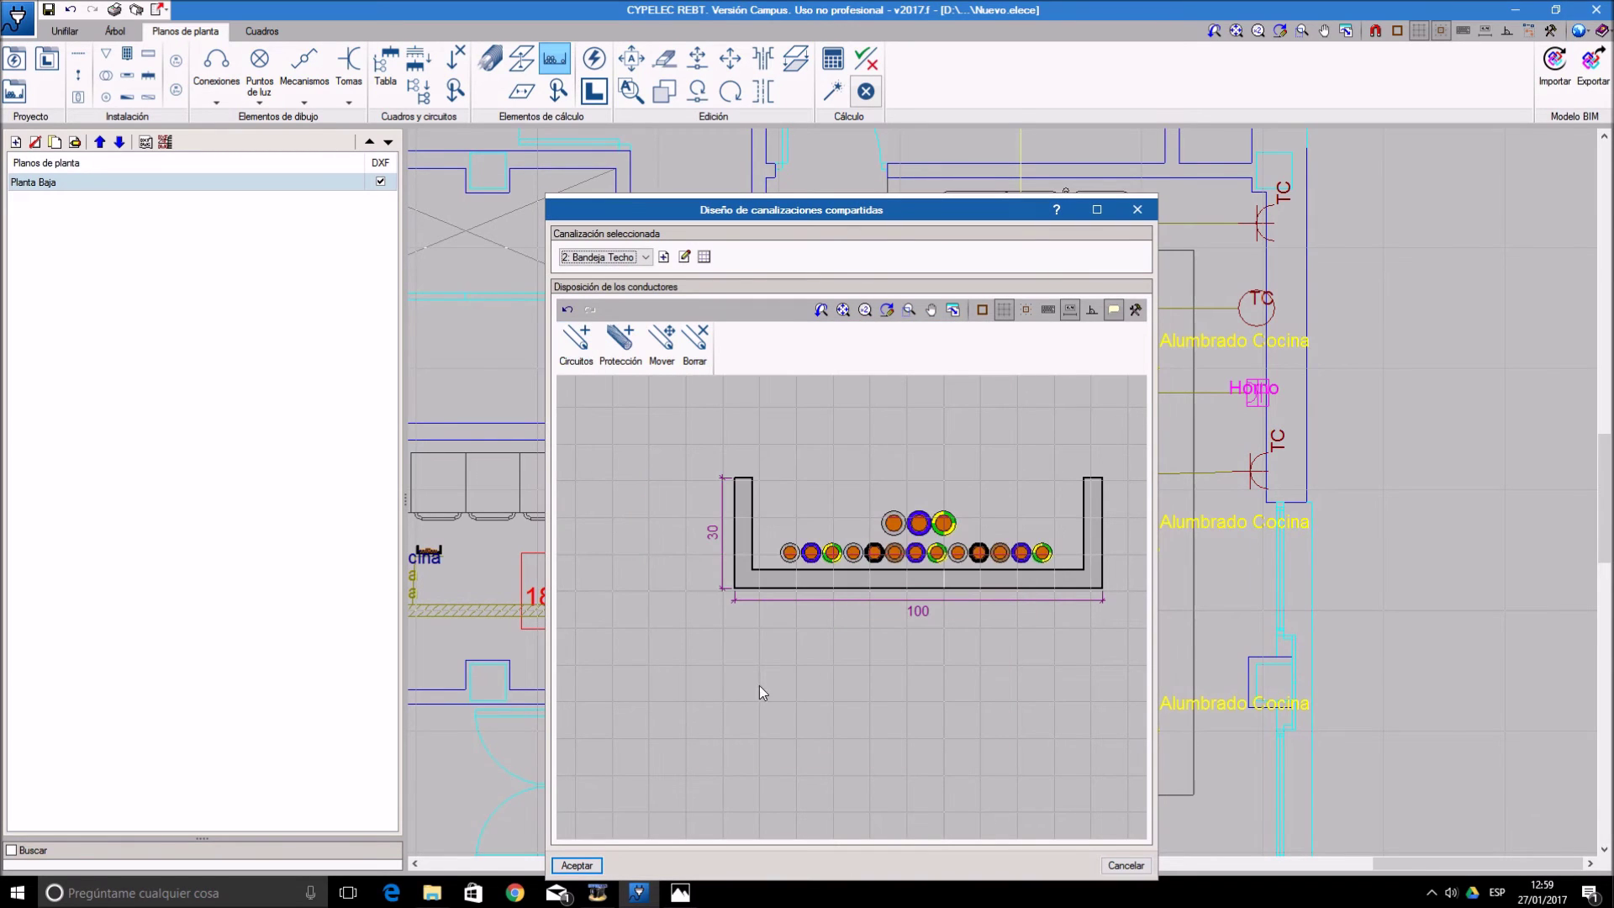
click(577, 865)
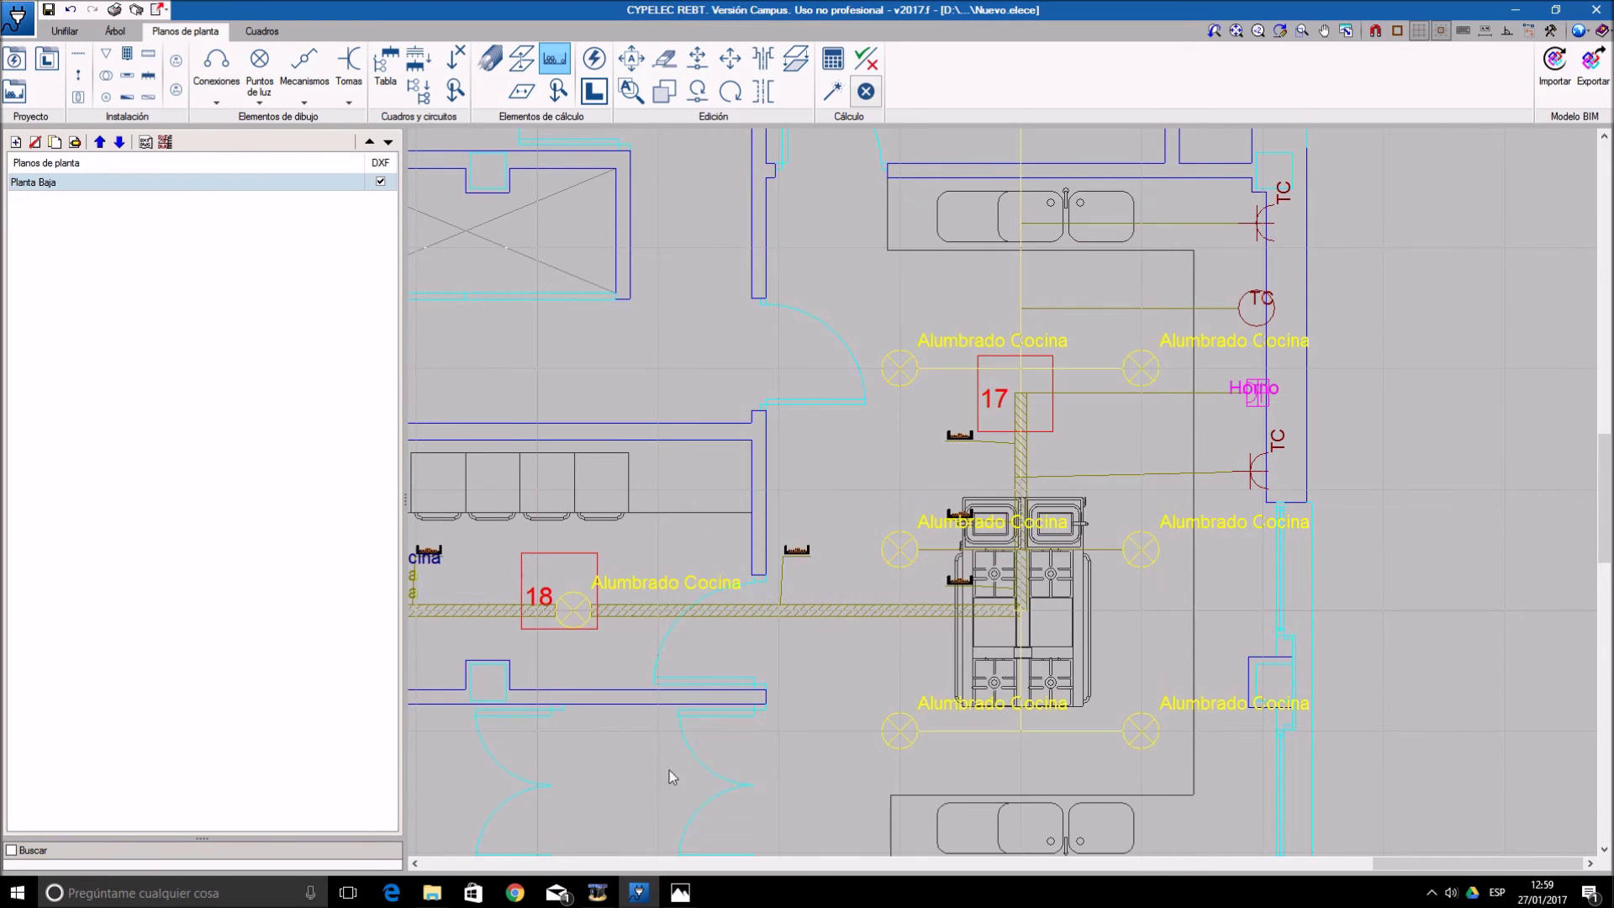
- Assign 2: Bandeja Techo to the short vertical stretch between the Horno branch and the upper luminaire row in room 17
click(1022, 383)
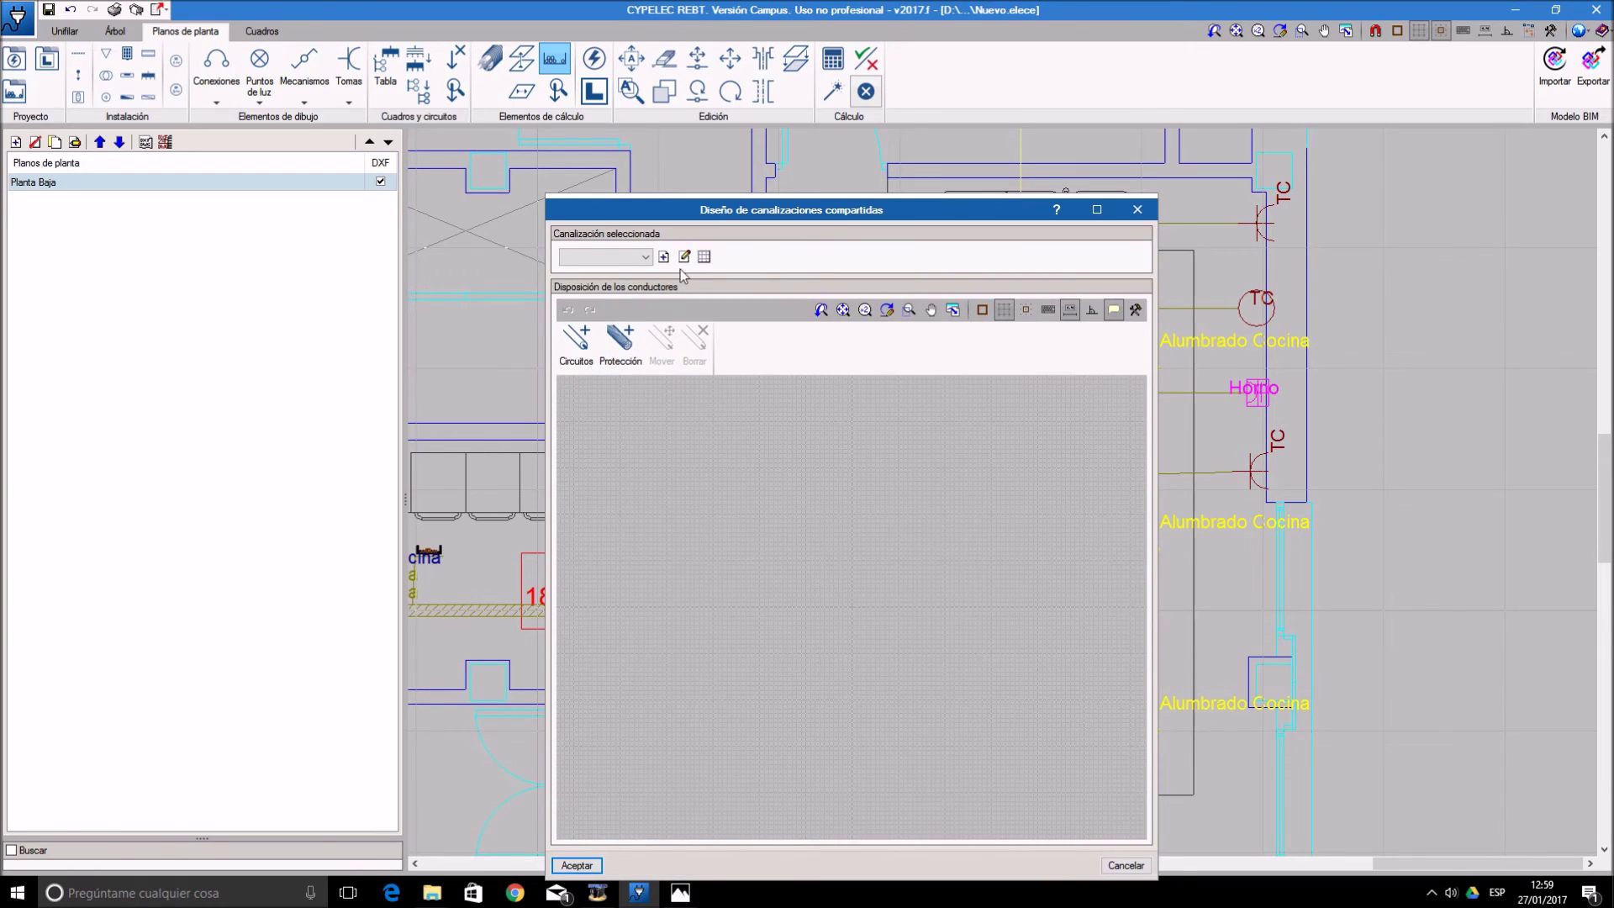
click(602, 257)
click(602, 271)
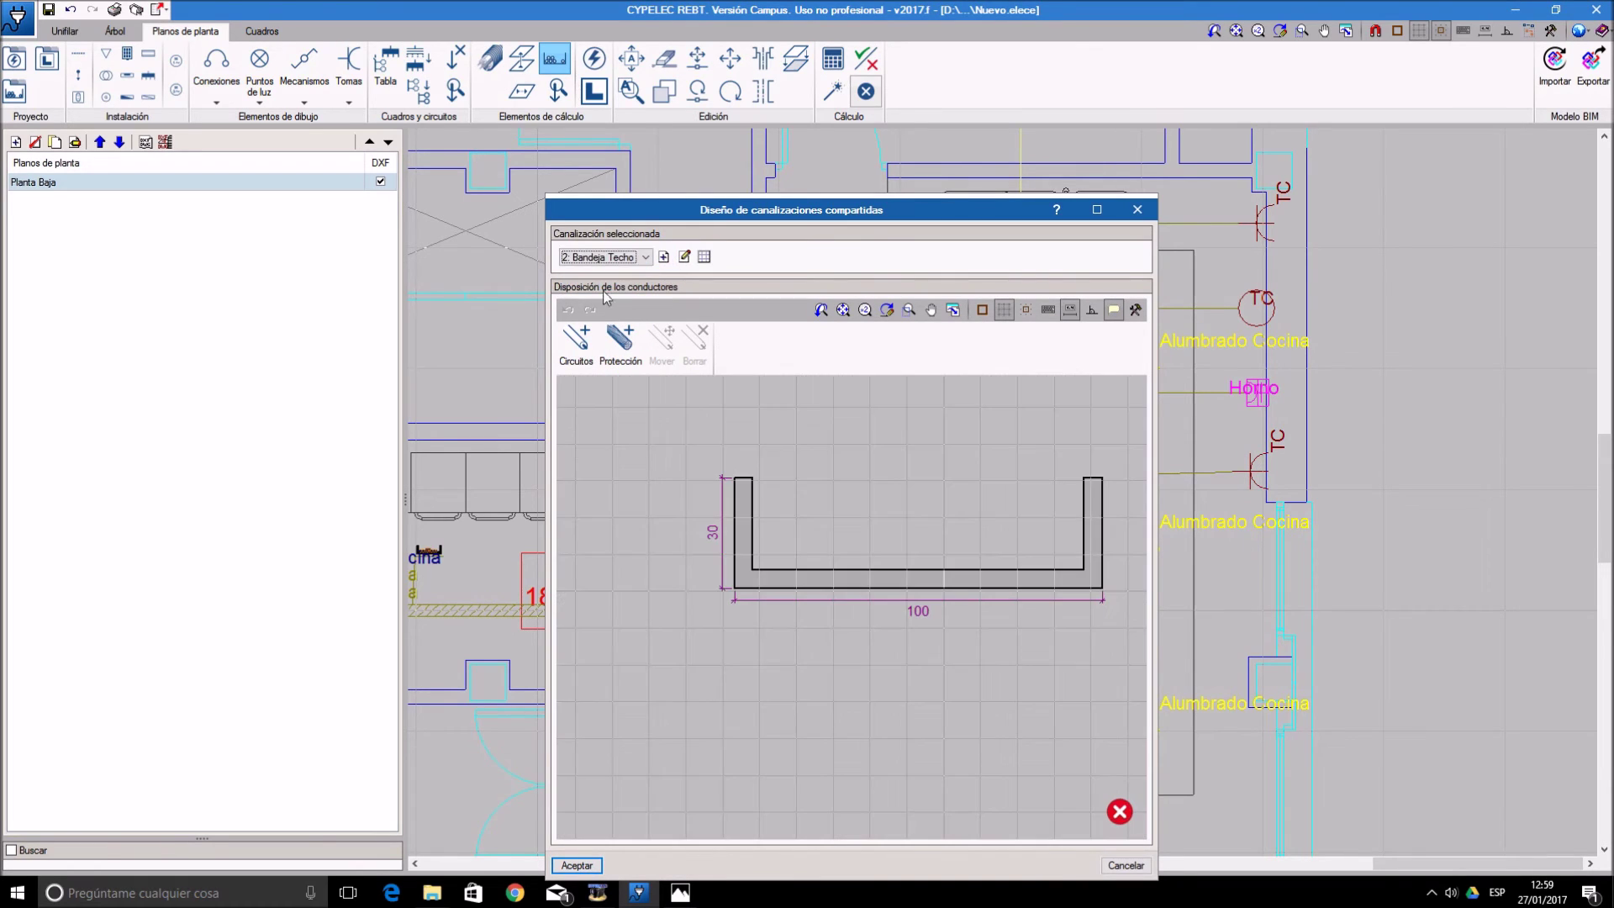
- Place all Alumbrado Cocina, Frío and TC conductors in one row in the tray above the Horno branch and accept the design
click(577, 342)
click(744, 402)
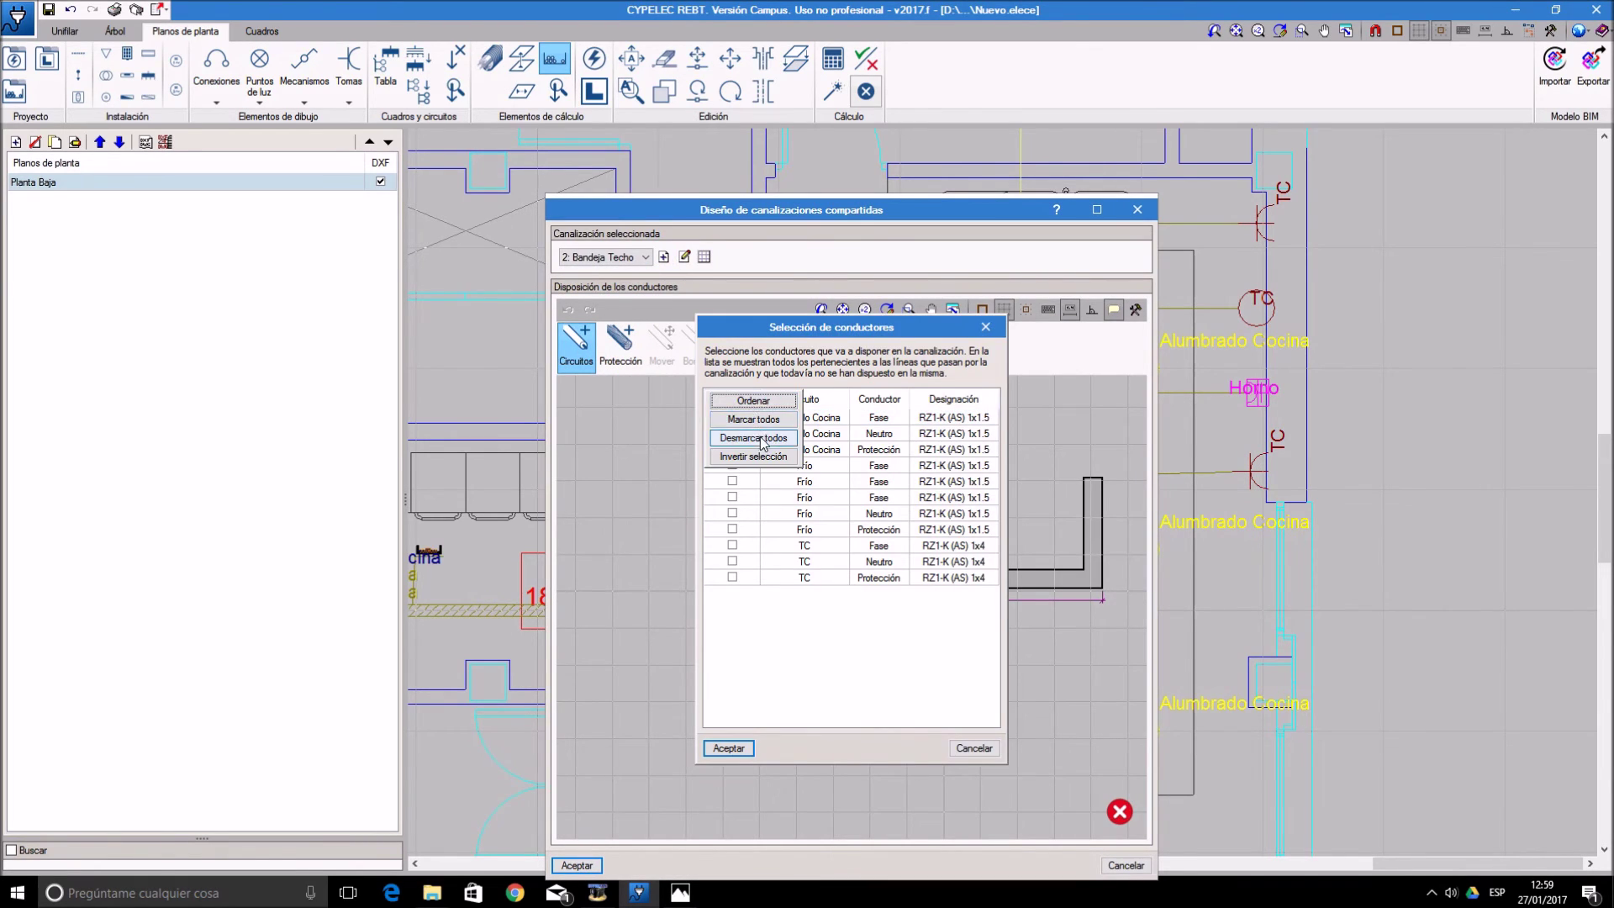
click(776, 422)
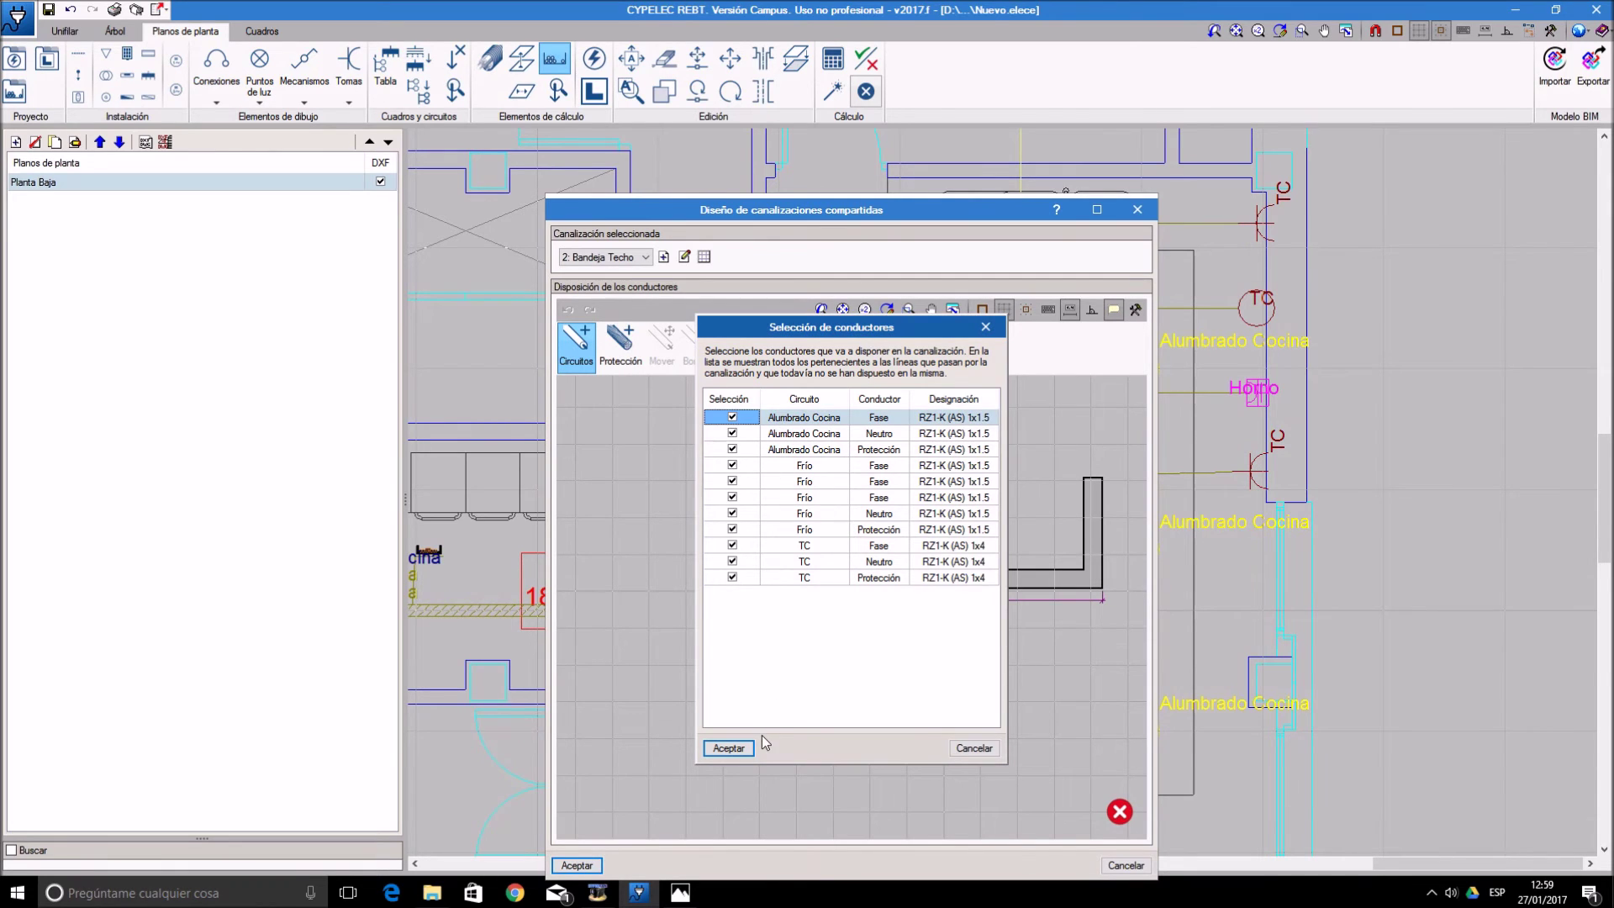
click(729, 748)
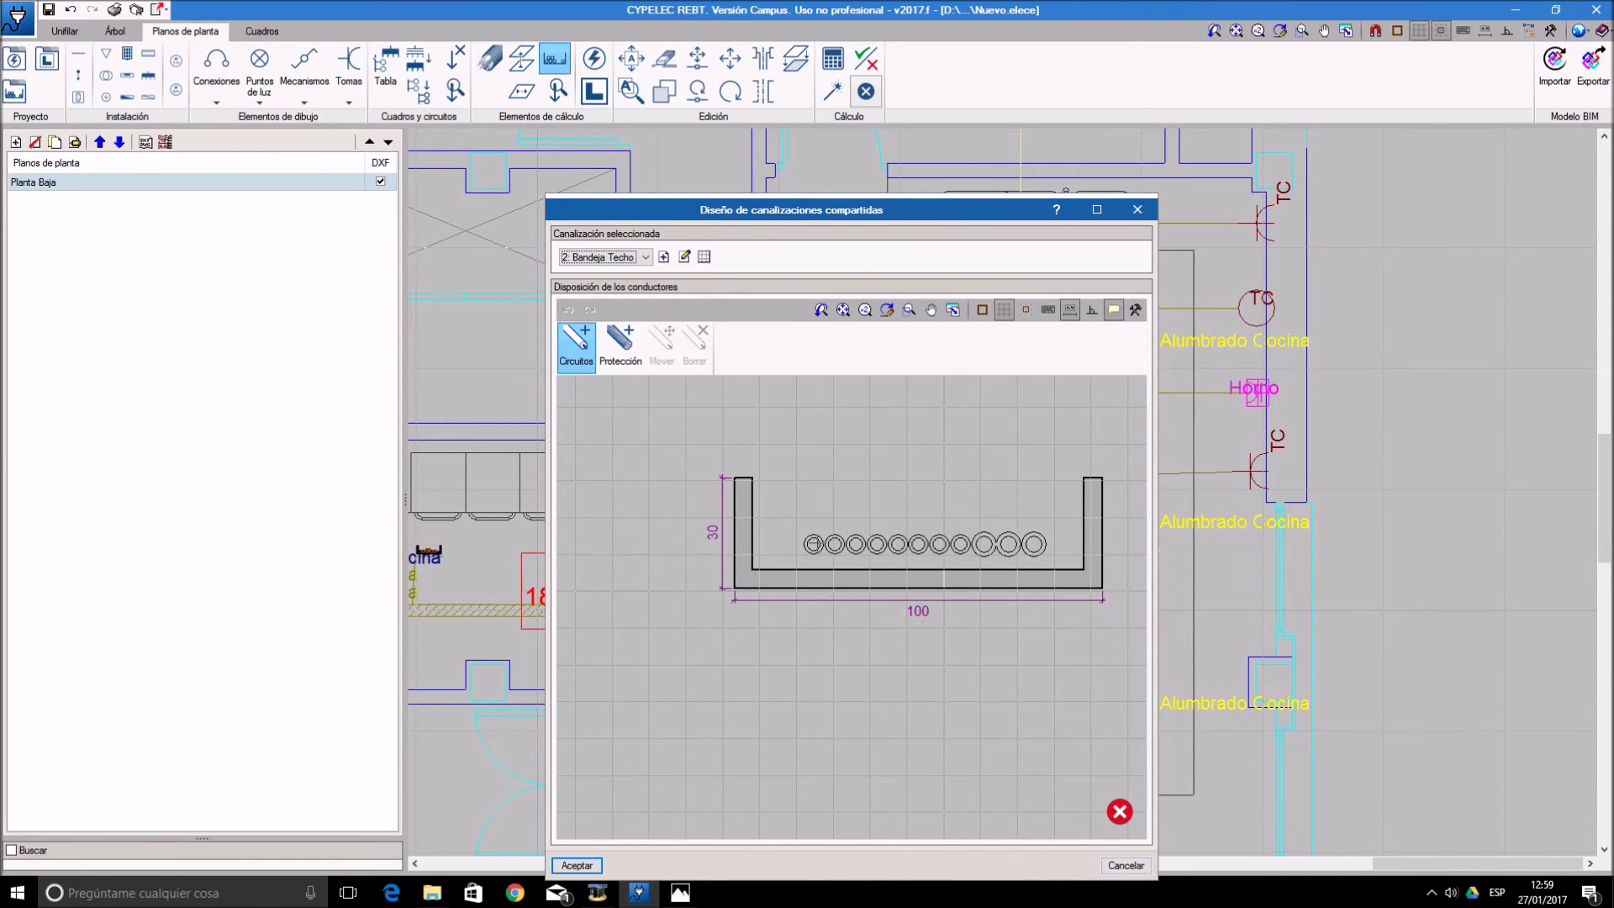
click(851, 583)
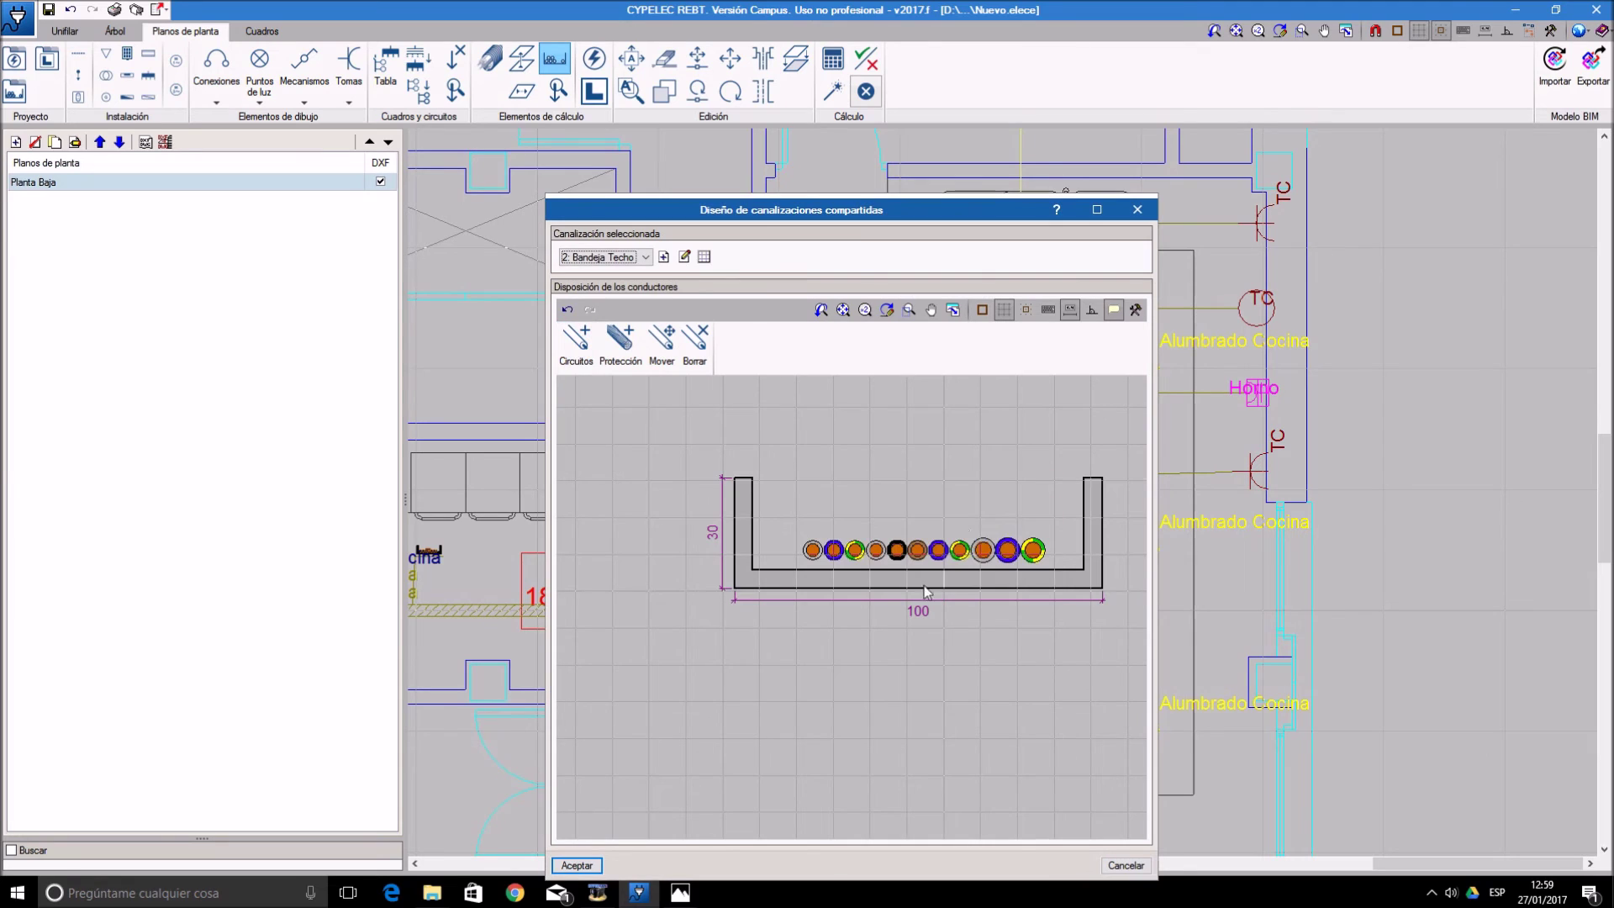
click(576, 864)
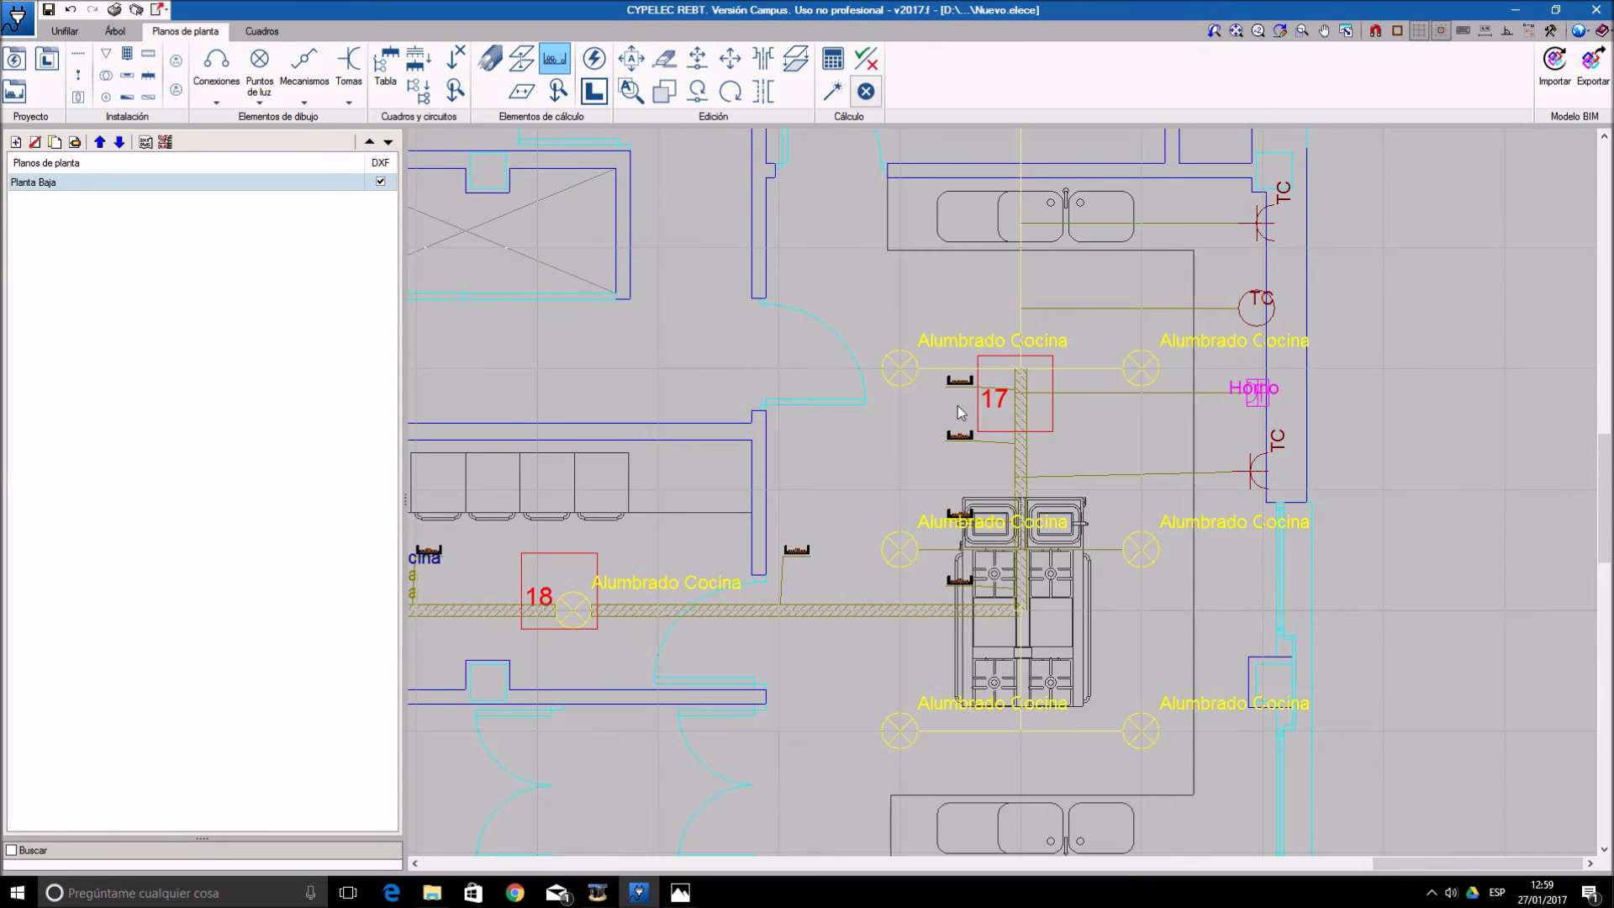
- Assign 2: Bandeja Techo to the vertical stretch between the upper luminaire row and the round TC outlet's branch
middle_drag(1096, 327, 1013, 364)
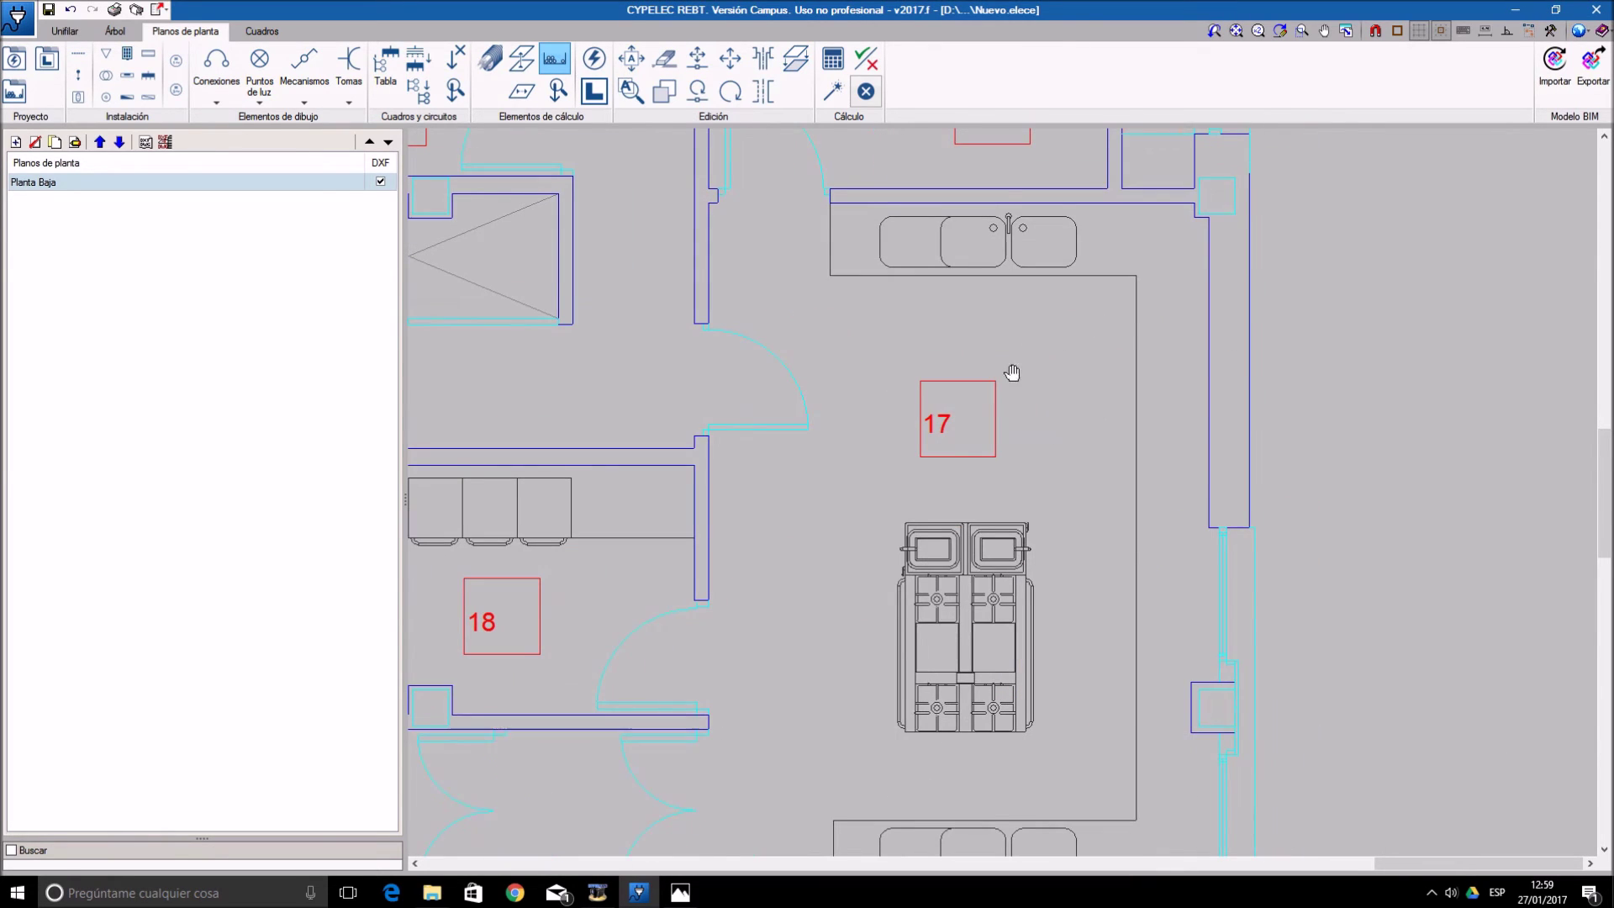
click(961, 365)
click(617, 256)
click(616, 283)
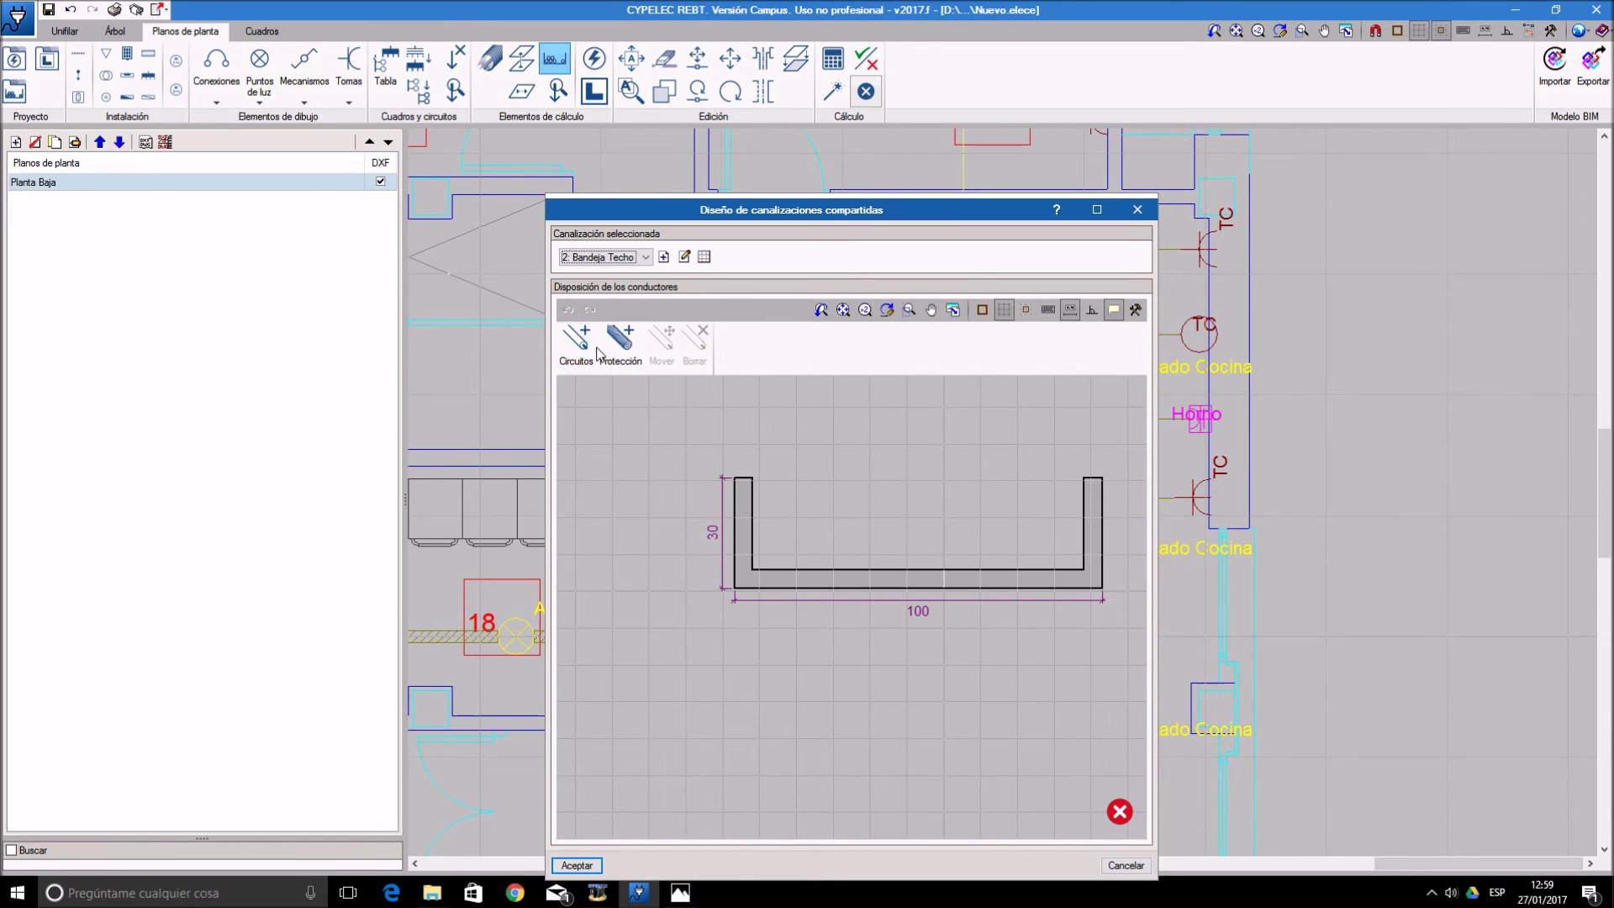
- Place all available conductors in one row in the tray below the round TC outlet's branch and accept the design
click(598, 353)
click(732, 398)
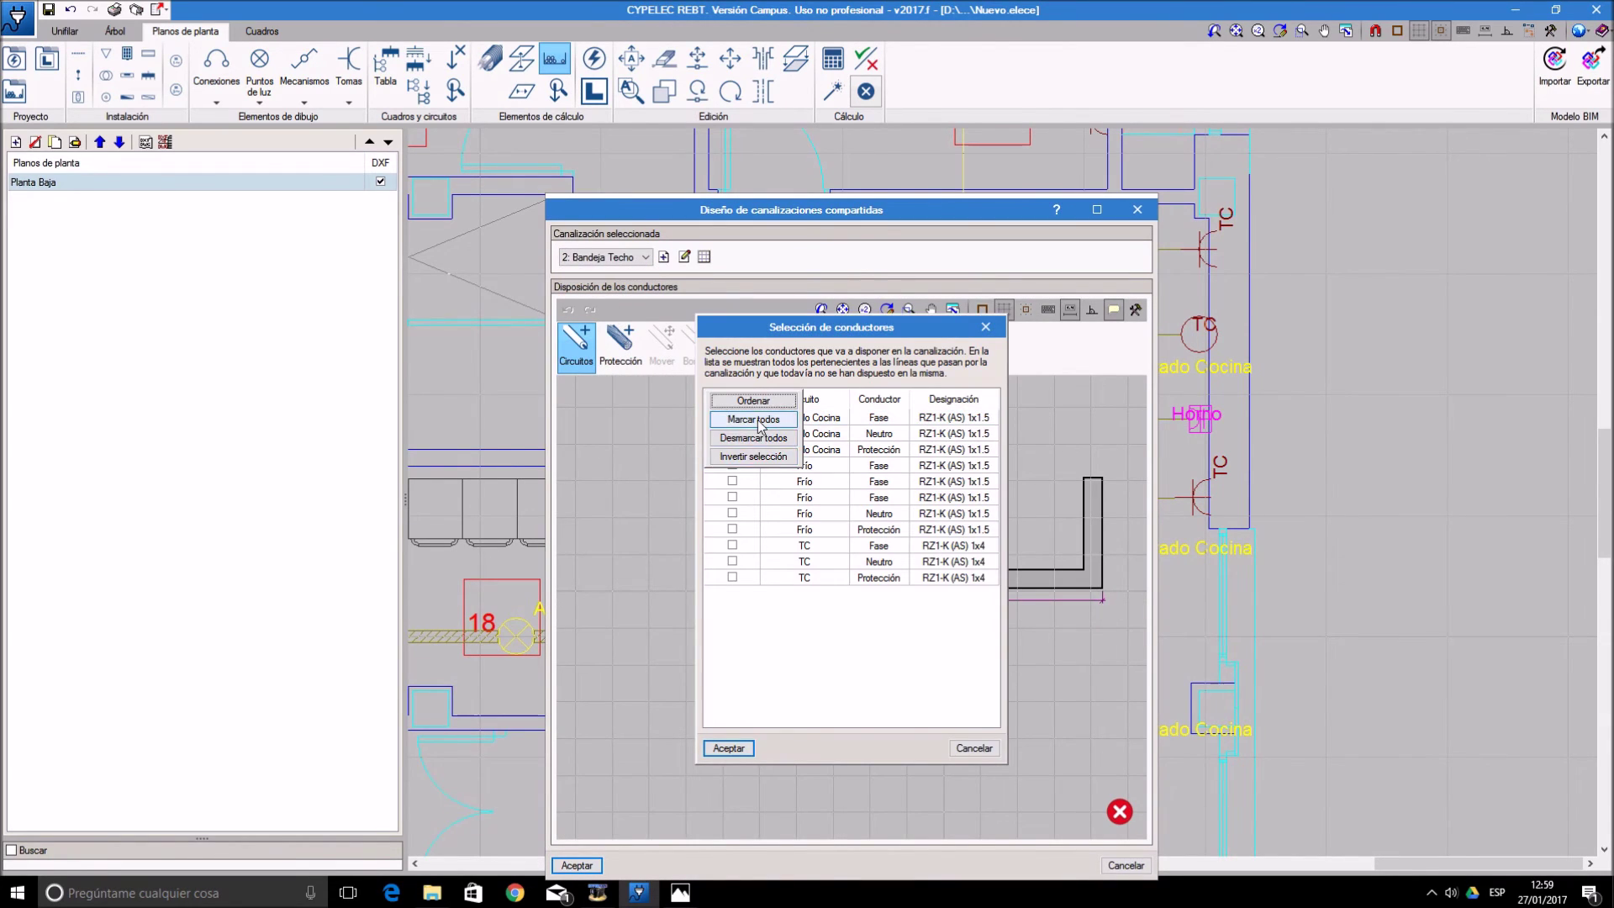
click(756, 420)
click(730, 751)
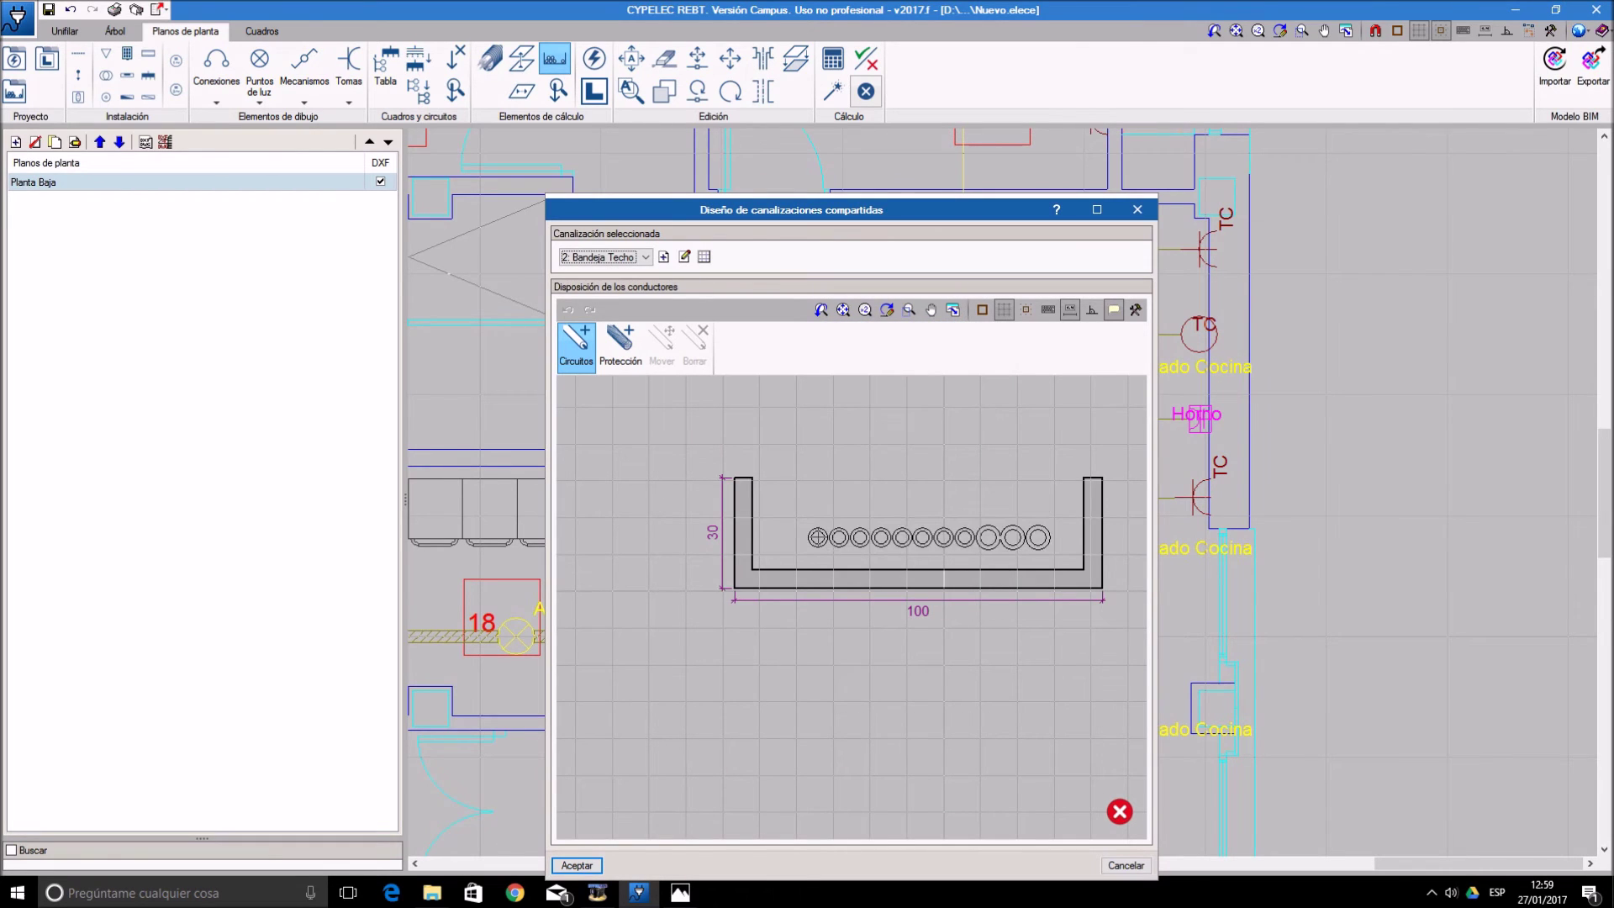
click(851, 584)
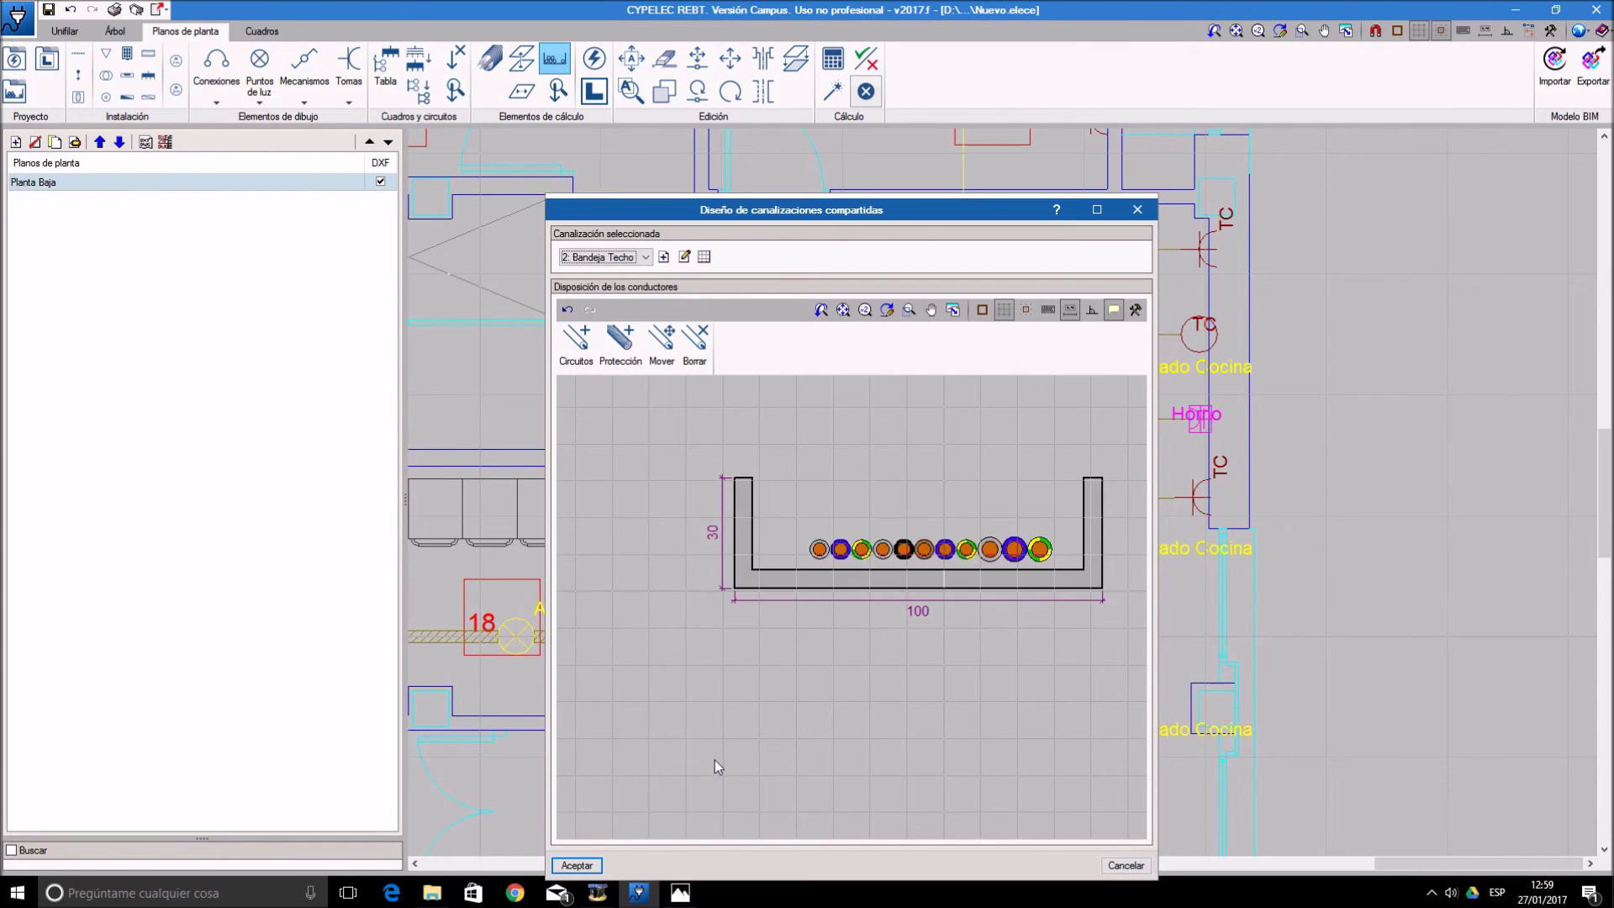
click(577, 864)
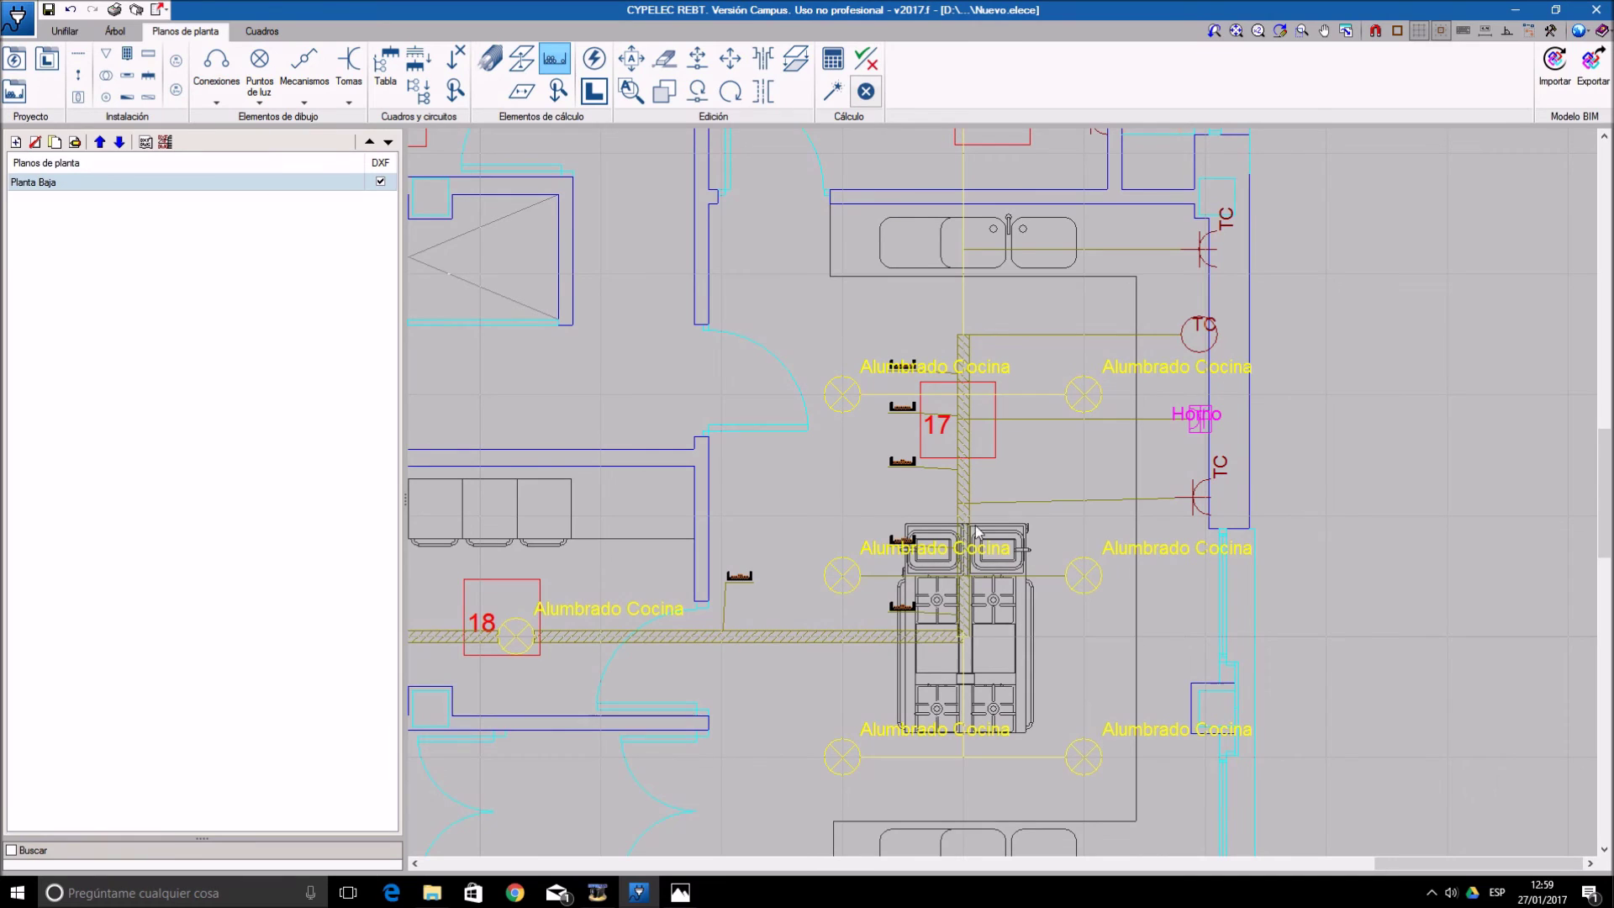
- Assign 2: Bandeja Techo to the vertical stretch between the round TC outlet's branch and the TC branch at the sink
scroll(1042, 353, up, 1)
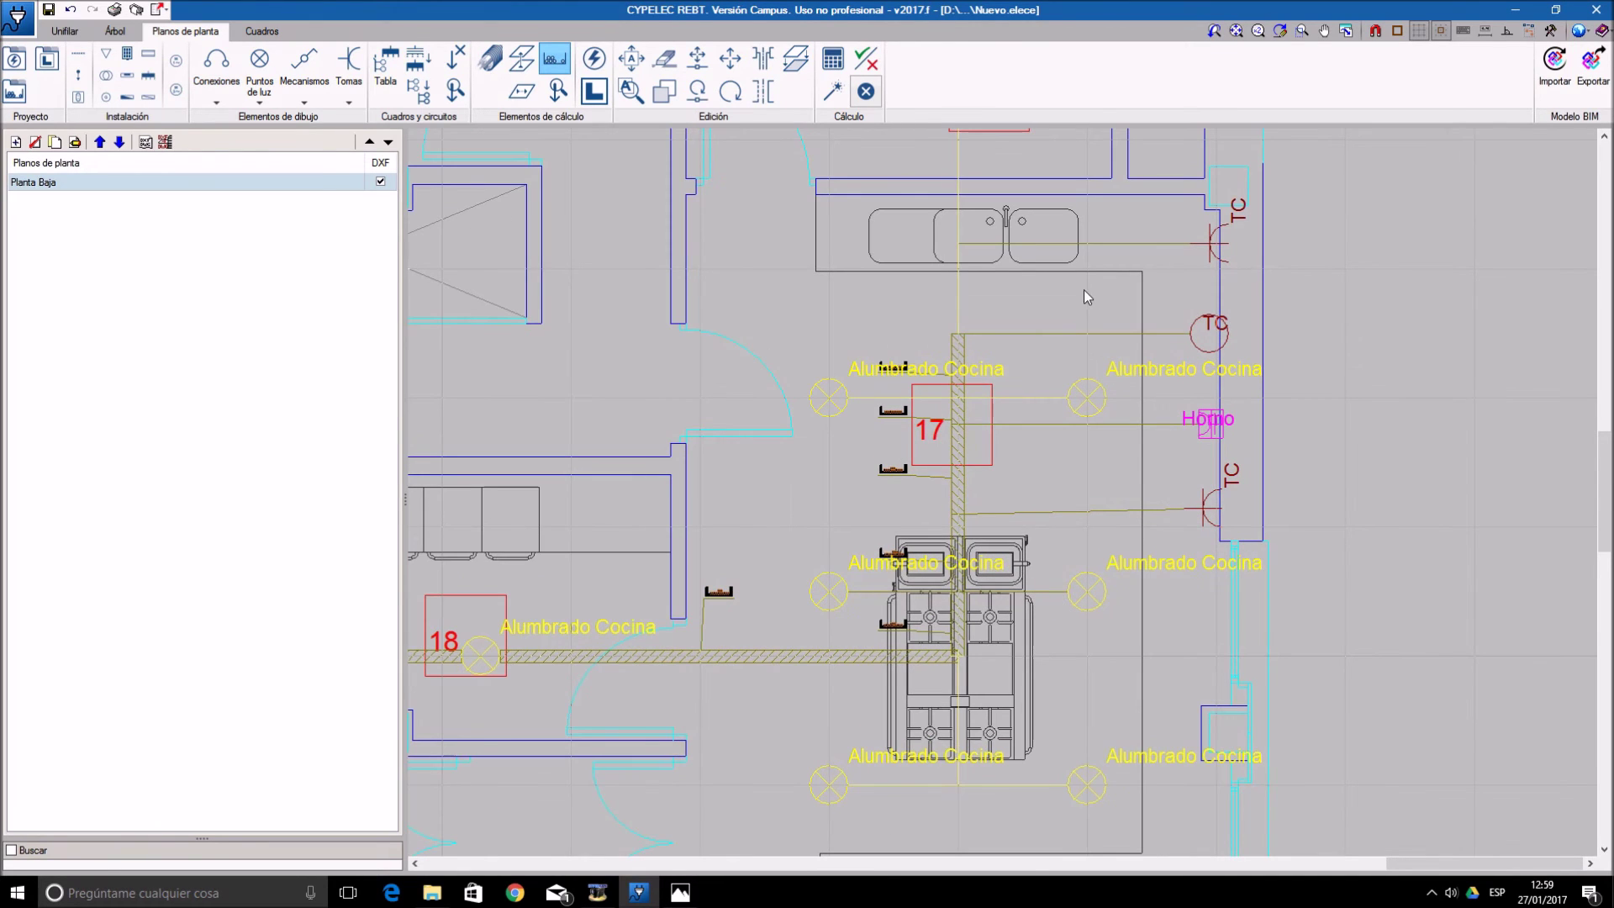
middle_drag(1081, 303, 1106, 380)
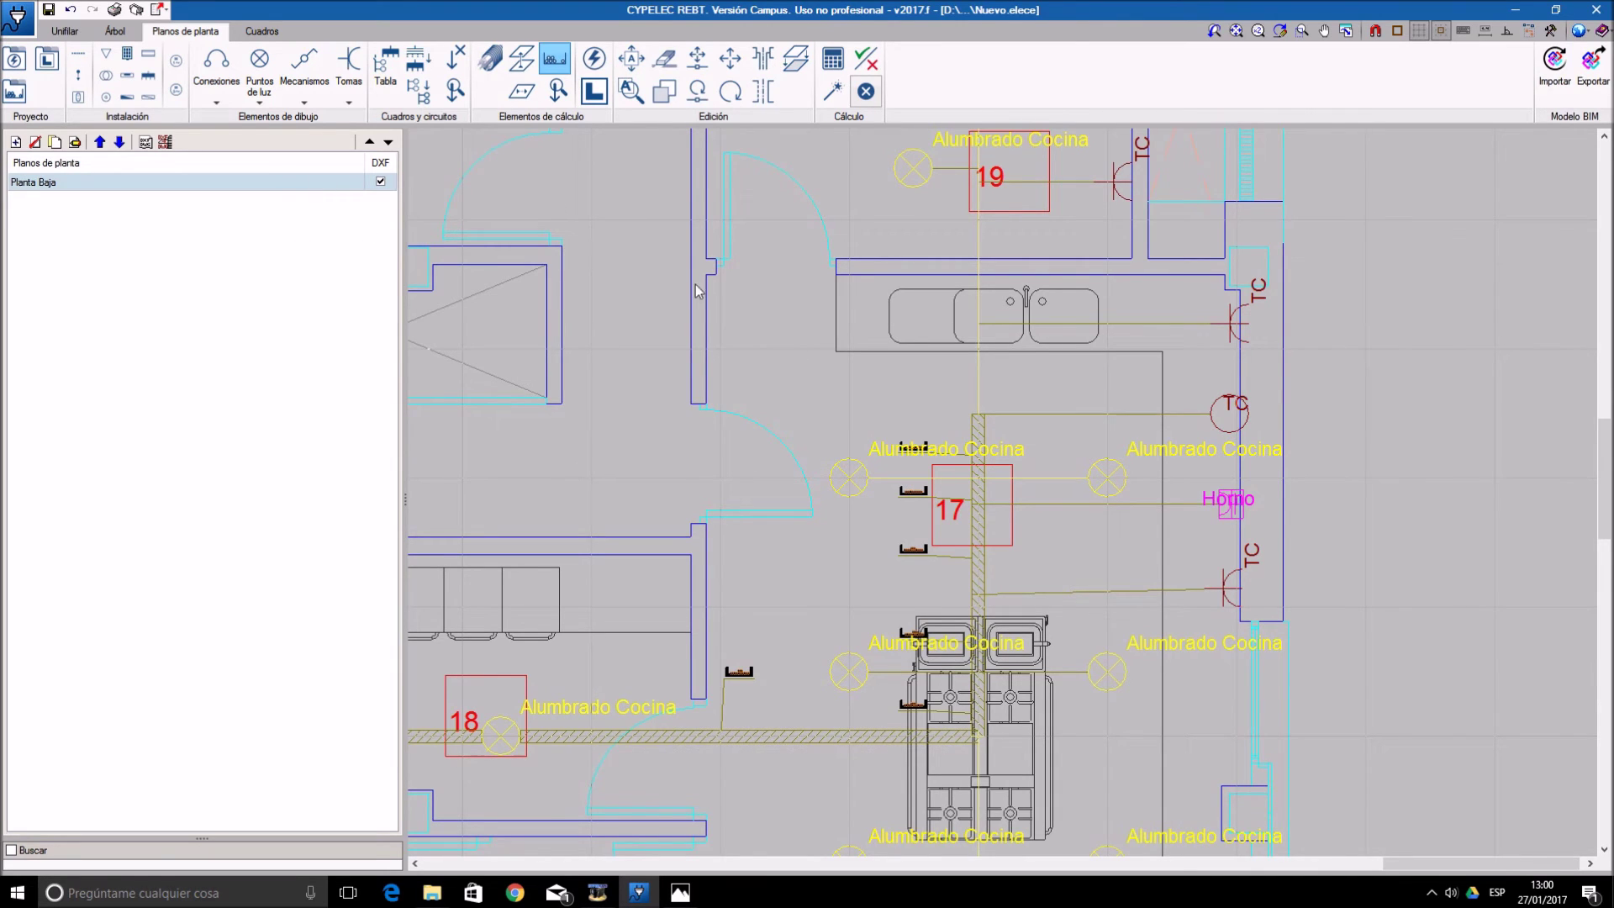
click(980, 380)
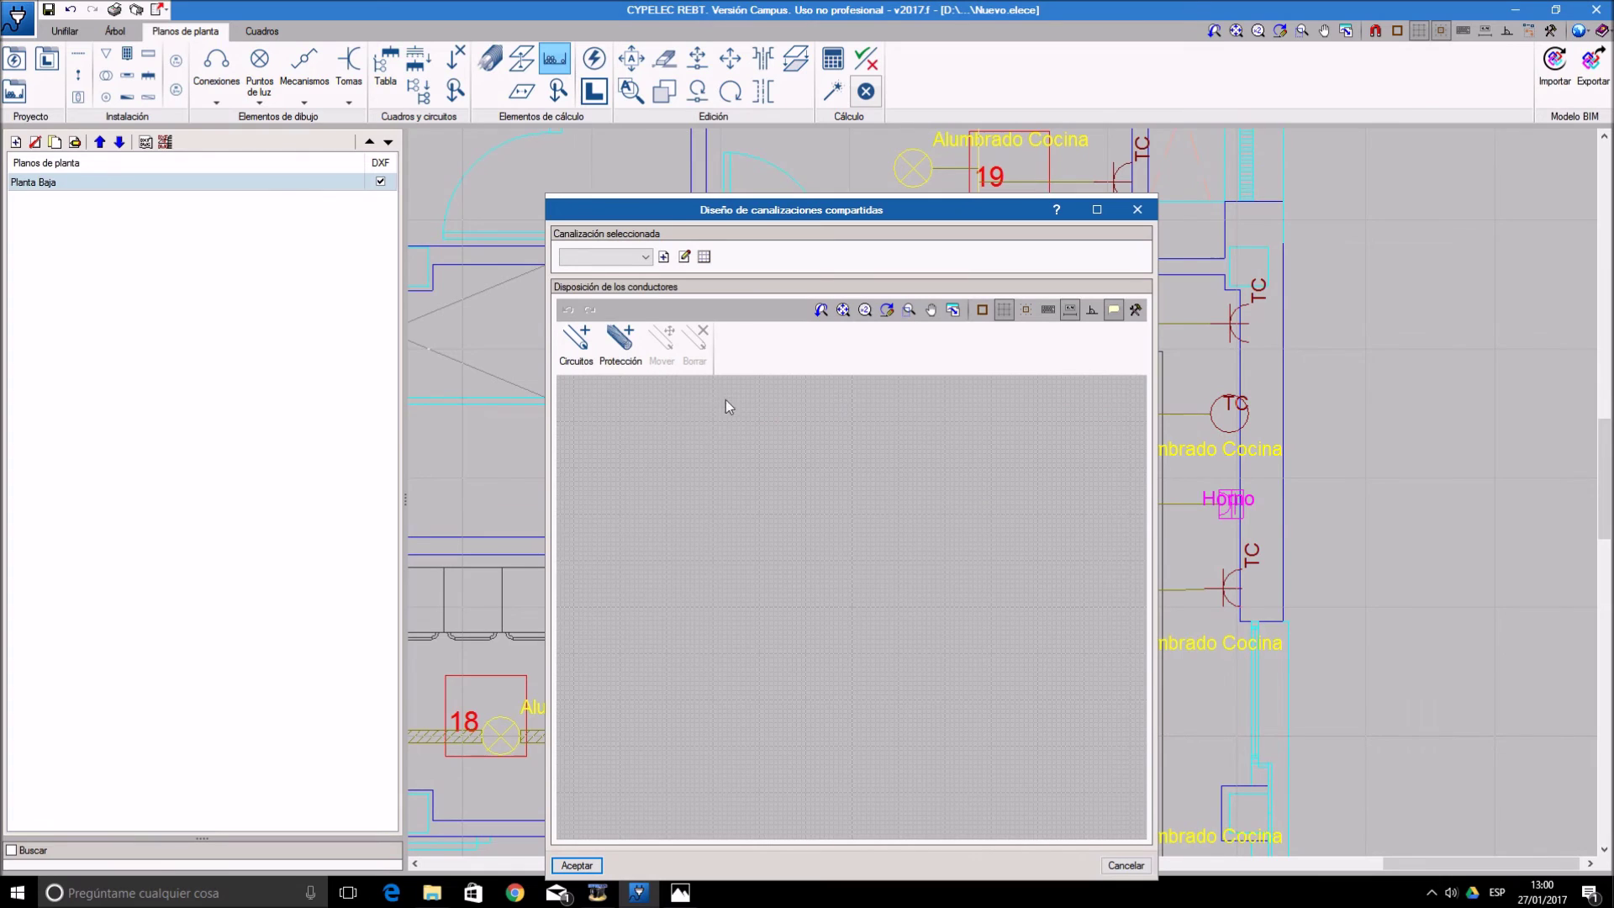
click(645, 257)
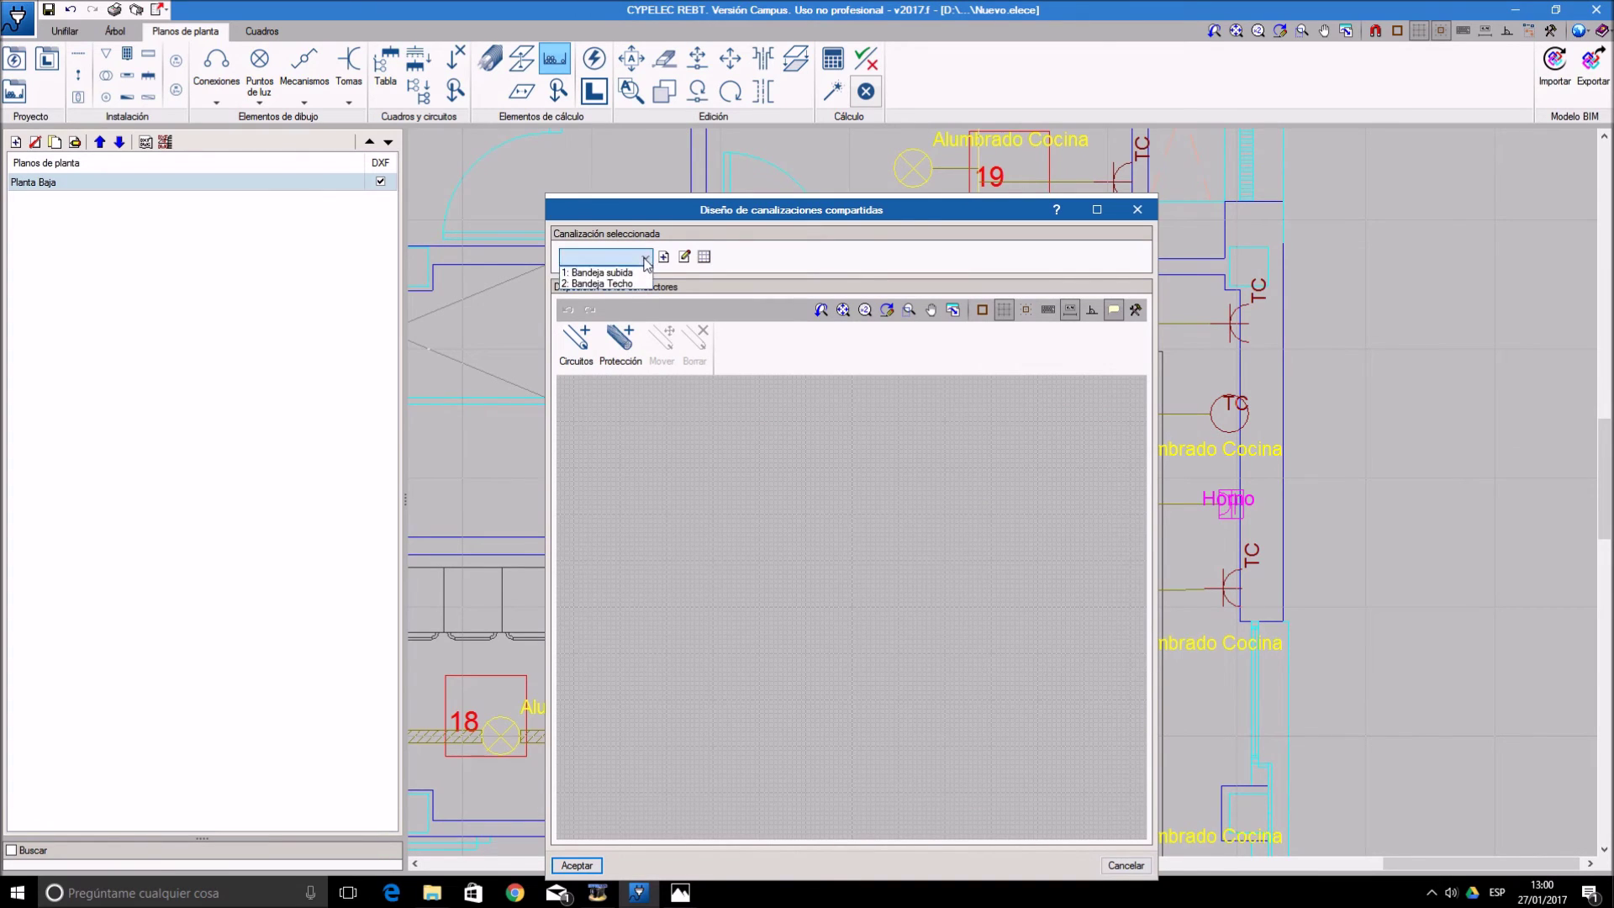
click(626, 283)
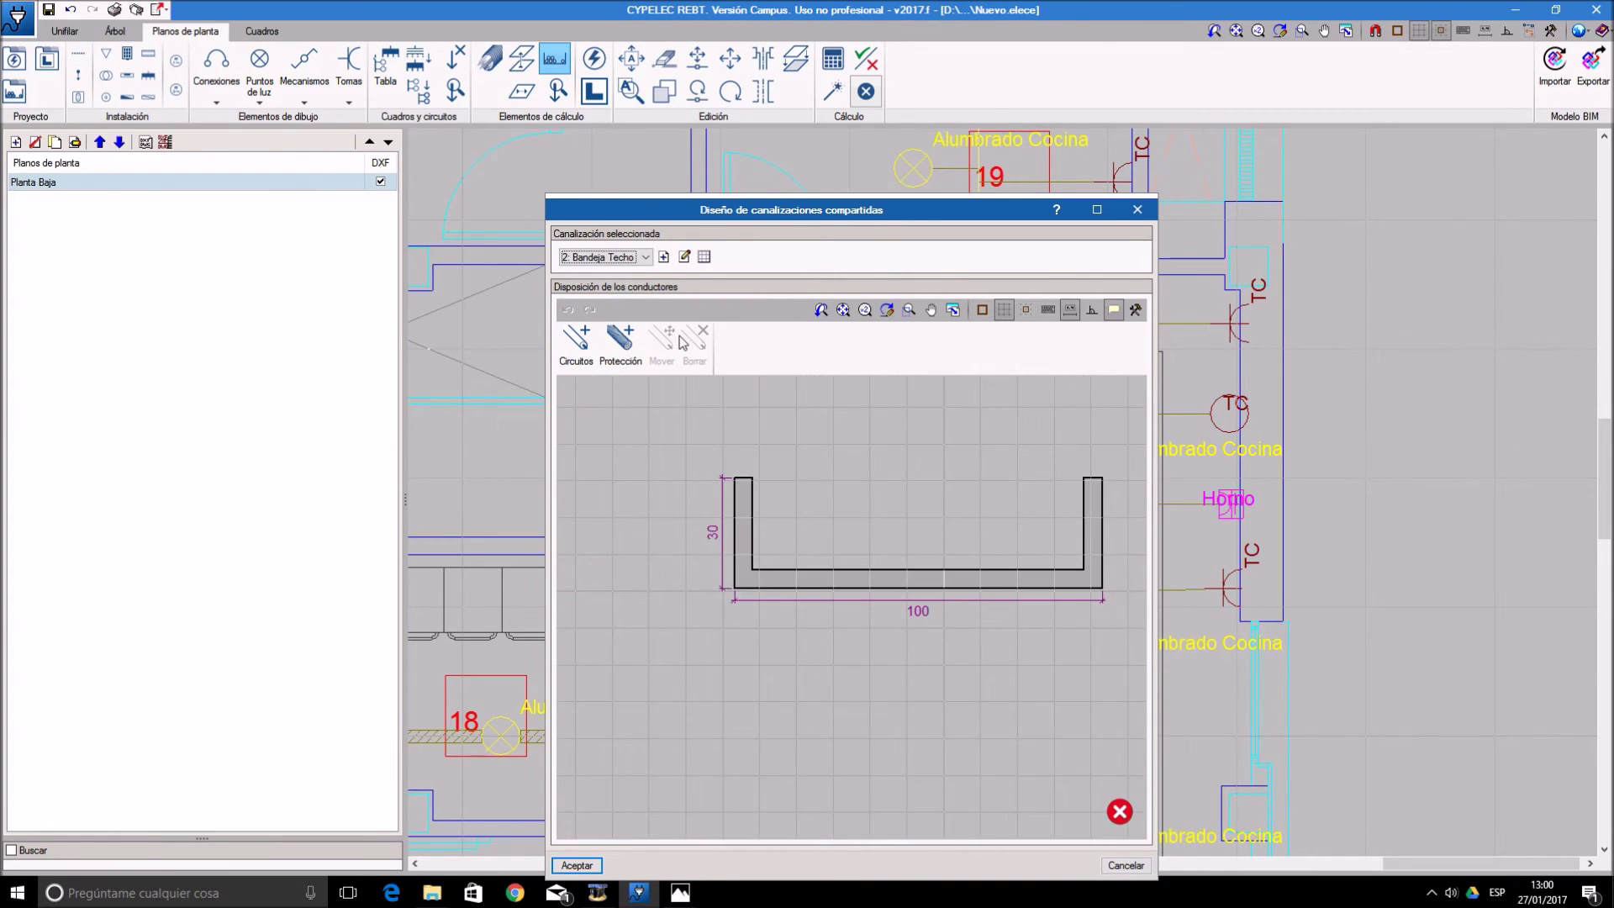
- Place all Alumbrado Cocina and Frío conductors in one row inside the tray of the stretch below the sink's TC branch
click(578, 345)
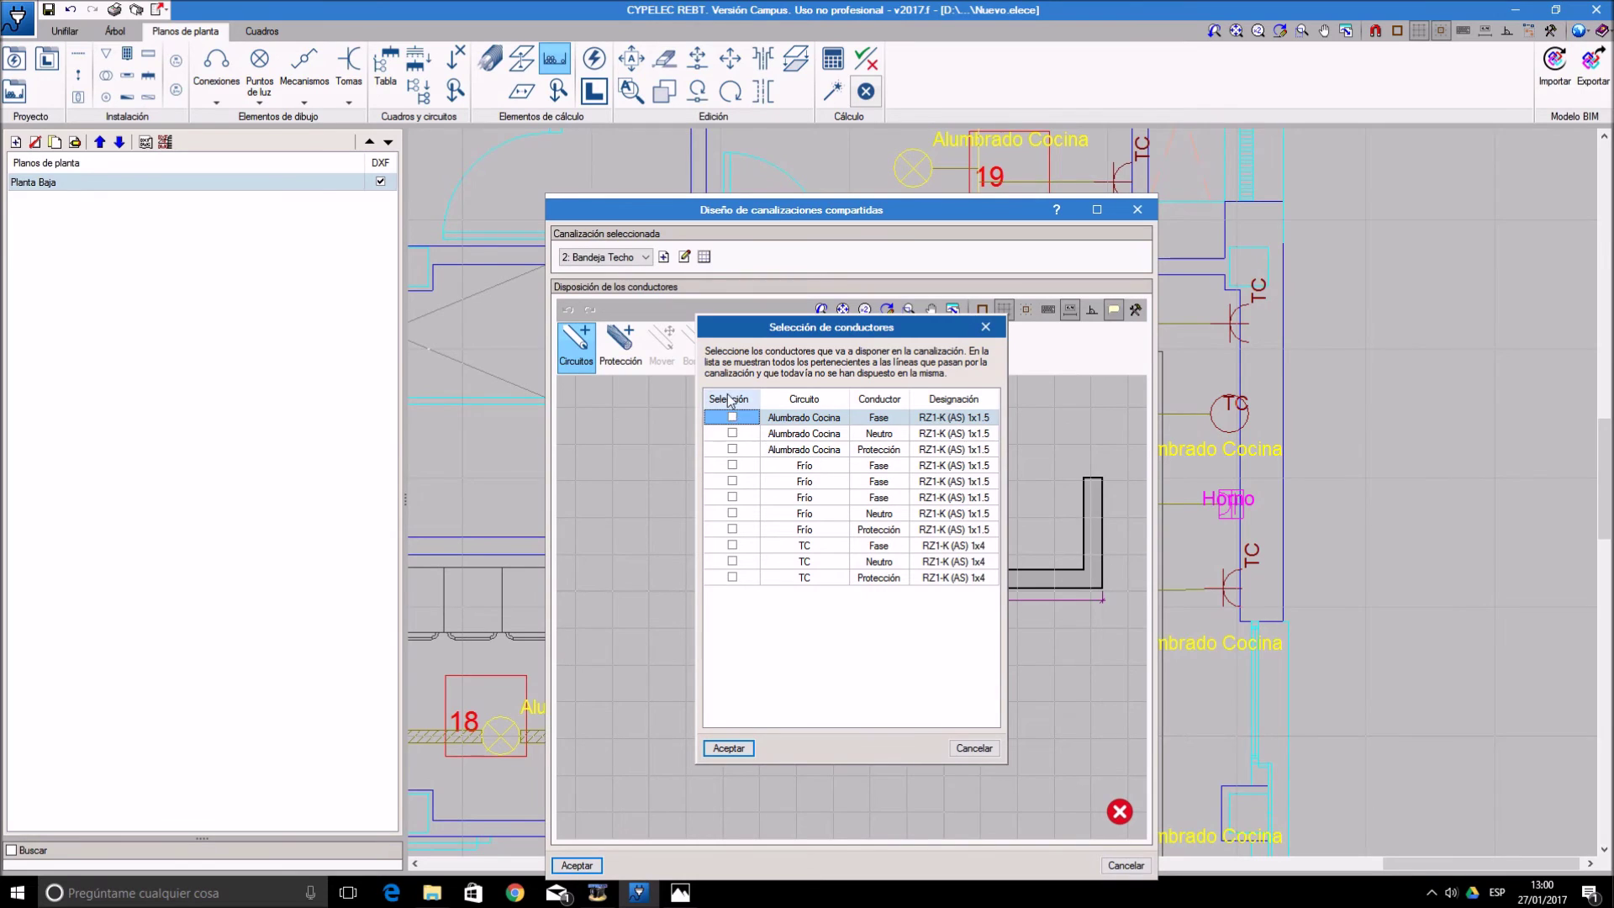
right_click(711, 408)
click(740, 416)
click(732, 544)
click(733, 561)
click(733, 578)
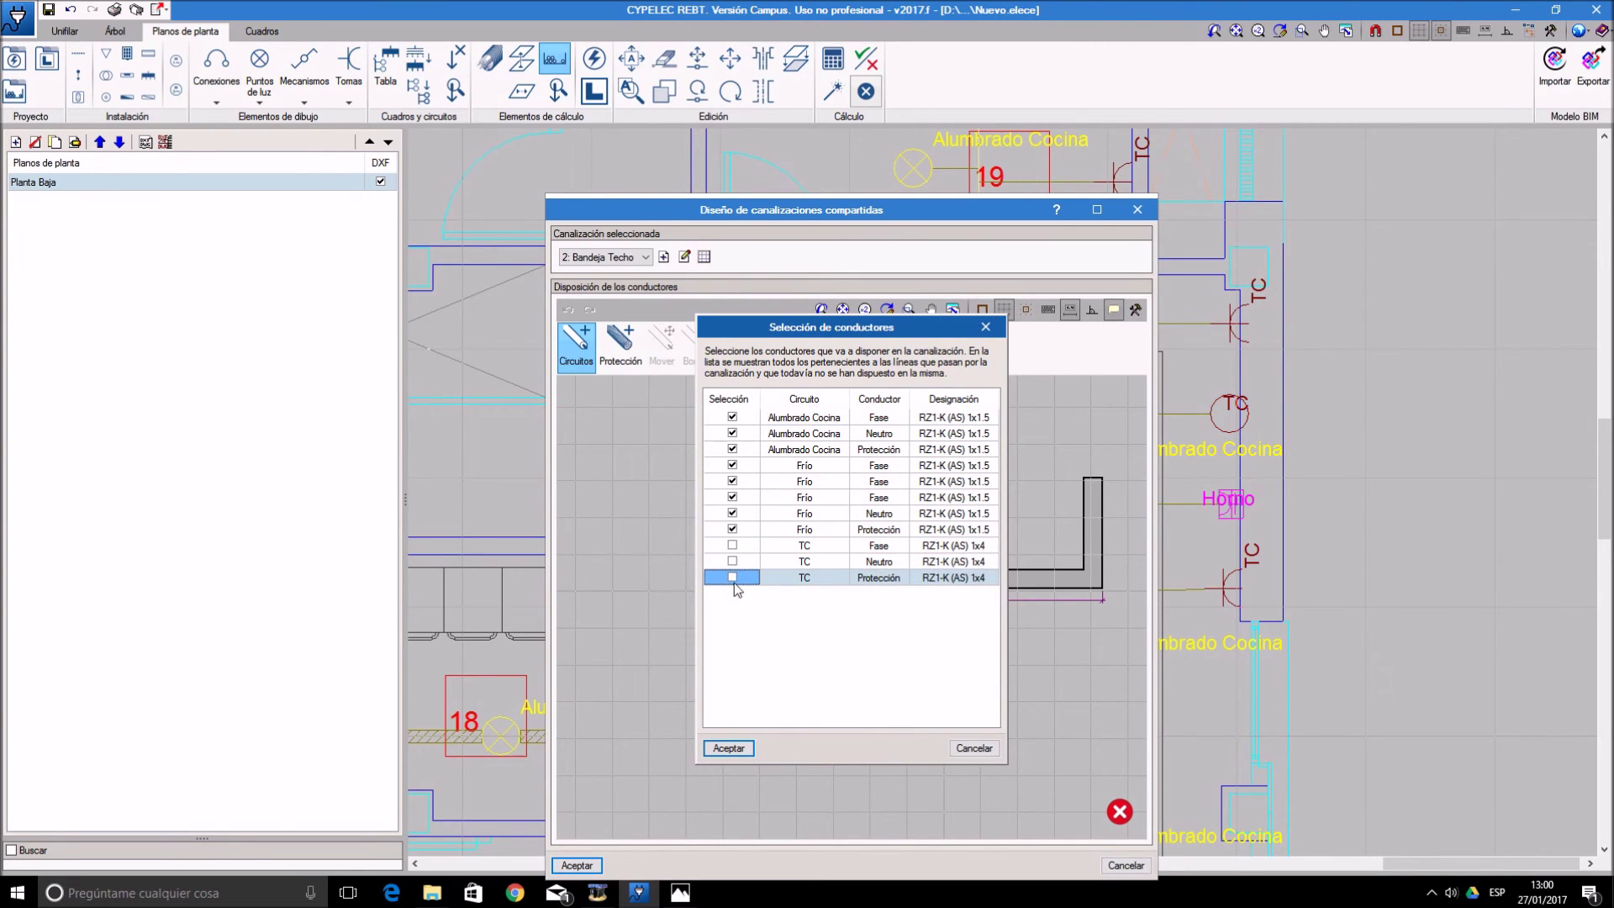
click(732, 753)
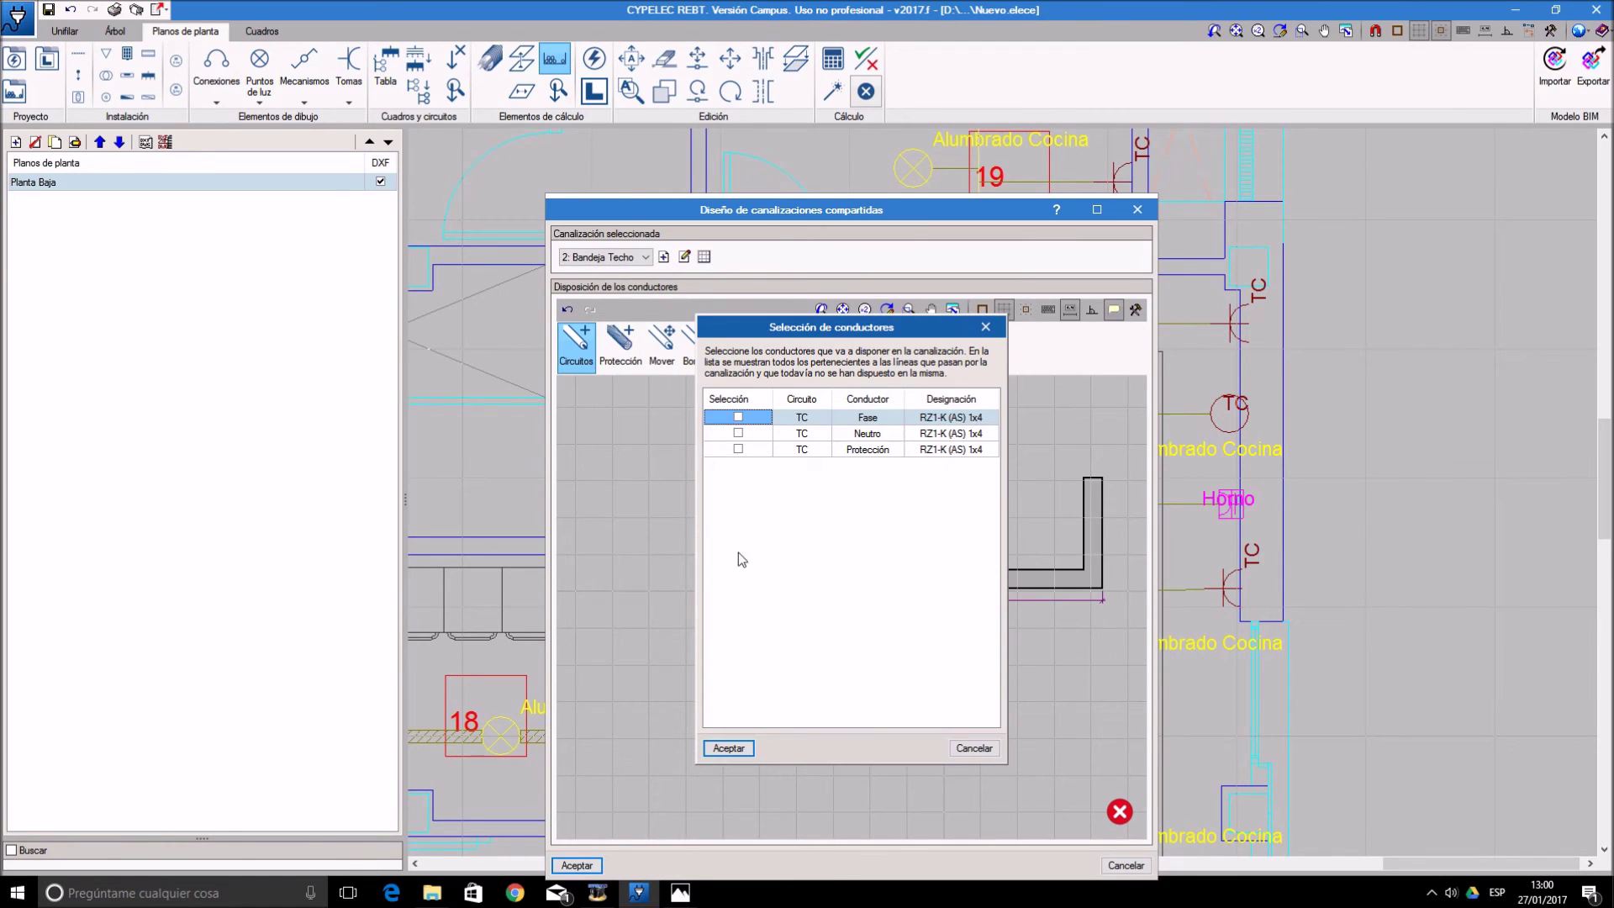
- Add the TC Fase, Neutro and Protección conductors to the same section, beside the tray
click(738, 417)
click(738, 433)
click(738, 449)
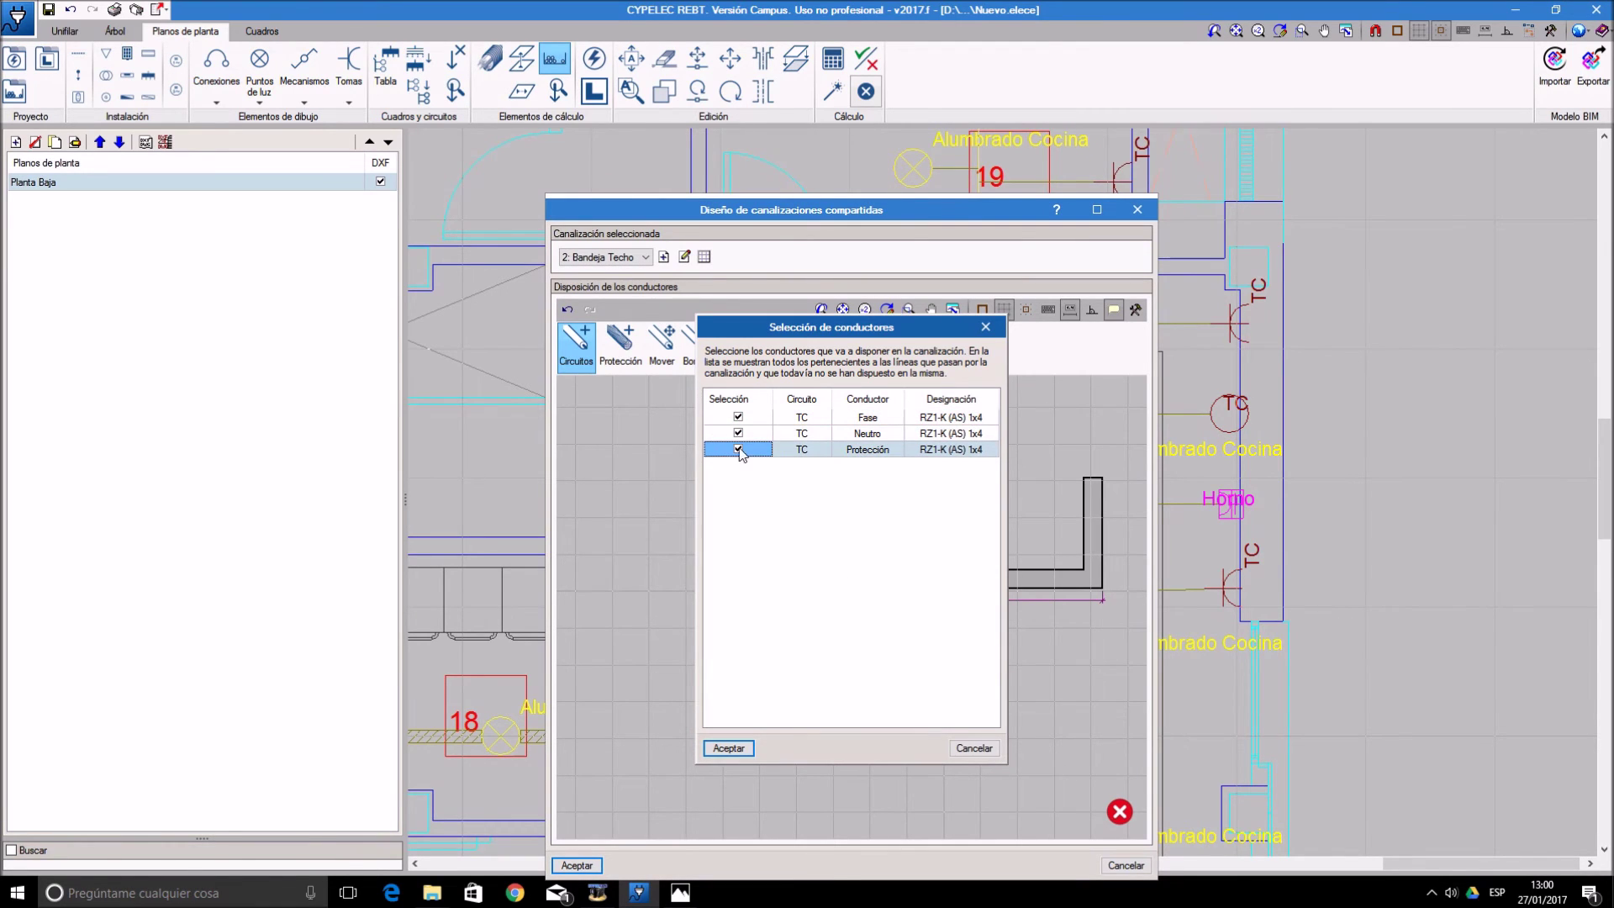
click(730, 748)
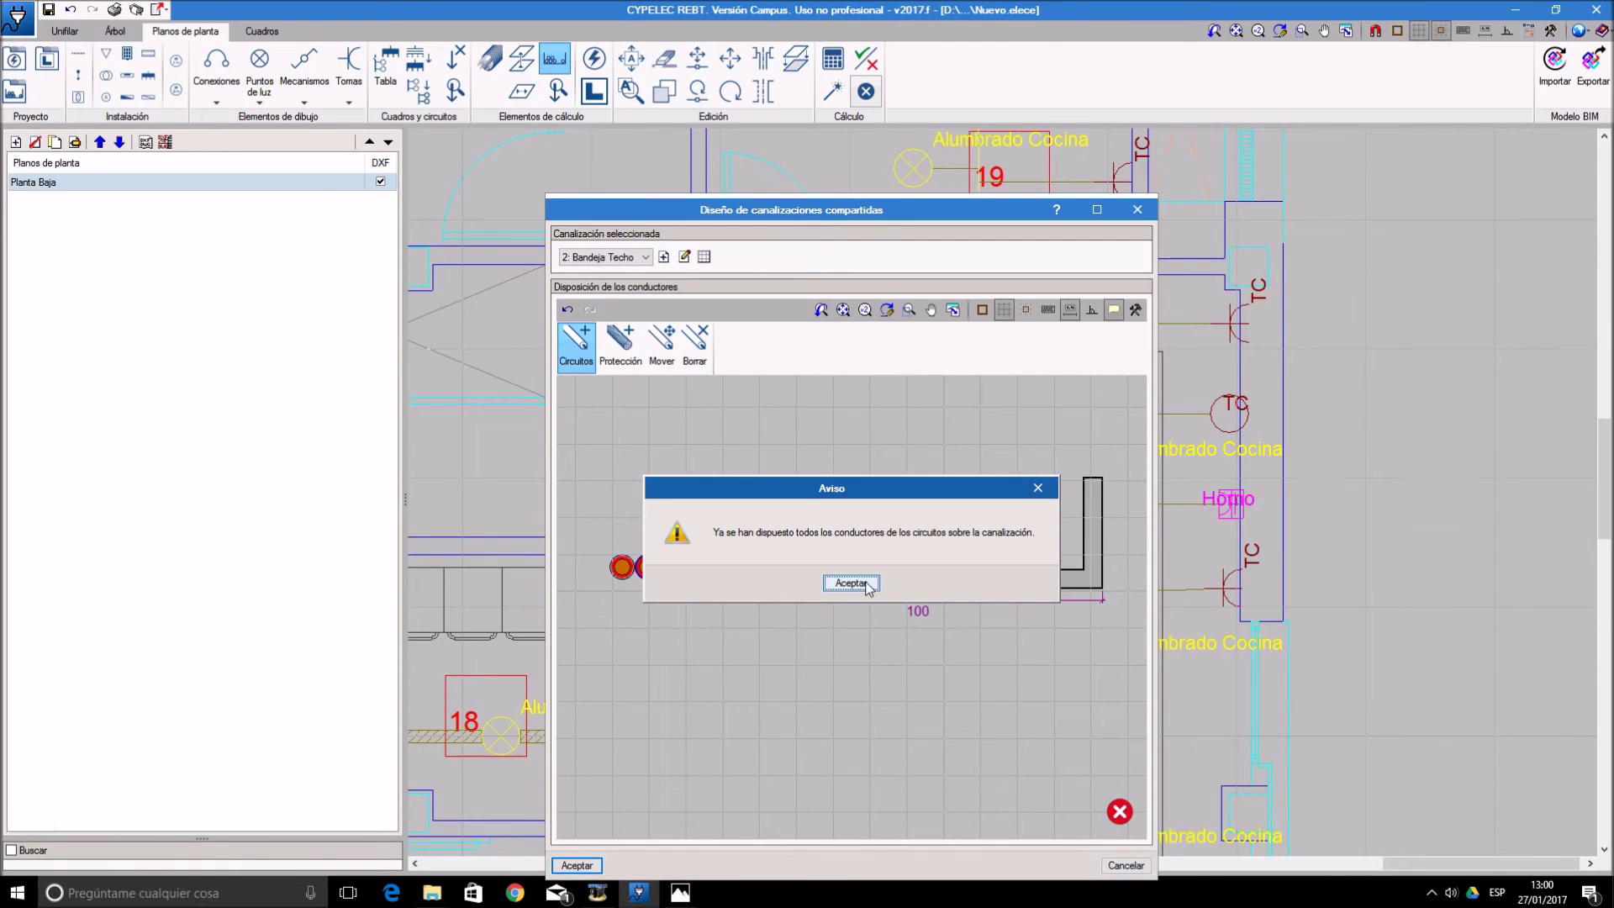
click(867, 584)
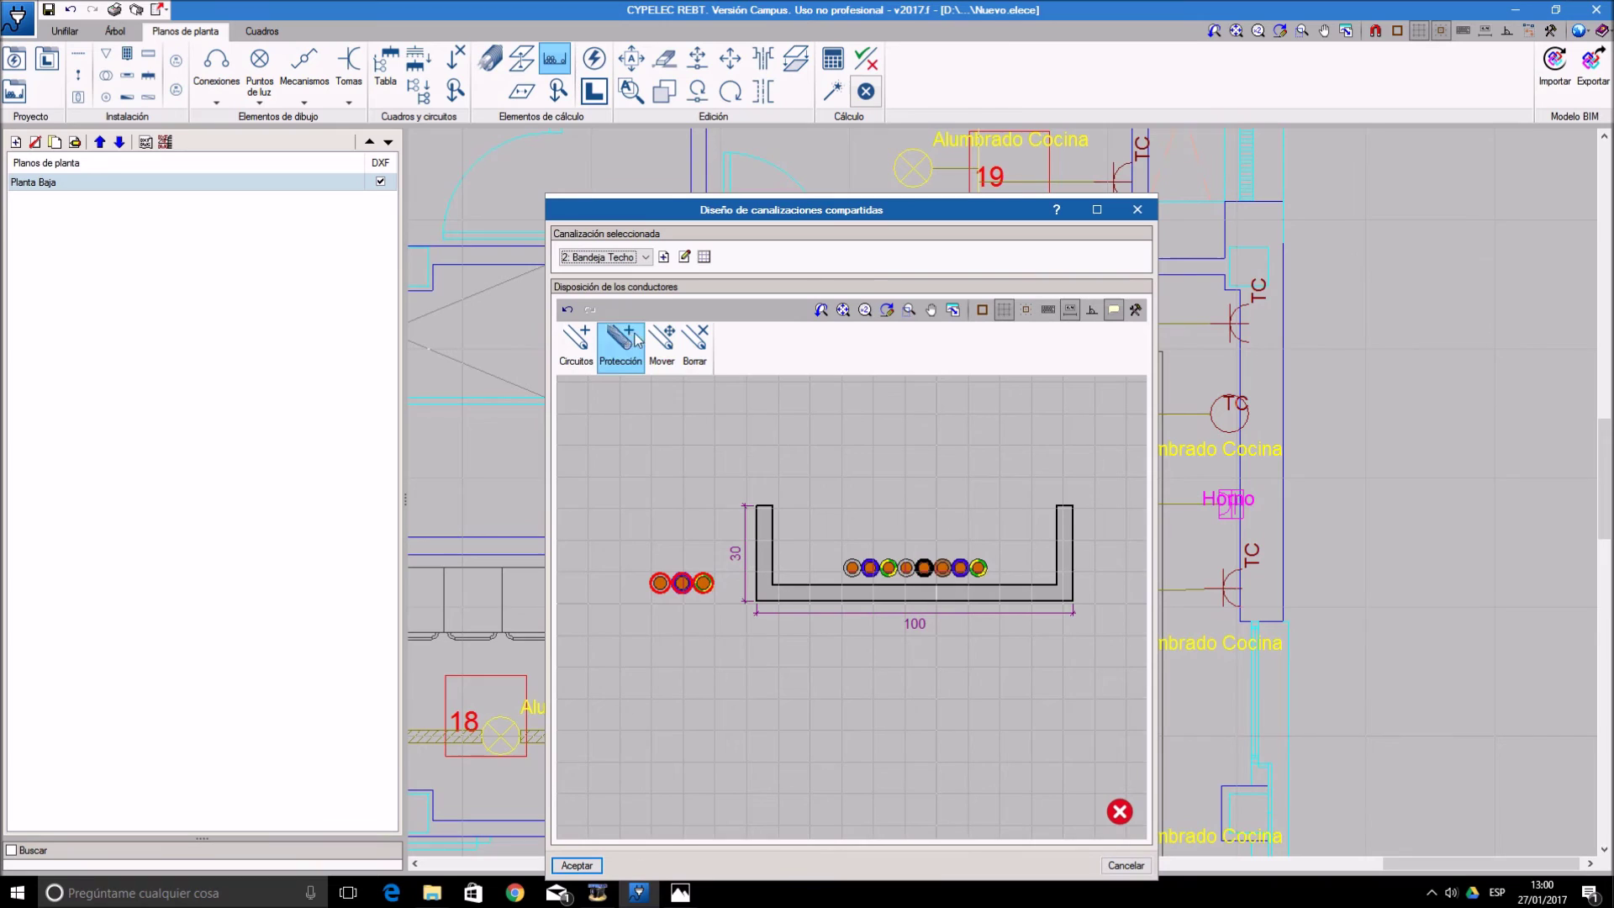
- Move the three TC conductors into the tray as a second row above the others and accept the design
click(661, 339)
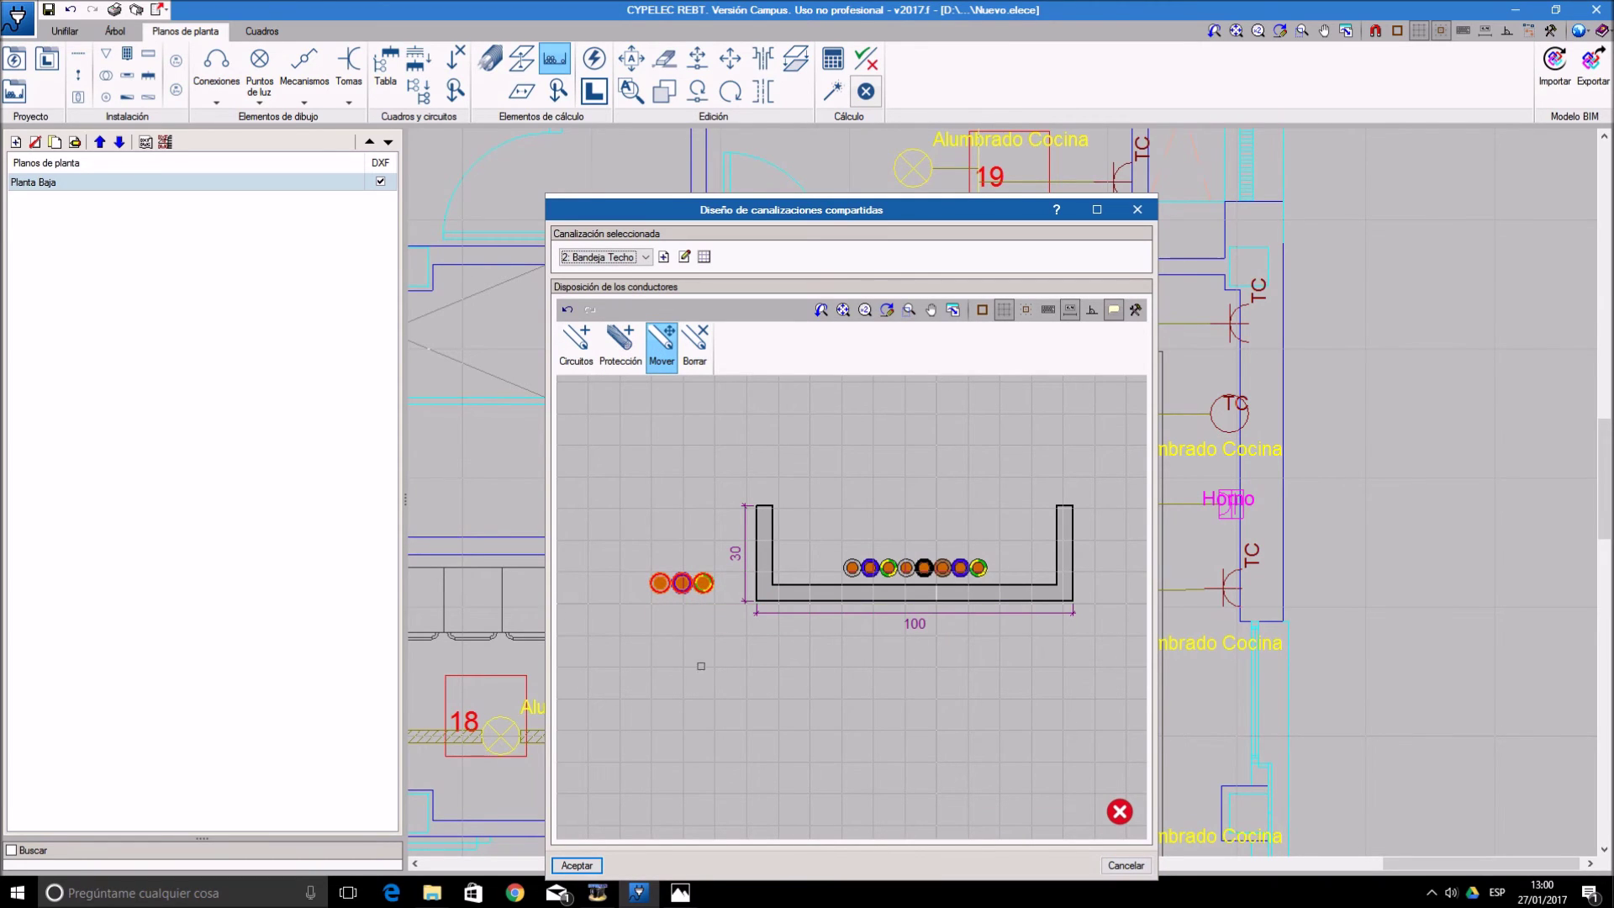
click(693, 583)
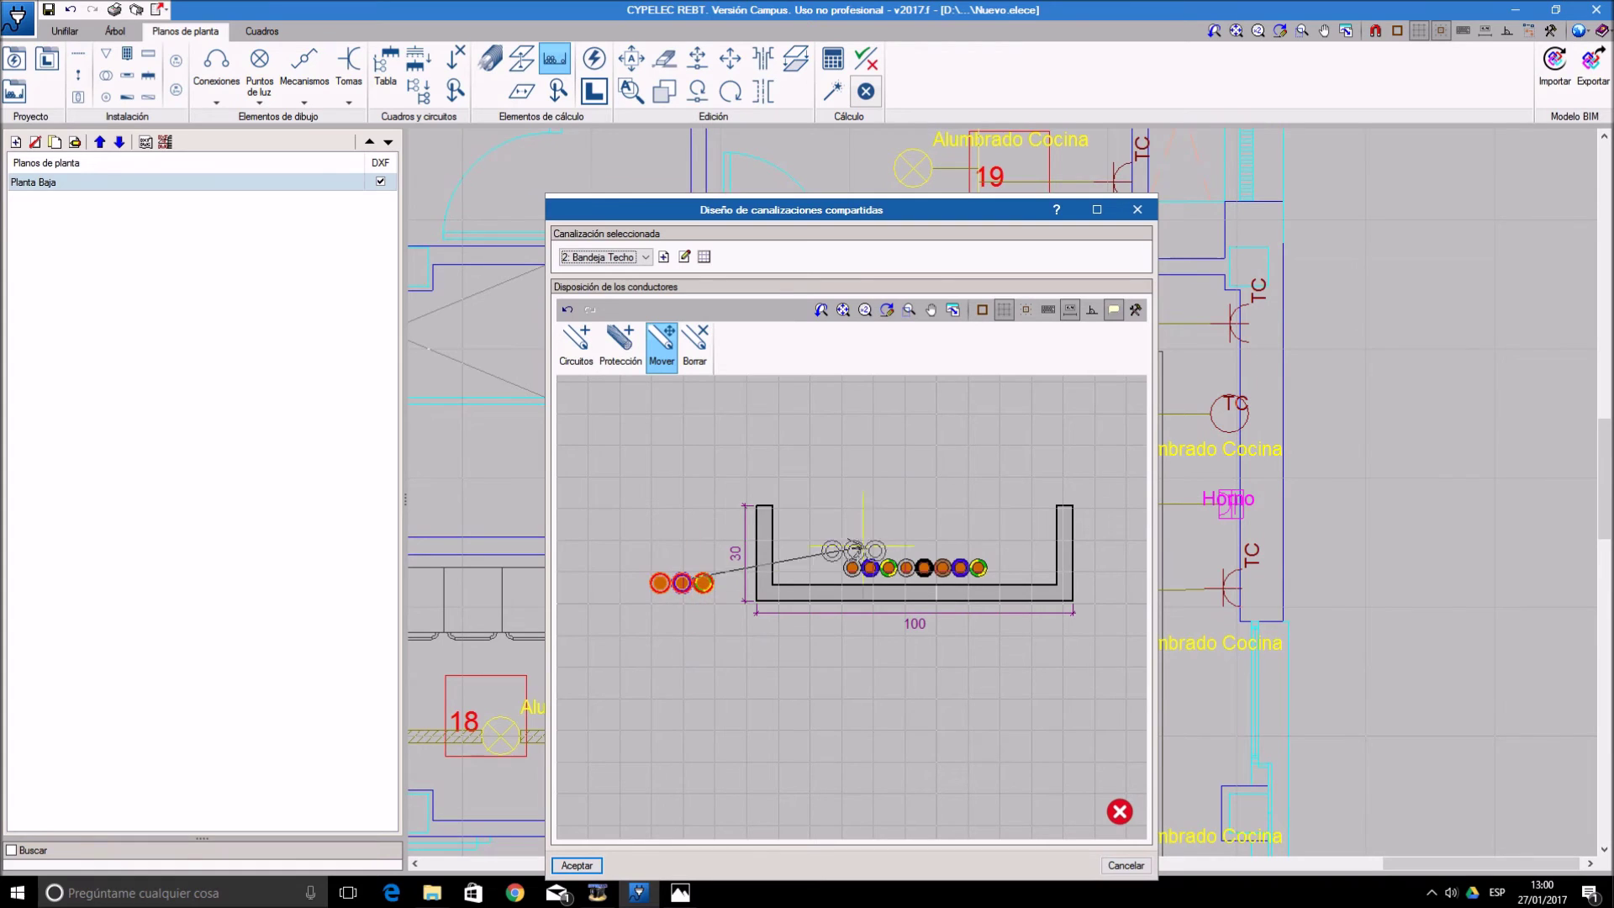
click(924, 541)
right_click(844, 730)
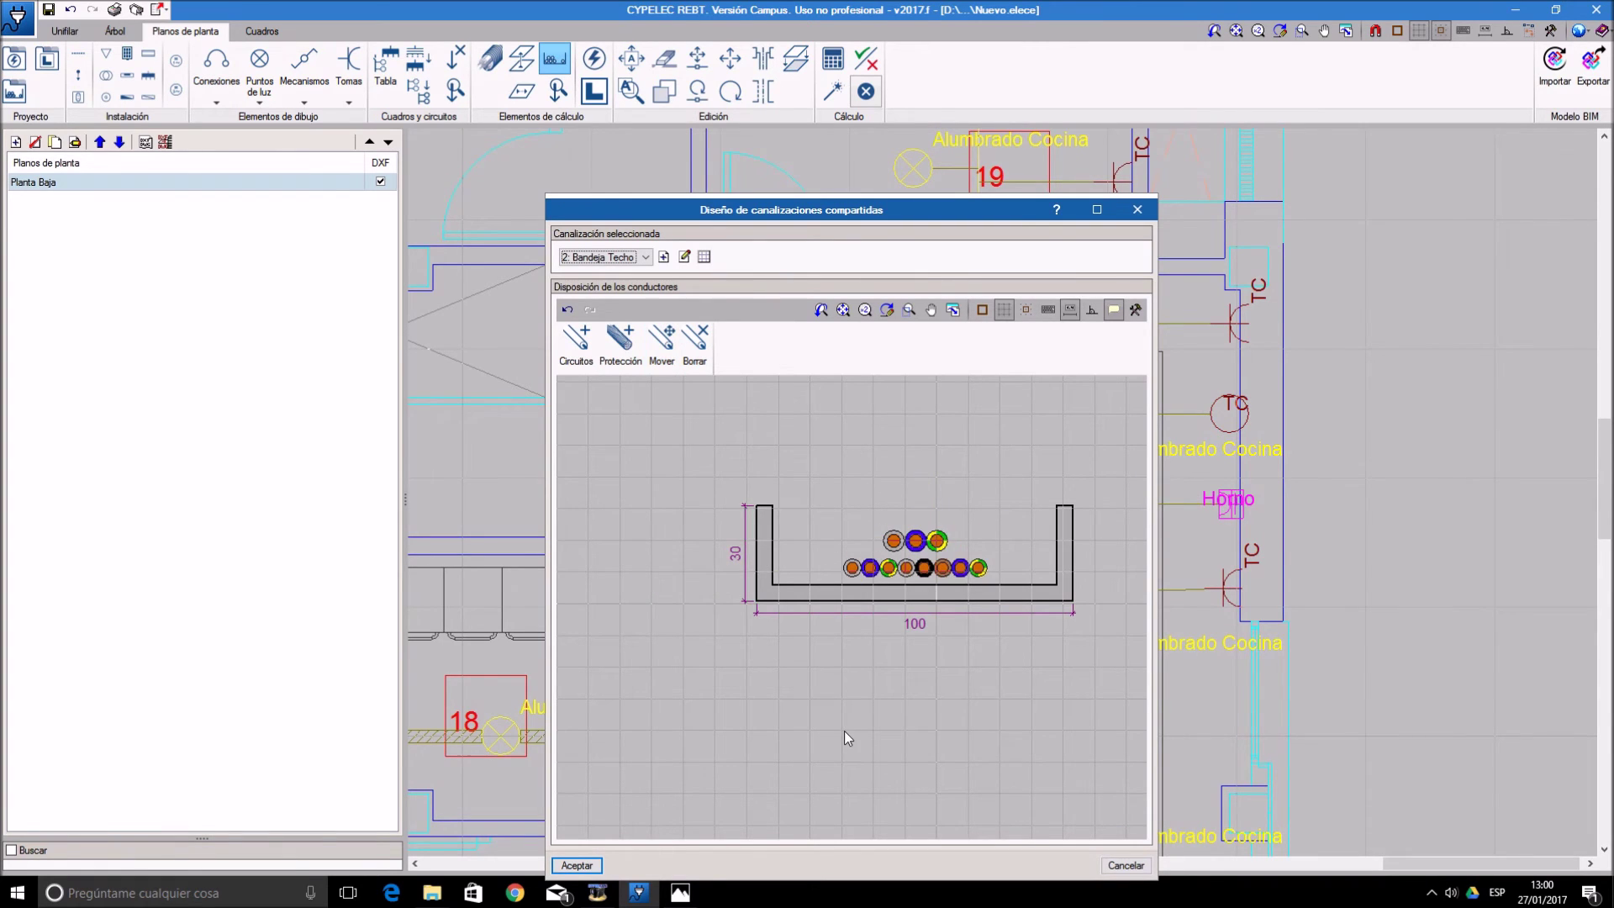
click(577, 865)
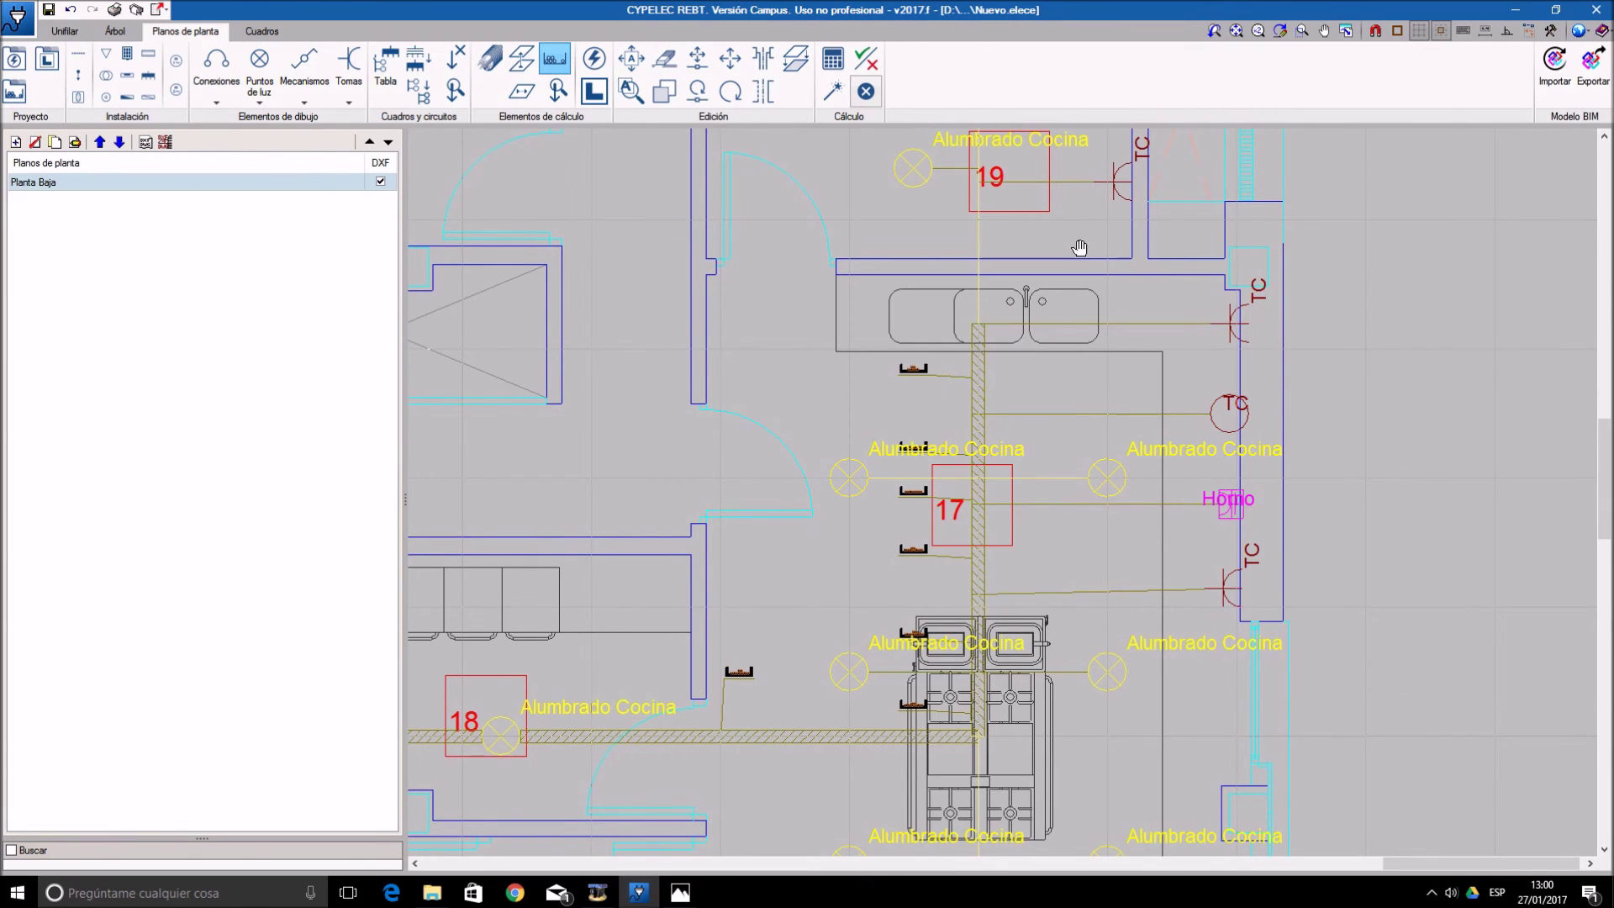
- Assign 2: Bandeja Techo to the vertical stretch between the sink's TC branch and the TC branch in room 19
middle_drag(1073, 242, 1085, 364)
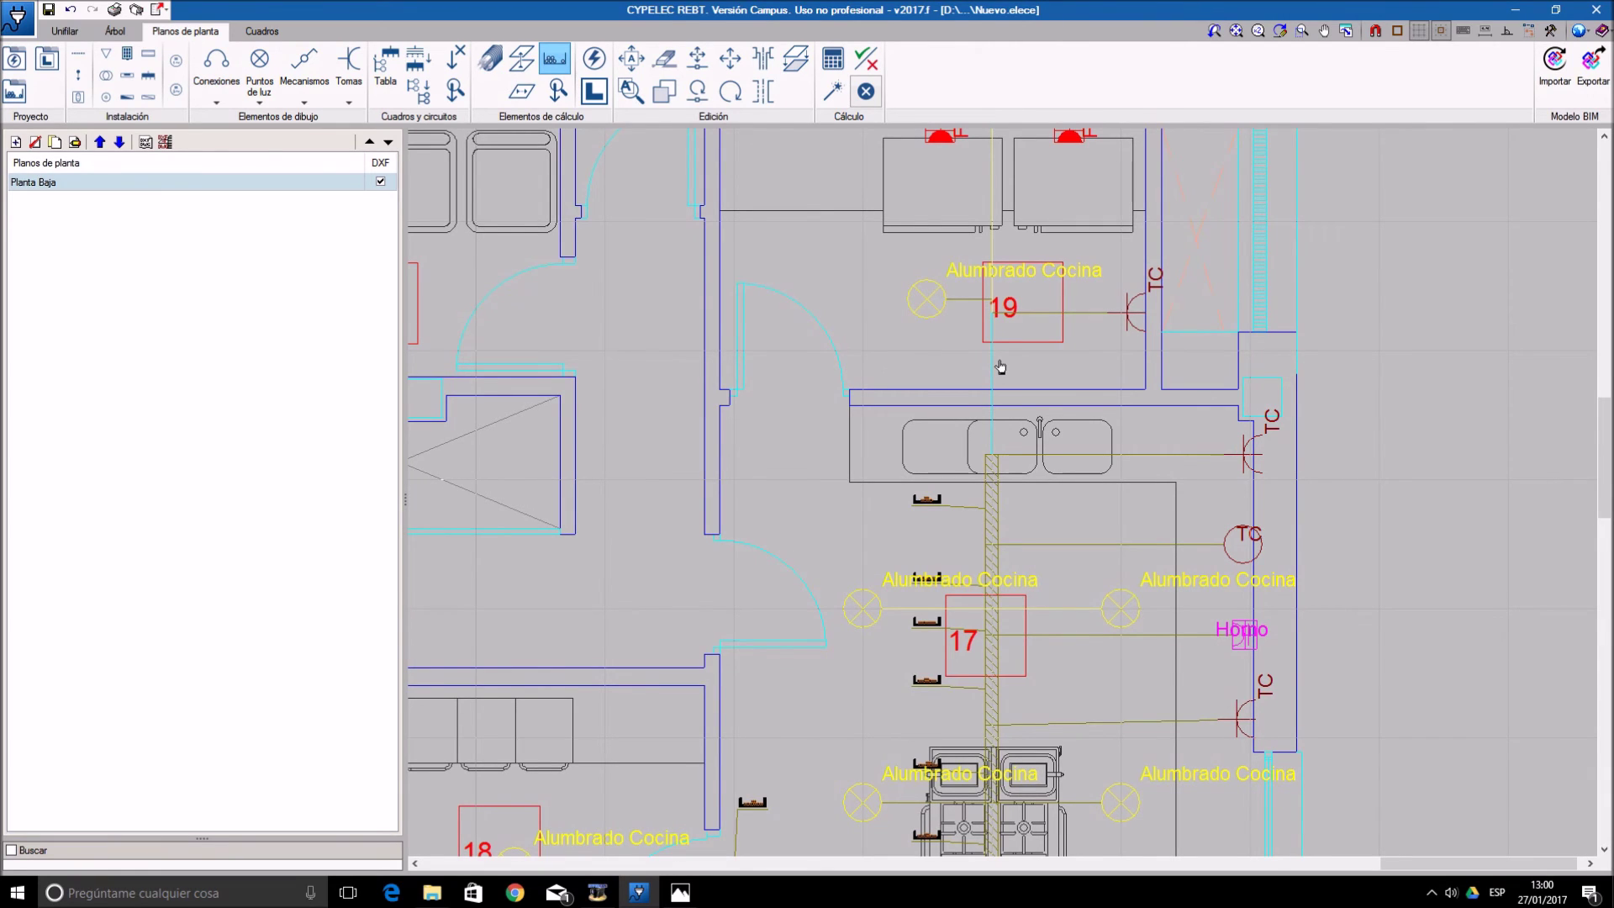
click(999, 365)
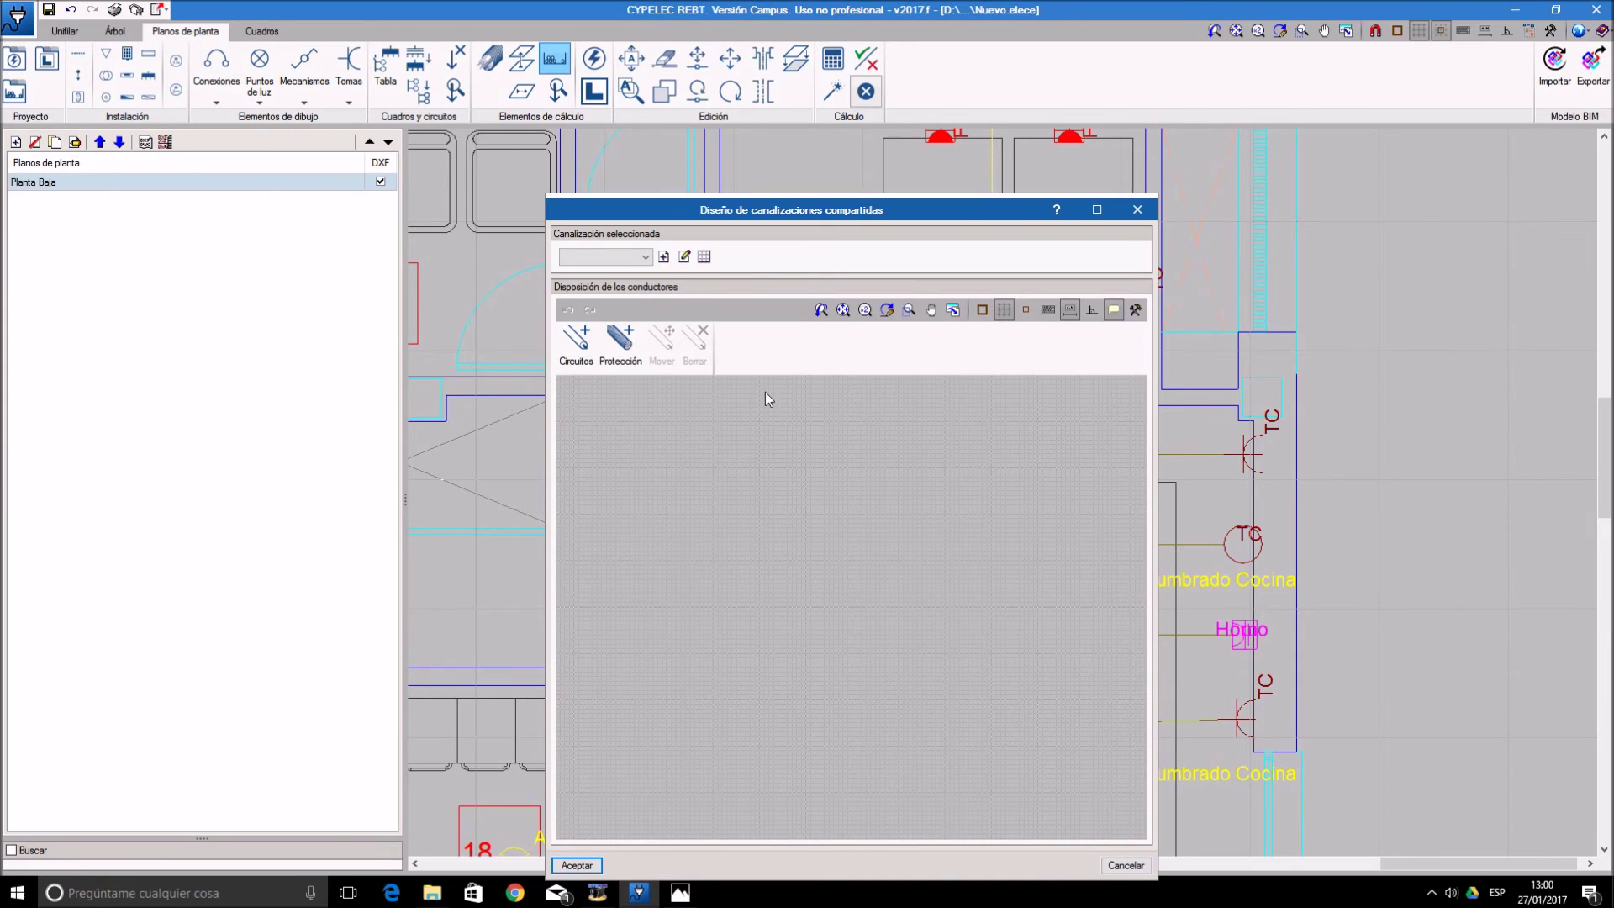
click(643, 258)
click(622, 283)
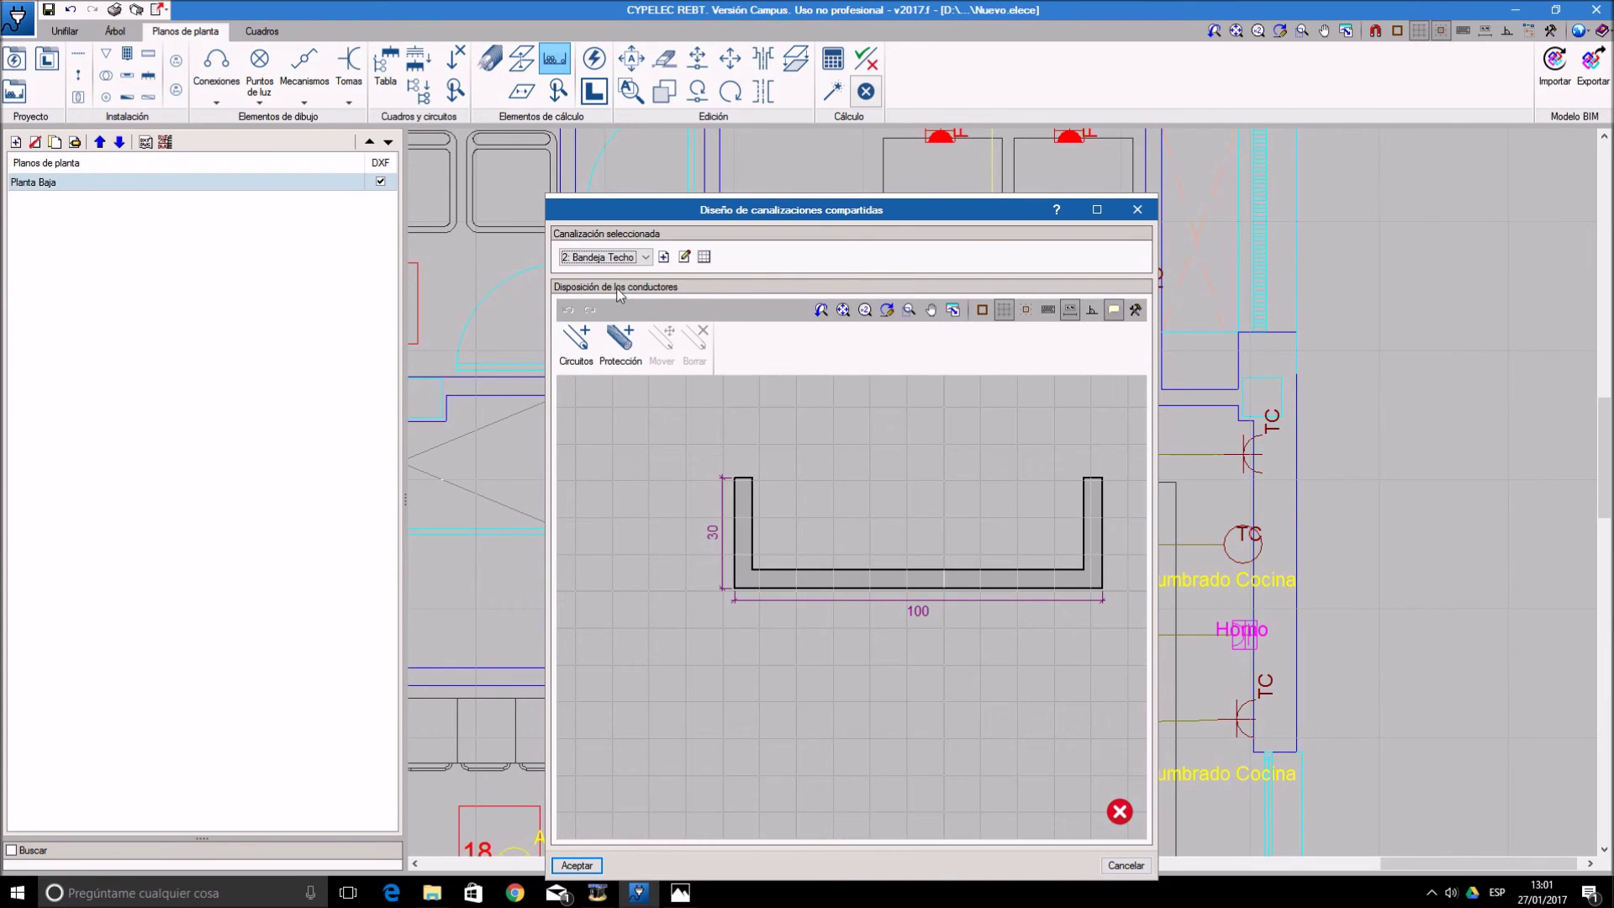
- Place all available conductors in one row in the tray between the sink and room 19 and accept the design
click(577, 340)
right_click(742, 412)
click(752, 443)
click(729, 748)
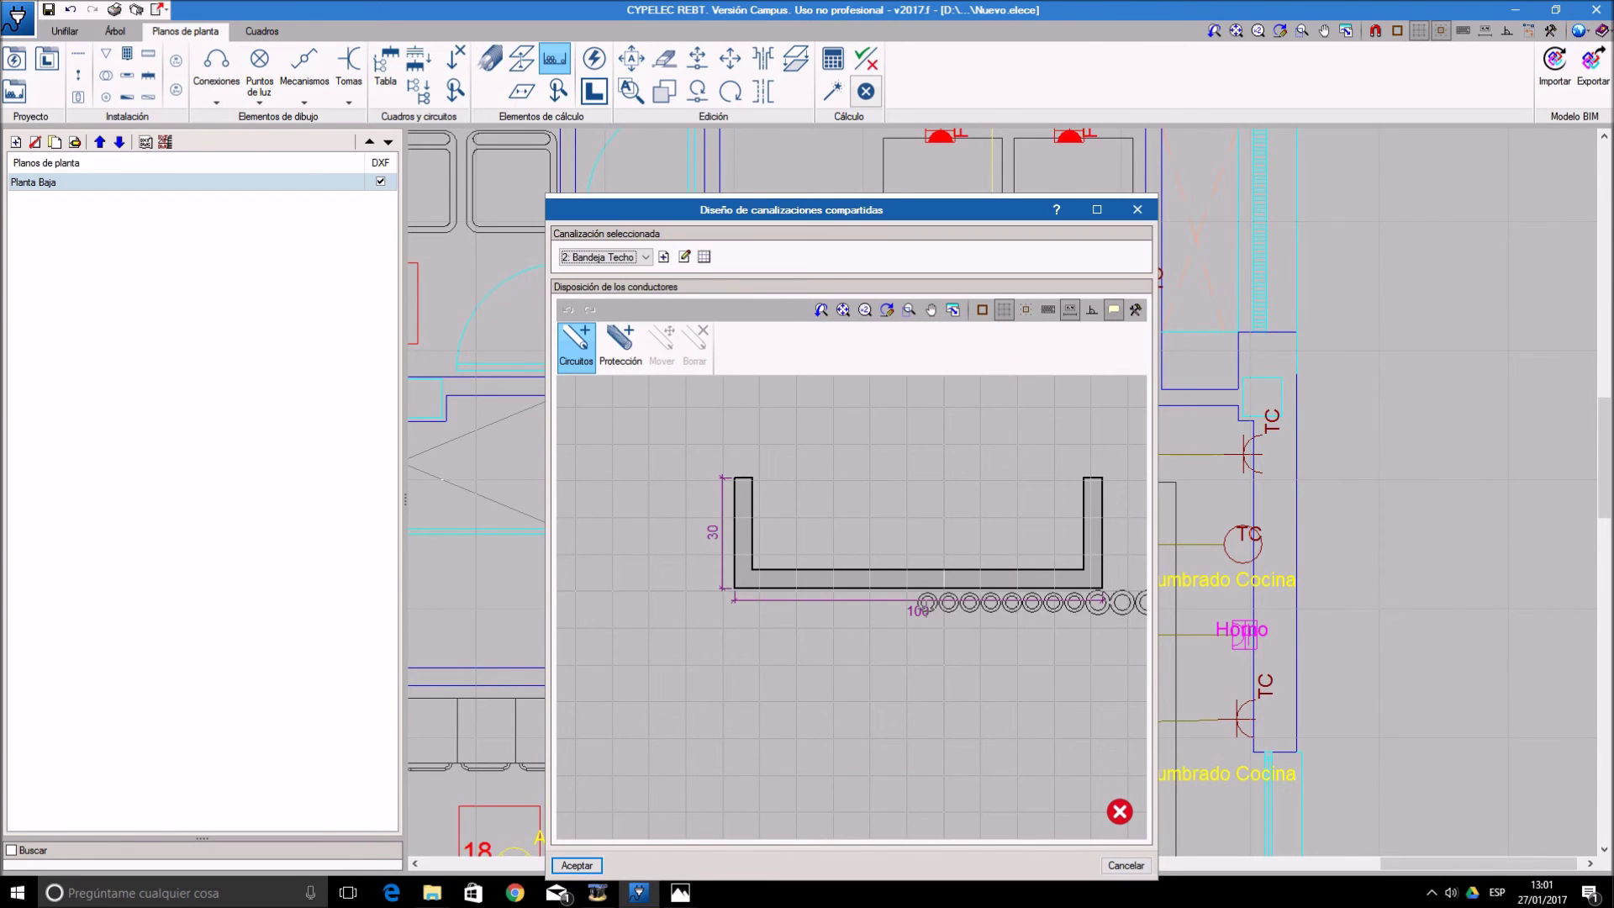
click(845, 582)
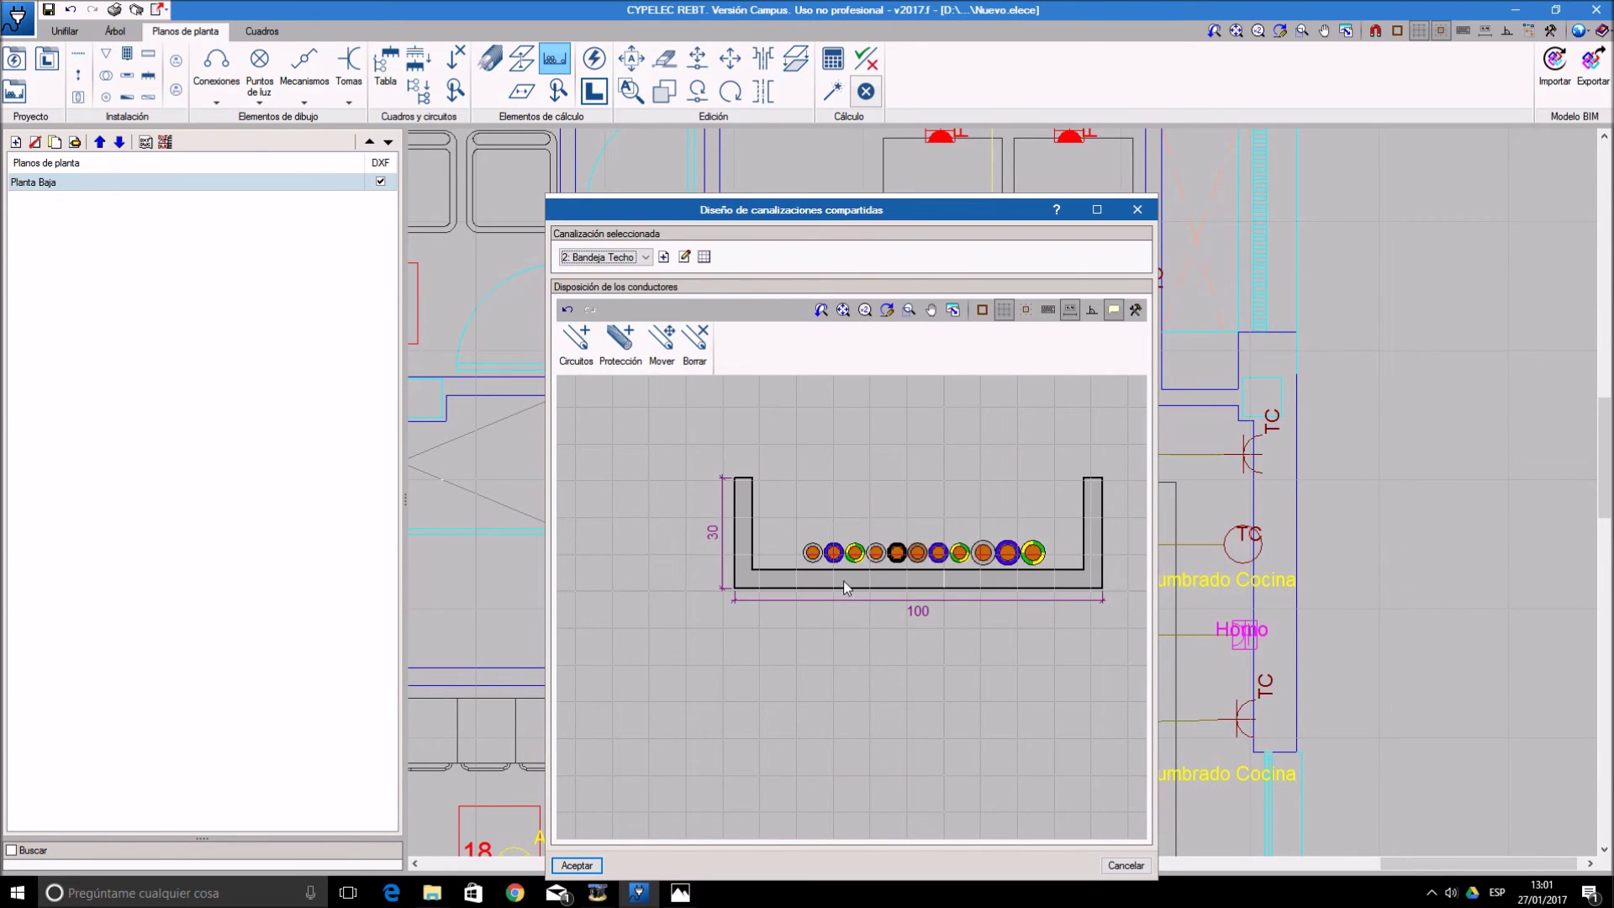
click(577, 865)
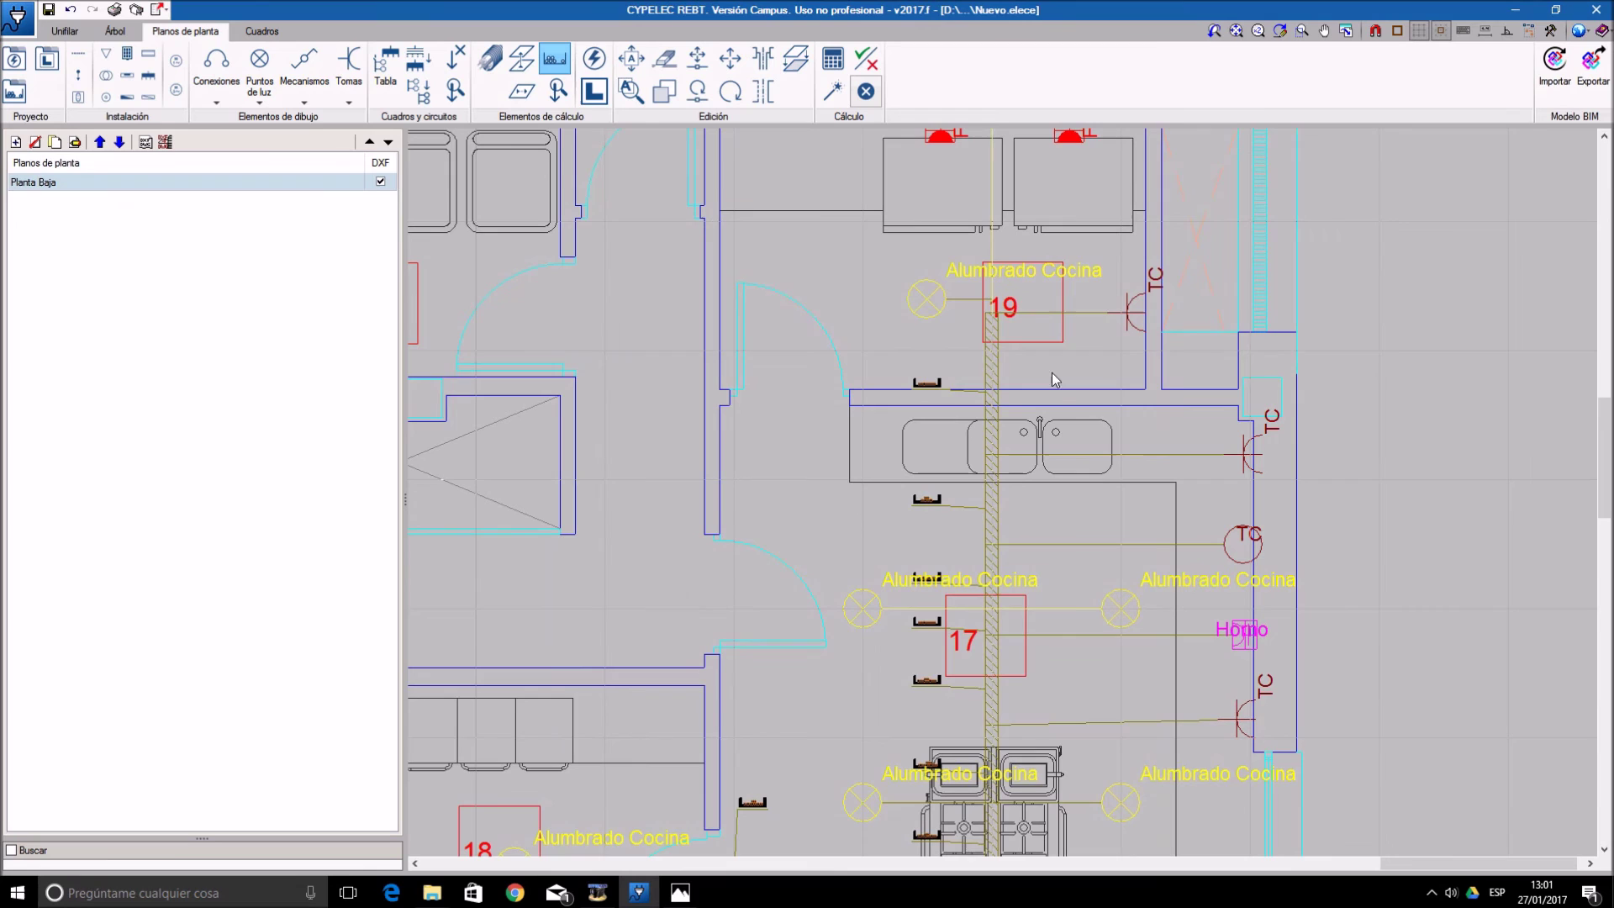
- Assign 2: Bandeja Techo to the short vertical stretch between the TC branch and the luminaire branch in room 19
scroll(1066, 492, up, 4)
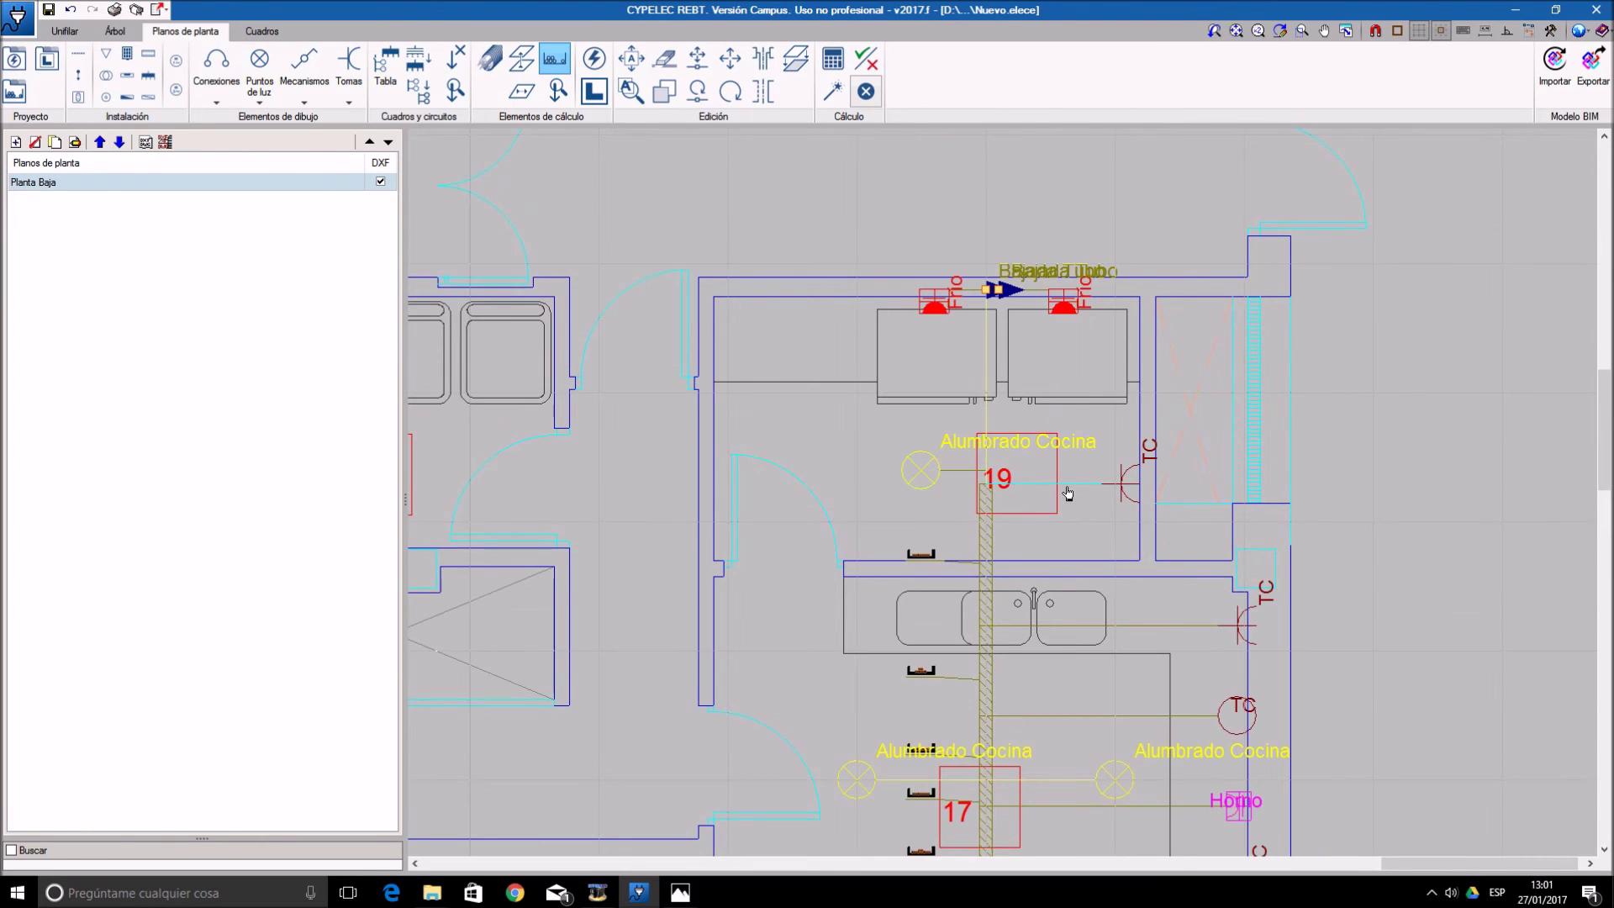
scroll(991, 484, up, 1)
scroll(991, 484, up, 2)
click(978, 486)
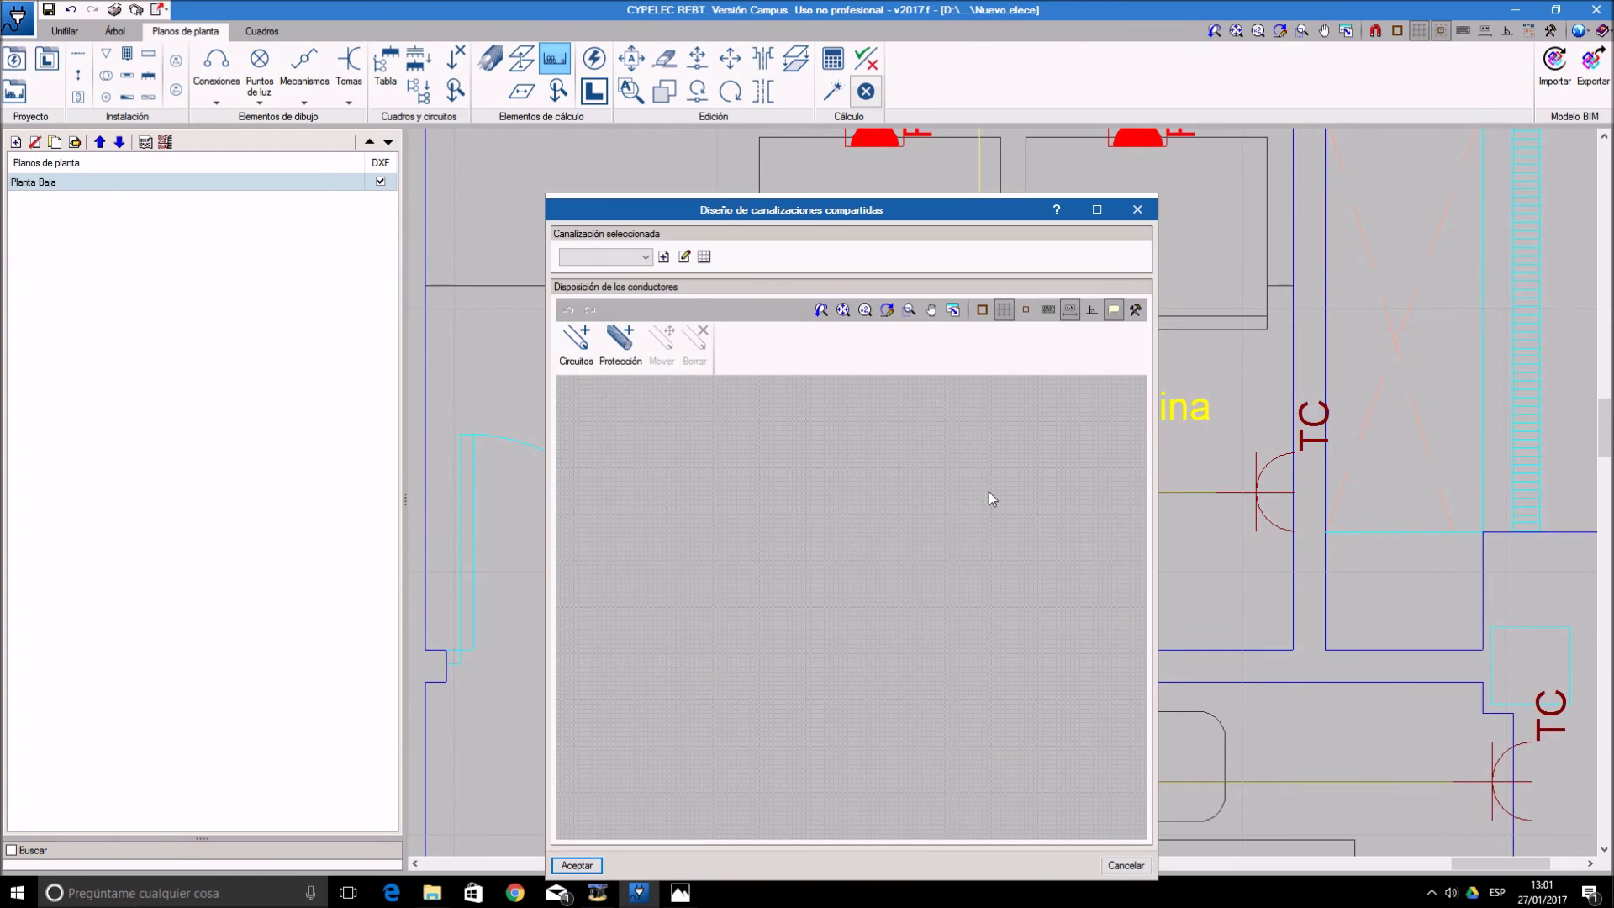
click(646, 256)
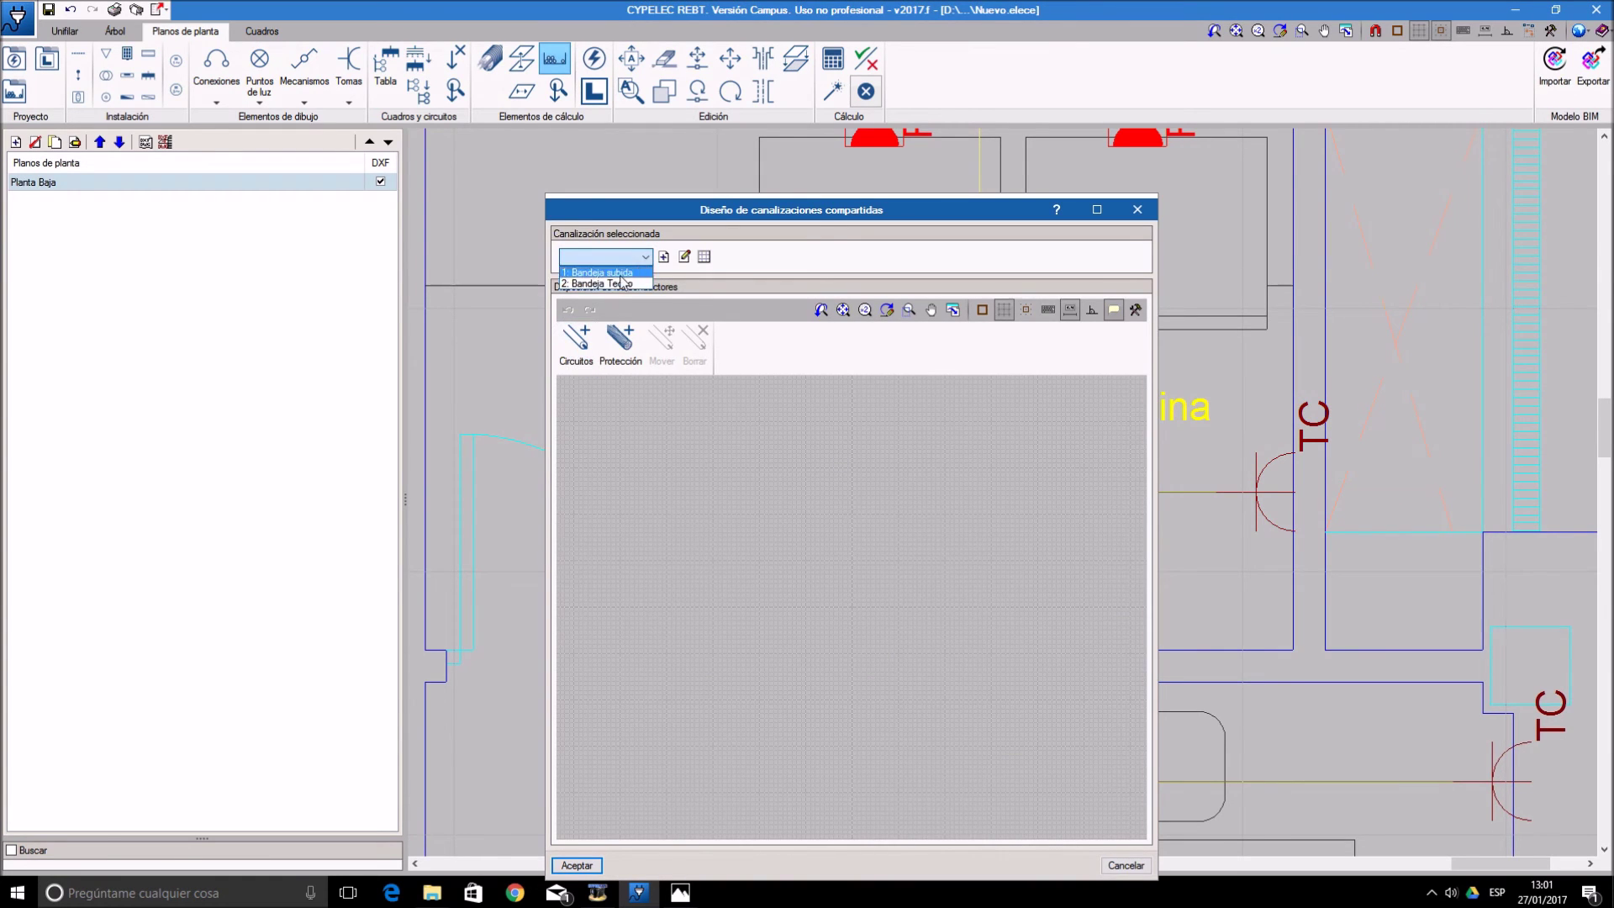
click(620, 285)
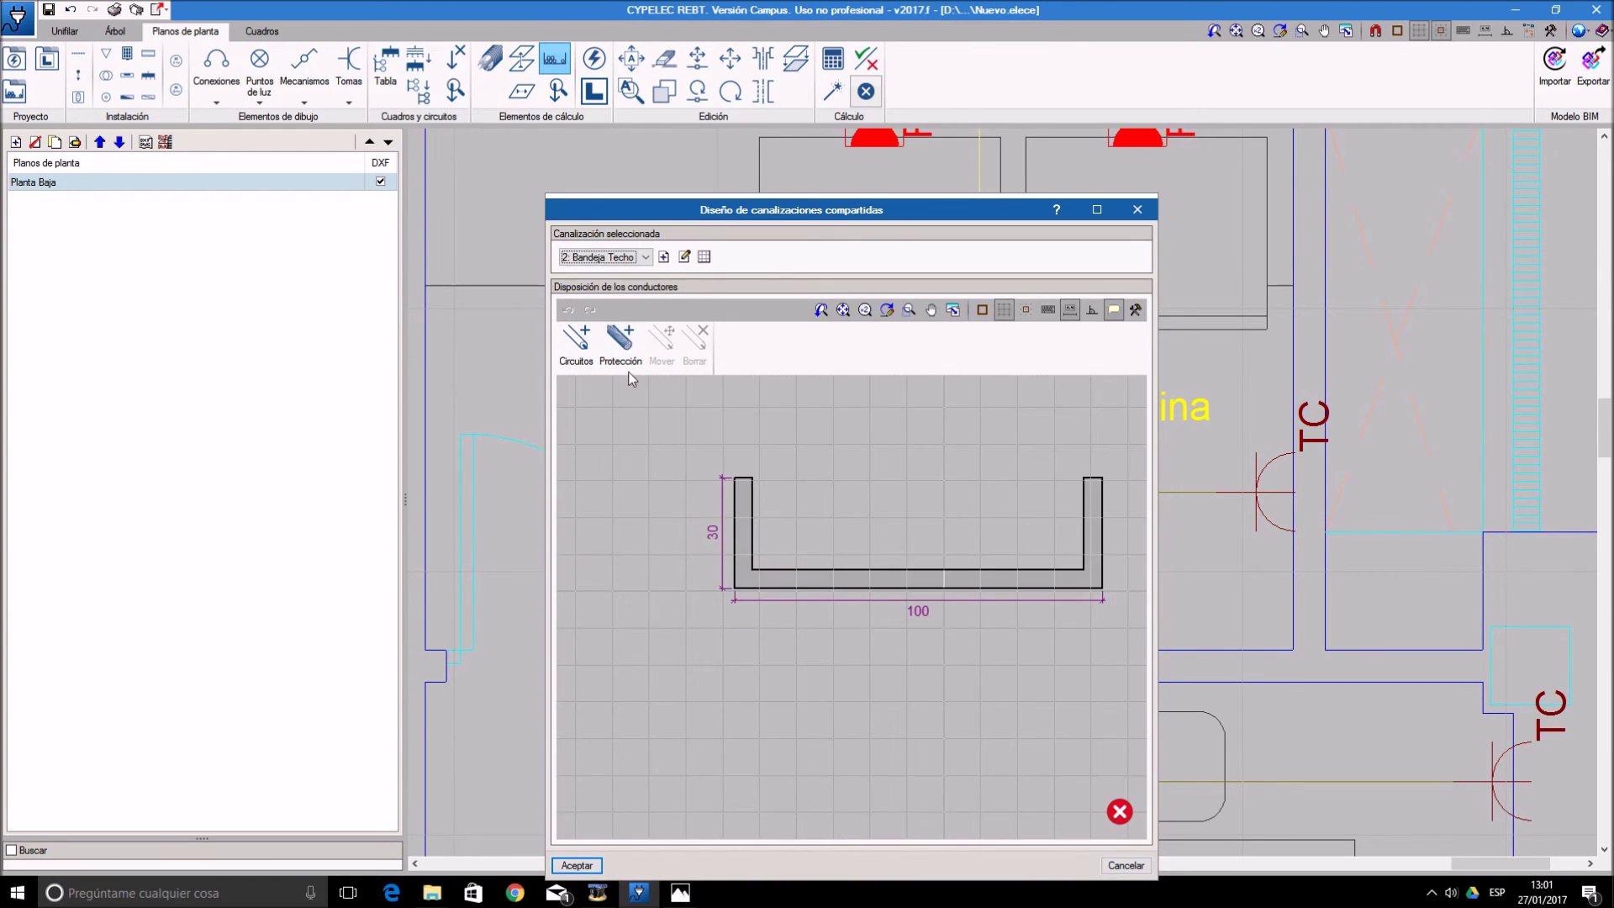
- Place all Alumbrado Cocina and Frío conductors in the tray of room 19's short stretch and accept the design
click(578, 351)
click(728, 399)
click(755, 459)
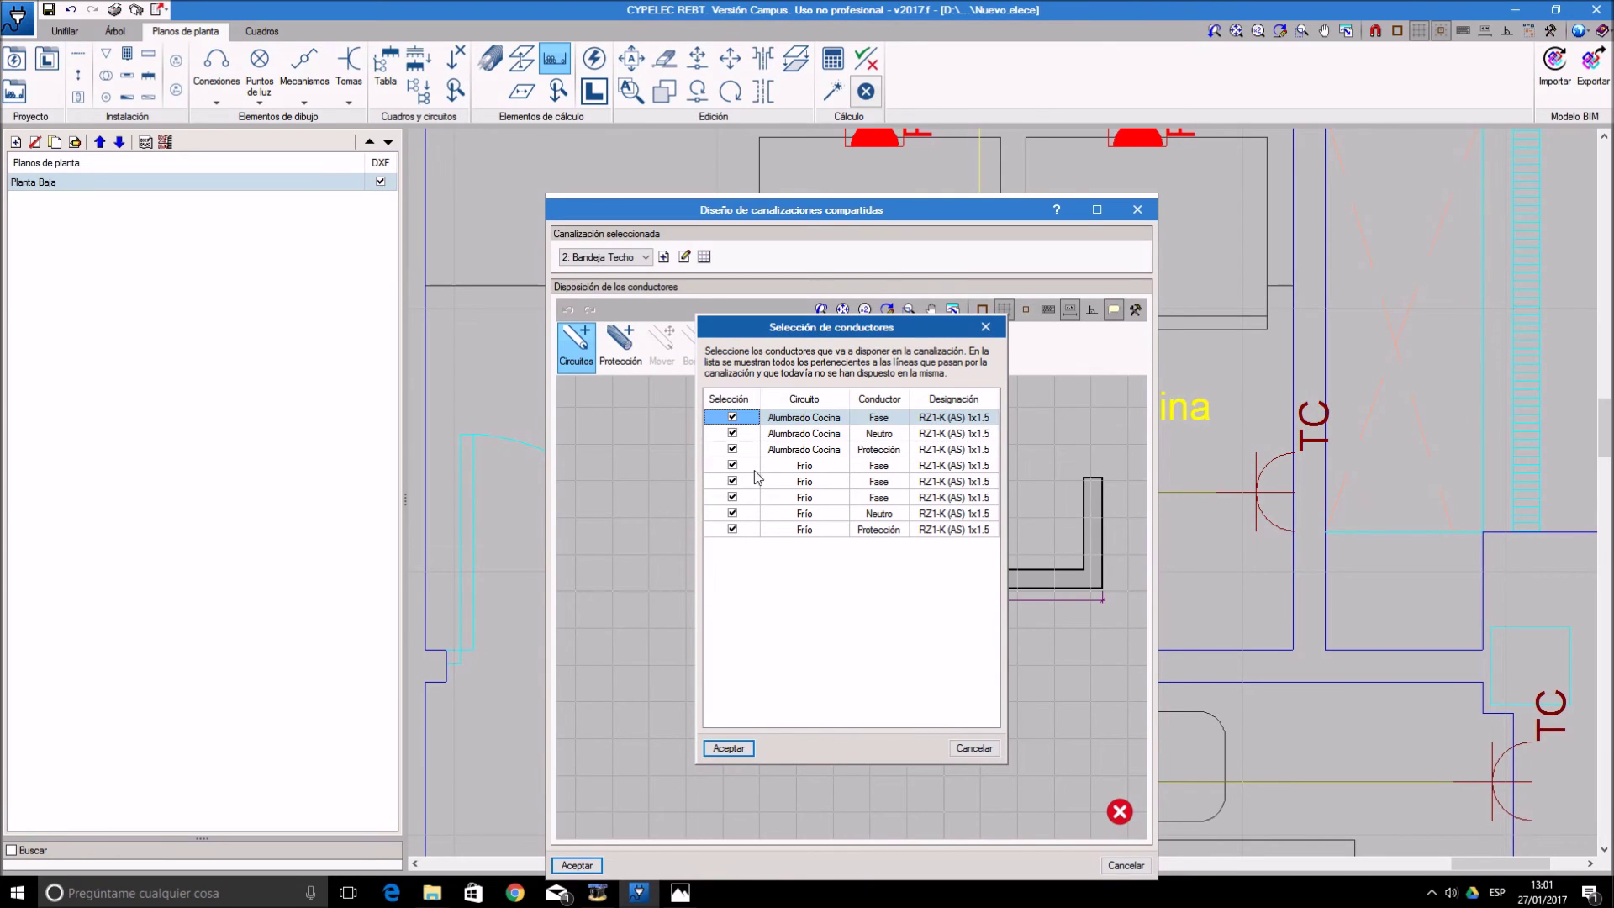
click(726, 748)
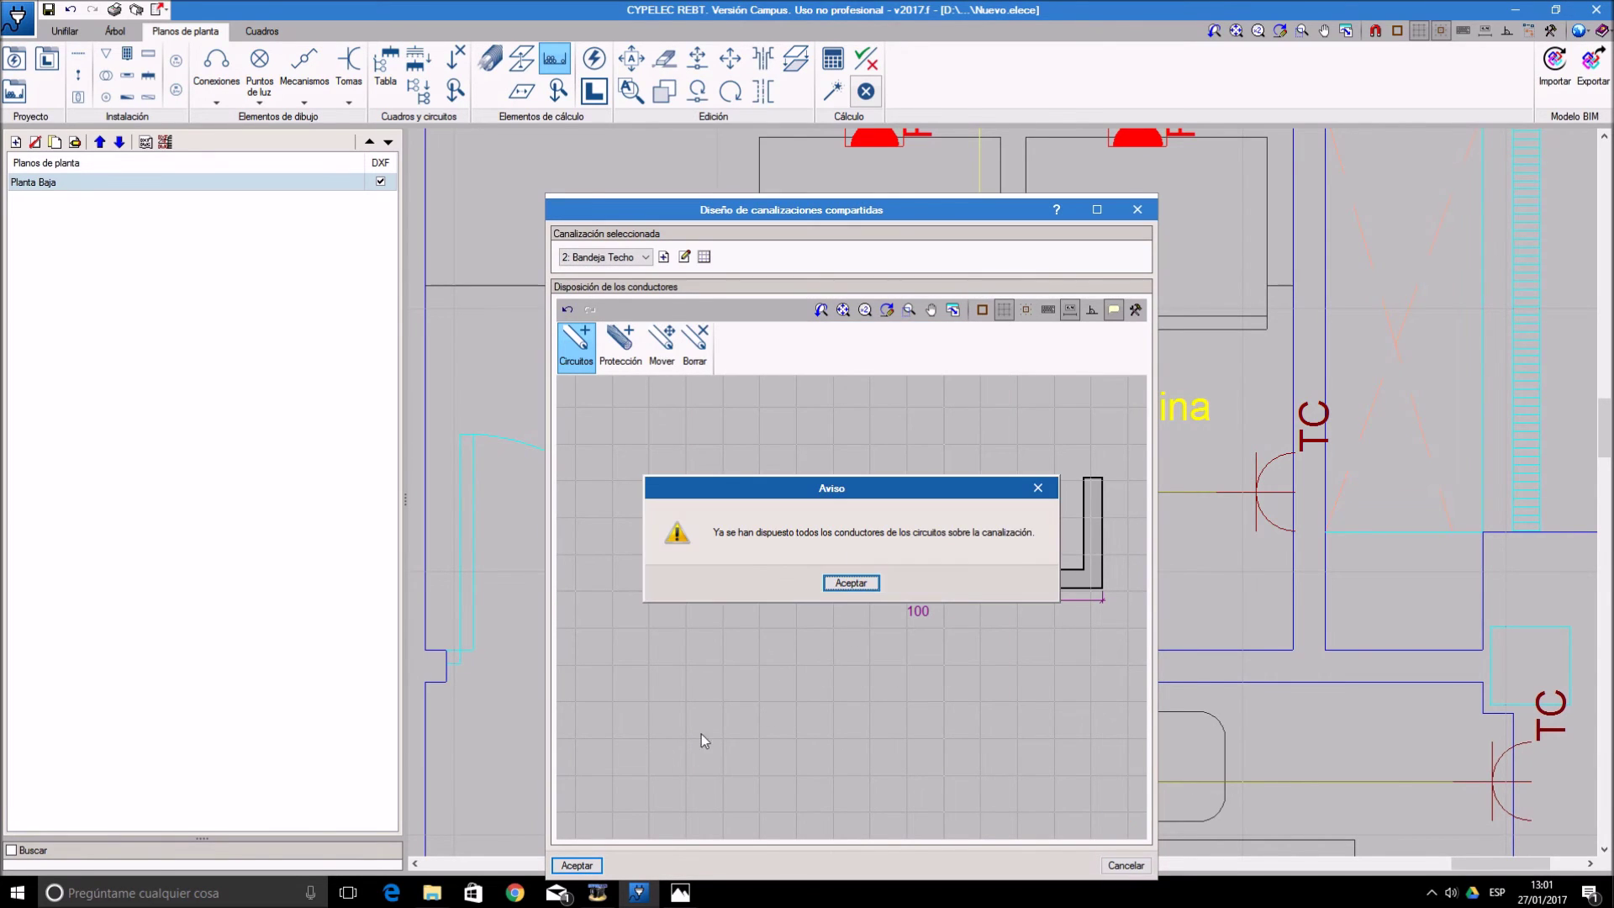
click(828, 582)
click(578, 865)
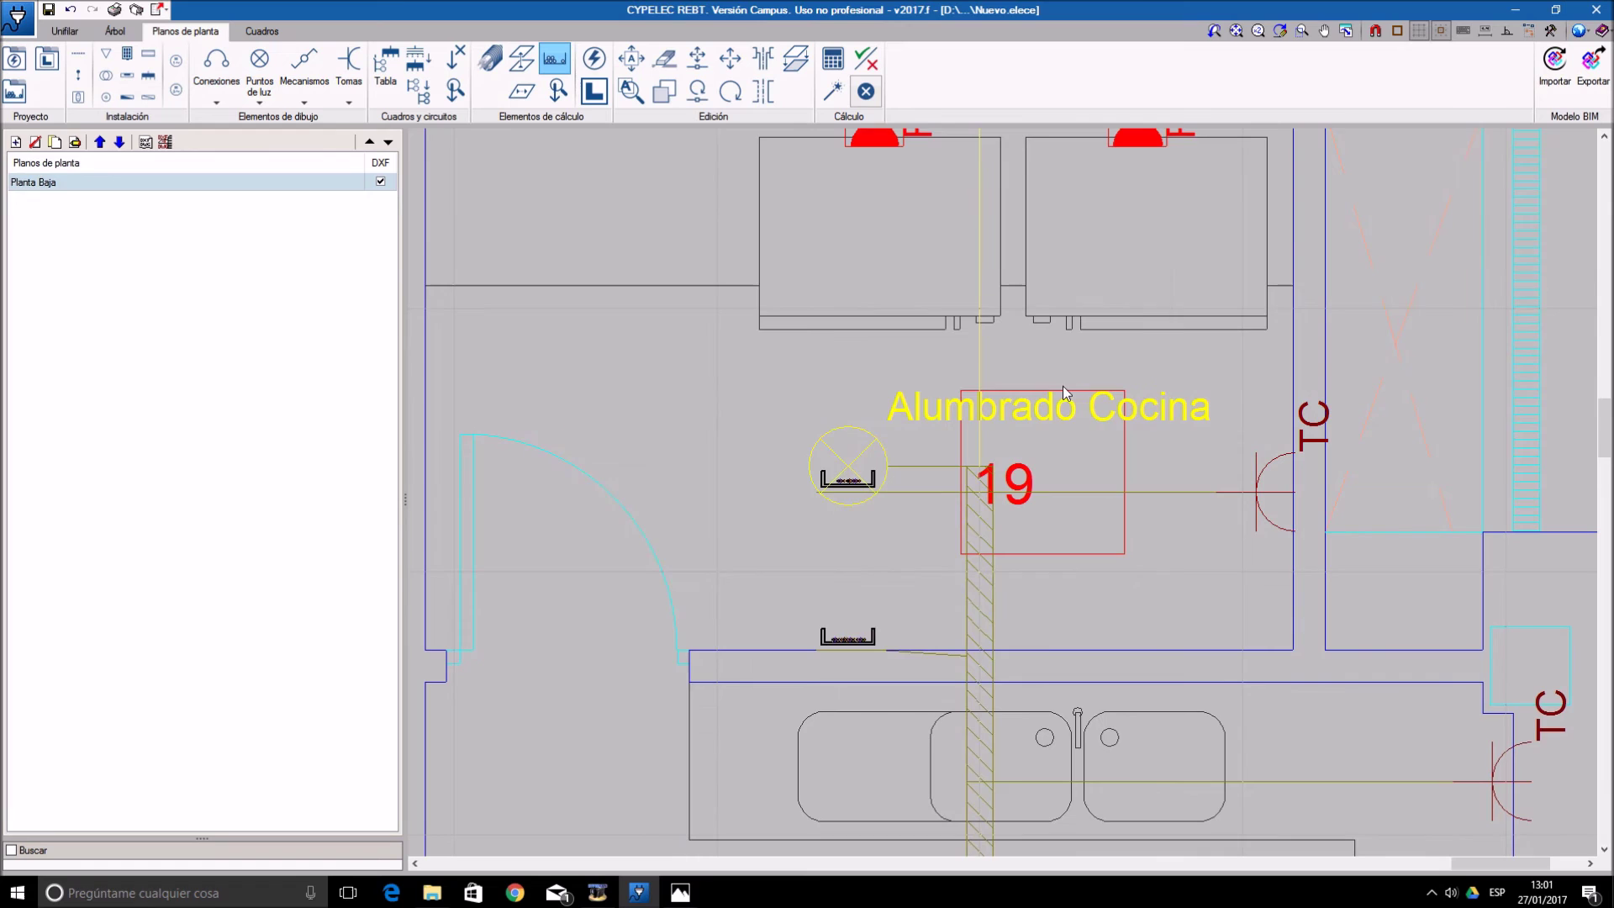
- Open the shared conduit design for the horizontal stretch to the right-hand Frío outlet in room 19 and start a new conduit type
scroll(1119, 395, down, 1)
scroll(1178, 521, down, 2)
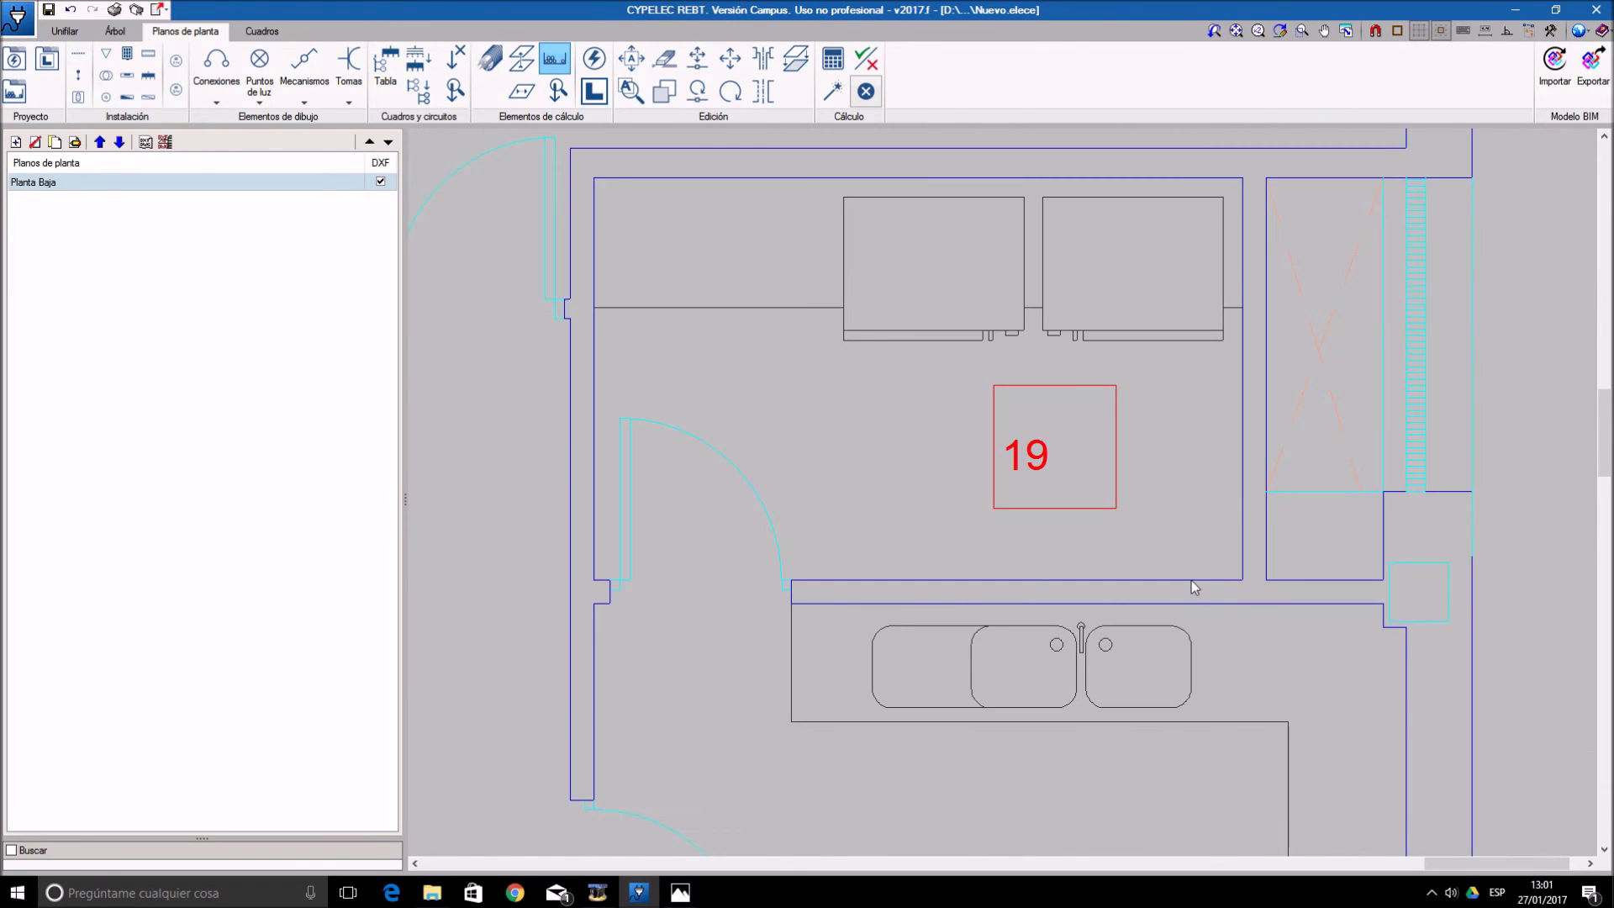
middle_drag(1225, 609, 1146, 468)
scroll(1278, 671, down, 1)
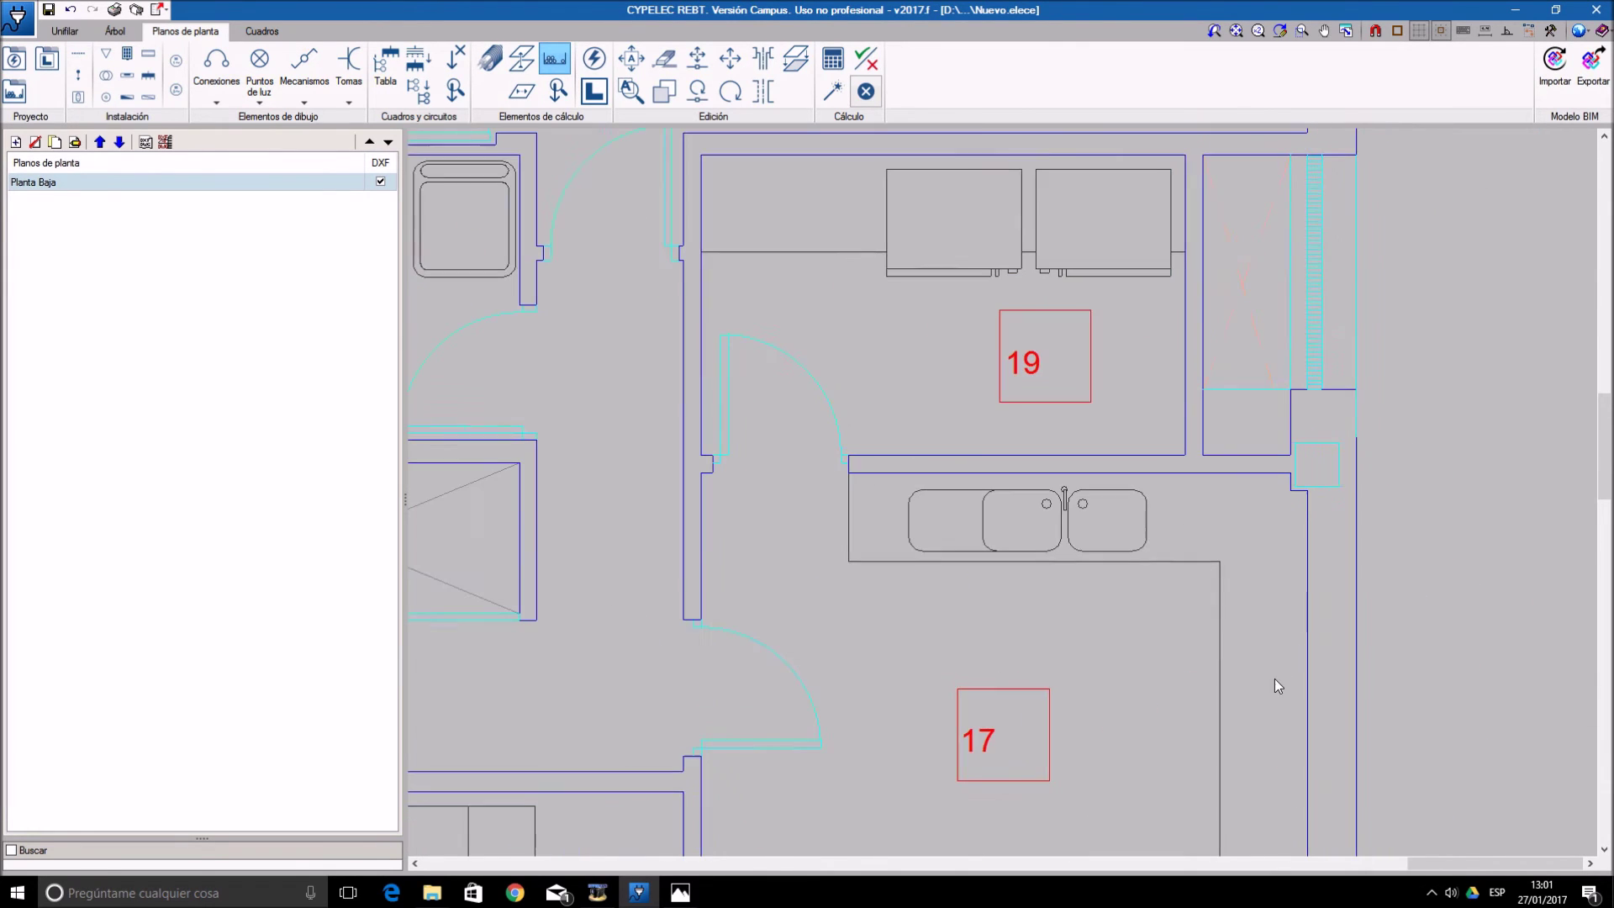
middle_drag(1172, 240, 1174, 416)
scroll(1107, 354, up, 3)
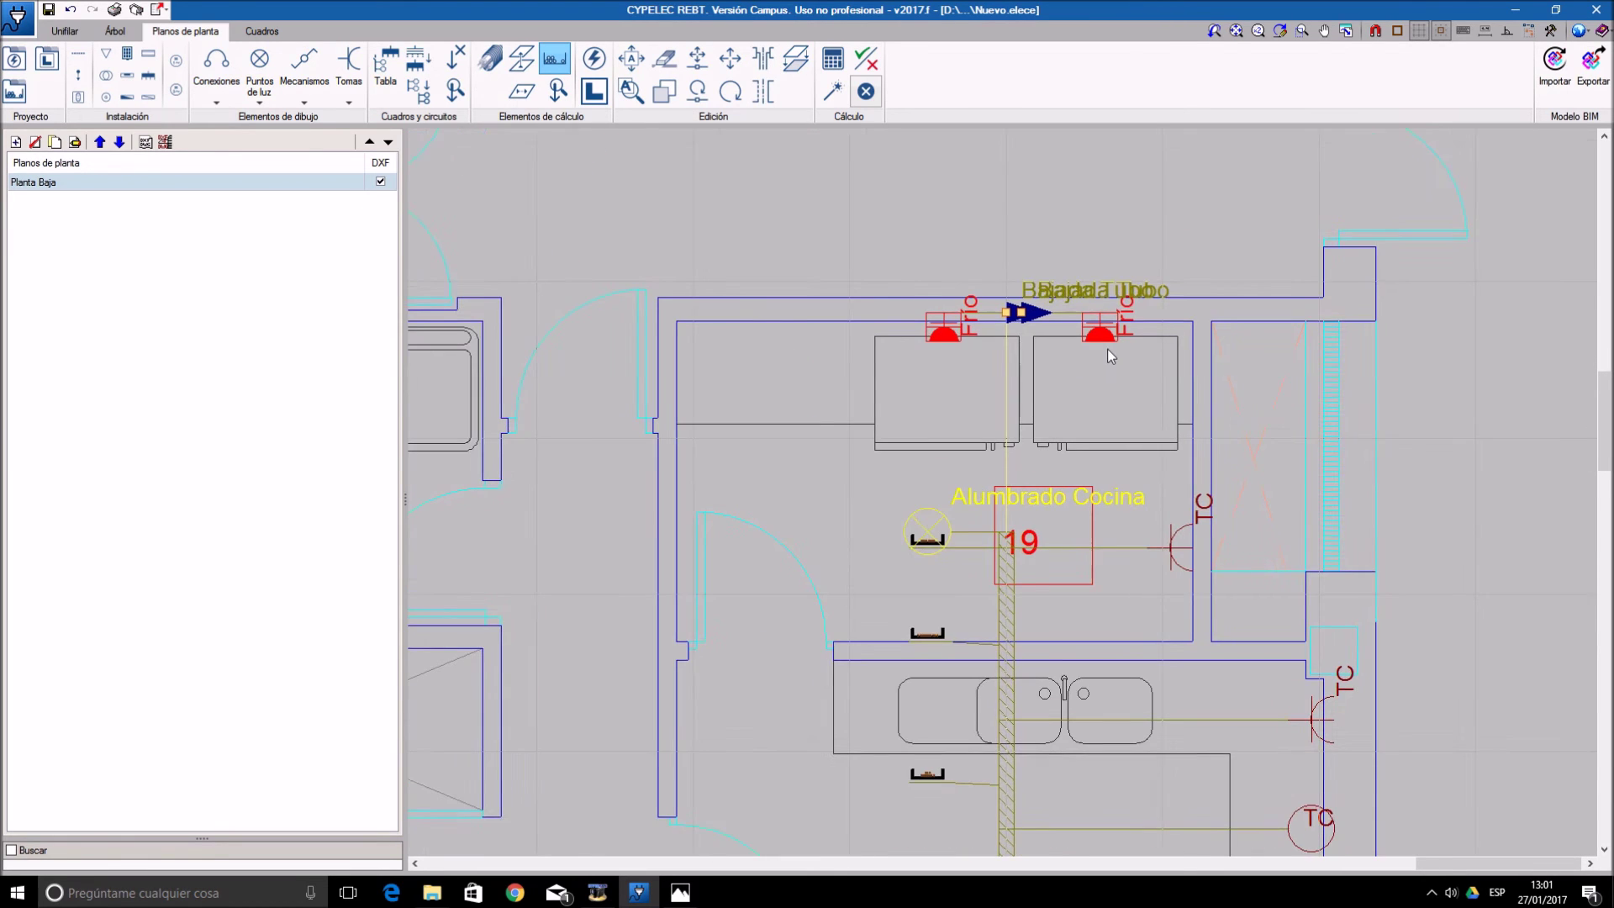
scroll(1106, 348, up, 1)
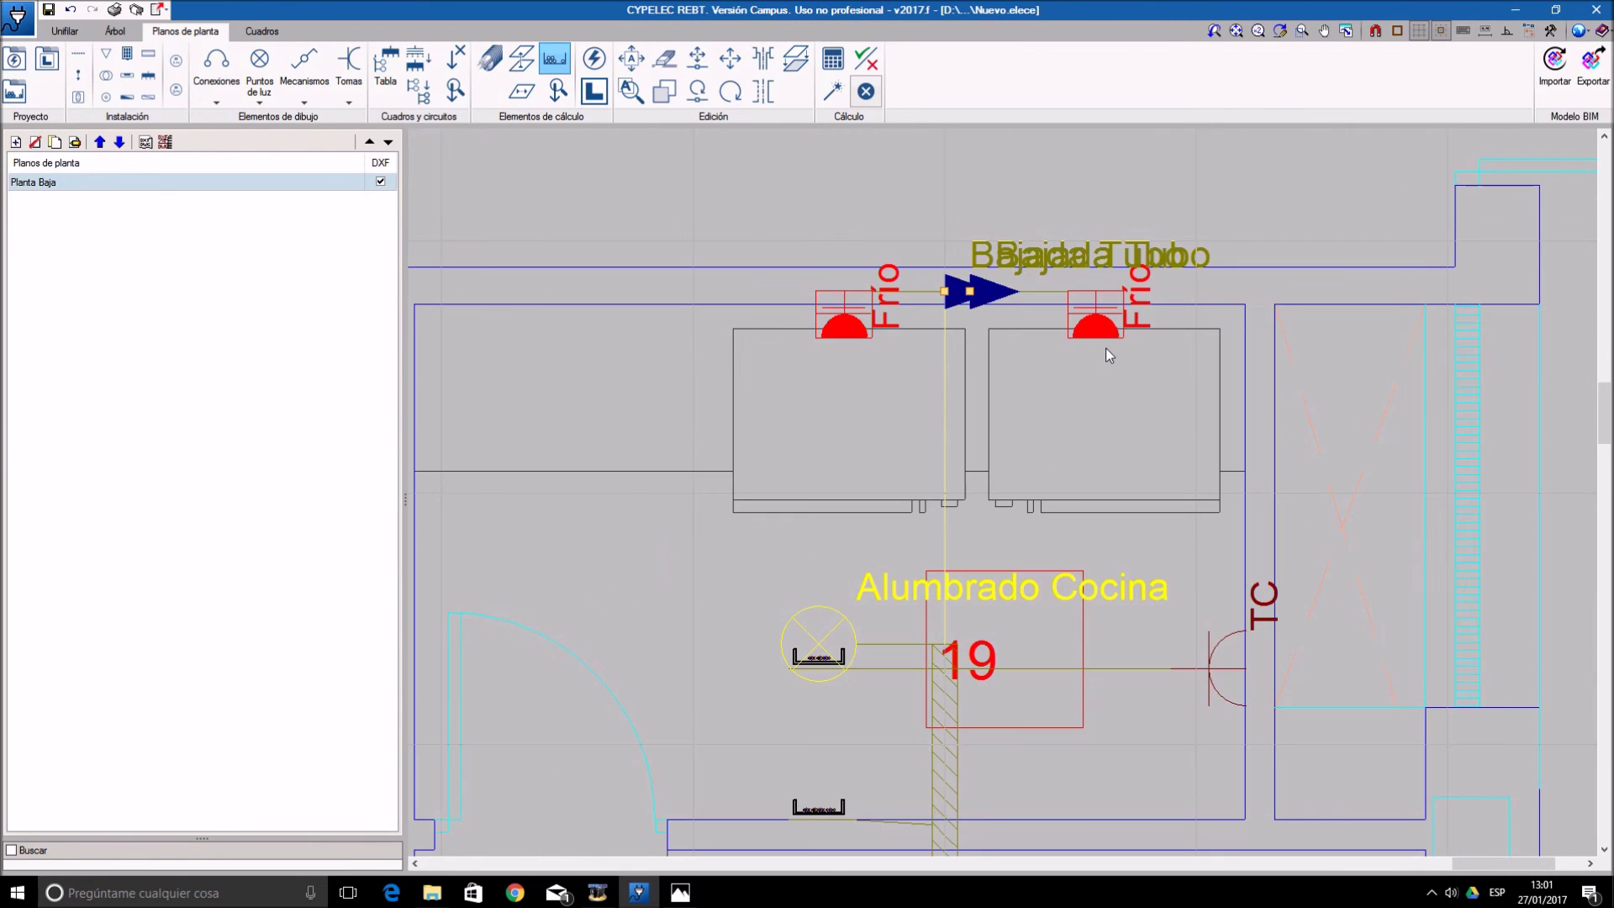
click(1051, 300)
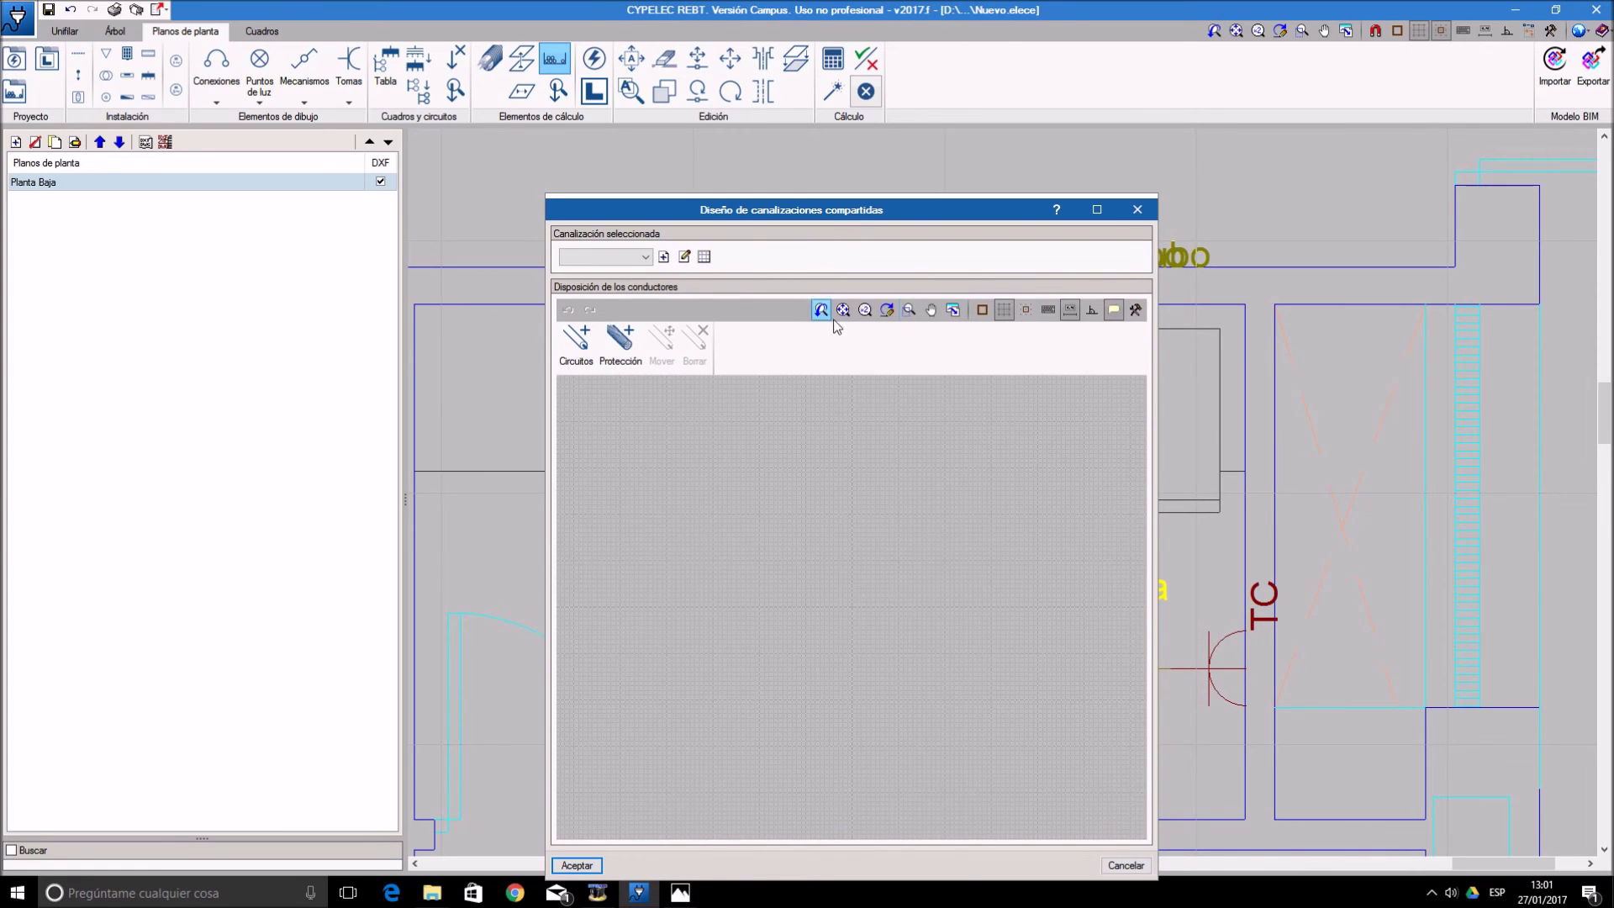
click(664, 256)
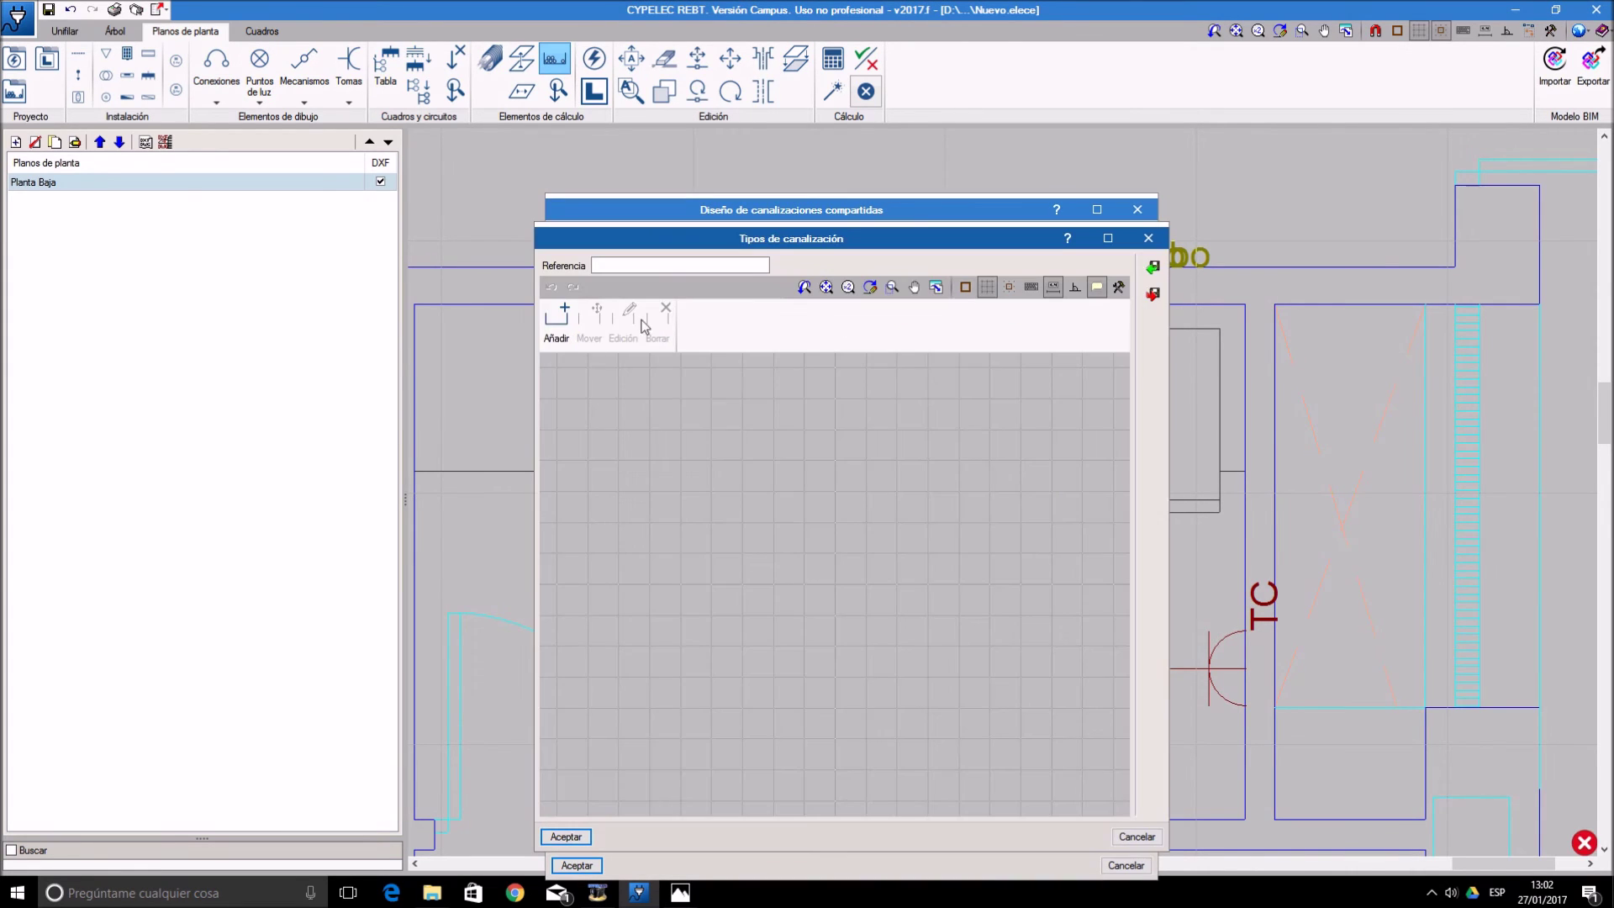
- Add a tube 40 mm in diameter and 2 mm thick to the new conduit type and name it Tubo 40
click(556, 324)
double_click(823, 525)
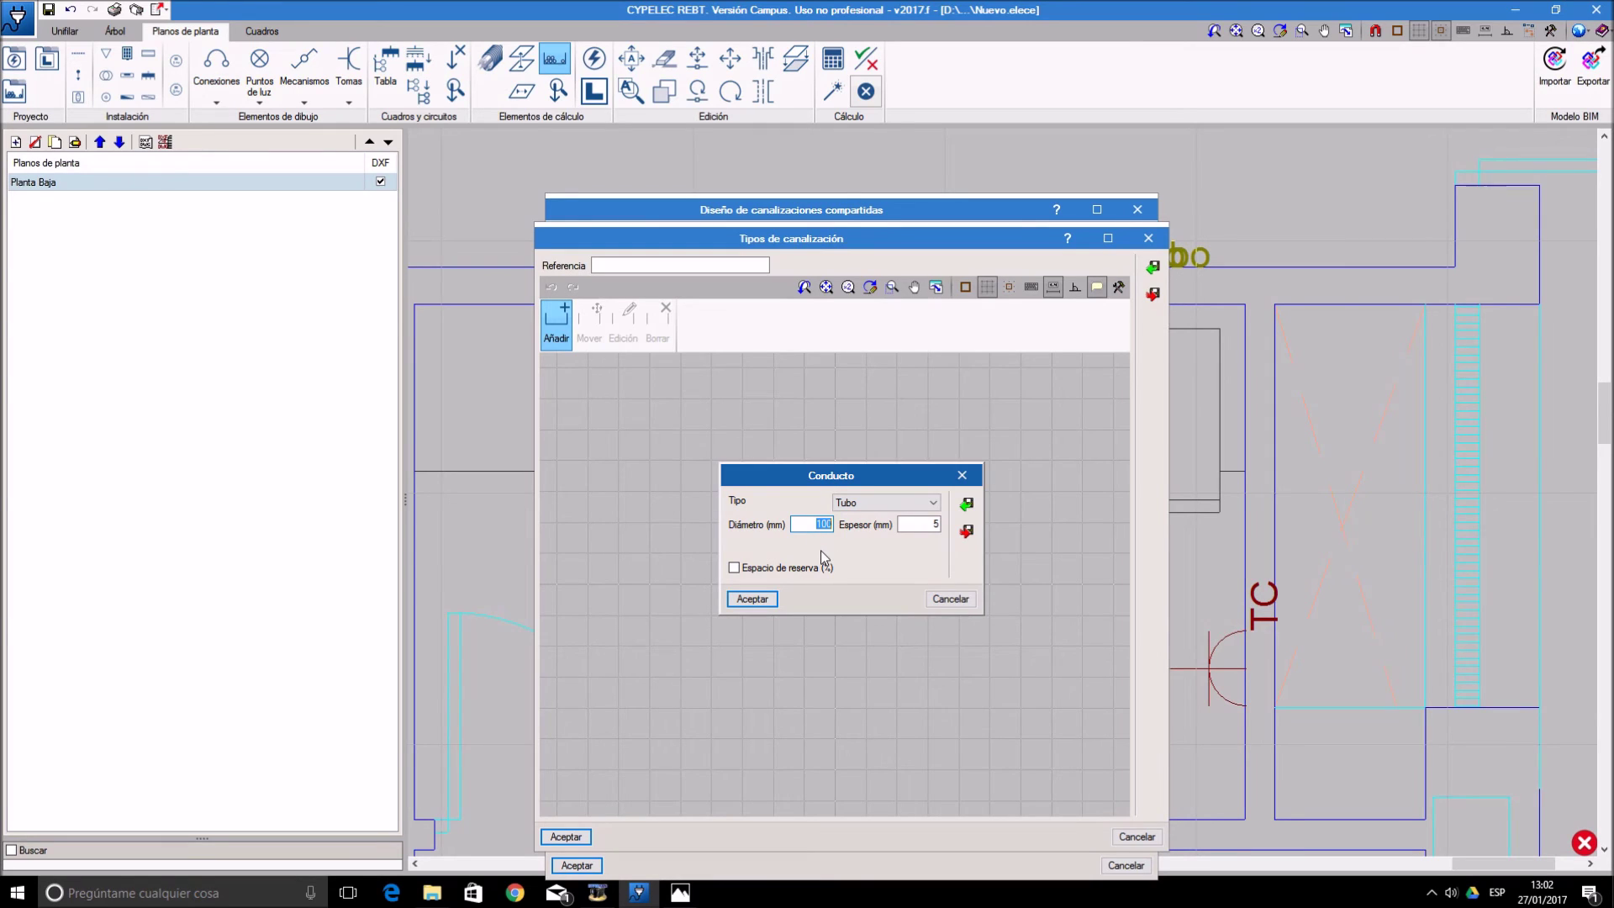
click(938, 527)
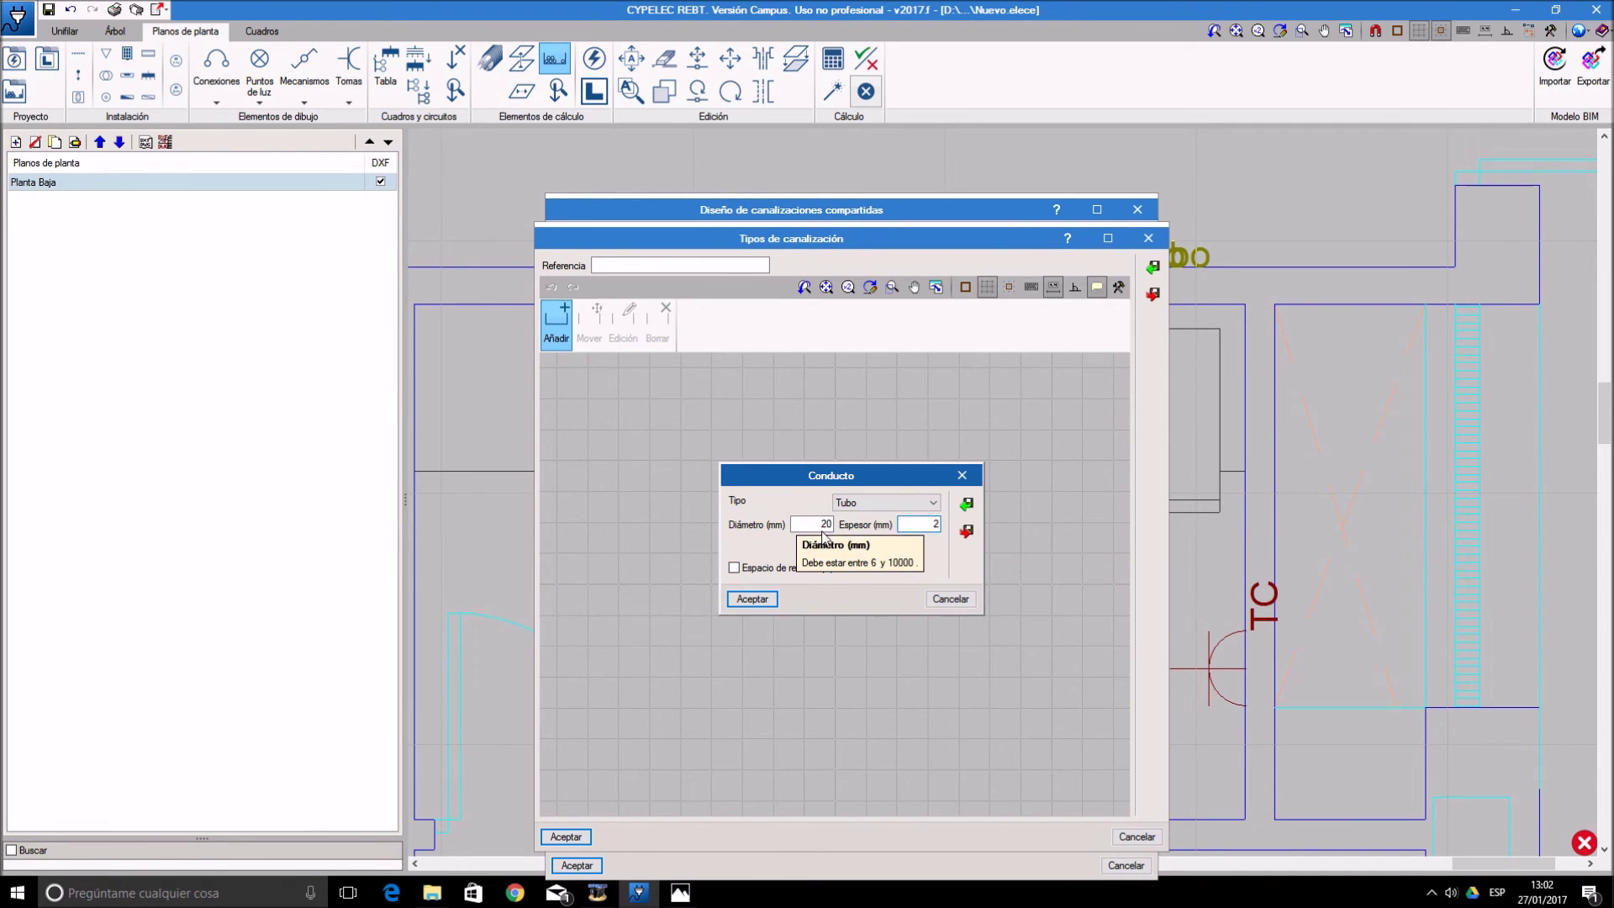
double_click(824, 524)
text(4)
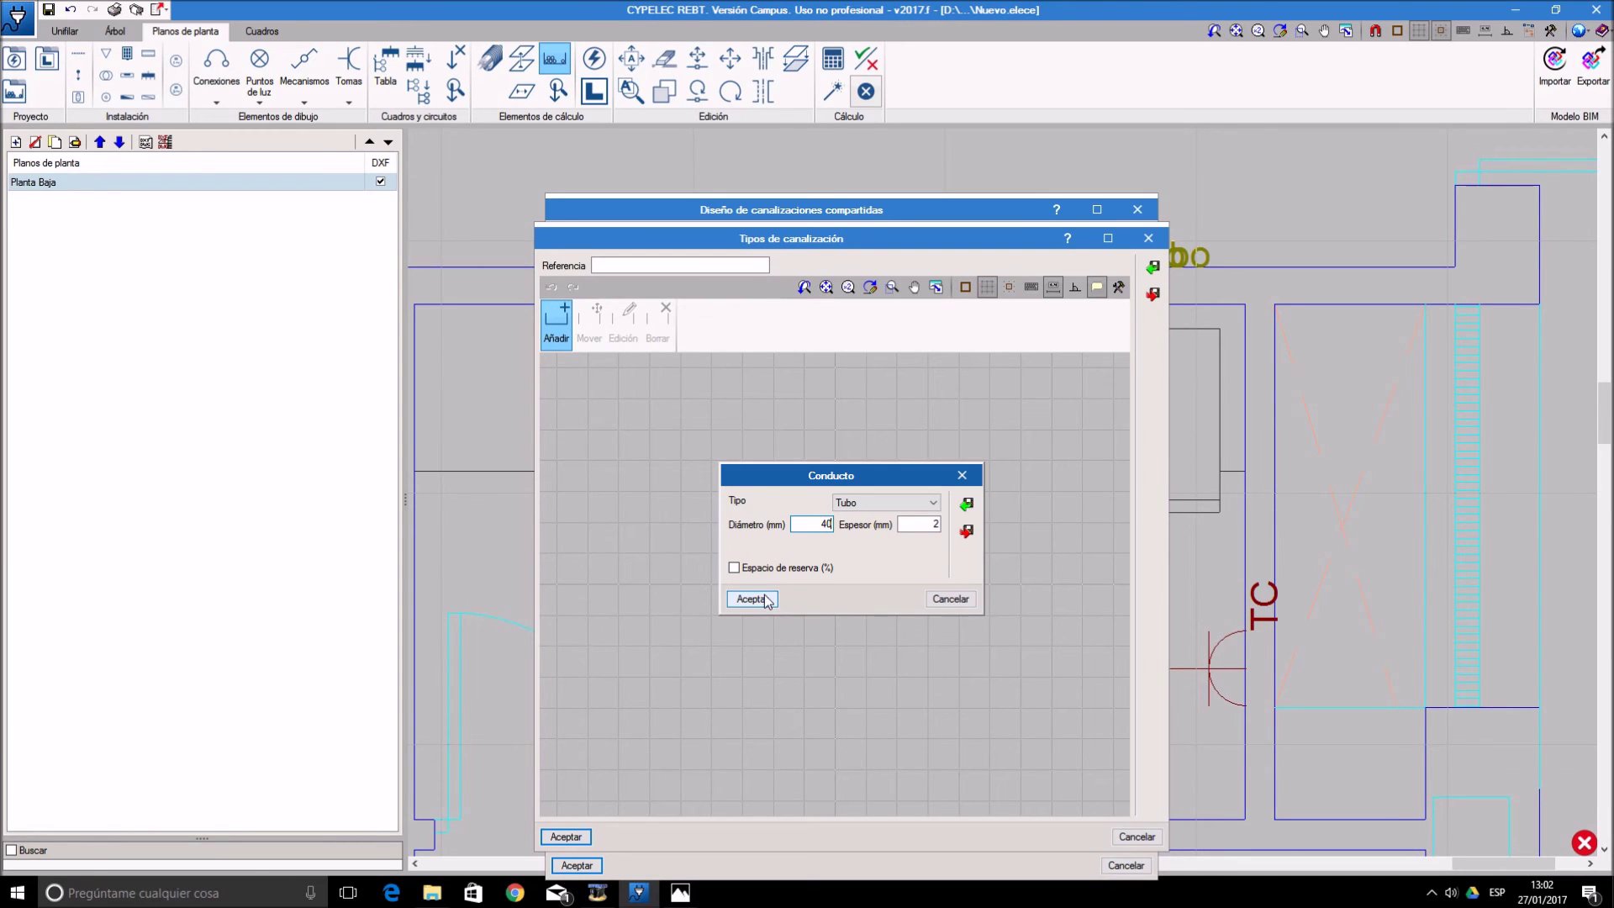
click(753, 599)
click(813, 528)
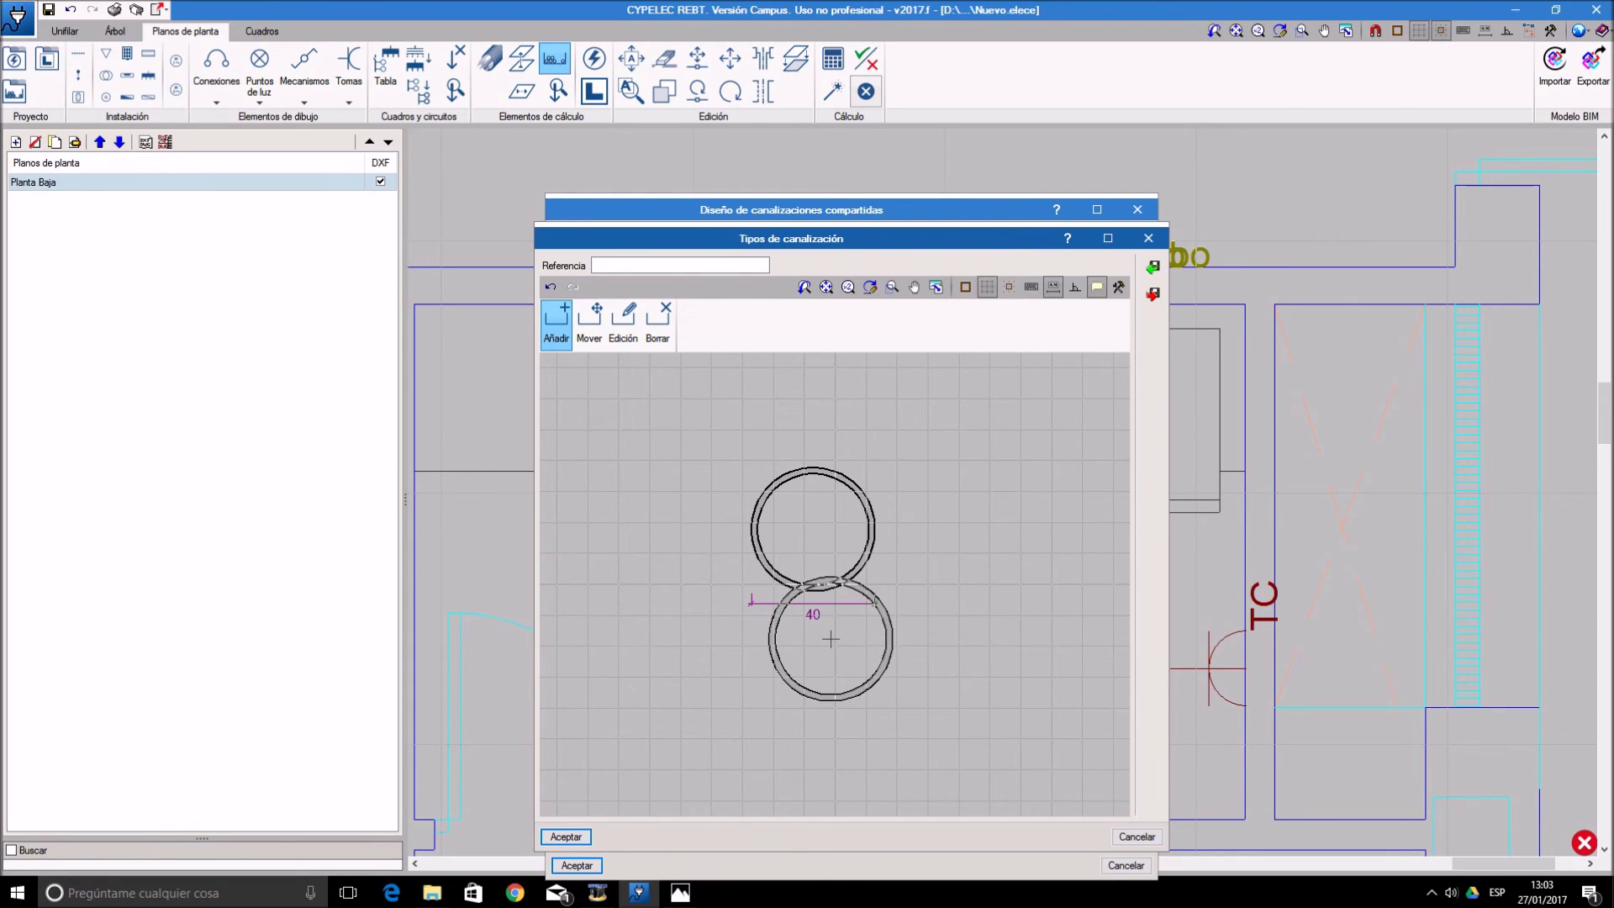
click(677, 262)
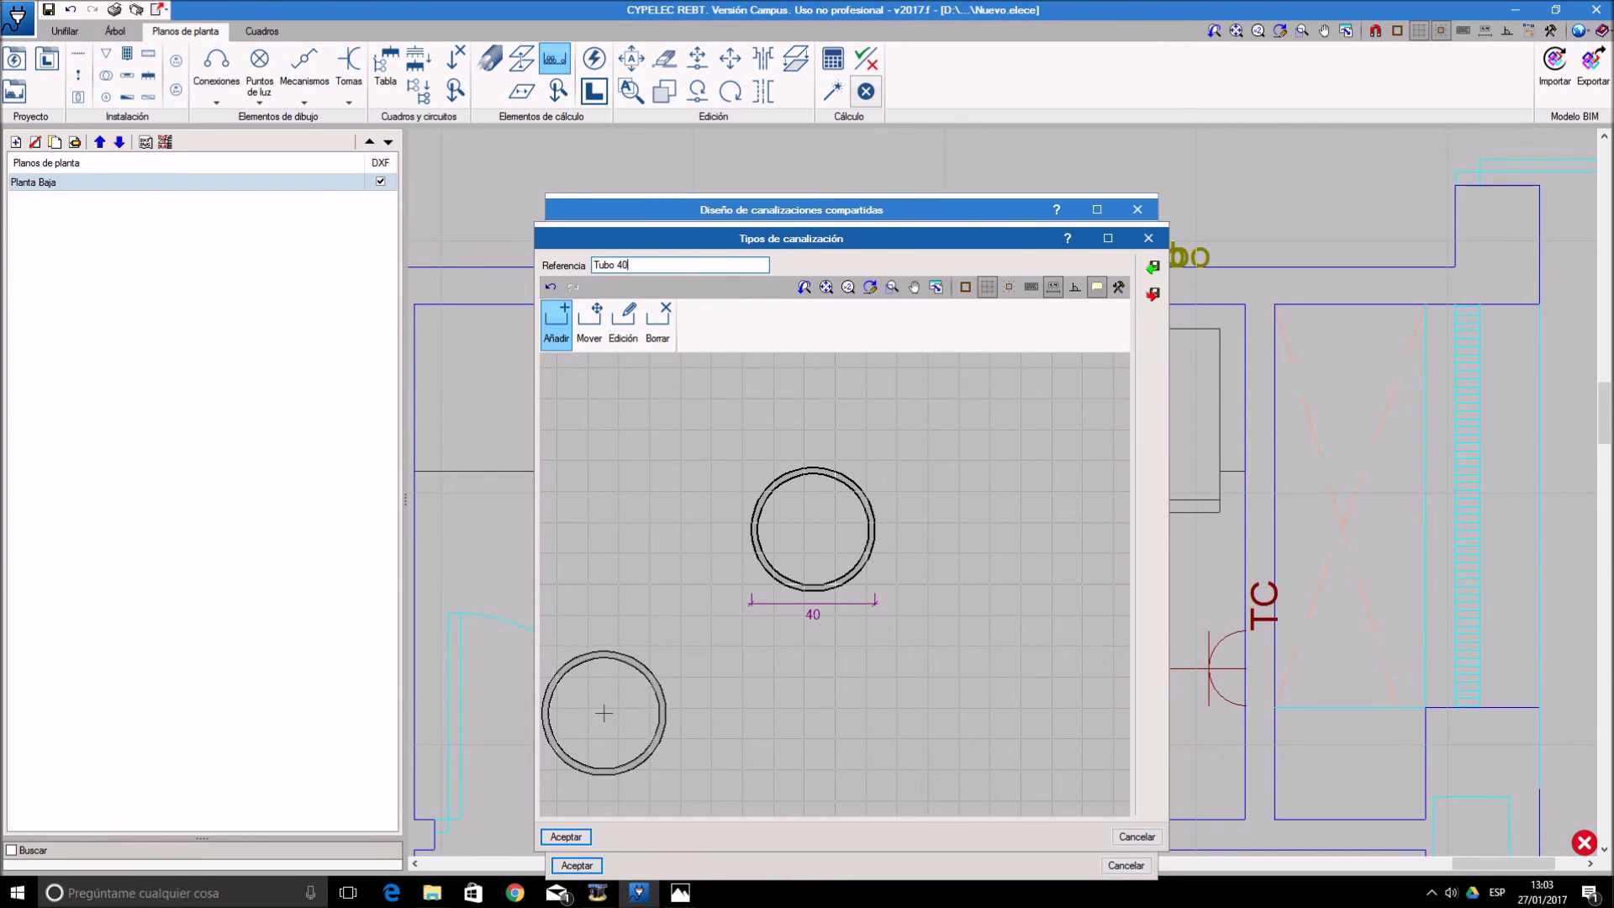
click(565, 837)
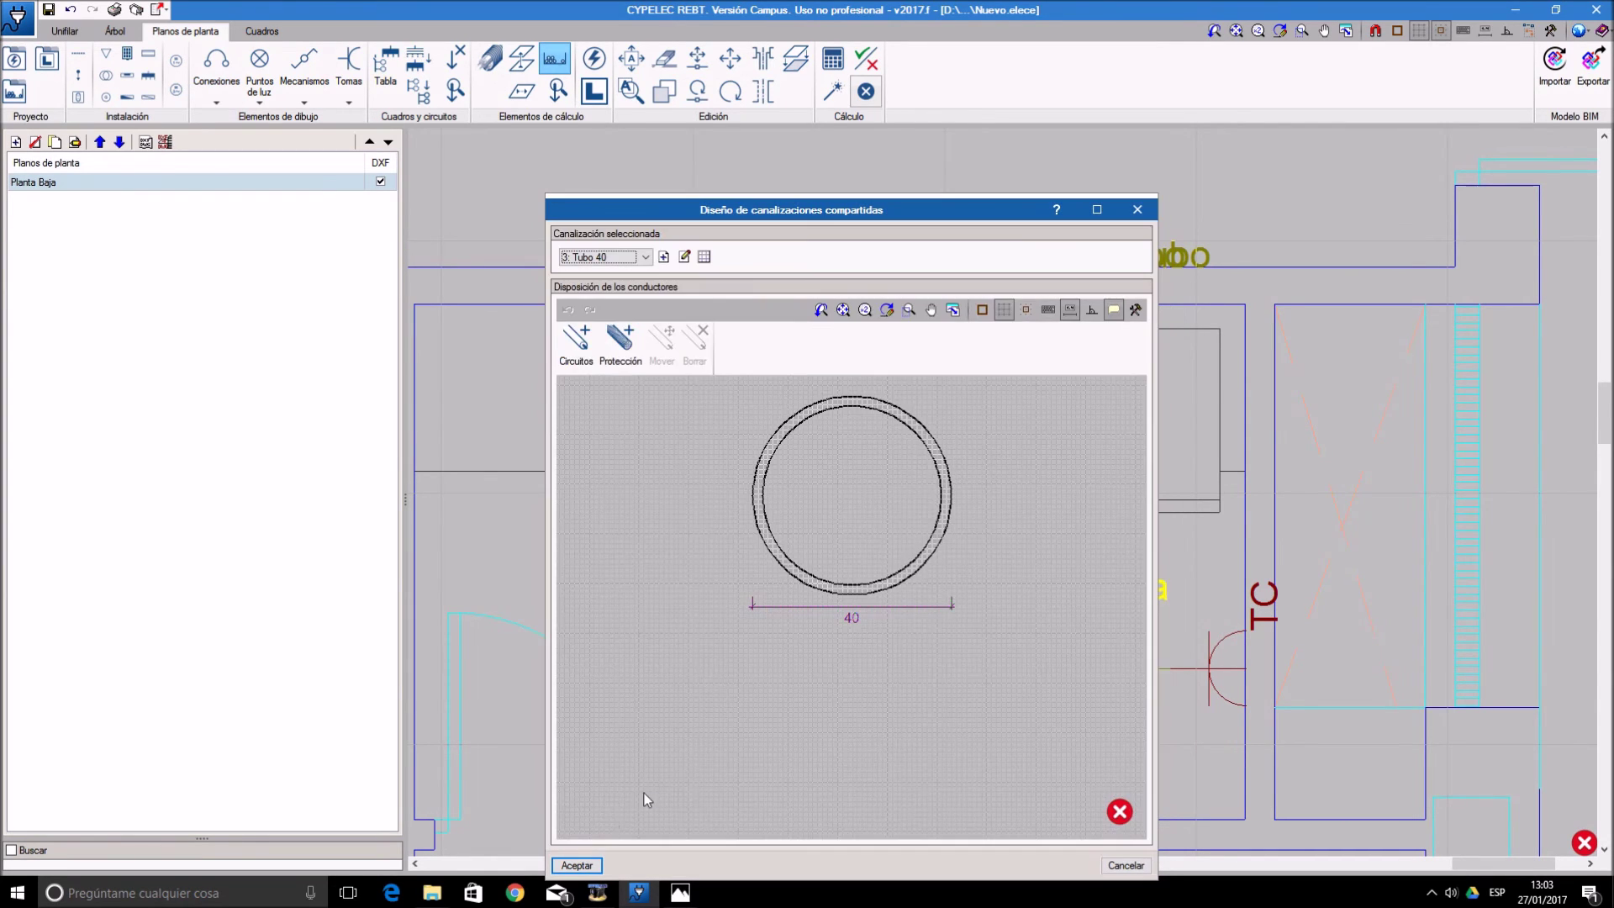
- Place the three Frío phase conductors side by side in the lower part of the tube
click(576, 342)
click(738, 417)
click(738, 433)
click(738, 448)
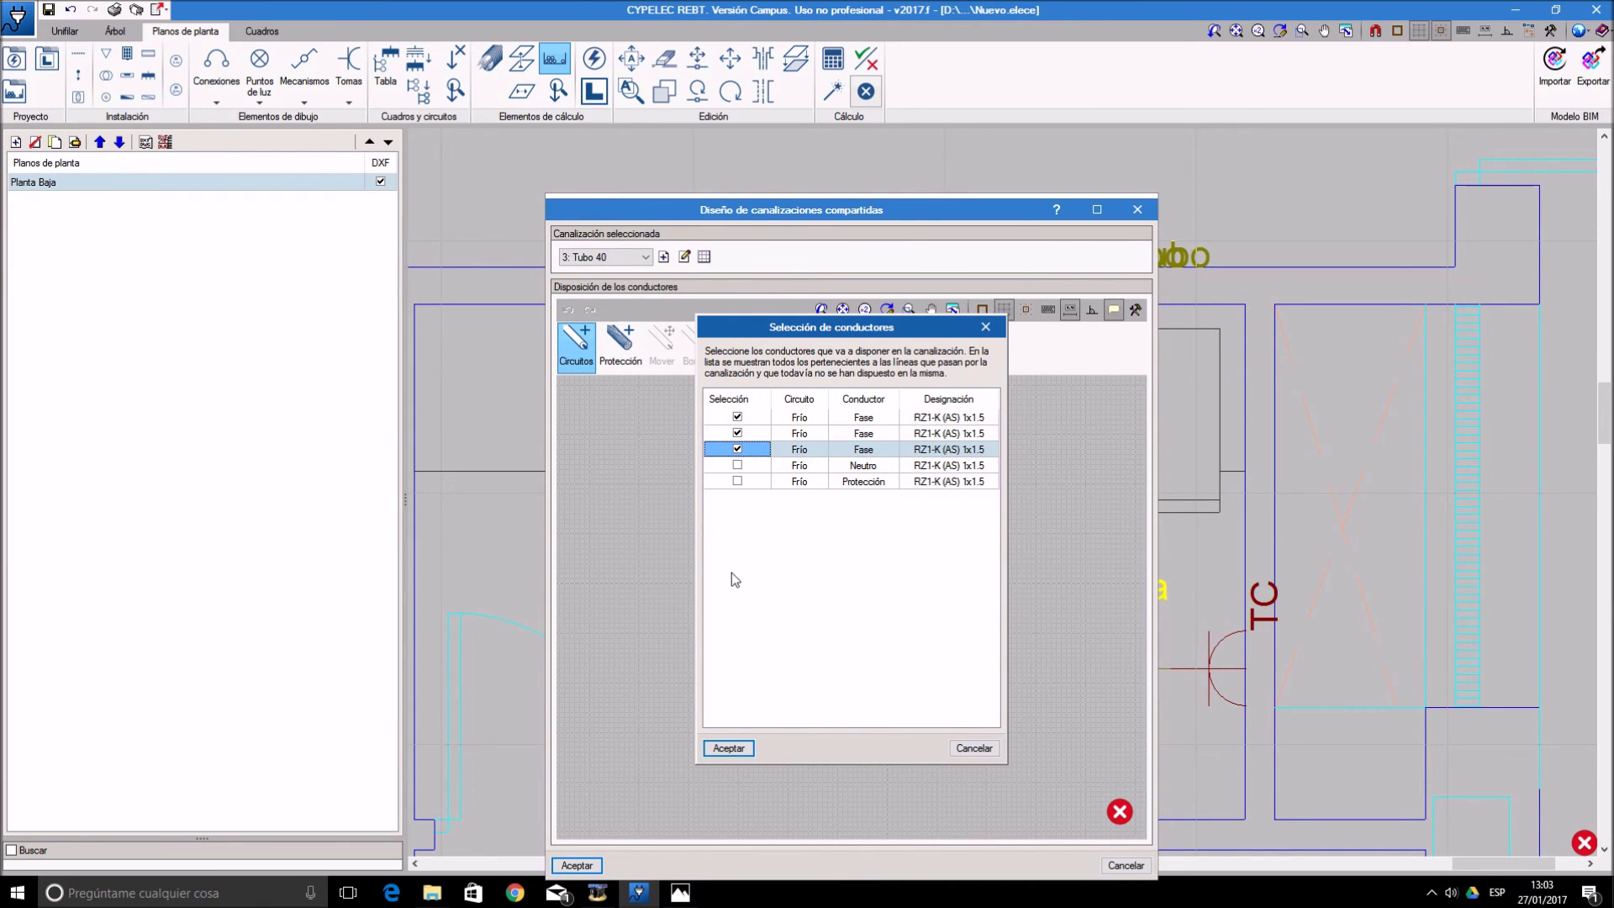
click(729, 748)
click(849, 538)
- Place the Frío neutral and protection conductors side by side above the three phases in the tube
click(737, 417)
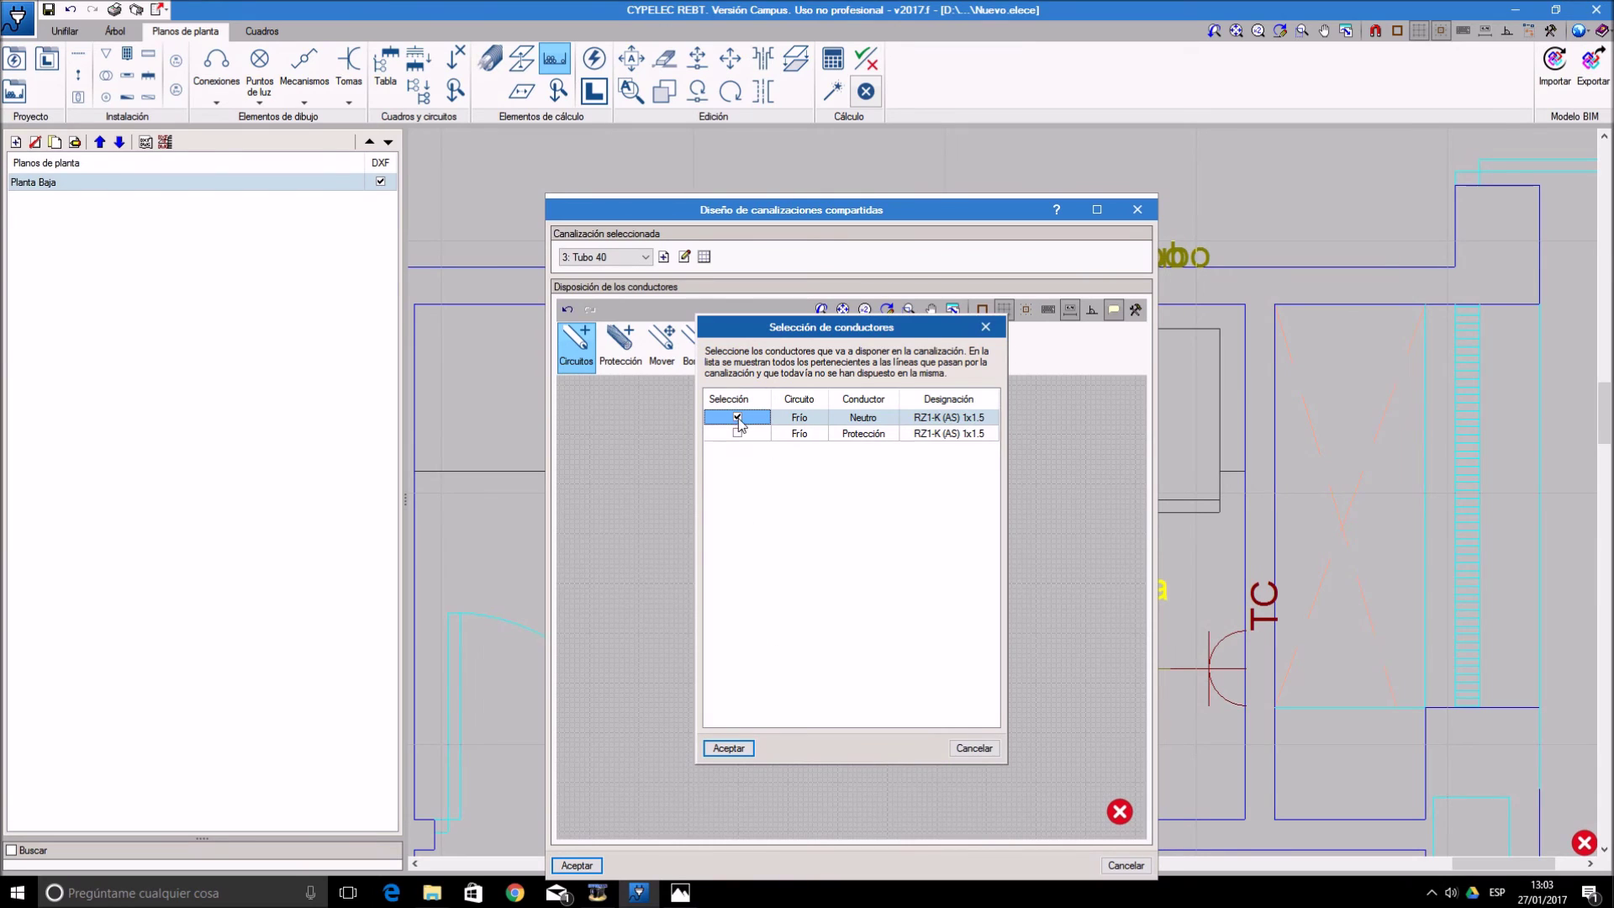
click(737, 433)
click(729, 748)
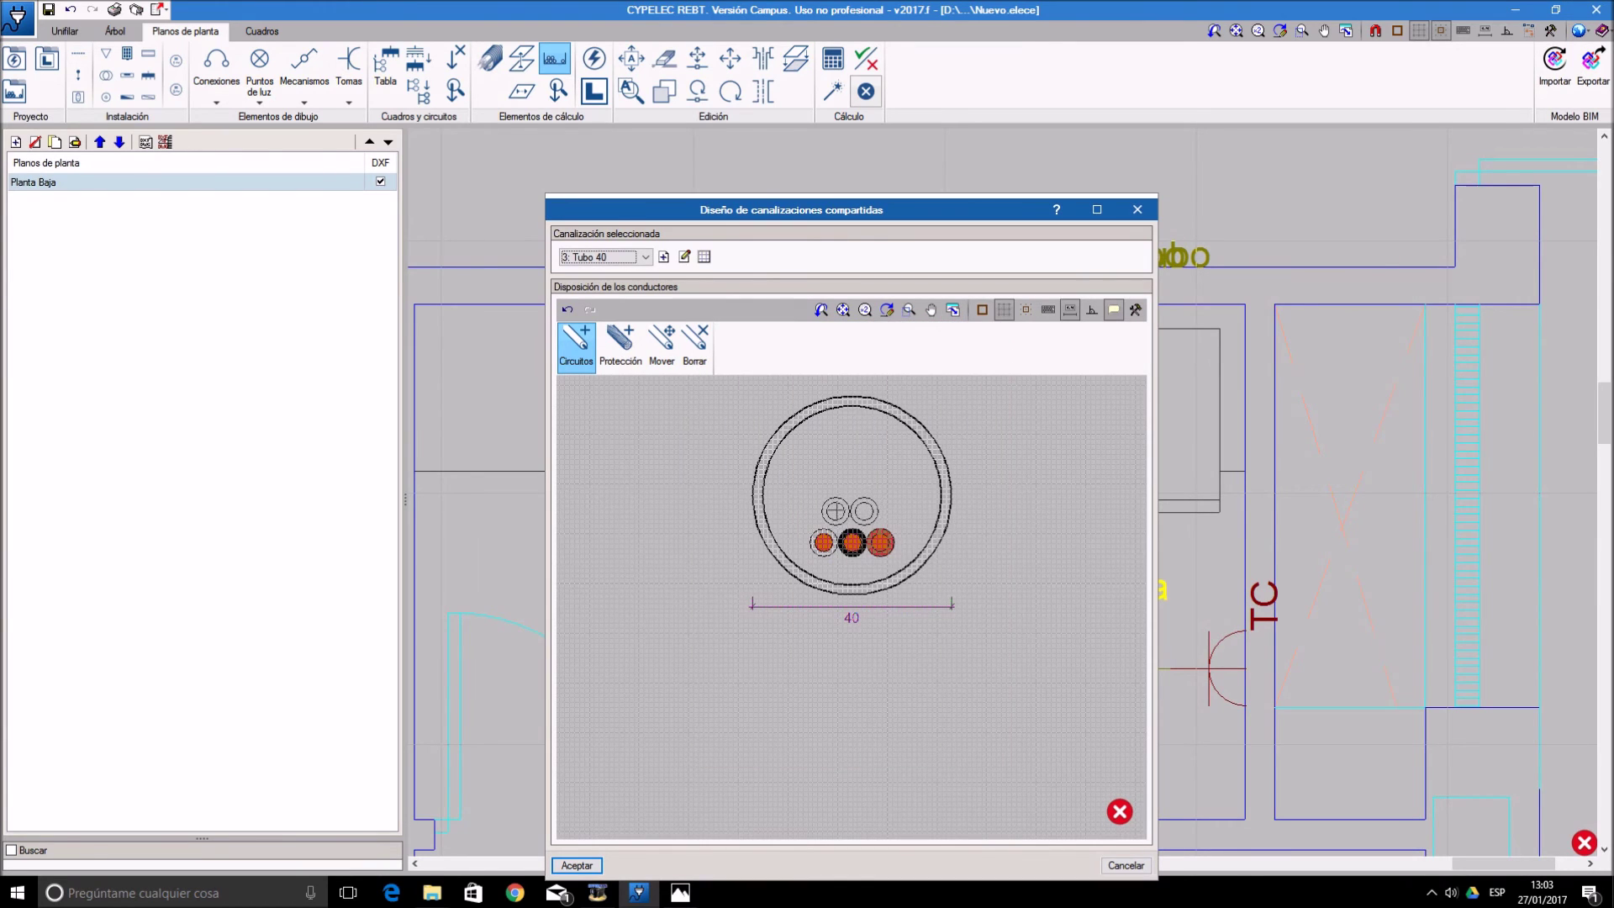
click(843, 518)
click(850, 582)
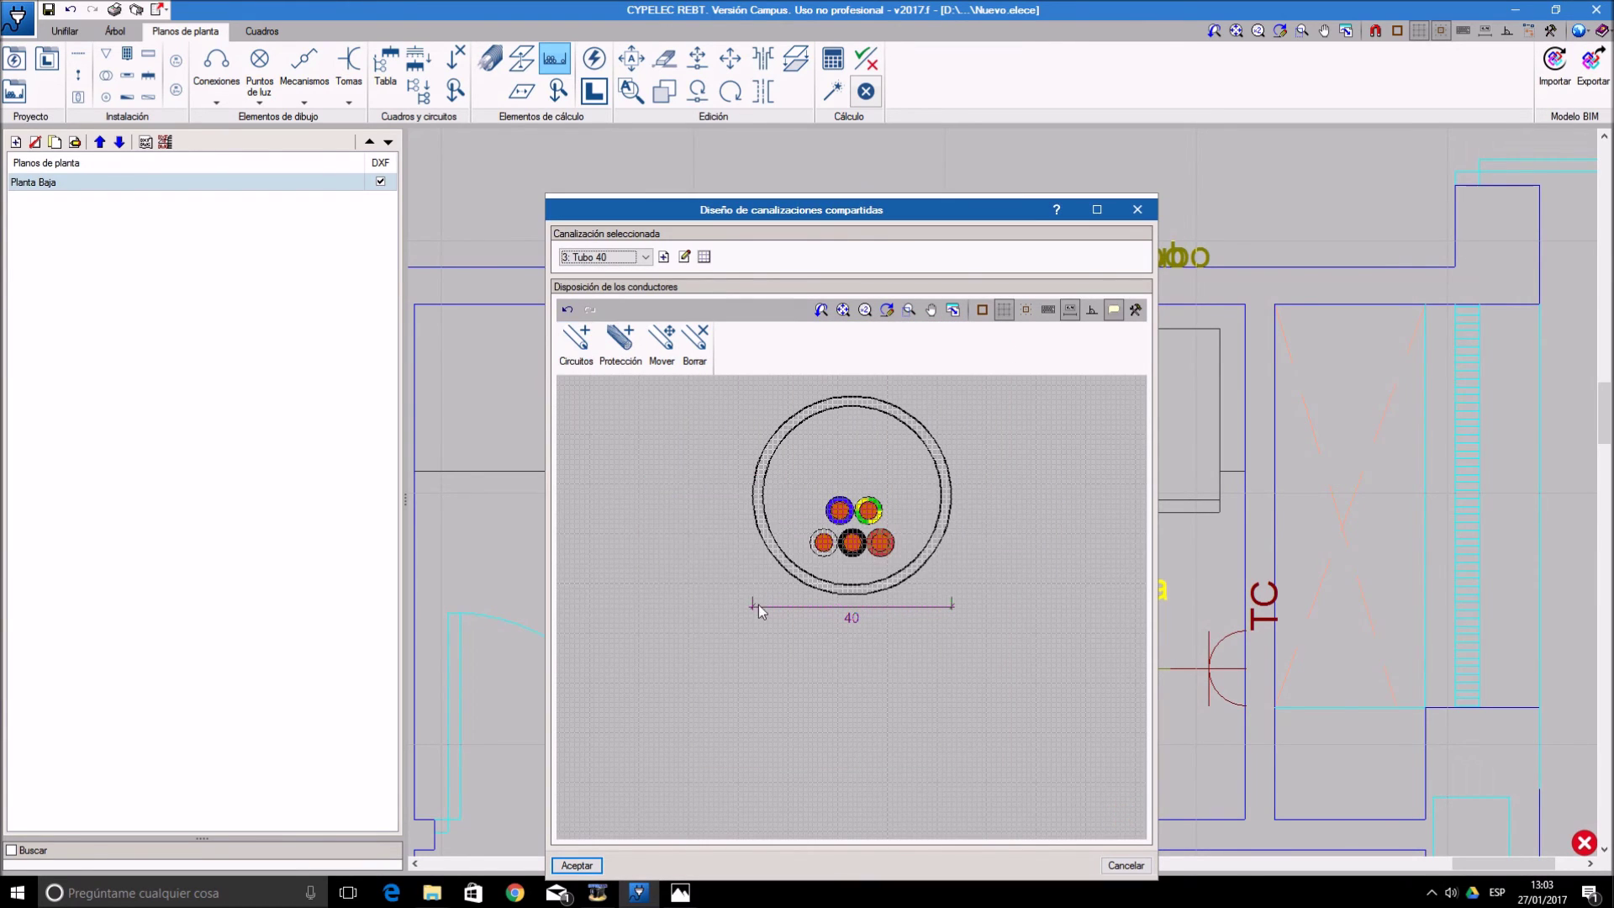
- Rename the tube conduit type Tubo32 and set its diameter to 32 mm
click(685, 257)
click(634, 262)
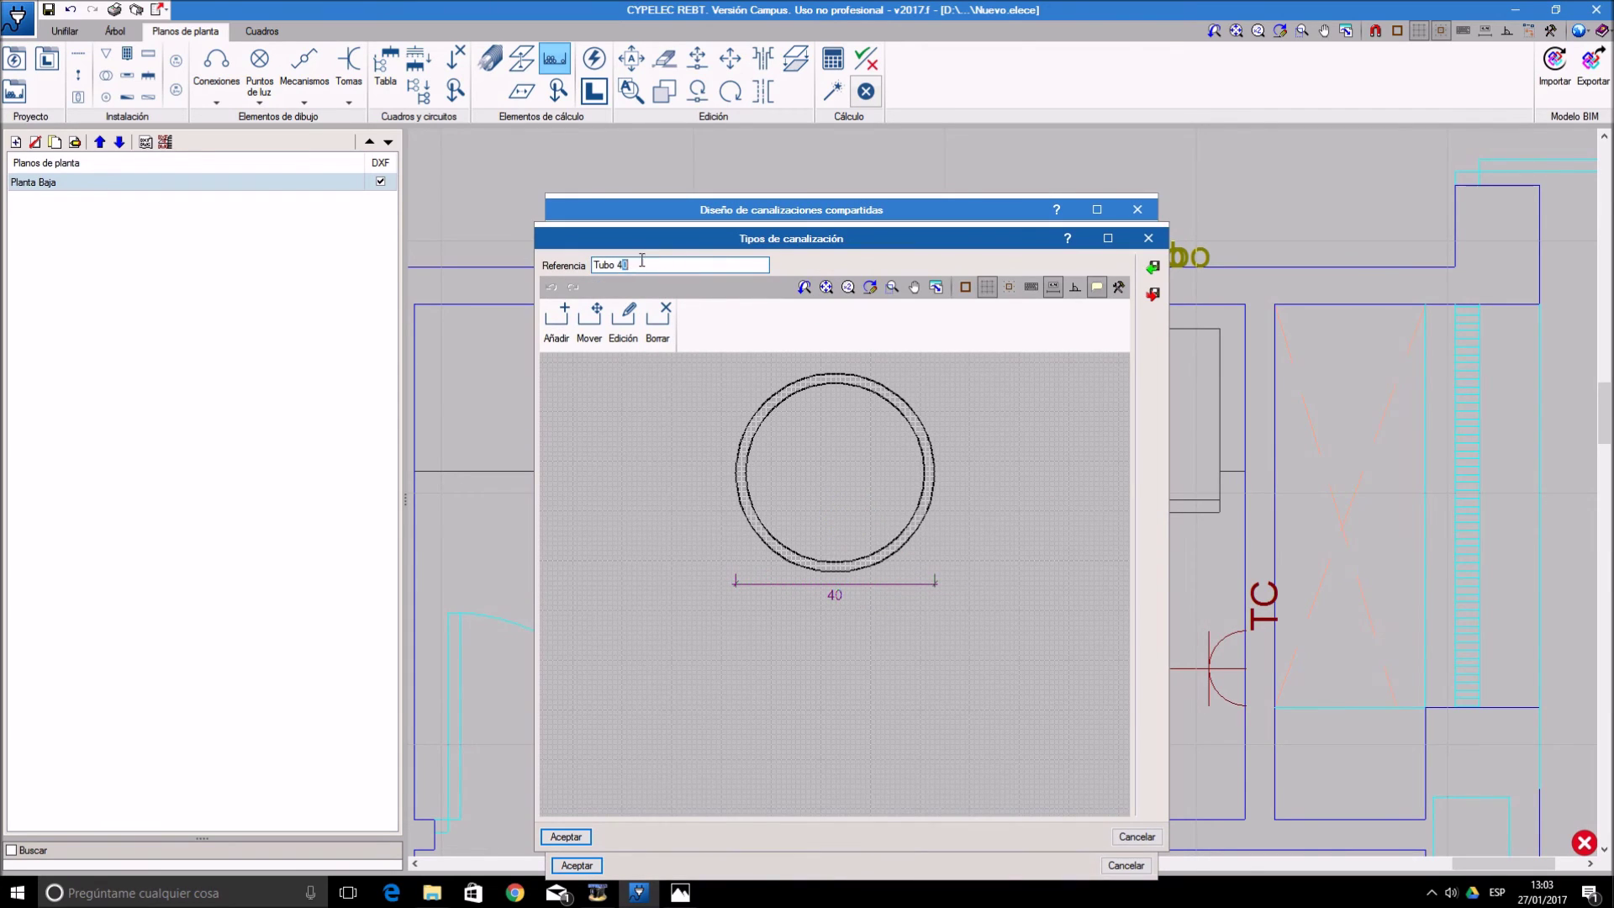
drag(636, 265, 618, 261)
text(32)
click(624, 323)
click(757, 410)
click(825, 523)
text(32)
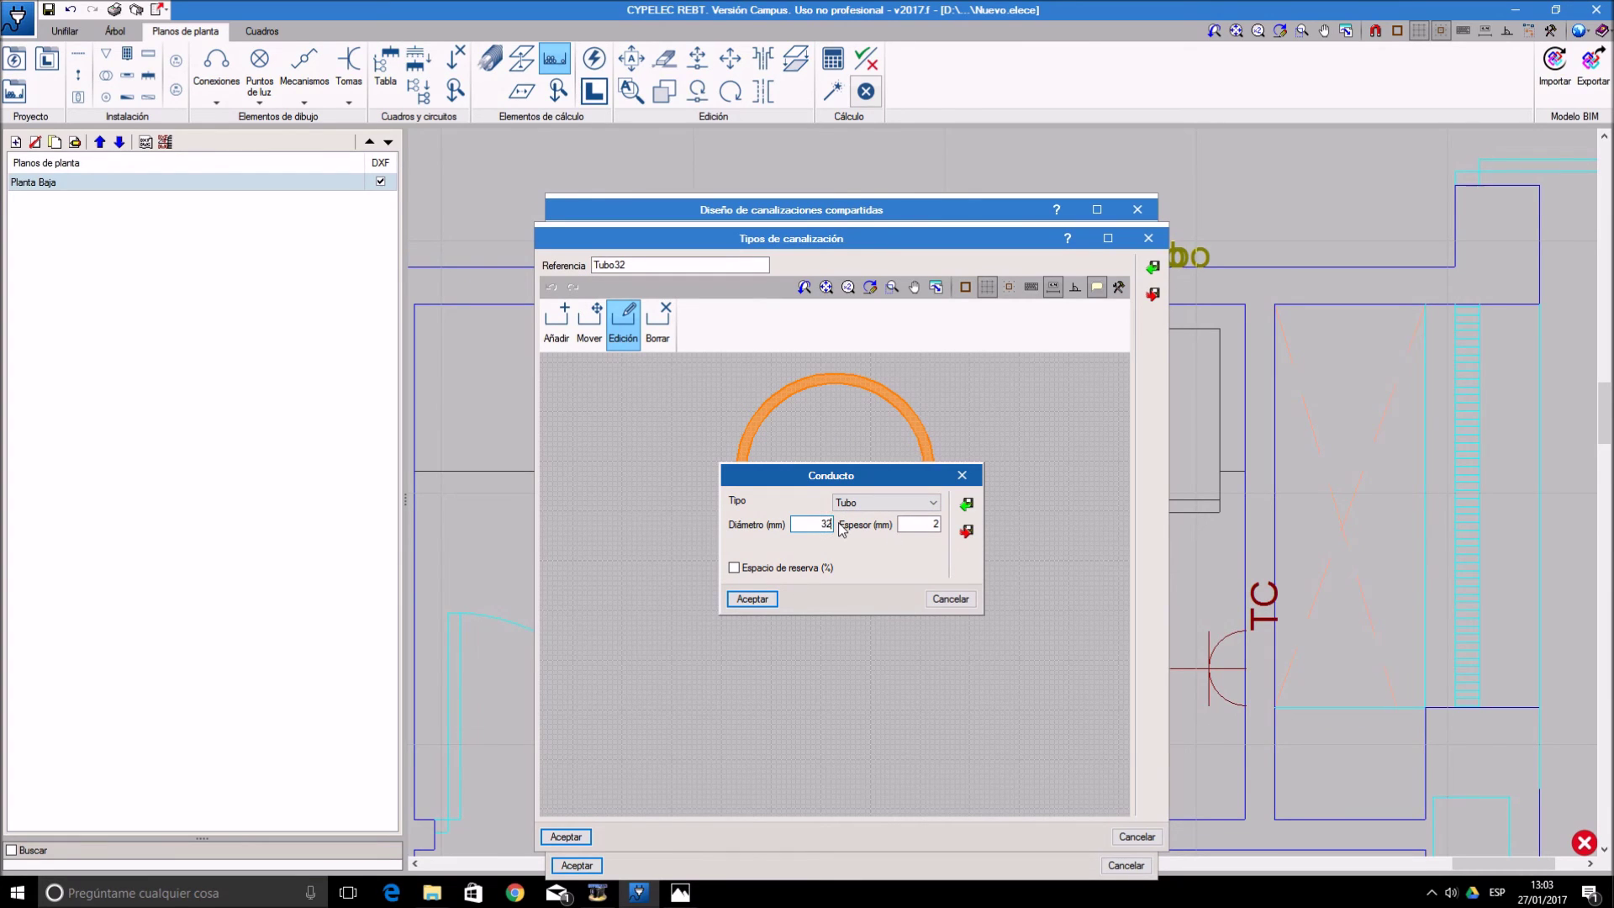
click(754, 599)
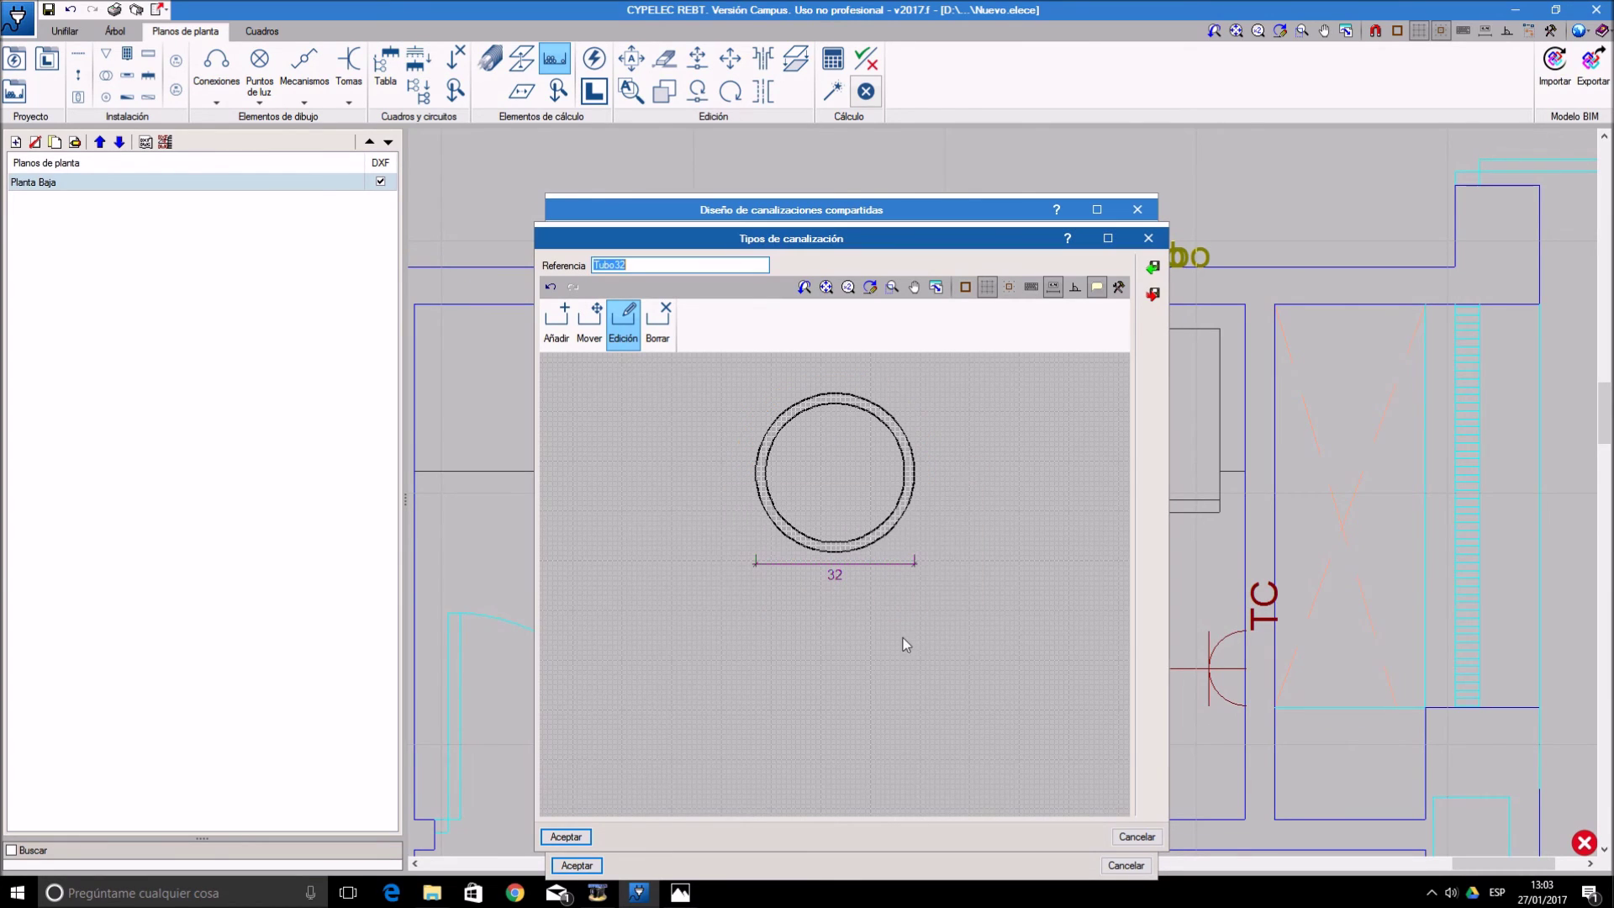
click(565, 837)
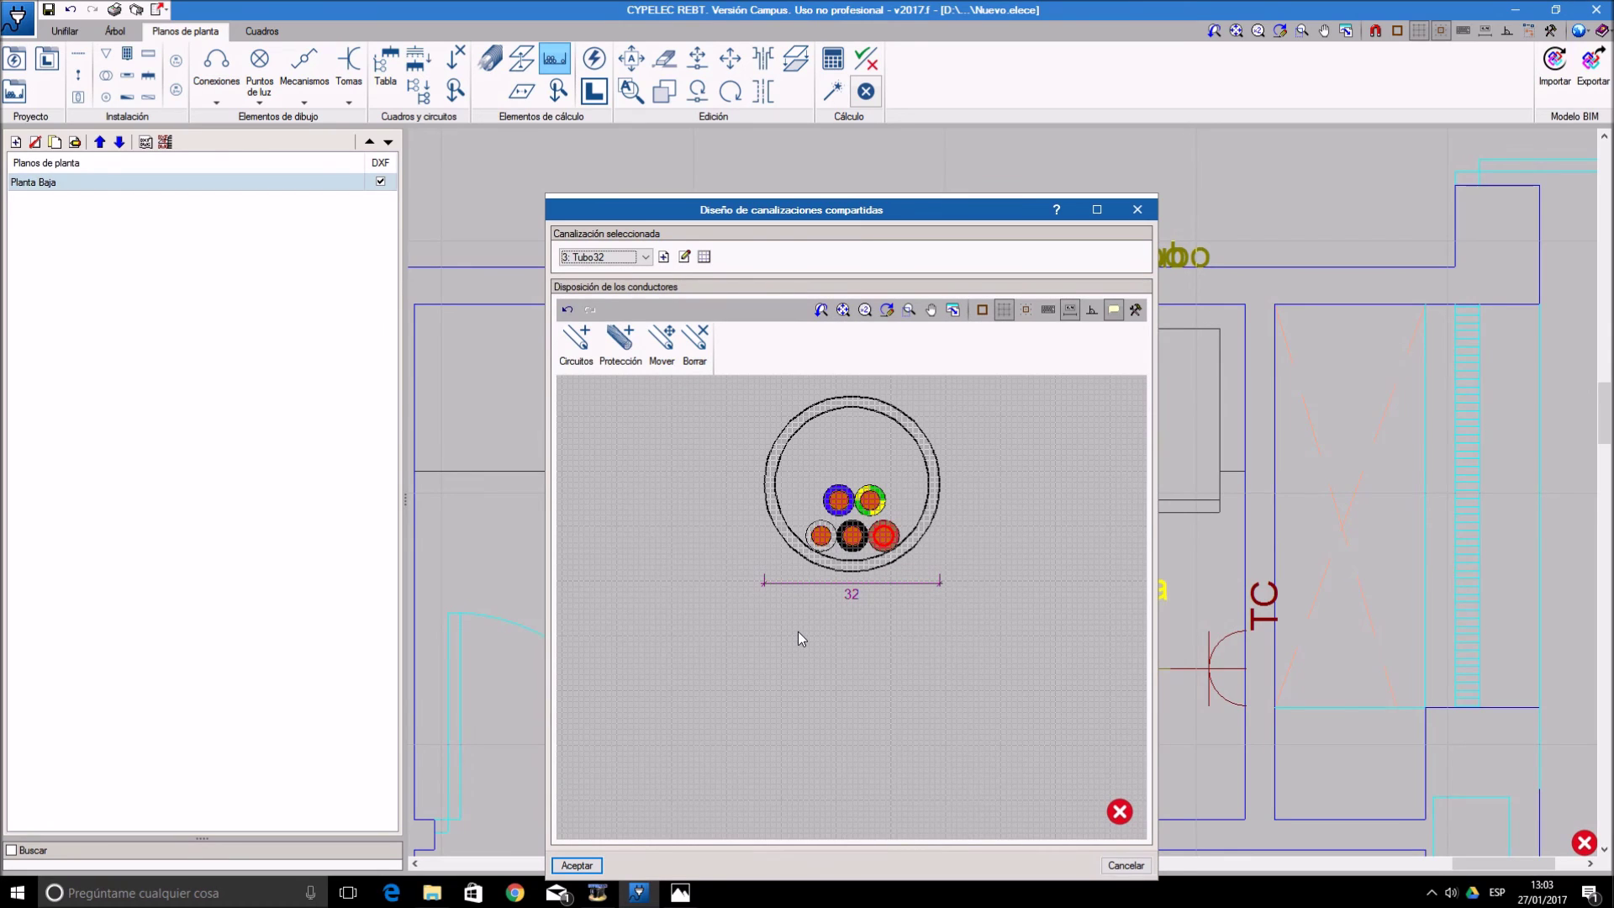
- Change the reference of the tube conduit type to Tubo25
click(626, 257)
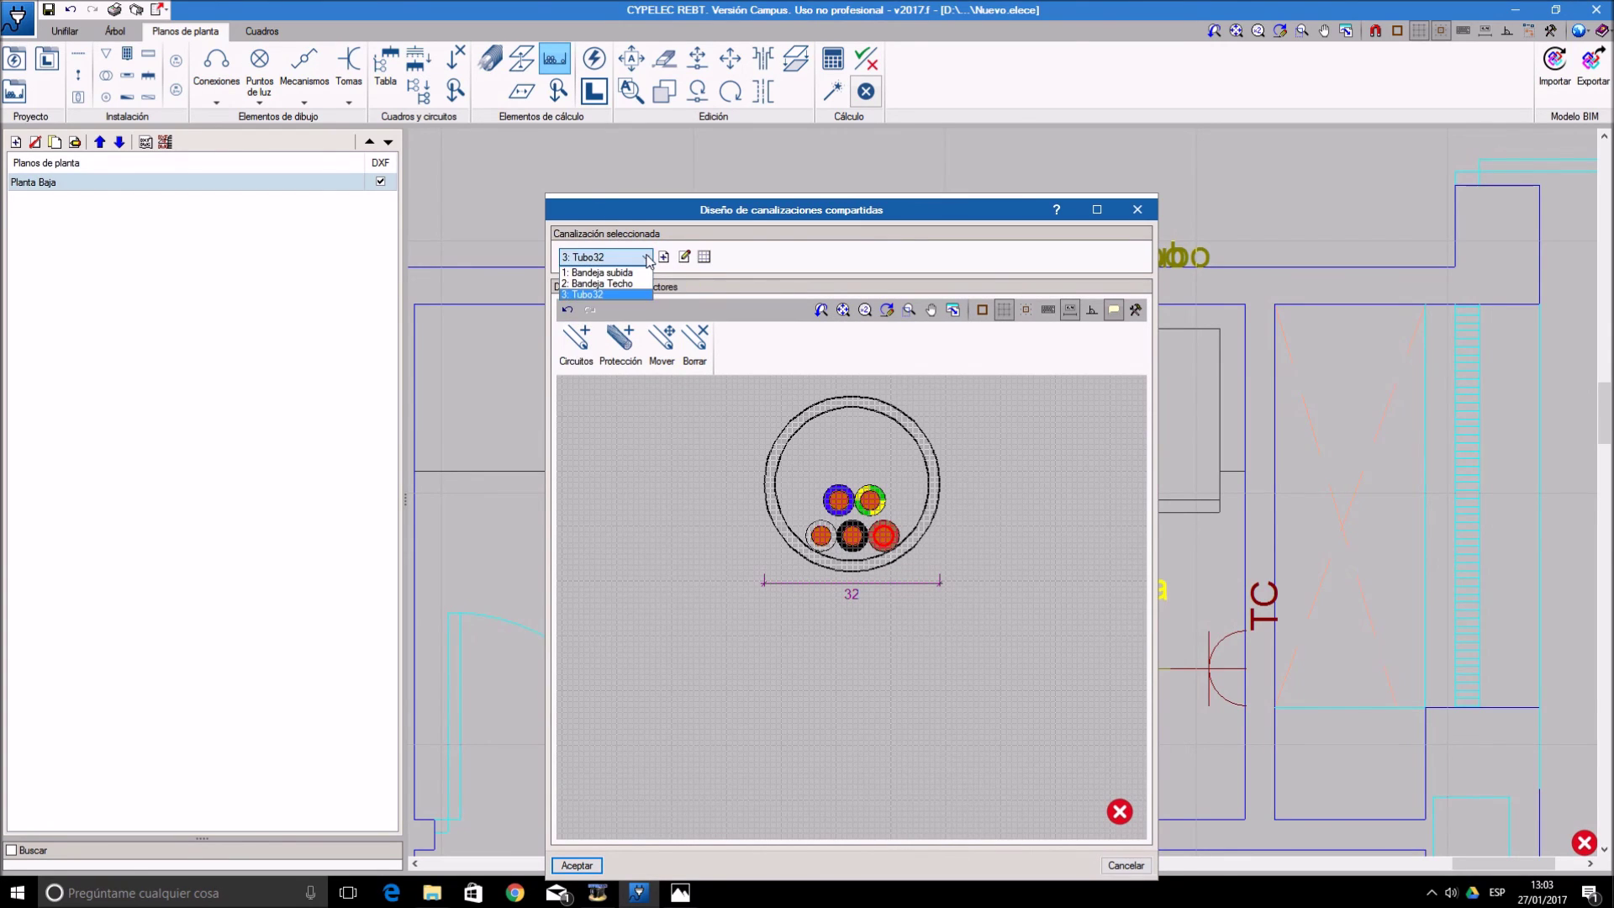
click(605, 295)
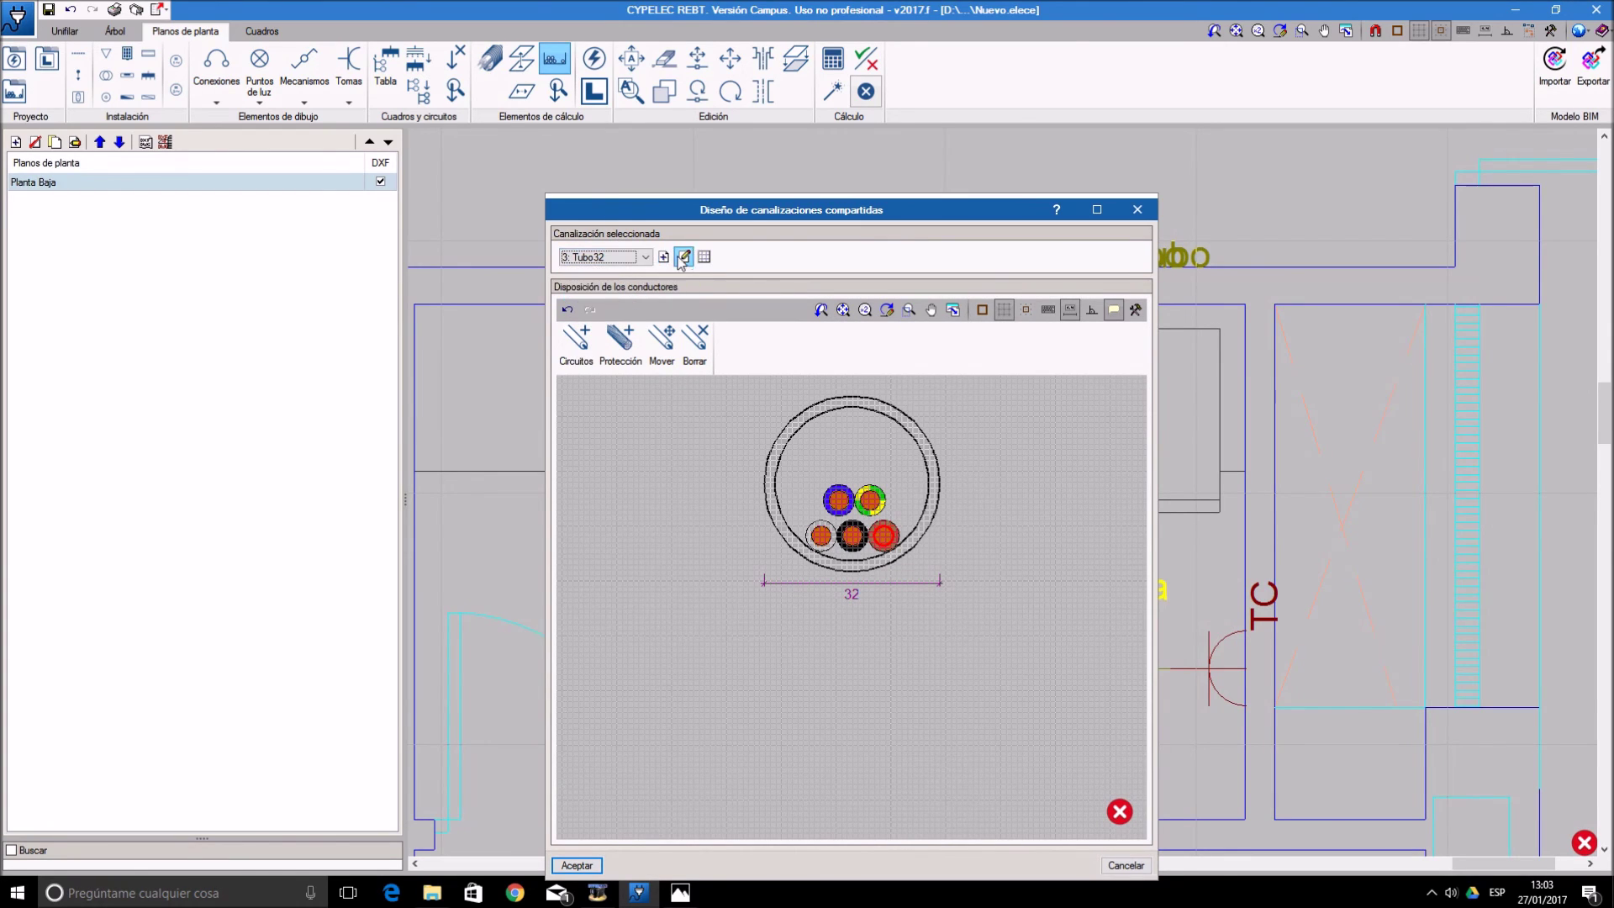
click(685, 256)
drag(662, 266, 616, 264)
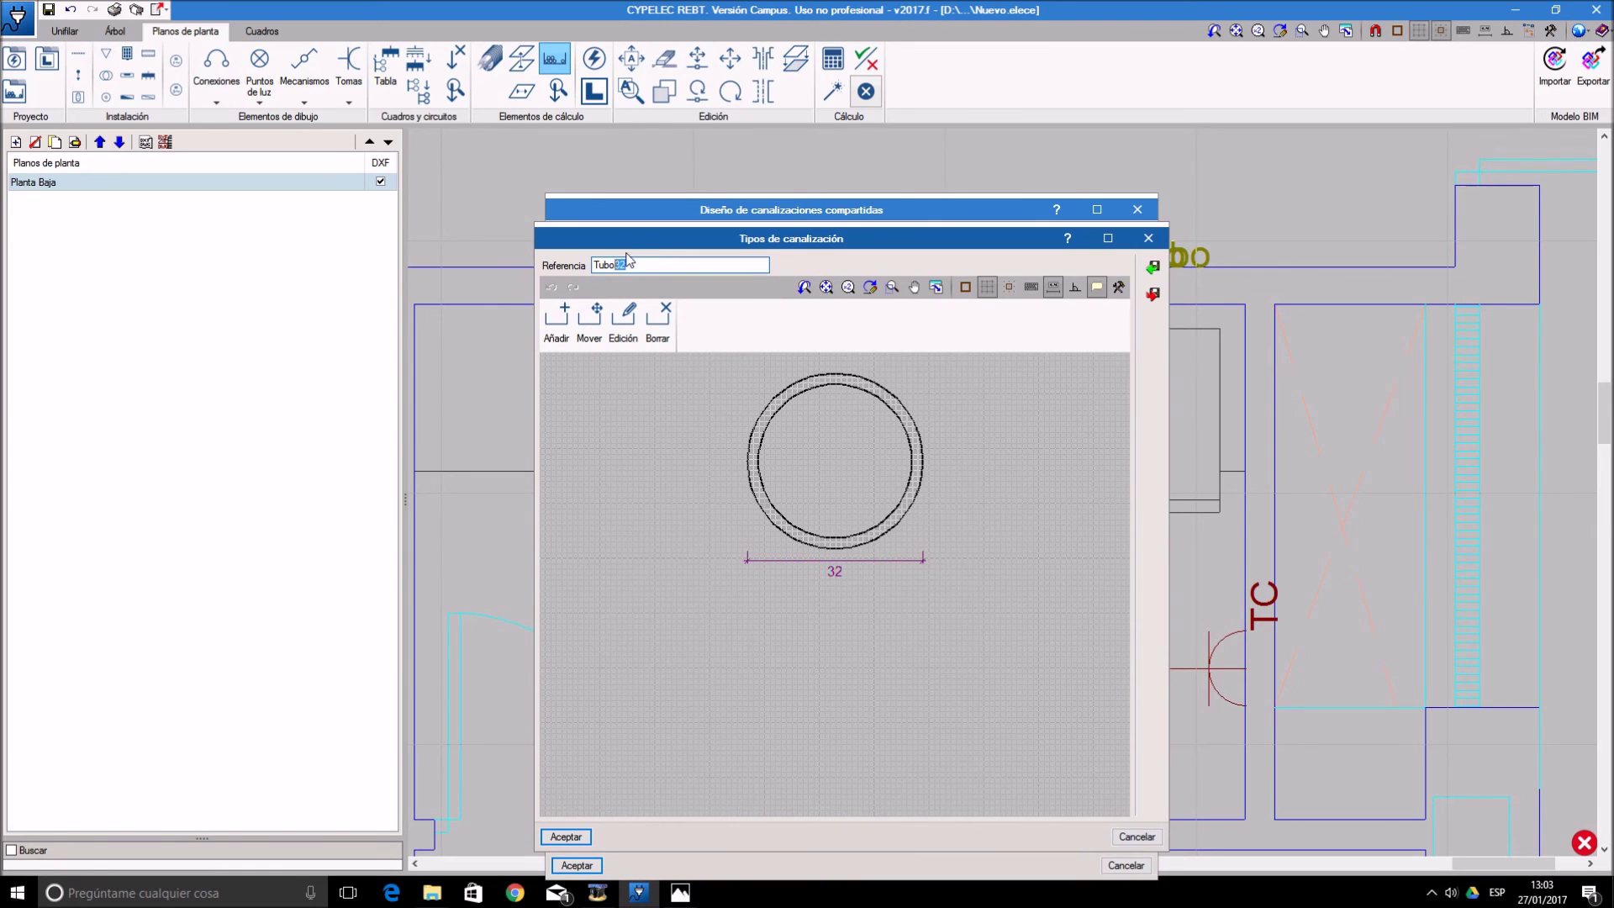
text(2)
click(566, 836)
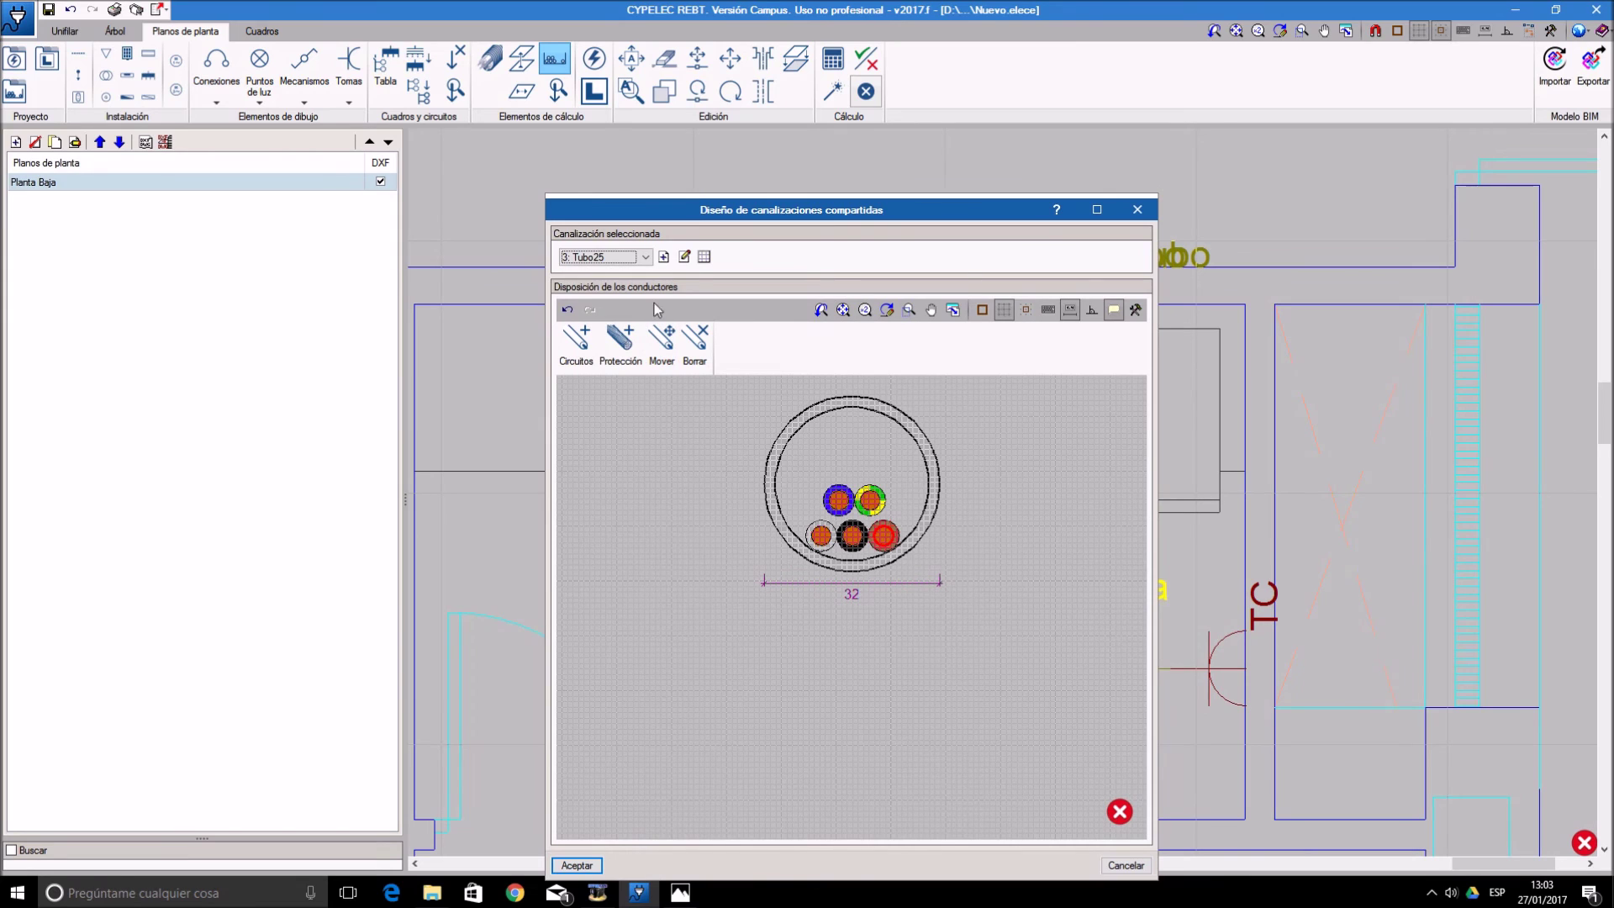
- Set the diameter of the Tubo25 conduit's tube to 25 mm
click(685, 256)
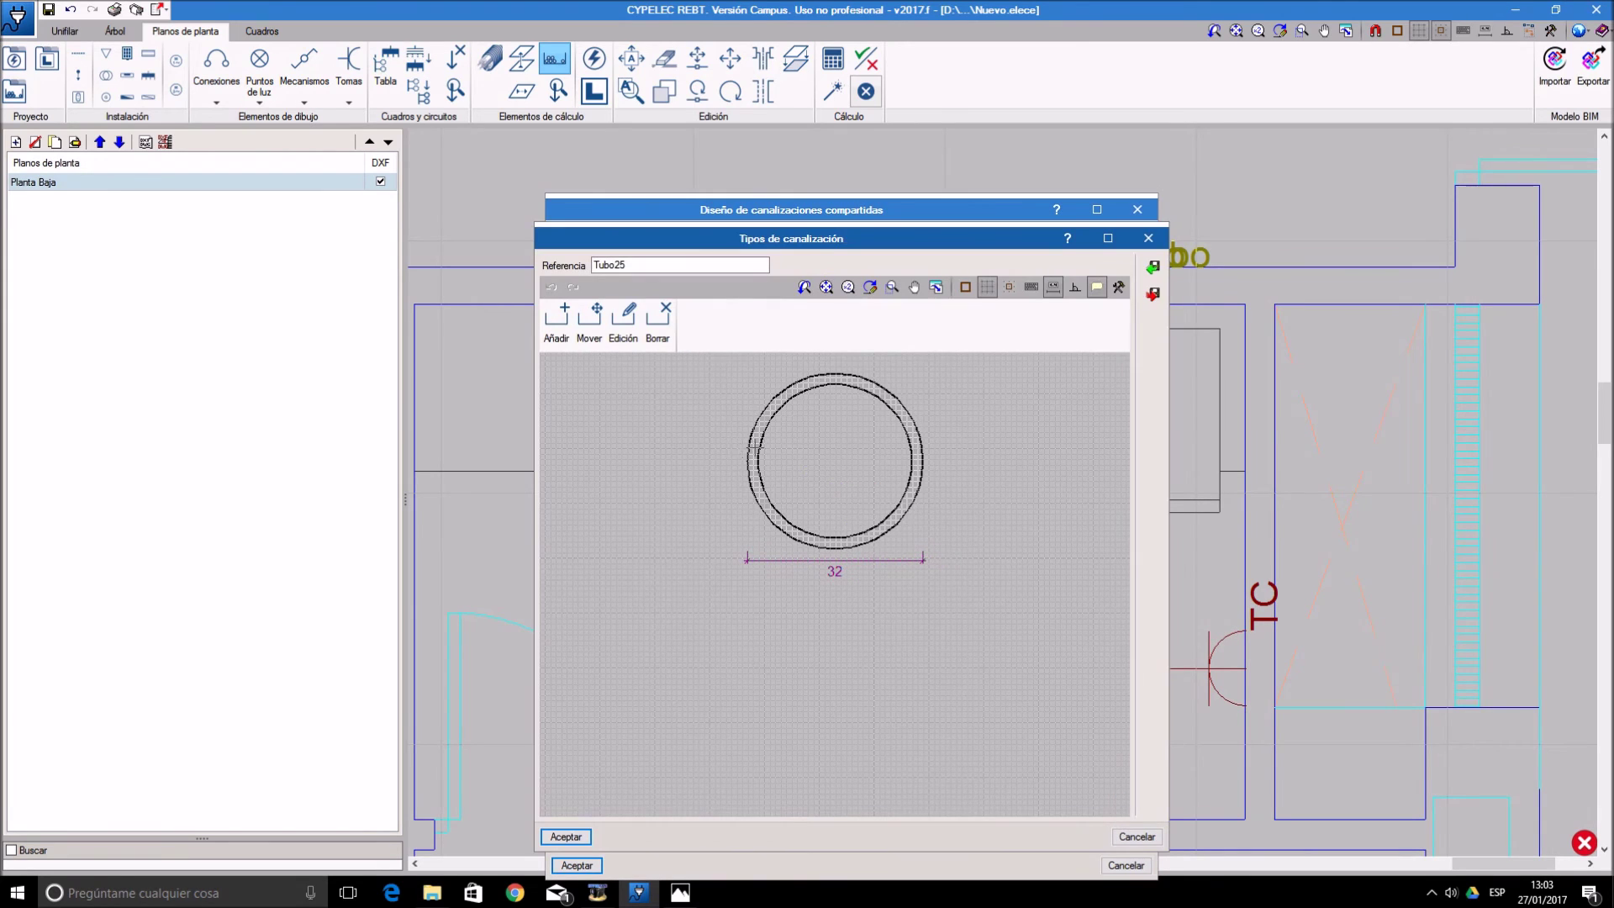
click(623, 324)
click(764, 418)
double_click(828, 522)
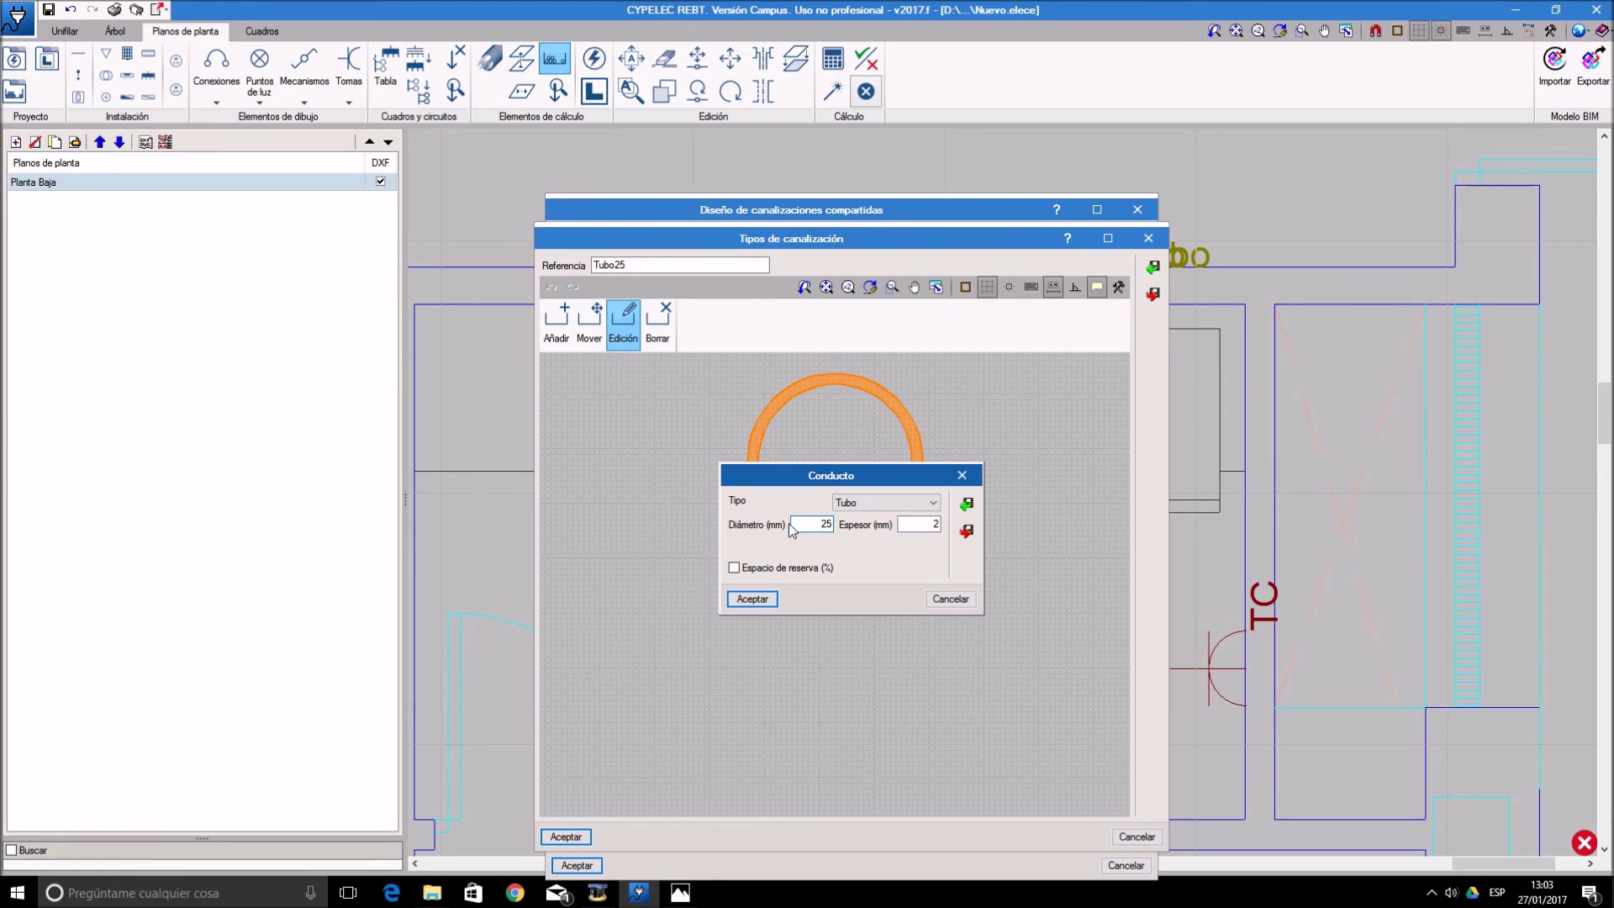
click(754, 598)
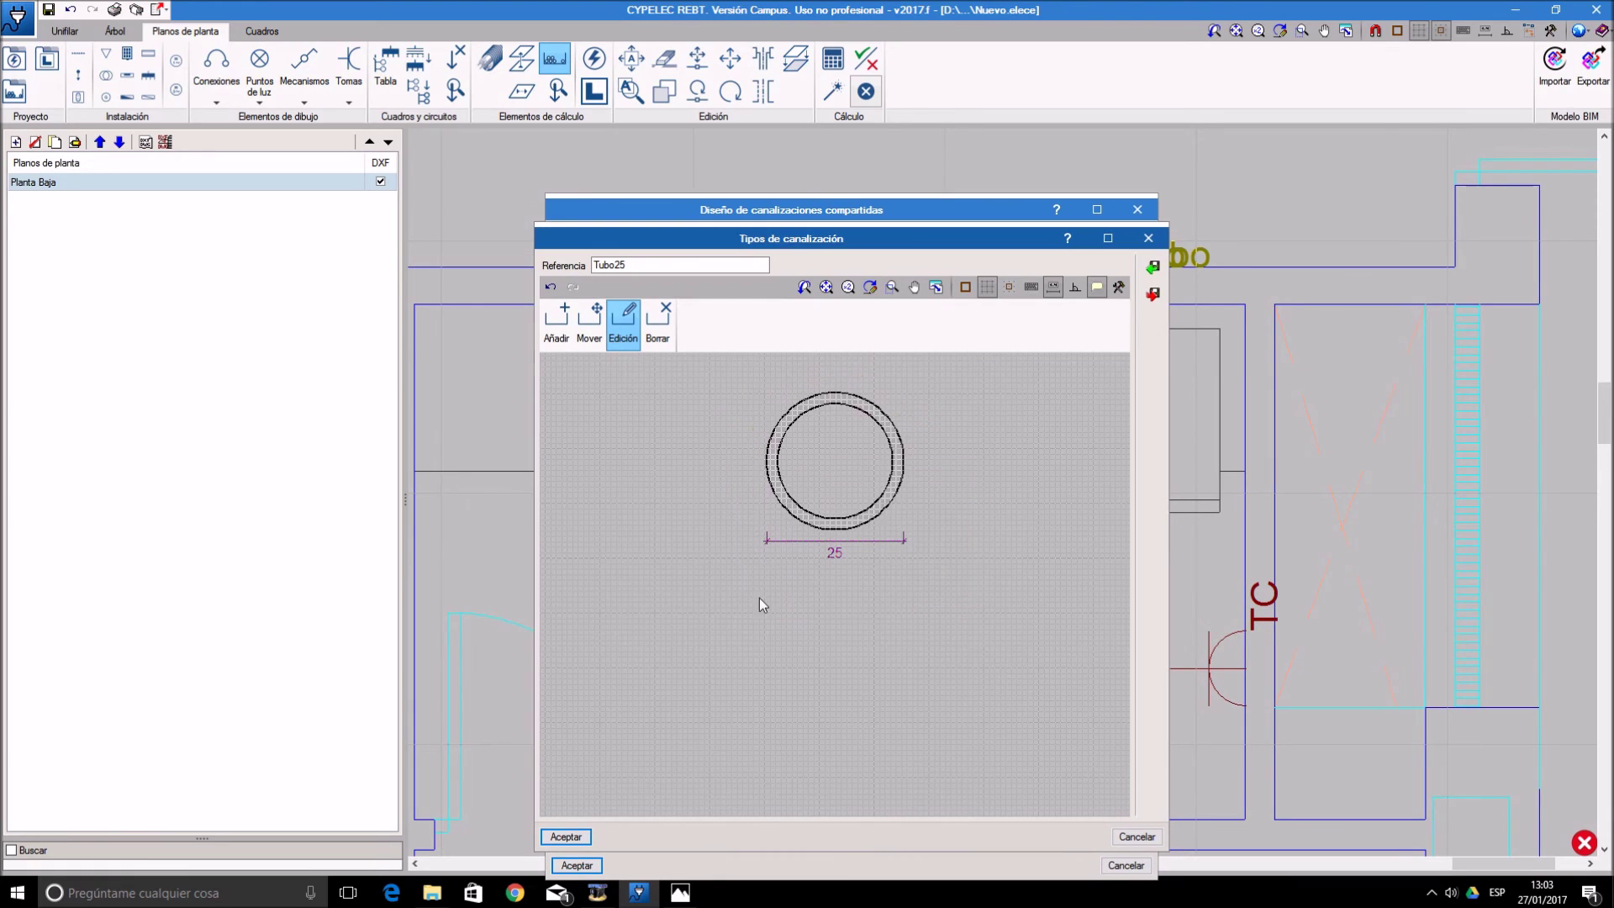
click(584, 834)
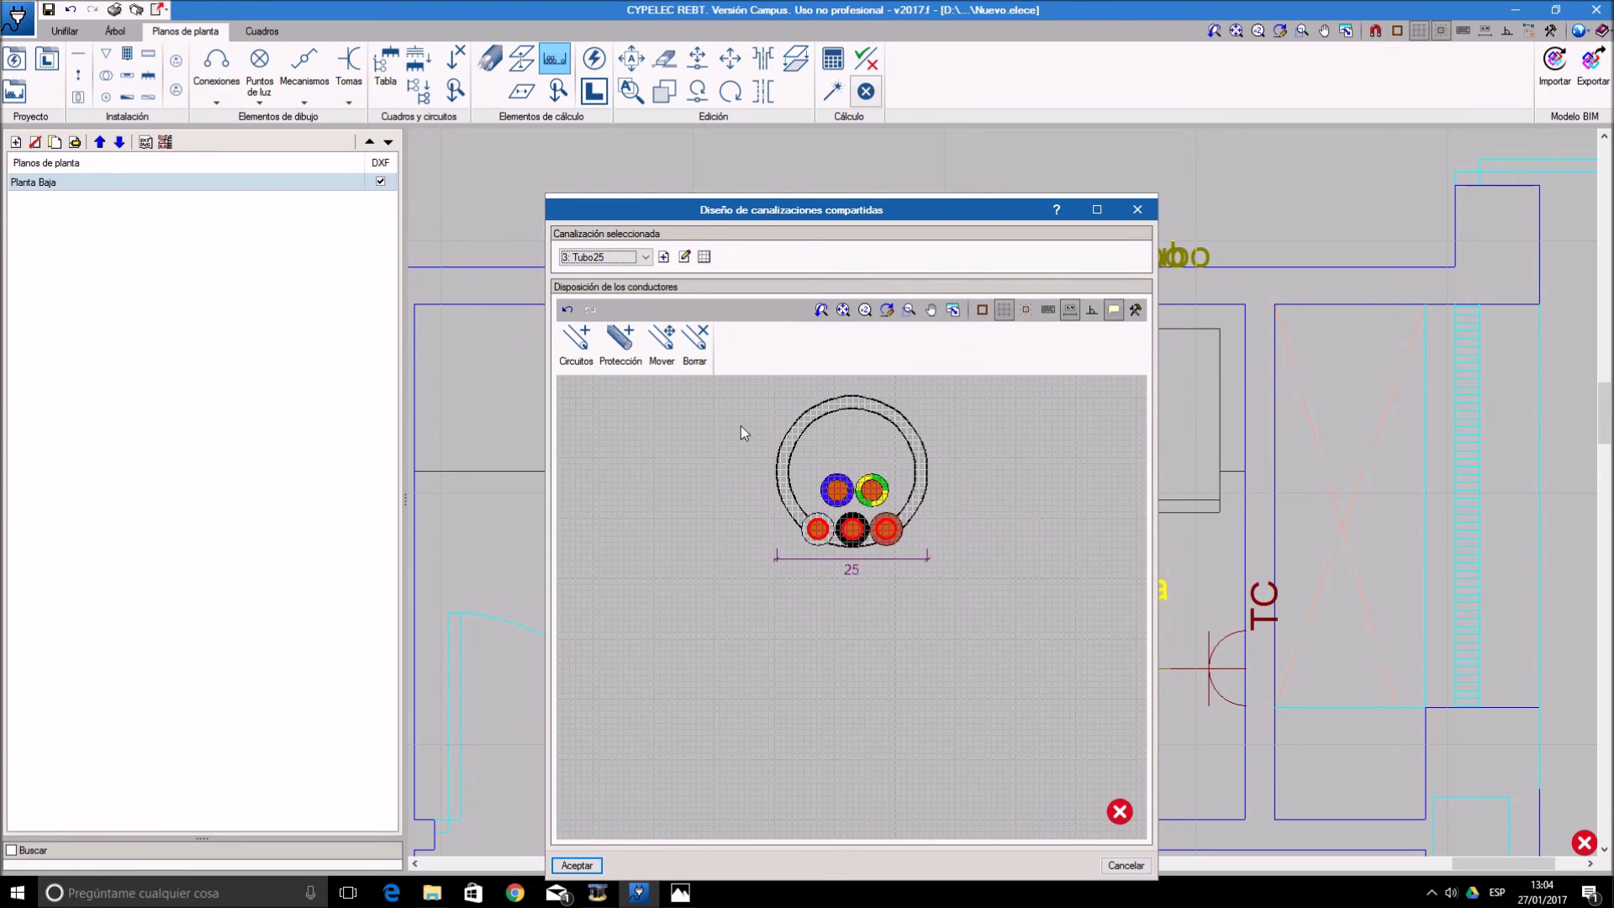
- Move the neutral, the protection and the two outer phase conductors up about 6.4 mm inside the tube
click(661, 341)
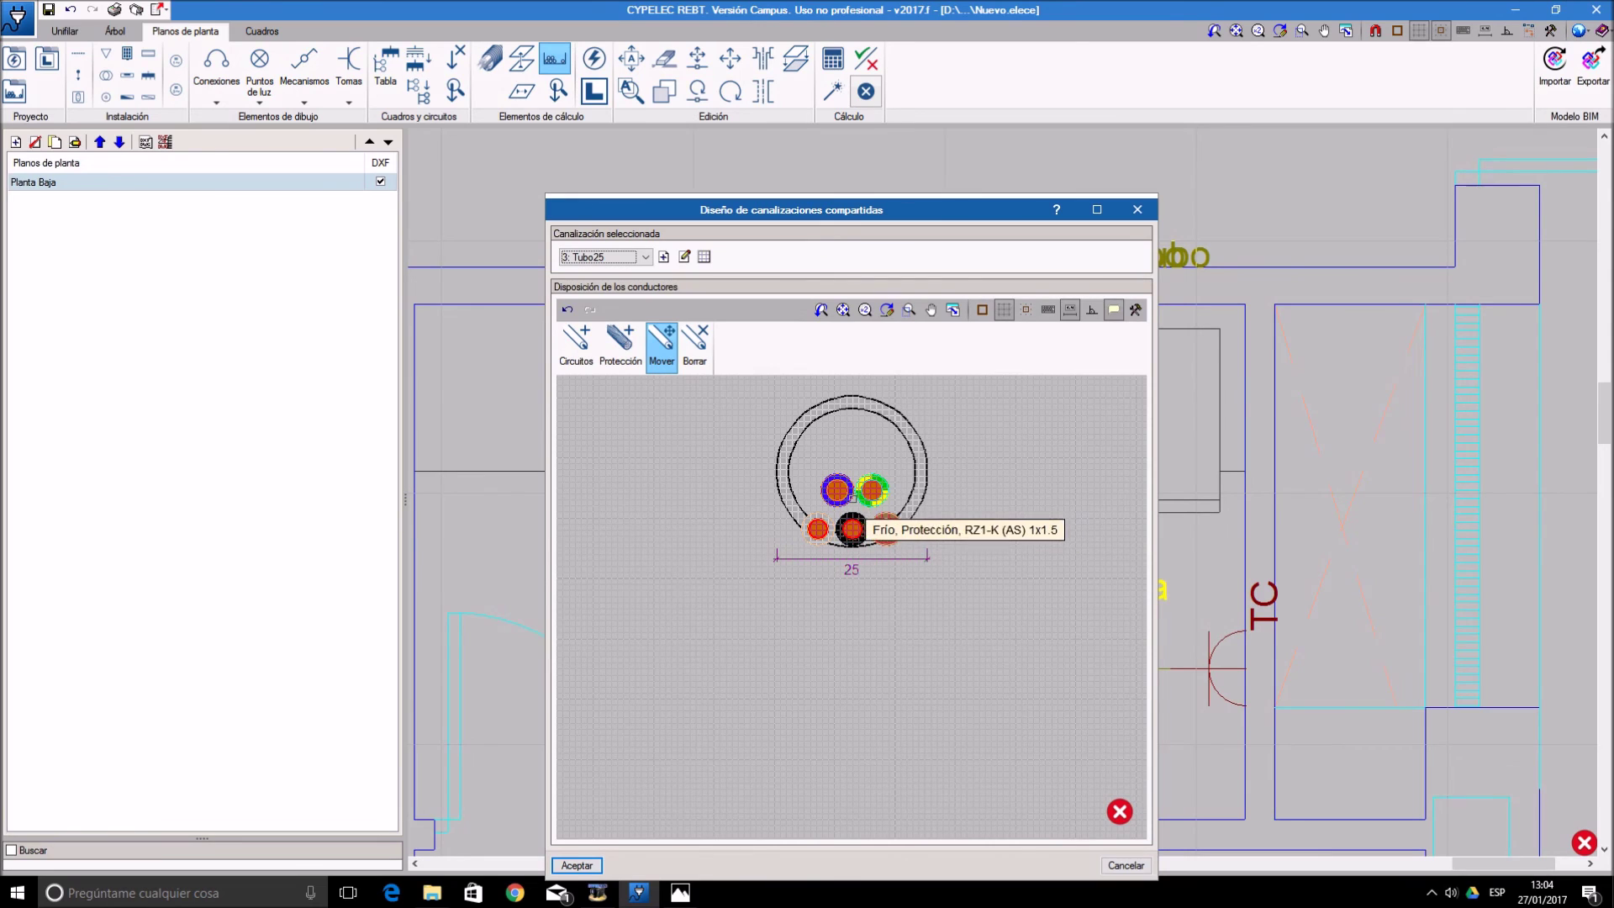
click(866, 494)
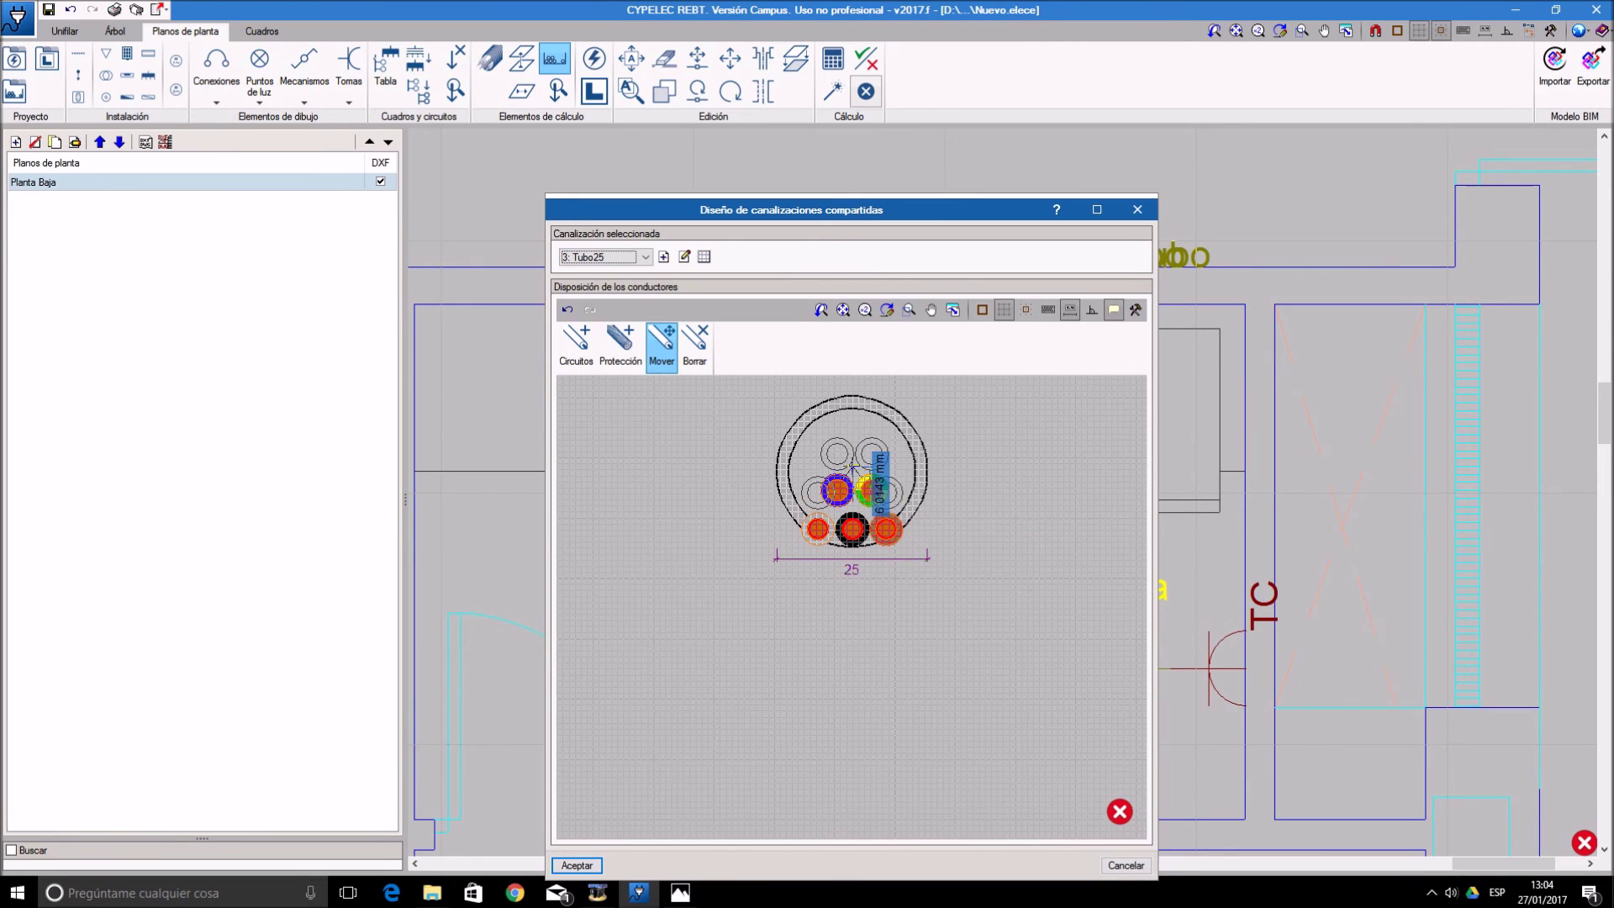
click(854, 469)
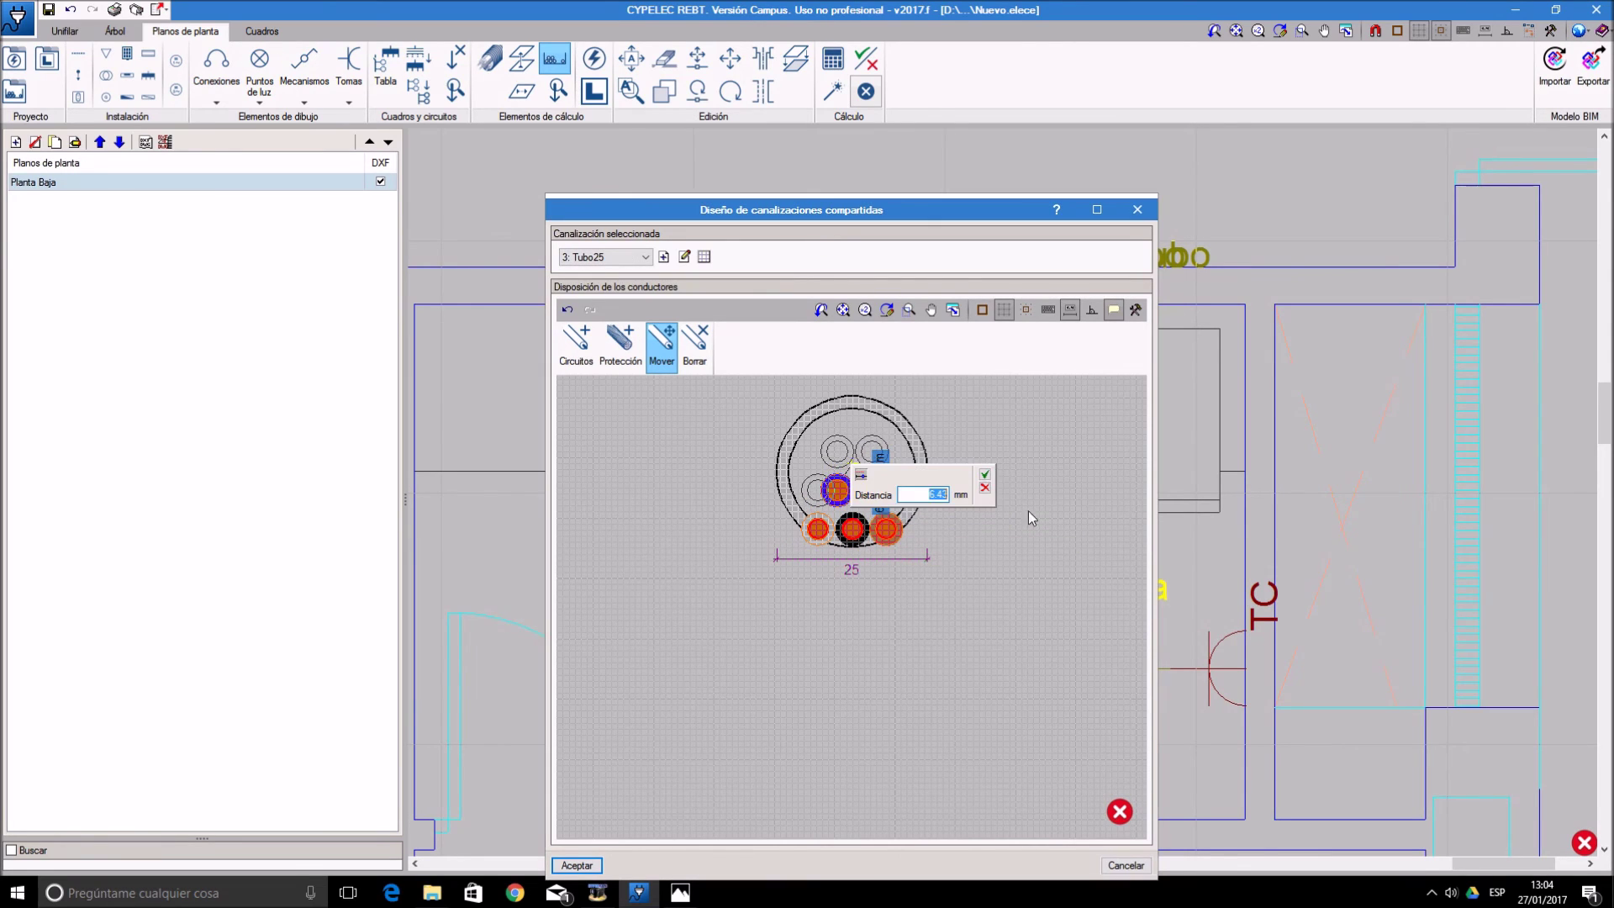
click(985, 474)
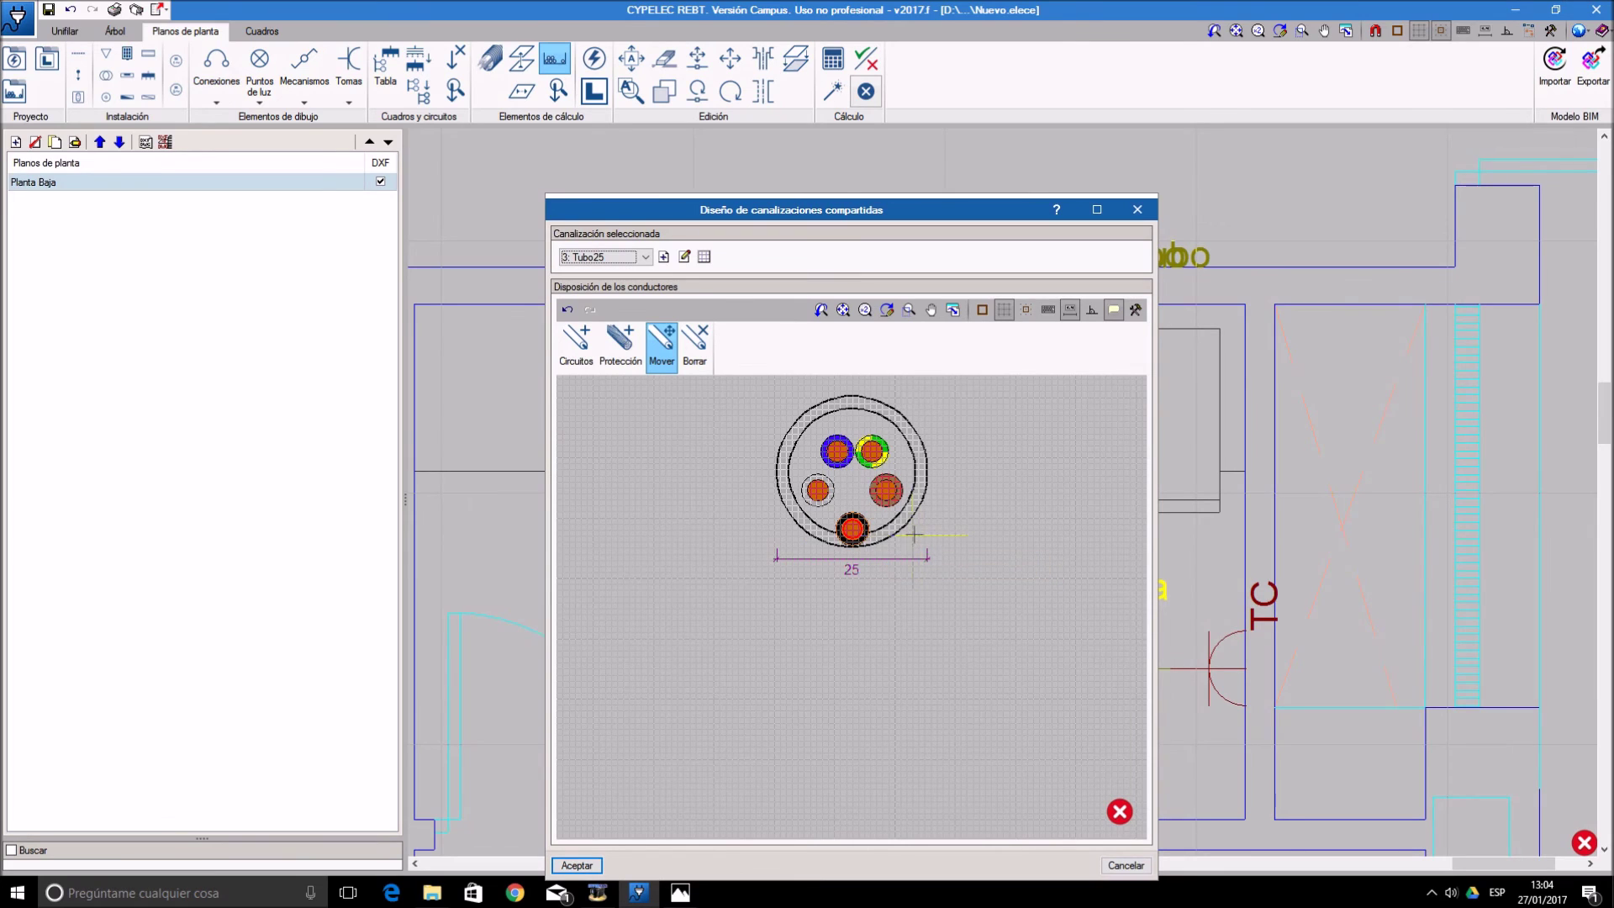
- Move the black phase conductor up about 2.9 mm so it sits within the tube's inner wall
click(853, 528)
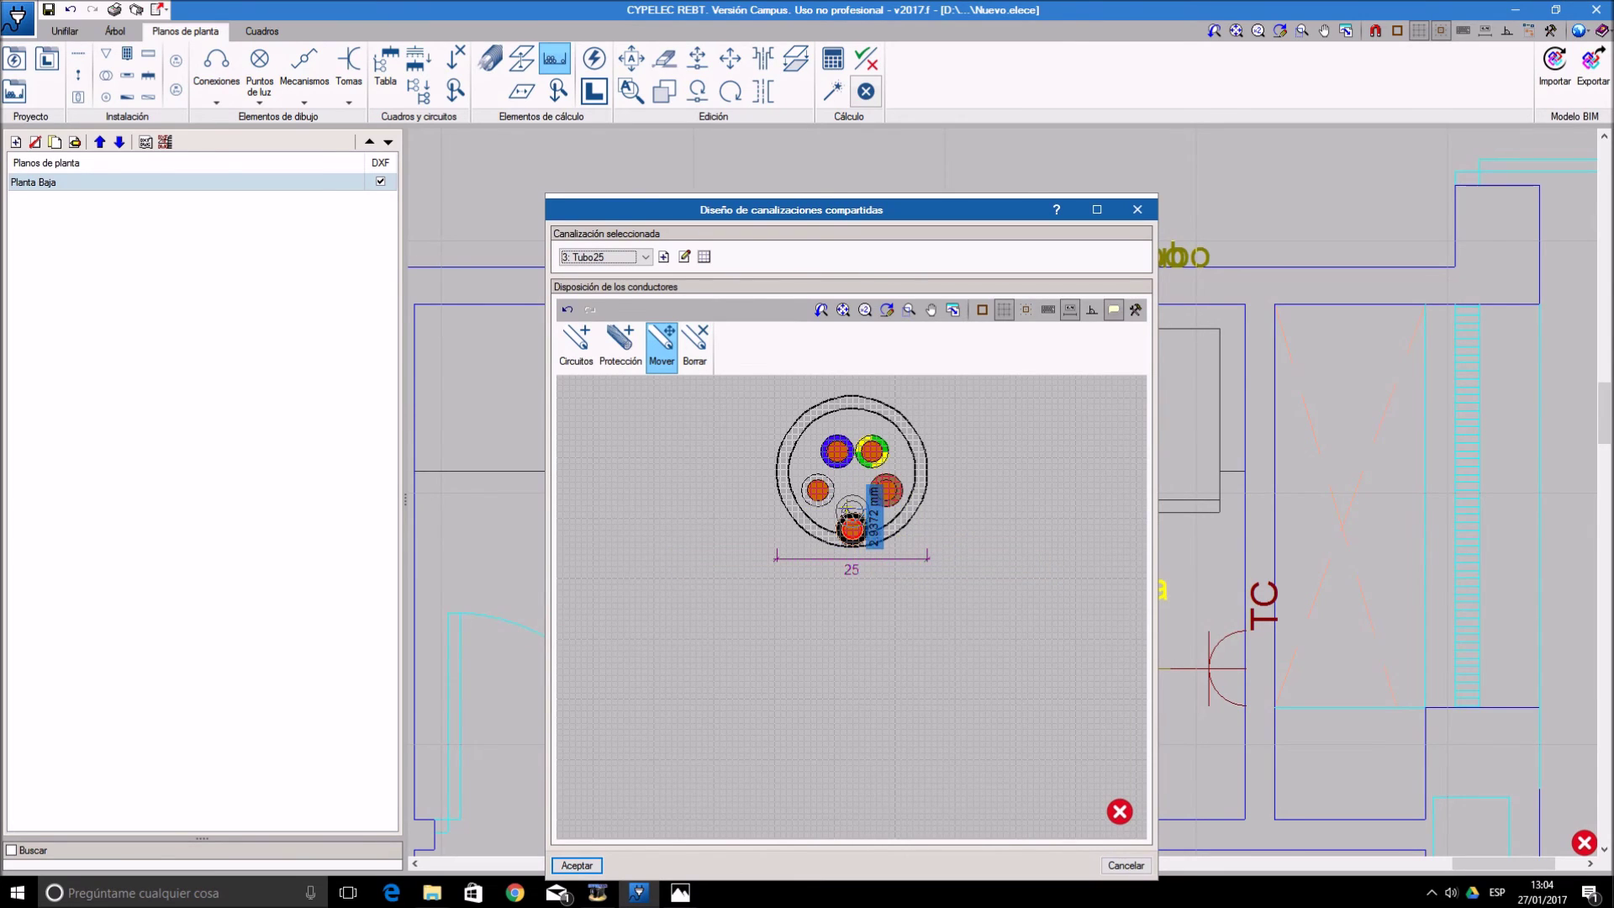
click(853, 525)
click(979, 521)
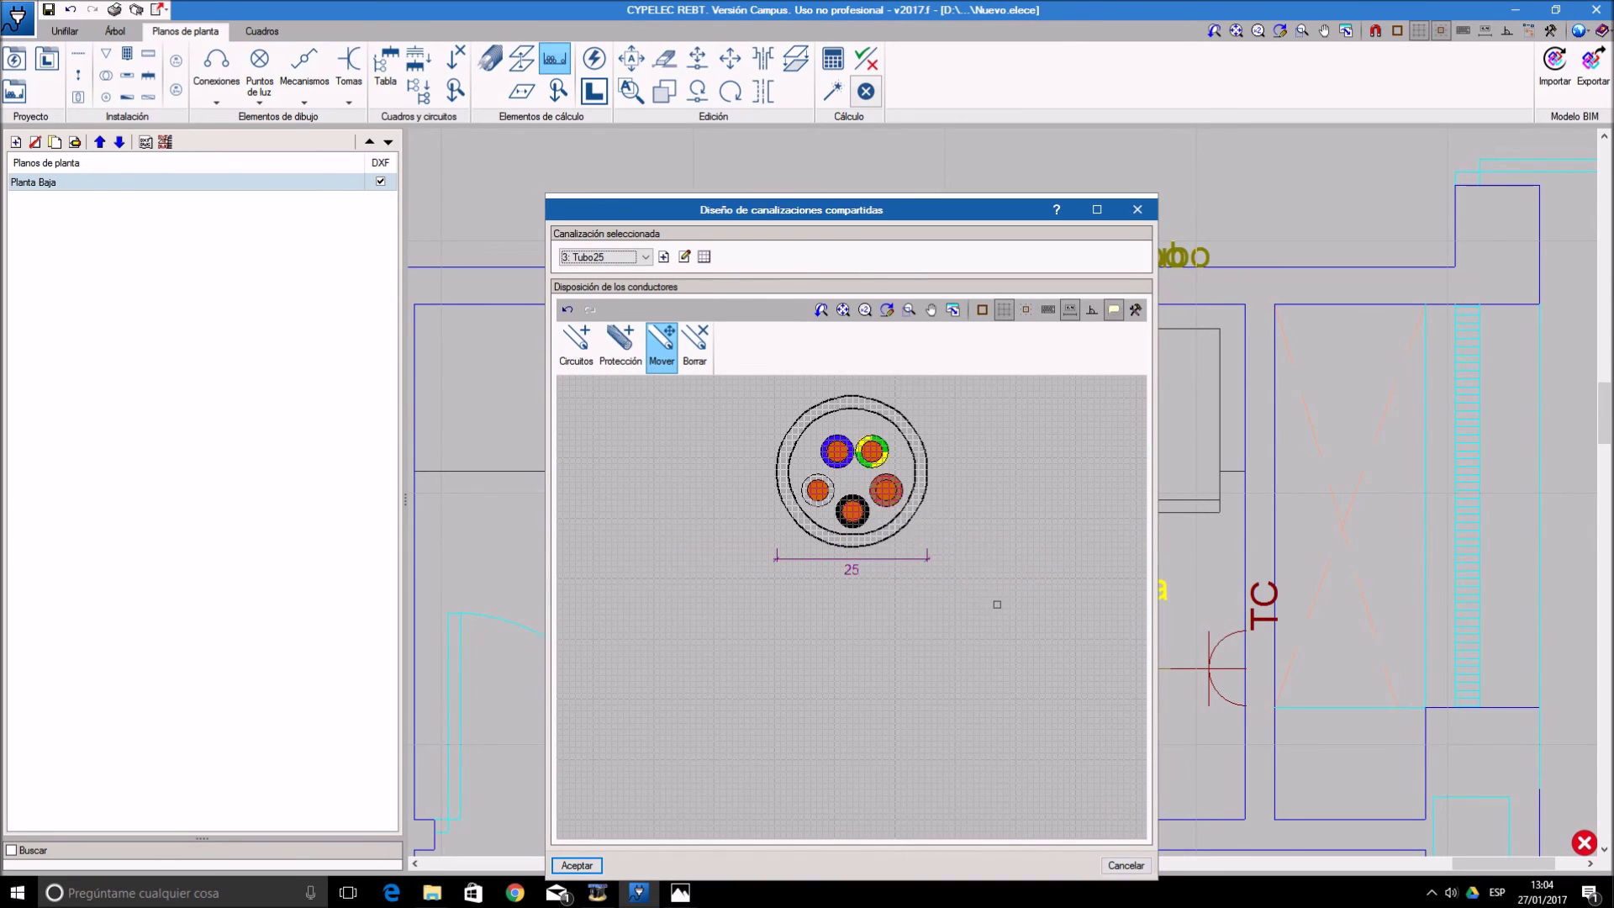
scroll(836, 467, up, 5)
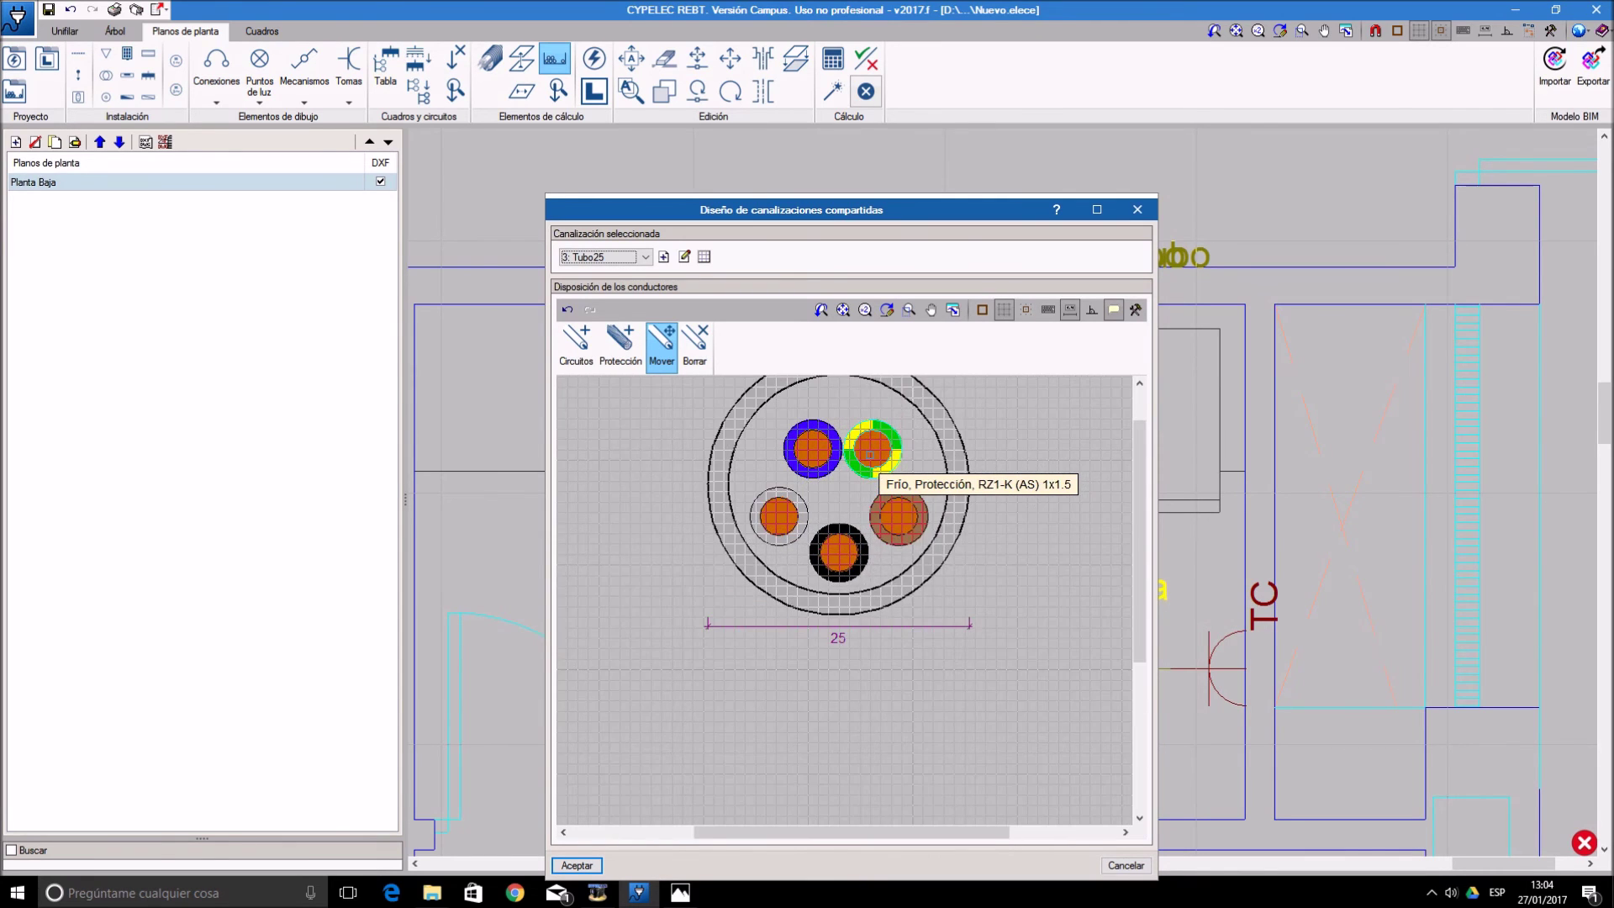
- Accept the conductor arrangement of the Tubo25 conduit
scroll(959, 668, down, 5)
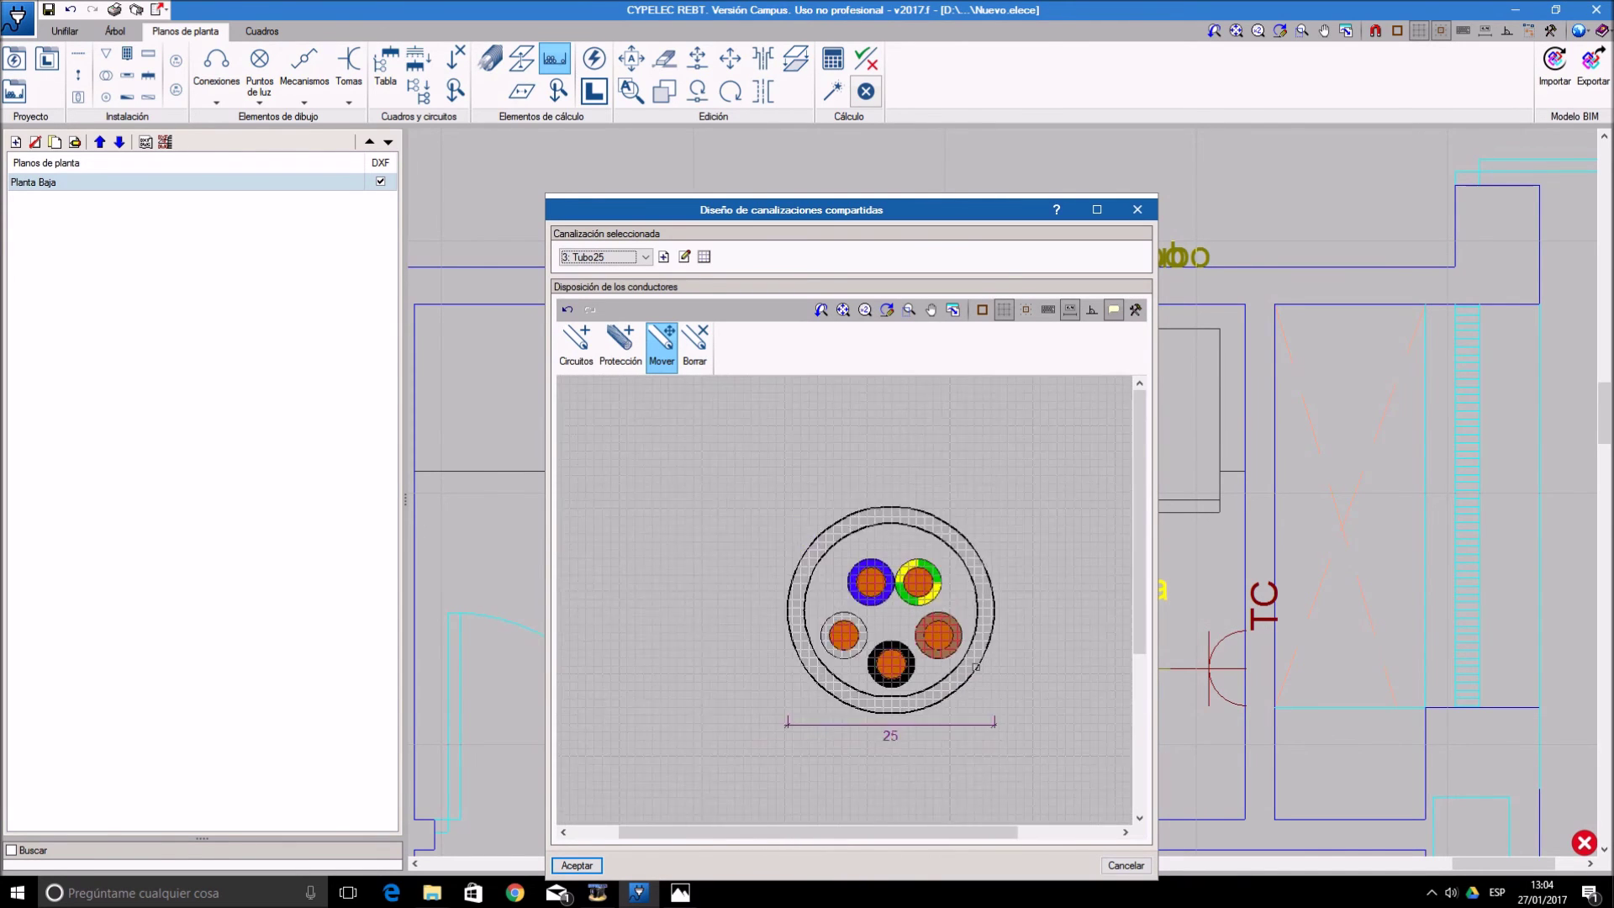
click(577, 866)
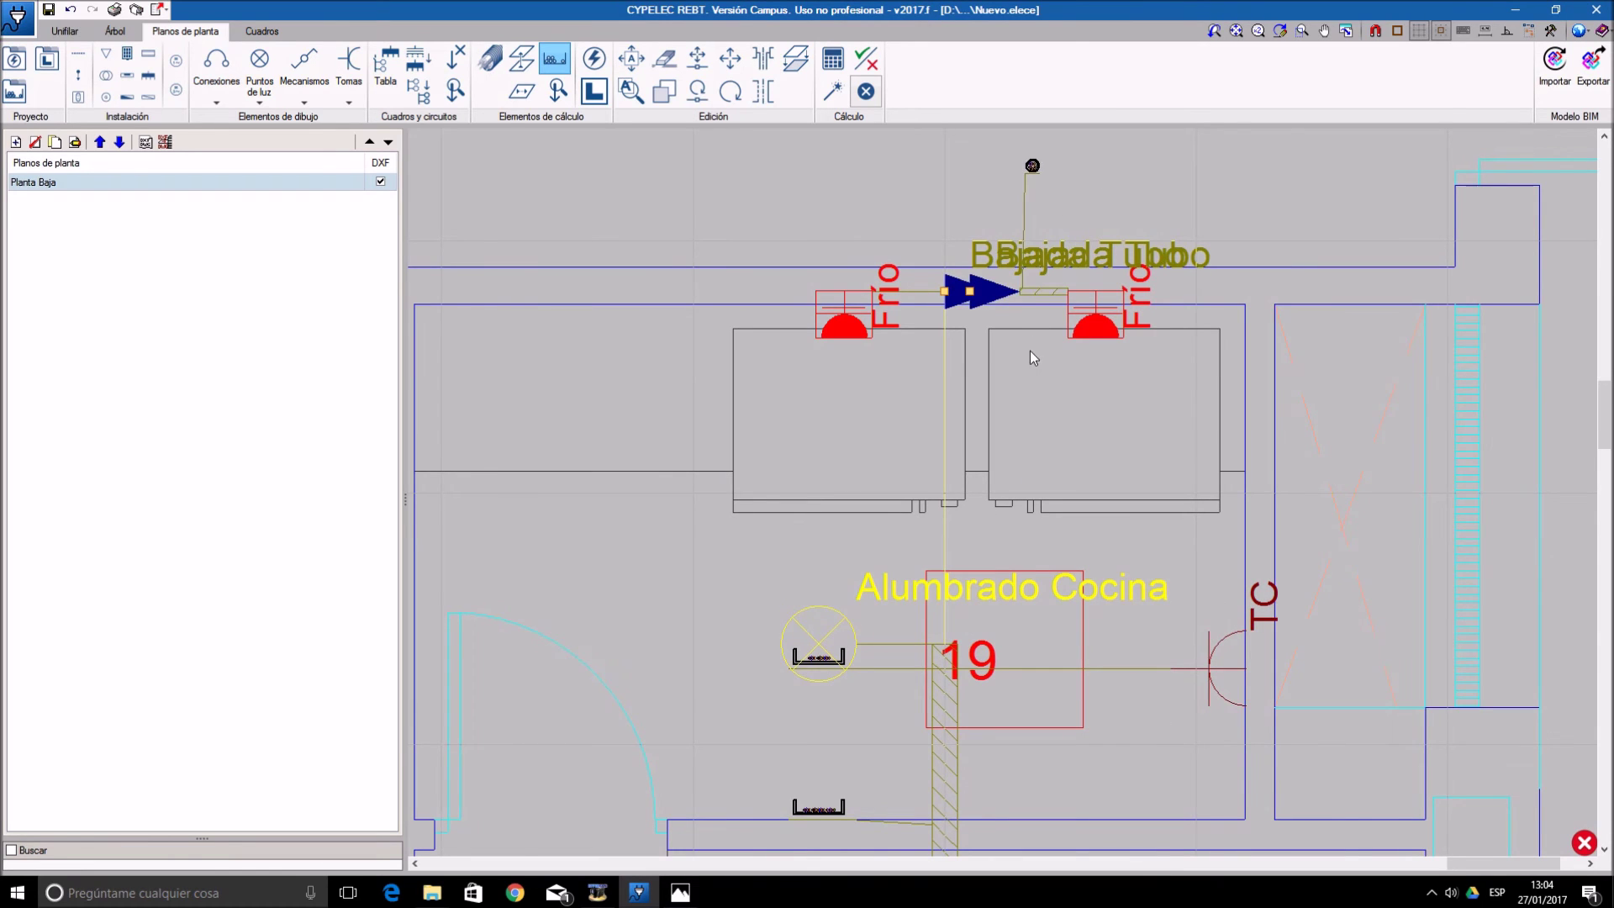
- Check the Frío tube conduit and review its admissible current calculation down to the grouping factor
scroll(1031, 350, down, 1)
click(832, 91)
click(699, 545)
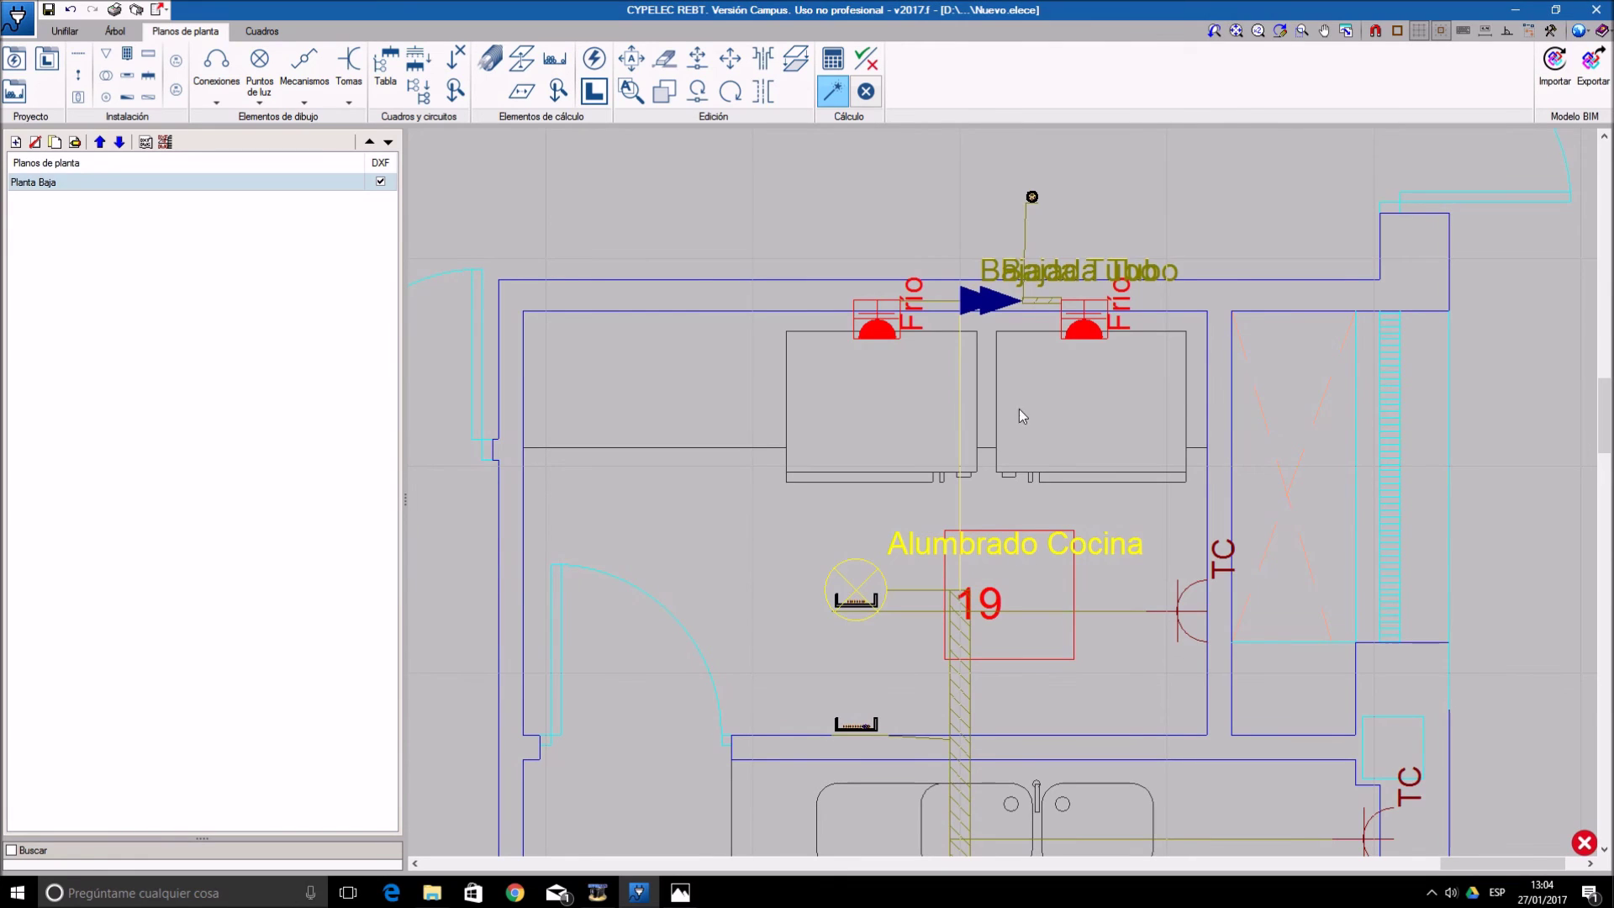
click(1034, 312)
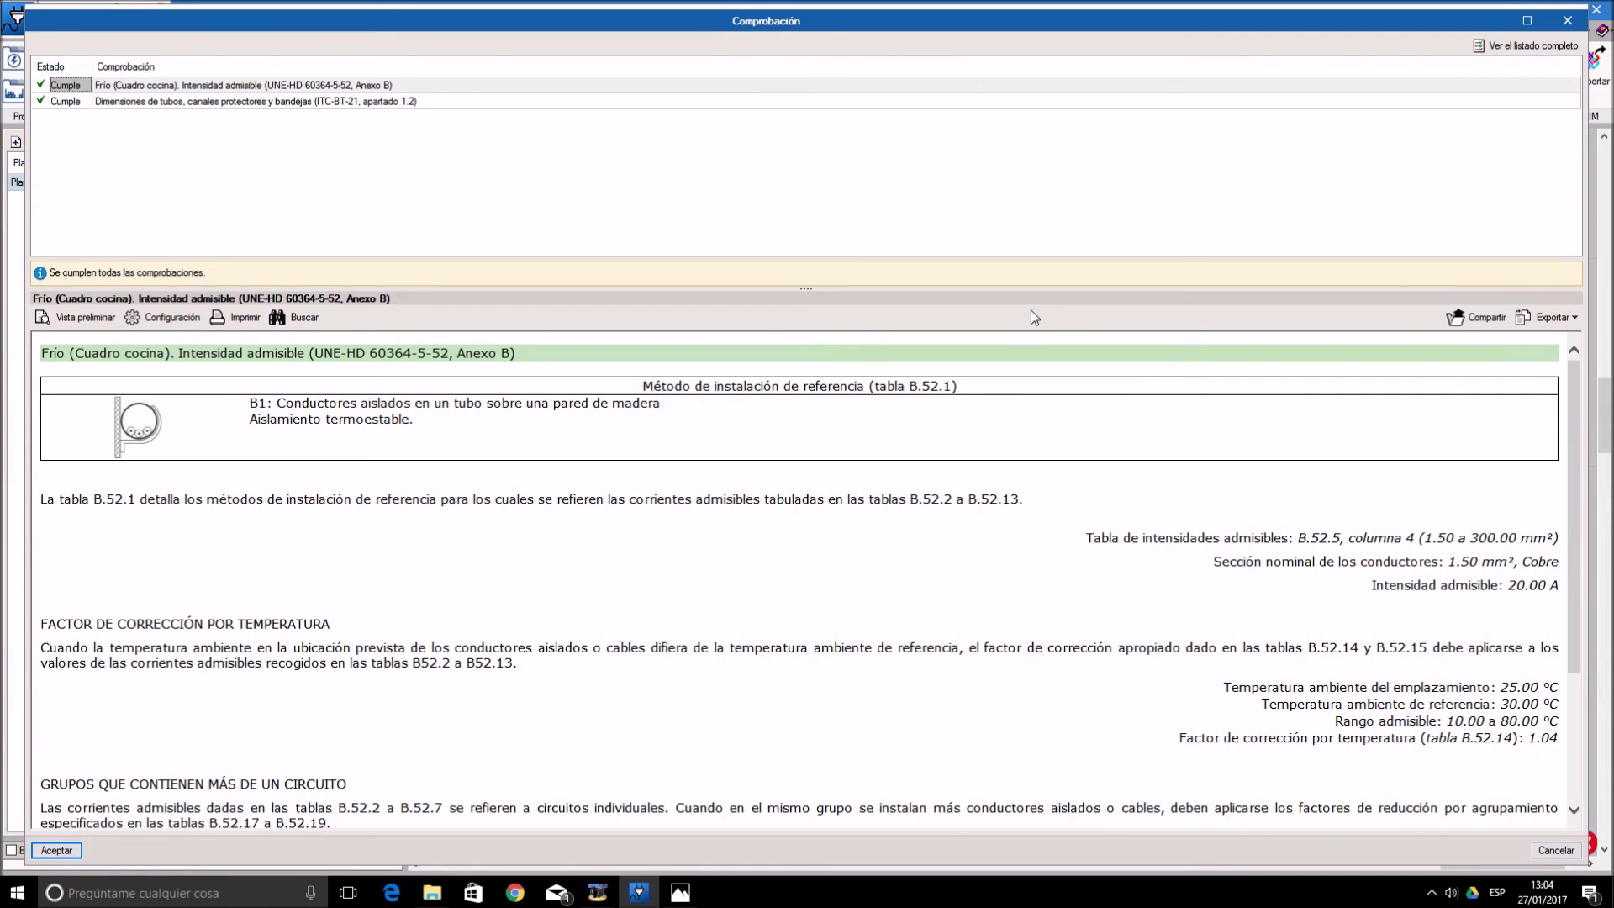
scroll(1170, 669, down, 1)
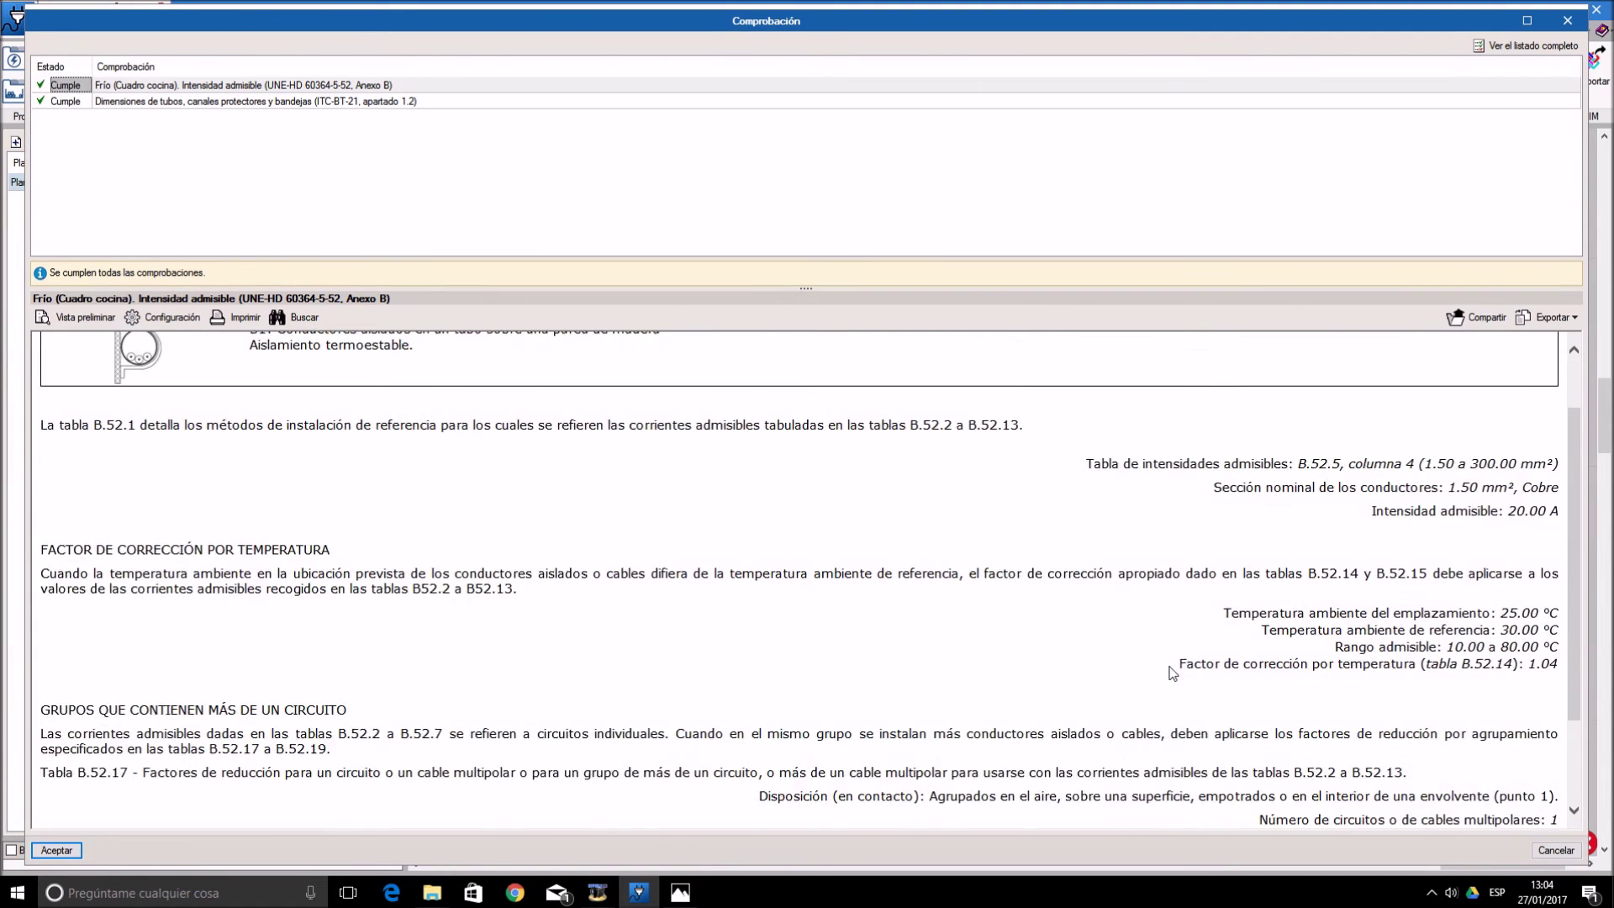
scroll(1173, 673, down, 2)
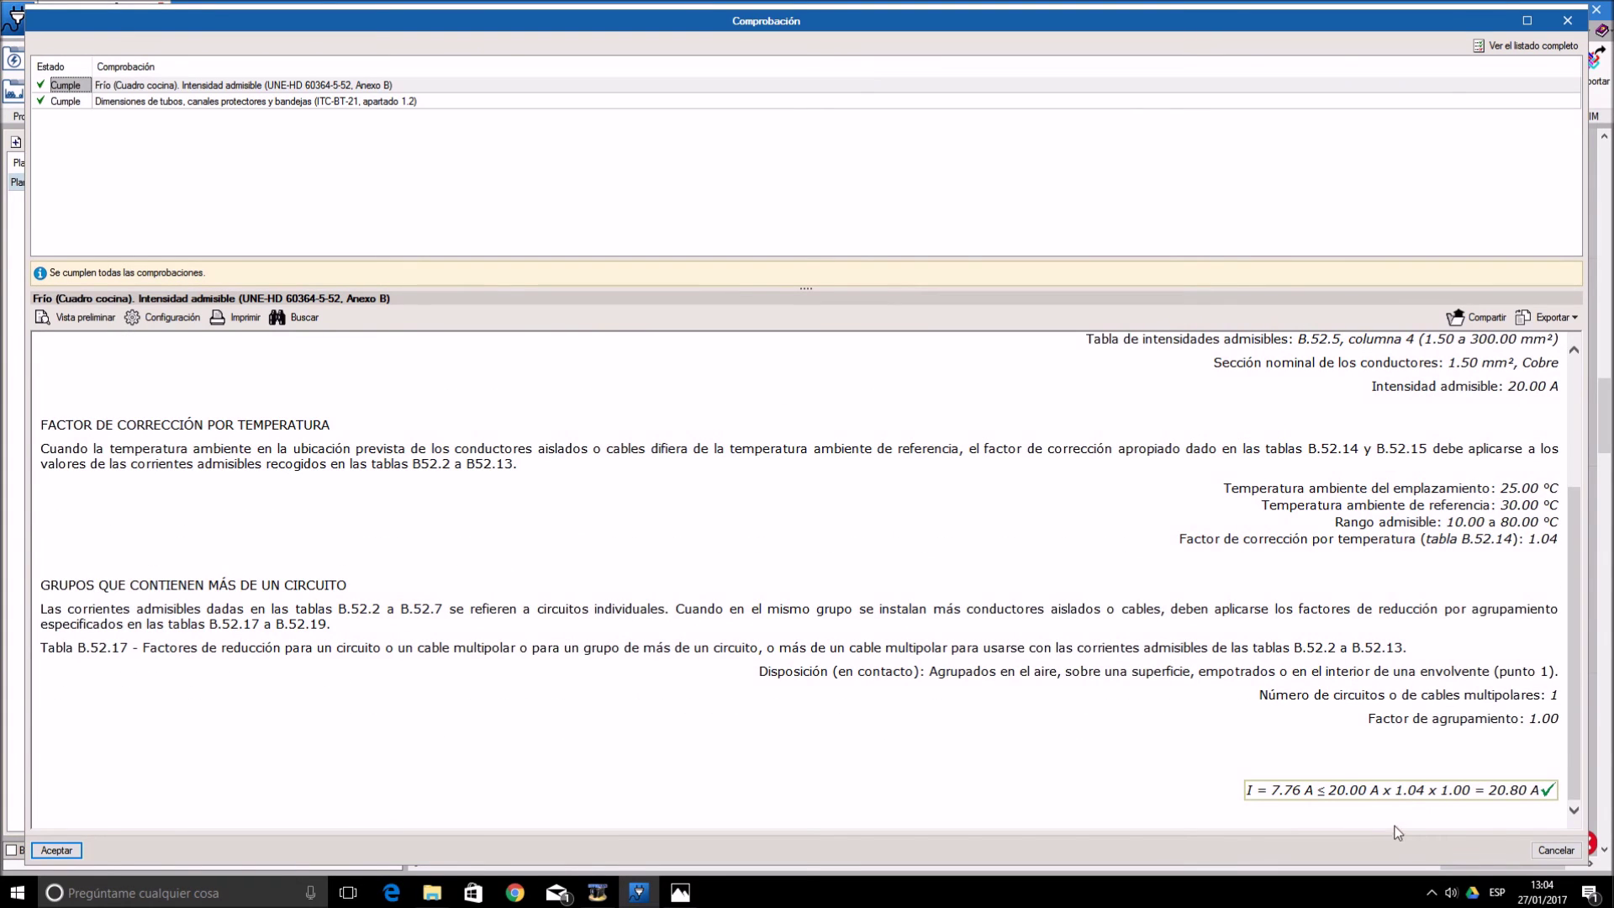
drag(1528, 721, 1557, 719)
click(56, 851)
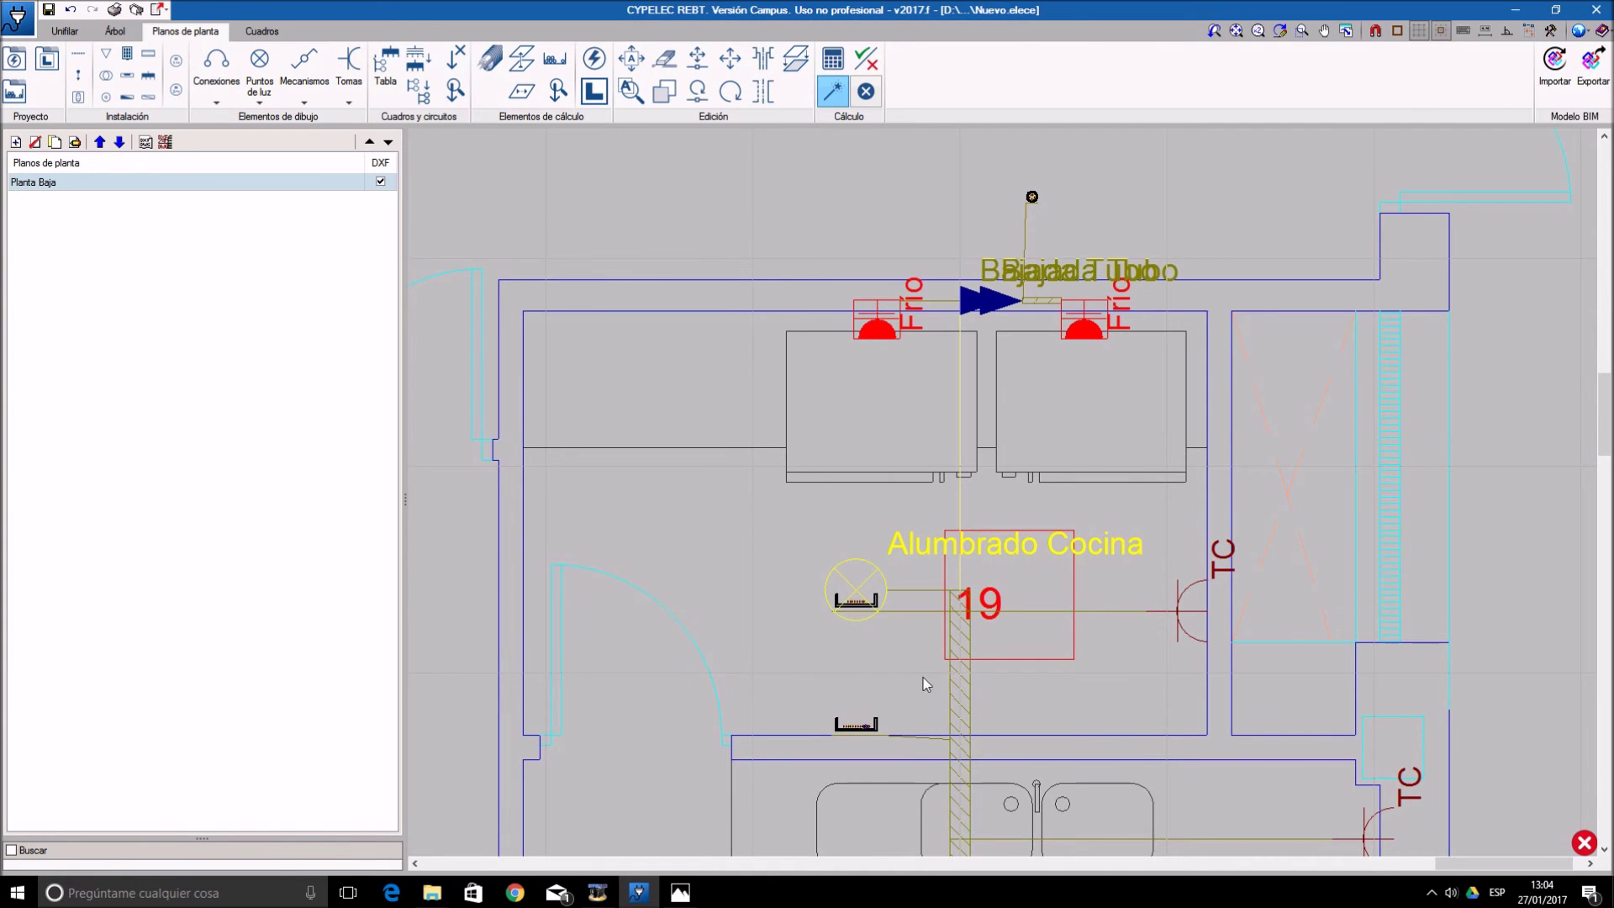
- Check the ceiling tray section below room 19 and review the temperature and grouping factors for Alumbrado Cocina
scroll(923, 677, down, 2)
middle_drag(1108, 757, 1095, 629)
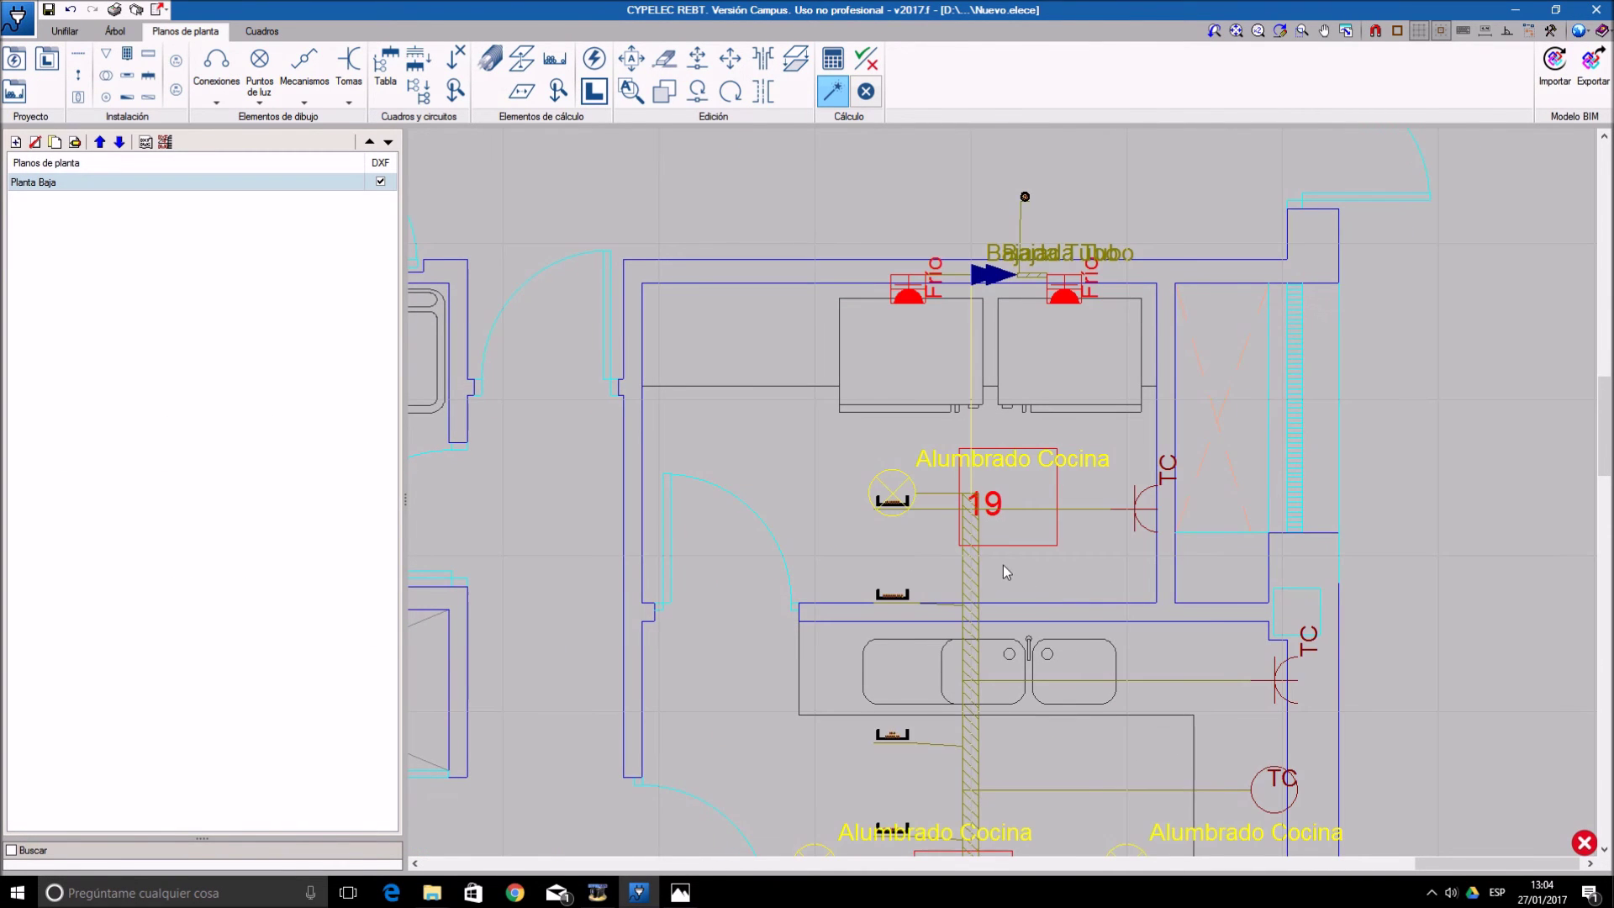
mouse_move(976, 563)
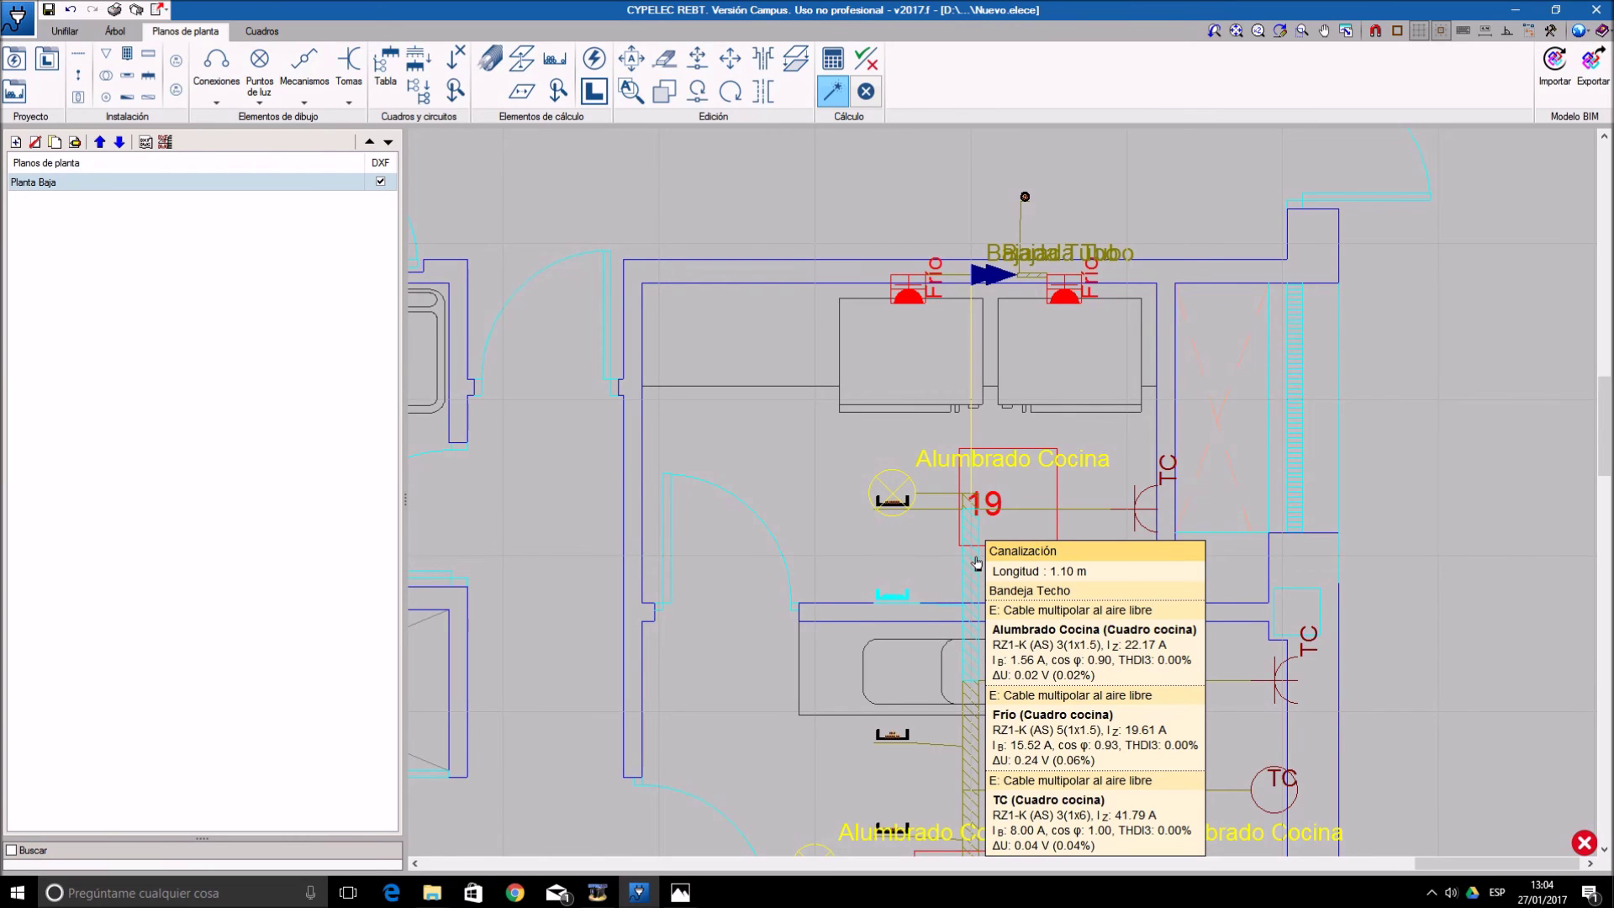
click(977, 562)
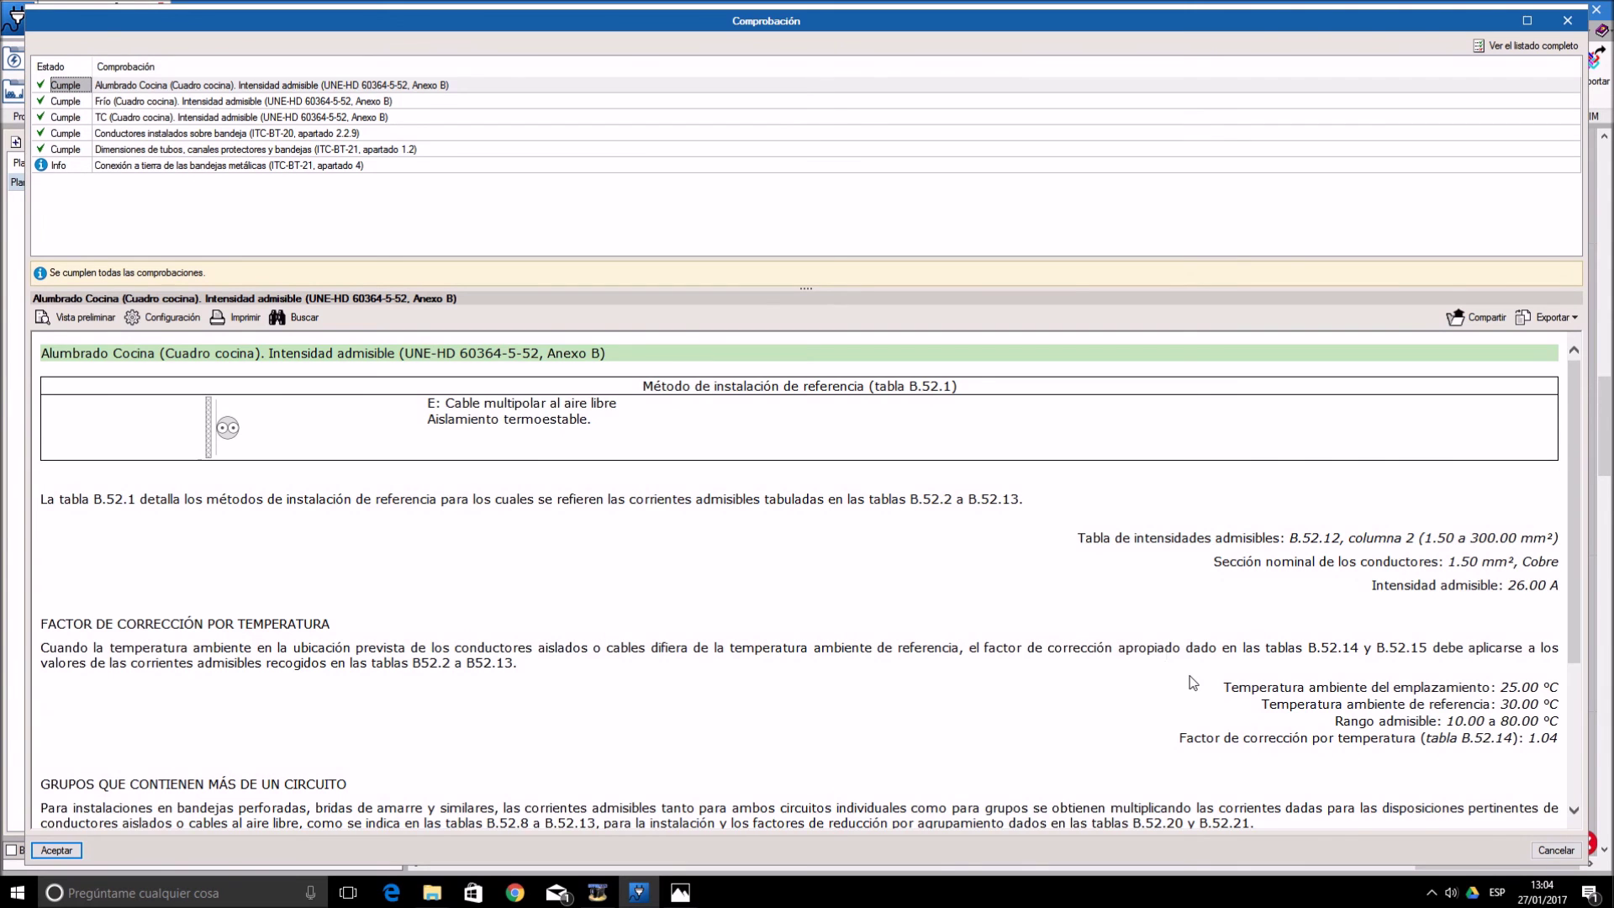
scroll(1202, 696, down, 2)
scroll(1202, 696, down, 1)
scroll(1204, 690, down, 1)
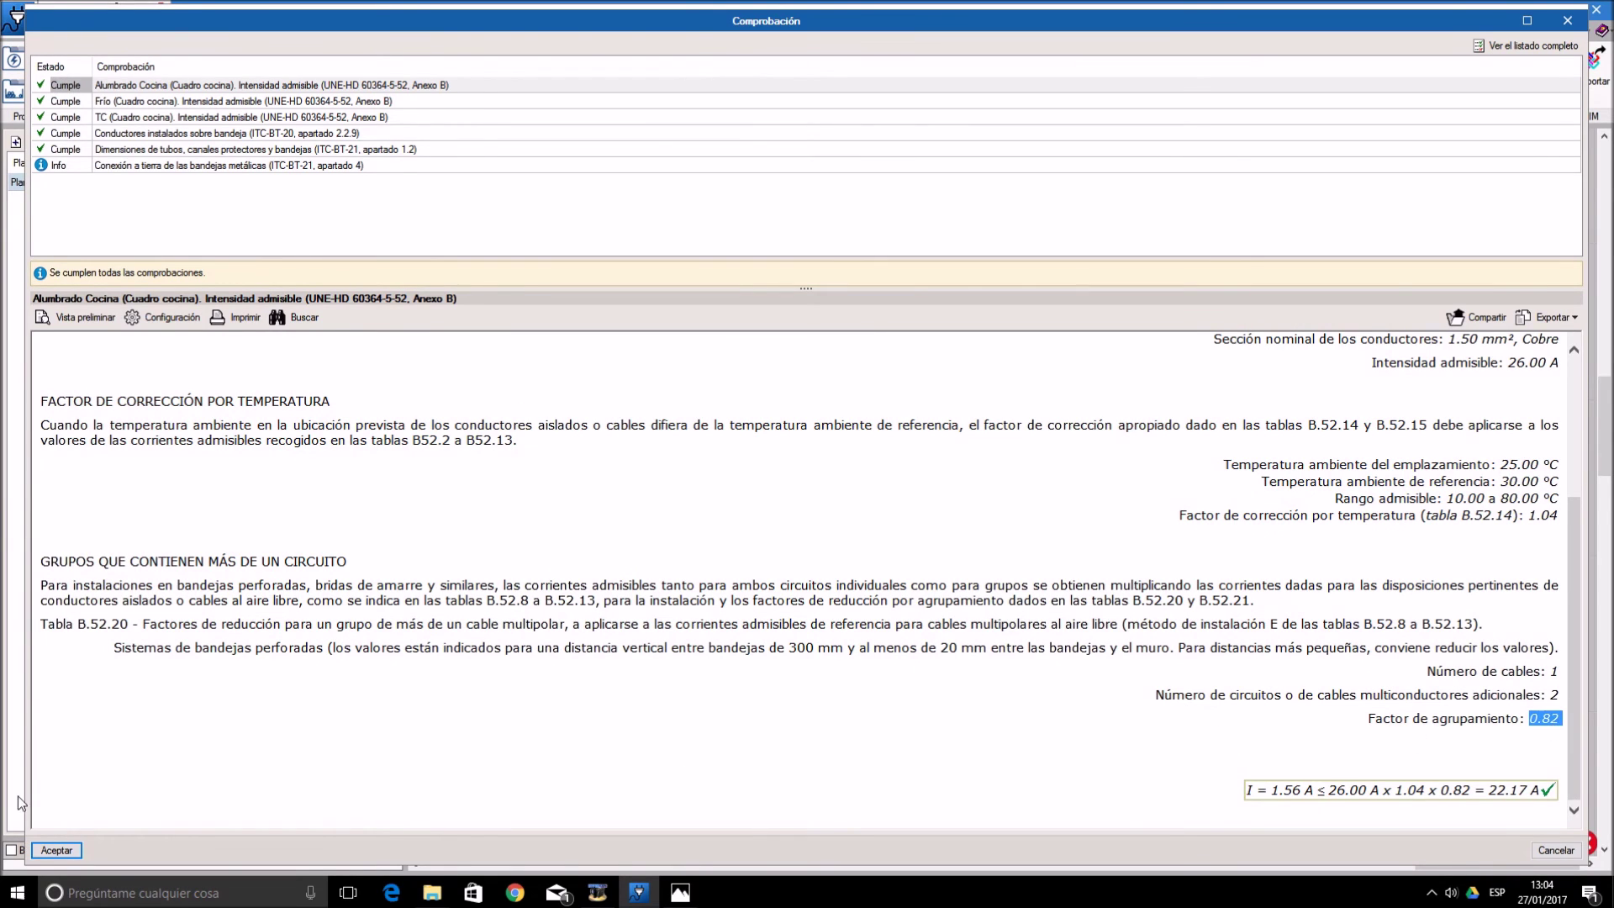
click(57, 849)
- In the ceiling tray section leaving Cuadro cocina, move the TC phase about 3.4 mm left and the TC protection right, clear of the neutral
scroll(748, 570, down, 5)
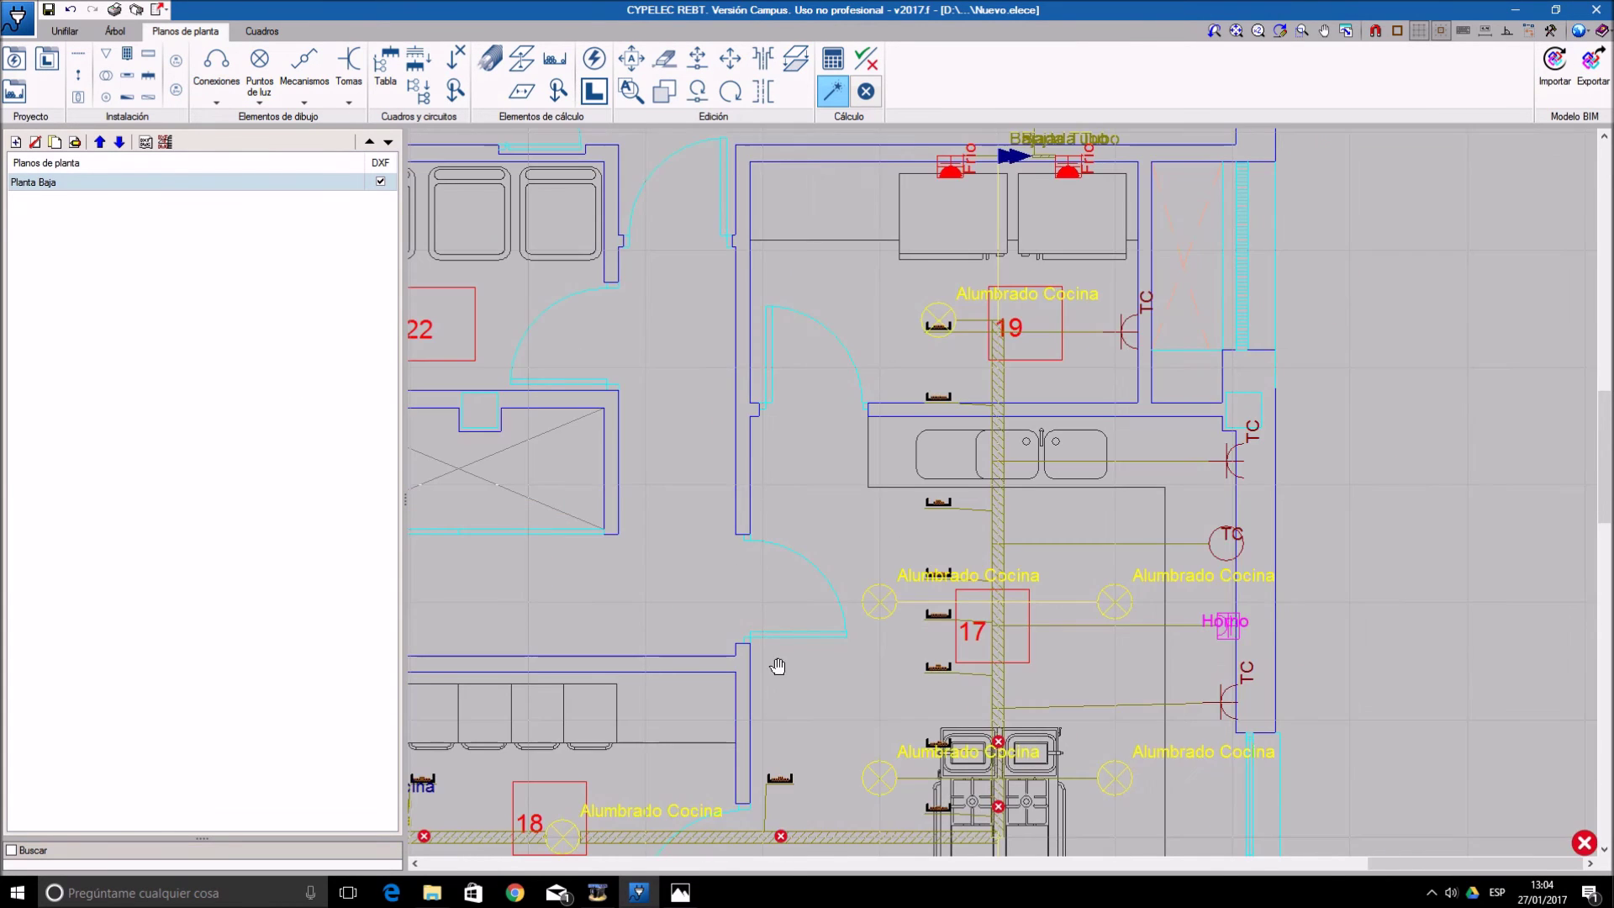
mouse_move(817, 769)
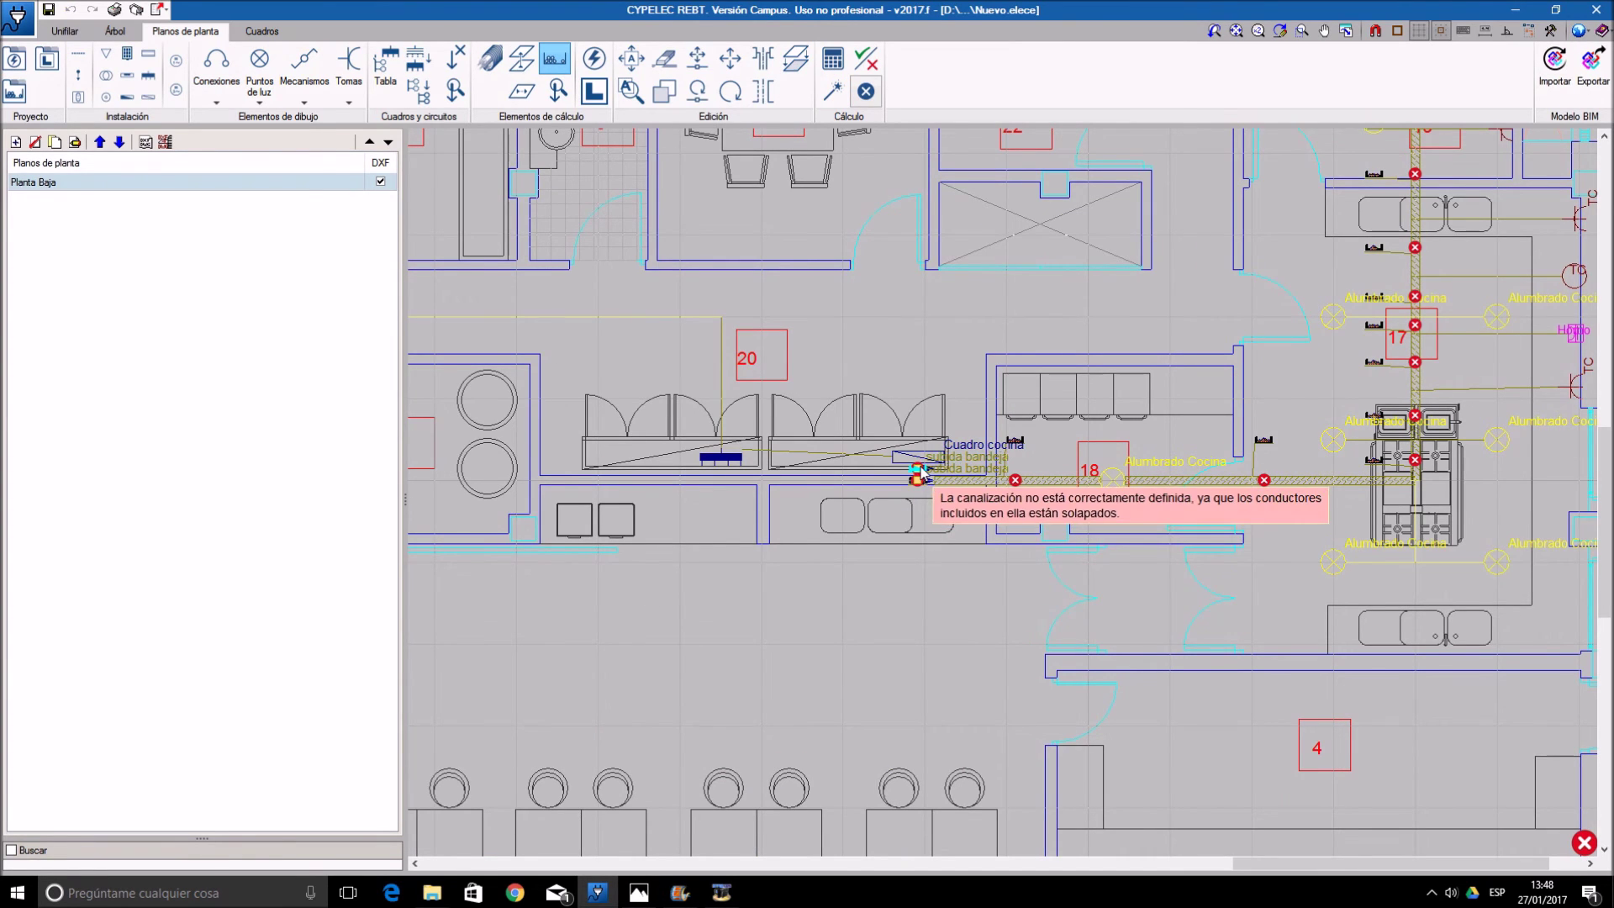
click(555, 60)
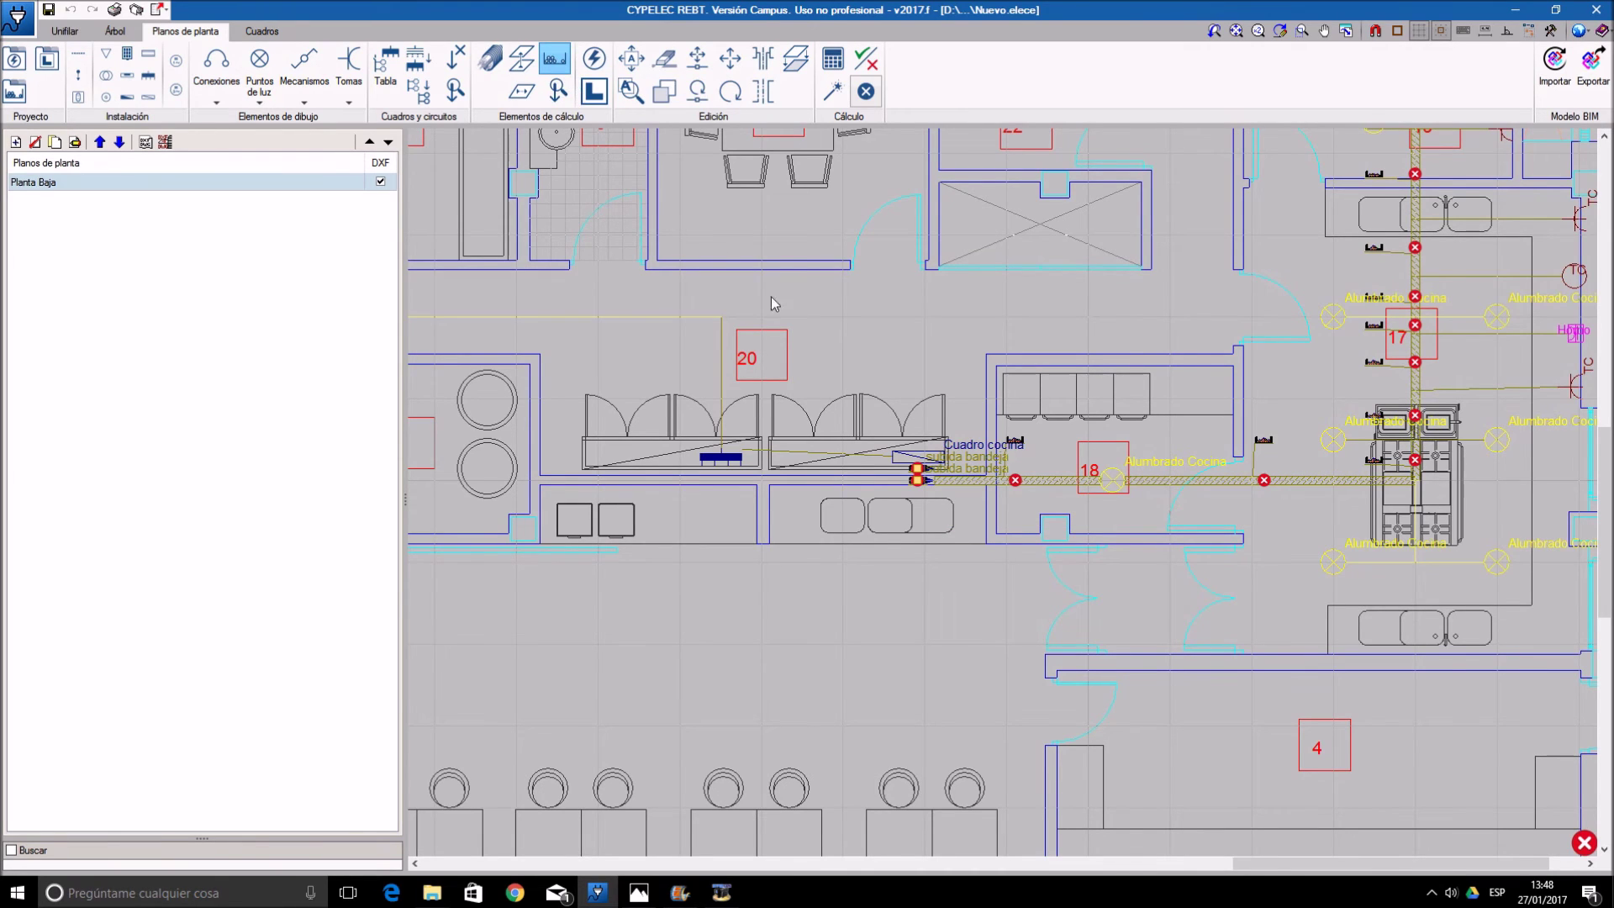
click(966, 479)
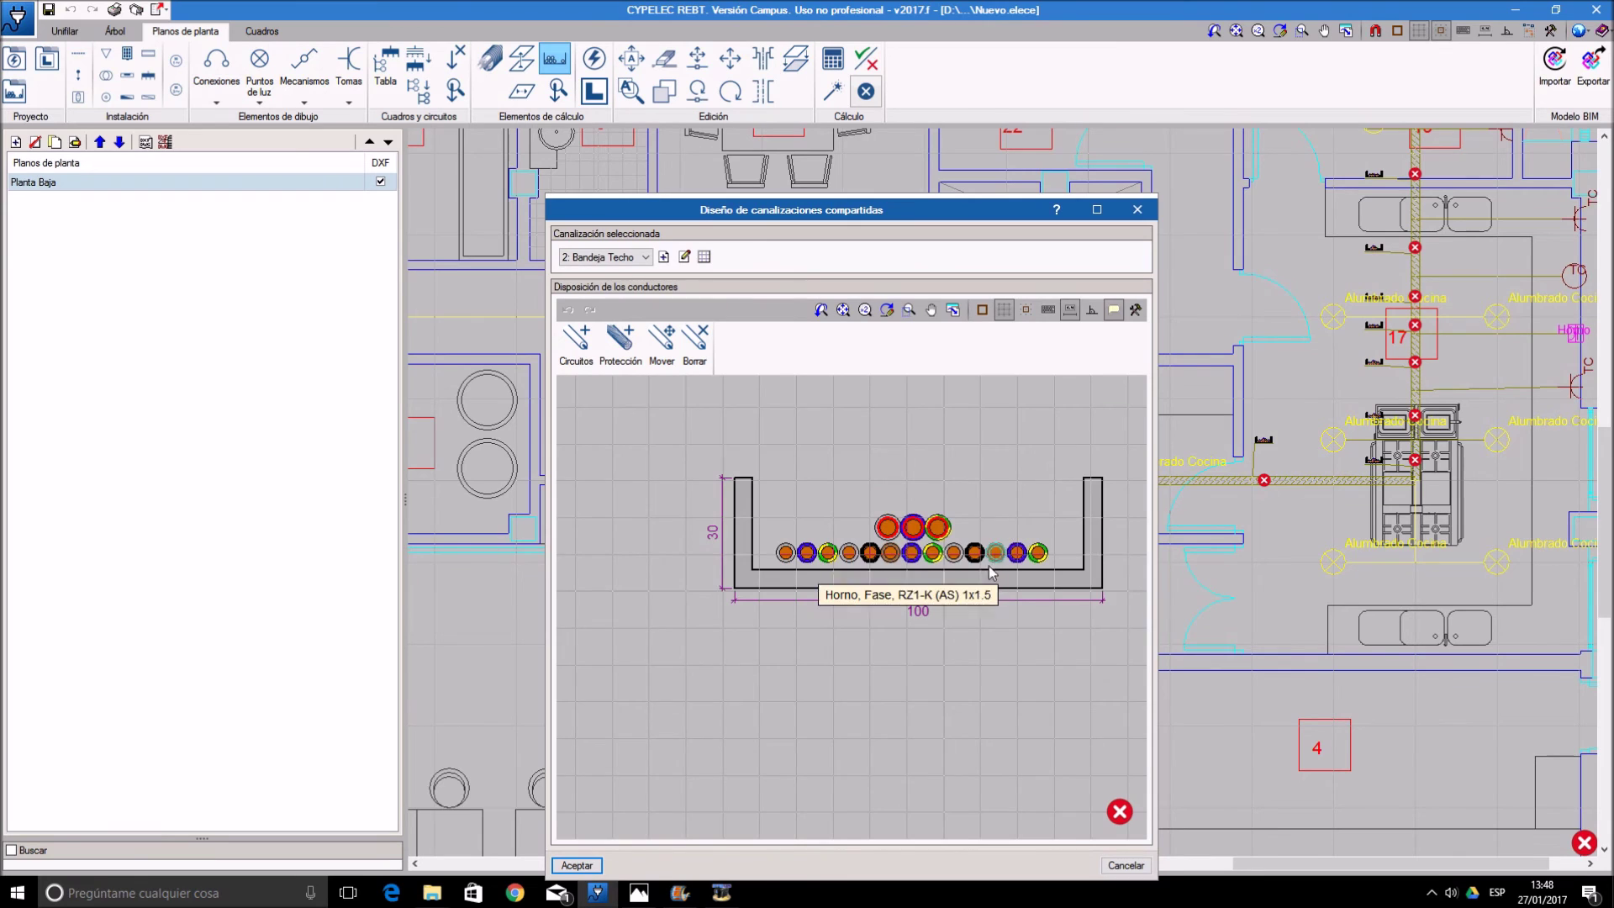
scroll(782, 563, up, 4)
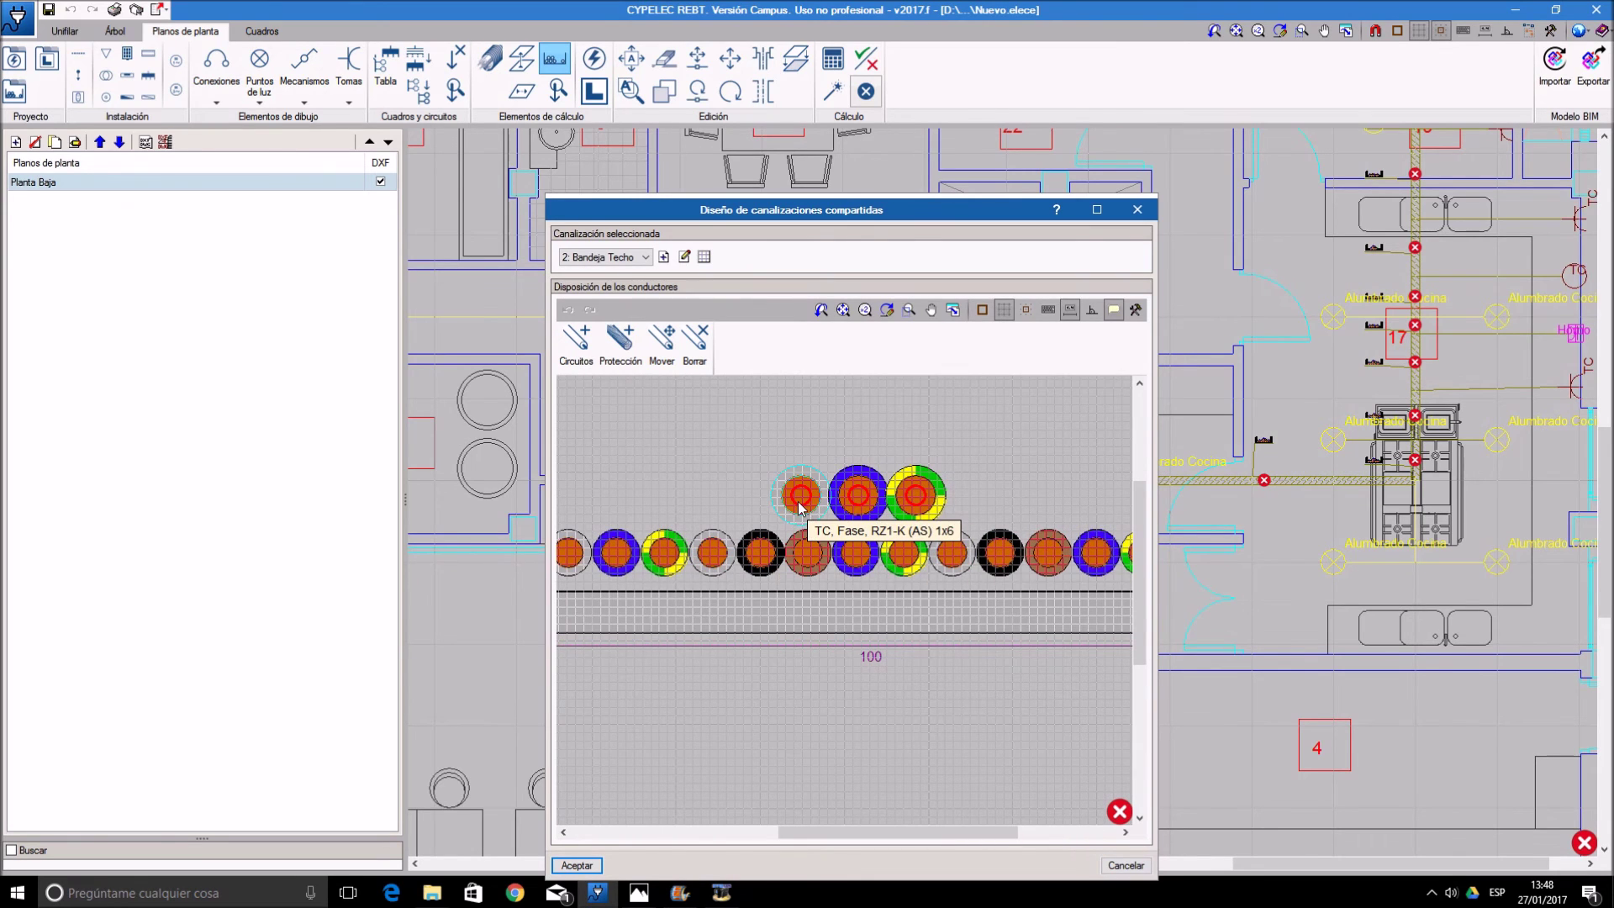
click(662, 341)
click(799, 498)
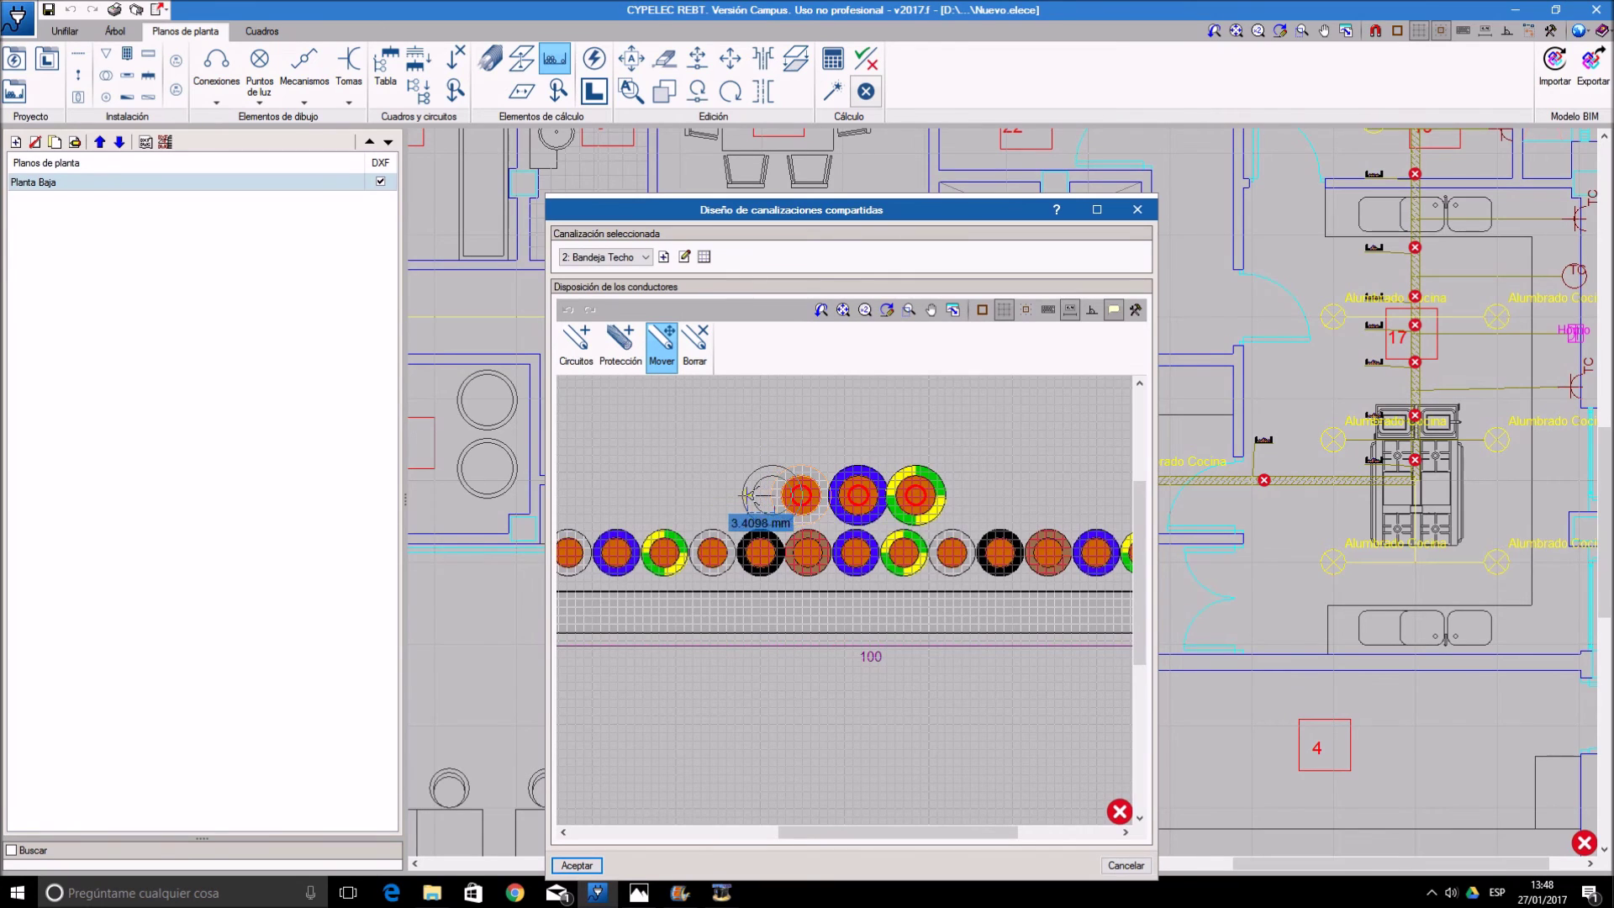
click(770, 496)
click(879, 507)
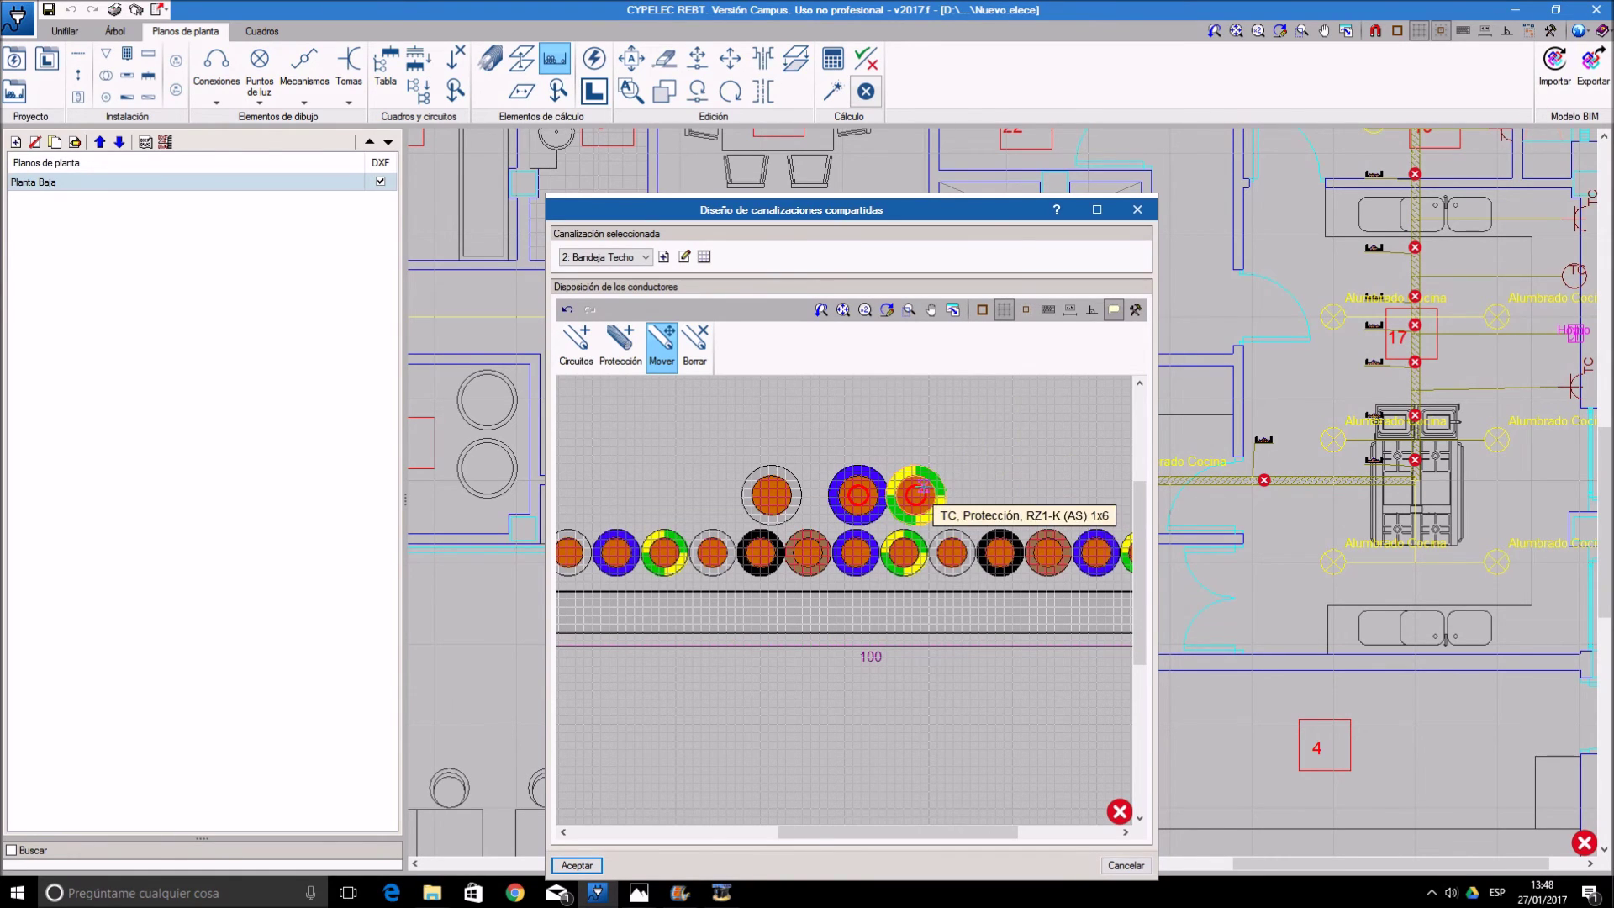
click(977, 495)
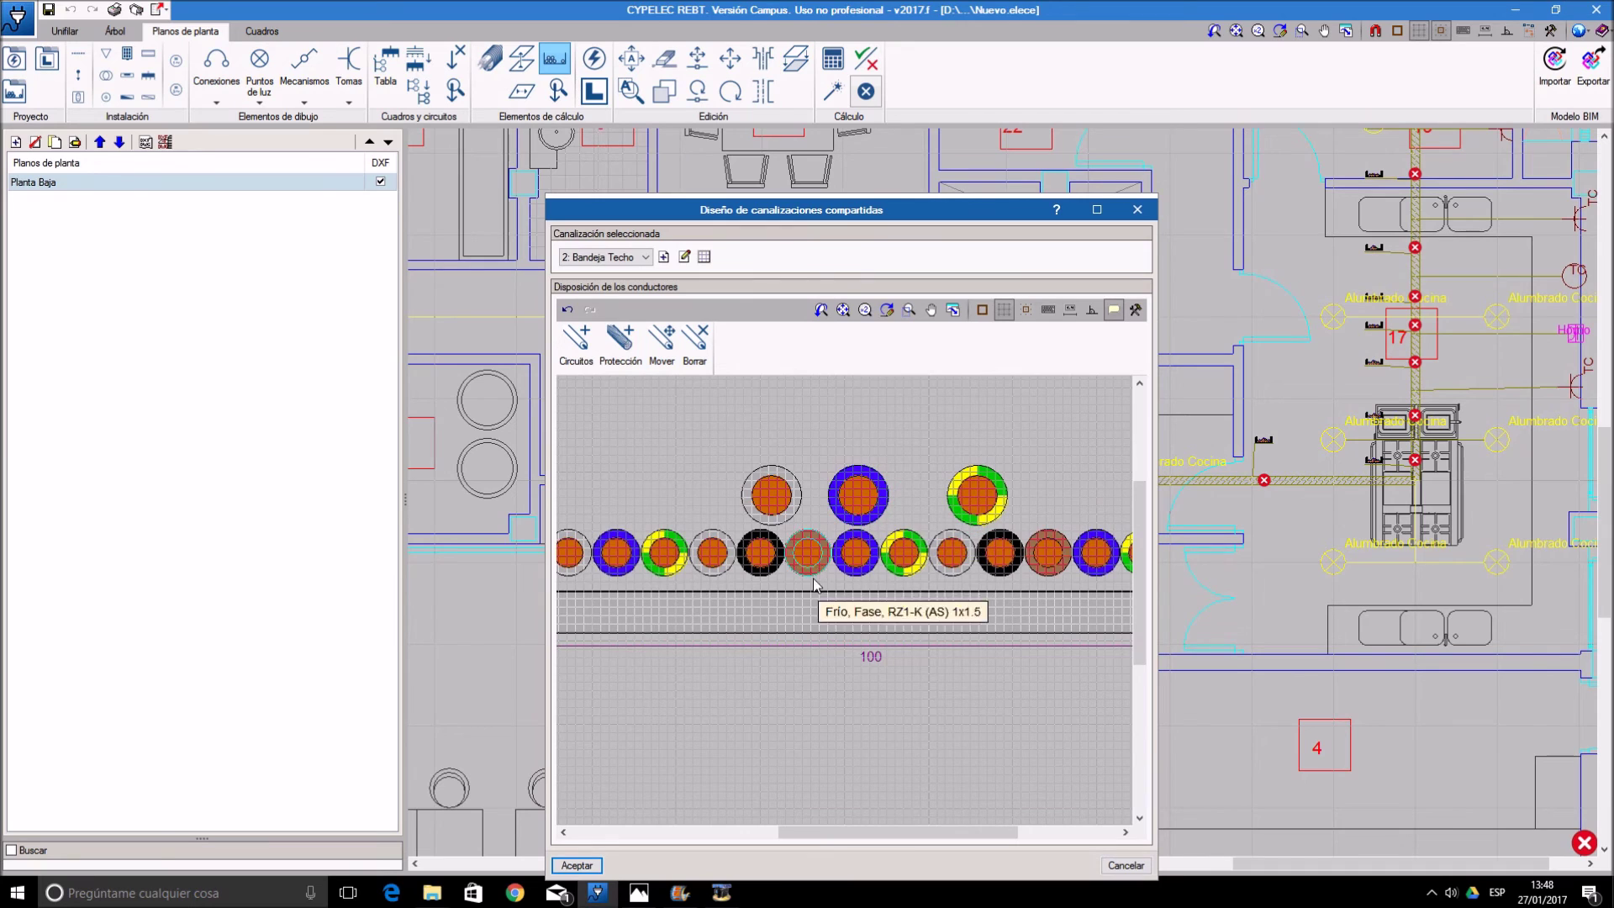
click(580, 866)
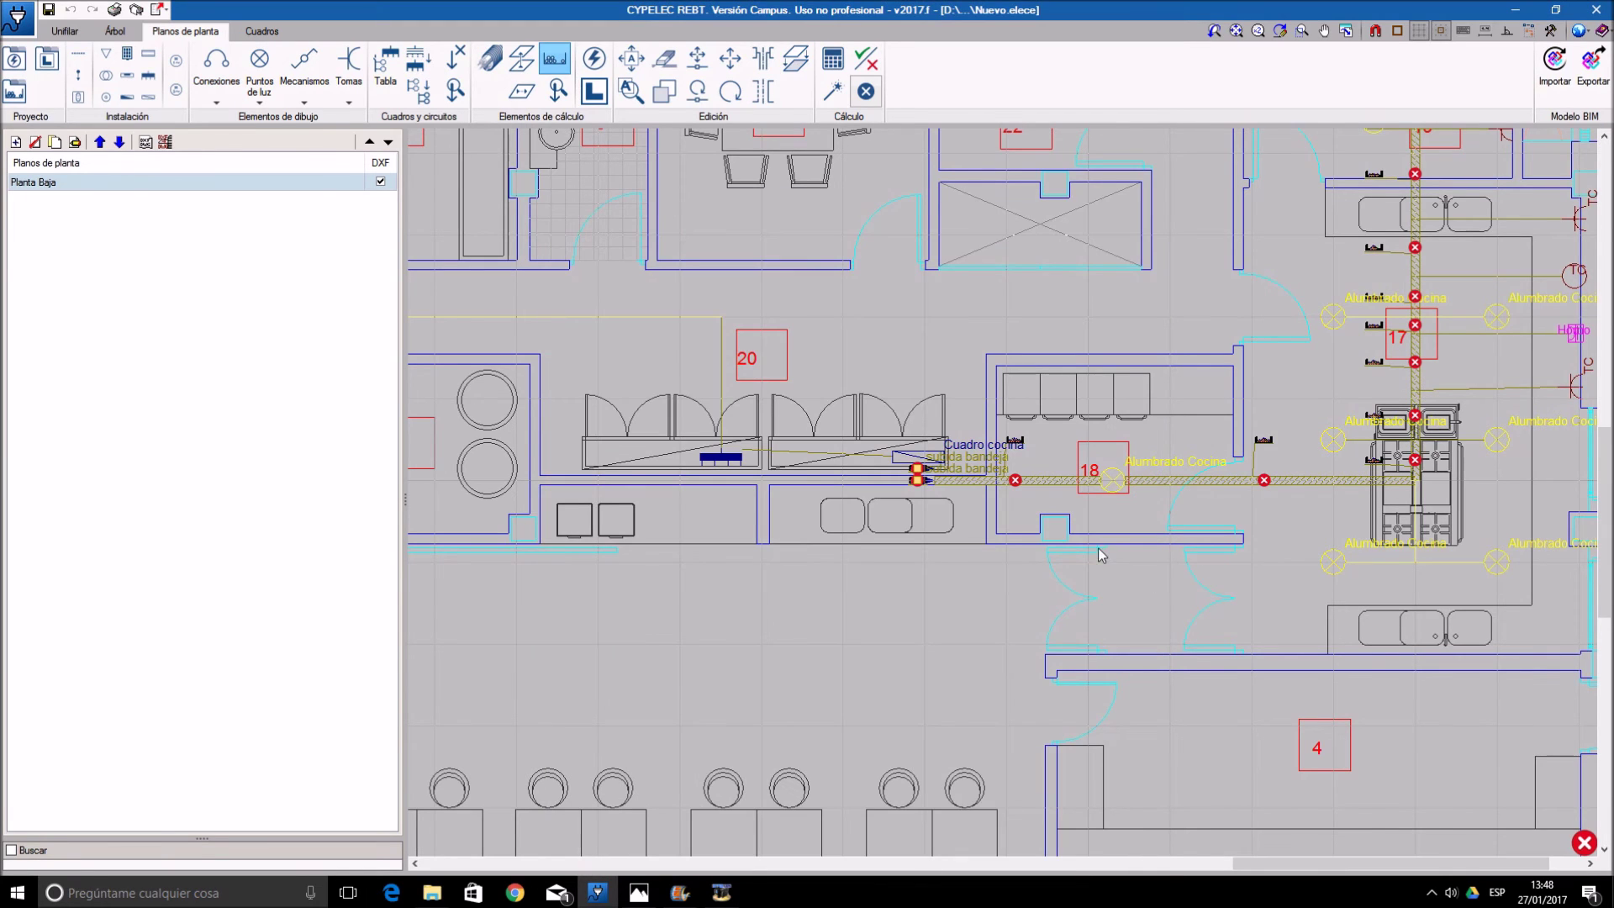
- In the Bandeja subida beside Cuadro cocina, move the TC protection about 7 mm right and the TC phase left, away from the neutral
mouse_move(892, 483)
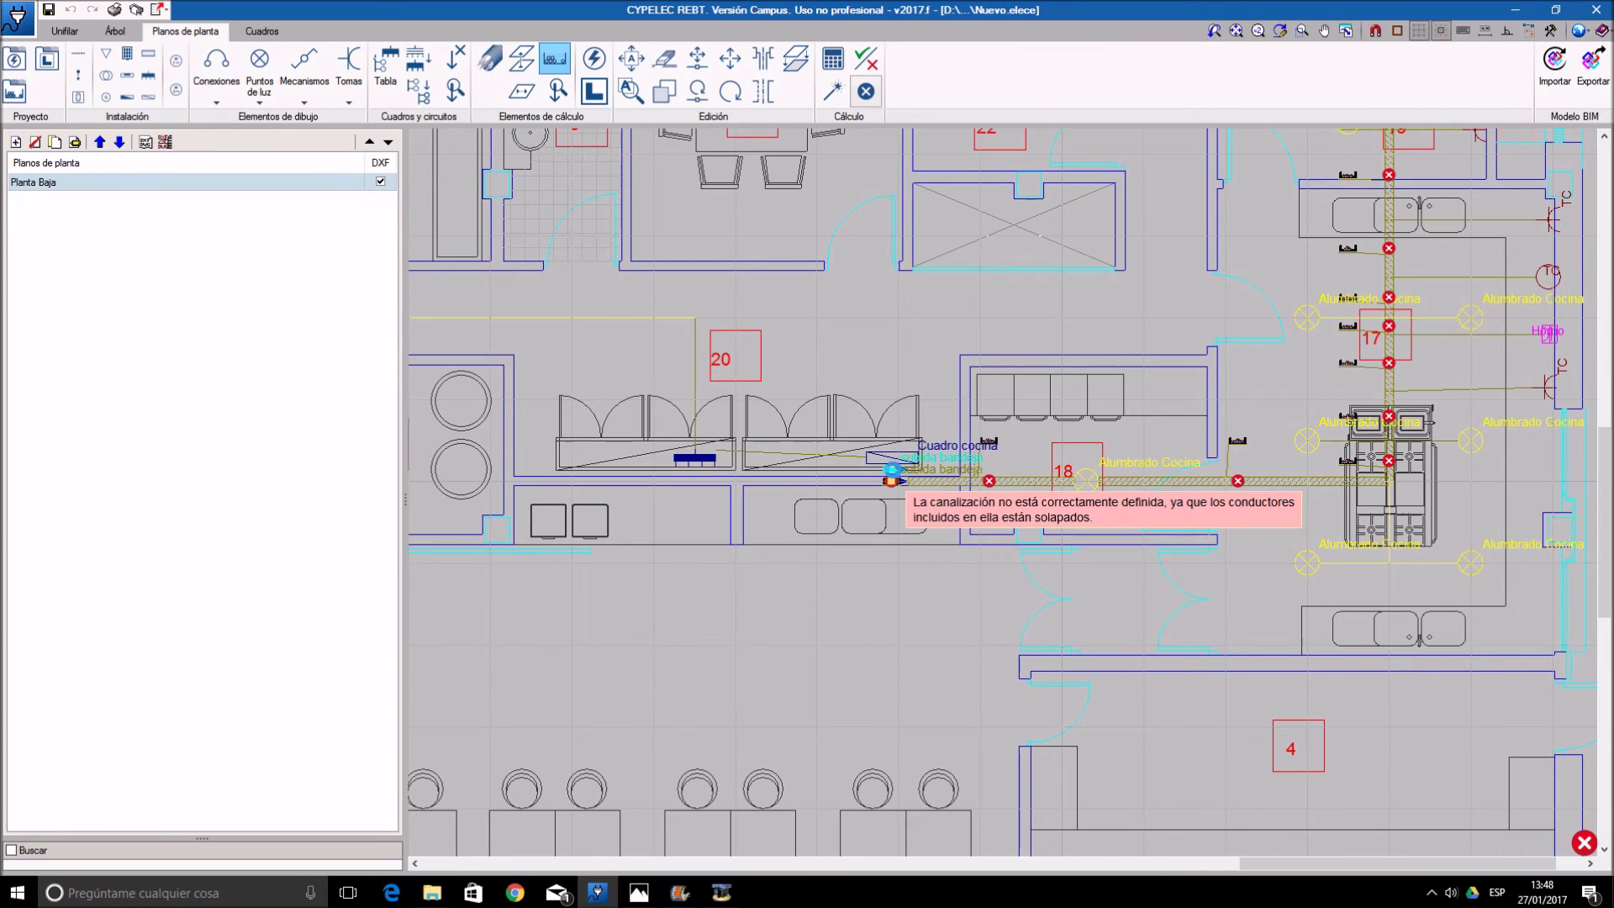
click(891, 474)
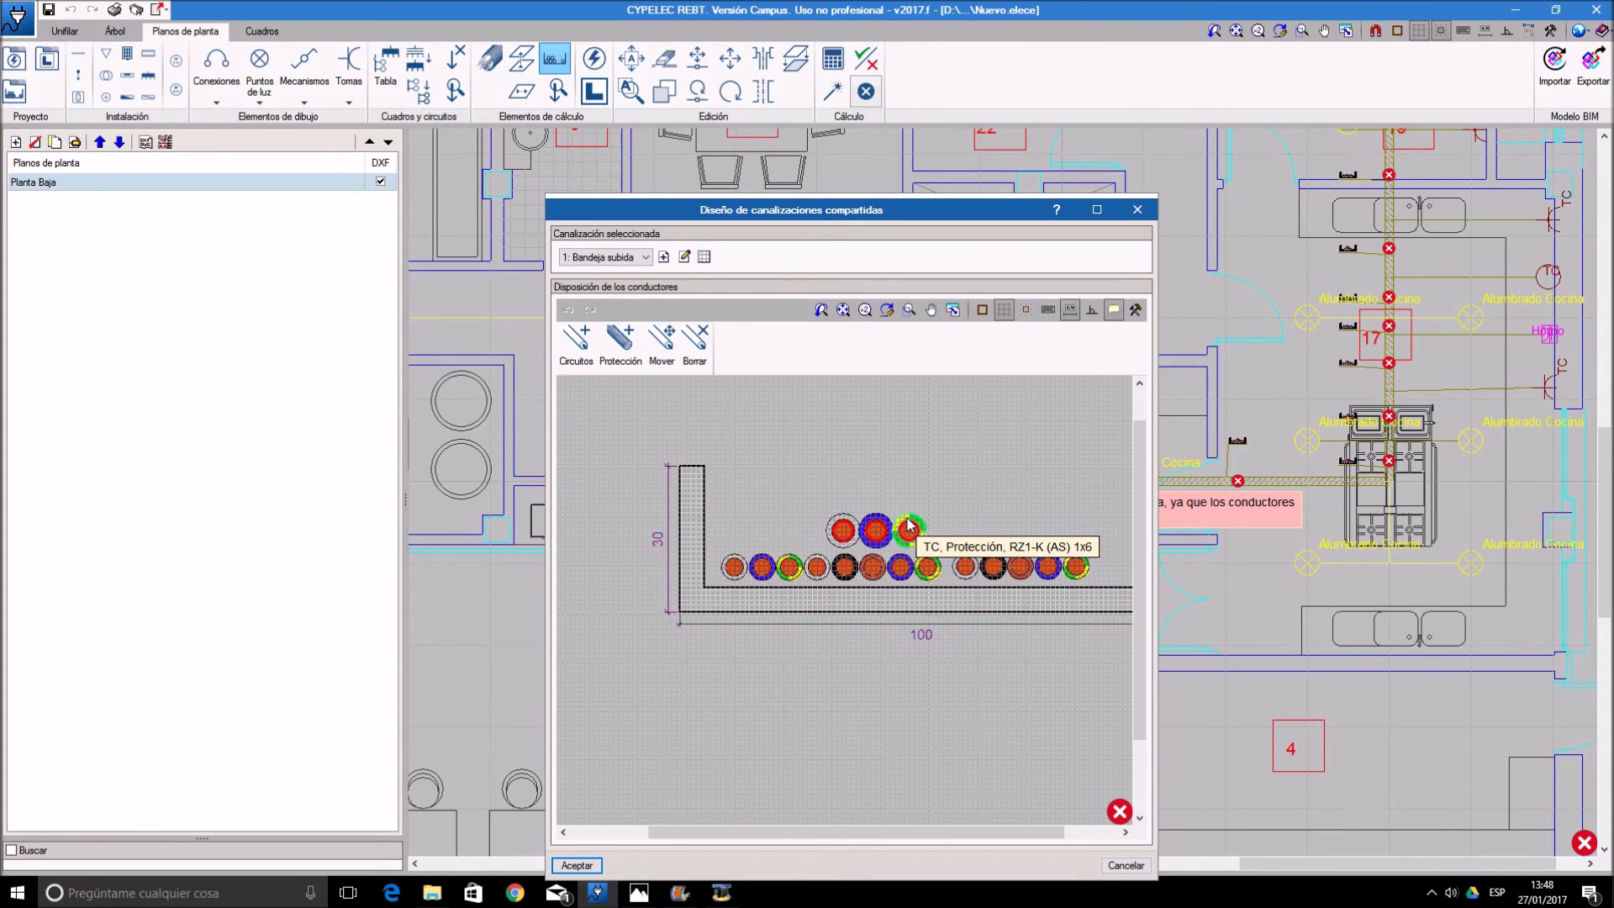
click(909, 525)
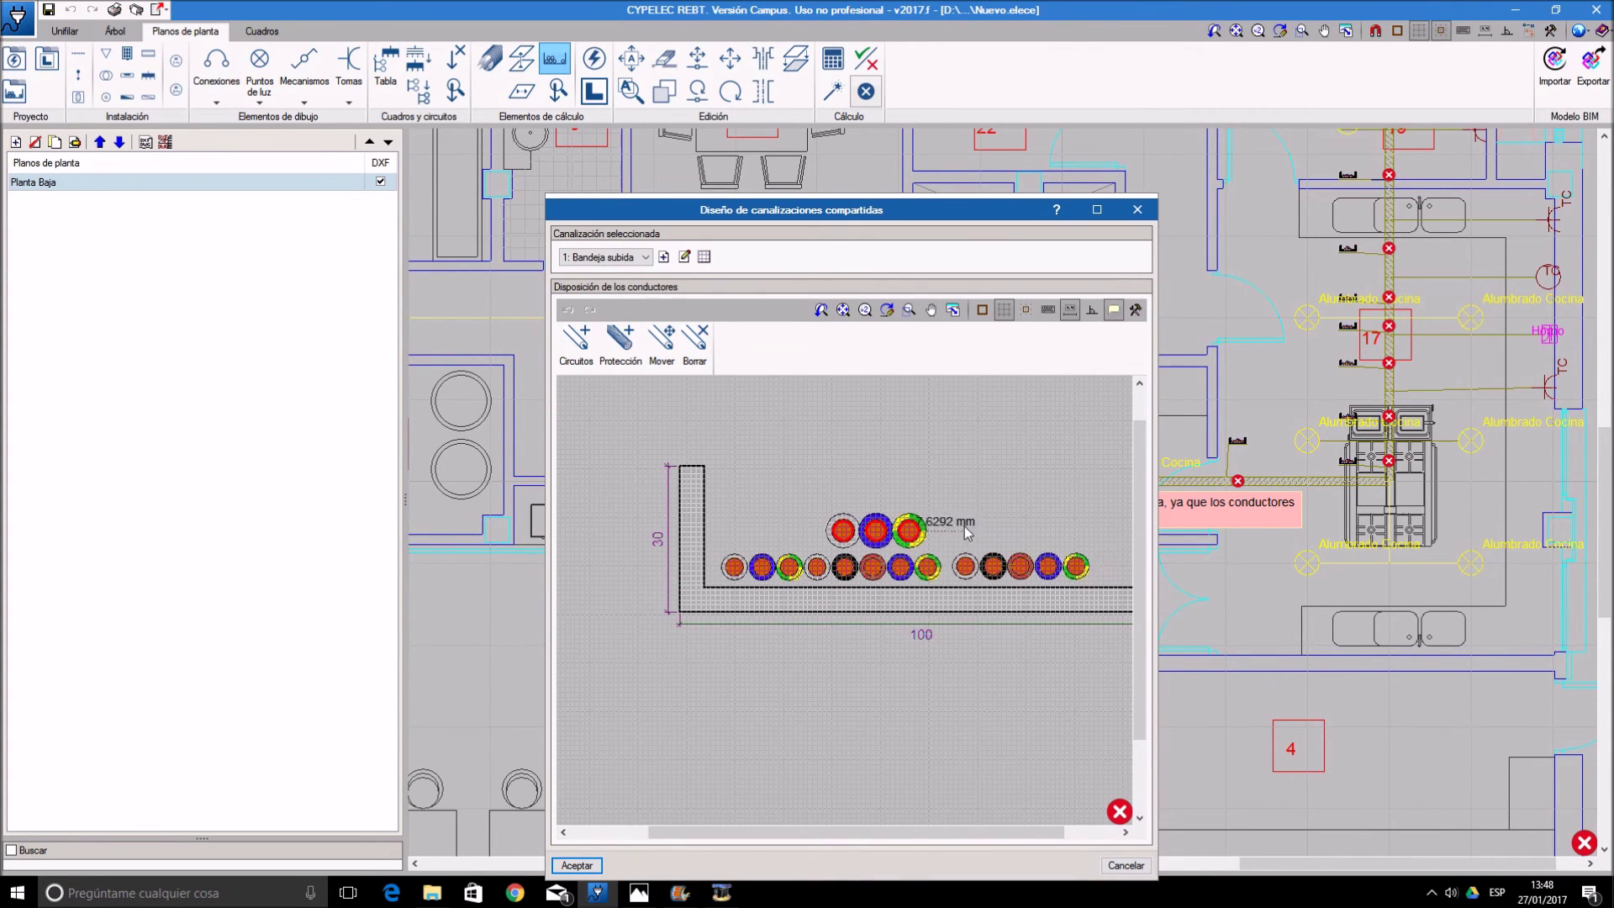
click(662, 341)
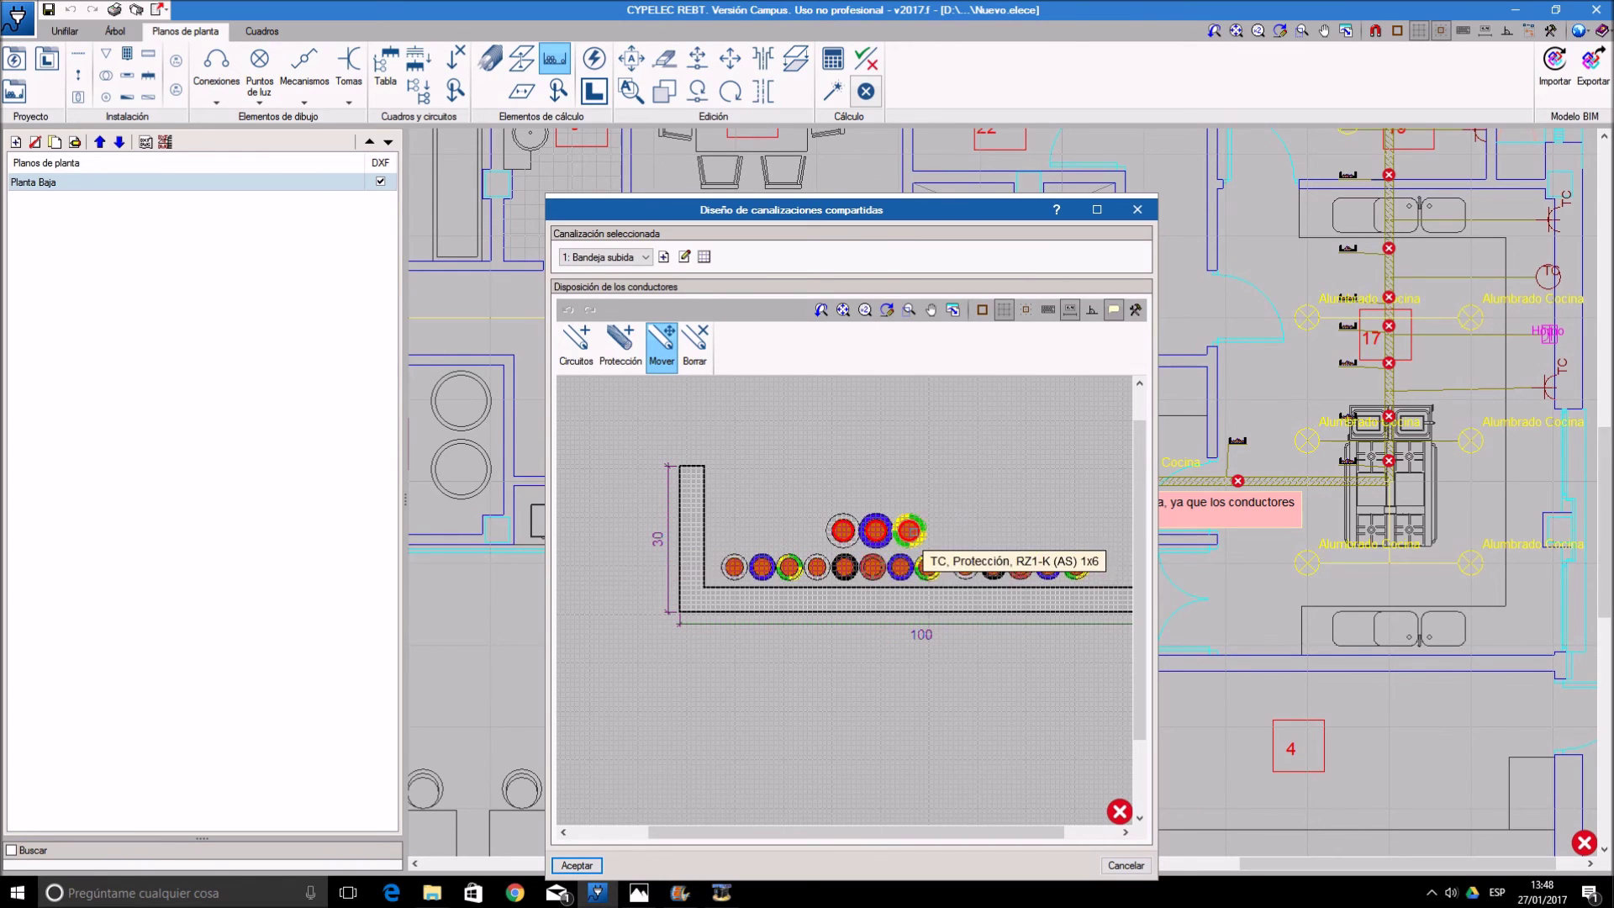
click(983, 534)
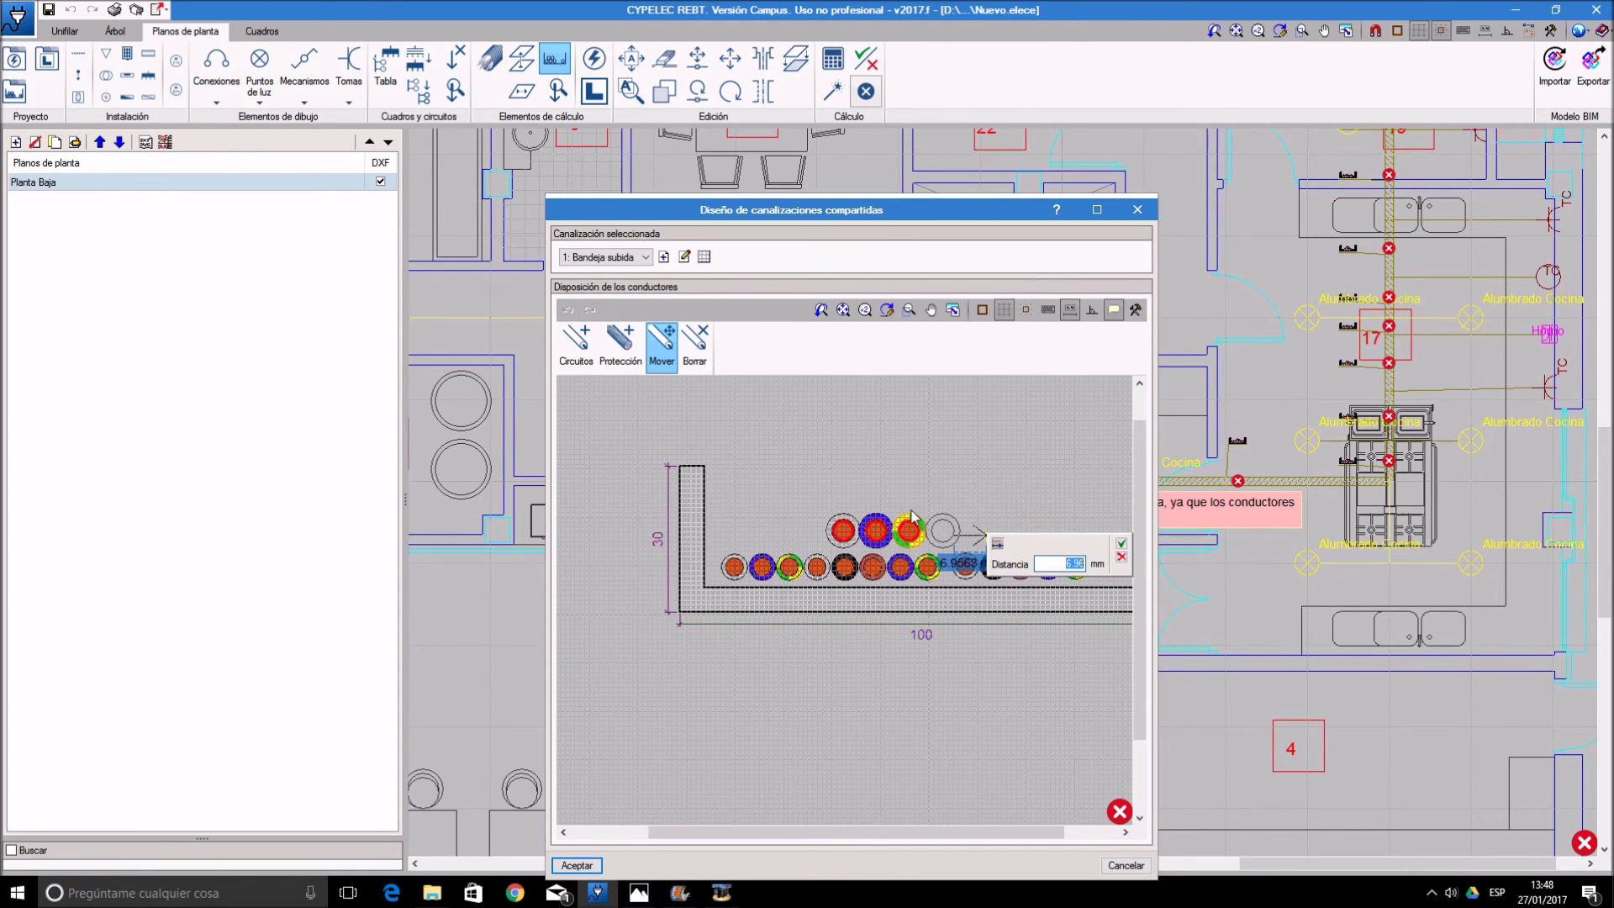
click(1122, 544)
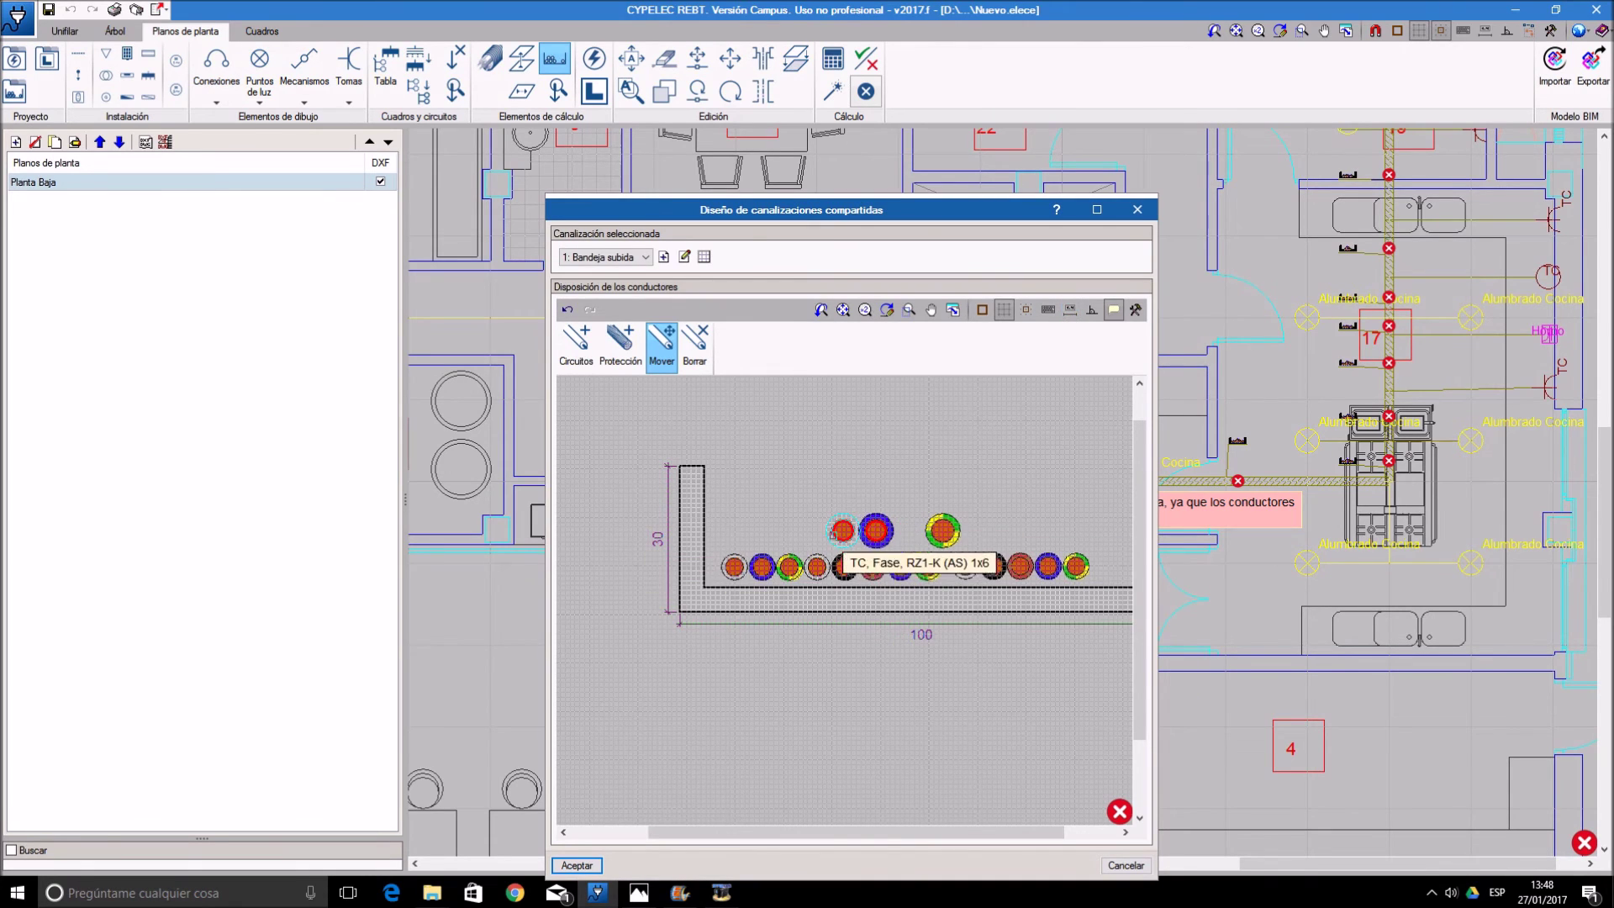
click(788, 531)
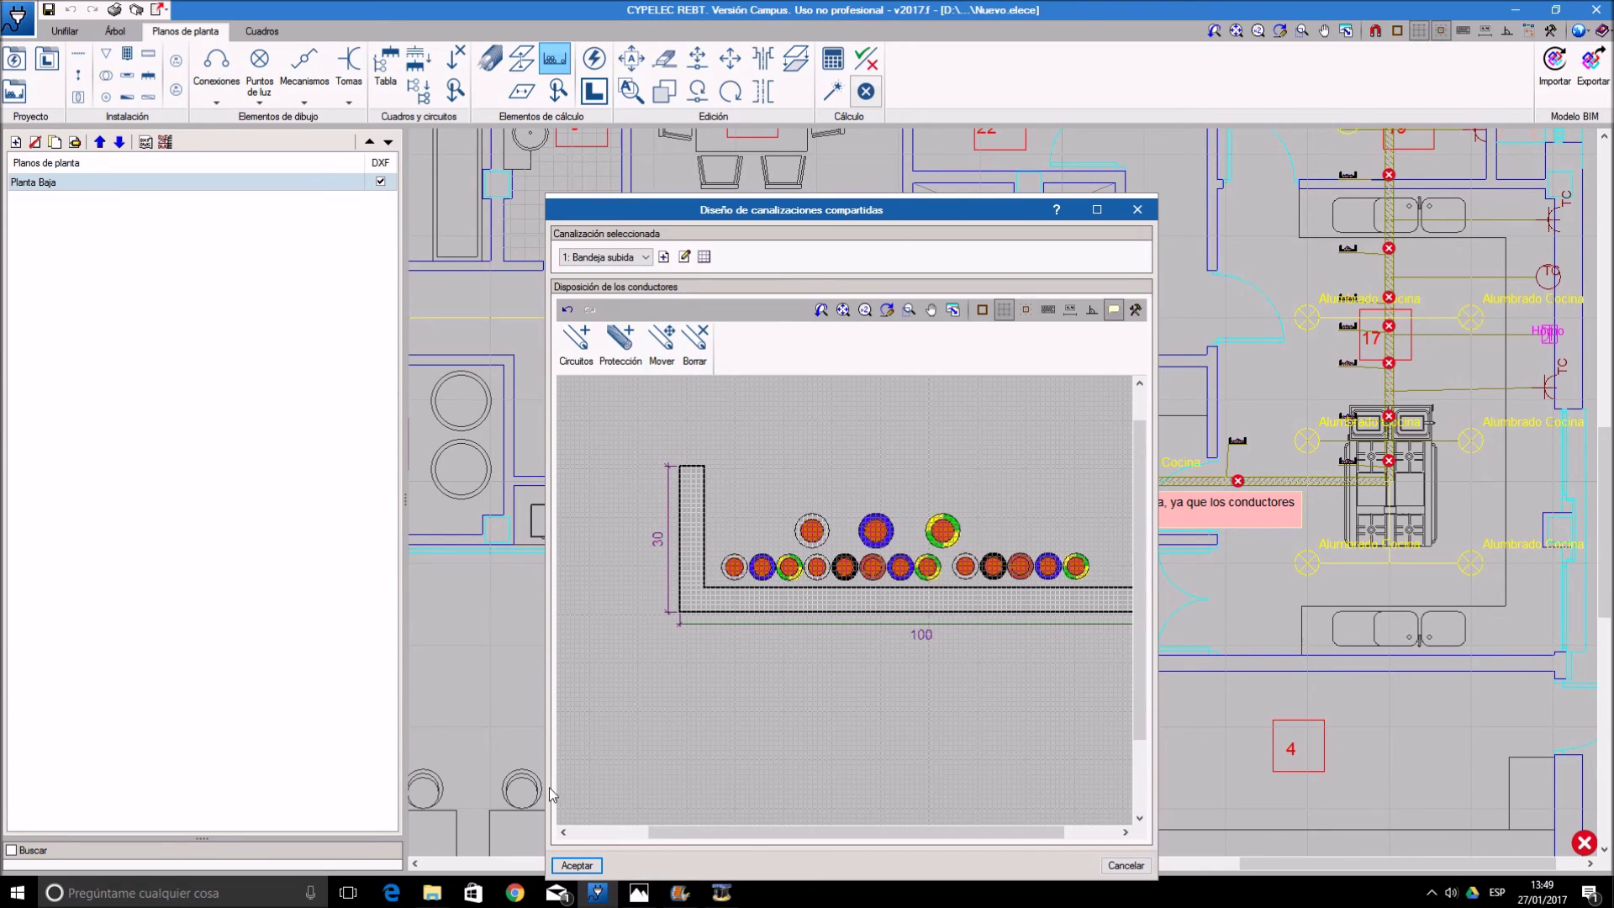
click(576, 865)
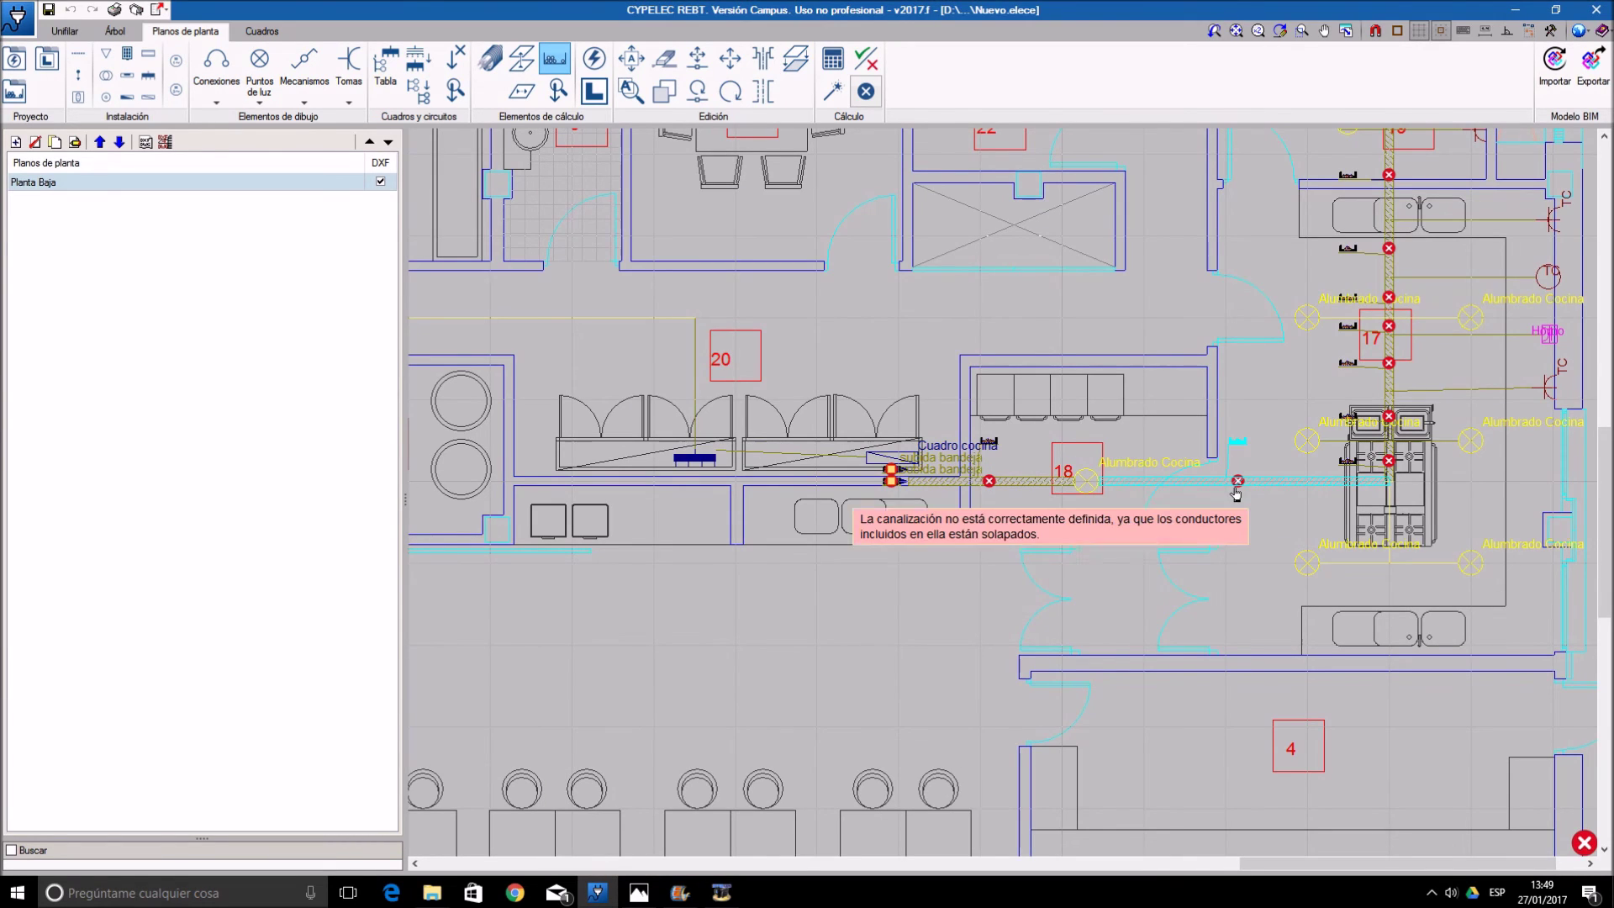
- In the ceiling tray section east of room 18, move the TC phase about 6.2 mm left and the TC protection about 5.4 mm right
click(1239, 483)
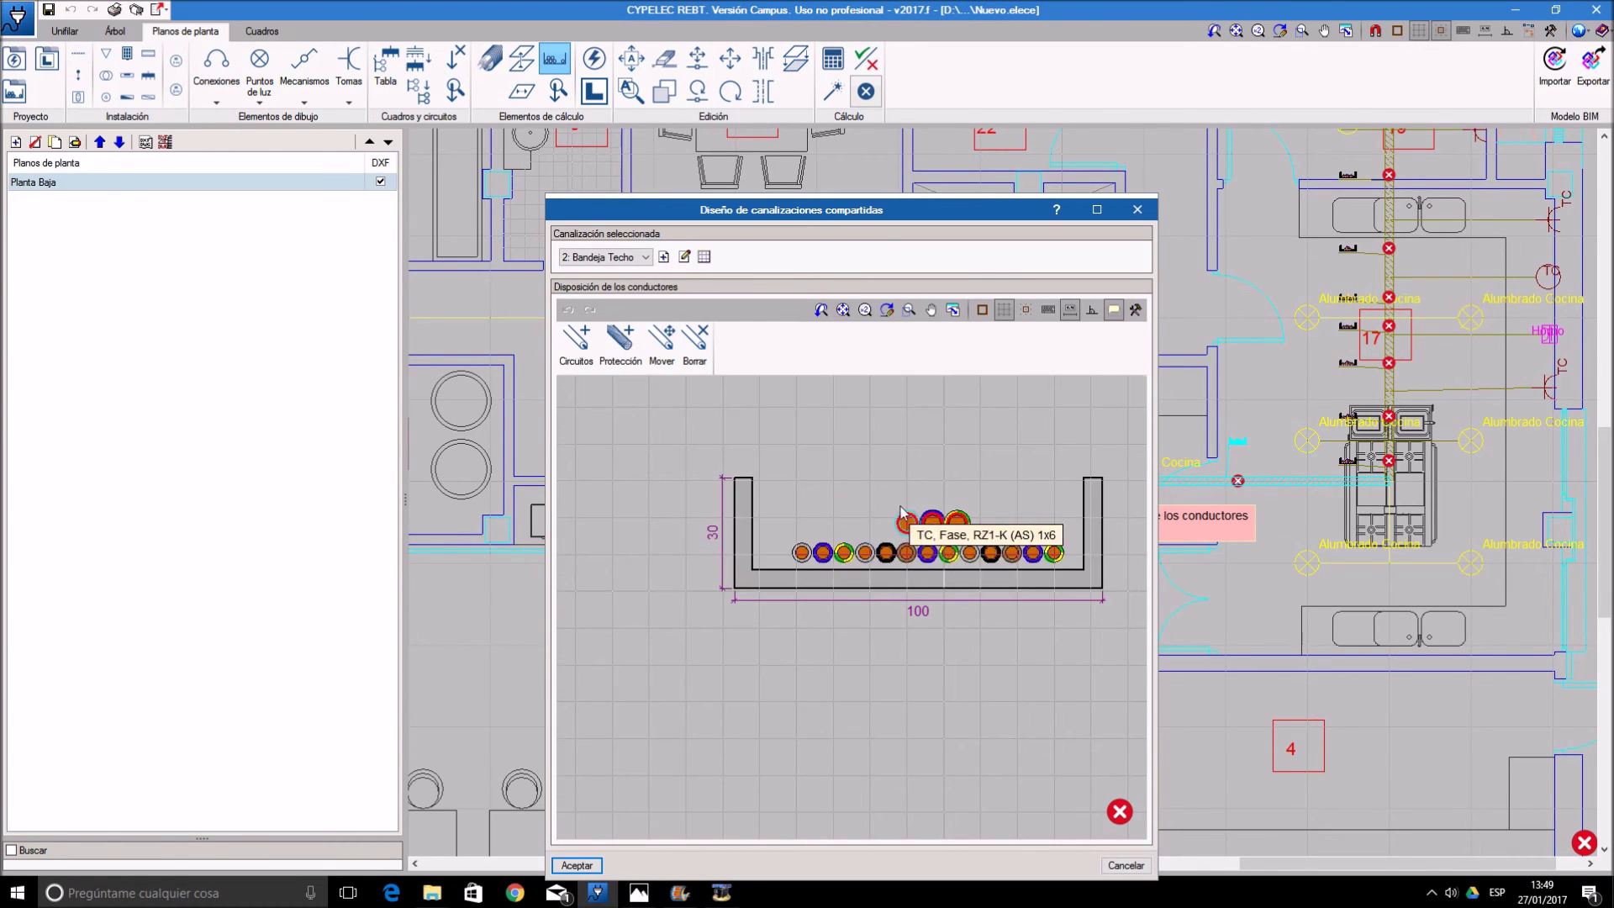
scroll(910, 523, up, 2)
click(662, 343)
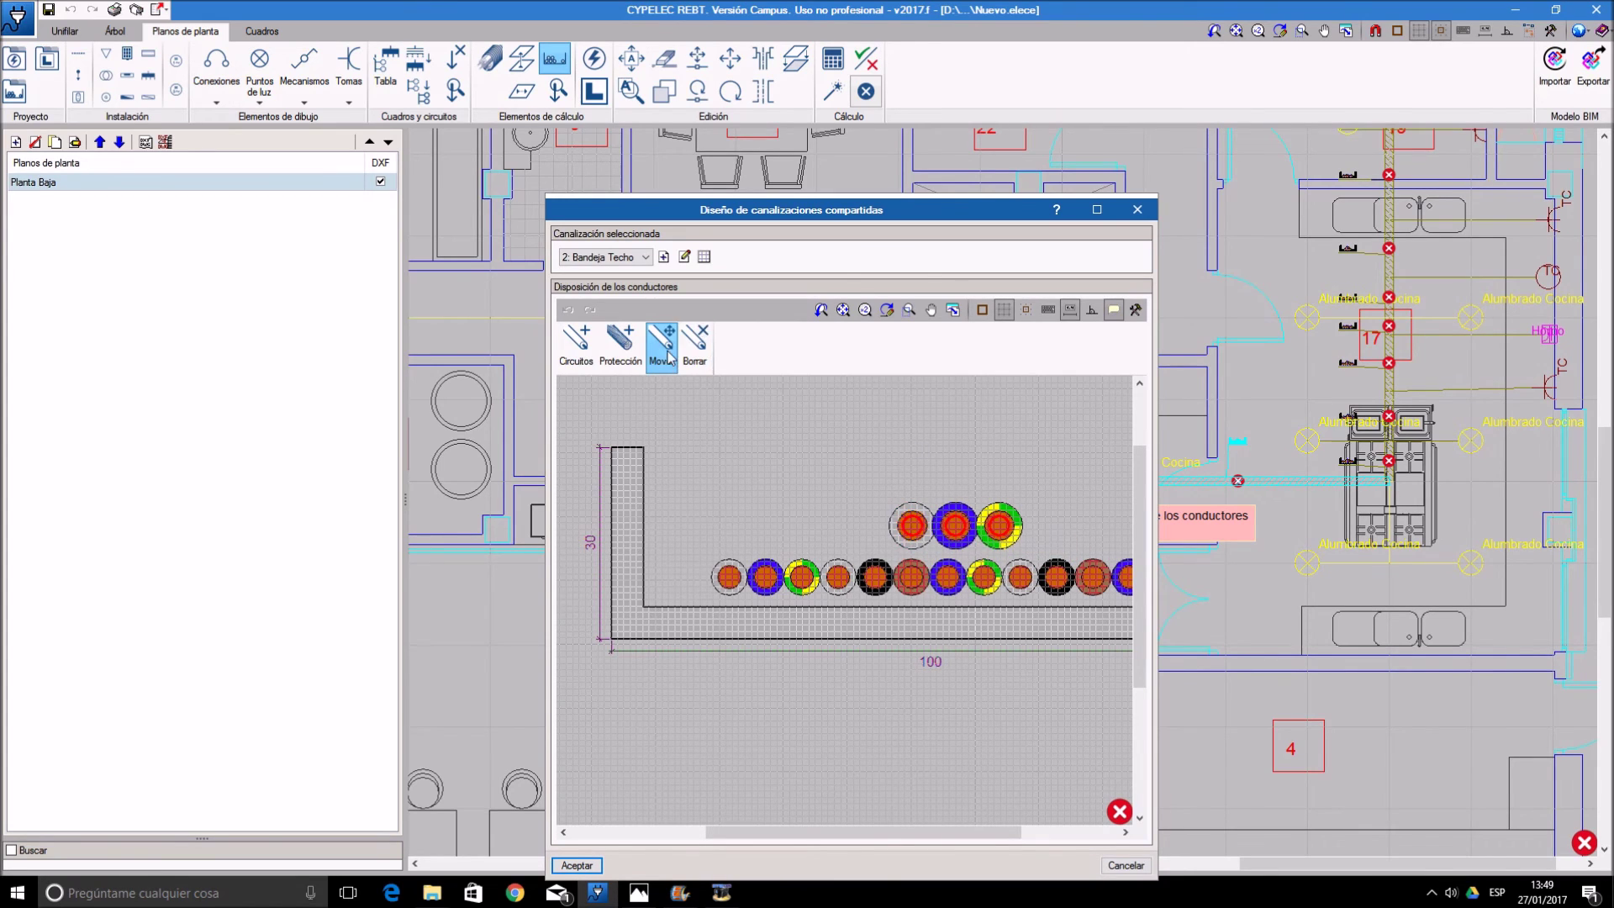
click(911, 524)
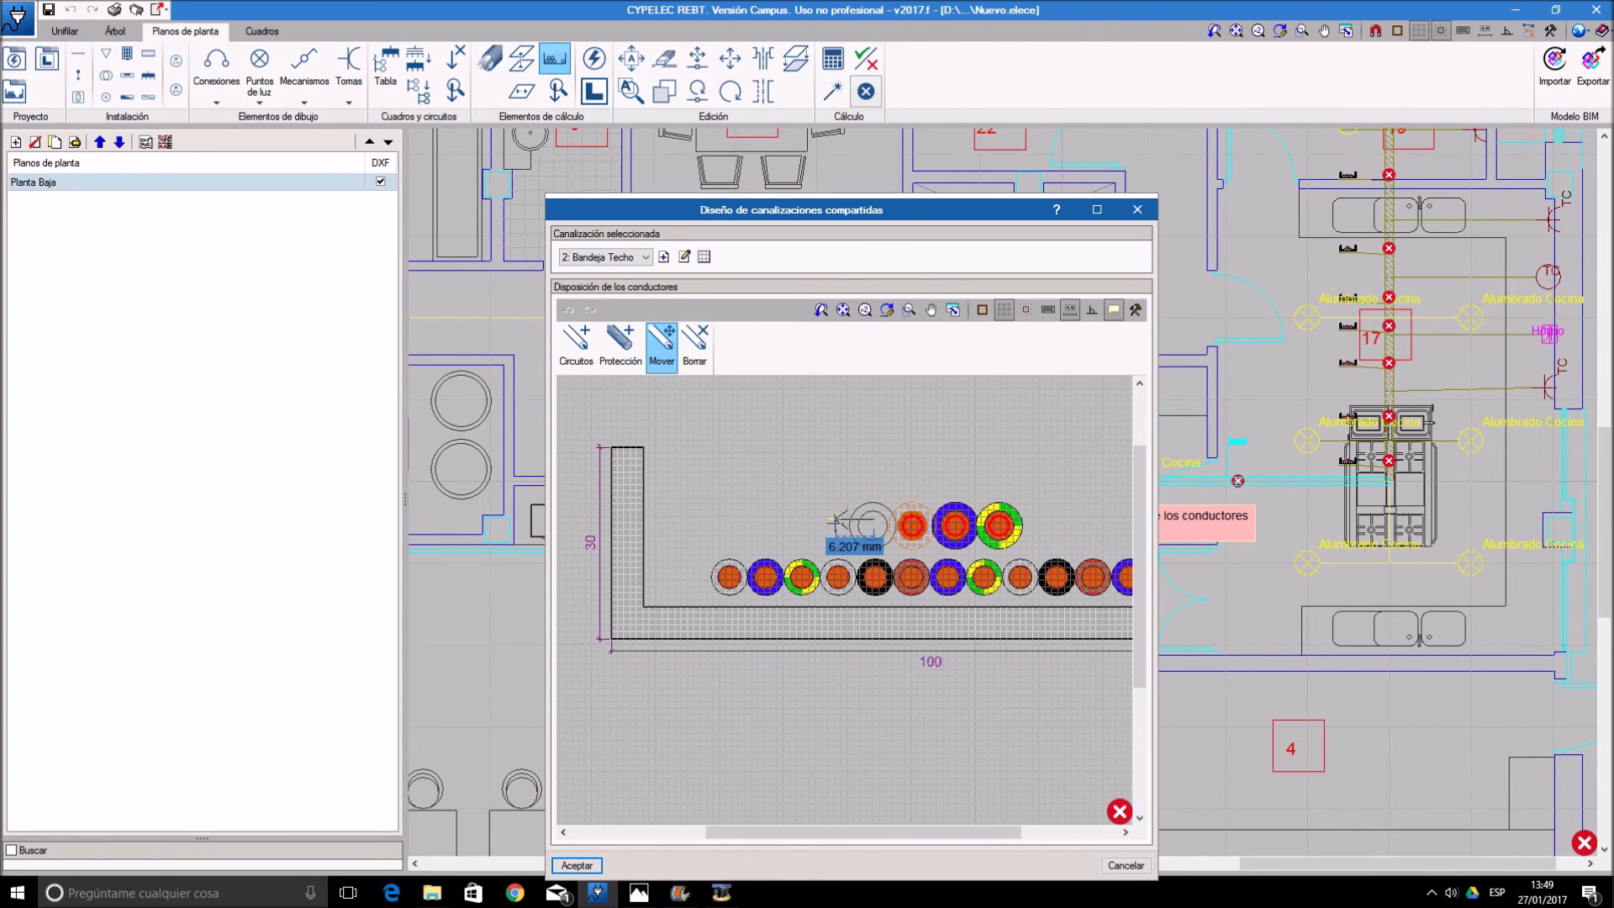
click(875, 518)
click(966, 533)
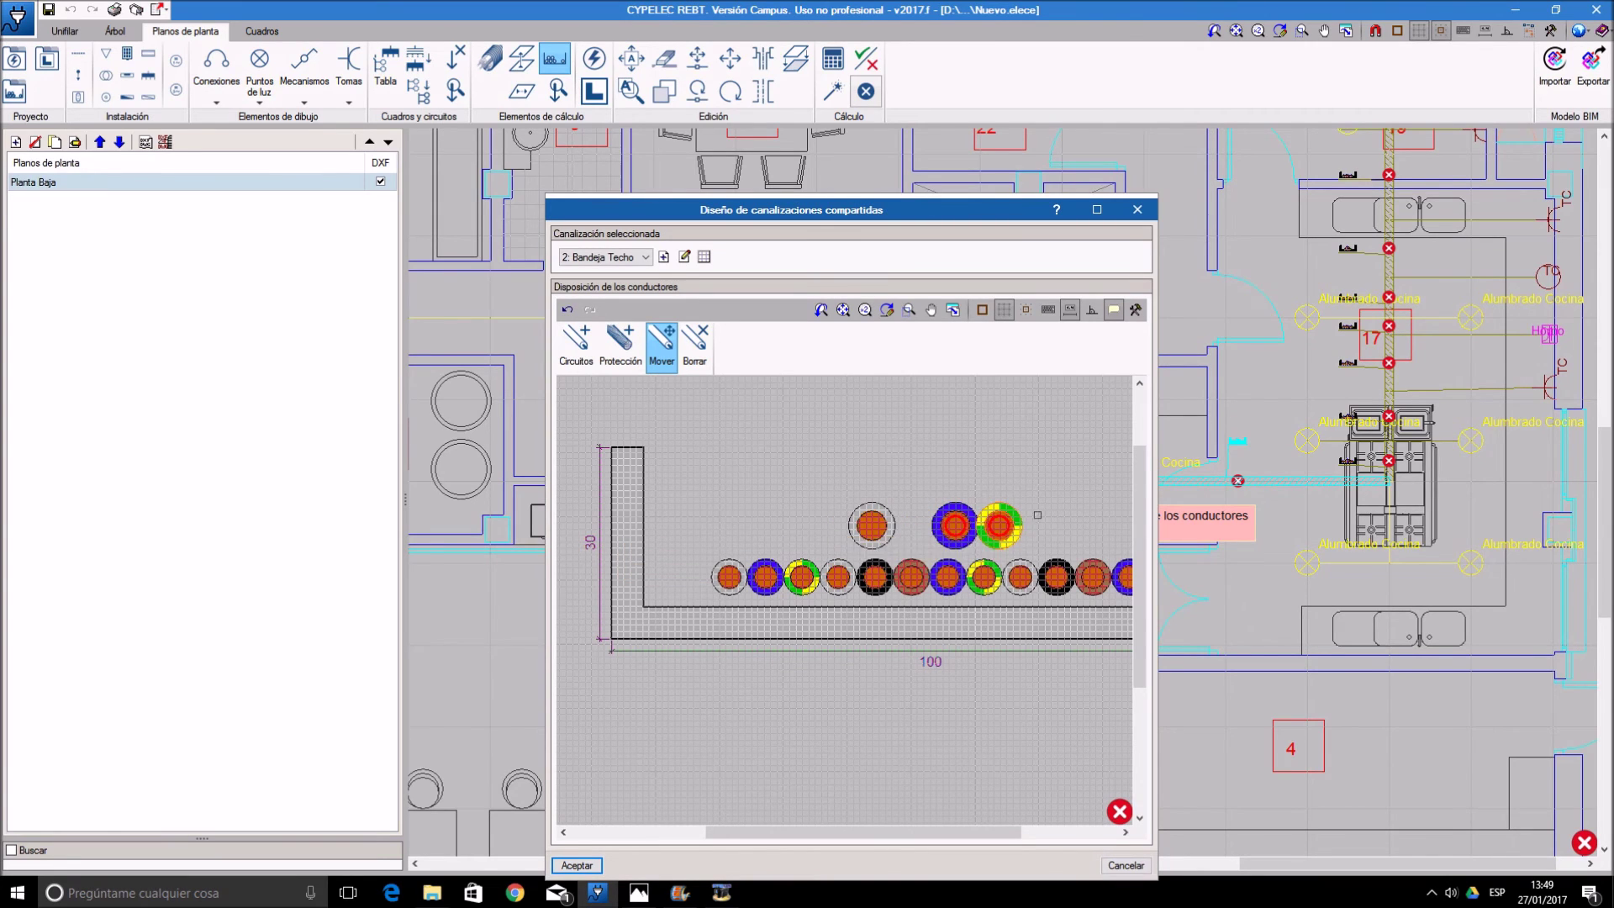
click(1000, 523)
click(1054, 523)
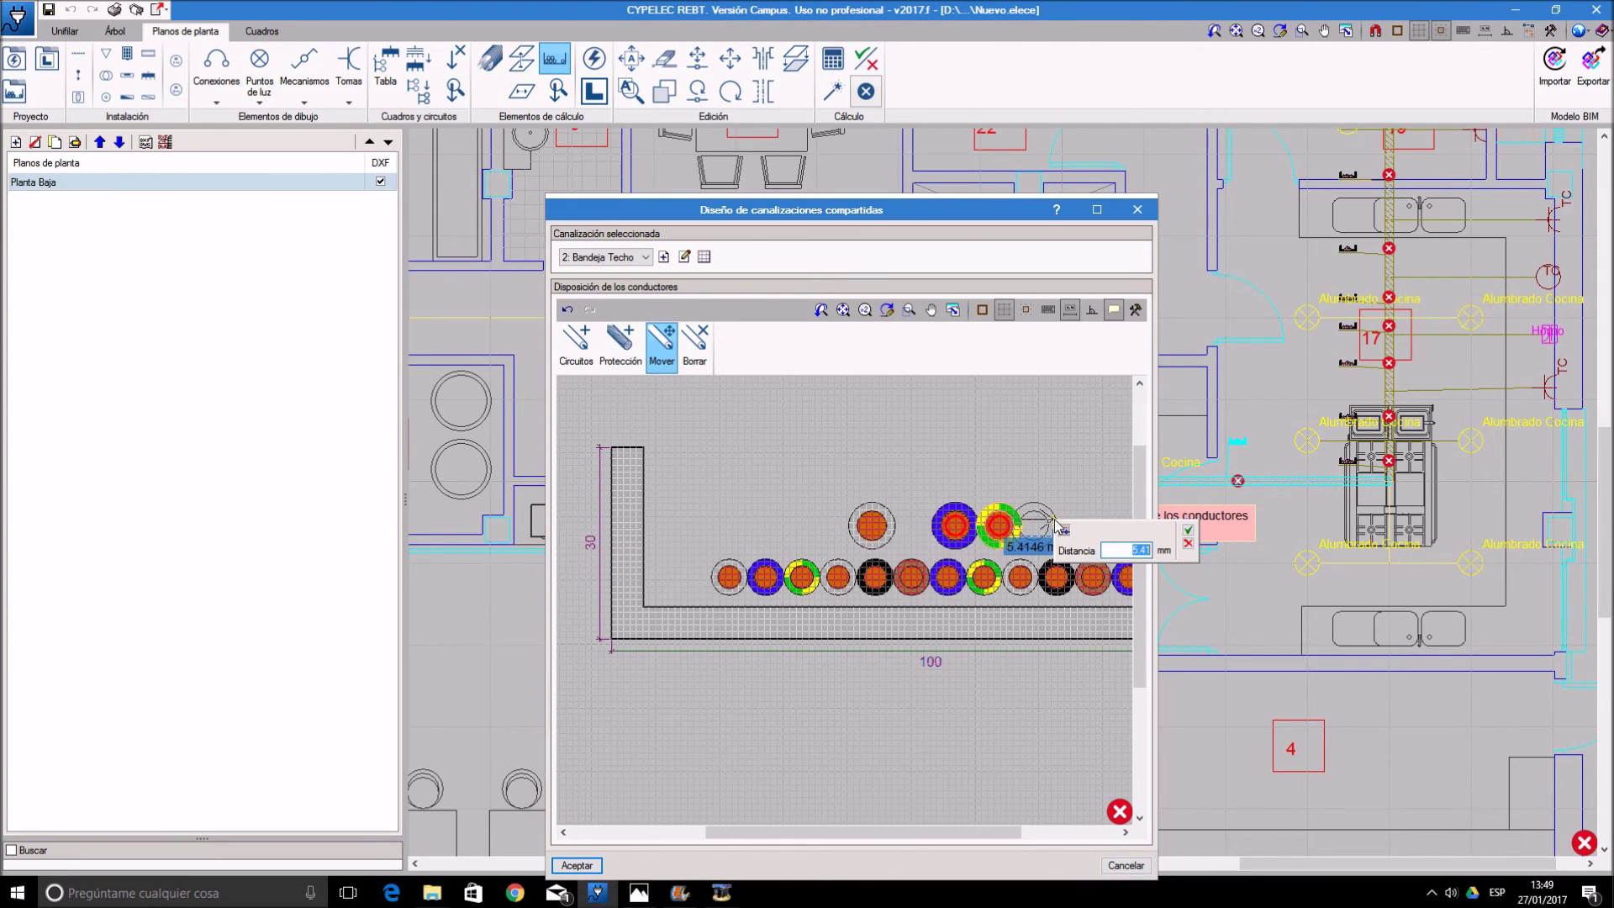
click(1187, 531)
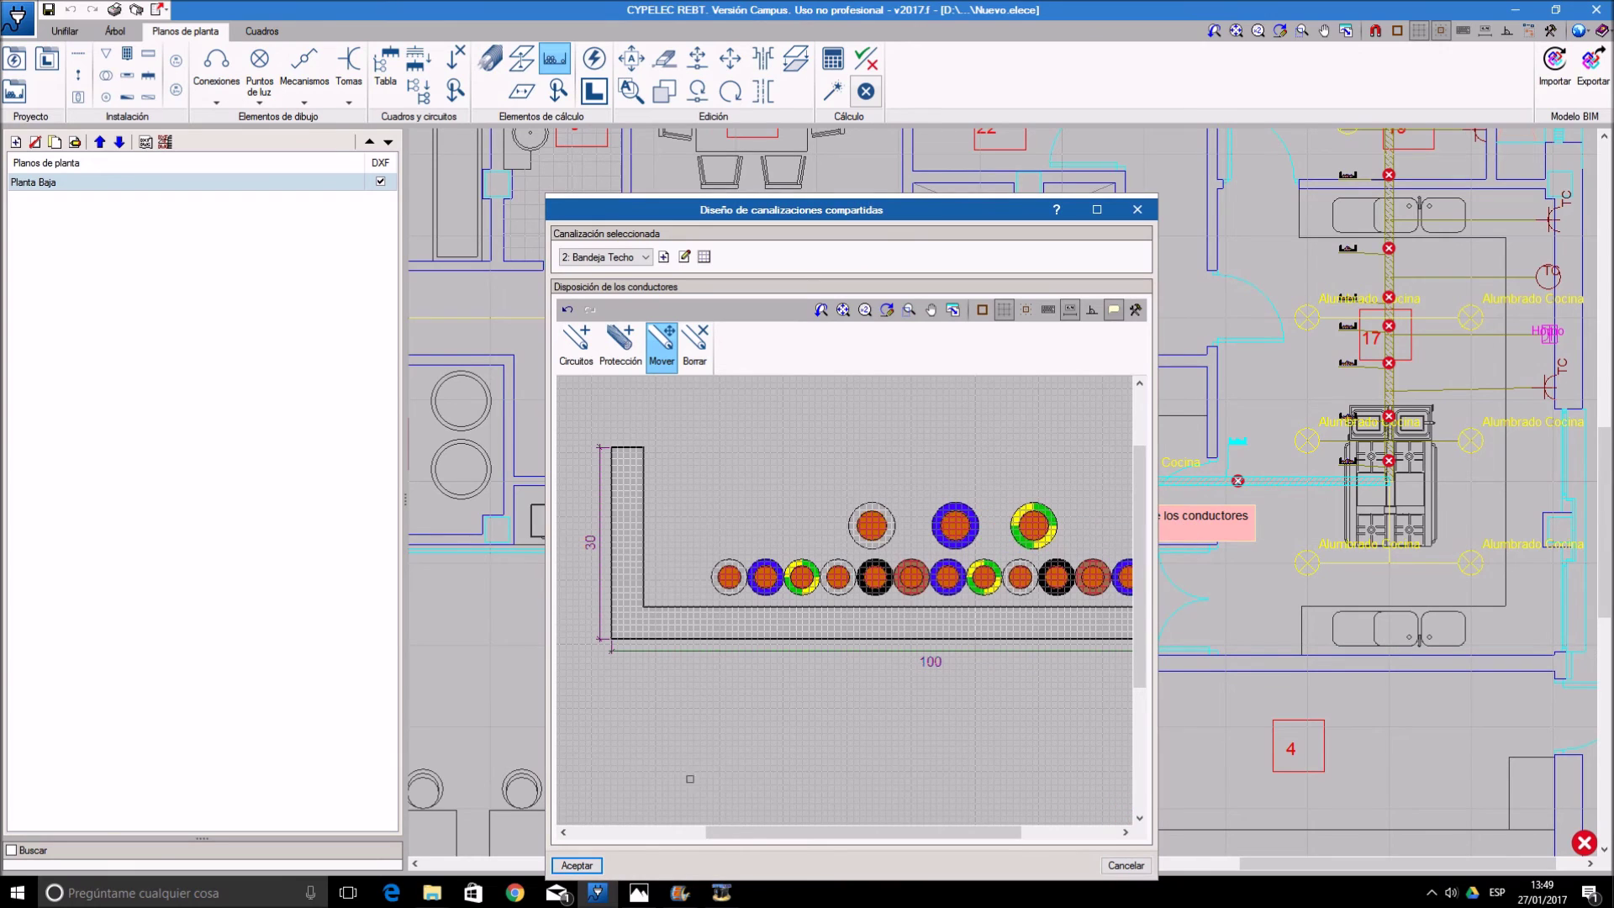
click(576, 865)
- In the ceiling tray section over the cooker below room 17, move the TC phase left and the TC protection right, clear of the neutral
middle_drag(1295, 515, 971, 544)
click(1067, 489)
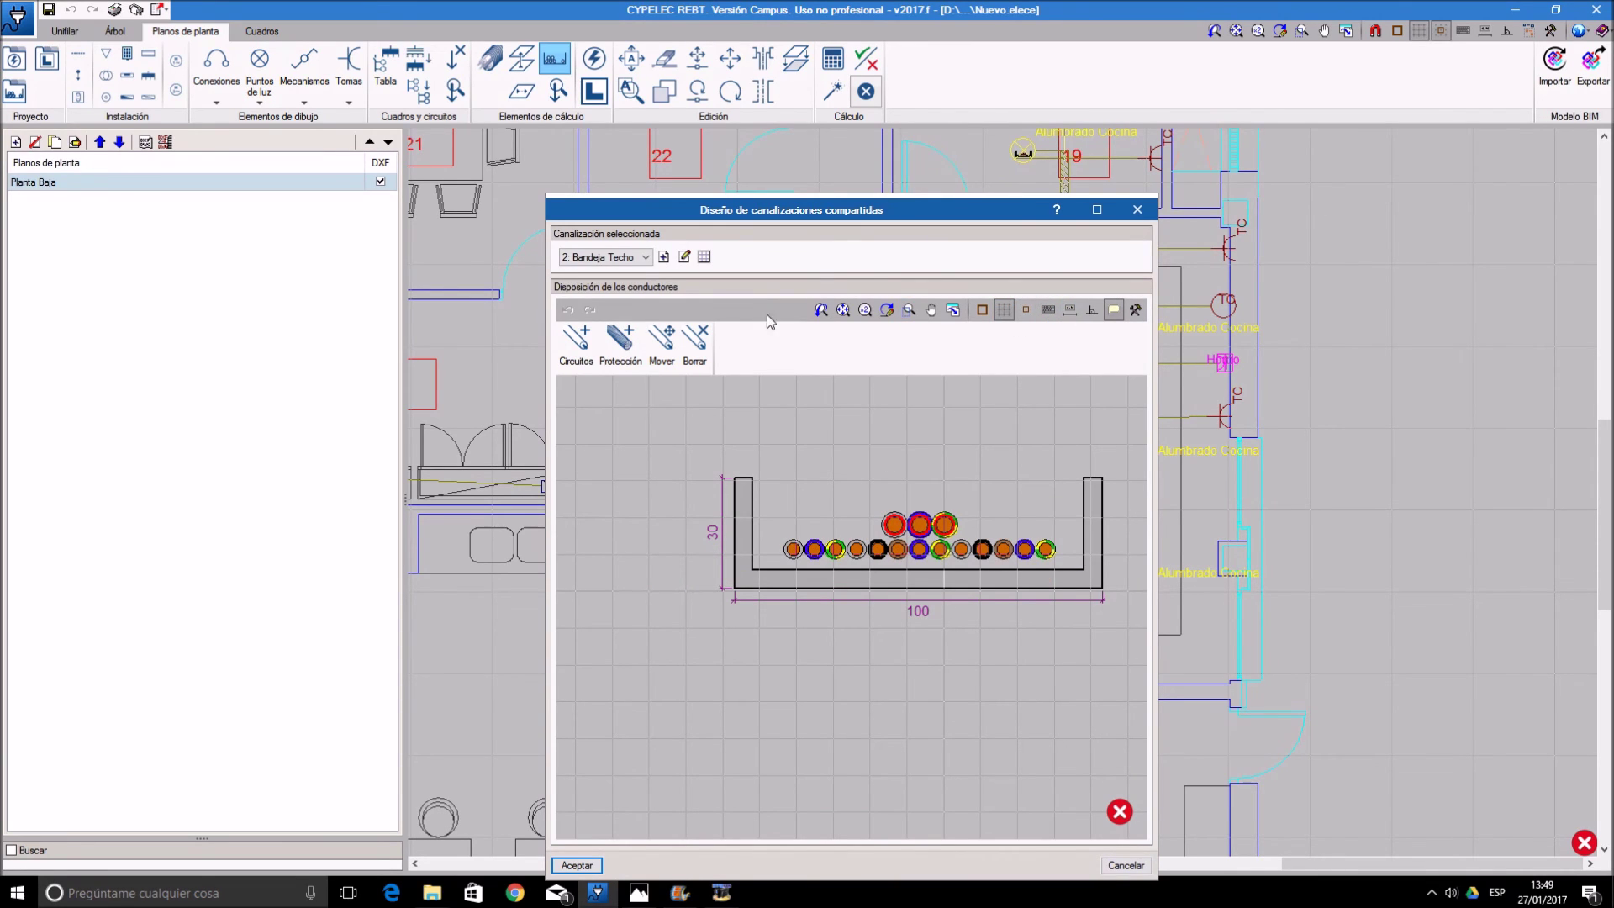
click(894, 525)
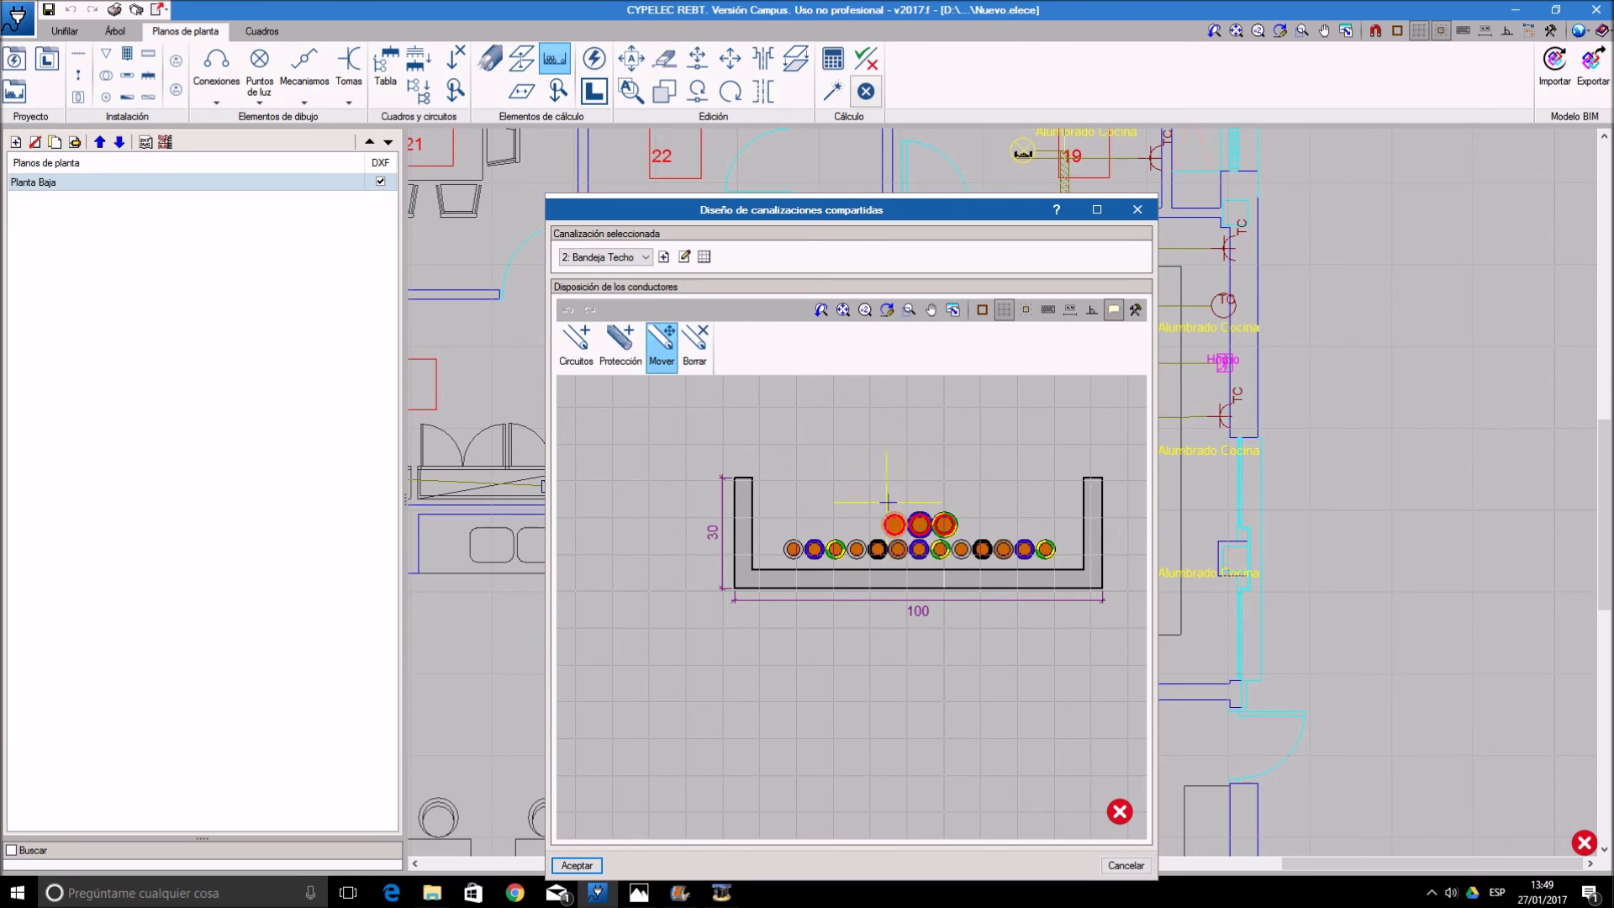
click(880, 503)
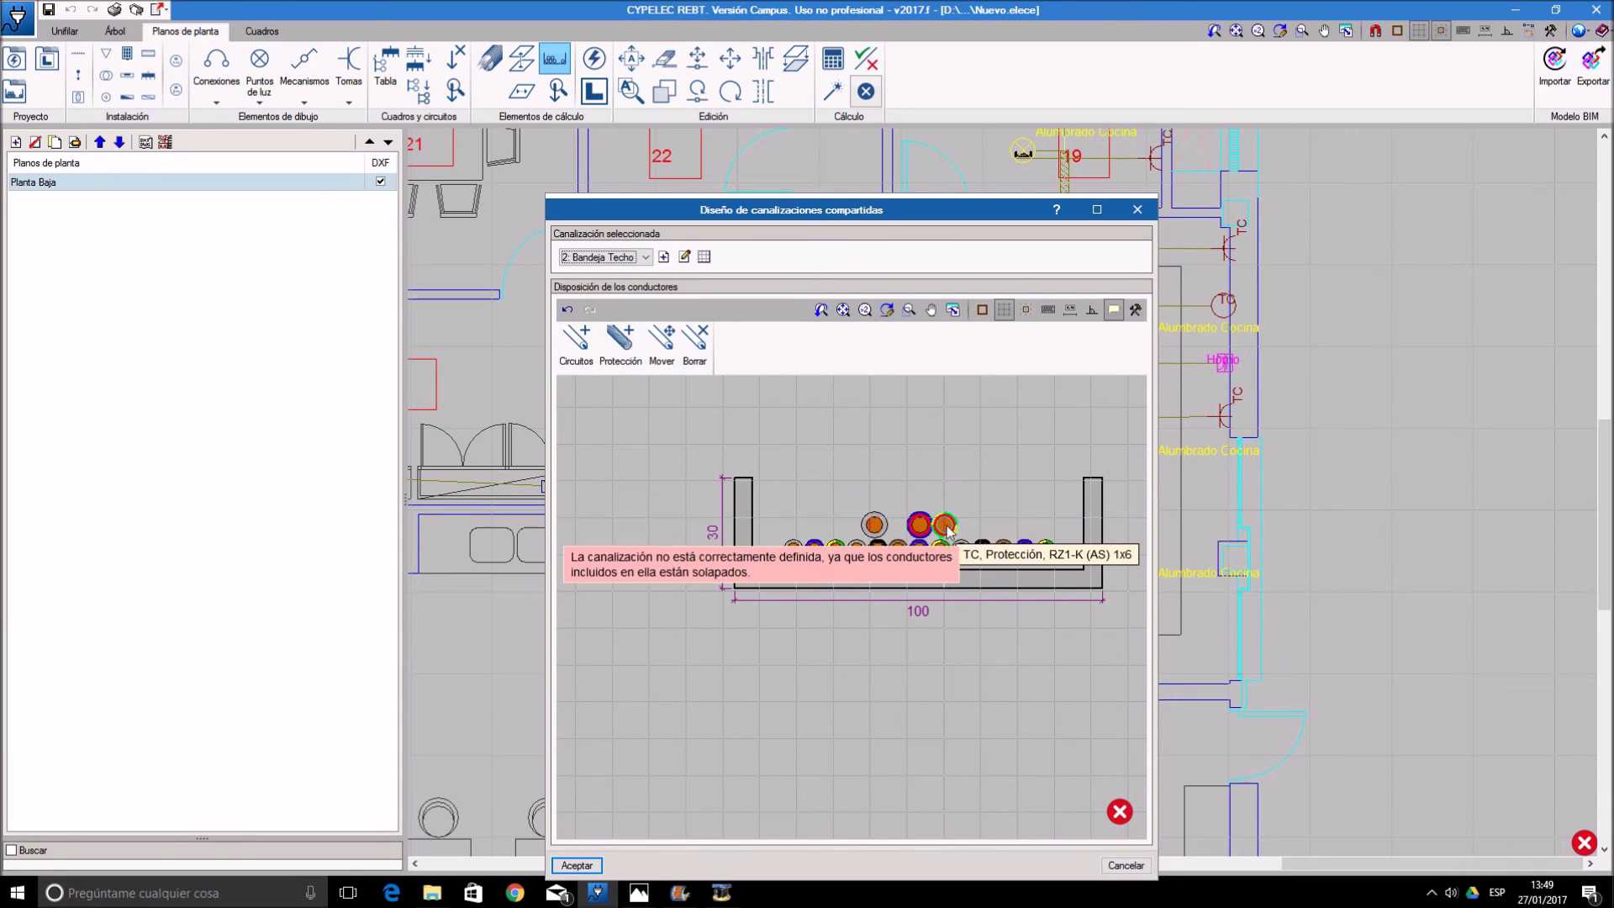
scroll(939, 529, up, 3)
right_click(973, 510)
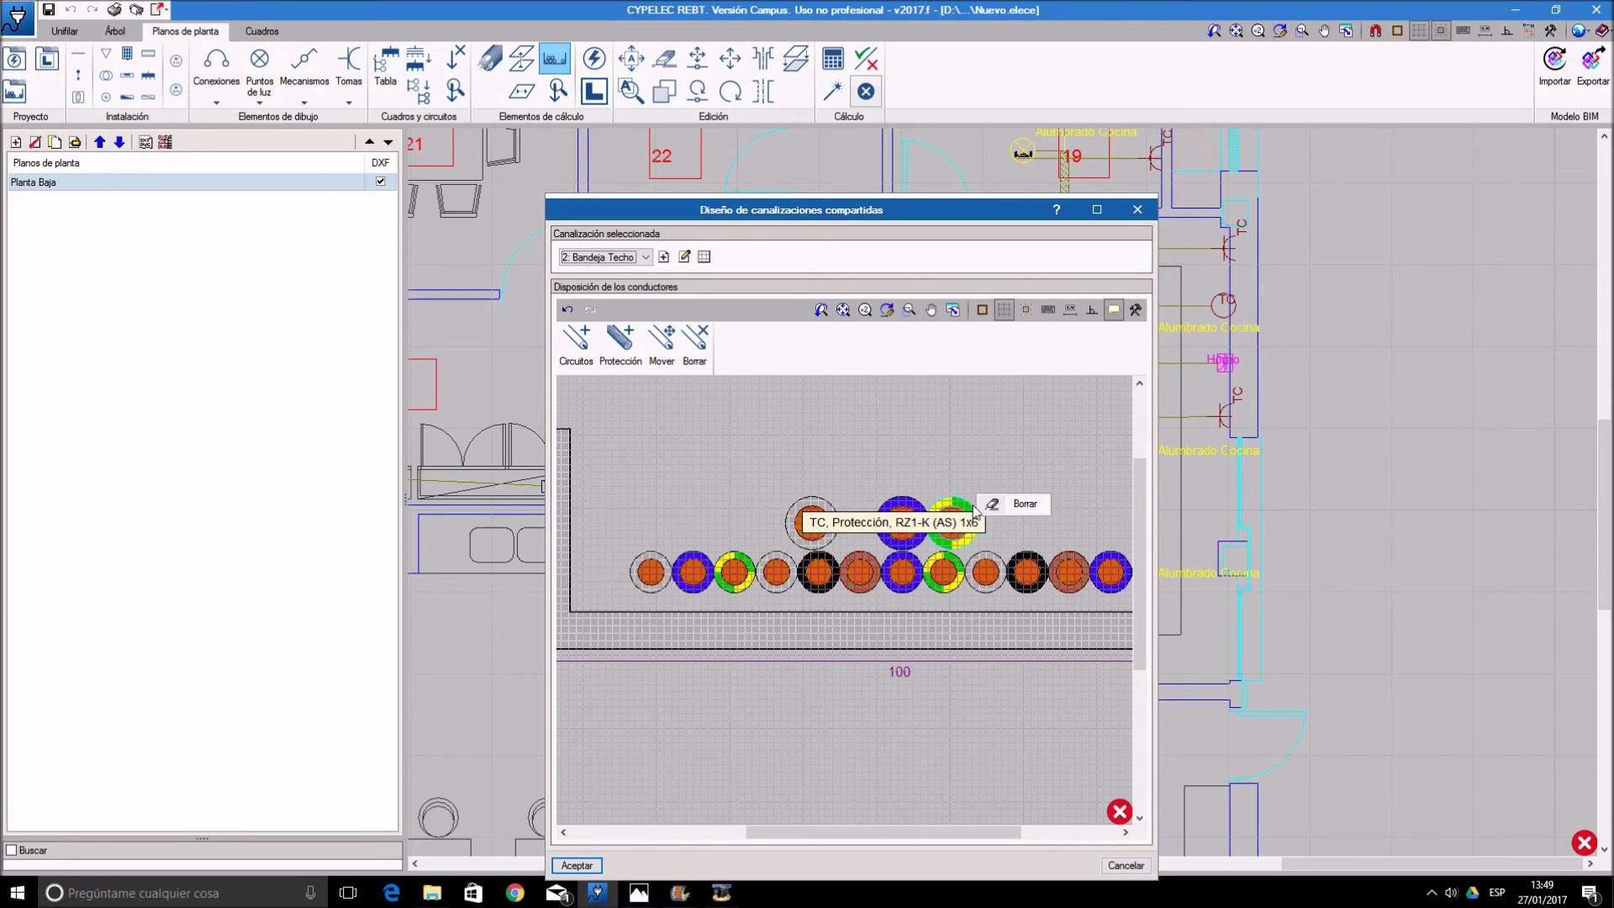
click(661, 340)
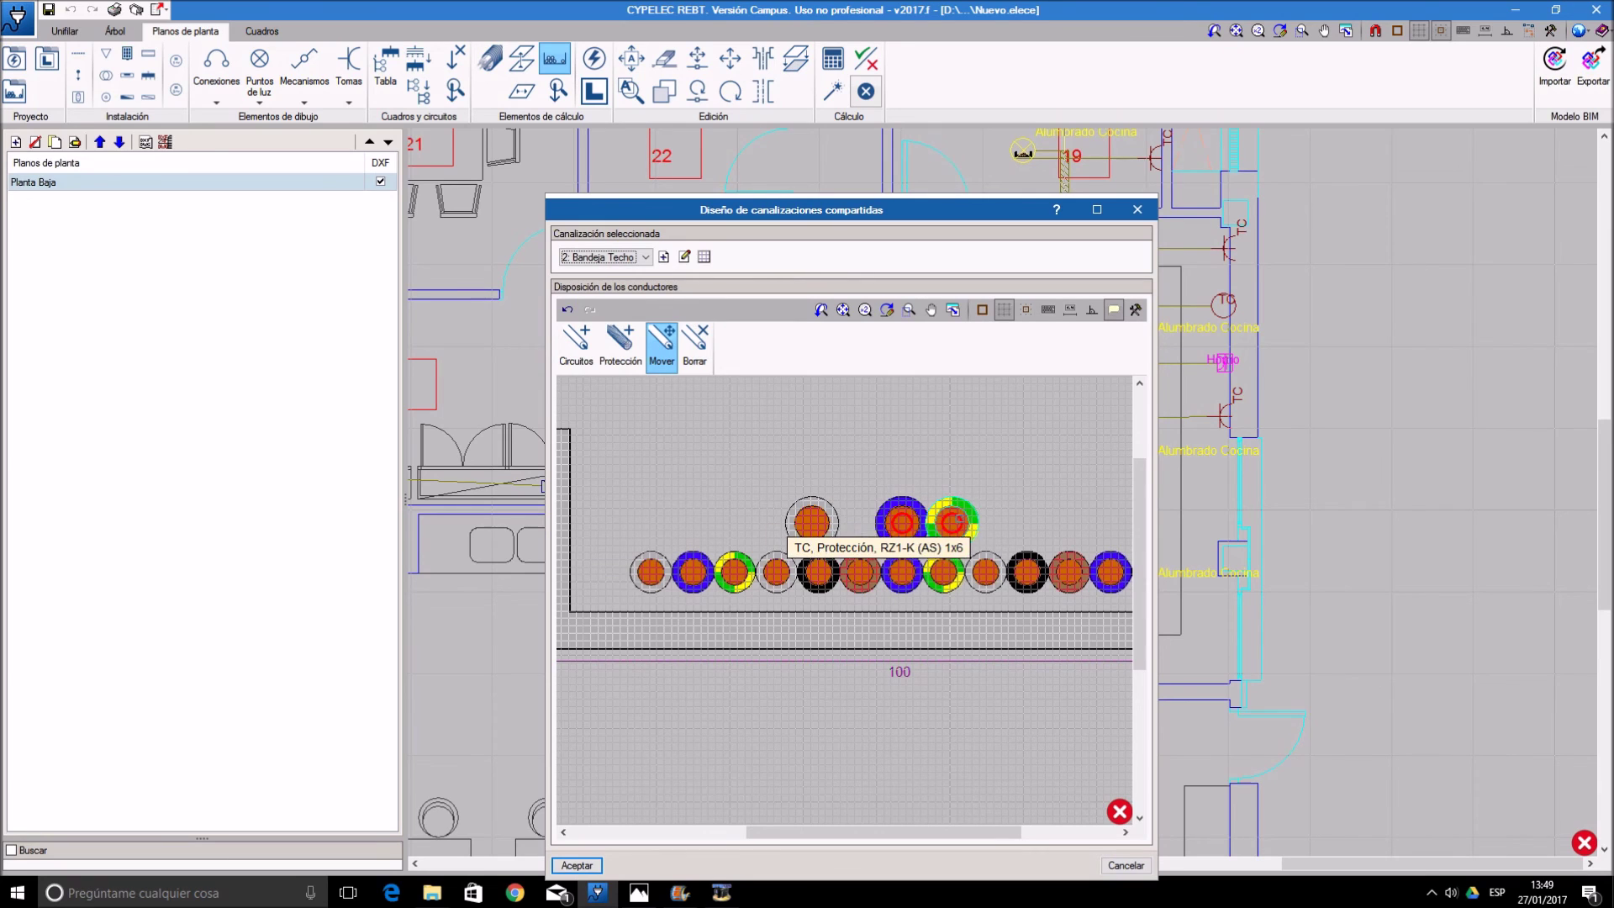
click(951, 523)
click(989, 505)
scroll(935, 542, up, 2)
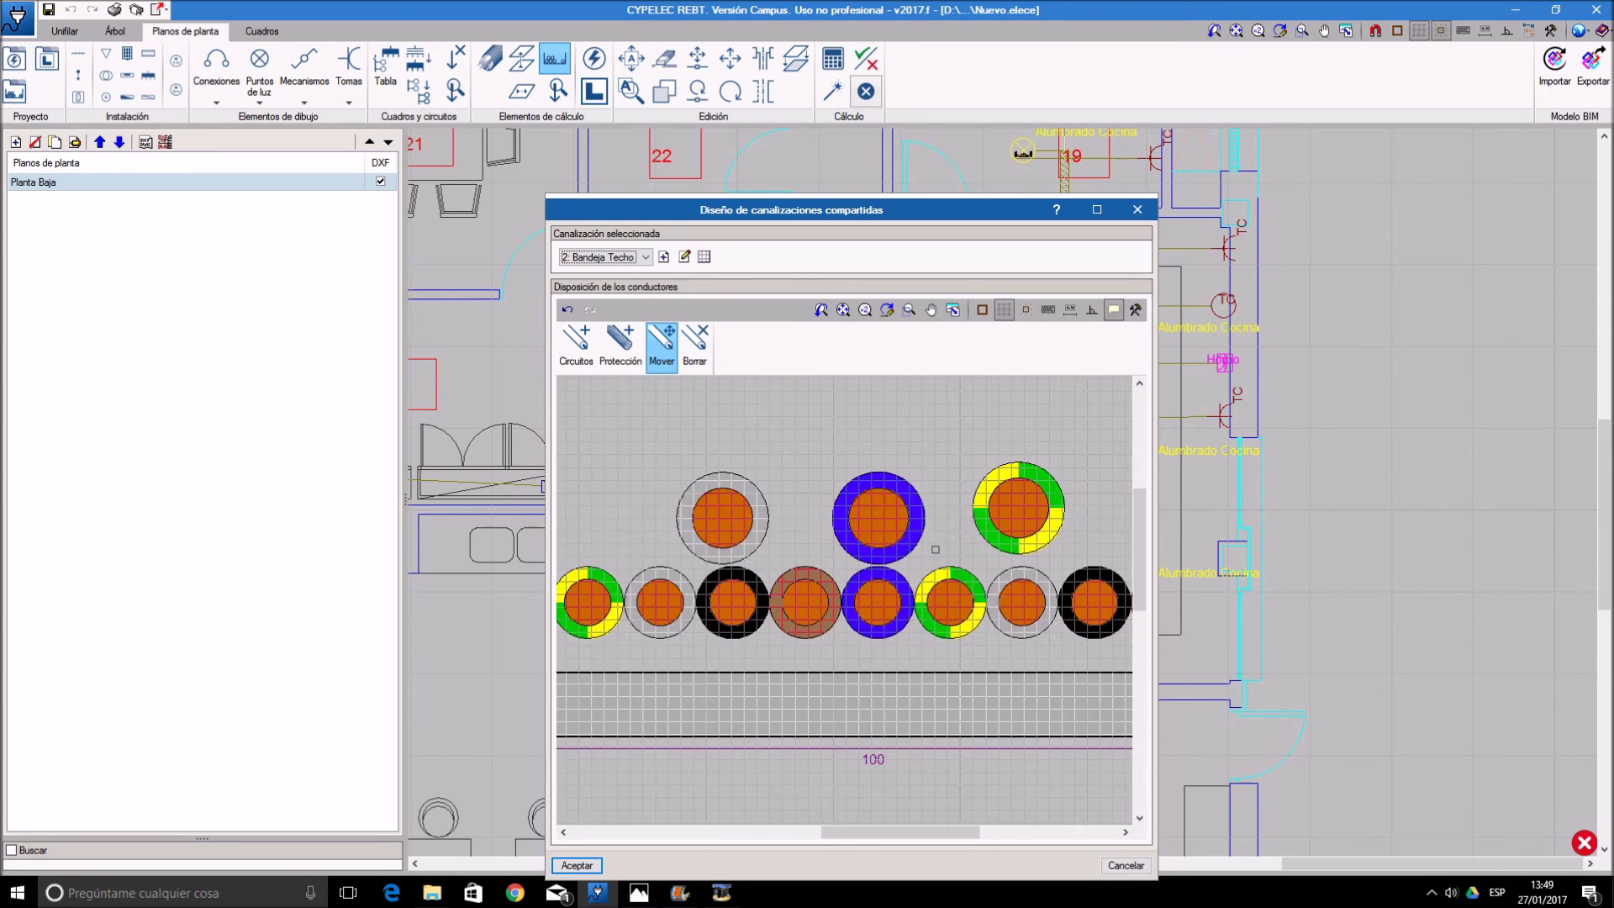
click(577, 865)
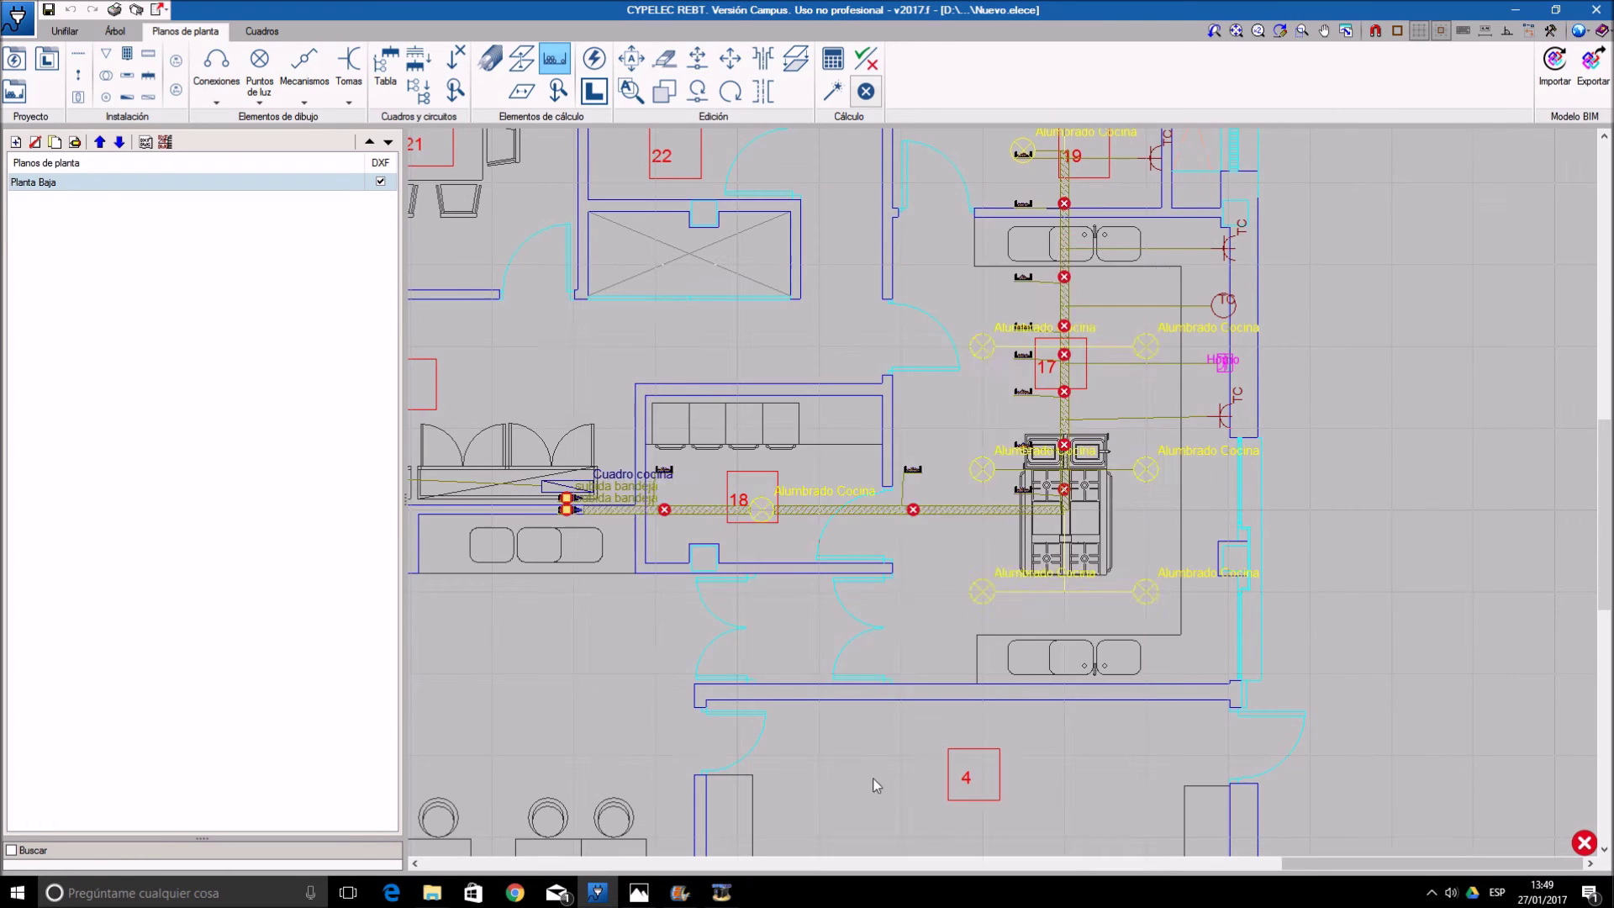
- In the ceiling tray section between room 17 and the cooker, move the TC phase left and the TC protection about 3.1 mm right
scroll(1097, 401, up, 1)
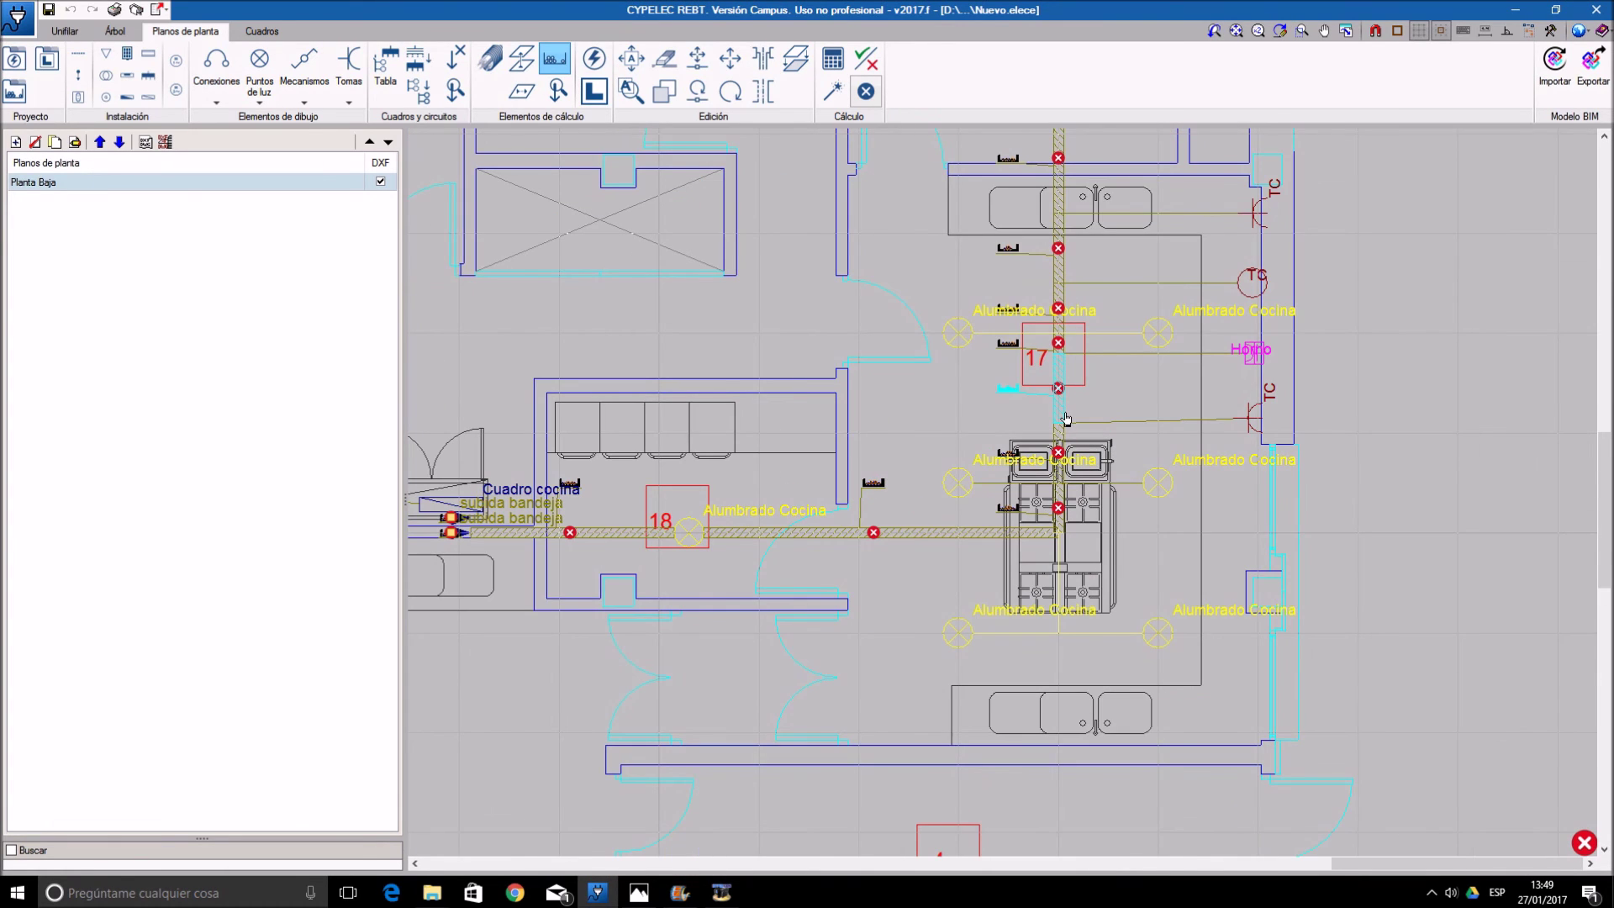
click(1064, 418)
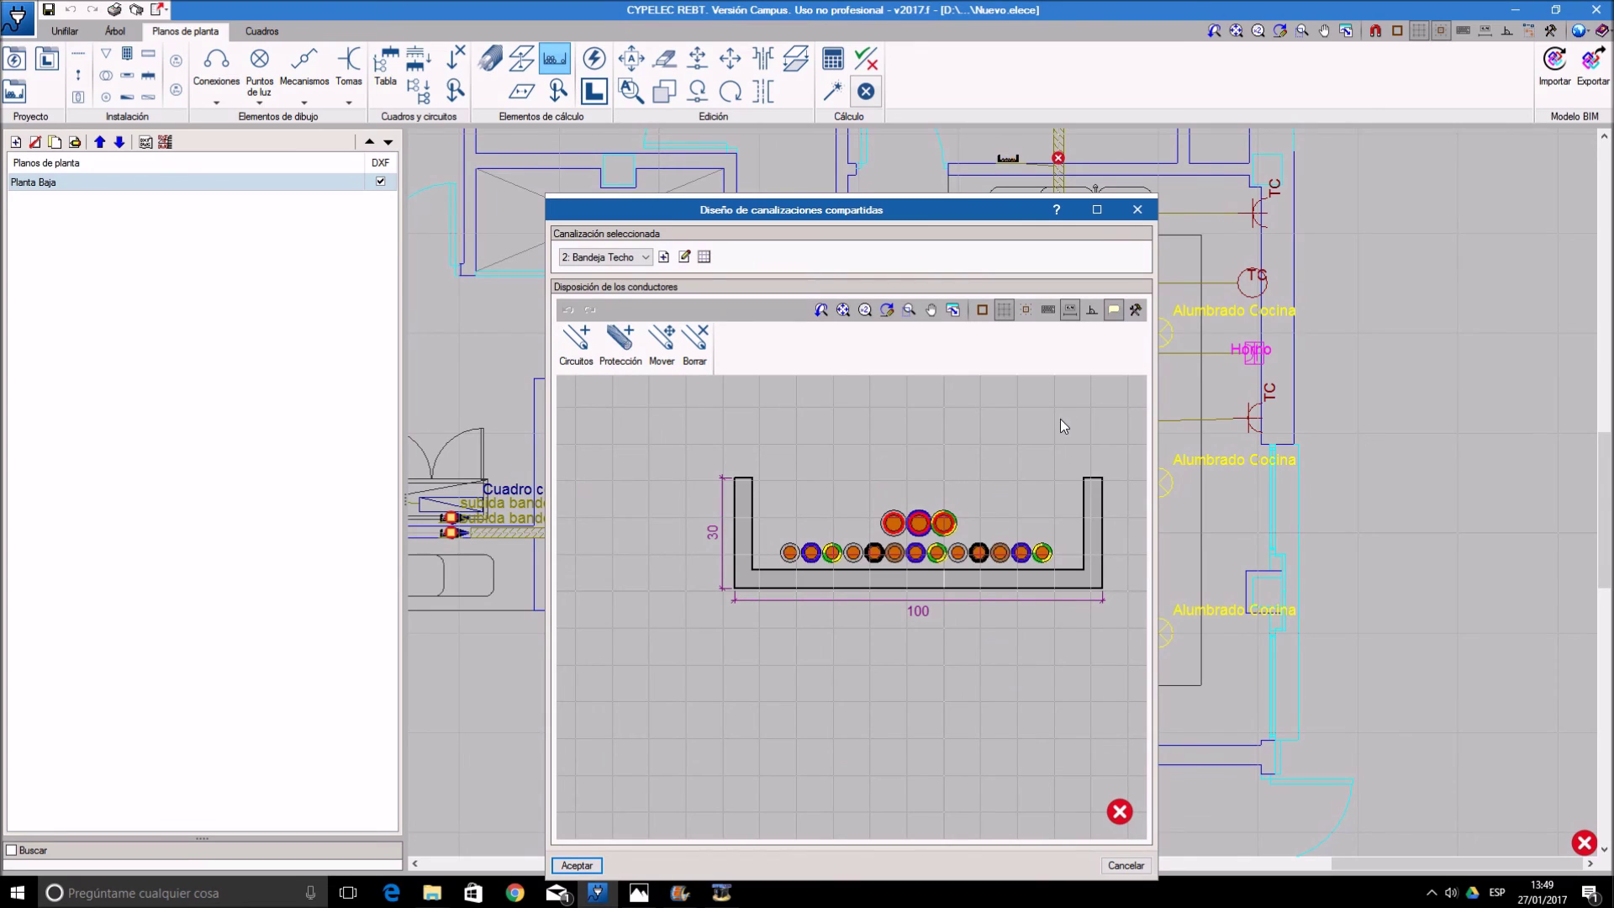
click(677, 358)
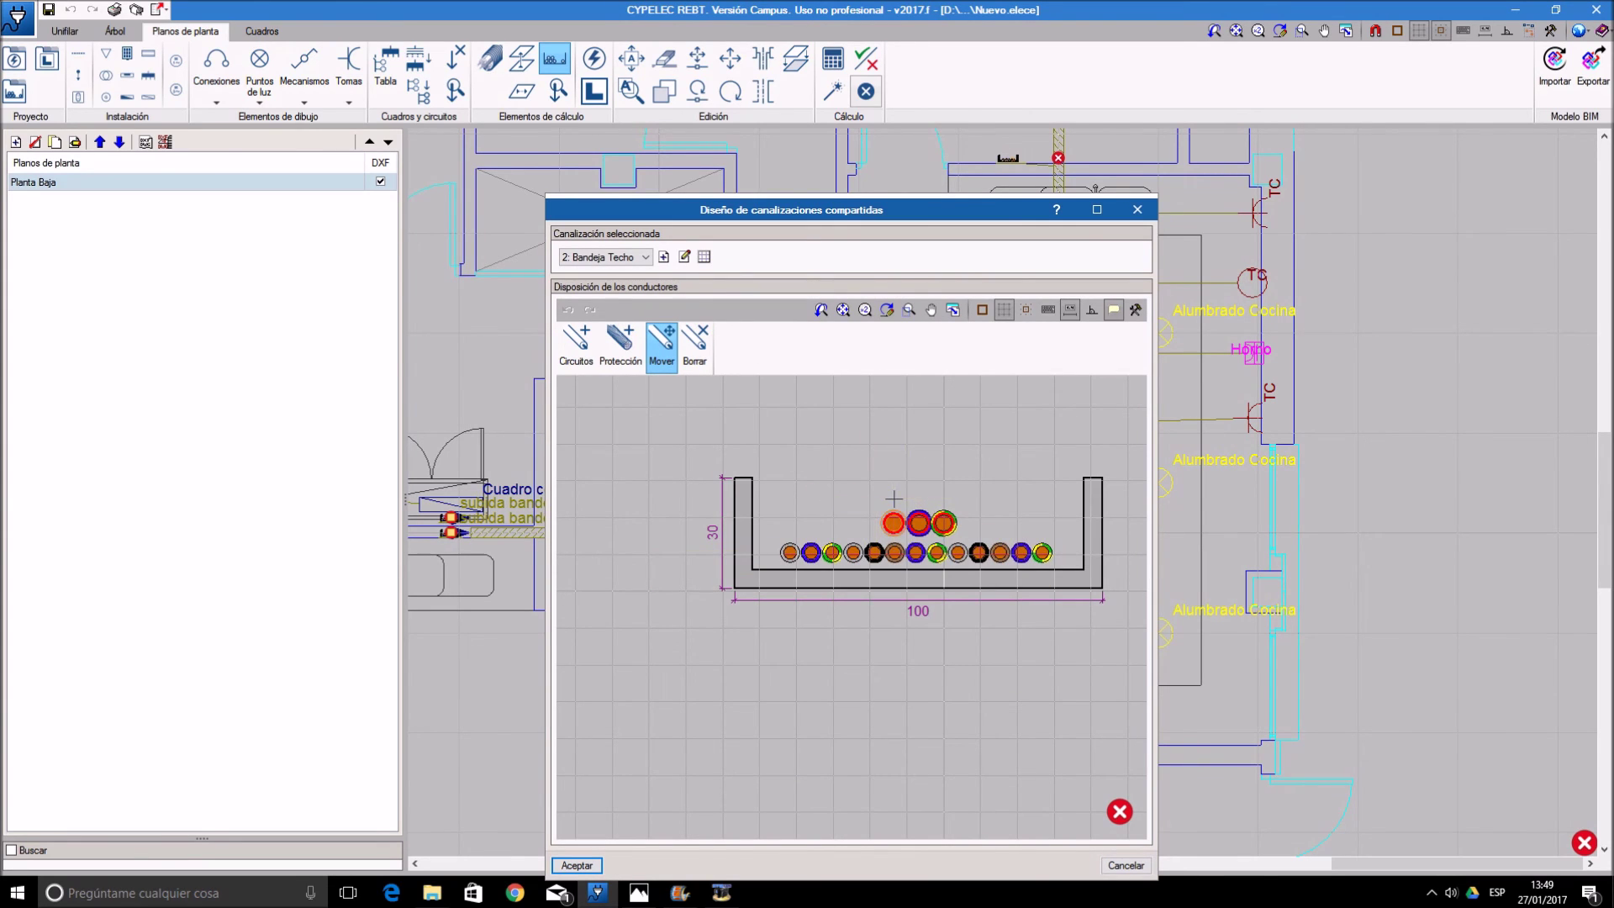
click(859, 498)
click(996, 512)
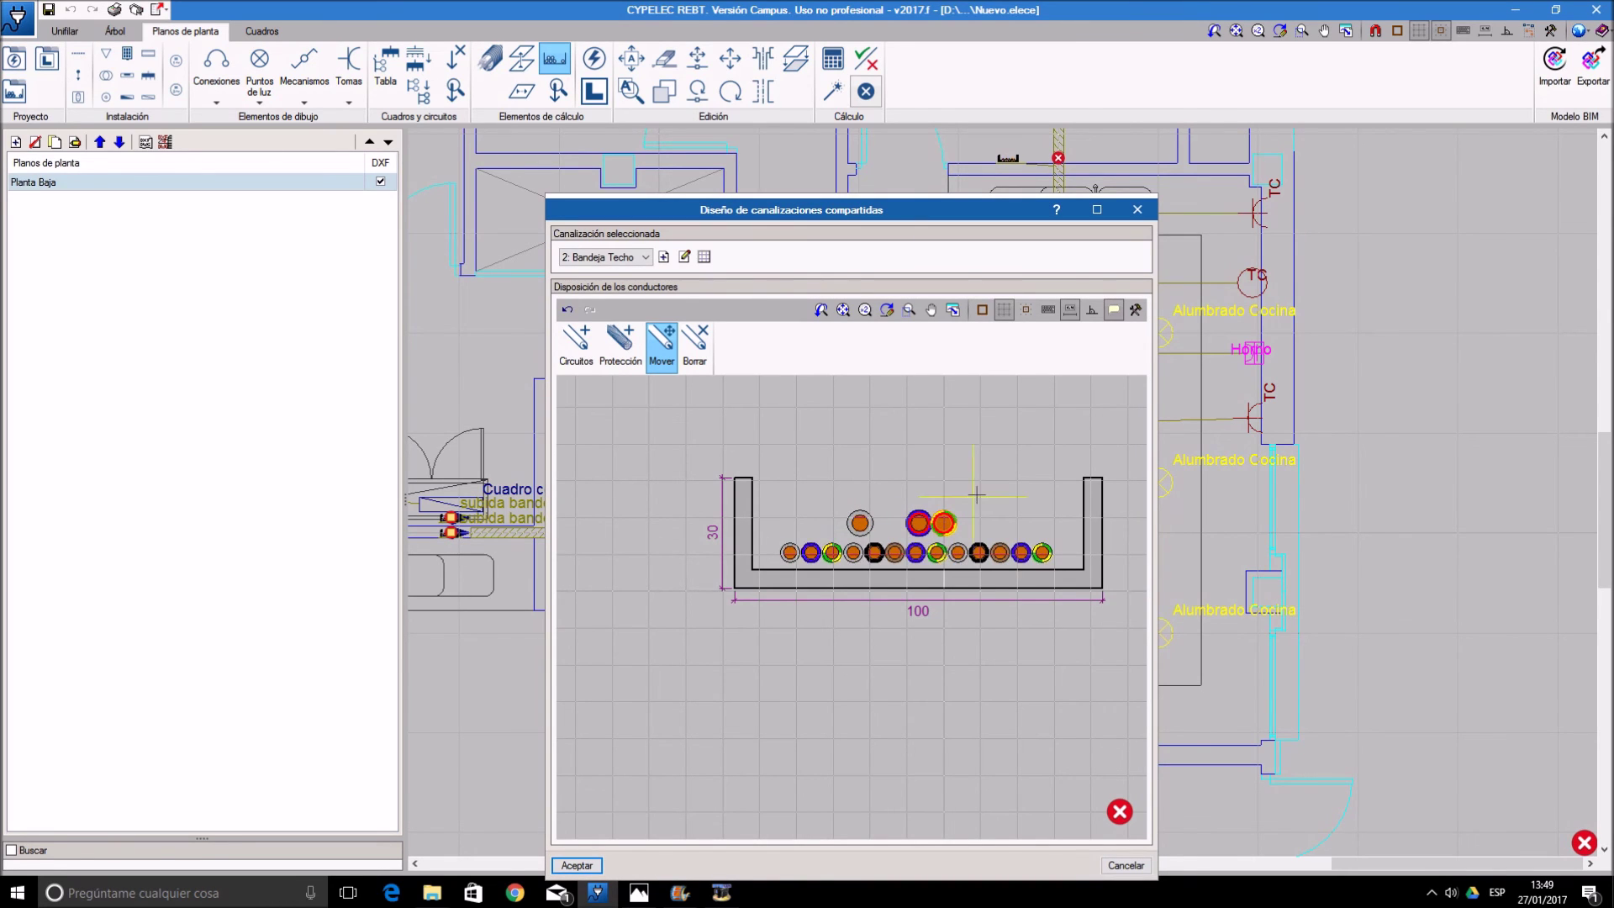
click(943, 522)
scroll(964, 516, up, 2)
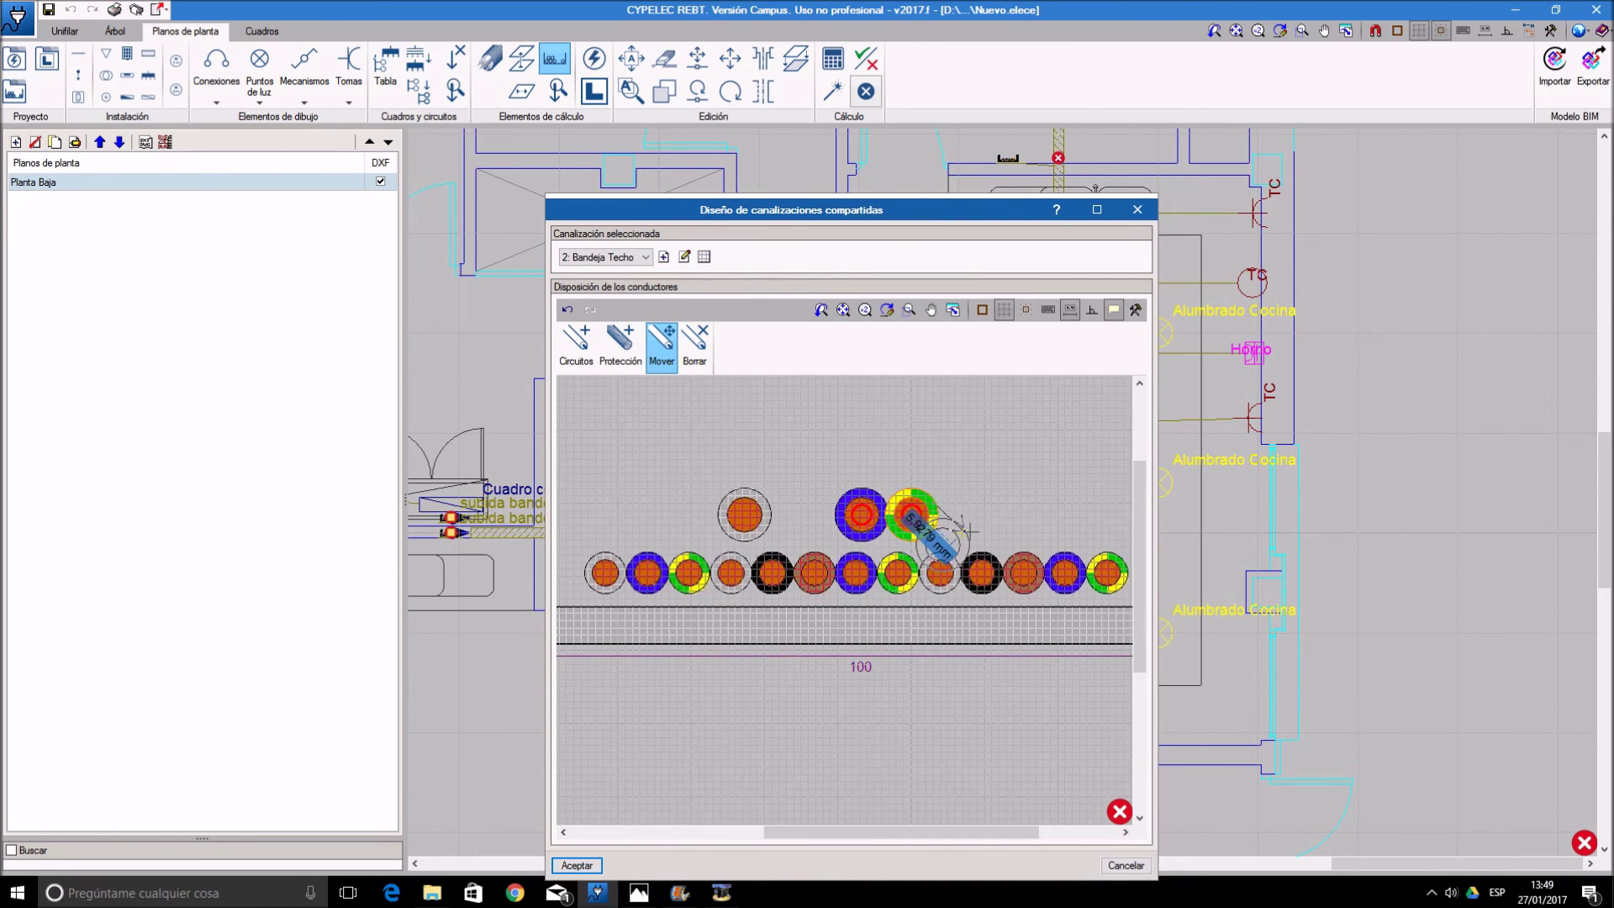
click(953, 509)
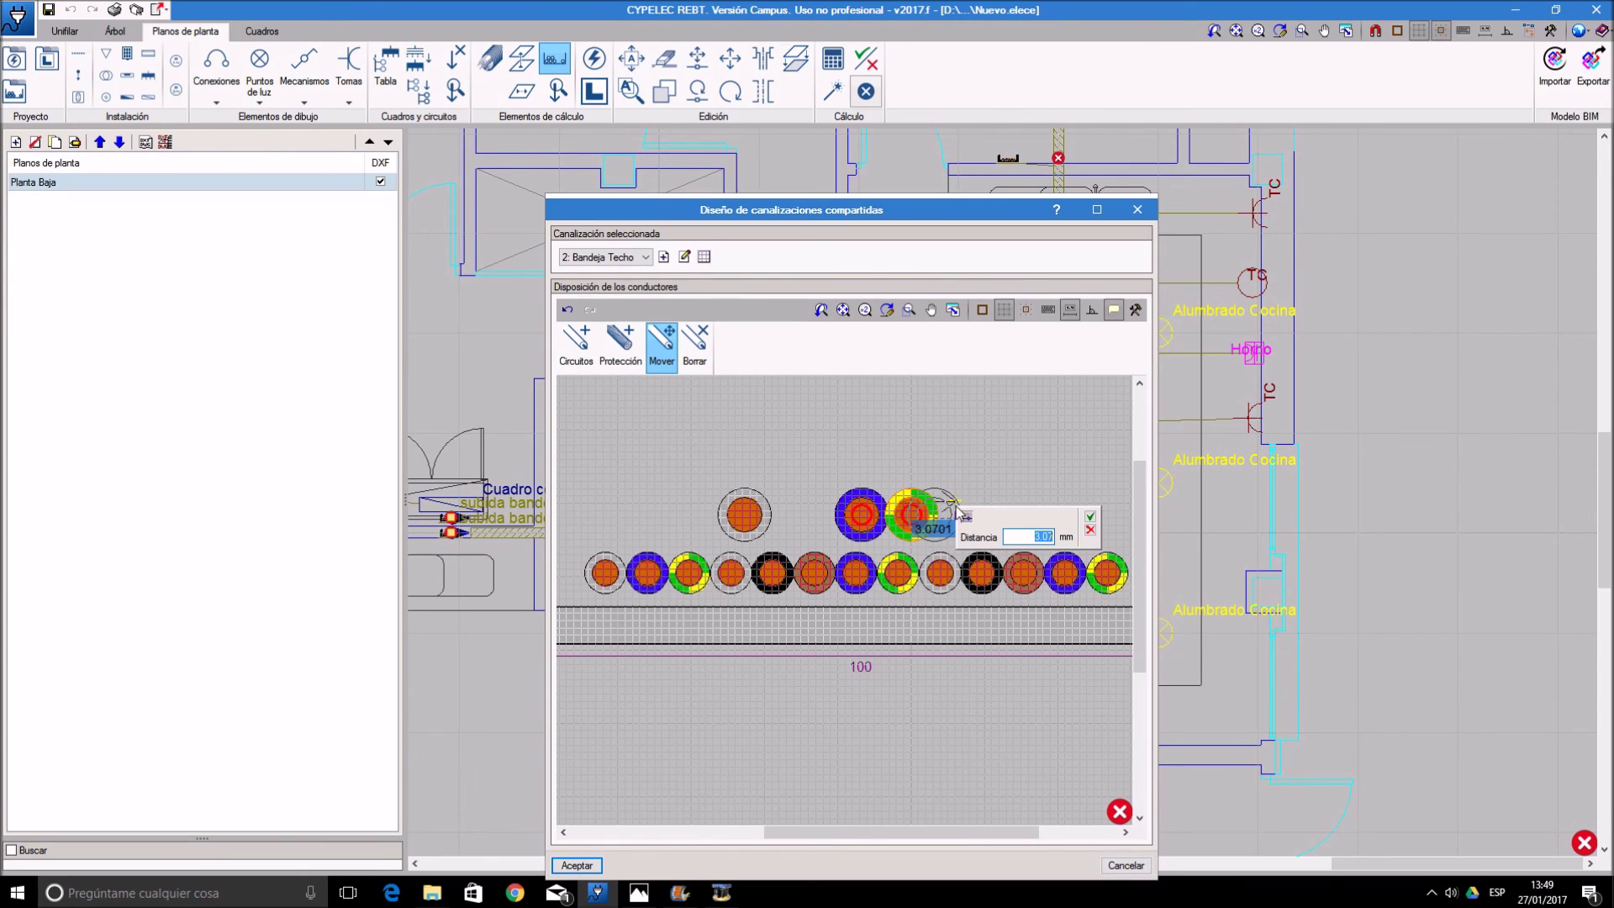
click(1090, 519)
click(575, 866)
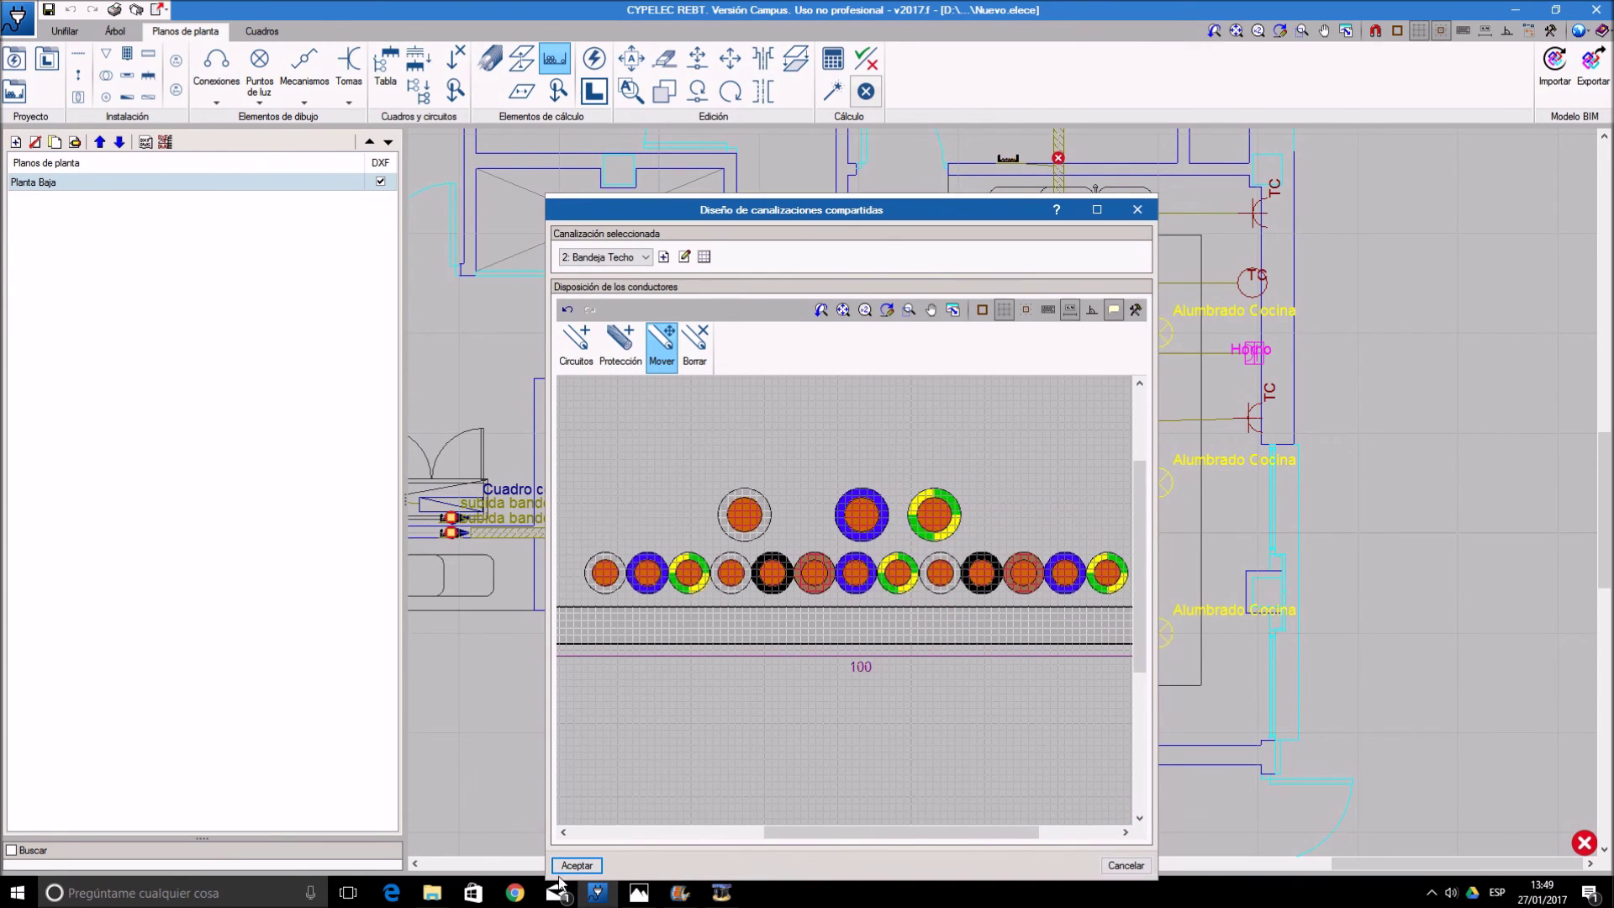
- Review the conductor arrangement of the ceiling tray section just above the cooker
scroll(805, 766, down, 1)
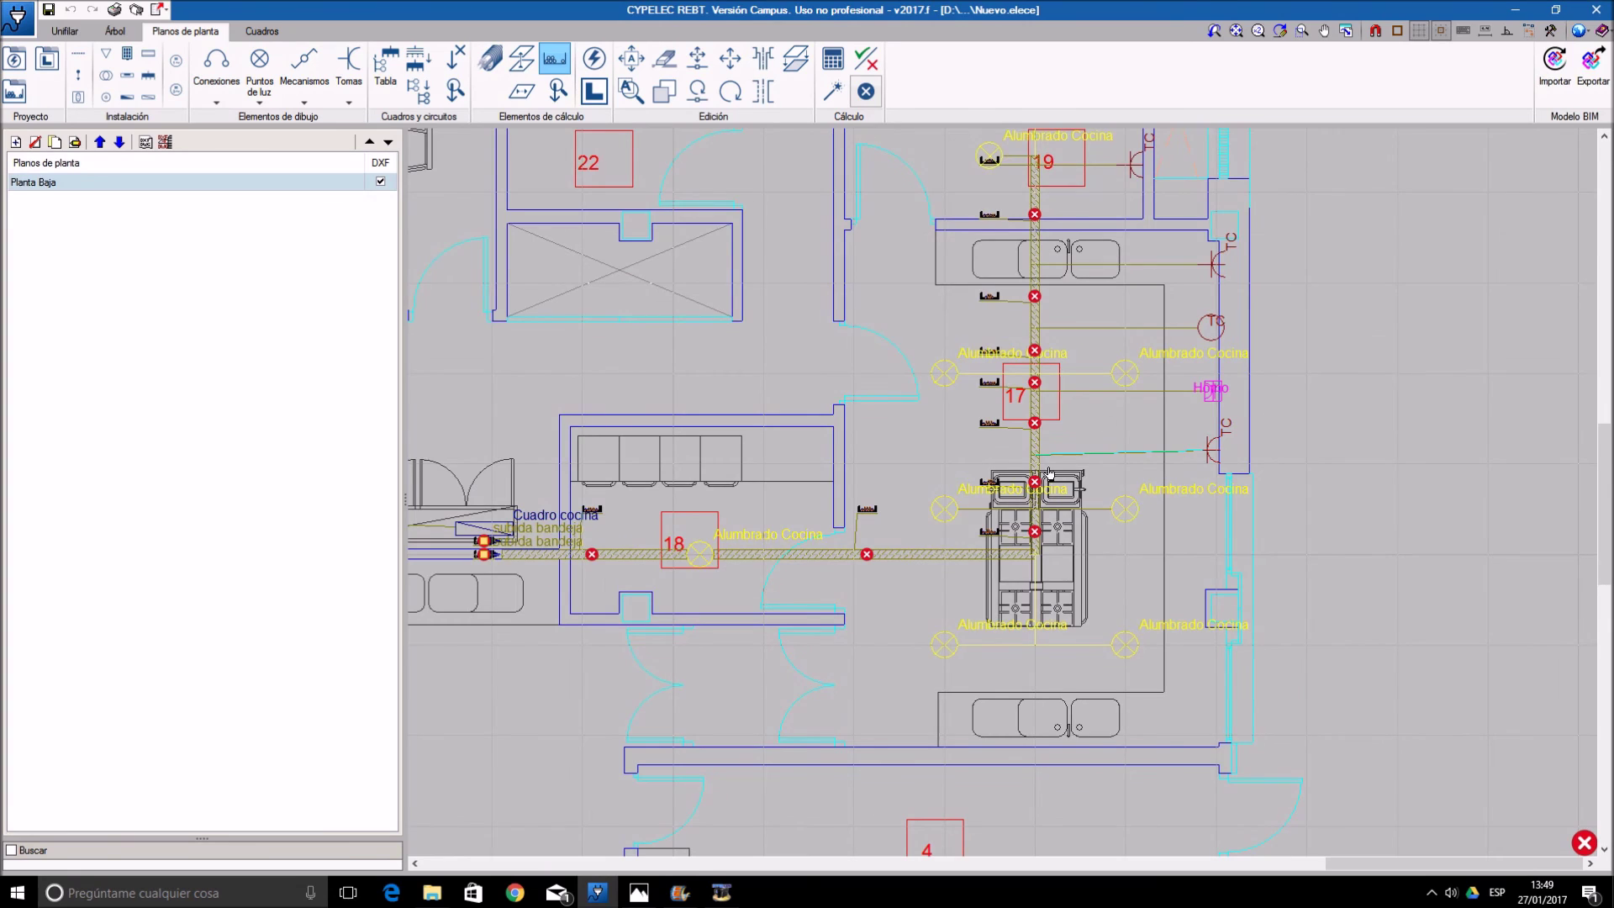
scroll(1052, 468, up, 3)
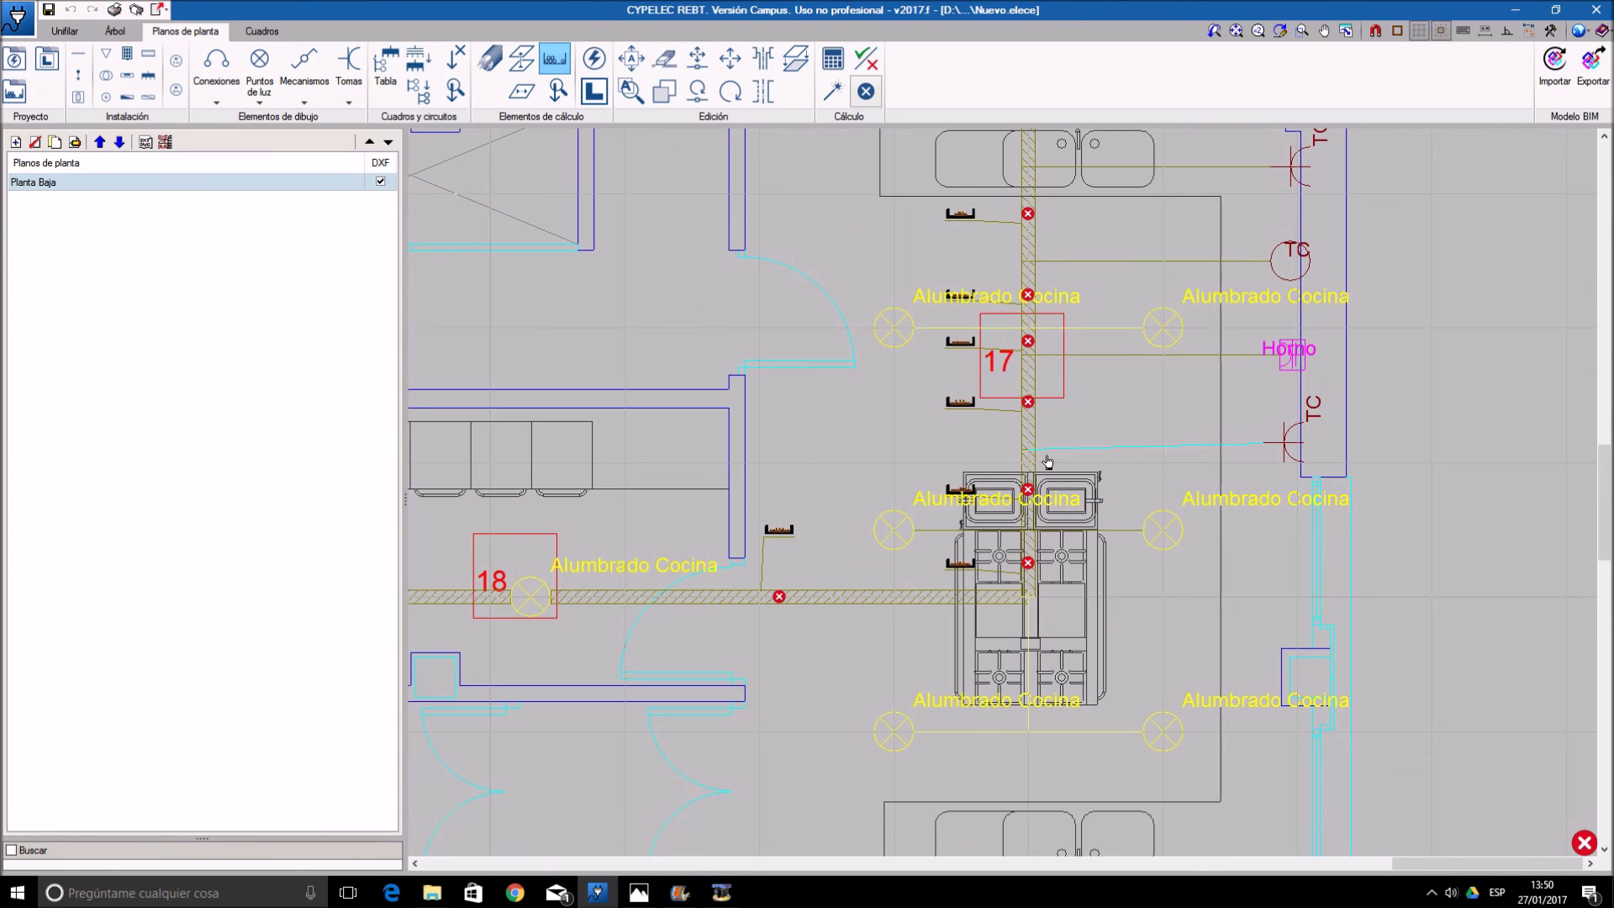
click(1034, 418)
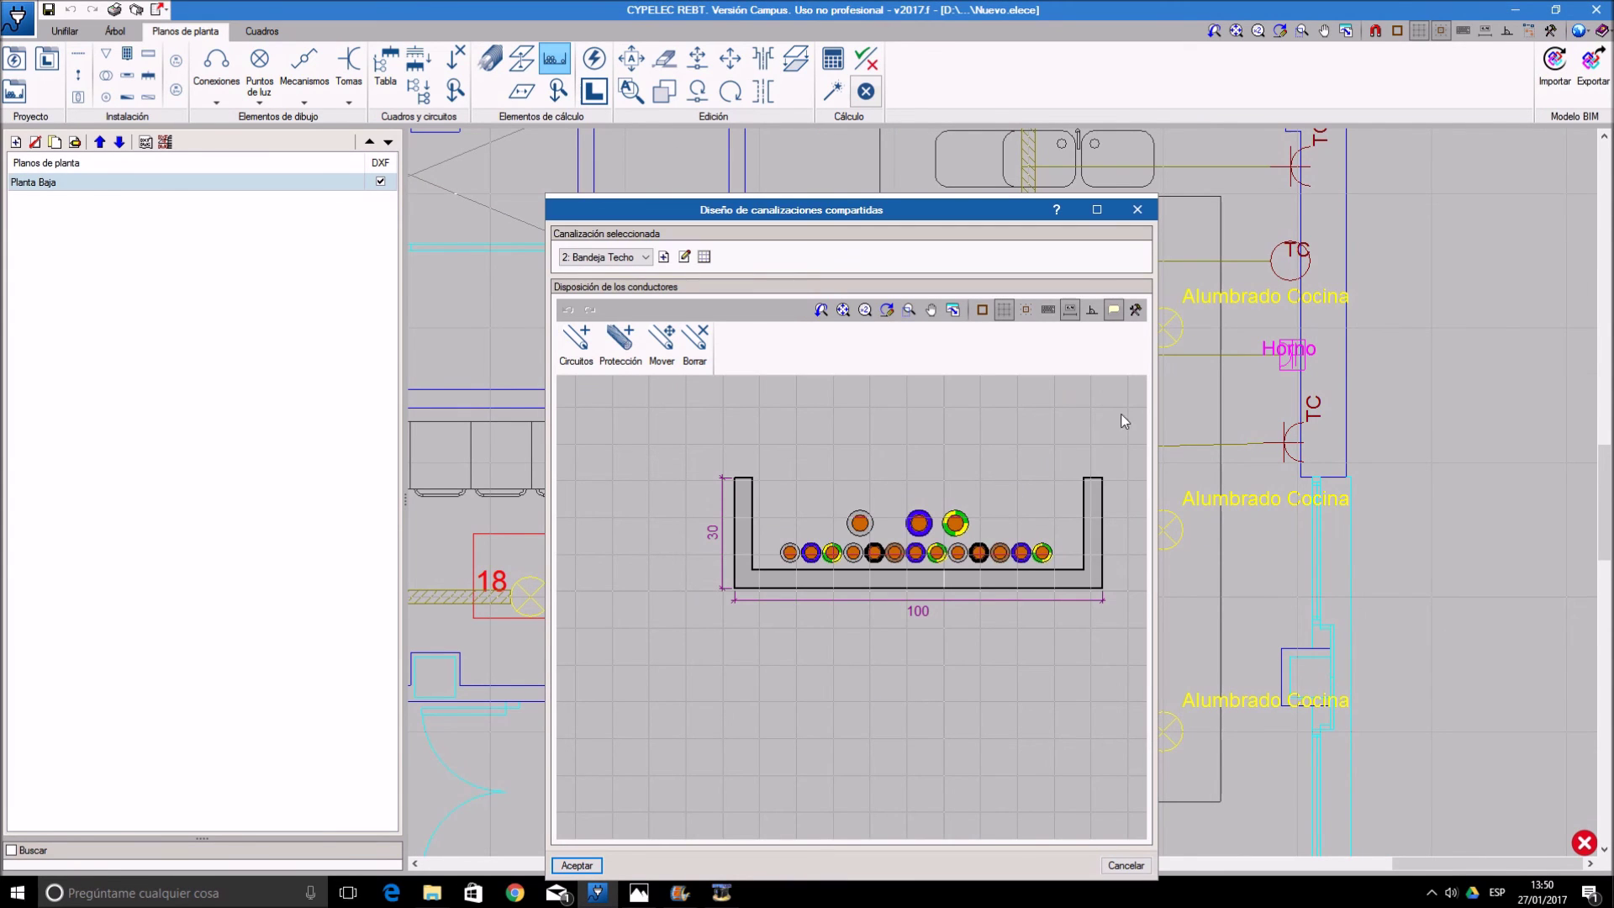
click(577, 865)
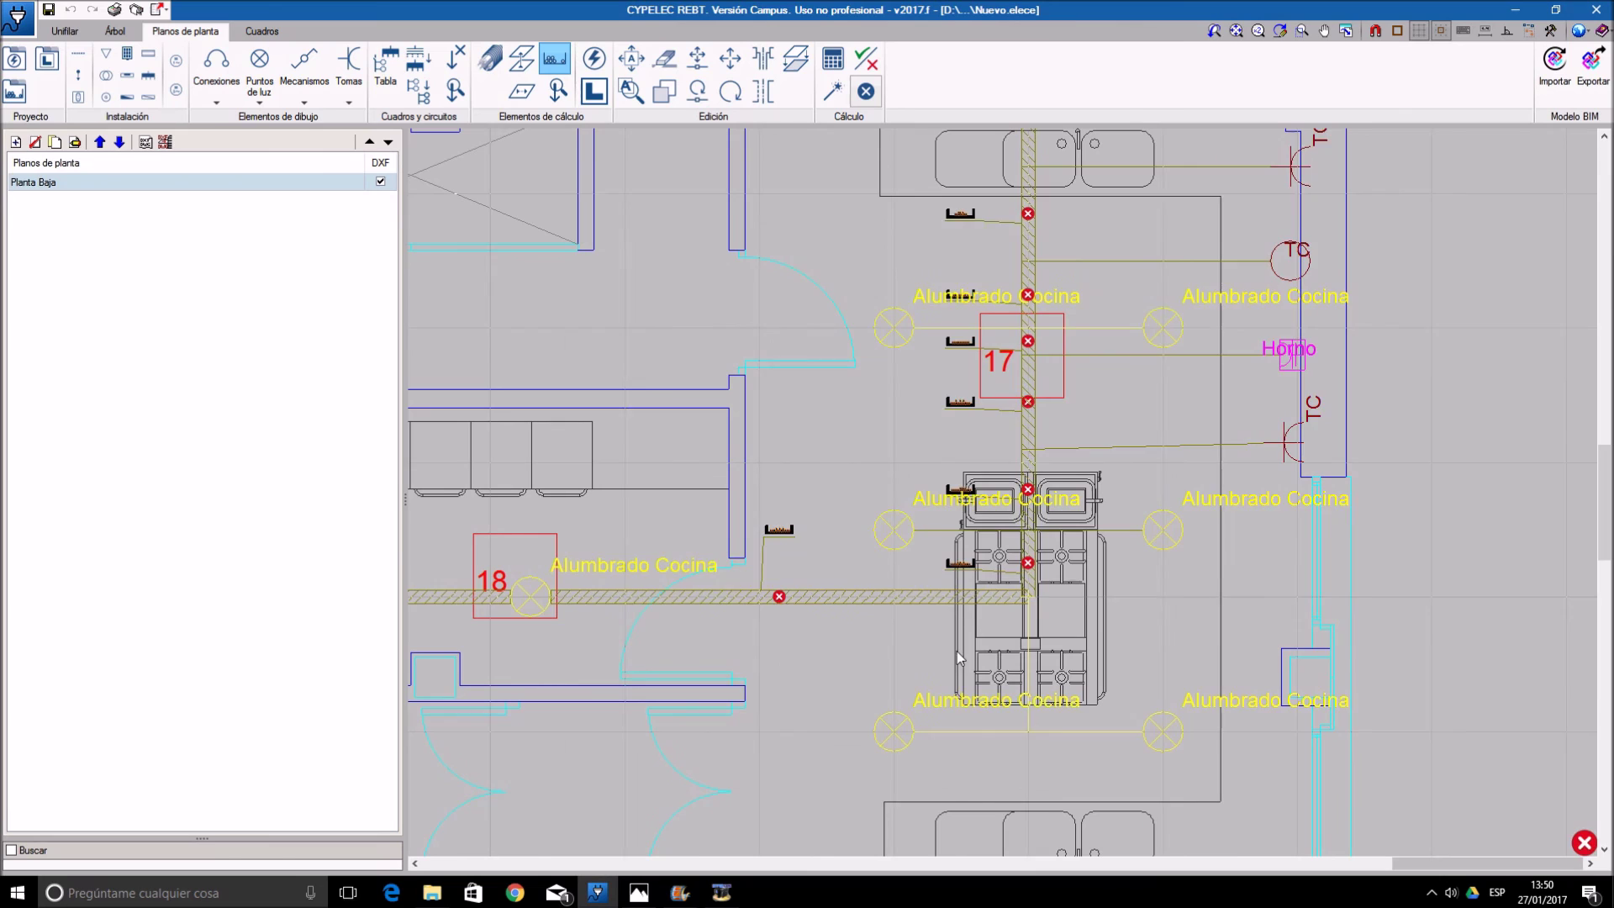
- In the ceiling tray section at the Horno branch, move the TC protection about 5.9 mm, neutral 4.1 mm and phase 2.3 mm right
click(1035, 347)
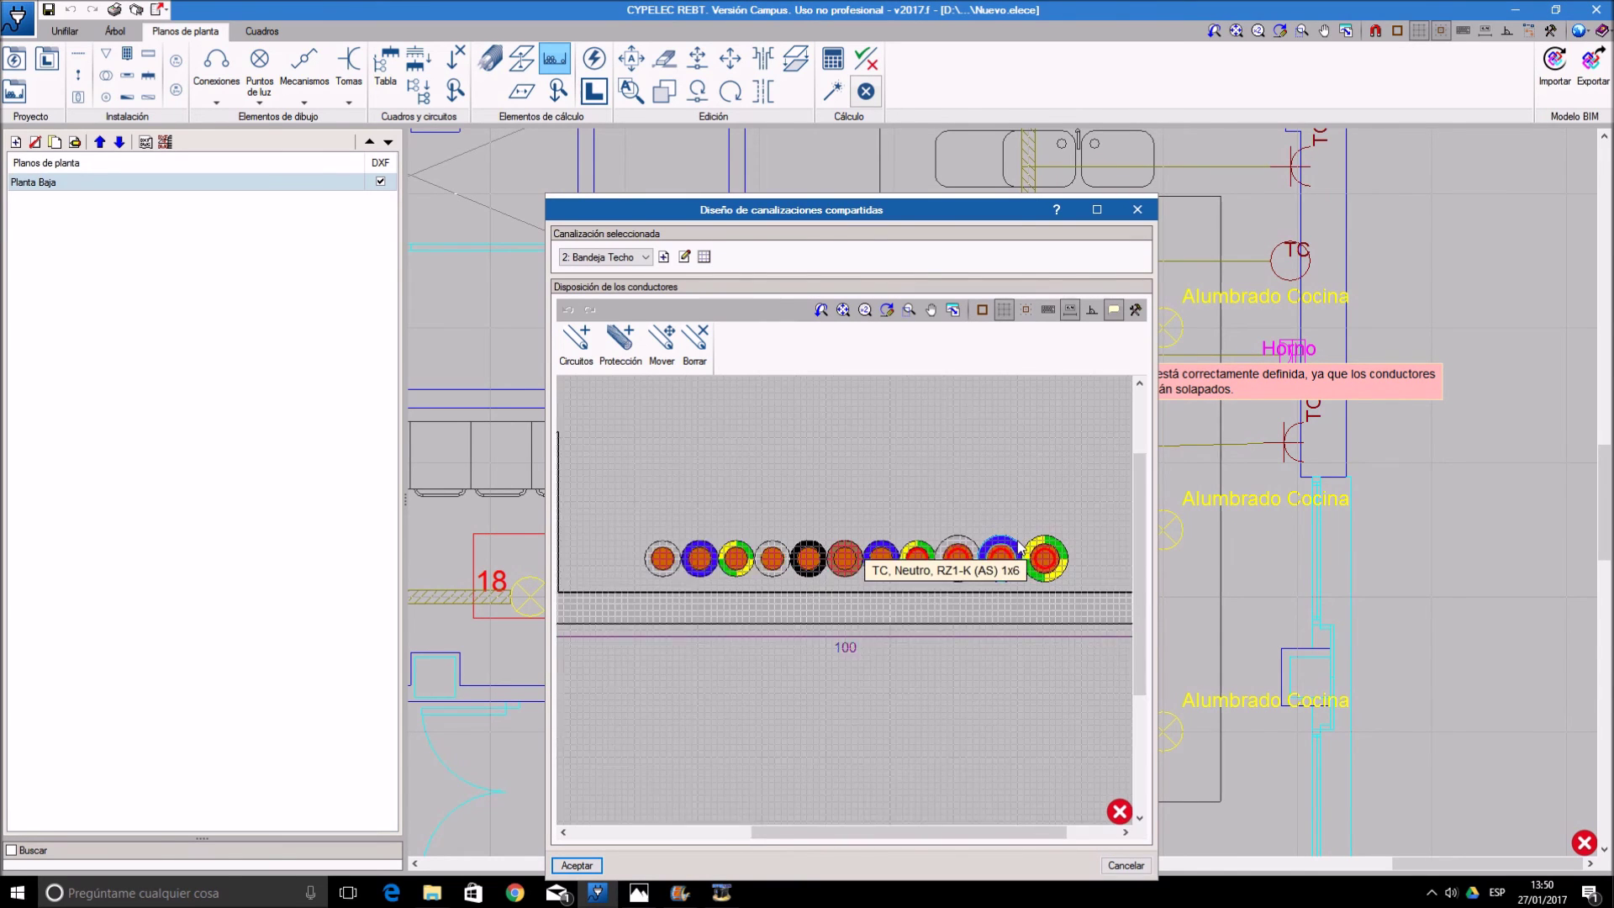
click(661, 343)
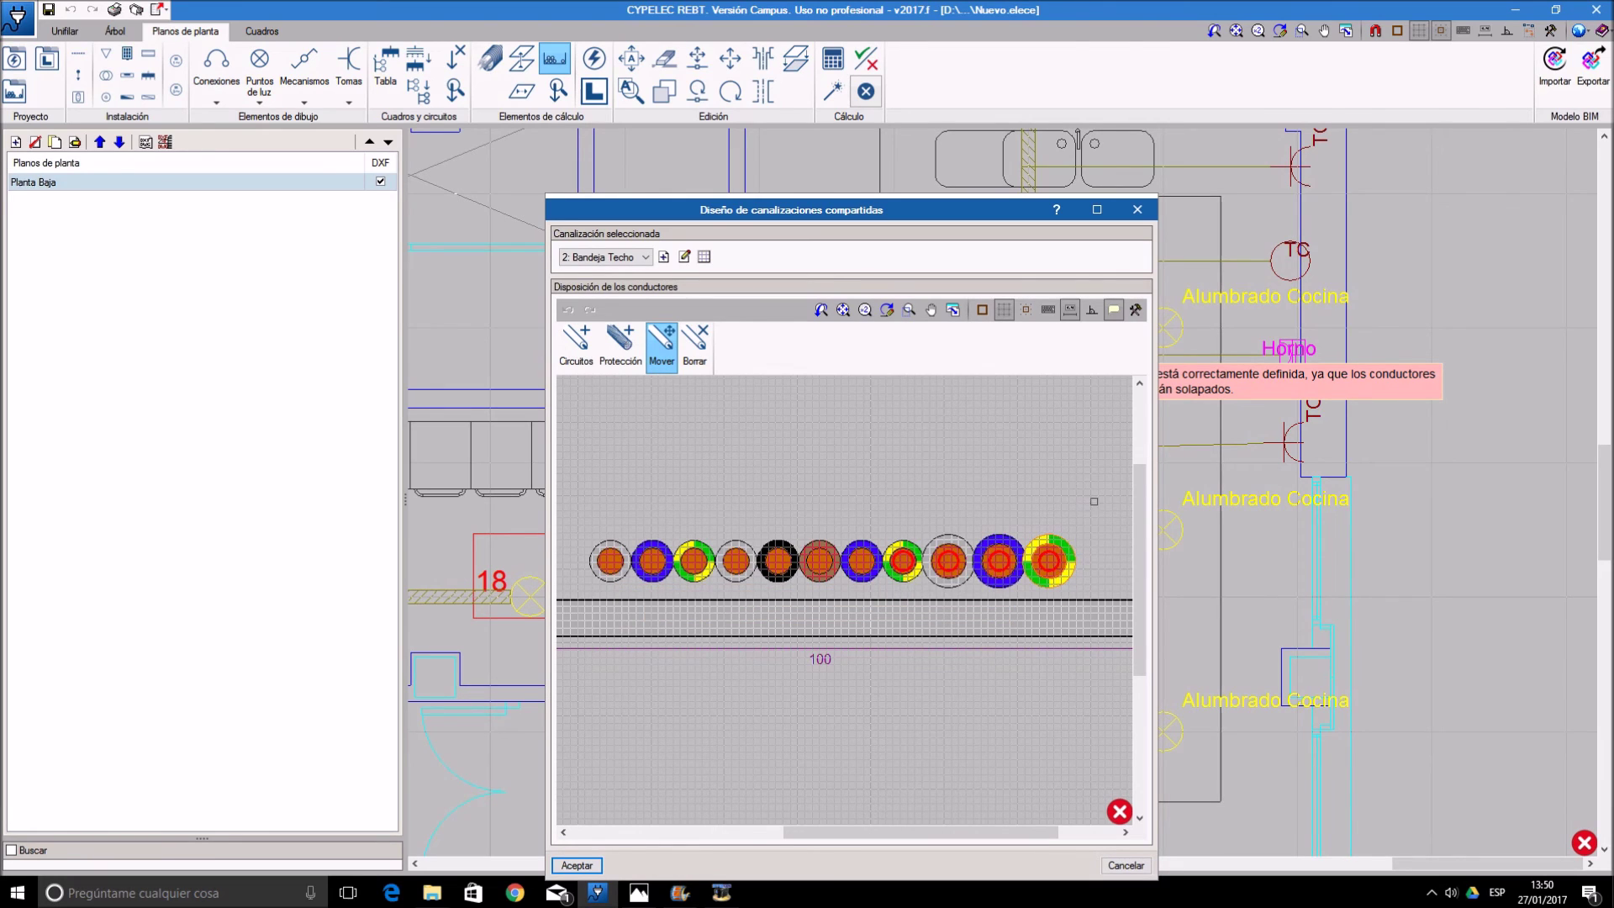
click(1051, 556)
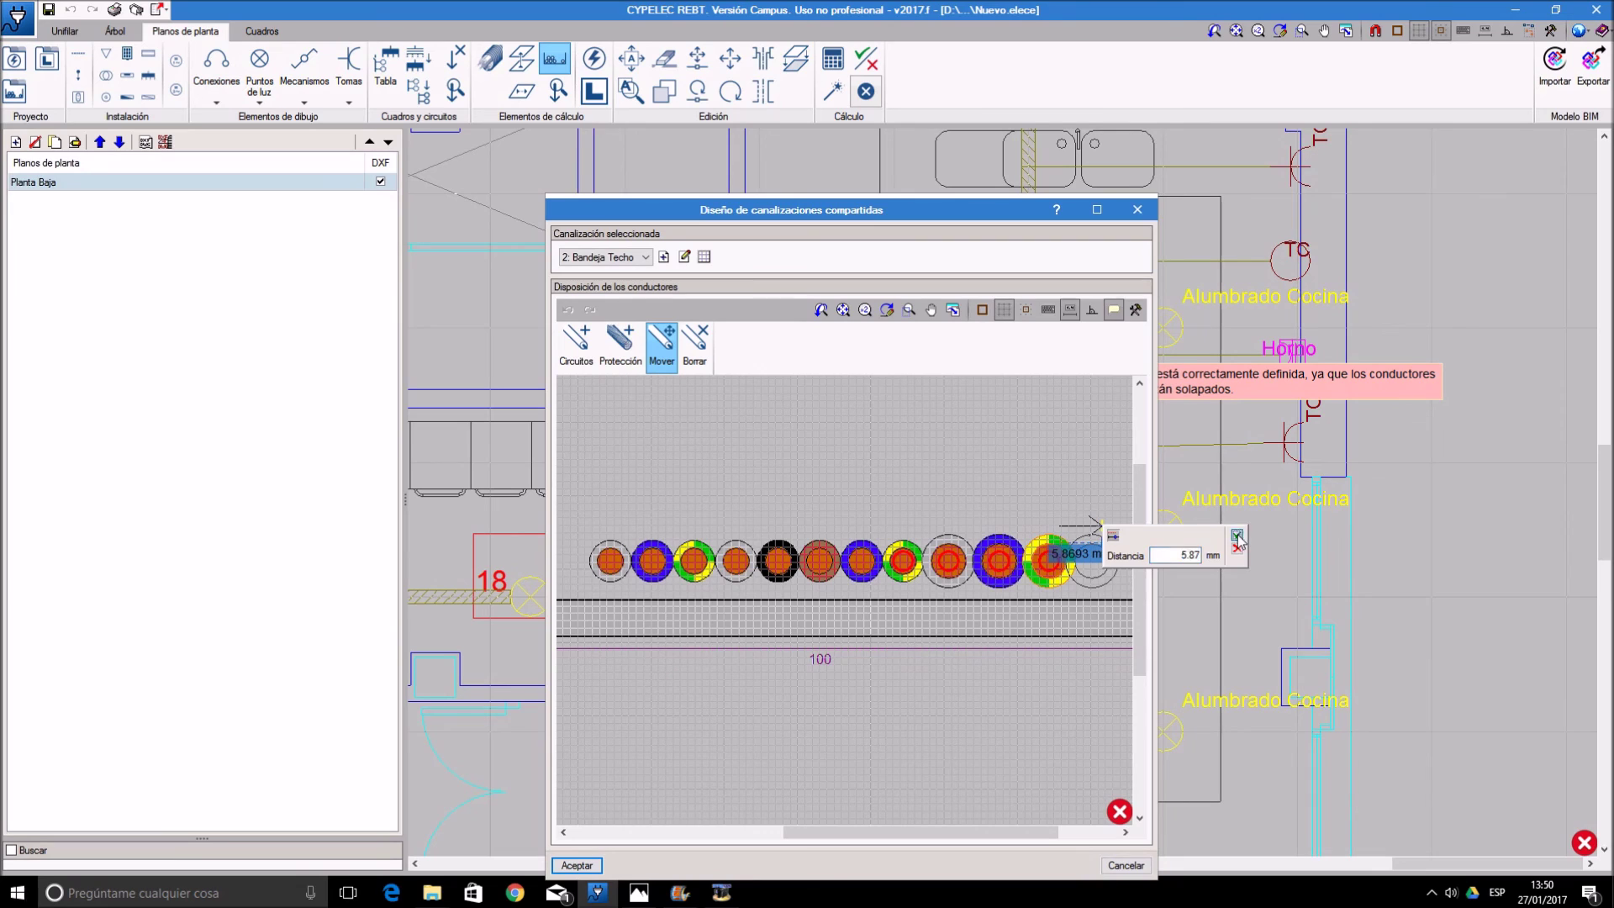
click(1236, 536)
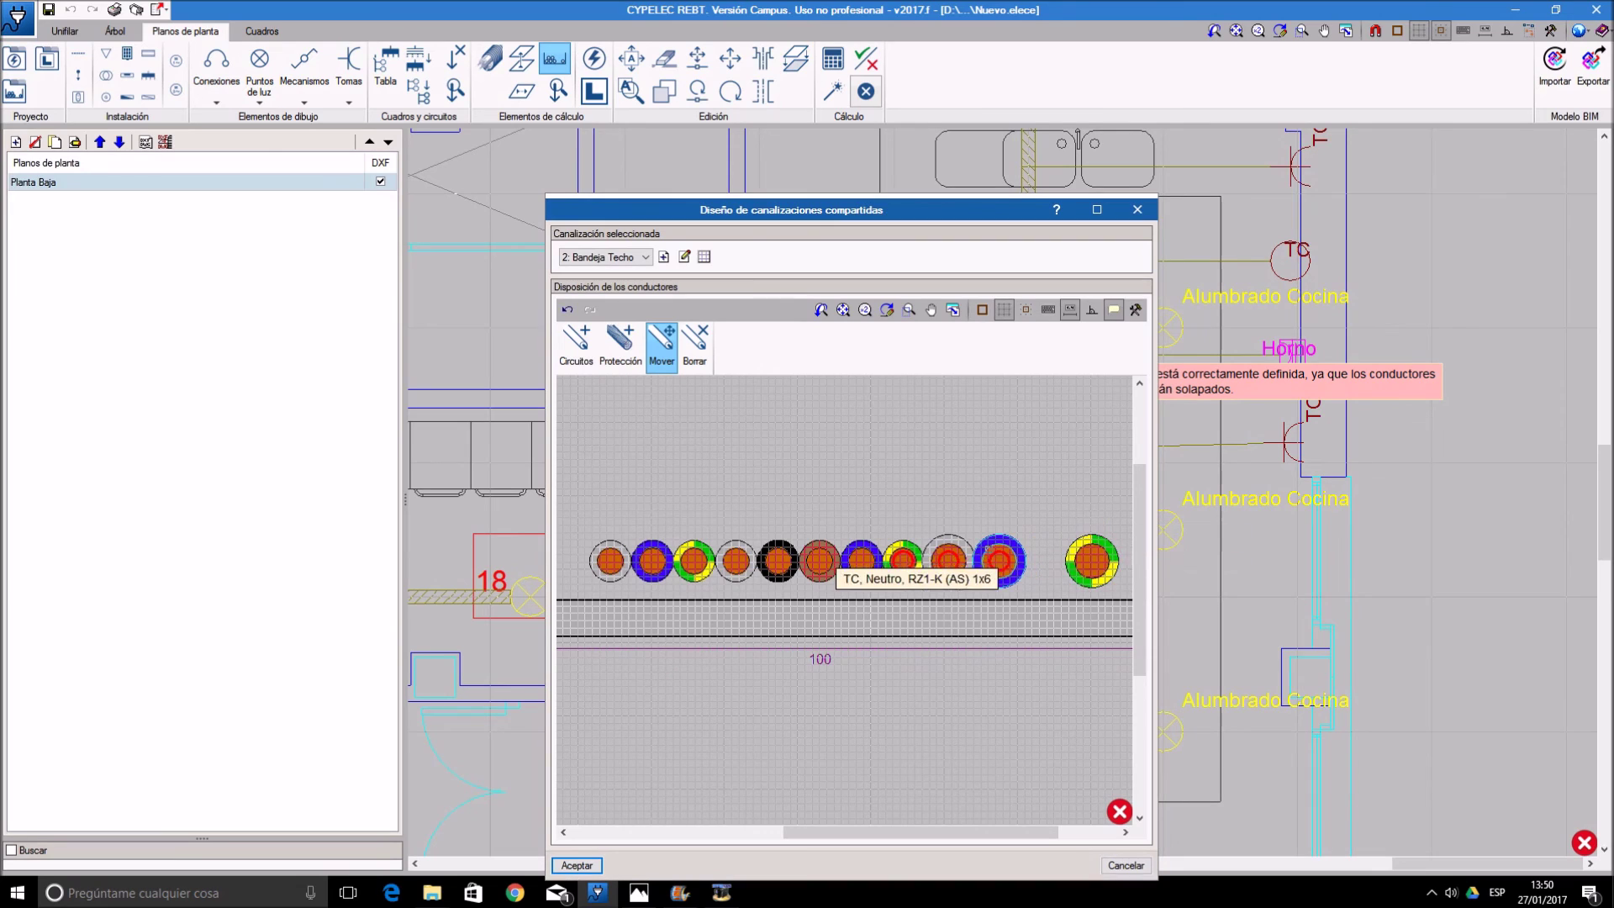
click(1037, 491)
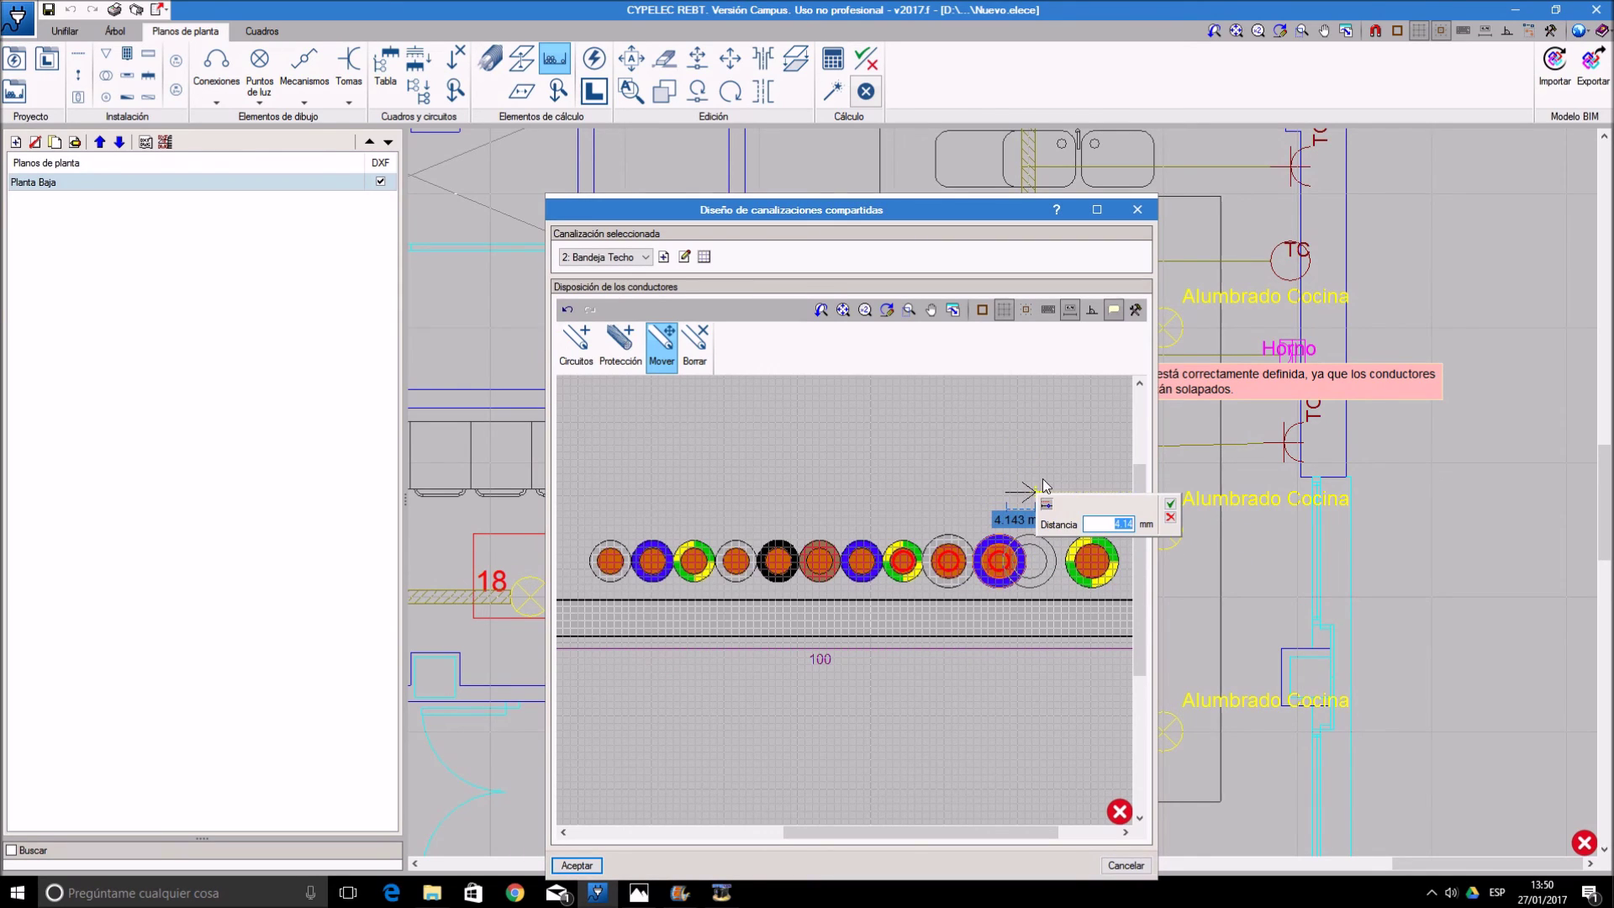
click(1171, 504)
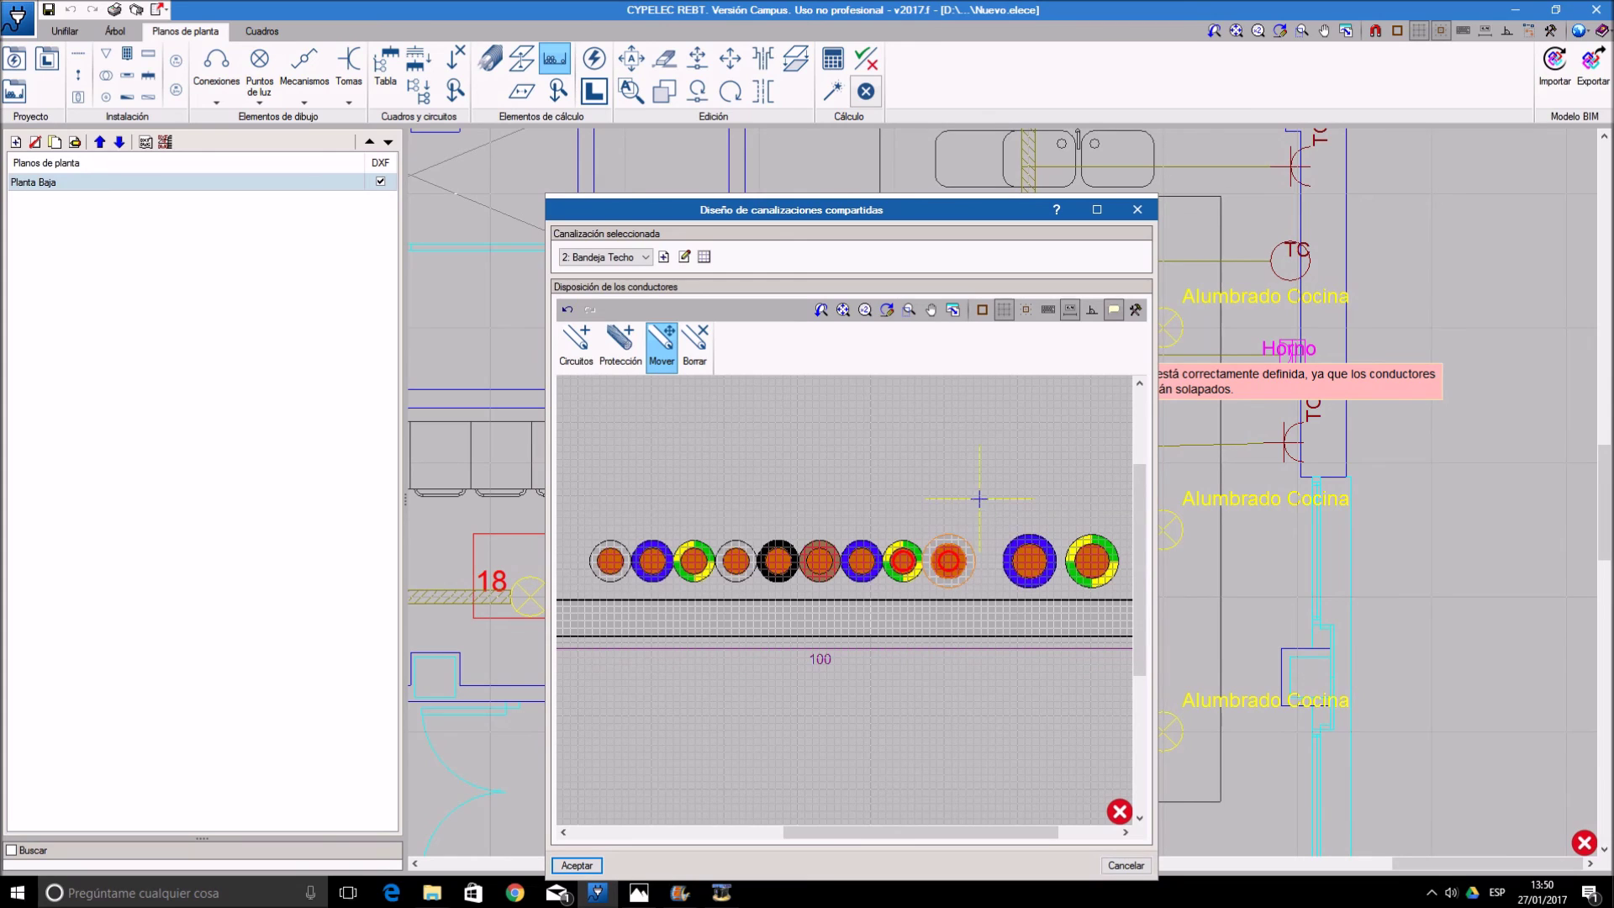
click(952, 506)
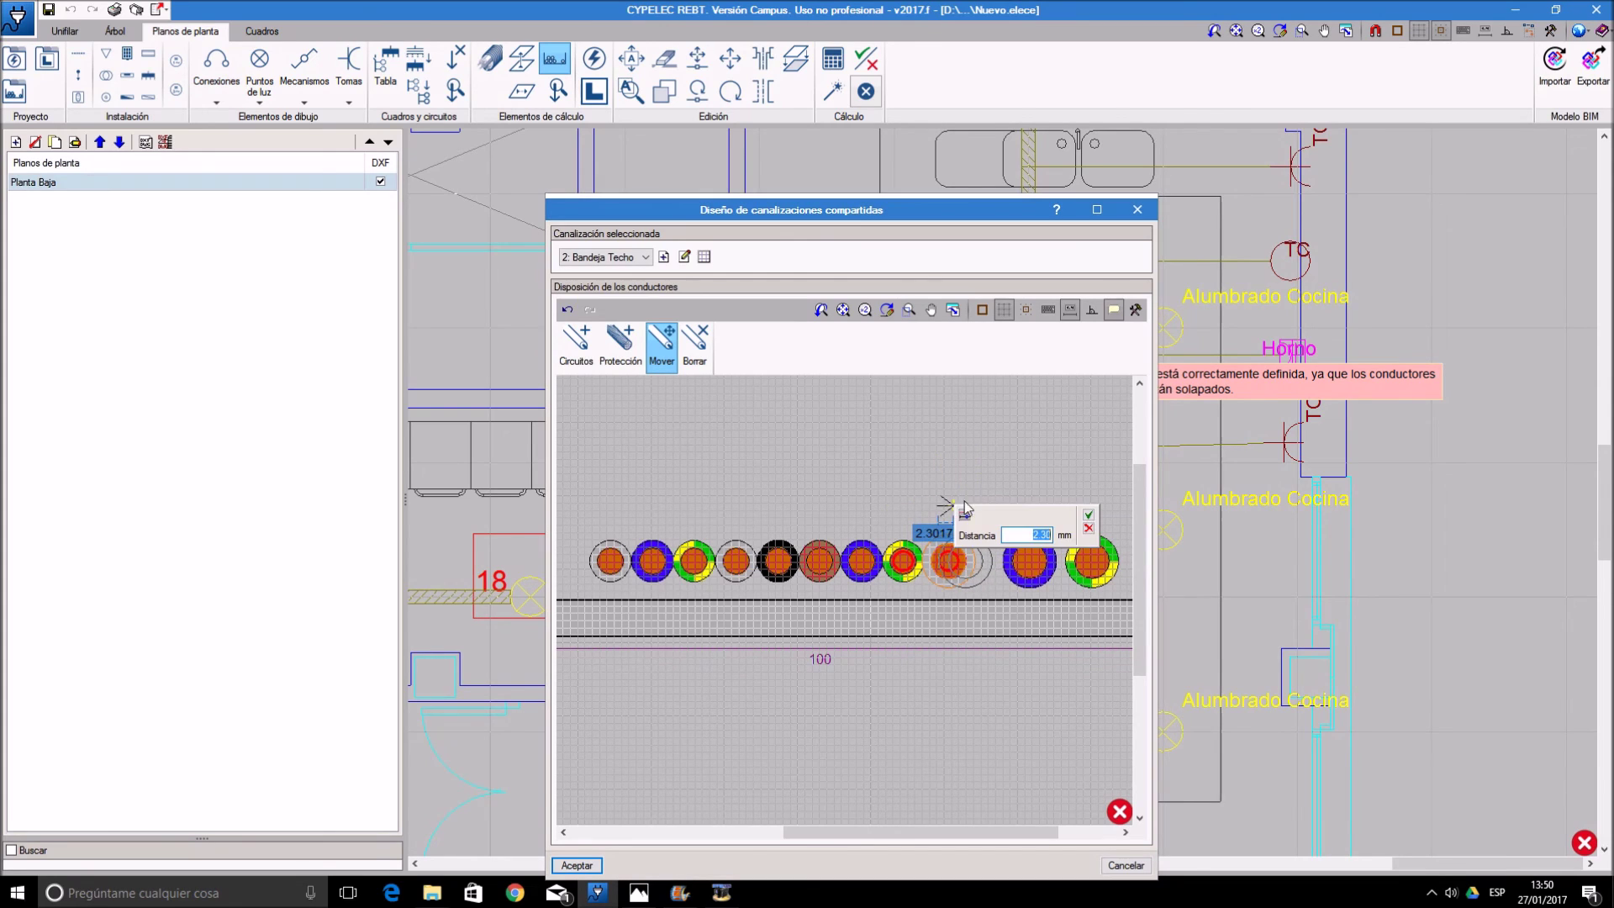
click(1088, 514)
click(577, 865)
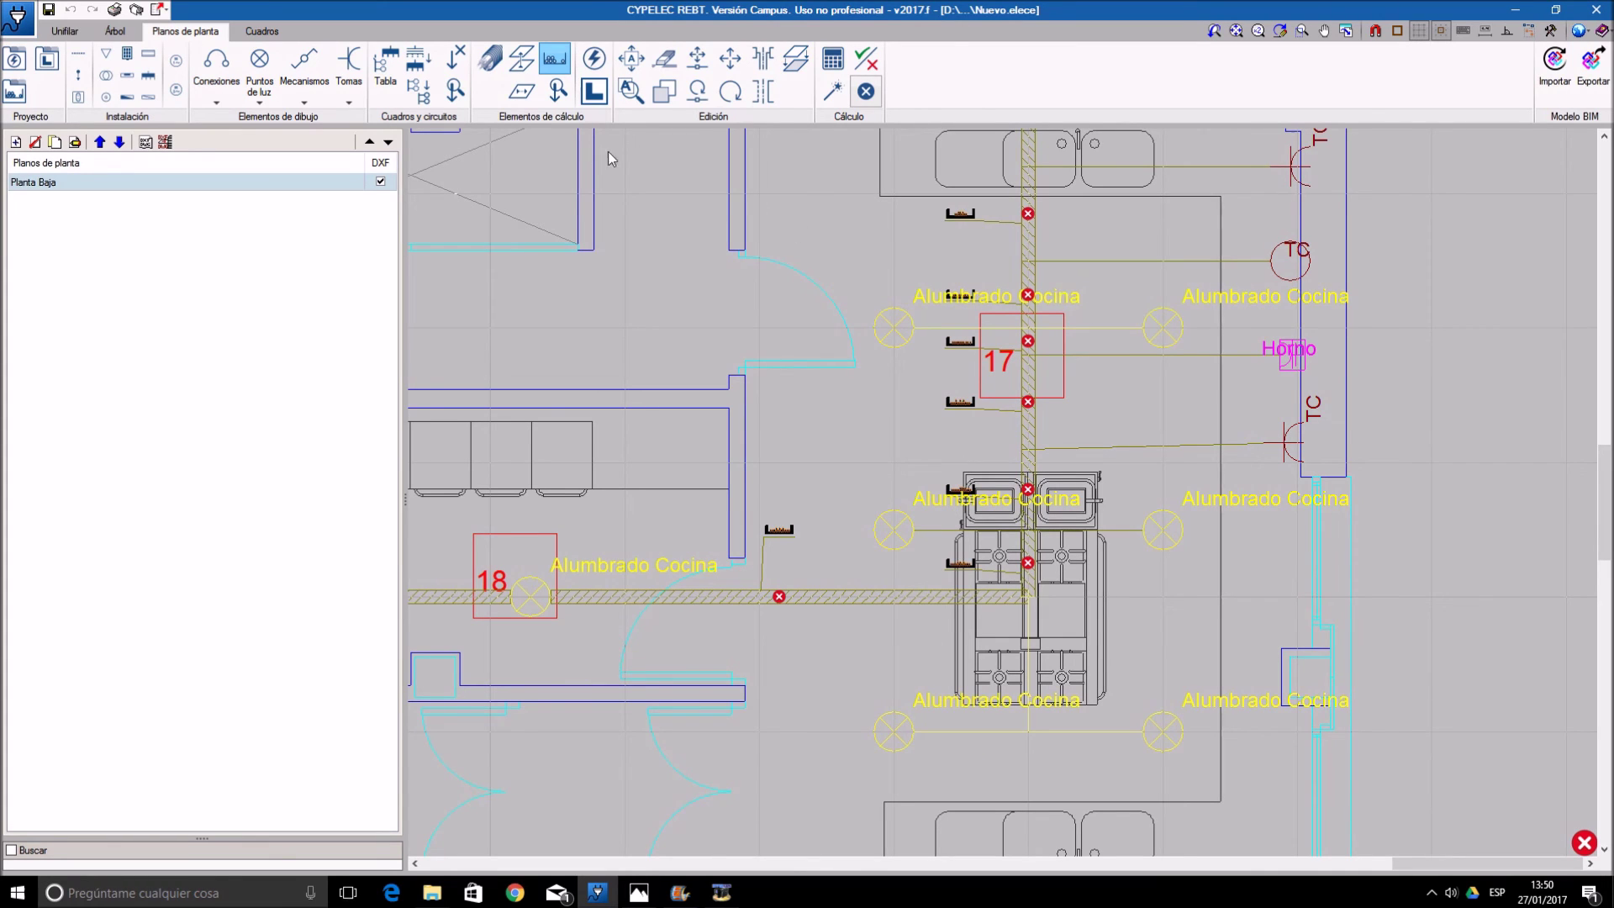
- Run the check on the ceiling tray section between the two TC branches above room 17 and review its report
click(832, 91)
click(676, 546)
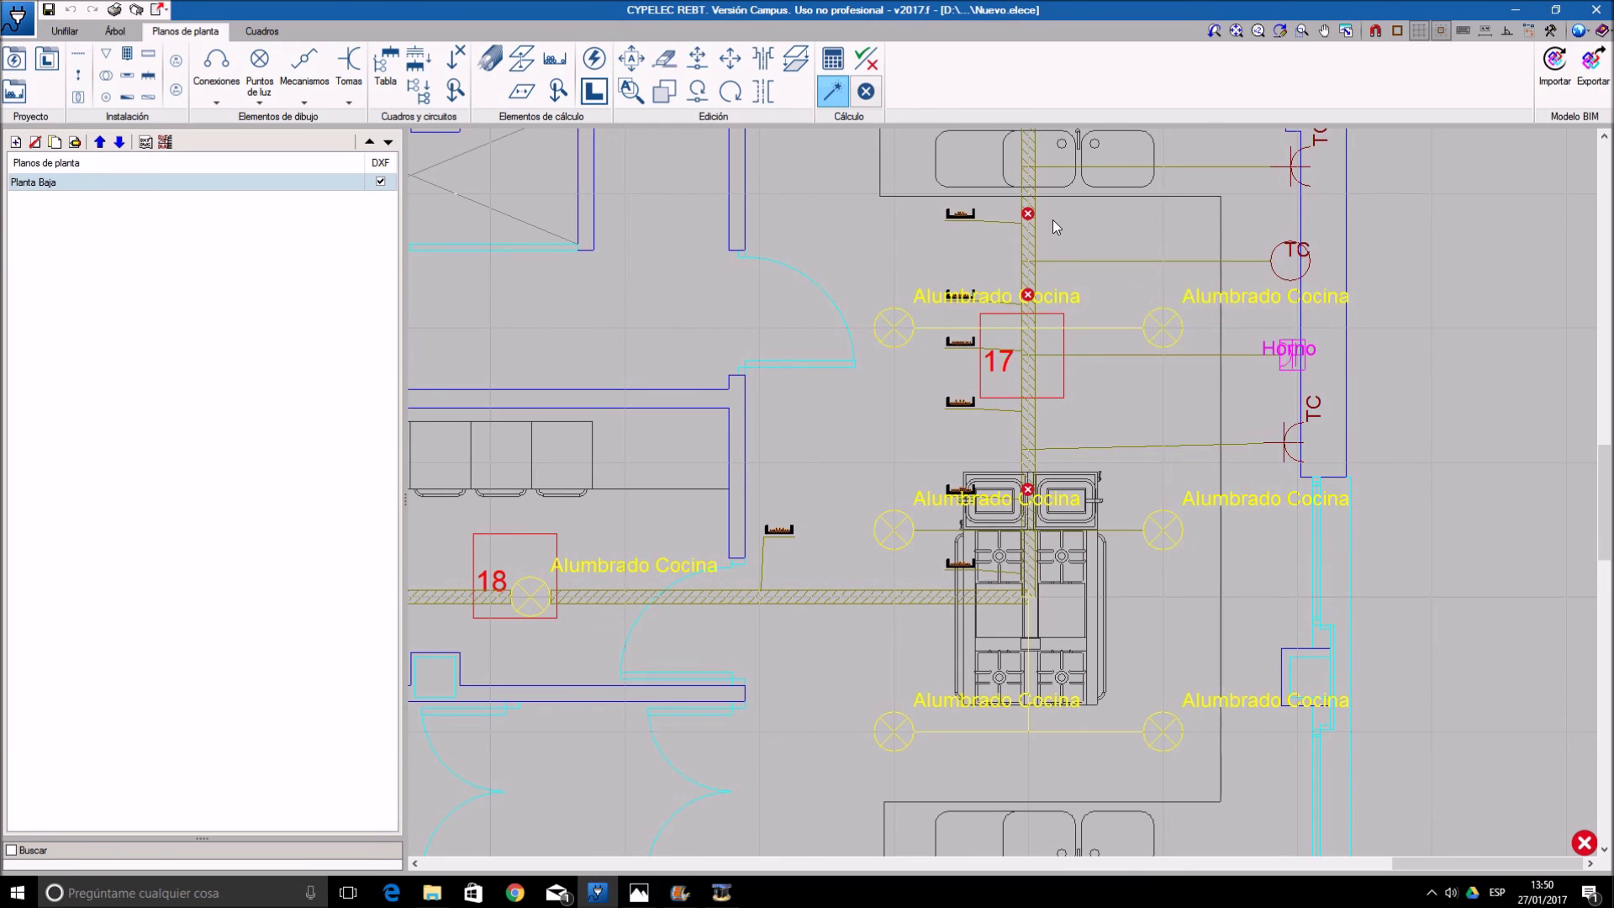
click(1028, 214)
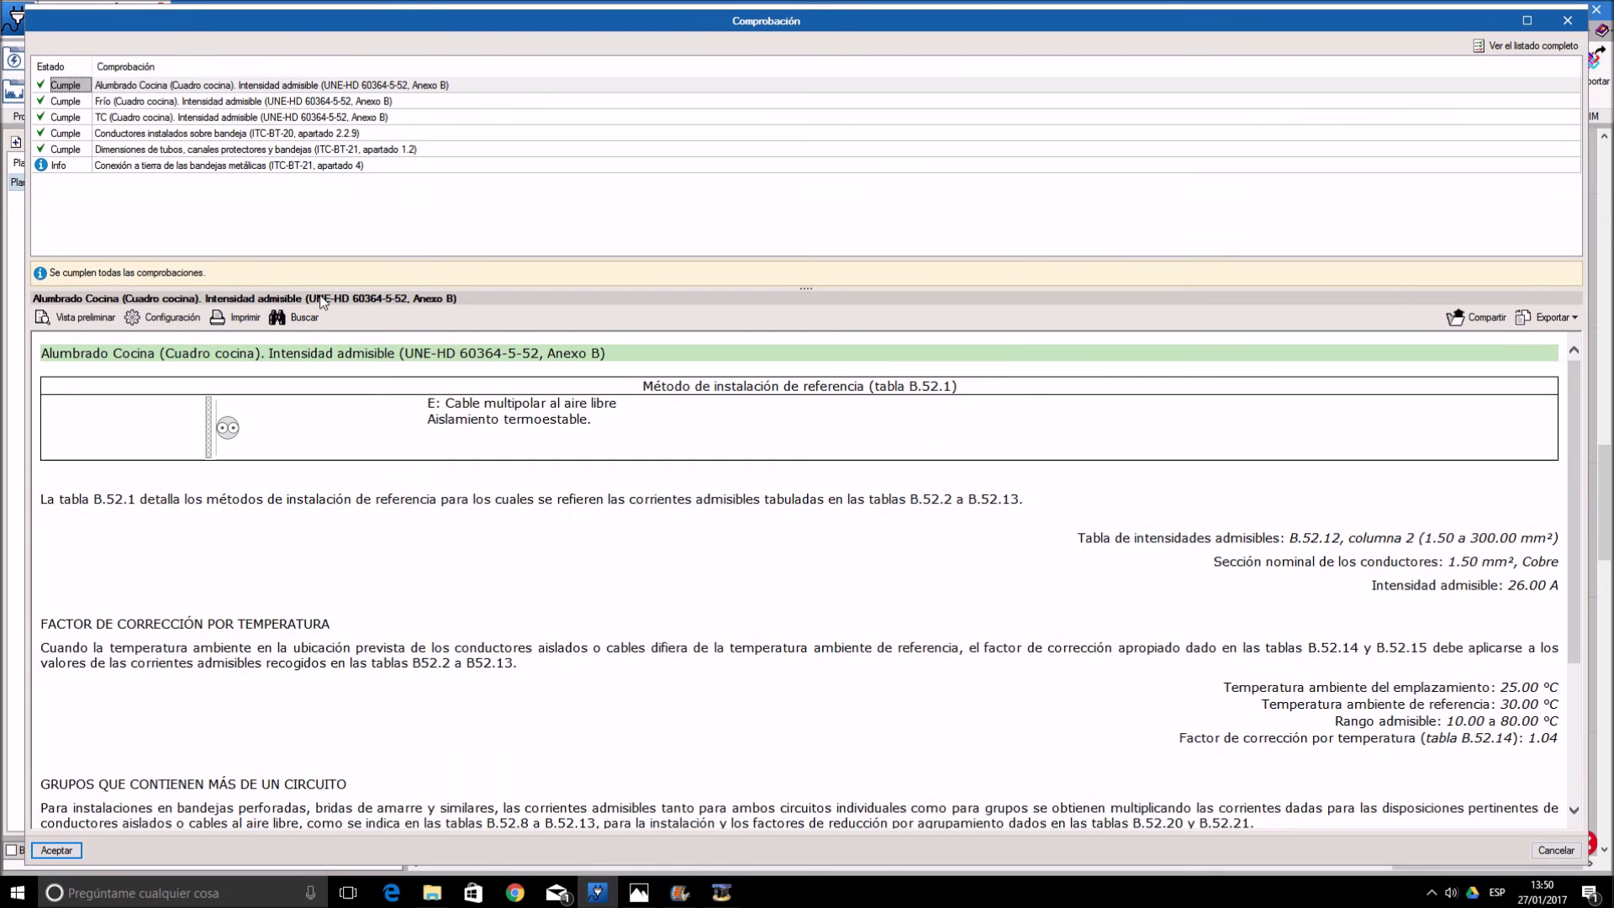
click(1568, 20)
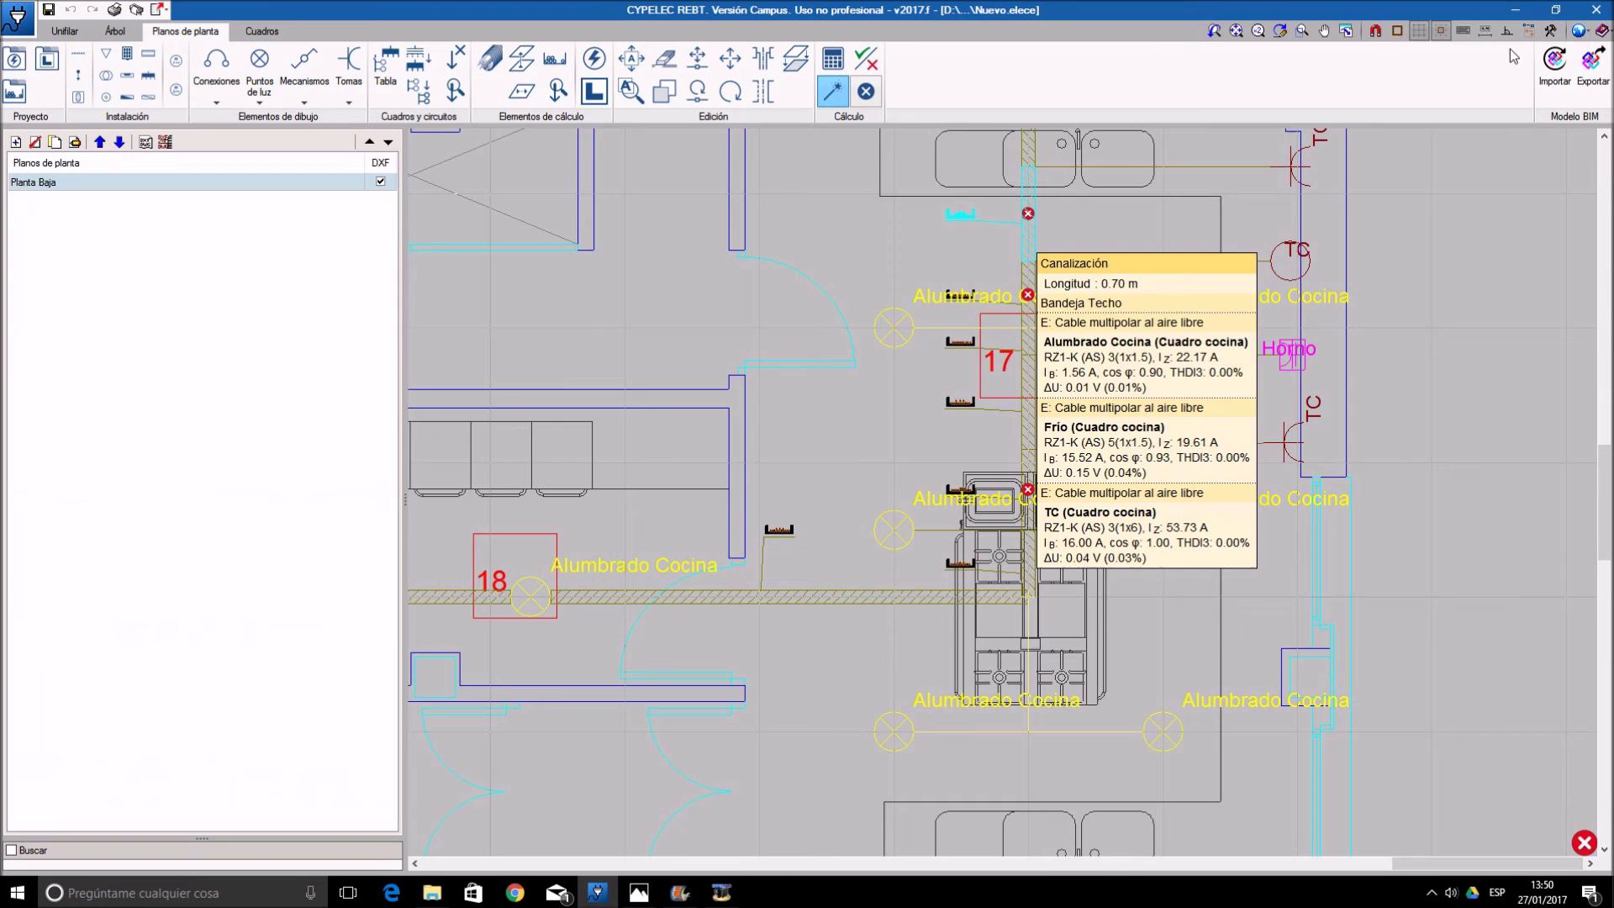
right_click(743, 254)
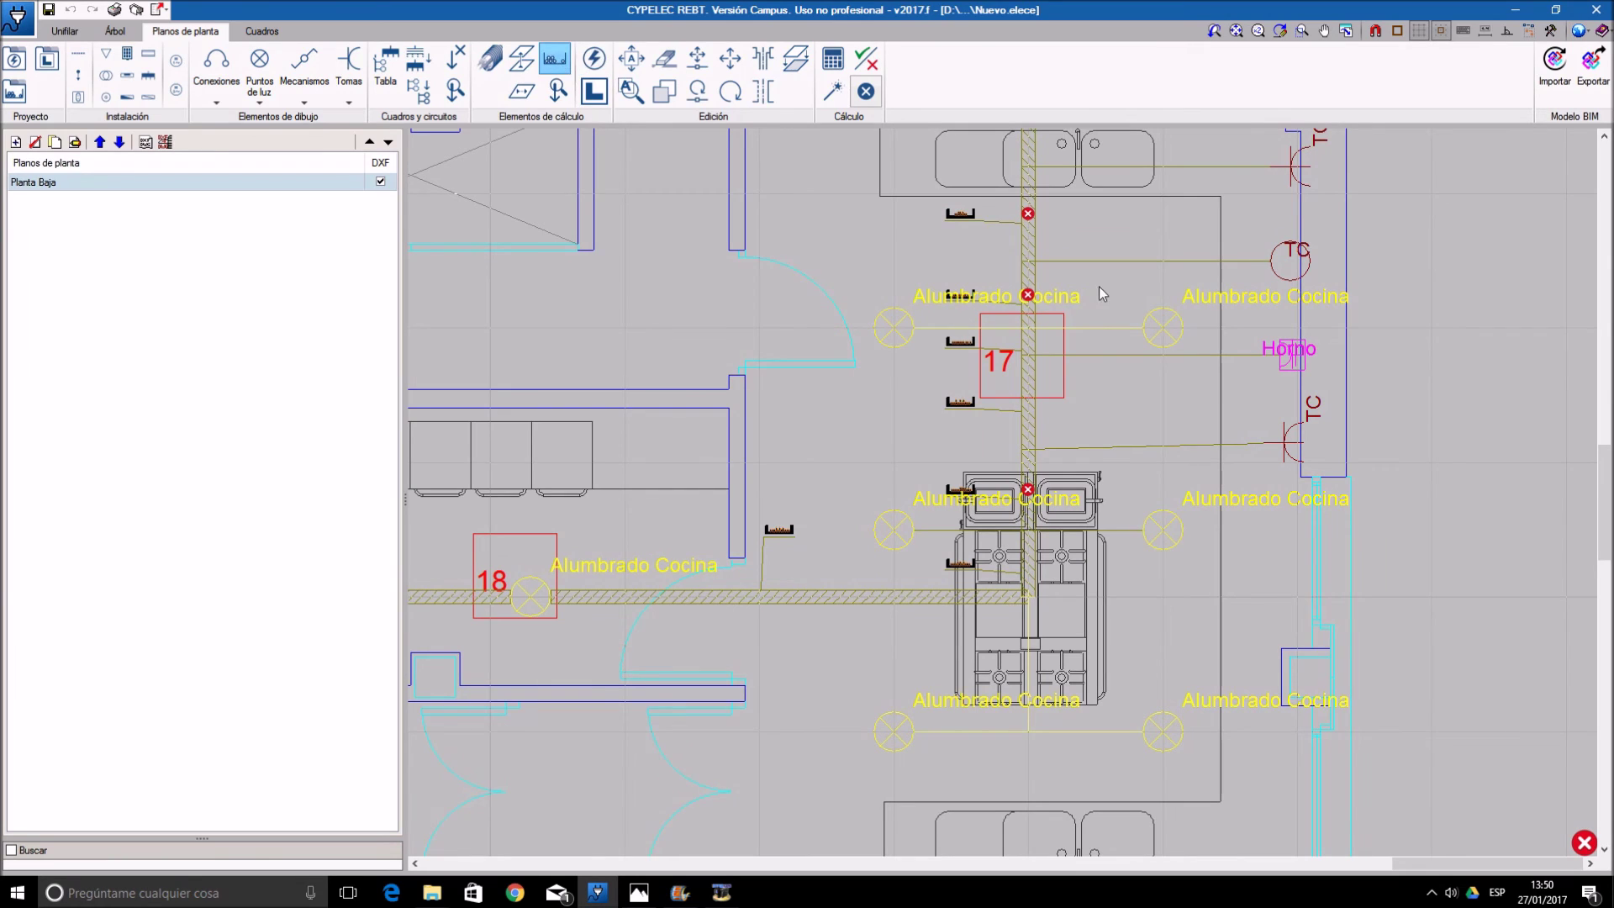
- In the ceiling tray section between the two TC branches above room 17, move the TC phase about 3.4 mm left and protection 3.7 mm right
click(1029, 219)
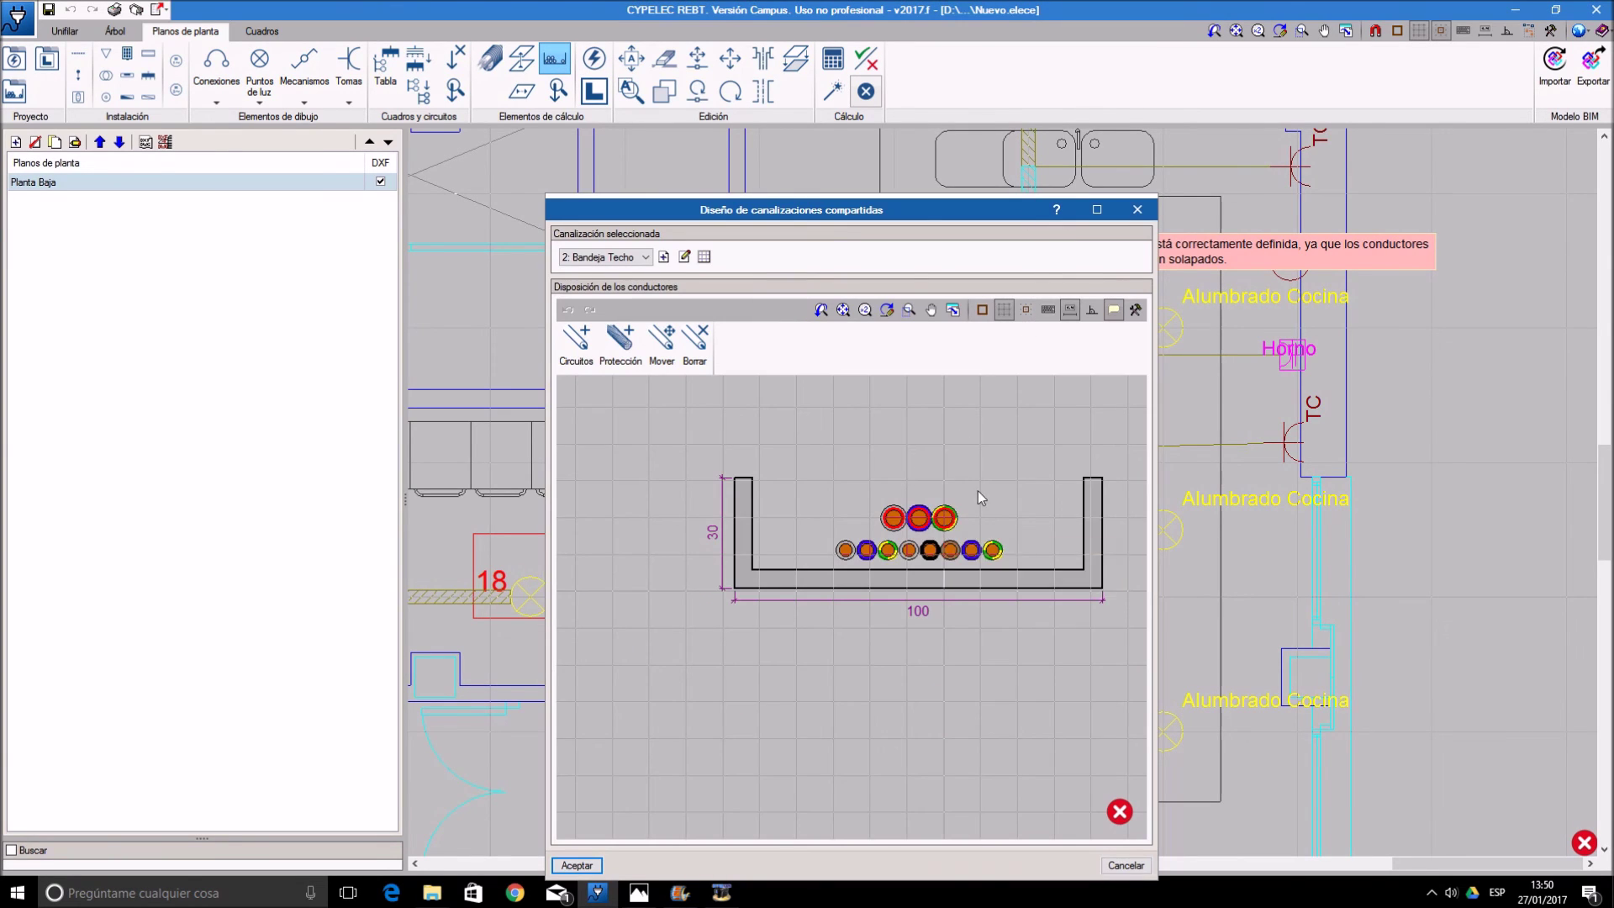
scroll(971, 487, up, 2)
click(664, 334)
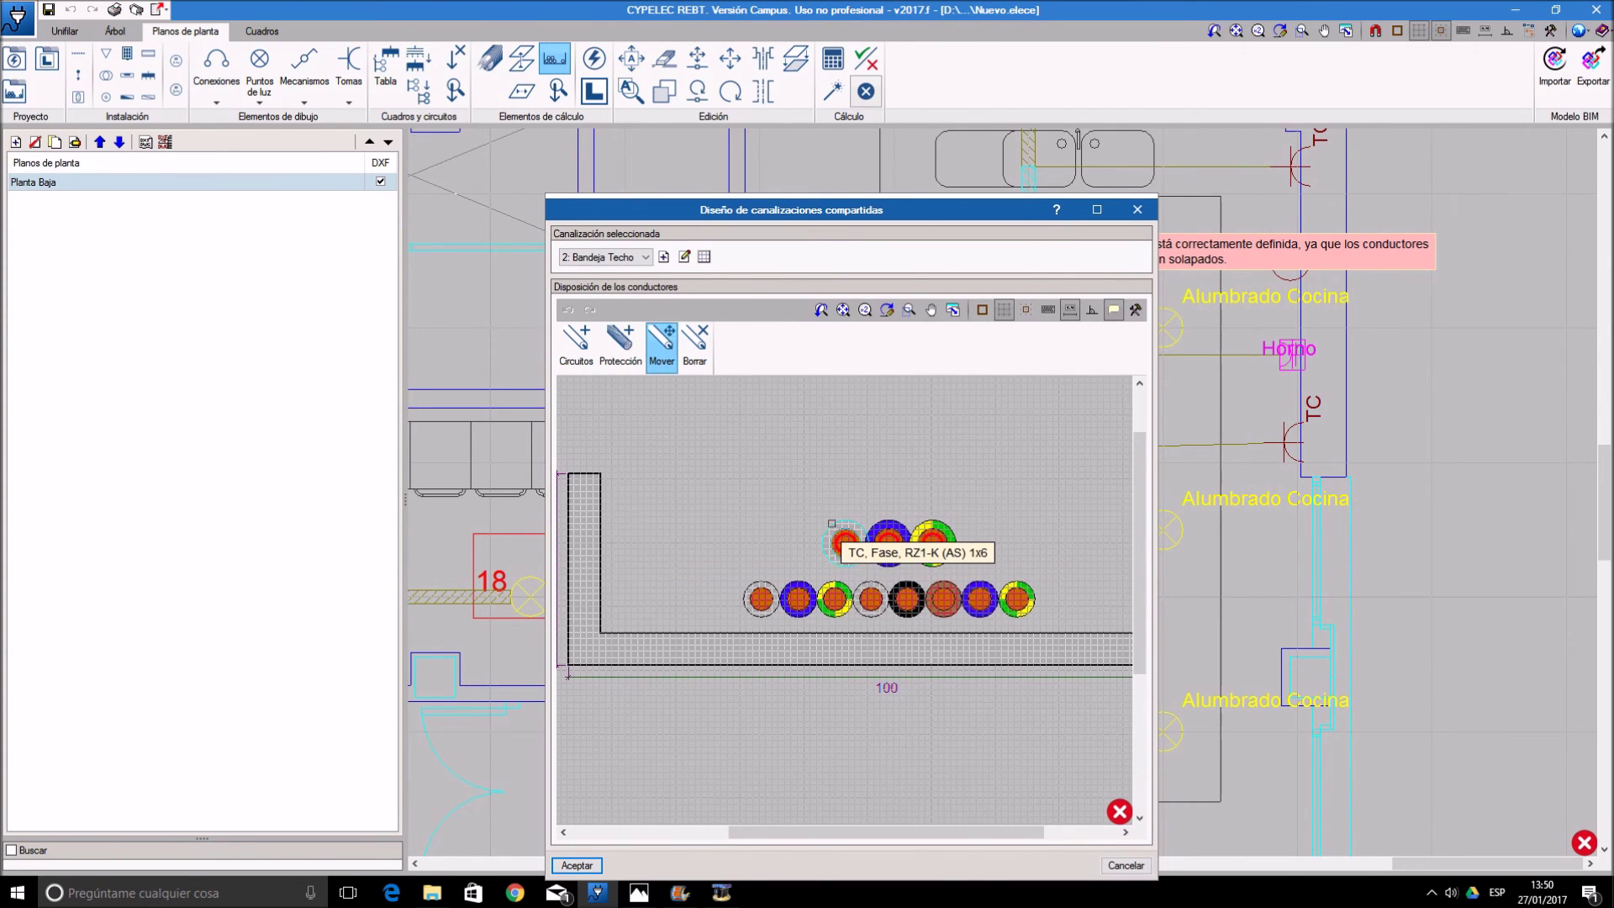
click(838, 483)
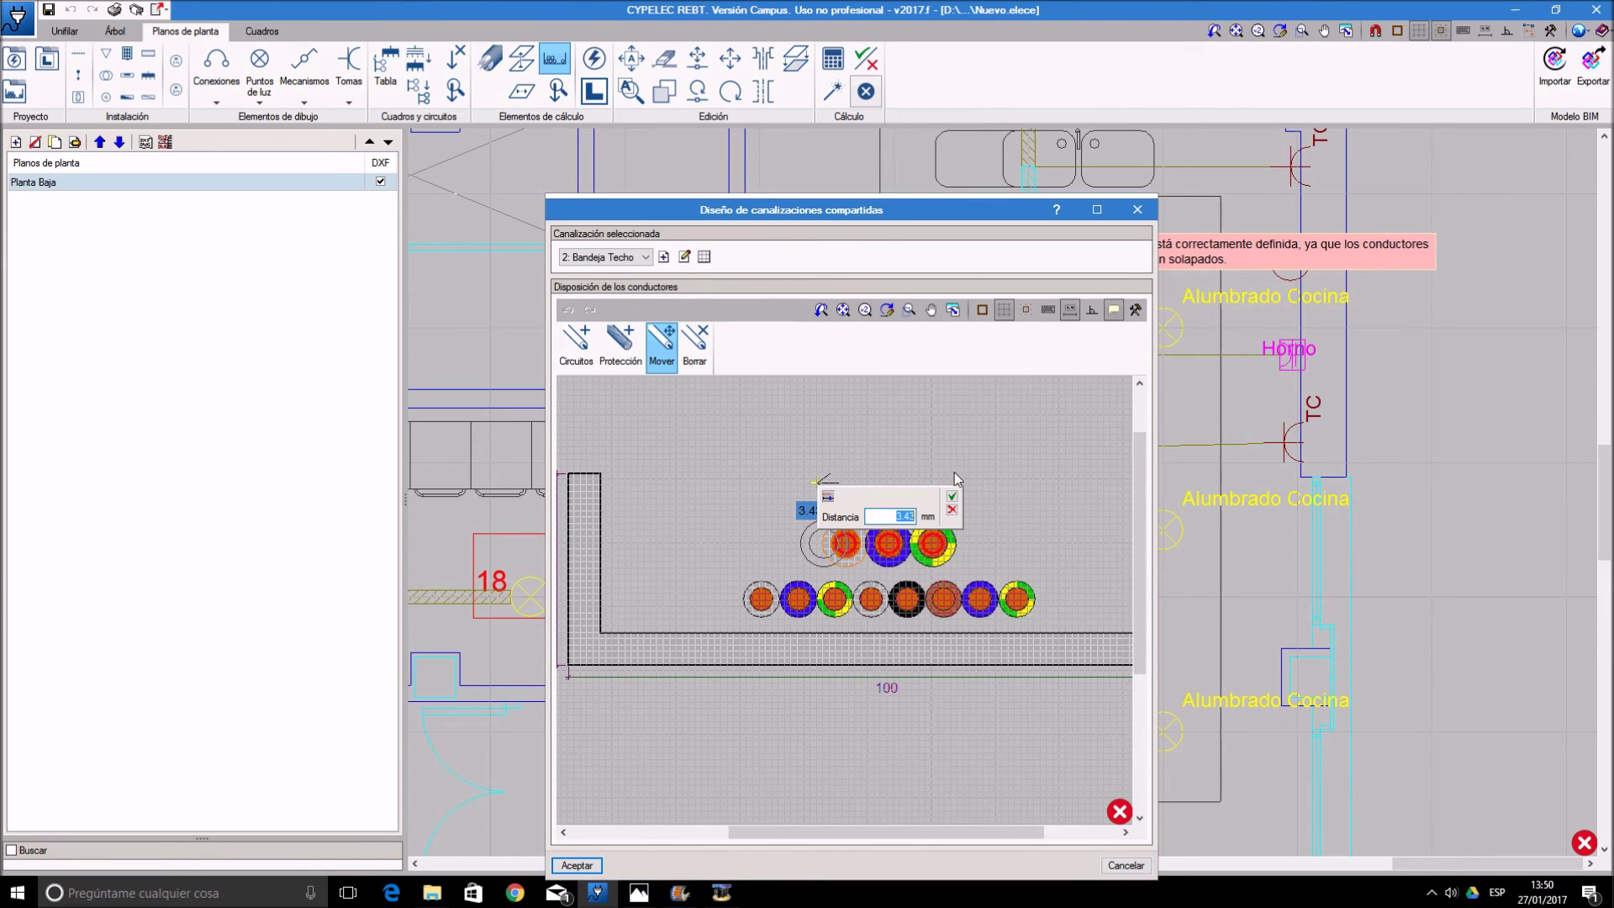
click(953, 496)
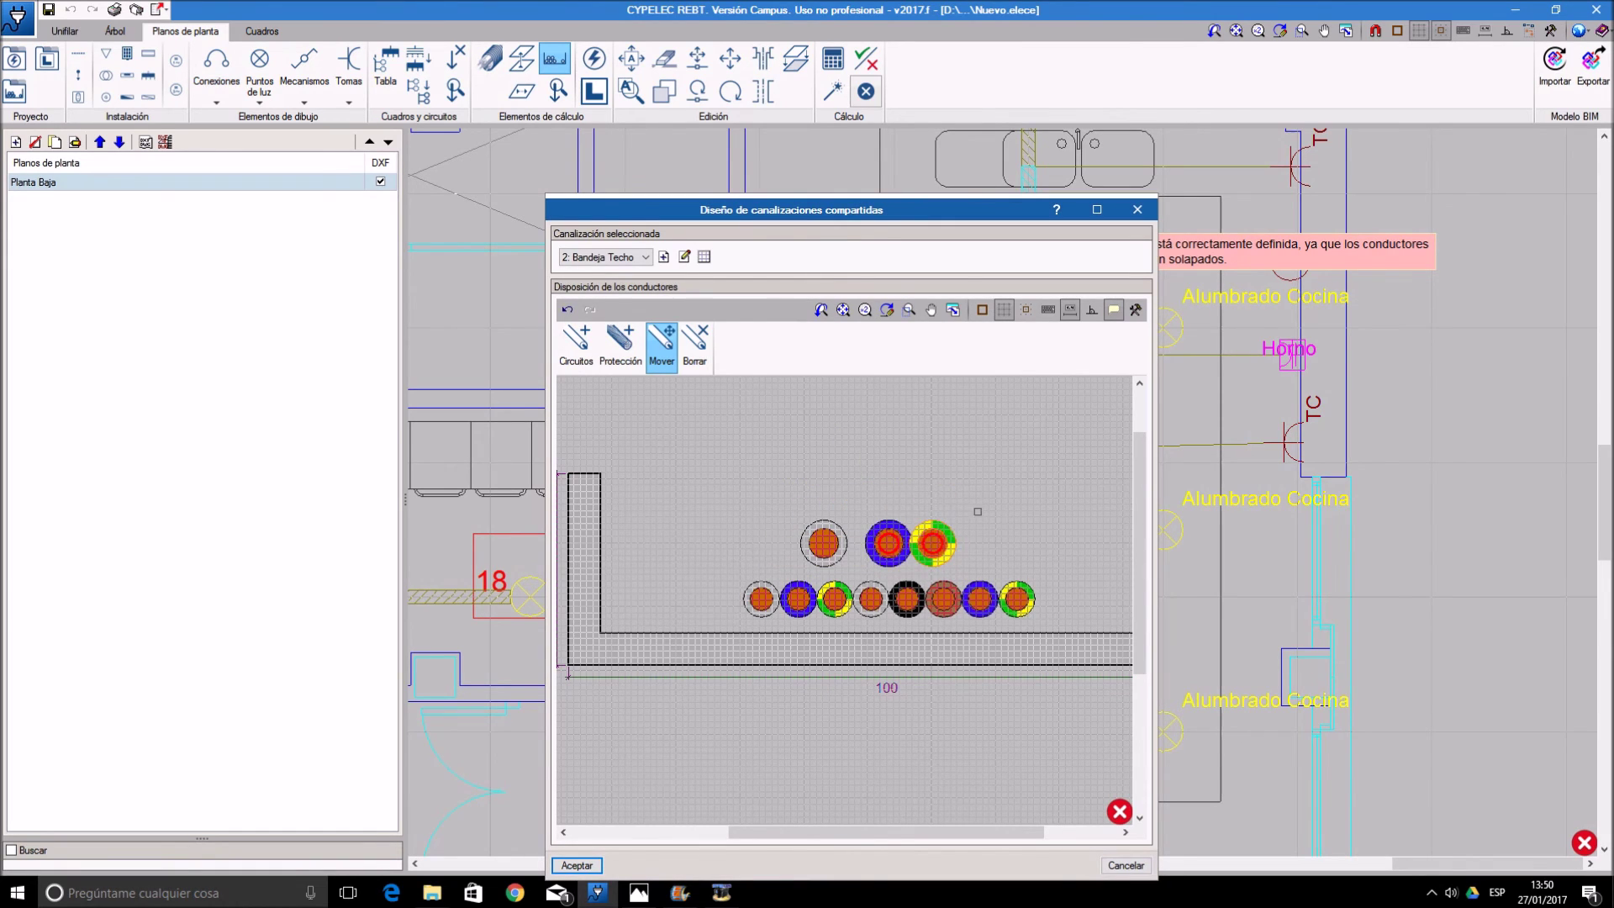
click(950, 512)
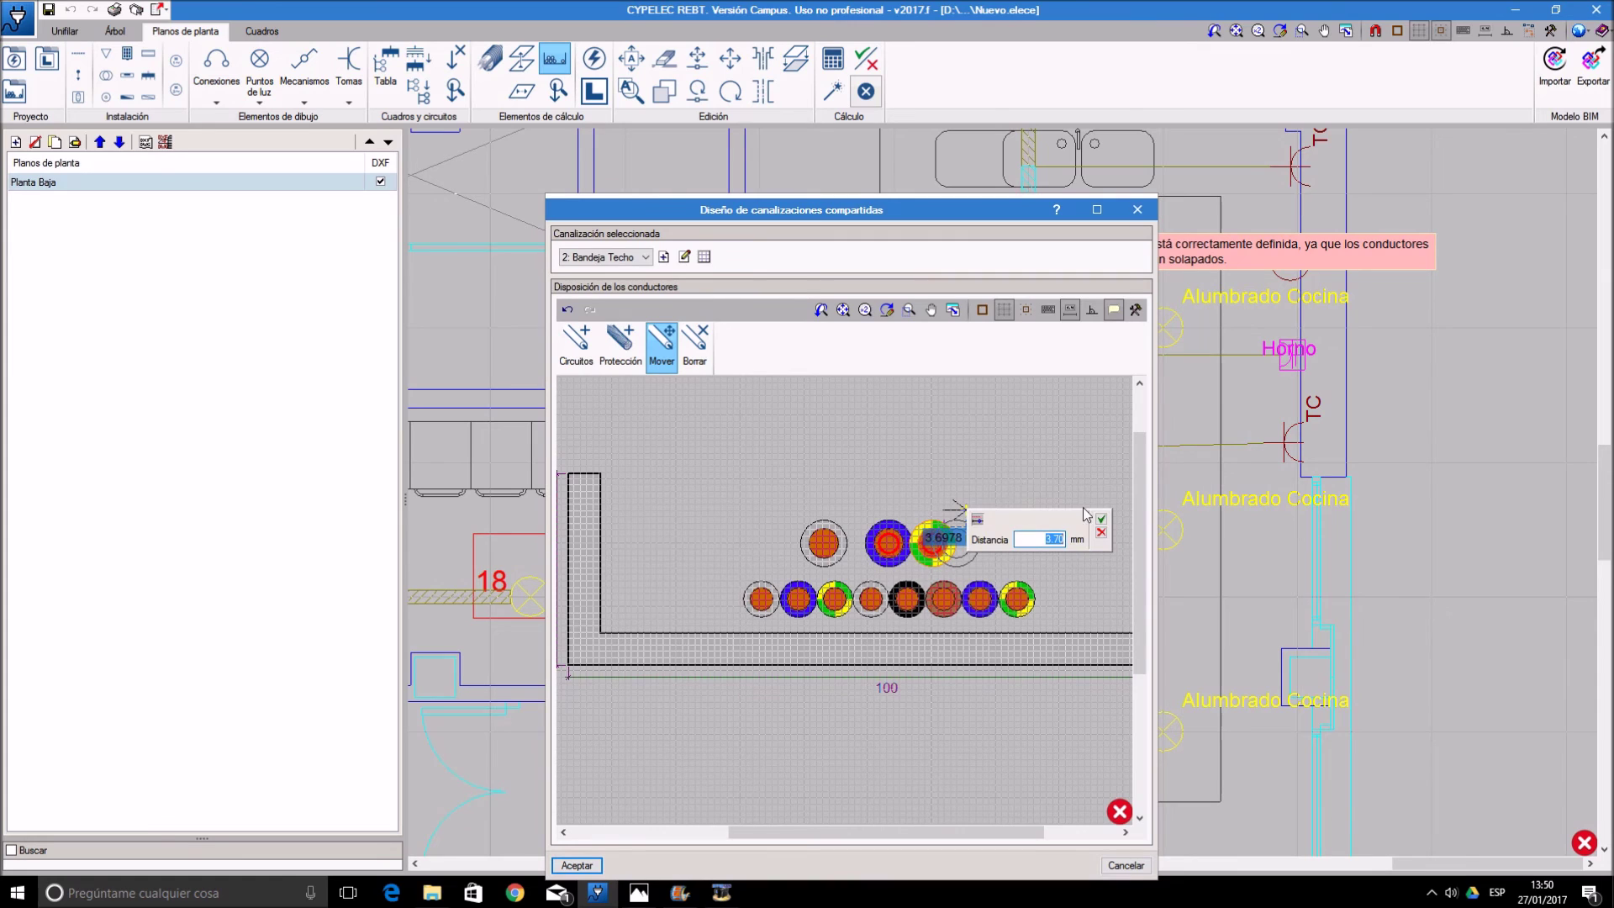
click(1101, 519)
click(576, 865)
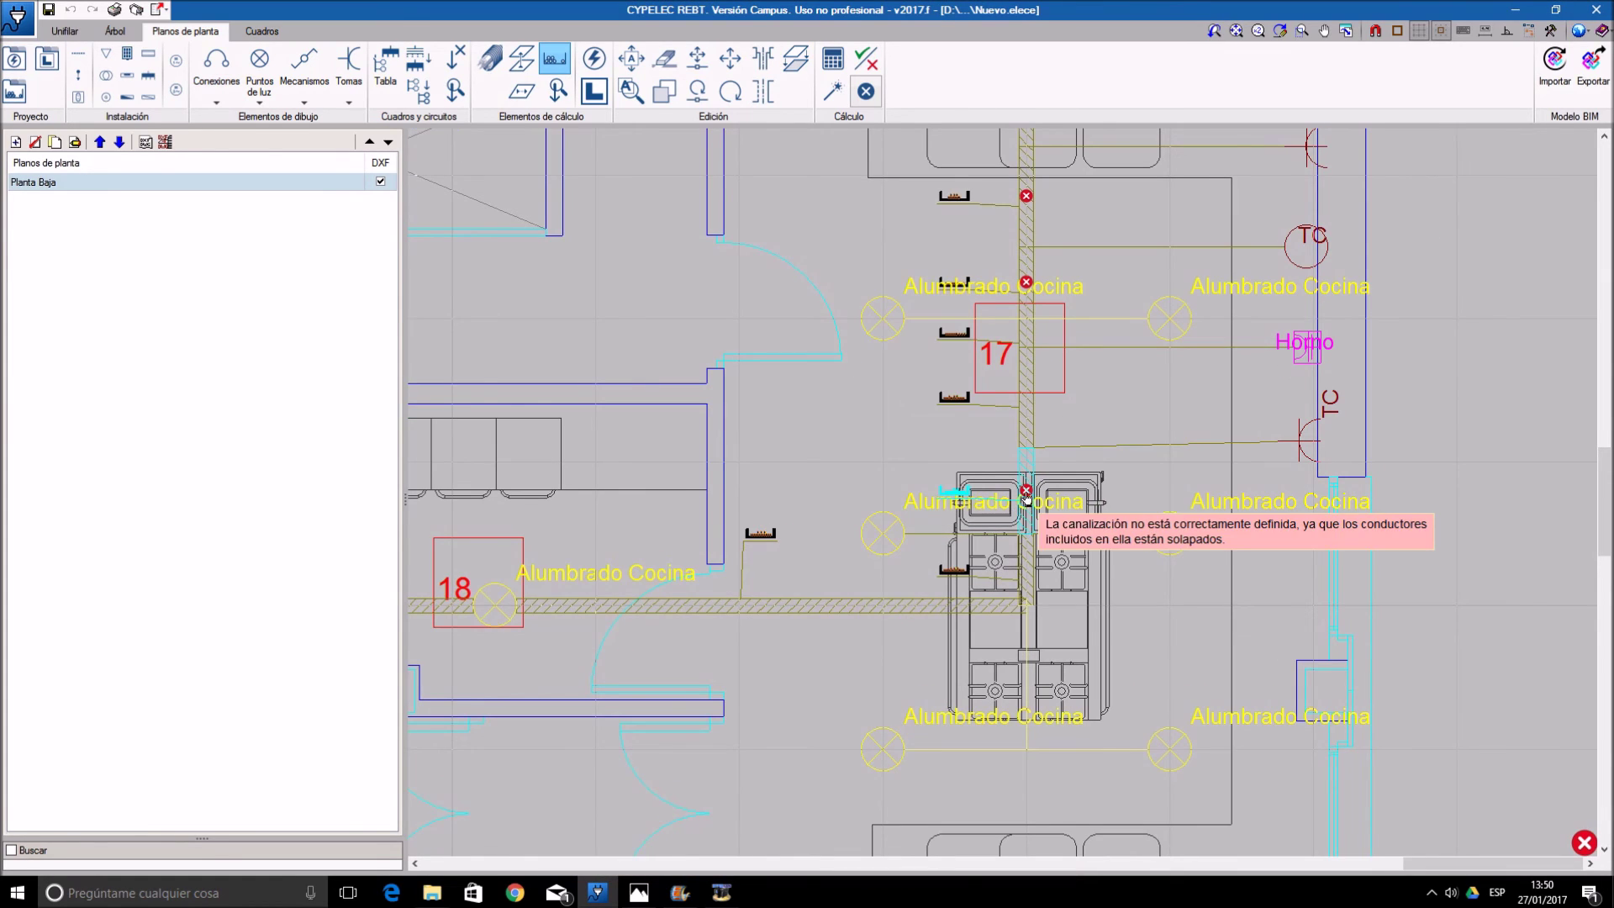
- In the ceiling tray section just above the cooker, move the TC phase about 3.7 mm left and the TC protection about 5 mm right
click(1026, 488)
scroll(925, 504, up, 2)
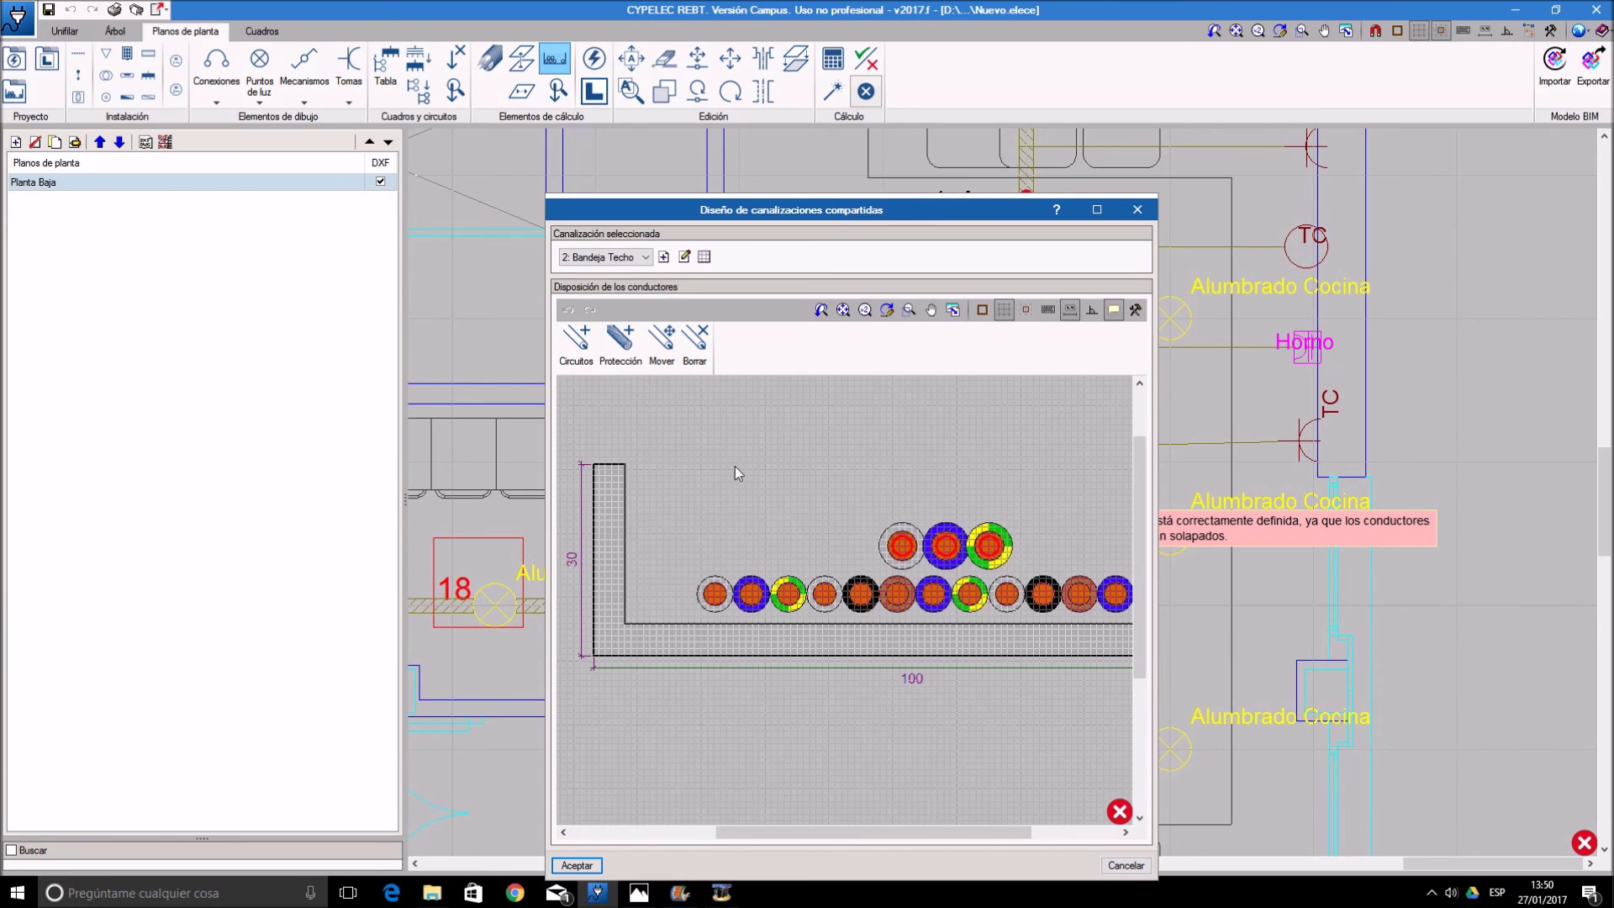
click(668, 353)
click(899, 548)
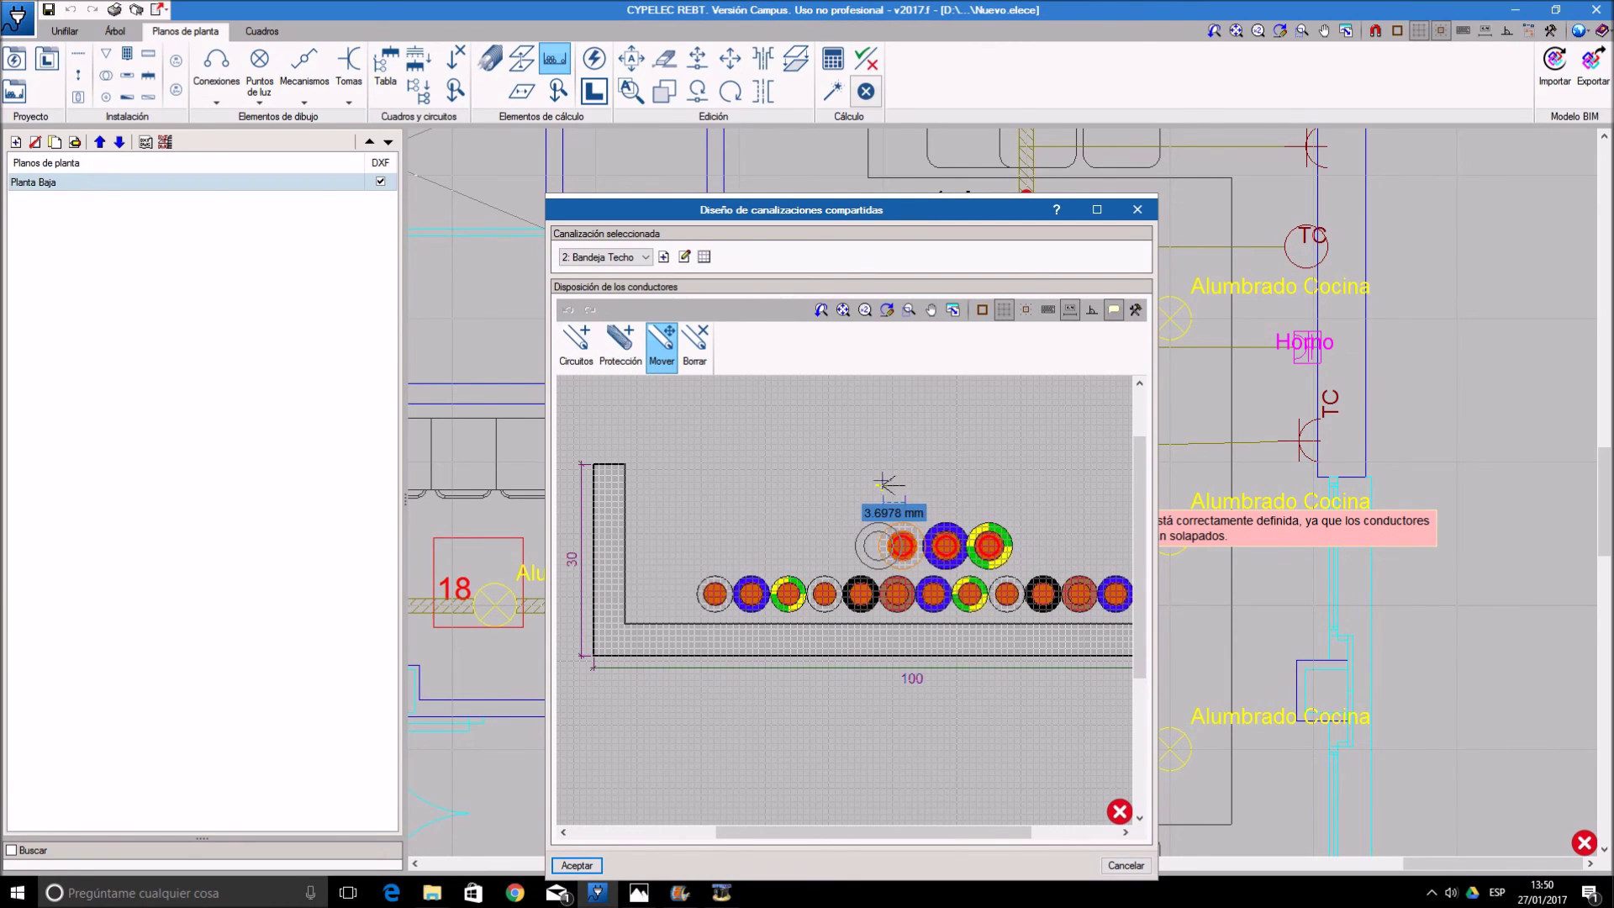
click(885, 486)
click(1017, 491)
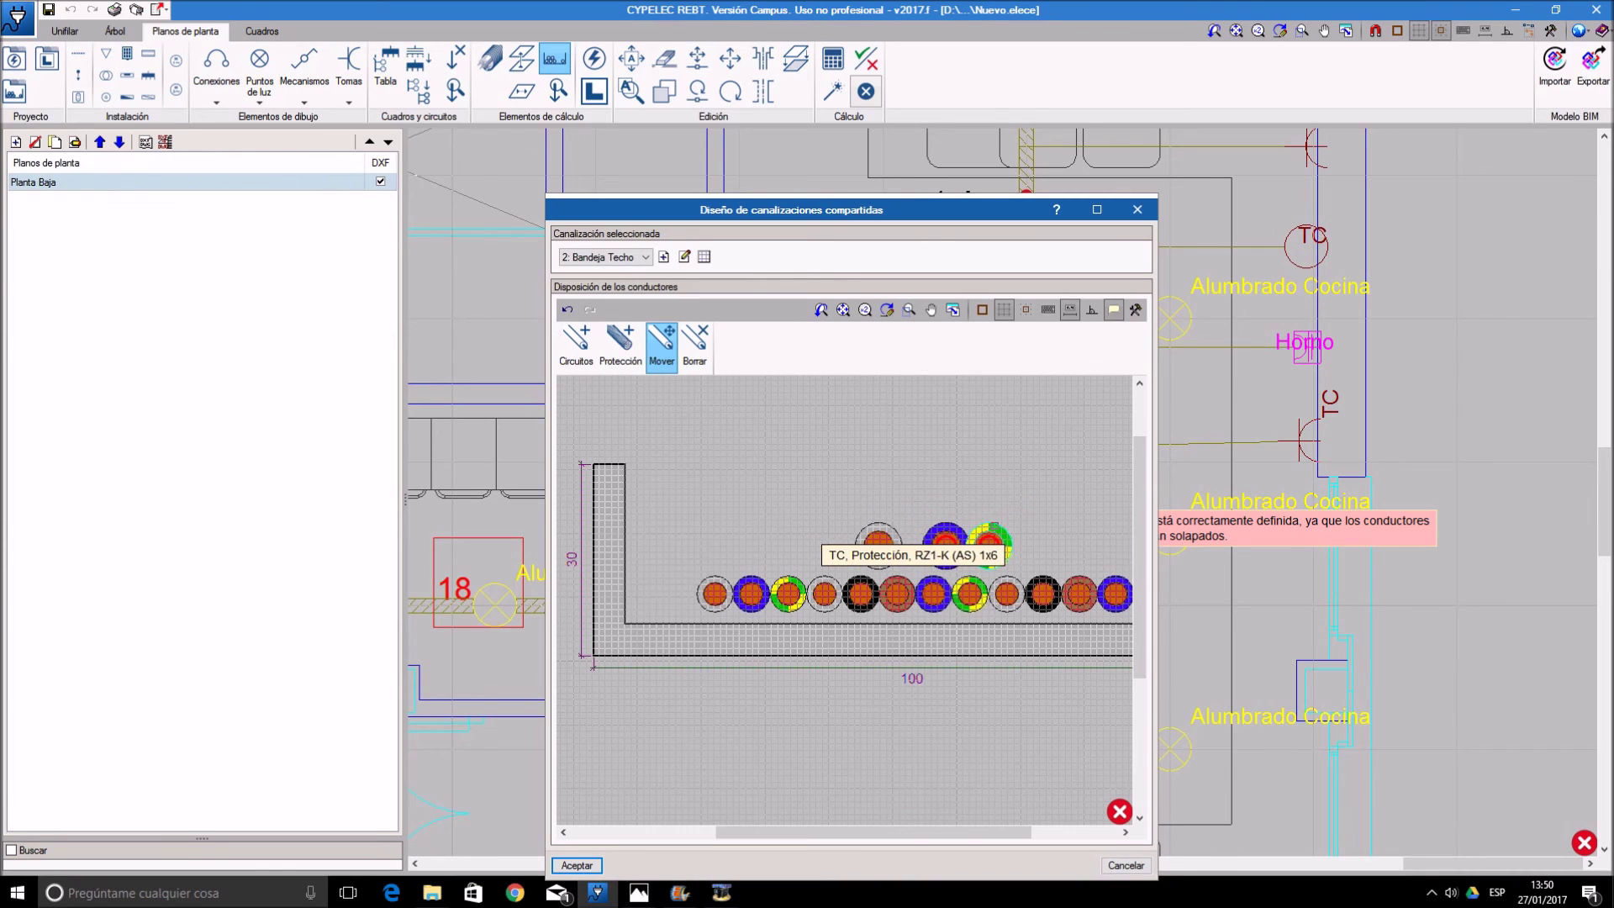
click(1013, 474)
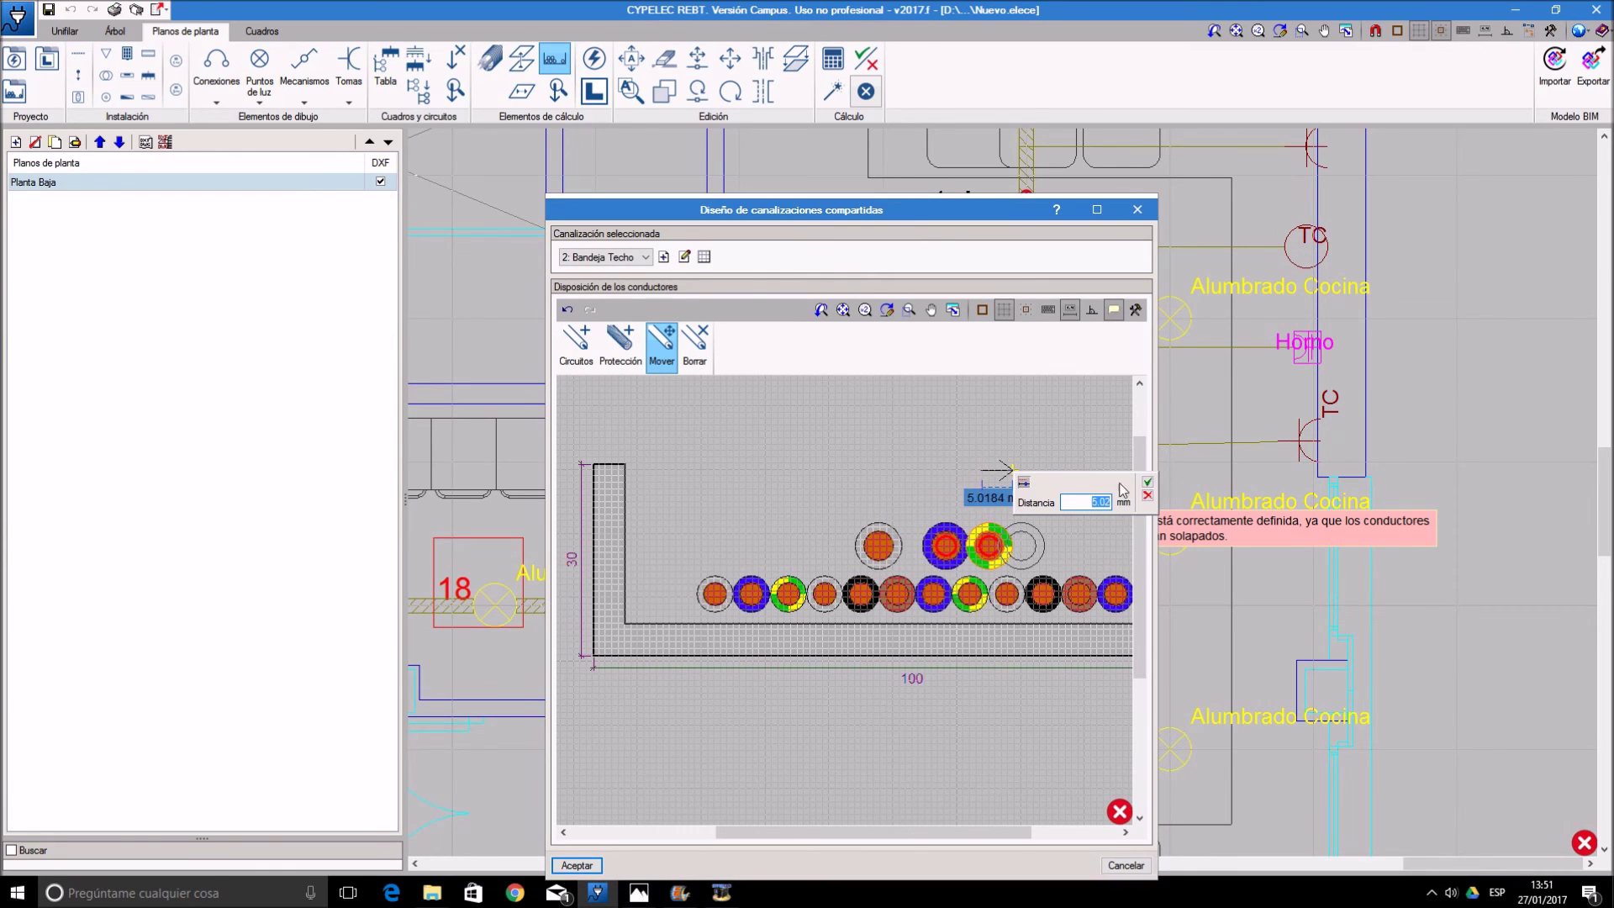
click(1148, 481)
click(578, 865)
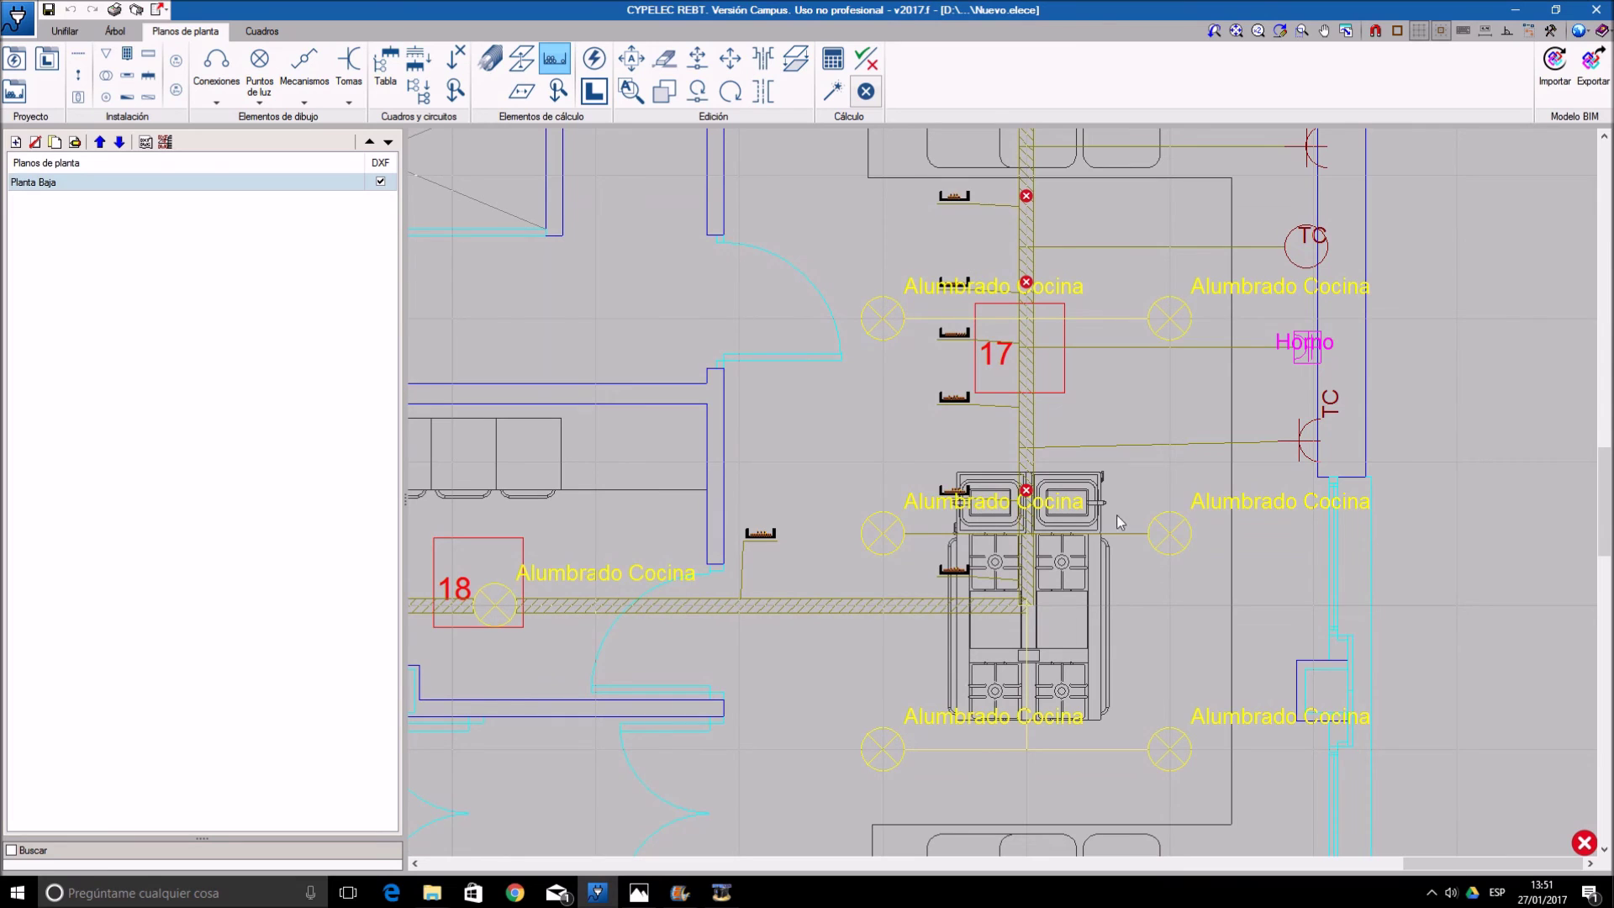
- Run the check and review the report of the ceiling tray section just above room 17
click(832, 60)
click(673, 542)
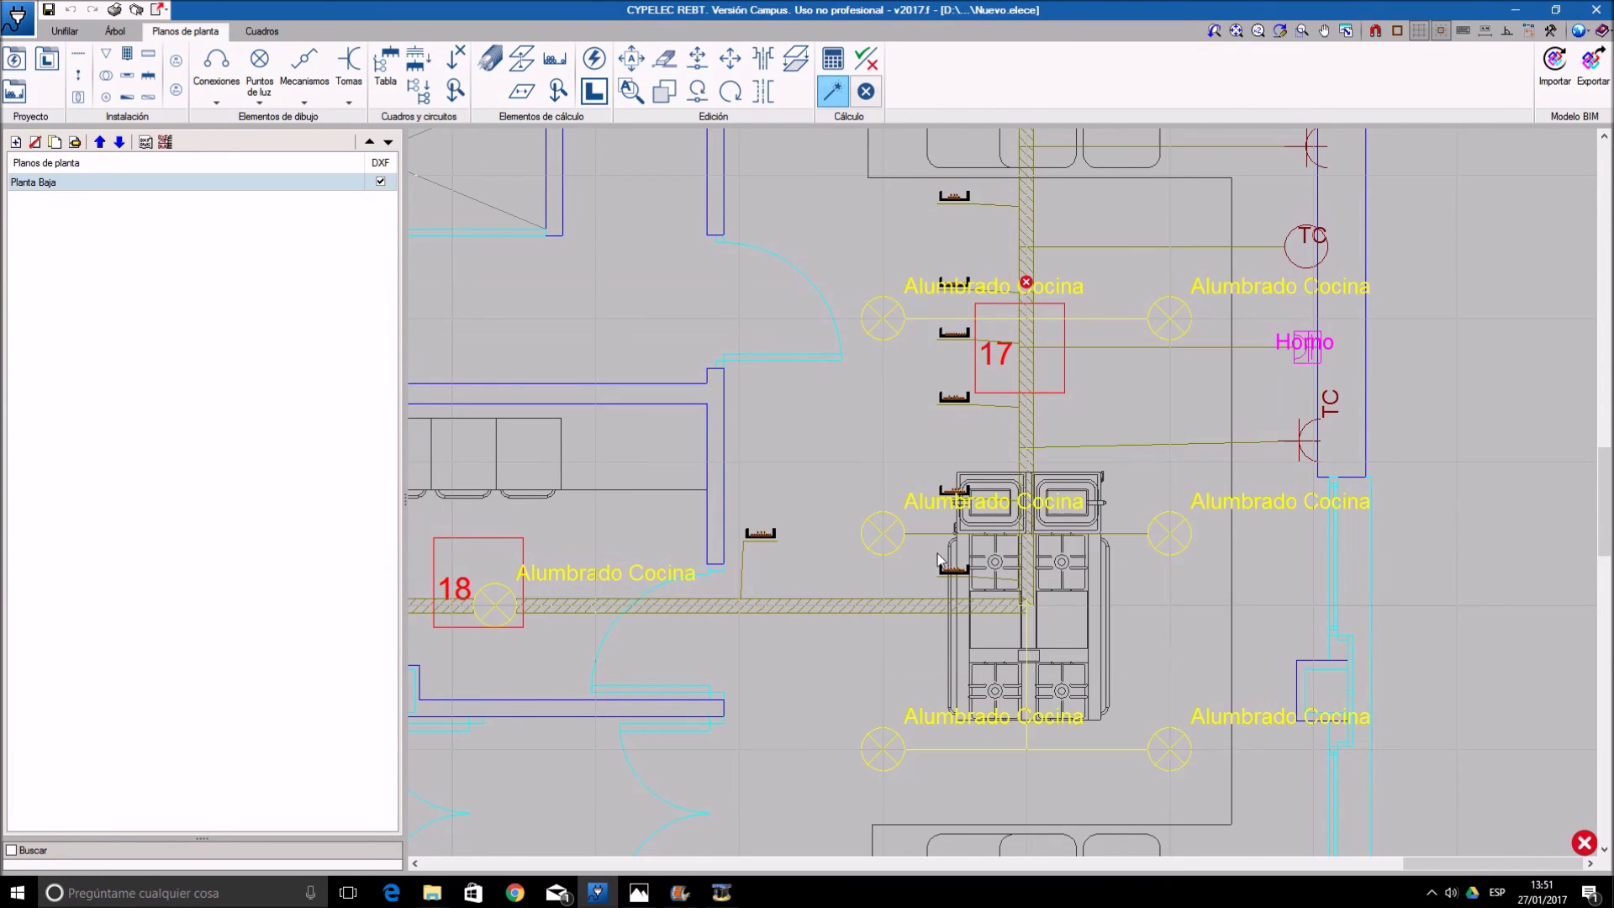
click(1036, 281)
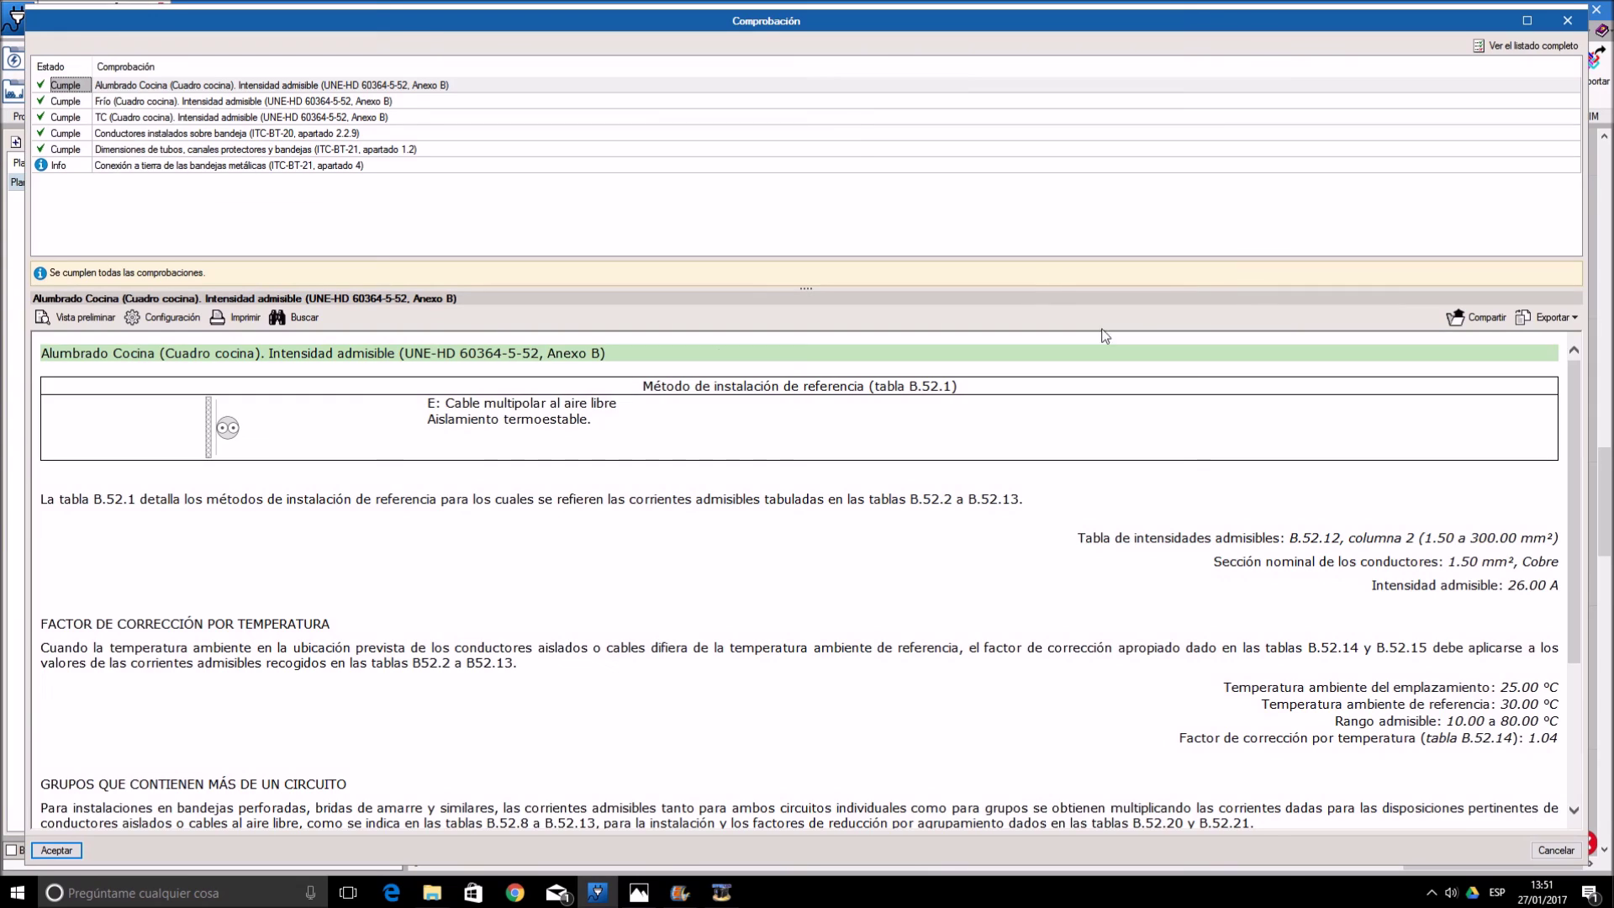
click(1568, 20)
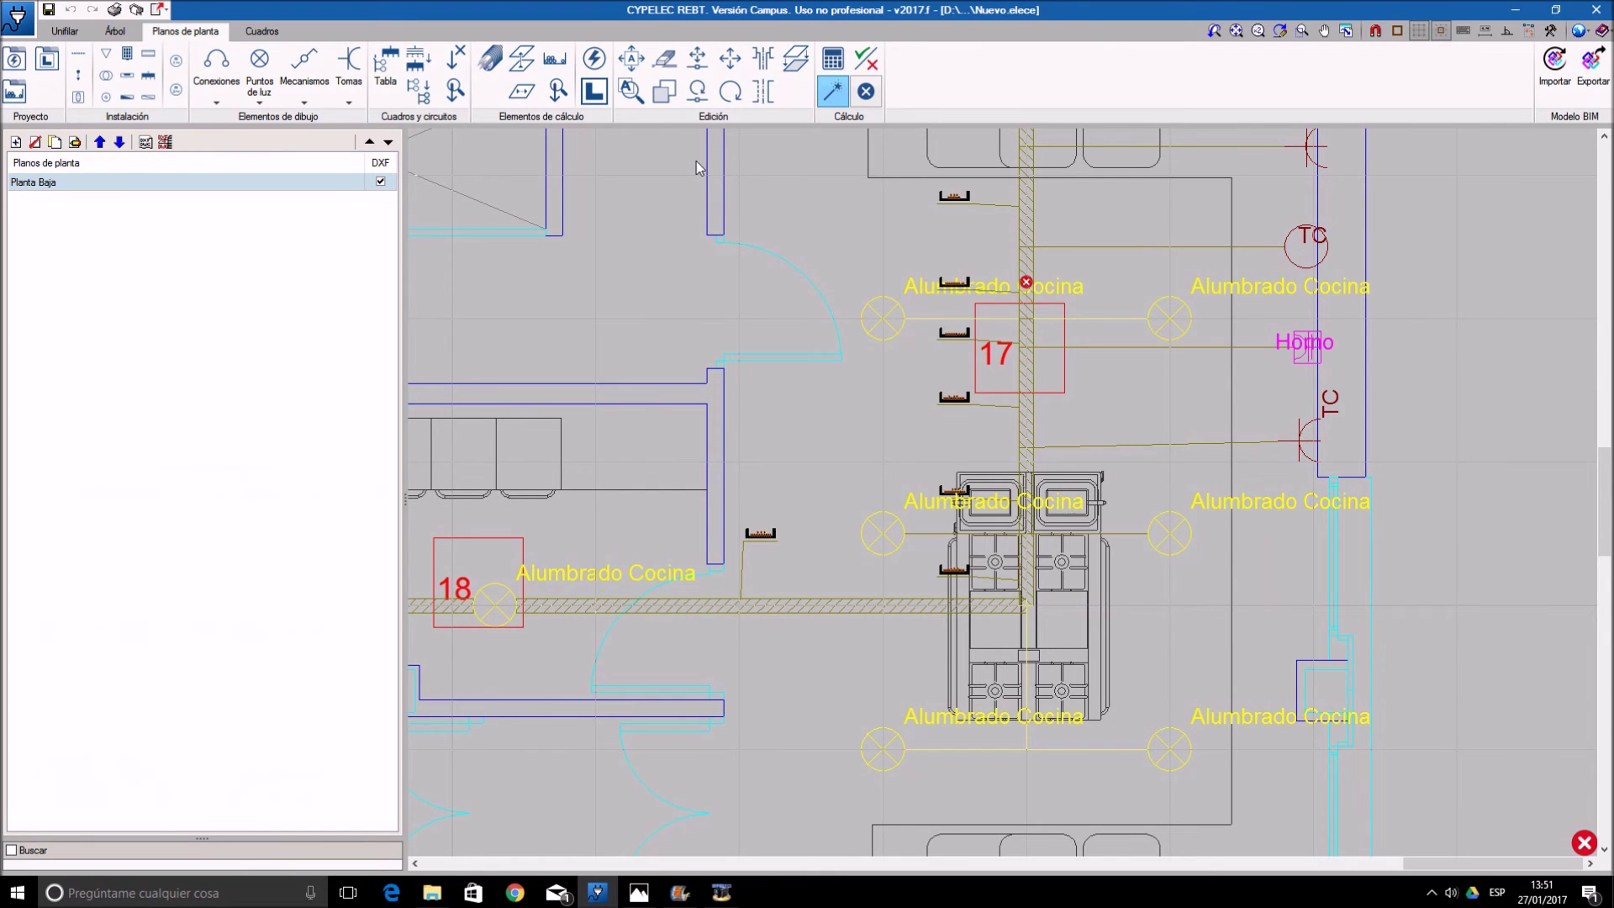
right_click(842, 207)
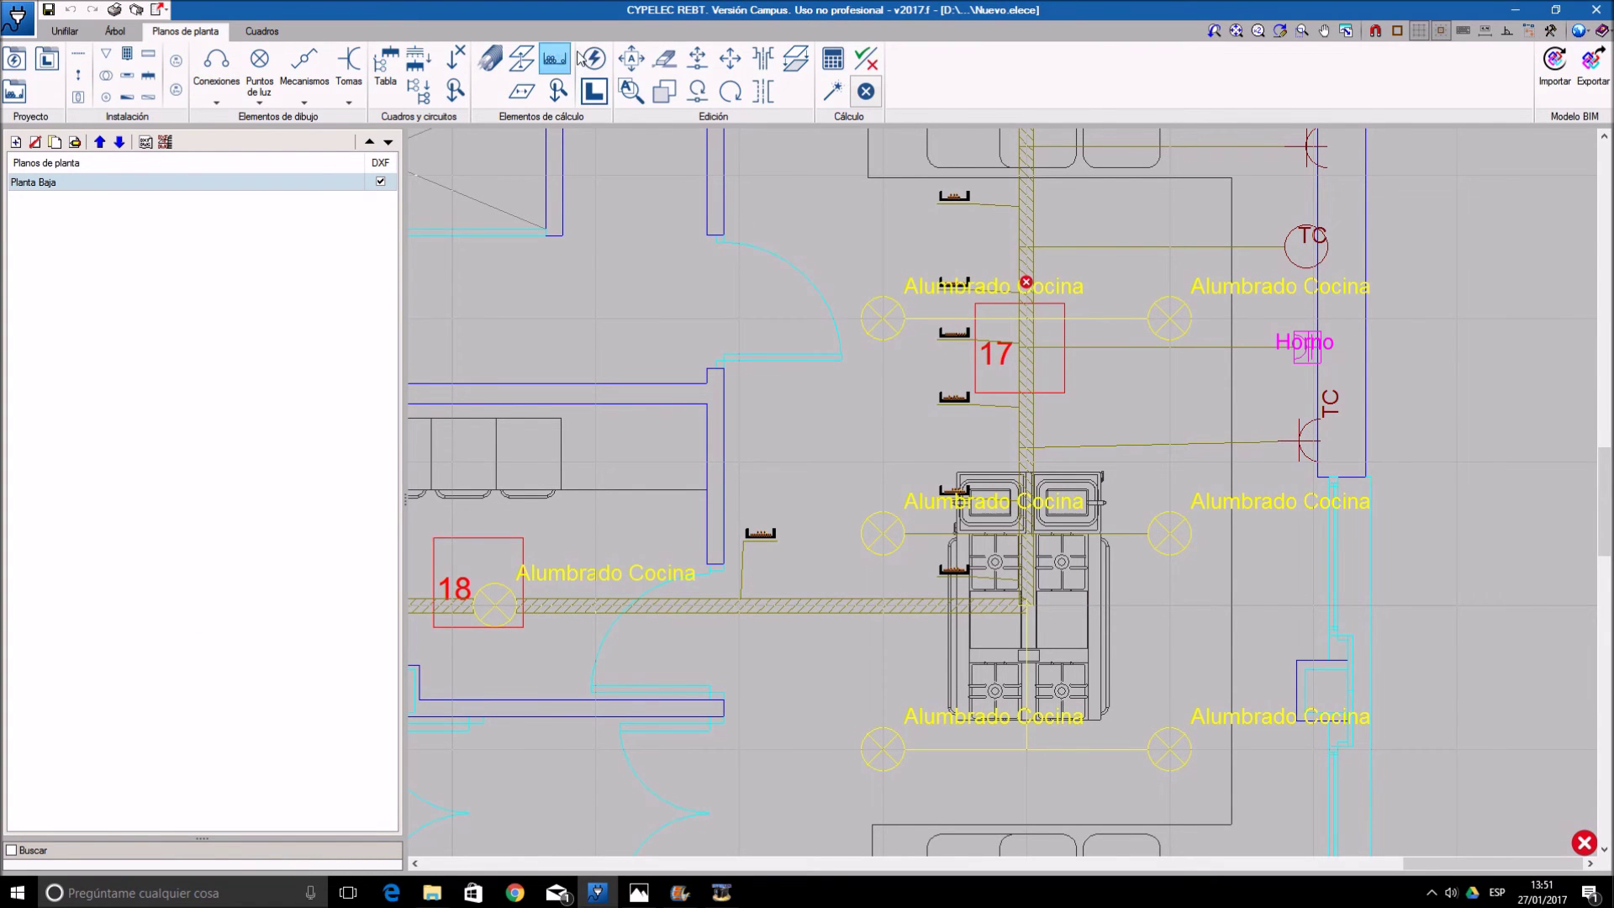
- In the ceiling tray section just above room 17, move the TC protection about 3.4 mm right and shift the TC neutral right
click(1027, 274)
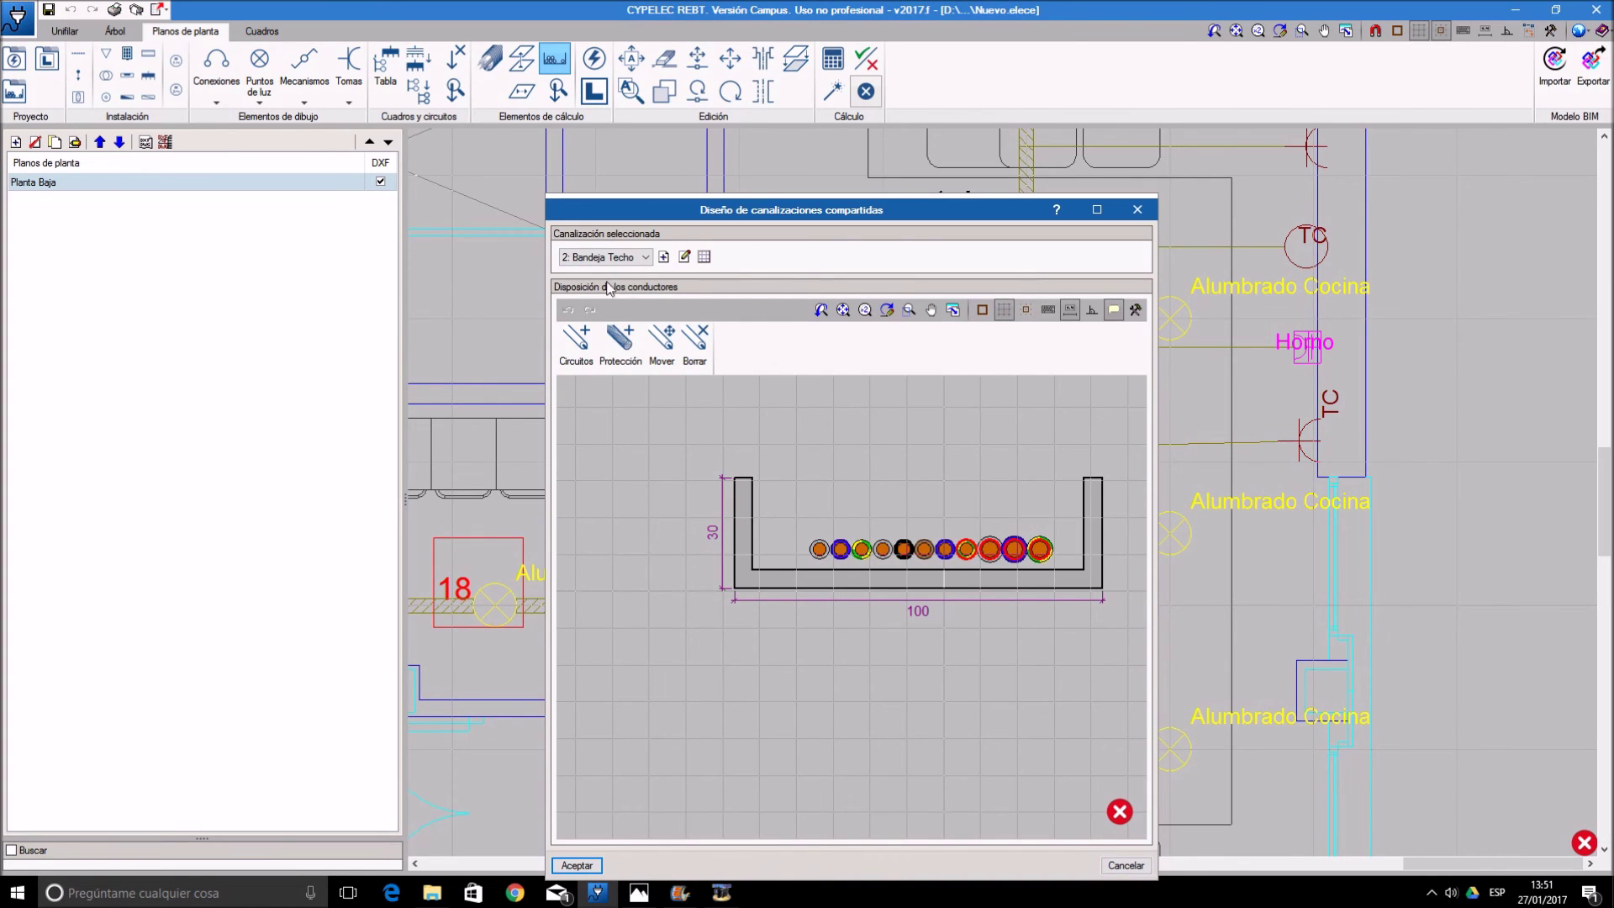
click(662, 345)
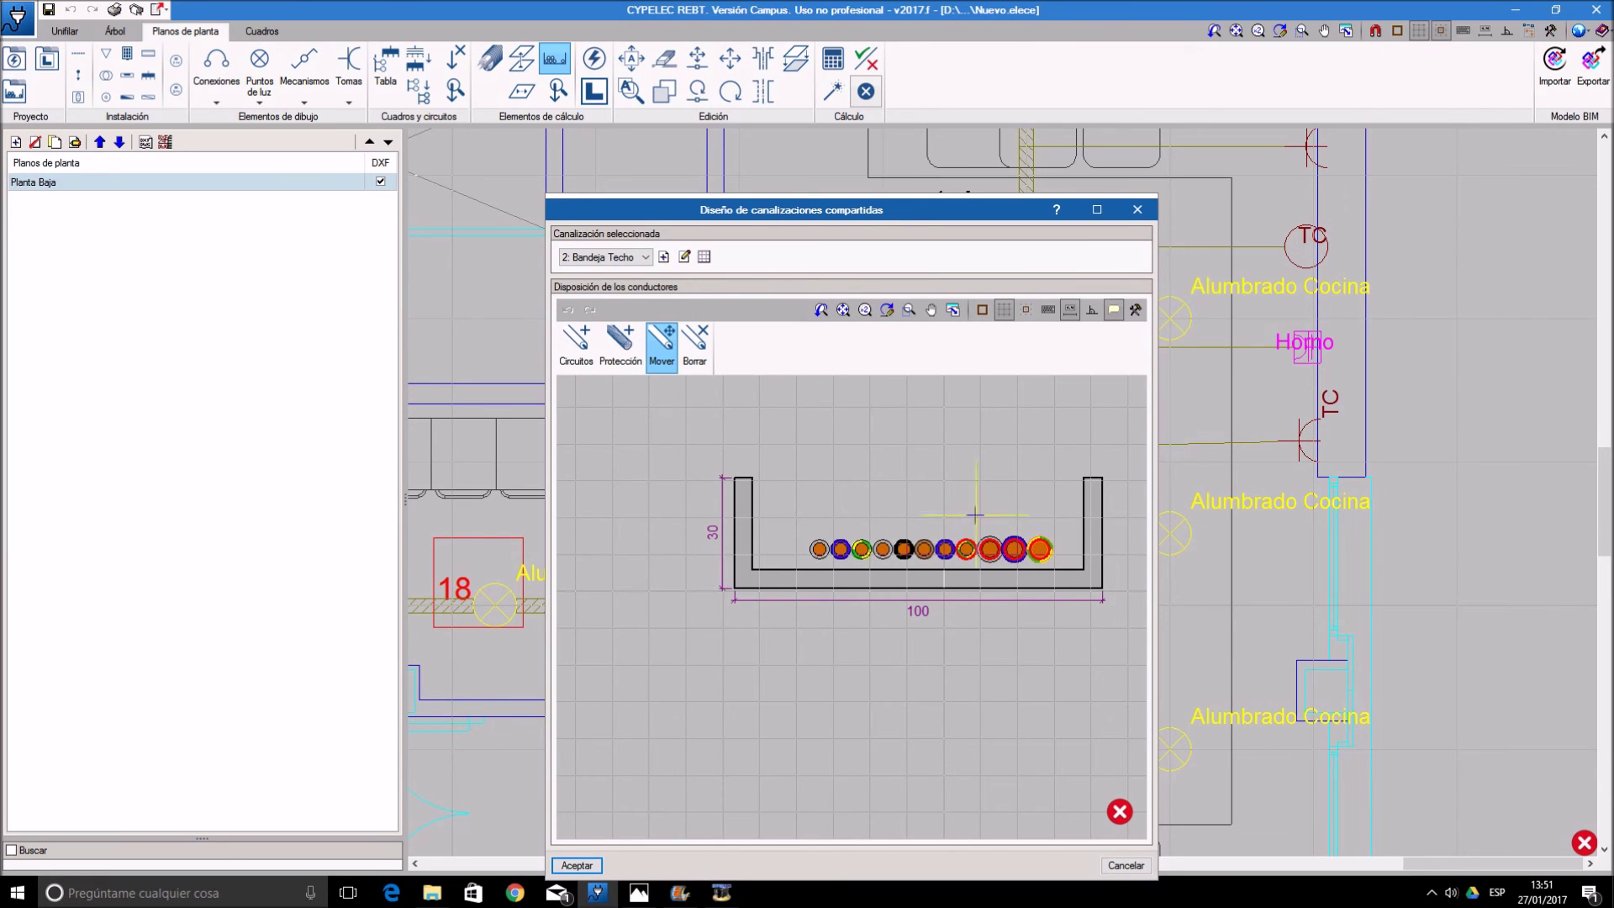
click(1047, 529)
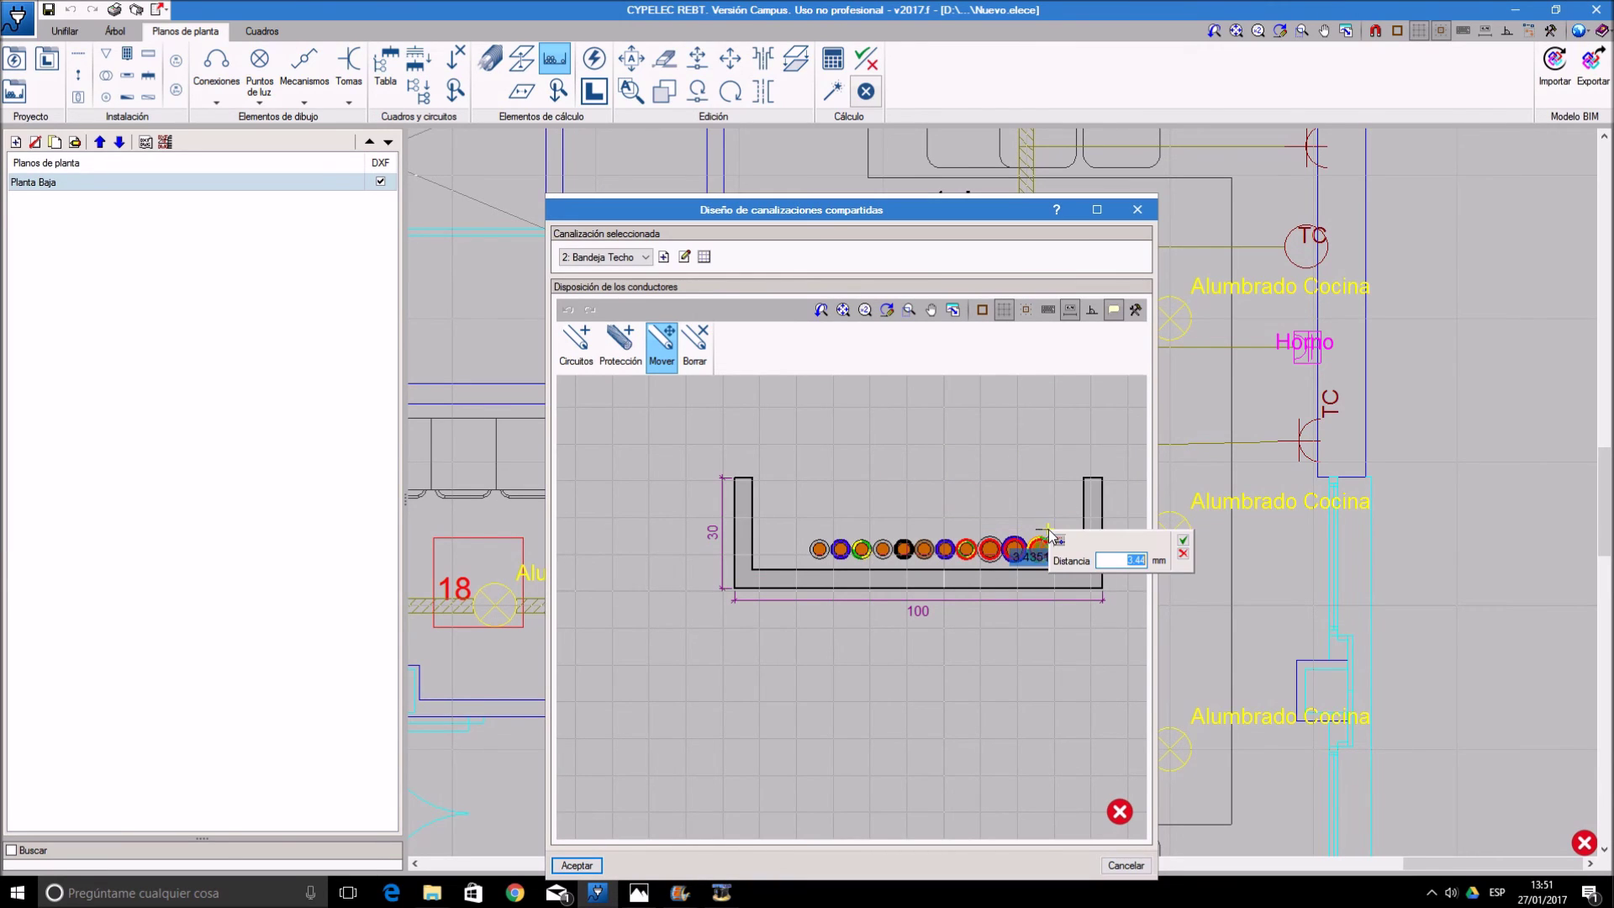
key(Return)
scroll(1014, 549, up, 3)
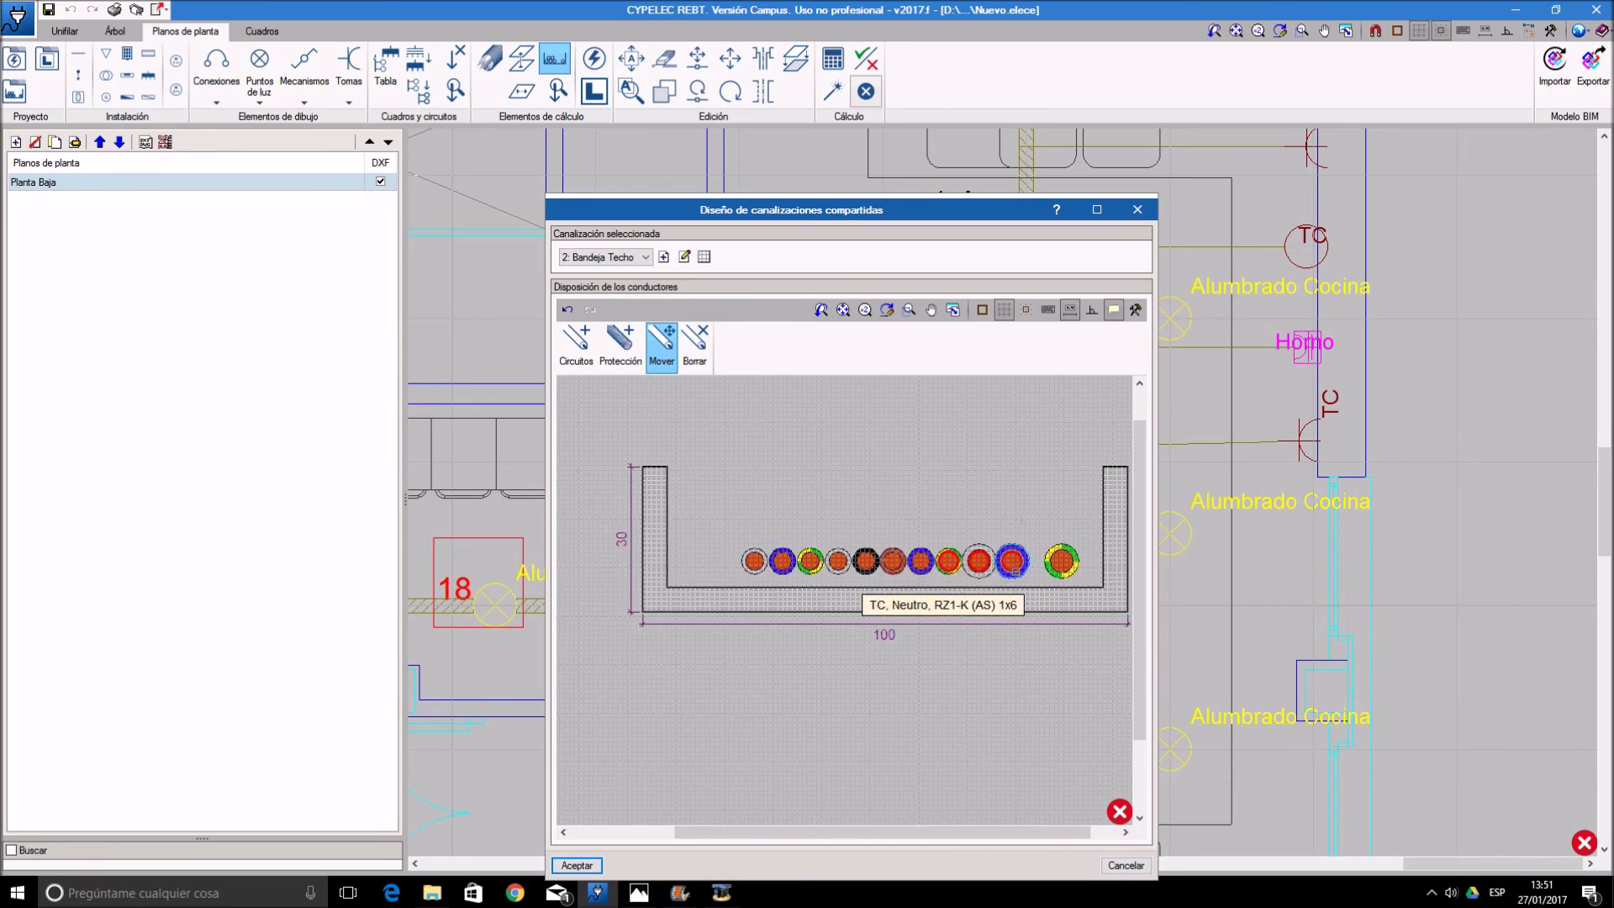
click(1014, 487)
click(1153, 503)
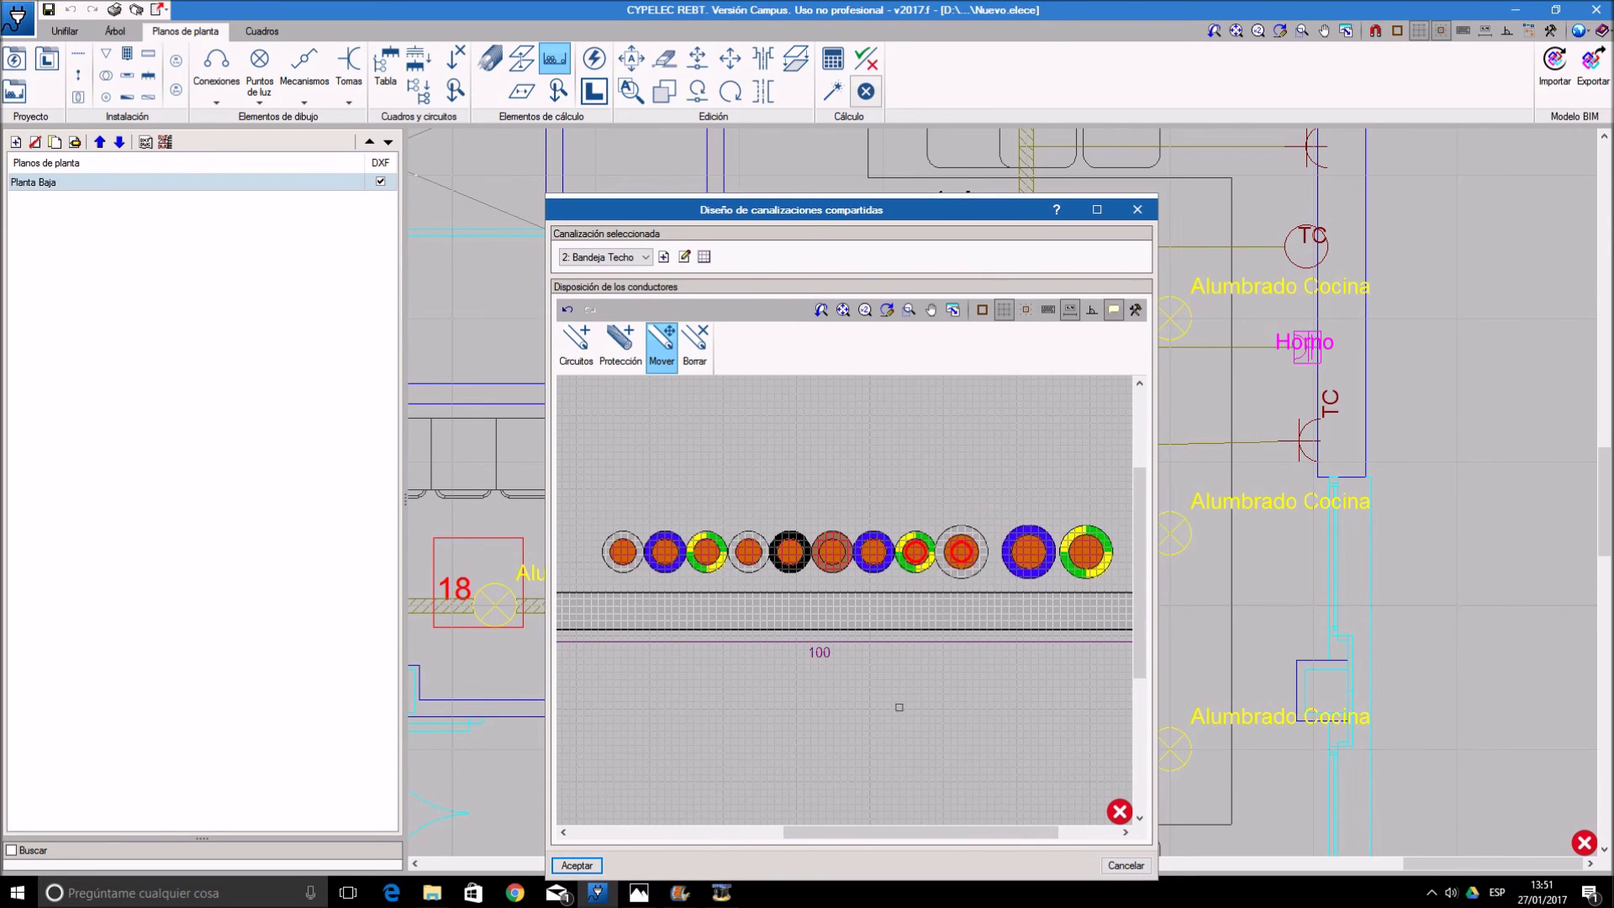
- Move the TC phase about 1.6 mm right, away from the neighbouring protection conductor, and accept the section's conductor arrangement
click(577, 865)
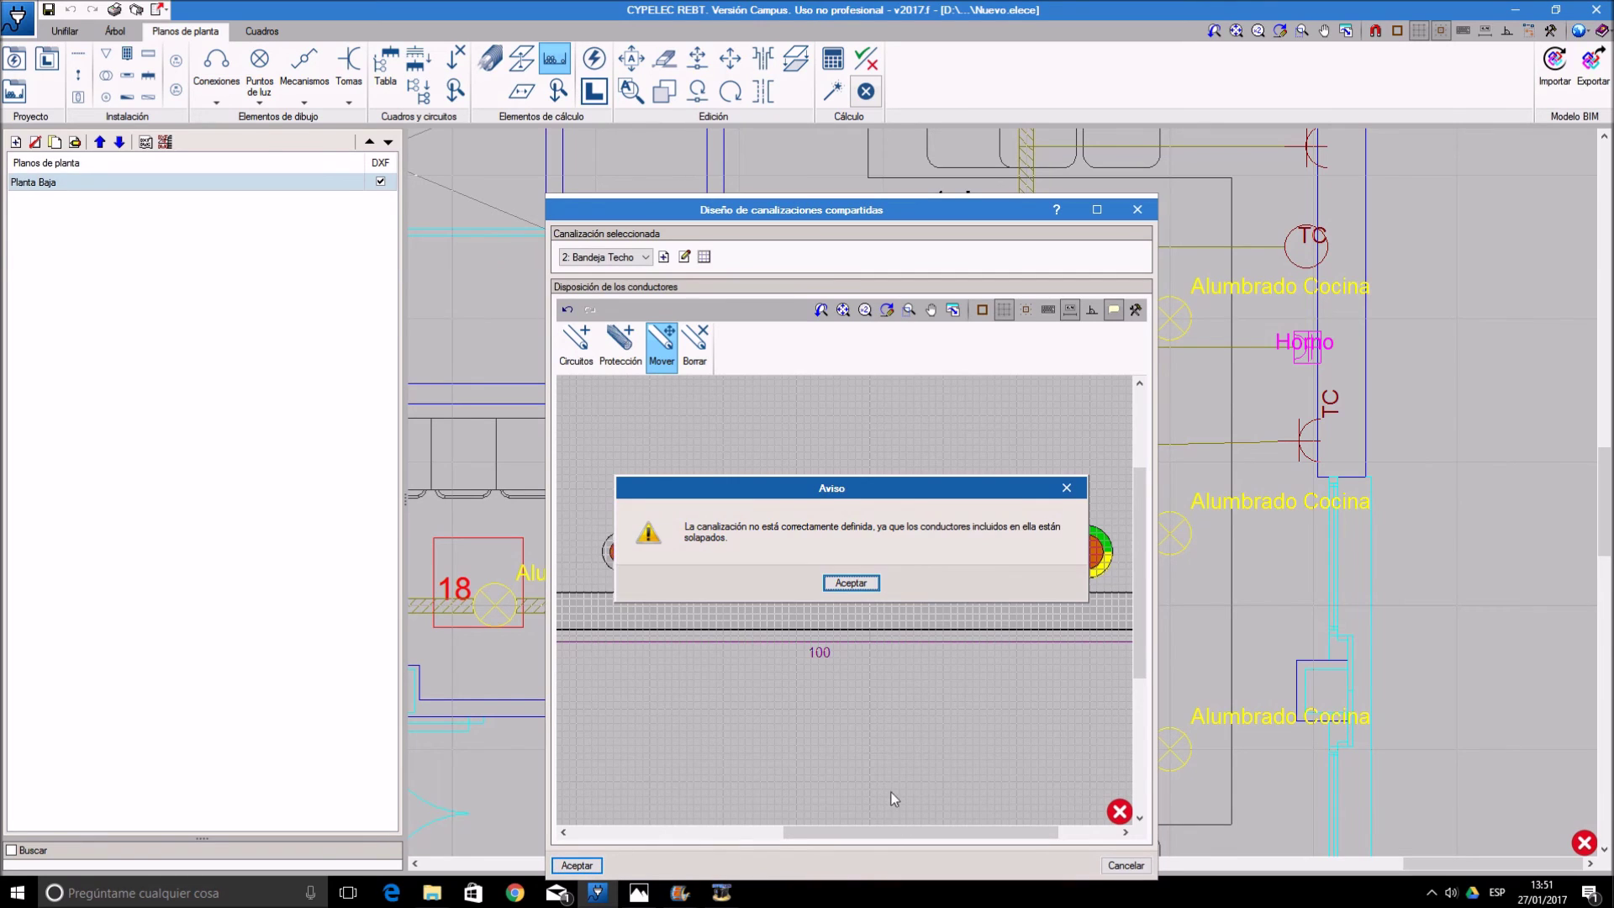
click(868, 583)
click(591, 867)
click(868, 582)
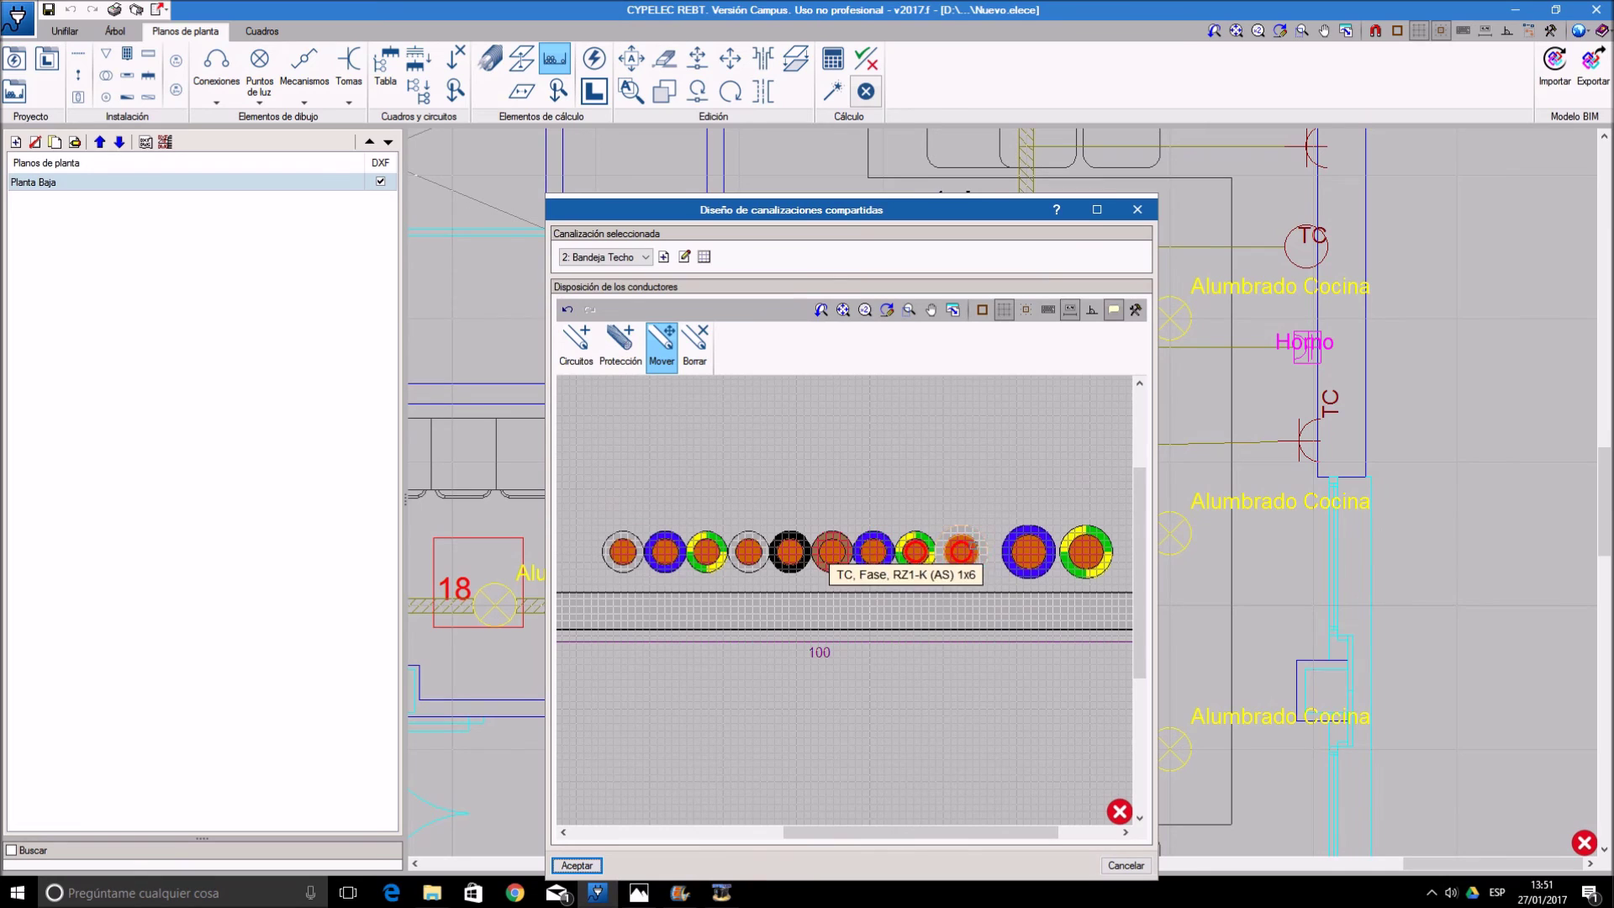
click(963, 496)
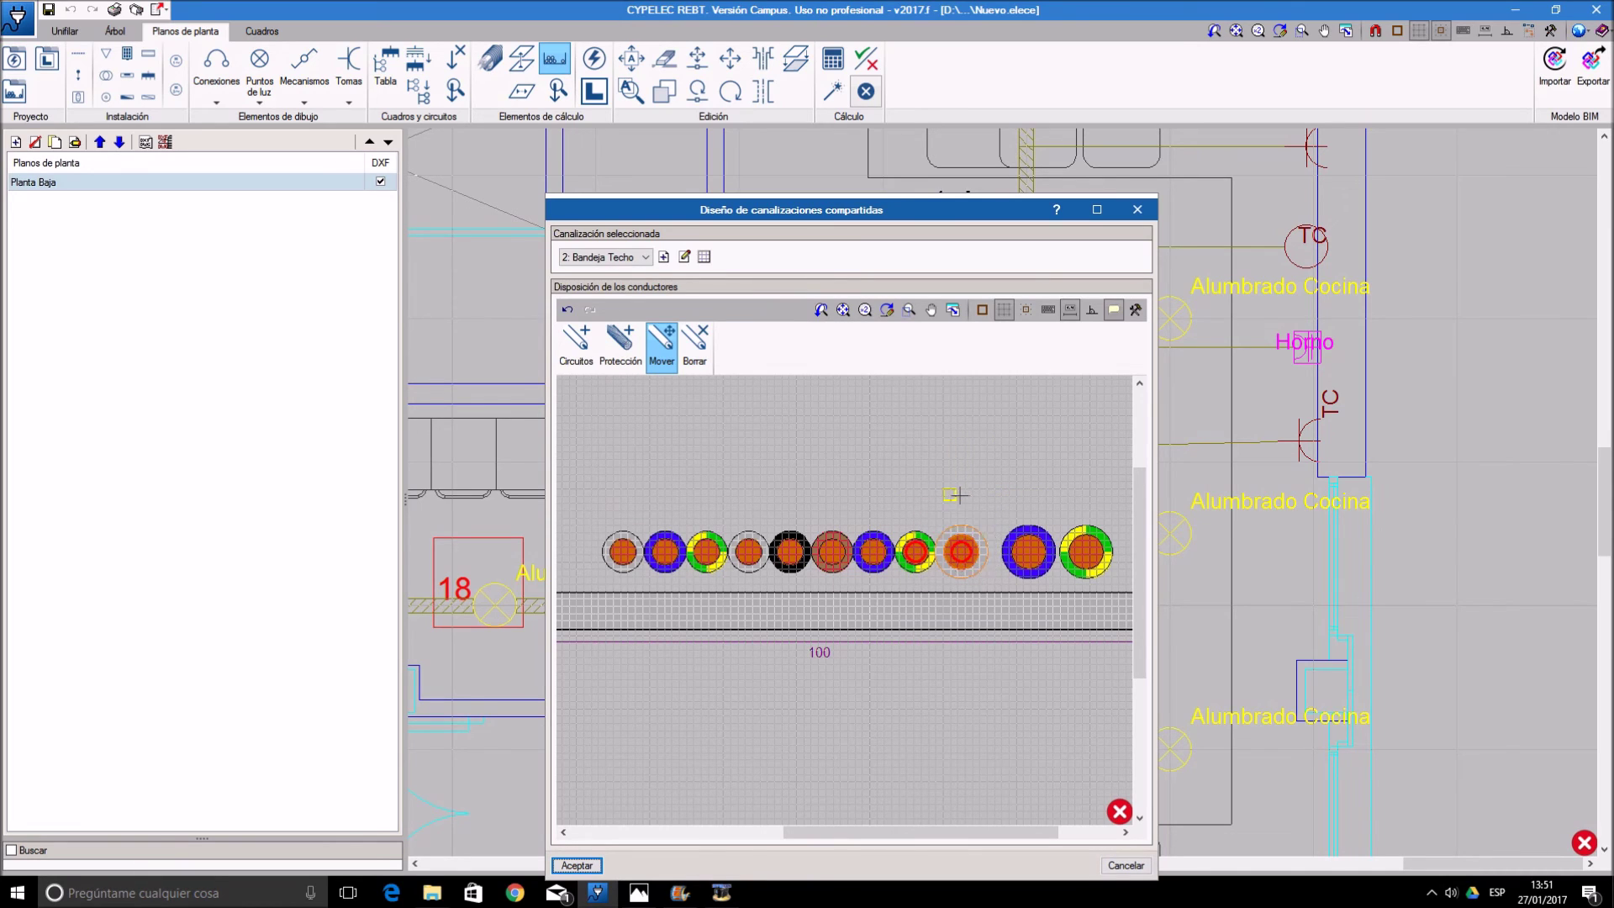
click(961, 496)
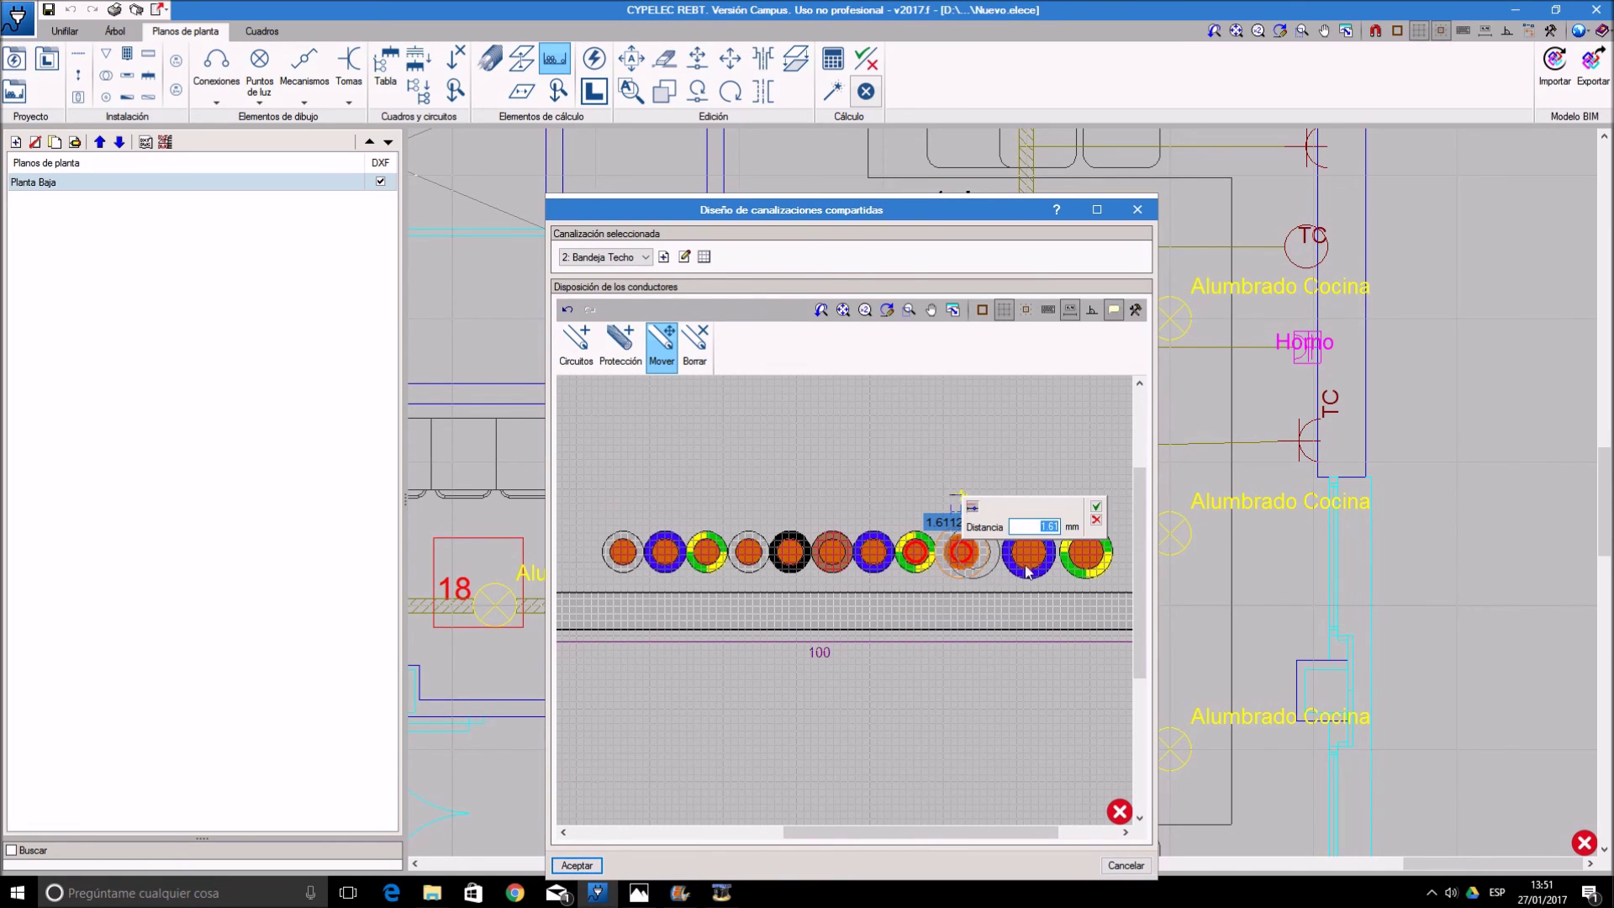
click(1097, 510)
click(596, 863)
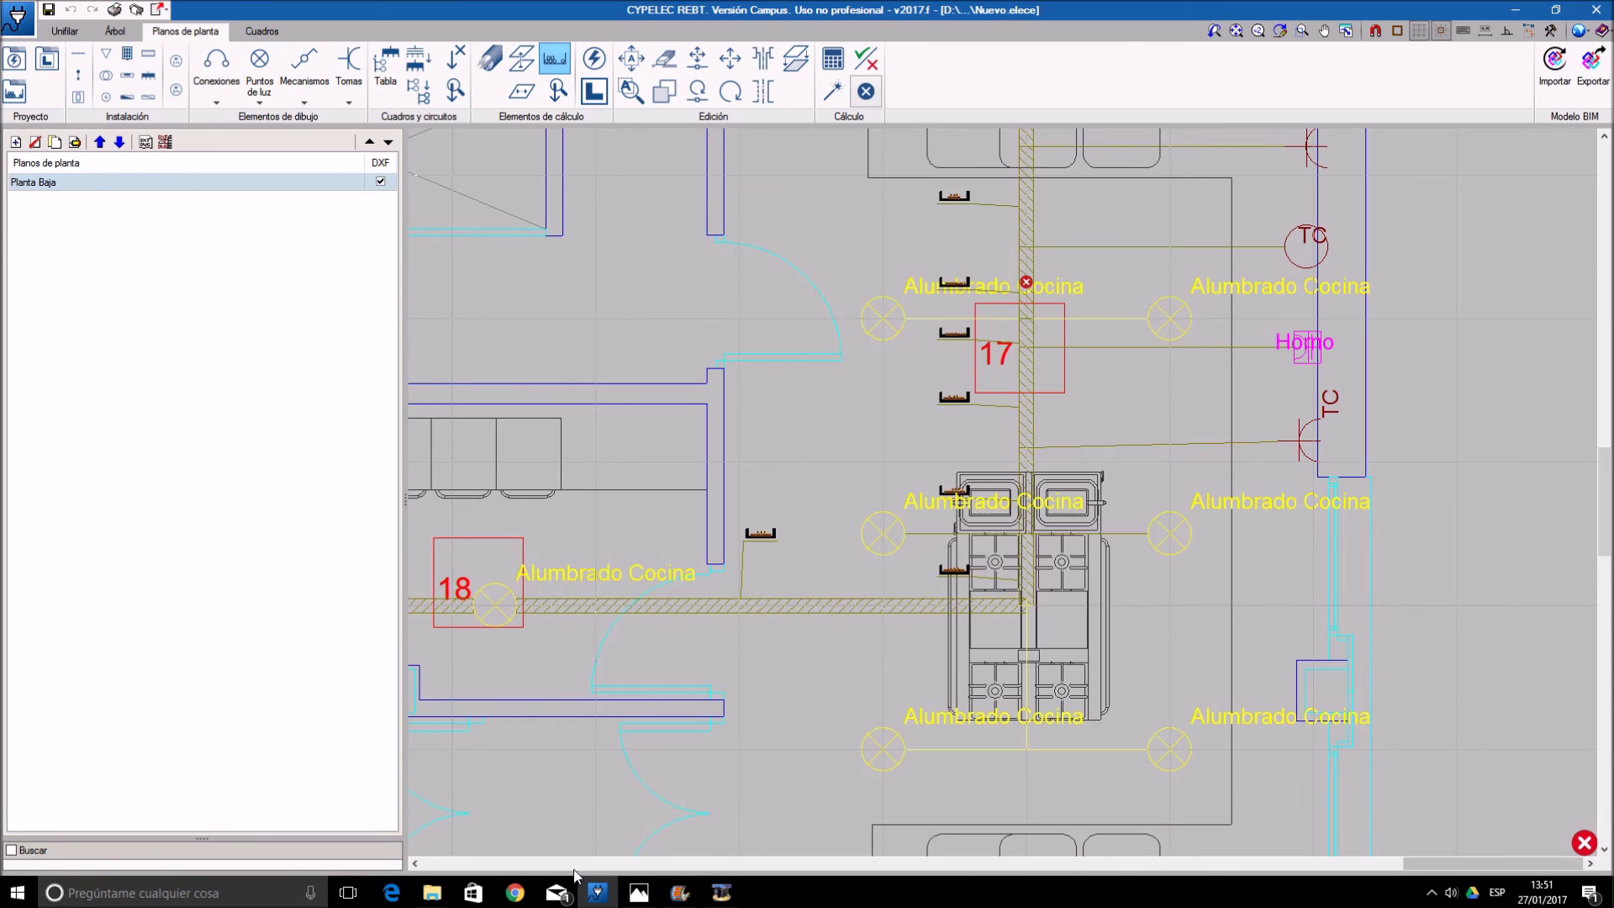
- Run the check and review the lighting circuit's admissible current and grouping factor for the ceiling tray between room 18 and the cooker
click(832, 90)
click(676, 546)
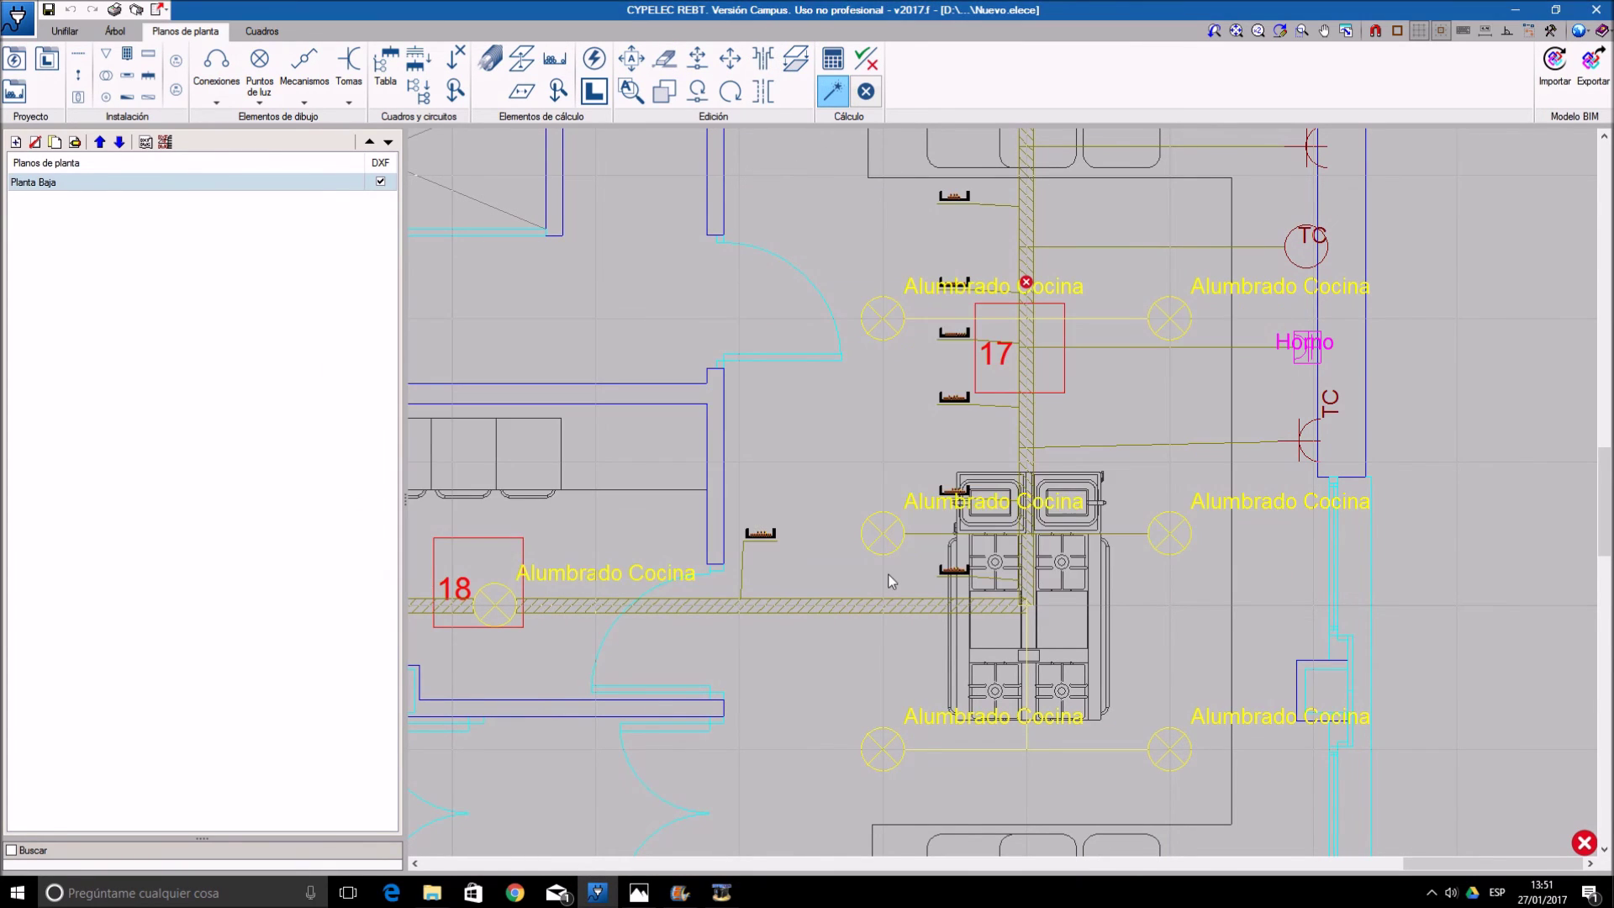
scroll(893, 538, down, 1)
mouse_move(894, 538)
scroll(894, 539, down, 1)
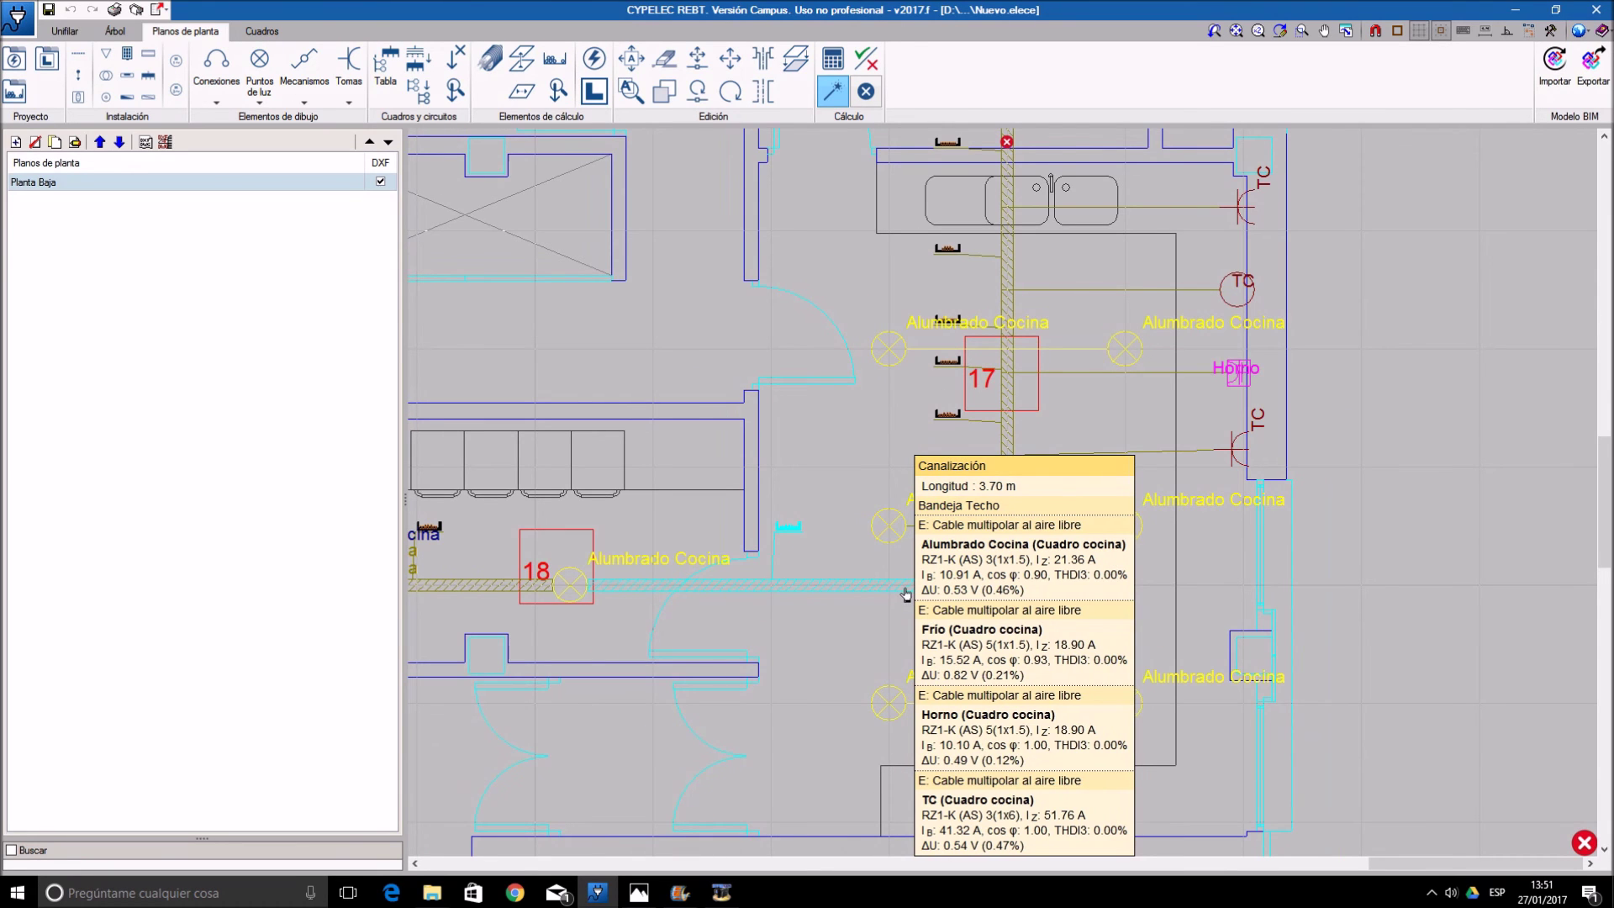
click(906, 594)
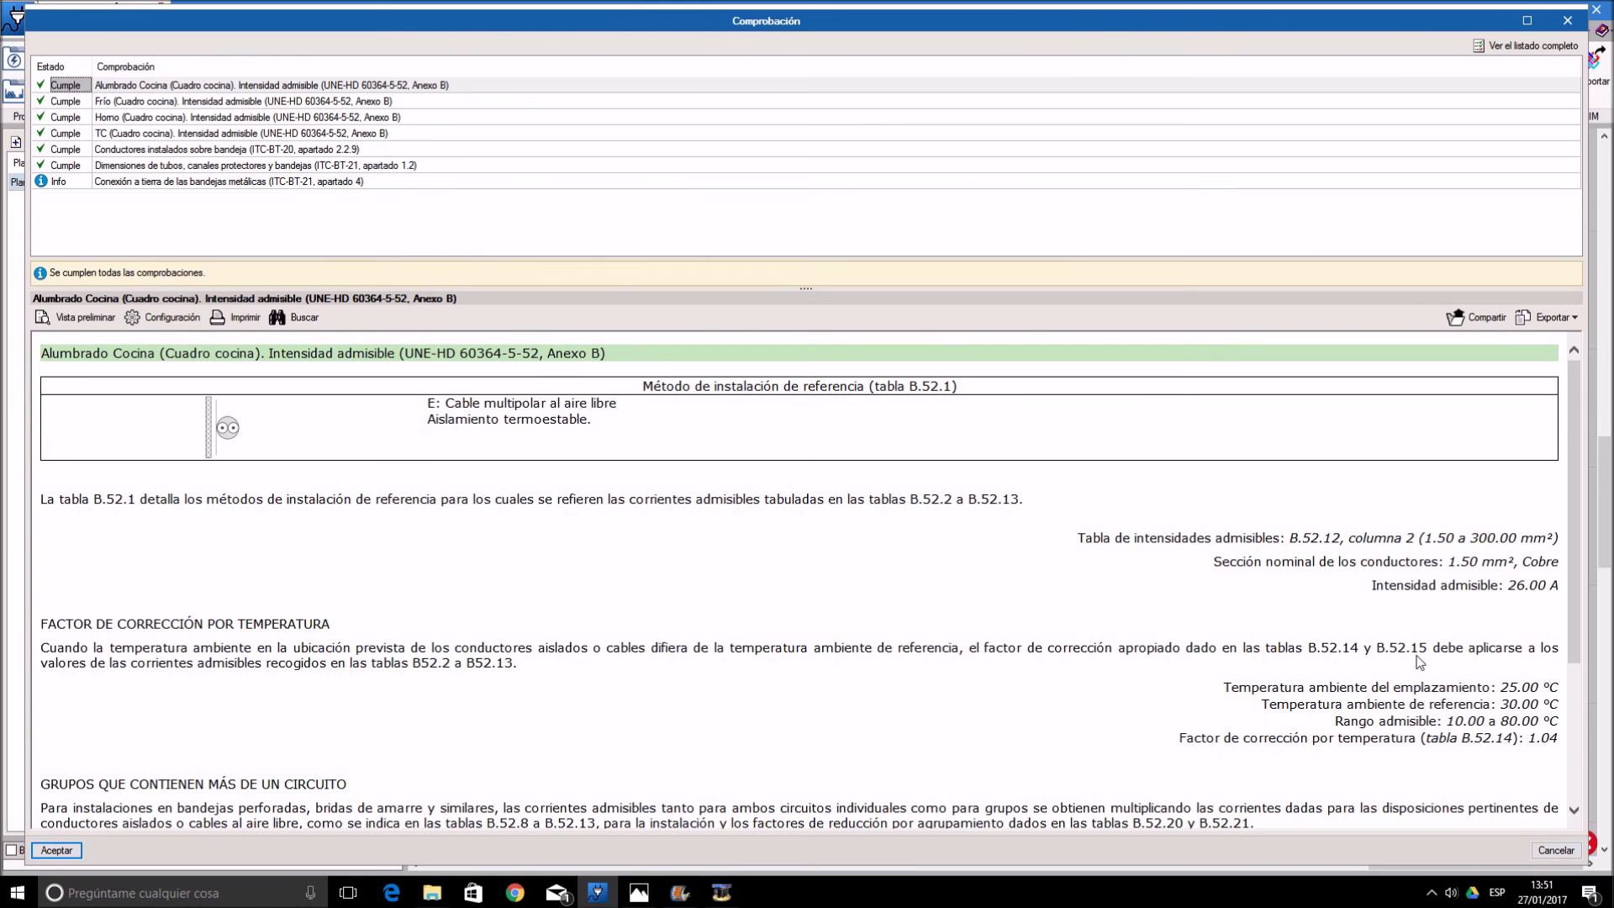
scroll(1420, 663, down, 3)
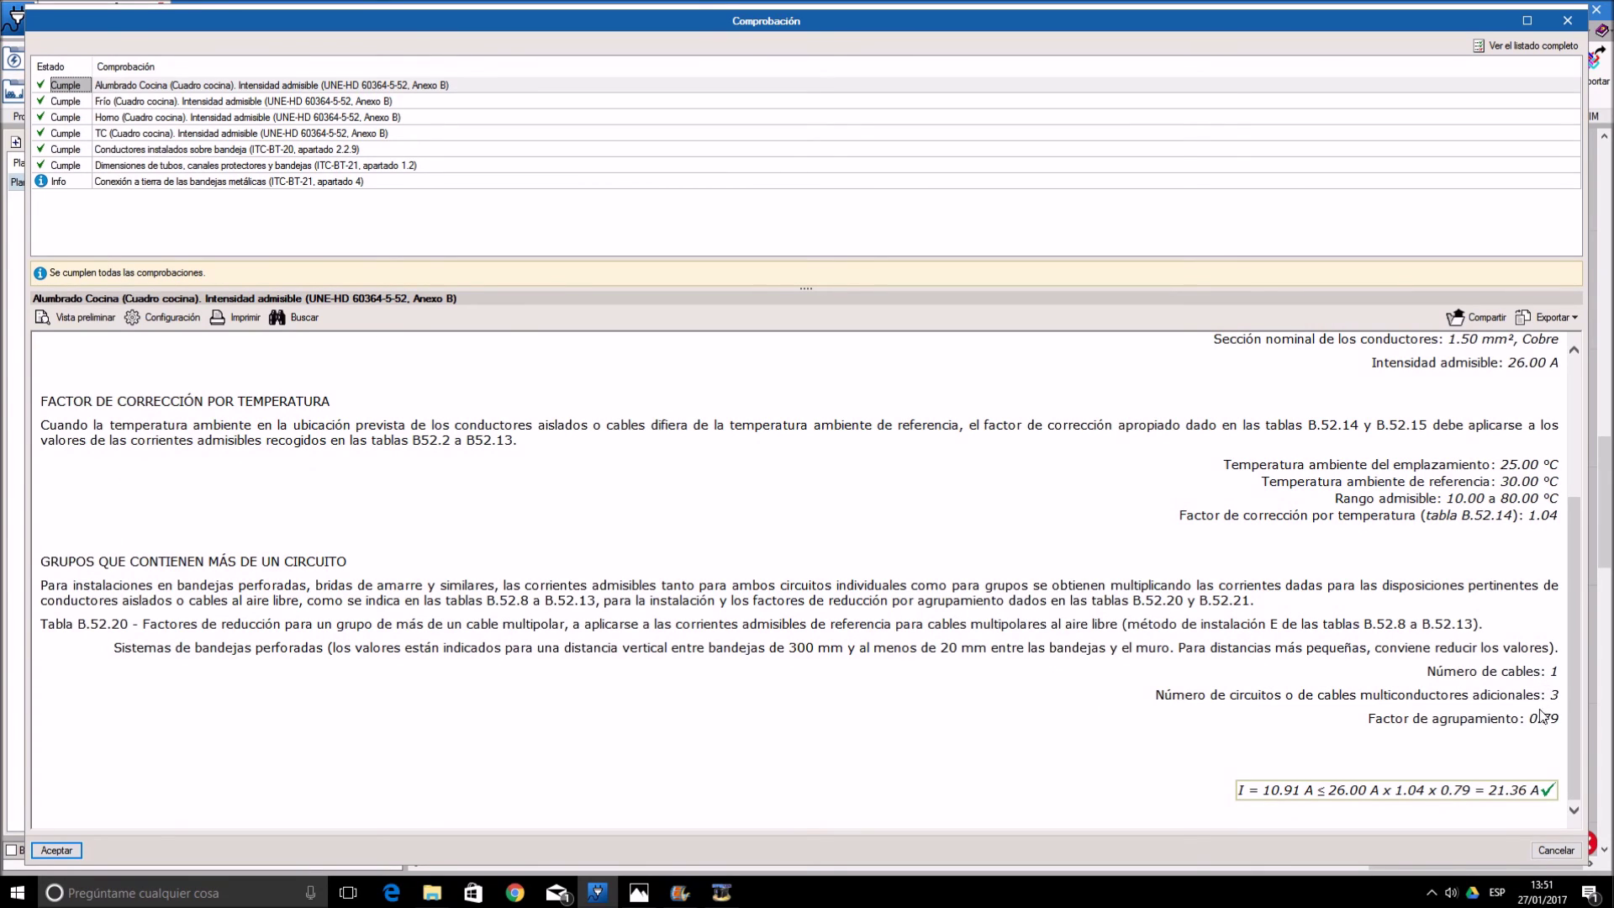
drag(1530, 717, 1561, 718)
click(57, 850)
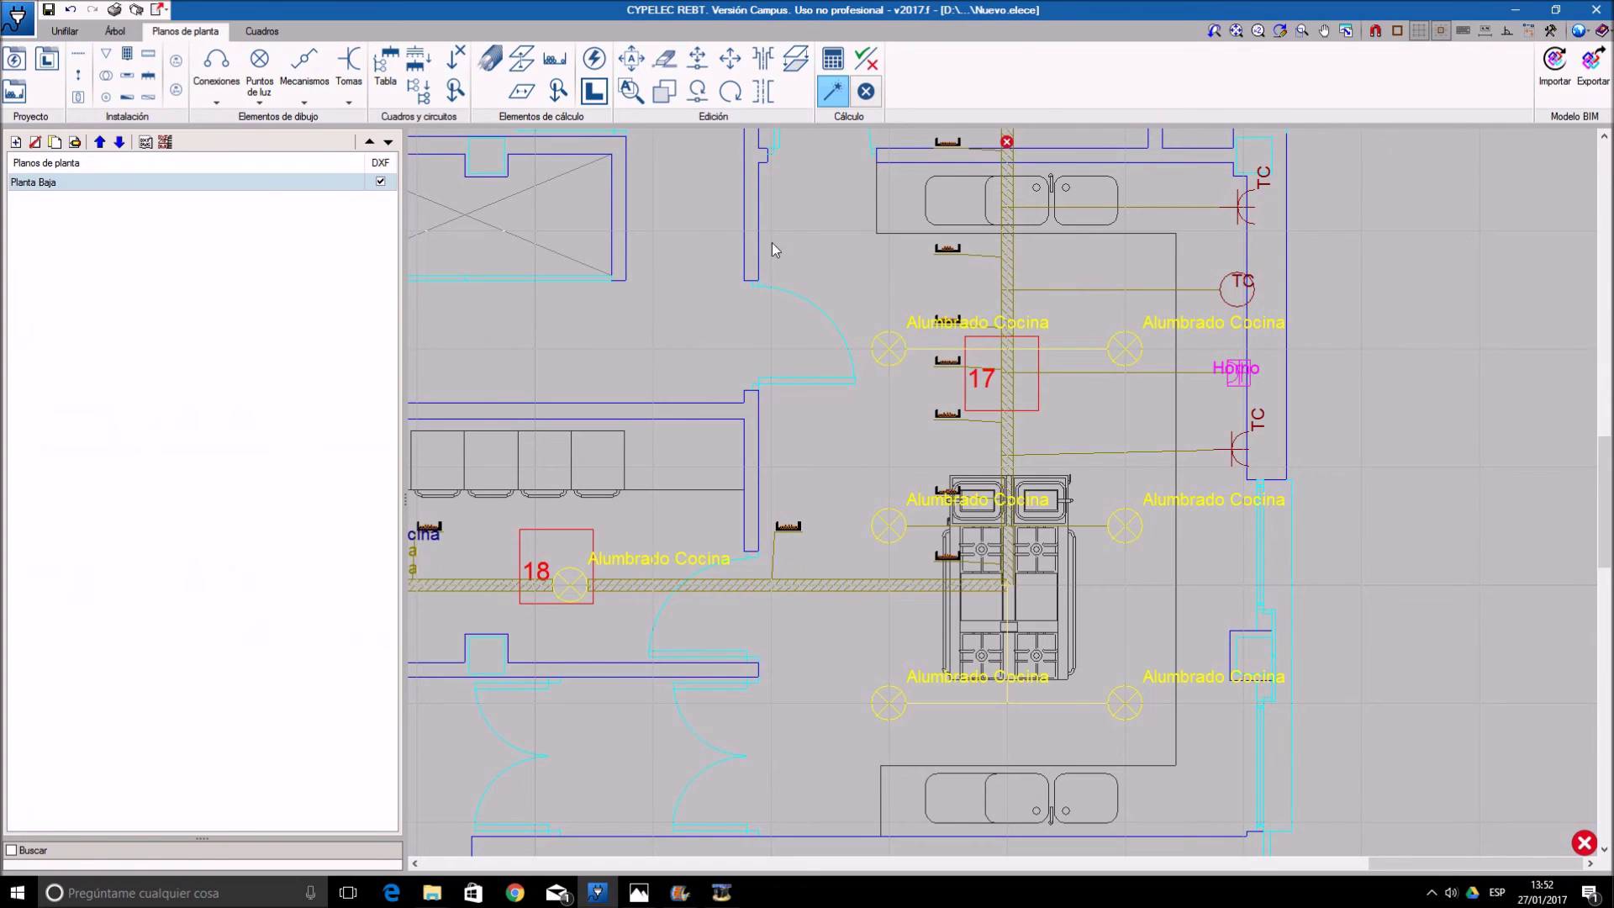
- Review the check report of the ceiling tray section between rooms 19 and 17
scroll(1106, 513, up, 4)
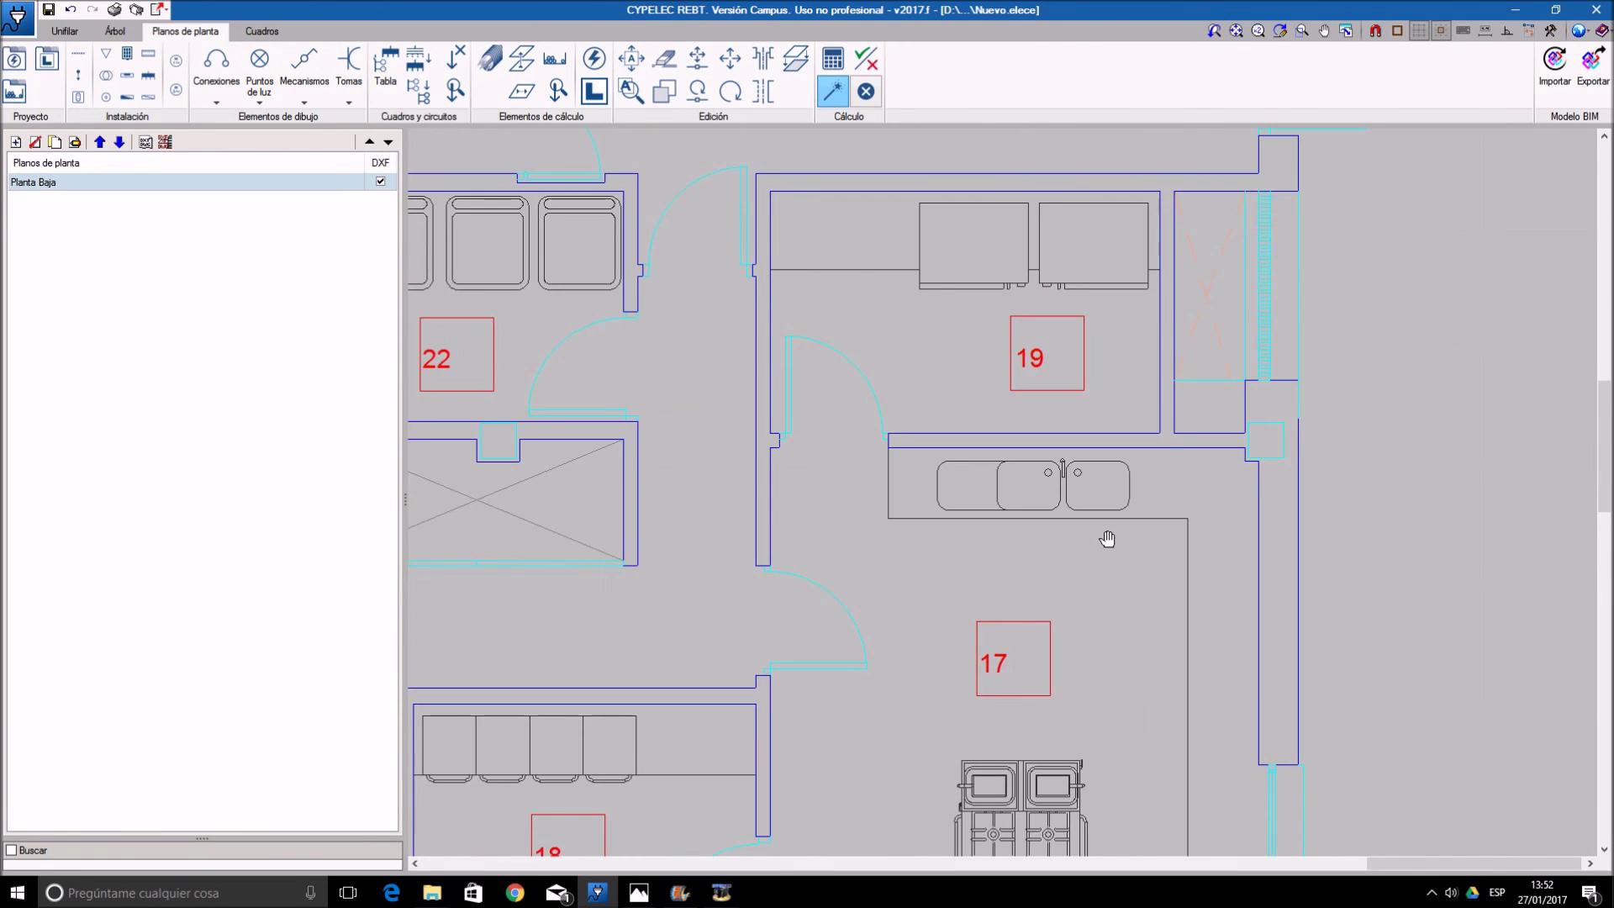
click(1088, 536)
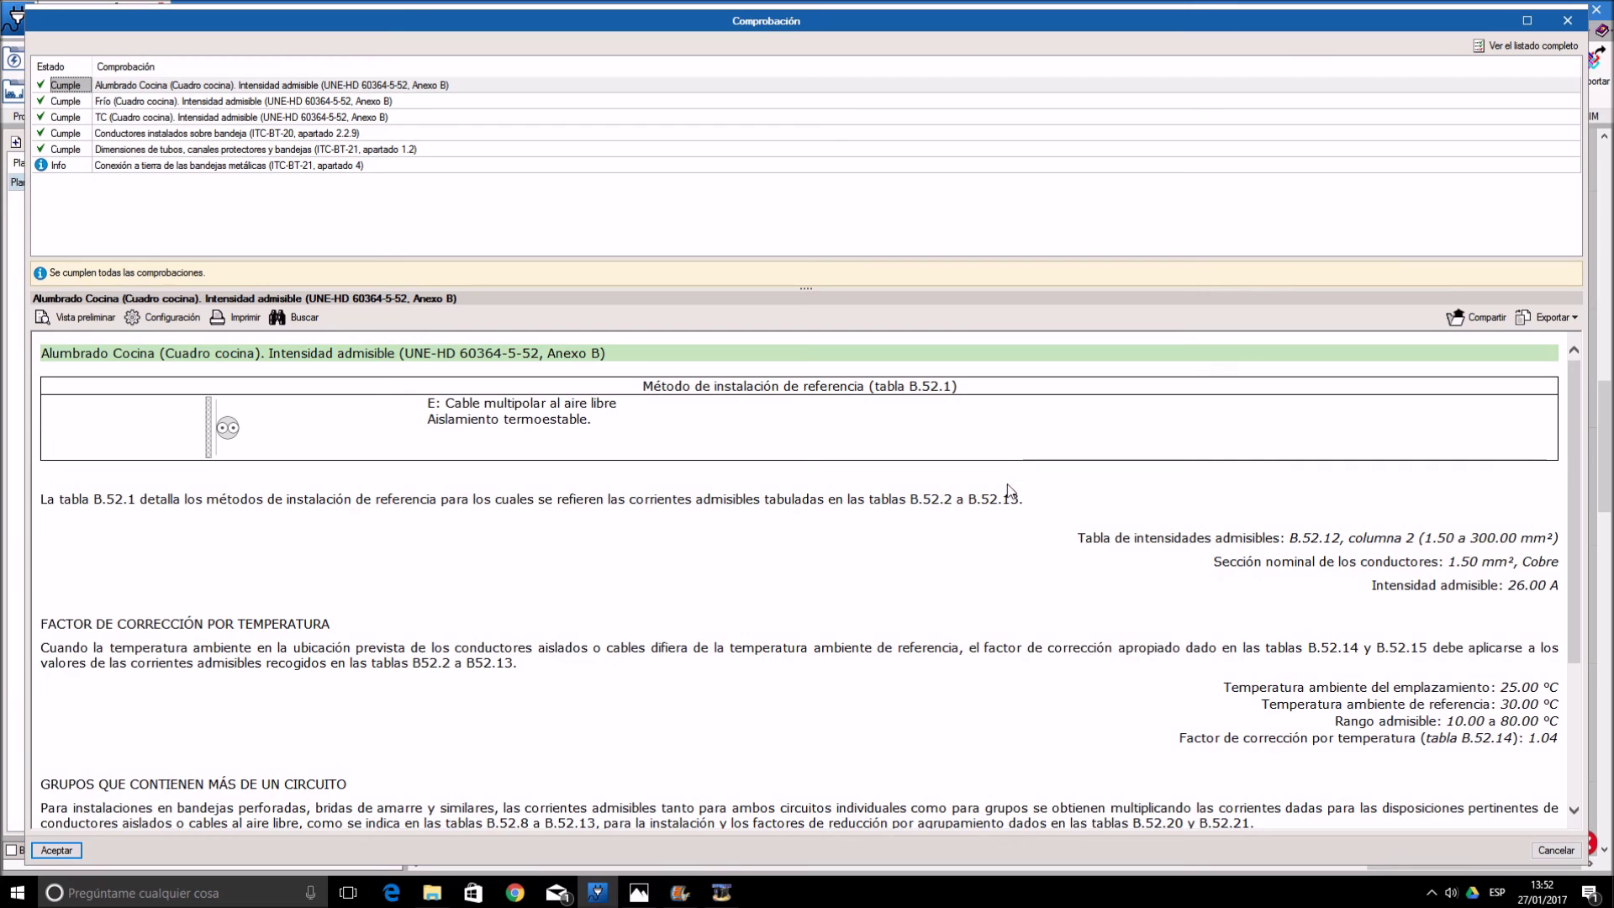
click(1568, 21)
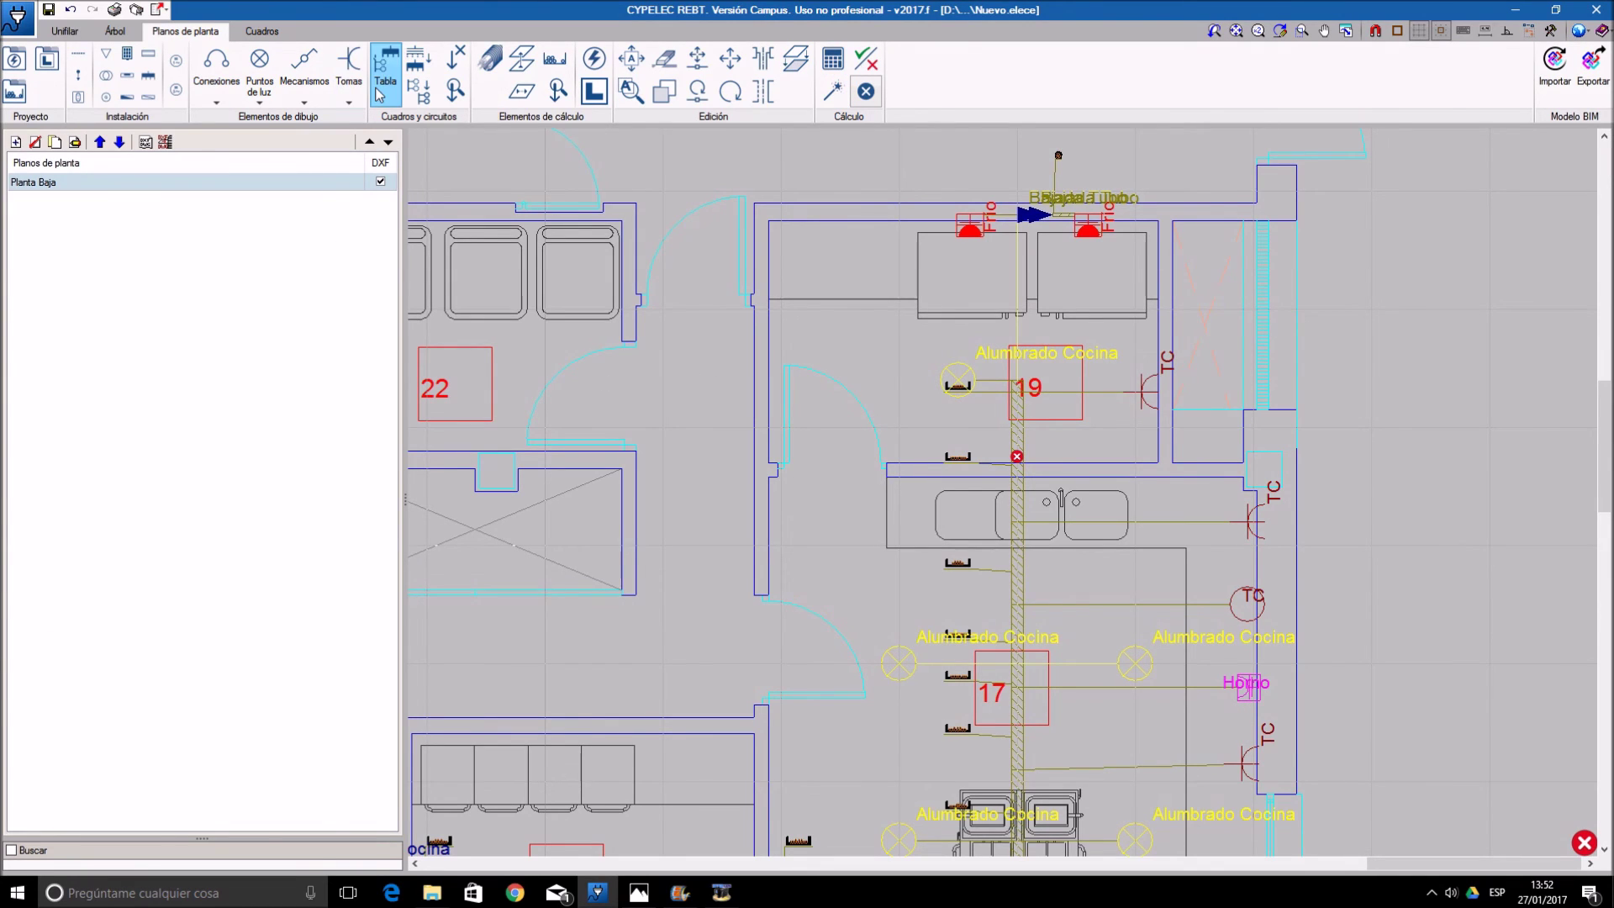
- In the ceiling tray section between rooms 19 and 17, move the TC protection about 2.9 mm right and the TC neutral about 1.96 mm right
click(554, 59)
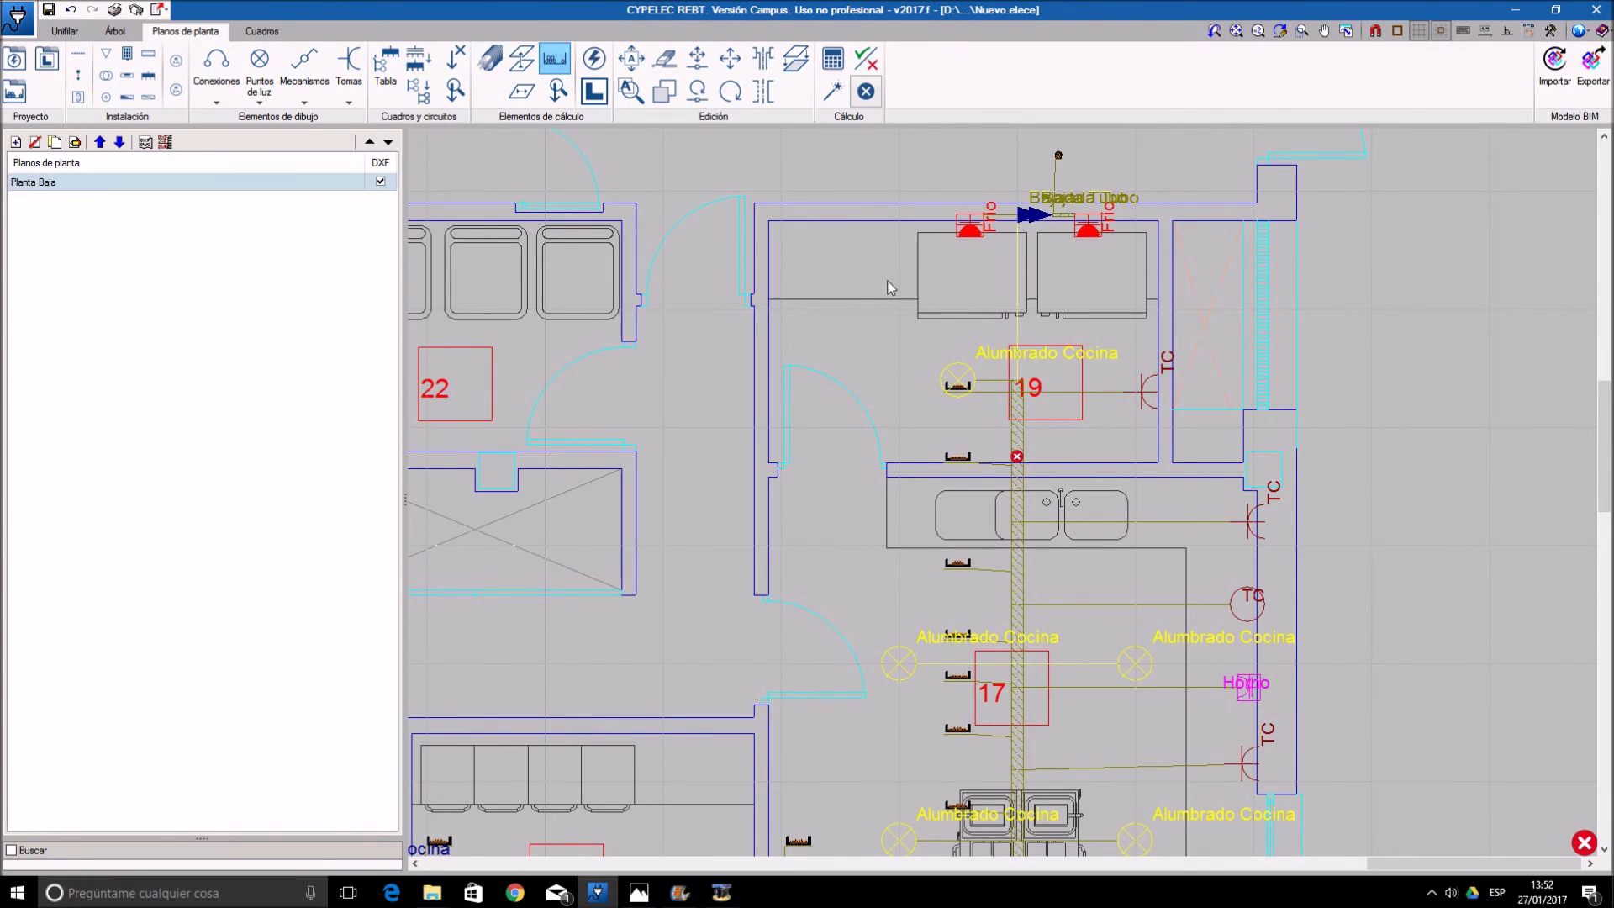
click(1022, 433)
scroll(1002, 533, up, 2)
click(662, 340)
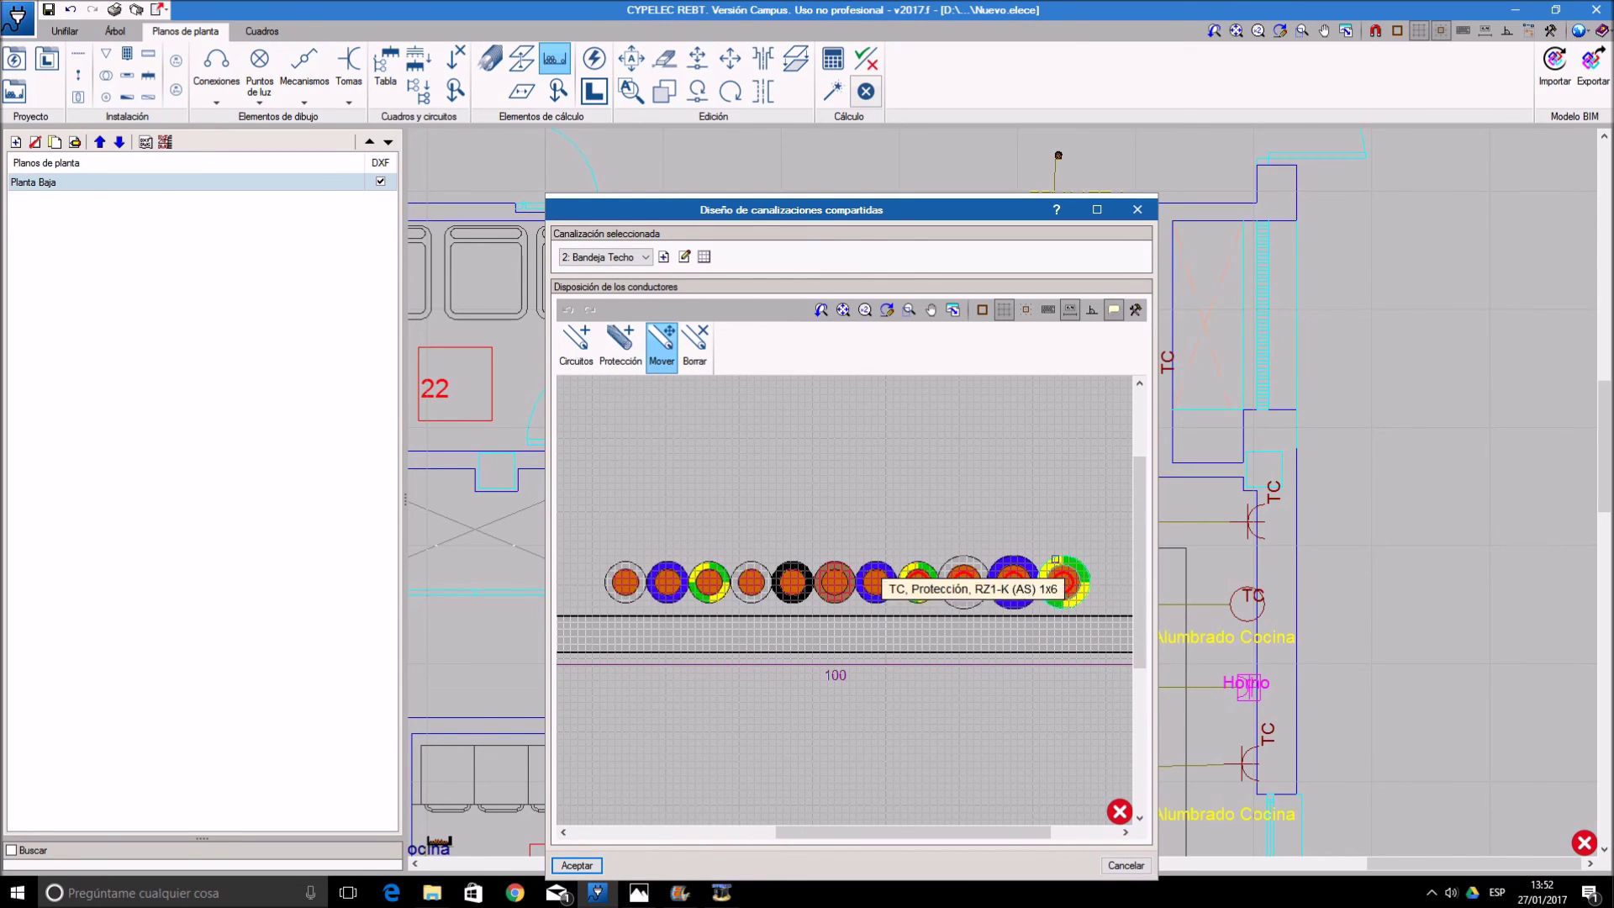
click(1063, 580)
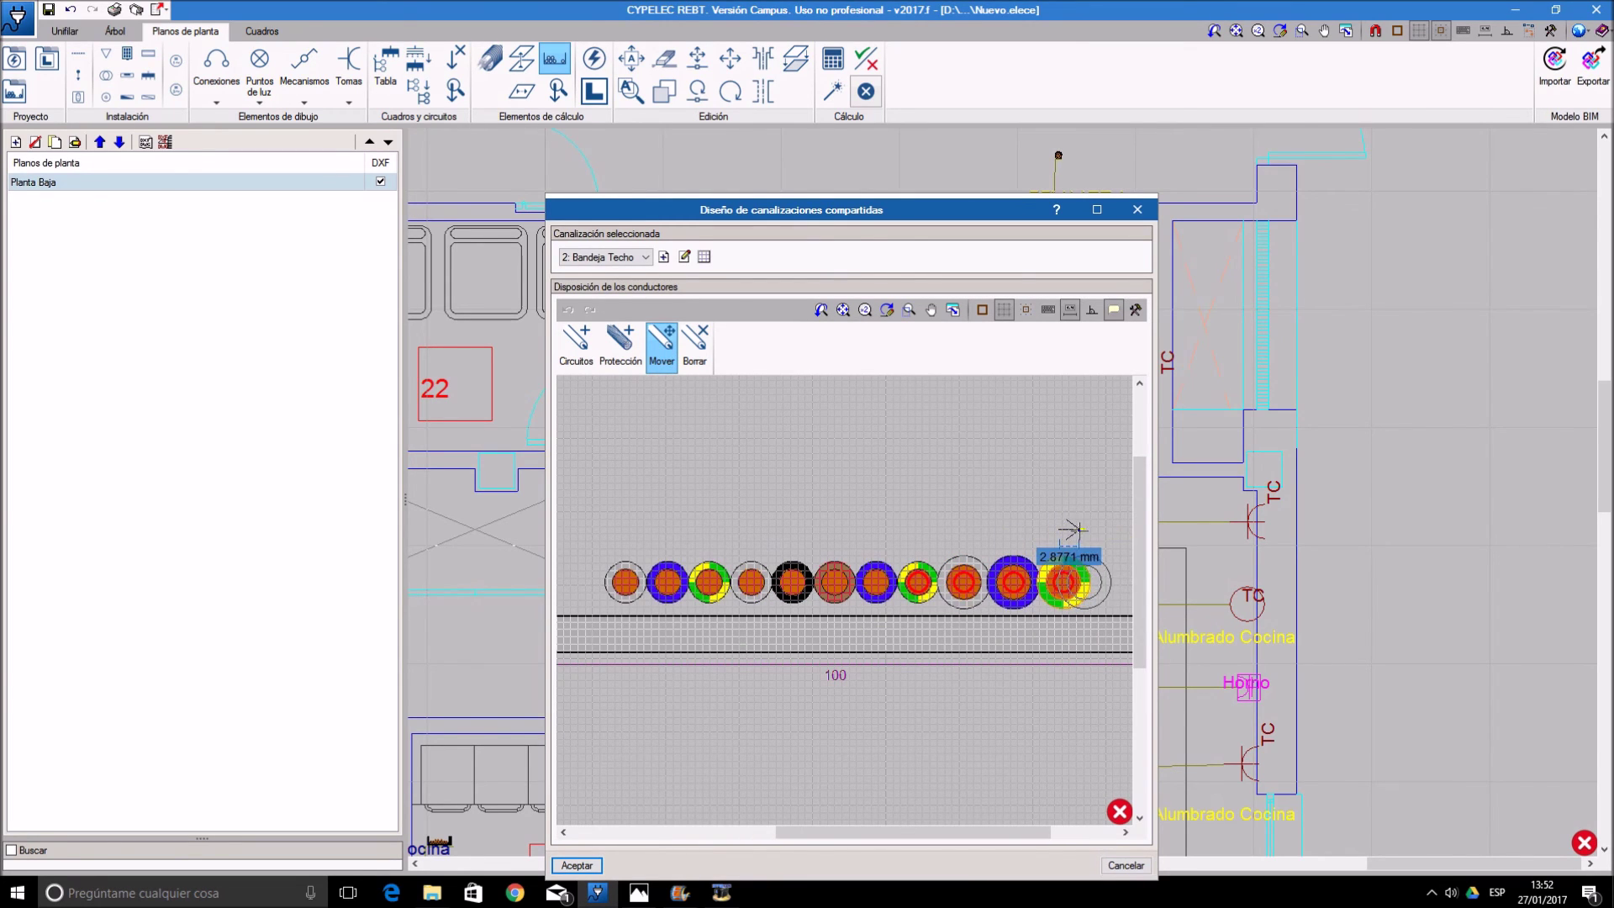
click(1212, 543)
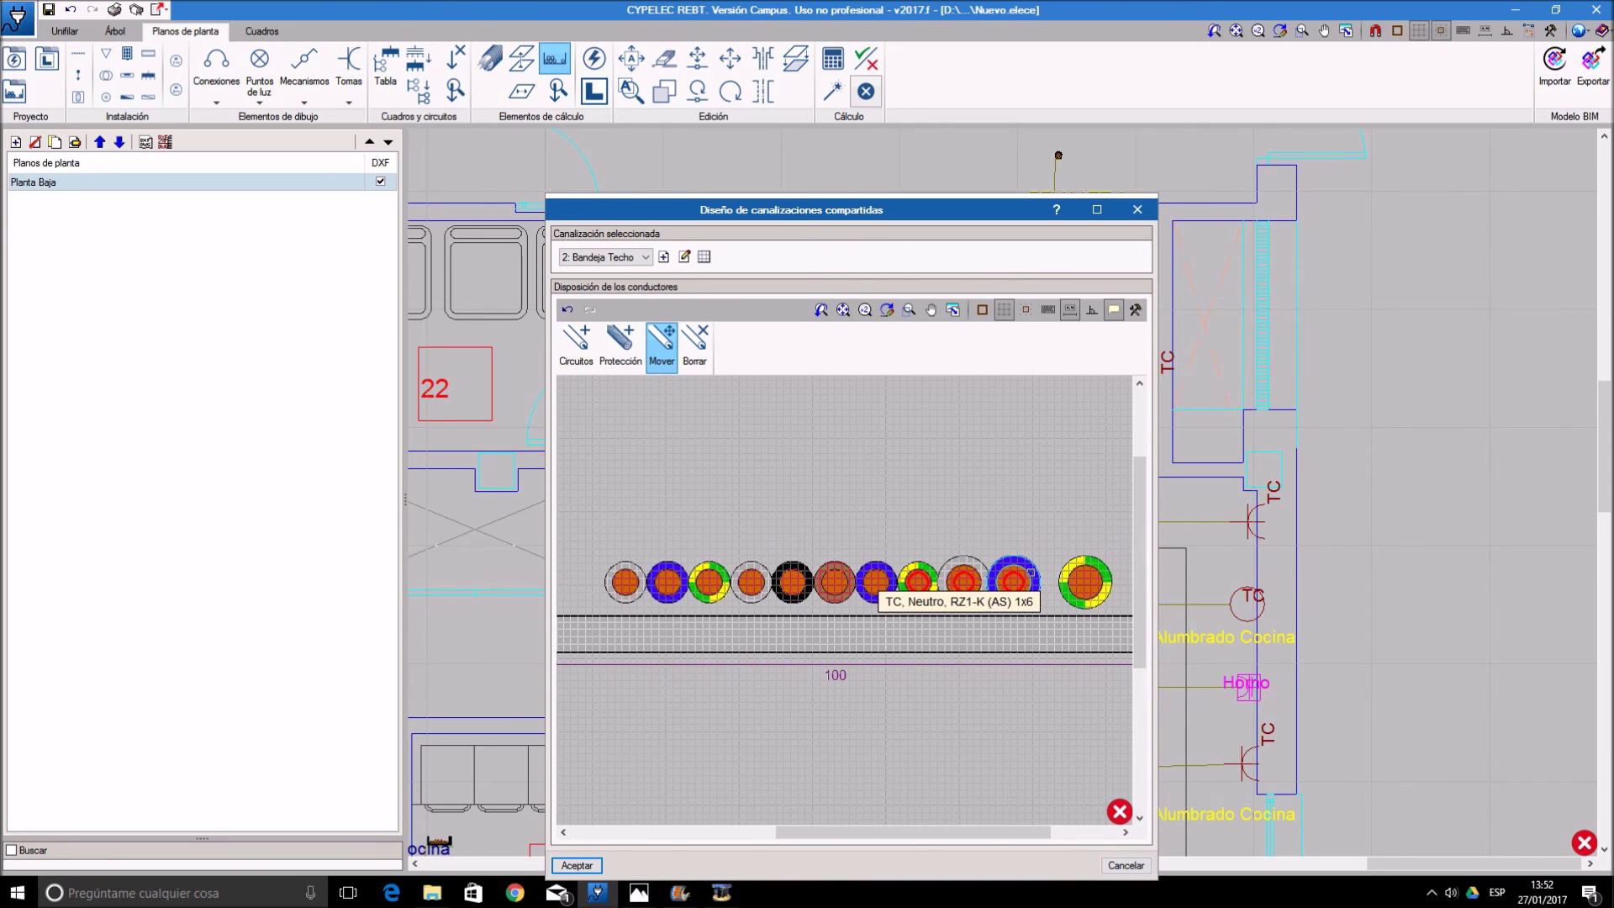
click(1014, 576)
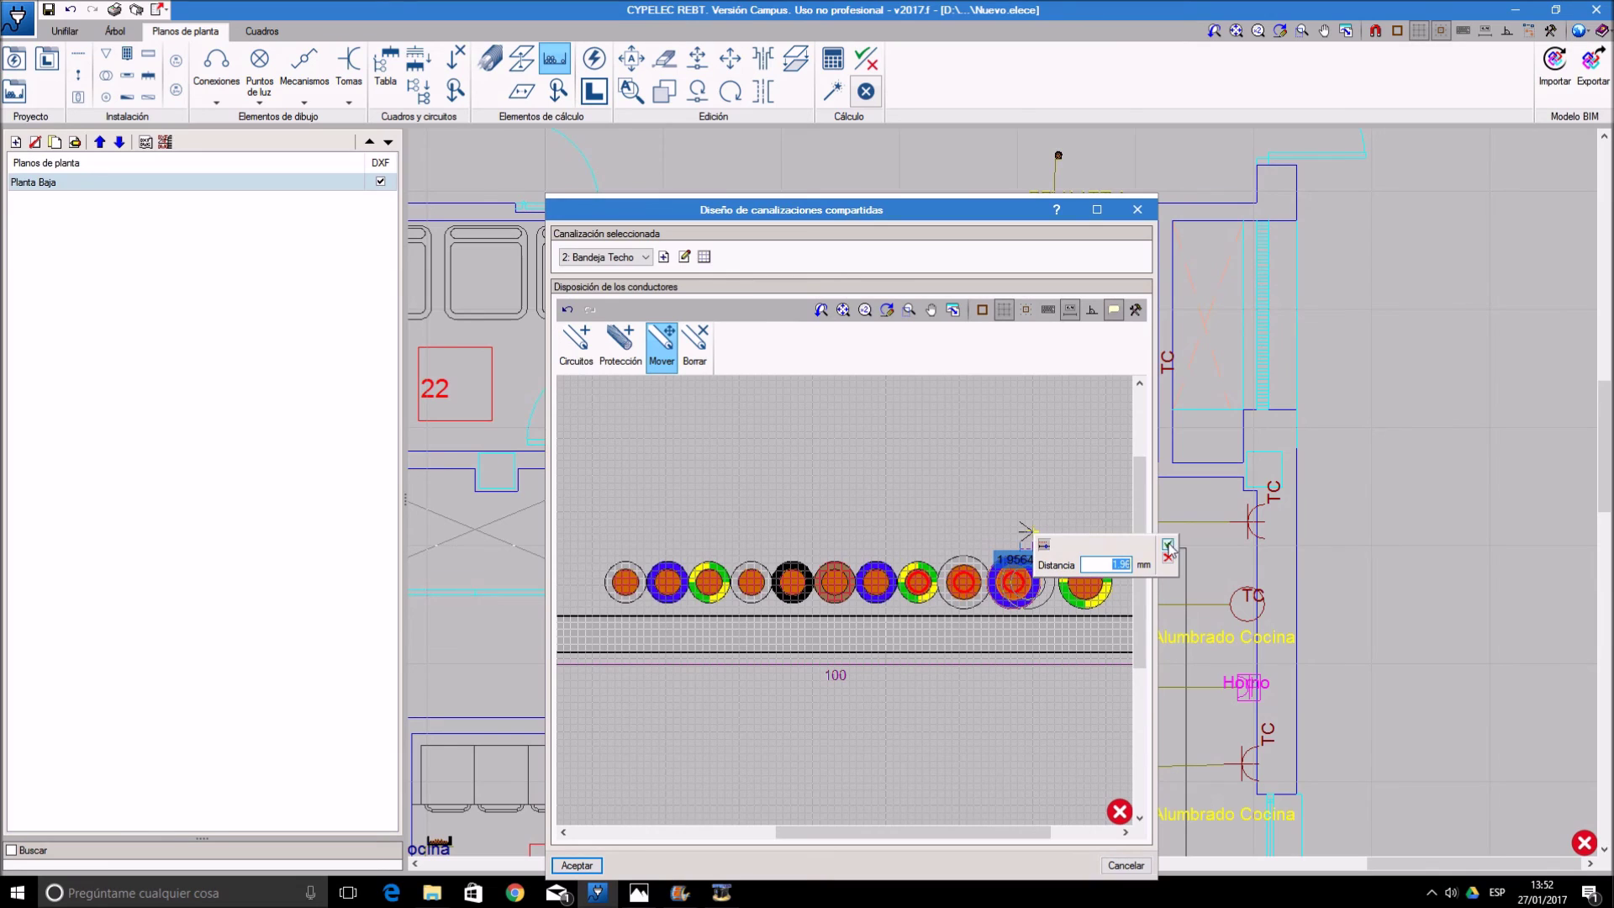
click(1168, 545)
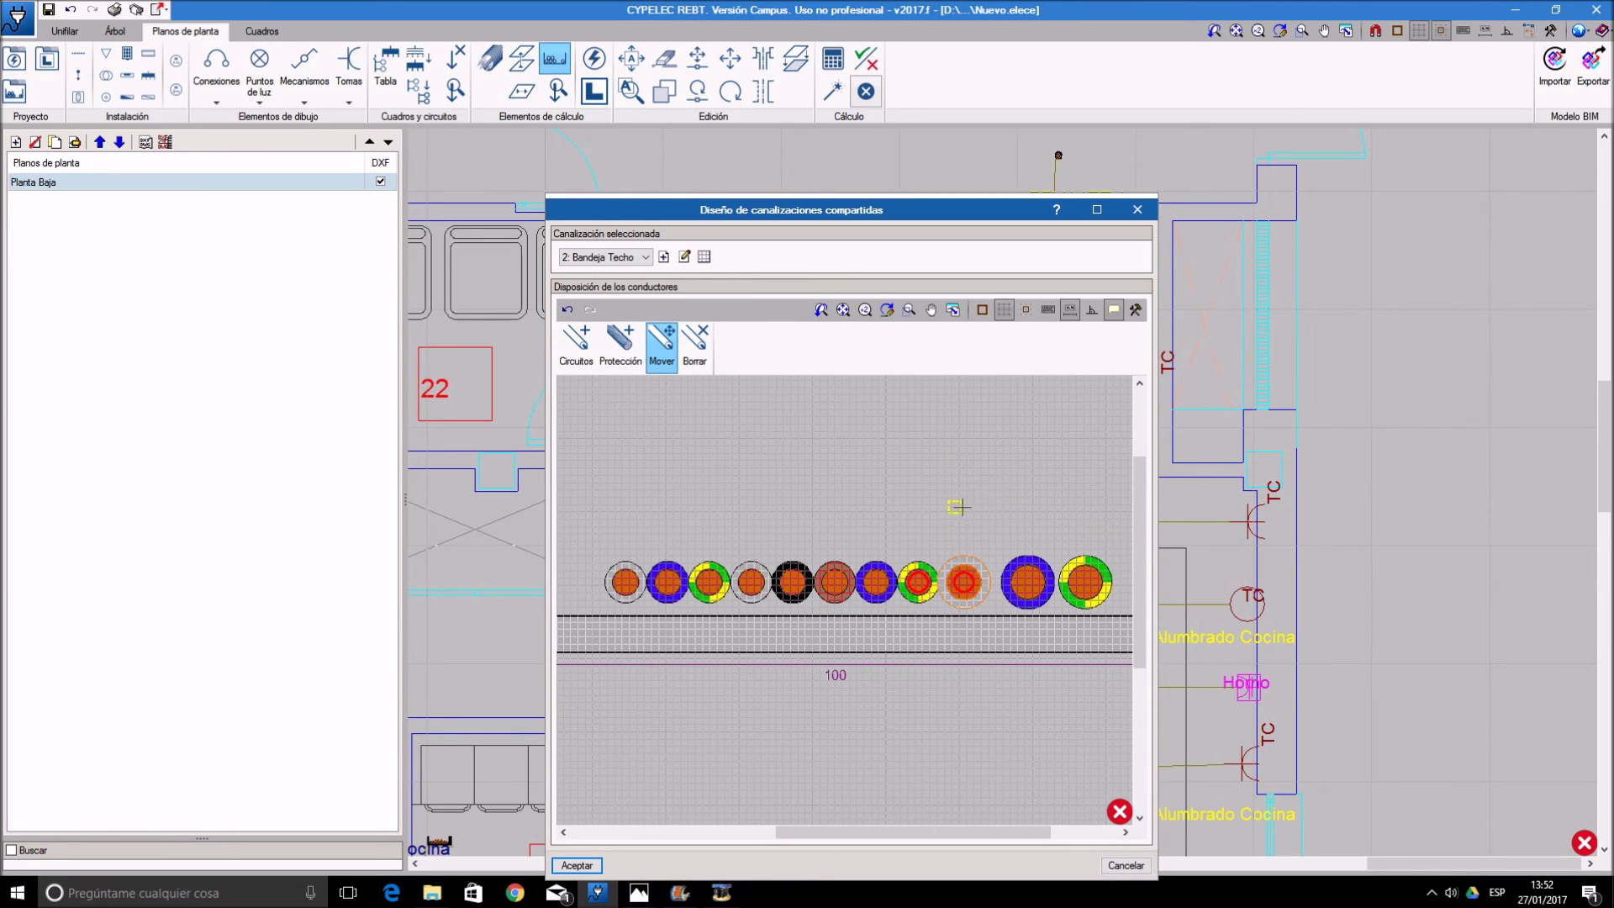
- Move the TC phase slightly right, away from the neighbouring protection conductor, and accept the section's conductor arrangement
scroll(957, 513, up, 2)
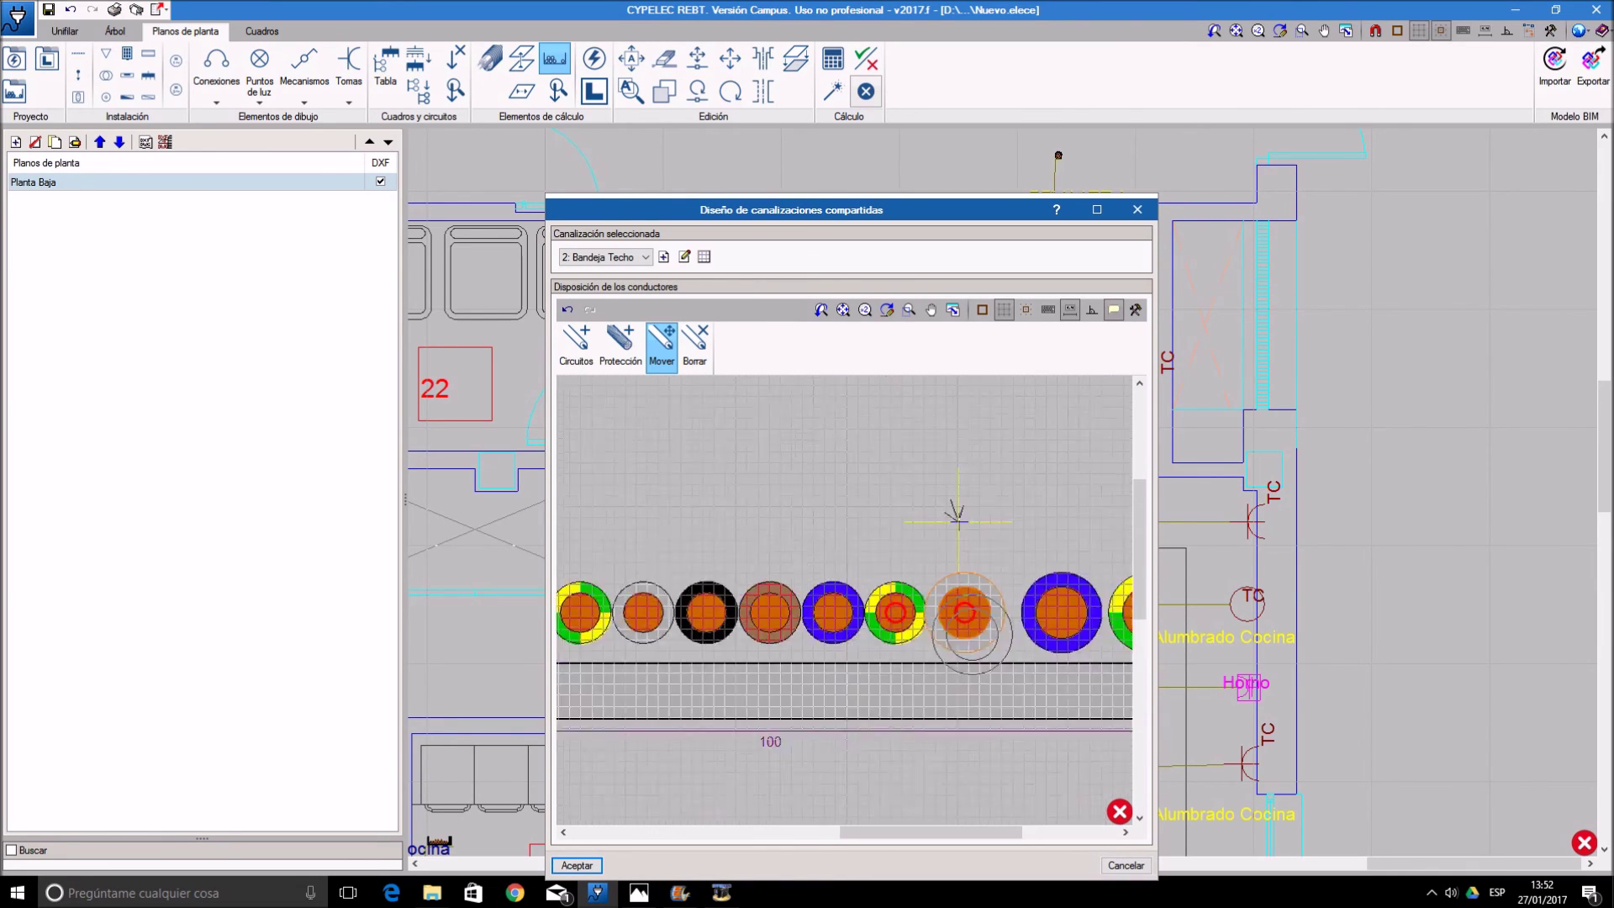
scroll(956, 513, up, 2)
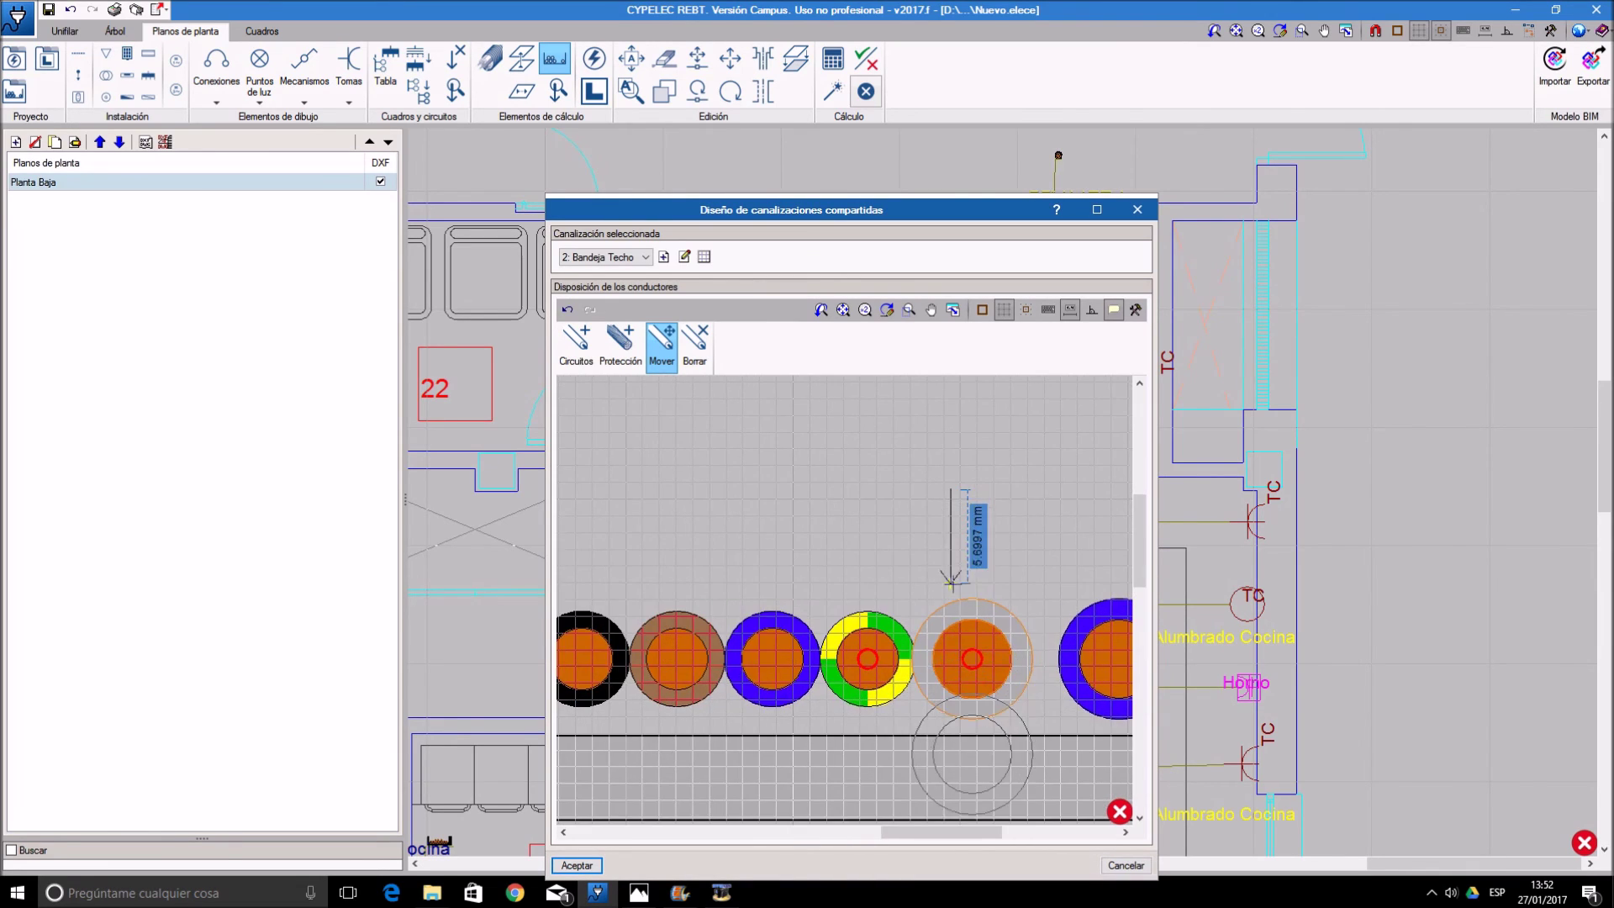
click(964, 489)
click(1093, 522)
scroll(1001, 536, down, 2)
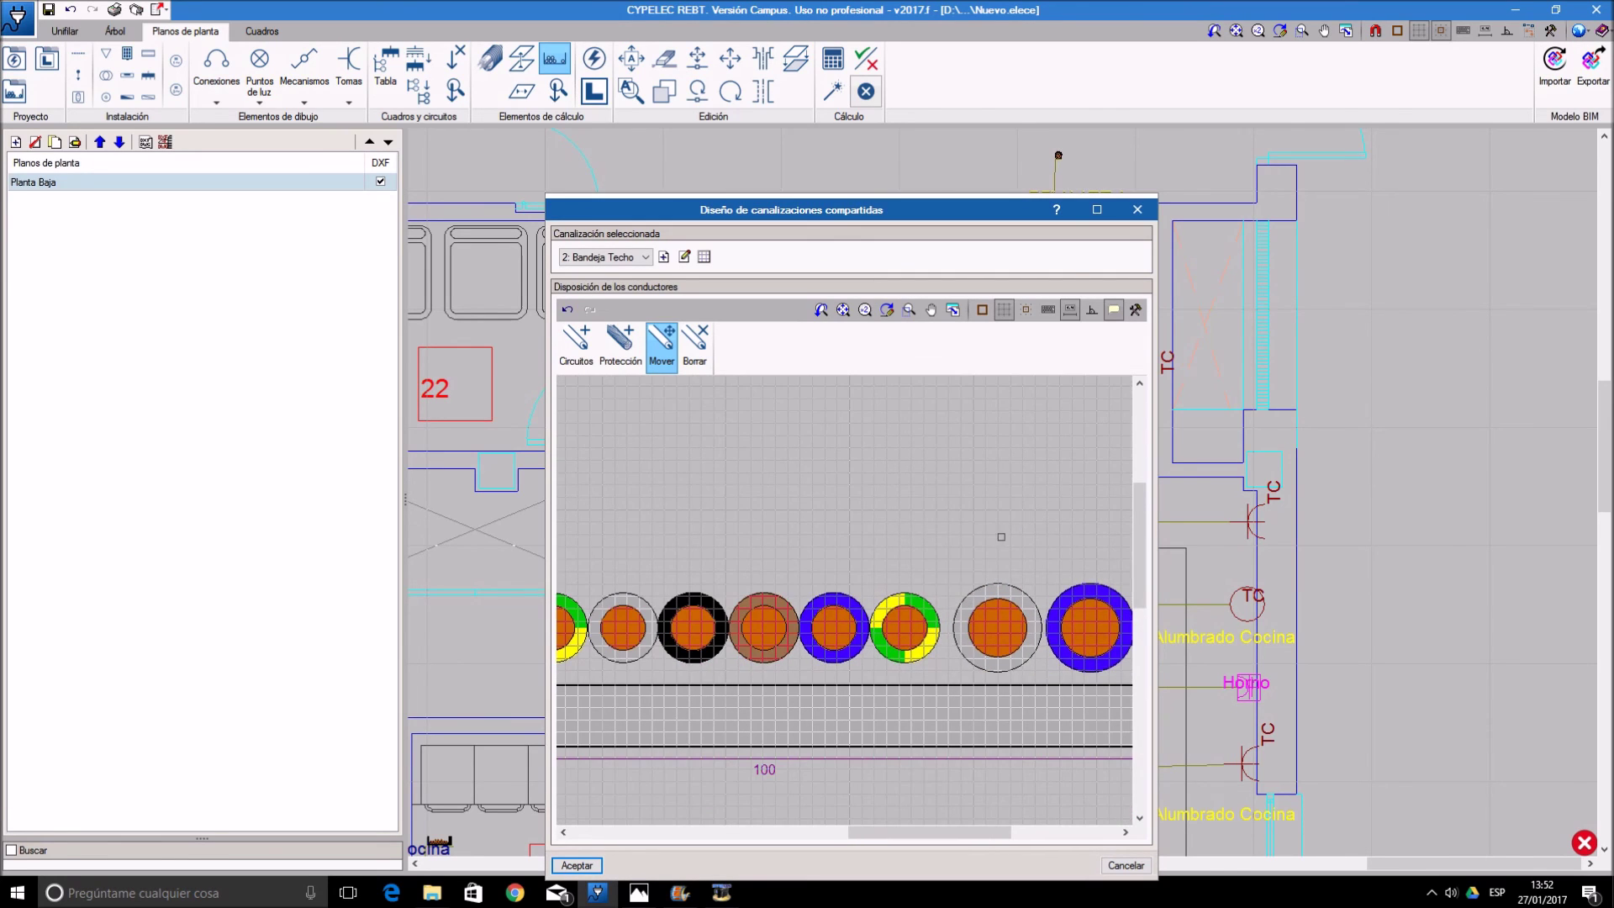
click(577, 865)
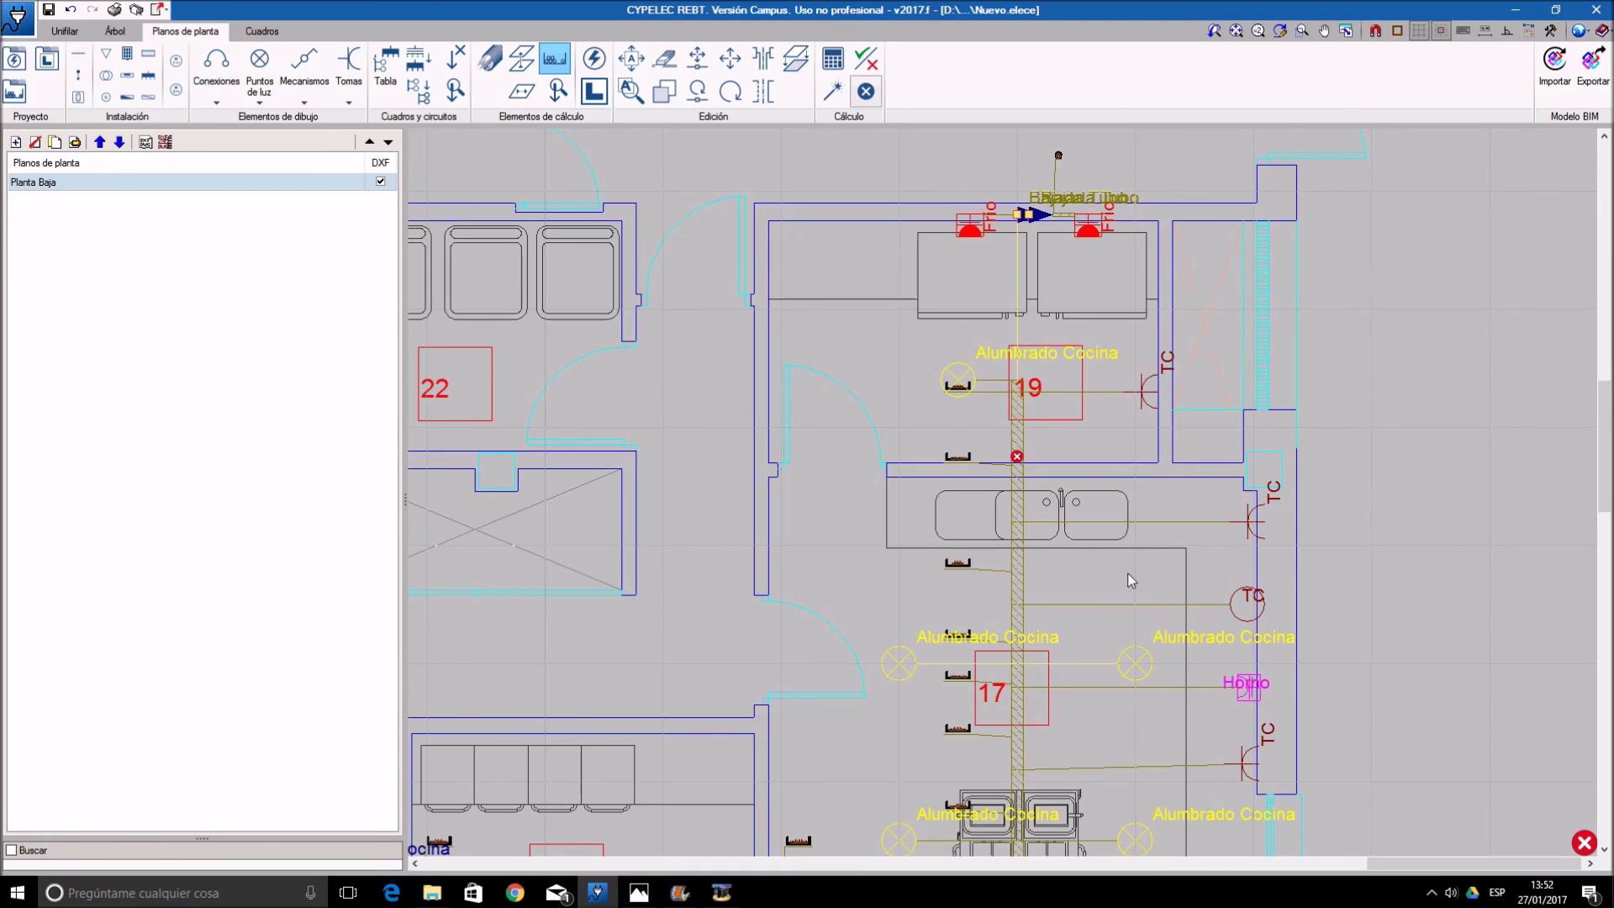
- Run the check again and look over the kitchen's circuits and trays on the ground floor plan
scroll(1131, 580, down, 2)
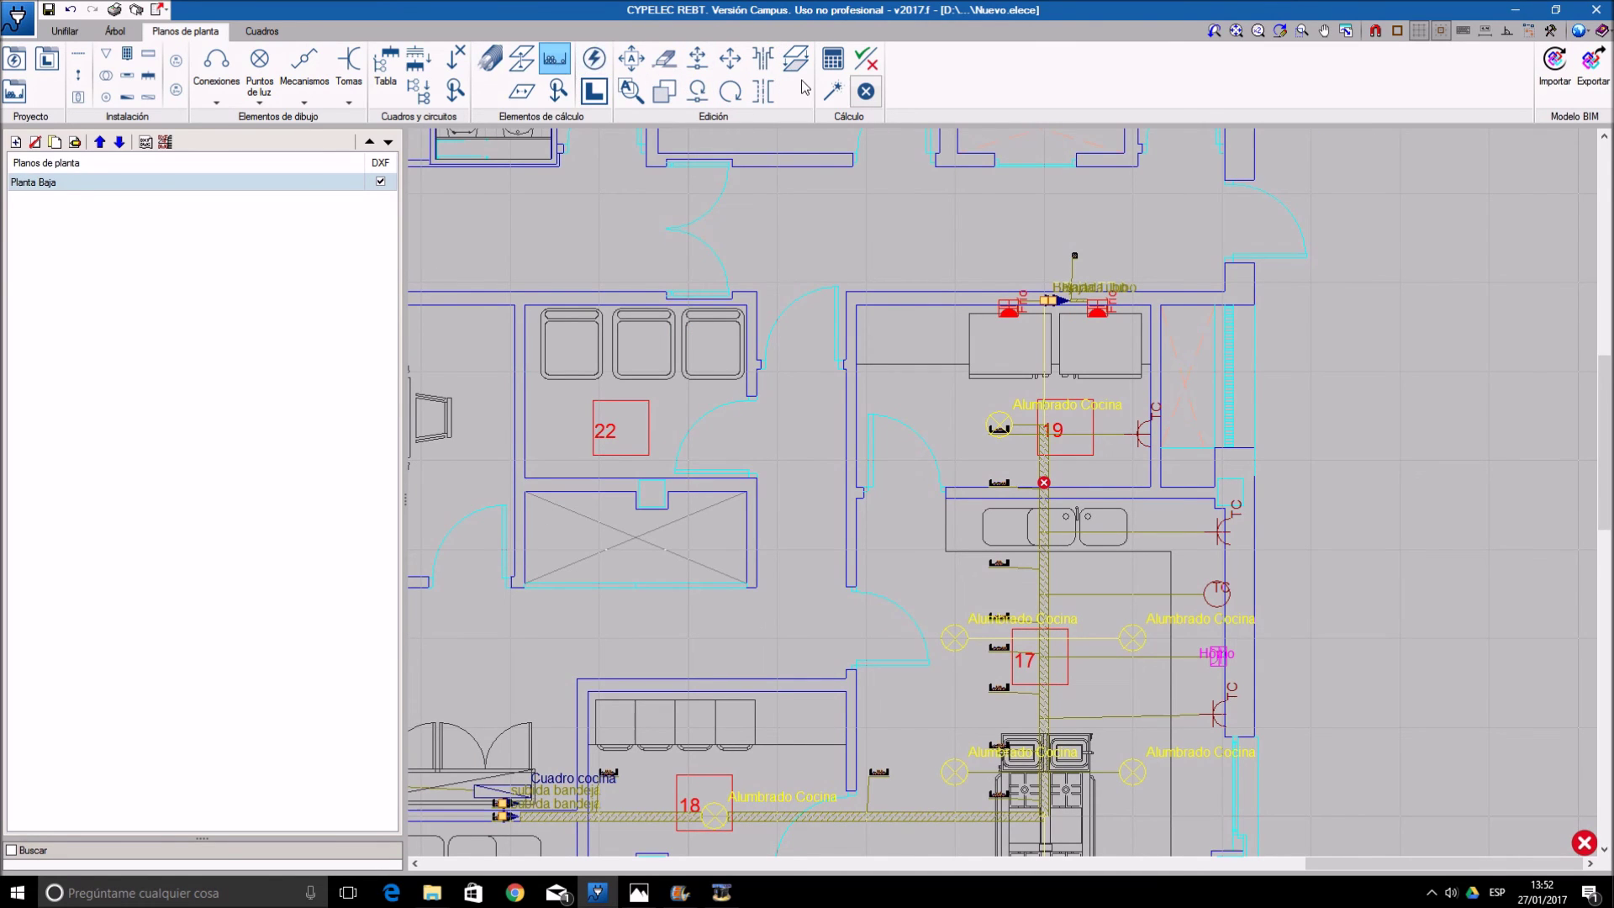
click(833, 91)
click(676, 546)
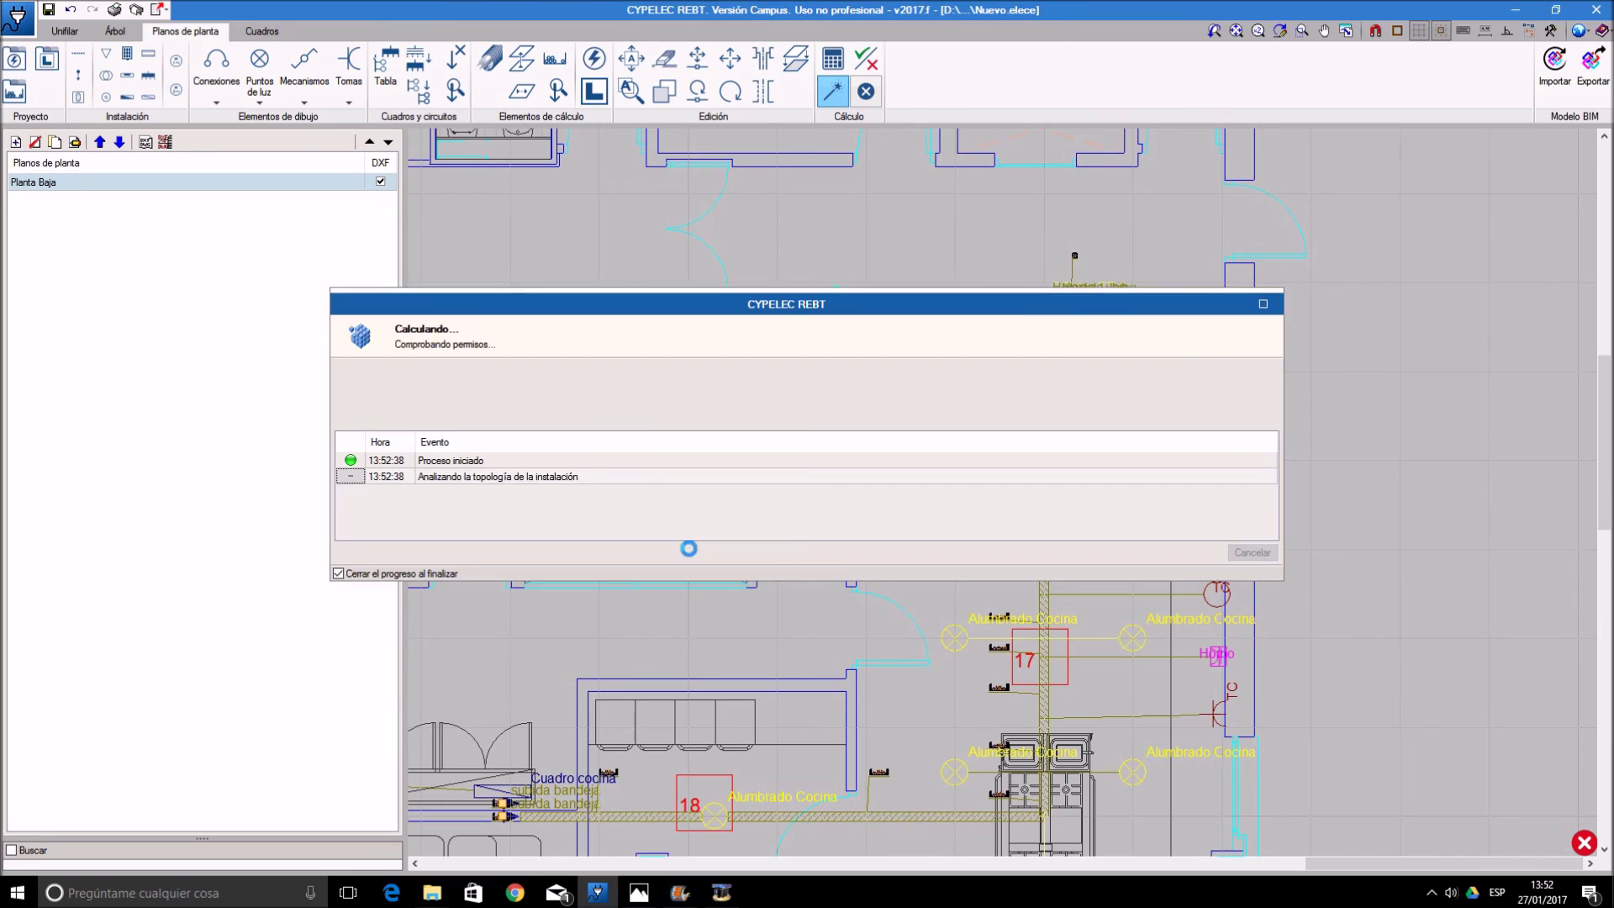
mouse_move(1129, 637)
scroll(1129, 637, down, 1)
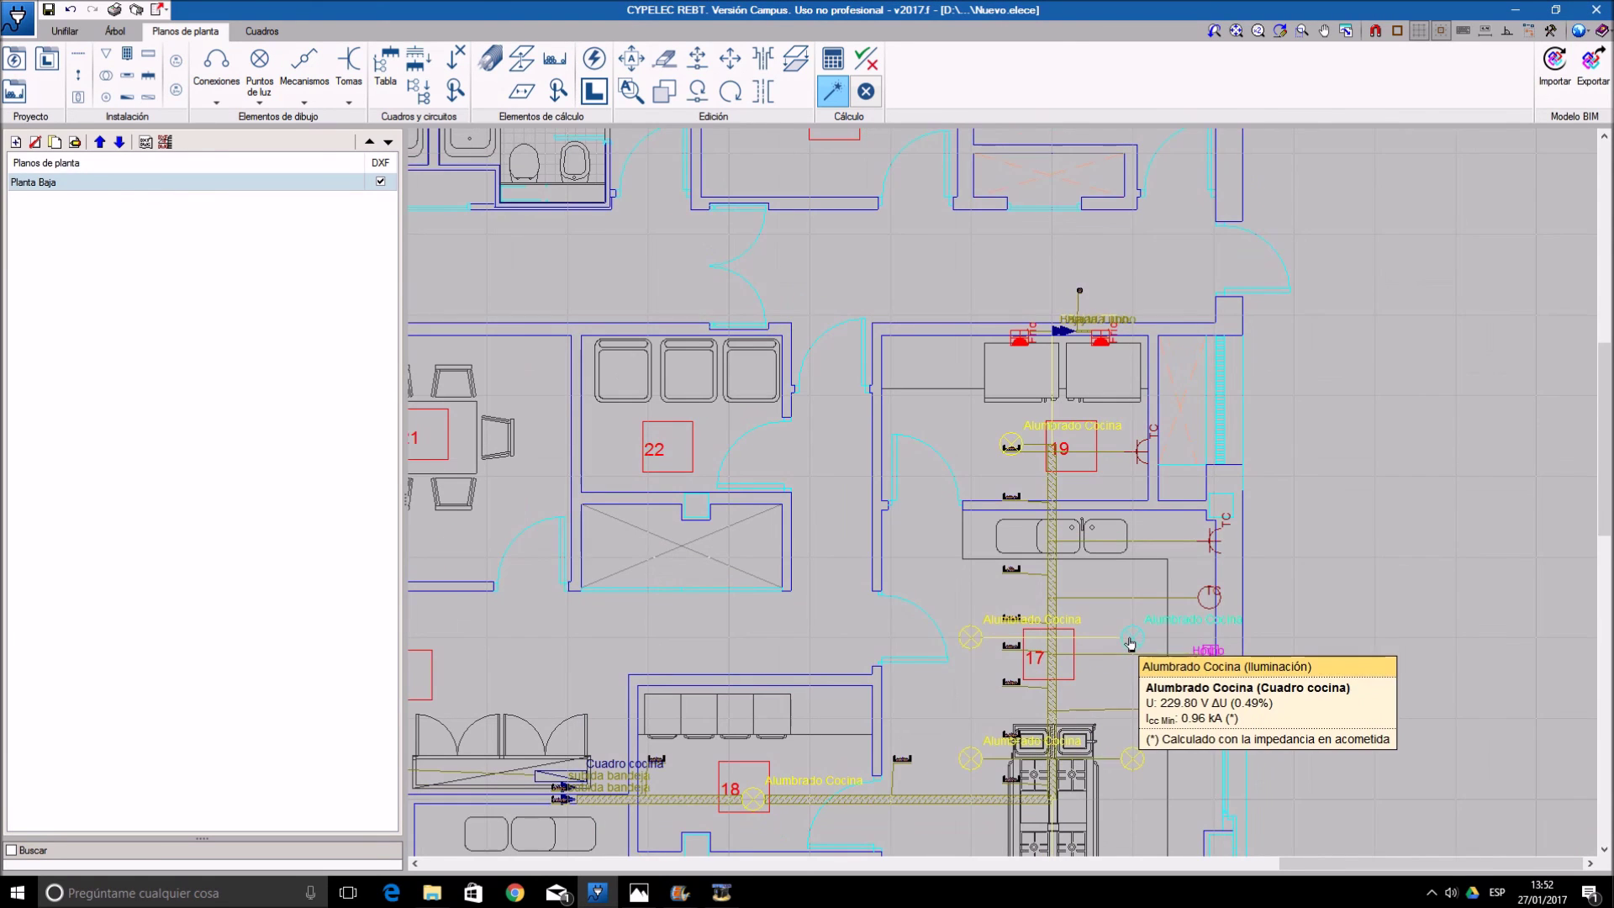
middle_drag(1110, 611, 1227, 544)
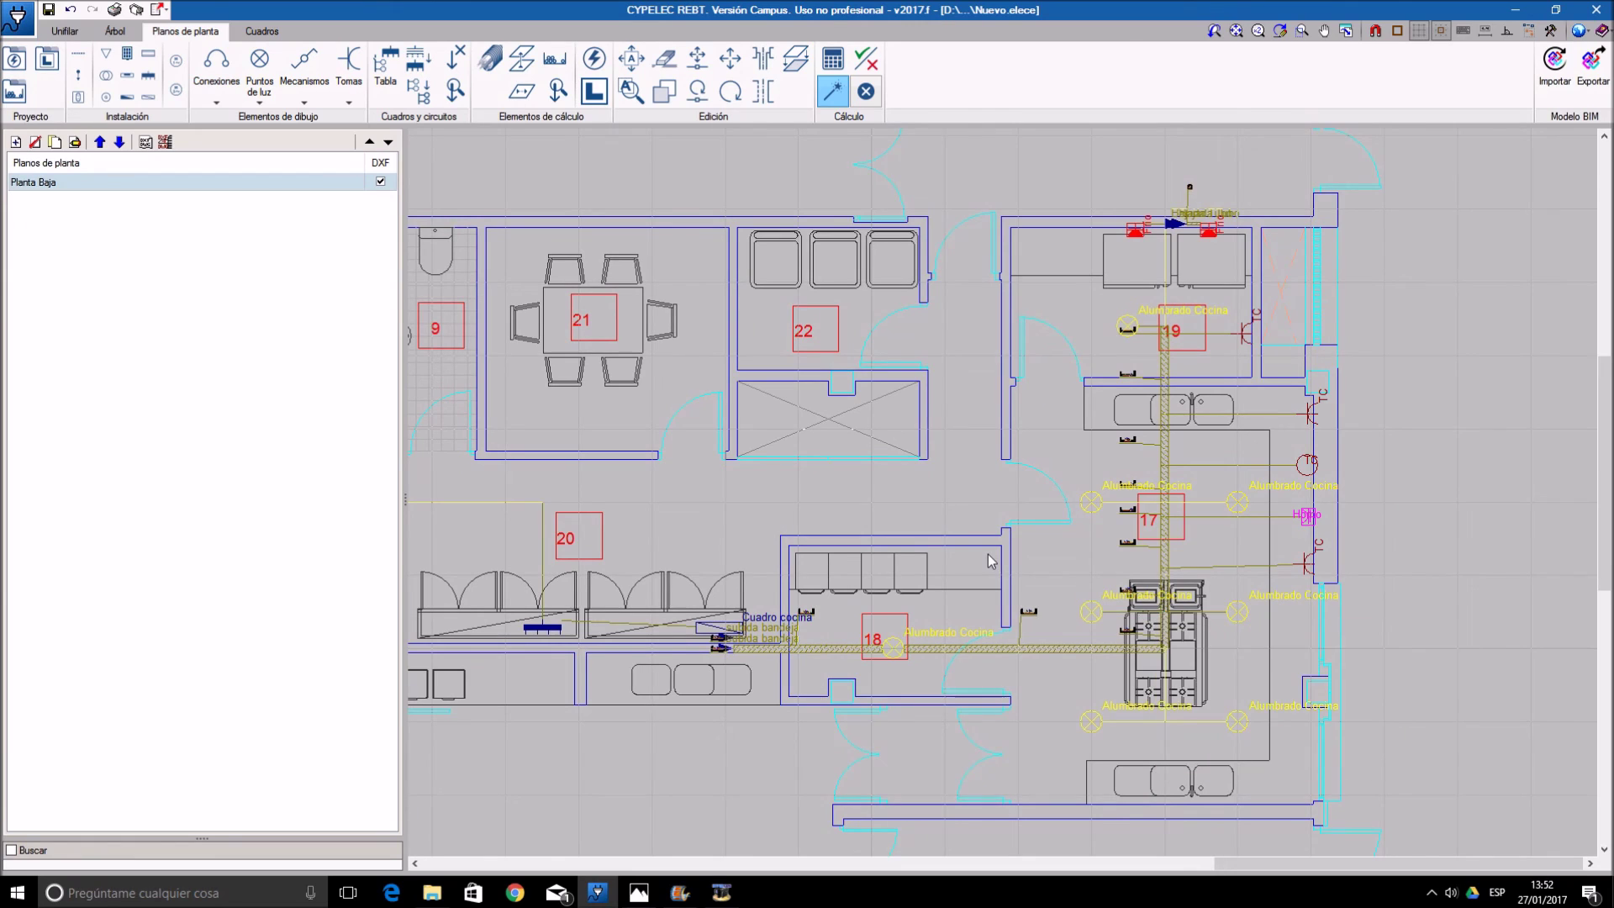
scroll(988, 555, down, 1)
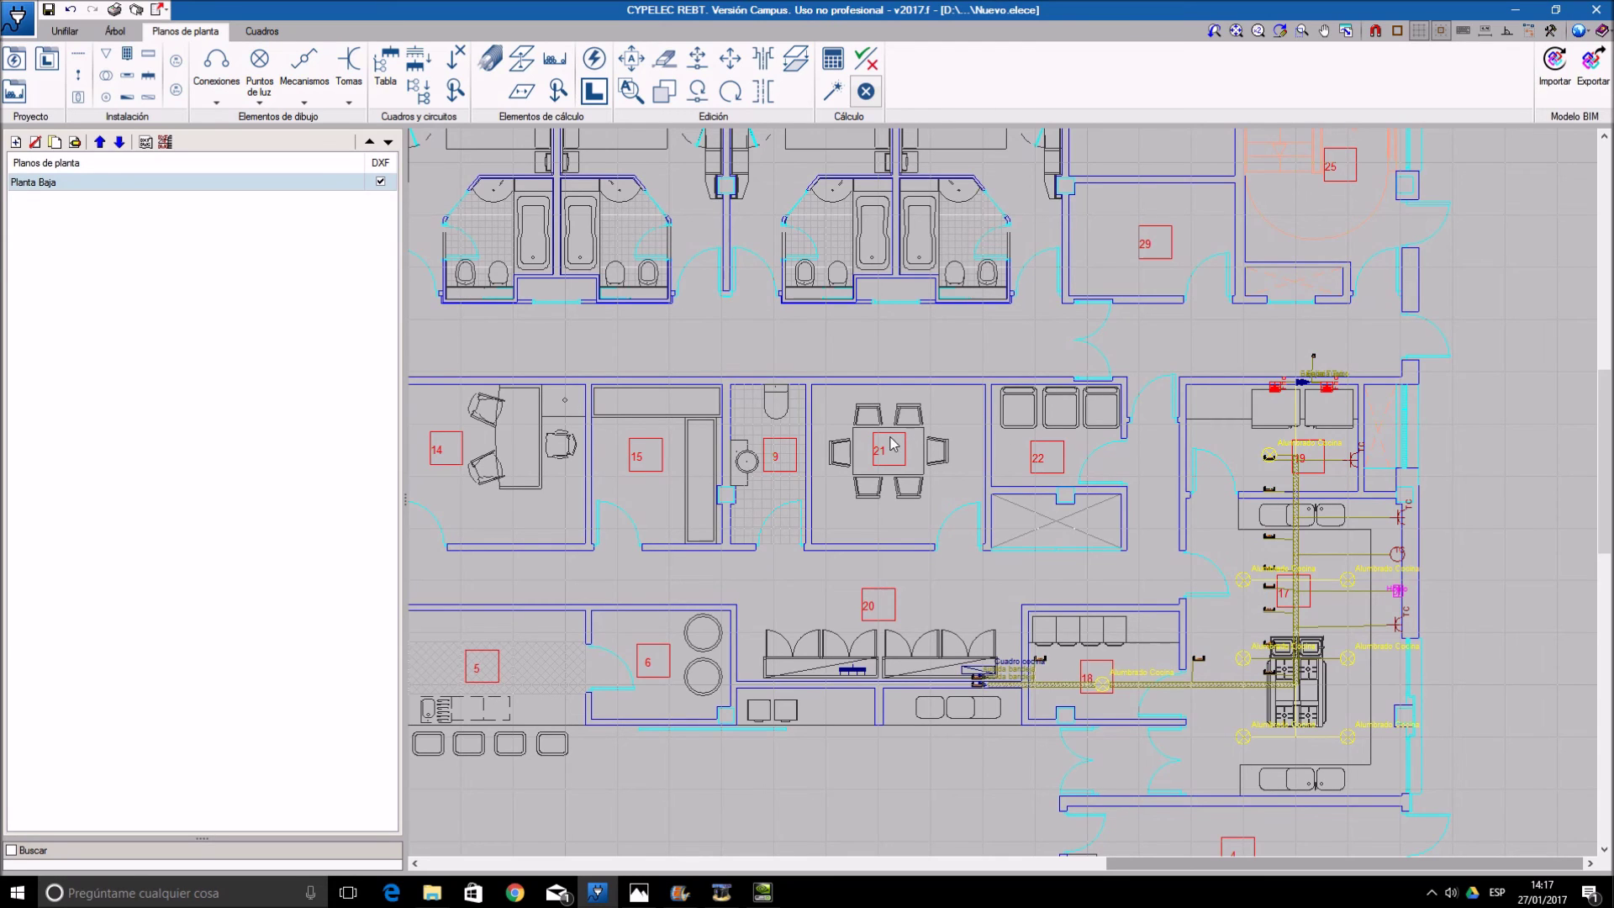
- In the single-line diagram, change the supply type to a transformer substation with Abonado as its owner
click(66, 32)
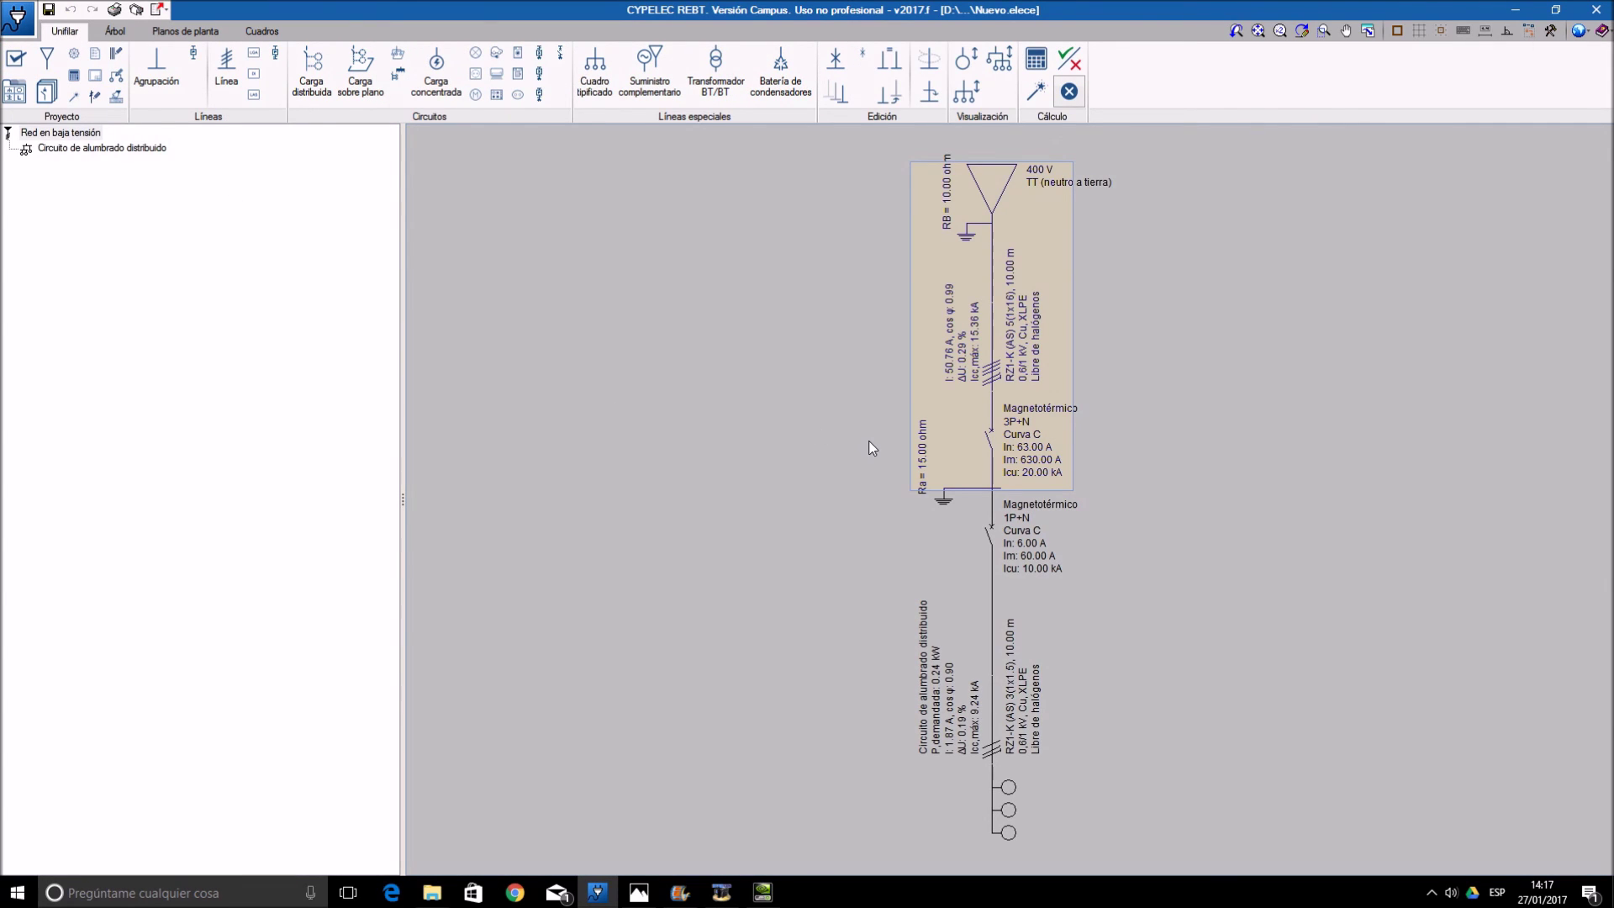
scroll(872, 448, down, 1)
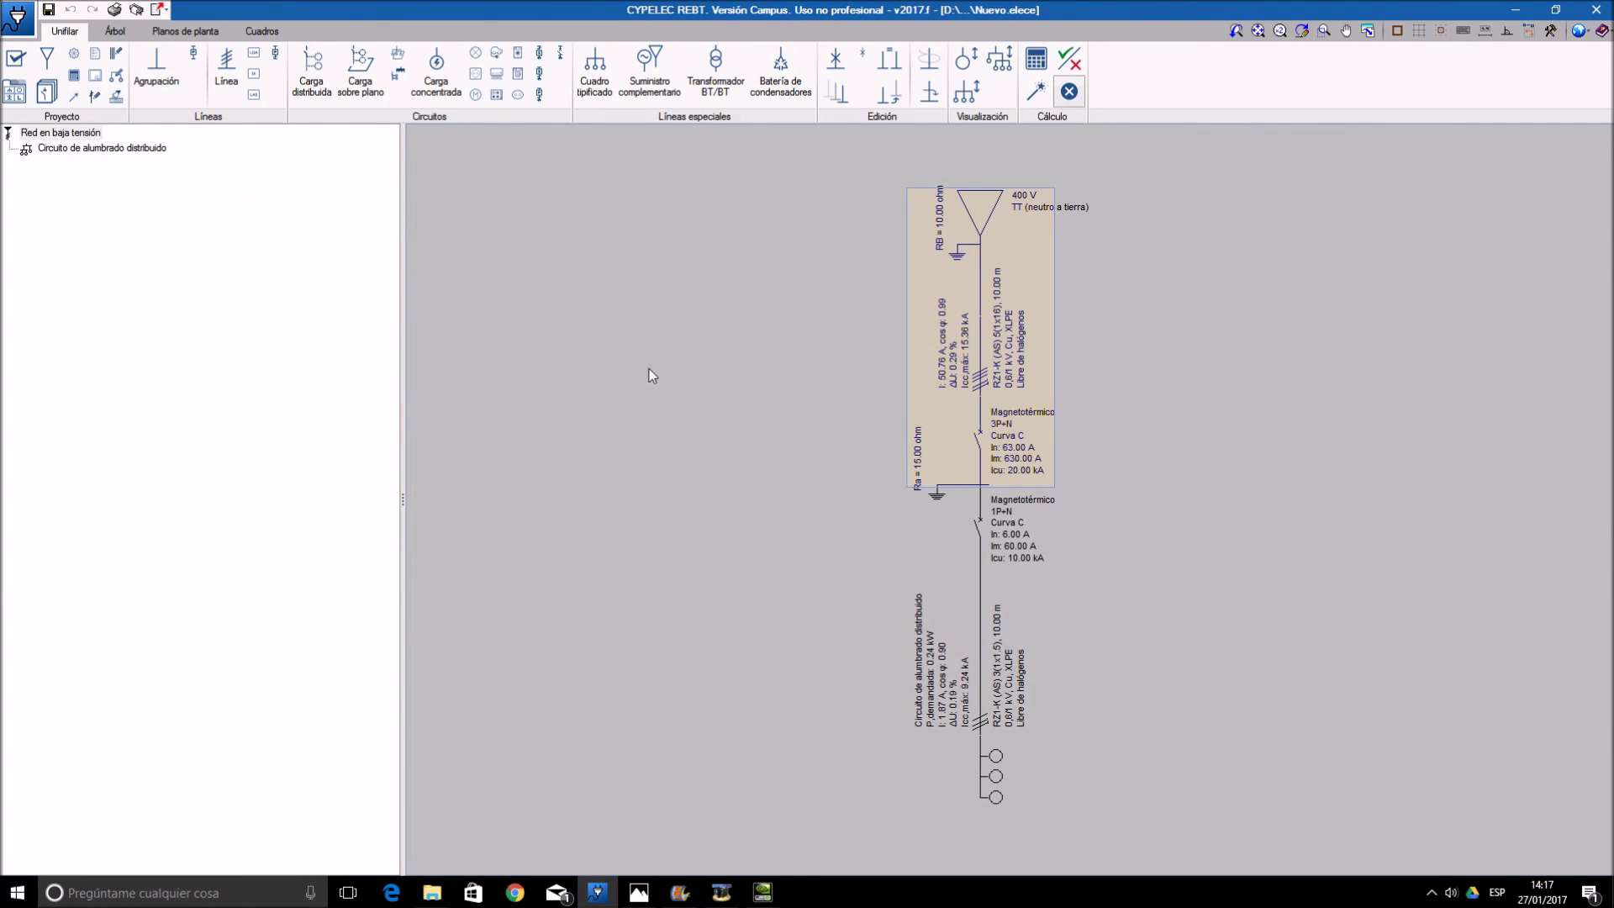
click(52, 61)
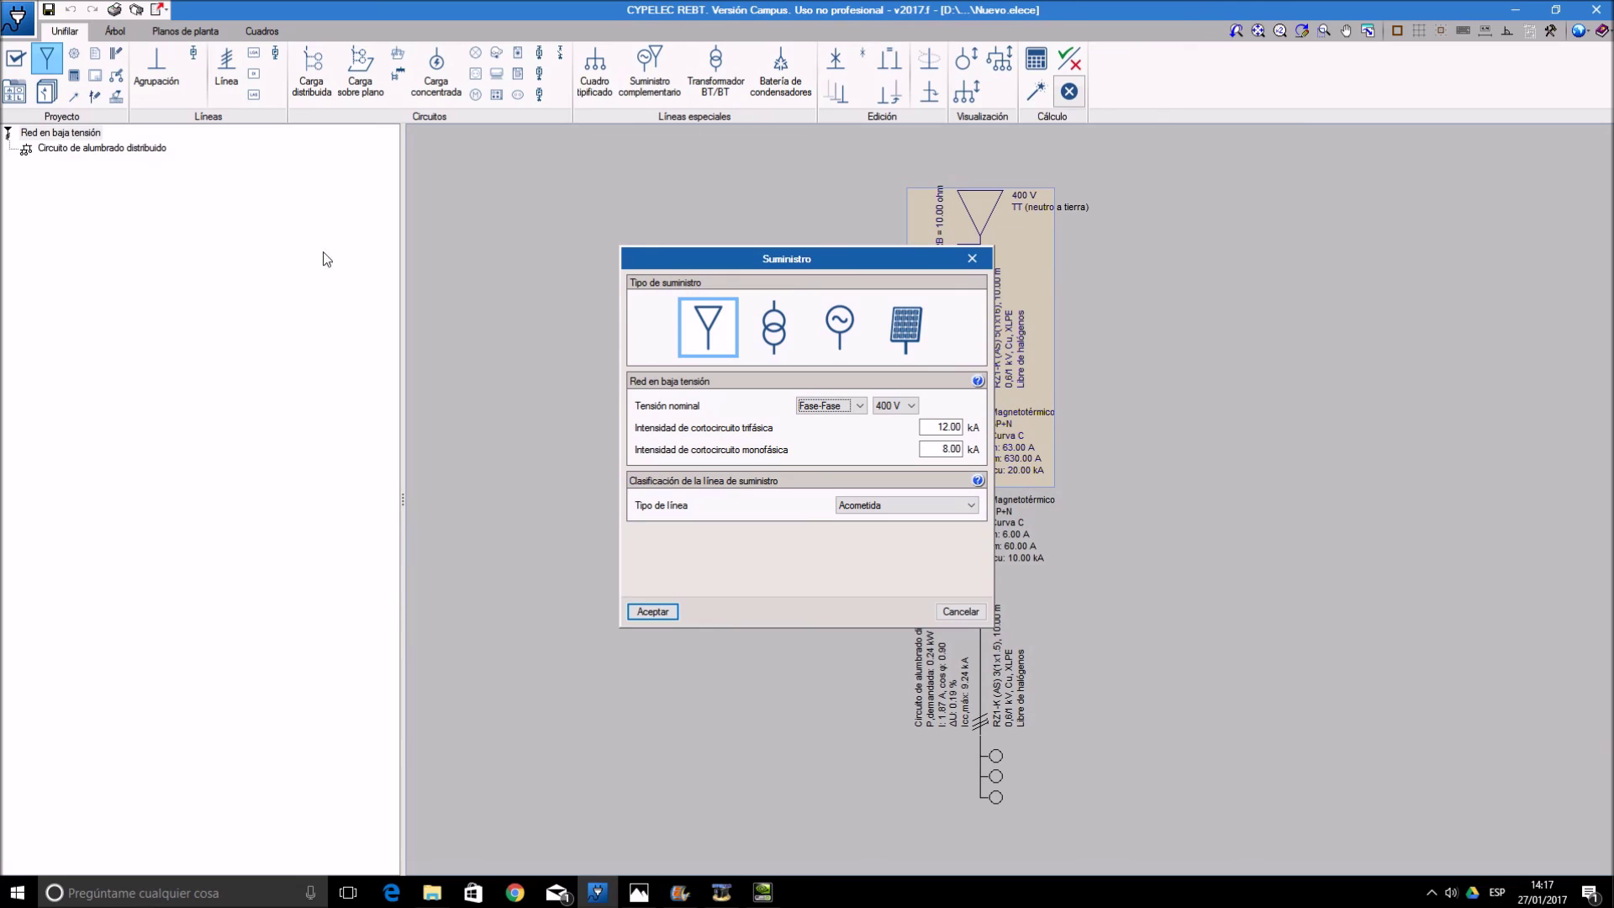
click(767, 341)
click(946, 404)
click(948, 419)
click(954, 404)
click(953, 430)
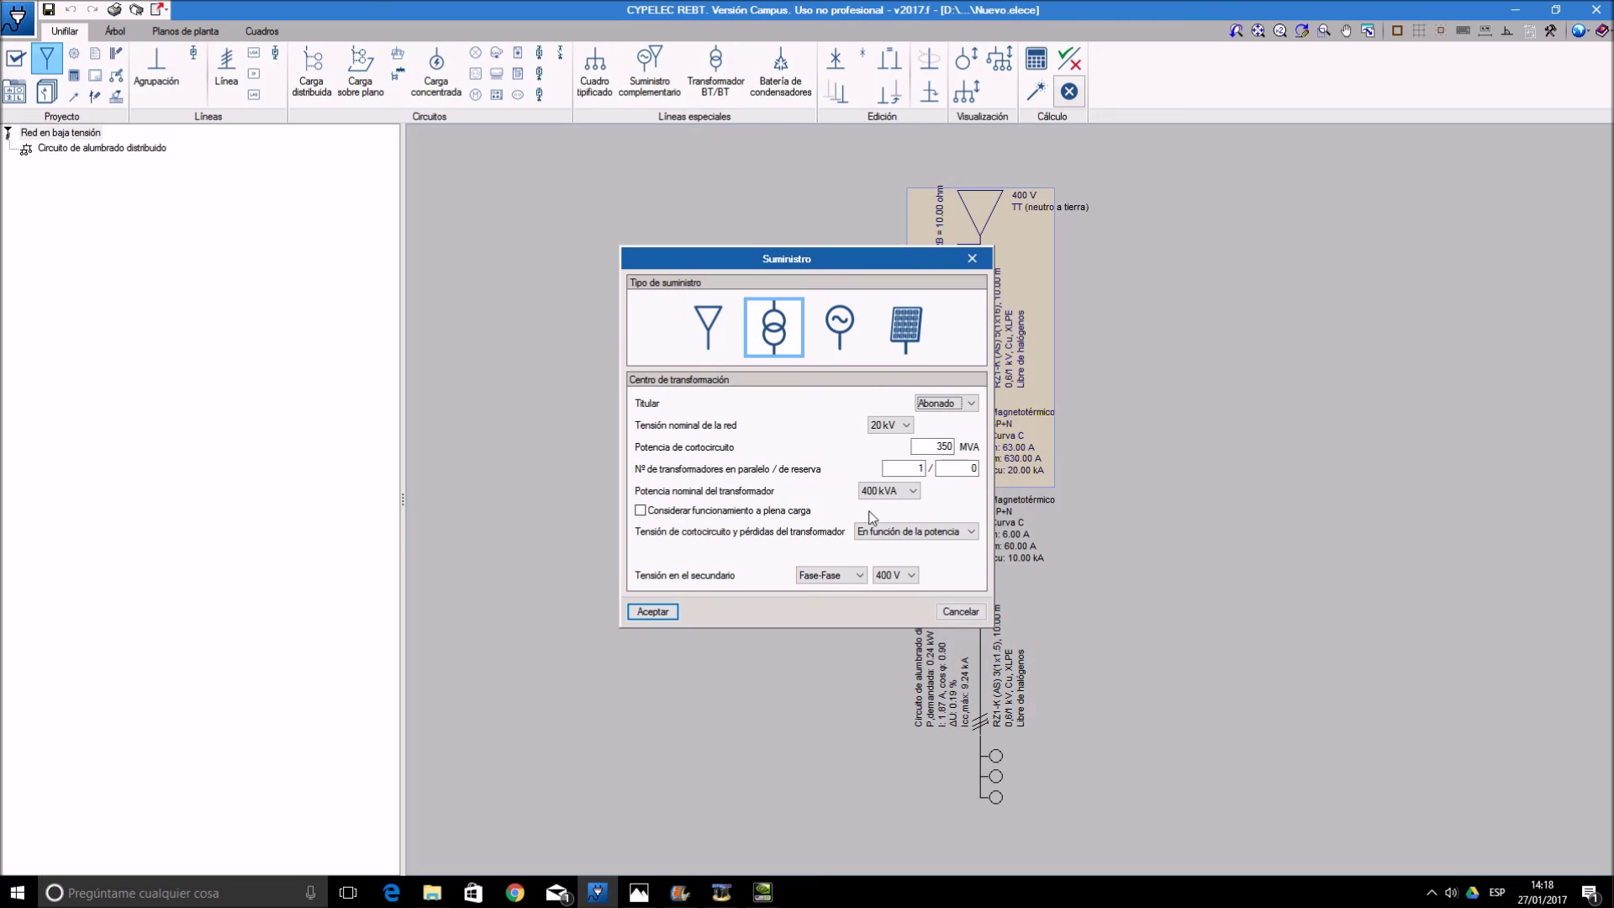
click(661, 612)
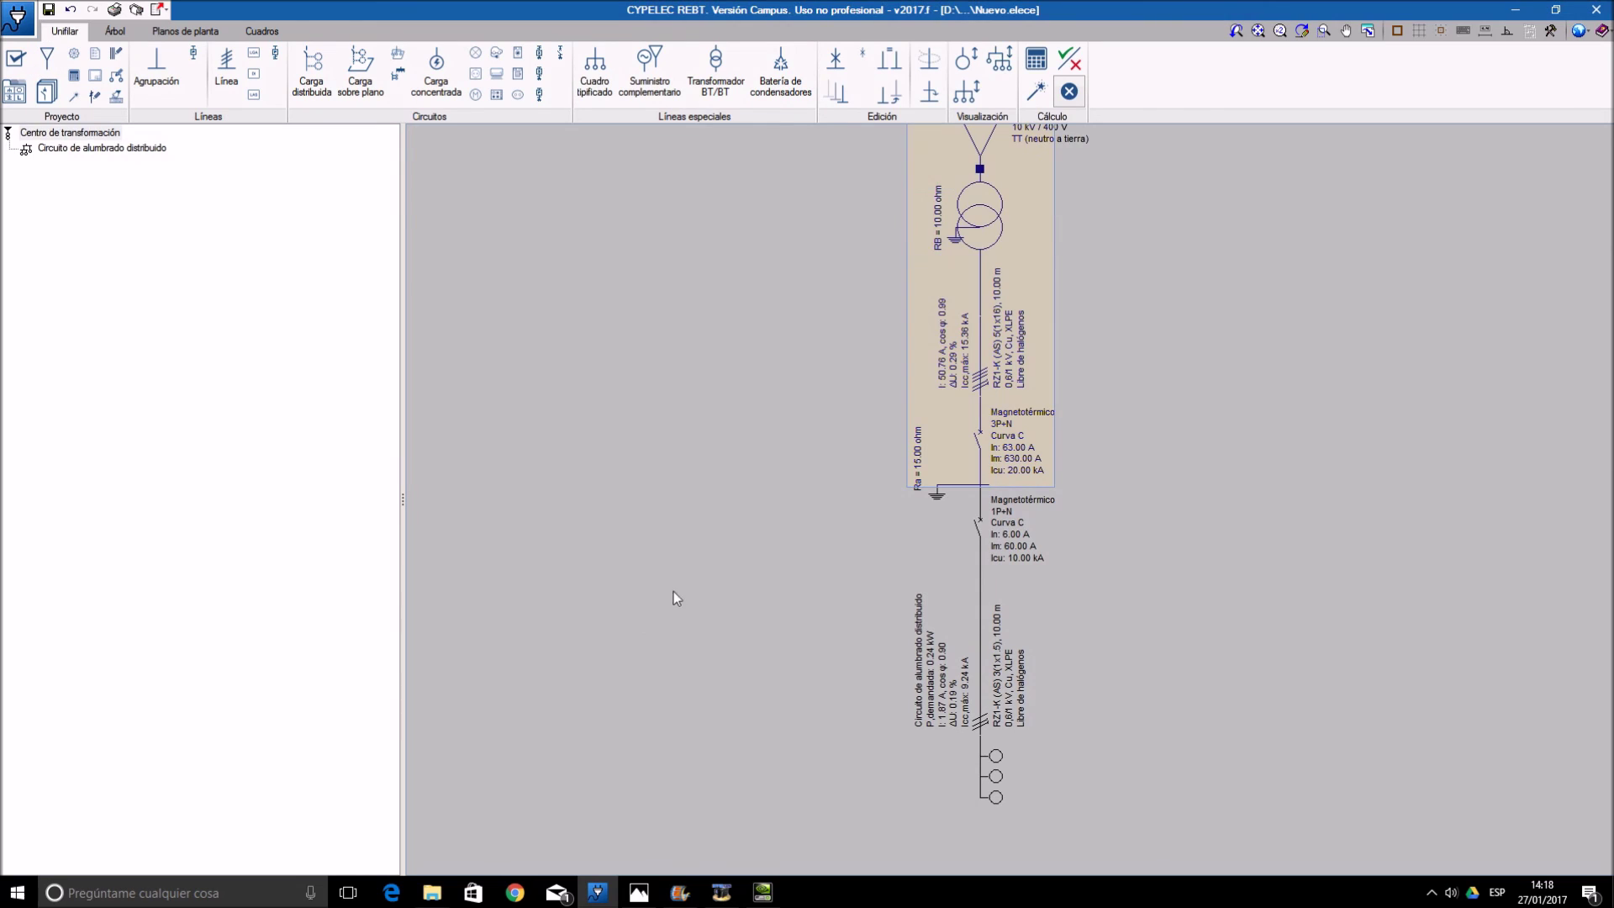
- Review the supply line's cable data and its available reference installation methods, and accept the dialog
double_click(994, 340)
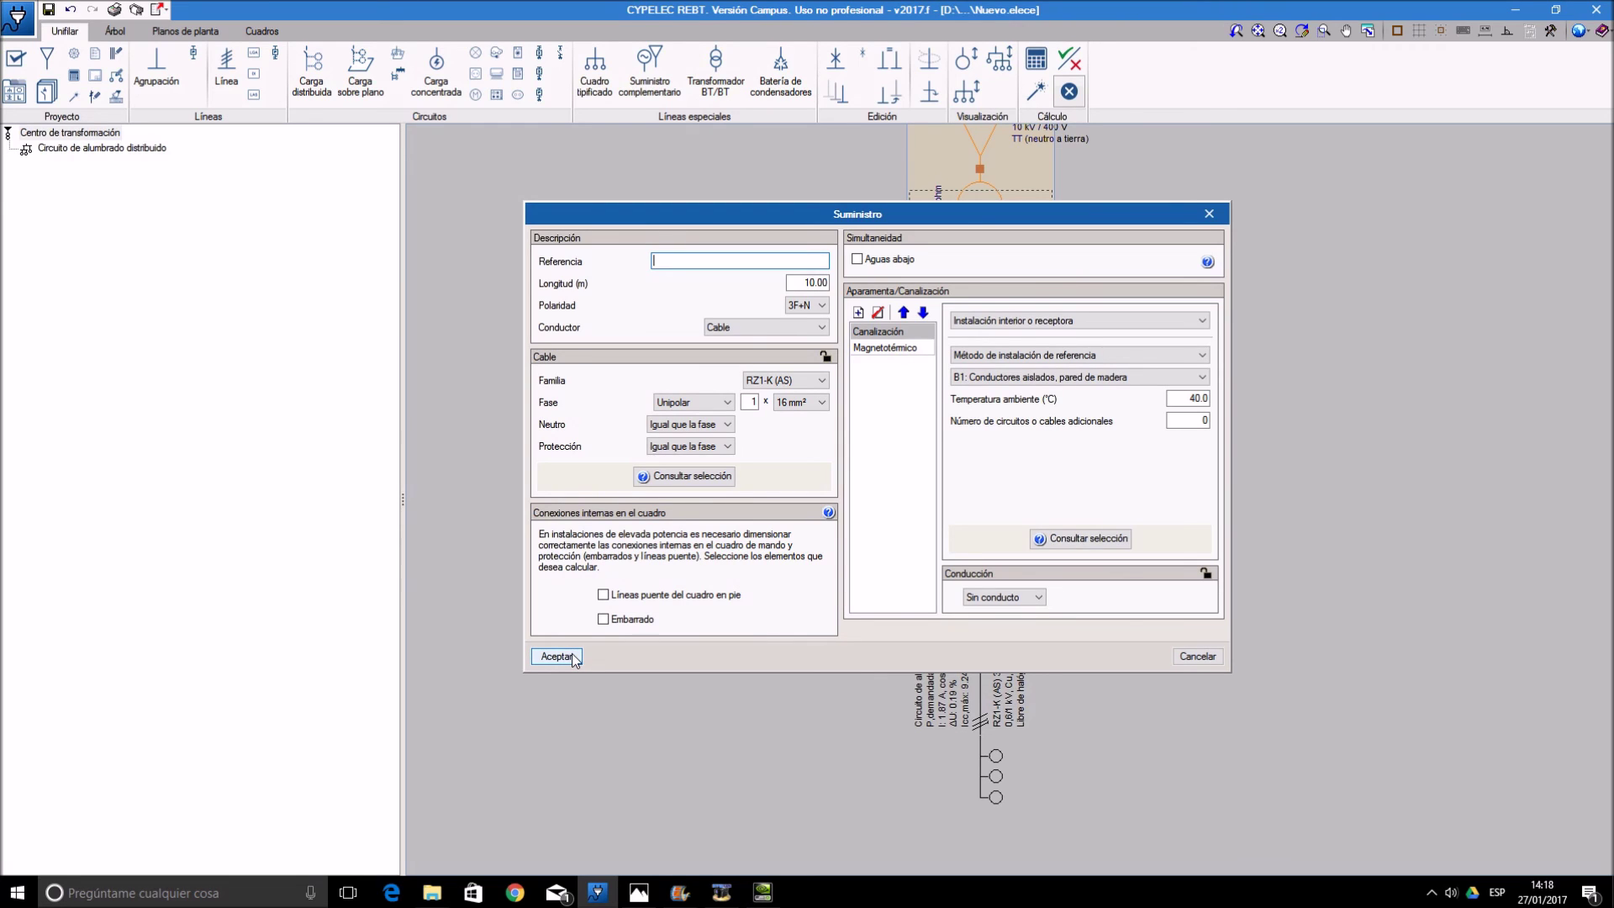
click(1144, 377)
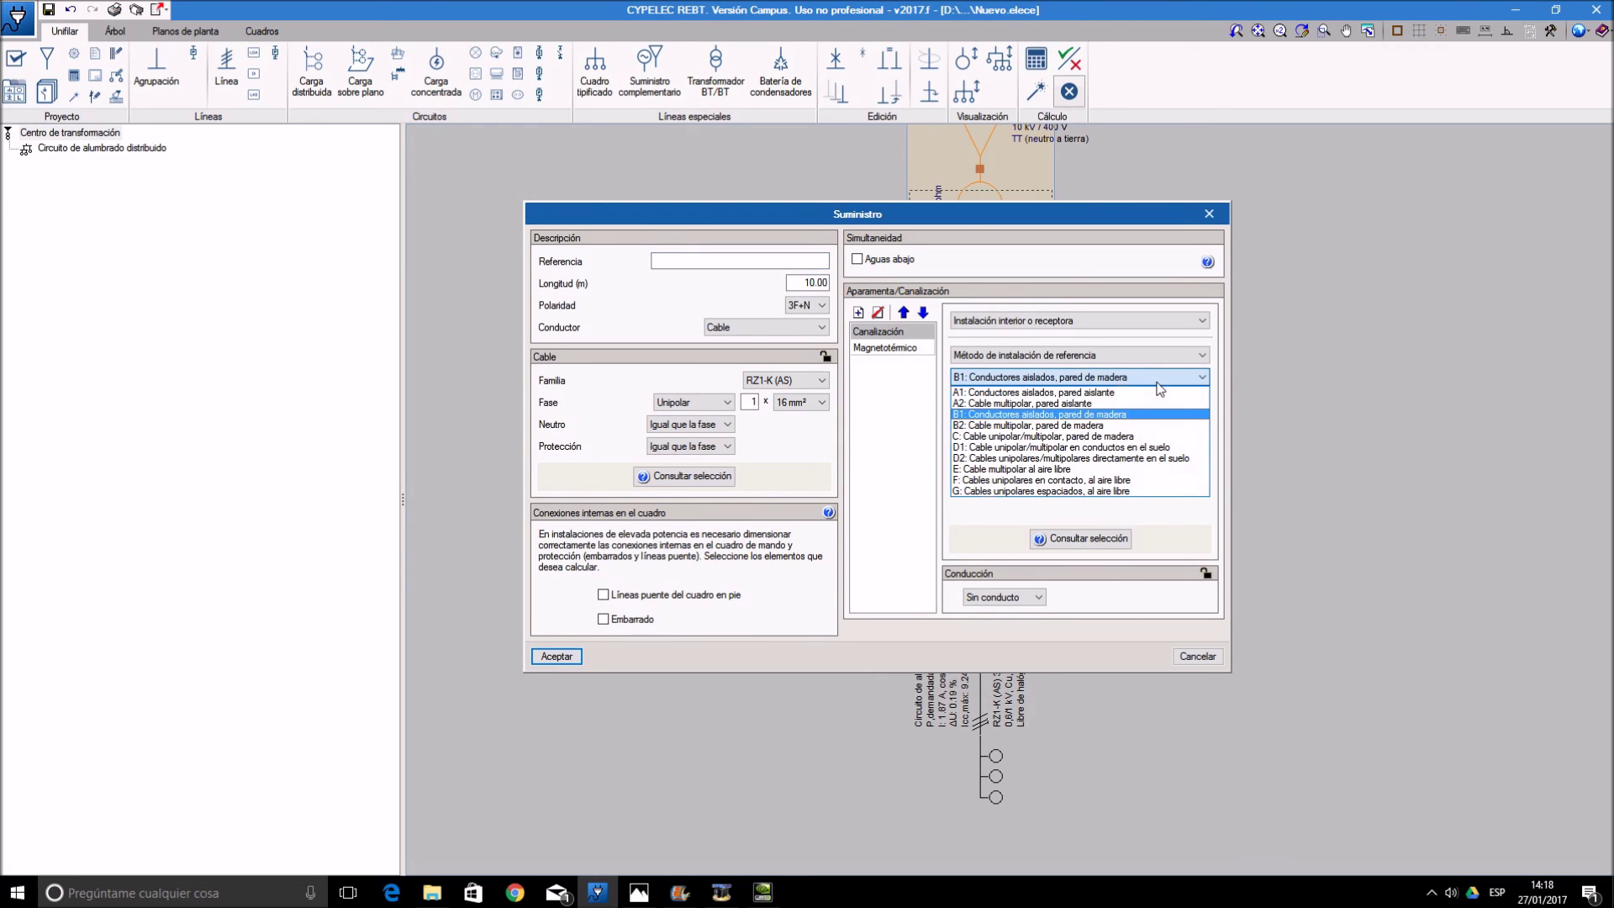
click(989, 609)
click(556, 656)
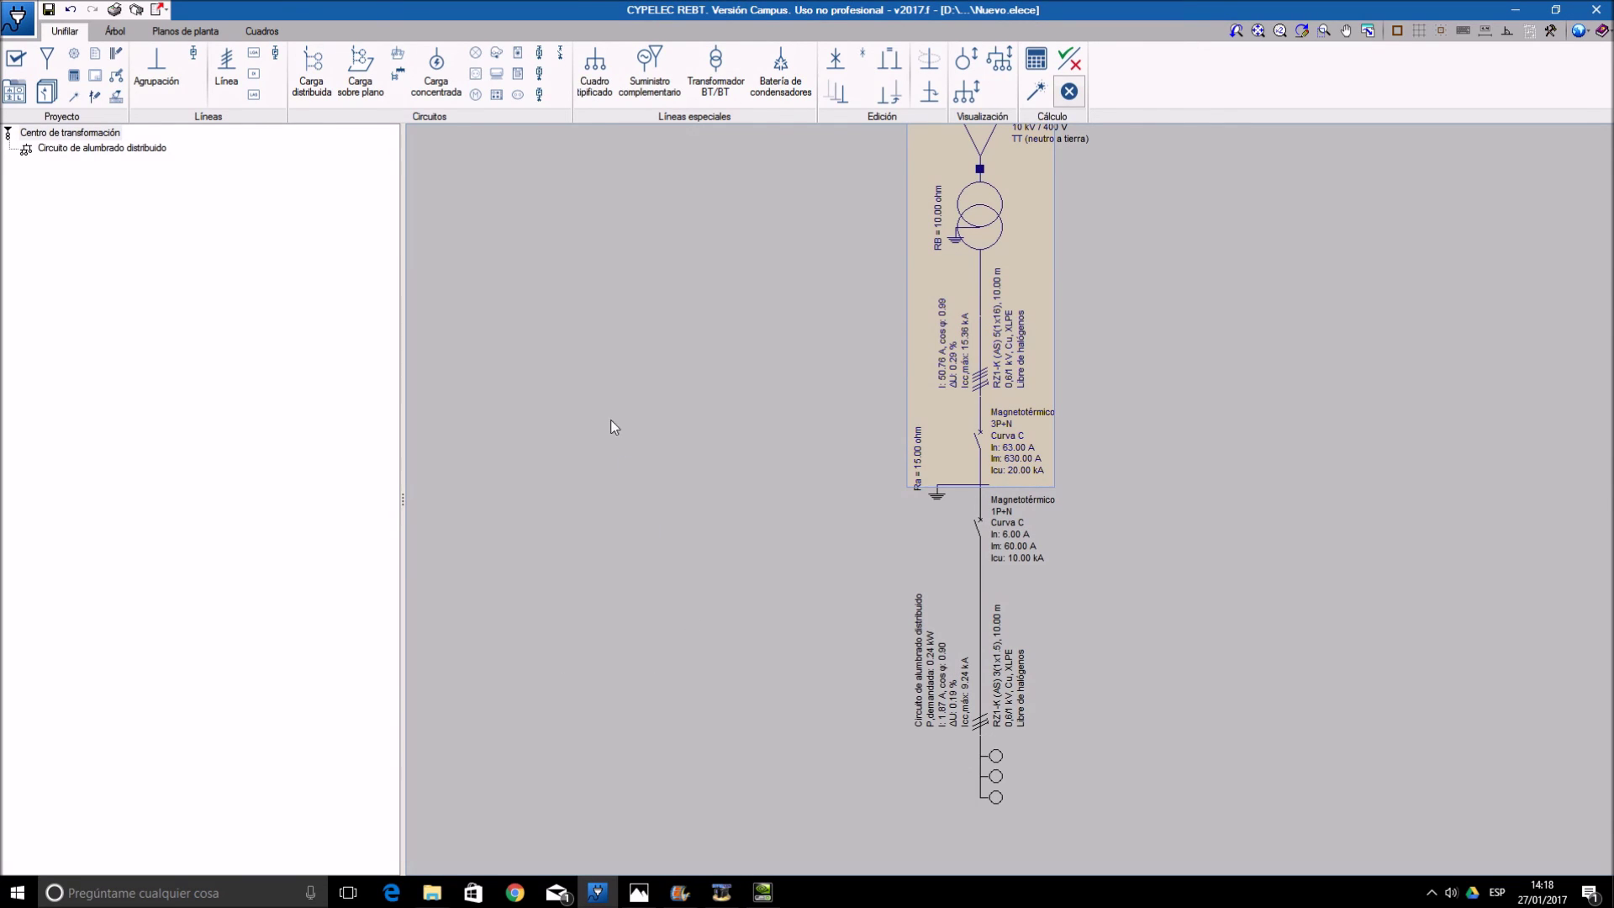
- On the Planta Baja plan, draw a conduit from the main panel in room 20 to Cuadro cocina, using the installation method assigned to each circuit
click(400, 55)
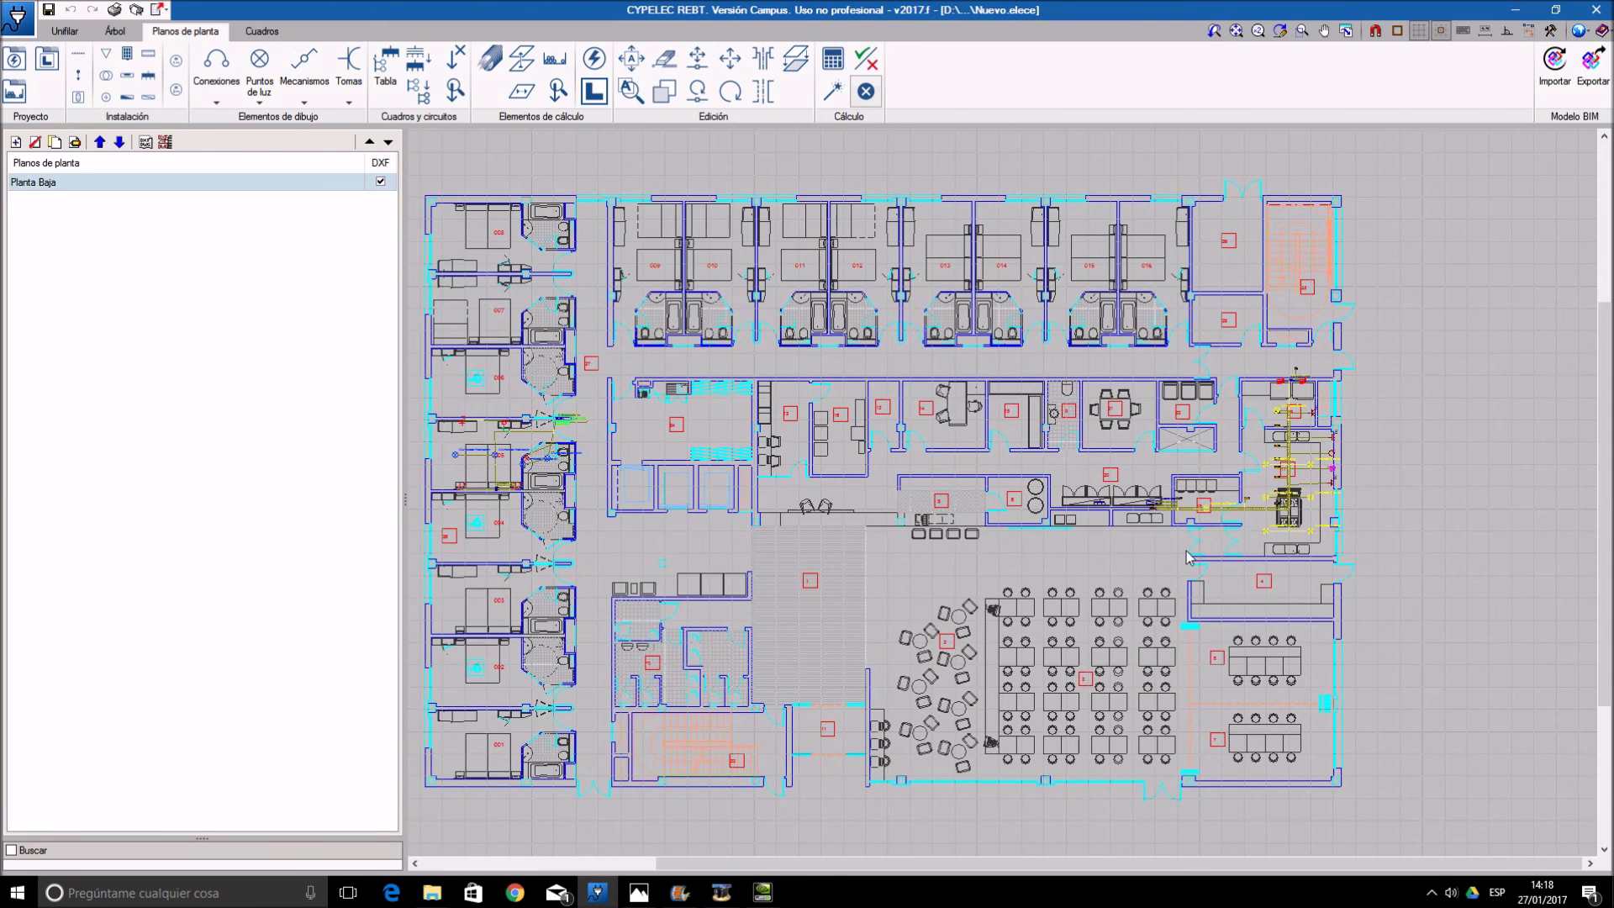
scroll(1186, 538, up, 3)
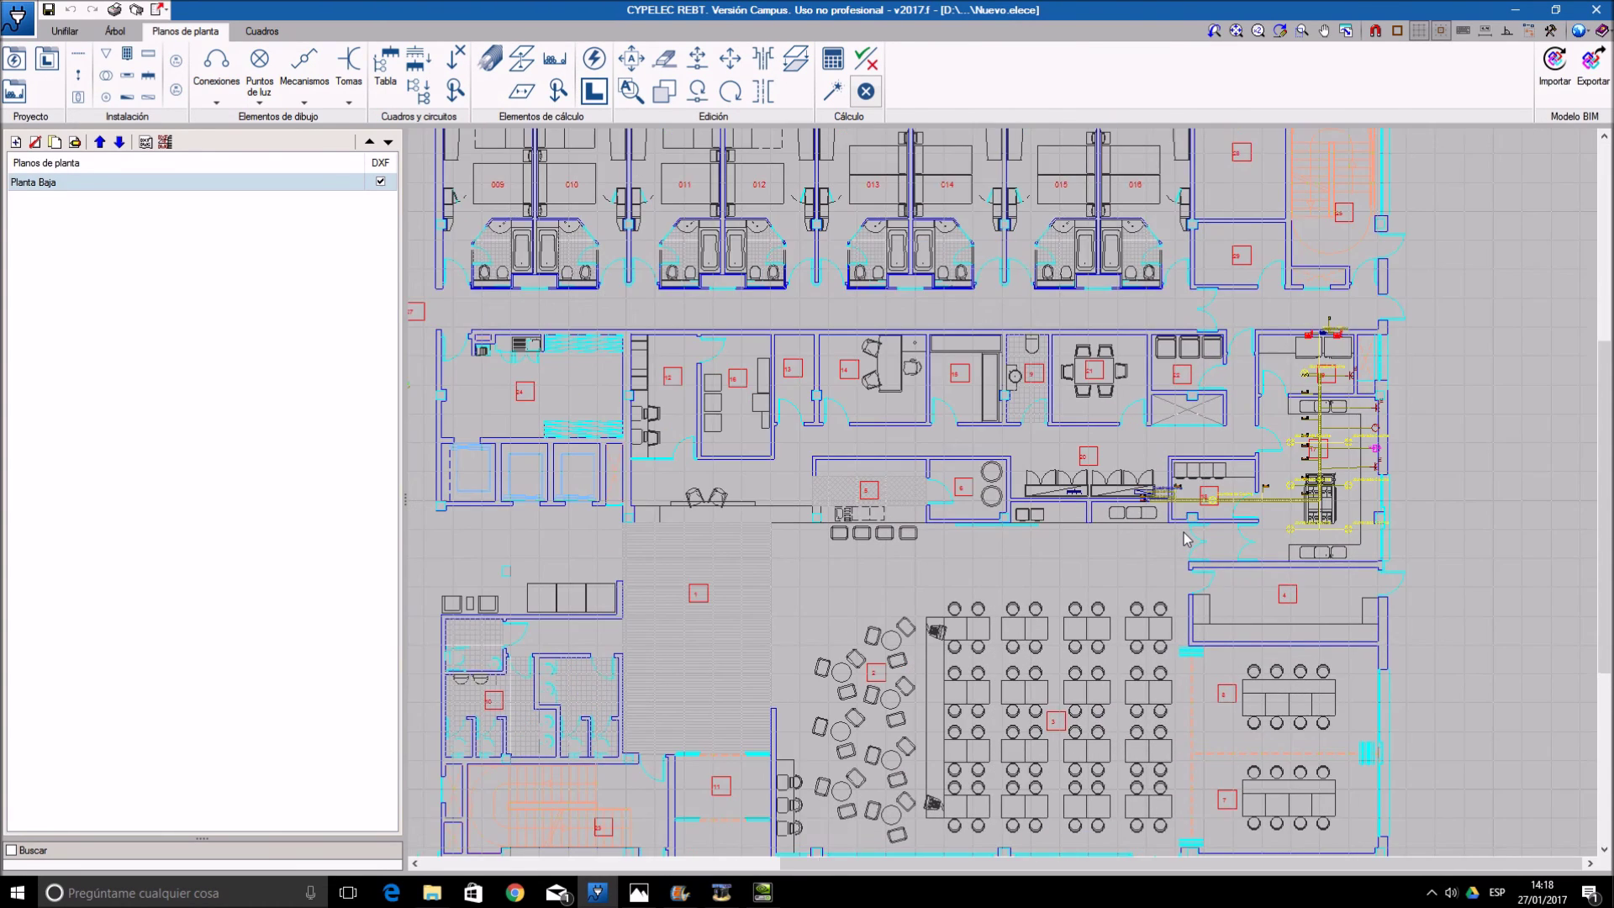
scroll(1184, 534, up, 2)
mouse_move(1123, 496)
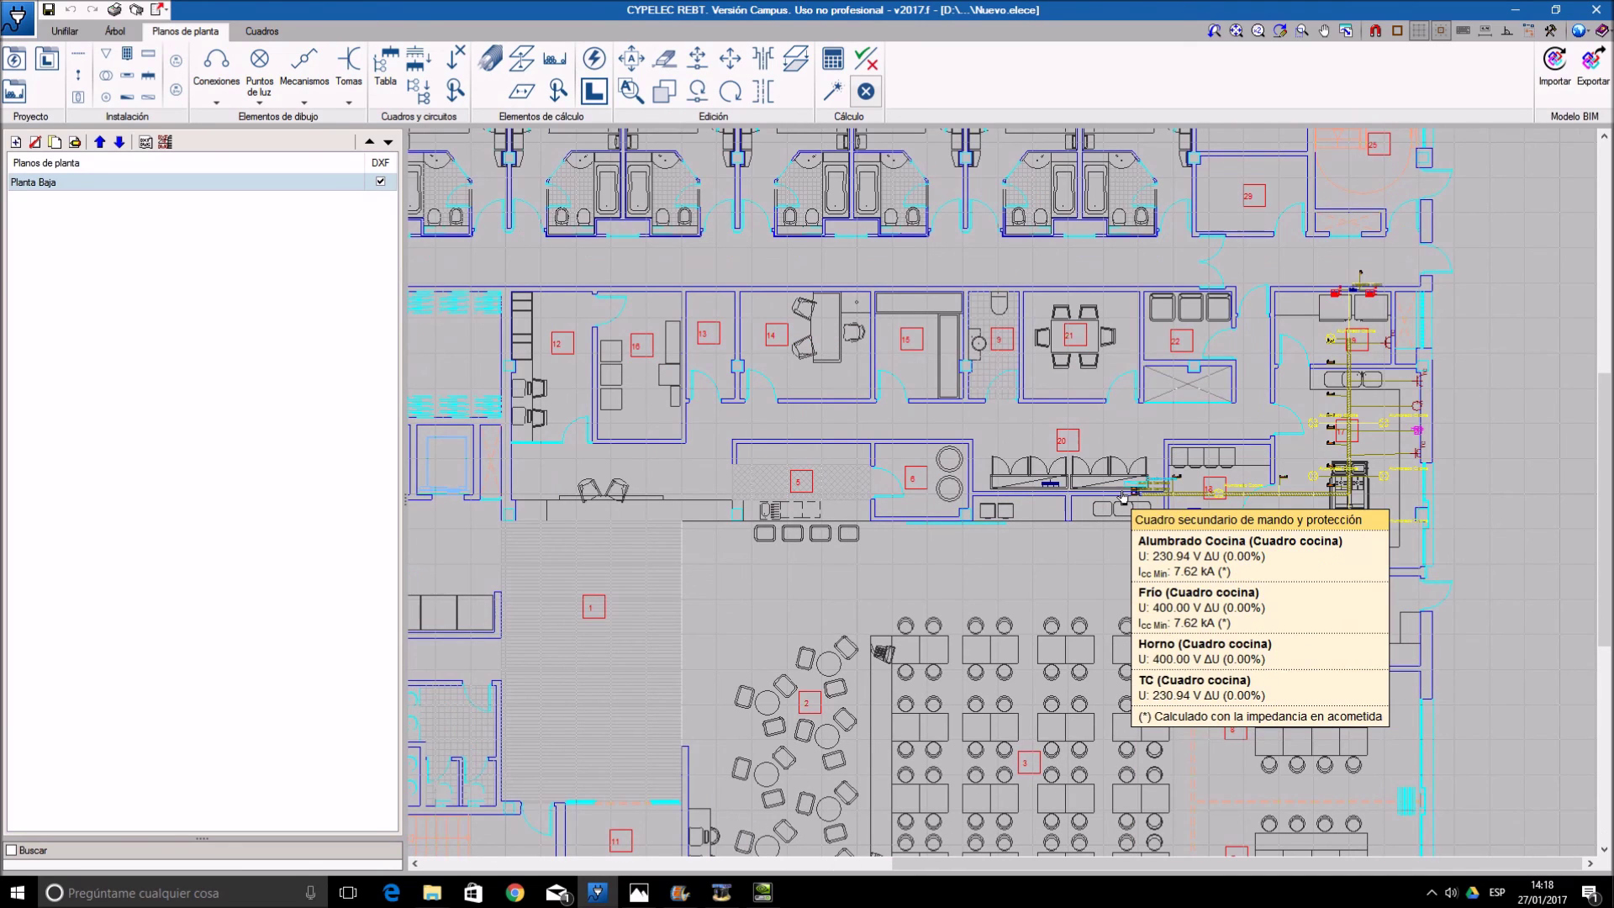
scroll(1122, 496, up, 2)
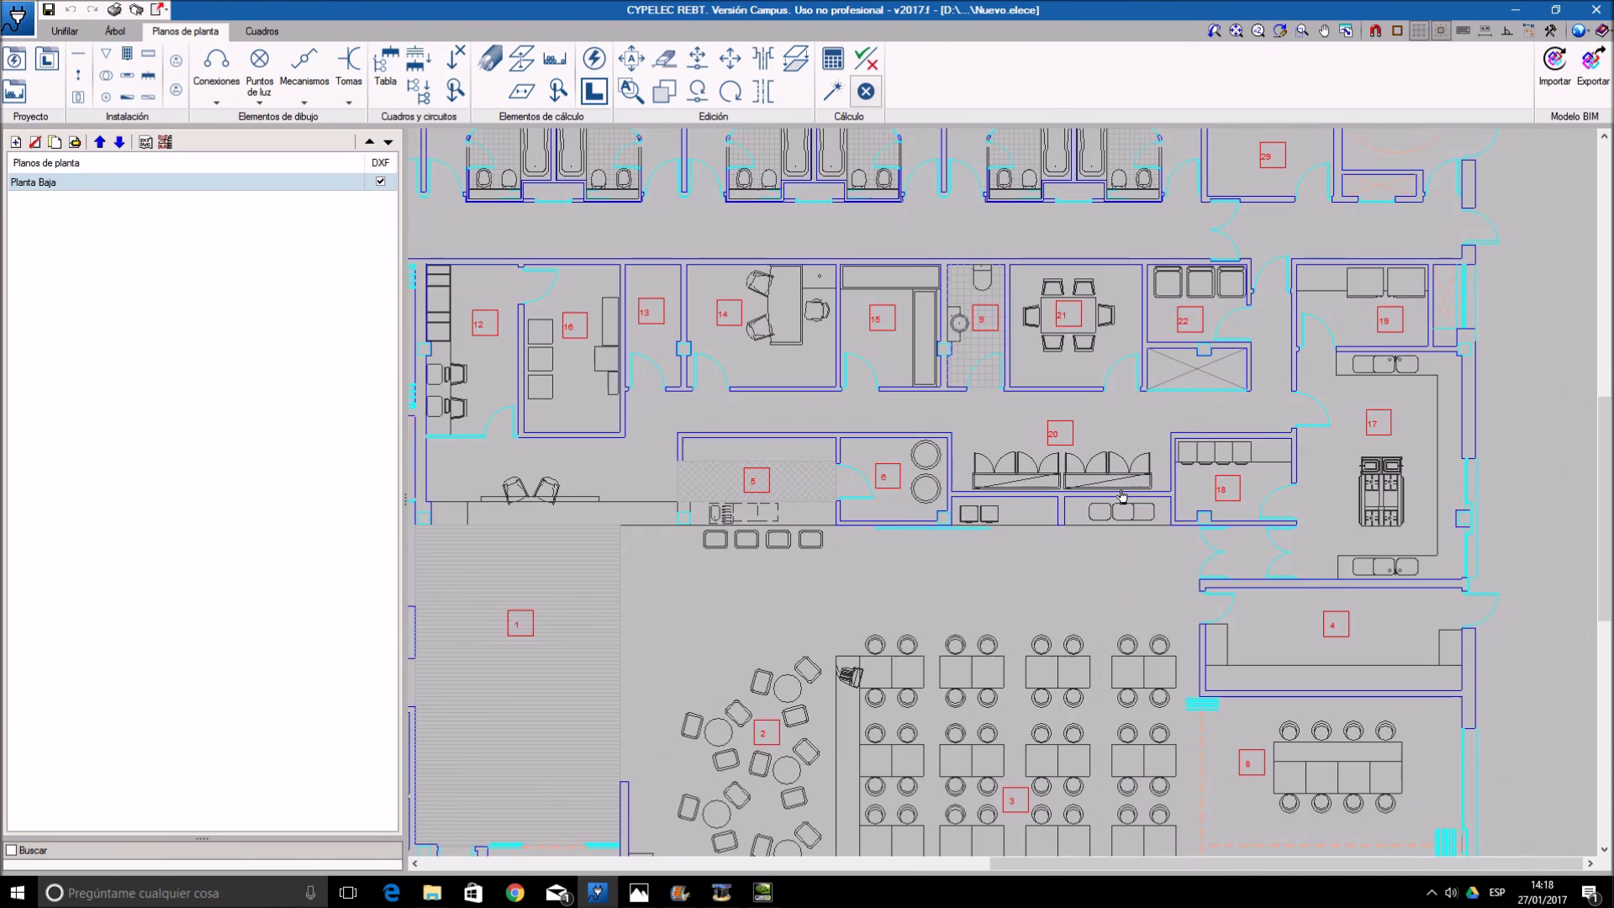
scroll(1123, 496, up, 2)
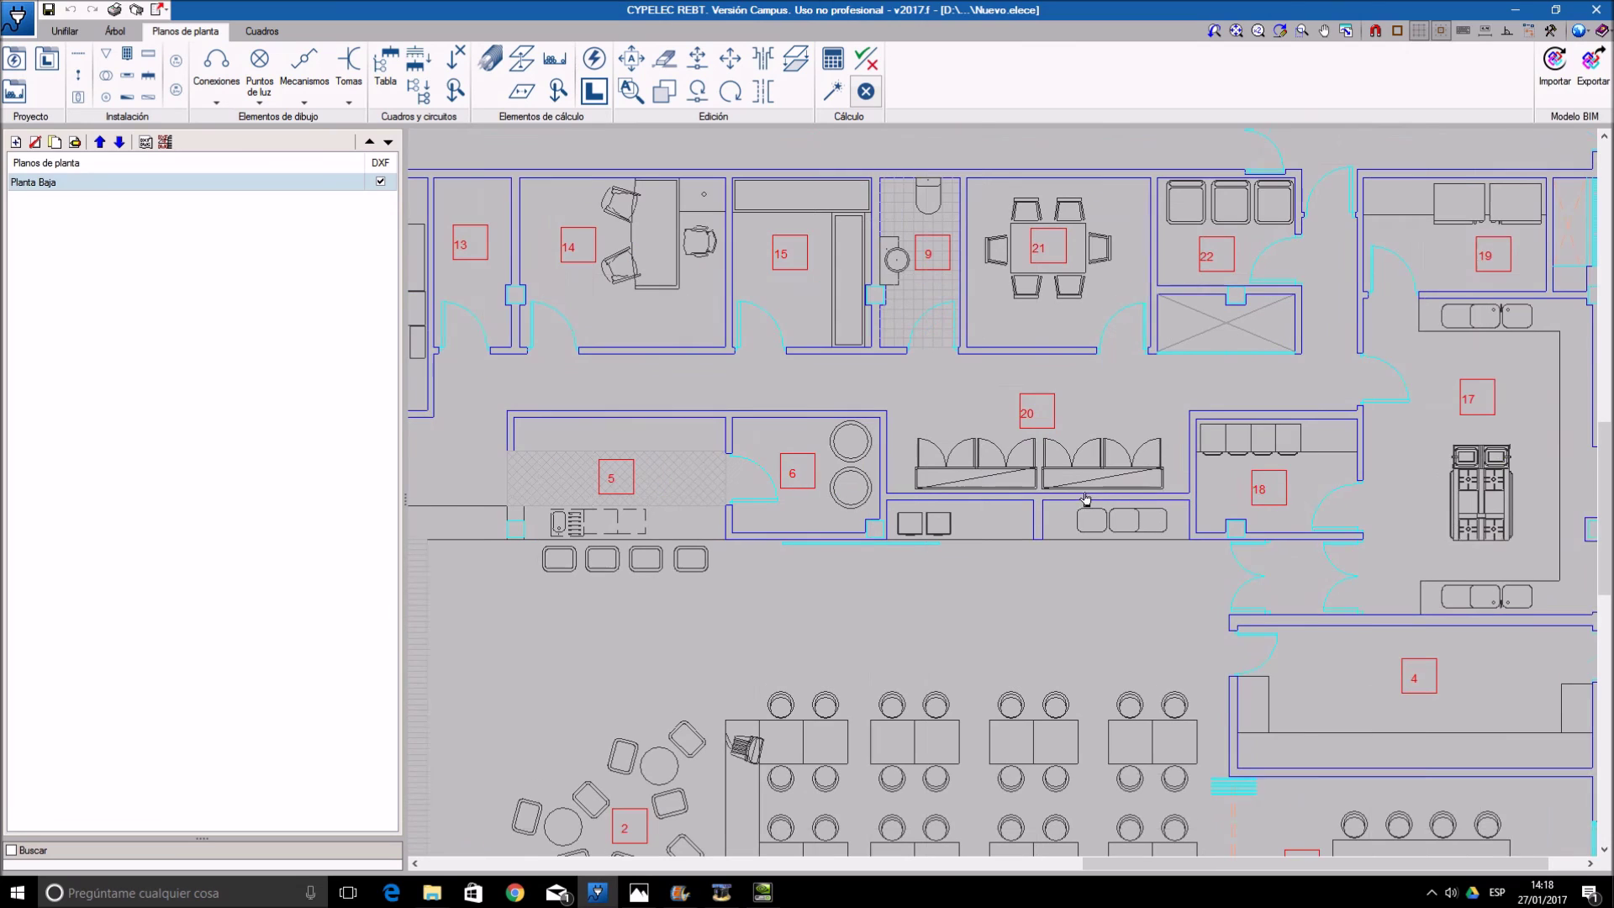
scroll(1087, 490, up, 2)
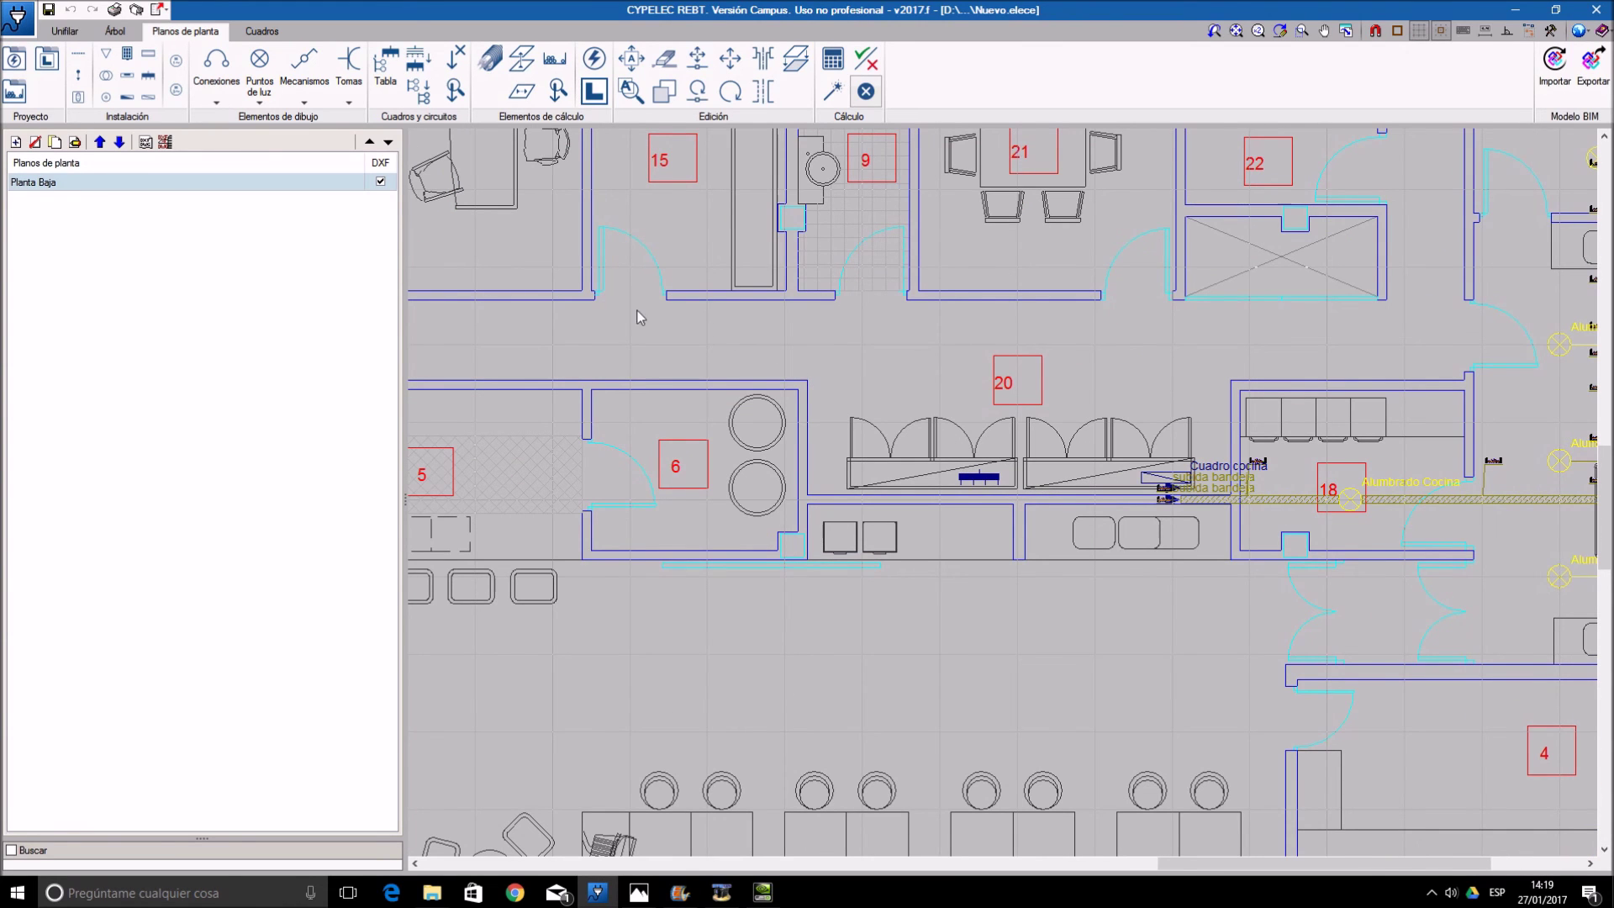
click(488, 72)
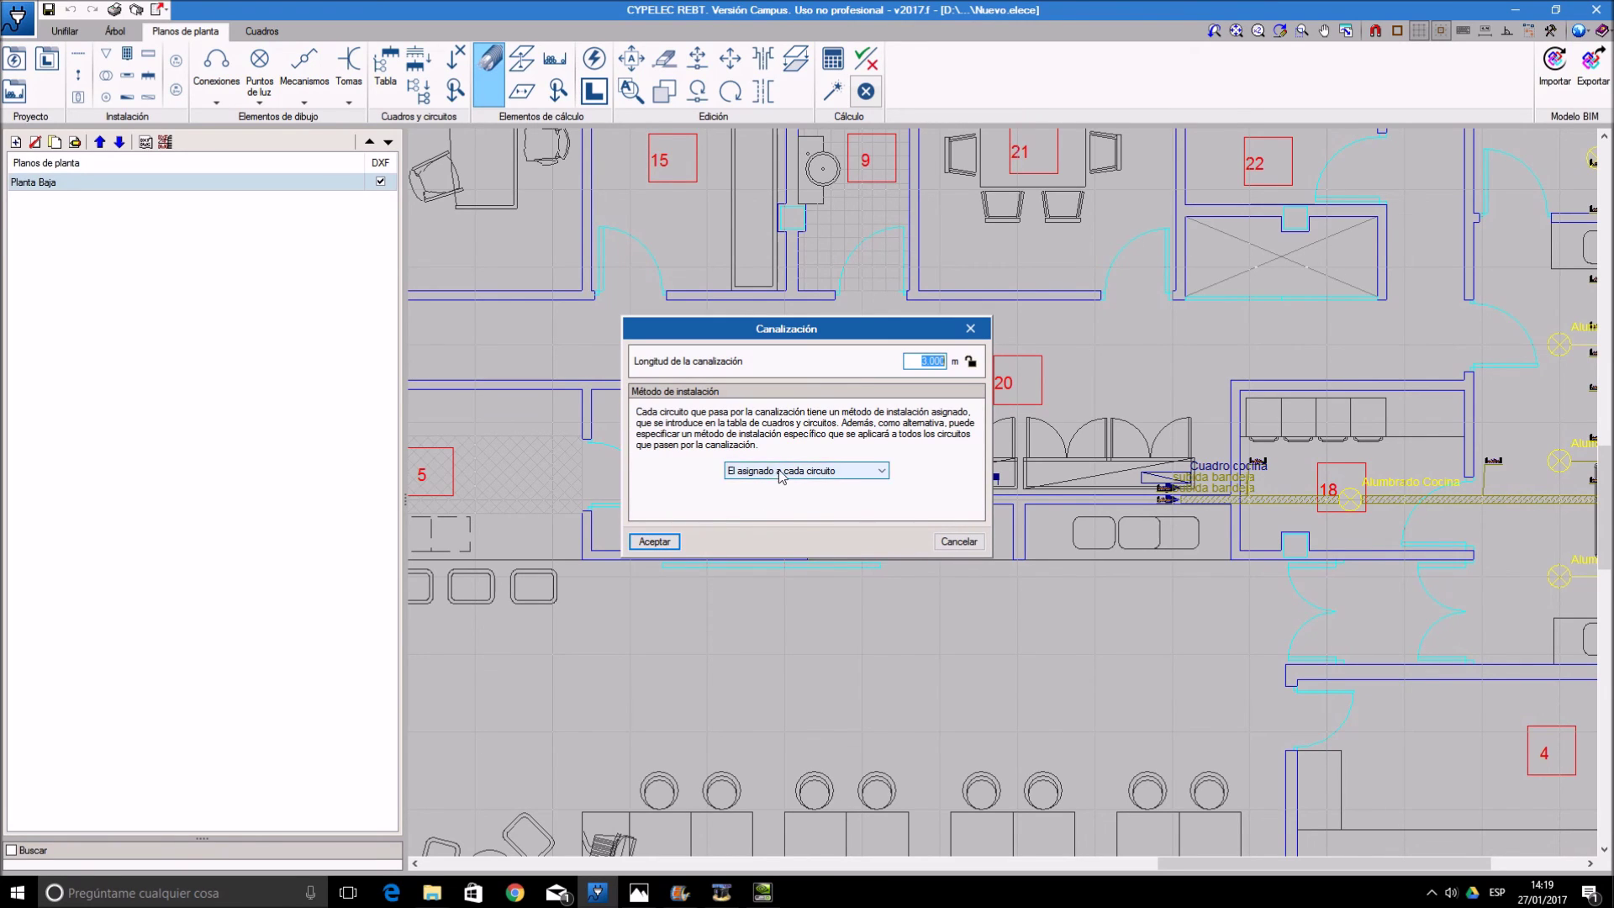
click(656, 541)
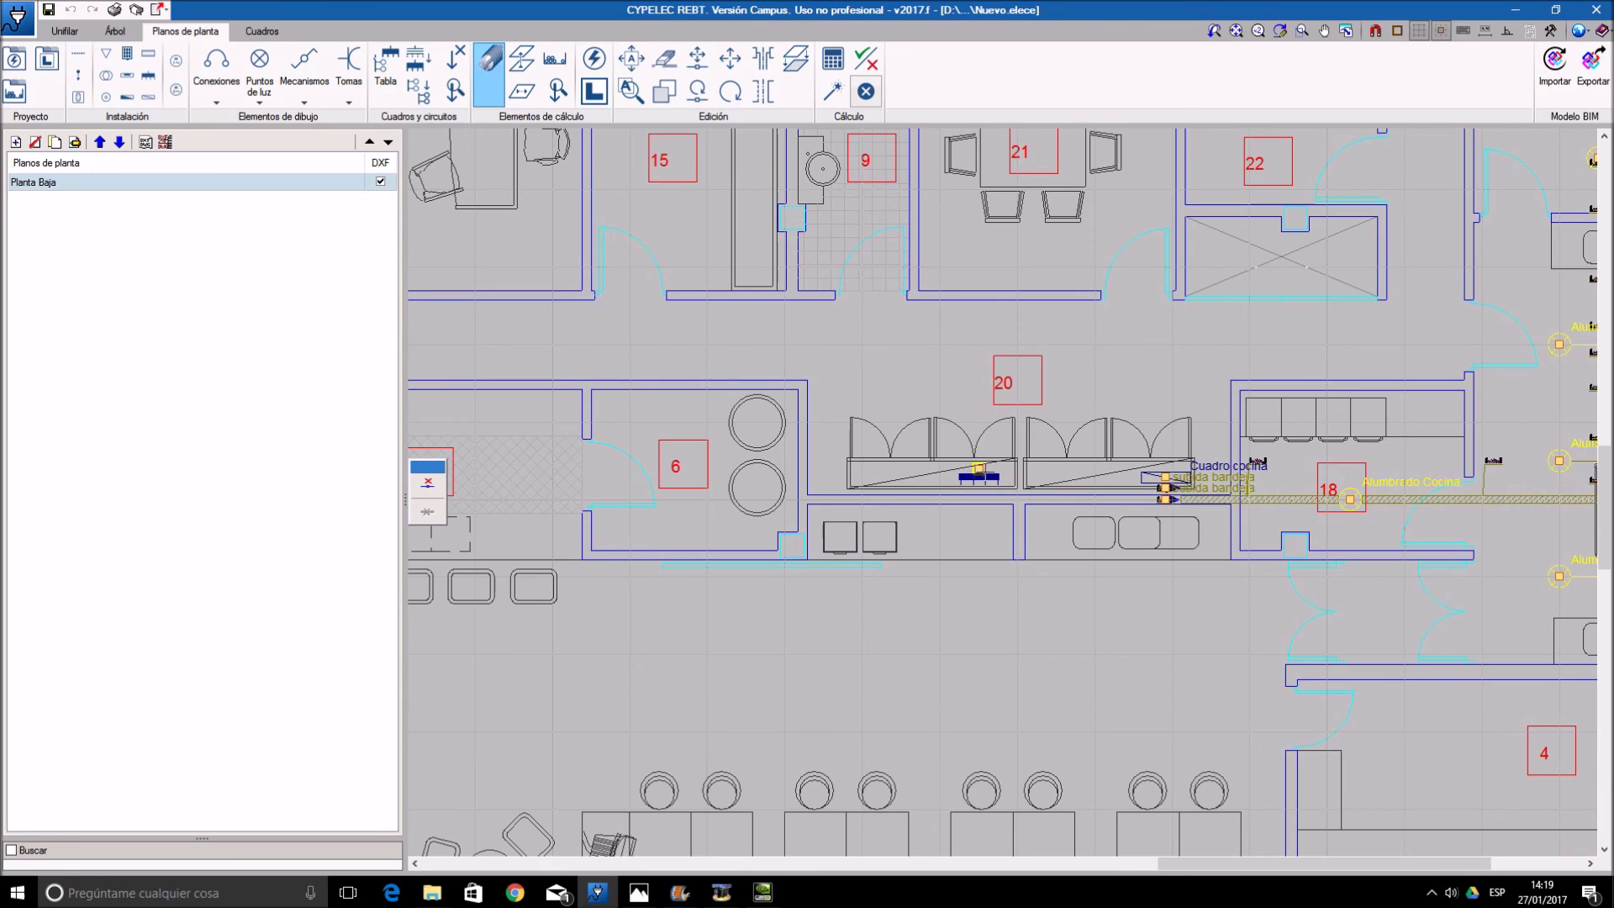
scroll(1166, 469, up, 1)
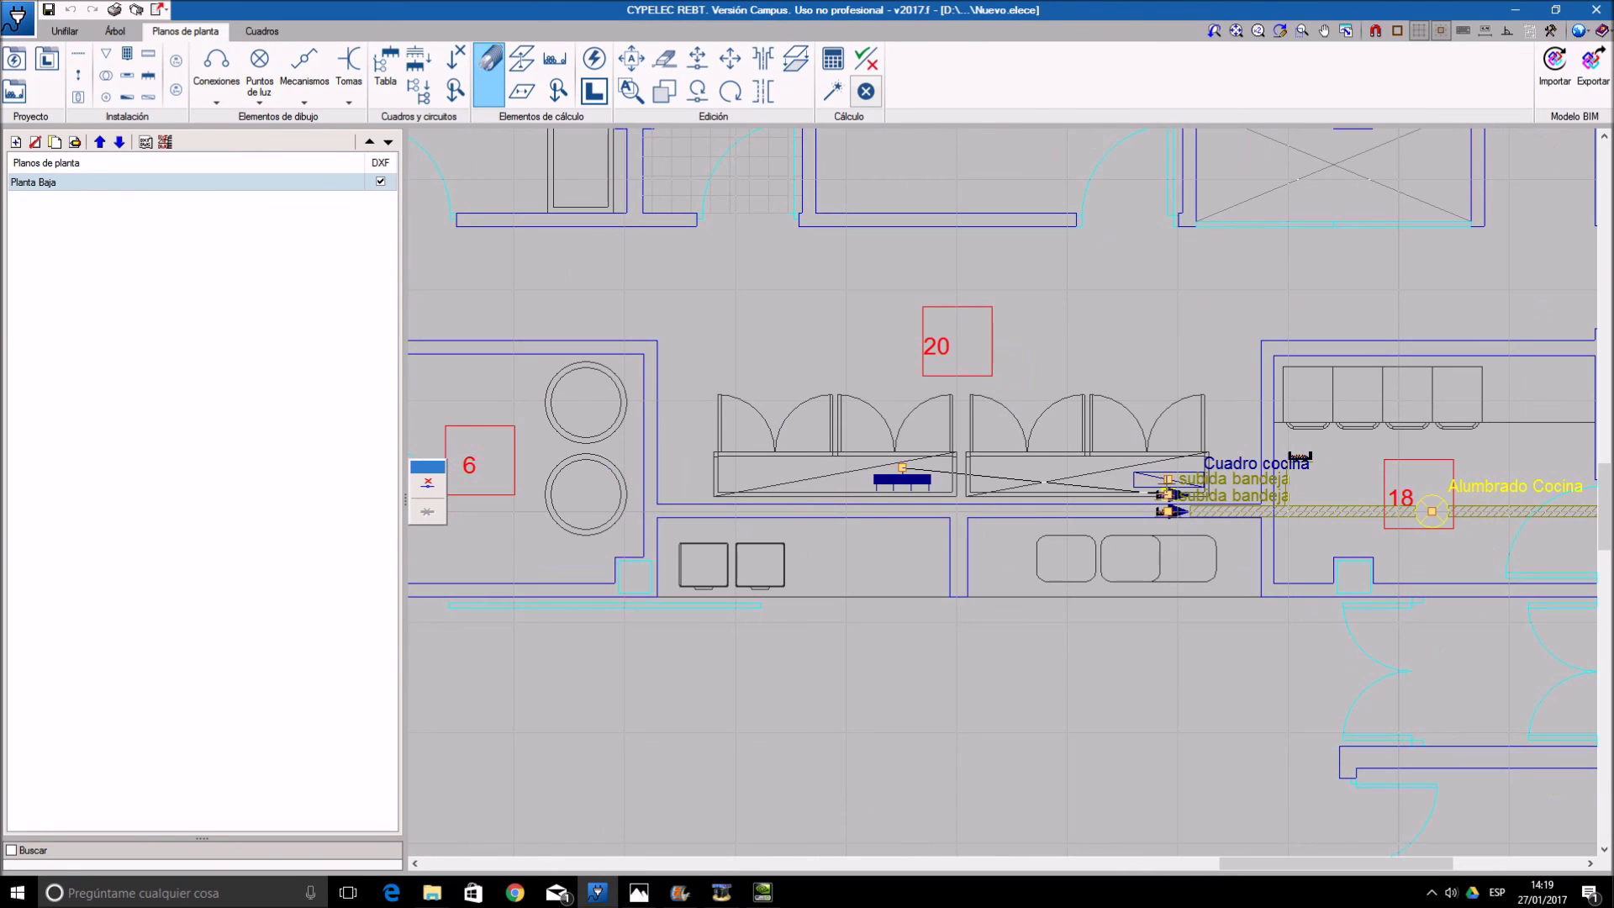
click(1167, 479)
- Start a conduit at the main panel in room 20 and route it into the corridor and along it to beside room 5
scroll(866, 554, down, 1)
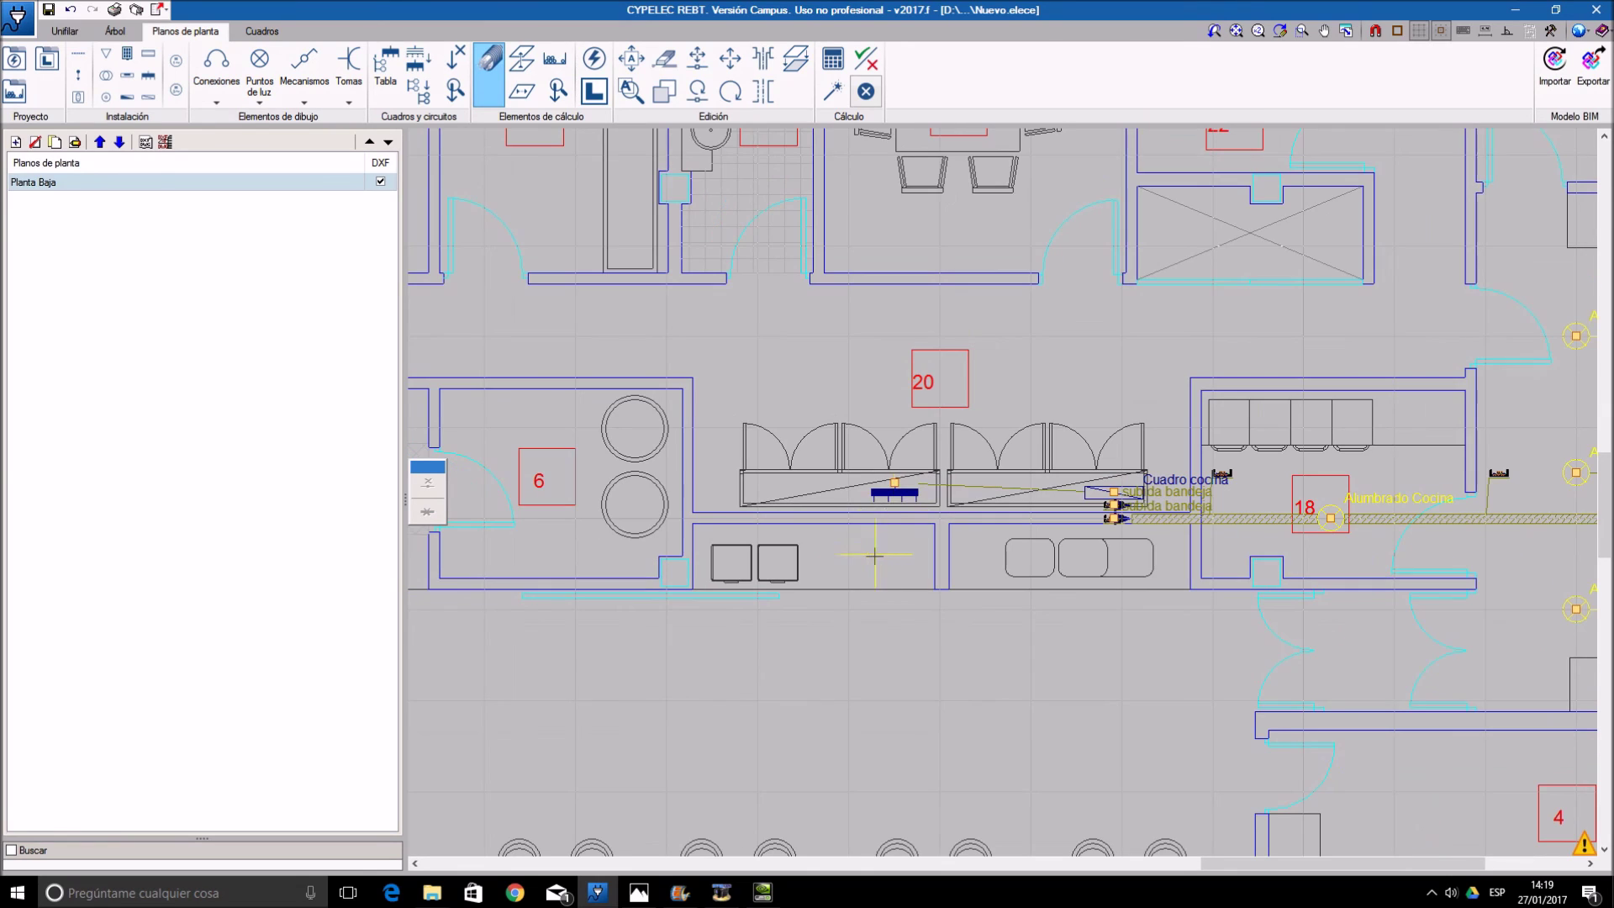
scroll(883, 595, down, 1)
middle_drag(930, 594, 1306, 596)
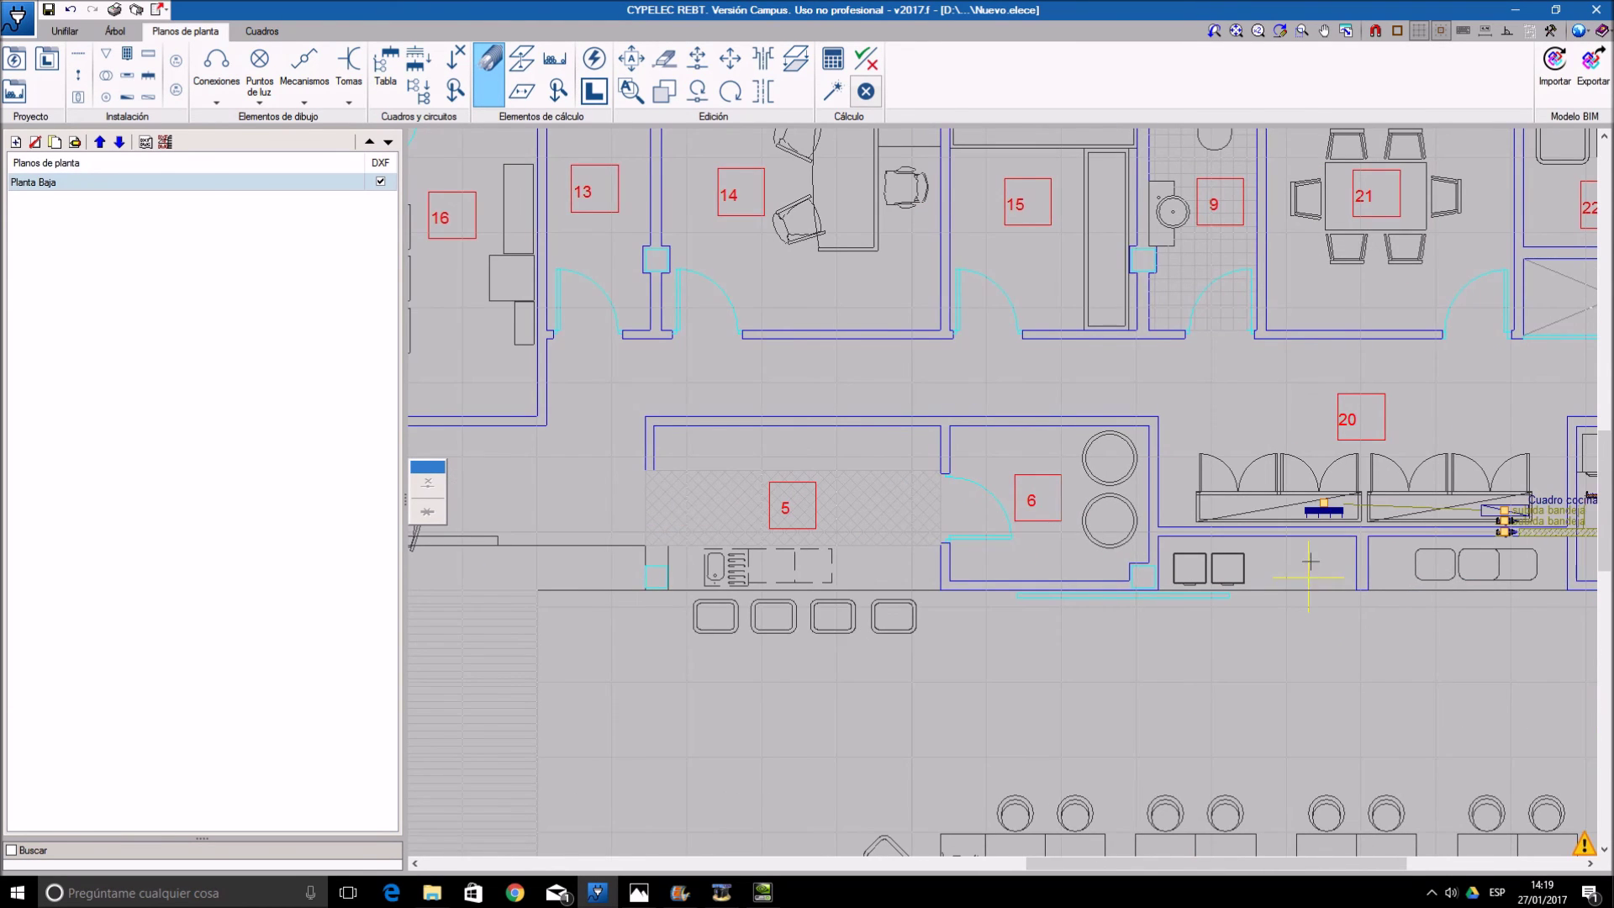
scroll(1310, 542, down, 1)
click(1322, 509)
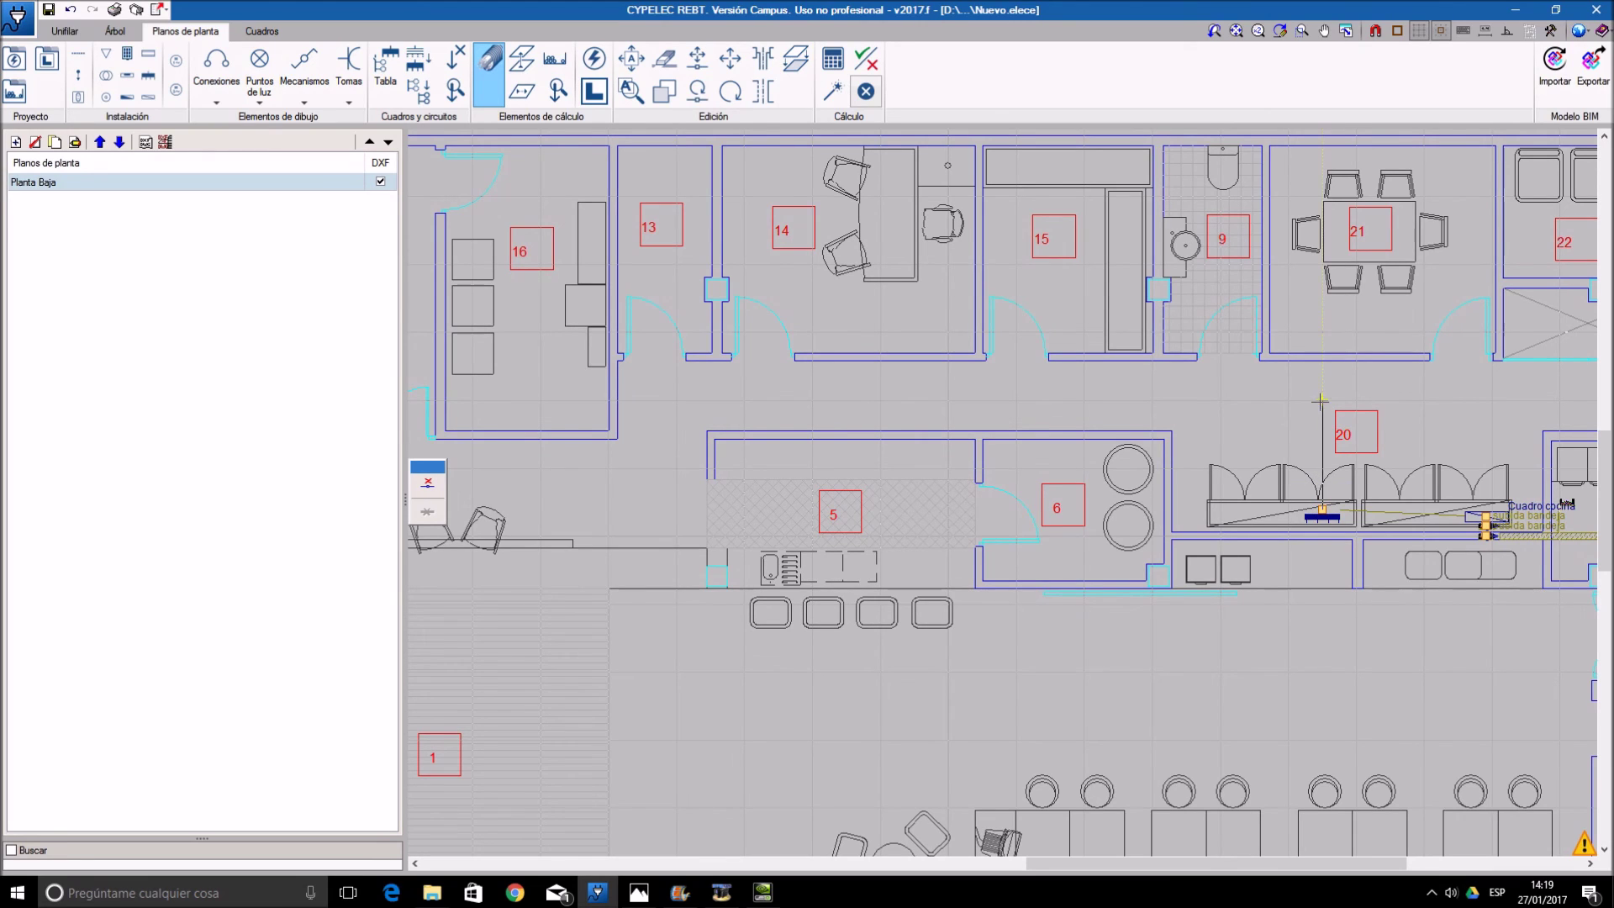
click(1322, 400)
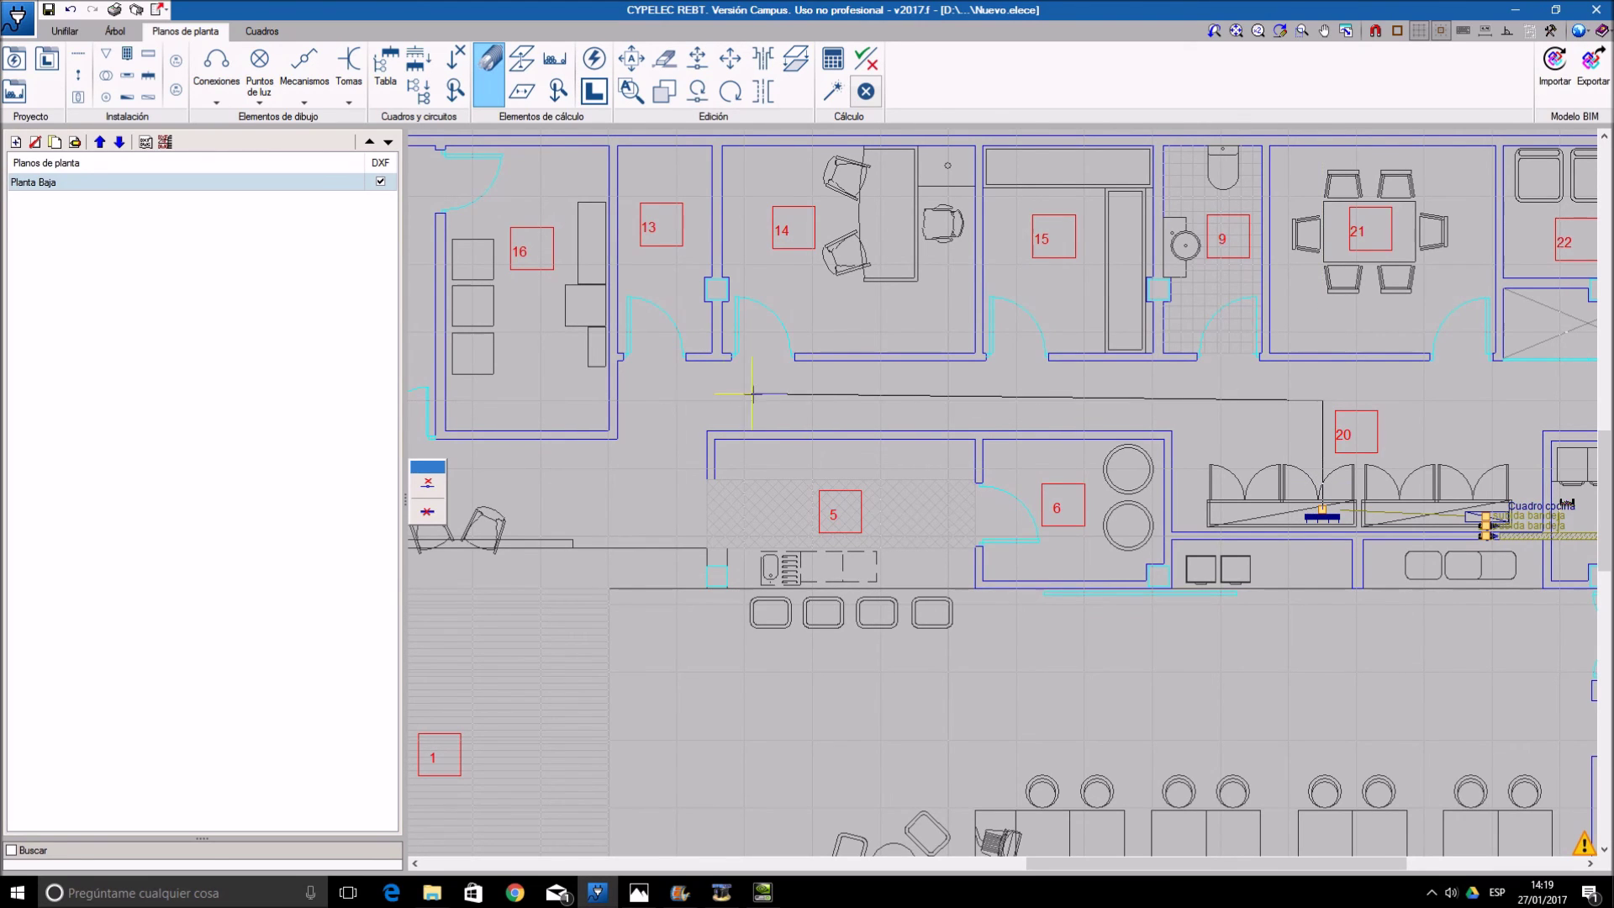
click(656, 399)
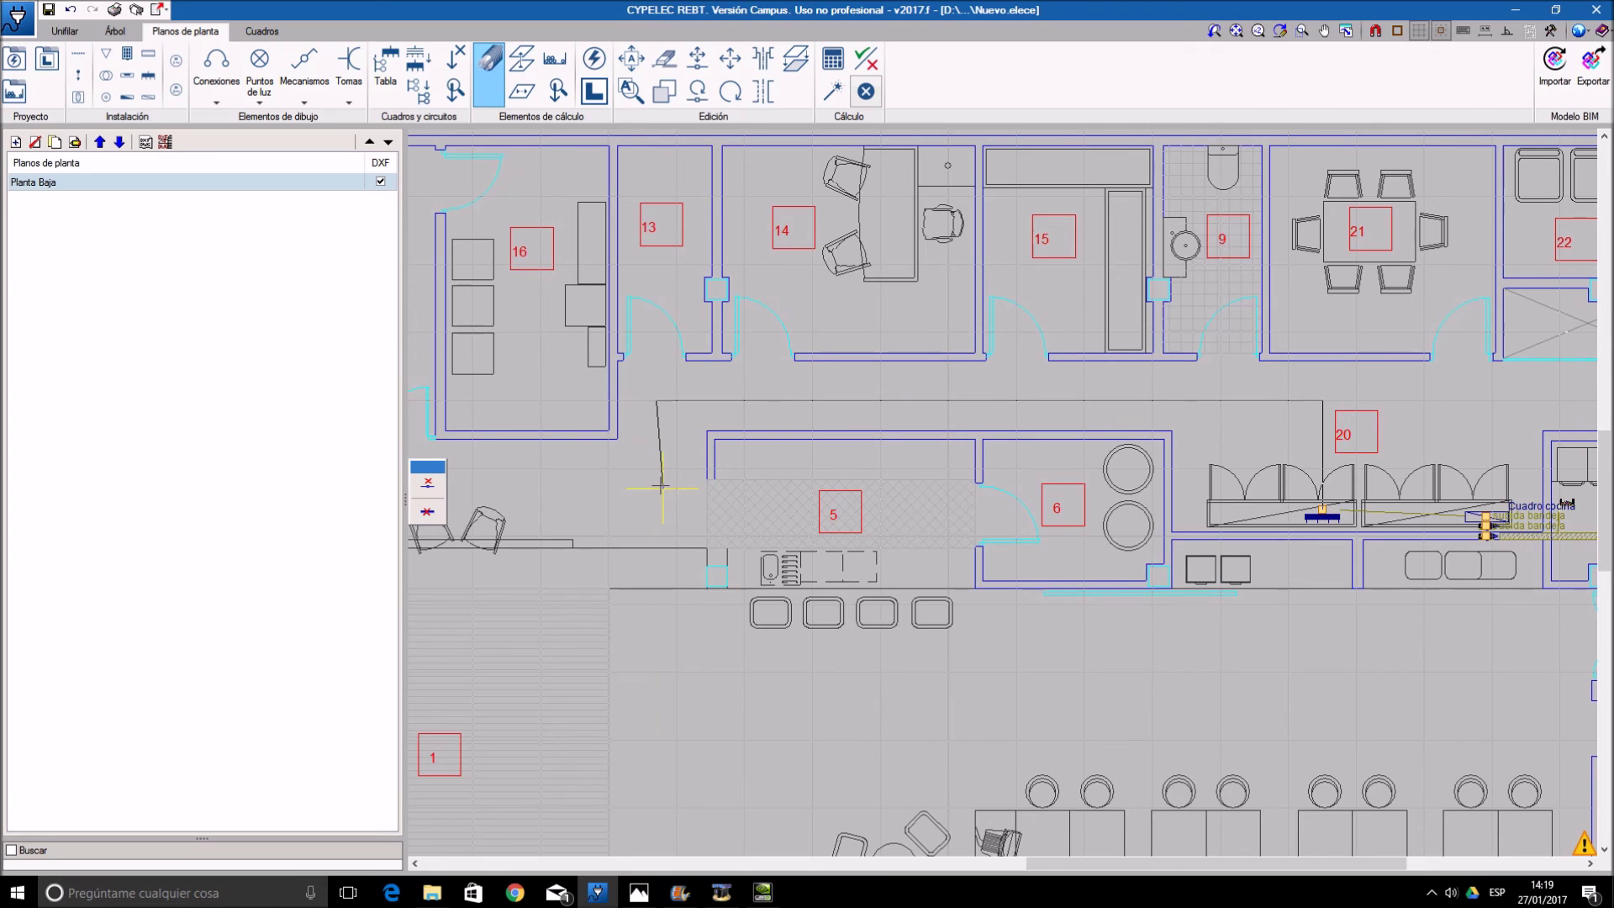
scroll(667, 500, down, 2)
right_click(668, 503)
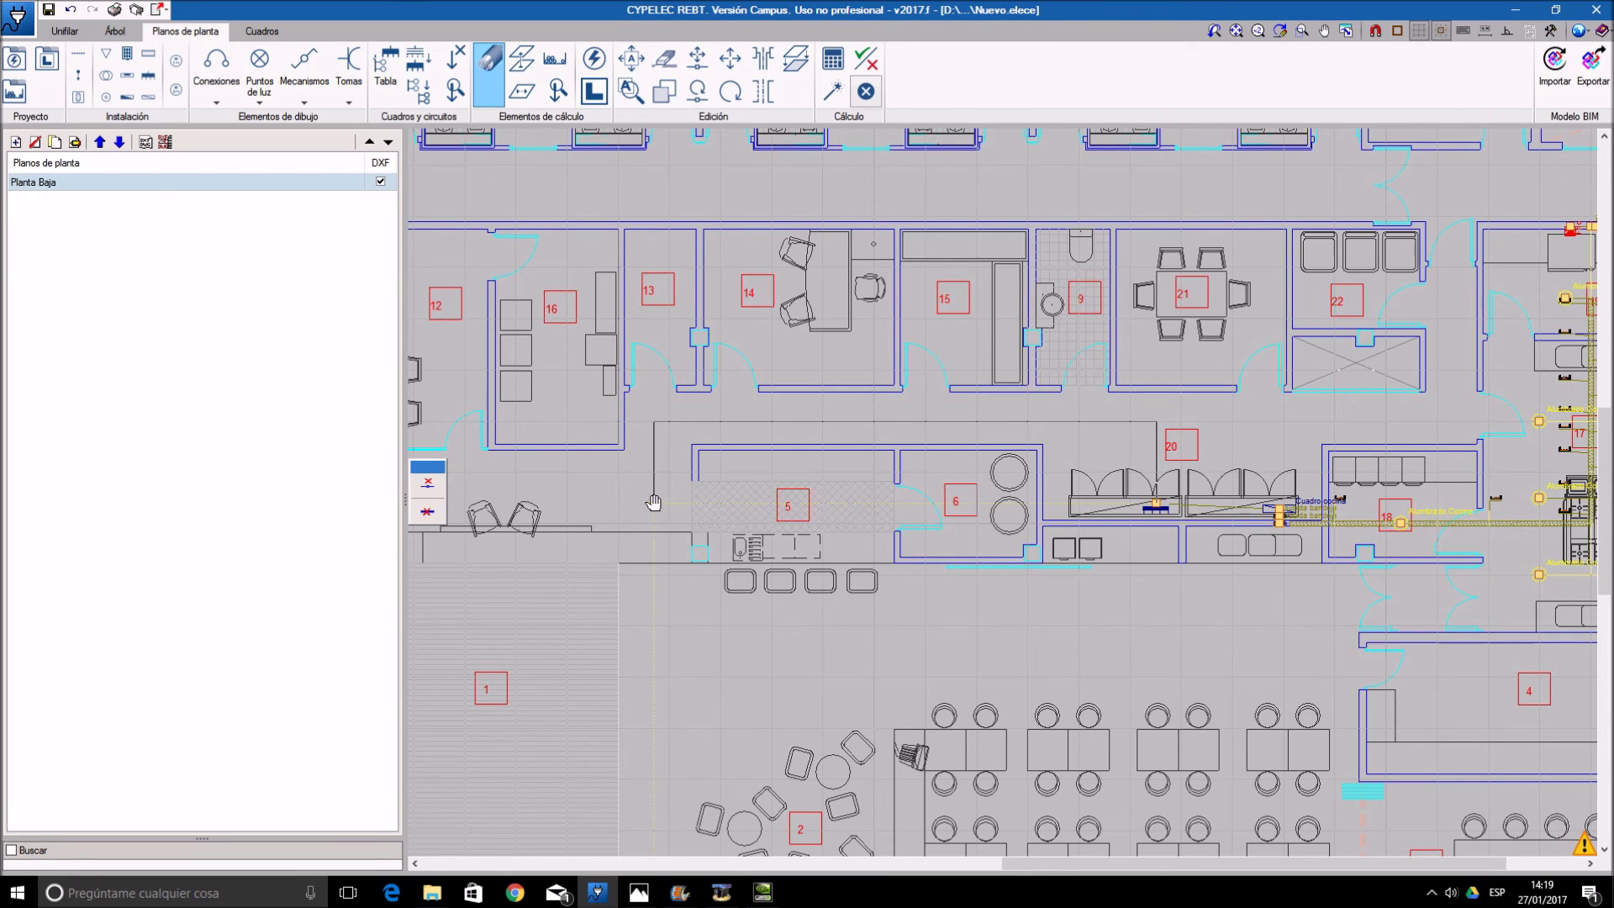
mouse_move(930, 477)
middle_down()
mouse_move(1224, 446)
mouse_move(1184, 456)
middle_up()
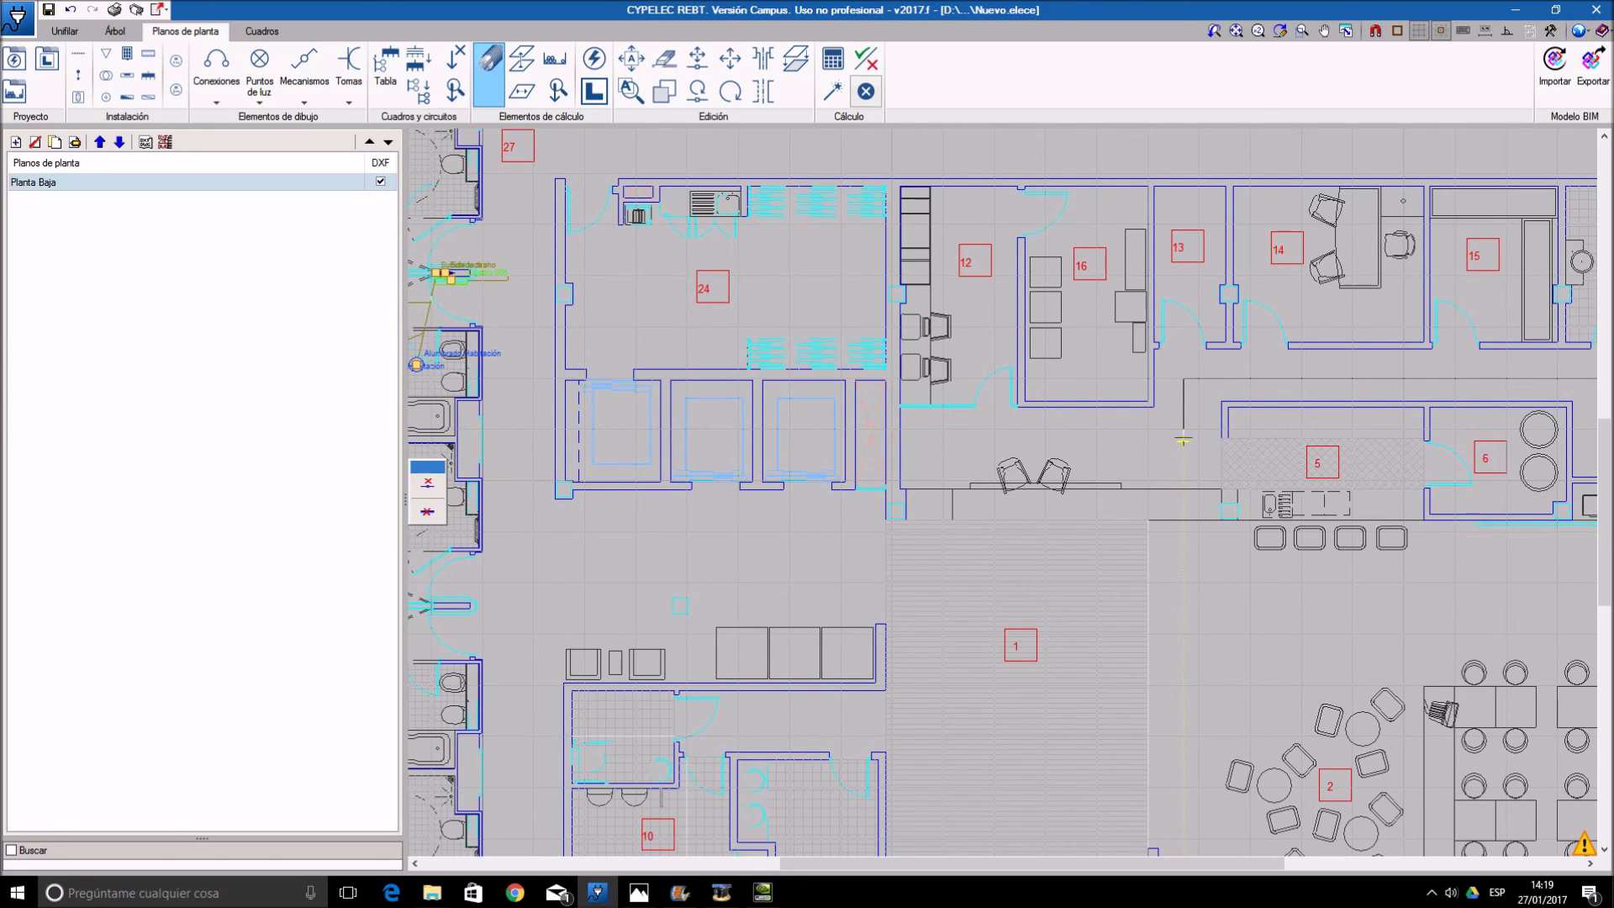
- Continue the conduit behind the reception desk, across the lobby and along the bedroom corridor, ending at the panel of room 005
click(1183, 441)
click(943, 441)
click(942, 569)
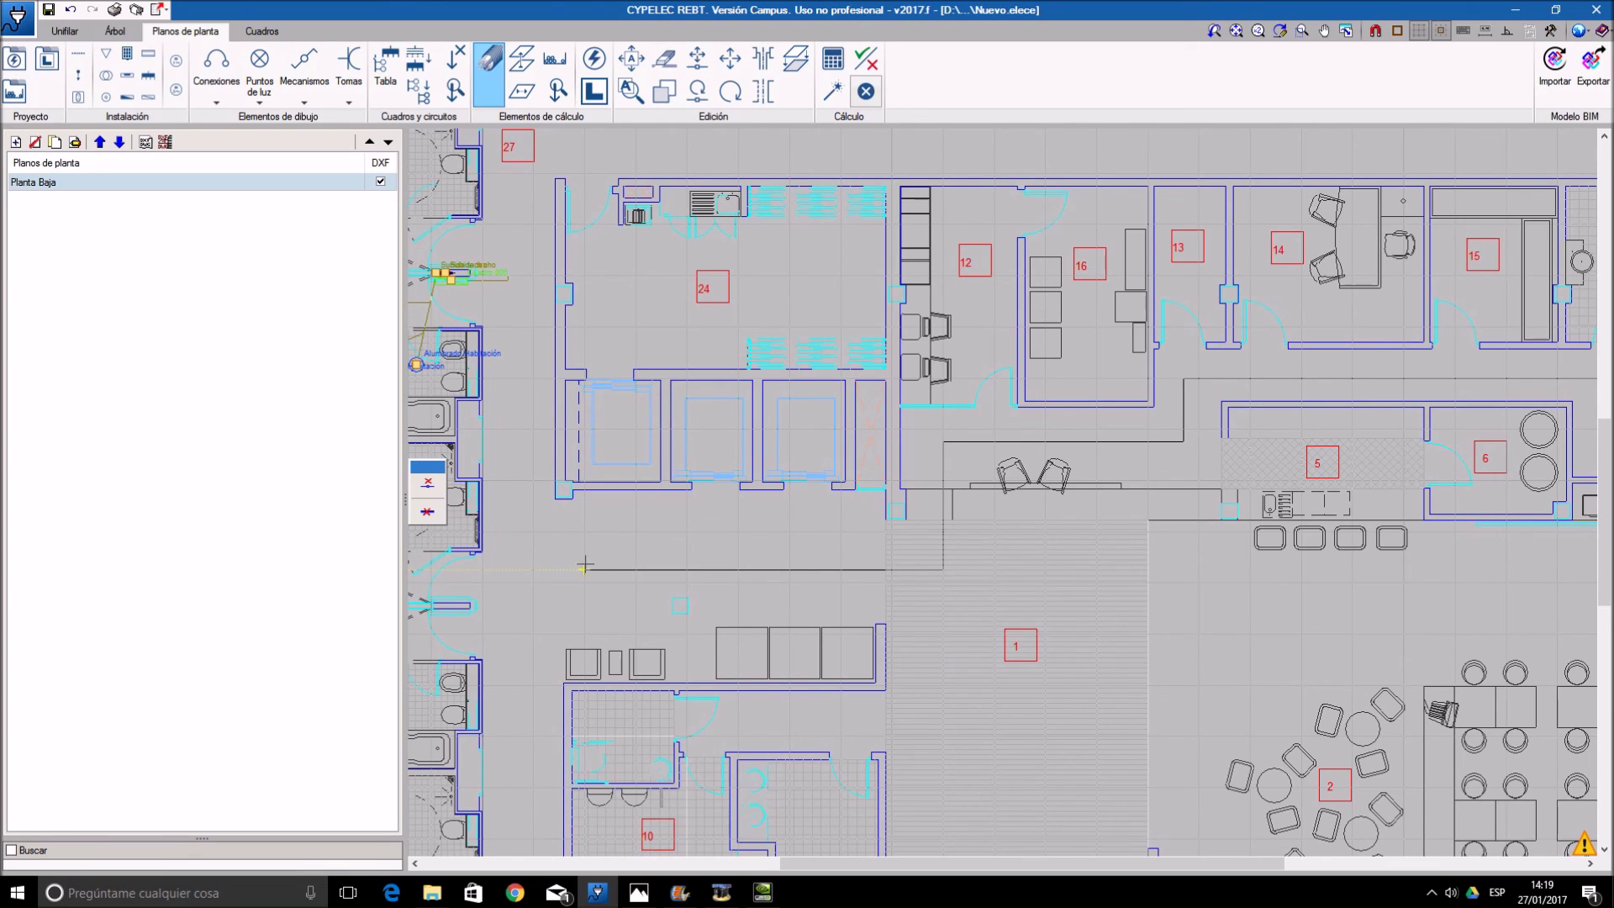
middle_drag(528, 570, 836, 566)
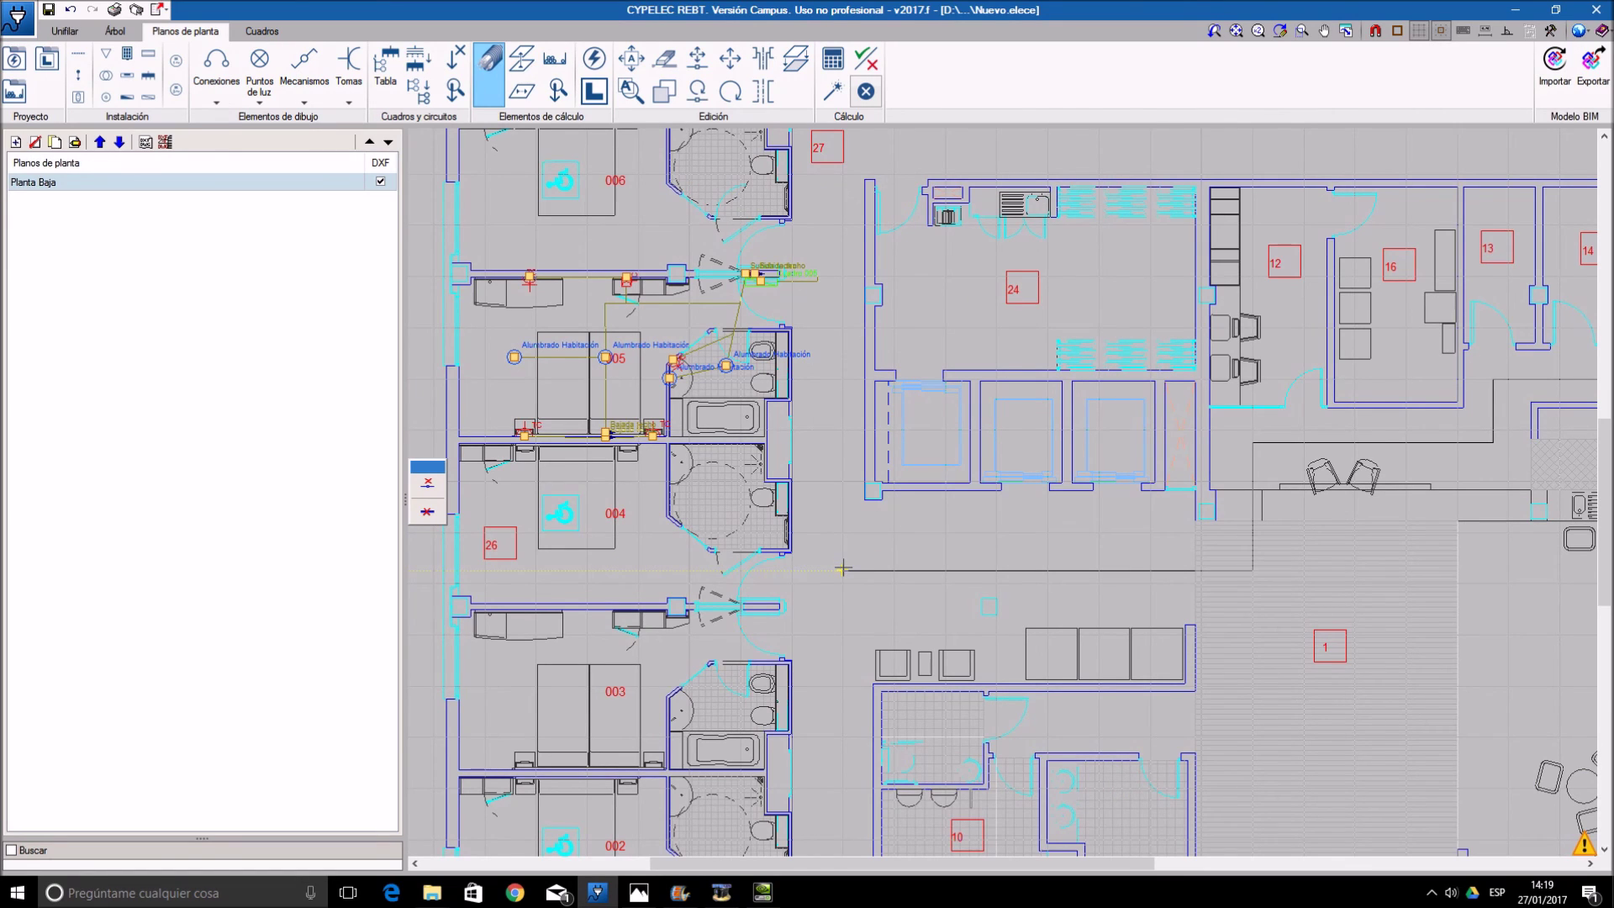
click(843, 569)
click(840, 276)
click(761, 276)
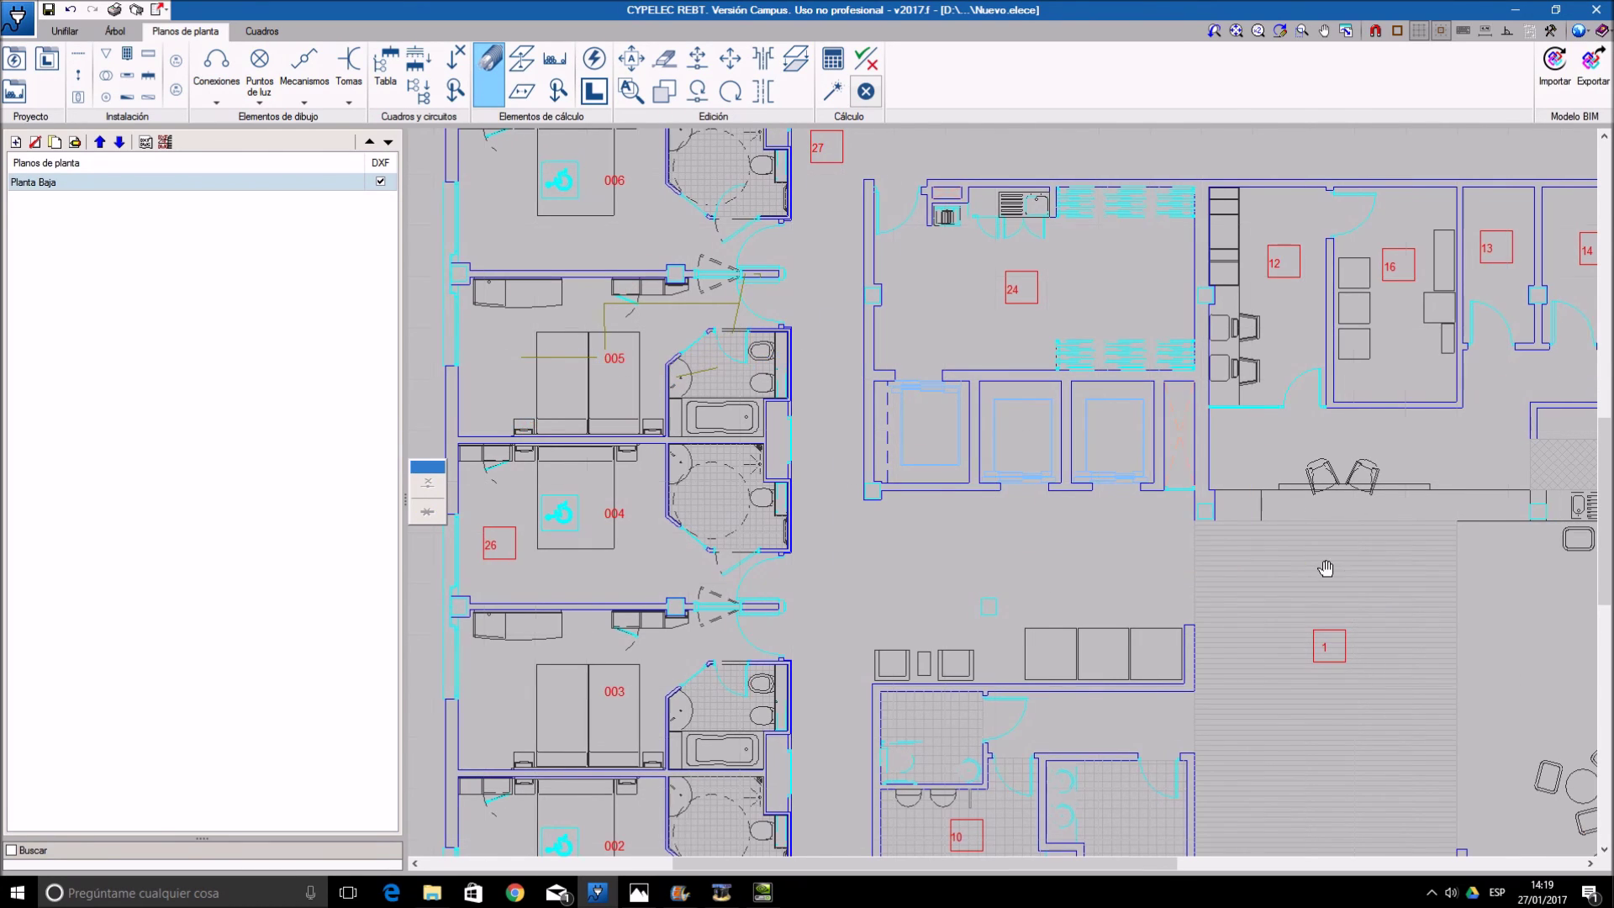
scroll(1309, 583, right, 1)
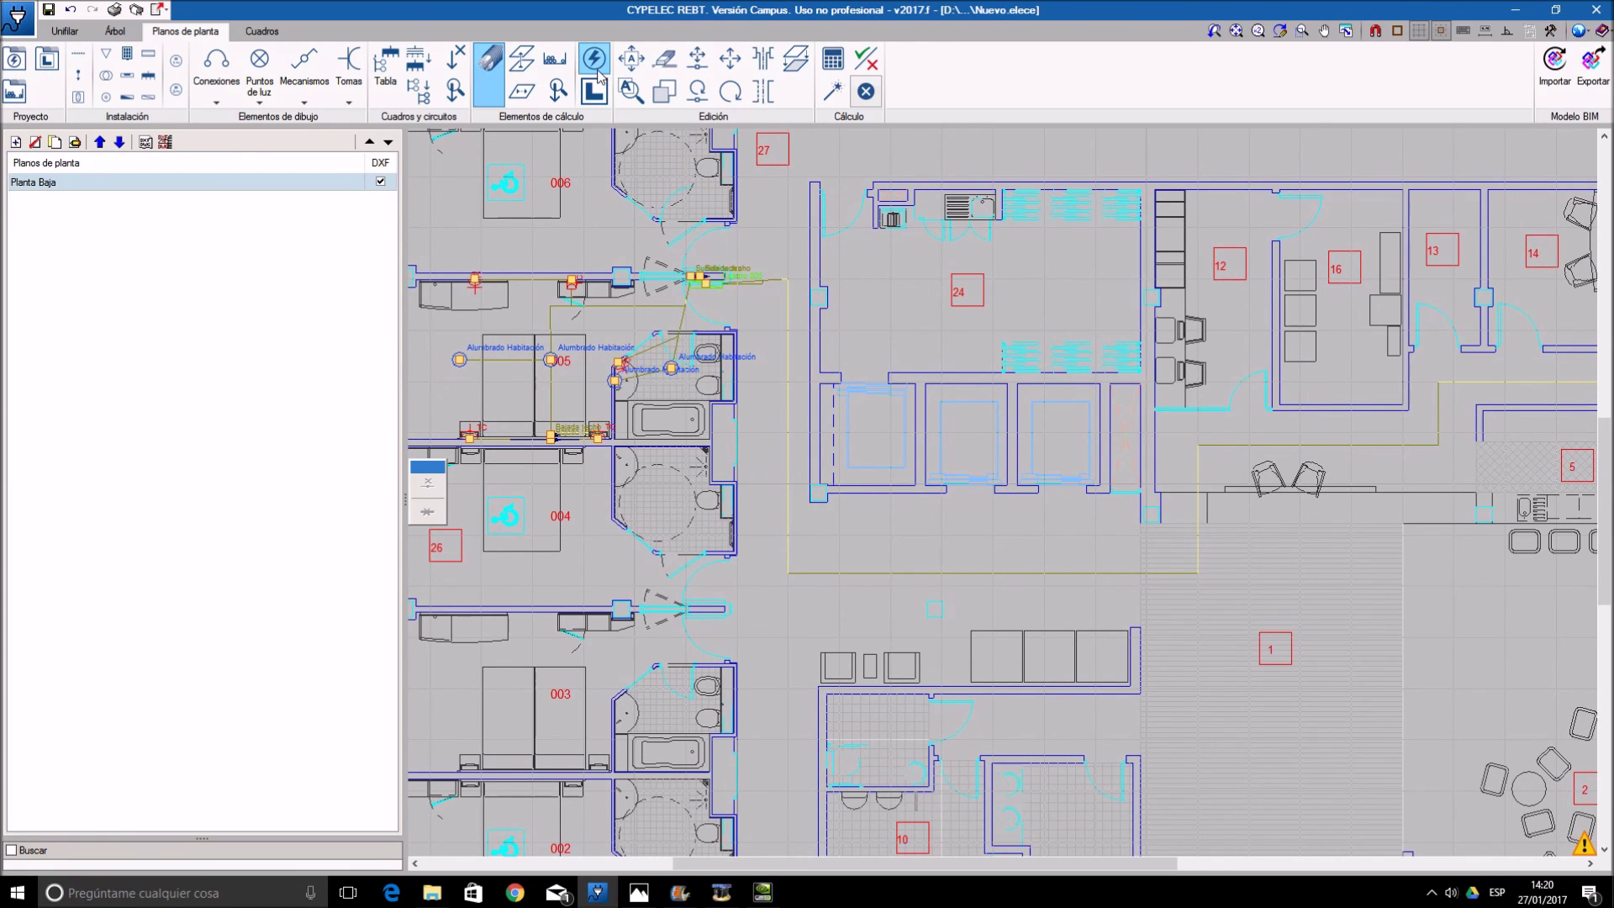
- Size the cable sections with Desde la sección mínima and the conduits with Desde las dimensiones mínimas
click(826, 92)
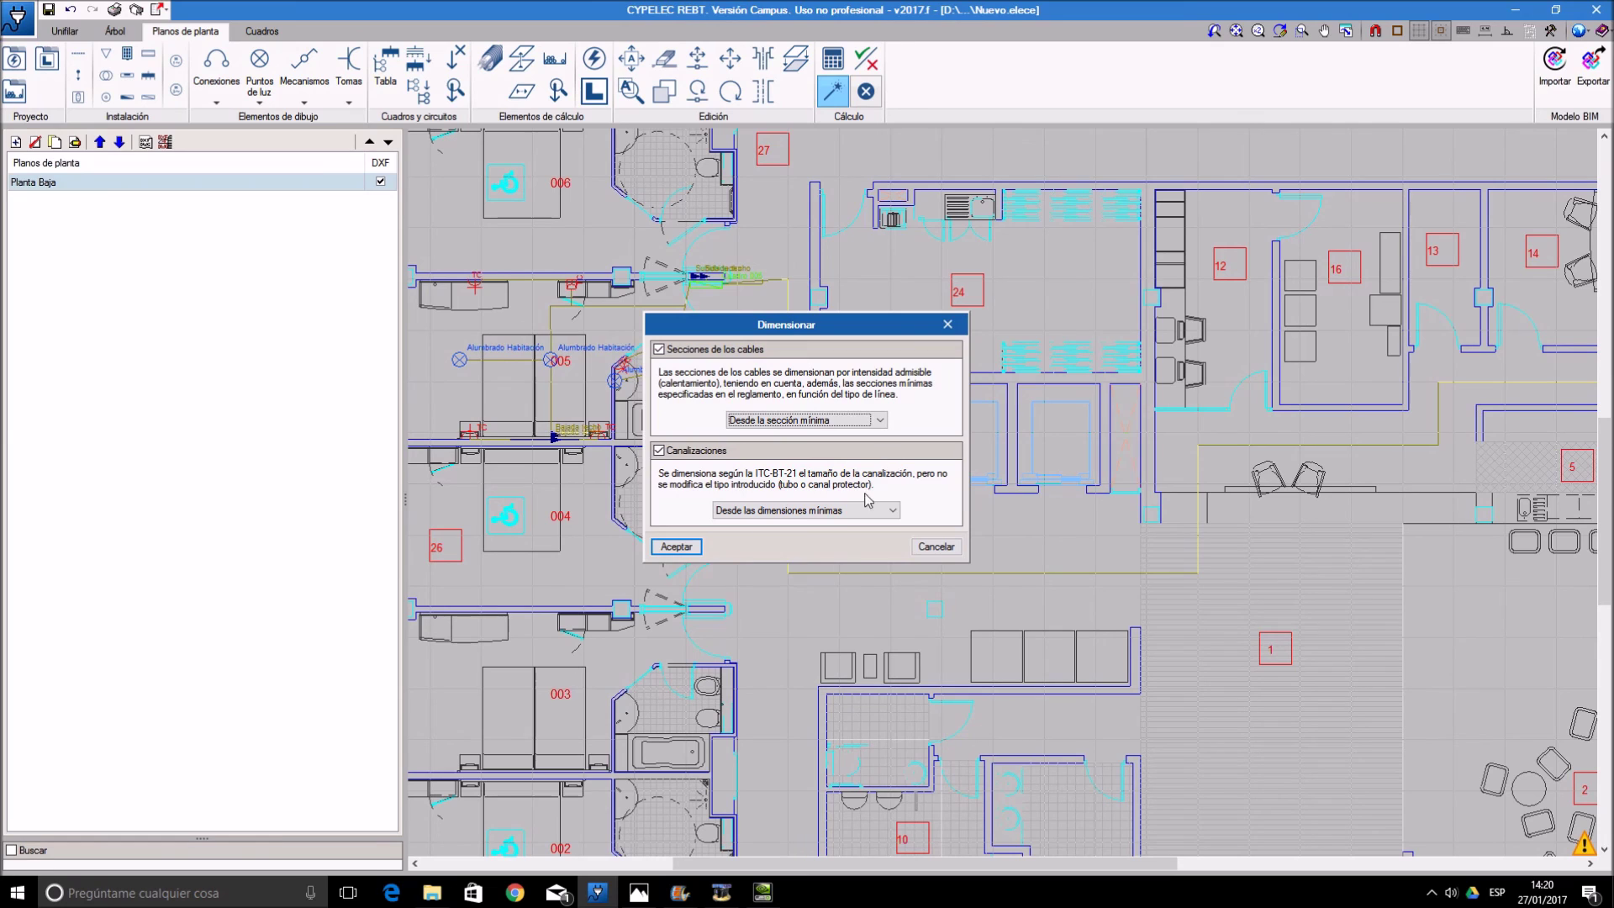
click(678, 547)
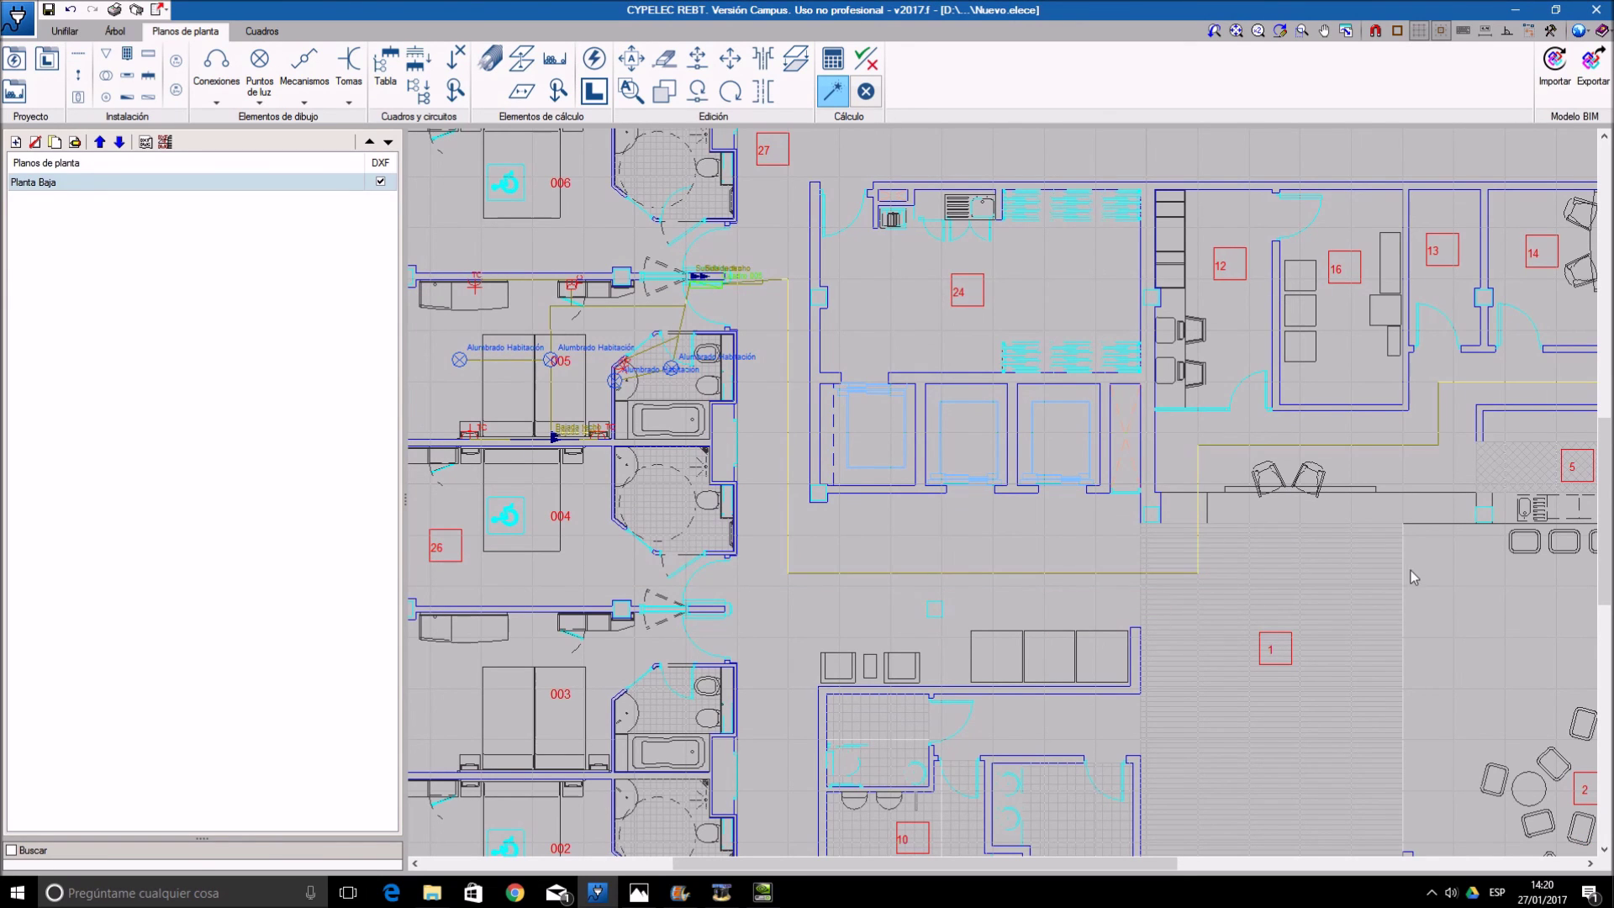
drag(1176, 561, 807, 566)
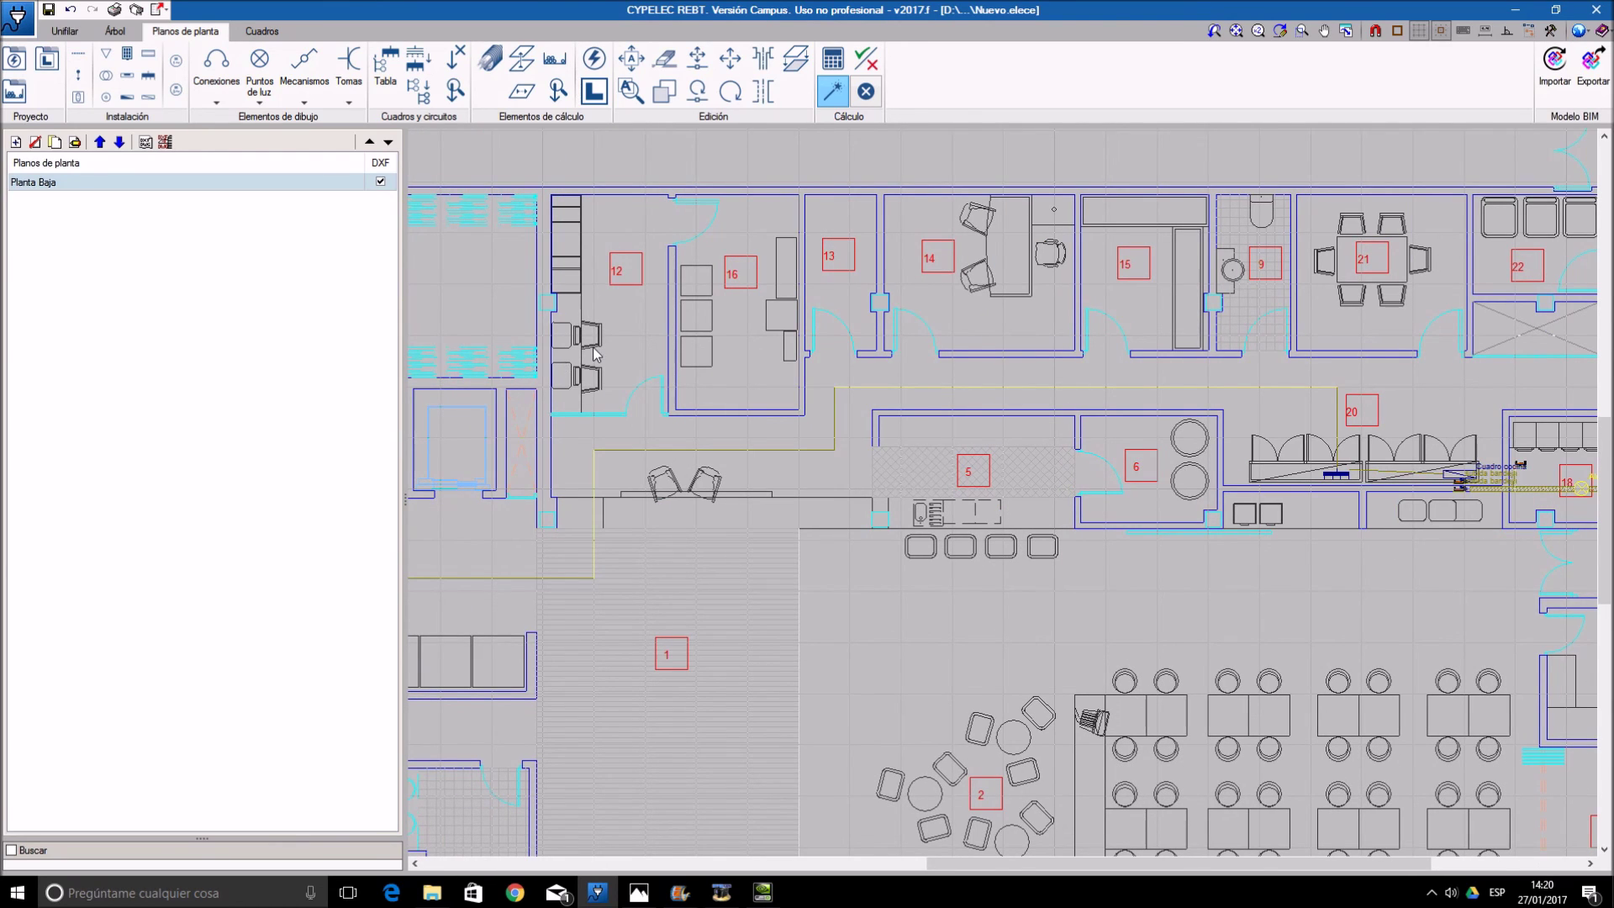
- In the single-line diagram, start importing Cuadro cocina from the floor plans with installation method E: Cable multipolar al aire libre
click(61, 34)
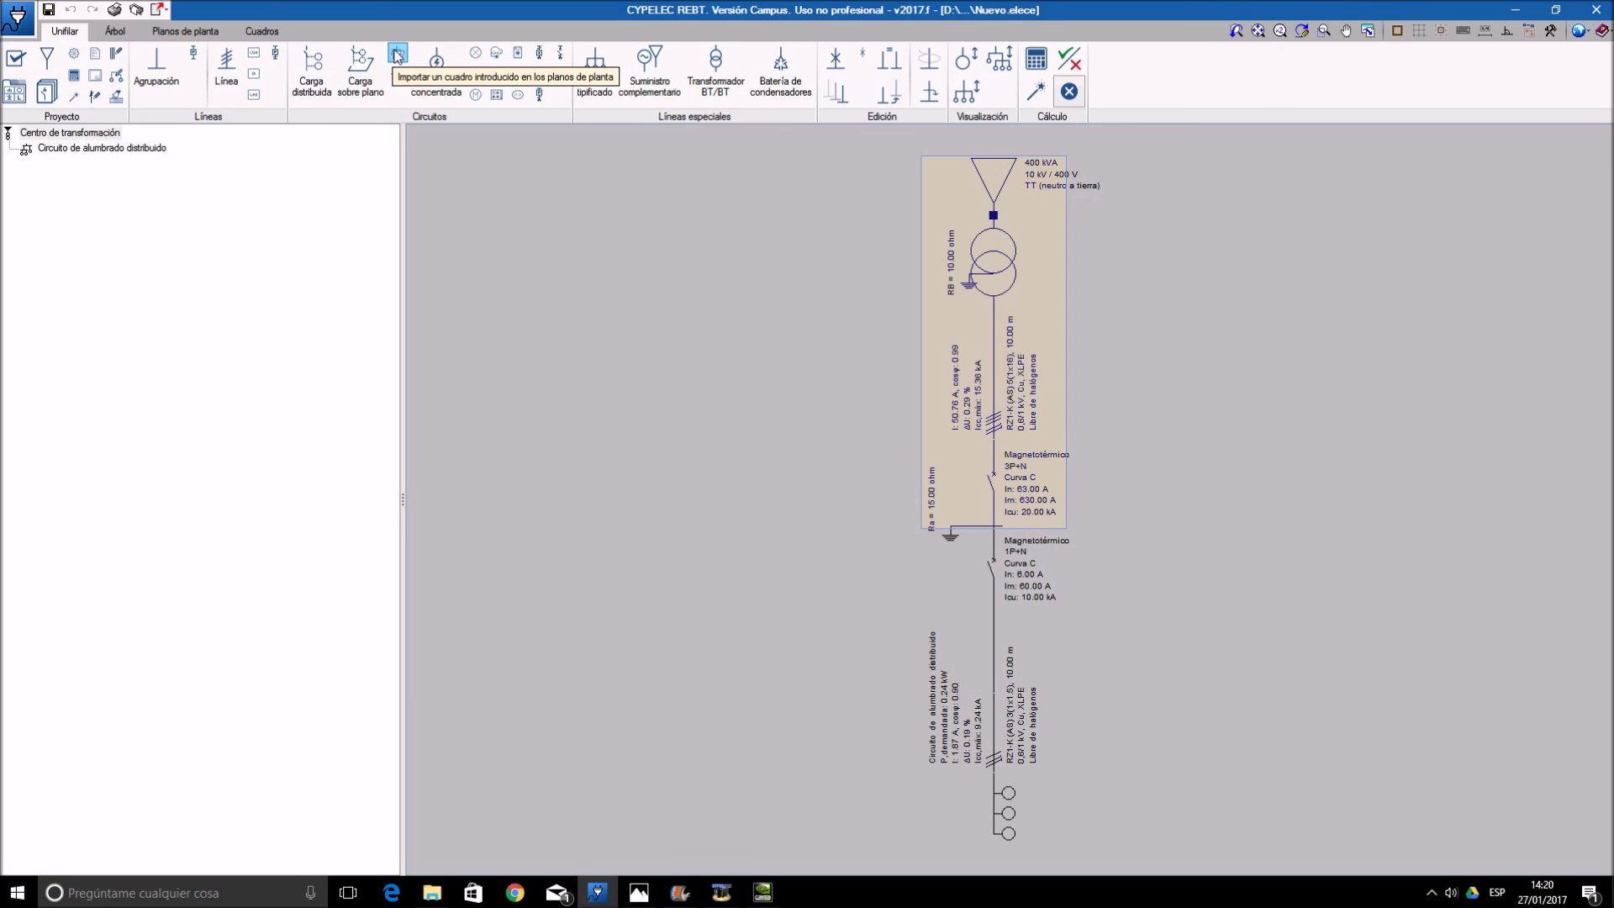
click(398, 56)
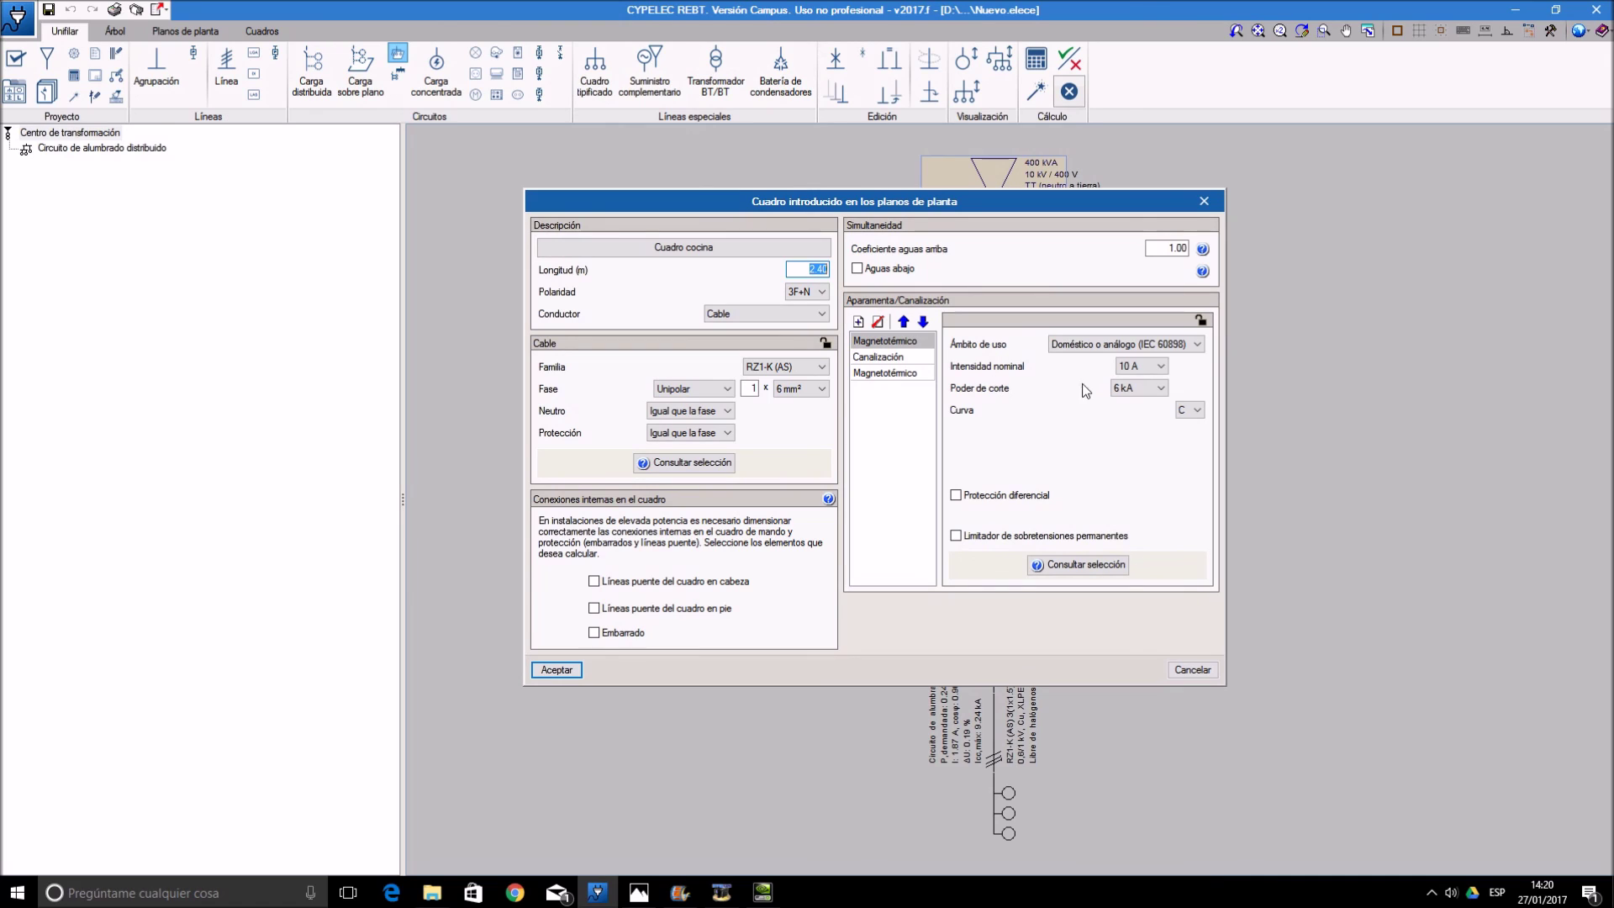
click(918, 358)
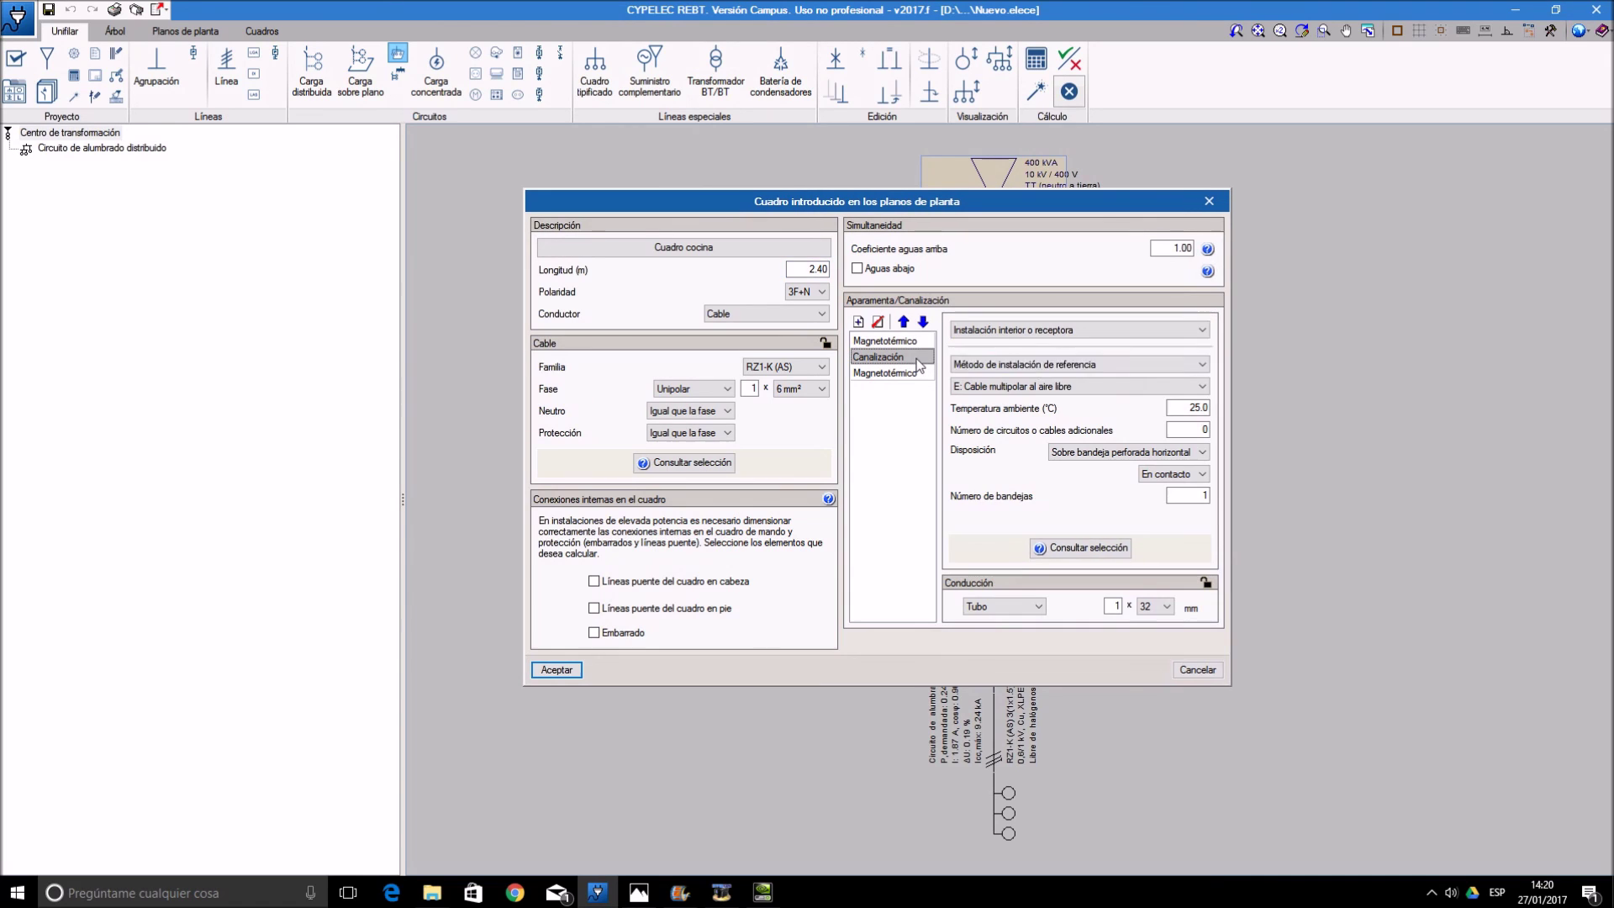
click(1170, 389)
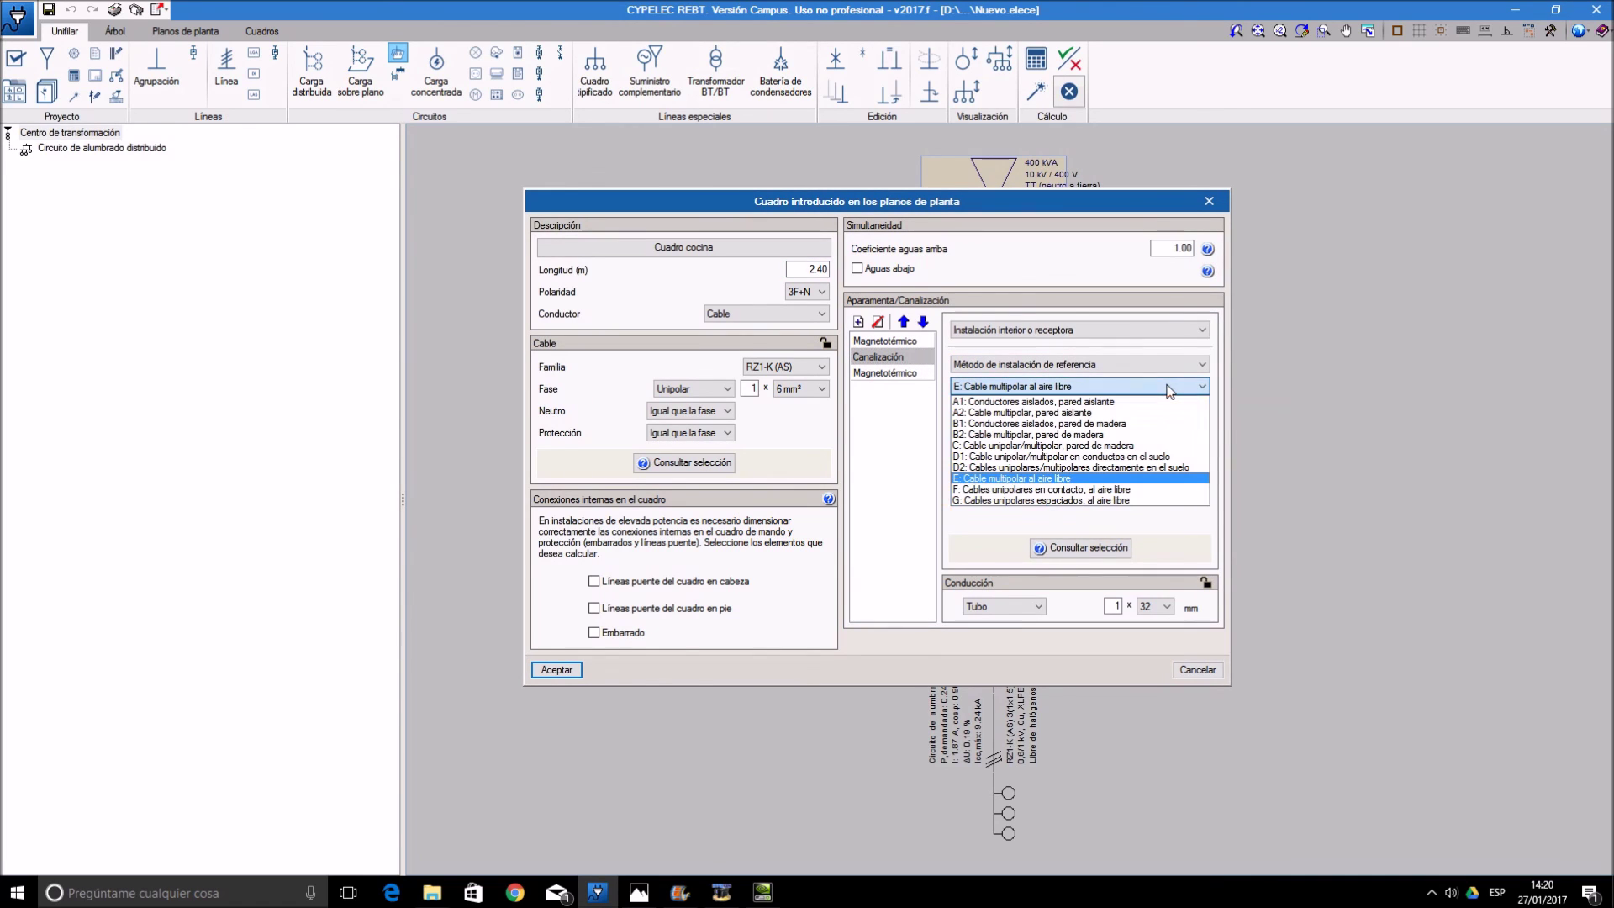
click(1117, 424)
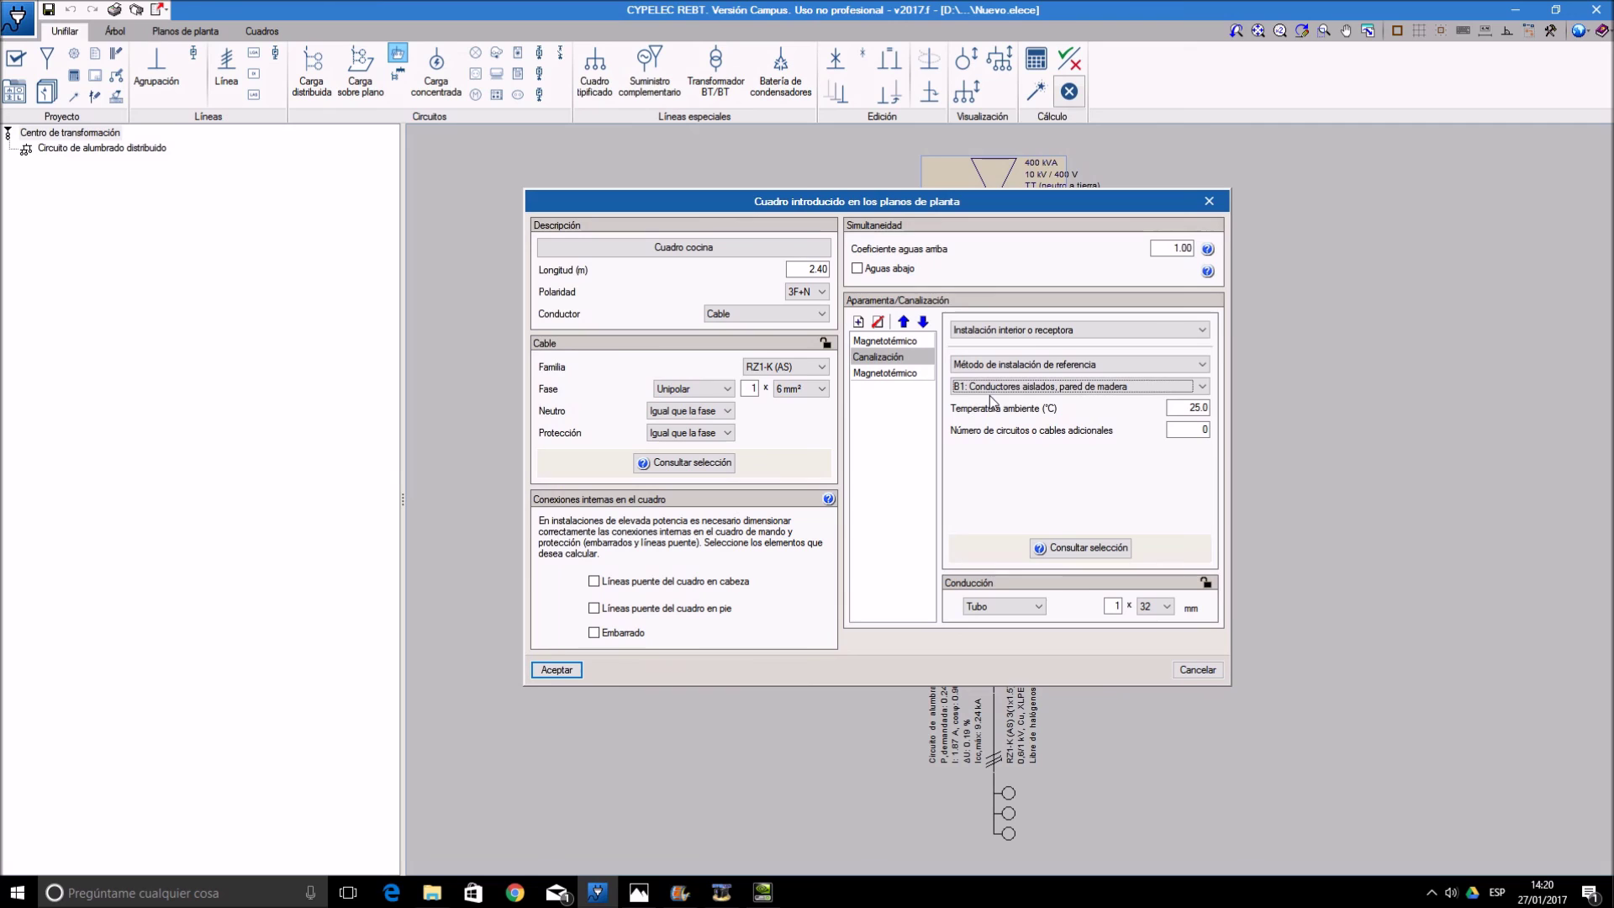
click(1036, 386)
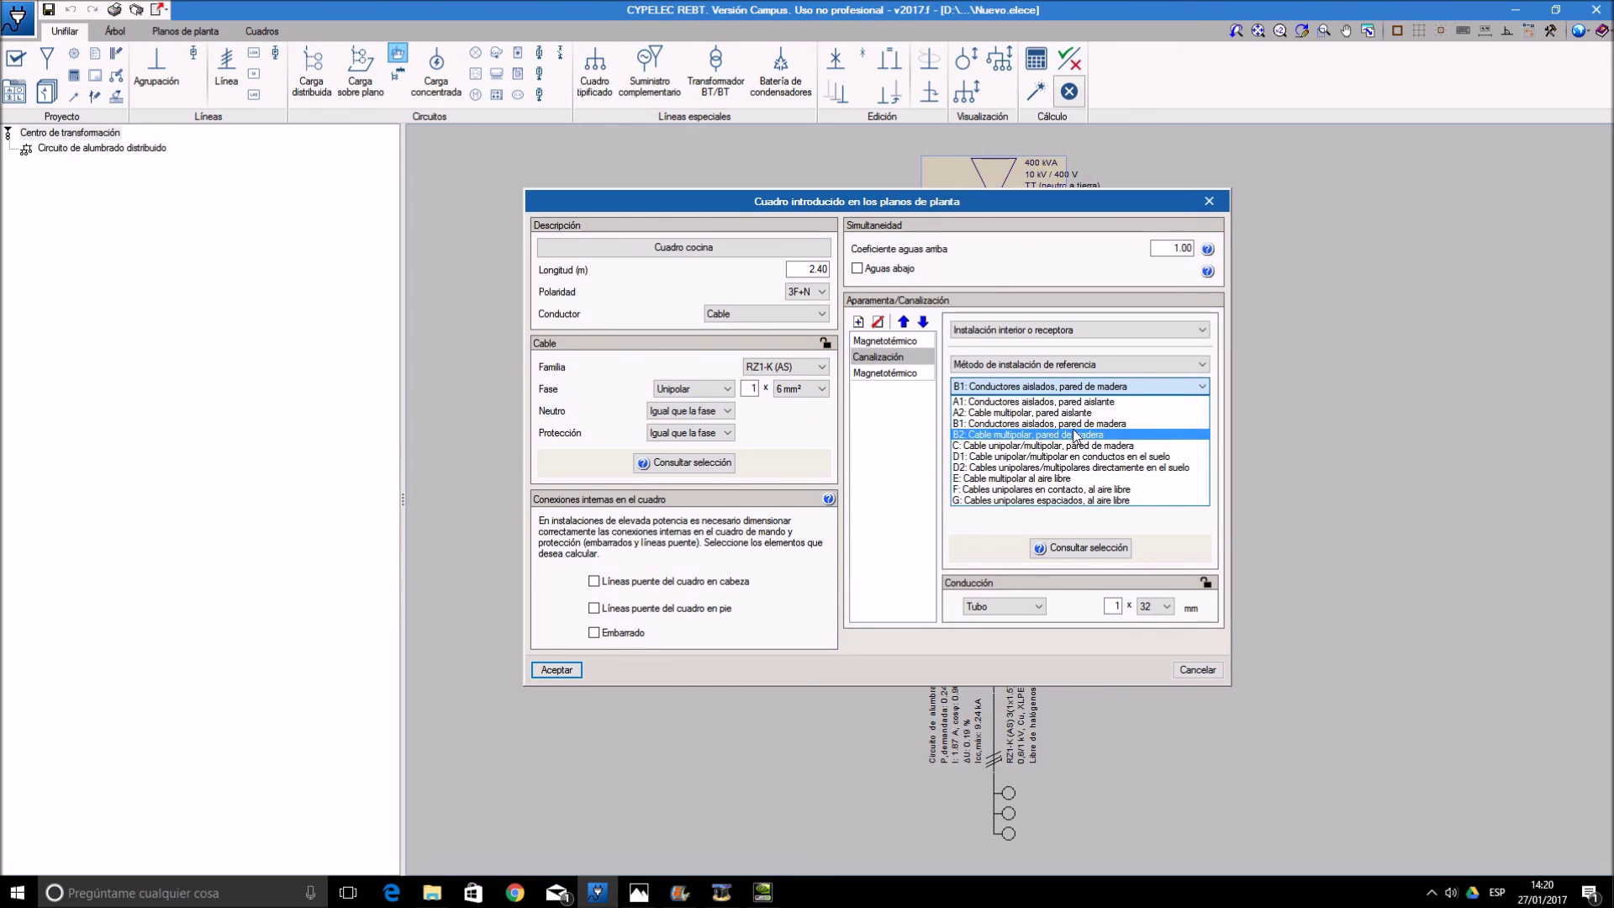
click(1045, 479)
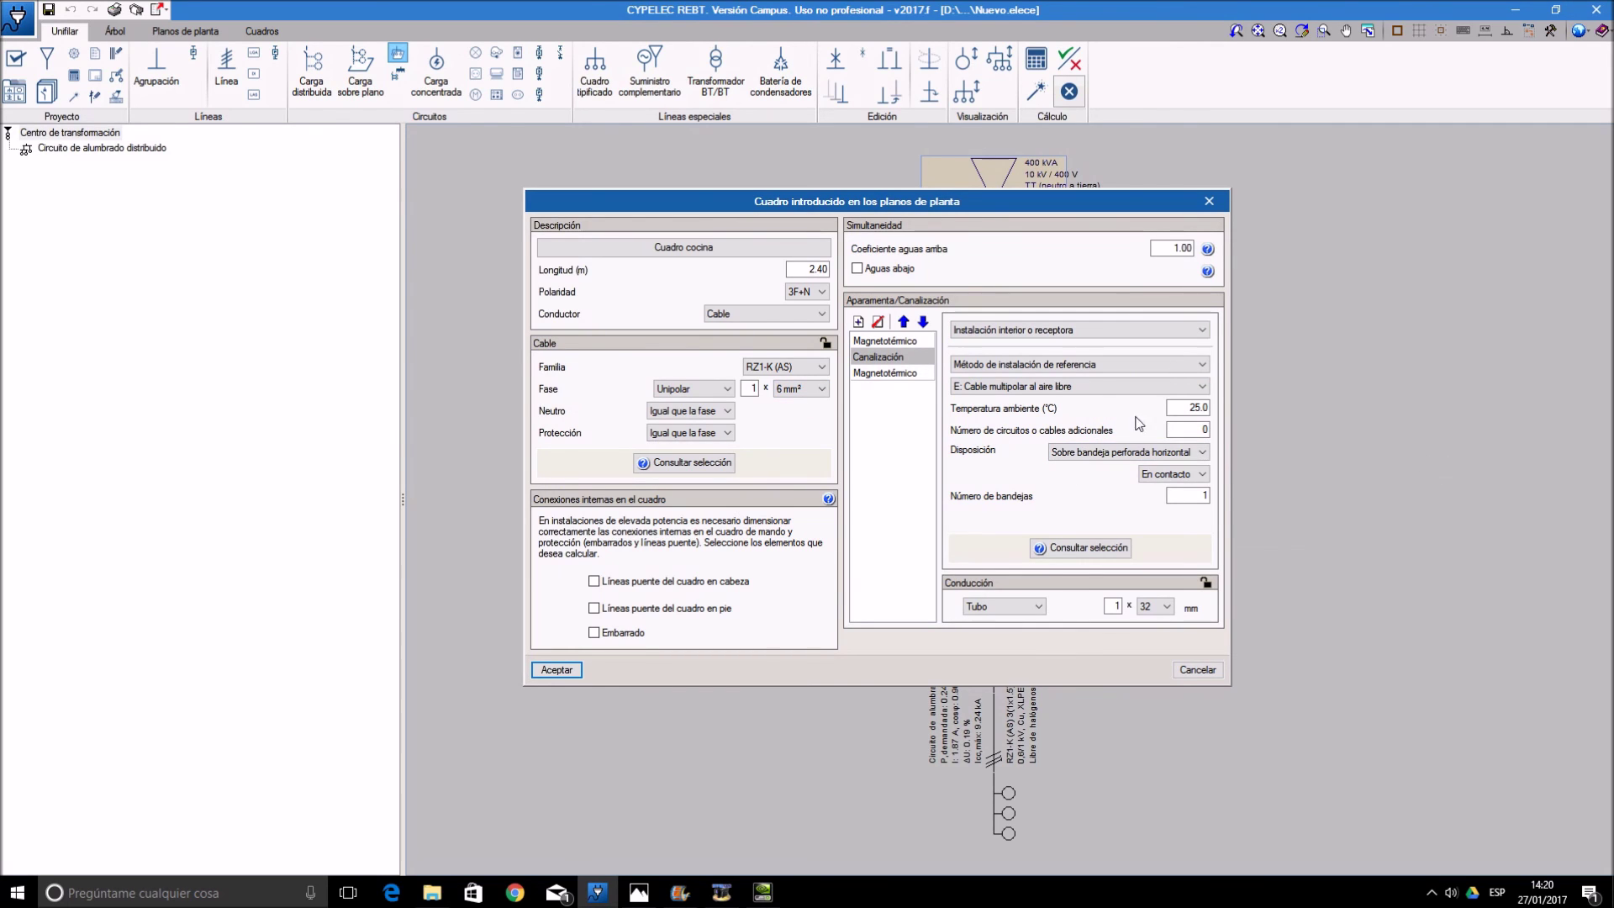
- Set the Cuadro cocina cable's phase to Multiconductor and its protection conductor to Incluido, and consult the cable selection
click(726, 388)
click(685, 413)
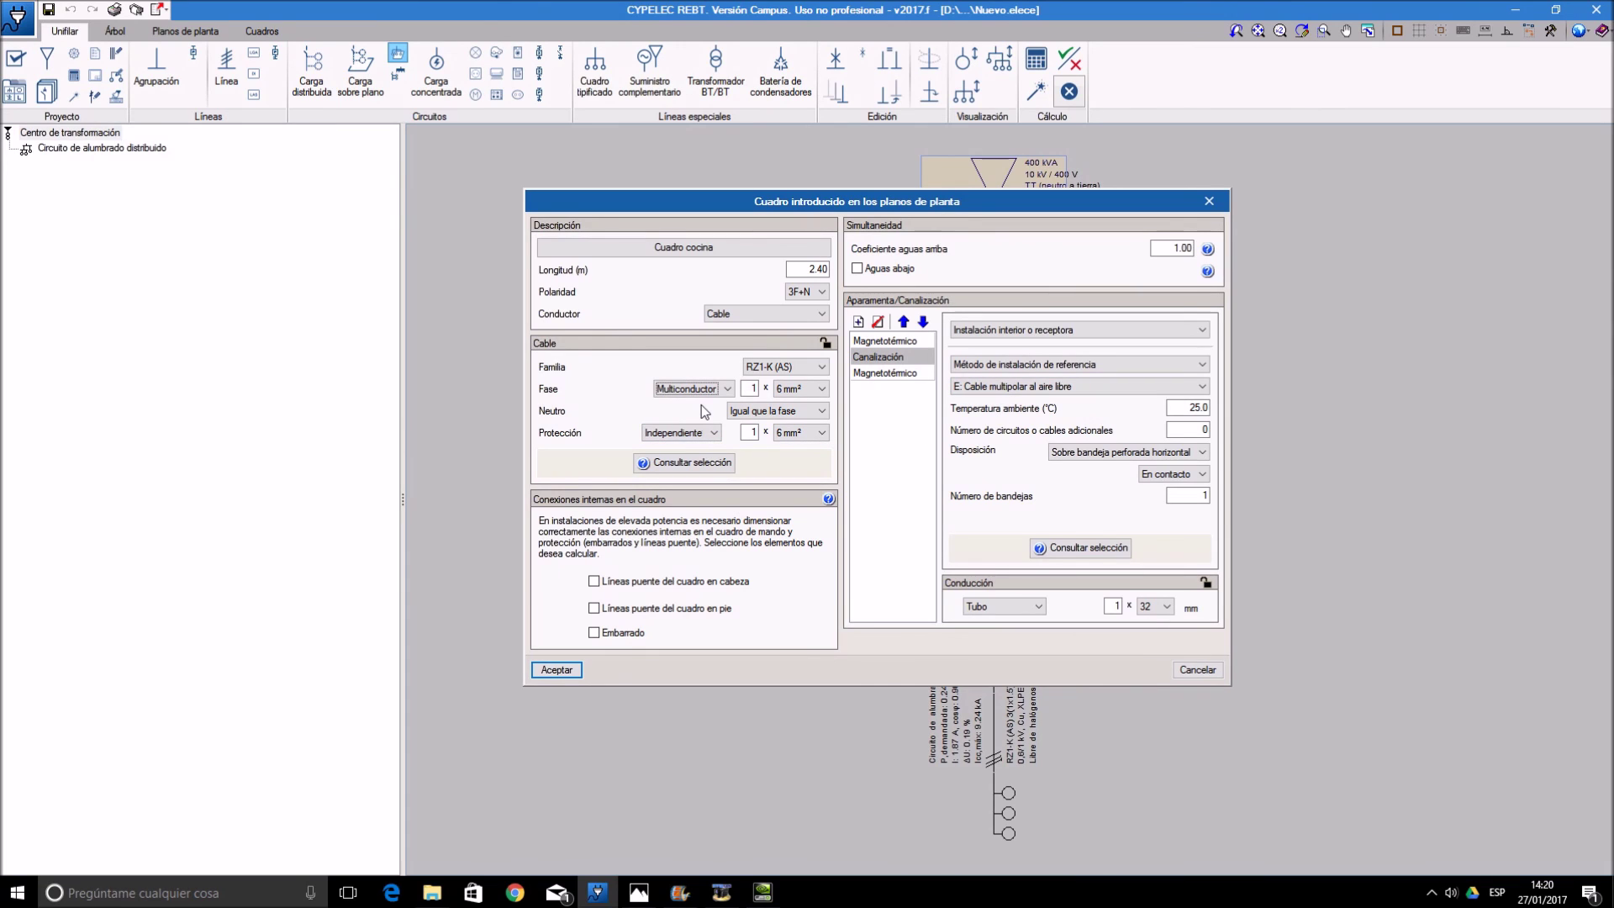
key(Tab)
key(Tab)
key(Tab)
key(Tab)
key(Tab)
key(Tab)
key(Tab)
click(714, 433)
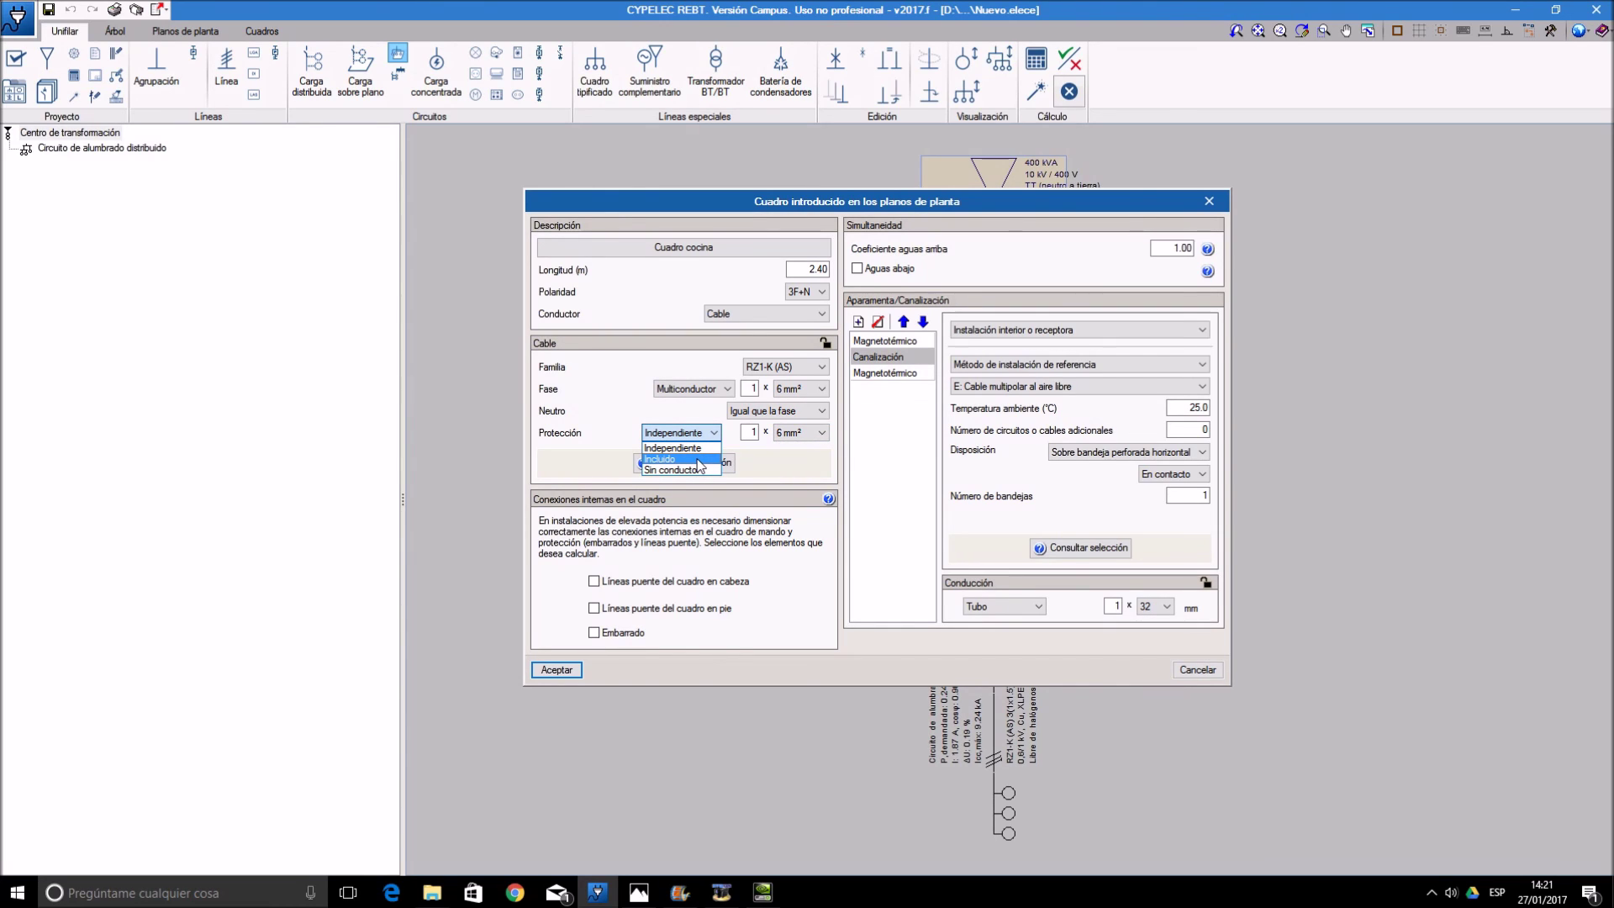
click(698, 460)
click(706, 464)
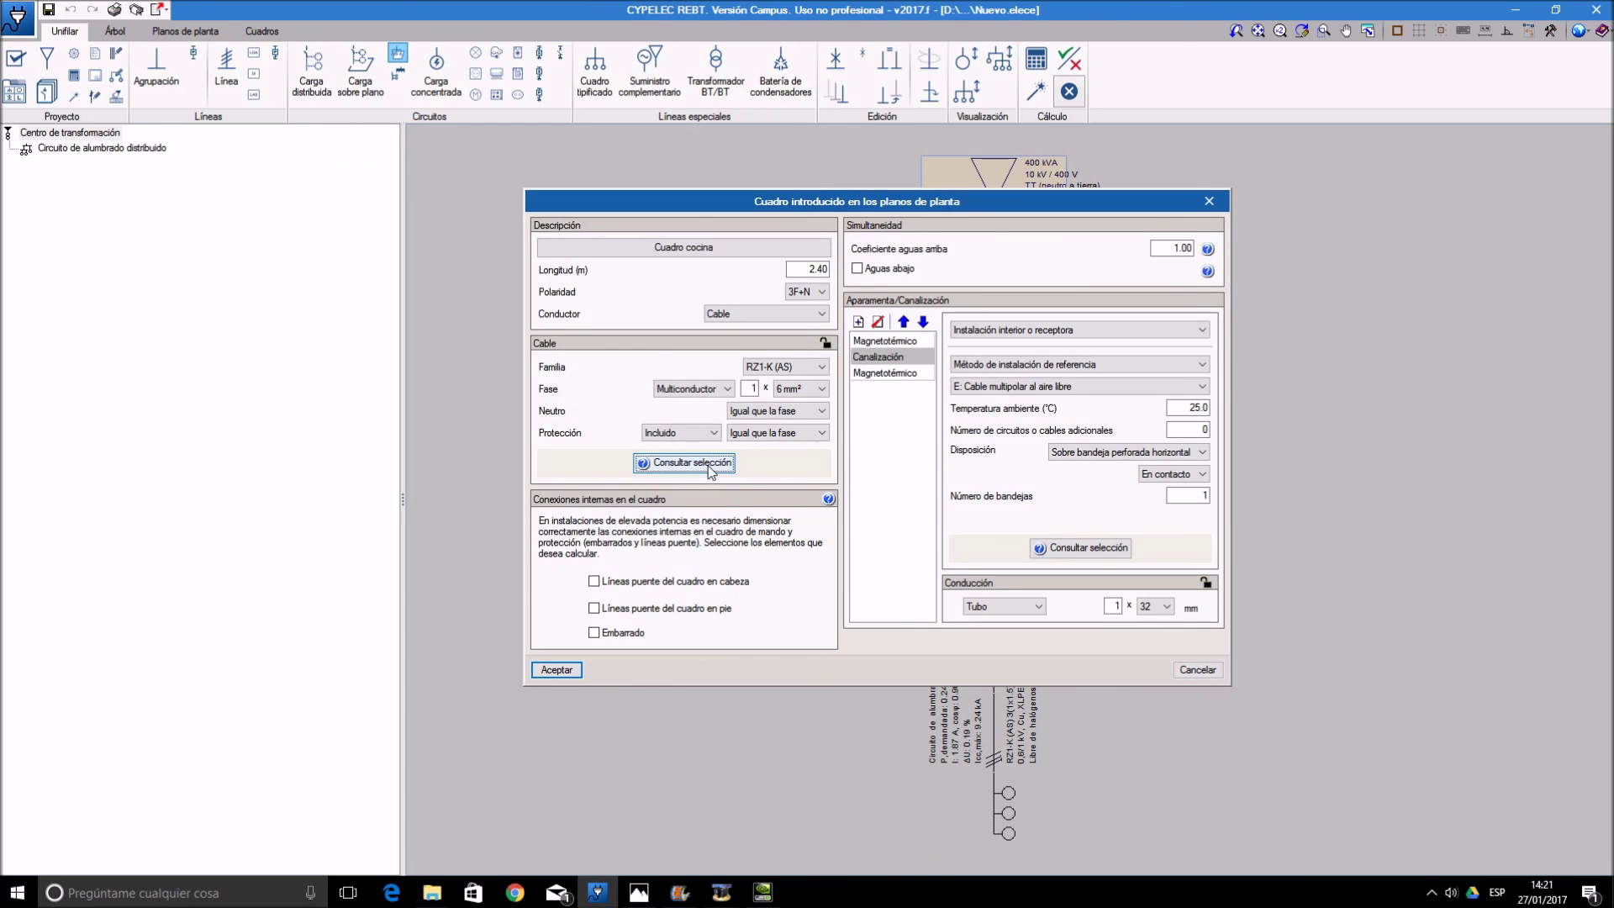
click(807, 861)
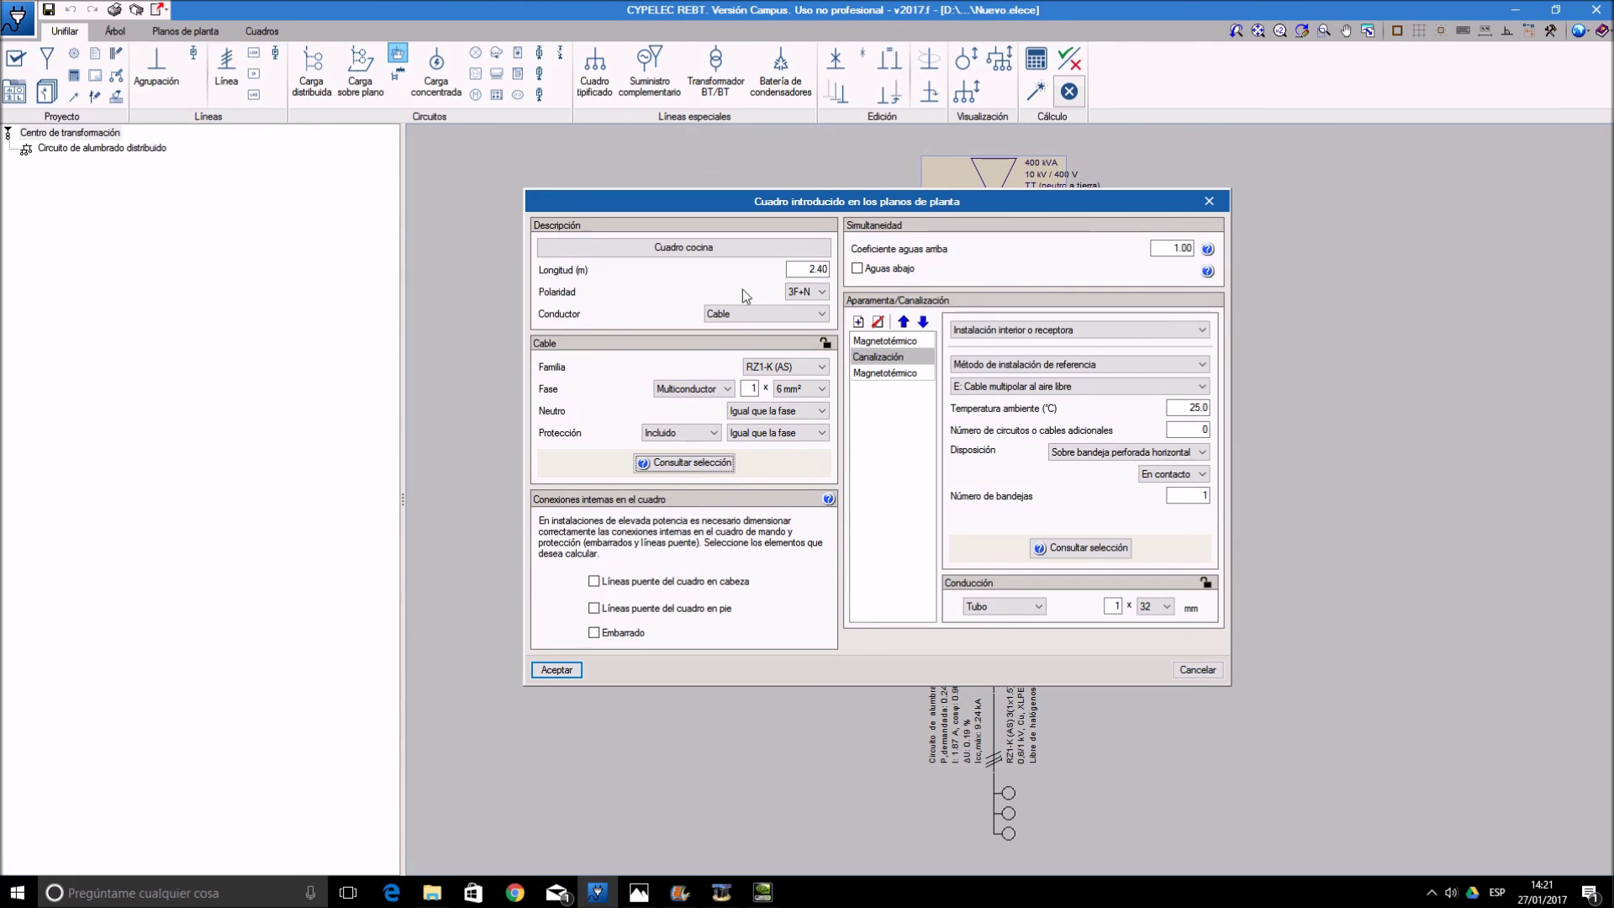
- Set the conduction to Sin conducto and insert Cuadro cocina on the main busbar beside the distributed lighting circuit
click(1022, 606)
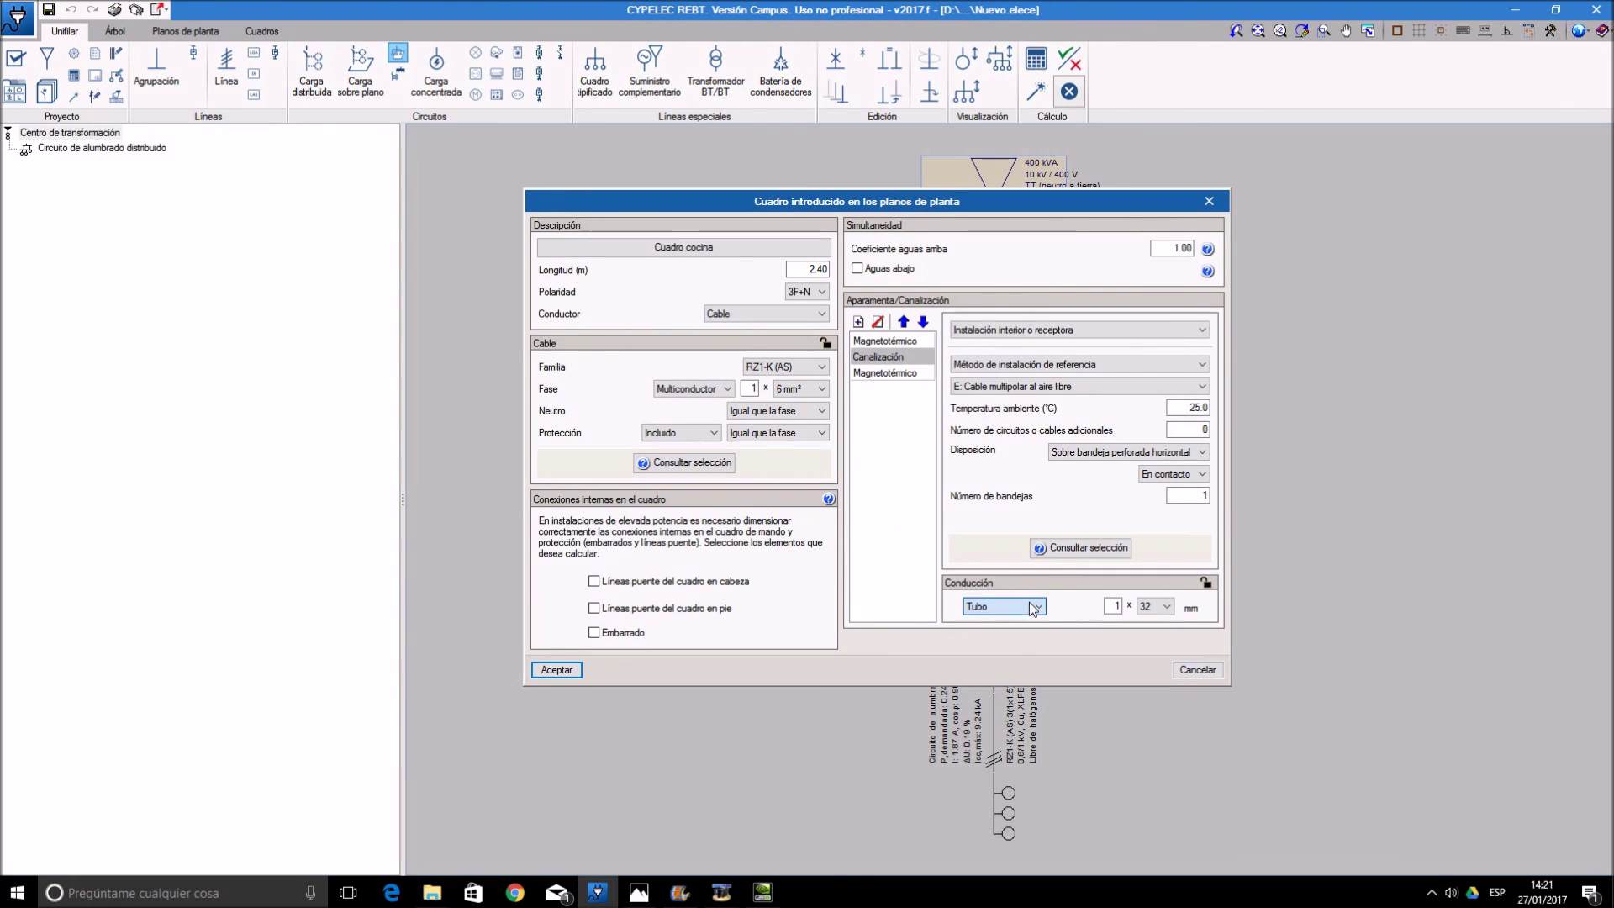
click(1025, 622)
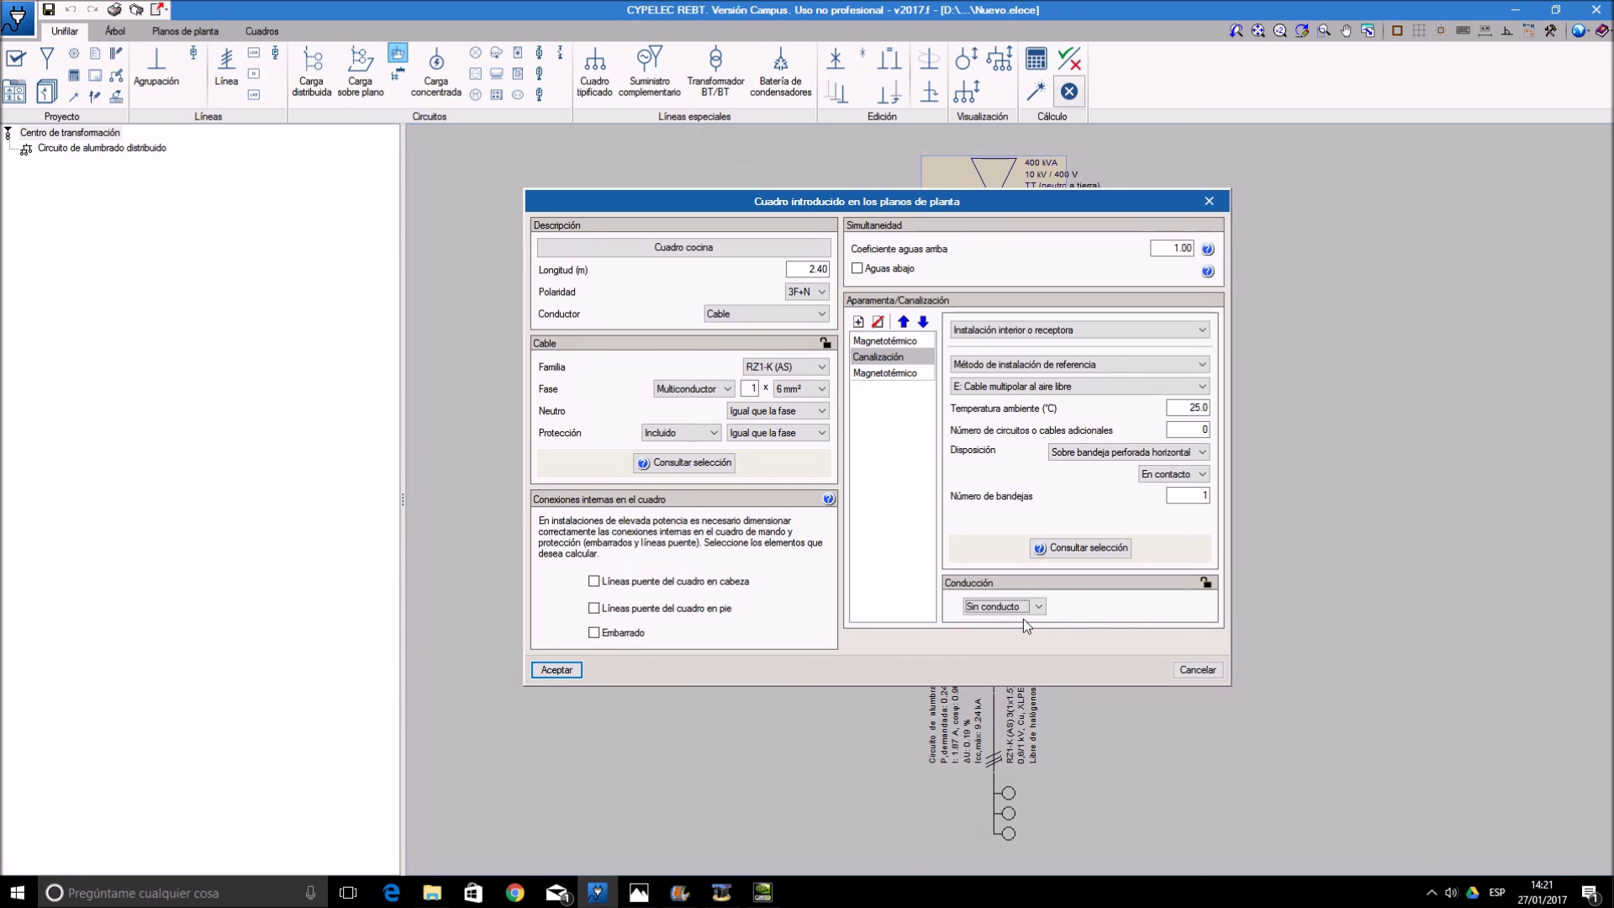
click(556, 669)
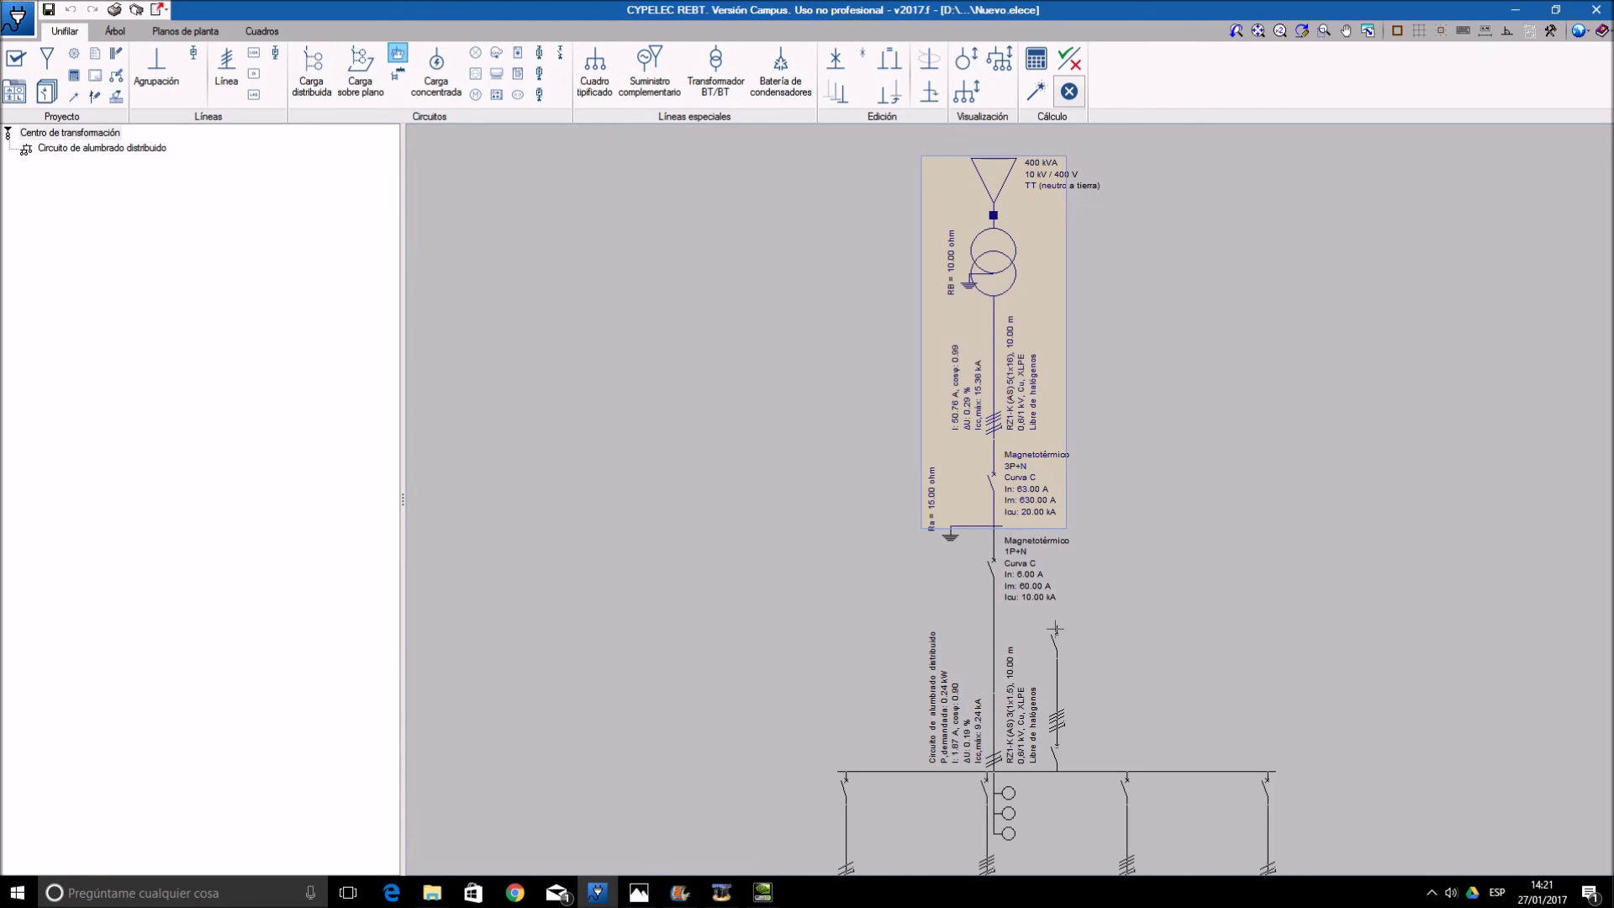
middle_drag(1379, 404, 1043, 342)
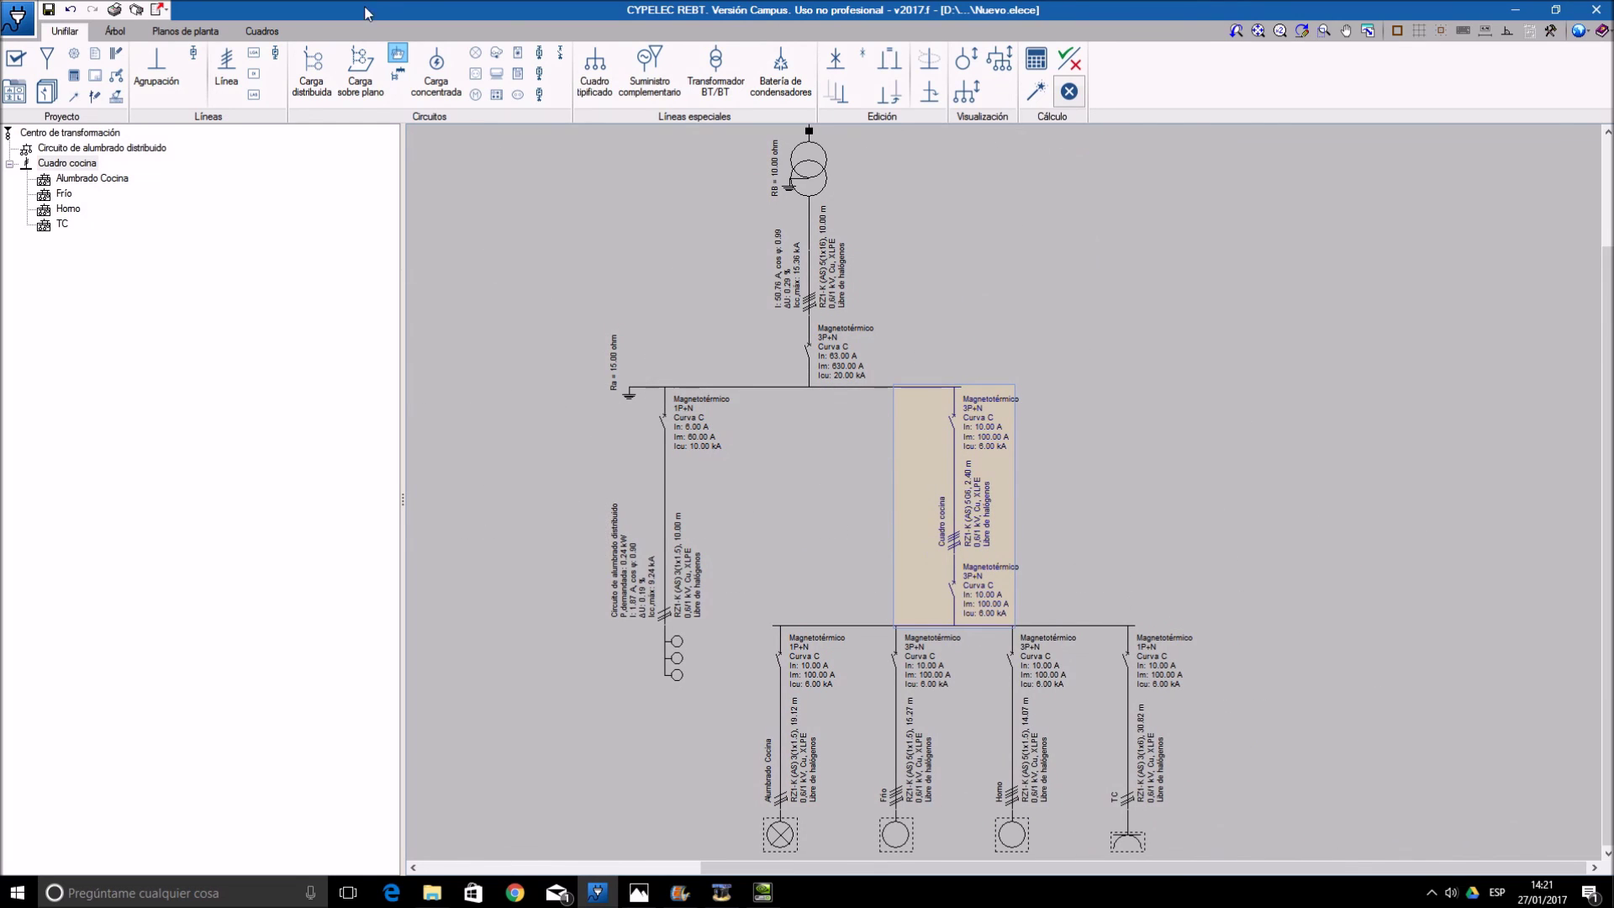
- Import Cuadro 005 from the floor plans with the same cable and channel settings and connect it to the main busbar beside Cuadro cocina
click(402, 54)
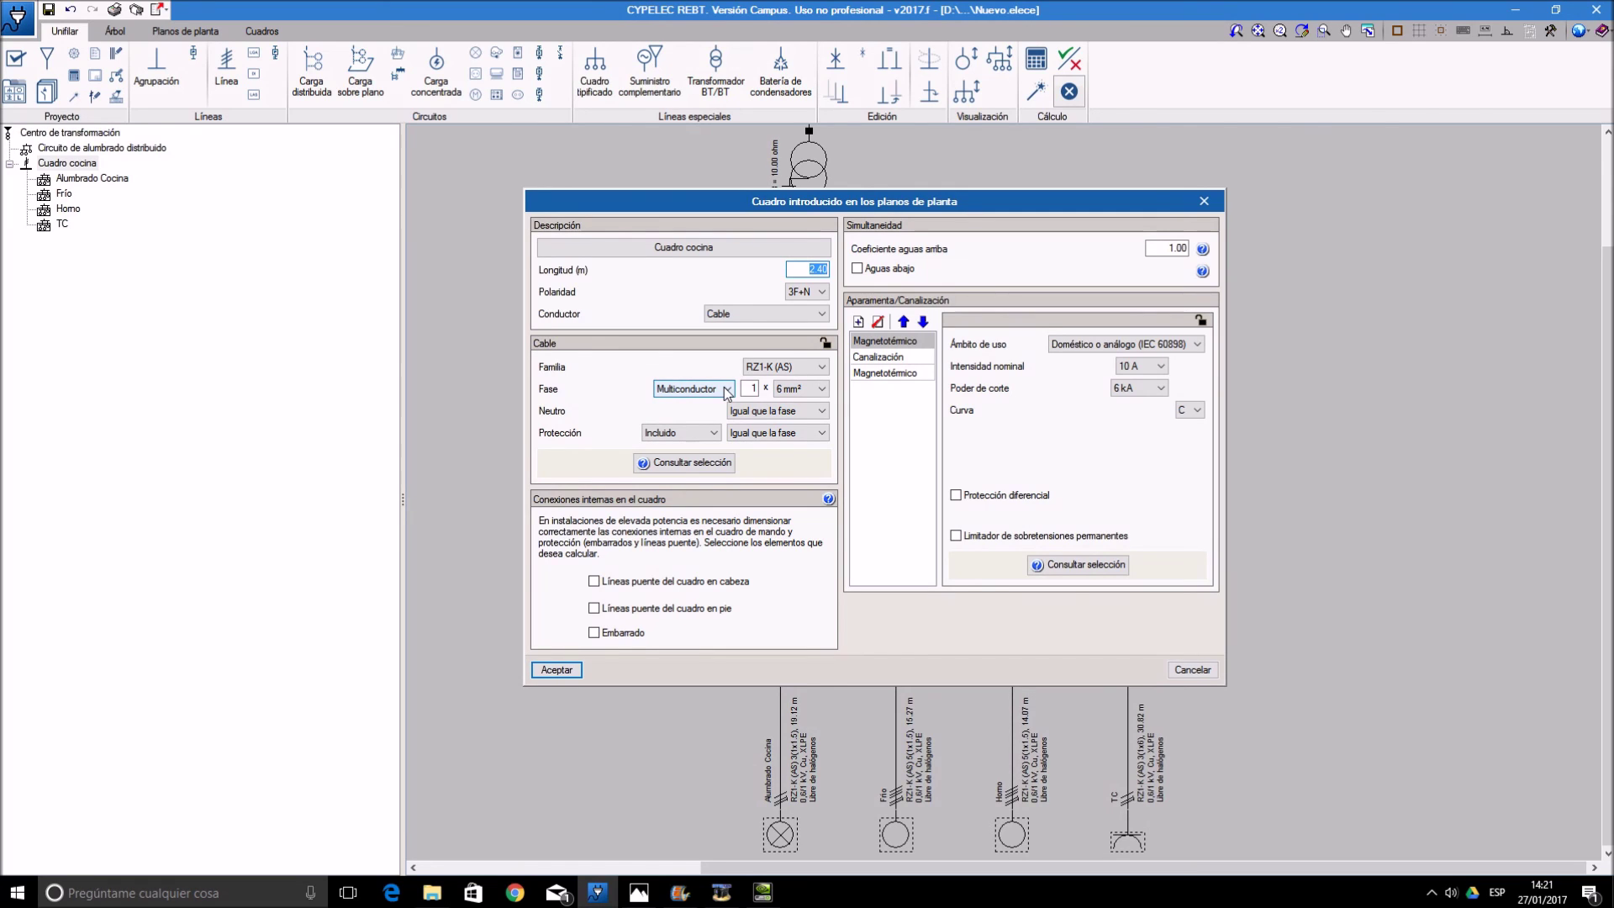
click(729, 244)
click(878, 433)
click(887, 454)
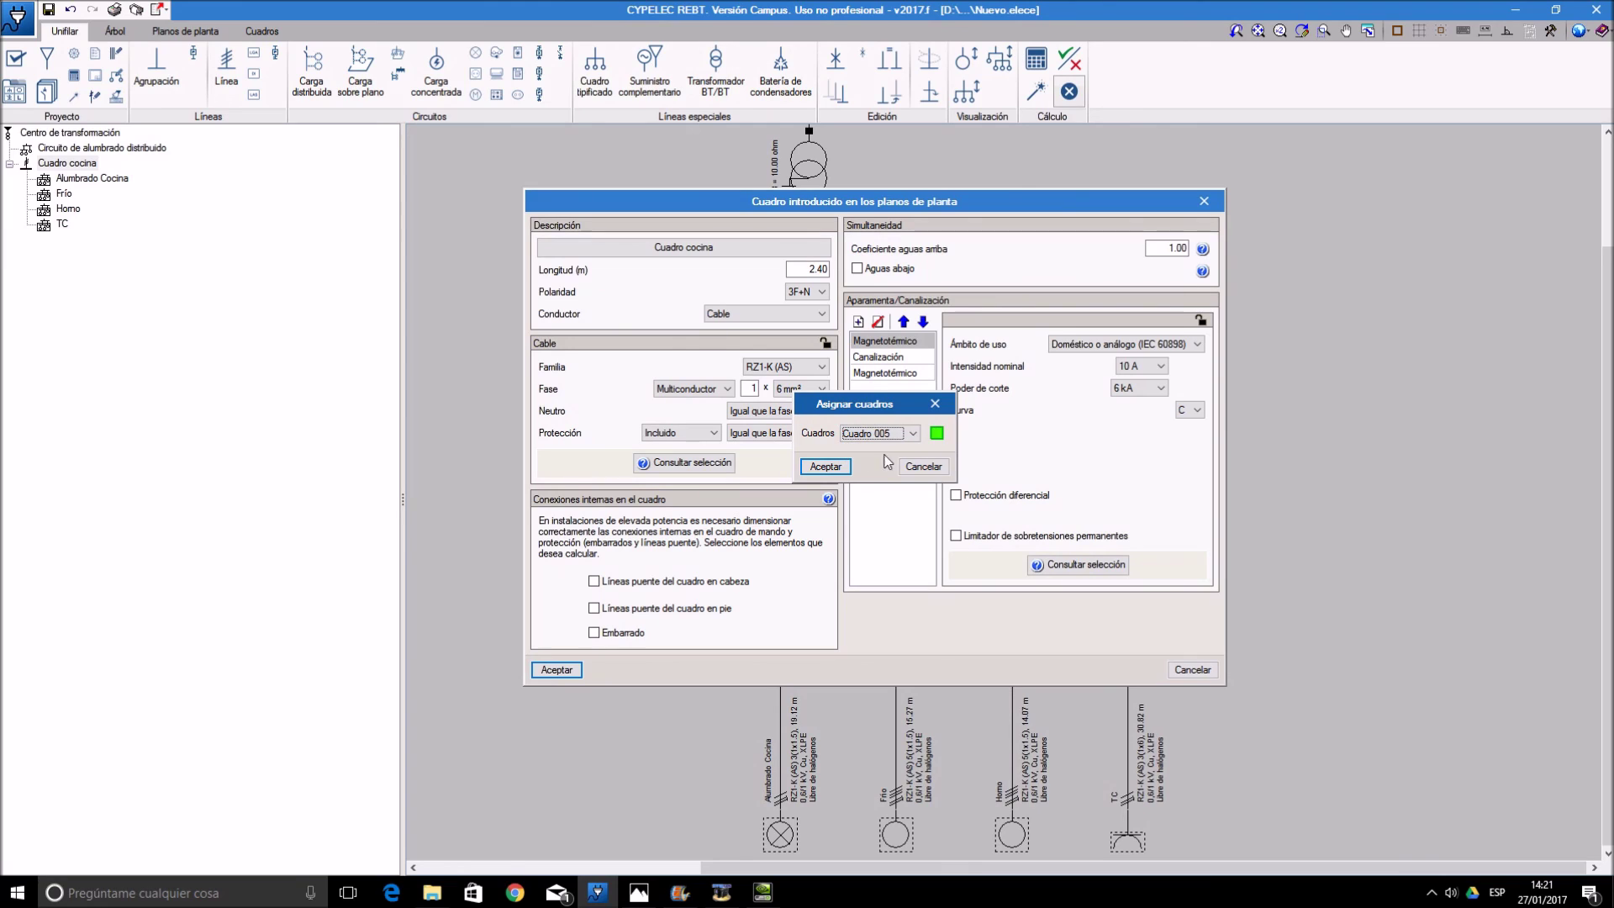
click(832, 469)
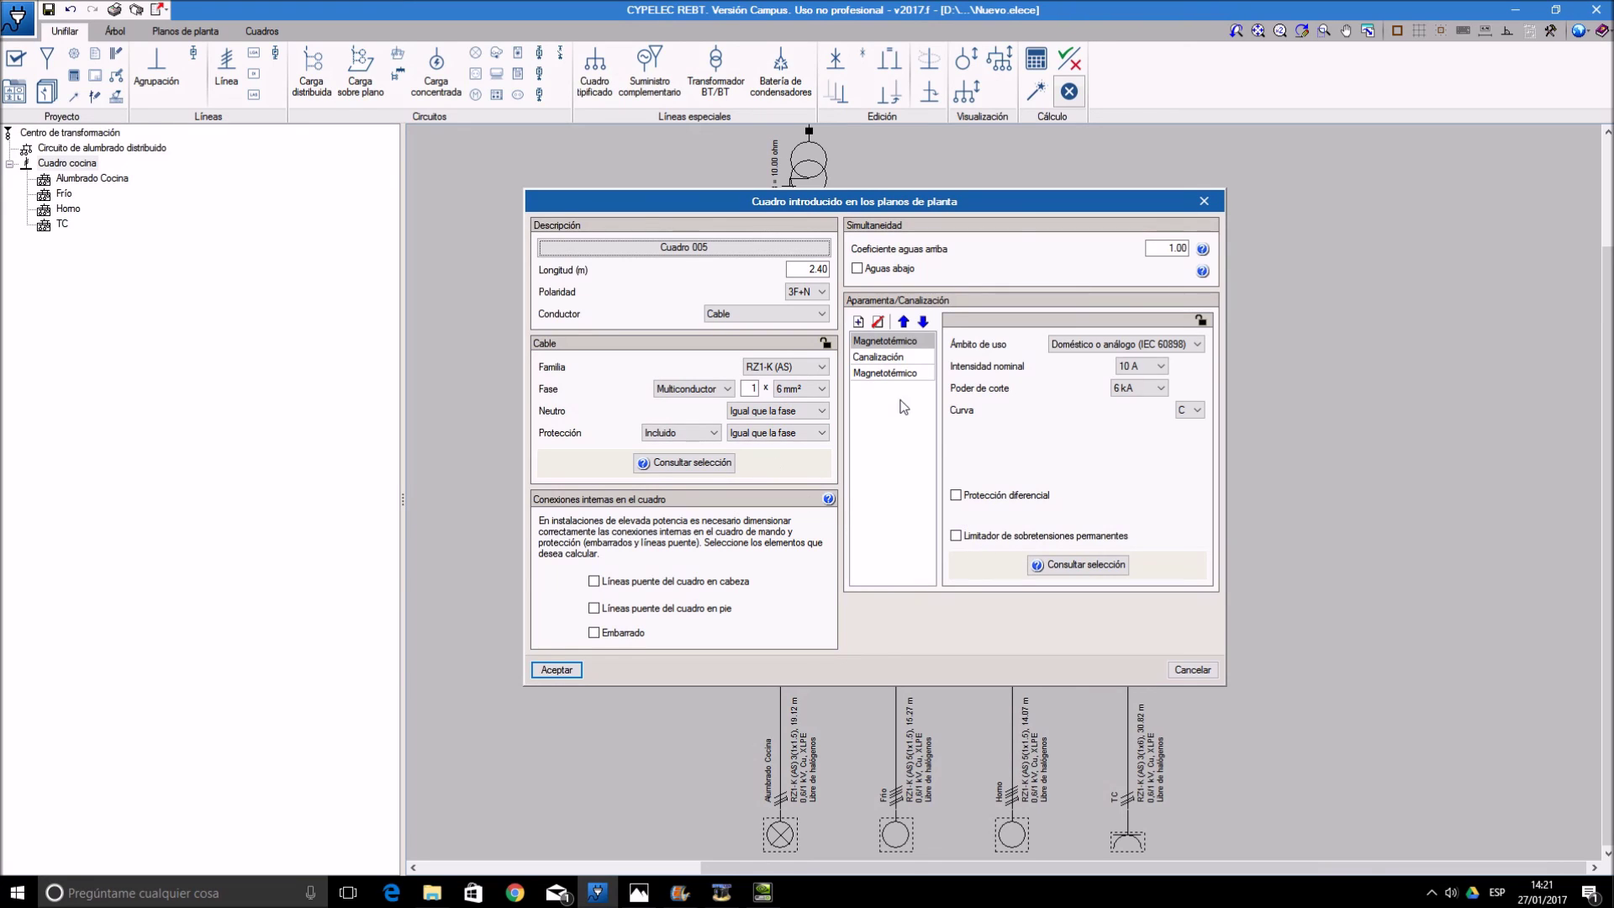
click(910, 357)
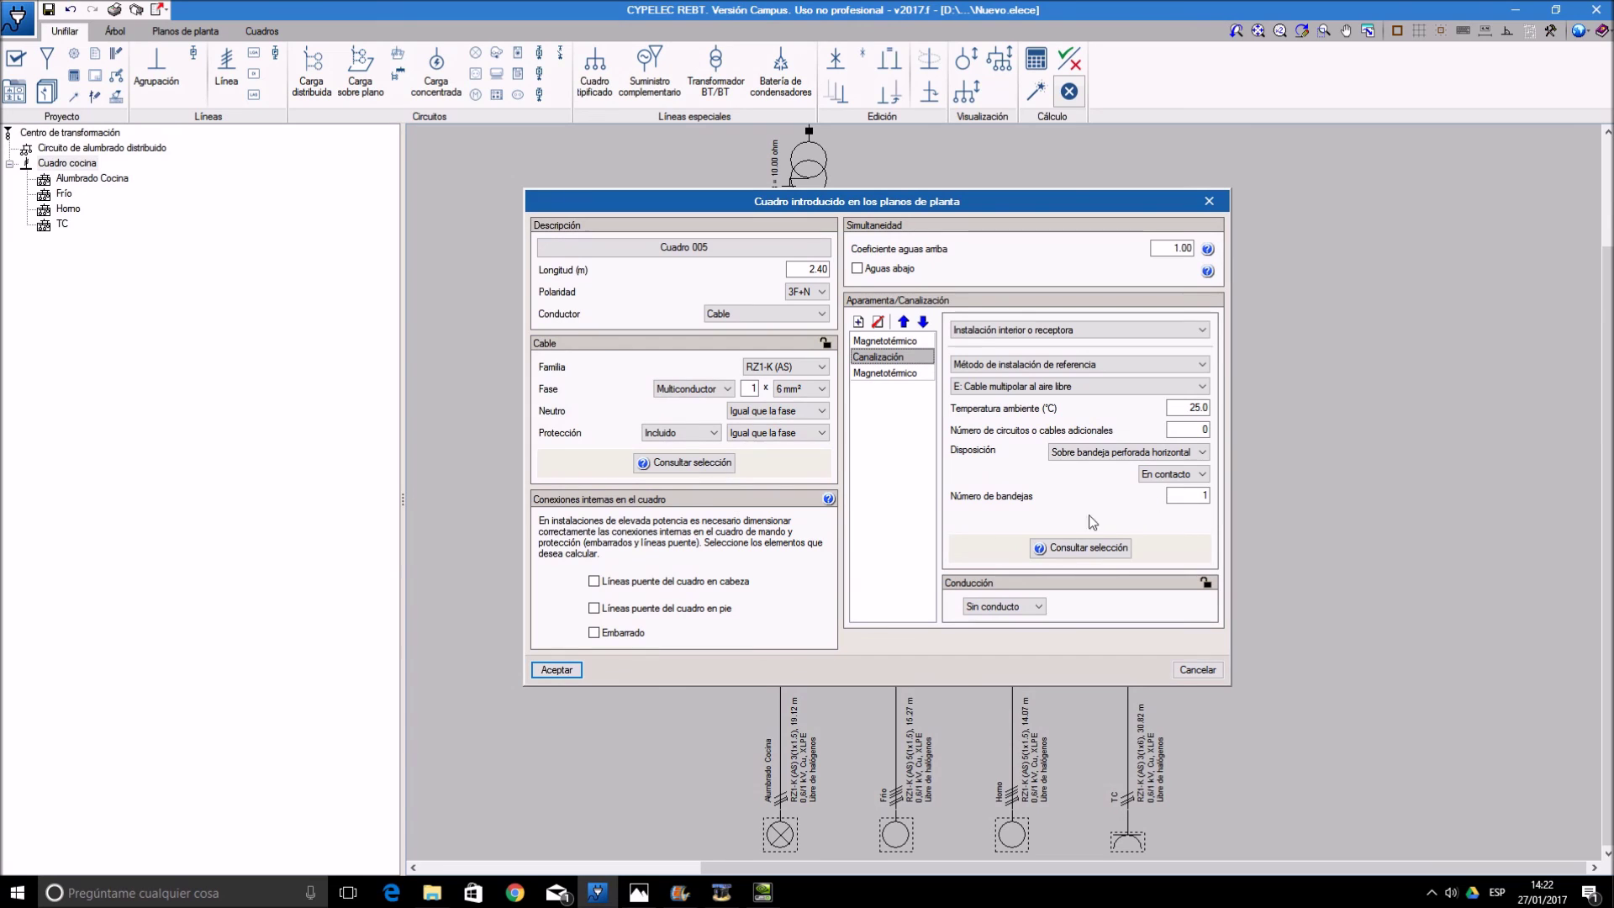
click(557, 669)
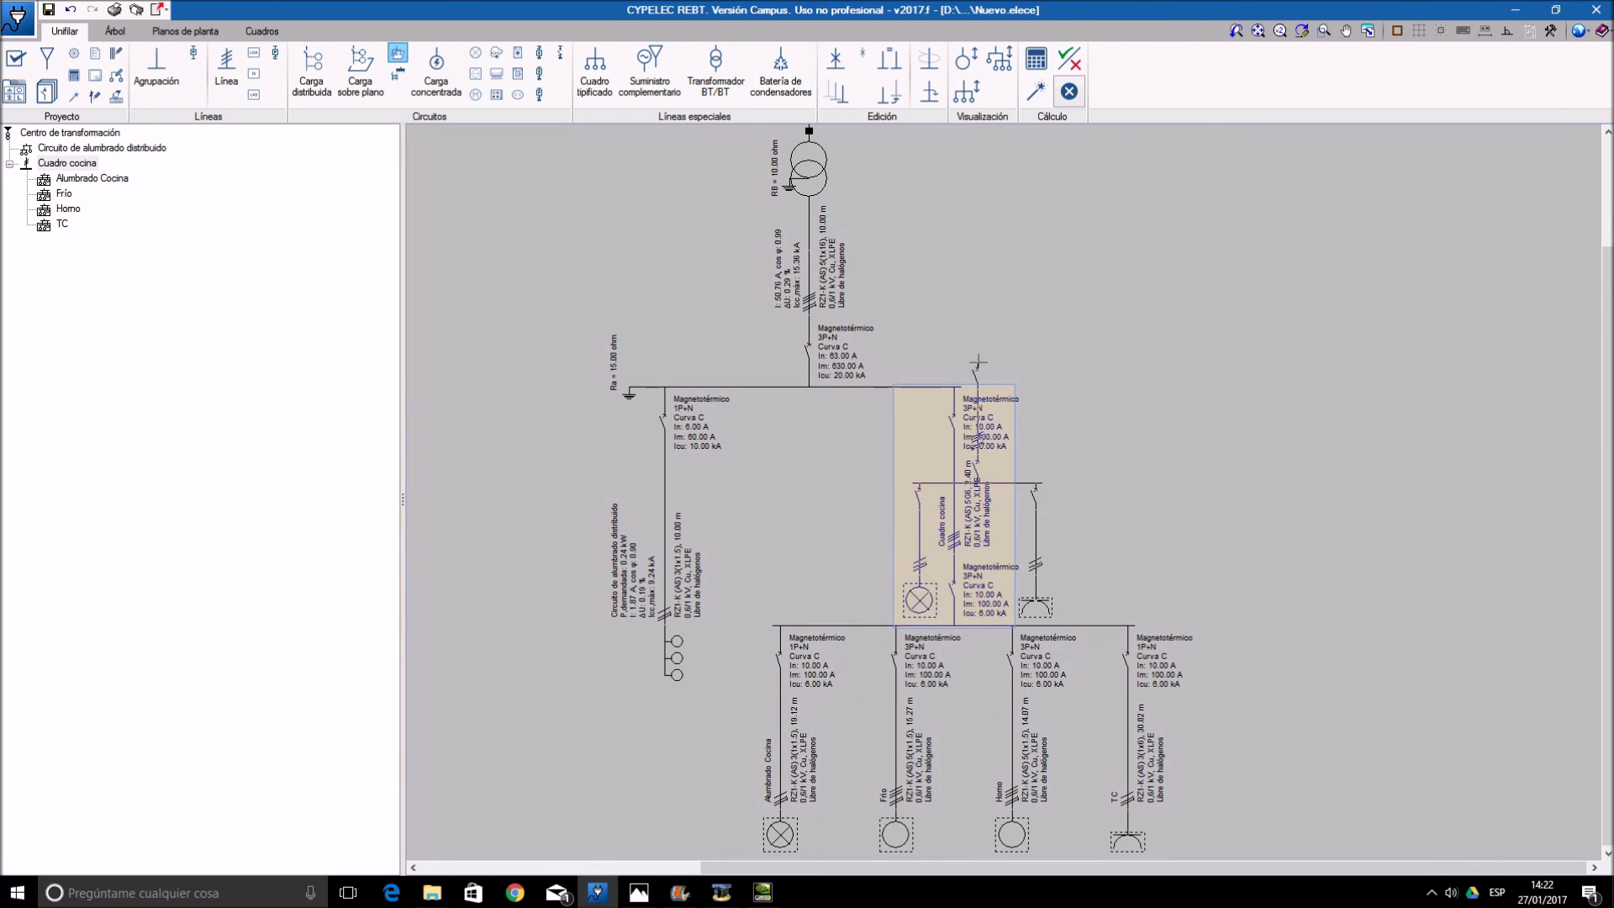
click(963, 383)
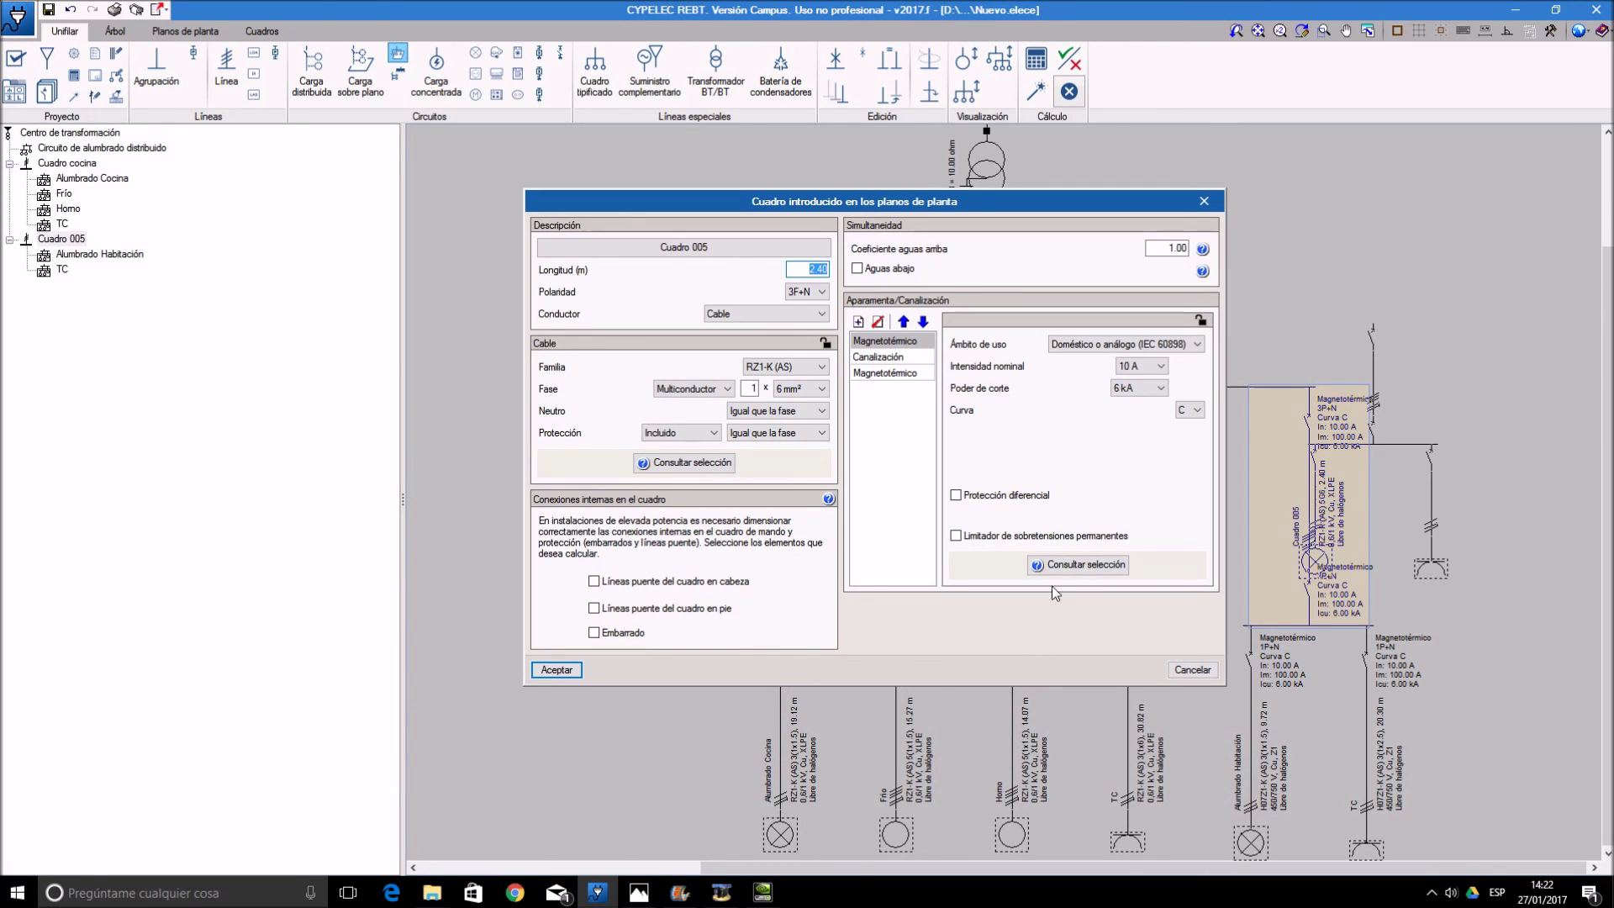
- Add a Diferencial of 25 A, 30 mA, Instantáneo after the Magnetotérmico in the distributed lighting circuit
click(1194, 670)
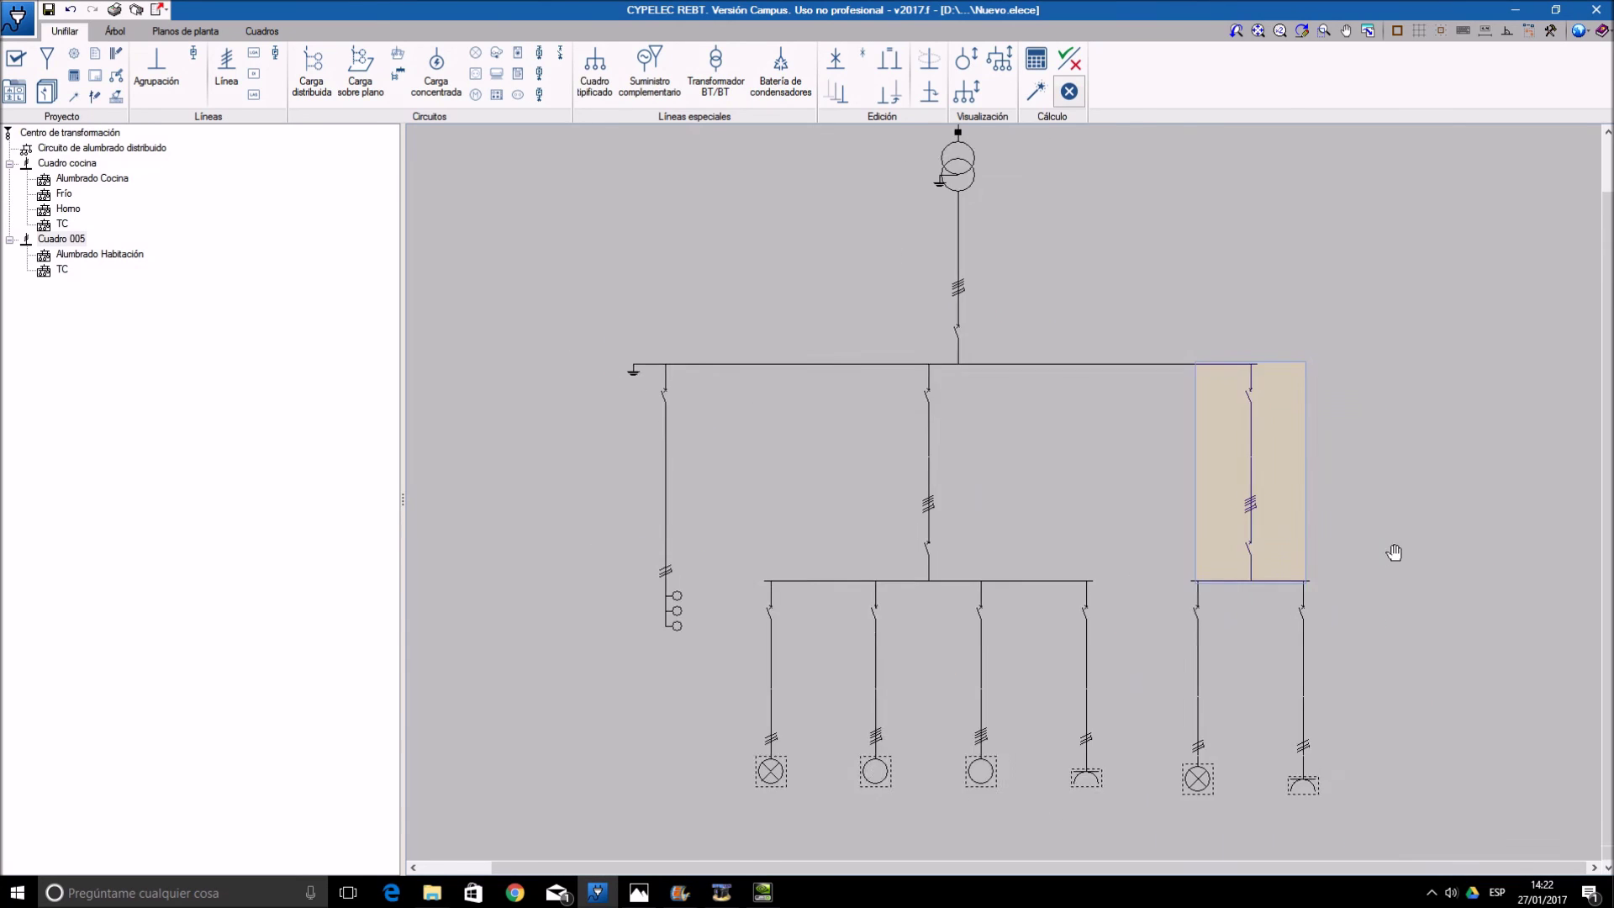
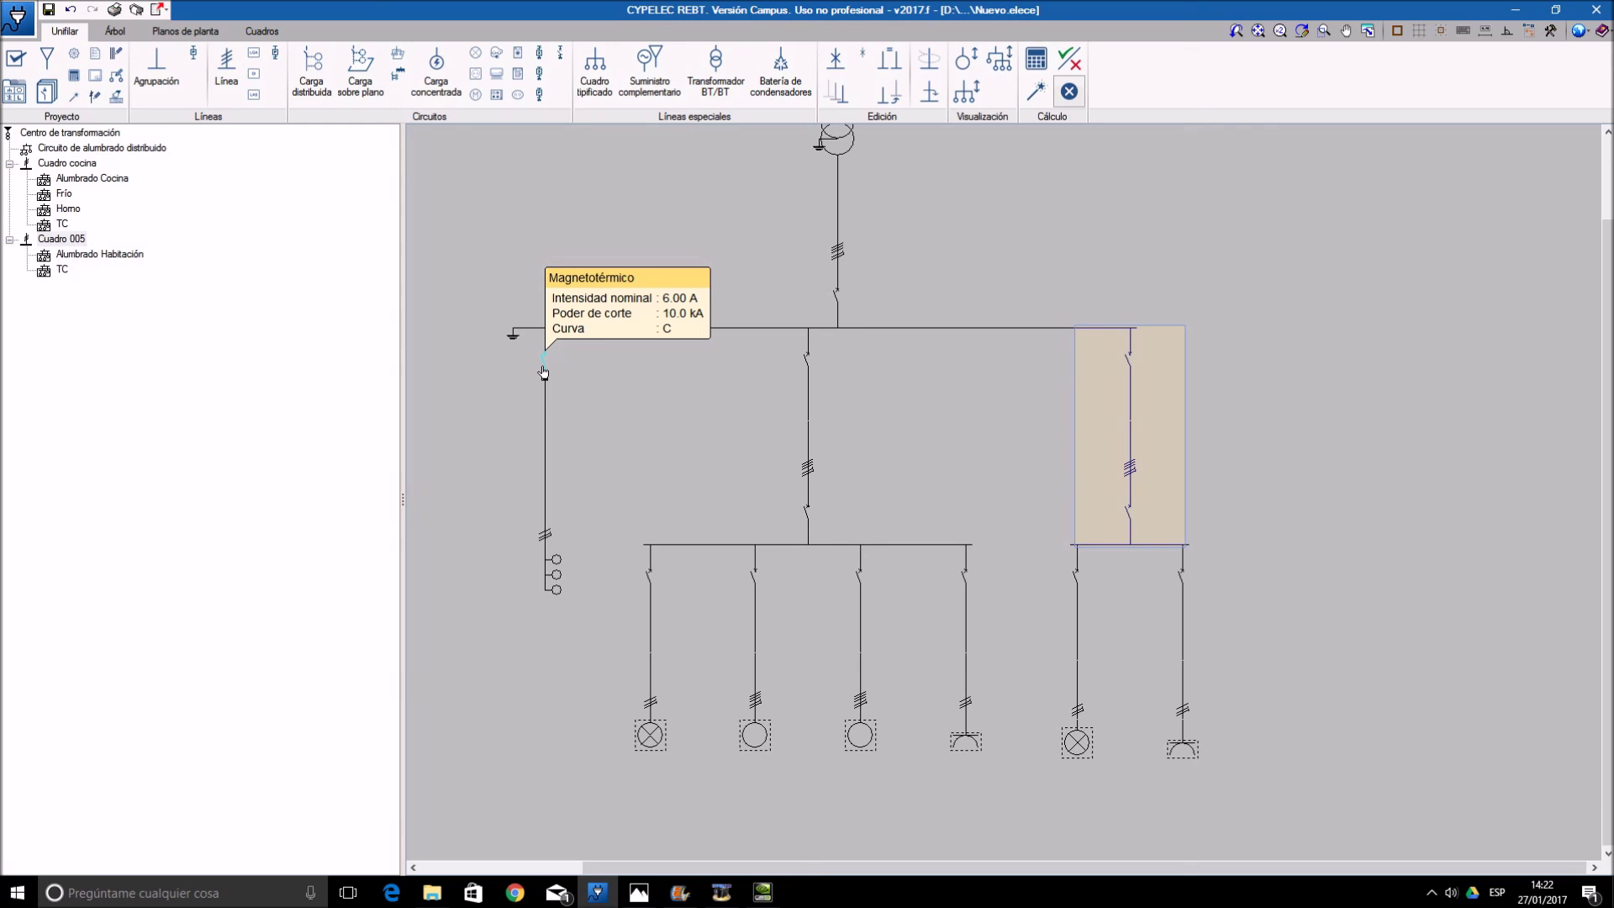
double_click(544, 373)
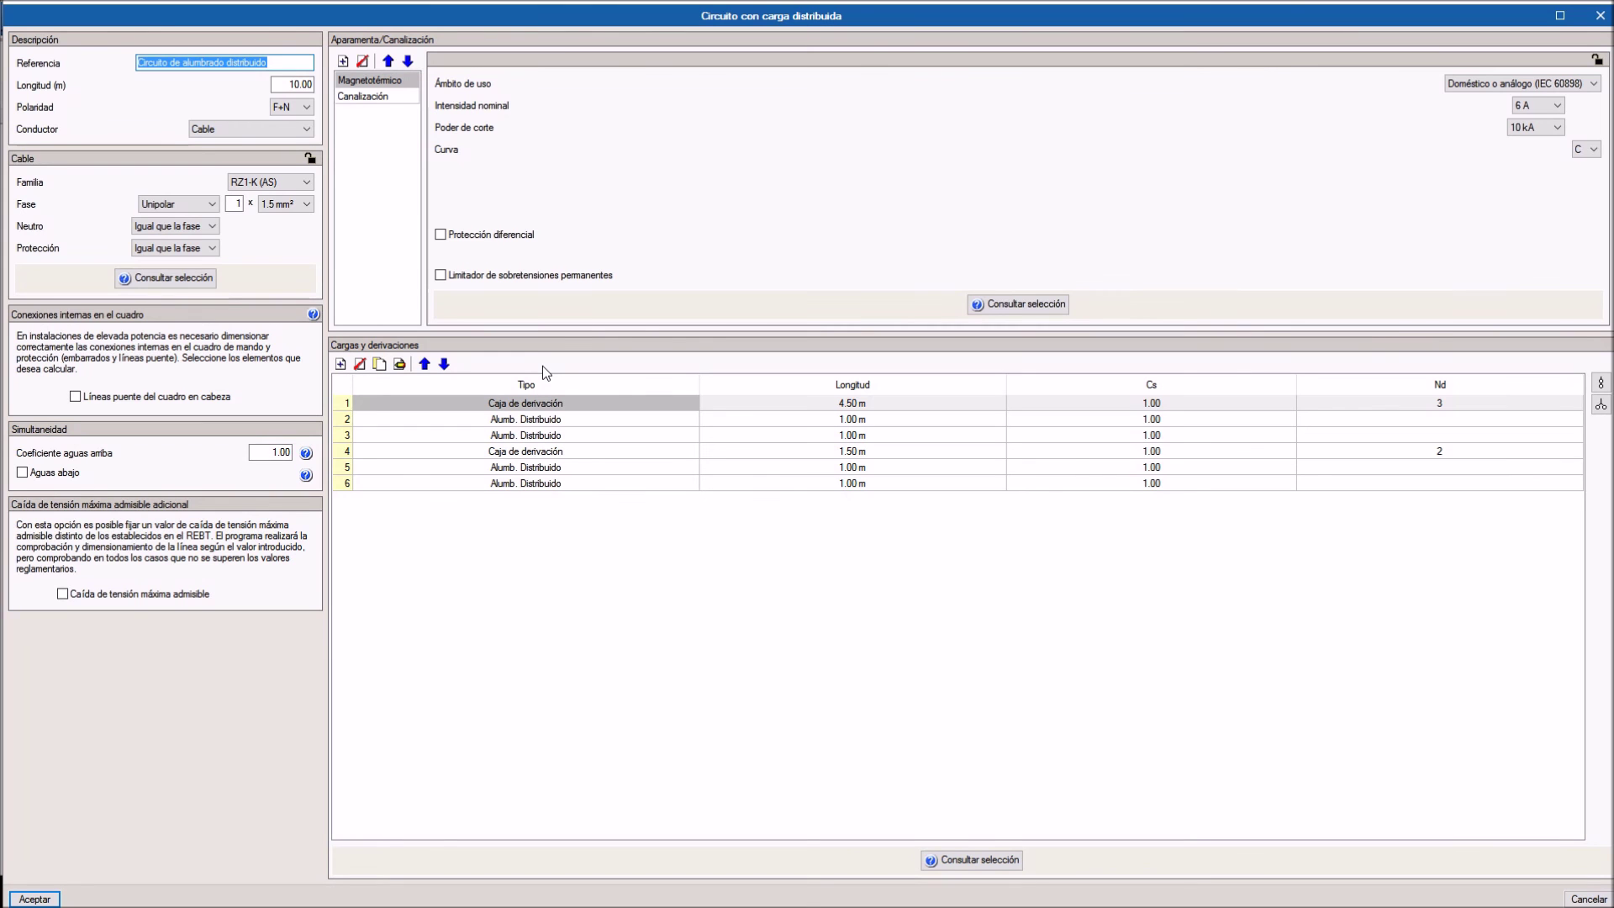
click(343, 60)
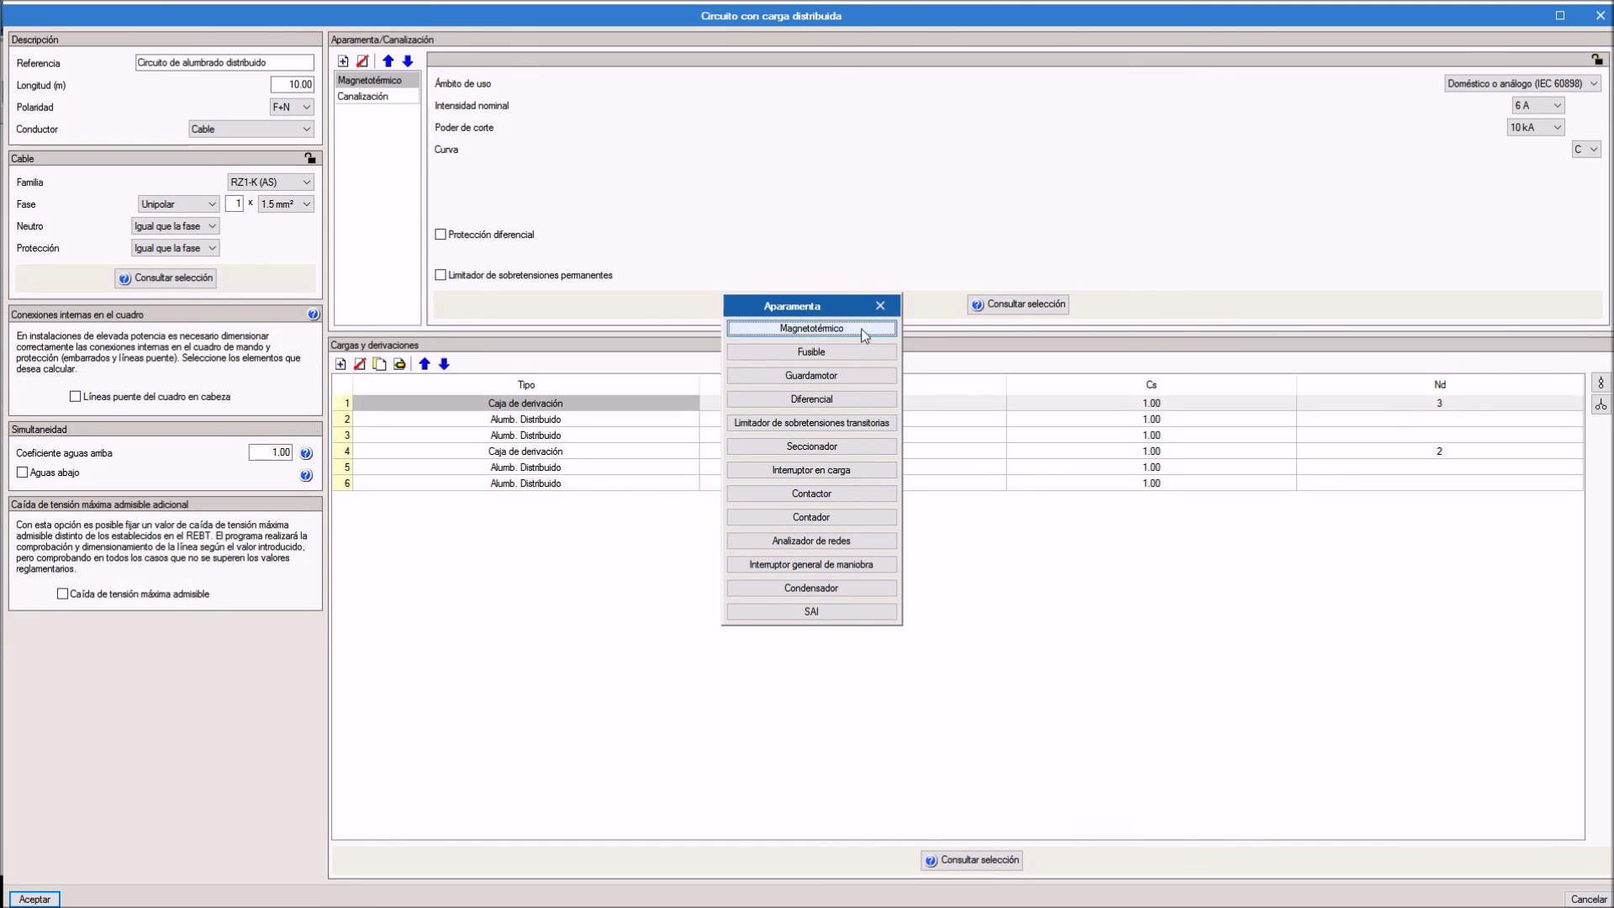
click(836, 399)
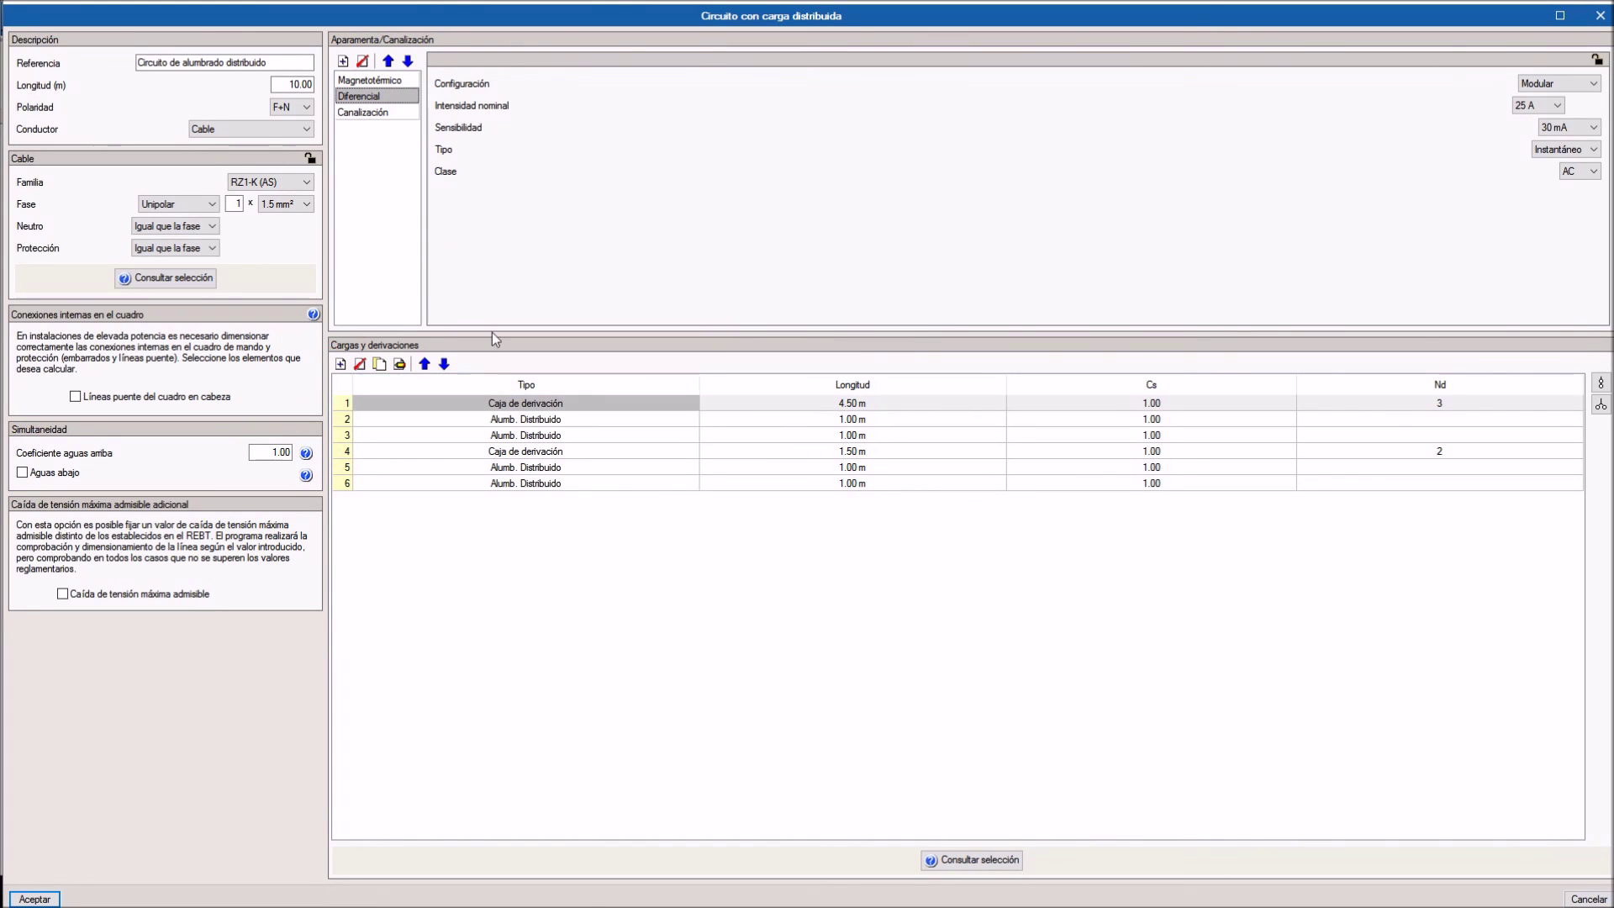
click(35, 898)
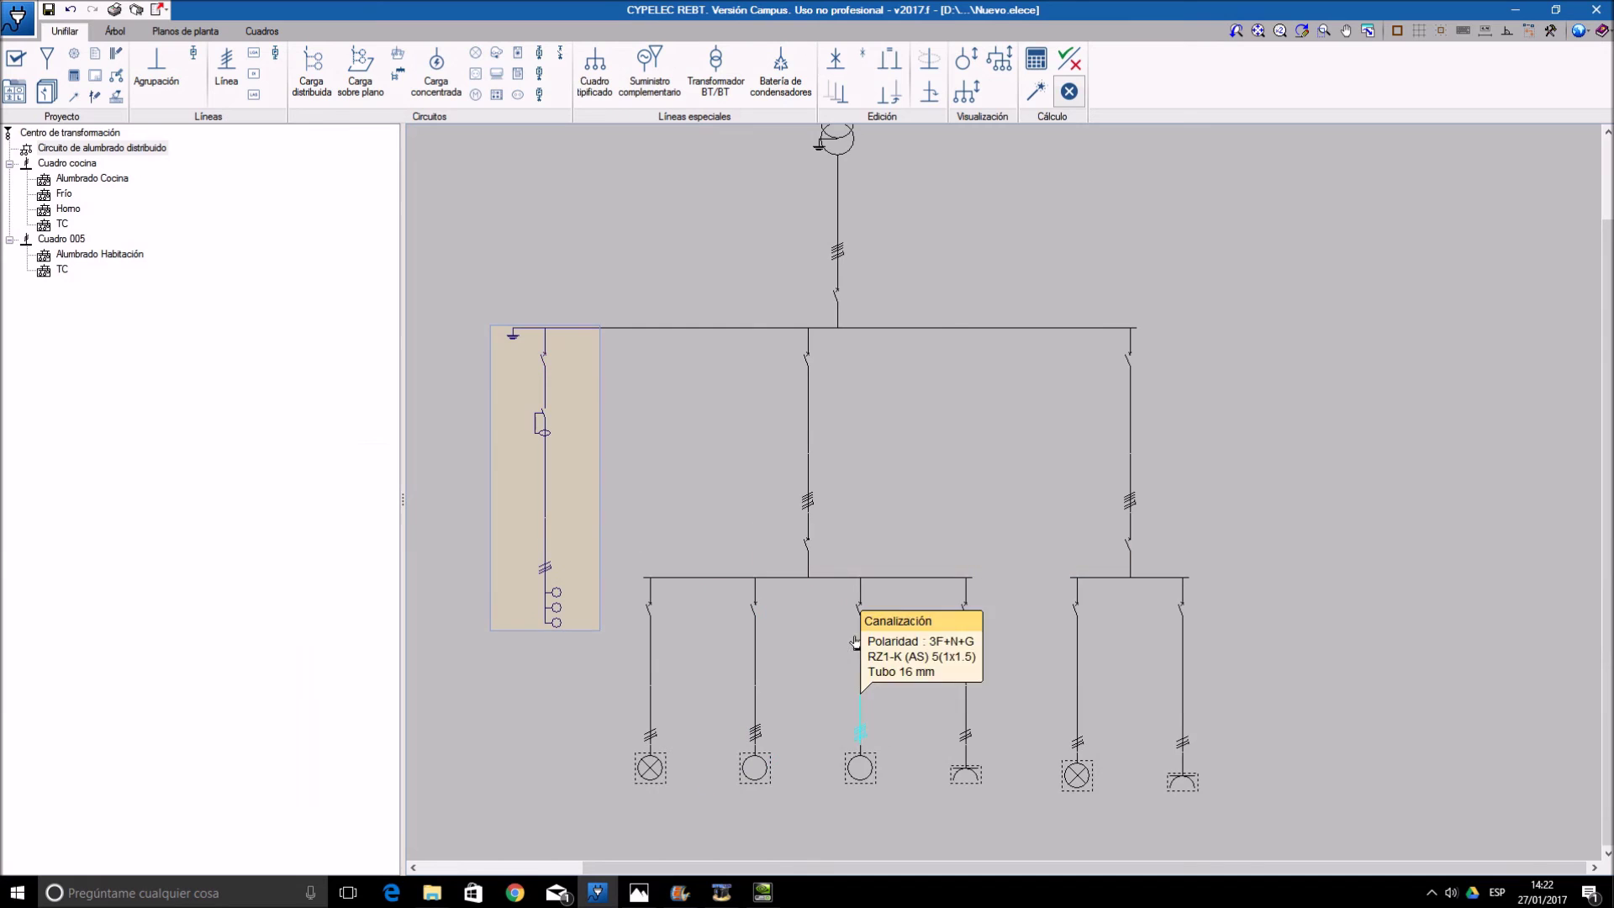
- Add a Diferencial after the Suministro's Magnetotérmico, with a sensitivity of 300 mA and type Selectivo
double_click(843, 319)
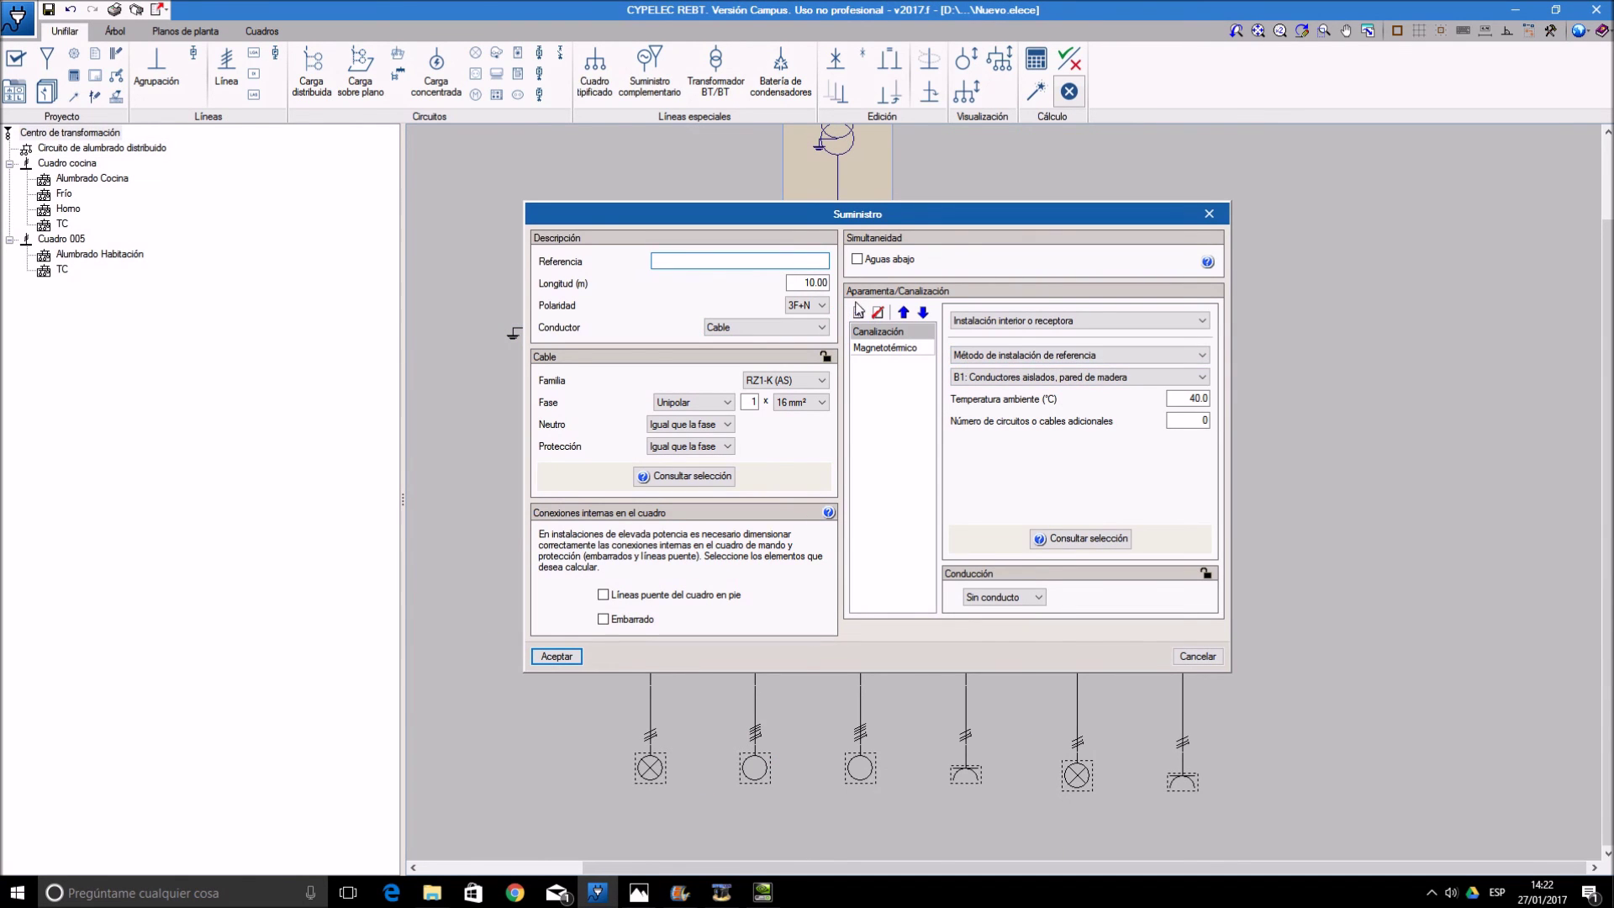
click(880, 345)
click(858, 312)
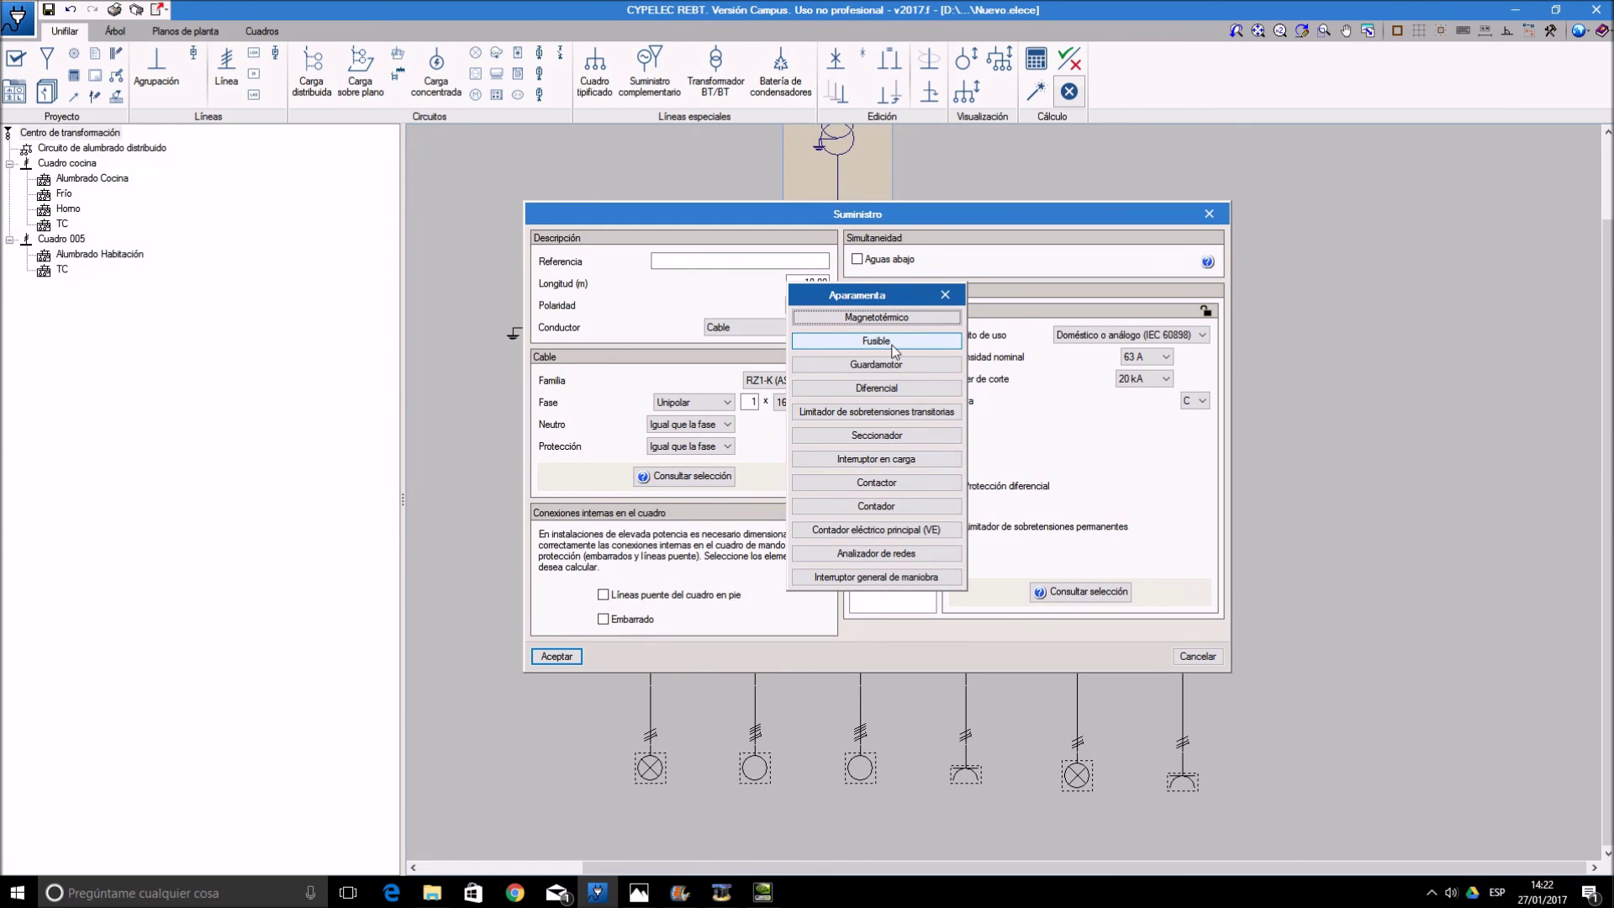
click(876, 388)
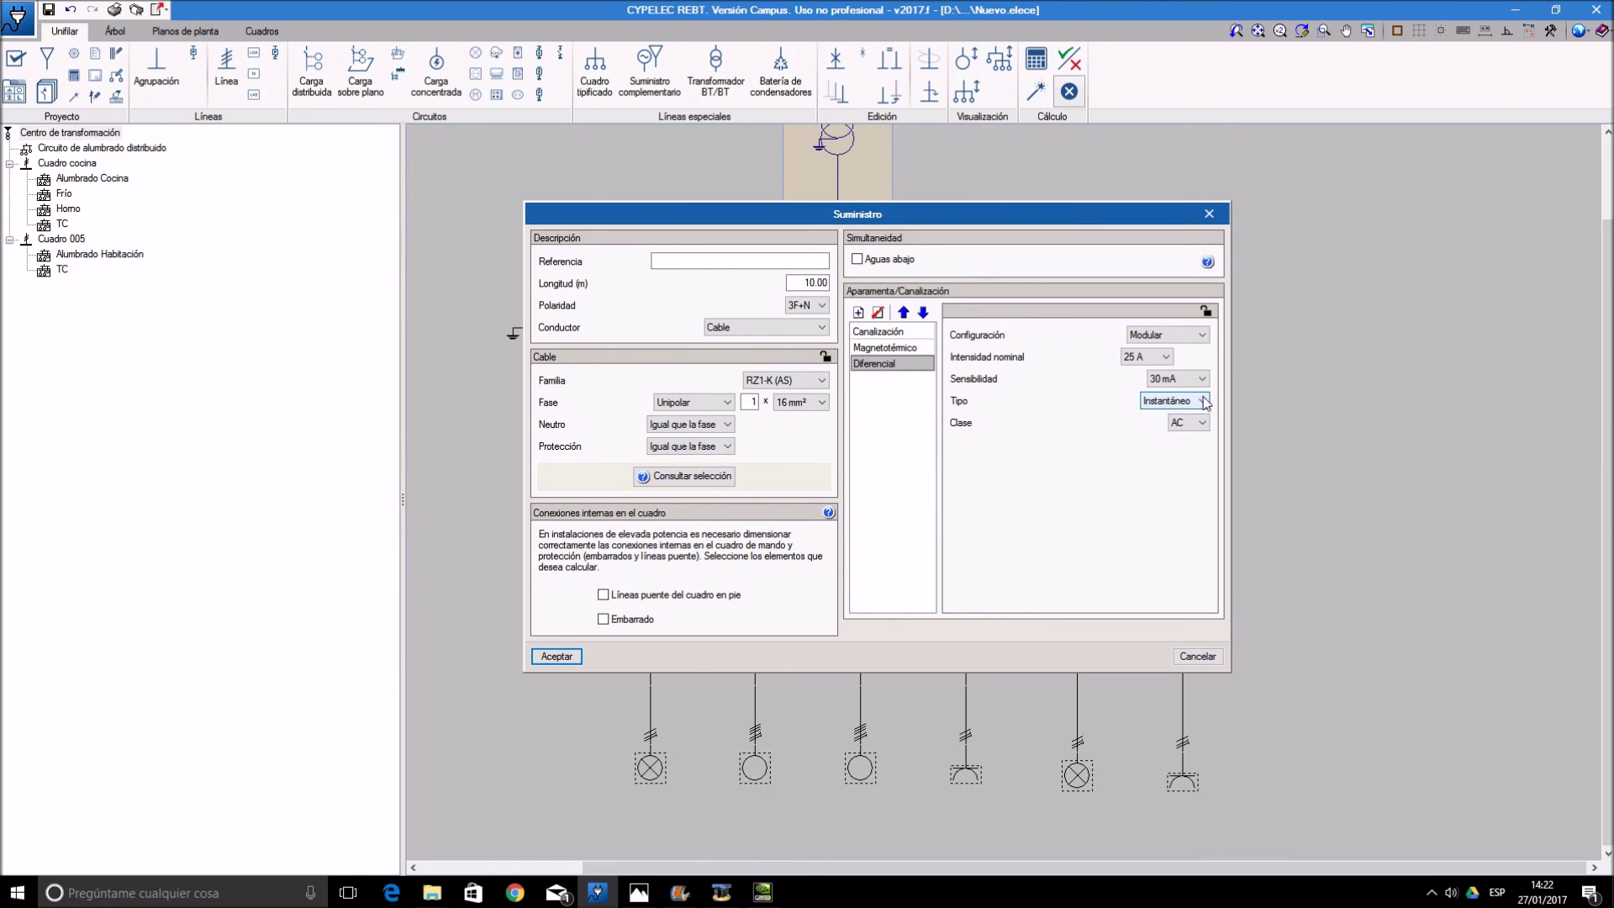
click(1202, 380)
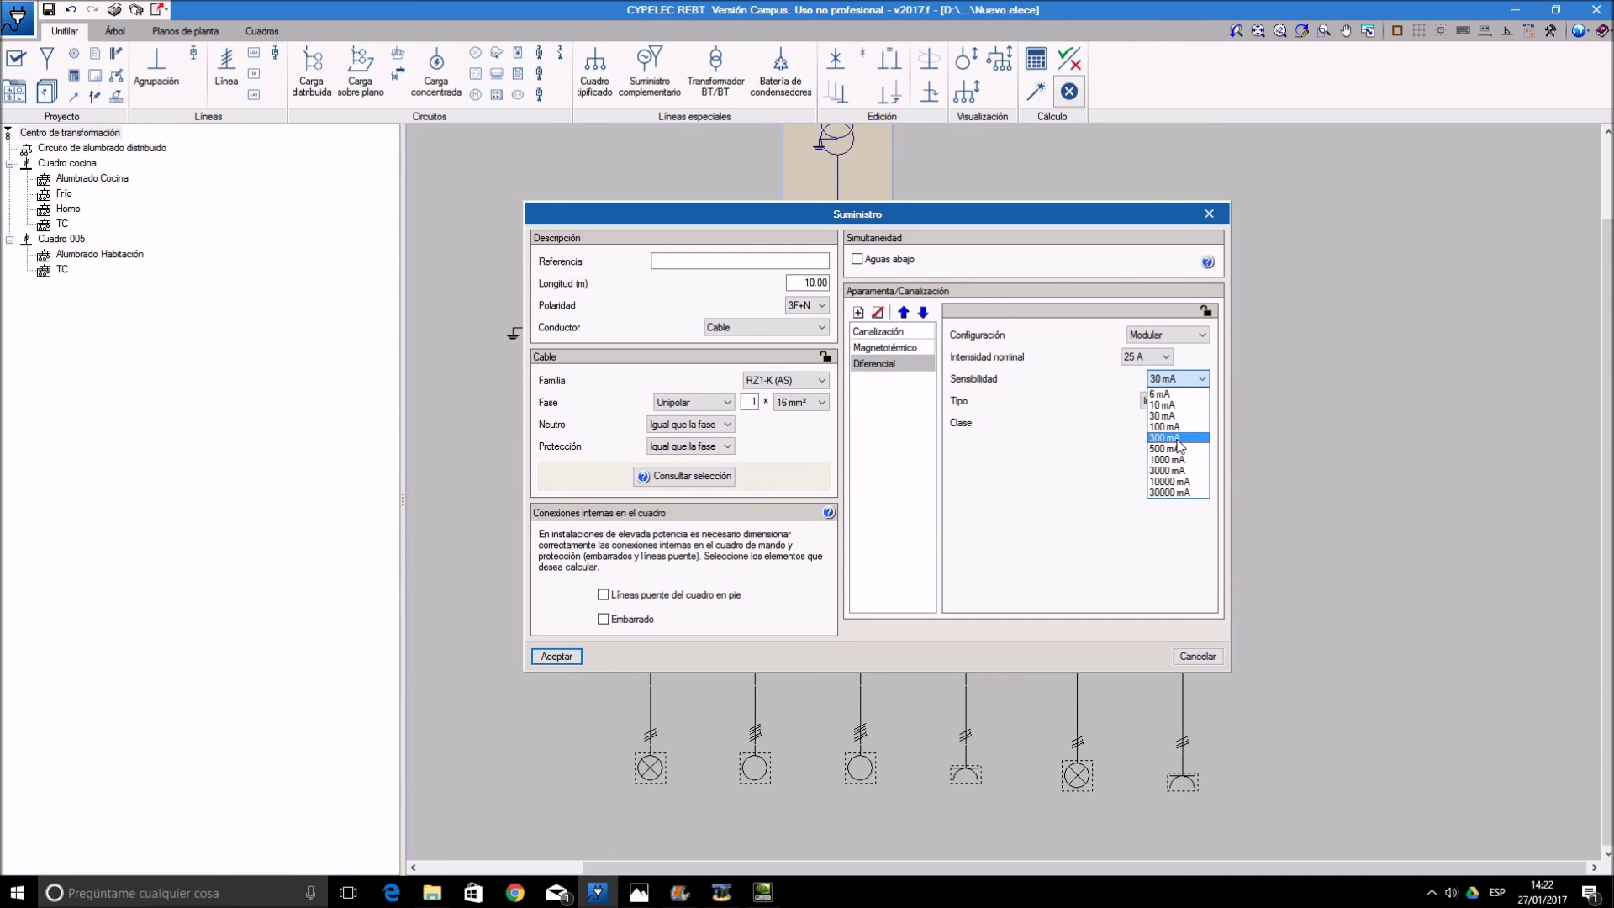
click(1183, 404)
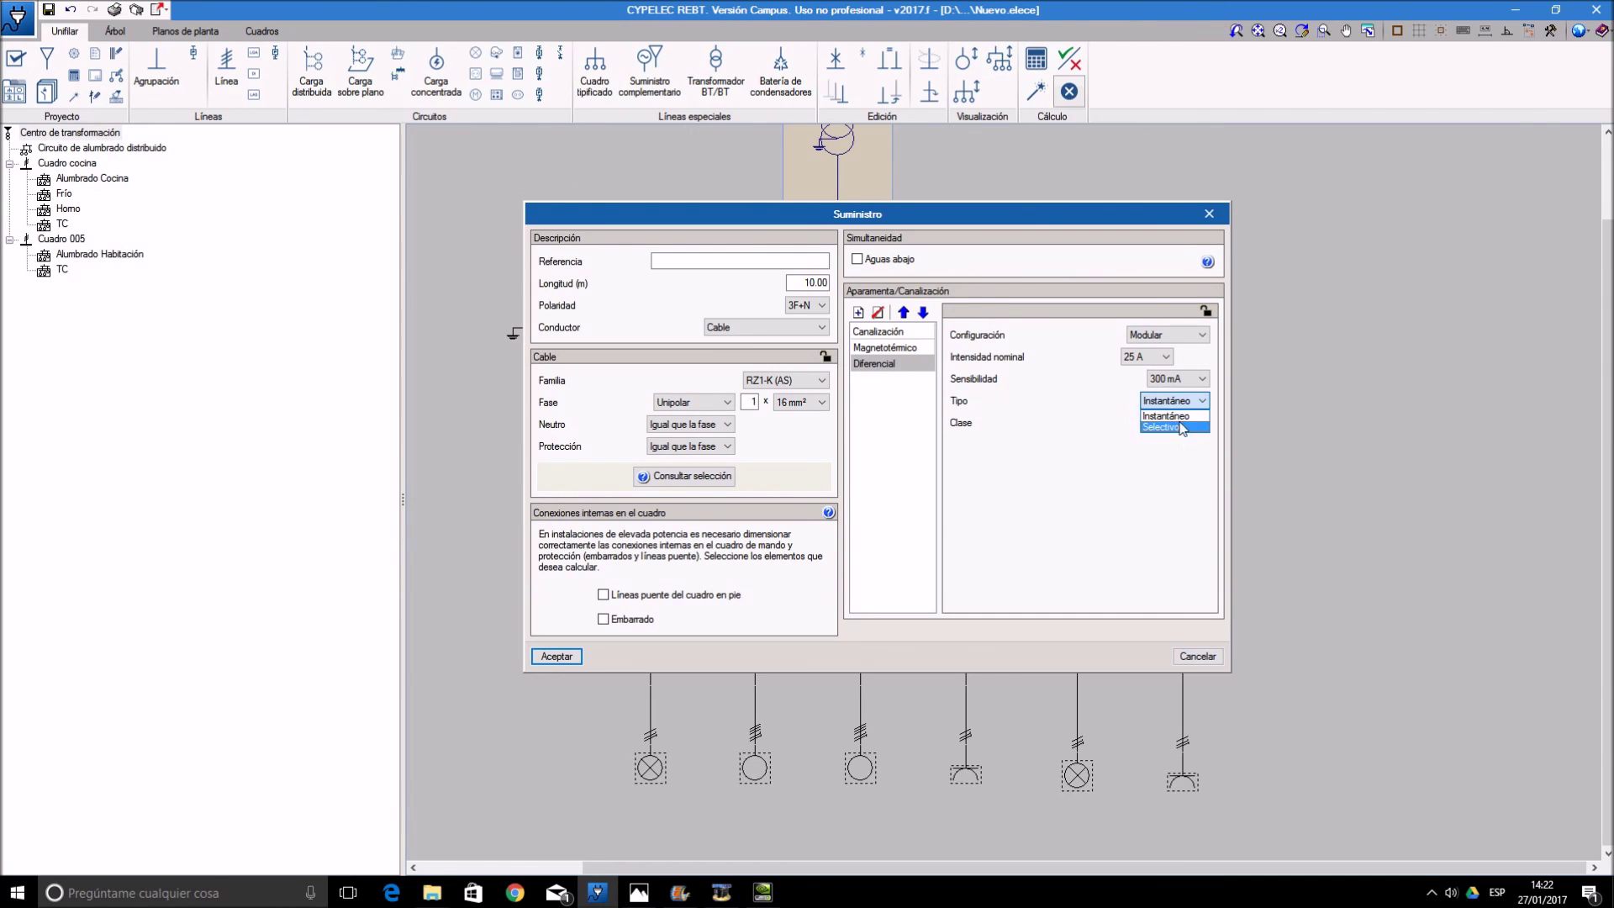
click(1177, 427)
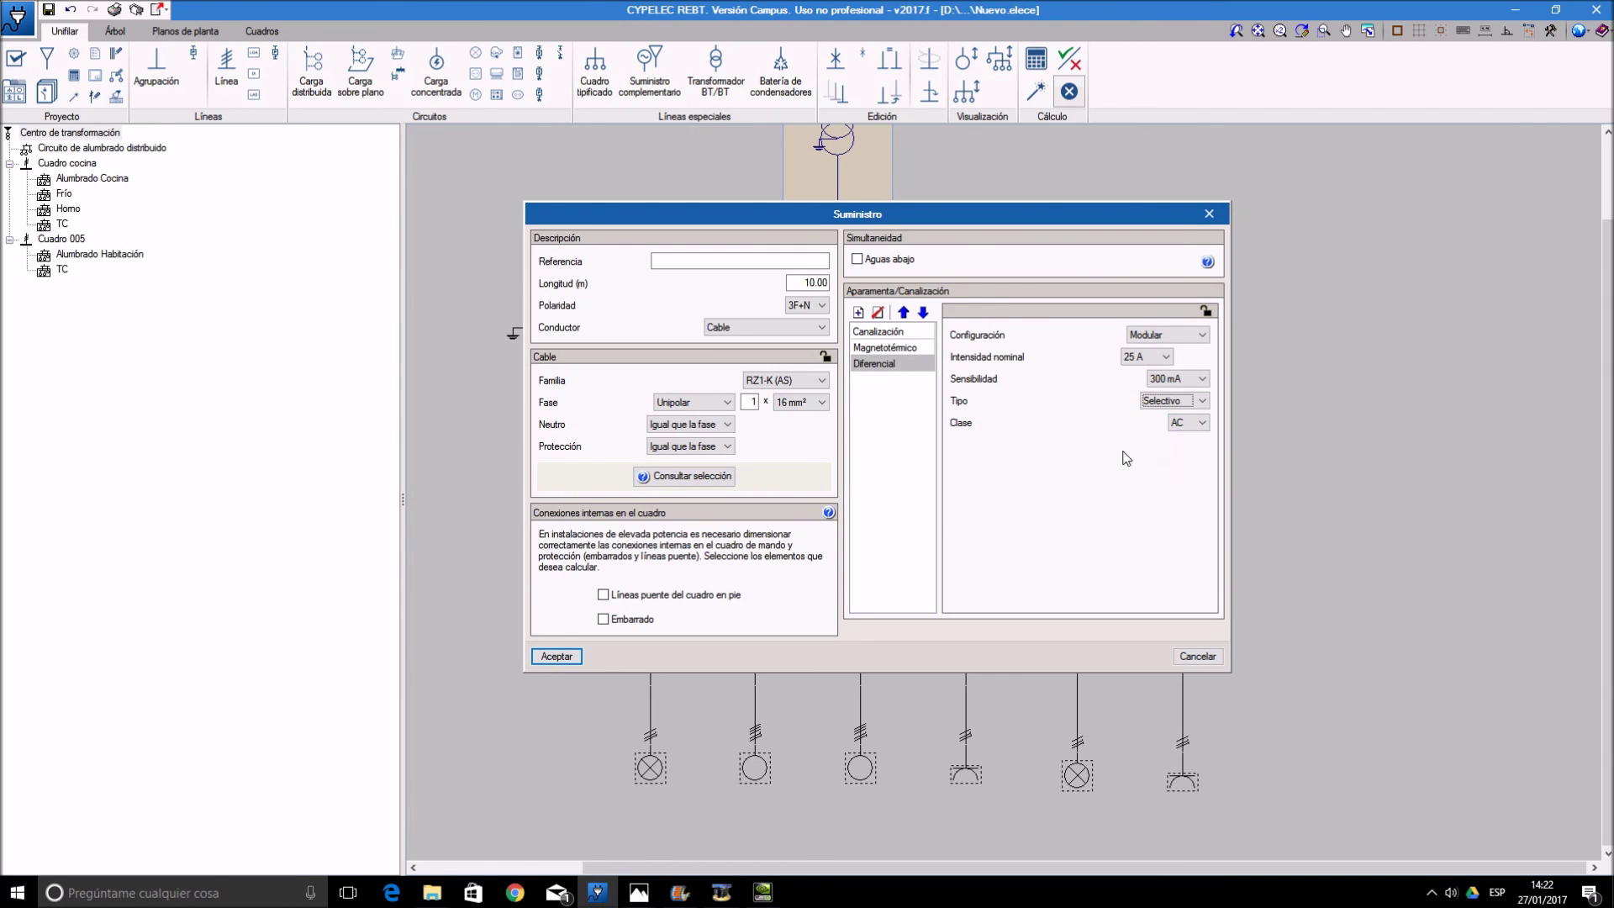
click(577, 659)
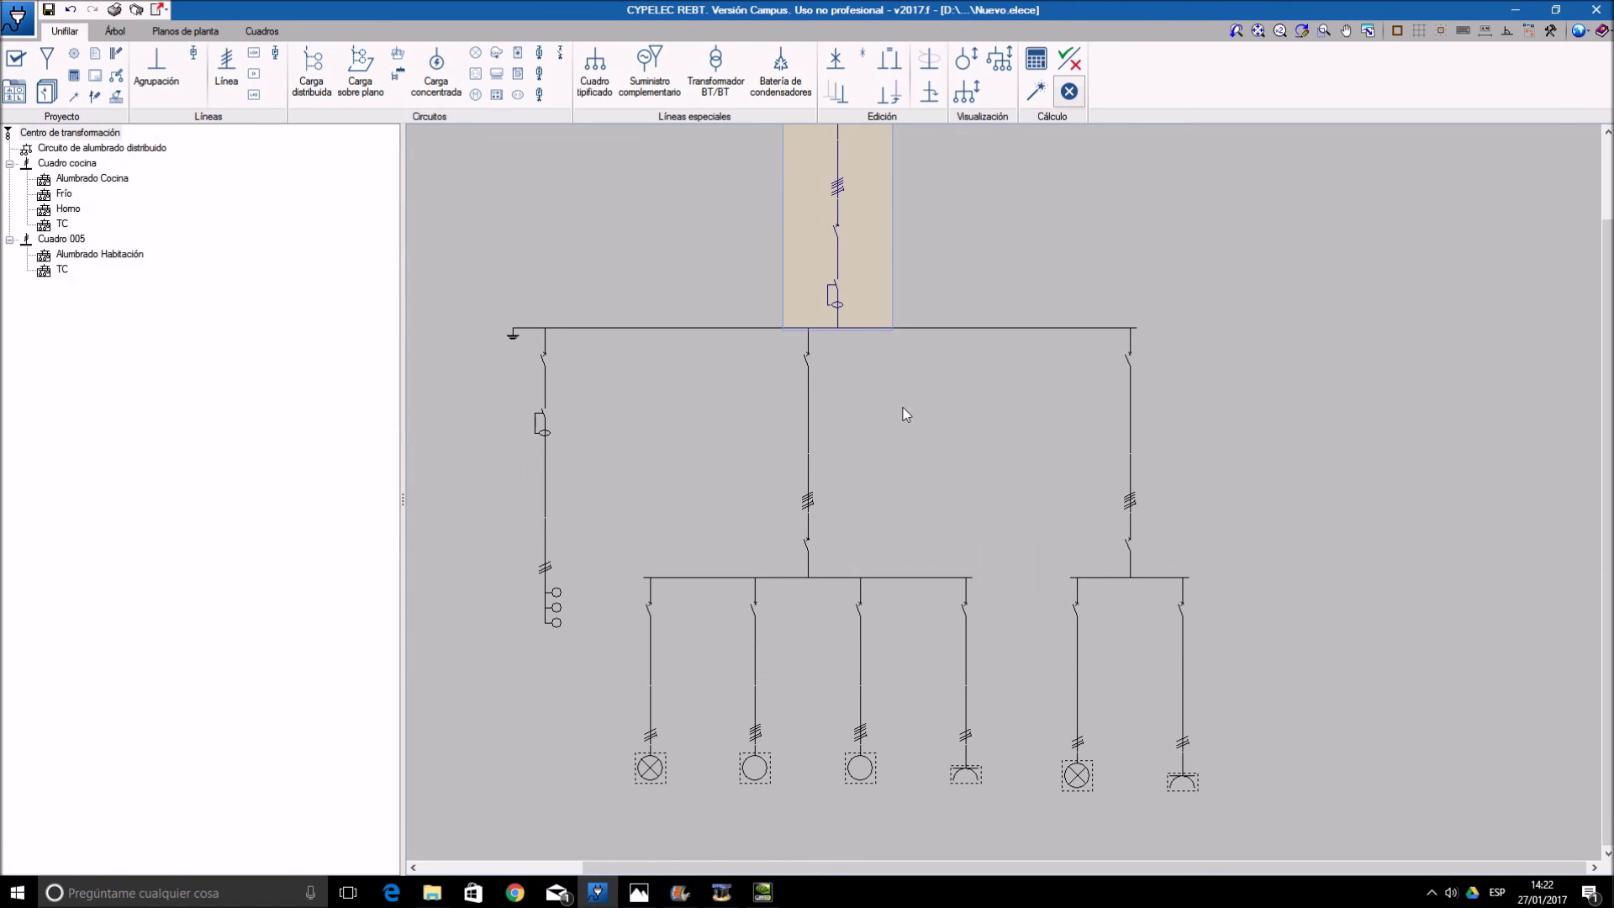
- Add a Diferencial after the last Magnetotérmico of the Cuadro cocina line, with sensitivity 100 mA and type Selectivo
mouse_move(813, 546)
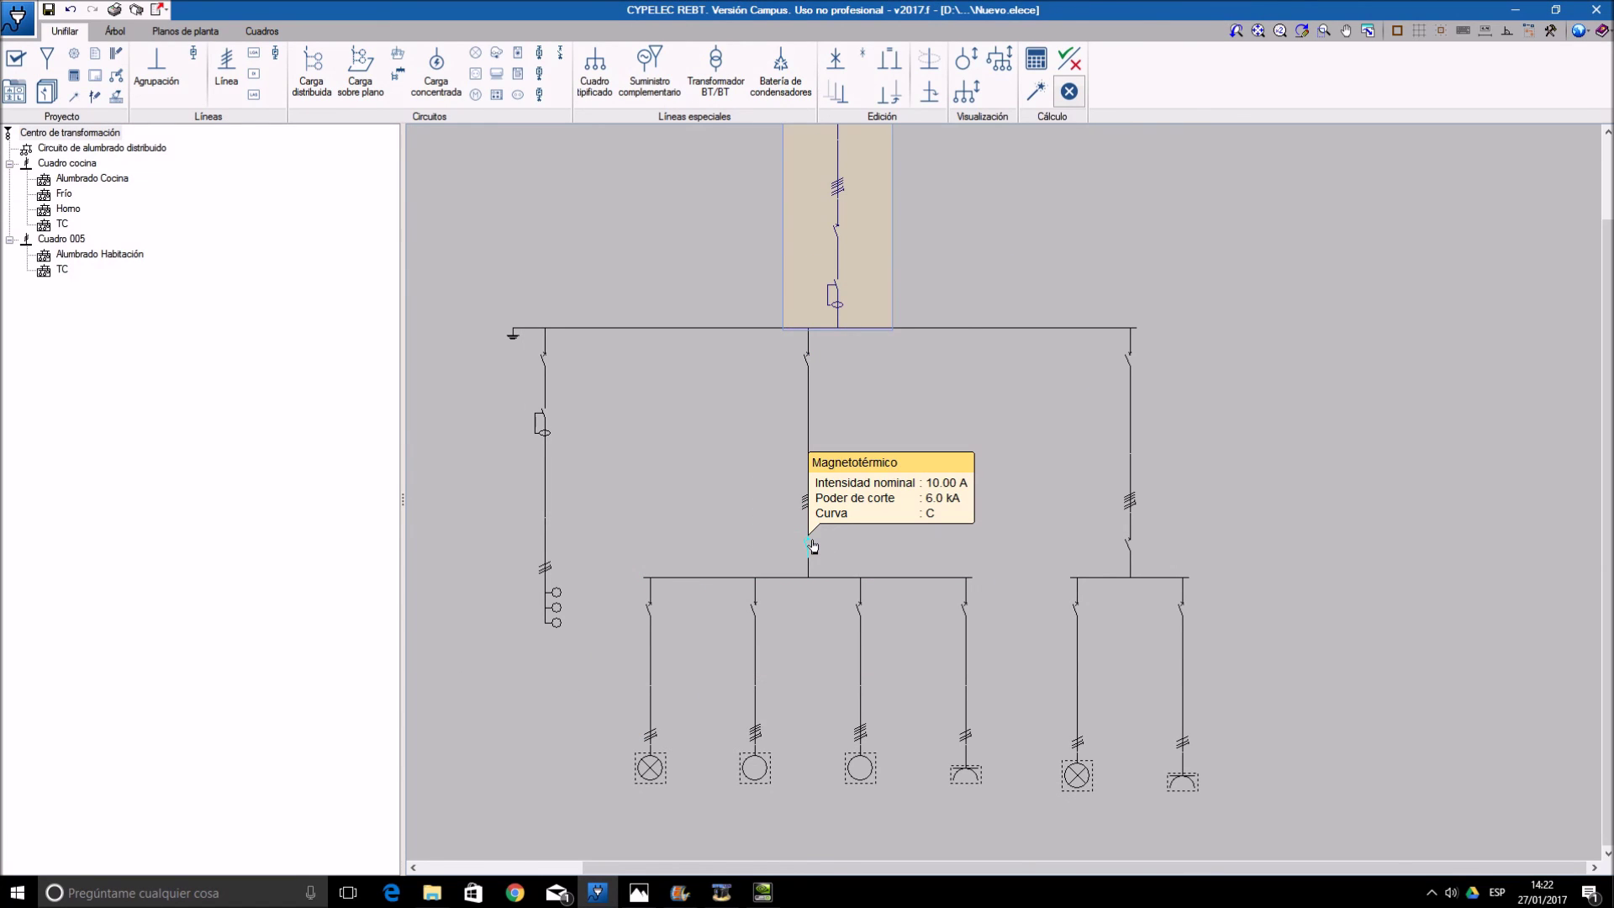
double_click(814, 547)
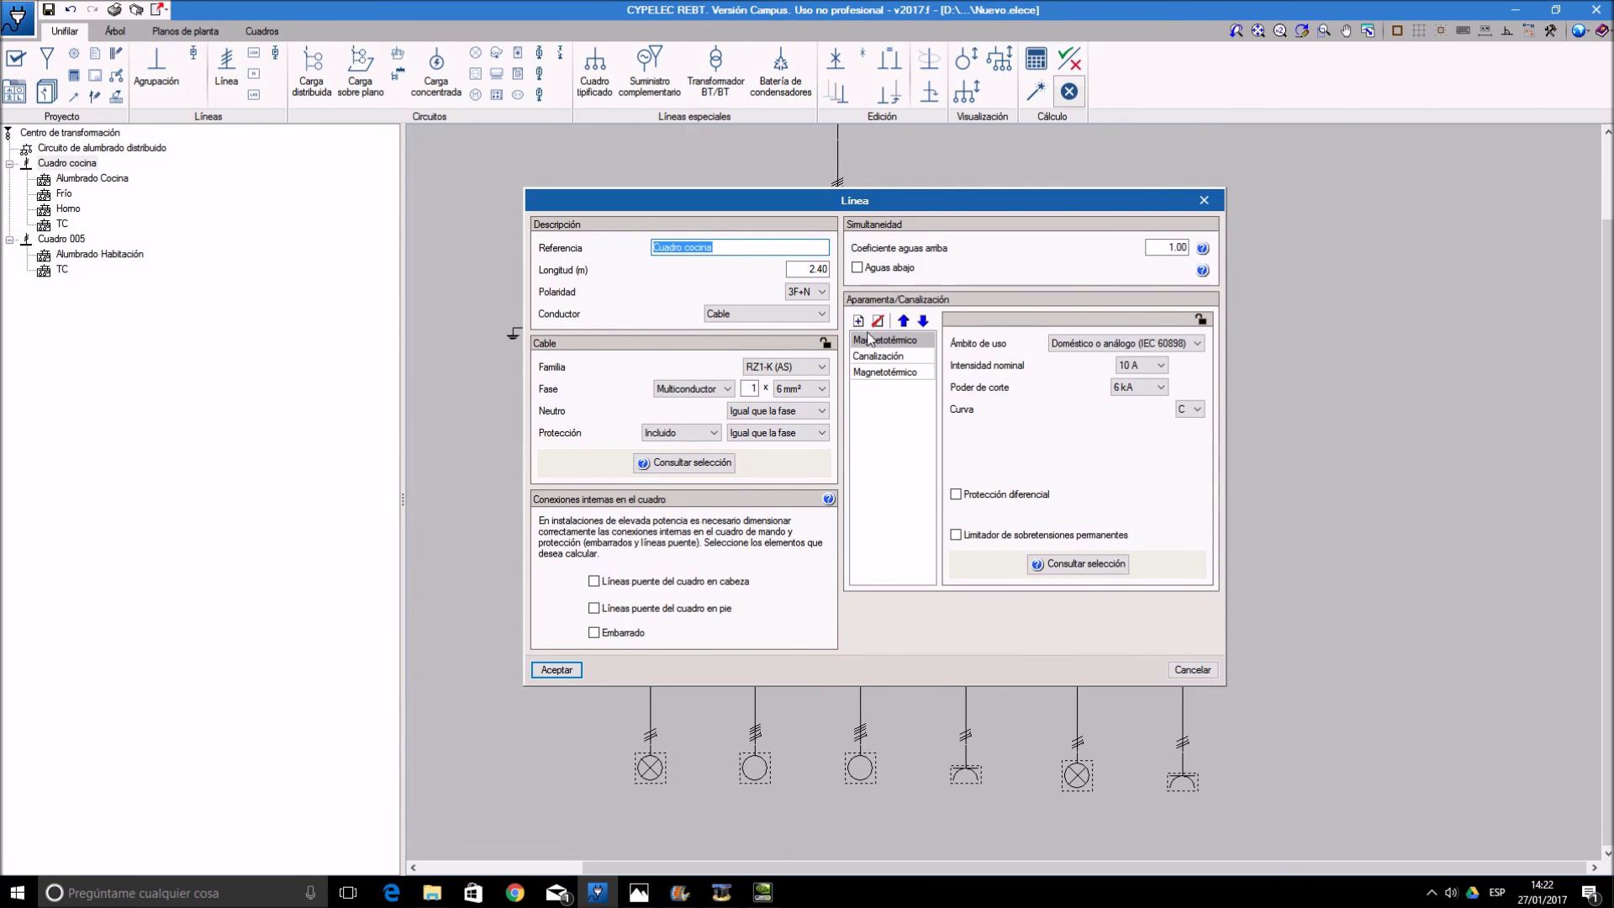
click(879, 371)
click(859, 320)
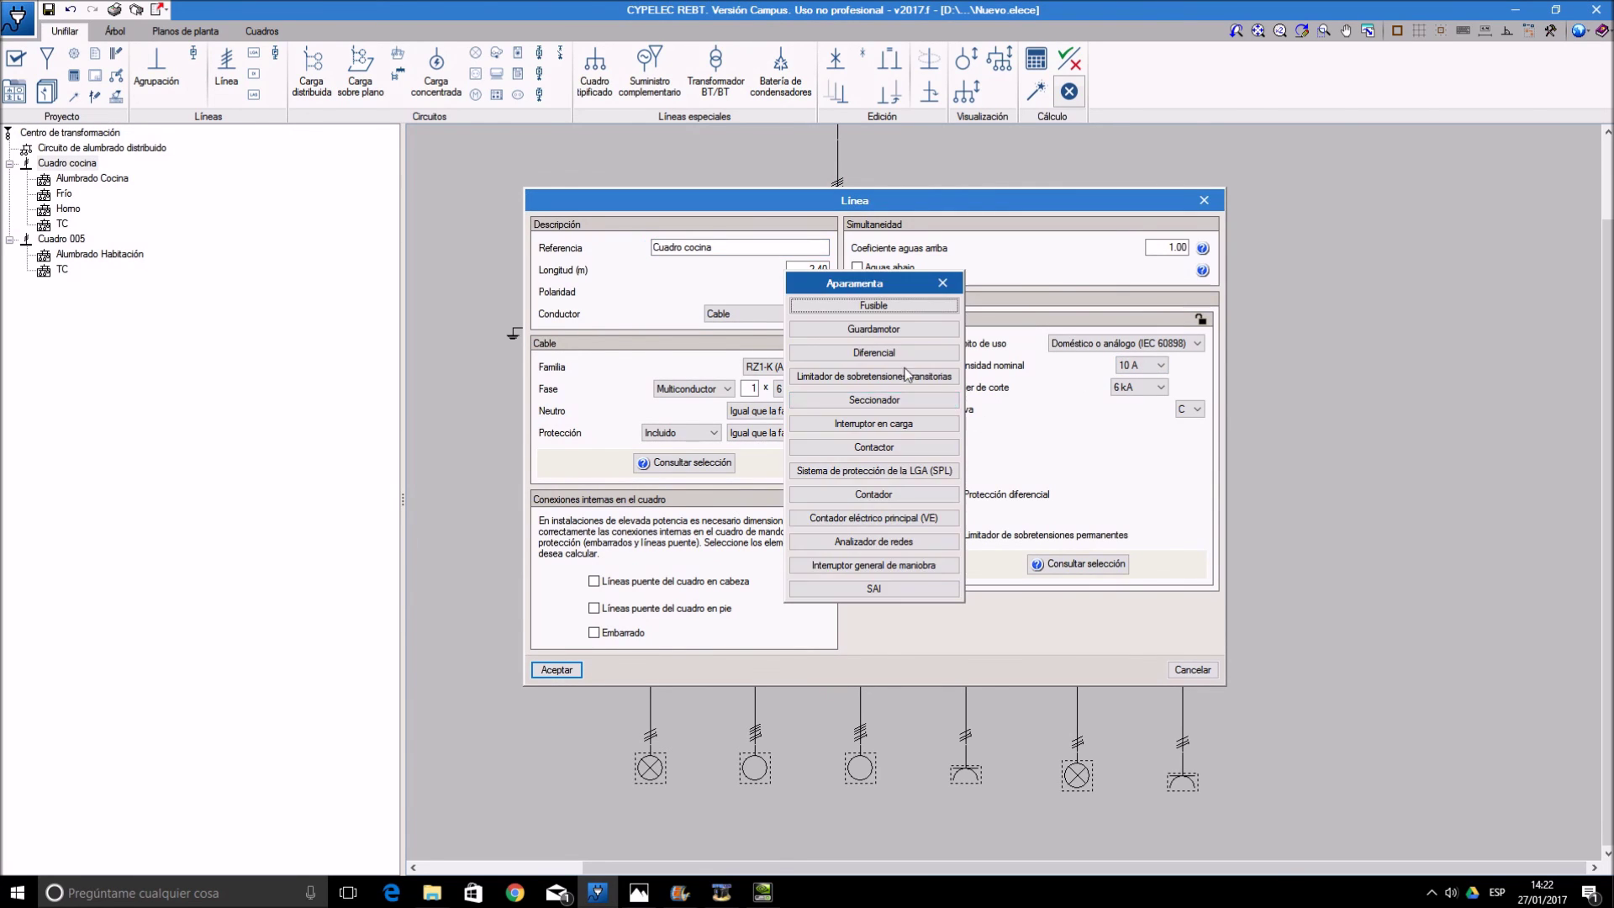
click(875, 352)
click(1170, 386)
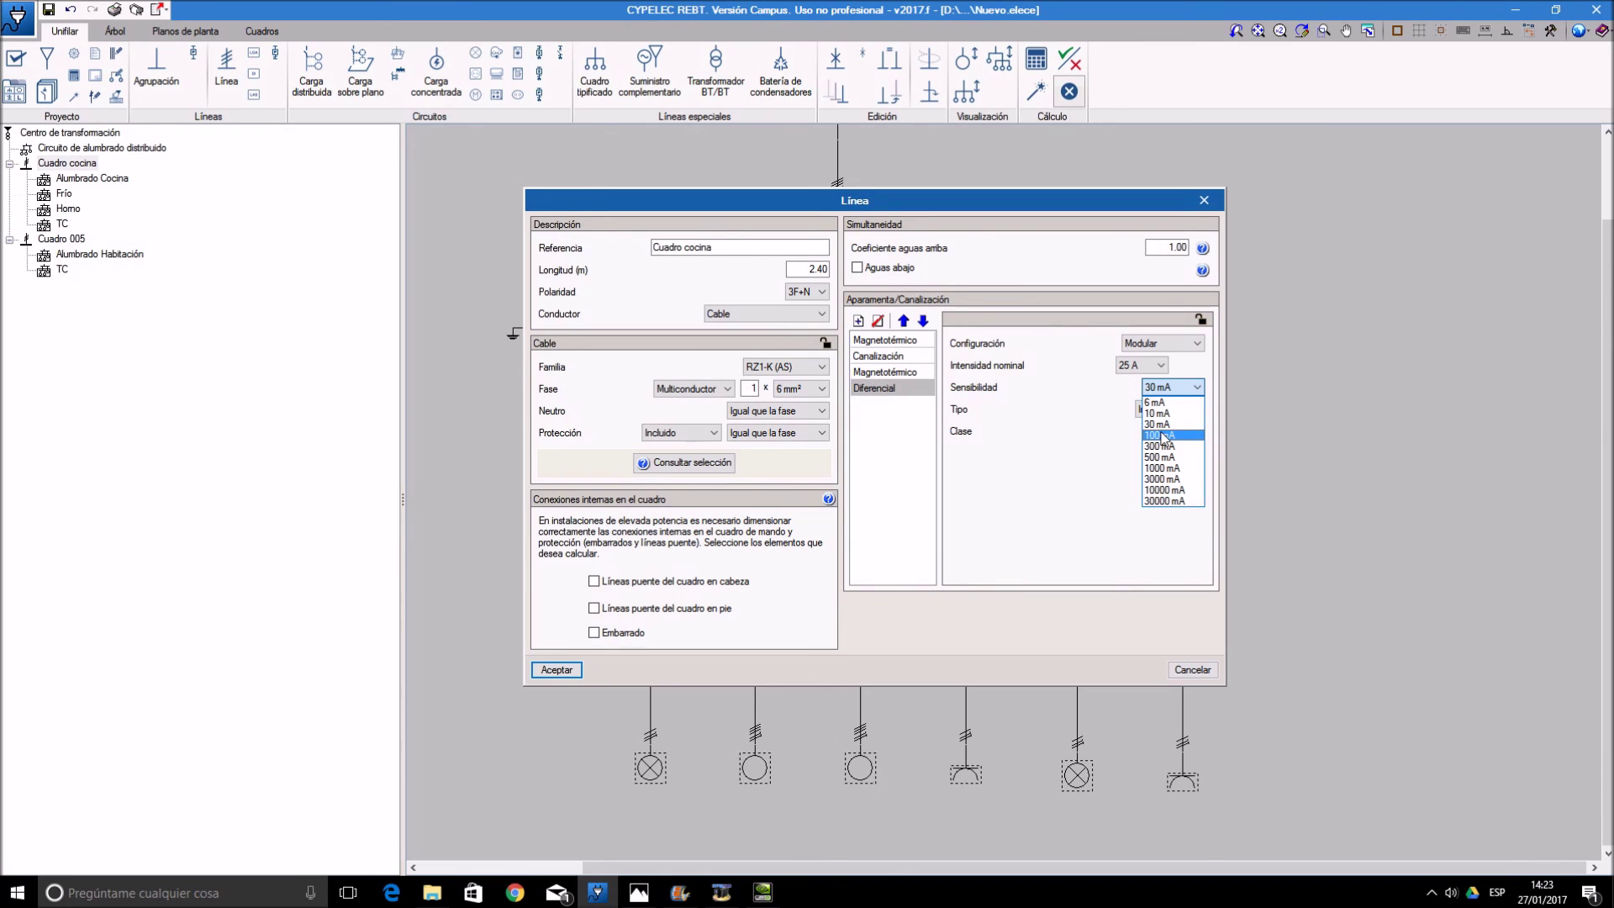
click(1164, 435)
click(1168, 408)
click(1166, 430)
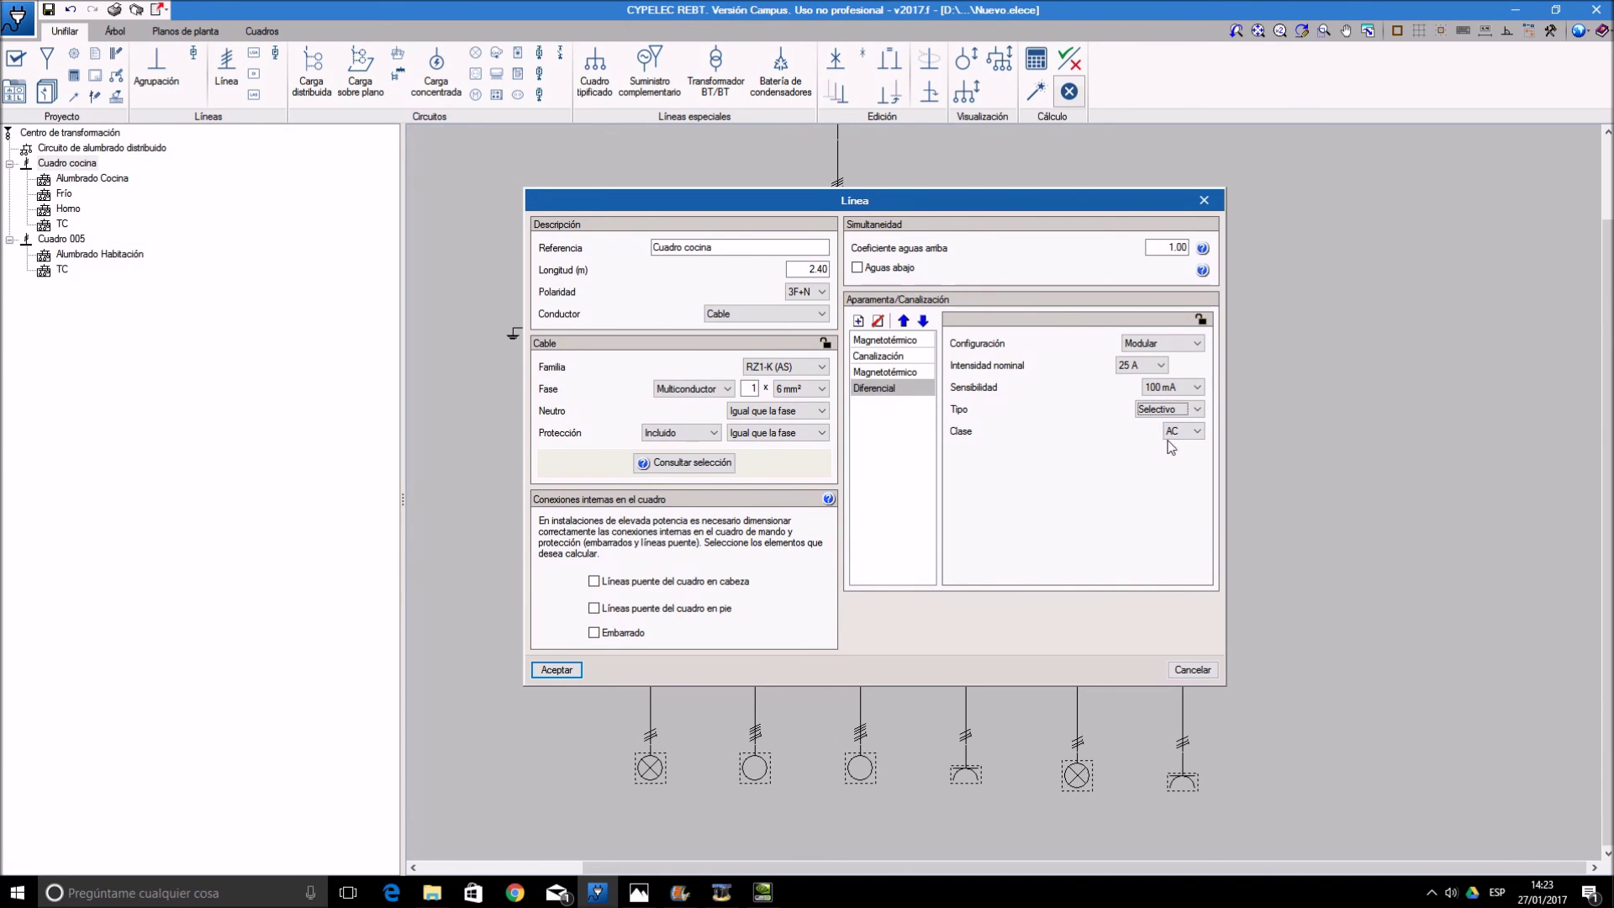
click(577, 671)
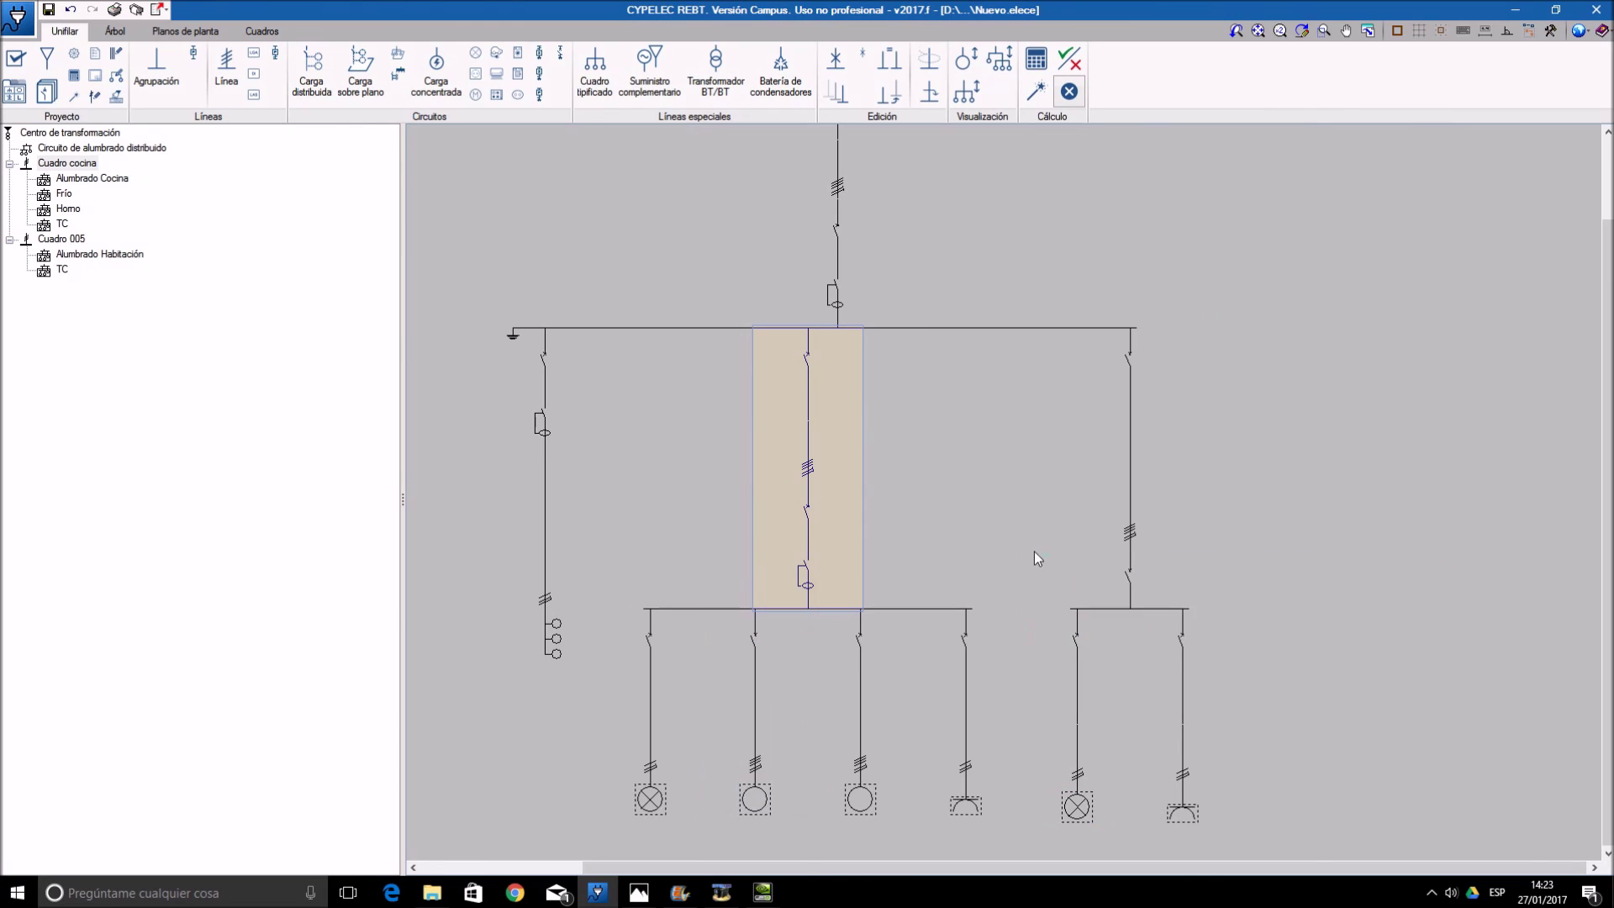
- Add a Diferencial to the Cuadro 005 line with sensitivity 100 mA and type Selectivo
double_click(1130, 589)
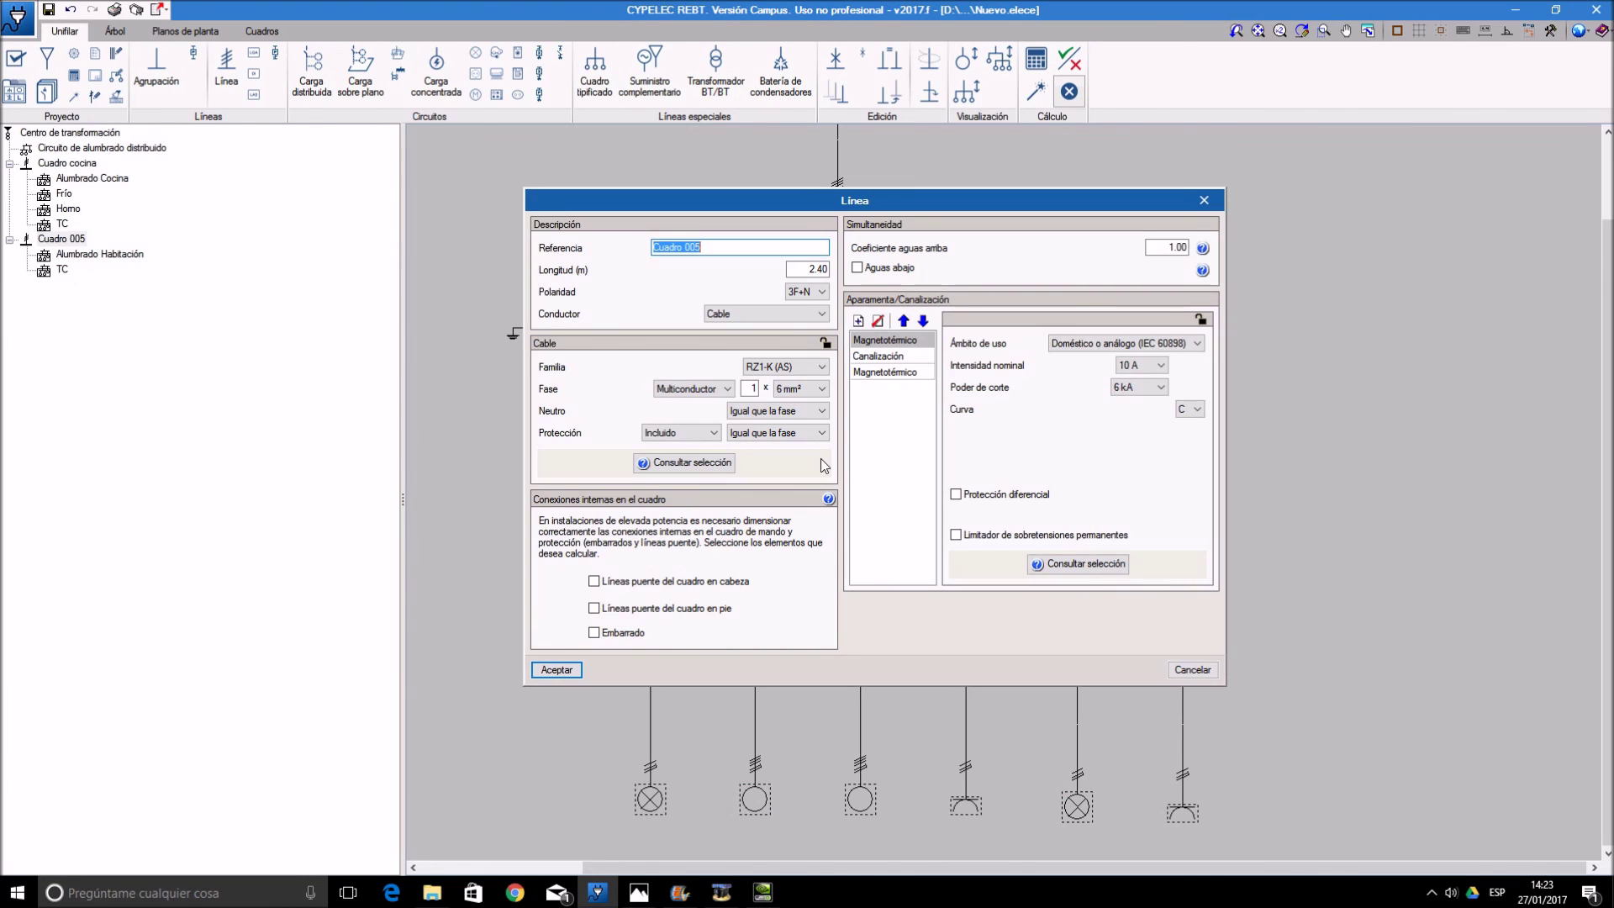
click(858, 322)
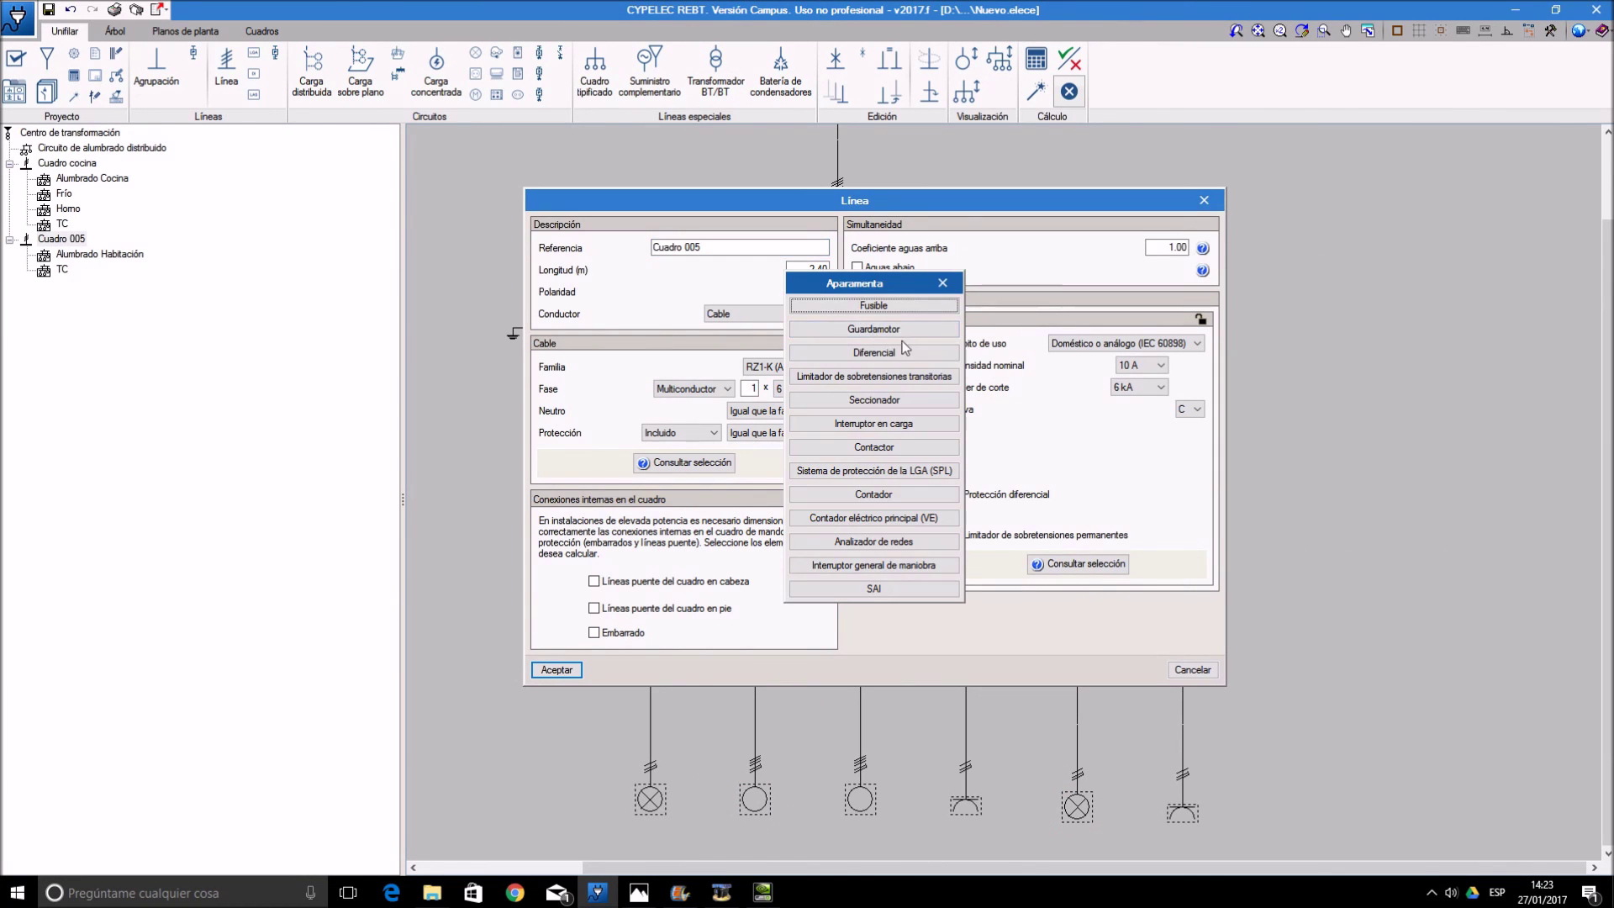
click(925, 370)
click(1177, 387)
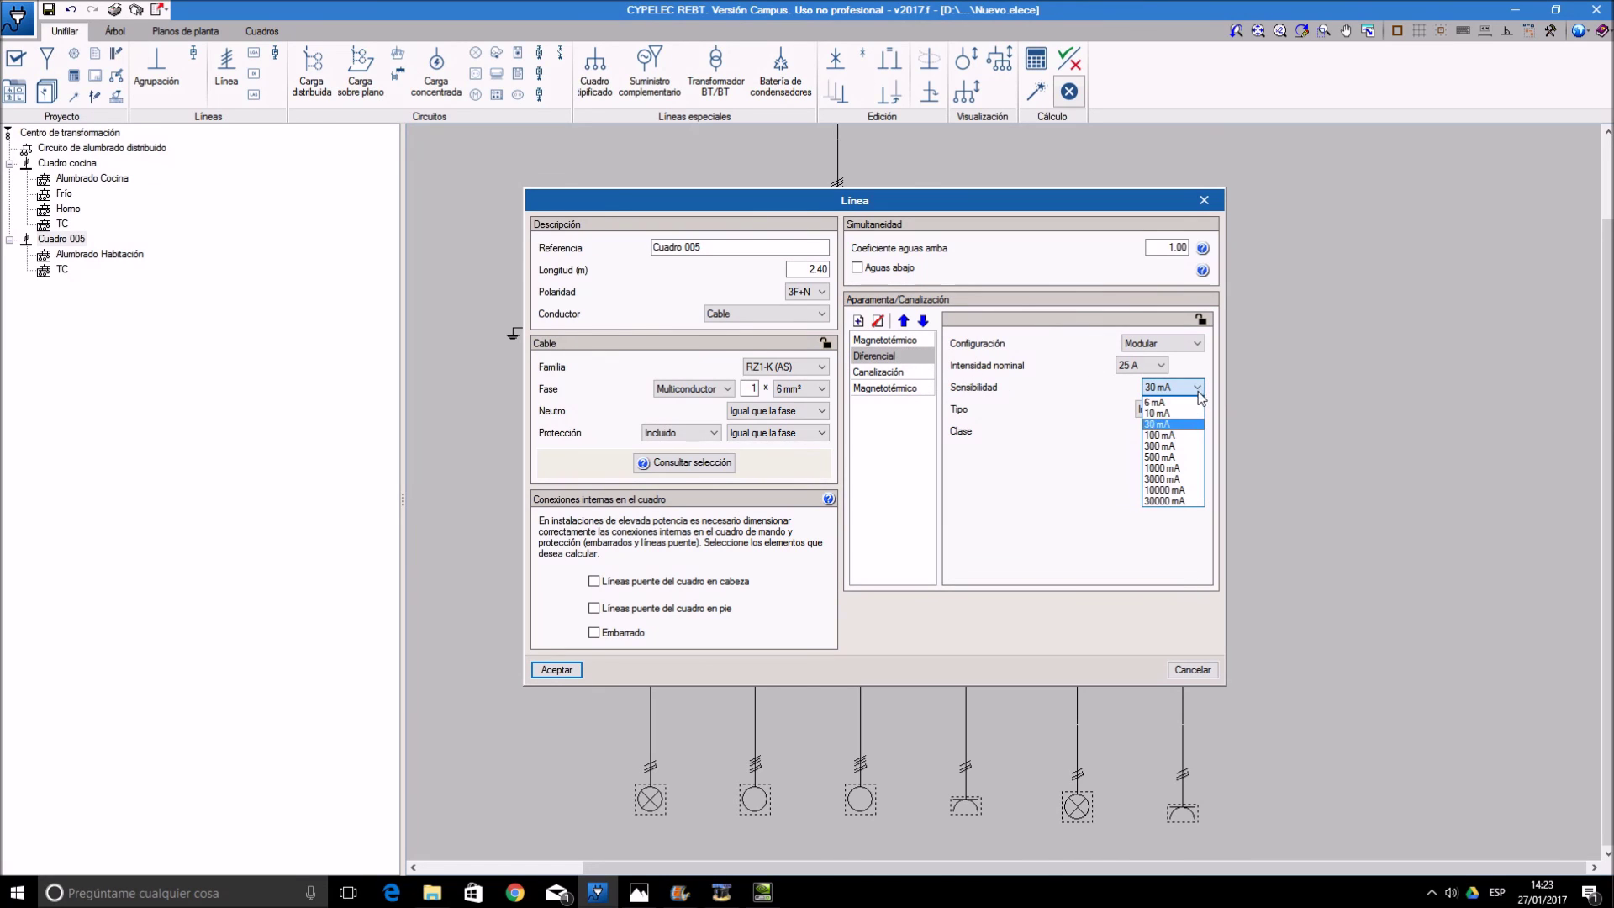
click(1173, 423)
click(1171, 412)
click(1174, 437)
click(567, 670)
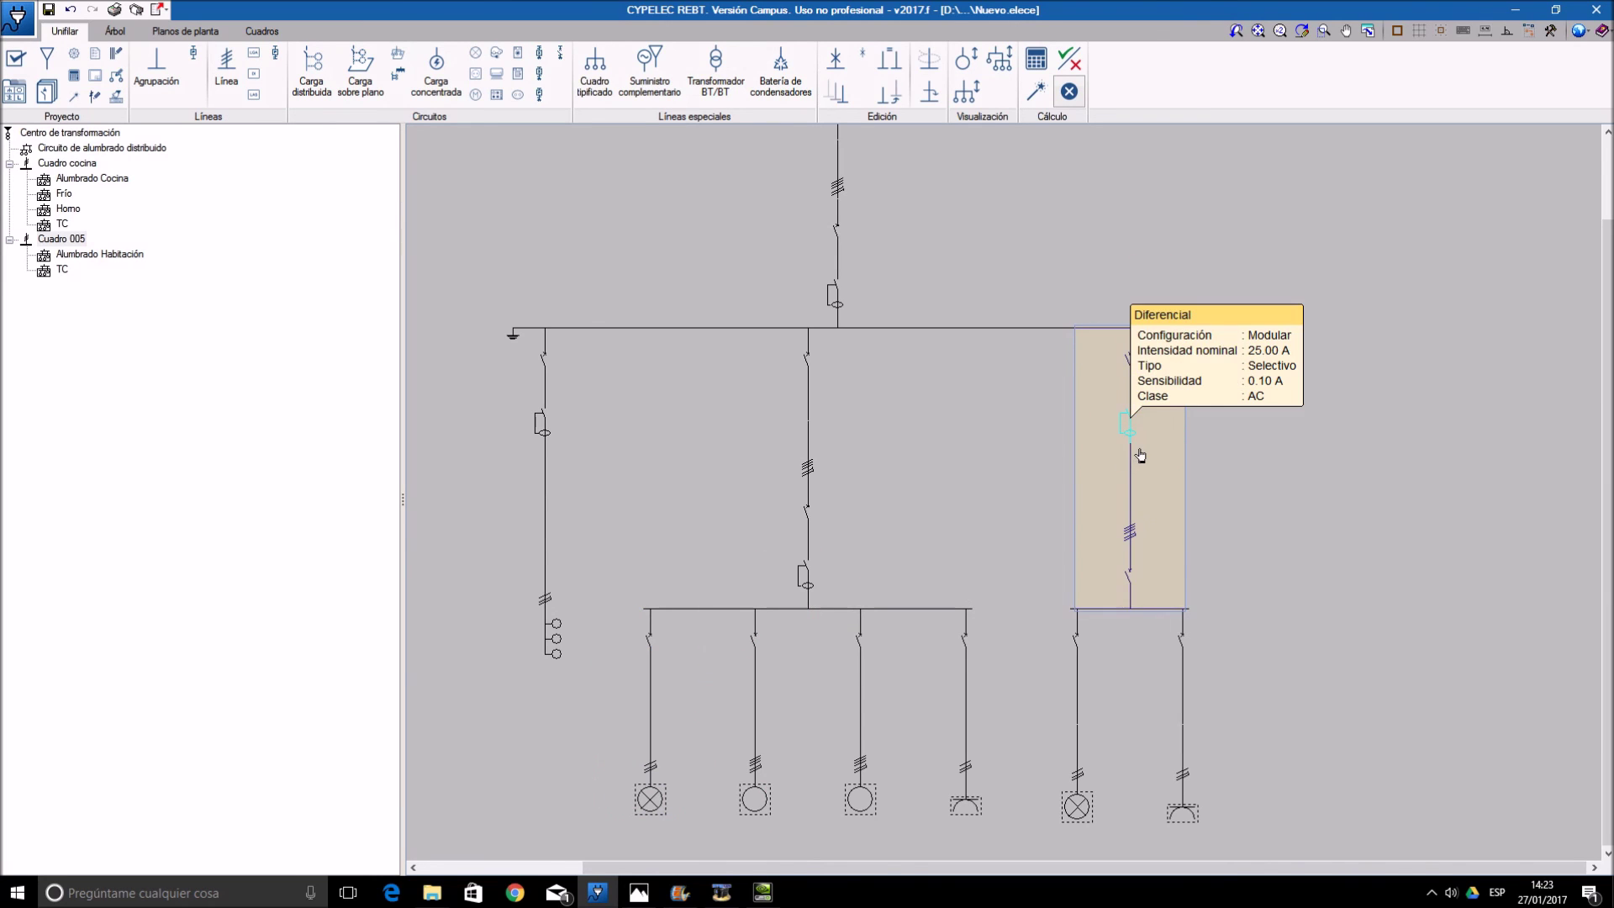
- Move the Diferencial of the Cuadro 005 line to the end of its equipment, below the second Magnetotérmico
click(1144, 455)
click(916, 356)
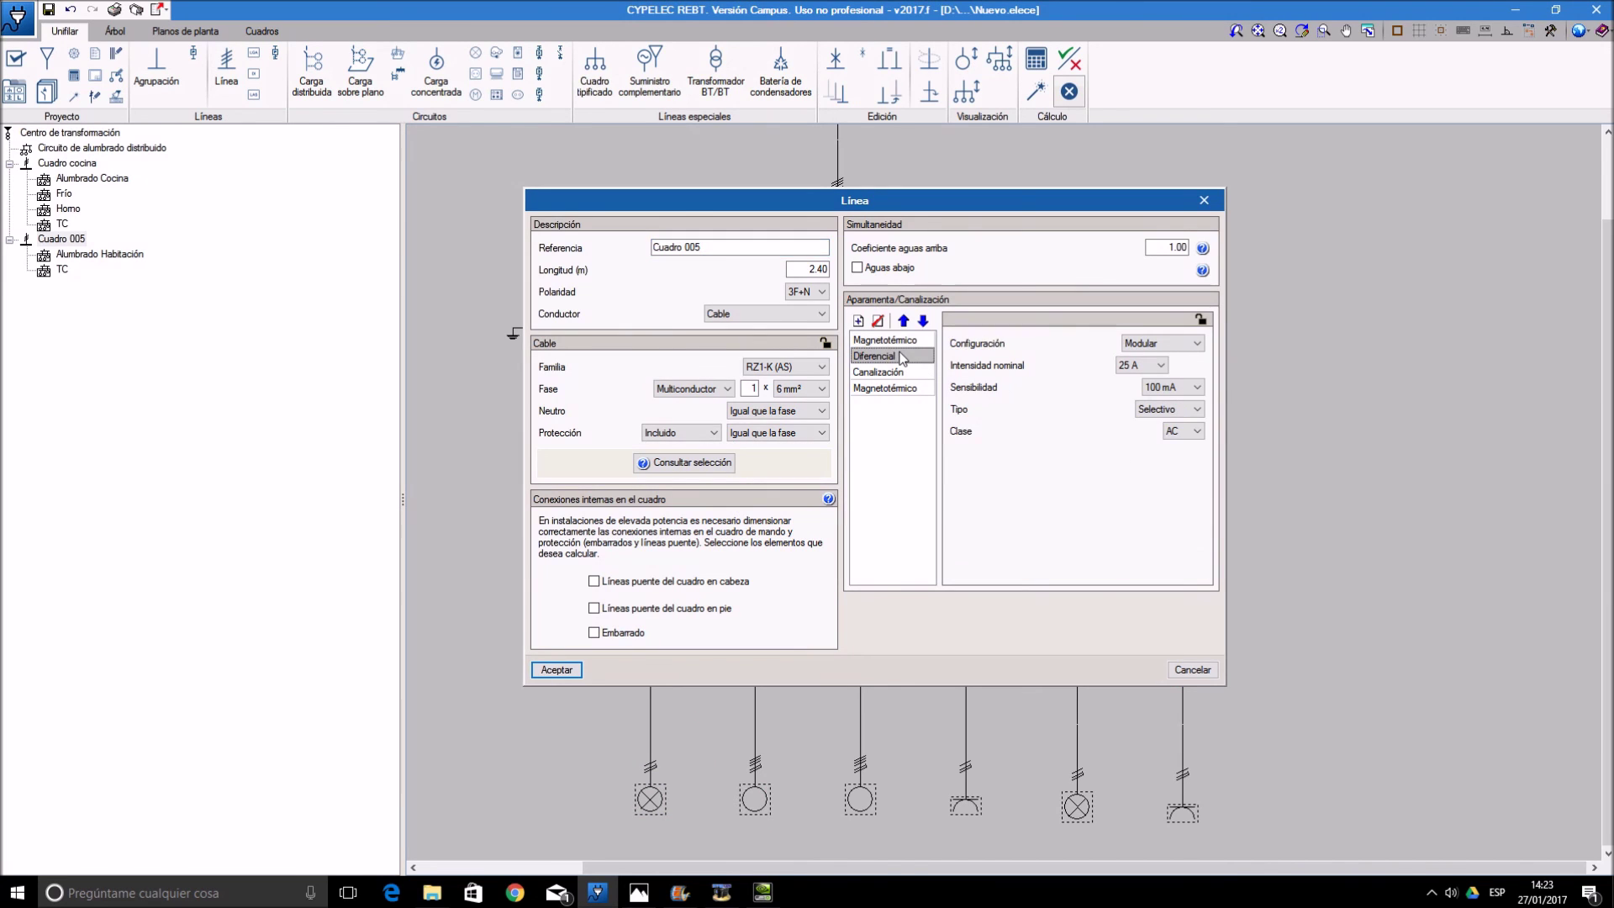
click(923, 322)
click(924, 322)
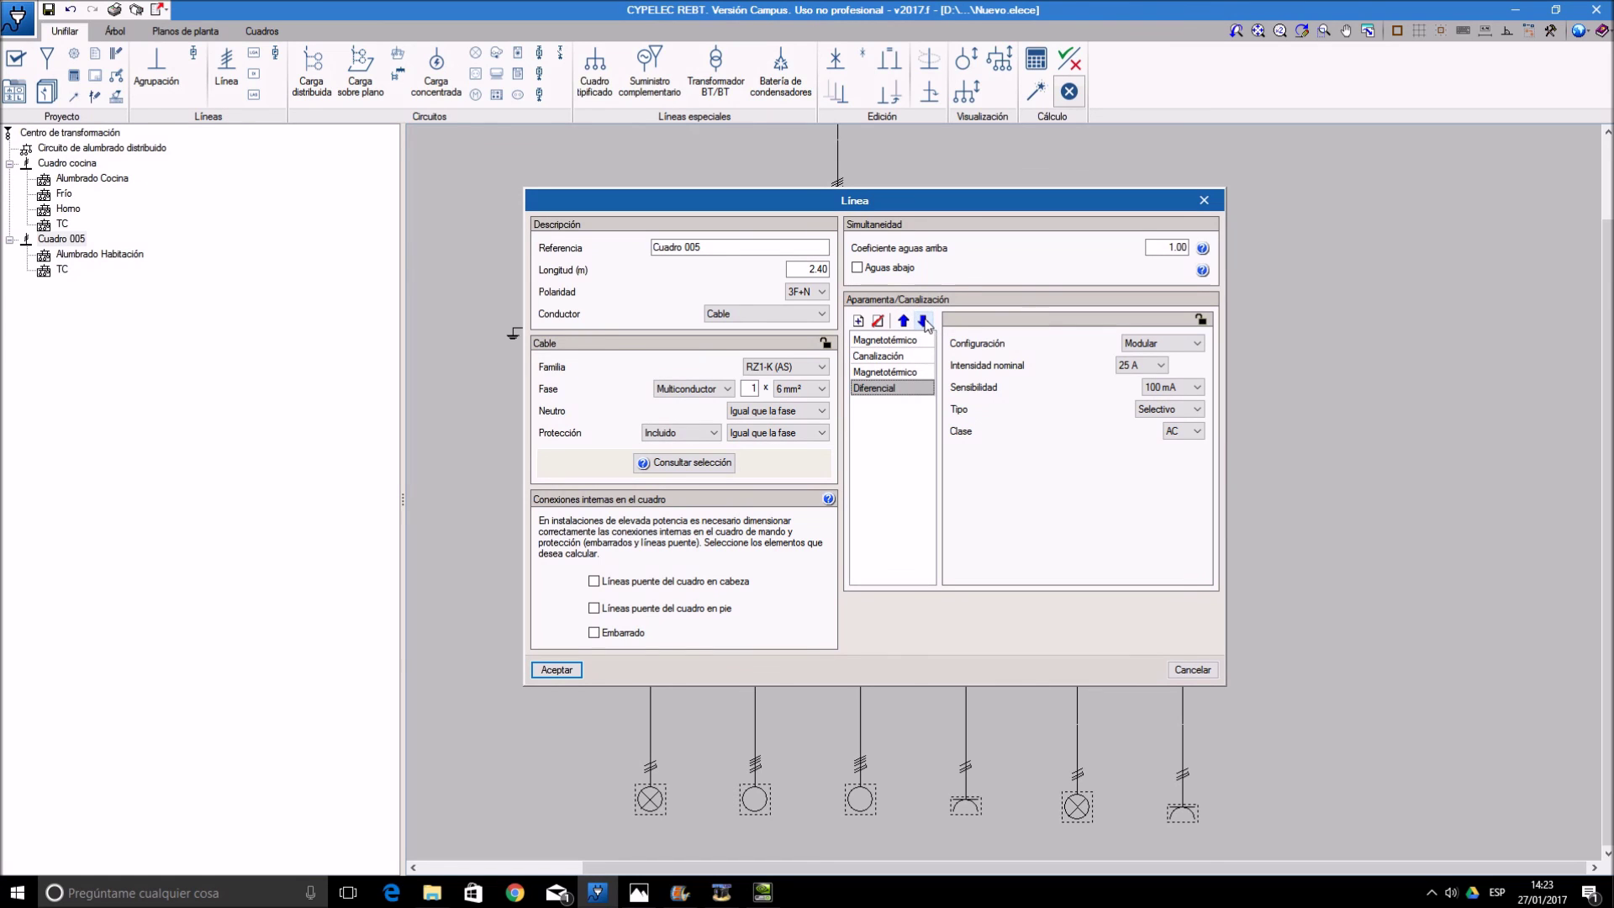
click(557, 671)
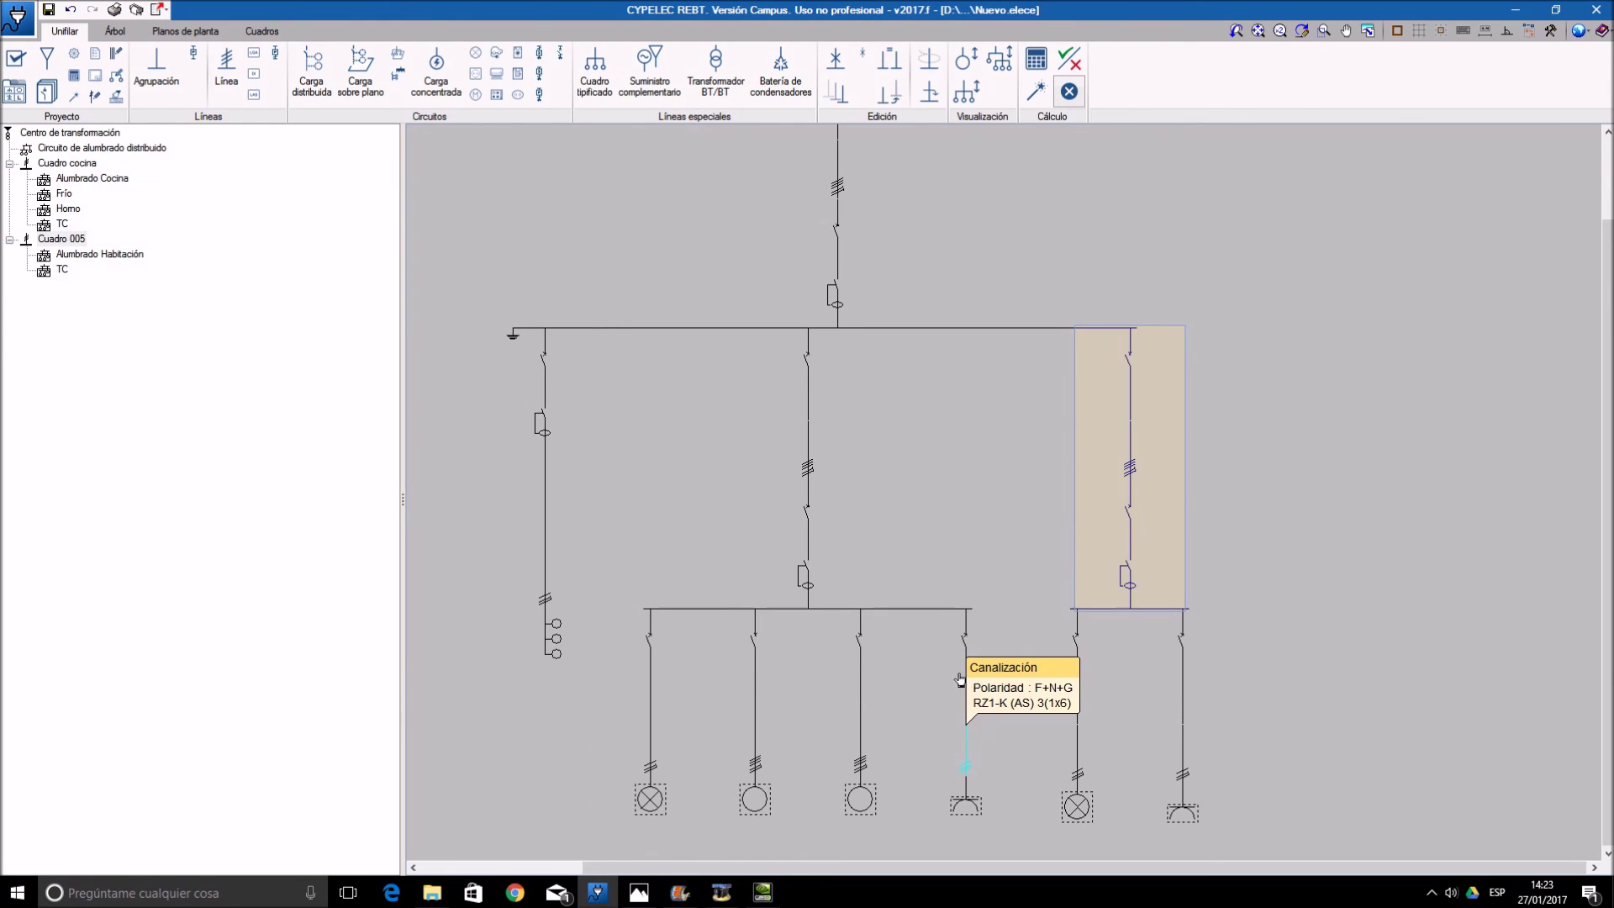
- Enable Protección diferencial on the Magnetotérmico of Cuadro cocina's Alumbrado Cocina and Frío circuits
click(655, 643)
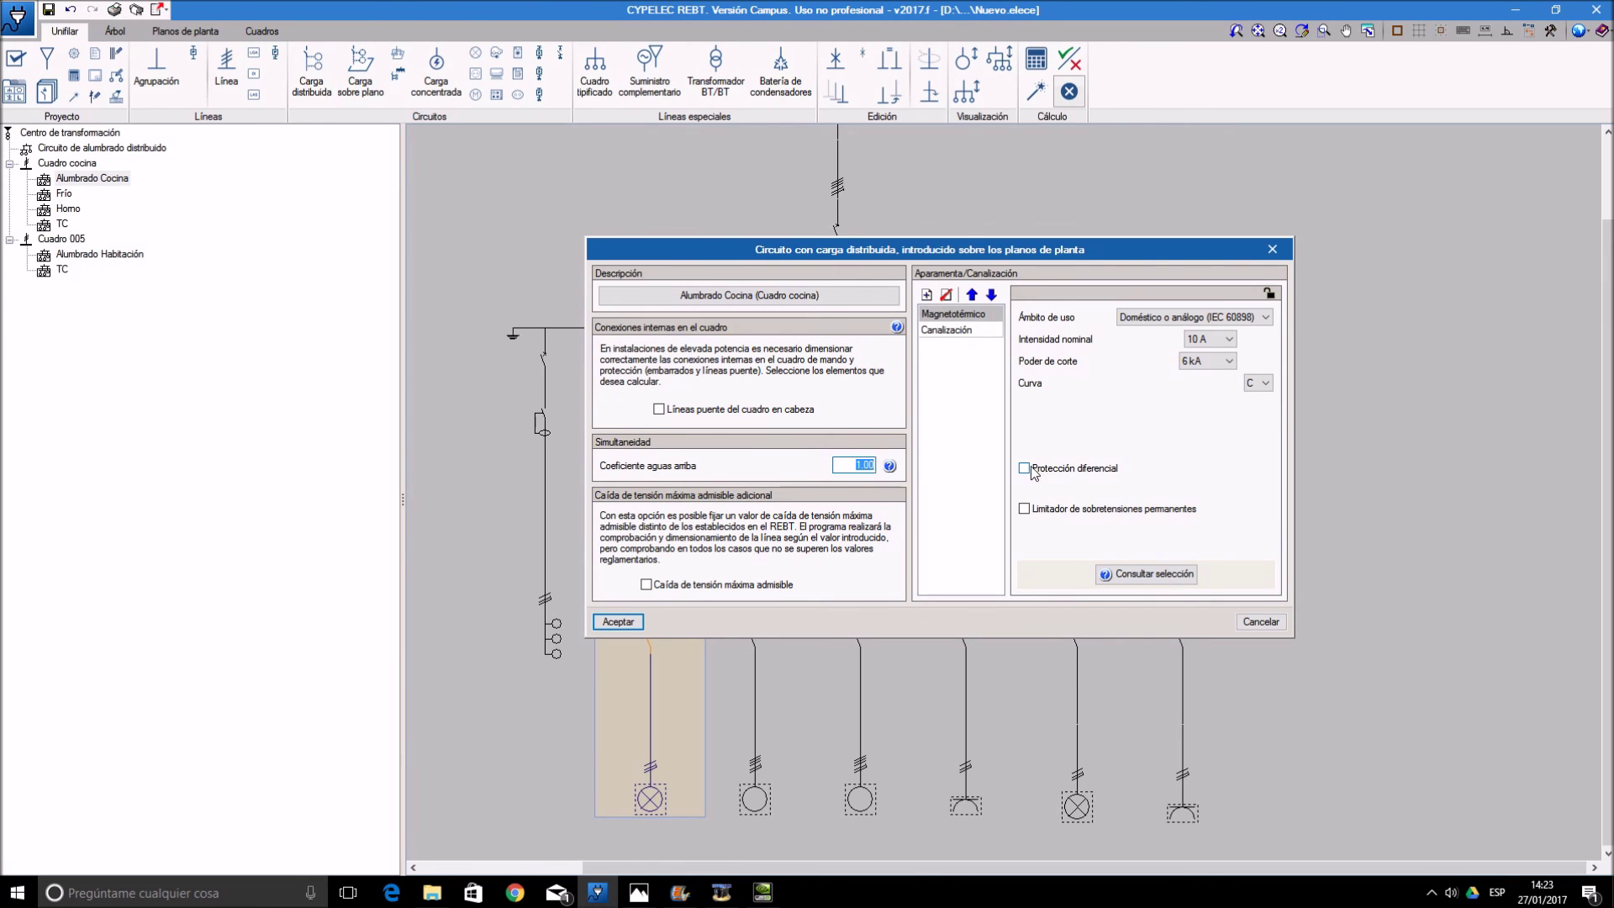
click(618, 622)
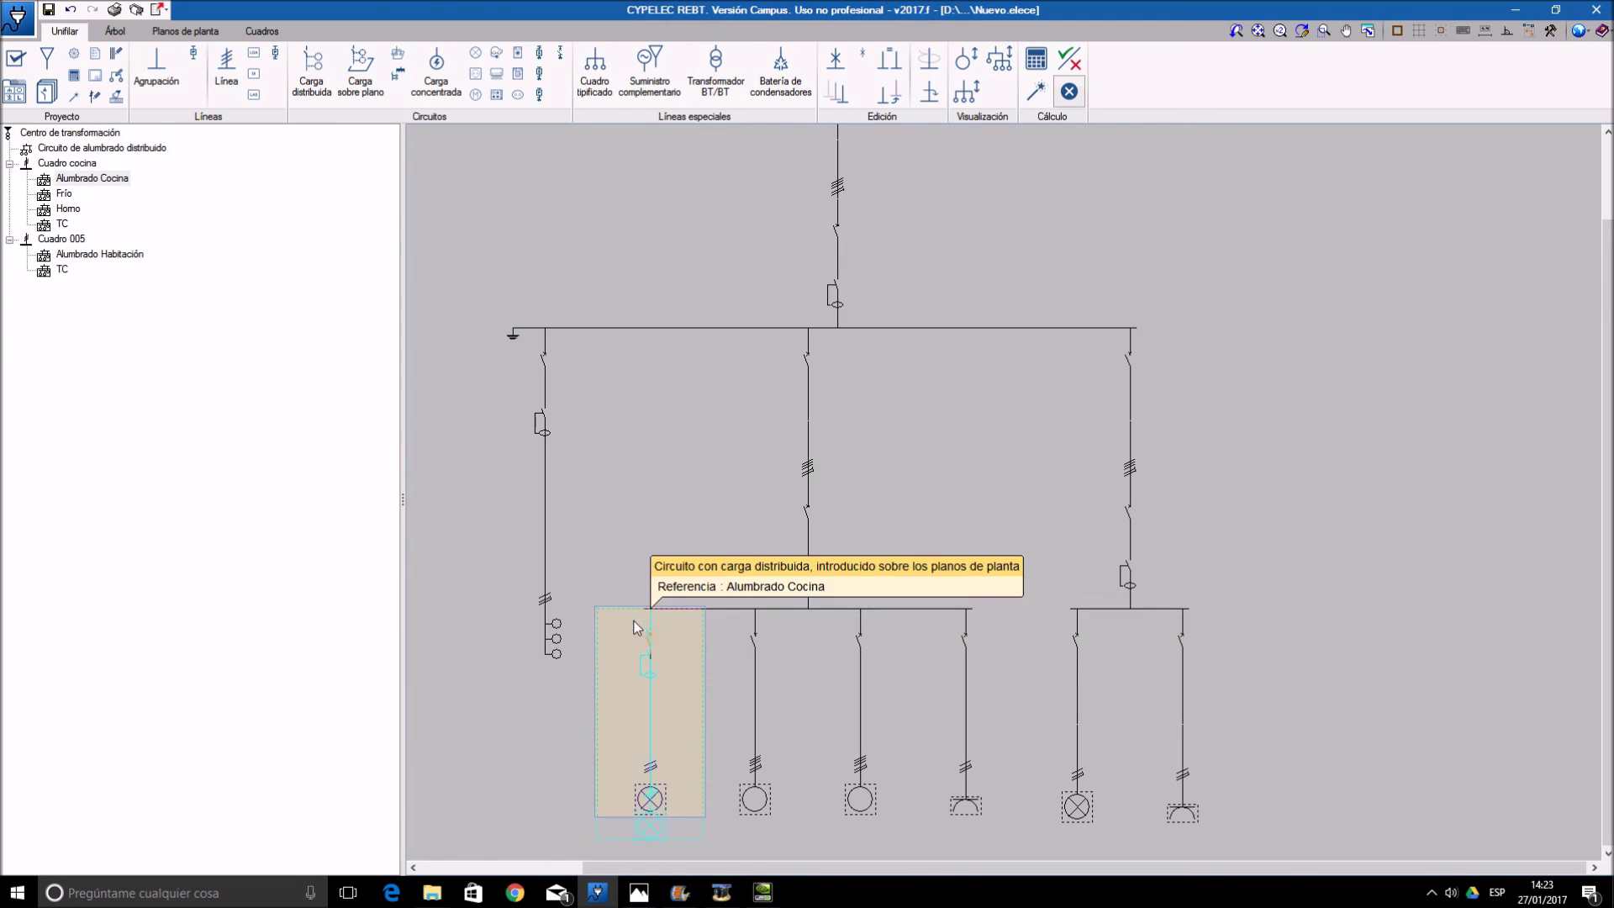
click(739, 658)
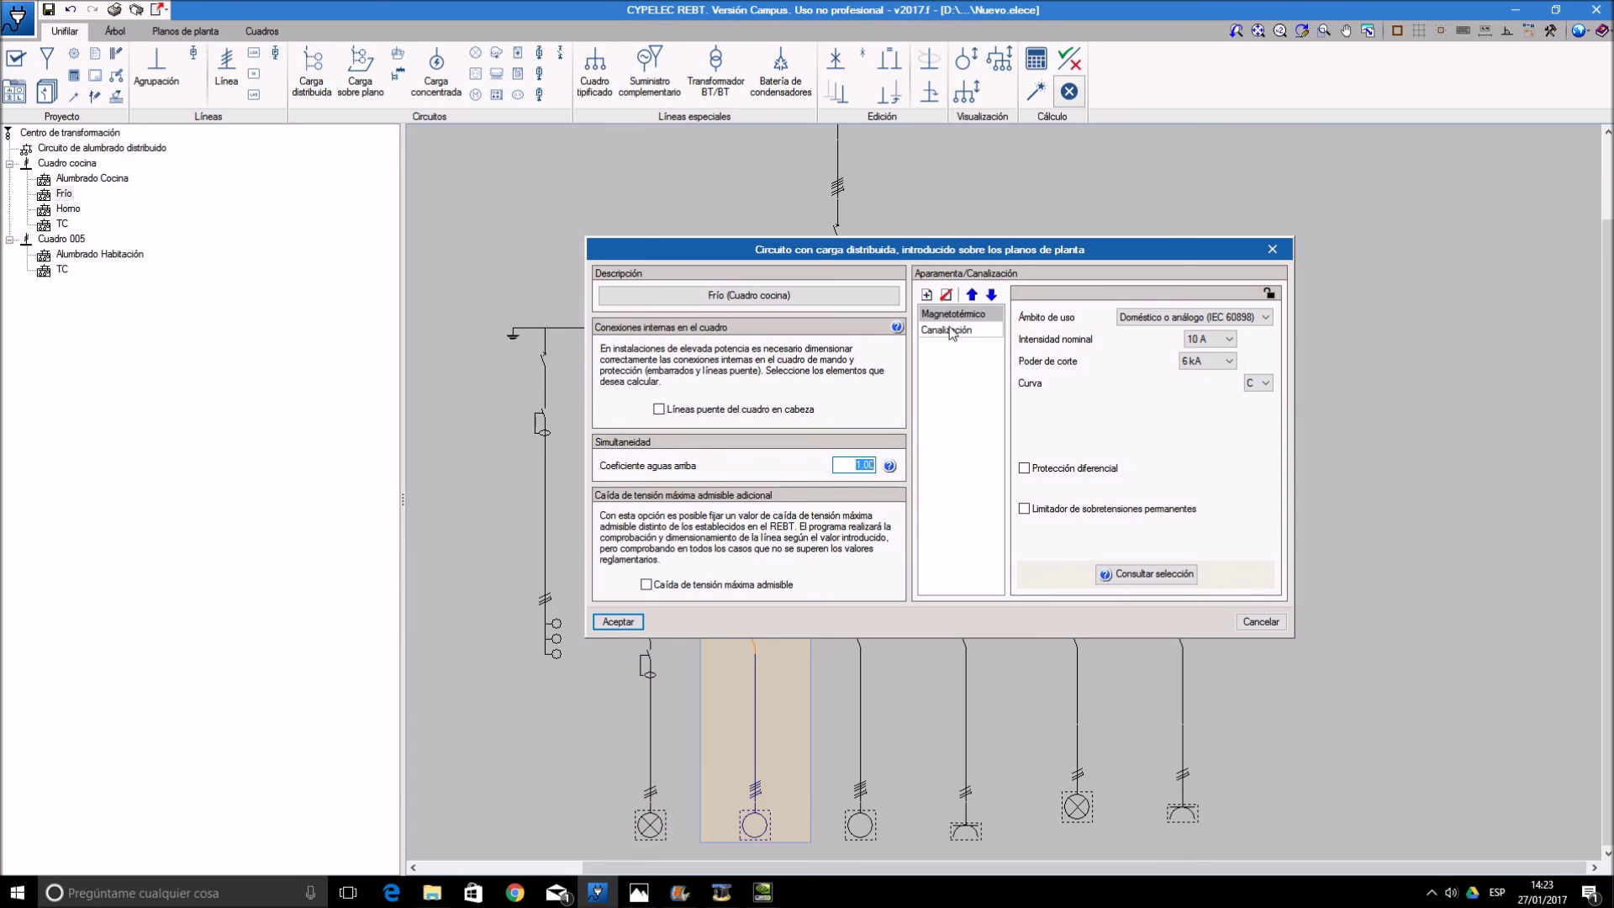
click(618, 622)
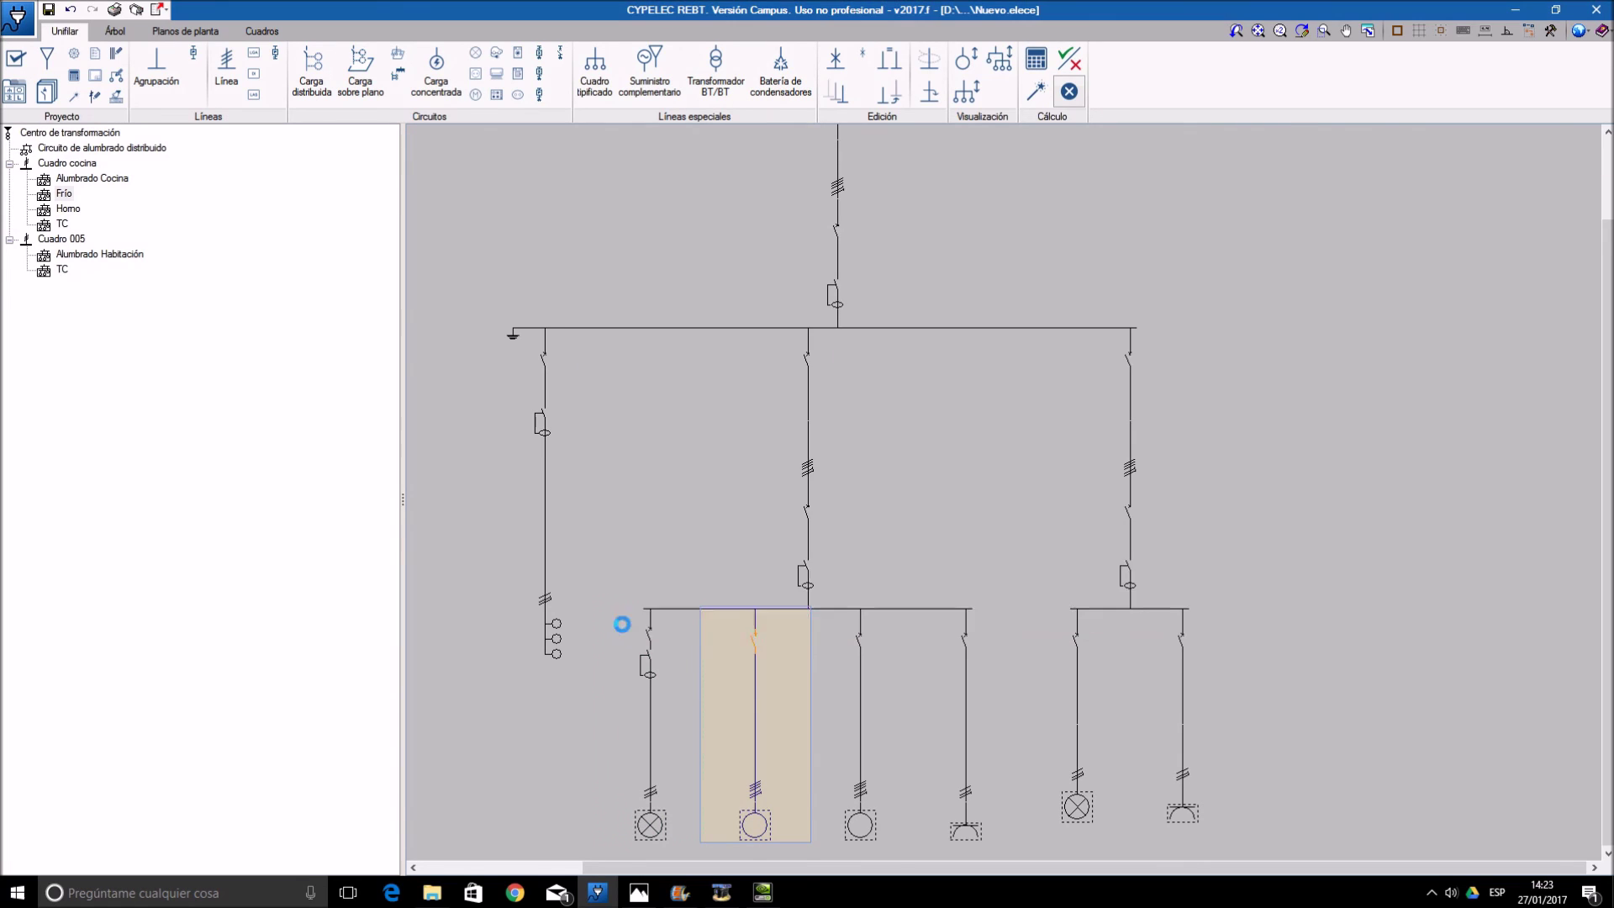
- Enable Protección diferencial of 30 mA, Instantáneo, class AC on the Magnetotérmico of Cuadro cocina's Horno and TC circuits
click(861, 658)
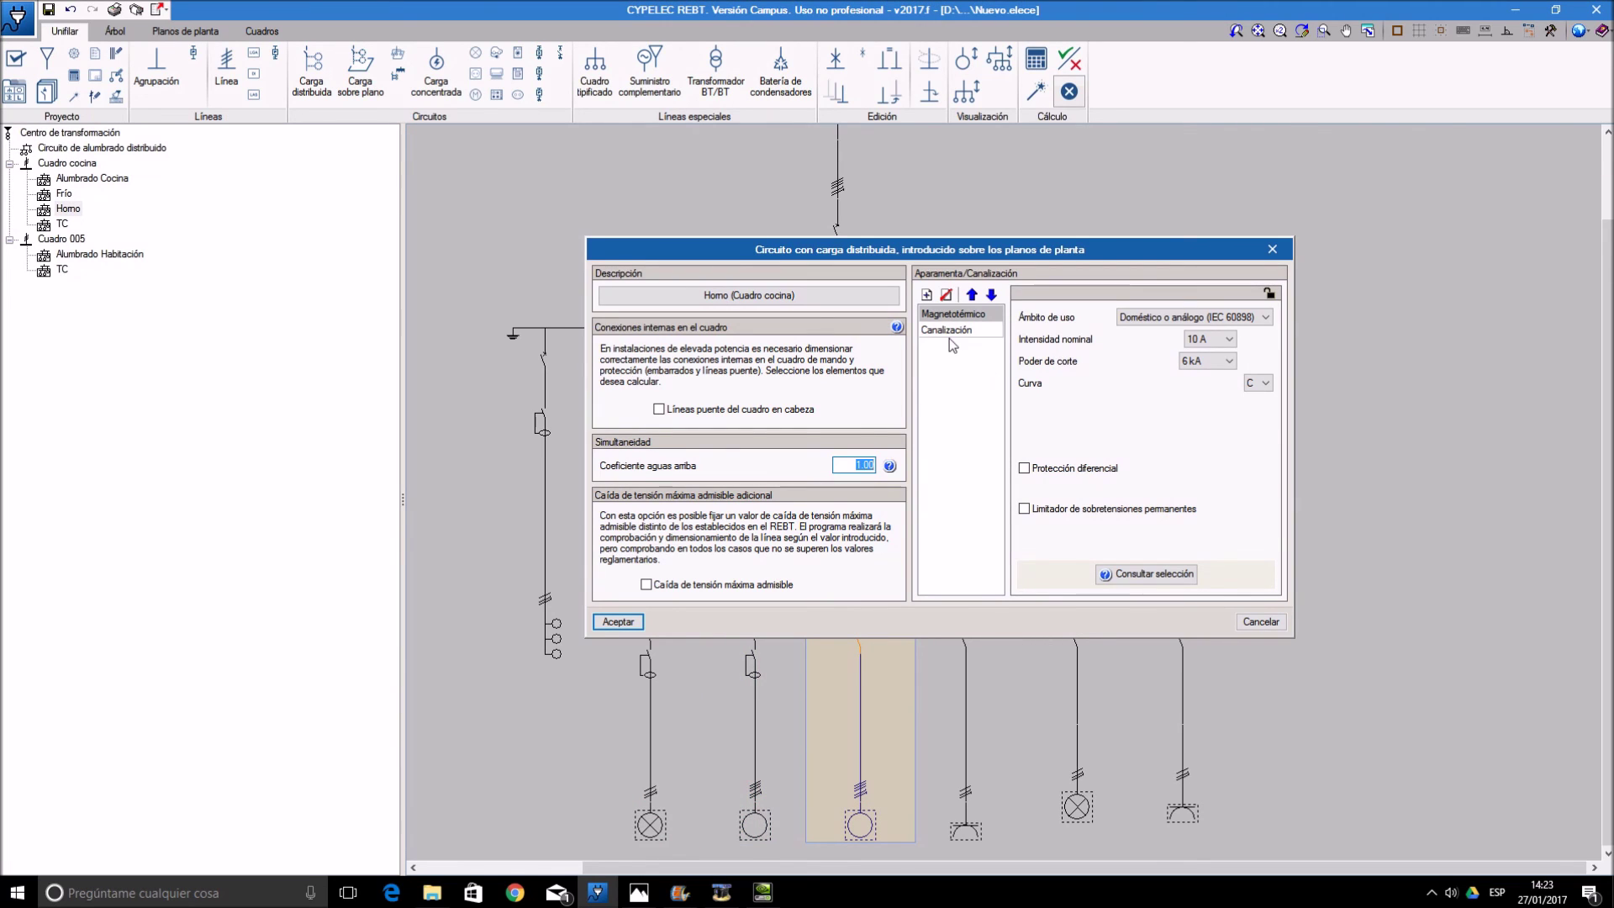
click(1024, 468)
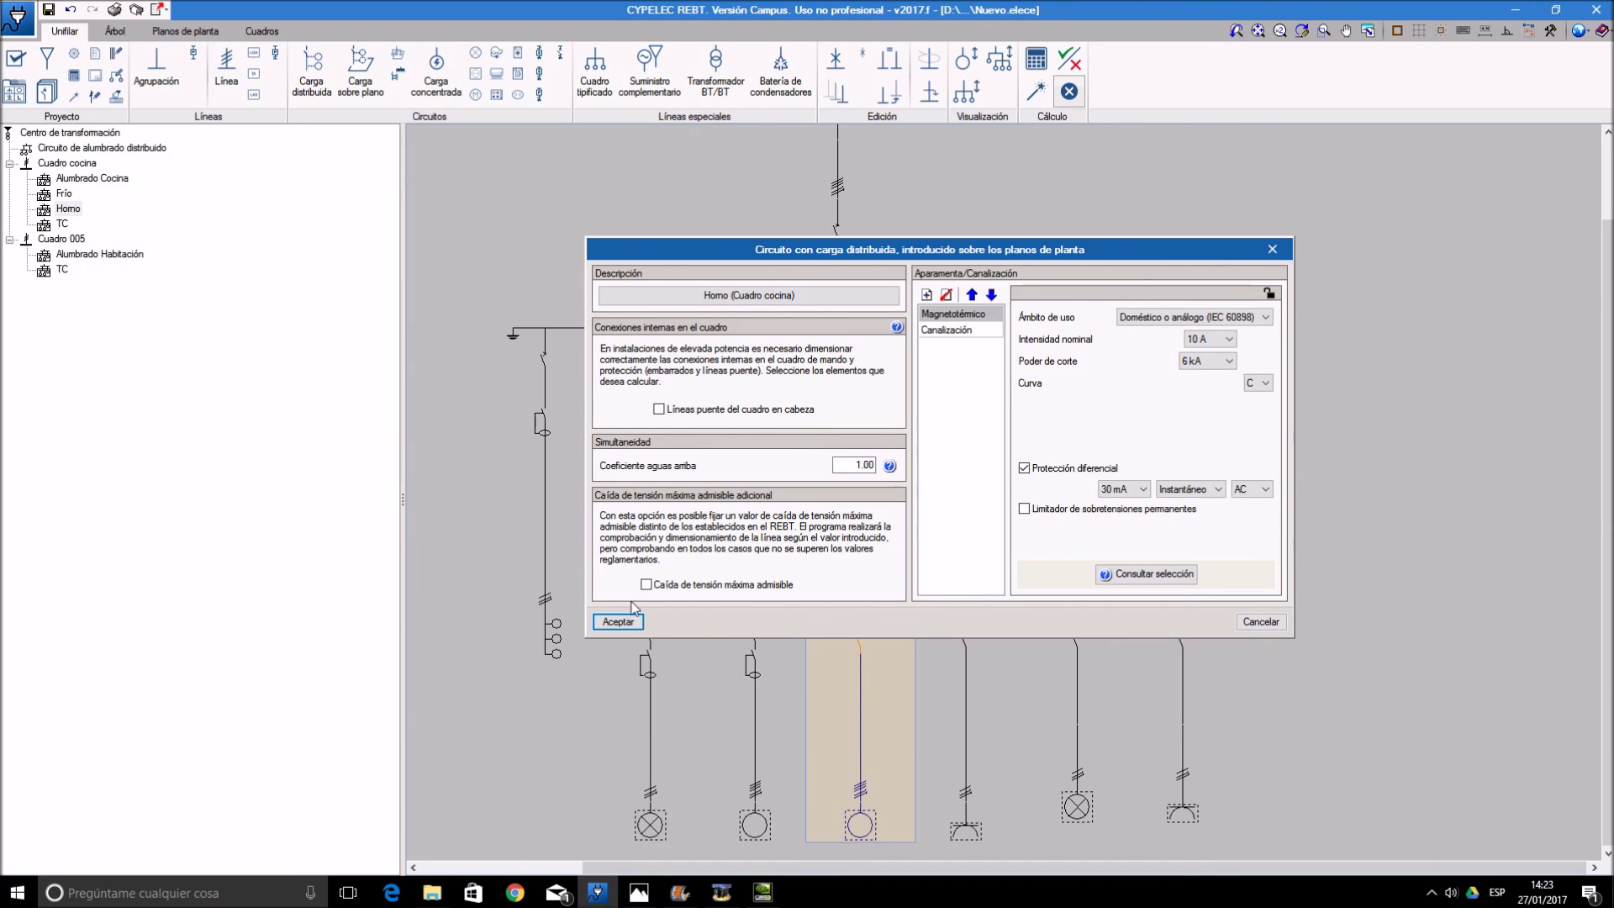
click(618, 623)
click(964, 649)
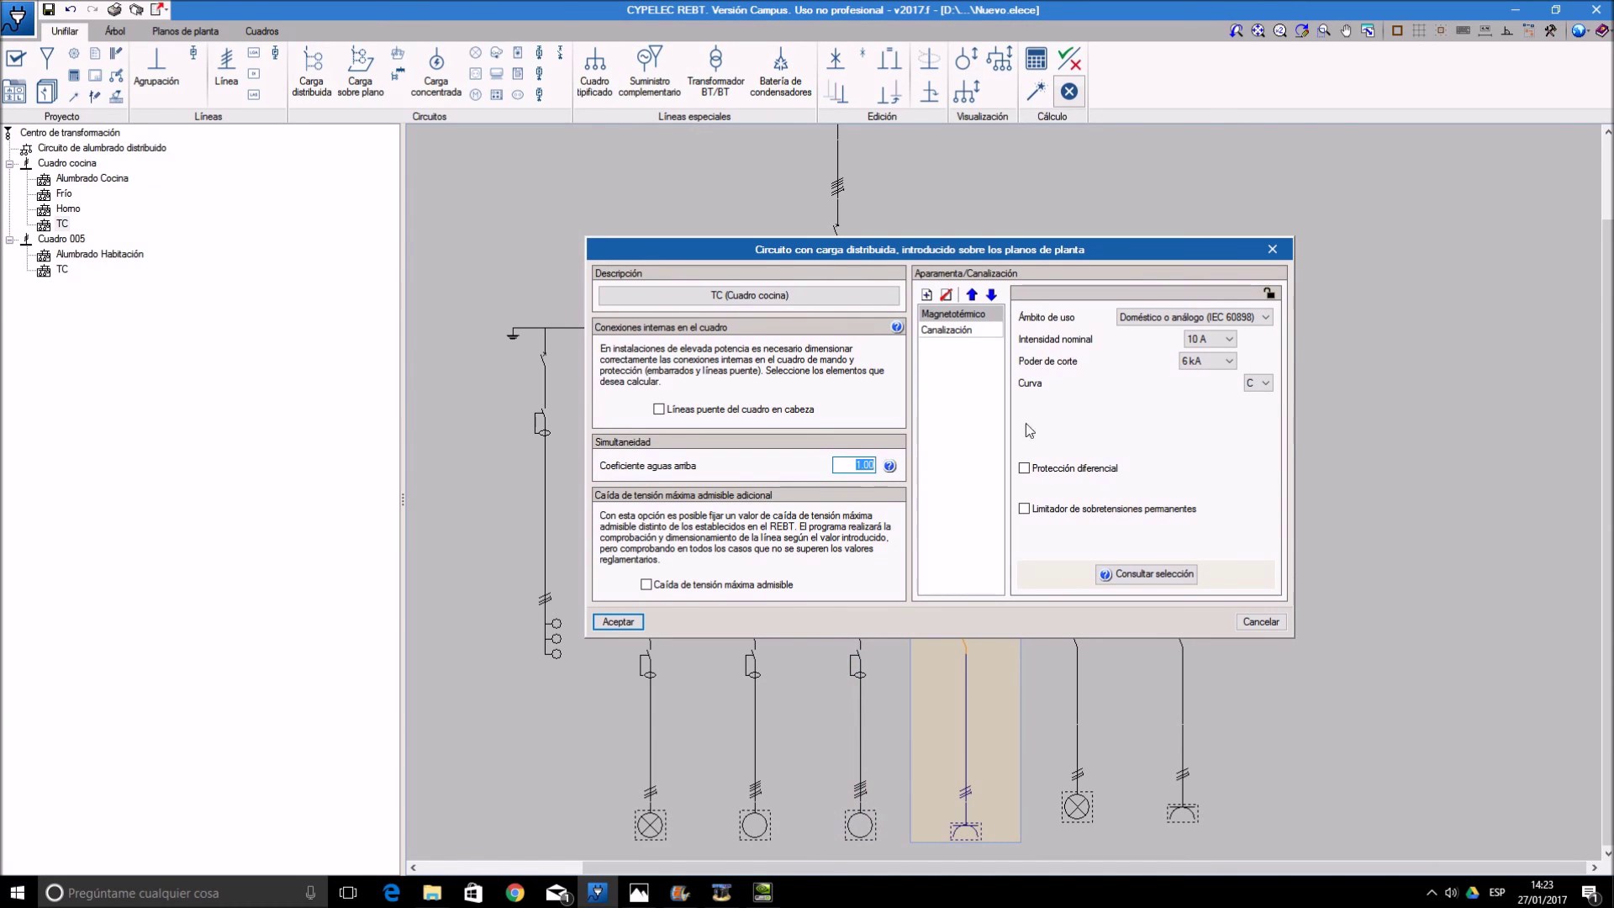
click(1024, 468)
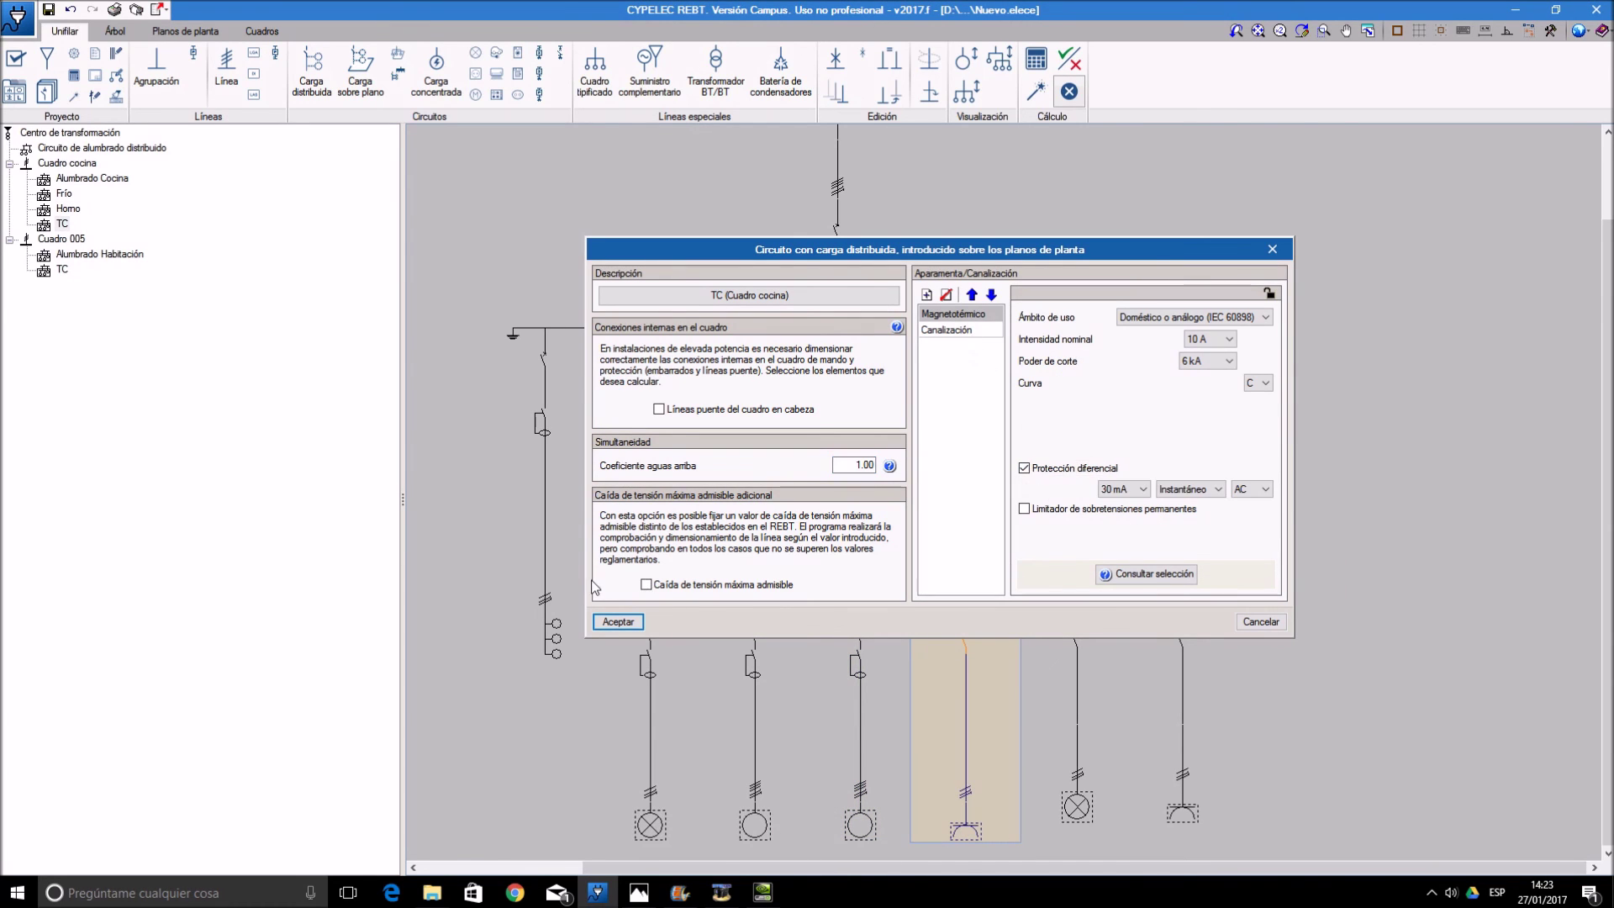
click(618, 622)
- Enable Protección diferencial of 30 mA, Instantáneo, class AC on the Magnetotérmico of Cuadro 005's Alumbrado Habitación circuit
click(1080, 648)
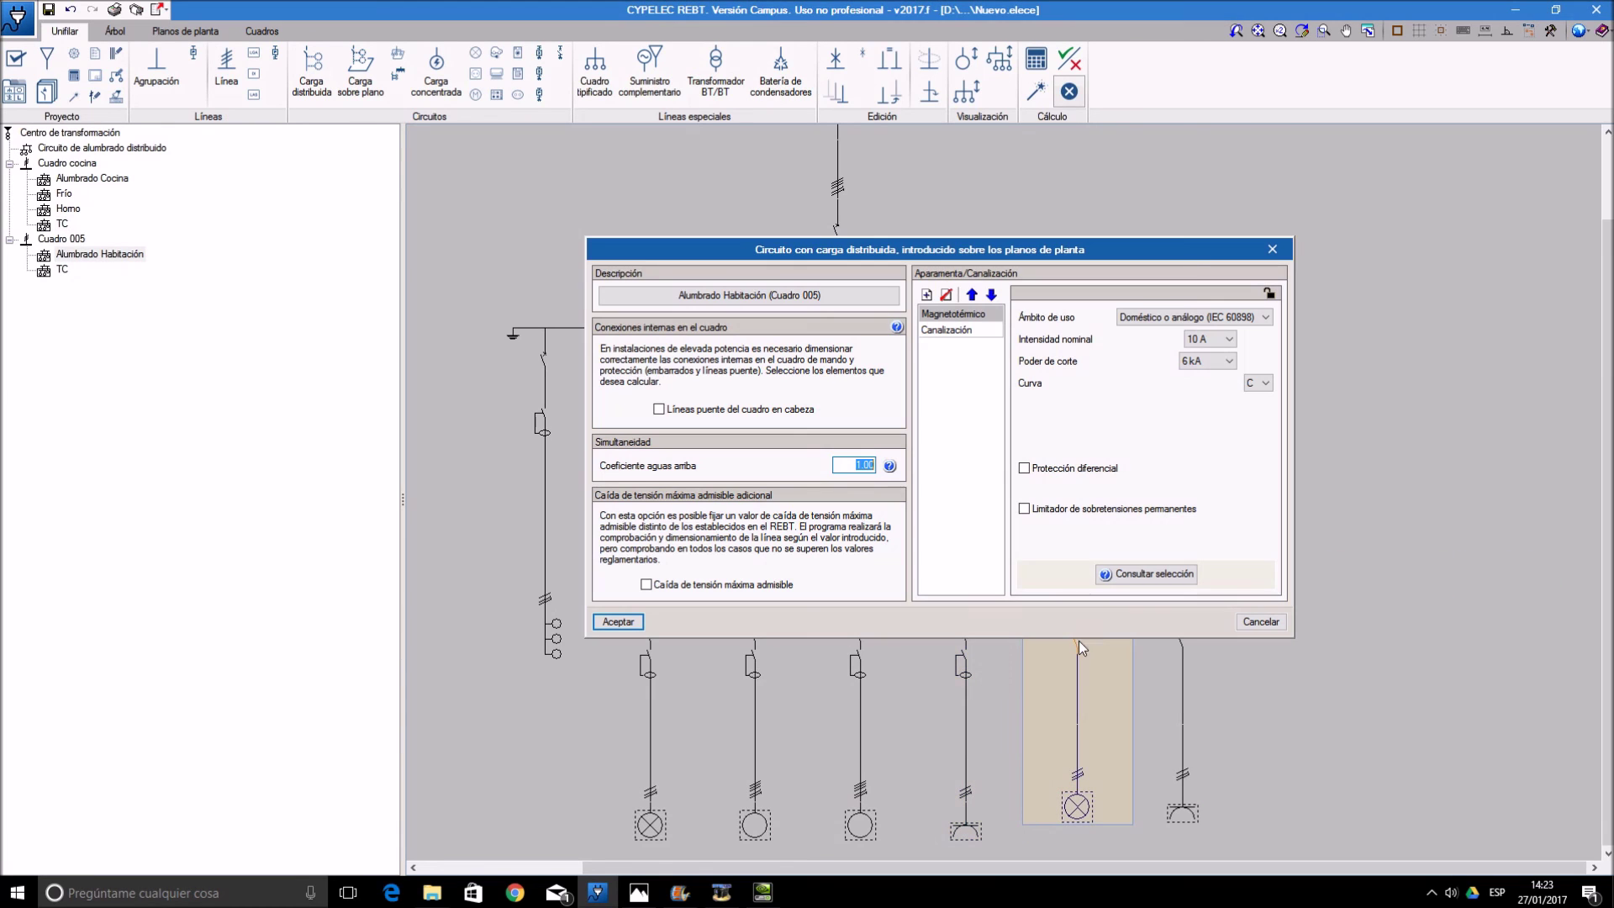
click(1024, 468)
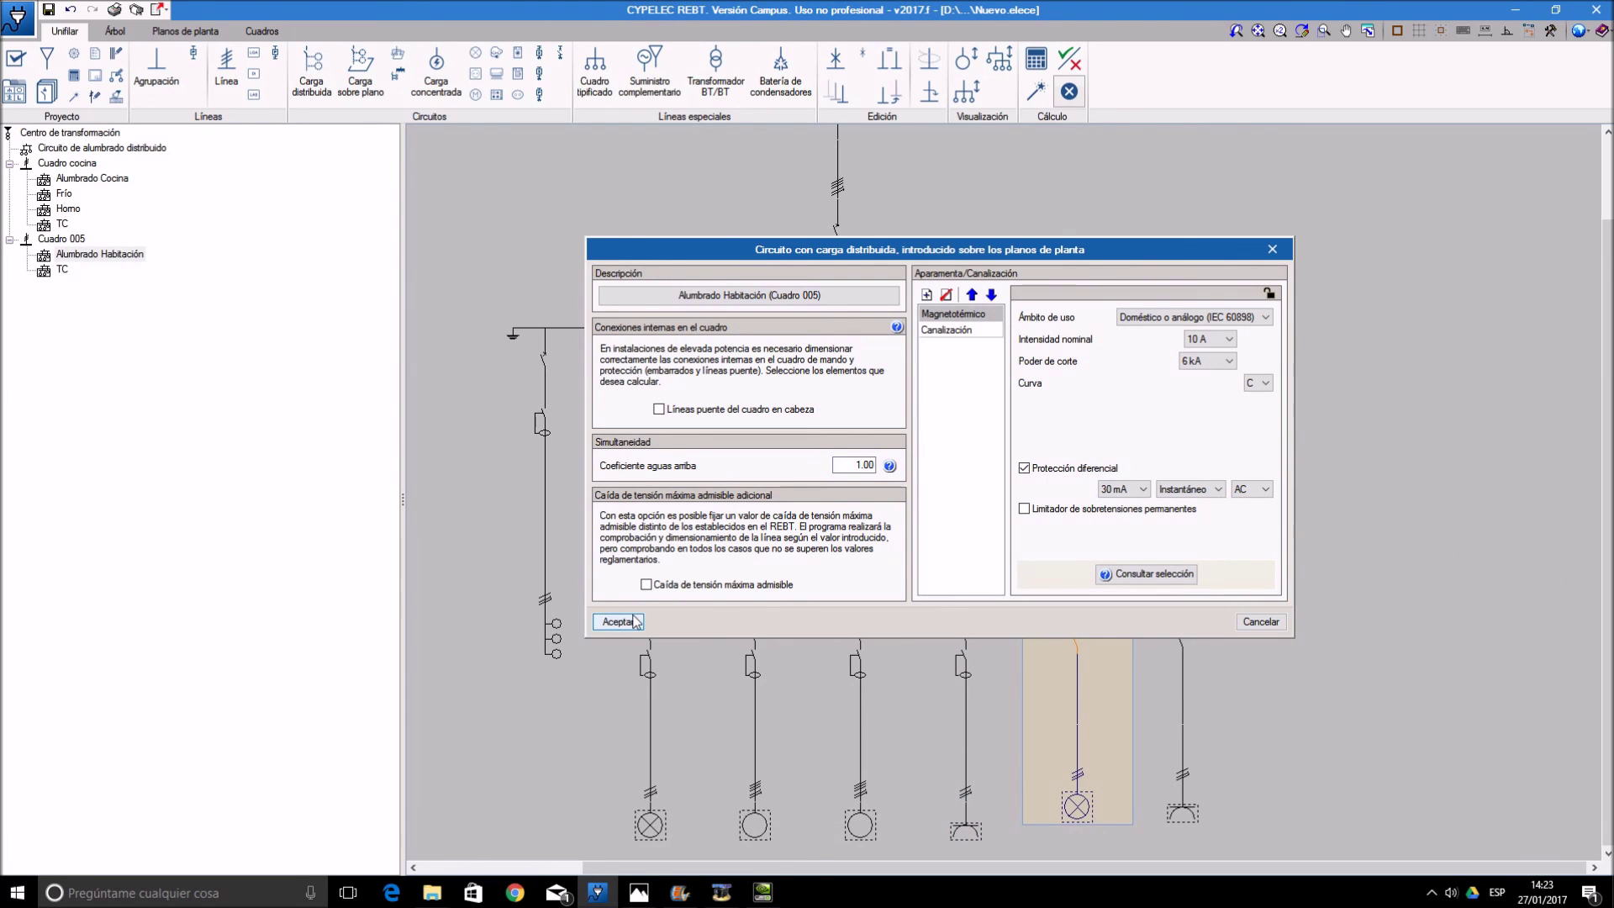
click(618, 622)
- Enable Protección diferencial of 30 mA, Instantáneo, class AC on Cuadro 005's TC circuit, with no additional maximum voltage drop limit
click(1182, 643)
click(647, 585)
click(622, 622)
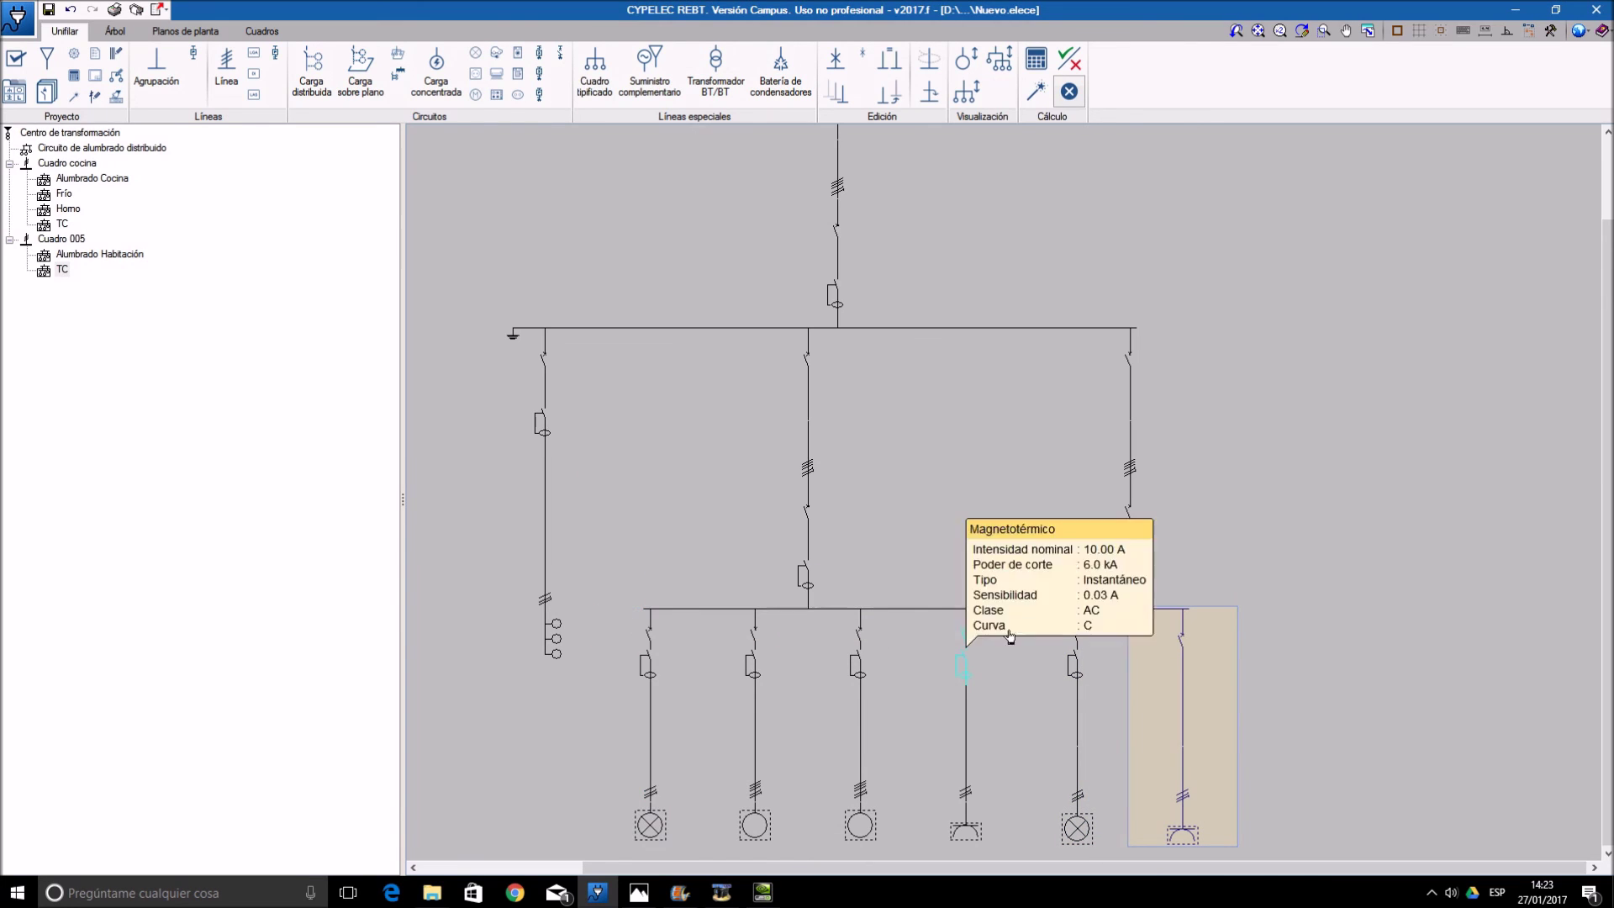
click(1174, 649)
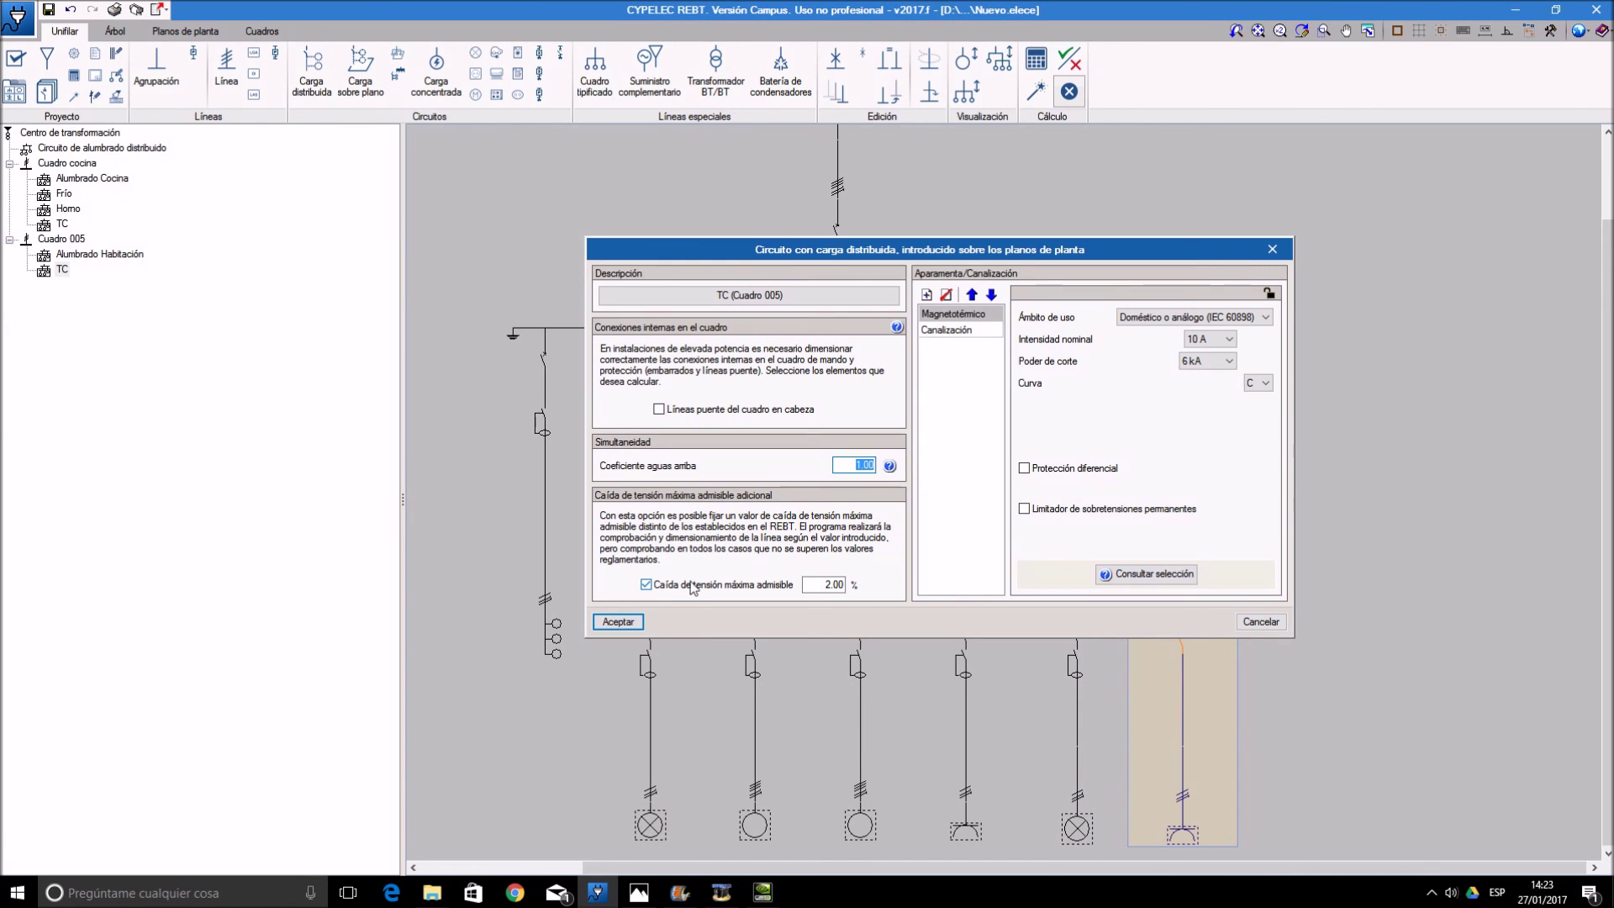
click(647, 584)
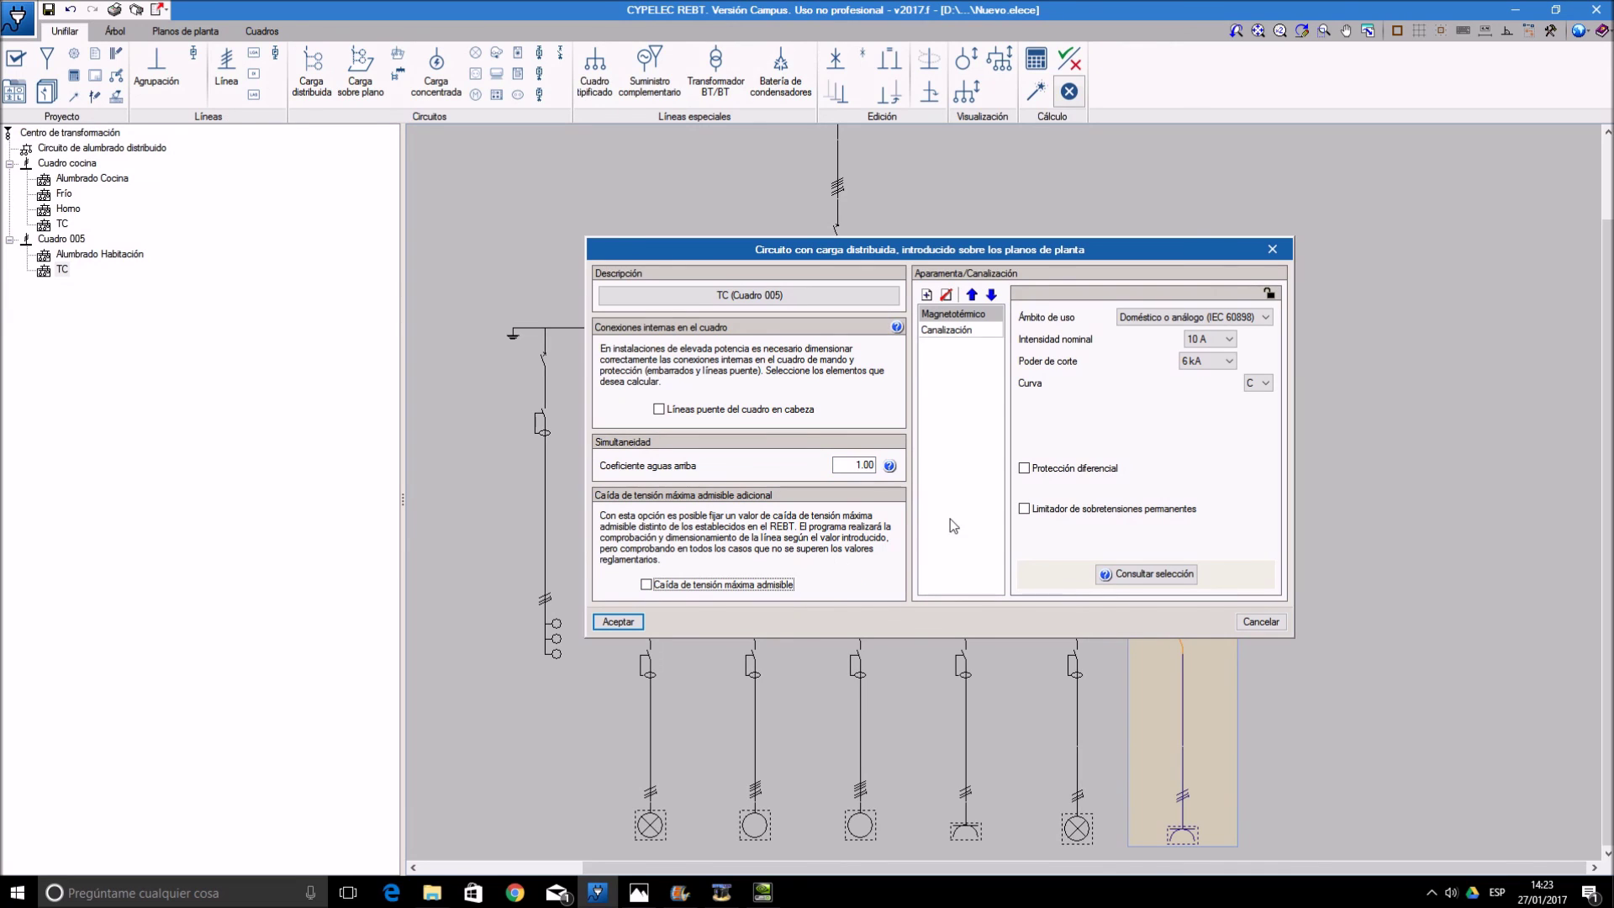
click(1024, 468)
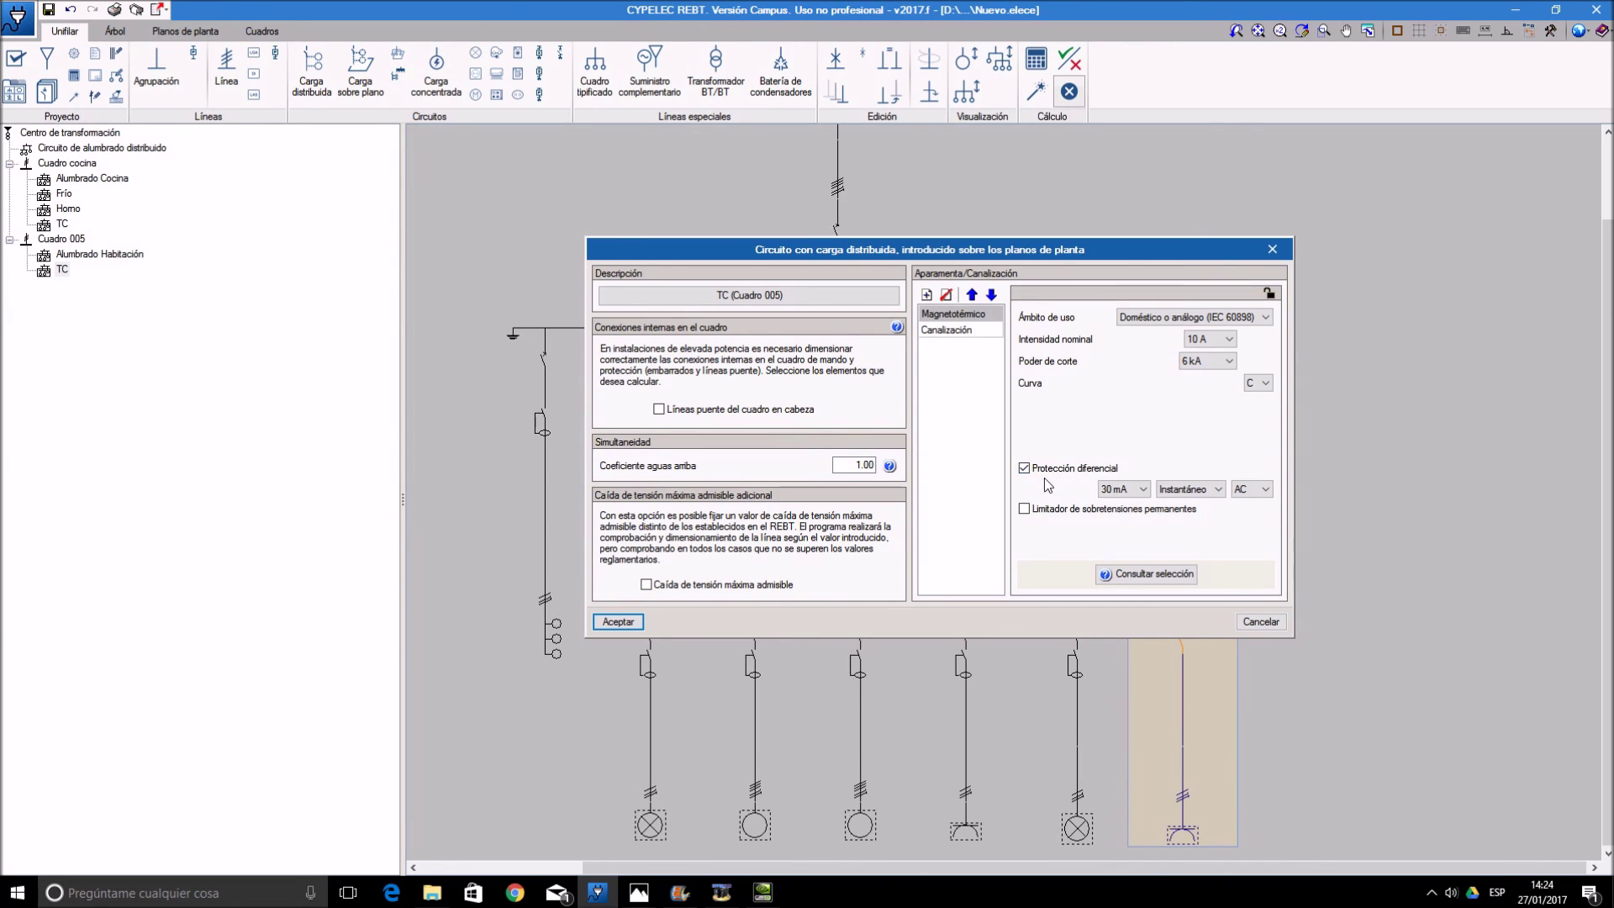
click(617, 622)
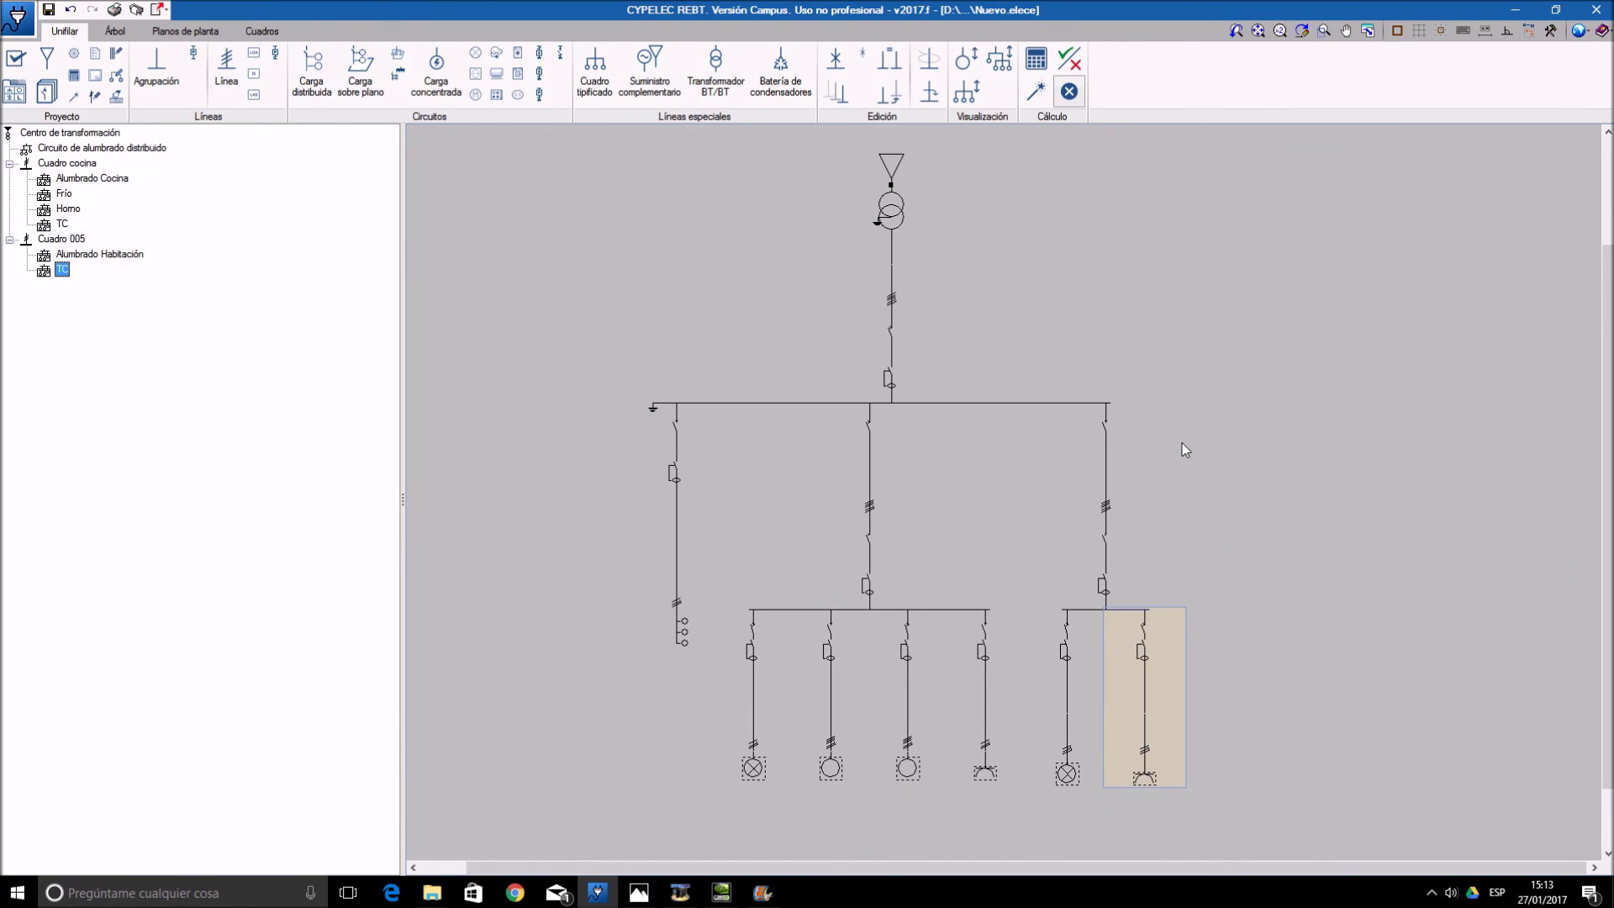
- Add a Fusible to the Centro de transformación supply and move it to the start of its equipment, above the Canalización
scroll(1021, 304, up, 1)
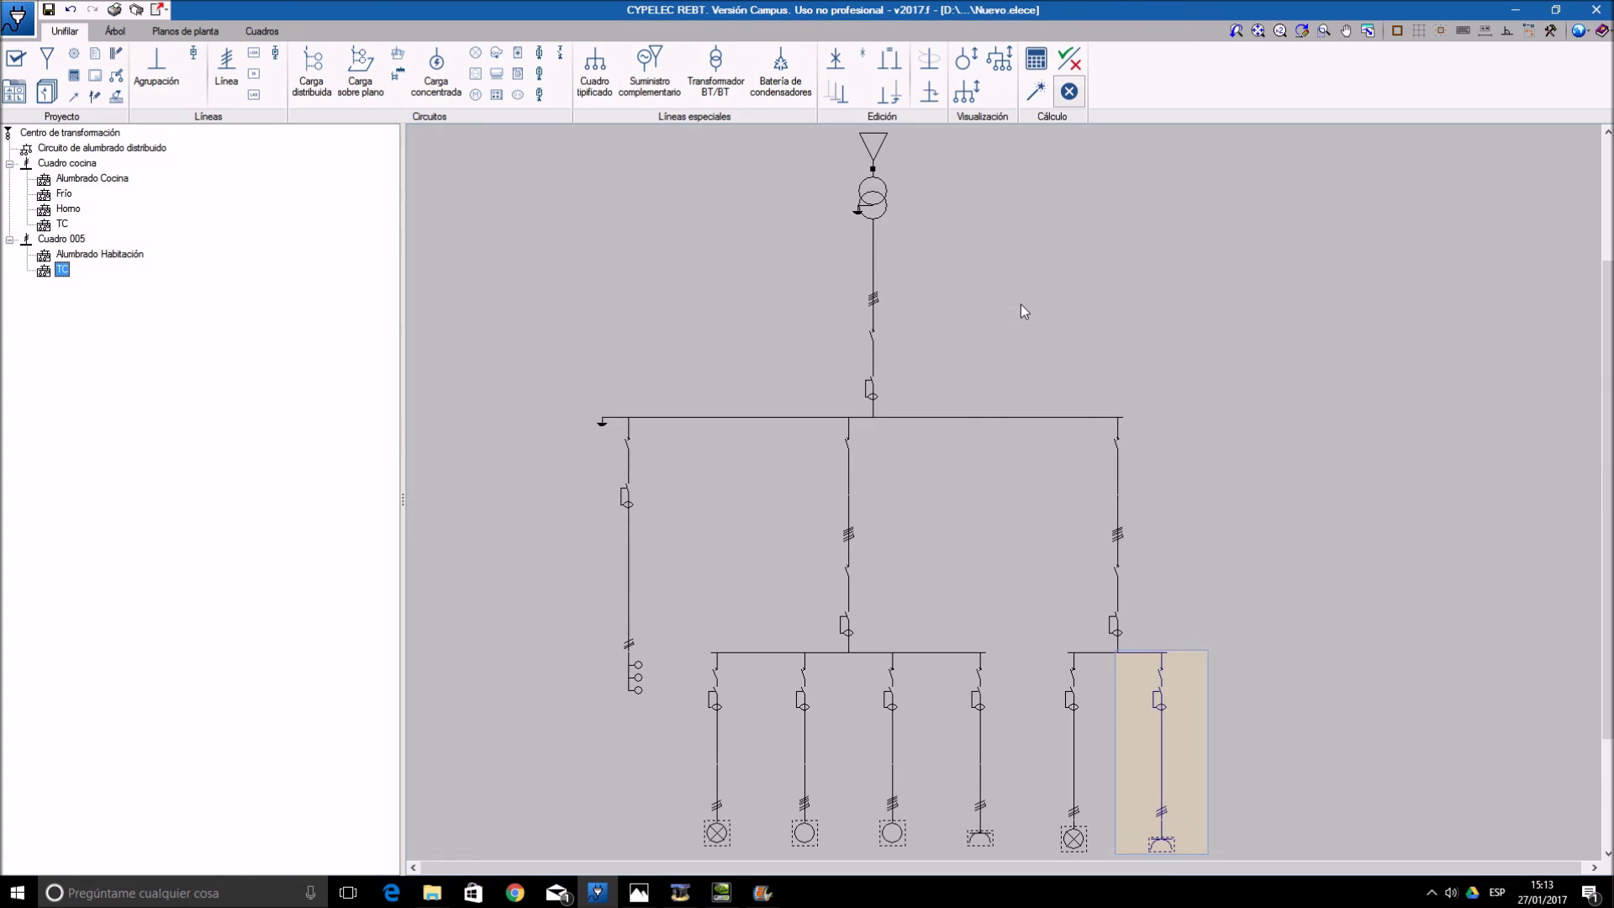
scroll(1024, 306, up, 1)
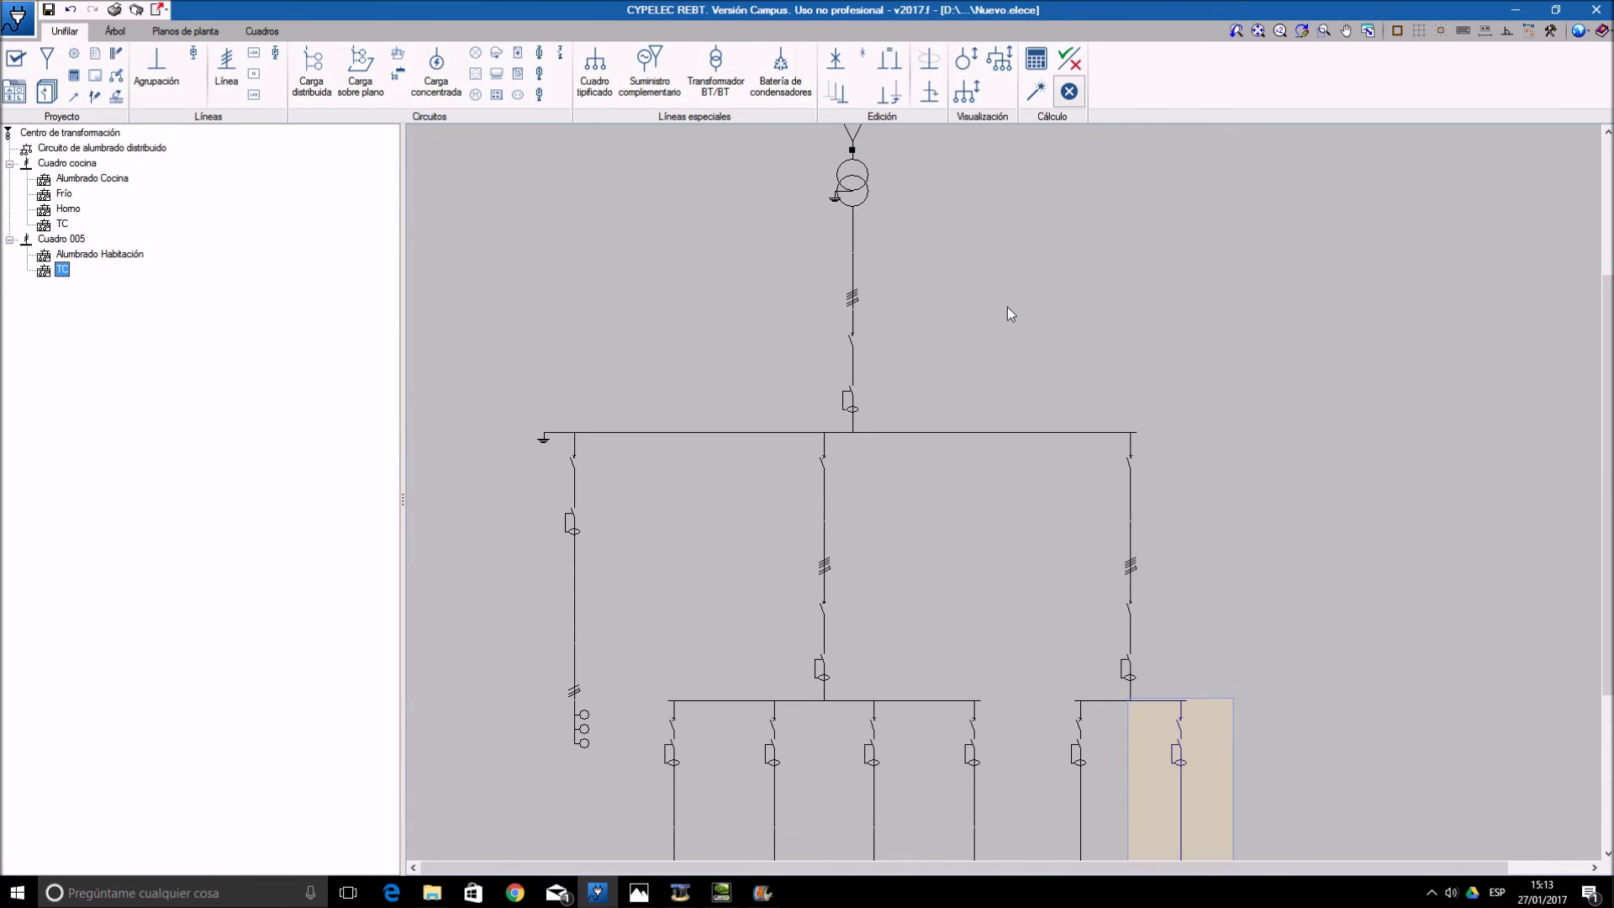
middle_drag(960, 305, 992, 358)
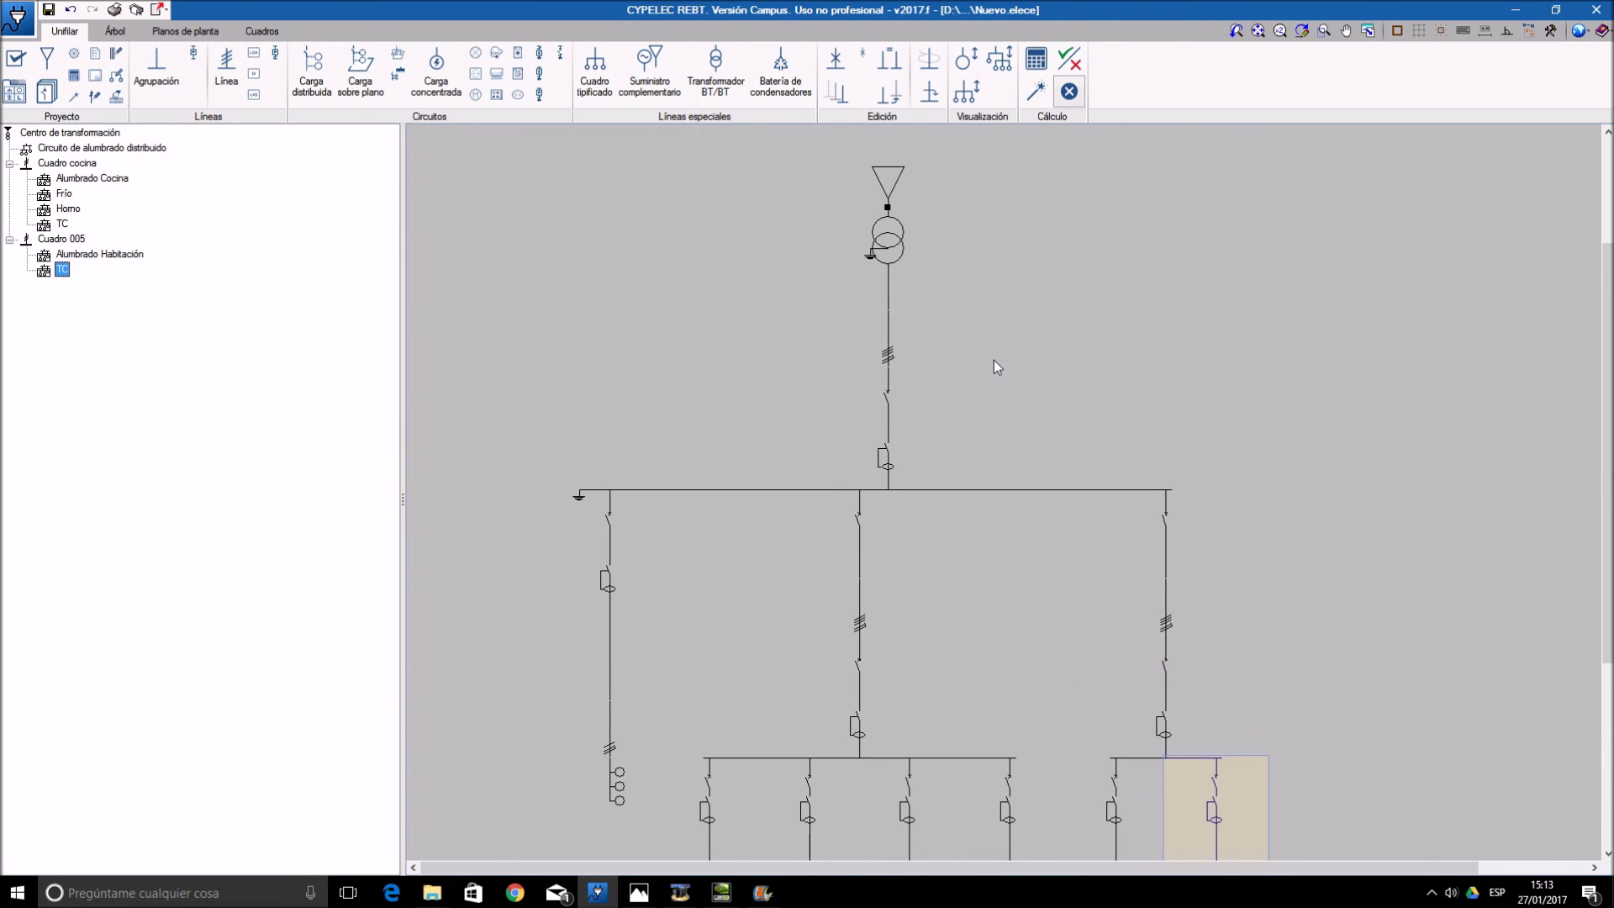
scroll(993, 360, up, 1)
mouse_move(916, 242)
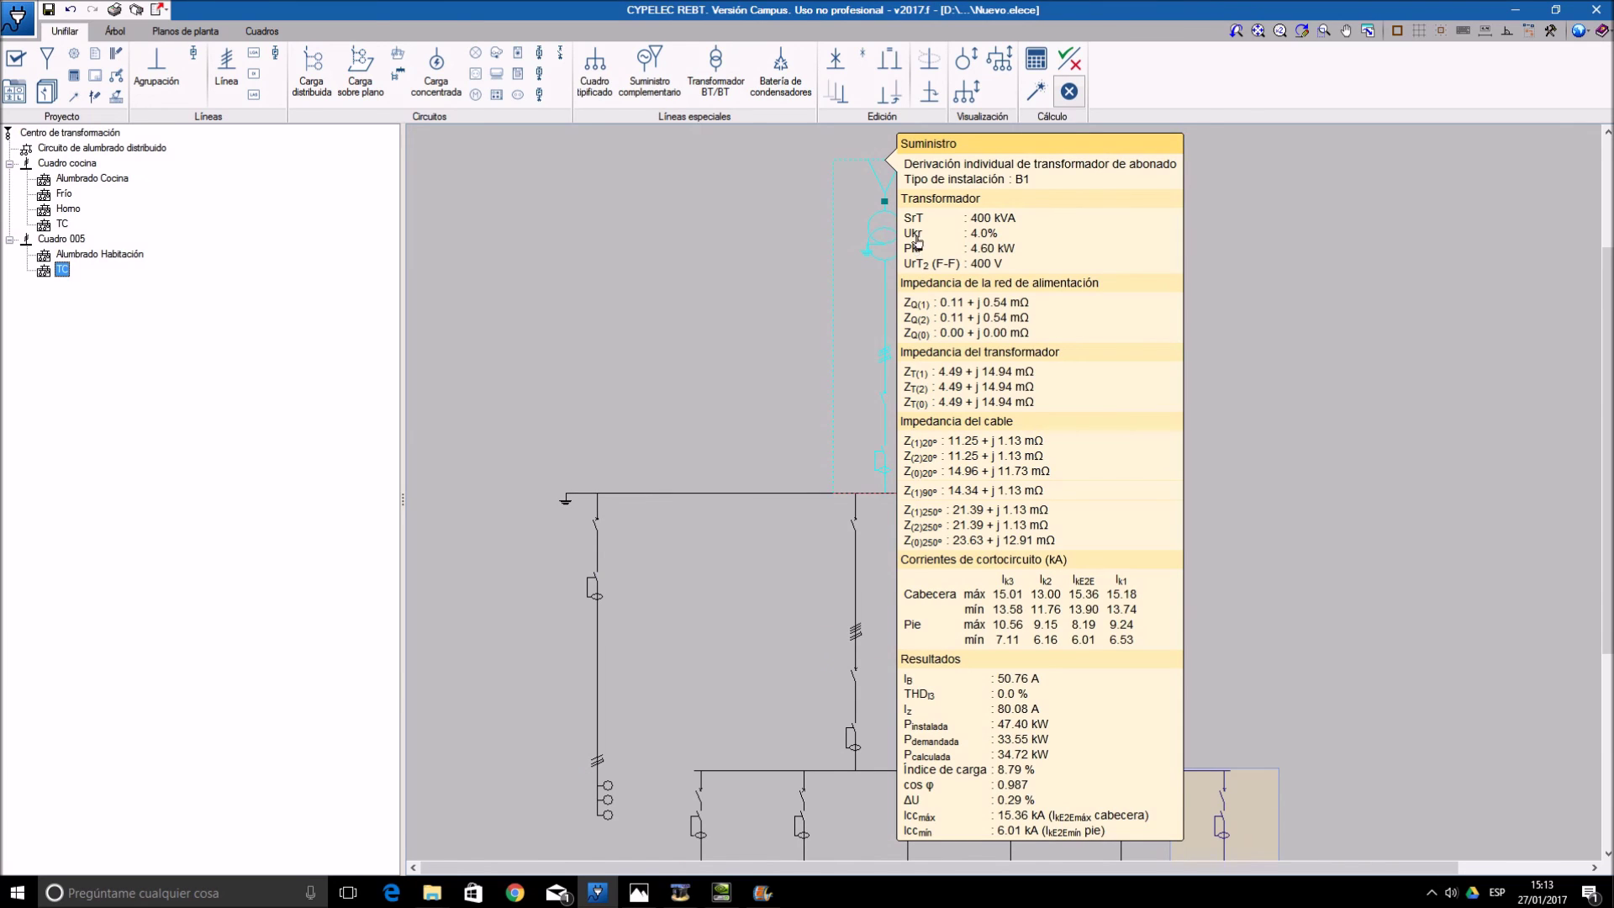
double_click(904, 337)
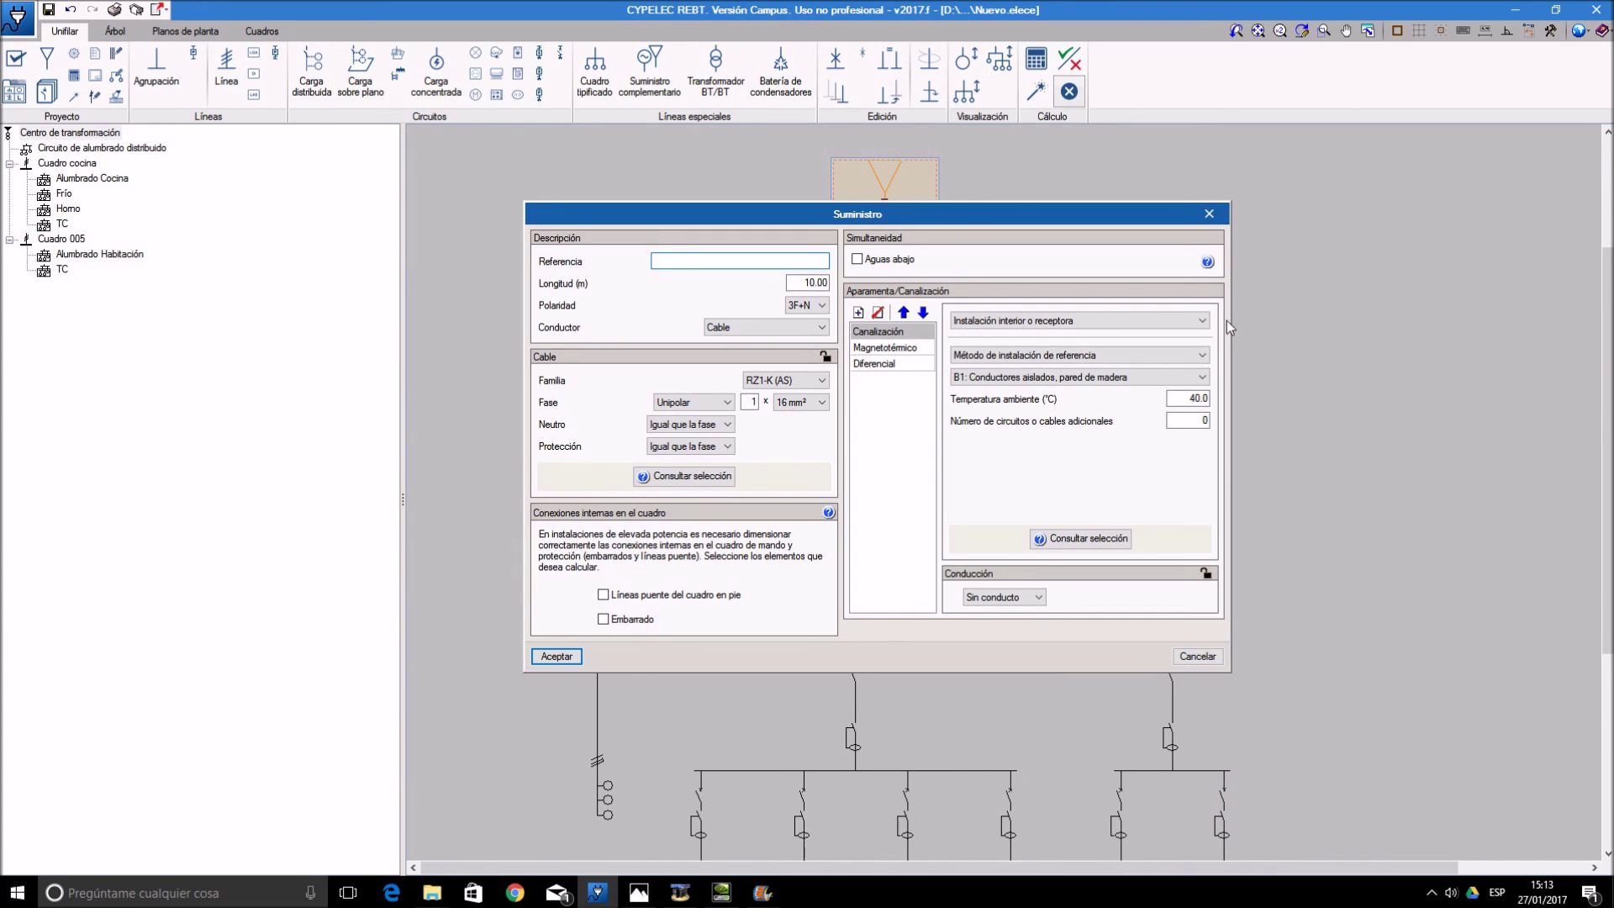
click(1177, 320)
click(858, 312)
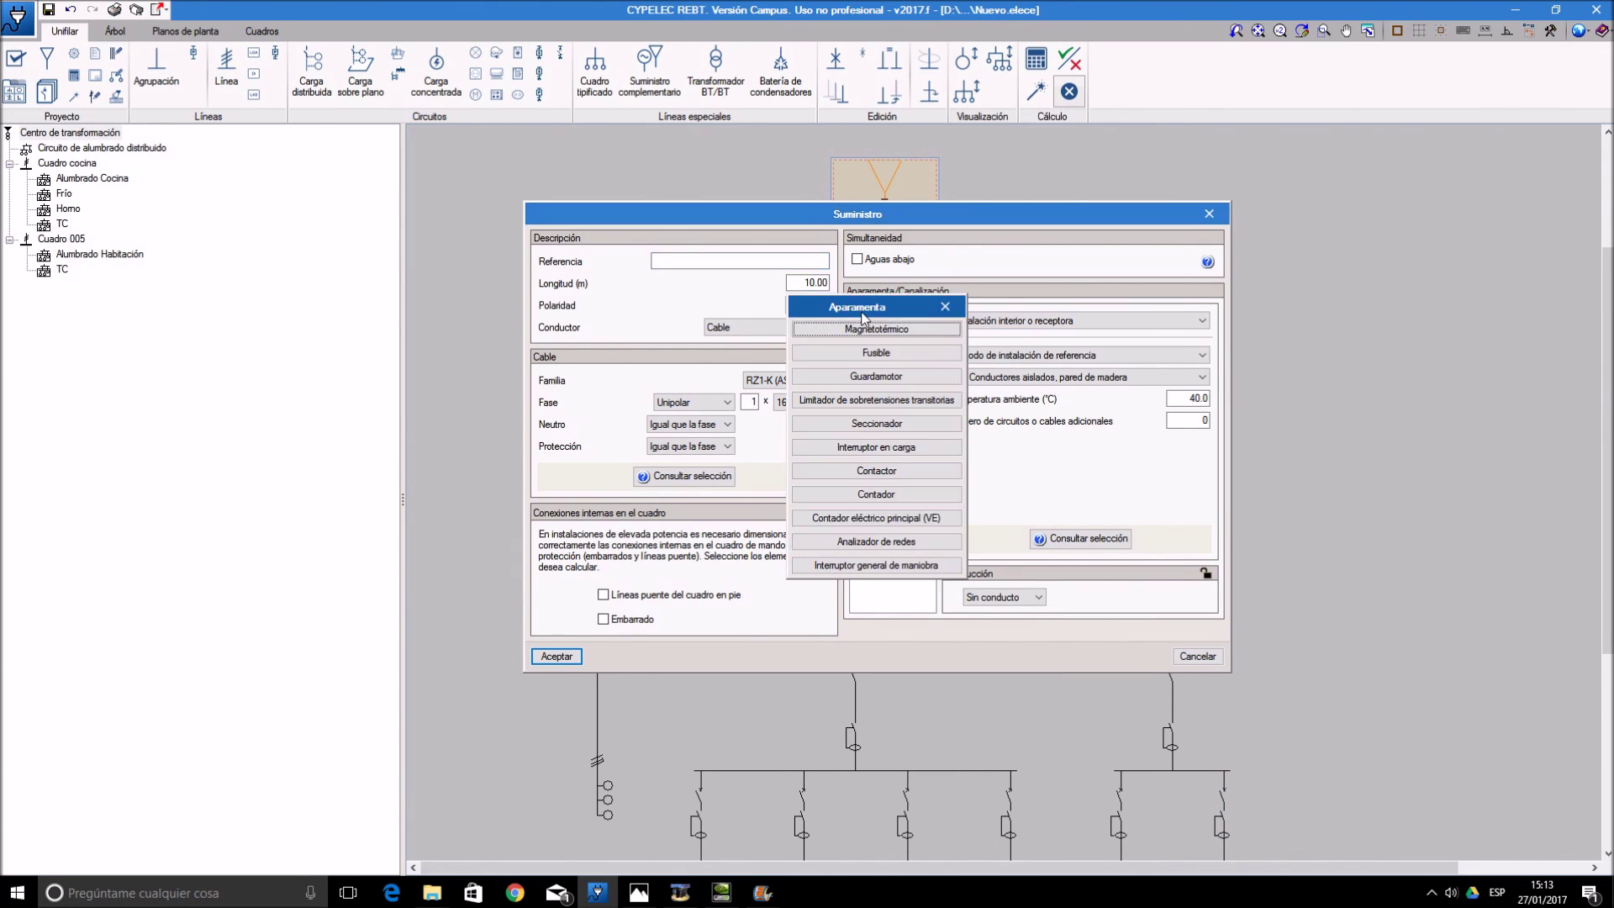
click(876, 352)
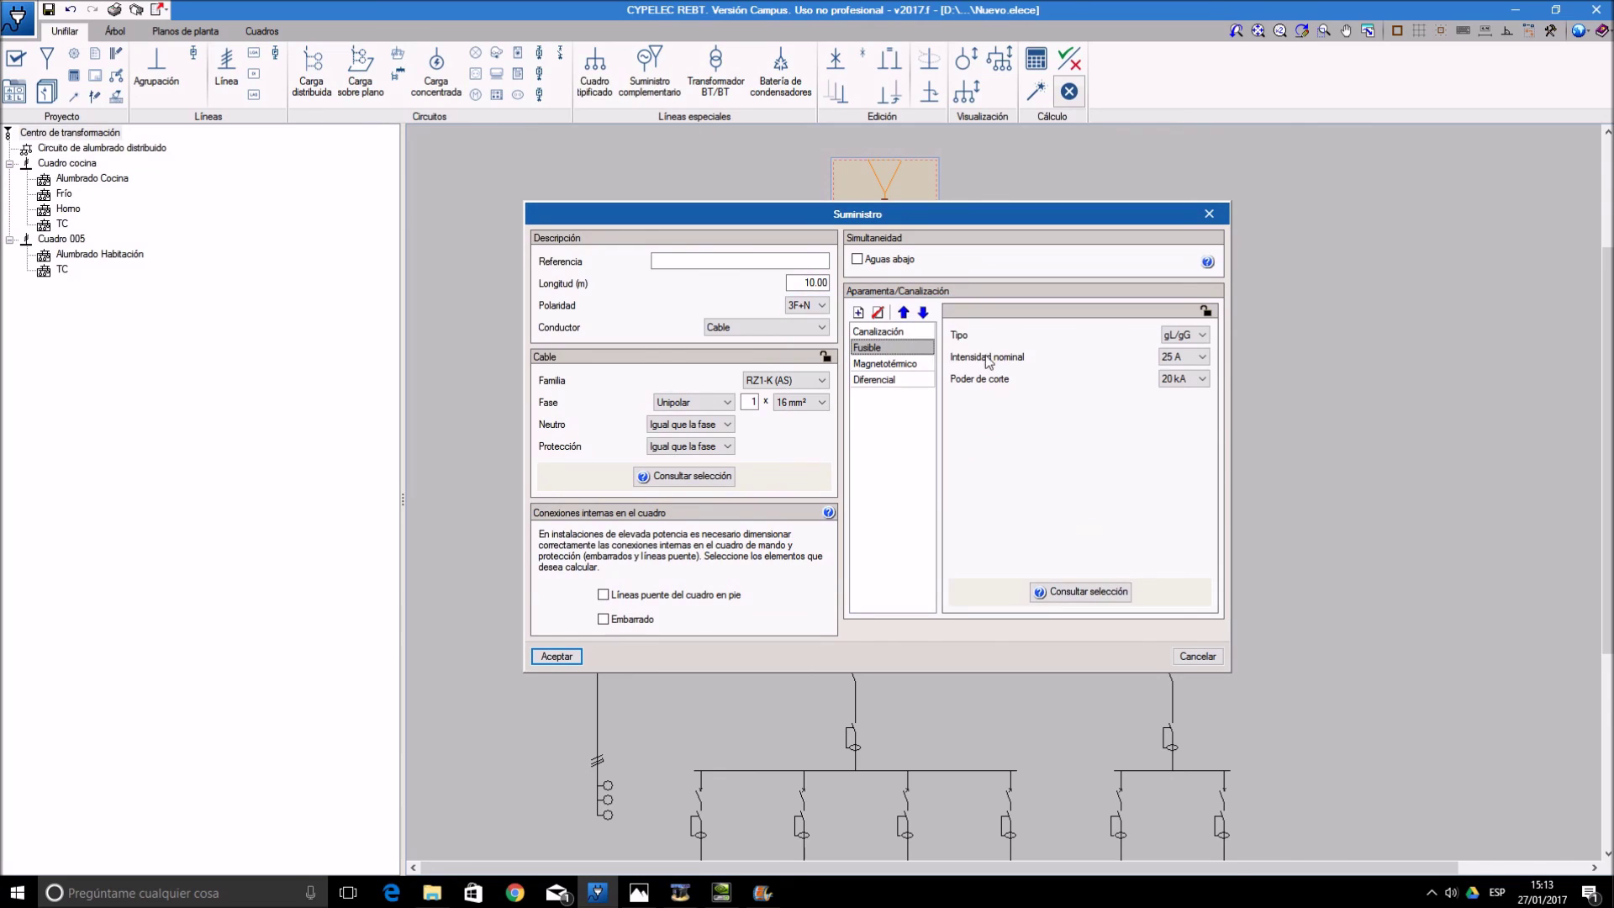
click(903, 312)
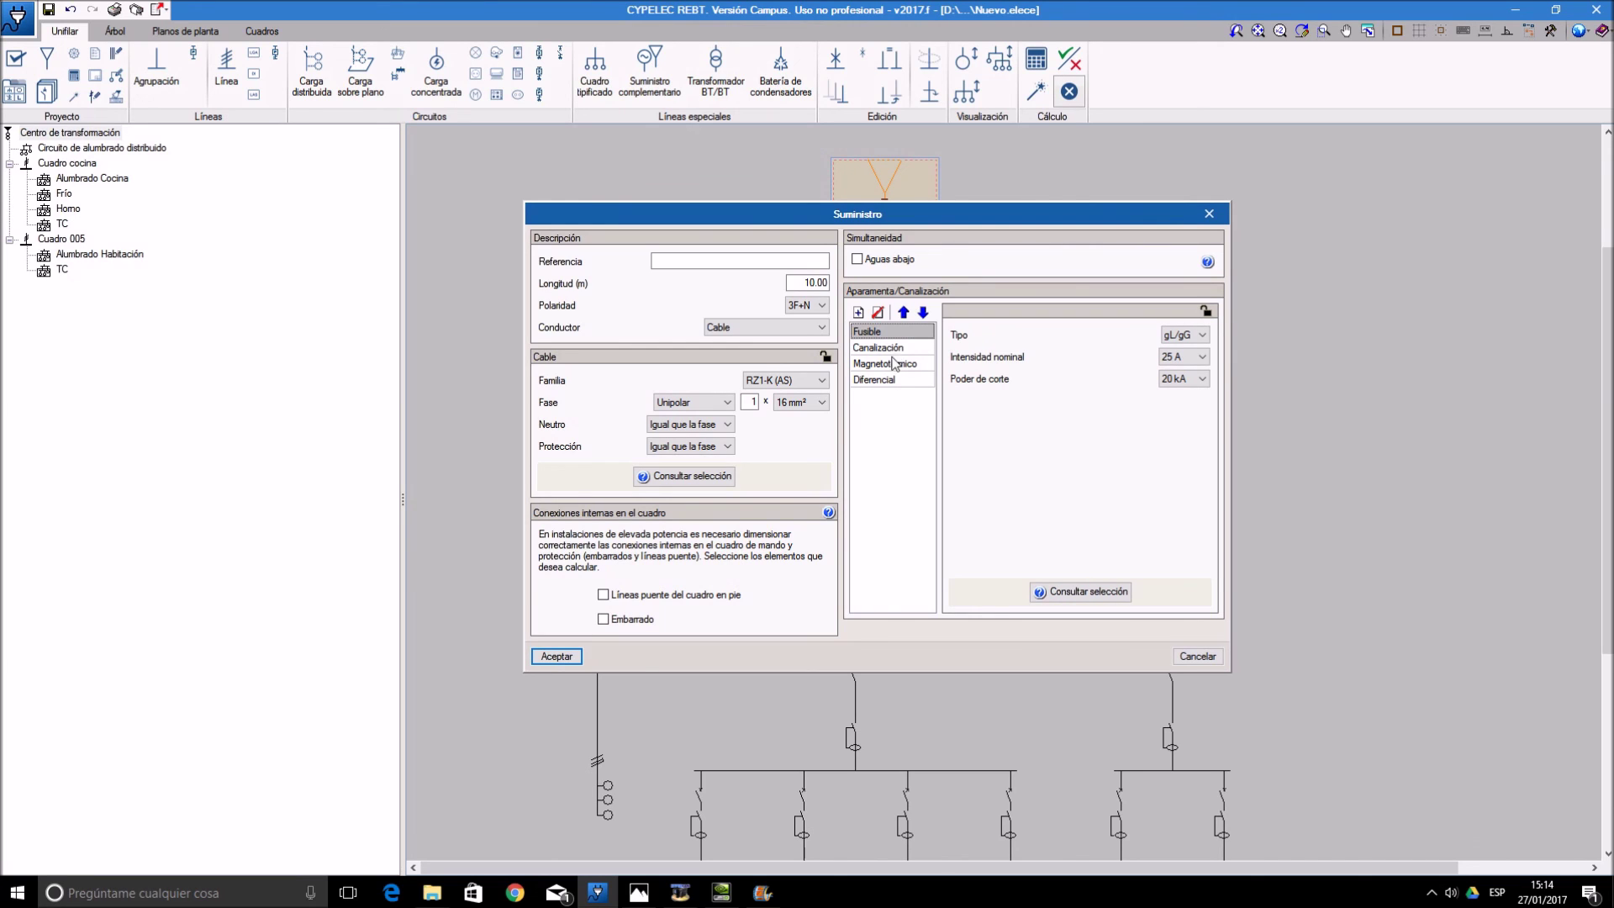
click(571, 657)
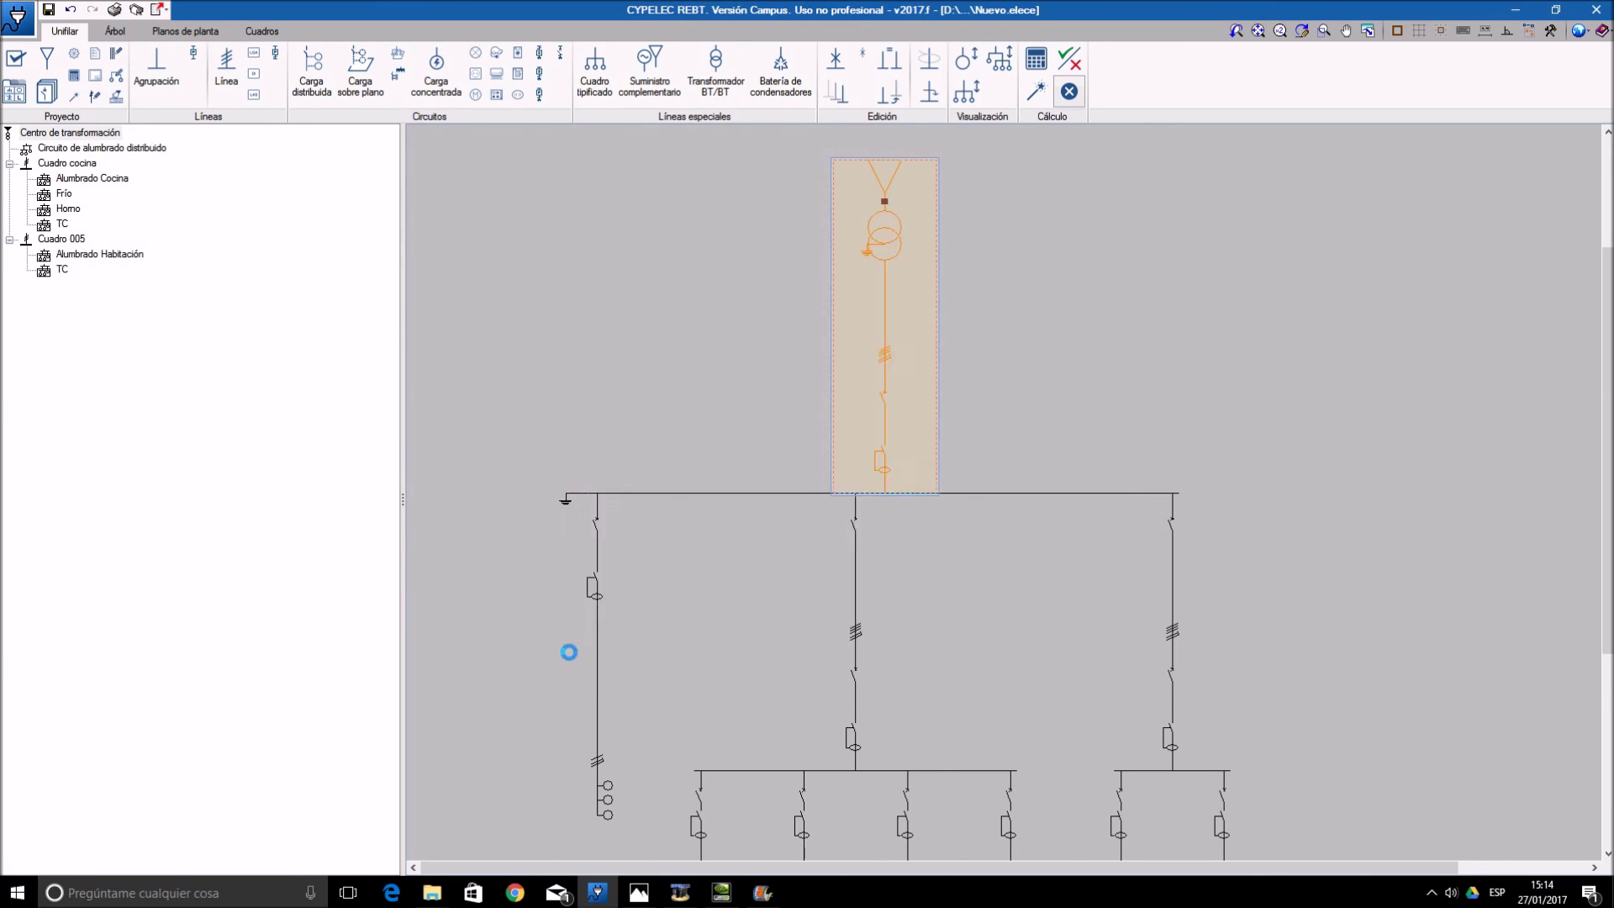
- Review the properties of the Cuadro cocina line
middle_drag(1488, 428, 1504, 333)
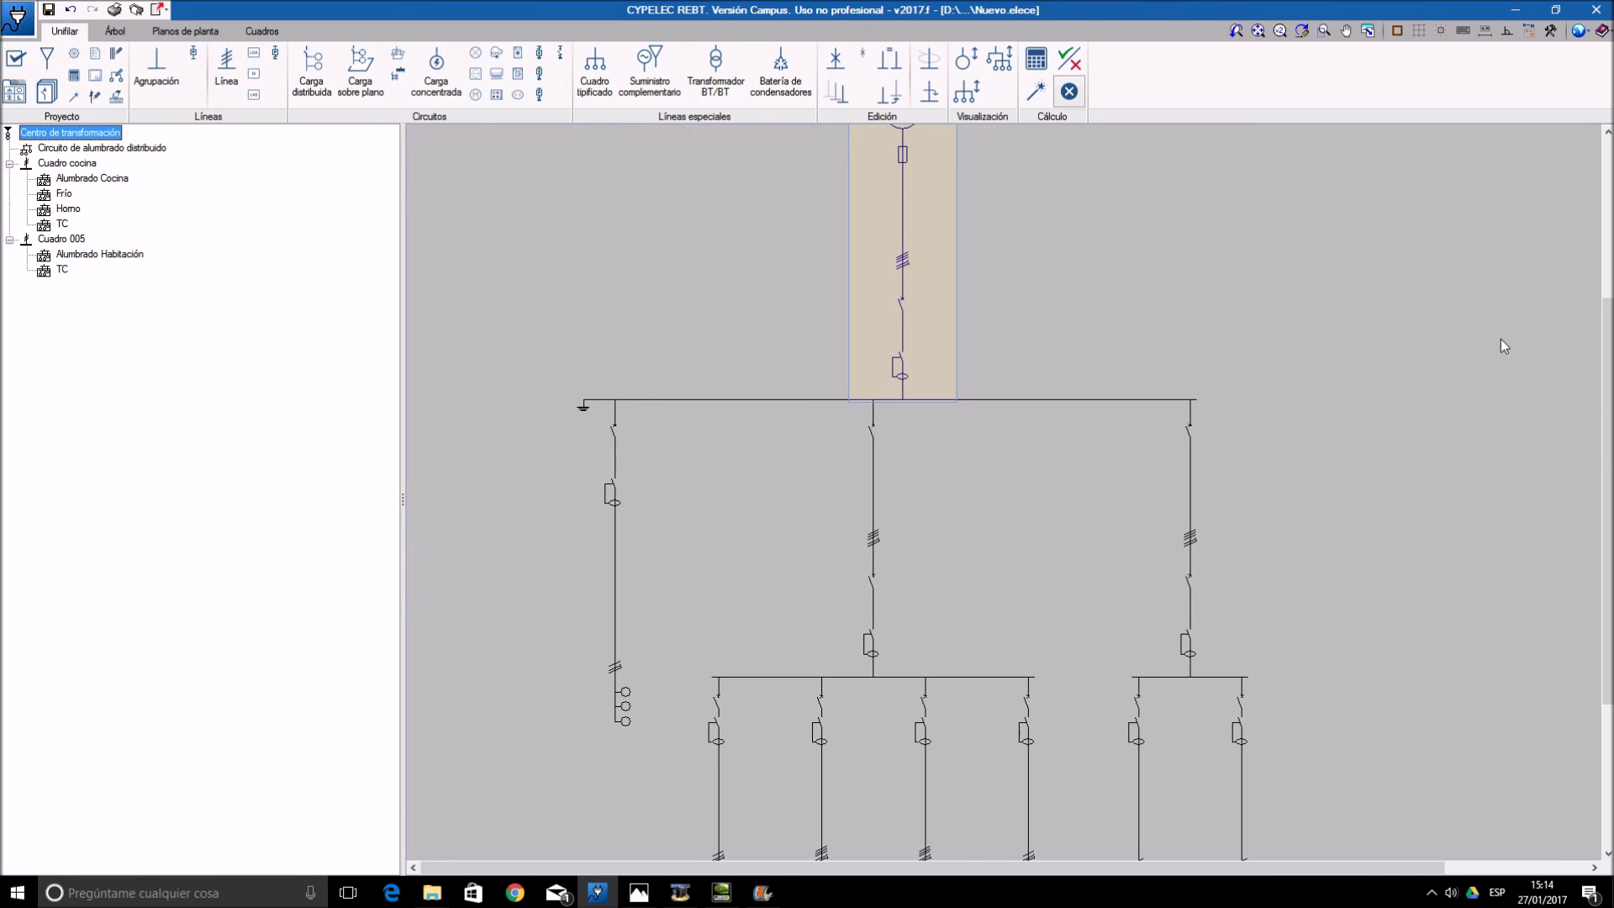
click(896, 236)
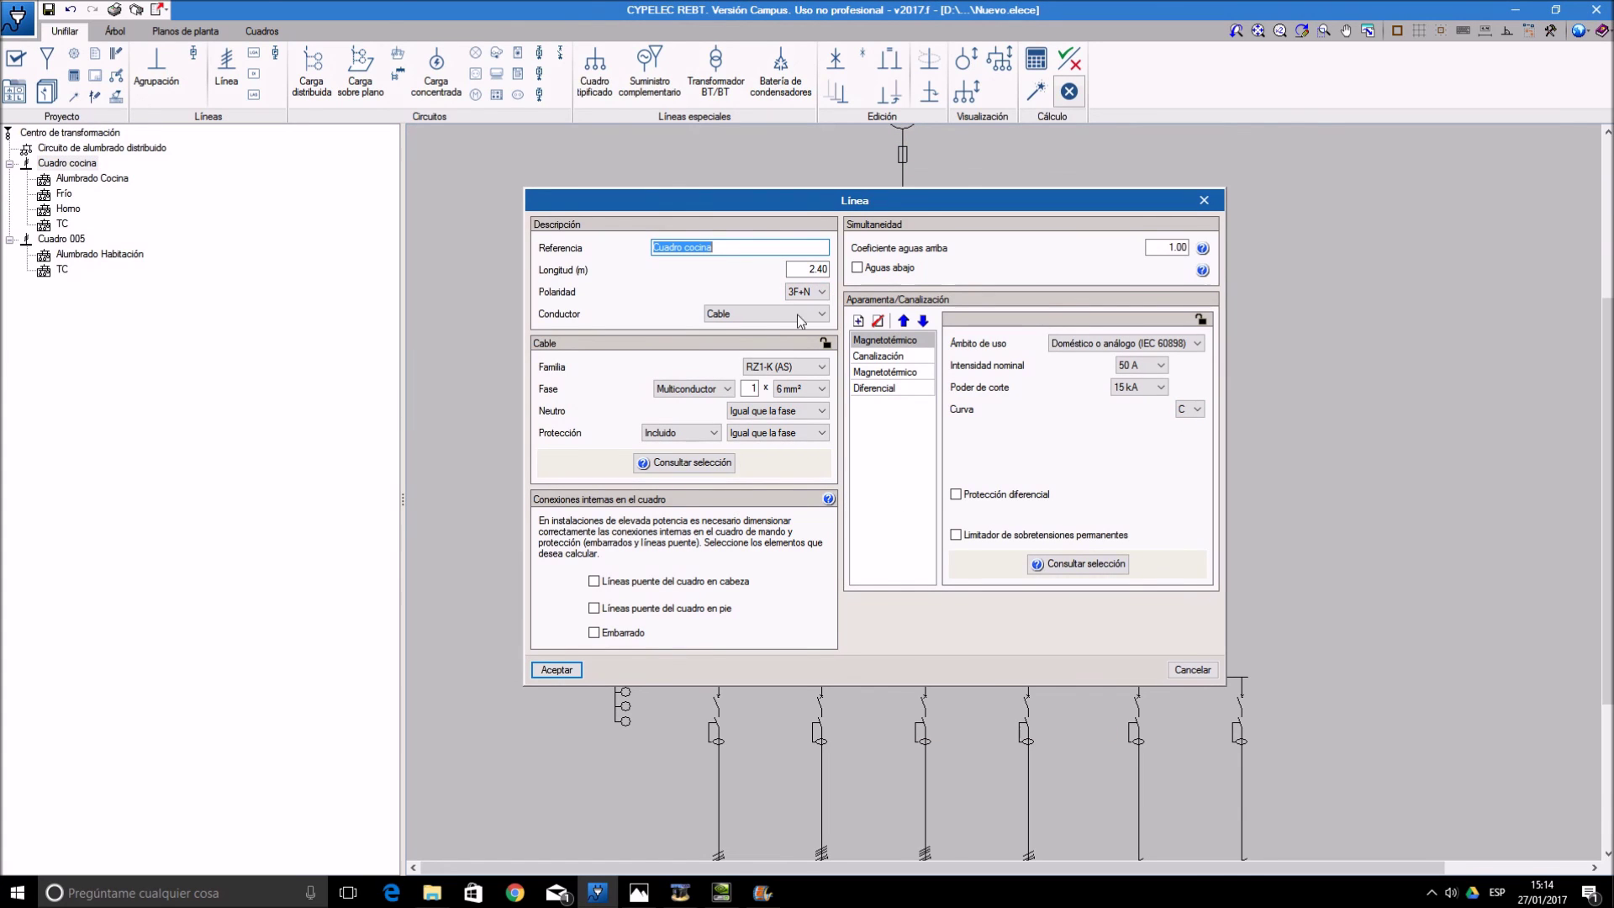
click(557, 669)
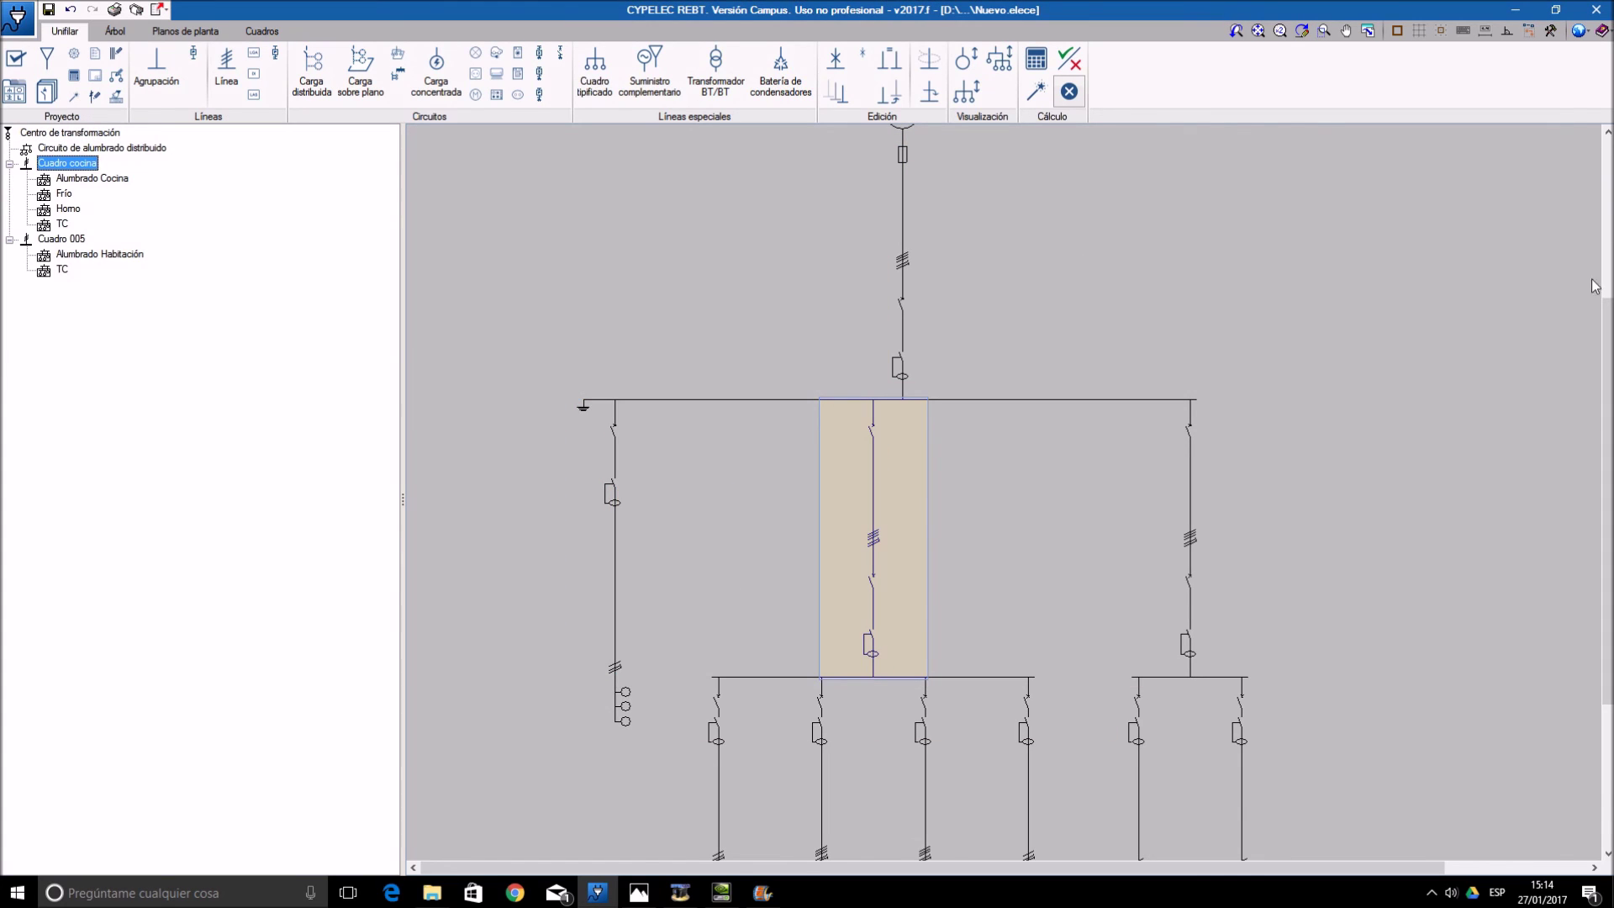
- Set the Cuadro 005 line's length to 35 m and its polarity to F+N
click(1232, 471)
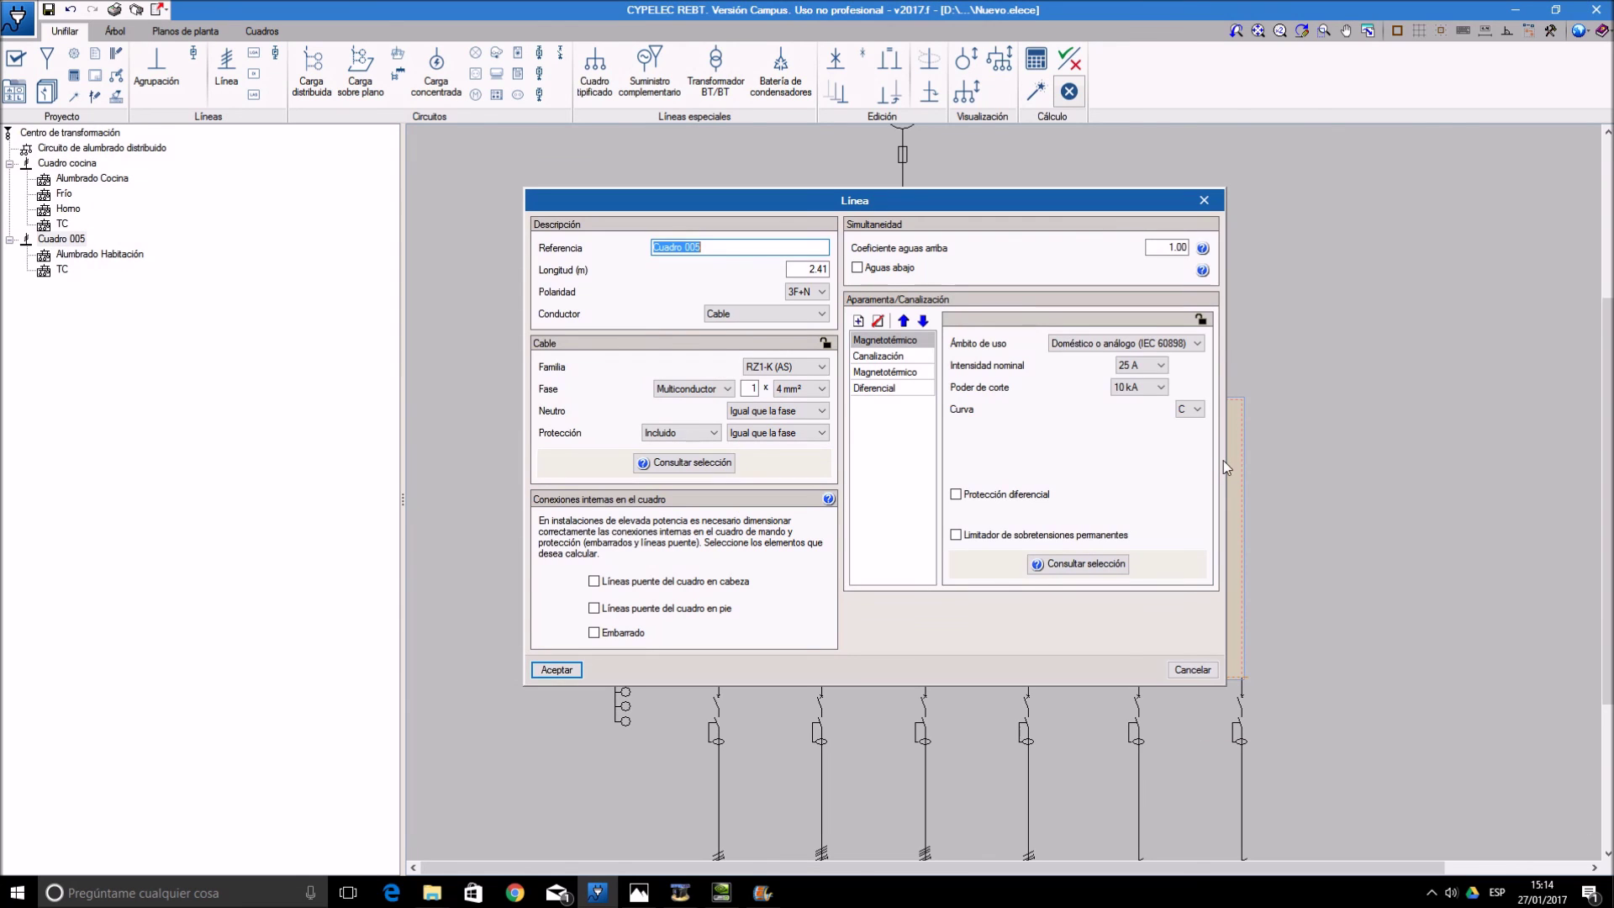
click(829, 271)
text(35)
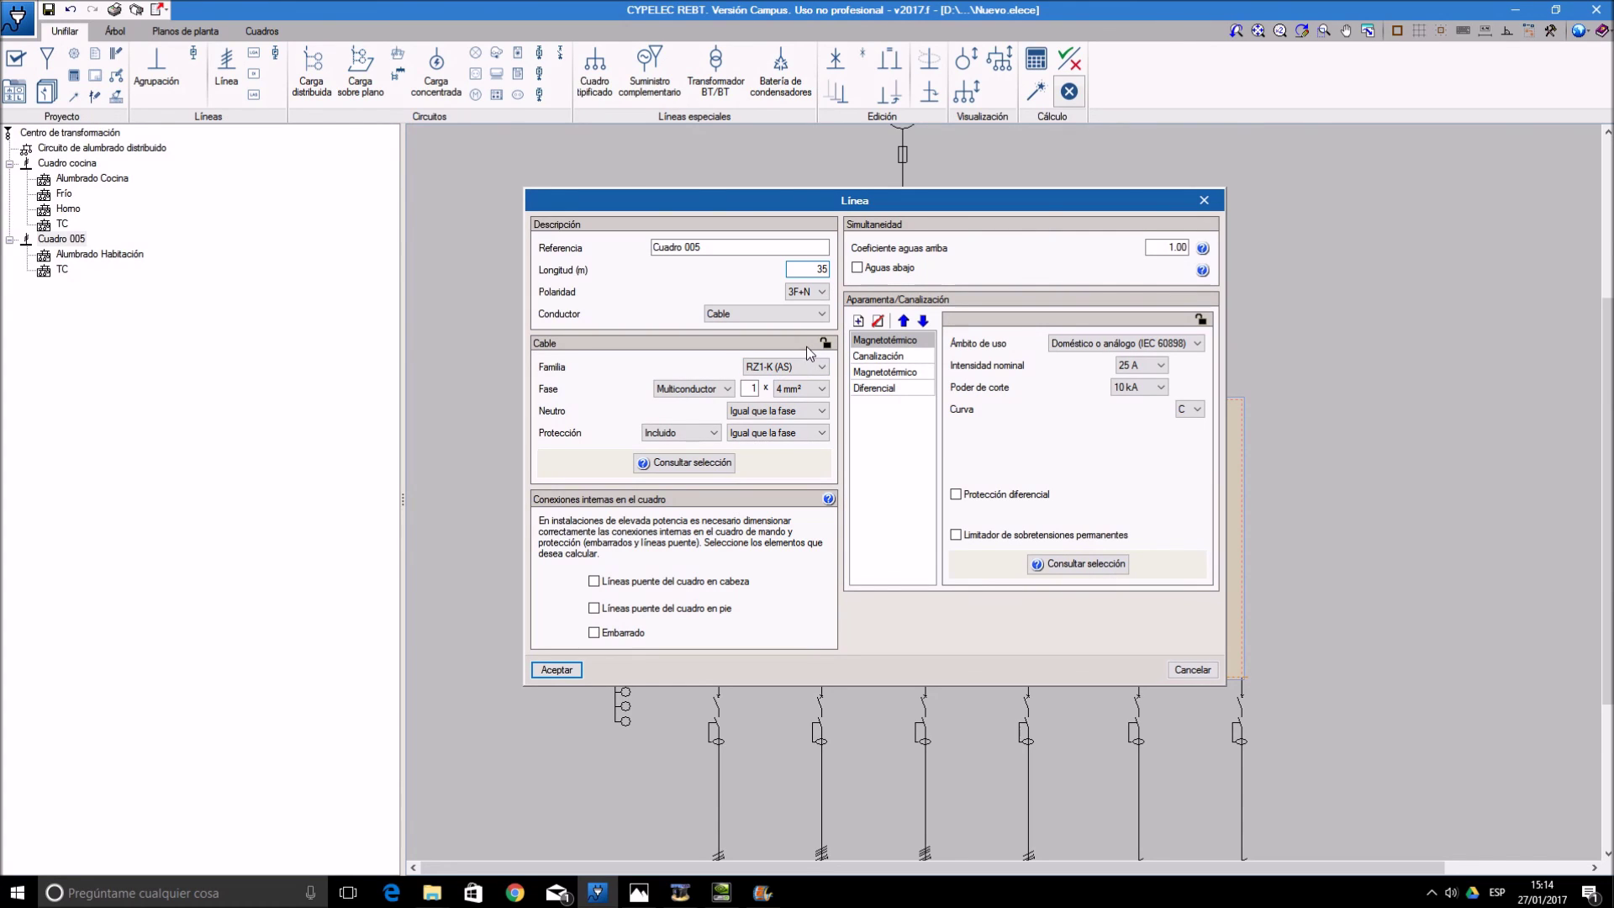
click(820, 292)
click(803, 316)
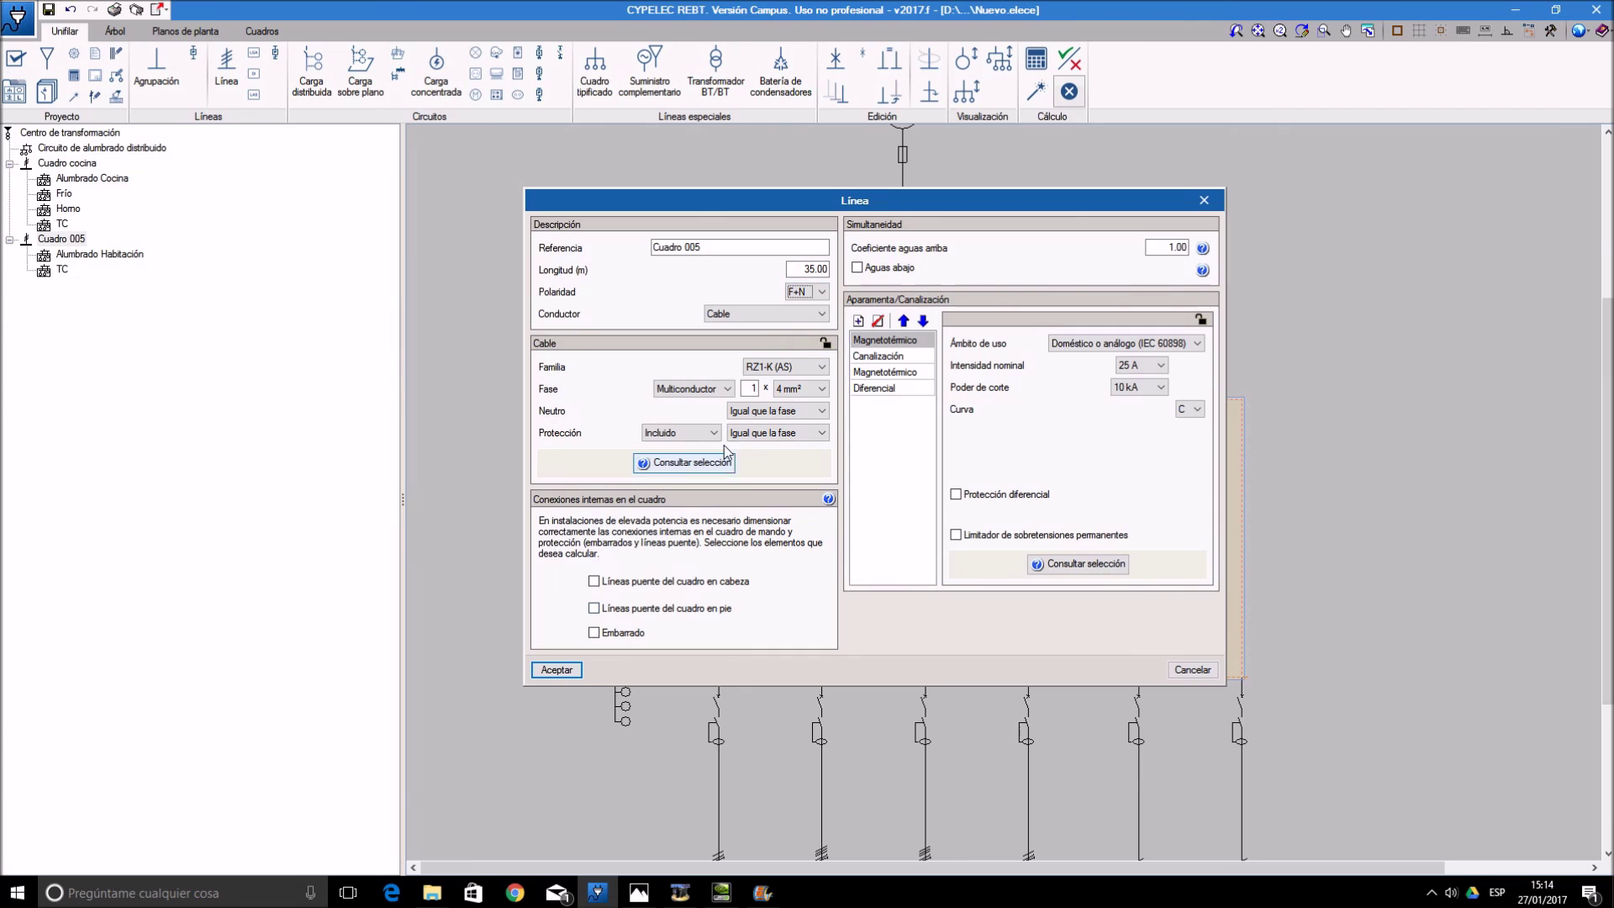
click(556, 669)
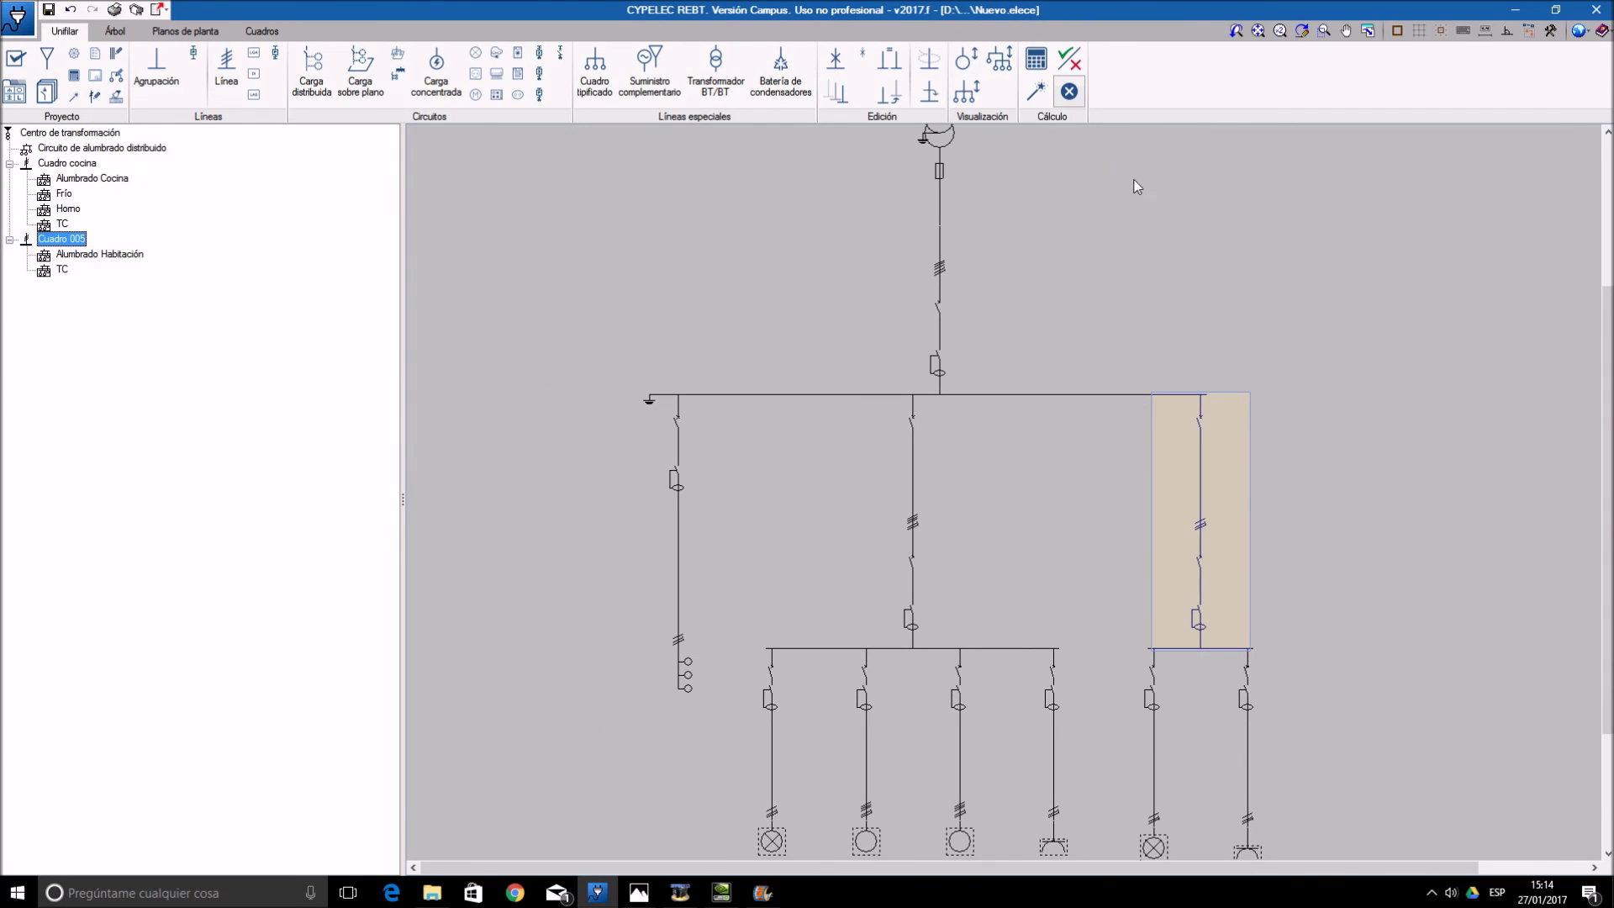
- Dimension the installation's cable sections, protection devices, conduits and bridge lines from their minimum values, without generating bridge lines
click(1039, 99)
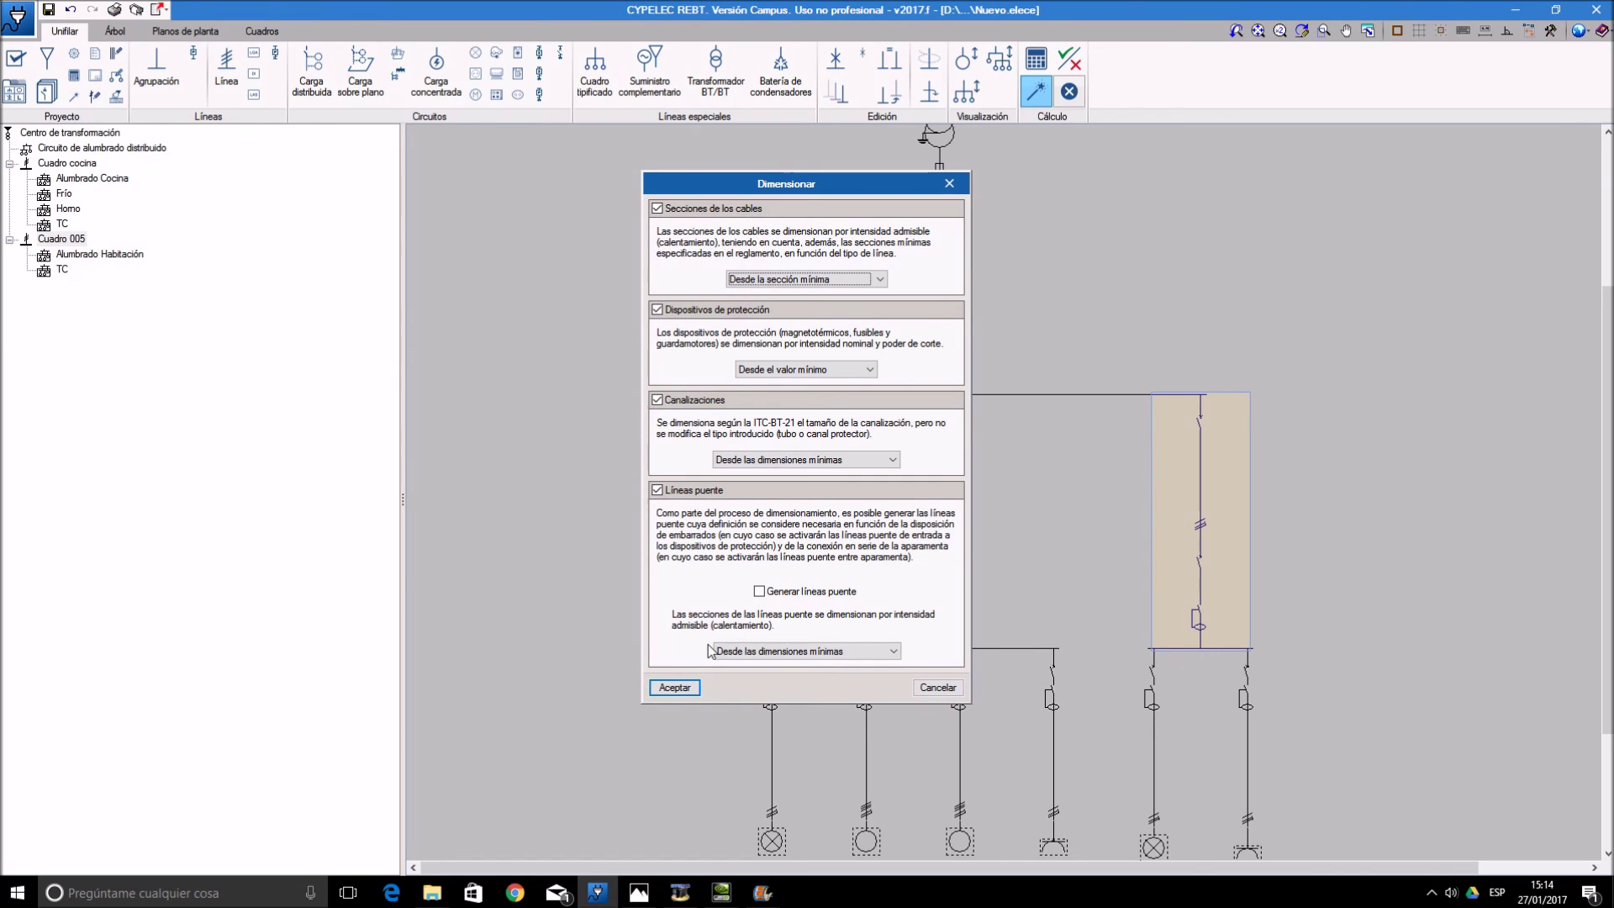
click(687, 687)
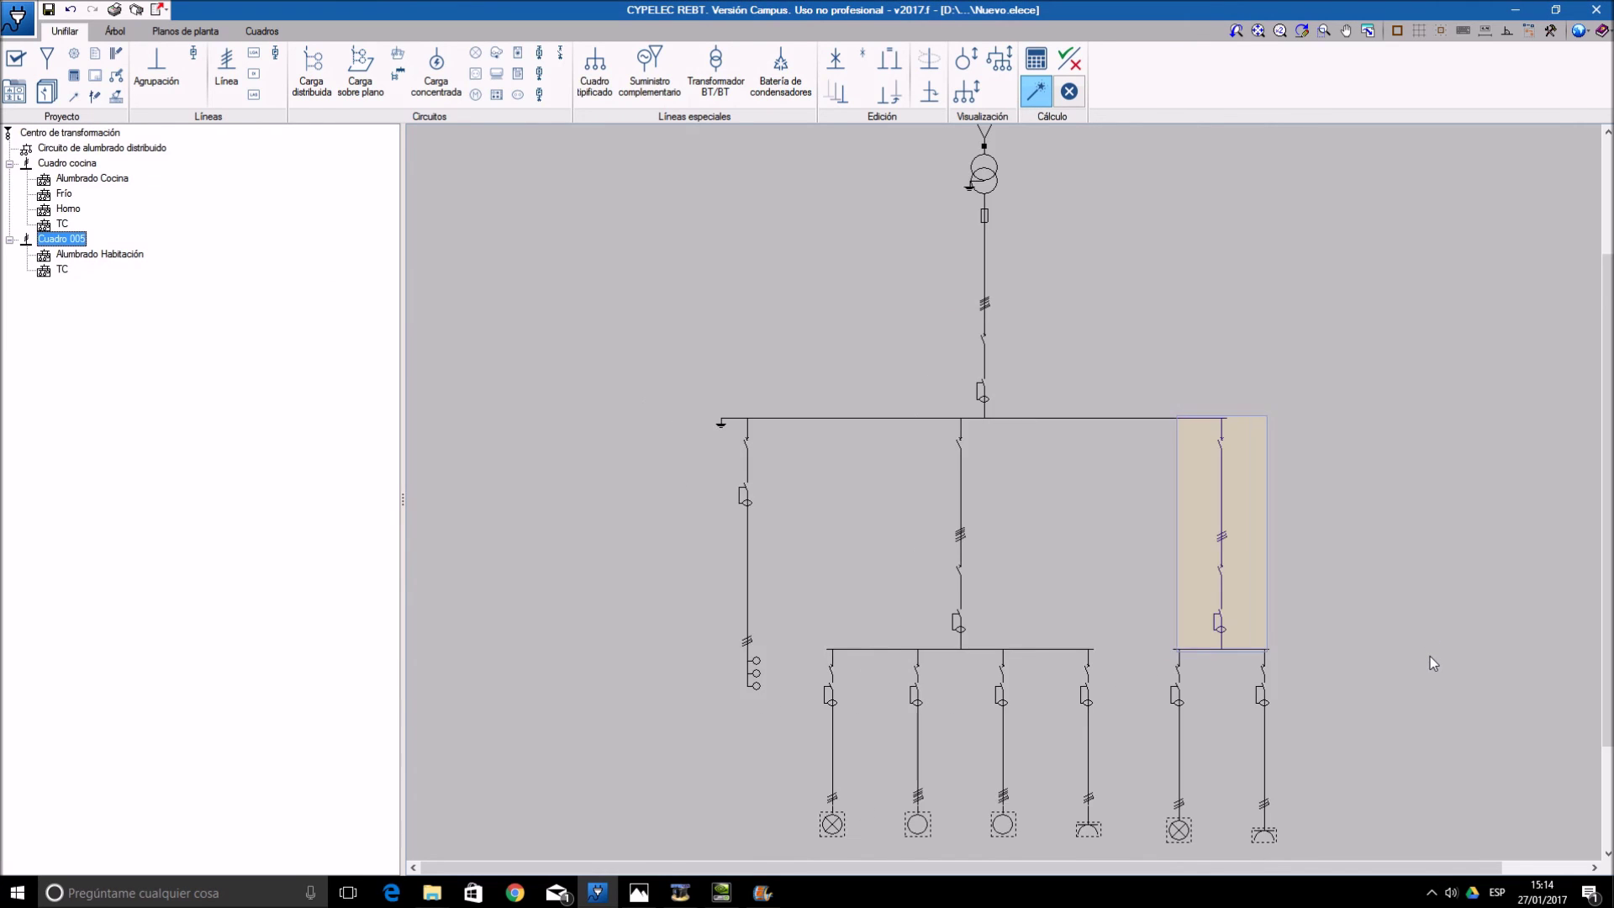
middle_drag(1435, 704, 1430, 677)
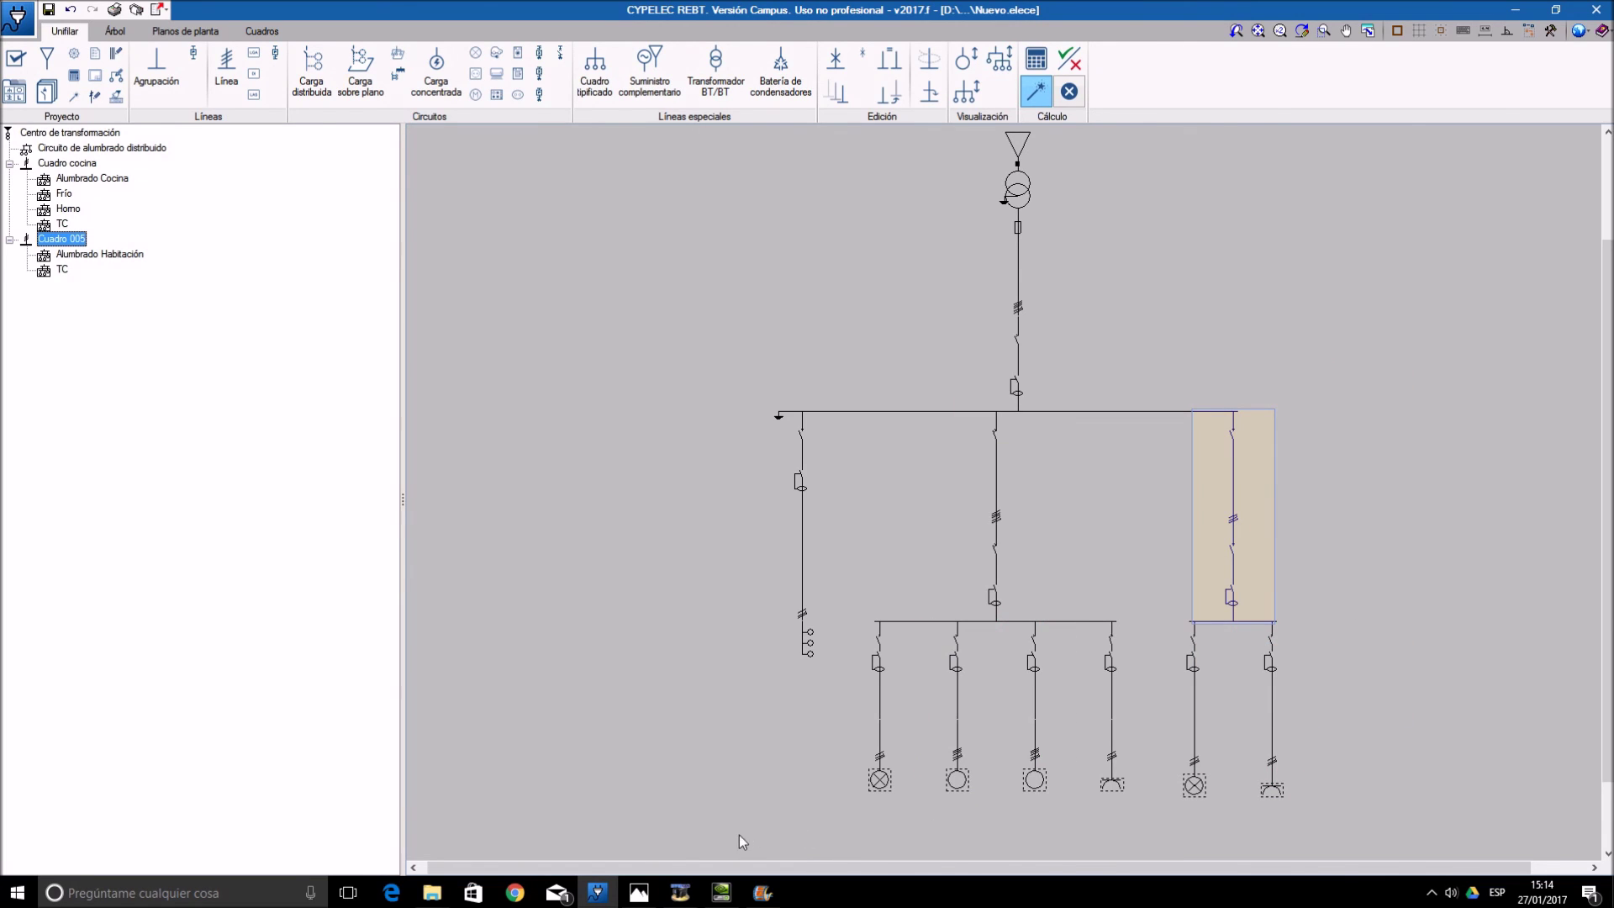
- Examine room 005's lighting, socket and board layout on the Planta Baja floor plan
click(200, 35)
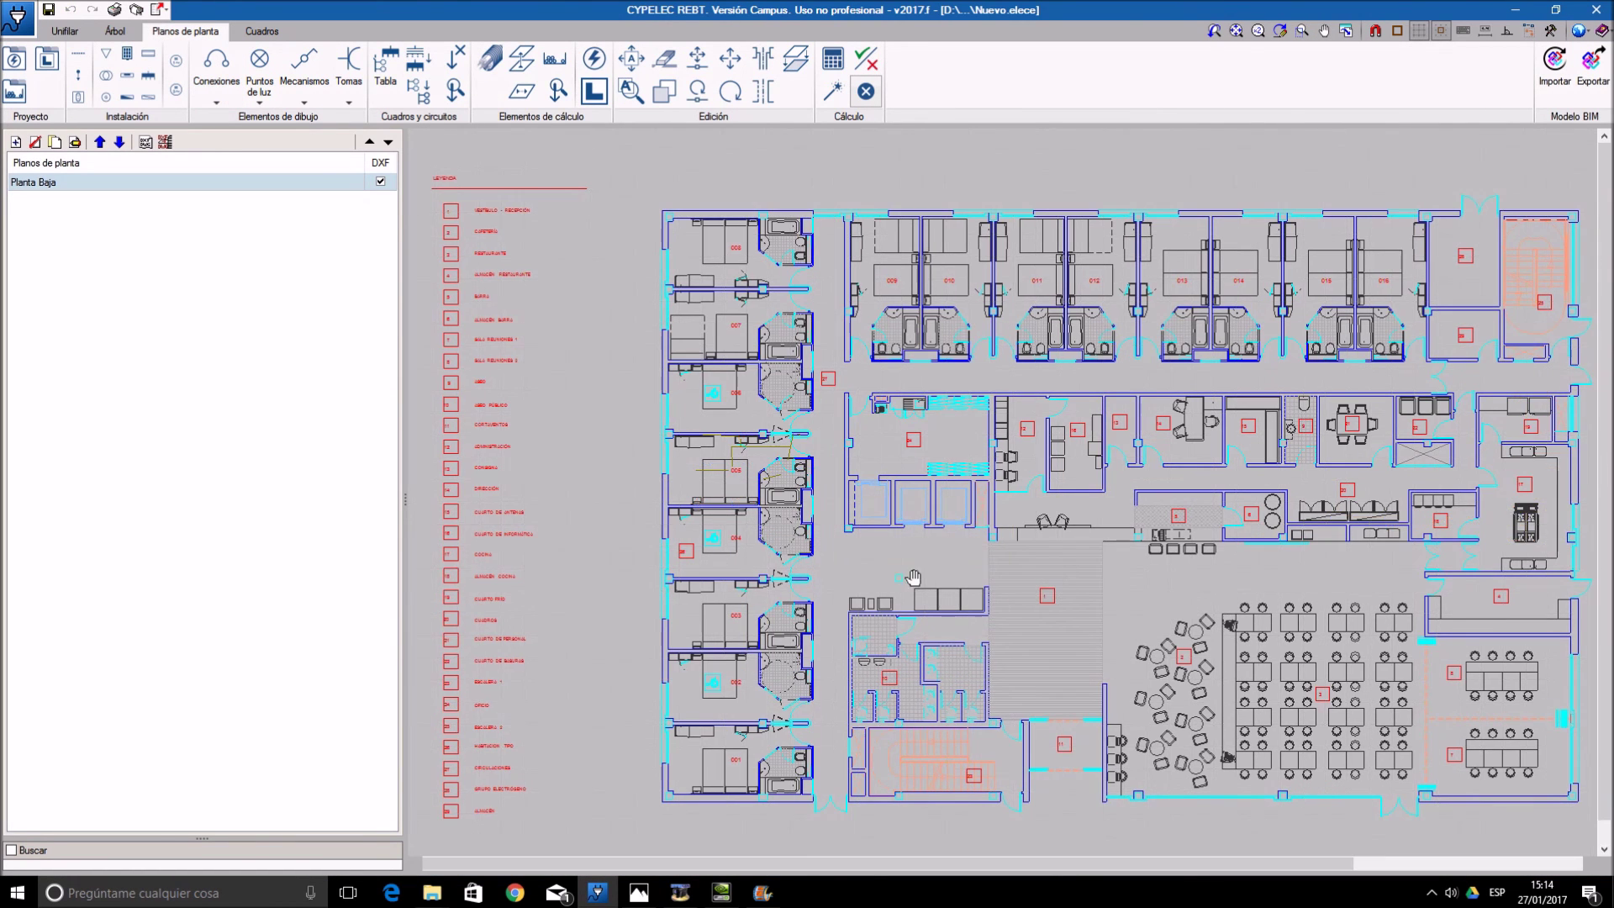
middle_drag(484, 459, 783, 490)
scroll(934, 533, up, 3)
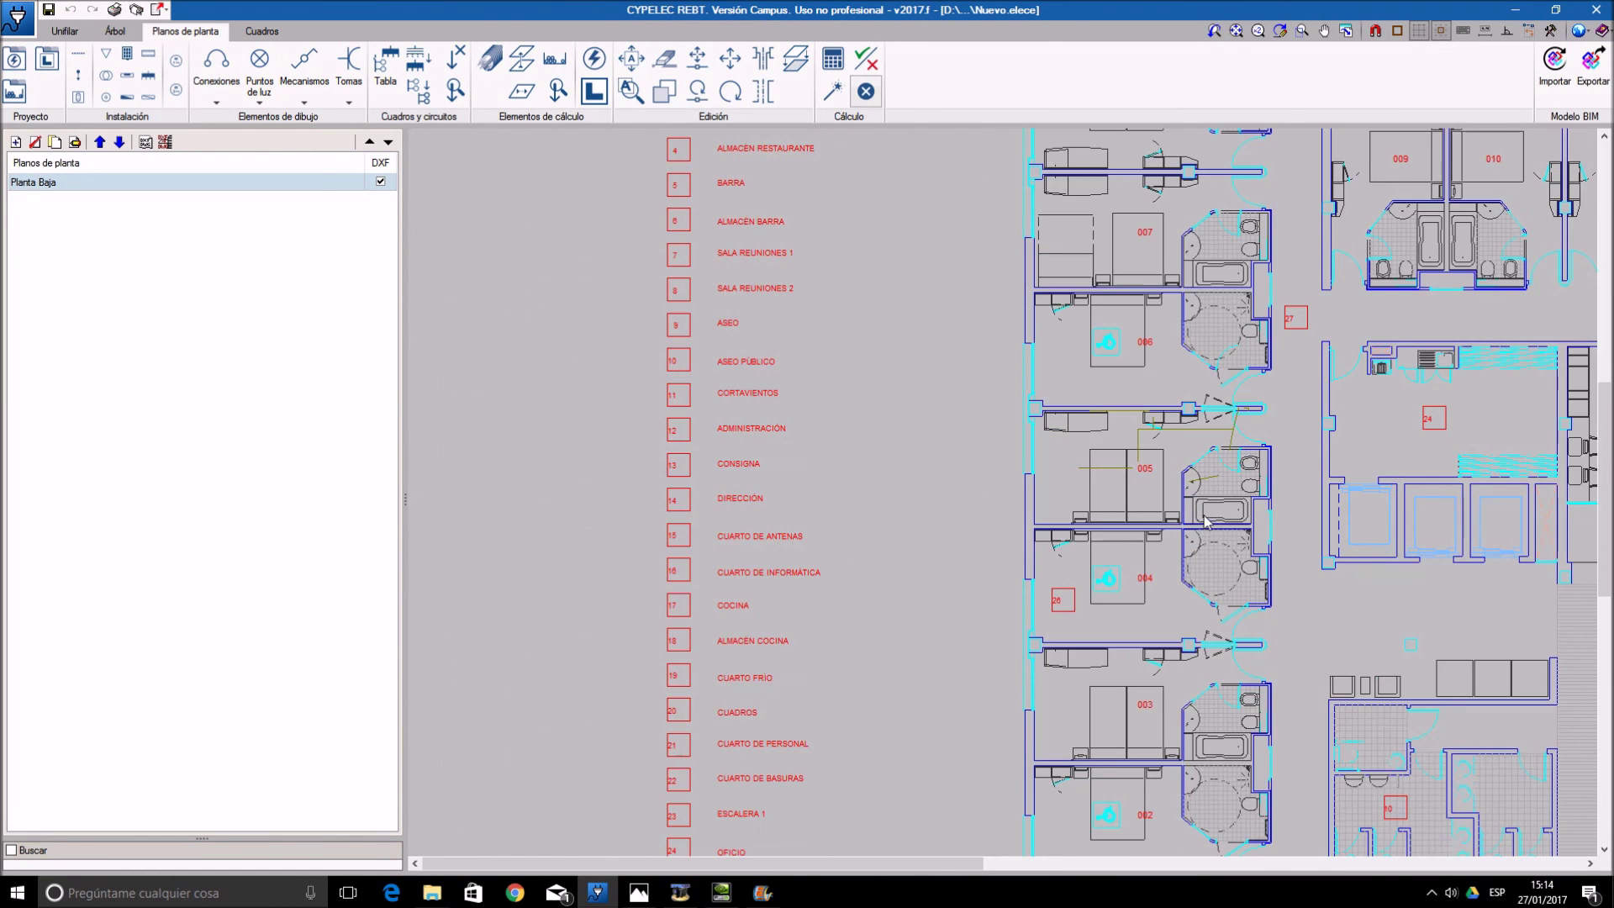
scroll(1324, 458, up, 2)
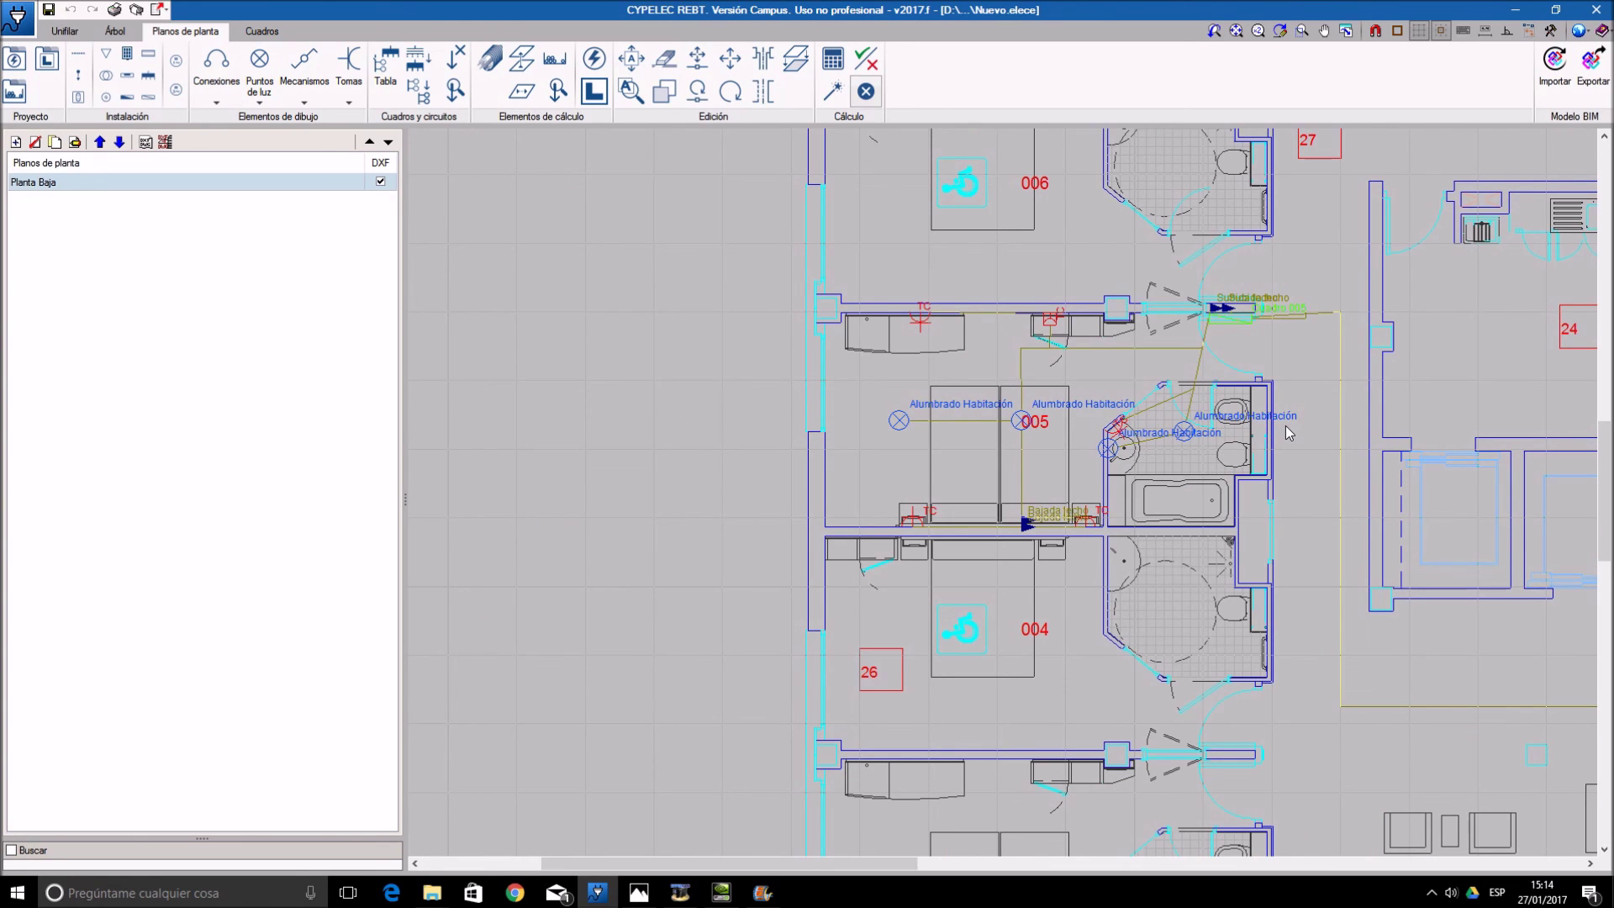
middle_drag(1288, 370, 1266, 578)
scroll(1268, 564, down, 1)
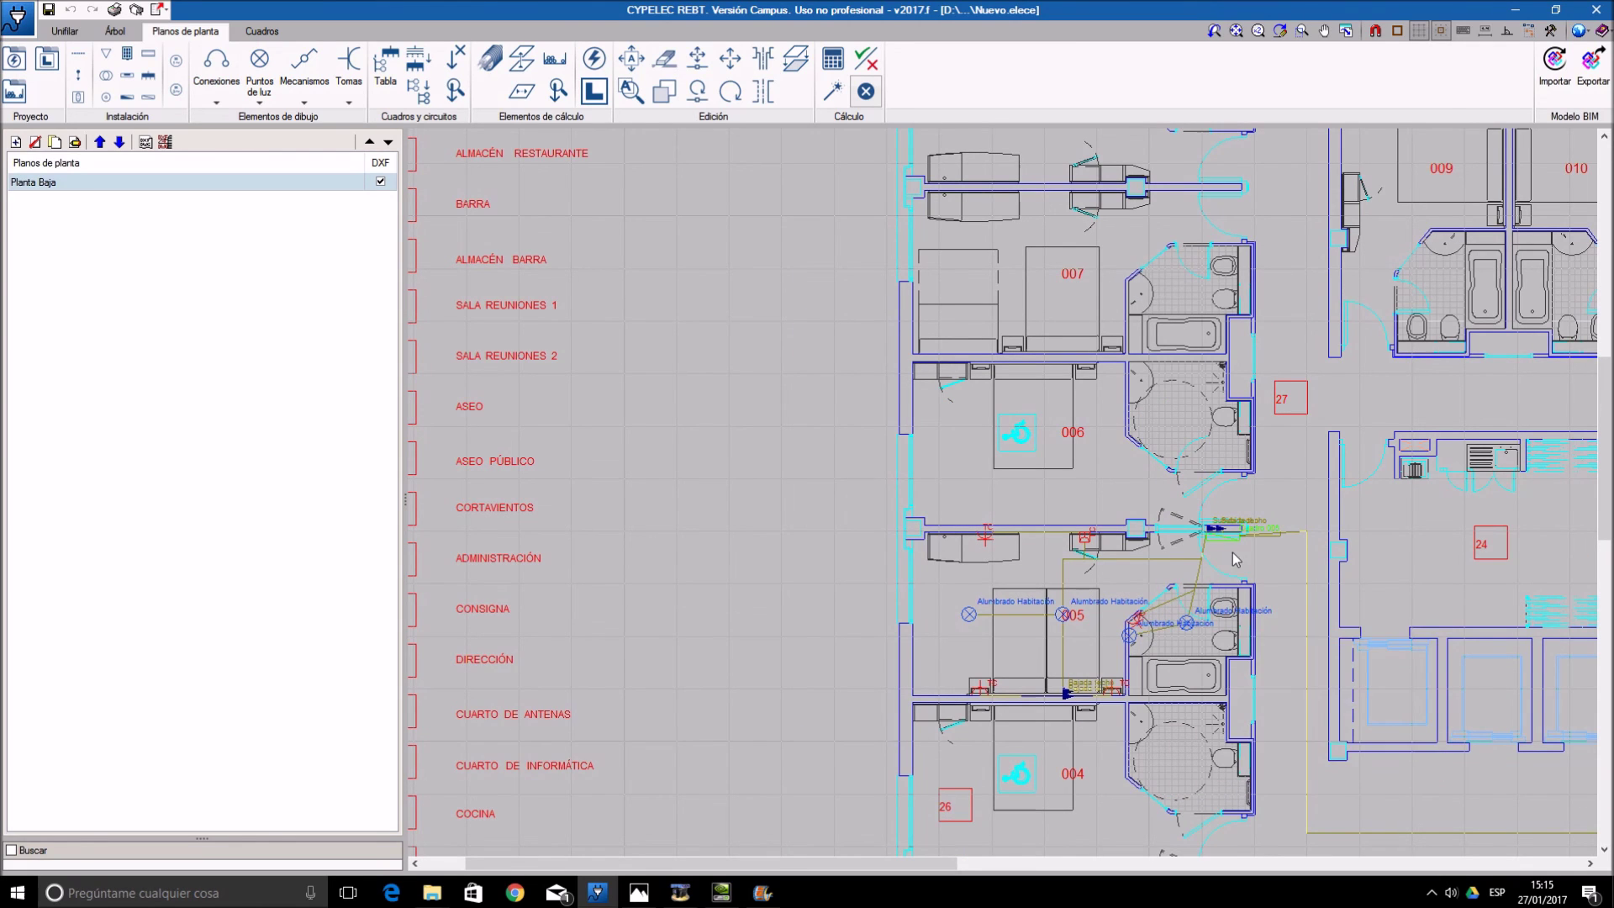
scroll(1238, 563, up, 1)
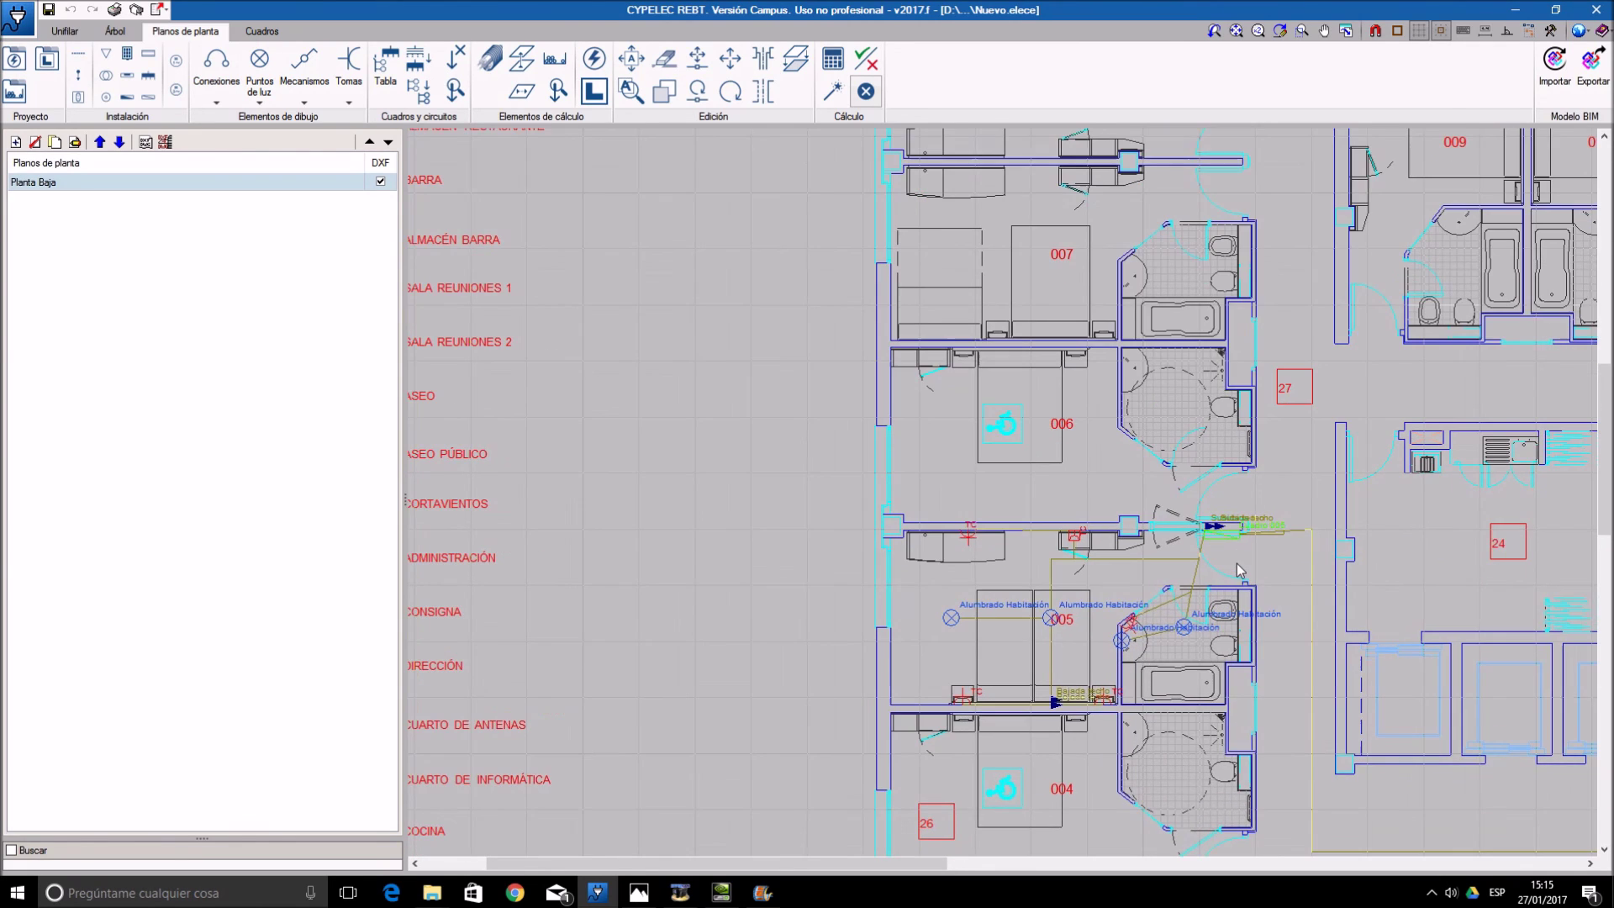
scroll(1238, 565, up, 1)
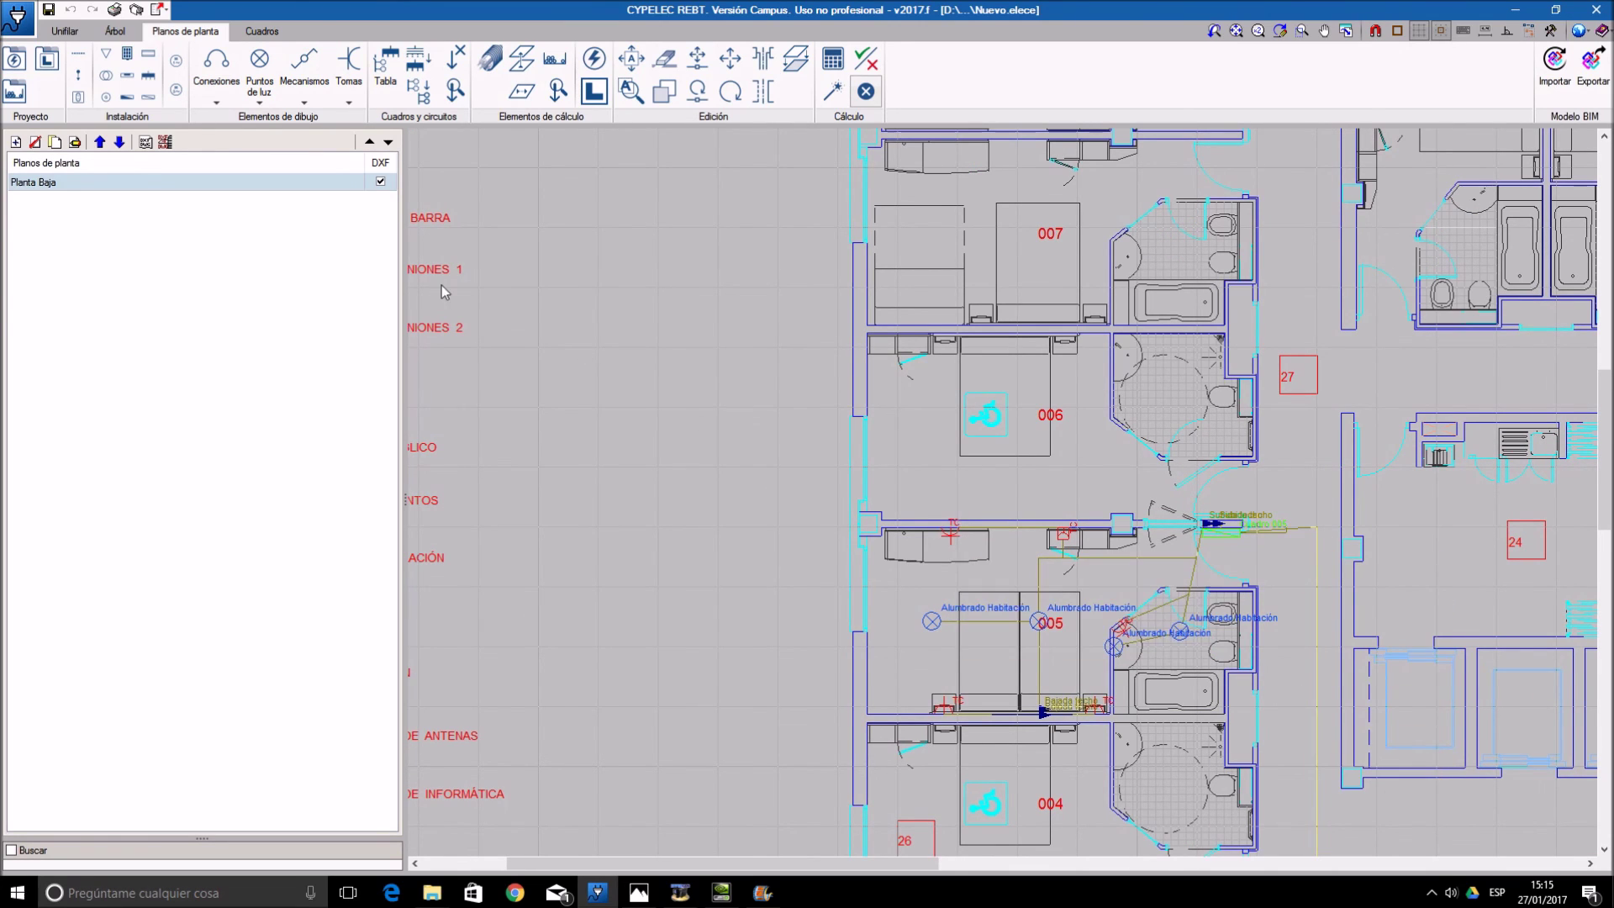
- Copy the Cuadro 005 board with its circuits twice onto the main busbar of the single-line diagram
click(65, 33)
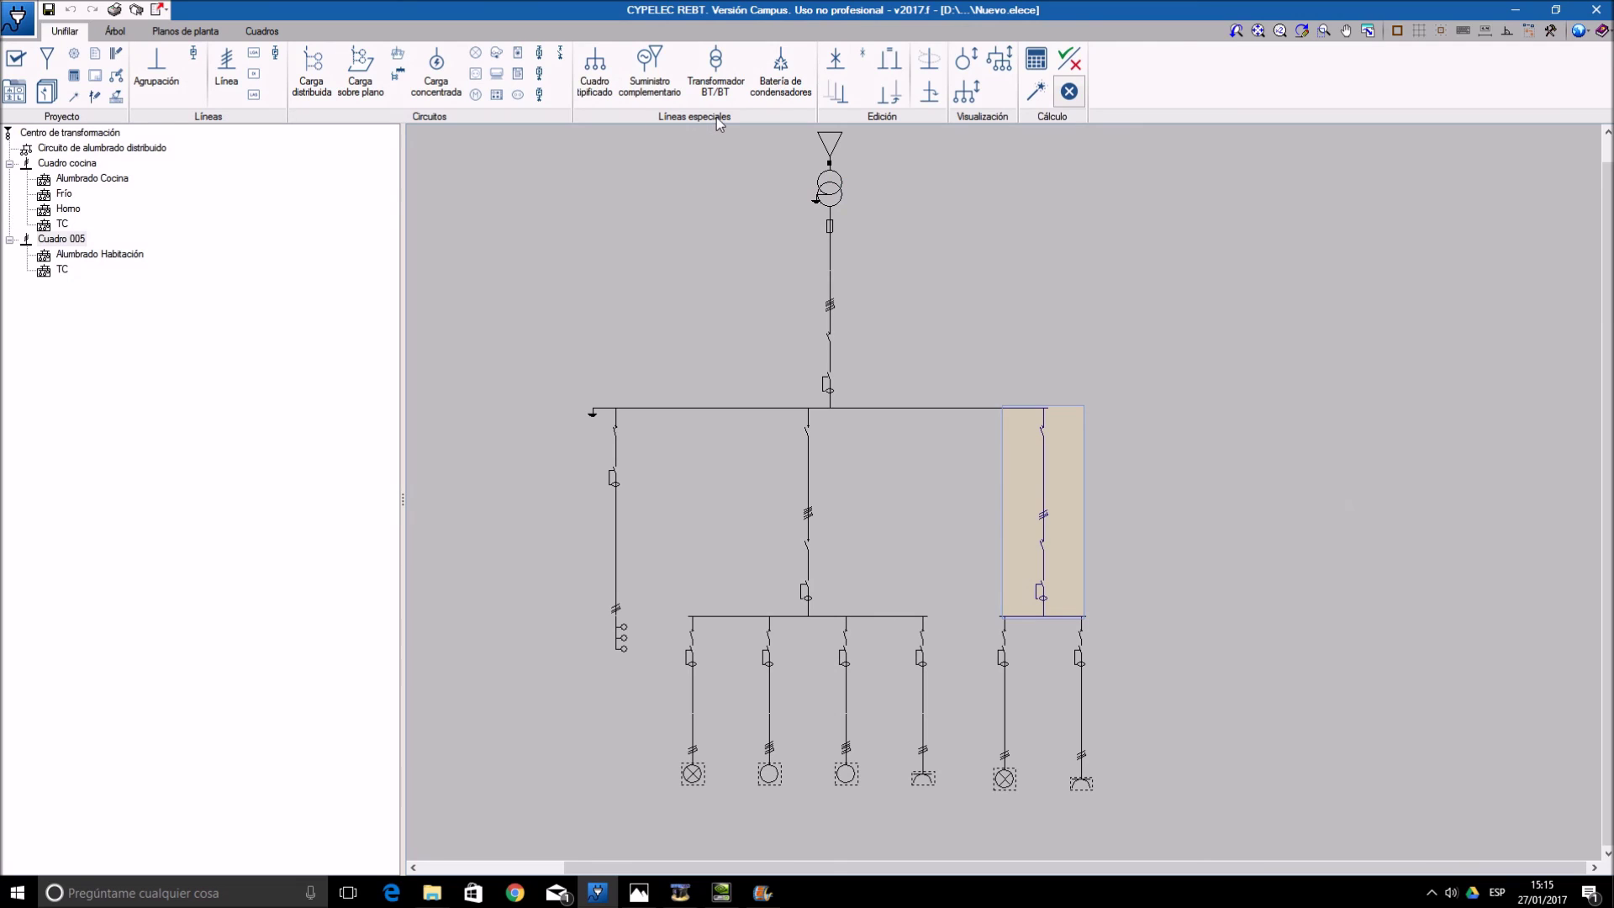
click(994, 388)
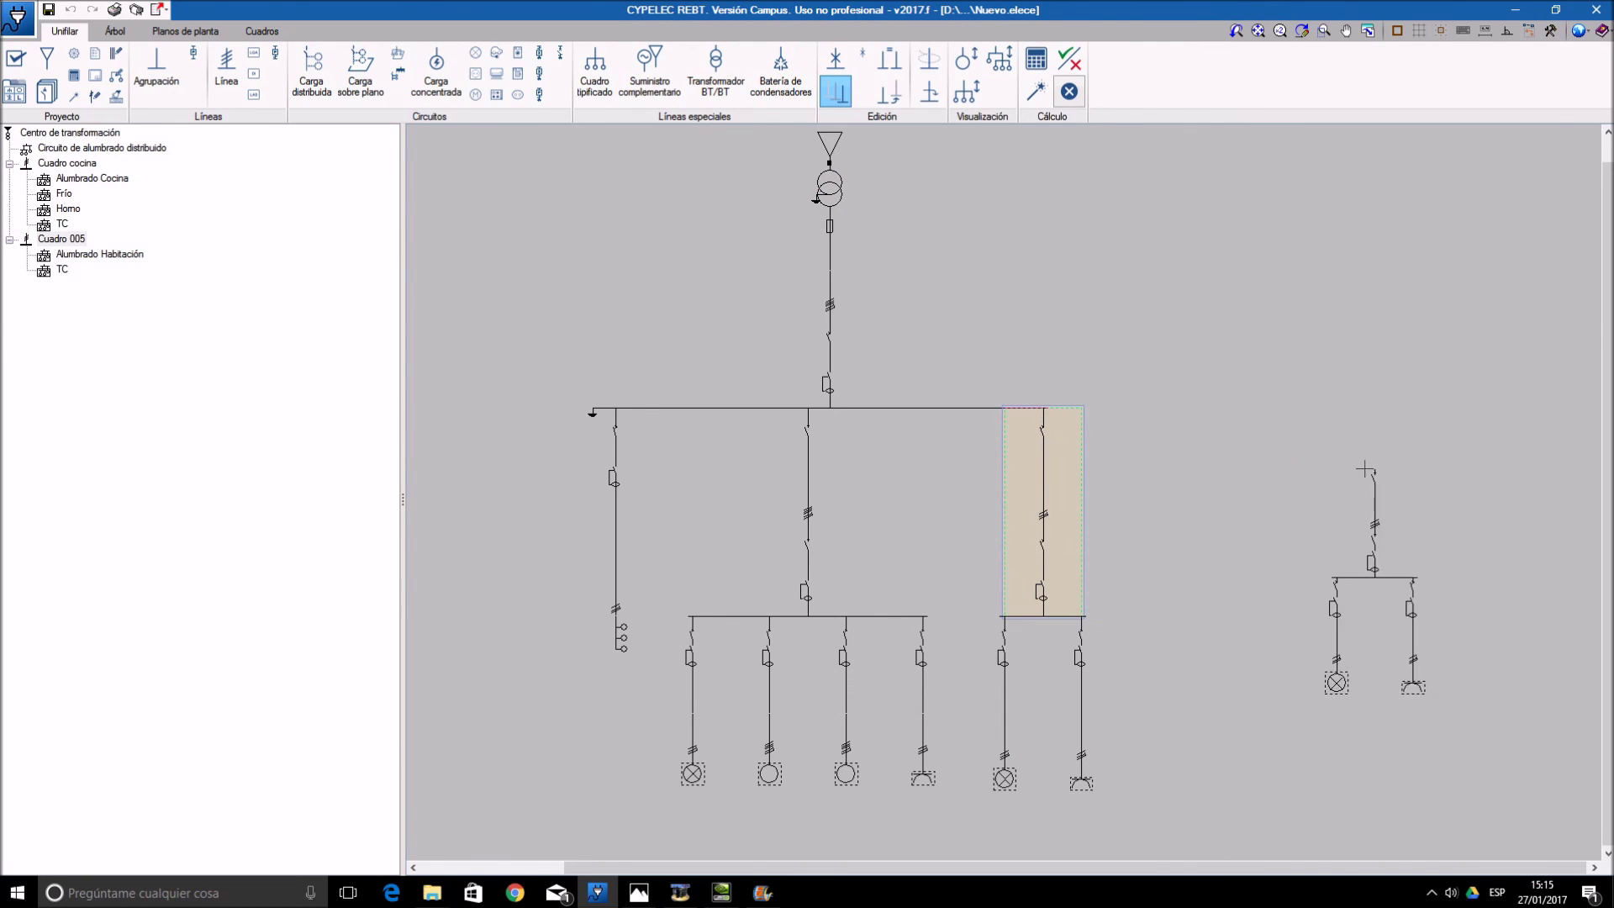
click(1061, 402)
click(1379, 401)
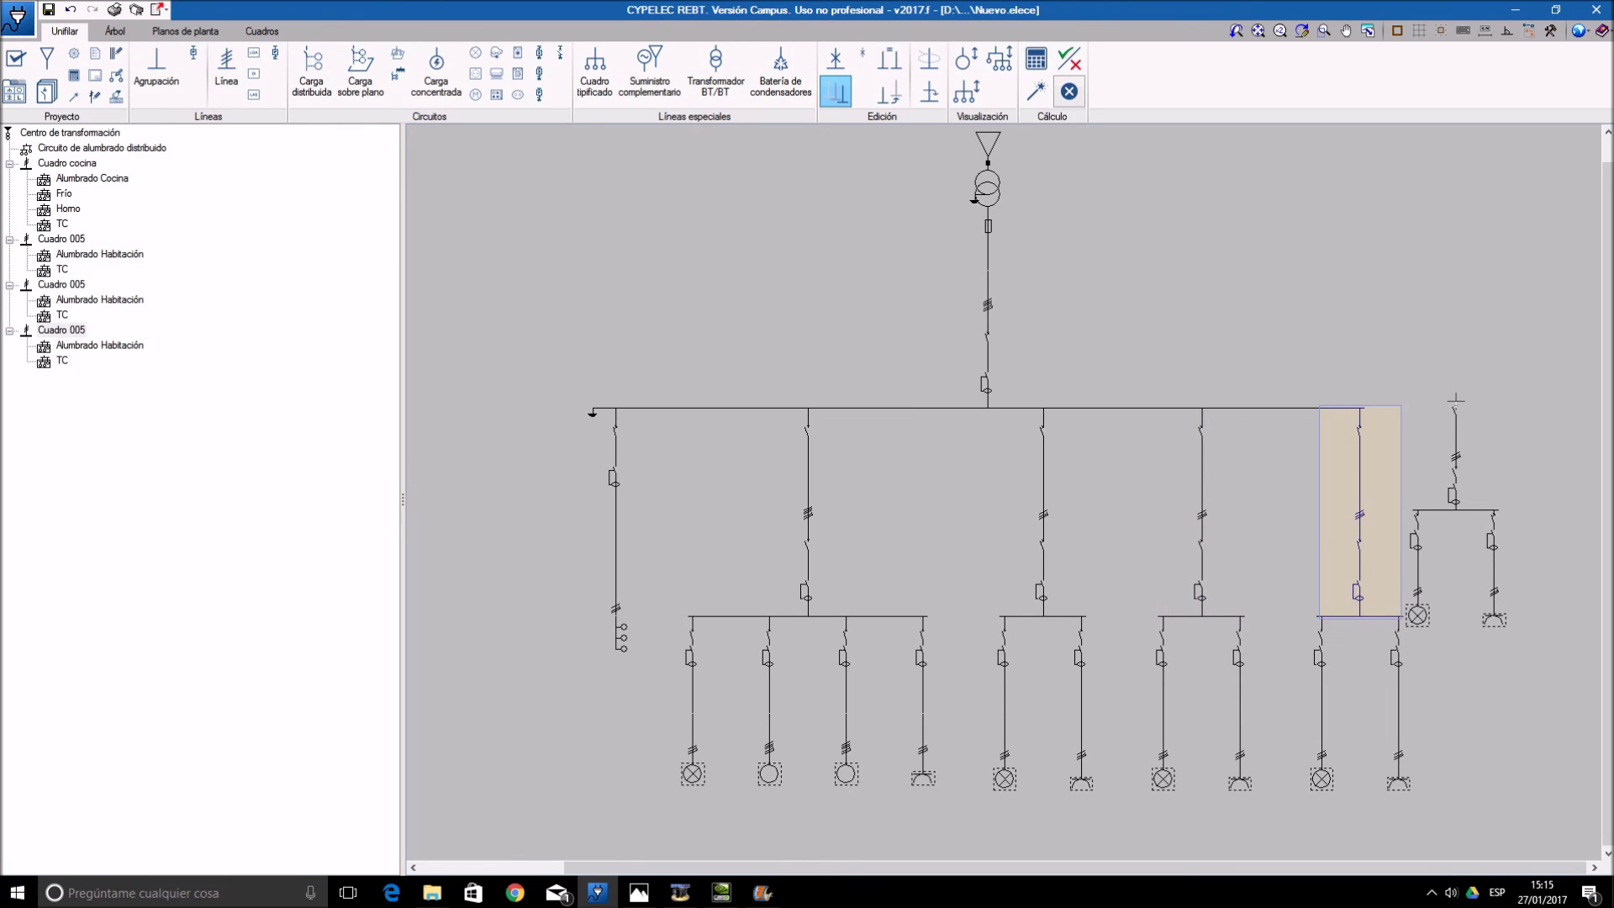
right_click(1455, 407)
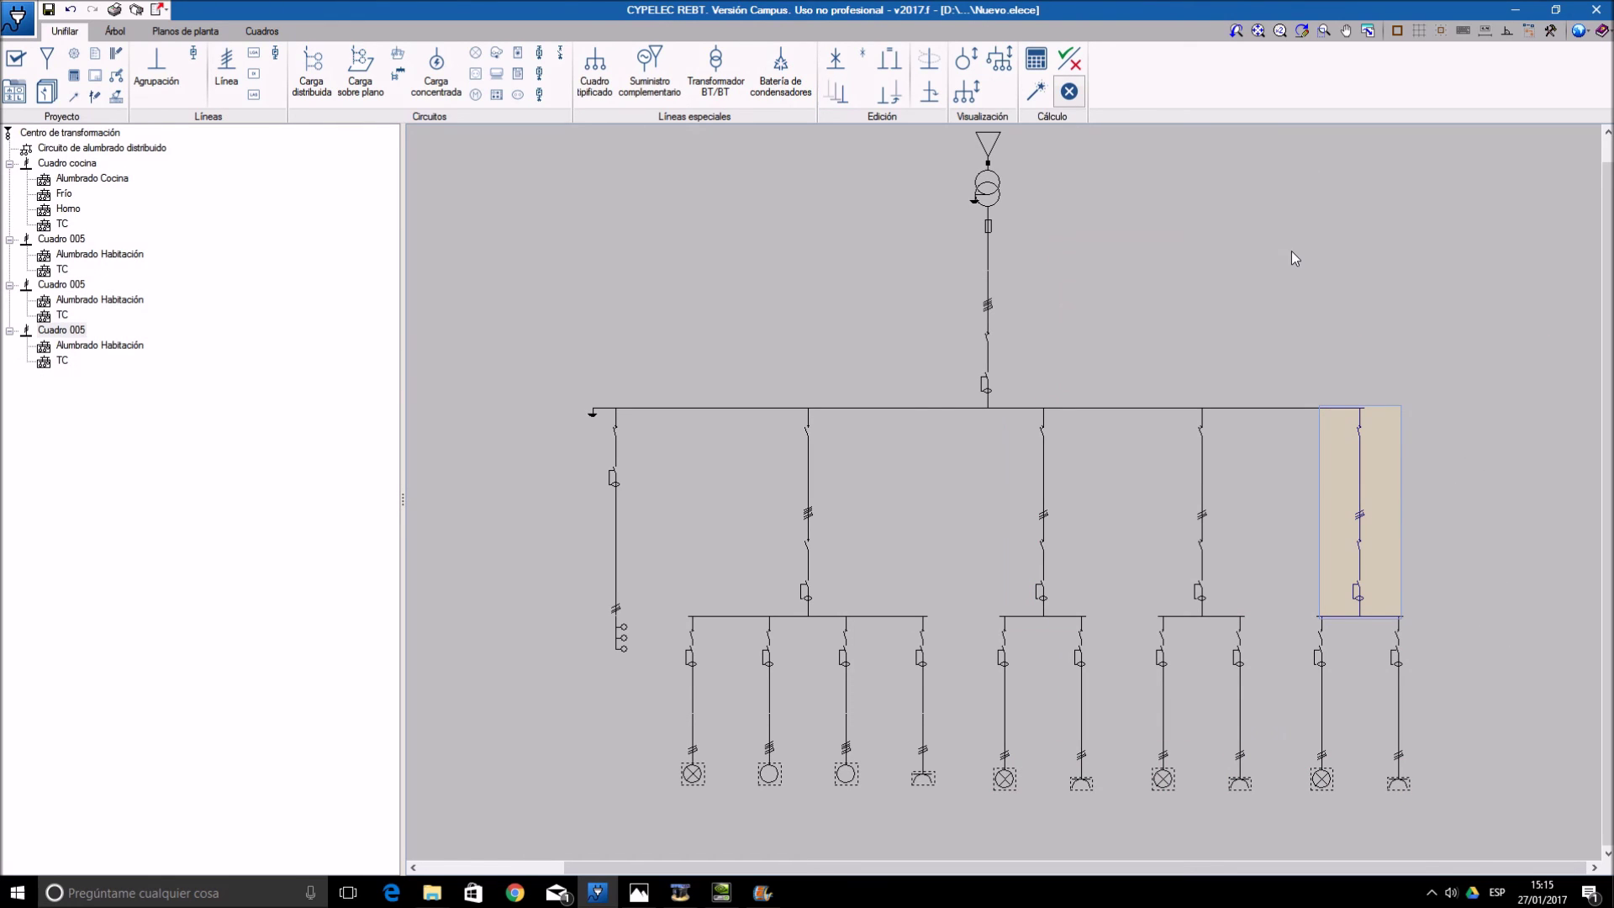
- Rename the first copied Cuadro 005 line as Cuadro 004 and set its length to 34 m
click(1232, 462)
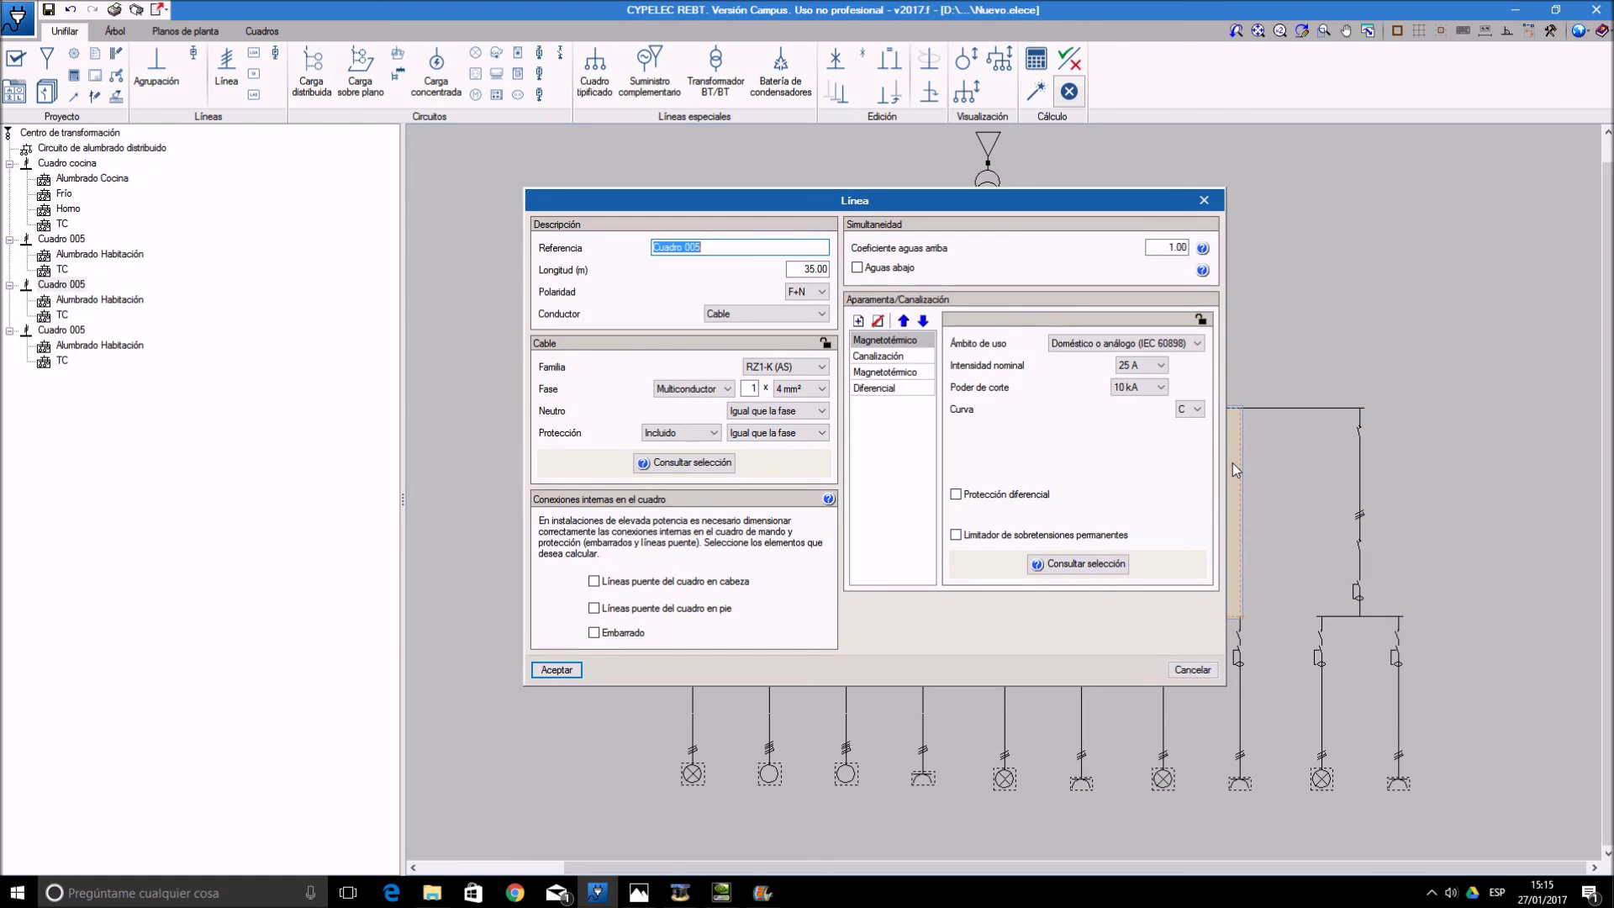
drag(799, 269, 830, 271)
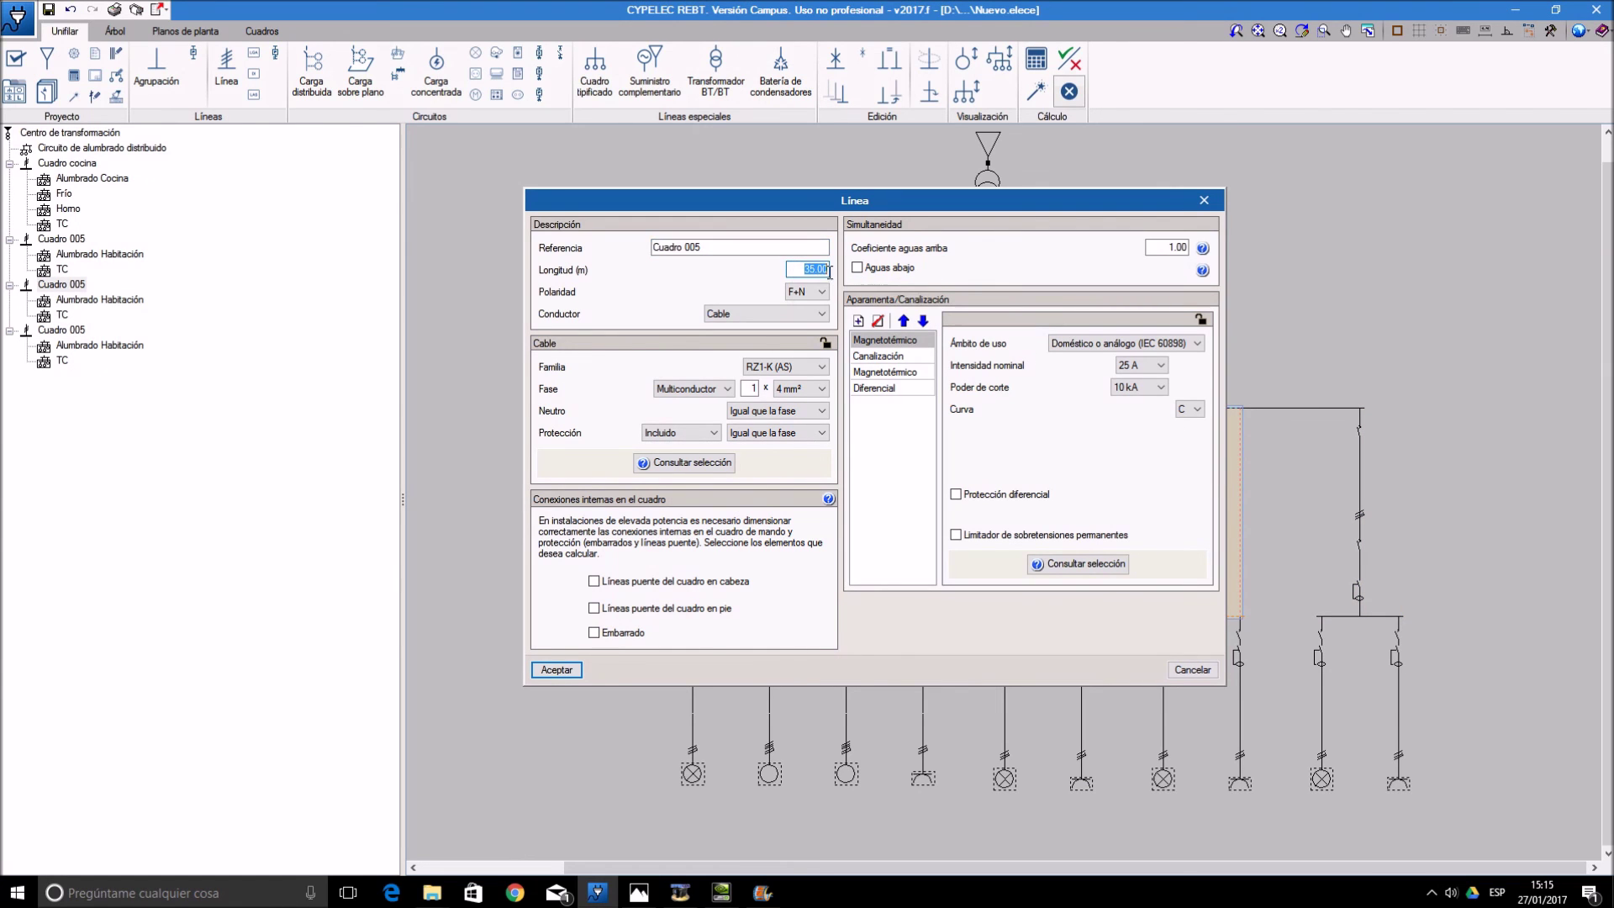
click(697, 248)
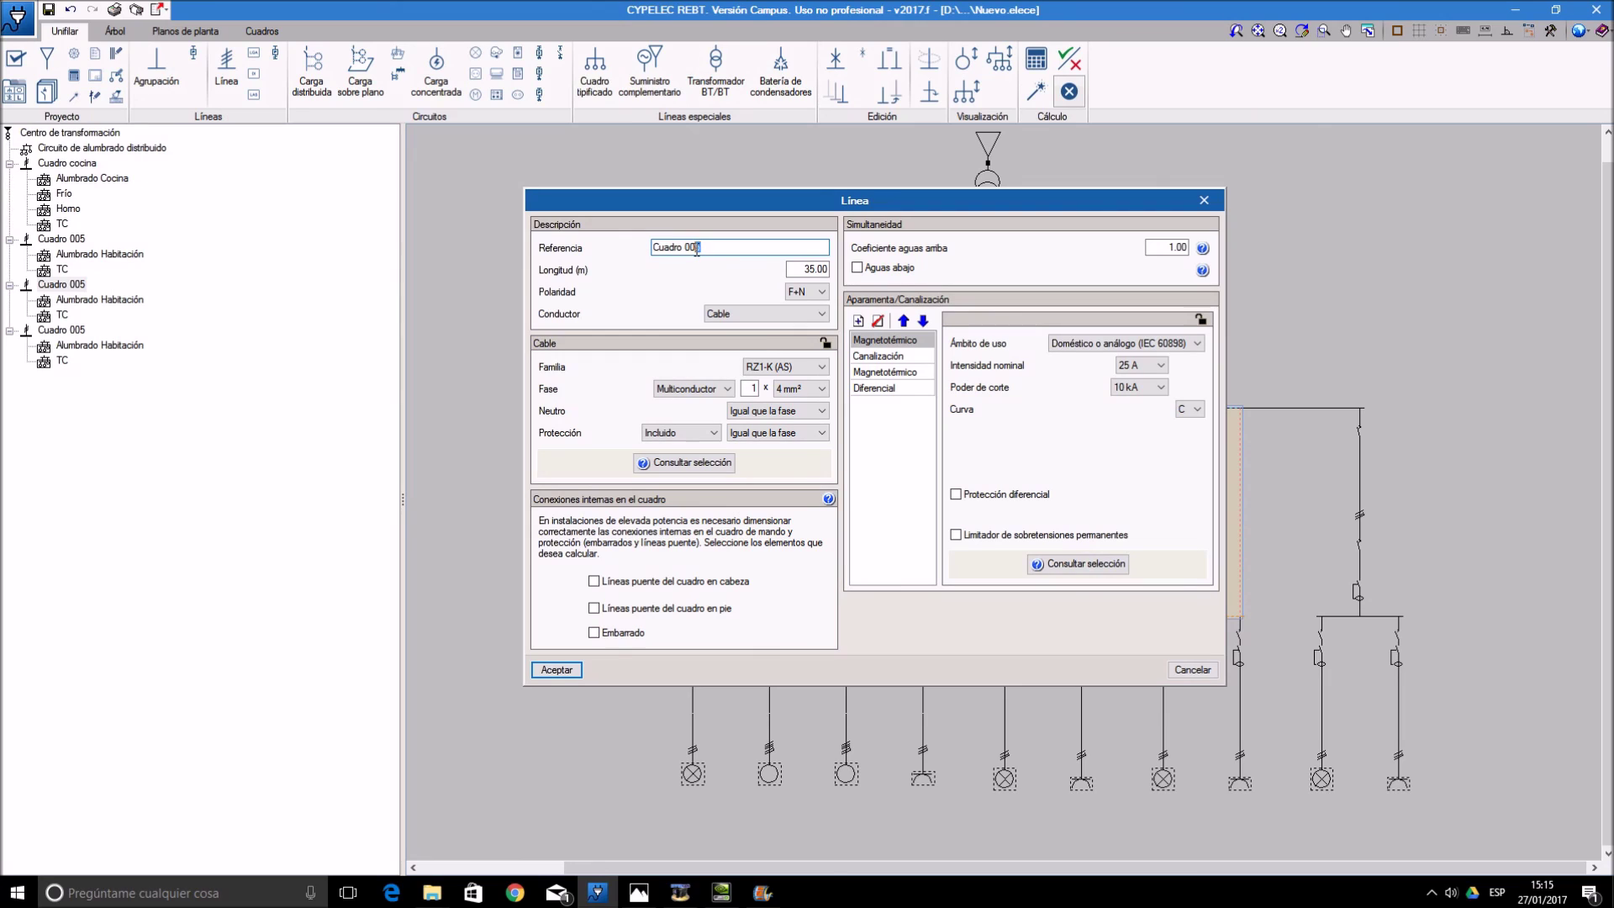
text(4)
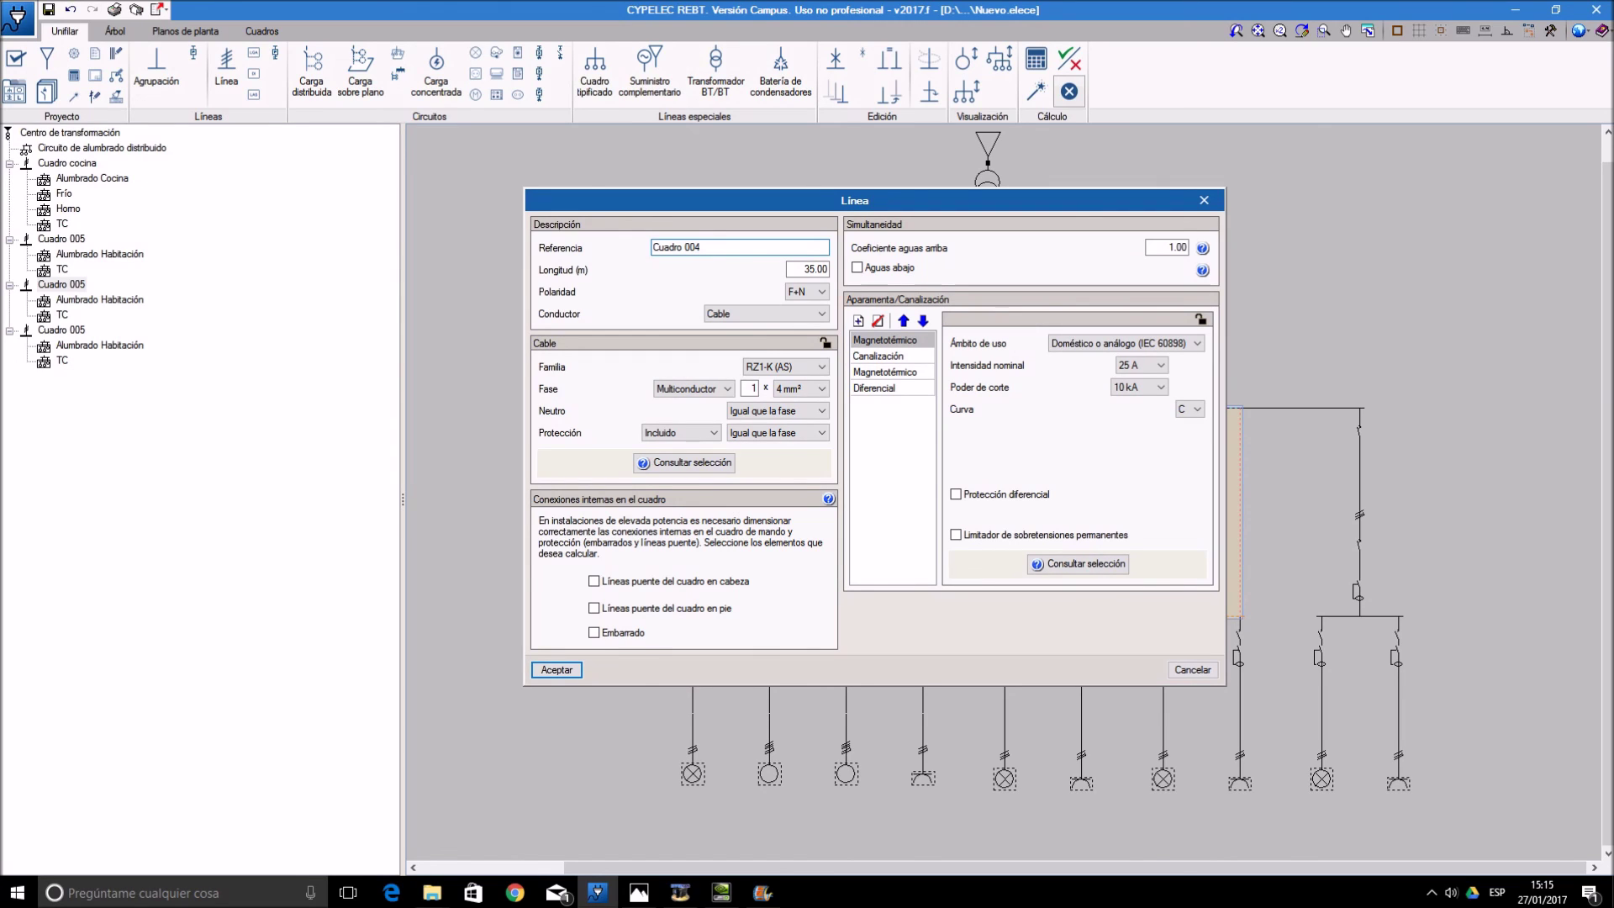
click(809, 267)
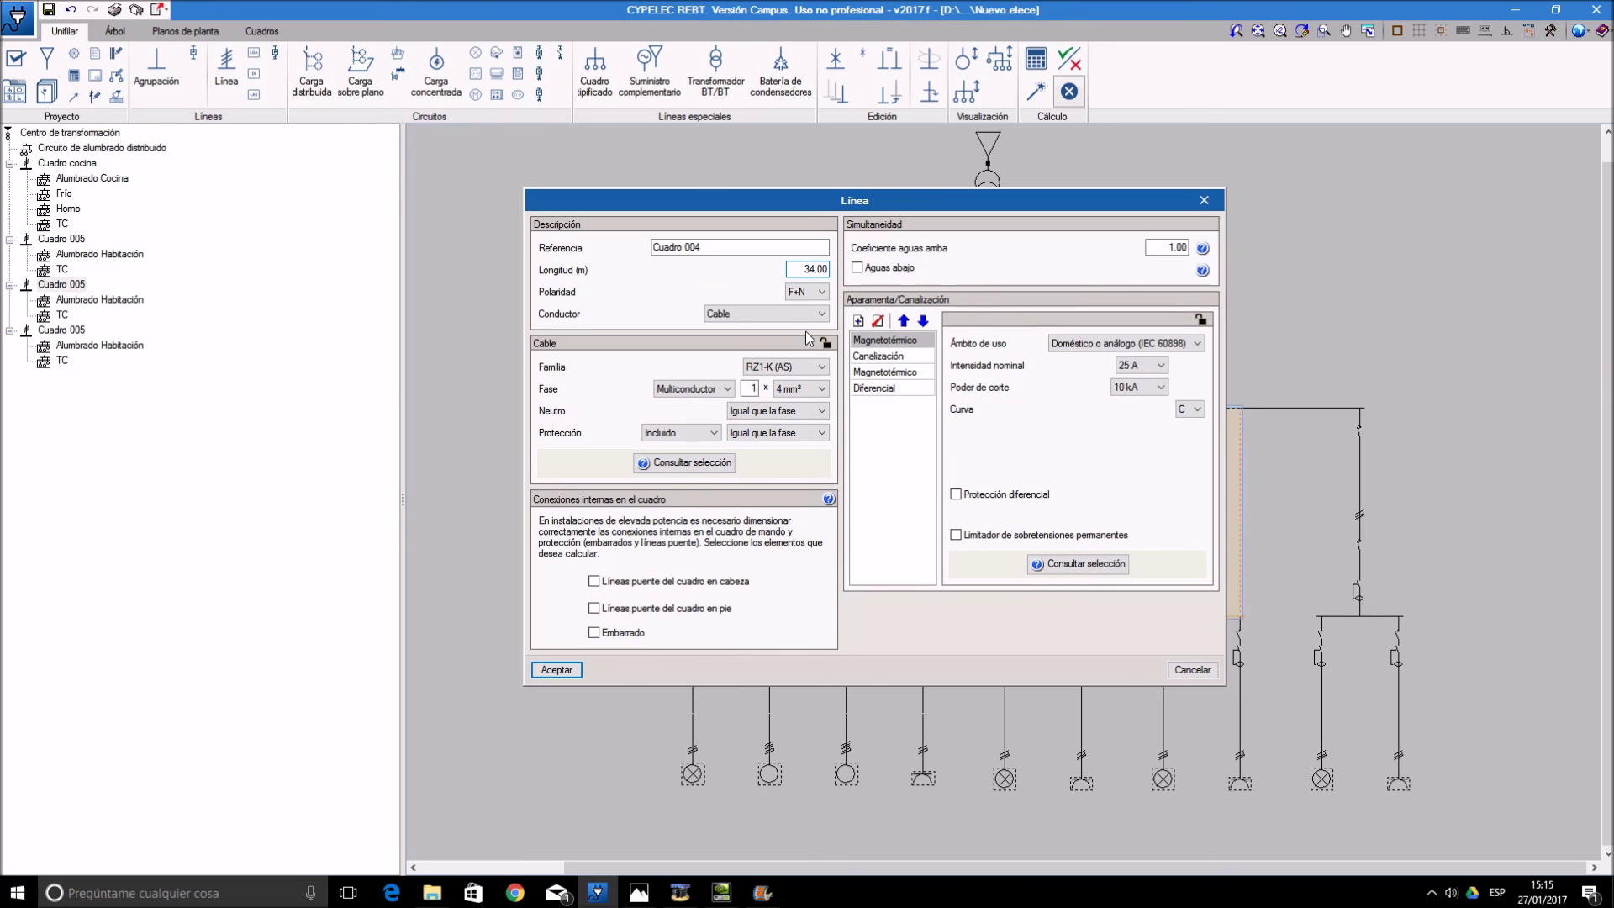
click(557, 670)
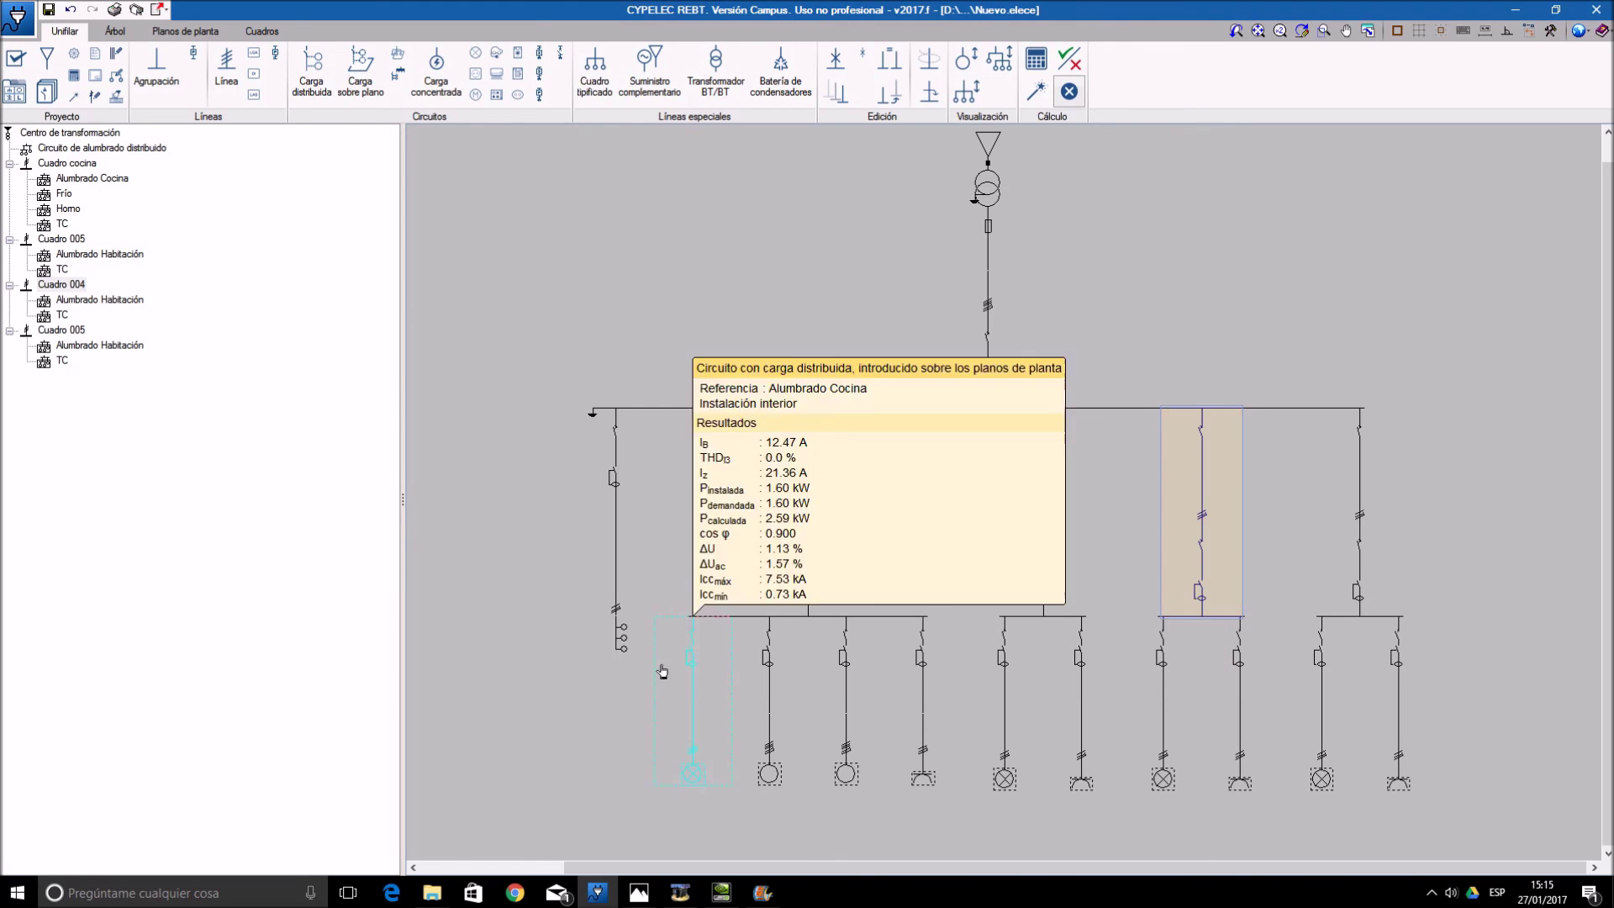
- Rename the second copied Cuadro 005 line as Cuadro 006 and set its length to 40 m
double_click(1383, 469)
click(708, 246)
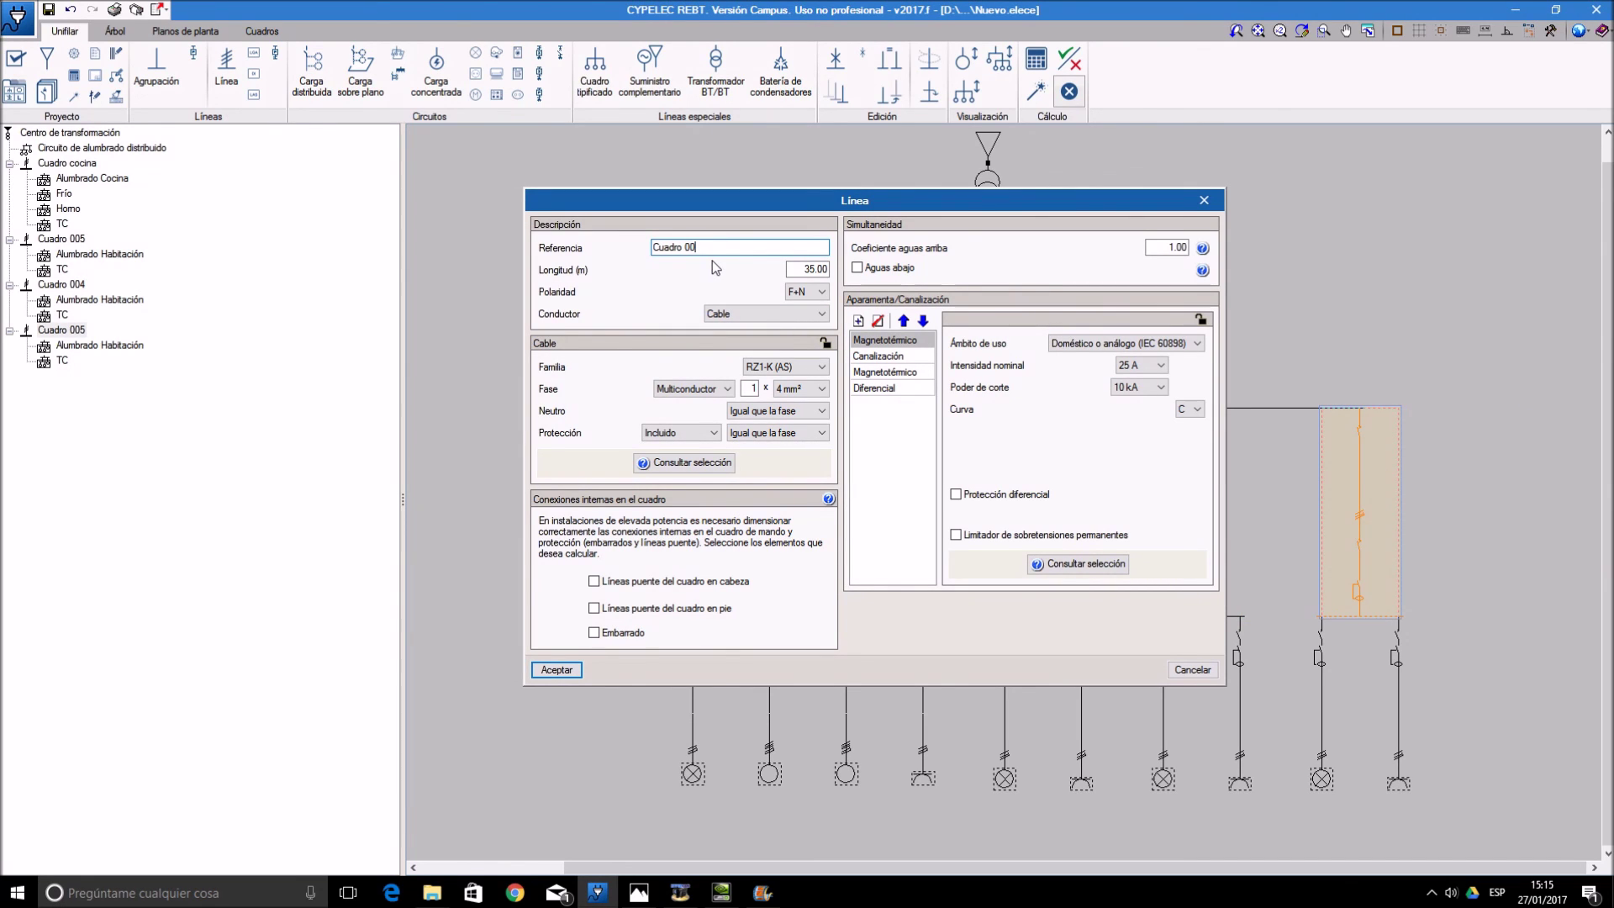
click(807, 270)
text(40)
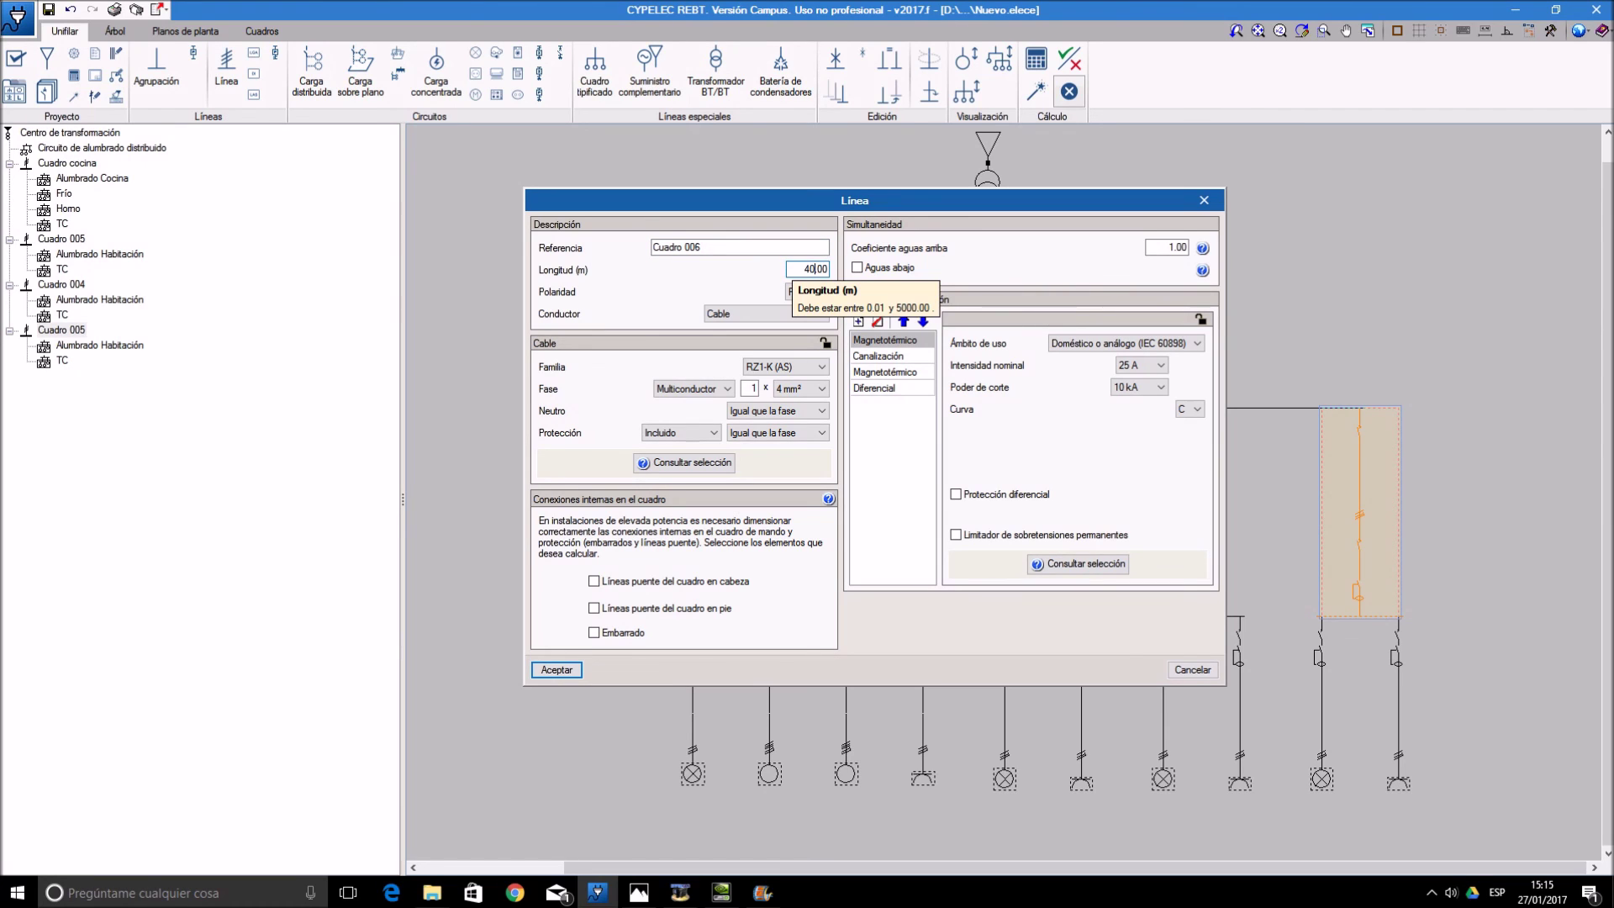
click(580, 673)
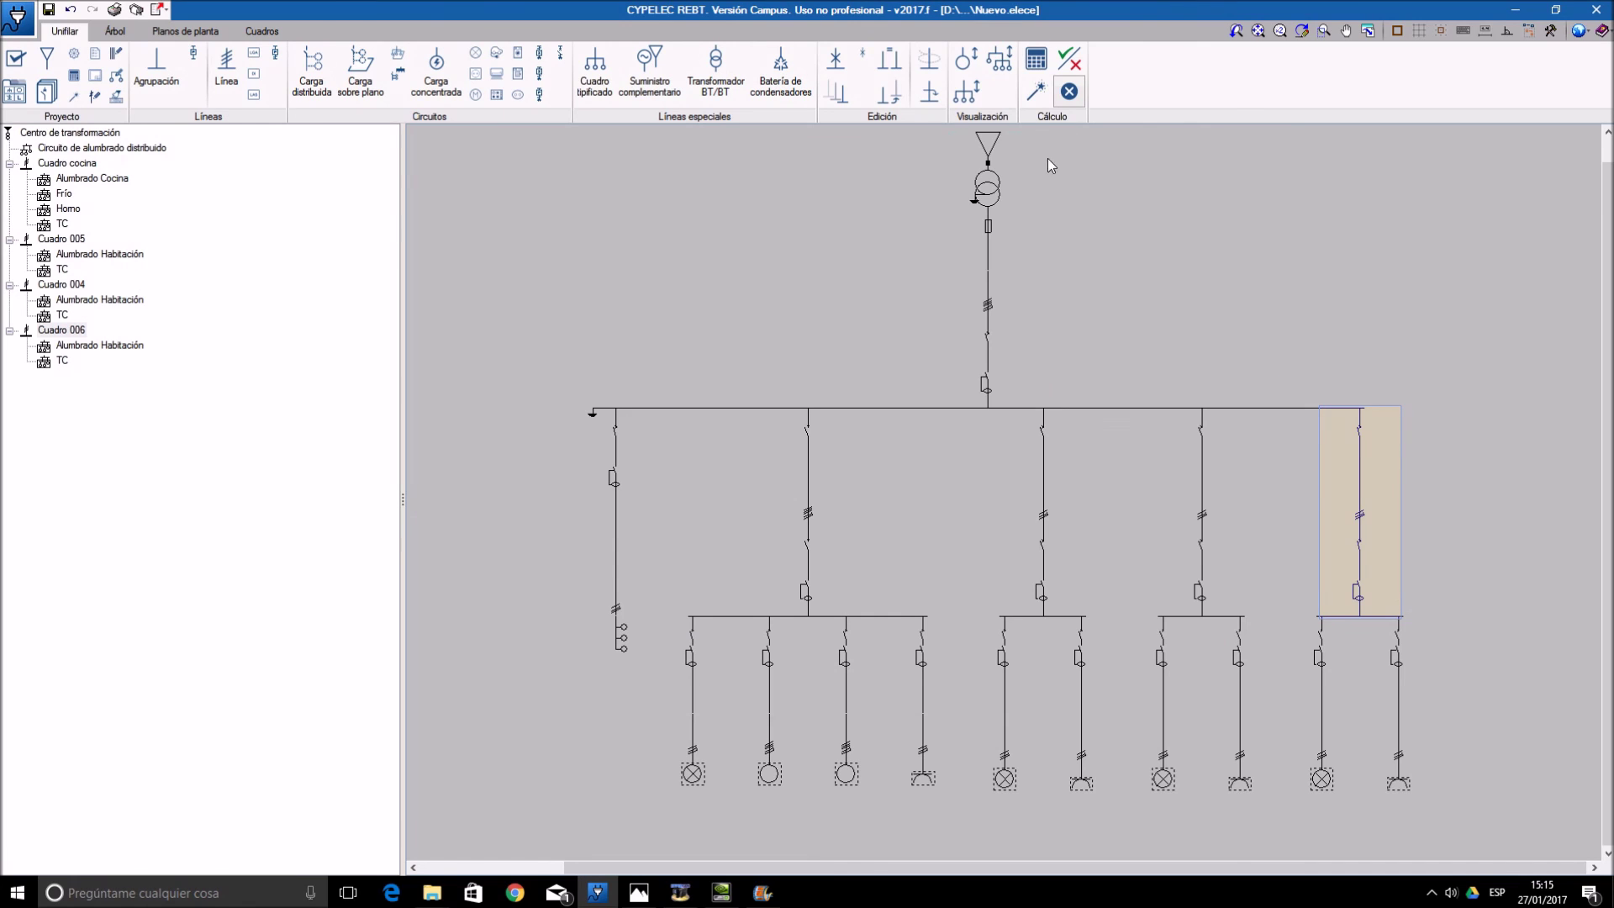
- Dimension the cable sections, protection devices, conduits and bridge lines from their minimum values, without generating bridge lines
click(1036, 97)
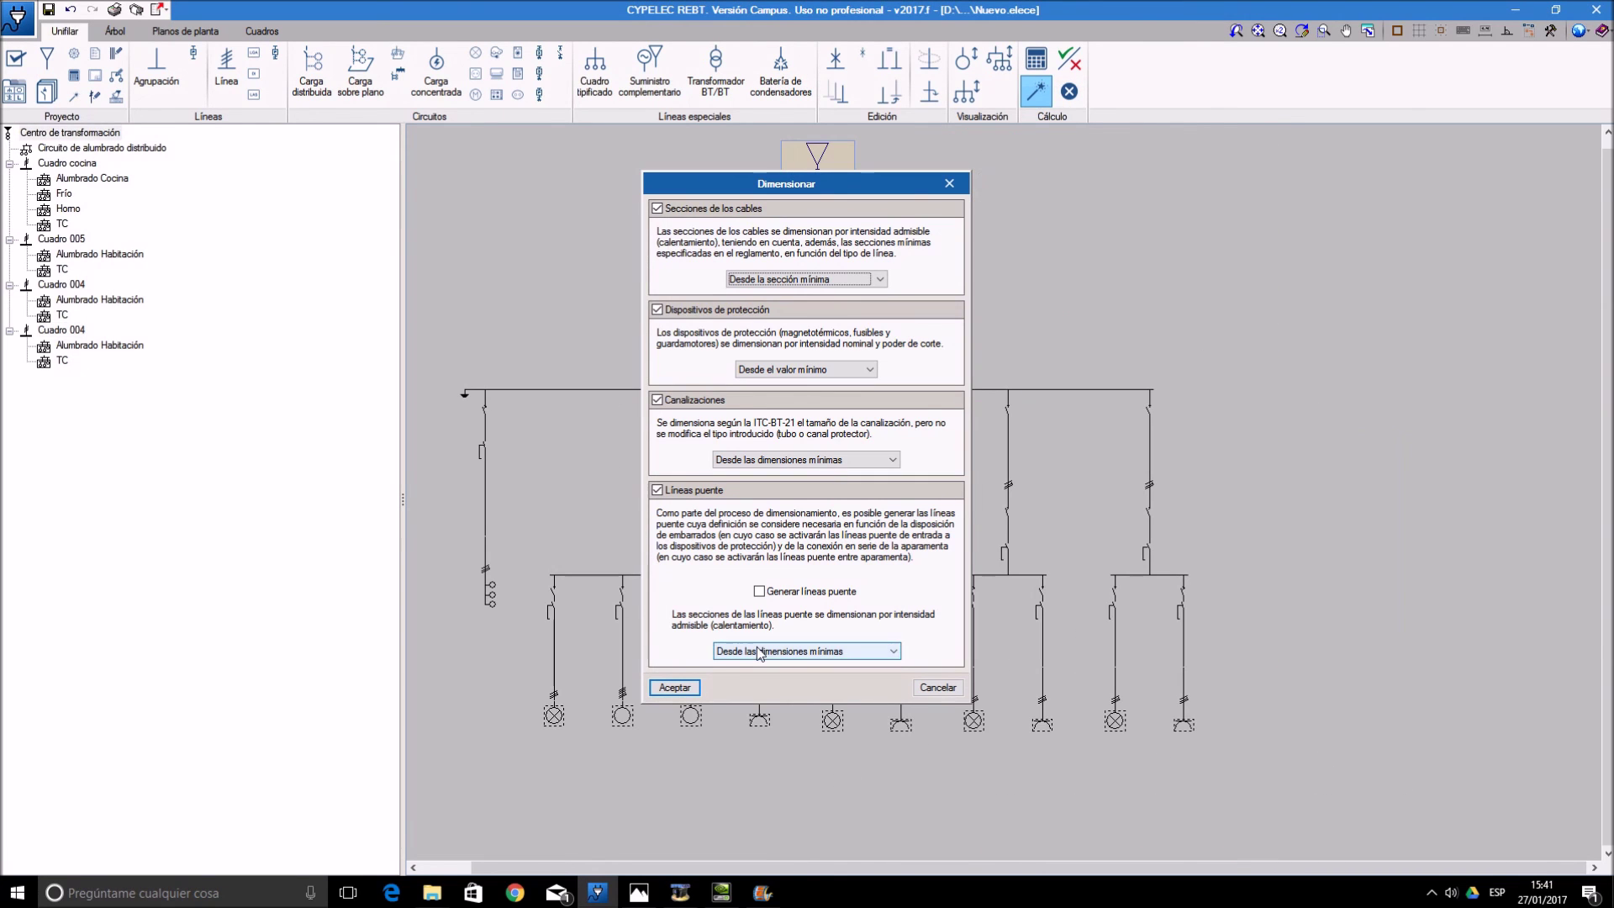
click(674, 688)
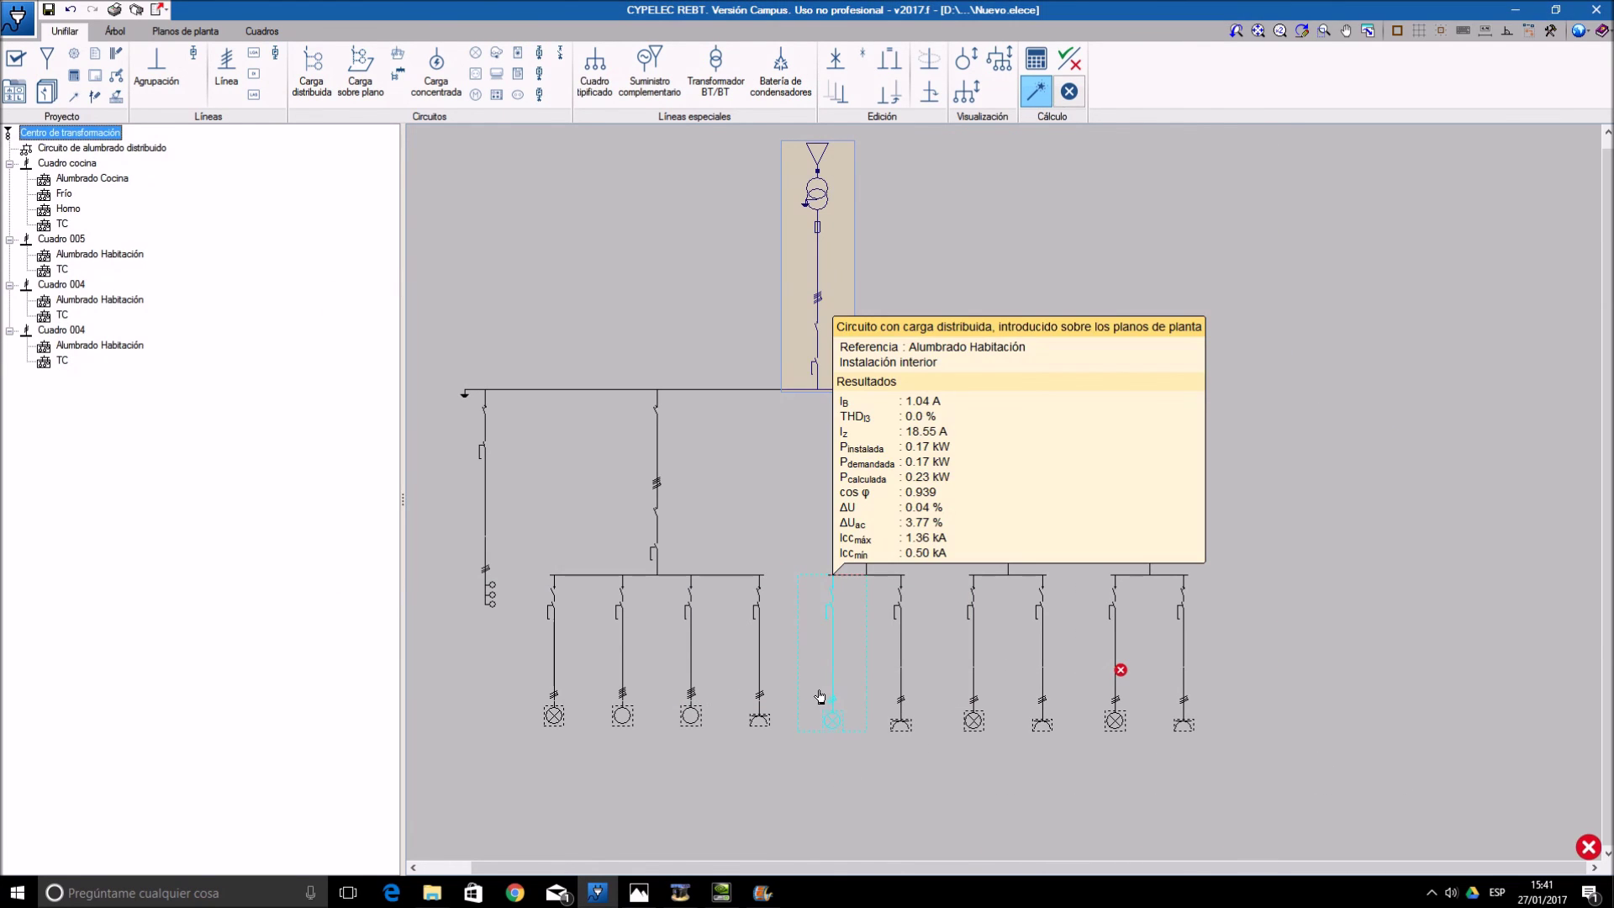
- Review the failed voltage-drop compensation check of the last board's Alumbrado Habitación circuit, comparing admissible and calculated drops
mouse_move(1126, 664)
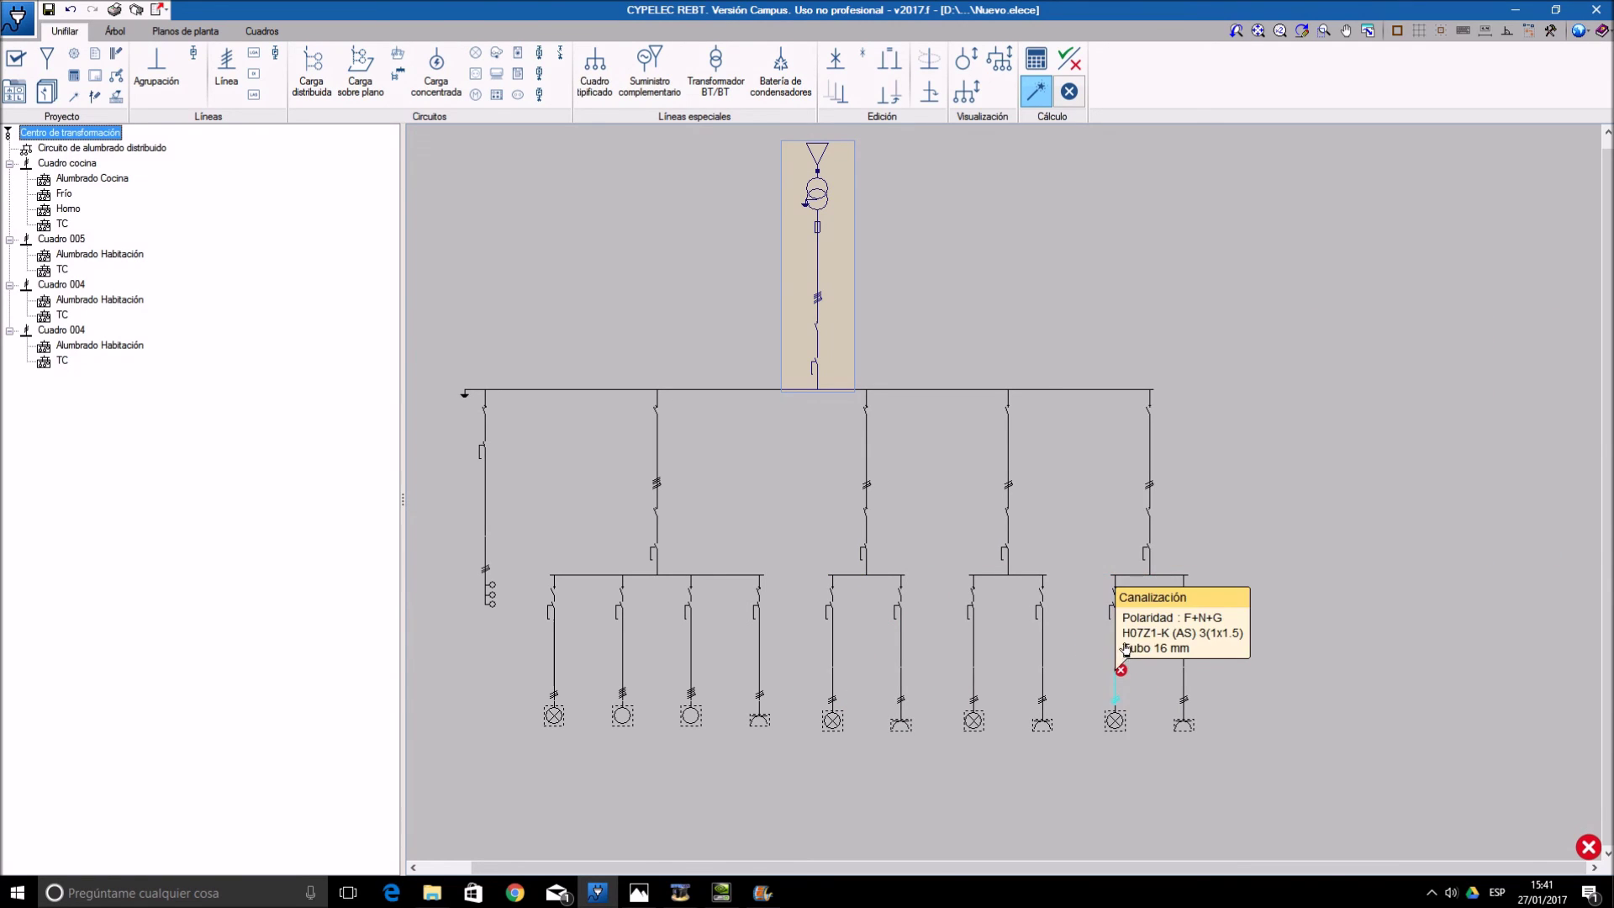
click(1124, 666)
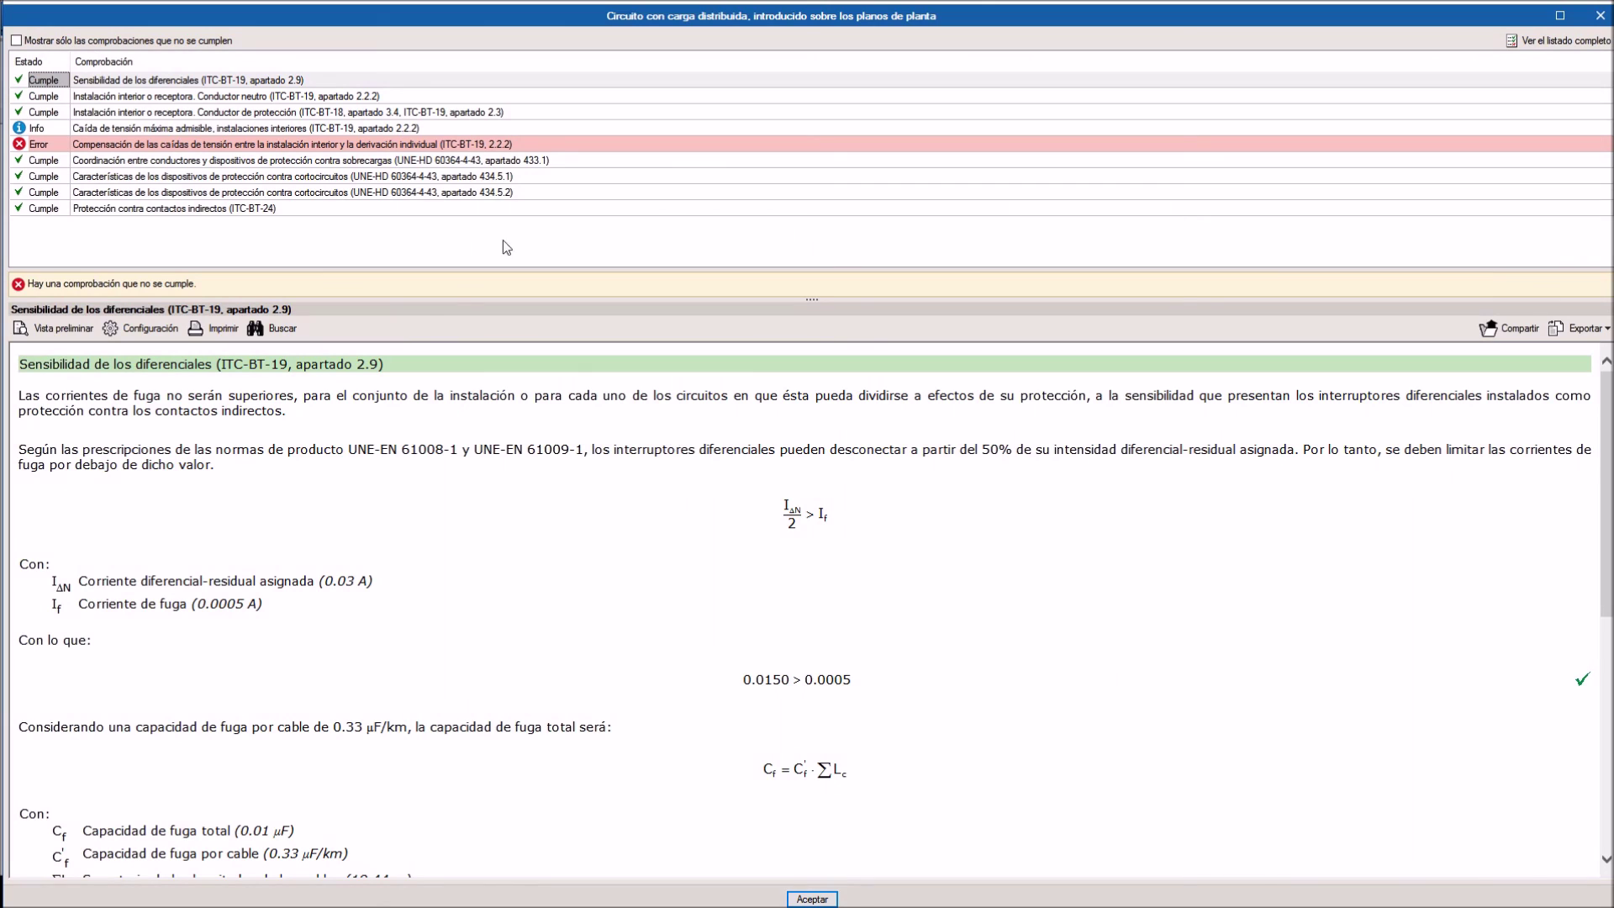
click(485, 150)
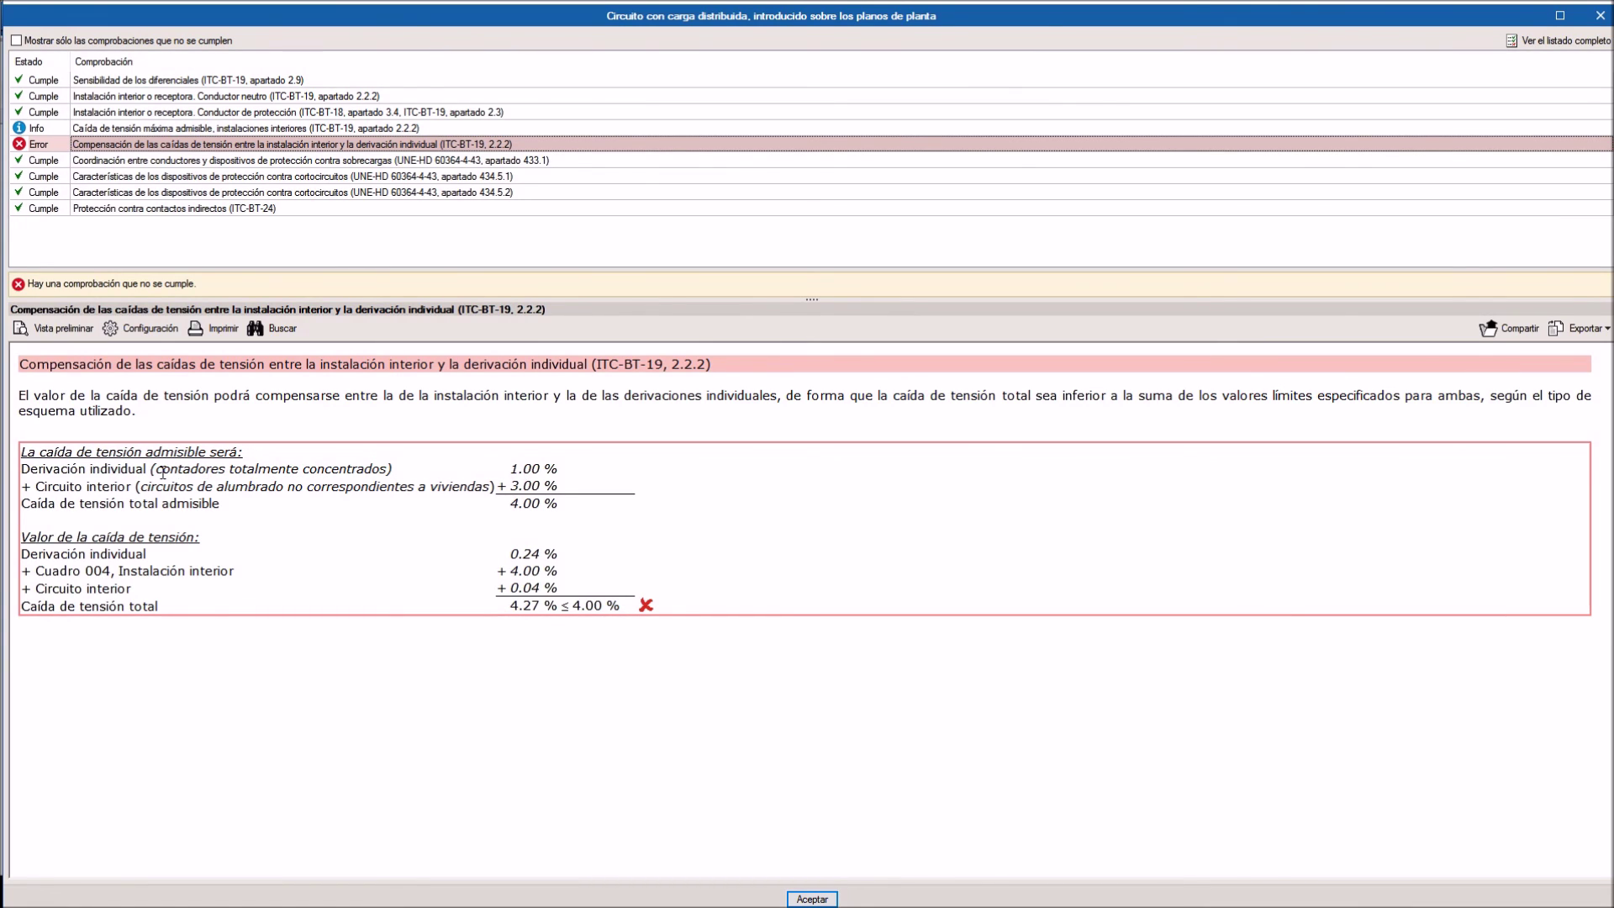
drag(158, 471, 336, 464)
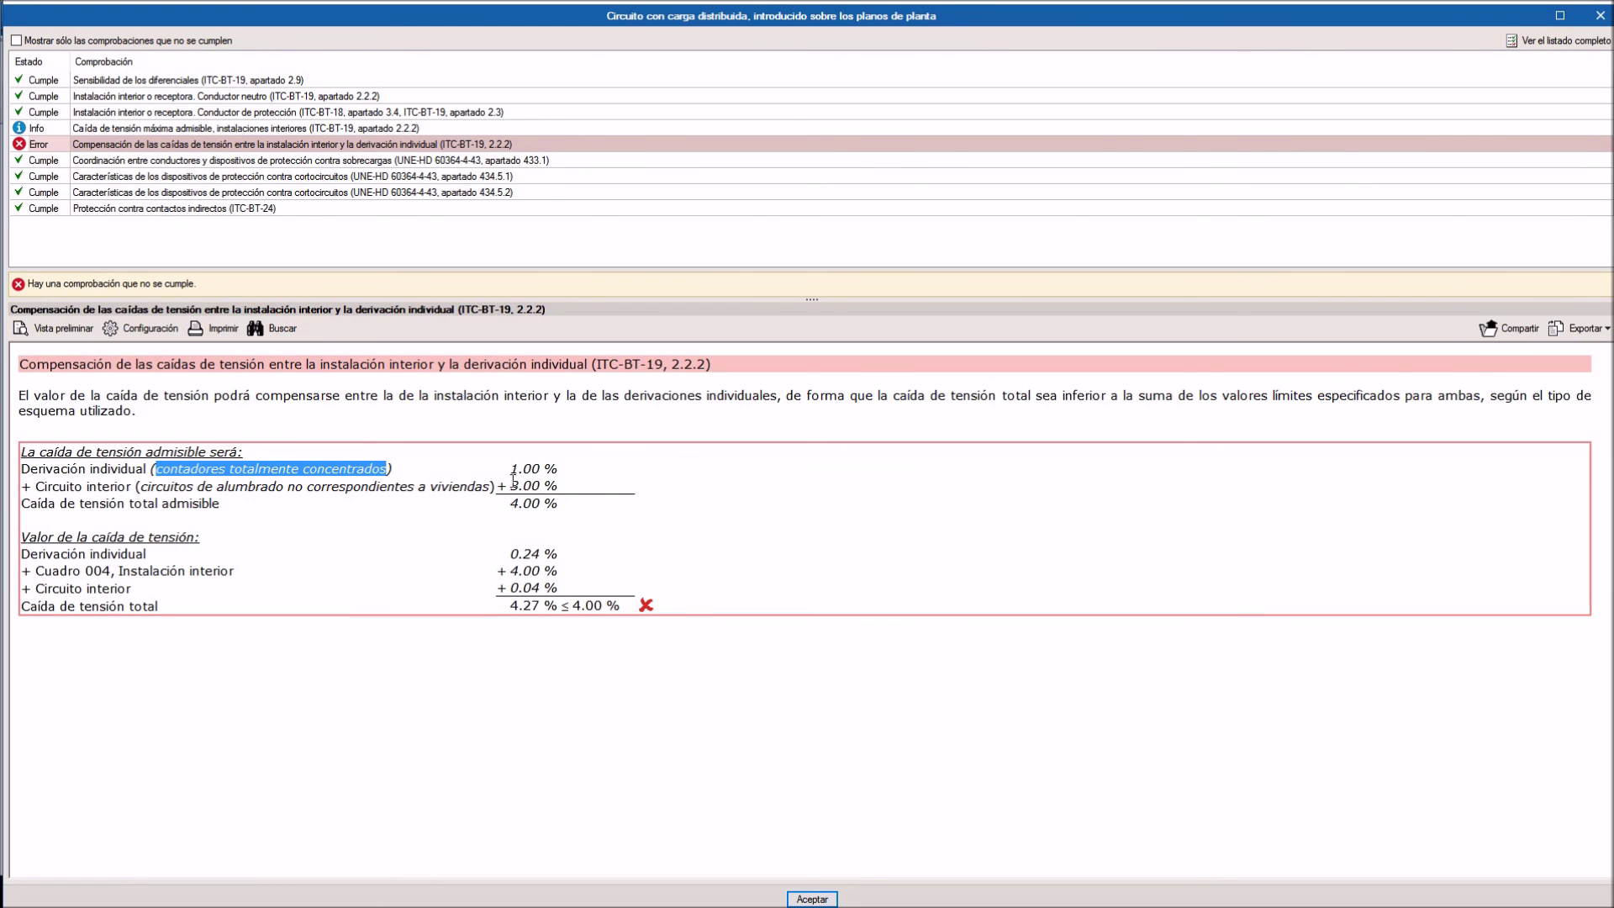
drag(512, 485, 545, 485)
double_click(530, 503)
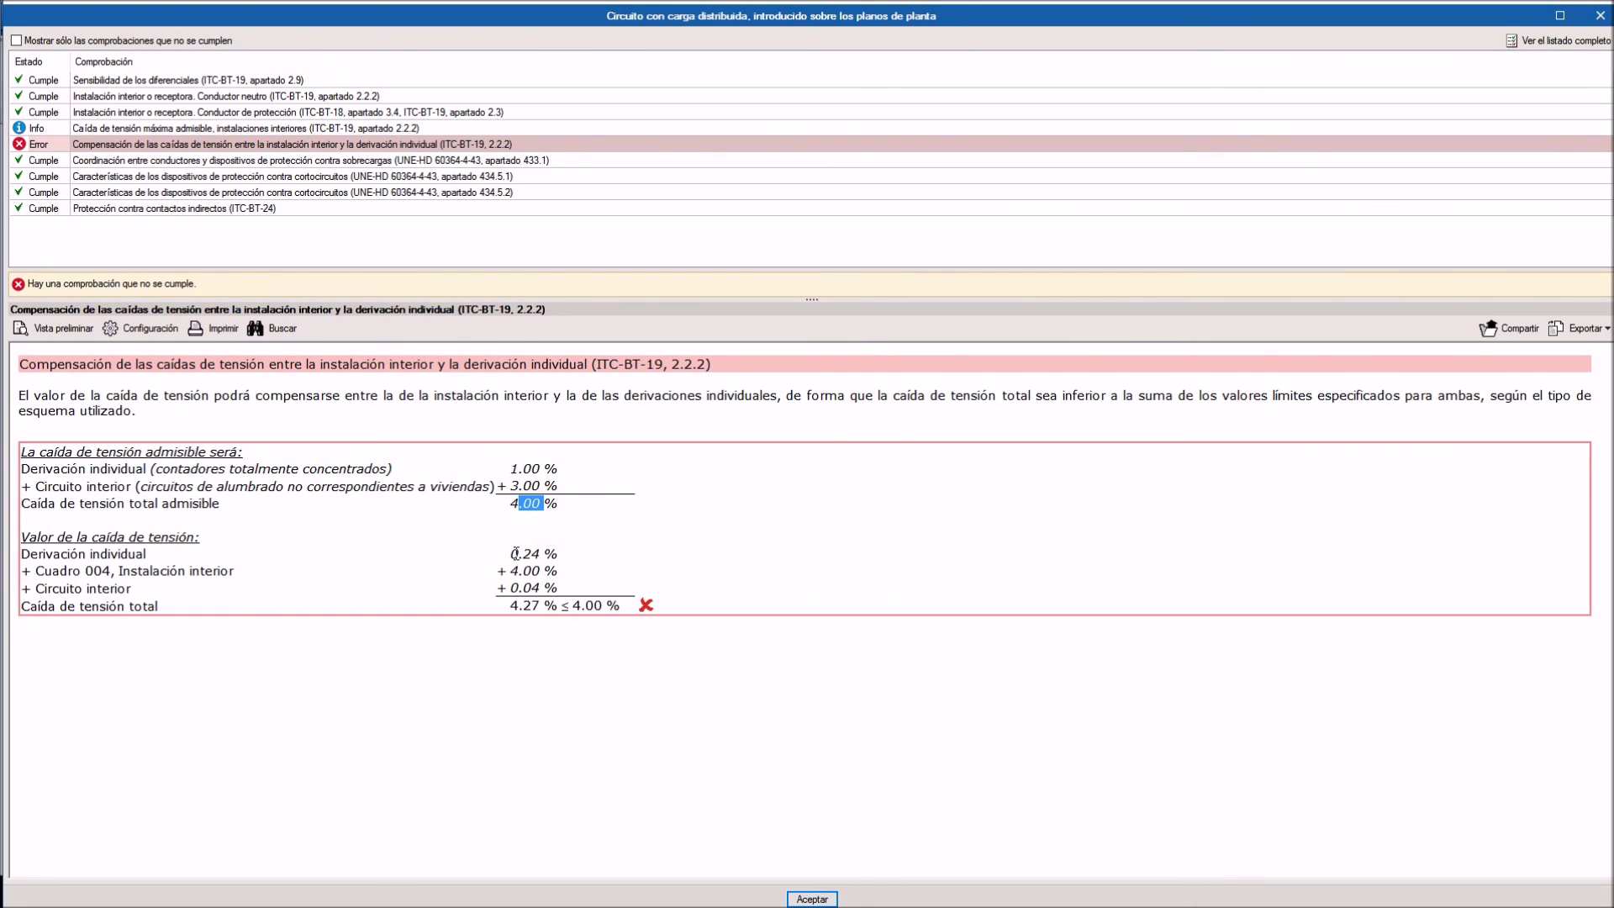
drag(509, 571, 543, 572)
drag(510, 589, 544, 589)
click(813, 899)
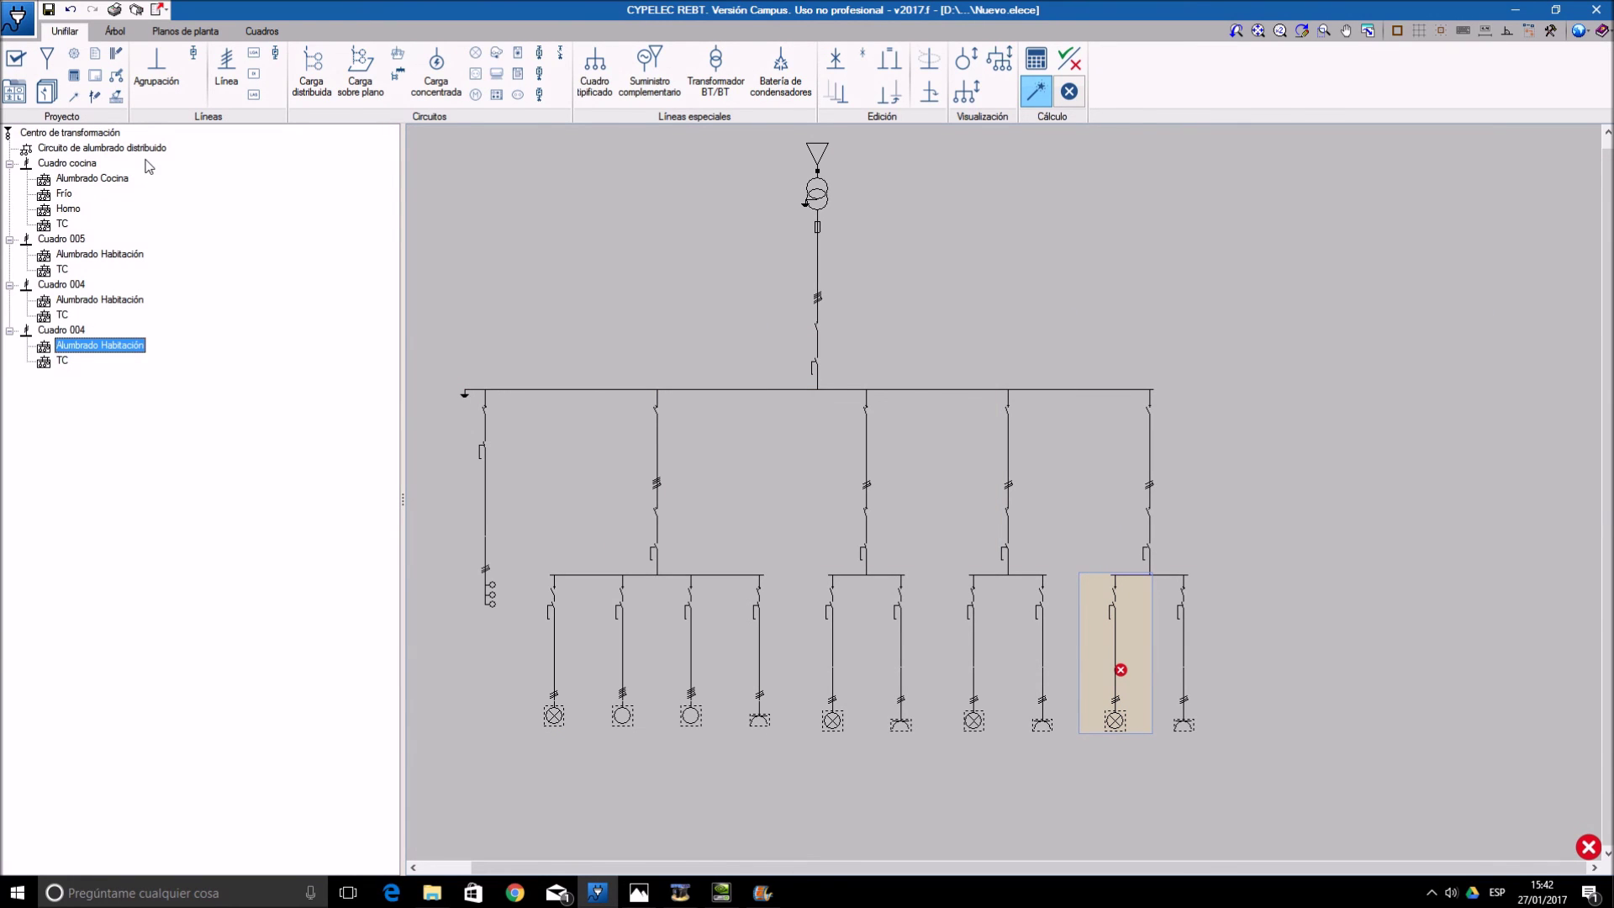
- Set the installation's scheme type to Para un solo usuario in the general conditions
click(17, 68)
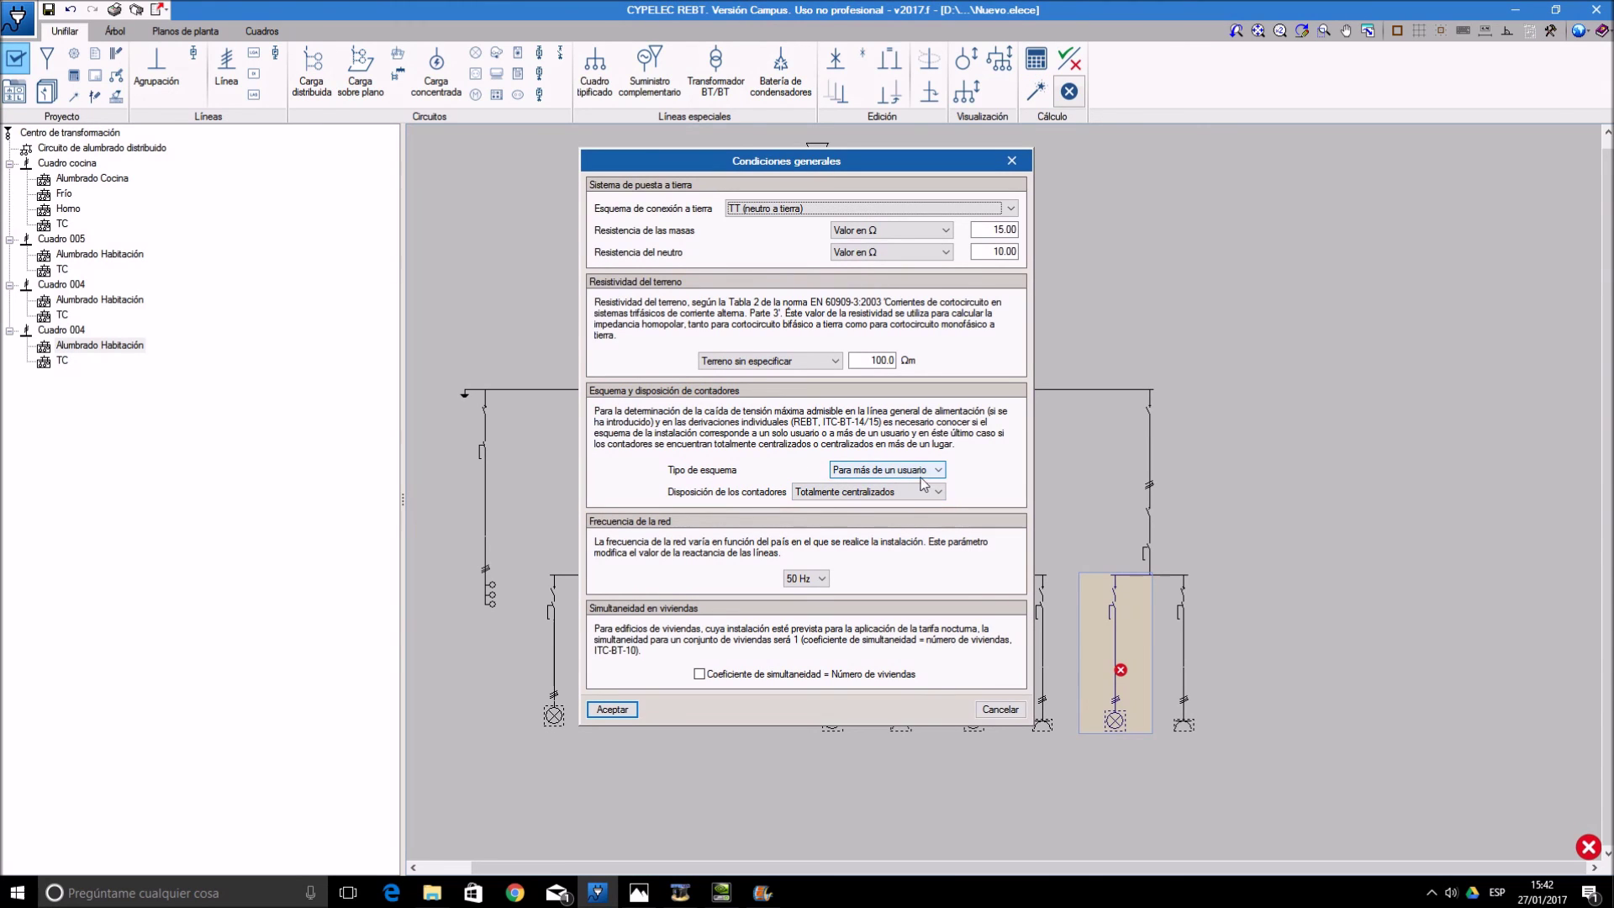
click(925, 473)
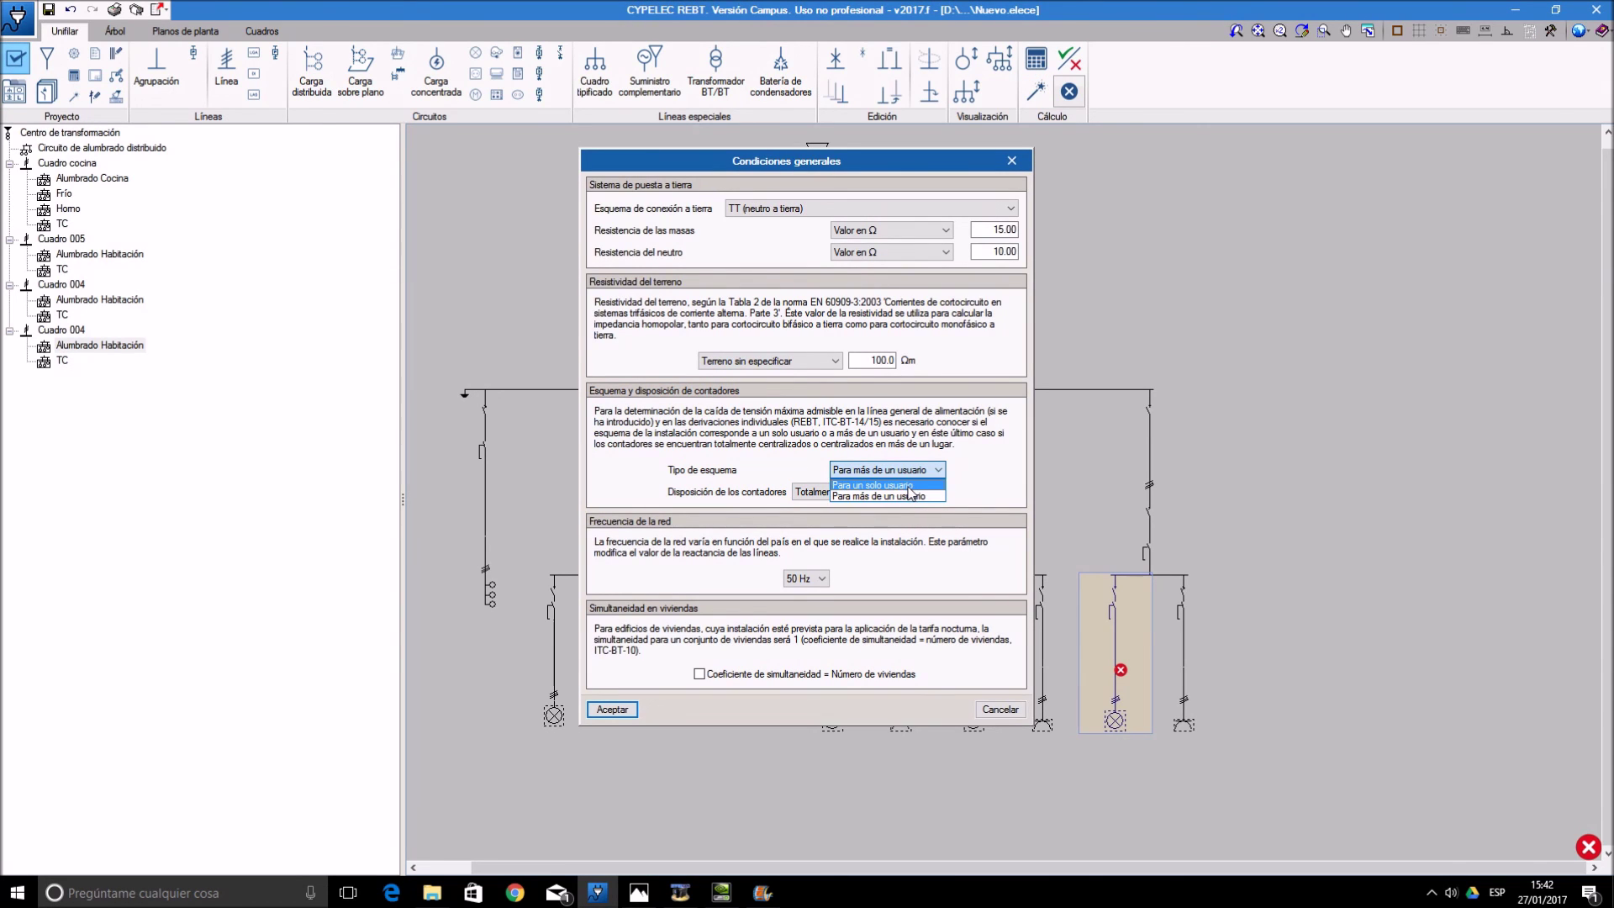
click(908, 486)
click(621, 710)
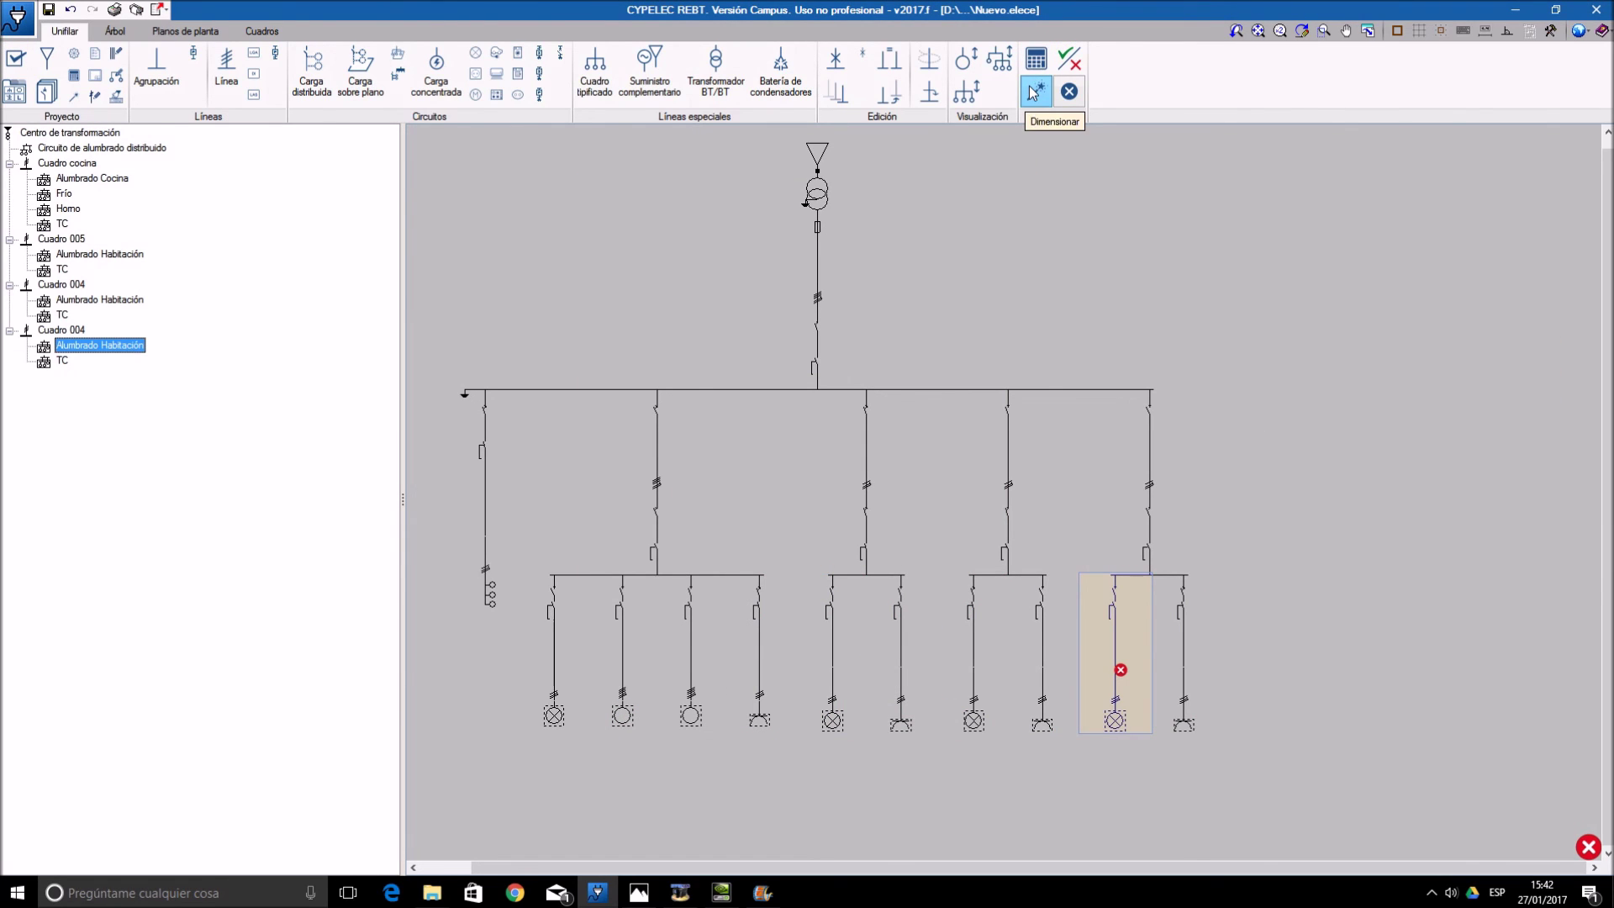
- Open the last board's supply line properties for editing its length
click(1122, 404)
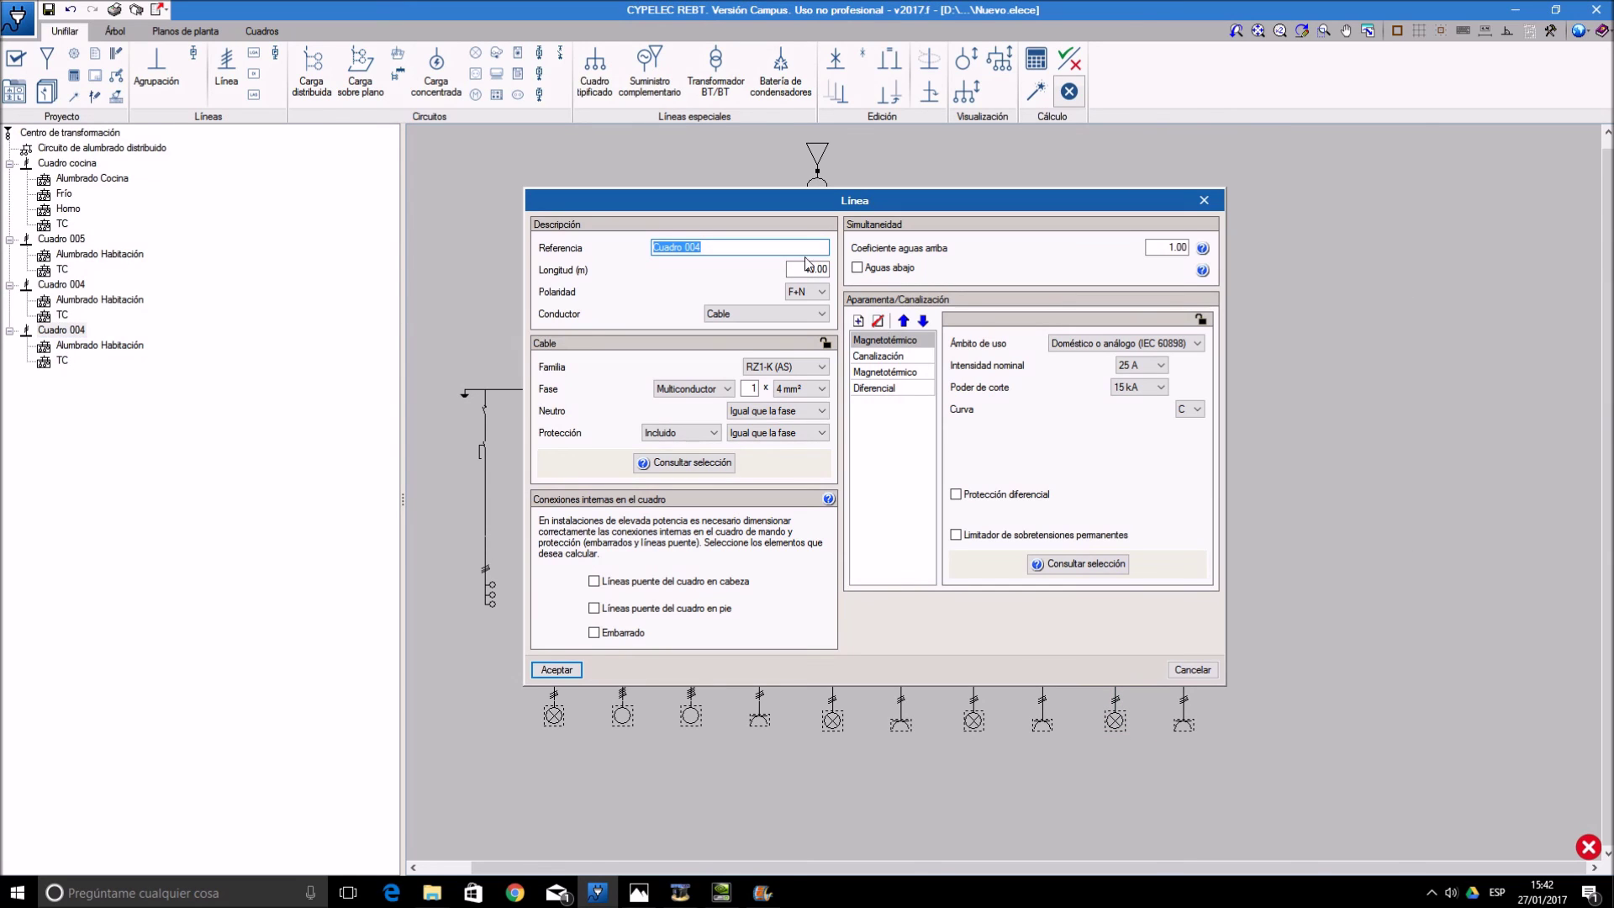
click(804, 267)
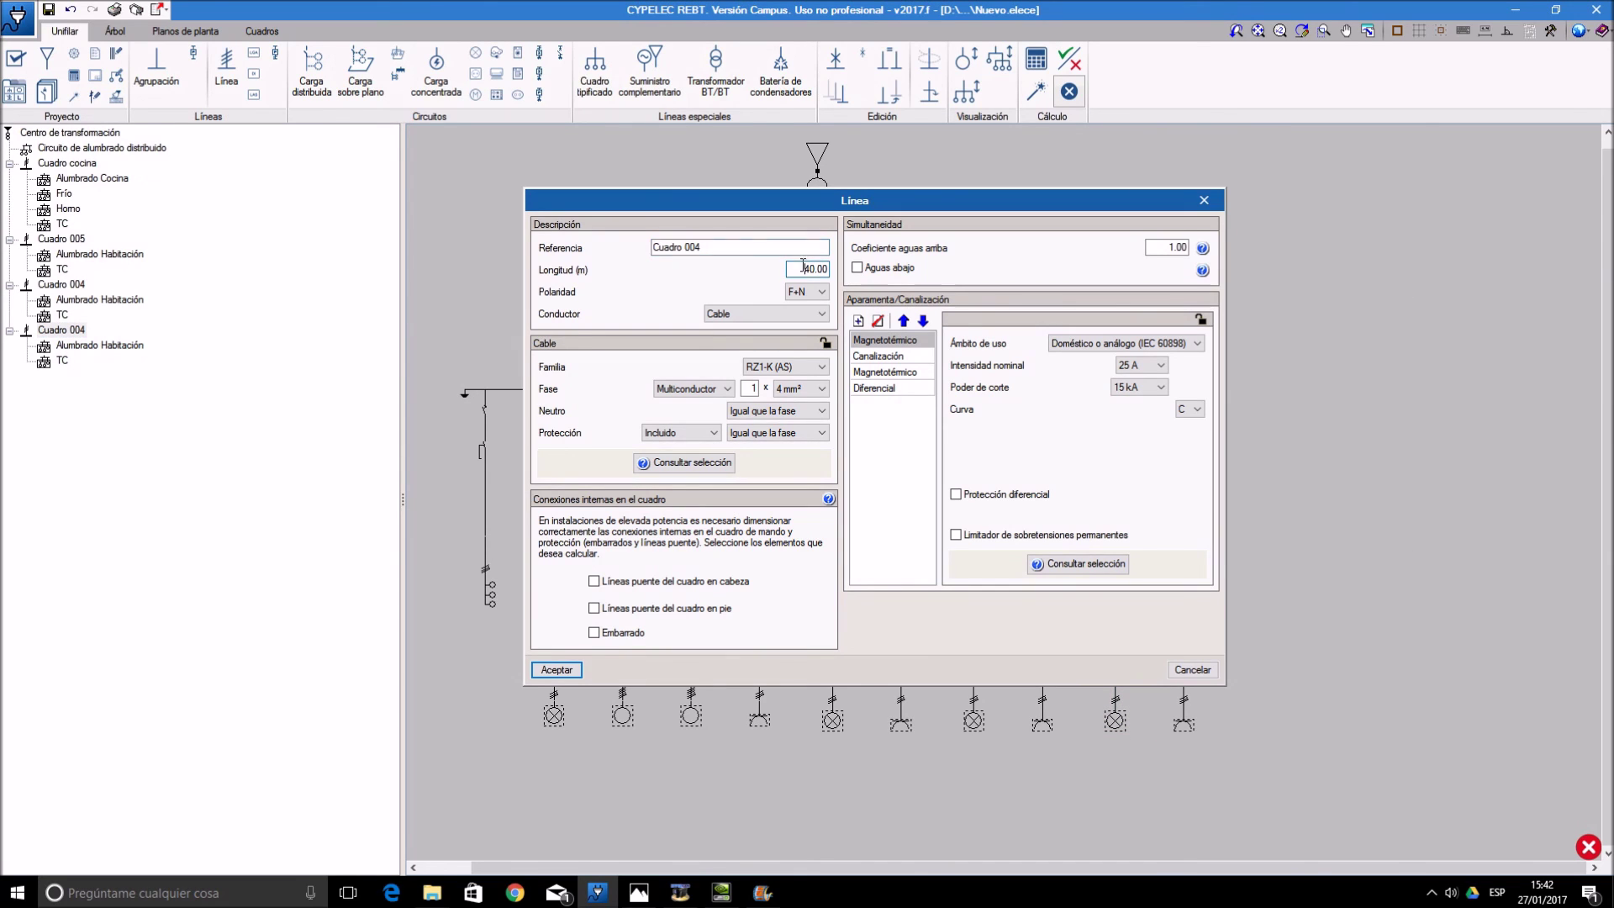